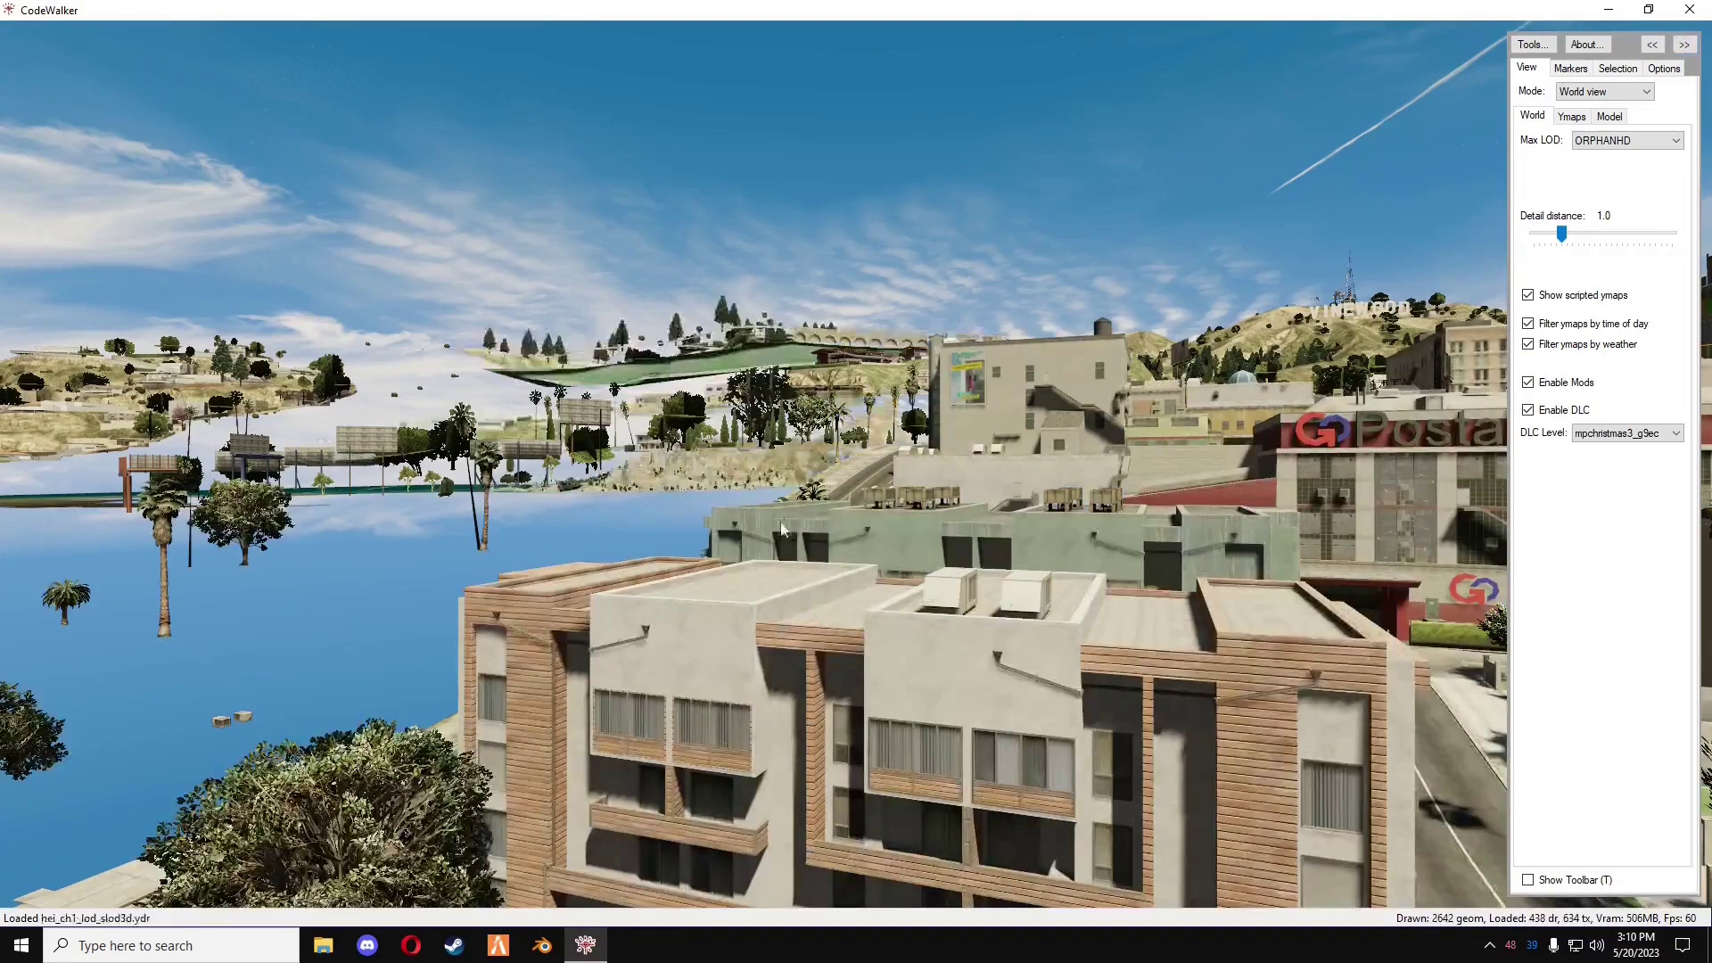
- Fly through the city to the Pipe Down storefront and select the building it belongs to
left_click_drag(1038, 489, 750, 506)
key("w")
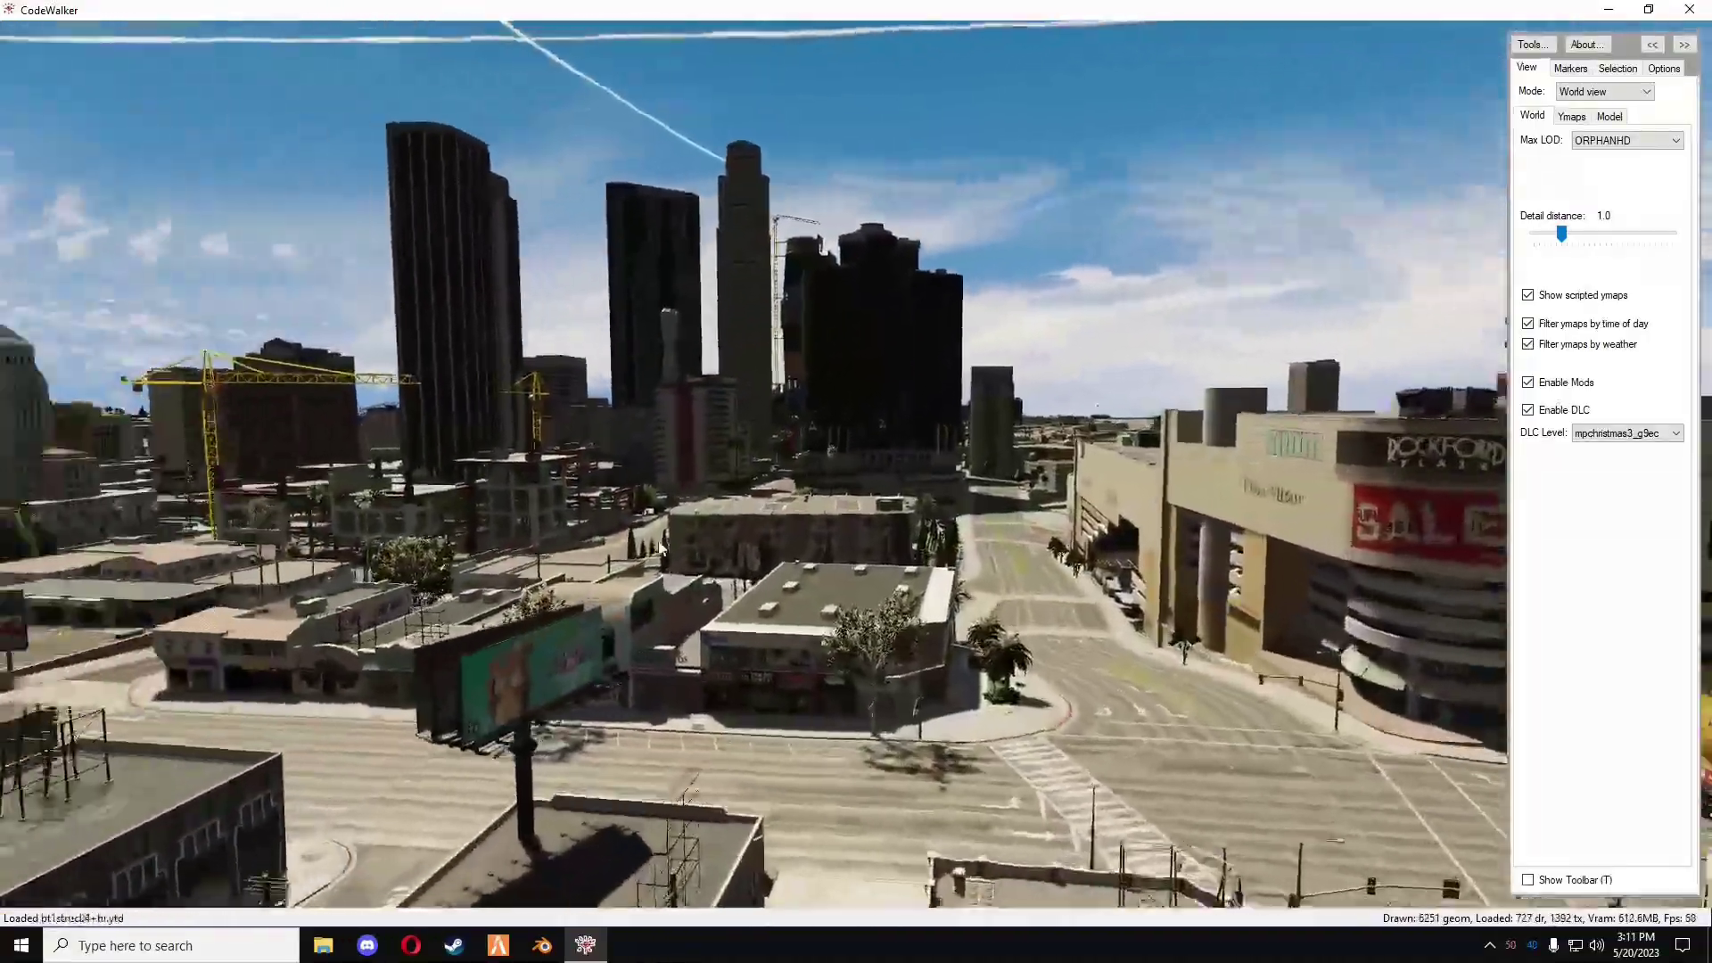
left_click_drag(662, 546, 856, 553)
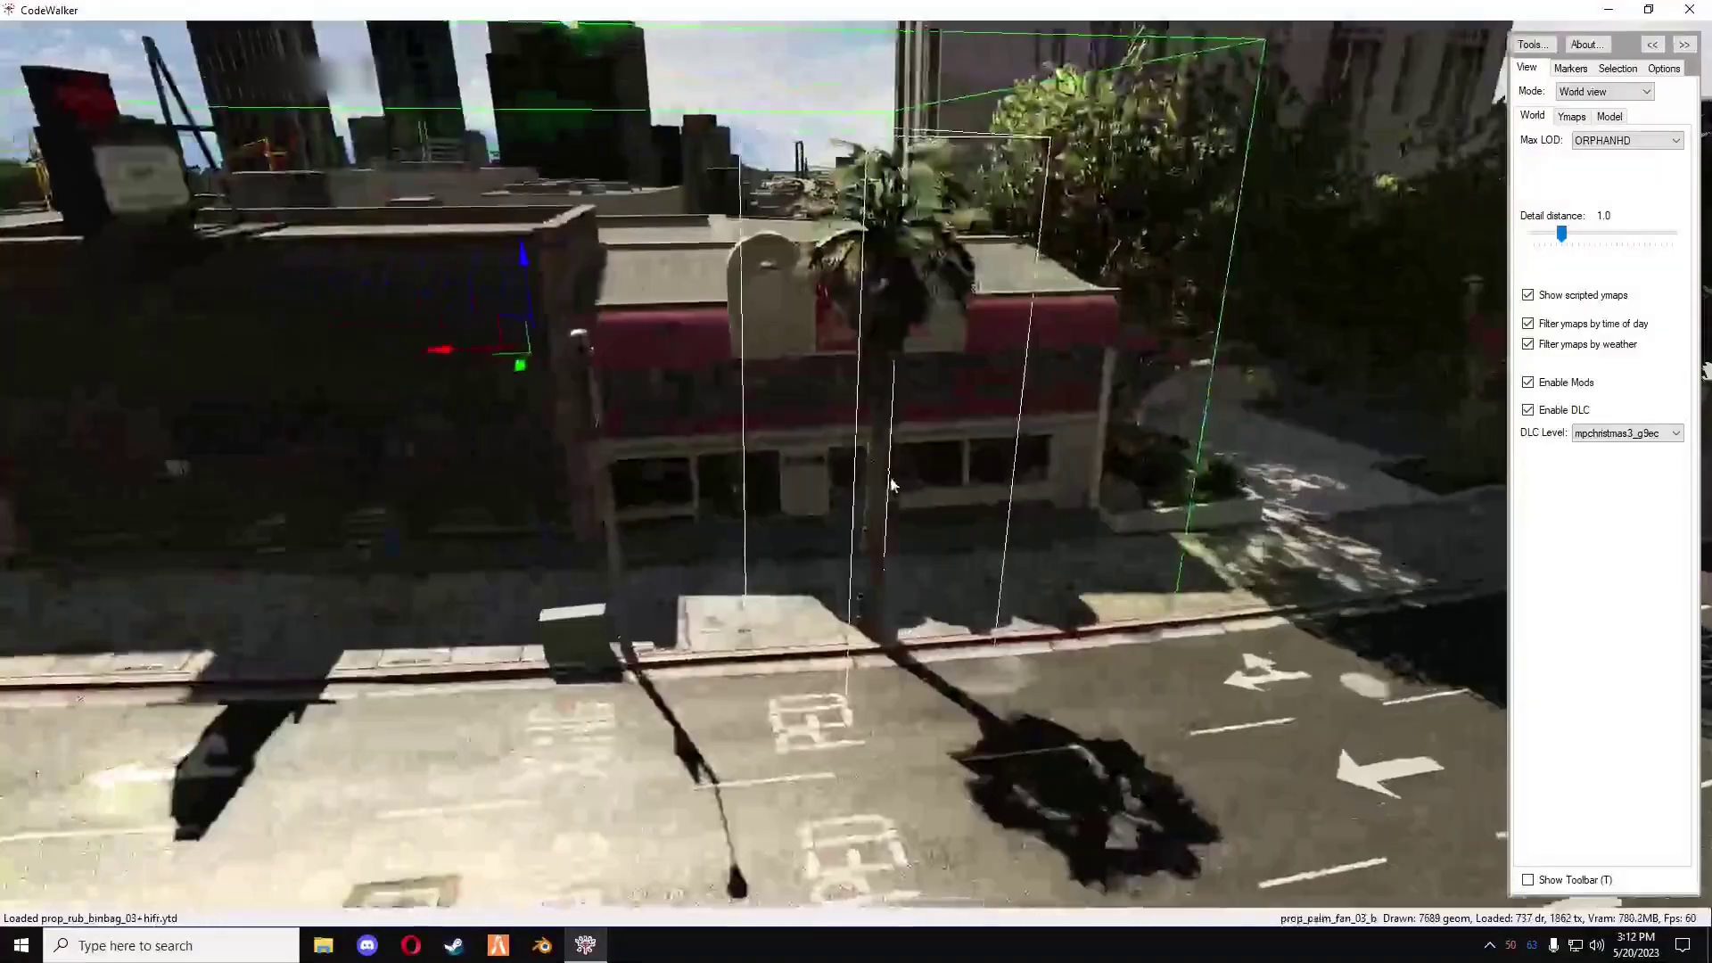
left_click_drag(869, 495, 888, 486)
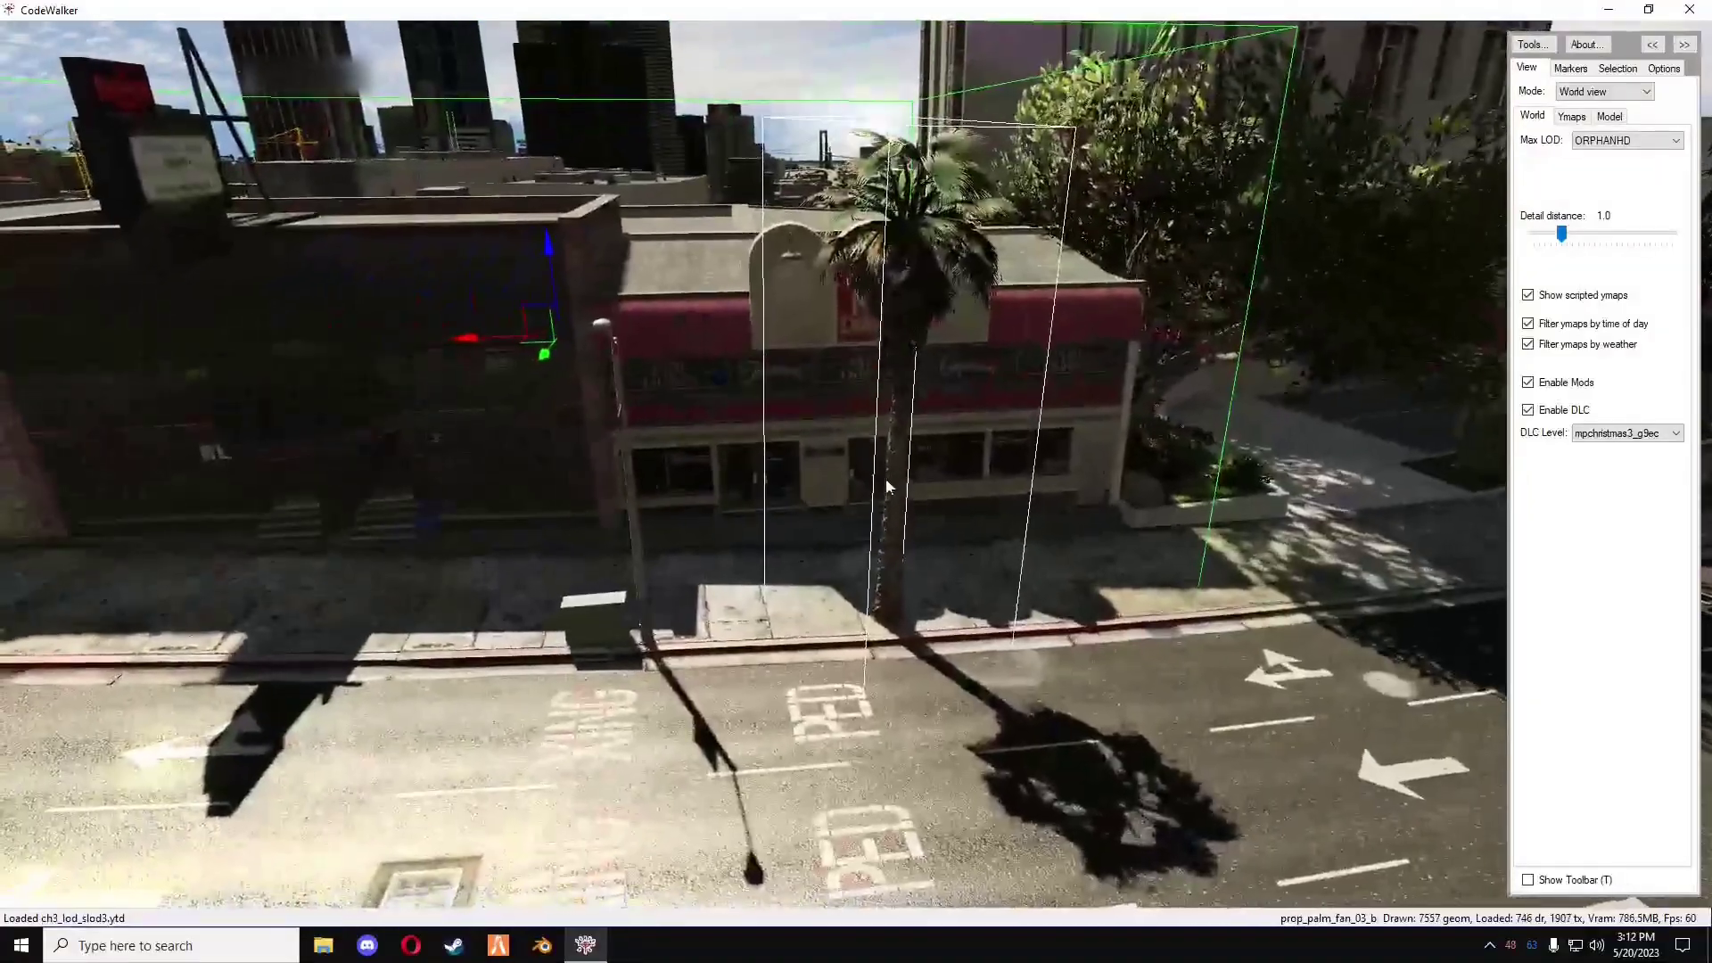
- Try moving the selected storefront building up and back down along its vertical axis
key("s")
key("w")
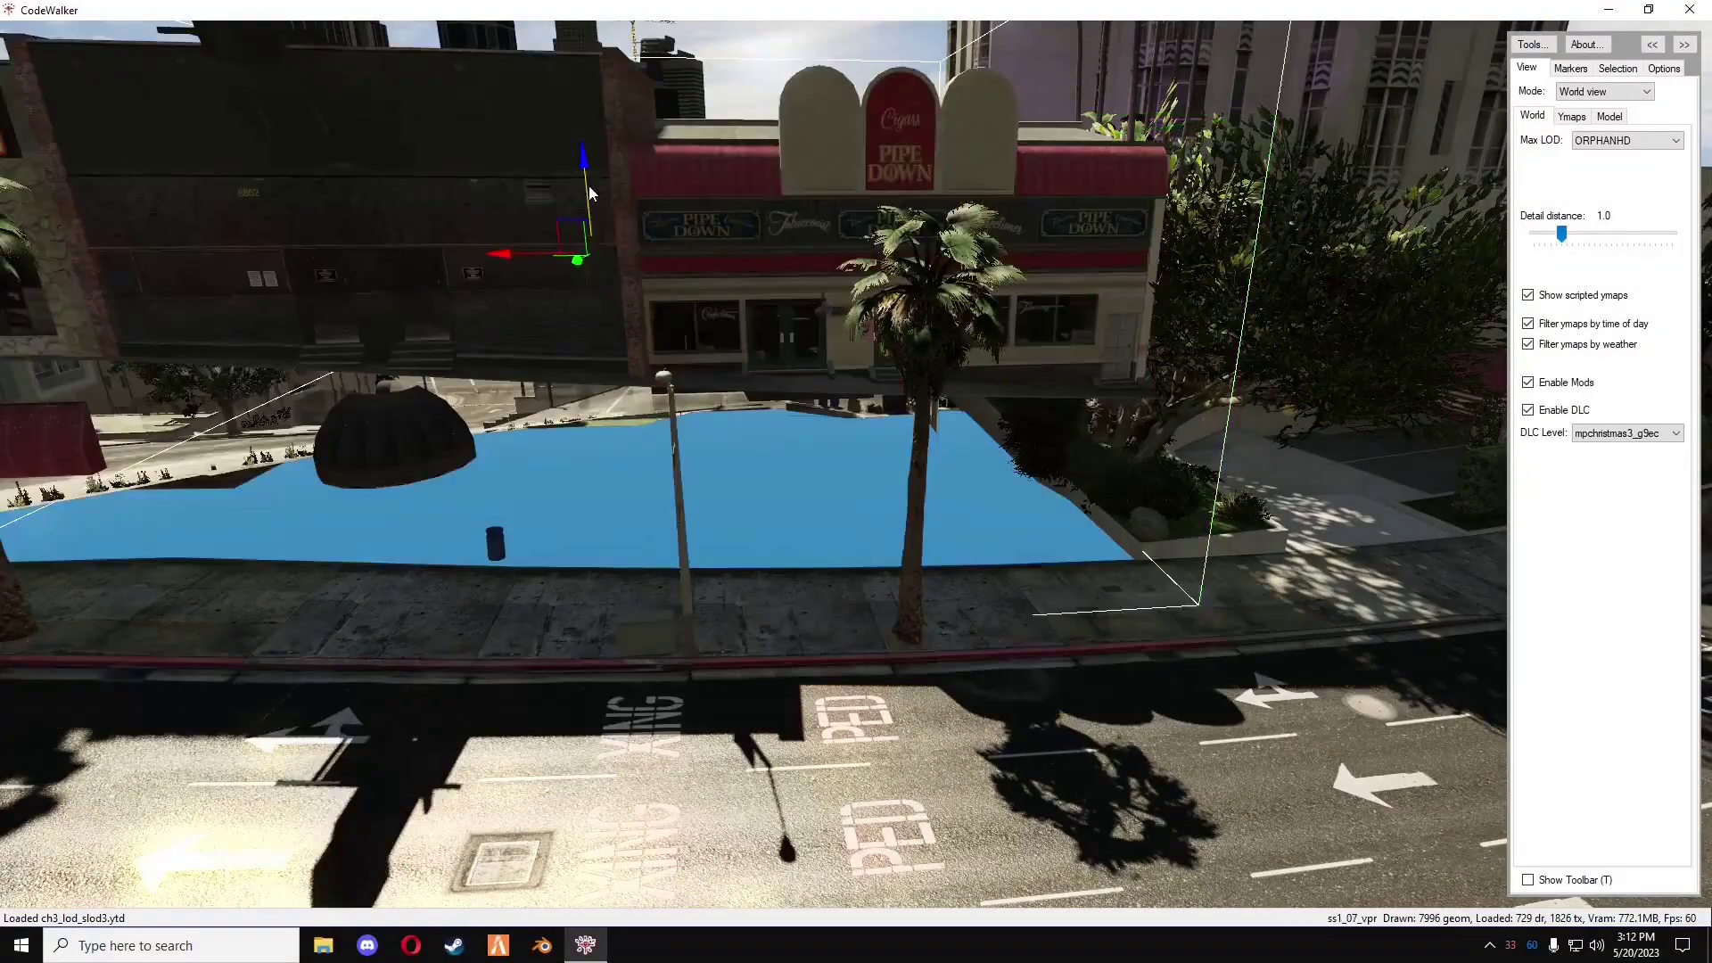
left_click_drag(580, 182, 600, 258)
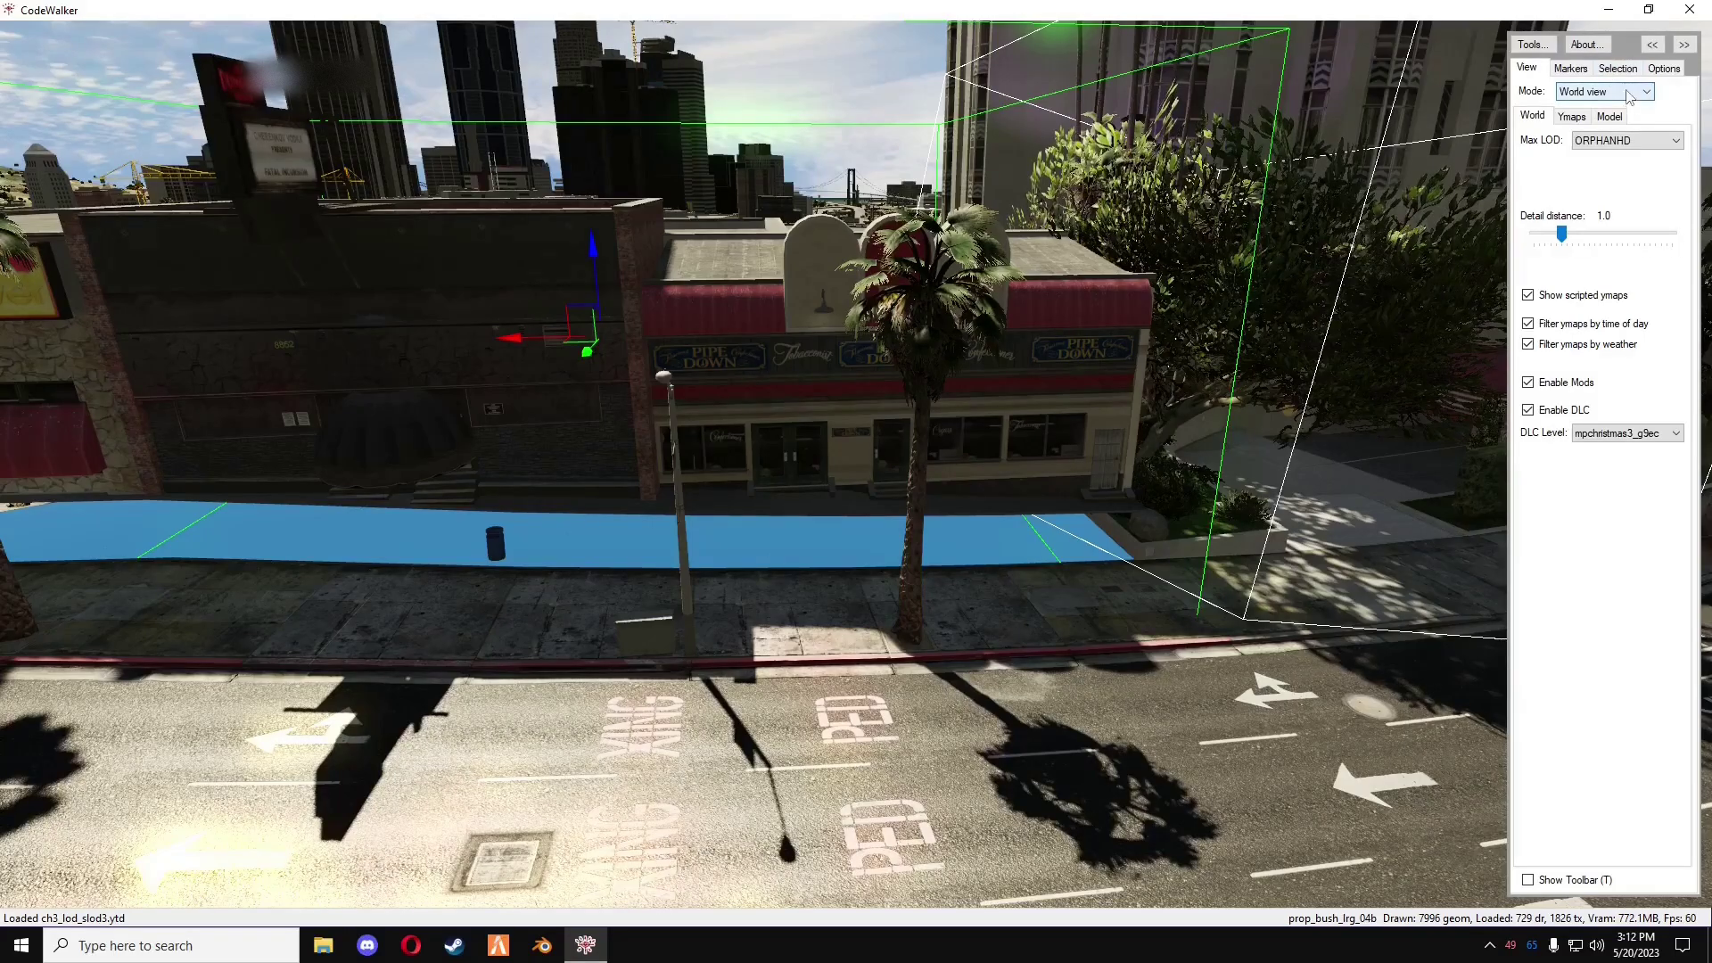
- Show the selected building's entity details and search the RPF Explorer for its name, ss1_07_vpr
left_click(1617, 68)
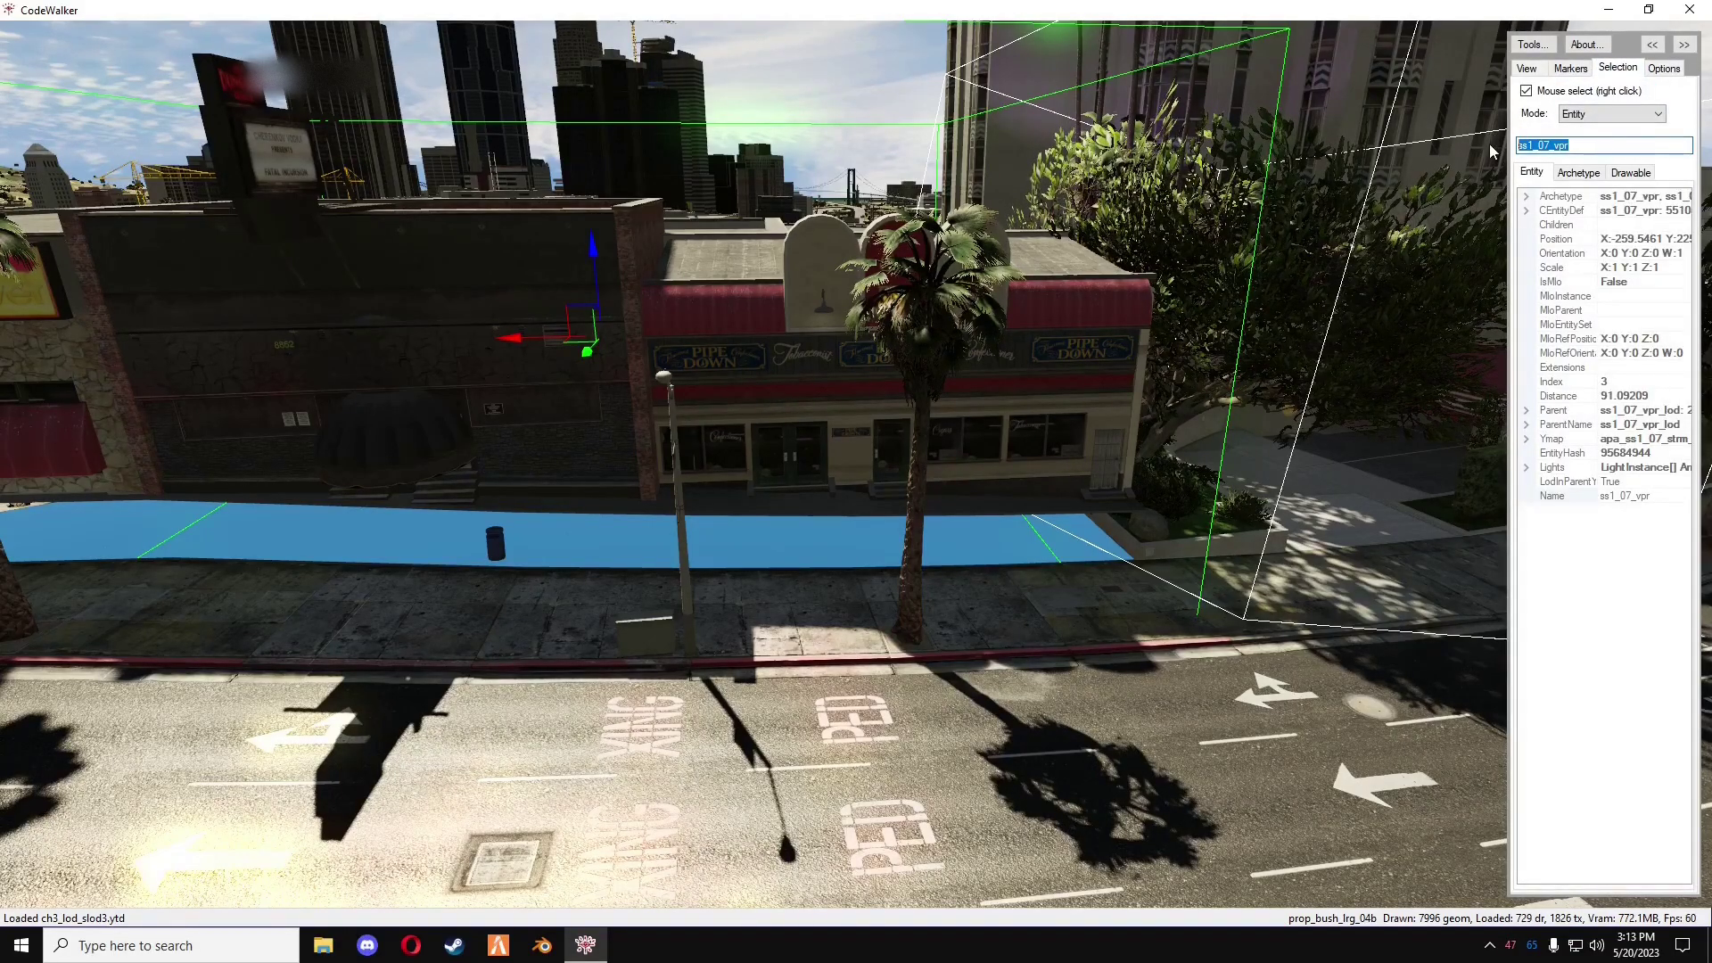
left_click(1528, 46)
left_click(1536, 75)
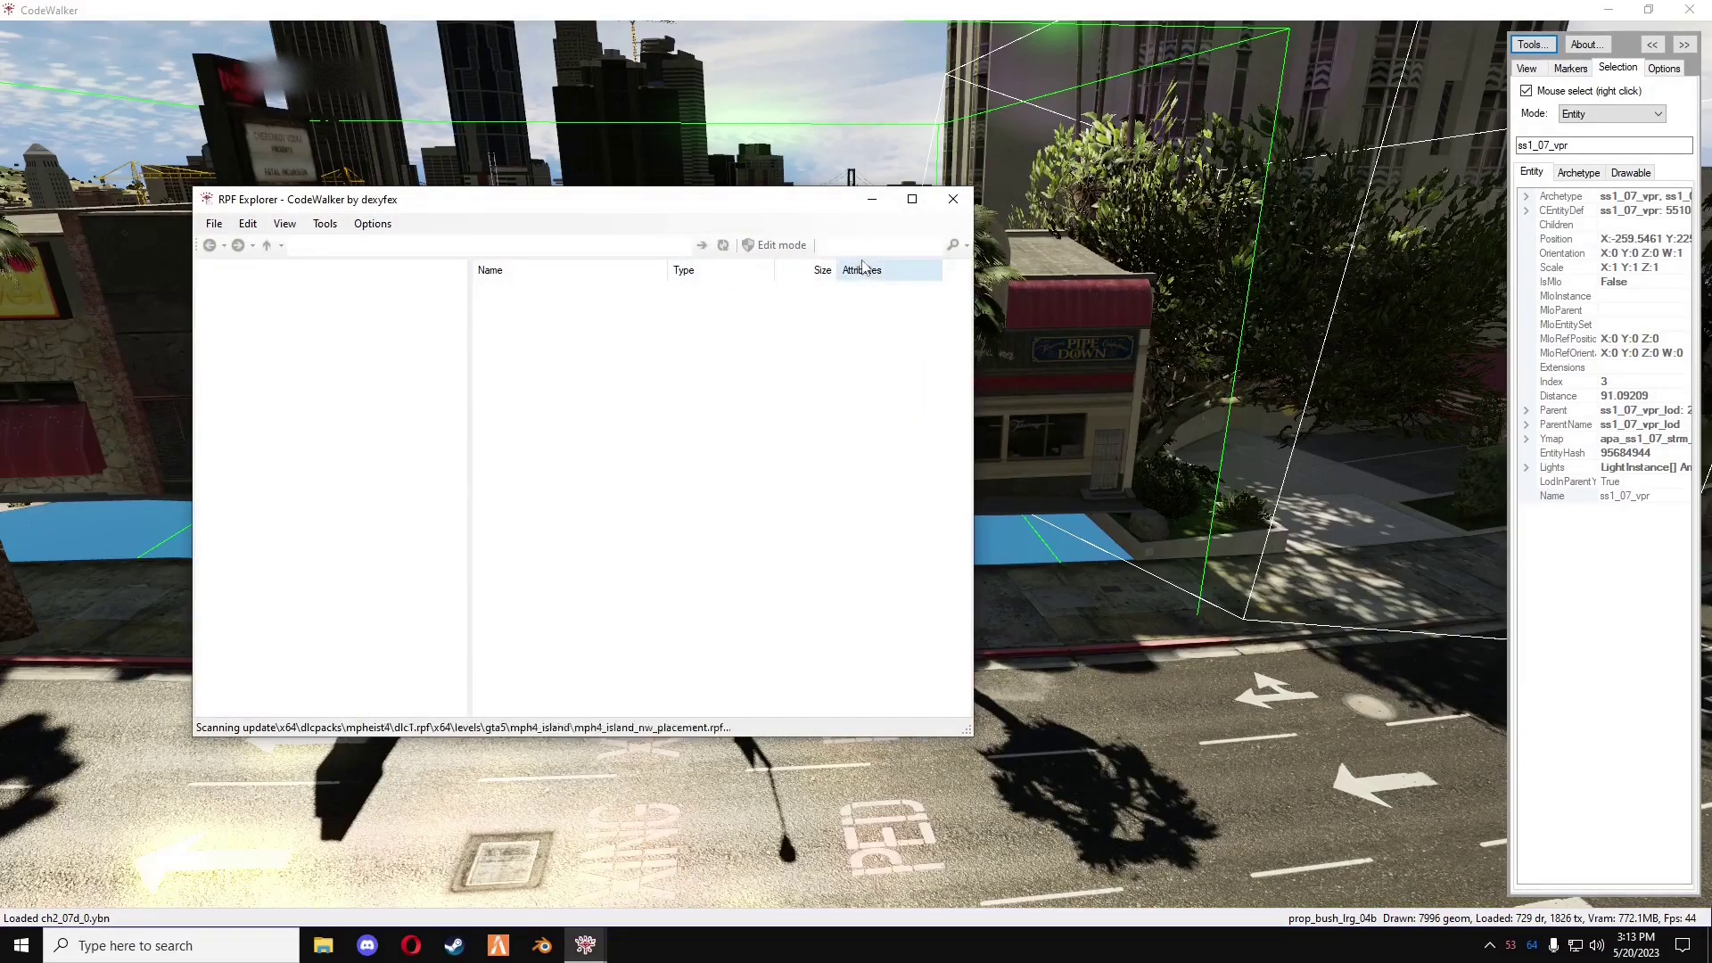
left_click(856, 245)
type("ss1_07_vpr")
left_click(952, 245)
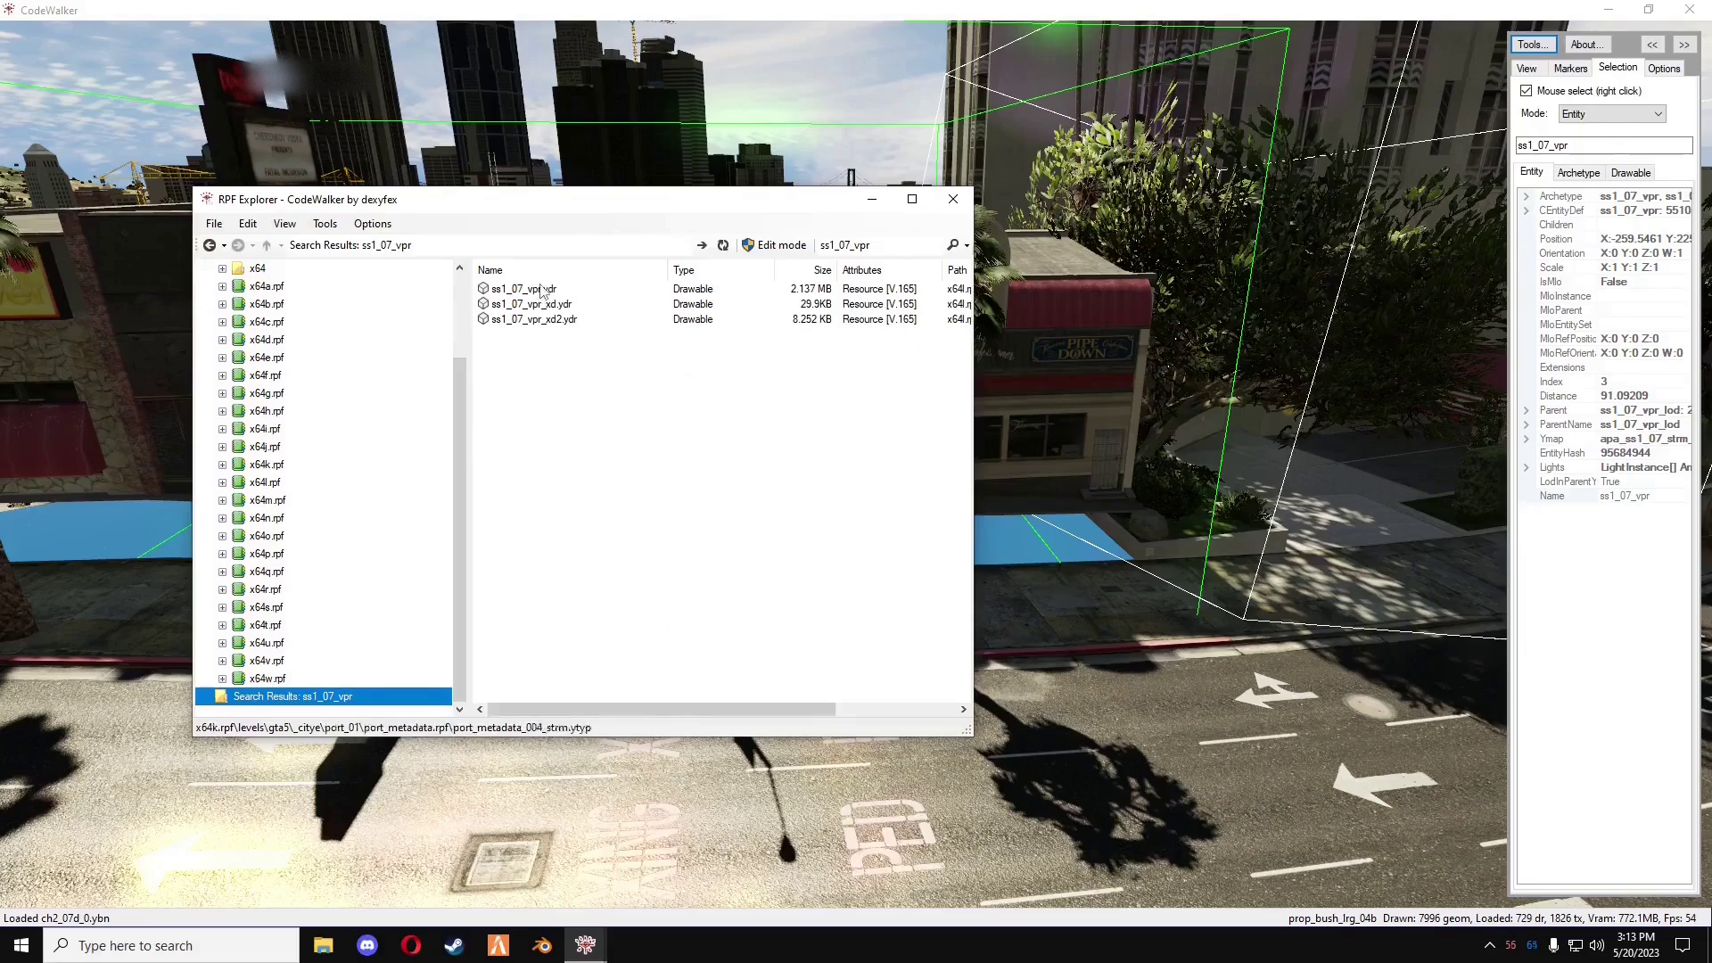
- Preview the ss1_07_vpr.ydr drawable and examine the model from its storefront side
left_click(540, 290)
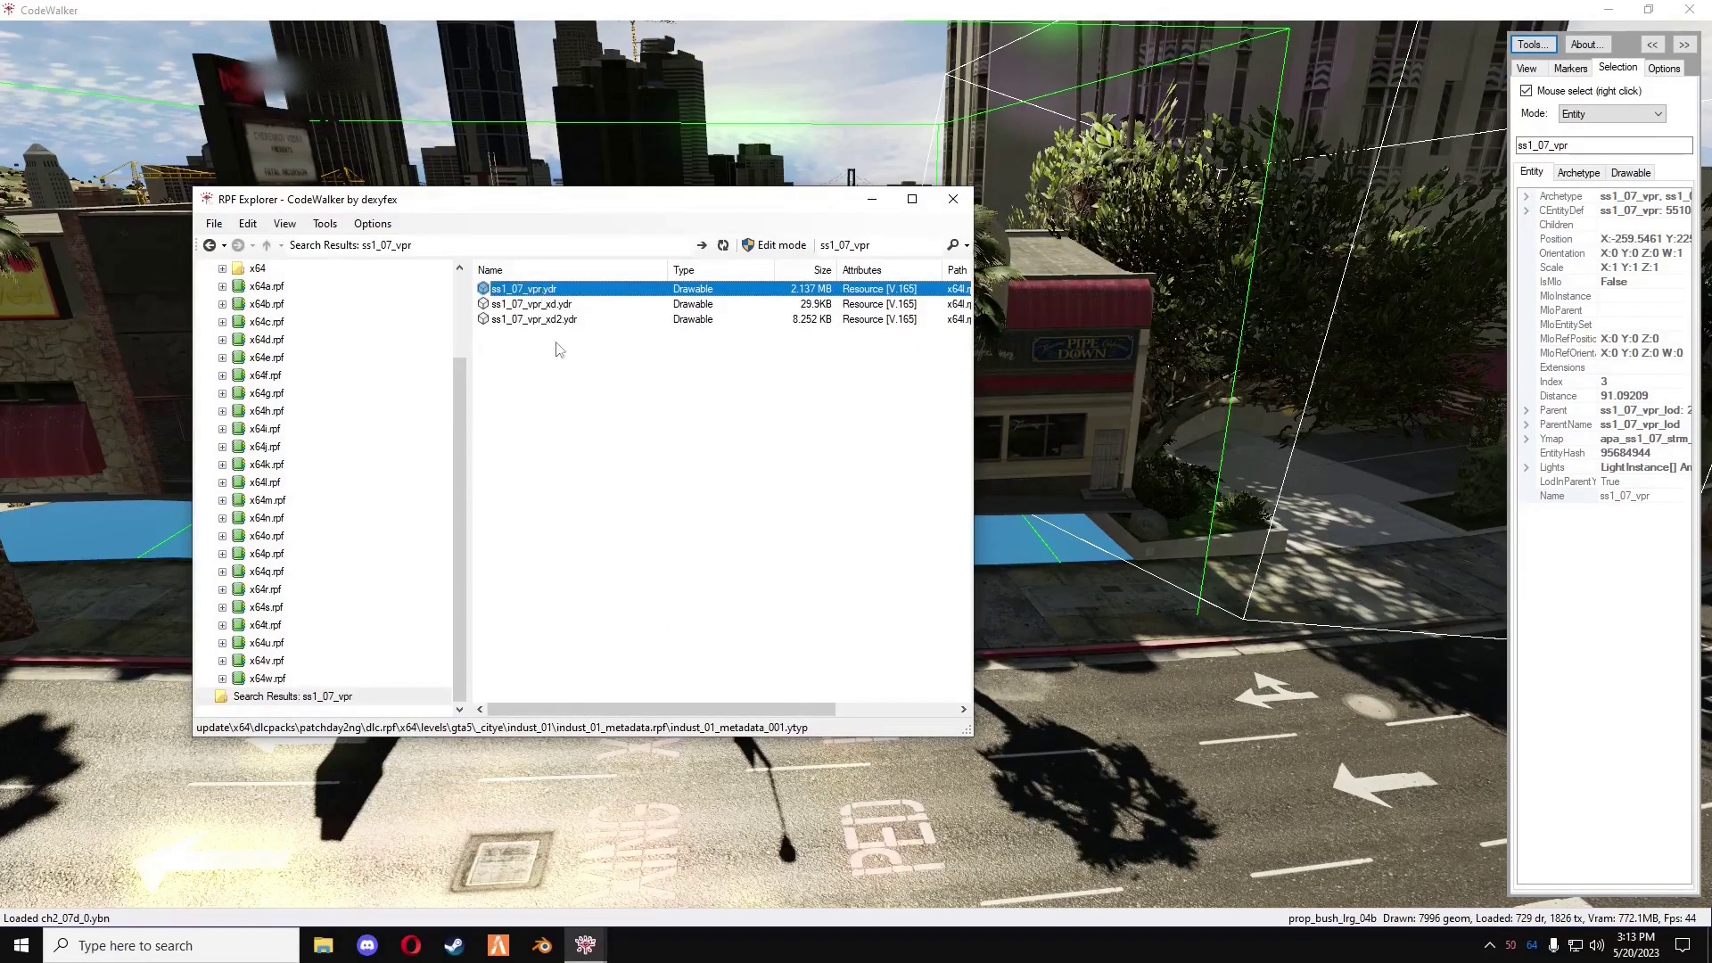
key("Return")
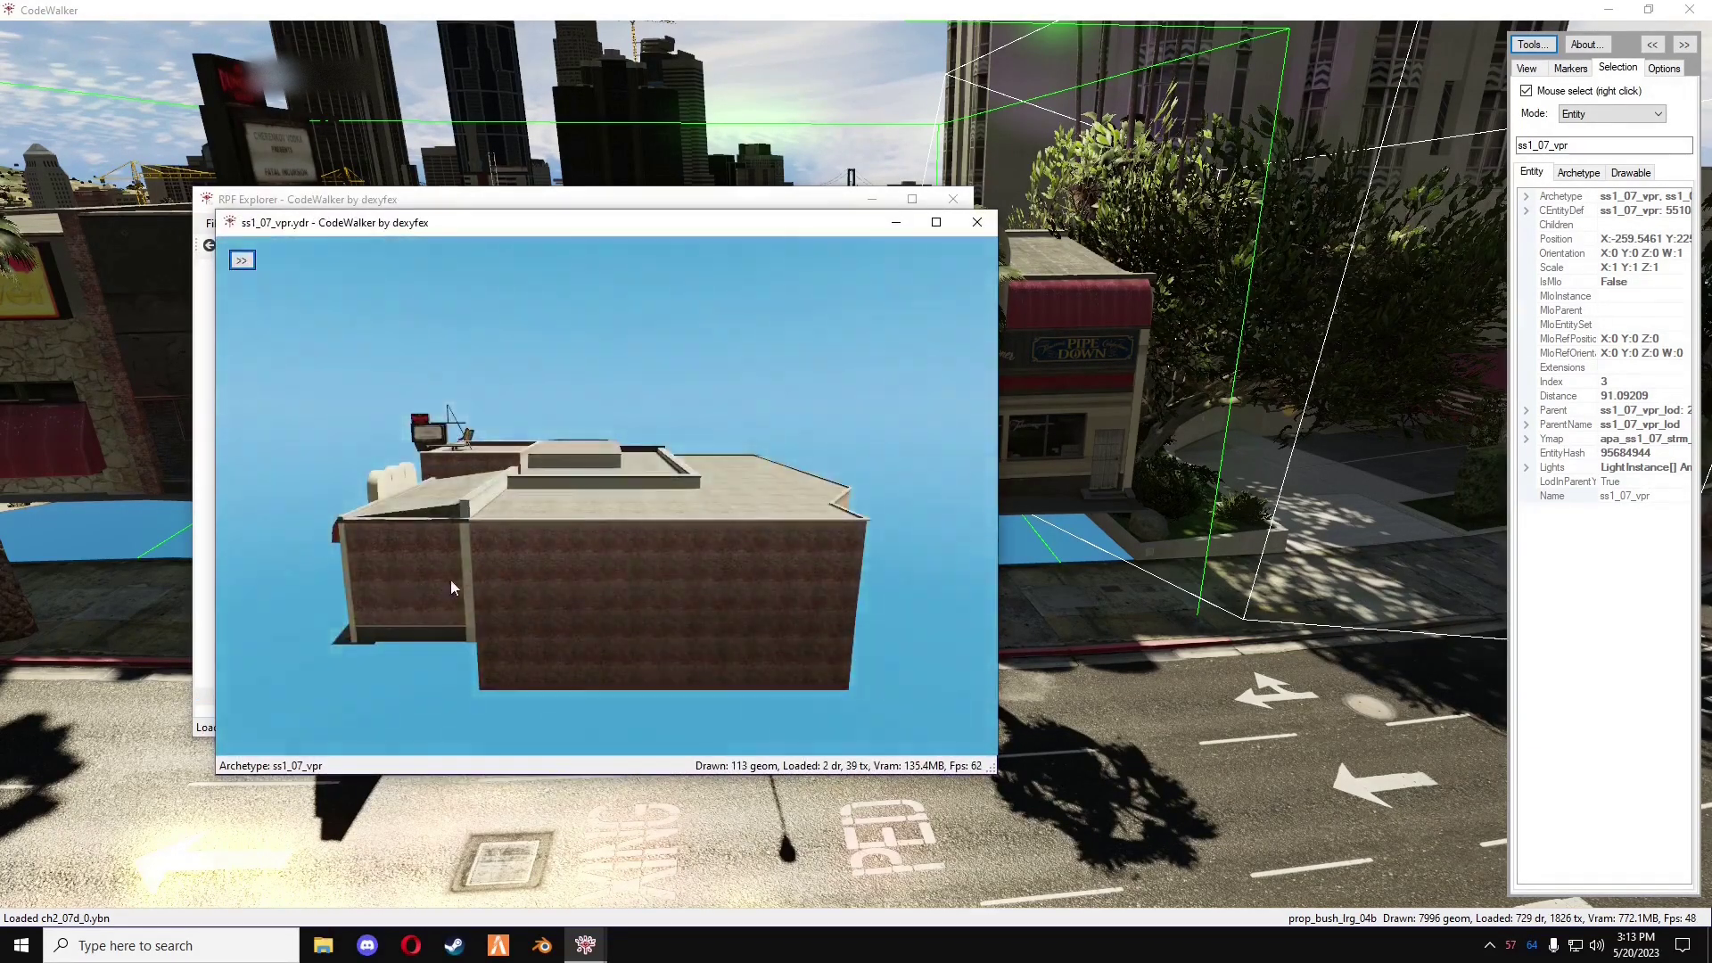
left_click_drag(451, 580, 681, 608)
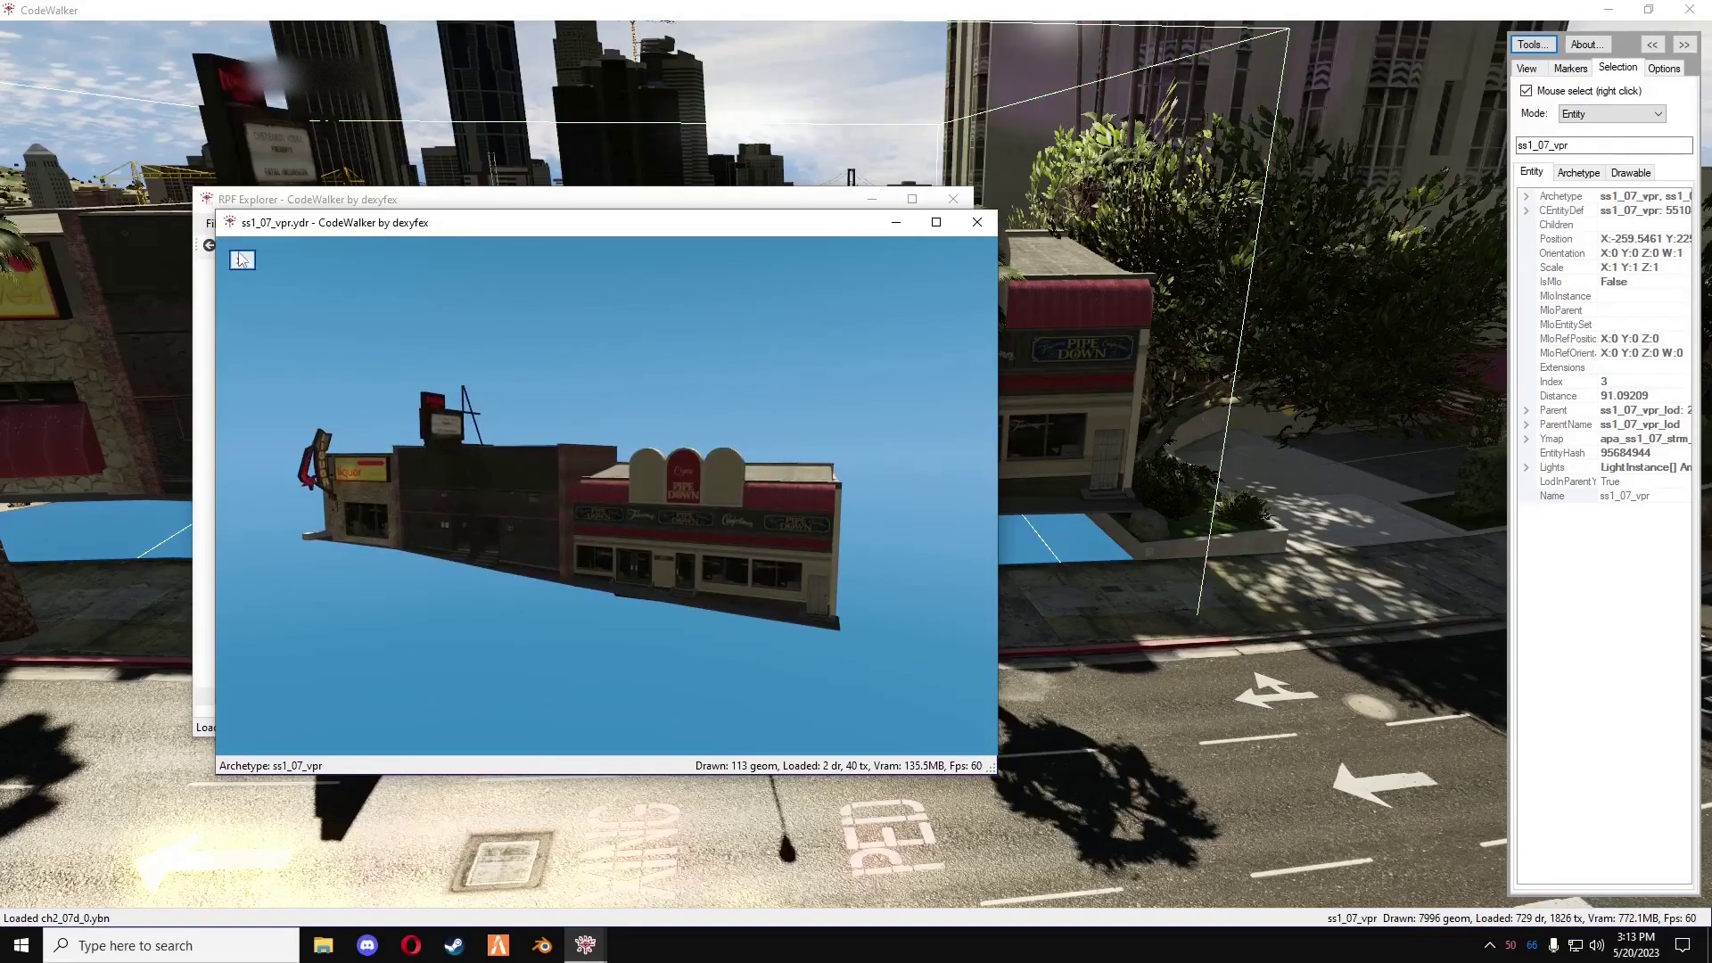
left_click(244, 262)
left_click(296, 285)
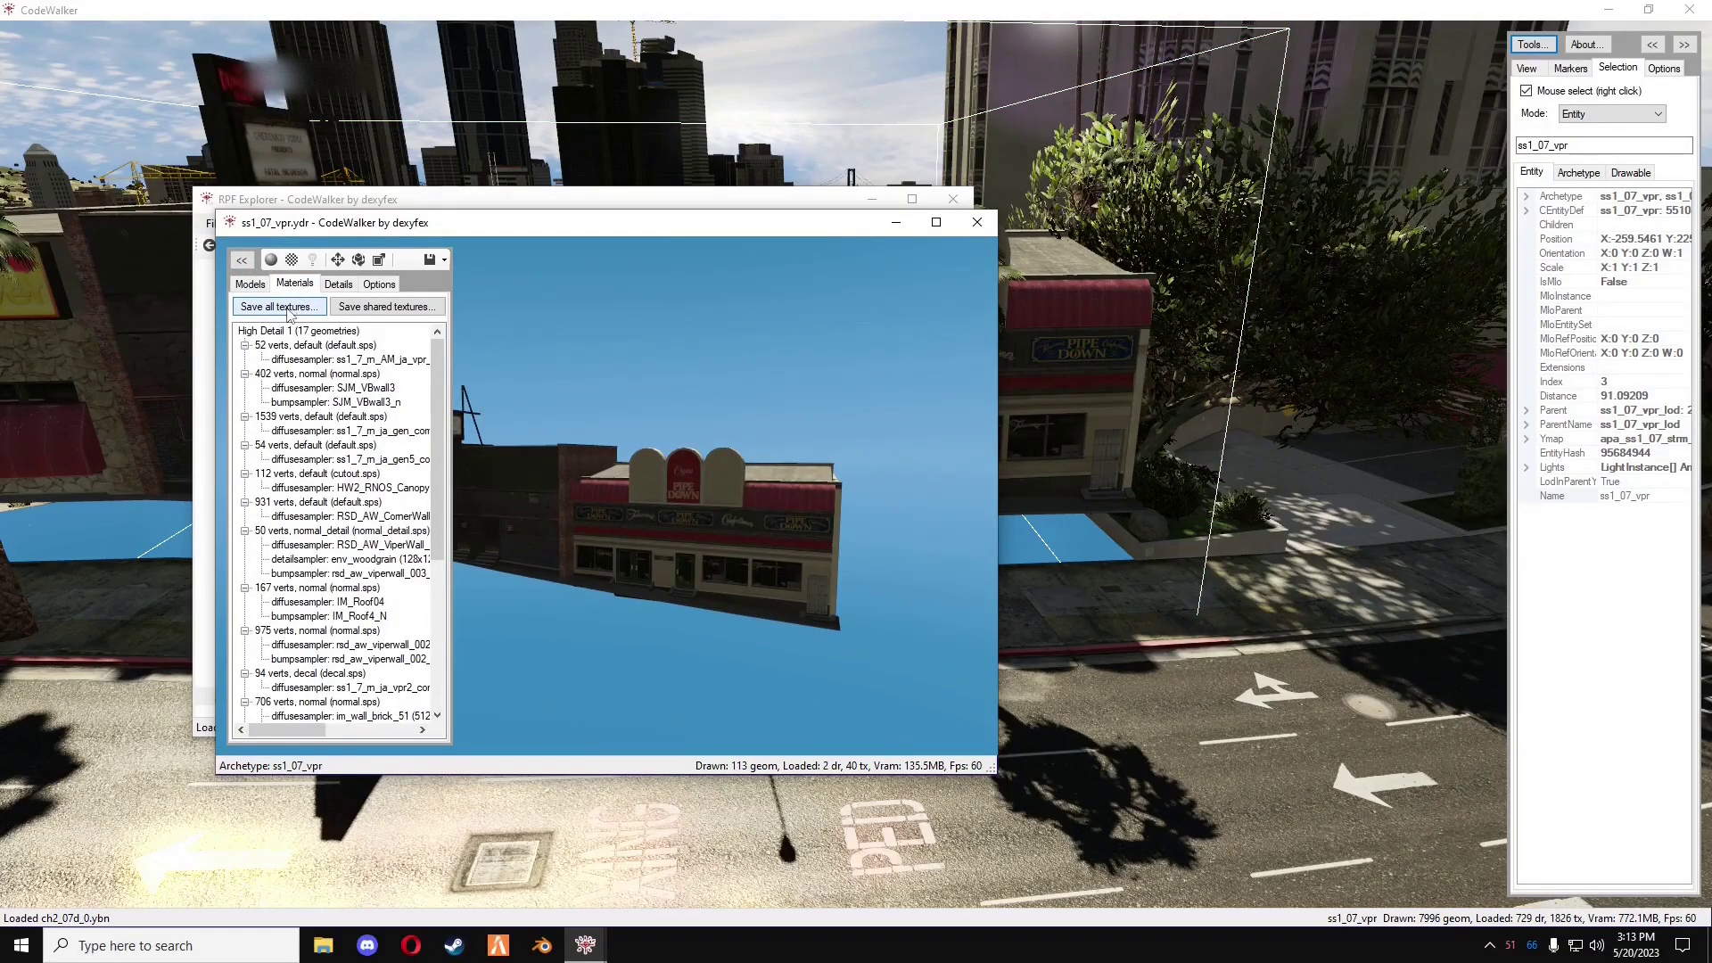
left_click(287, 309)
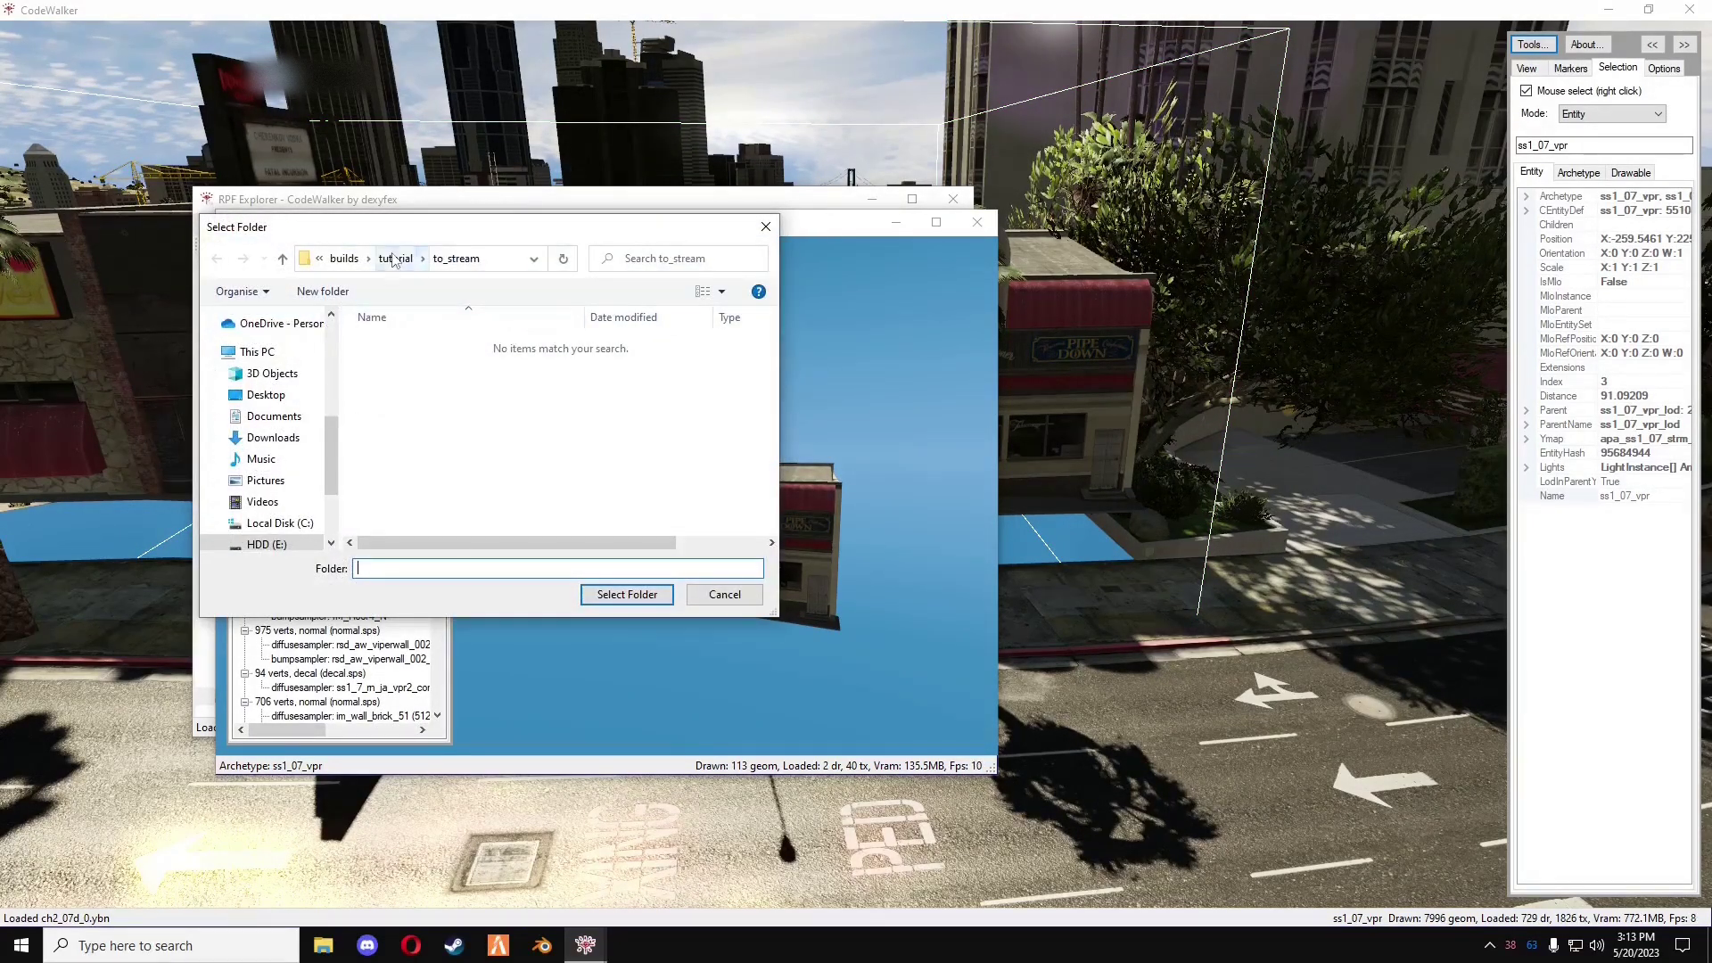
left_click(392, 259)
left_click(765, 226)
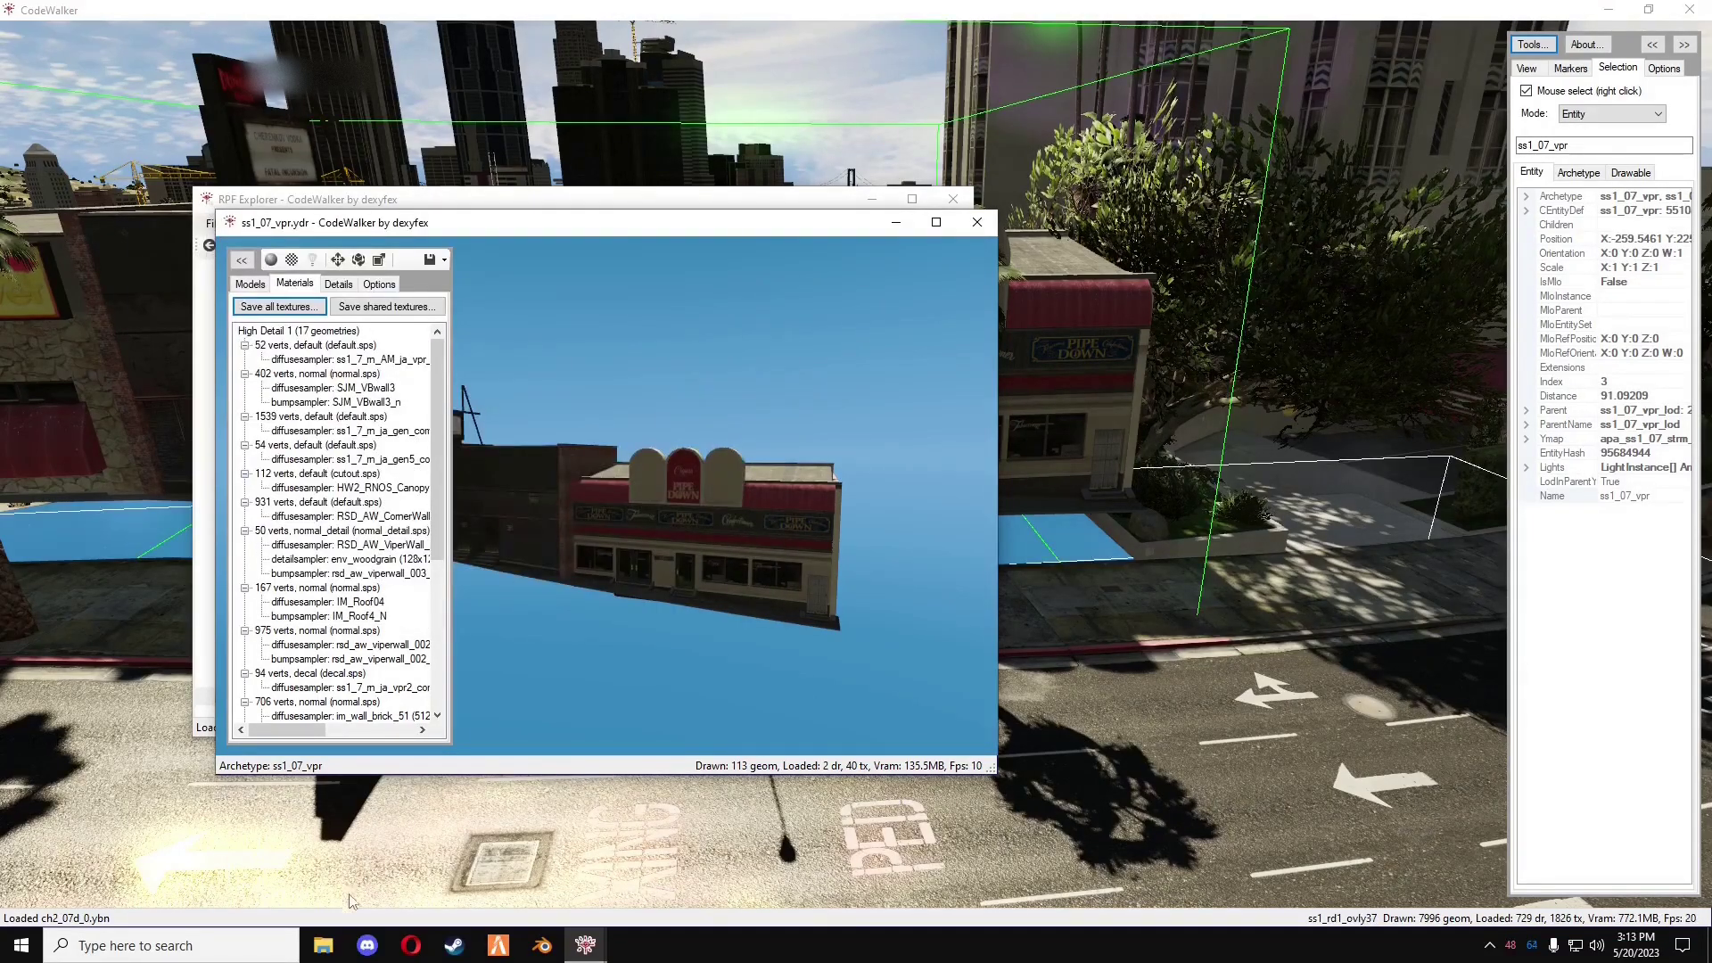
- Switch to File Explorer and delete the existing tutorial folder from the builds folder on the E: drive
left_click(323, 945)
scroll(445, 545, "down", 4)
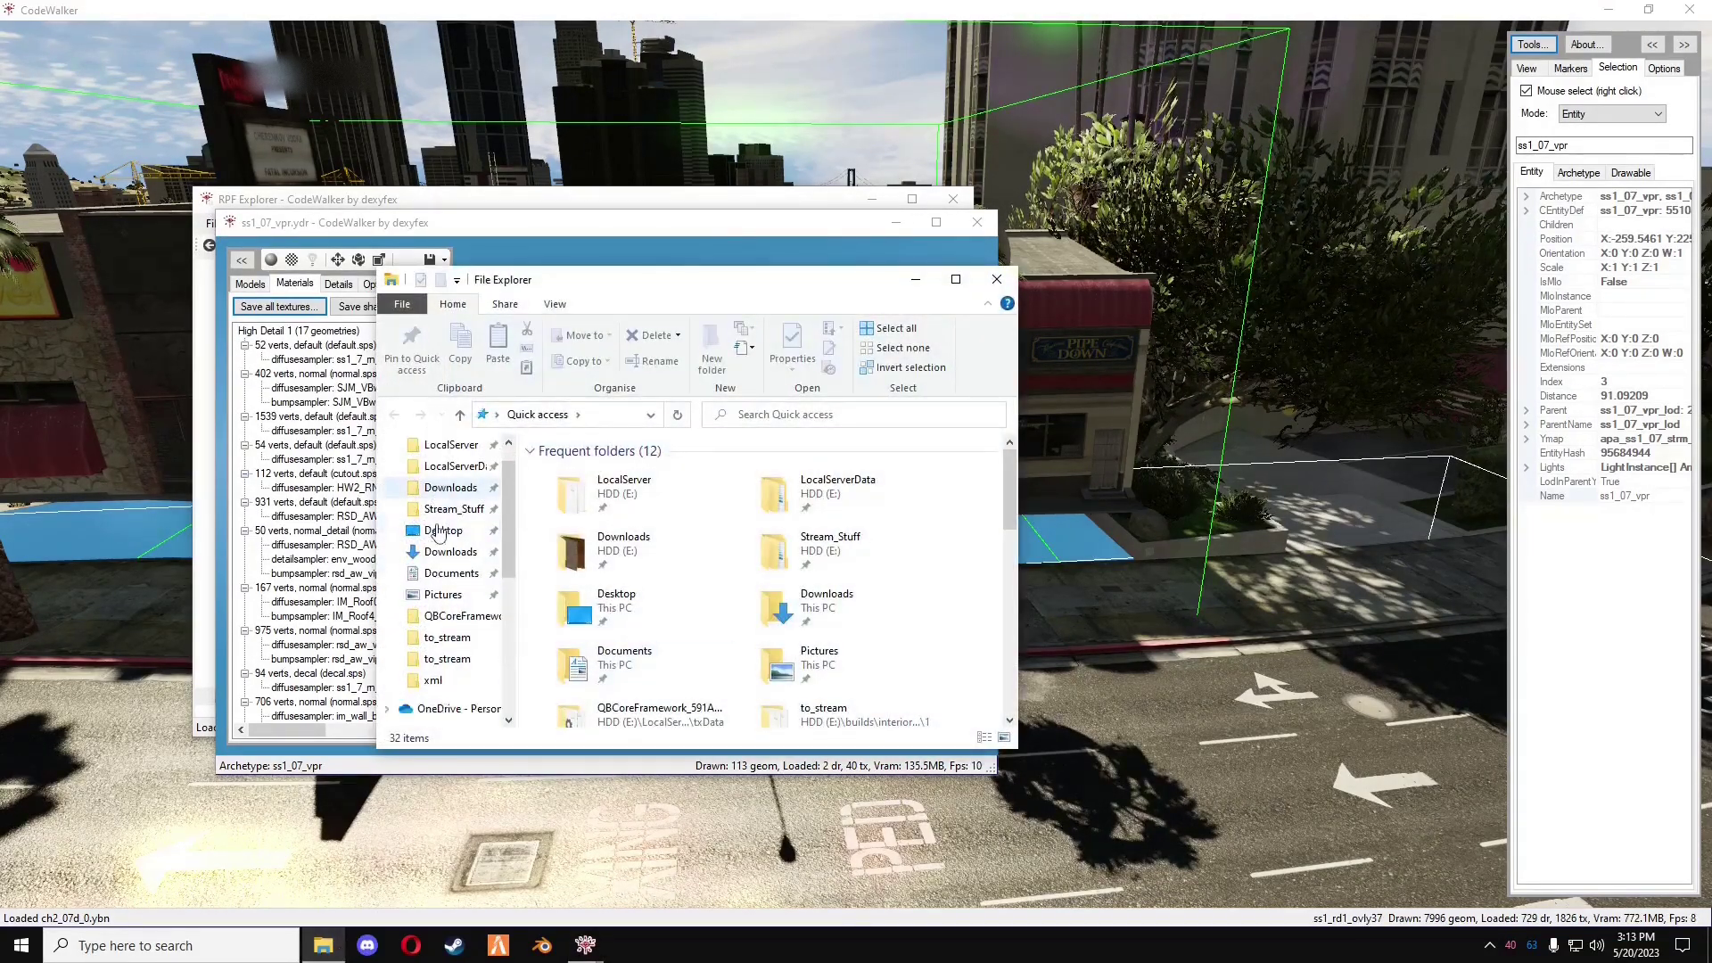
left_click(434, 488)
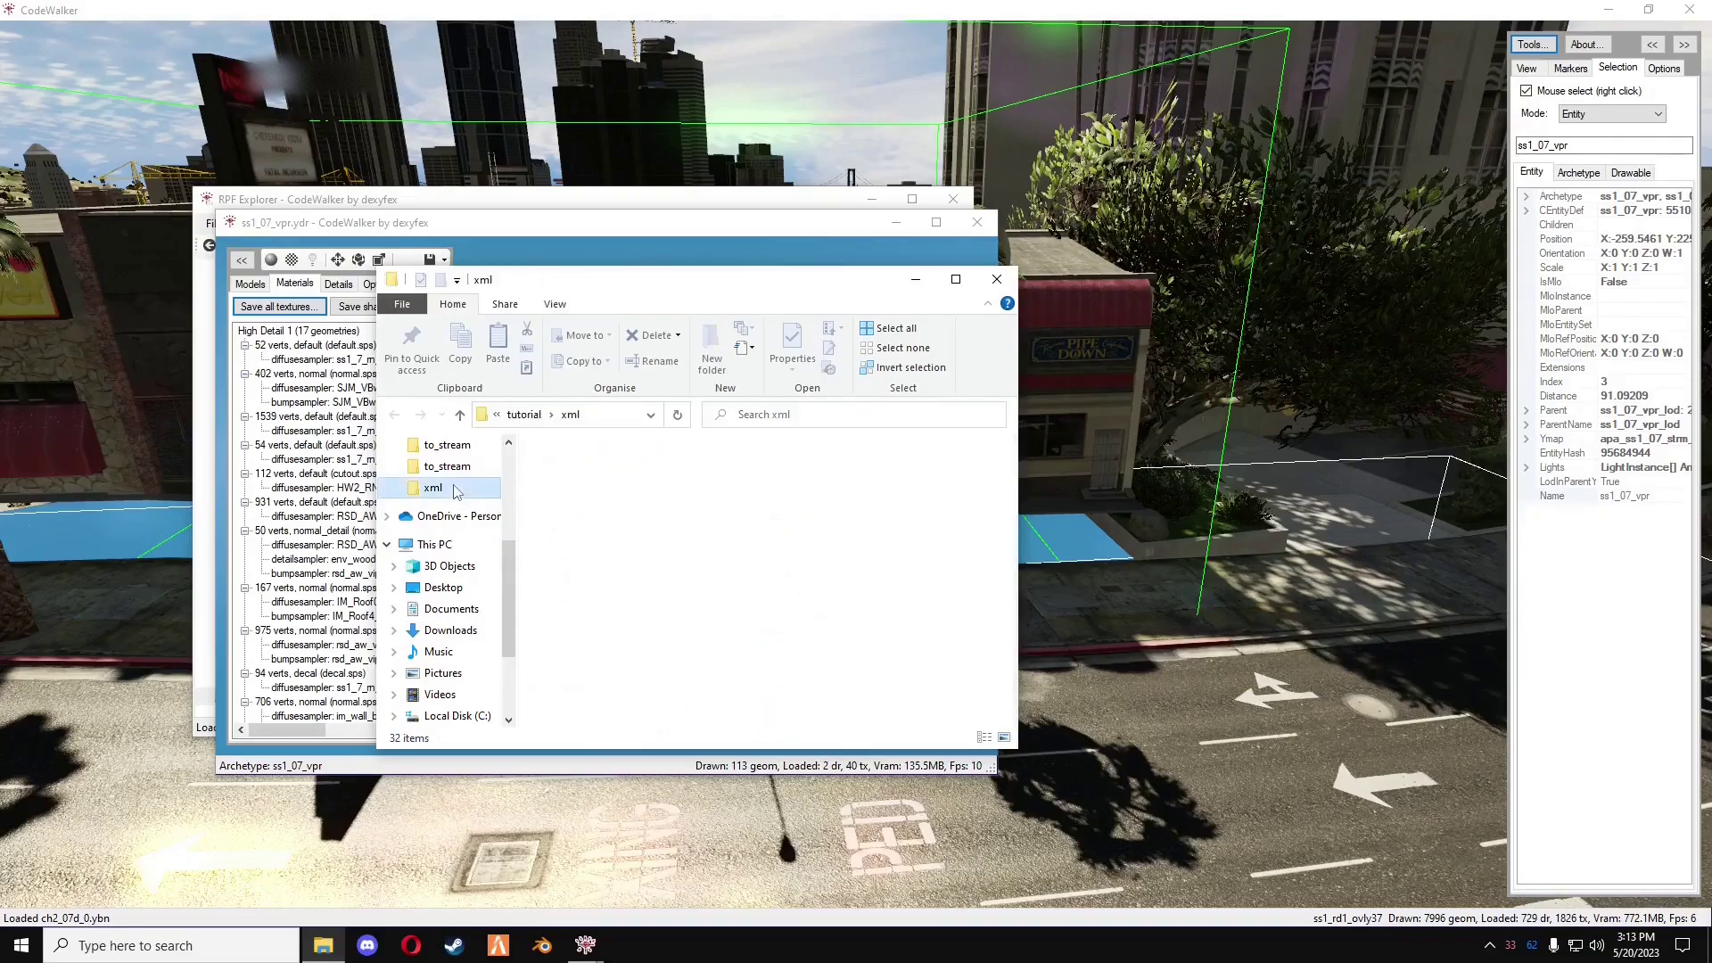
left_click(526, 414)
left_click(522, 414)
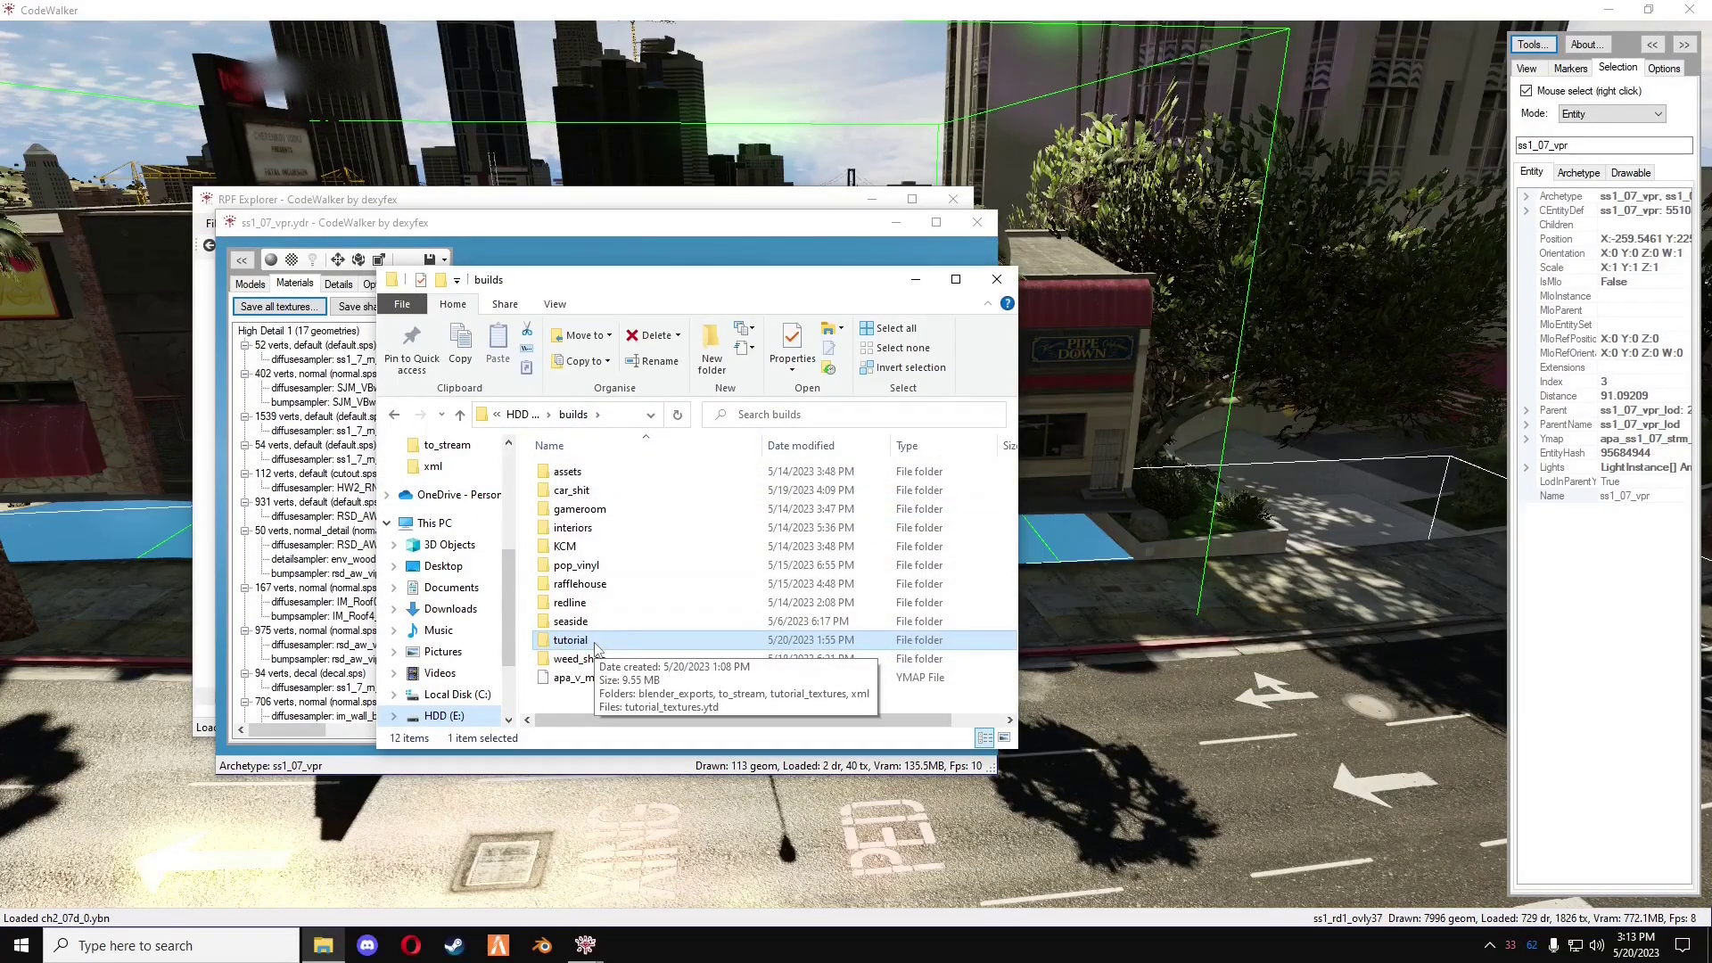
key("Delete")
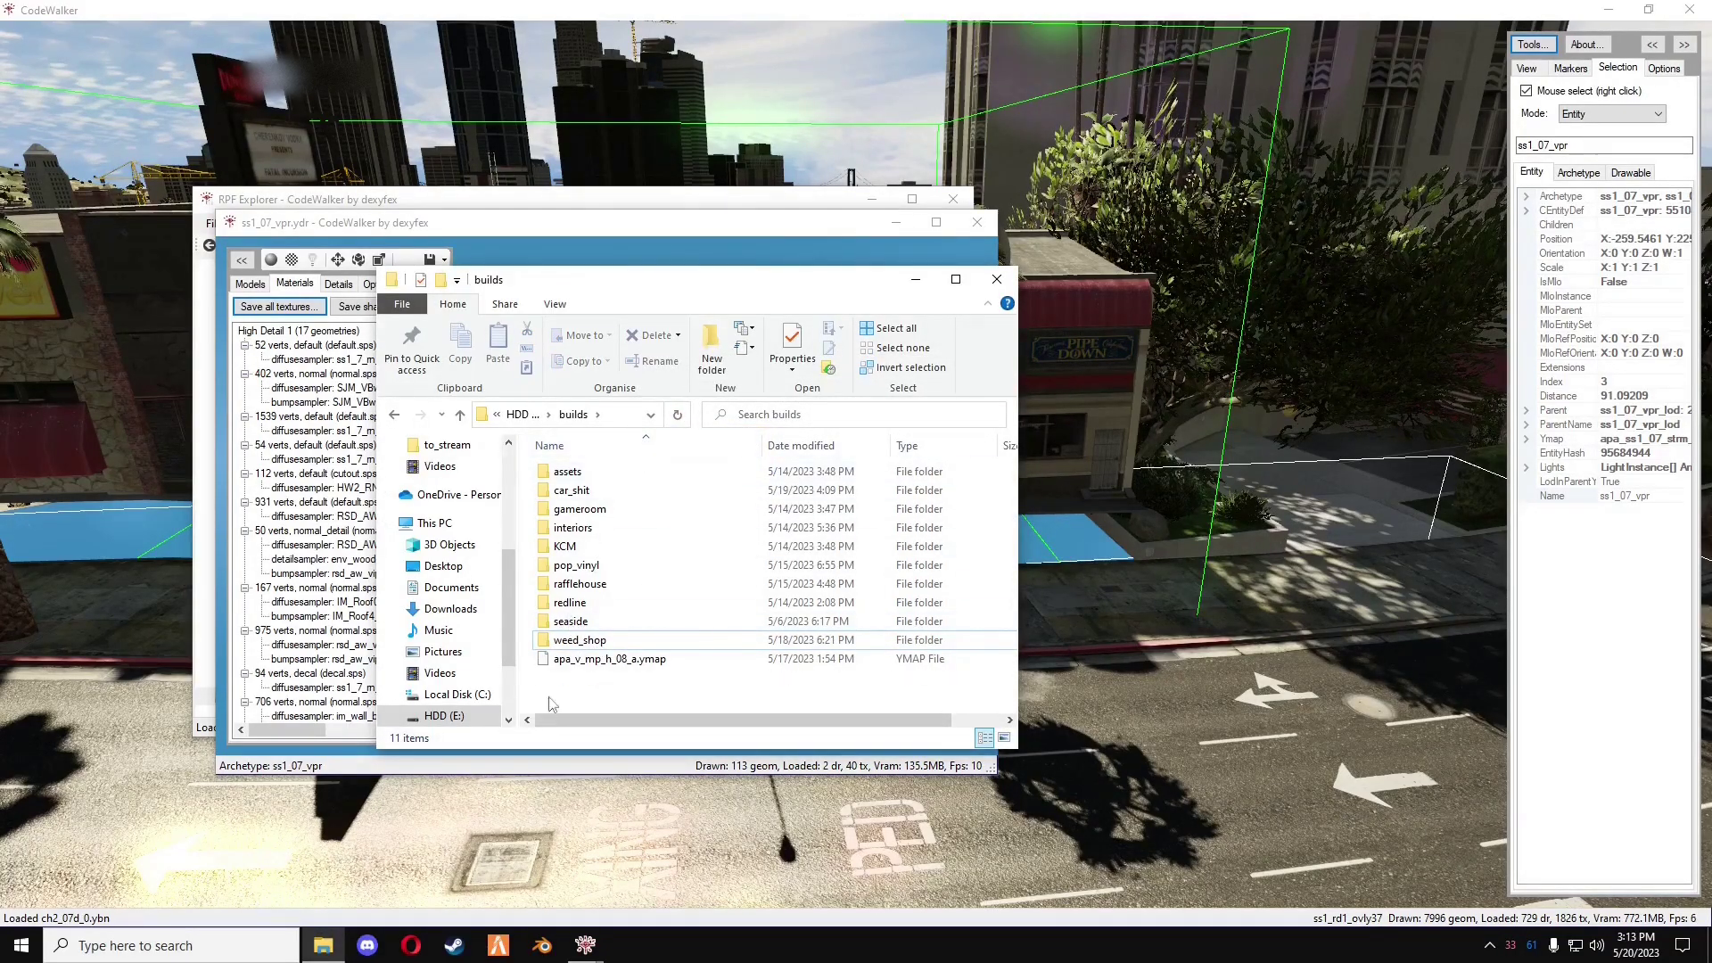
- Create a new folder named tutorial inside the builds folder
left_click(710, 346)
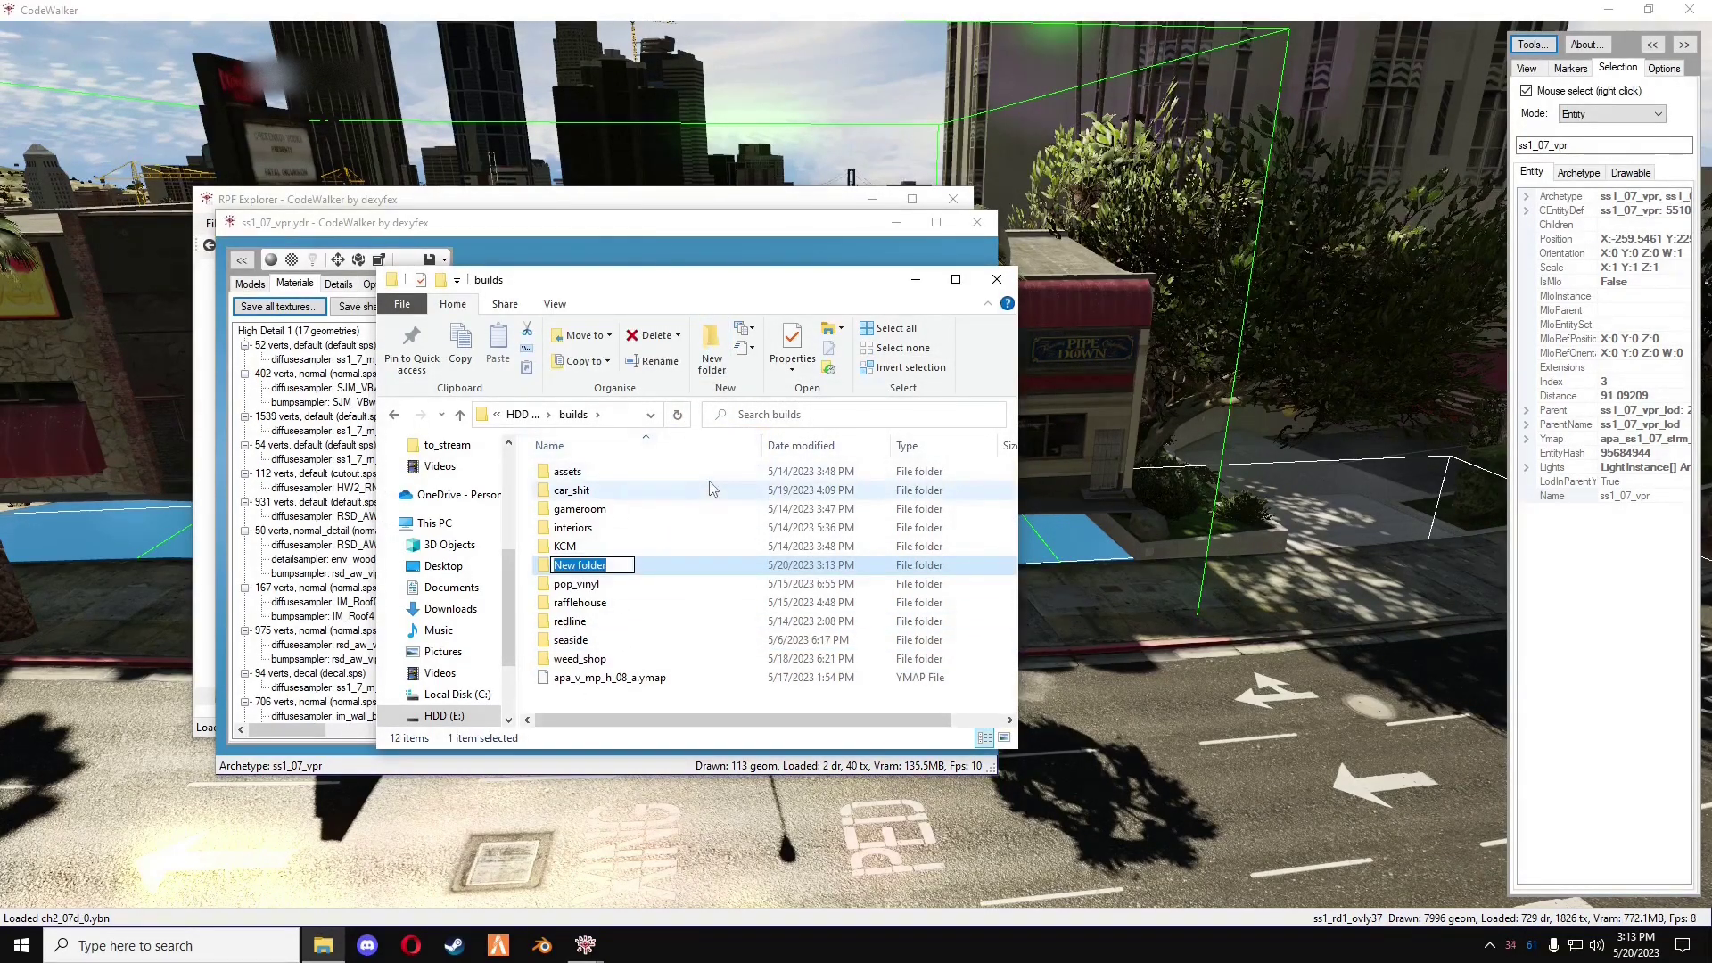
type("tutorial")
key("Return")
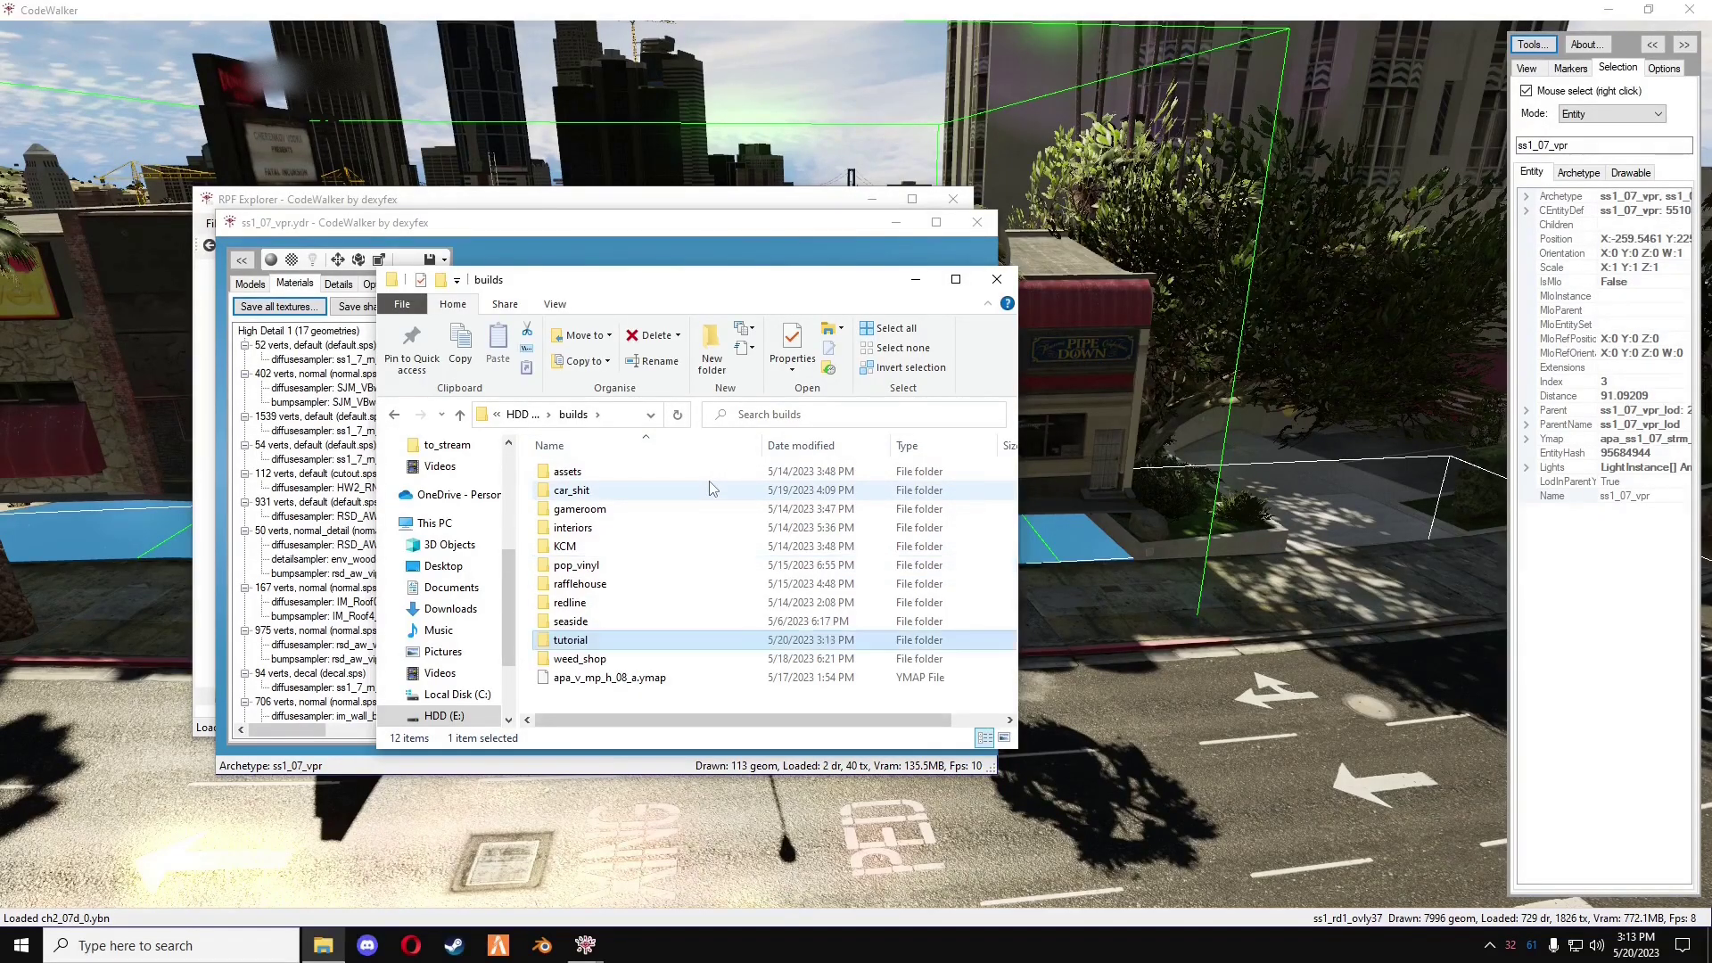
- Create an xml subfolder inside the tutorial folder, open it to check it, and close File Explorer
double_click(562, 642)
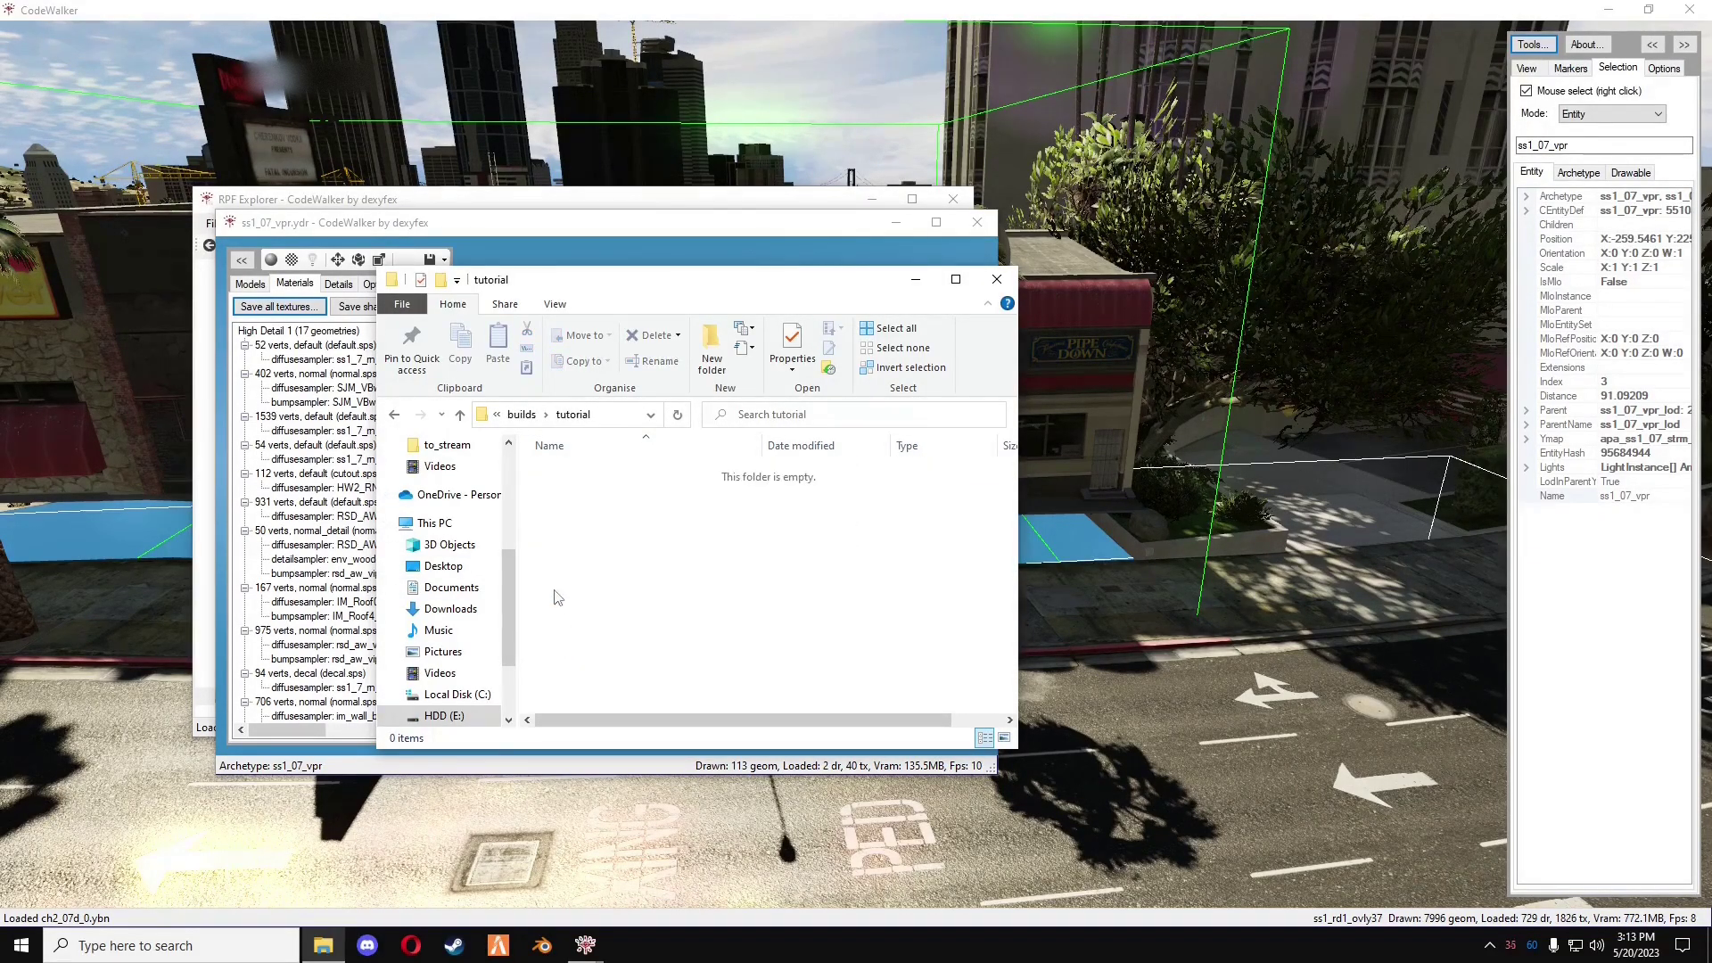
left_click(716, 345)
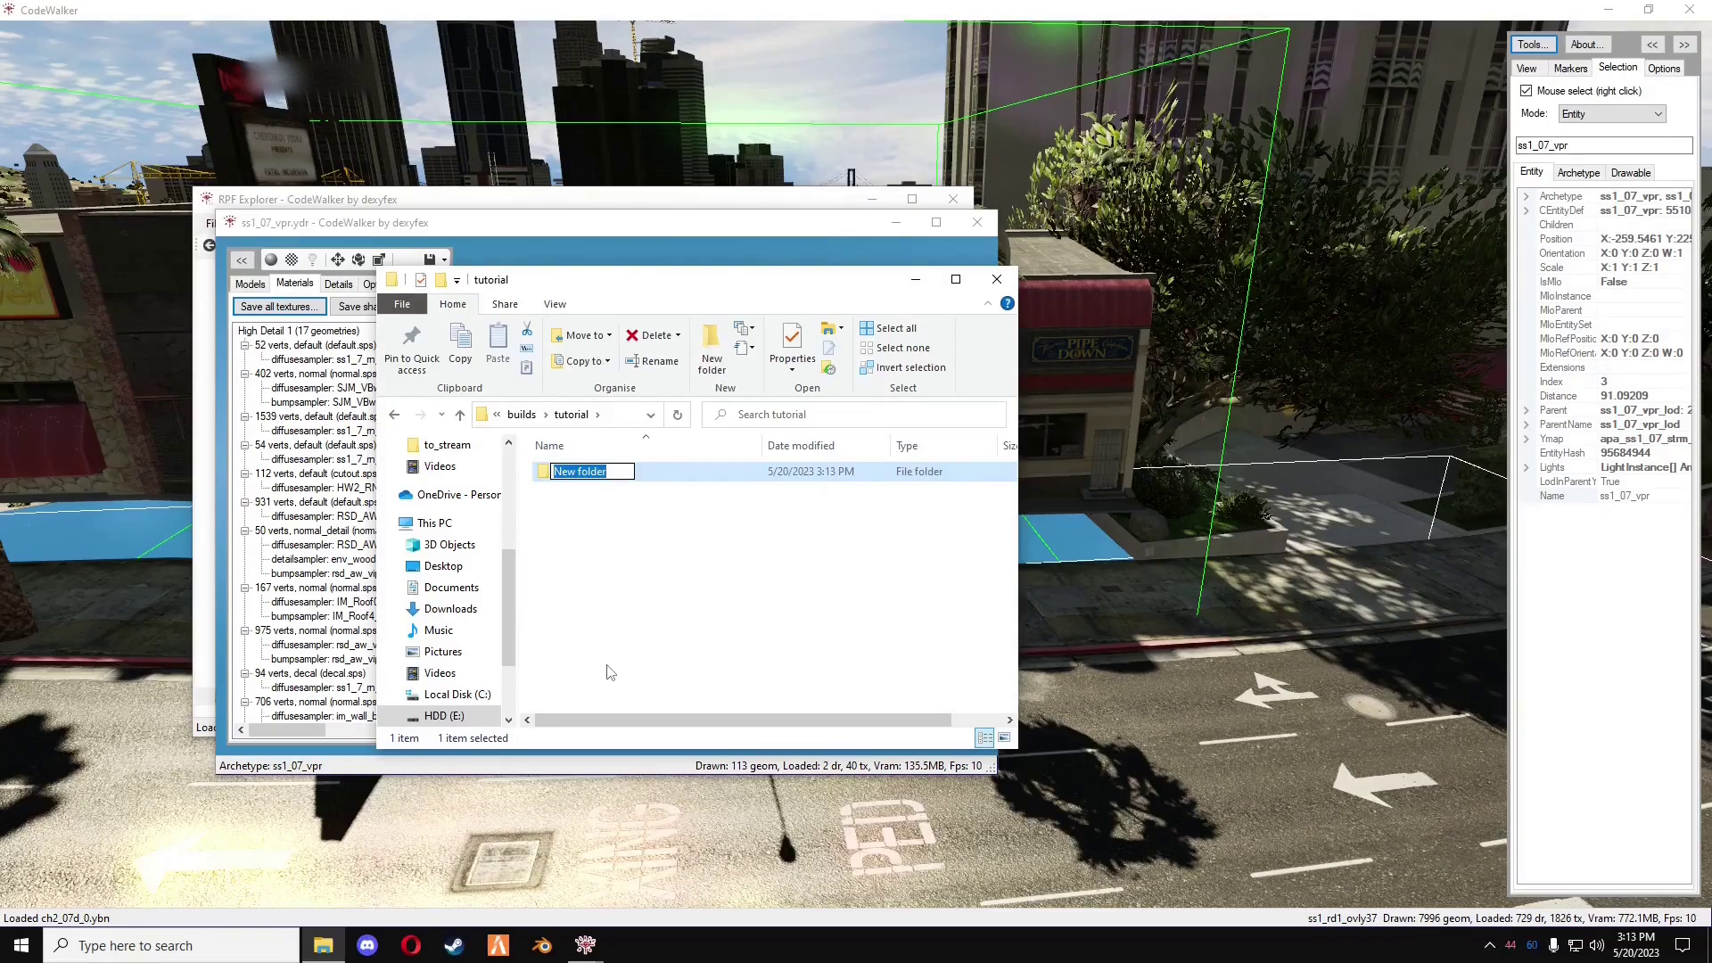
type("xml")
key("Return")
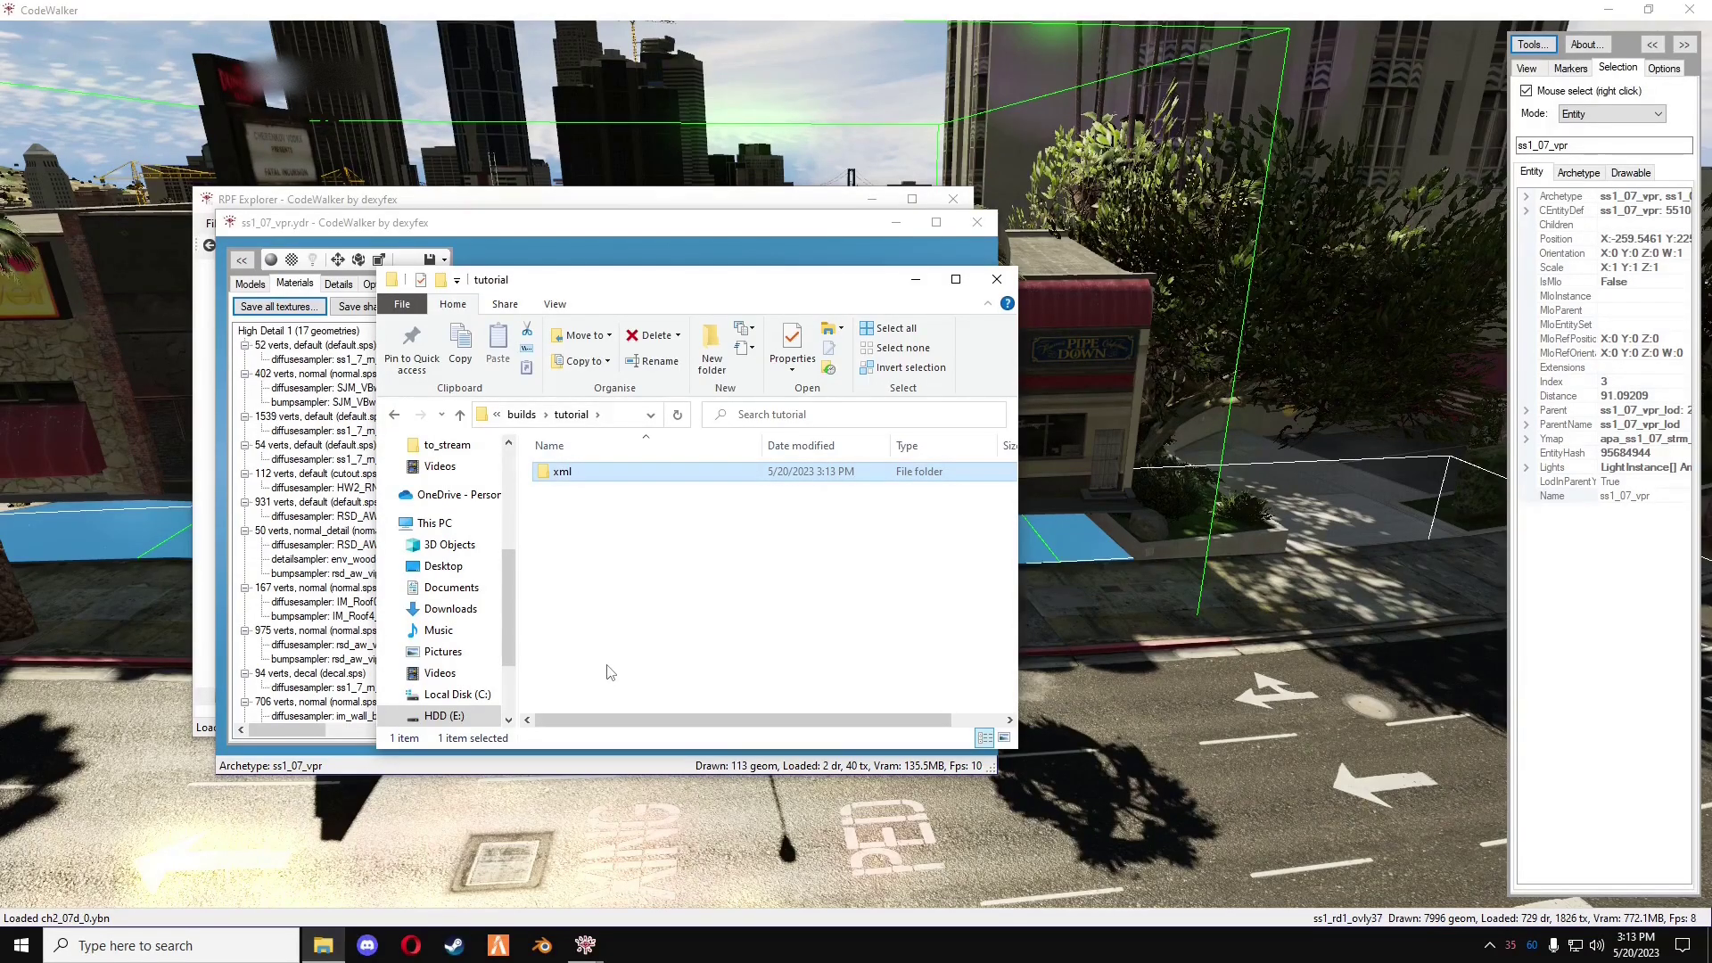
double_click(589, 482)
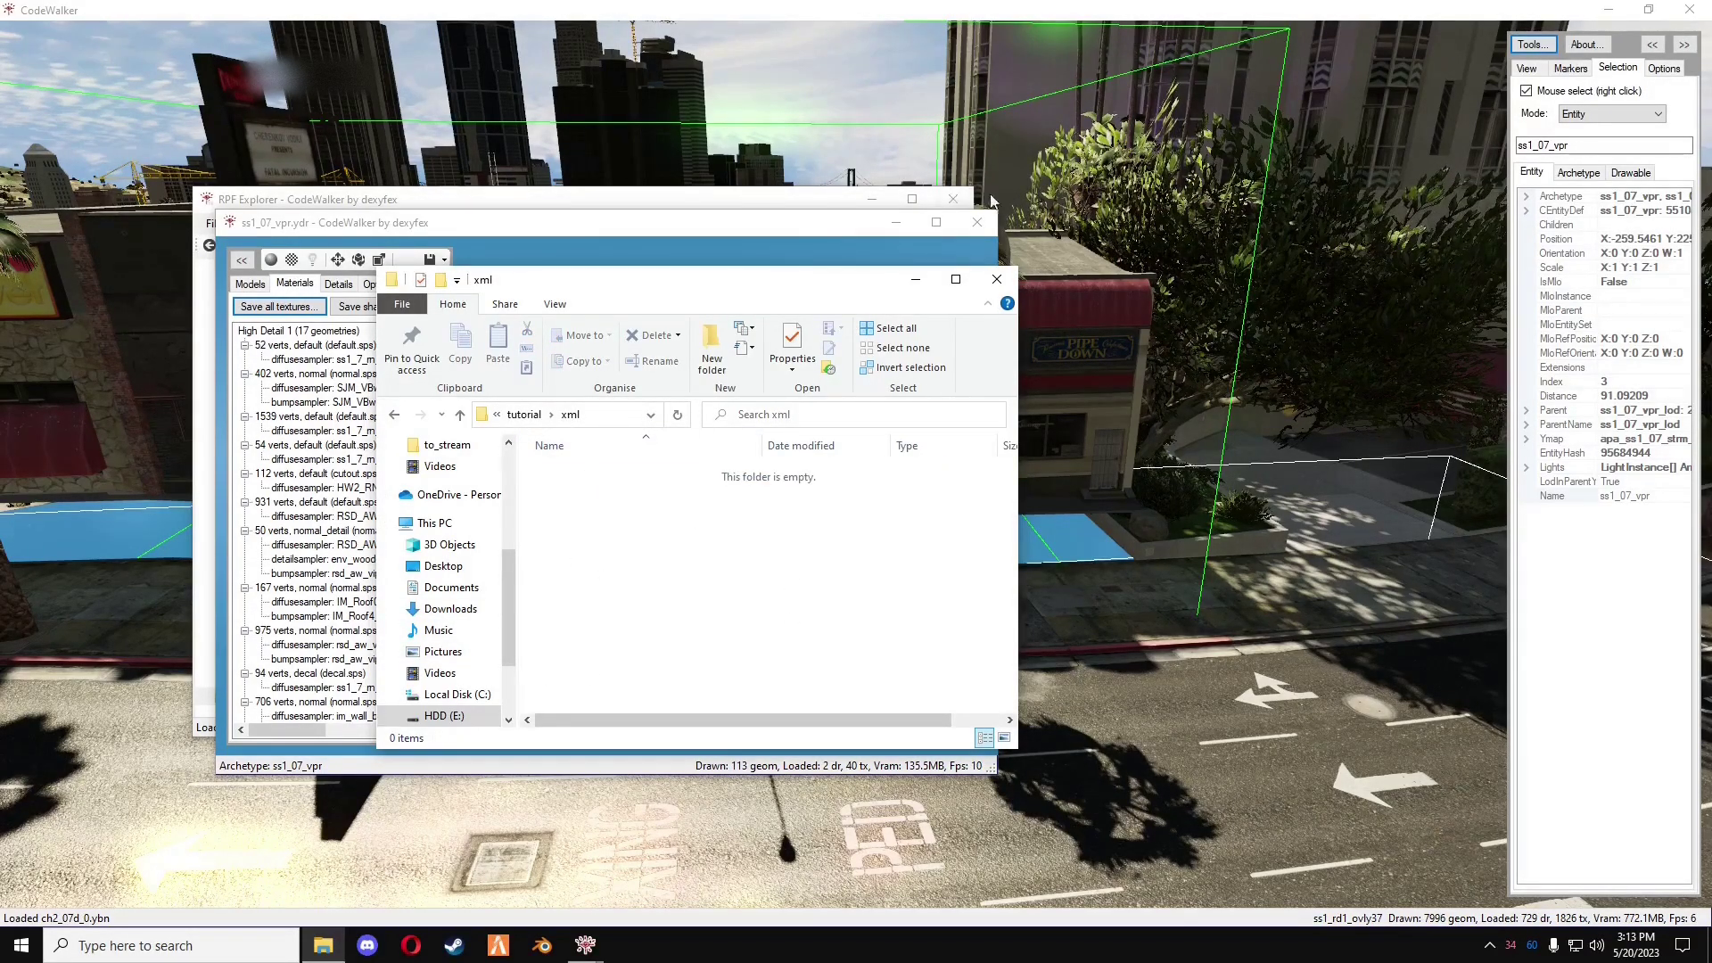
left_click(997, 279)
- Export the ss1_07_vpr.ydr drawable as XML into the builds\tutorial\xml folder on the E: drive
left_click(282, 308)
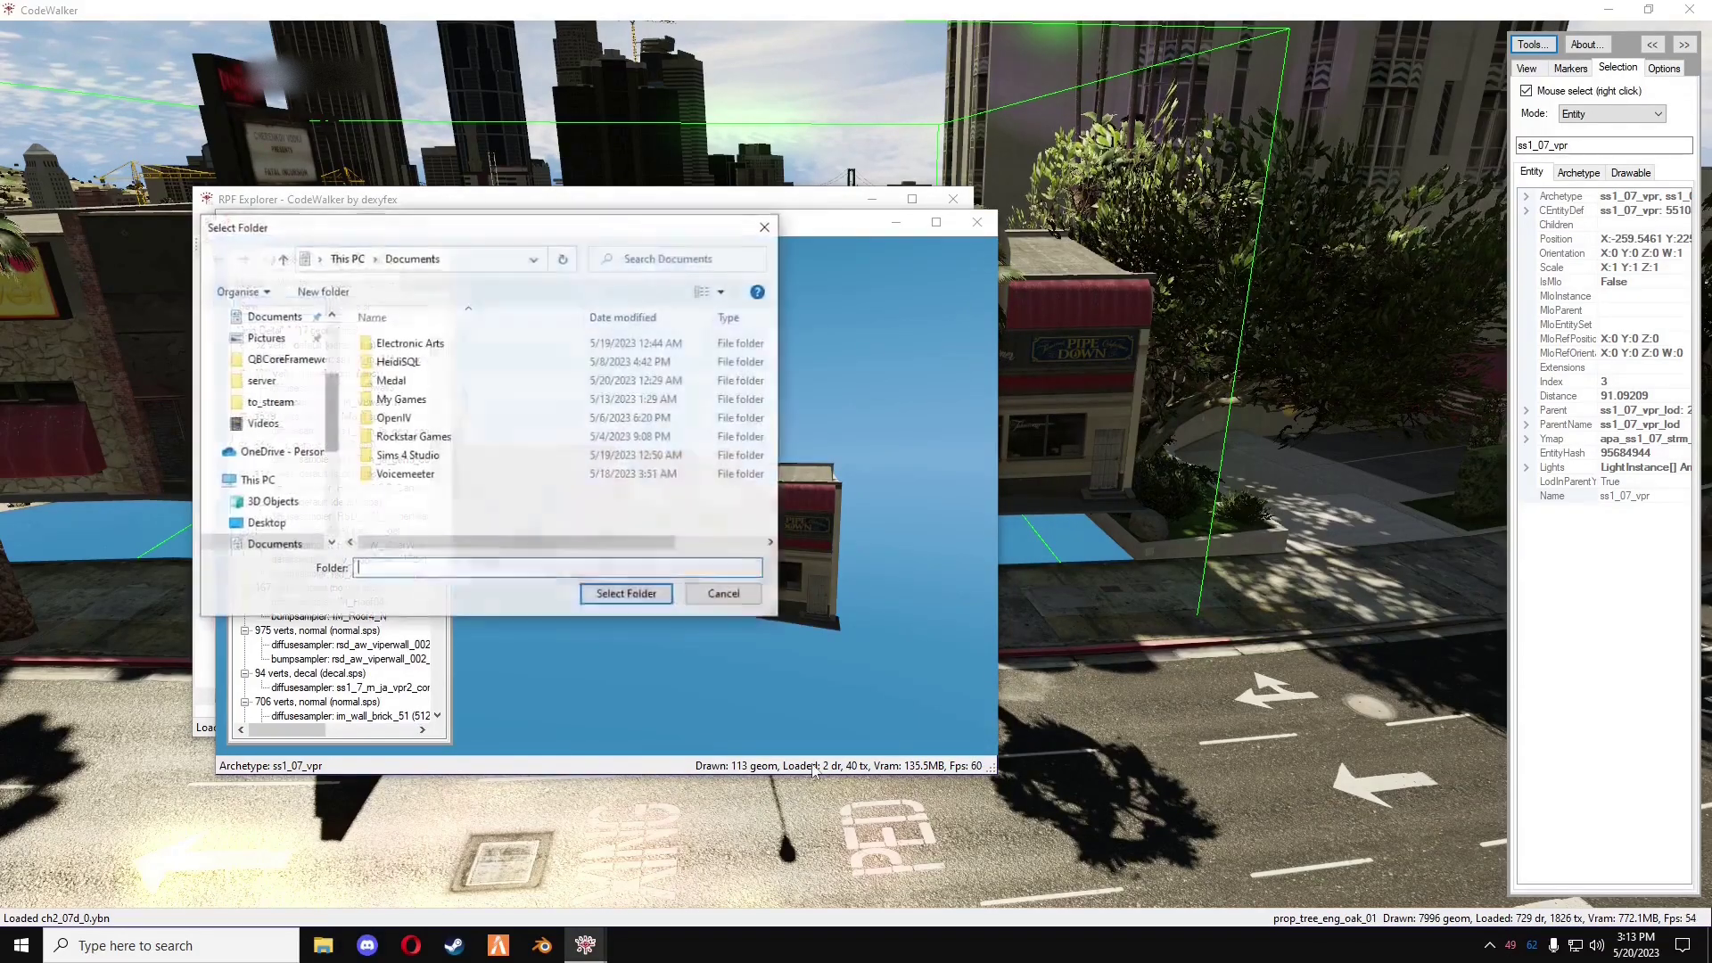
left_click(724, 596)
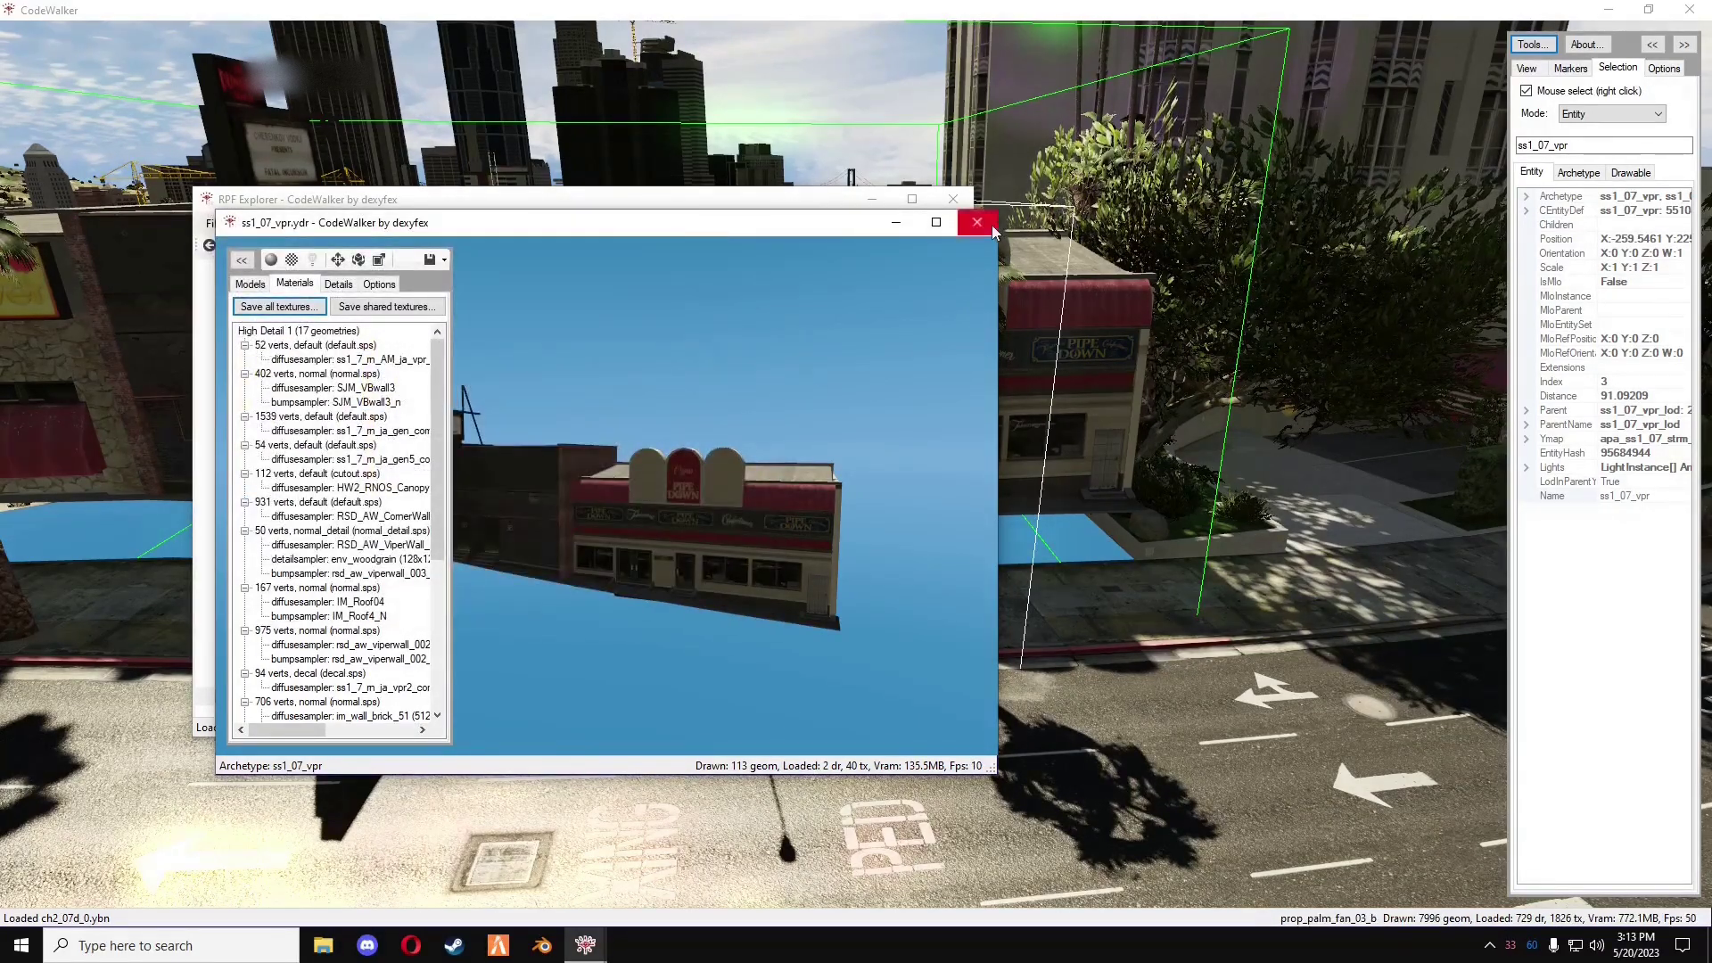
right_click(542, 294)
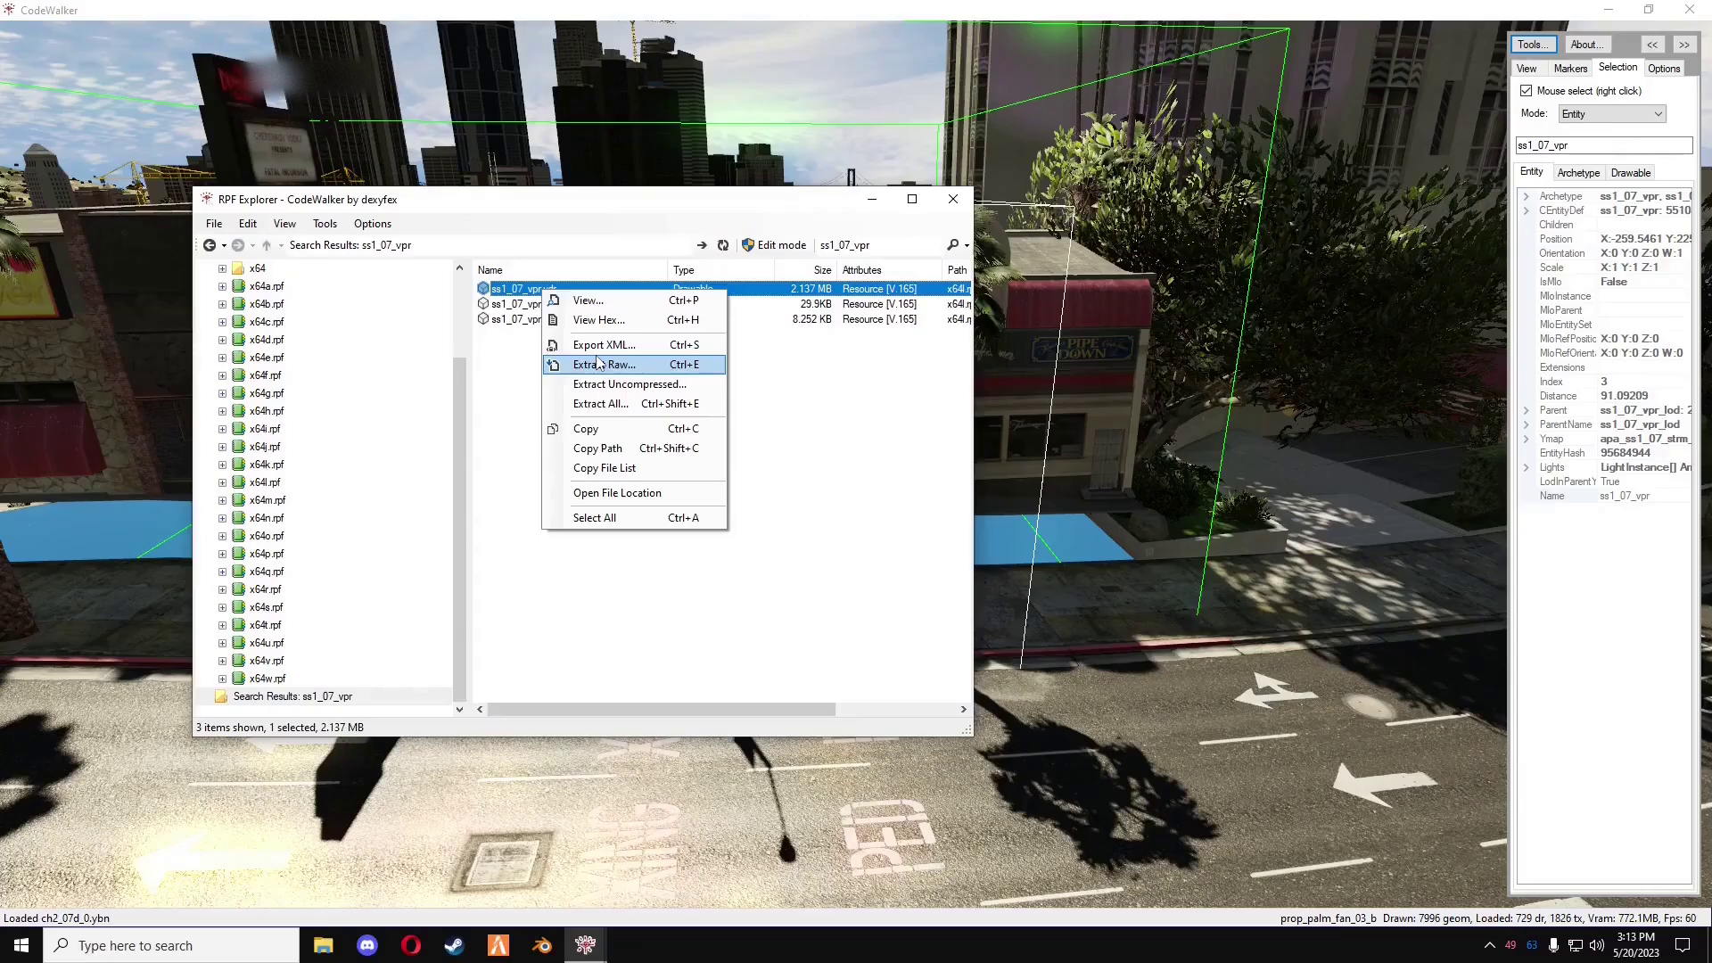
left_click(613, 343)
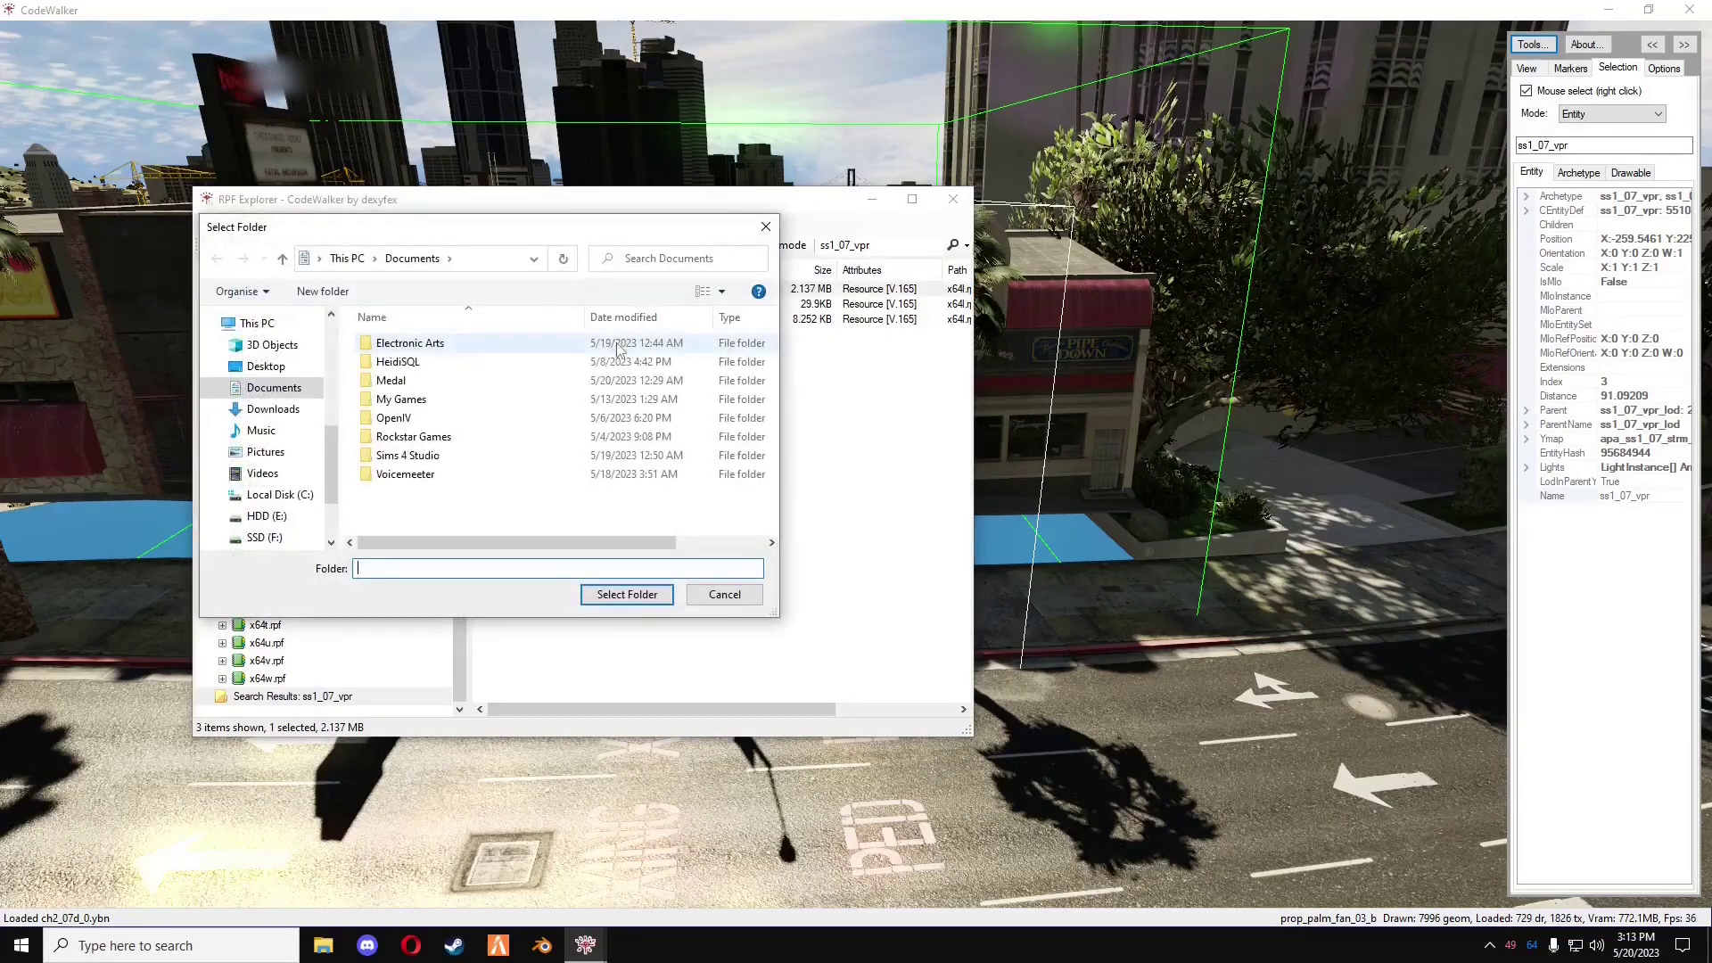
left_click(266, 515)
double_click(390, 380)
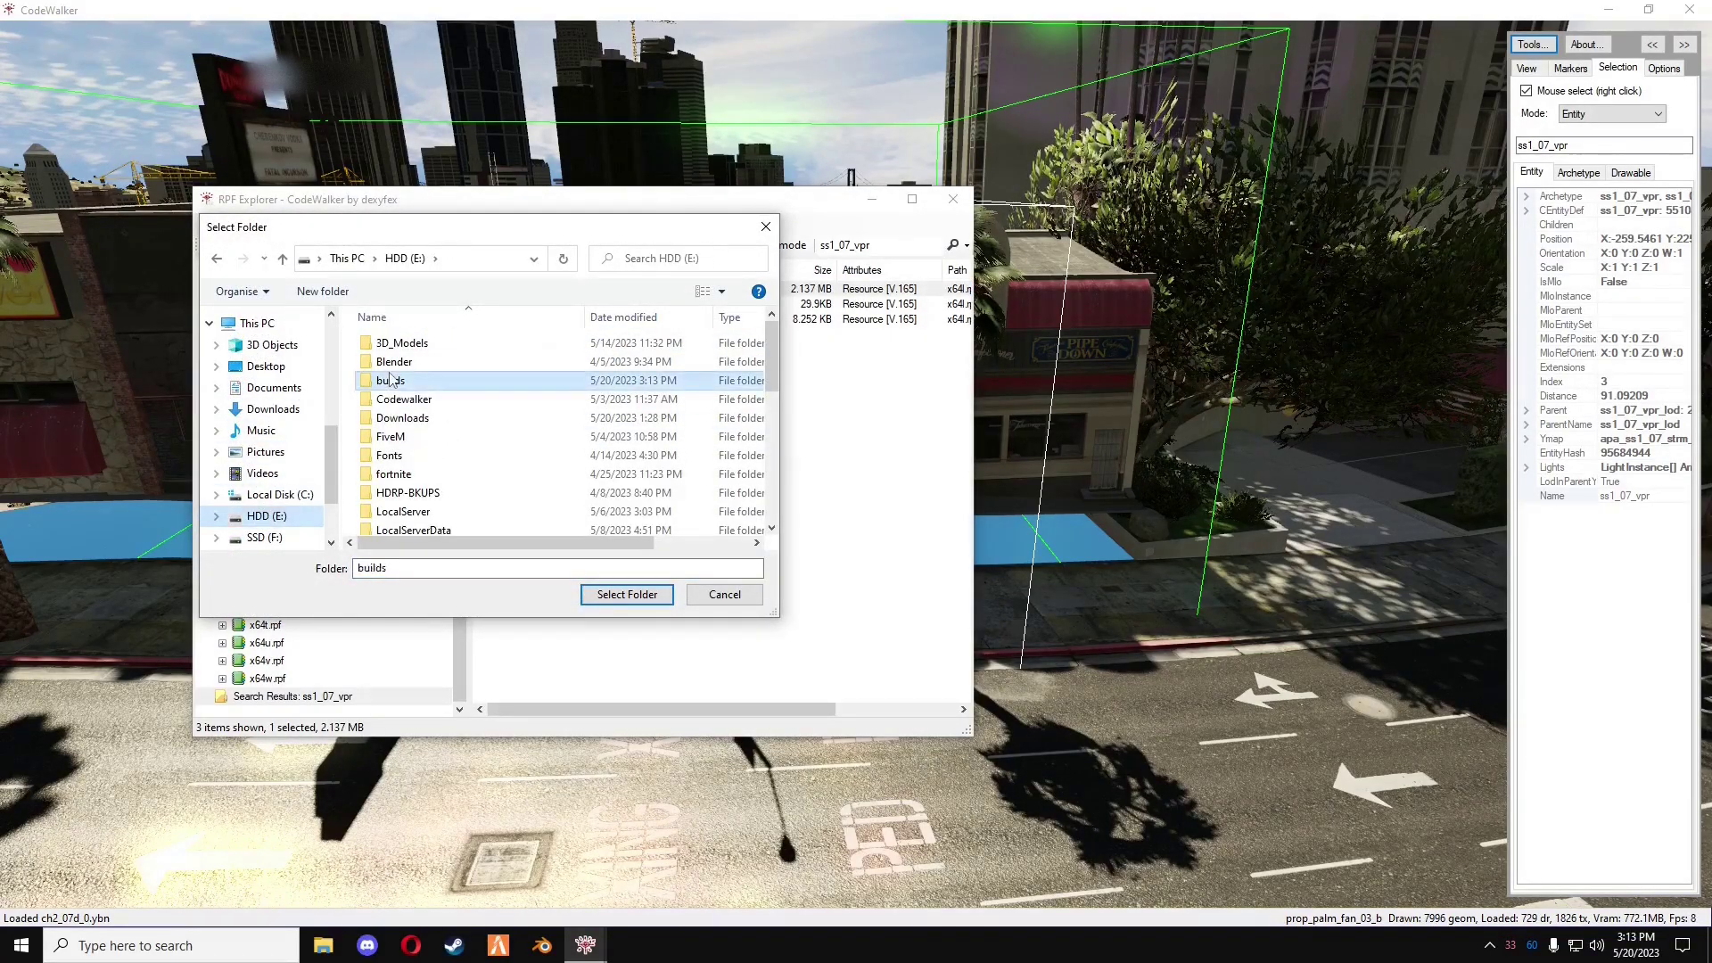
double_click(401, 507)
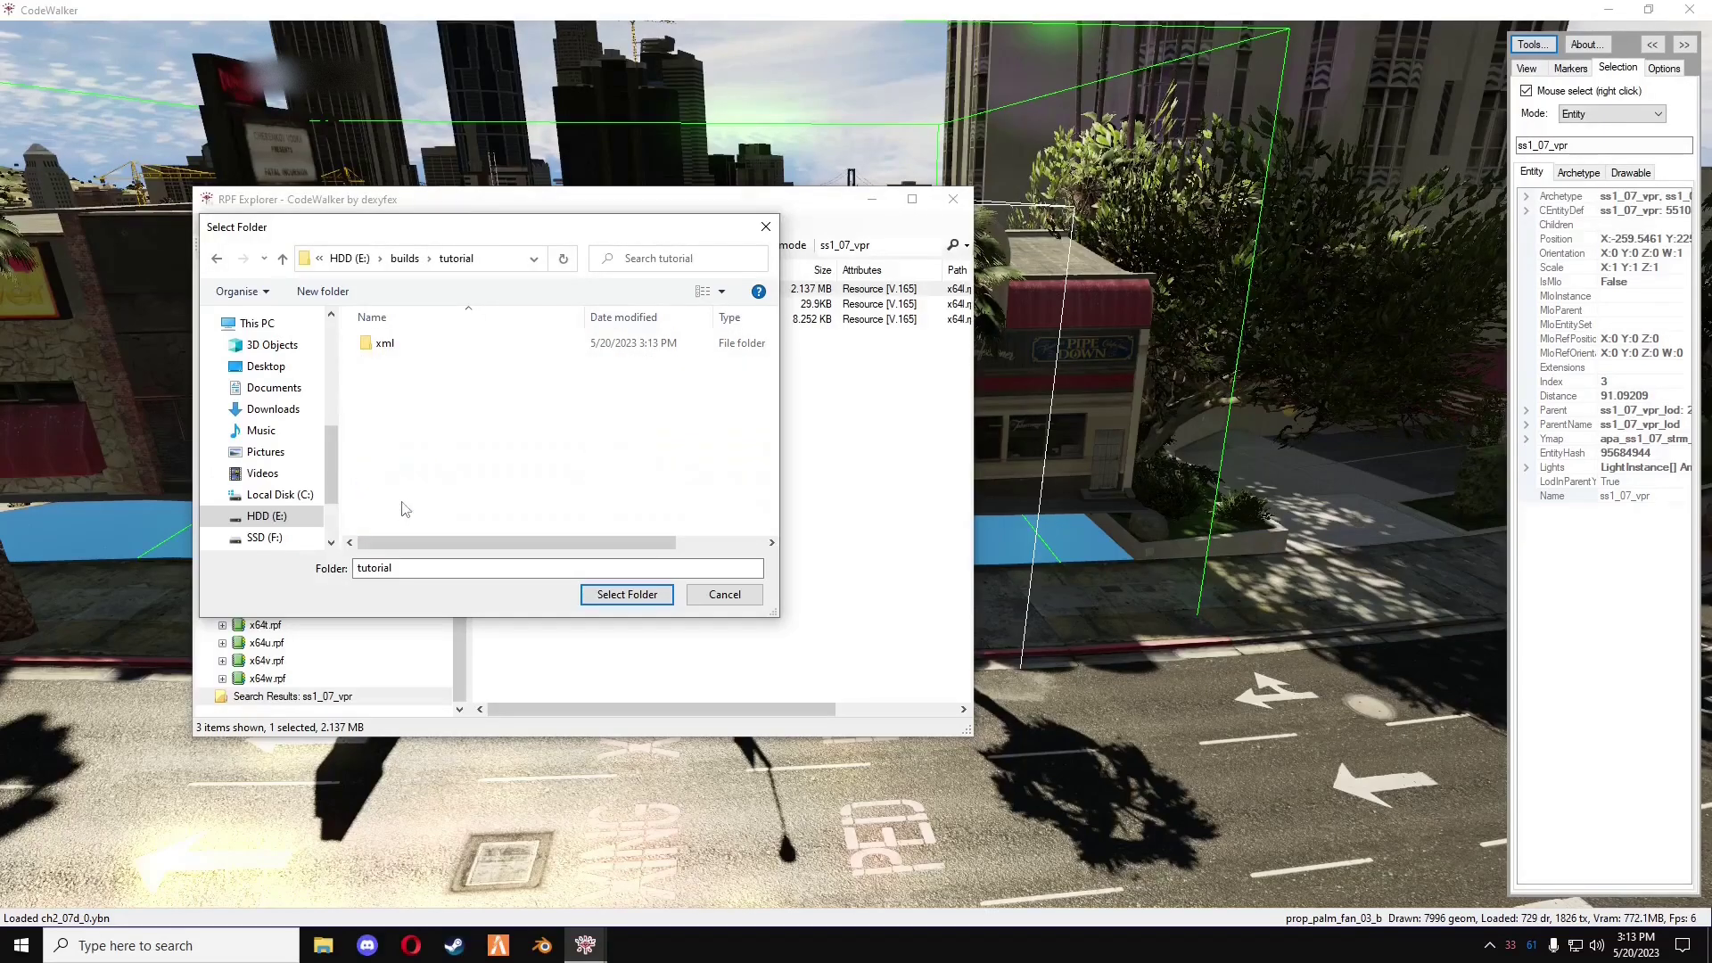
double_click(390, 342)
left_click(627, 594)
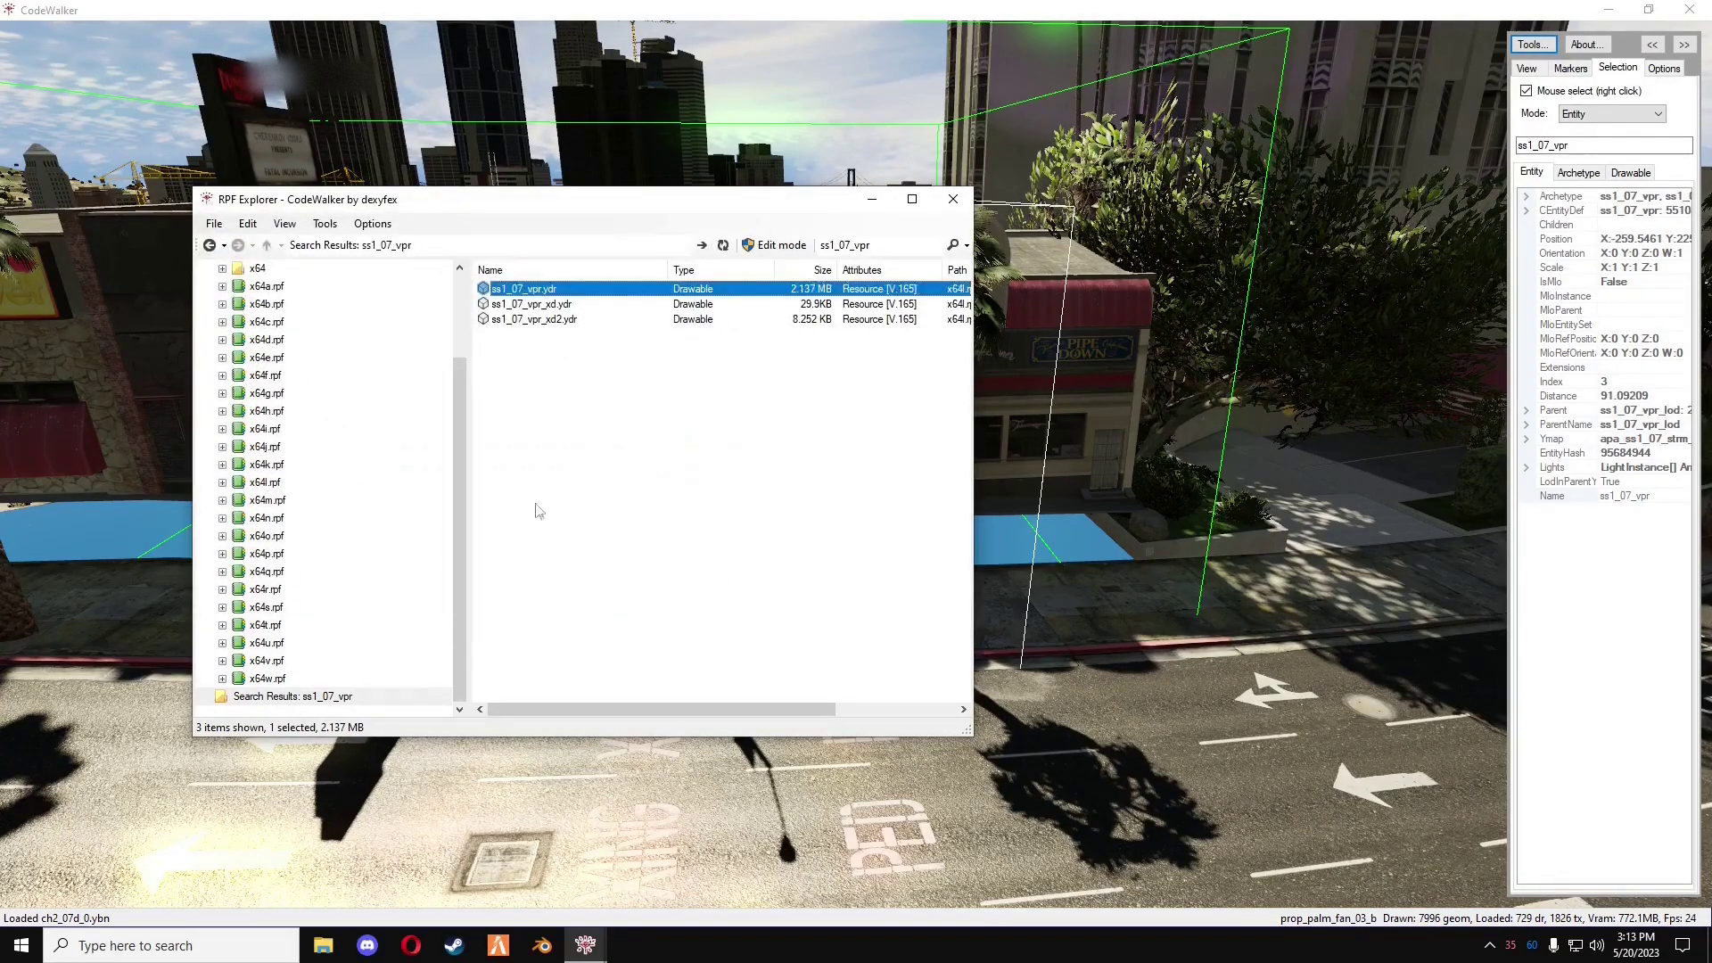
- Open the ss1_07_vpr.ydr model's materials and save all its textures into the ss1_07_vpr folder inside xml
double_click(526, 297)
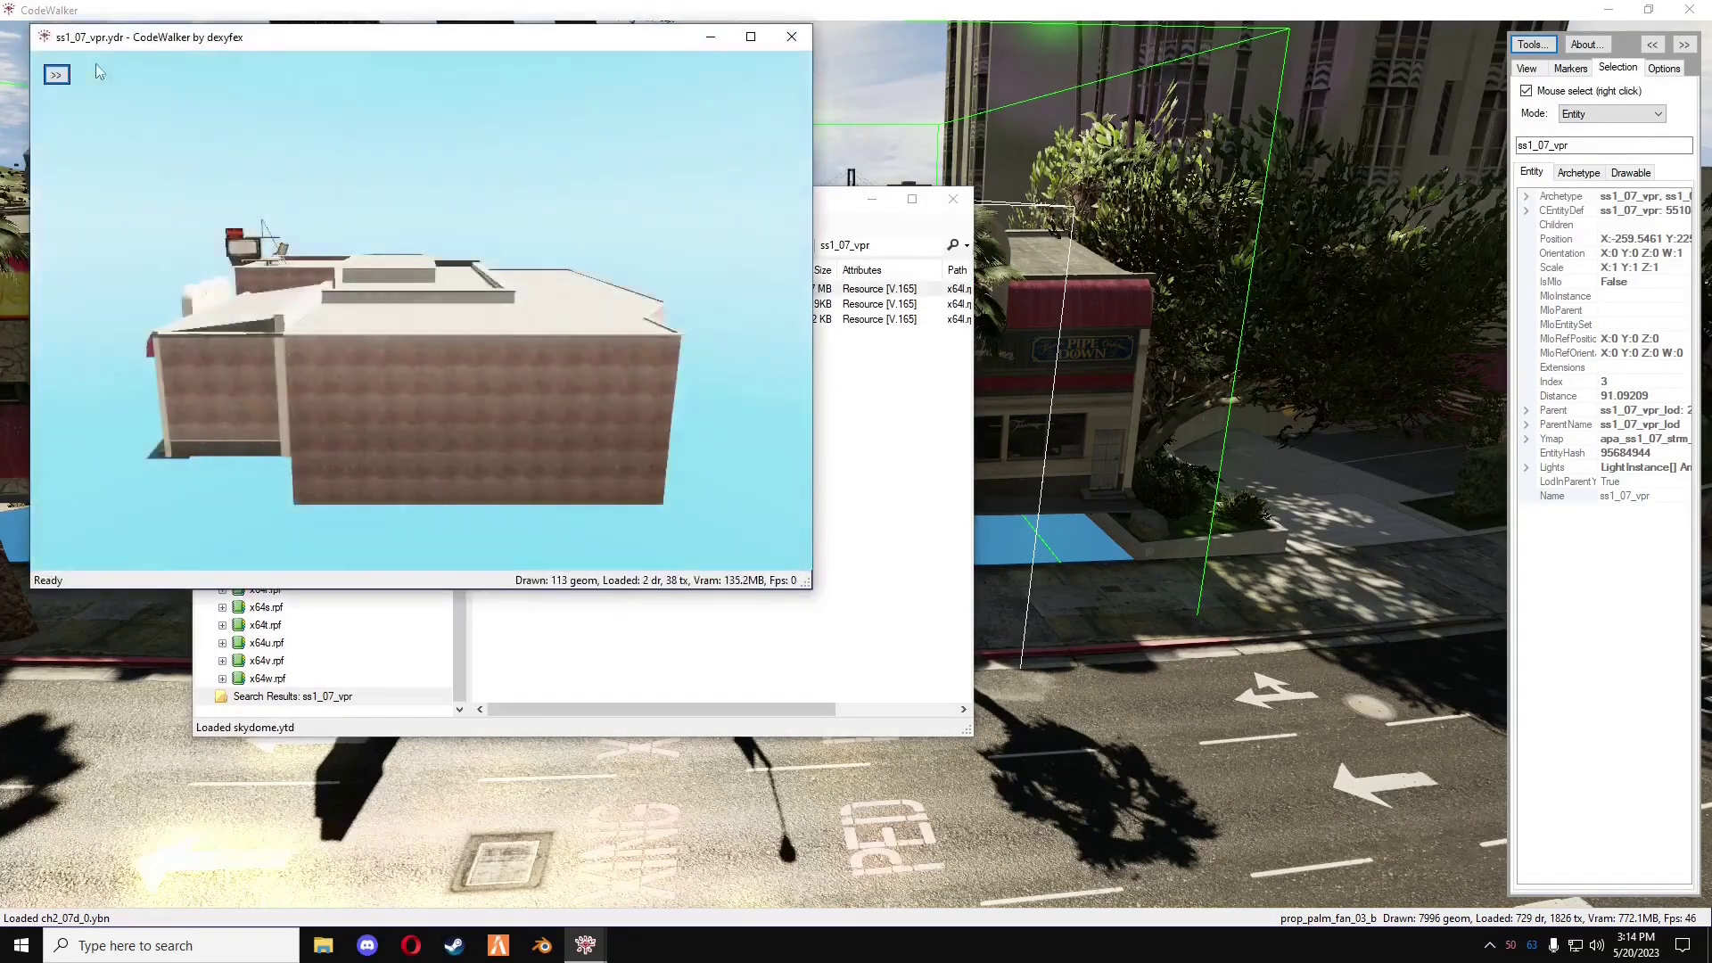
left_click(58, 76)
left_click(109, 98)
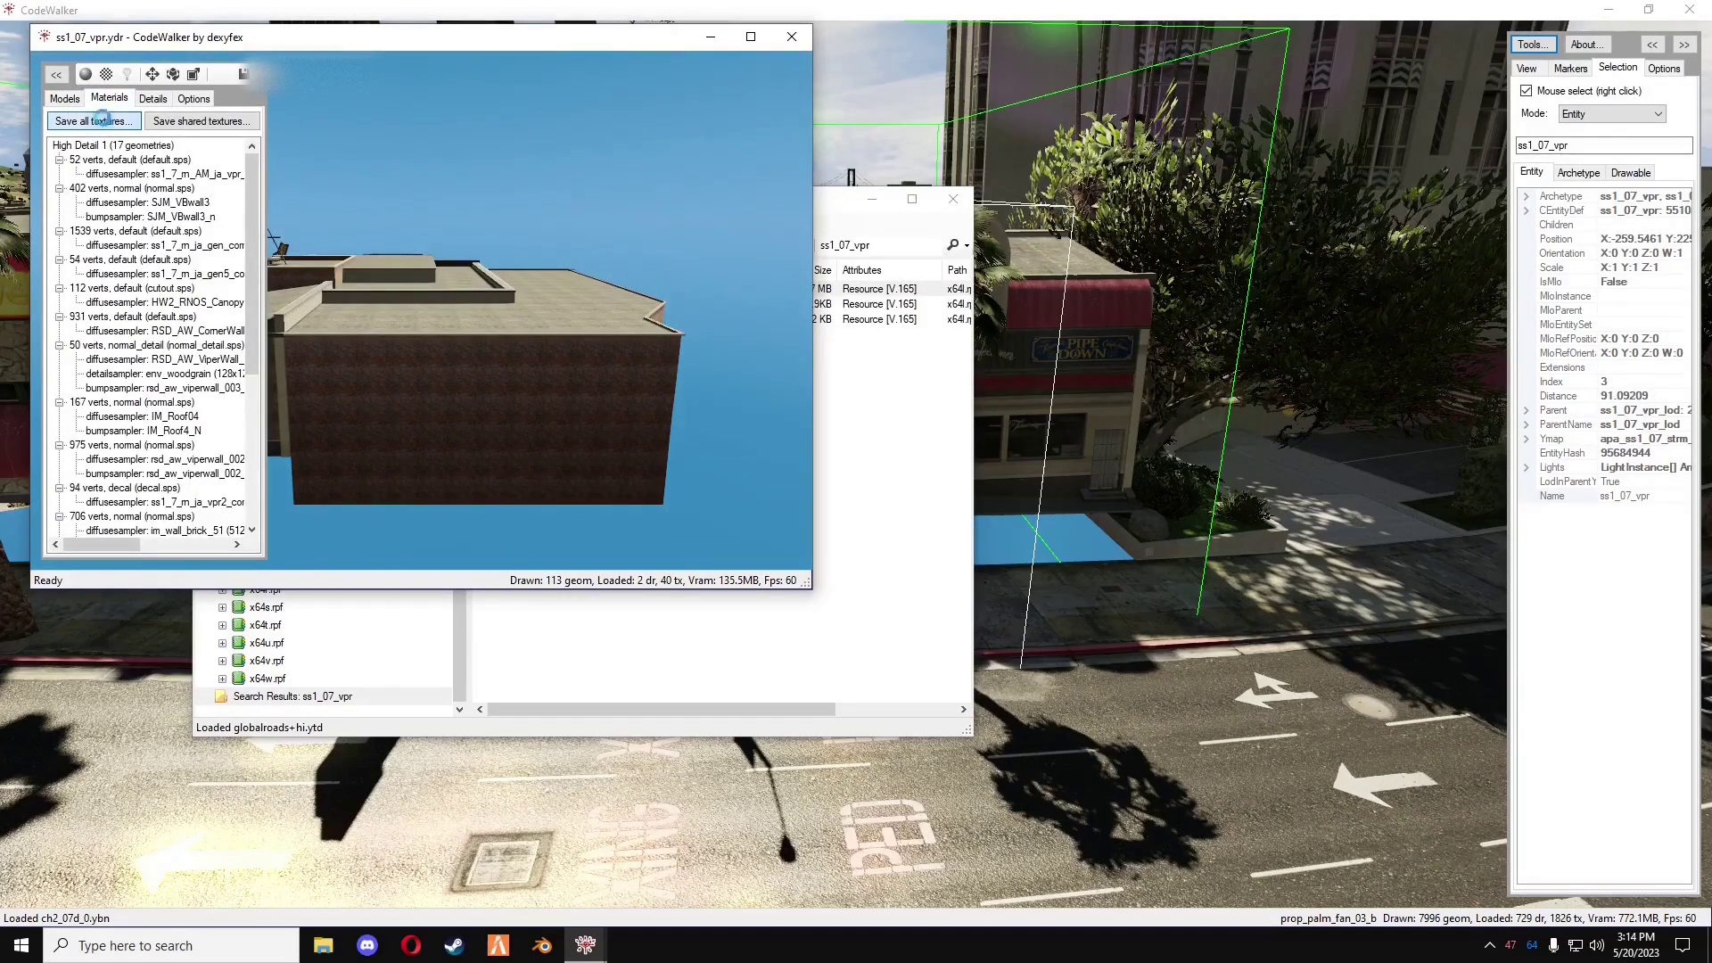
left_click(100, 120)
double_click(401, 342)
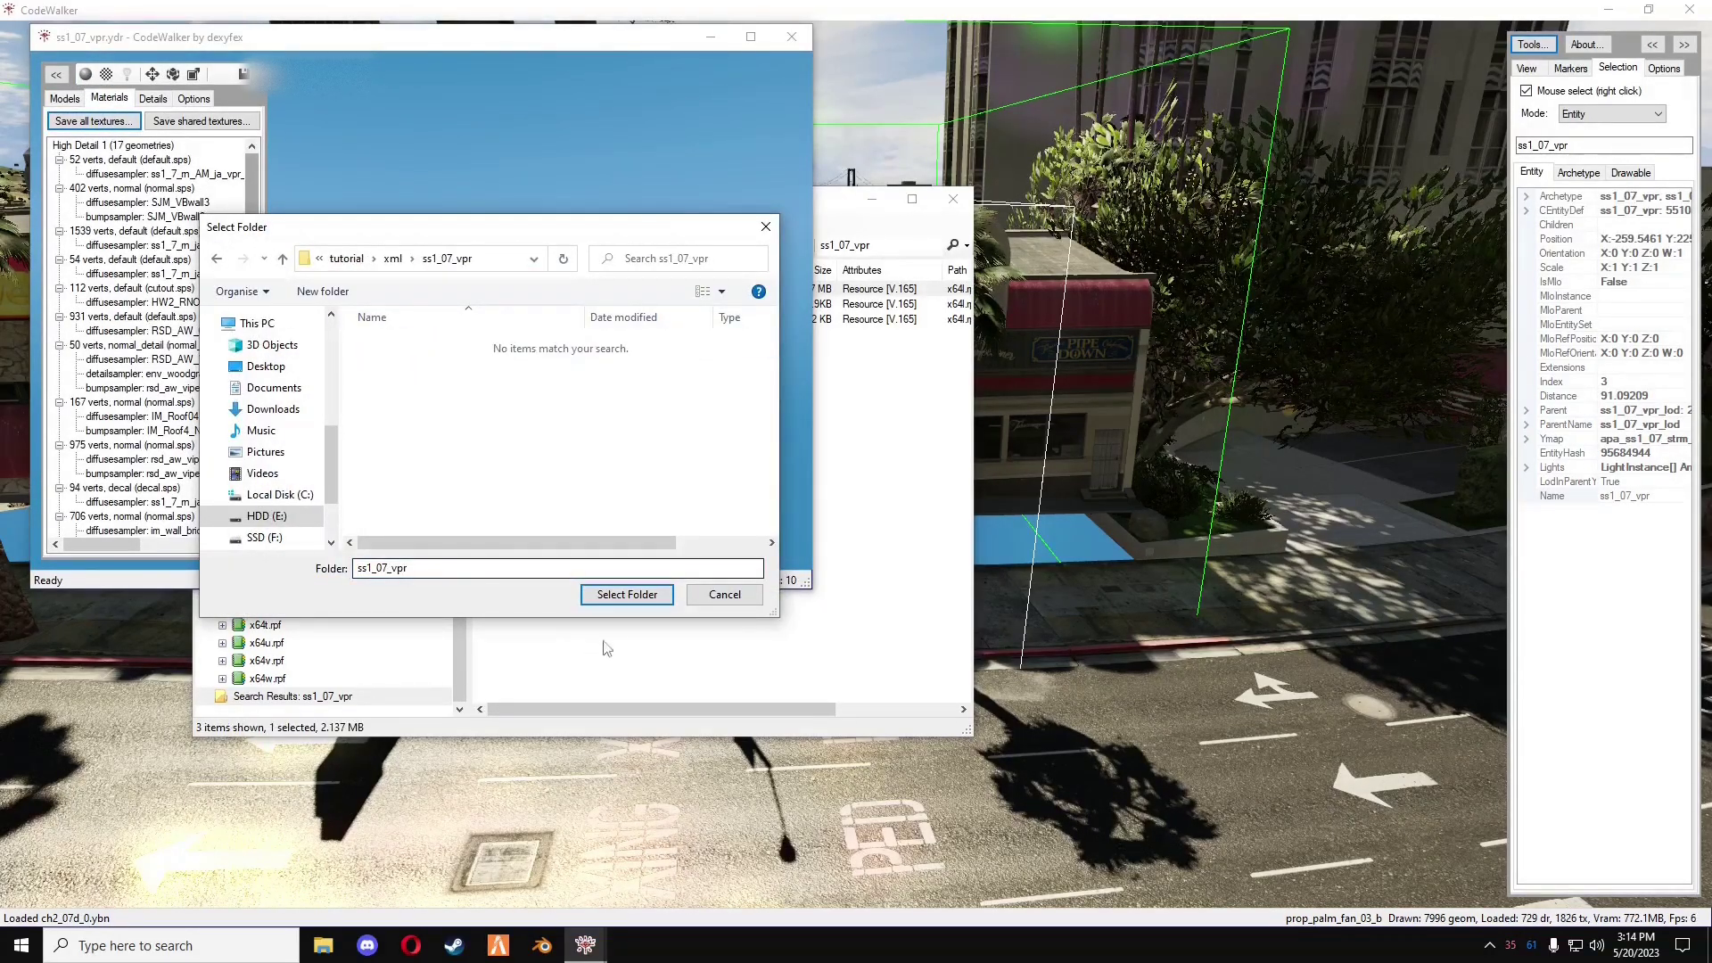
left_click(627, 595)
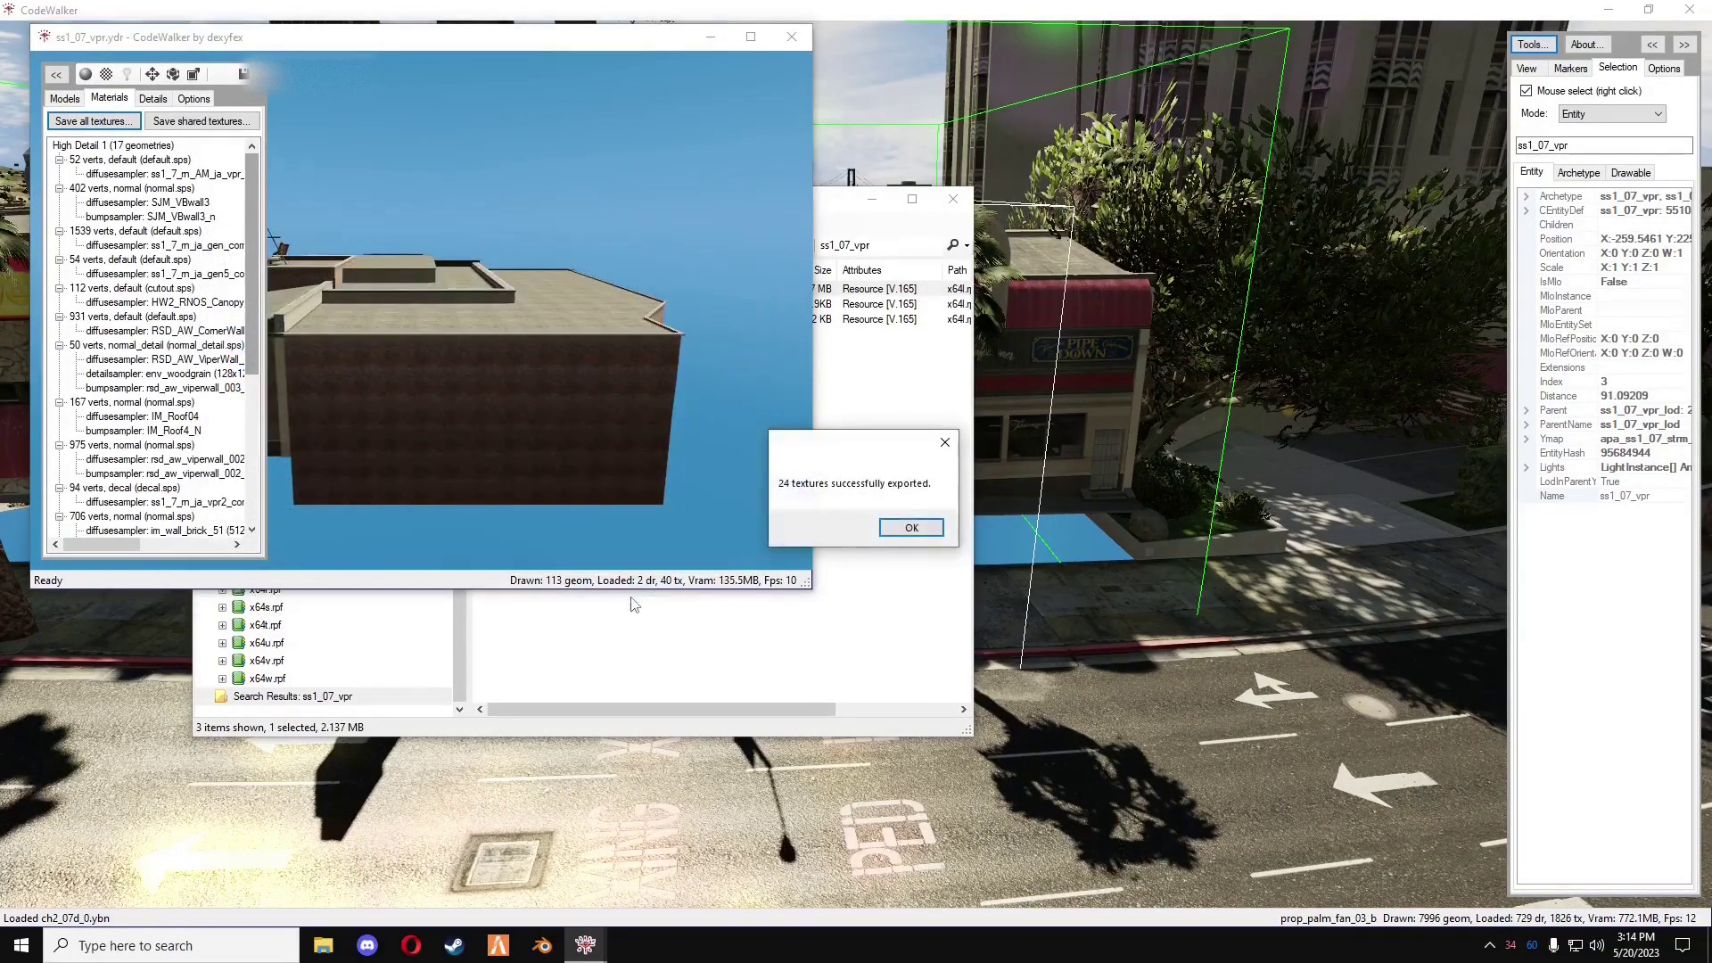
- Close the texture export confirmation and model viewer, and search the RPF files for the building's map file, apa_ss1_07_strm_1.ymap
left_click(911, 527)
left_click(791, 37)
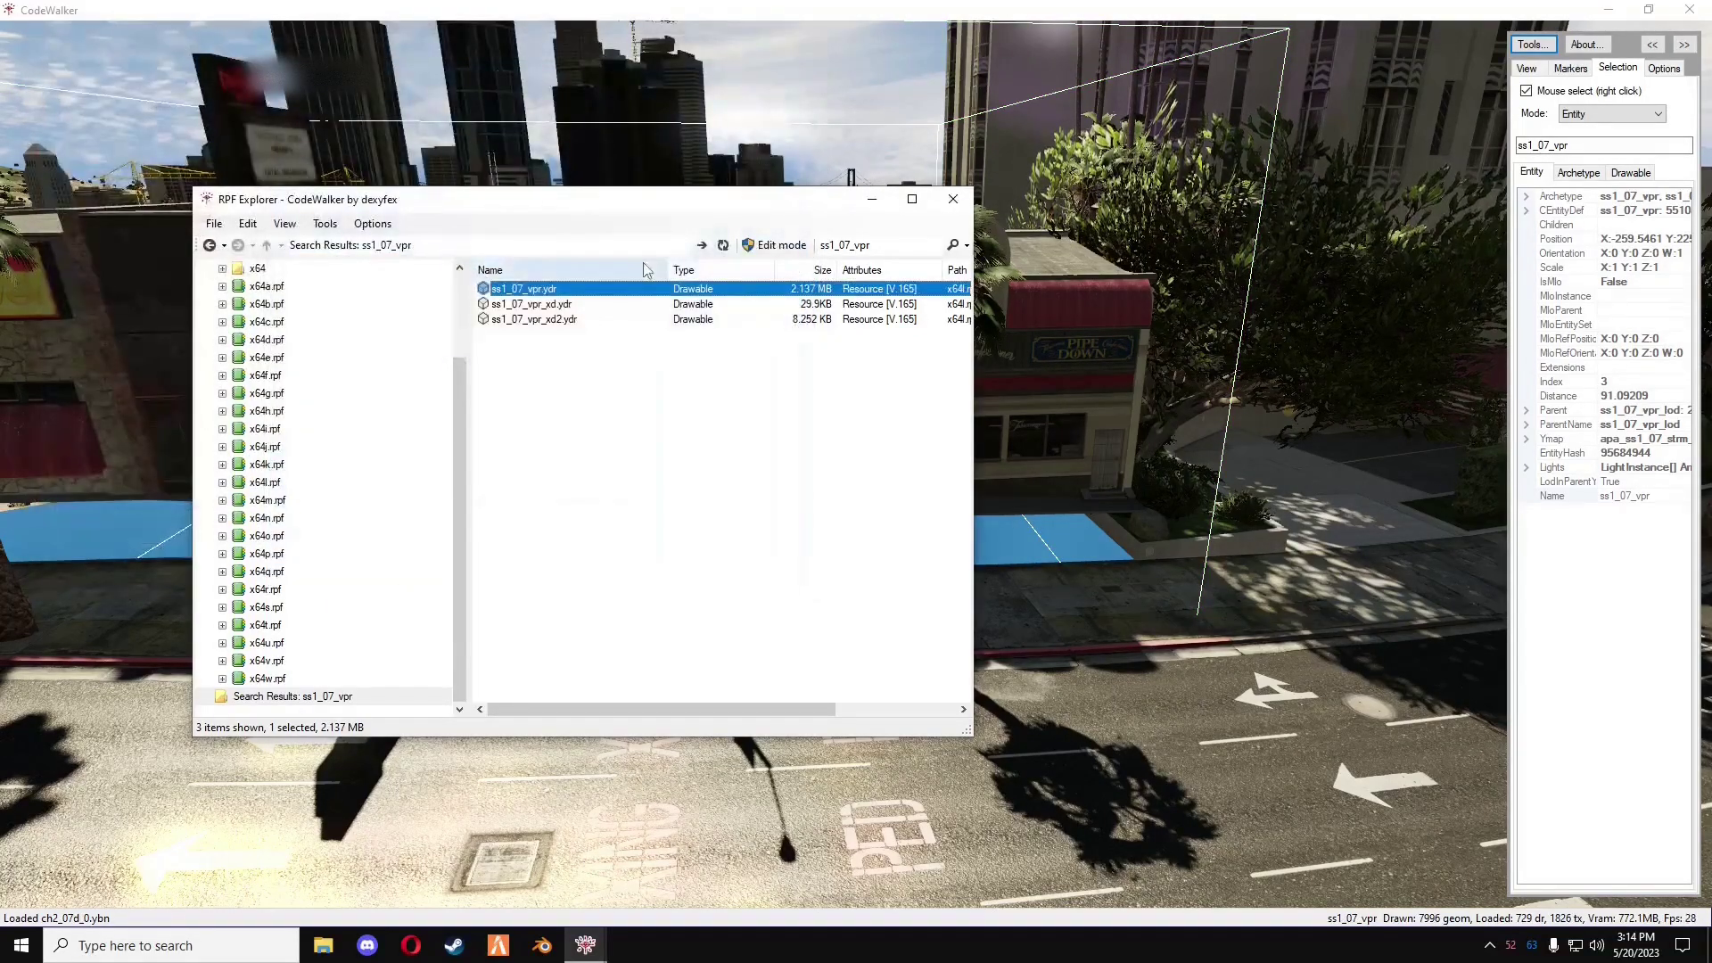
left_click(1656, 438)
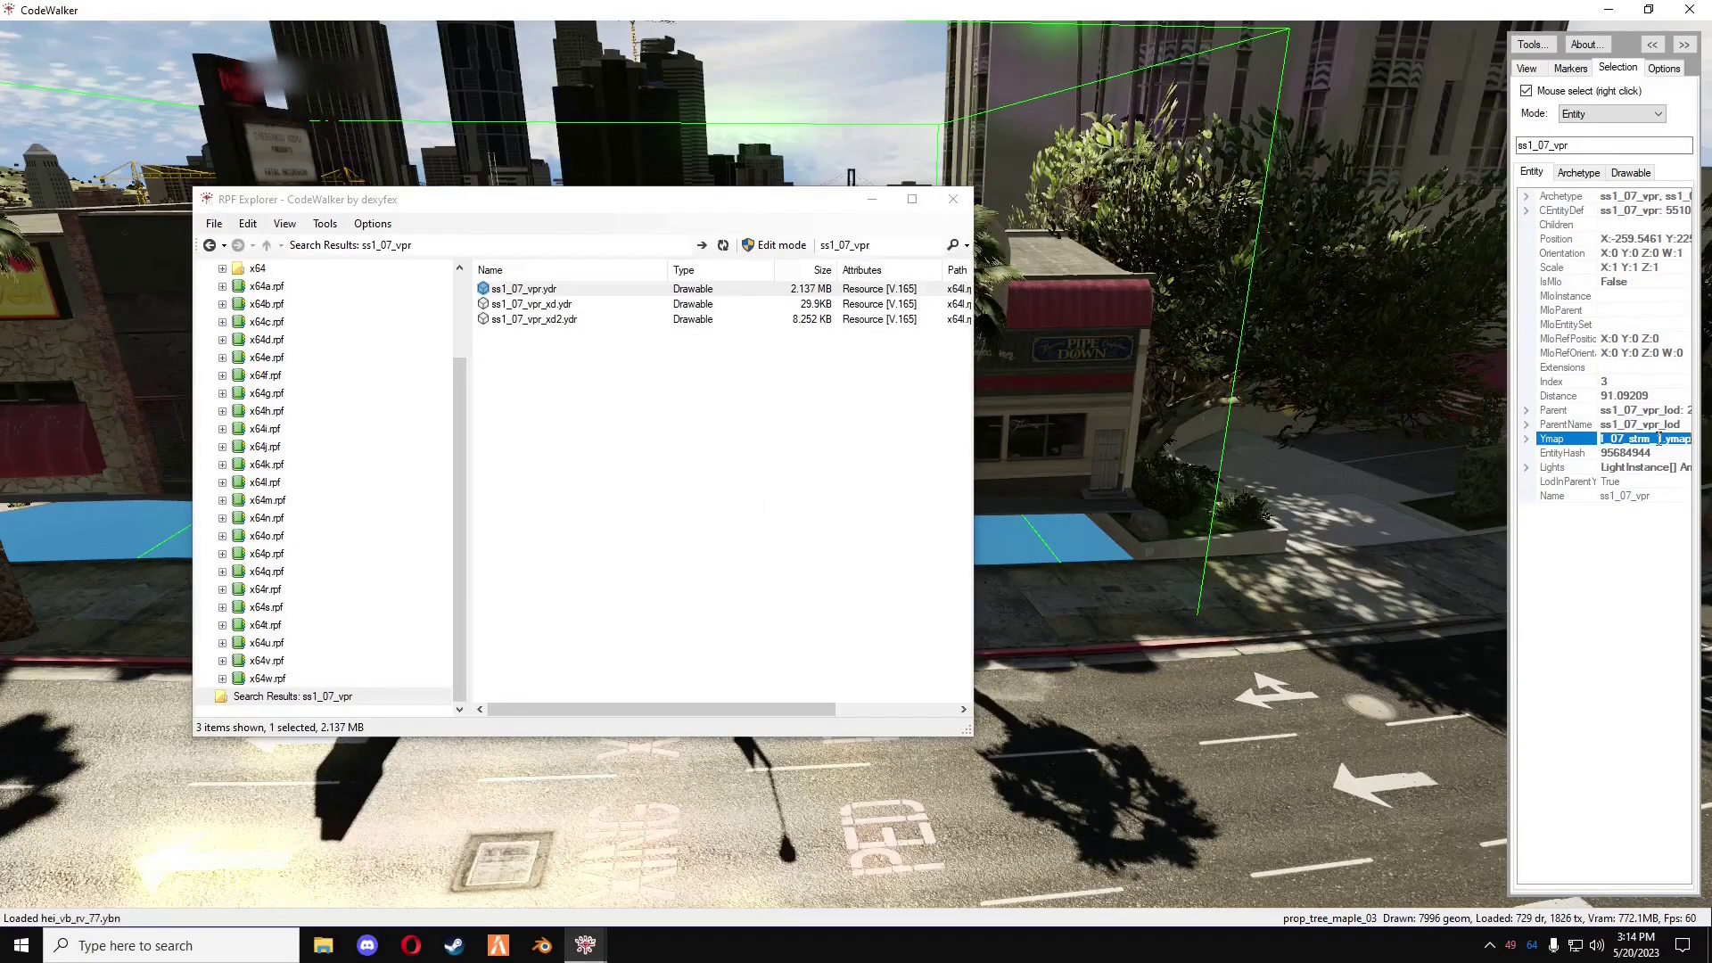
double_click(881, 246)
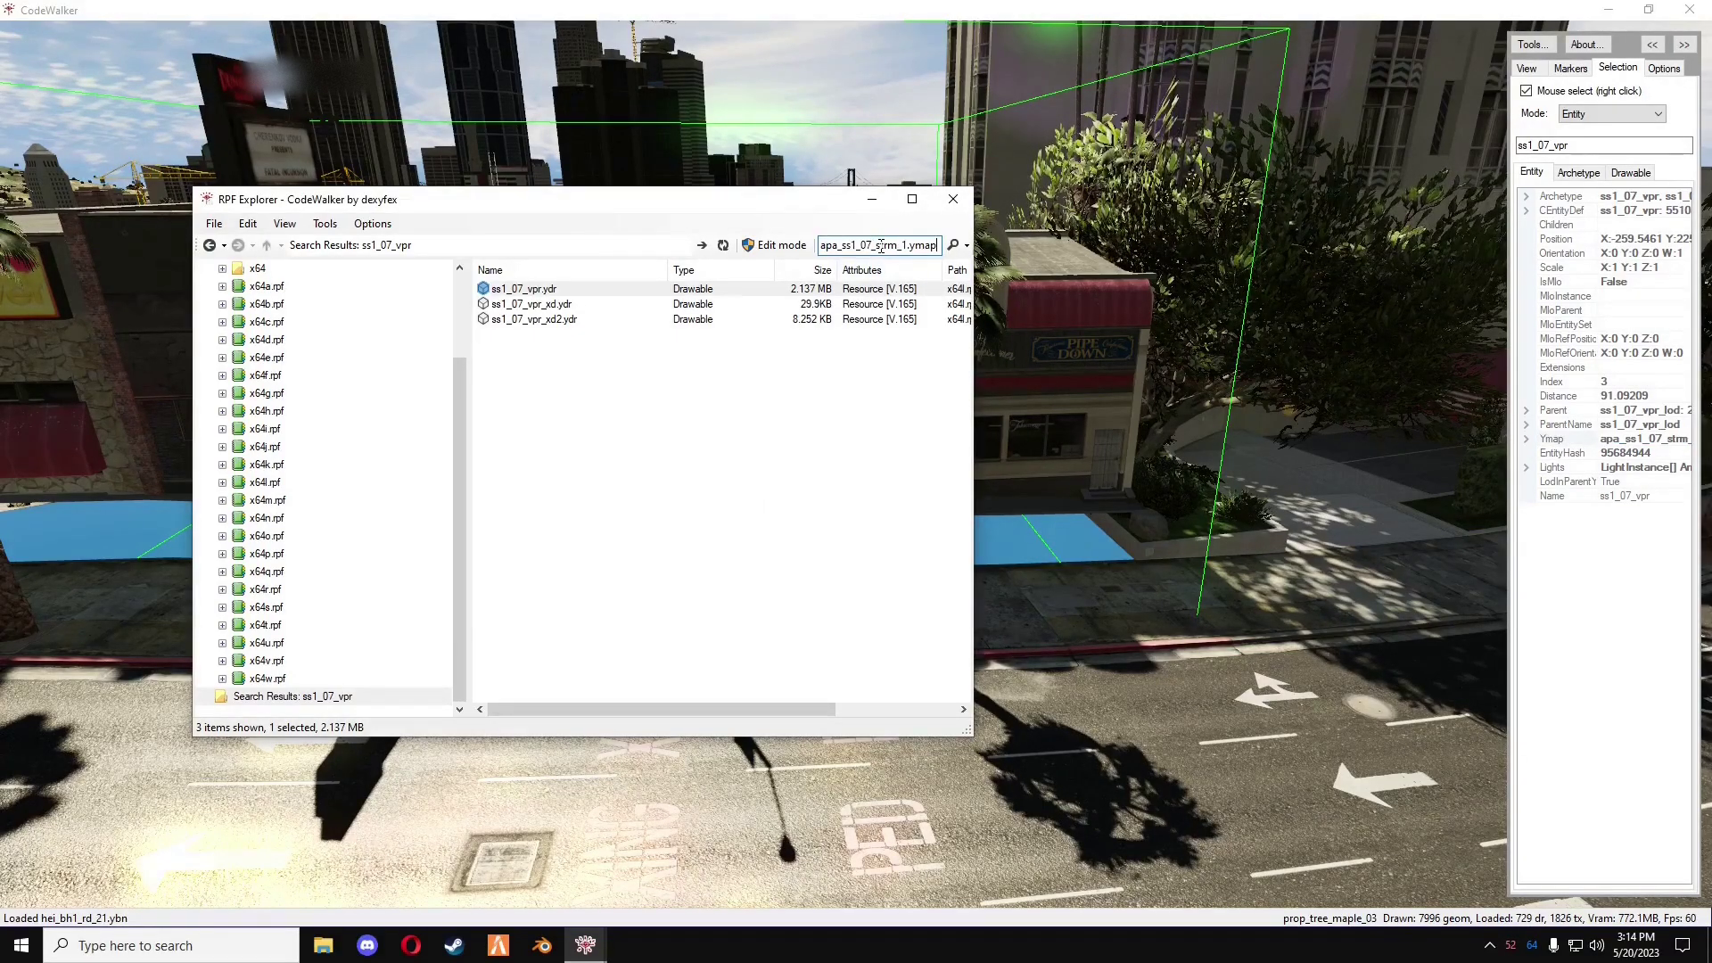
left_click(952, 247)
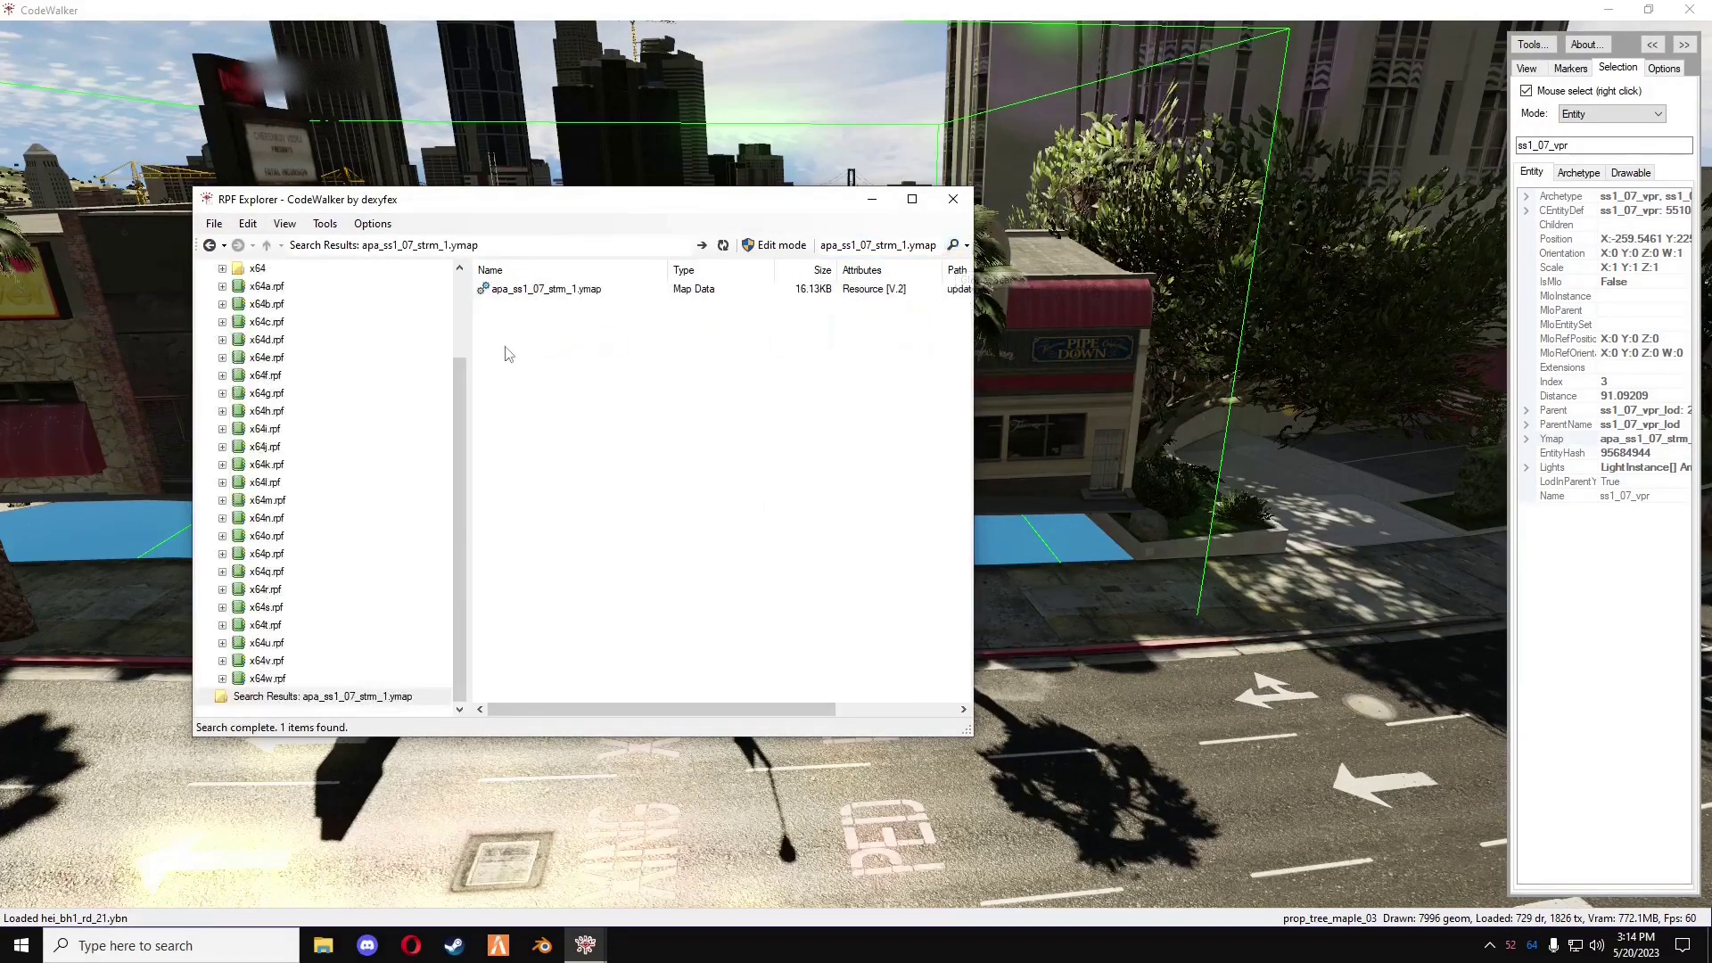
- Export apa_ss1_07_strm_1.ymap as XML into the builds\tutorial\xml folder and put RPF Explorer away
left_click(559, 295)
right_click(559, 294)
left_click(592, 339)
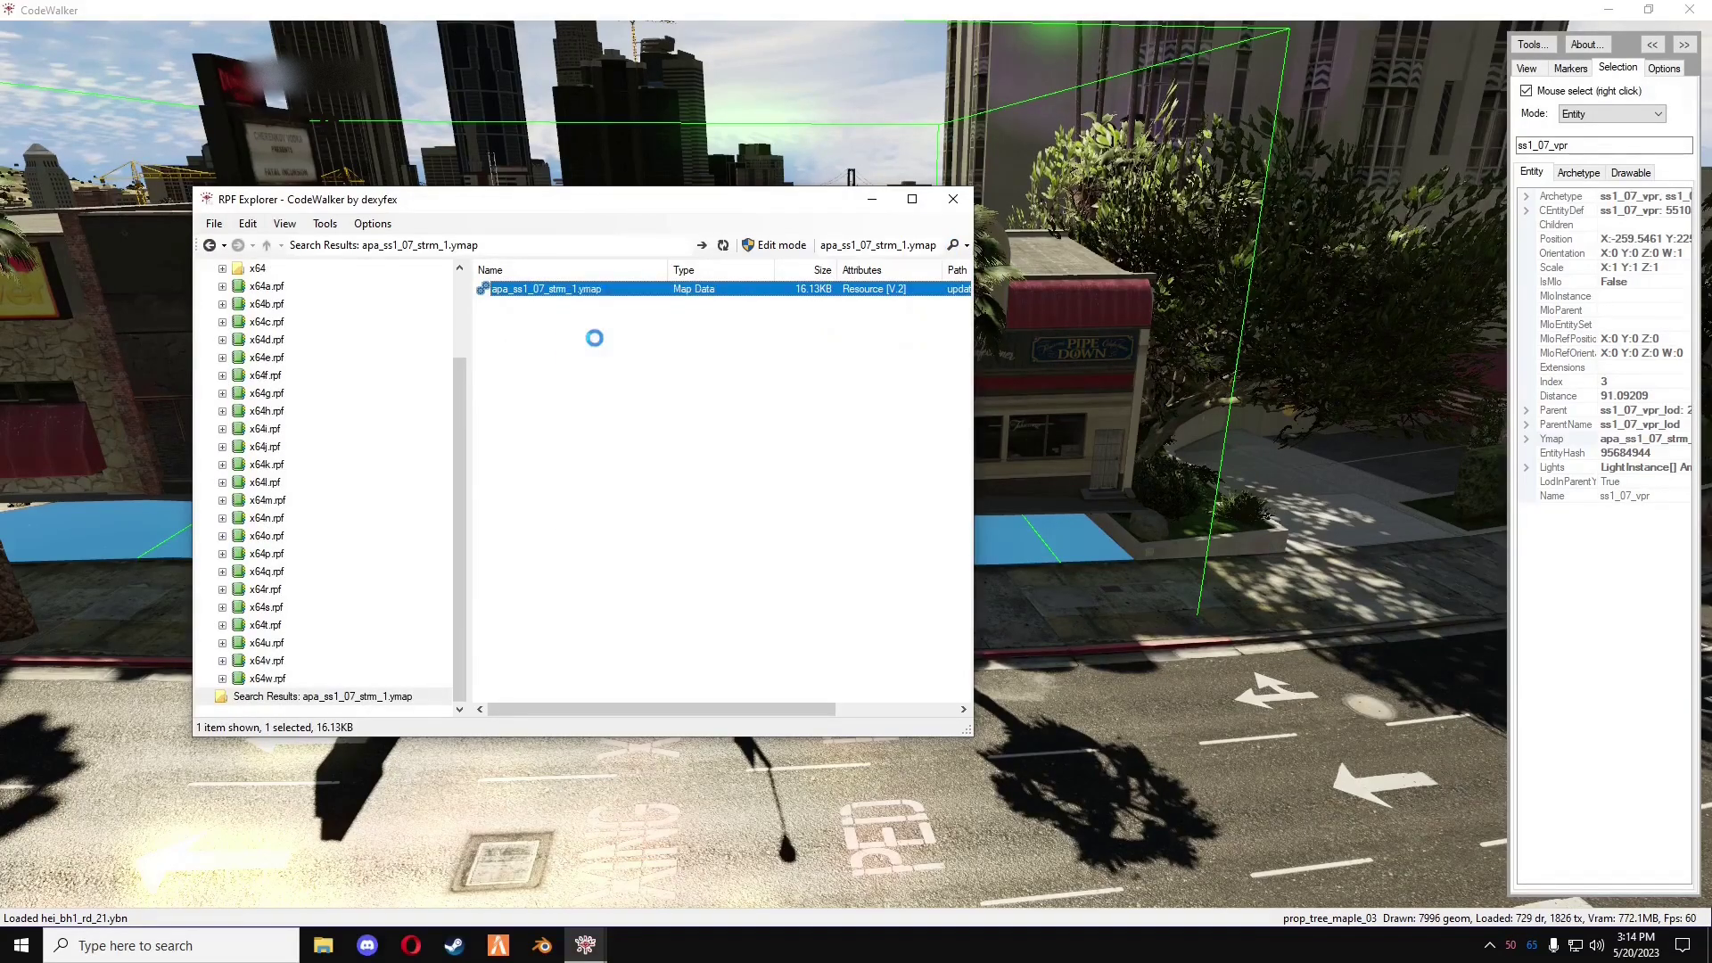
left_click(392, 258)
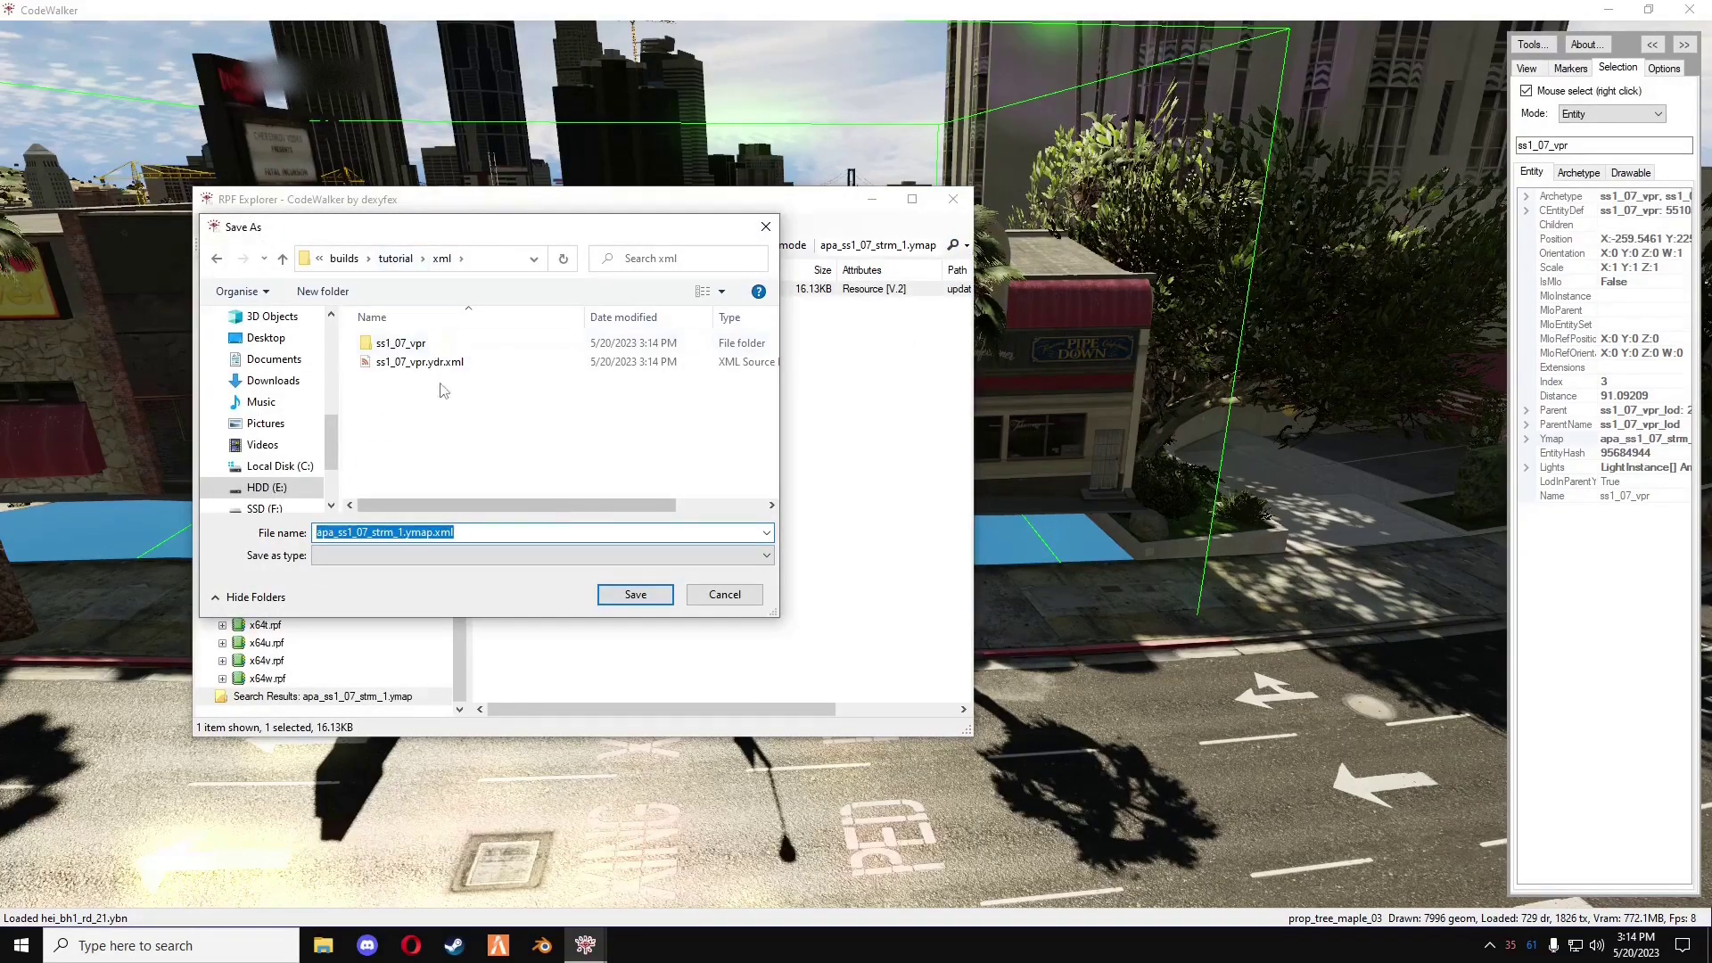
left_click(634, 595)
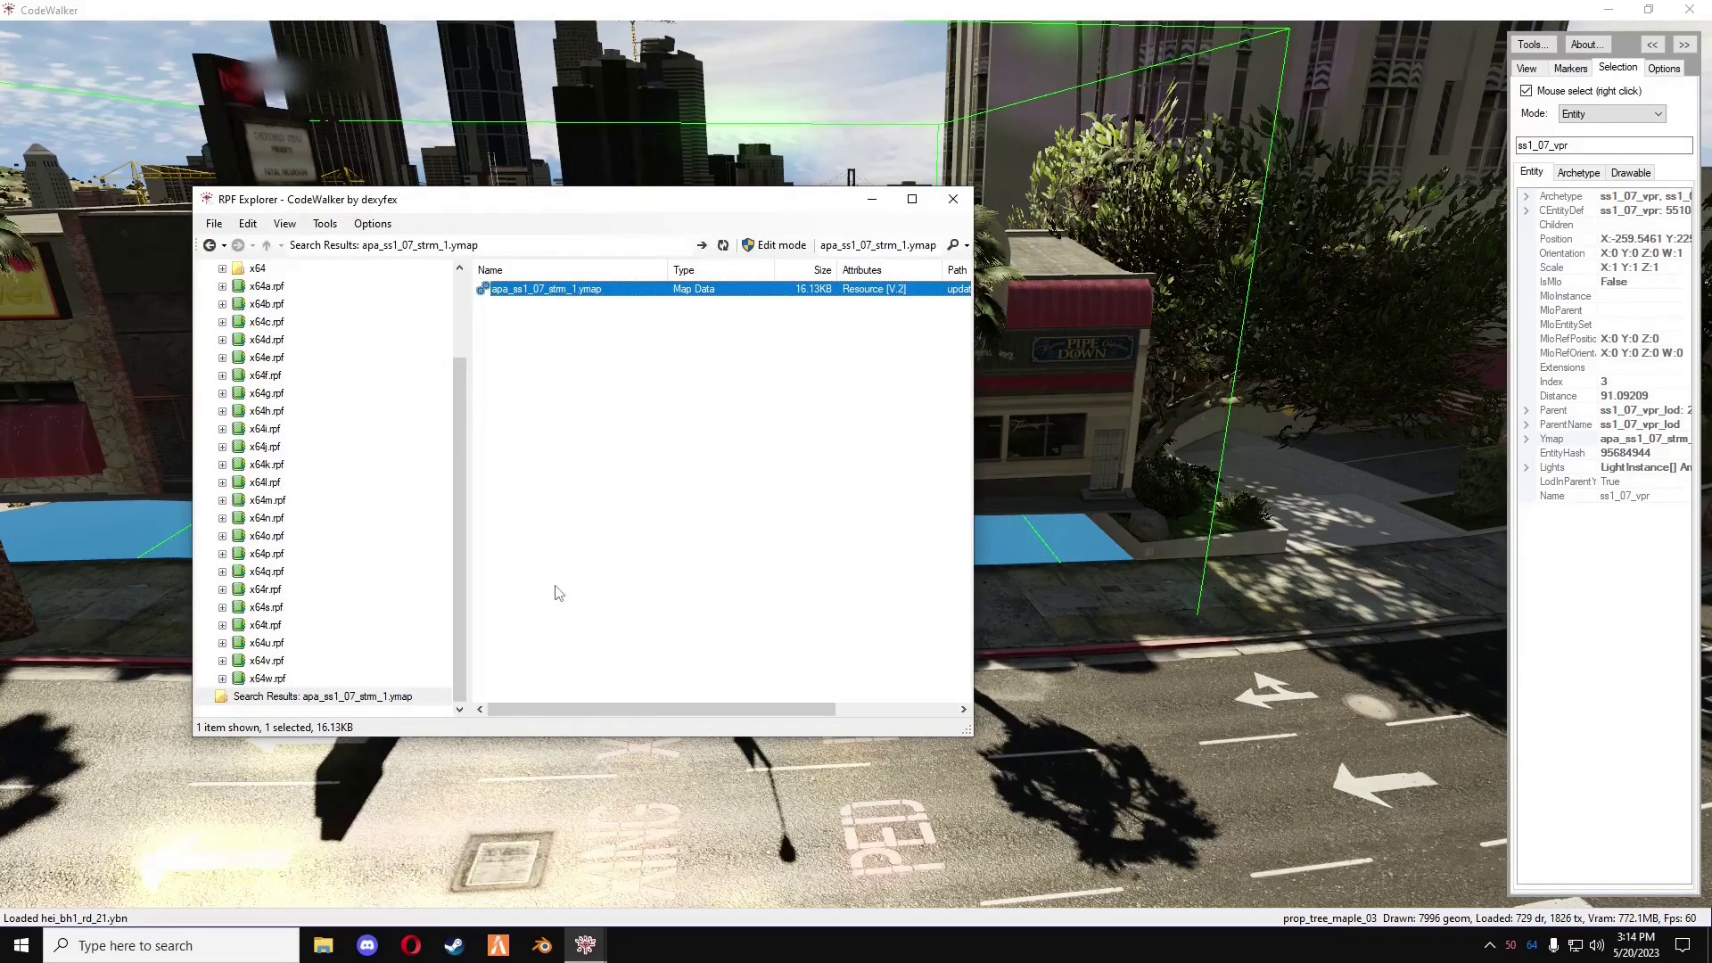
key("alt+F4")
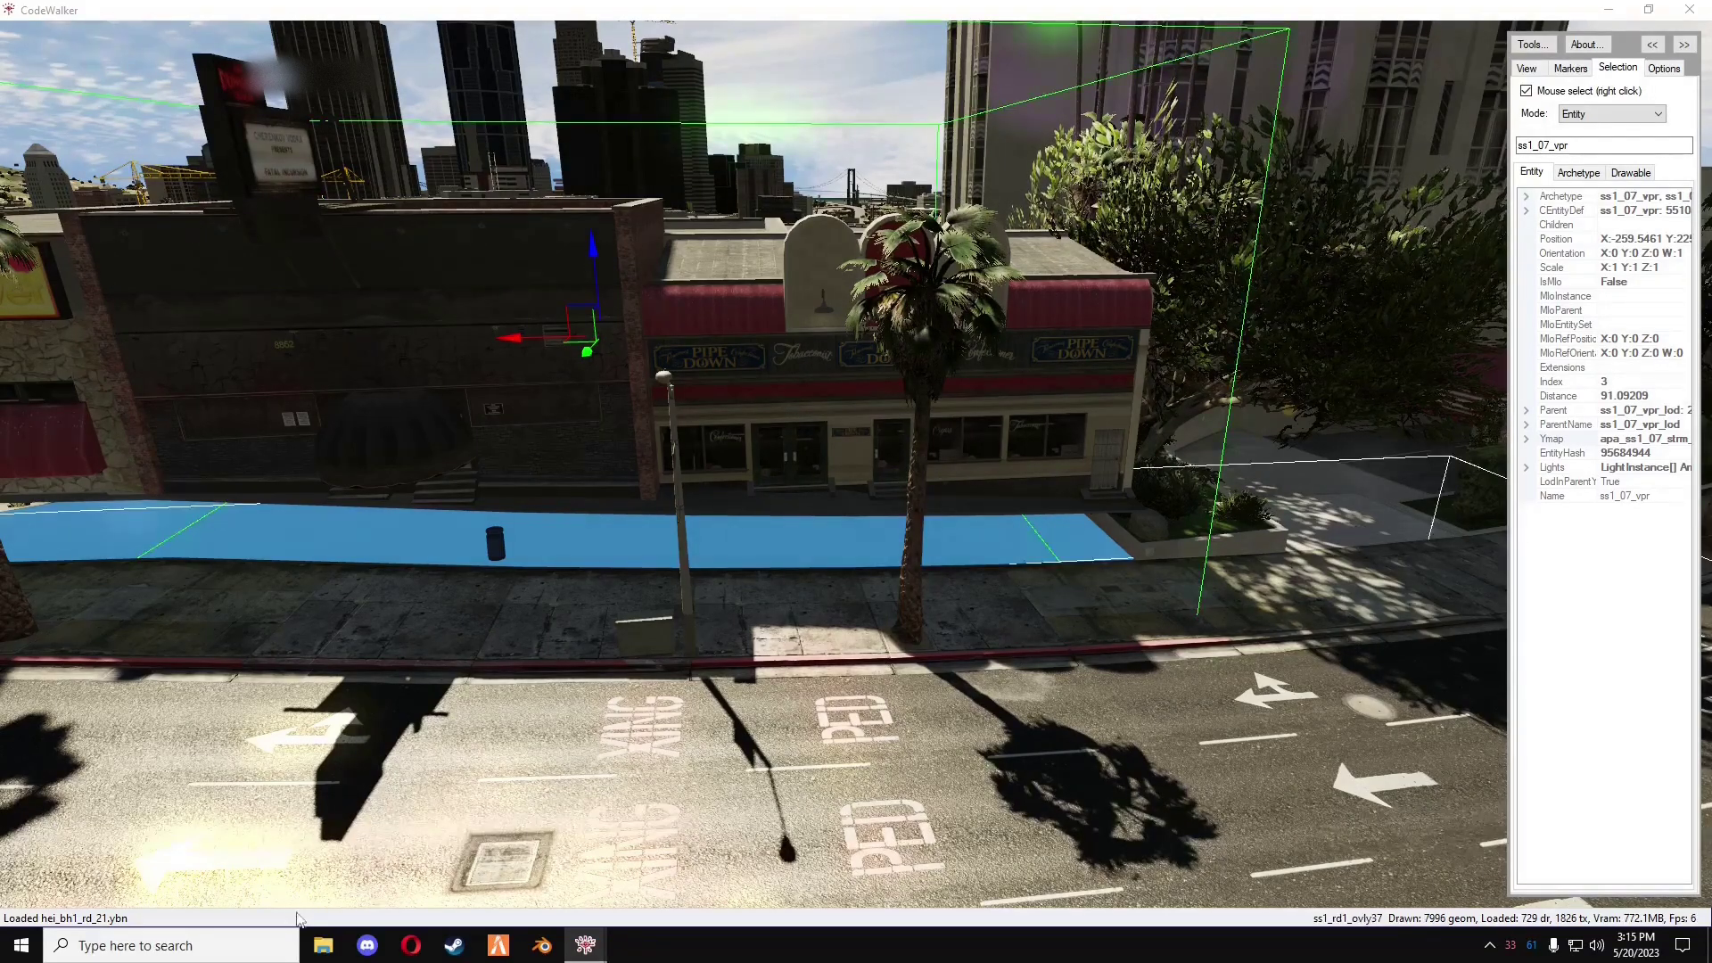
- Open File Explorer, browse to builds\tutorial\xml on the E: drive to check the exported files, and minimize the window
key("super+e")
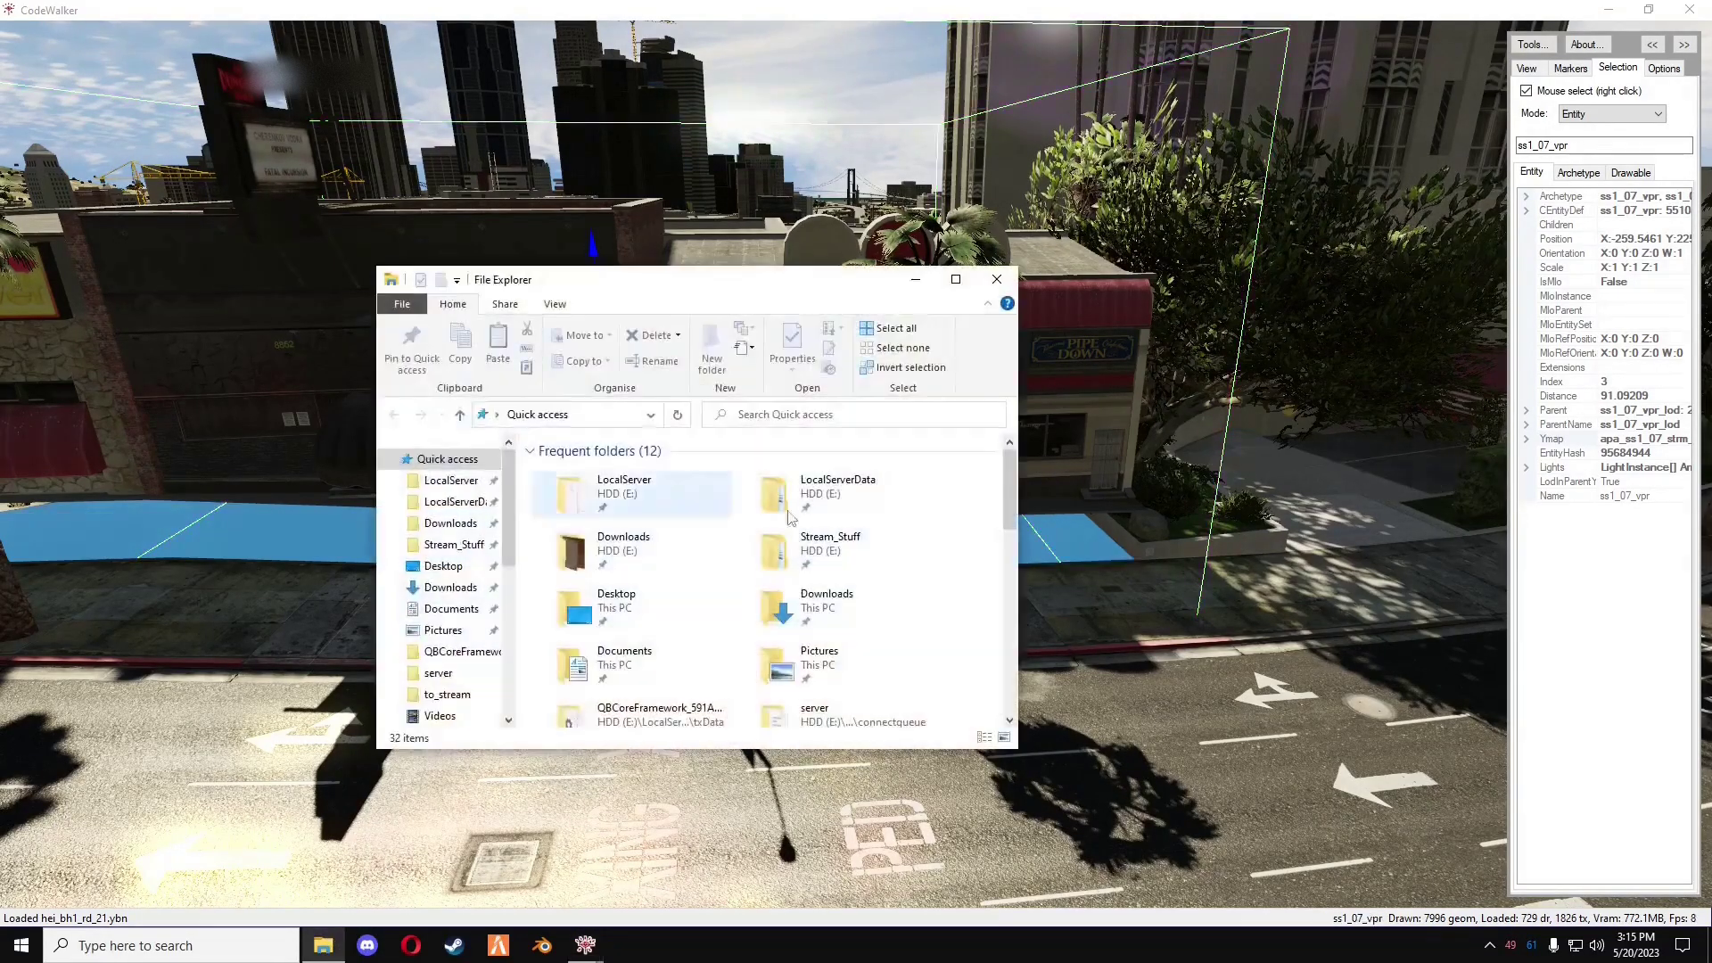
scroll(463, 556, "down", 1)
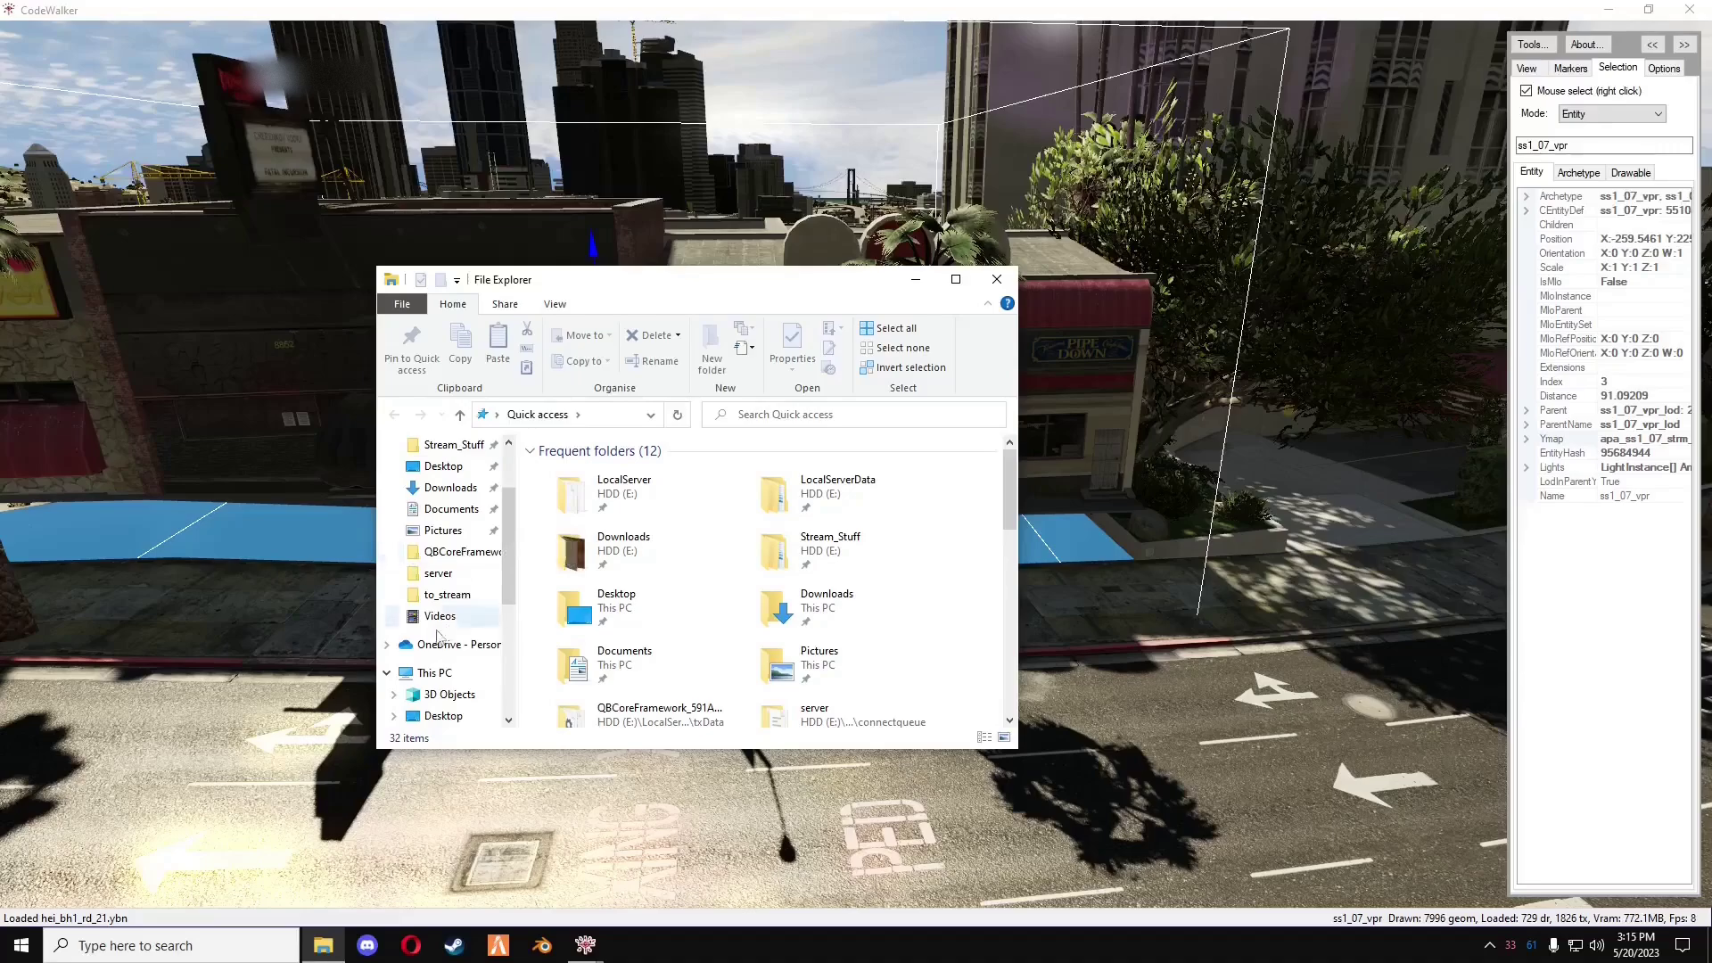
left_click(446, 616)
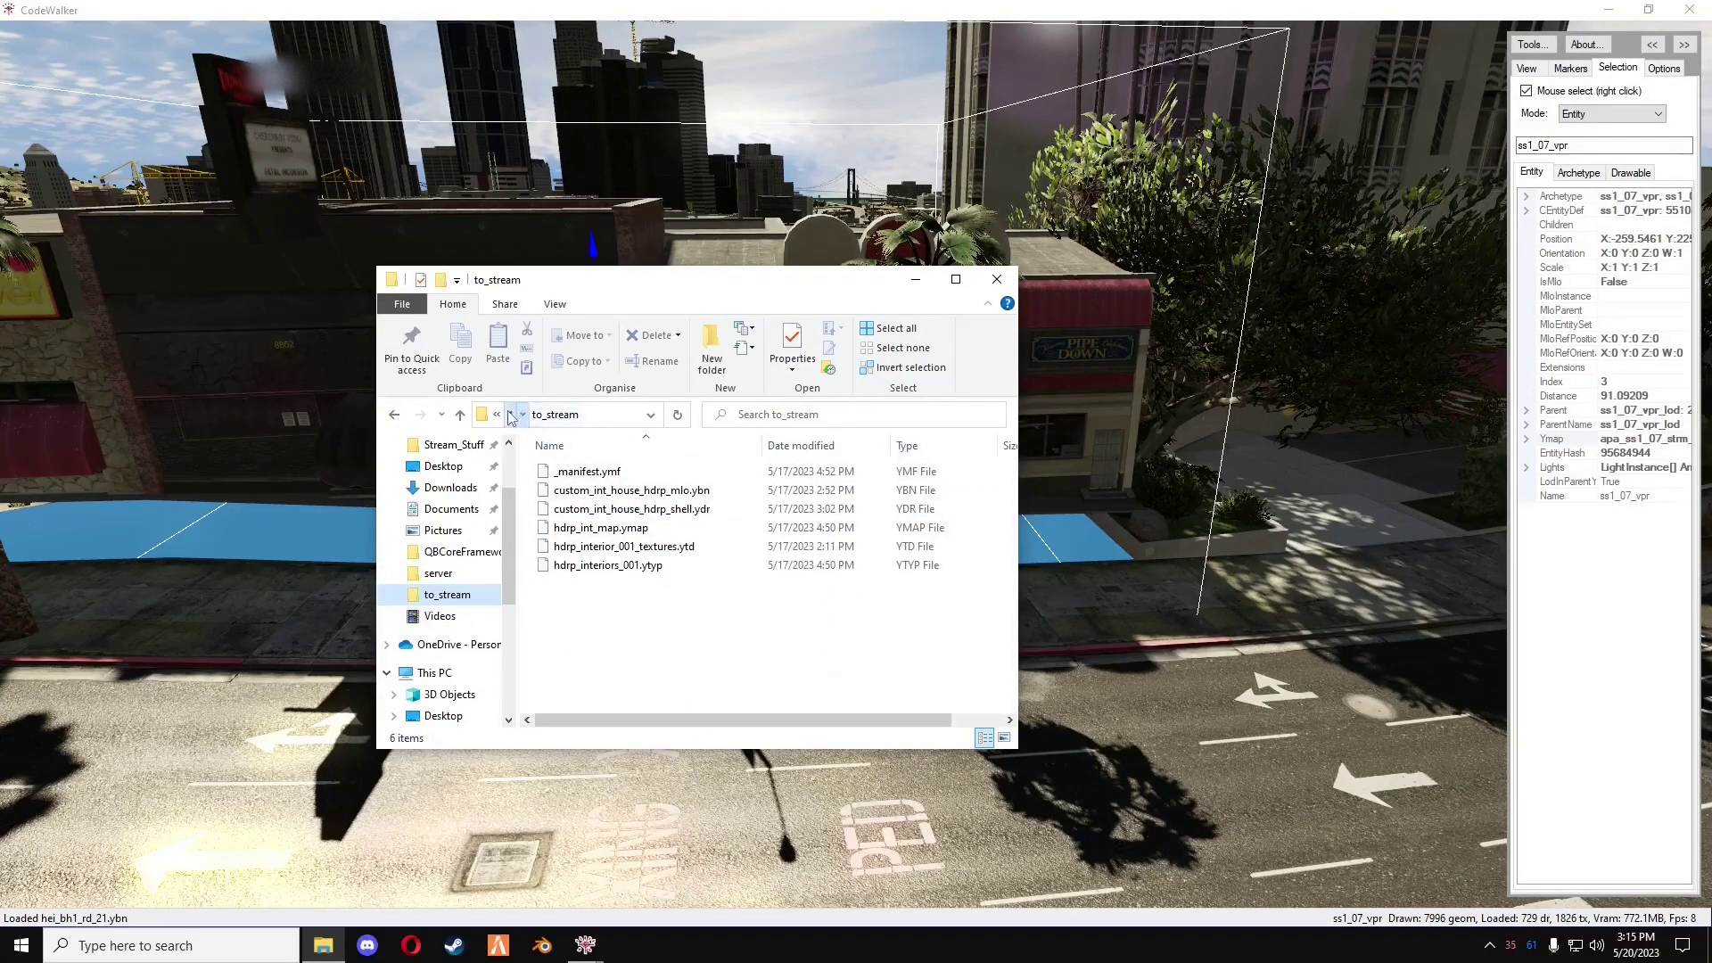
key("alt+Up")
key("alt+Up")
left_click(522, 414)
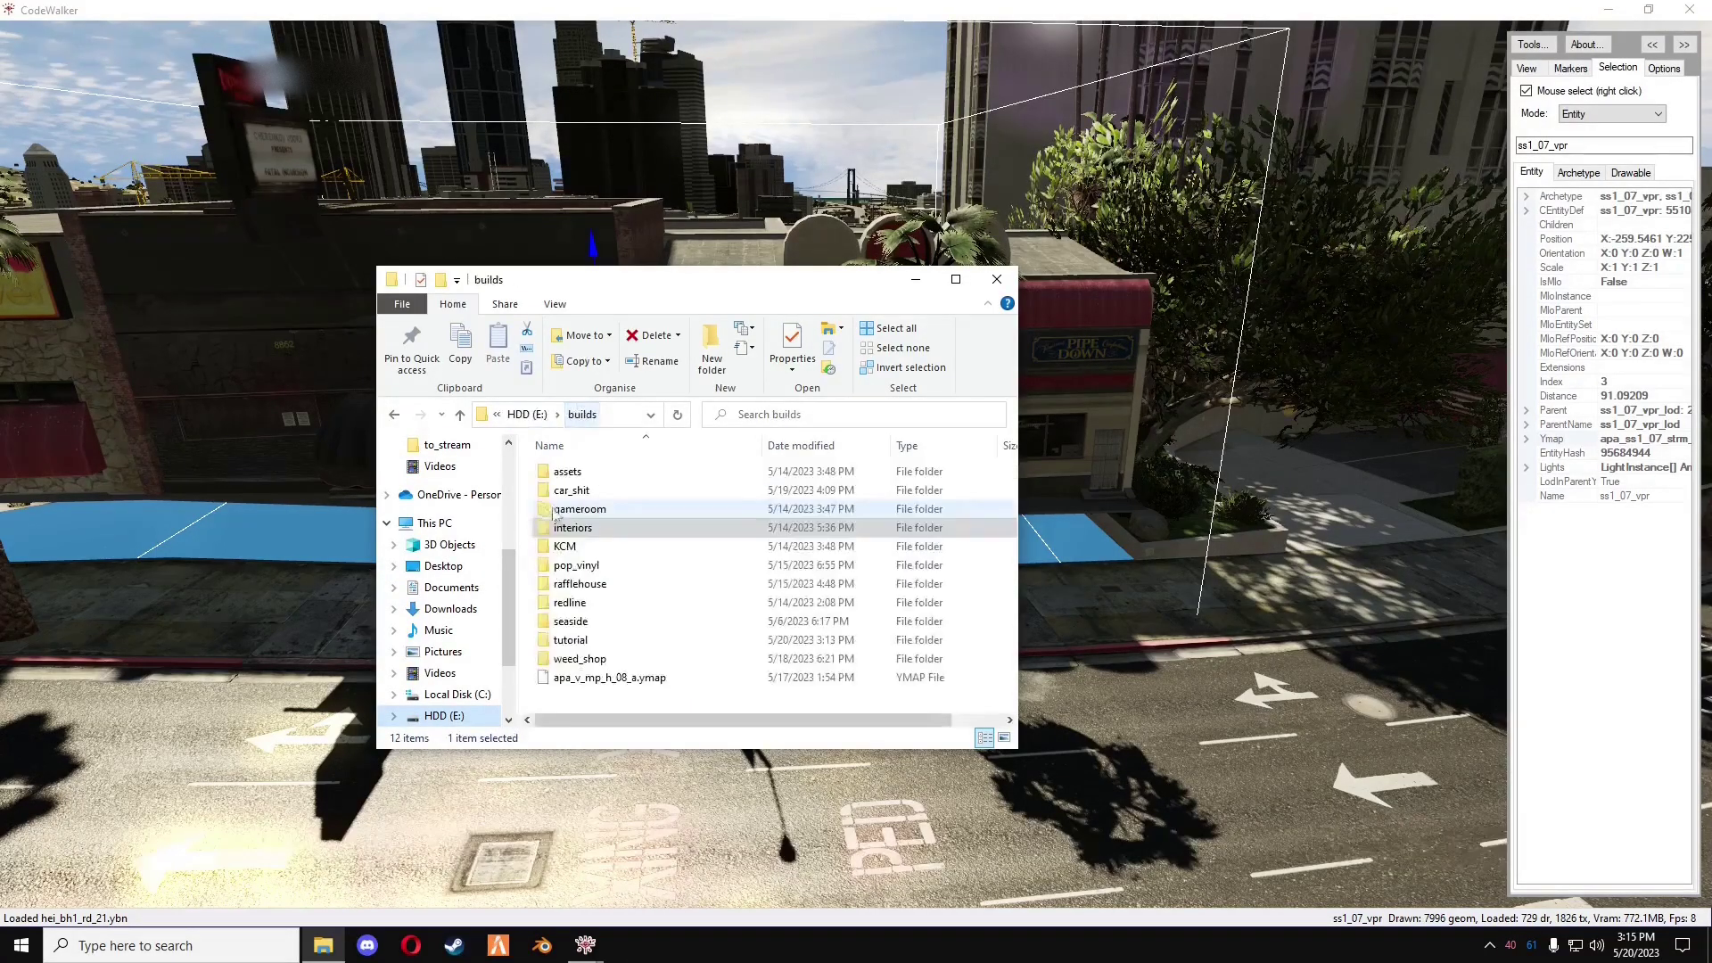
double_click(580, 649)
double_click(562, 473)
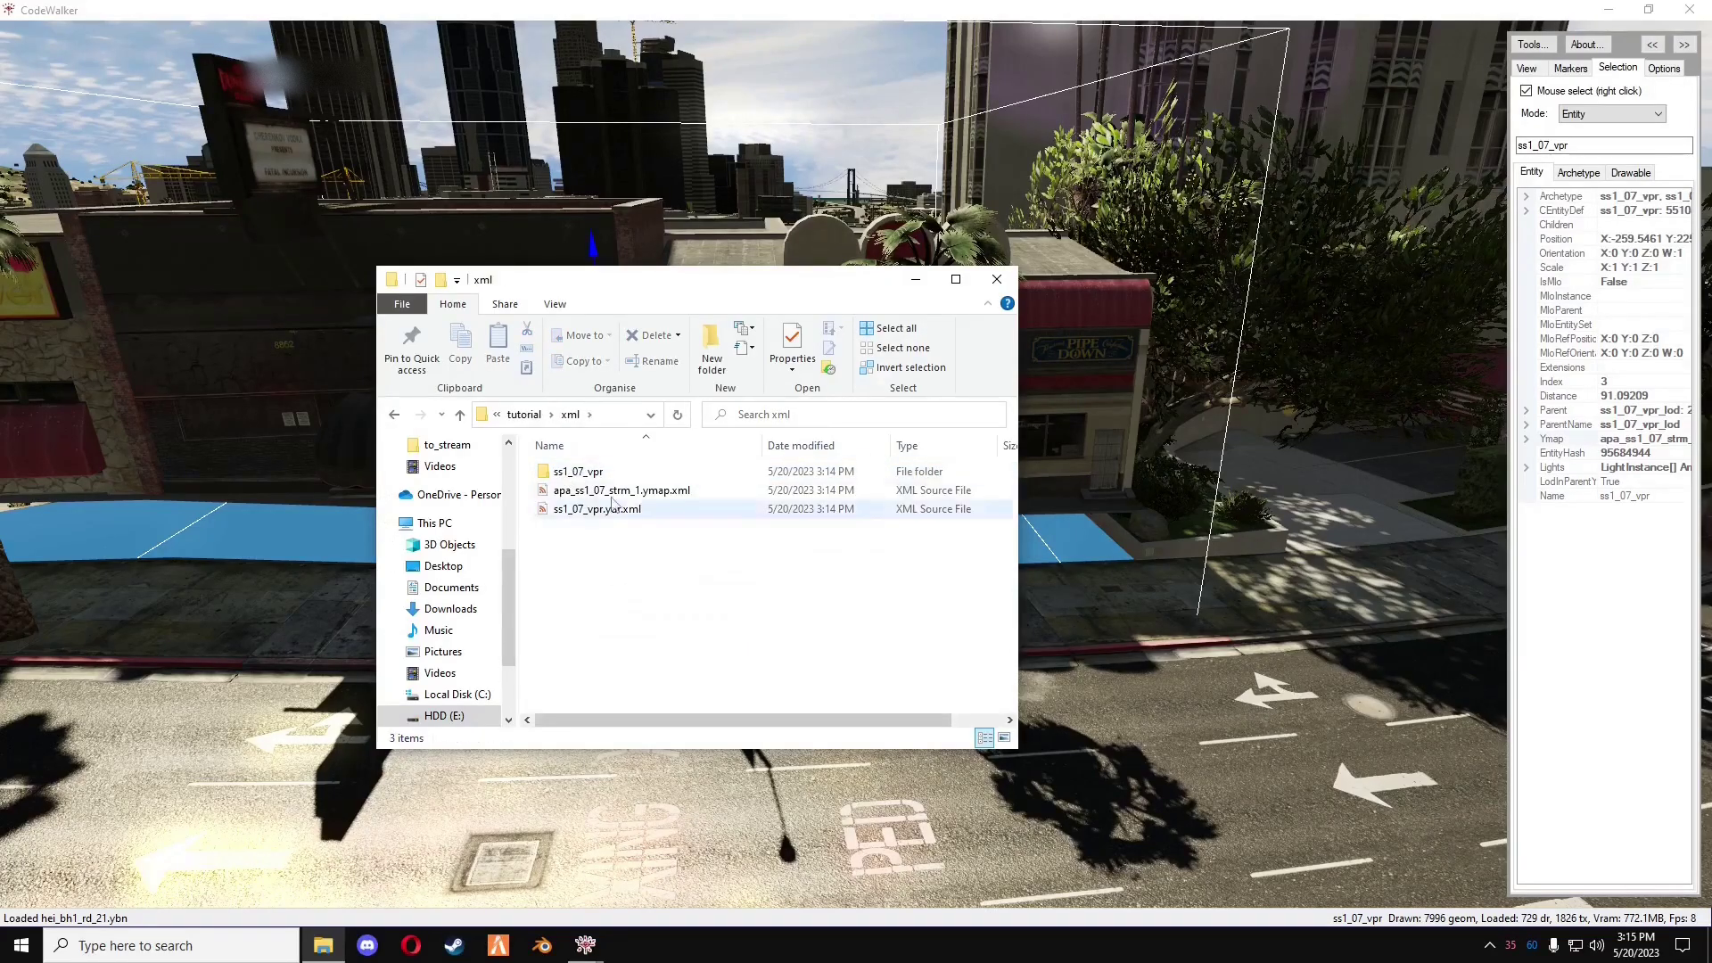
left_click(915, 279)
- Switch the selection mode to Collision, select the Pipe Down building's front collision box, and move it upward off the facade
left_click(1621, 113)
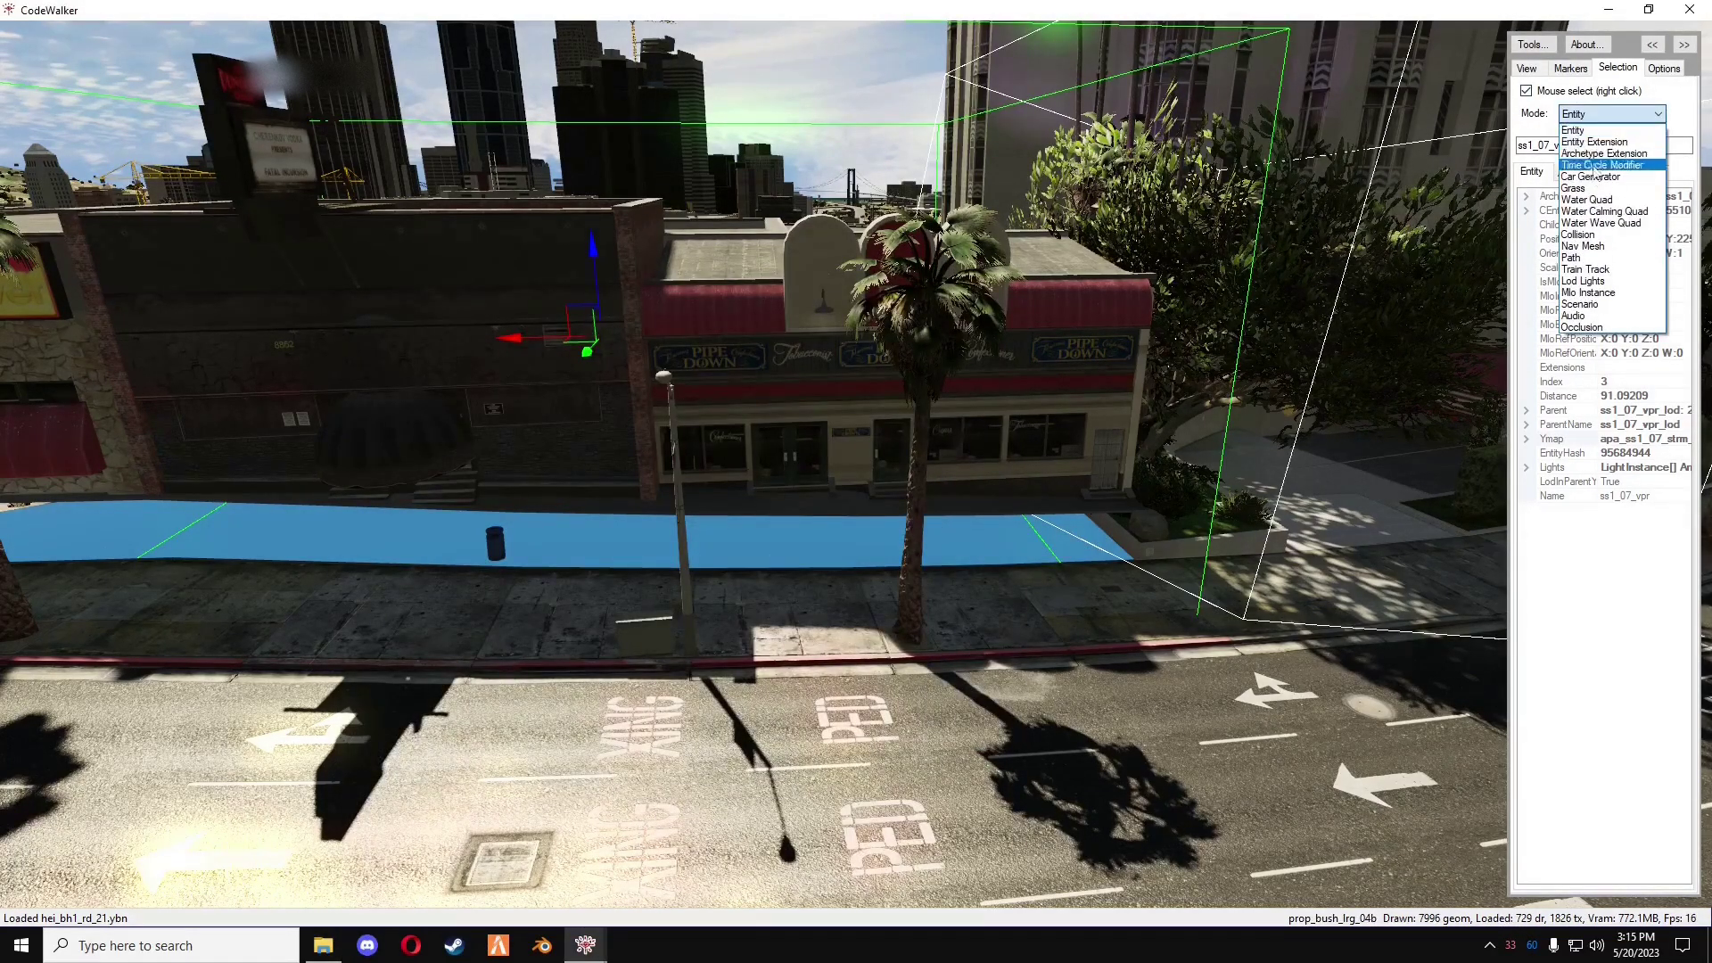
left_click(1592, 243)
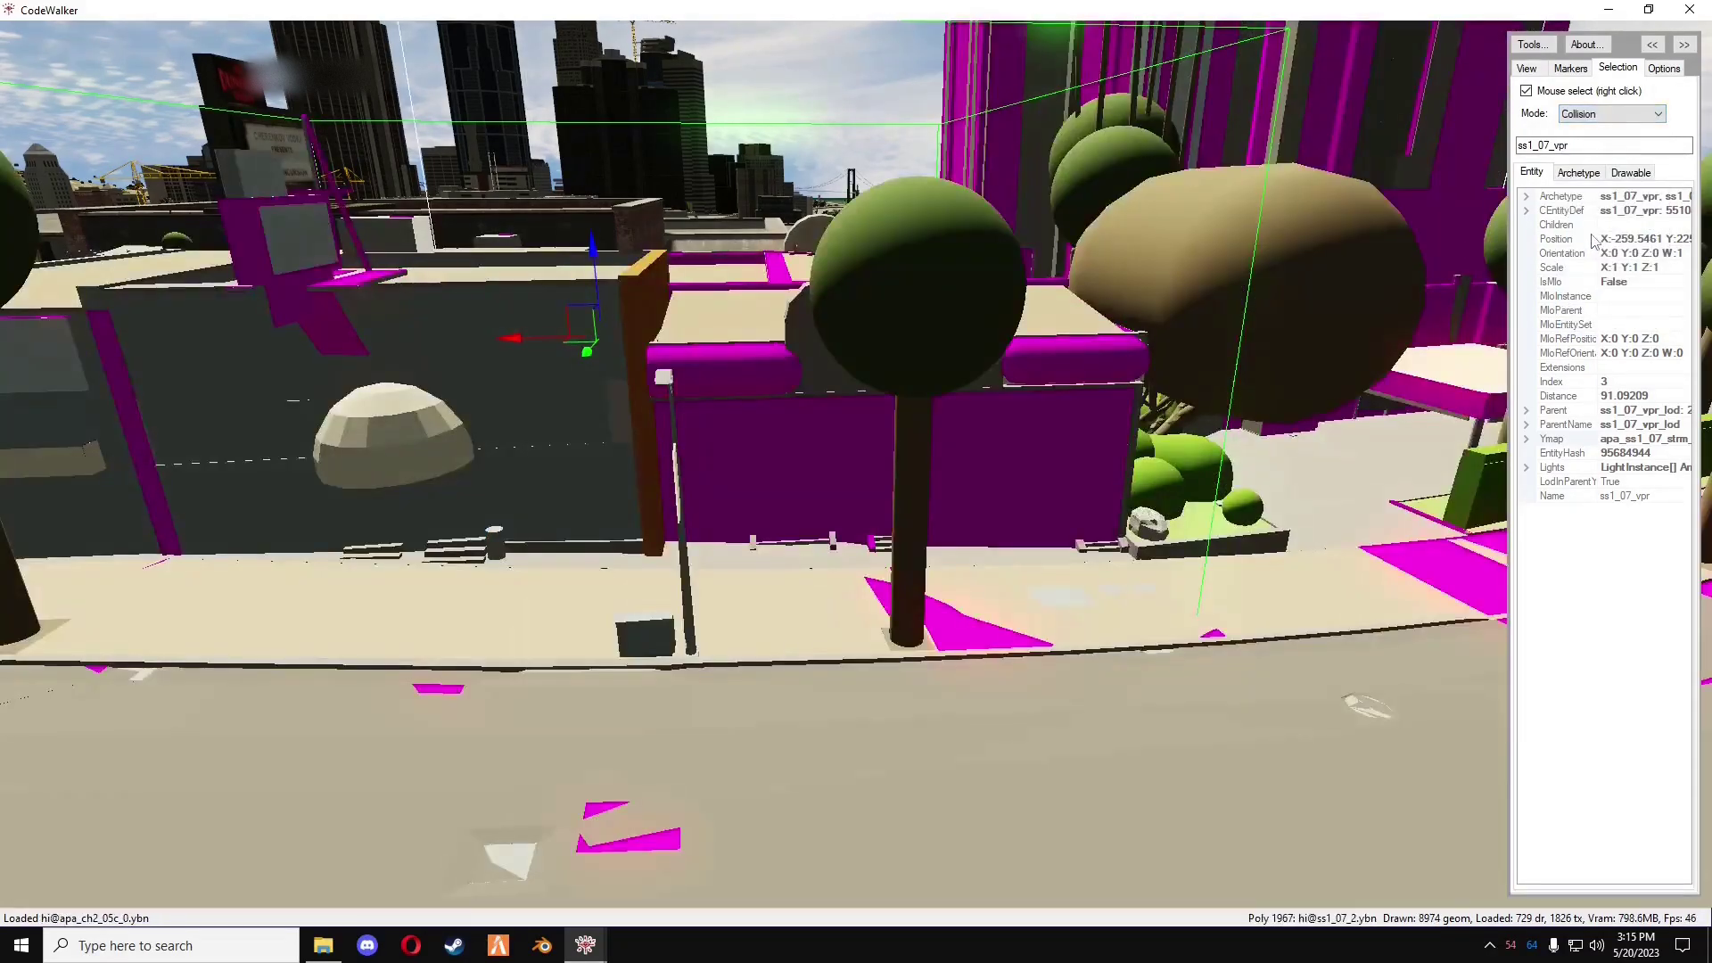
right_click(791, 451)
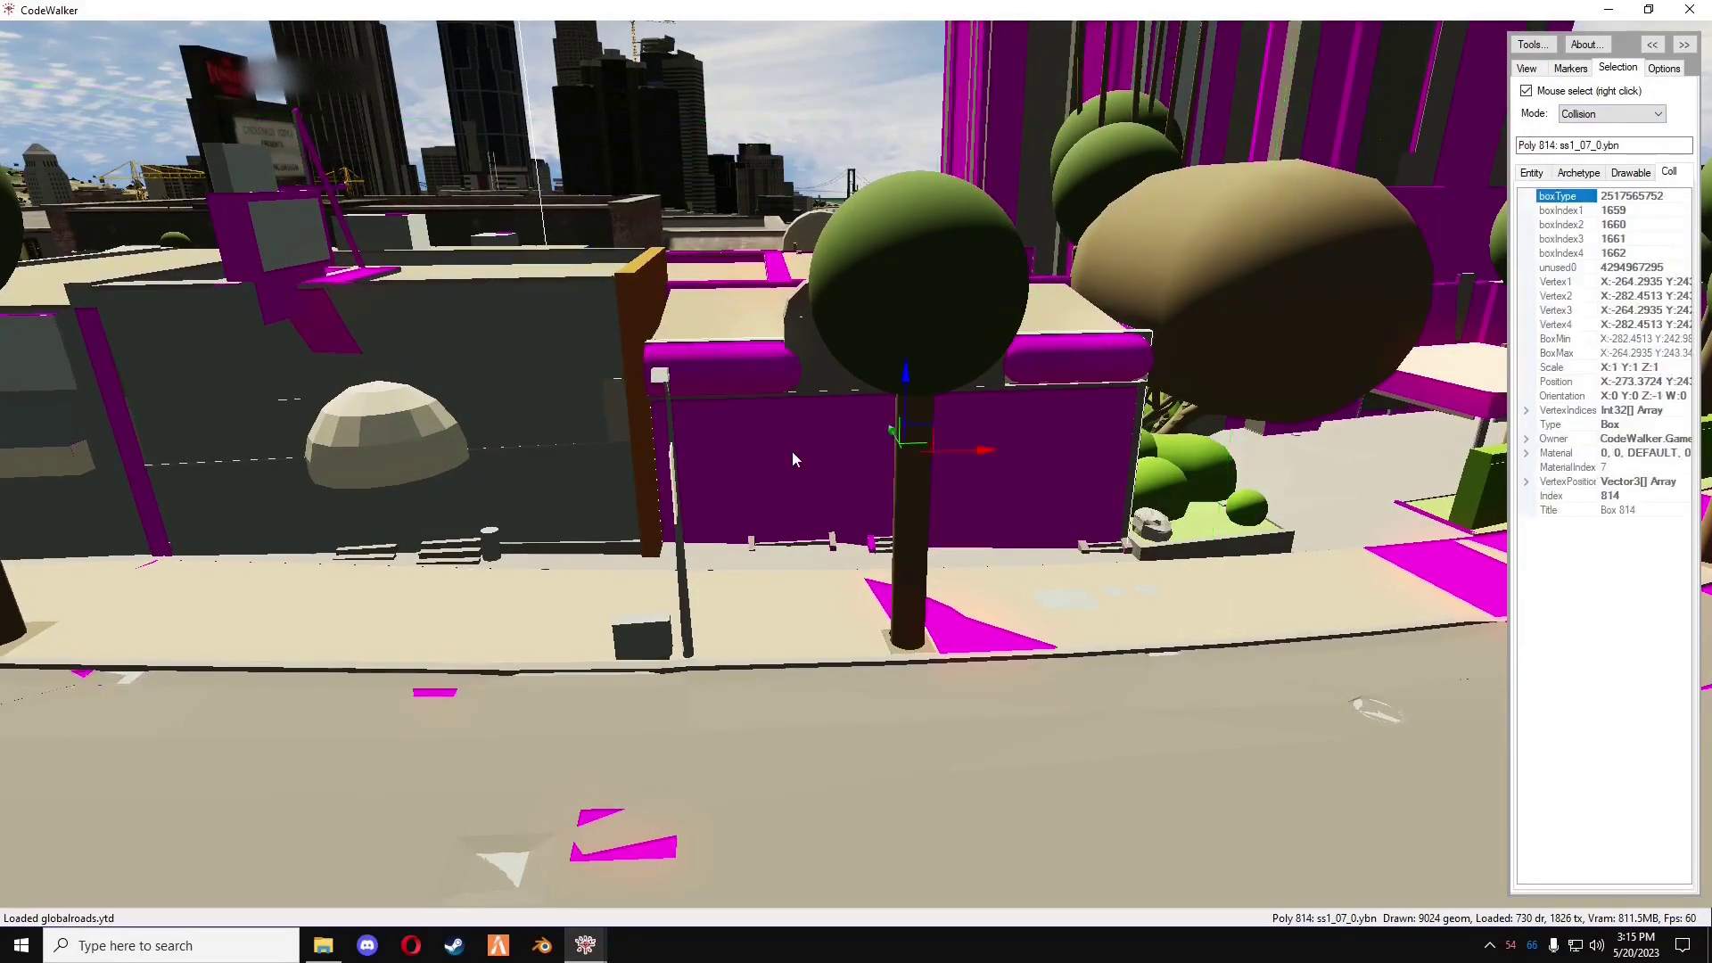
left_click_drag(874, 410, 927, 202)
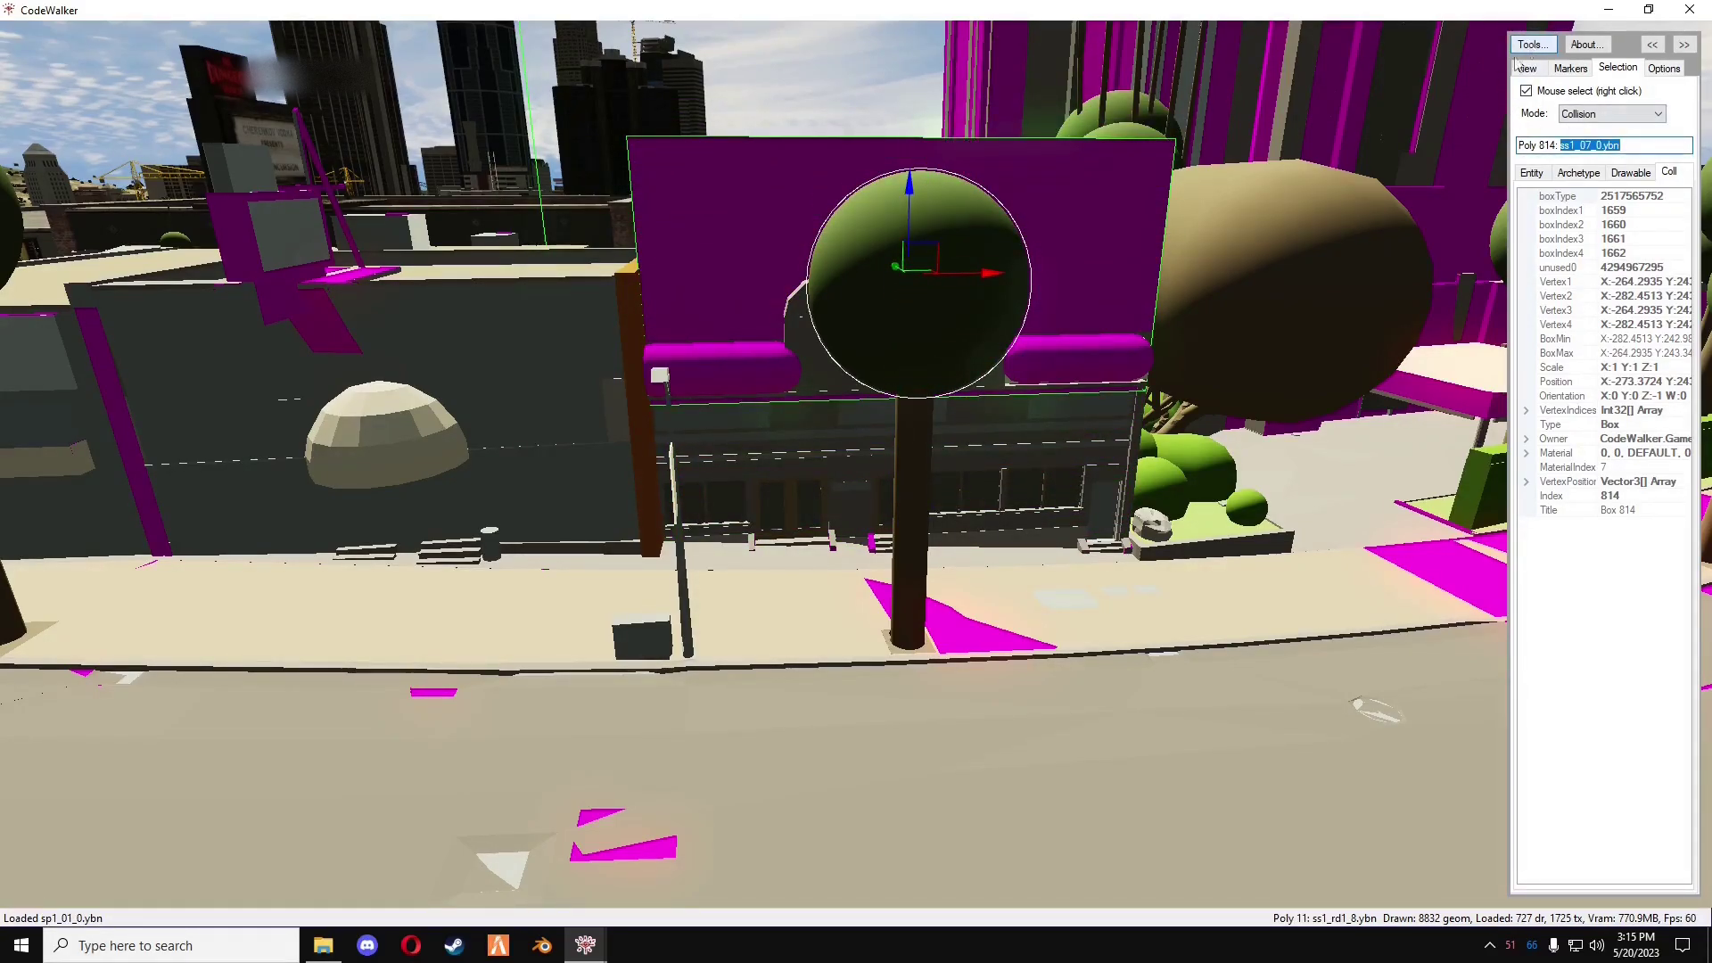
- Search RPF Explorer for ss1_07_0.ybn and export that static collision file as XML into the tutorial\xml folder
left_click(585, 945)
left_click(682, 856)
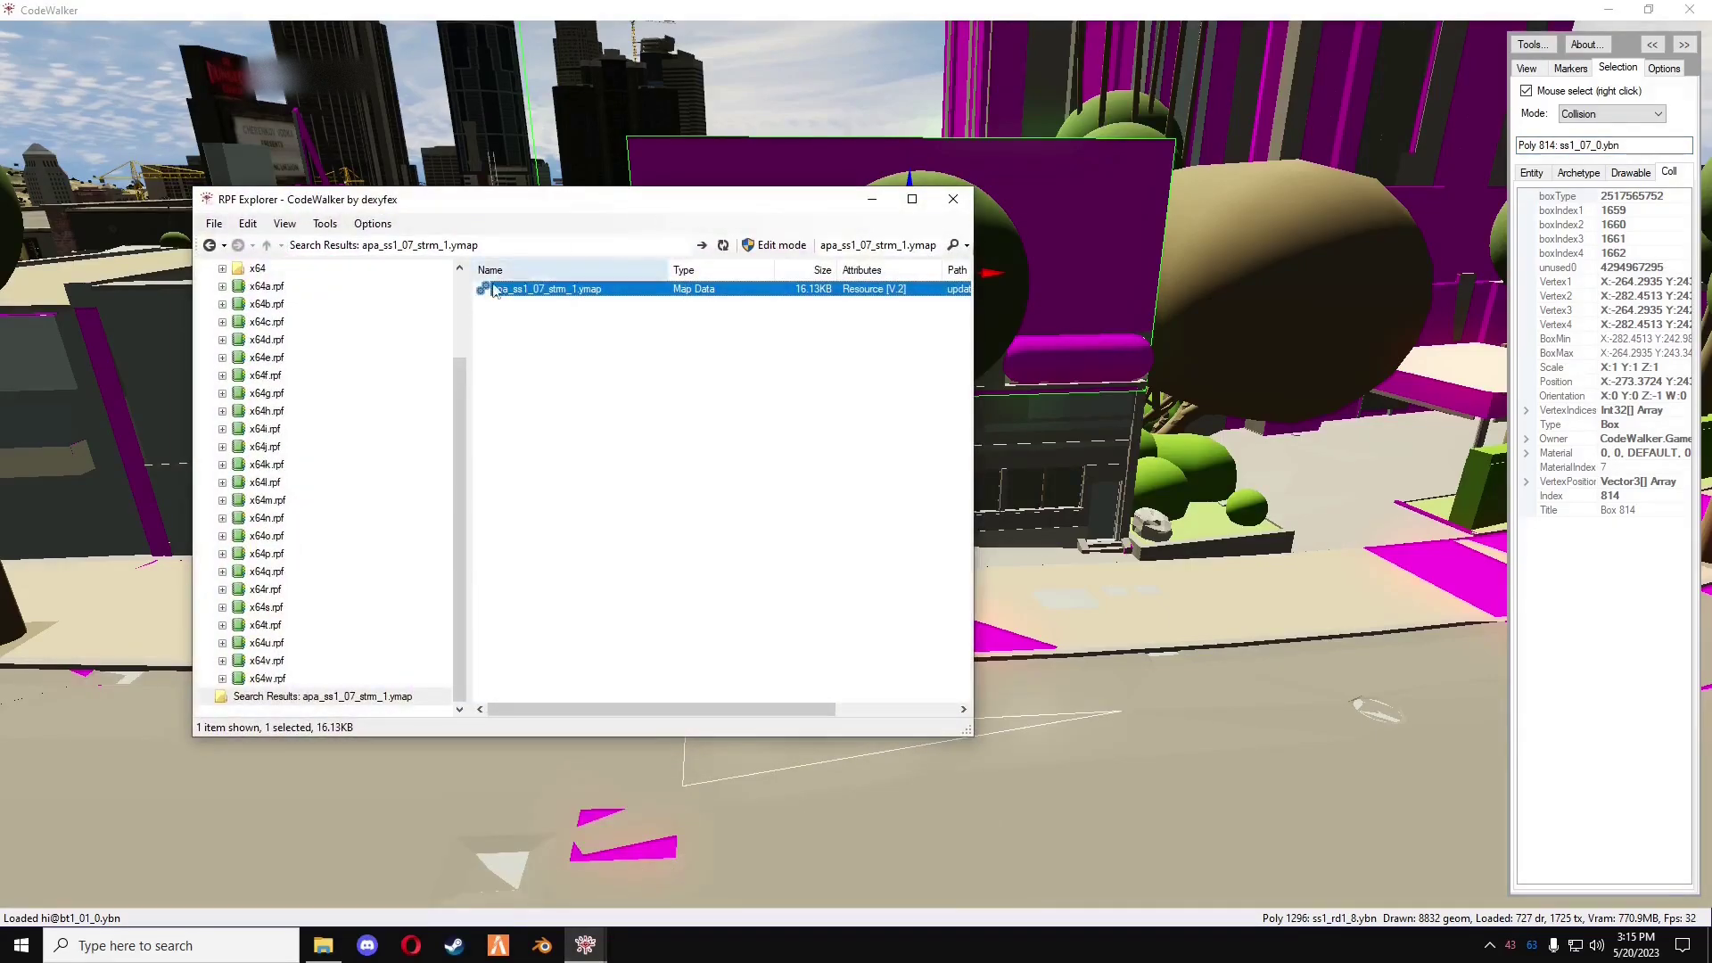
double_click(863, 245)
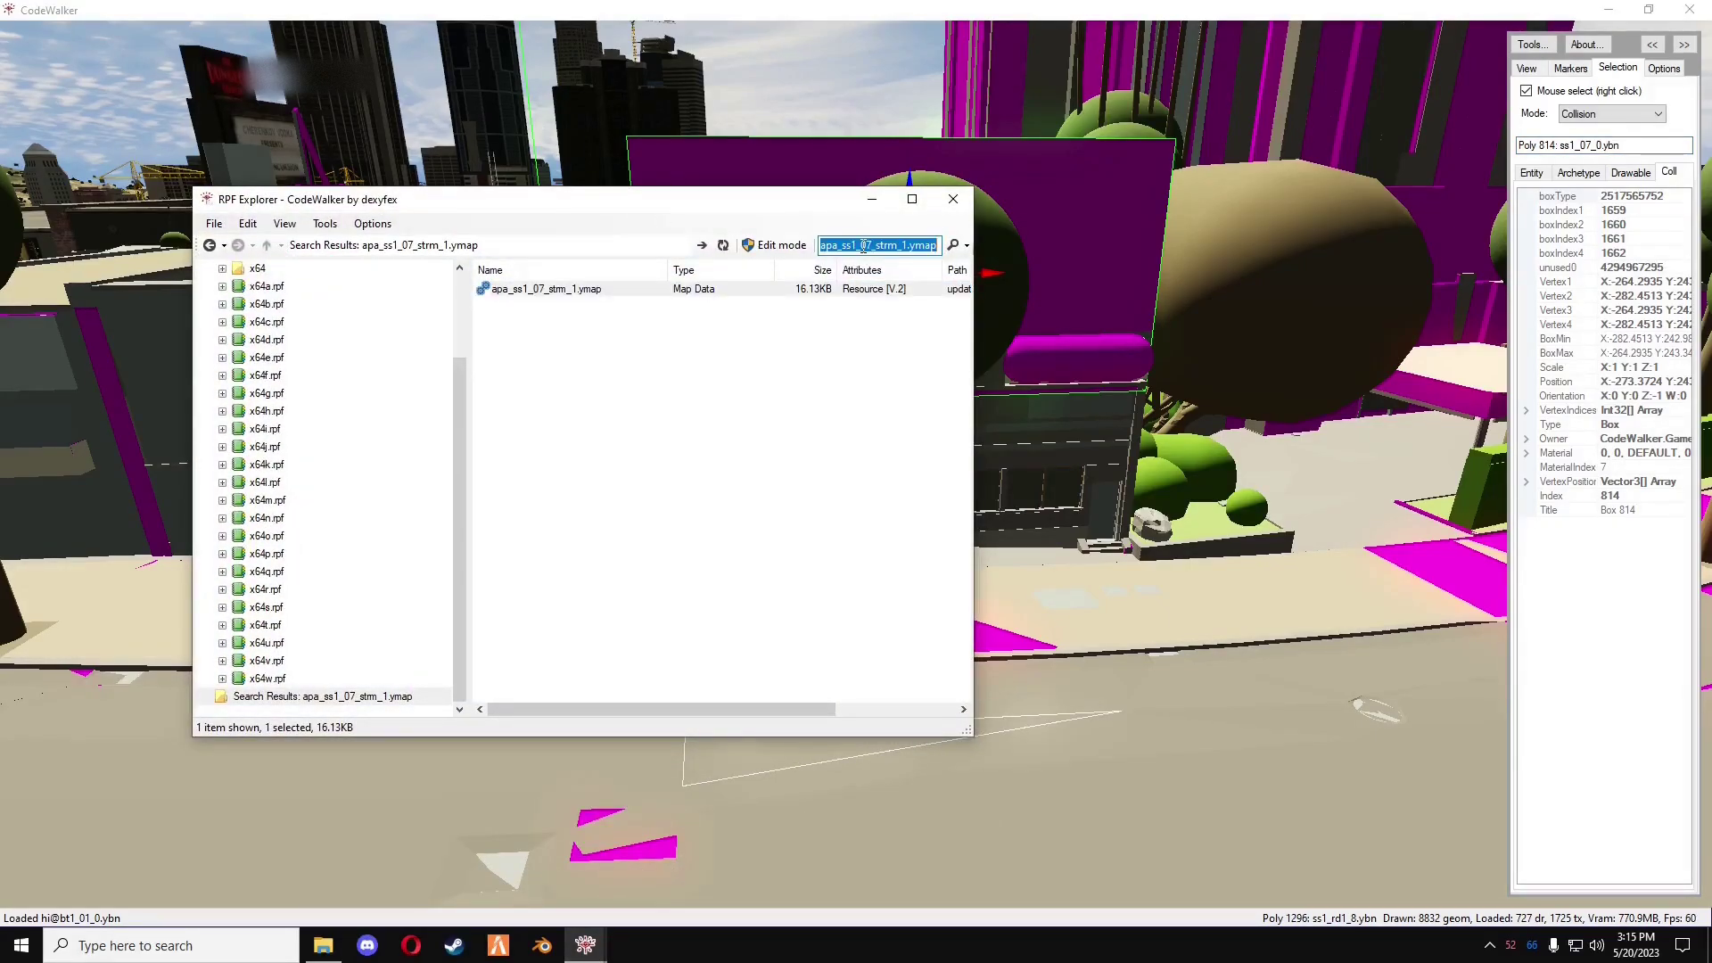
left_click(954, 246)
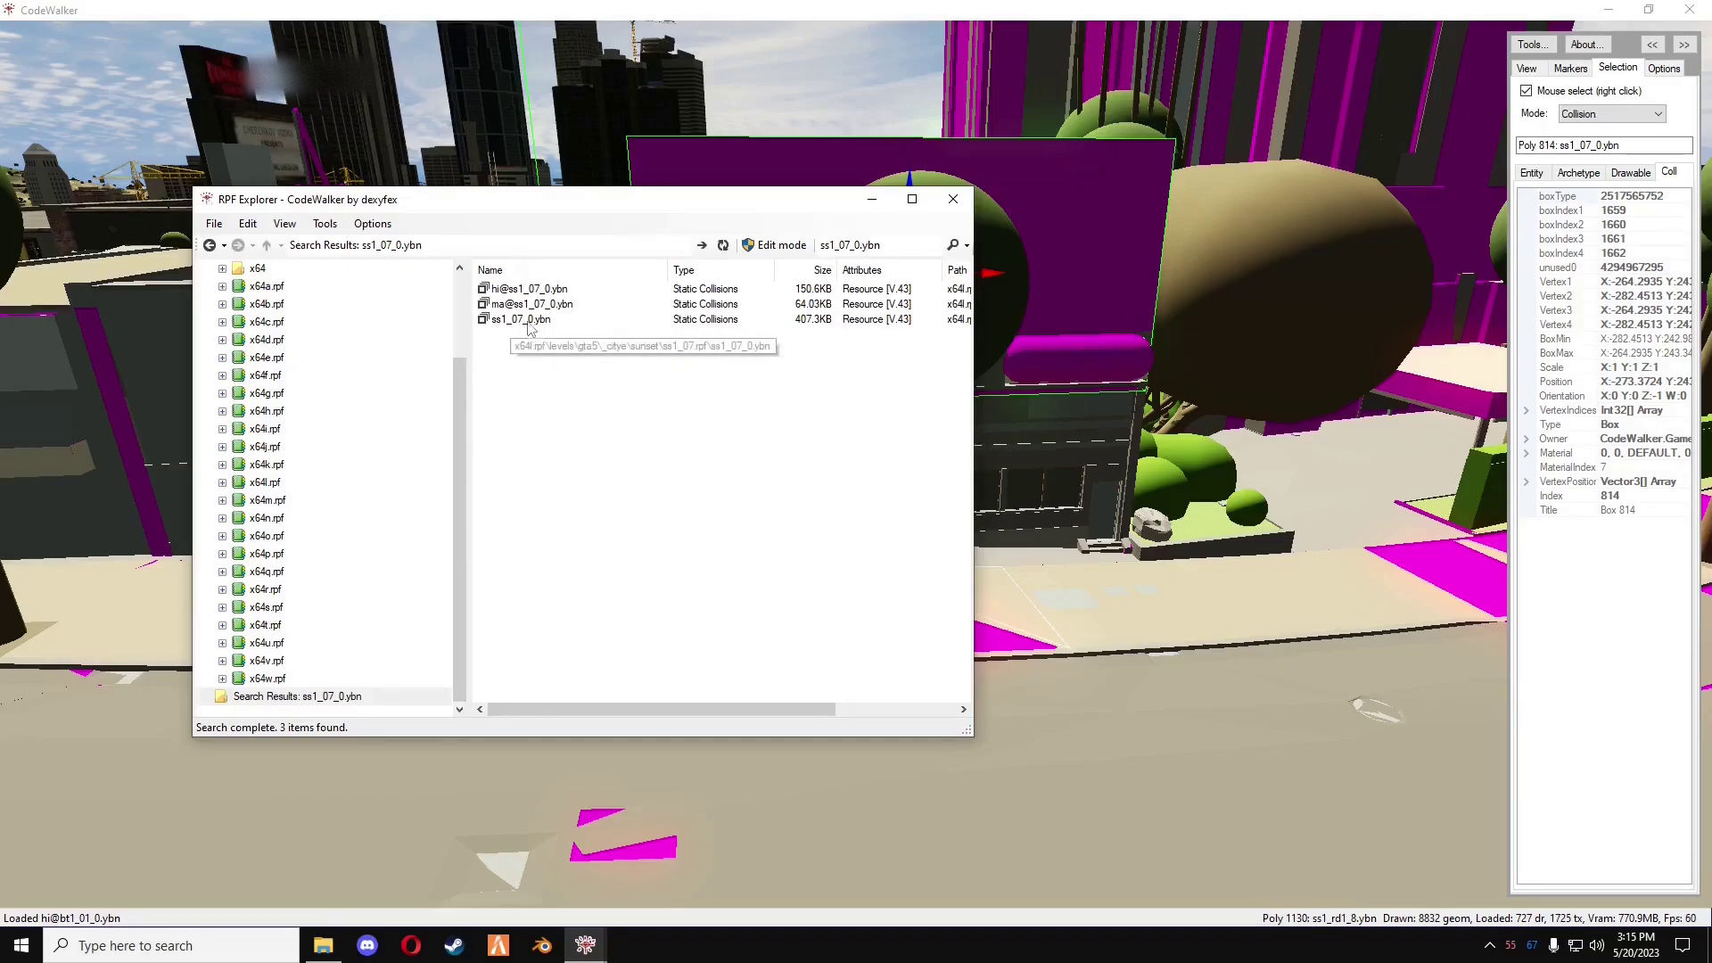
left_click(499, 321)
left_click(504, 290)
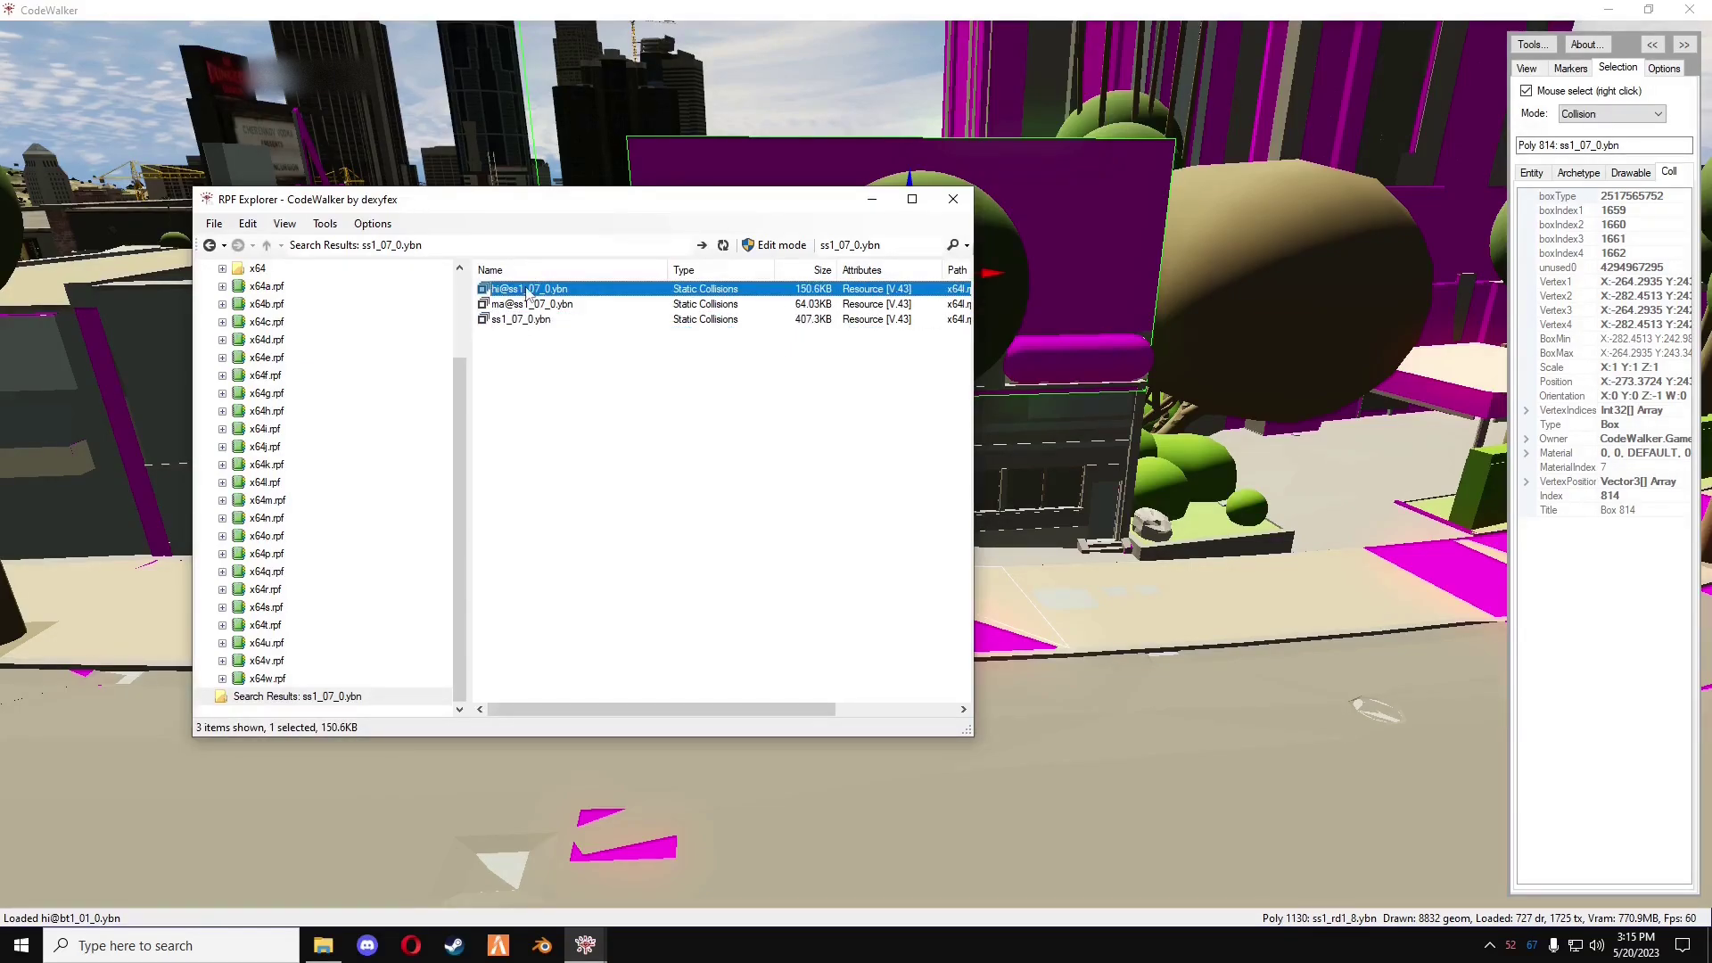
left_click(512, 304)
right_click(518, 317)
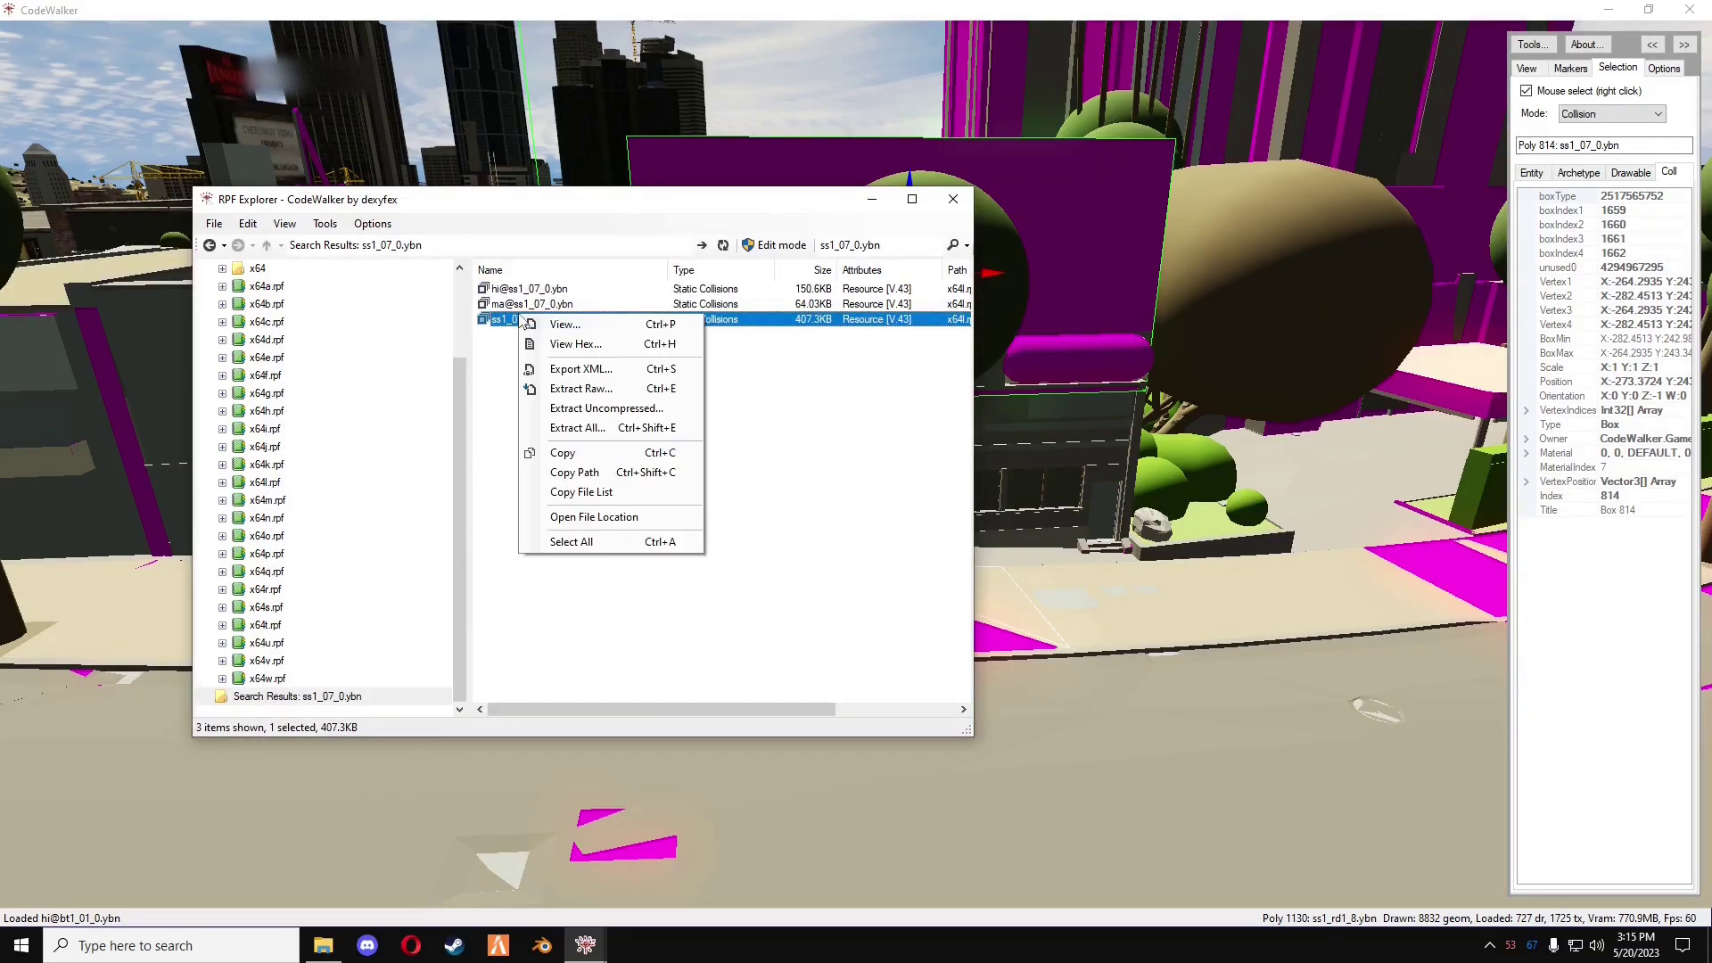
left_click(603, 369)
left_click(635, 595)
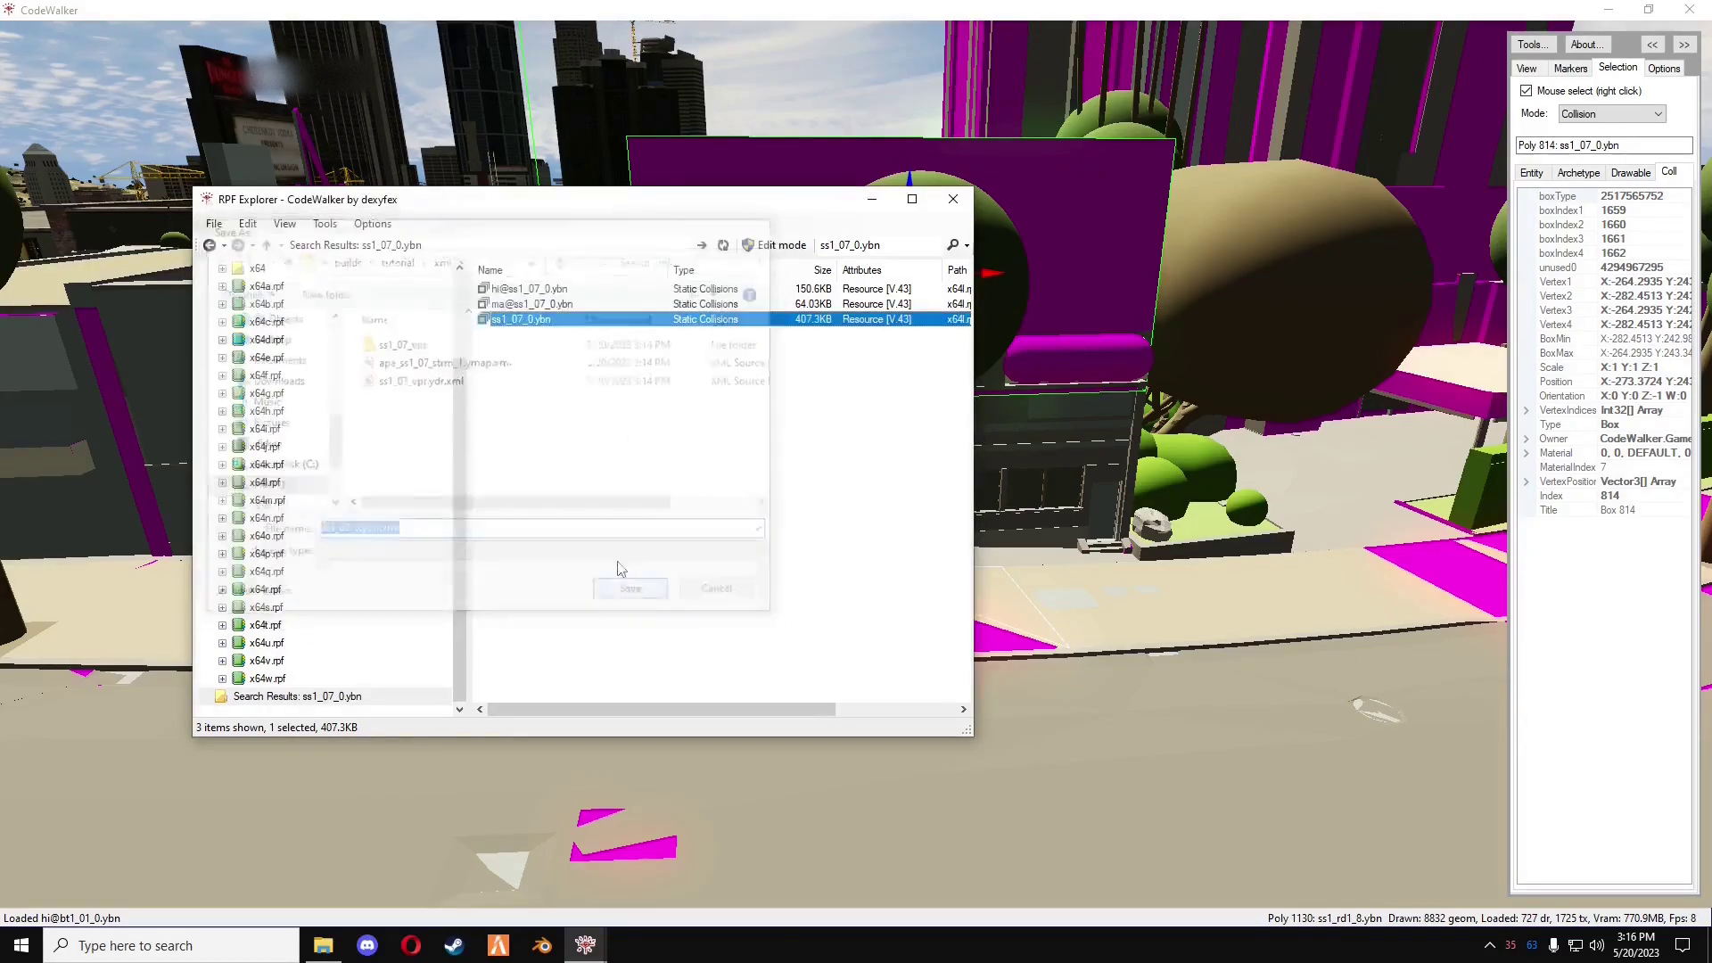
left_click(517, 289)
right_click(525, 290)
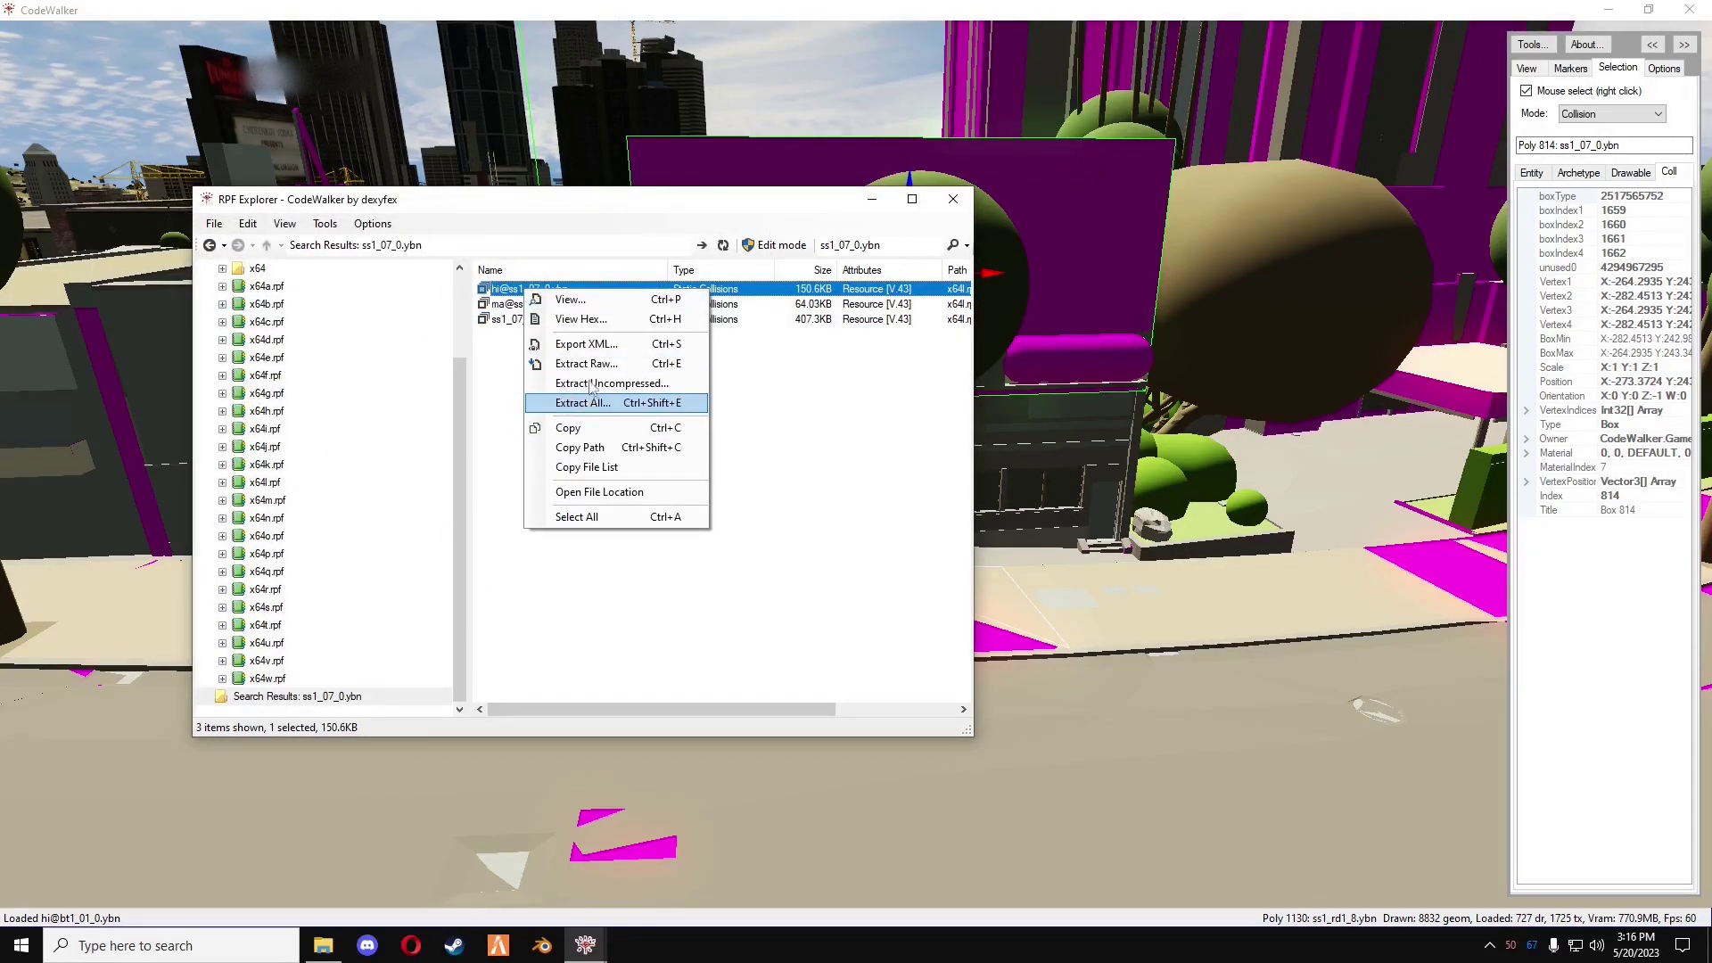
left_click(584, 344)
left_click(651, 595)
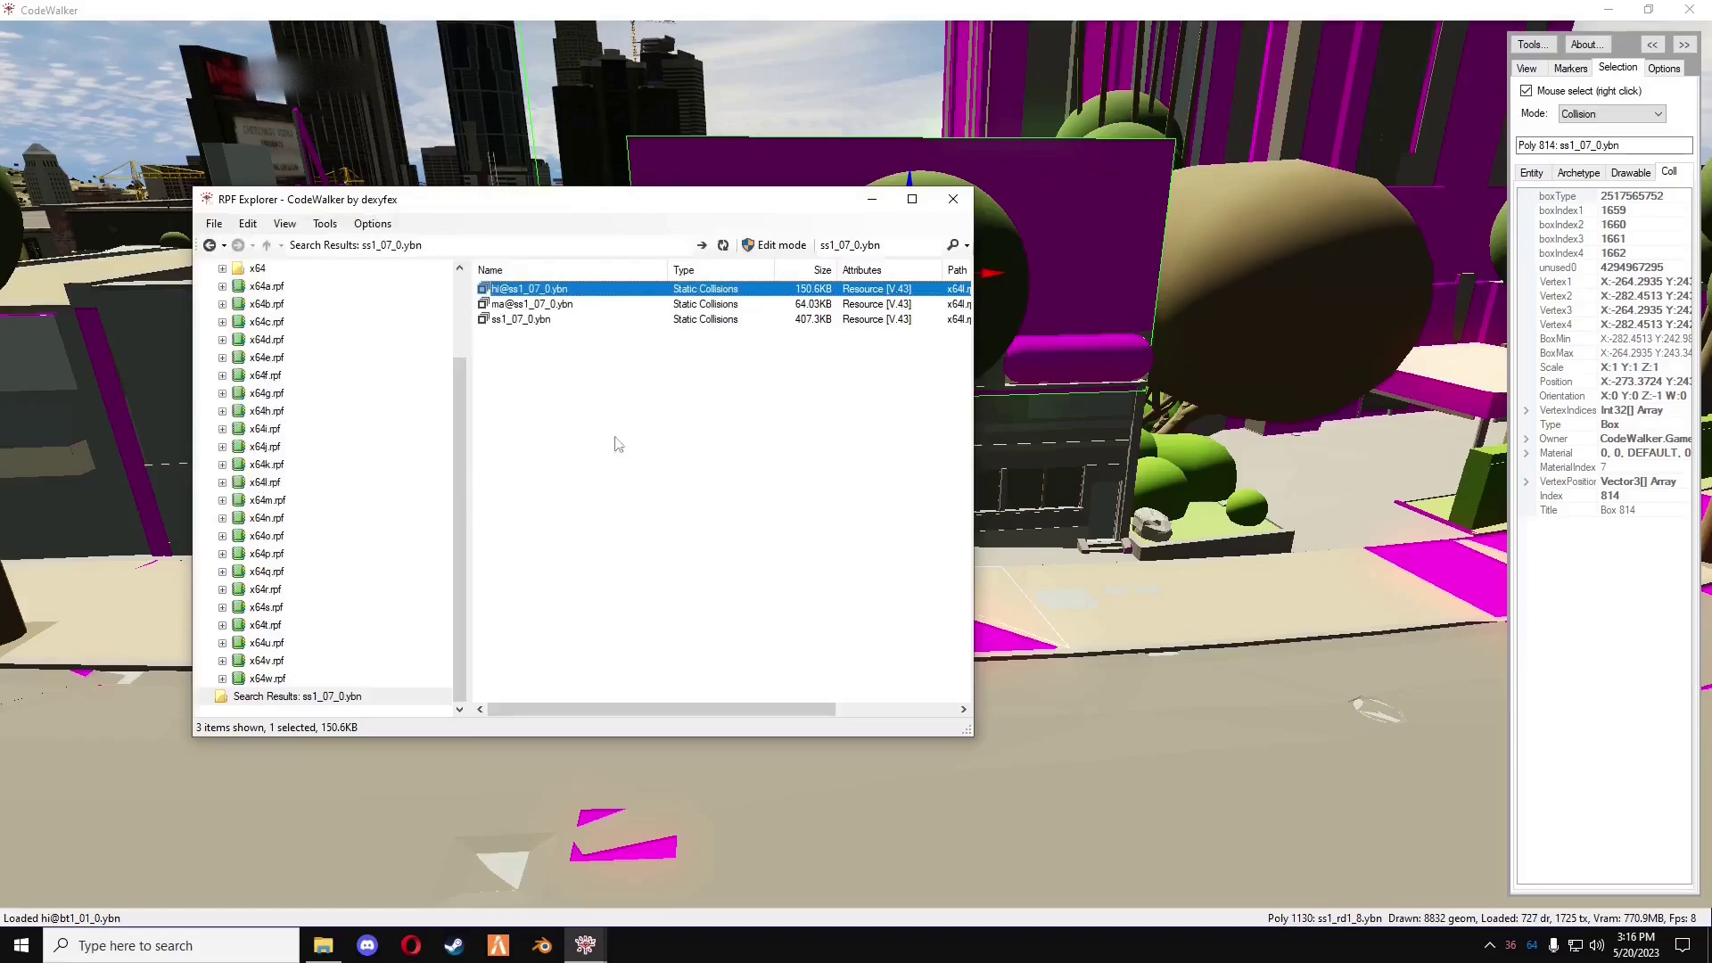
left_click(513, 305)
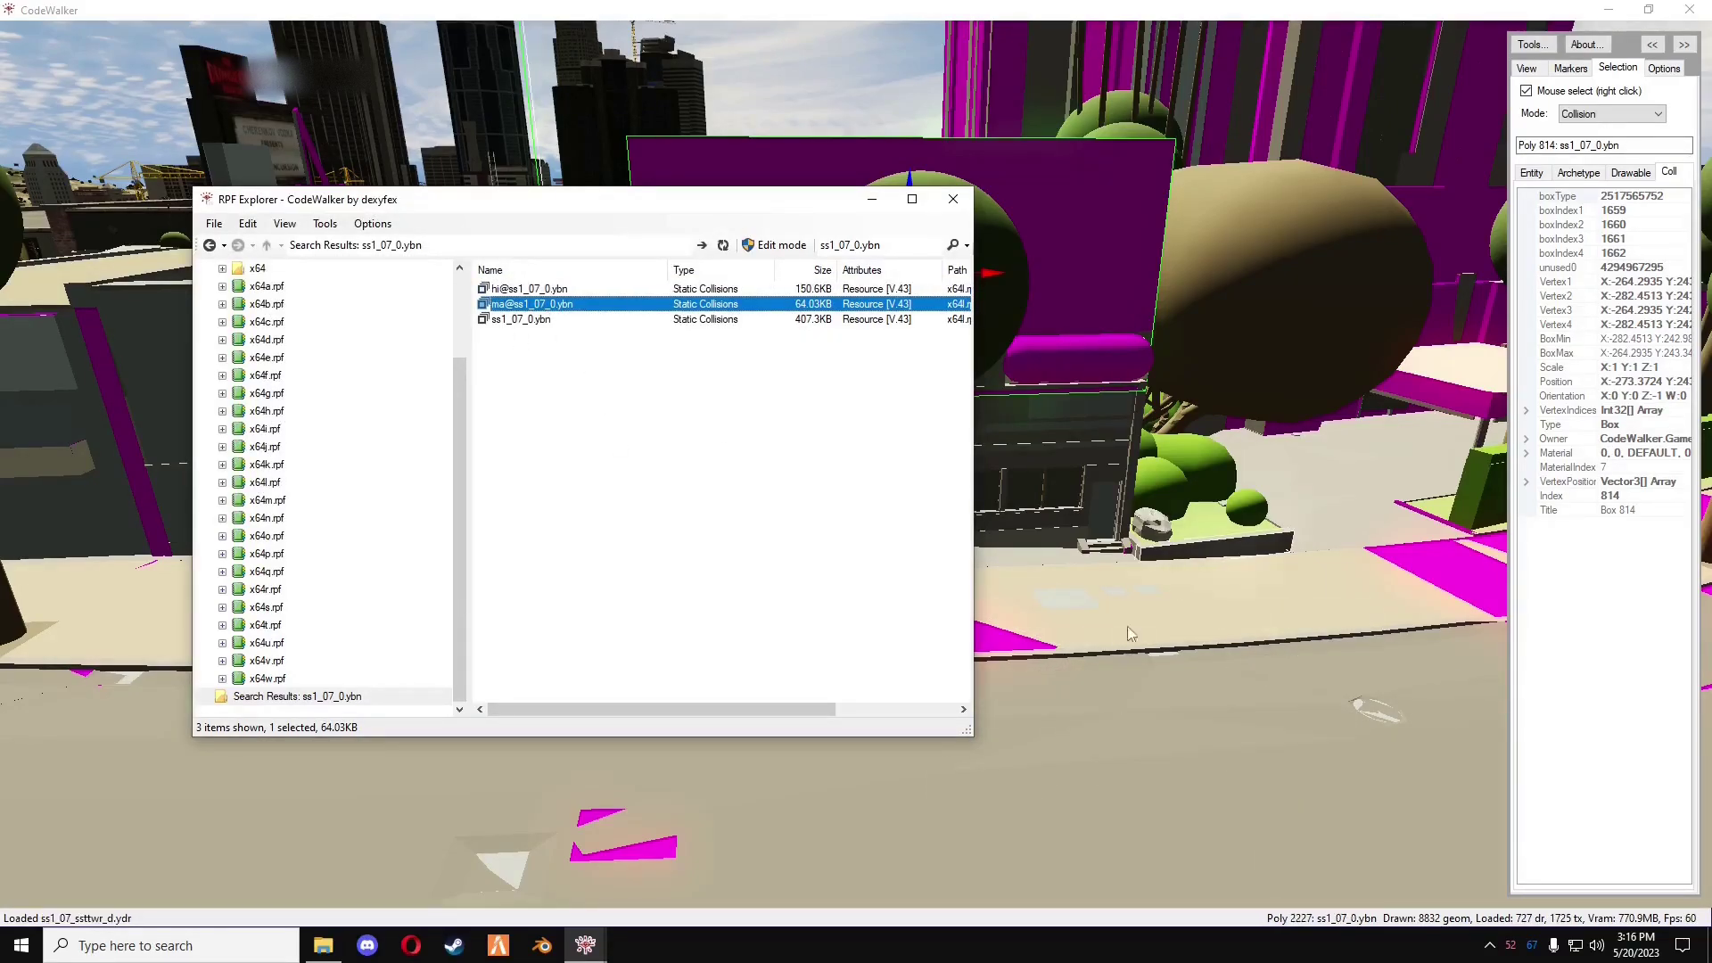
left_click(872, 200)
- Select the entrance door glass and front wall collision boxes to examine which ybn file each belongs to
key("w")
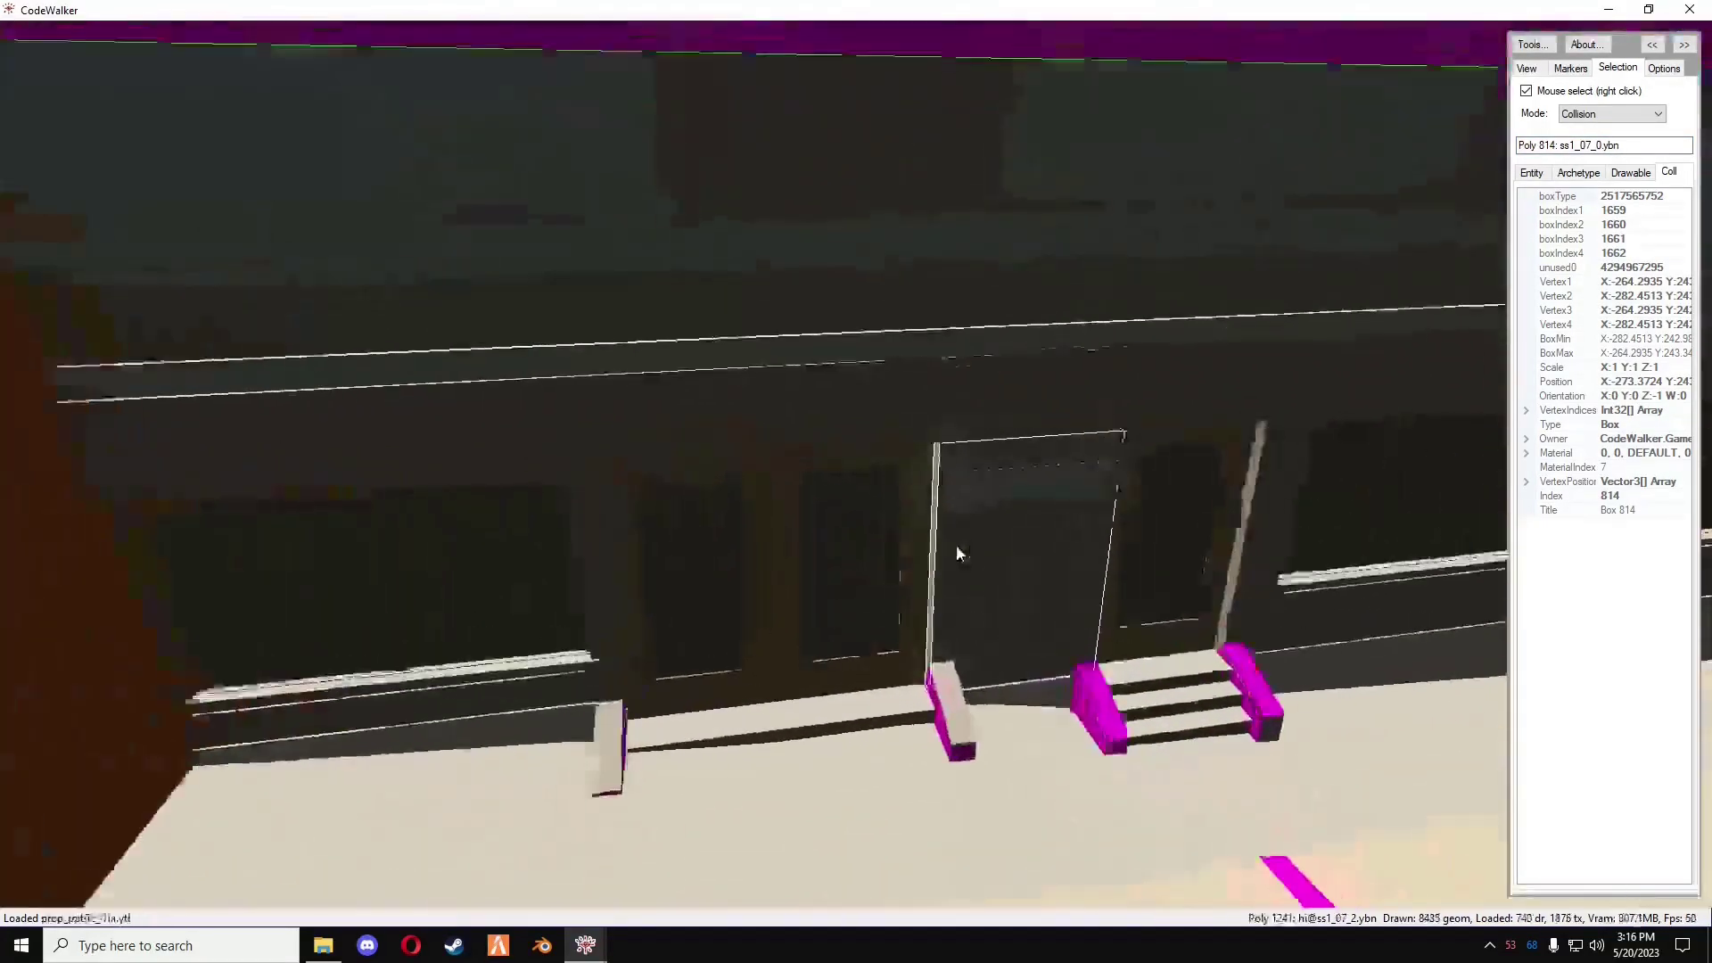
key("s")
right_click(510, 587)
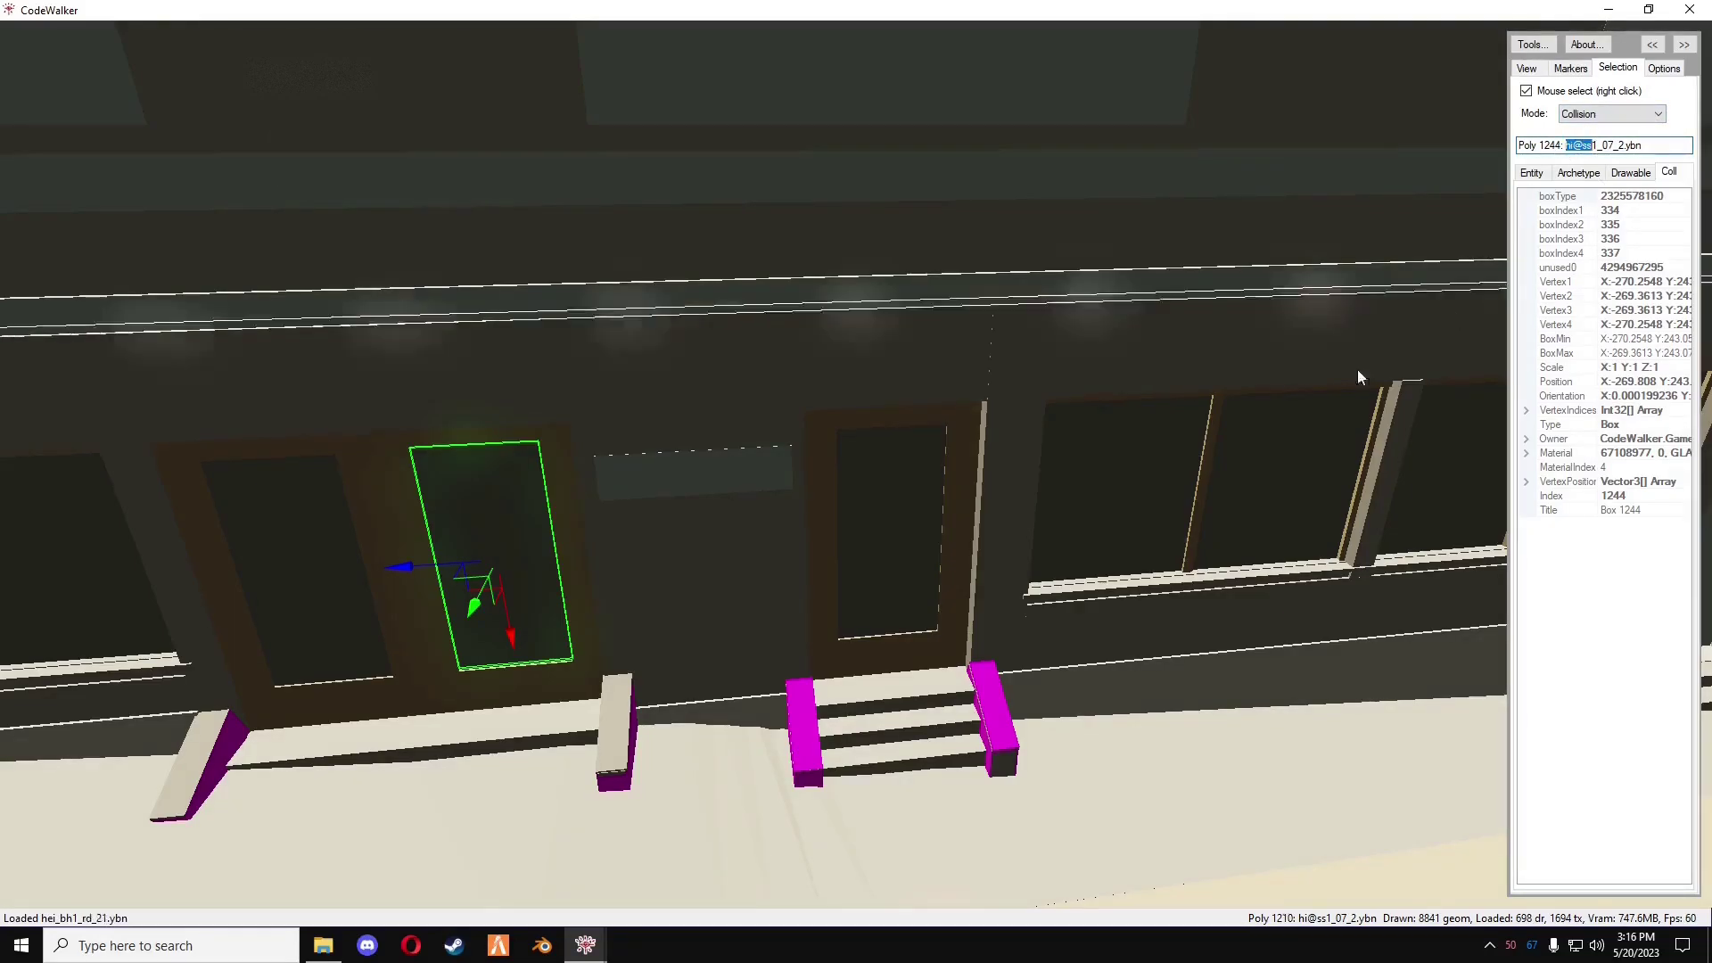
scroll(588, 555, "down", 5)
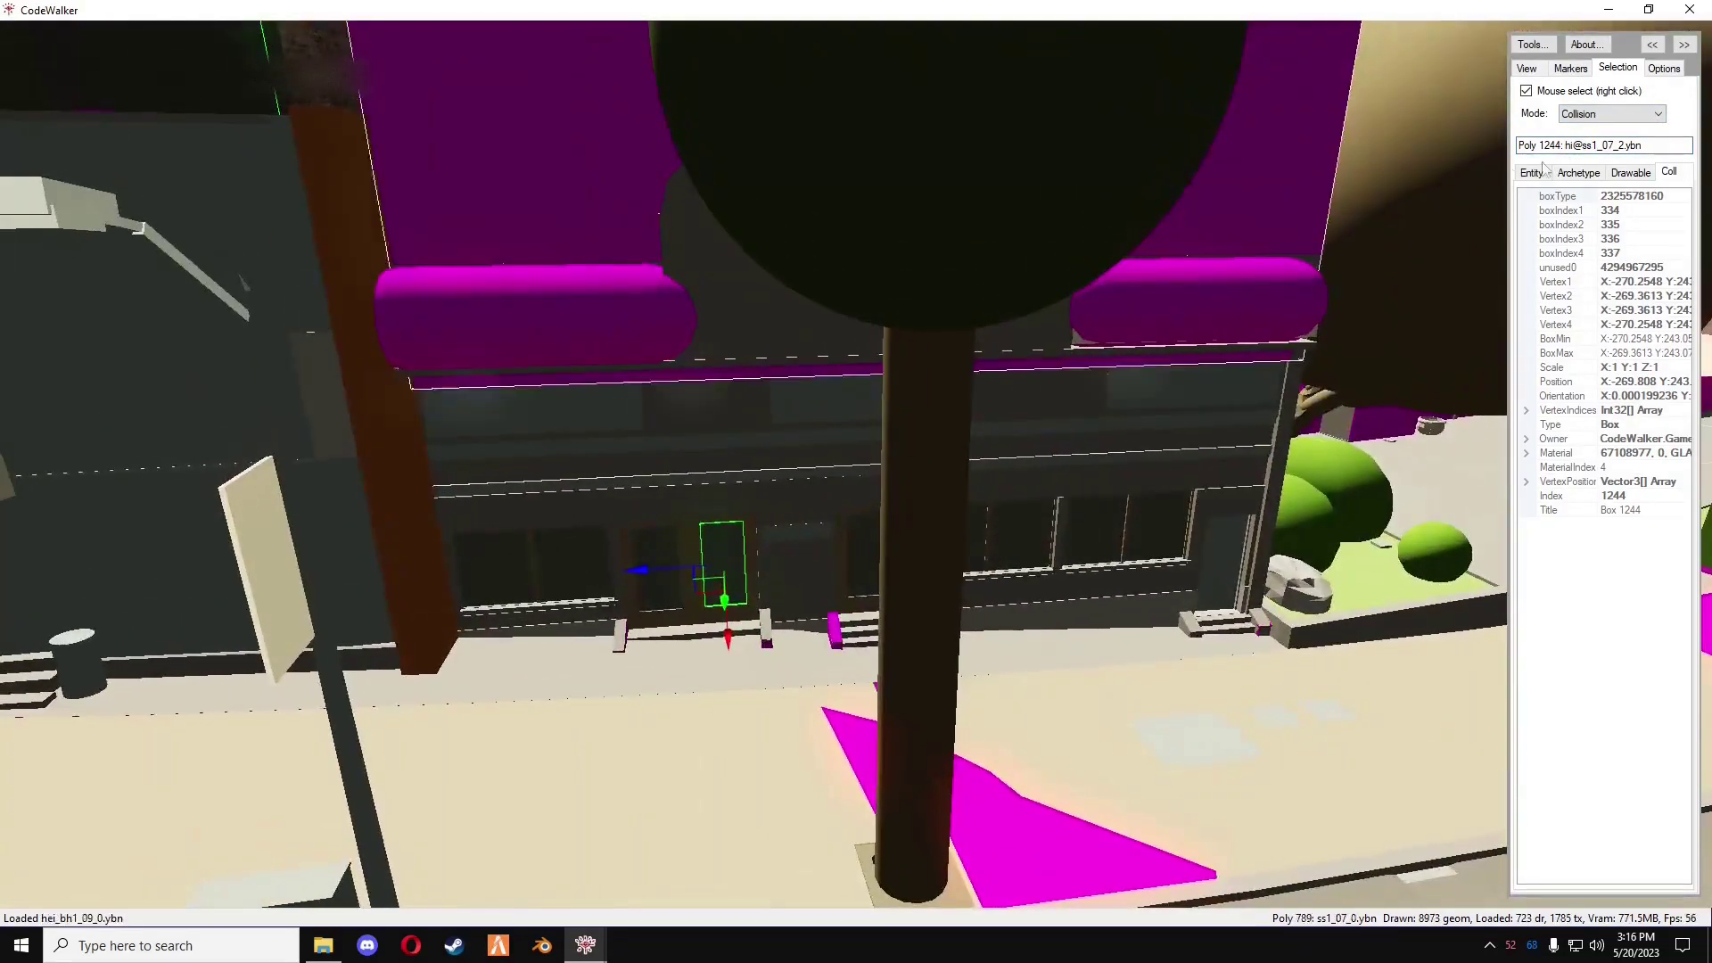
right_click(595, 120)
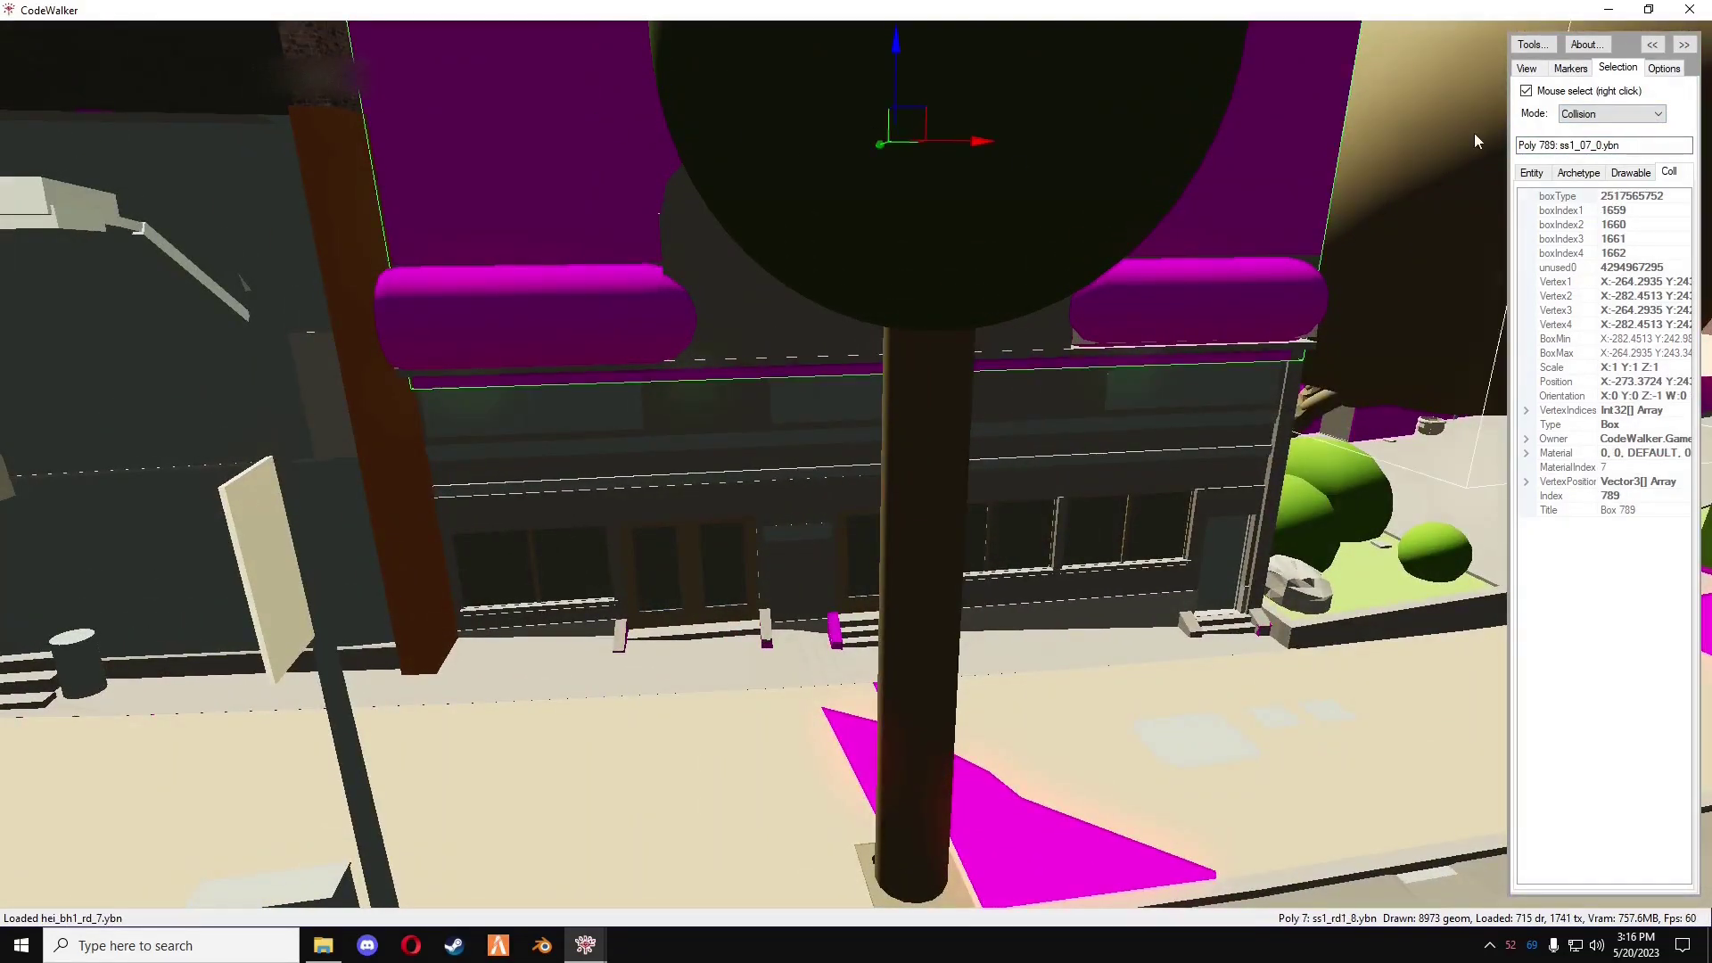
right_click(657, 567)
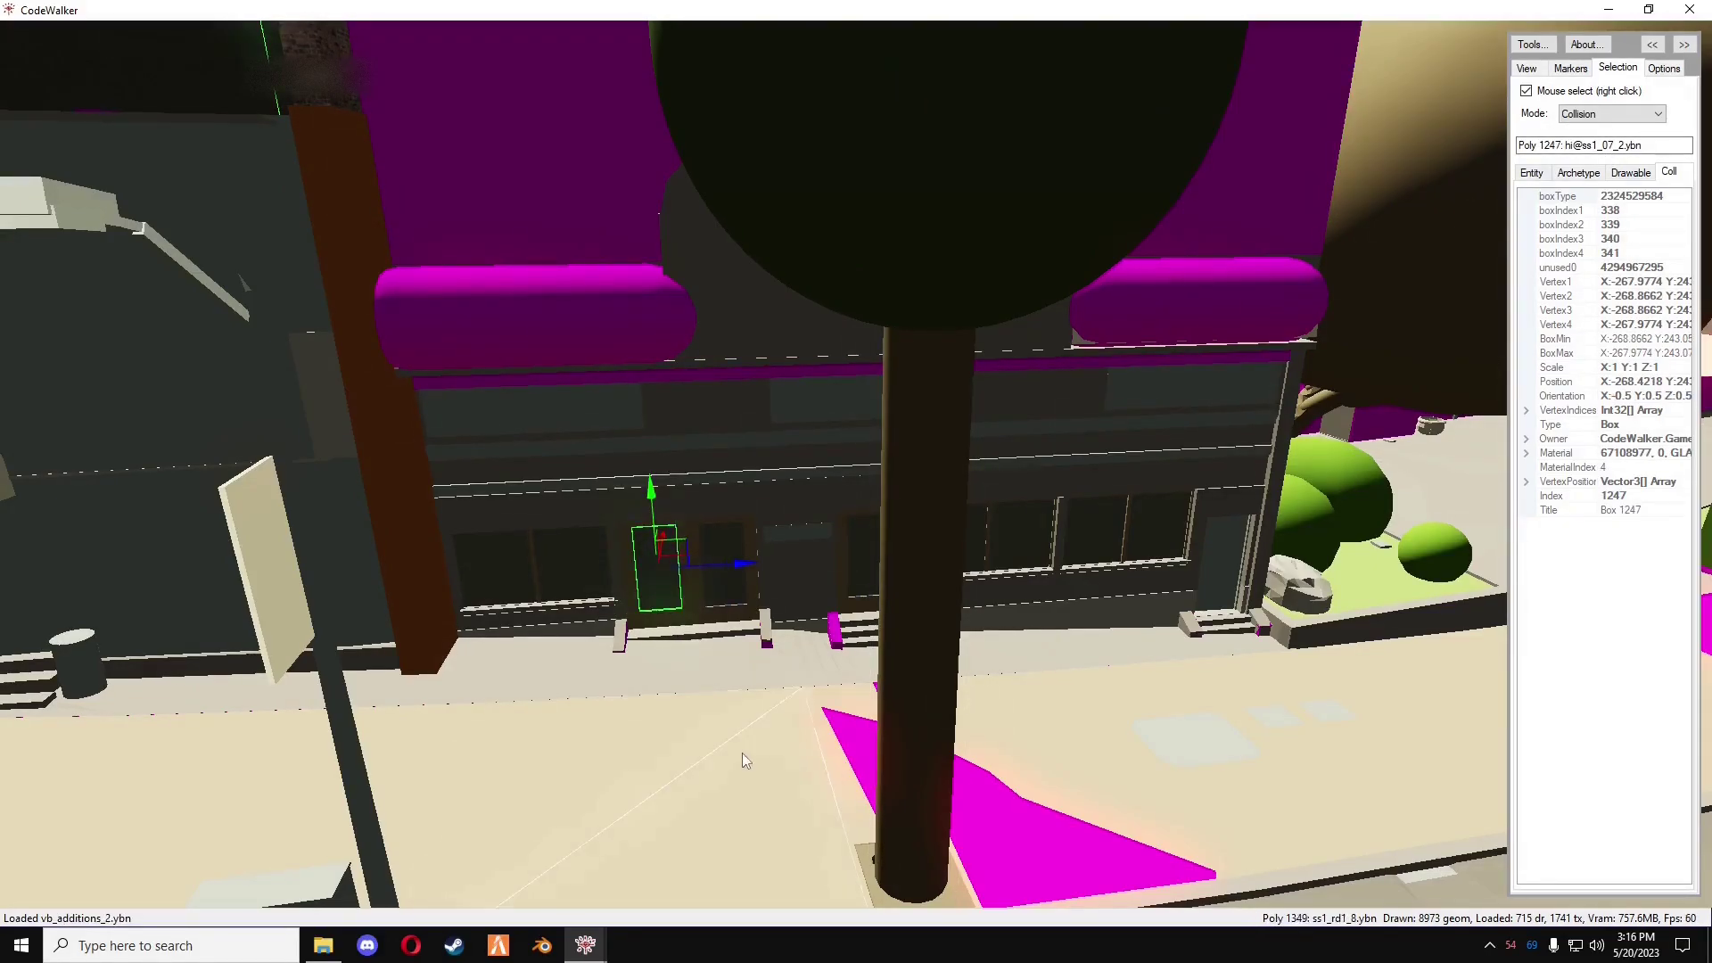
left_click_drag(742, 753, 434, 698)
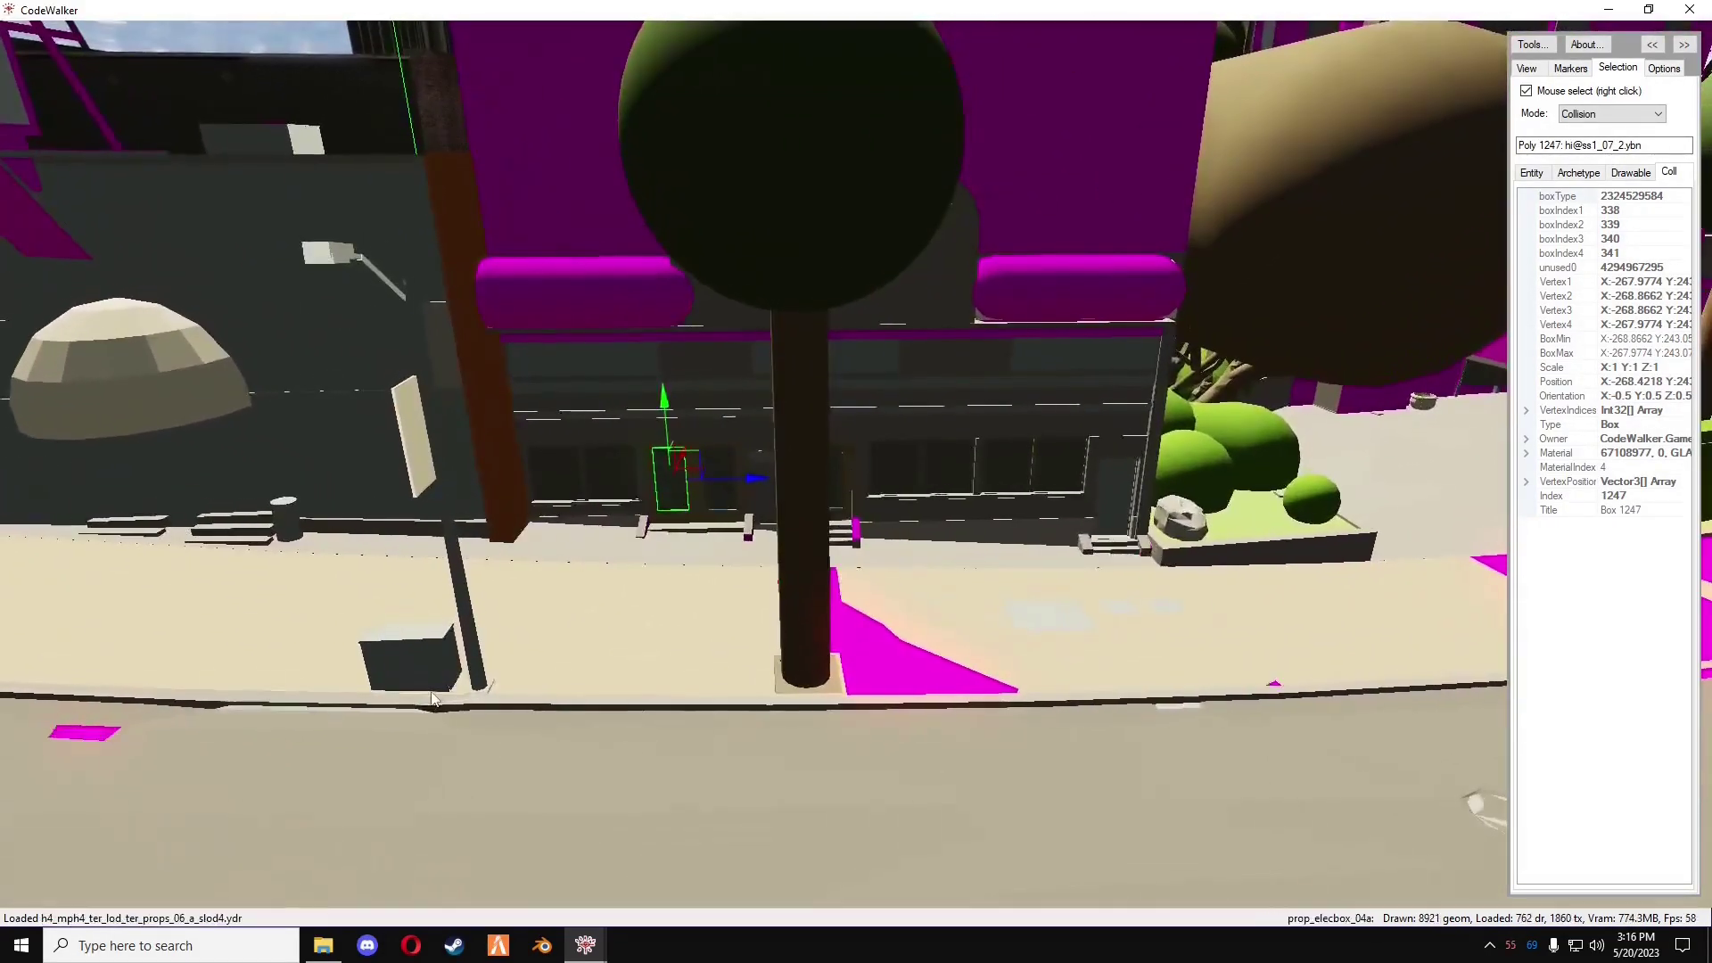
scroll(961, 559, "down", 2)
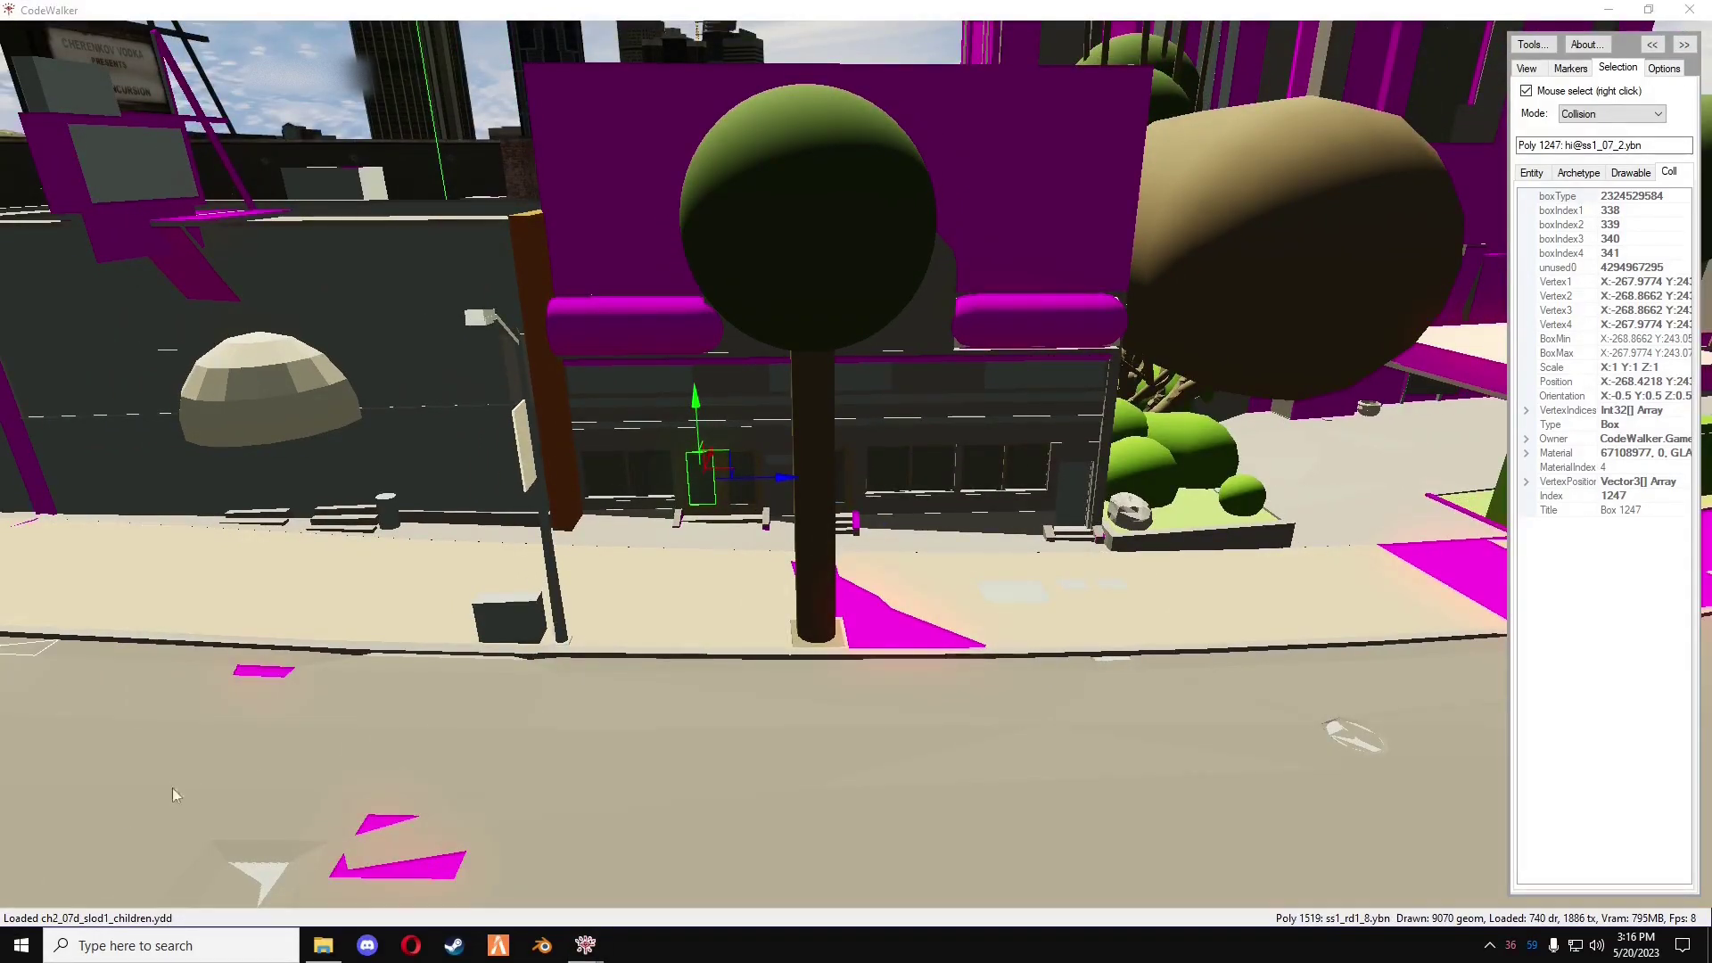
- Launch Blender and dismiss its splash screen to reach the empty scene
left_click(551, 952)
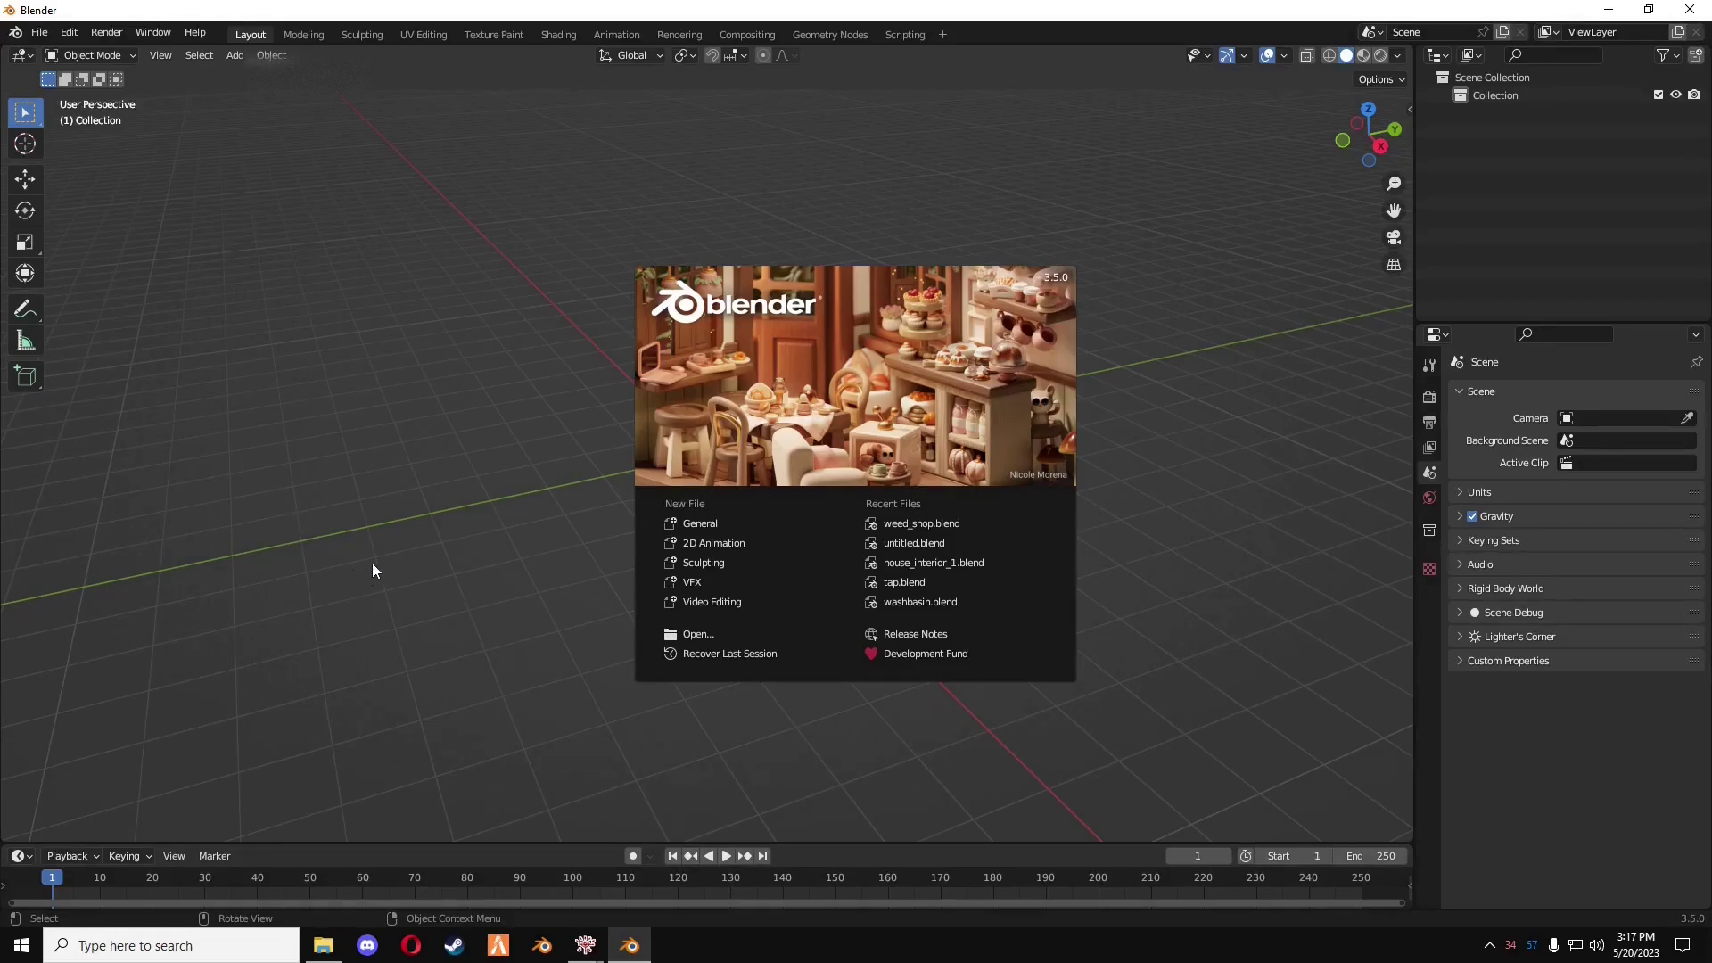
left_click(465, 470)
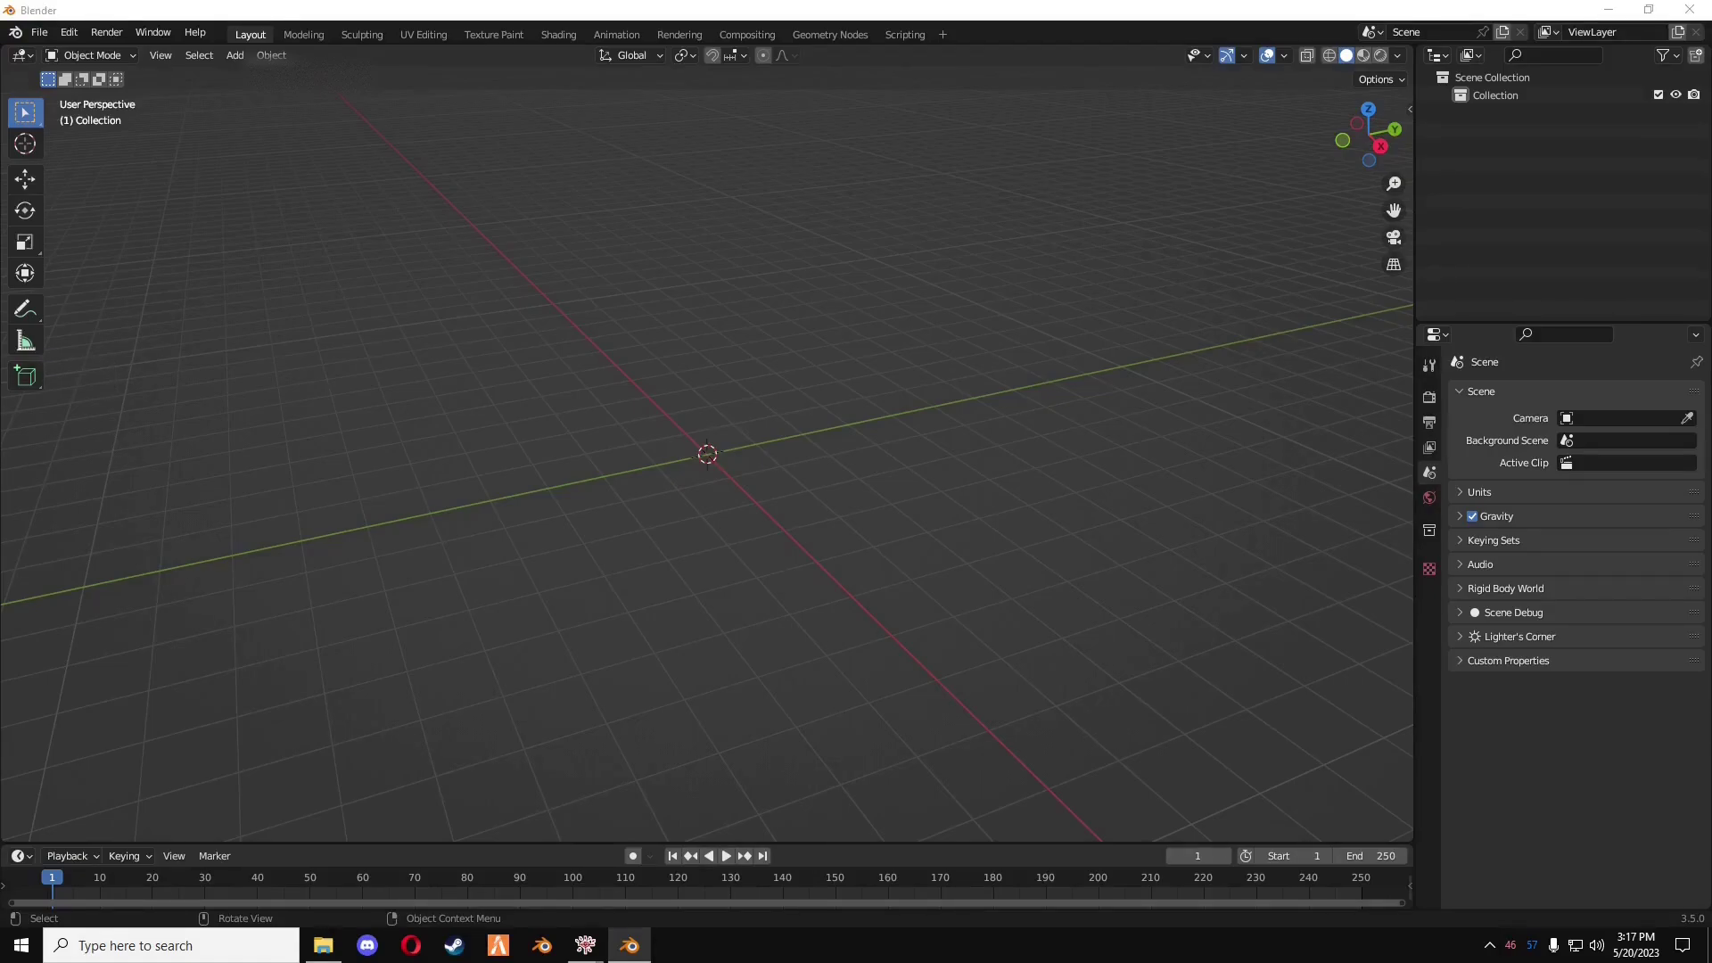
- Start a CodeWalker XML import with Sollumz and browse to the E:\builds\tutorial\xml folder
left_click(862, 456)
key("alt+v")
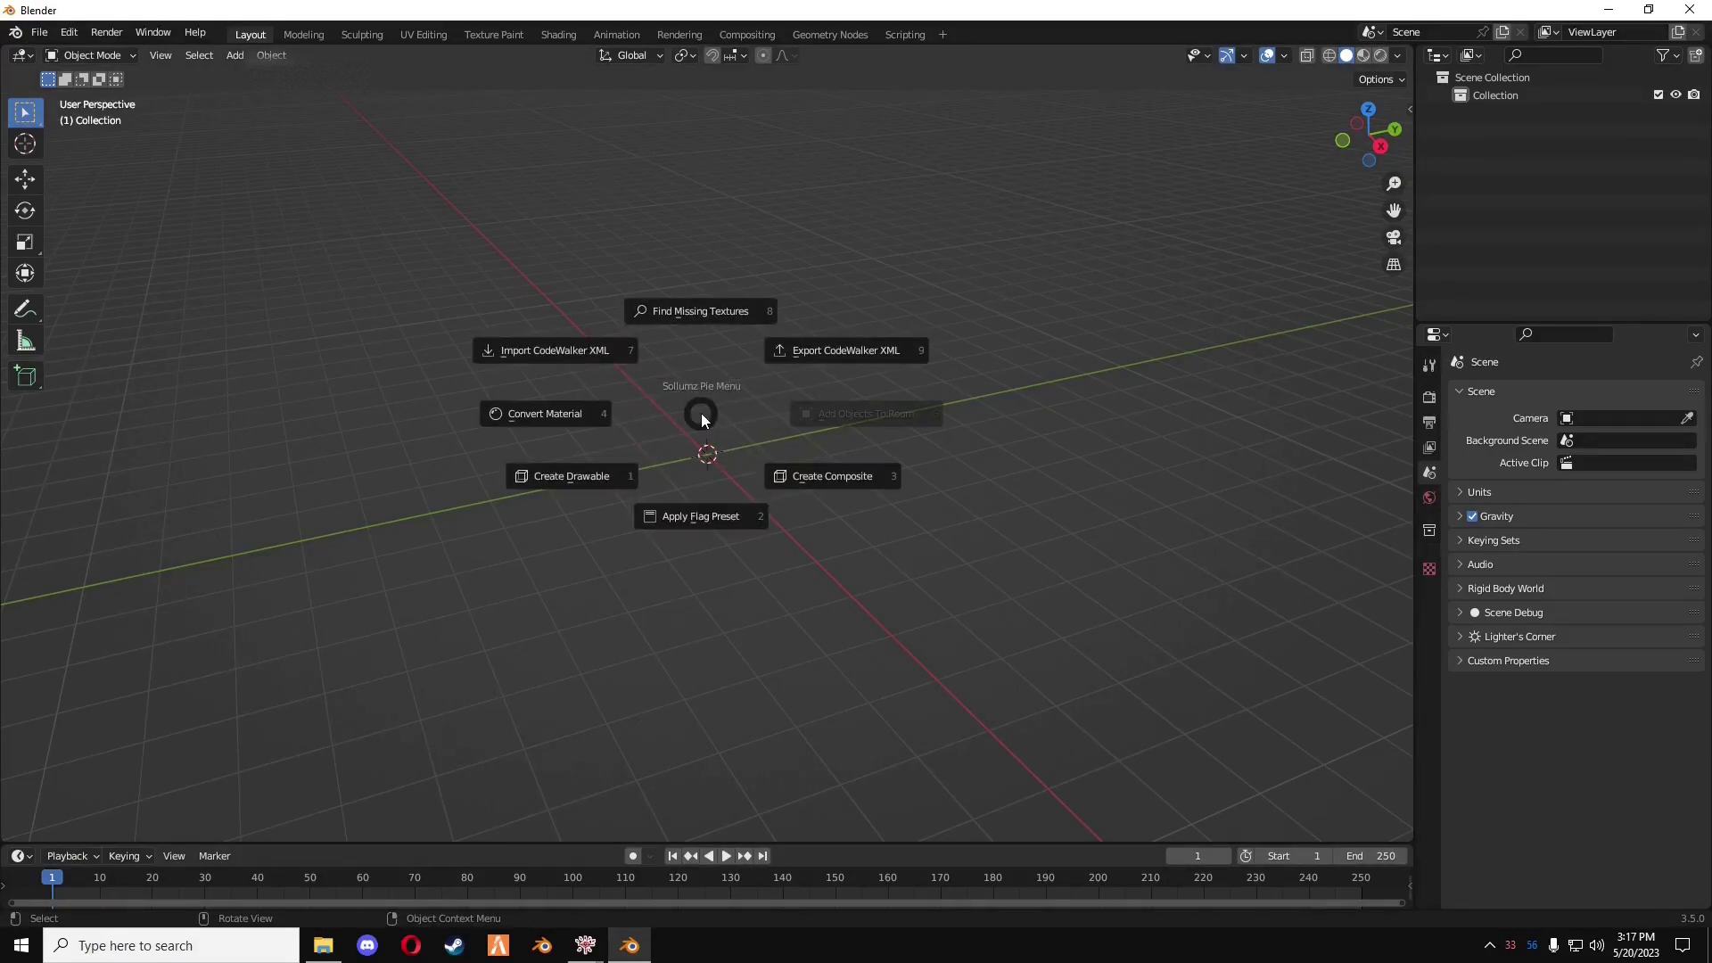
left_click(589, 355)
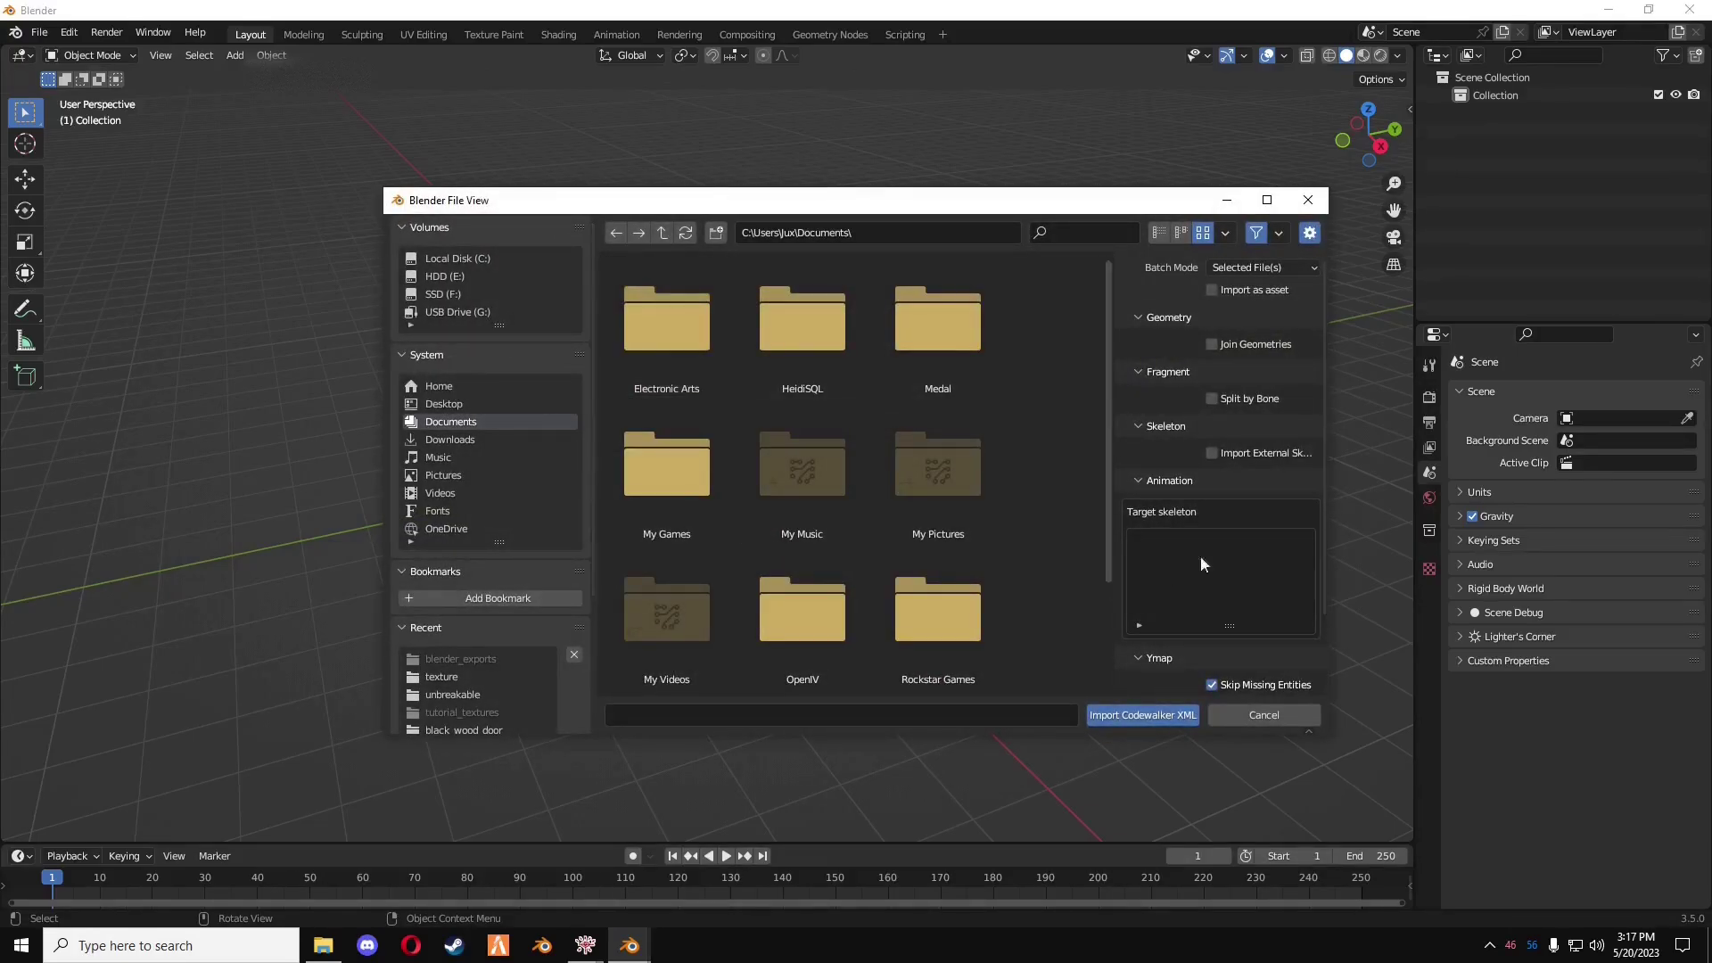
scroll(1237, 352, "down", 3)
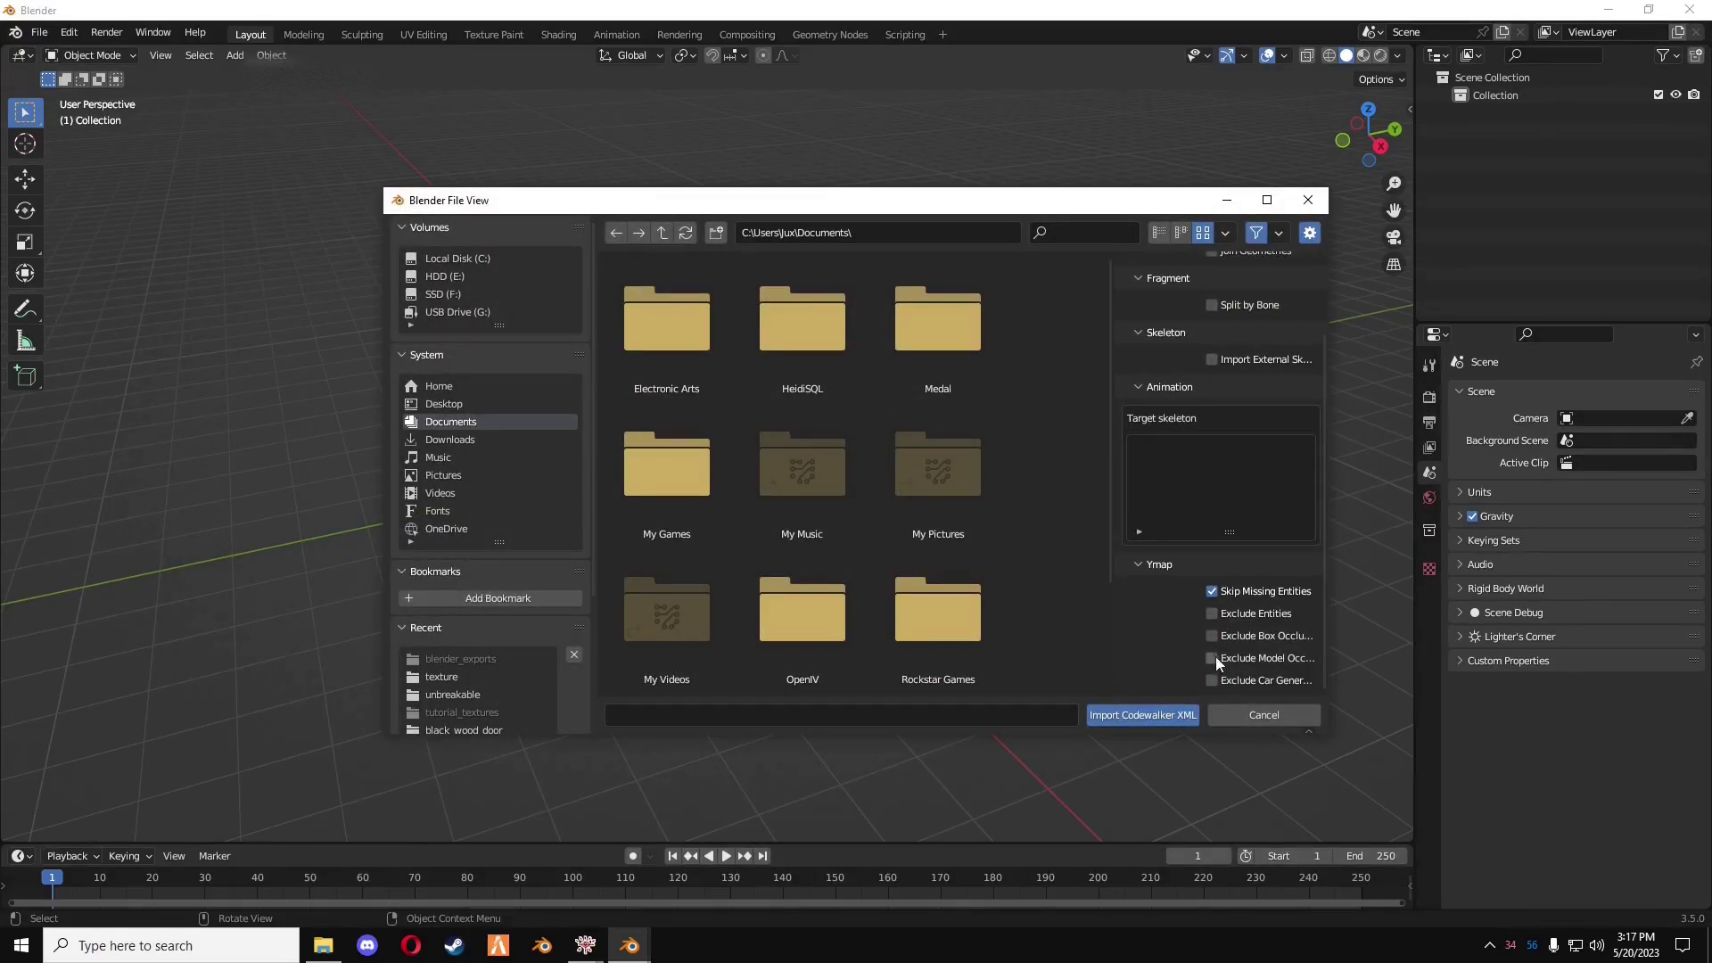
scroll(1215, 625, "up", 3)
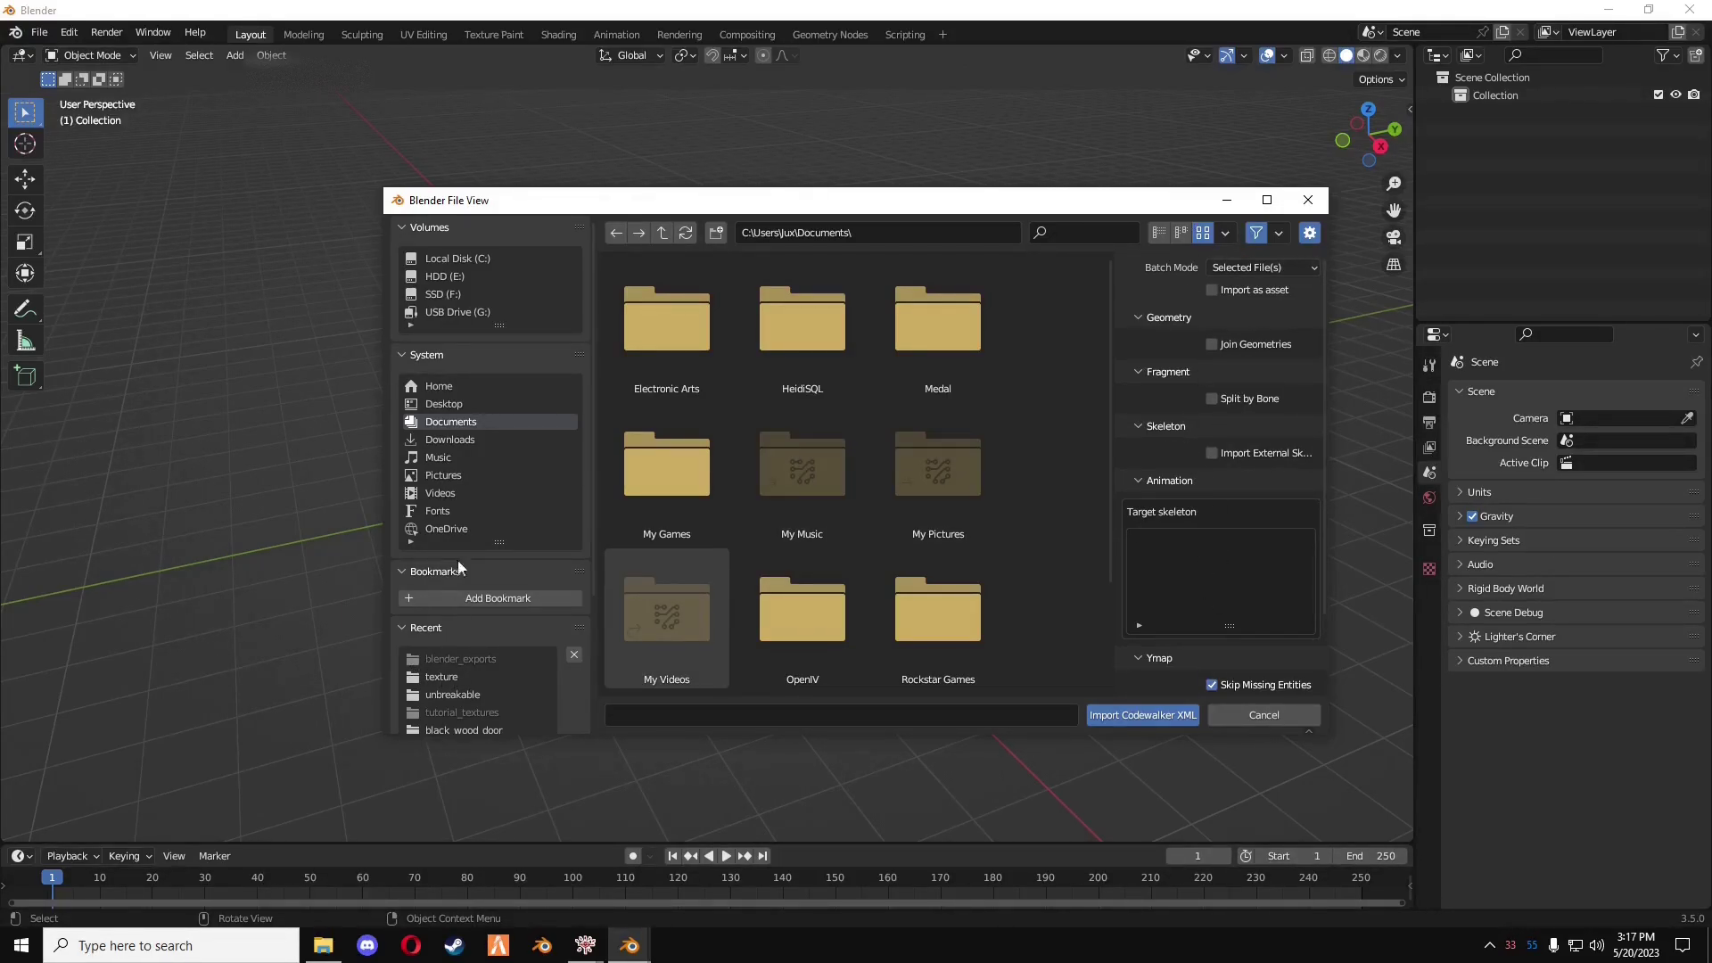
left_click(451, 277)
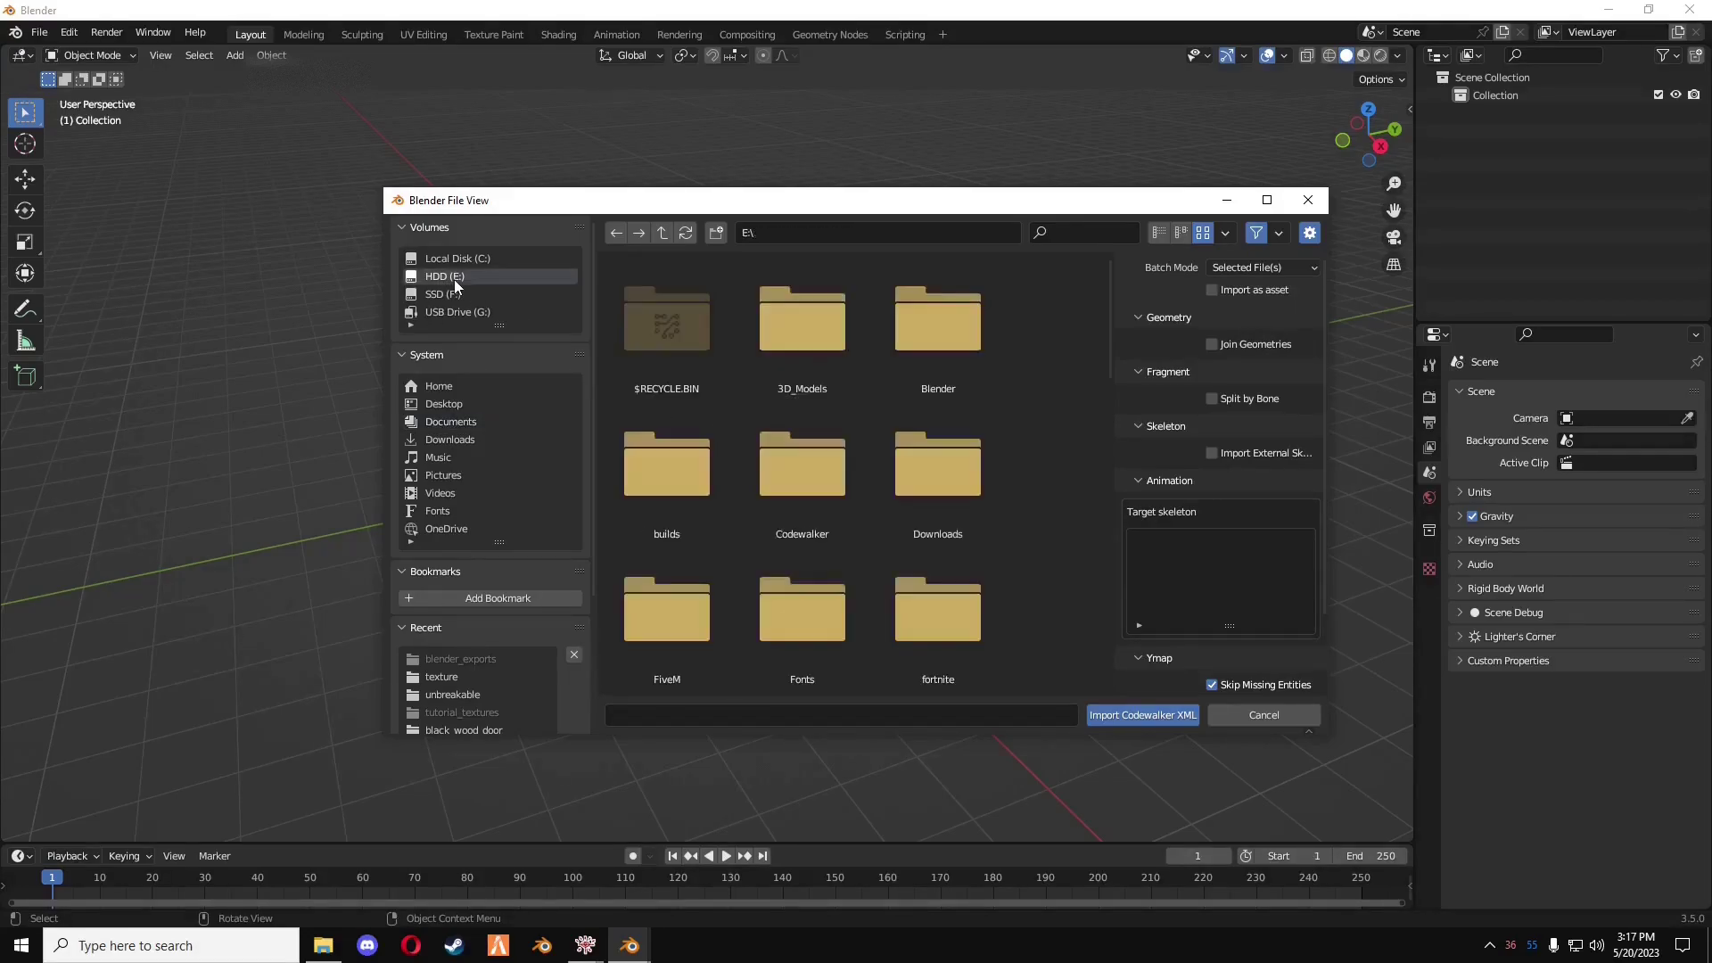
double_click(687, 481)
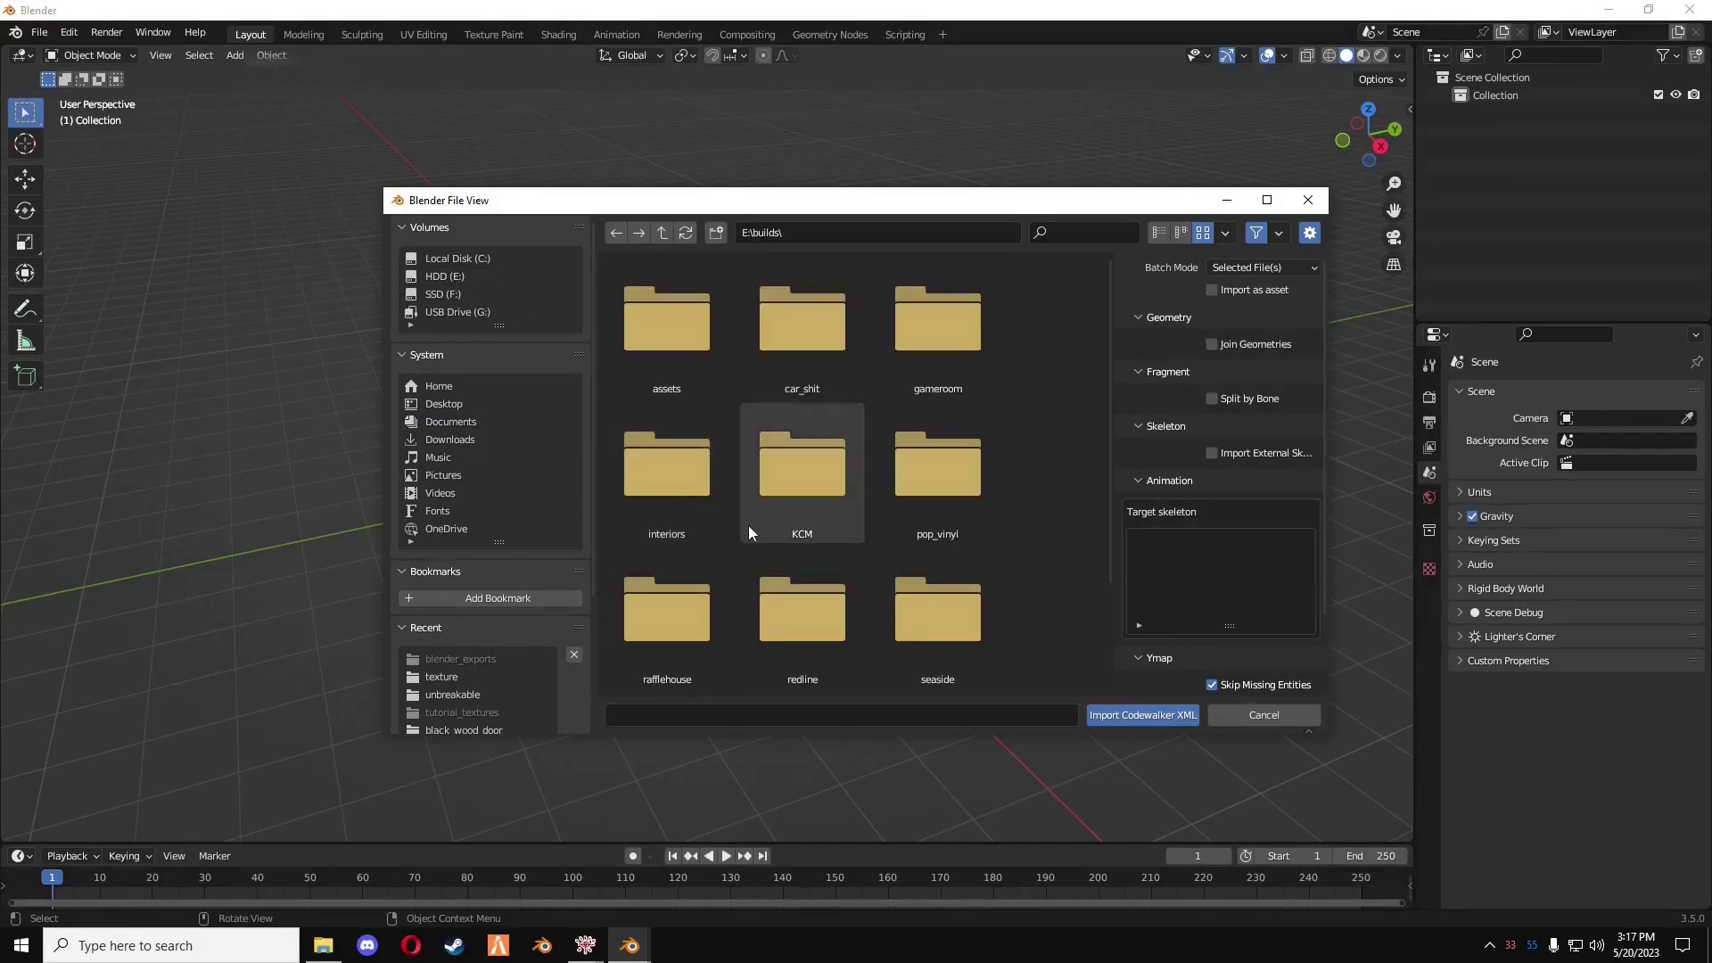
scroll(753, 527, "down", 5)
double_click(685, 615)
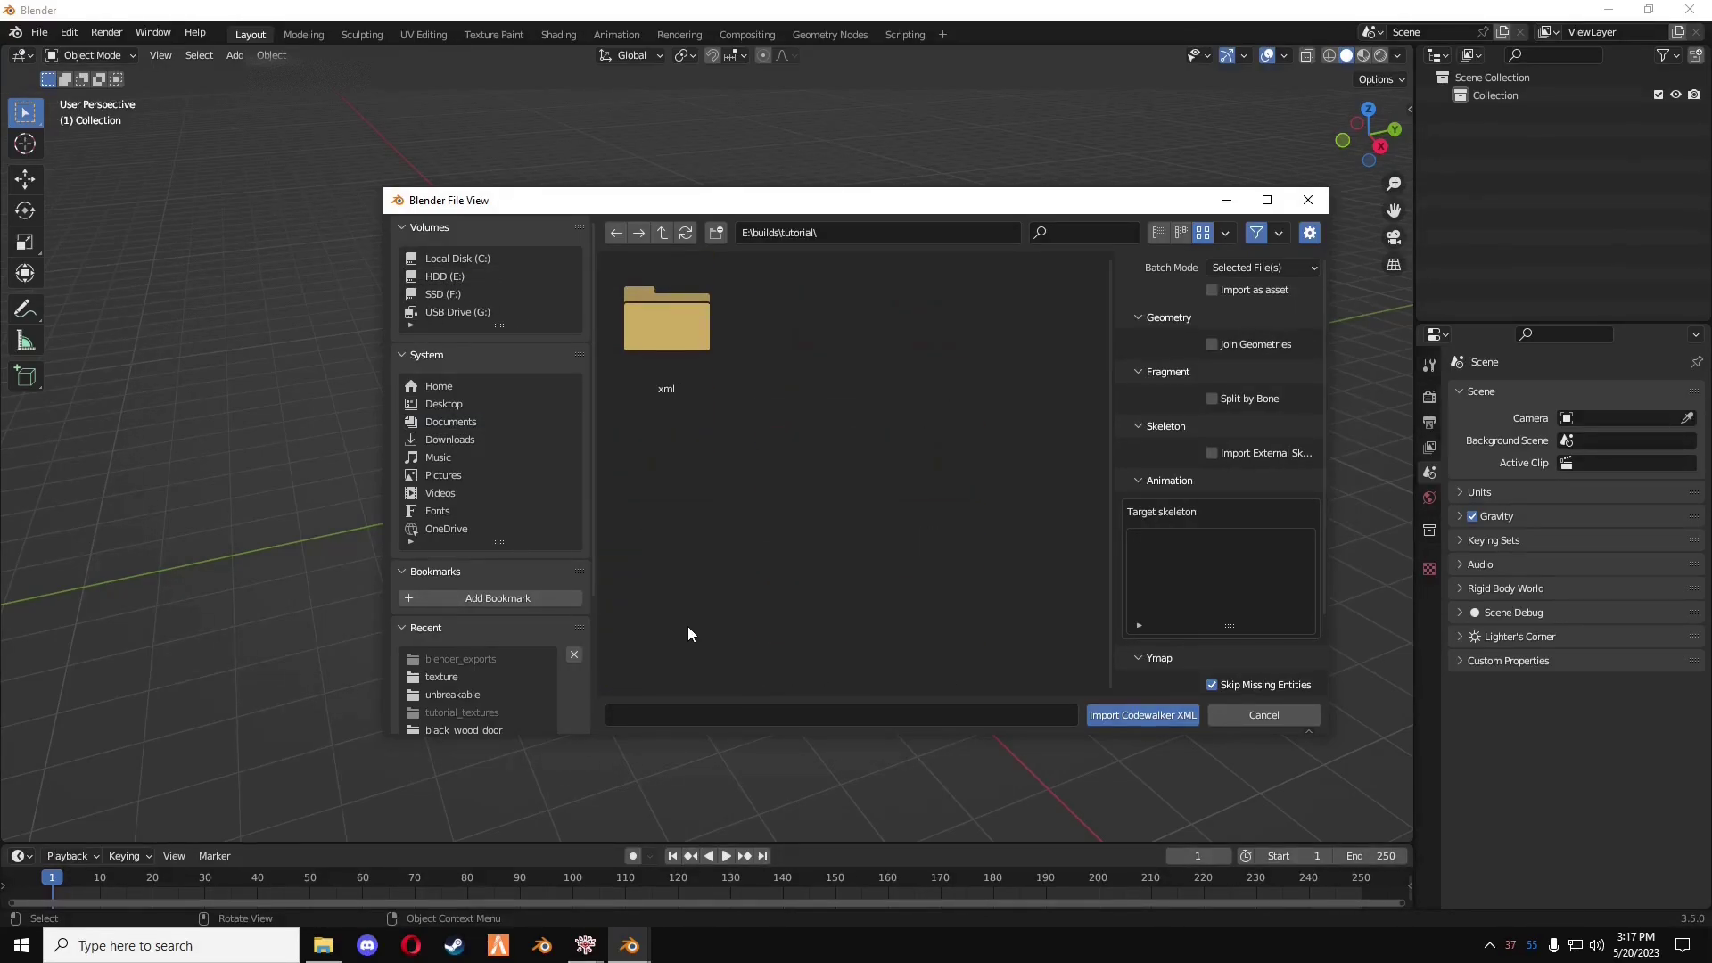
double_click(692, 319)
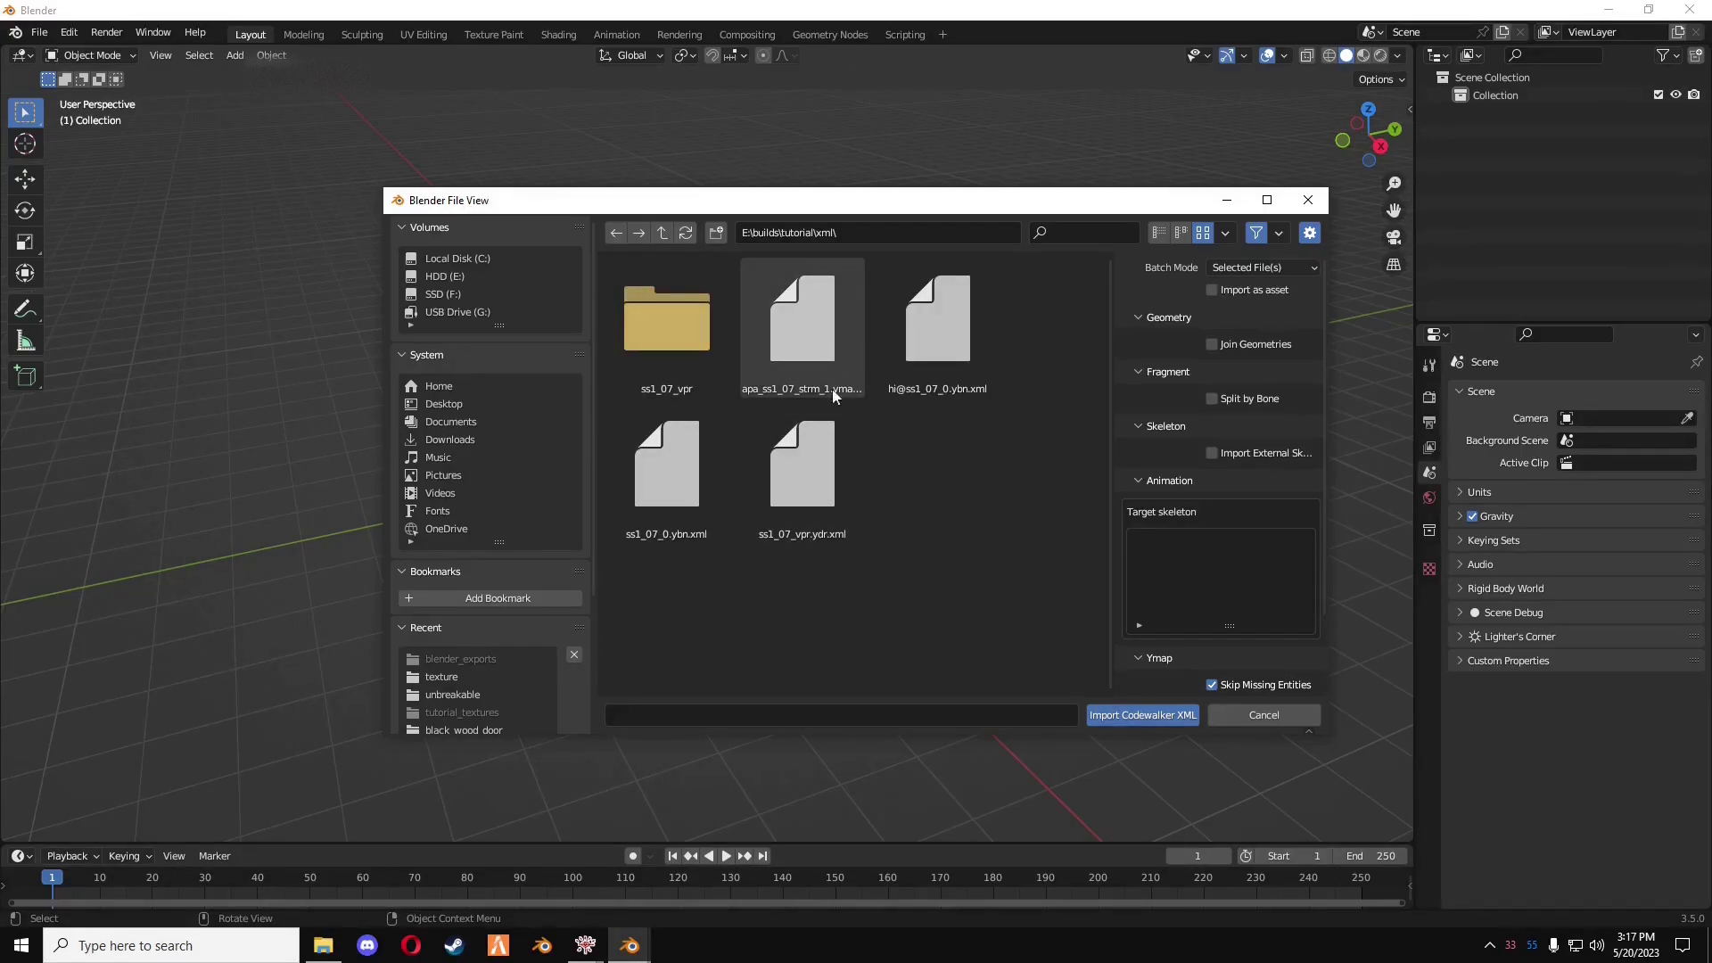
left_click(913, 366)
left_click(709, 505, "ctrl")
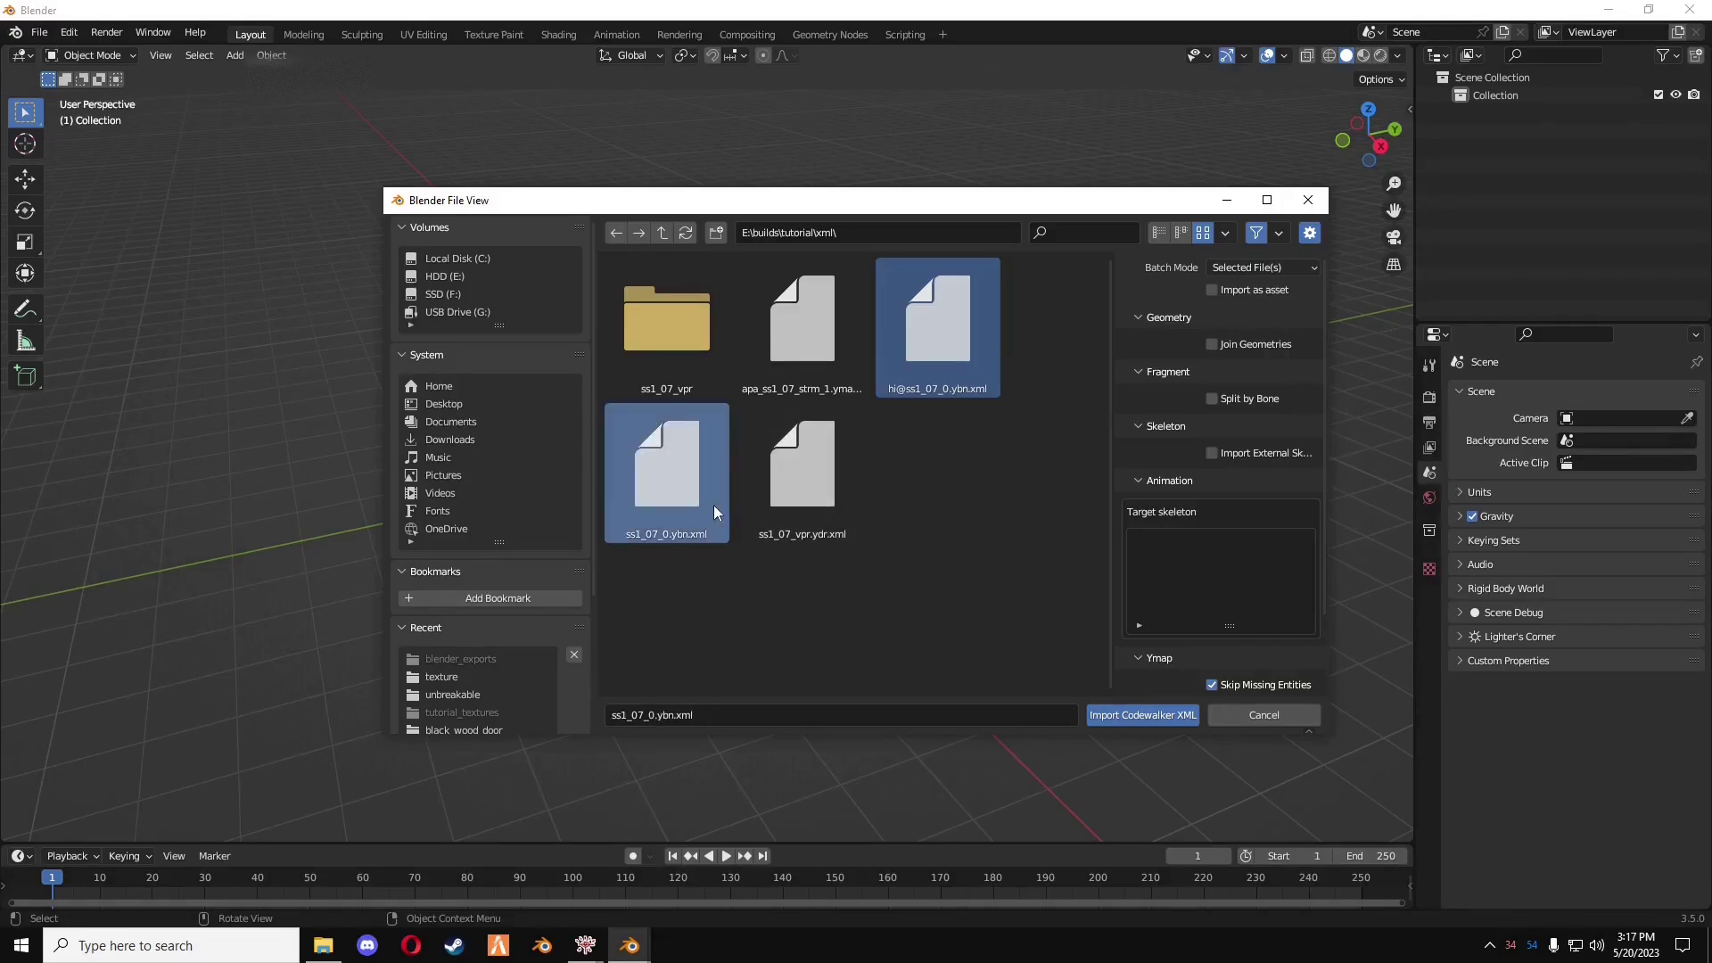
left_click(769, 526, "ctrl")
left_click(1125, 716)
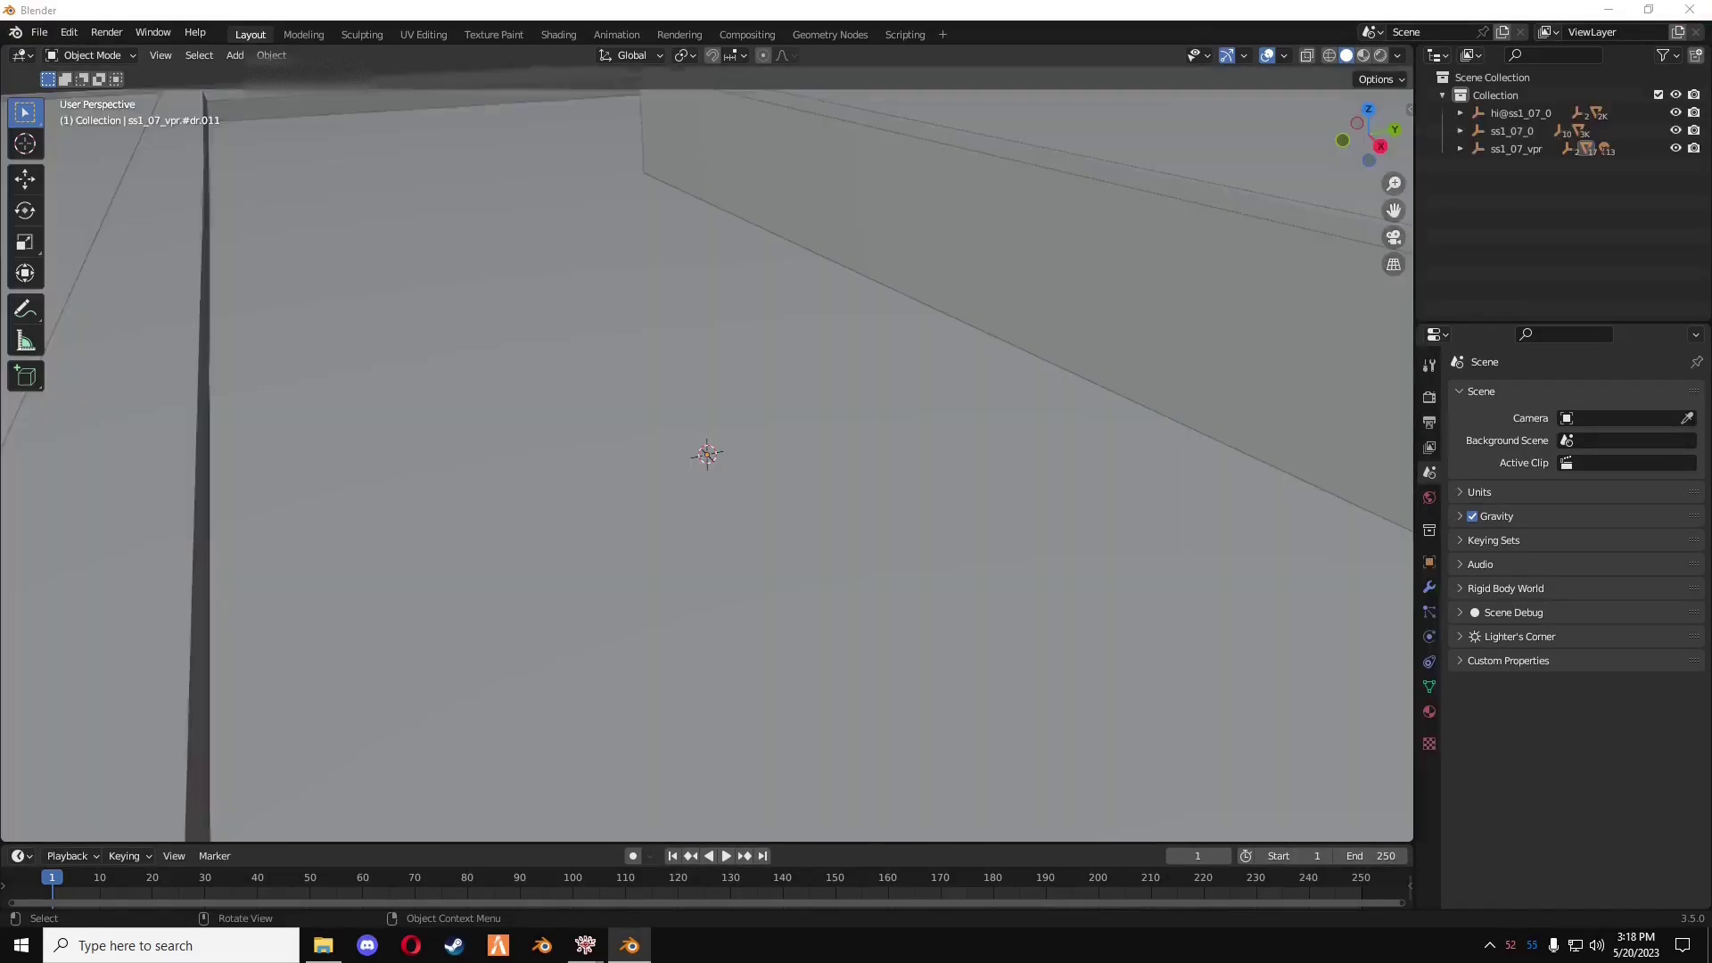
- Turn off the Extras viewport overlay and switch the viewport to Material Preview shading
scroll(677, 512, "down", 10)
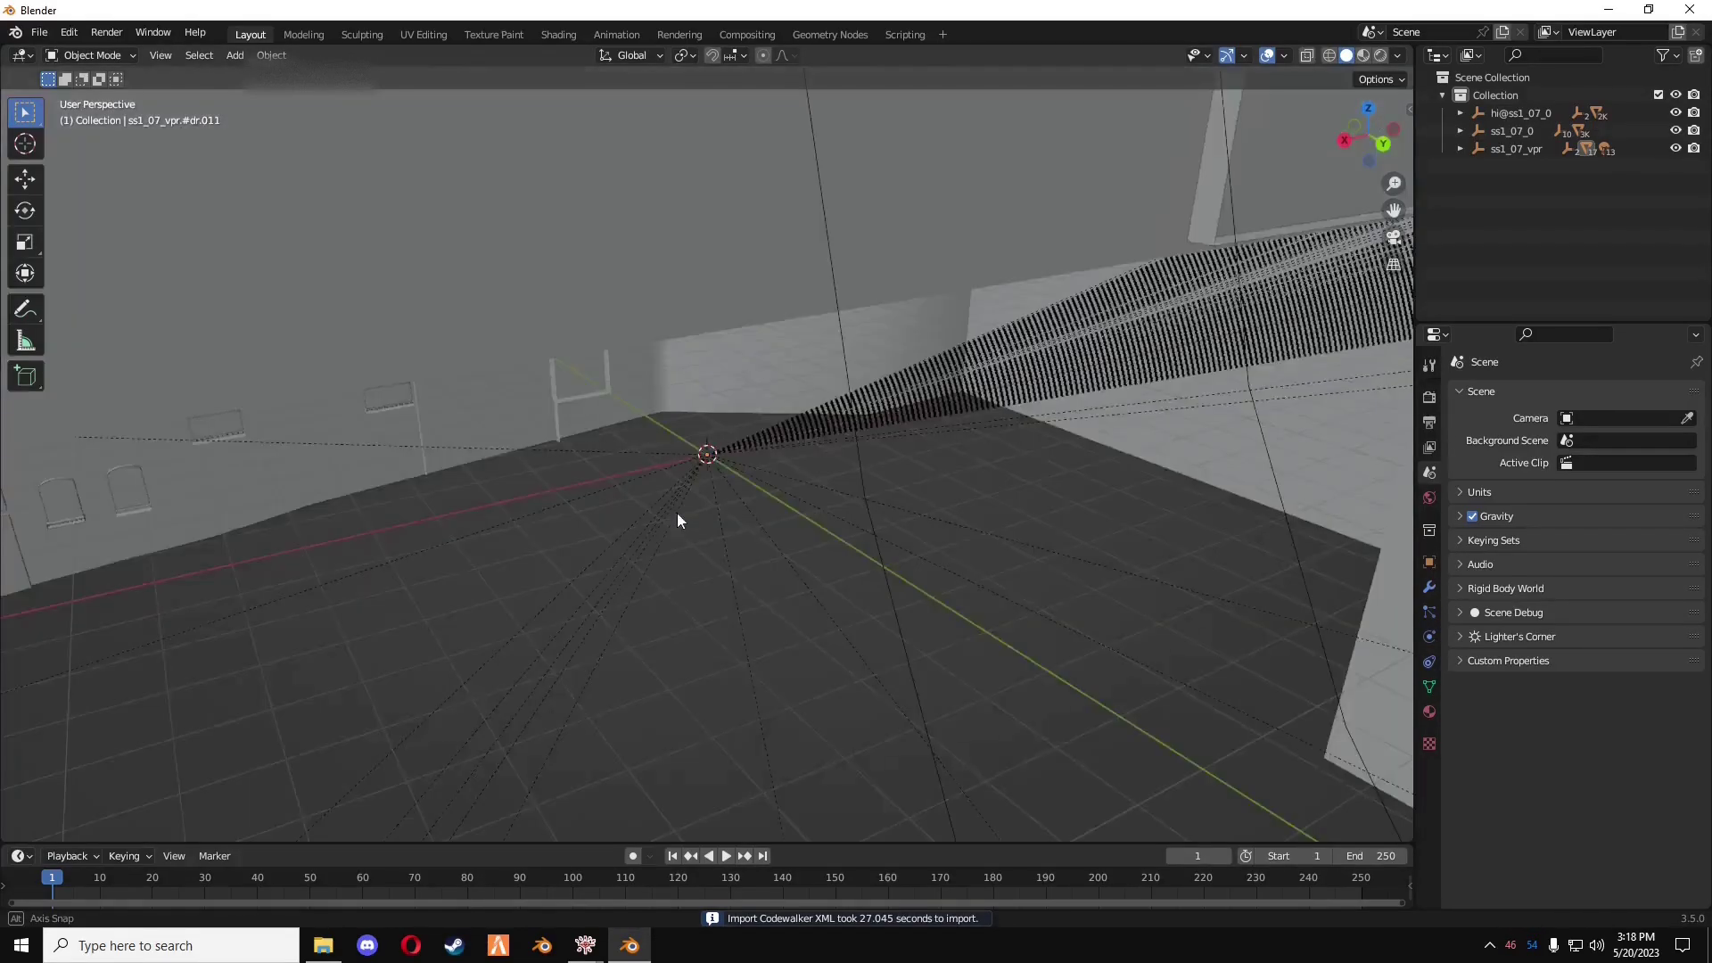
middle_click_drag(731, 512, 933, 373)
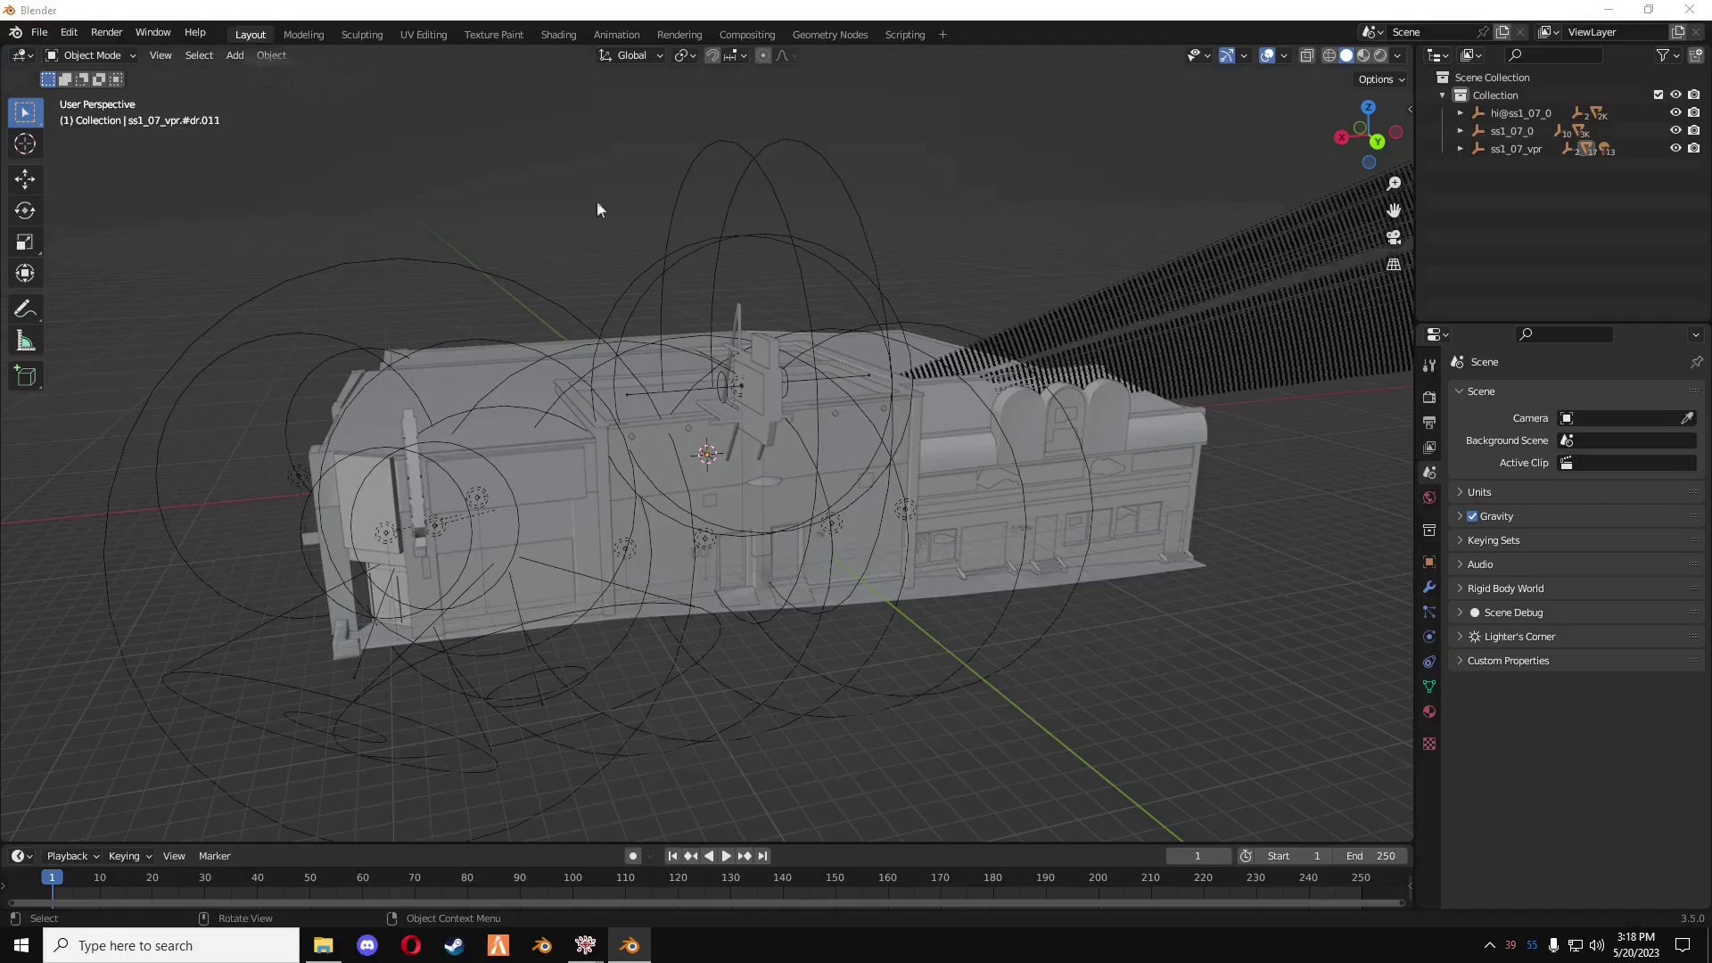
left_click(1284, 56)
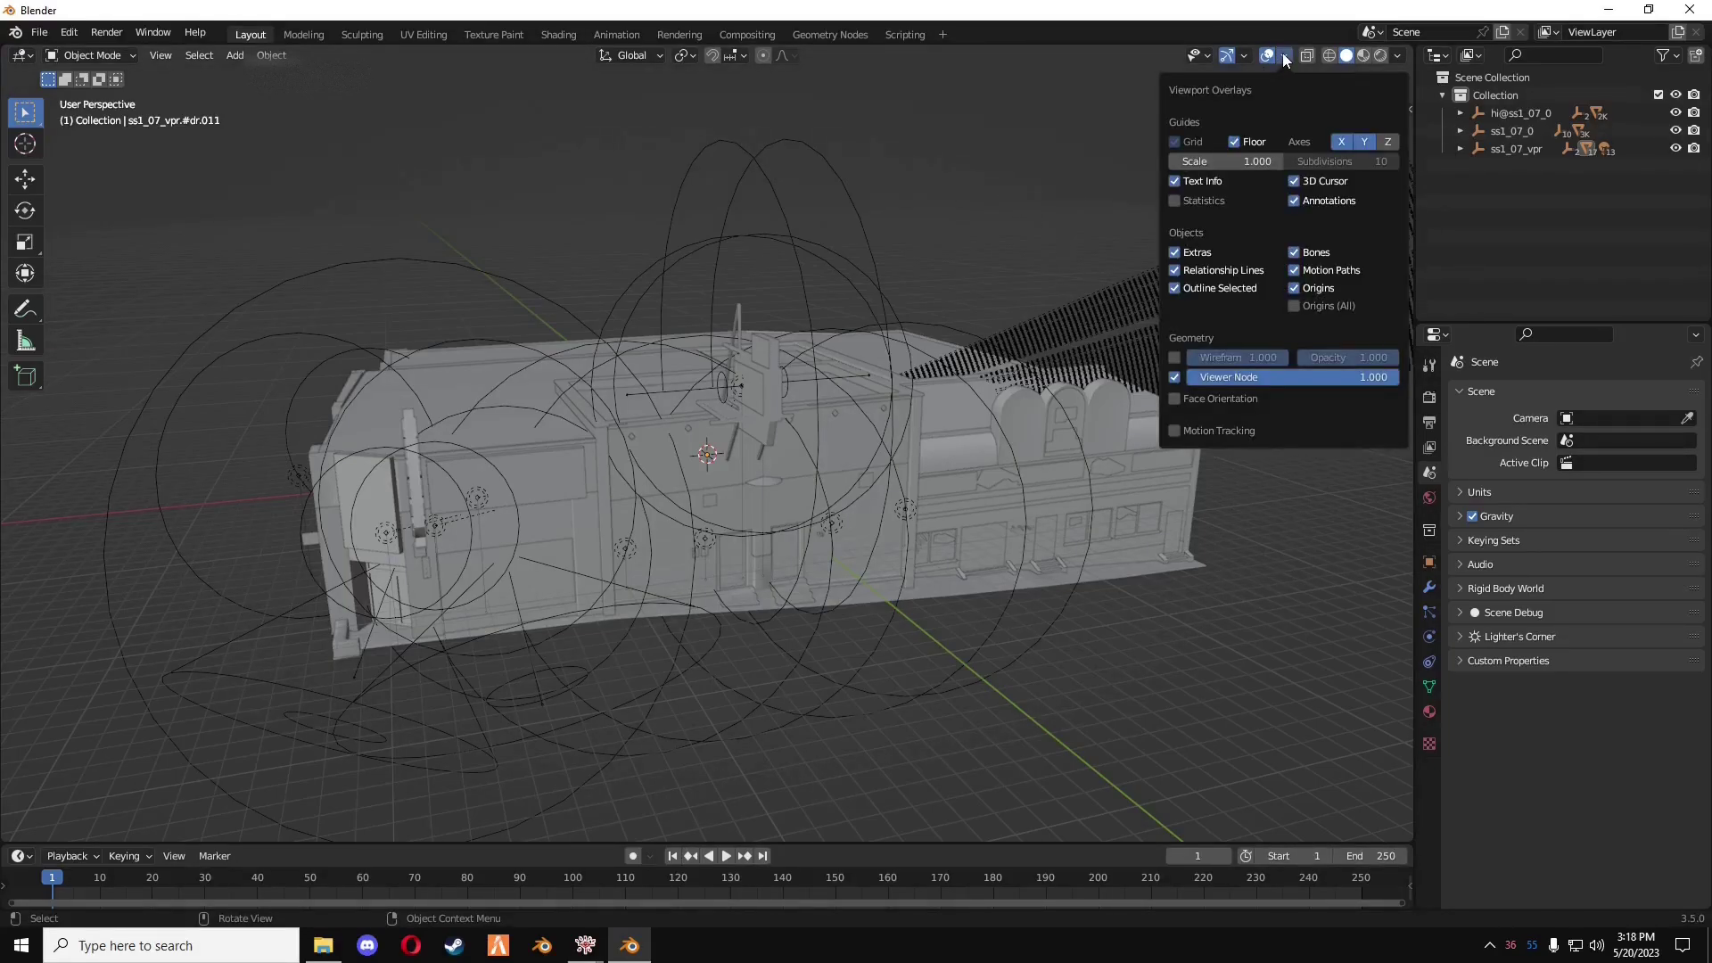
left_click(1175, 251)
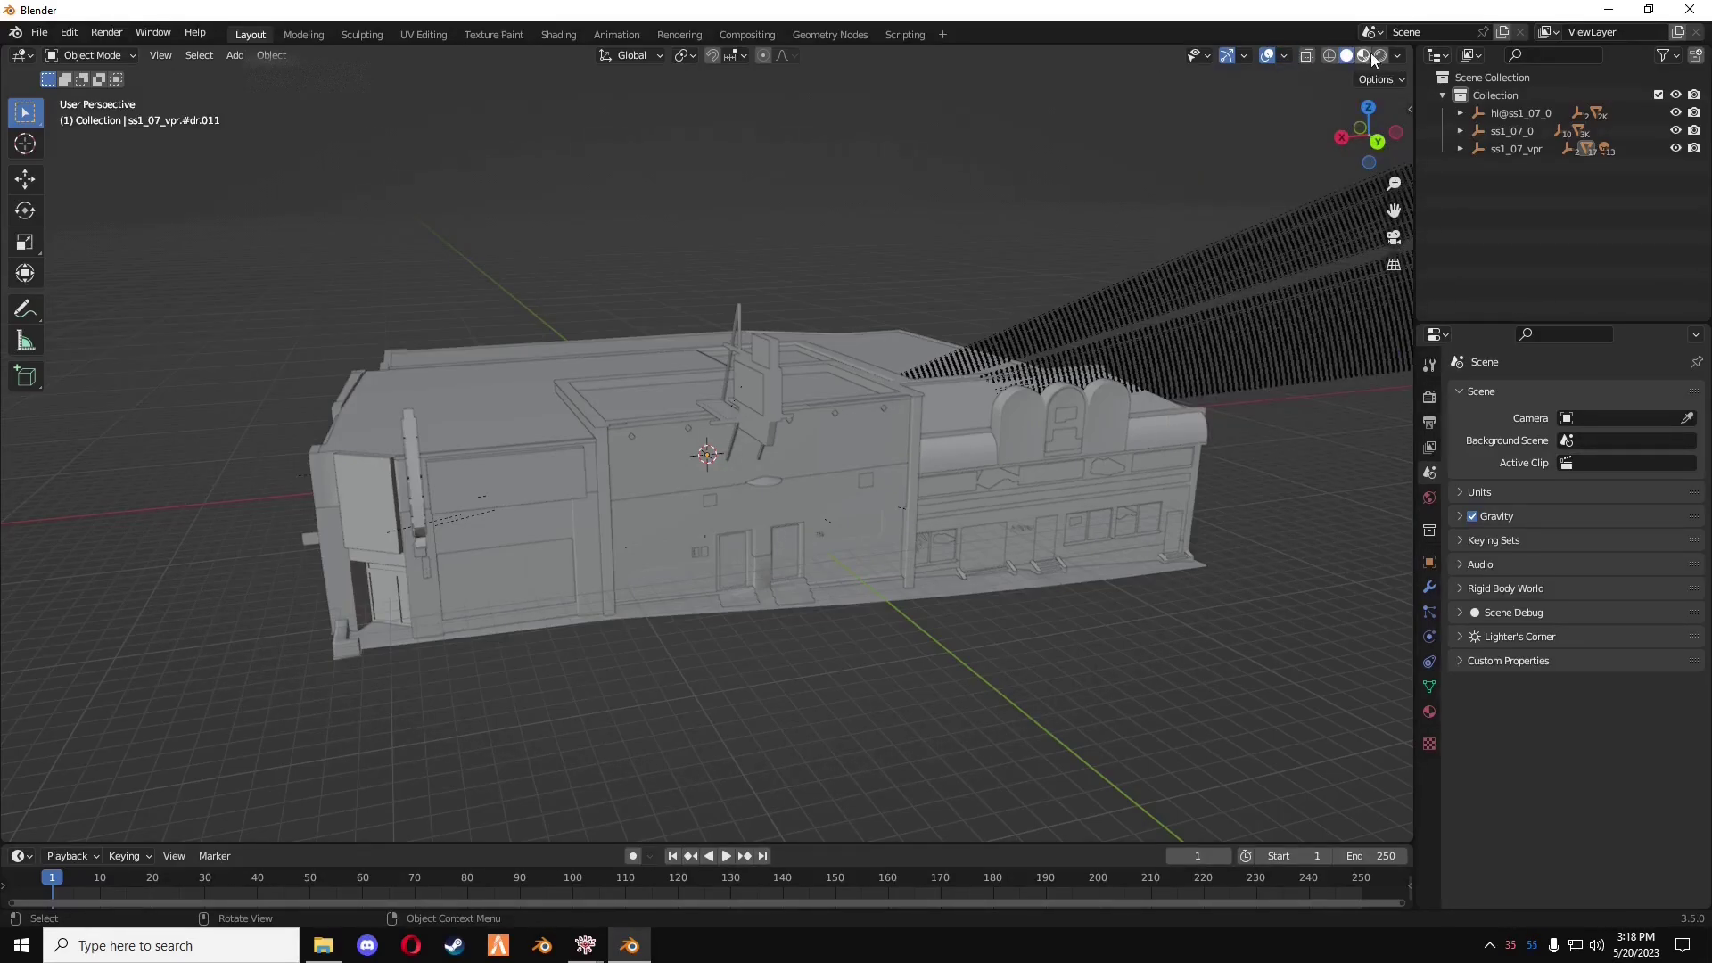
key("z")
key("2")
- Find the building's missing textures using the ss1_07_vpr folder inside tutorial\xml
middle_click_drag(1104, 345, 615, 585)
key("shift+q")
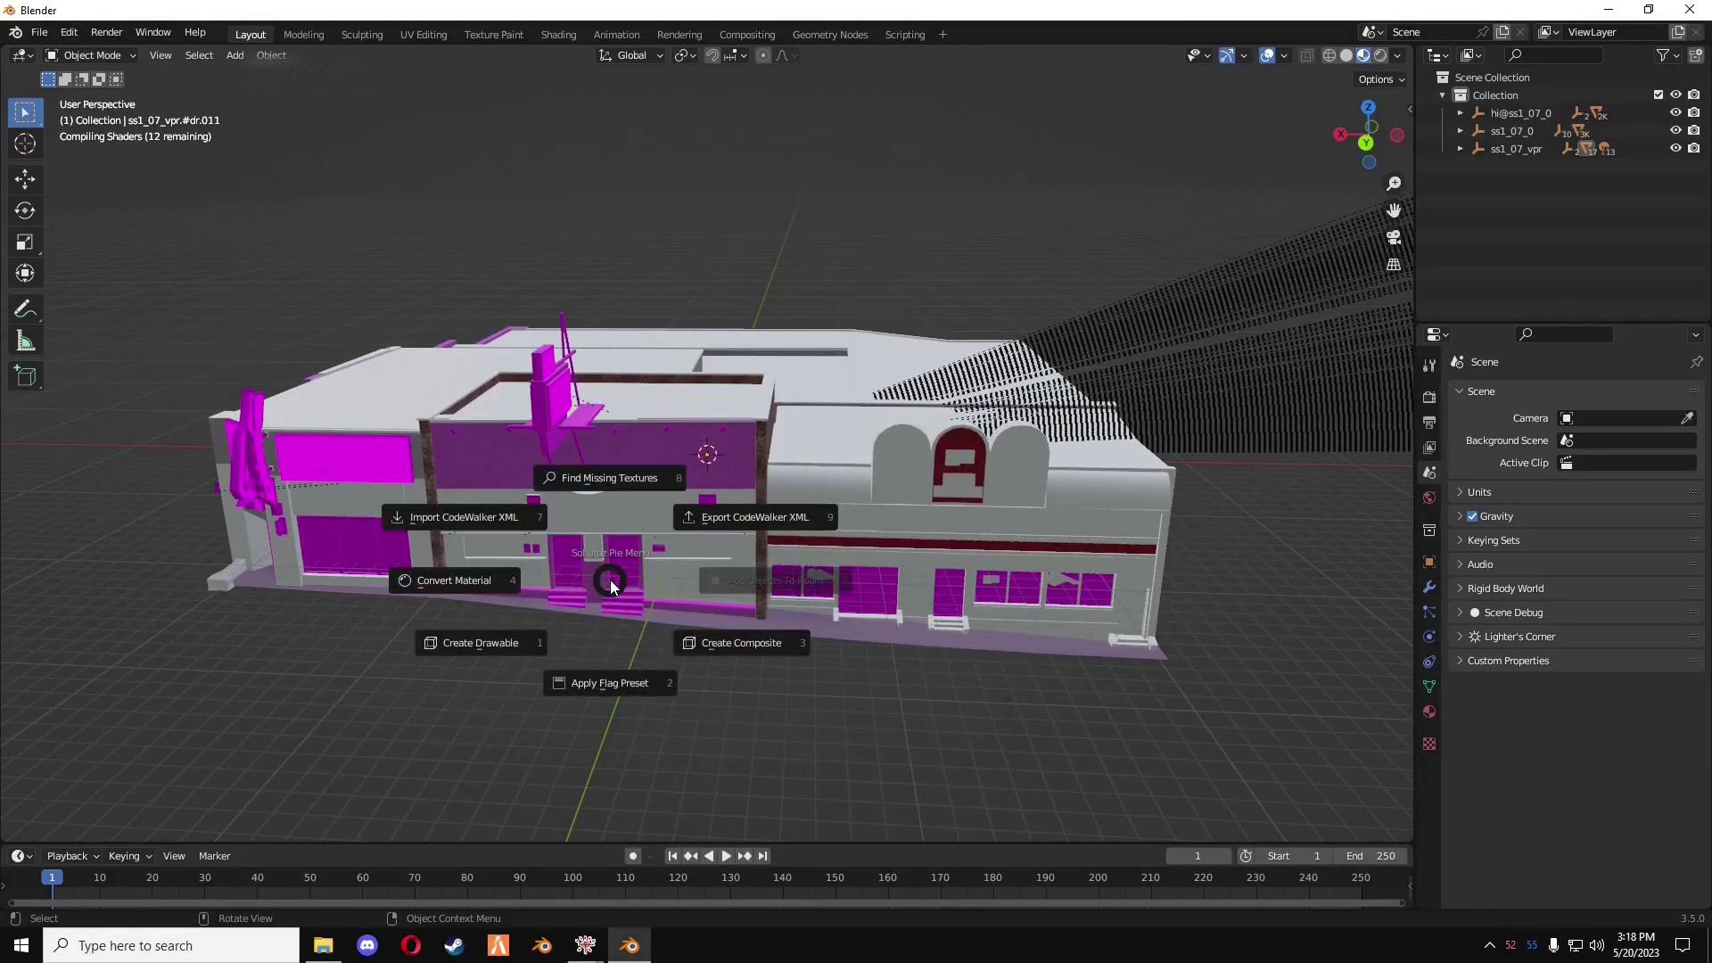
left_click(623, 478)
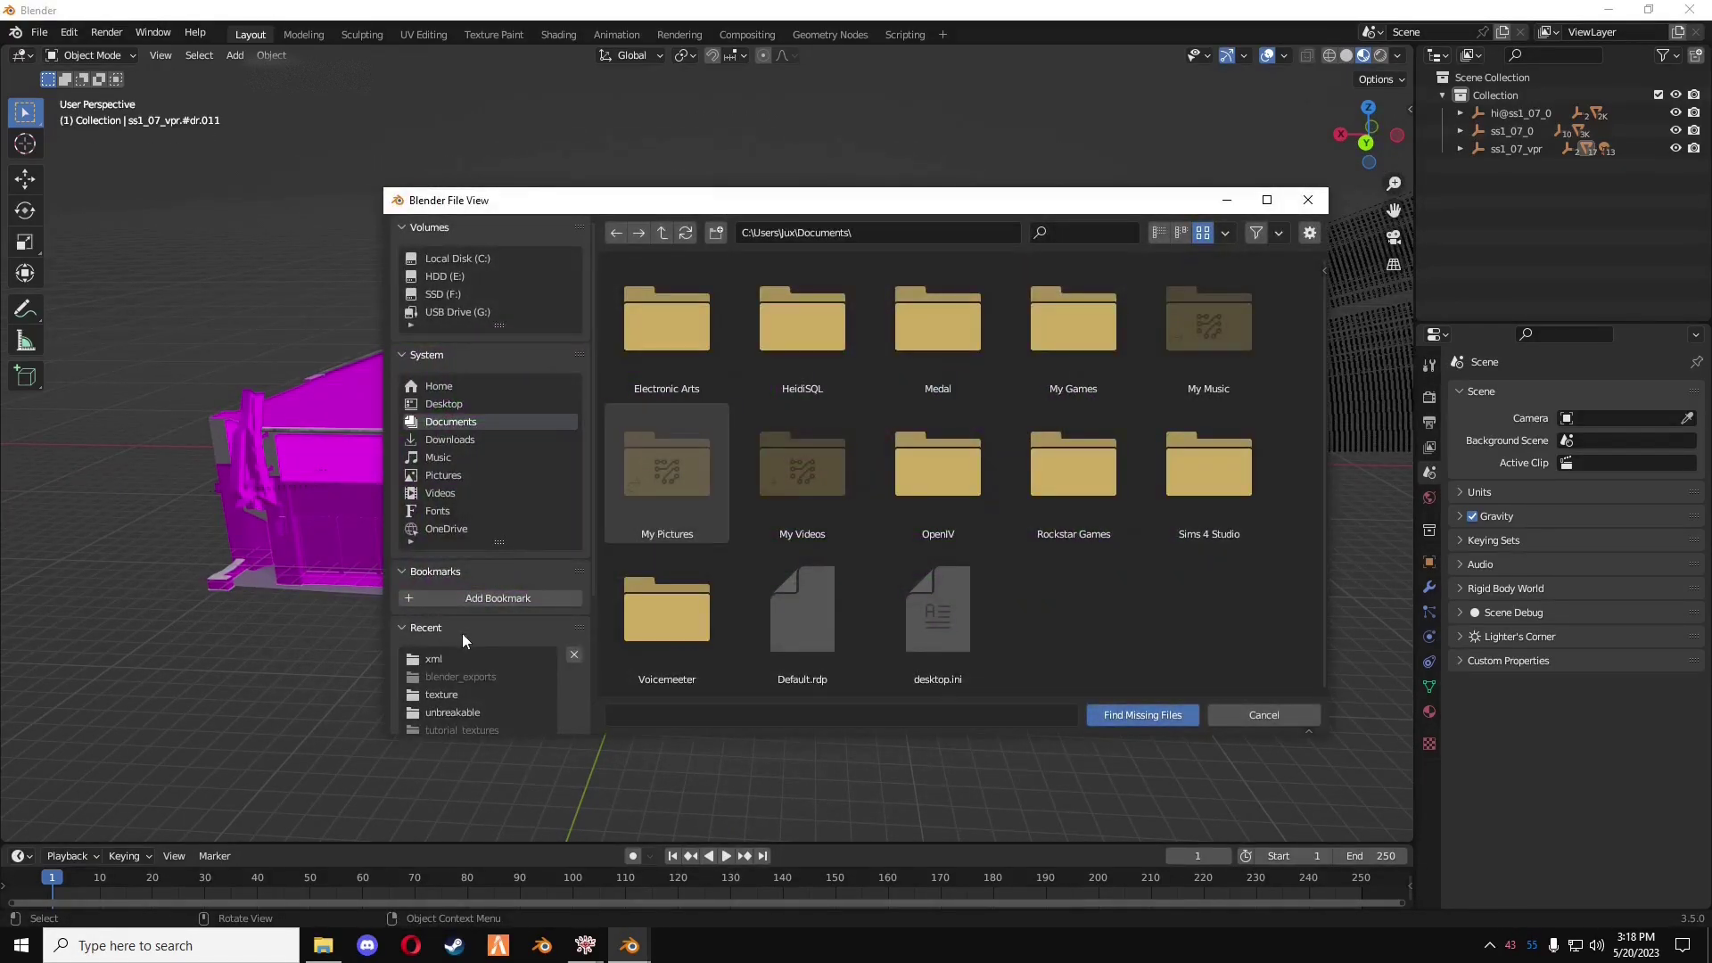
left_click(442, 655)
left_click(667, 316)
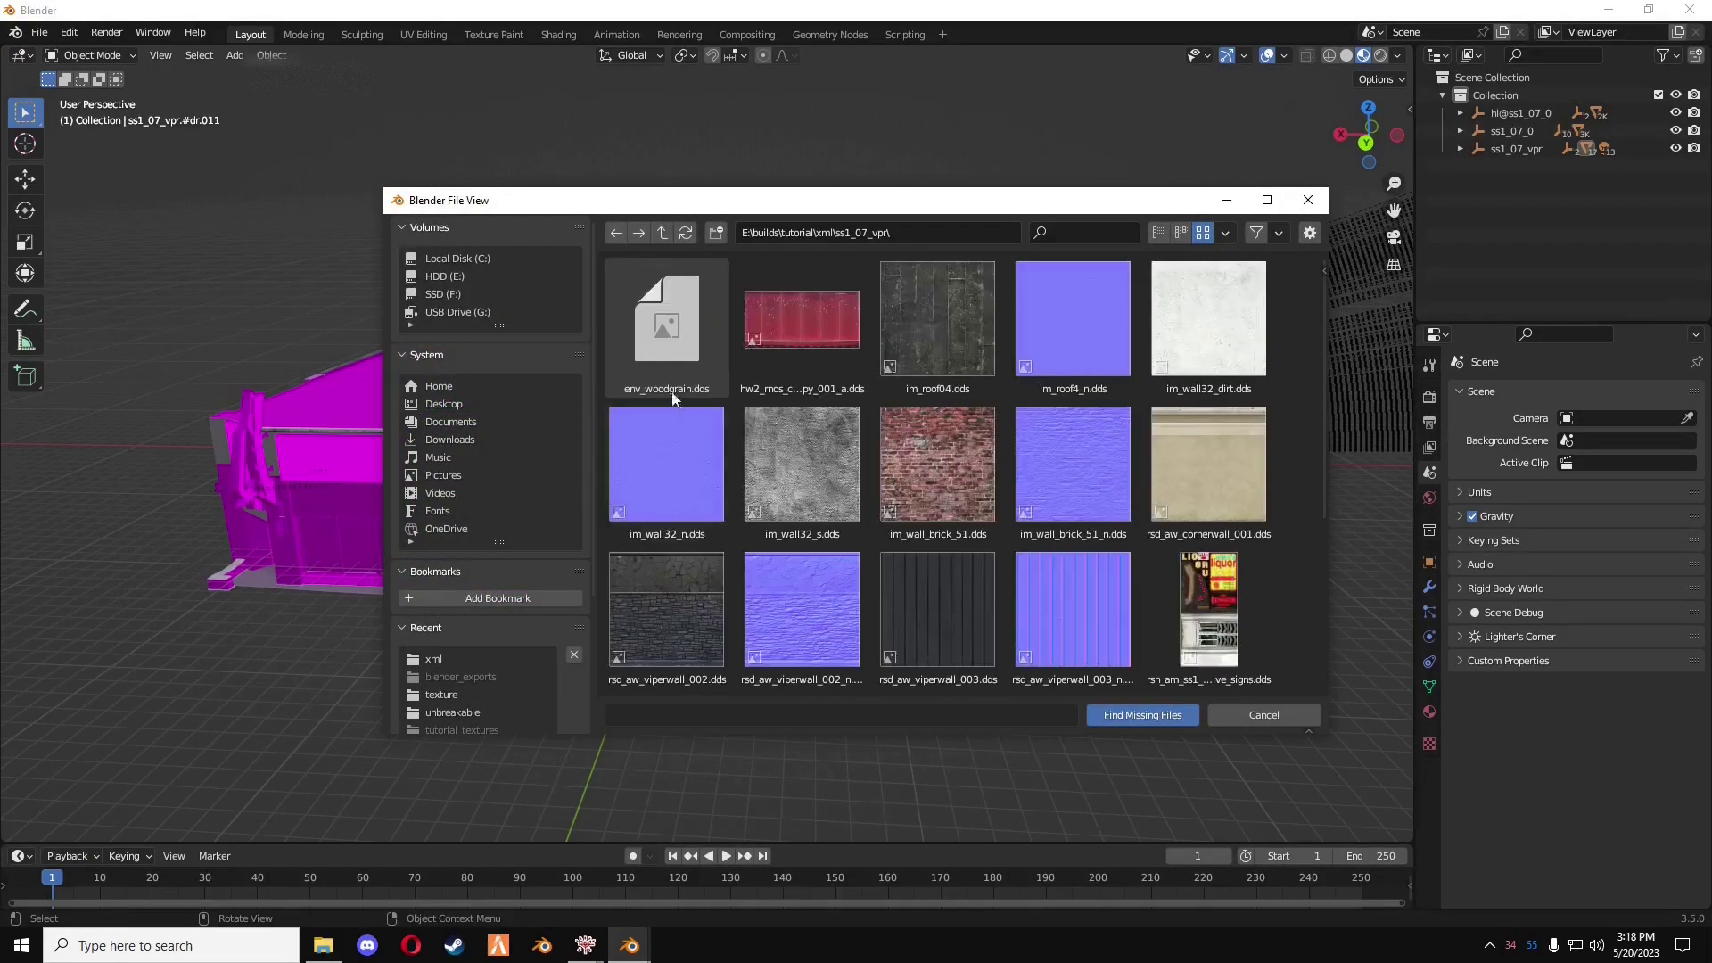
left_click(1132, 719)
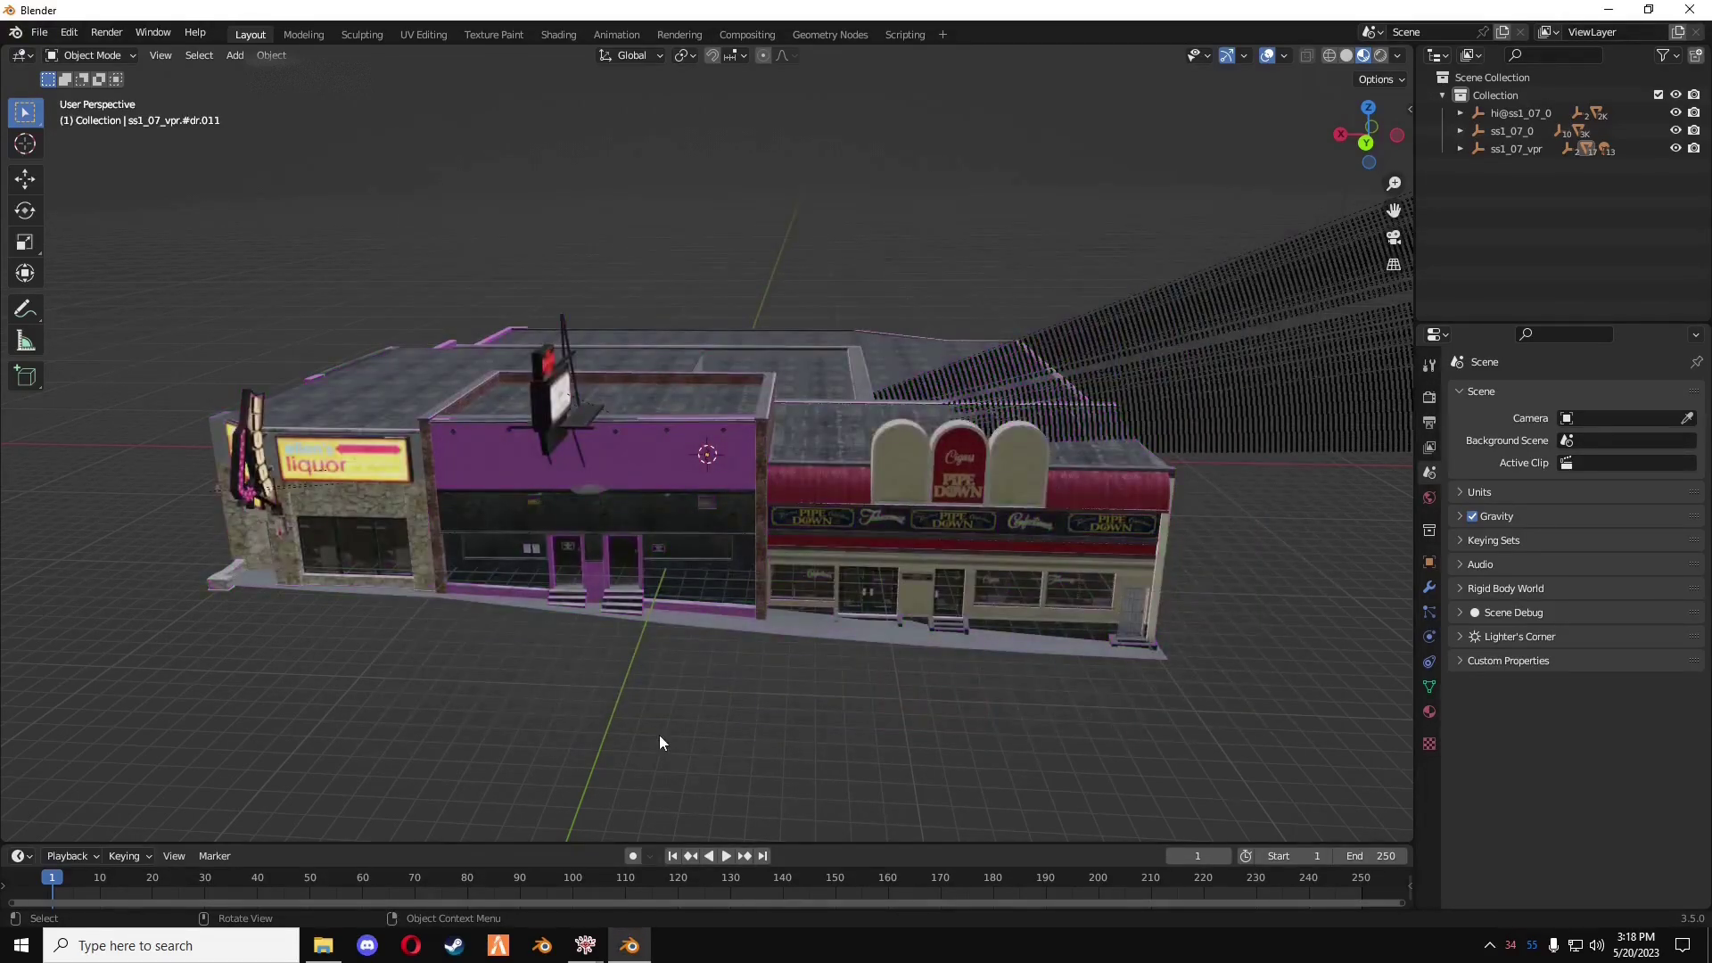
- Examine the textured storefronts of the imported building from the front, both close up and from farther away
middle_click_drag(690, 736, 798, 707)
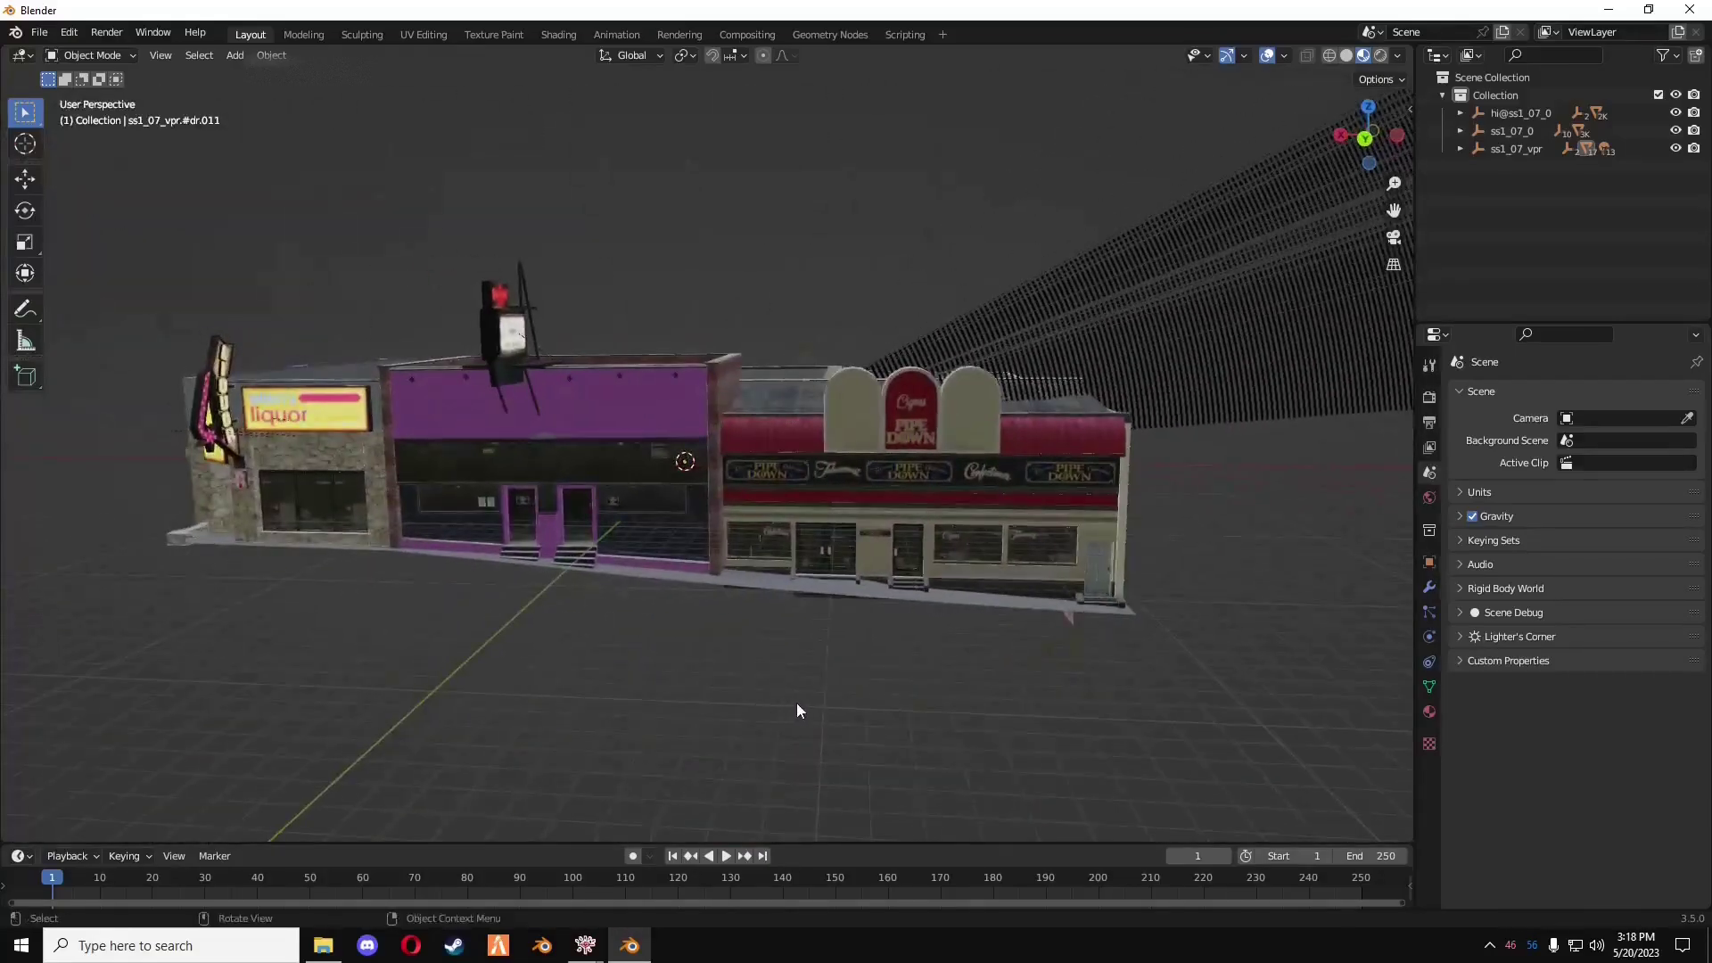
scroll(918, 667, "up", 4)
scroll(725, 643, "down", 3)
middle_click_drag(725, 644, 772, 689)
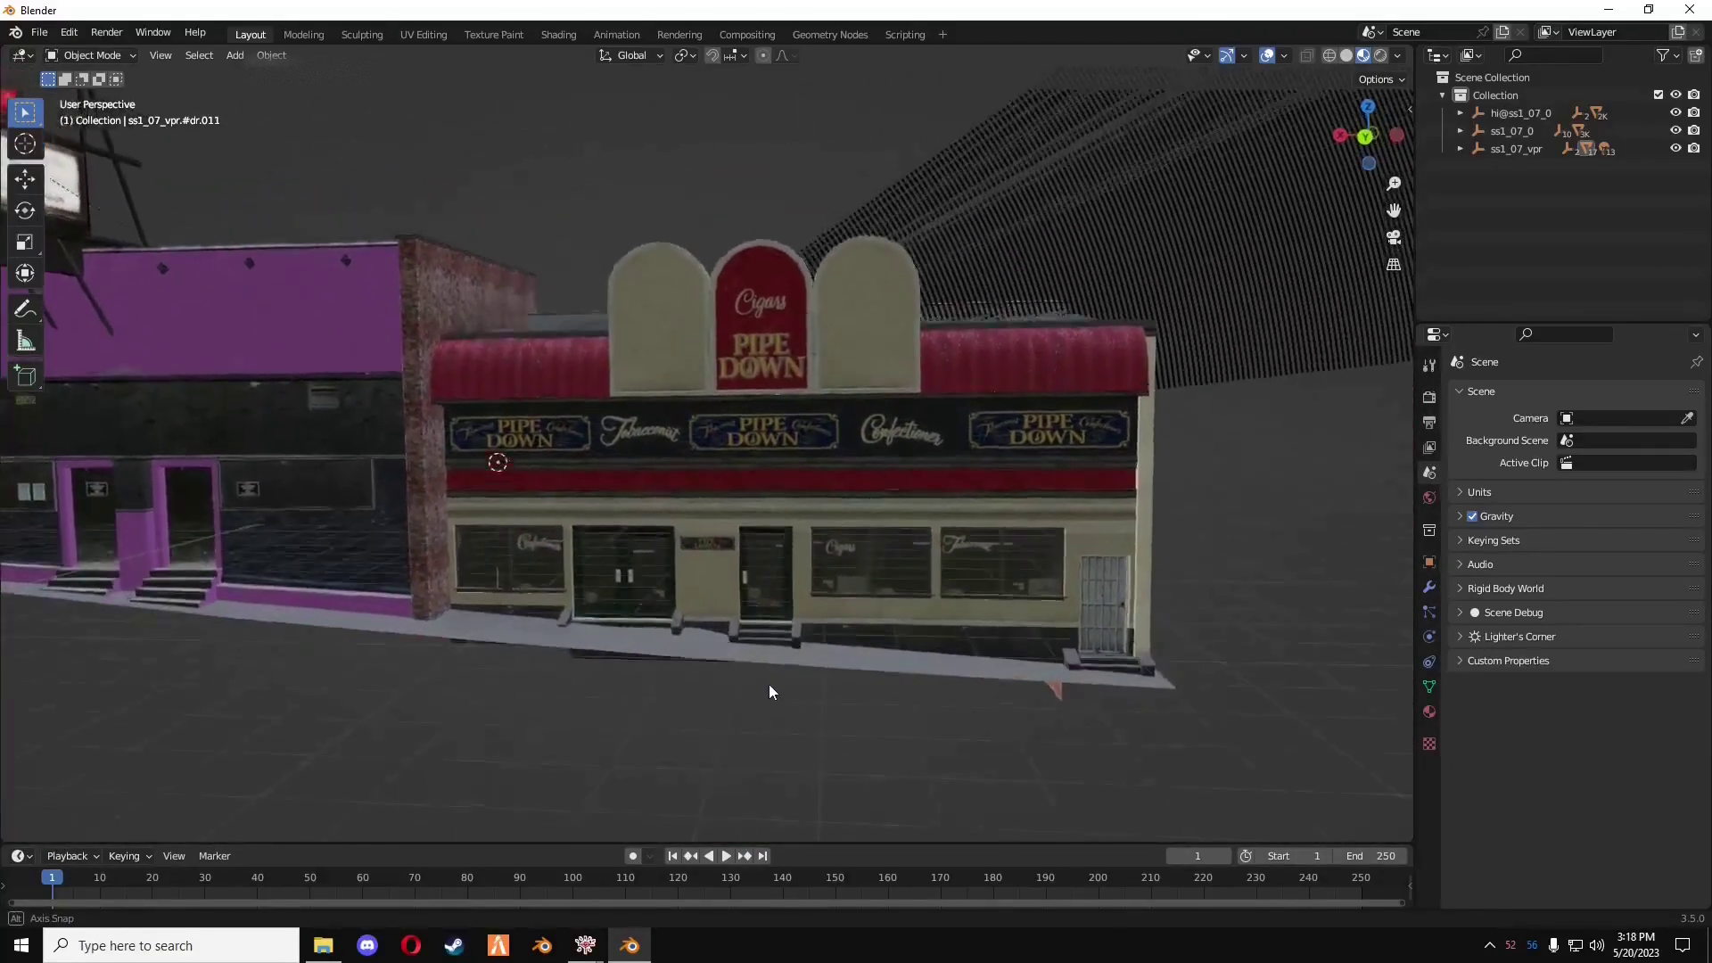
scroll(772, 692, "up", 3)
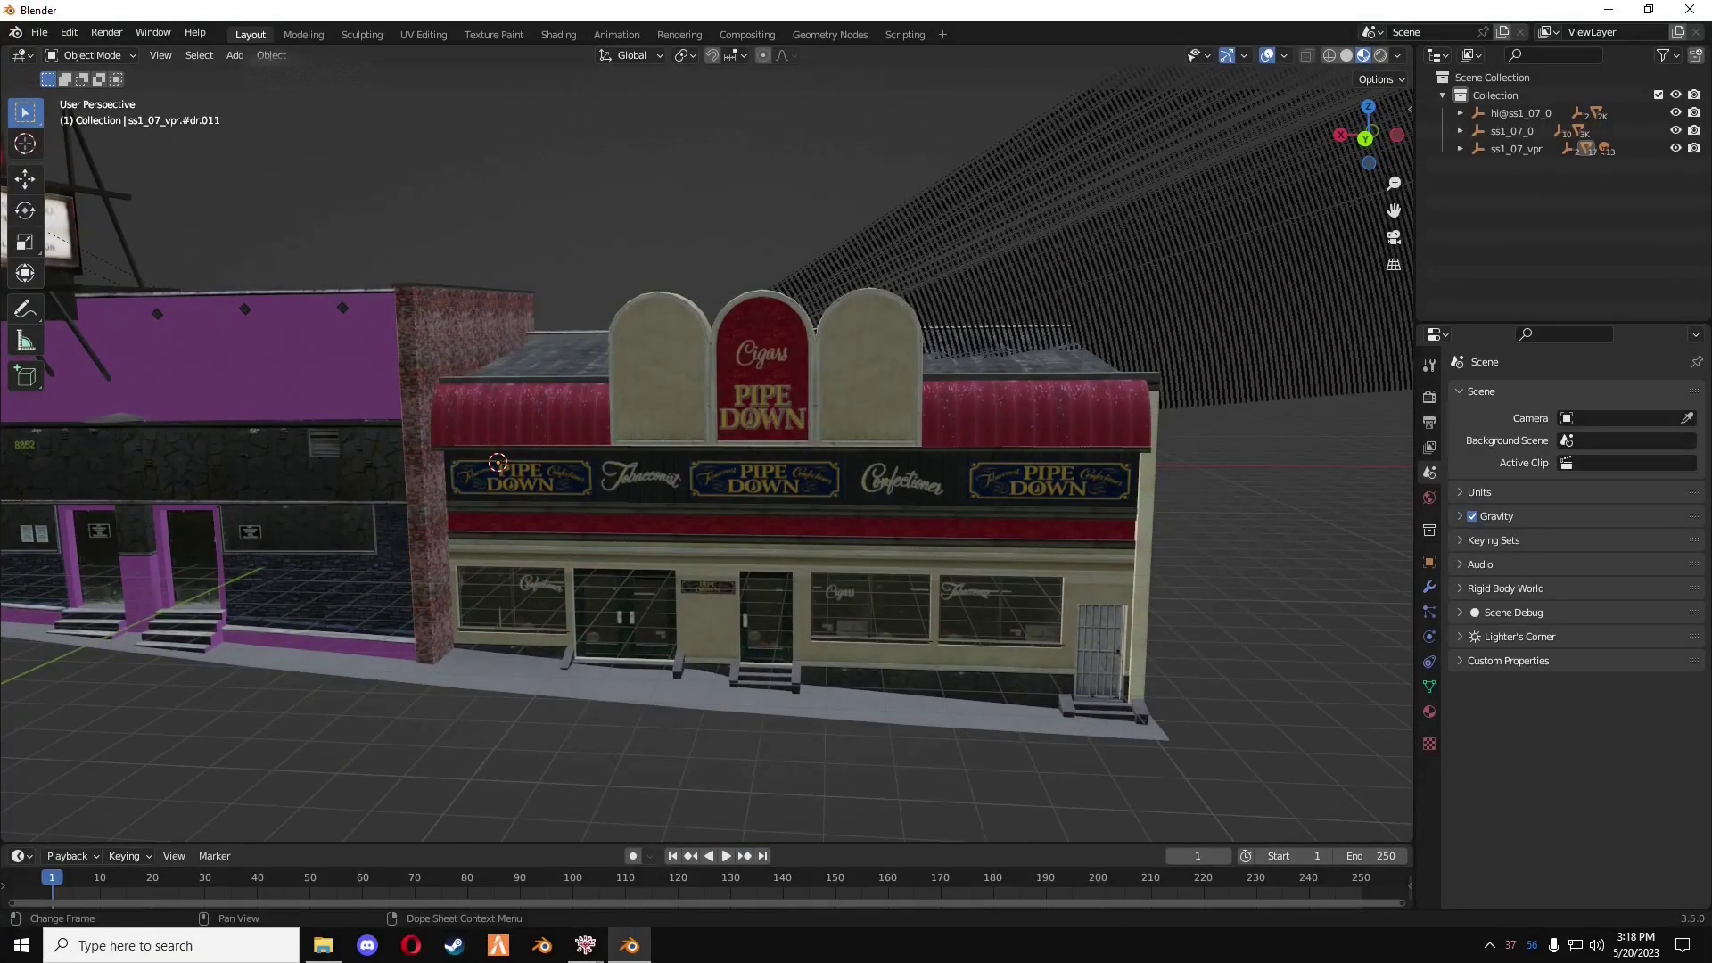
middle_click_drag(577, 693, 639, 699)
scroll(634, 704, "down", 3)
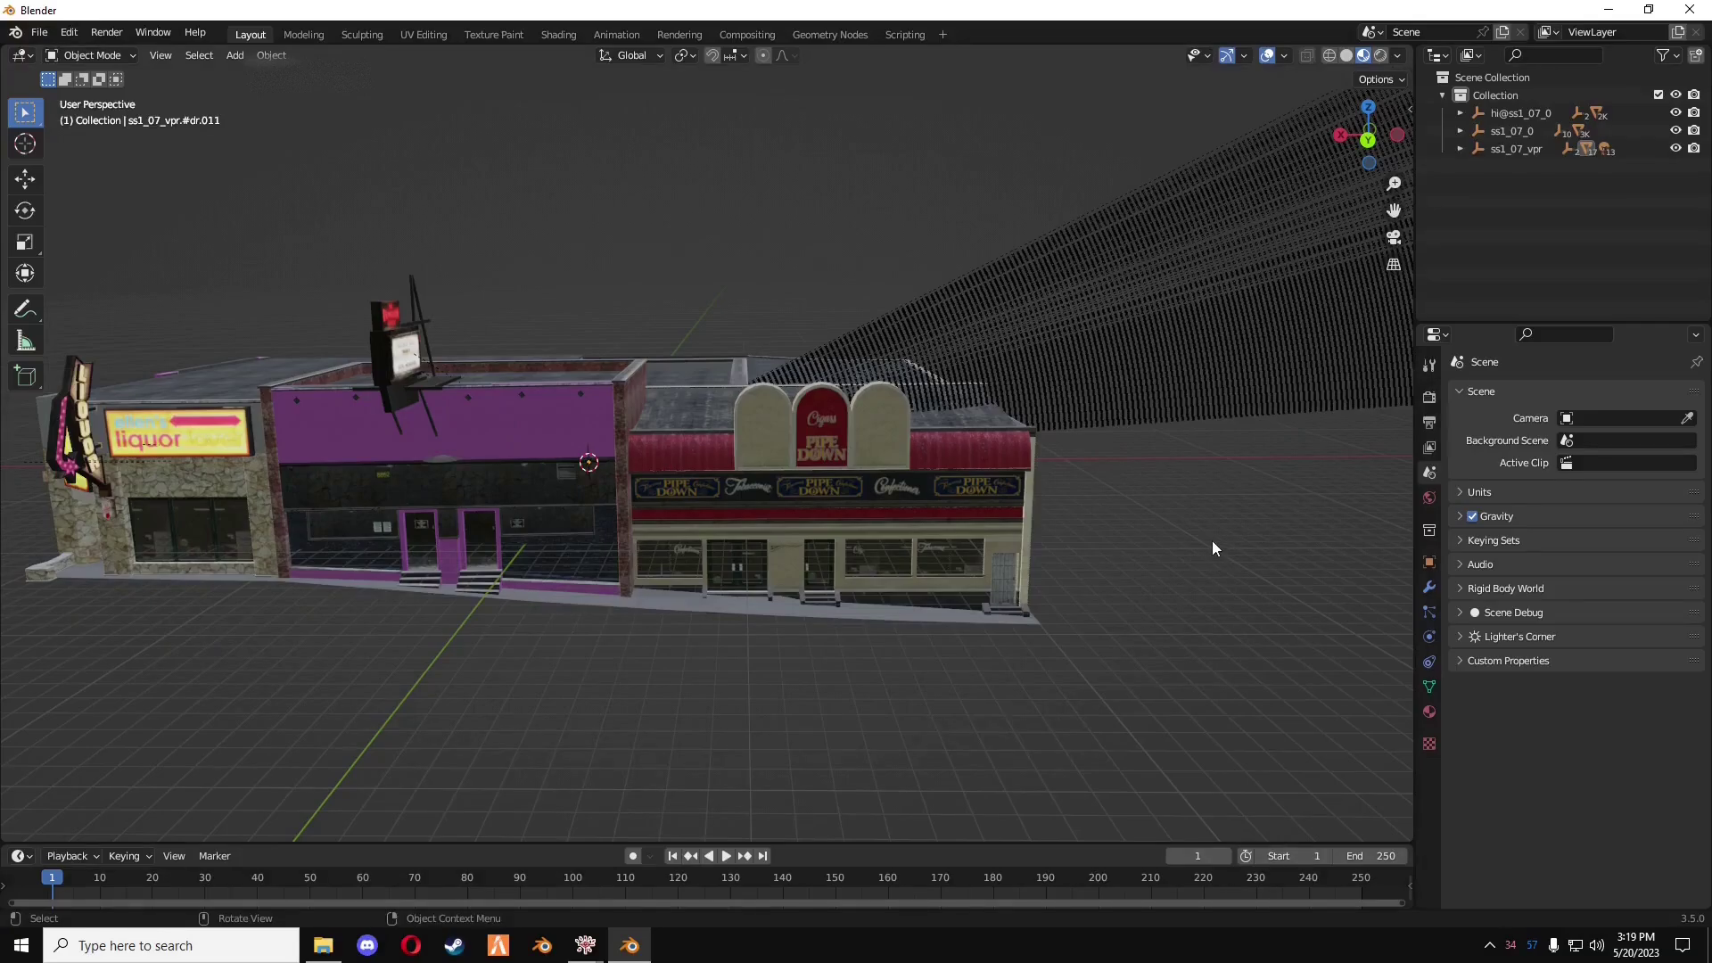
- Import the apa_ss1_07_strm_1.ymap.xml map file into the scene with Sollumz
key("shift+q")
left_click(1079, 494)
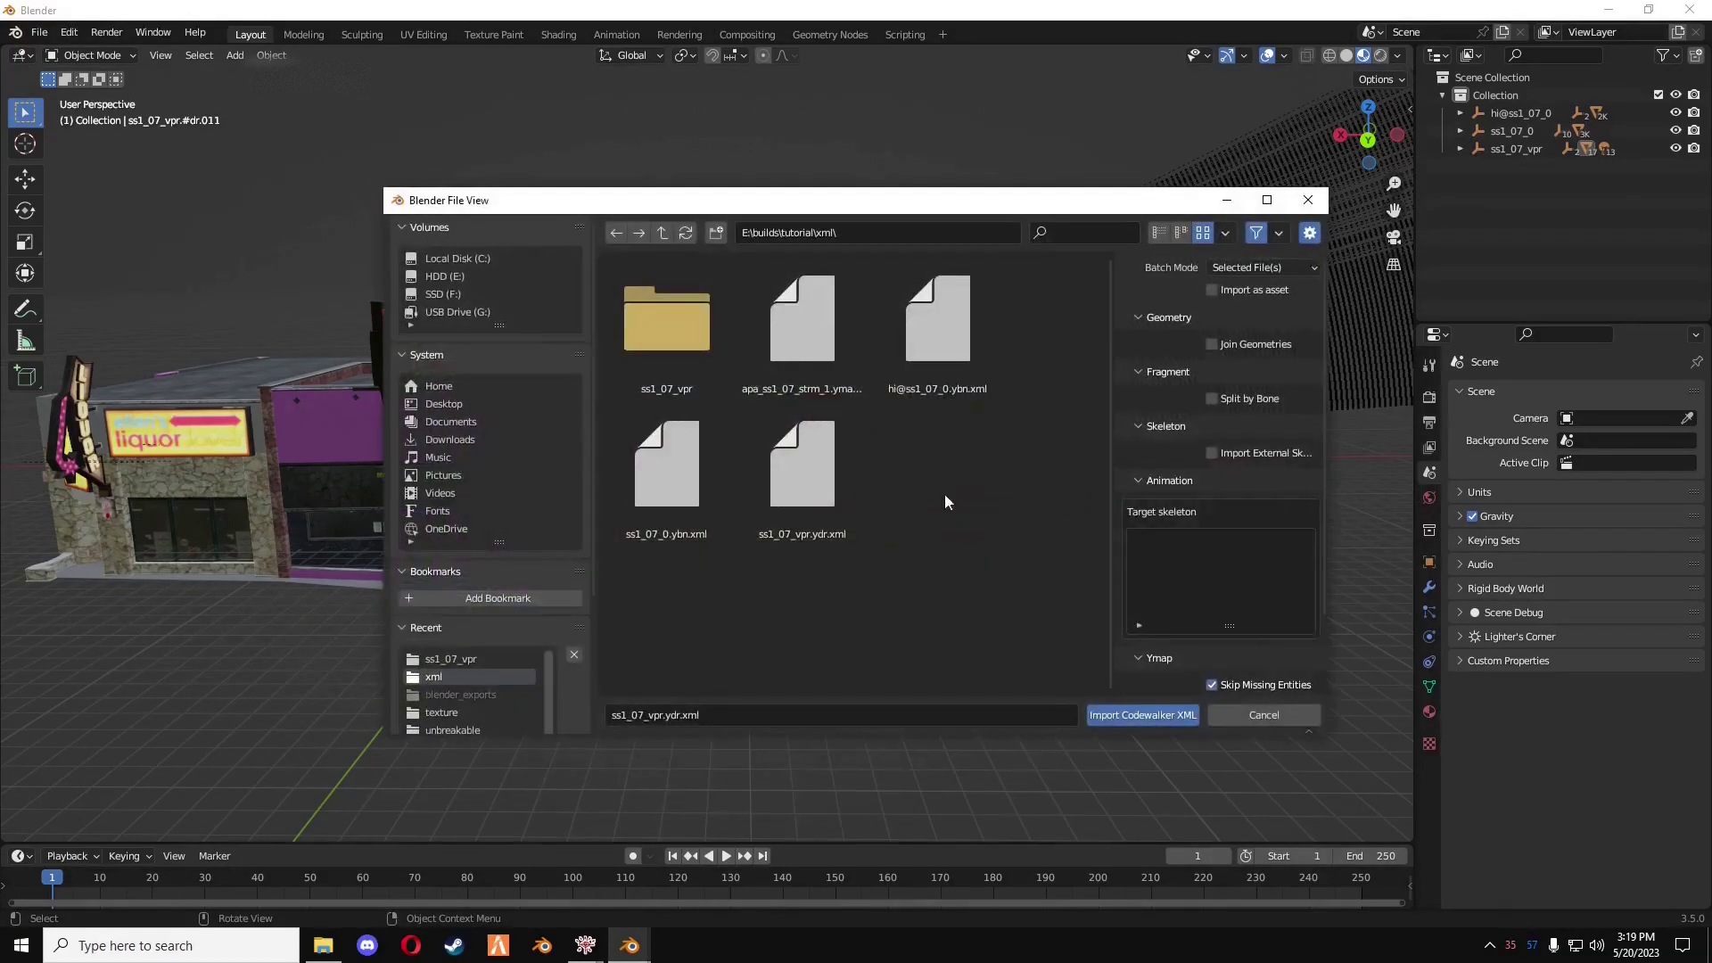
left_click(805, 356)
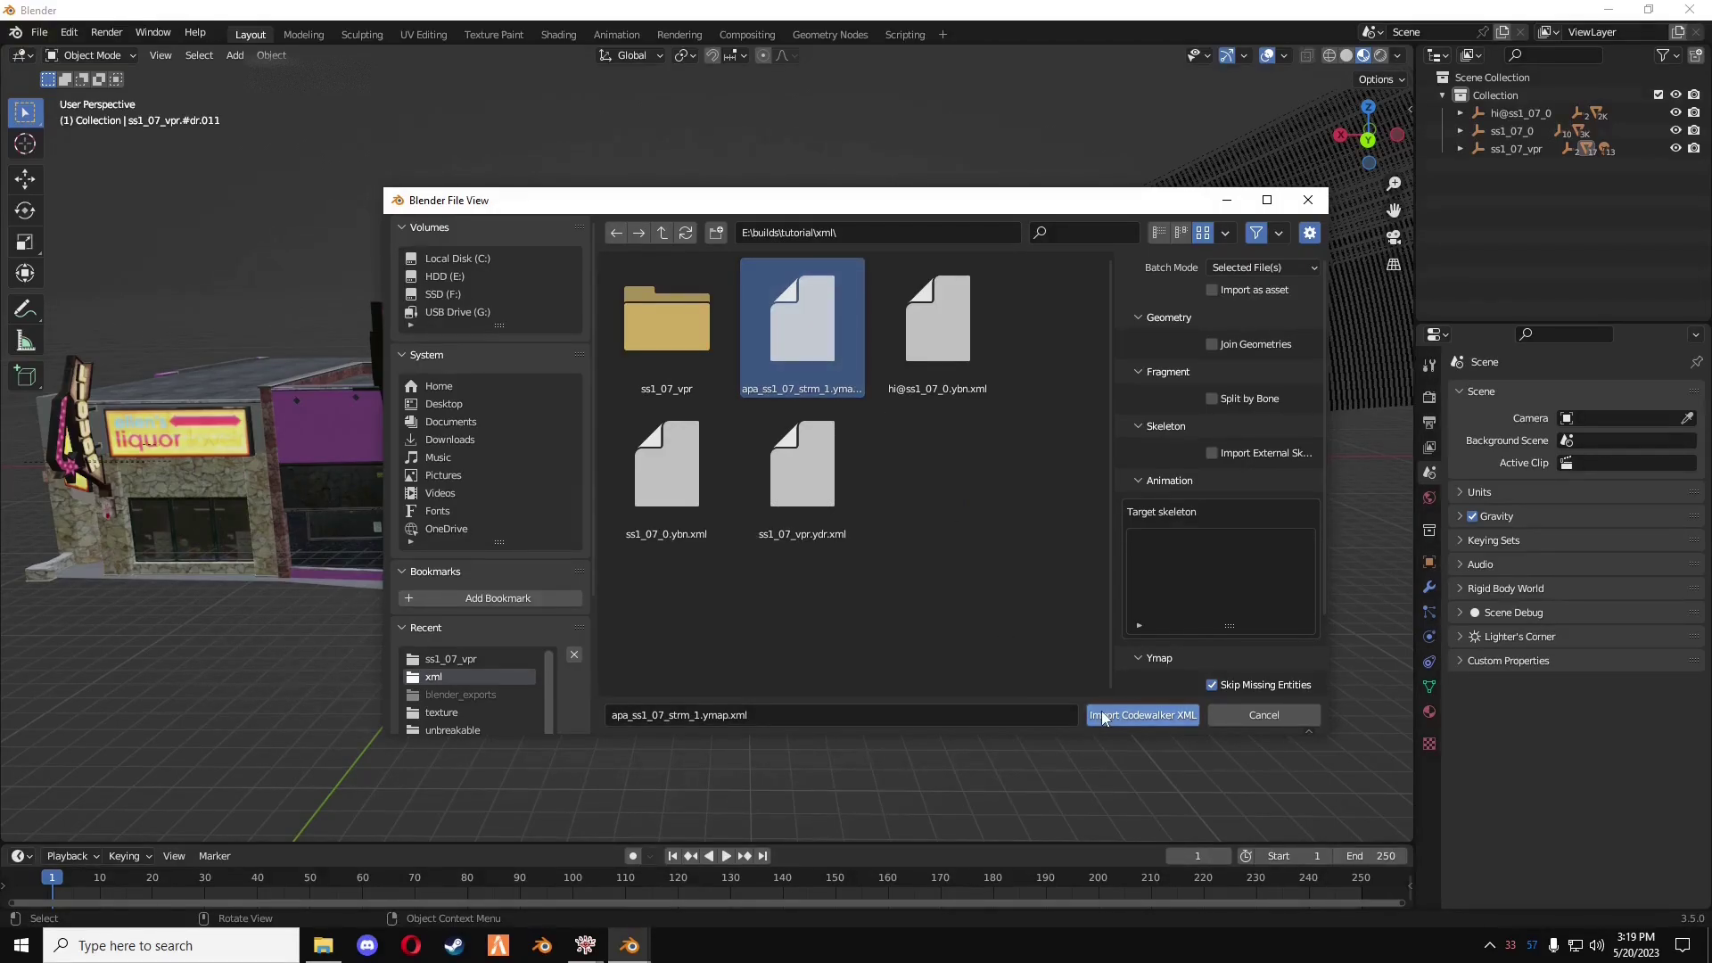
left_click(1142, 715)
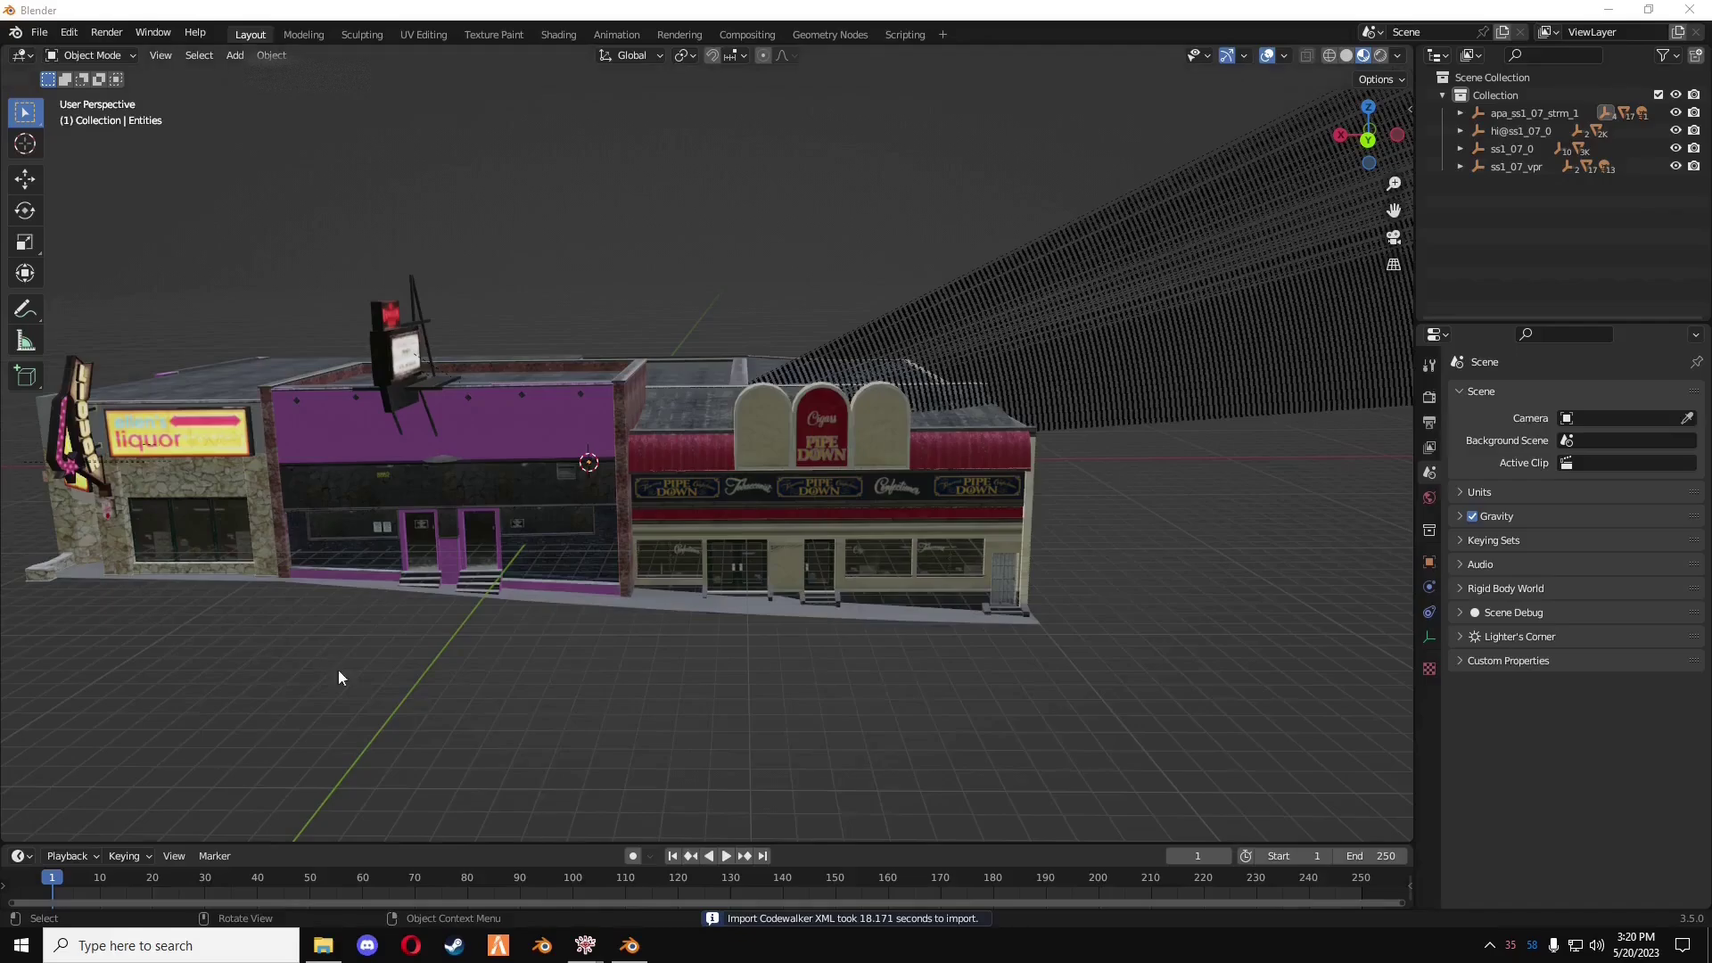
- Delete the separately imported ss1_07_vpr model together with its whole hierarchy
middle_click_drag(841, 514, 910, 699)
middle_click_drag(484, 533, 678, 528)
left_click(1555, 110)
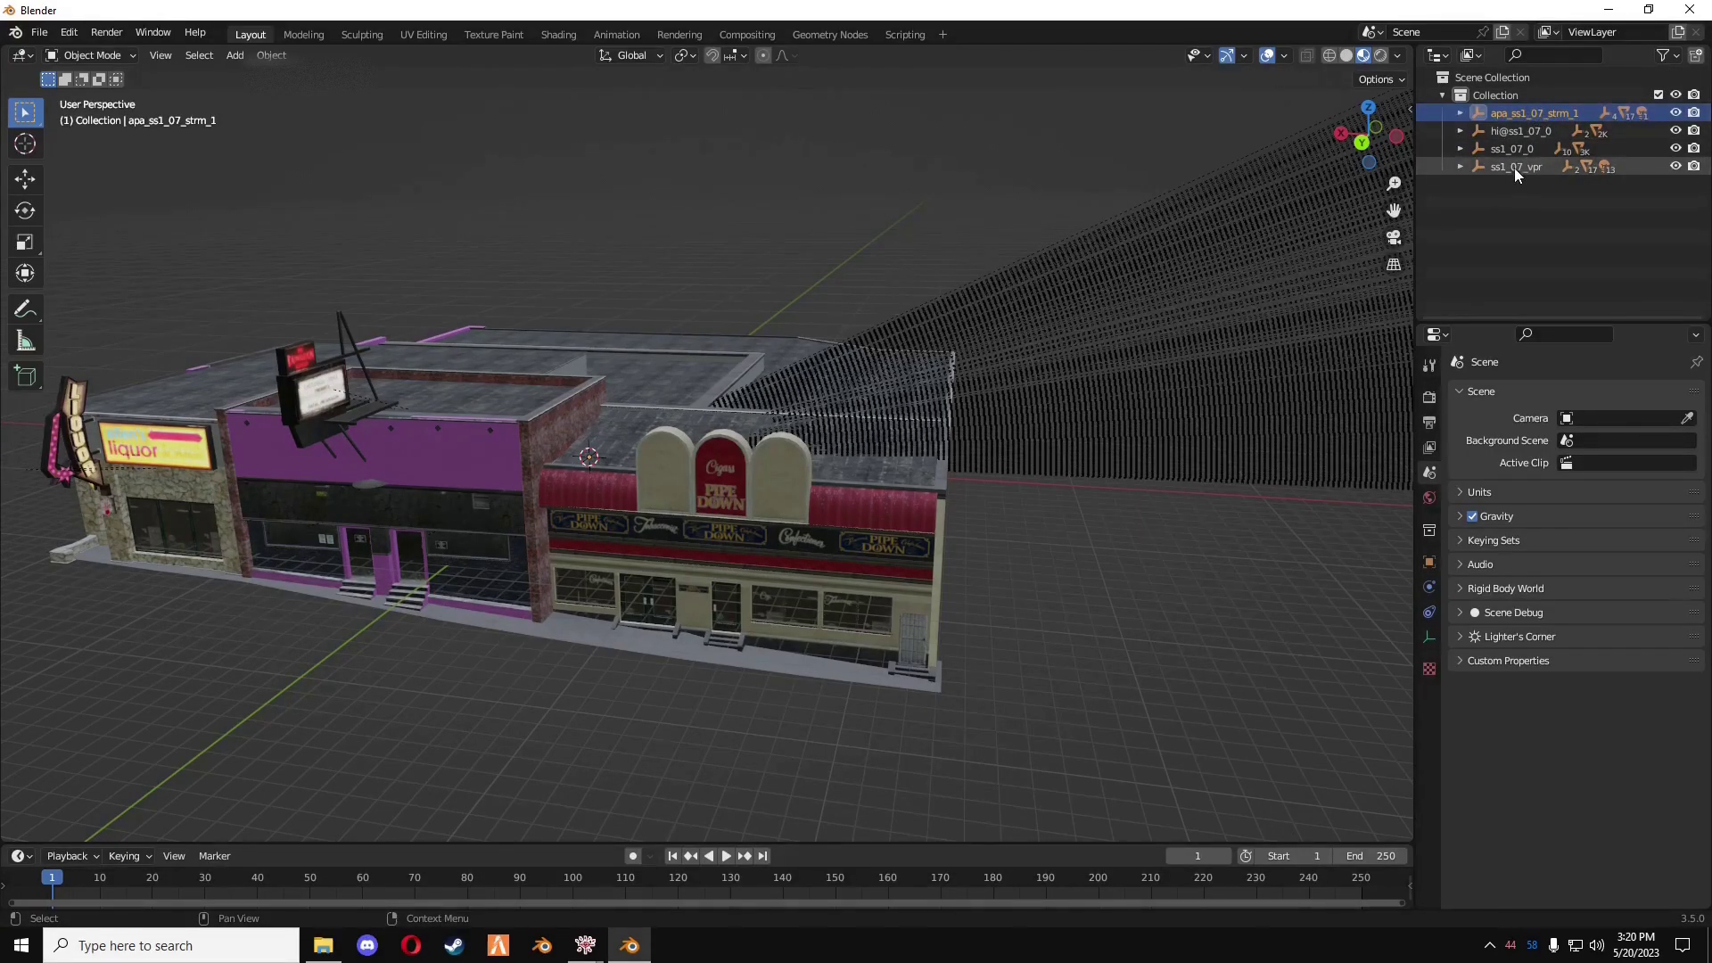
left_click(1677, 166)
left_click(1678, 166)
right_click(1507, 167)
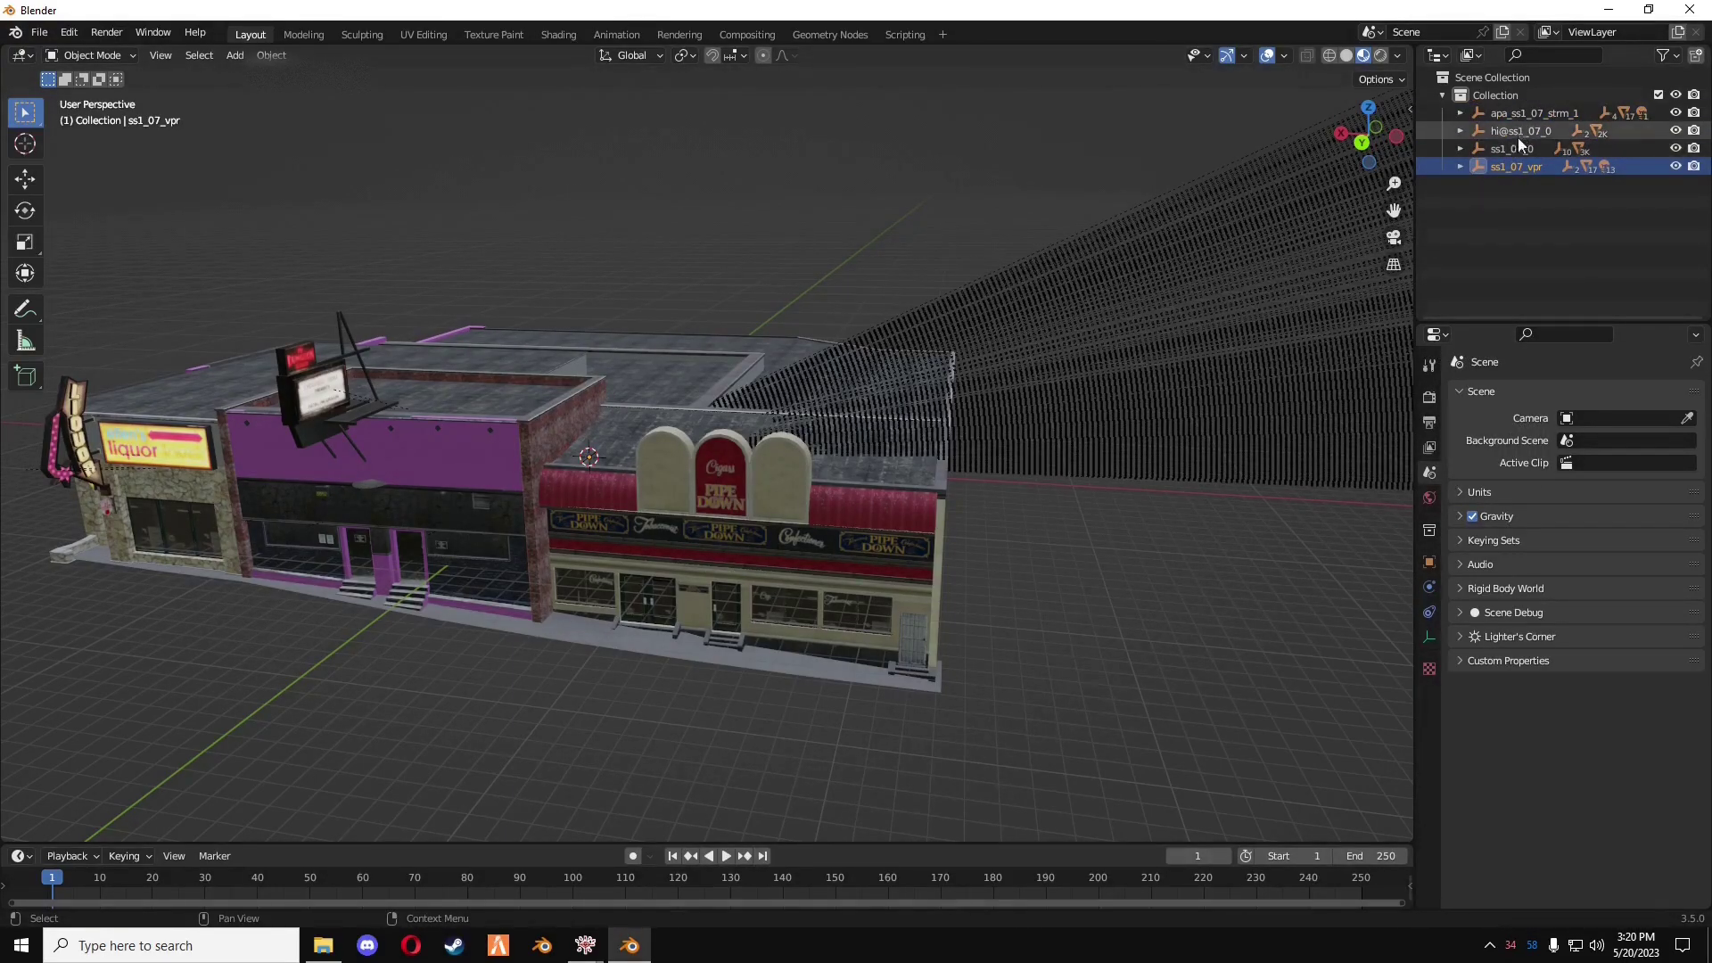
right_click(1517, 162)
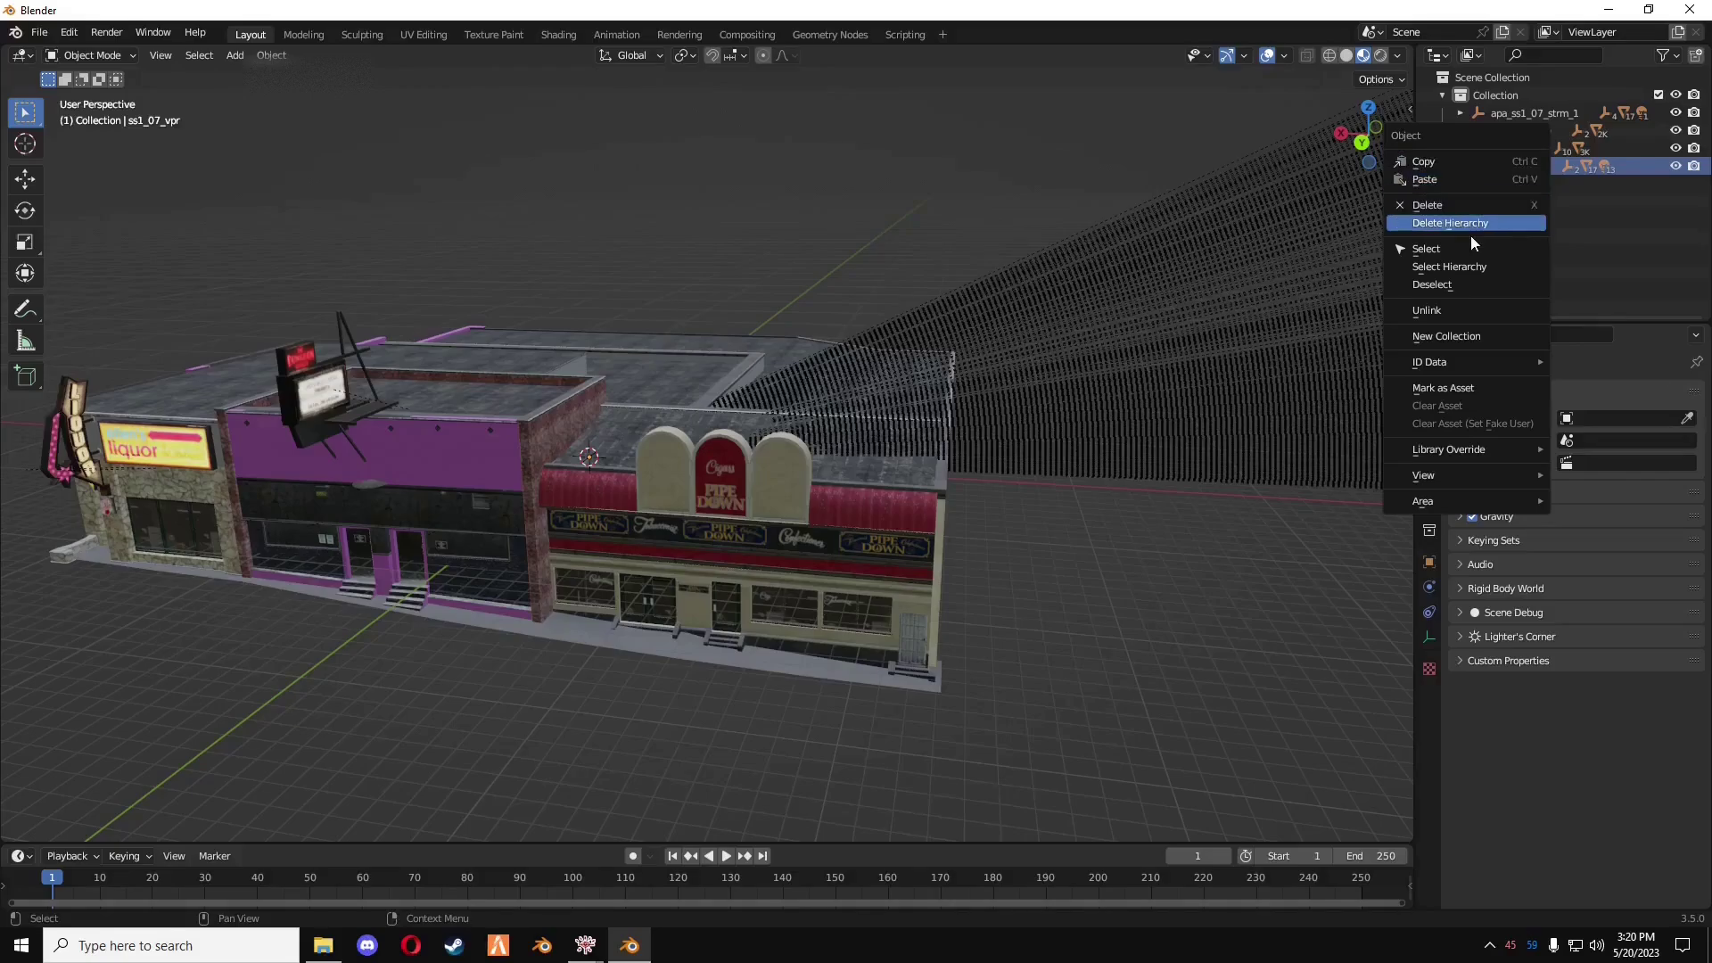
left_click(1449, 266)
right_click(1511, 159)
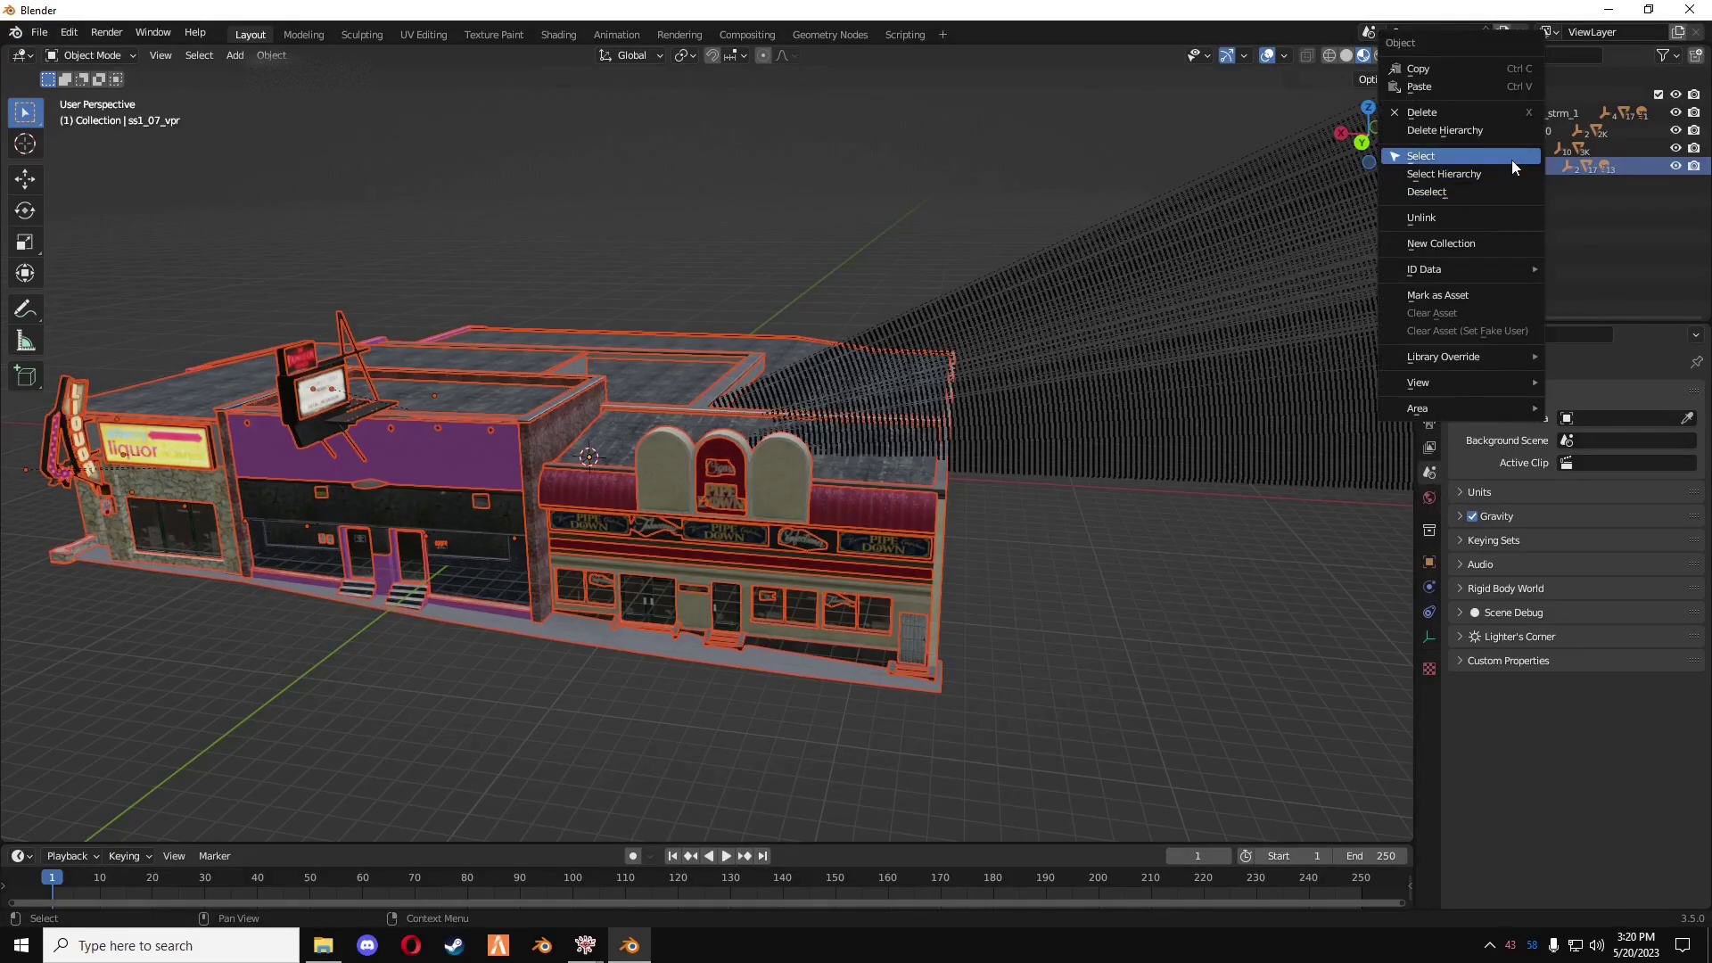
left_click(1456, 136)
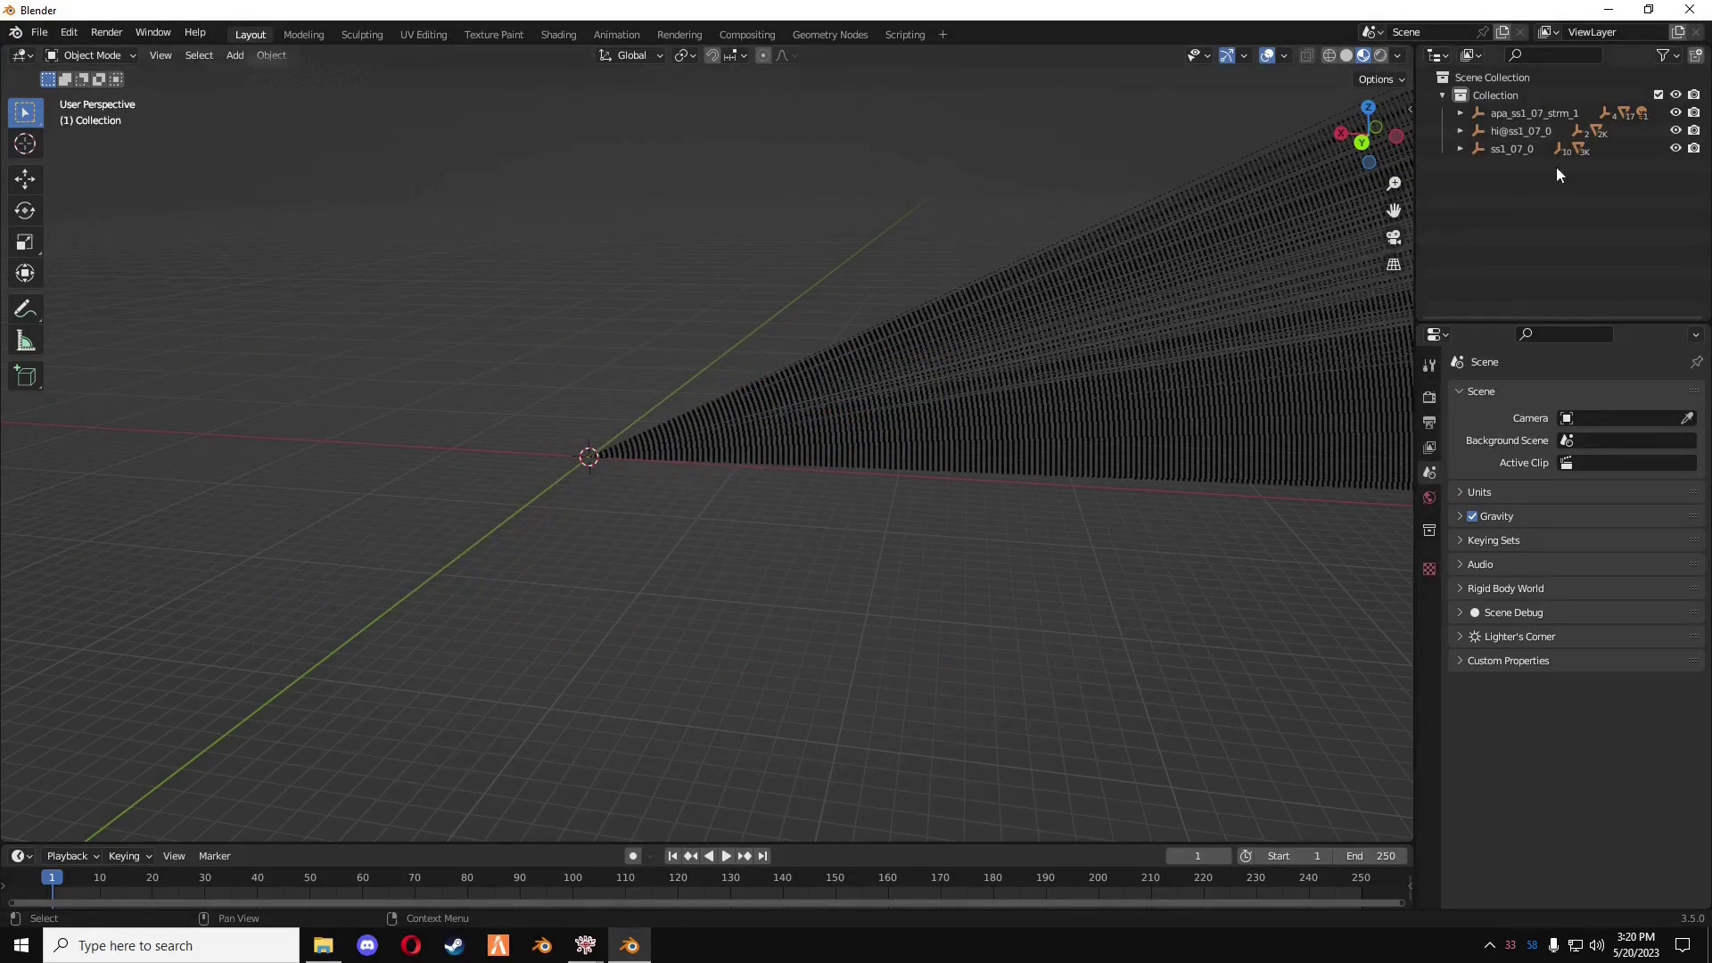
- Expand apa_ss1_07_strm_1 and its Entities, and move ss1_07_vpr.001 out of them to the main Collection level
left_click(1539, 111)
right_click(1538, 110)
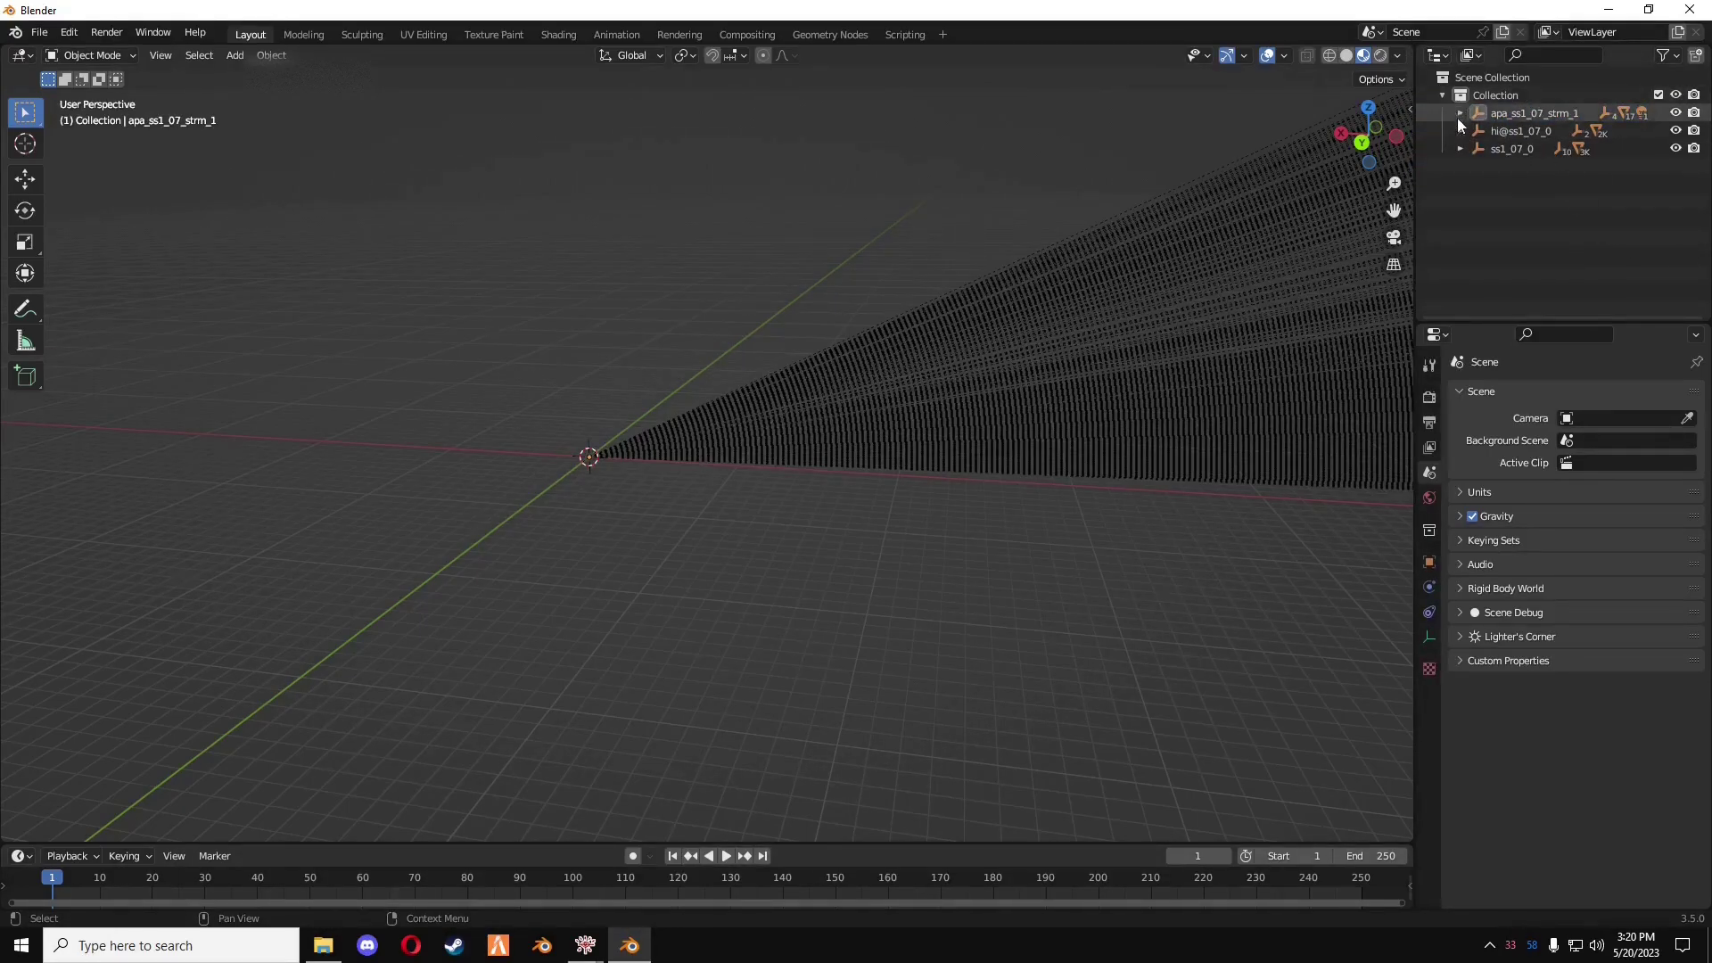
left_click(1460, 113)
left_click(1478, 130)
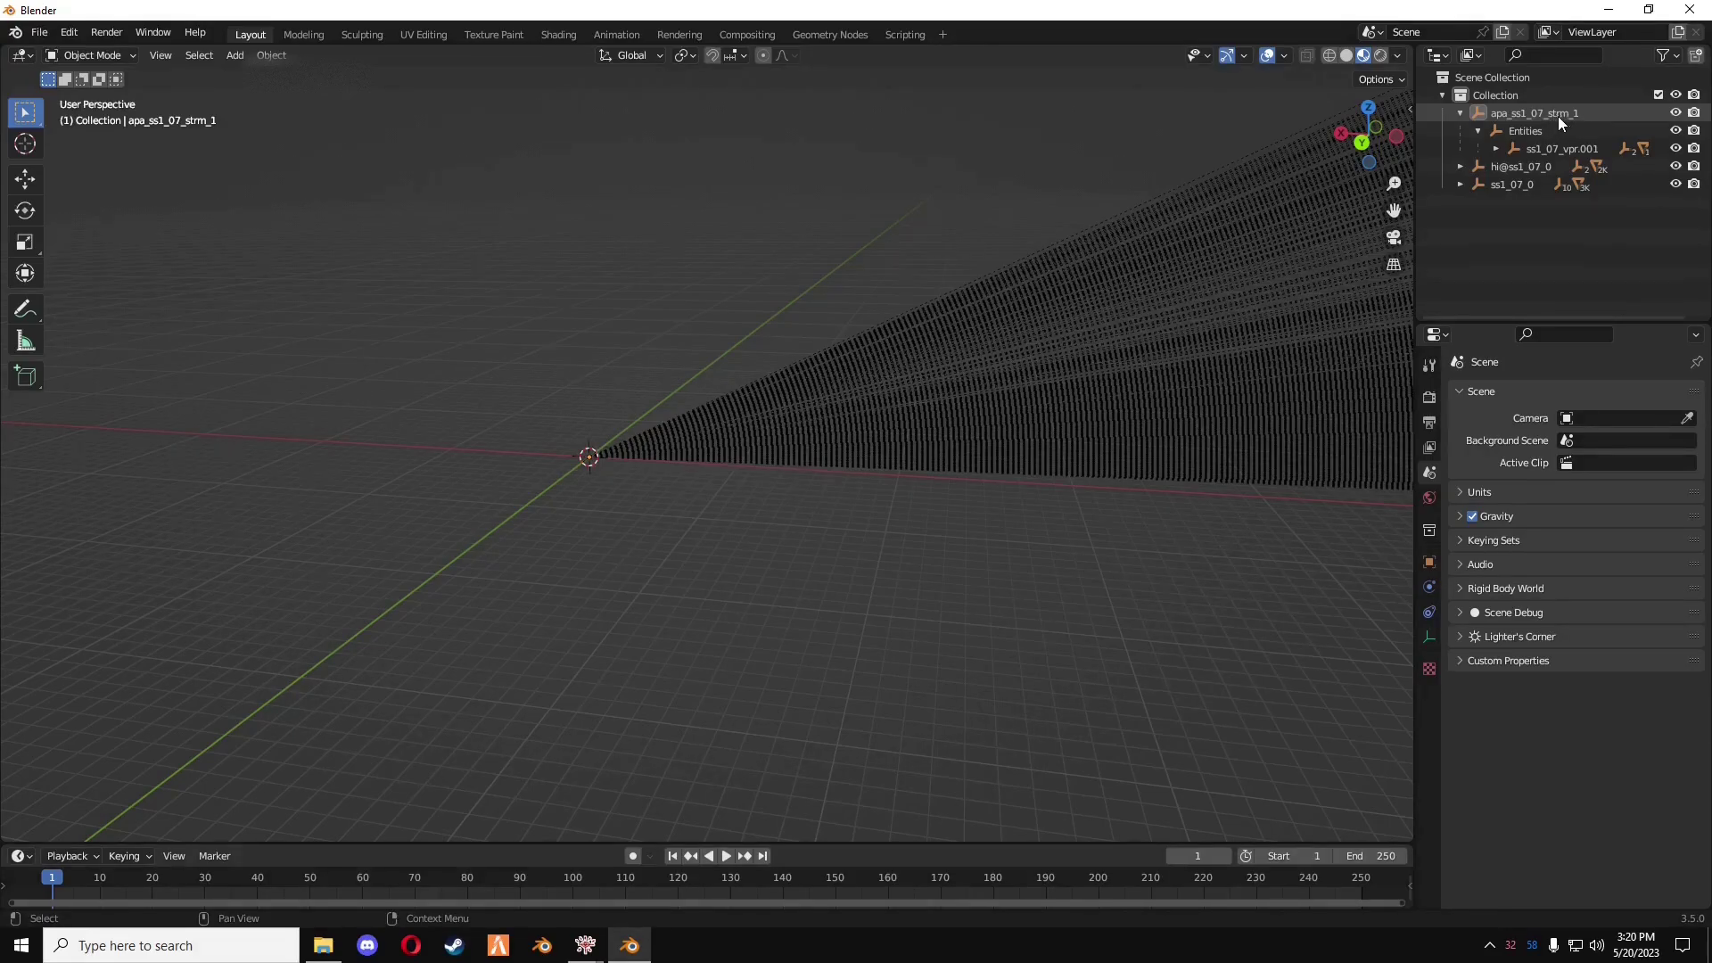
left_click(1560, 148)
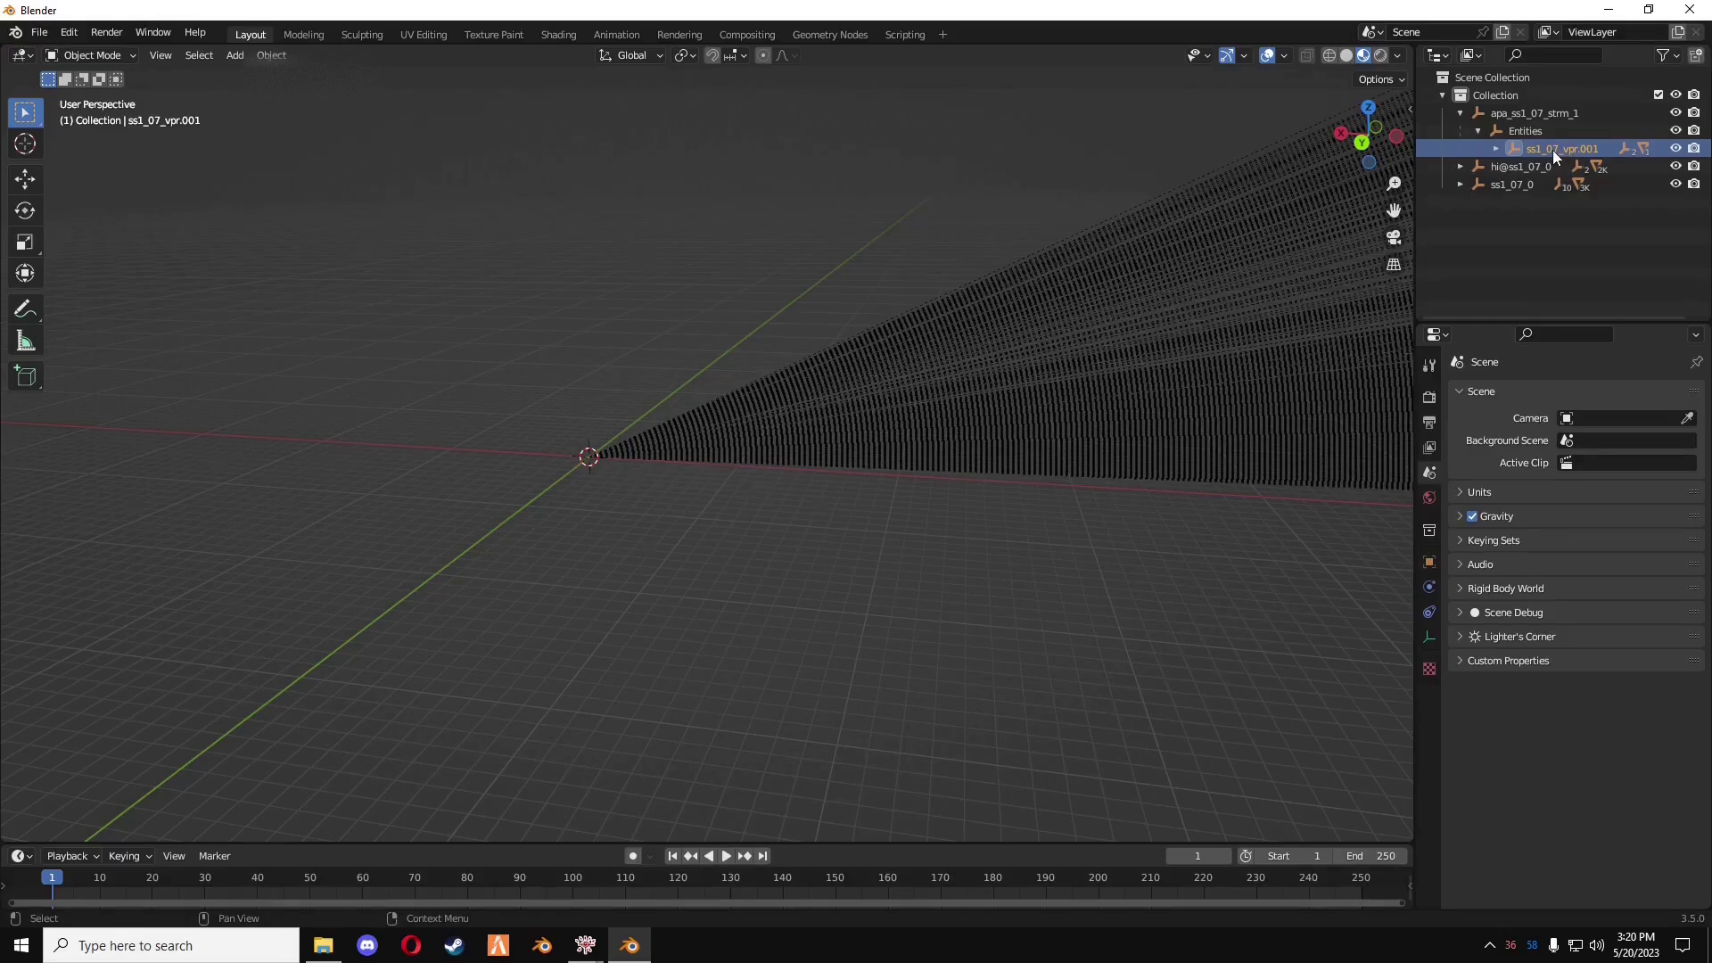
left_click_drag(1553, 150, 1449, 255)
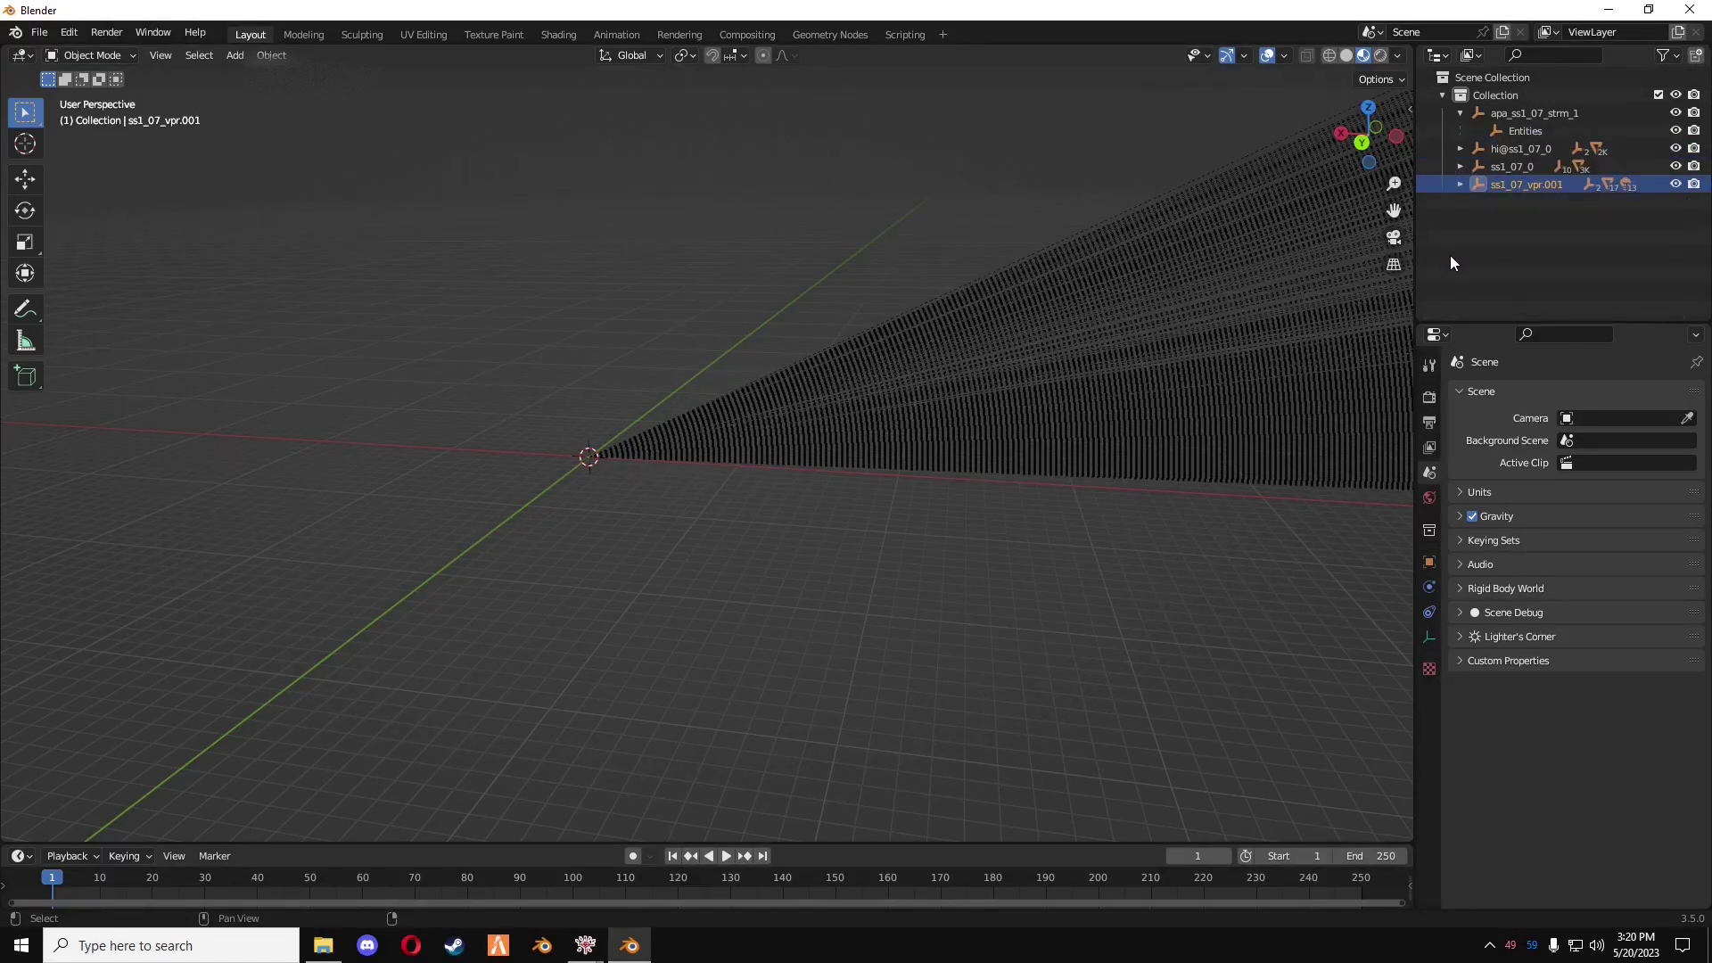
- Delete the emptied apa_ss1_07_strm_1 map object together with its Entities
left_click(1528, 114)
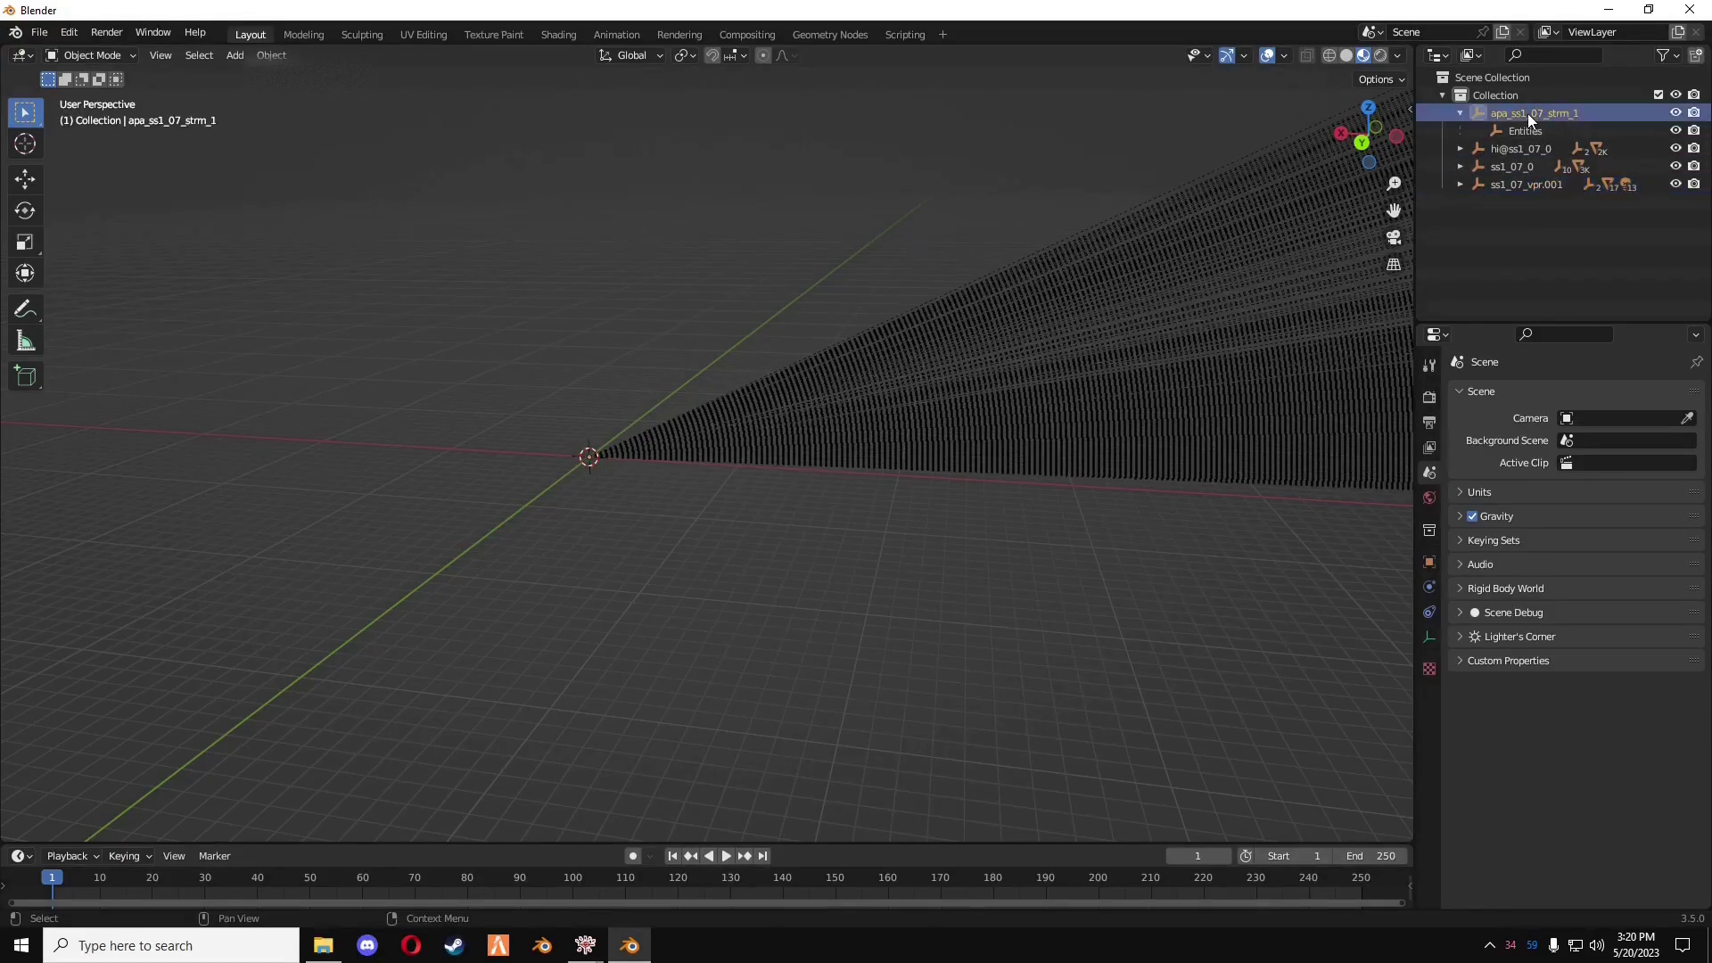
right_click(1530, 115)
left_click(1487, 173)
right_click(1530, 110)
left_click(1500, 131)
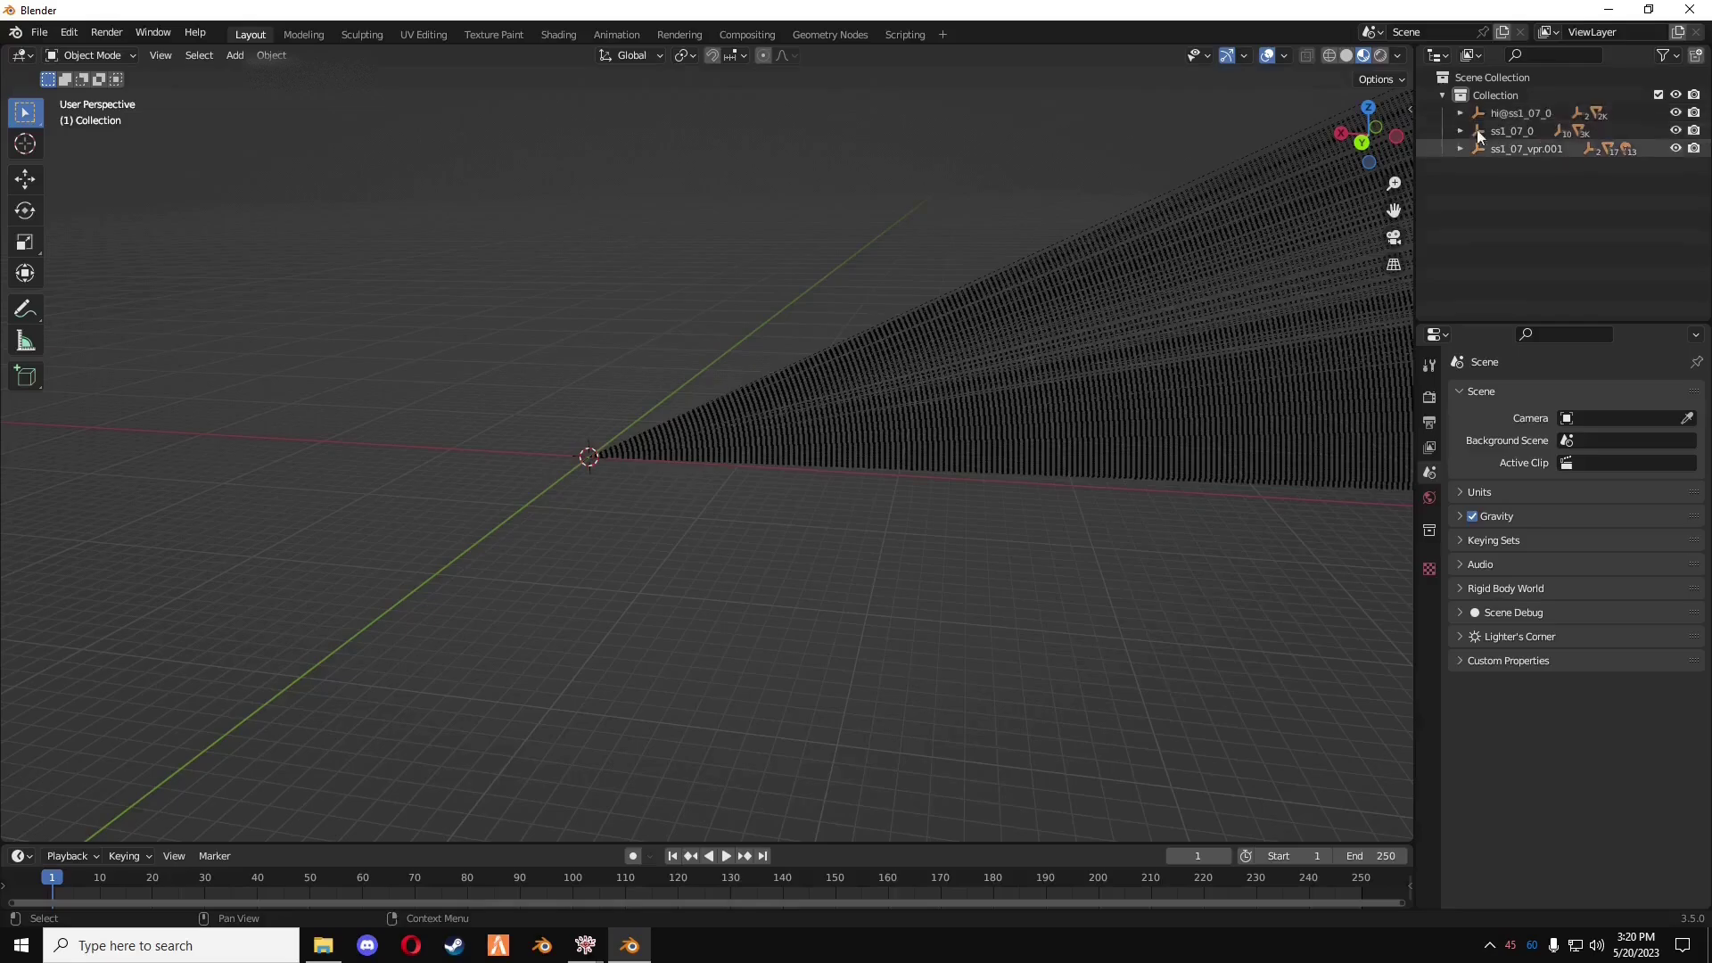
- Rename the ss1_07_vpr.001 building model to ss1_07_vpr
double_click(1559, 147)
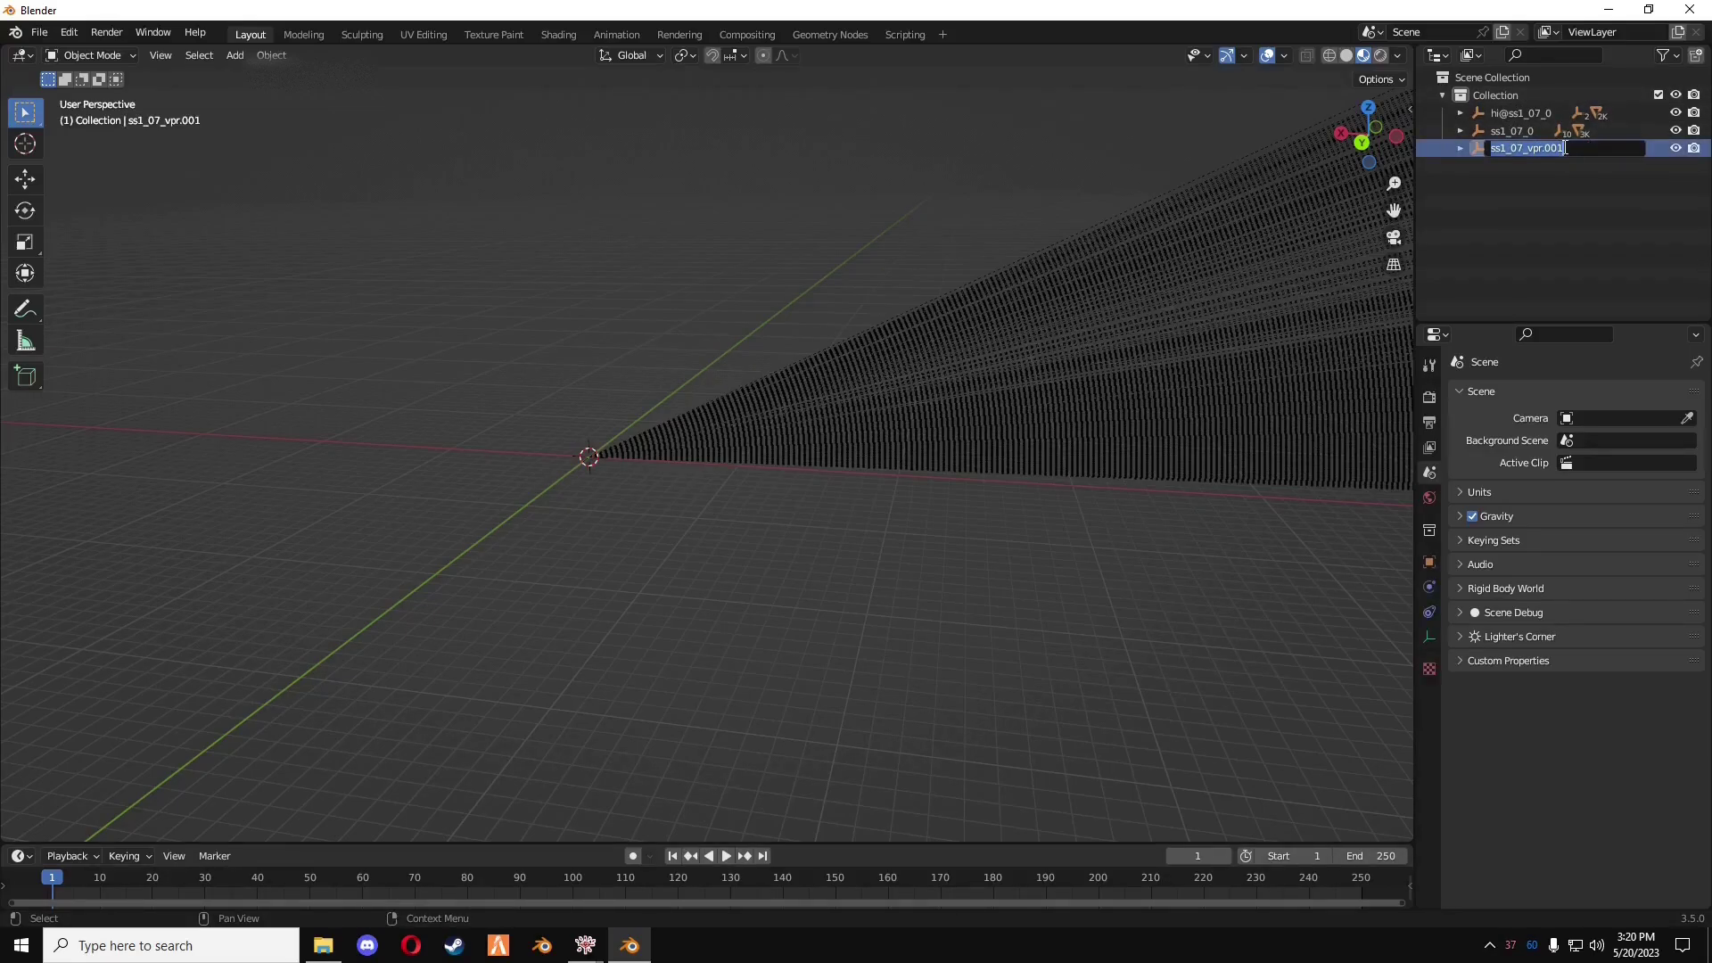
key("BackSpace")
key("BackSpace")
key("Return")
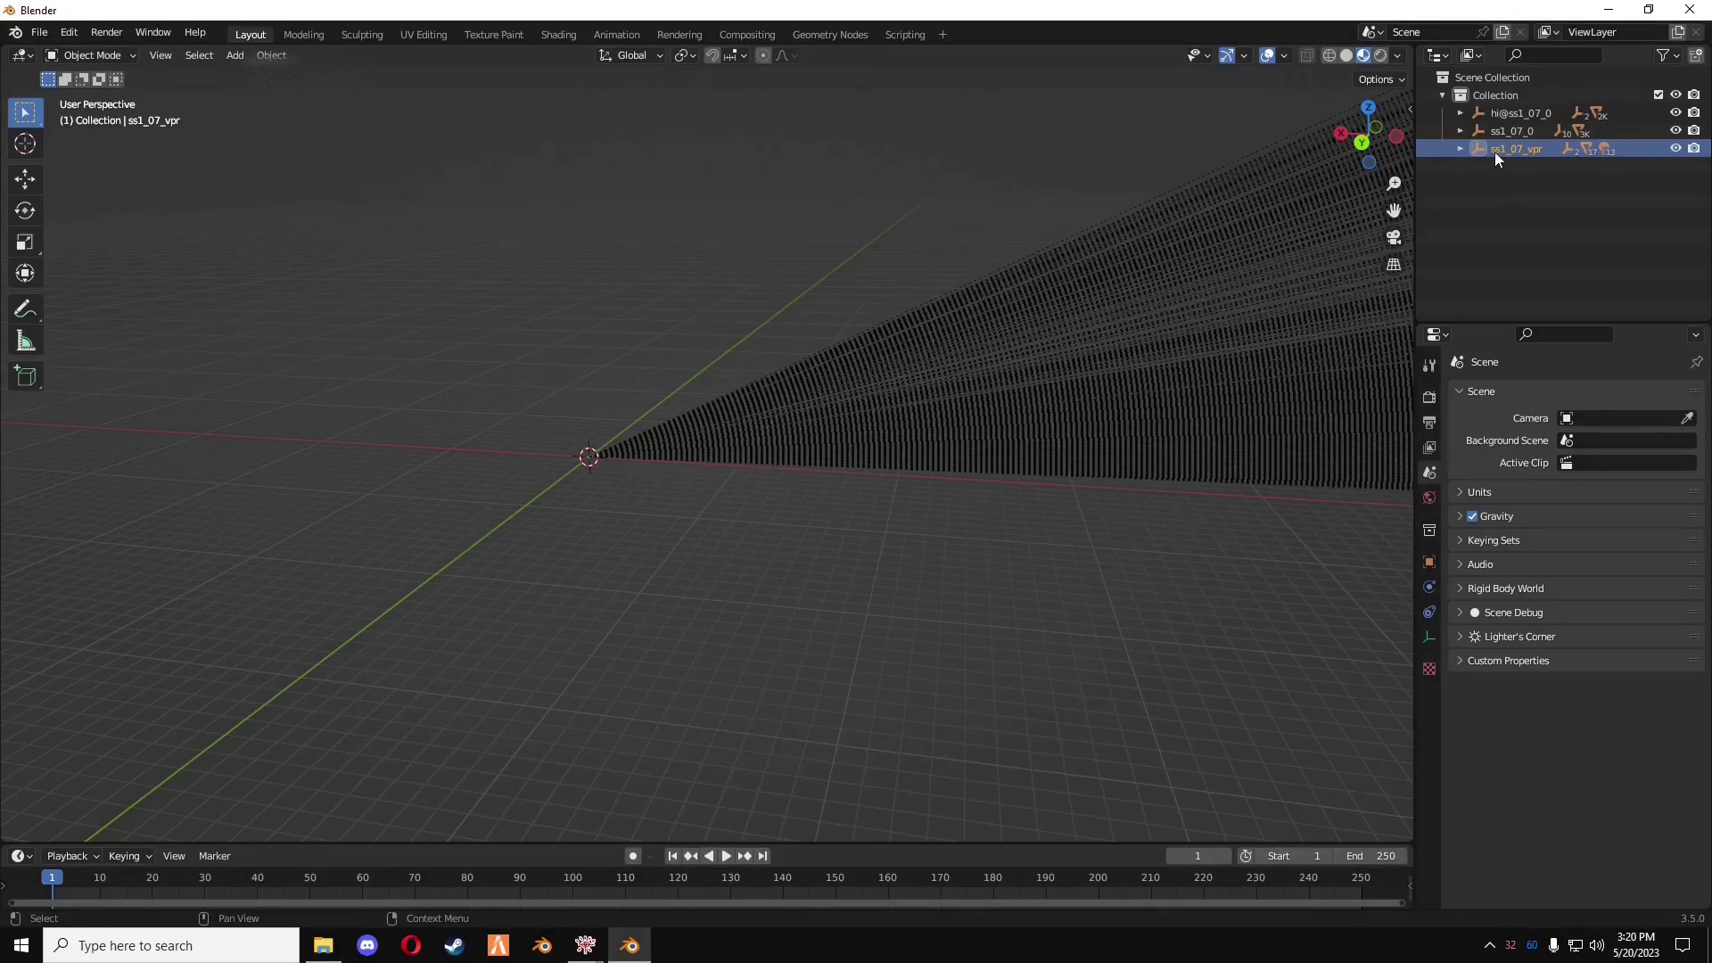
left_click(1459, 148)
left_click(1460, 147)
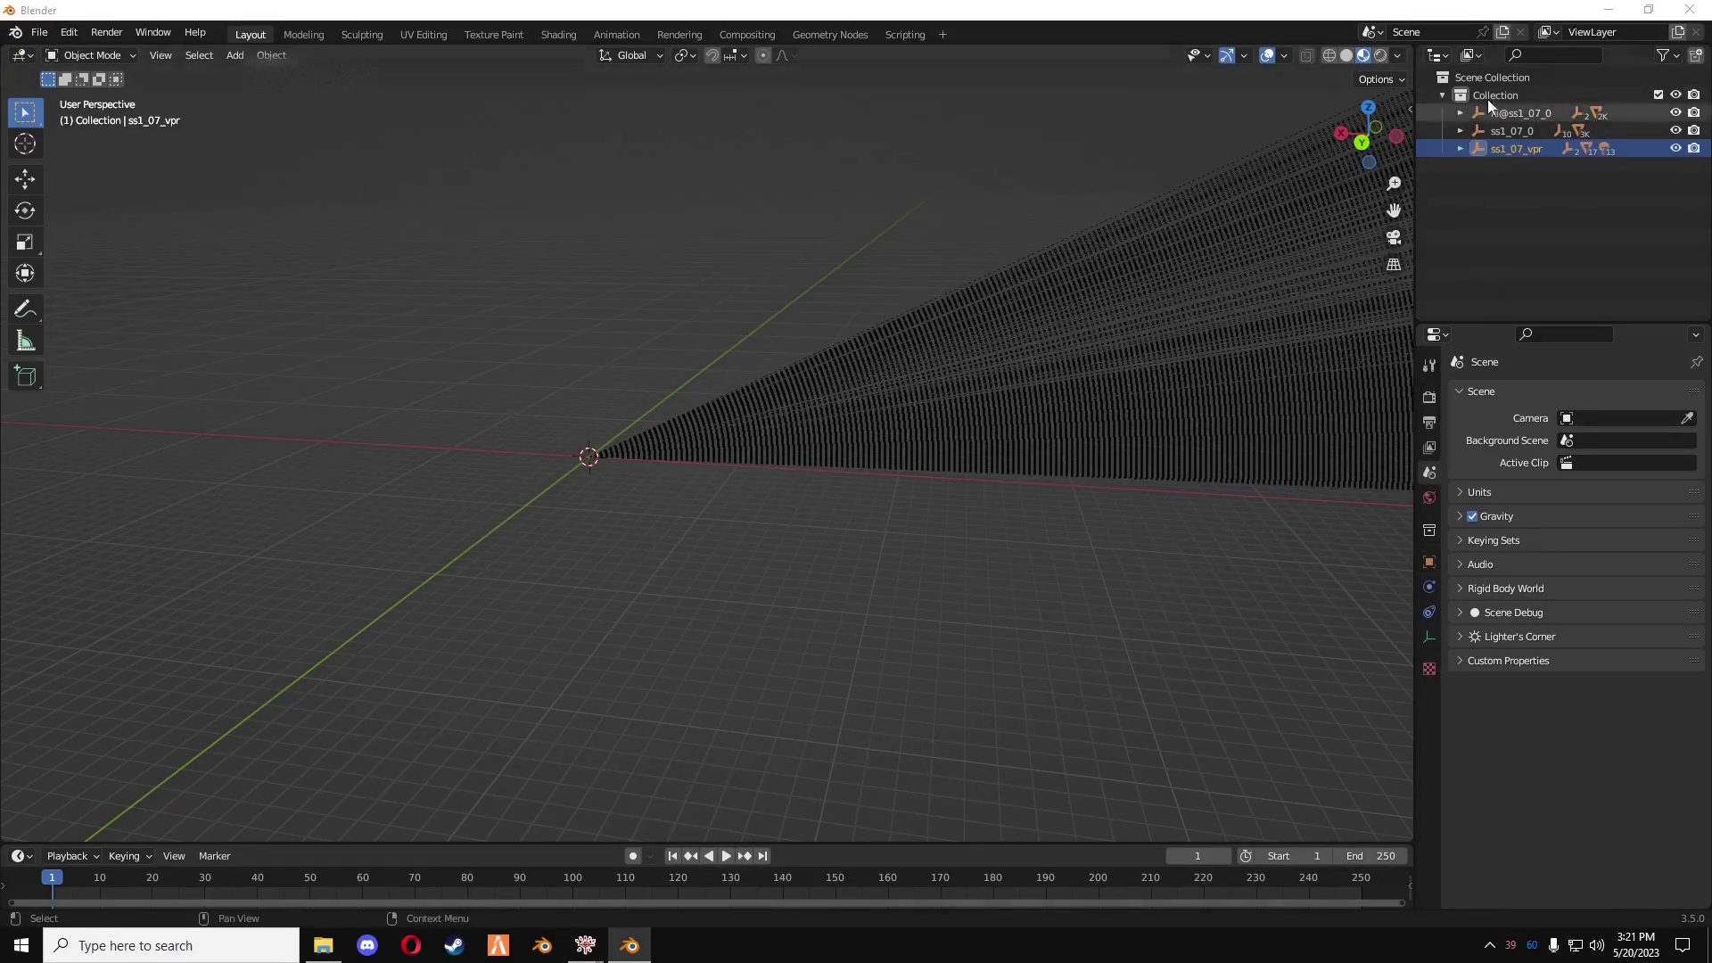
- Select the ss1_07_vpr hierarchy, frame it in the view, and hide the hi@ss1_07_0 and ss1_07_0 models
right_click(1516, 152)
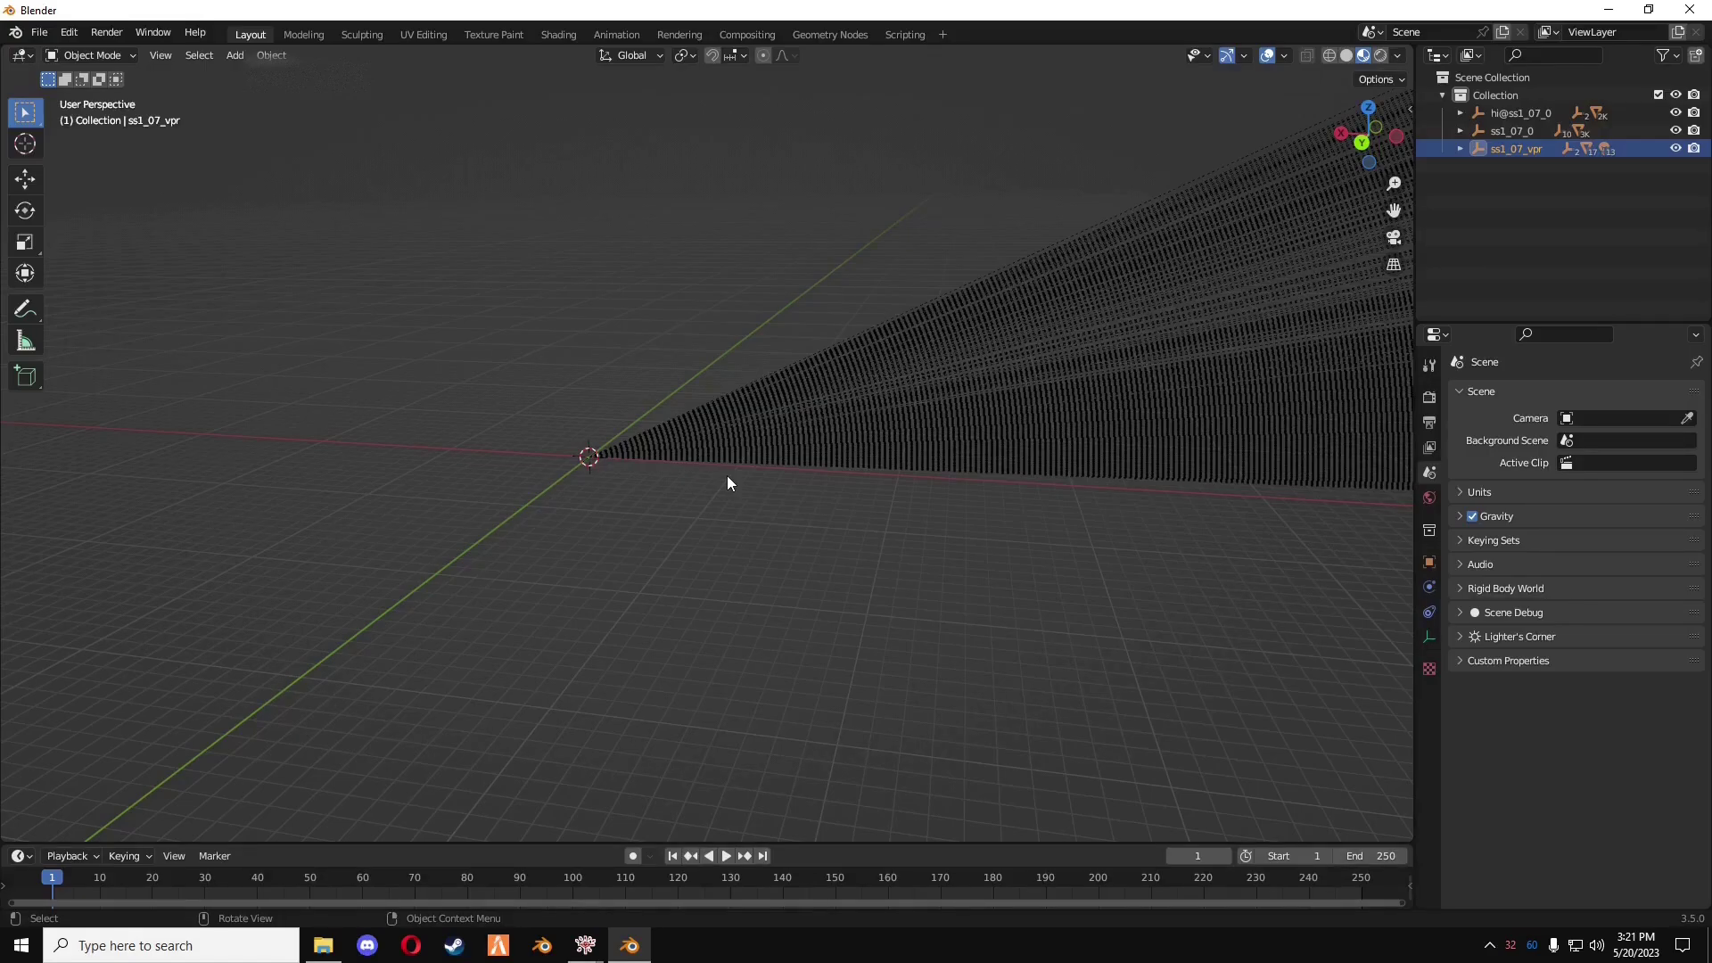
key("KP_Decimal")
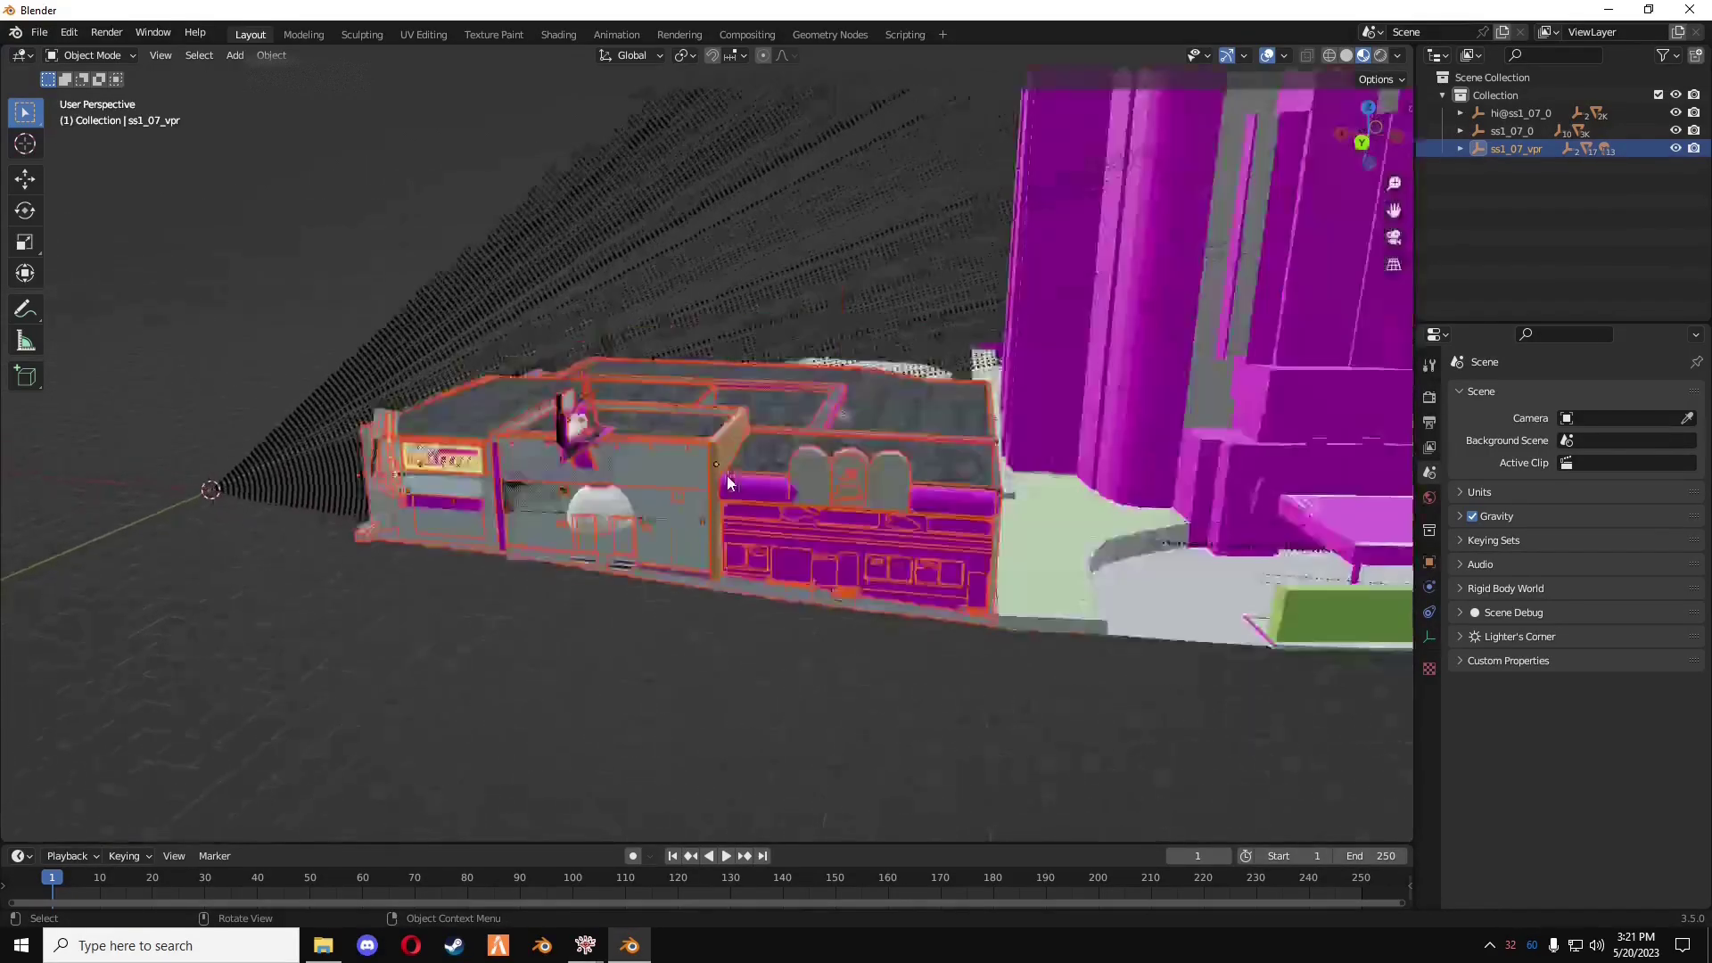
scroll(743, 661, "up", 5)
middle_click_drag(843, 644, 703, 508, "shift")
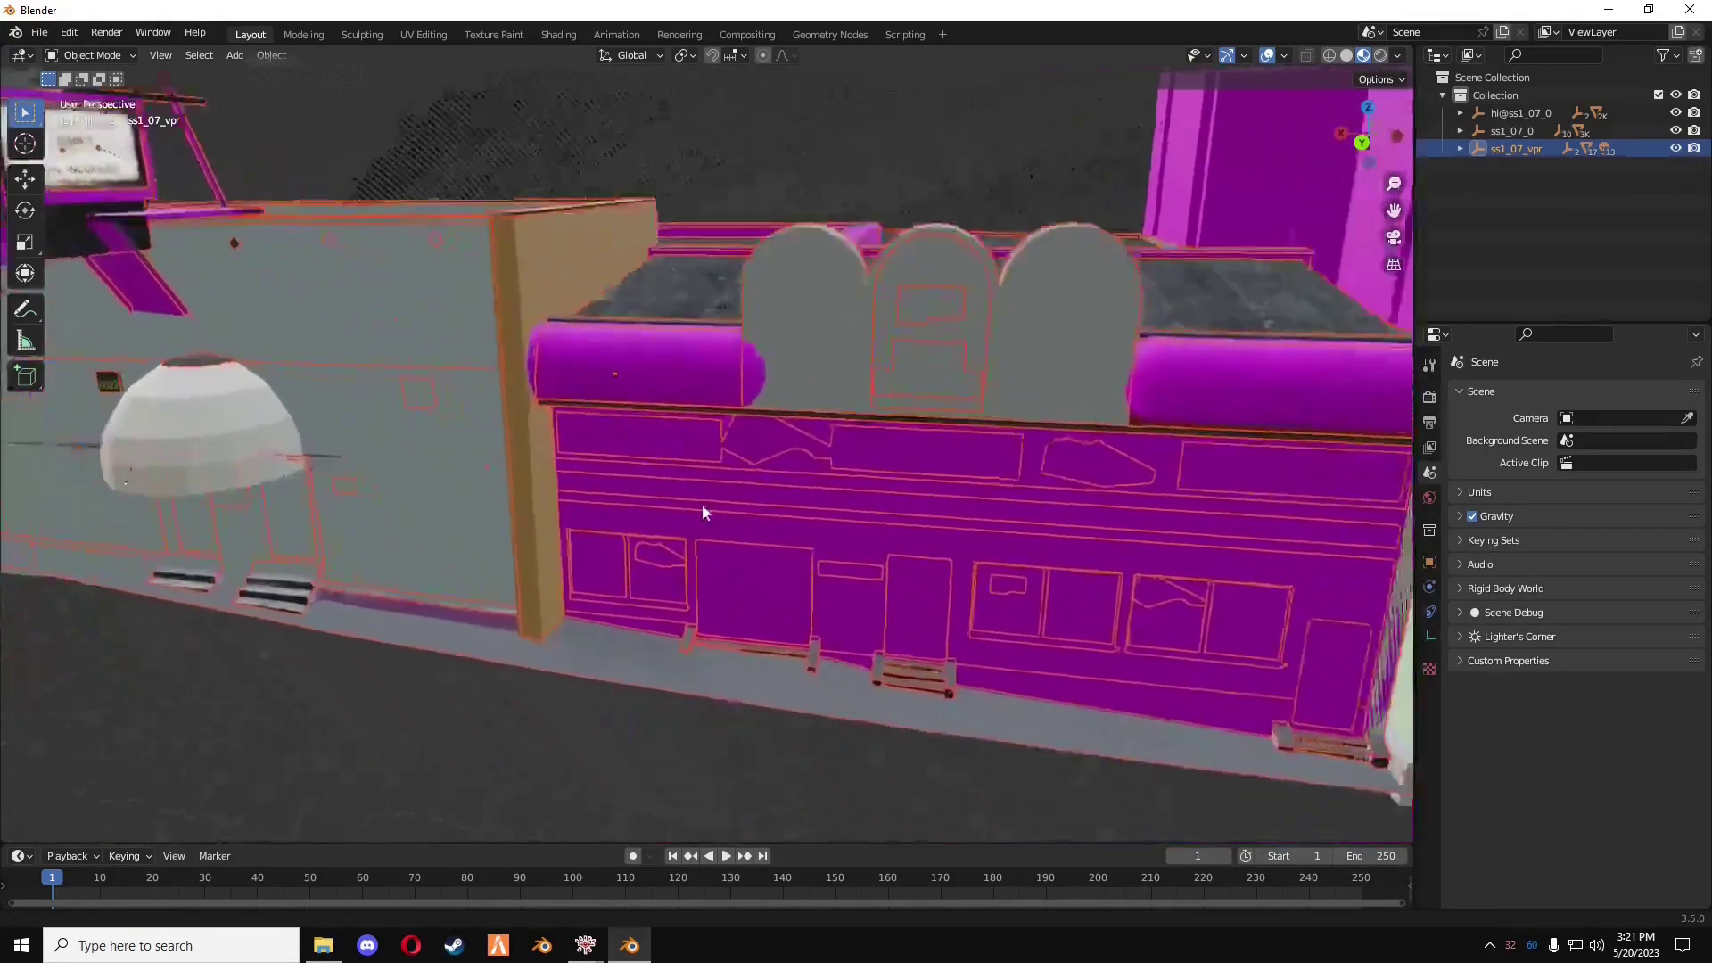
scroll(623, 661, "up", 6)
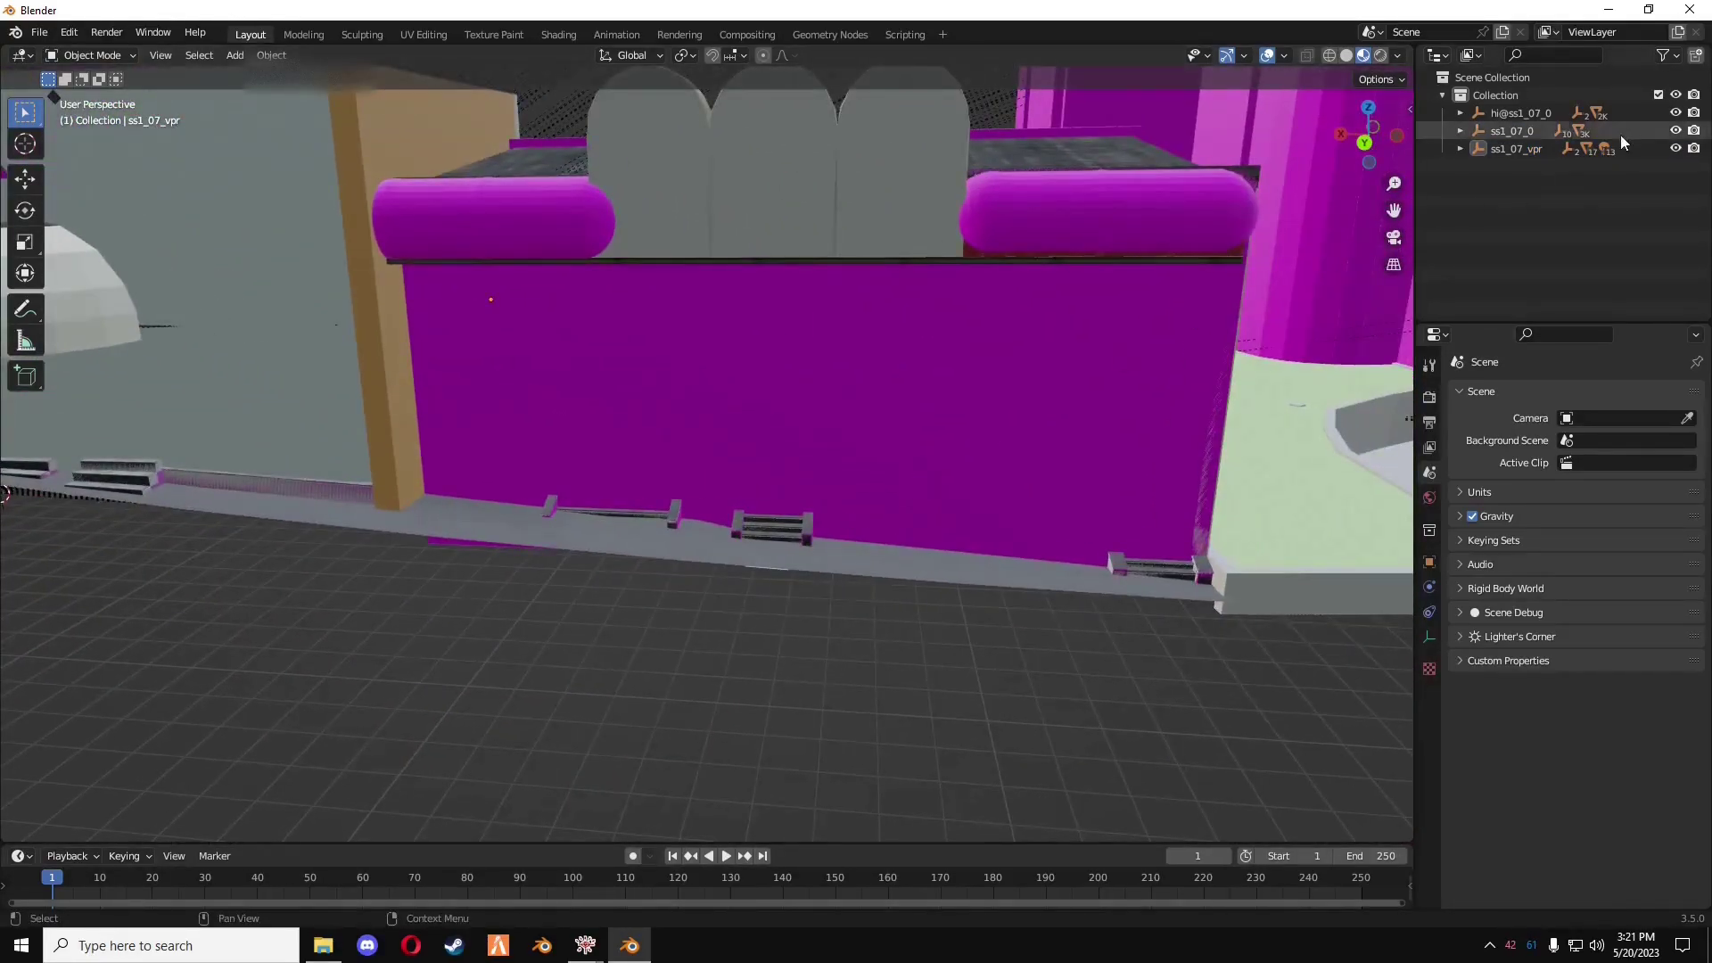
left_click(1676, 113)
left_click(1676, 131)
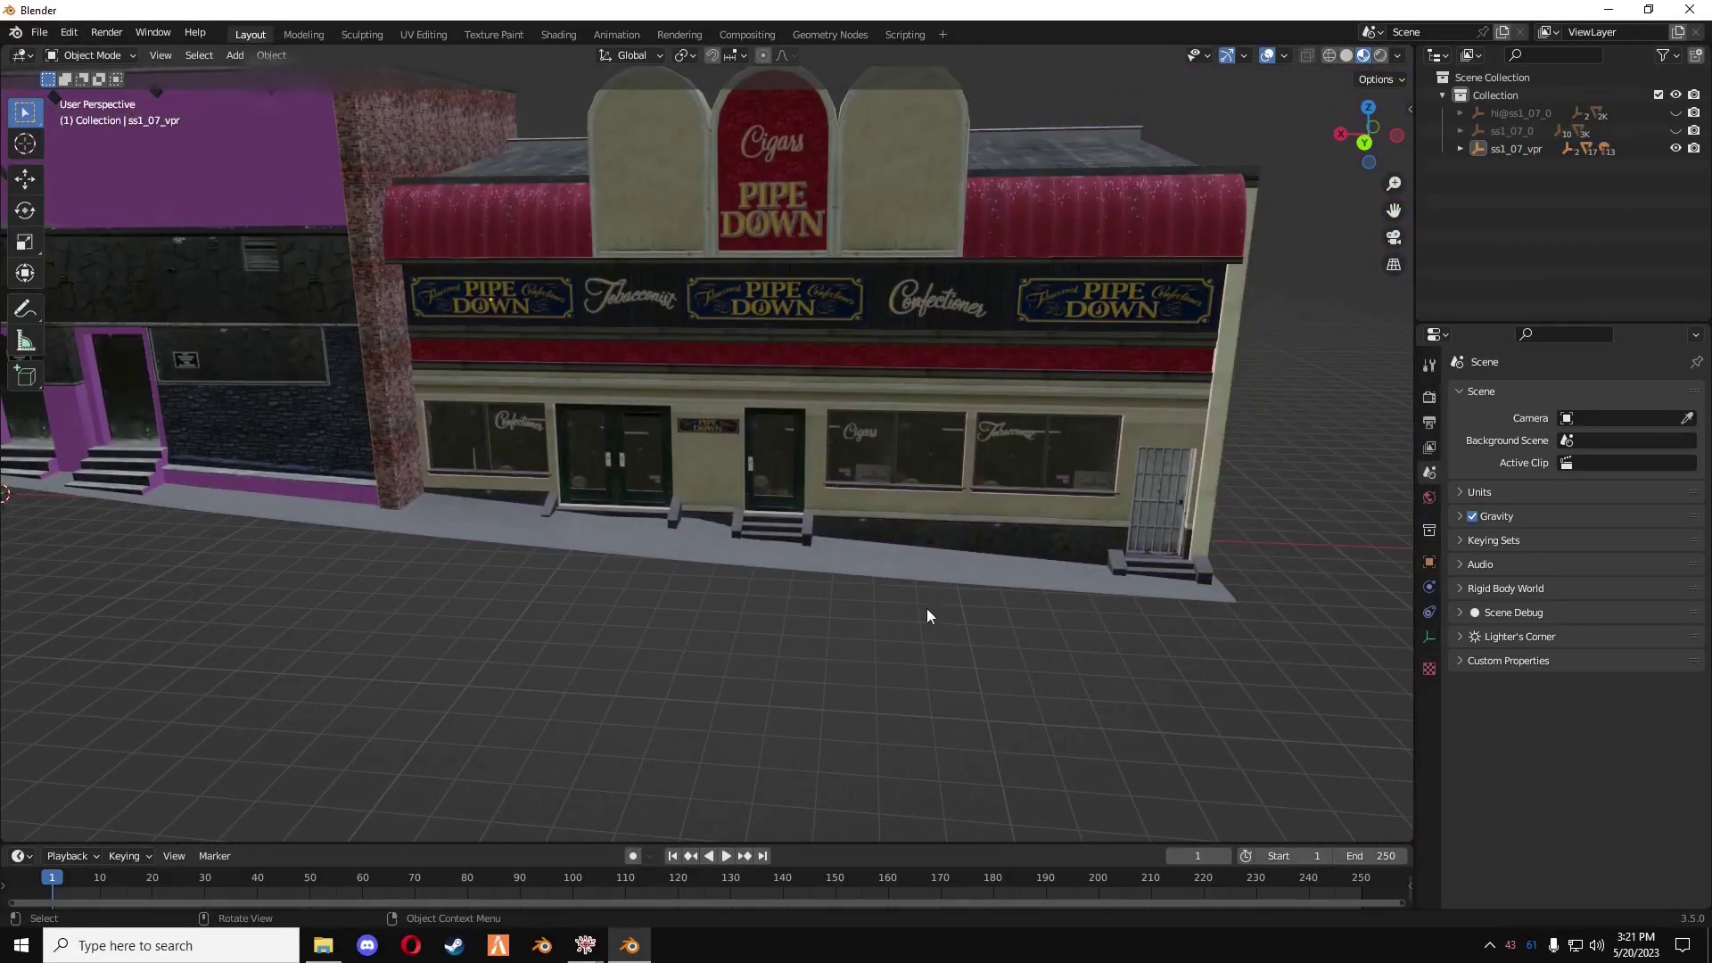
- Delete all linked faces of the single door between the small Pipe Down sign and the Cigars window
scroll(925, 593, "up", 6)
scroll(947, 622, "up", 8)
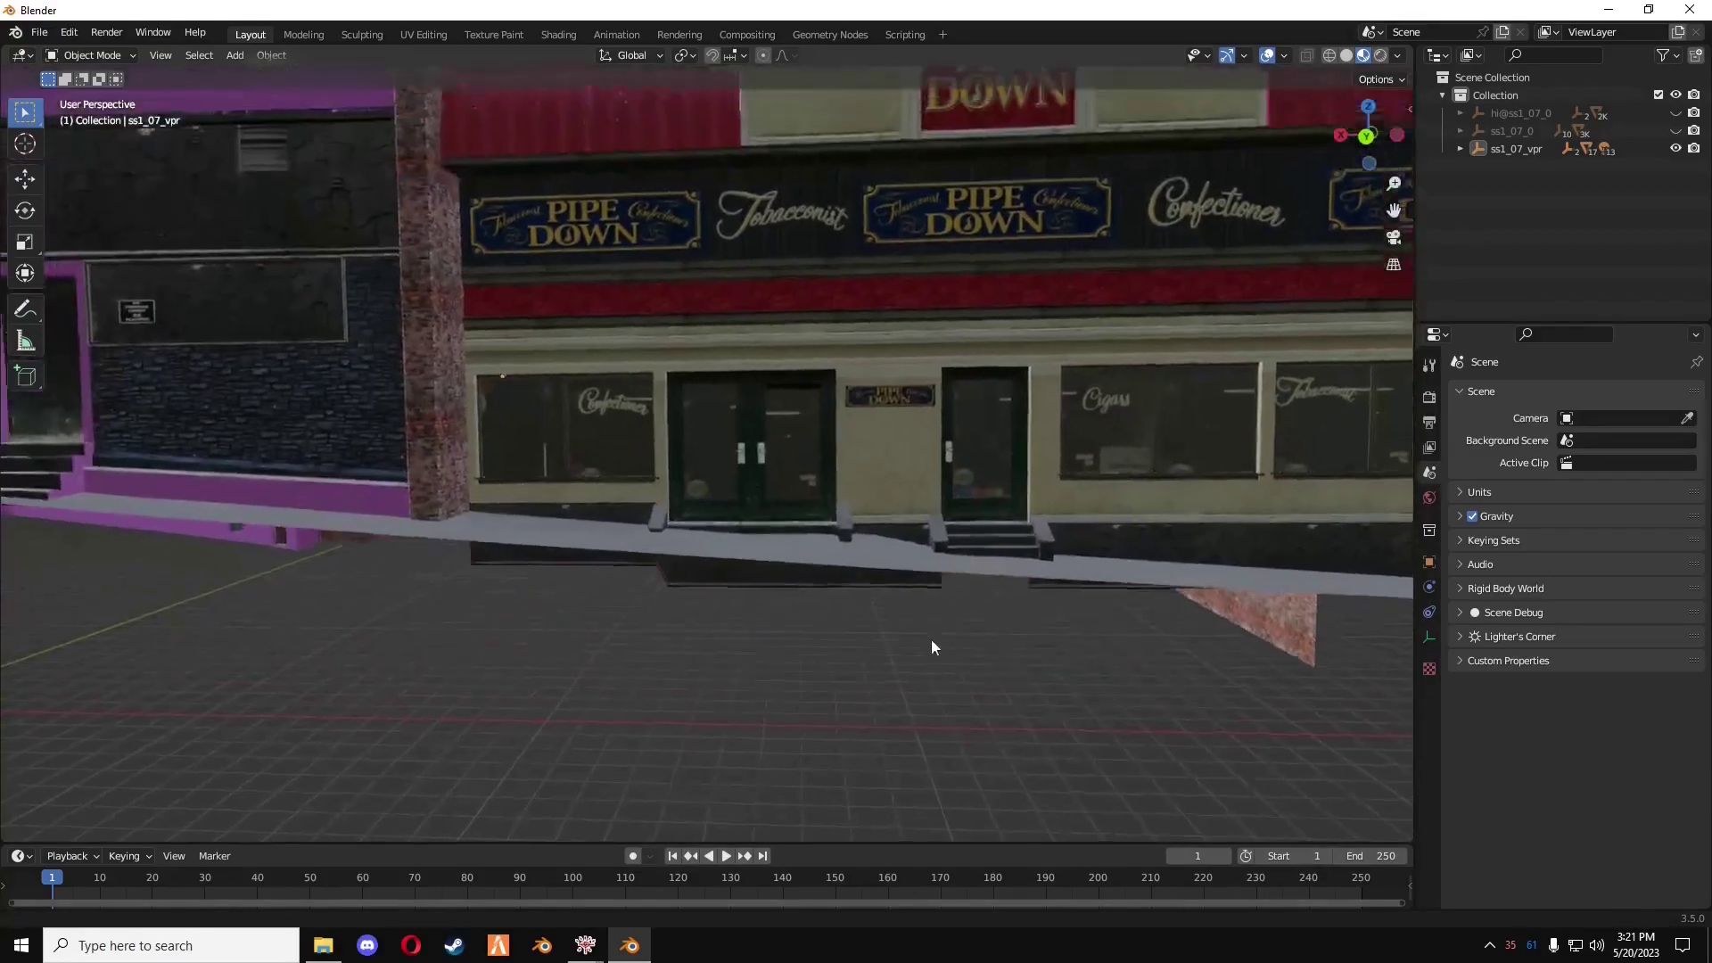
scroll(724, 619, "down", 8)
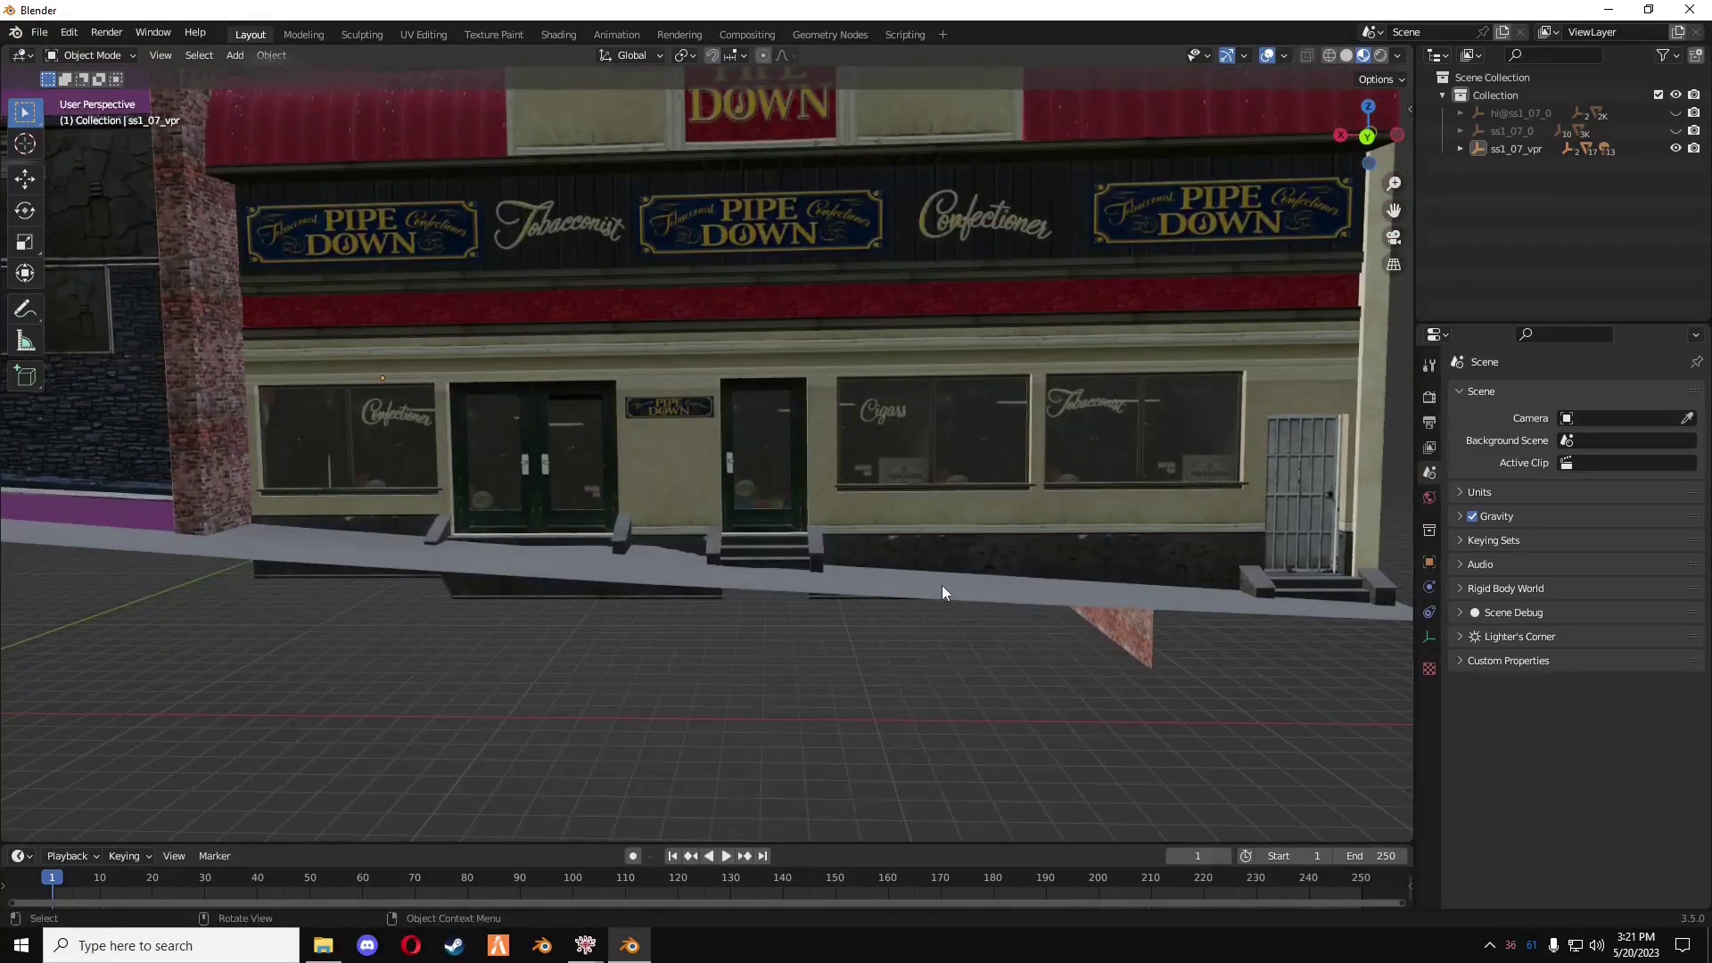
scroll(927, 535, "up", 4)
scroll(901, 468, "up", 3)
scroll(890, 479, "up", 2)
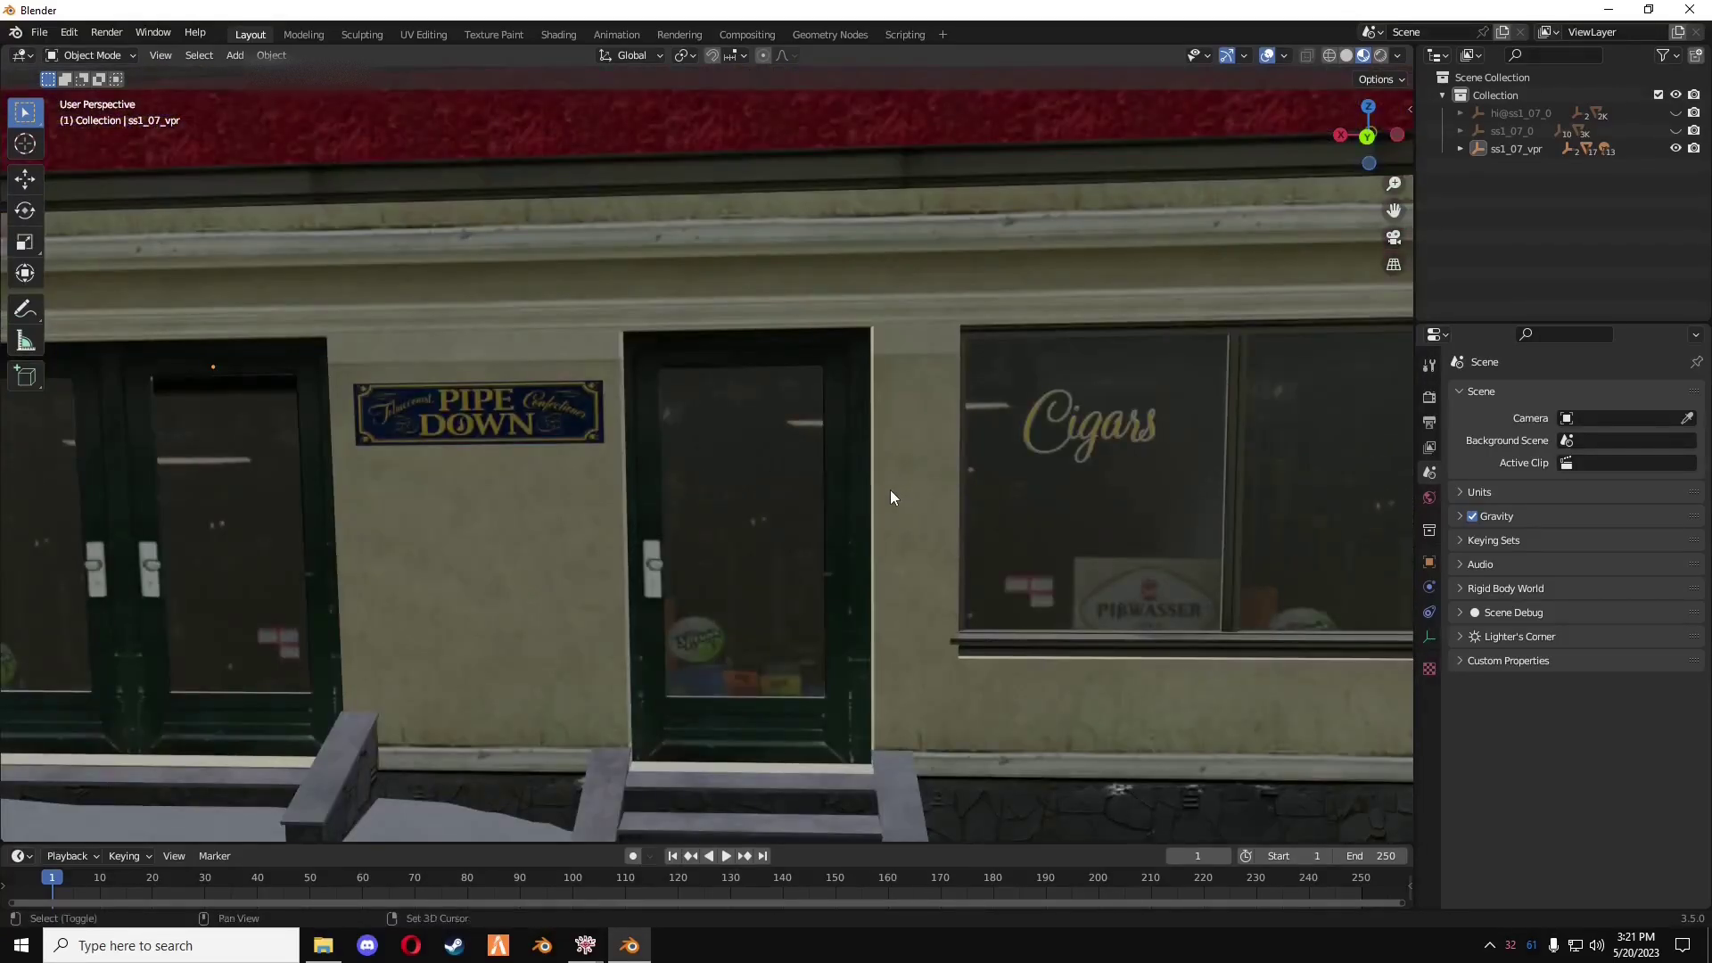
scroll(684, 544, "up", 1)
left_click(684, 545)
key("Tab")
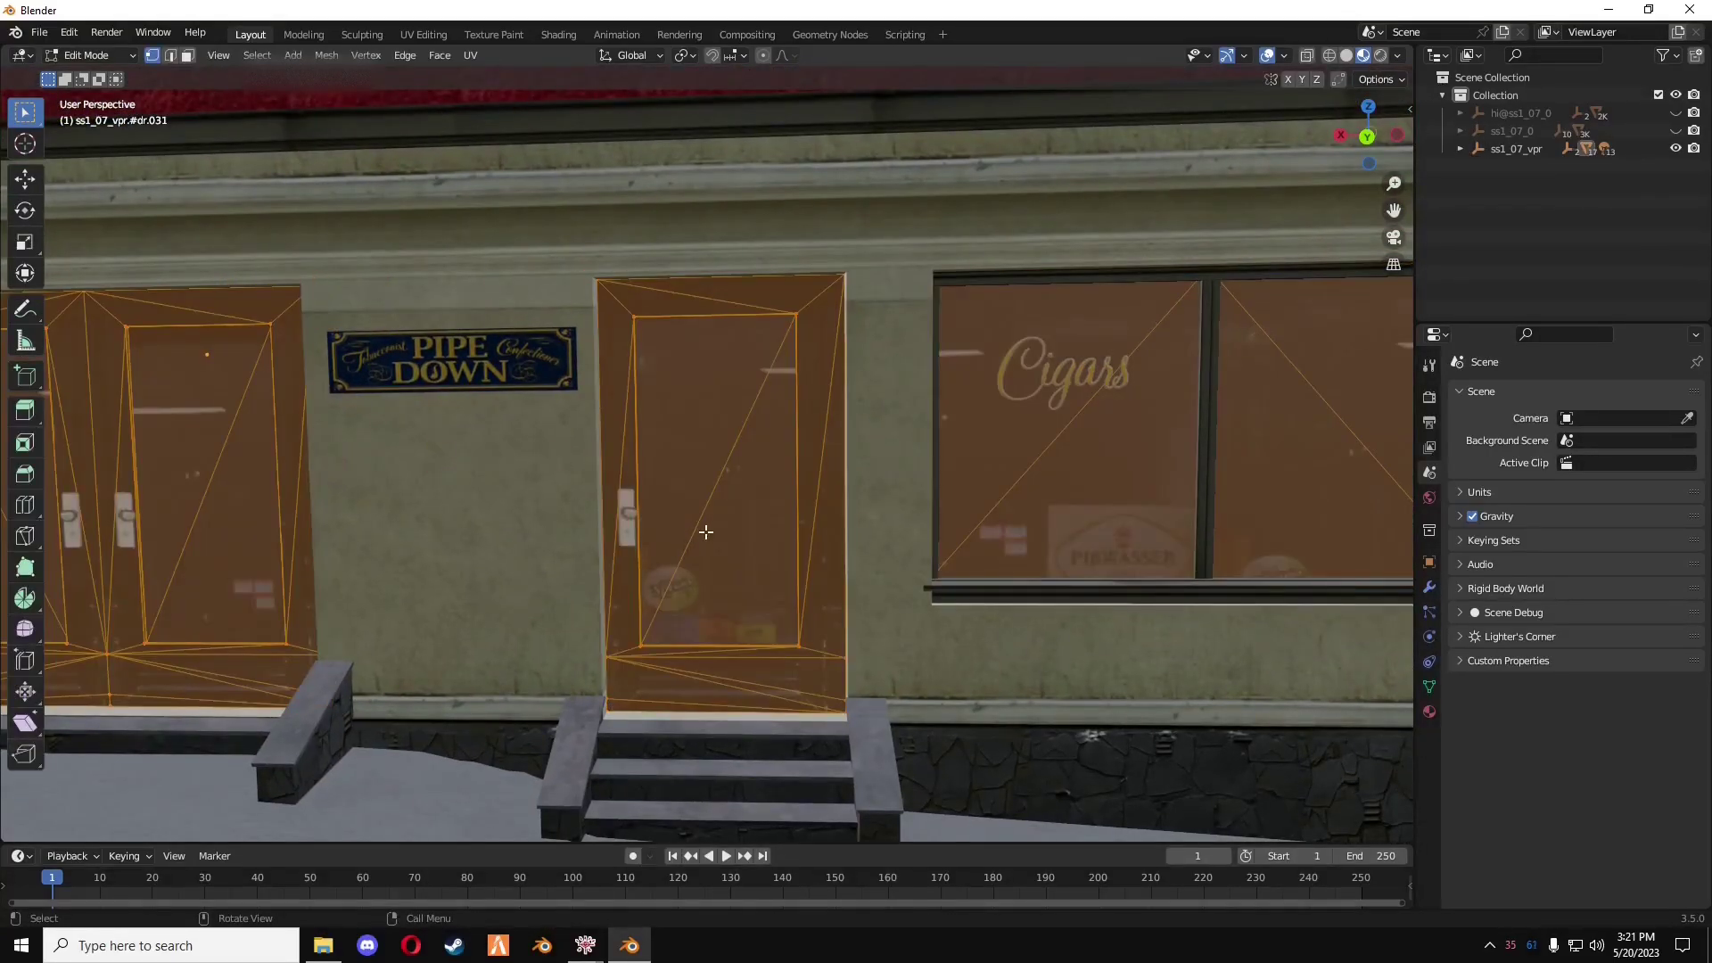
left_click_drag(619, 288, 817, 709)
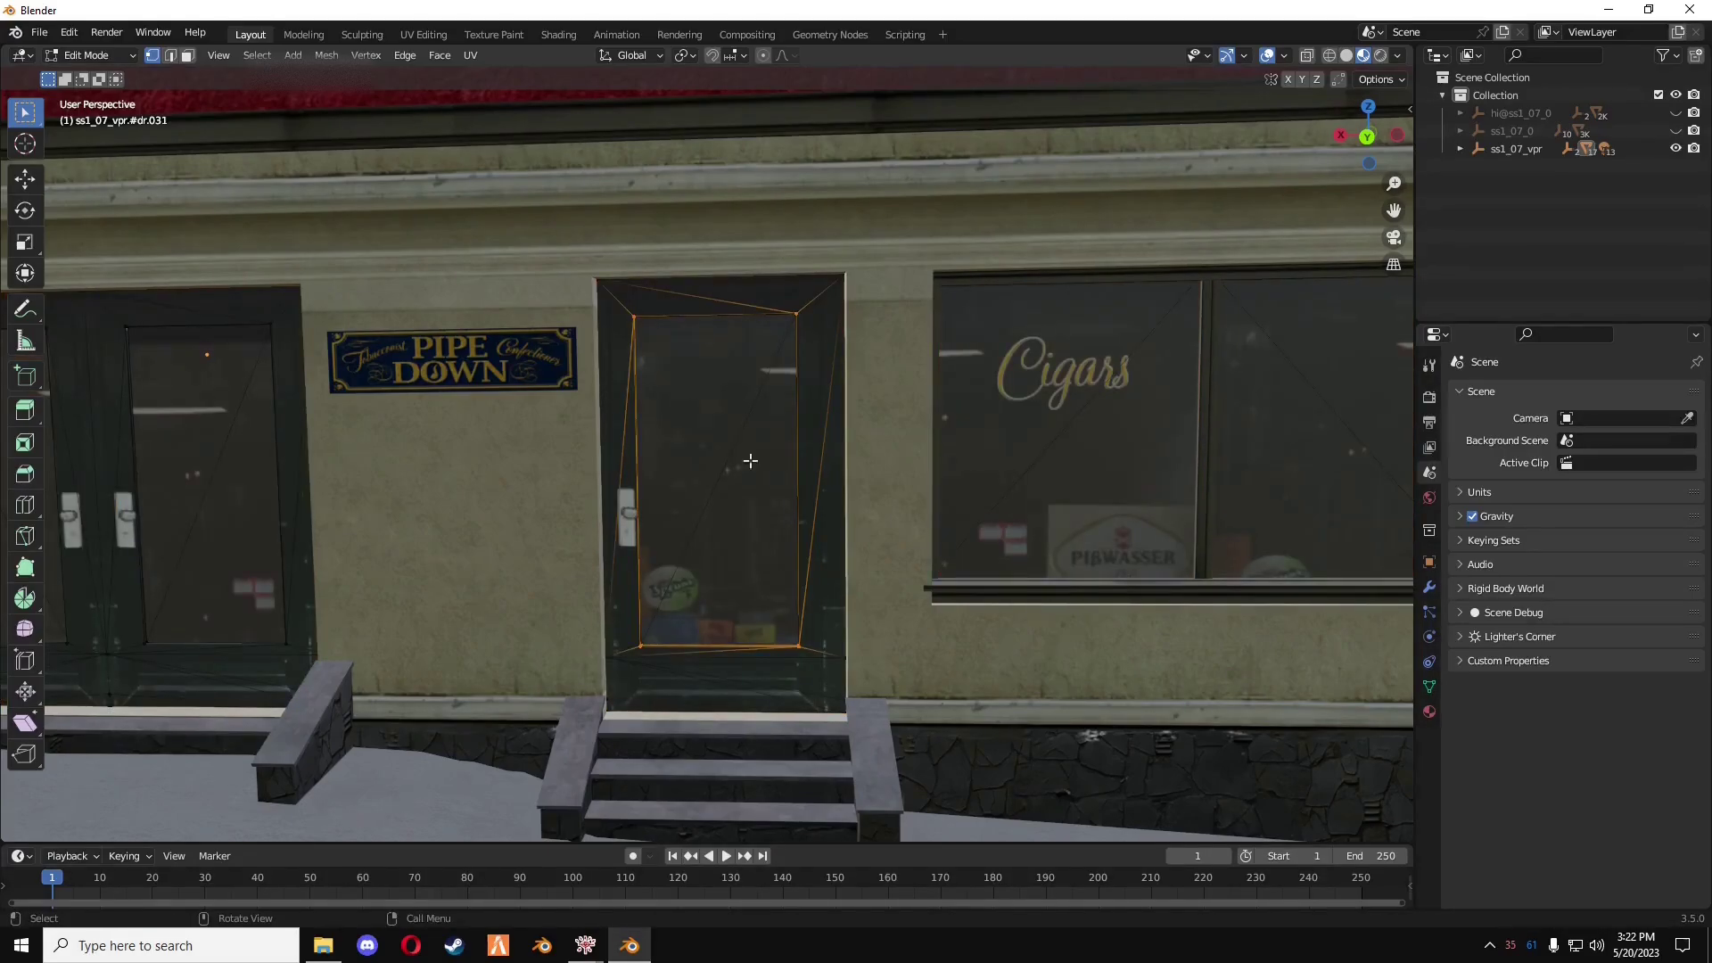
left_click(187, 55)
left_click(677, 410)
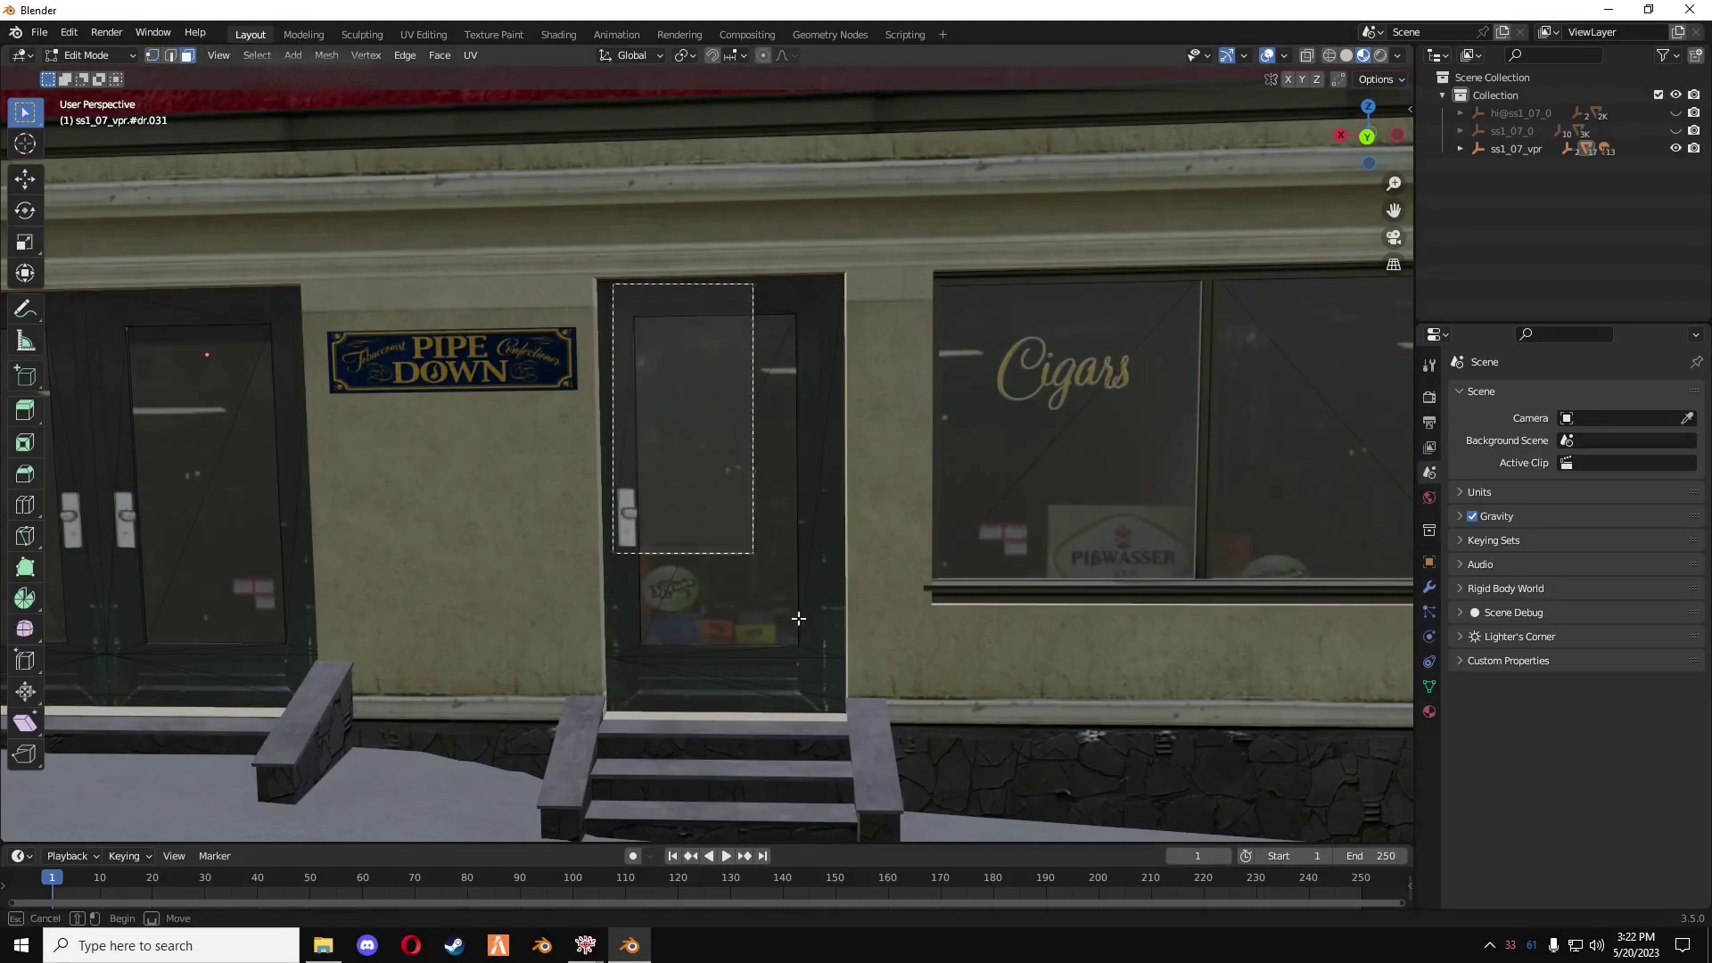
key("l")
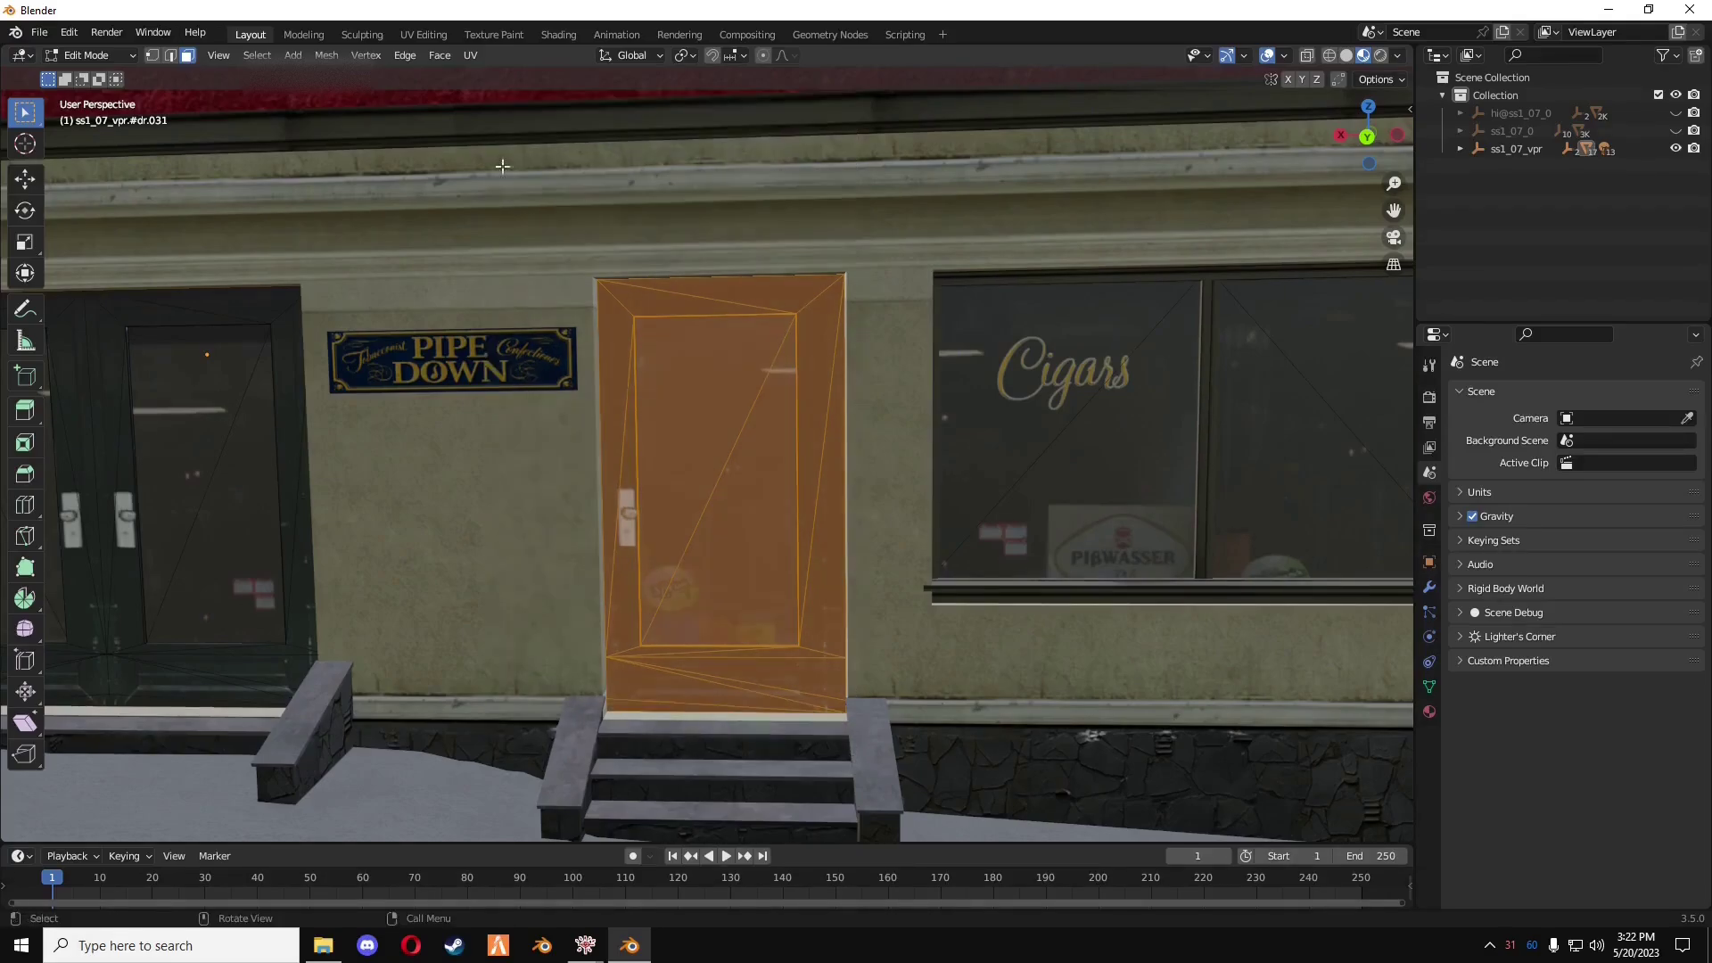
key("x")
left_click(589, 336)
- Delete the glass faces of the Cigars window beside the opened doorway
middle_click_drag(875, 425, 548, 329, "shift")
left_click_drag(299, 206, 743, 604)
middle_click_drag(740, 602, 852, 535)
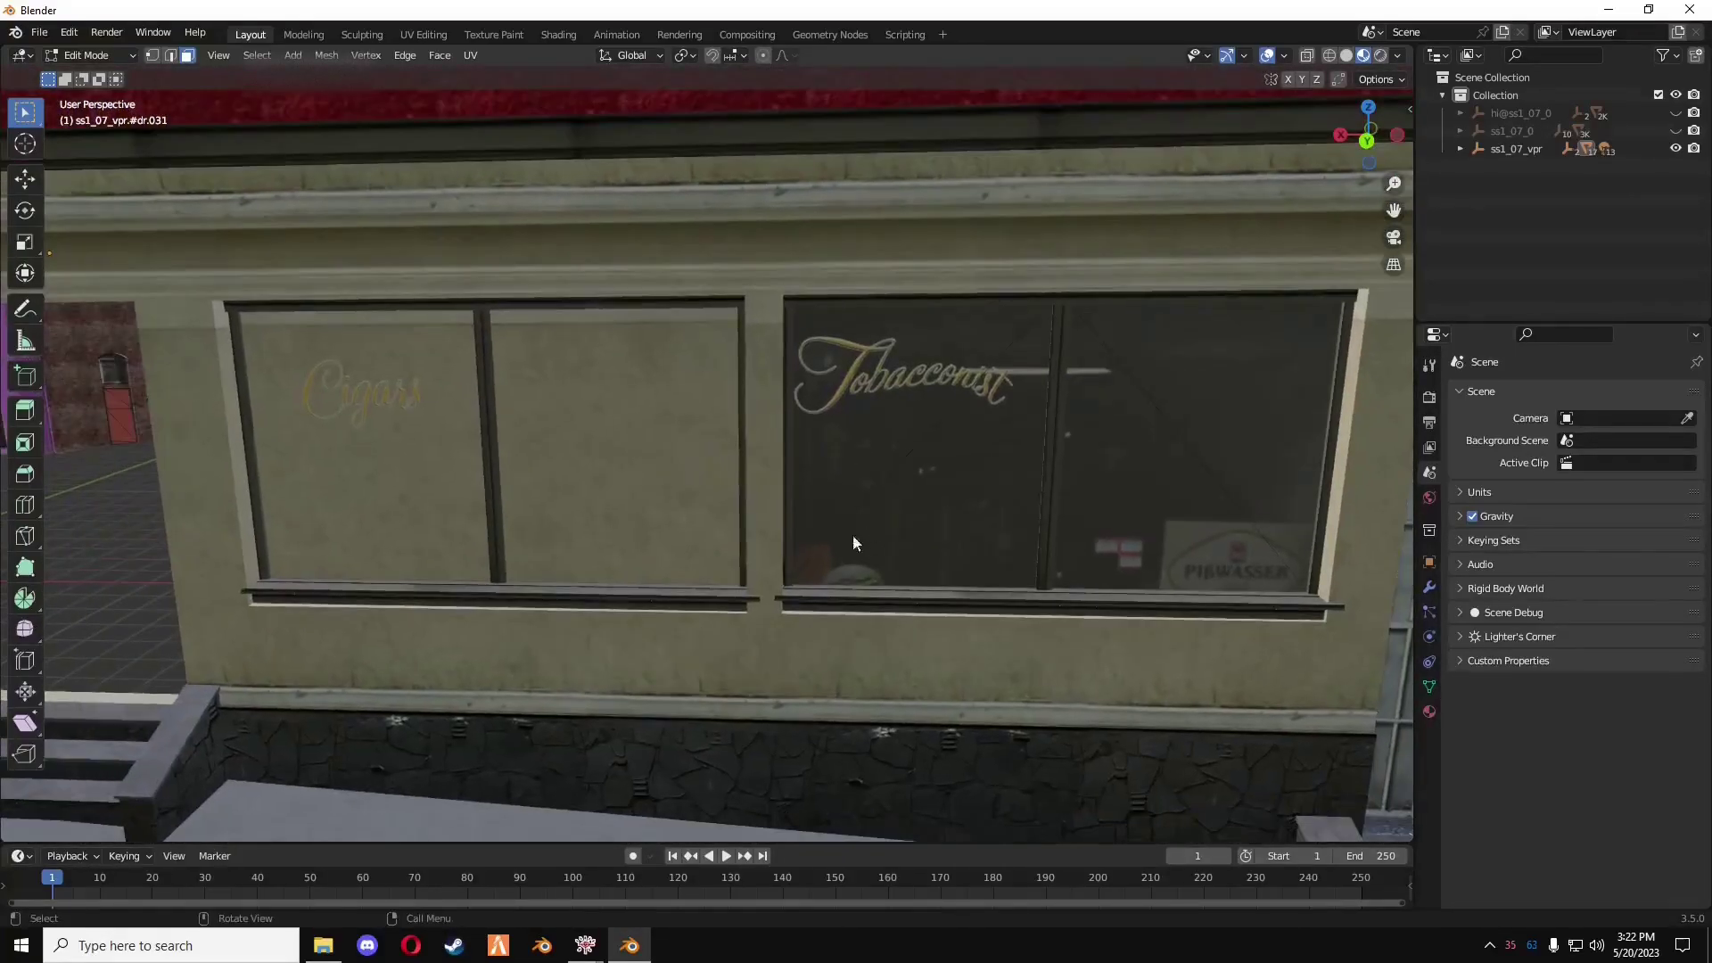
- Delete the Cigars lettering faces from the decal mesh on the window
key("Tab")
left_click(399, 401, "shift")
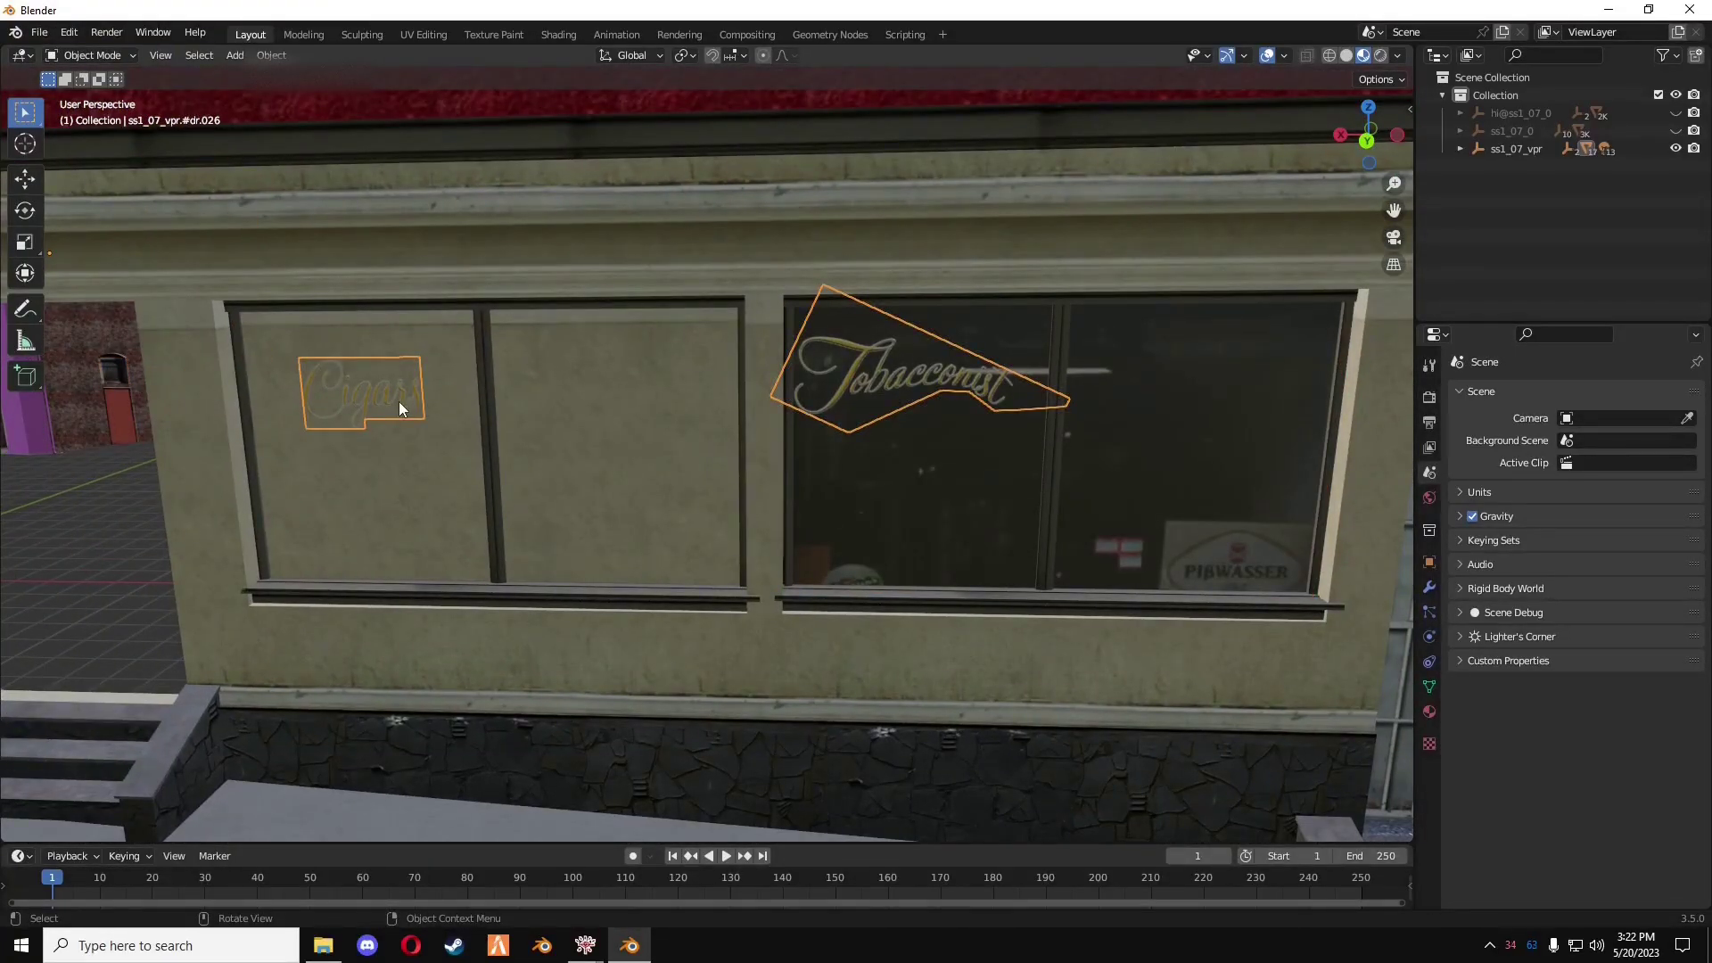
key("Tab")
left_click(406, 412)
key("x")
left_click(457, 436)
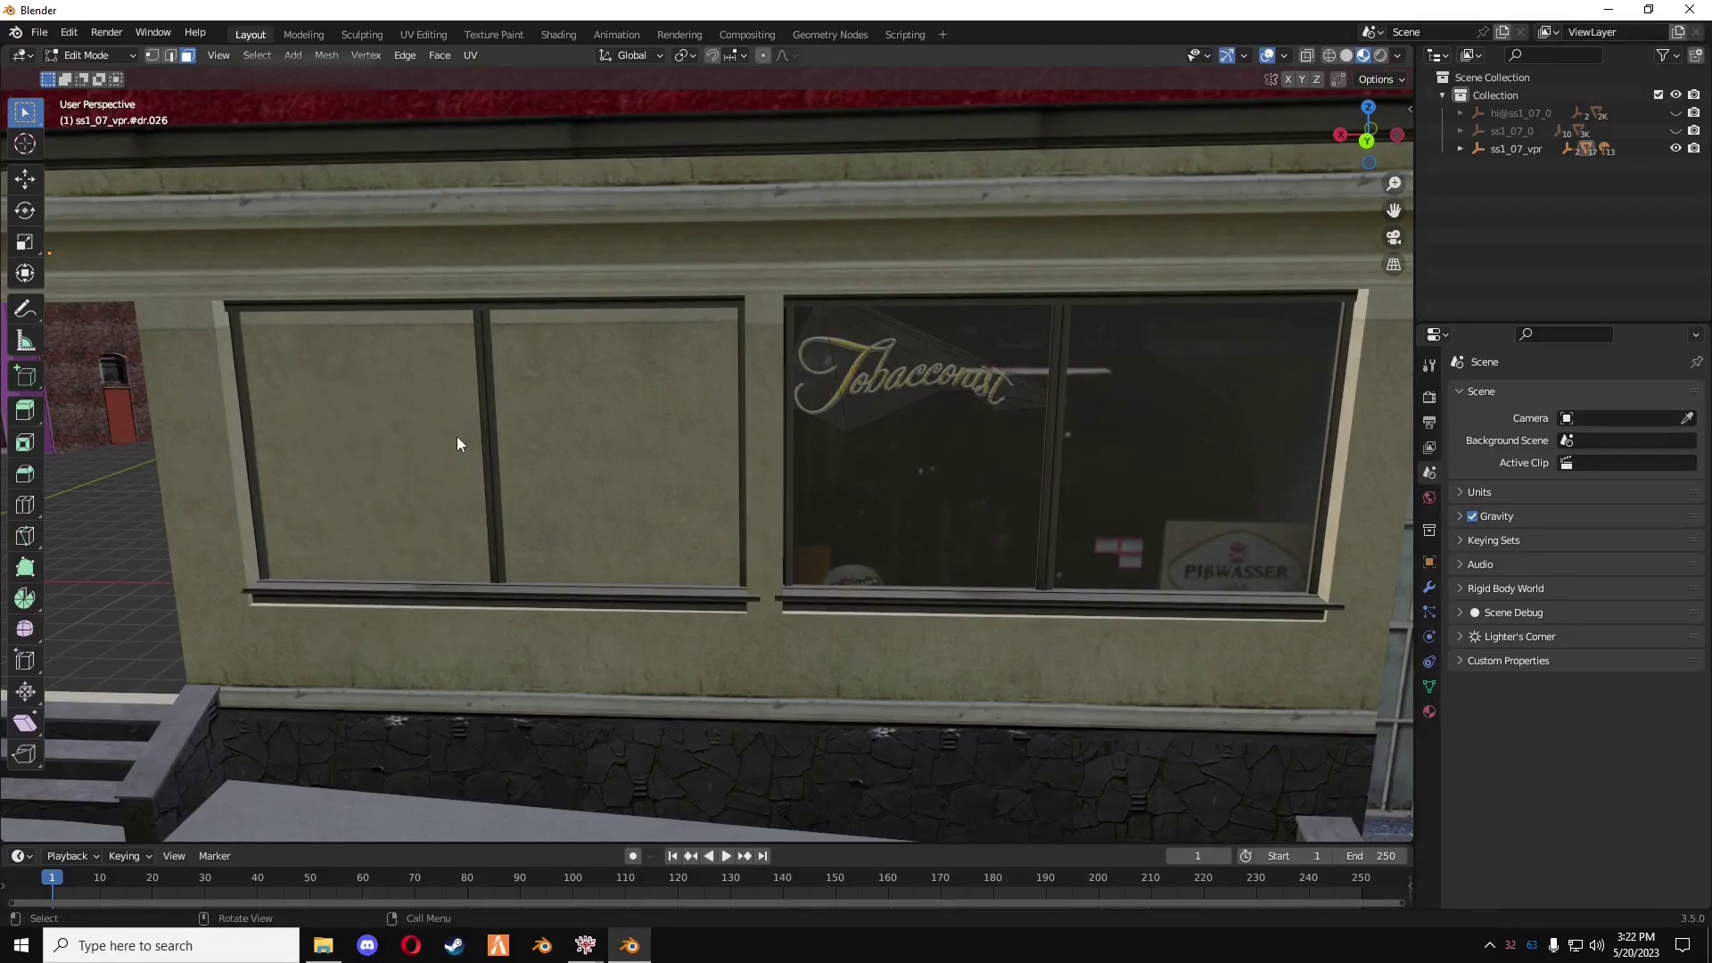
- Delete the two triangular wall faces behind the former Cigars window and return to Object Mode
left_click(399, 426)
middle_click_drag(600, 466, 805, 446, "shift")
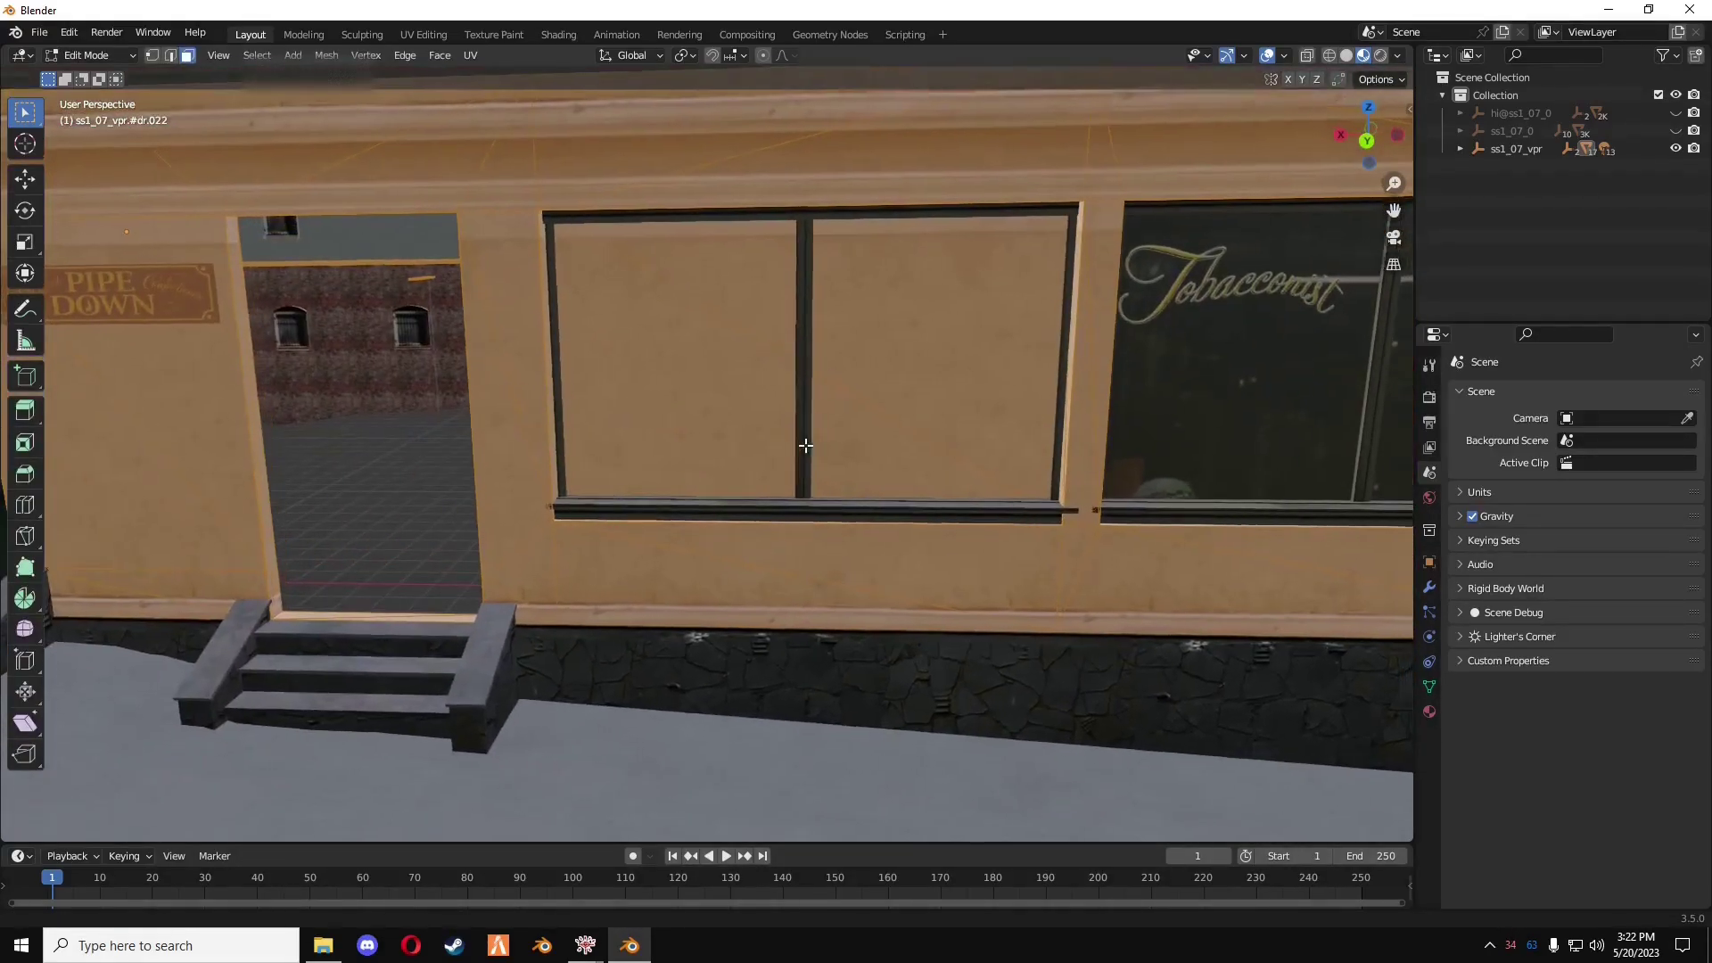
left_click(683, 364)
left_click(795, 344, "shift")
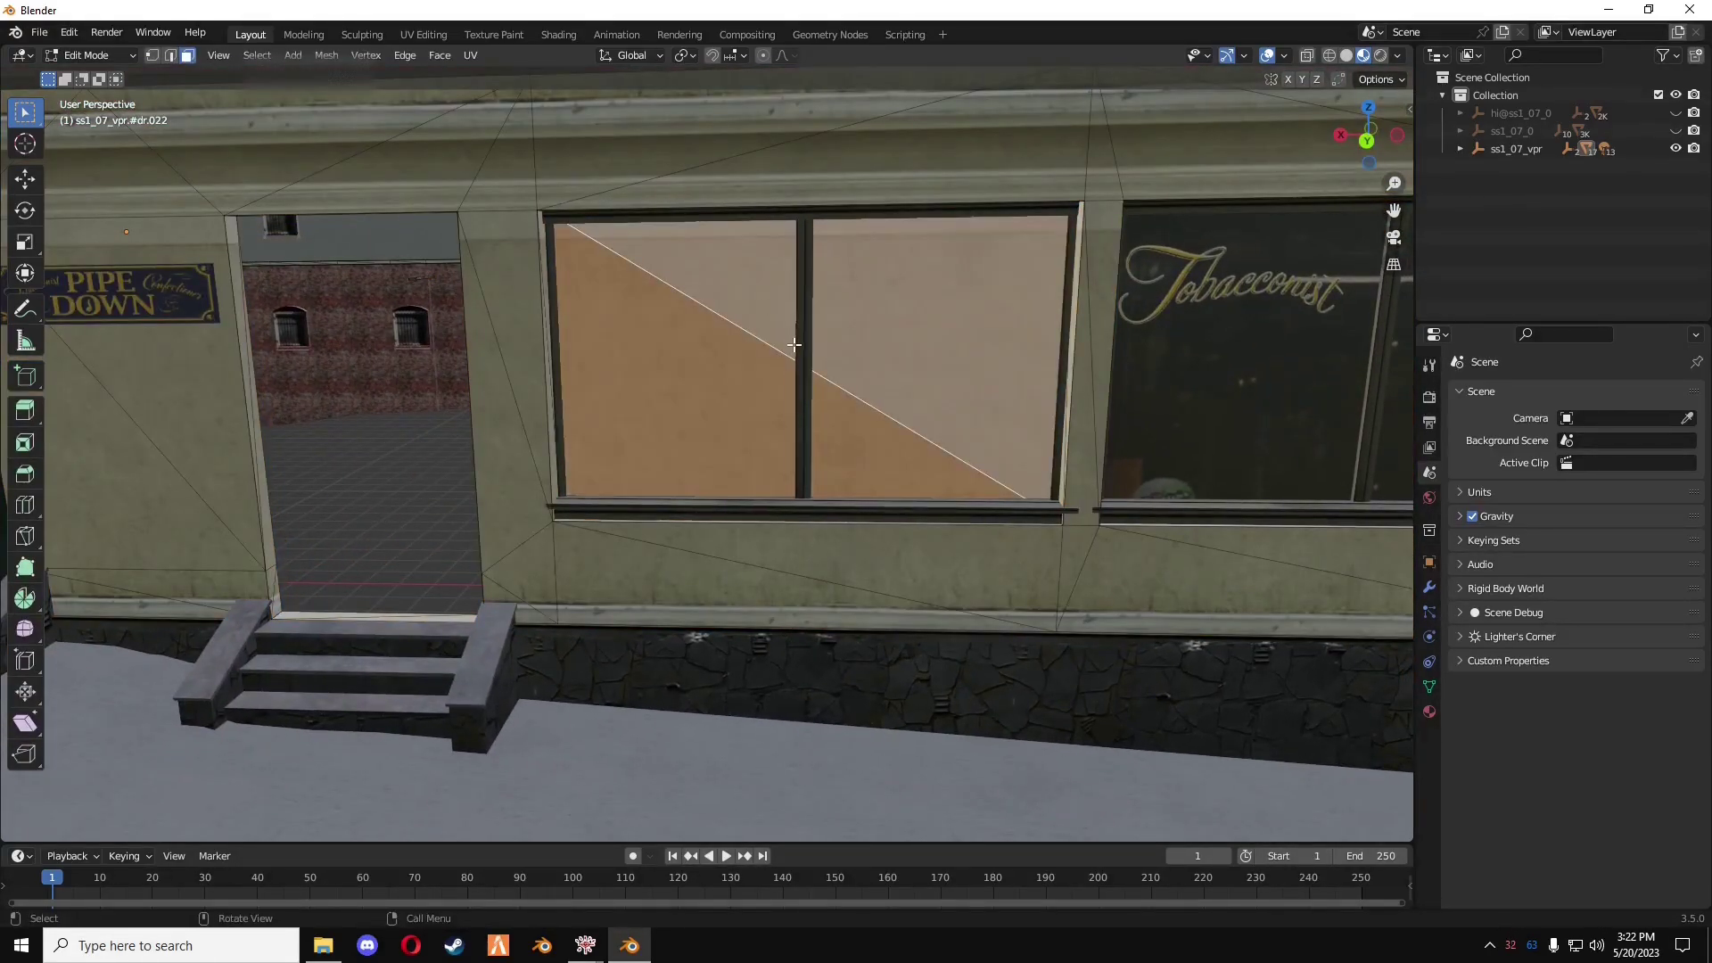
key("x")
left_click(794, 346)
middle_click_drag(794, 346, 784, 623)
key("Tab")
middle_click_drag(811, 710, 802, 687)
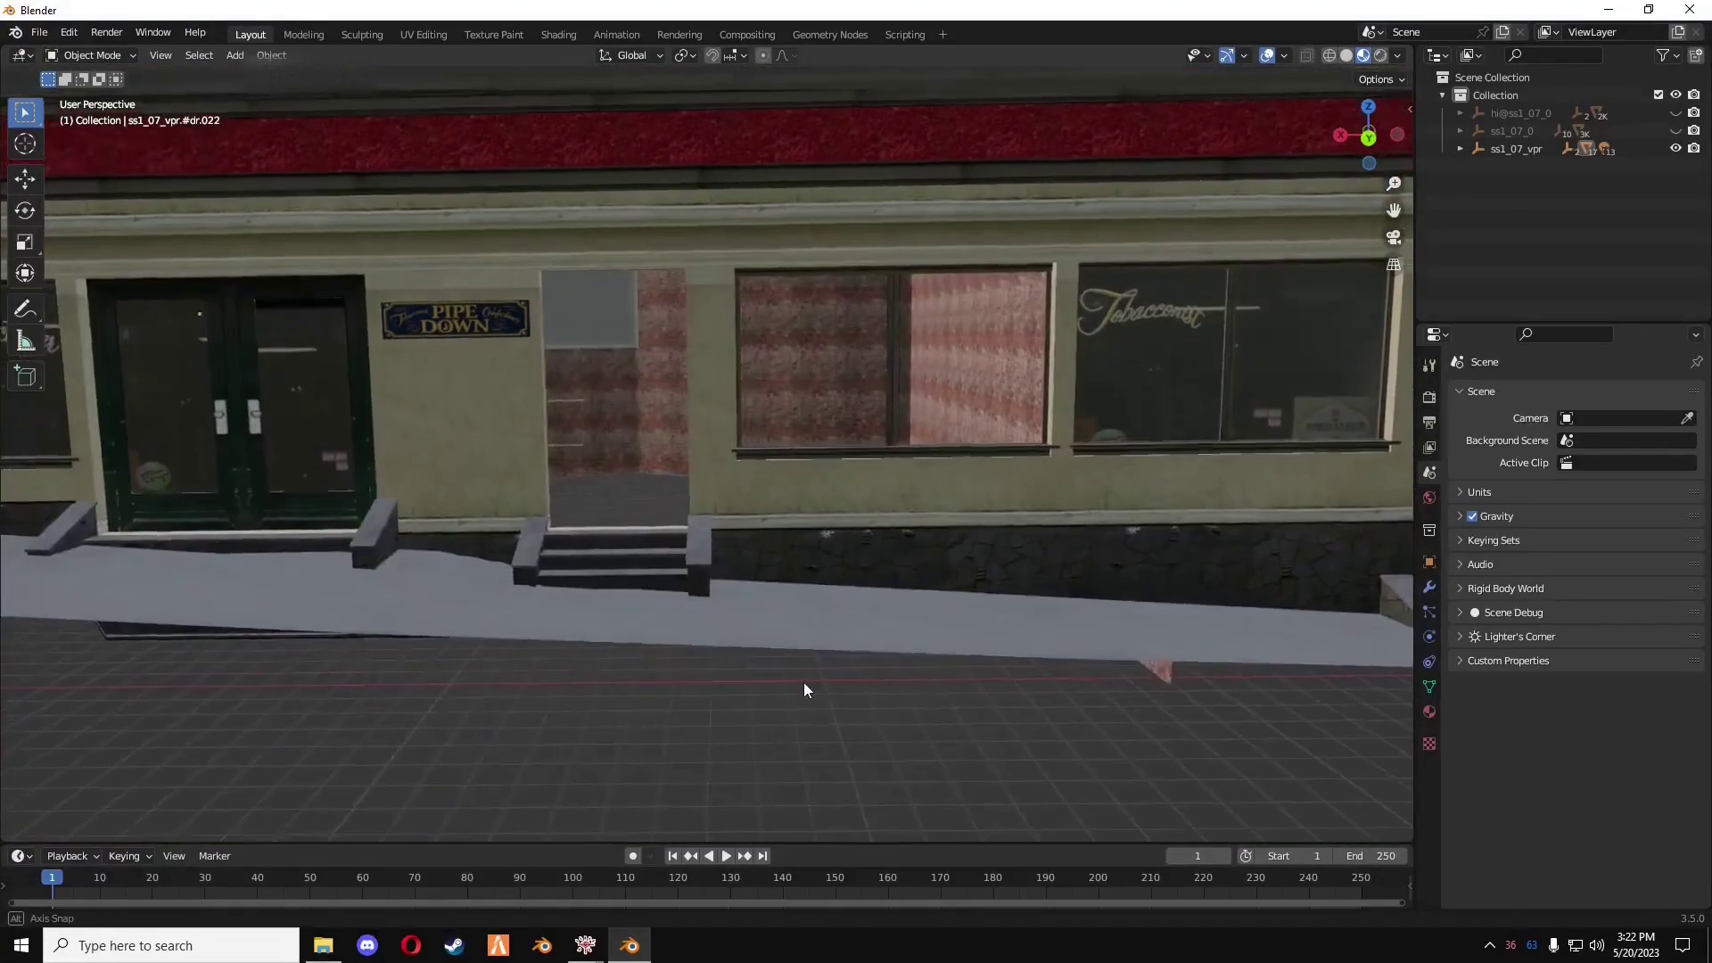
middle_click_drag(770, 629, 738, 624)
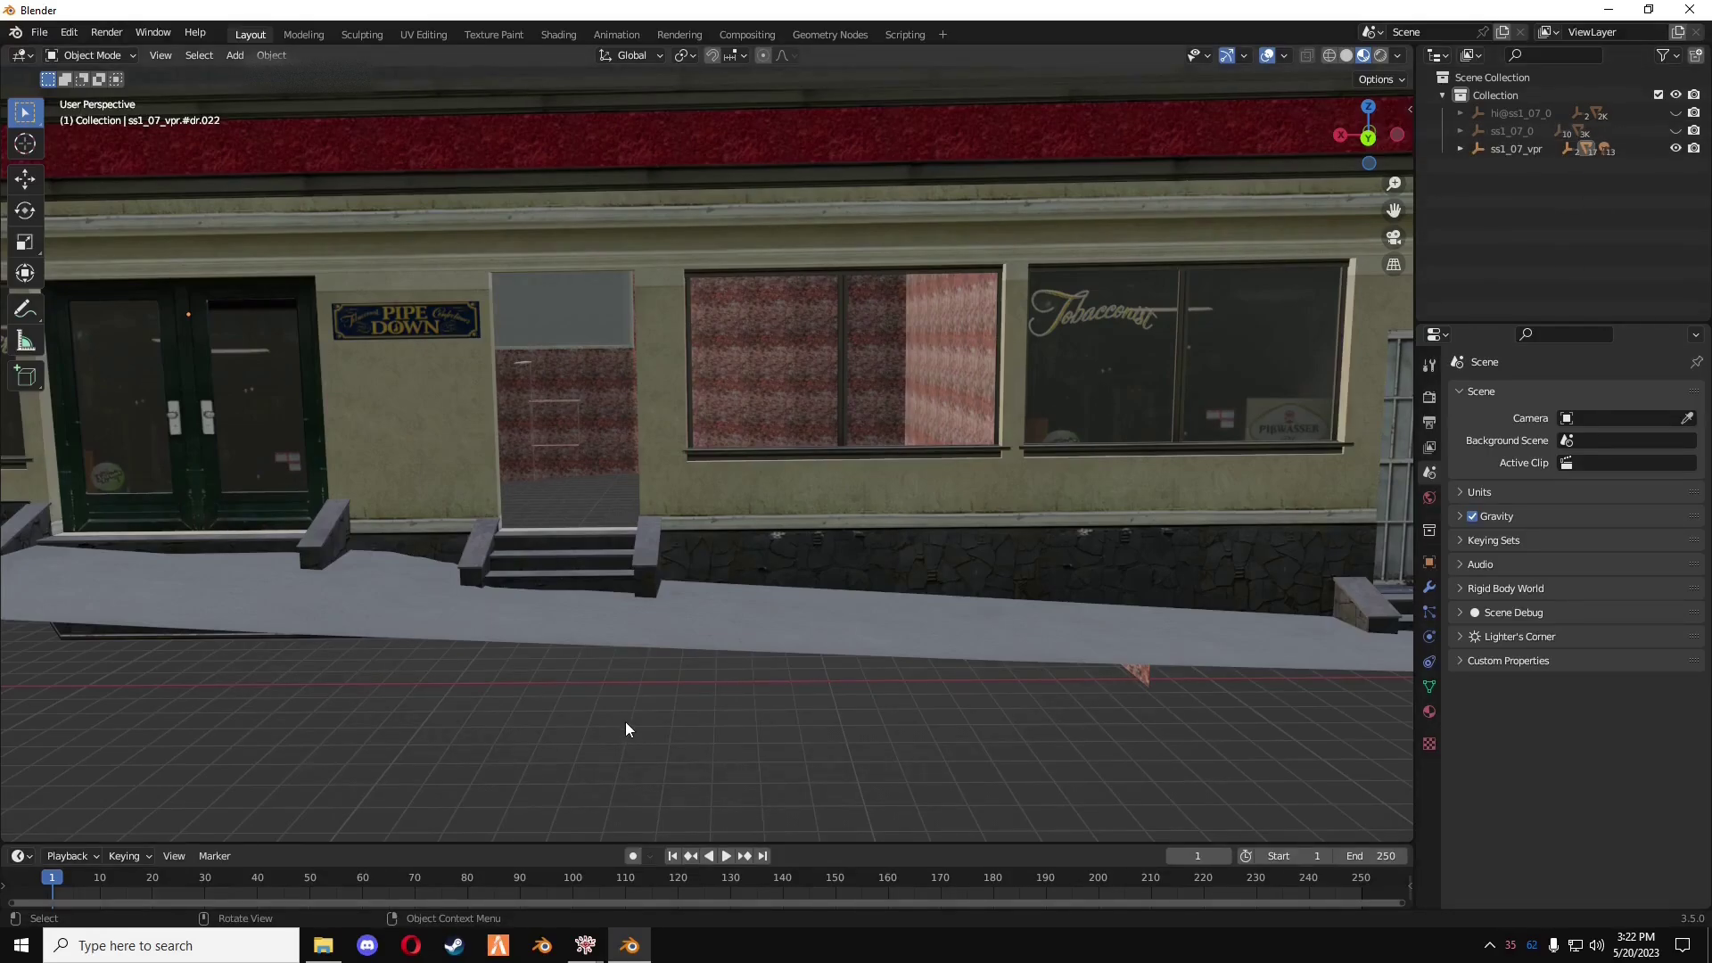
key("shift+a")
mouse_move(606, 576)
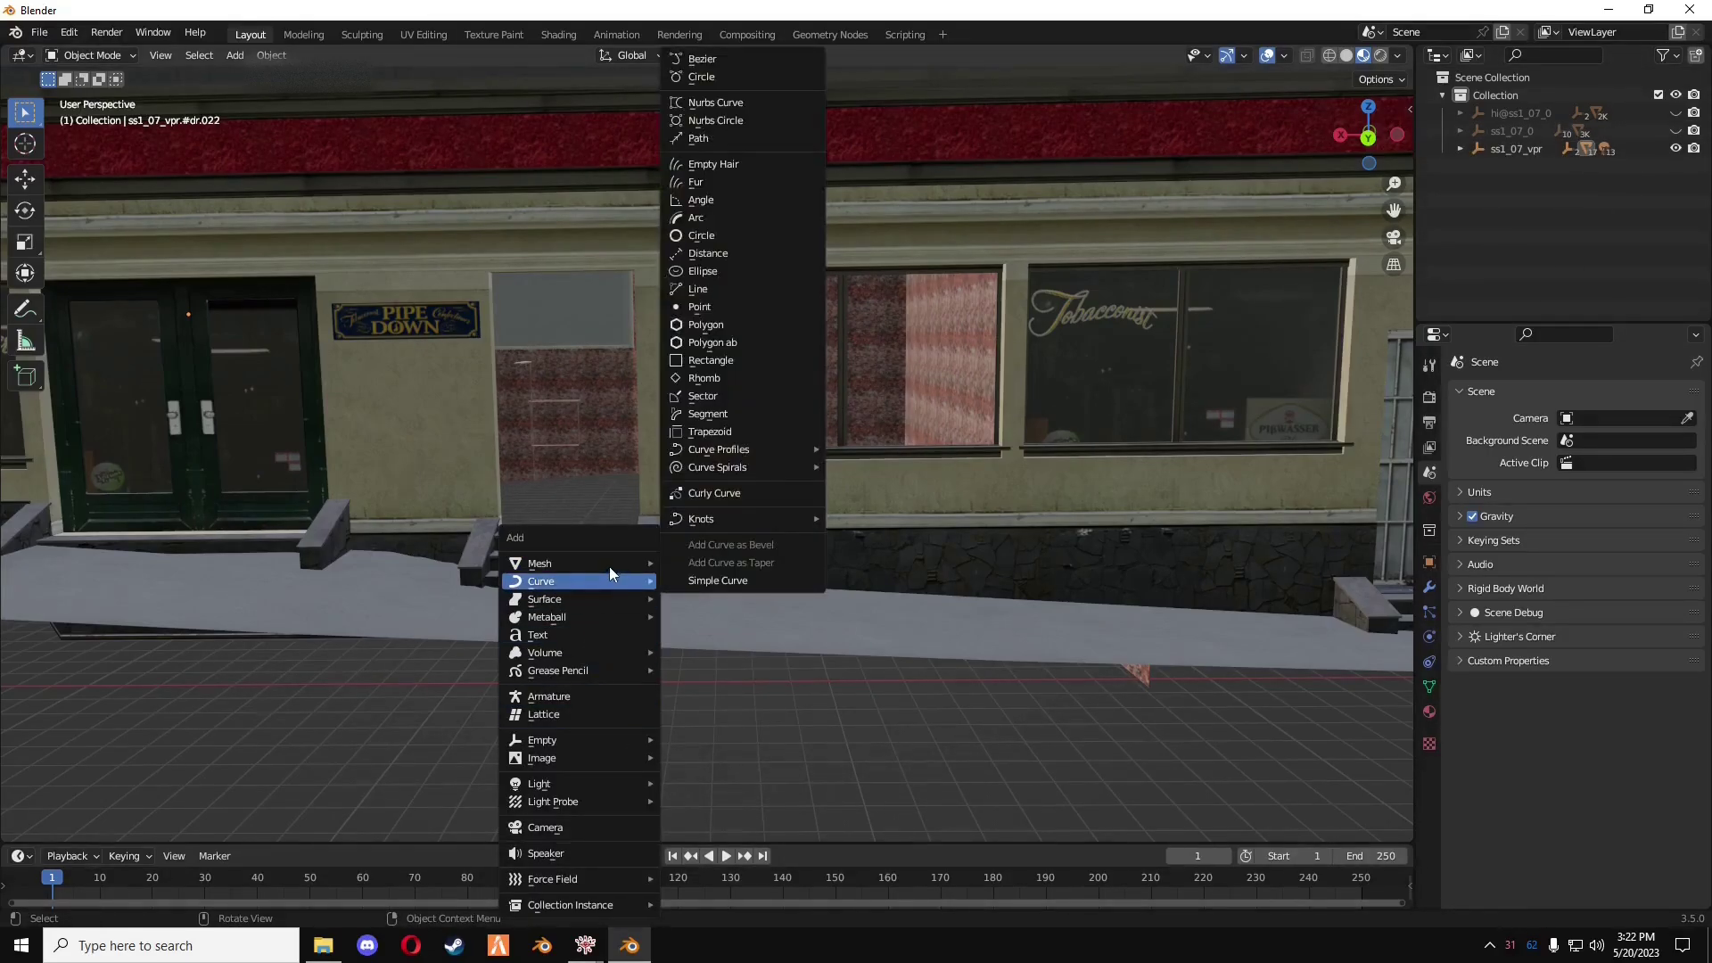
key("Escape")
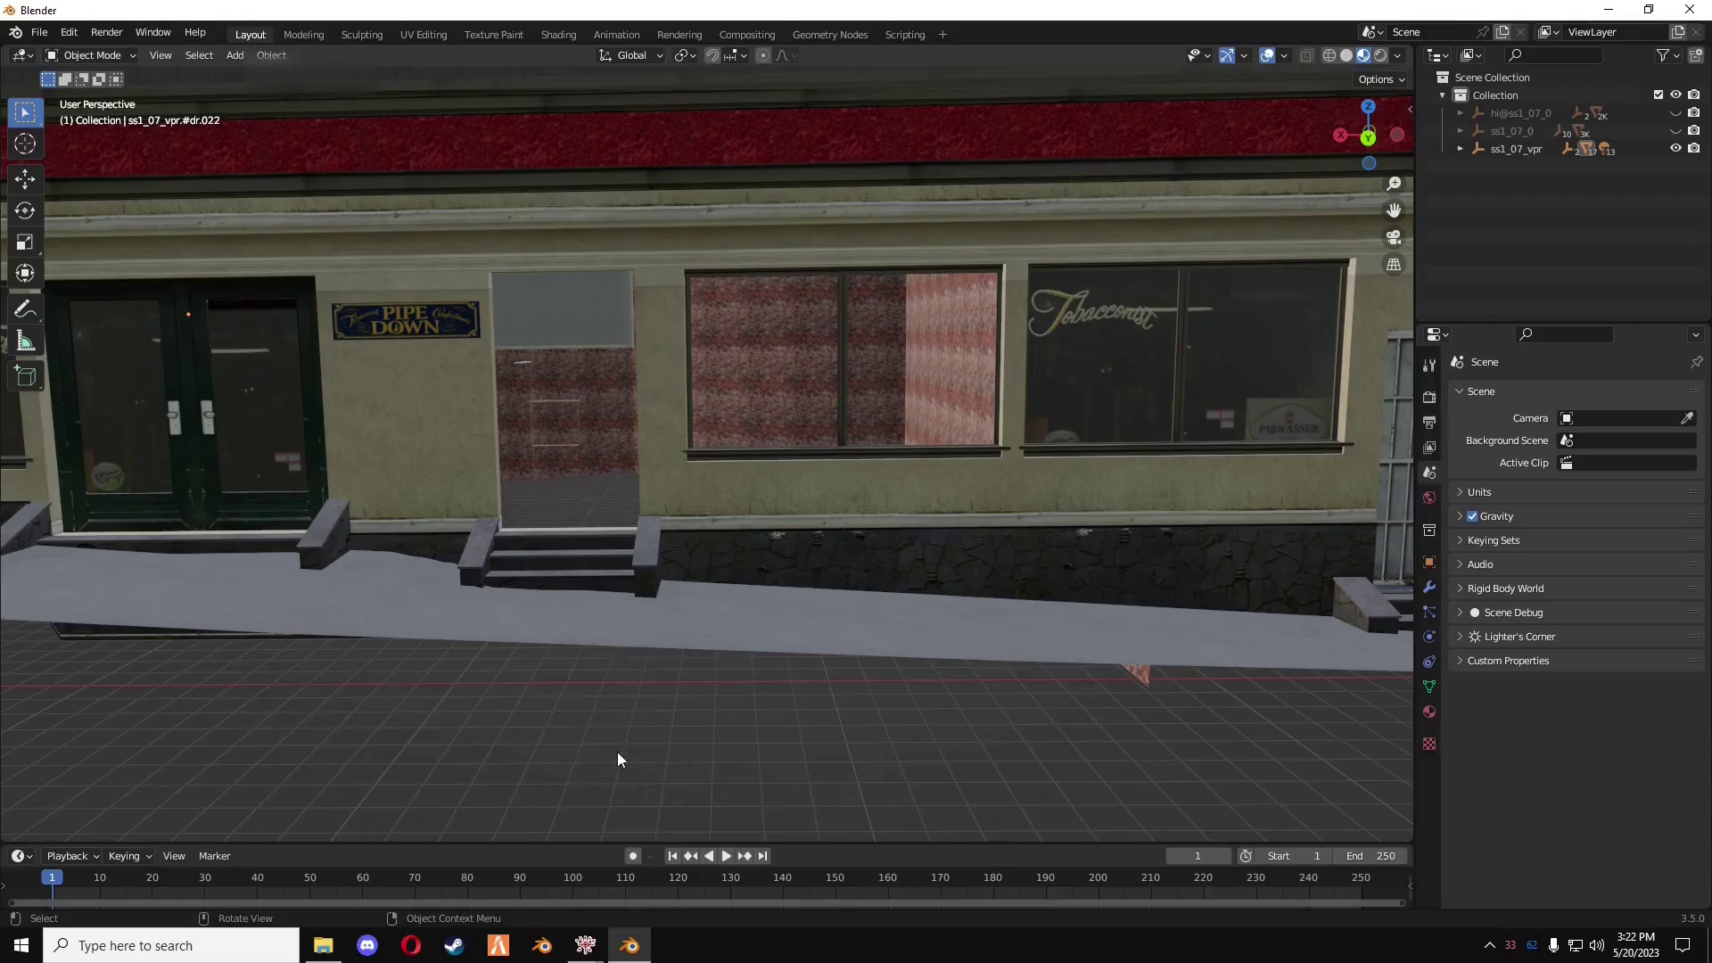
- Add a plane mesh and view the doorway from inside the building
key("shift+a")
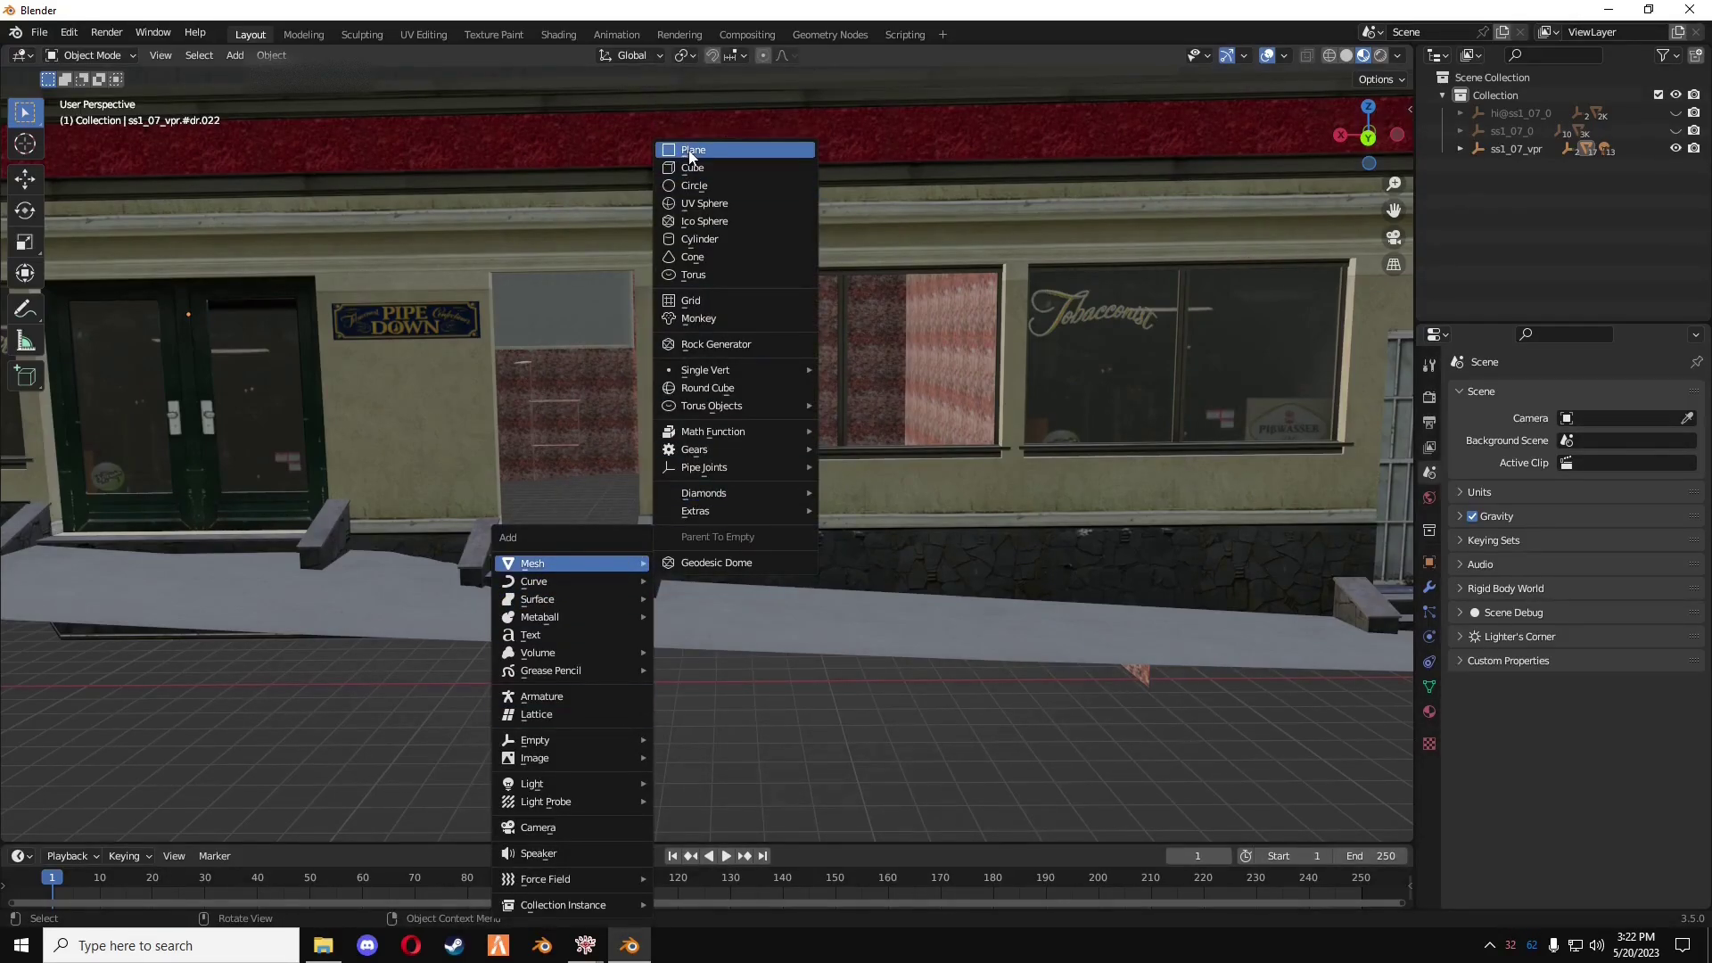
left_click(690, 152)
middle_click_drag(677, 667, 982, 721)
scroll(981, 719, "up", 3)
middle_click_drag(773, 707, 826, 545)
- Turn on vertex snapping and snap the plane's corner to the inner corner of the door sill
left_click(713, 55)
left_click(744, 55)
left_click(713, 109)
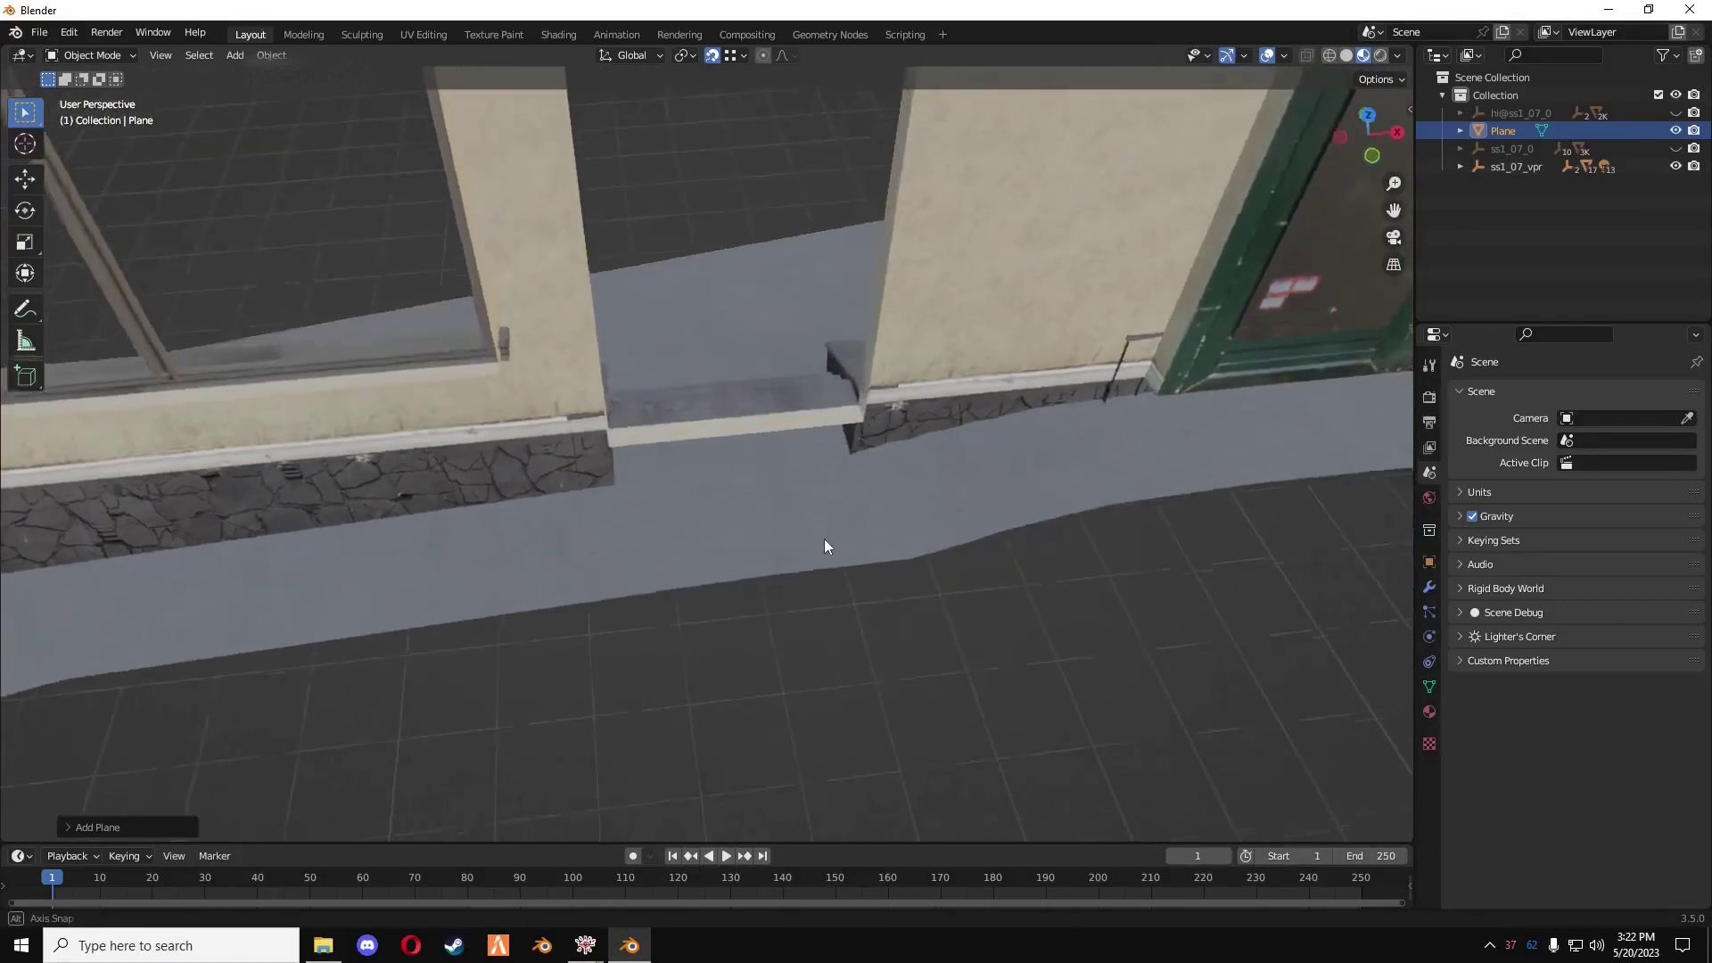
scroll(826, 541, "up", 3)
key("g")
left_click(542, 452)
- Move the plane's side edge onto the opposite corner of the doorway so the plane spans the door width
scroll(542, 446, "down", 3)
key("Tab")
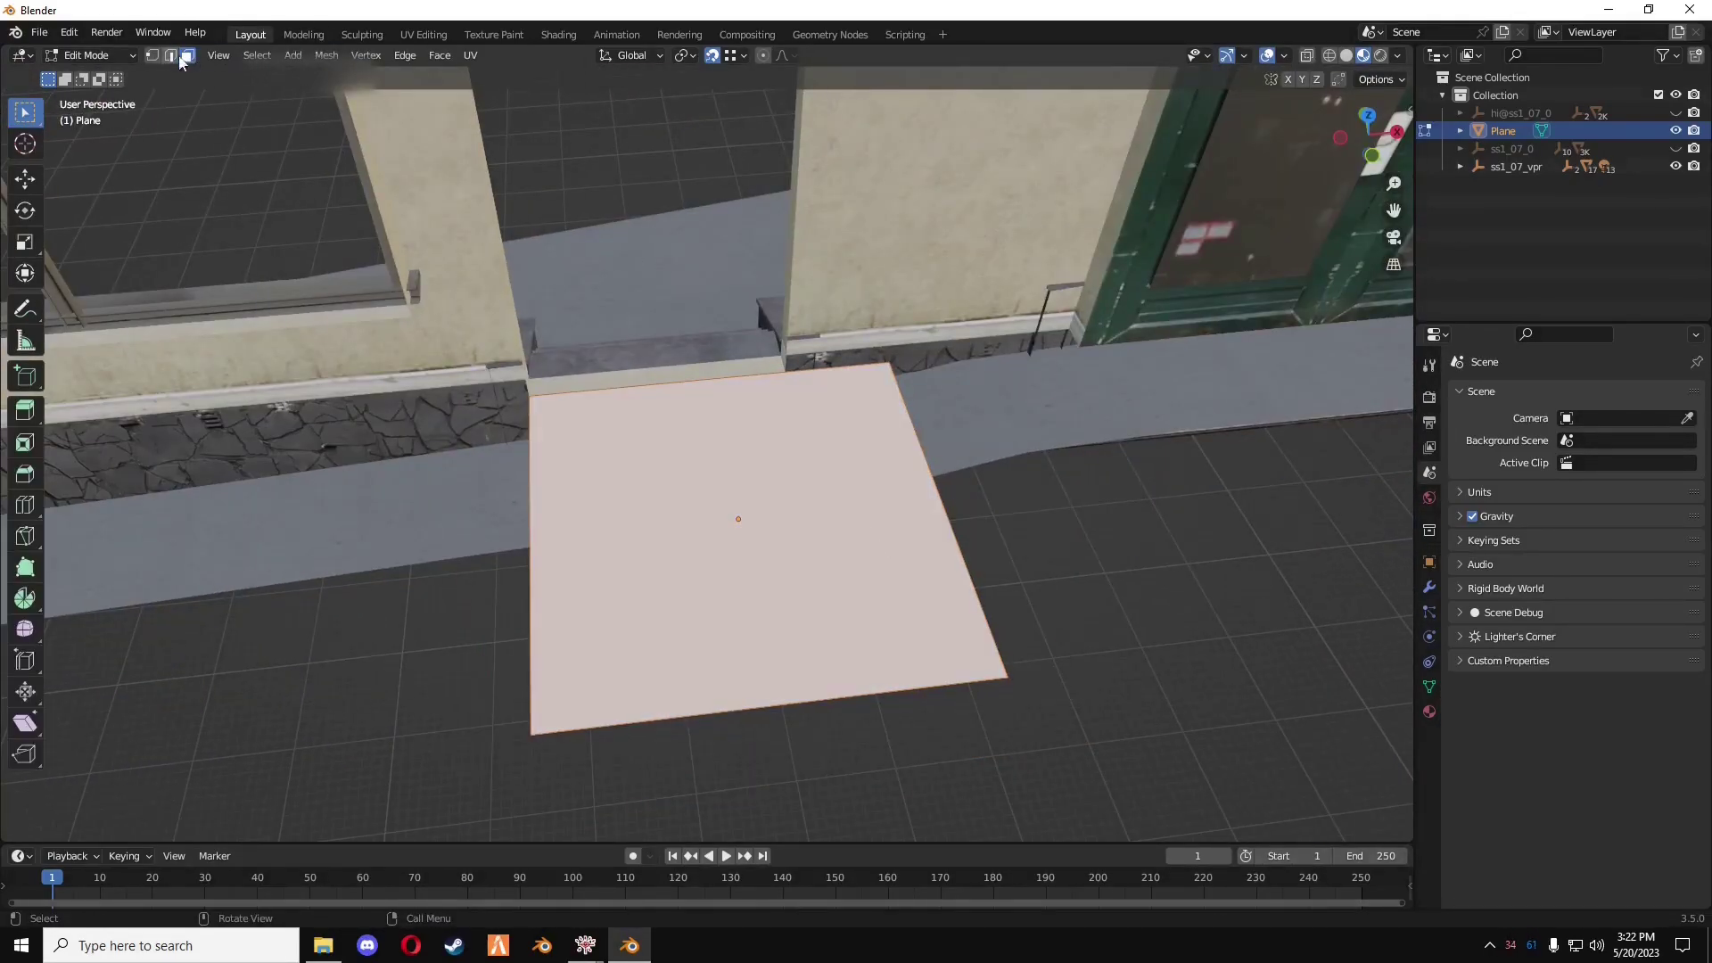
left_click(171, 55)
left_click(949, 521)
key("g")
left_click(821, 523)
middle_click_drag(820, 523, 771, 491, "shift")
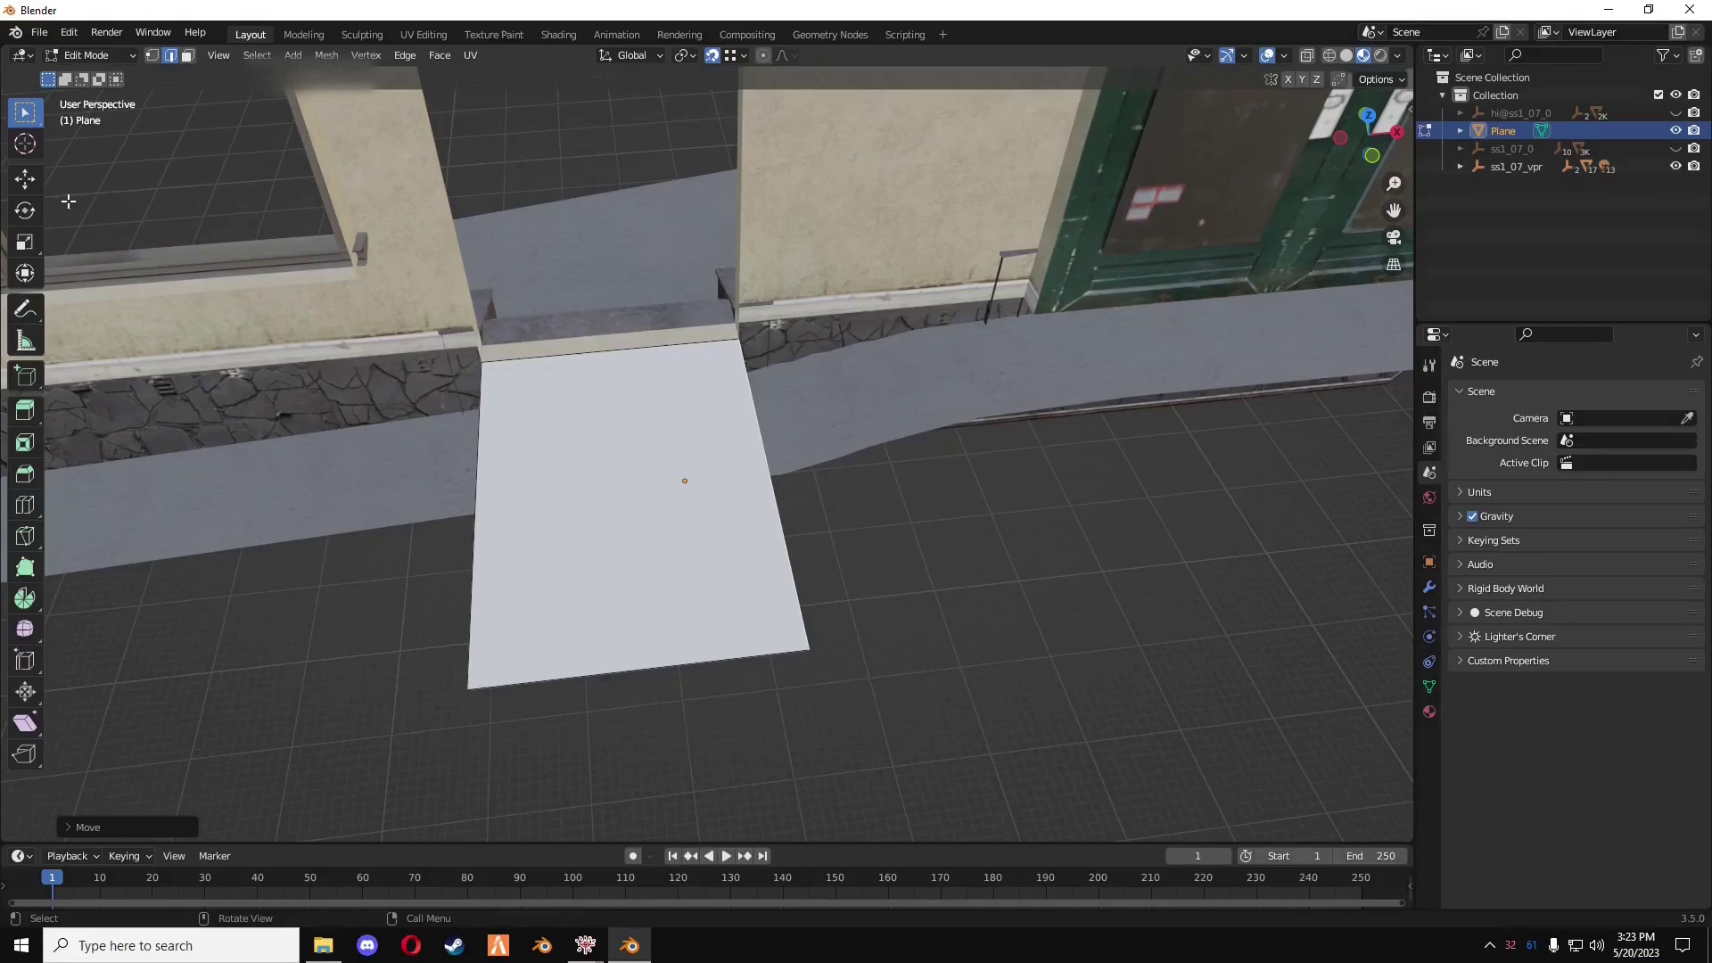
- Extrude both side edges of the plane outward along X, the window-side one about 0.53 m to the near window corner
left_click(25, 179)
key("e")
key("x")
left_click(1034, 615)
middle_click_drag(1034, 615, 1345, 589, "shift")
left_click(758, 485)
middle_click_drag(757, 486, 856, 495, "shift")
key("e")
key("x")
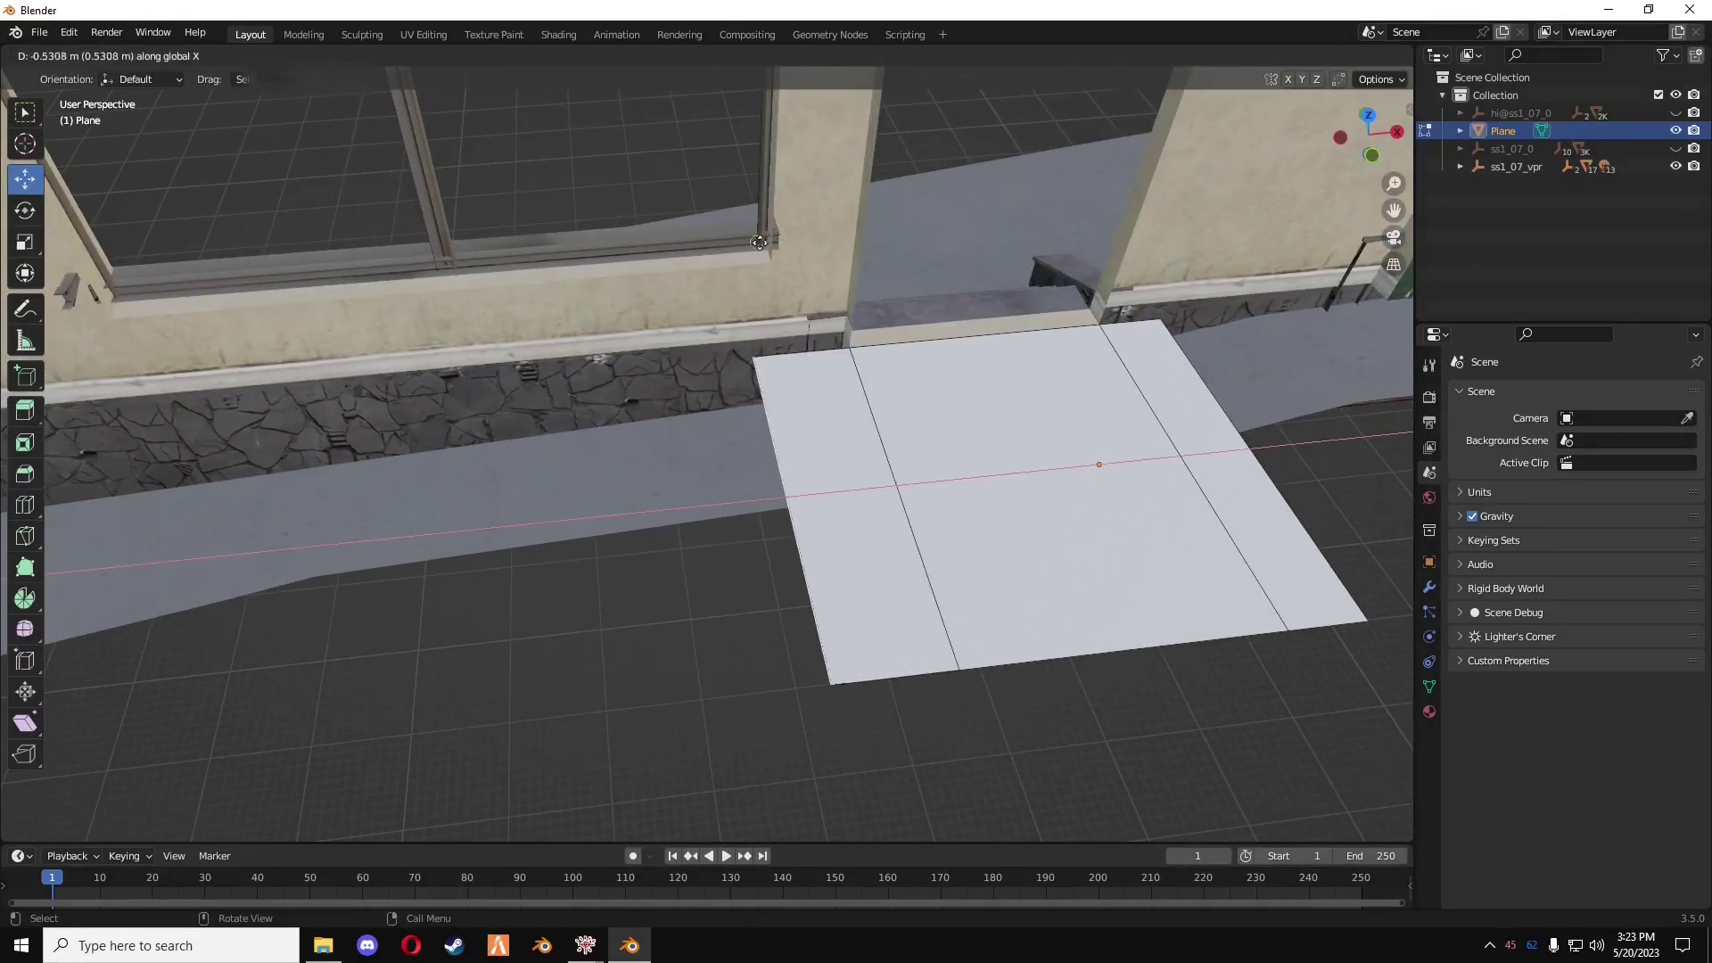
left_click(758, 242)
- Extrude the window-side edge along X in sections aligned with the window's centre post, far corner and outer sill end
scroll(949, 455, "up", 3)
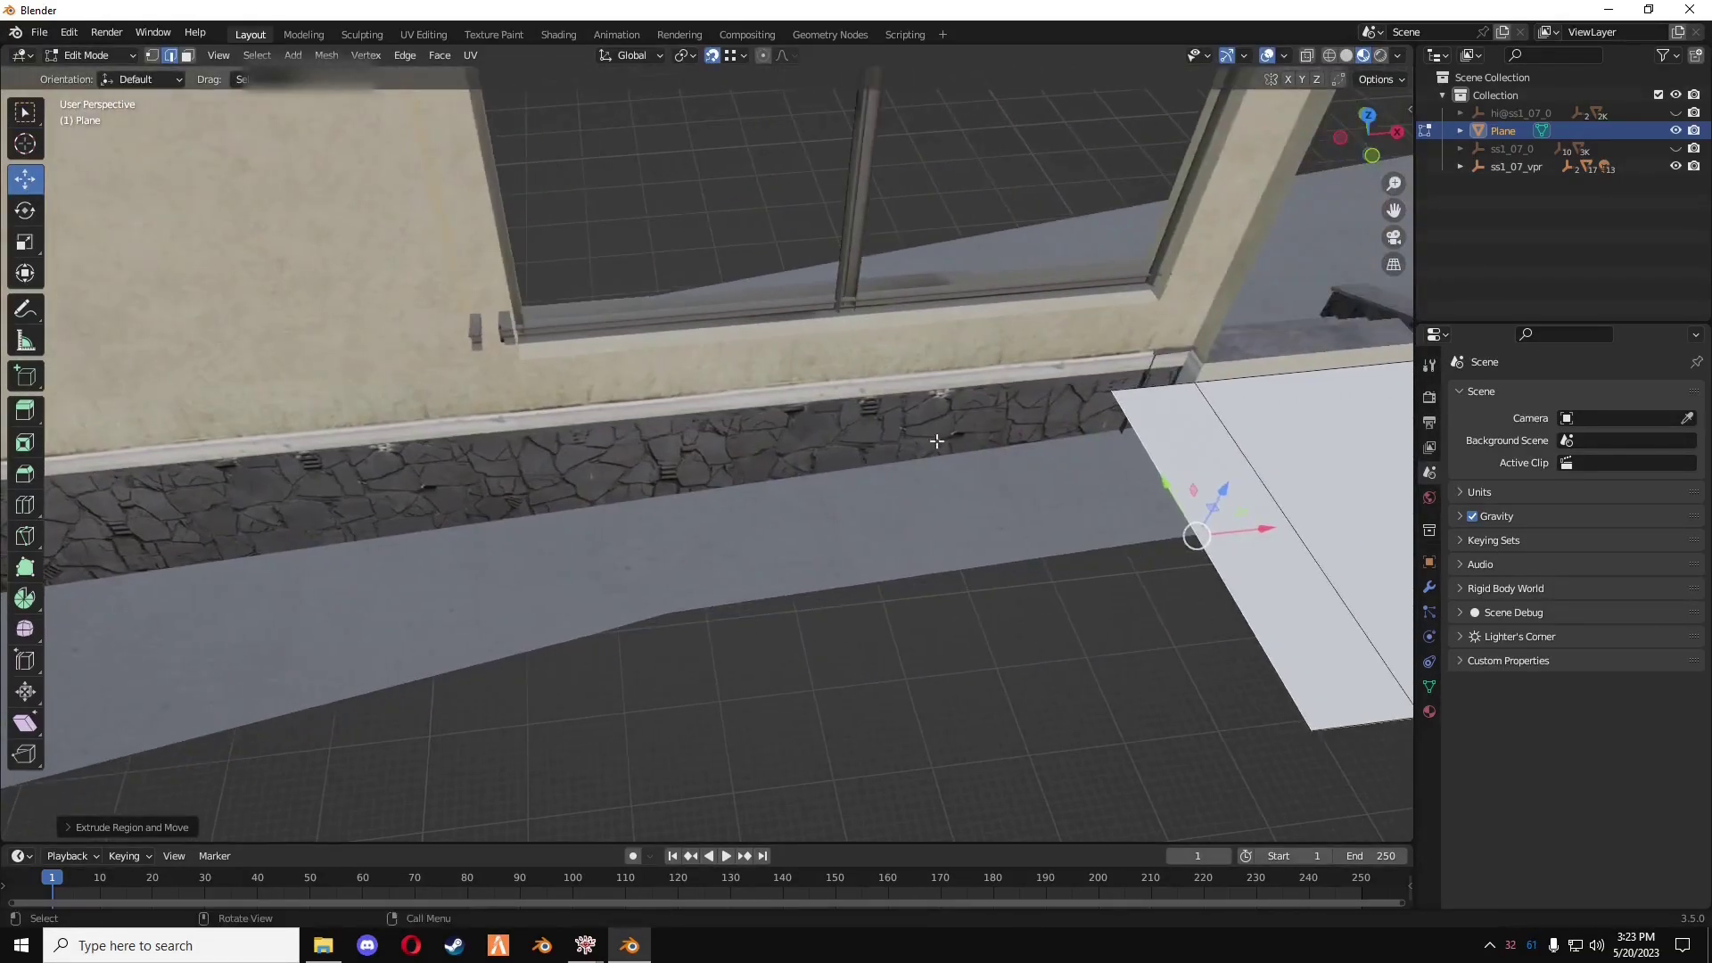
middle_click_drag(936, 440, 811, 433, "shift")
key("e")
key("x")
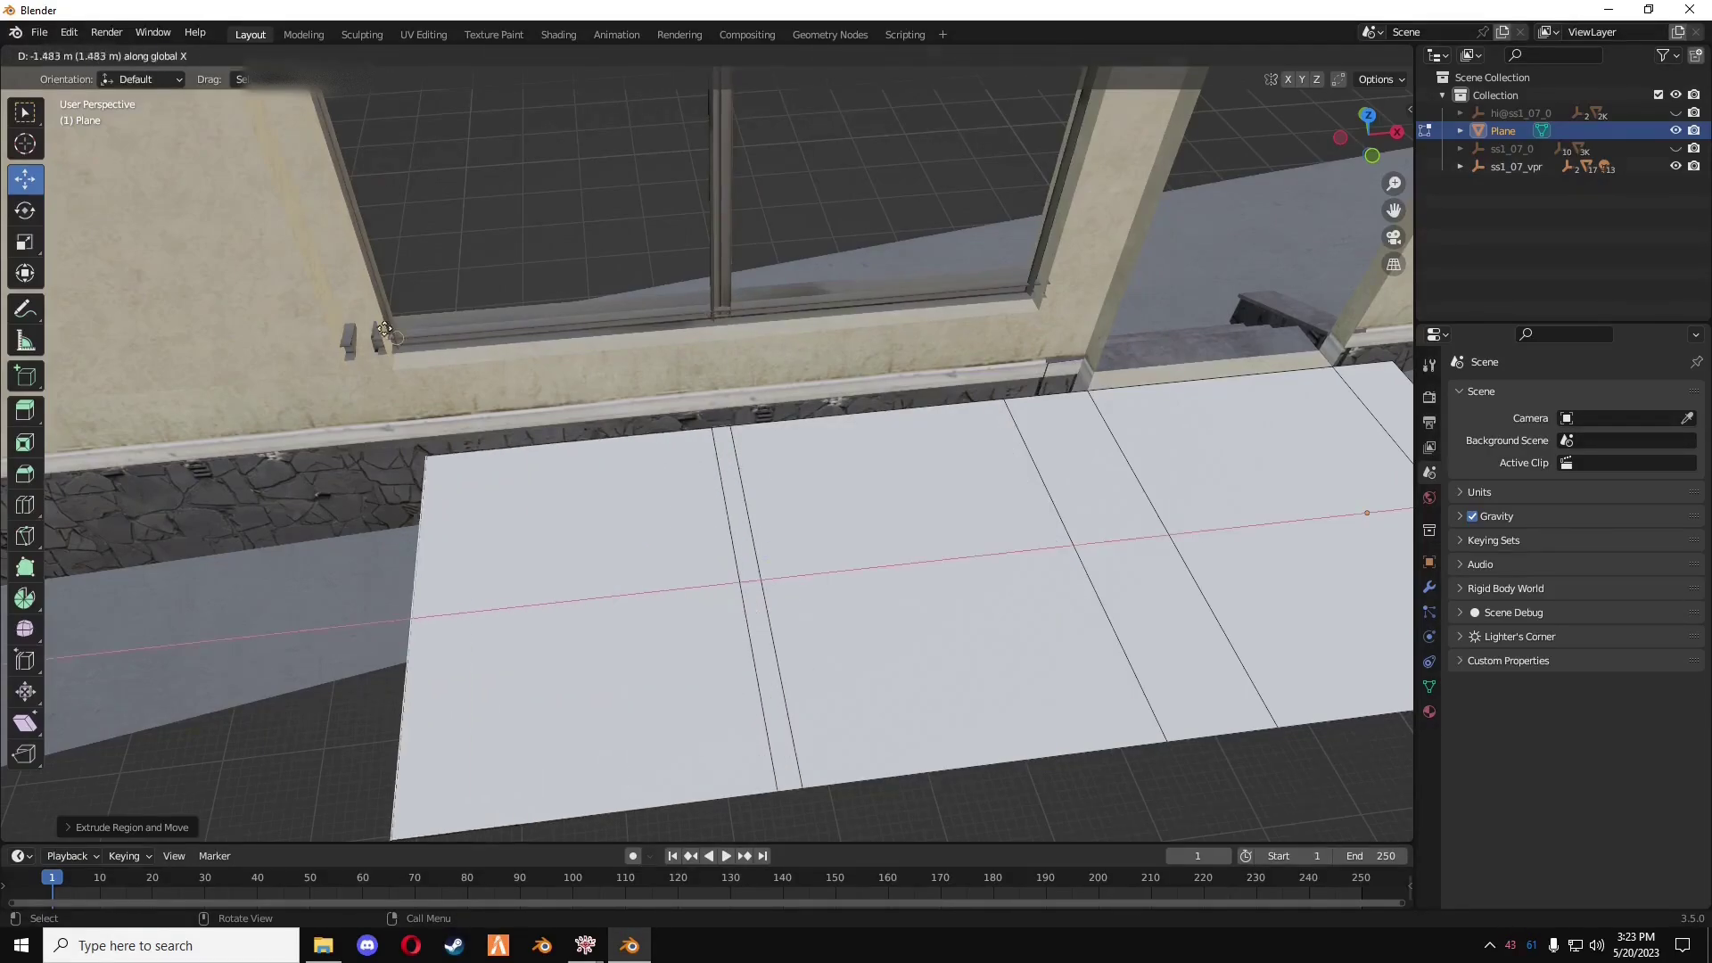
left_click(384, 329)
key("e")
key("x")
left_click(349, 346)
- Extrude the floor's back edges below the window, up to the doorway, about 0.75 m along Z to window-sill height
middle_click_drag(349, 346, 320, 314)
left_click(1039, 449)
left_click(847, 445, "shift")
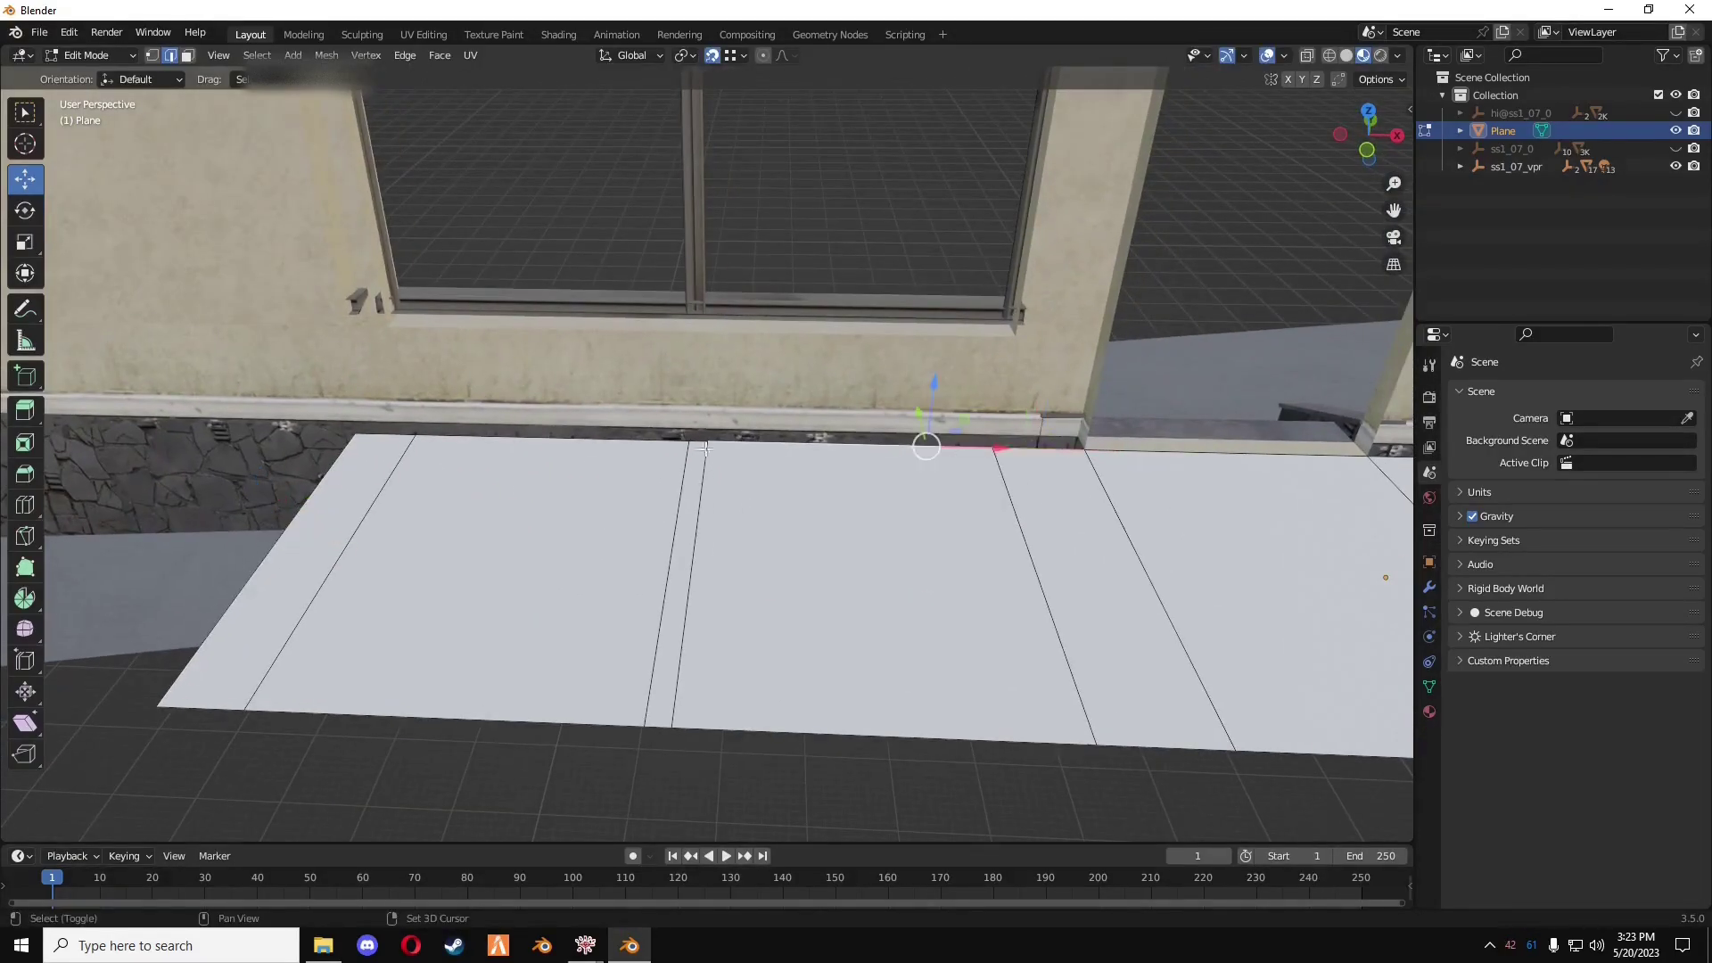
middle_click_drag(398, 431, 410, 419)
key("e")
key("z")
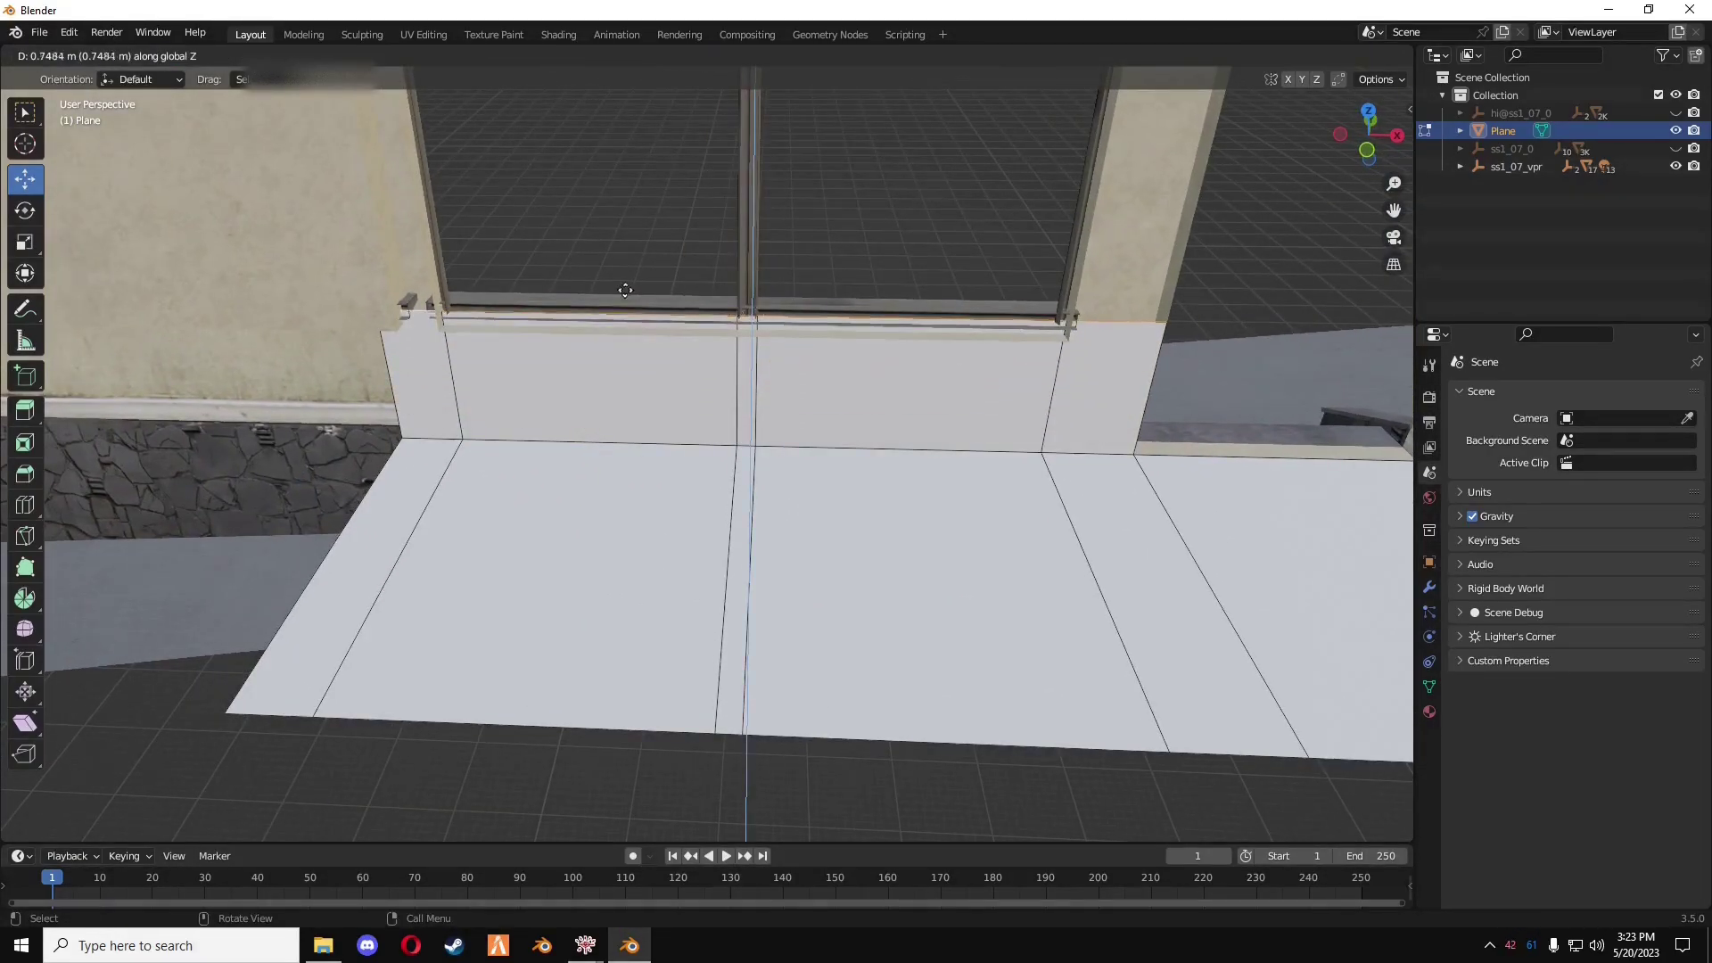
left_click(625, 290)
- Extrude the edges beside the doorway, beside the window and at its centre post upward to the top of the openings
middle_click_drag(625, 290, 616, 443)
left_click(428, 402)
middle_click_drag(1104, 382, 682, 459)
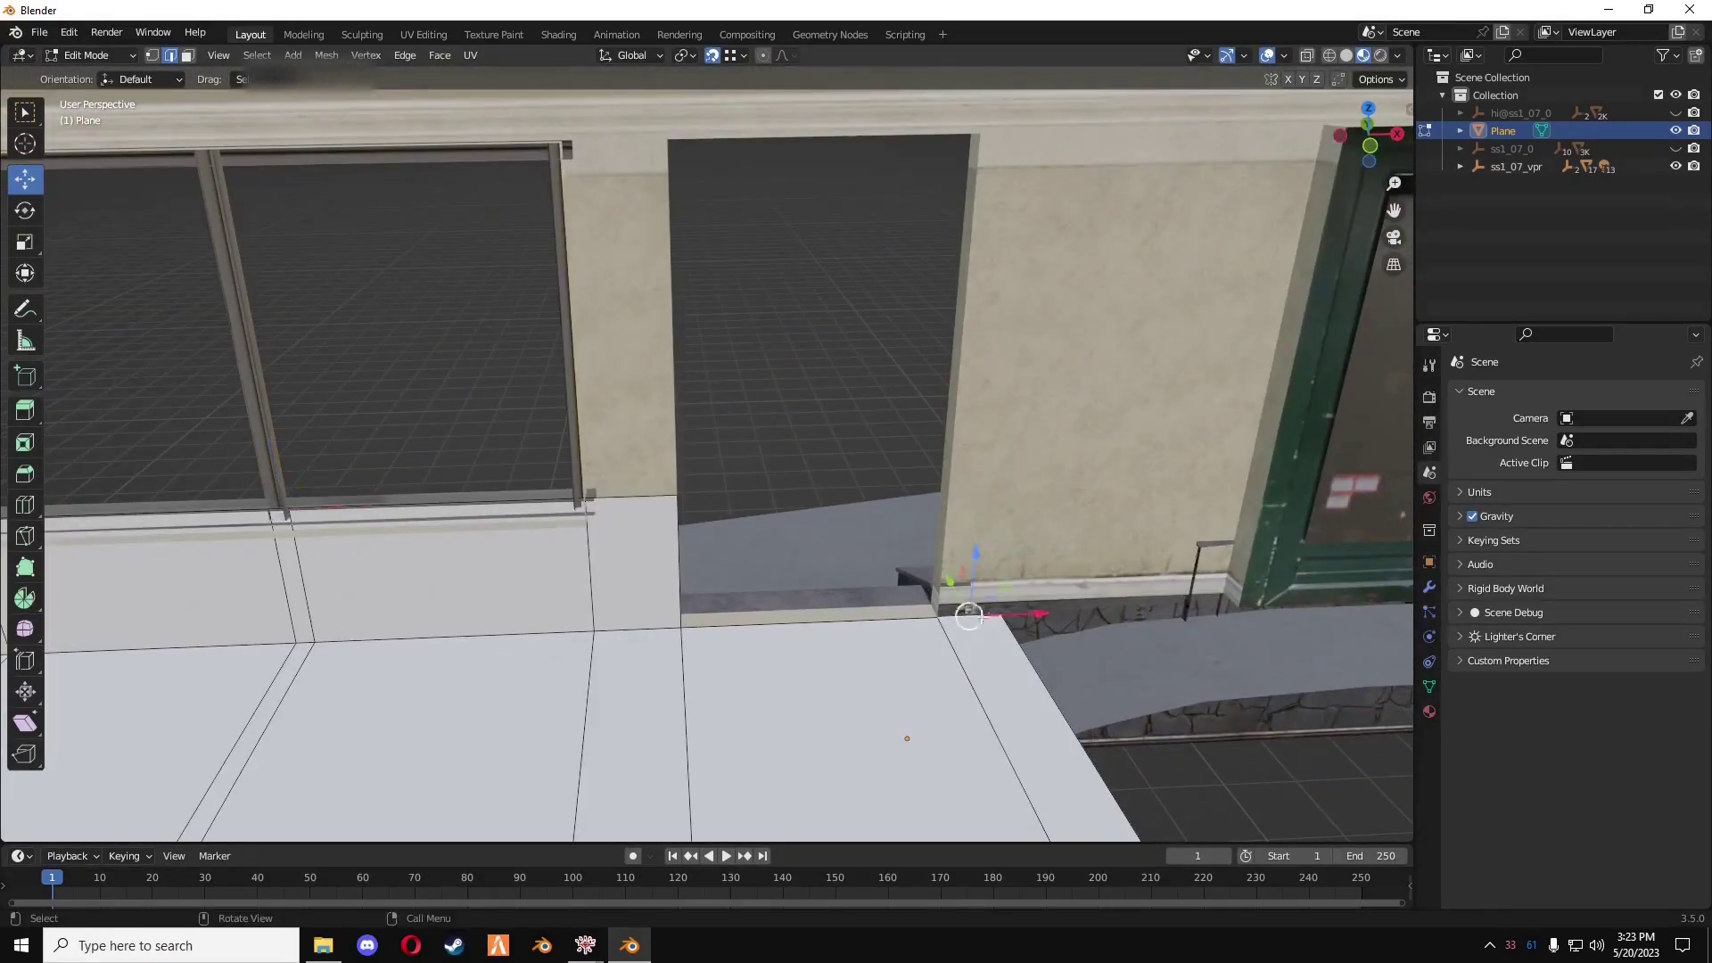
middle_click_drag(499, 535, 766, 552, "shift")
left_click(175, 504)
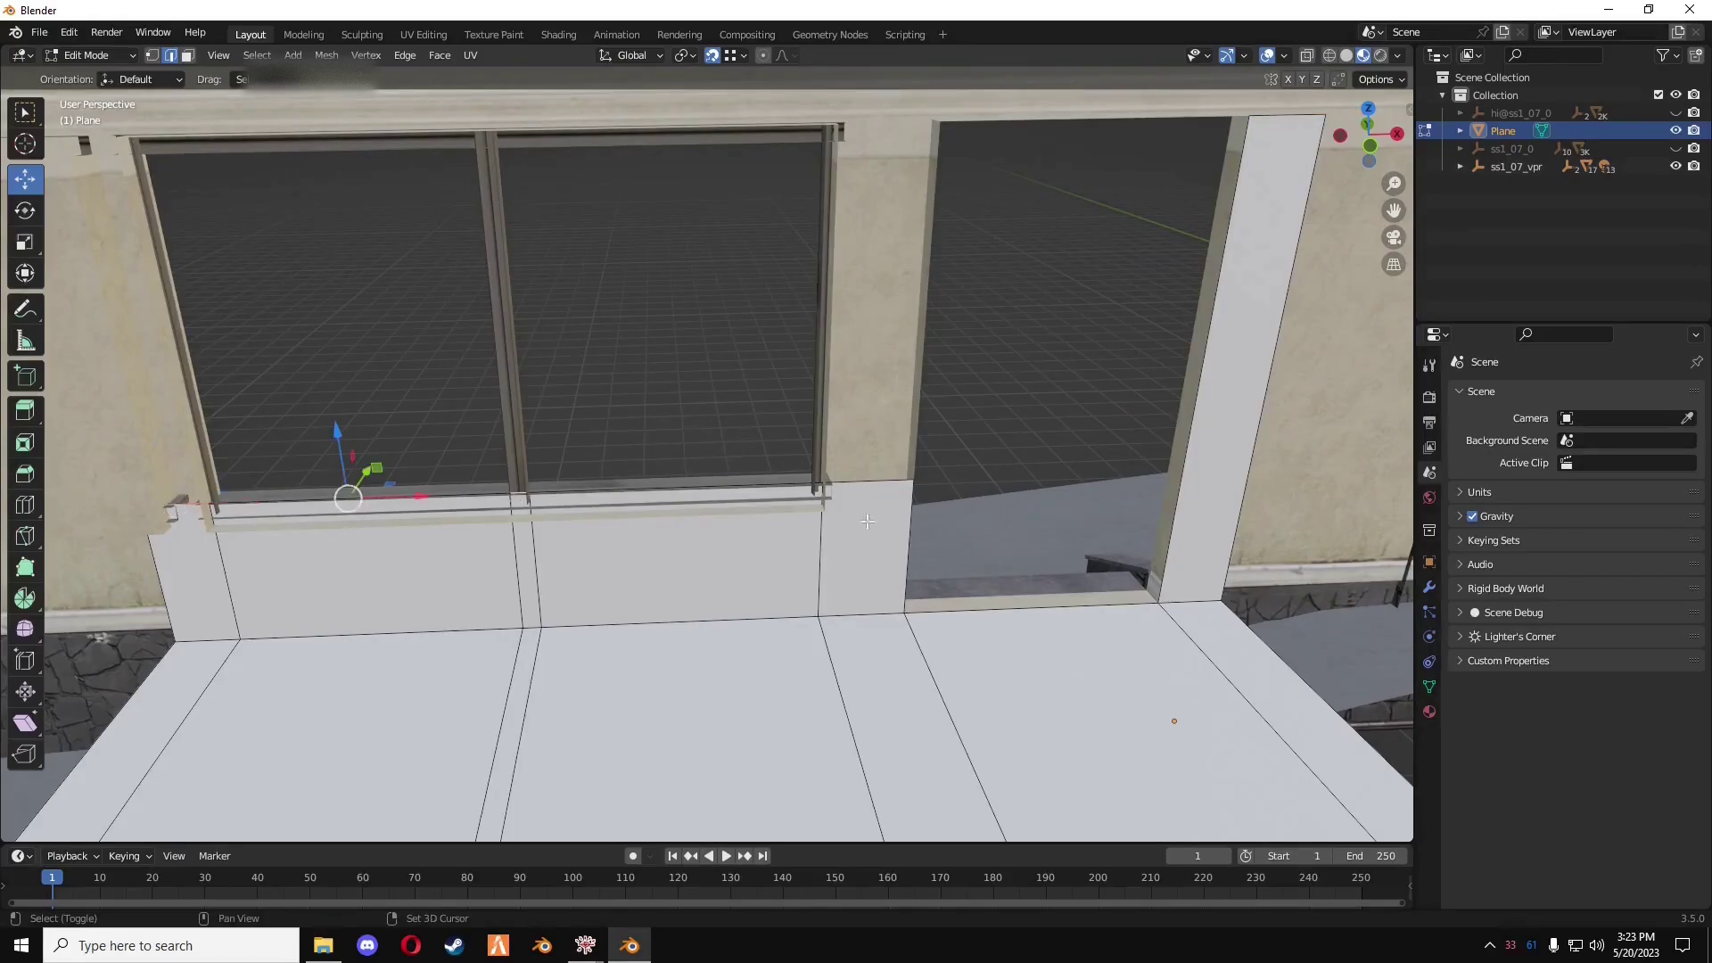
key("e")
left_click(722, 371)
- Select the interior wall faces around the window, its centre post and the strip beside the door, and inspect their fit against the frame
middle_click_drag(723, 371, 547, 286)
key("3")
left_click(636, 583, "shift")
left_click(758, 499, "shift")
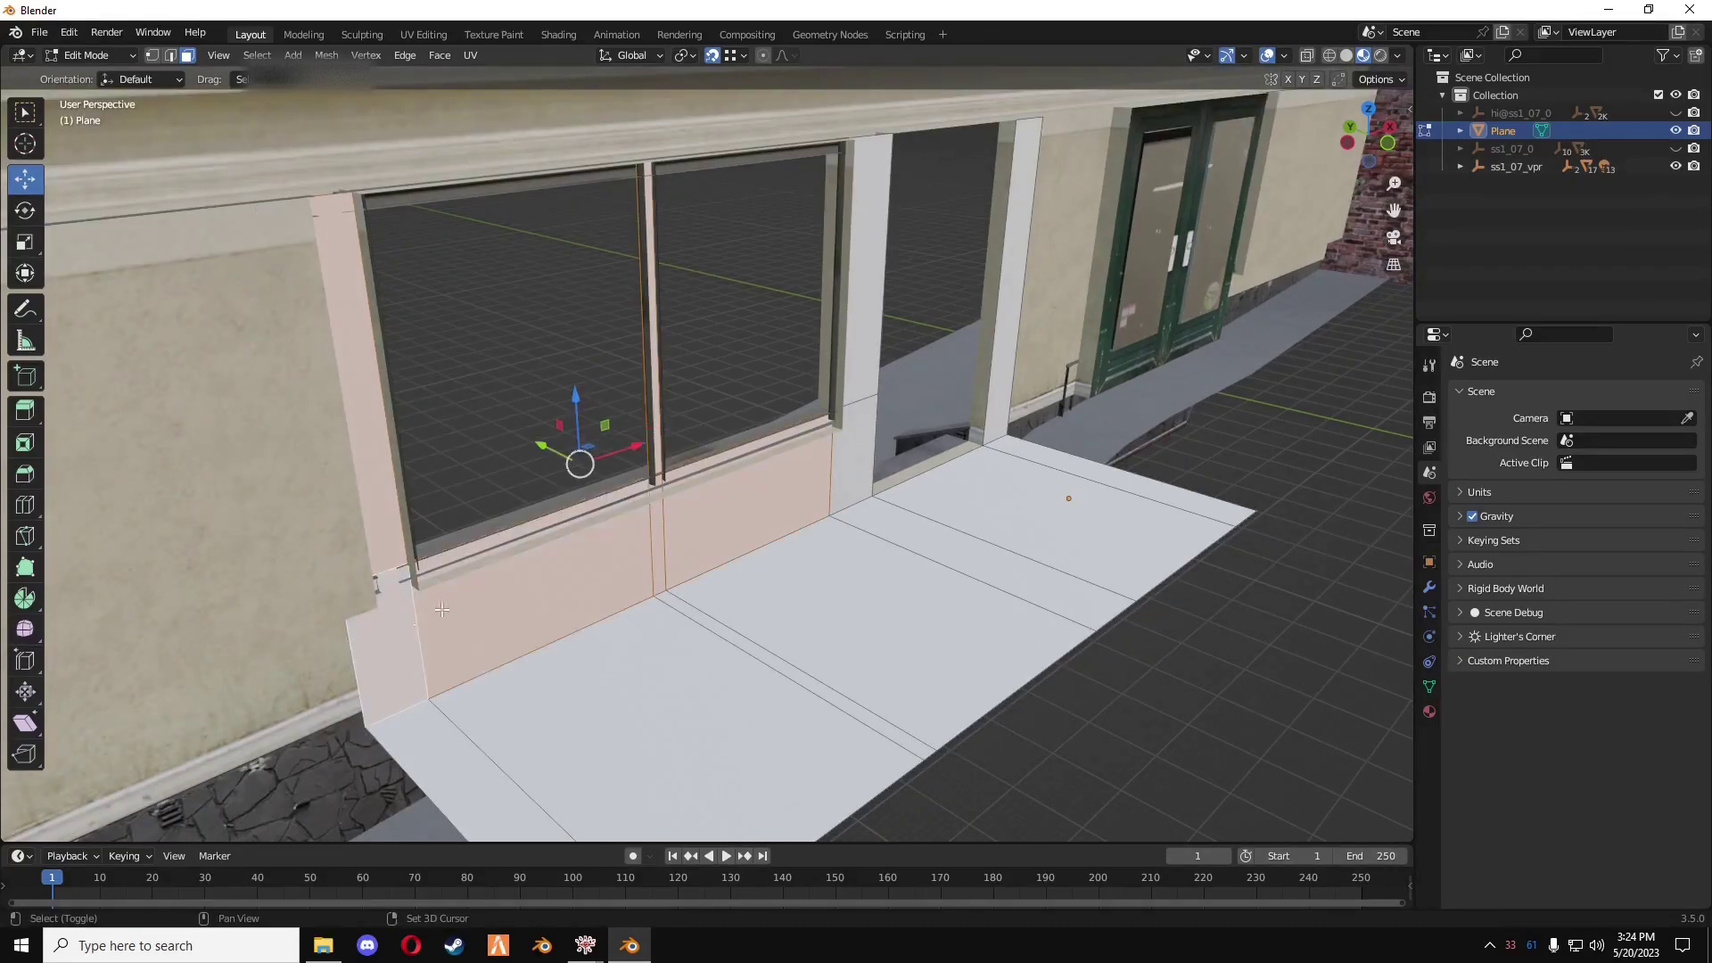
middle_click_drag(758, 499, 865, 551)
key("Tab")
middle_click_drag(564, 619, 796, 569)
key("Tab")
scroll(796, 569, "up", 3)
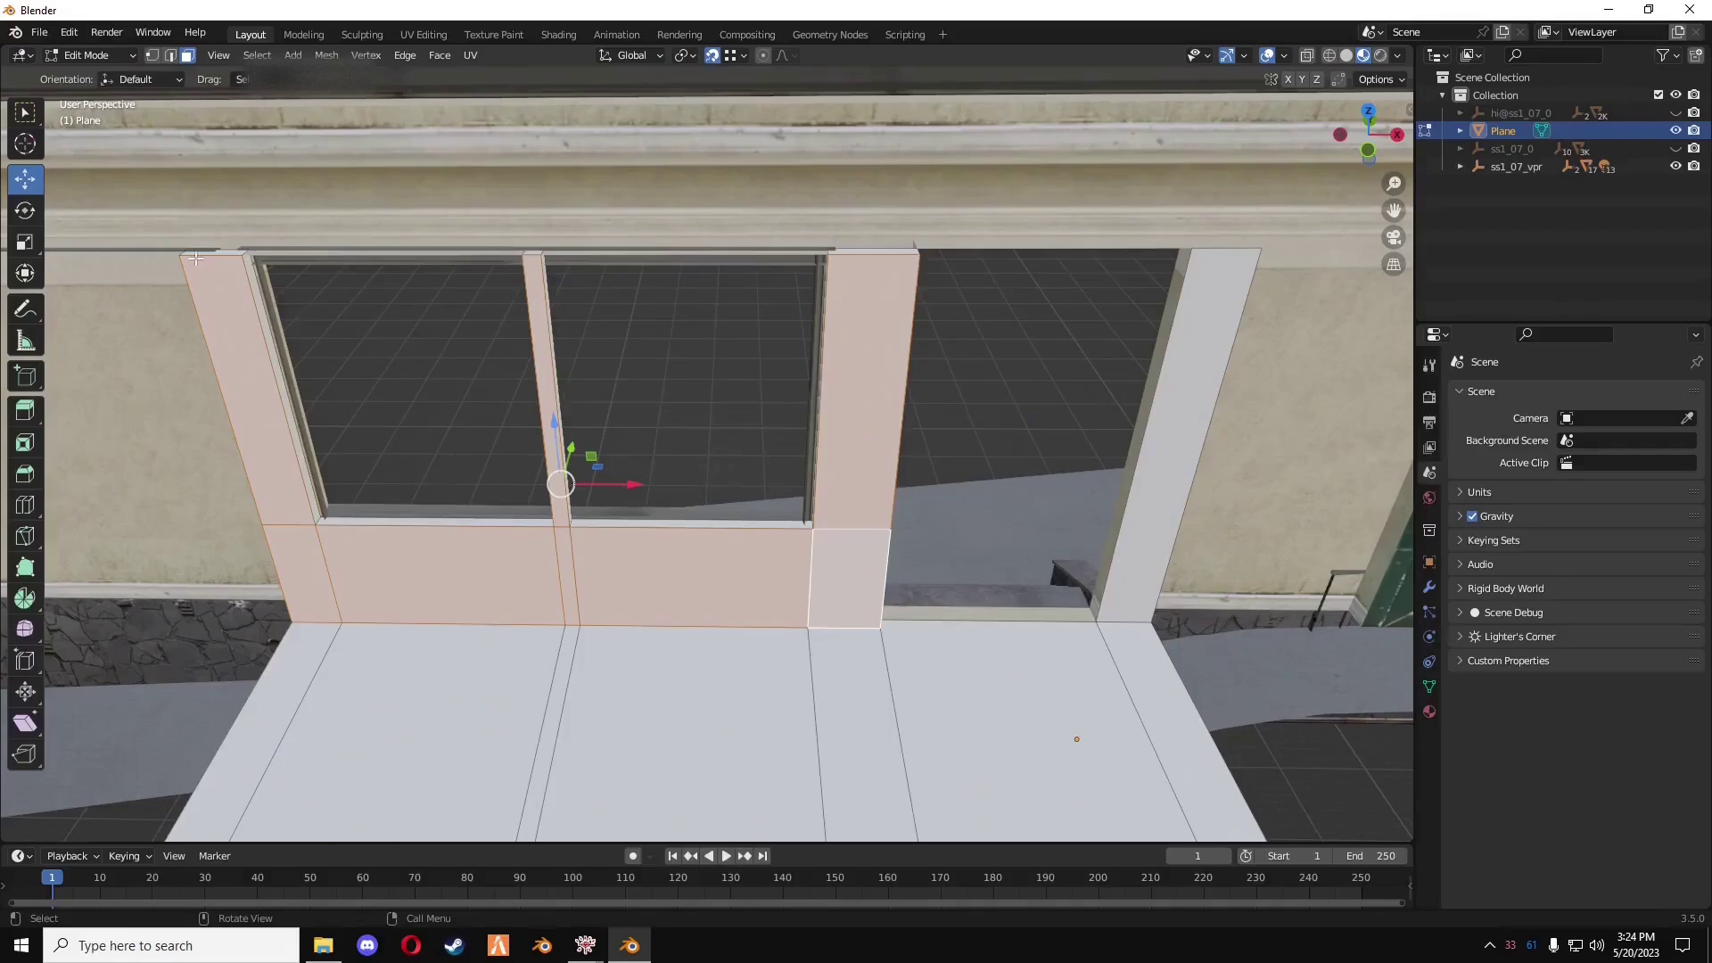
- Extrude the top edges of the wall strips slightly upward and fill the gaps above both window panes
key("2")
left_click(538, 256)
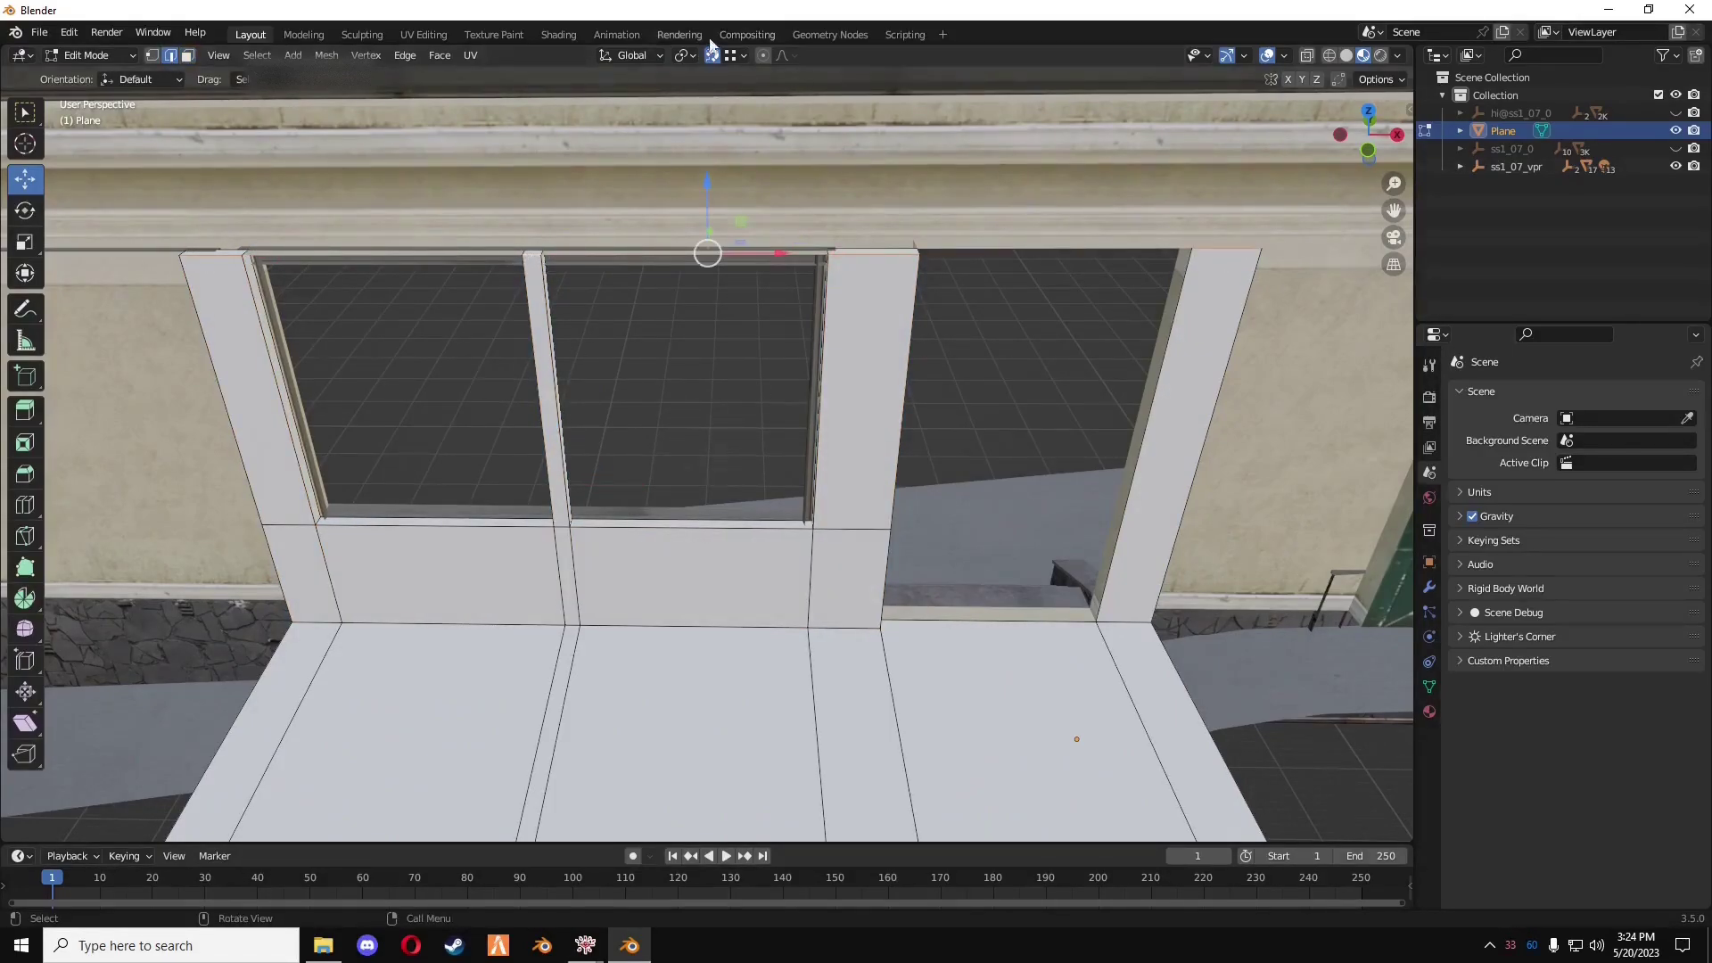
left_click(383, 237)
left_click(762, 245)
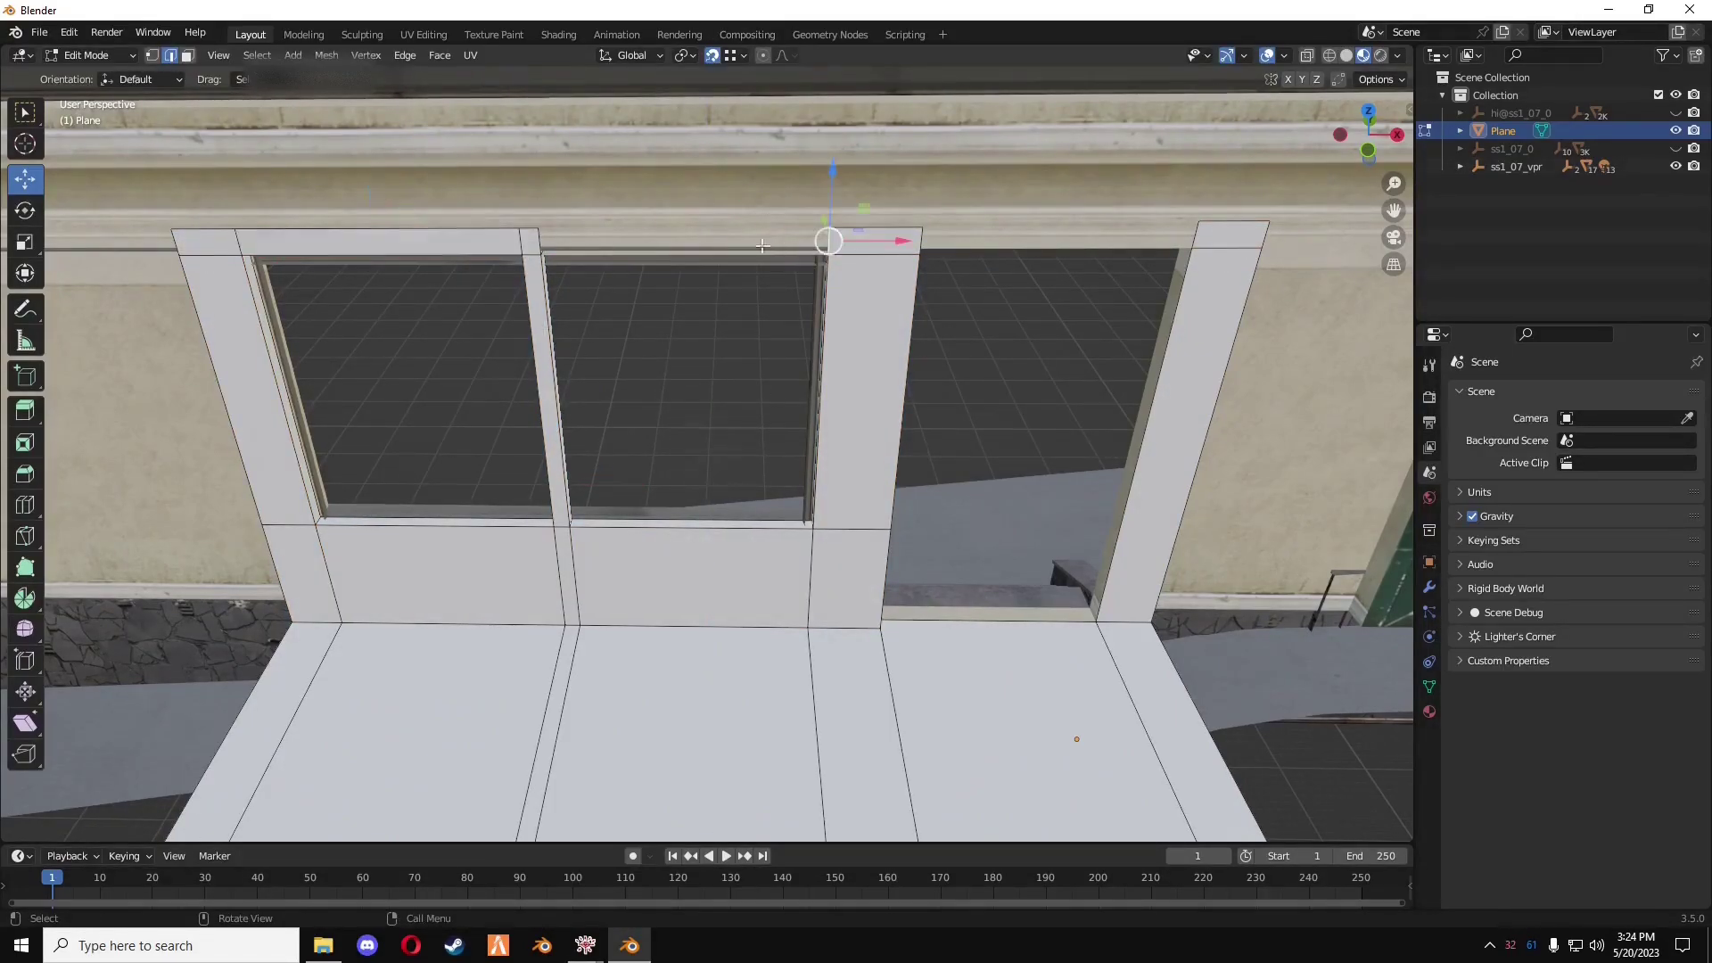
left_click(762, 245, "alt")
- Delete the unwanted face near the doorway and select the linked wall strip on the door's far side
middle_click_drag(1191, 235, 881, 409)
left_click(871, 453)
key("3")
left_click(742, 298)
key("x")
left_click(736, 337)
key("l")
- Fill the gap above the doorway between the two adjoining wall strips to complete the front wall's upper band
key("2")
scroll(880, 409, "up", 3)
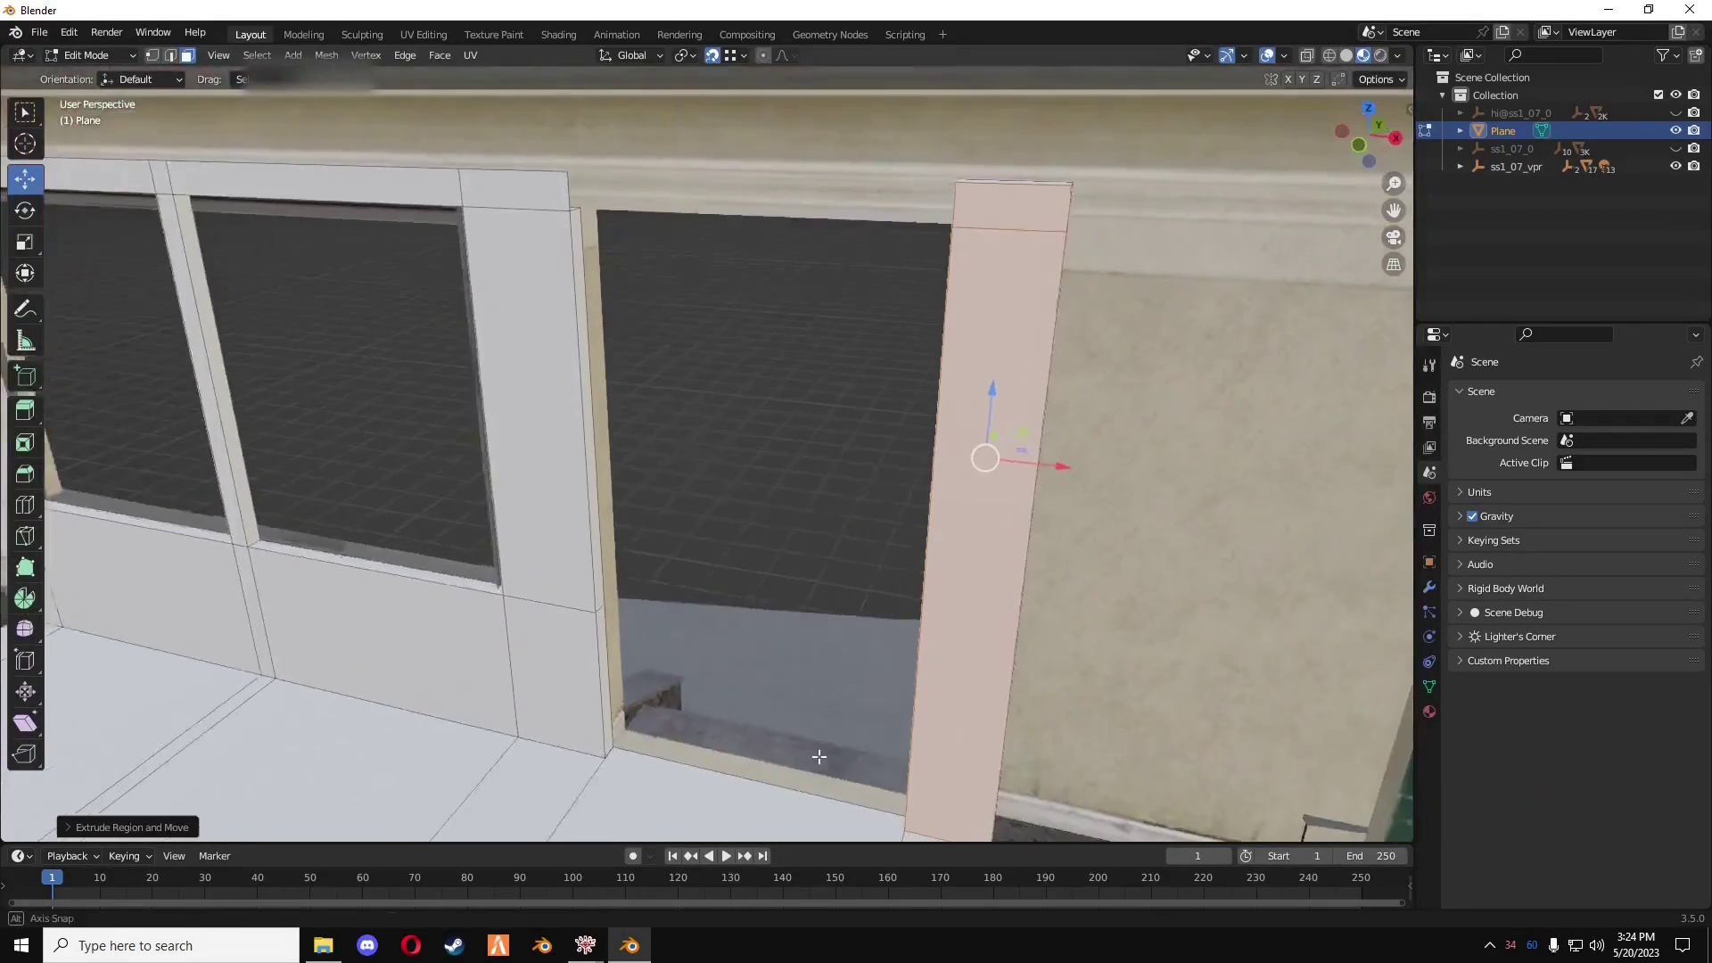
middle_click_drag(945, 268, 773, 399)
key("Tab")
scroll(870, 501, "down", 3)
key("Tab")
middle_click_drag(864, 495, 570, 725)
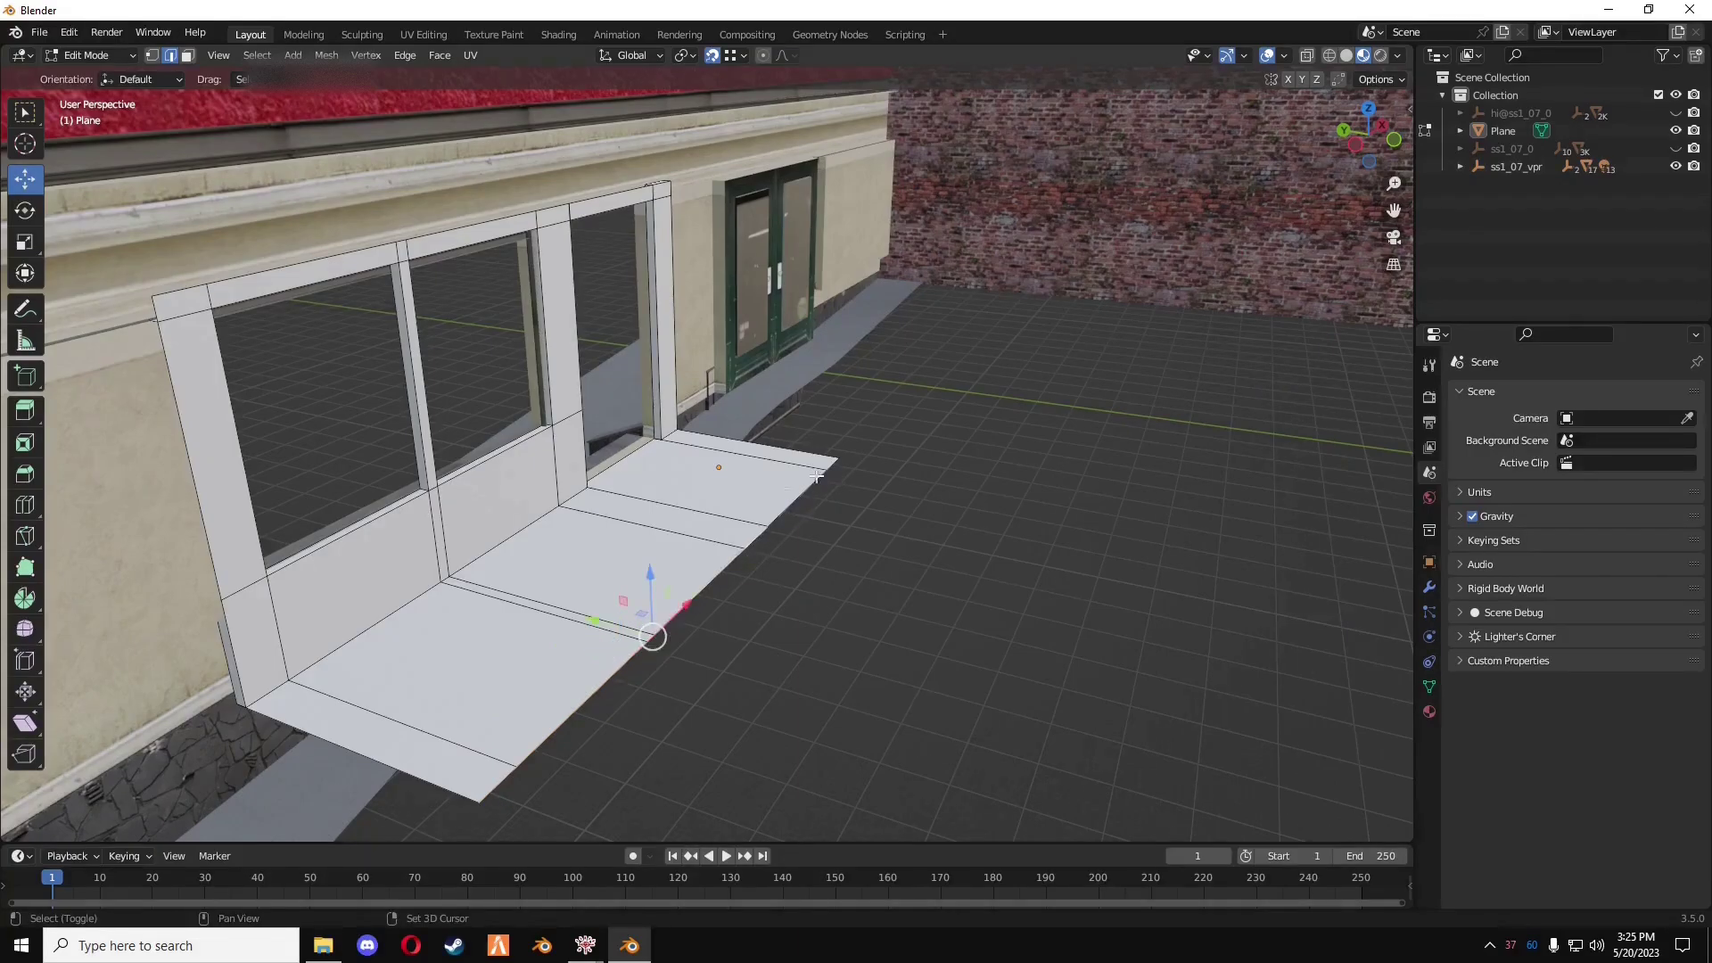
- Extrude the floor's two side edges upward along Z to the front wall's height to form the side walls, and leave mesh editing
middle_click_drag(861, 605, 906, 458)
key("e")
key("z")
left_click(969, 159)
middle_click_drag(981, 499, 811, 604)
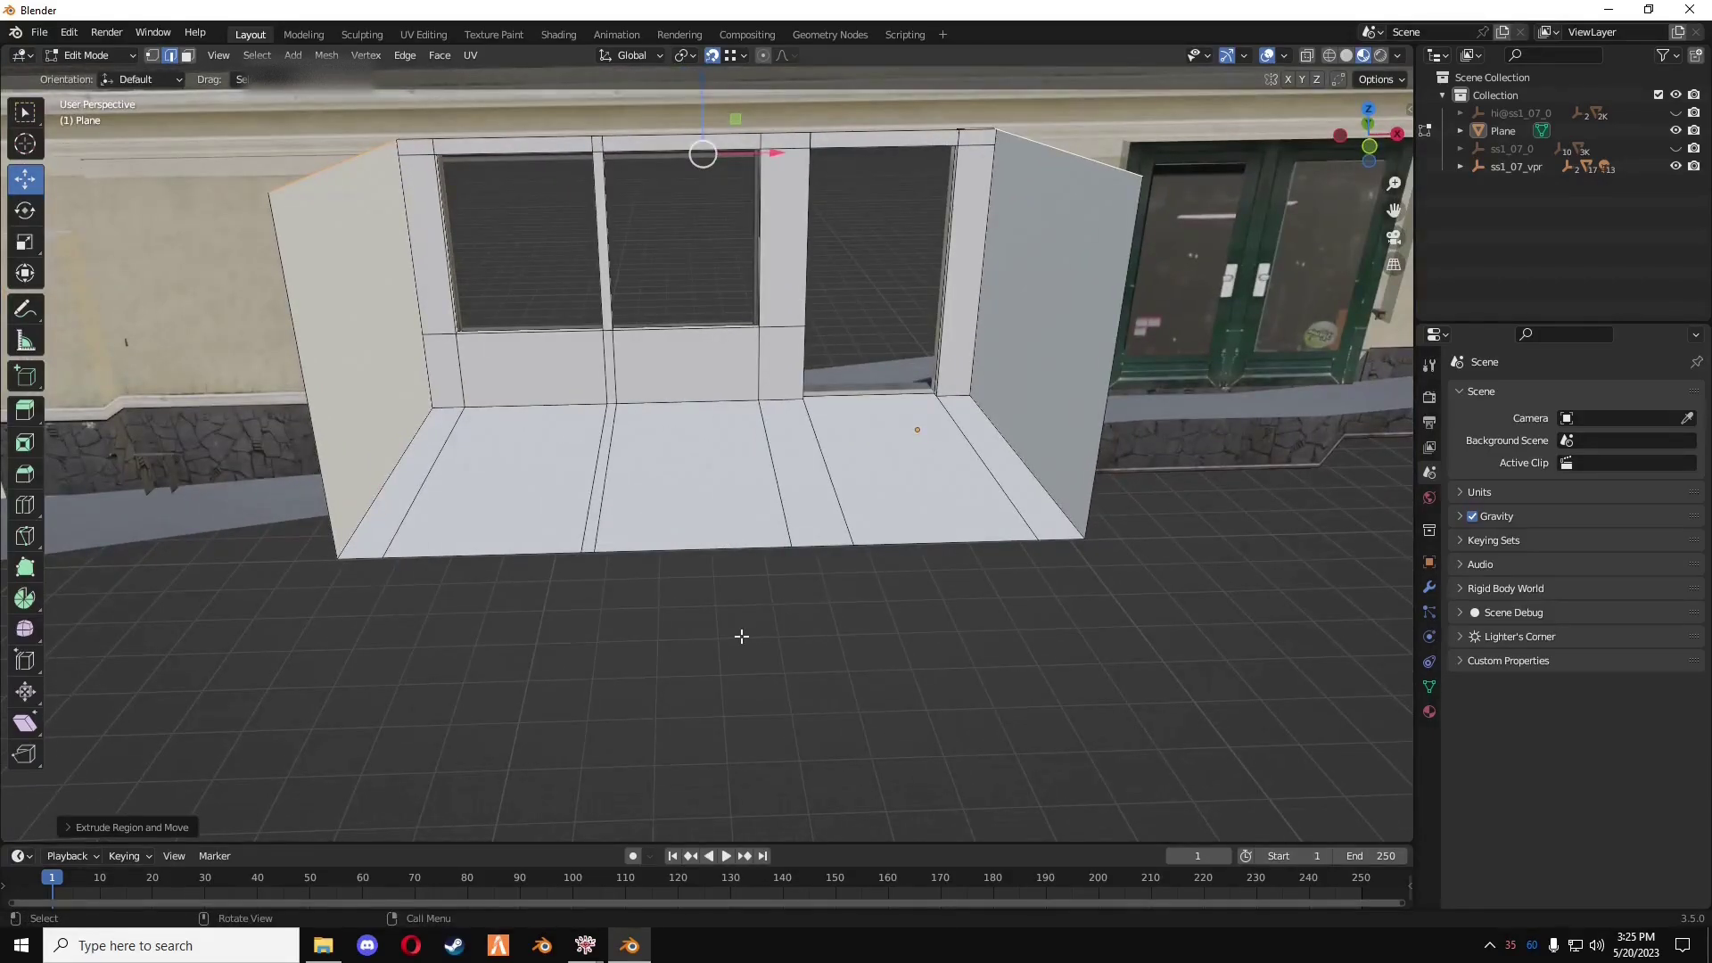
key("Tab")
scroll(741, 635, "down", 6)
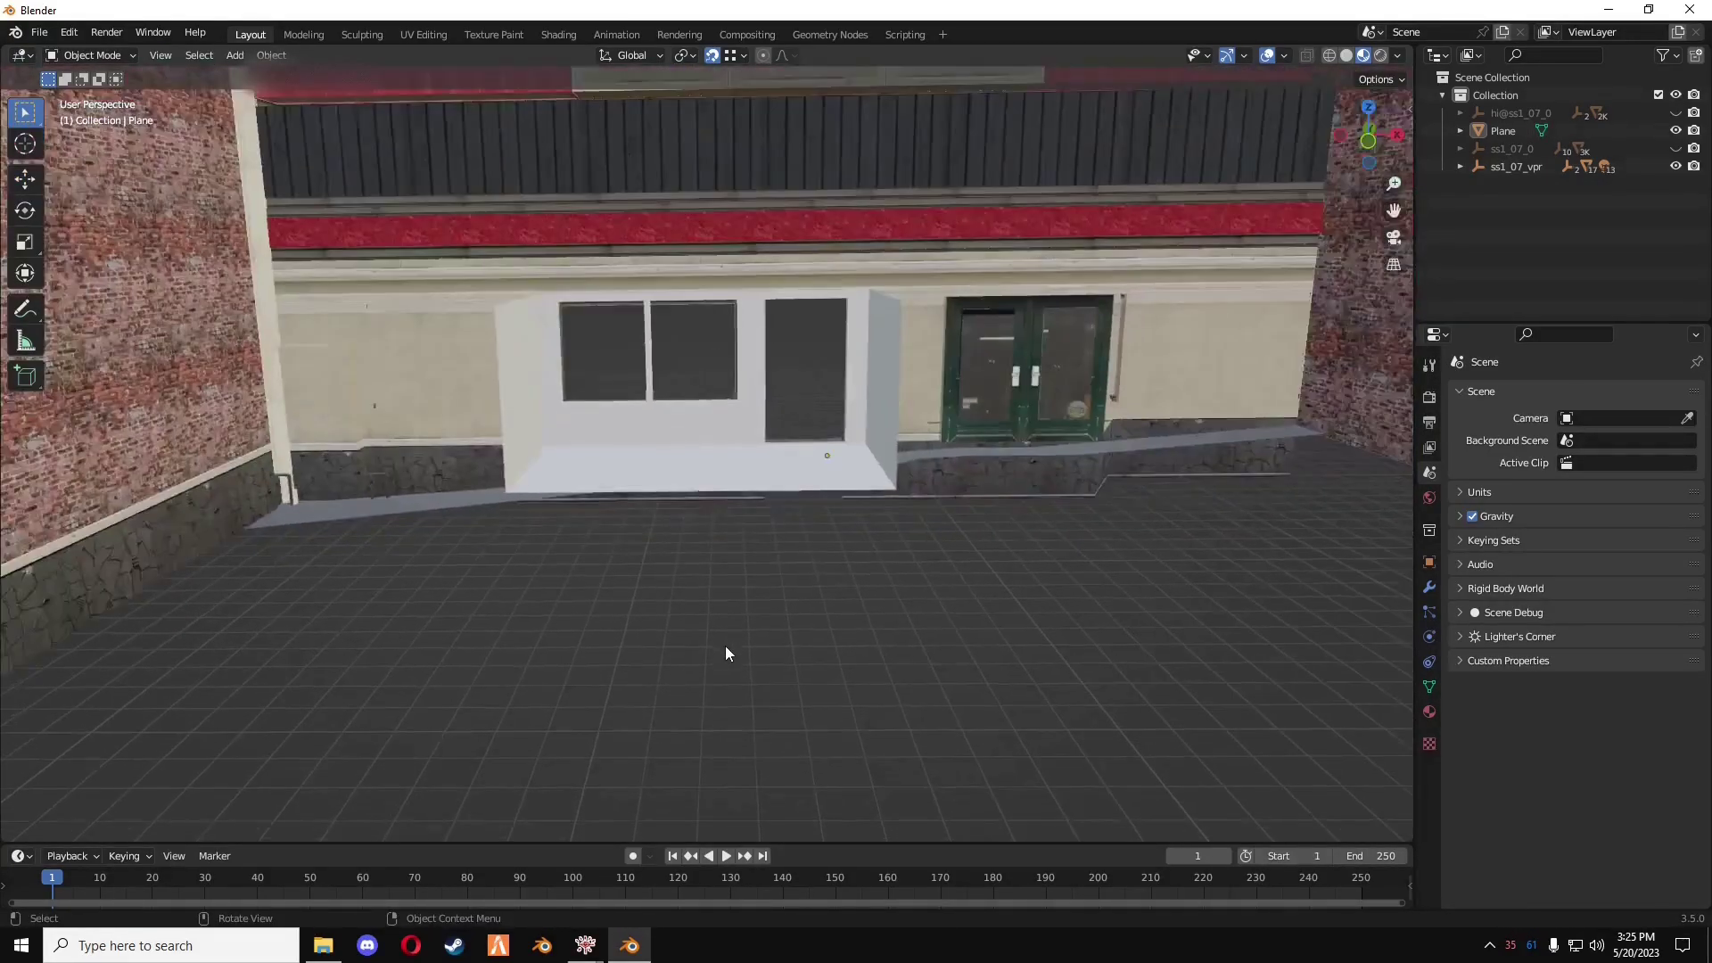
middle_click_drag(725, 653, 714, 673)
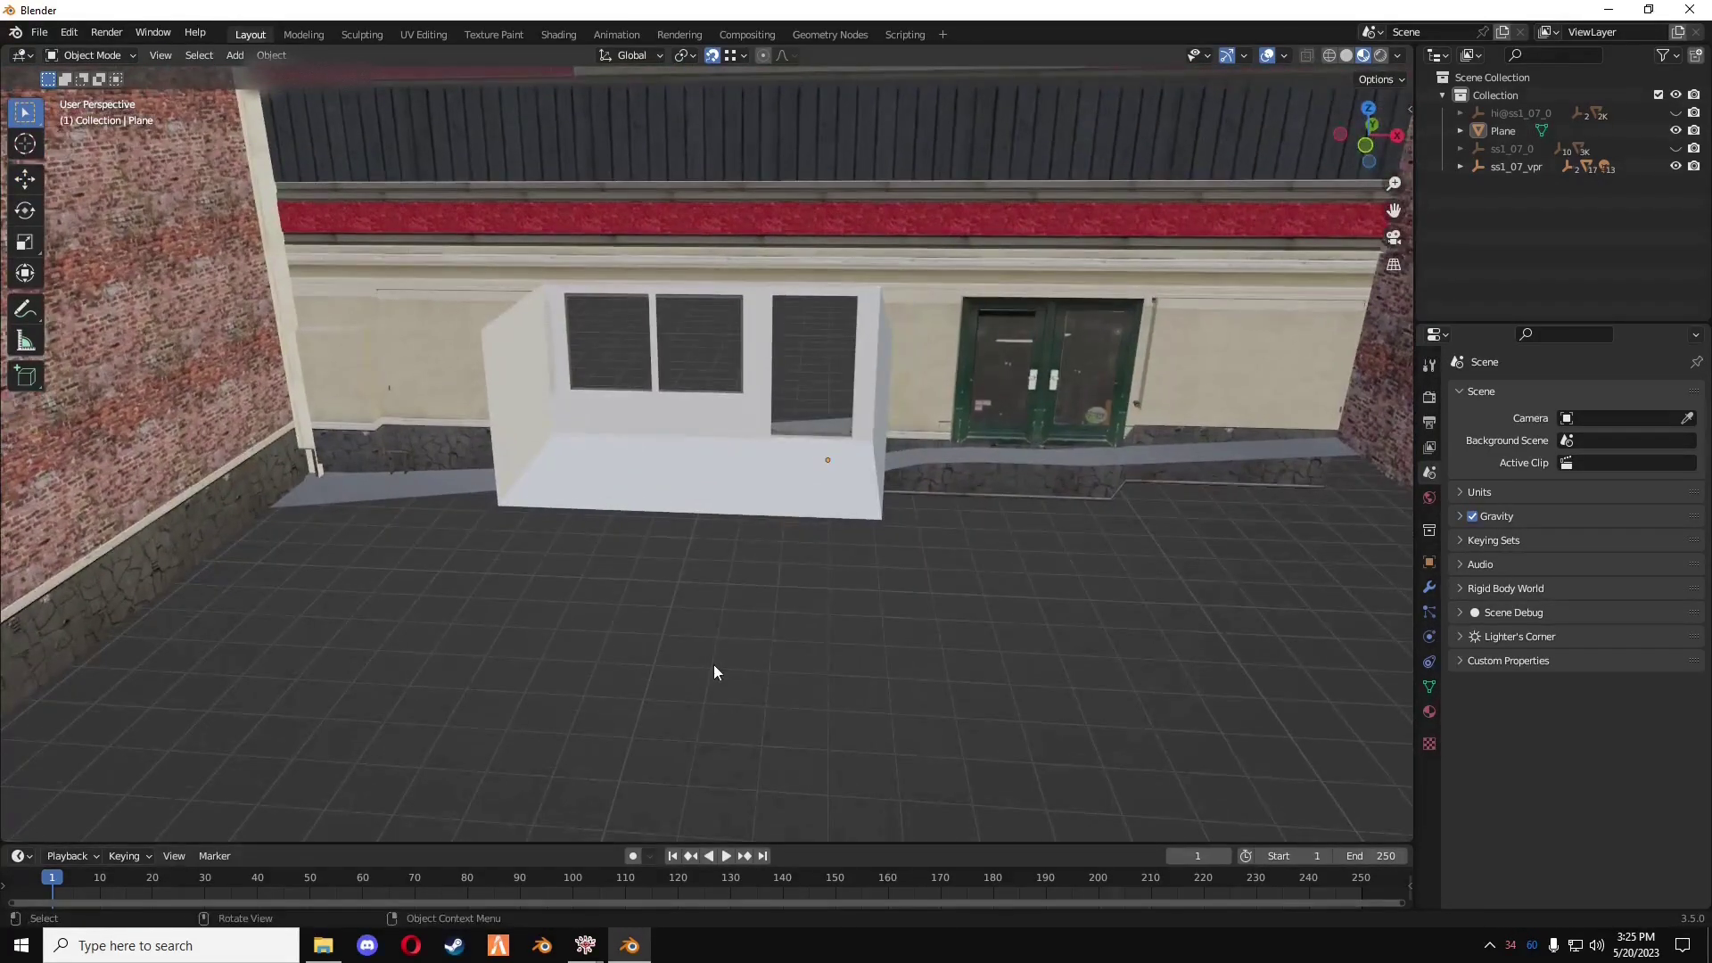
key("shift+v")
left_click(640, 606)
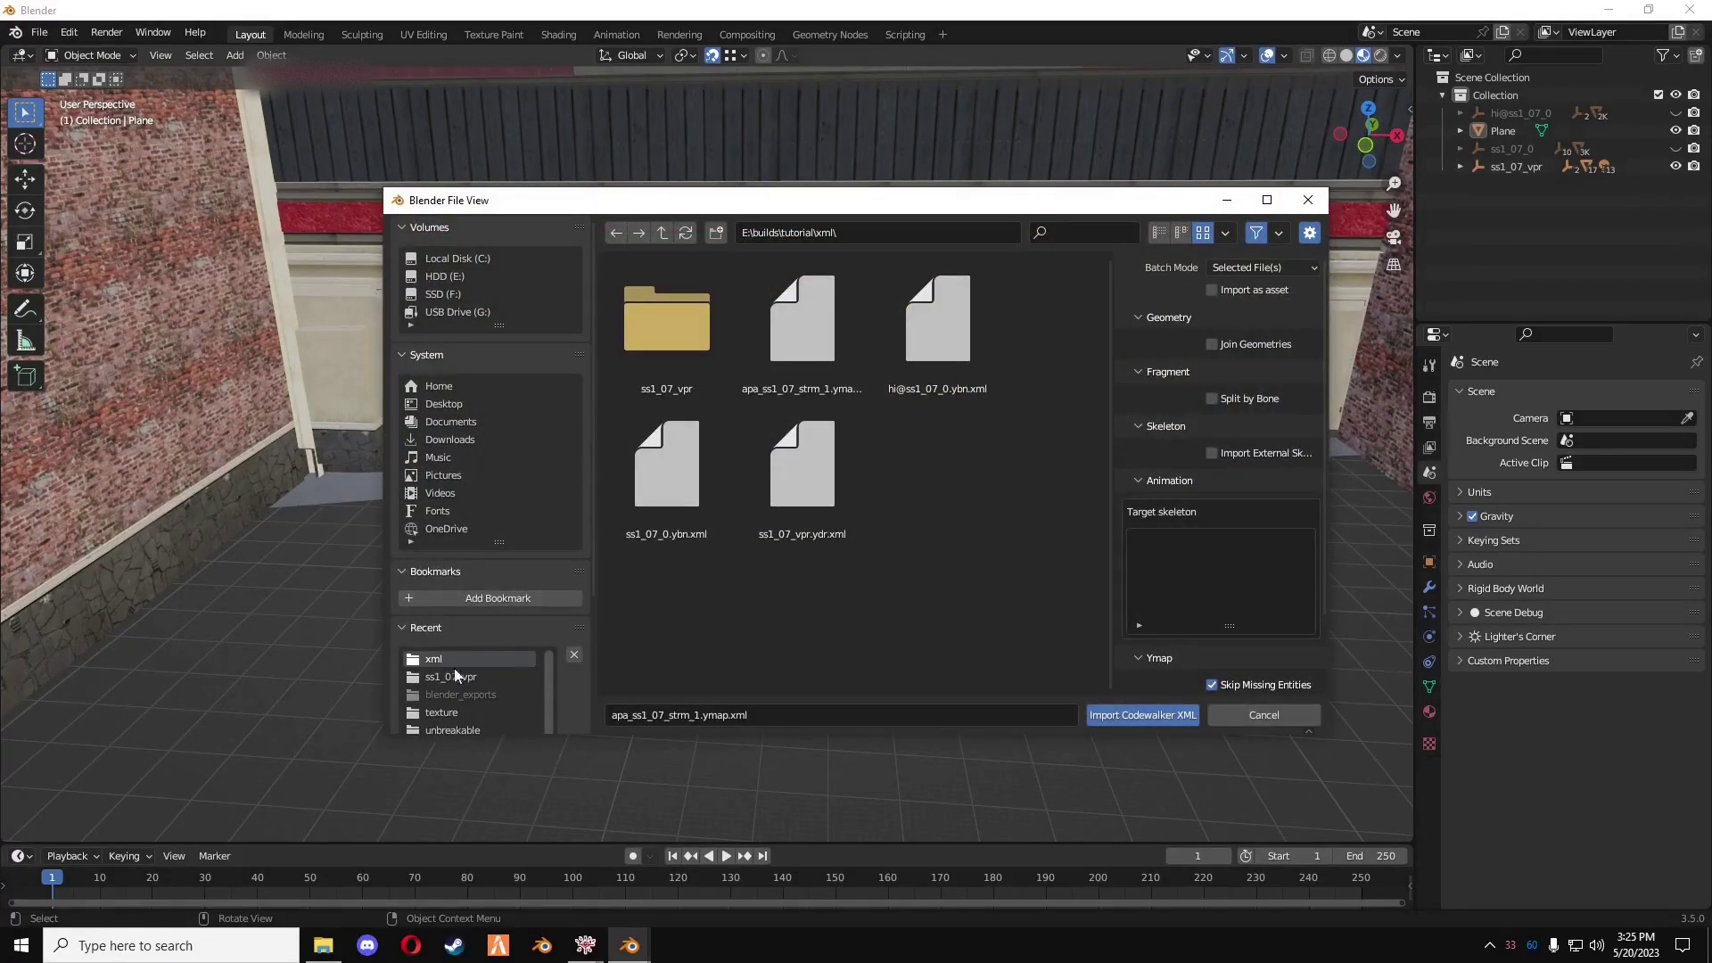
left_click(443, 275)
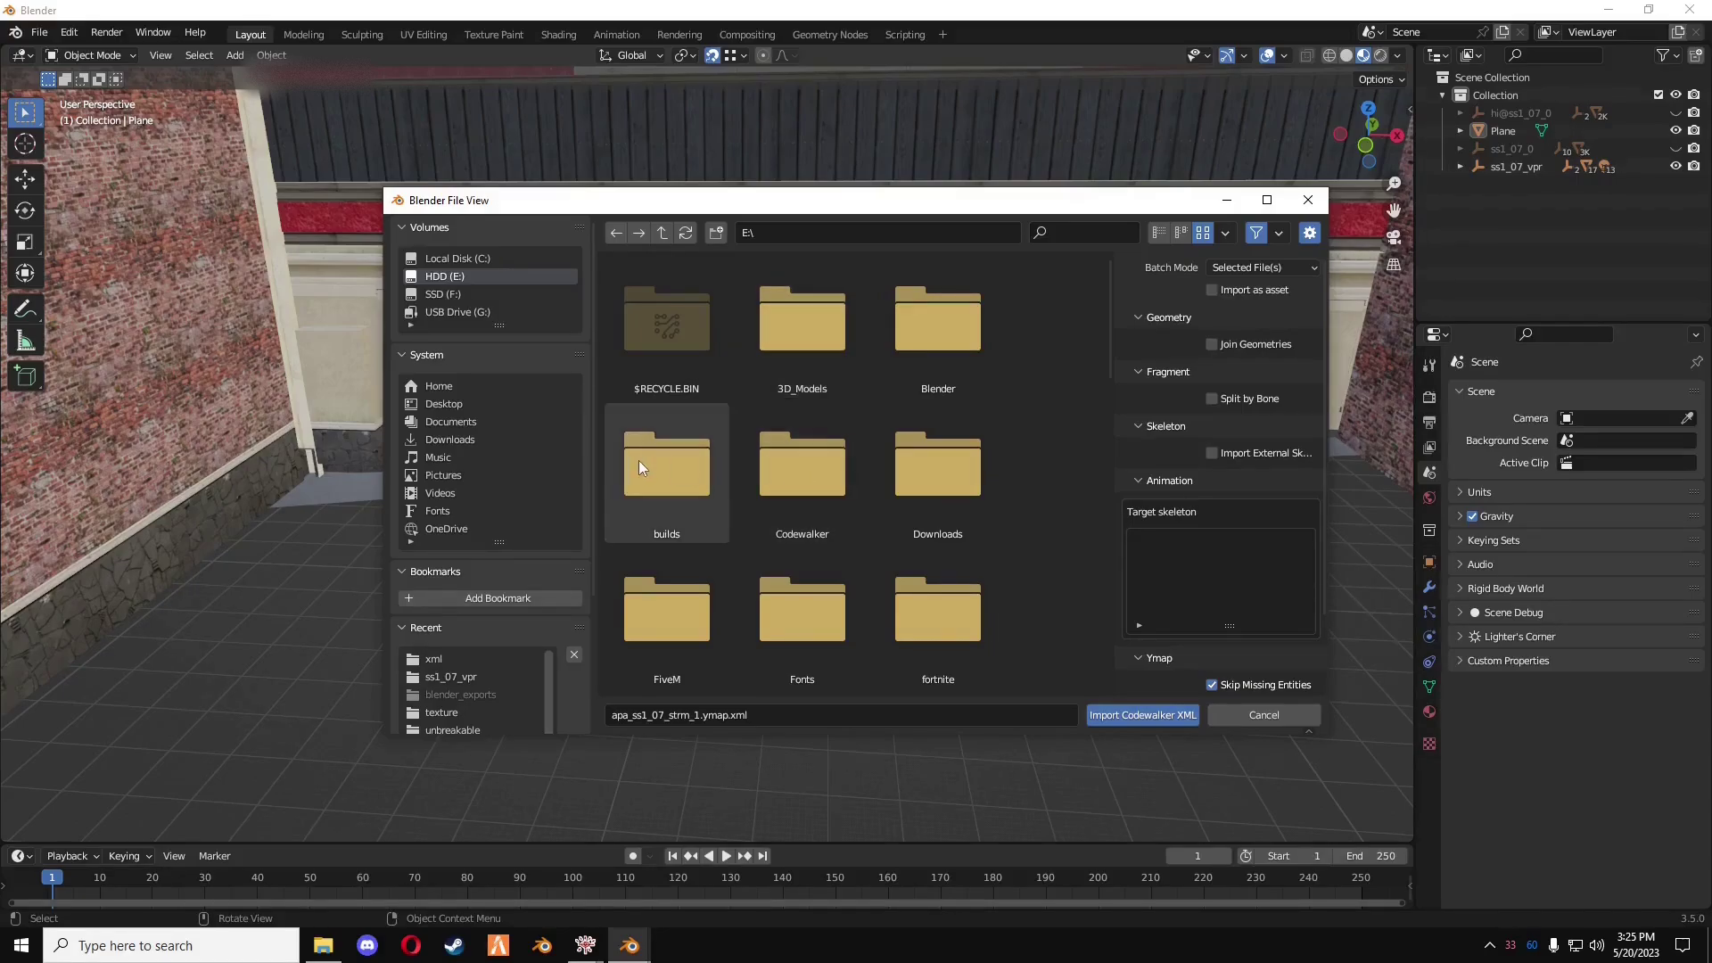
left_click(1308, 209)
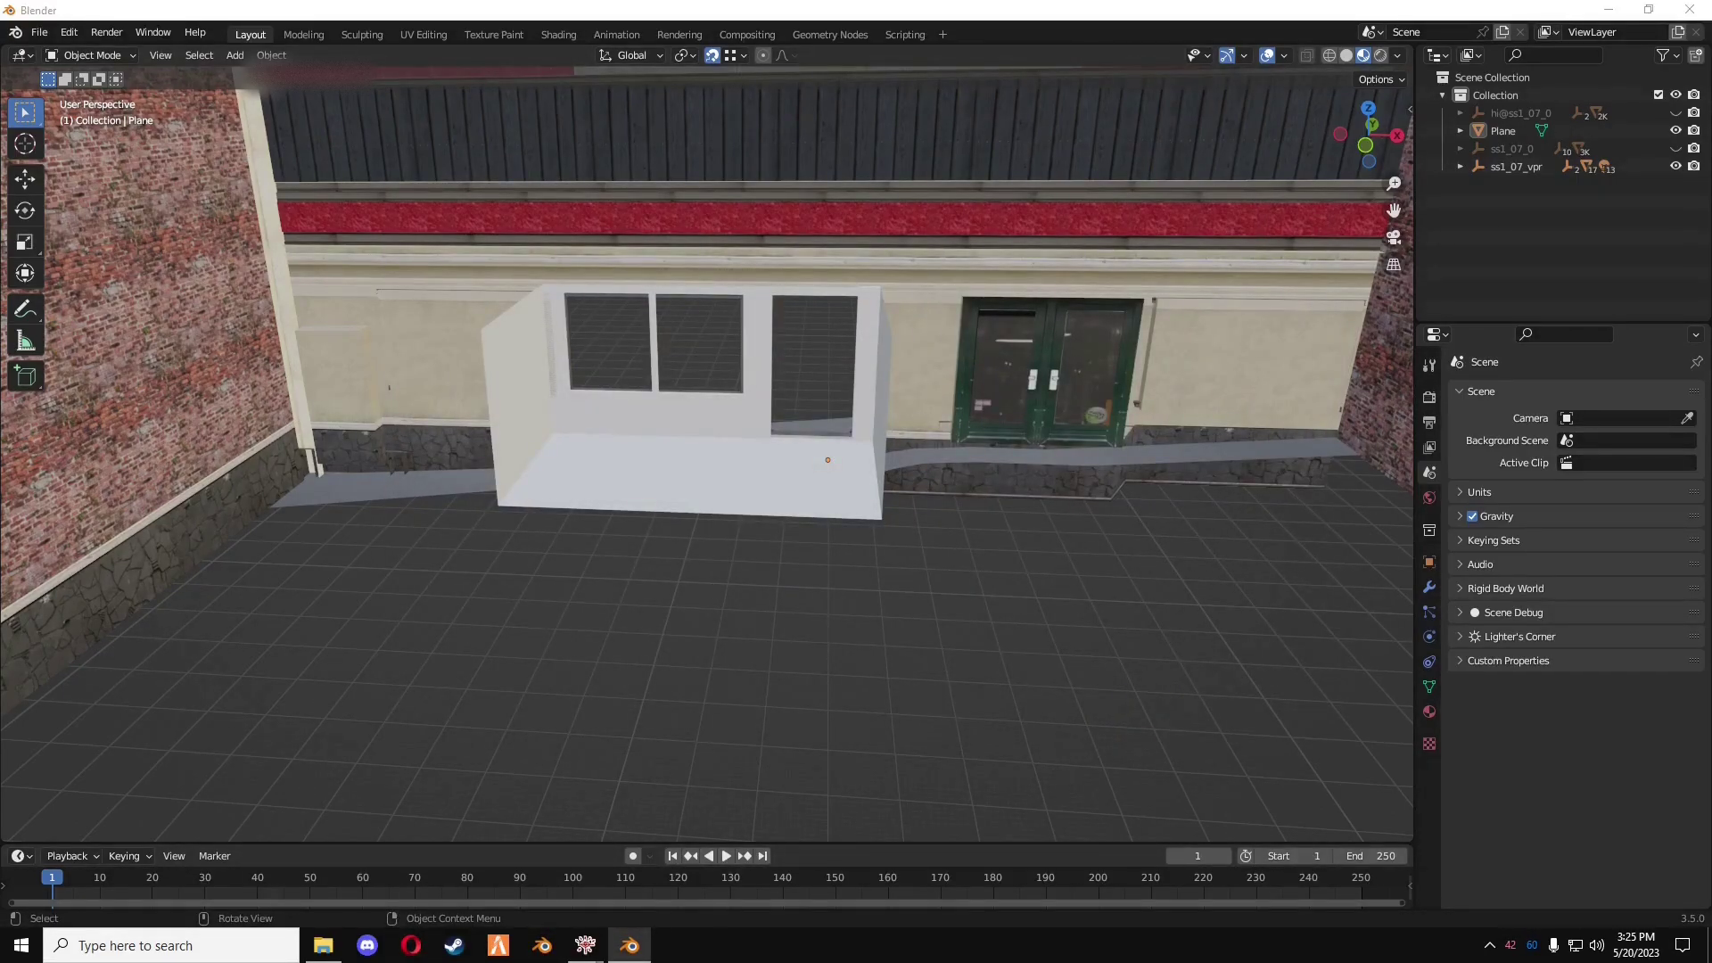
- Switch to the browser, open the Pleb Masters: Forge object library and search it for "door"
left_click(411, 945)
left_click(960, 73)
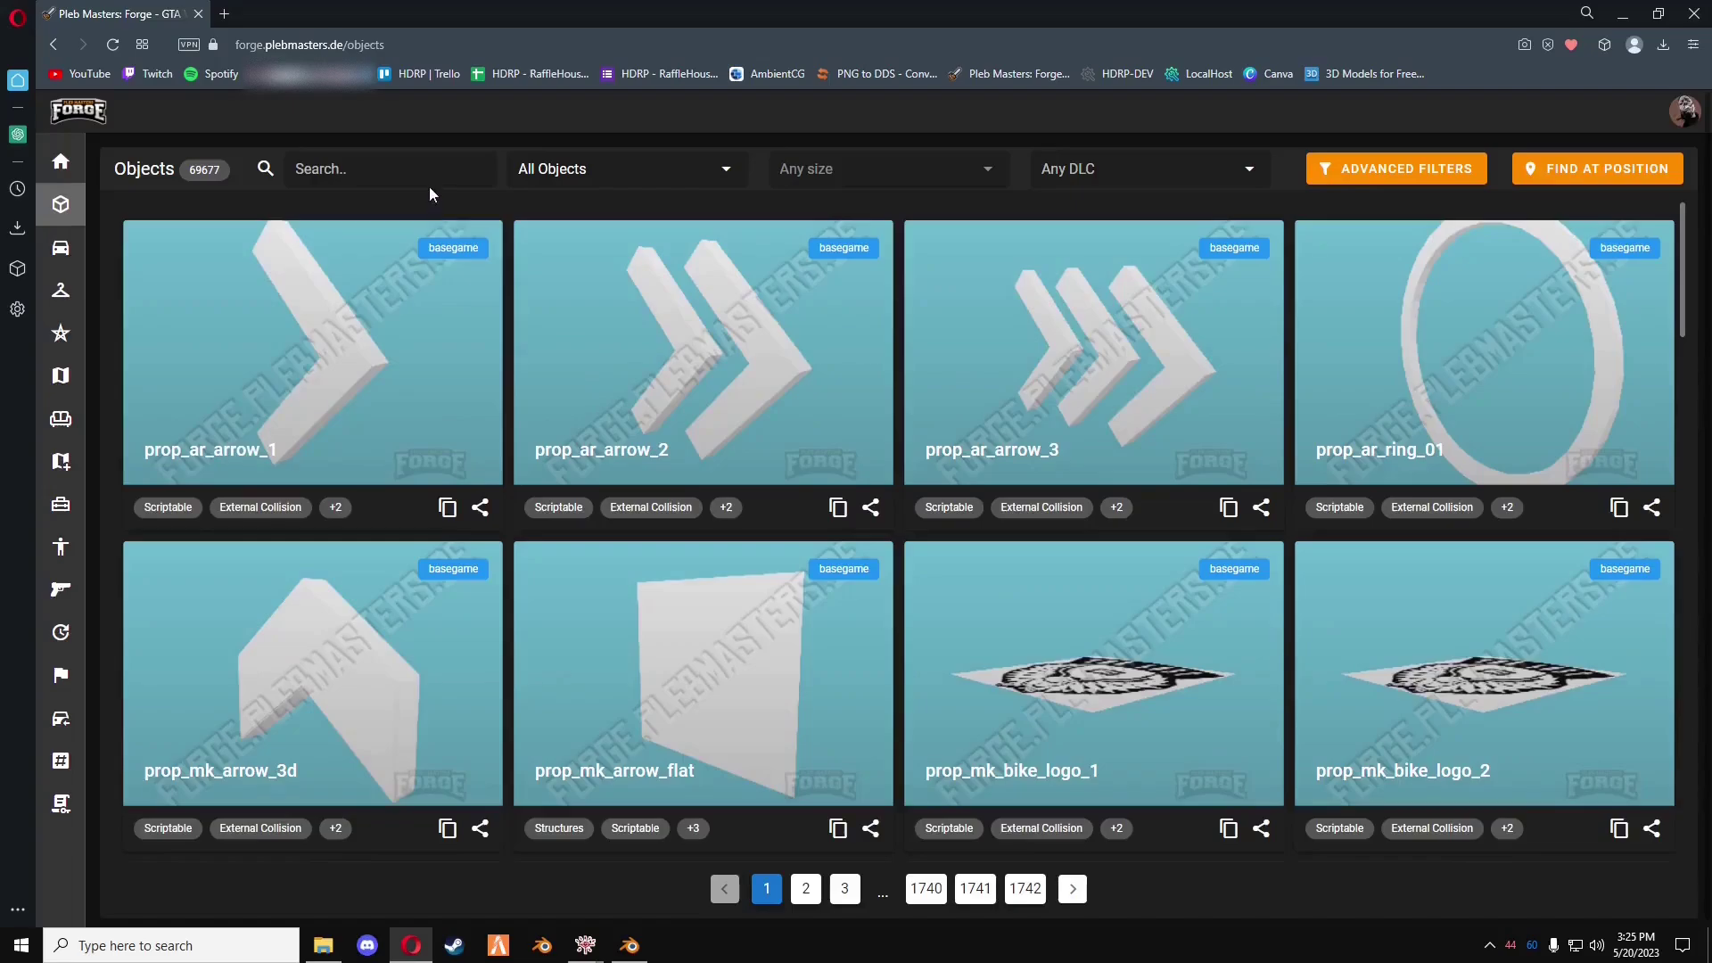
left_click(428, 178)
type("door")
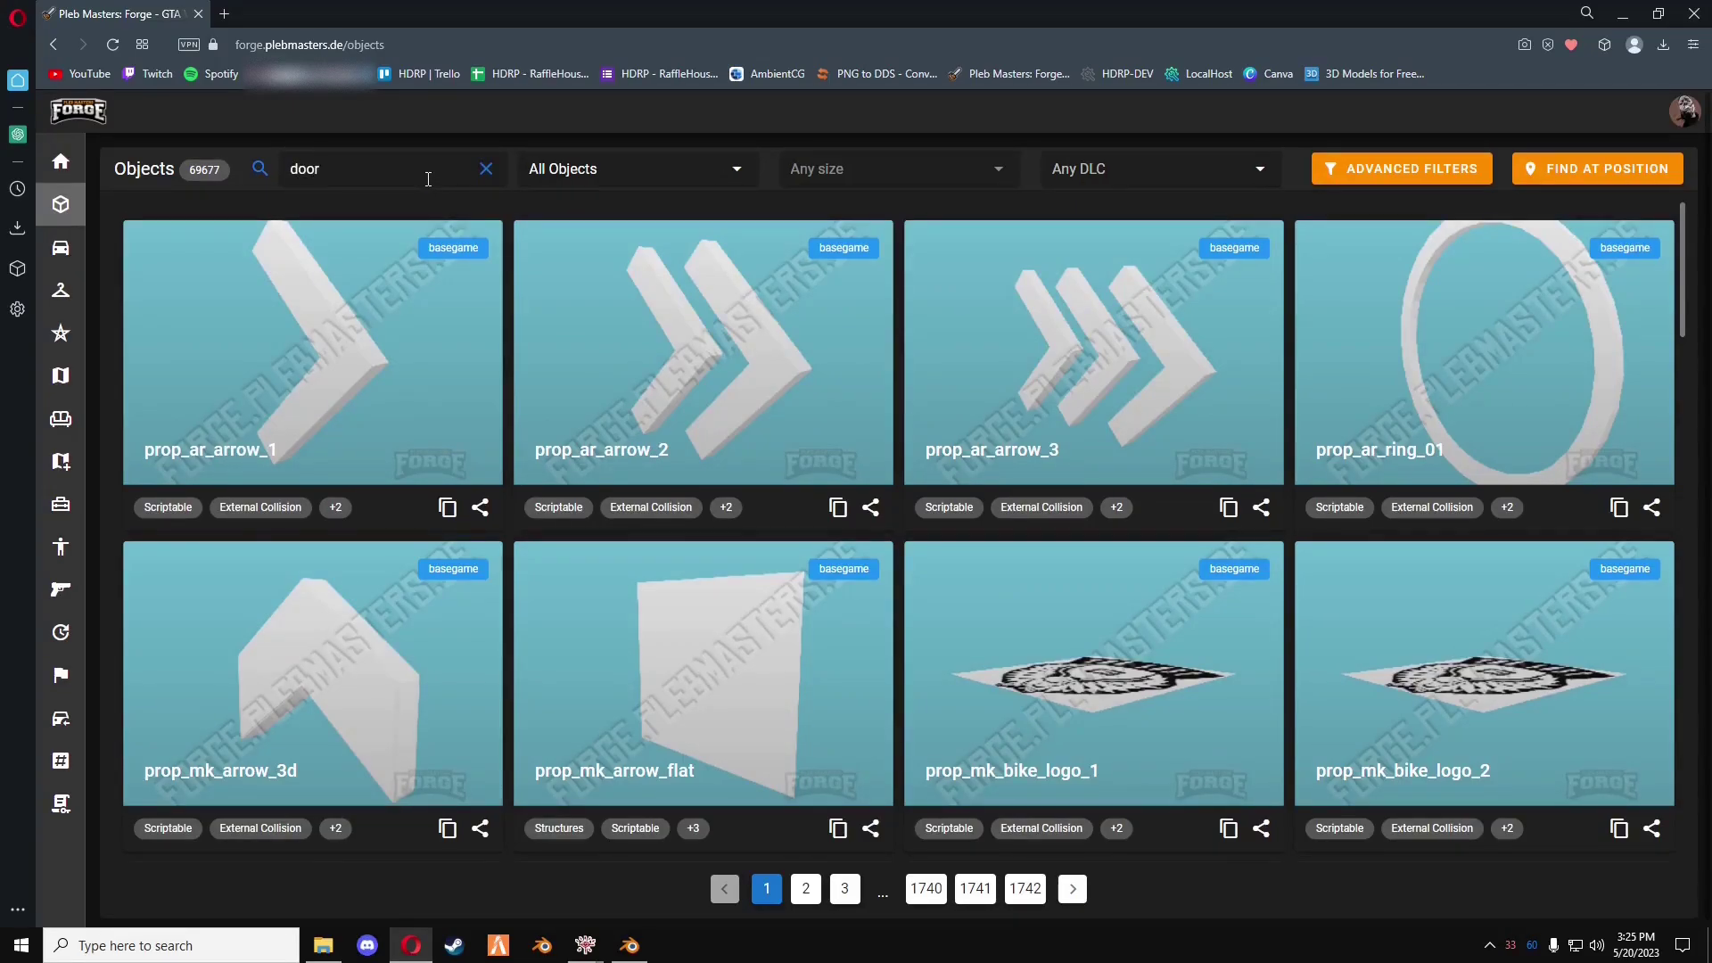
- Browse the door models and copy the name of v_ilev_abbmaindoor to the clipboard
scroll(627, 459, "down", 10)
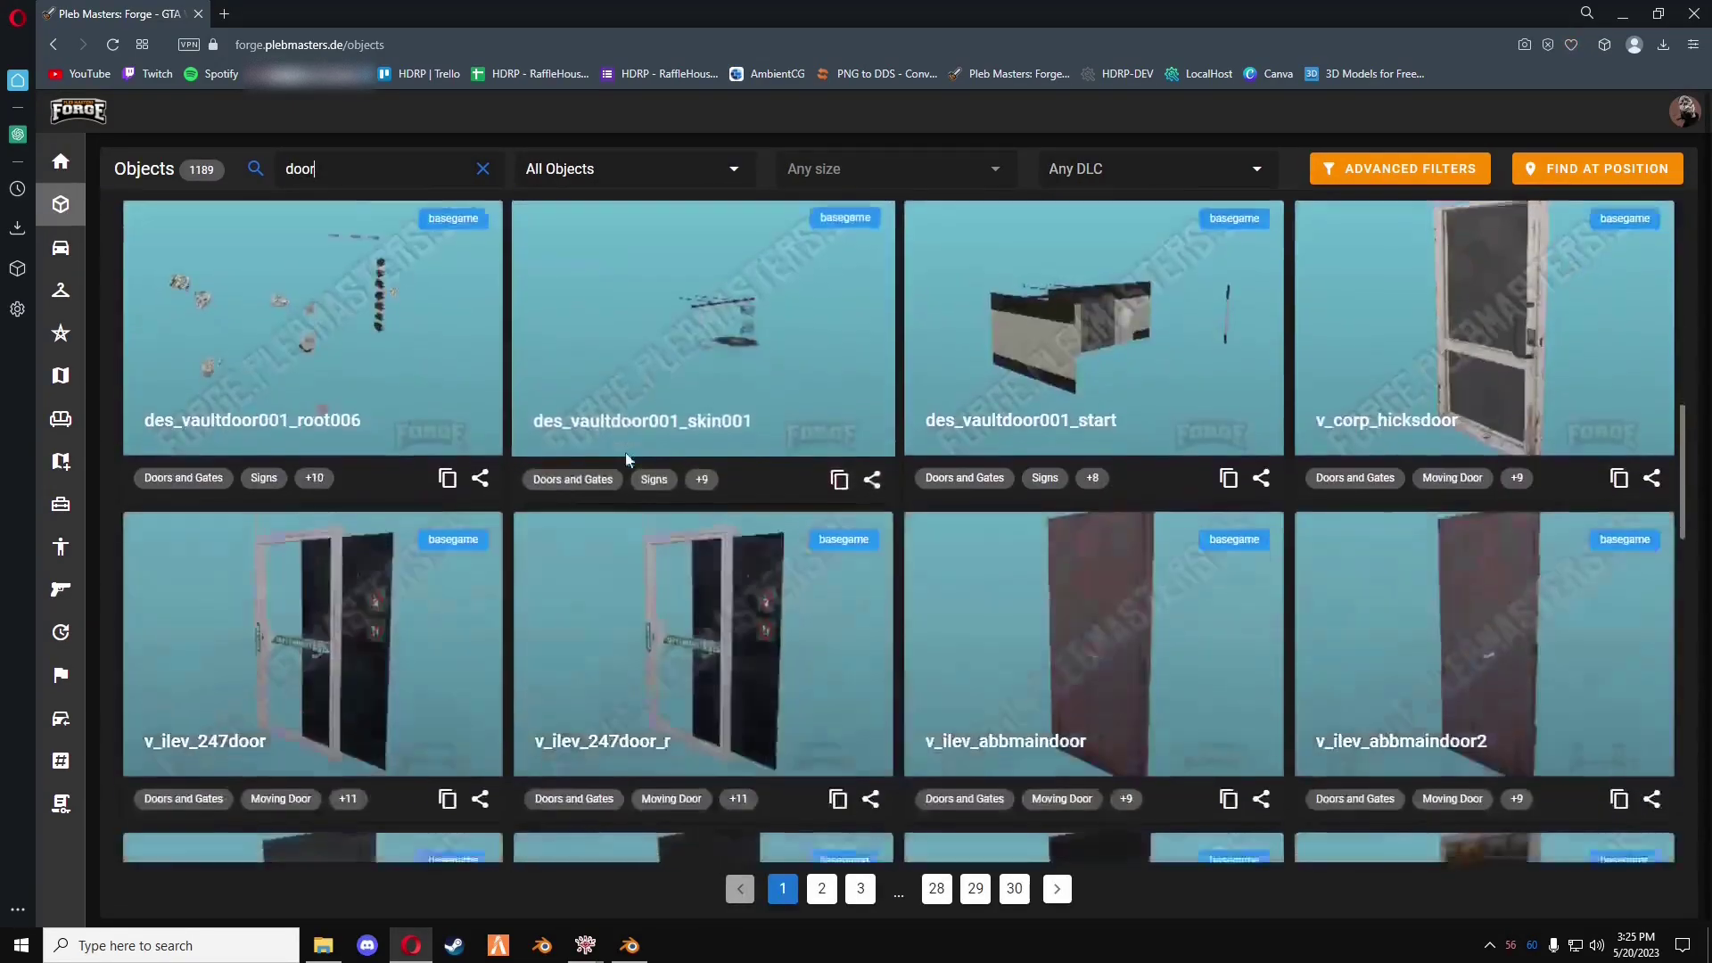
scroll(626, 459, "down", 5)
scroll(1248, 526, "up", 2)
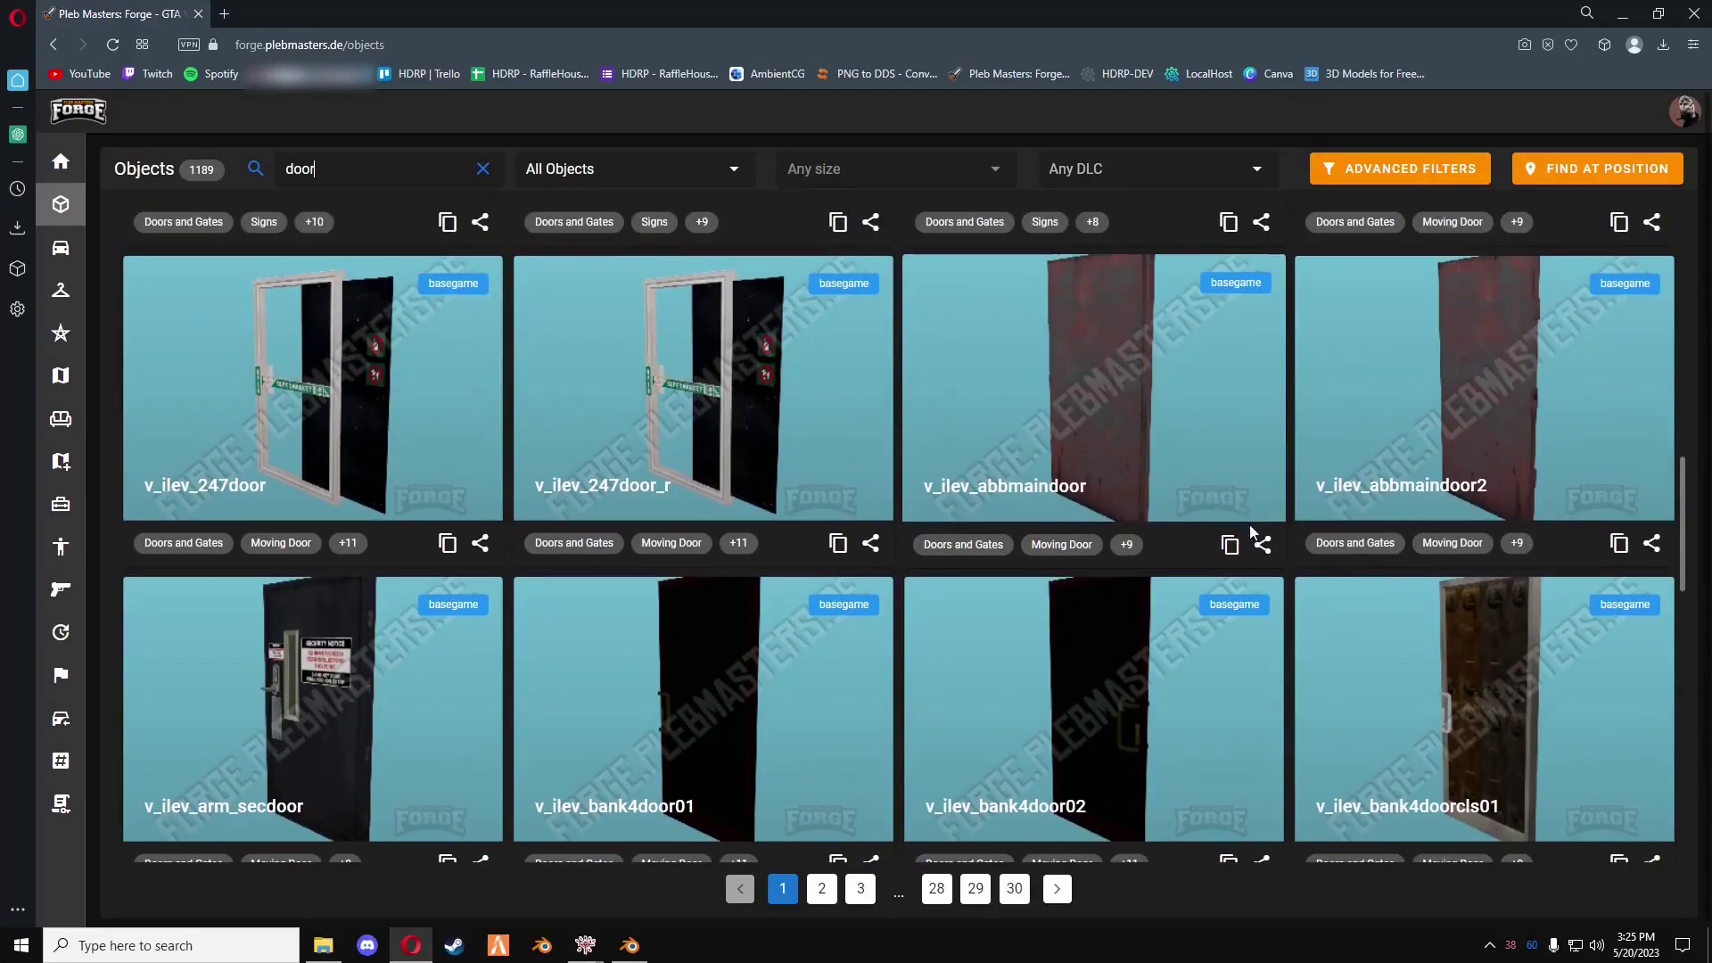
left_click(1230, 544)
- Switch to CodeWalker's RPF Explorer and search the game files for v_ilev_abbmaindoor
mouse_move(579, 947)
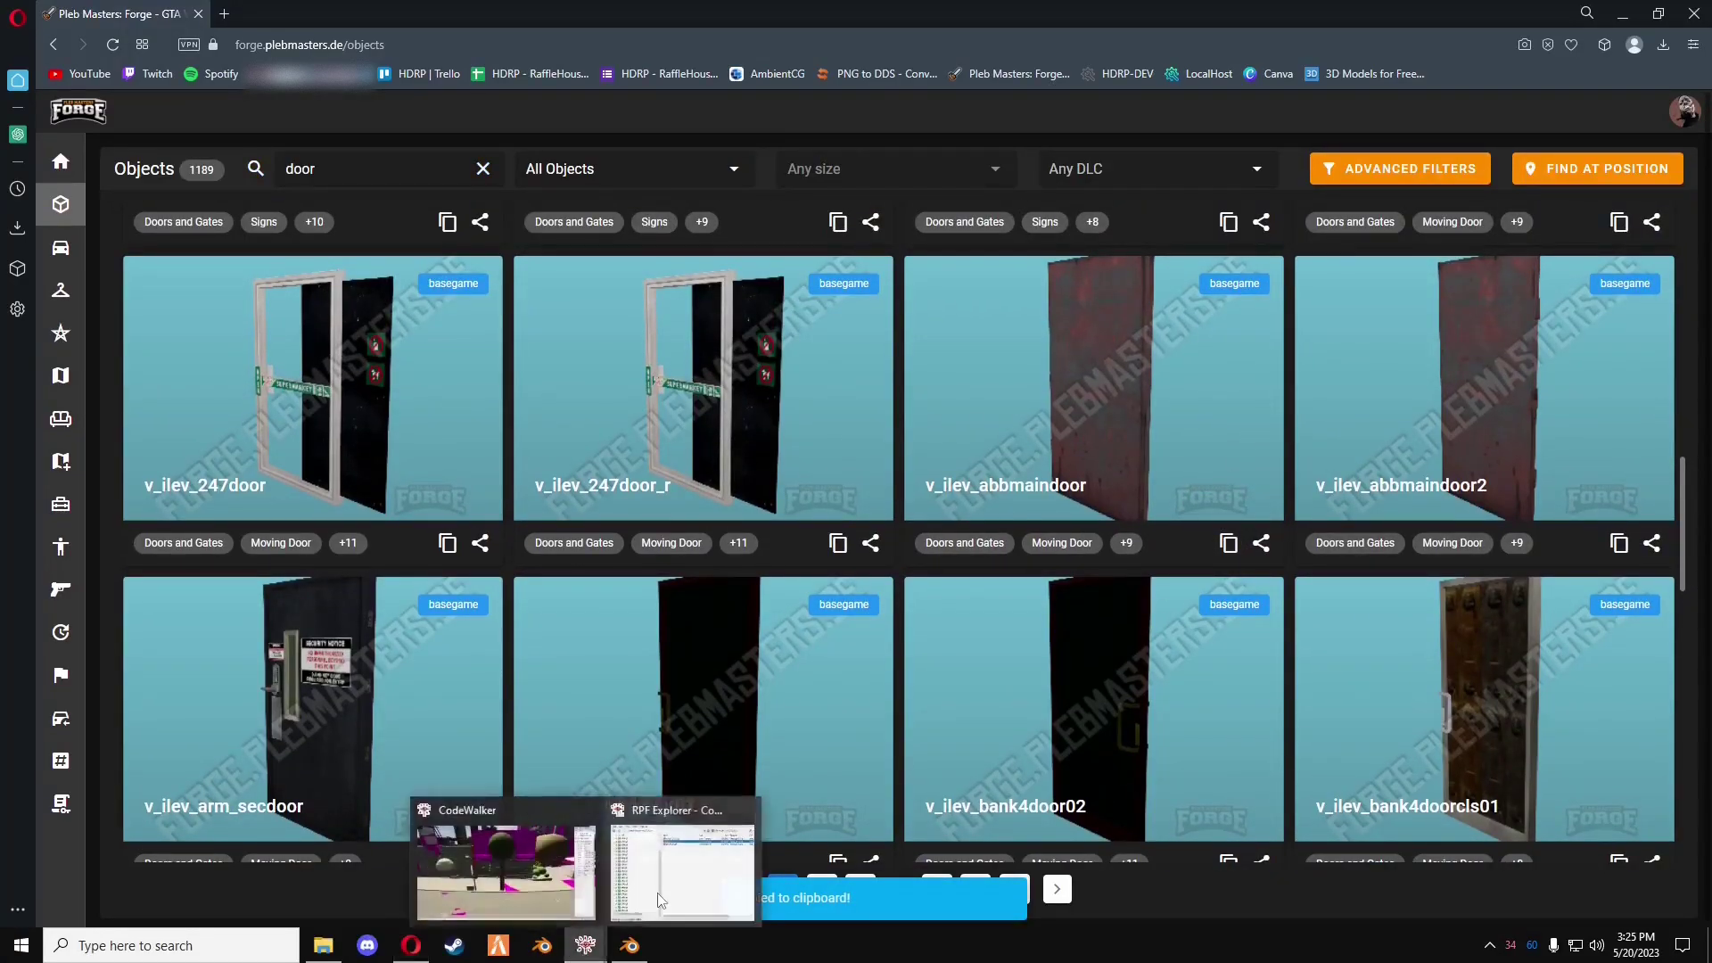
left_click(668, 860)
double_click(883, 244)
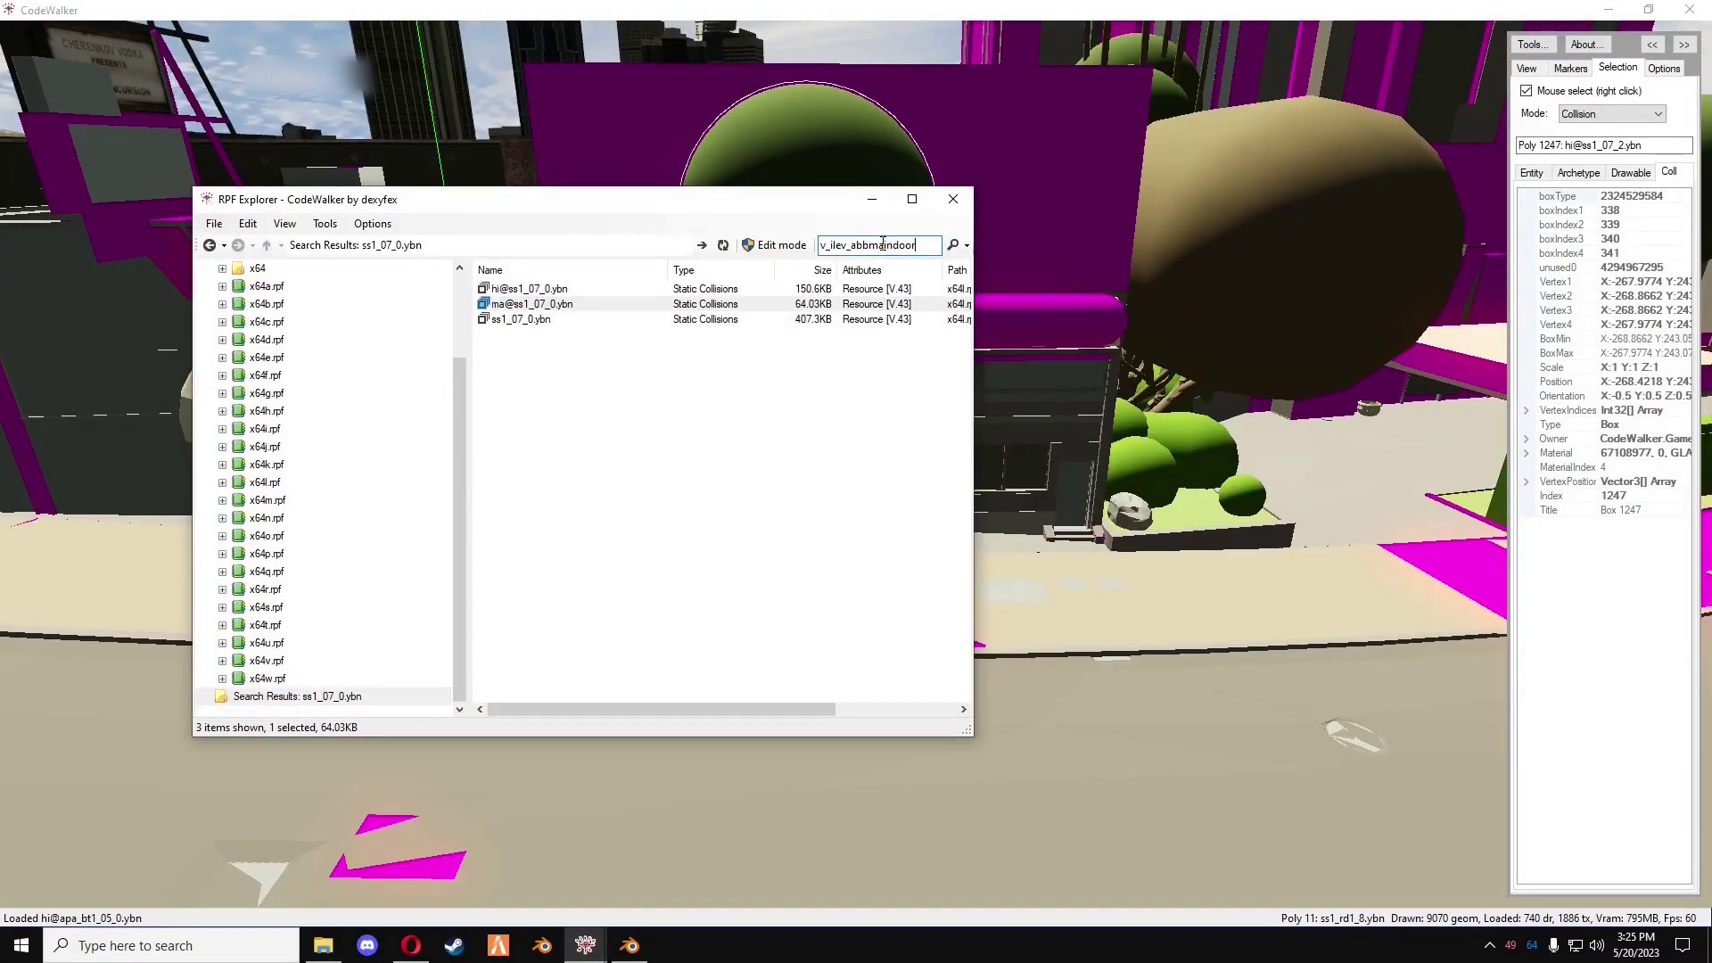
left_click(952, 246)
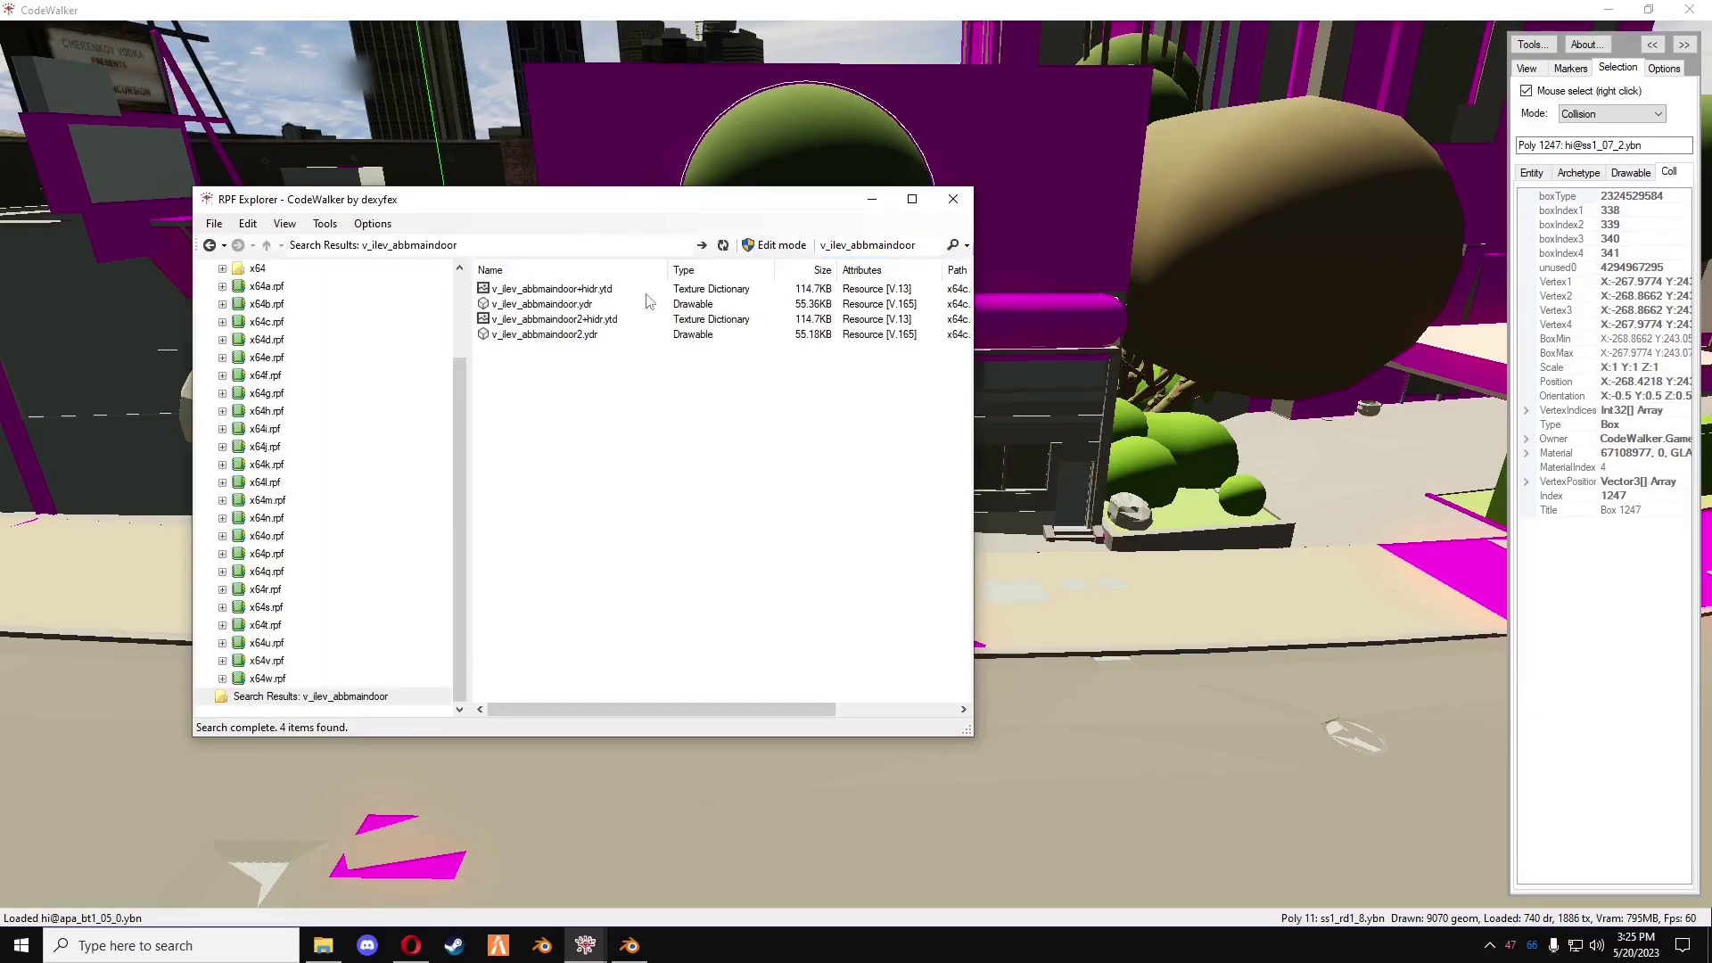
- Start an XML export of v_ilev_abbmaindoor.ydr and choose the 3D_Models\REFERENCE\door folder on drive E as its location
right_click(568, 306)
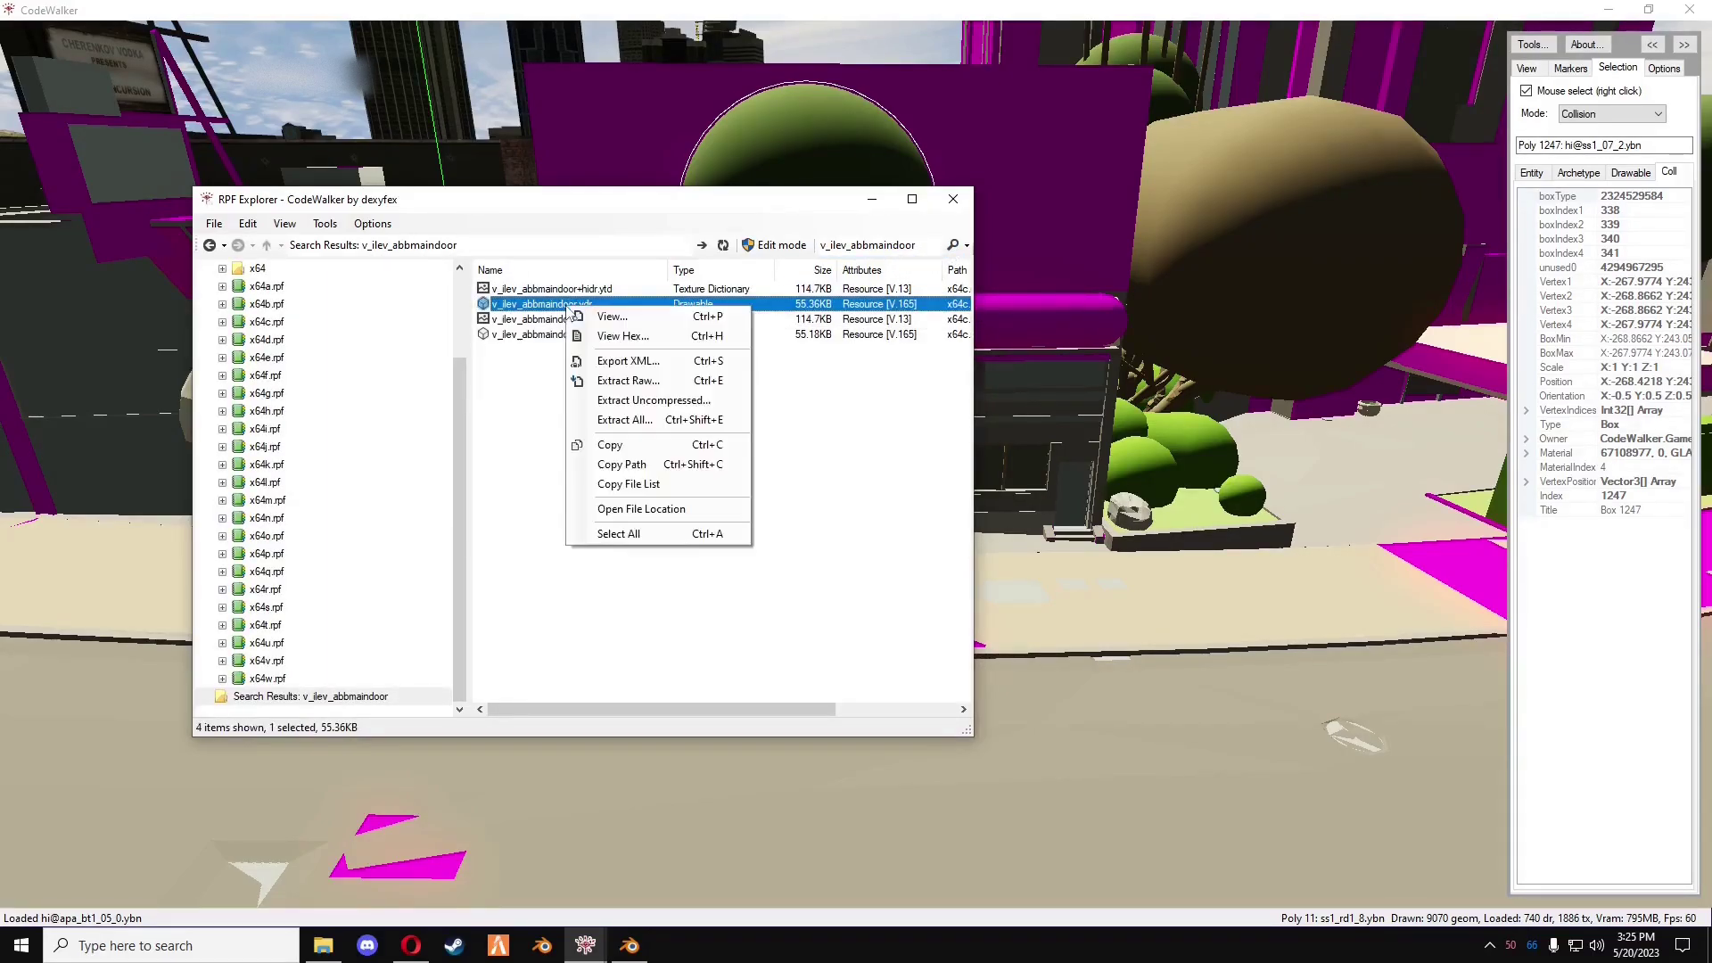
left_click(628, 360)
left_click(395, 261)
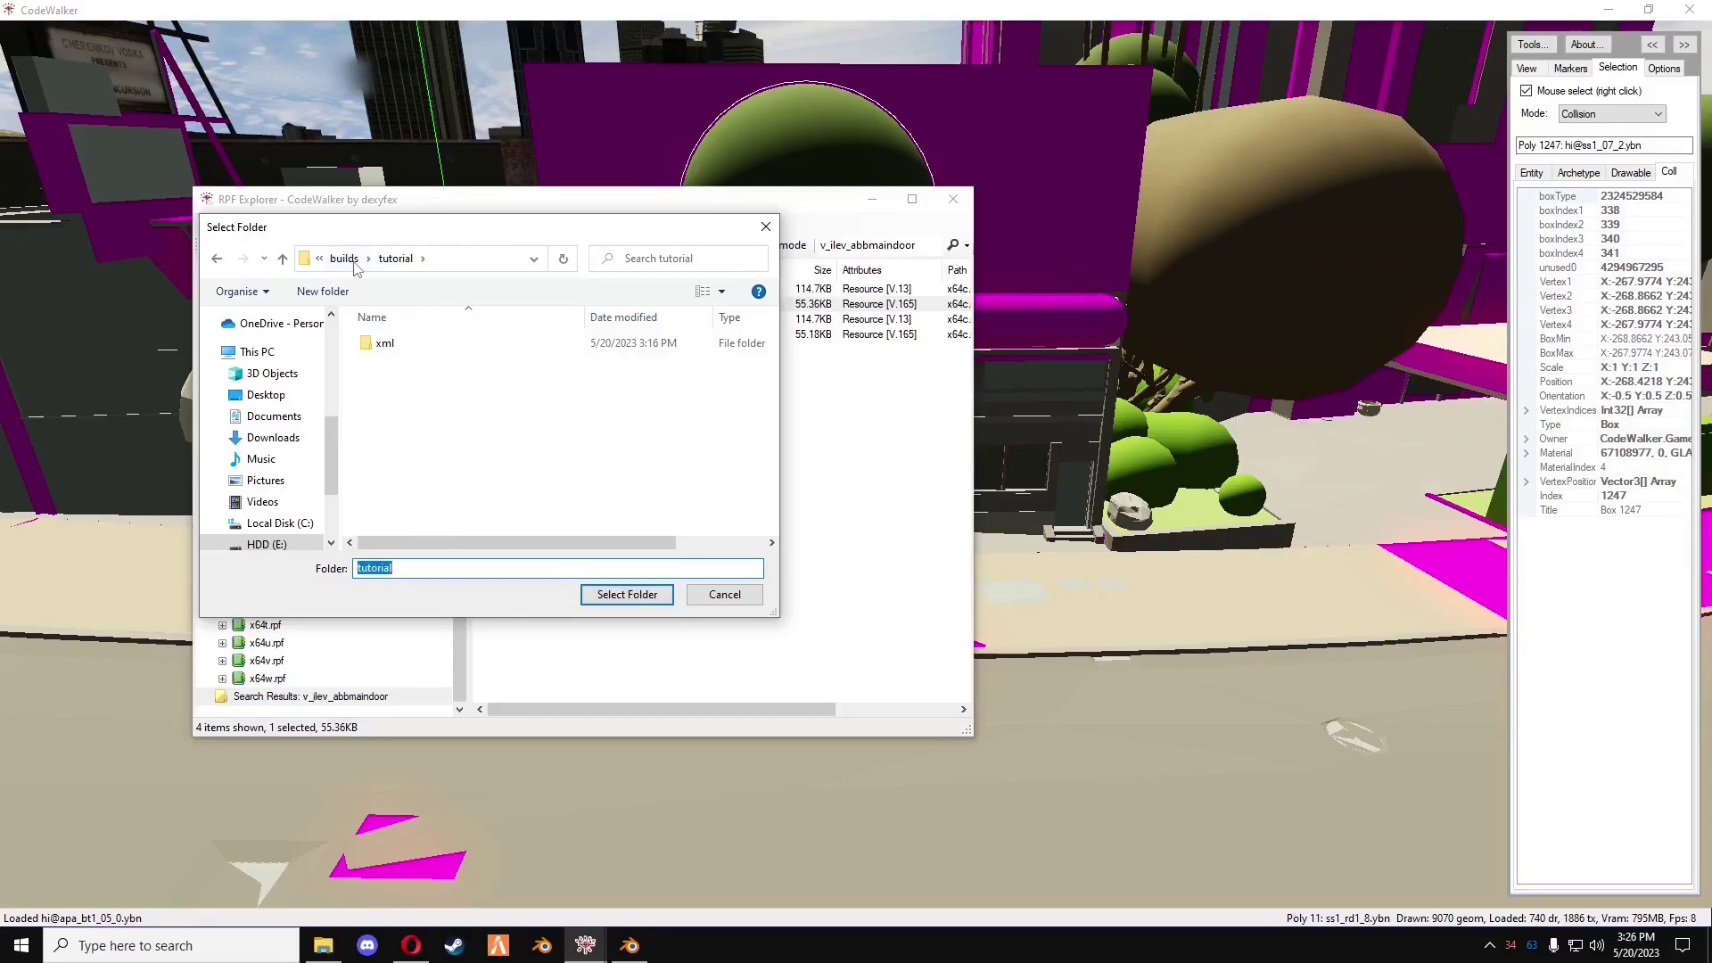
left_click(347, 262)
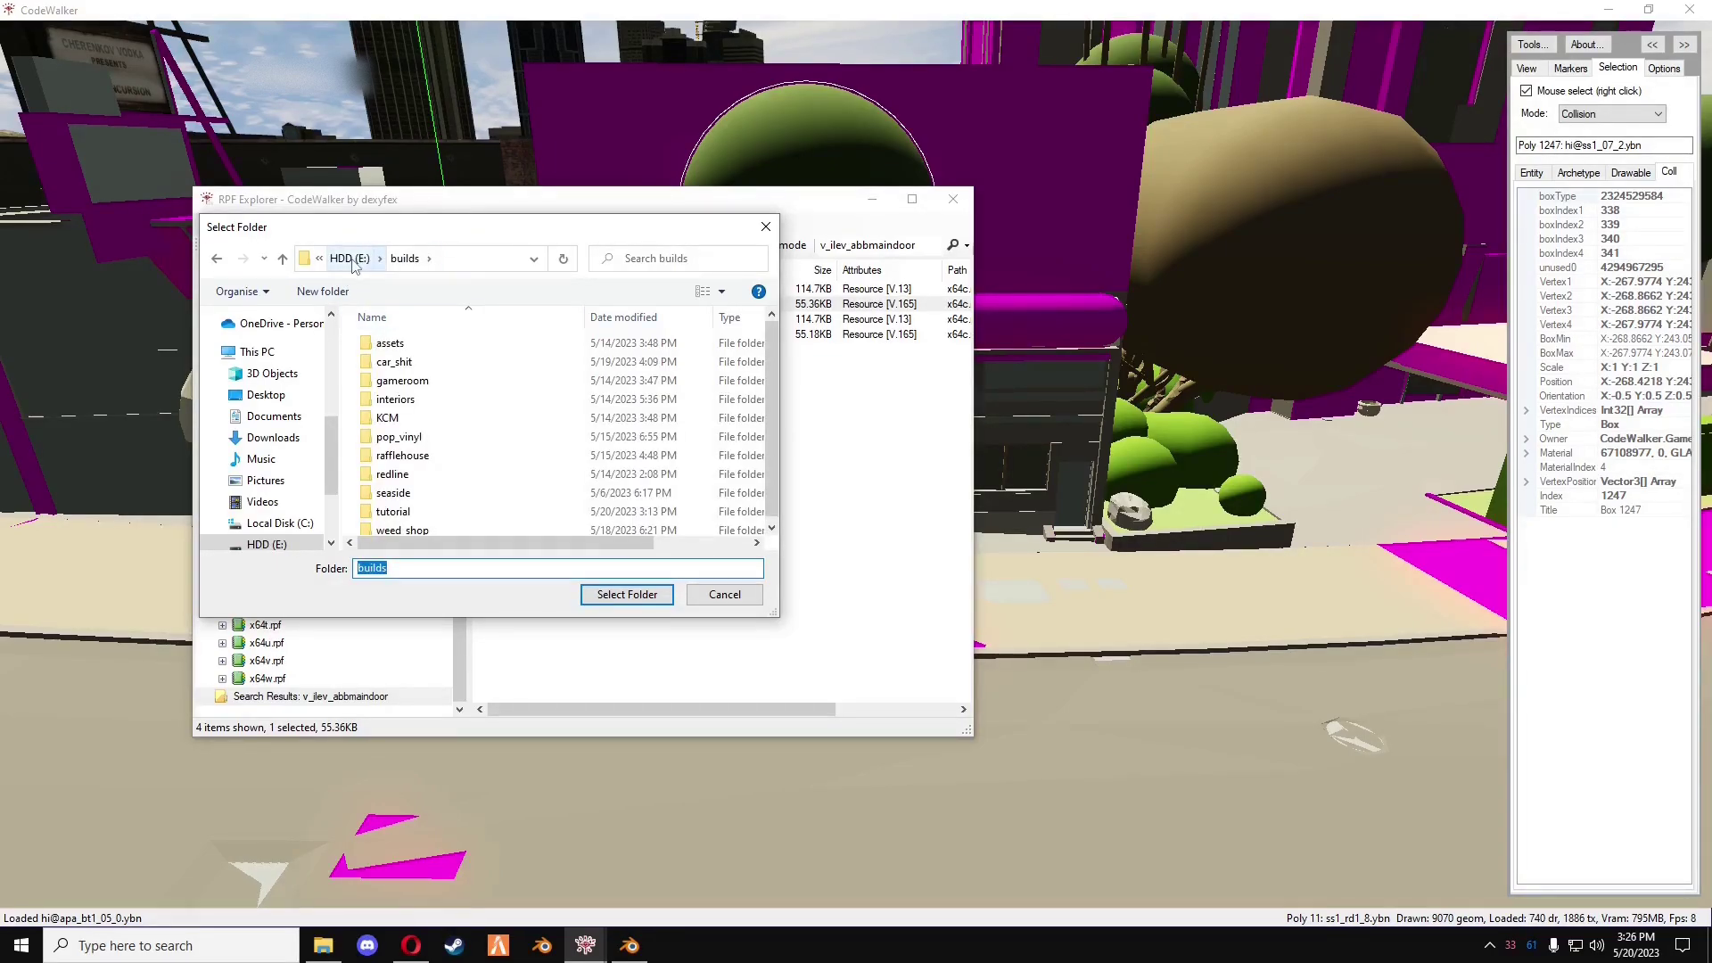
left_click(351, 259)
double_click(392, 343)
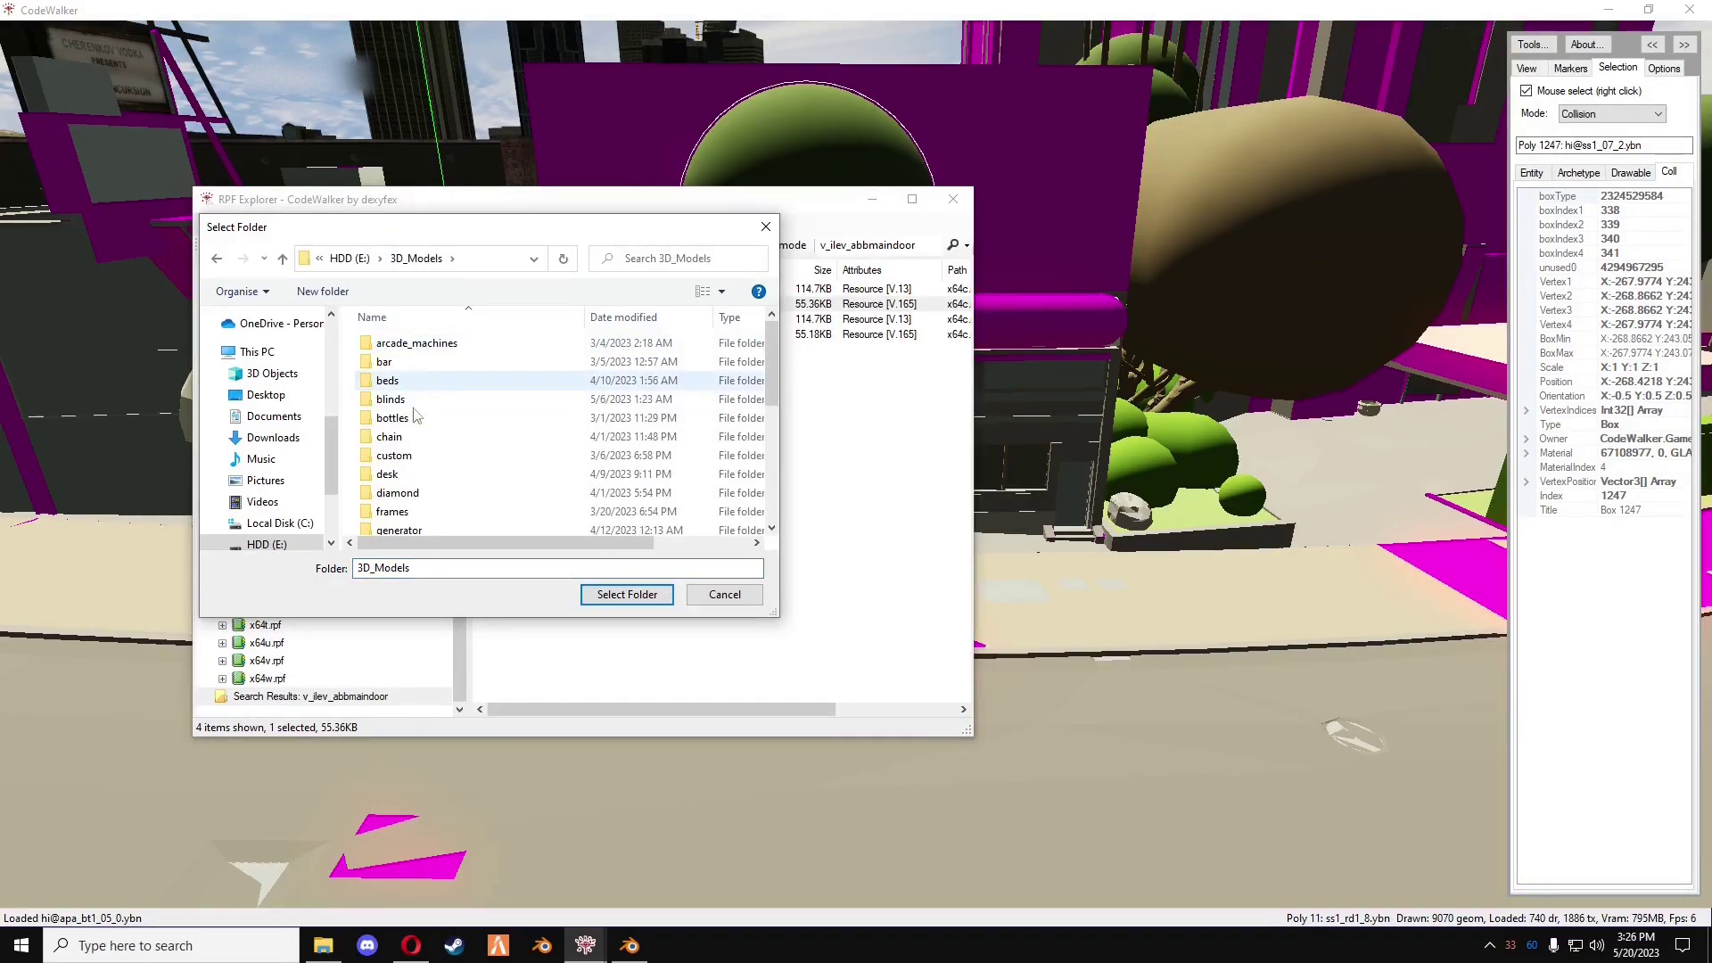
scroll(413, 418, "down", 3)
double_click(401, 460)
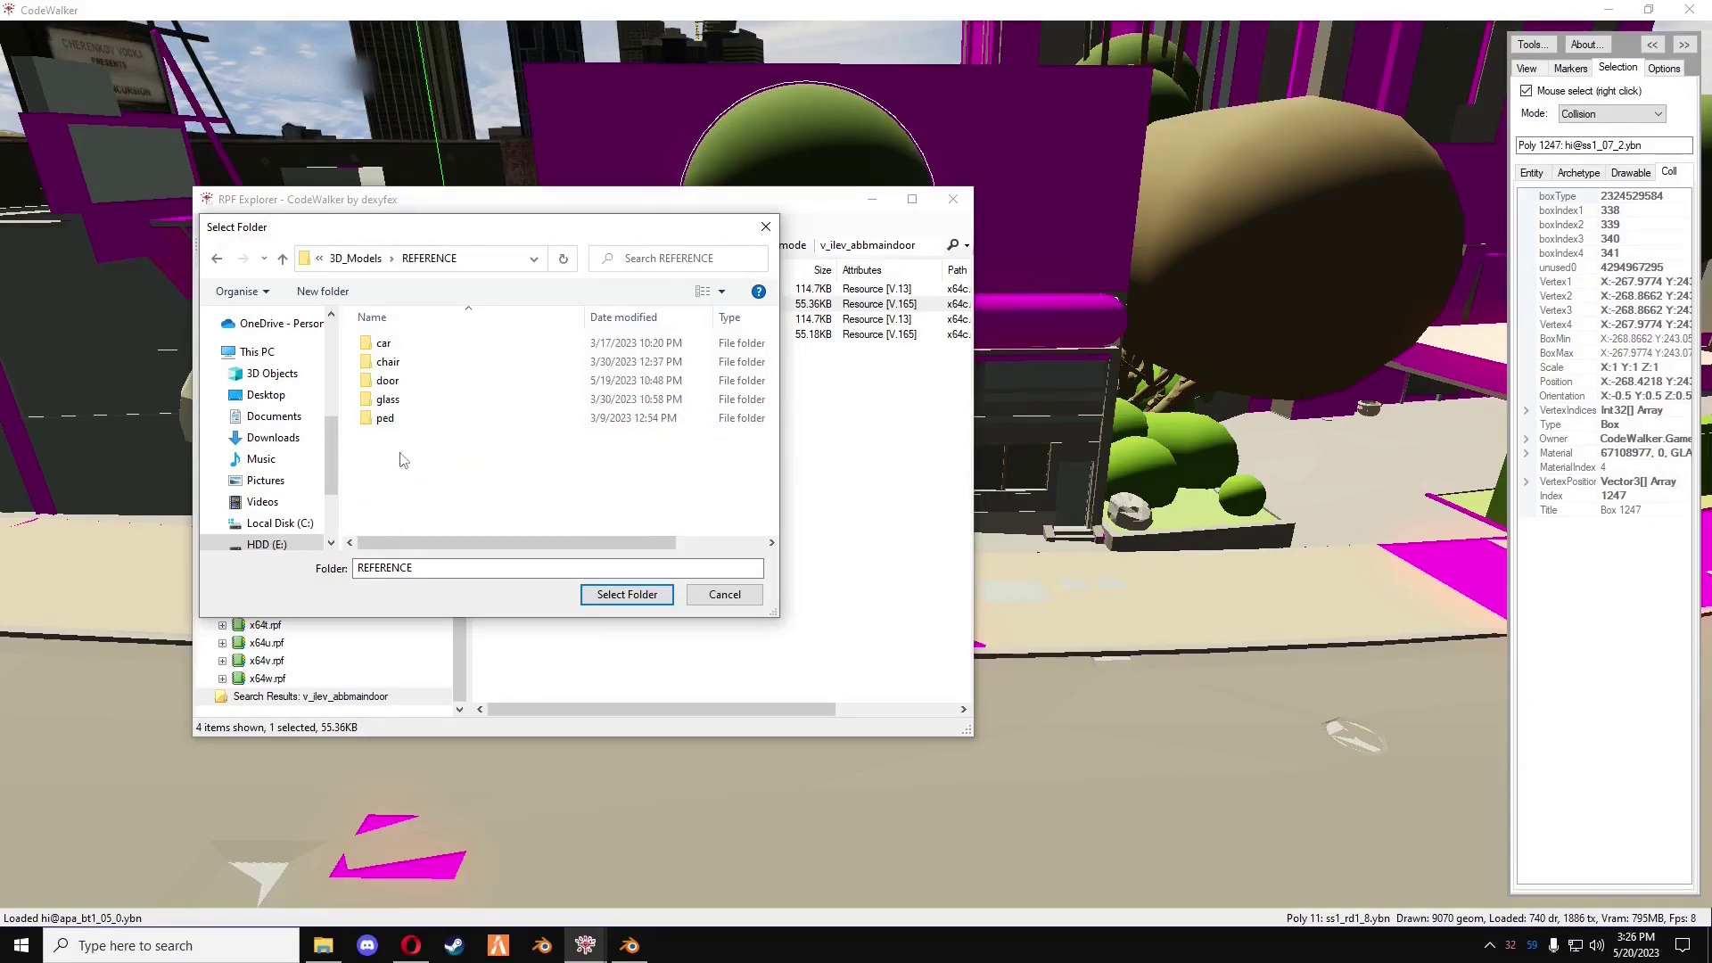
double_click(389, 381)
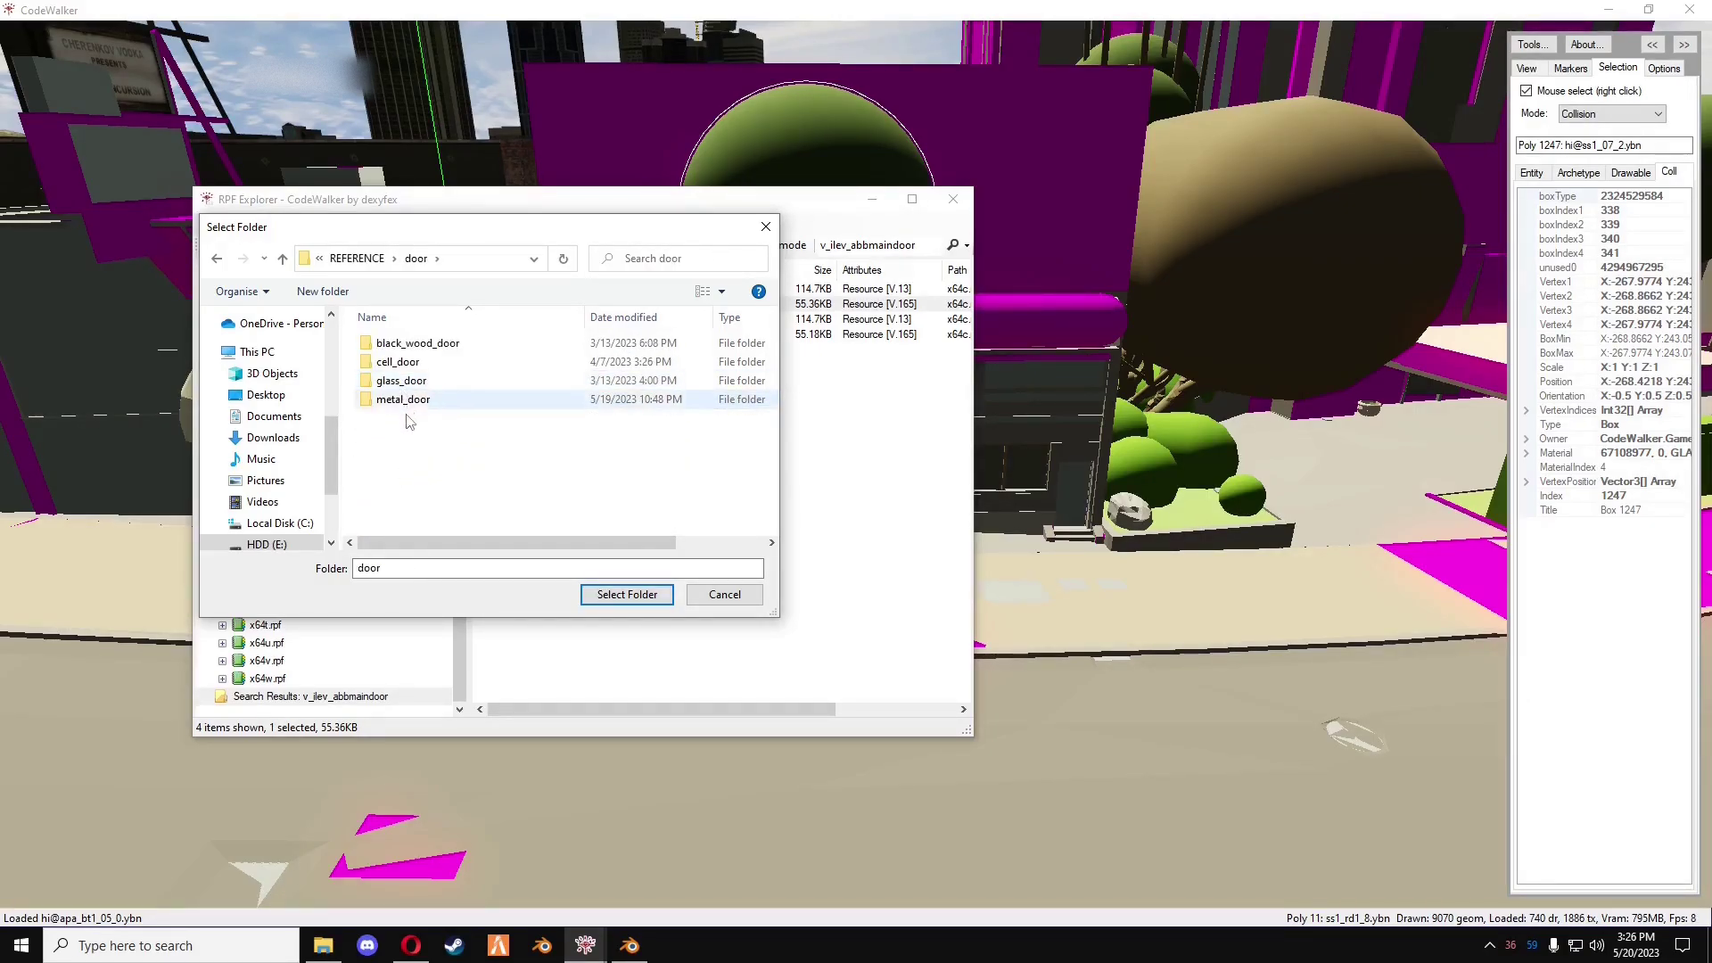
- Create a subfolder named "door" and export the door drawable's XML into it
left_click(323, 294)
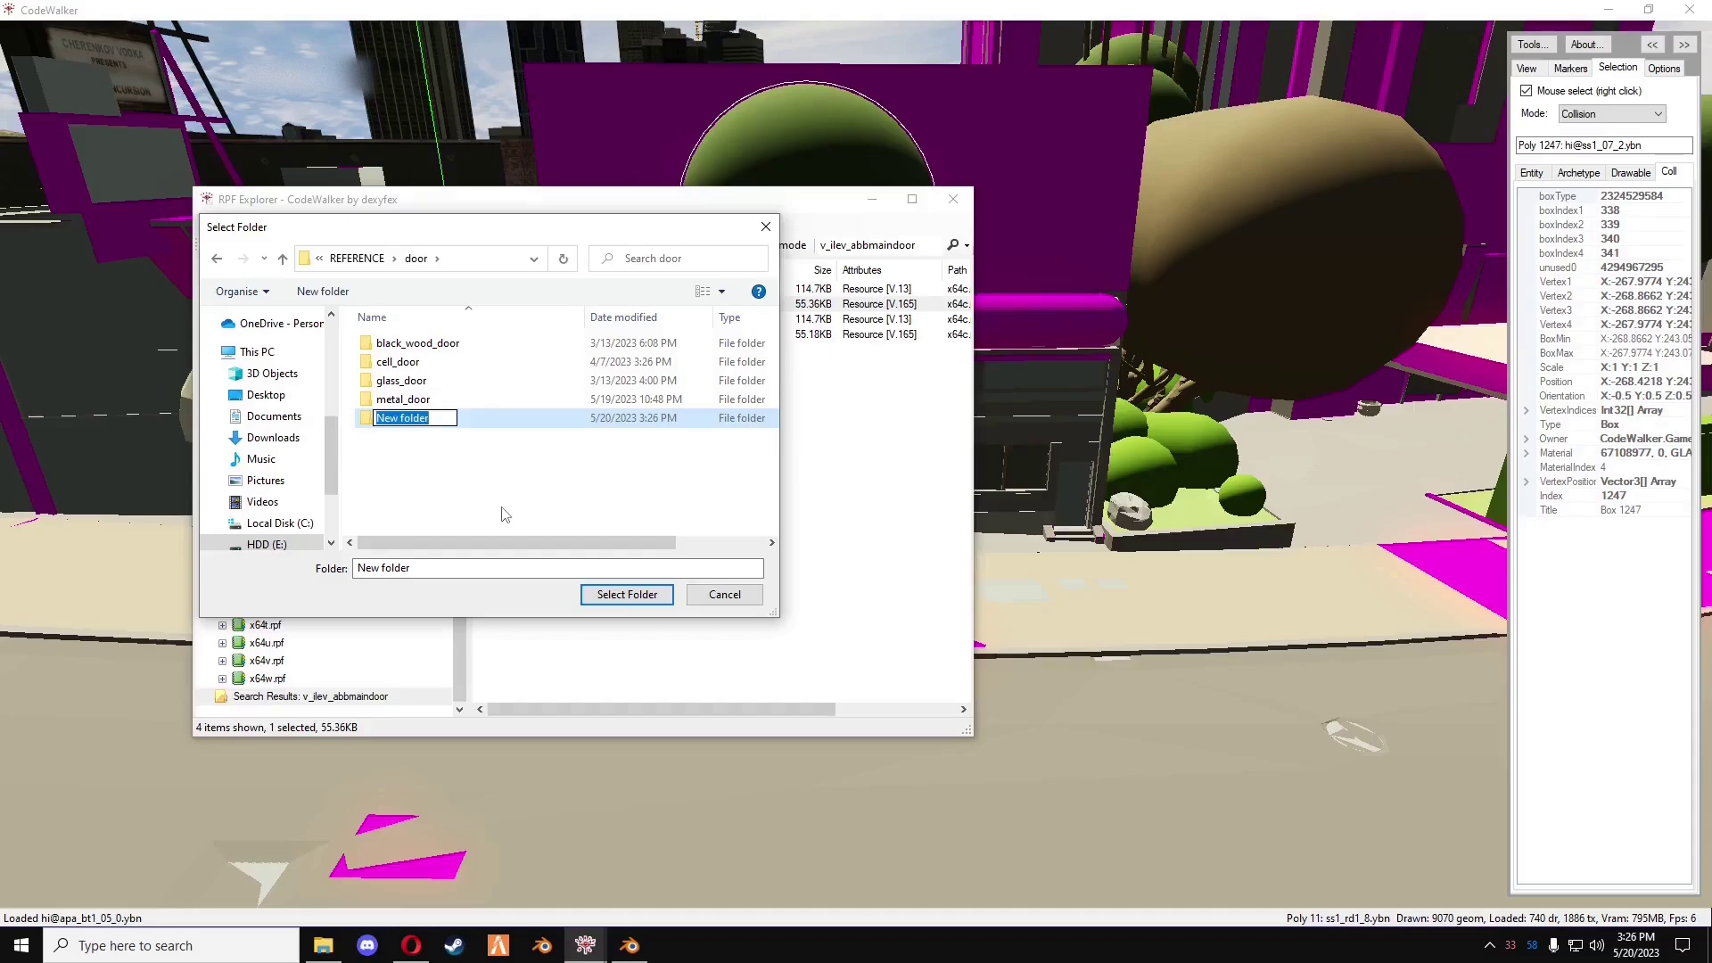
type("door")
key("Return")
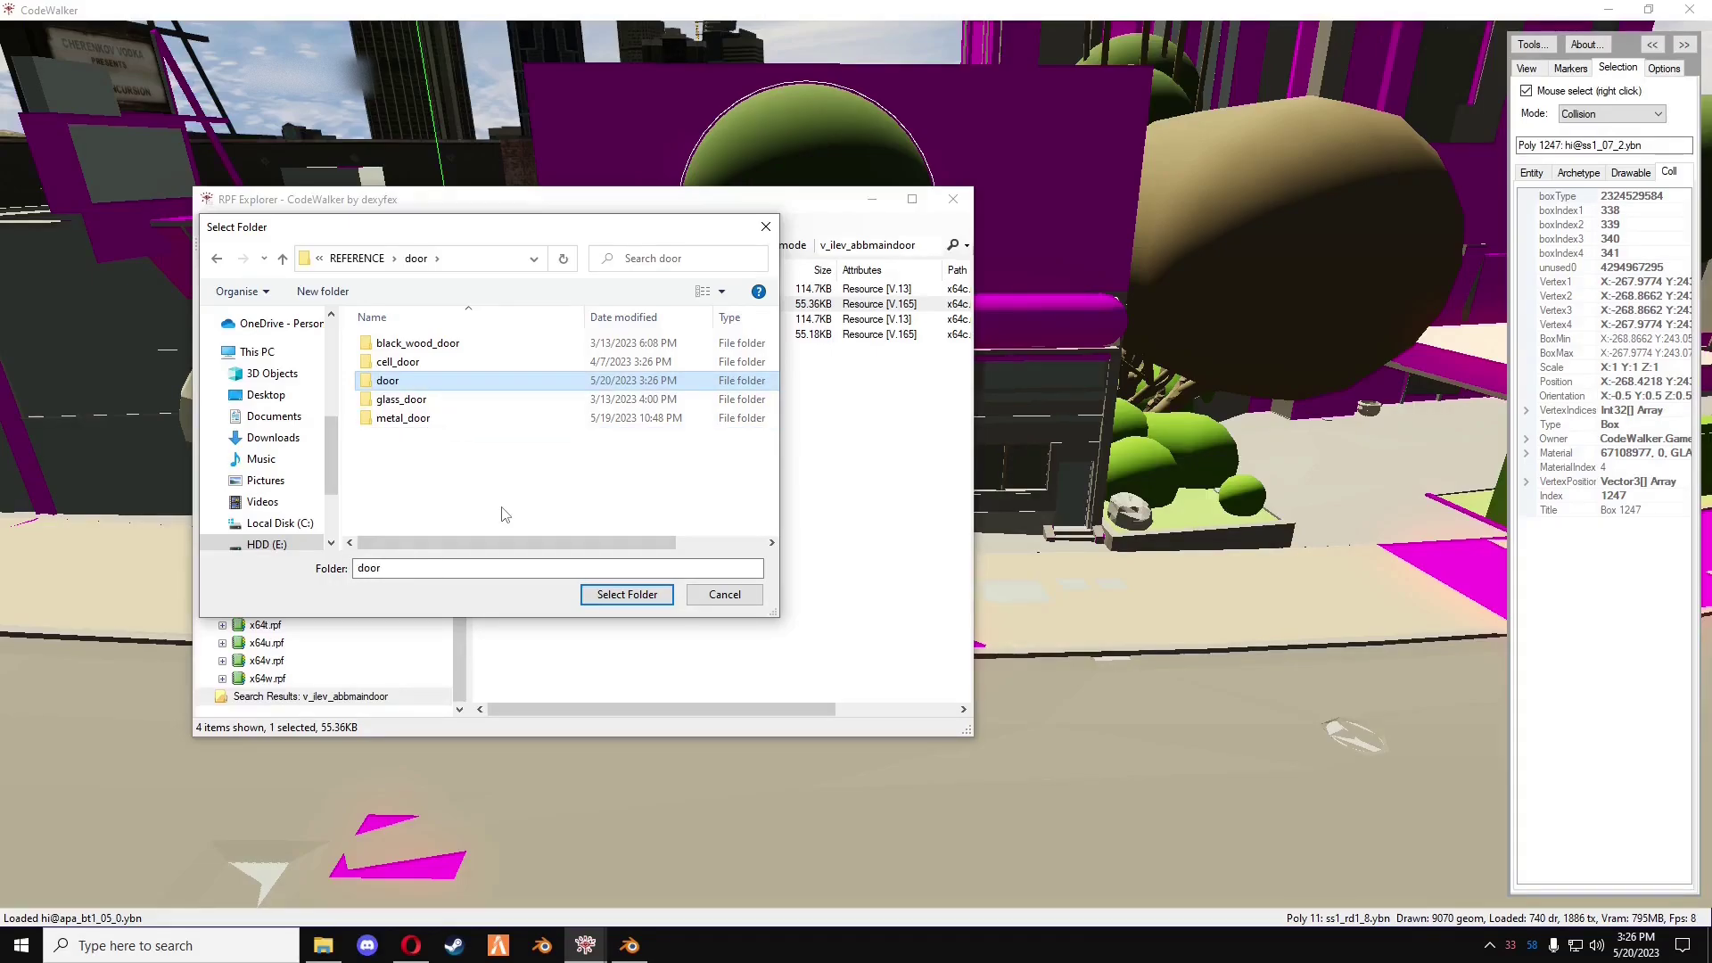
double_click(421, 383)
left_click(626, 595)
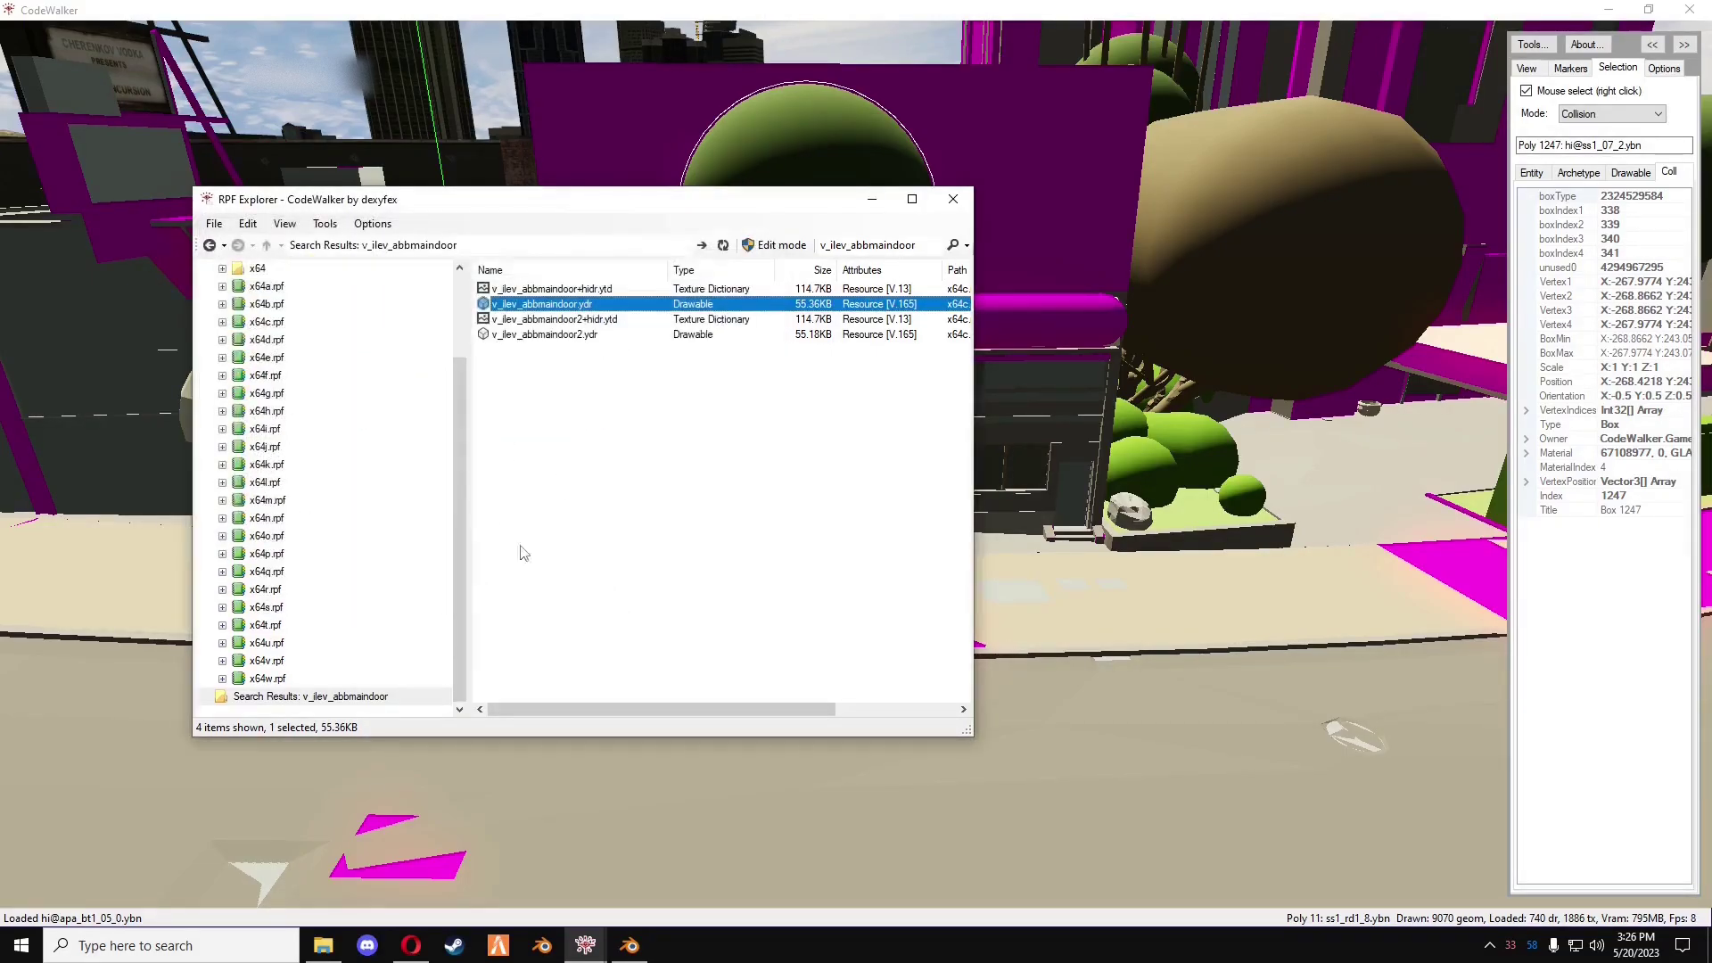
- Switch to Blender and open the CodeWalker XML import dialog
left_click(411, 945)
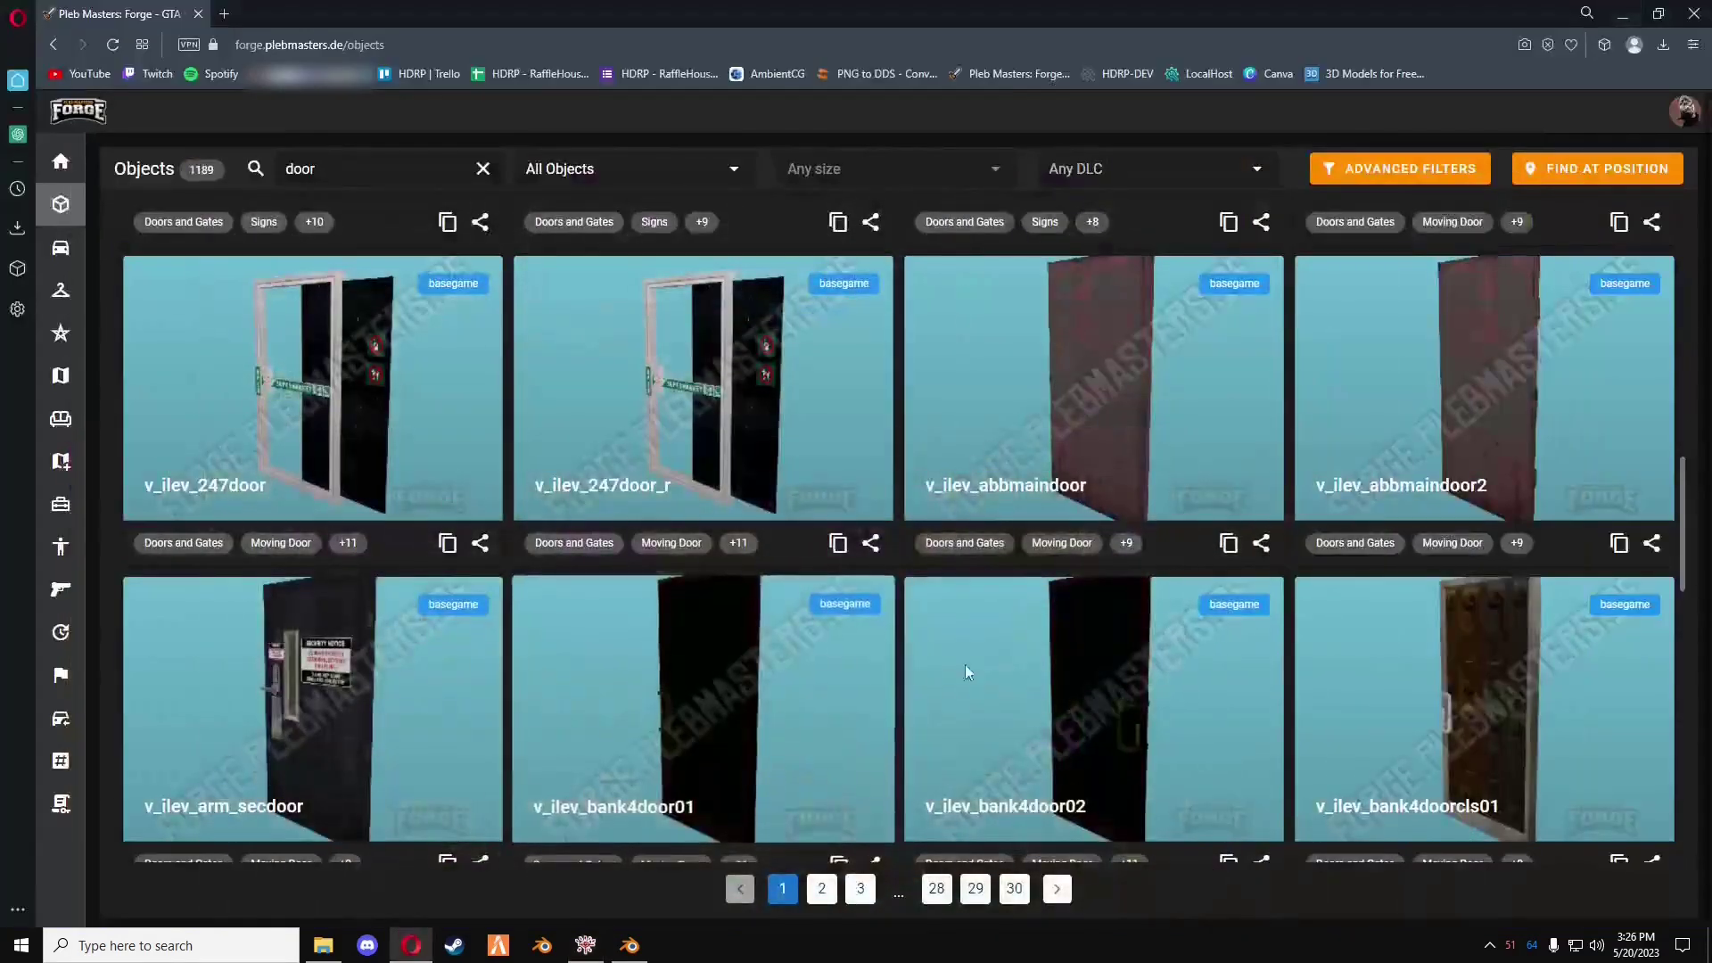
left_click(630, 944)
middle_click_drag(658, 827, 657, 692)
scroll(668, 692, "up", 4)
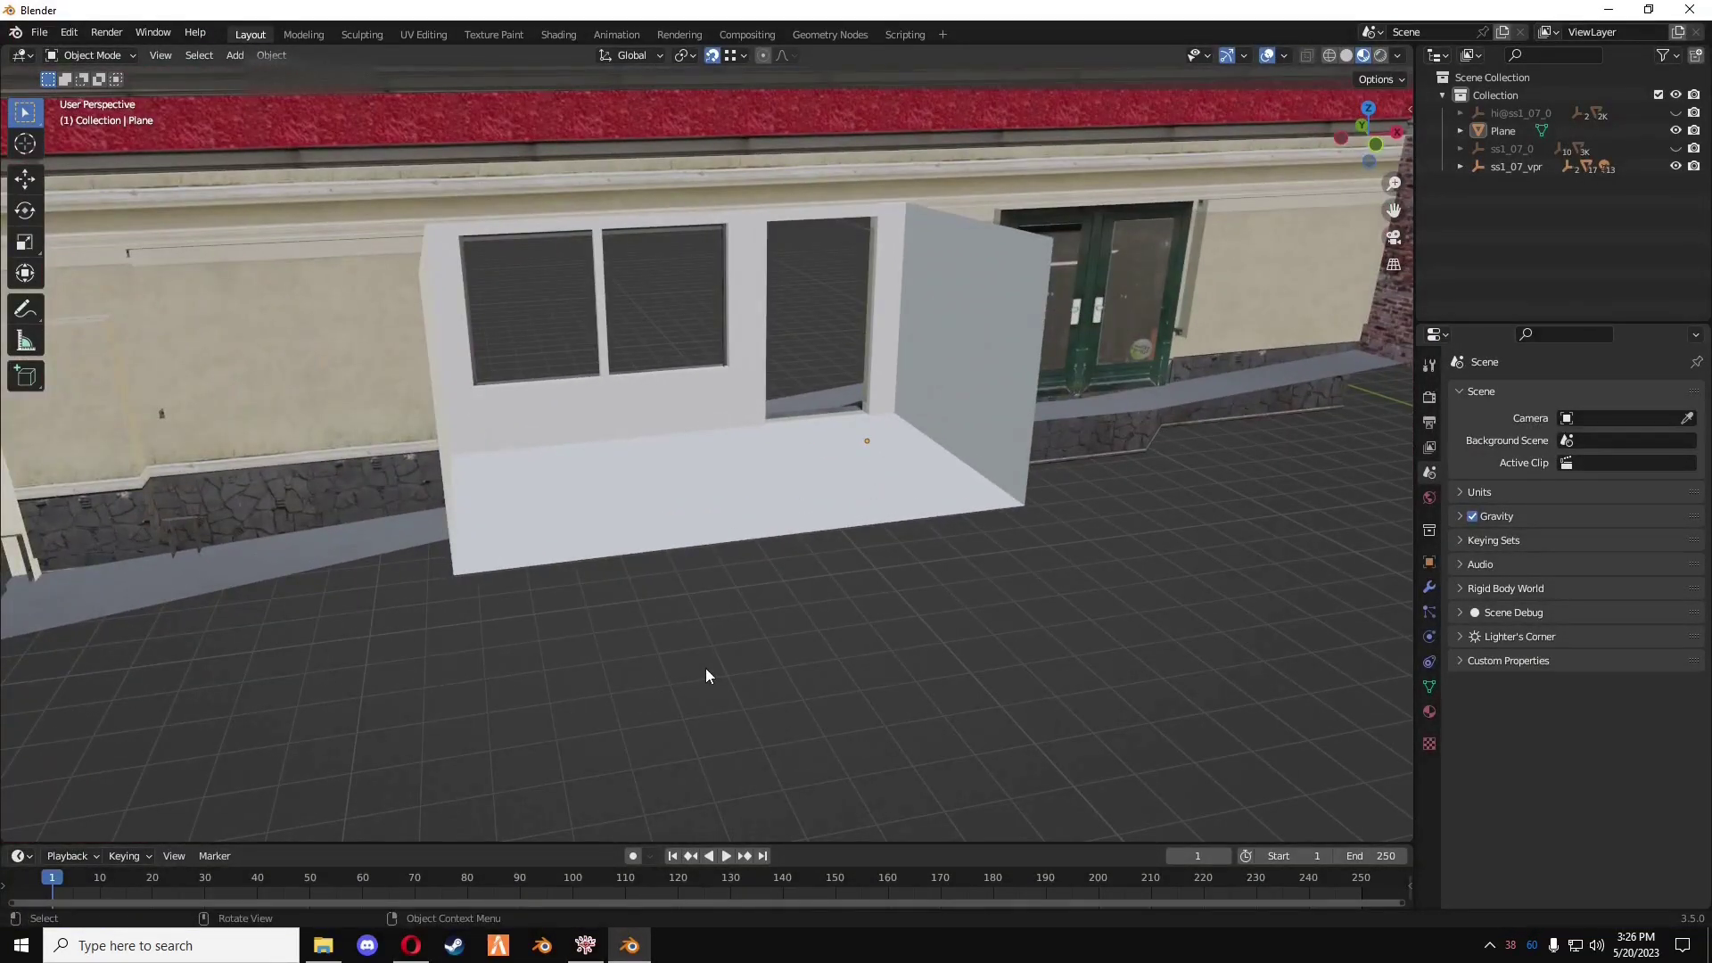
key("alt+v")
left_click(599, 596)
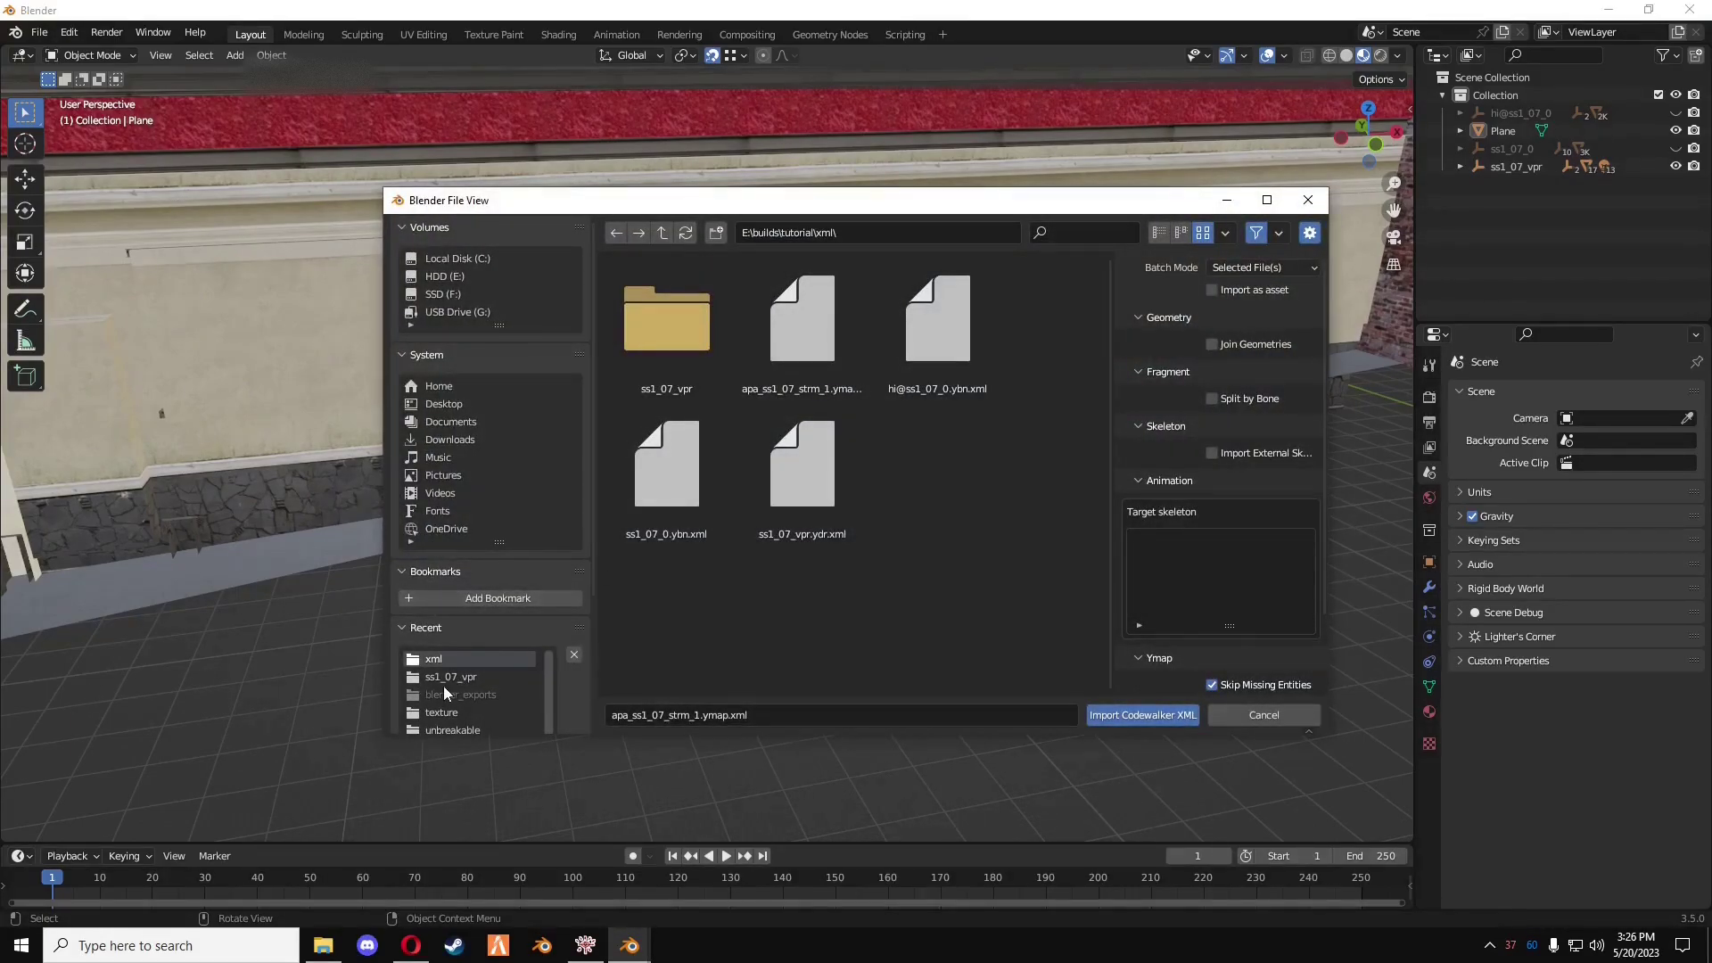
- Import v_ilev_abbmaindoor.ydr.xml from the 3D_Models\REFERENCE\door\door folder on drive E
left_click(442, 276)
double_click(667, 485)
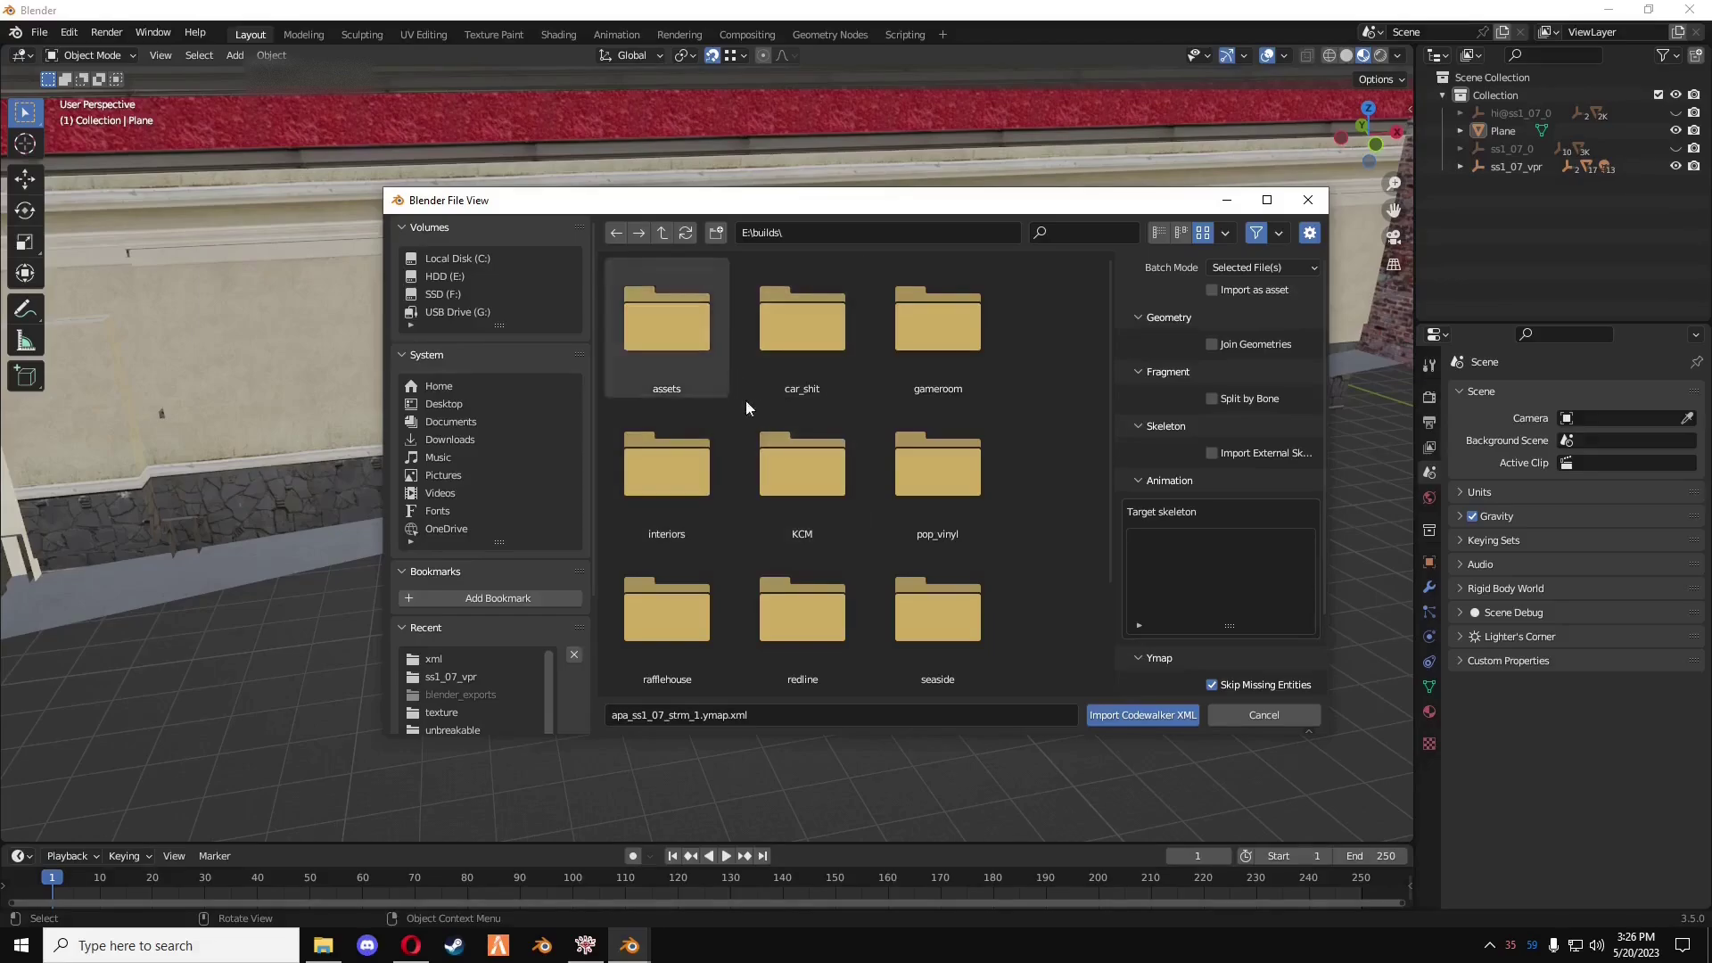
scroll(788, 543, "down", 2)
scroll(801, 517, "up", 2)
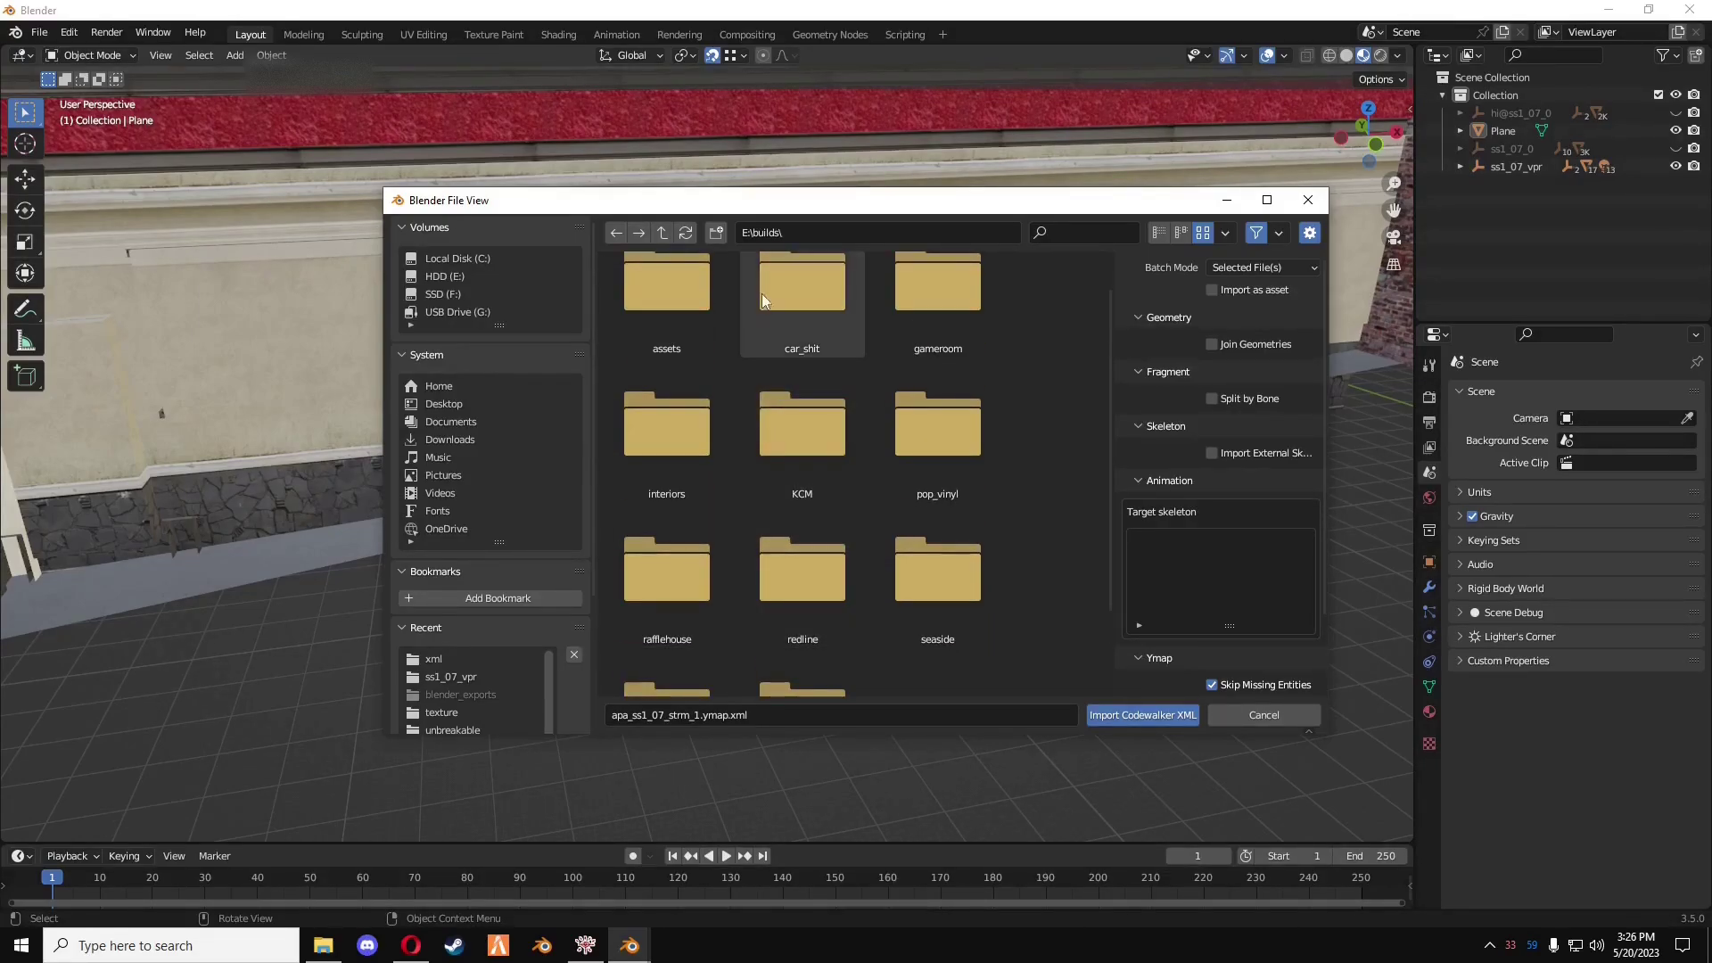
left_click(658, 233)
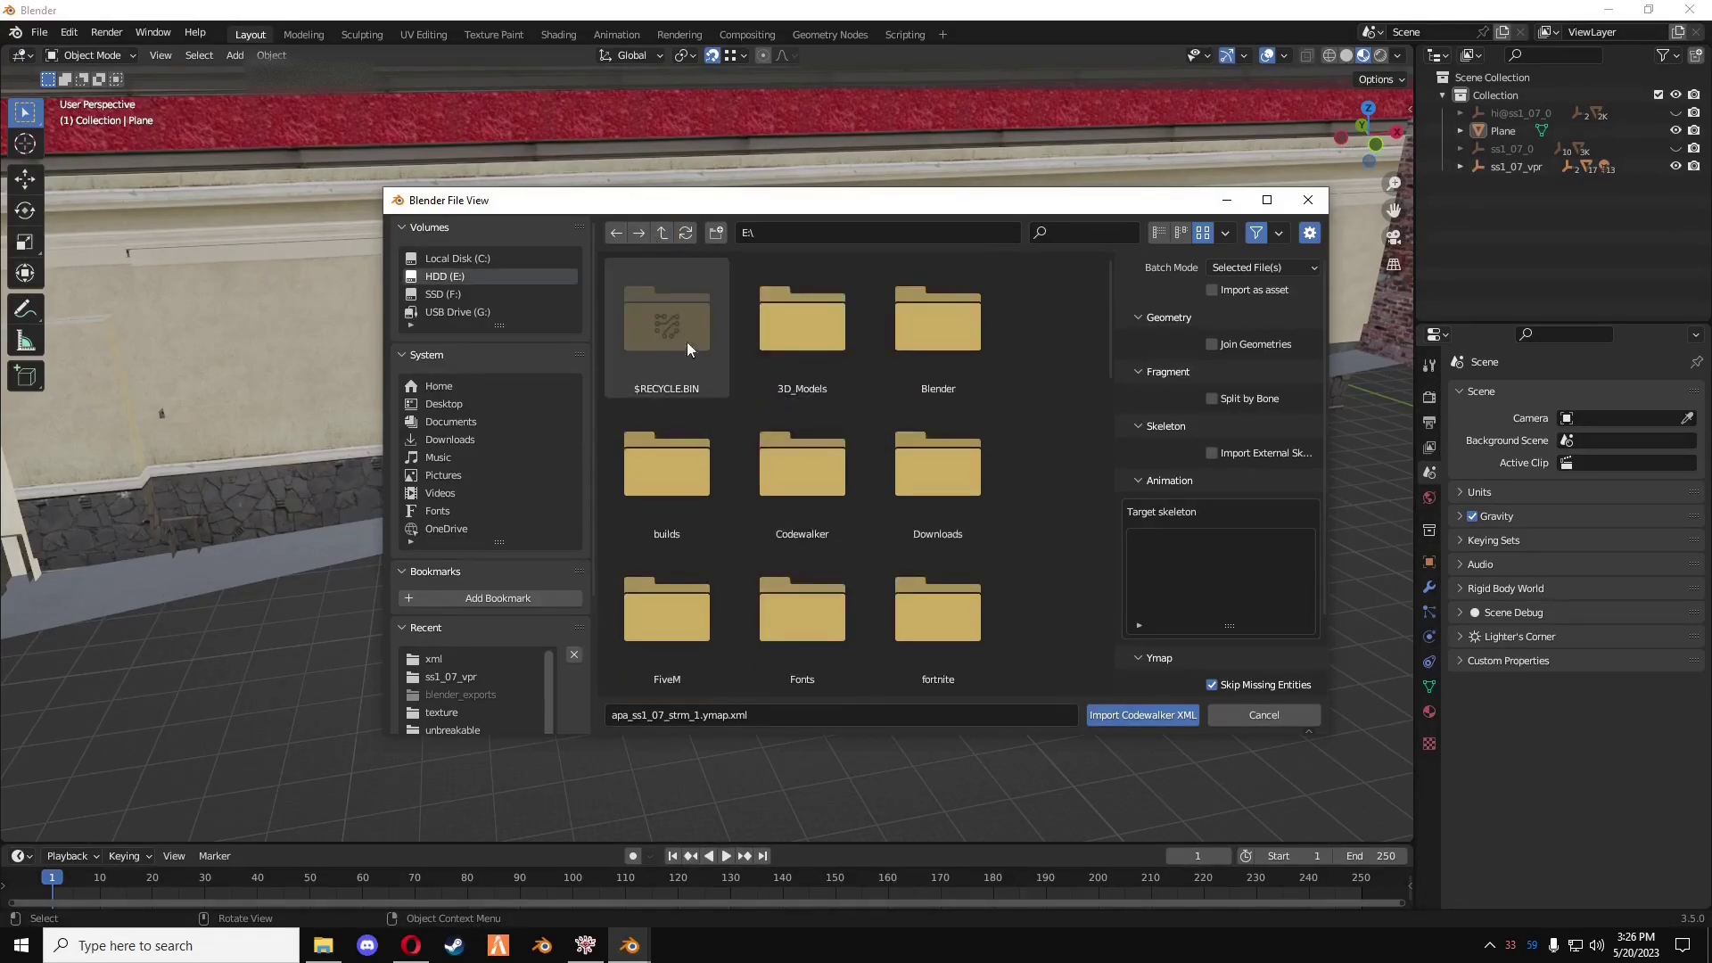
double_click(820, 344)
scroll(821, 454, "down", 5)
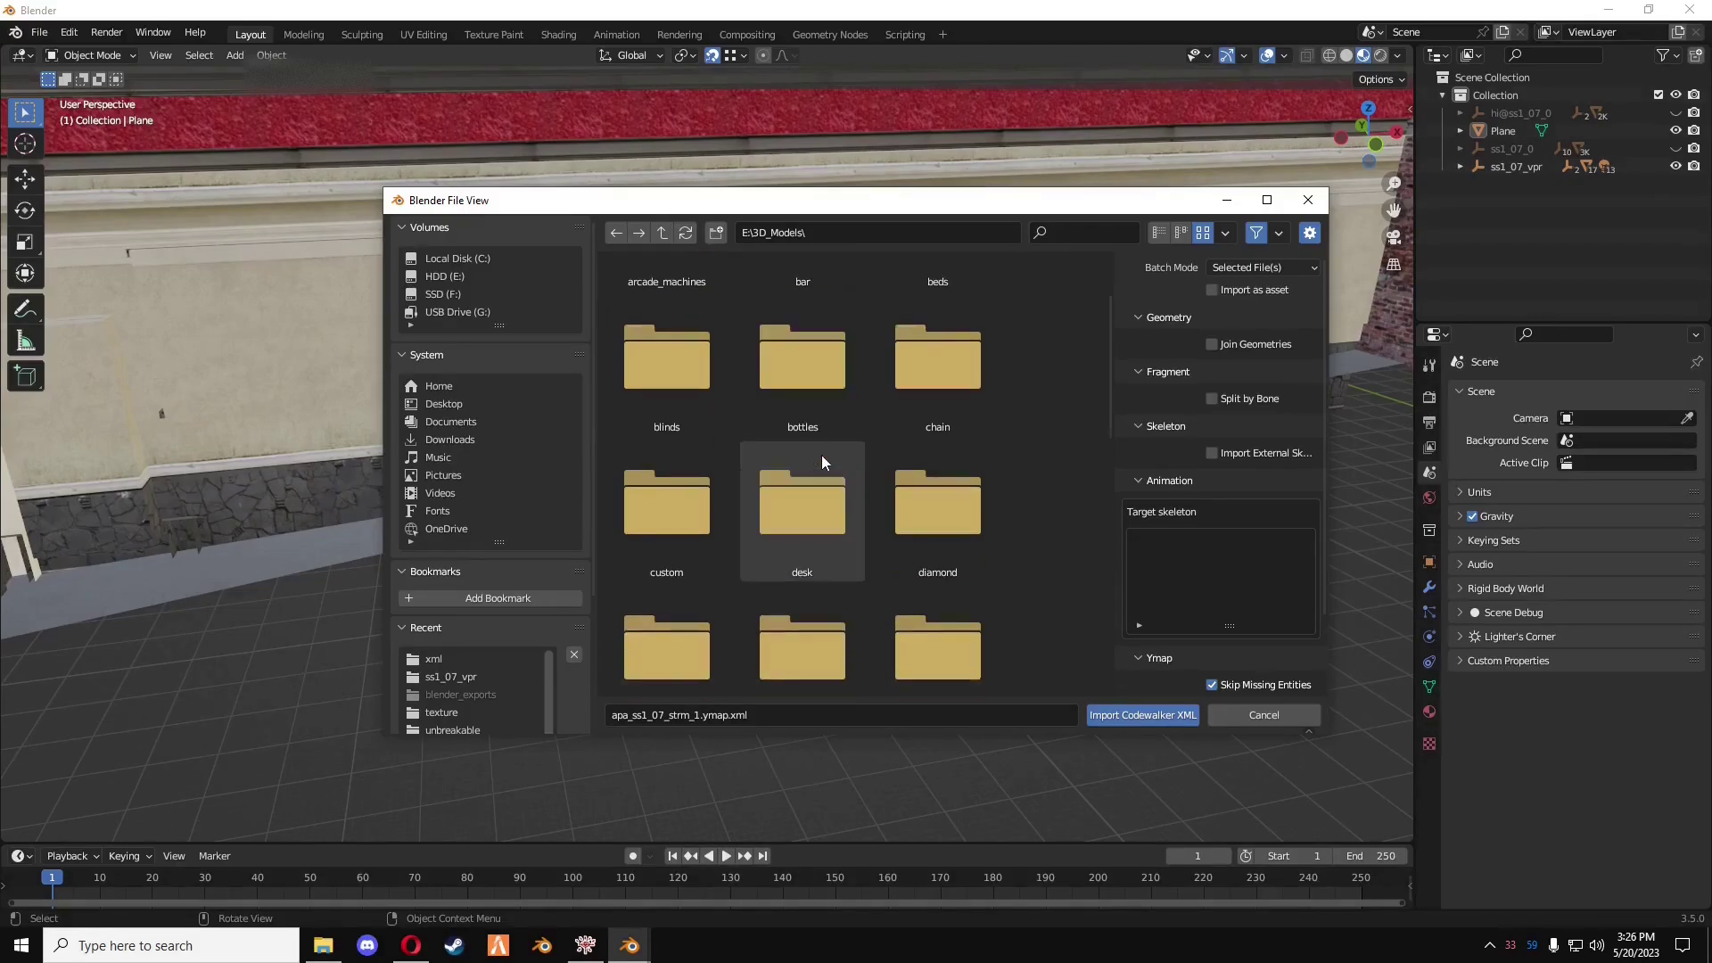
scroll(820, 457, "down", 2)
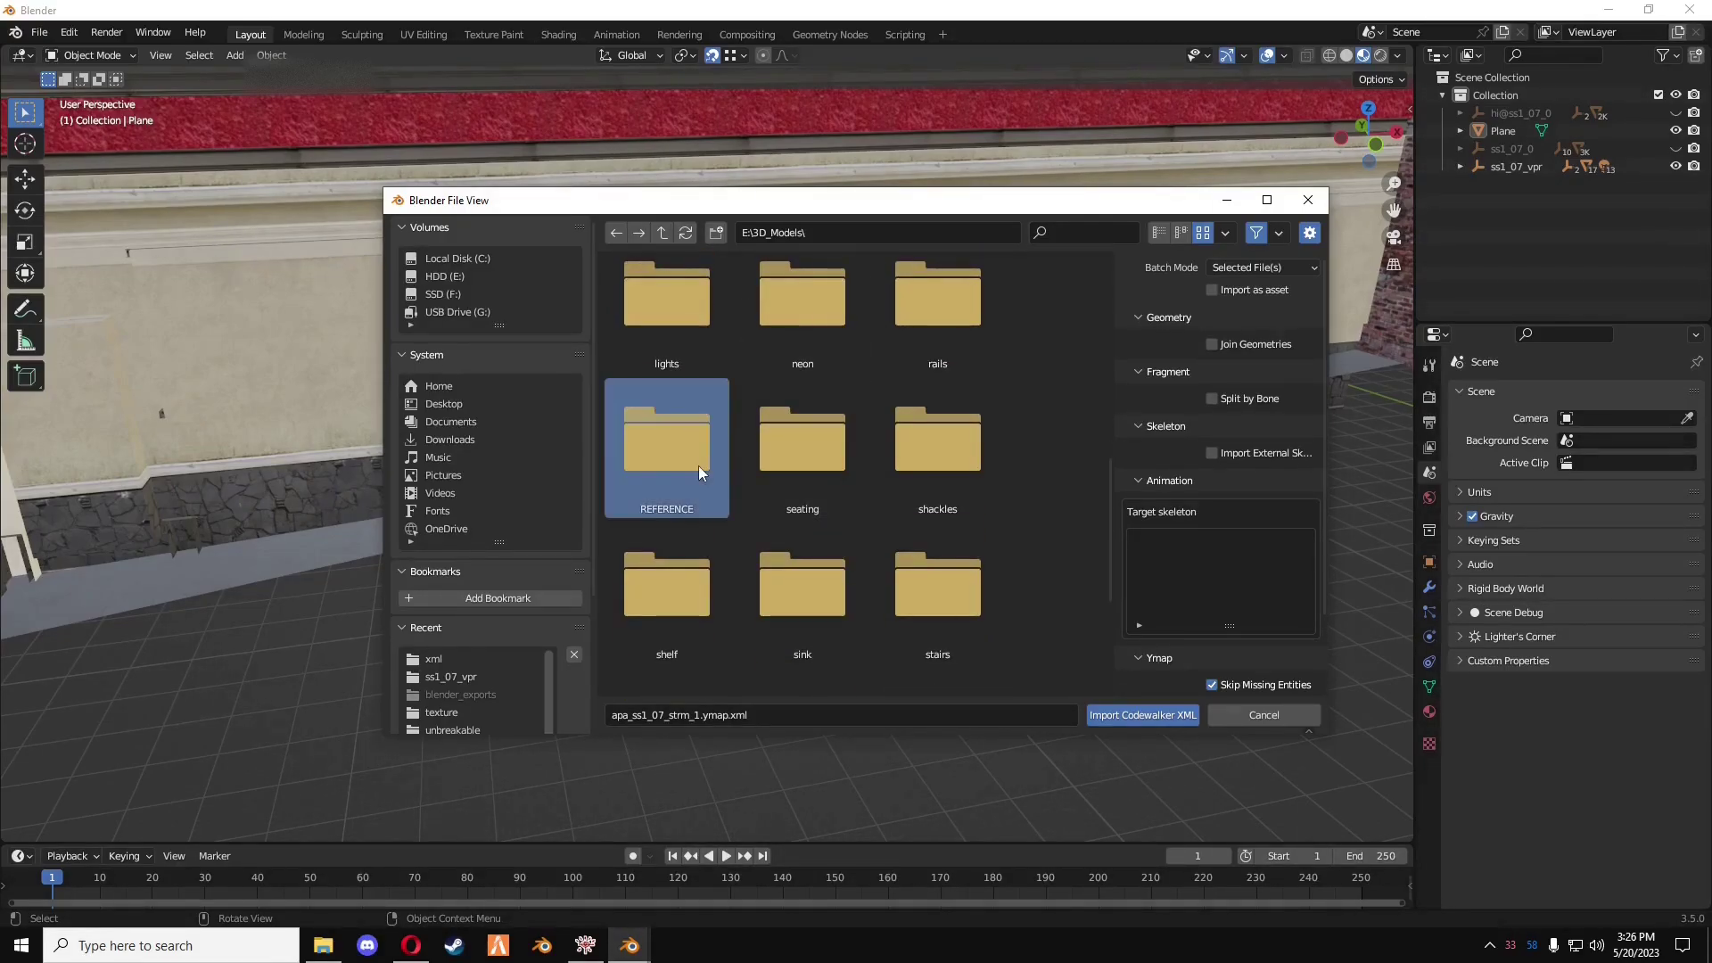
double_click(699, 465)
double_click(901, 339)
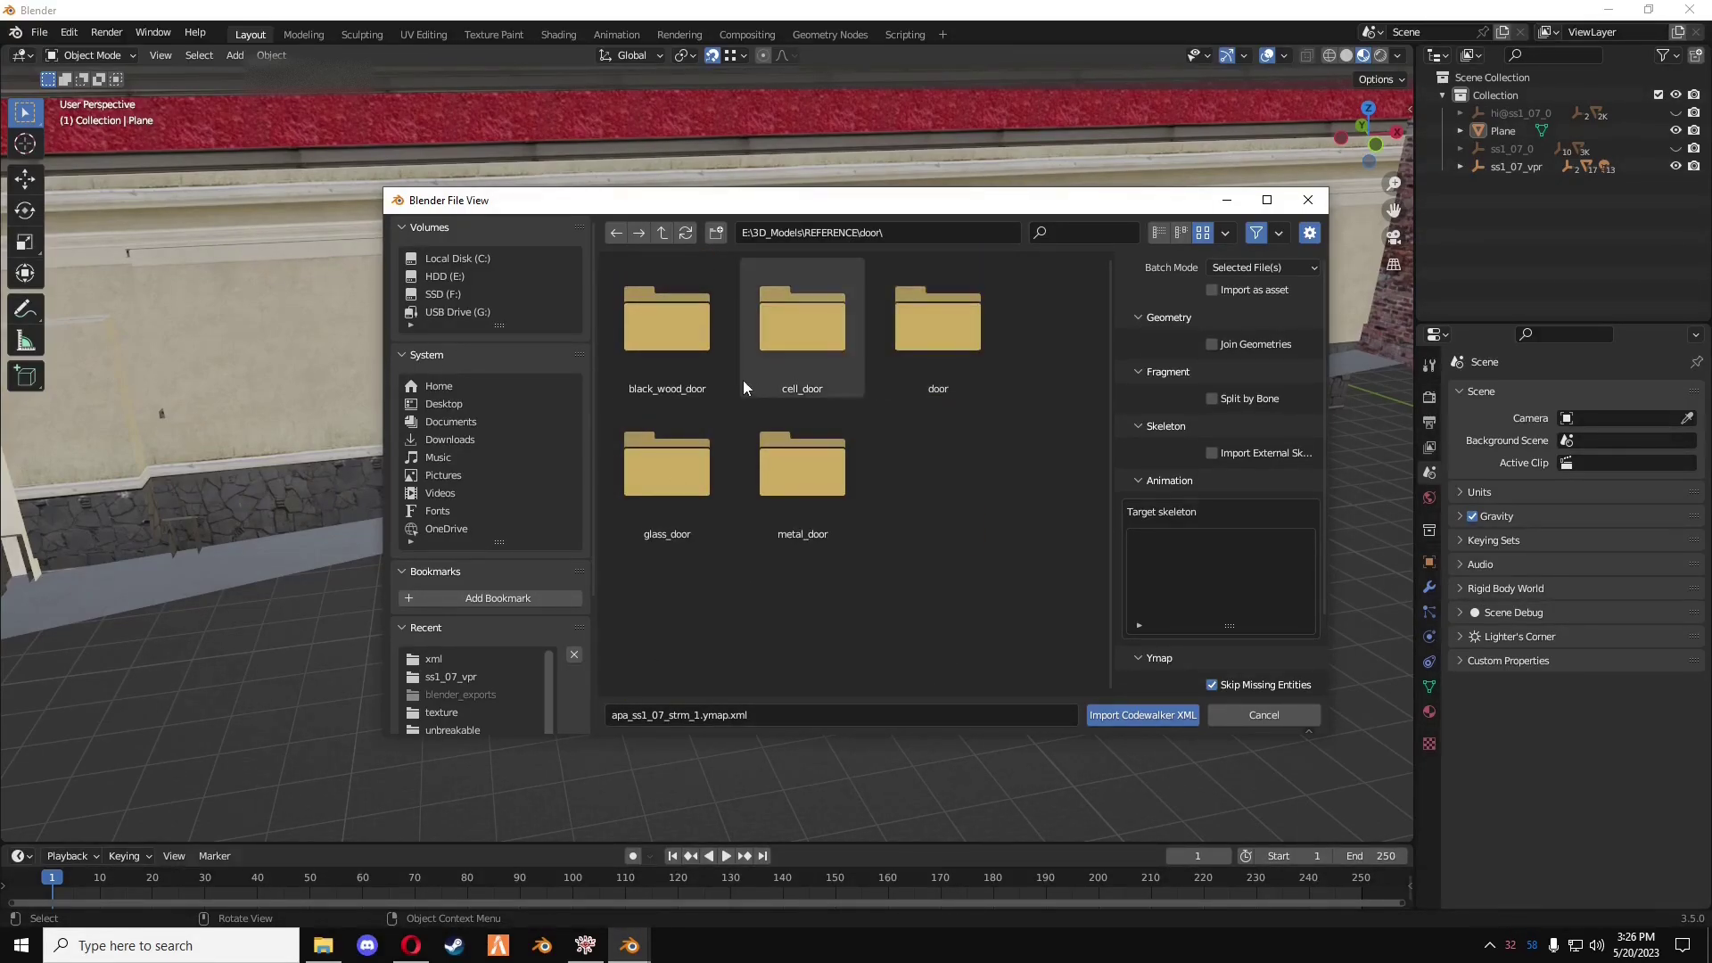
double_click(948, 319)
double_click(786, 379)
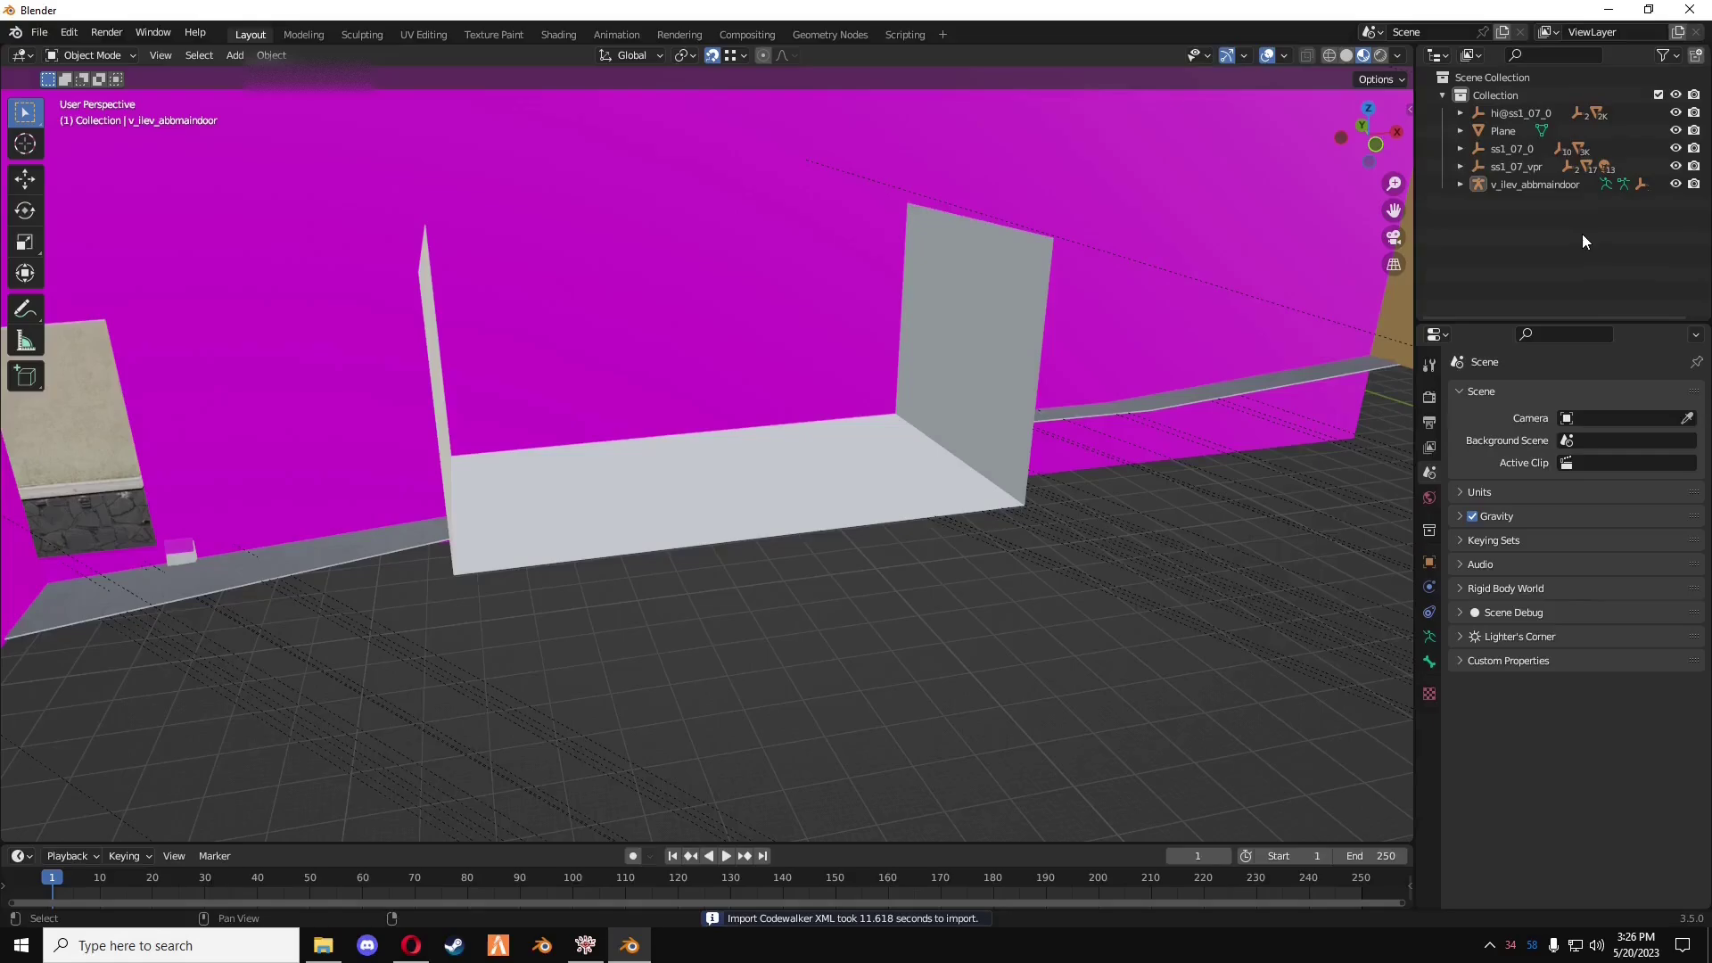
- Hide the hi@ss1_07_0 and ss1_07_0 objects and move the whole v_ilev_abbmaindoor hierarchy in front of the interior shell
left_click(1676, 148)
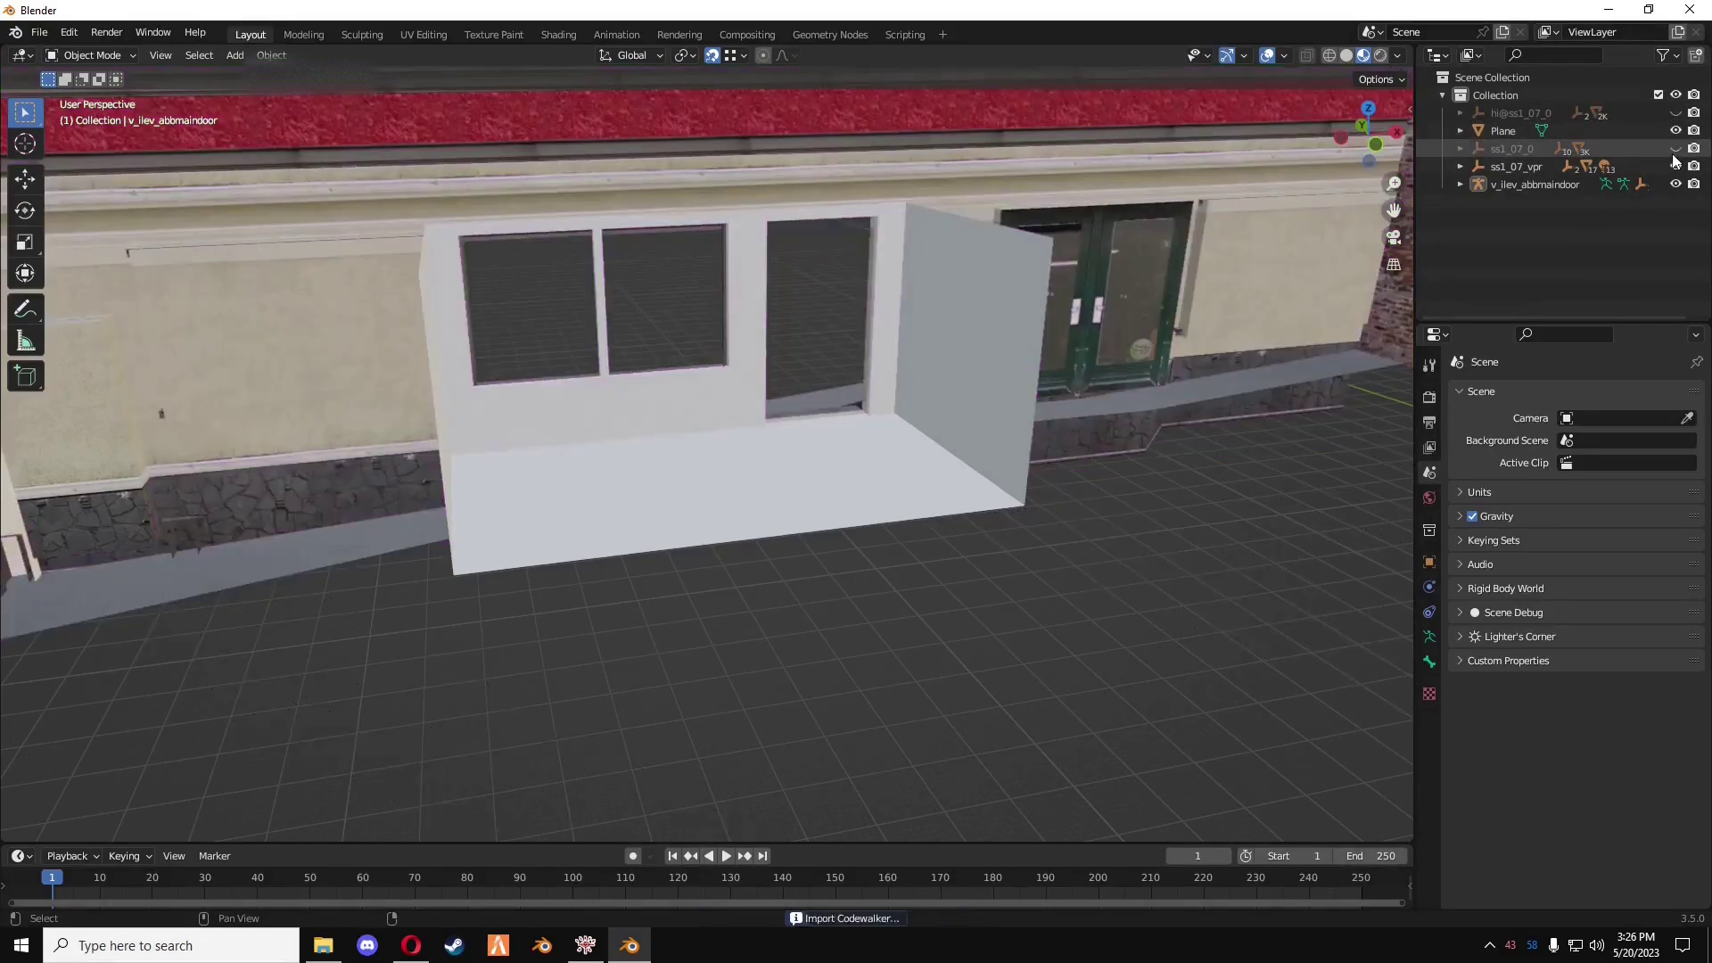
right_click(1518, 193)
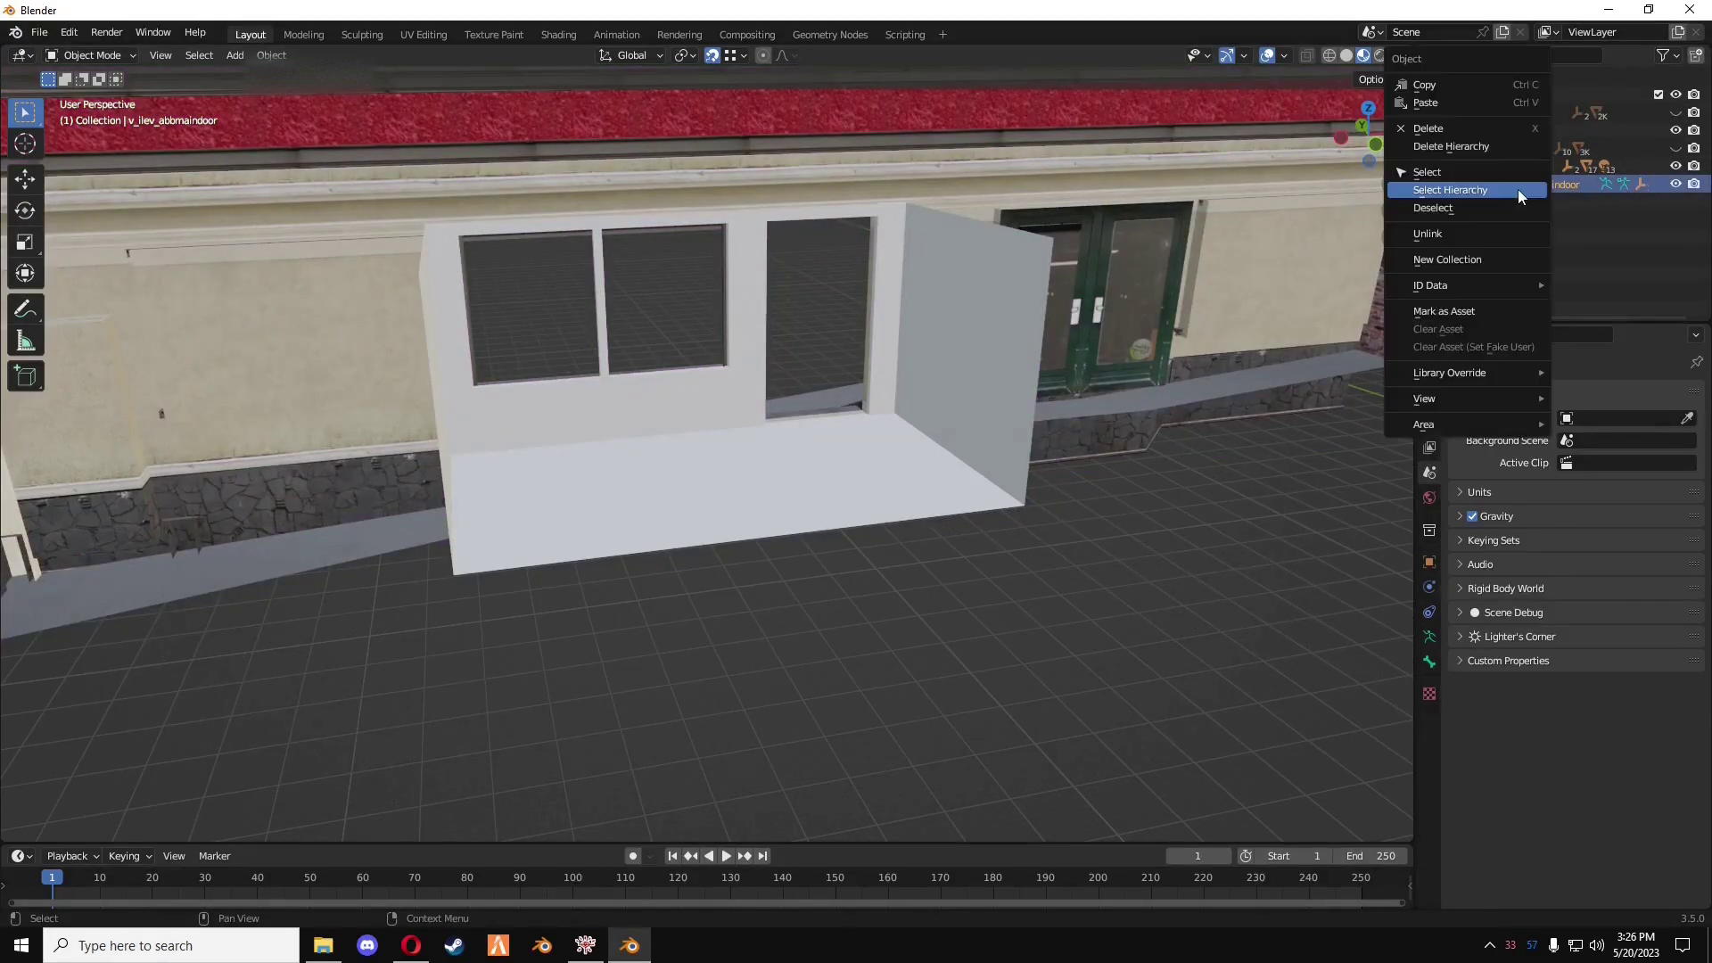
key("g")
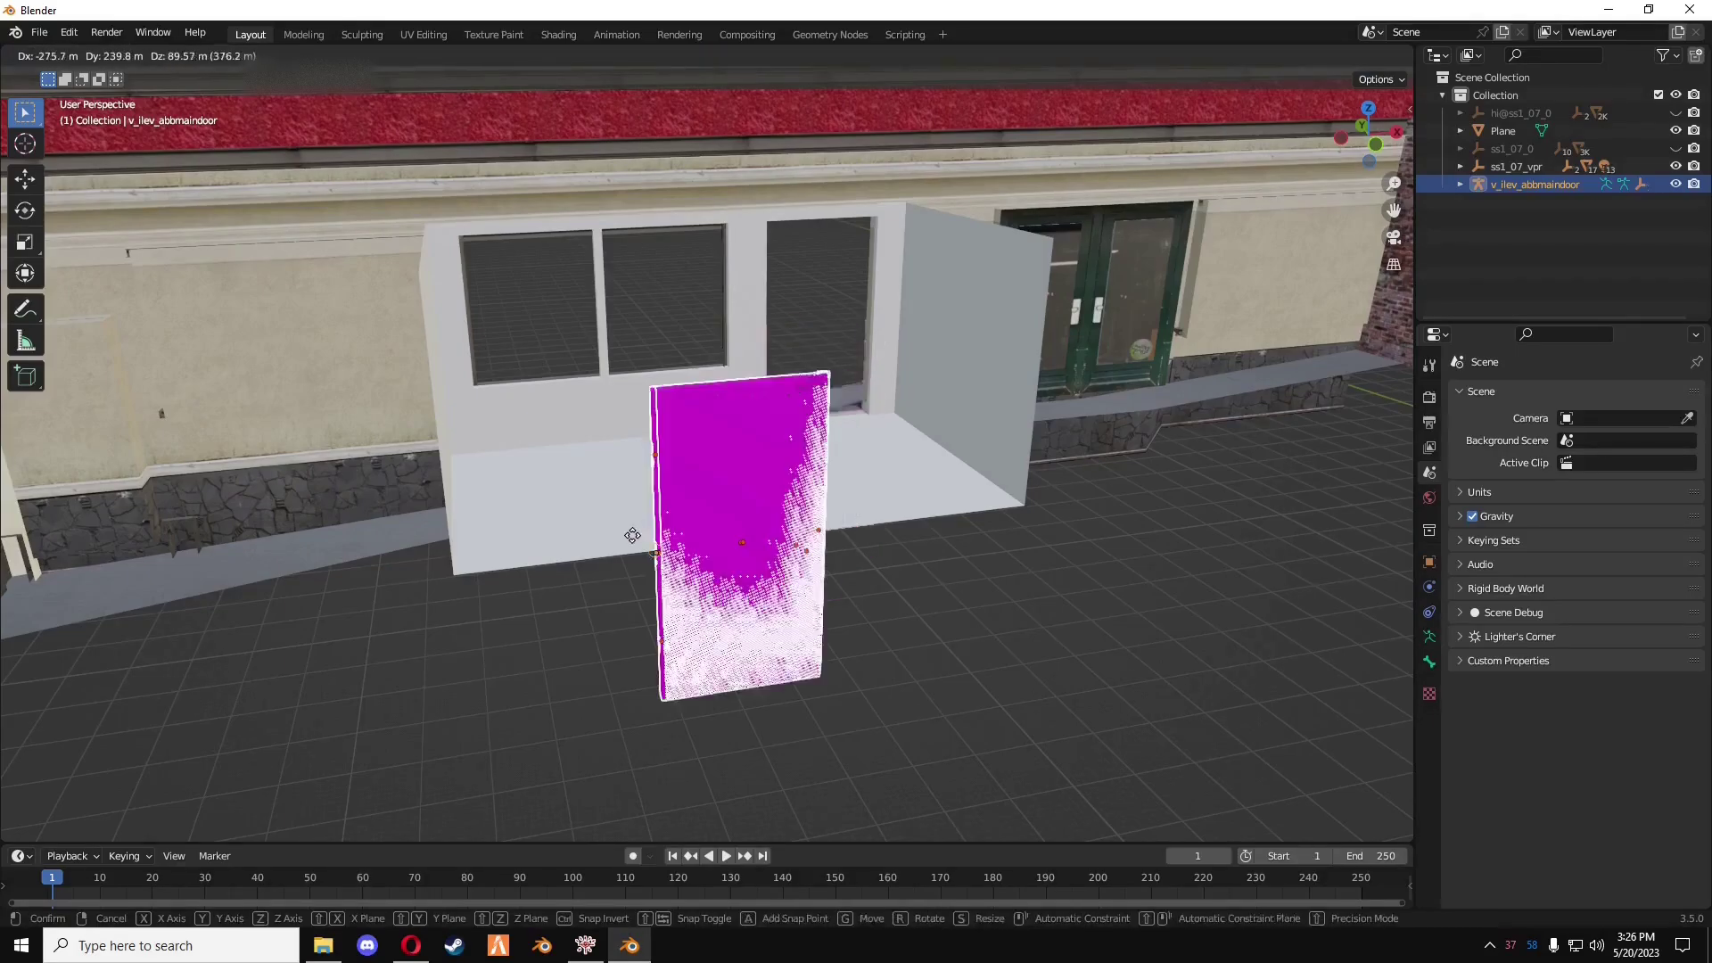
key("ctrl")
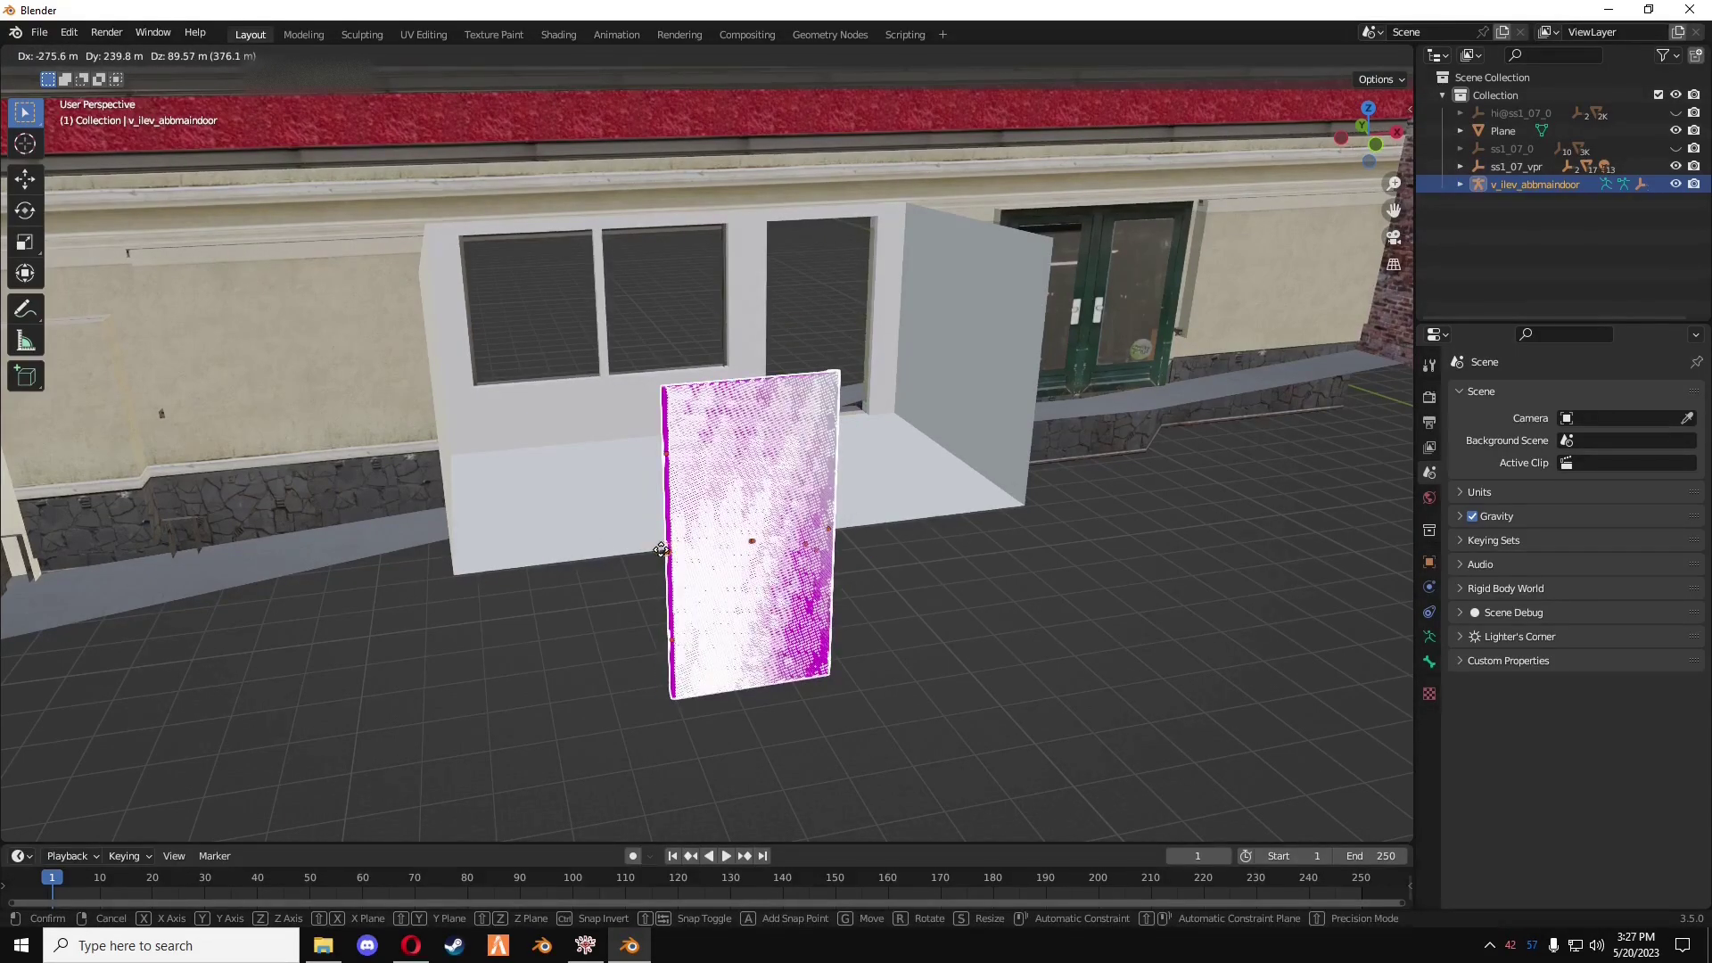
left_click(653, 550)
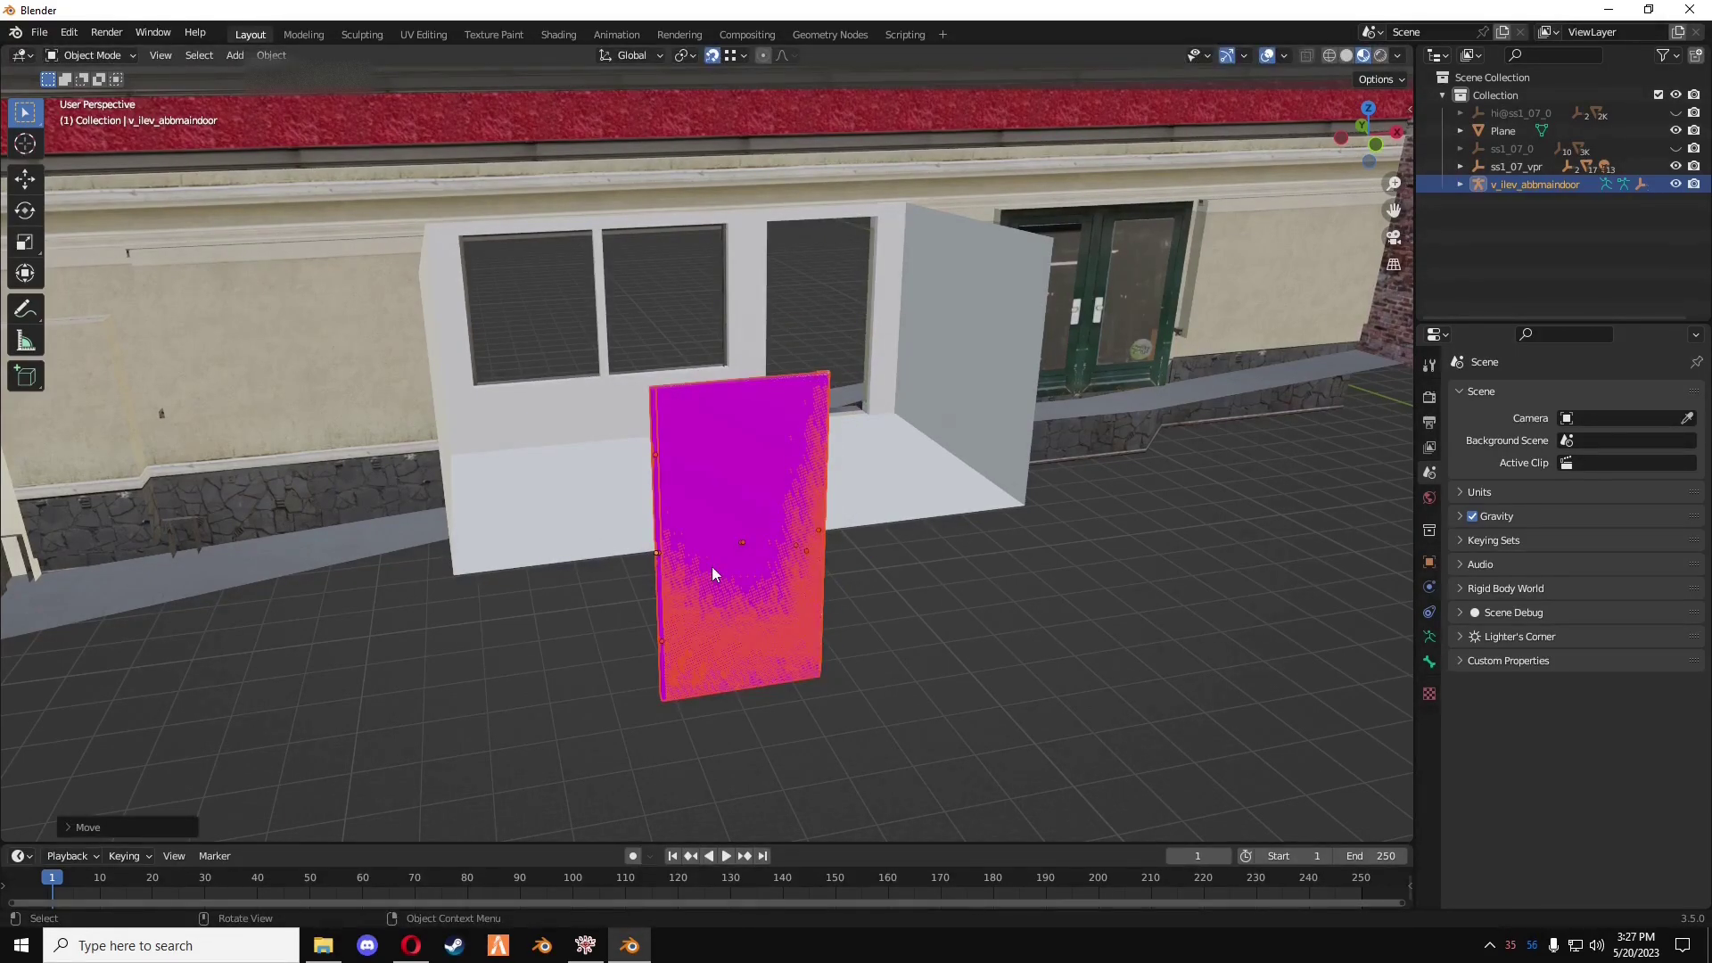
middle_click_drag(712, 565, 608, 444)
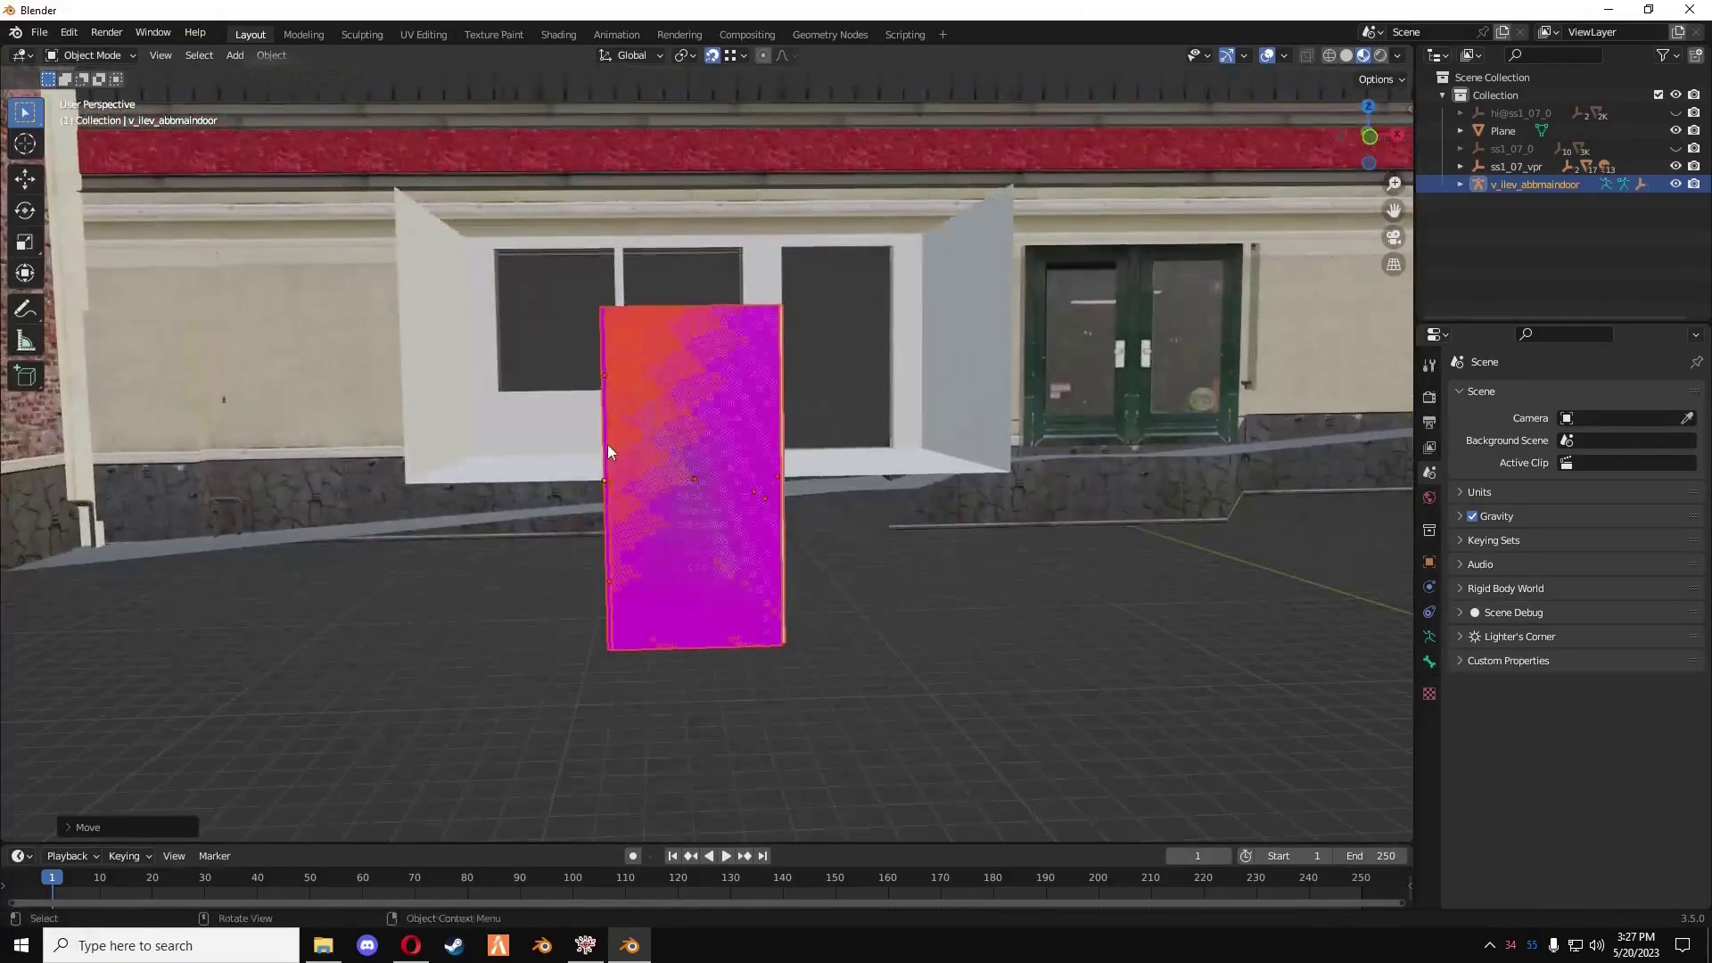
- Delete the v_ilev_abbmaindoor hierarchy and import the v_ilev_dev_door XML from the REFERENCE\door\black_wood_door folder instead
right_click(1575, 184)
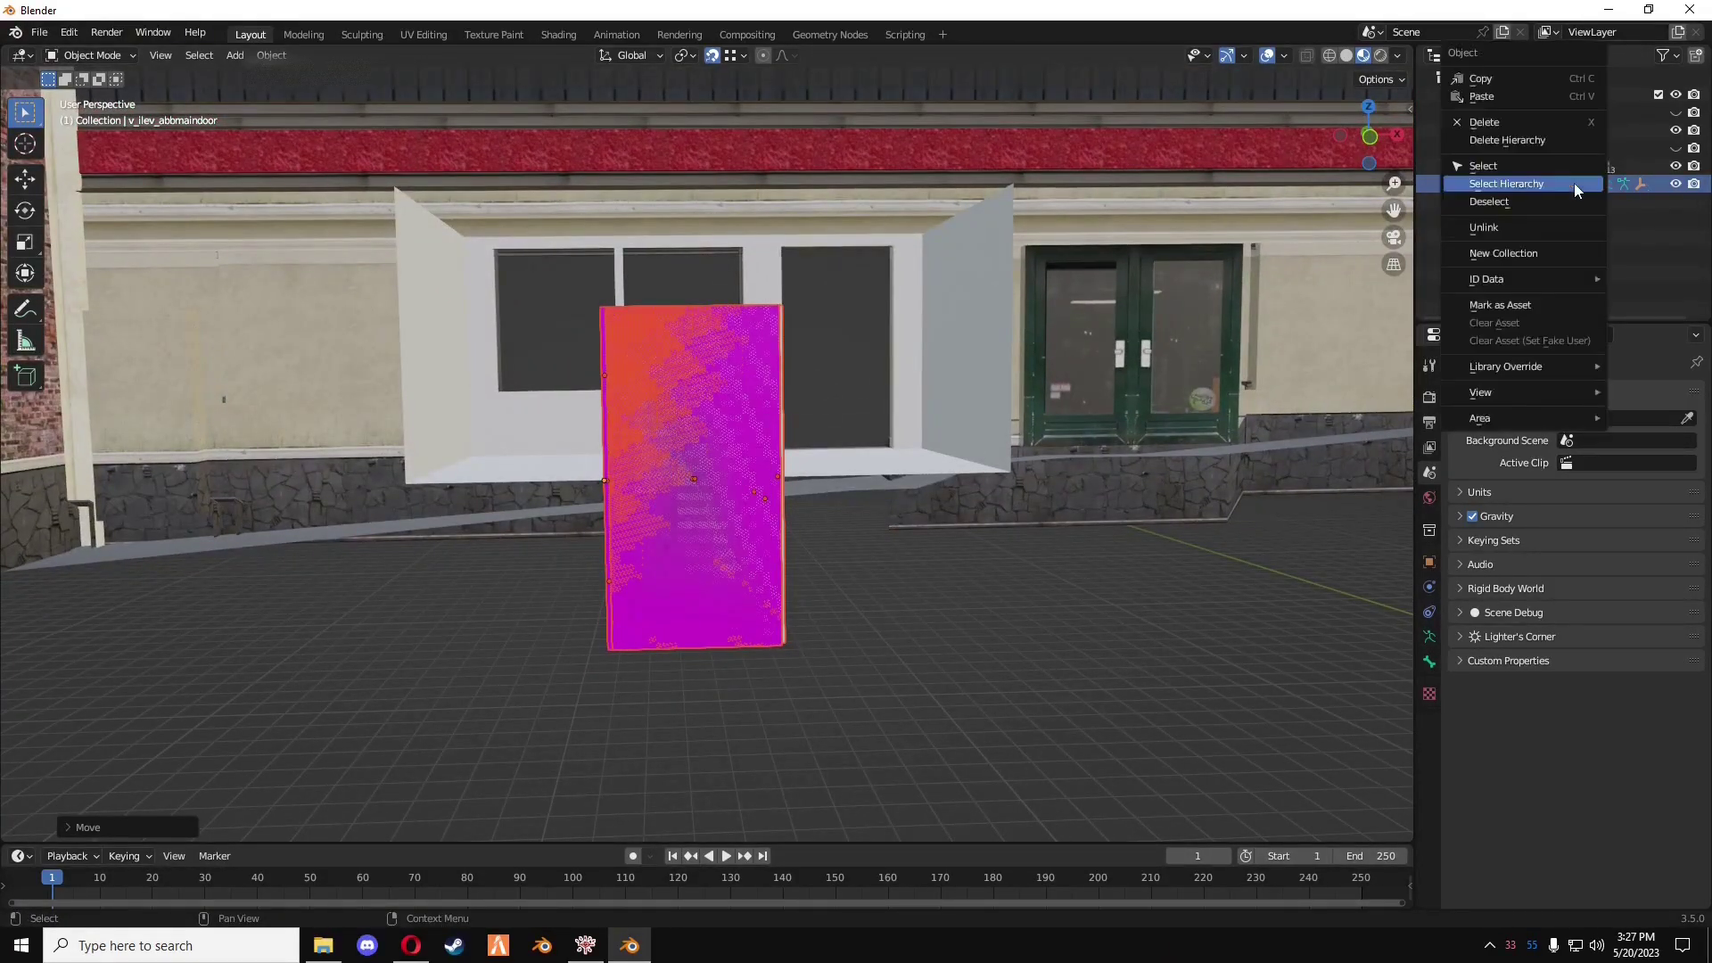
left_click(1520, 141)
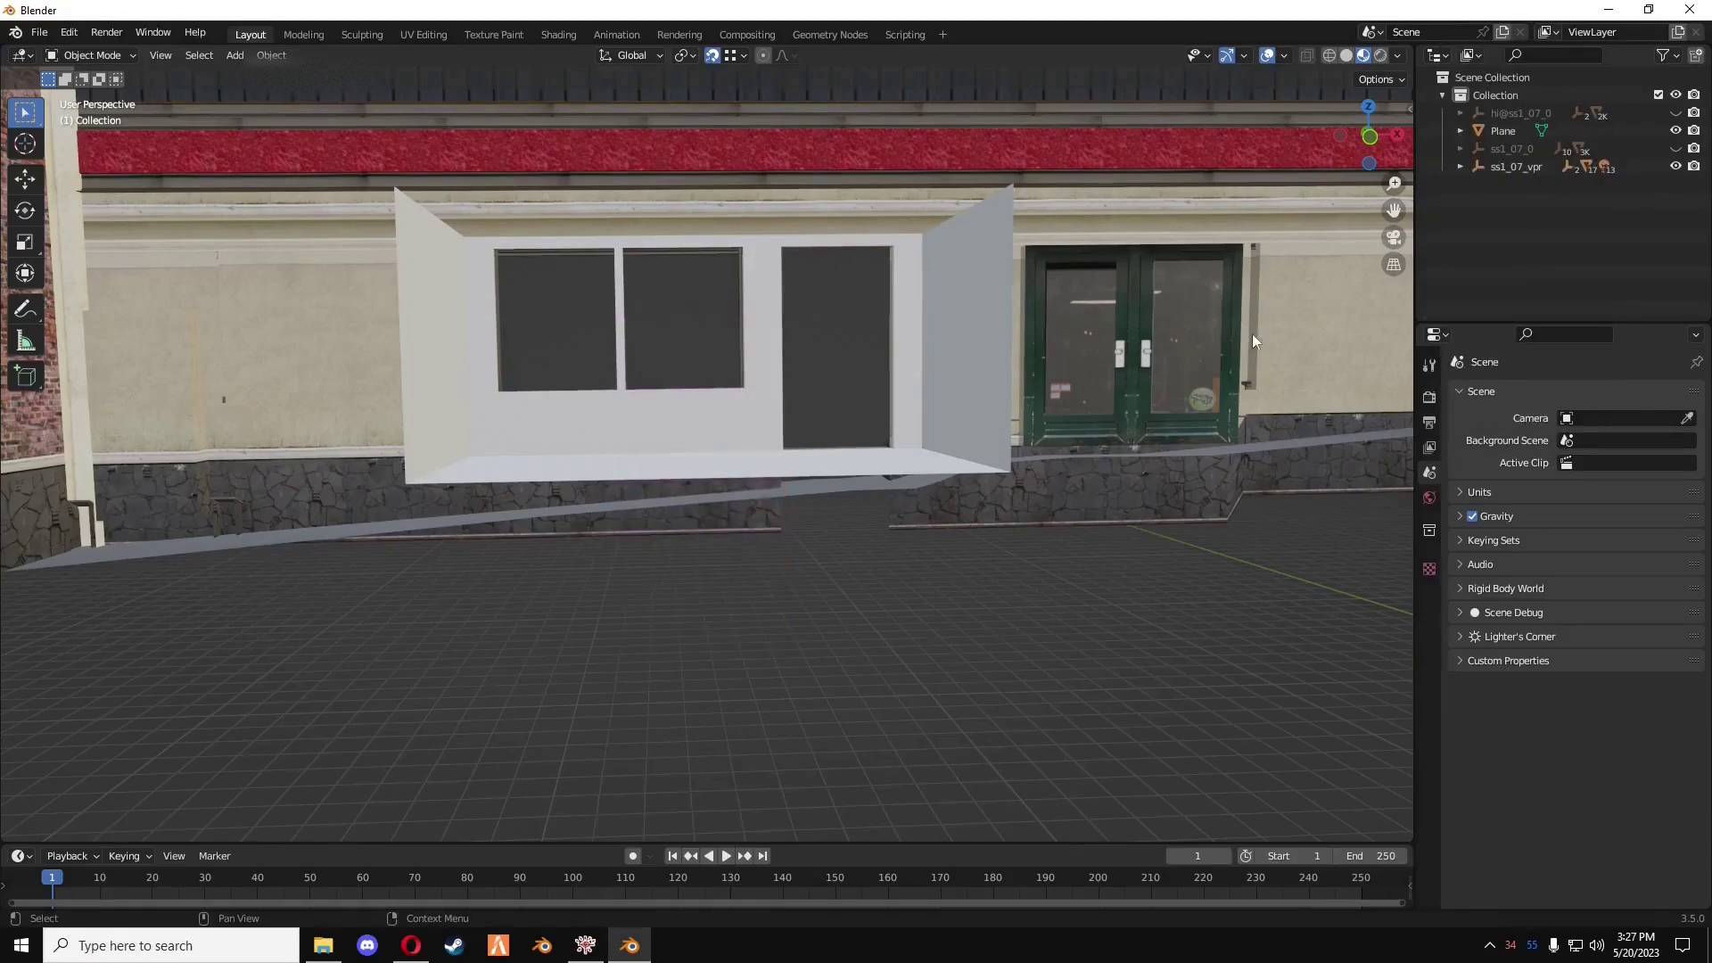
key("v")
left_click(615, 510)
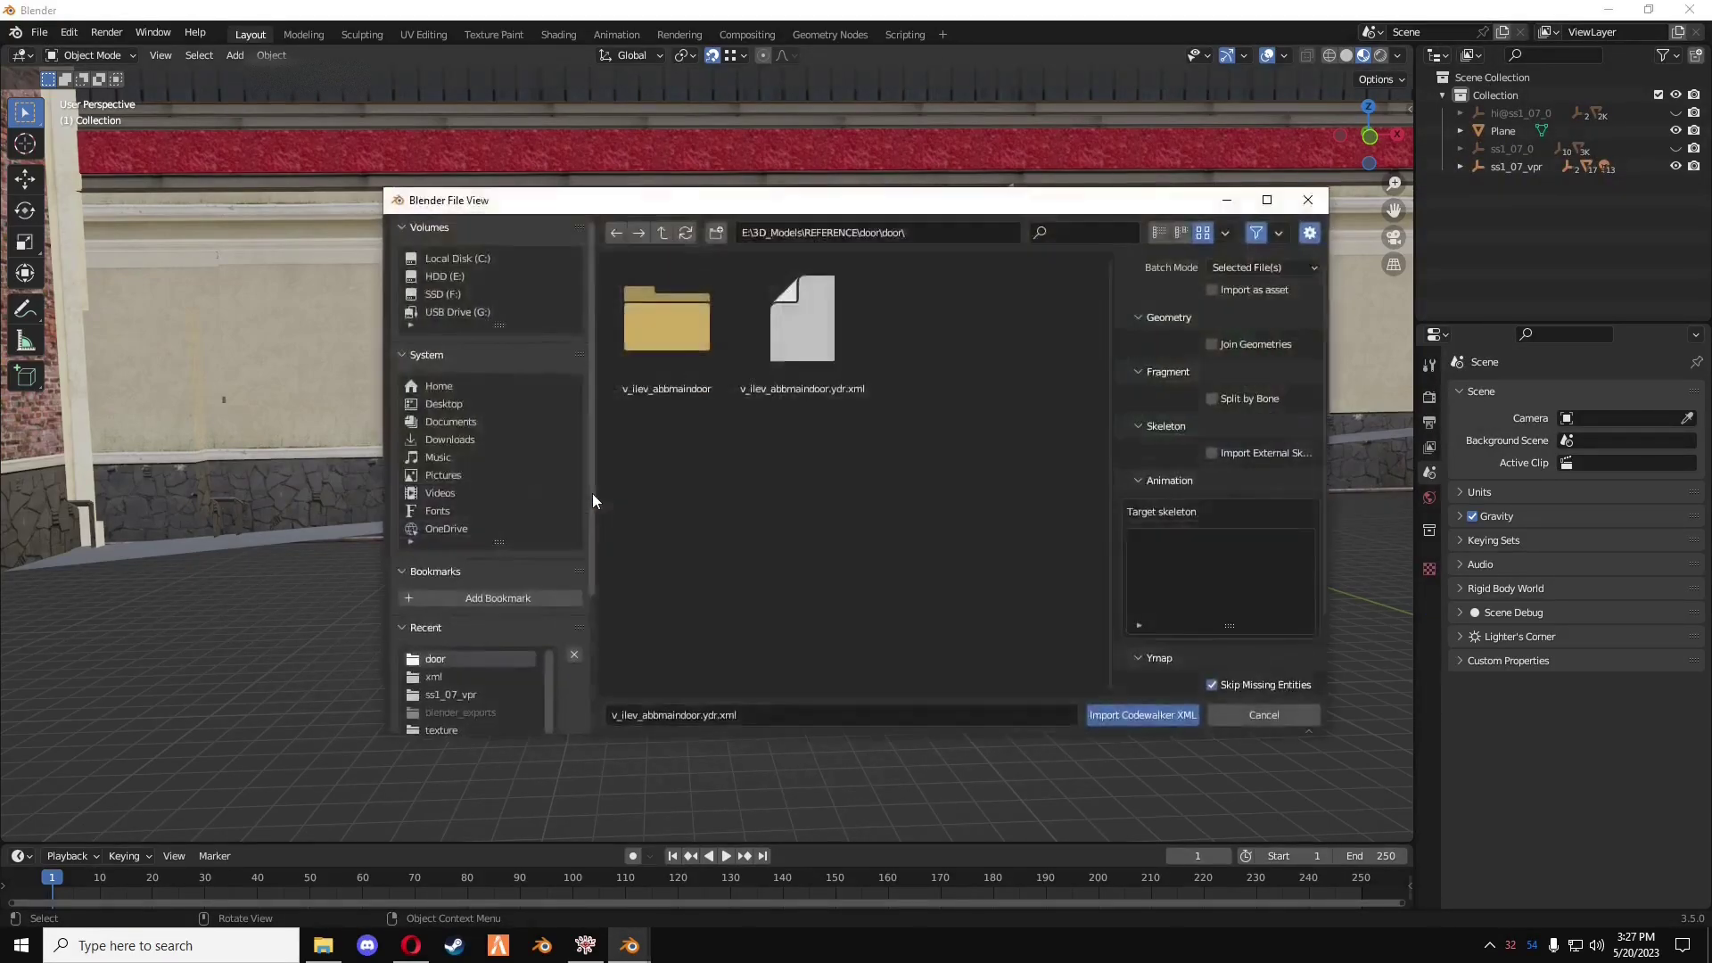
left_click(663, 231)
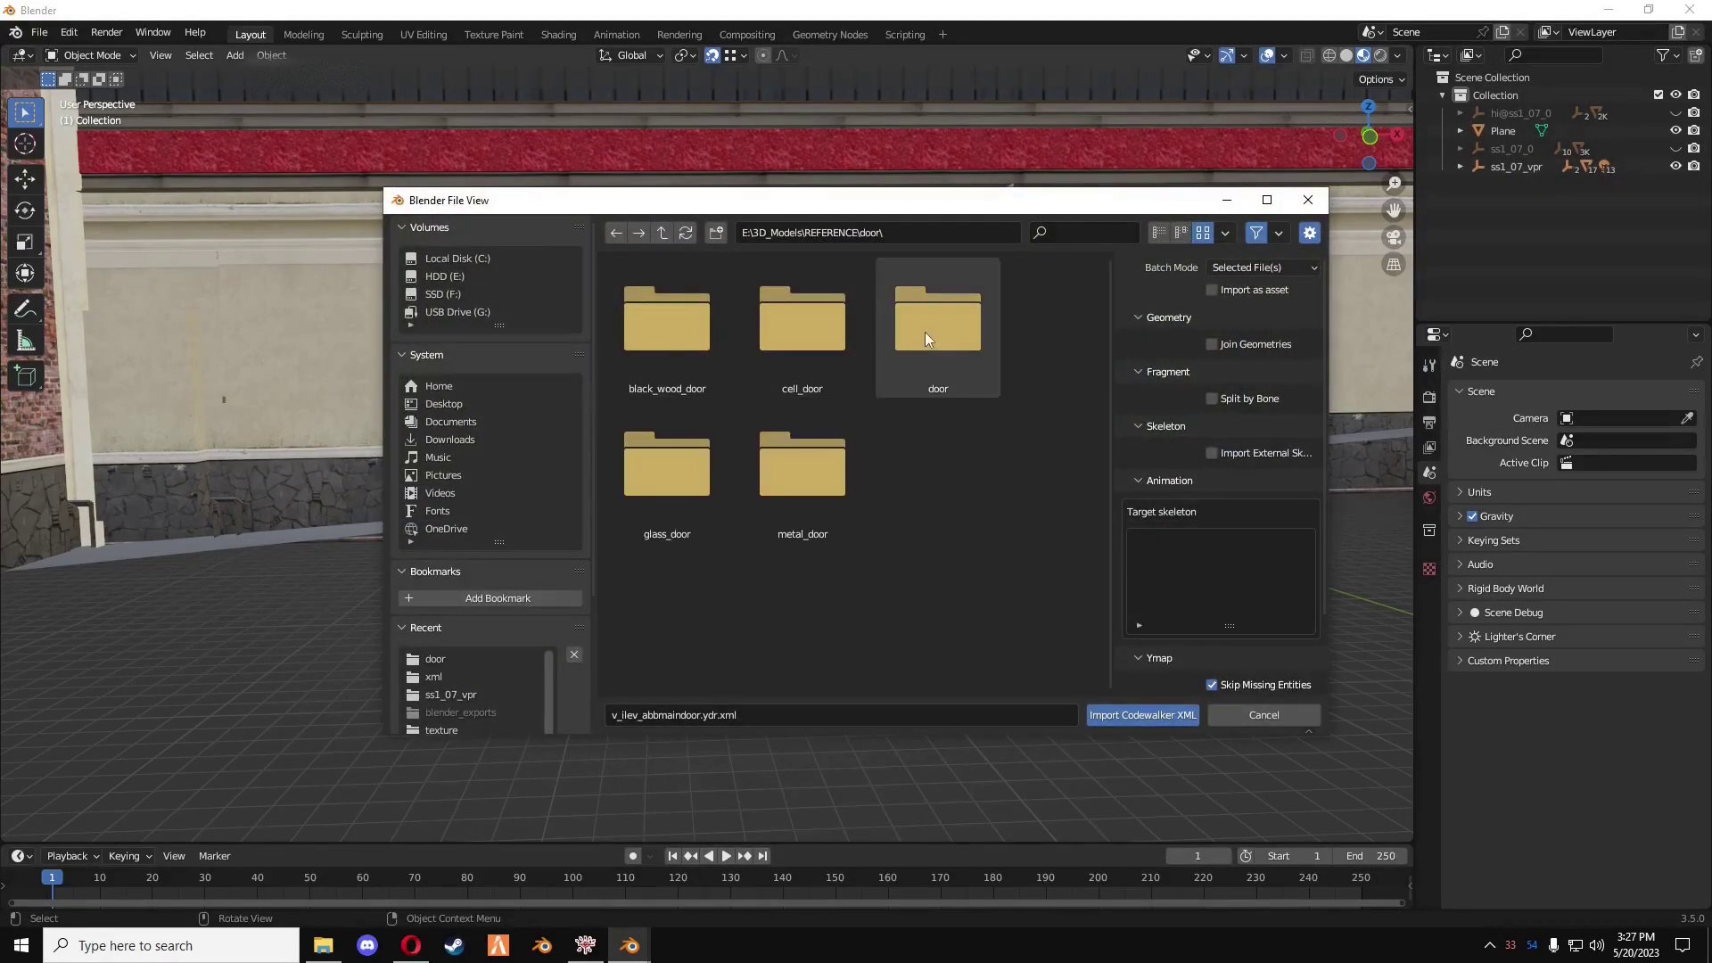
double_click(664, 323)
double_click(774, 340)
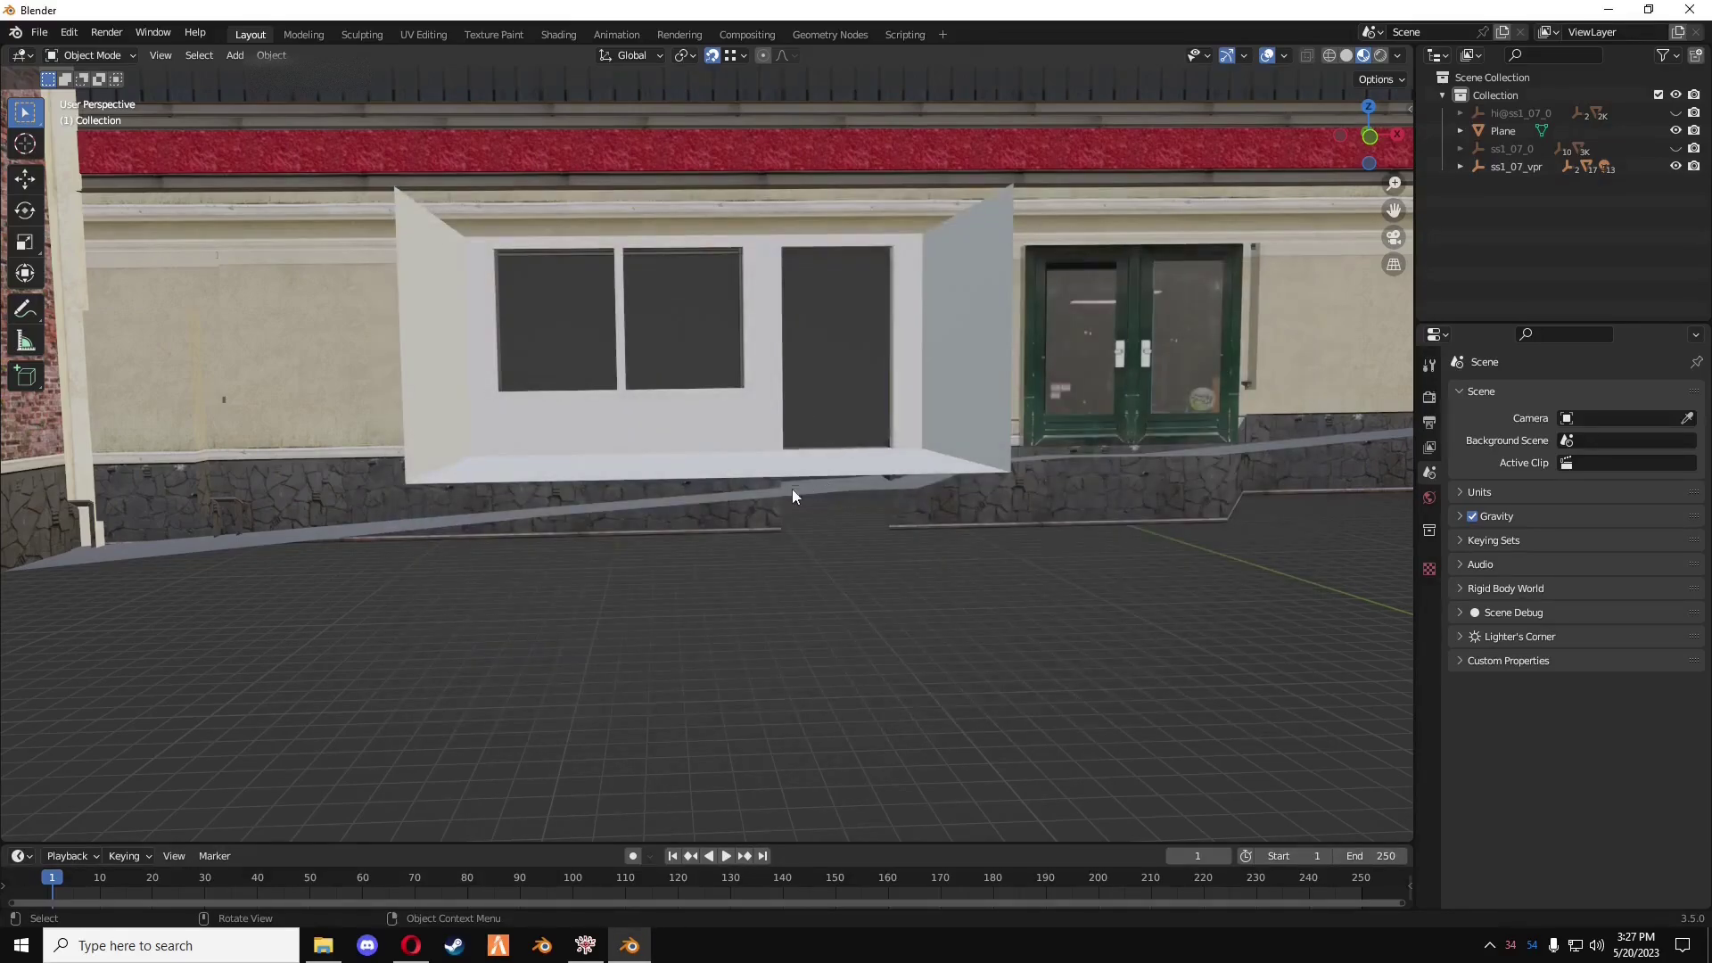
- Hide the hi@ss1_07_0 and ss1_07_0 objects again
left_click(1677, 113)
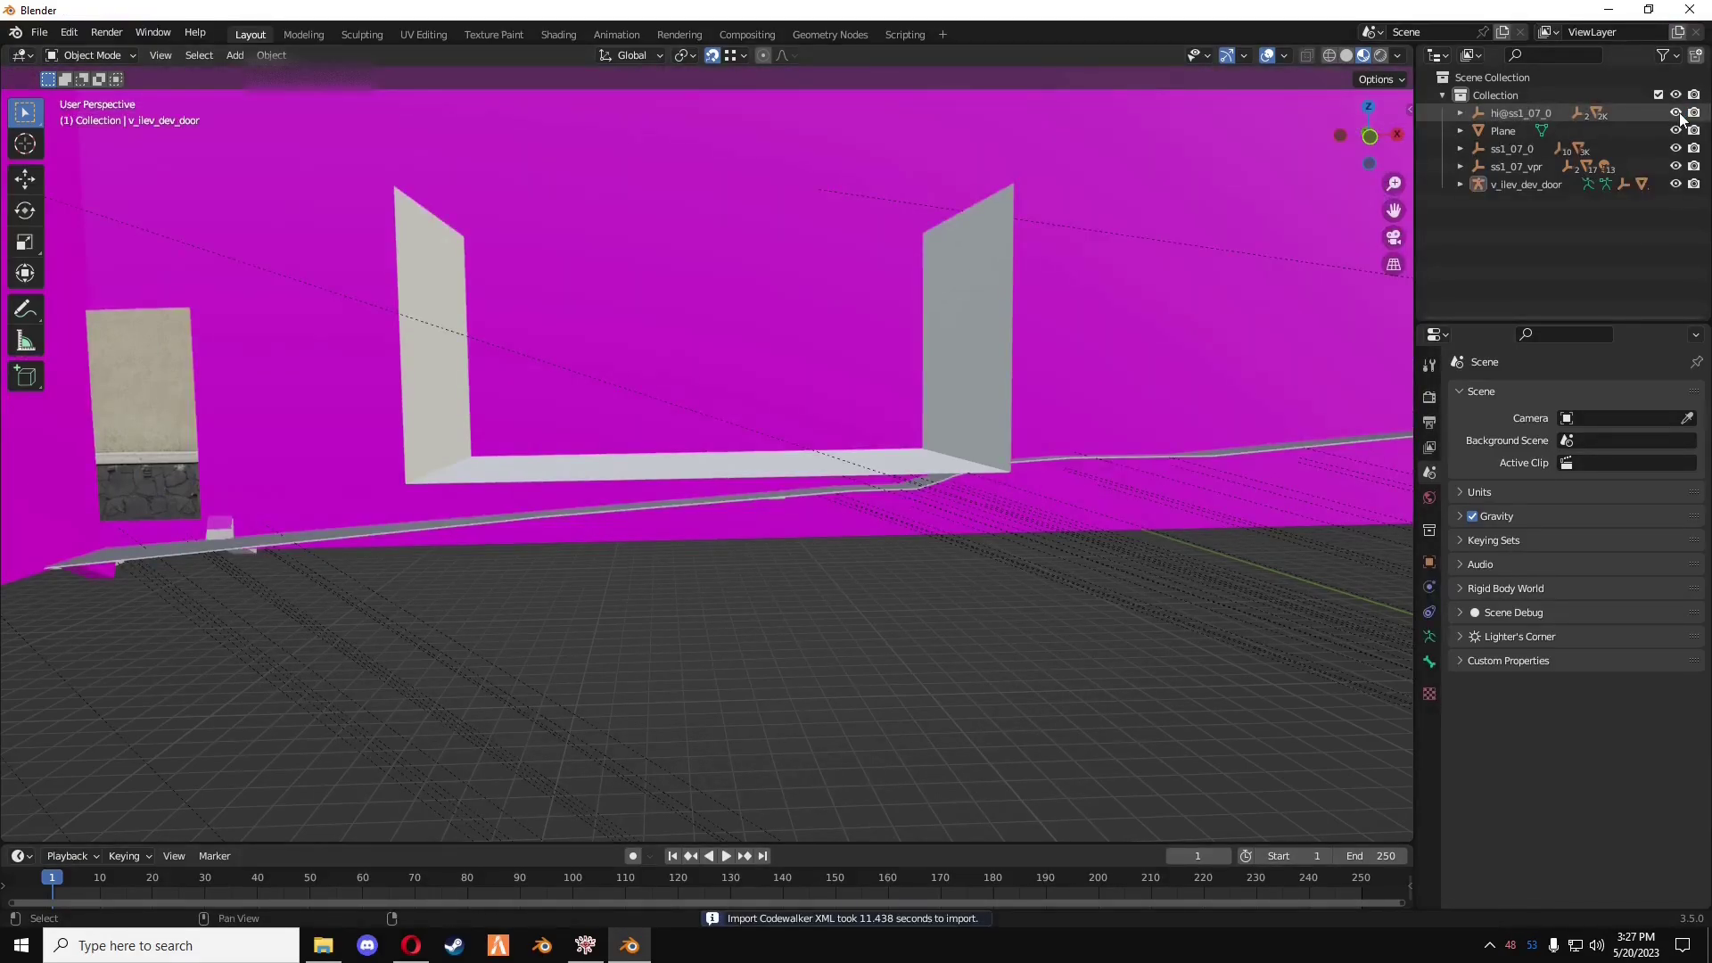
left_click(1678, 114)
left_click(1678, 148)
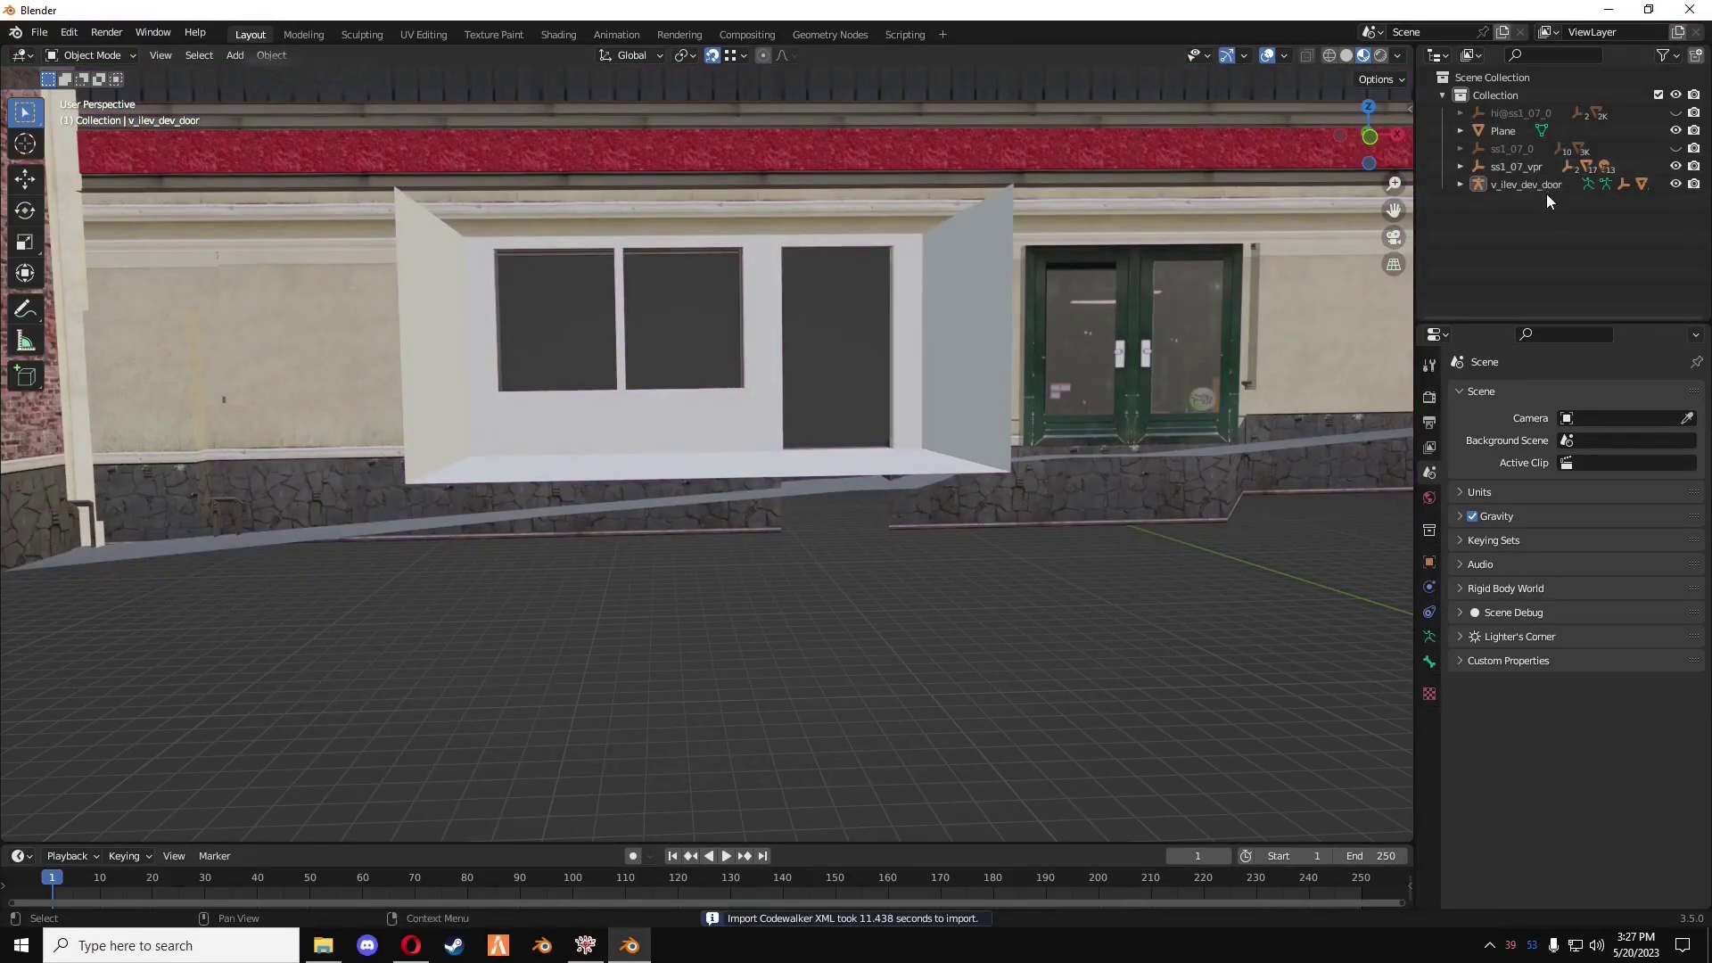
- Select the whole v_ilev_dev_door hierarchy and place it at the open front edge of the shell's floor, near the window-side wall
left_click(1523, 184)
right_click(1519, 187)
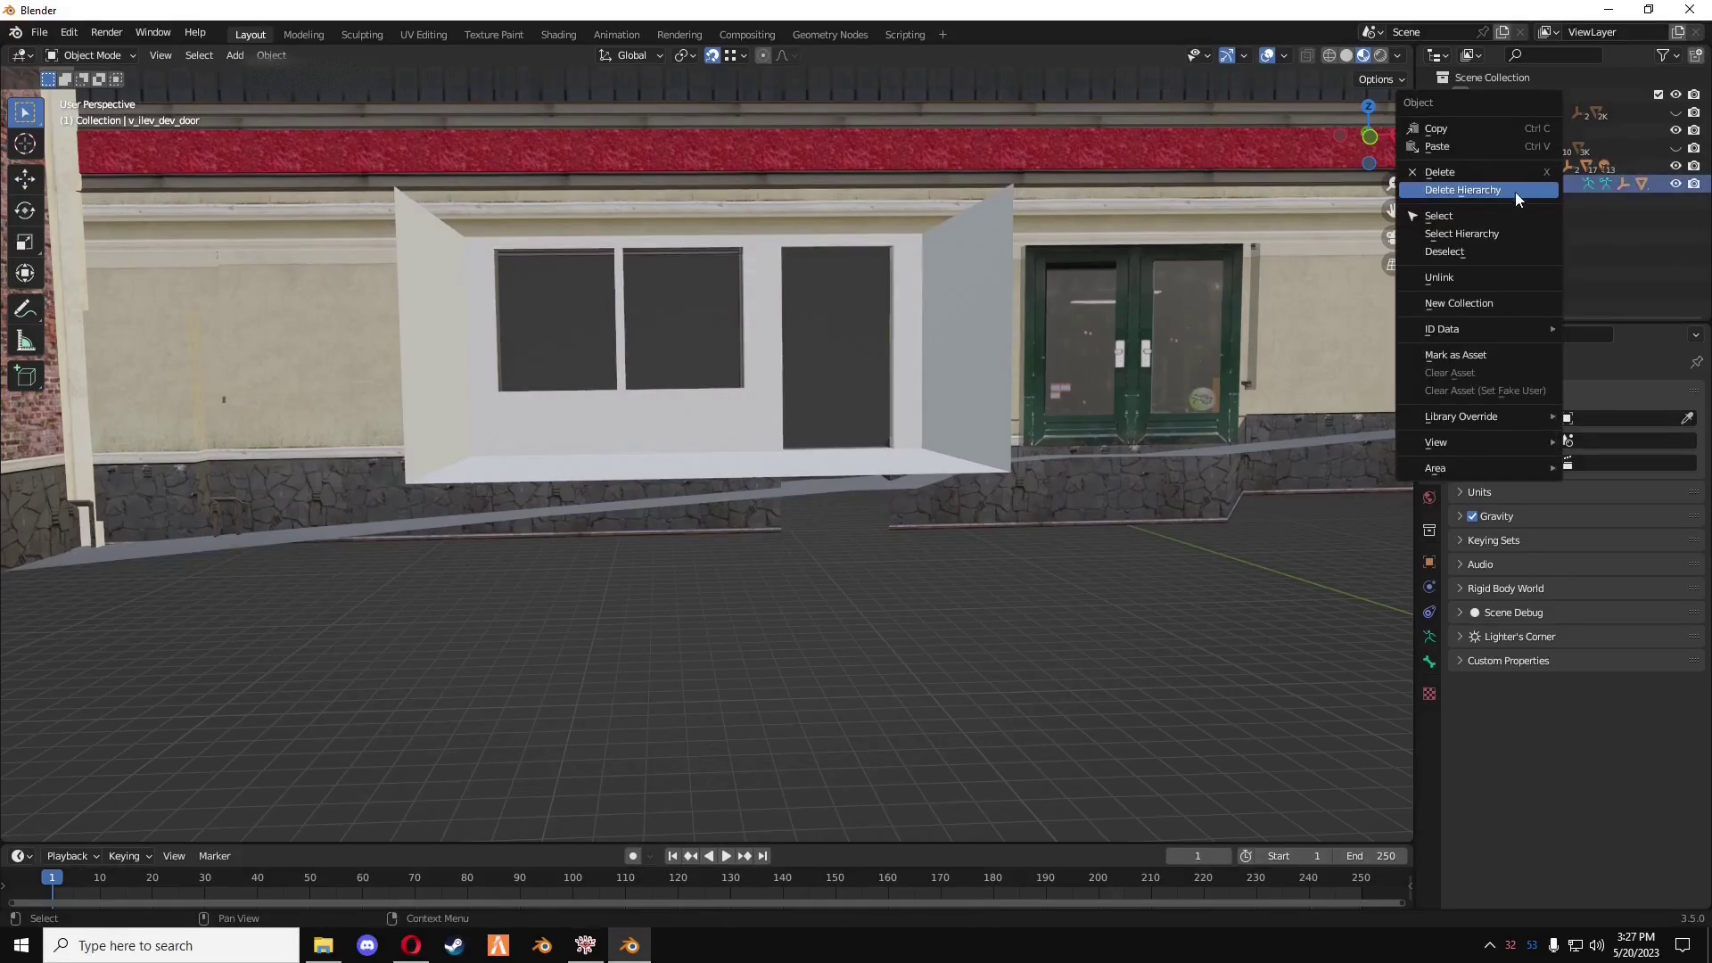
left_click(1469, 235)
middle_click_drag(1002, 321, 970, 397)
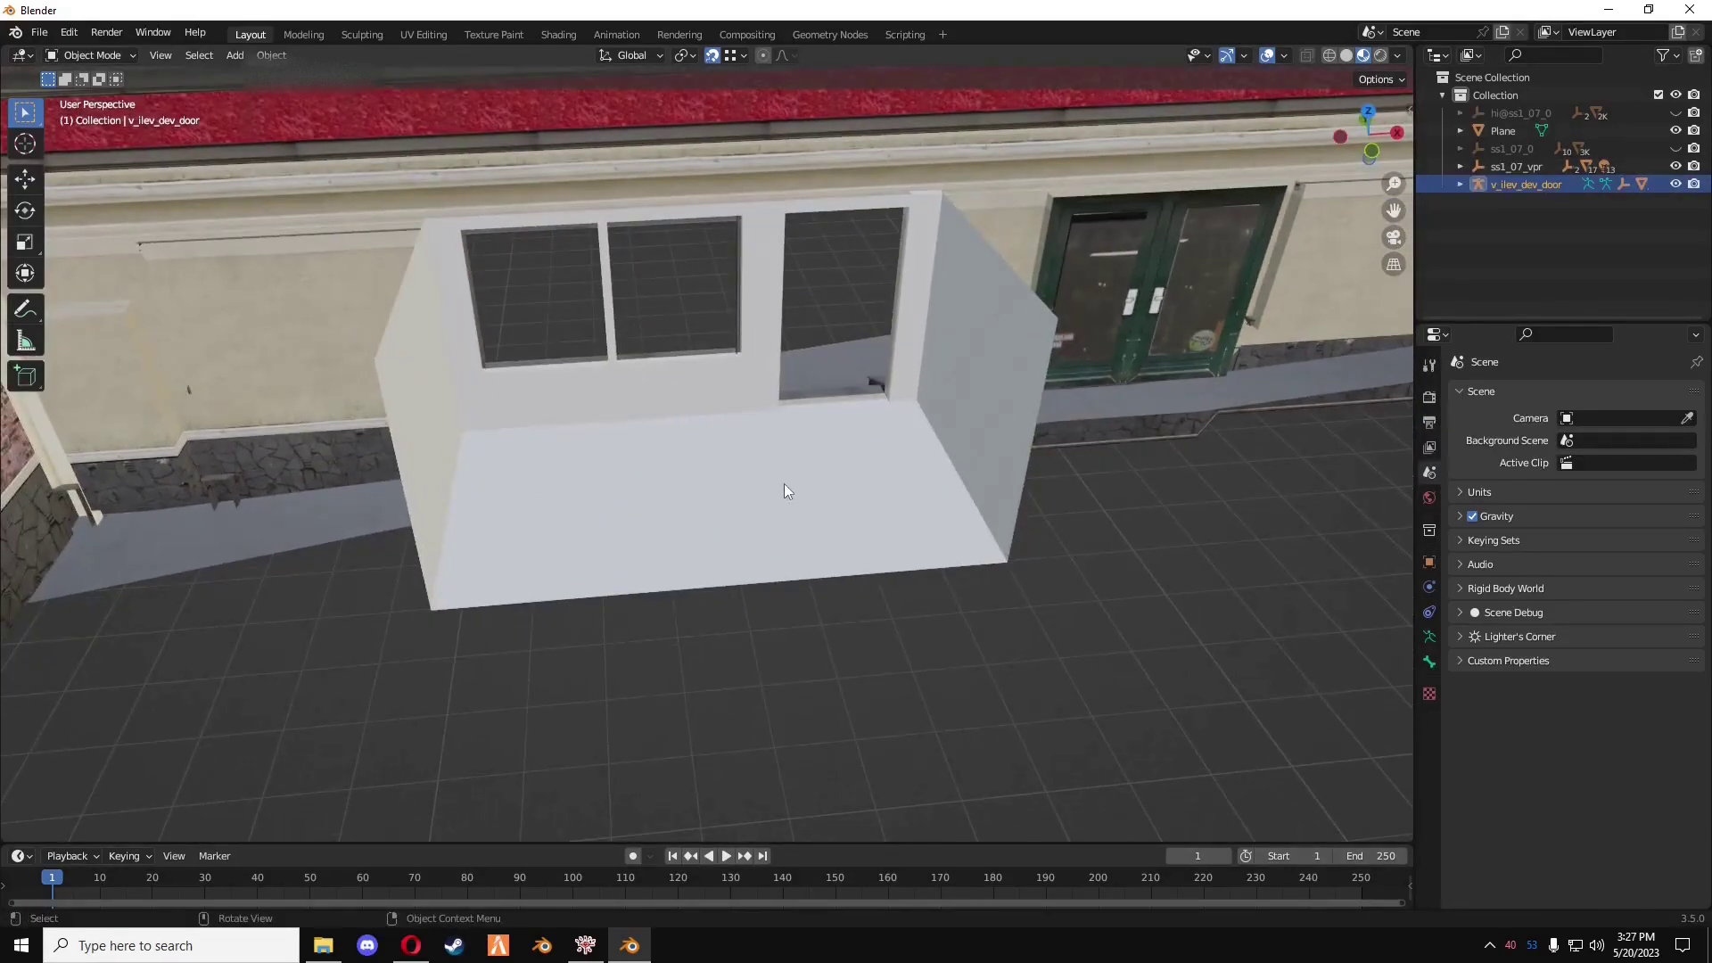
key("g")
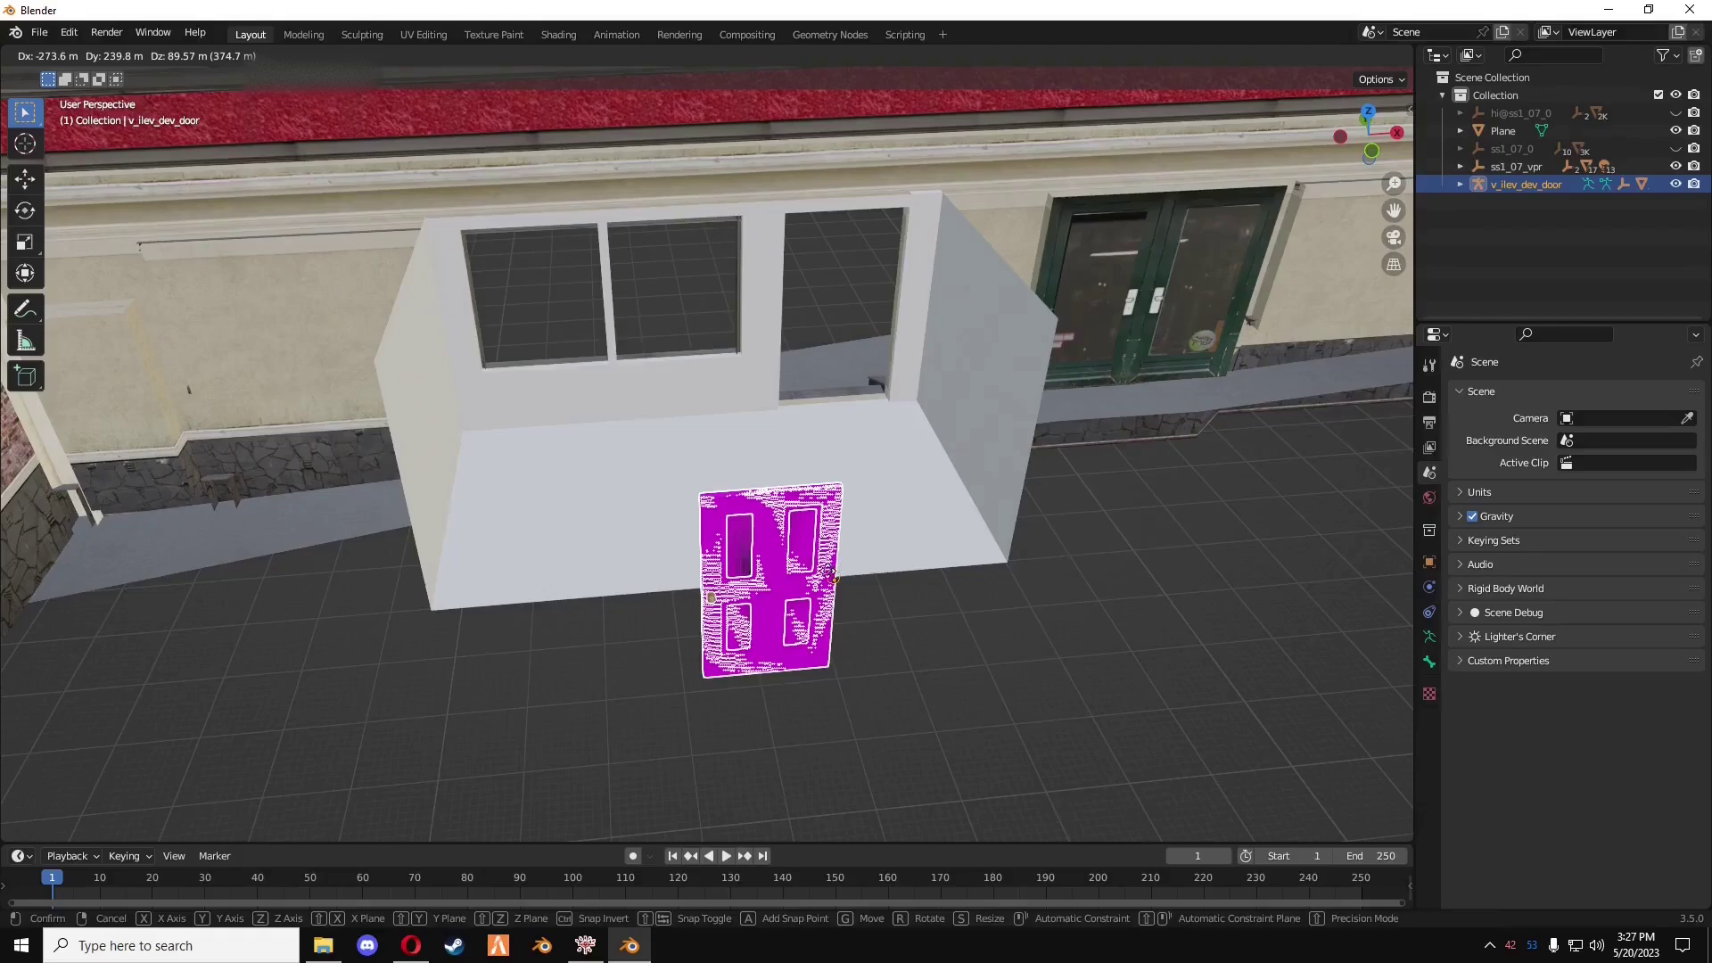
left_click(767, 572)
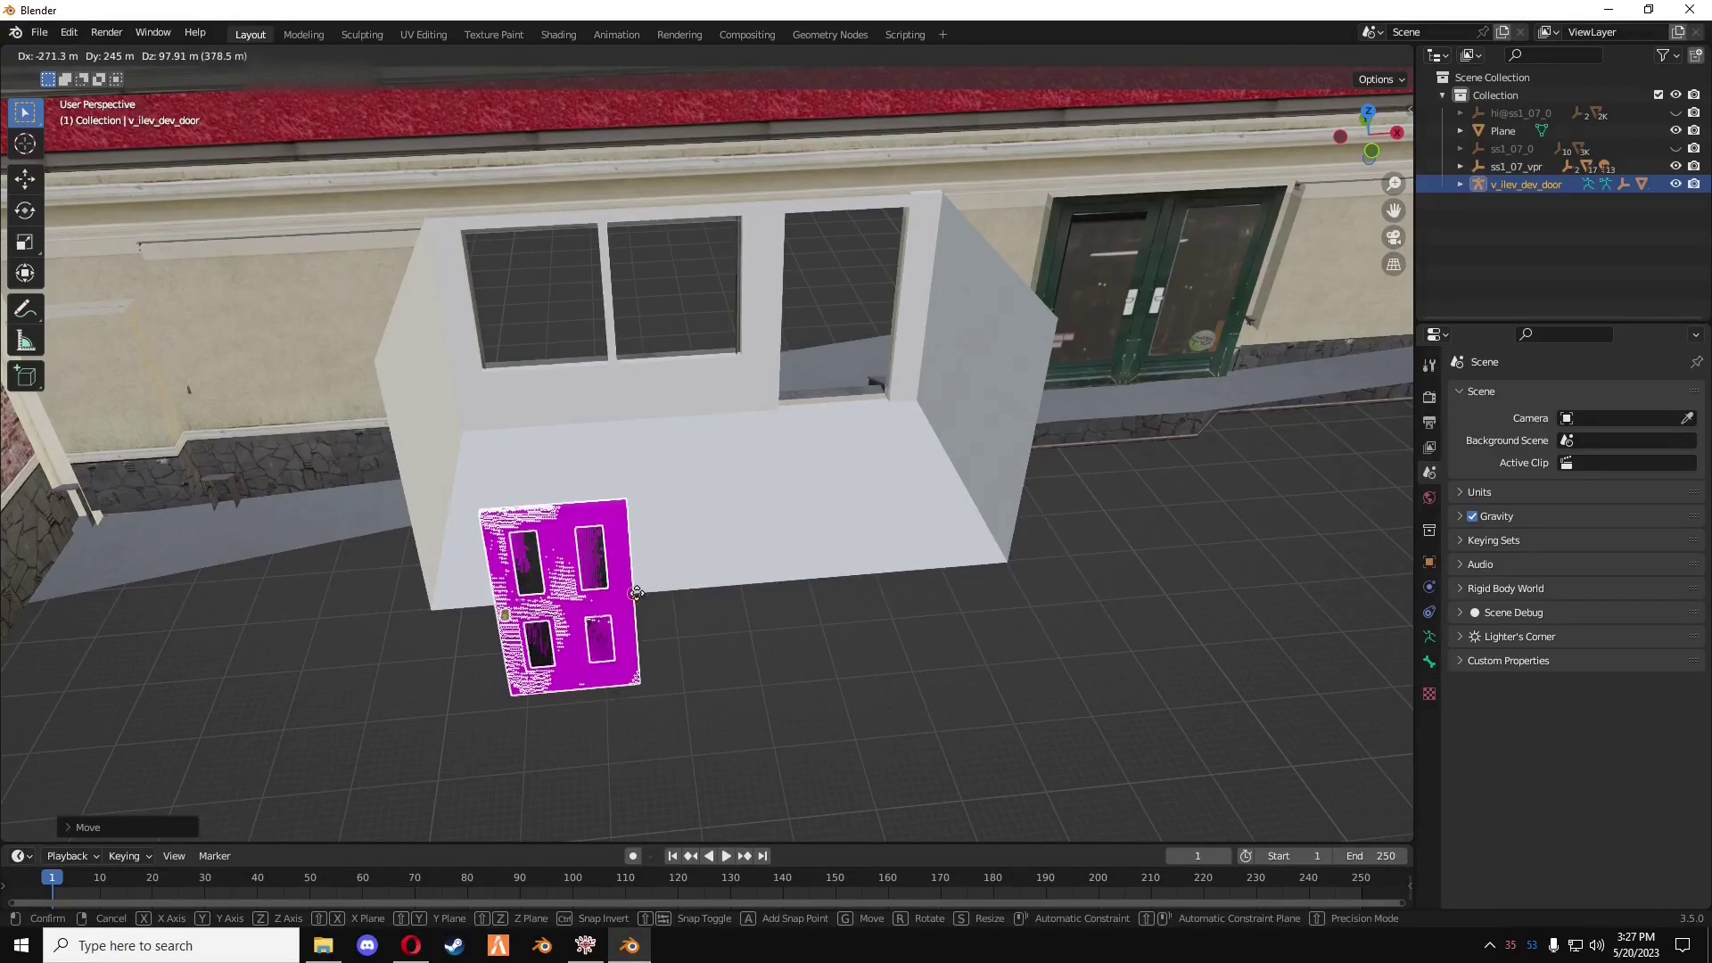
middle_click_drag(736, 647, 899, 490)
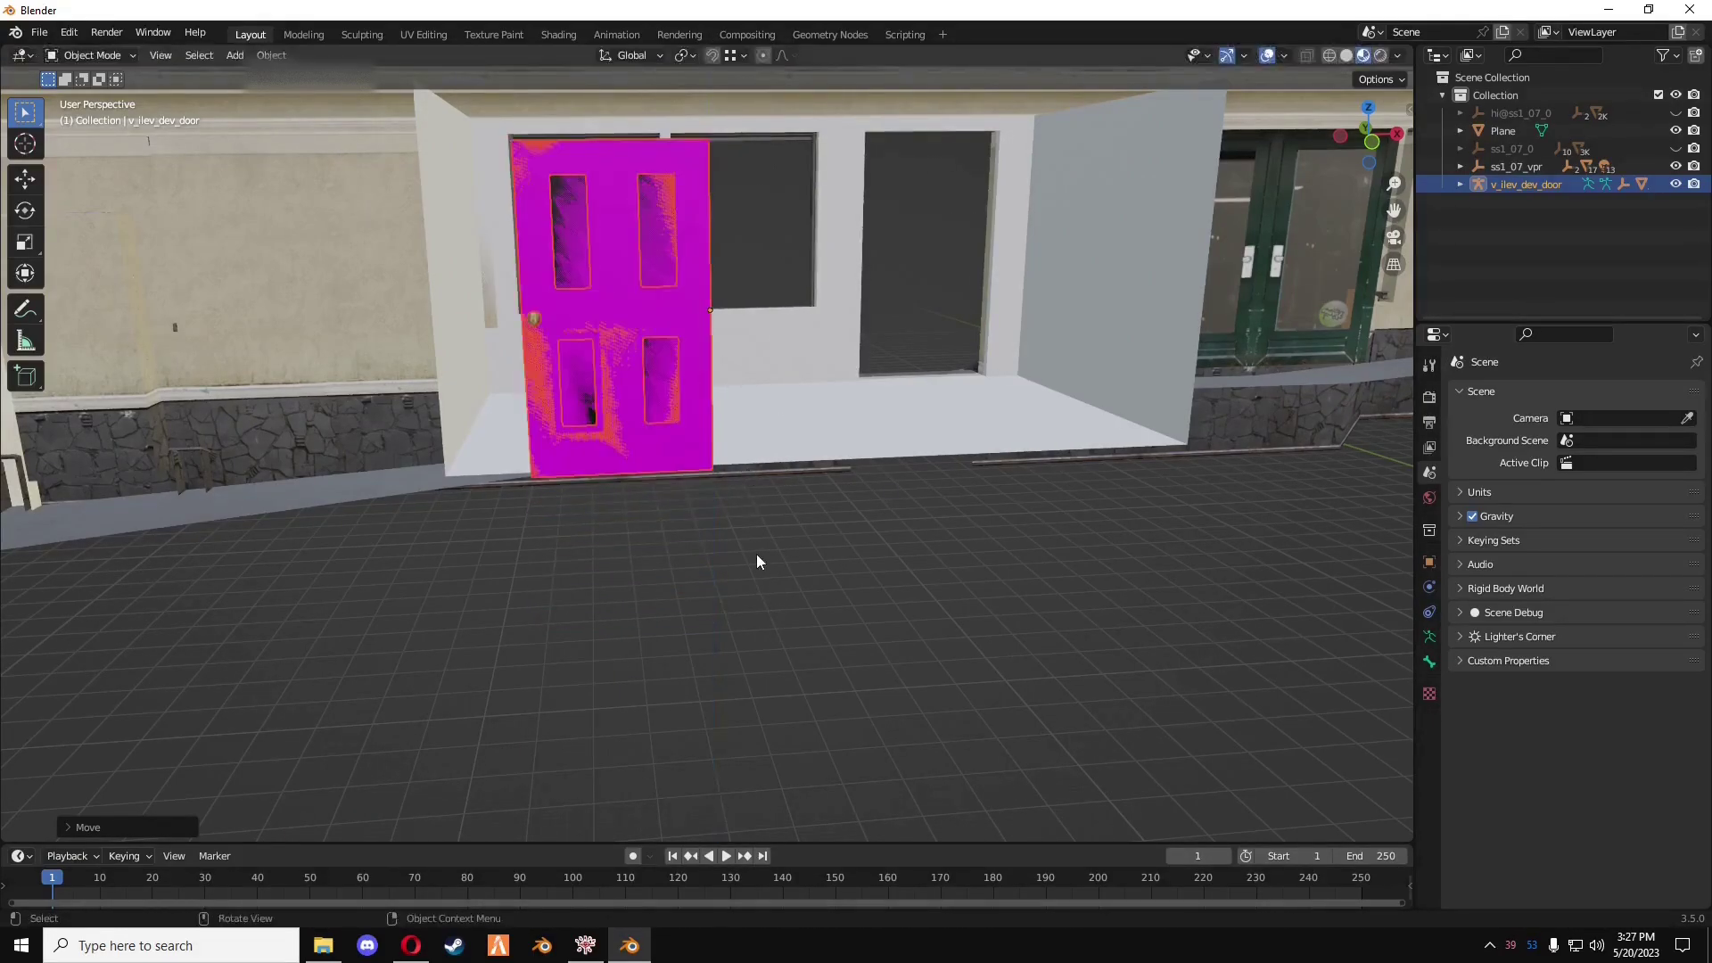
scroll(754, 548, "up", 3)
scroll(755, 553, "up", 2)
key("g")
key("z")
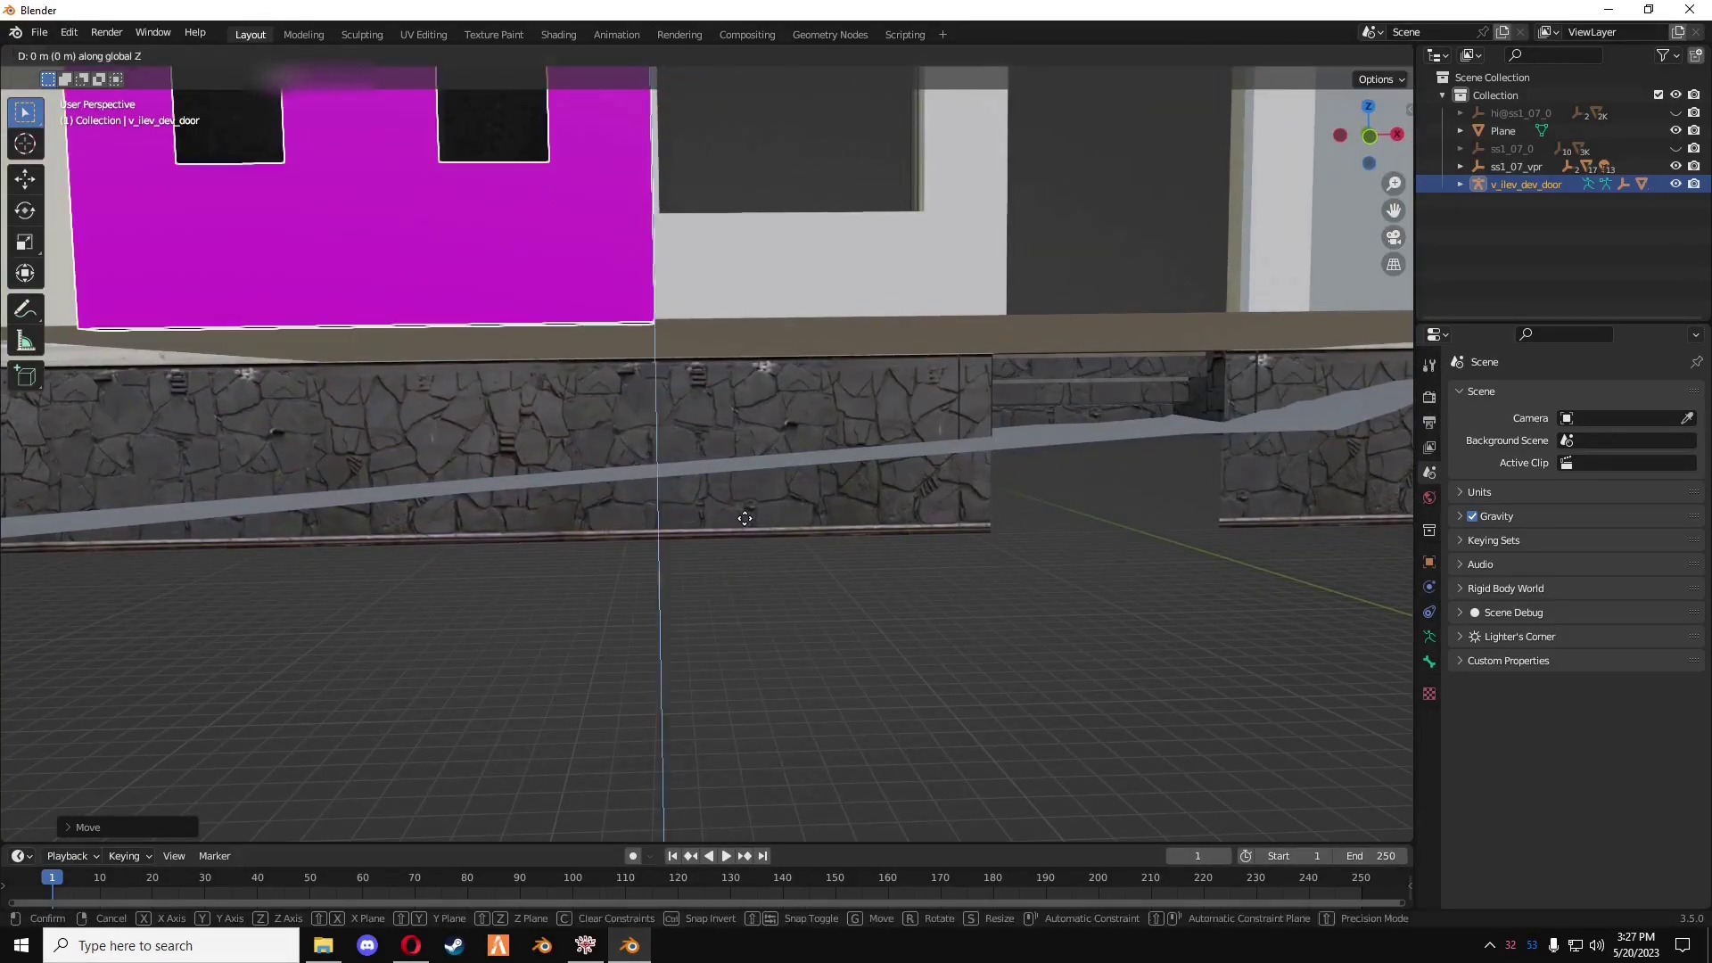
key("Escape")
scroll(749, 526, "down", 5)
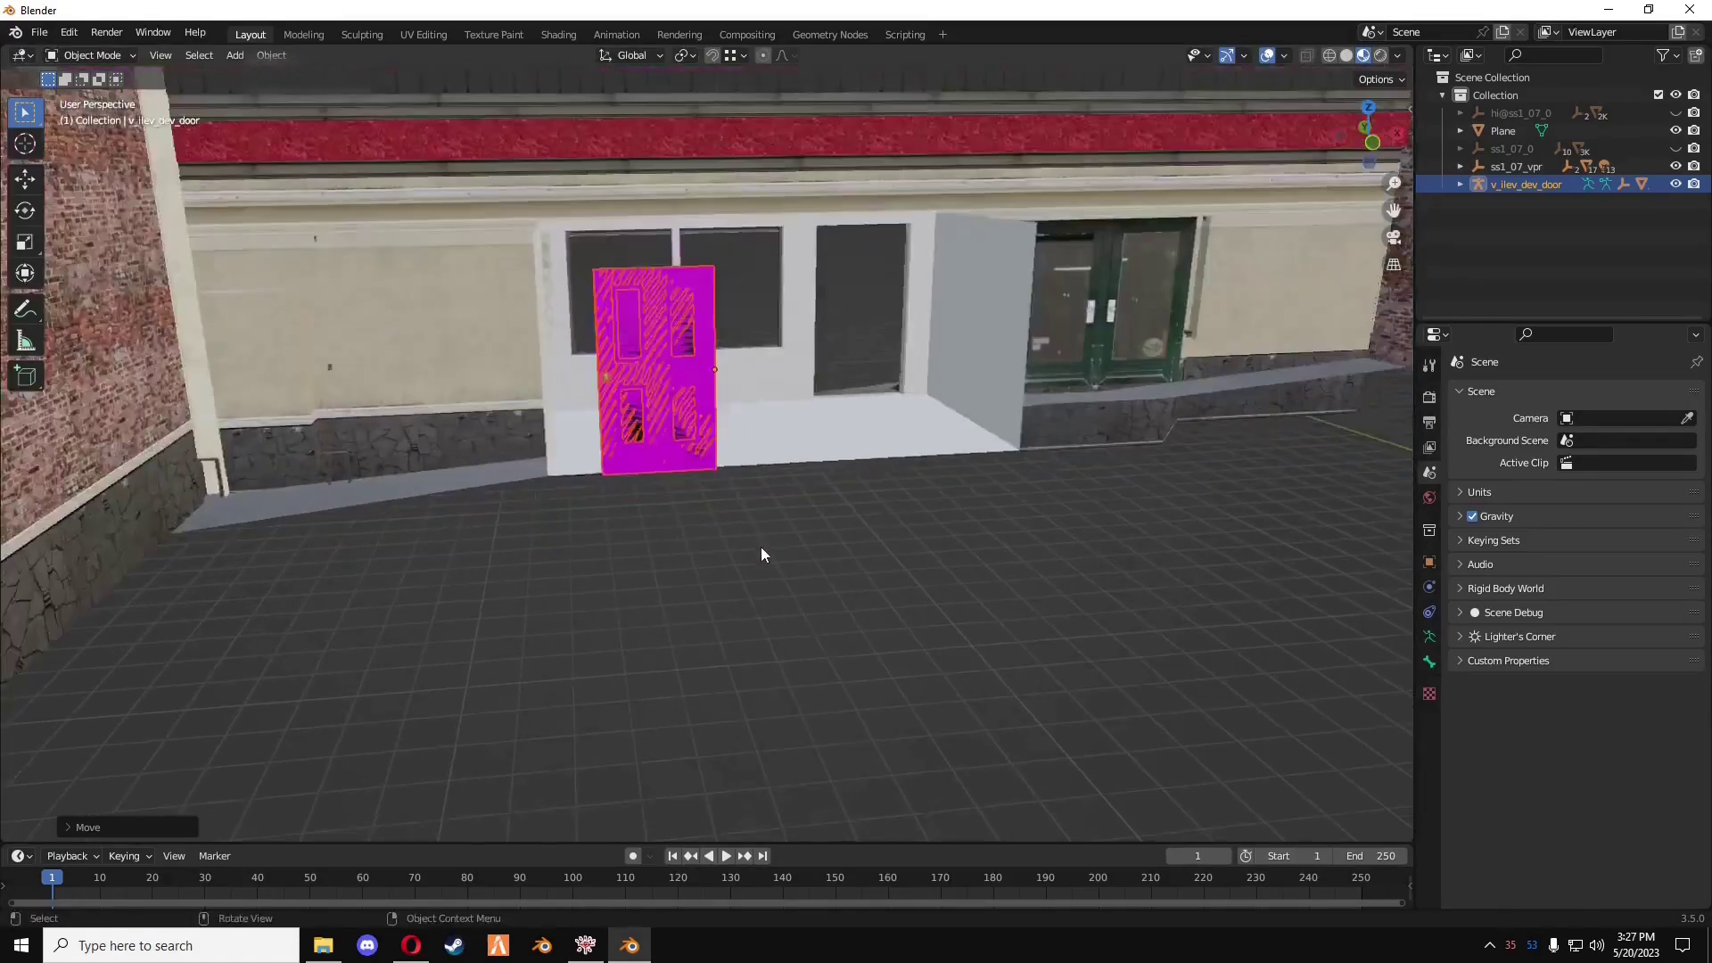
- Edit the shell mesh and extrude the floor's front edge beside the door upward into a wall panel as high as the door
key("Tab")
key("Tab")
left_click(586, 517)
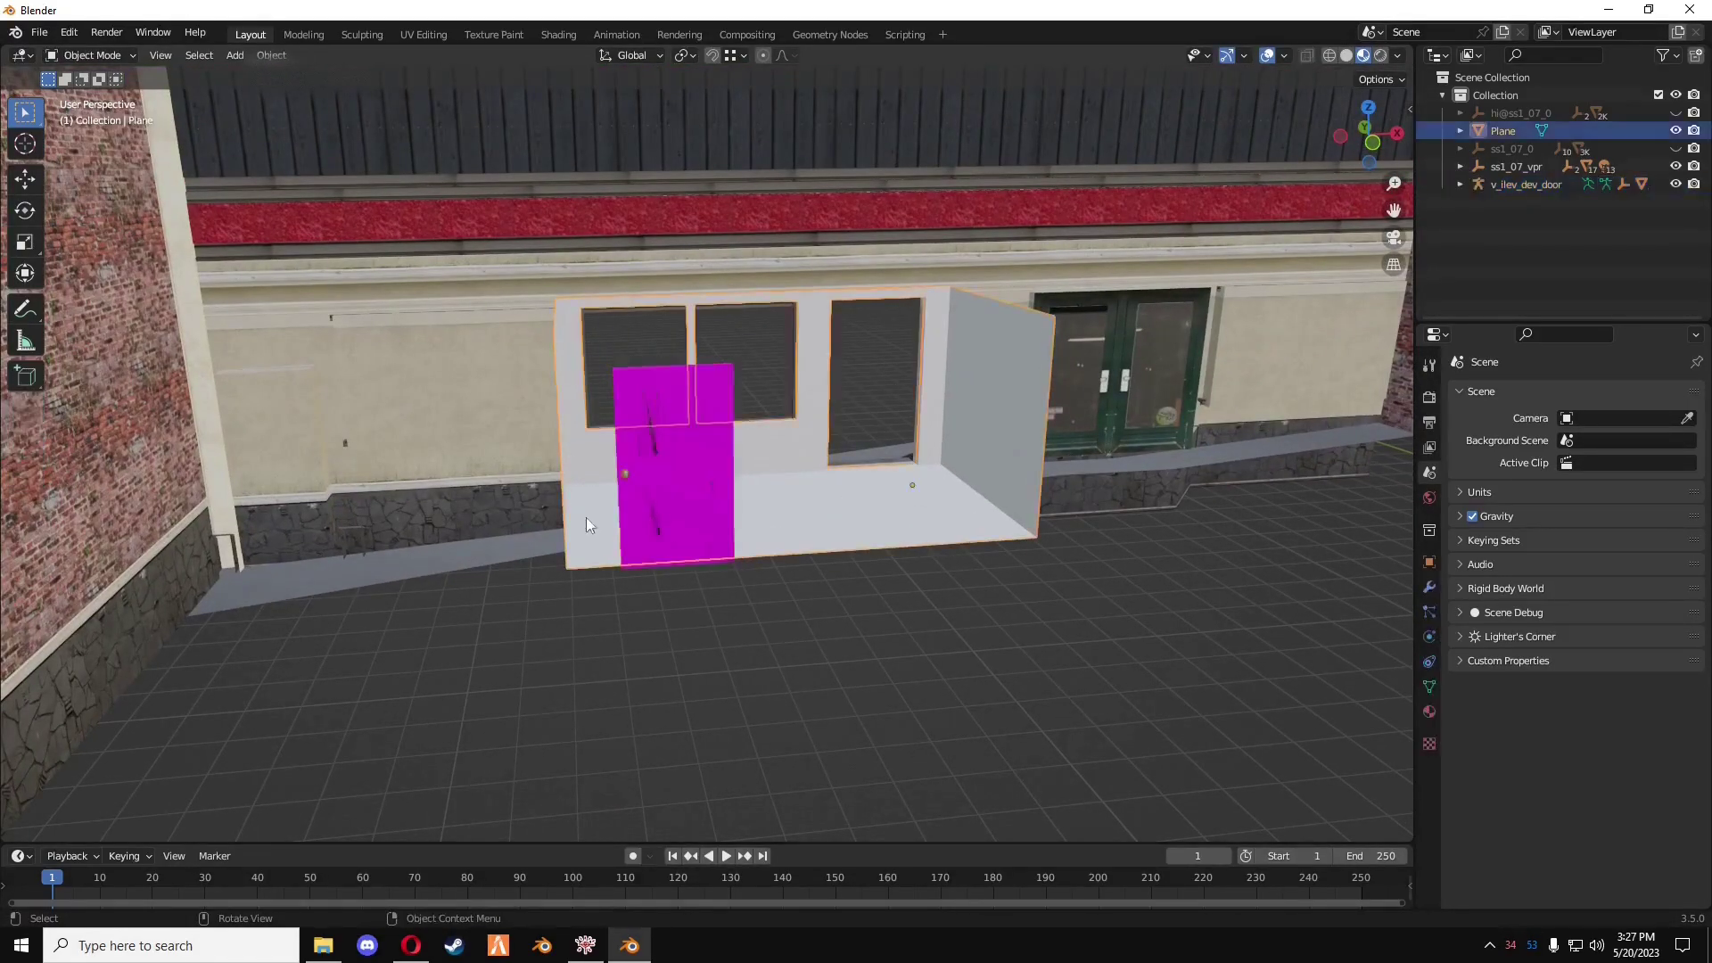
key("Tab")
scroll(642, 535, "up", 4)
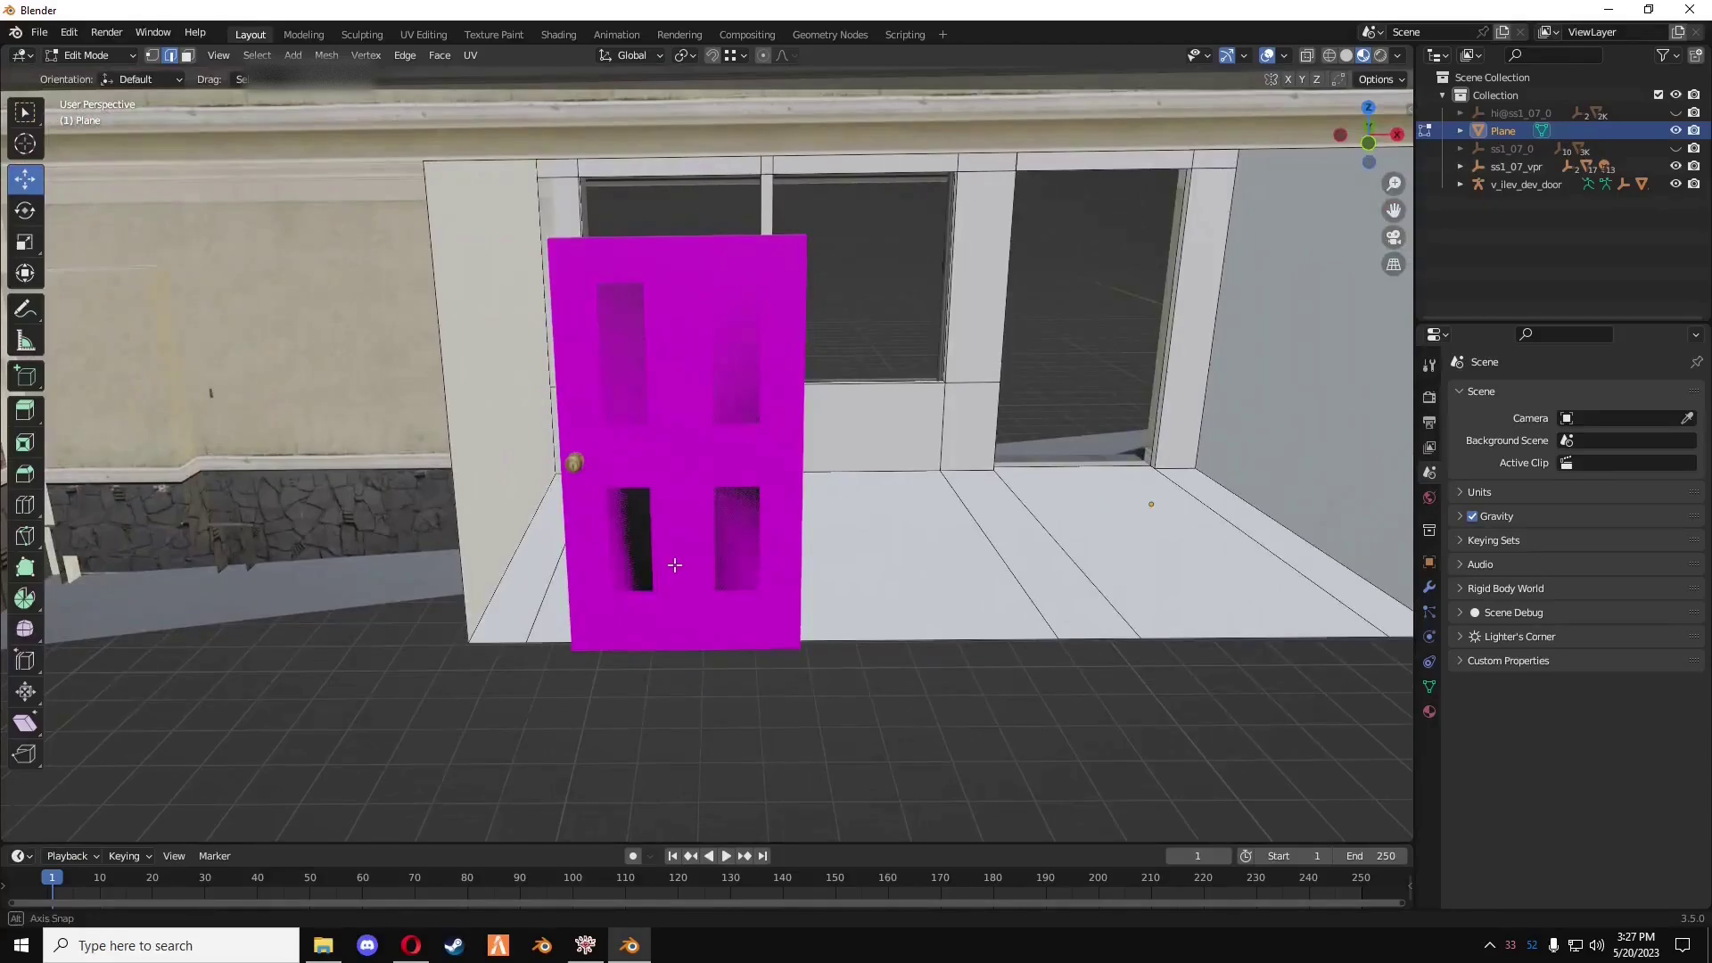
middle_click_drag(702, 554, 515, 482)
middle_click_drag(473, 424, 1004, 327)
key("e")
scroll(838, 355, "down", 3)
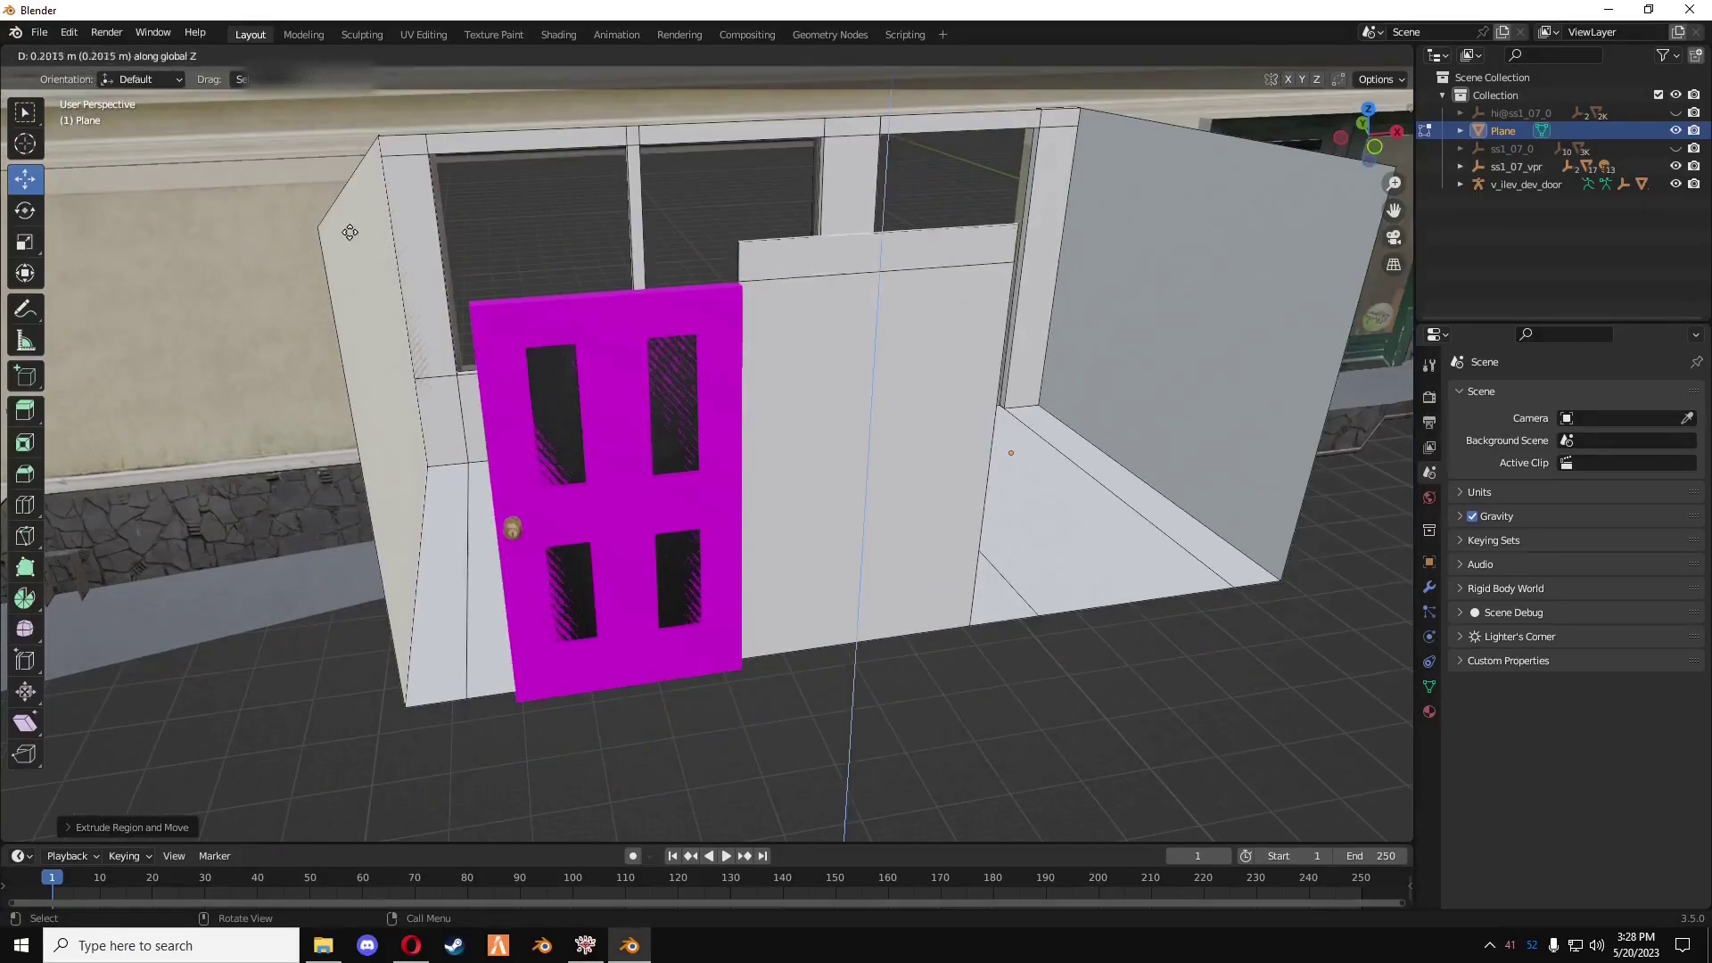
- Extrude a strip above the panel, extend it over the door to the side wall, and close the wall down to the floor
key("e")
left_click(714, 246)
key("e")
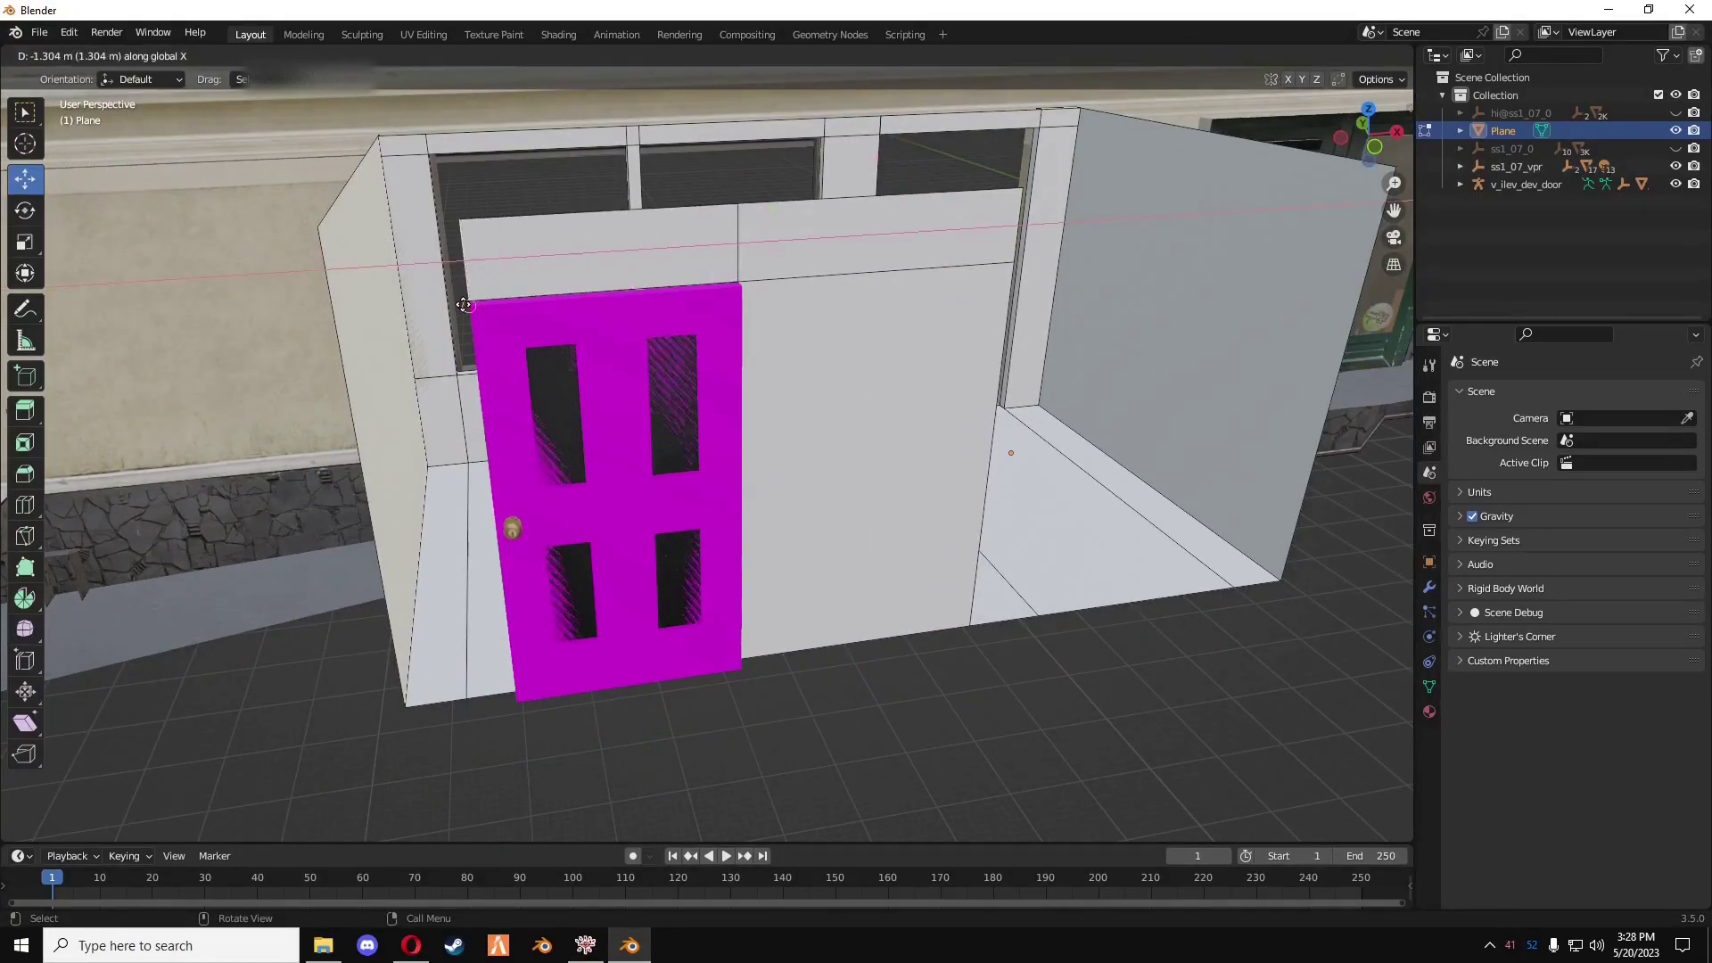
left_click(403, 704)
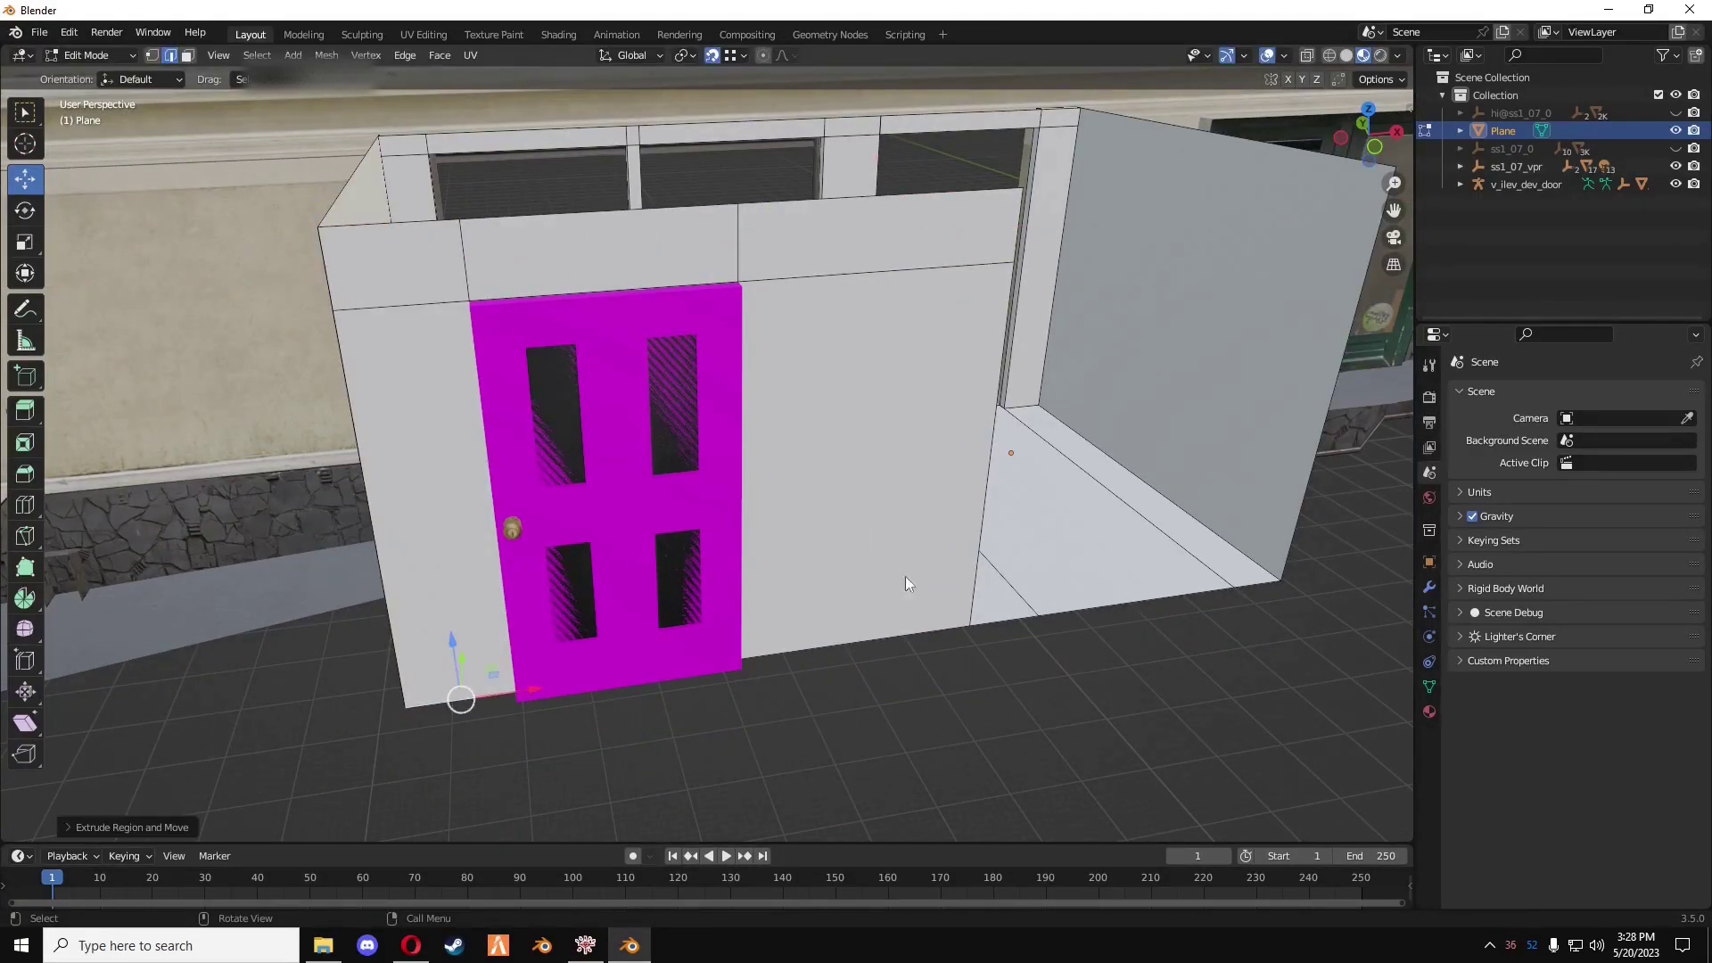
- Hide v_ilev_dev_door and extrude the far side wall's front edge 2.236 m in negative X to close the shell's front wall
key("Tab")
middle_click_drag(906, 576, 891, 504)
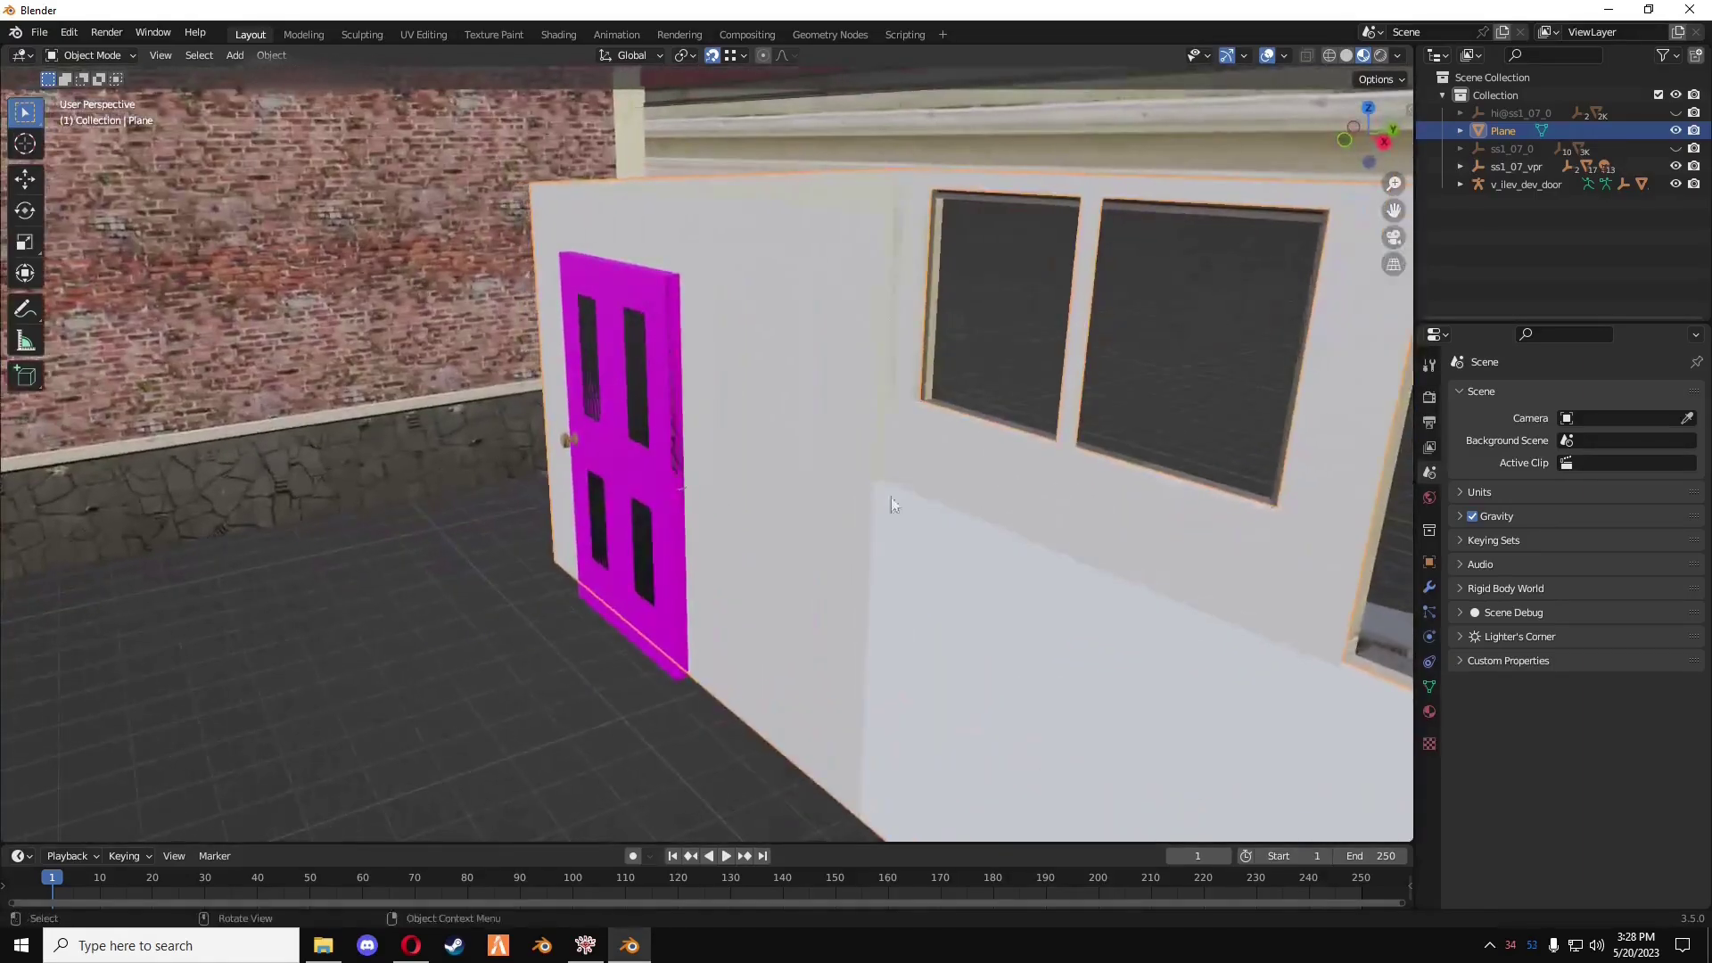
left_click(1675, 183)
middle_click_drag(929, 419, 807, 348)
key("Tab")
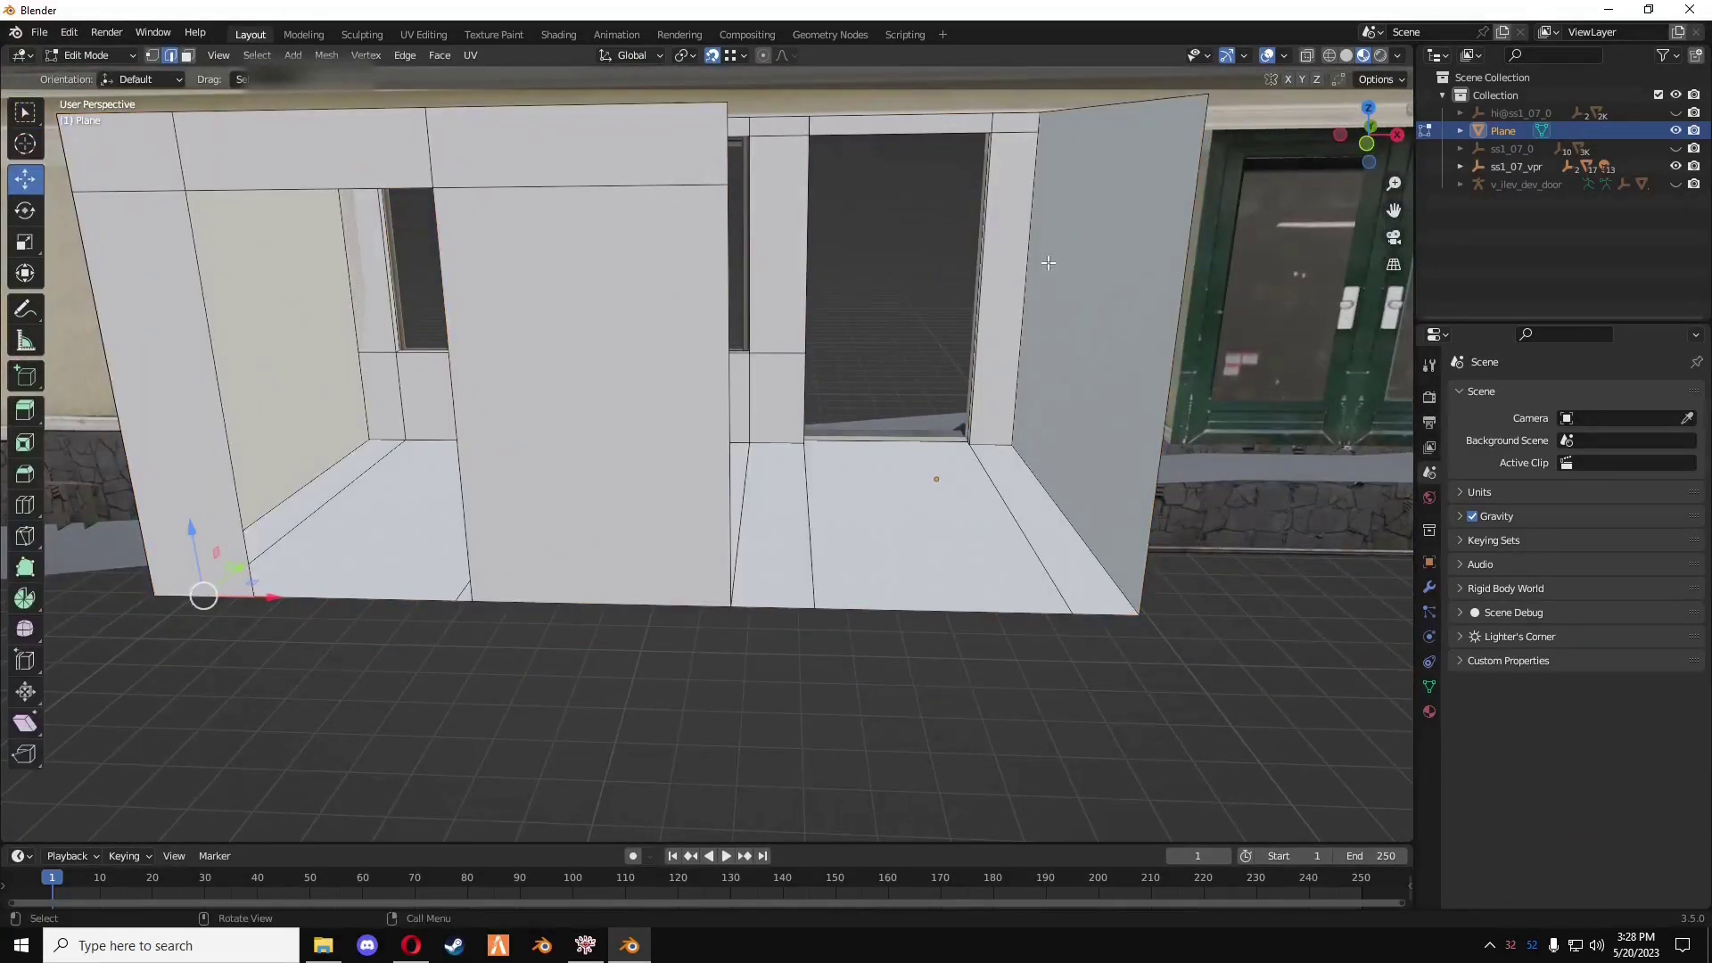
left_click(1188, 301)
key("Tab")
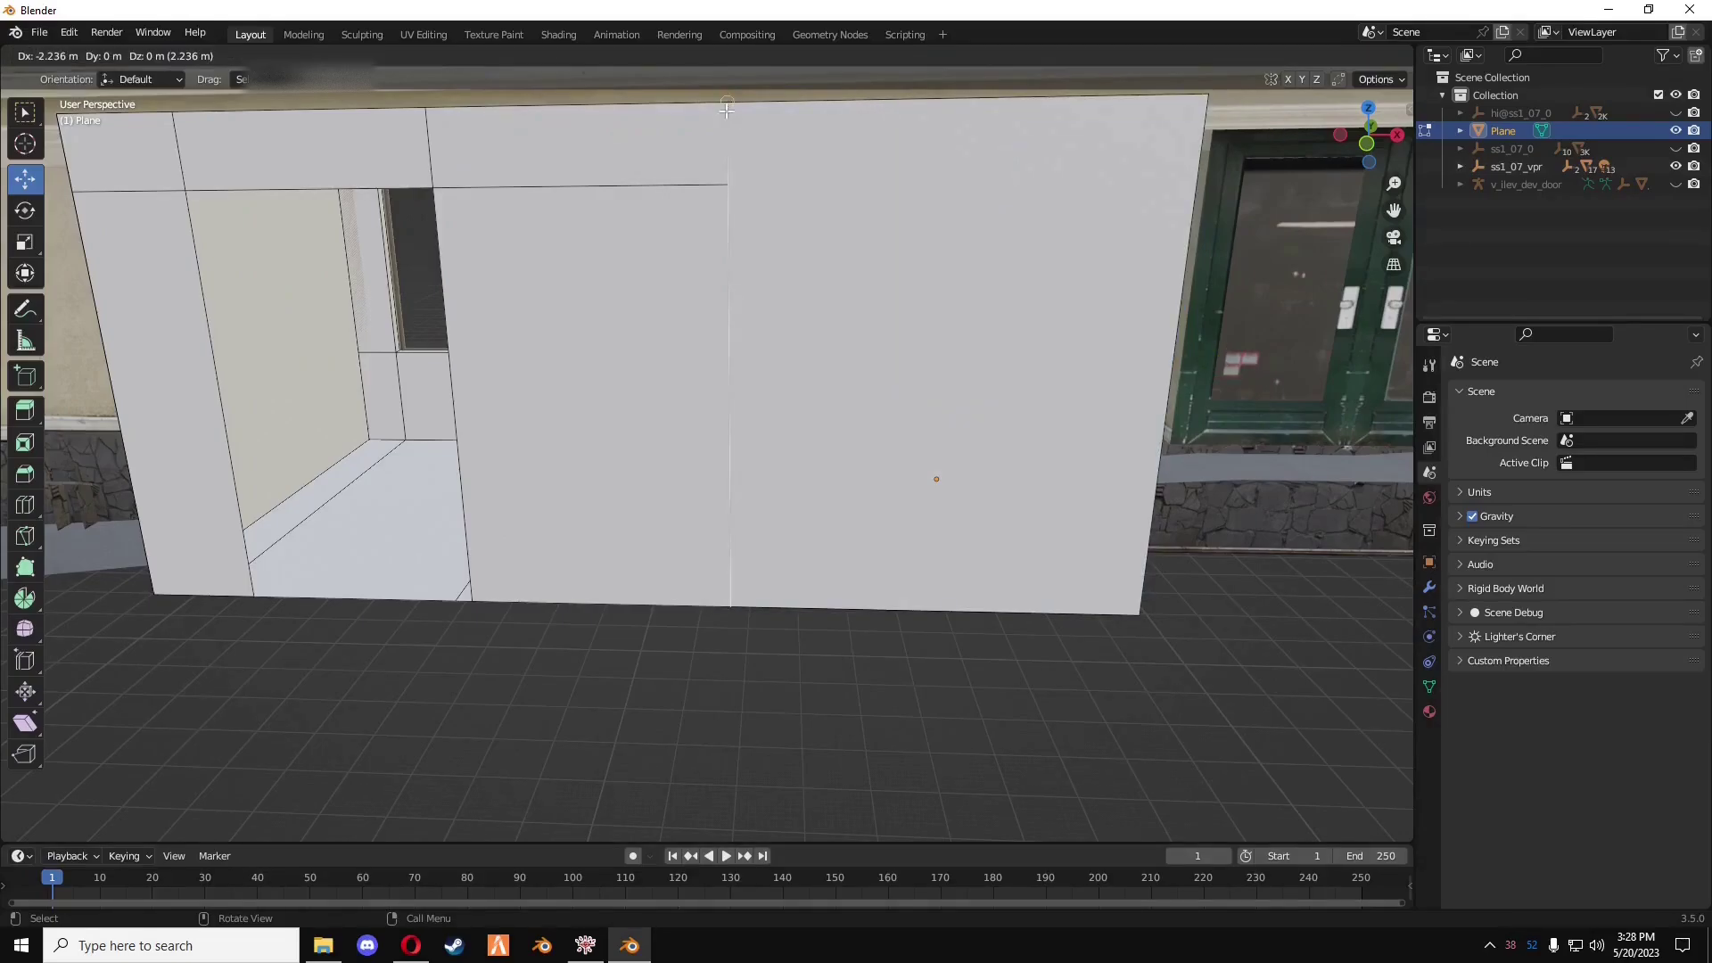
middle_click_drag(734, 305, 841, 321)
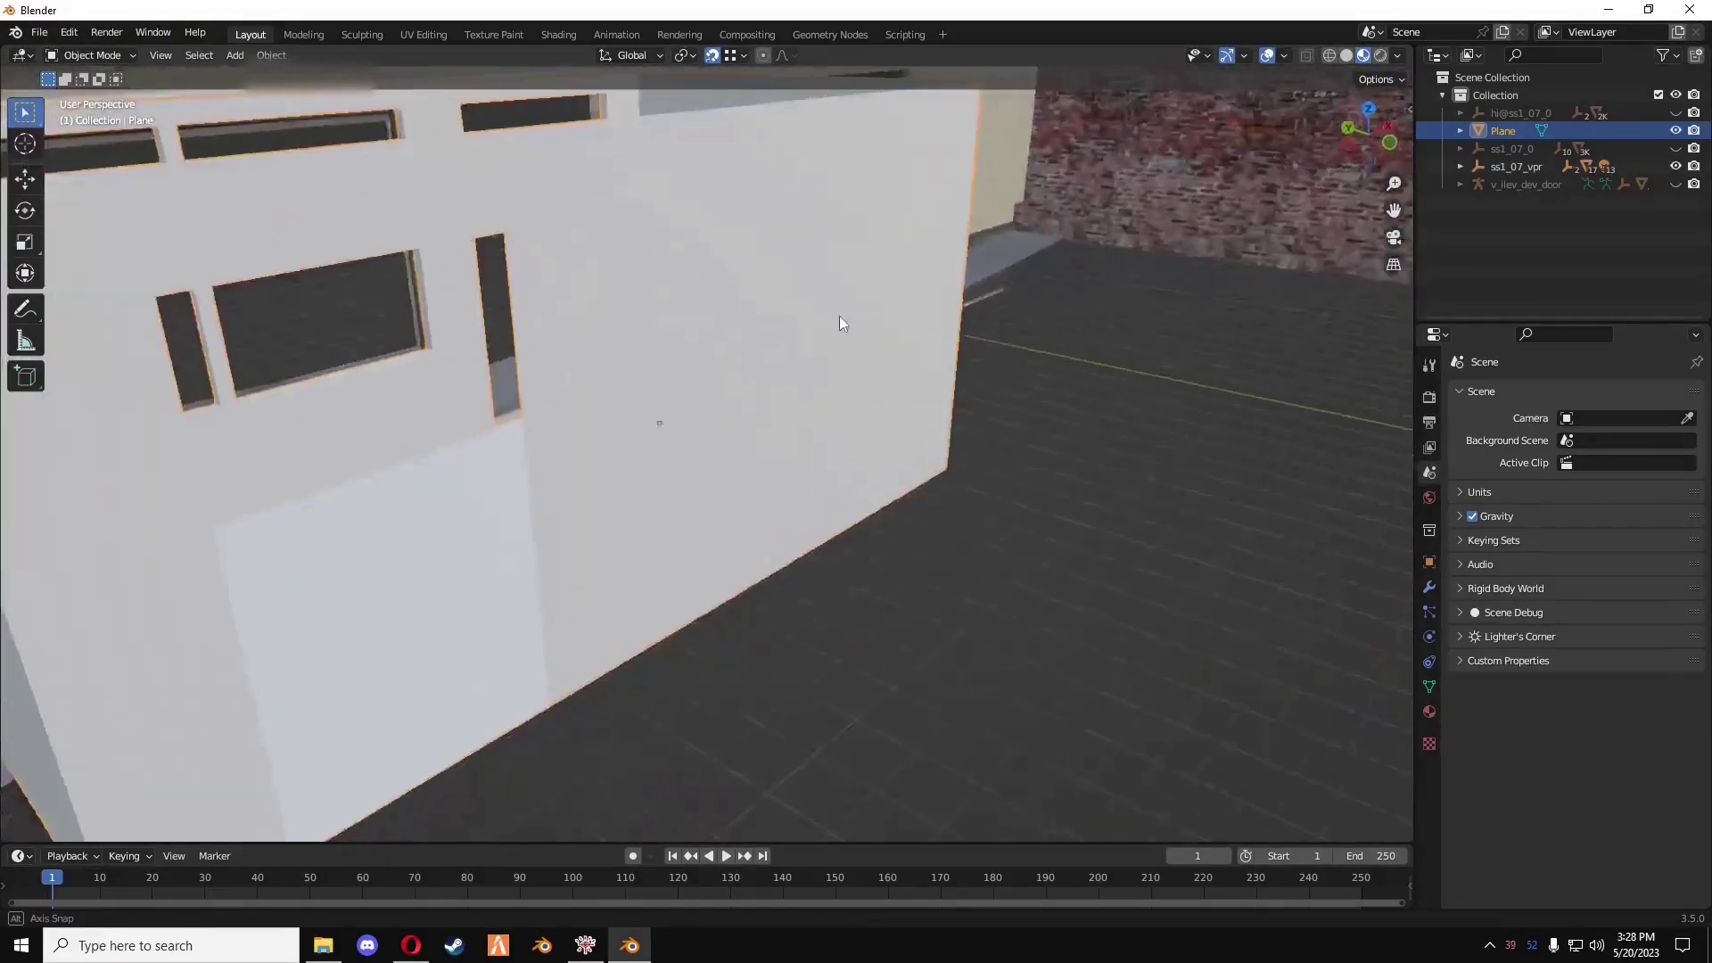
- Extrude the doorway's side and top edges about 0.06 m outward along Y to form a door frame
scroll(948, 302, "down", 5)
key("Tab")
scroll(943, 411, "up", 3)
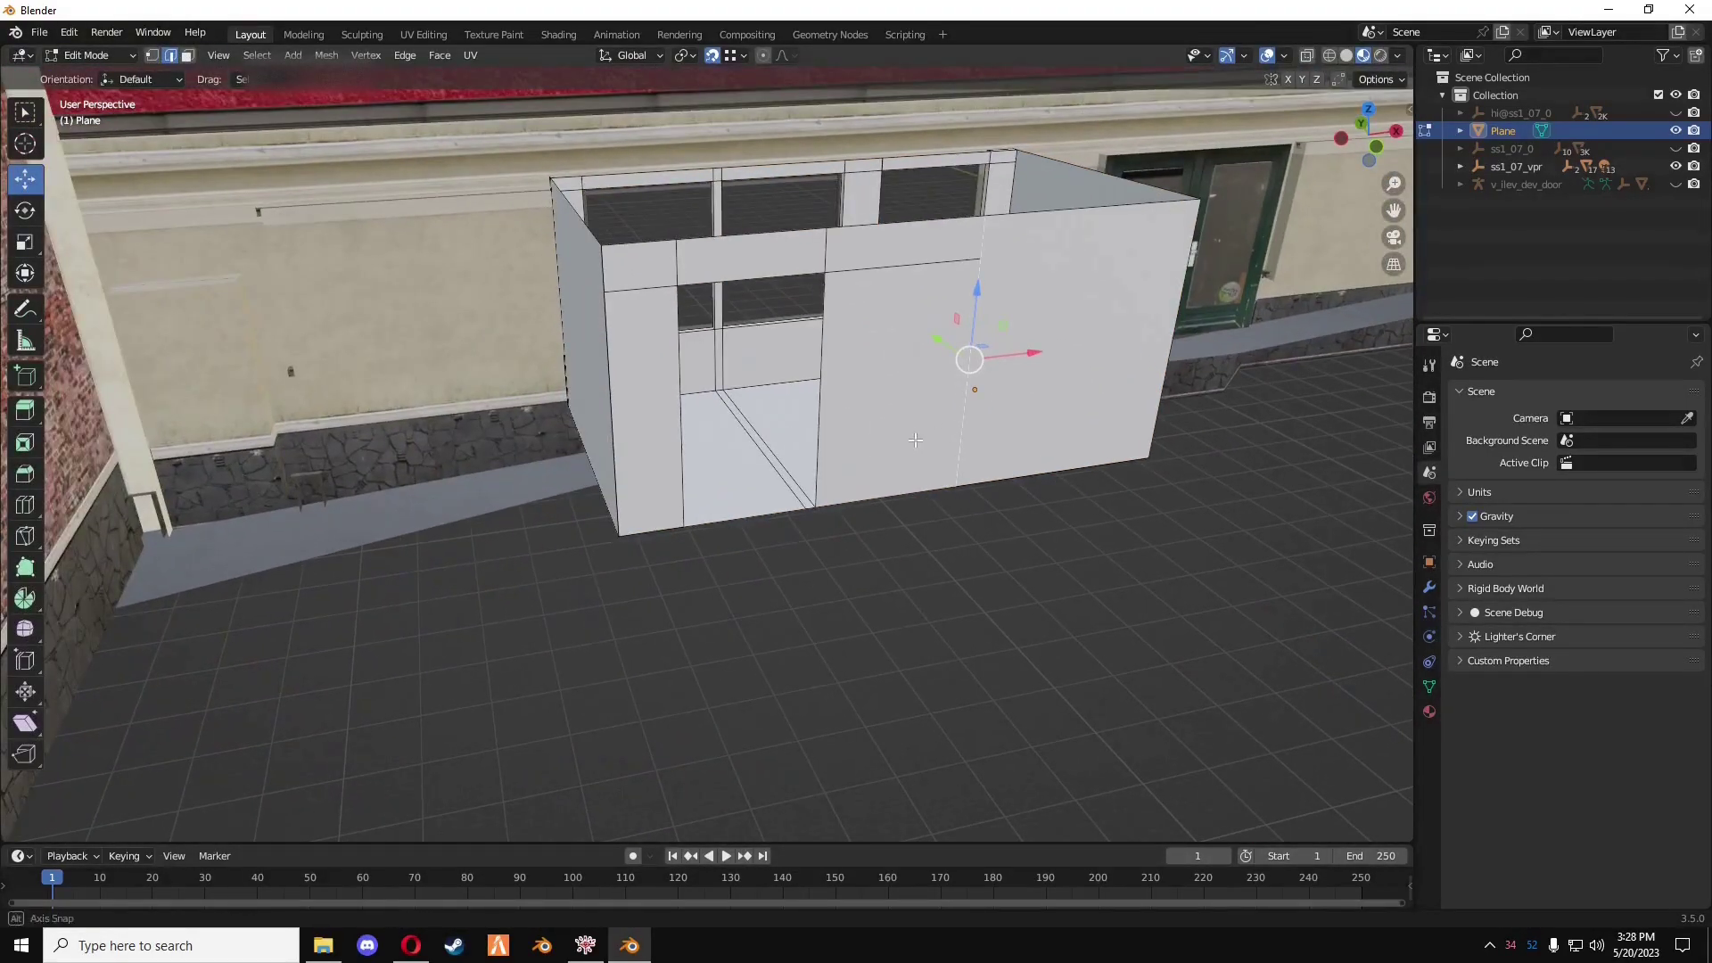
left_click(708, 530)
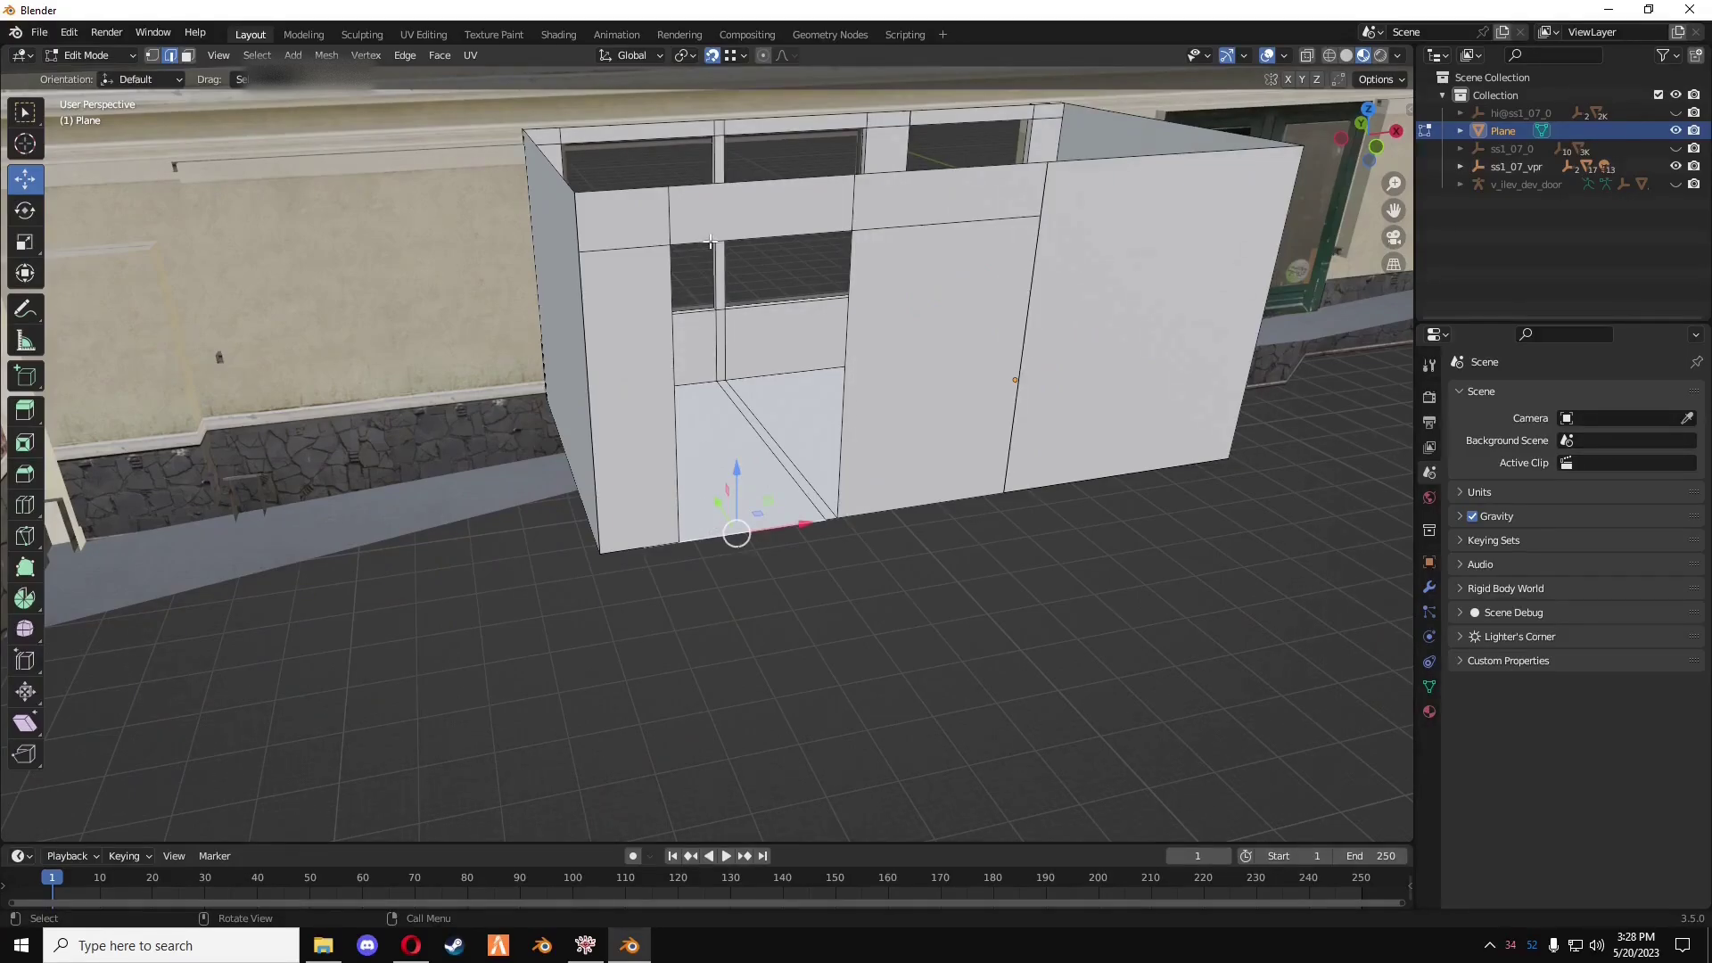
left_click(675, 357)
left_click(840, 348, "shift")
middle_click_drag(932, 343, 1085, 452)
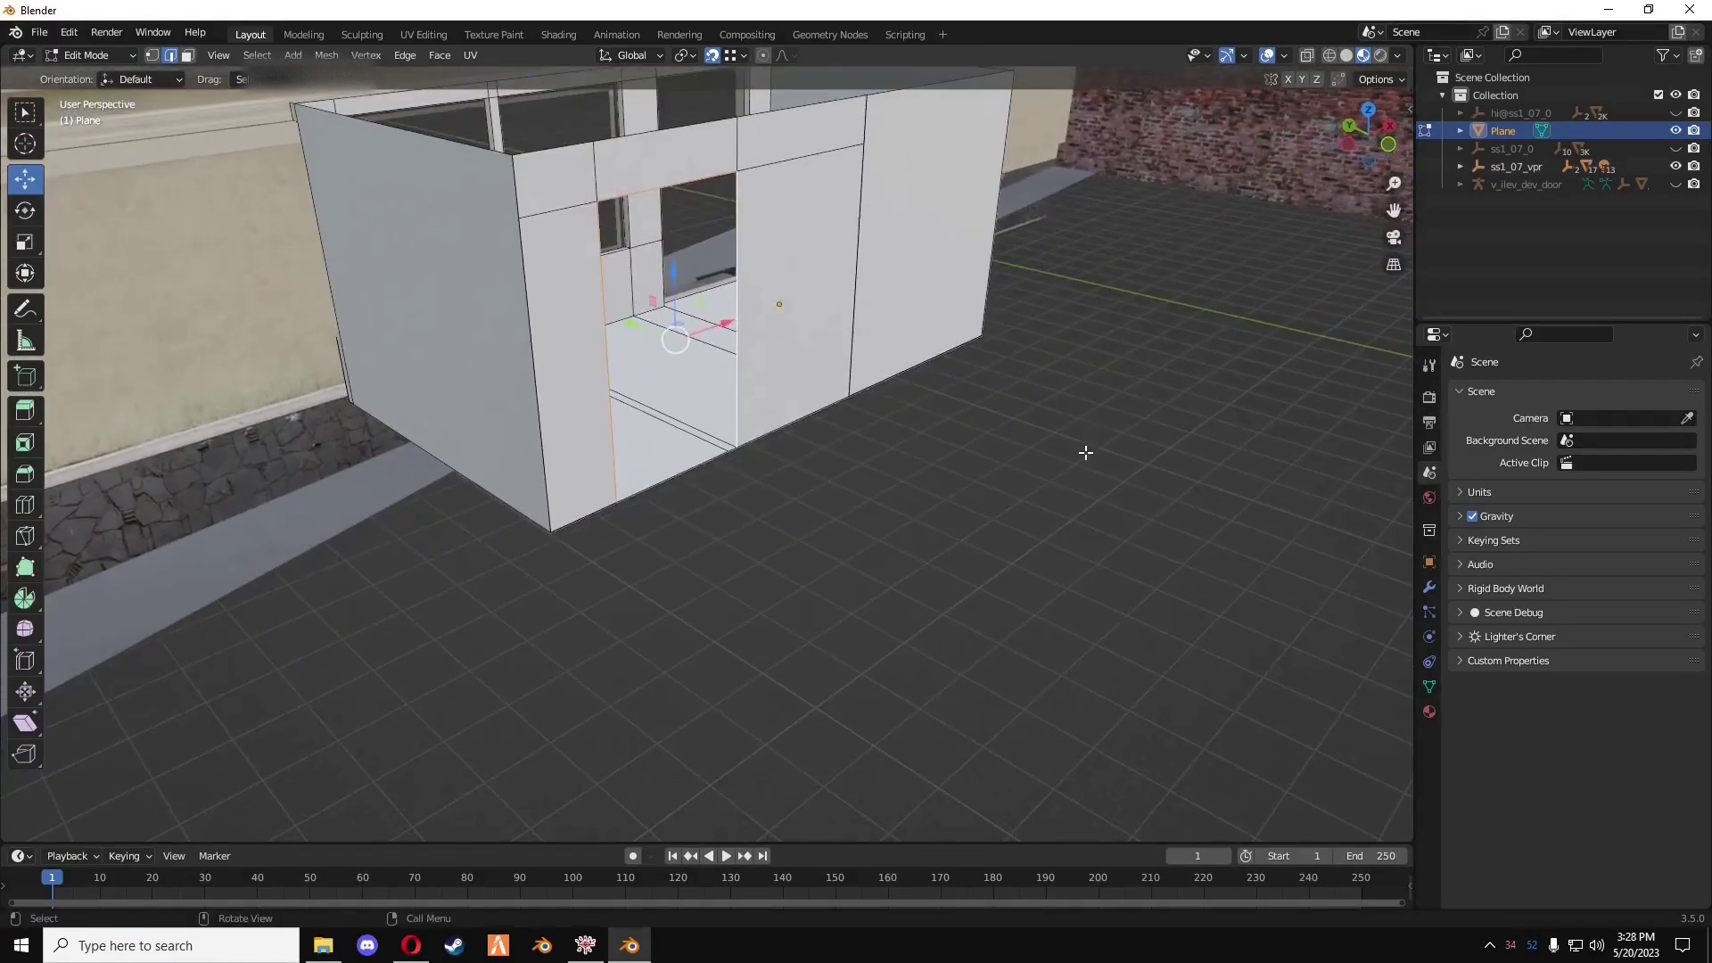
scroll(1085, 452, "up", 2)
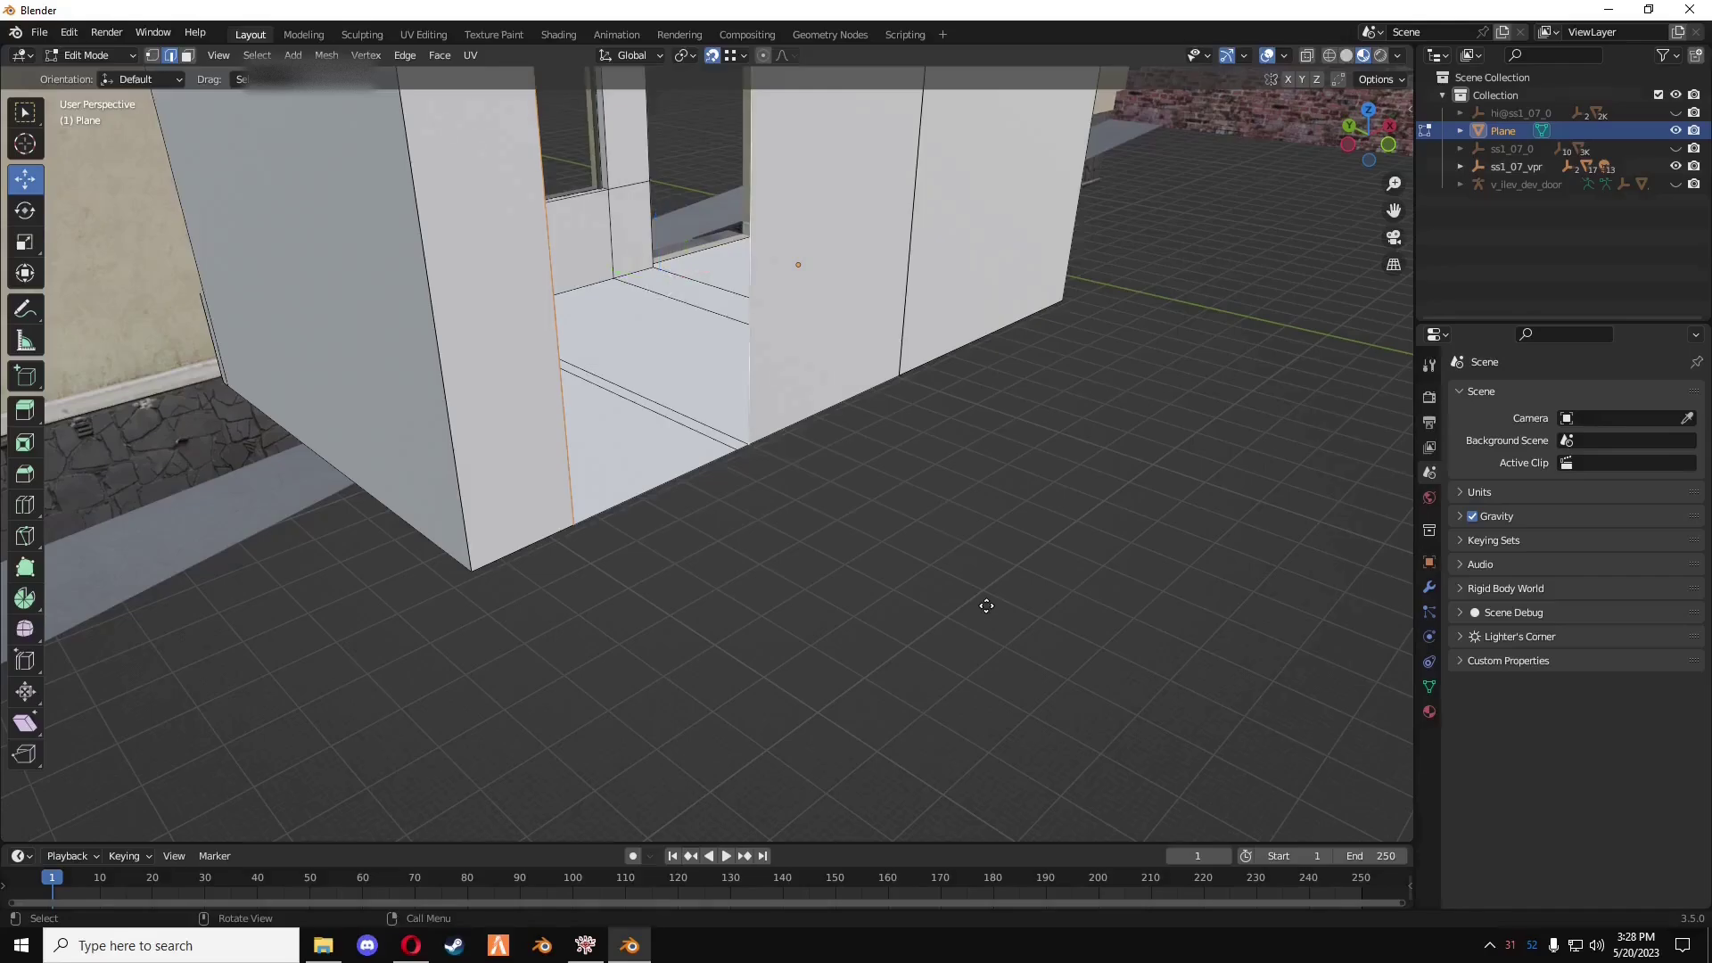
key("g")
key("y")
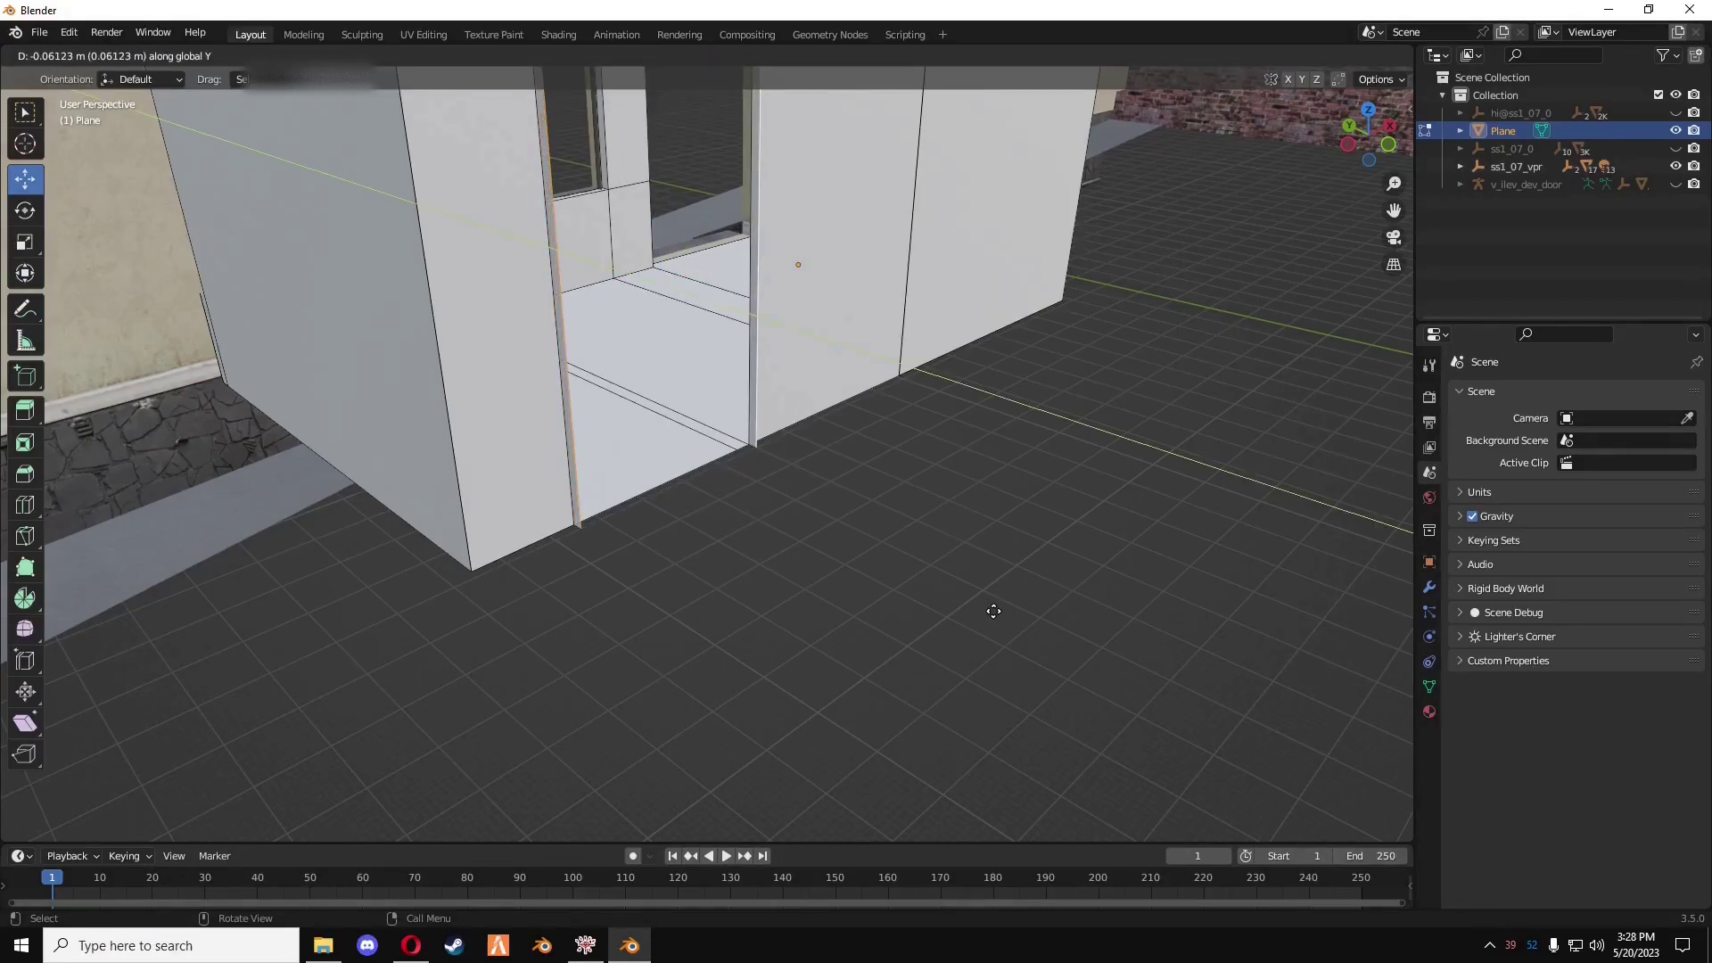
left_click(997, 615)
- Fill the gap between the bottom ends of the door jambs with a threshold face
middle_click_drag(997, 615, 757, 559)
key("f")
key("Tab")
key("Tab")
scroll(785, 517, "down", 6)
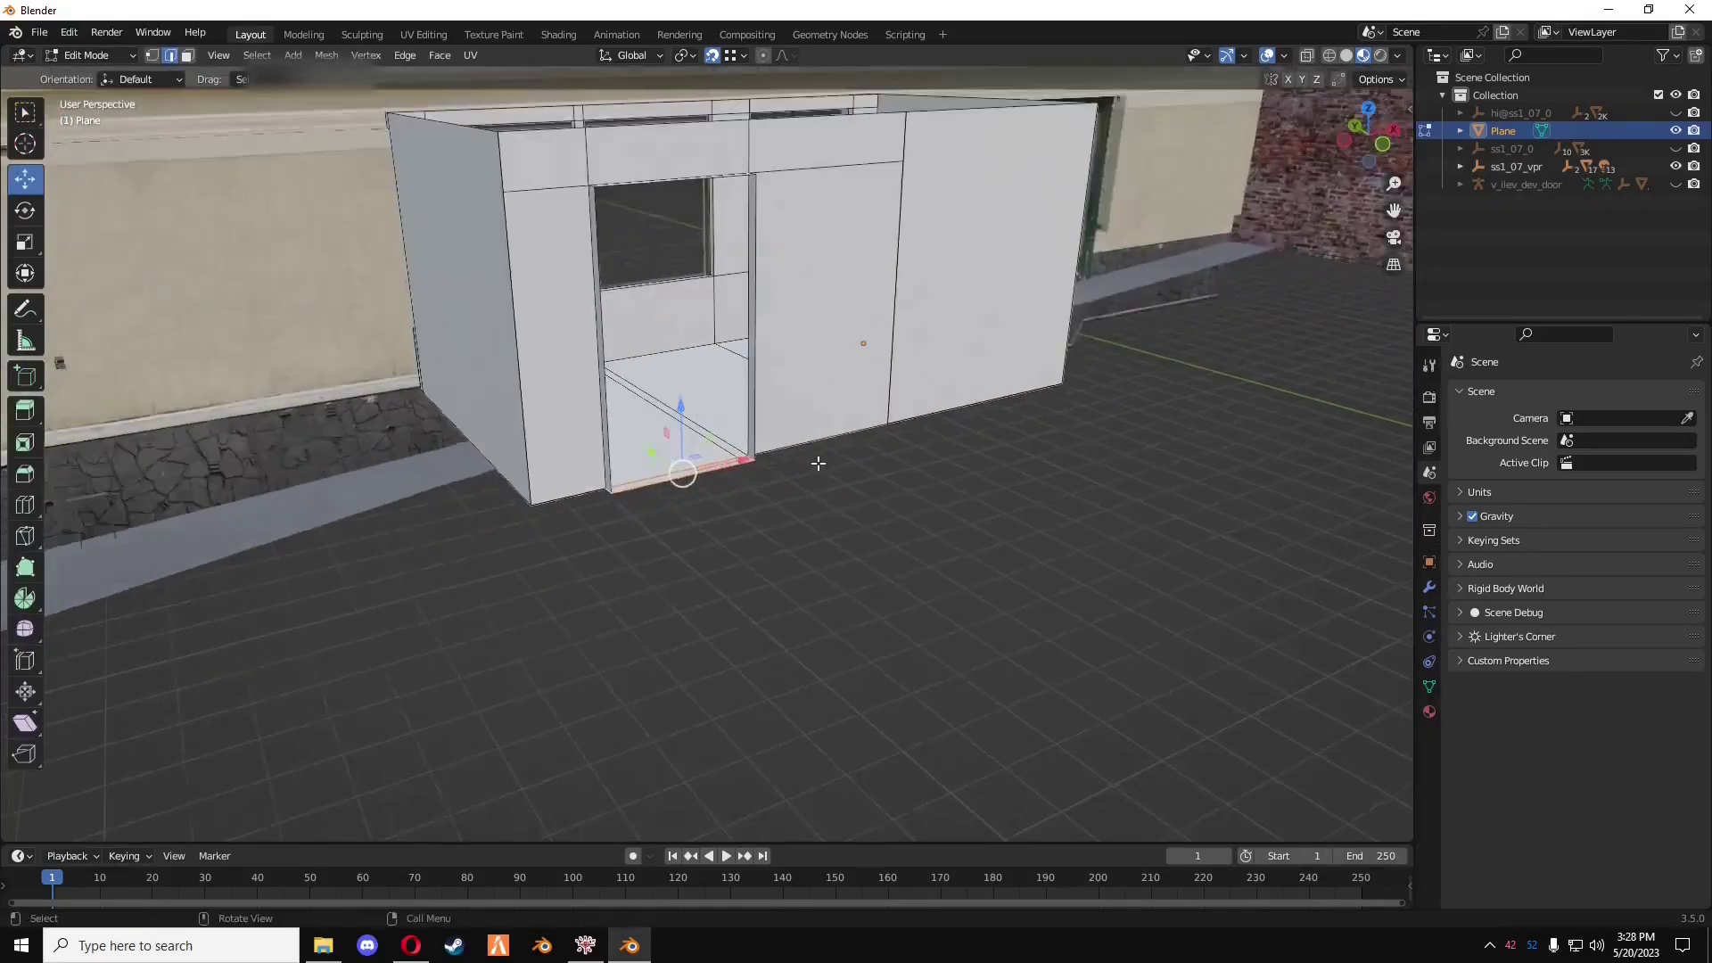
- Extrude the outer edges of both door jambs sideways along X into wall panels on either side of the doorway
middle_click_drag(818, 466, 784, 554)
scroll(802, 544, "up", 4)
left_click(898, 486)
middle_click_drag(898, 486, 785, 499)
key("g")
key("x")
left_click(1074, 726)
key("g")
key("x")
left_click(886, 738)
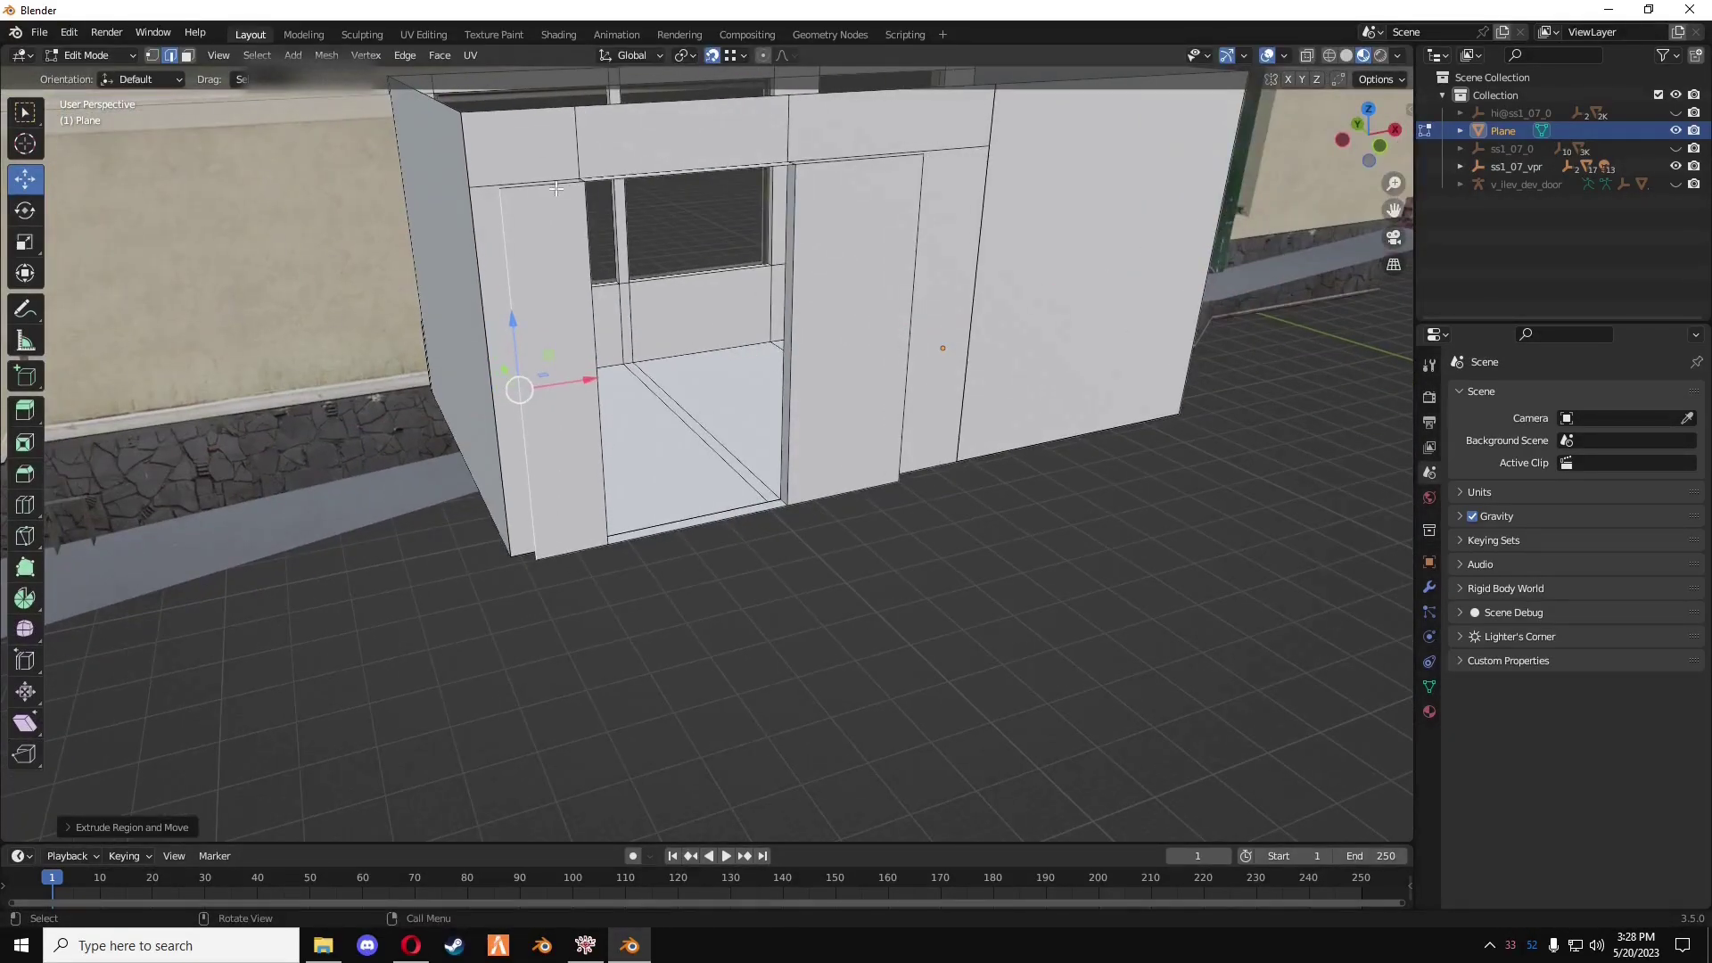
- Extrude the upper edges of the new panels and door frame upward along Z to the top of the shell
left_click(707, 172)
key("g")
key("z")
left_click(575, 108)
middle_click_drag(649, 202, 629, 232)
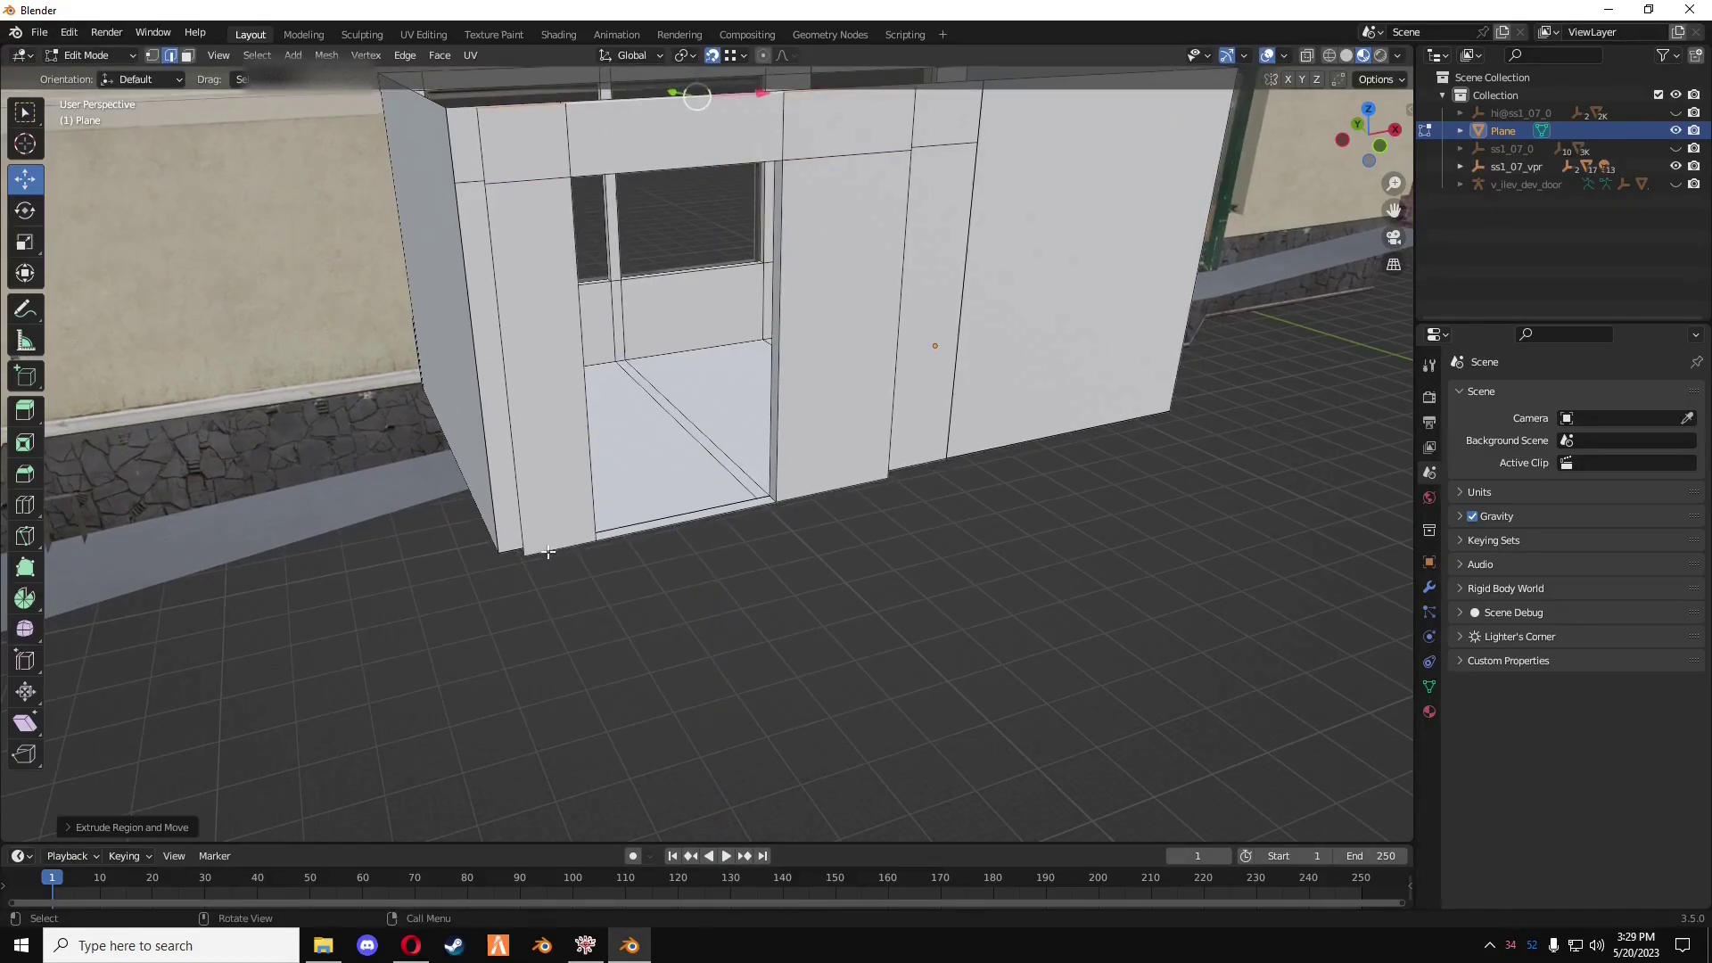
- Extrude the bottom edges of the panels and threshold outward along Y to create the floor of a second room
left_click(549, 551)
left_click(680, 521, "shift")
left_click(833, 491, "shift")
middle_click_drag(865, 584, 1026, 638)
key("e")
key("y")
left_click(1111, 670)
middle_click_drag(1111, 670, 981, 624)
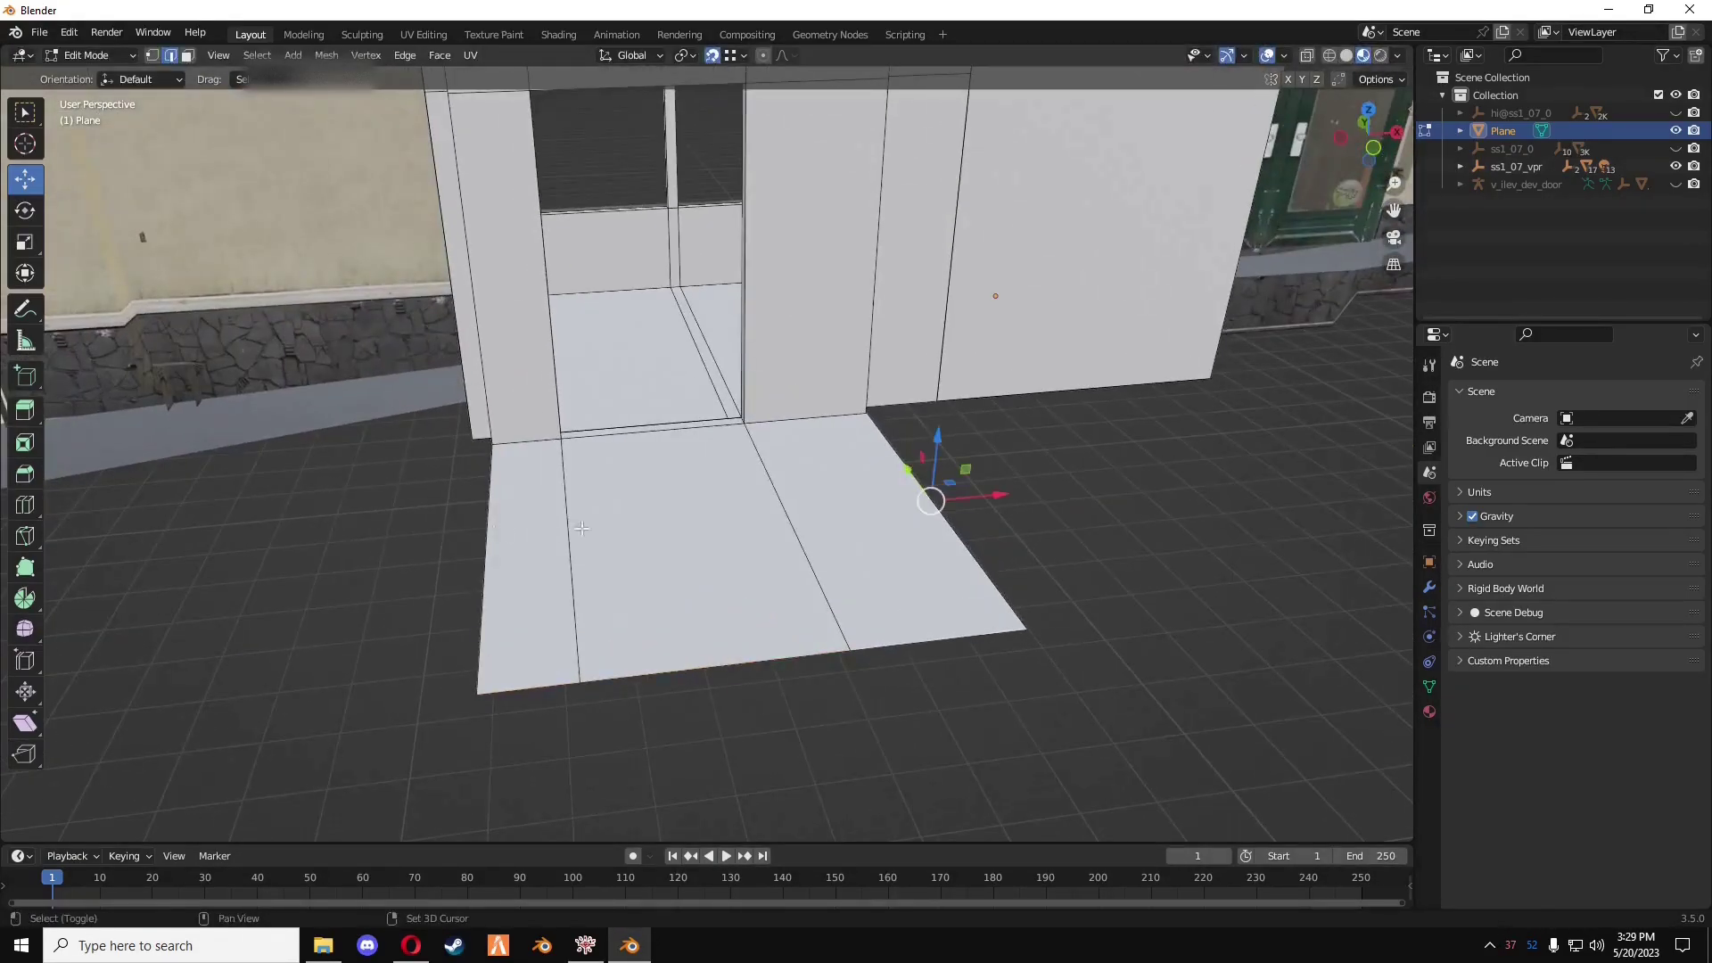
- Enclose the second room's floor with walls as high as the shell
left_click(718, 520)
scroll(785, 559, "up", 2)
middle_click_drag(785, 559, 909, 487)
key("Tab")
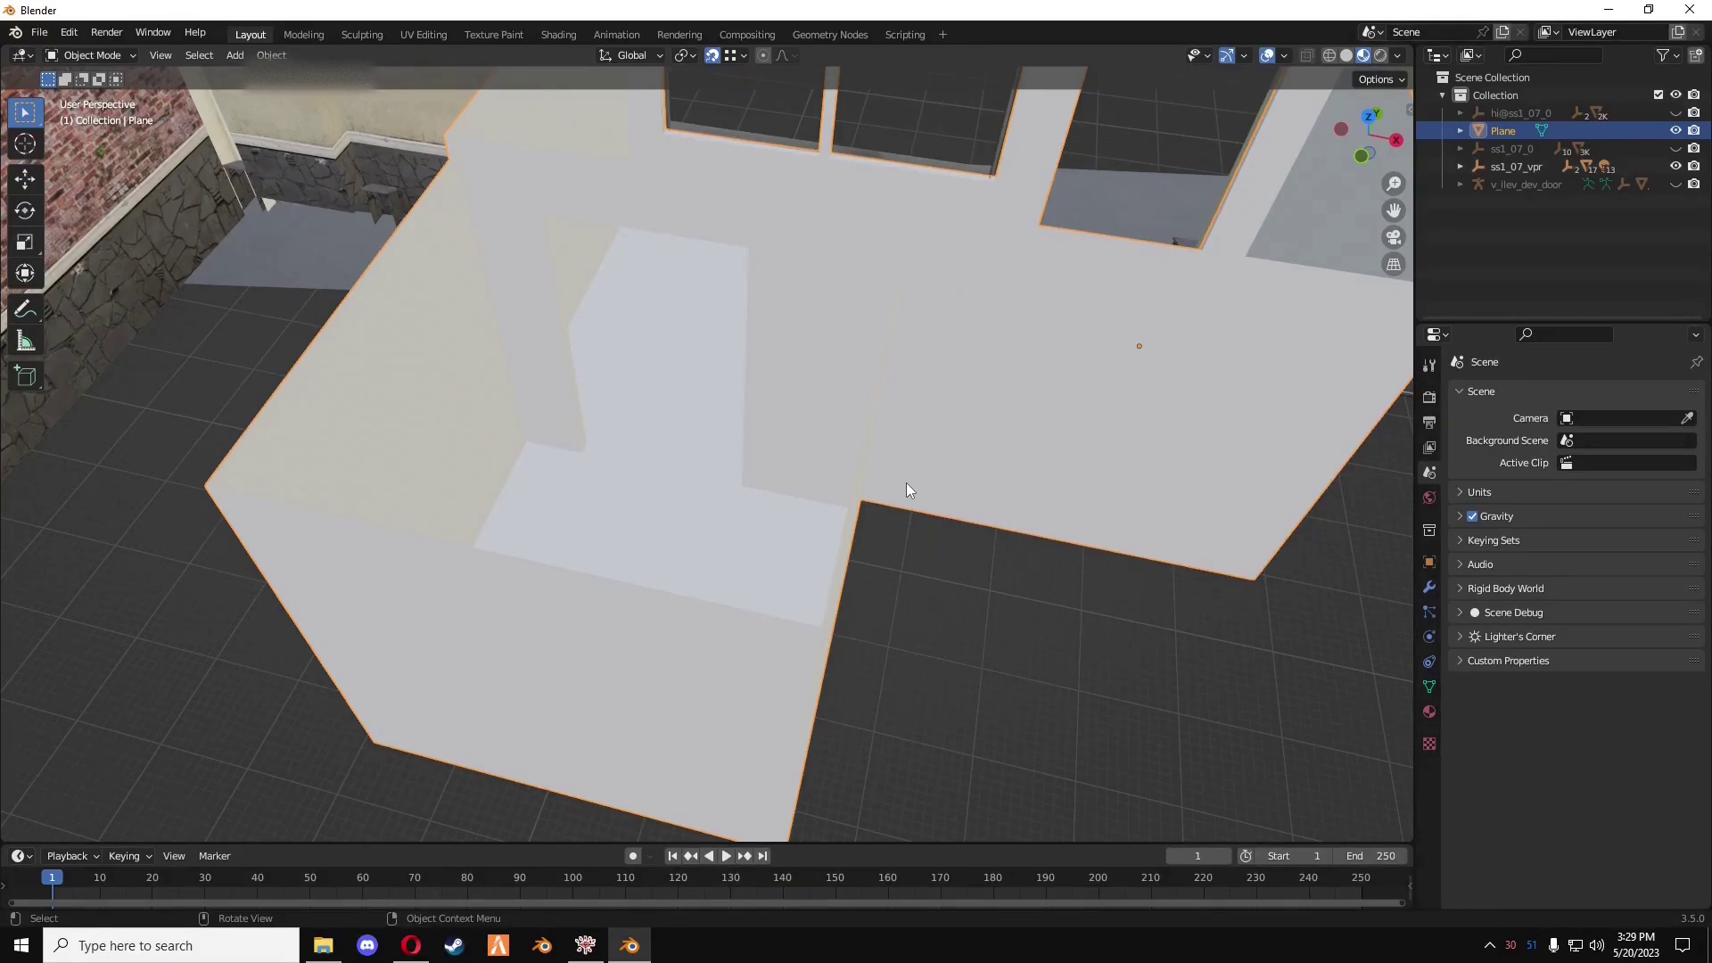
middle_click_drag(202, 719, 815, 580)
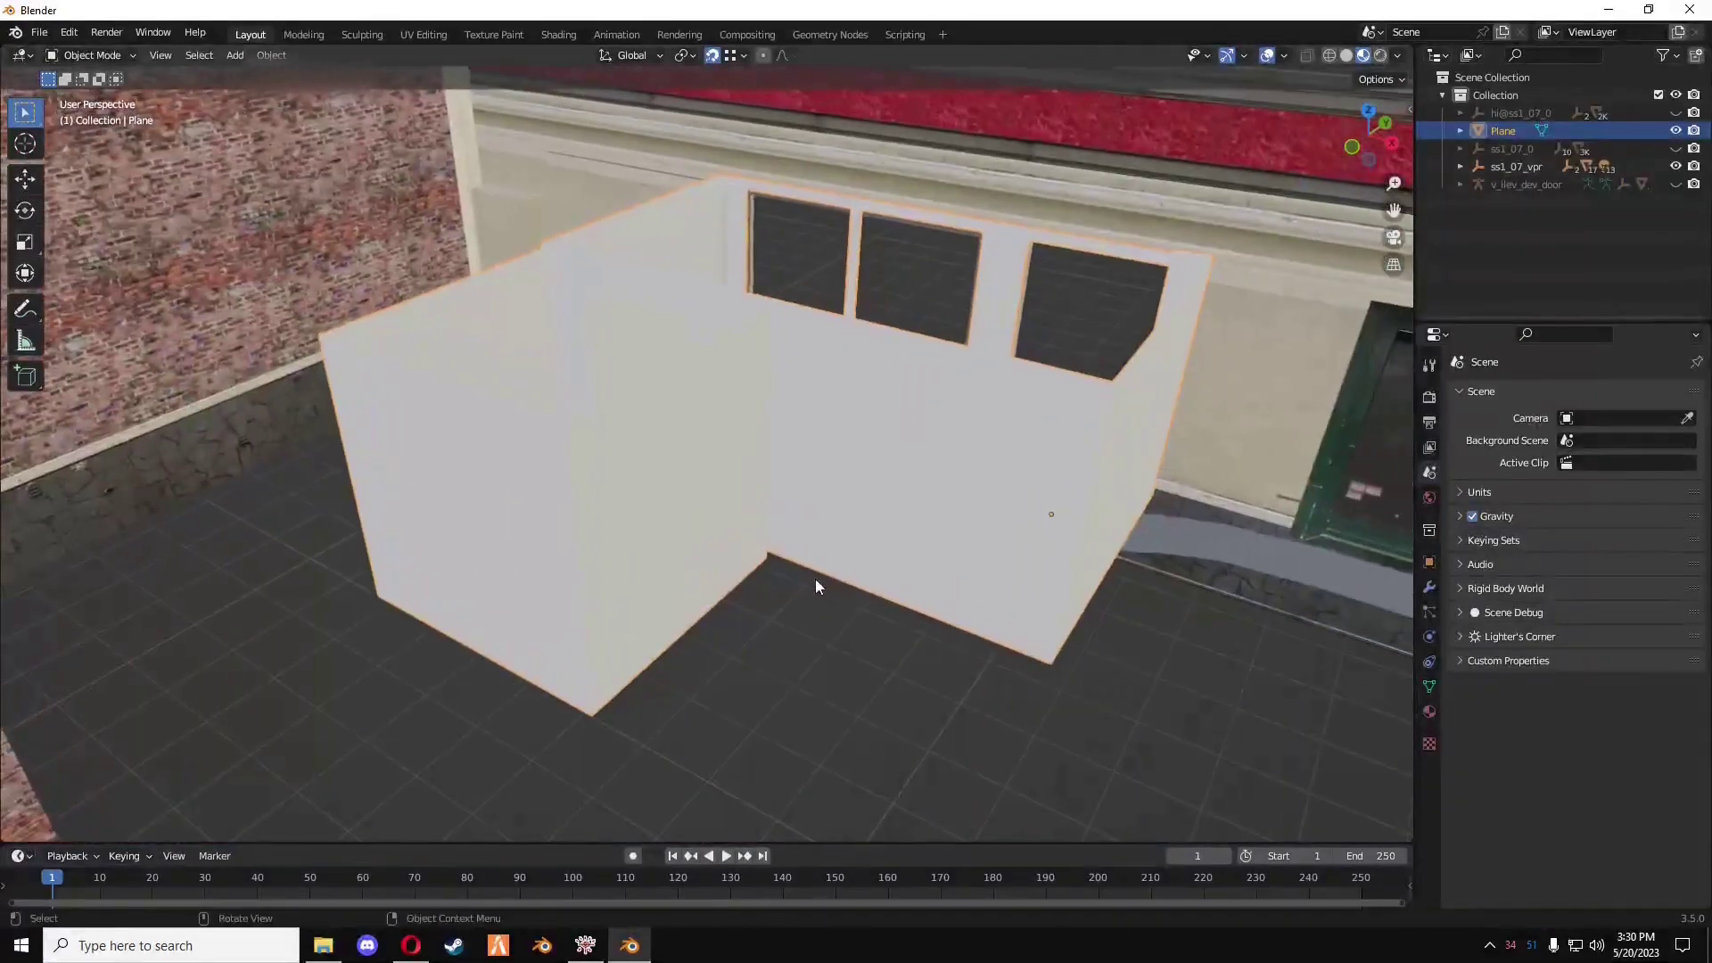
- Turn on the Face Orientation overlay, examine the directions of the shell's faces, and turn the overlay off
left_click(1282, 58)
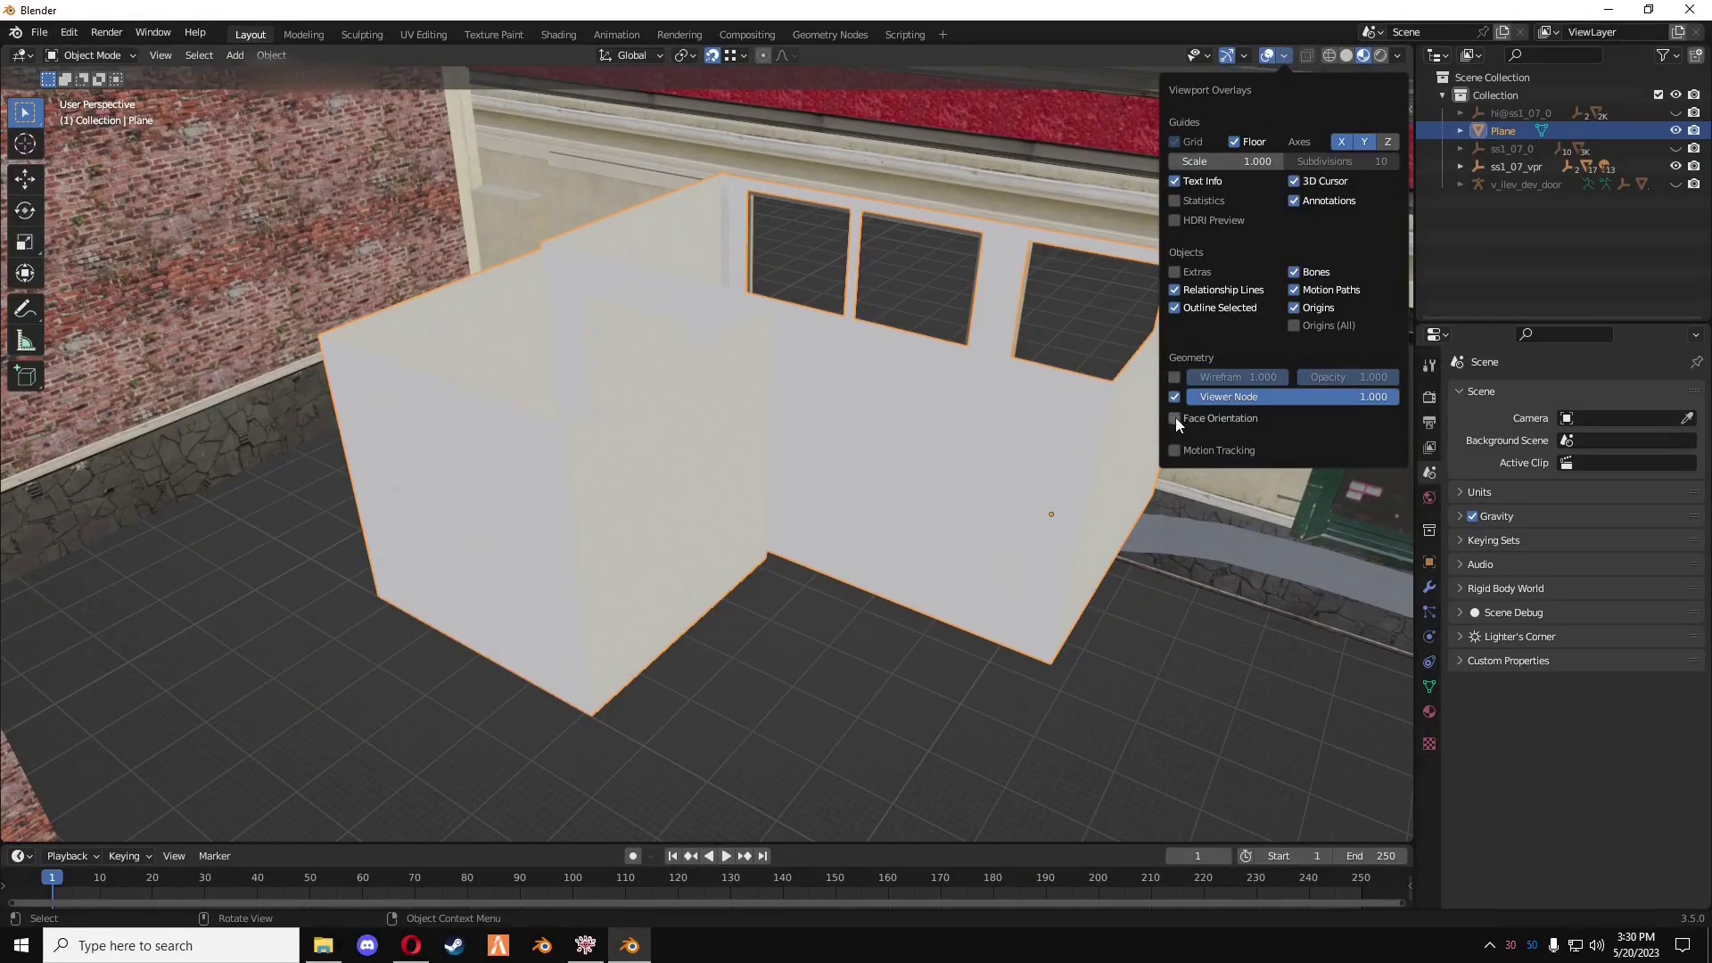
left_click(1285, 56)
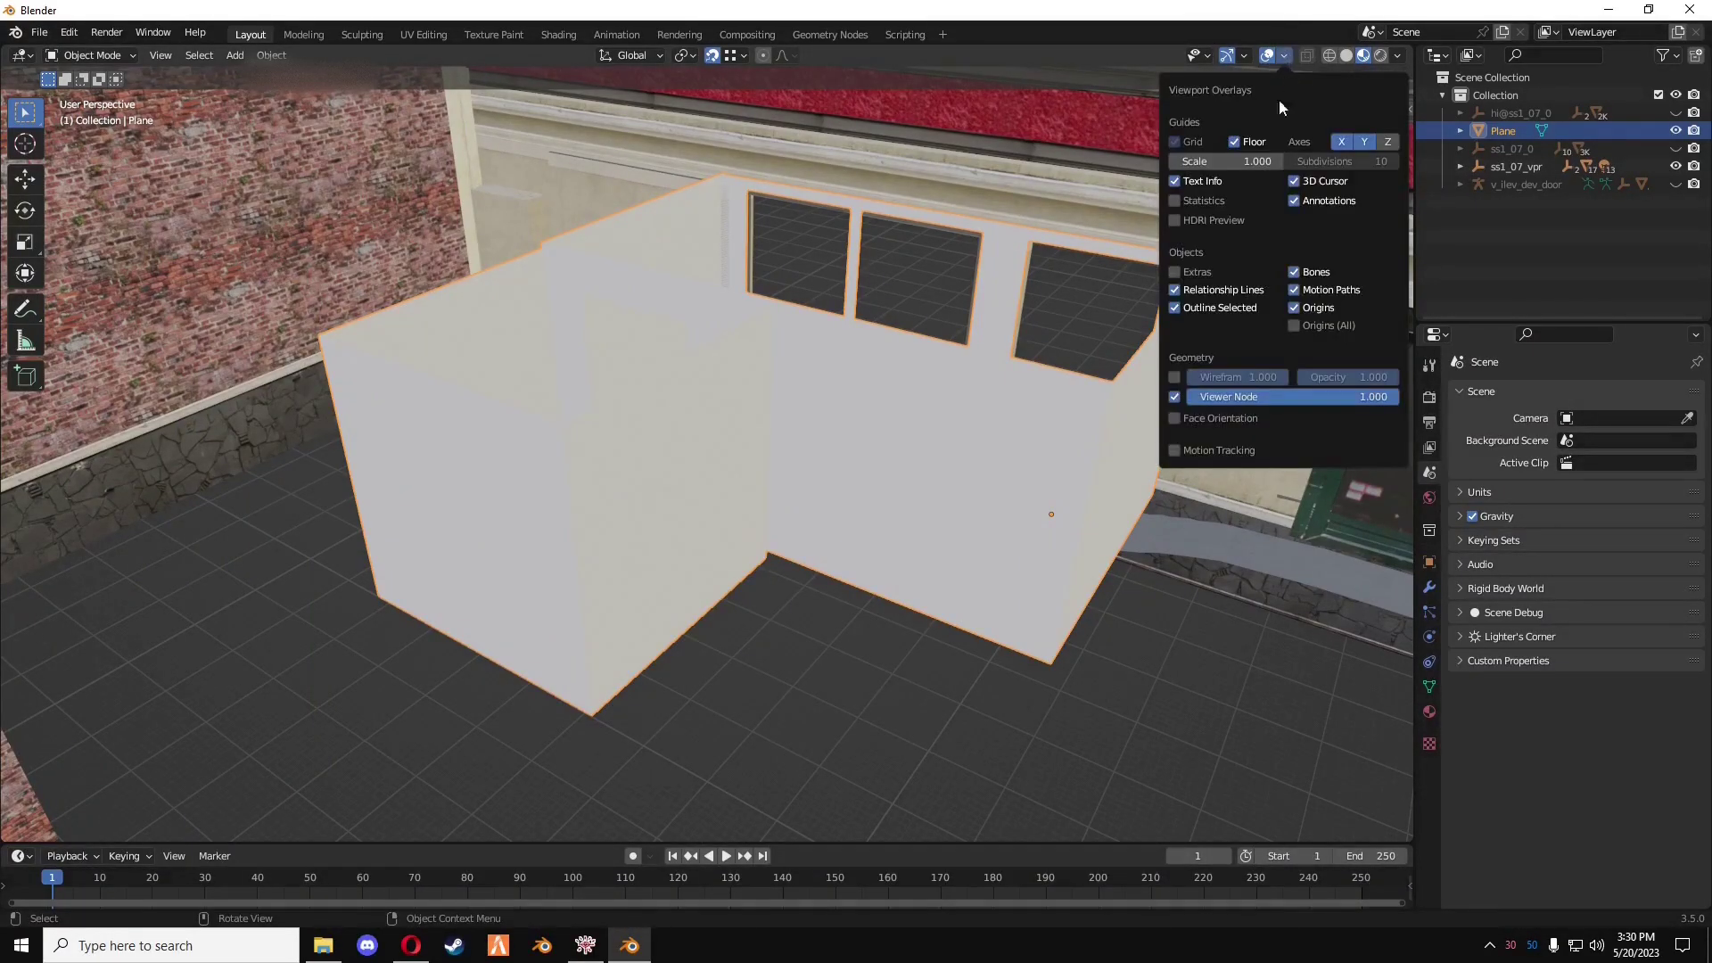
left_click(1197, 423)
middle_click_drag(692, 413, 473, 504)
scroll(865, 492, "up", 4)
scroll(742, 502, "up", 5)
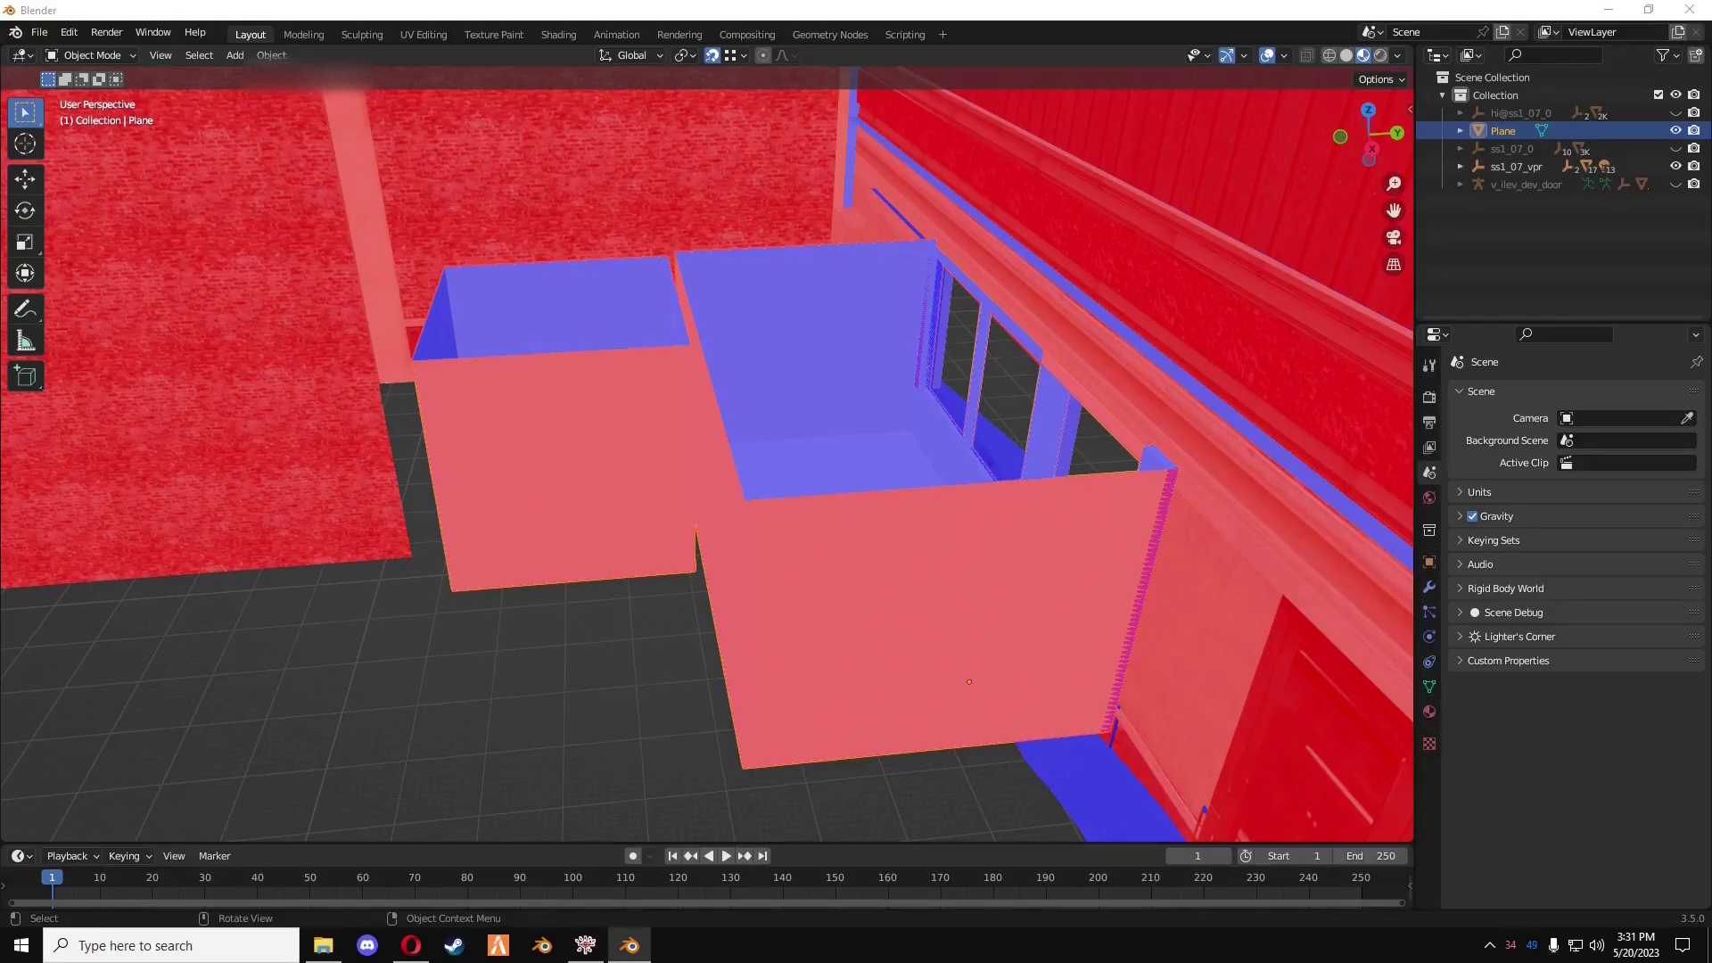
left_click(1284, 56)
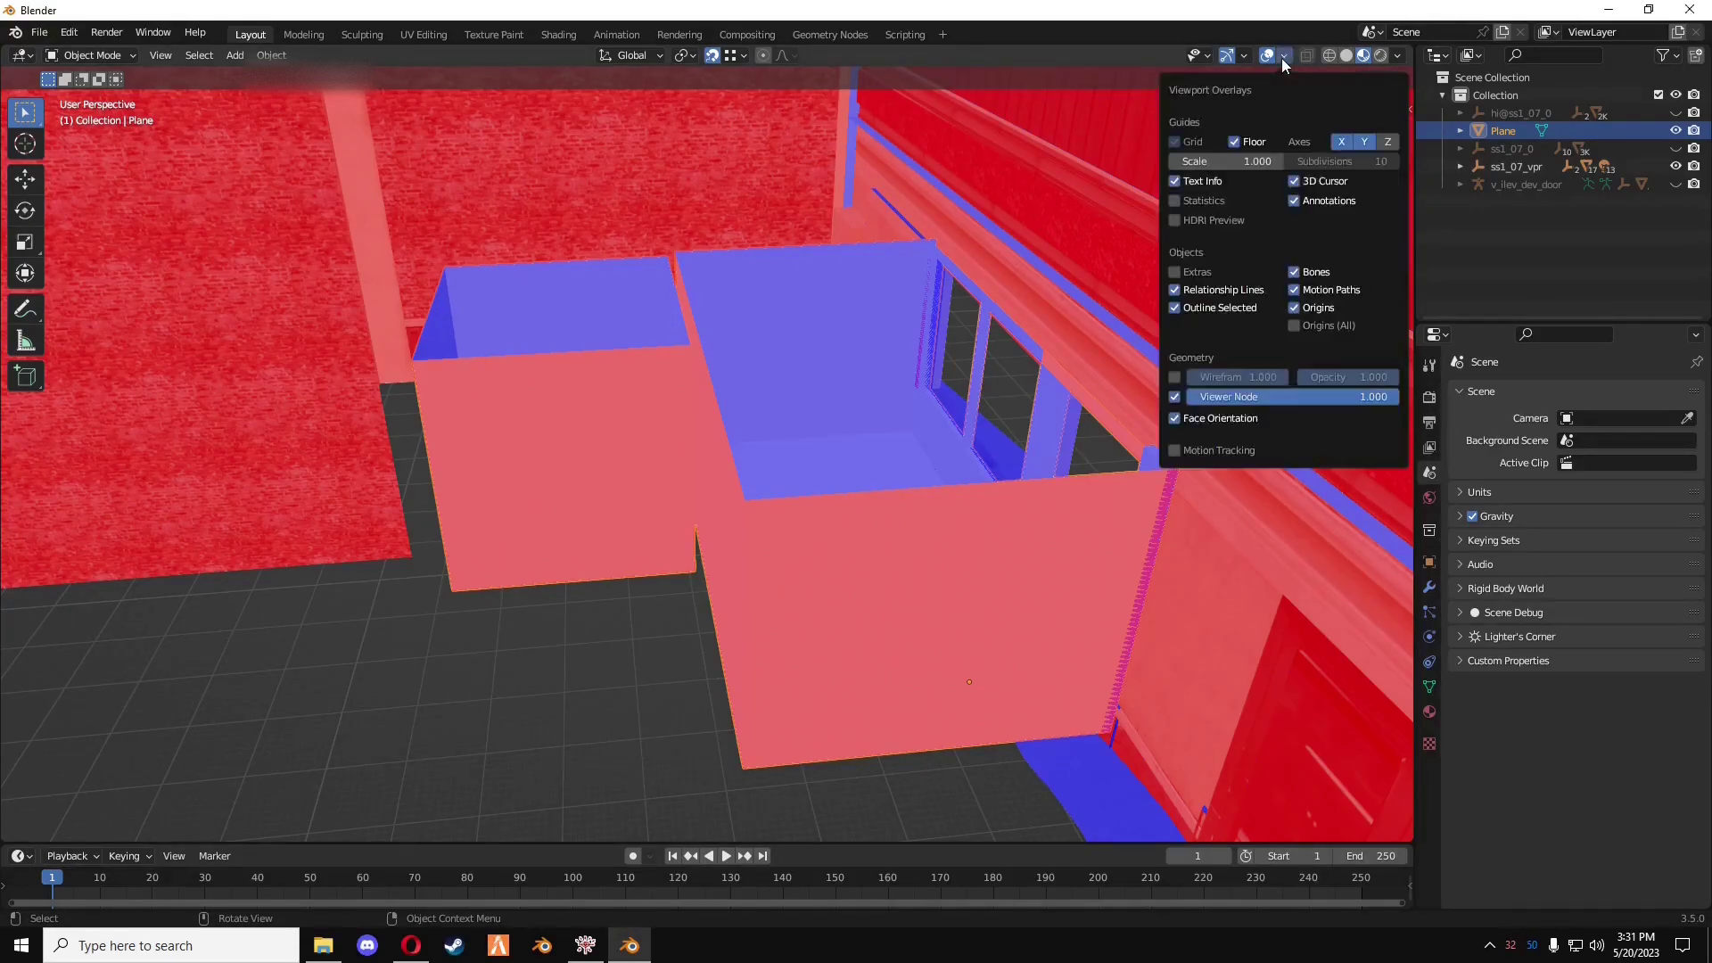
left_click(1185, 419)
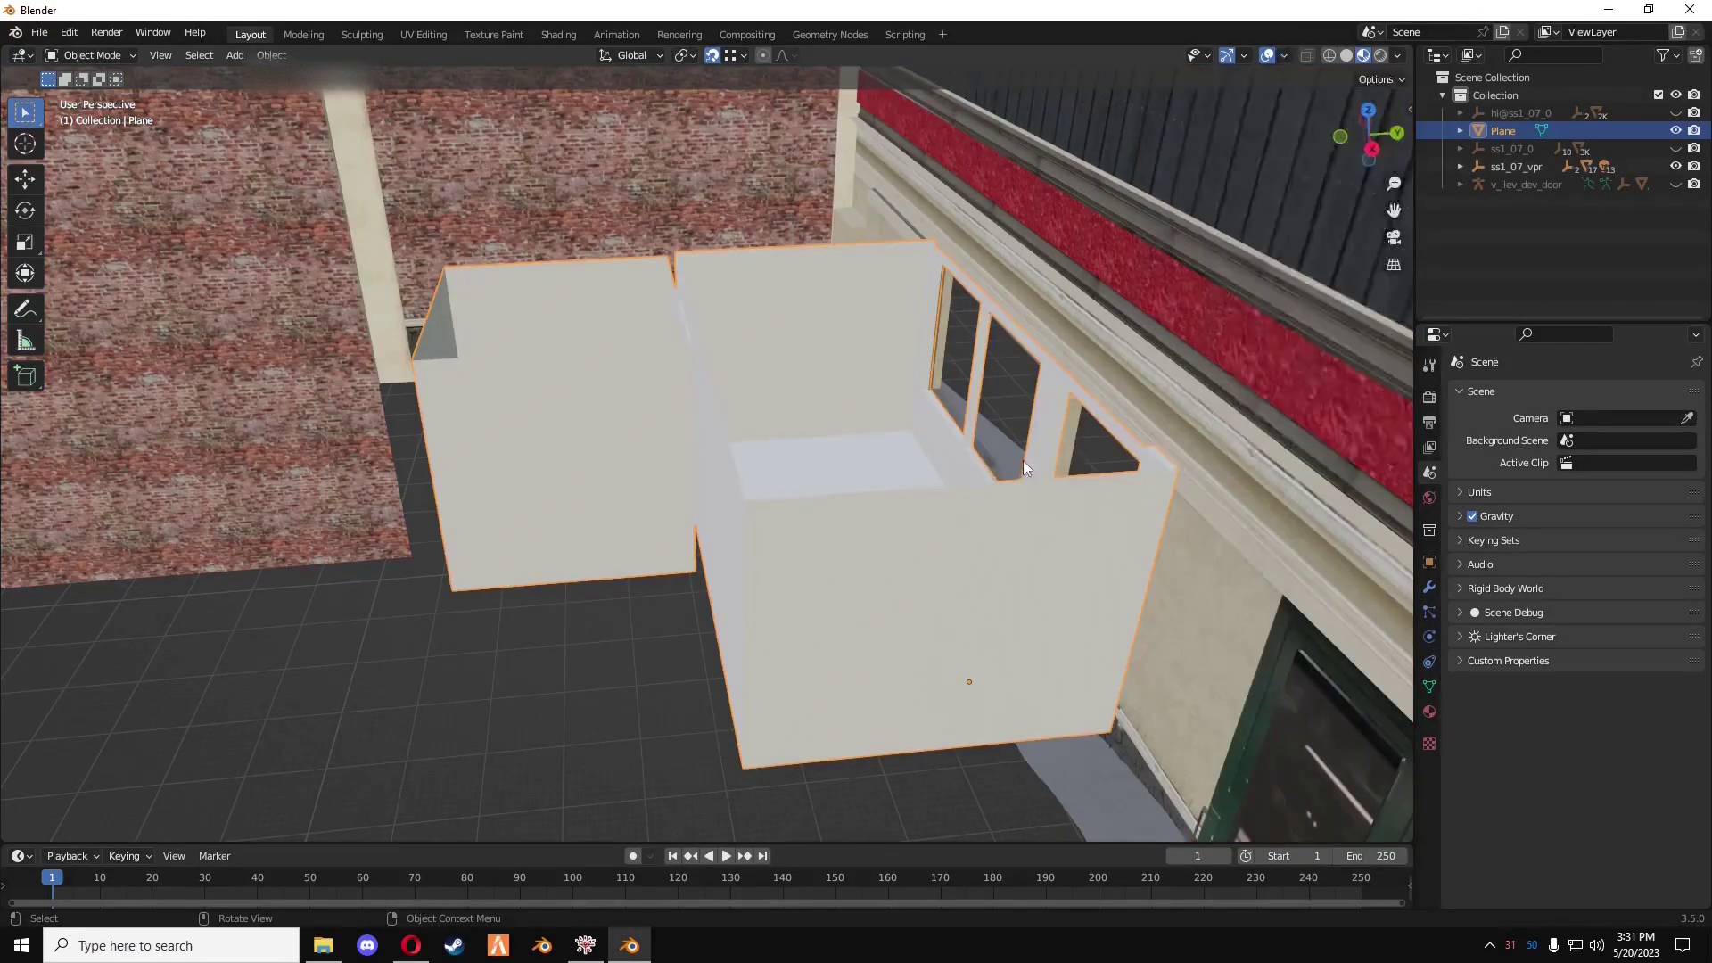
middle_click_drag(1023, 460, 933, 478)
- Set the shell's origin to its geometry and show its move gizmo
right_click(849, 490)
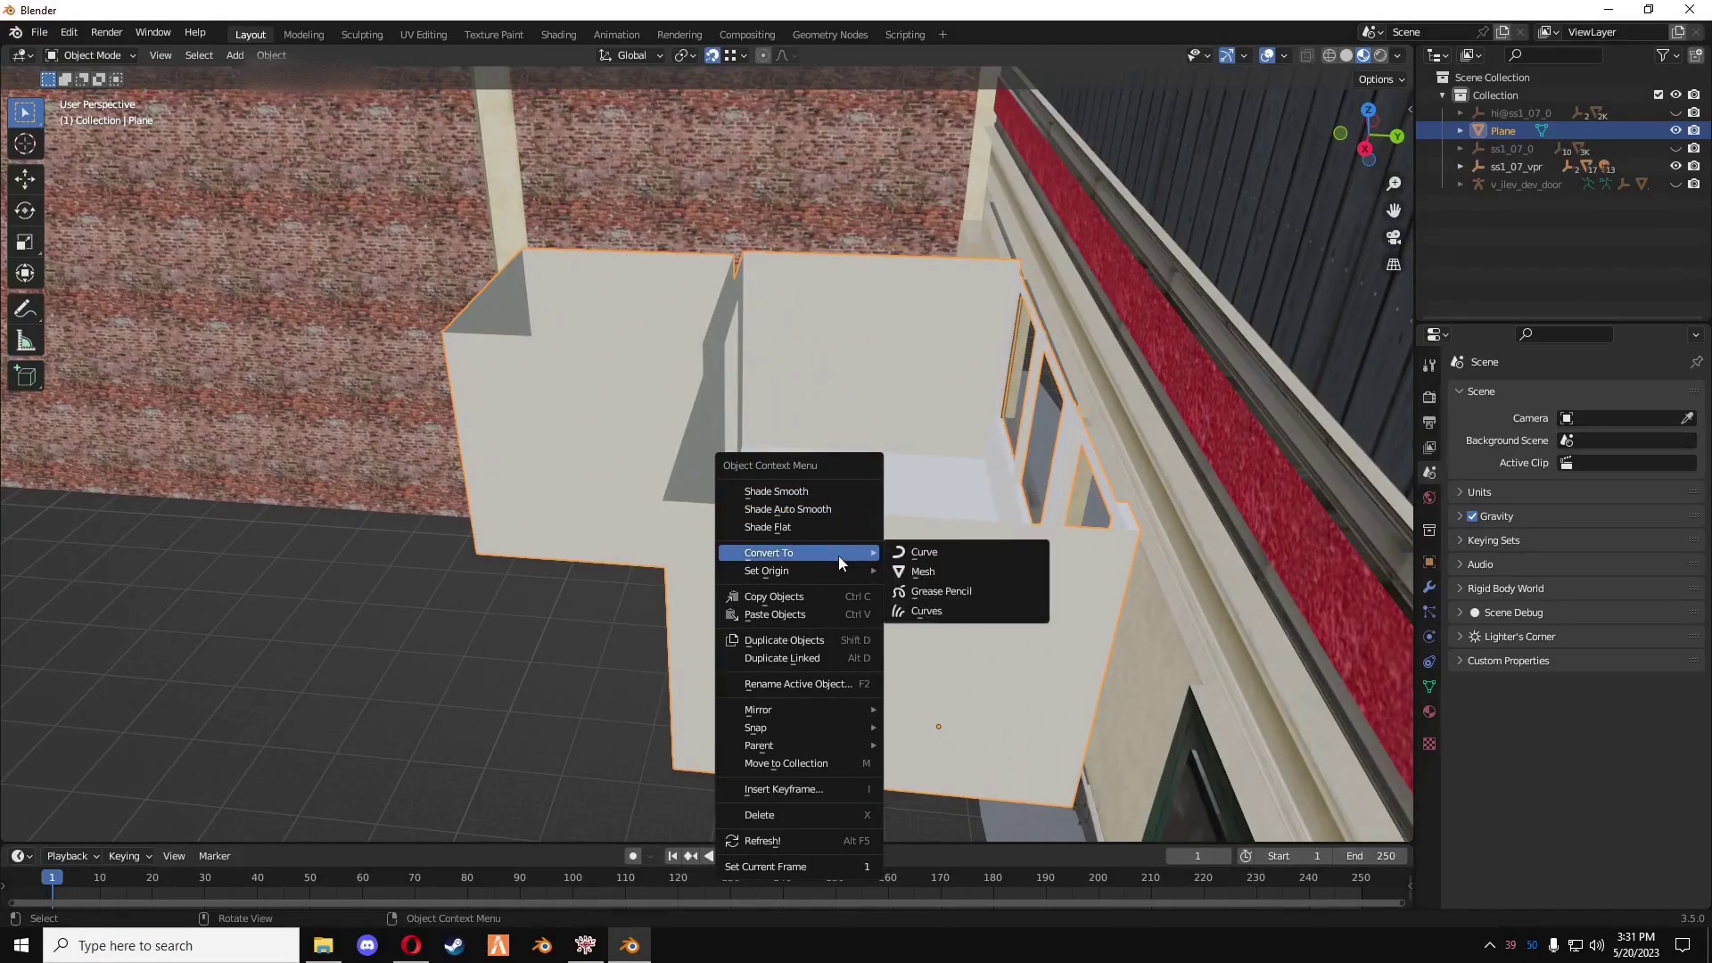
mouse_move(840, 573)
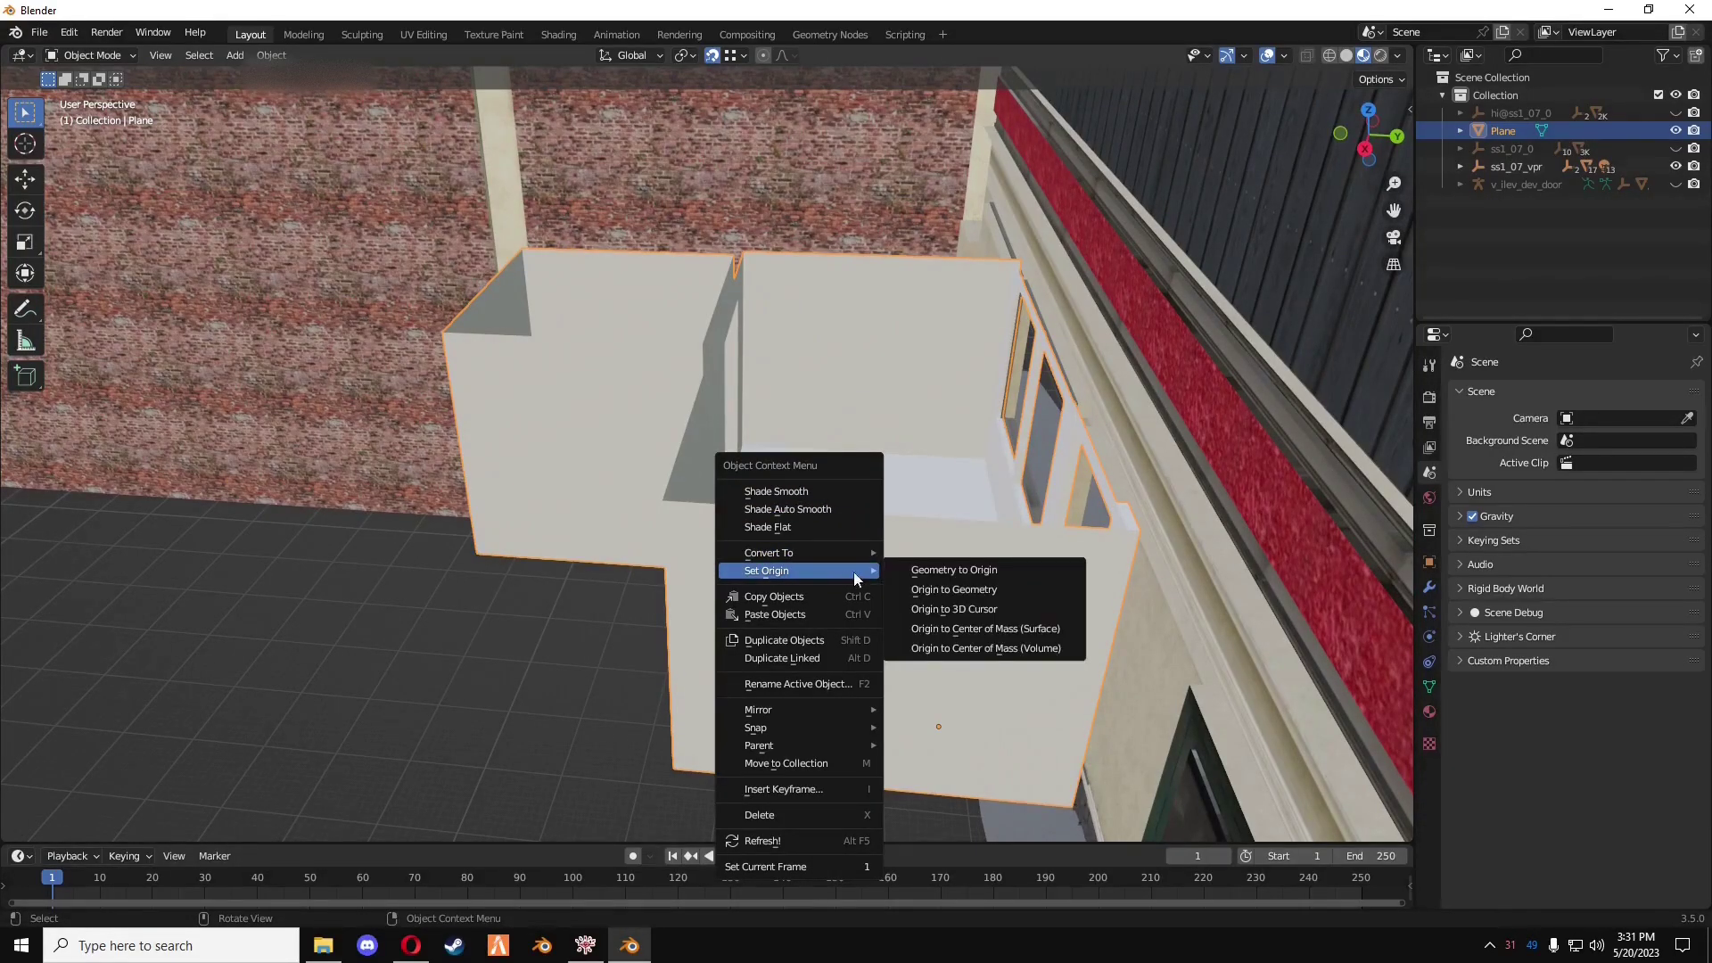
left_click(940, 592)
middle_click_drag(908, 553, 934, 516)
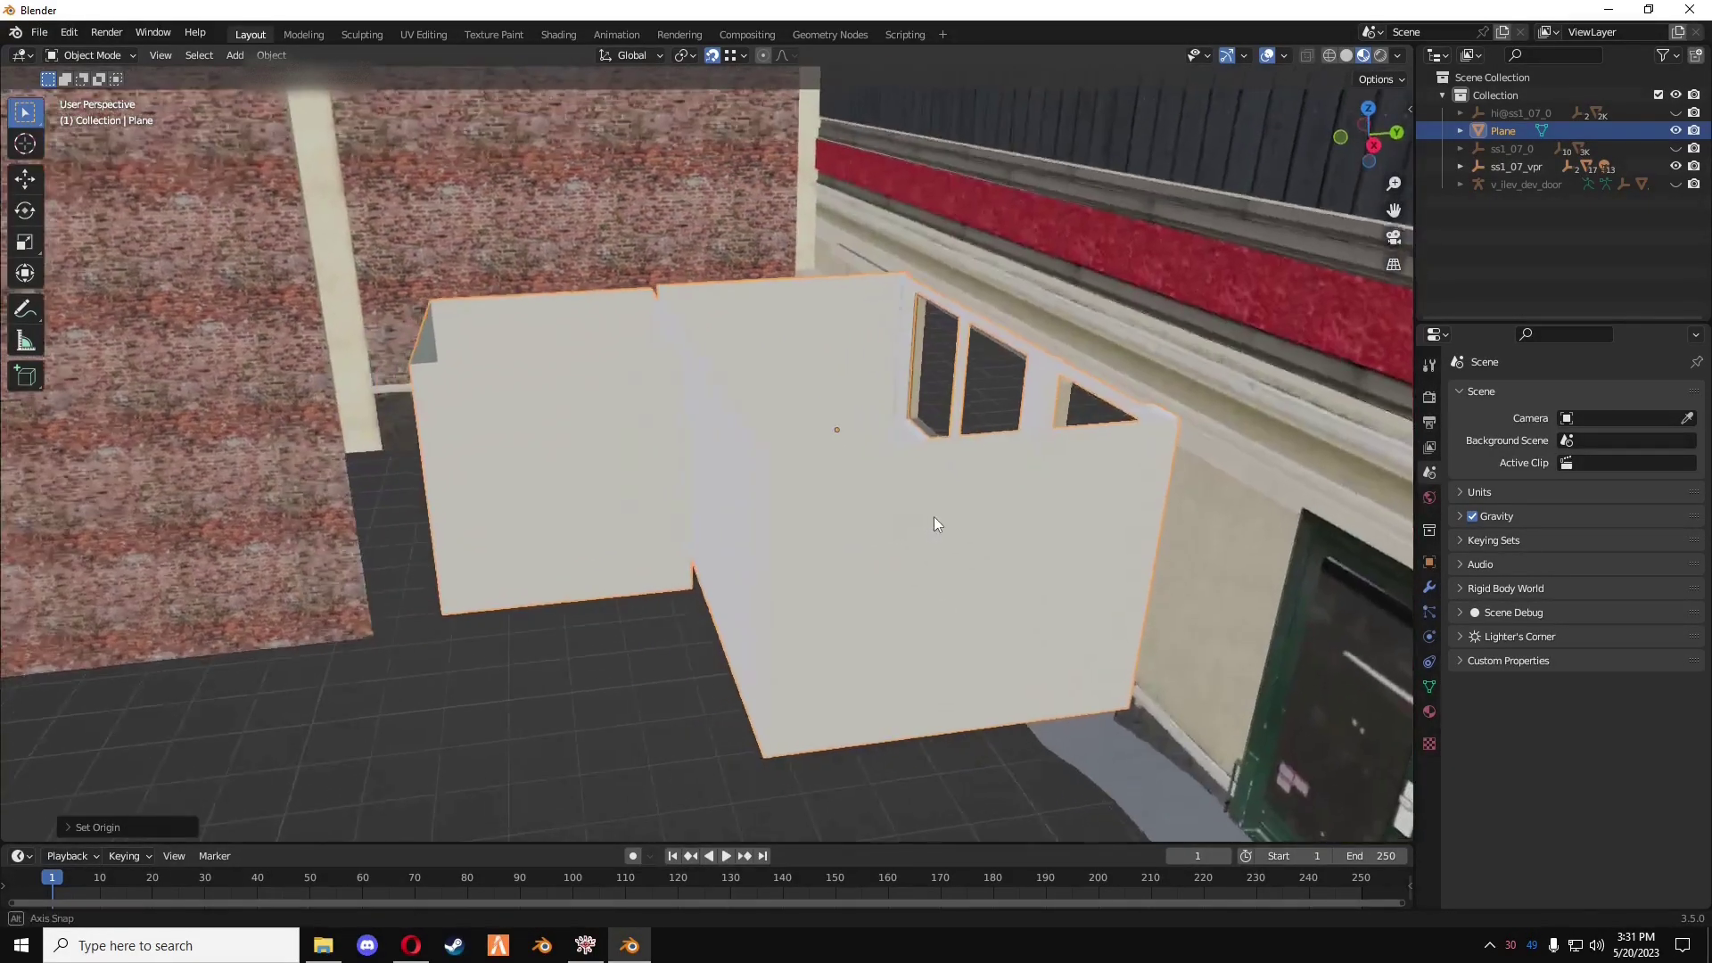
left_click(35, 183)
middle_click_drag(562, 410, 574, 446)
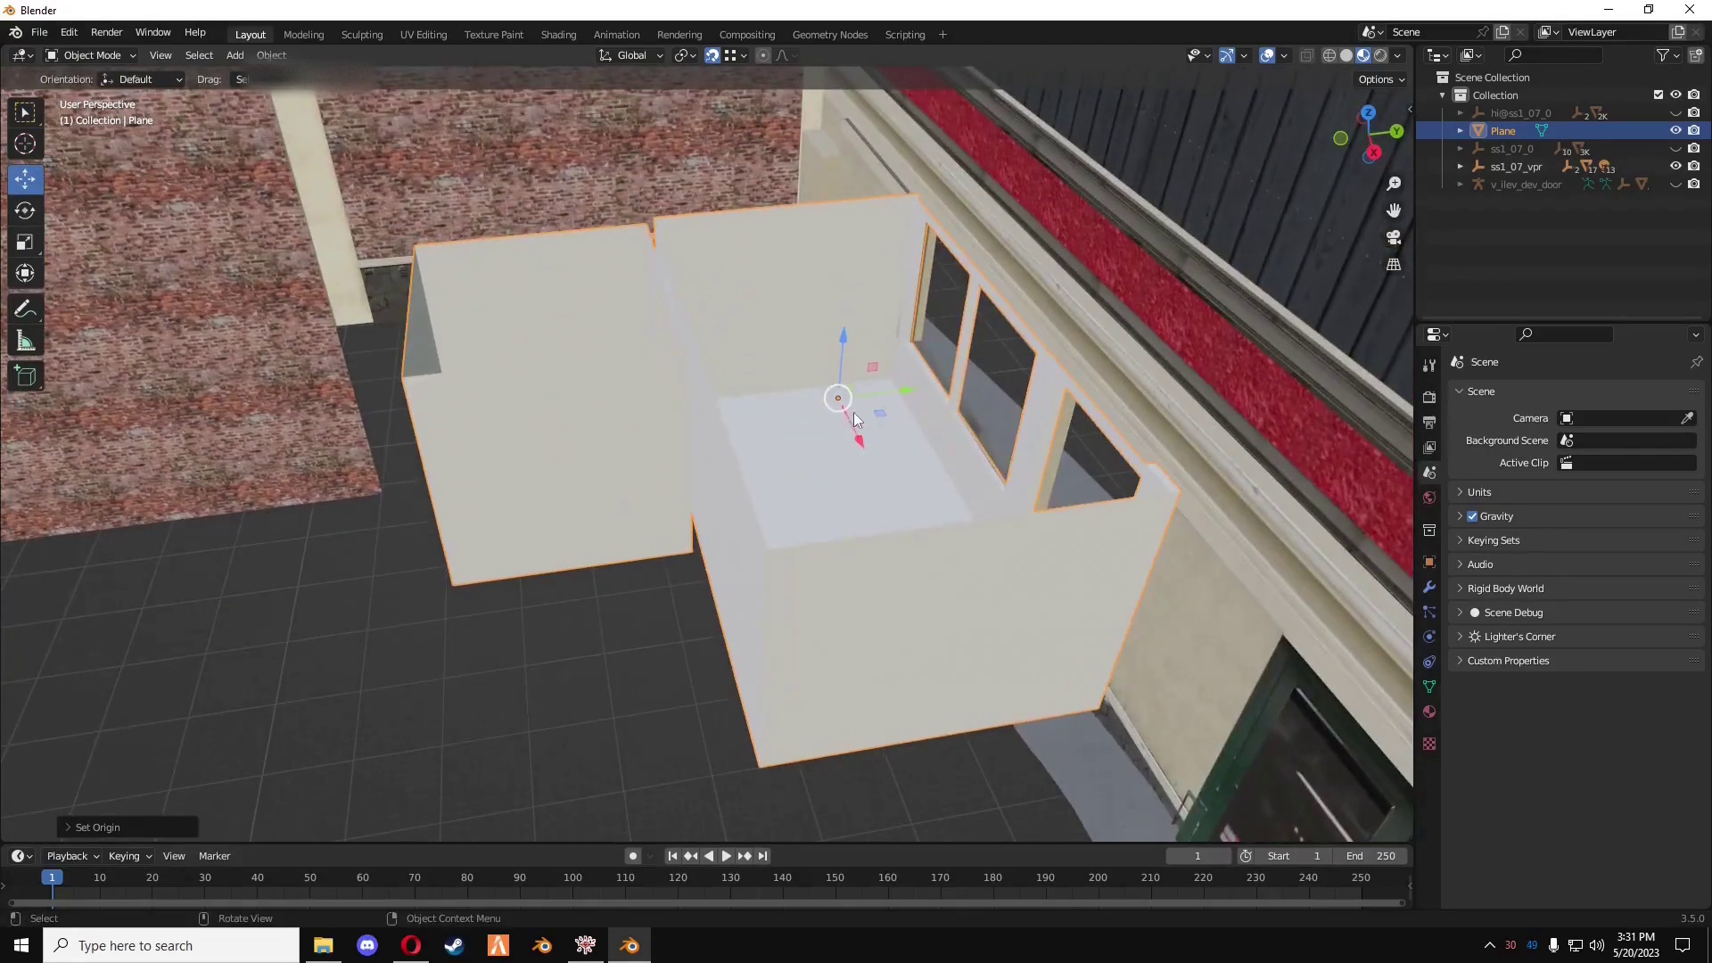
middle_click_drag(853, 411, 681, 319)
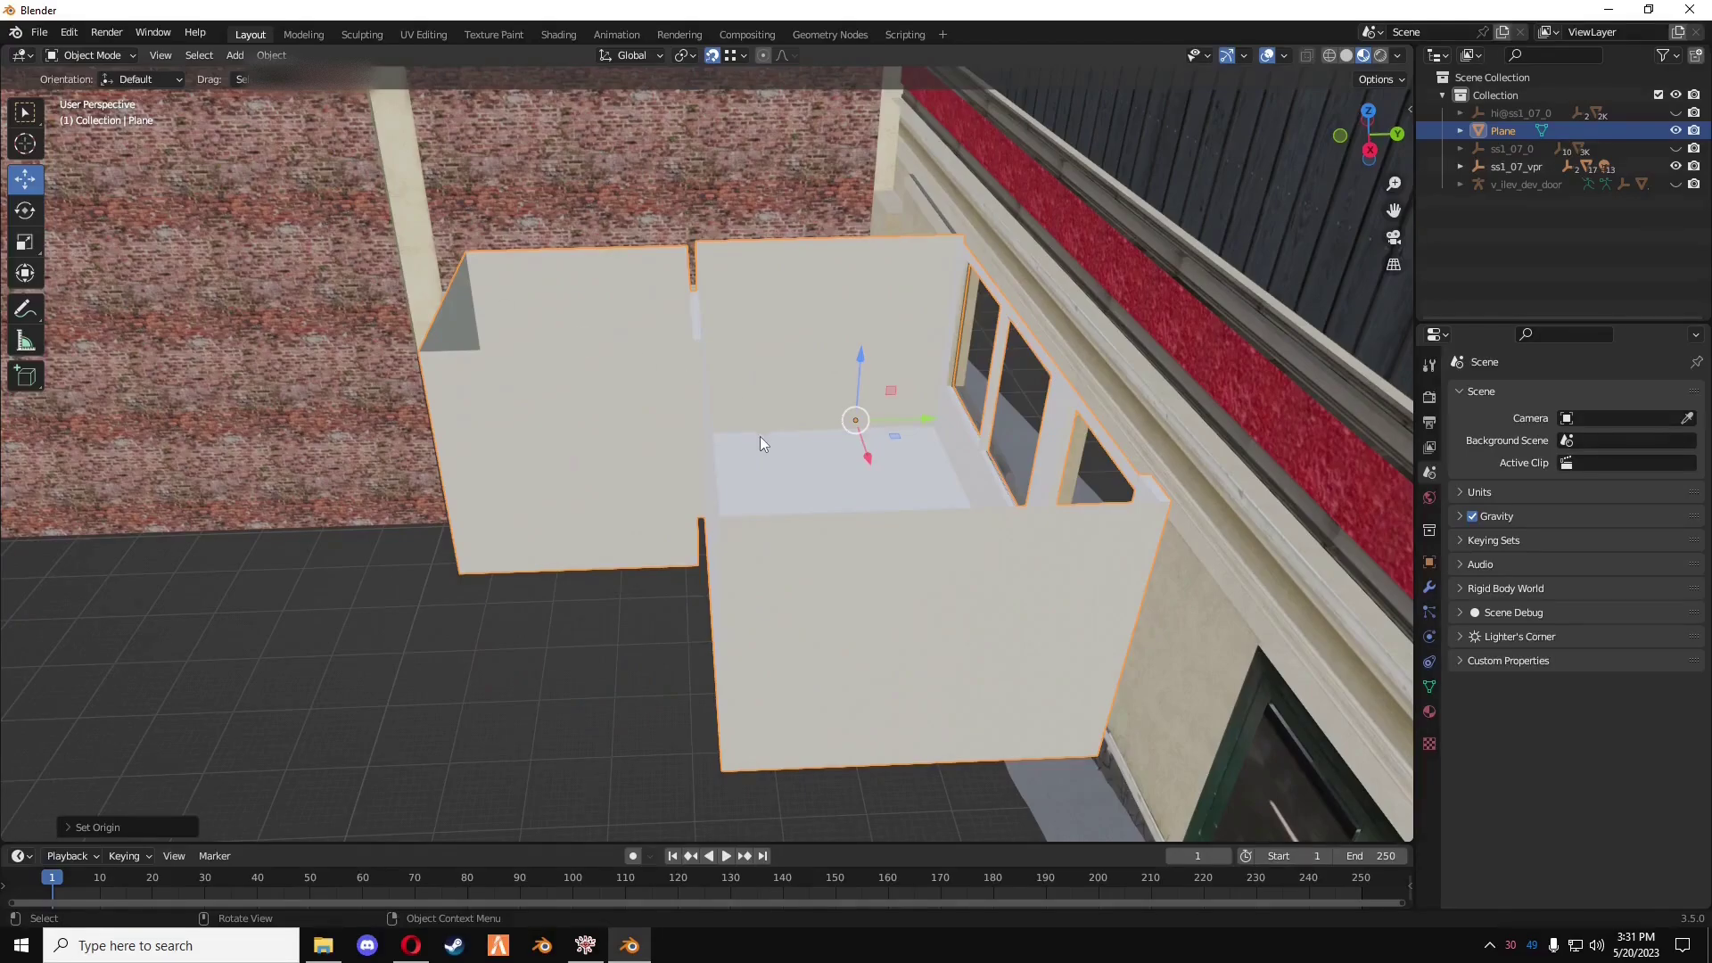
mouse_move(759, 443)
middle_mouse_down()
mouse_move(728, 430)
mouse_move(740, 423)
middle_mouse_up()
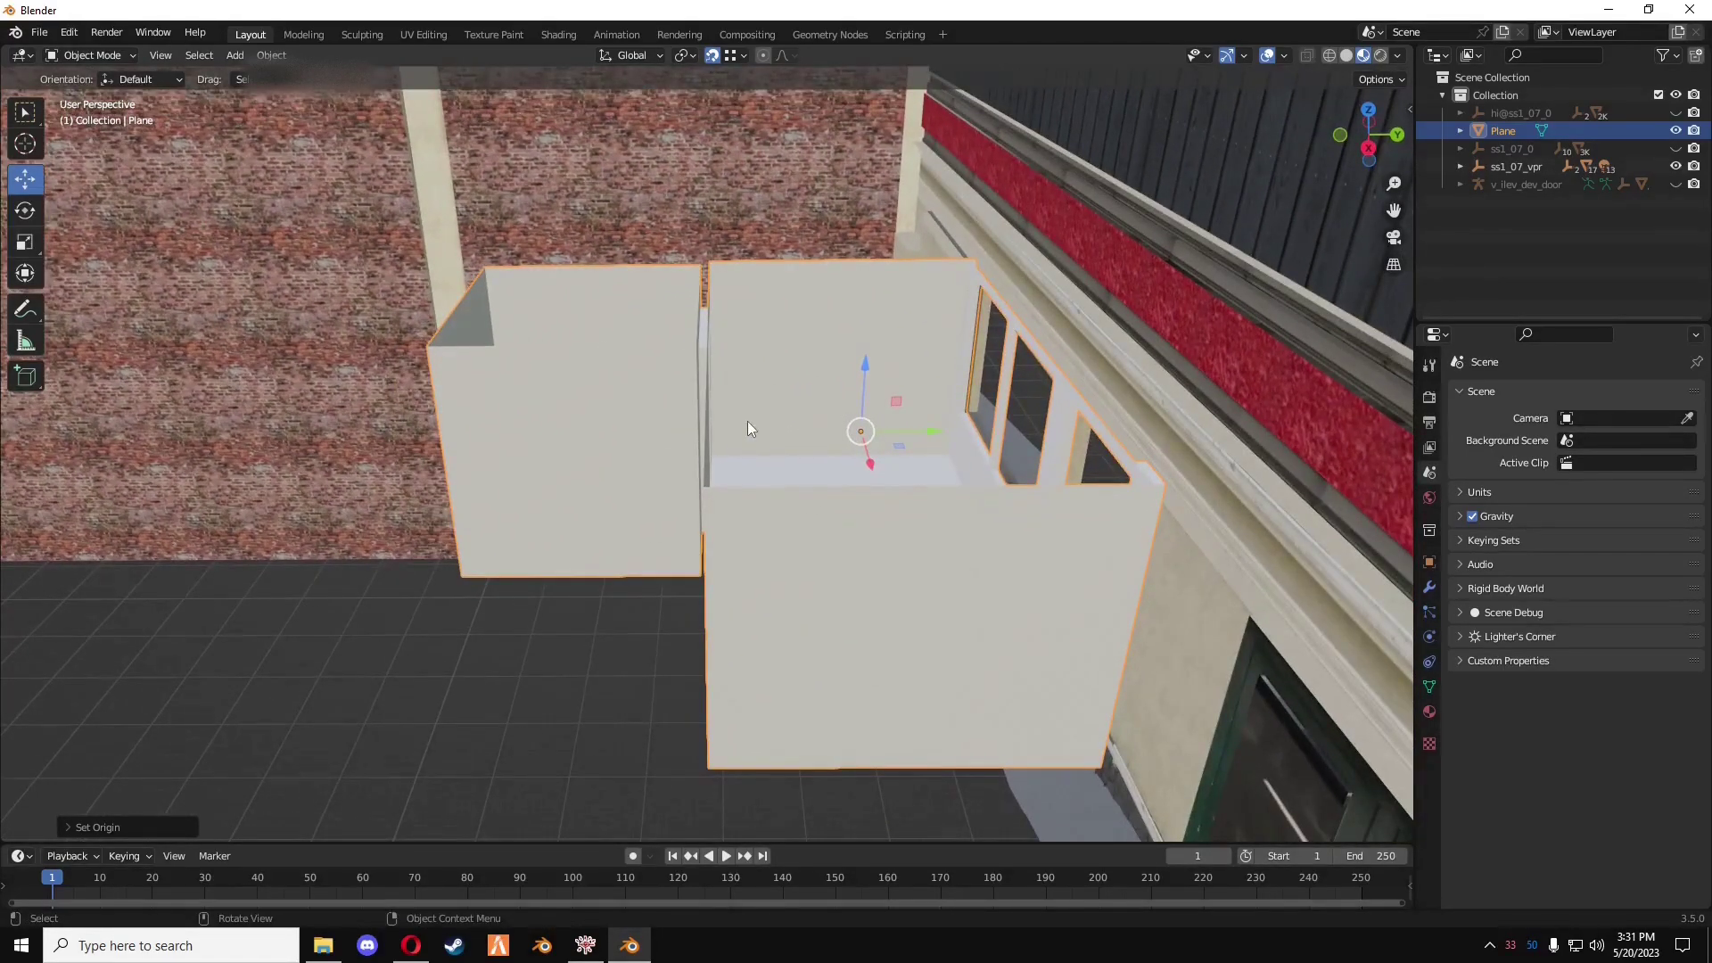
- Reselect the shell and apply Origin to Geometry again
right_click(761, 384)
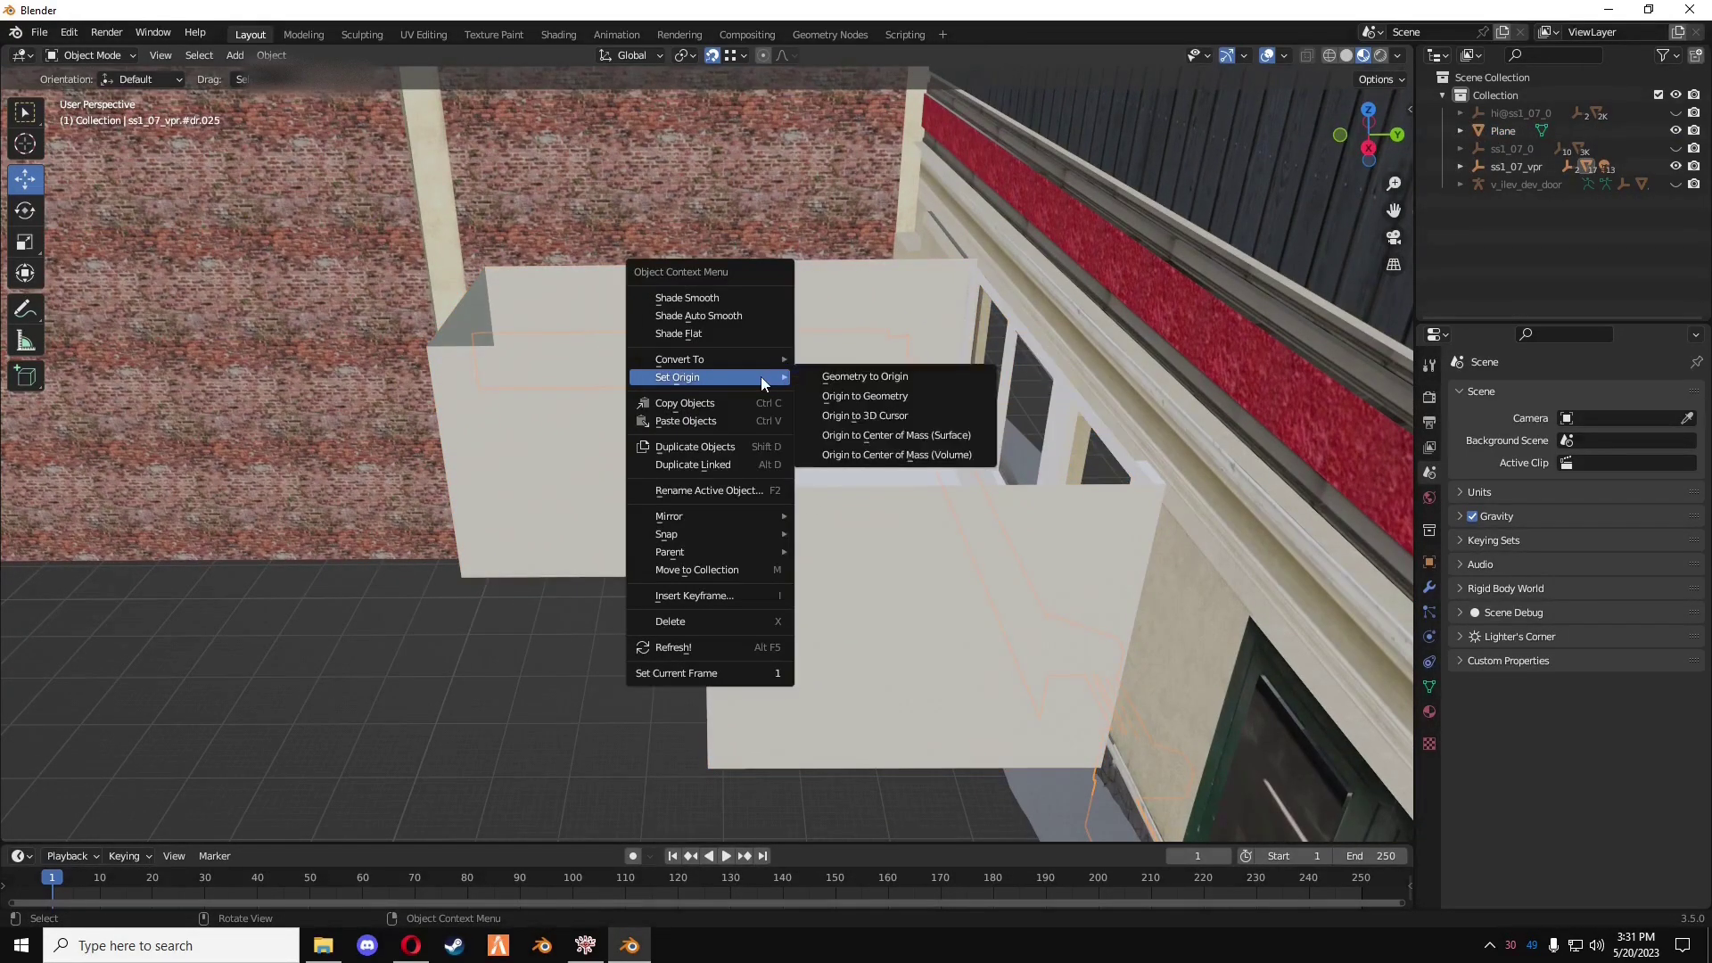
right_click(766, 512)
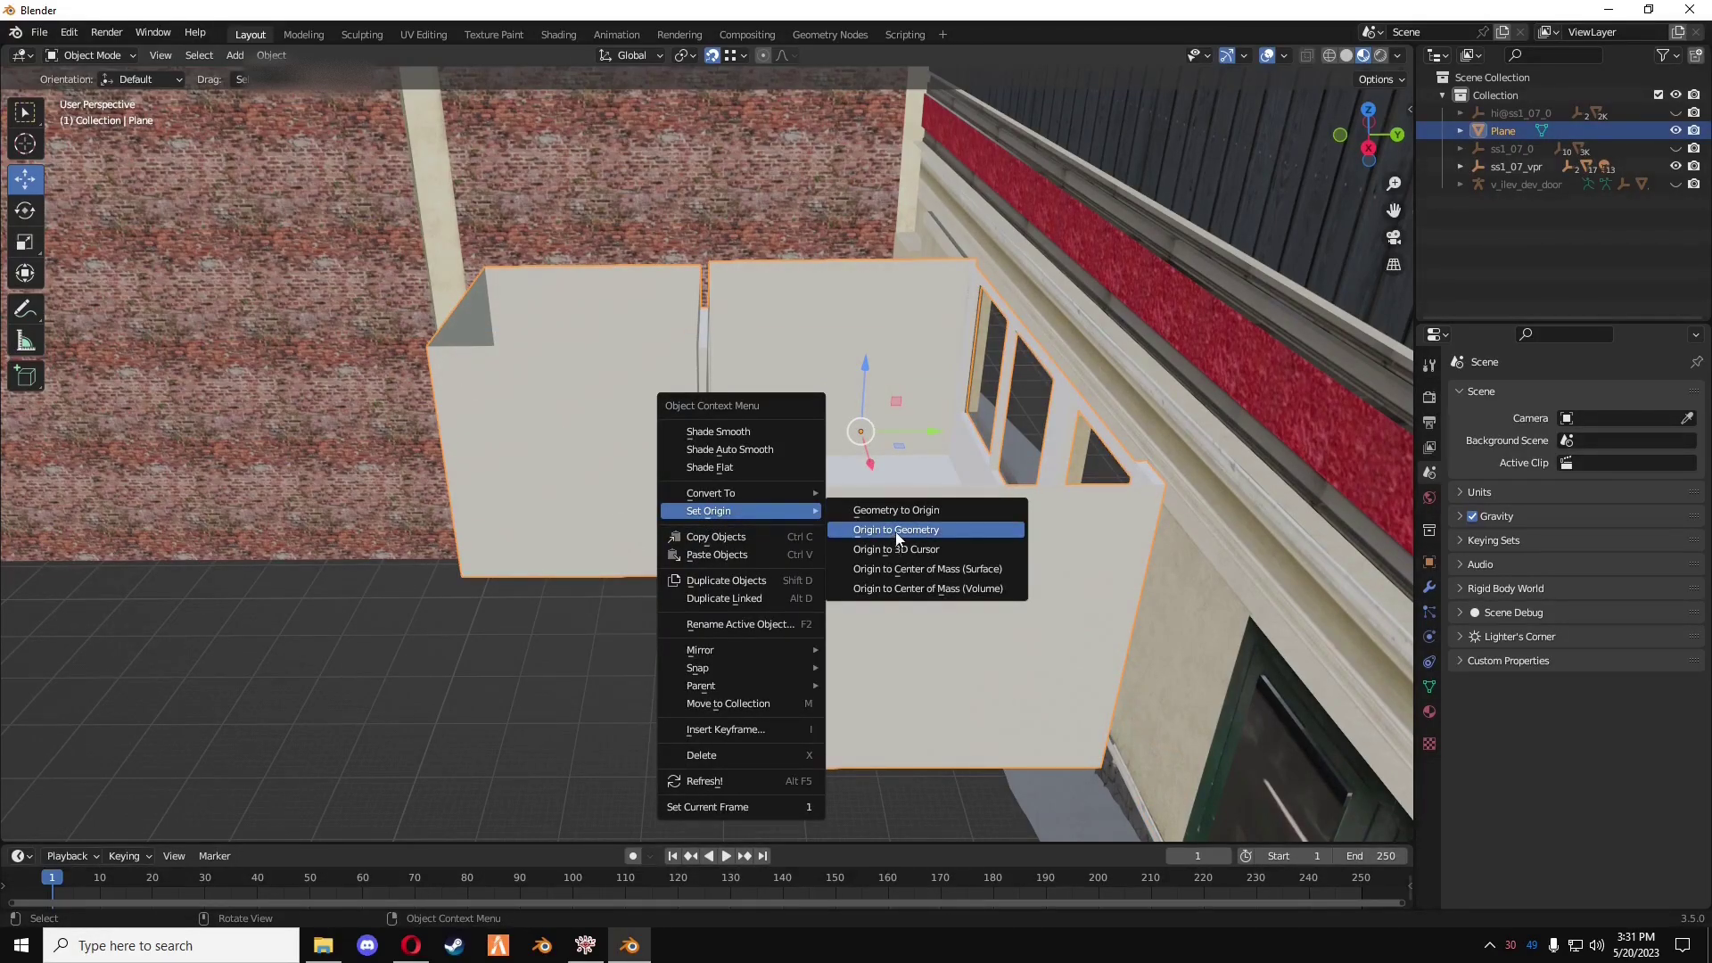
left_click(896, 531)
right_click(790, 510)
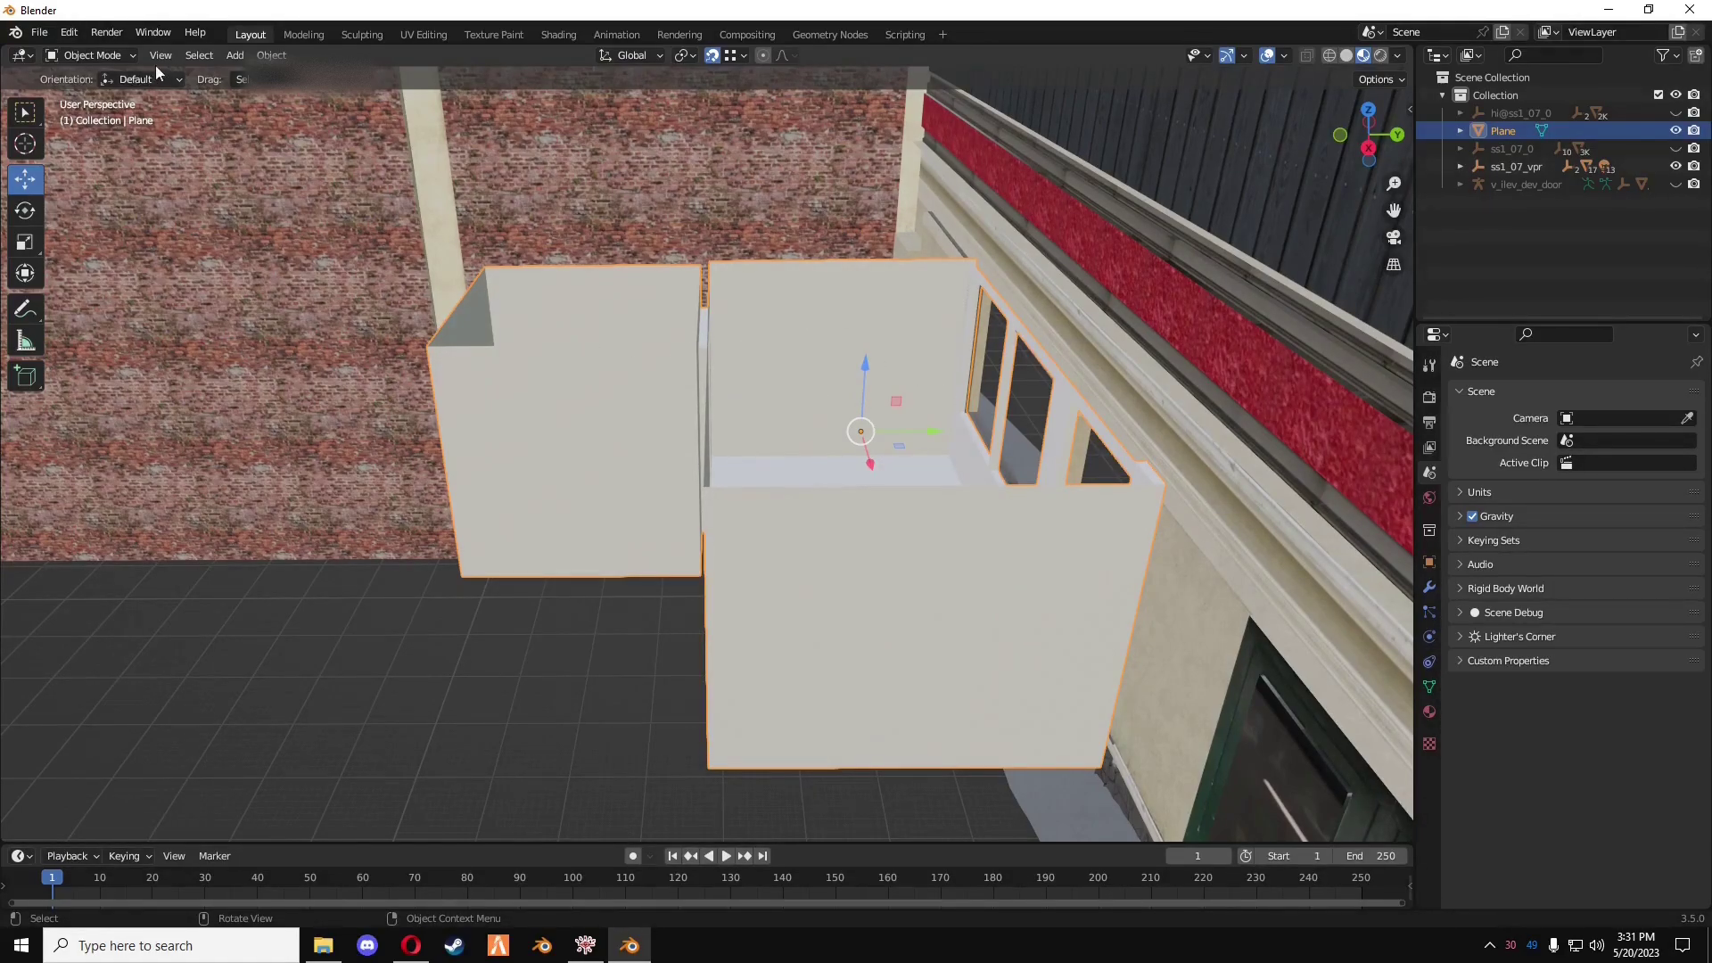
left_click(263, 55)
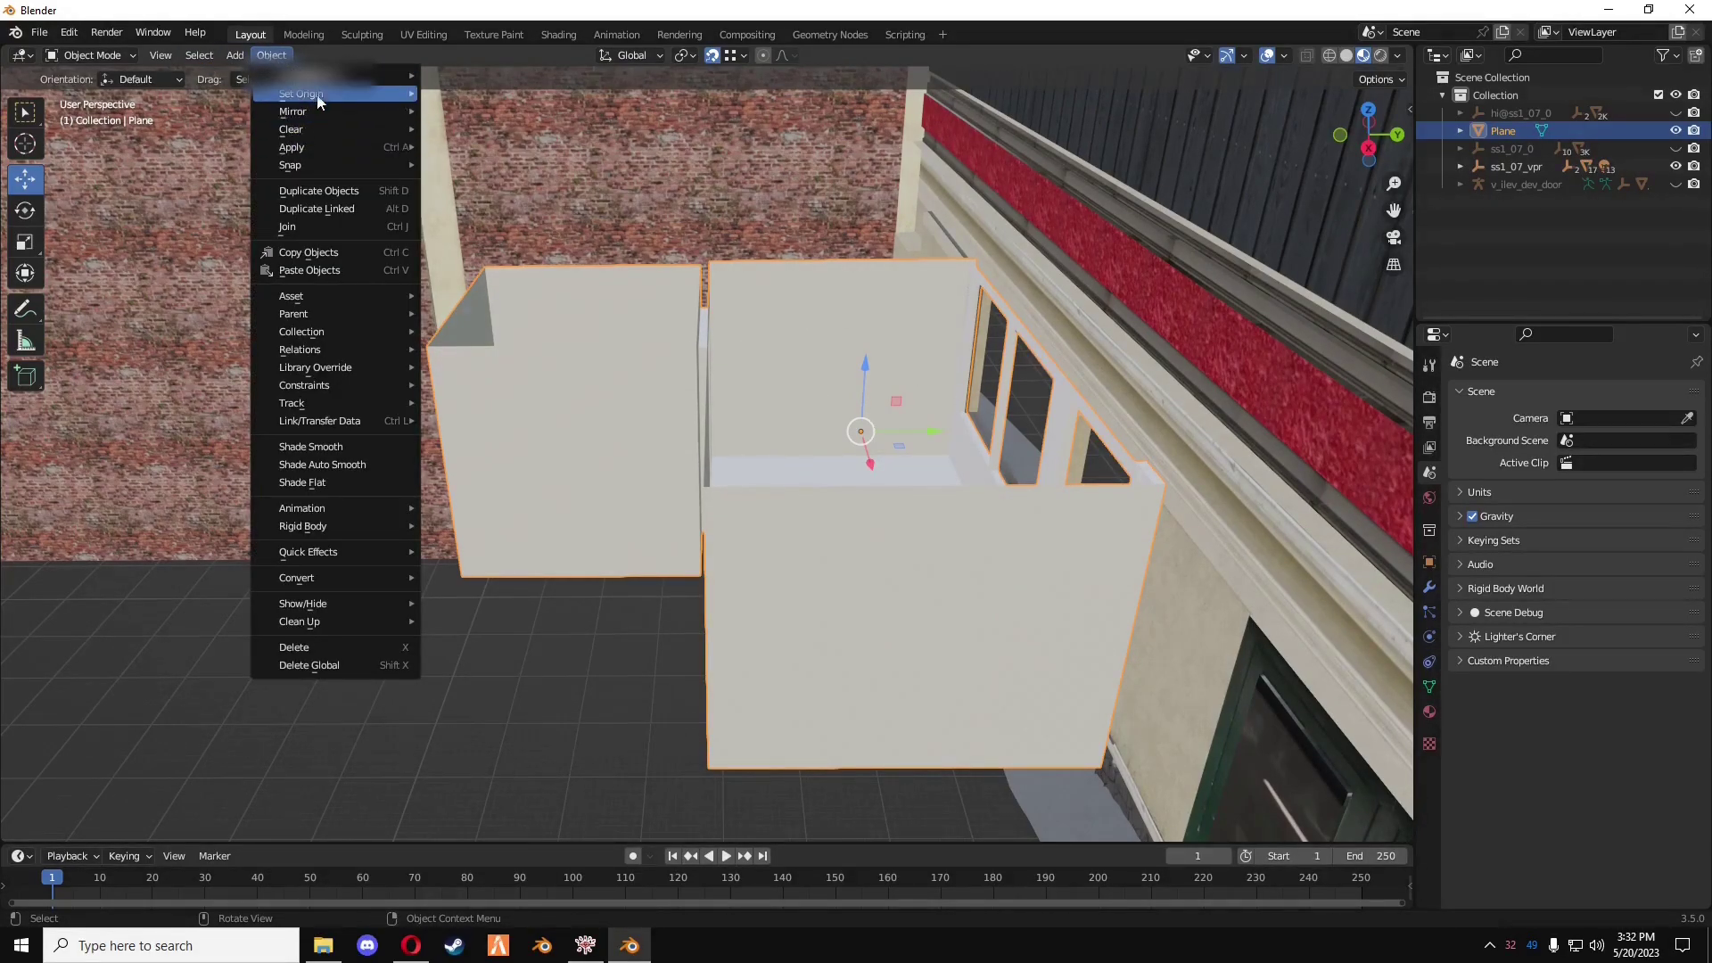
mouse_move(381, 99)
left_click(460, 109)
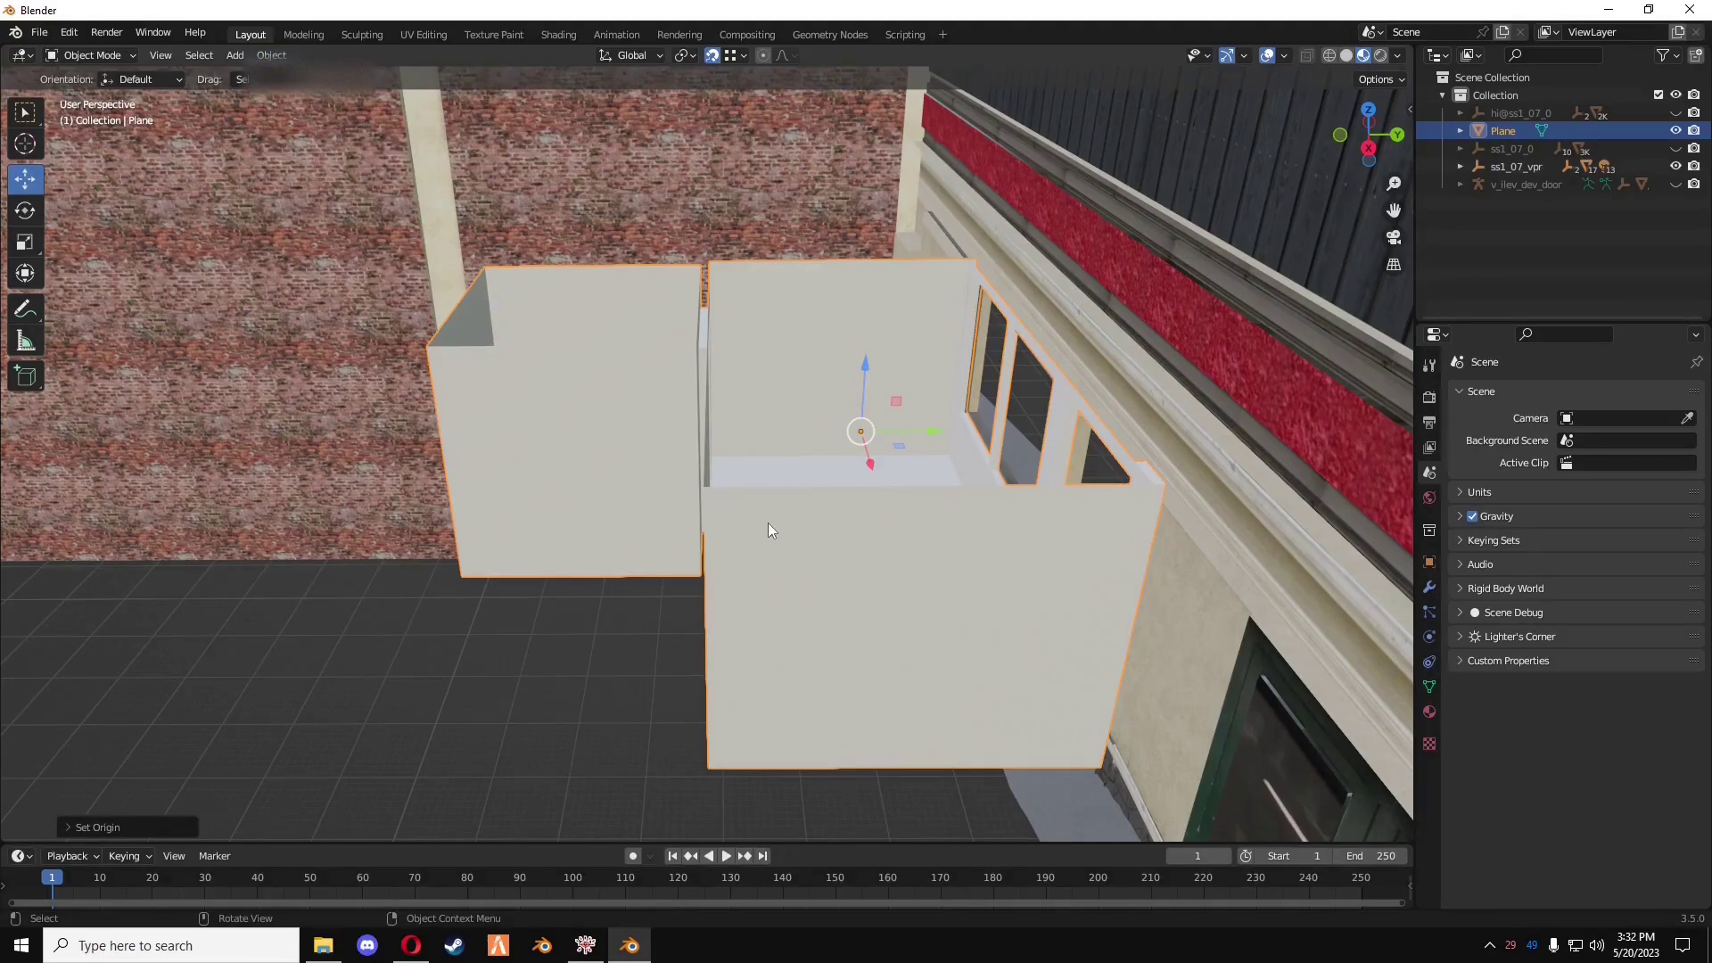
middle_click_drag(768, 522, 781, 557)
scroll(601, 494, "down", 5)
scroll(597, 515, "up", 2)
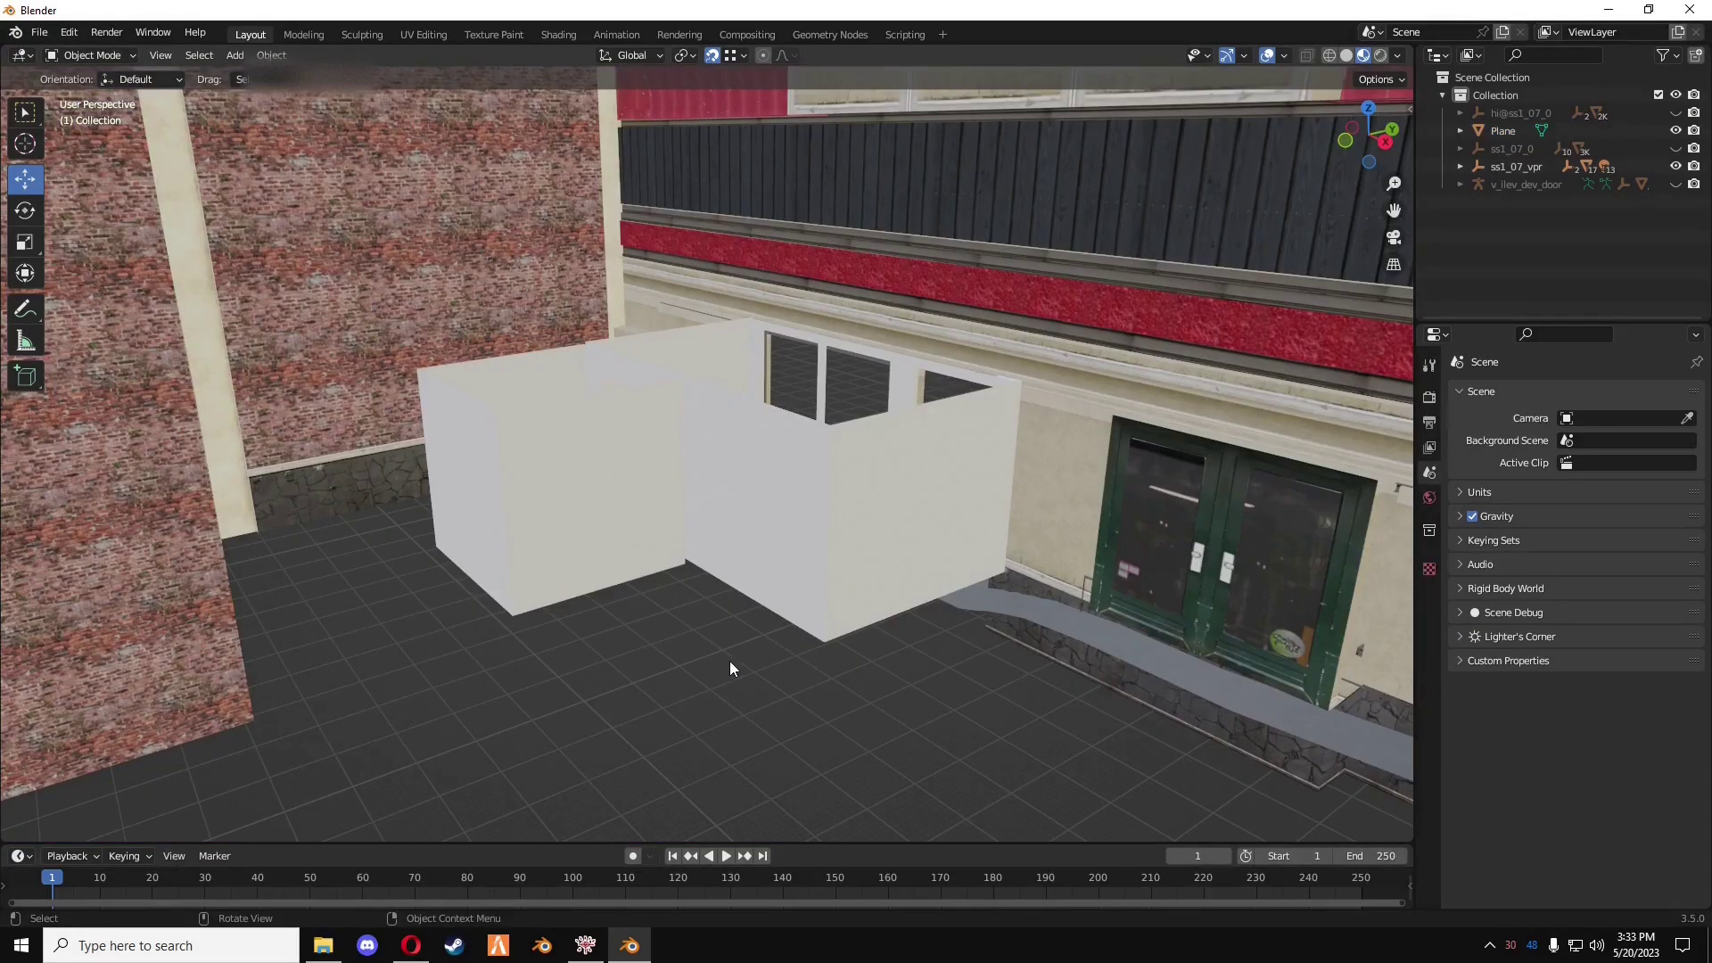
- Duplicate the two-room shell and drop the copy beside the original
middle_click_drag(533, 590, 1024, 423)
left_click(603, 547)
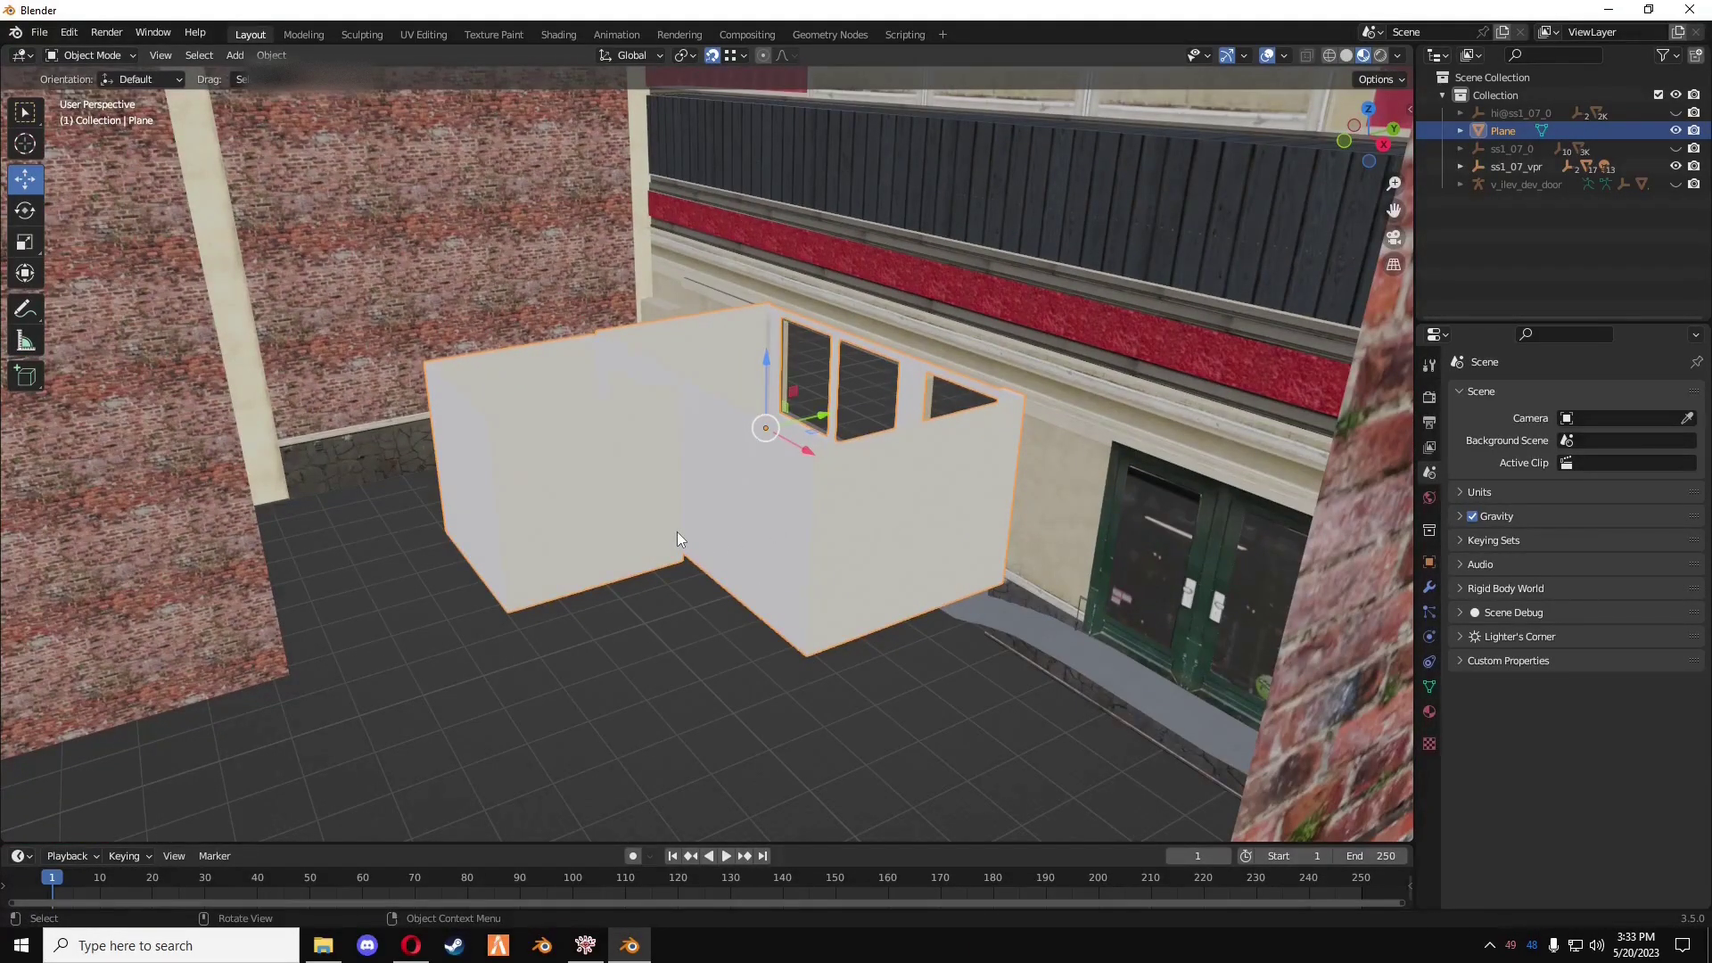
key("shift+d")
left_click(631, 444)
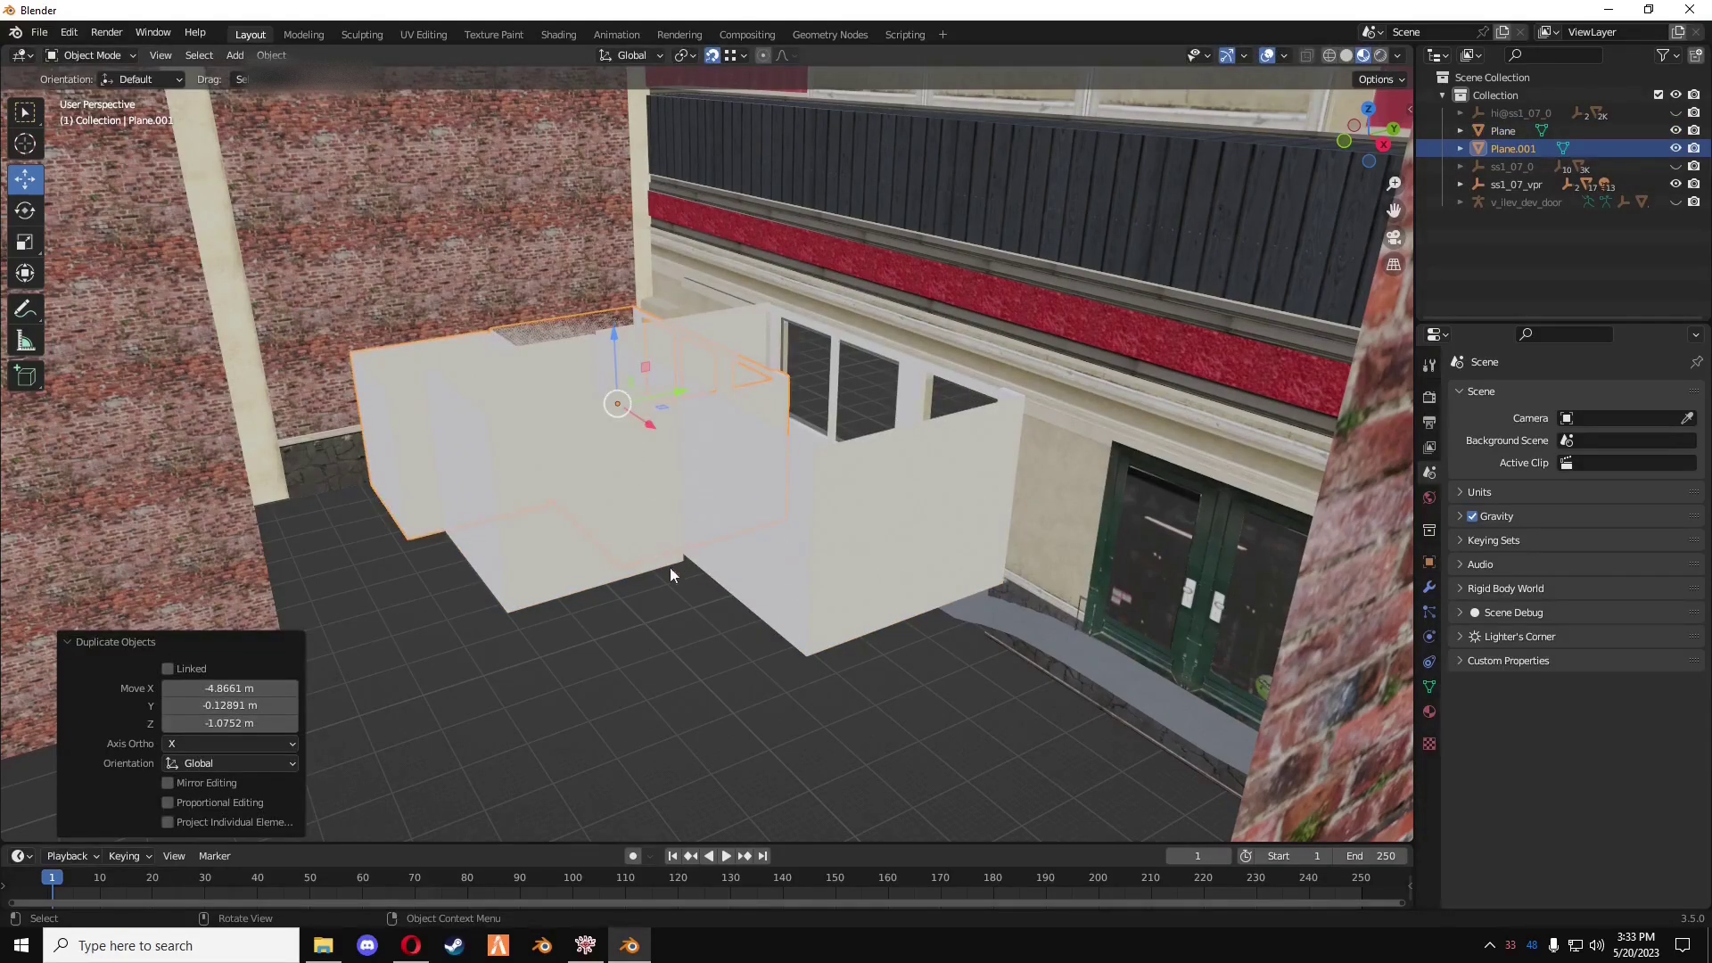
- Set the duplicated shell's X, Y and Z location to 0 m
left_click(1428, 562)
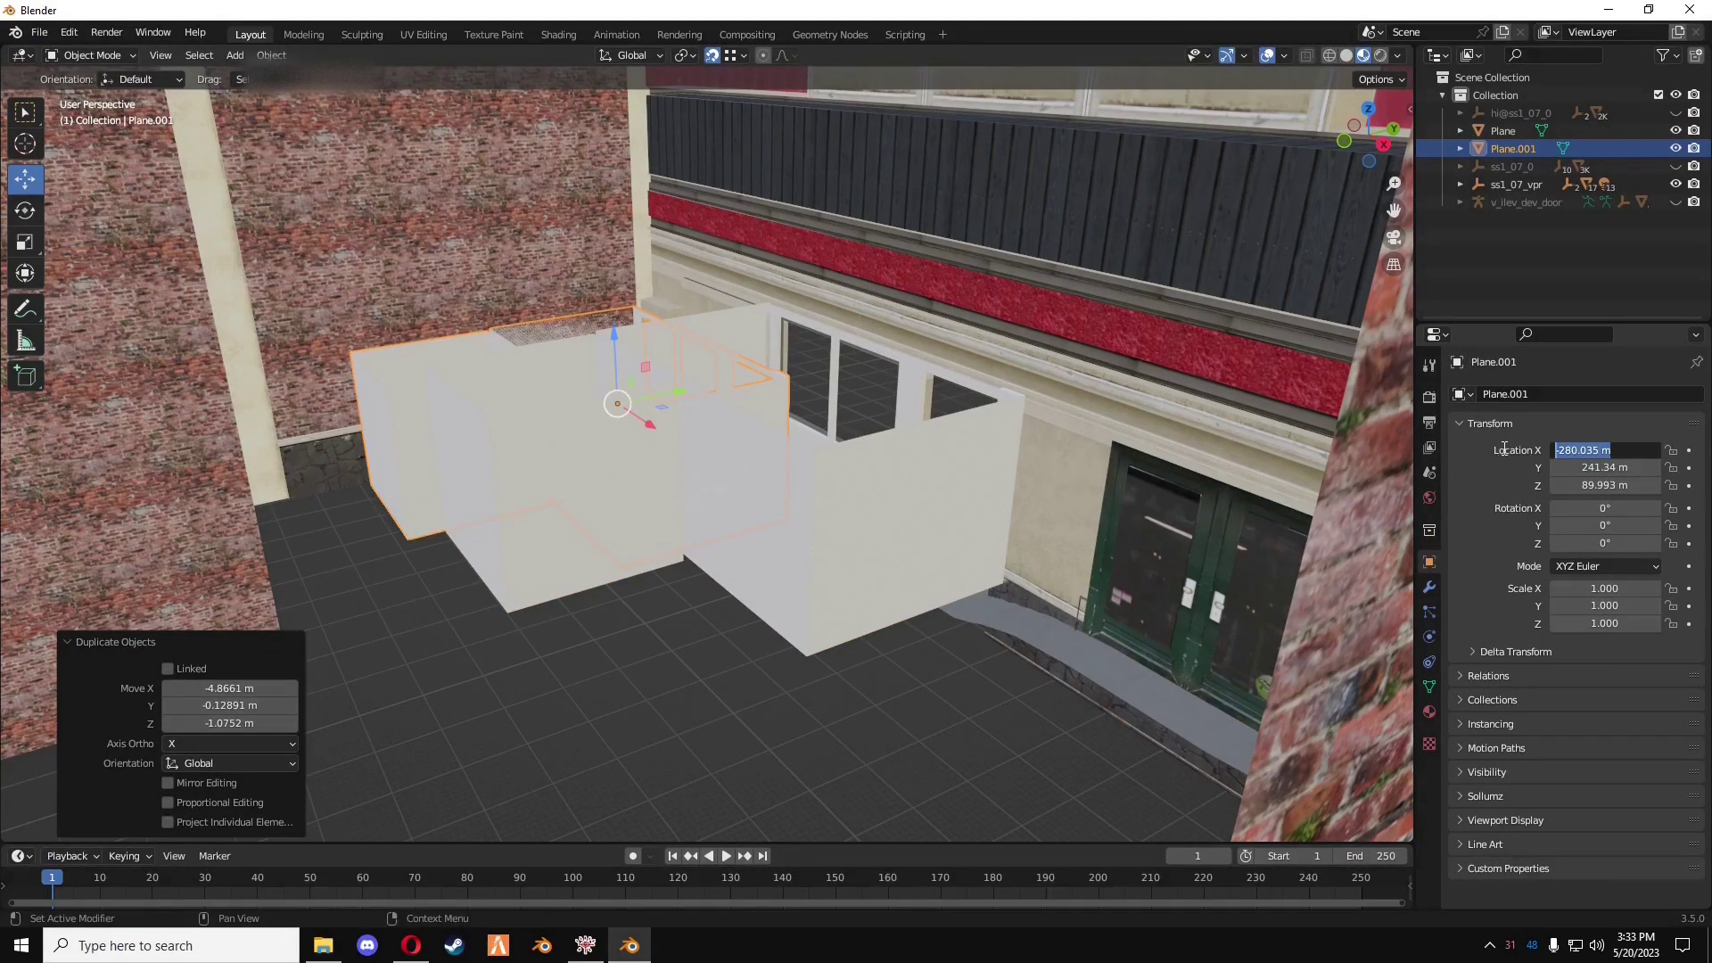
type("0")
left_click(1612, 469)
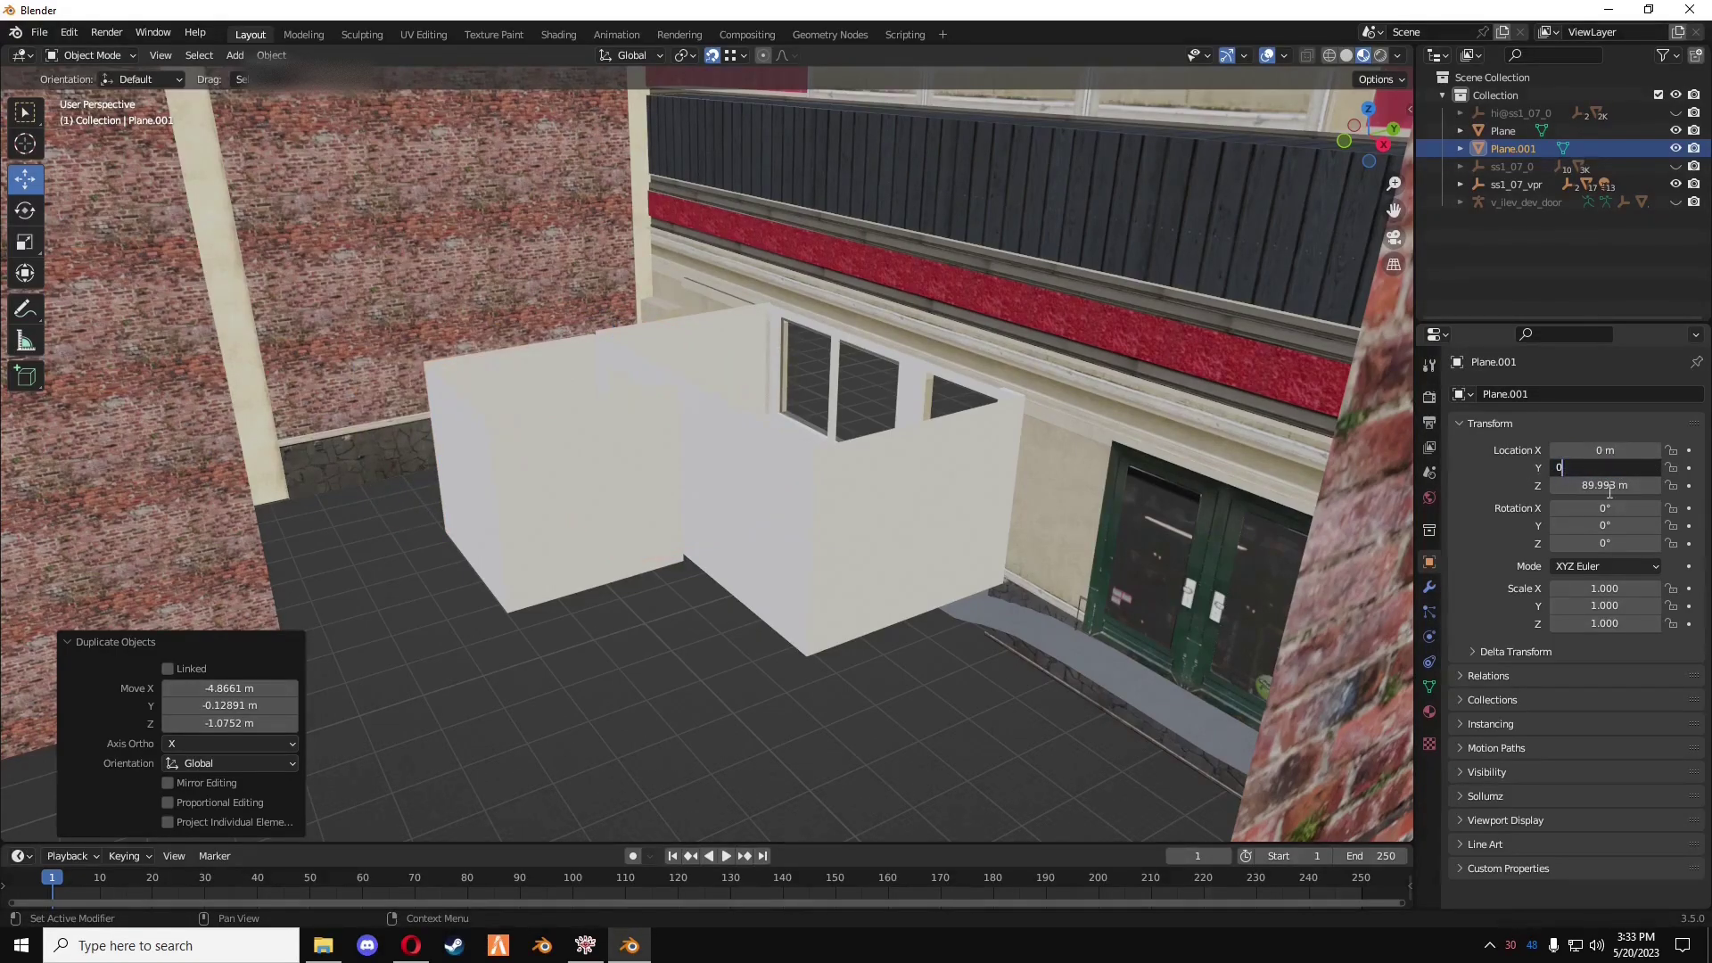
type("0")
key("Return")
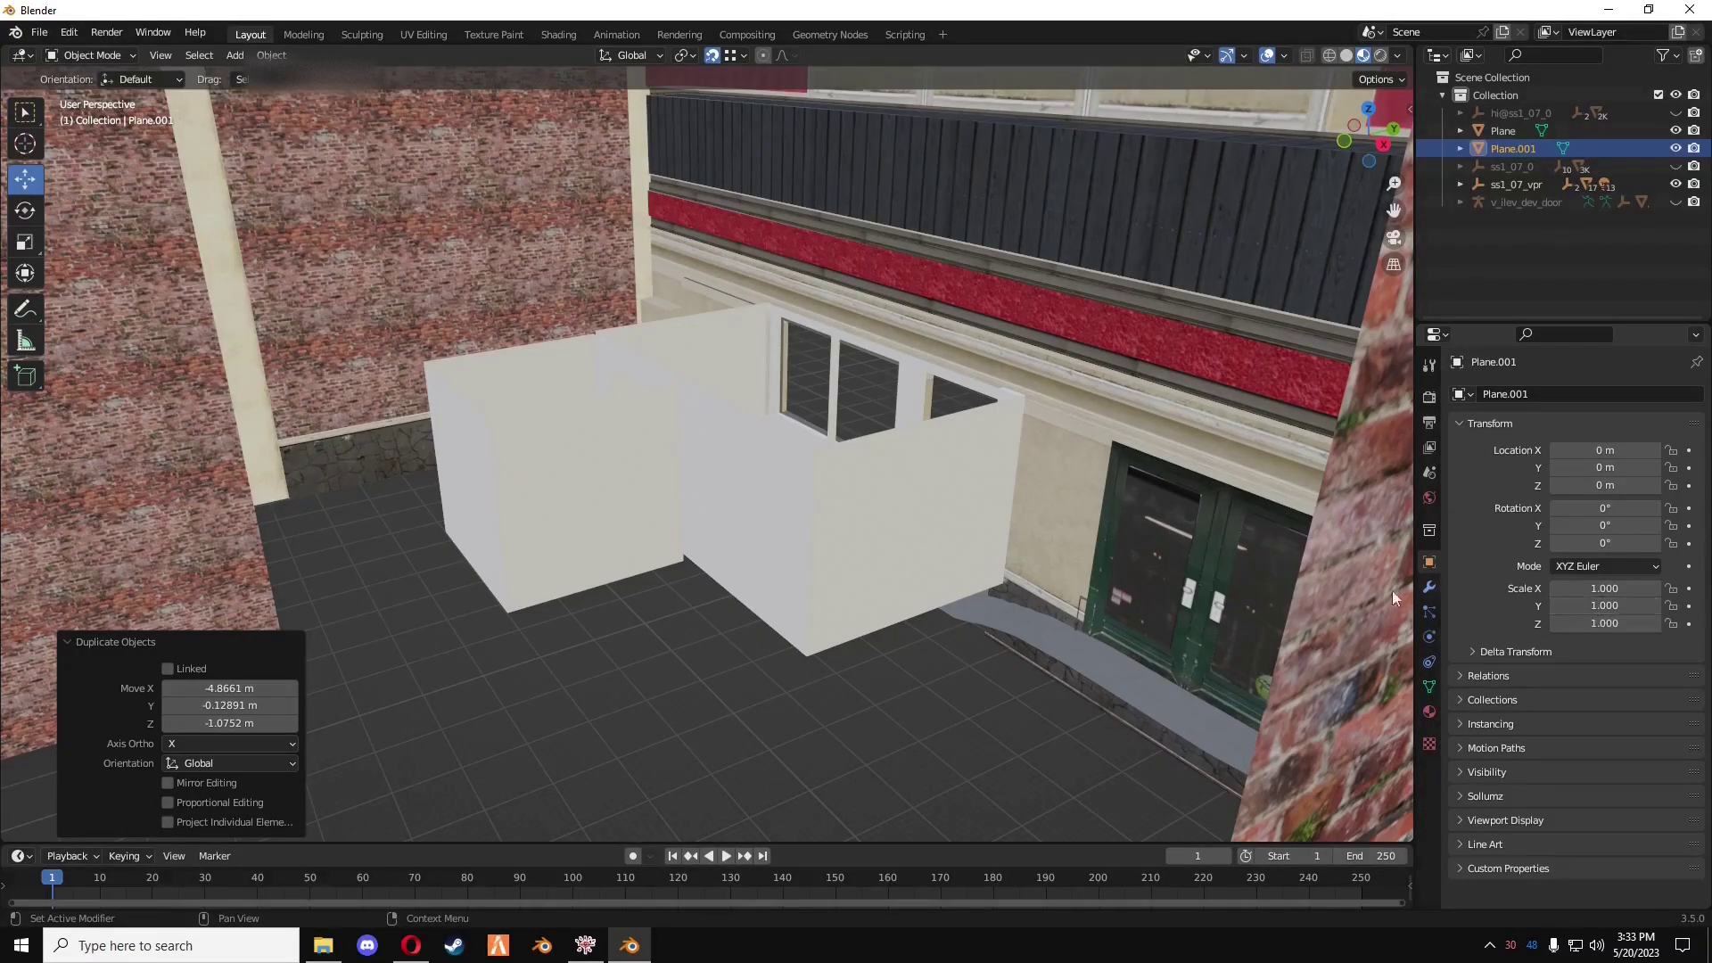
- Rename the original shell beside the building as default_location
middle_click_drag(1392, 590, 1052, 462)
scroll(987, 606, "up", 3)
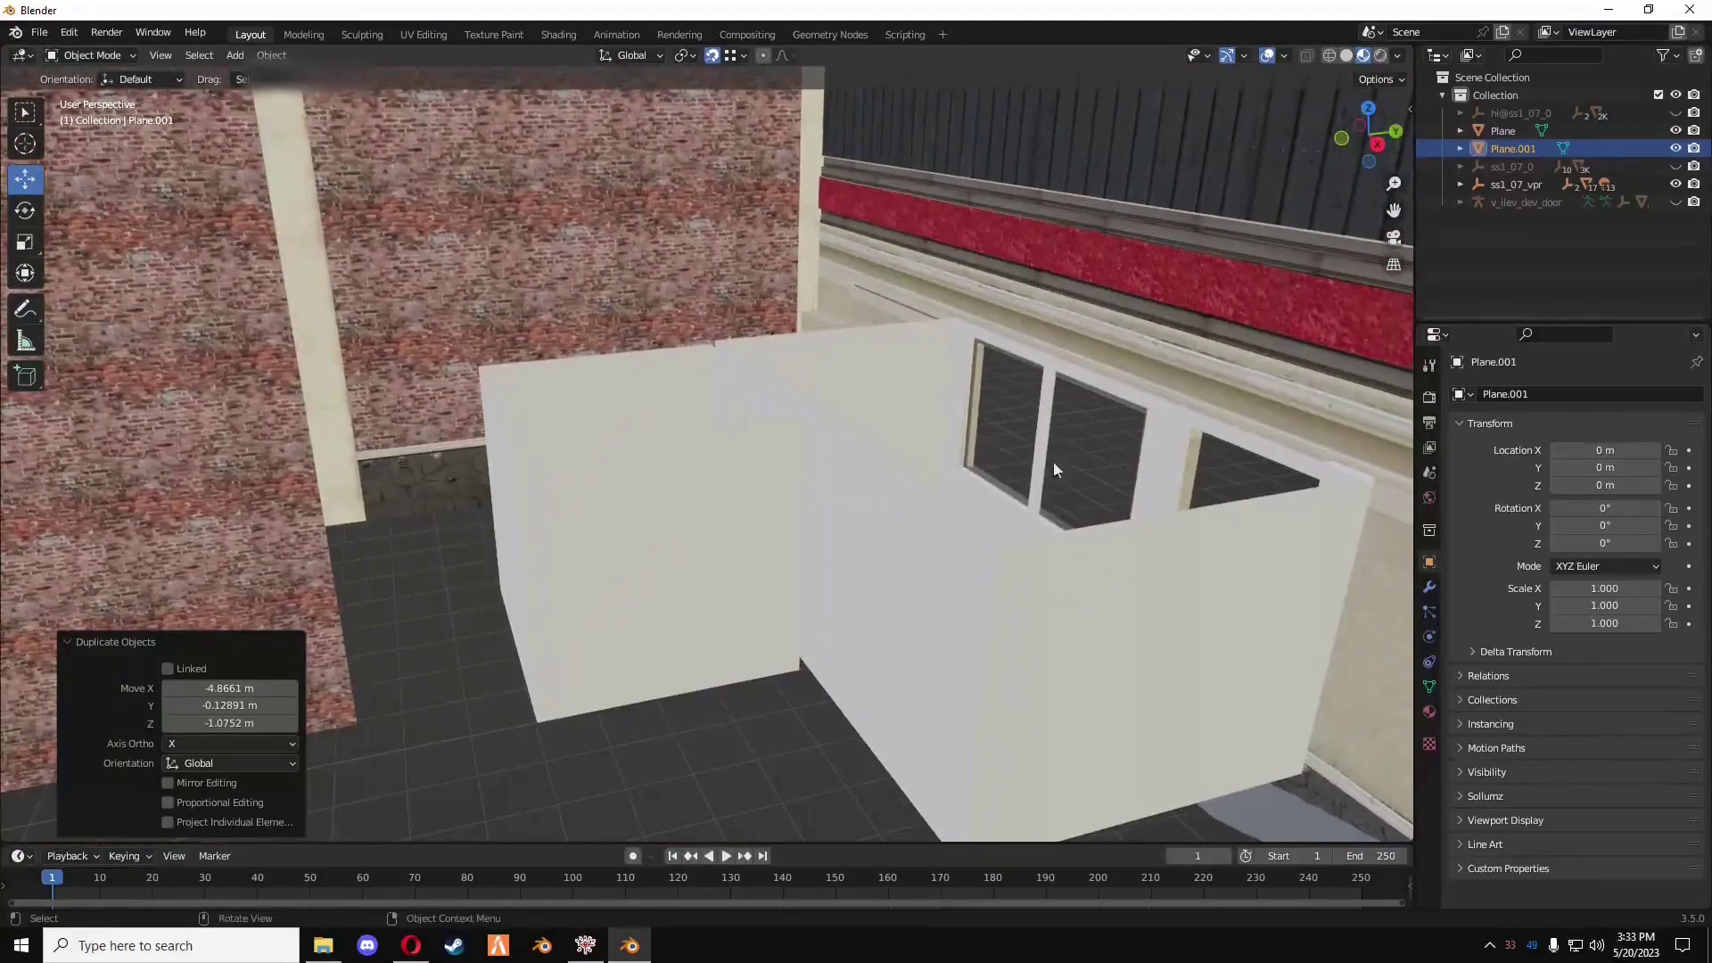
left_click(774, 531)
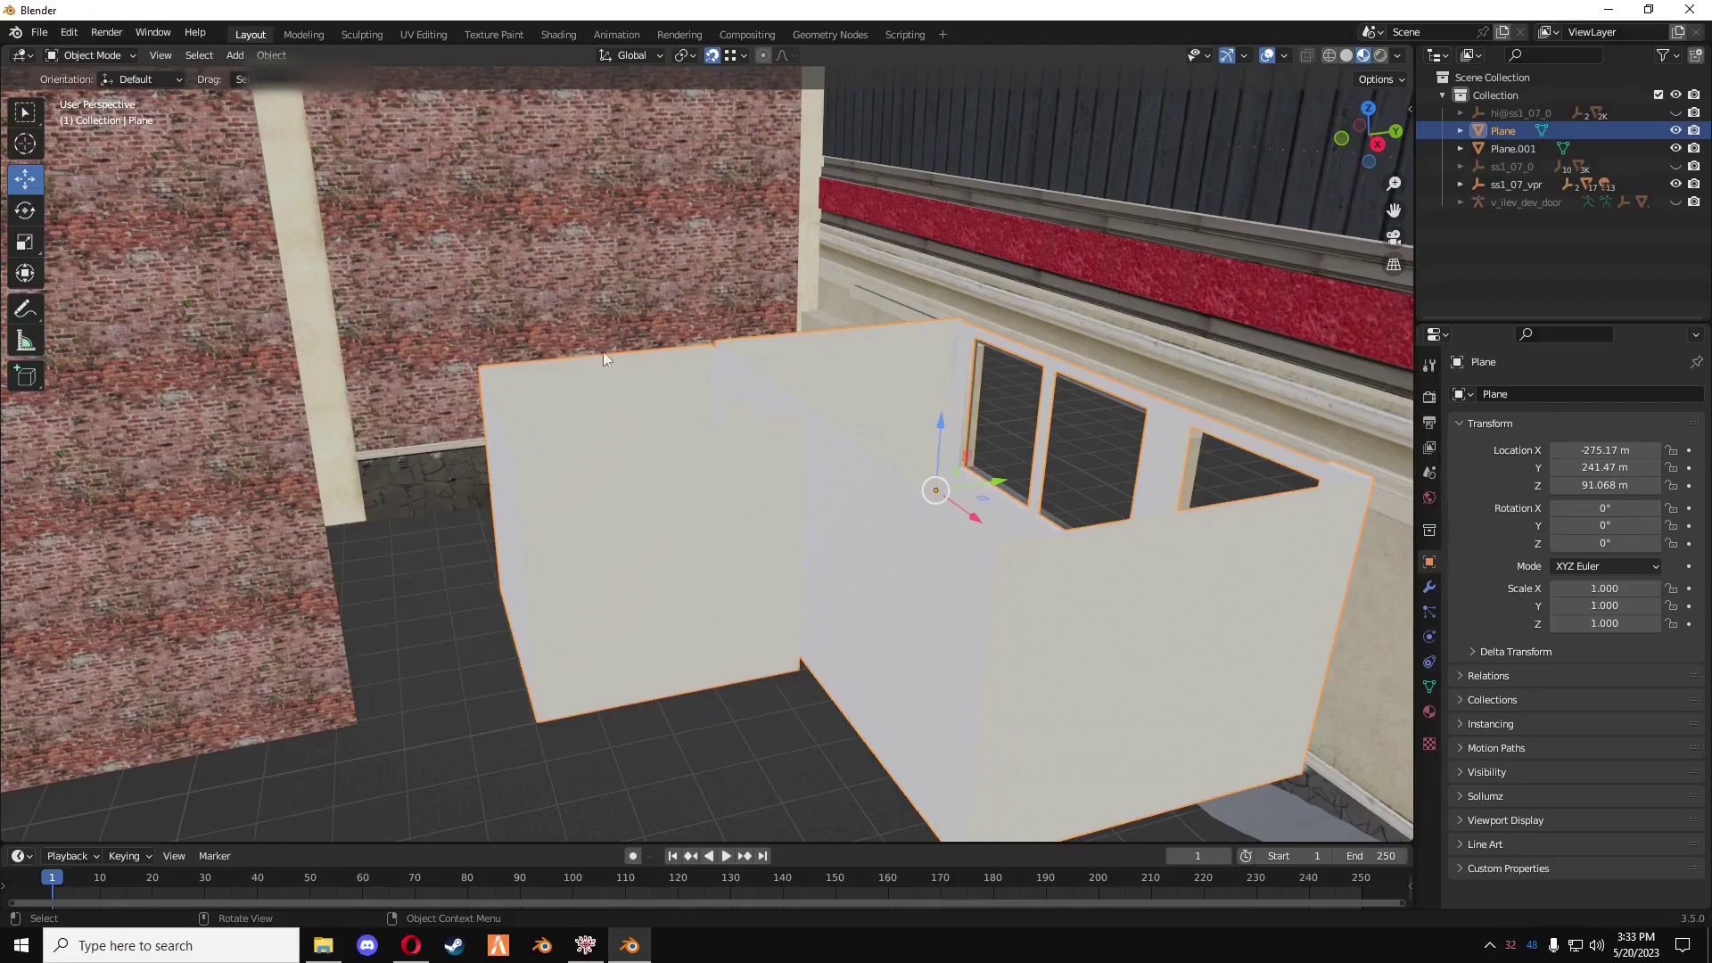
double_click(1516, 130)
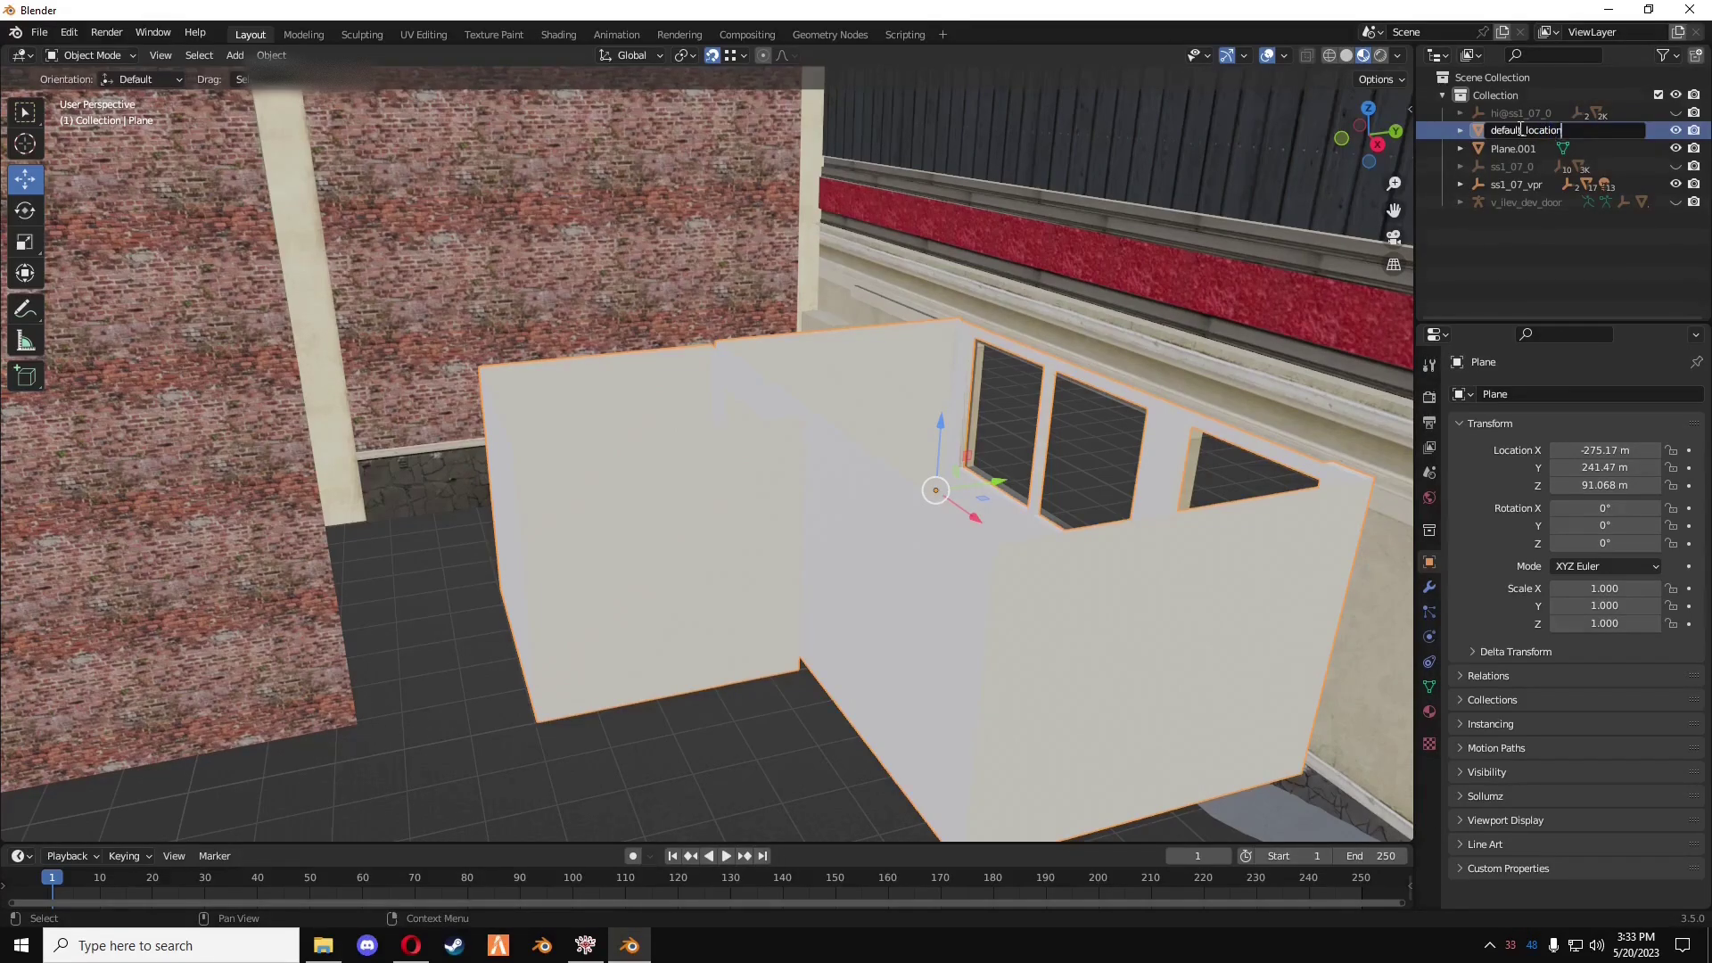
type("default_location")
key("Return")
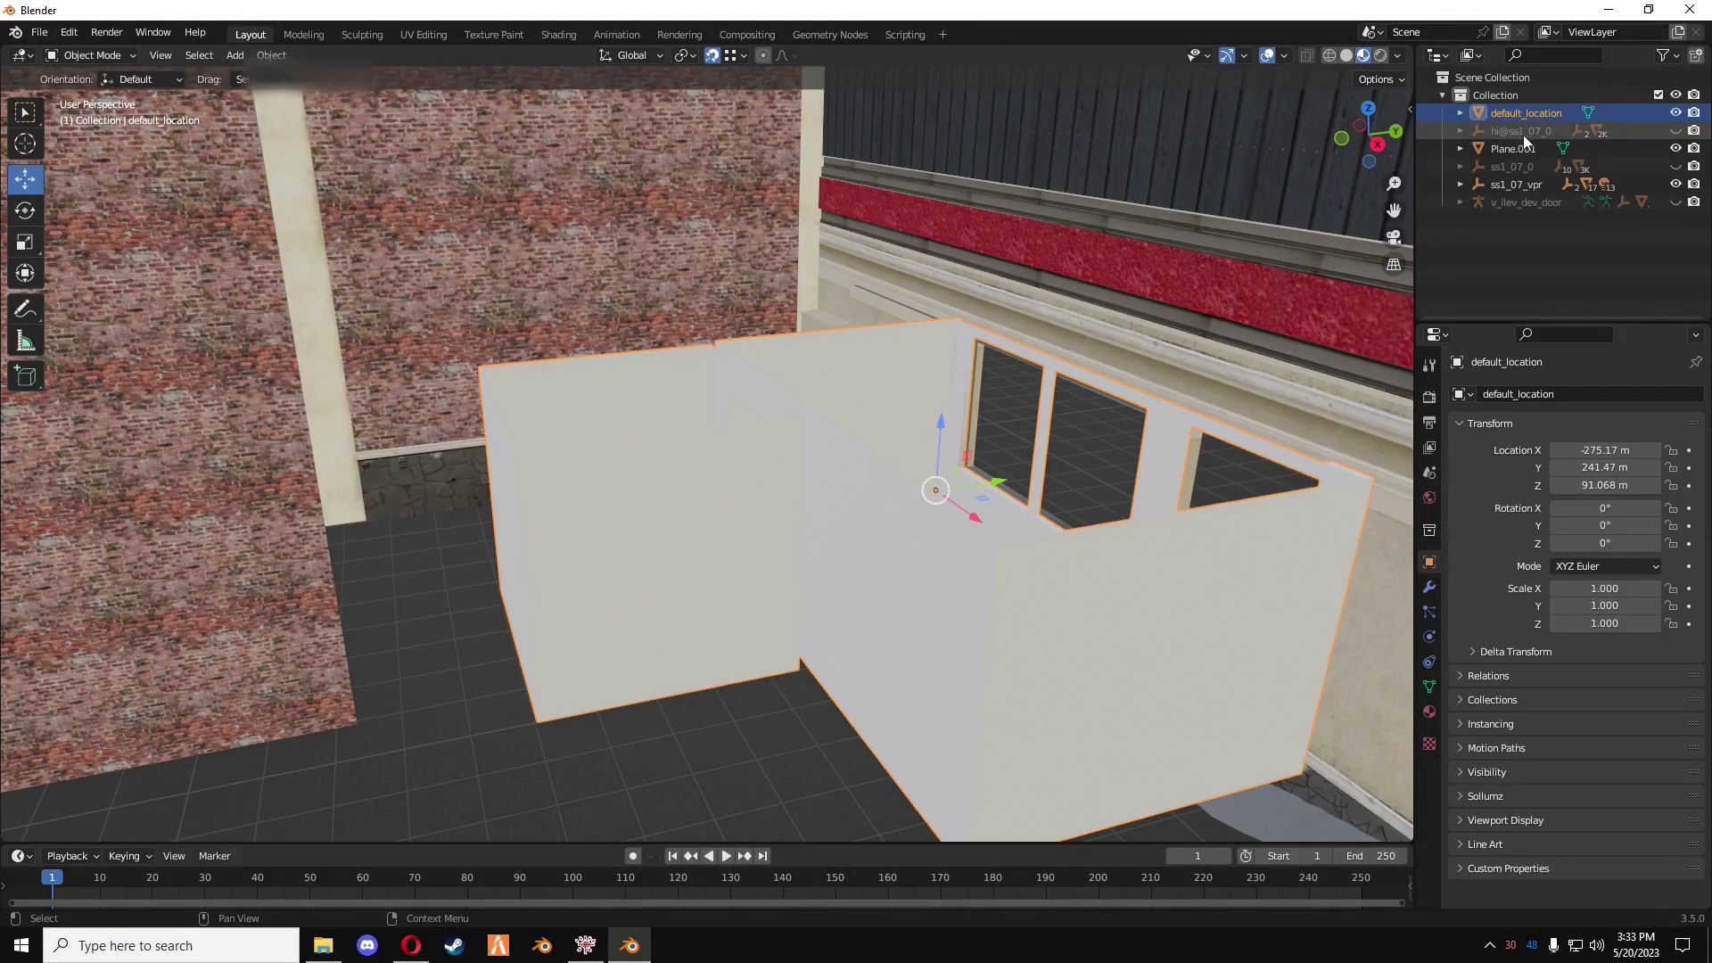
- Select the duplicated shell at the world origin and isolate it in local view
left_click(1513, 148)
right_click(1512, 151)
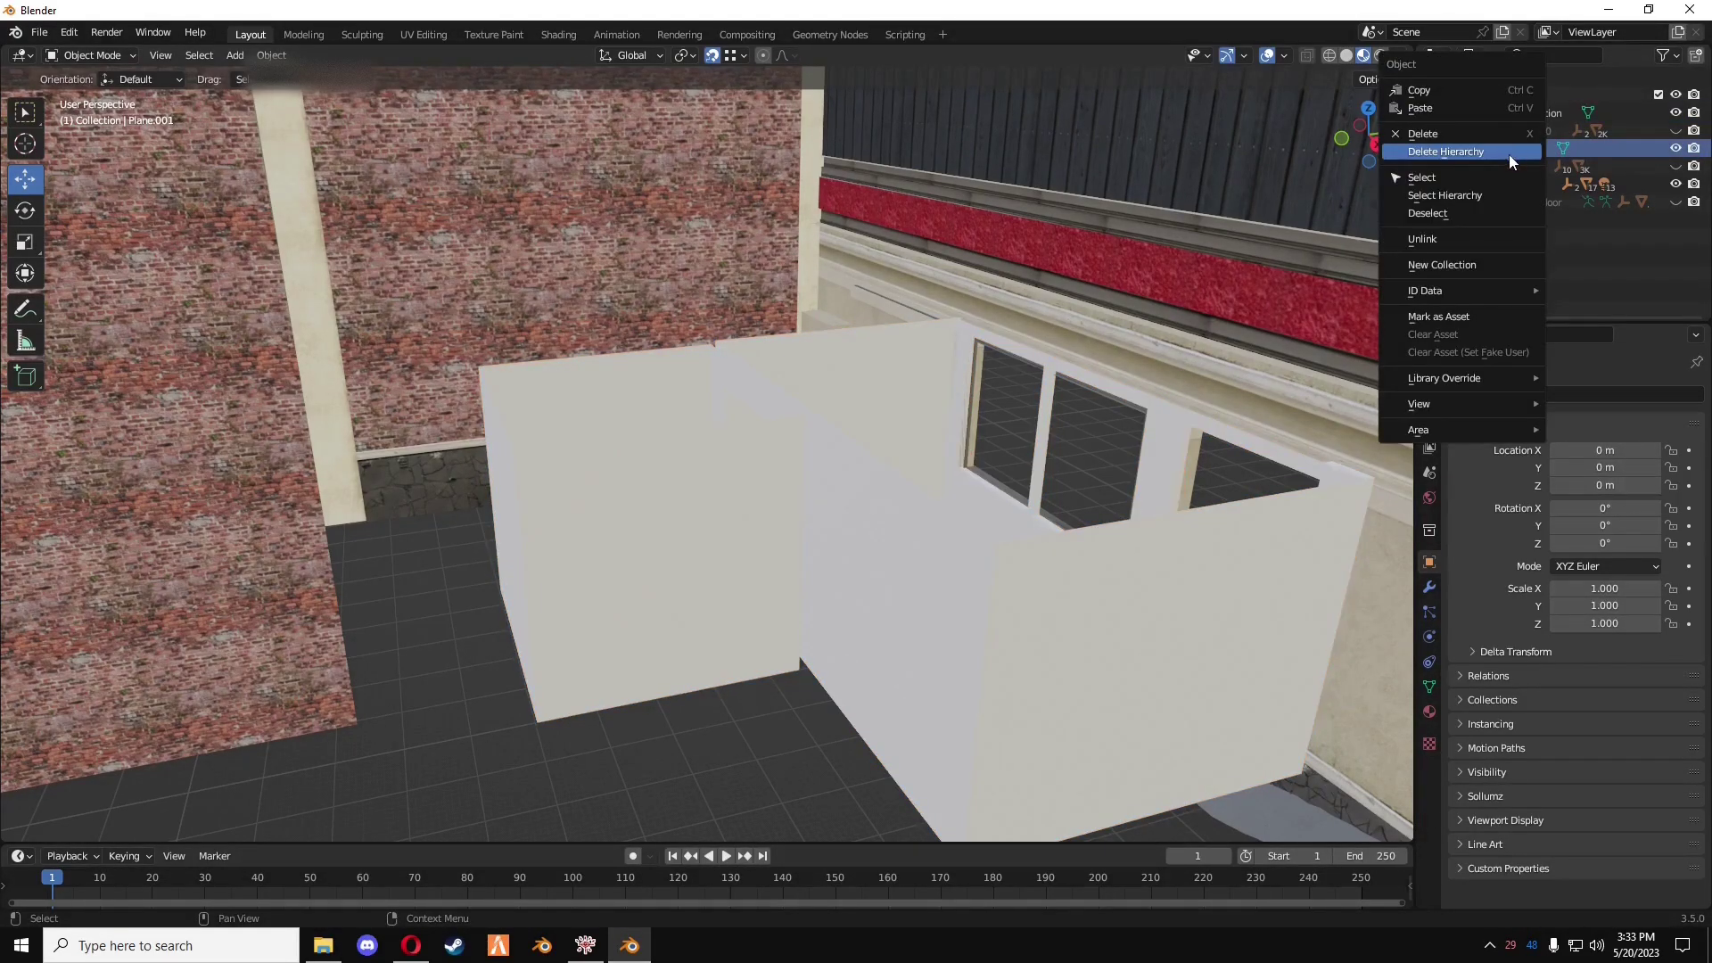
left_click(1444, 194)
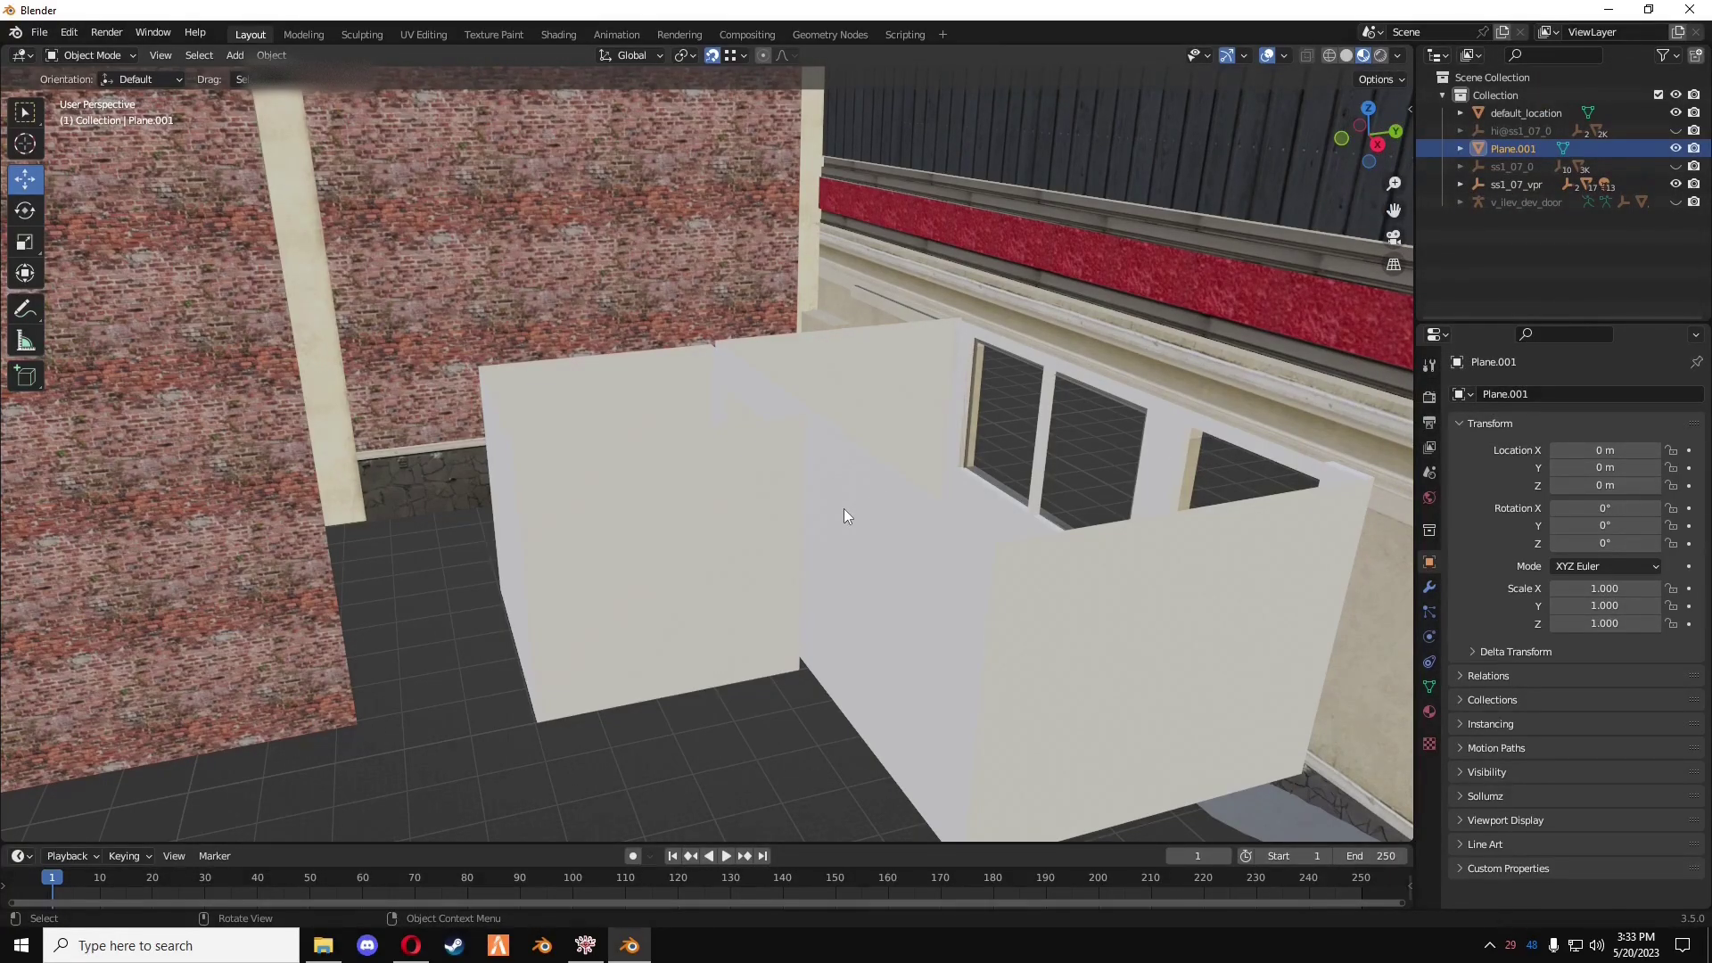
key("KP_Divide")
middle_click_drag(843, 515, 704, 575)
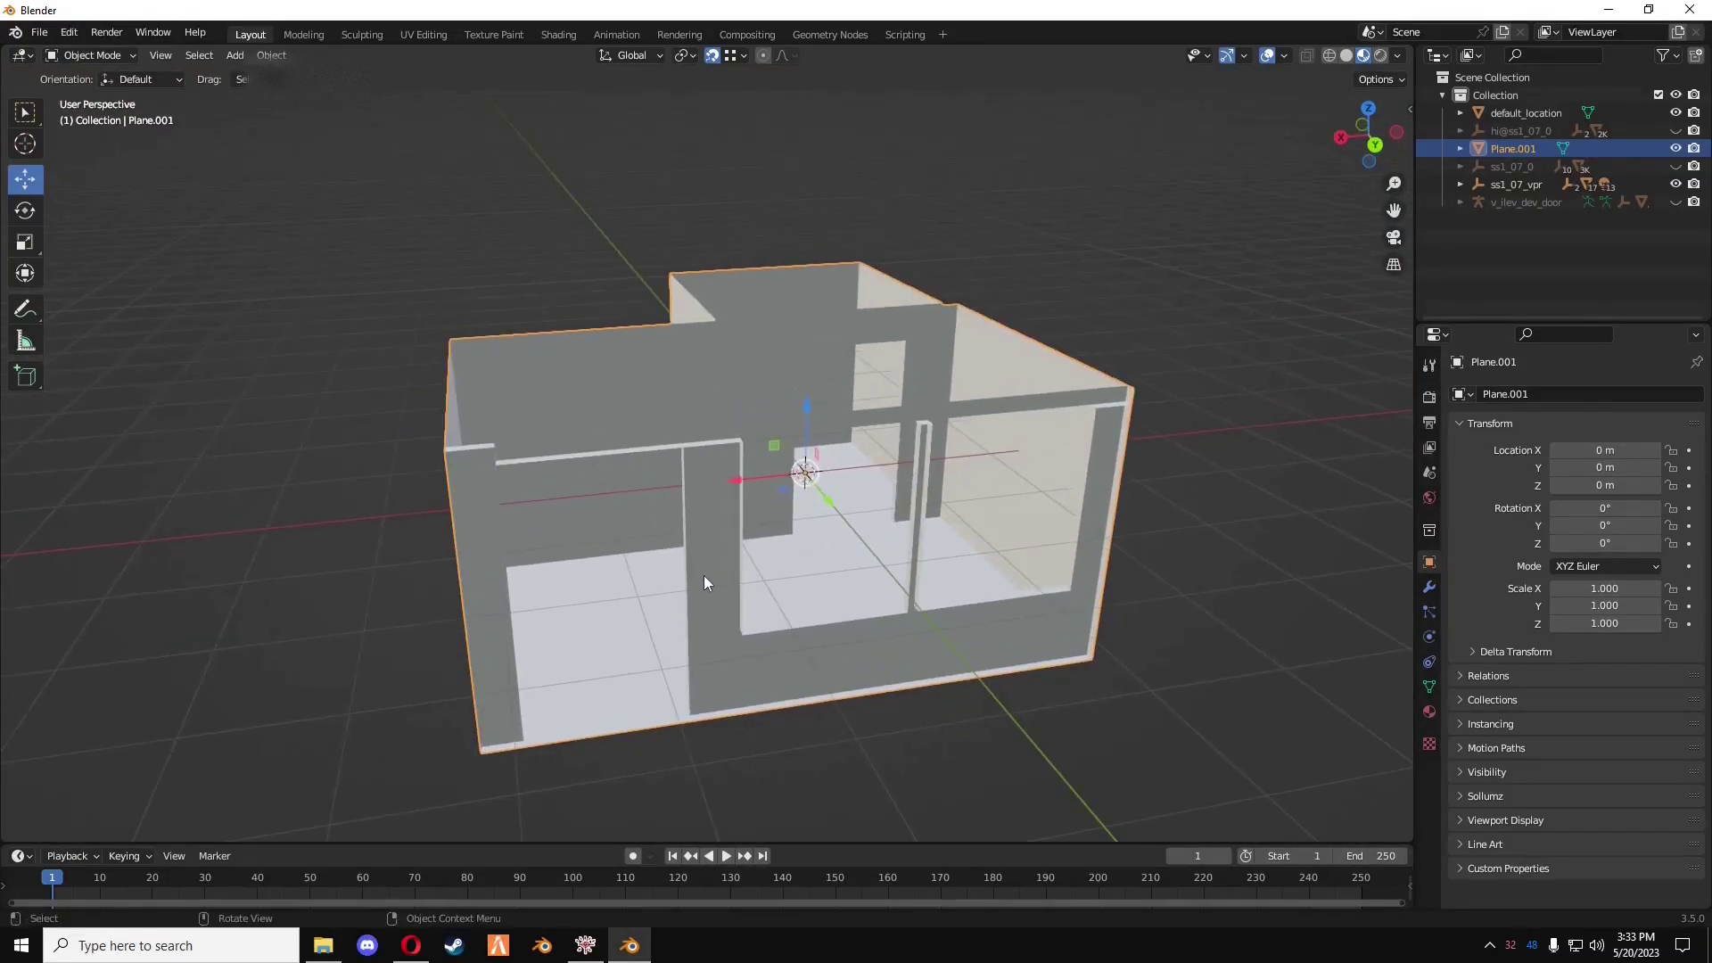
- Rename the isolated duplicate as tutorial_shell and deselect it
double_click(1521, 150)
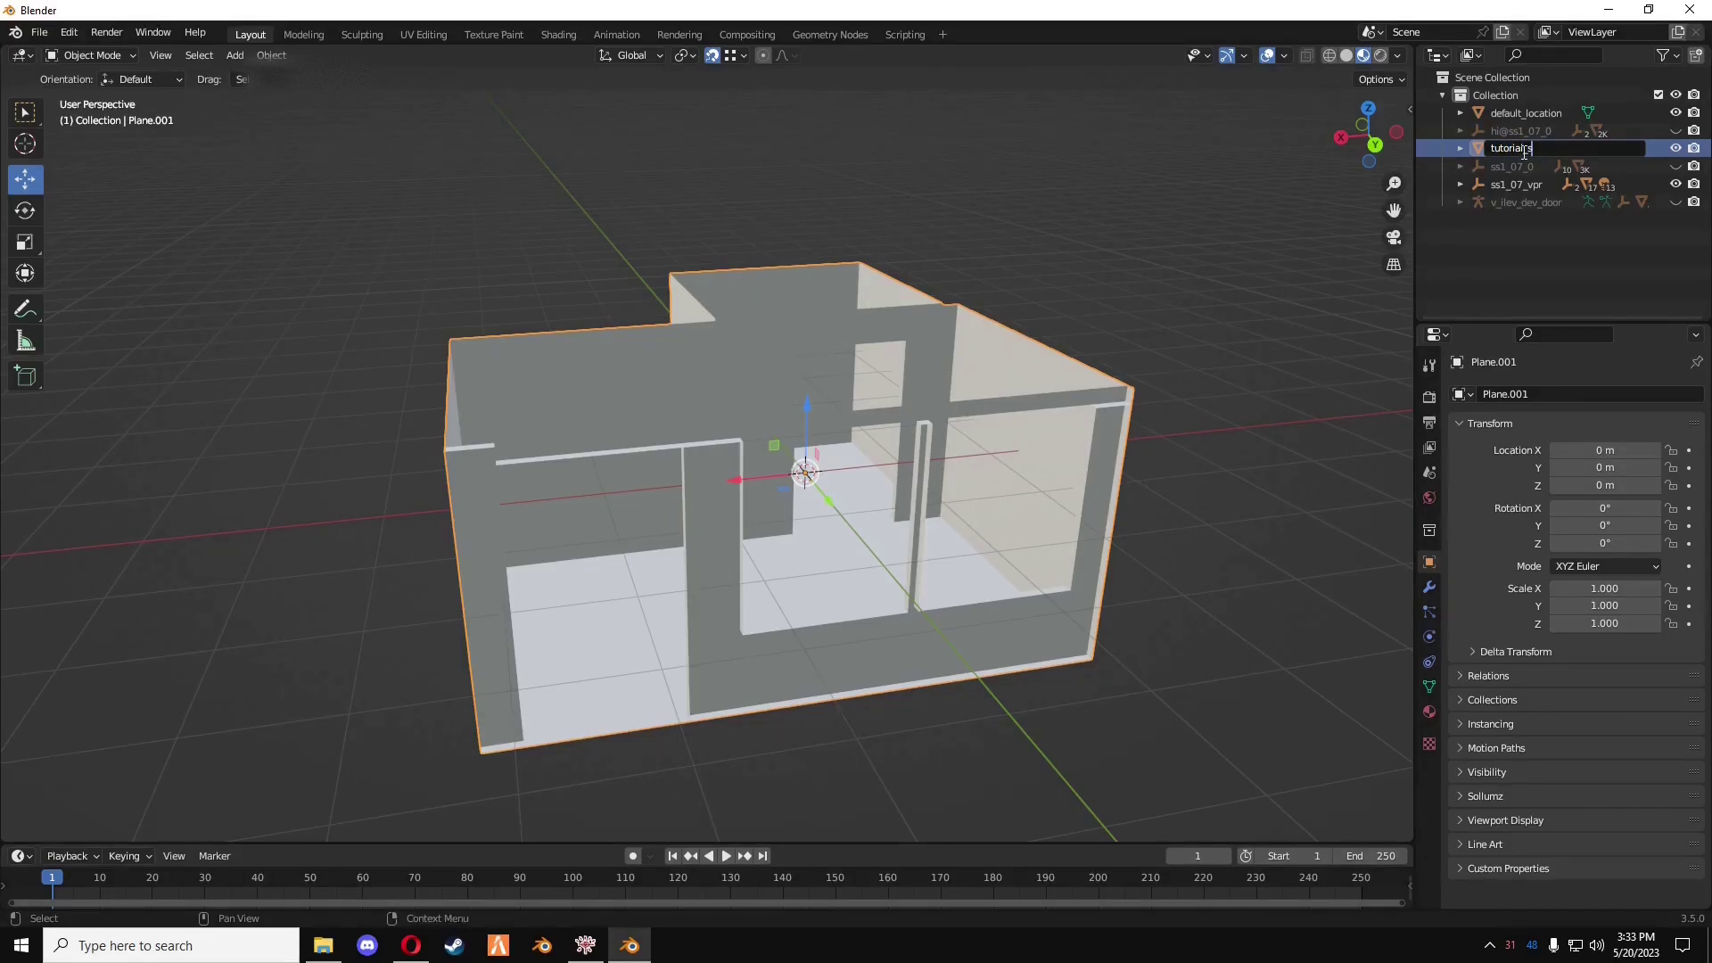
type("tutorial_shell")
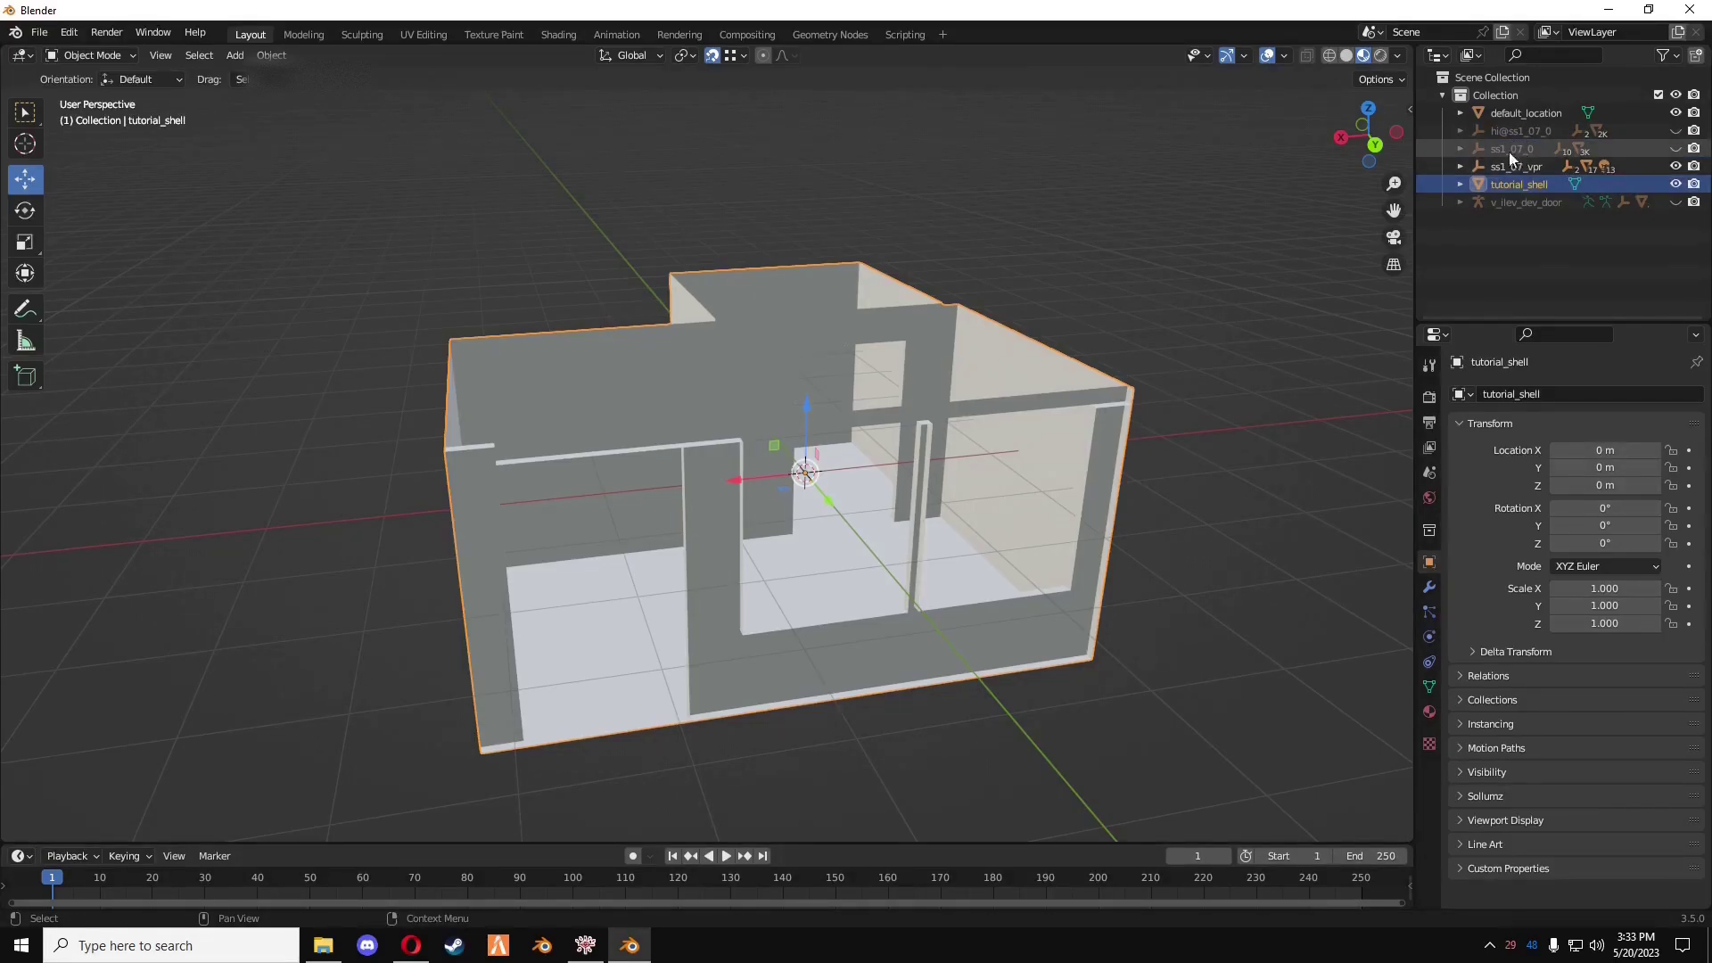
key("Return")
left_click(1295, 230)
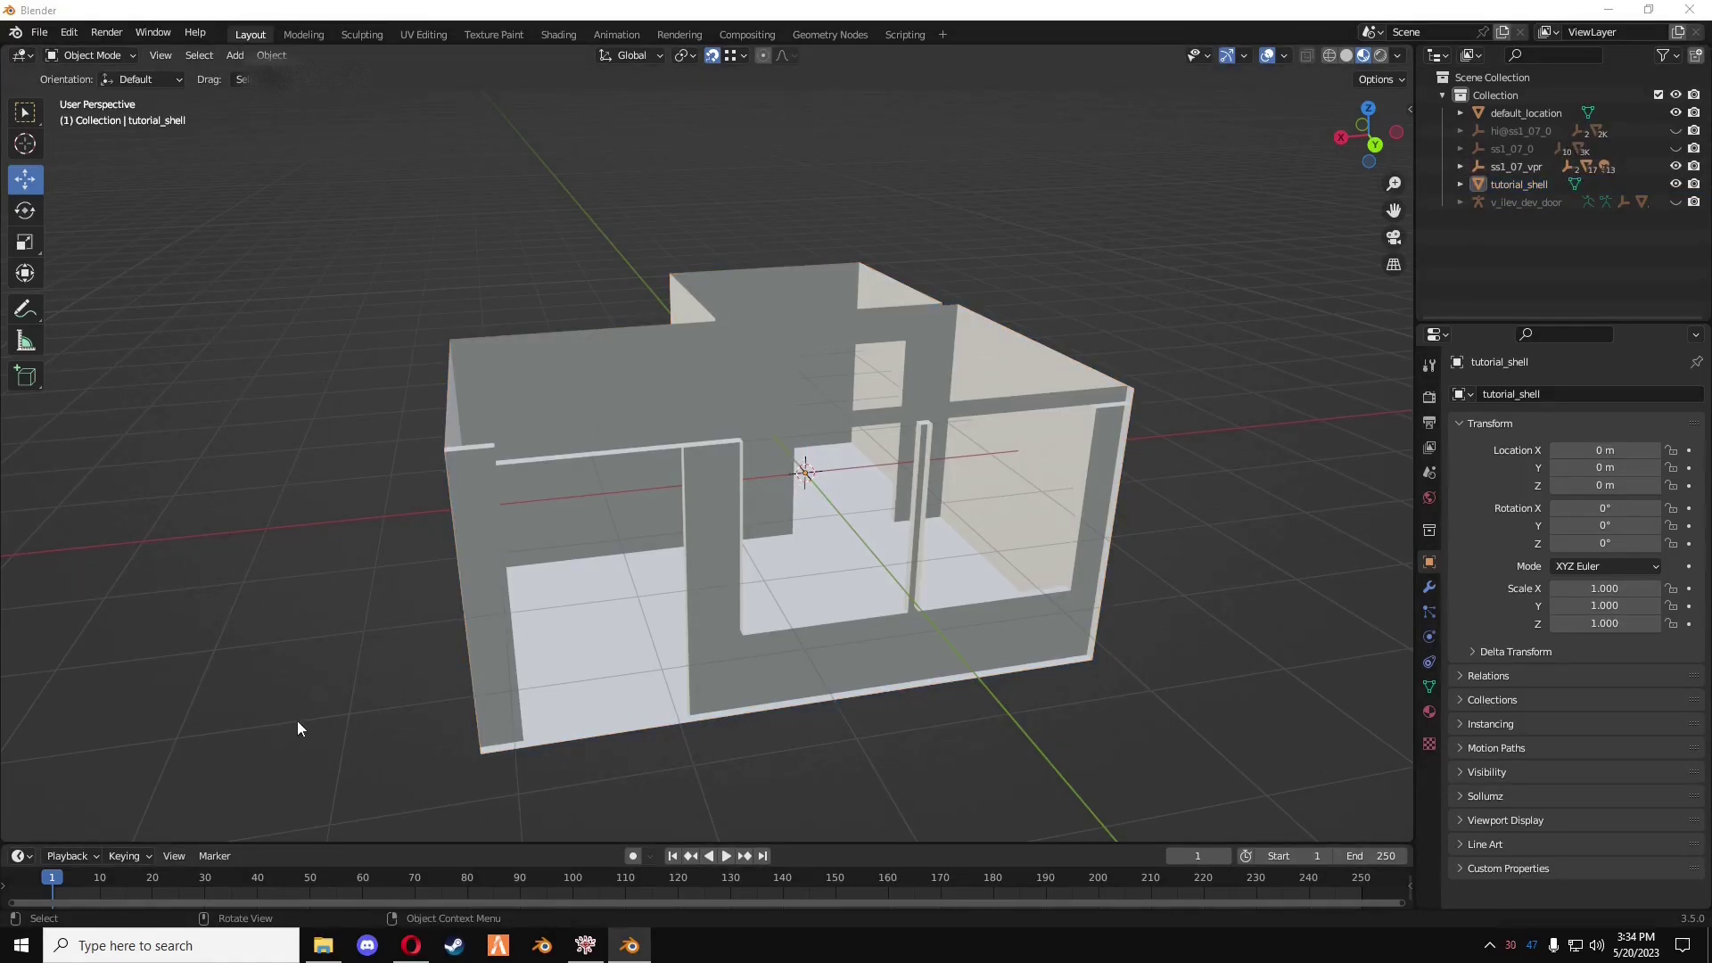
- Convert tutorial_shell into a Sollumz object of type Drawable
middle_click_drag(425, 674, 715, 496)
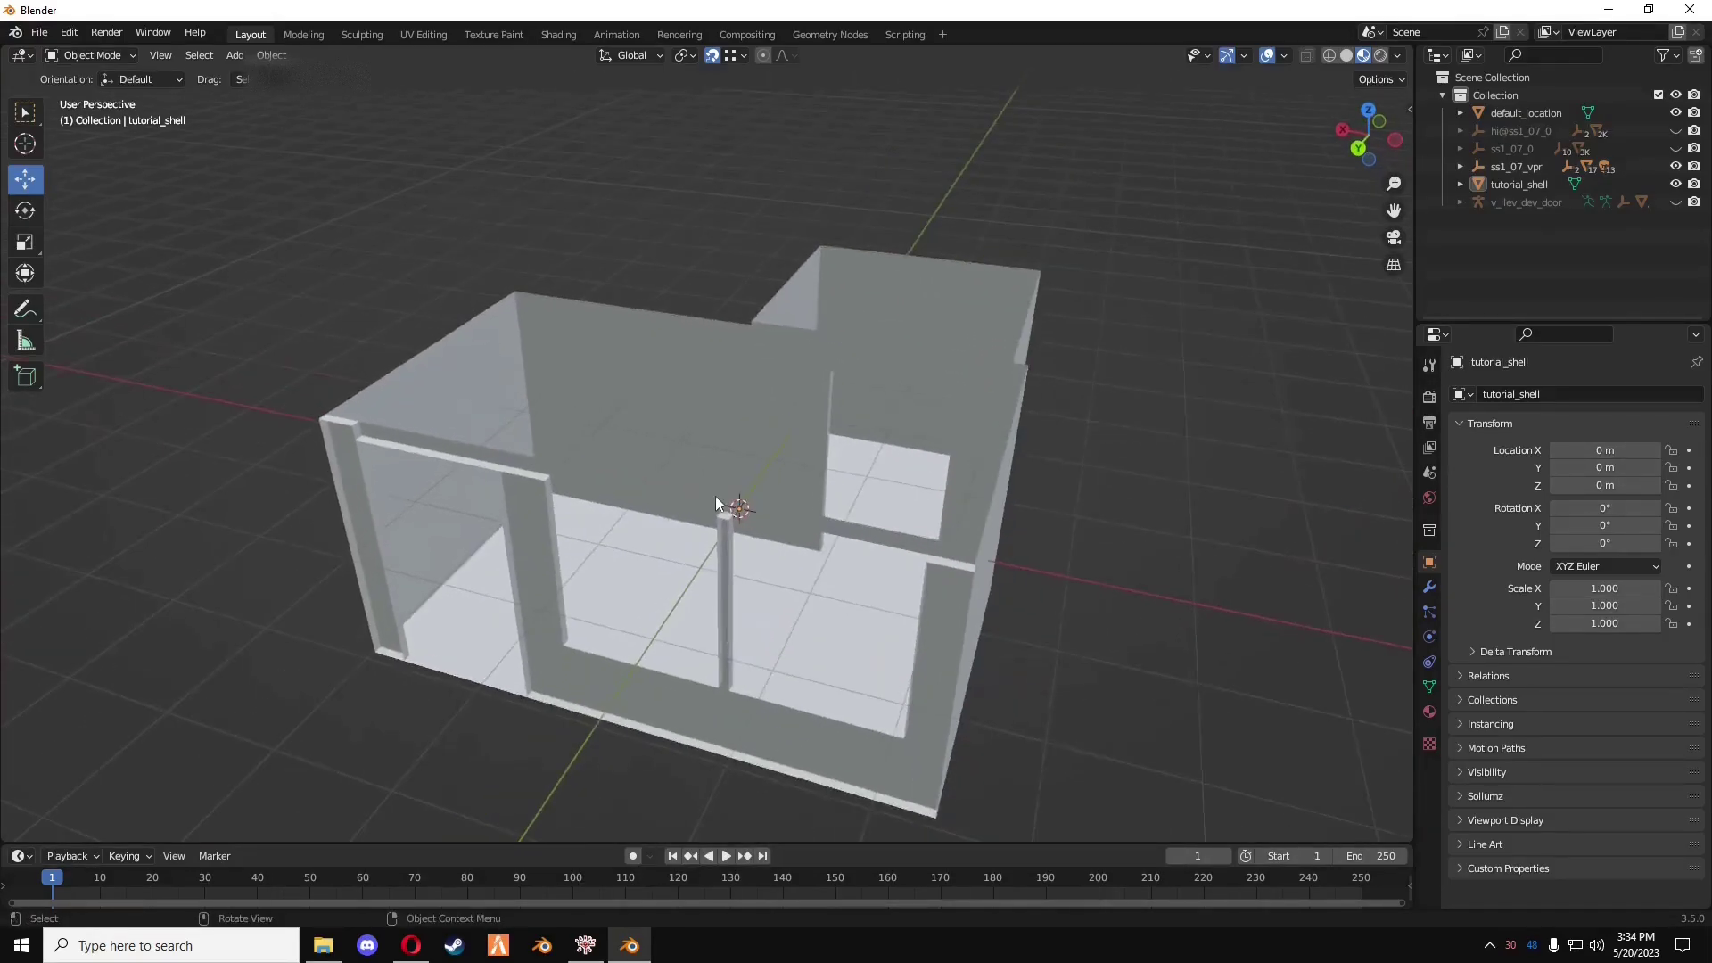
left_click(1514, 185)
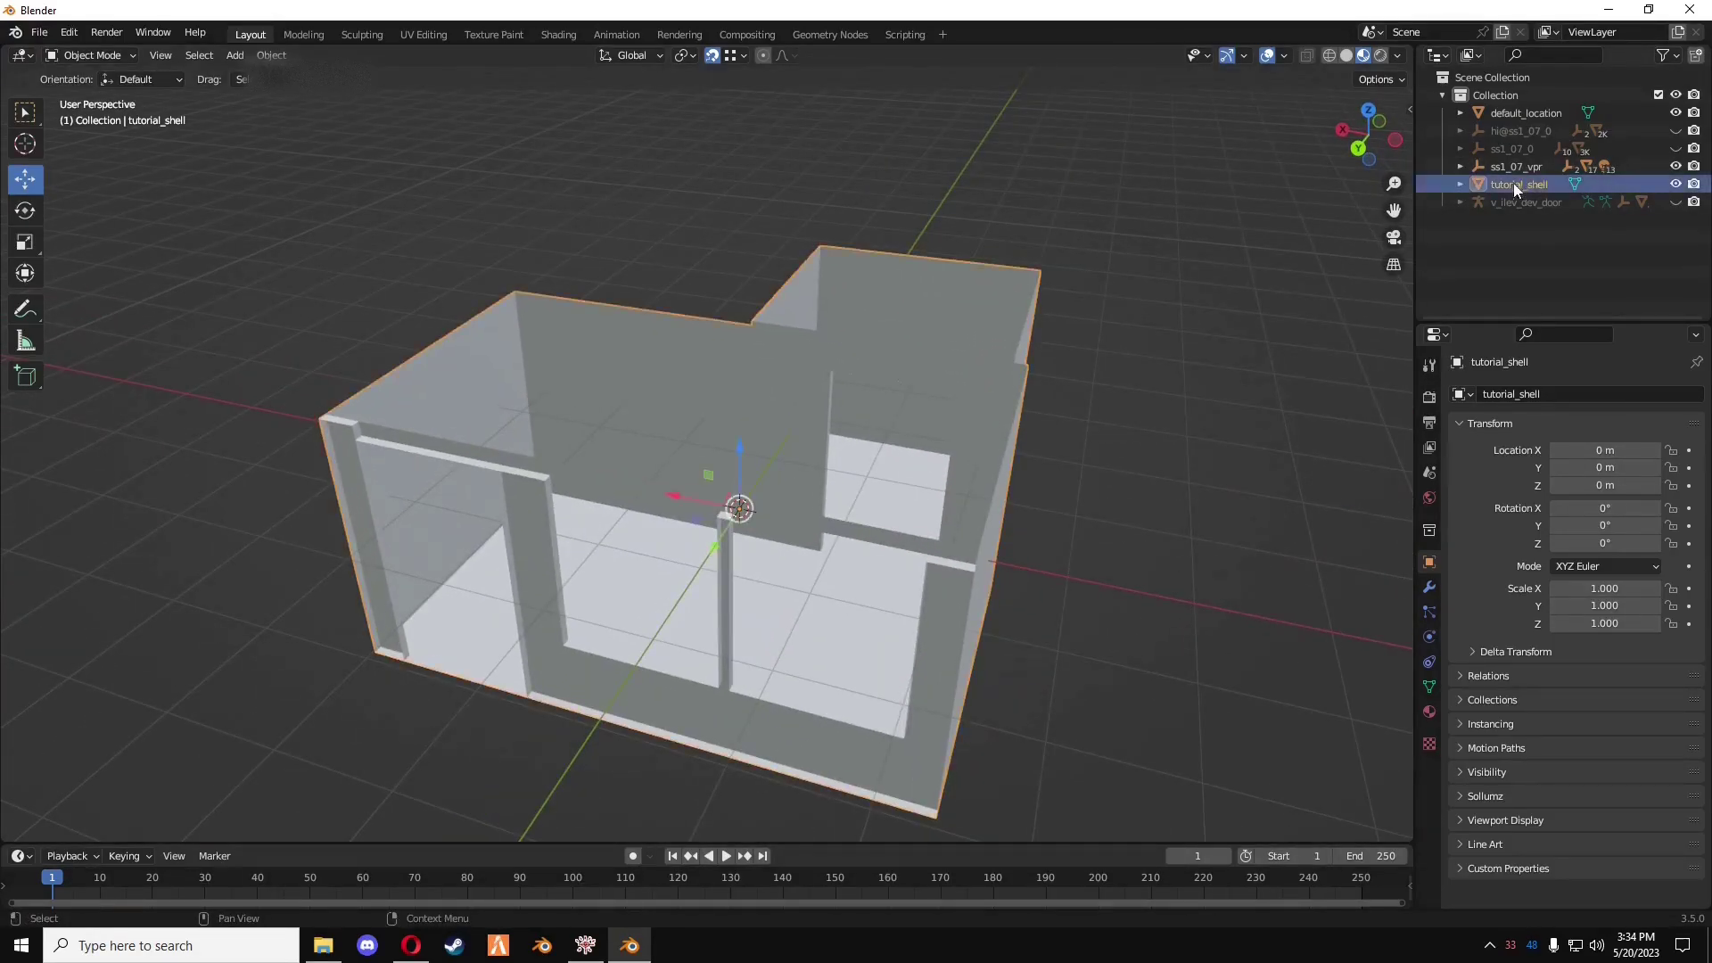
left_click(1461, 183)
left_click(1460, 183)
key("shift+v")
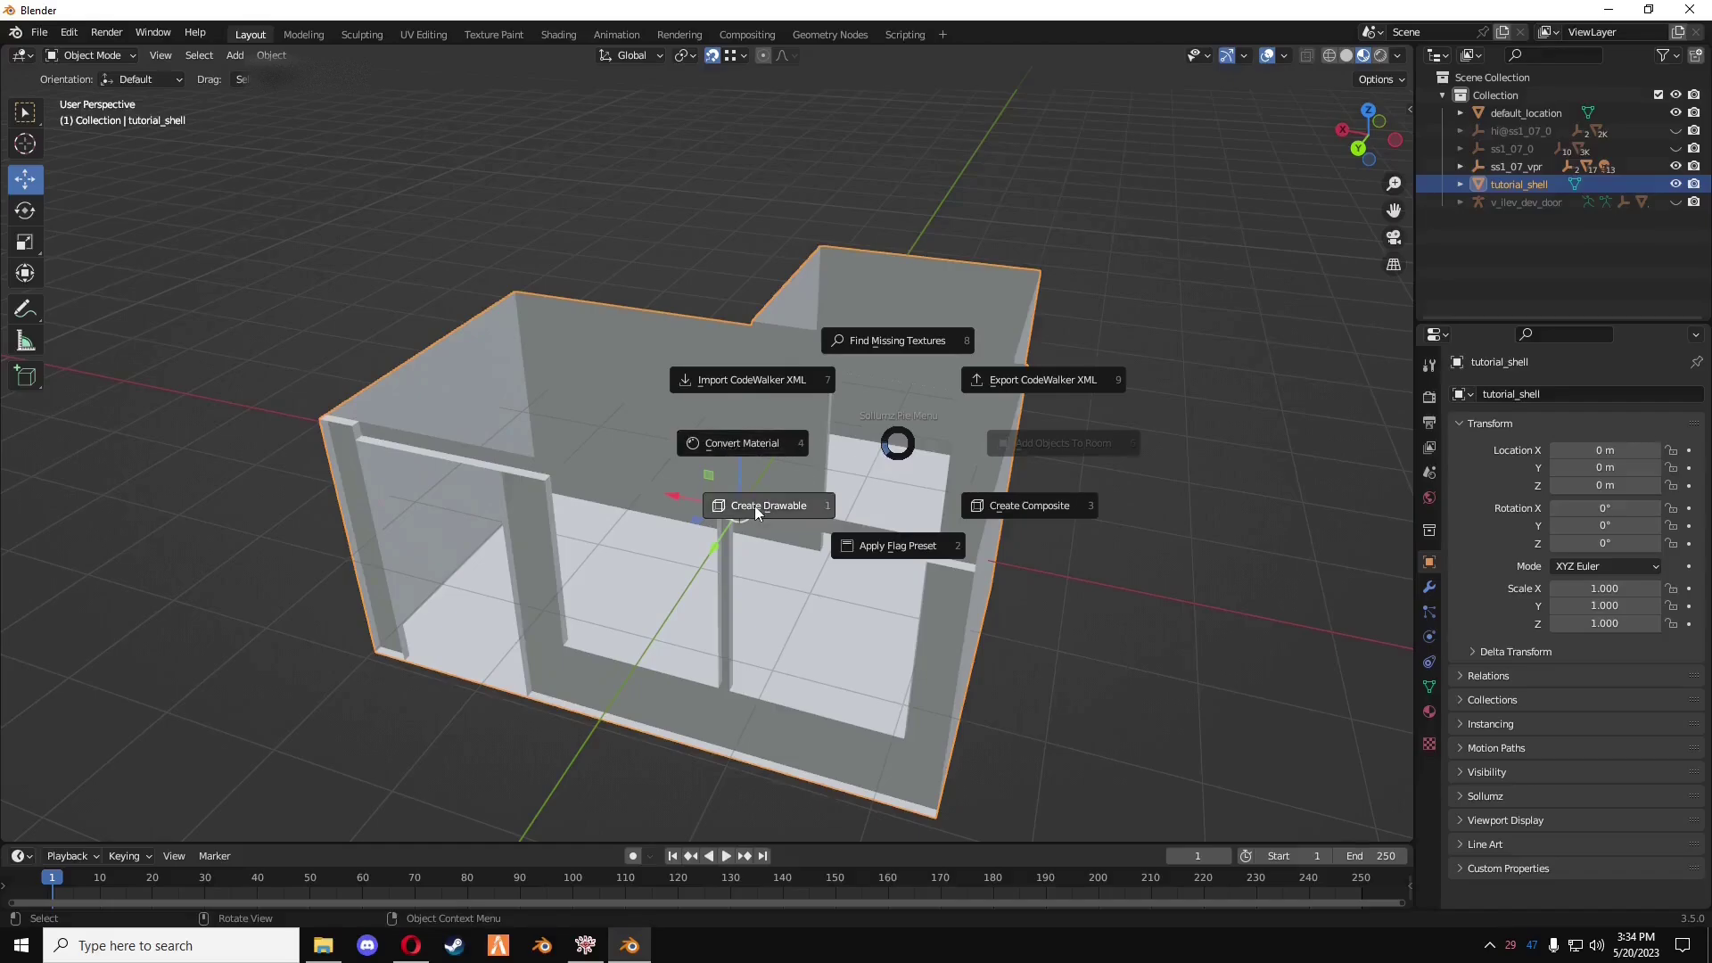
key("Escape")
key("n")
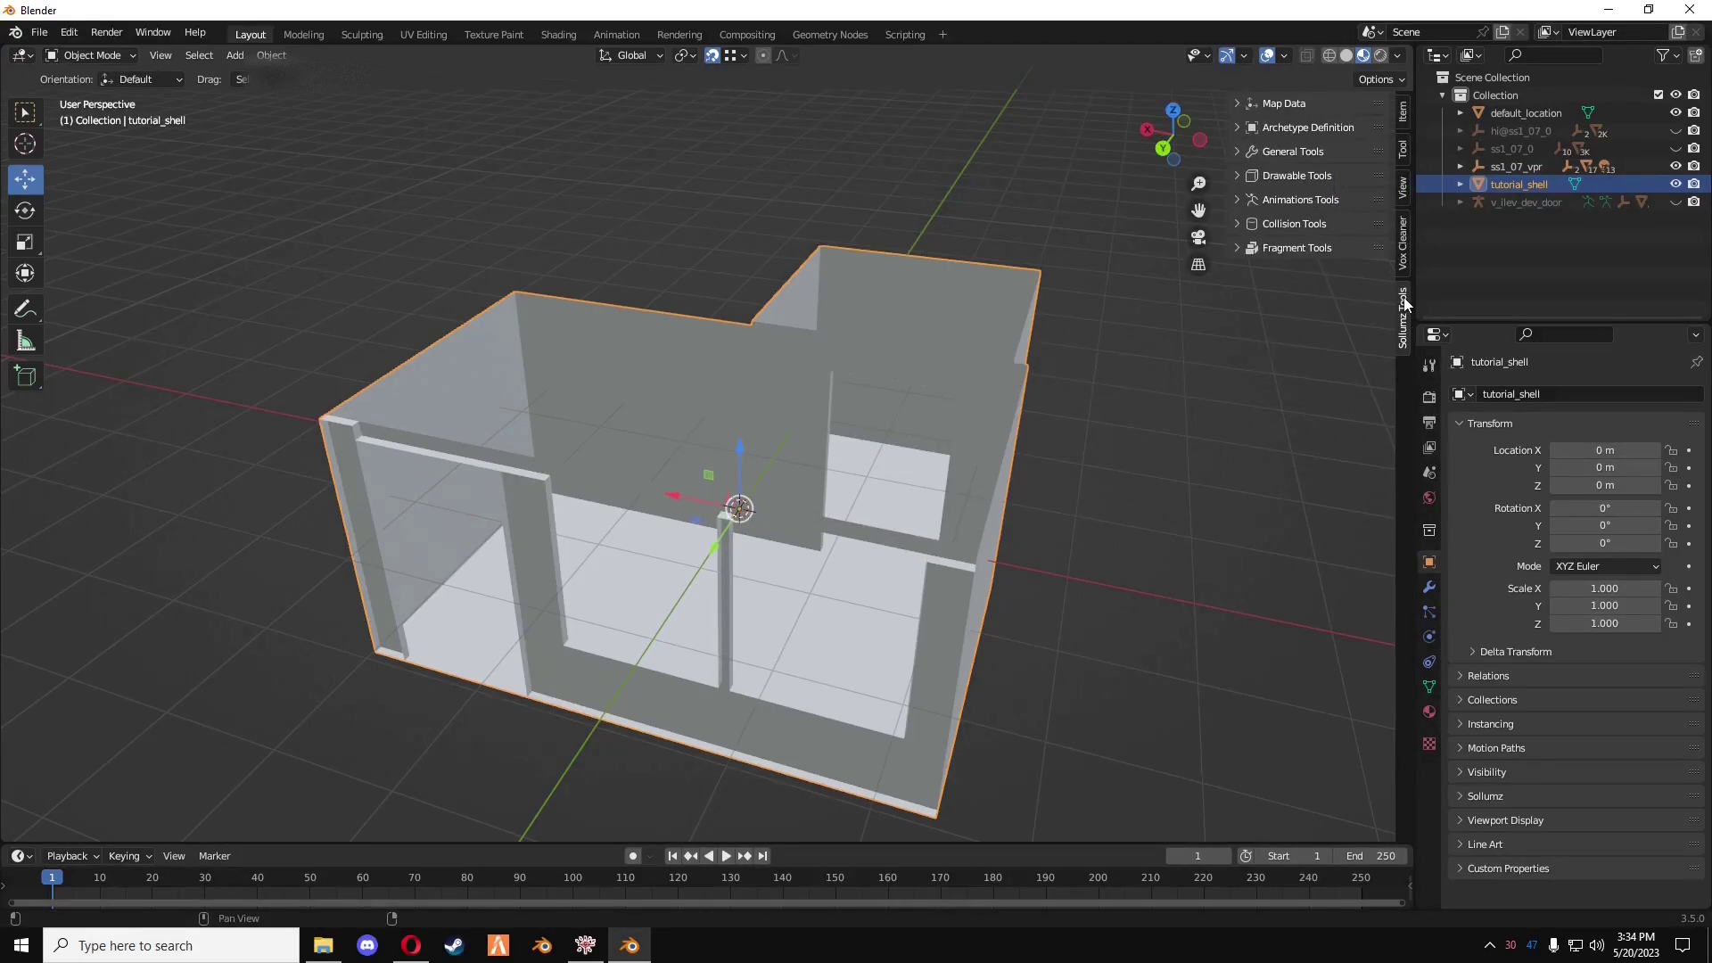
left_click(1238, 175)
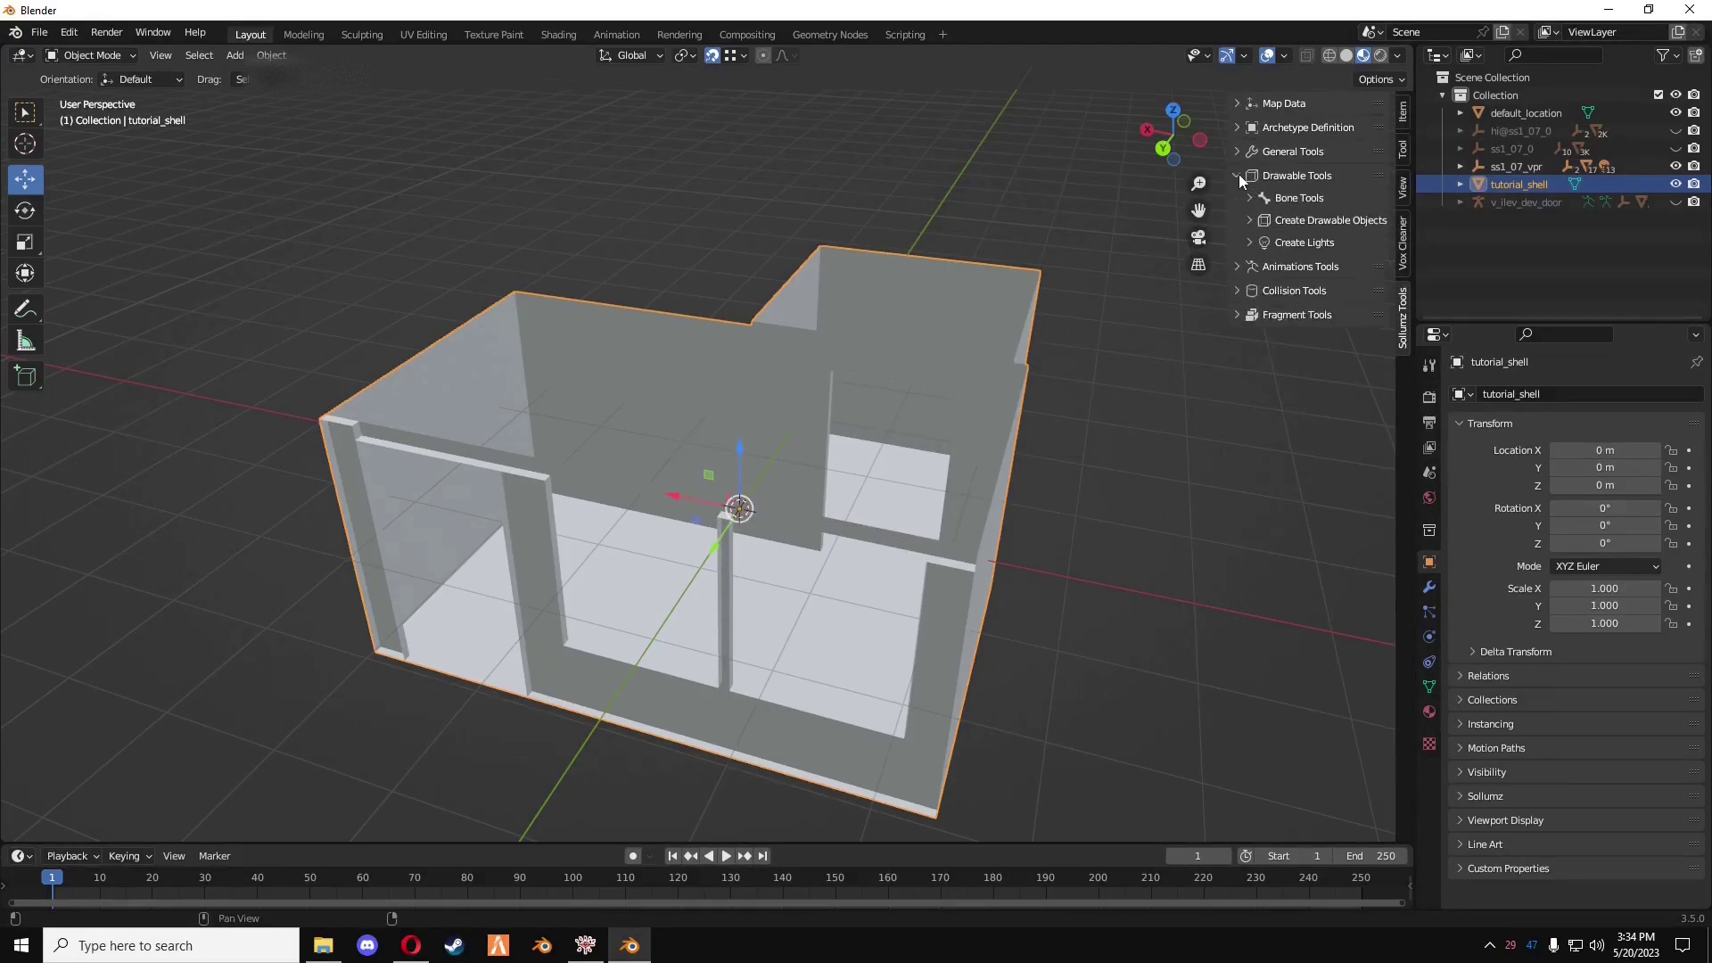
left_click(1248, 219)
left_click(1359, 247)
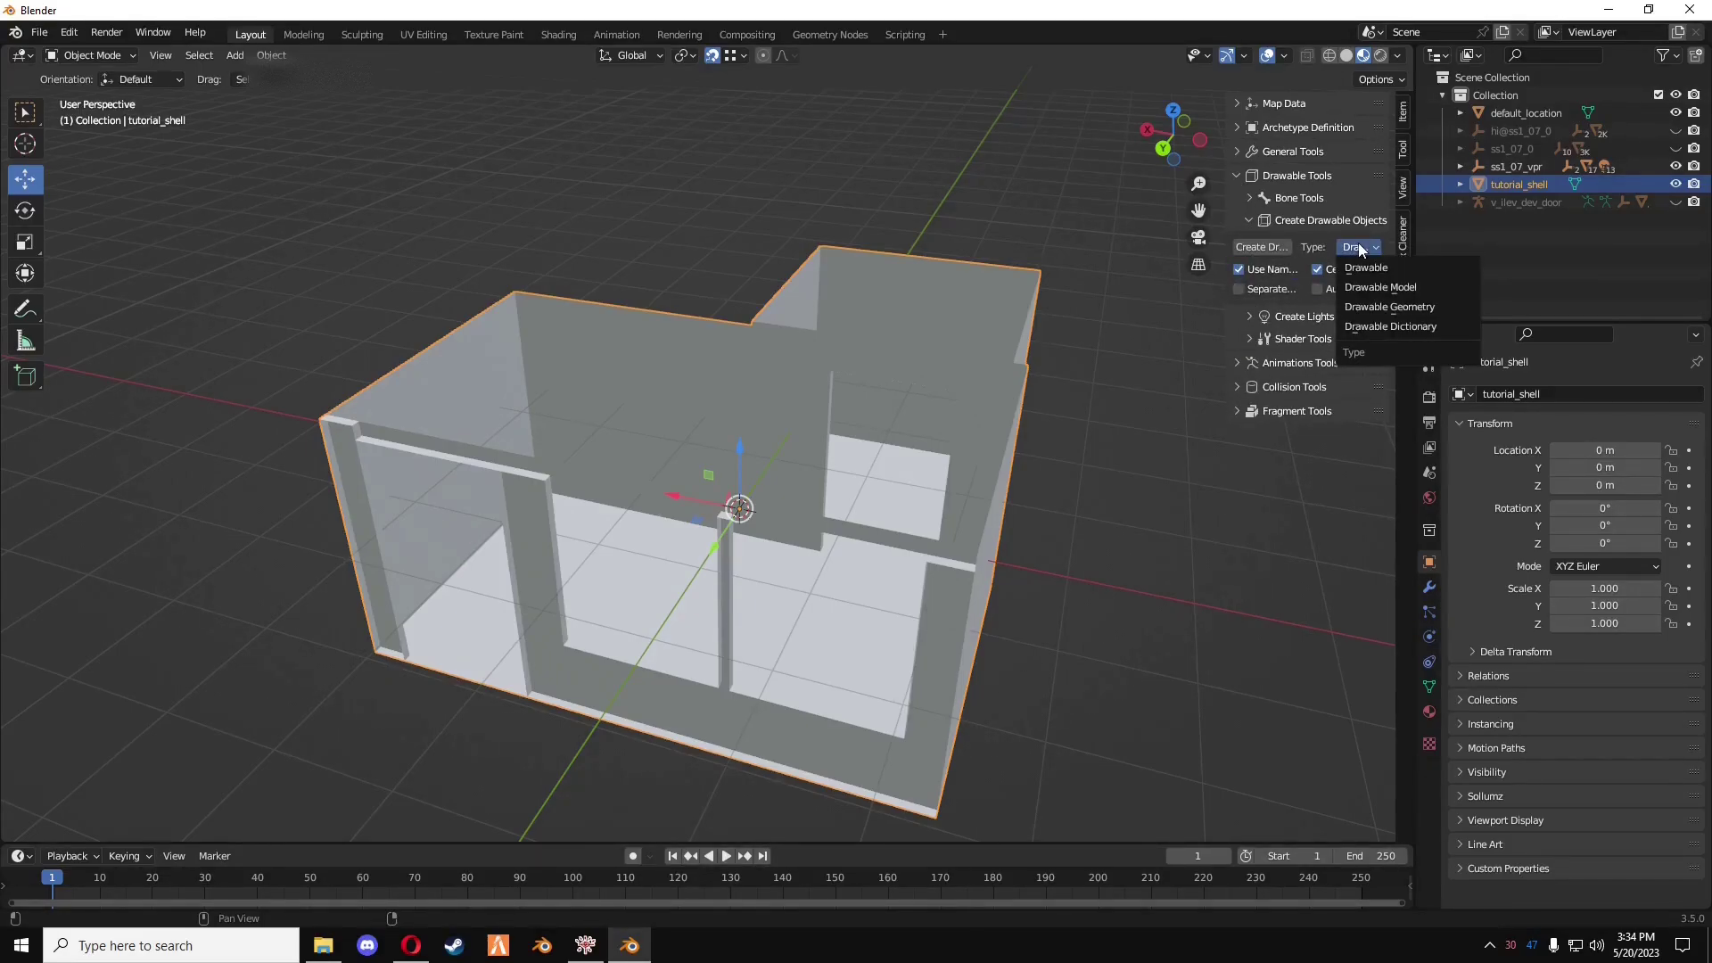
left_click(1367, 252)
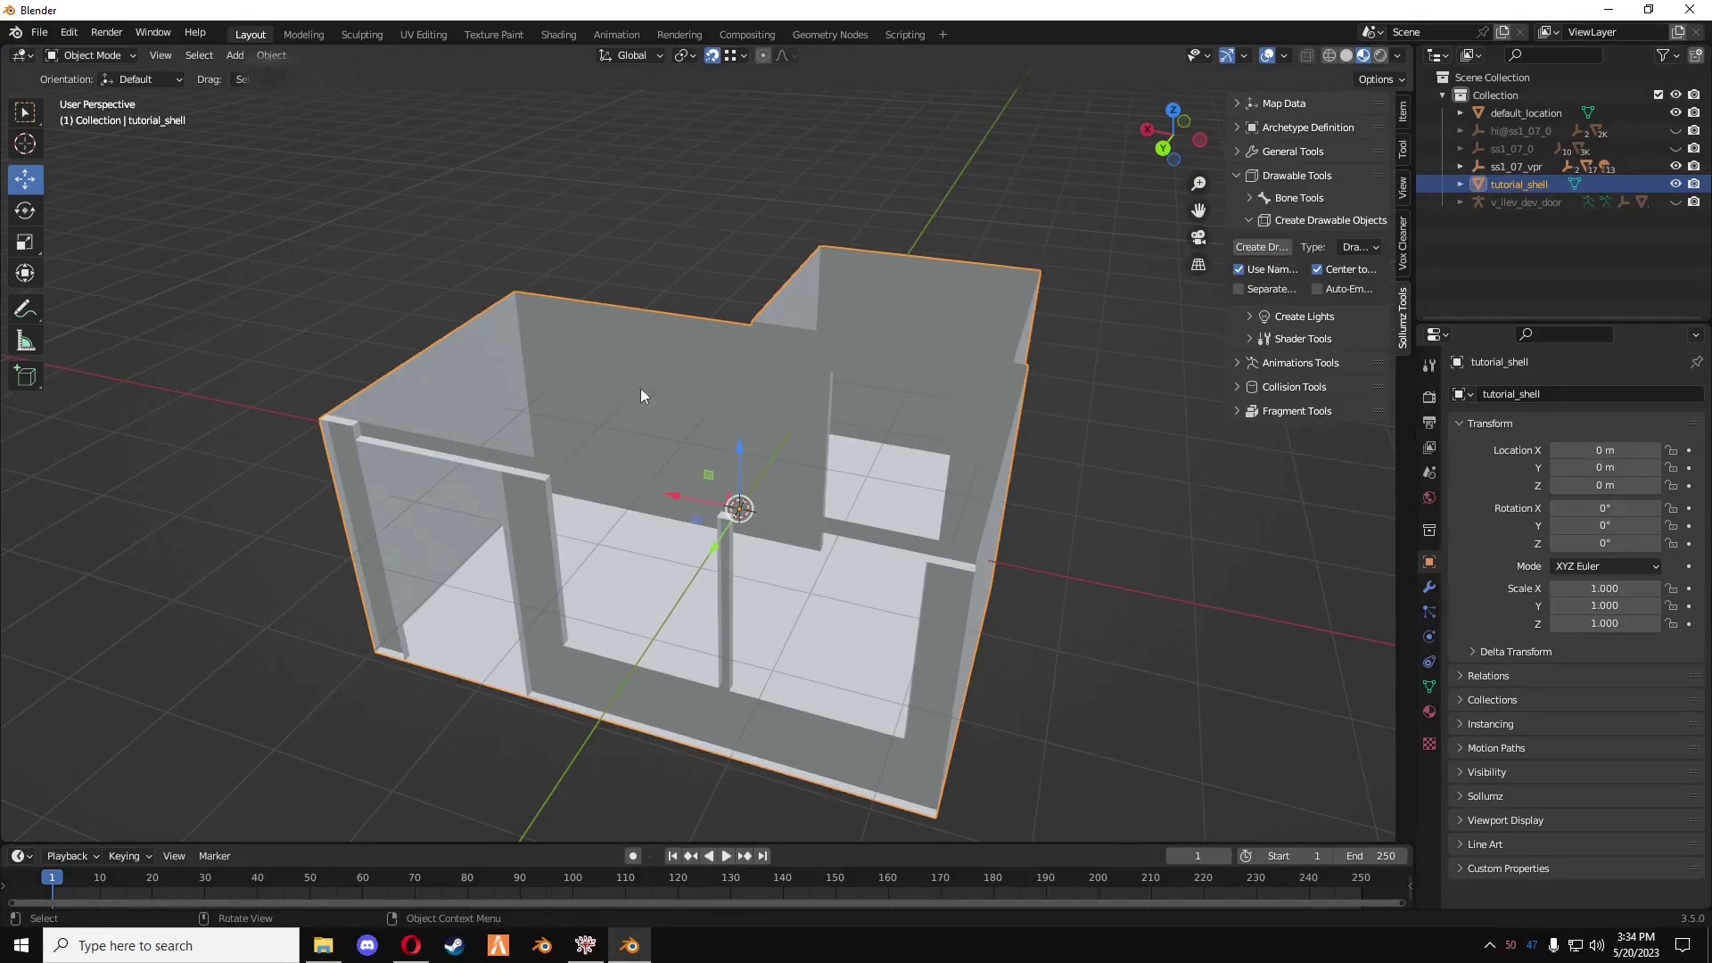
left_click(1273, 250)
- Expand the tutorial_shell hierarchy and create a DEFAULT shader material on tutorial_shell_geom
left_click(1460, 183)
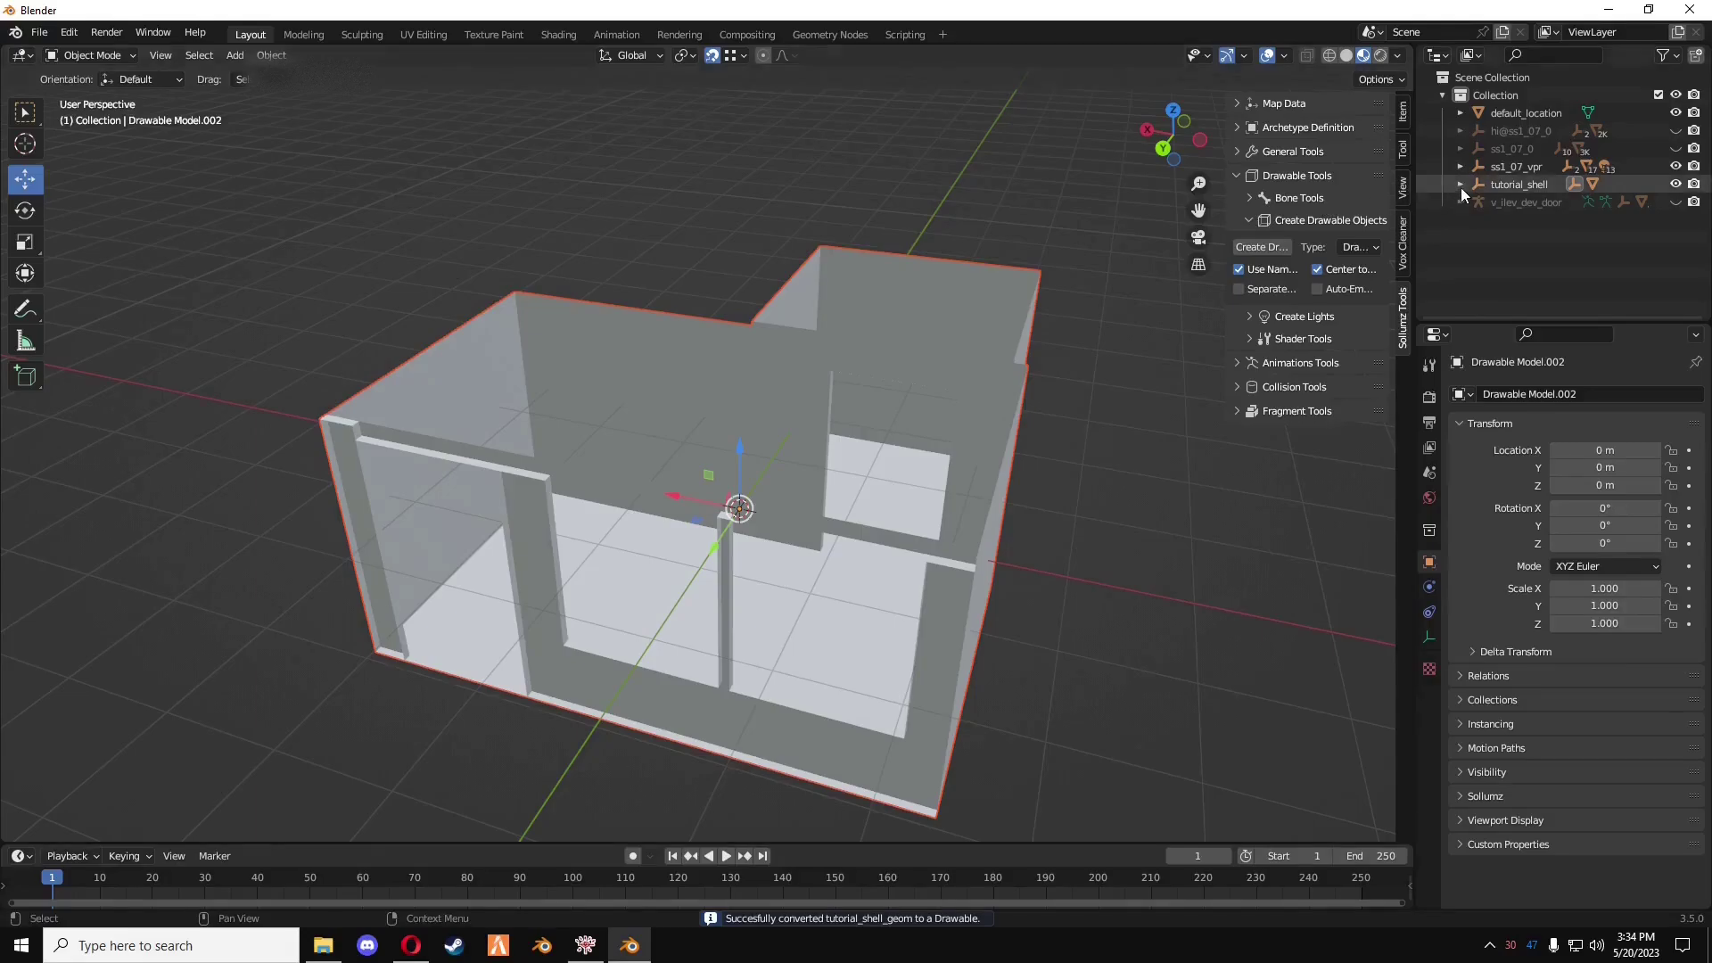
left_click(1478, 202)
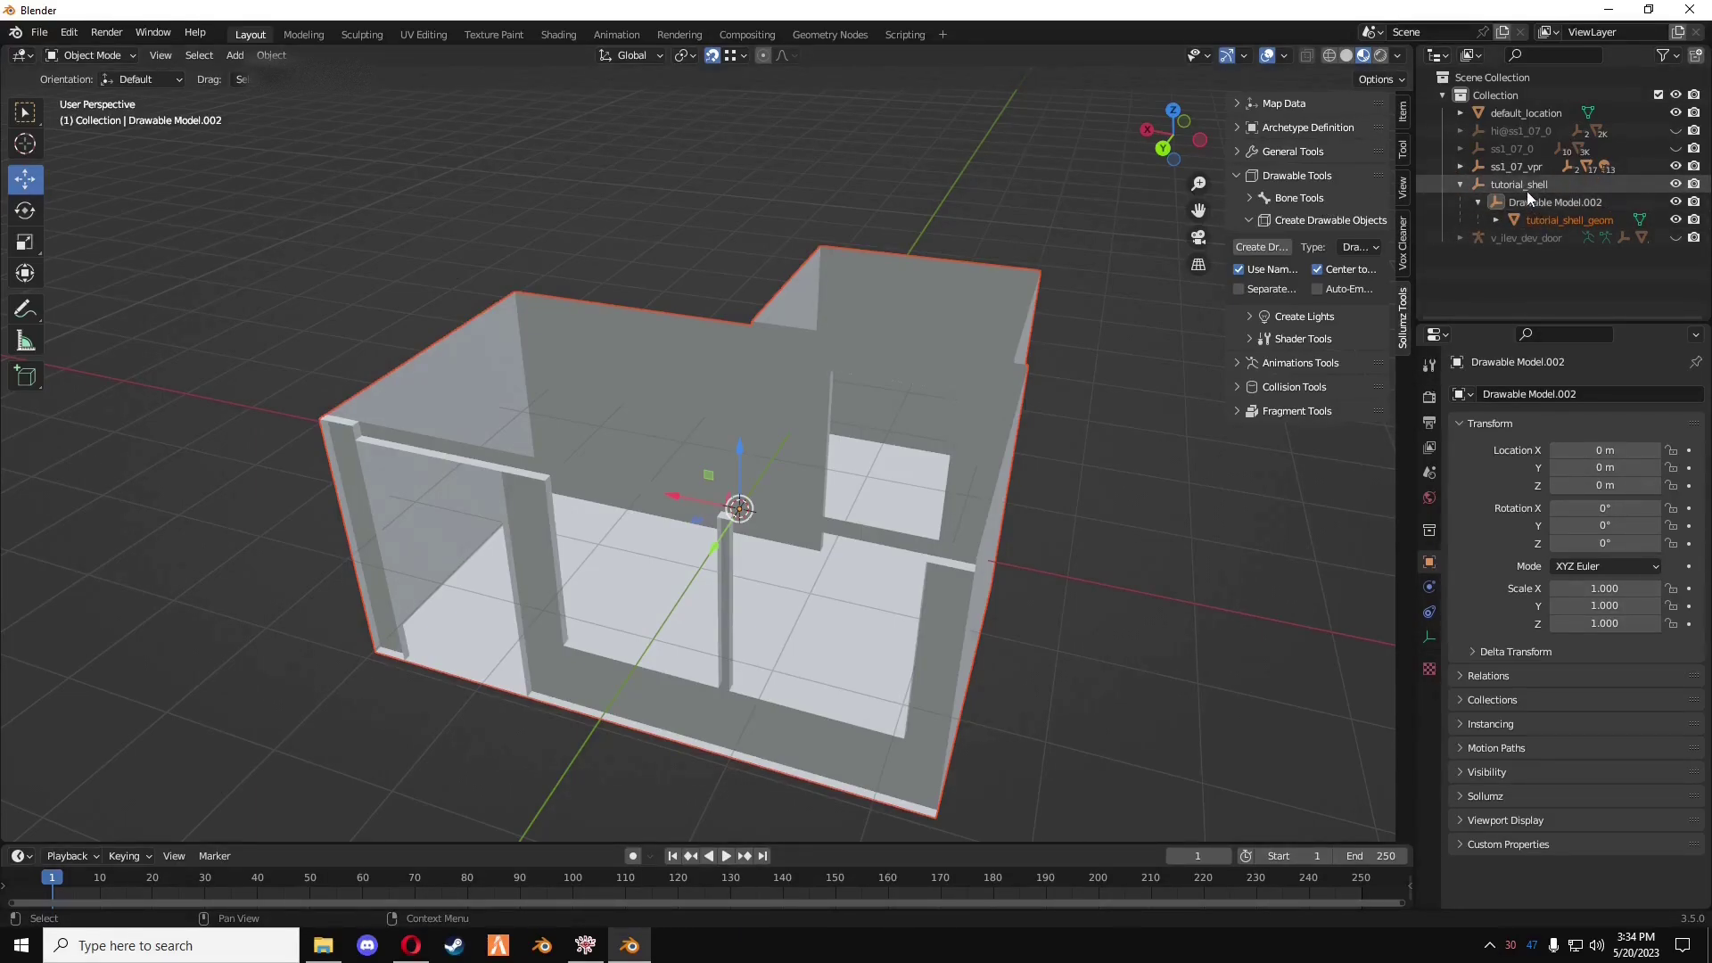
left_click(1550, 216)
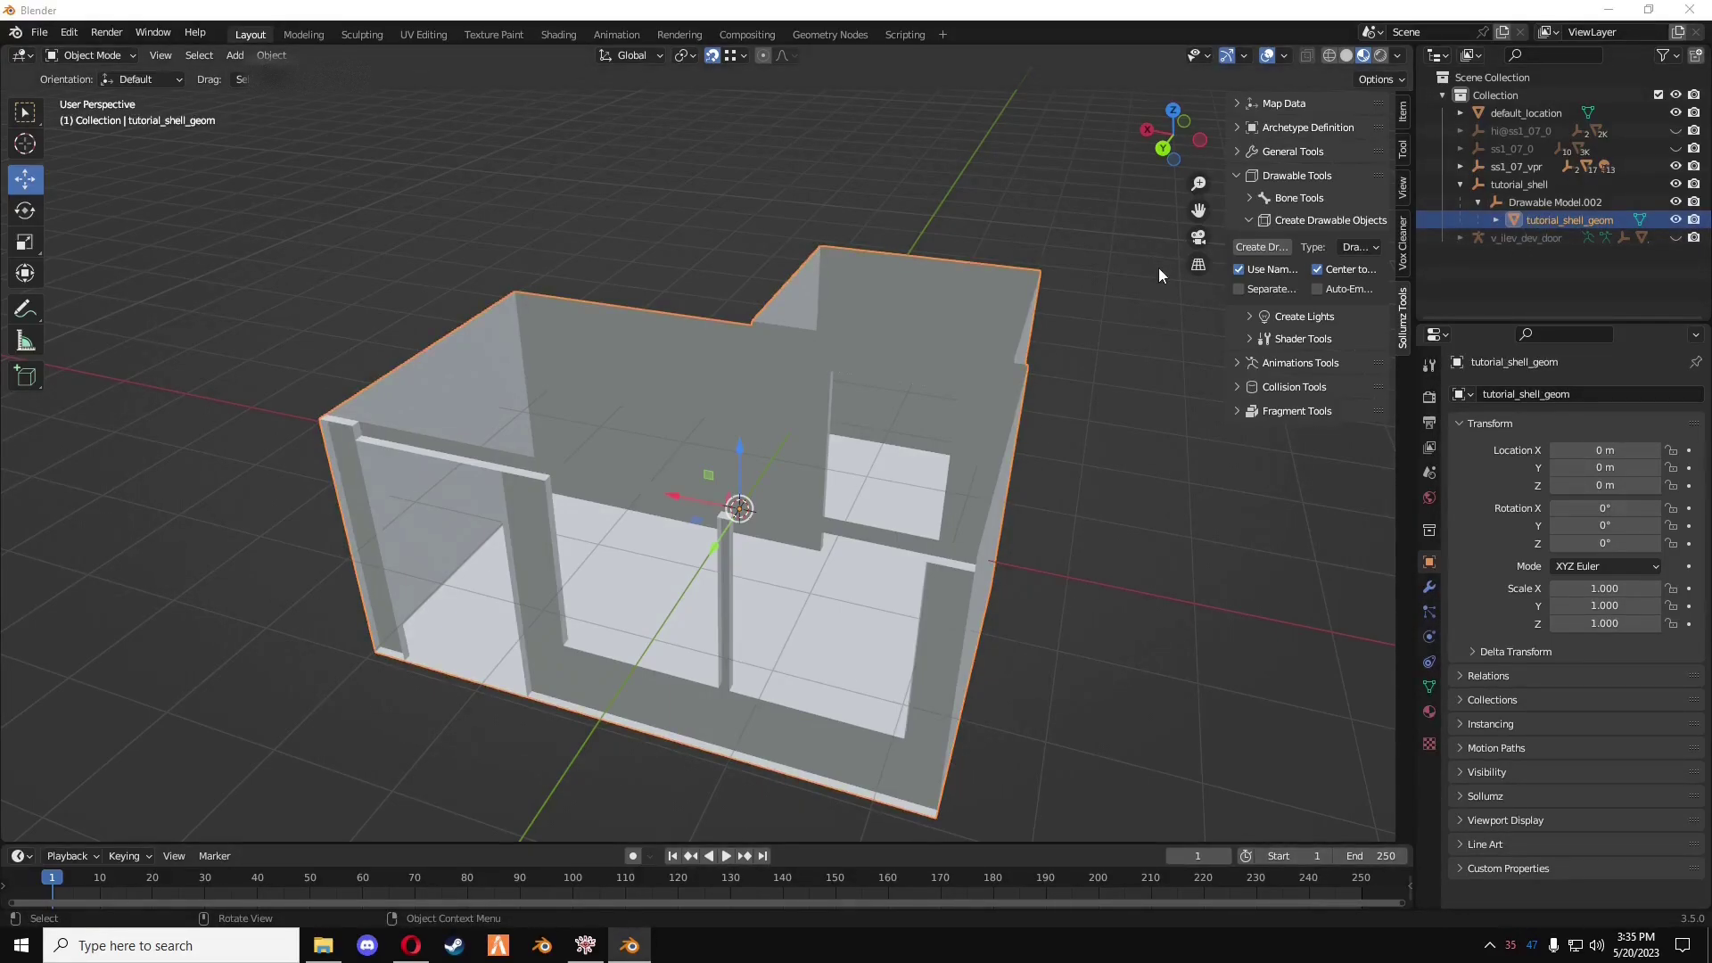
left_click(1250, 339)
left_click(1308, 499)
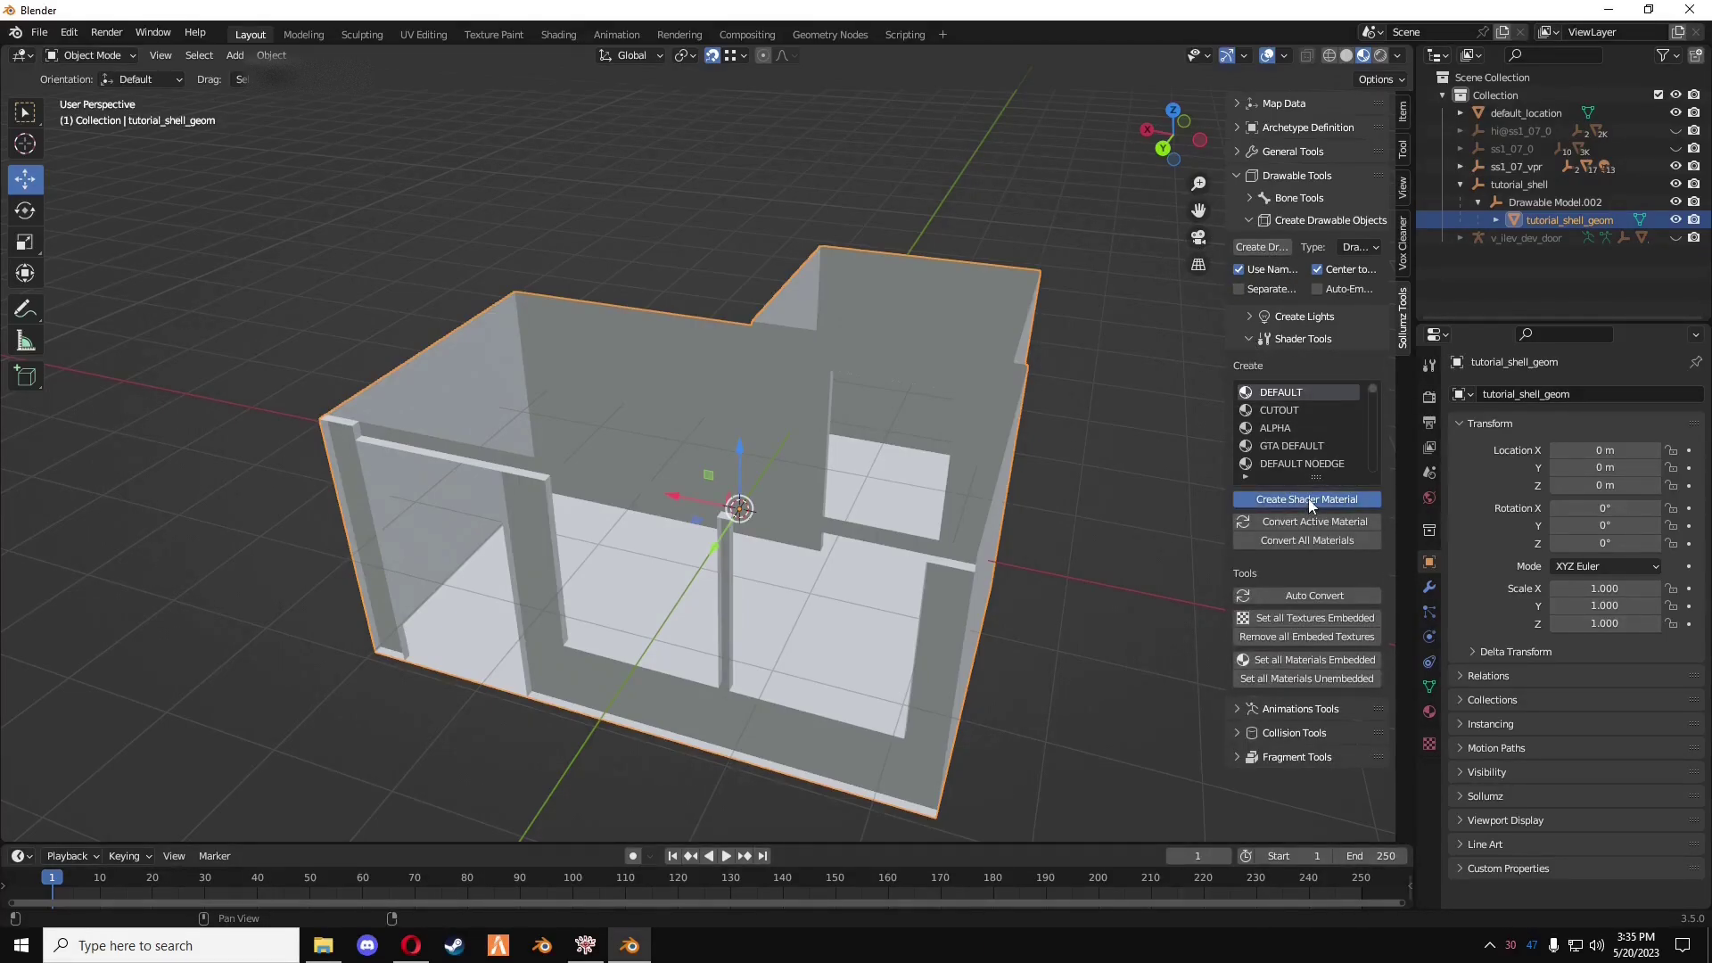
middle_click_drag(814, 489, 903, 521)
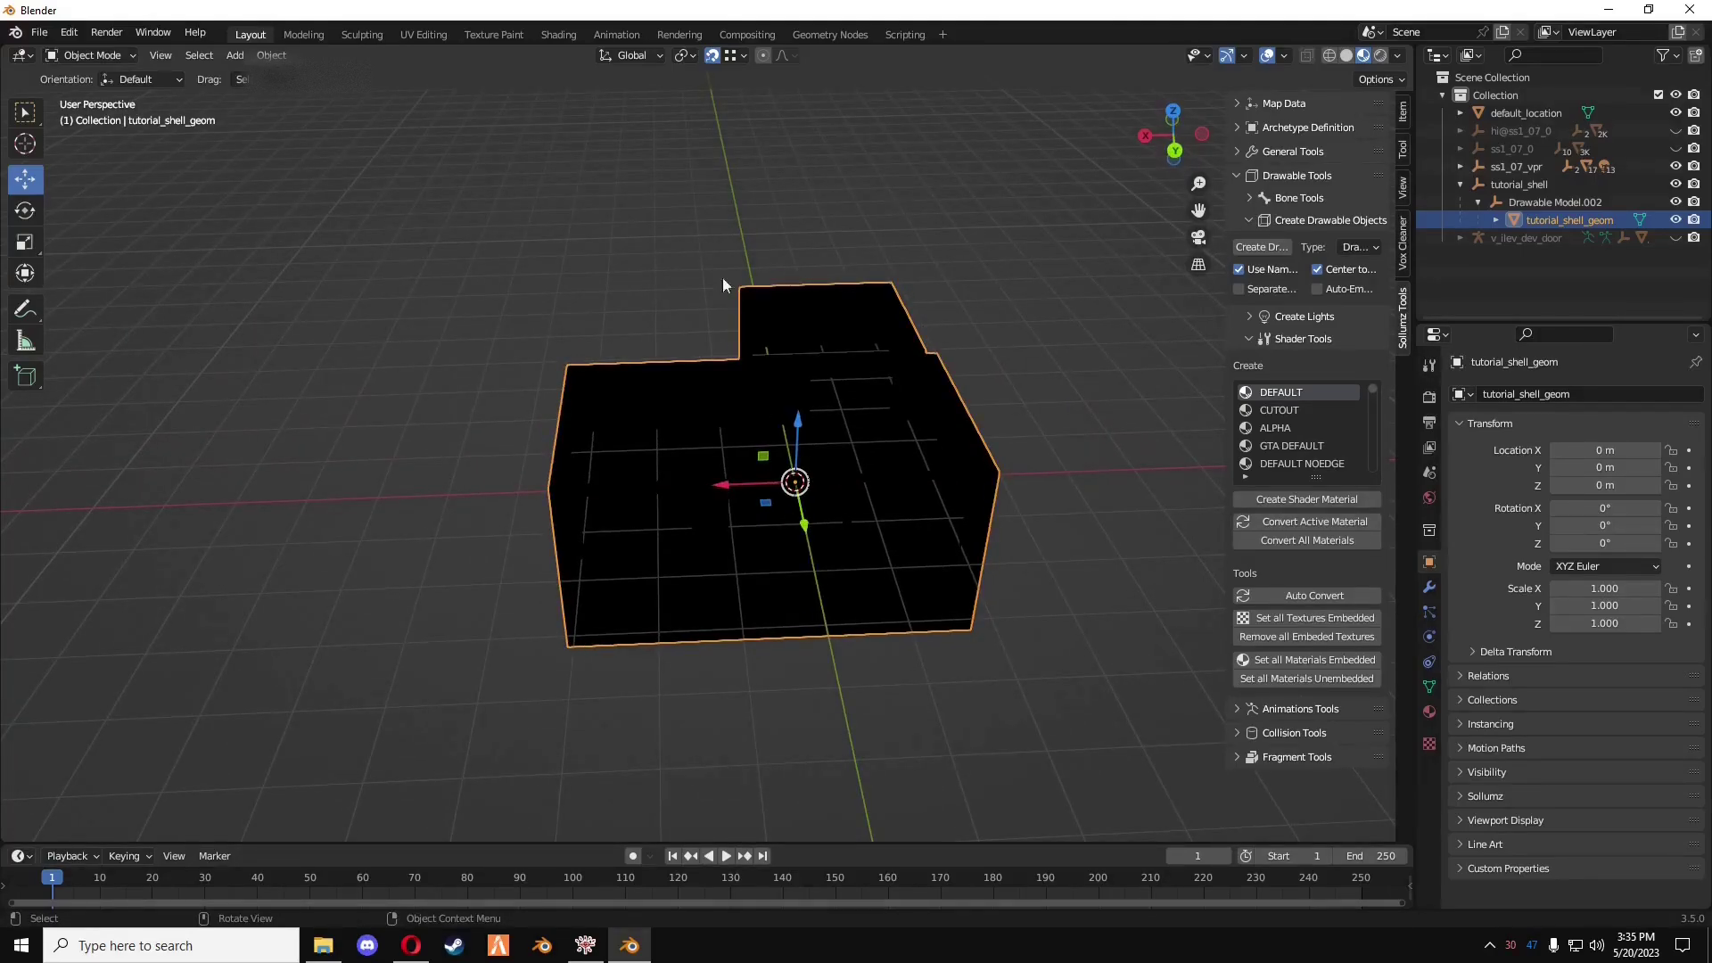
- Switch to the browser, open ambientCG and look through its material list for a texture suited to the shell
left_click(411, 945)
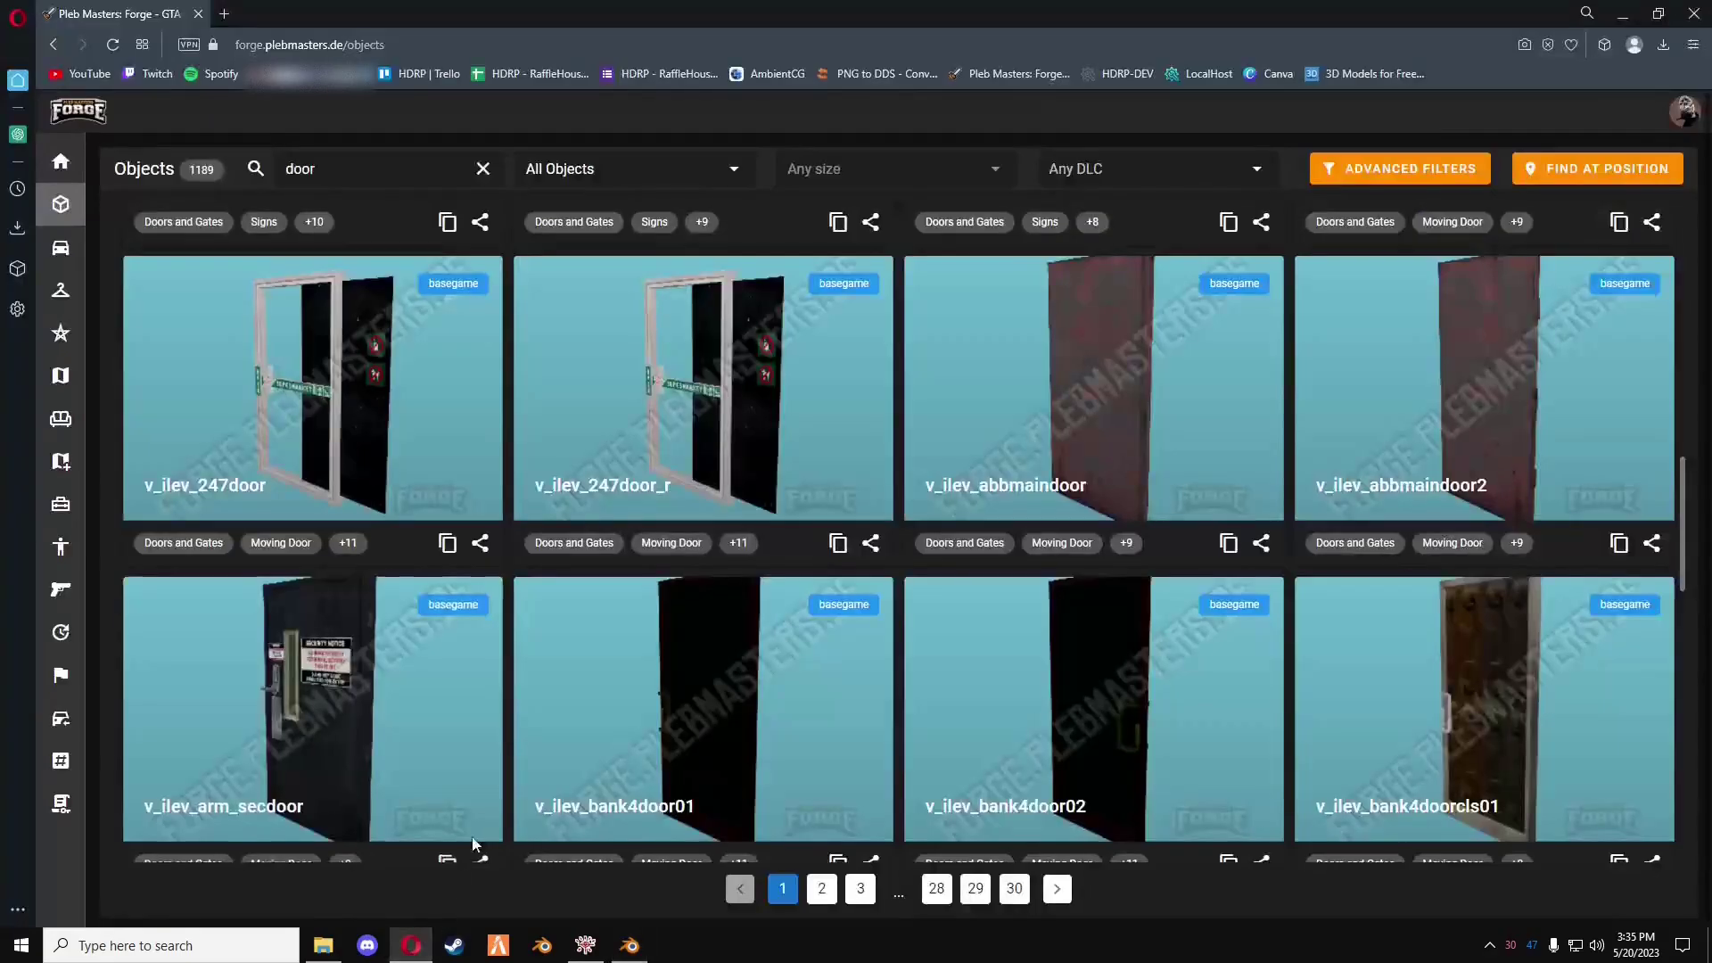
left_click(746, 75)
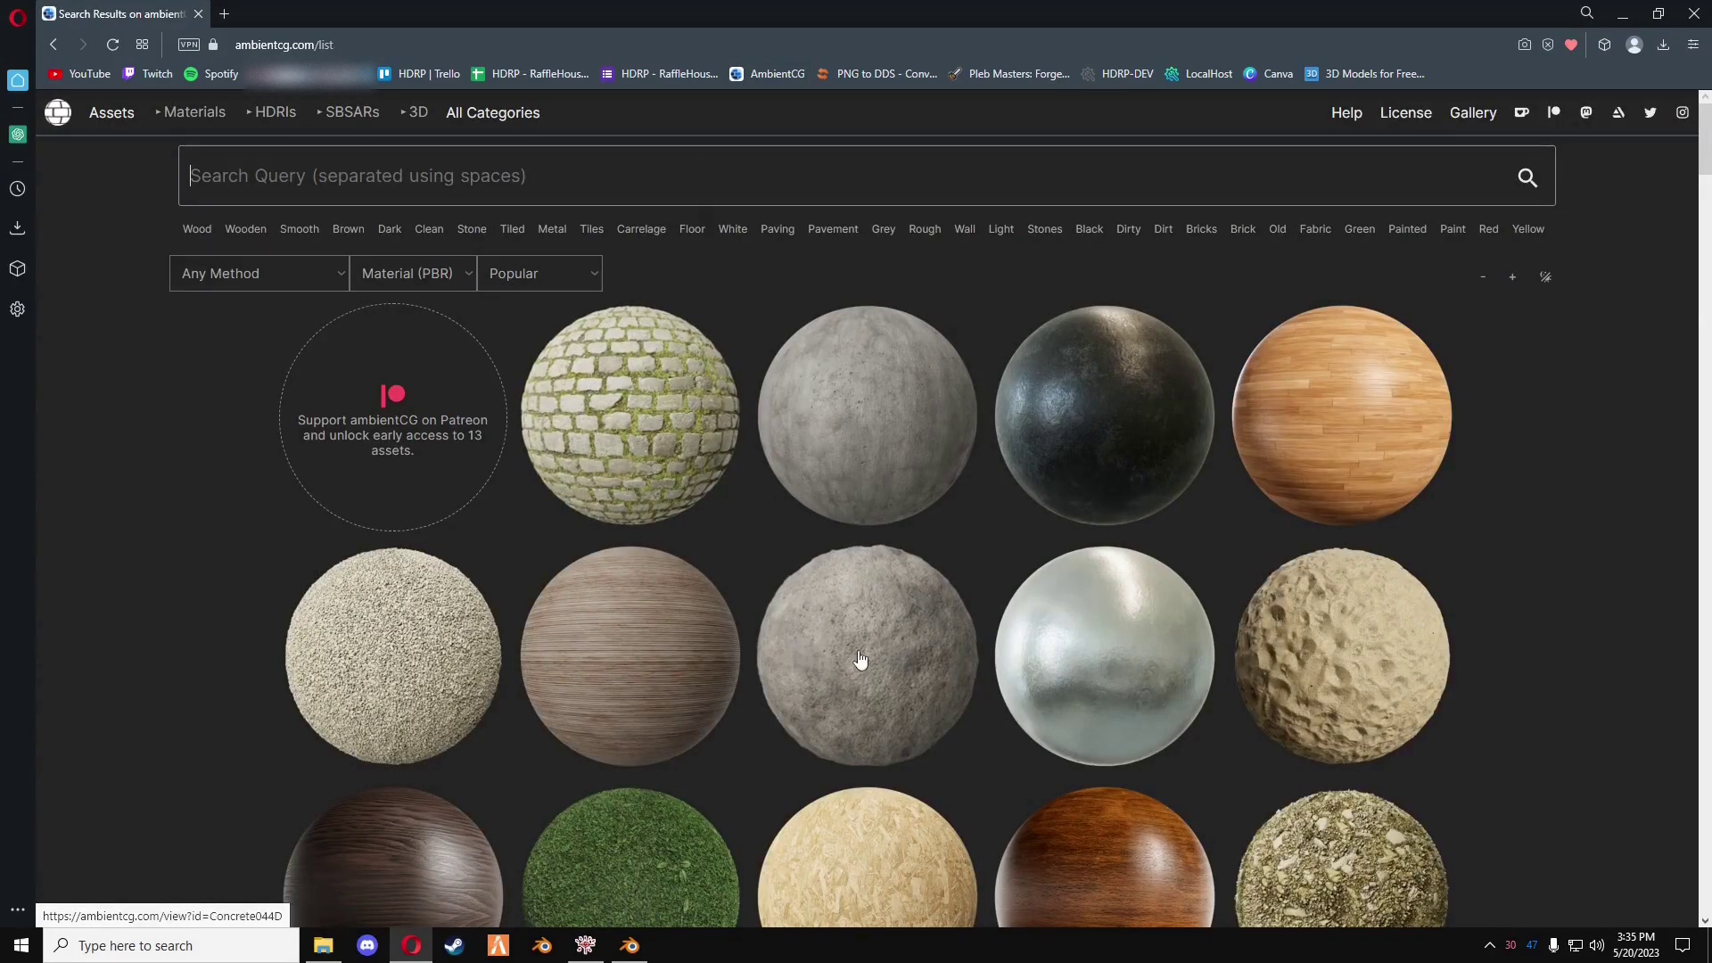
scroll(864, 663, "down", 15)
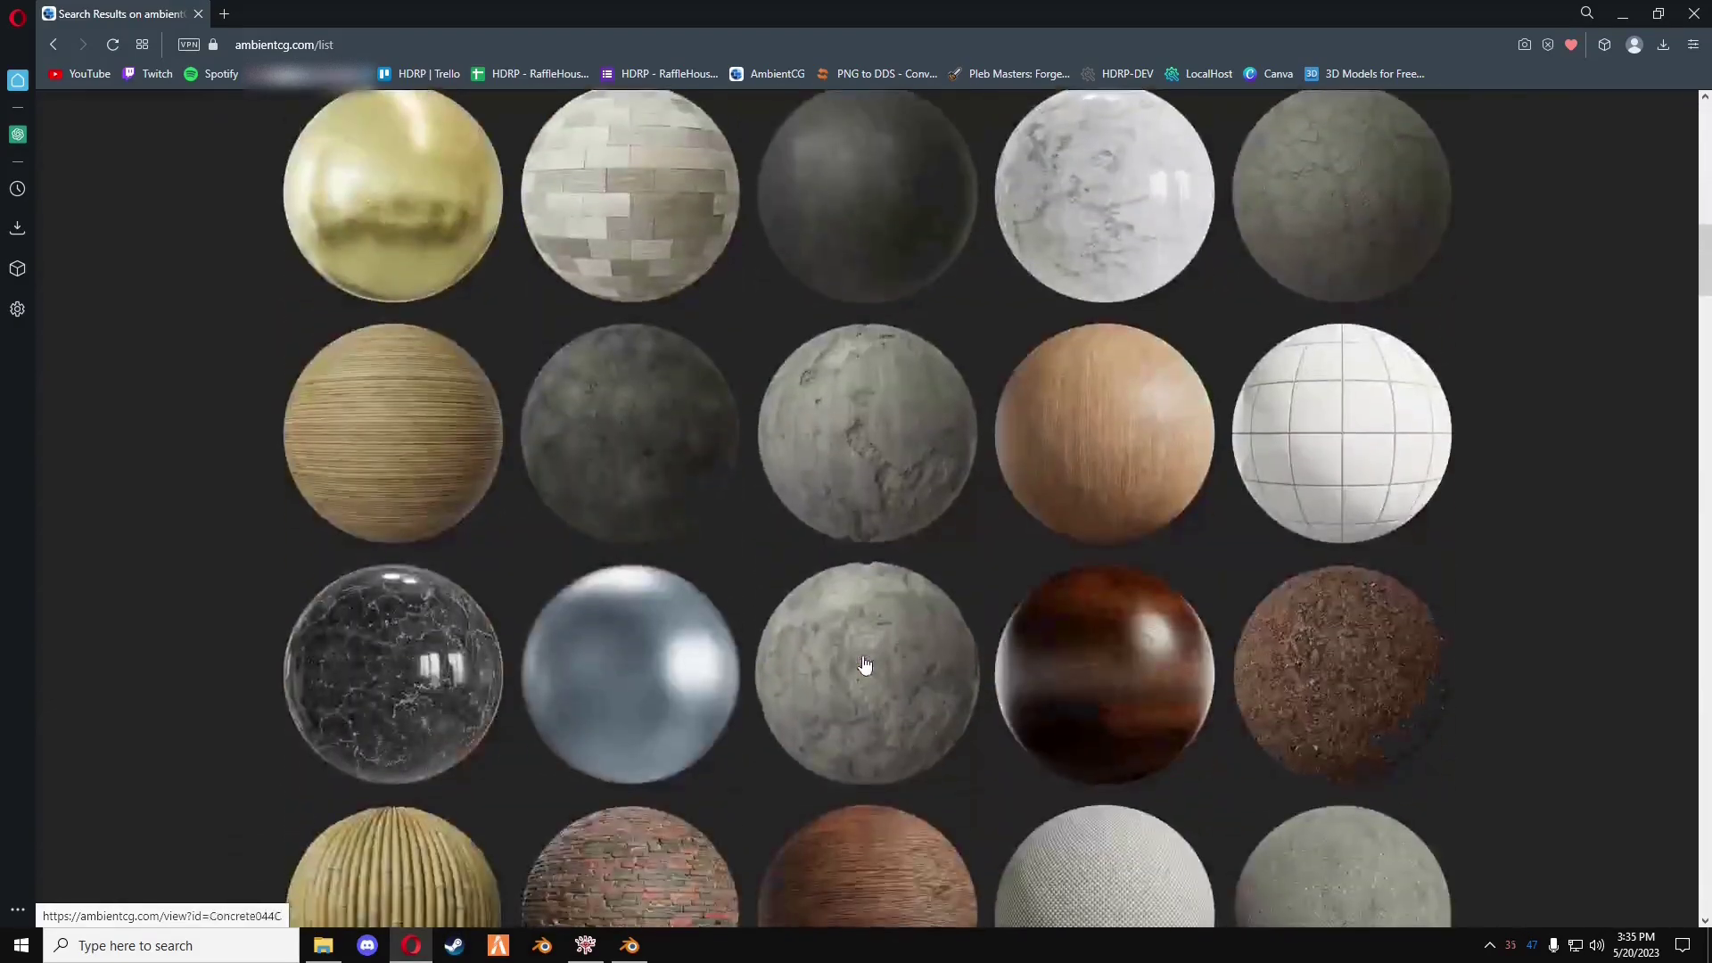
left_click(1303, 456)
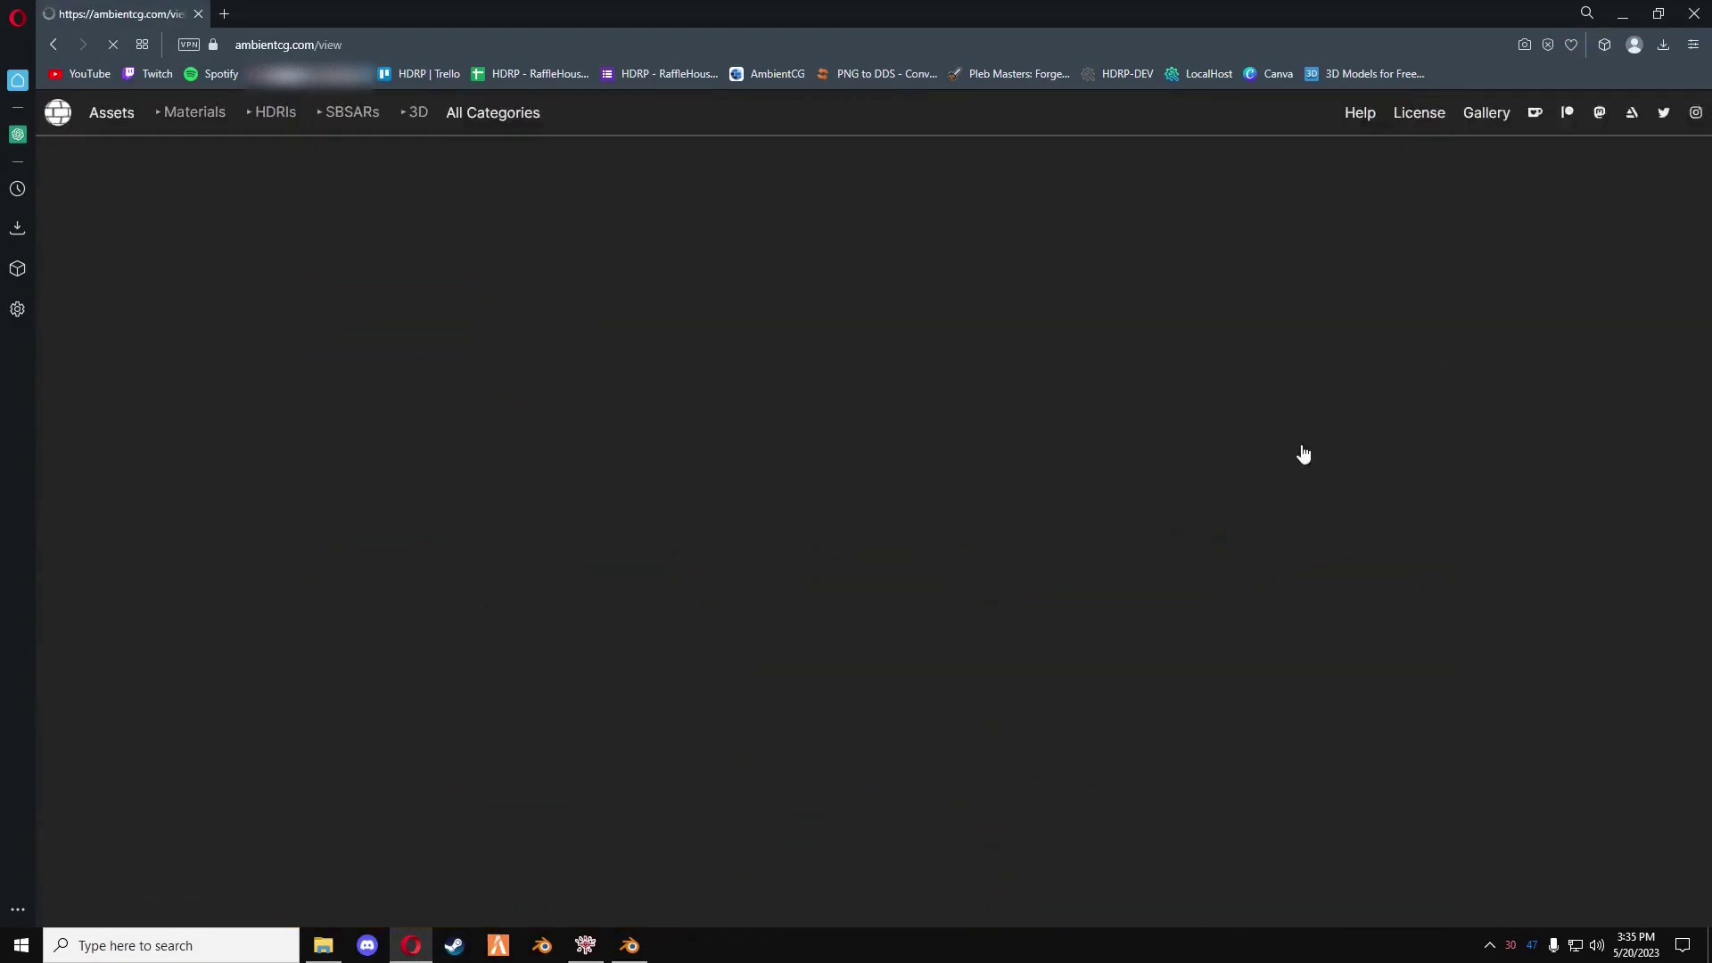
left_click(54, 45)
scroll(642, 397, "down", 3)
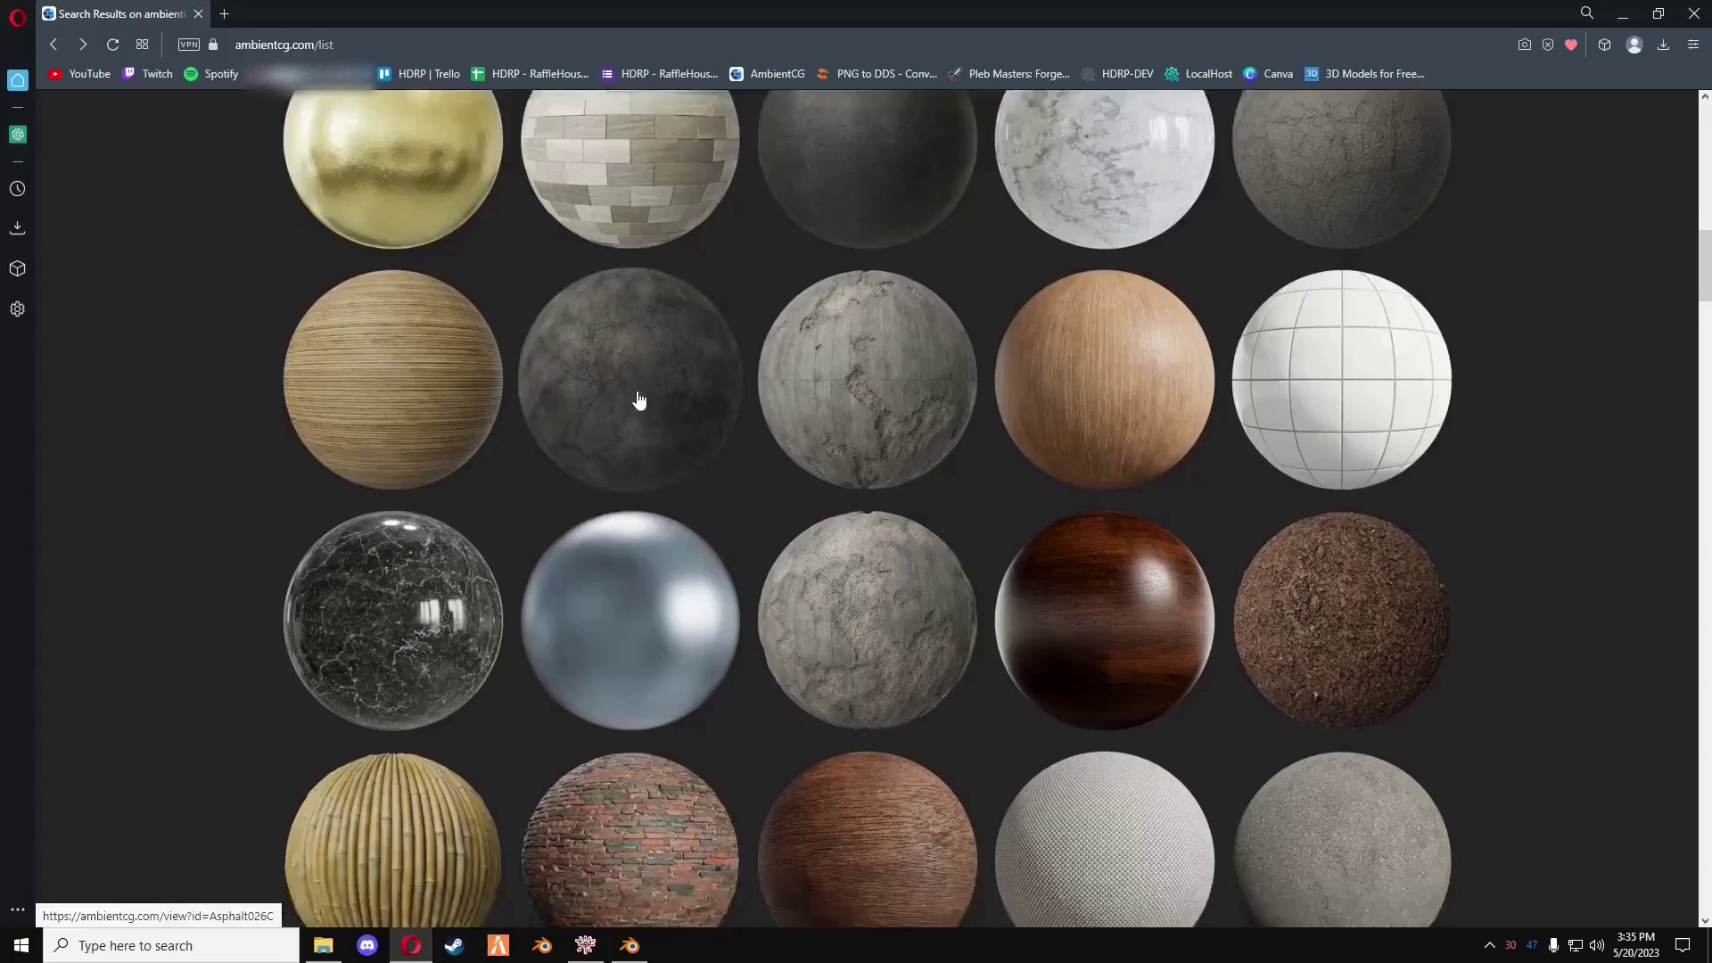
scroll(640, 401, "down", 4)
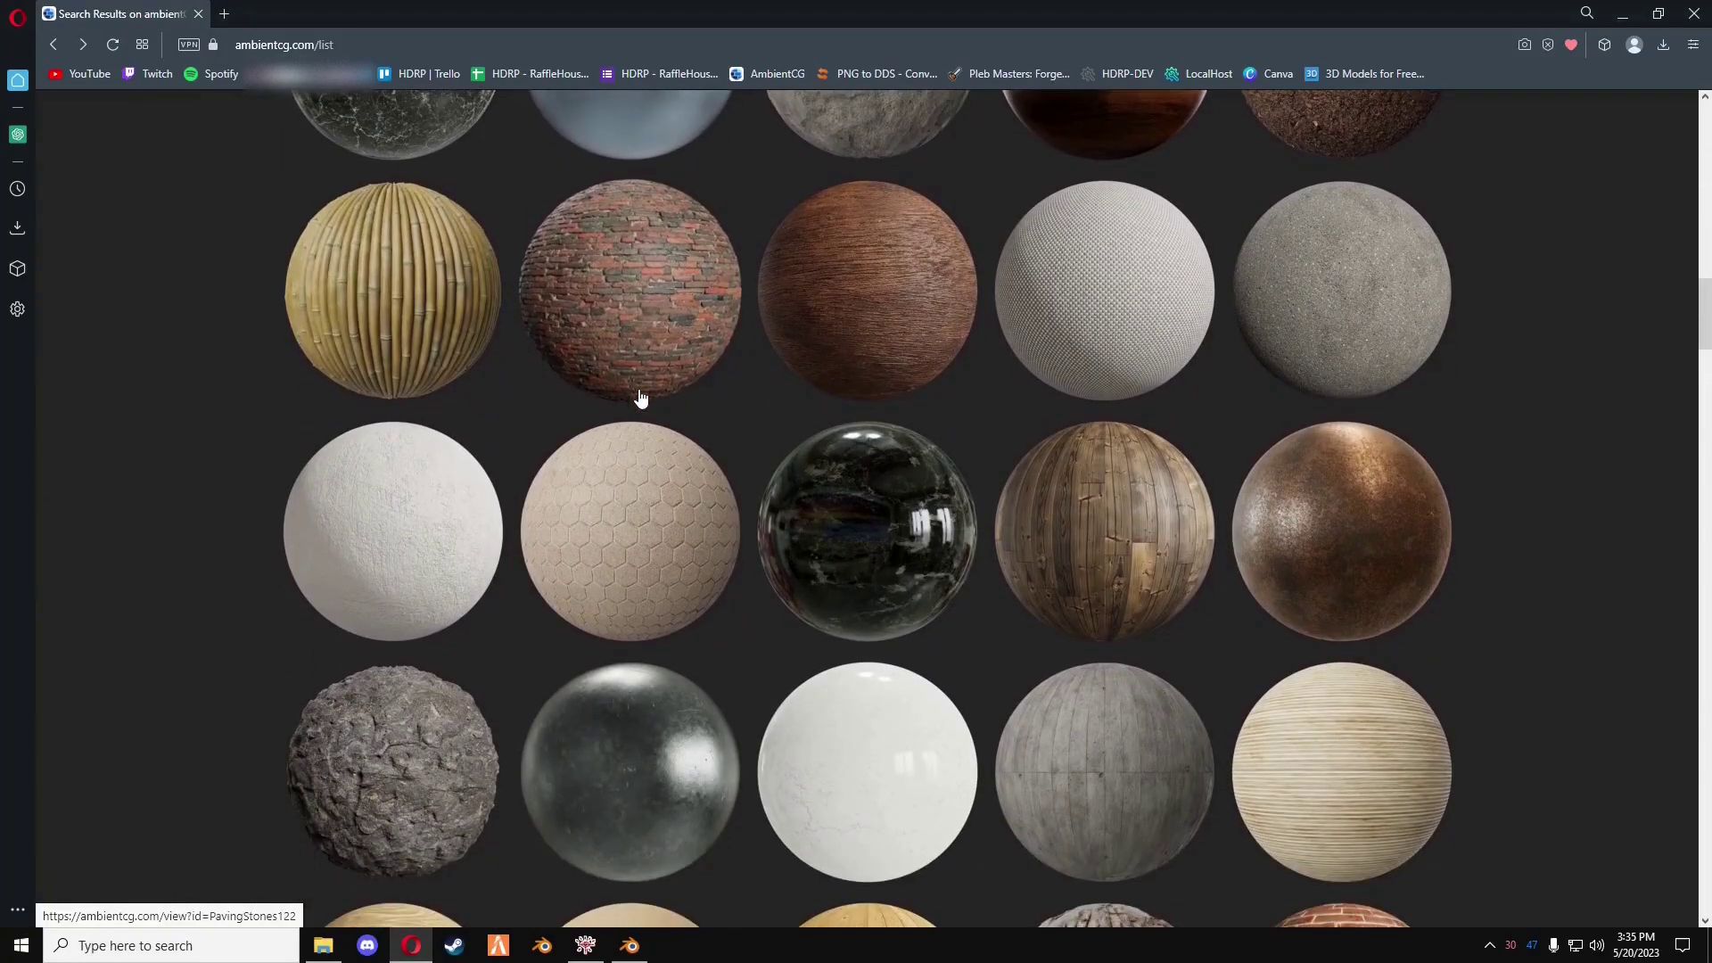
scroll(640, 397, "down", 4)
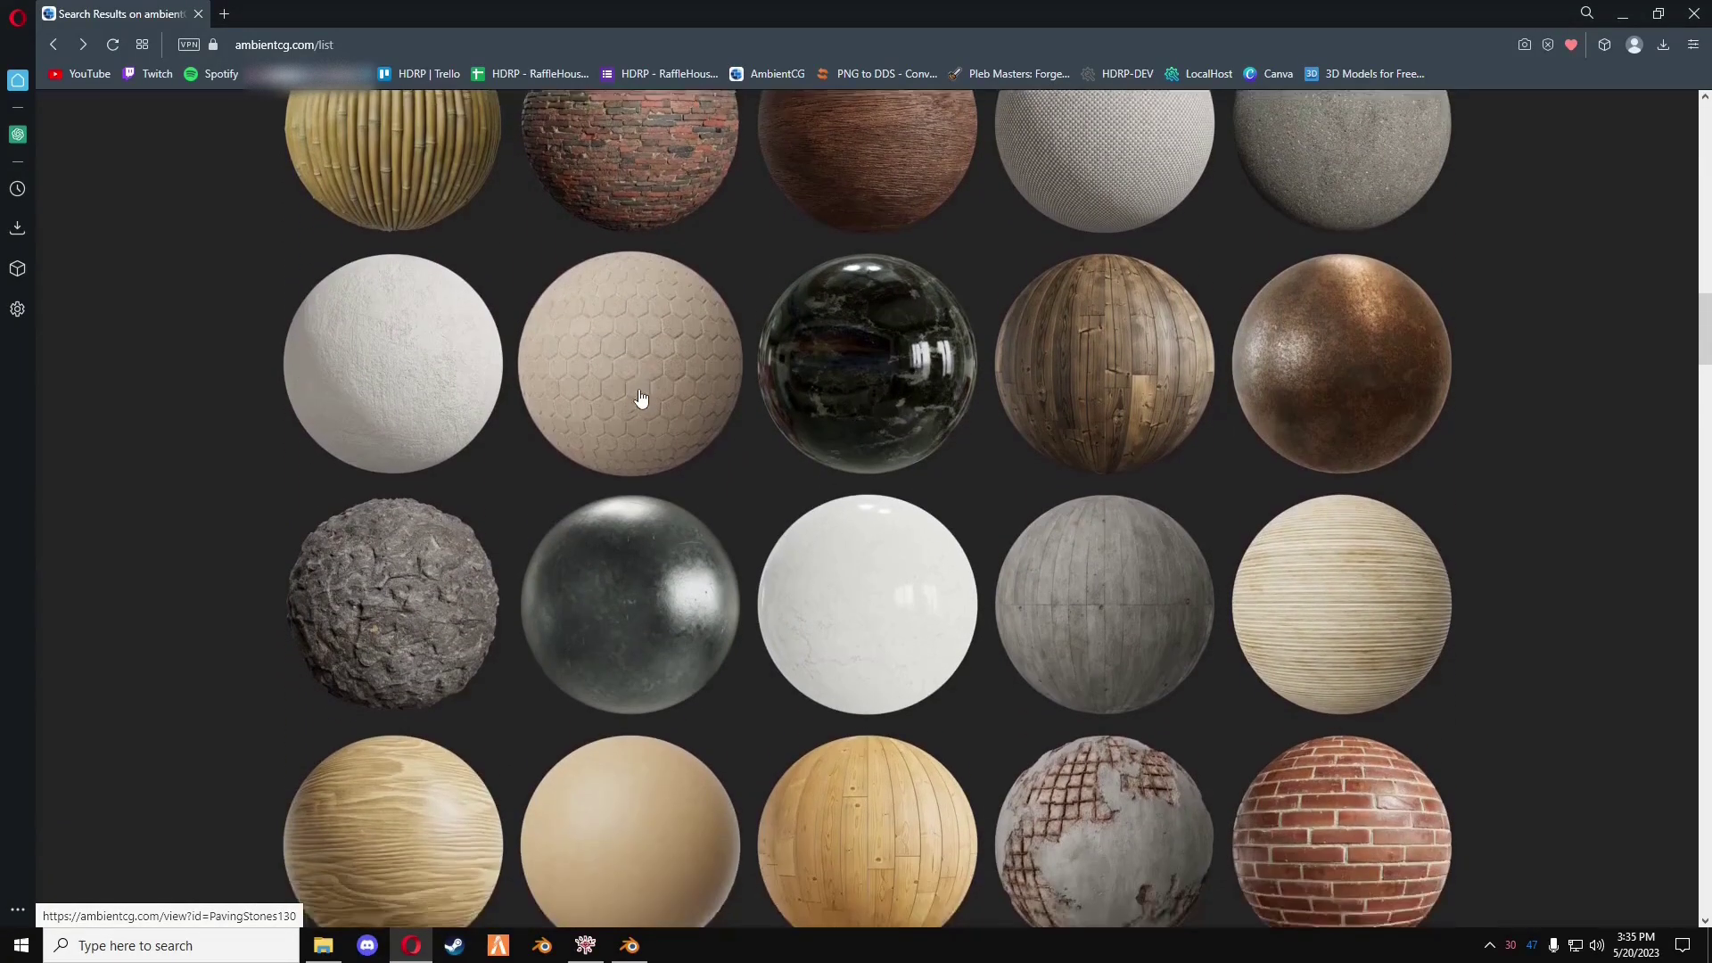
scroll(641, 395, "down", 4)
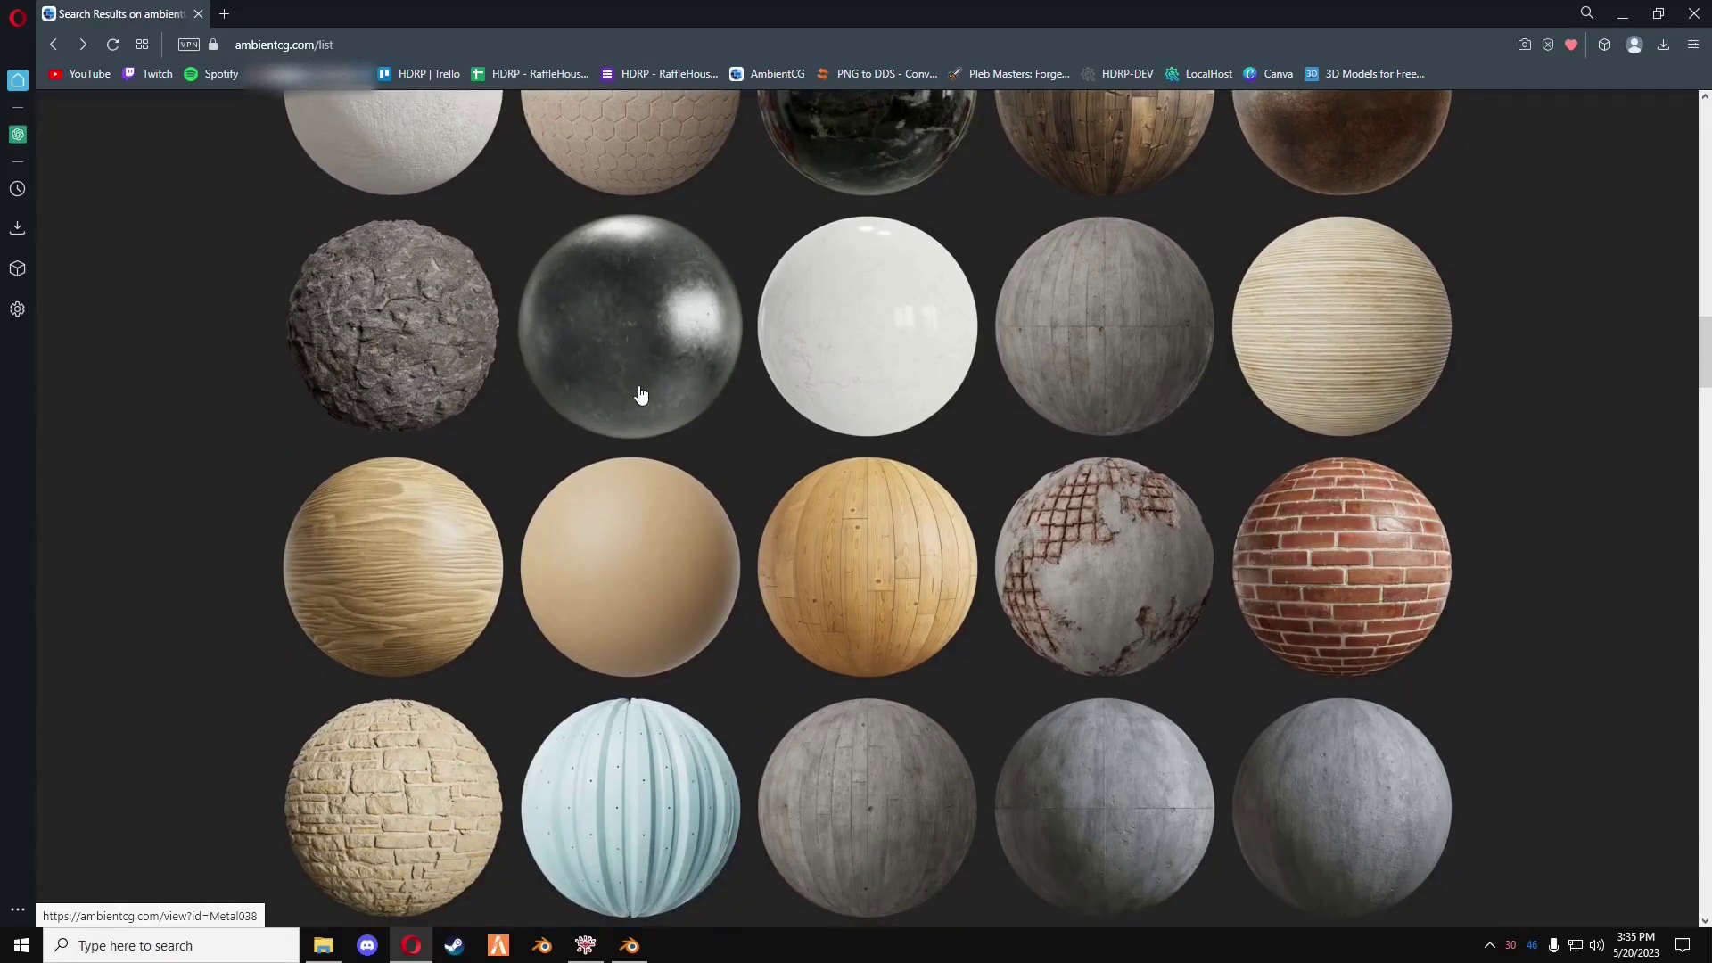
scroll(640, 393, "down", 9)
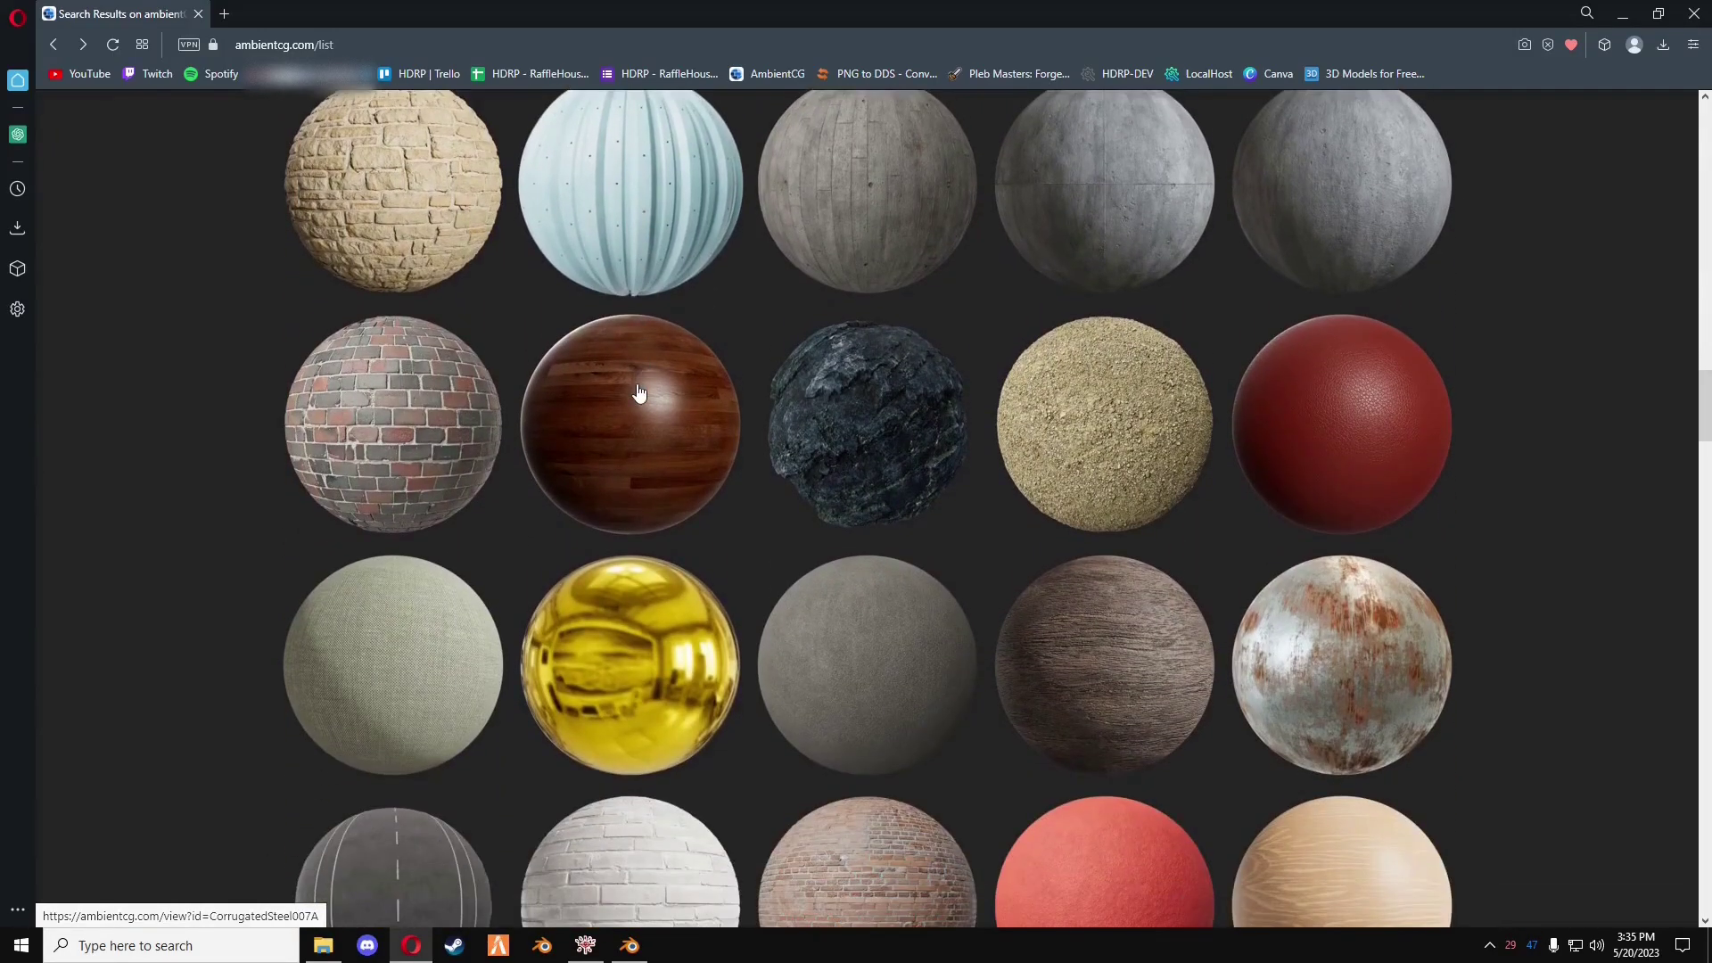
scroll(638, 392, "down", 7)
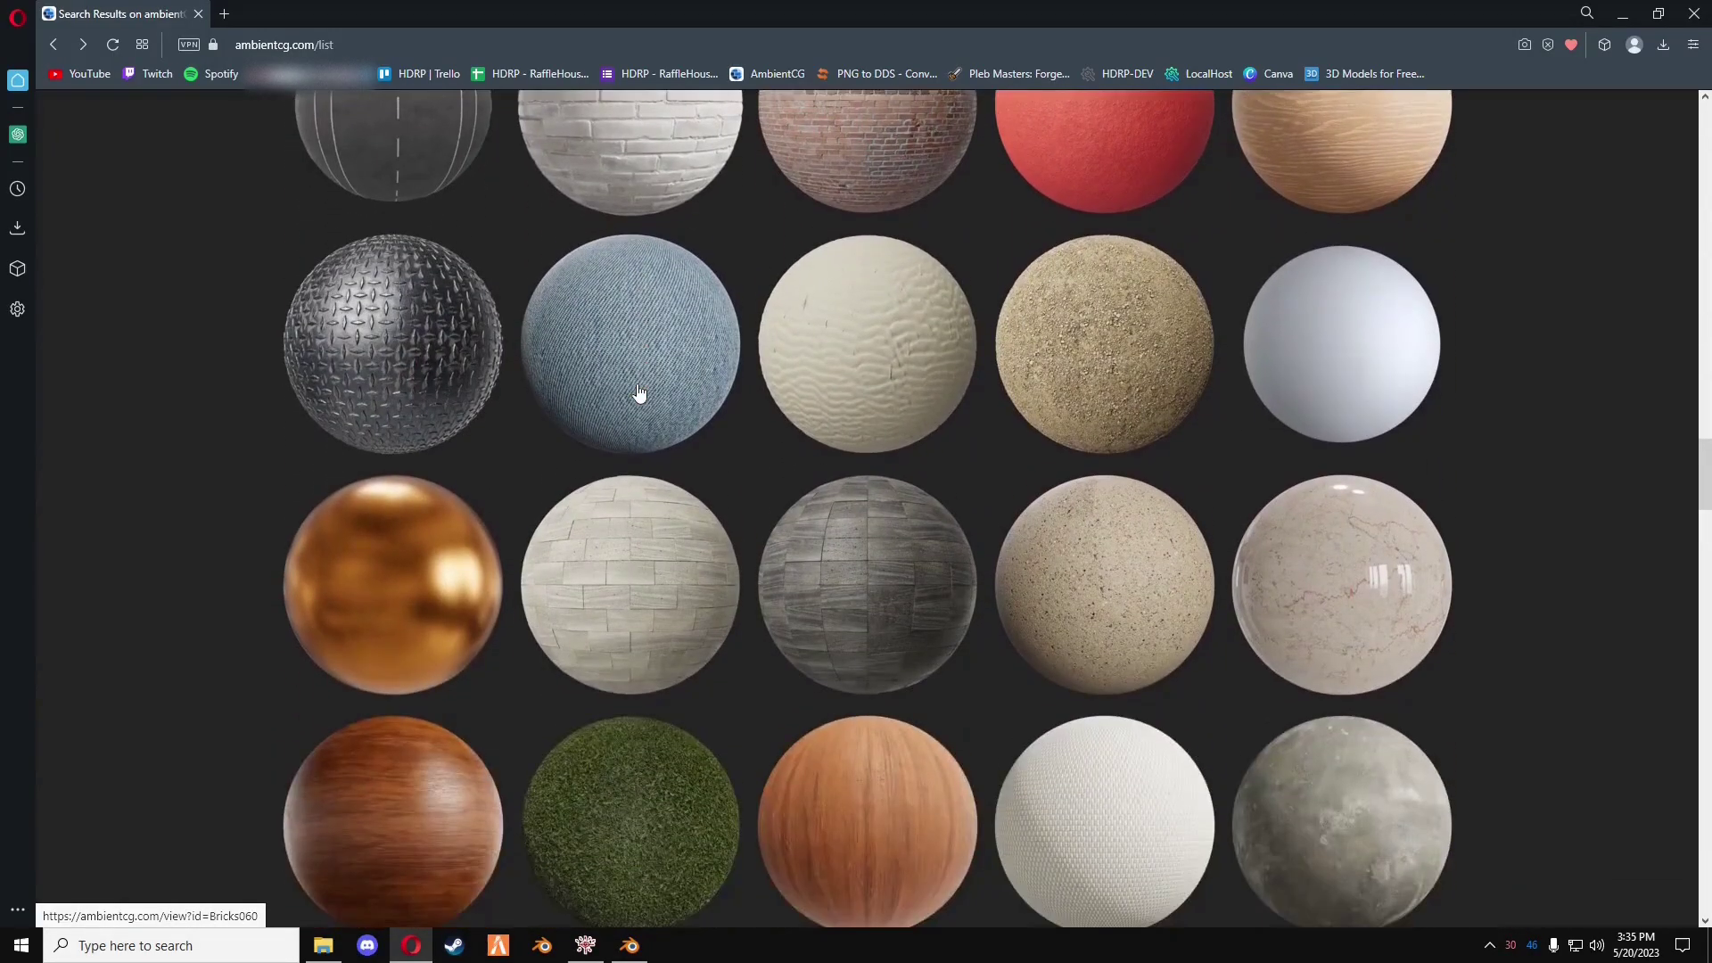
scroll(640, 395, "down", 9)
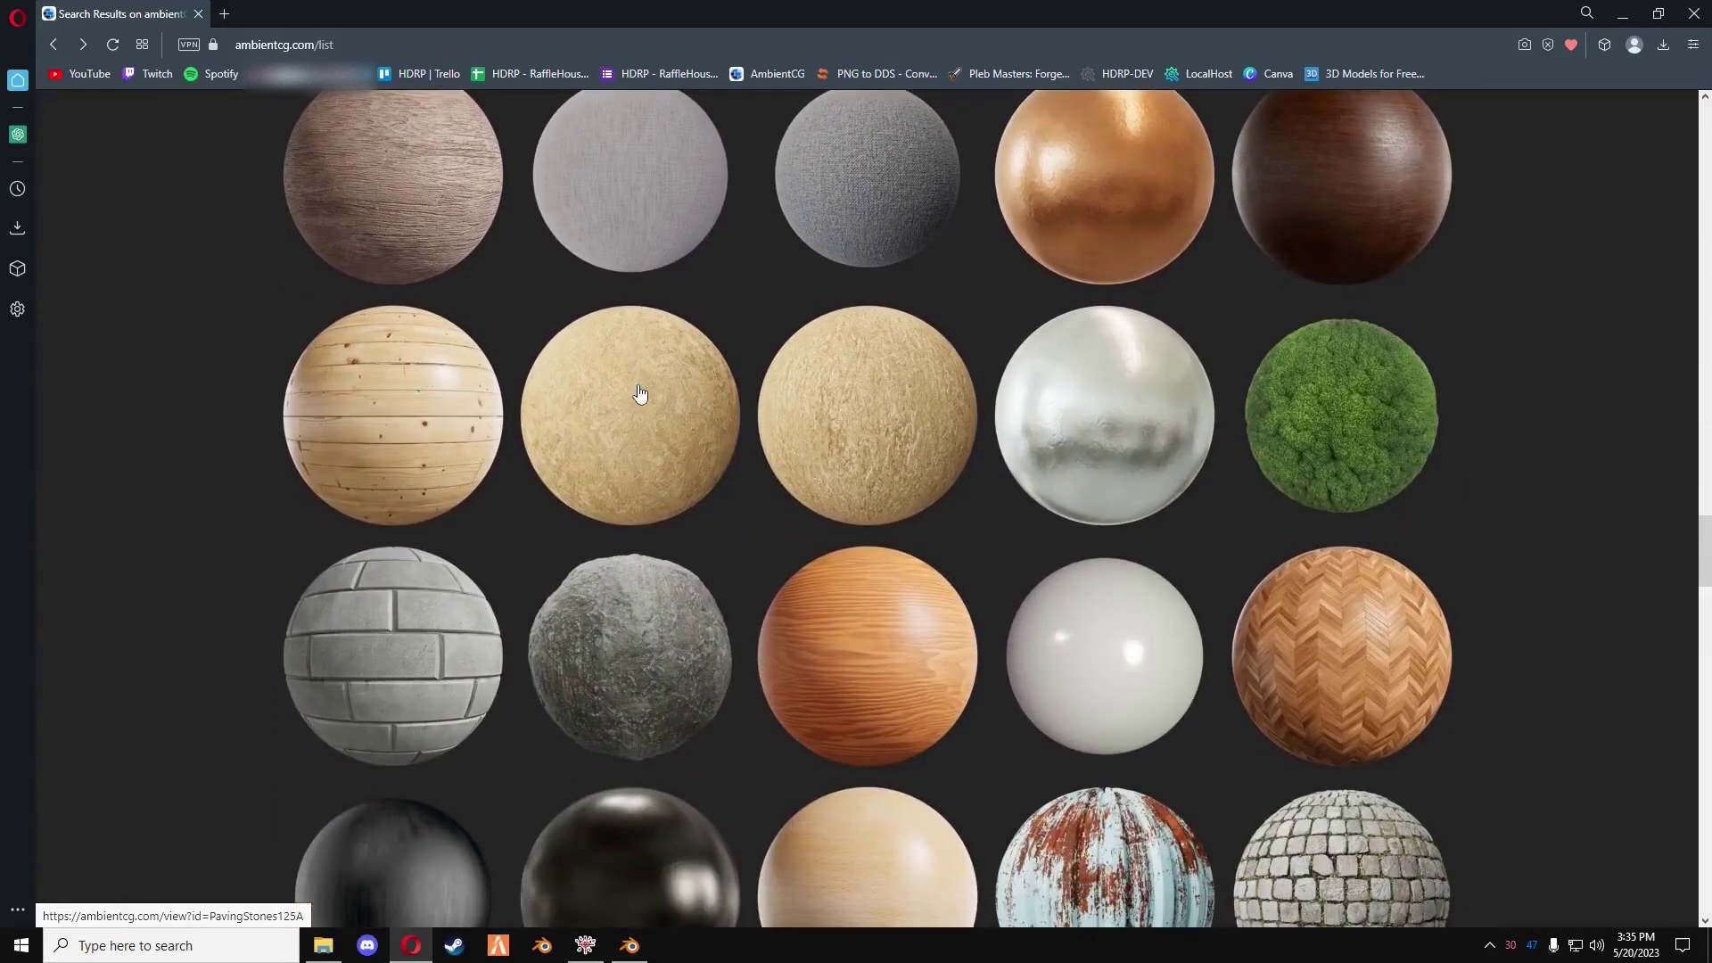
scroll(644, 399, "down", 7)
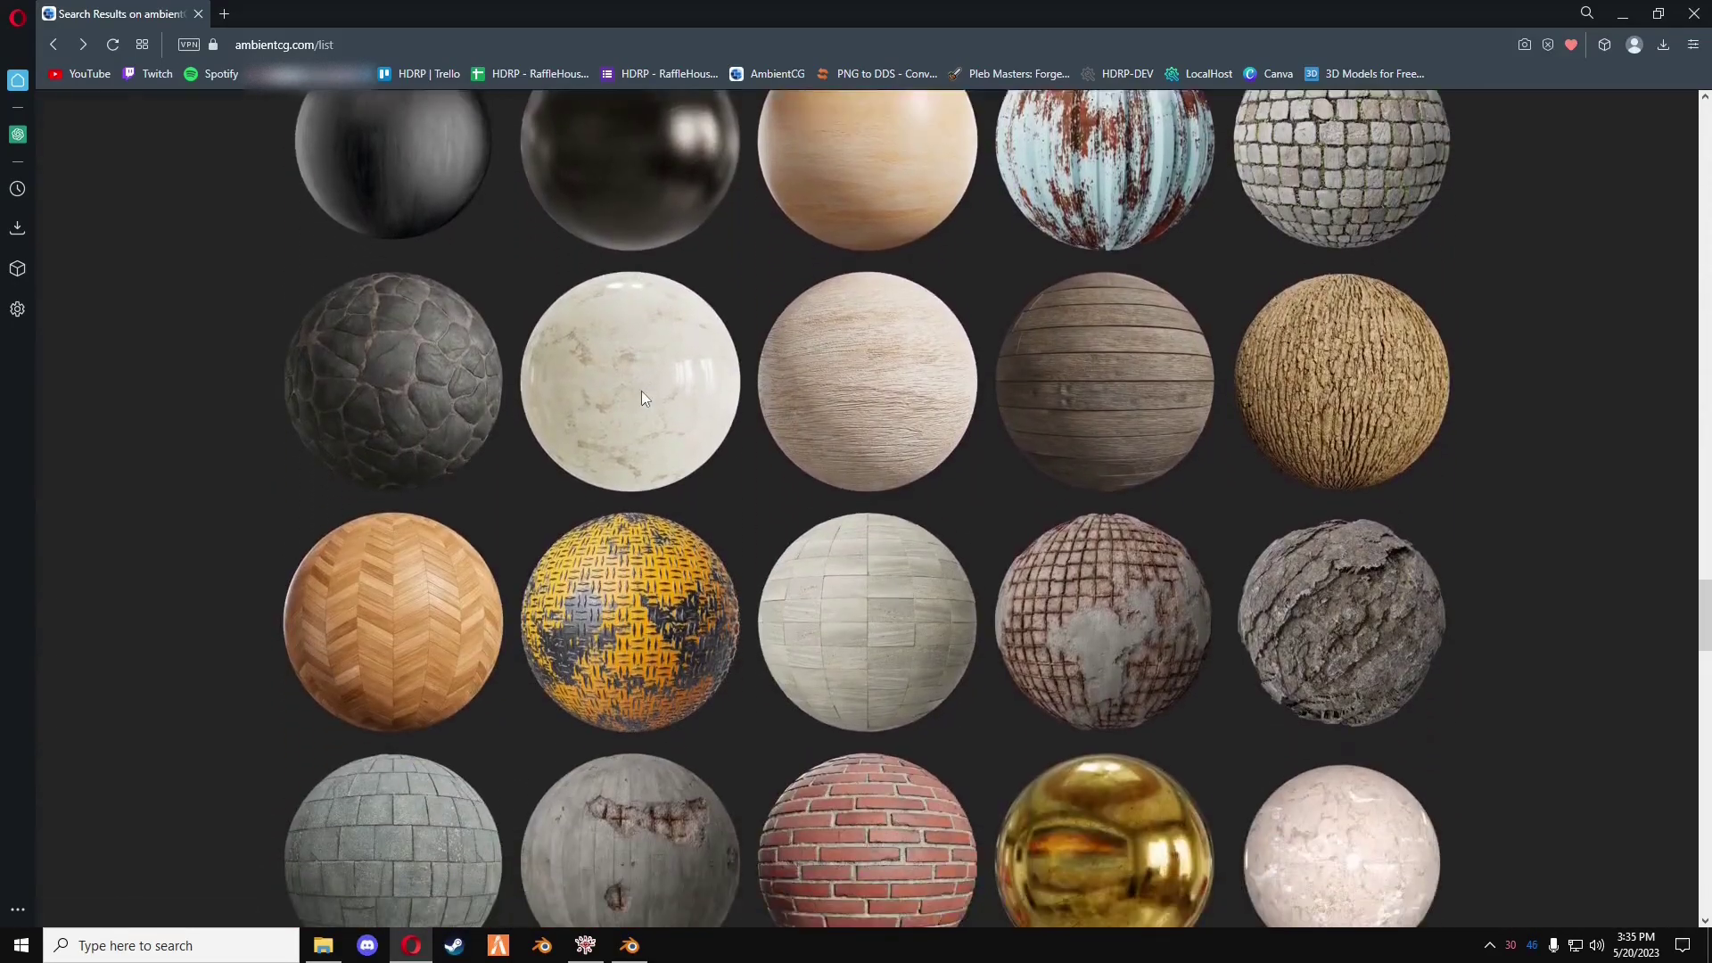
scroll(642, 397, "down", 10)
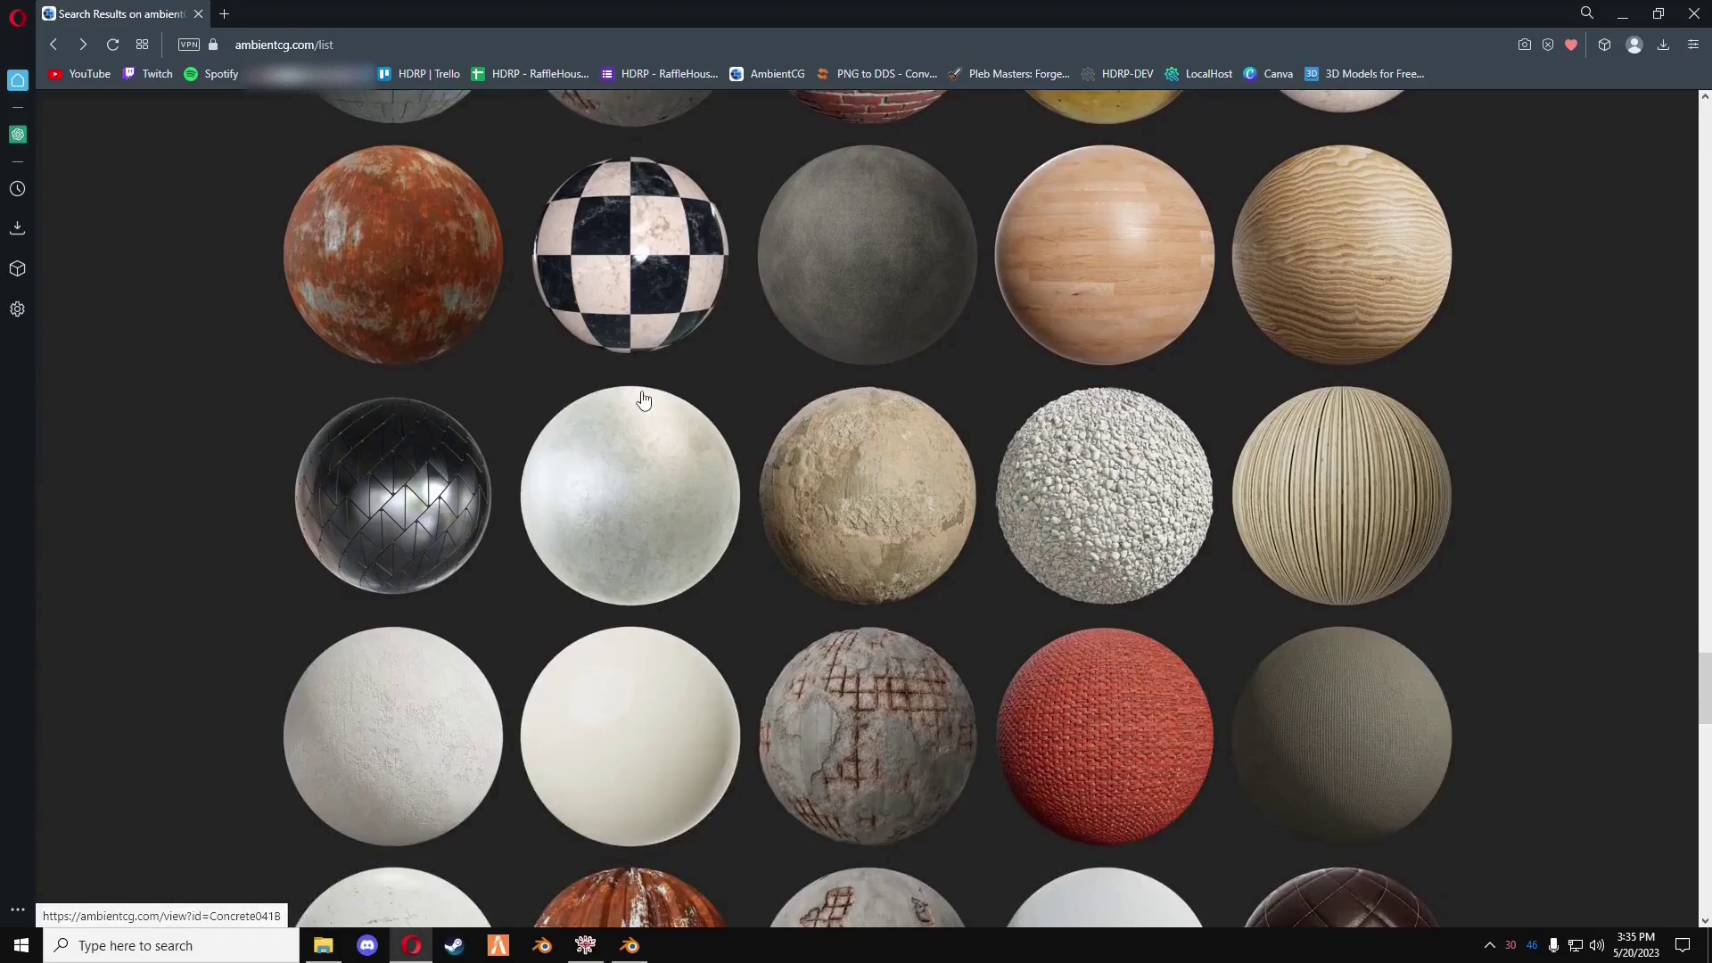
scroll(645, 398, "down", 4)
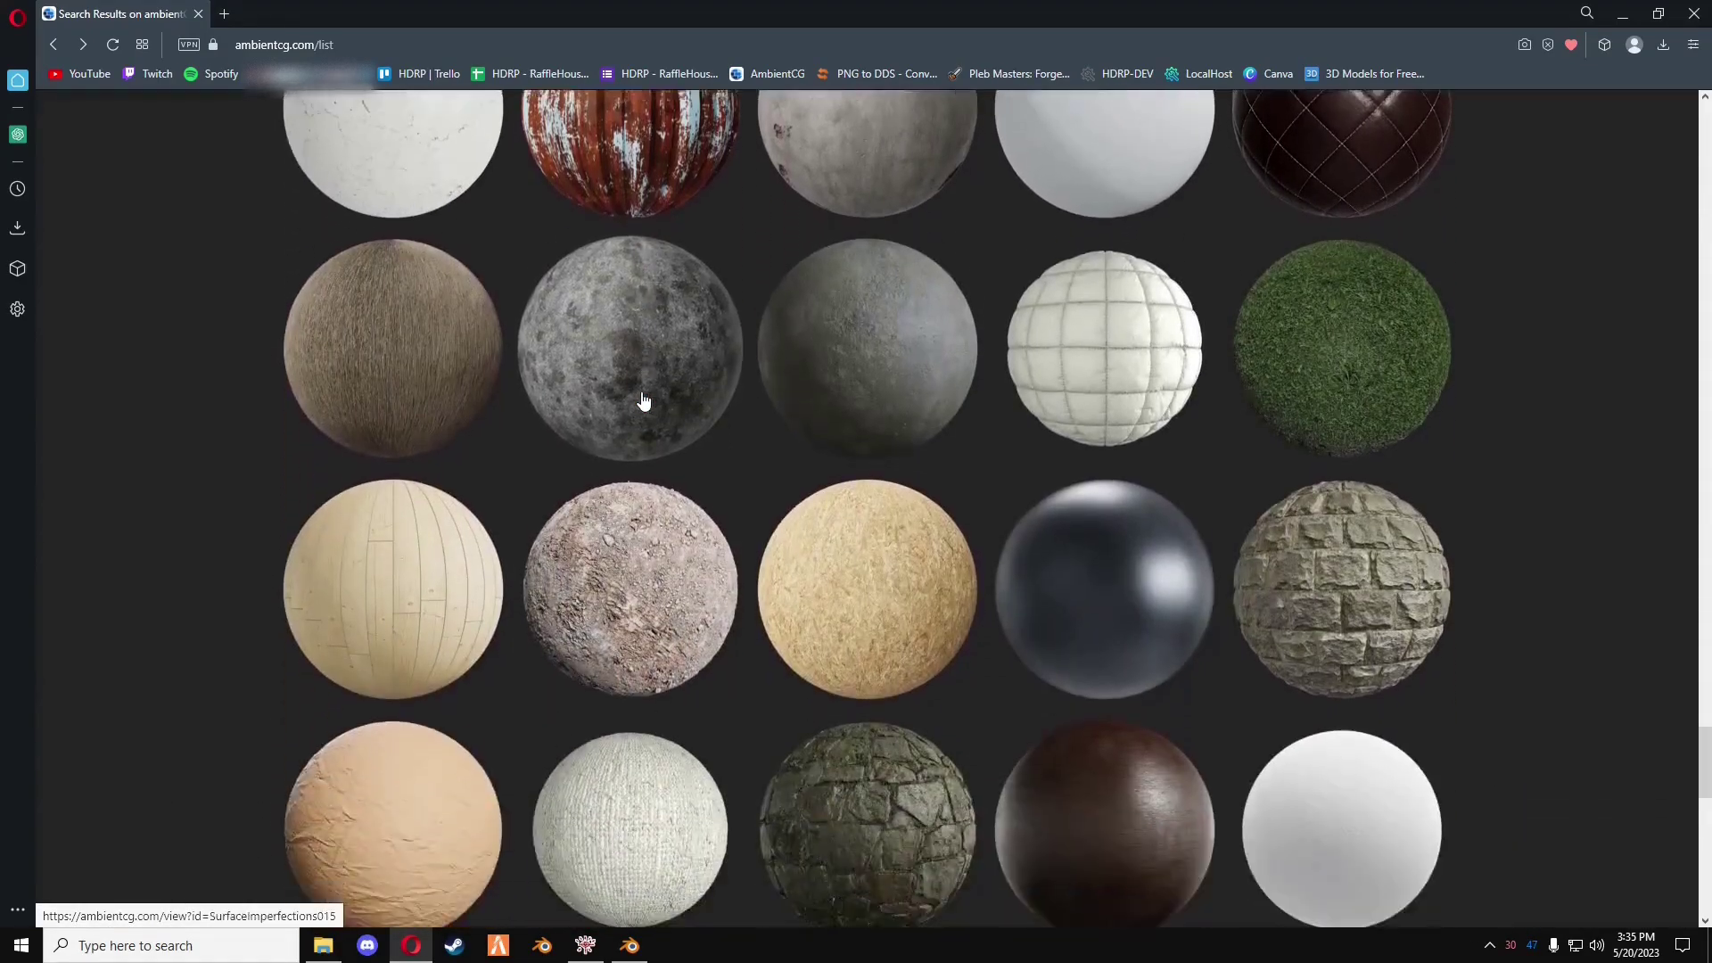
- Open the Leather 034 C material and download its 1K-JPG archive
scroll(648, 399, "up", 2)
left_click(1302, 362)
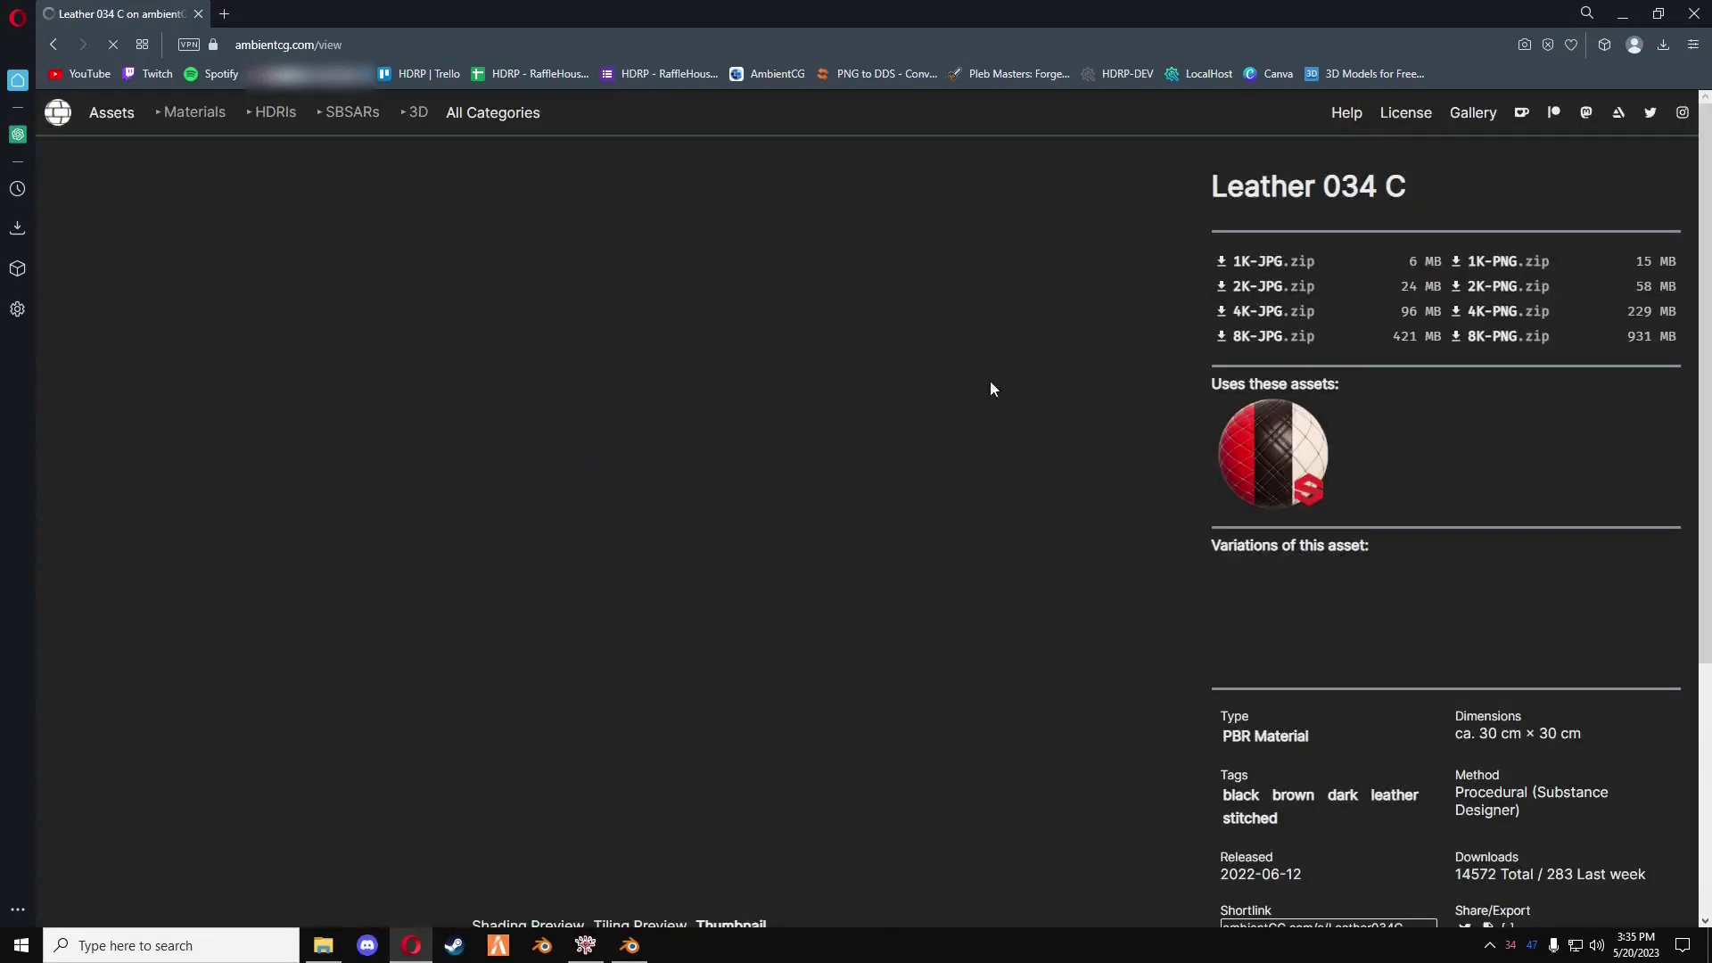
left_click(1251, 258)
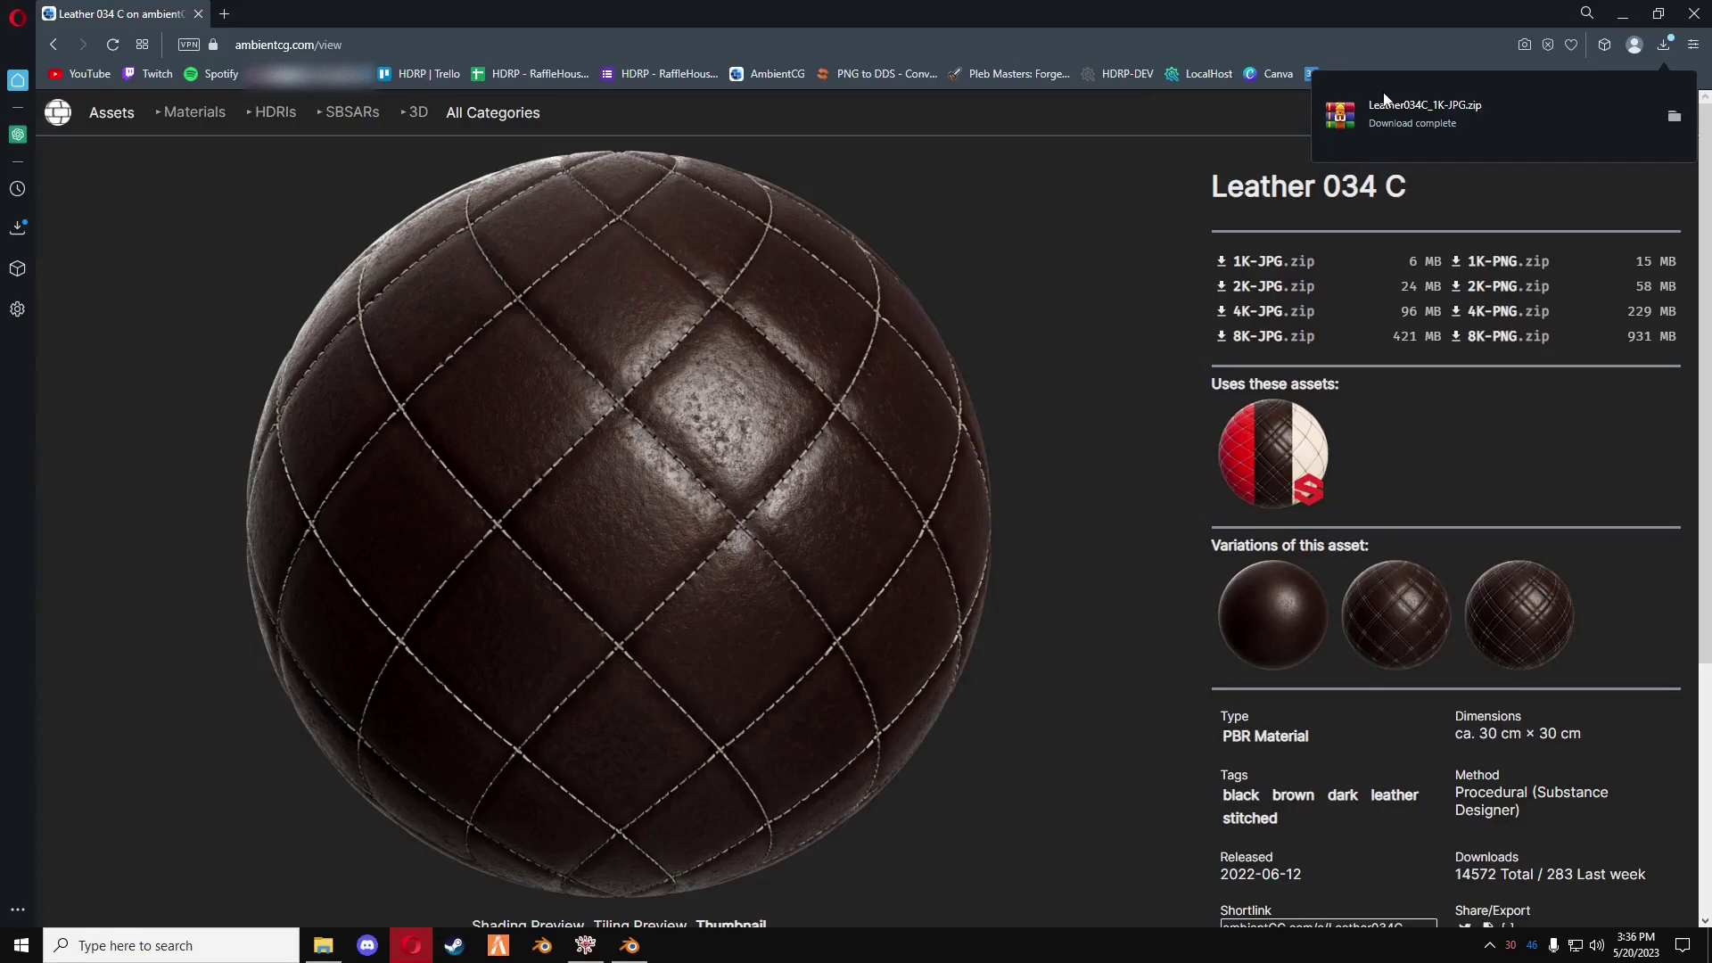
- In File Explorer, create a folder named stuff in the Downloads folder on HDD (E:) and move all existing items into it
left_click(323, 945)
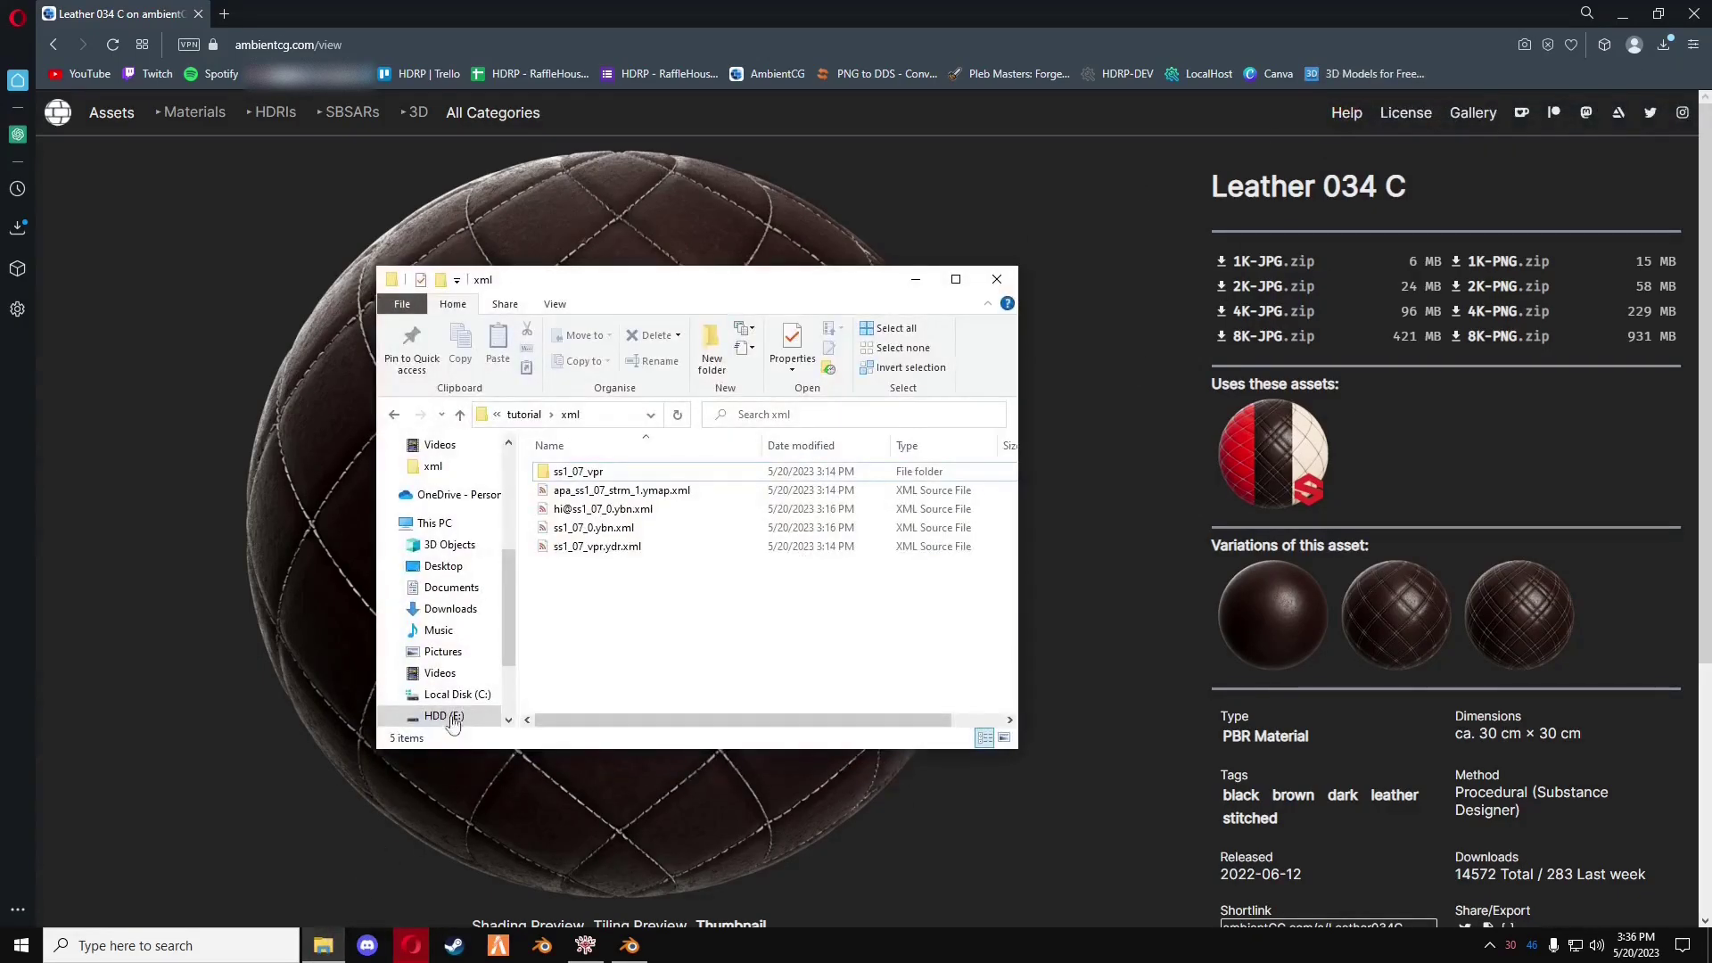
scroll(437, 535, "up", 5)
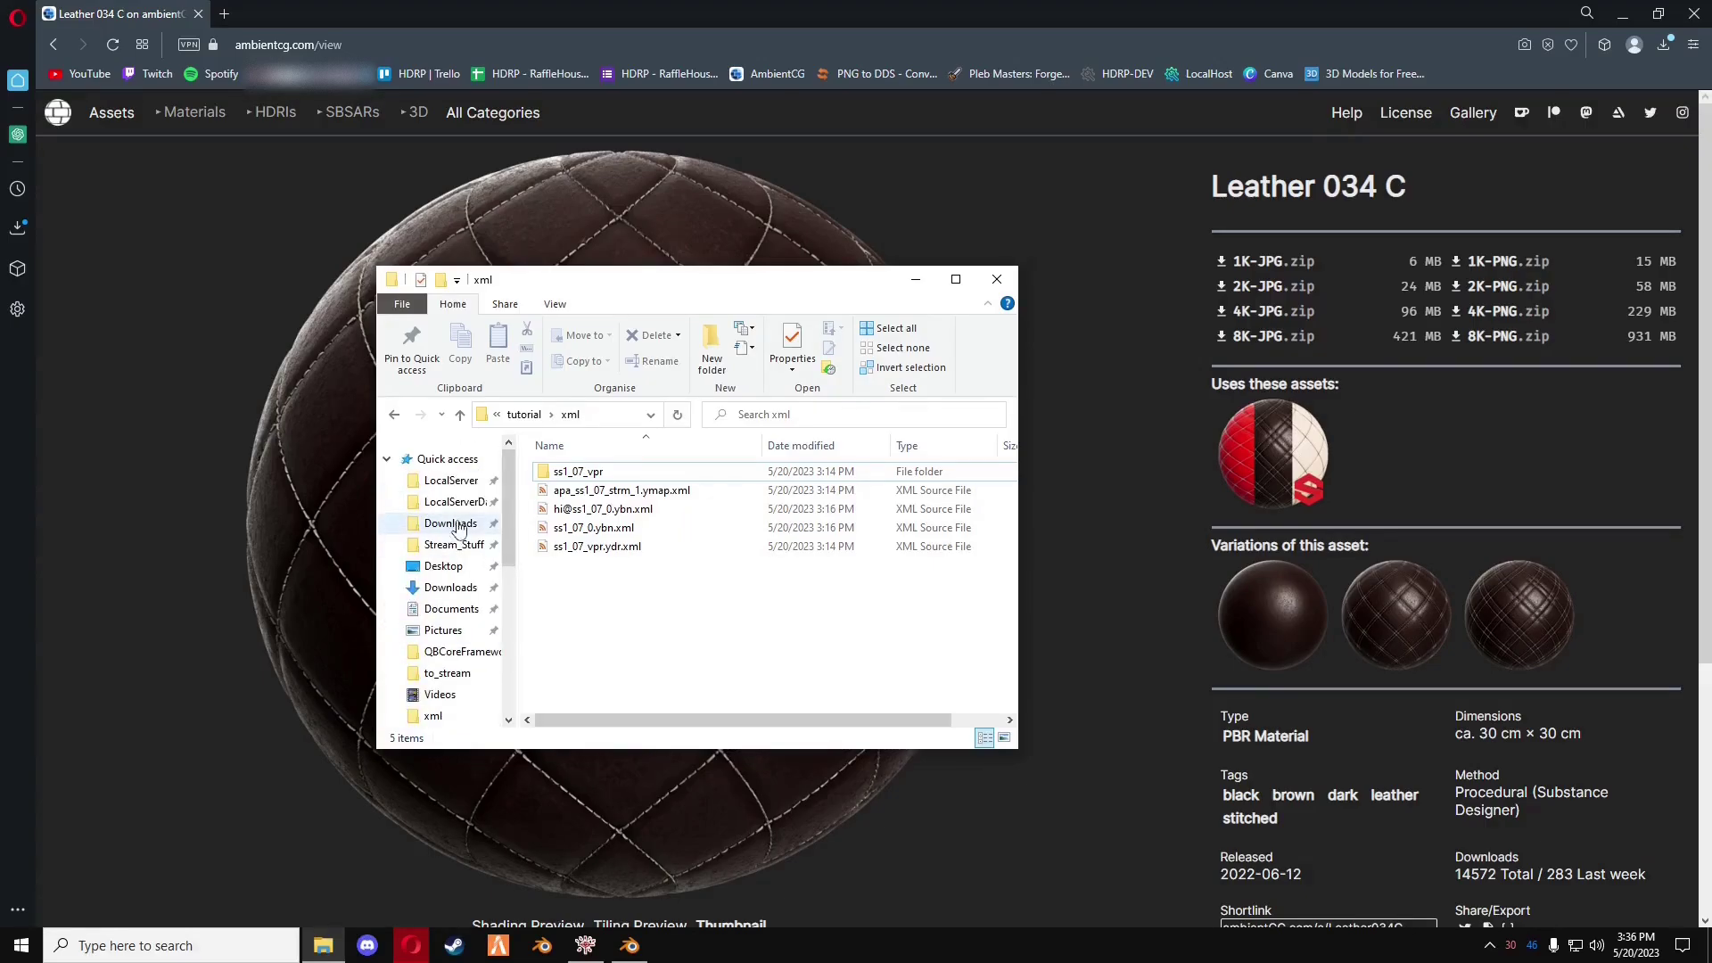
left_click(451, 523)
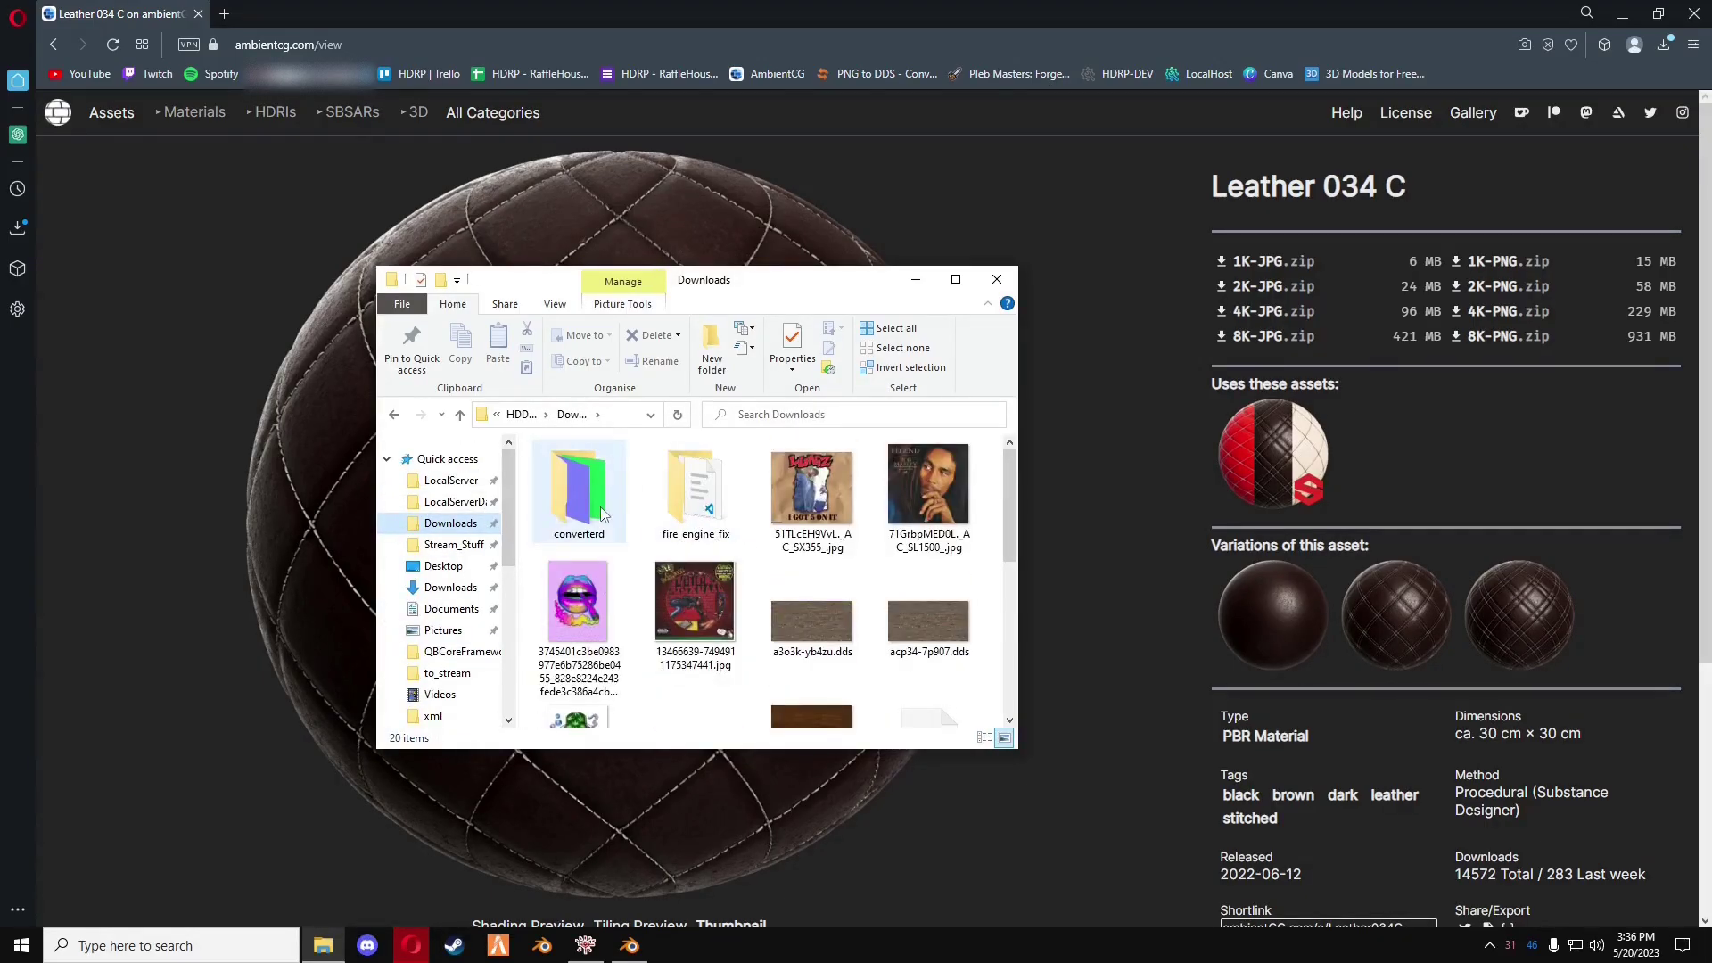
key("super+Up")
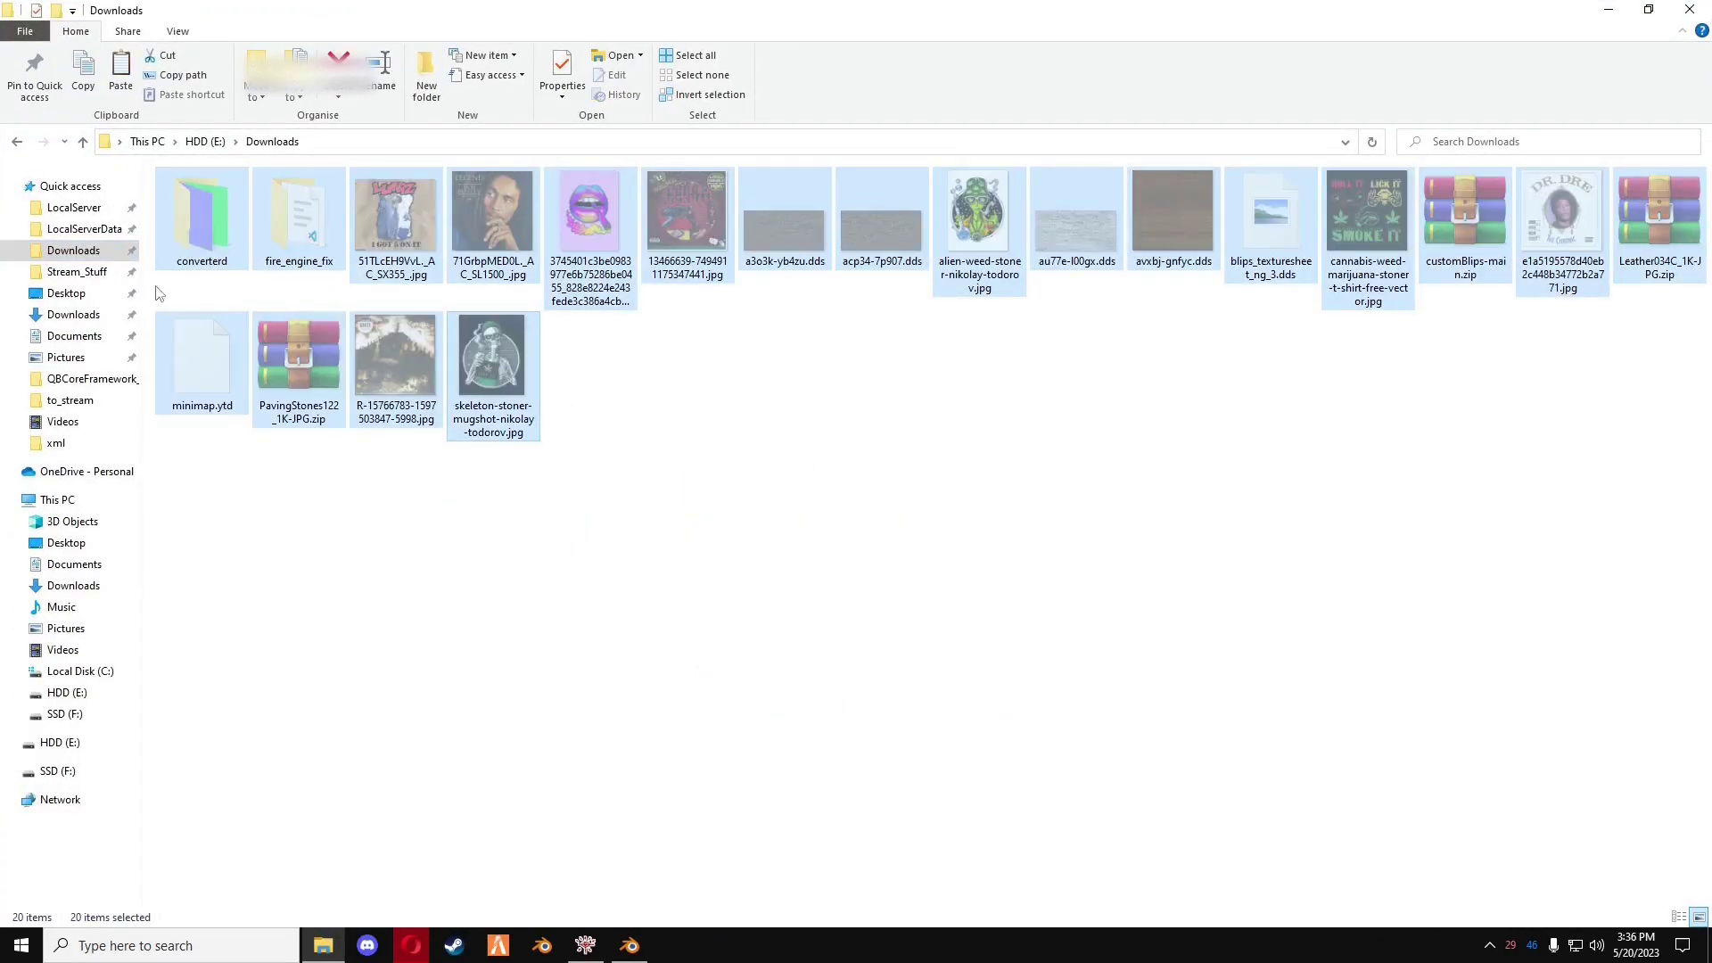
right_click(363, 539)
mouse_move(535, 754)
left_click(634, 767)
type("stuff")
key("Return")
key("Return")
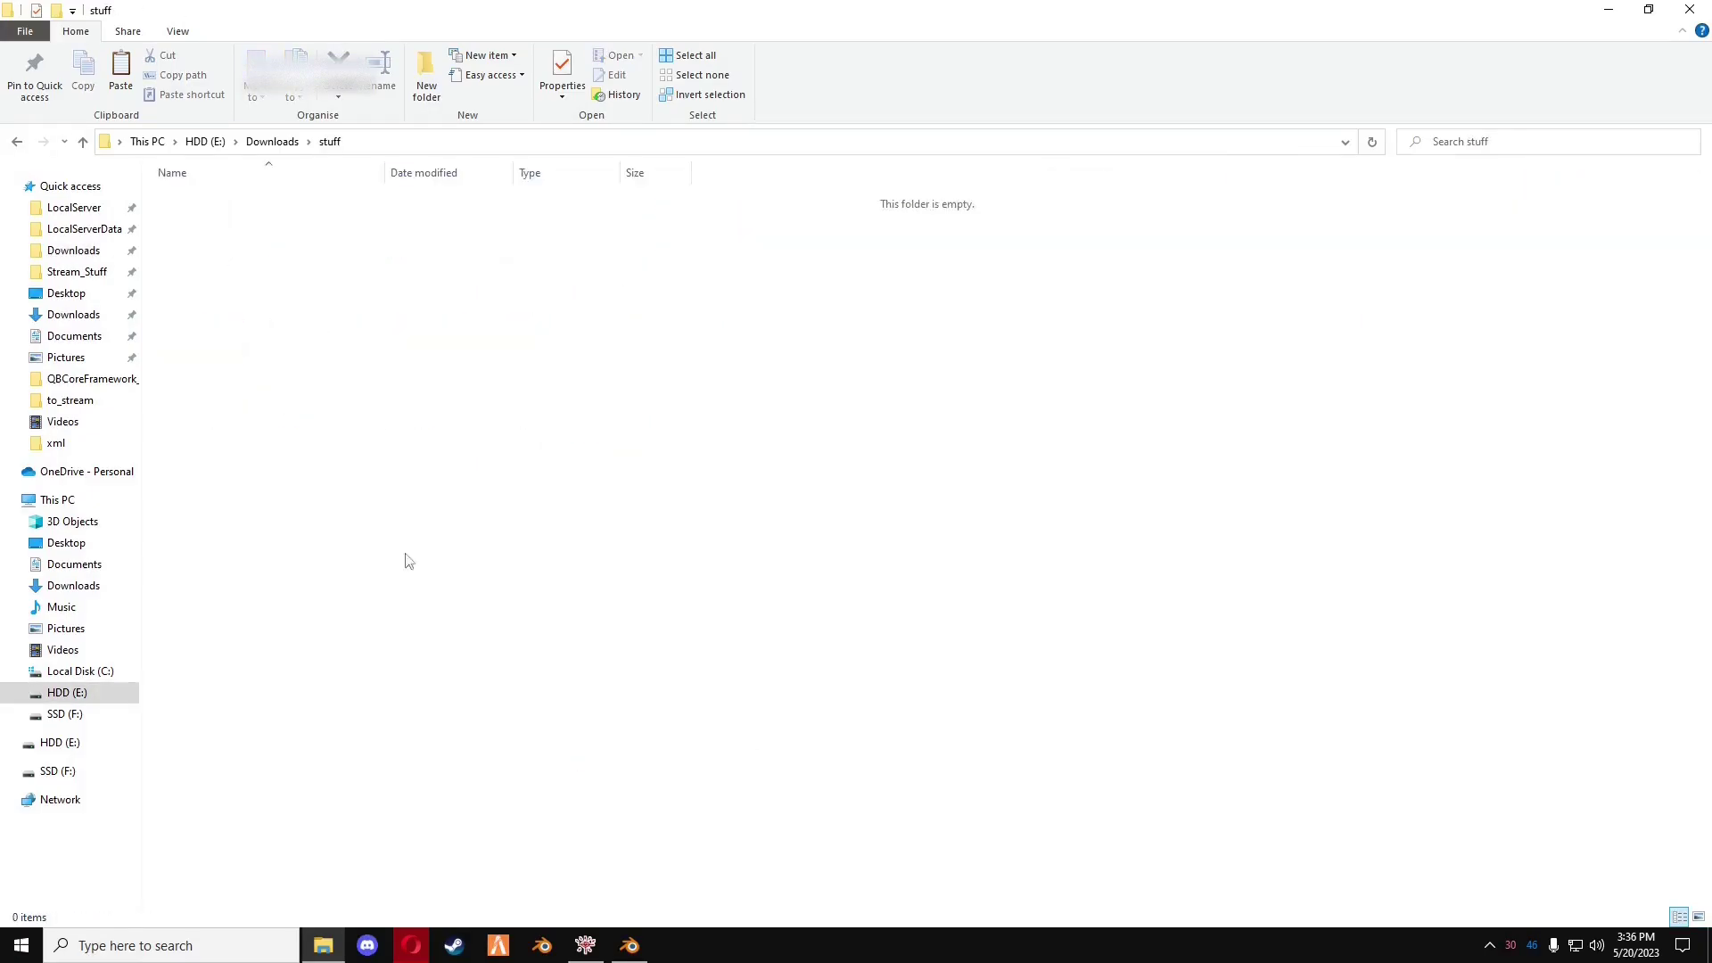
key("ctrl+v")
left_click(577, 612)
- Move Leather034C_1K-JPG.zip from the stuff folder back into Downloads and extract its contents there
left_click(231, 480)
key("ctrl+x")
key("alt+Left")
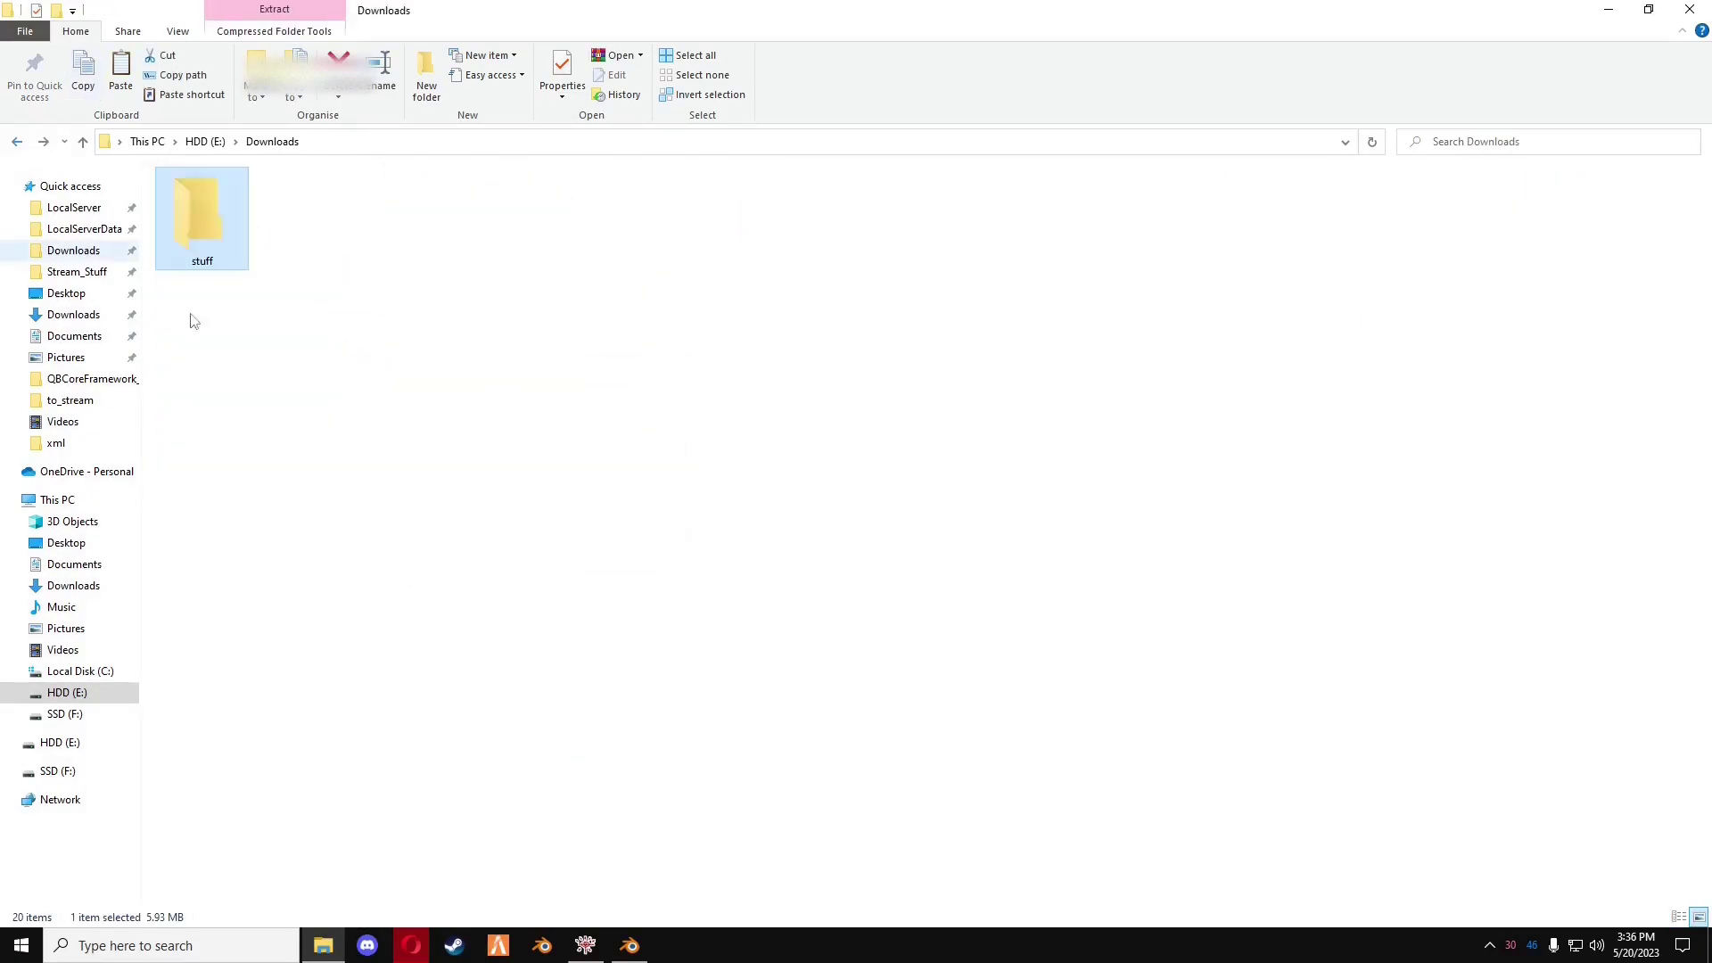
key("ctrl+v")
right_click(308, 203)
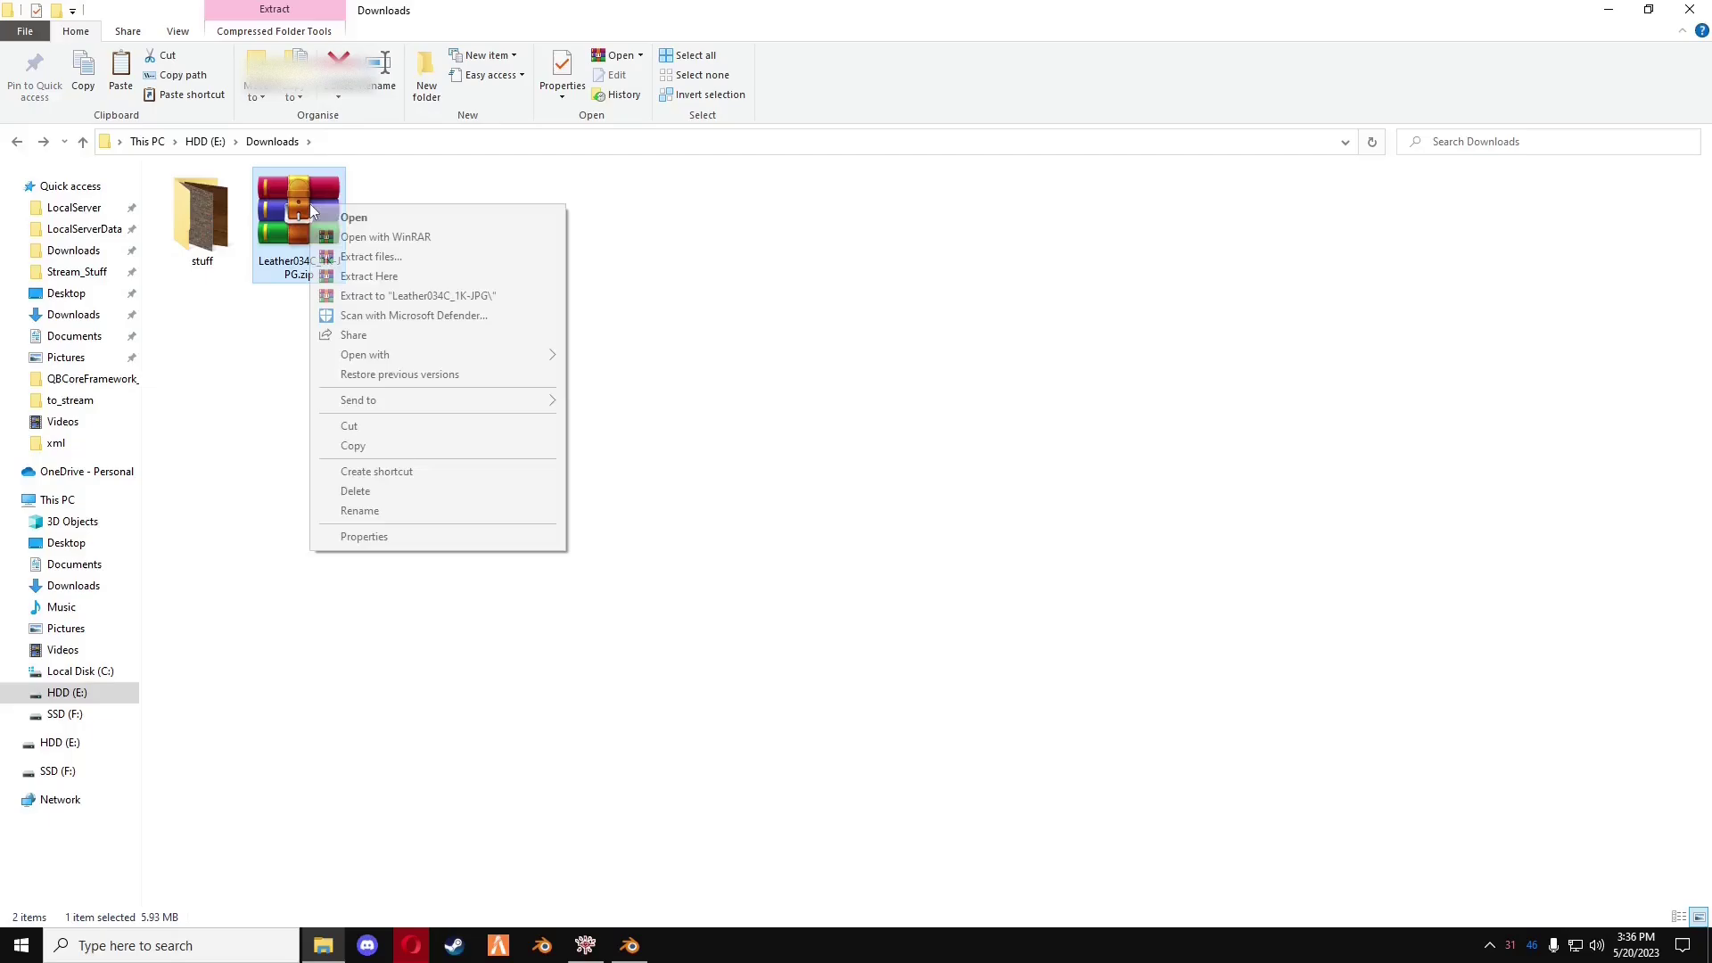
left_click(385, 278)
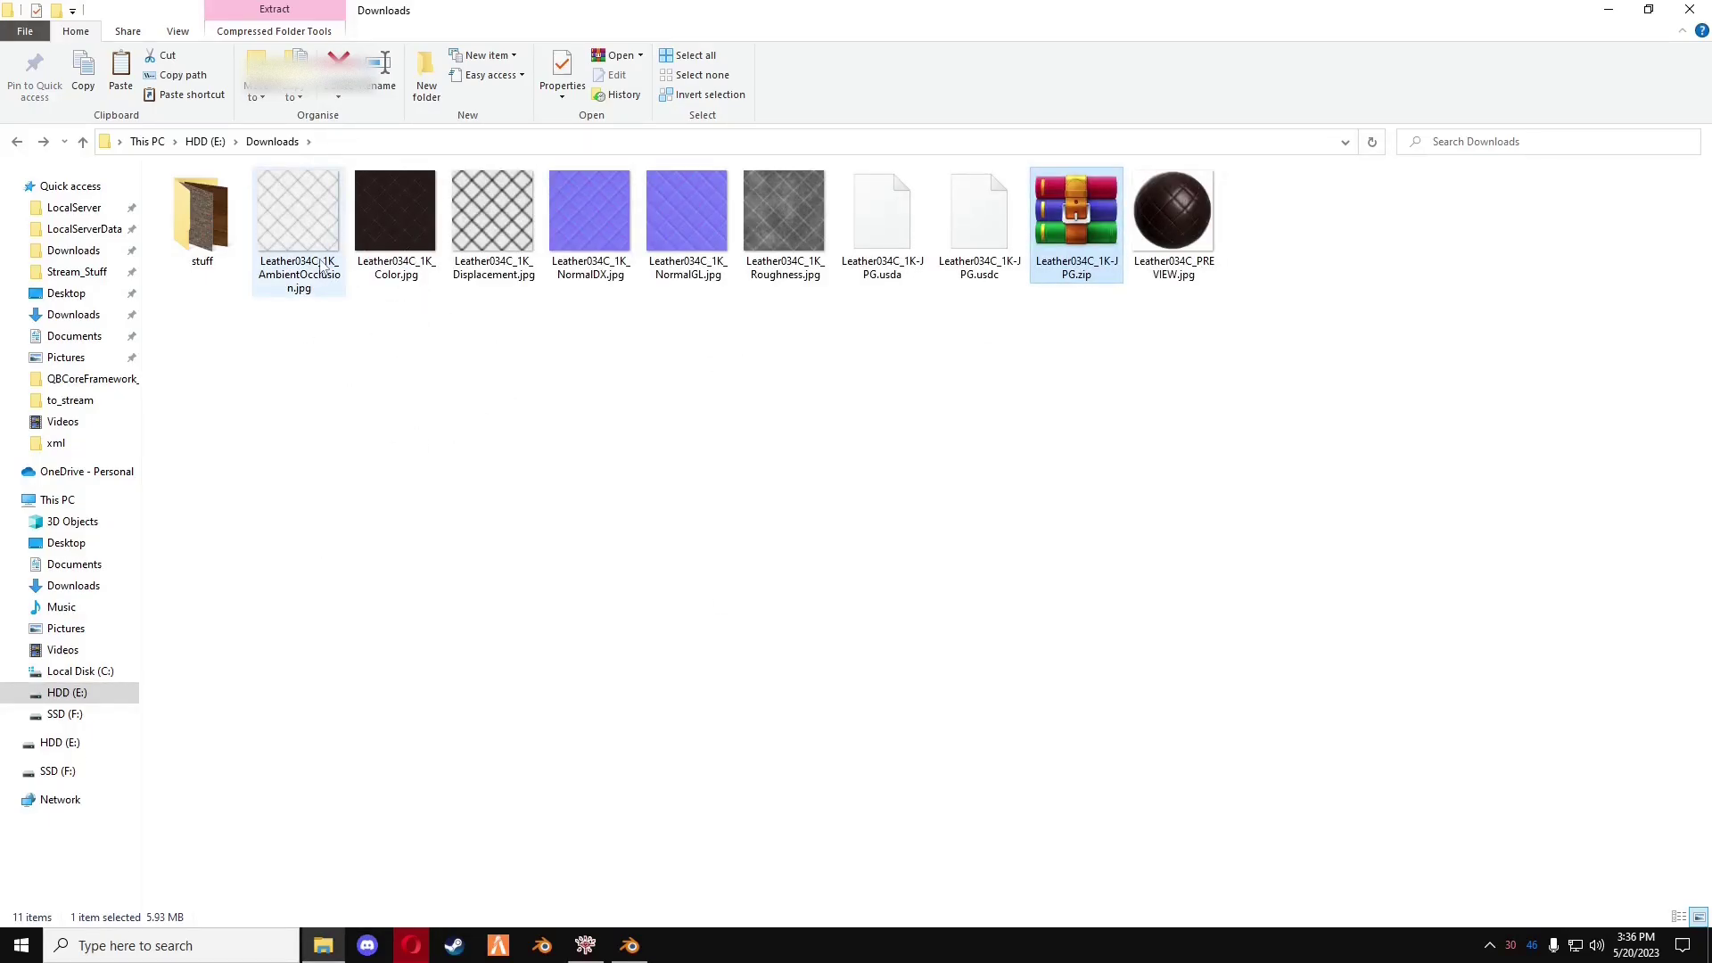
- Delete the Leather034C archive and all its extracted files except Leather034C_1K_Color.jpg
left_click(298, 221)
left_click(473, 223, "ctrl")
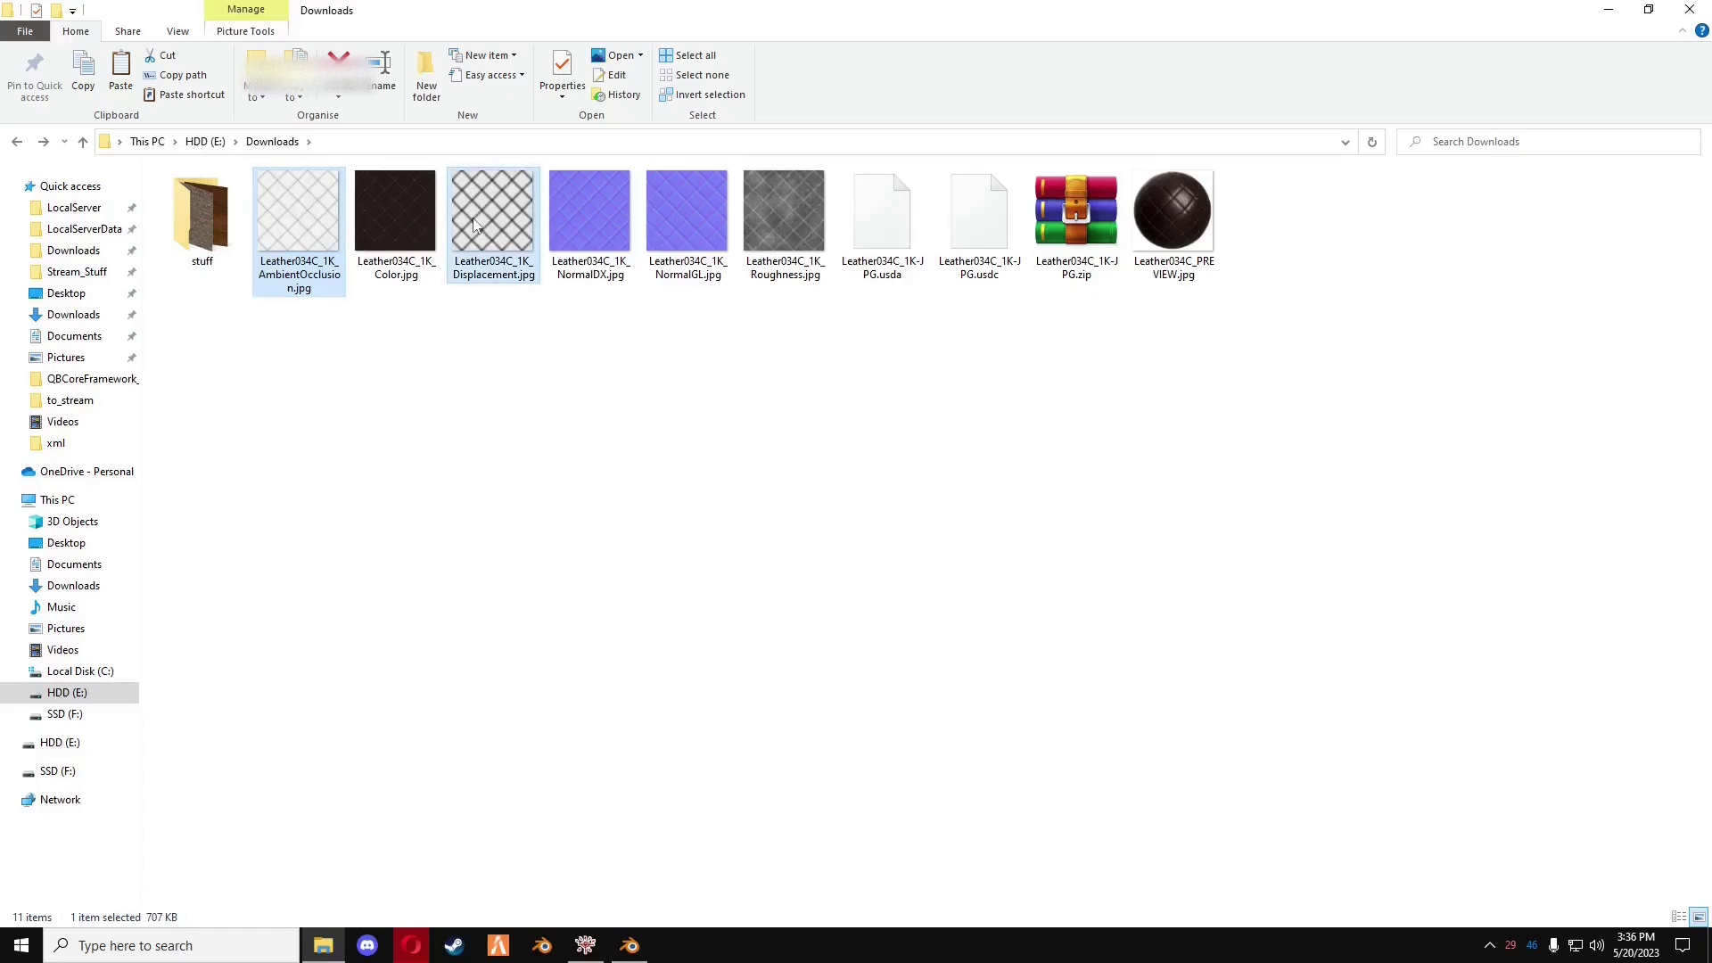
left_click(591, 223, "ctrl")
left_click(730, 227, "ctrl")
left_click(785, 223, "ctrl")
left_click(883, 223, "ctrl")
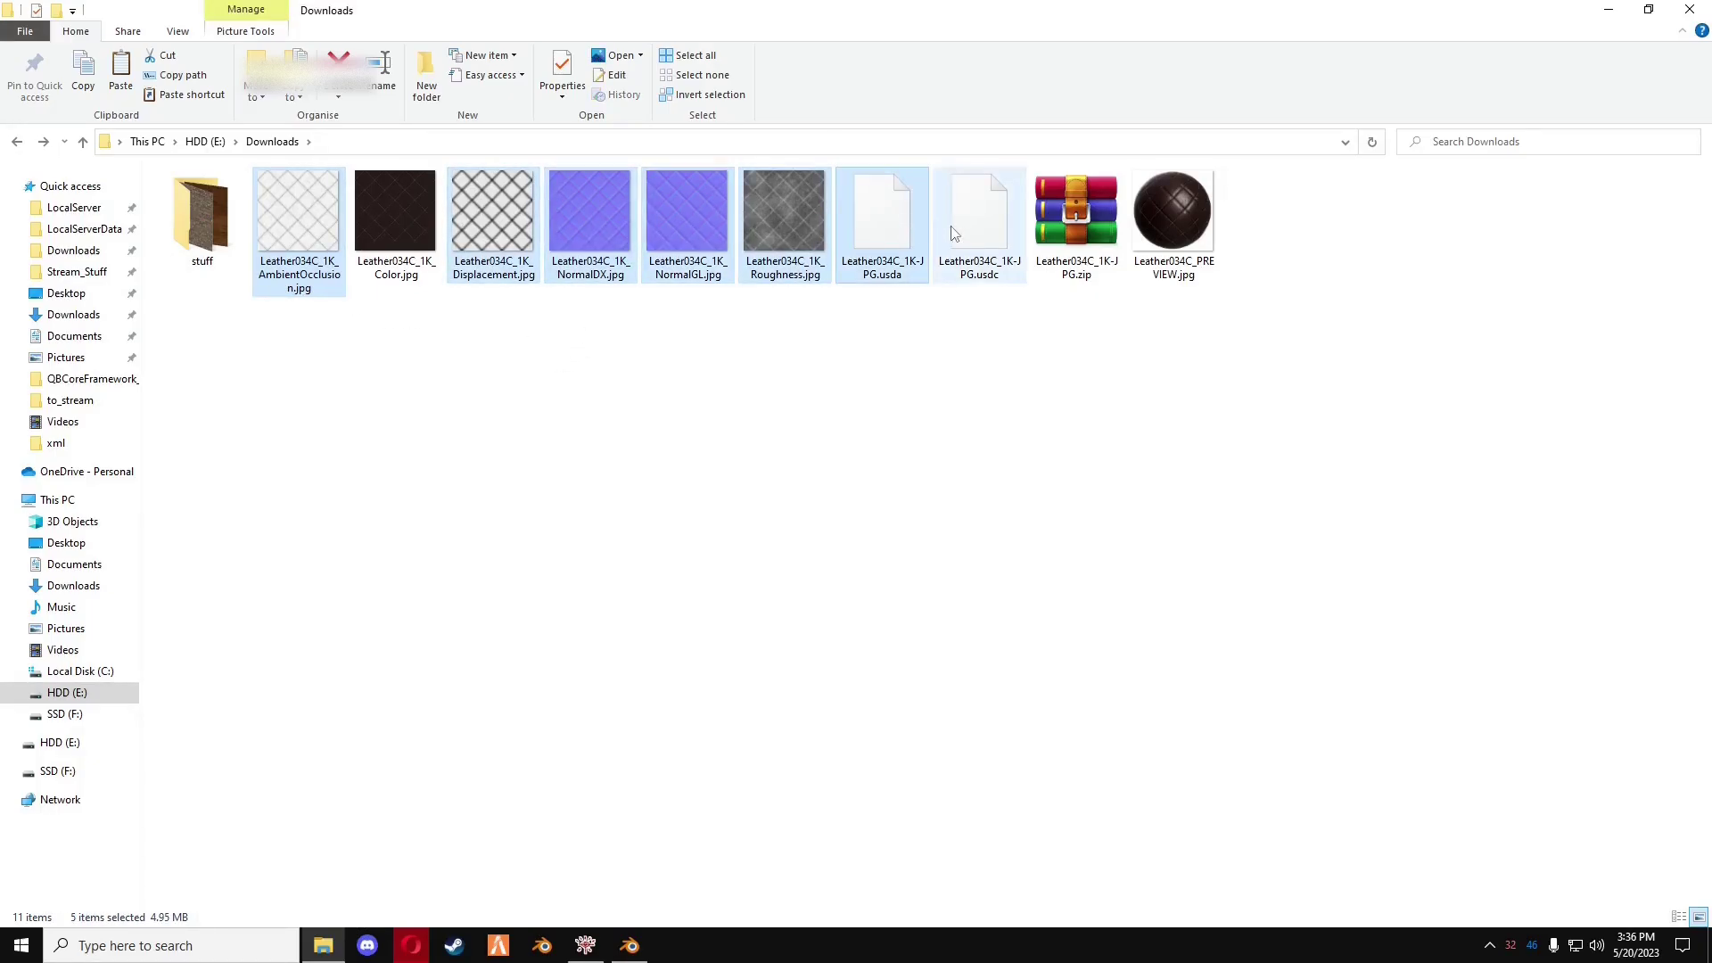
left_click(1043, 223, "ctrl")
left_click(1173, 214, "ctrl")
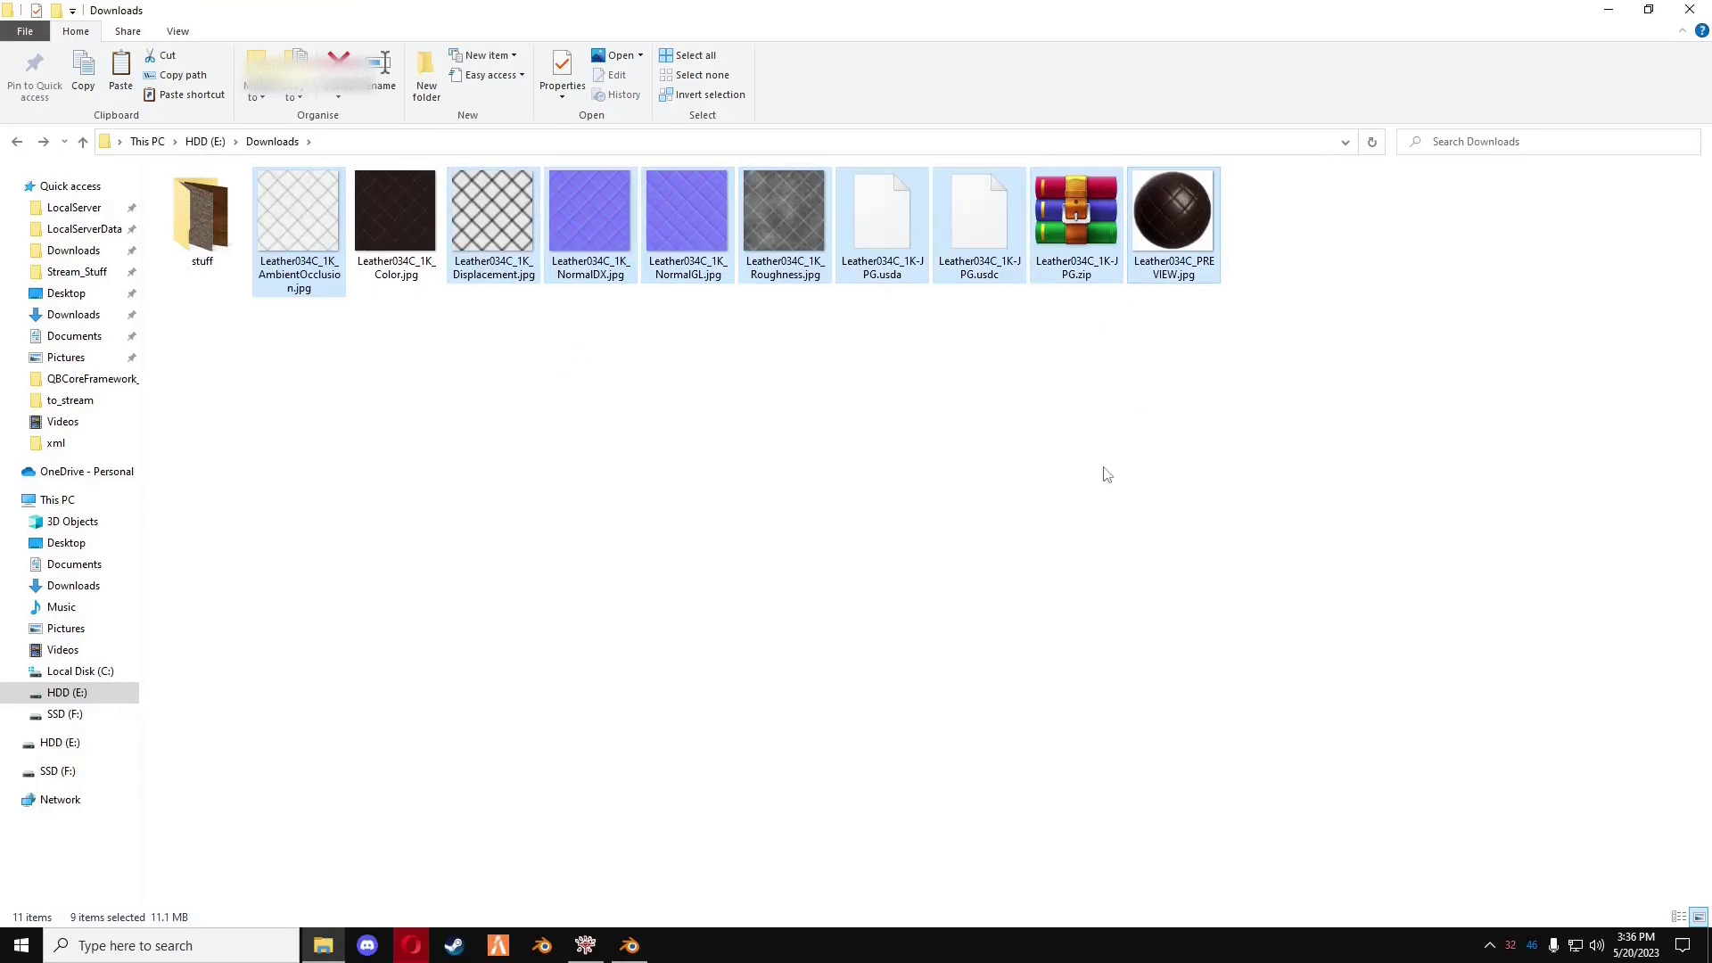
key("Delete")
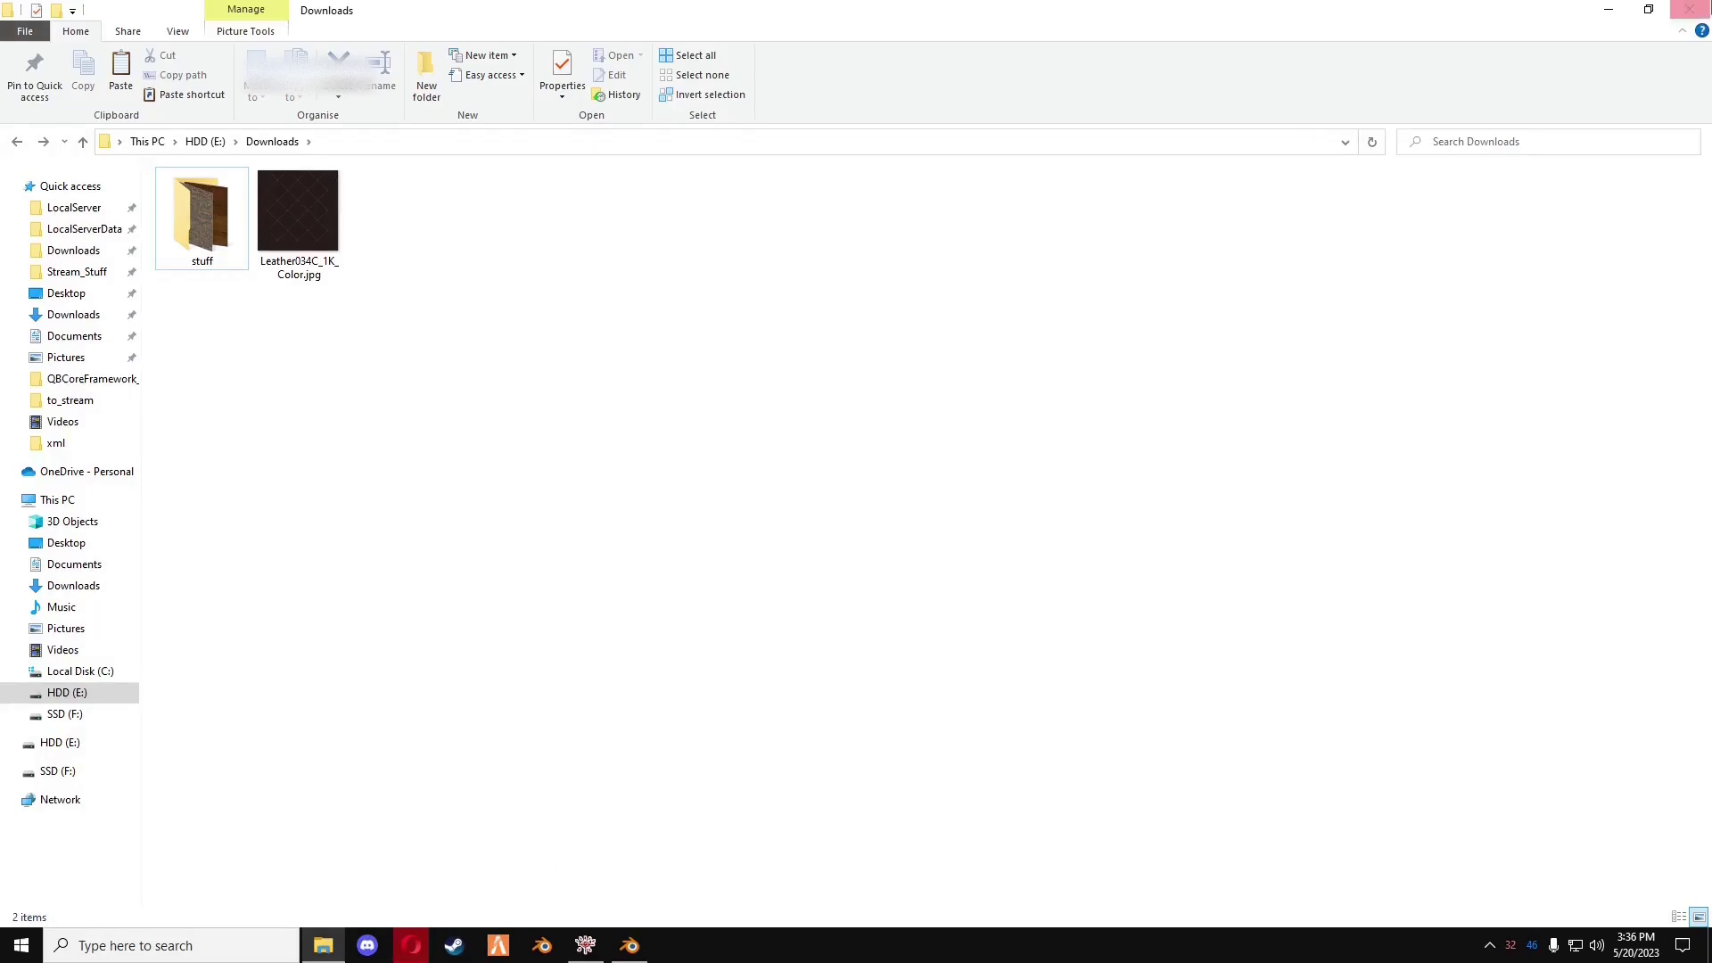
- Restore the File Explorer window to its smaller size and open the aconvert PNG to DDS converter in a new browser tab
left_click(1649, 9)
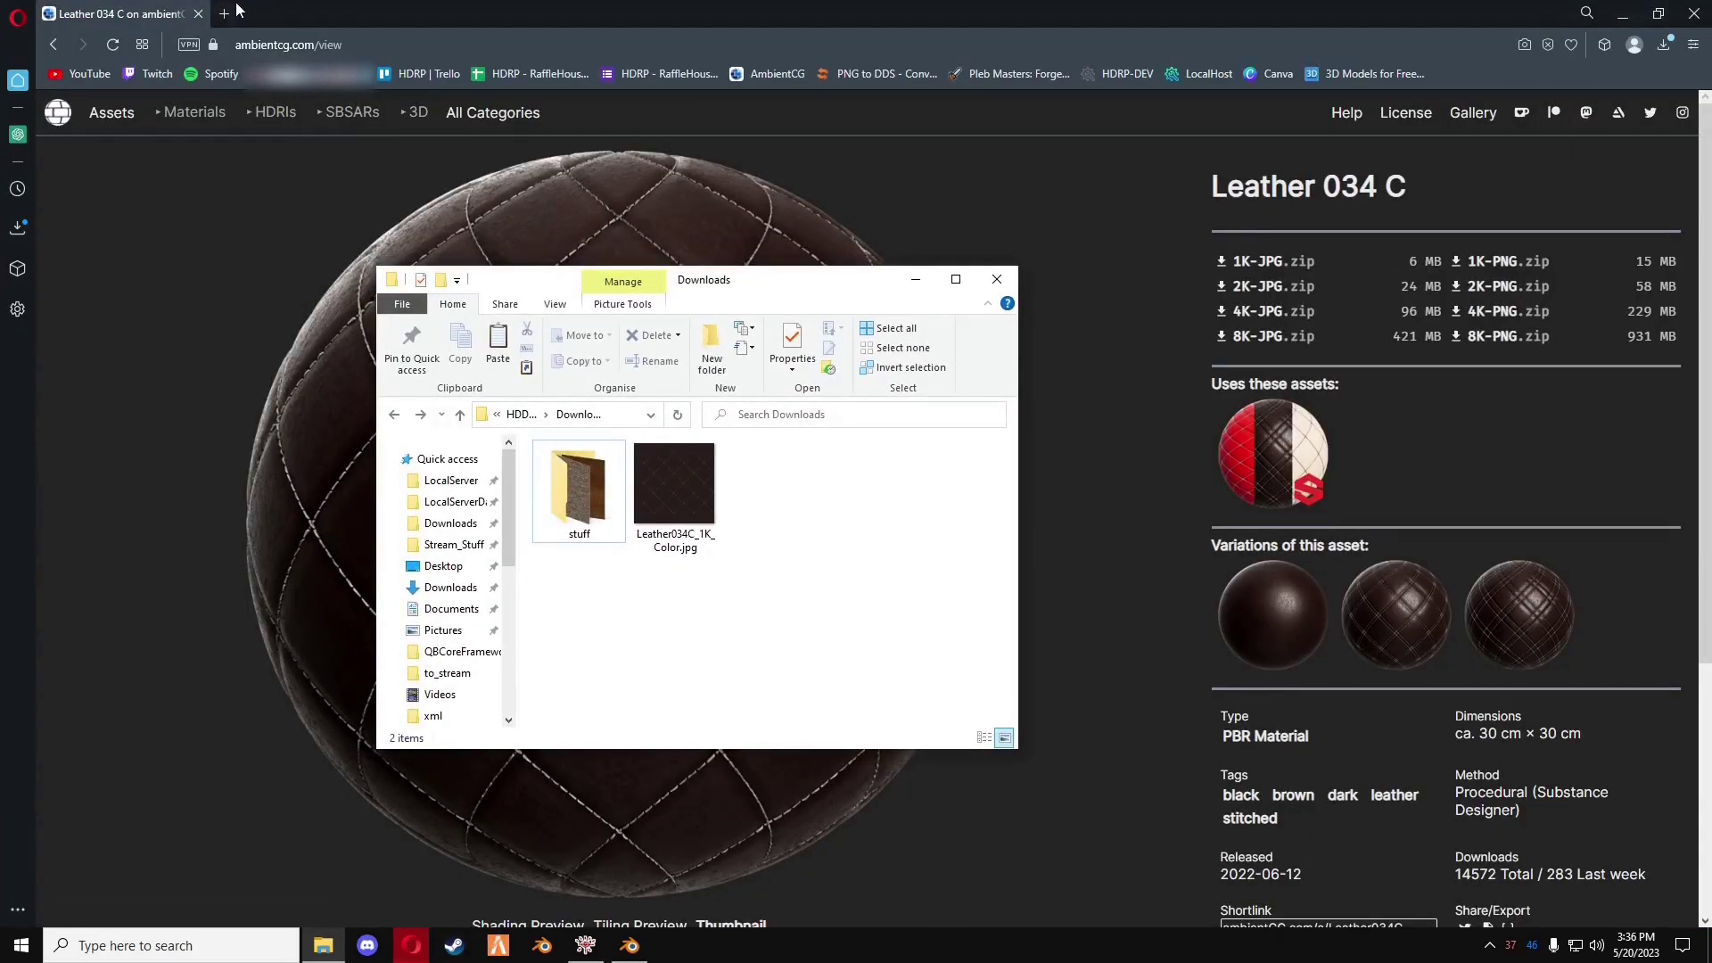
left_click(225, 14)
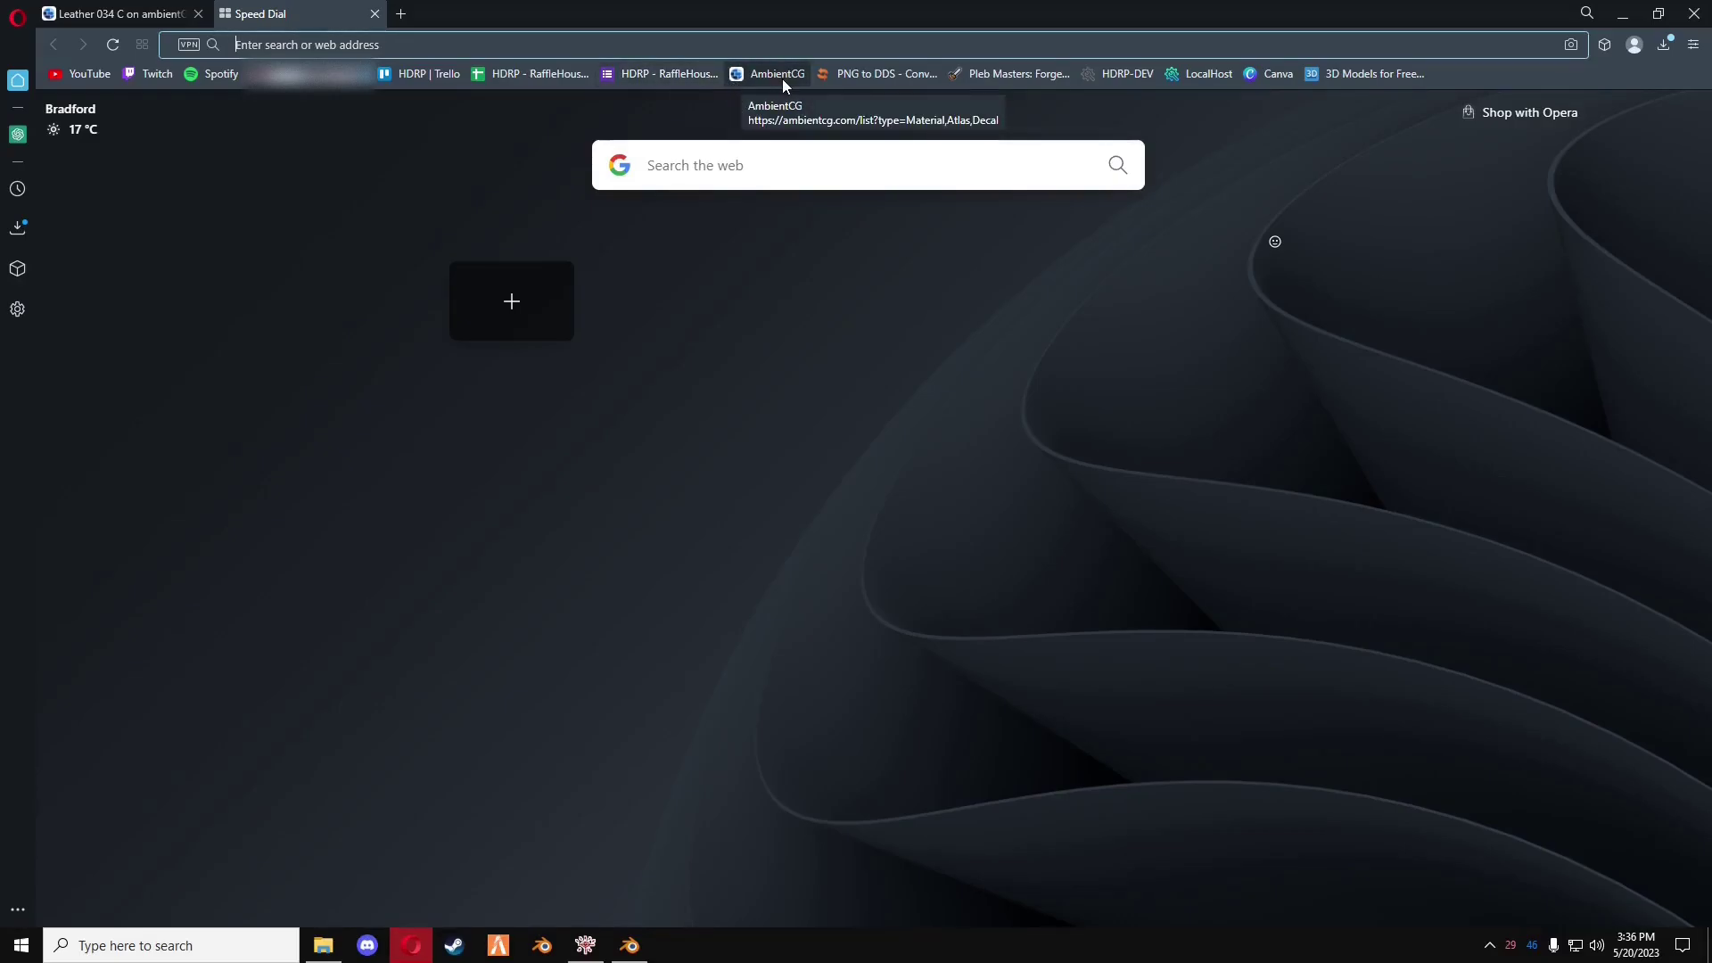
left_click(858, 74)
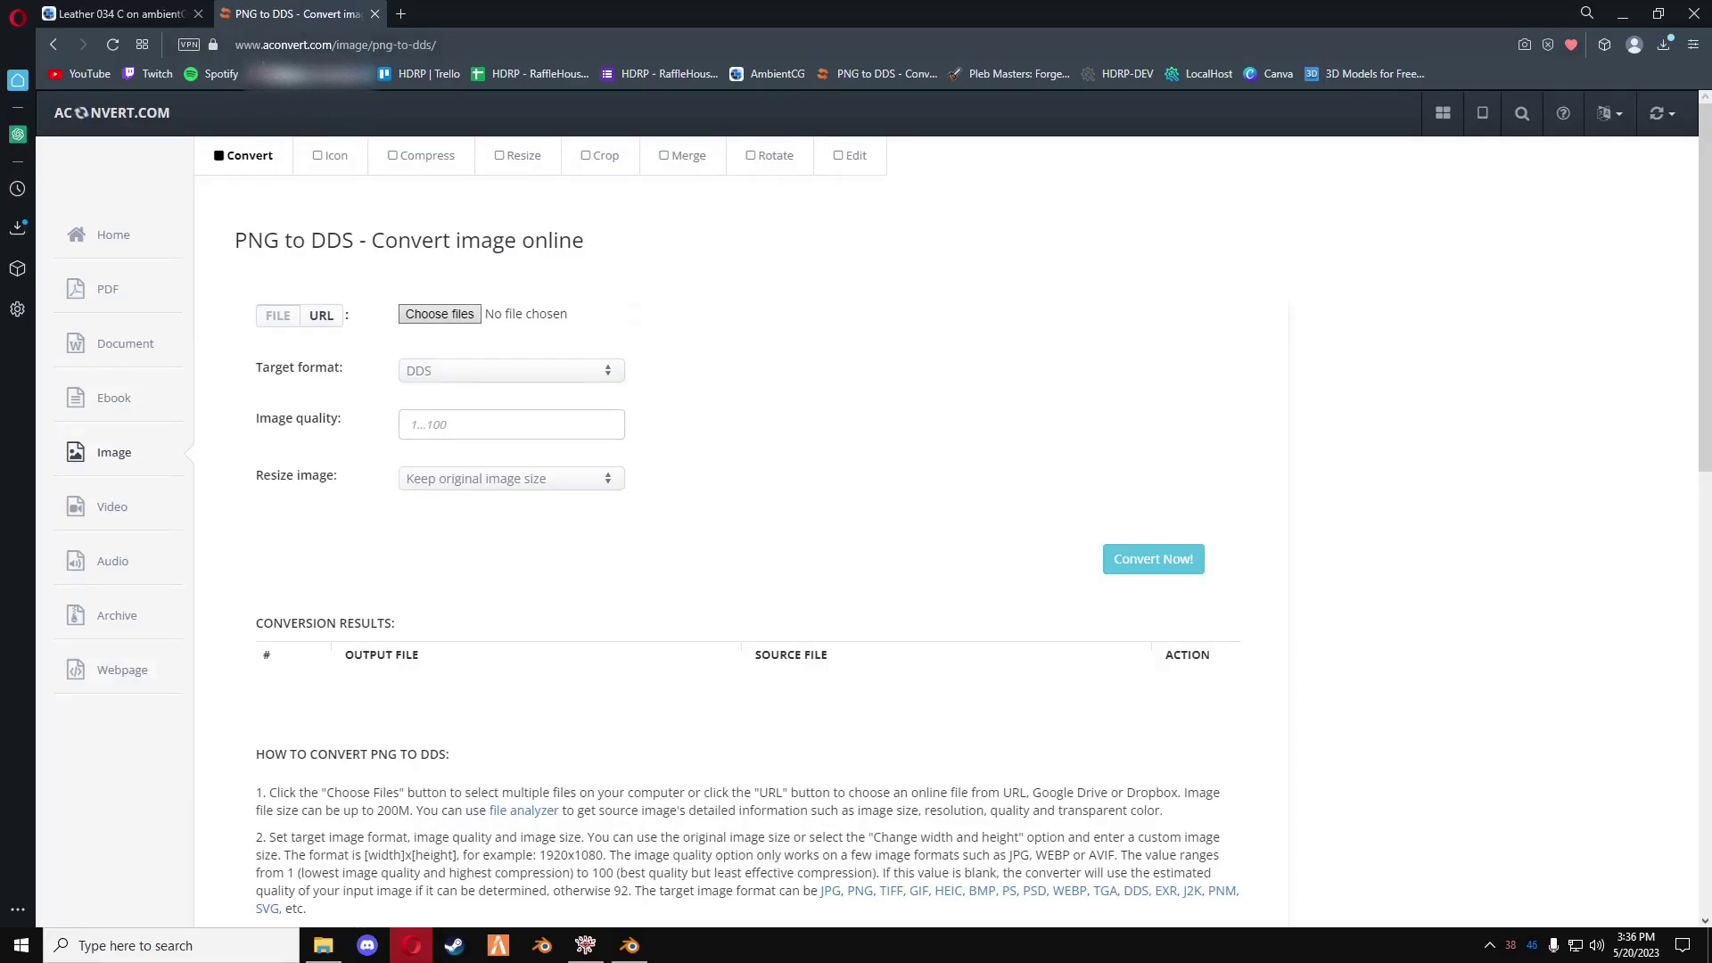
- Convert Leather034C_1K_Color.jpg from the Downloads folder to DDS with an image quality of 100
left_click(427, 318)
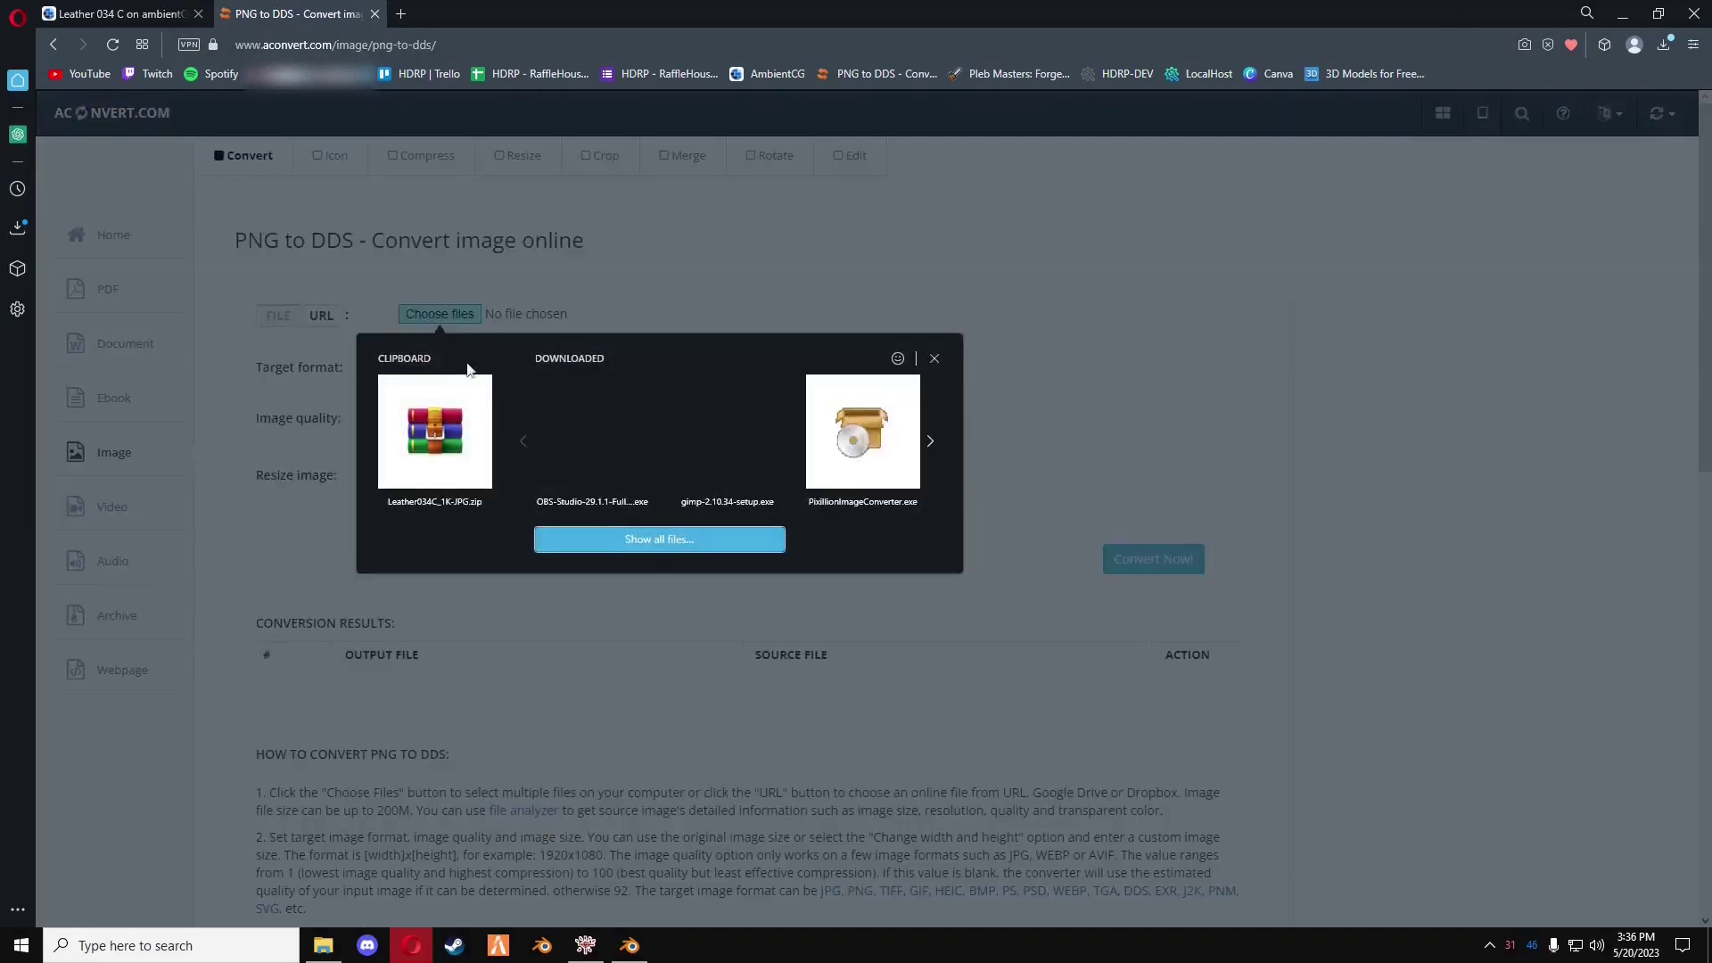
left_click(630, 541)
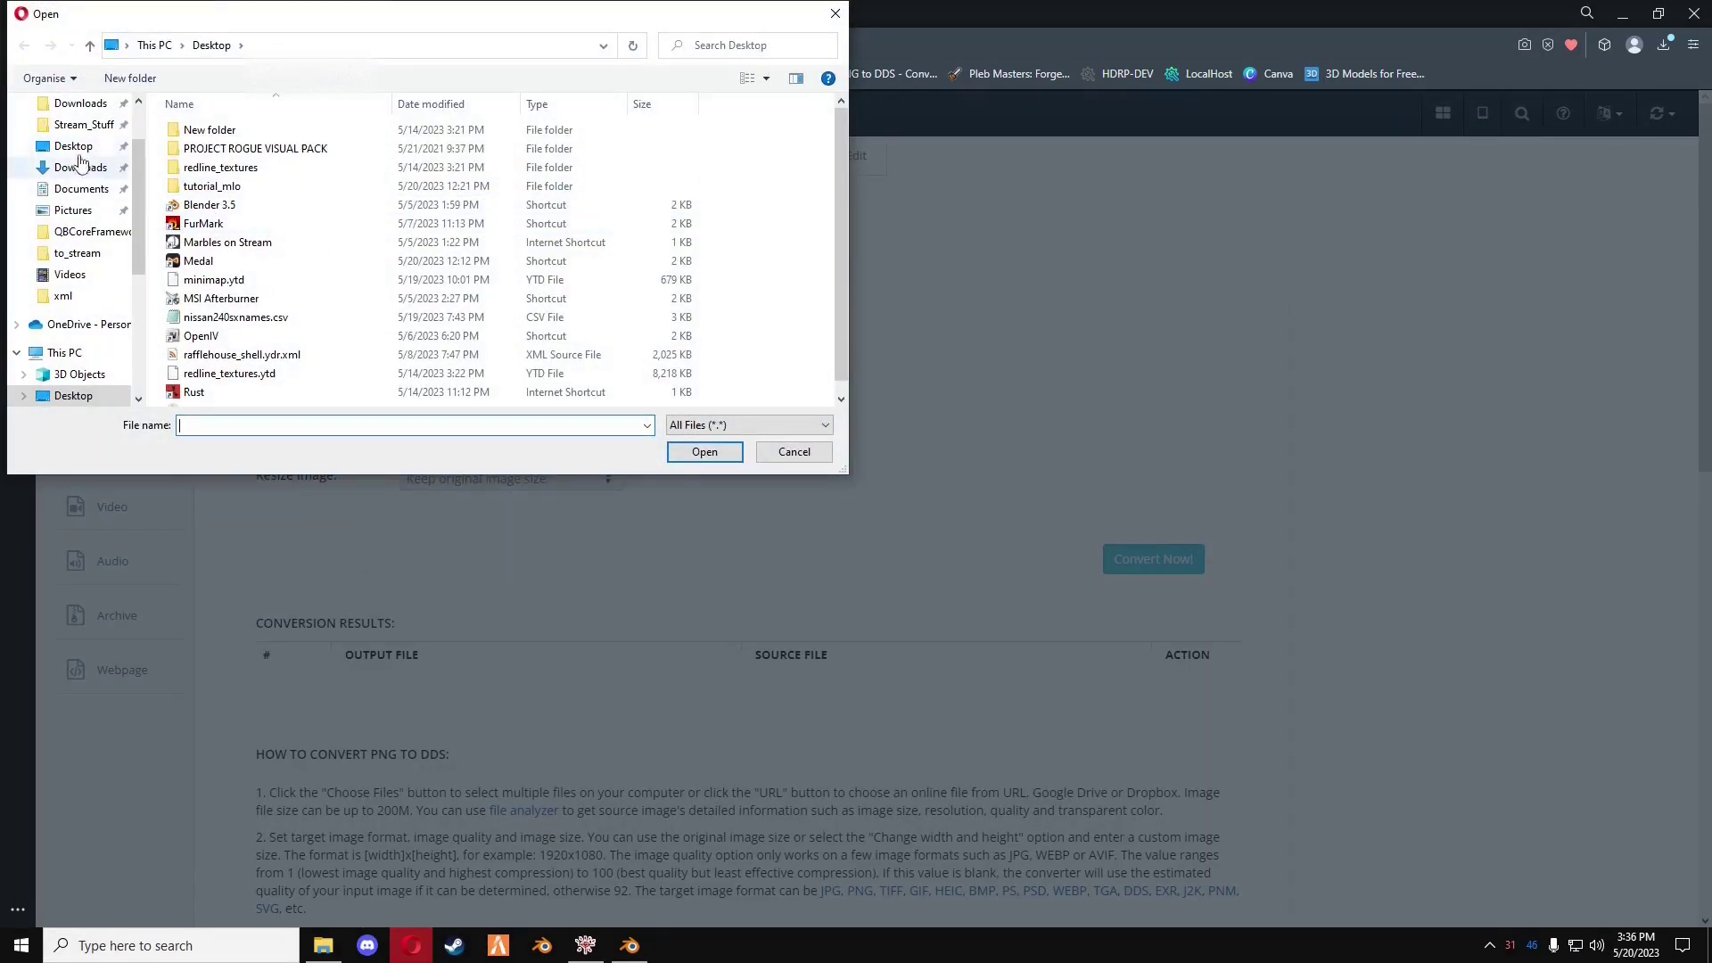
left_click(79, 103)
double_click(312, 157)
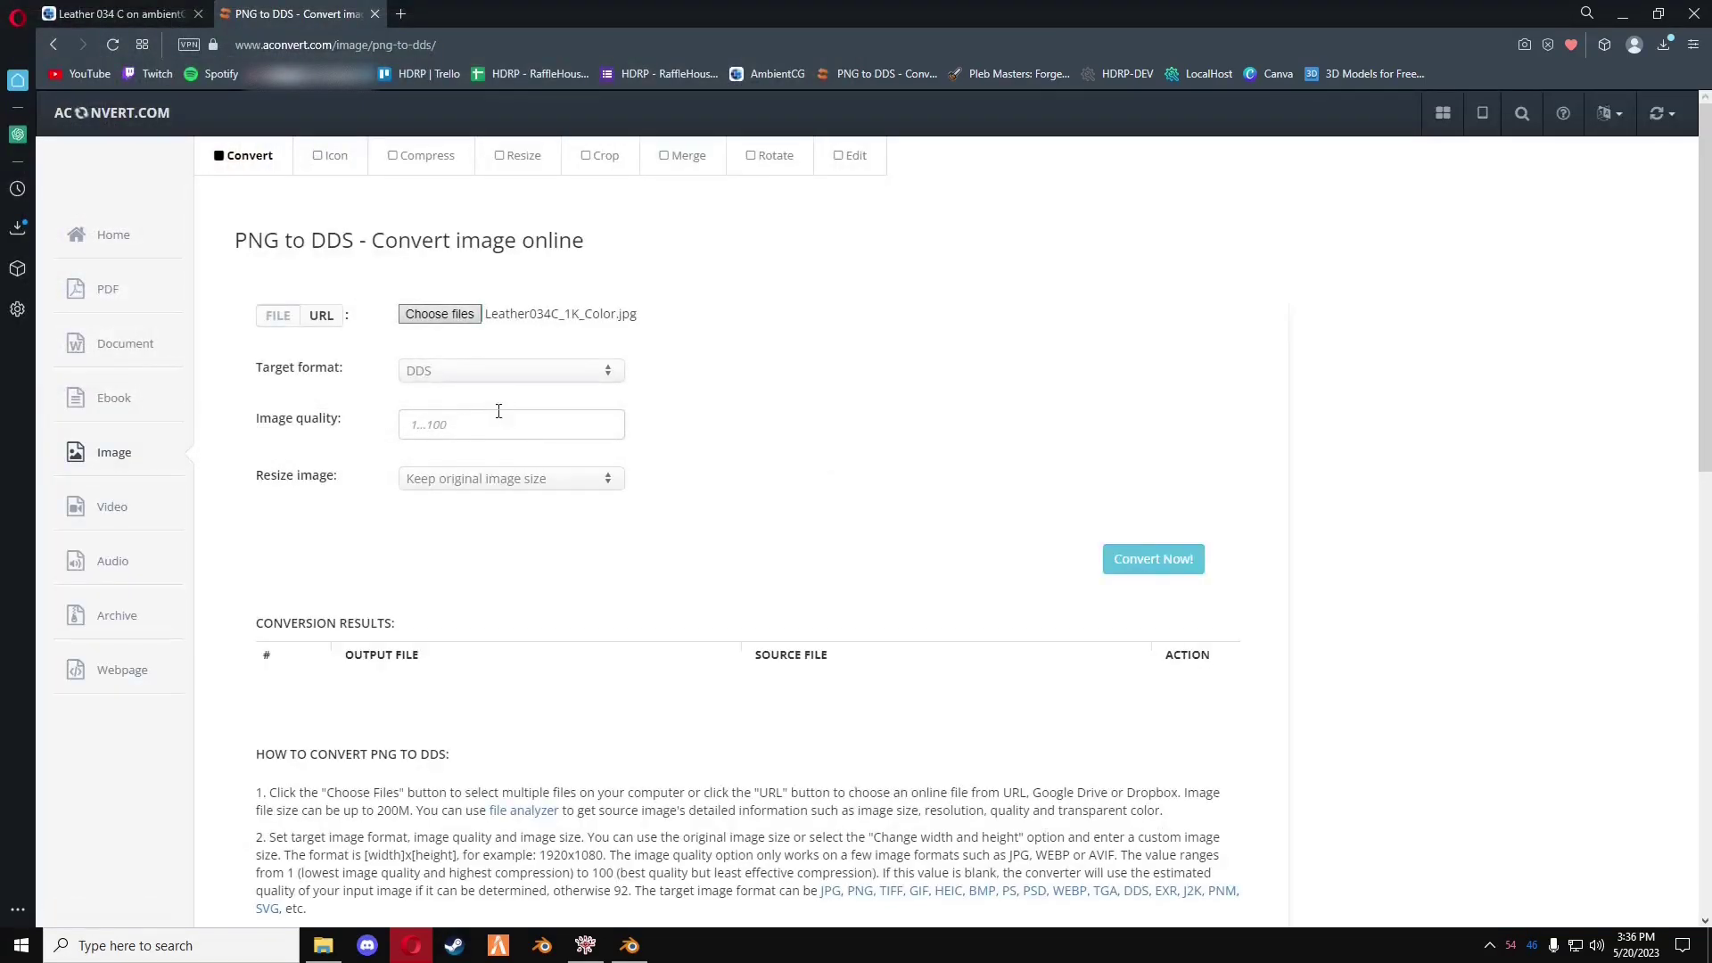
left_click(496, 417)
left_click(1149, 562)
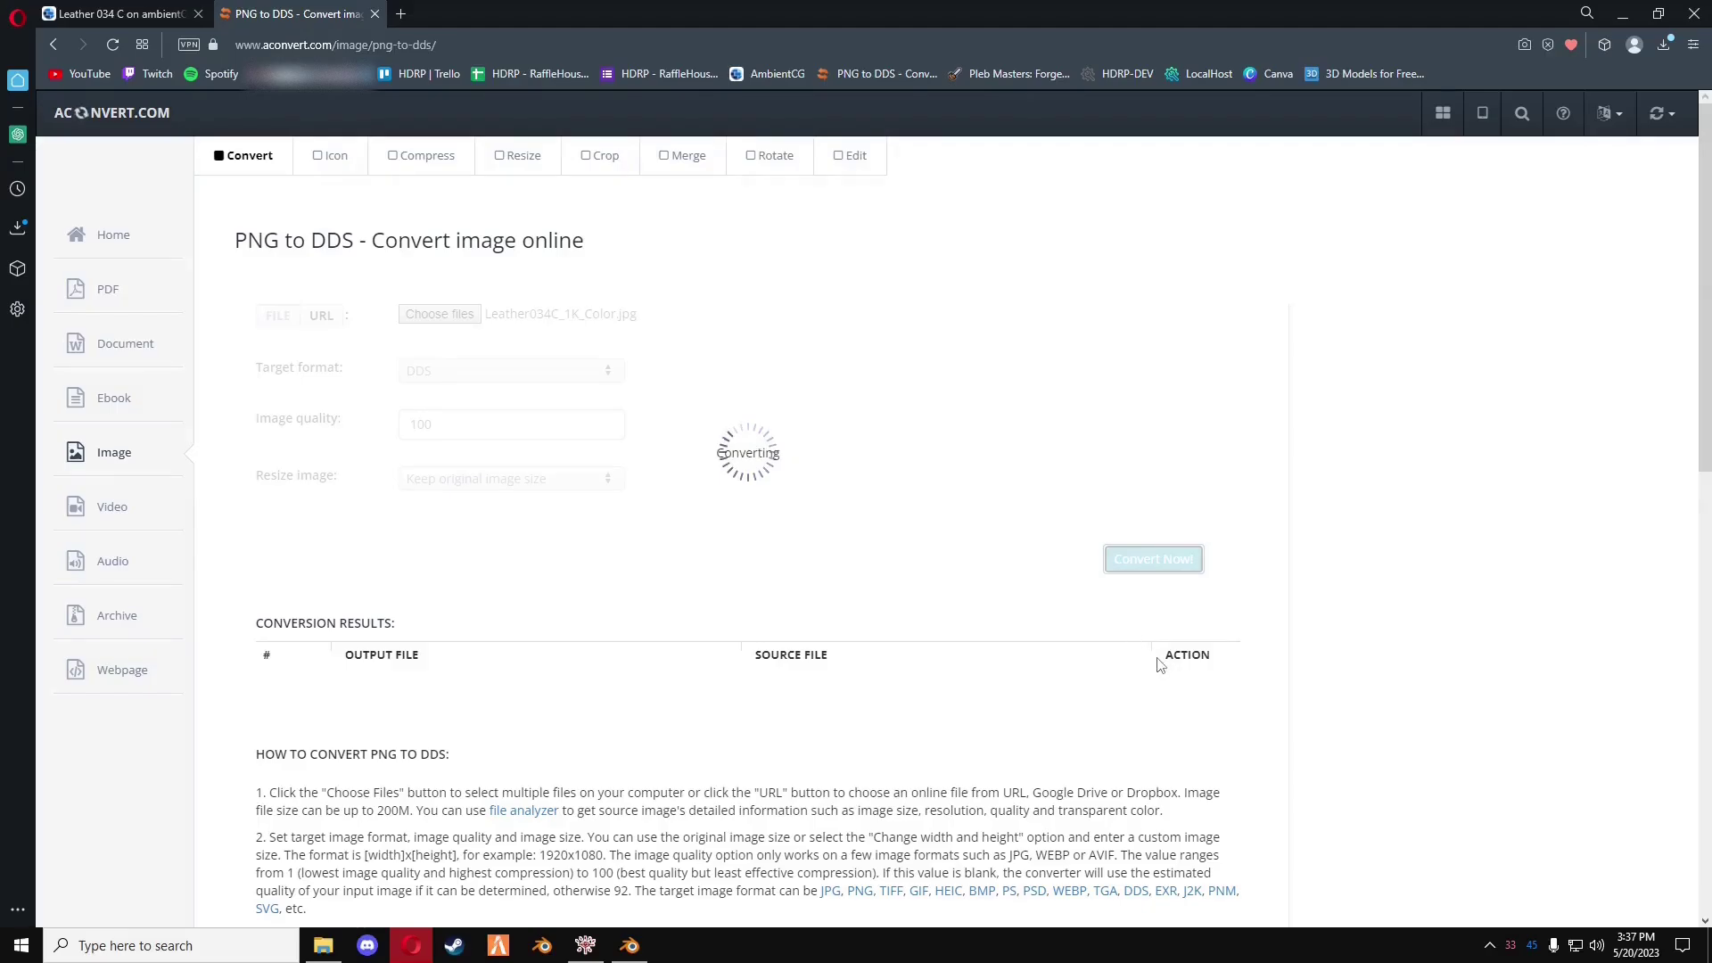
- Pause AdGuard filtering for 30 seconds on the result page, download the converted DDS file, and minimise the browser
left_click(1173, 702)
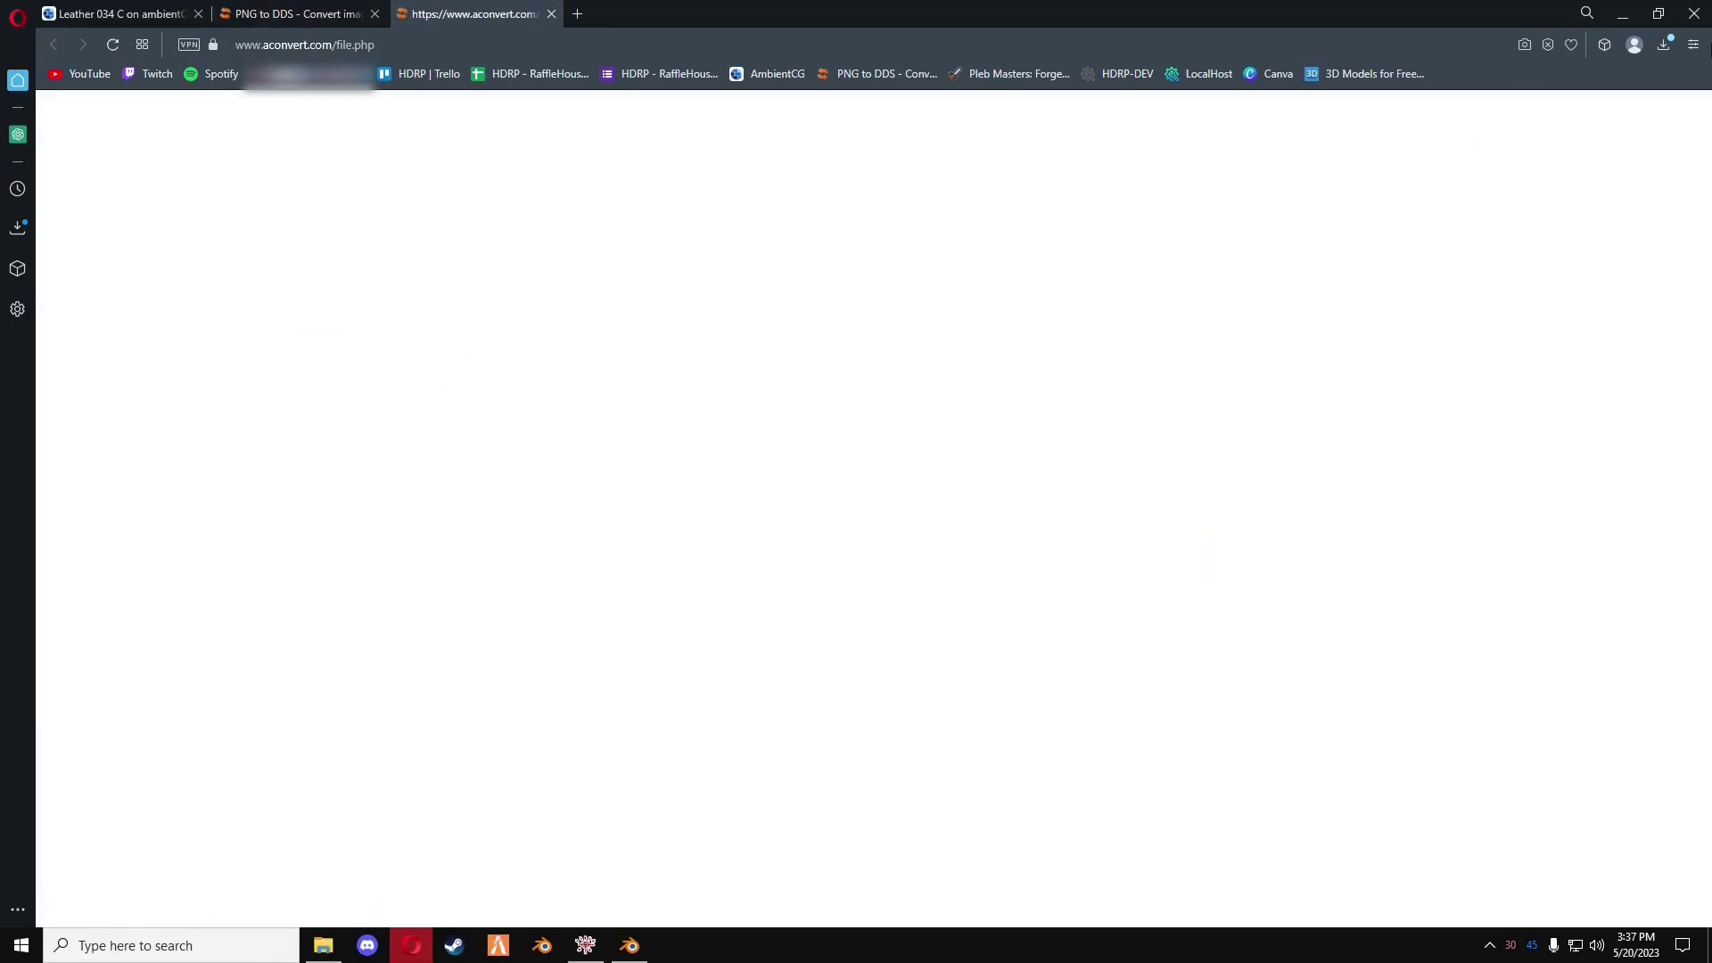
left_click(1604, 45)
left_click(1627, 178)
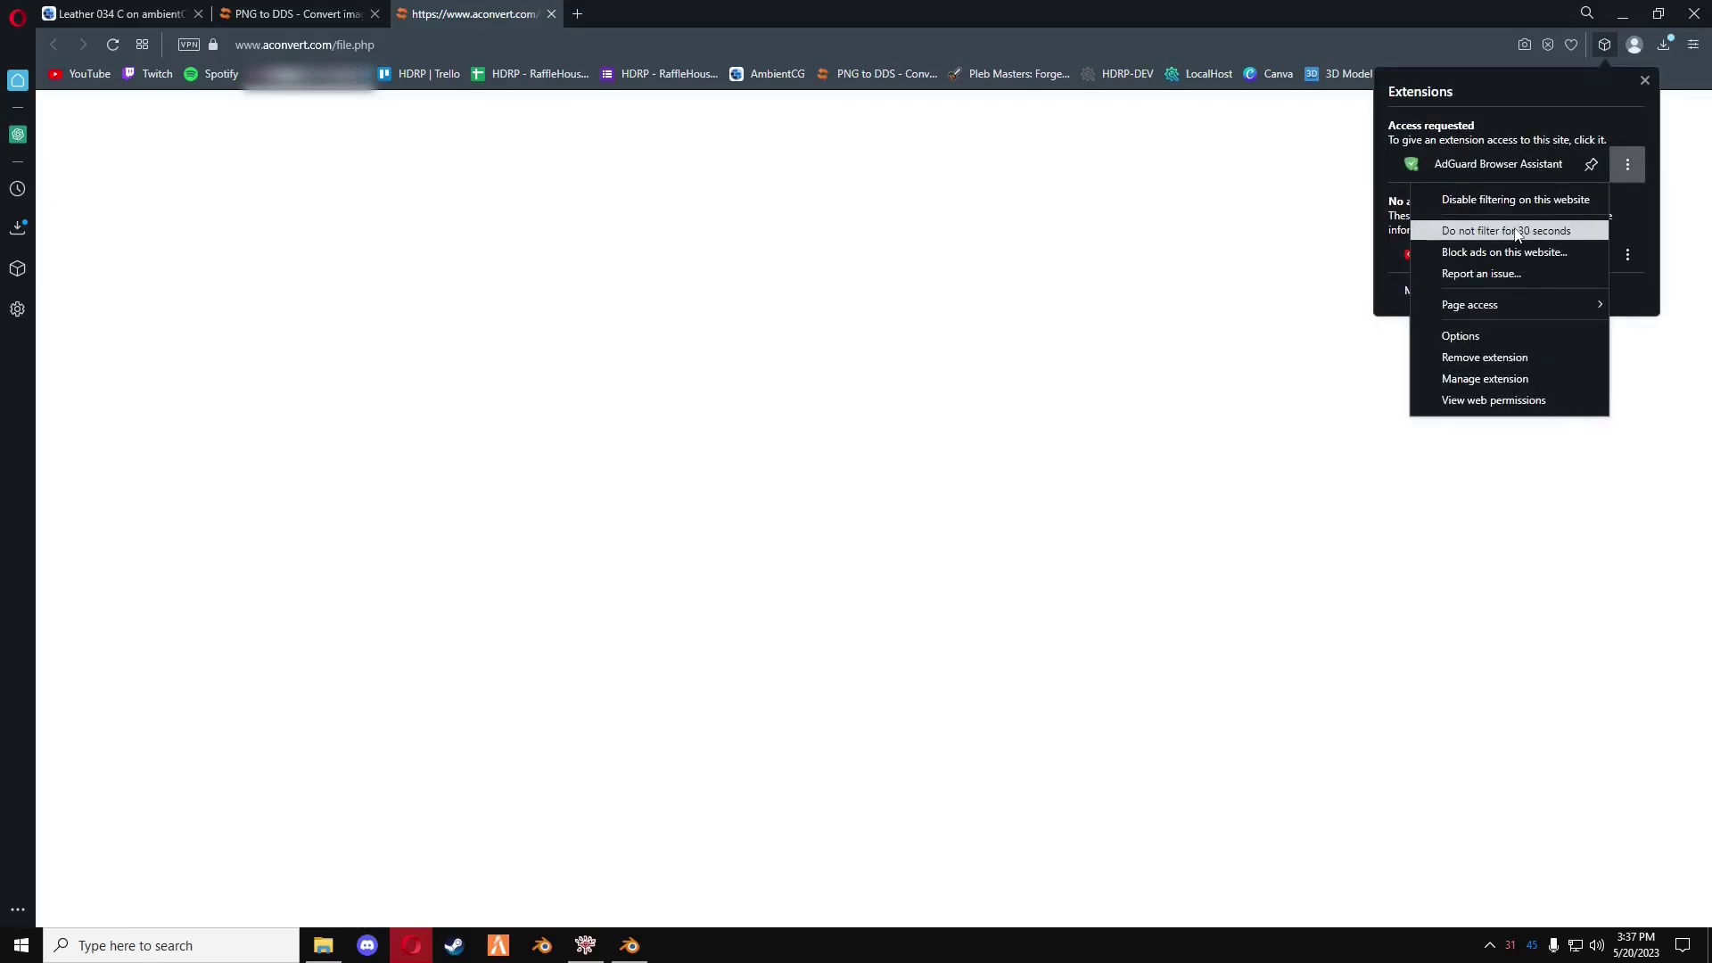
left_click(1480, 228)
left_click(622, 588)
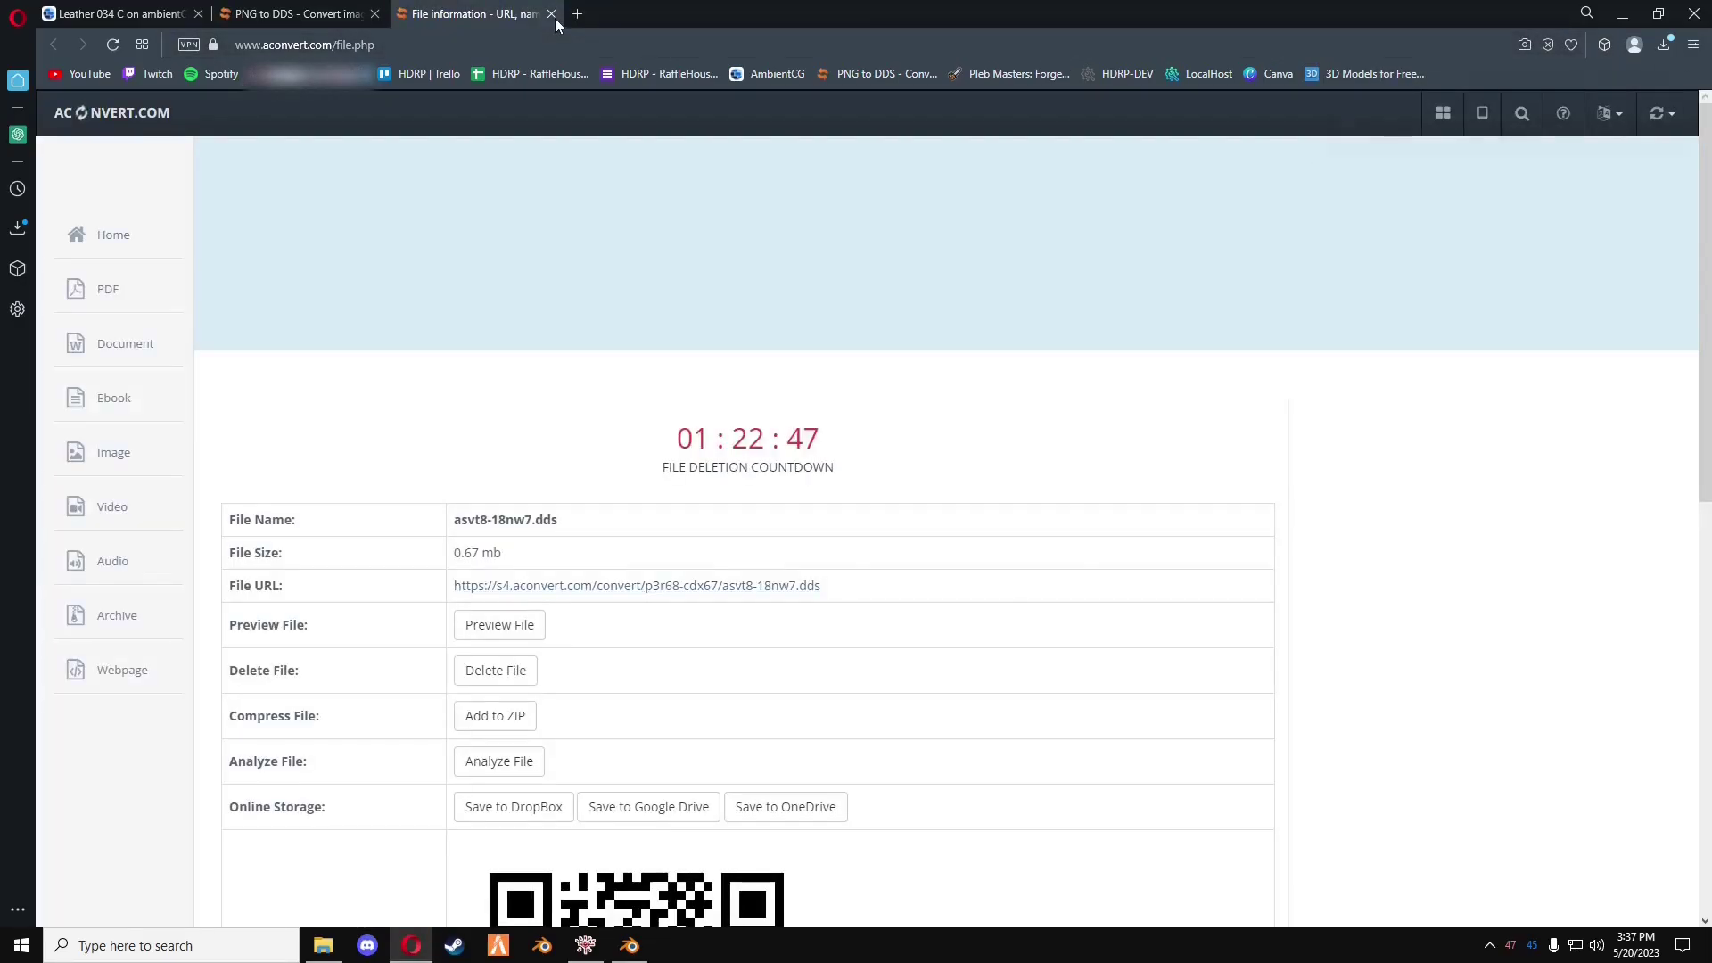
left_click(551, 13)
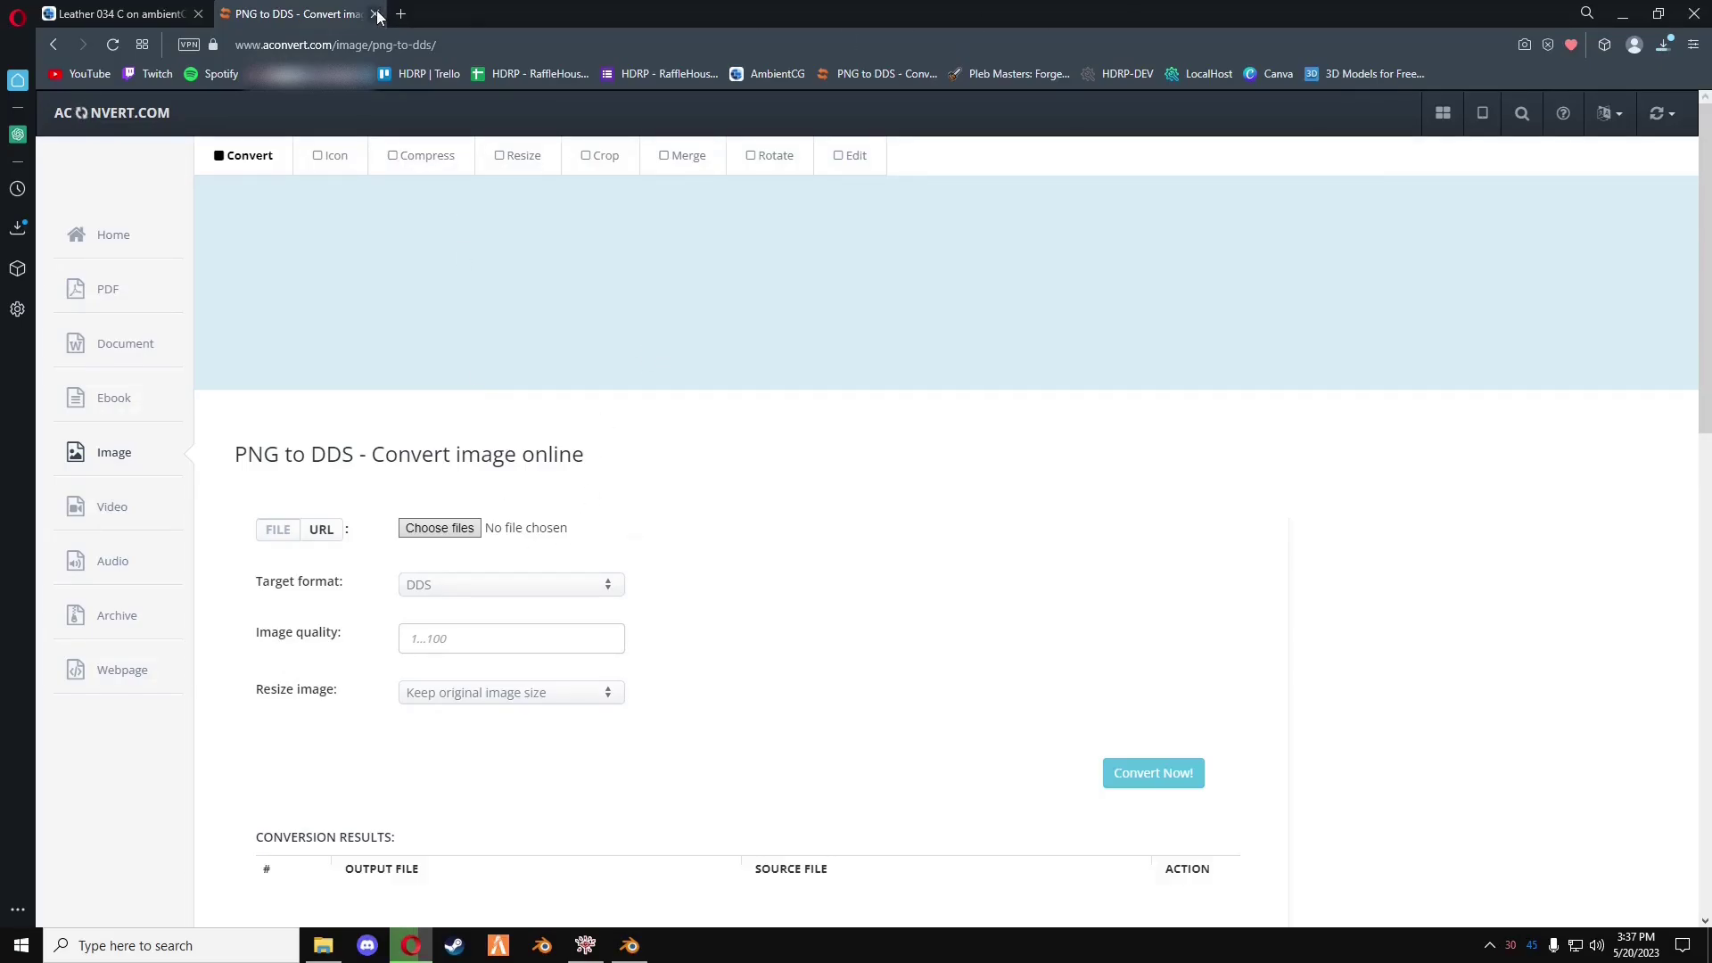
left_click(1623, 13)
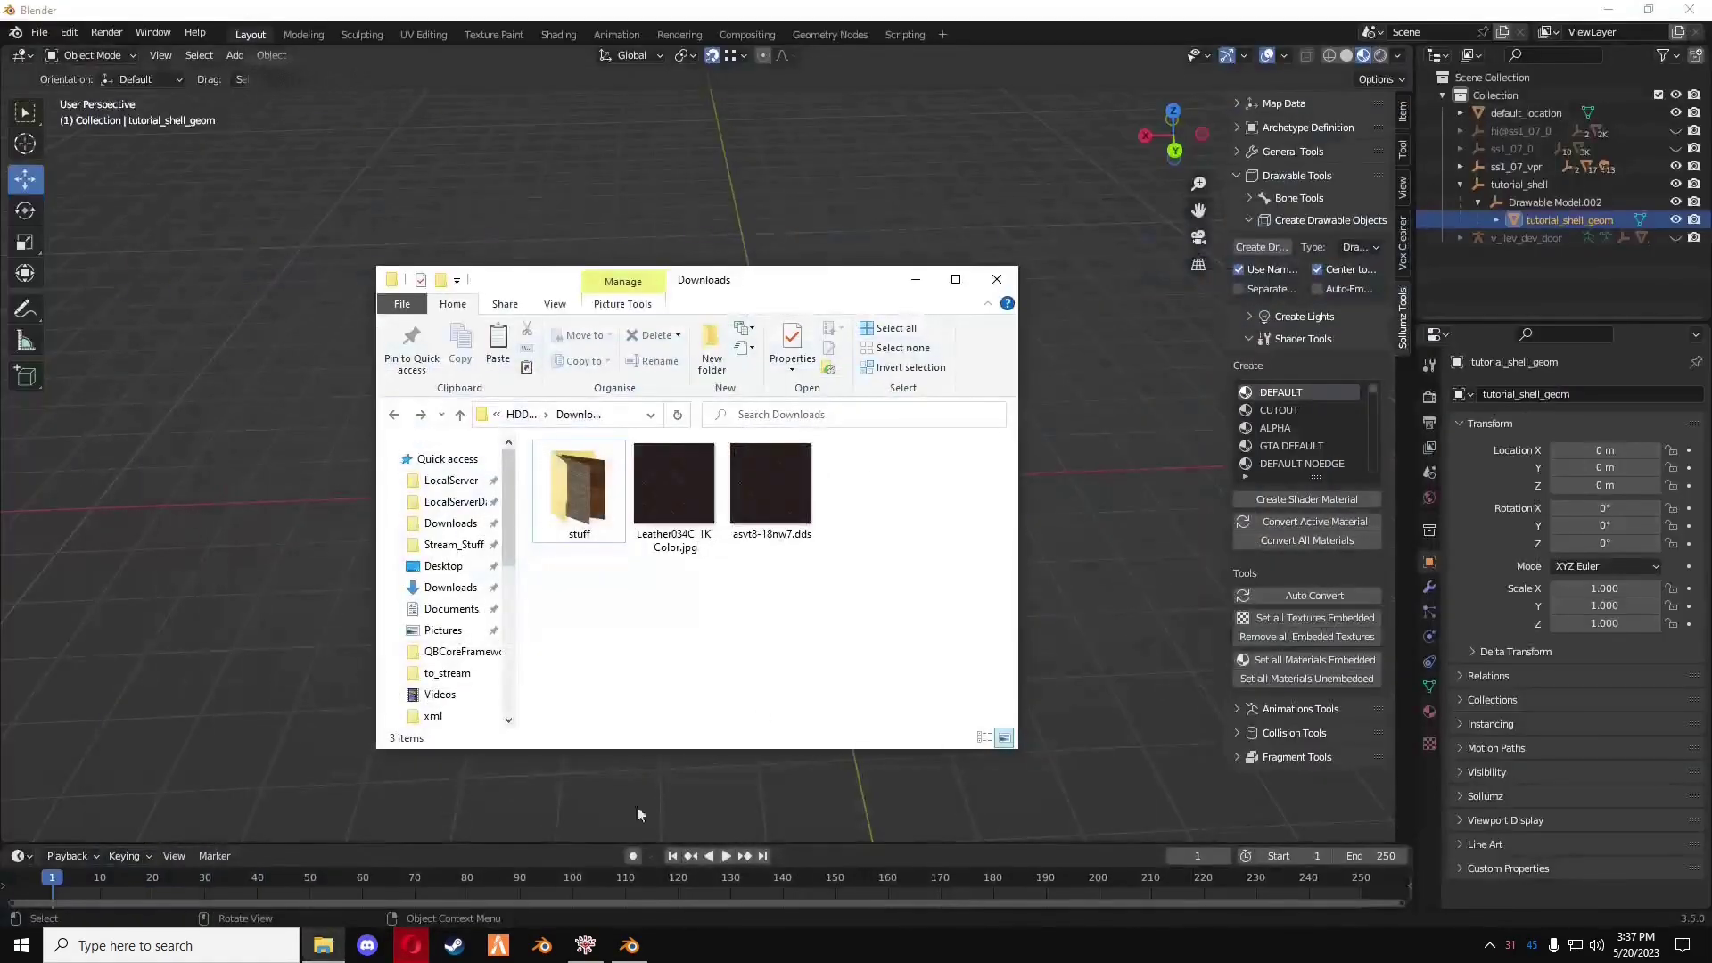
- Rename the downloaded DDS file in the Downloads folder as Leather034C_1K_Color
left_click(693, 532)
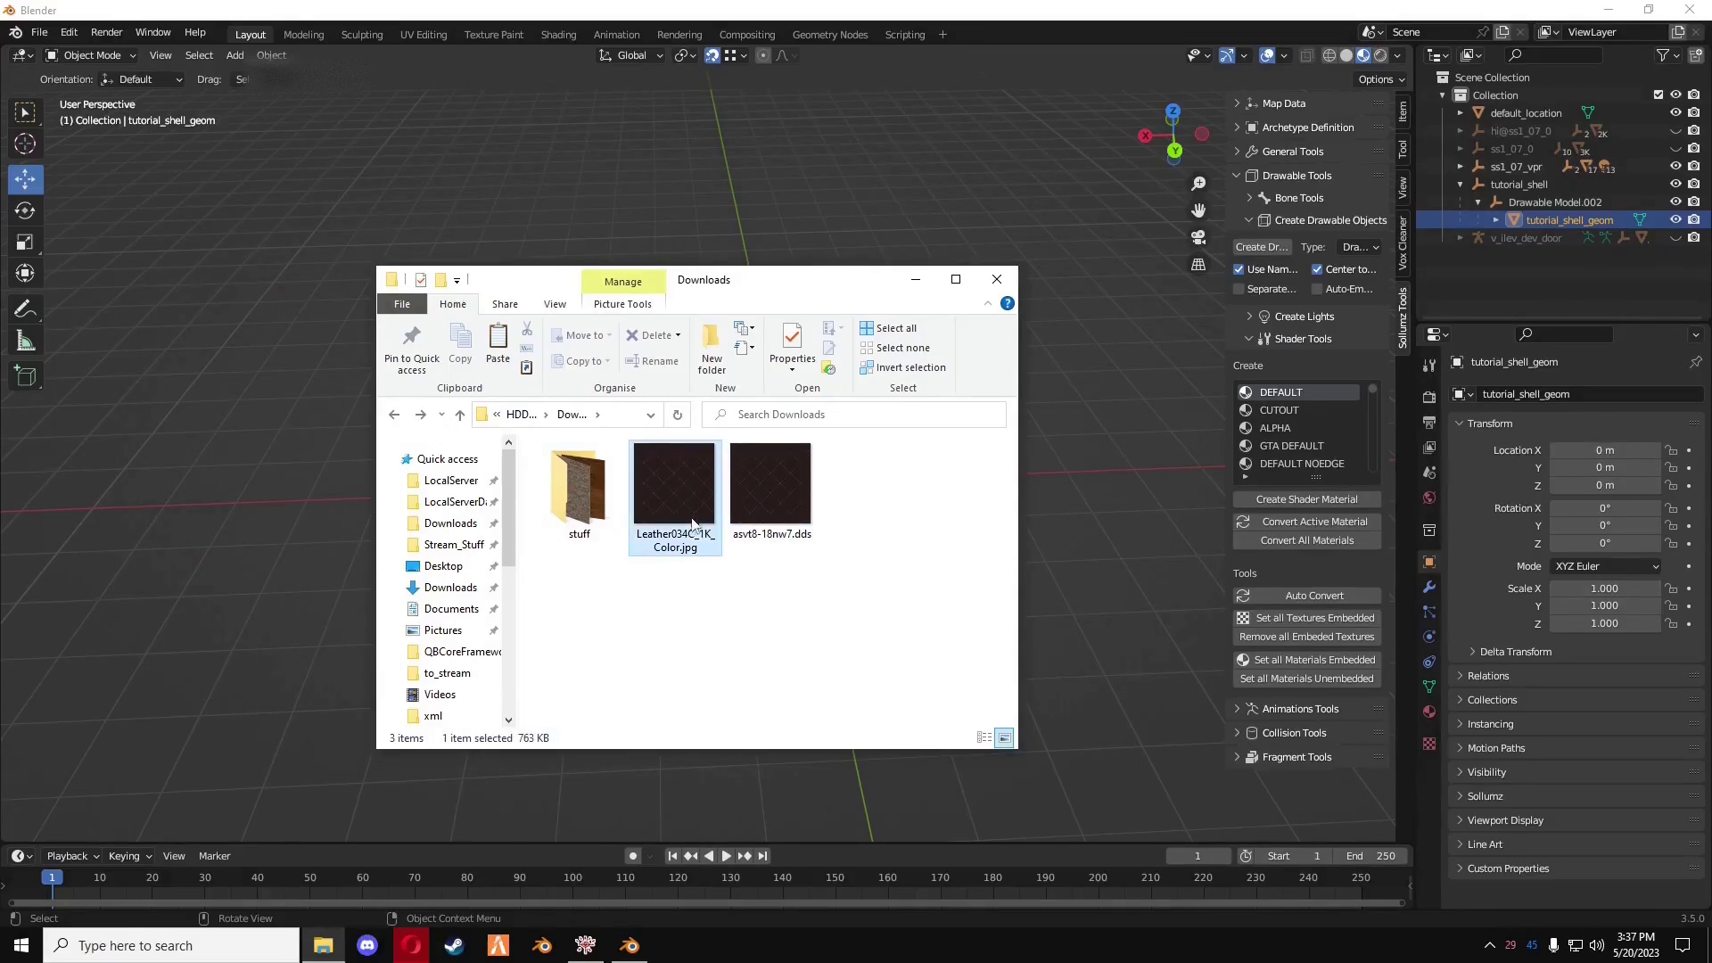
left_click(772, 533)
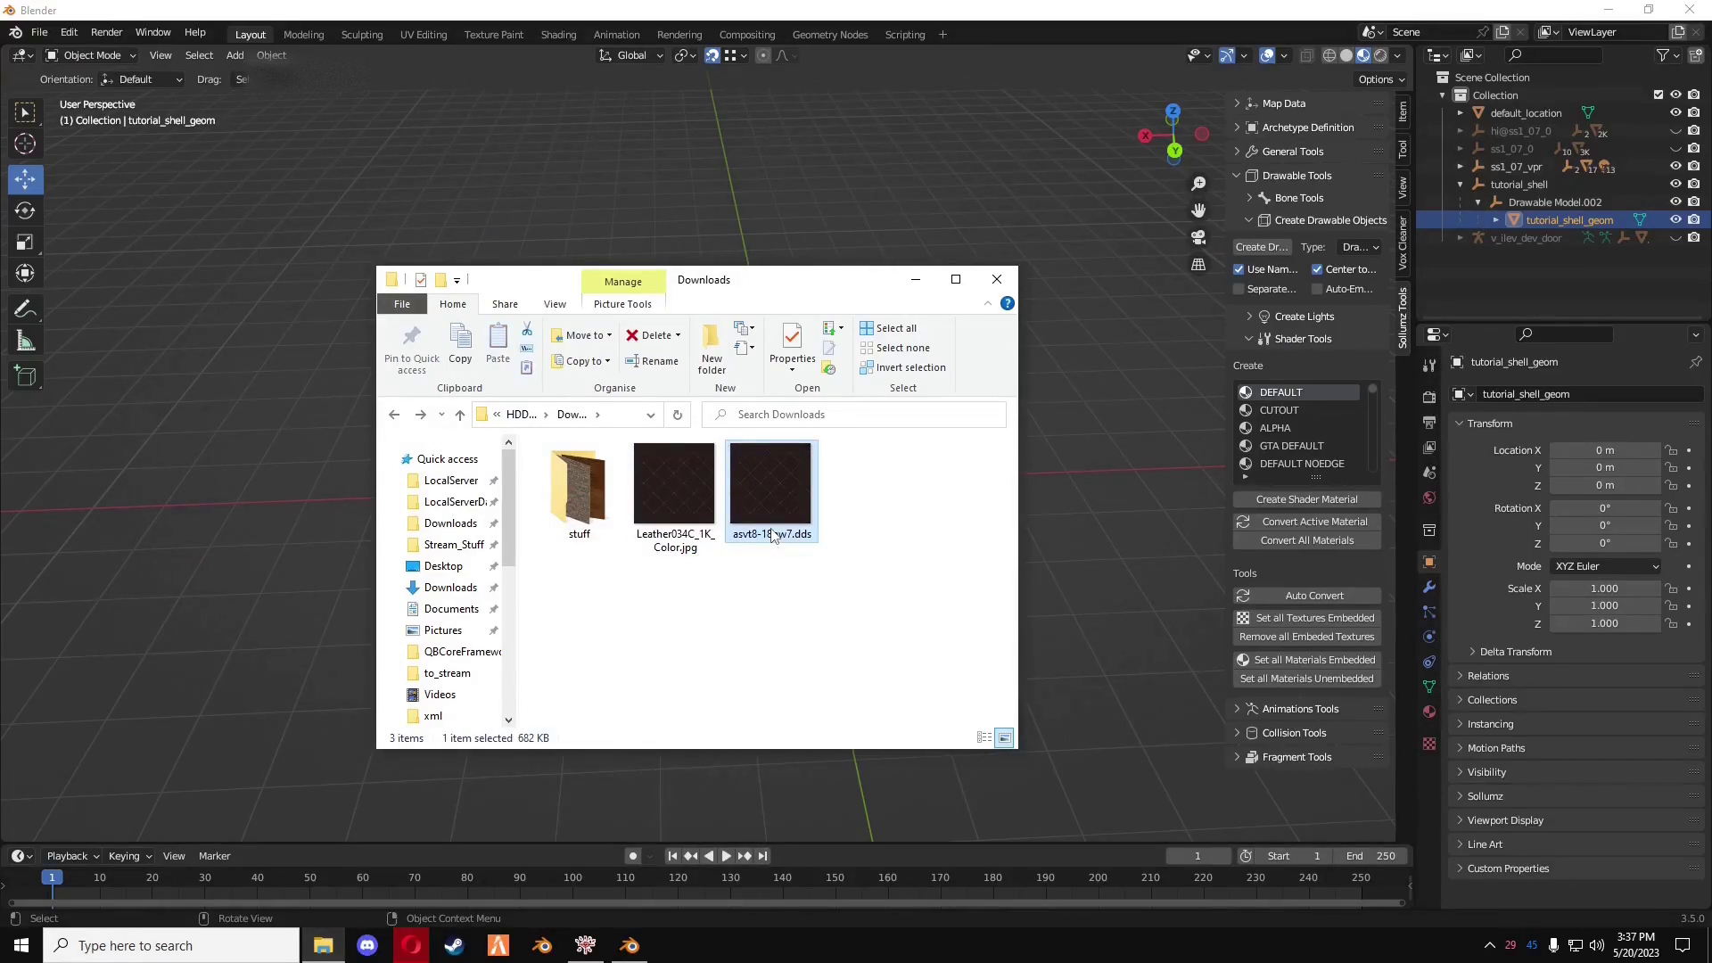
key("F2")
type("Leather034C_1K_Color")
key("Return")
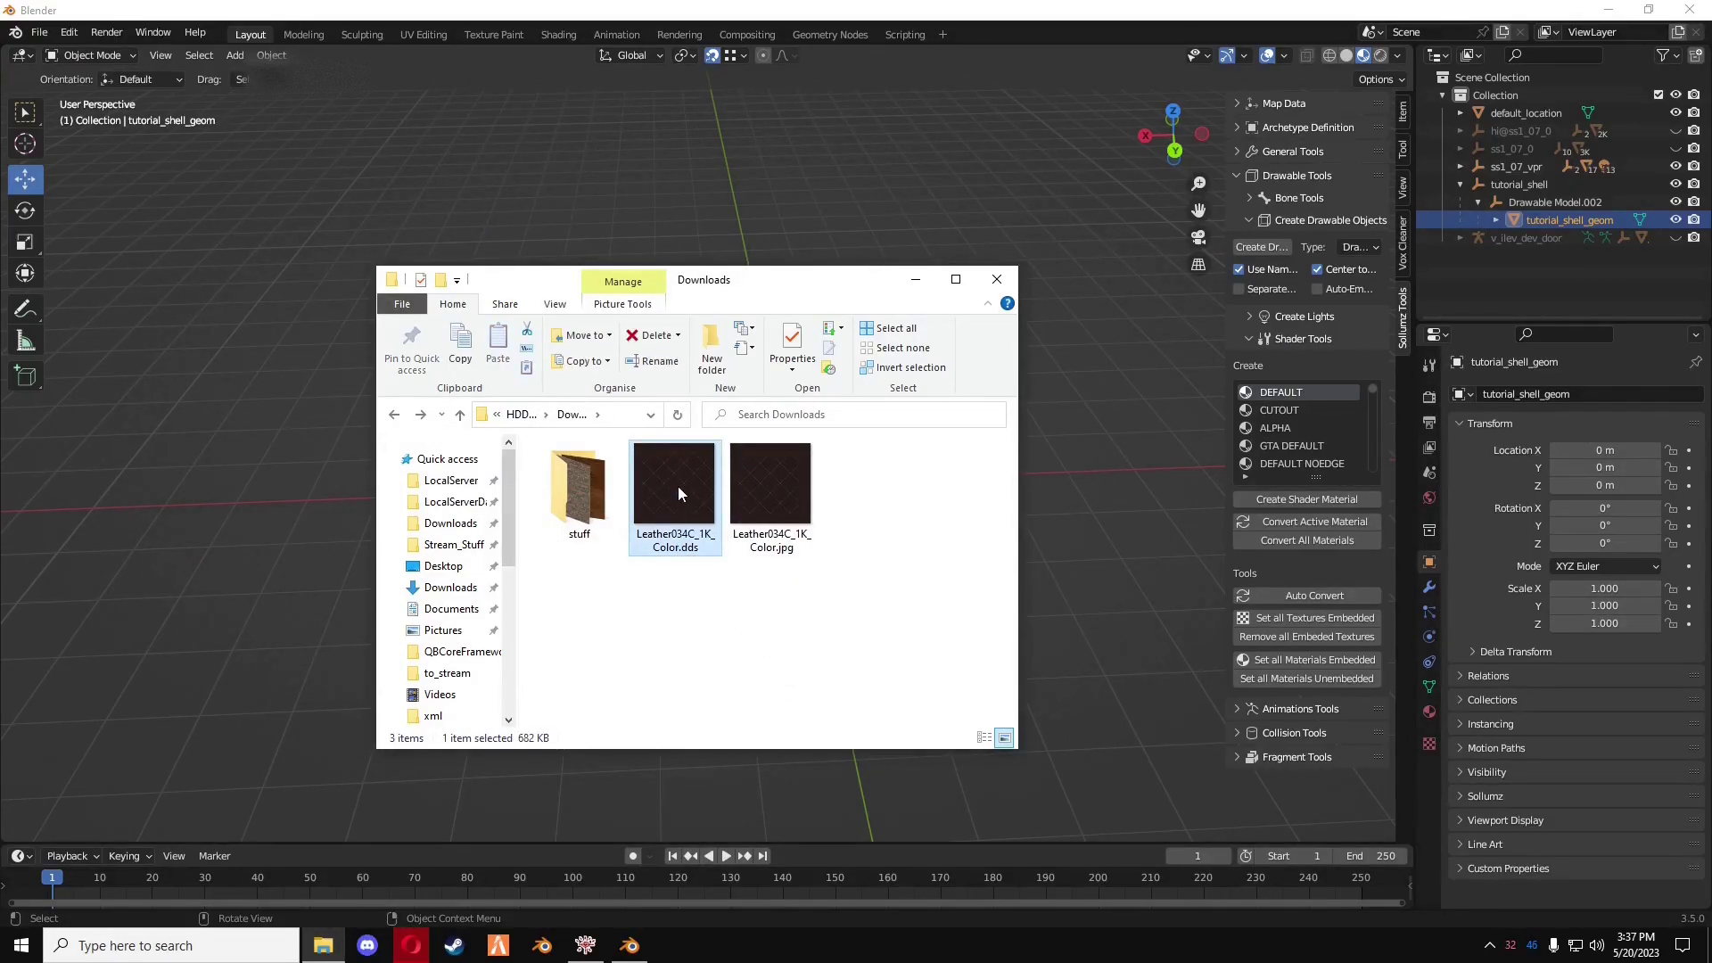
- Delete Leather034C_1K_Color.dds from the Downloads folder
key("Delete")
key("Return")
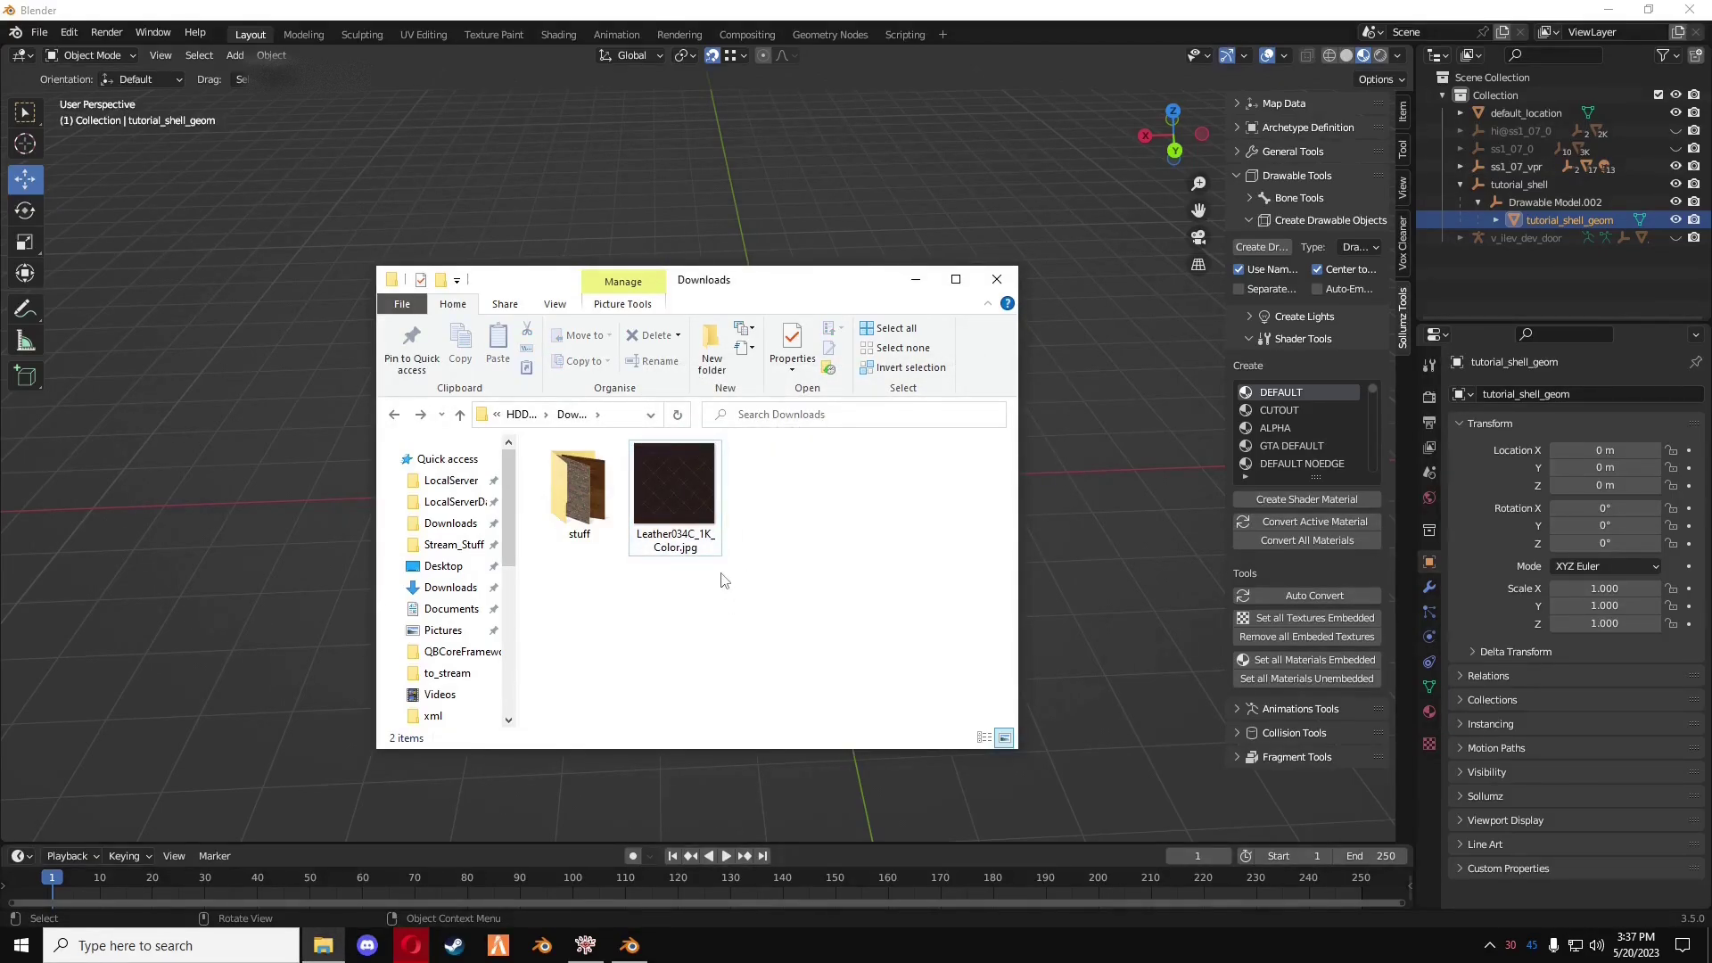
left_click(694, 553)
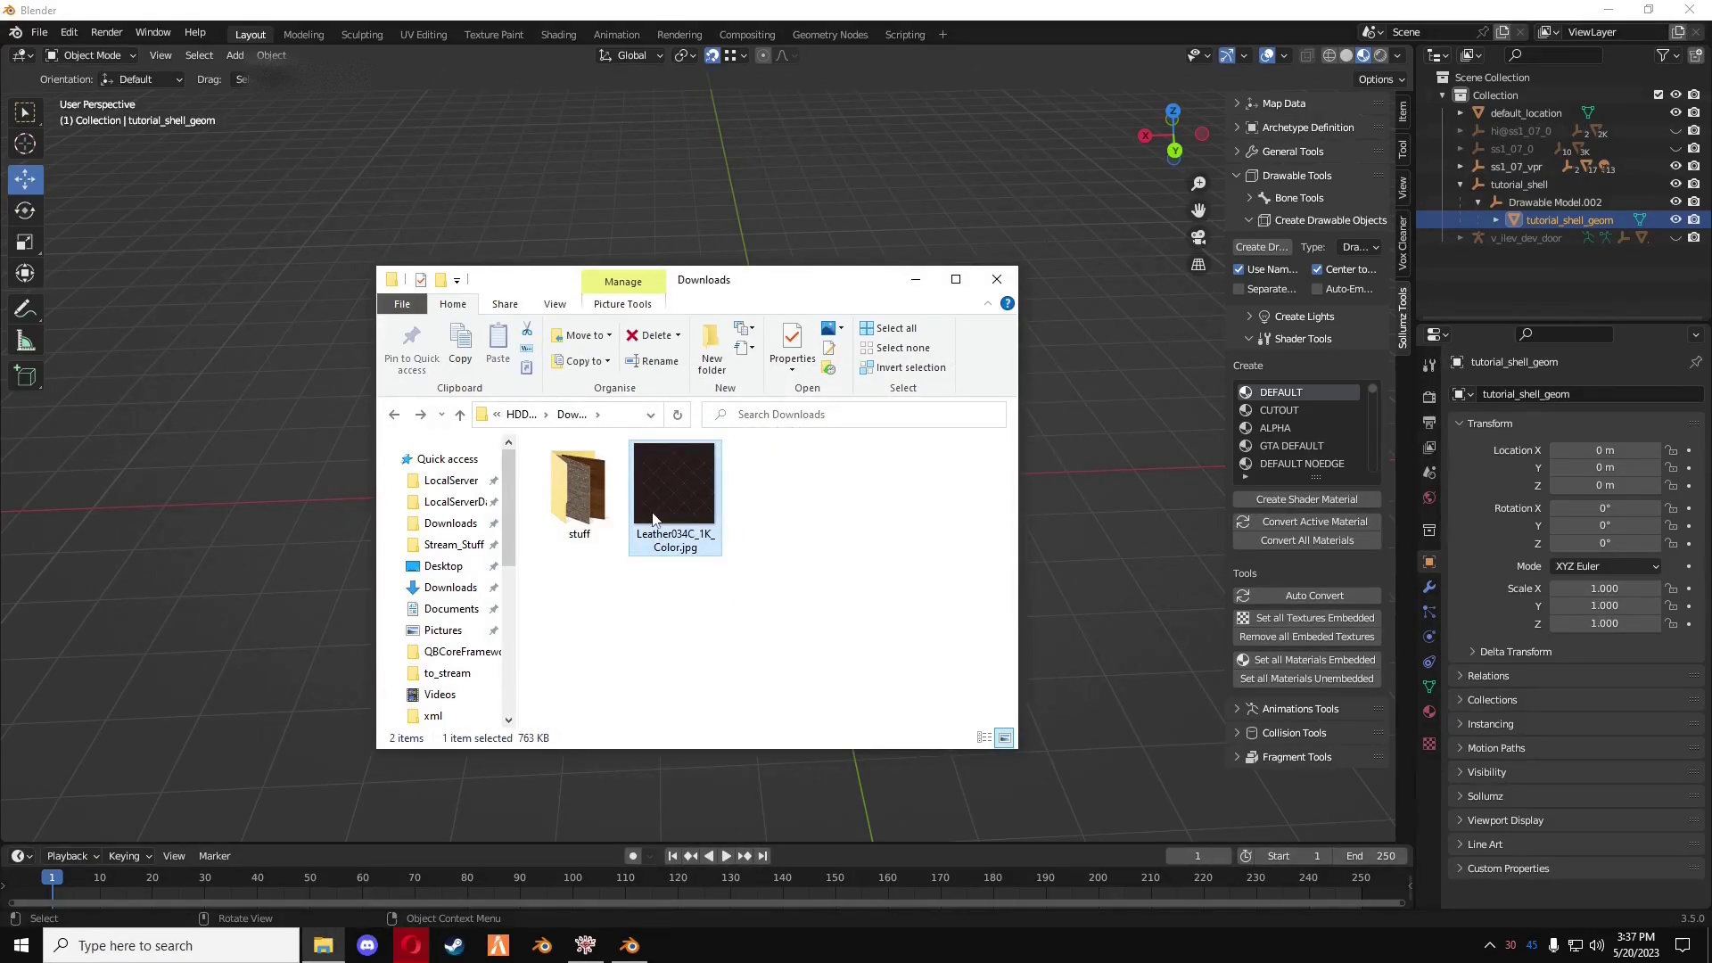
- Switch to the Opera browser and convert Leather034C_1K_Color.jpg to DDS with an image quality of 100
left_click(411, 945)
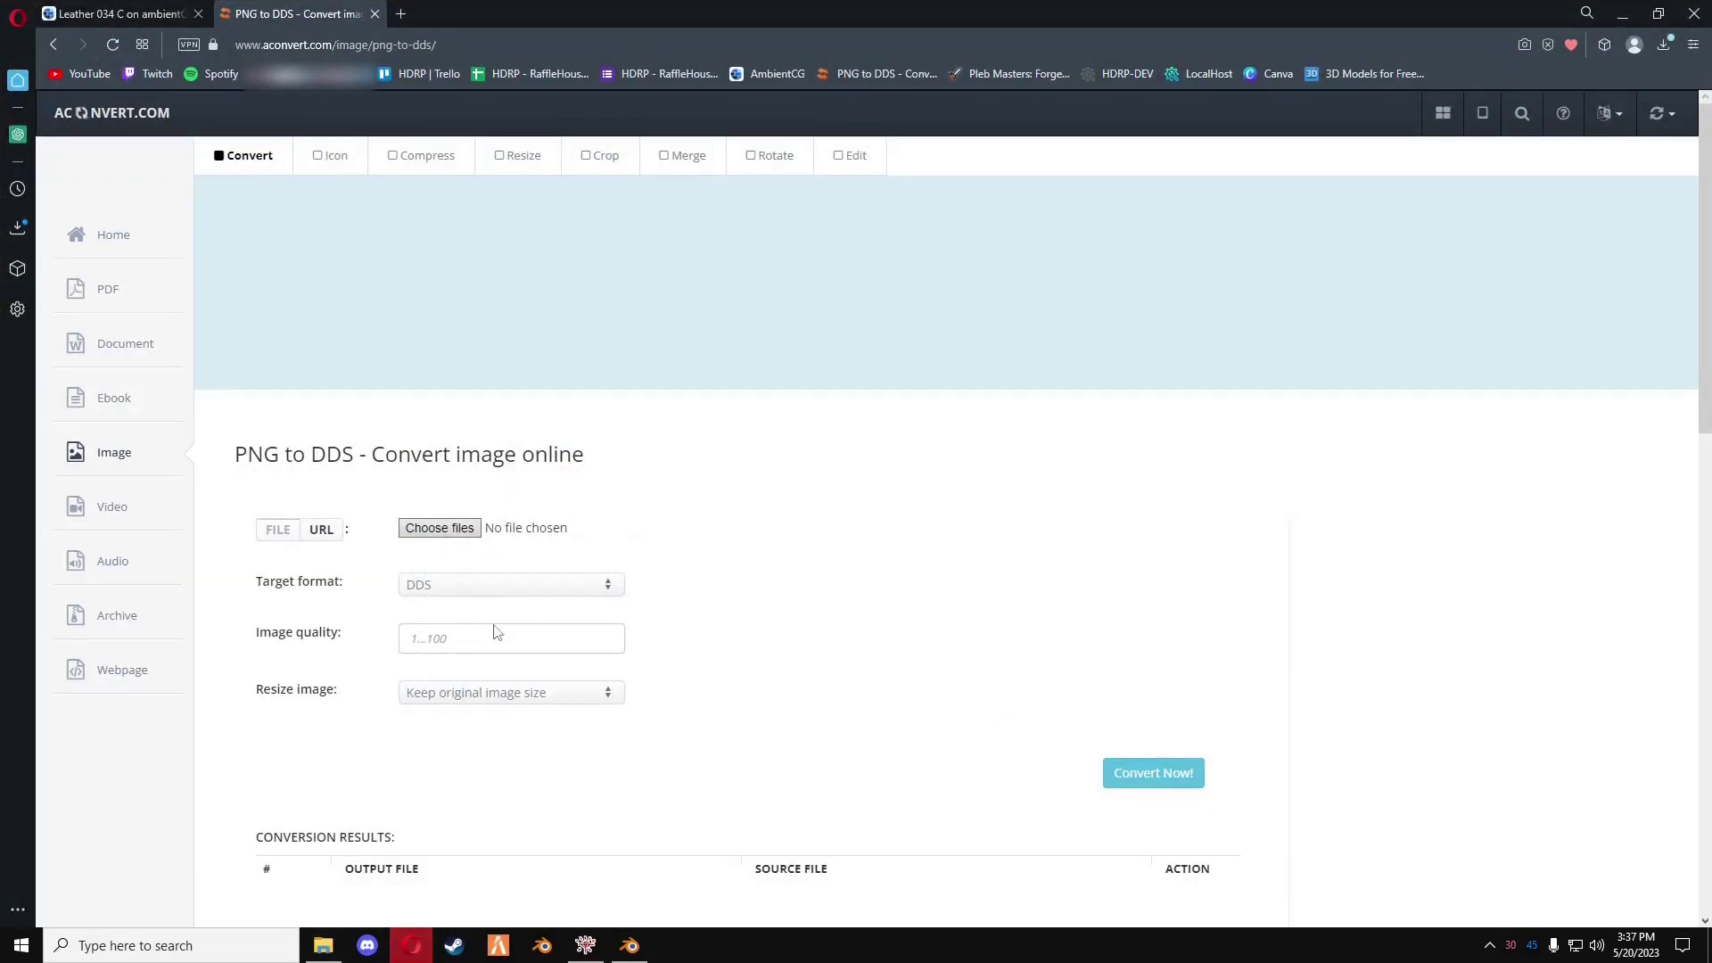
left_click(450, 531)
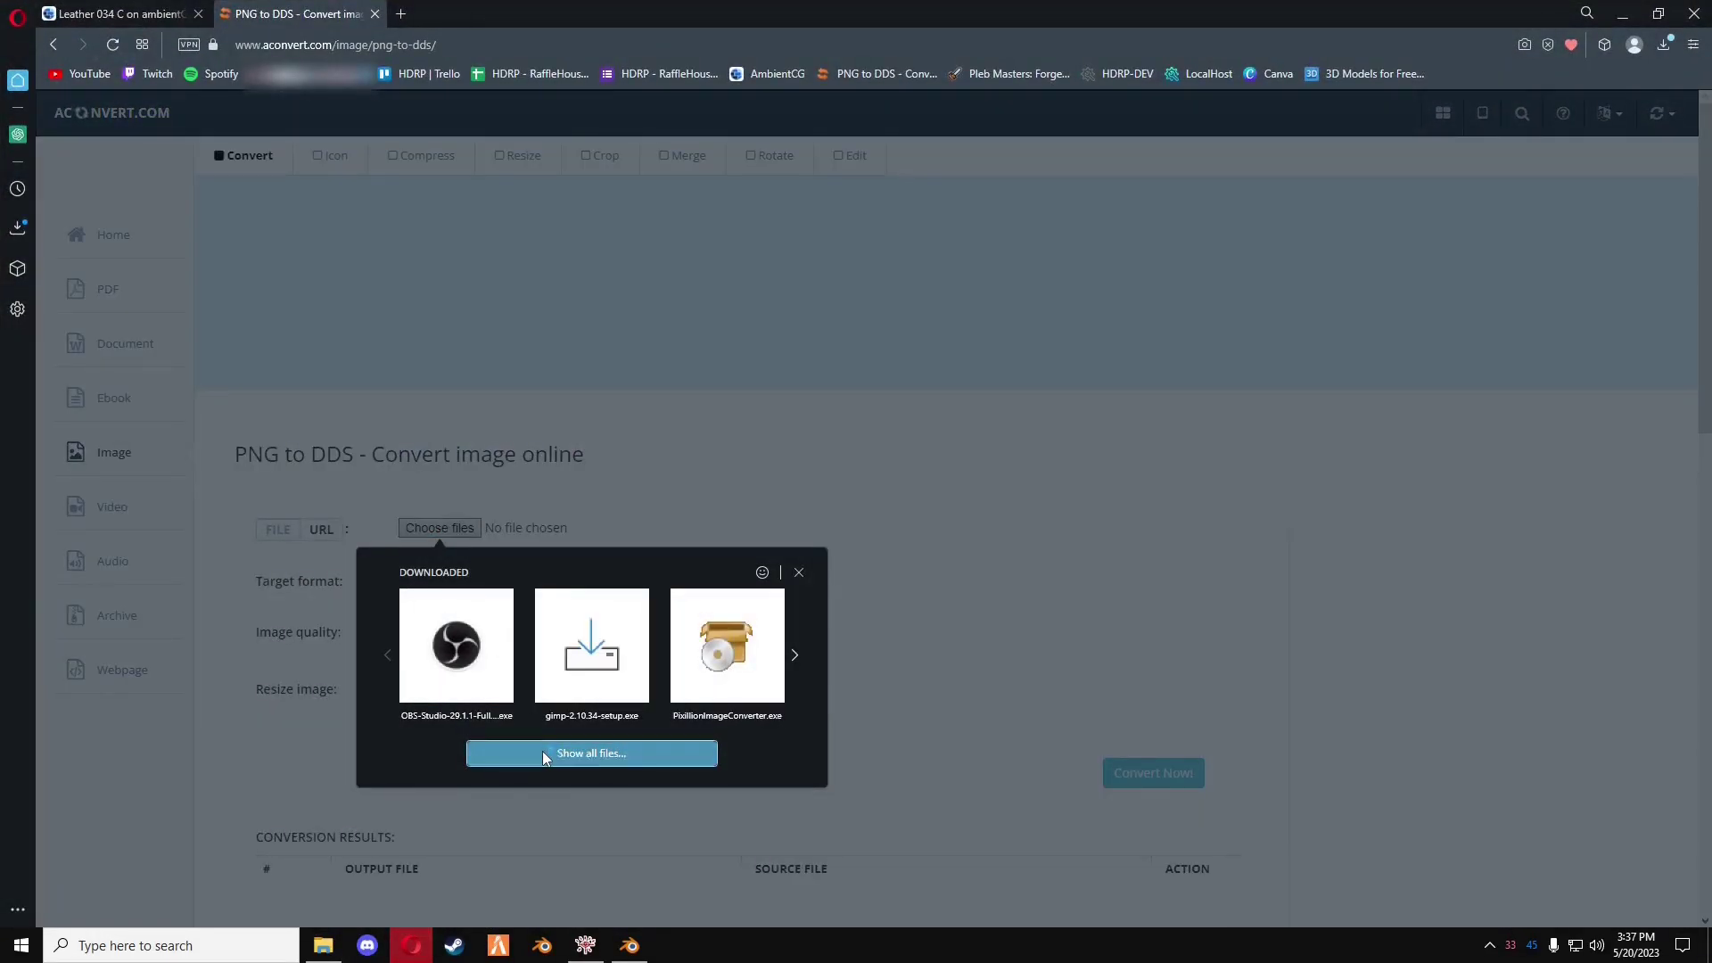
left_click(542, 751)
double_click(306, 142)
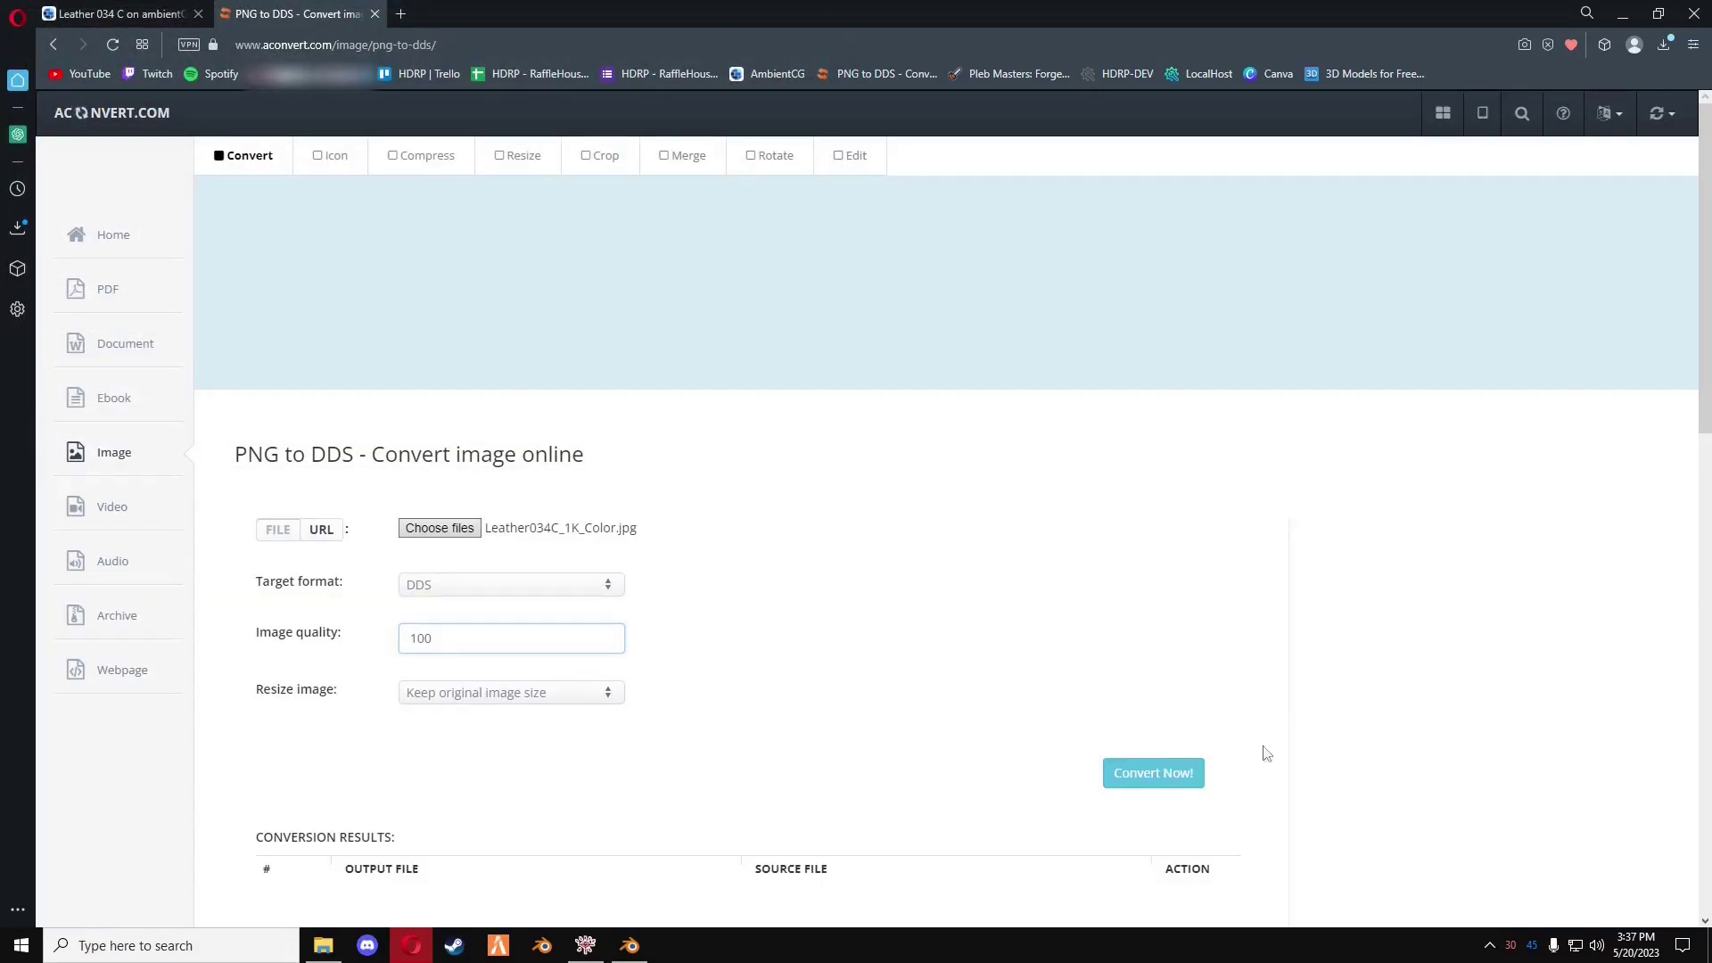
left_click(1146, 772)
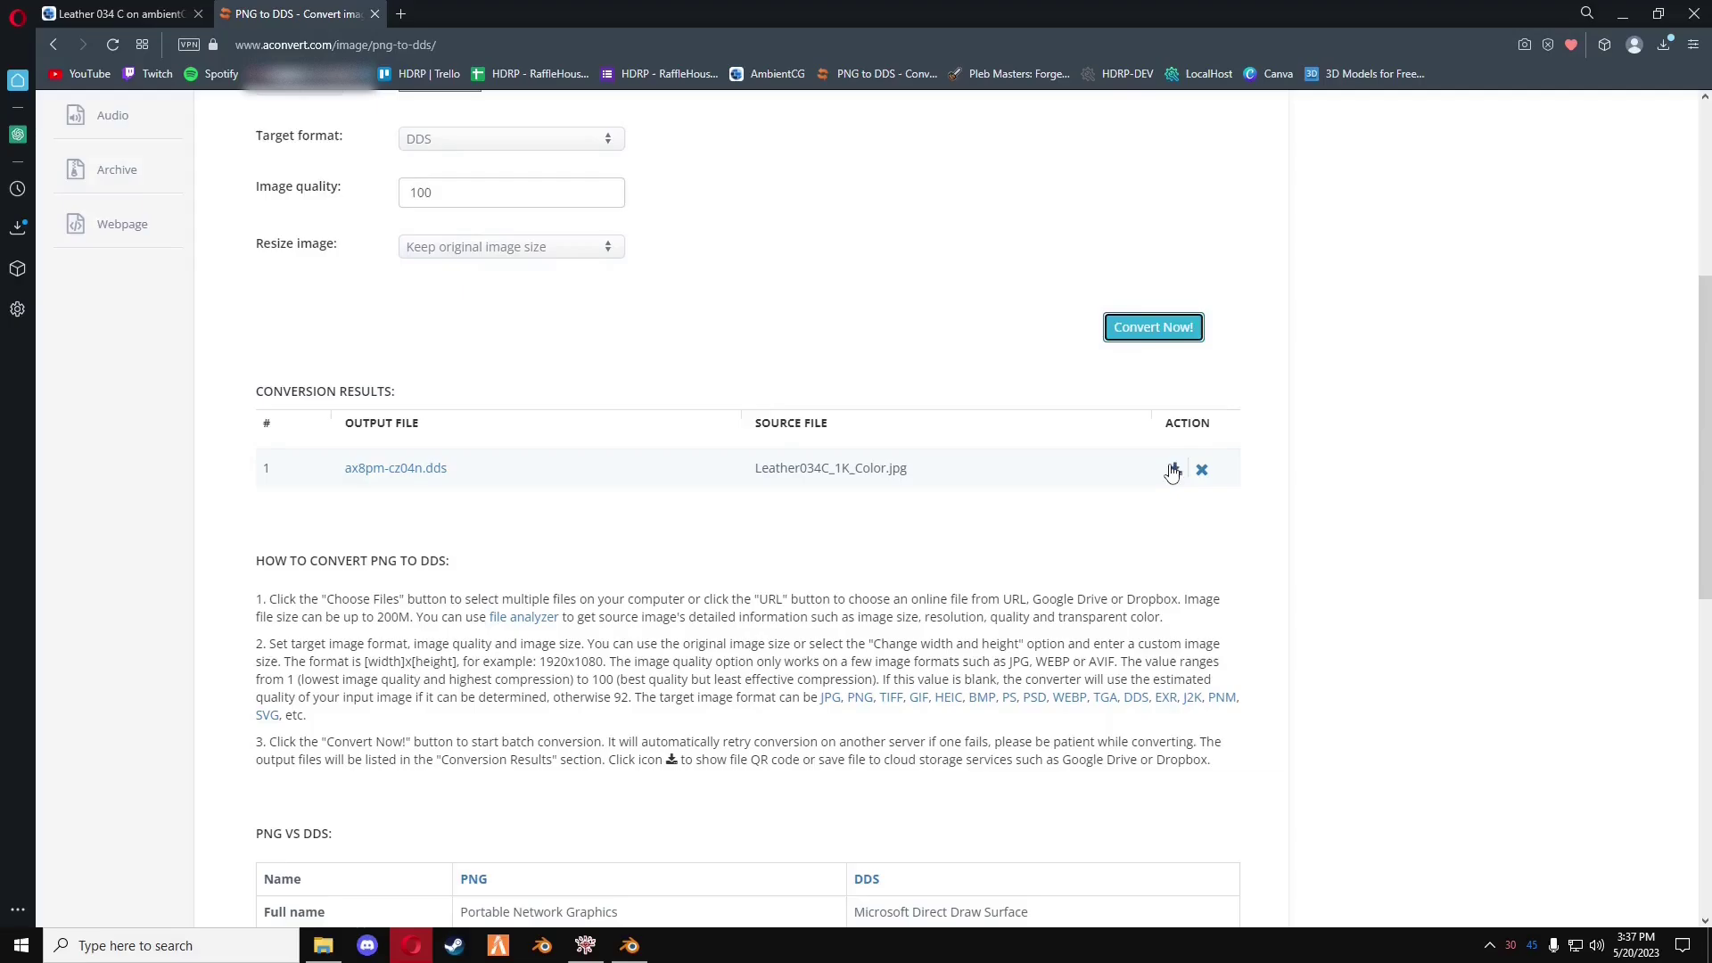
- Open the converted file's download page, pause AdGuard filtering for 30 seconds, and download the DDS file
left_click(1172, 469)
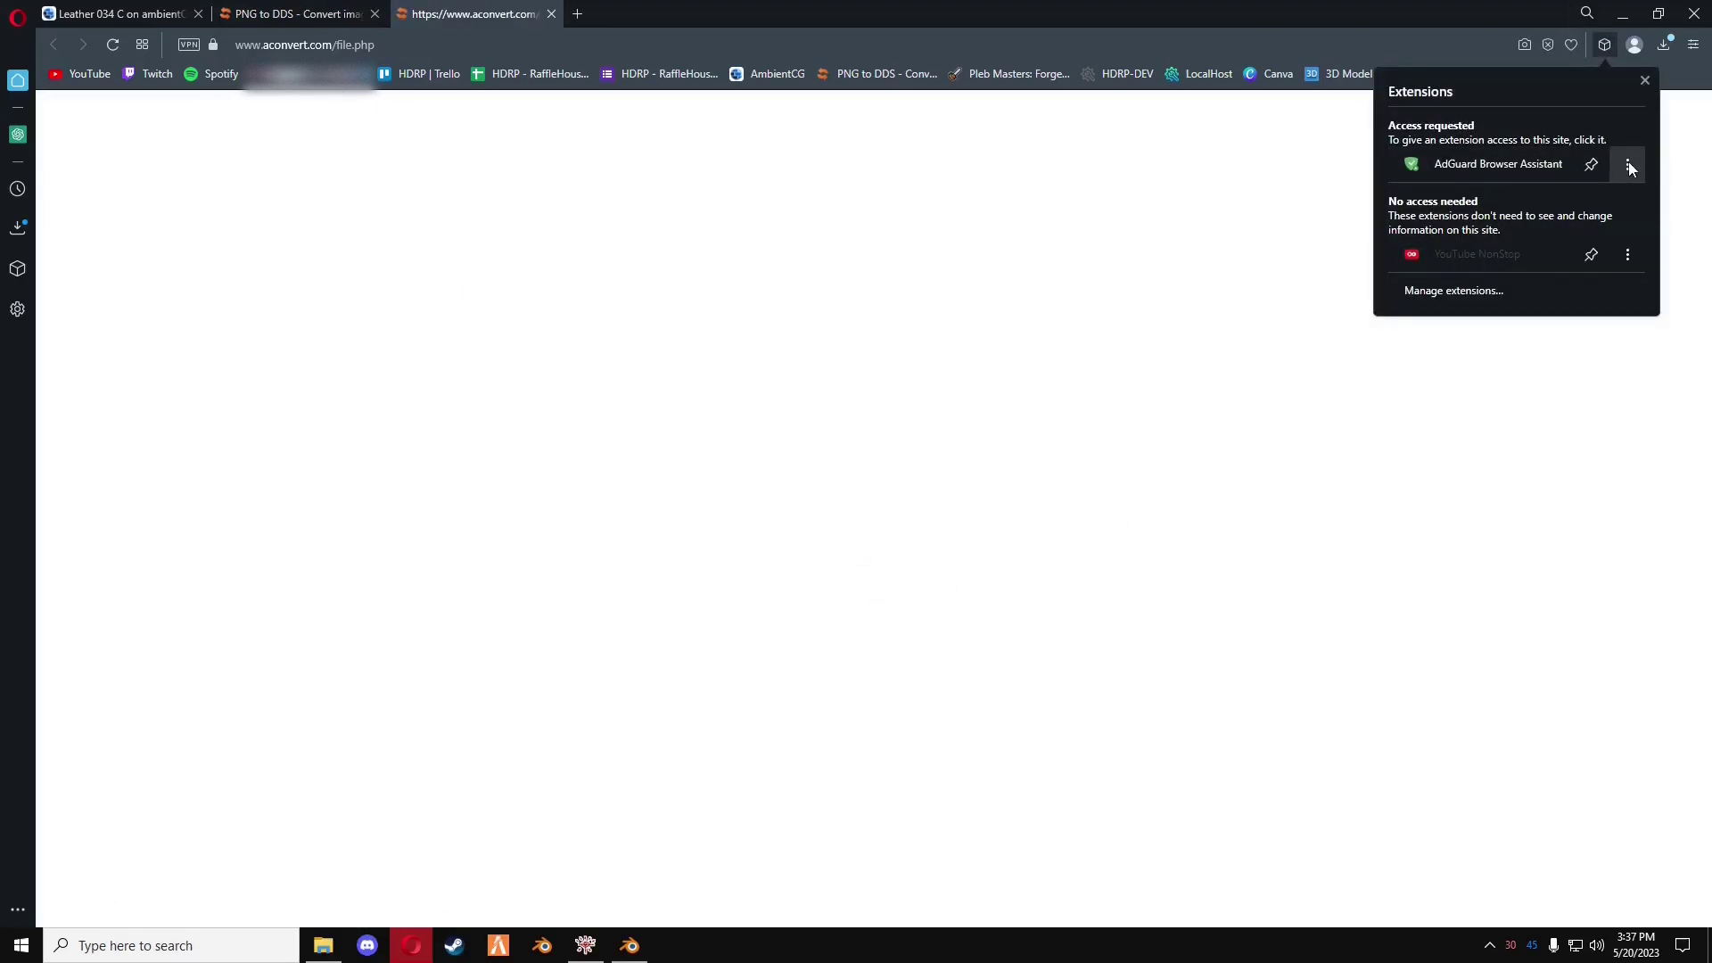
left_click(1628, 164)
left_click(1516, 241)
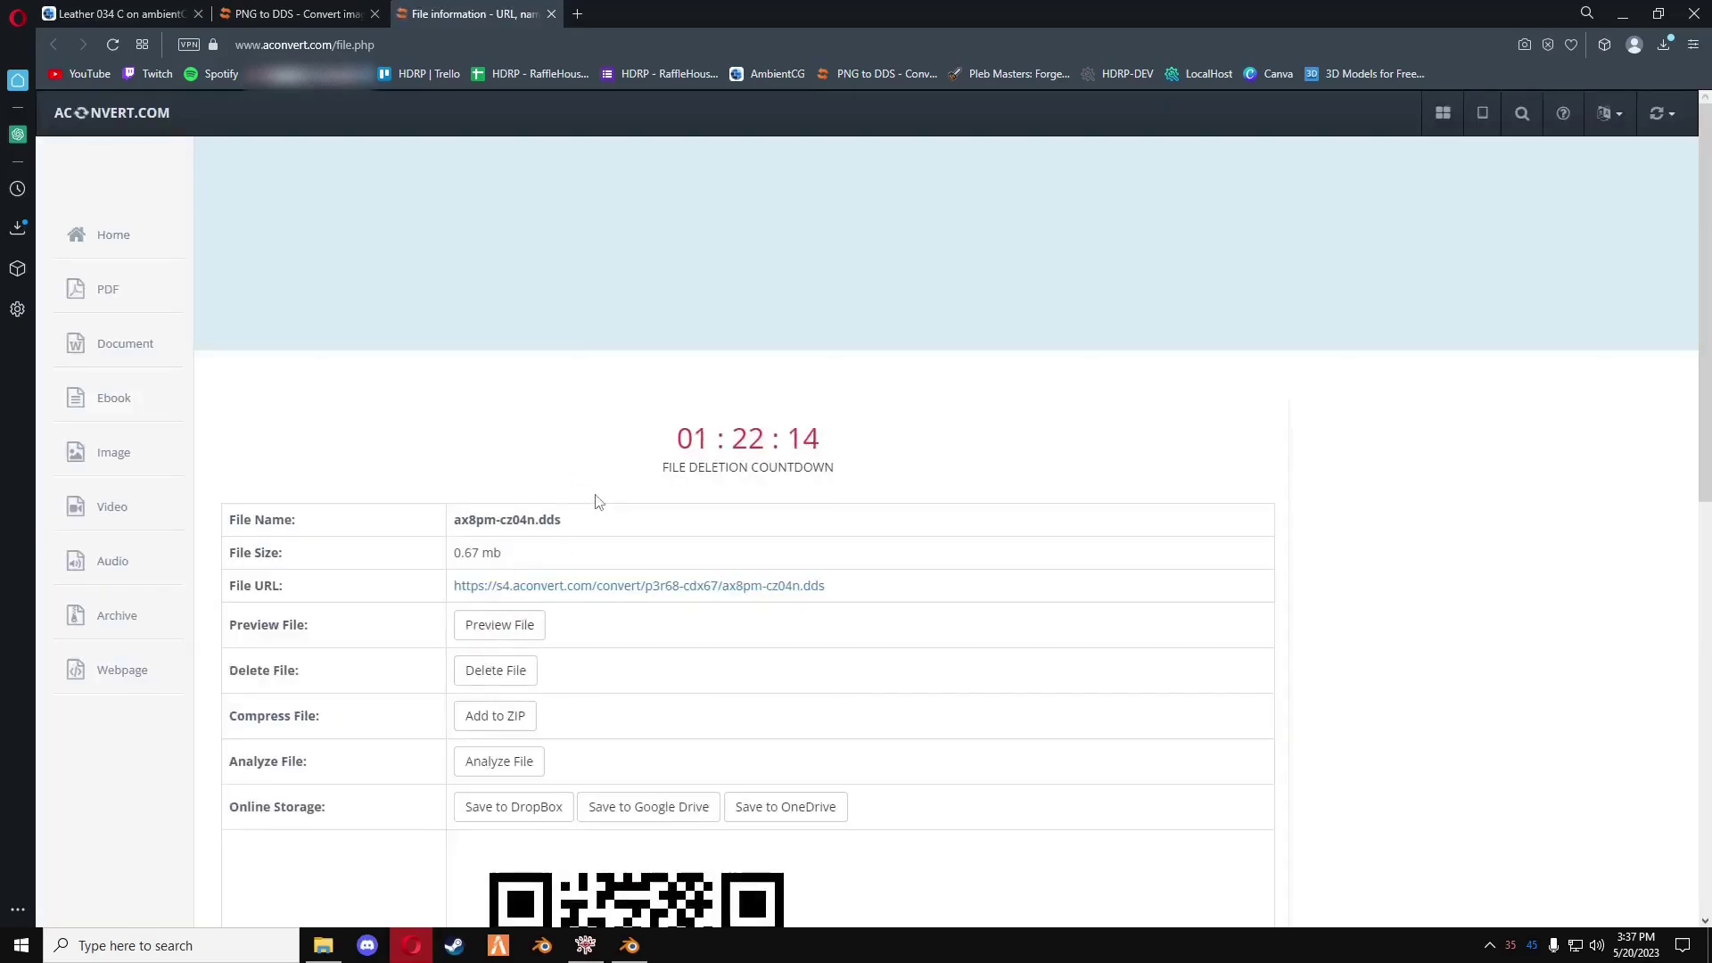
left_click(592, 585)
left_click(295, 13)
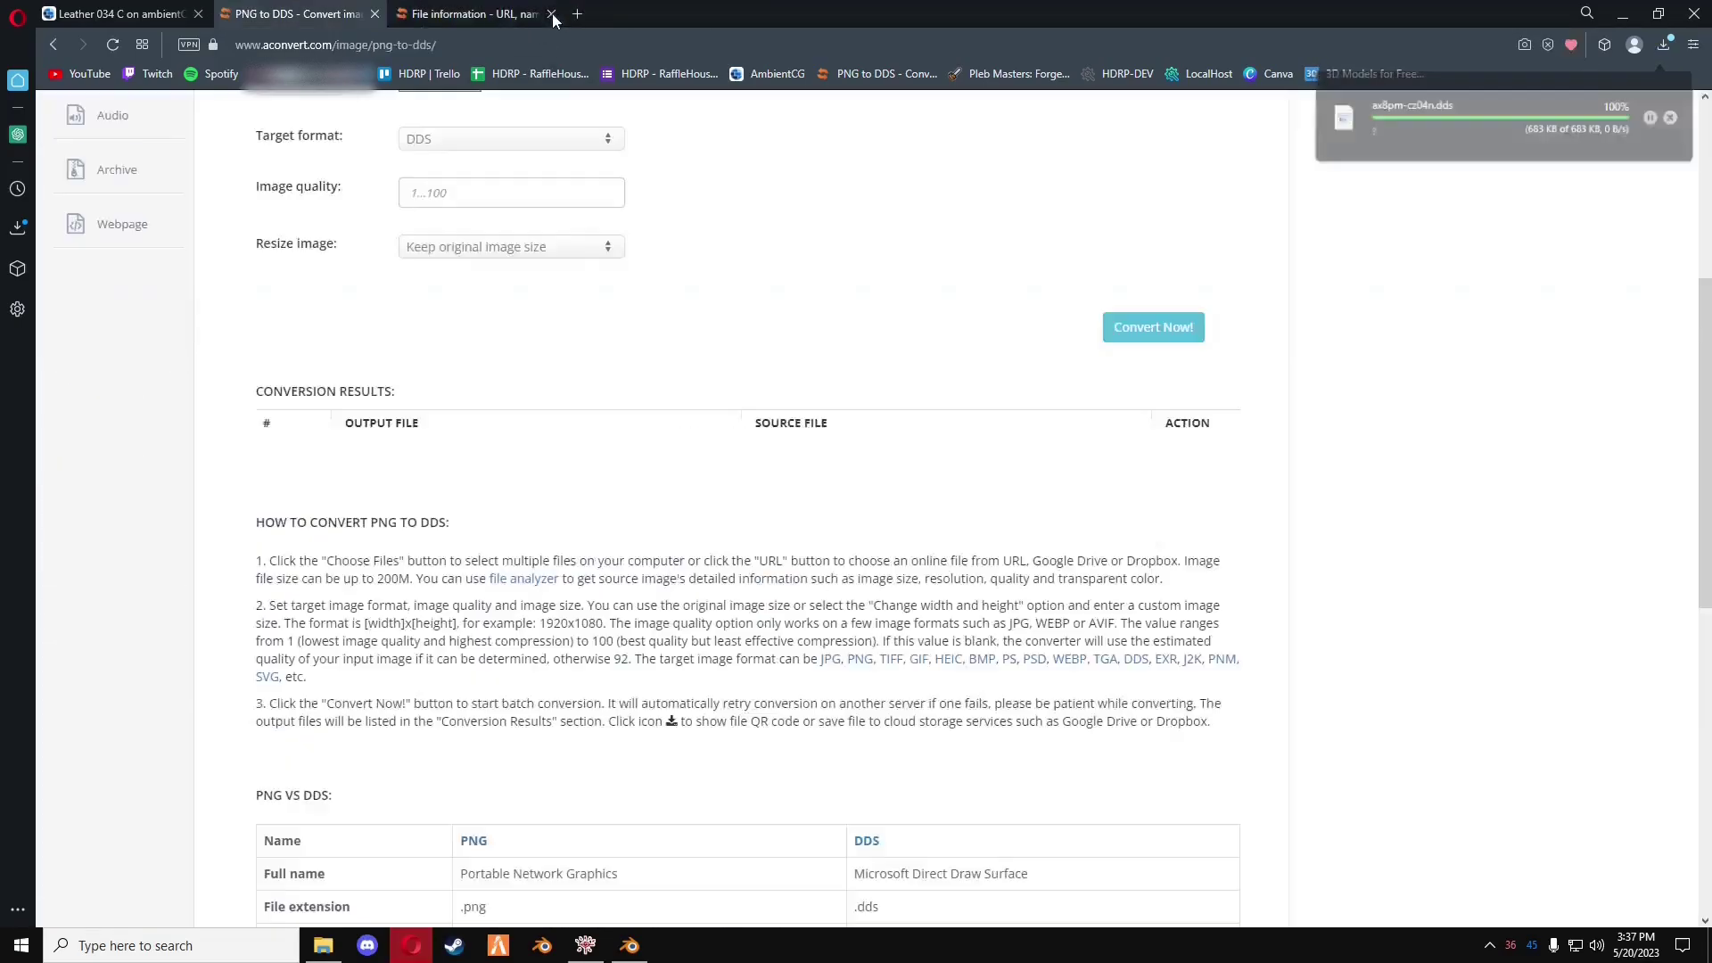
- Switch to the Downloads folder in File Explorer, rename the new DDS file as Leather034C_1K_Color, and delete the source JPG
key("alt+Tab")
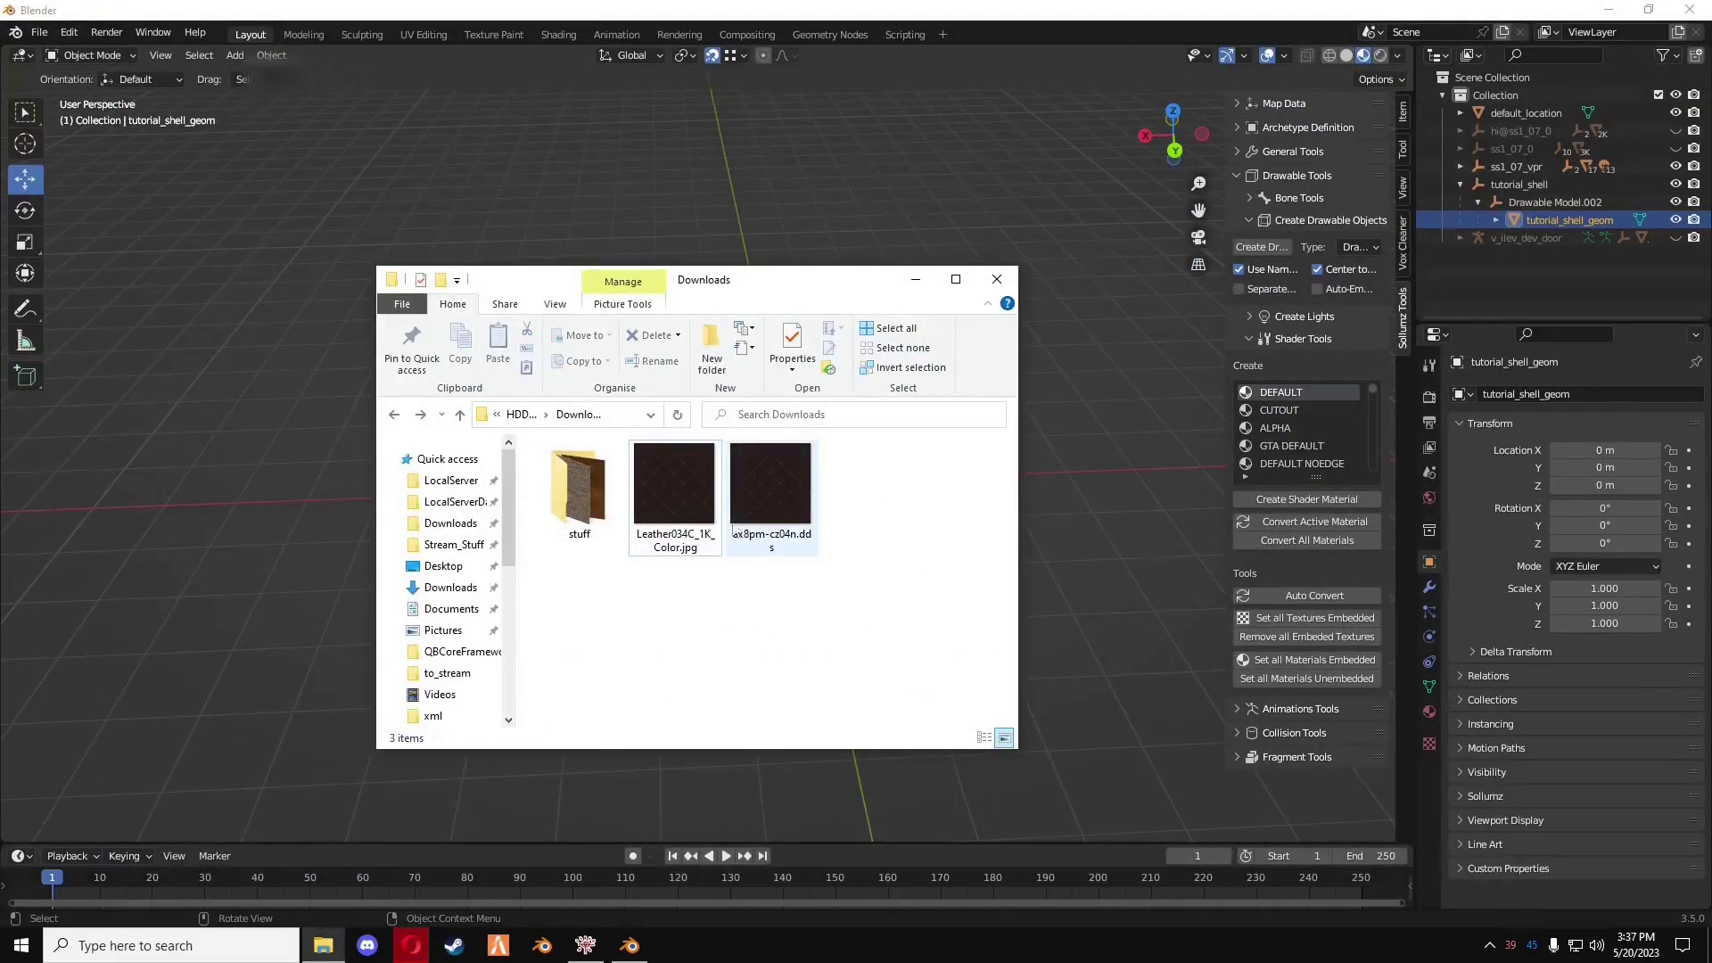
left_click(649, 476)
key("ctrl+c")
left_click(786, 473)
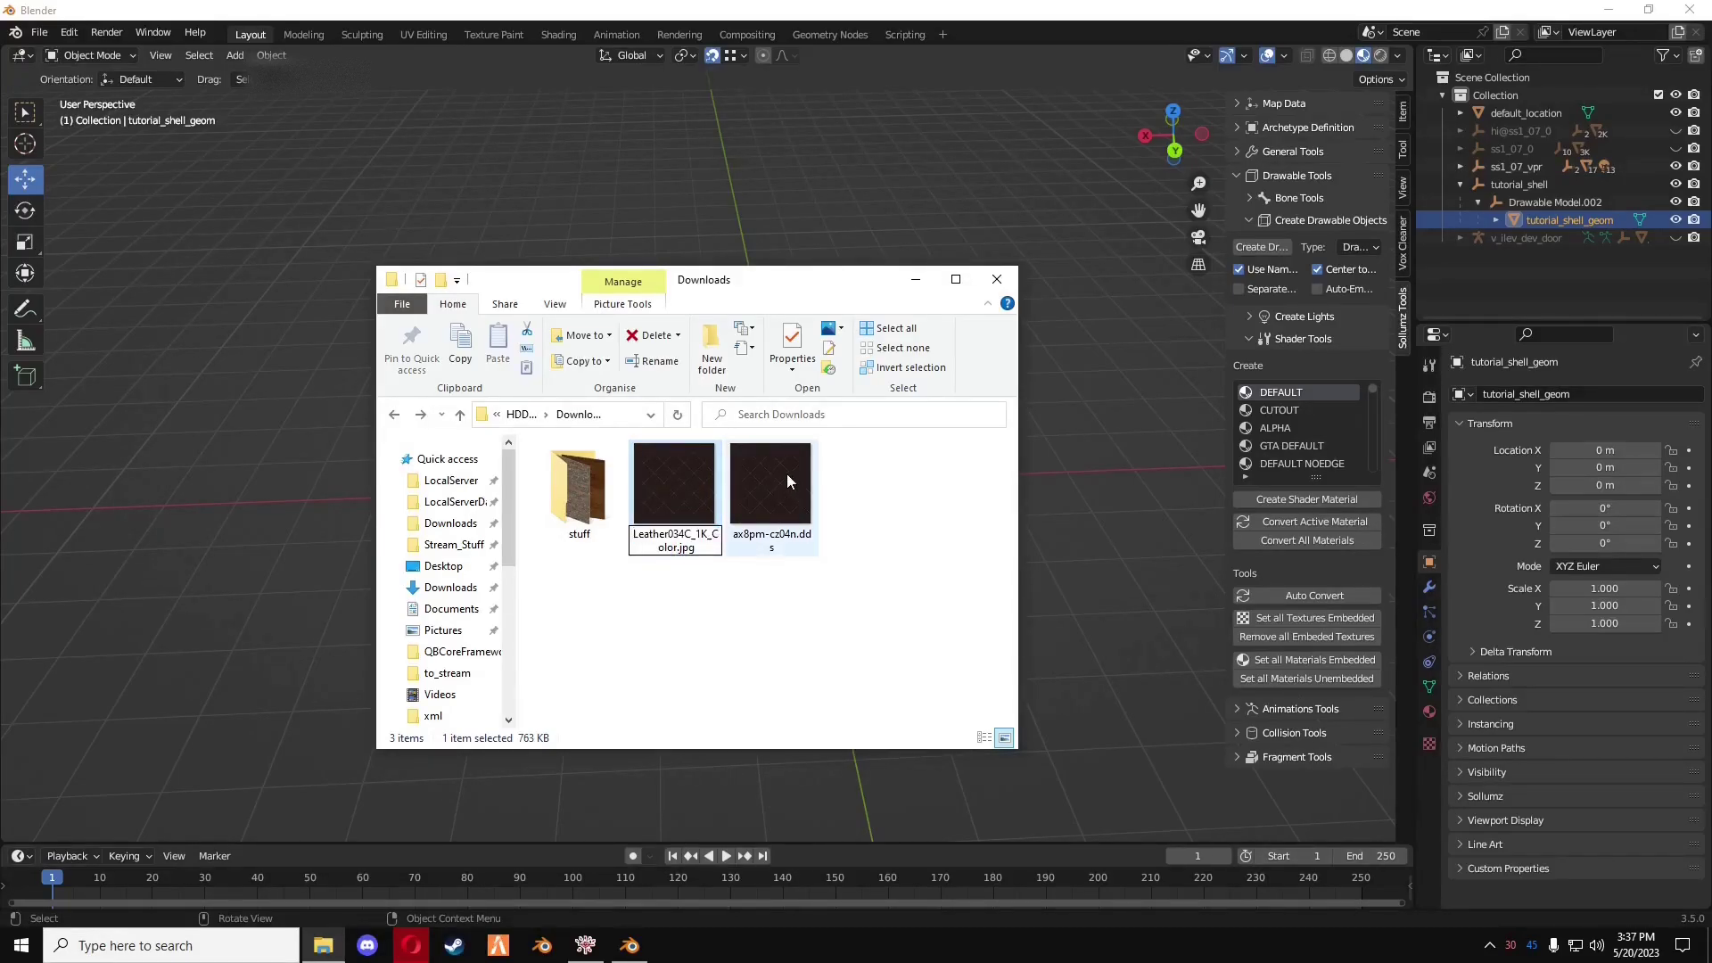
left_click(787, 474)
key("ctrl+v")
key("Return")
left_click(767, 495)
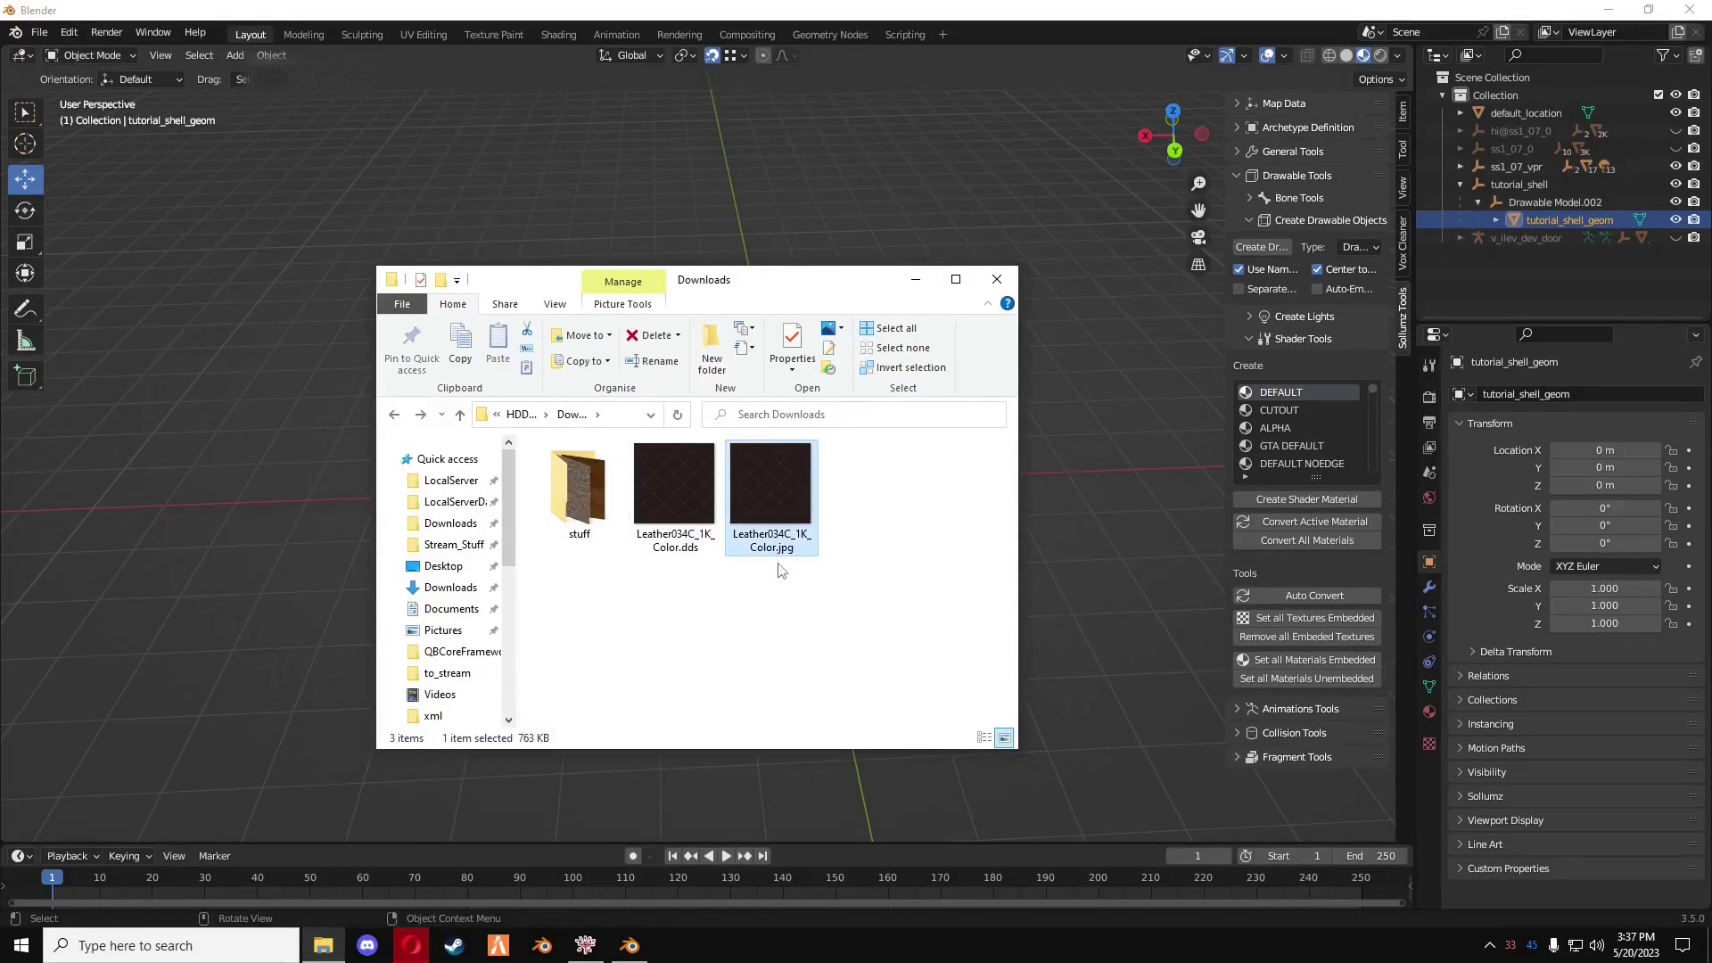
key("Delete")
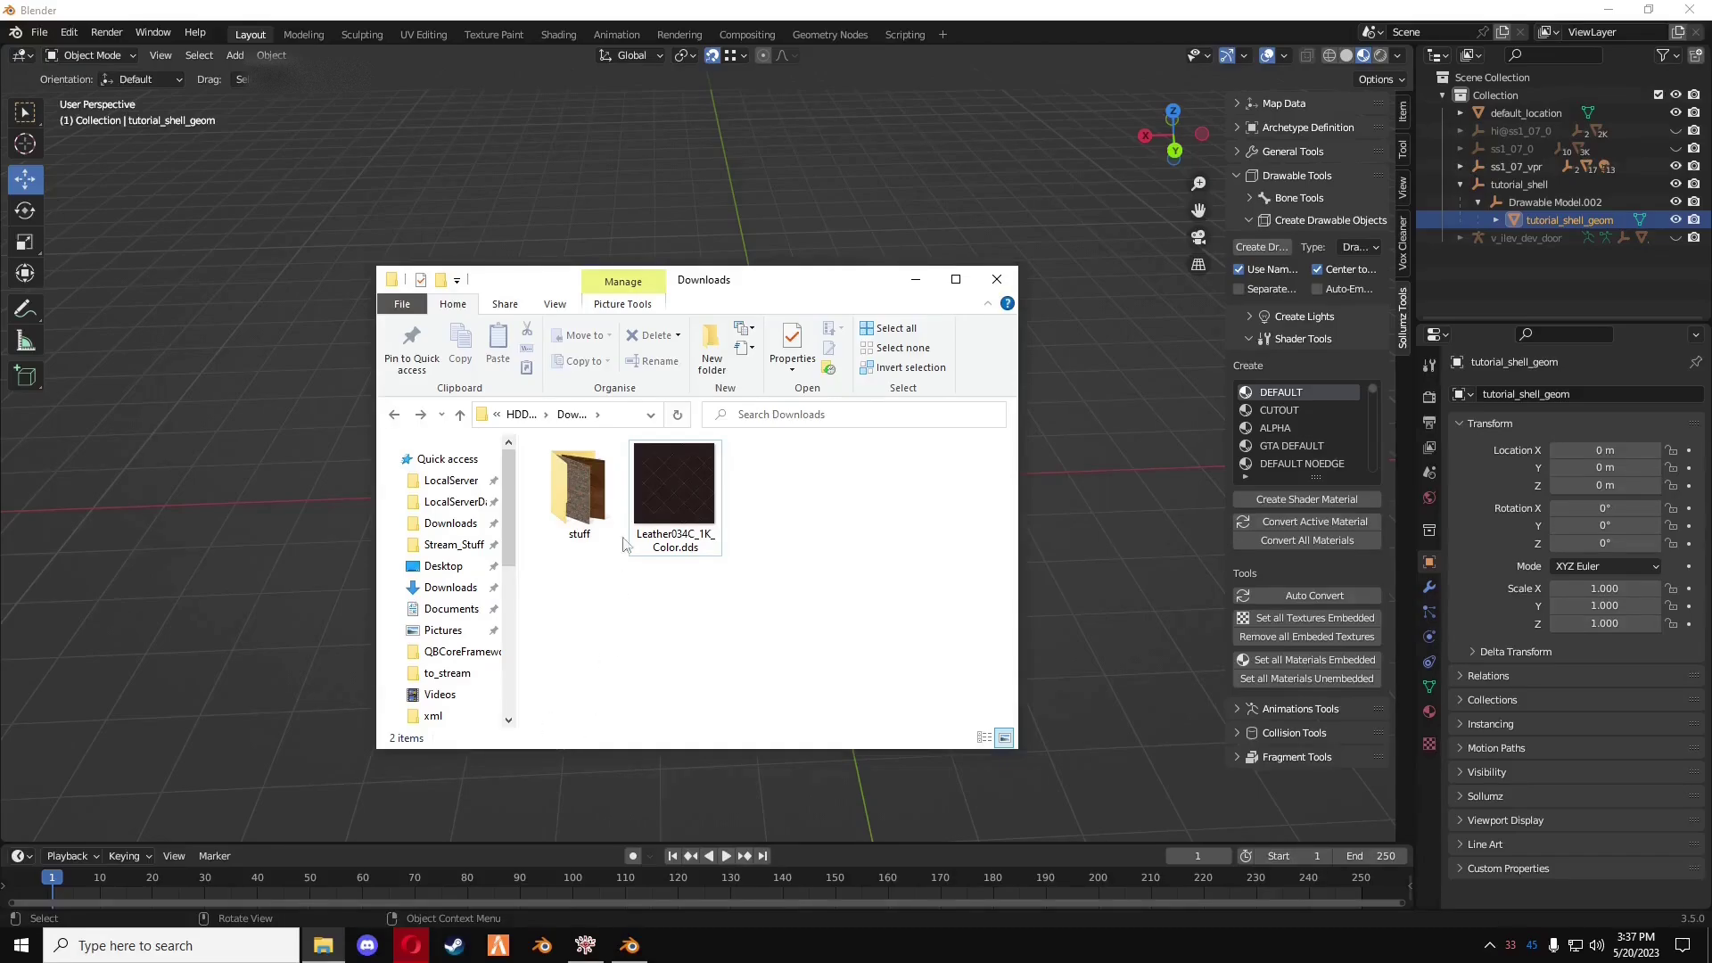
- Cut Leather034C_1K_Color.dds and create a folder named tutorial_textures inside the builds\tutorial folder
left_click(674, 489)
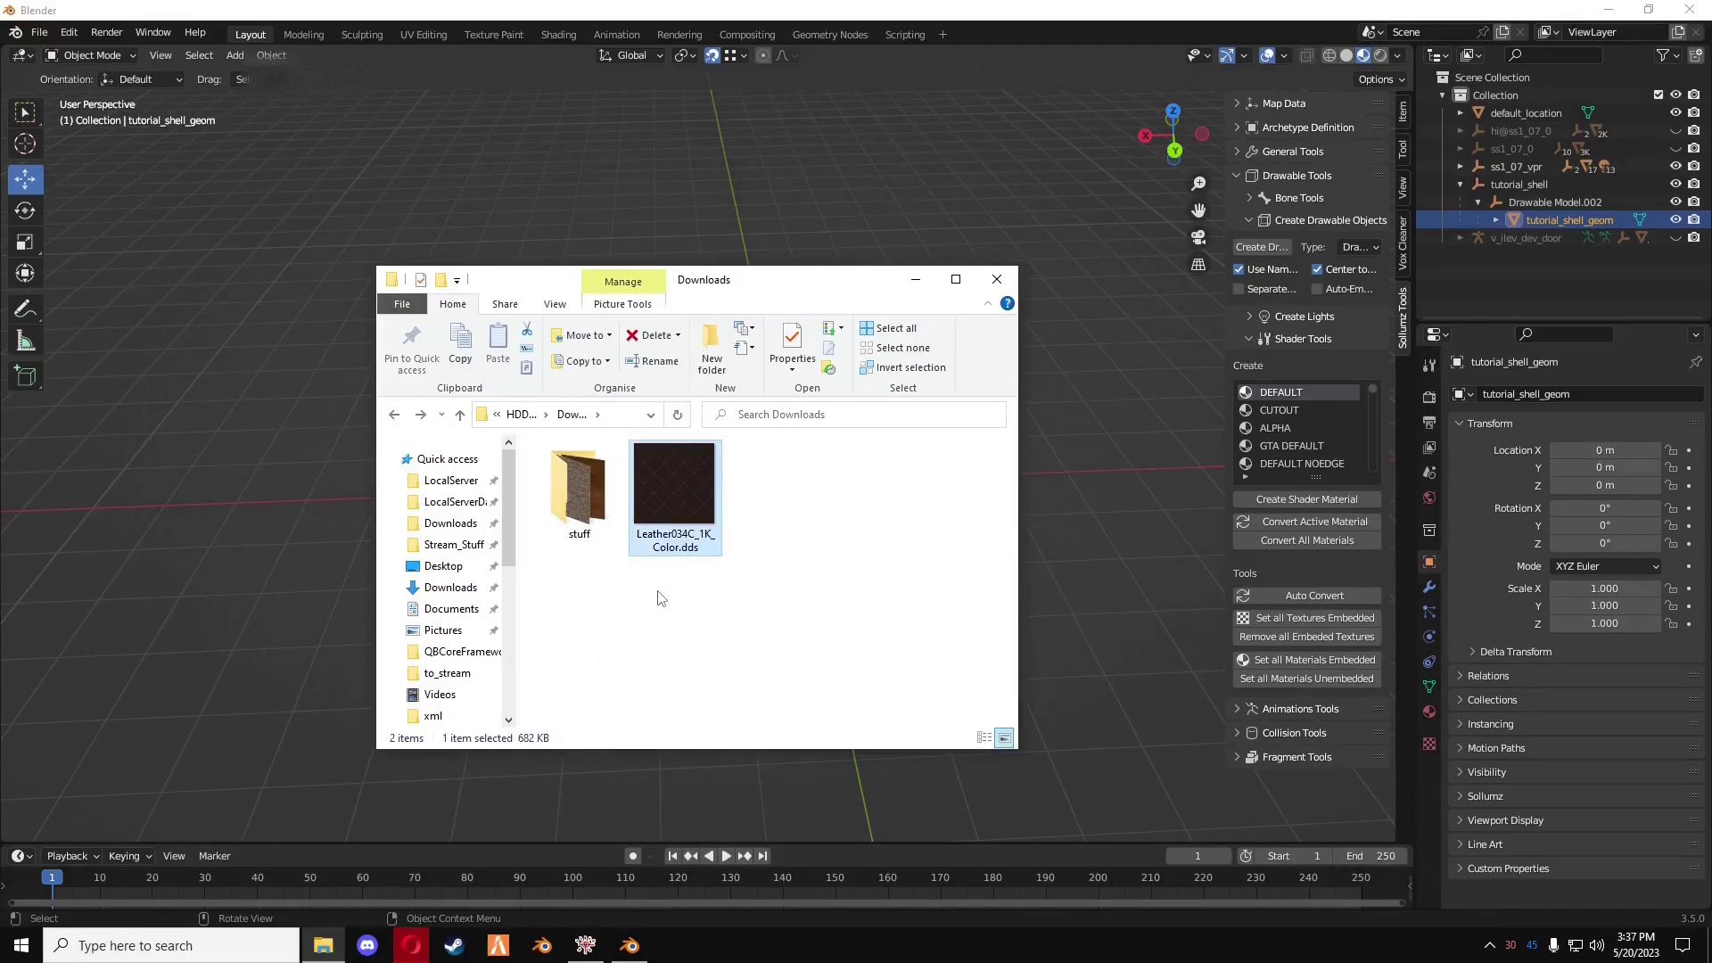
left_click_drag(507, 513, 507, 532)
left_click(435, 636)
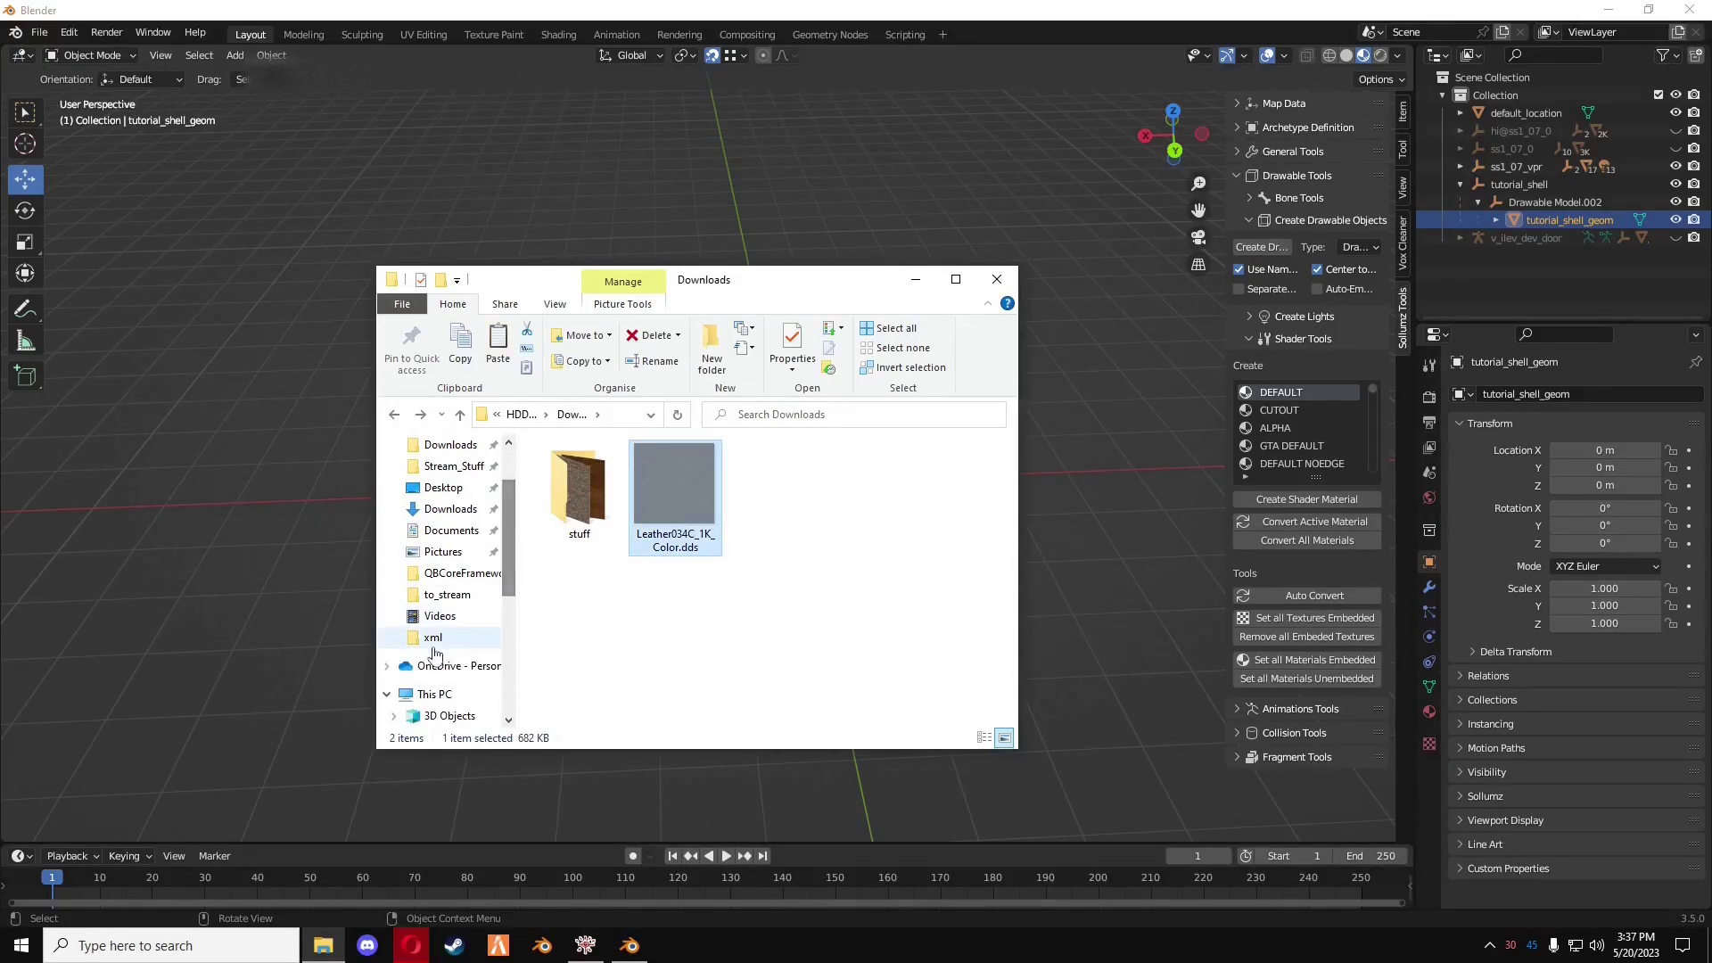
left_click(529, 418)
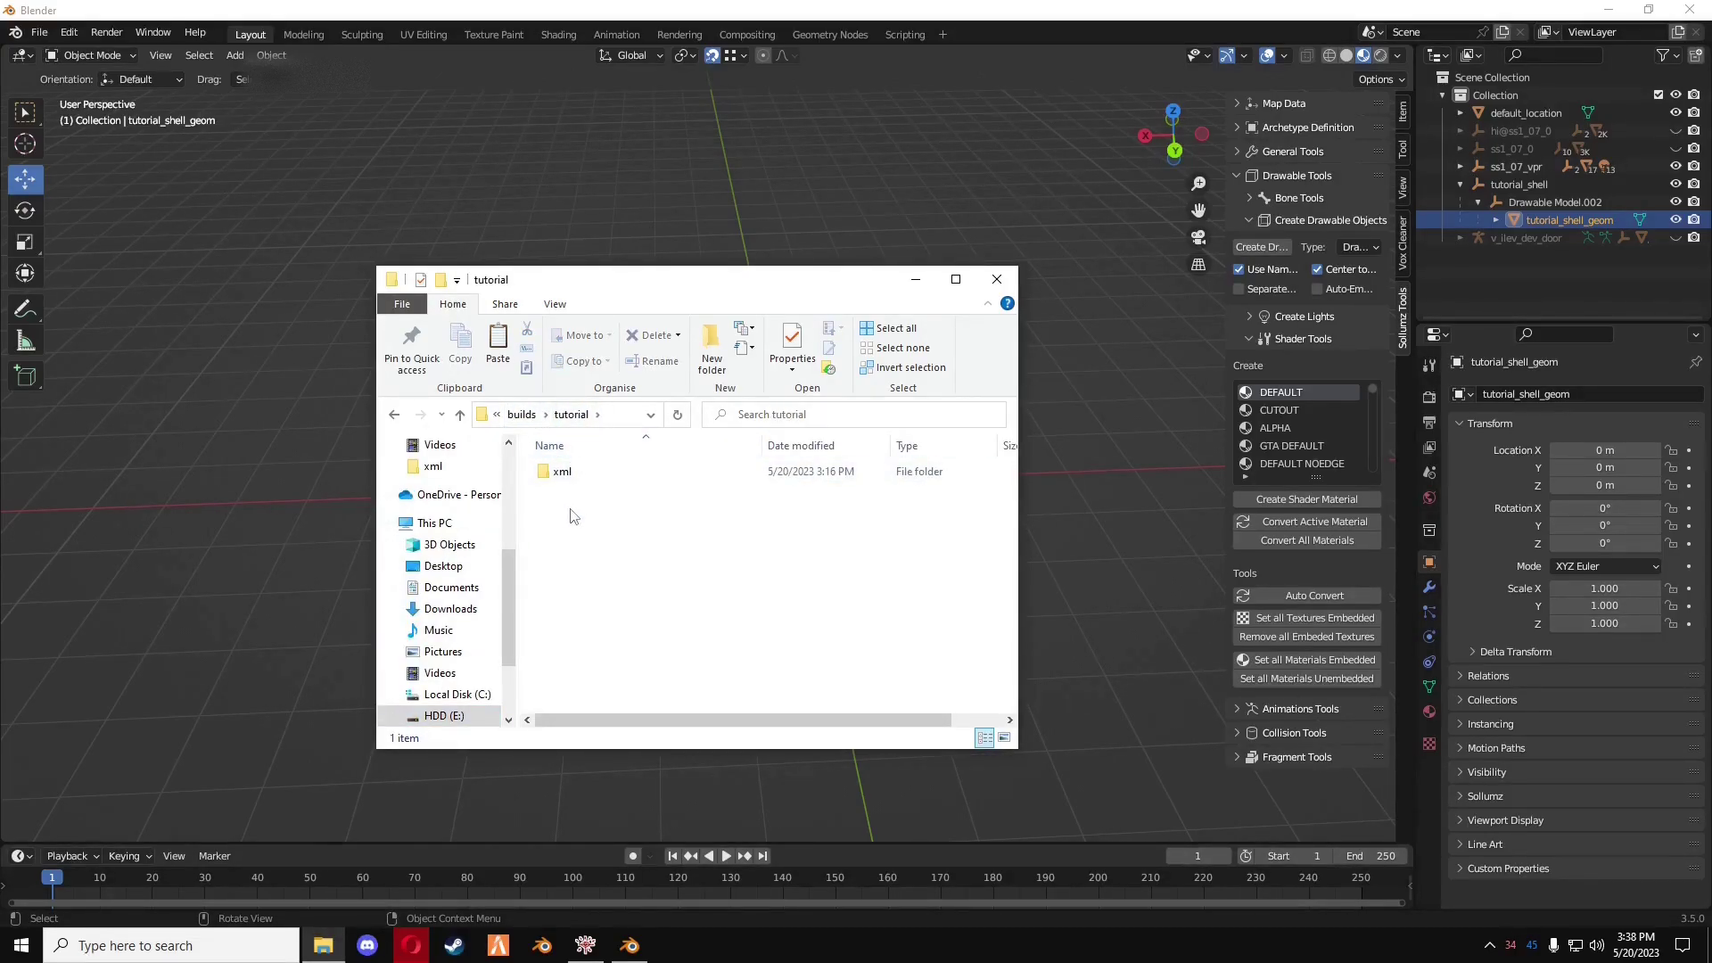
key("ctrl+shift+n")
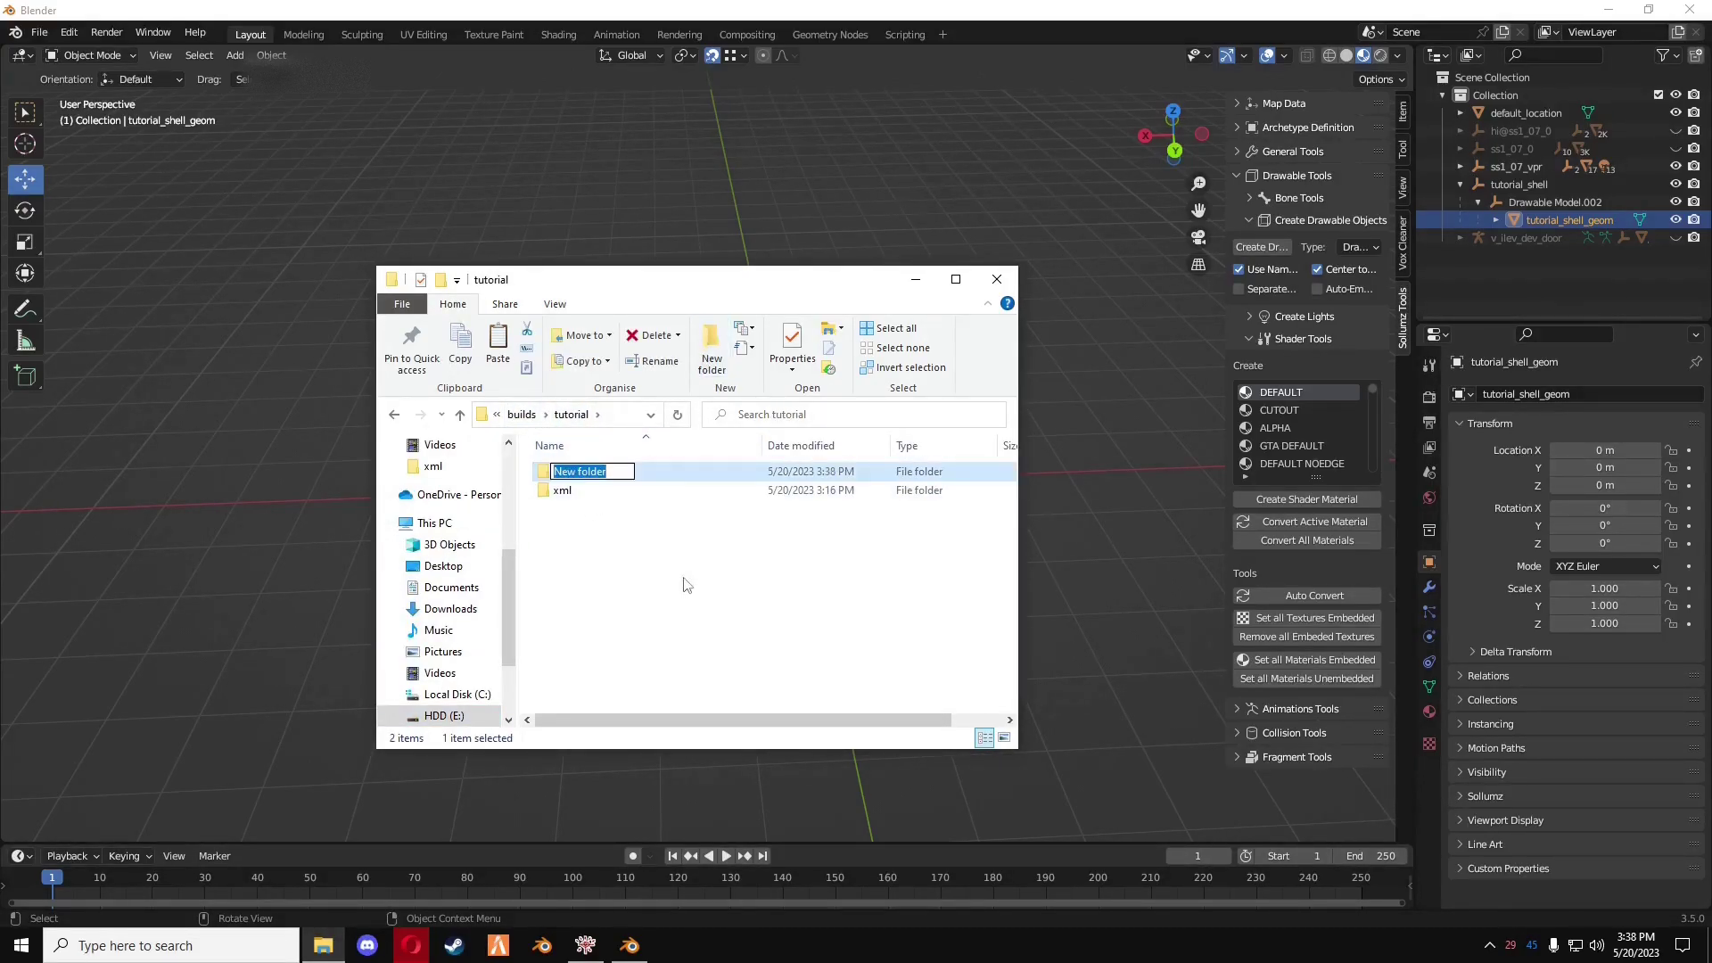
type("tutorial_textures")
key("Return")
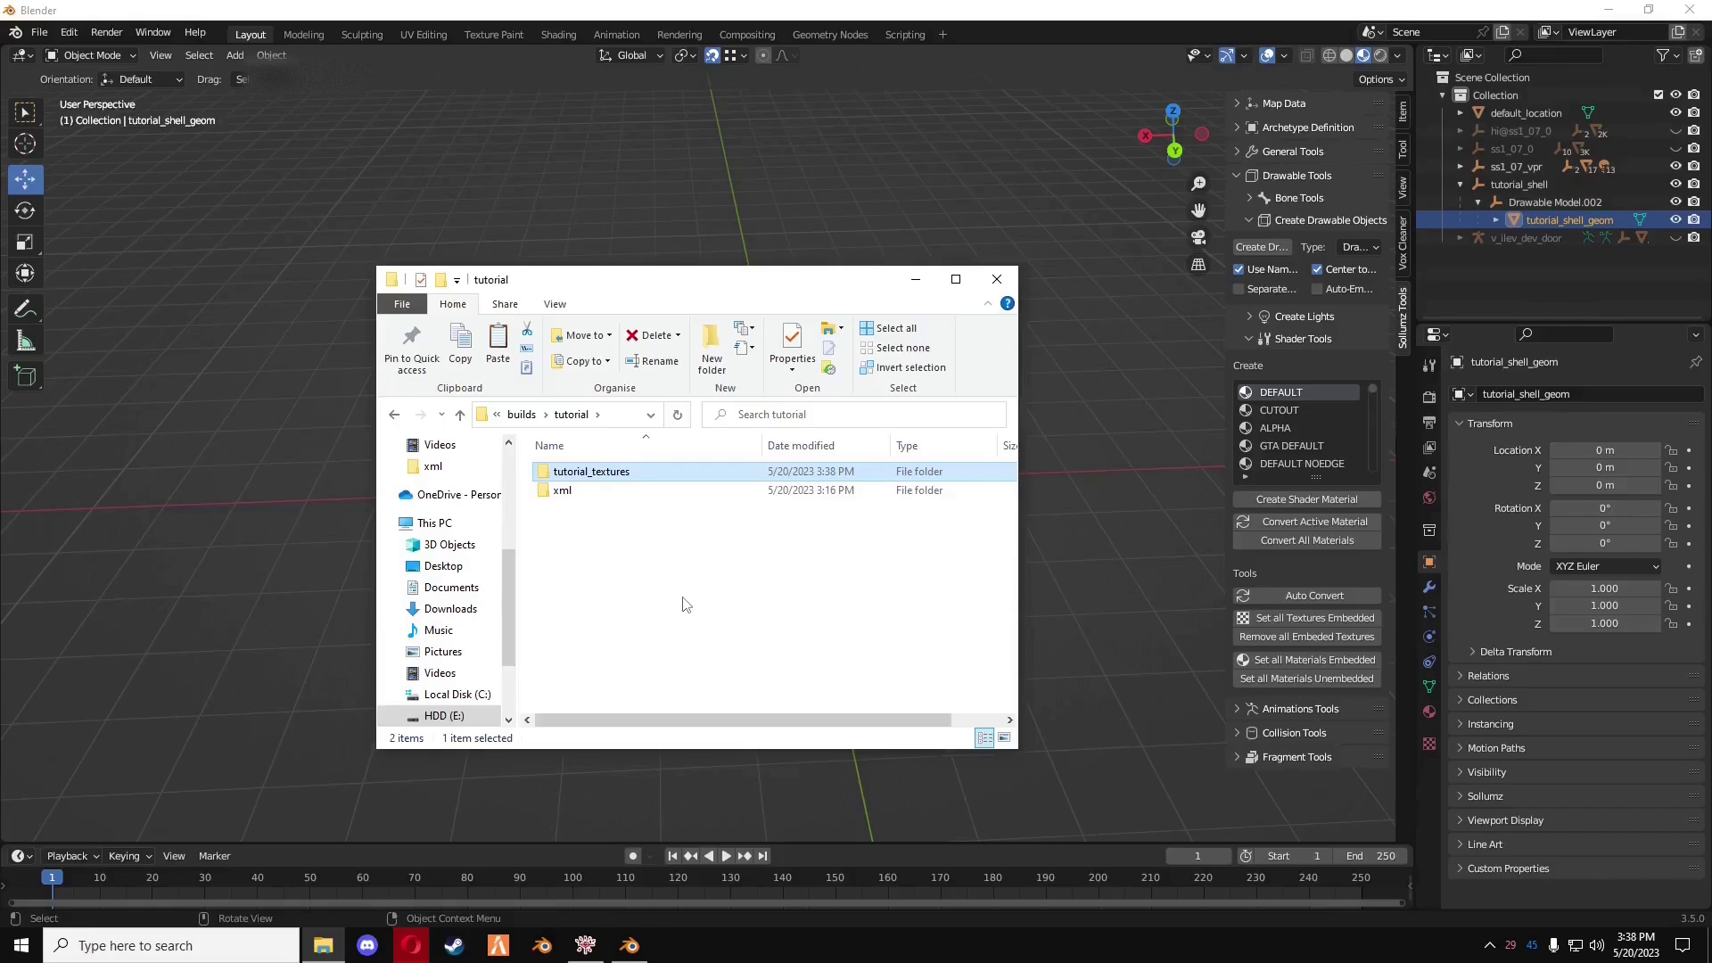
- Paste the cut Leather034C_1K_Color.dds into the tutorial_textures folder and minimise the file window
double_click(580, 474)
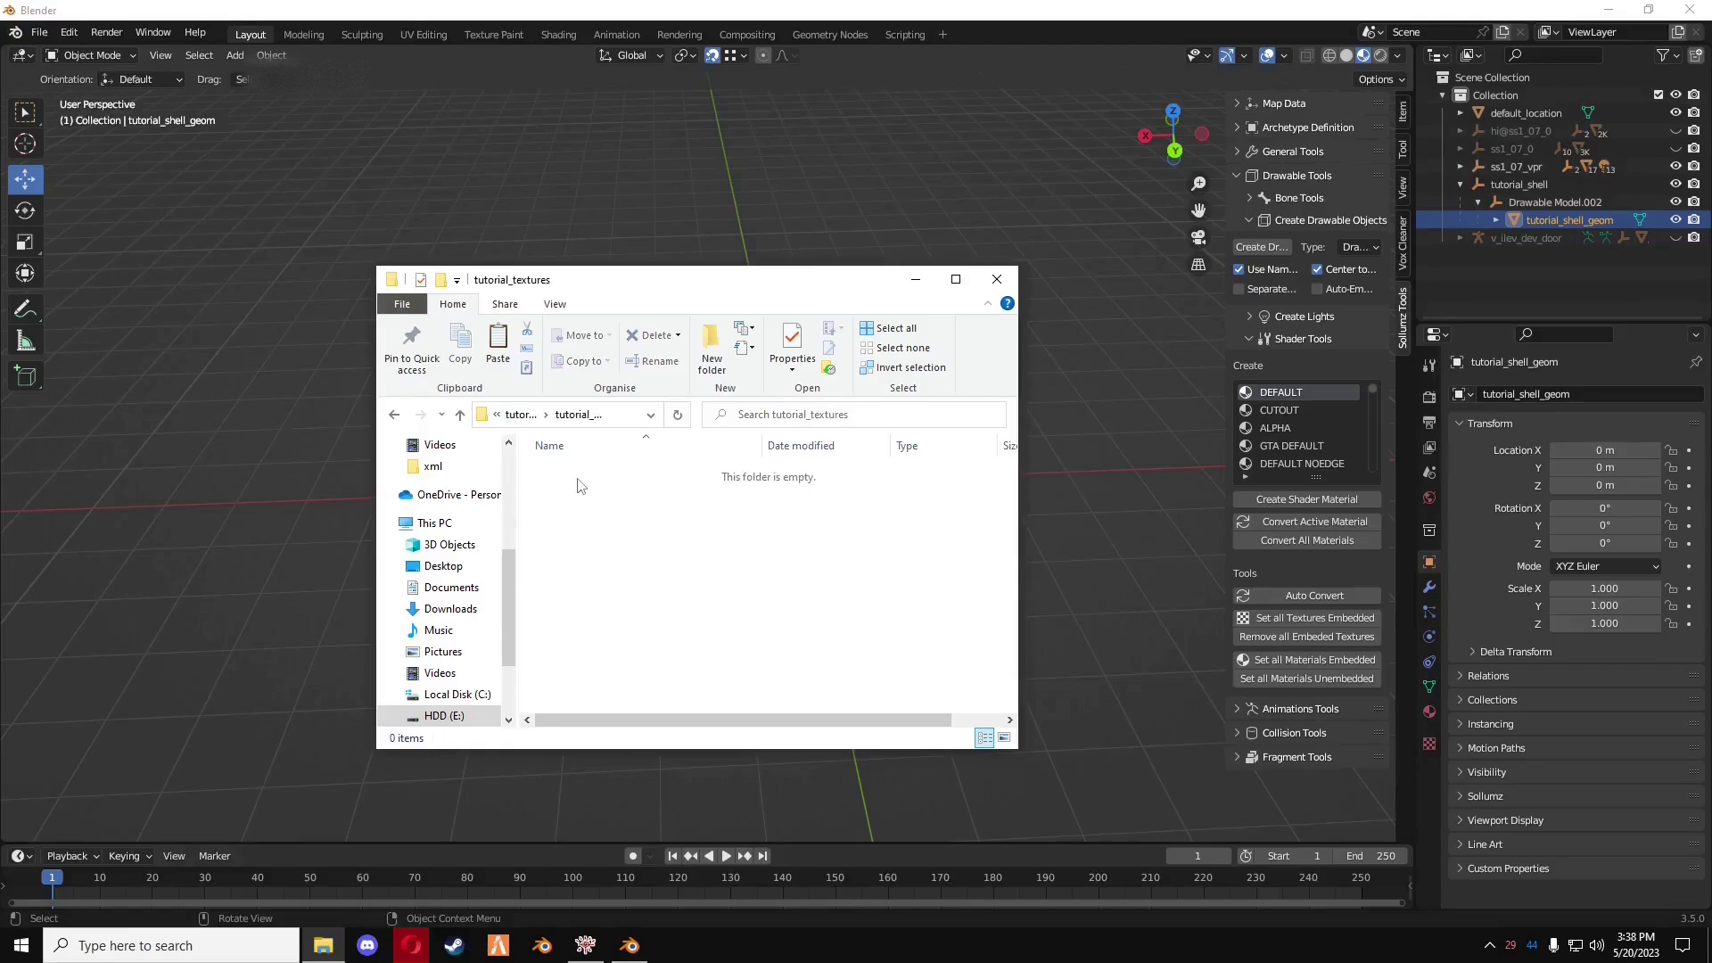
key("ctrl+v")
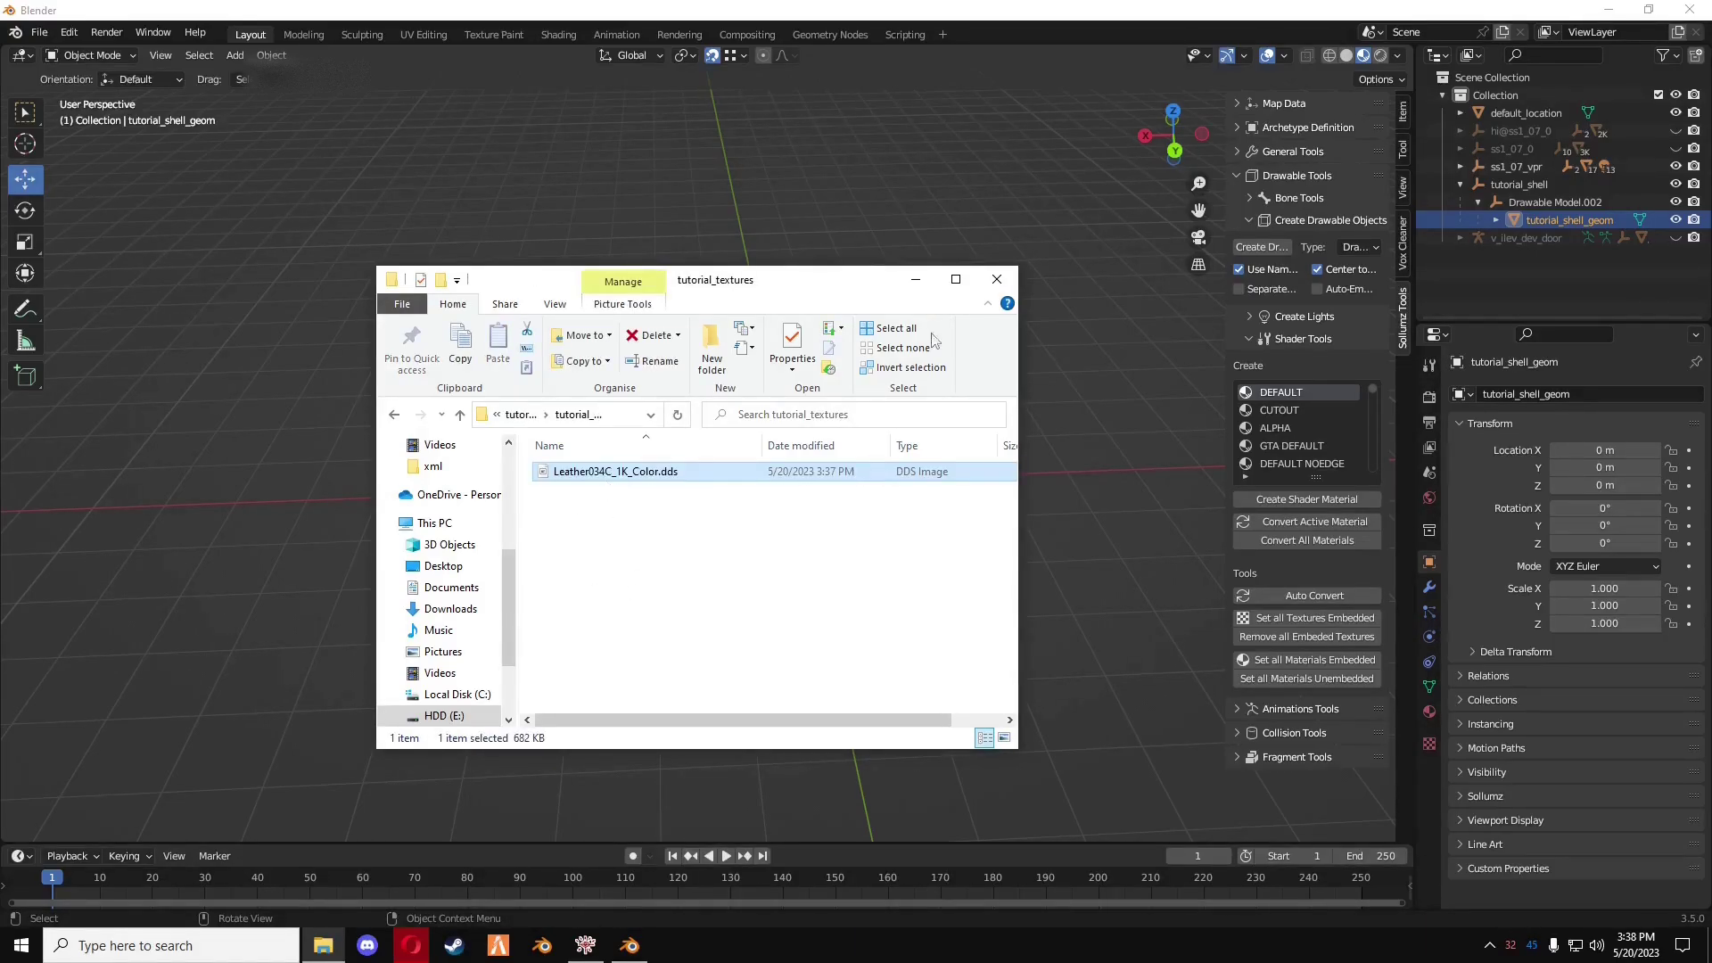
left_click(915, 279)
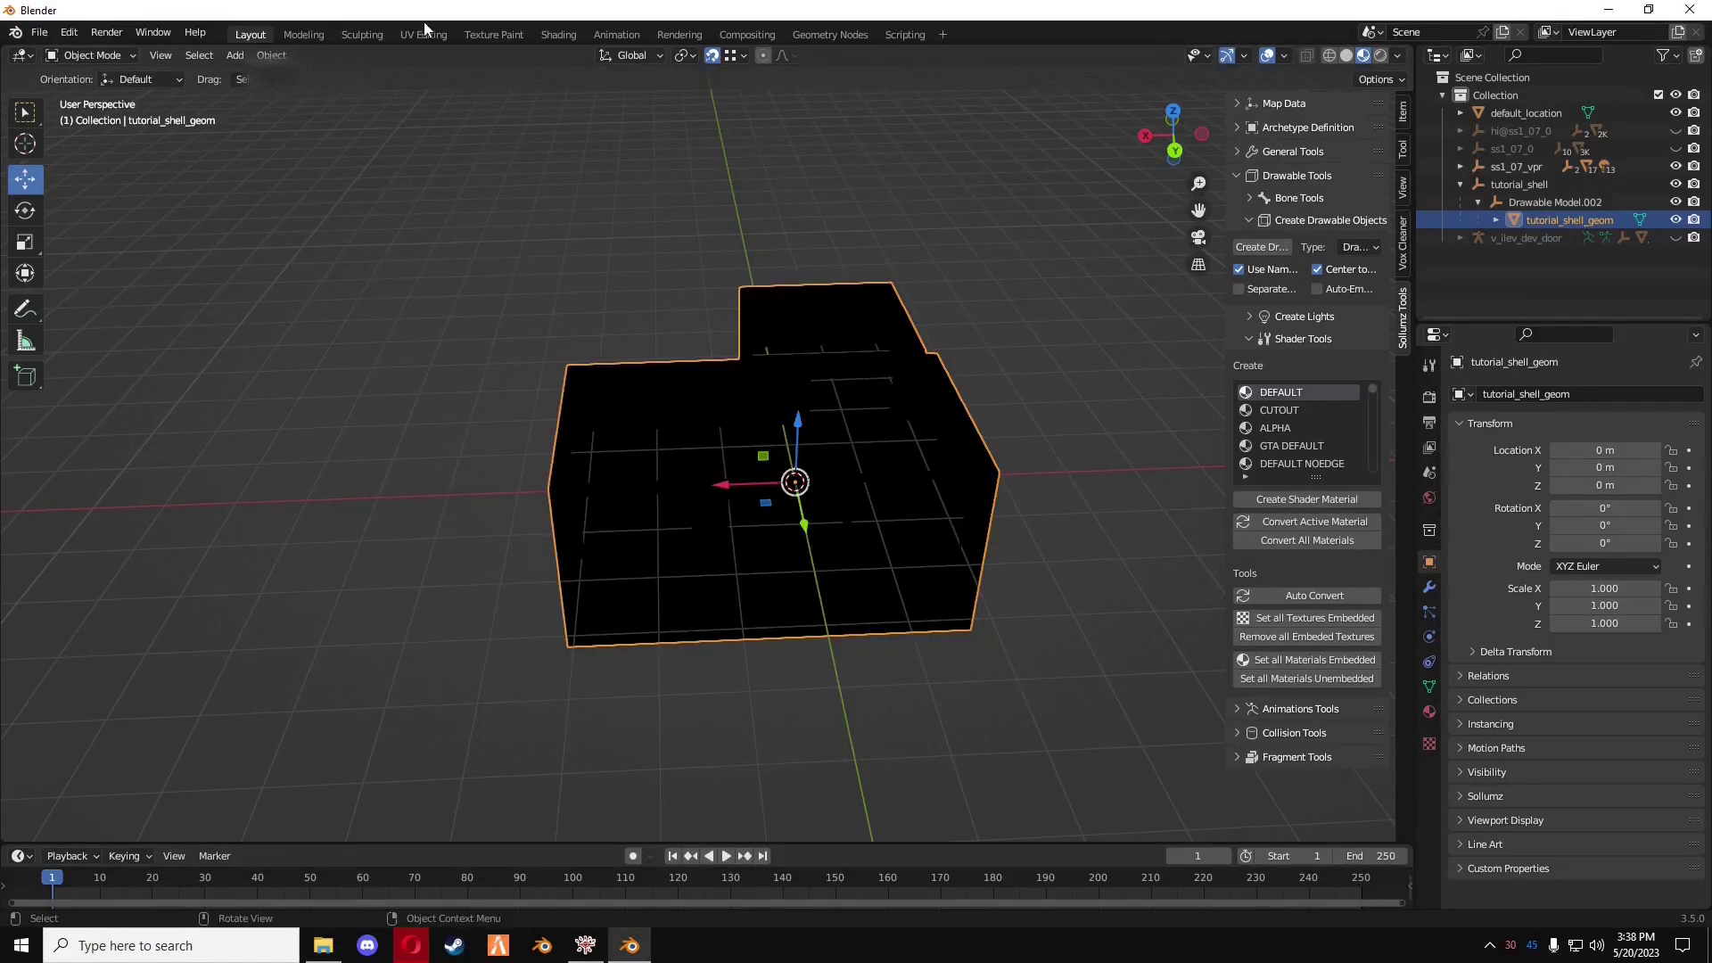
- In the Shading workspace, load Leather034C_1K_Color.dds from builds\tutorial\tutorial_textures into the shell material's Texture node
left_click(558, 35)
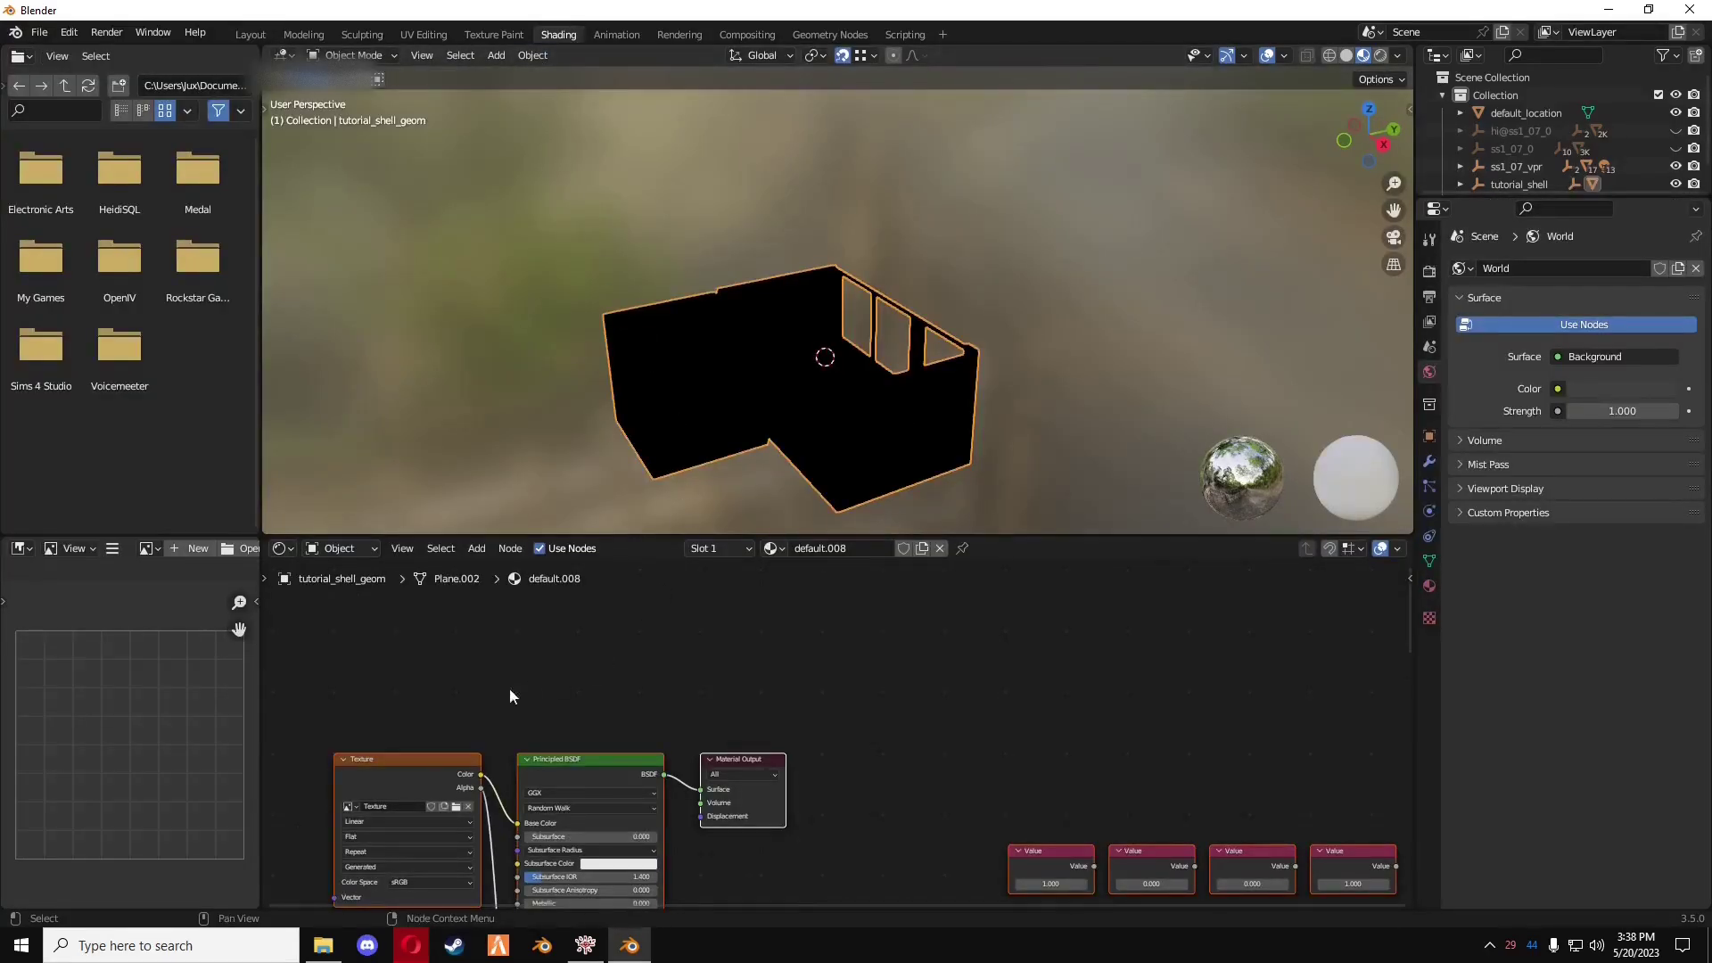
left_click(455, 809)
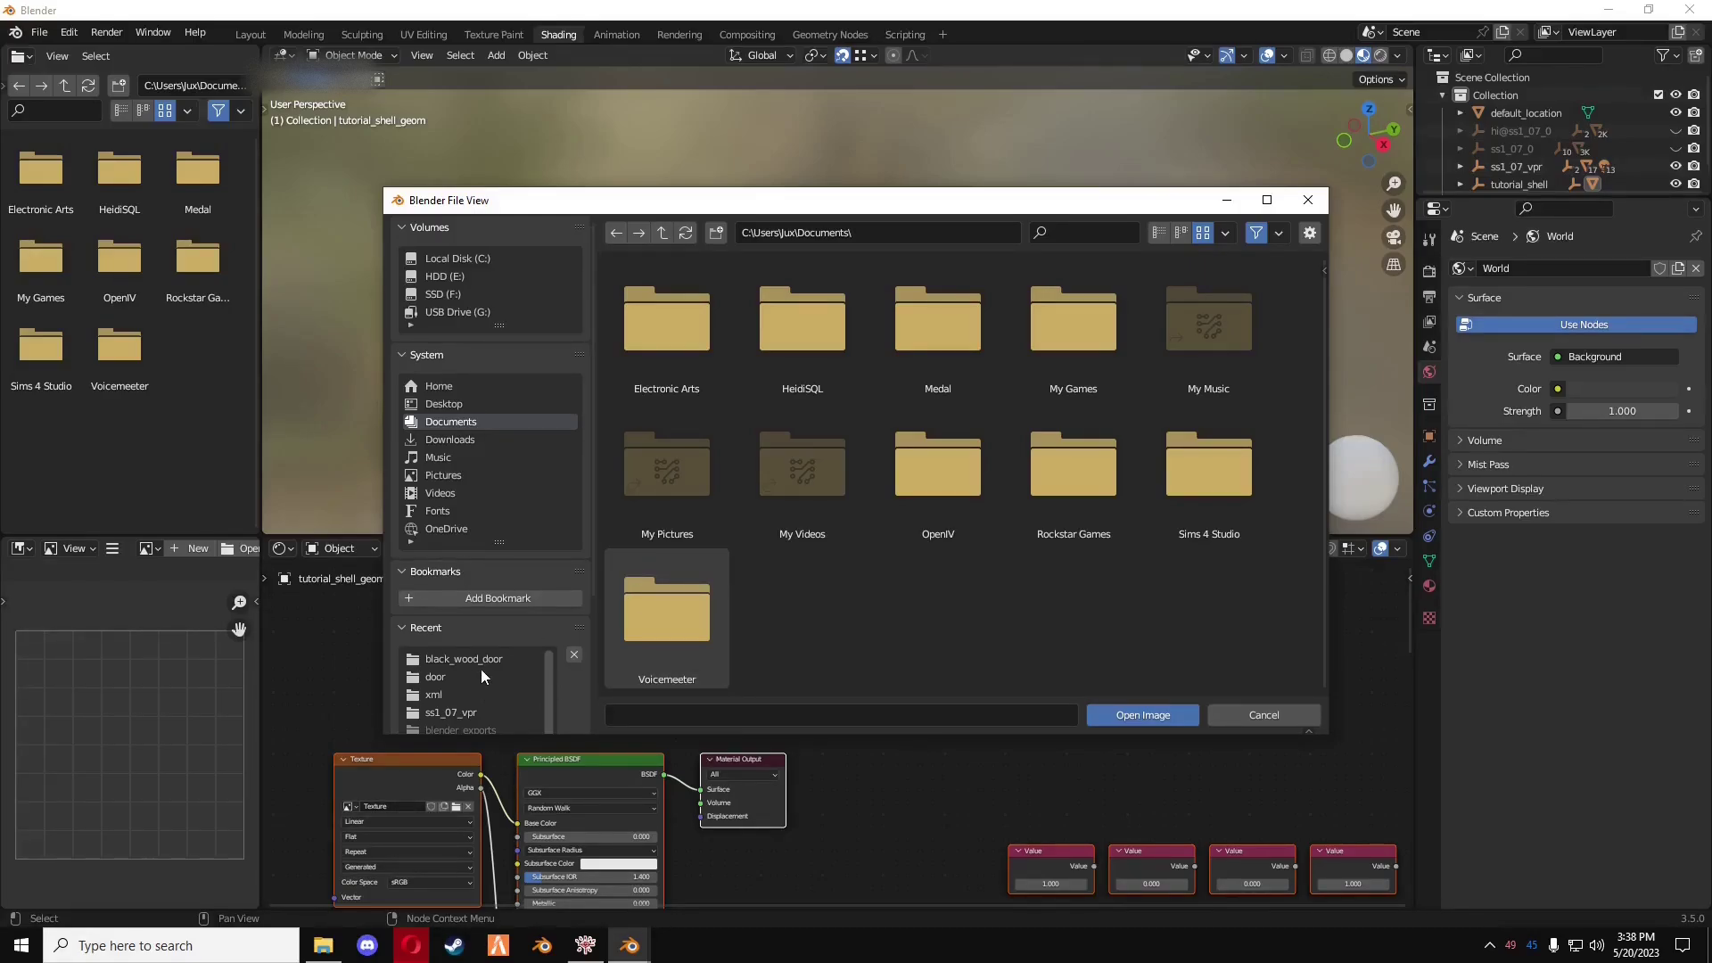
left_click(441, 277)
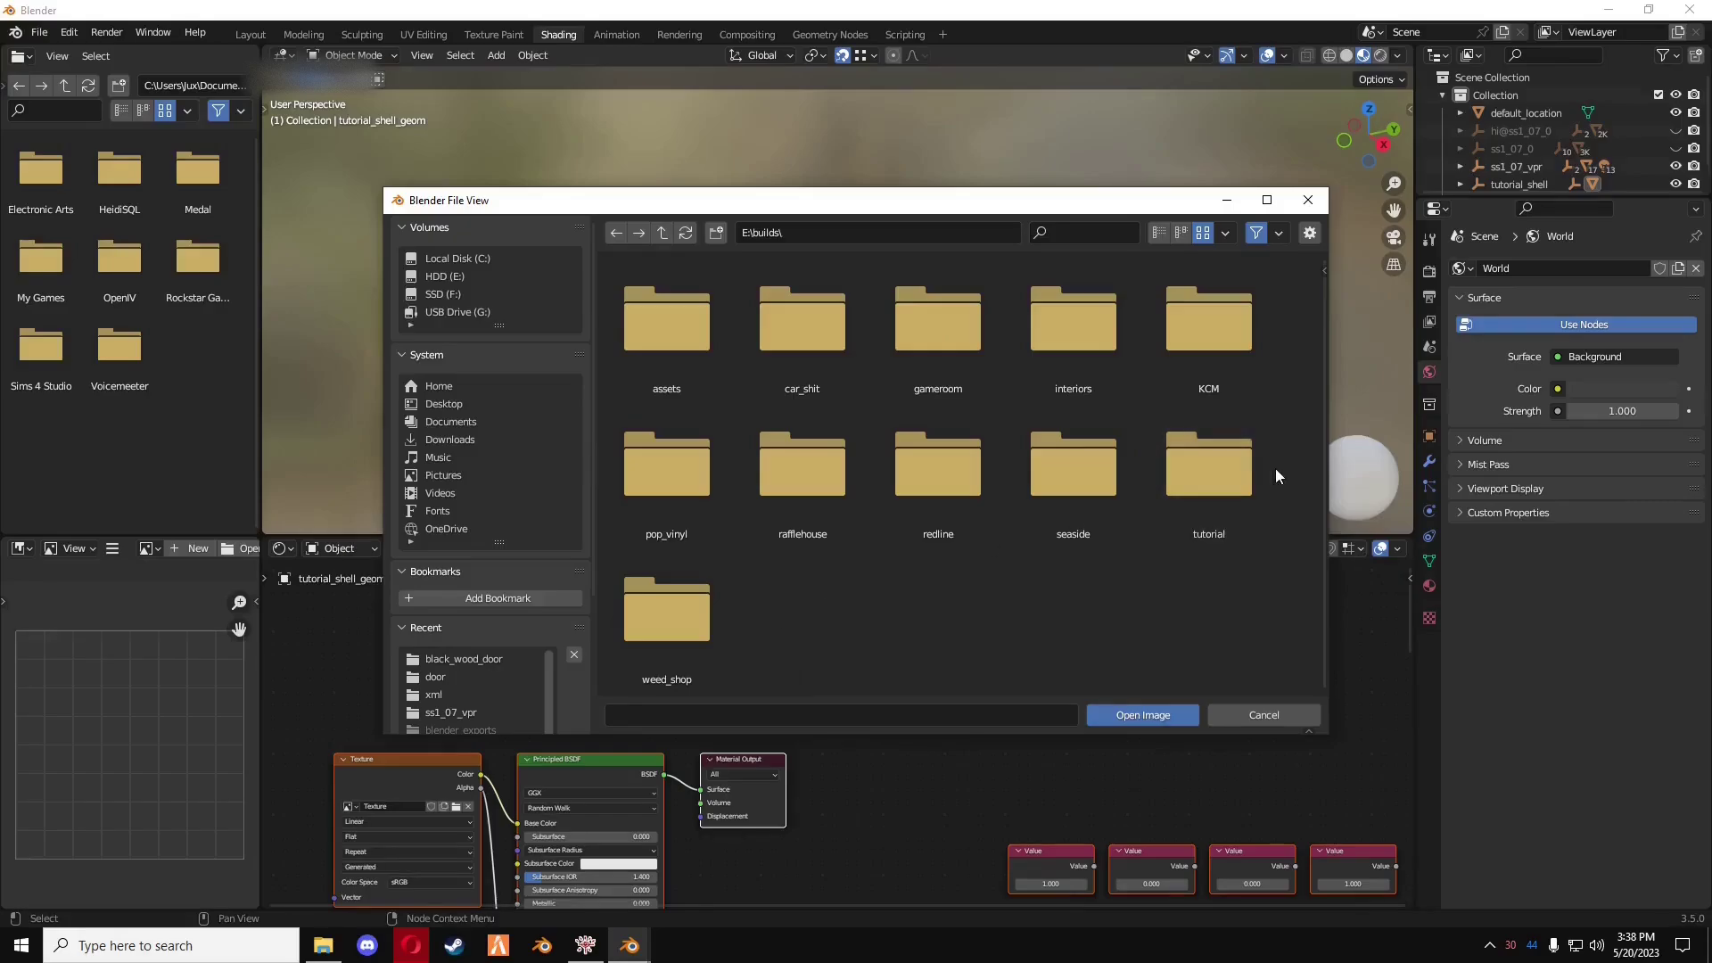
double_click(1204, 464)
double_click(682, 341)
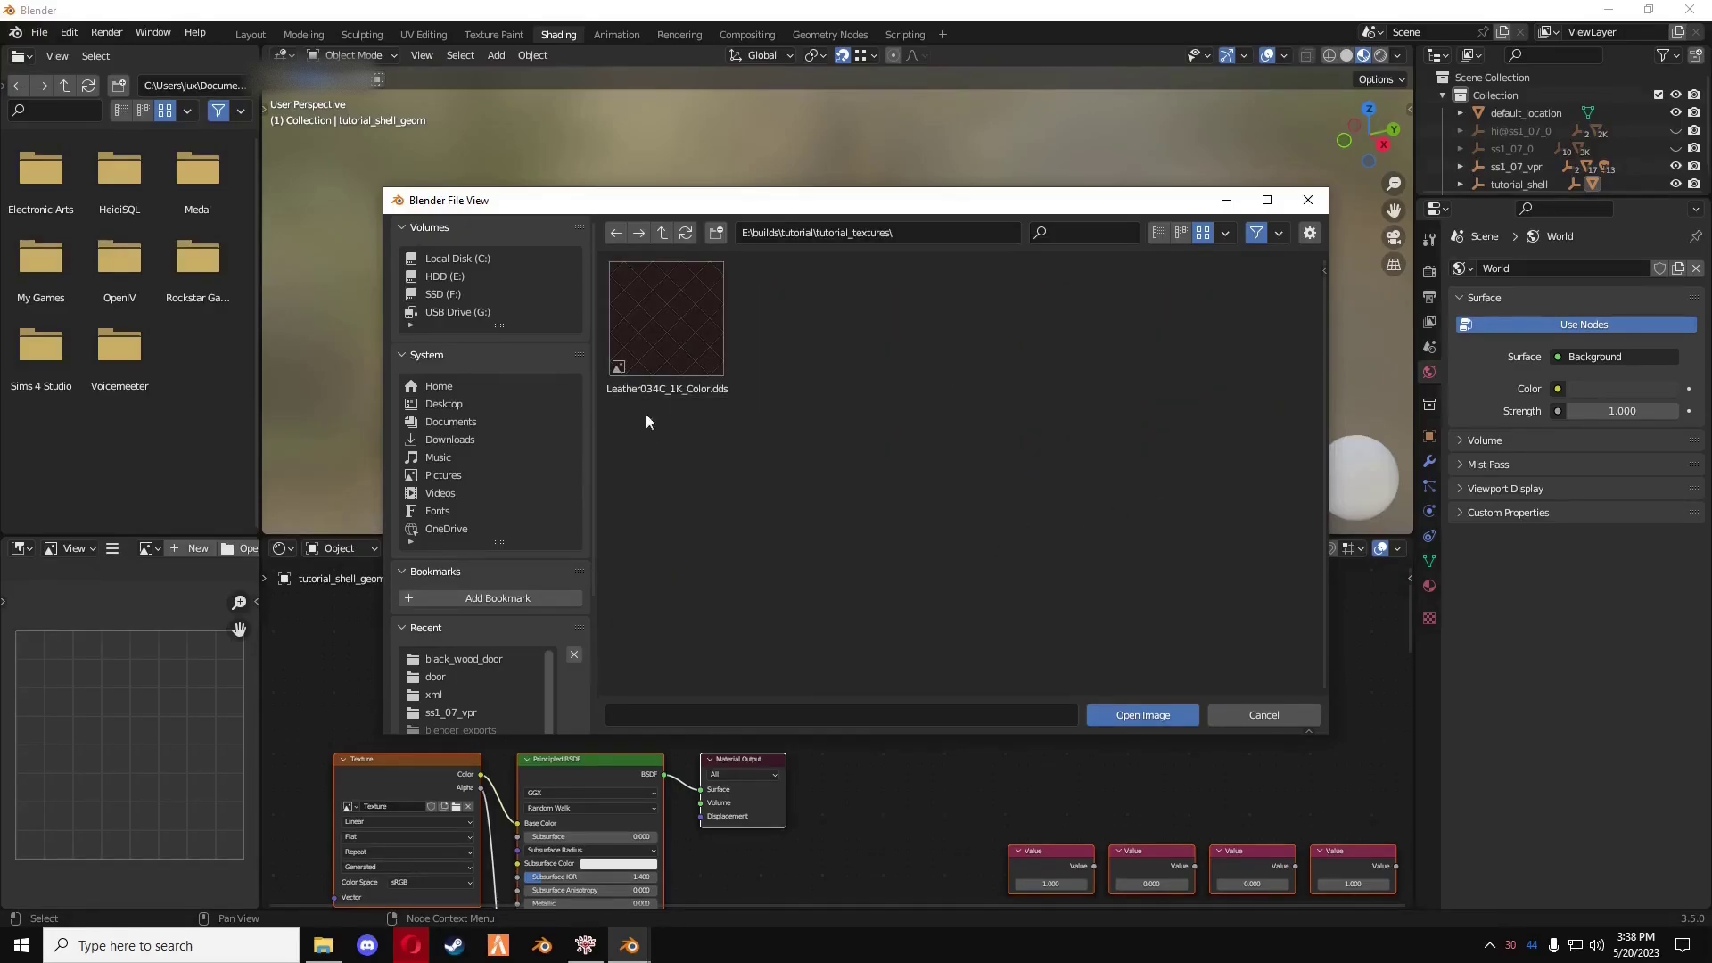
double_click(650, 391)
- Enter Edit Mode on the tutorial shell, switch to face selection and select all its faces
middle_click_drag(849, 462, 848, 283)
key("Tab")
middle_click_drag(1097, 337, 1027, 354)
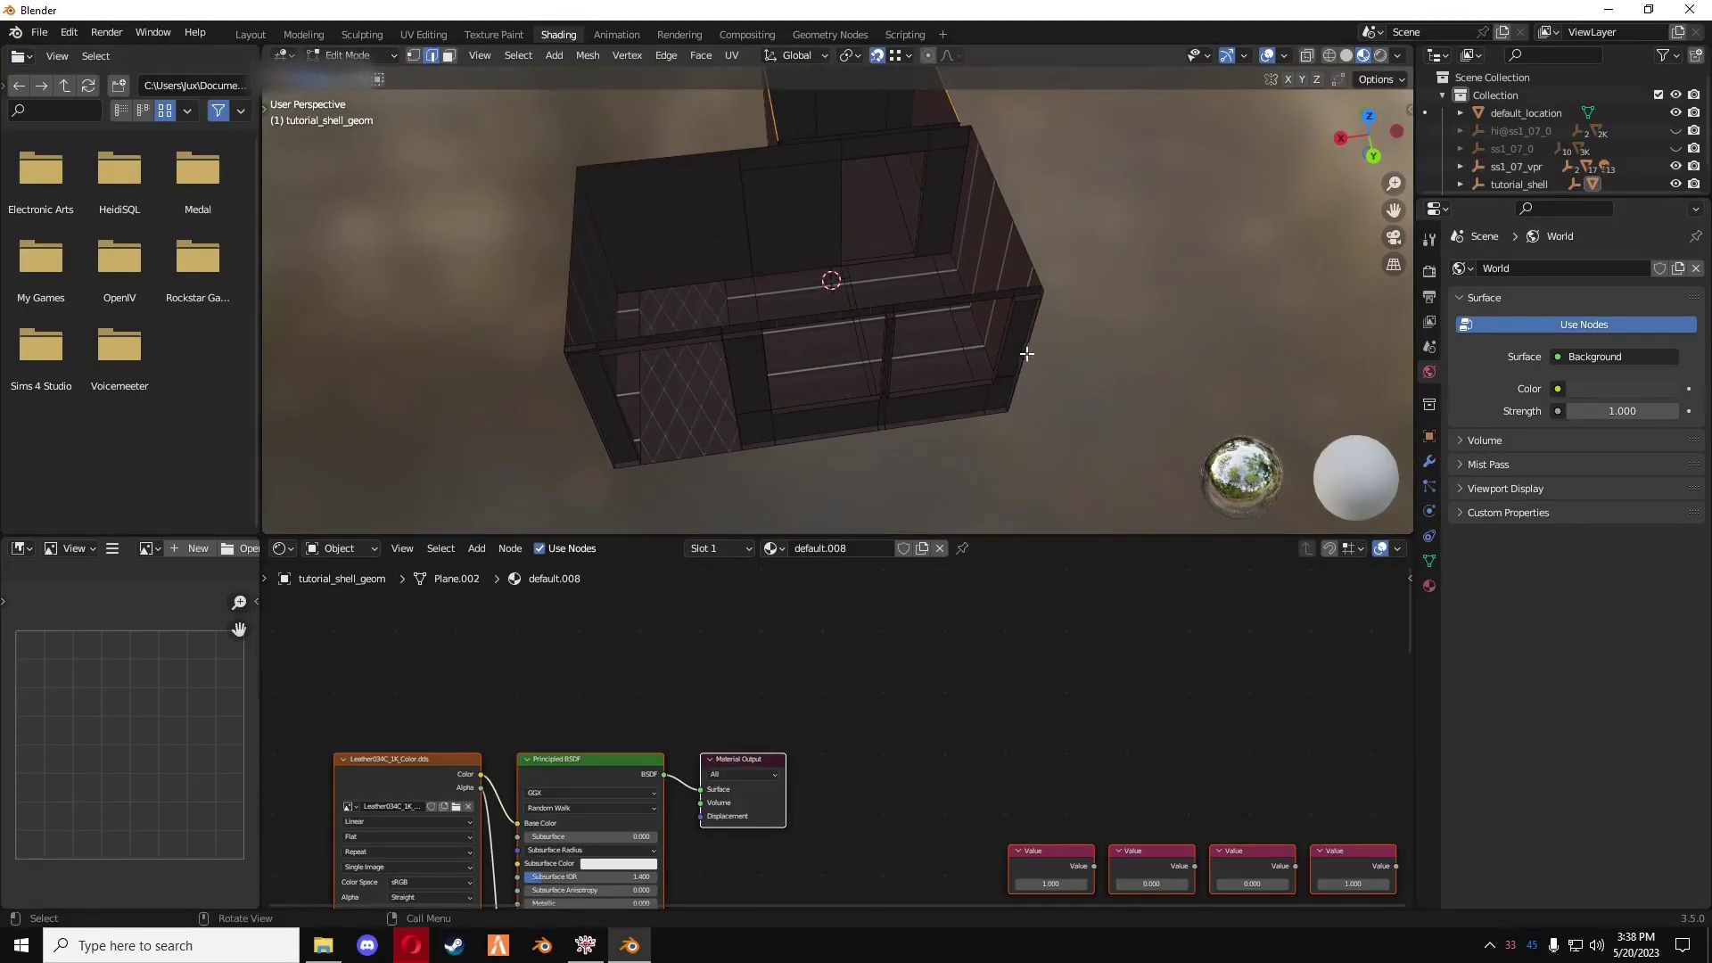
middle_click_drag(1051, 279, 1035, 348)
left_click(449, 56)
key("a")
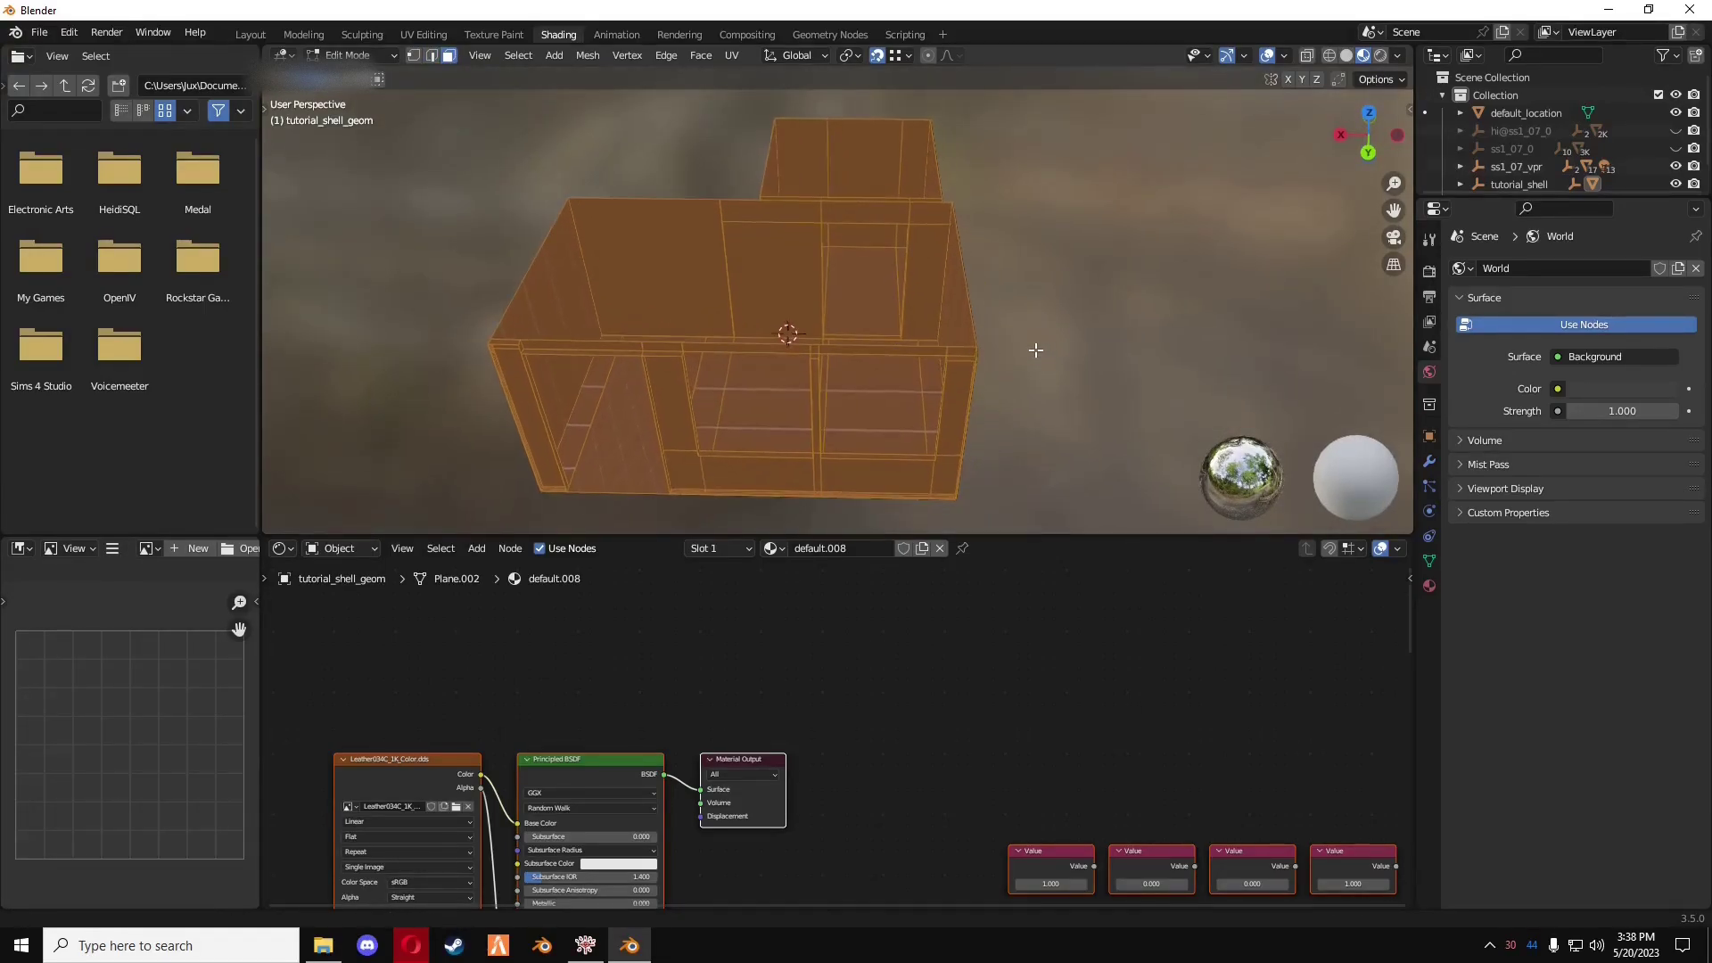
- Switch to the UV Editing workspace, widen the 3D viewport and show it in Material Preview shading
left_click(430, 39)
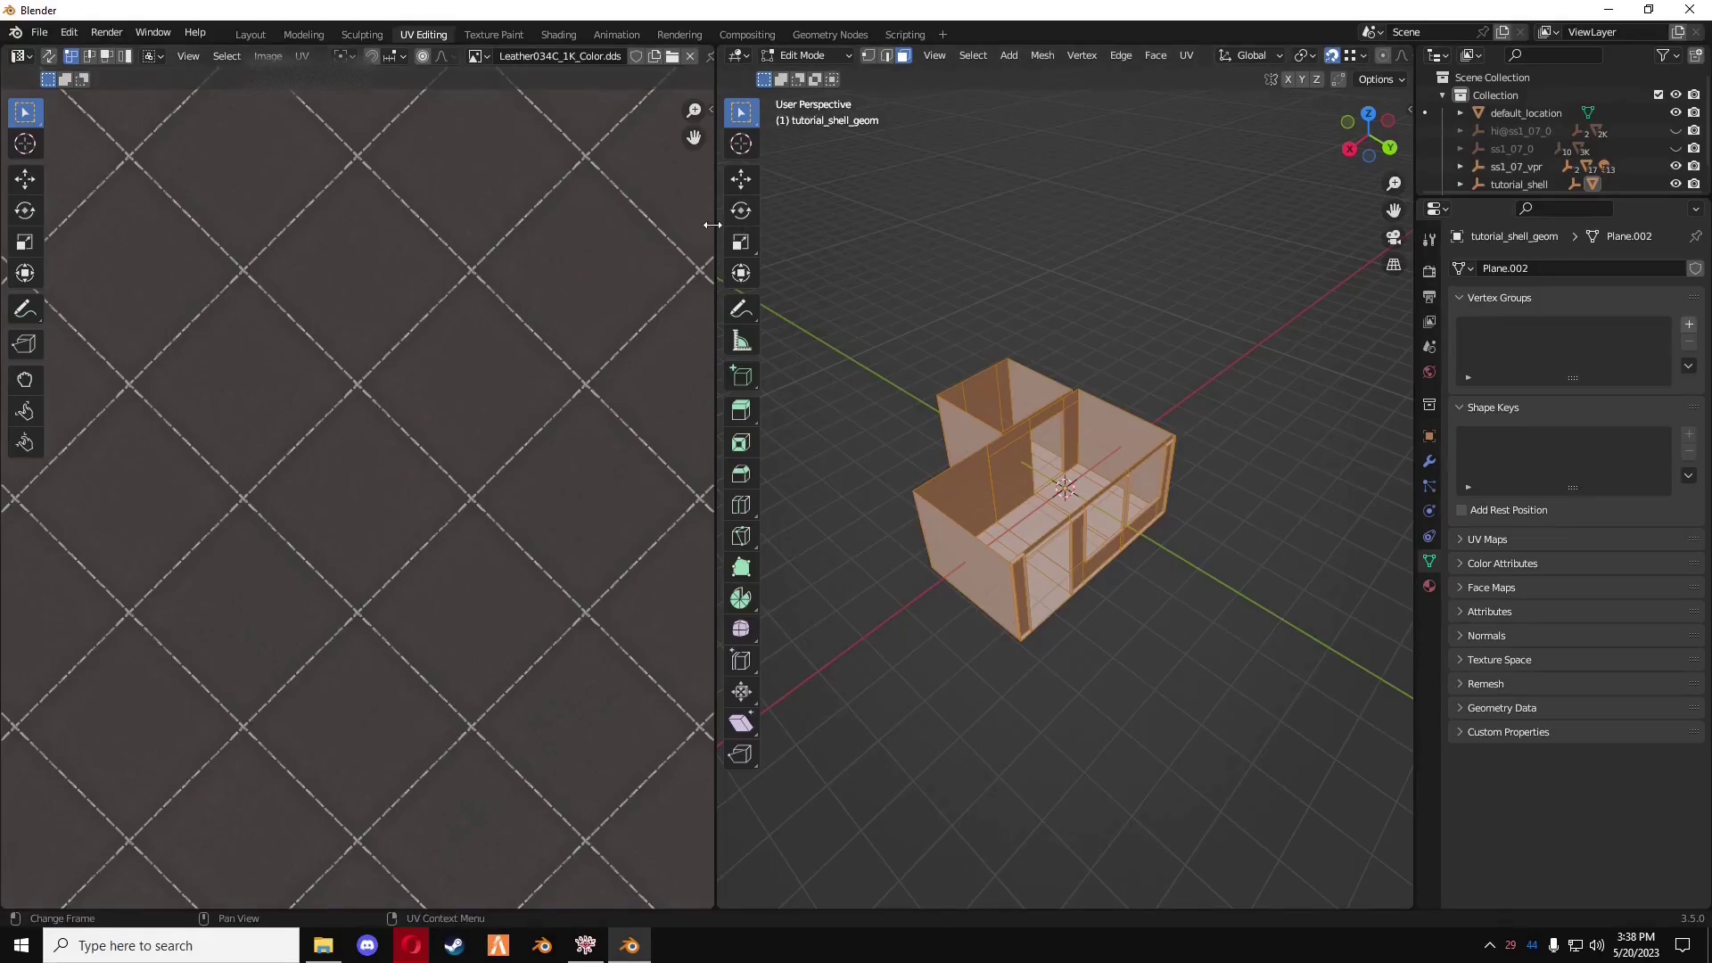
left_click_drag(717, 230, 465, 223)
left_click(1363, 56)
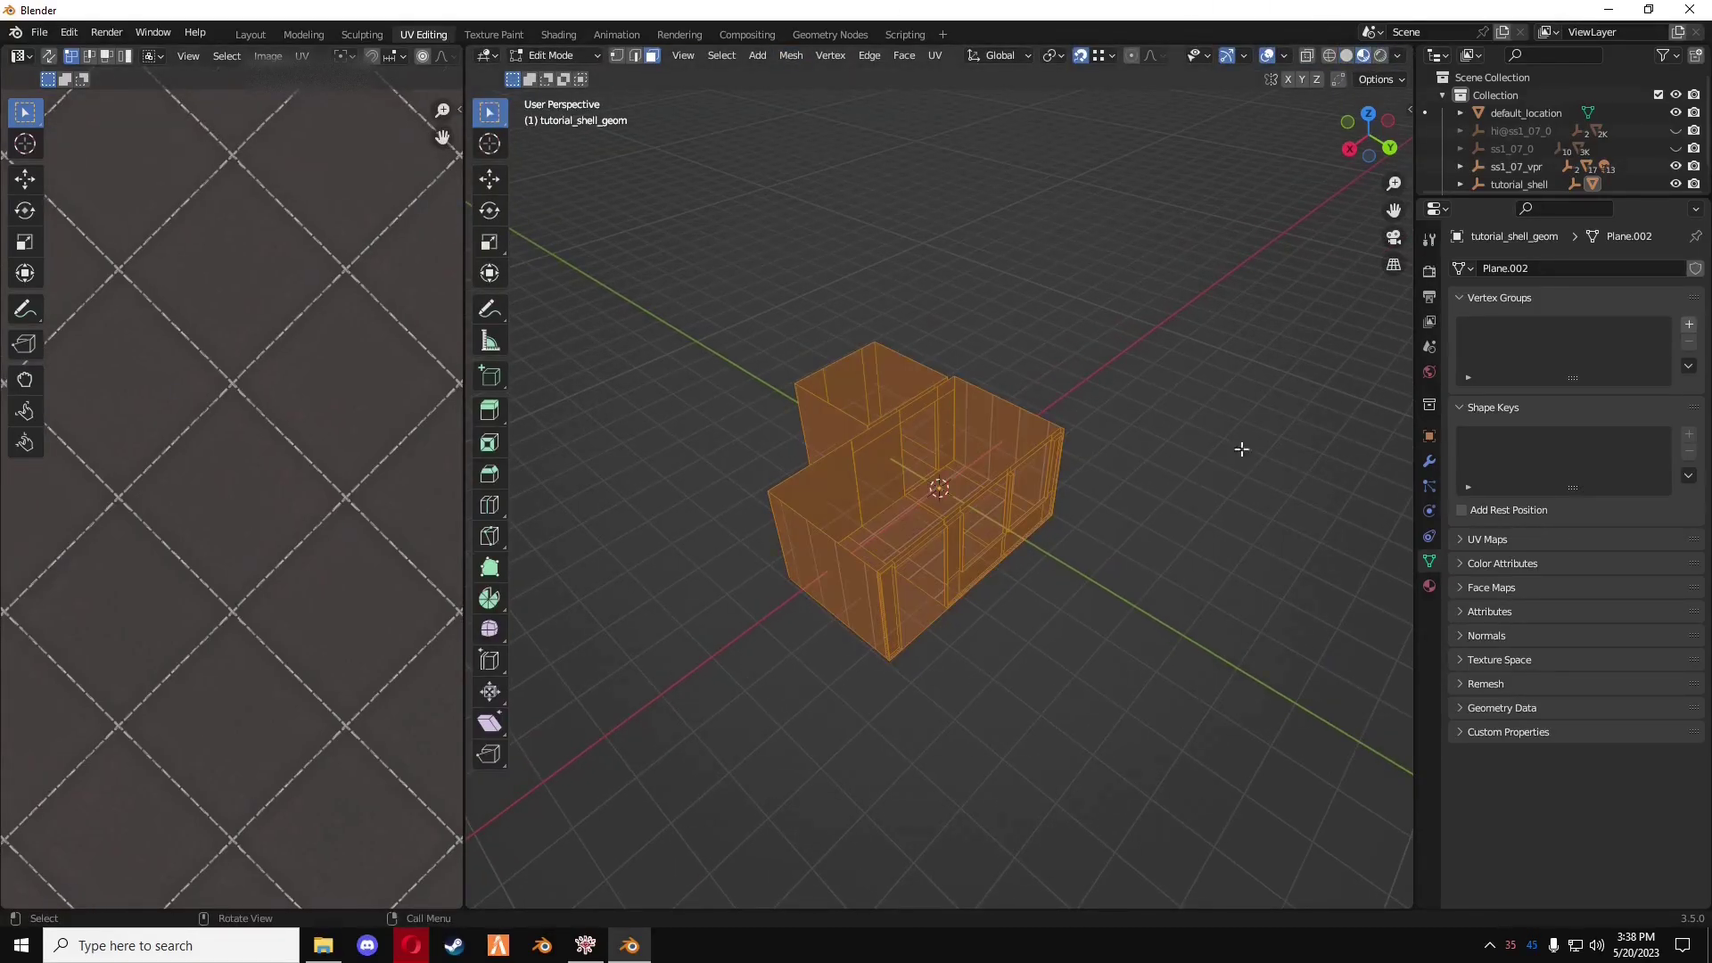
middle_click_drag(1242, 451, 1142, 584)
scroll(1030, 546, "up", 5)
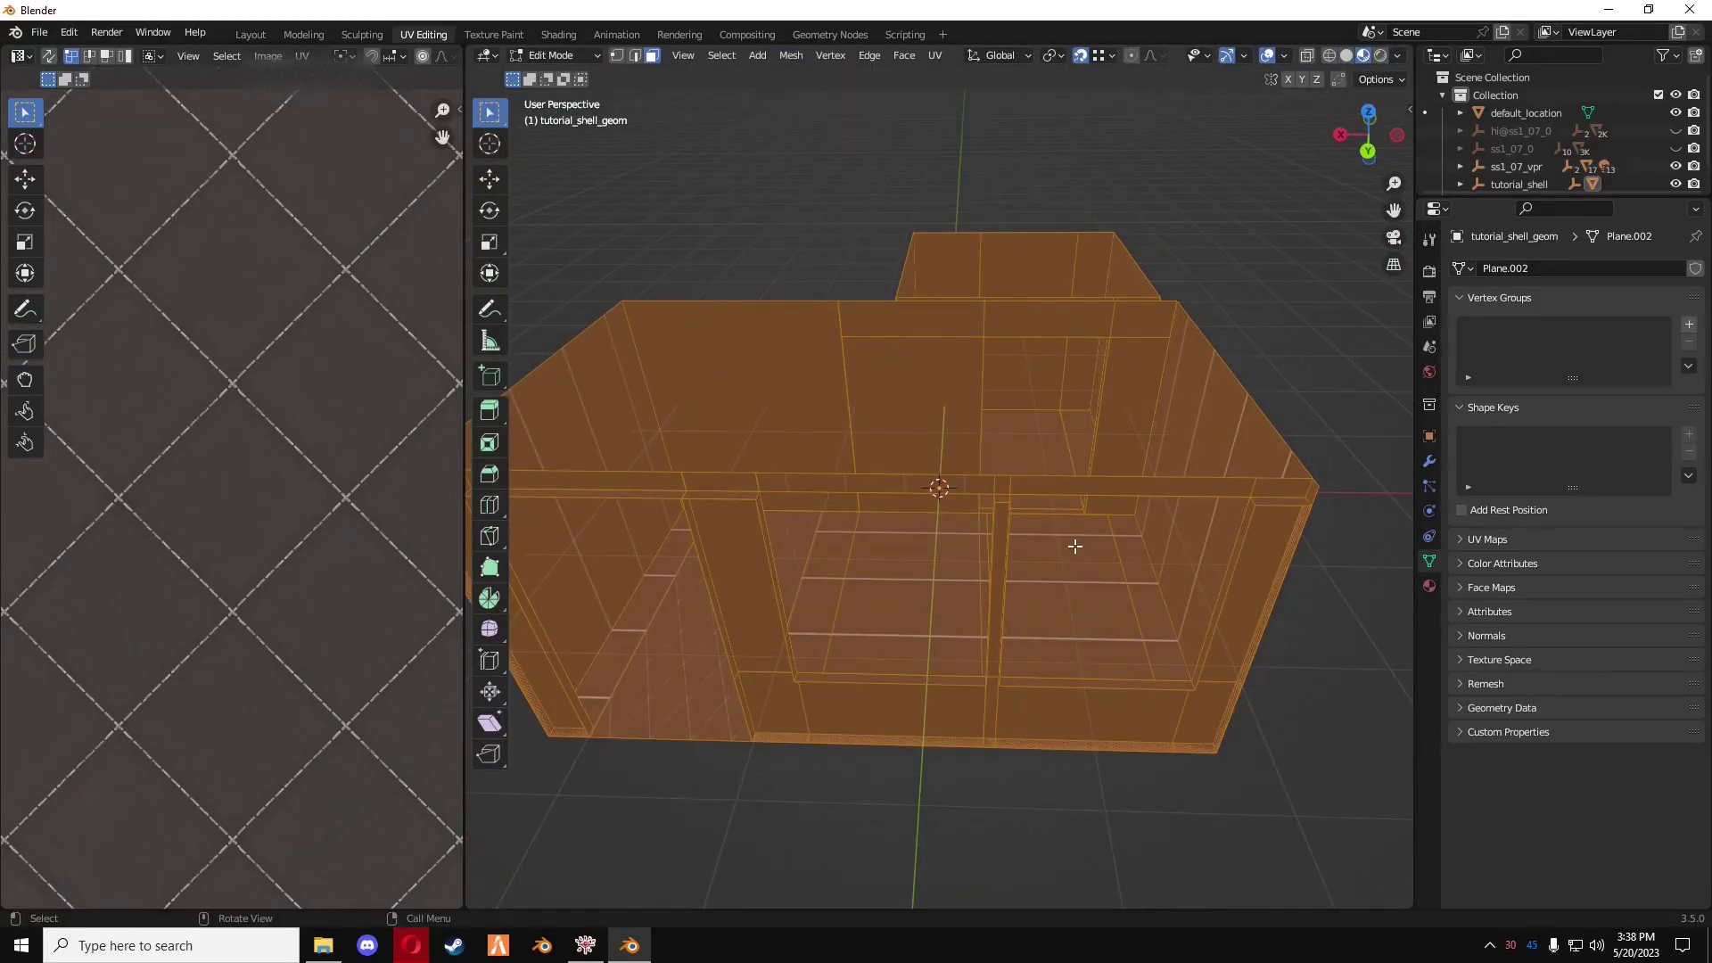
- Unwrap all the shell's faces with Cube Projection and check the leather texture in Object Mode
key("u")
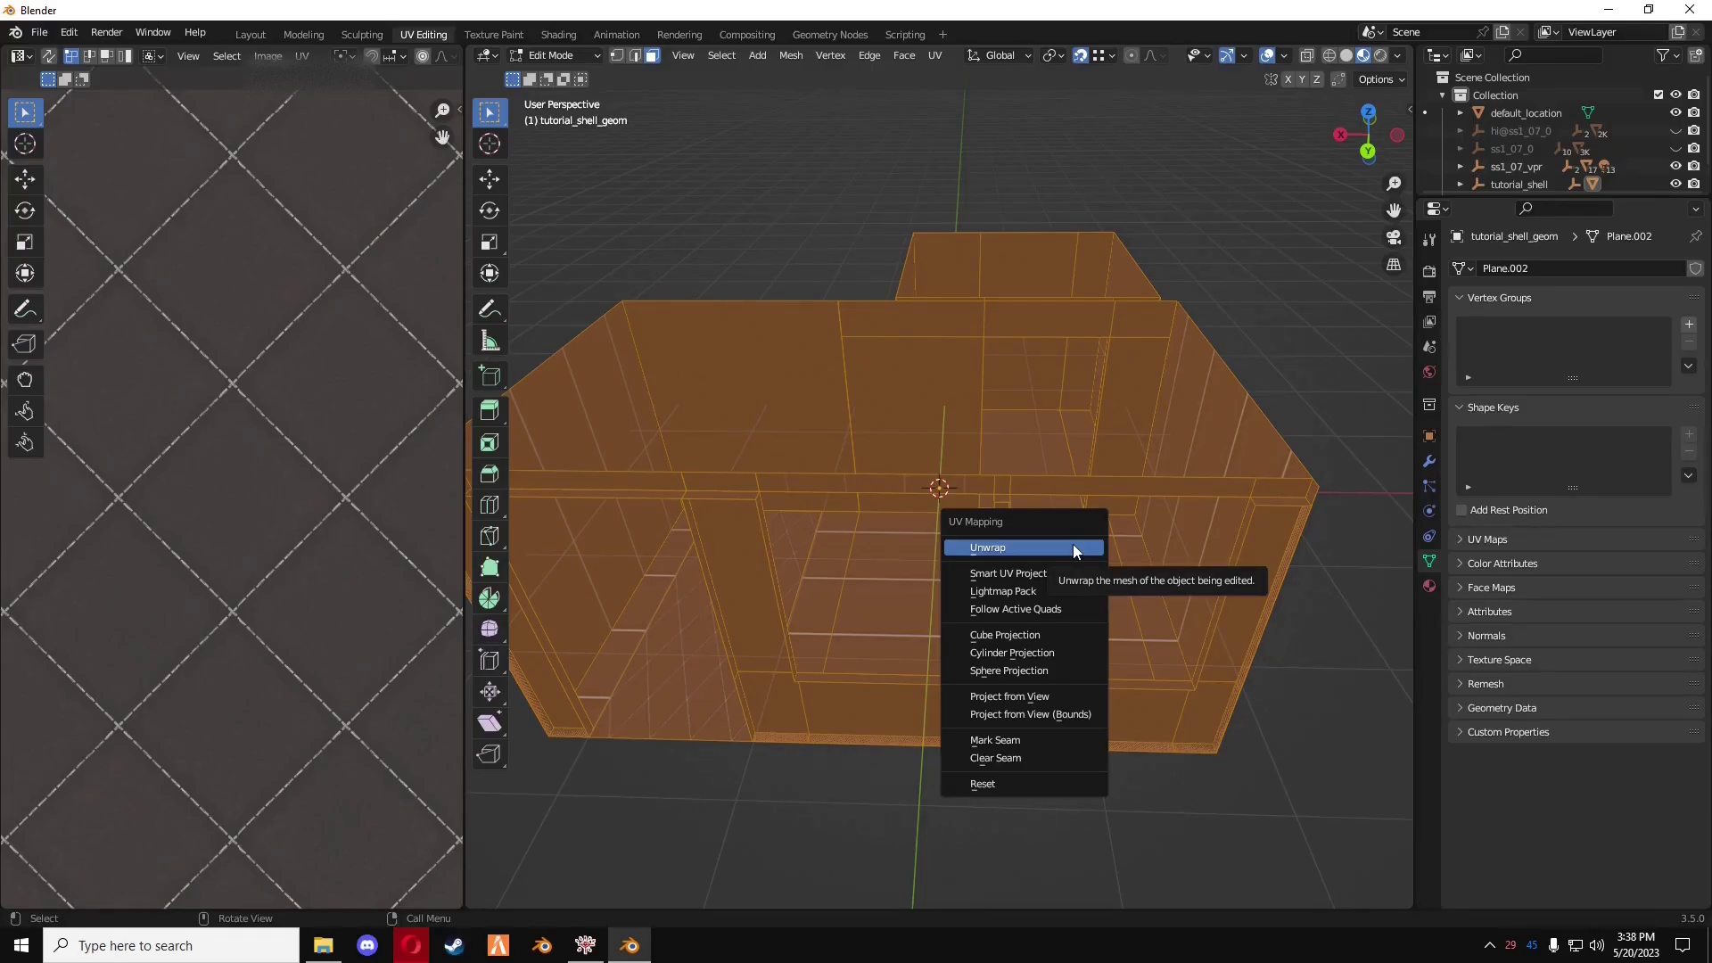
left_click(1030, 632)
middle_click_drag(1016, 604, 1181, 535)
key("Tab")
scroll(1182, 526, "down", 6)
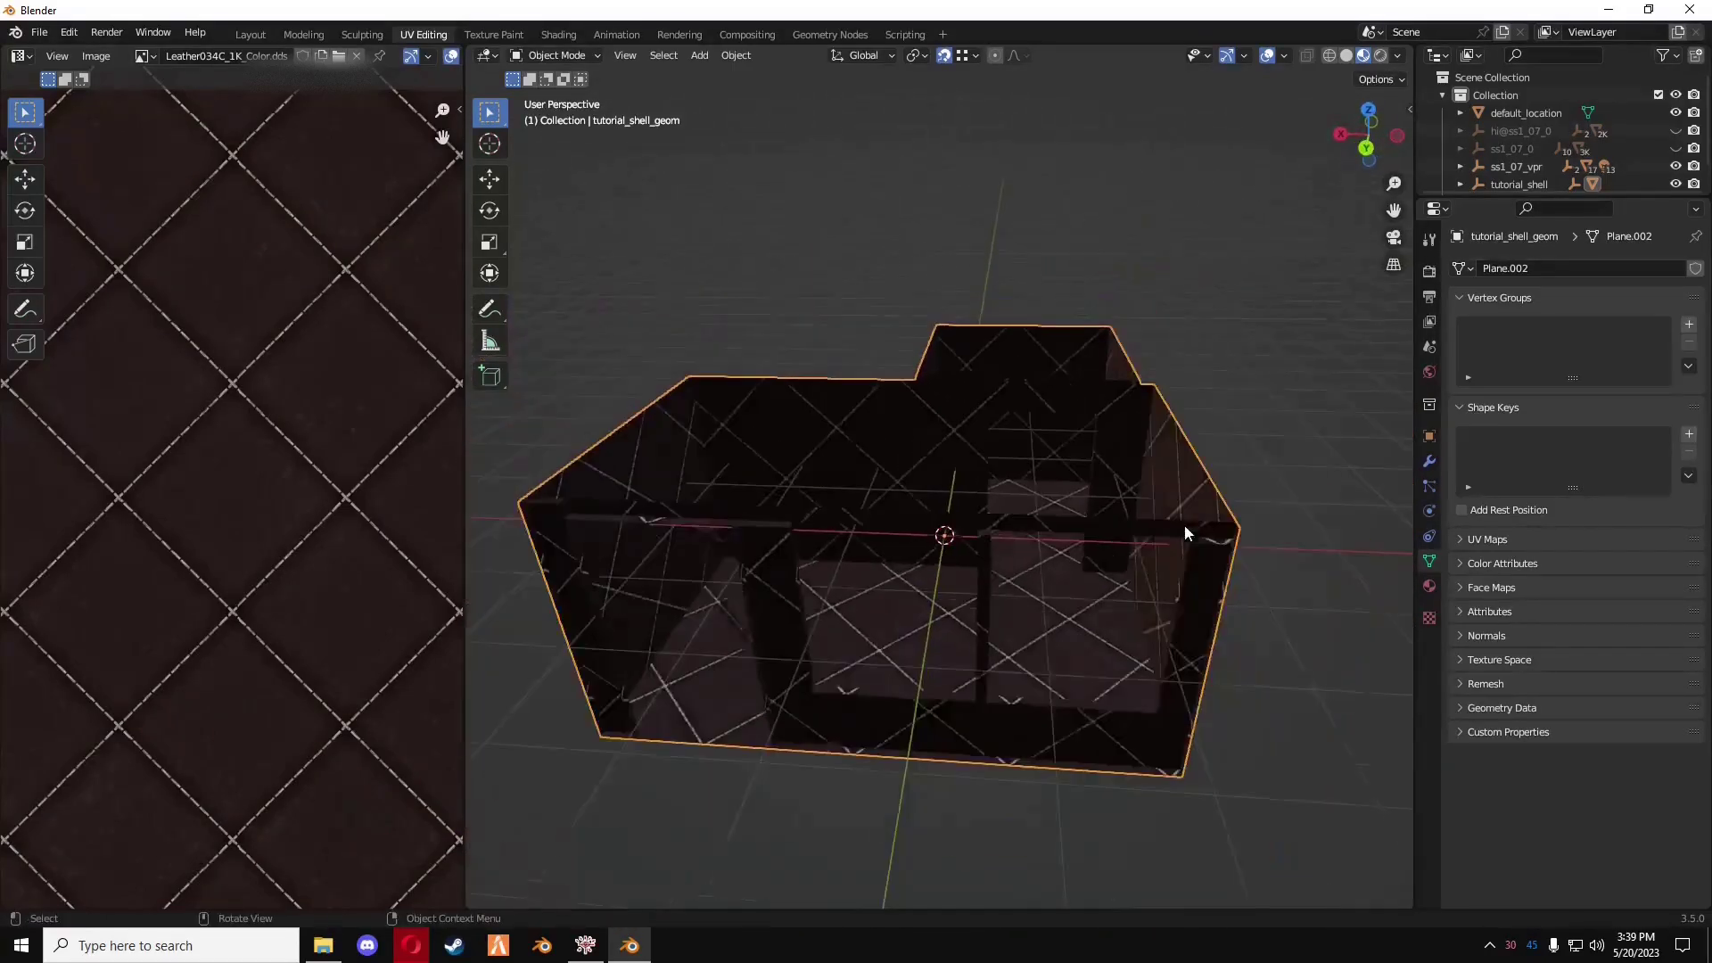
- Select all the shell's UVs and scale them up so the leather pattern repeats more densely, then inspect it in Object Mode
key("Tab")
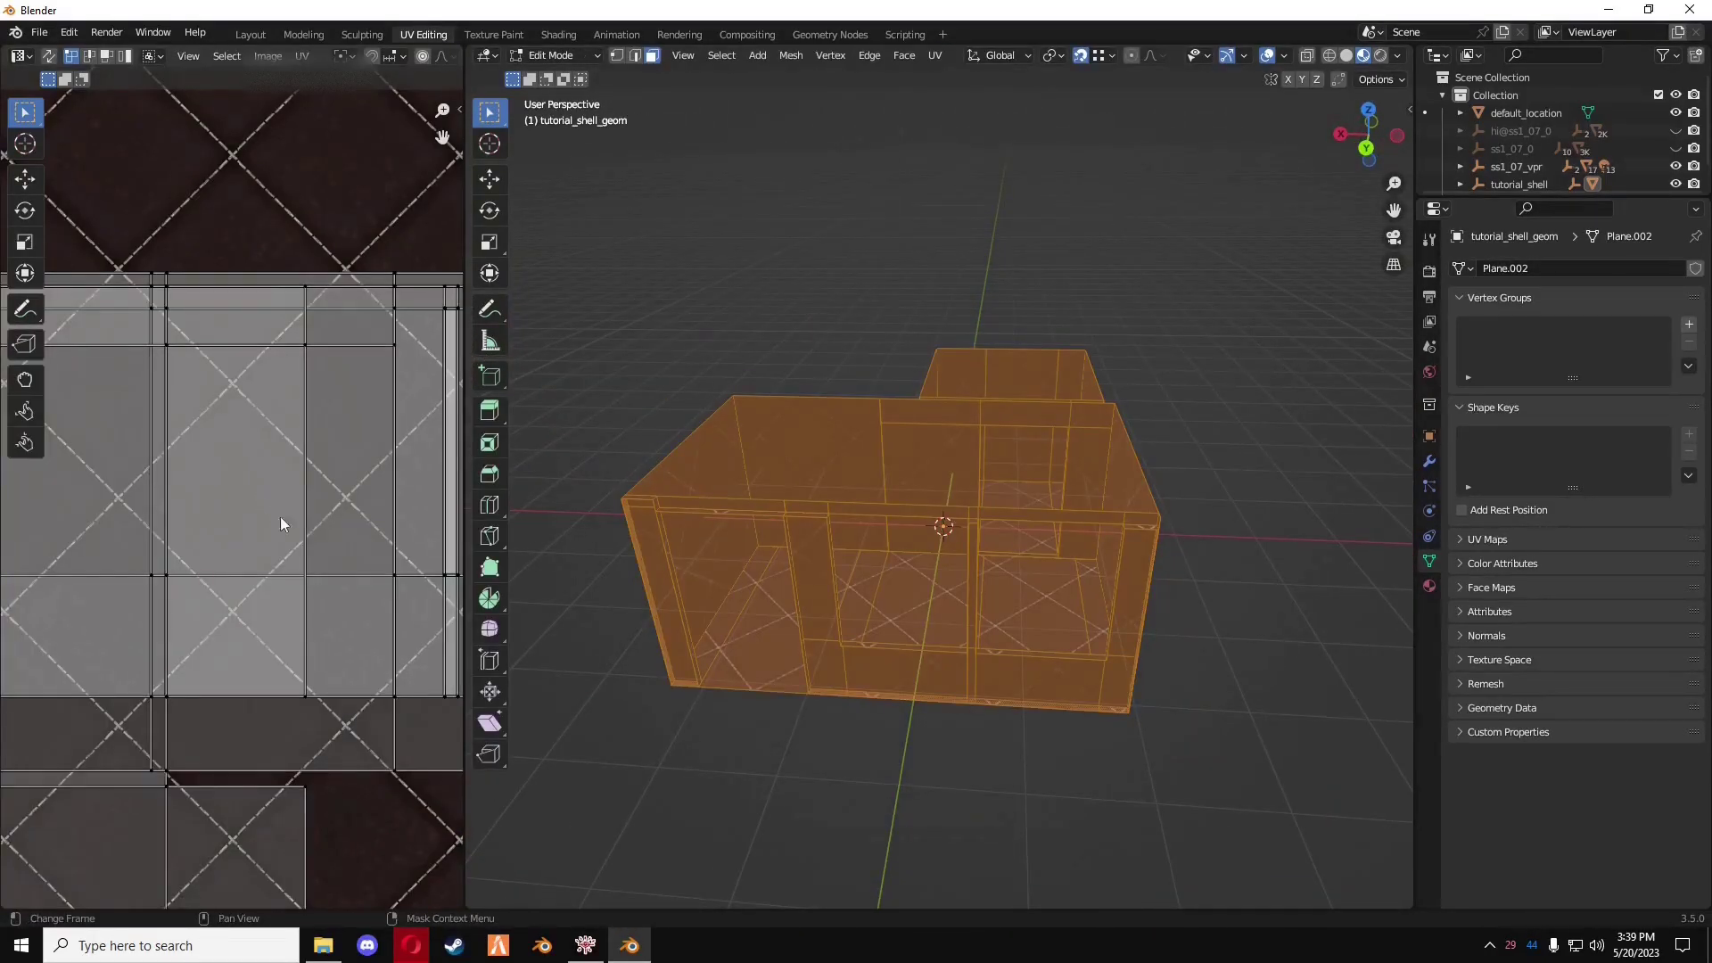
scroll(347, 634, "down", 5)
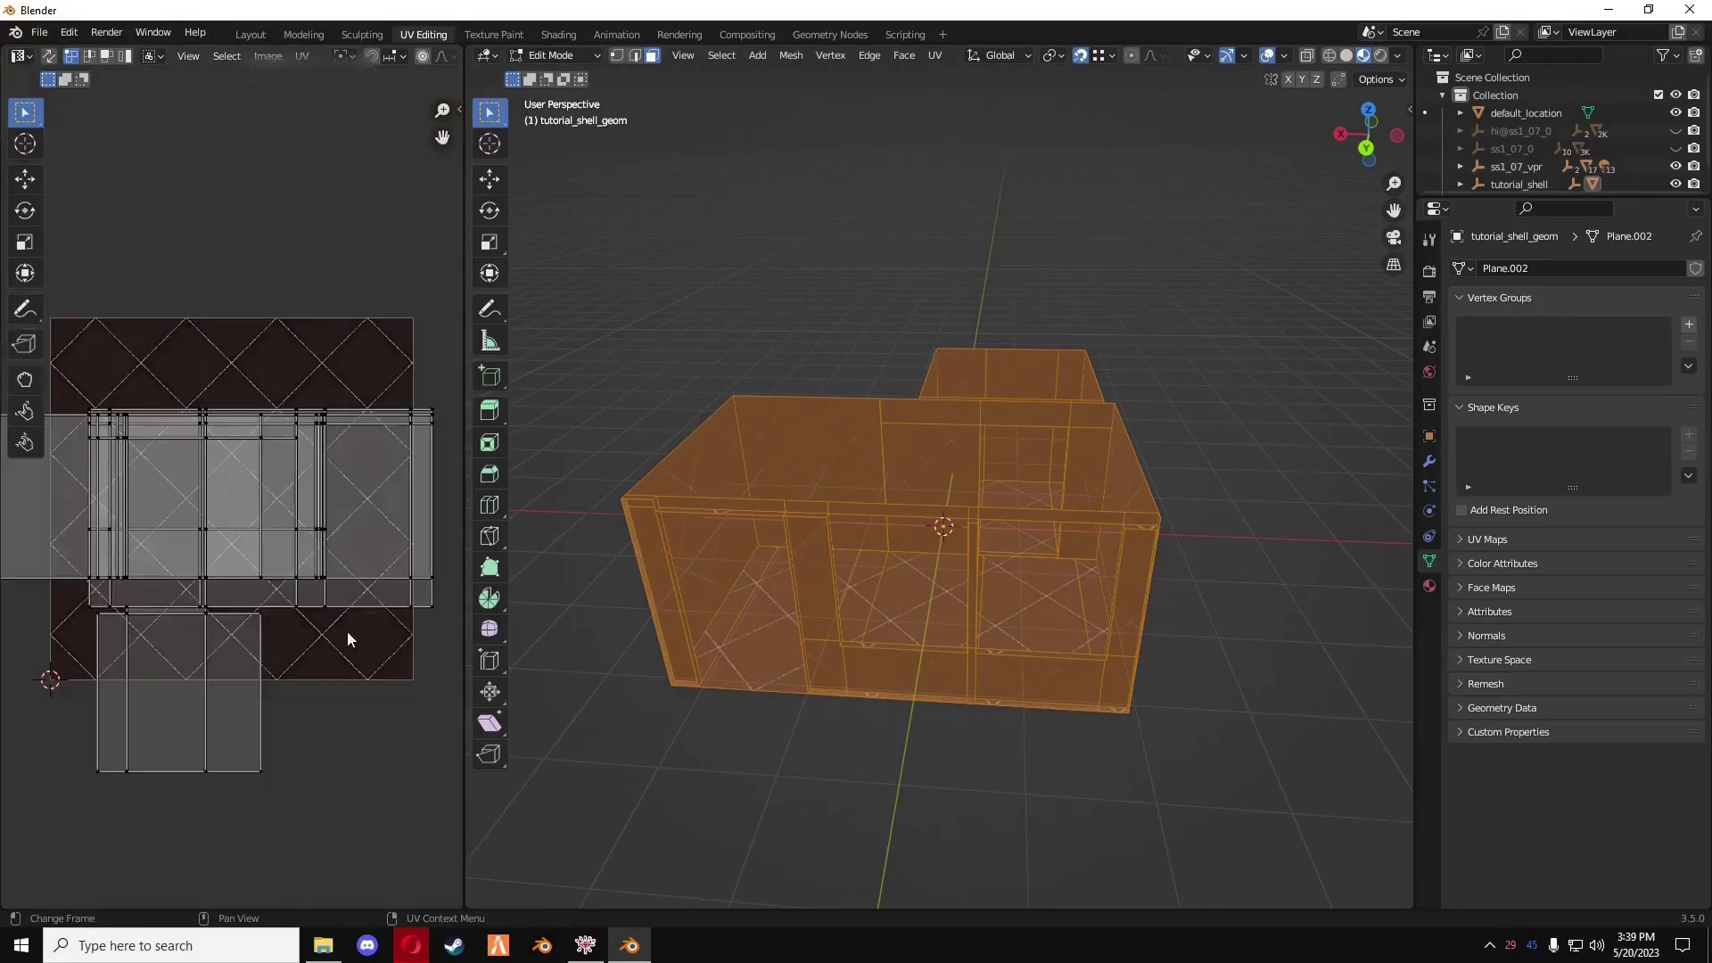
key("a")
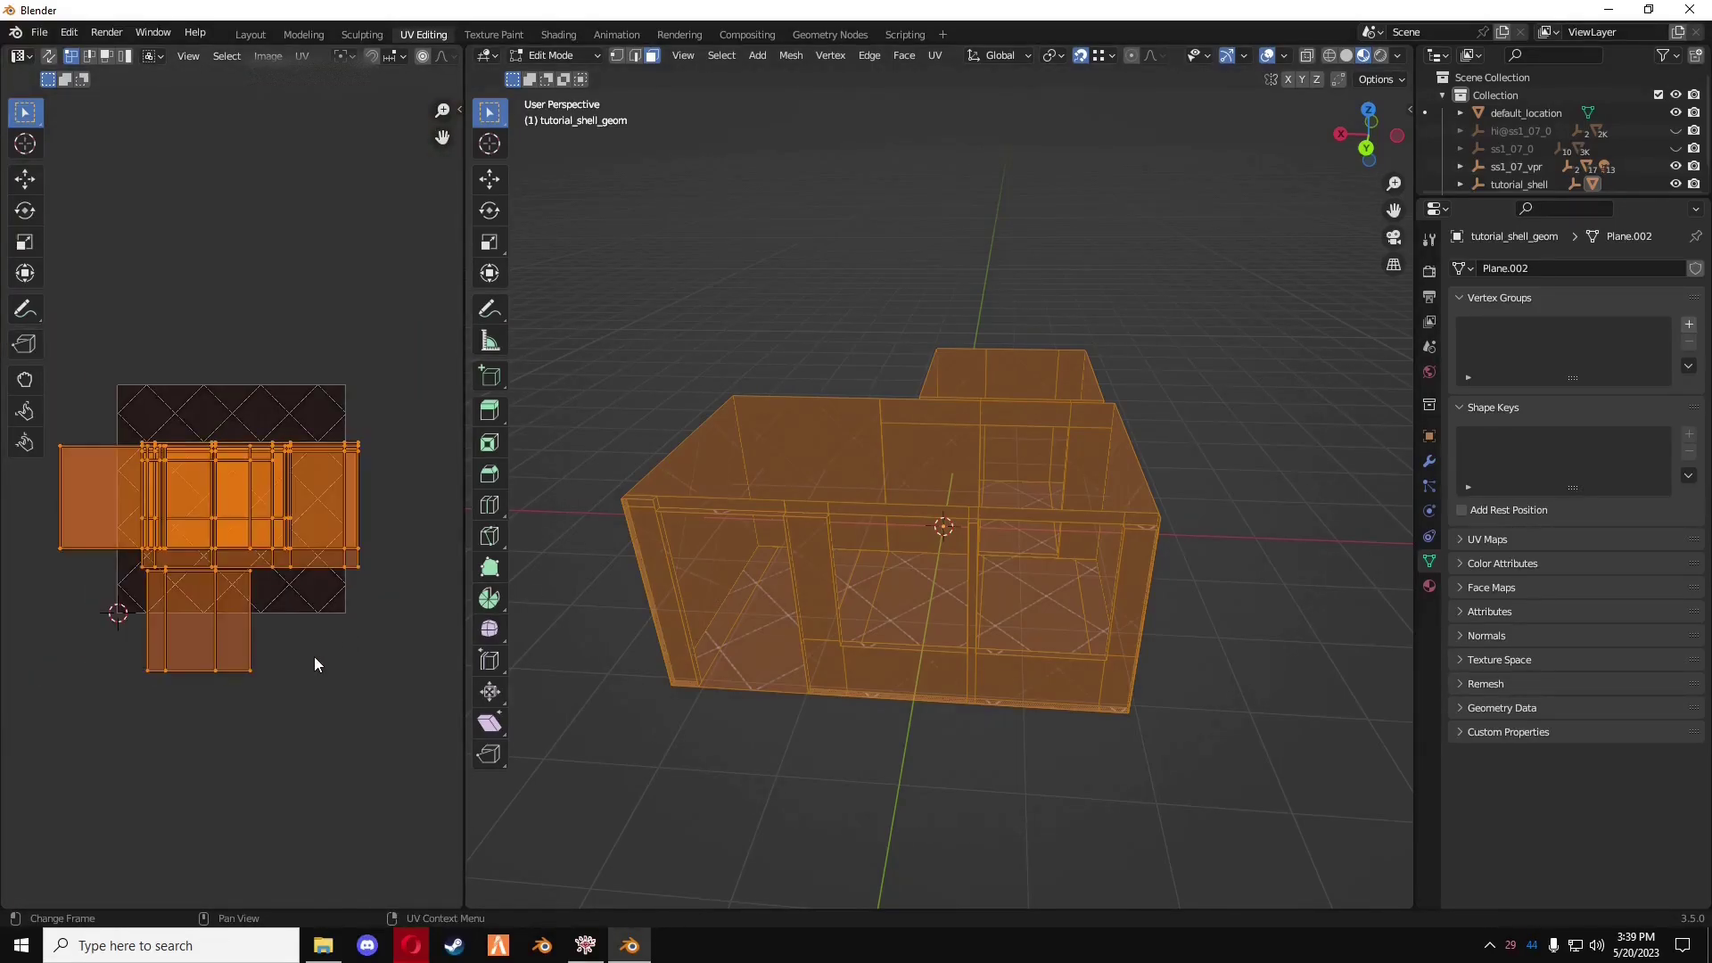
key("s")
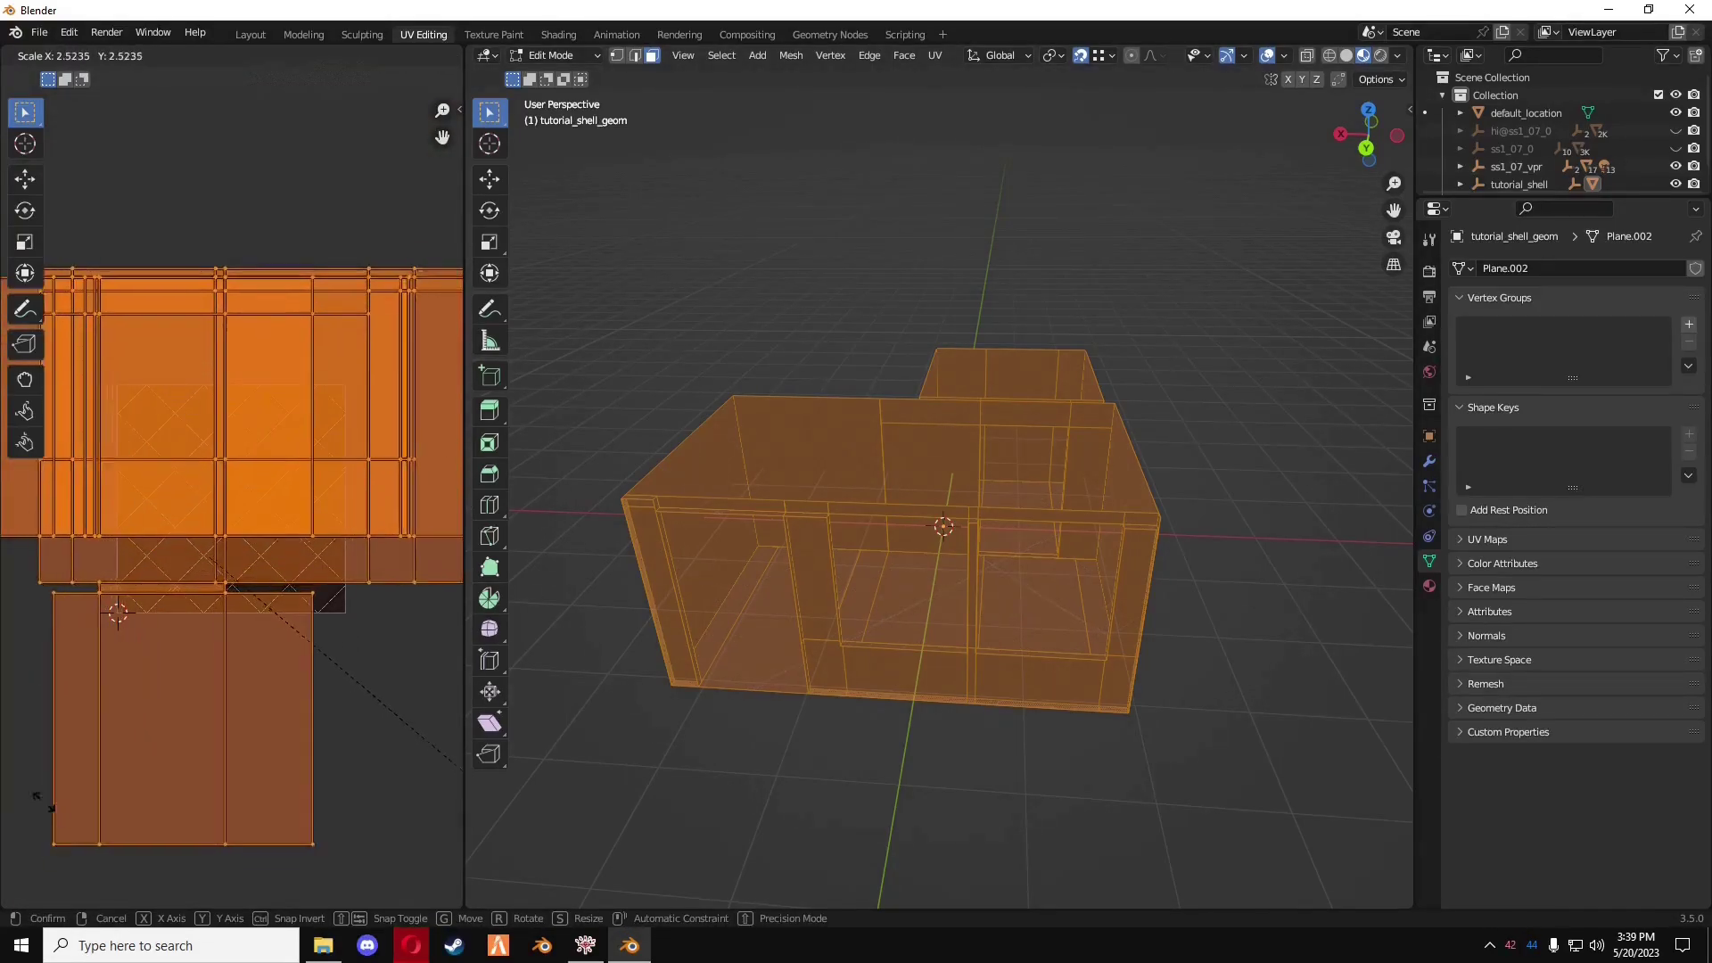
left_click(147, 863)
key("Tab")
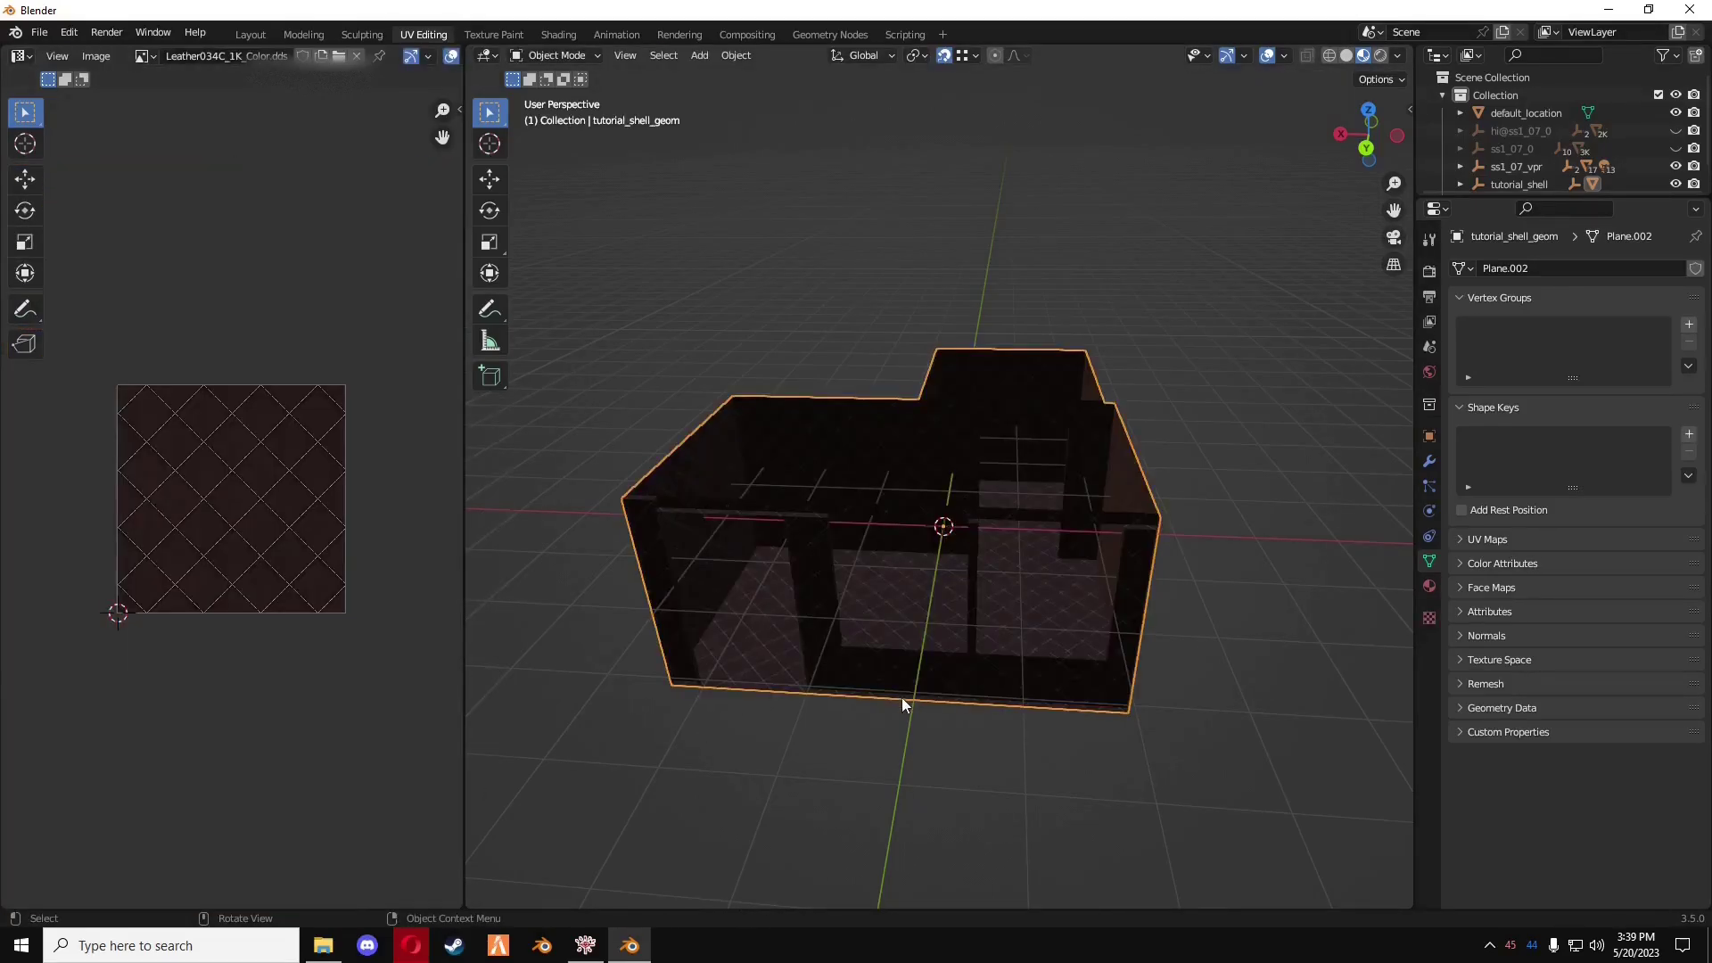
scroll(901, 697, "up", 4)
mouse_move(901, 697)
middle_mouse_down()
mouse_move(772, 715)
mouse_move(870, 685)
middle_mouse_up()
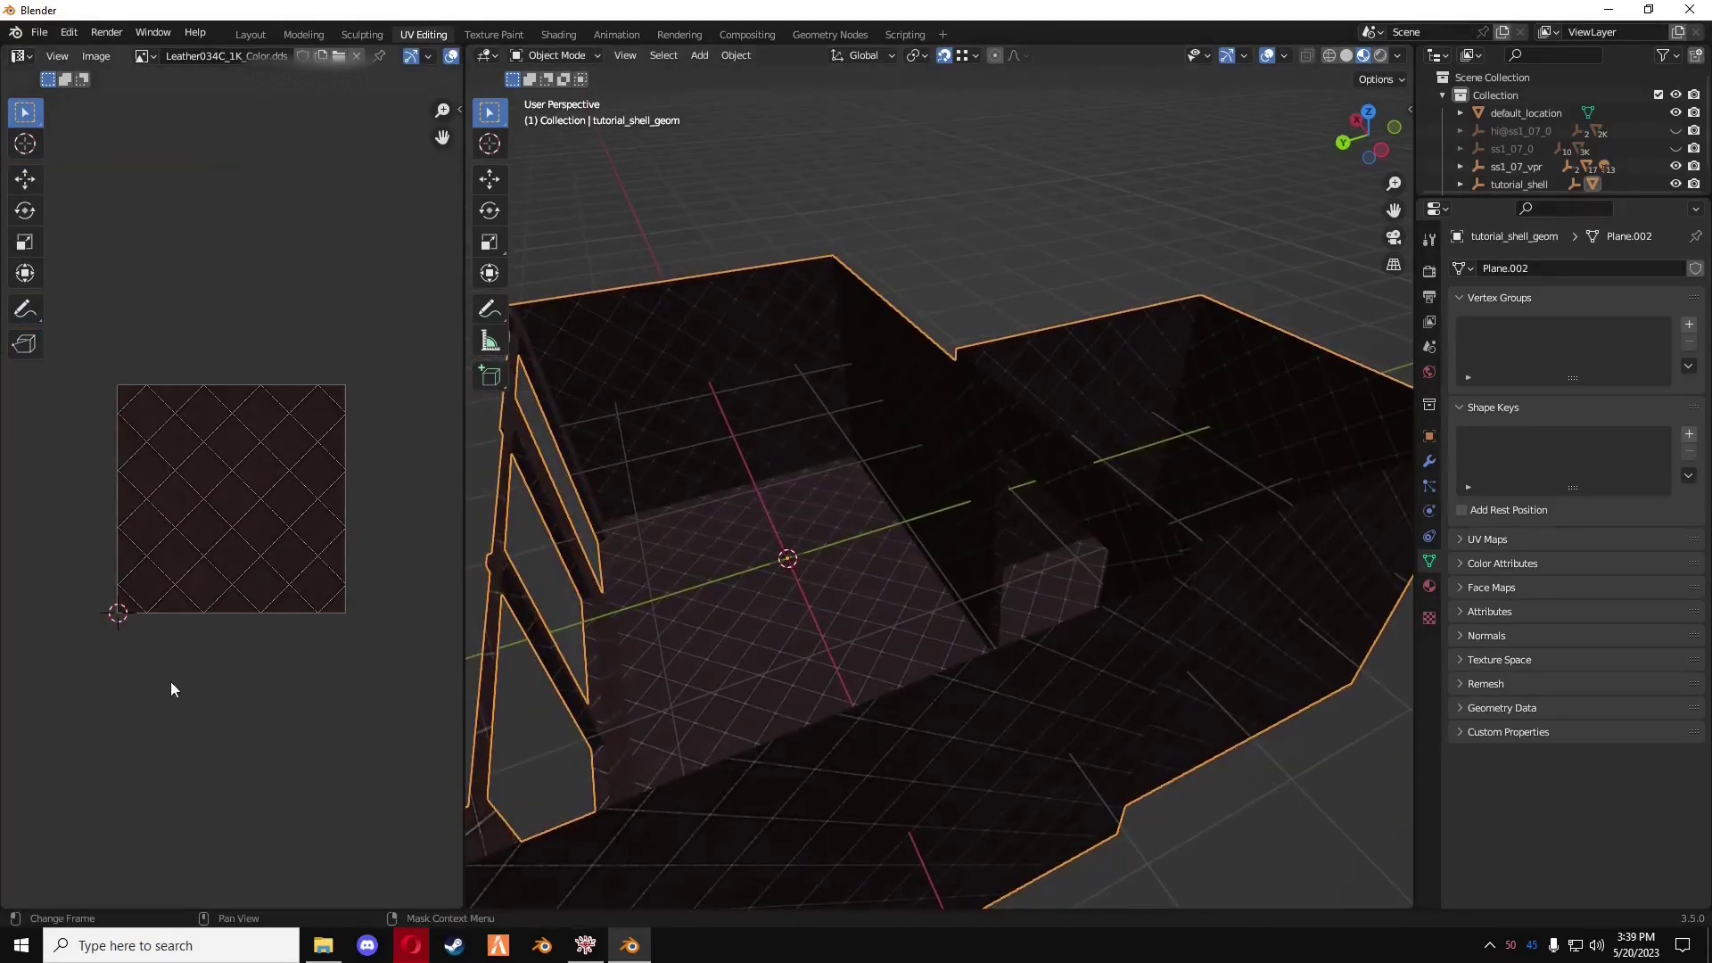
- Scale the shell's UVs up further, inspect the leather tiling inside the room, and return to the Layout workspace
key("Tab")
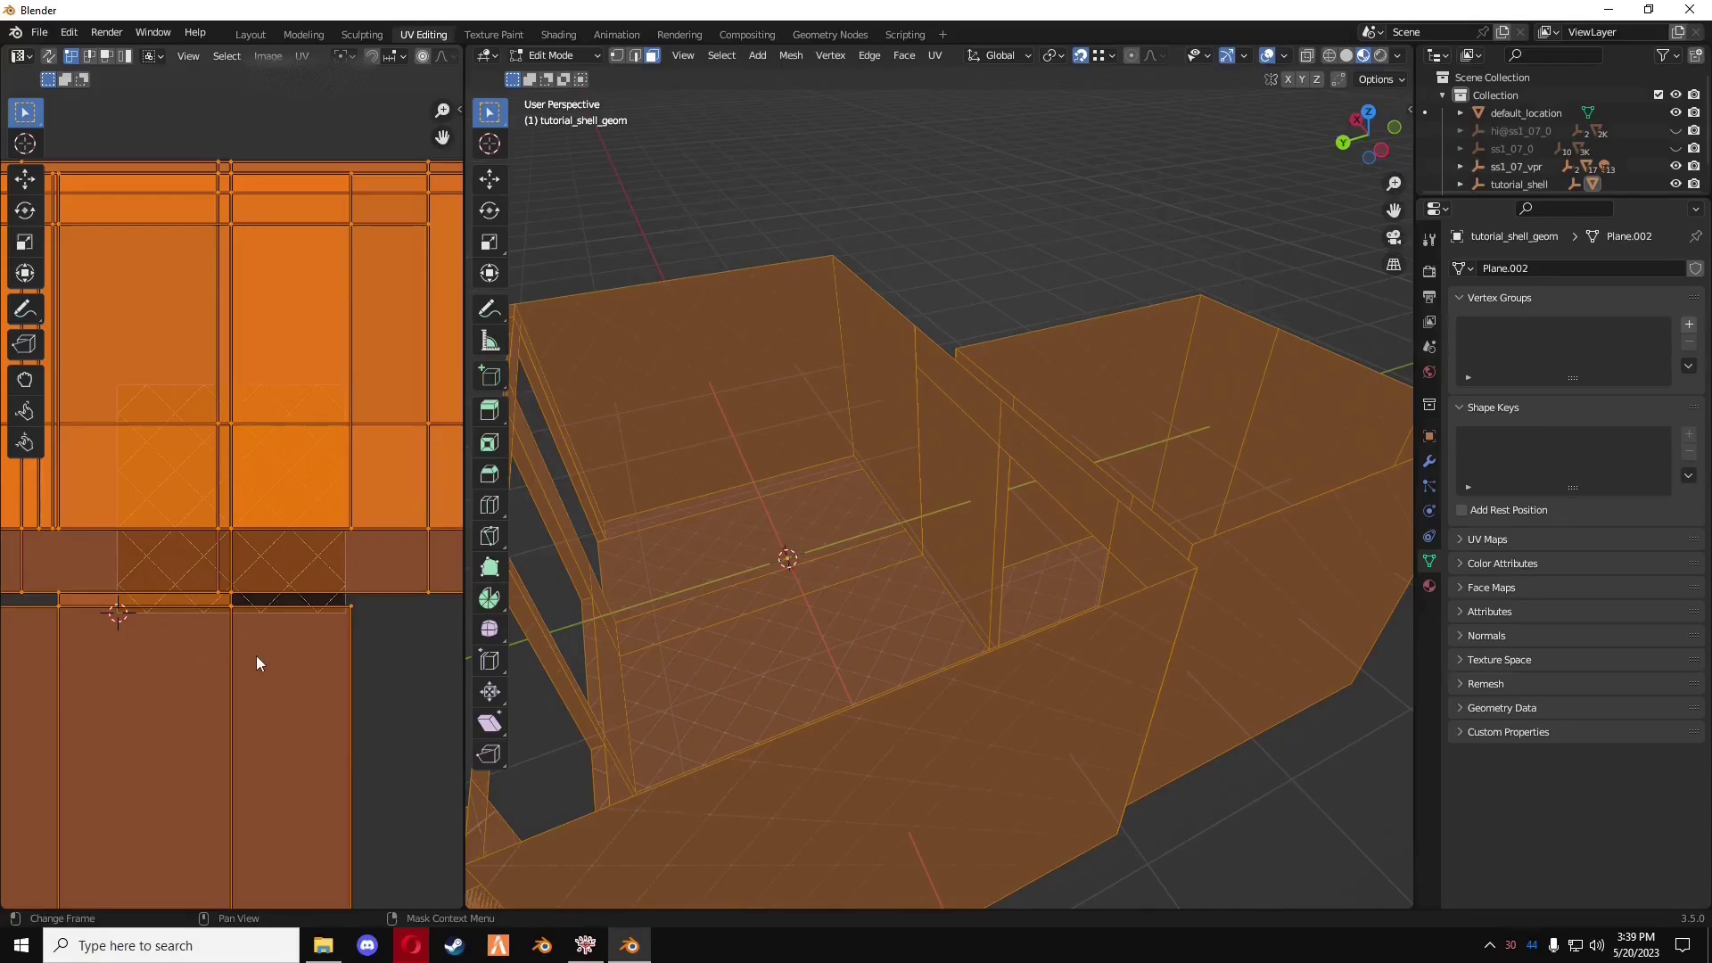
key("s")
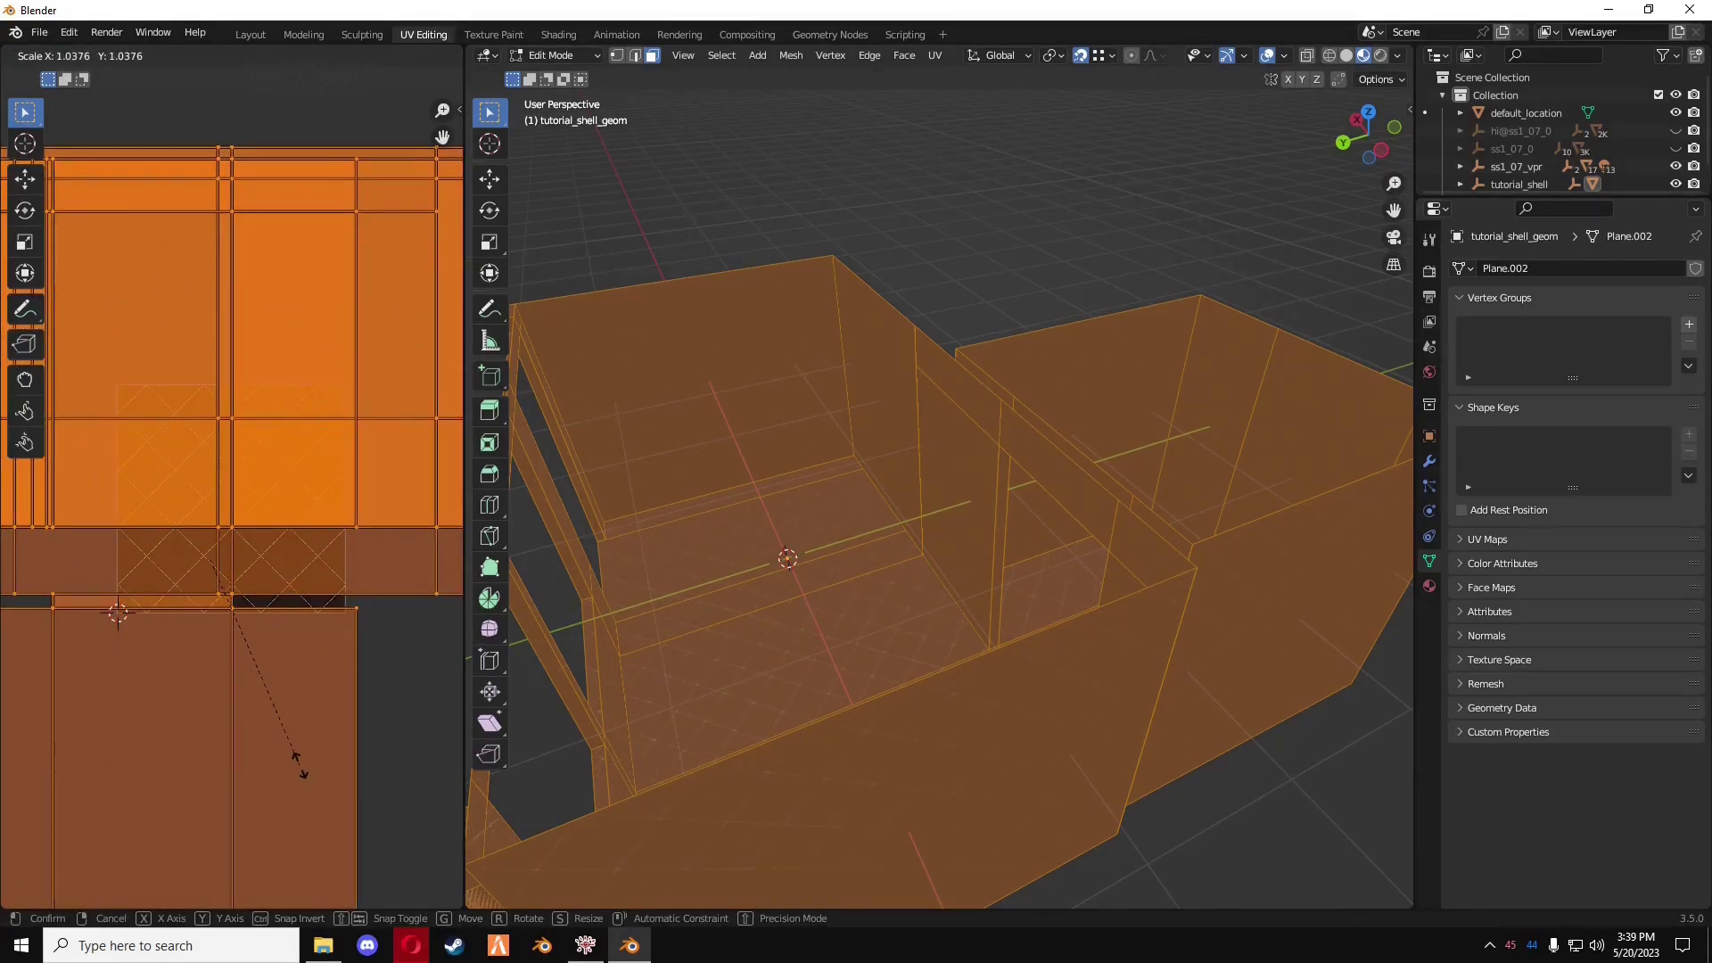
left_click(316, 798)
key("Tab")
scroll(814, 581, "up", 5)
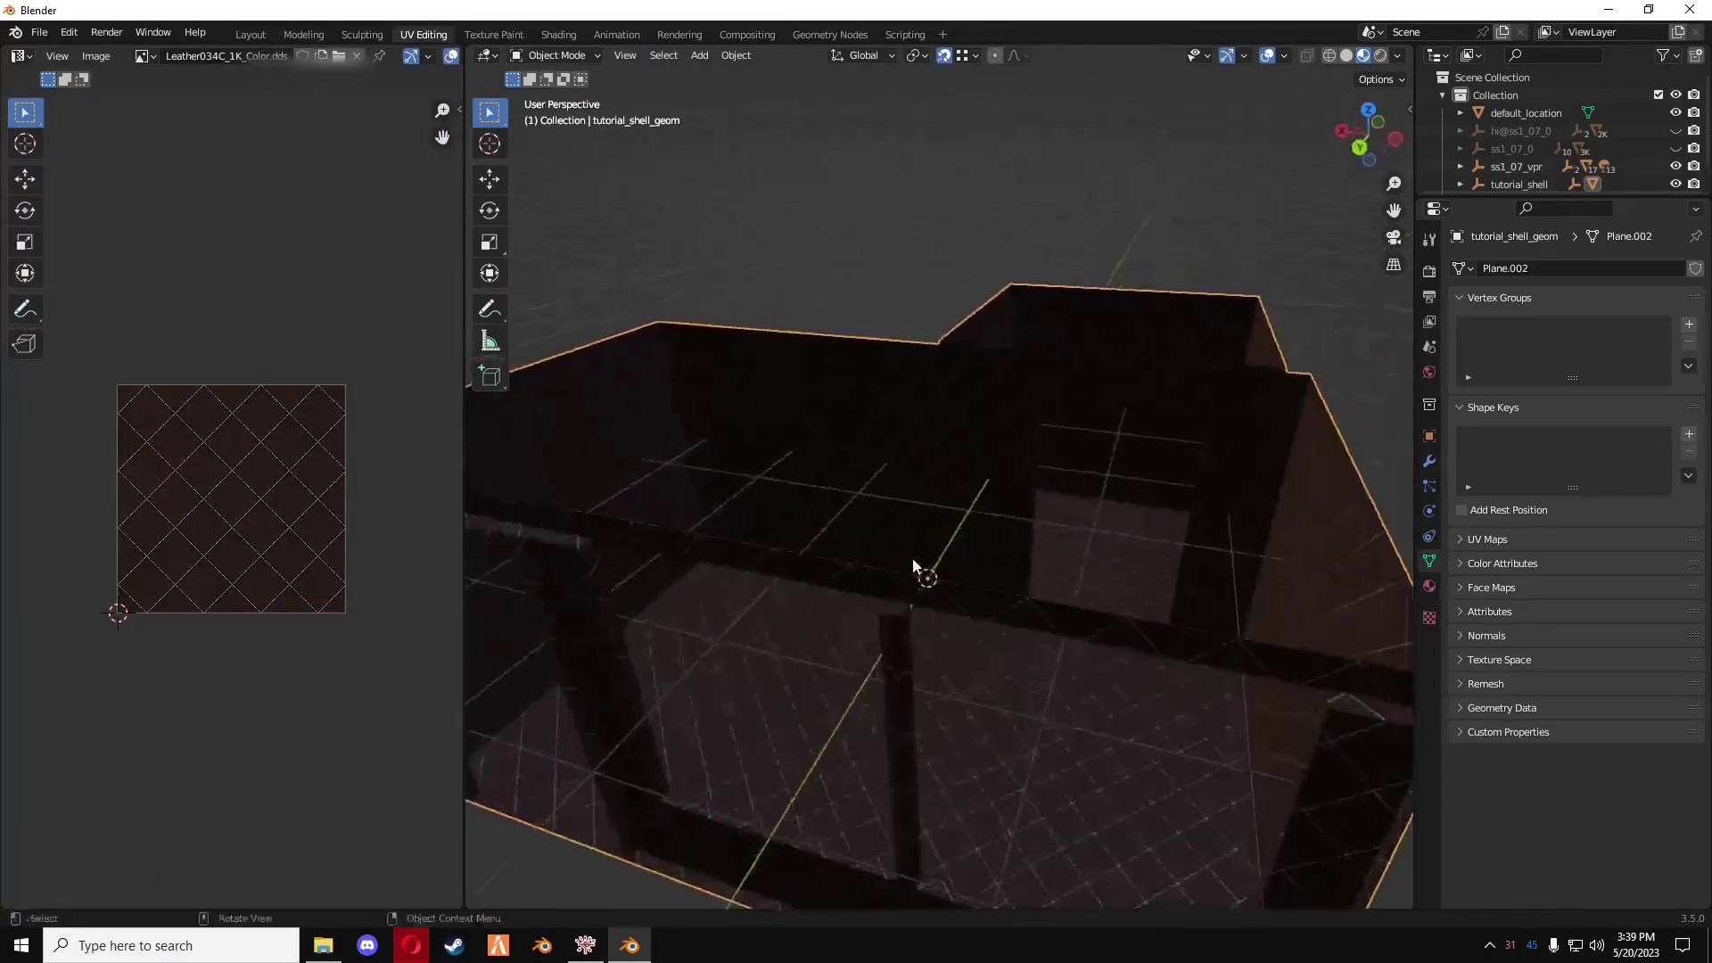
middle_click_drag(913, 570, 1058, 454)
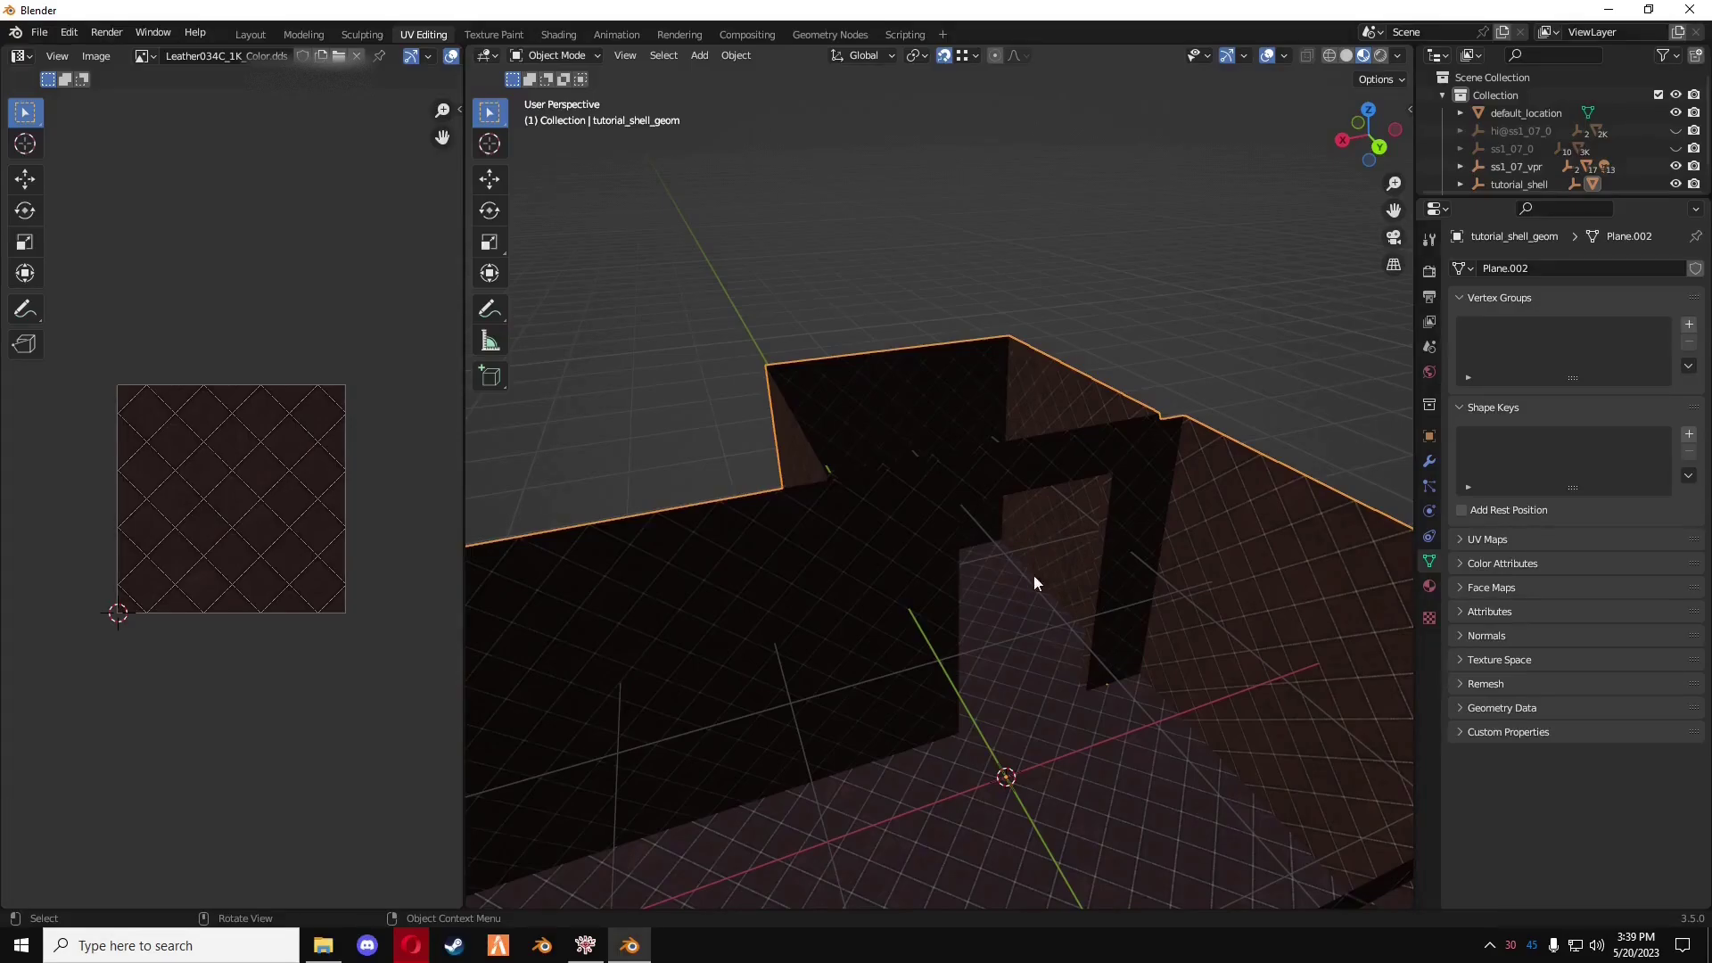
left_click(249, 36)
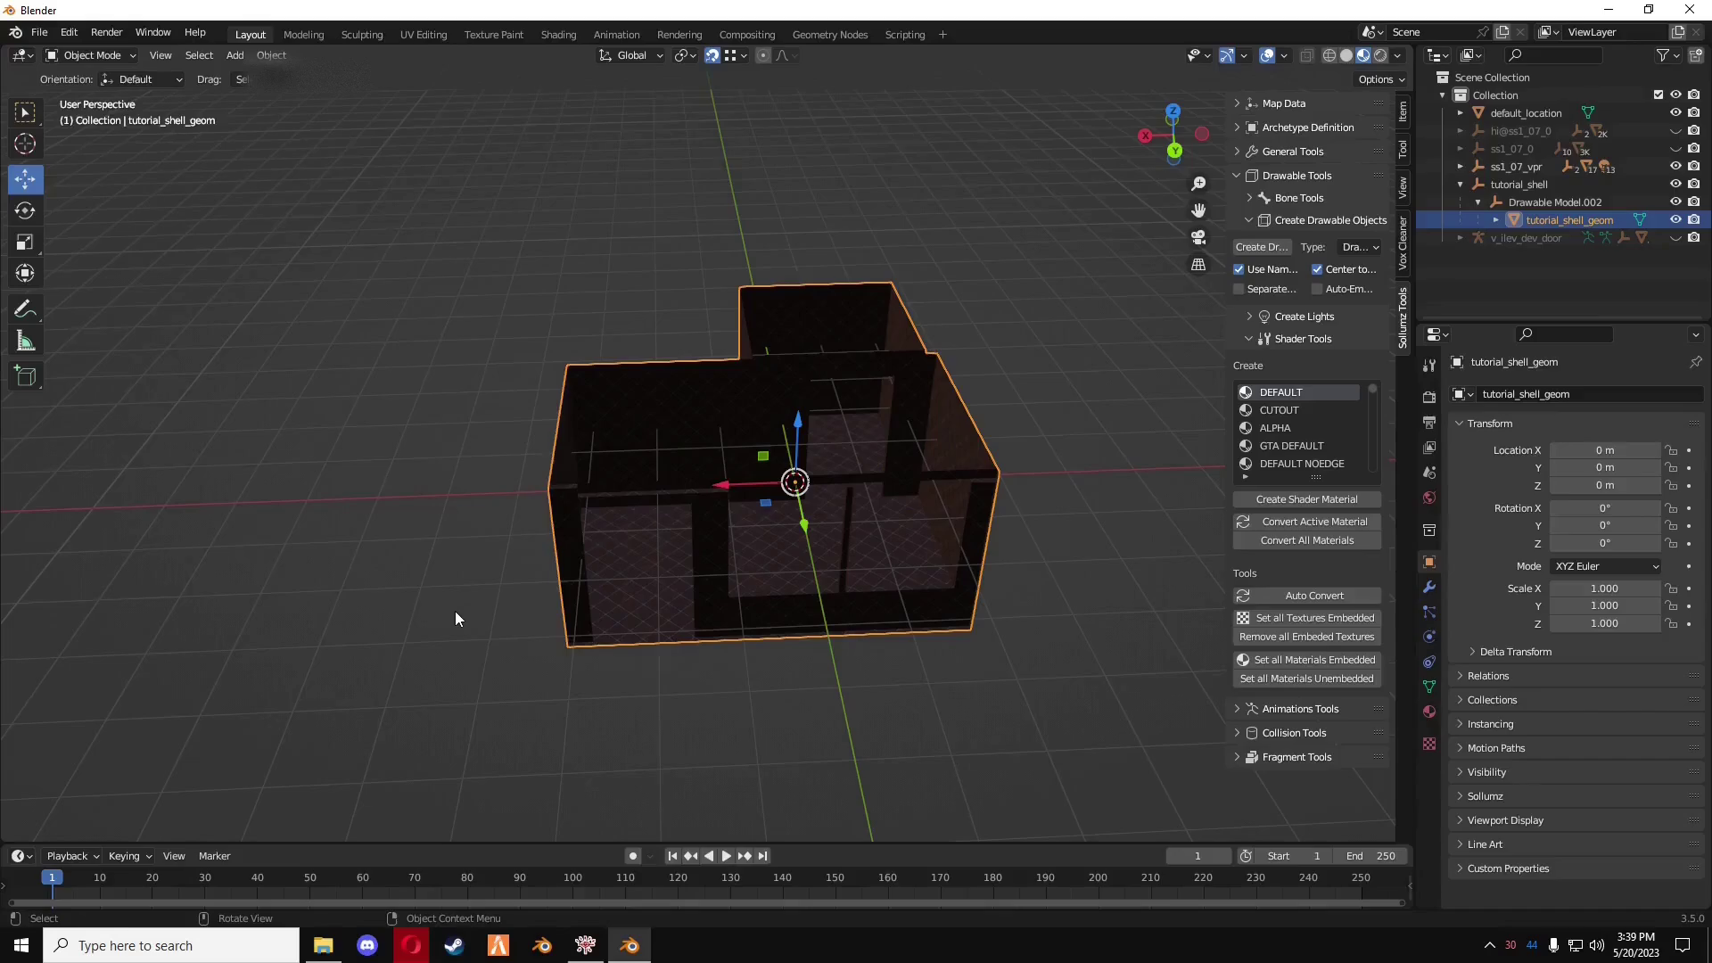
- In Edit Mode, select the two large adjacent outer wall faces on one side of the shell
middle_click_drag(762, 591, 699, 489)
key("Tab")
left_click(660, 523)
left_click(770, 524, "shift")
middle_click_drag(798, 668, 840, 678, "shift")
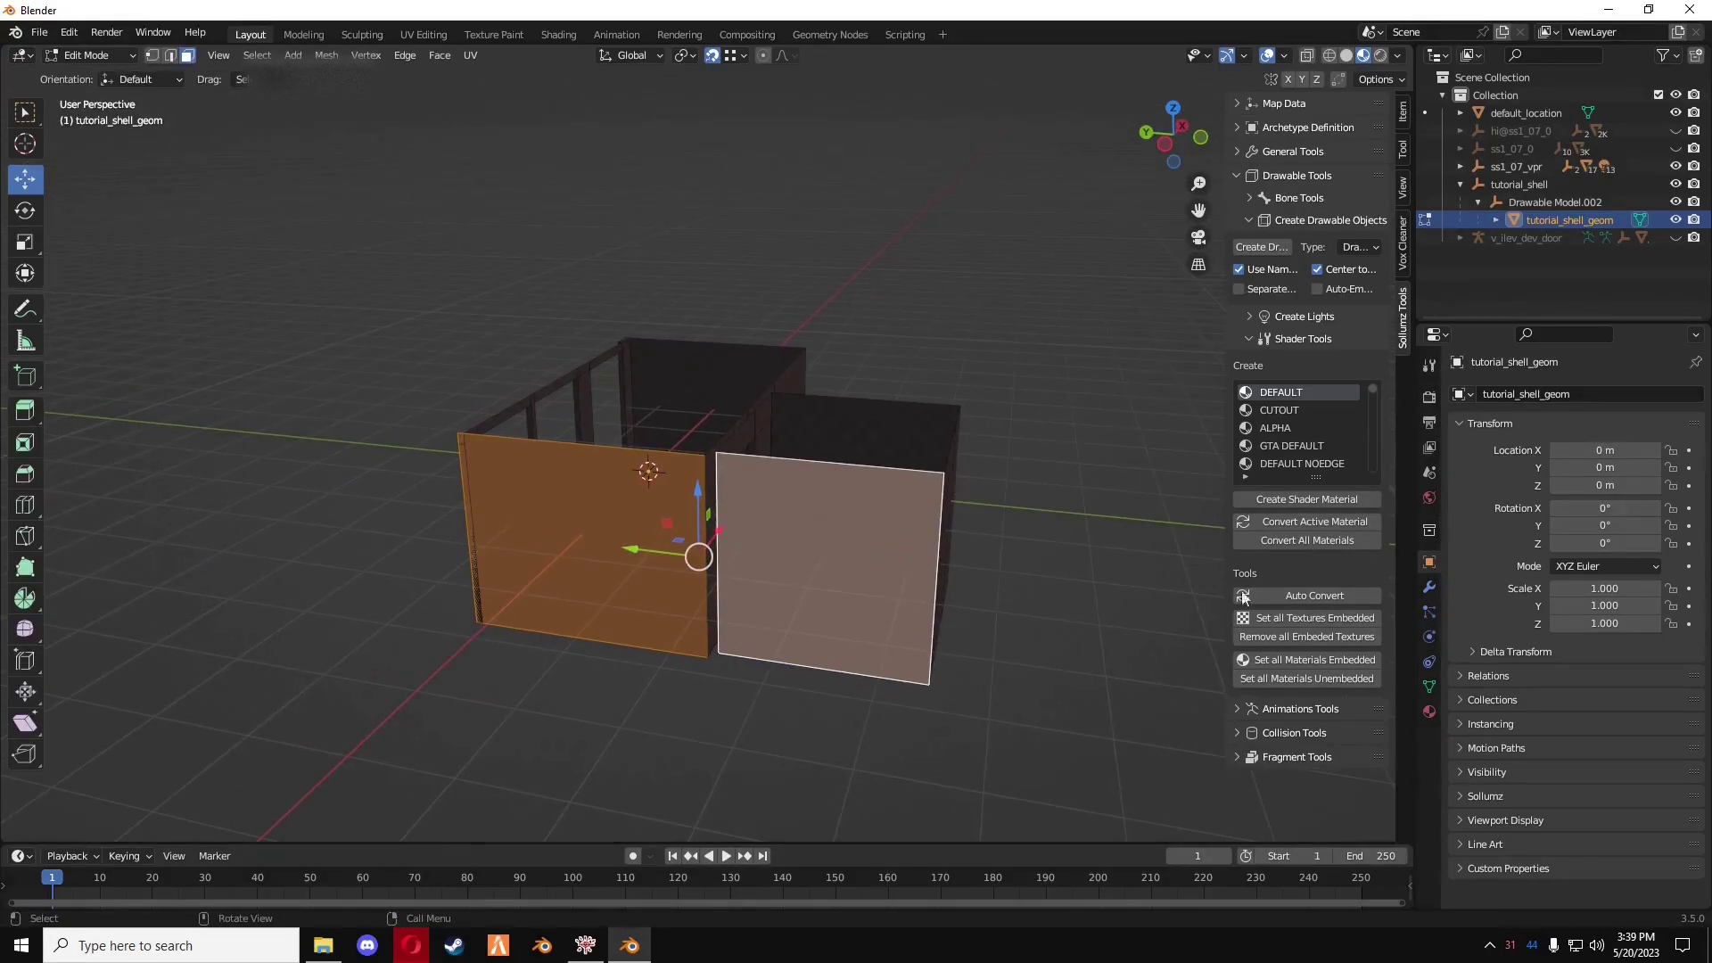
- Create a second DEFAULT shader material on the shell, assign it to the two selected wall faces and leave Edit Mode
left_click(1307, 495)
left_click(1429, 712)
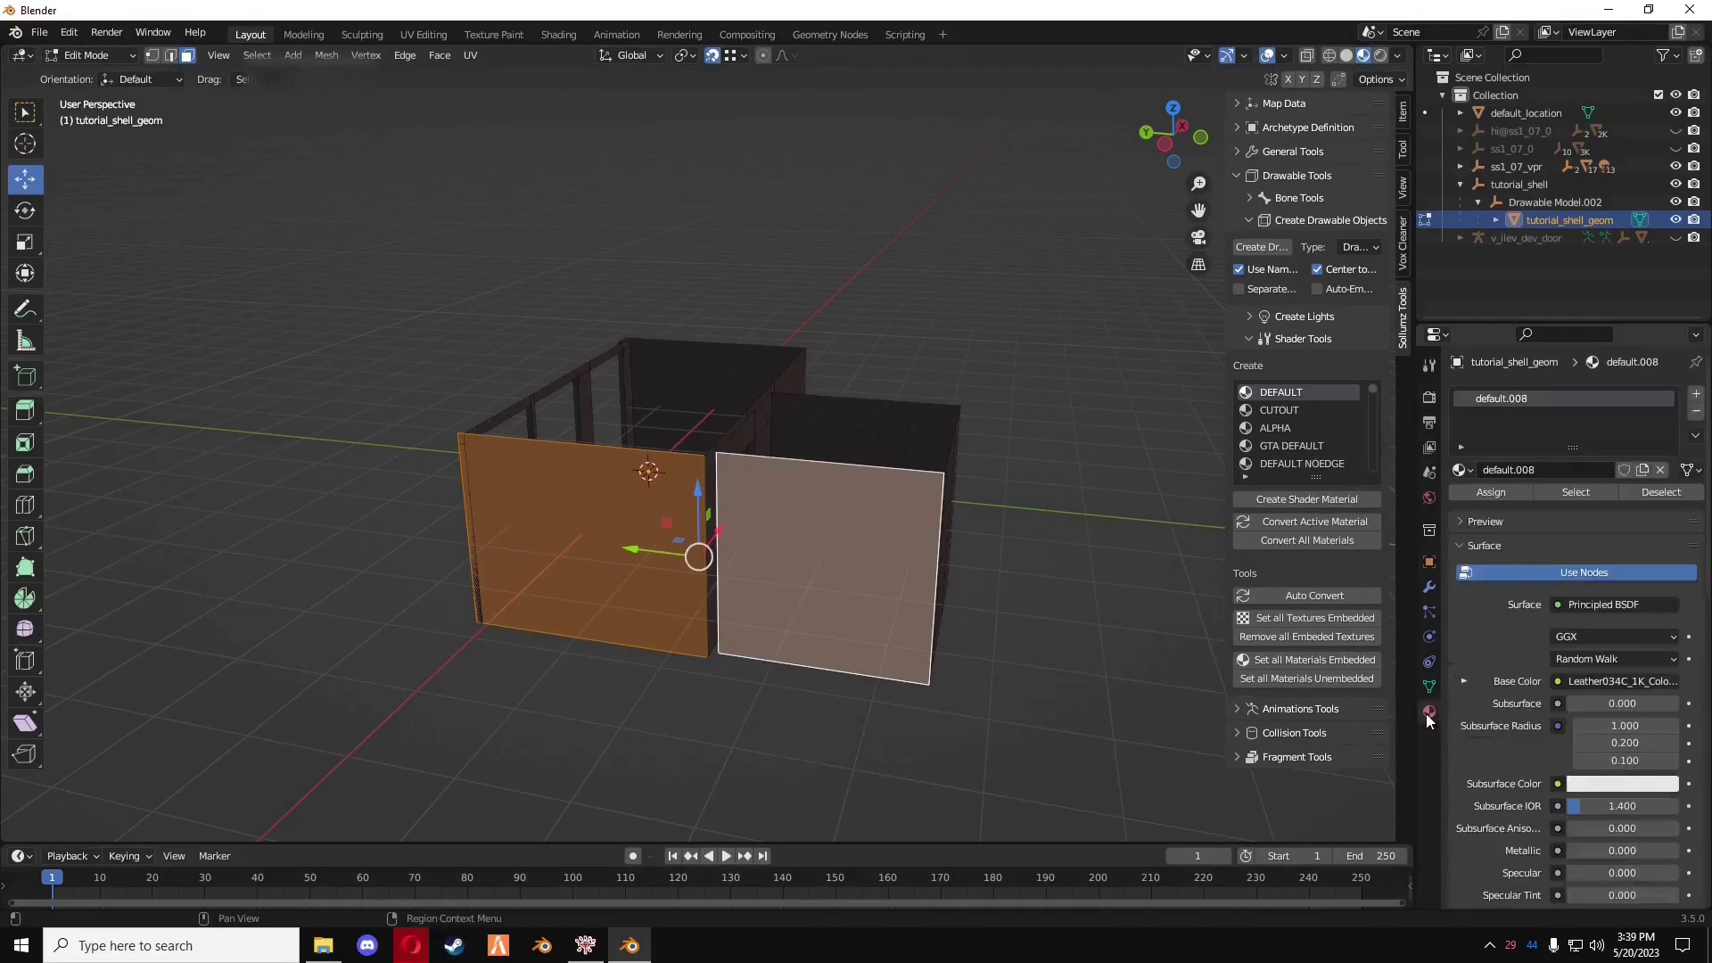
middle_click_drag(763, 488, 829, 481)
left_click(1315, 497)
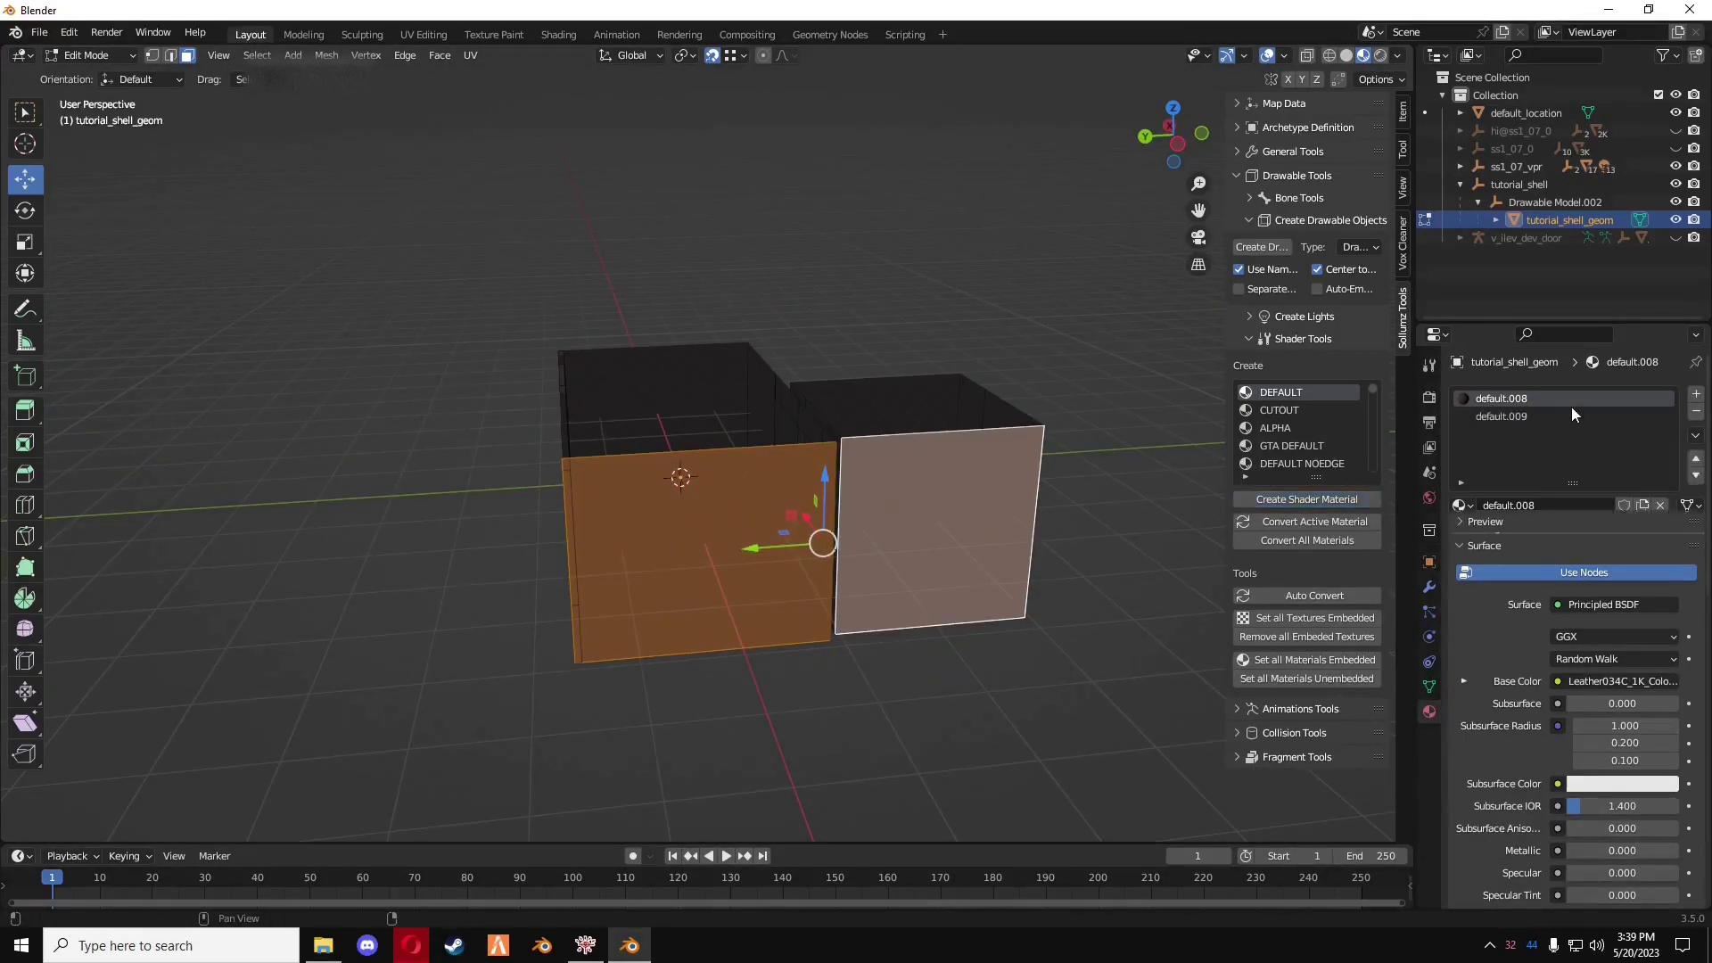
left_click(1502, 526)
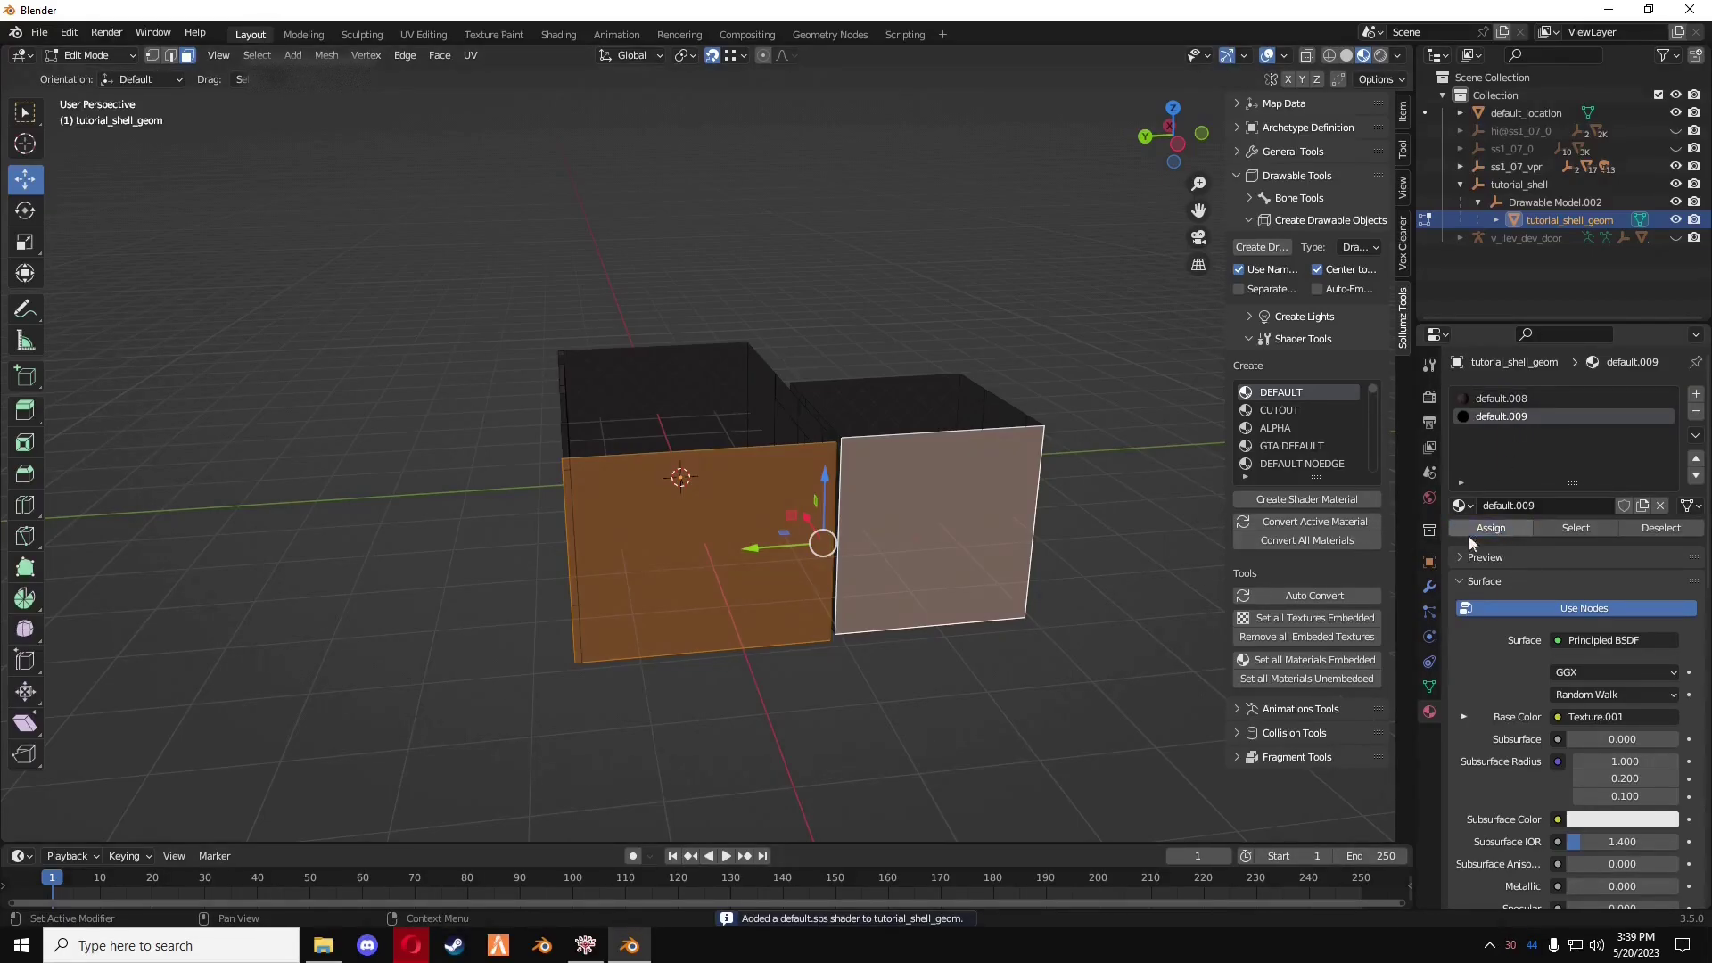
key("Tab")
- Inspect the shell's interior and remove the second material slot, default.009
middle_click_drag(854, 608, 1413, 272)
scroll(972, 657, "up", 5)
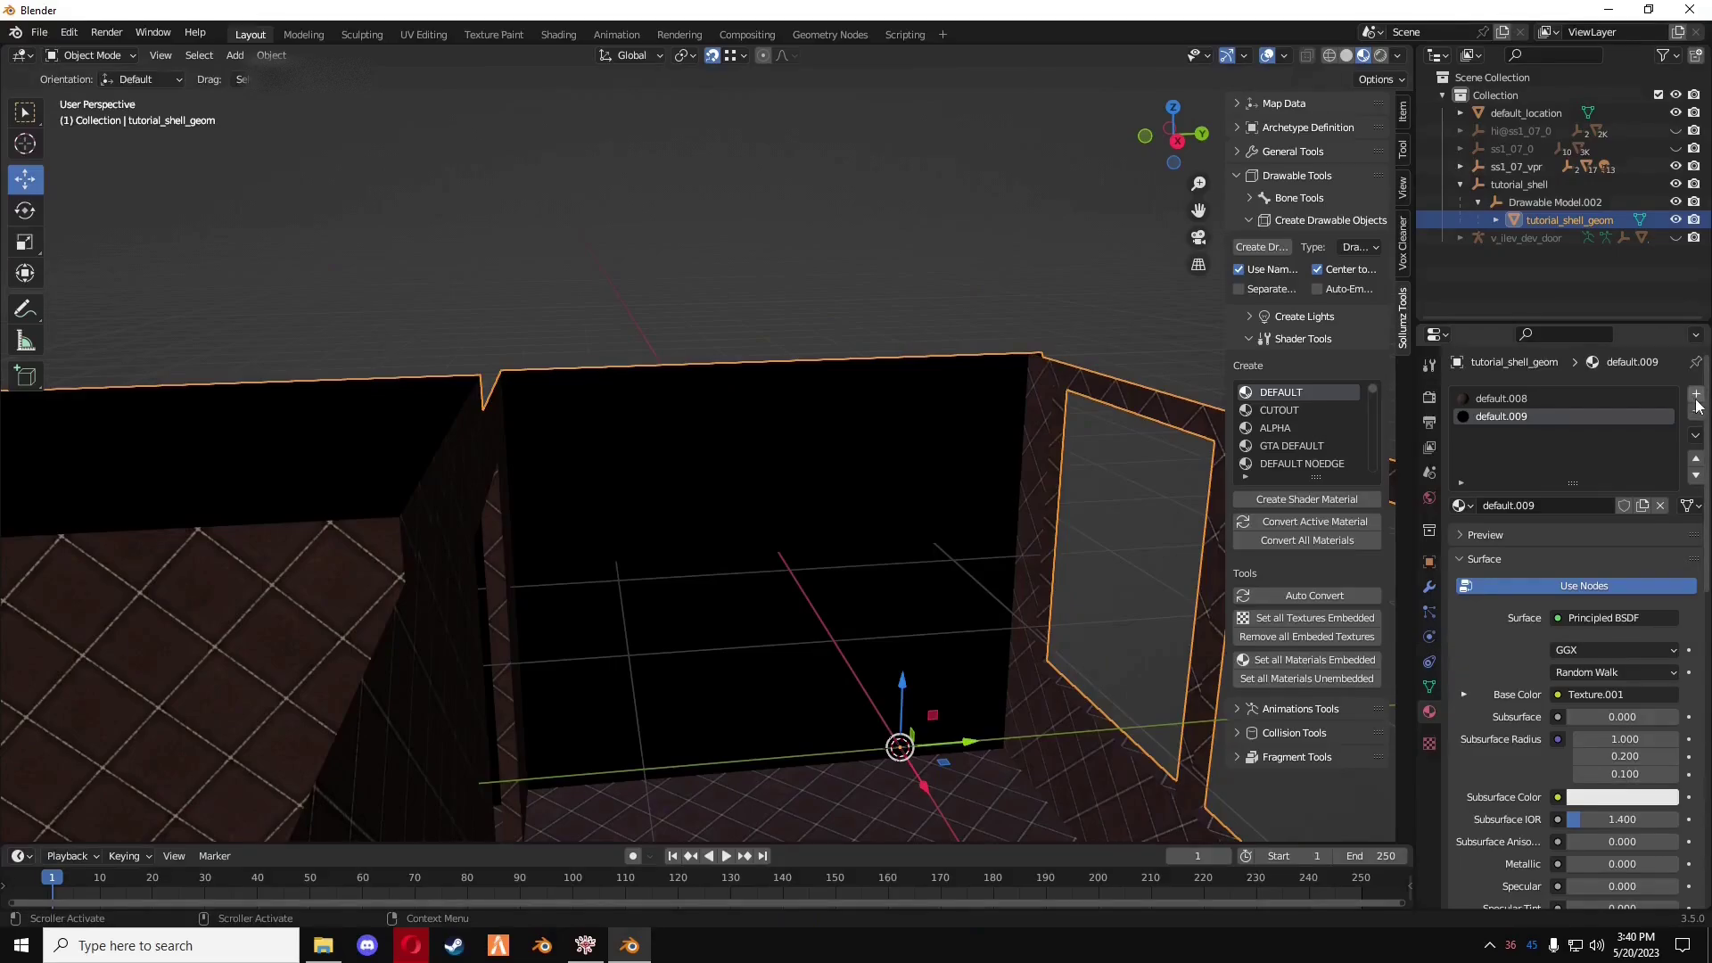
left_click(1696, 411)
middle_click_drag(892, 419, 784, 405)
scroll(554, 410, "down", 6)
middle_click_drag(554, 410, 909, 500)
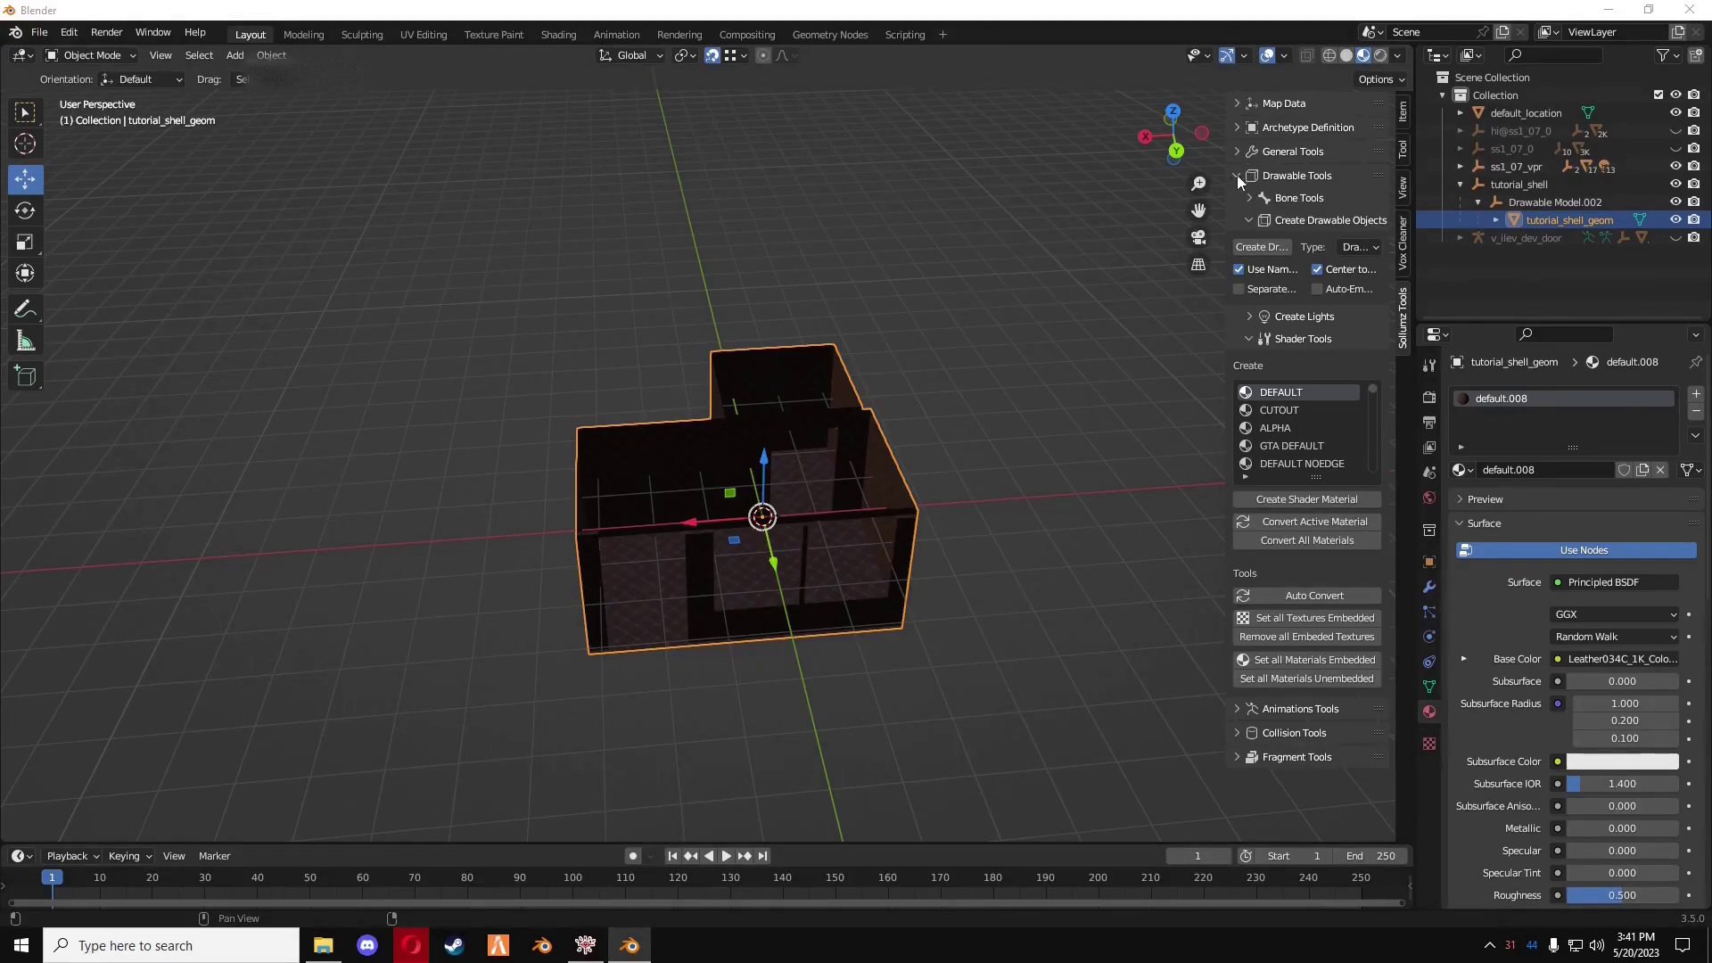
- Paint tutorial_shell_geom with the Vertex Painter's fourth colour, red, from the Sollumz General Tools
middle_click_drag(915, 474, 908, 478)
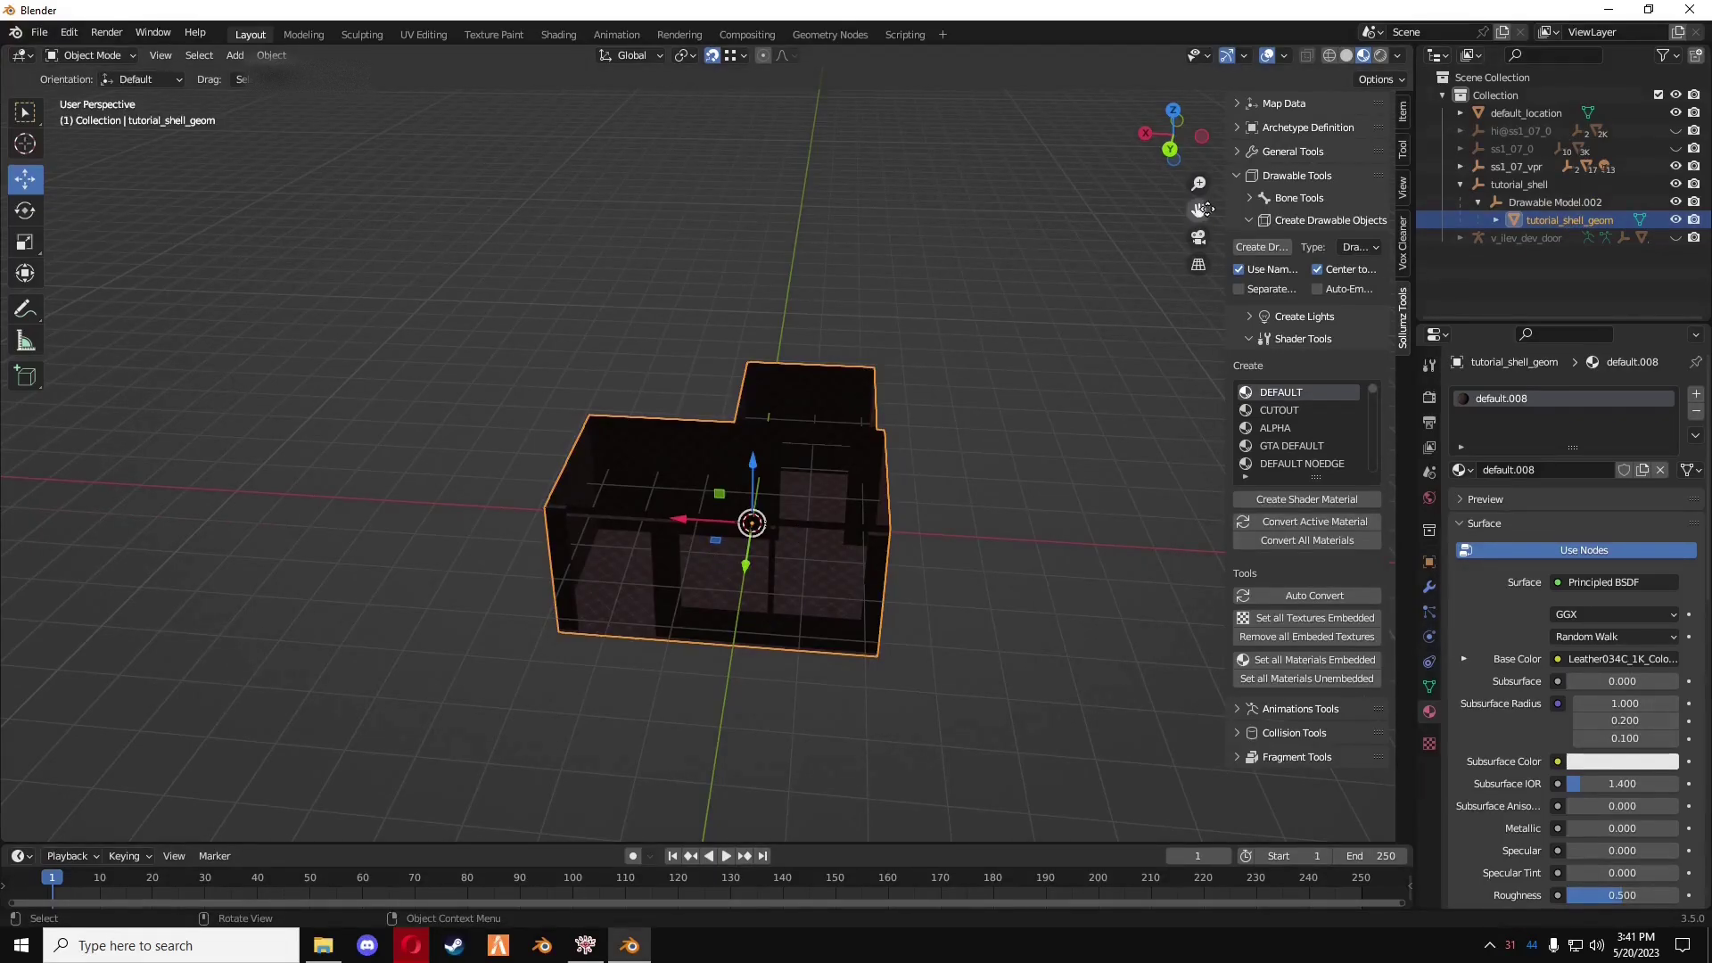
left_click(1239, 152)
left_click(1248, 203)
left_click(1249, 228)
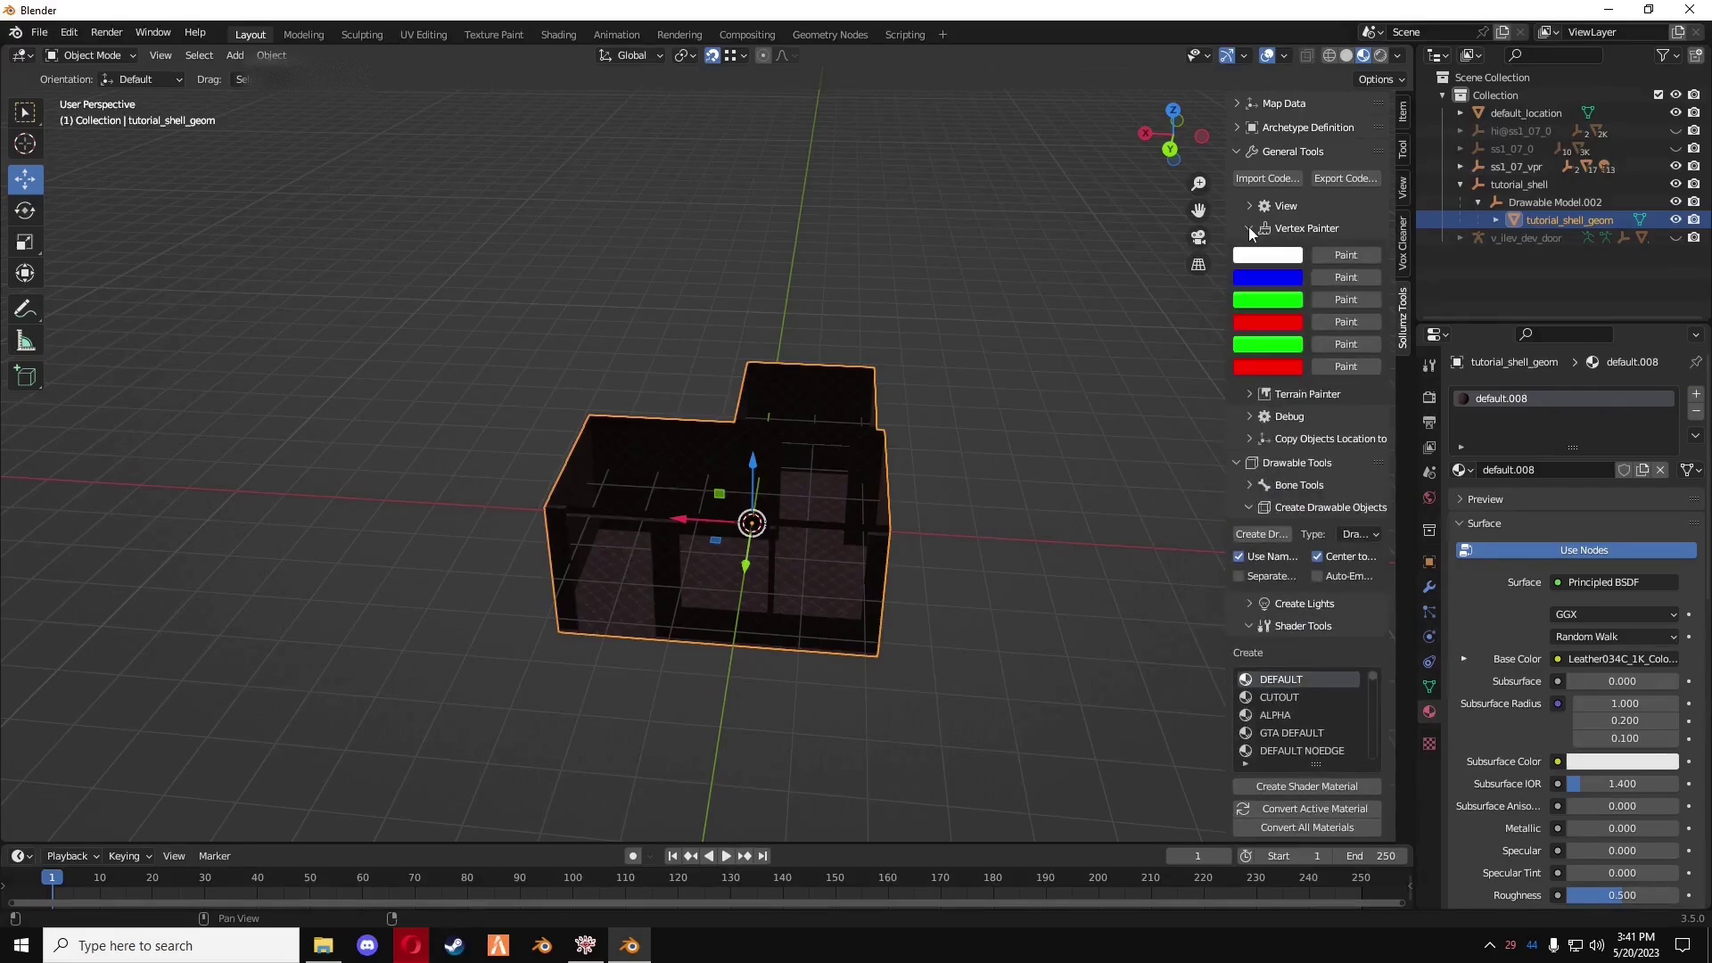
left_click(1337, 322)
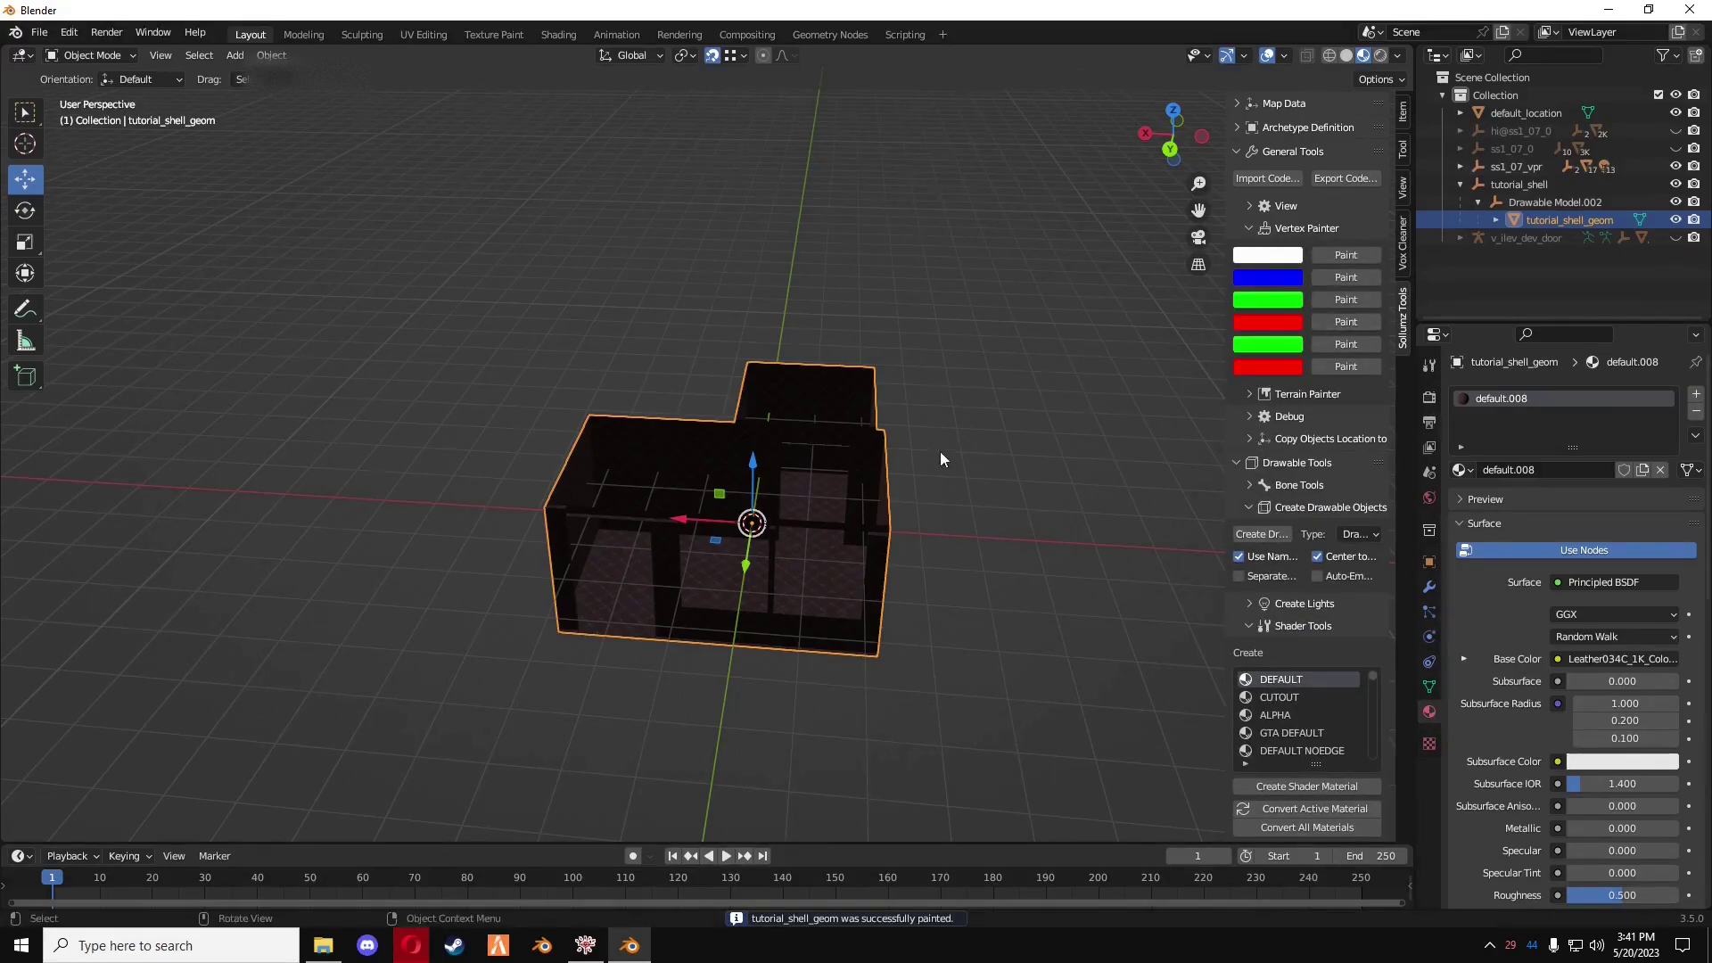
left_click(1239, 150)
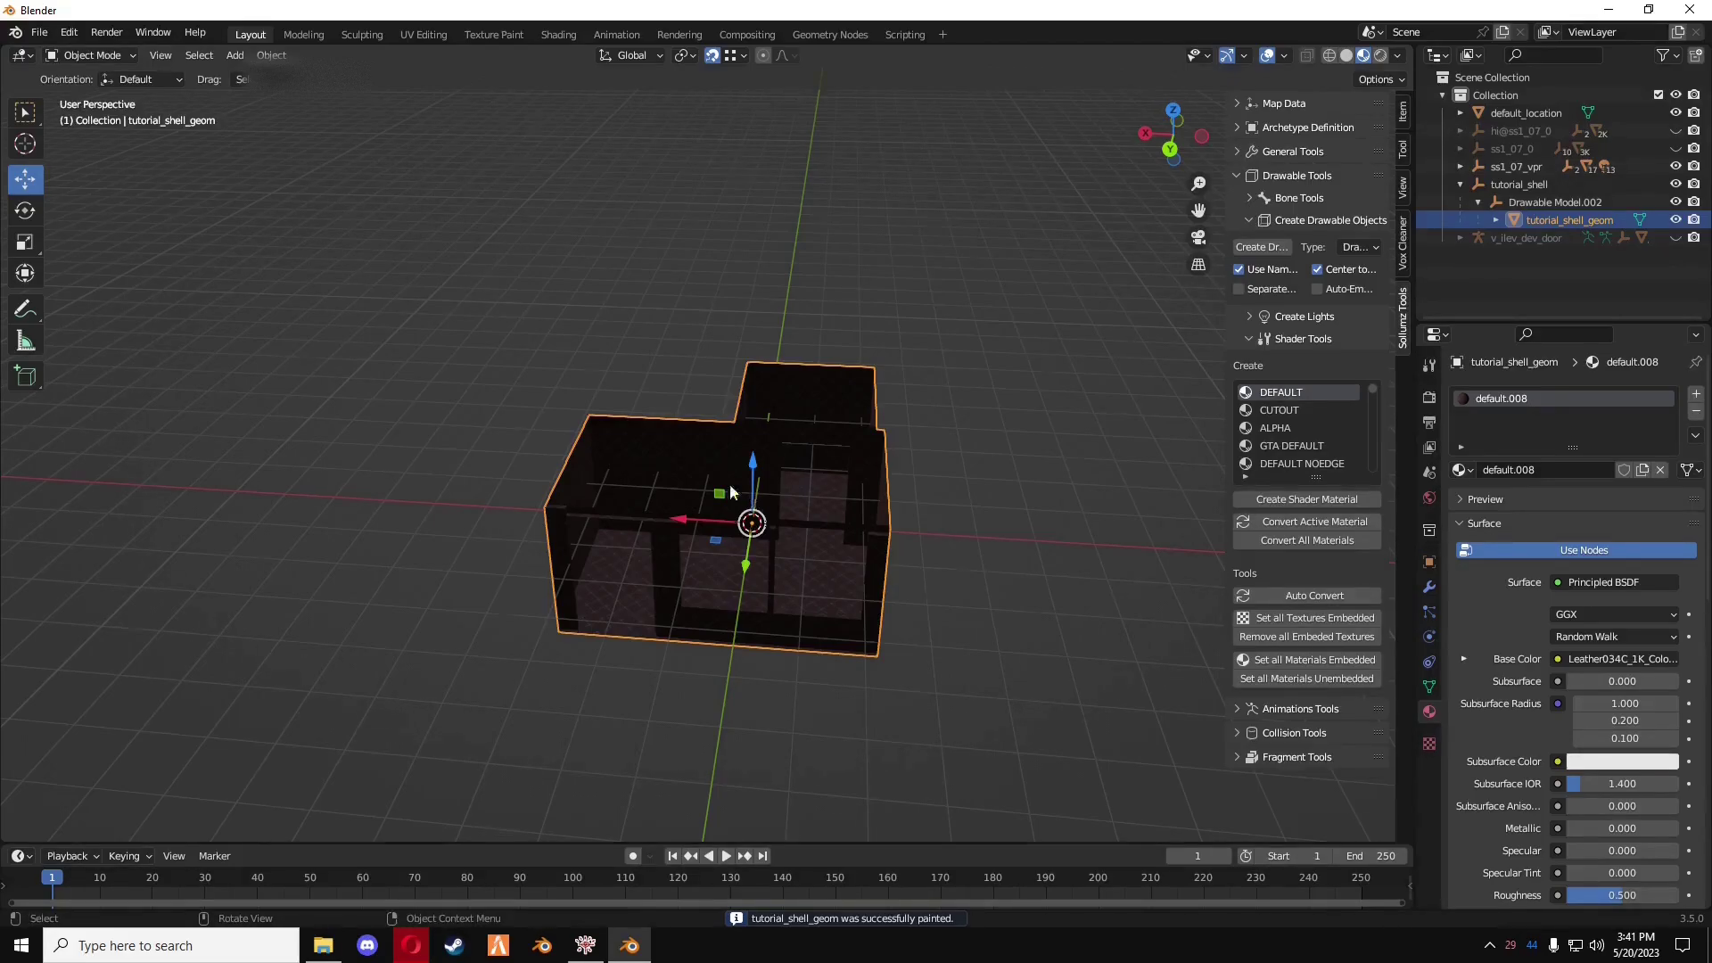
- Create a Bound Composite collision from tutorial_shell_geom with Sollumz Create Bounds, with Replace Original turned off
left_click(1251, 220)
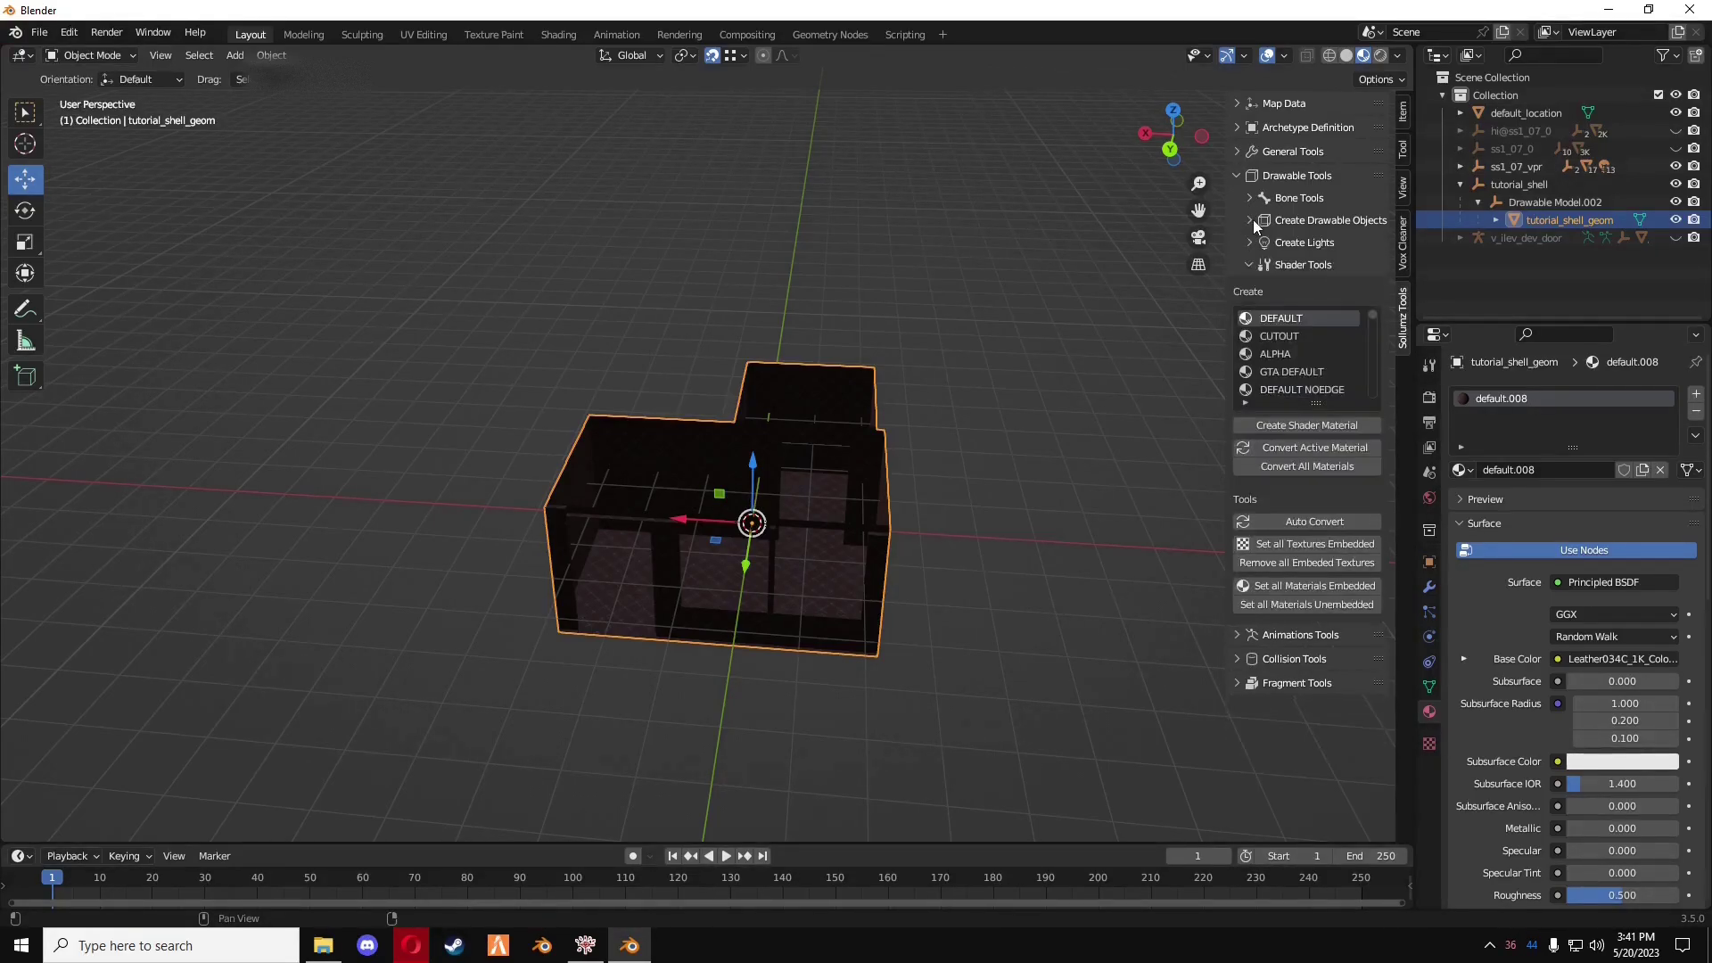
left_click(1239, 174)
left_click(1243, 224)
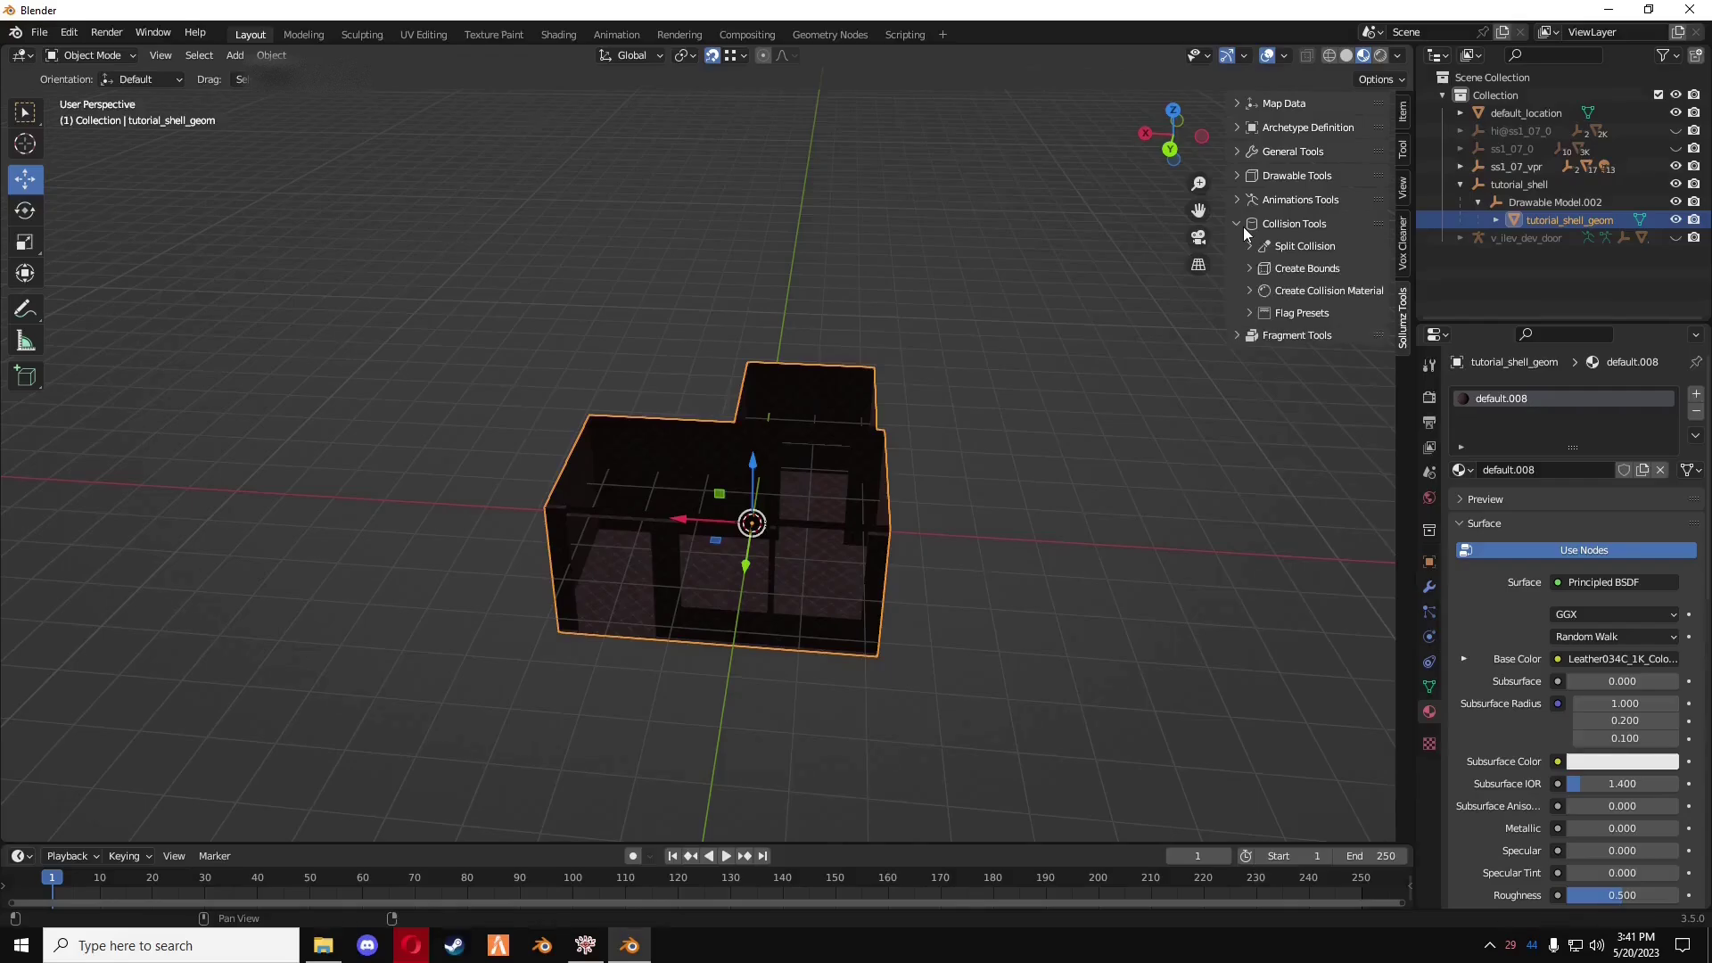
left_click(1250, 266)
left_click(1359, 295)
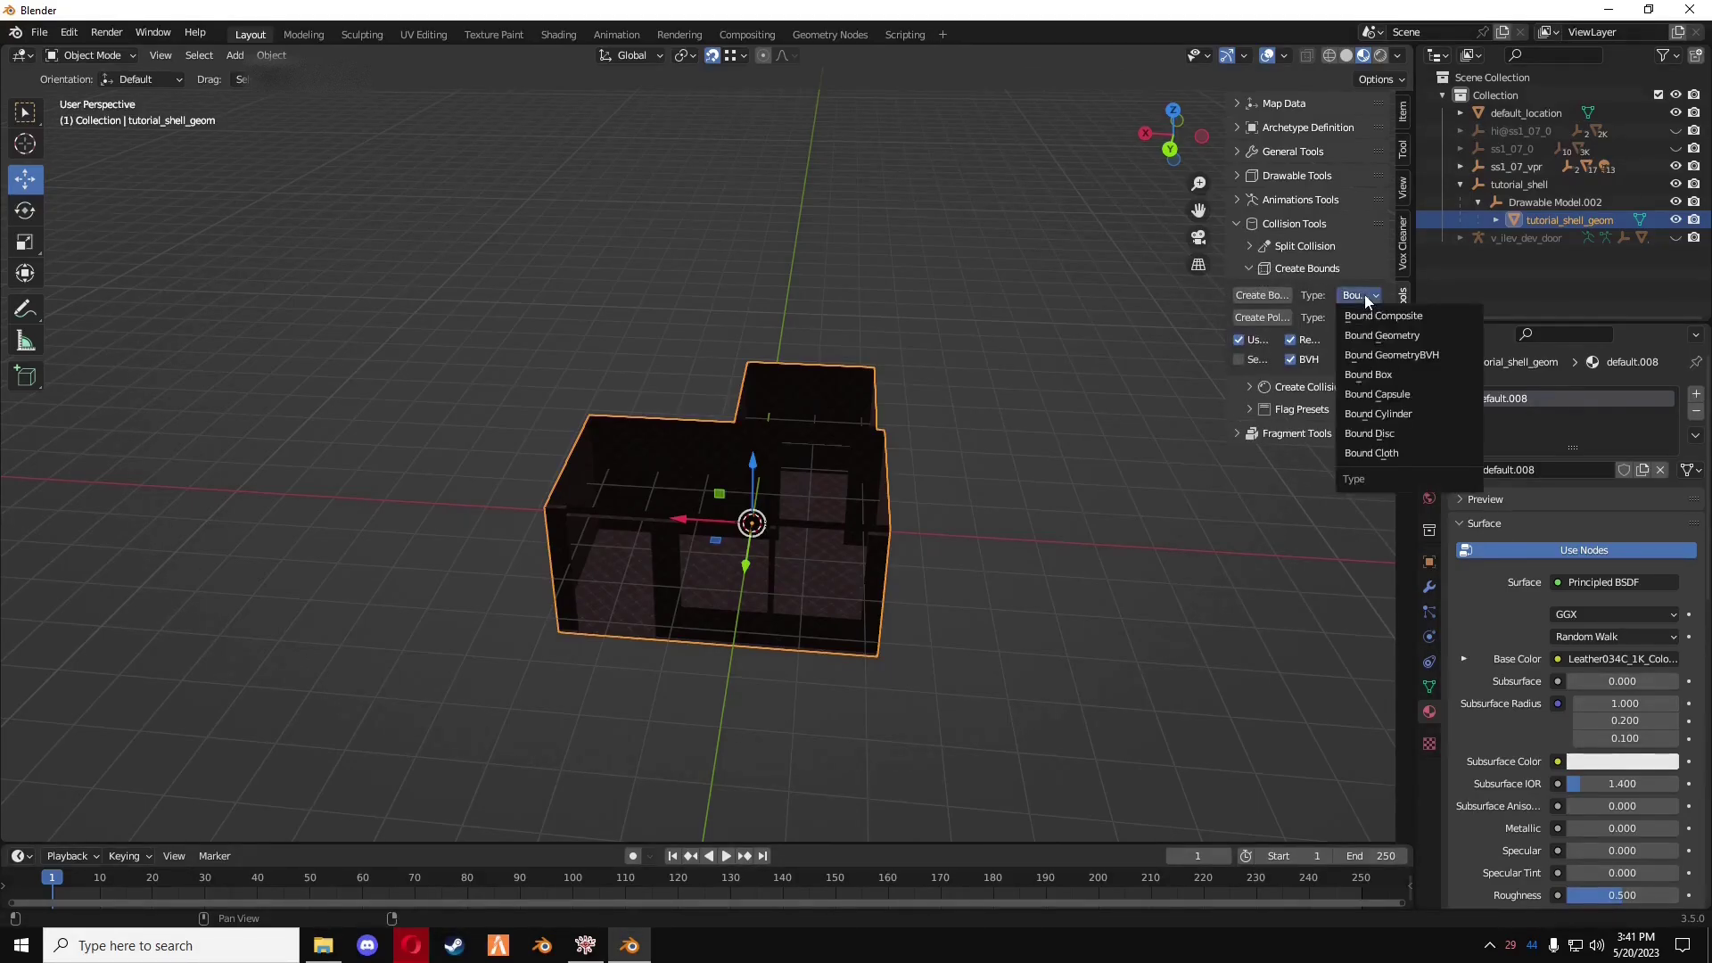
left_click(1383, 314)
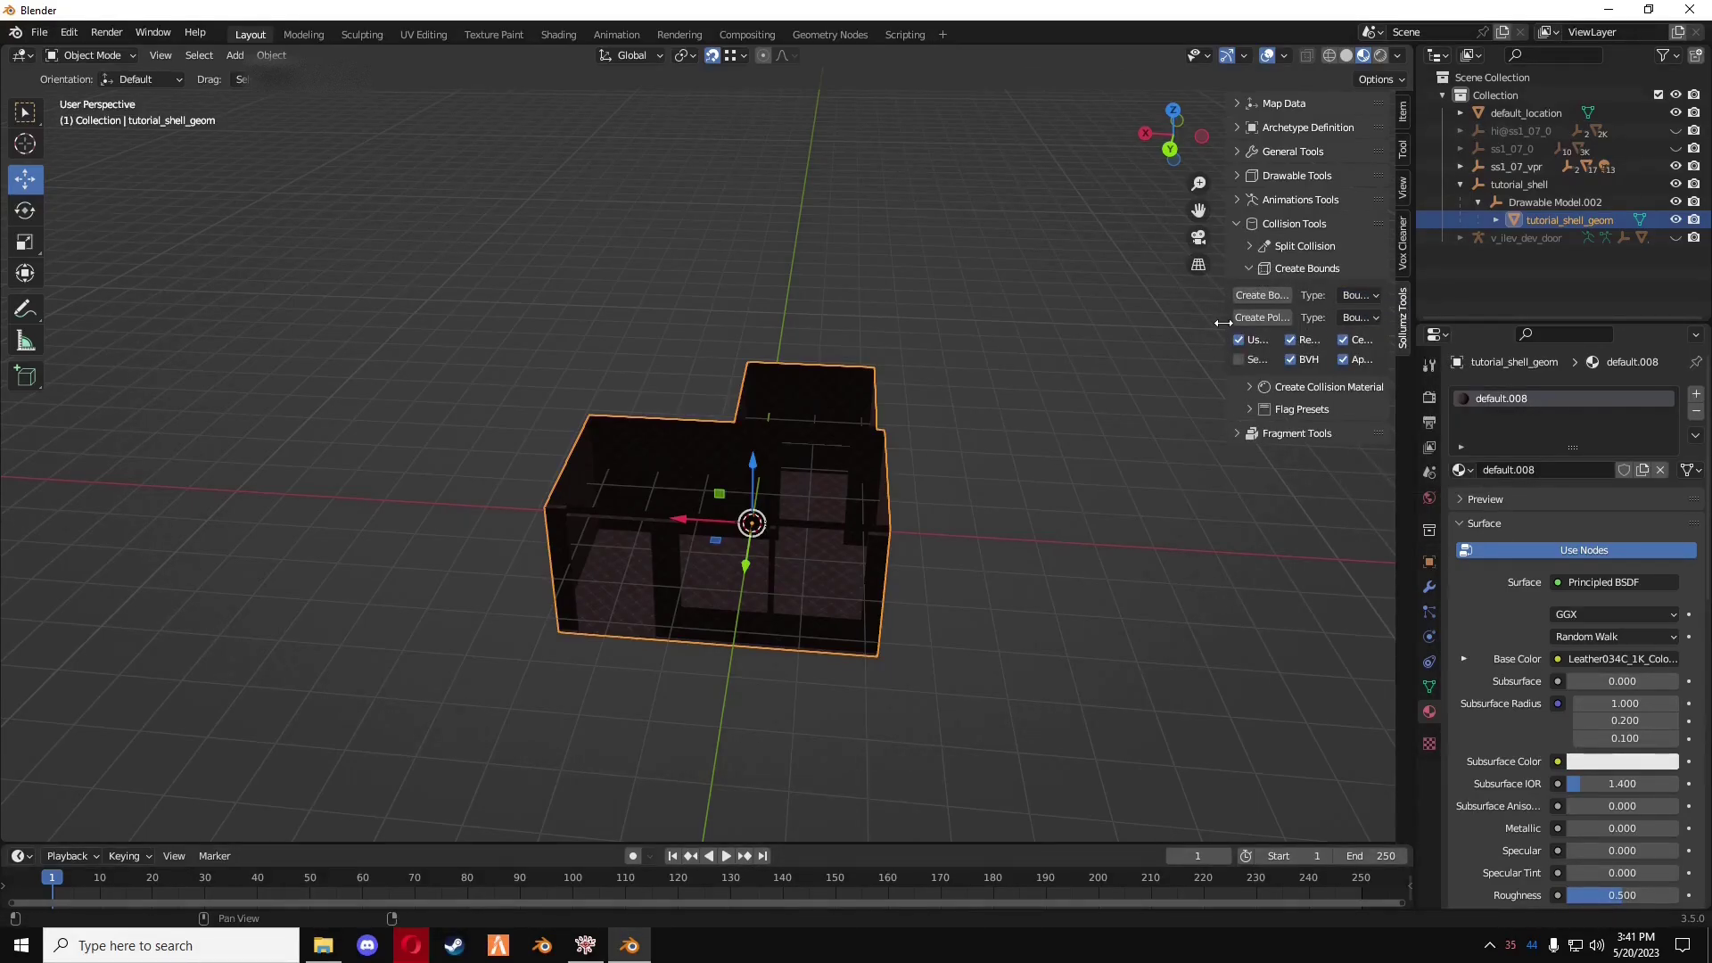
left_click_drag(1223, 323, 1048, 325)
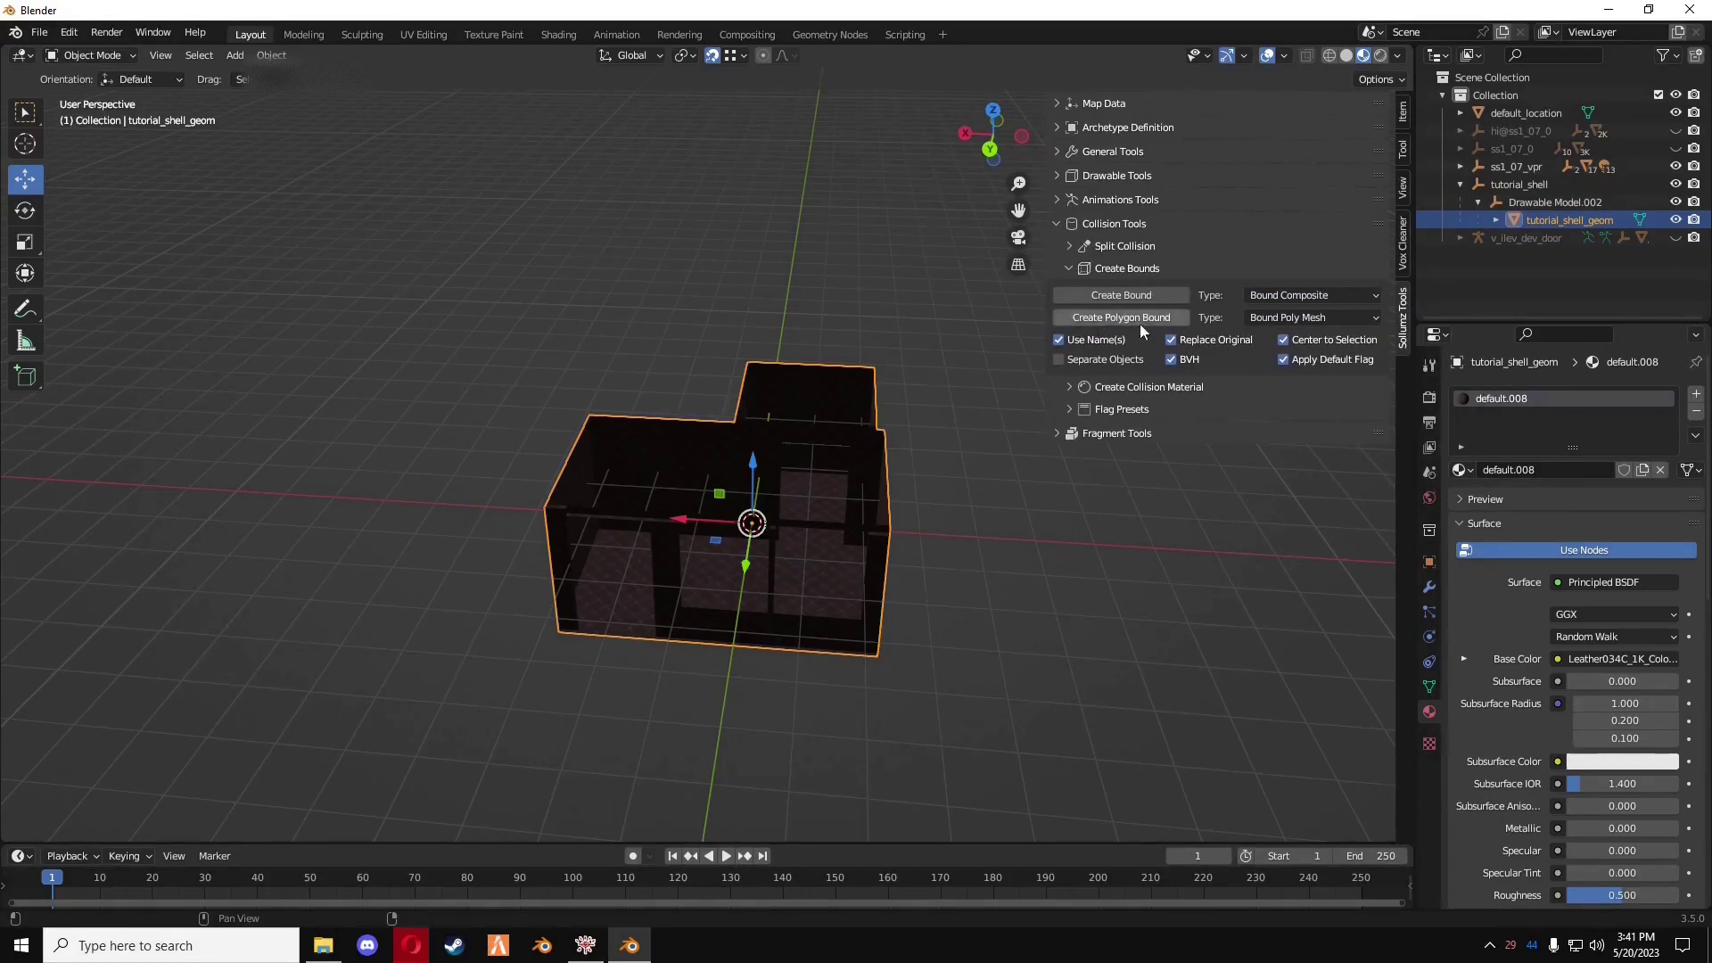
left_click(1187, 347)
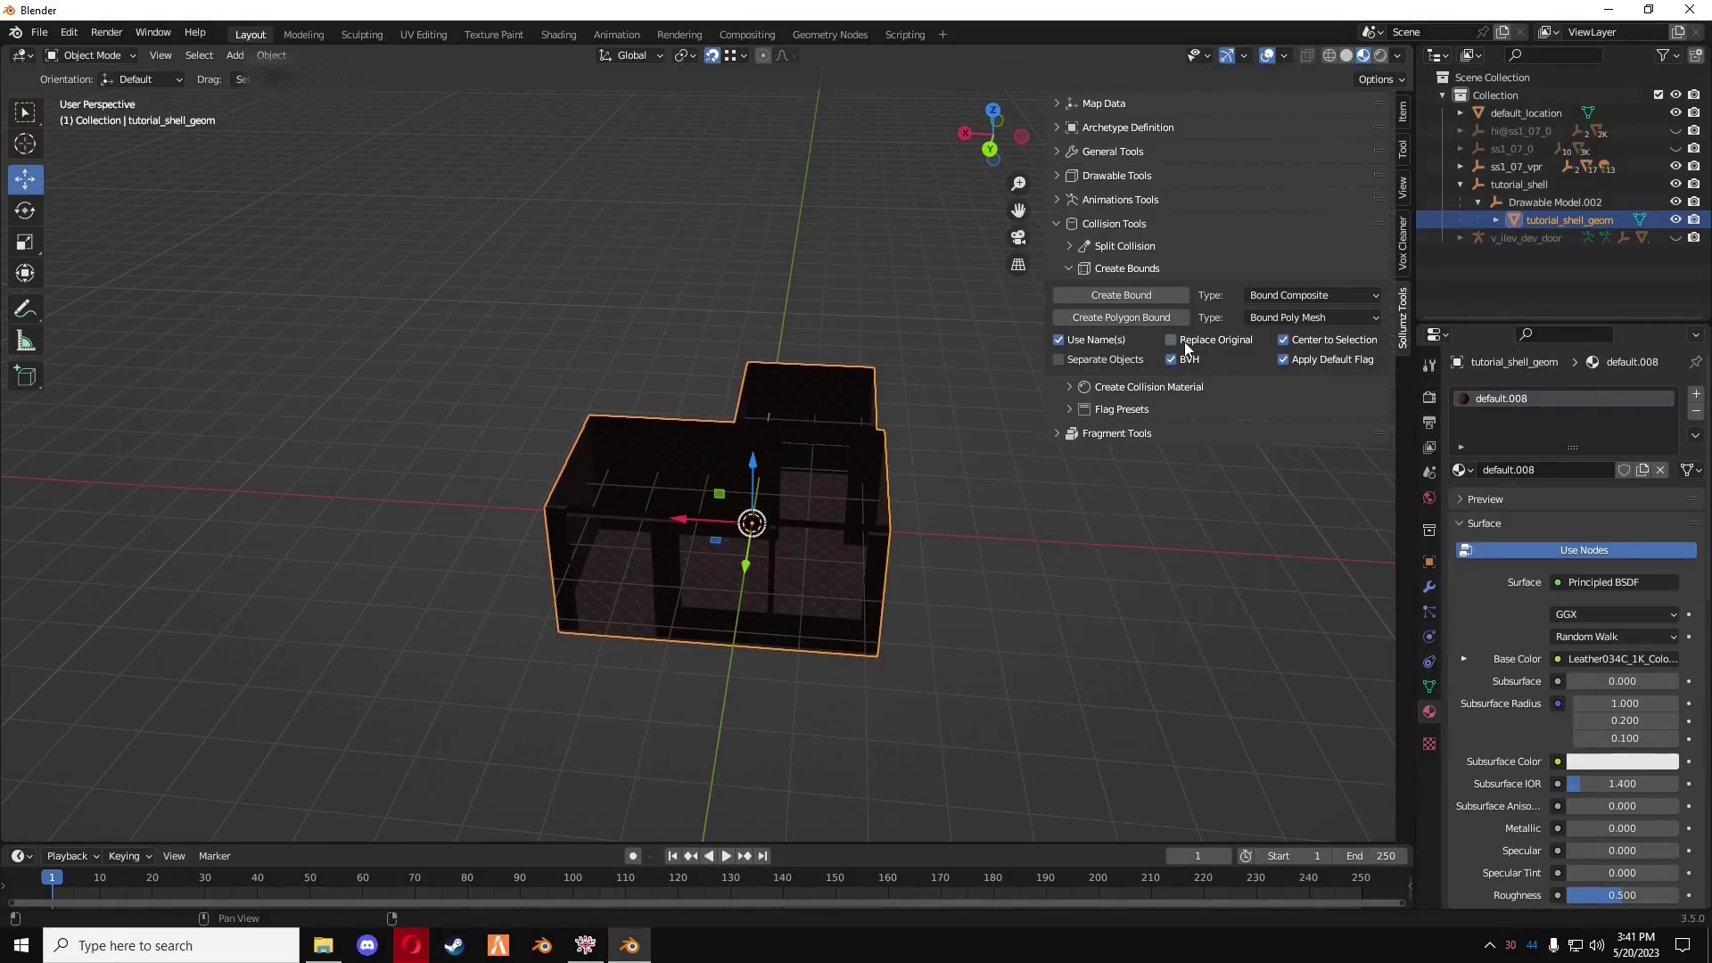
left_click(1148, 296)
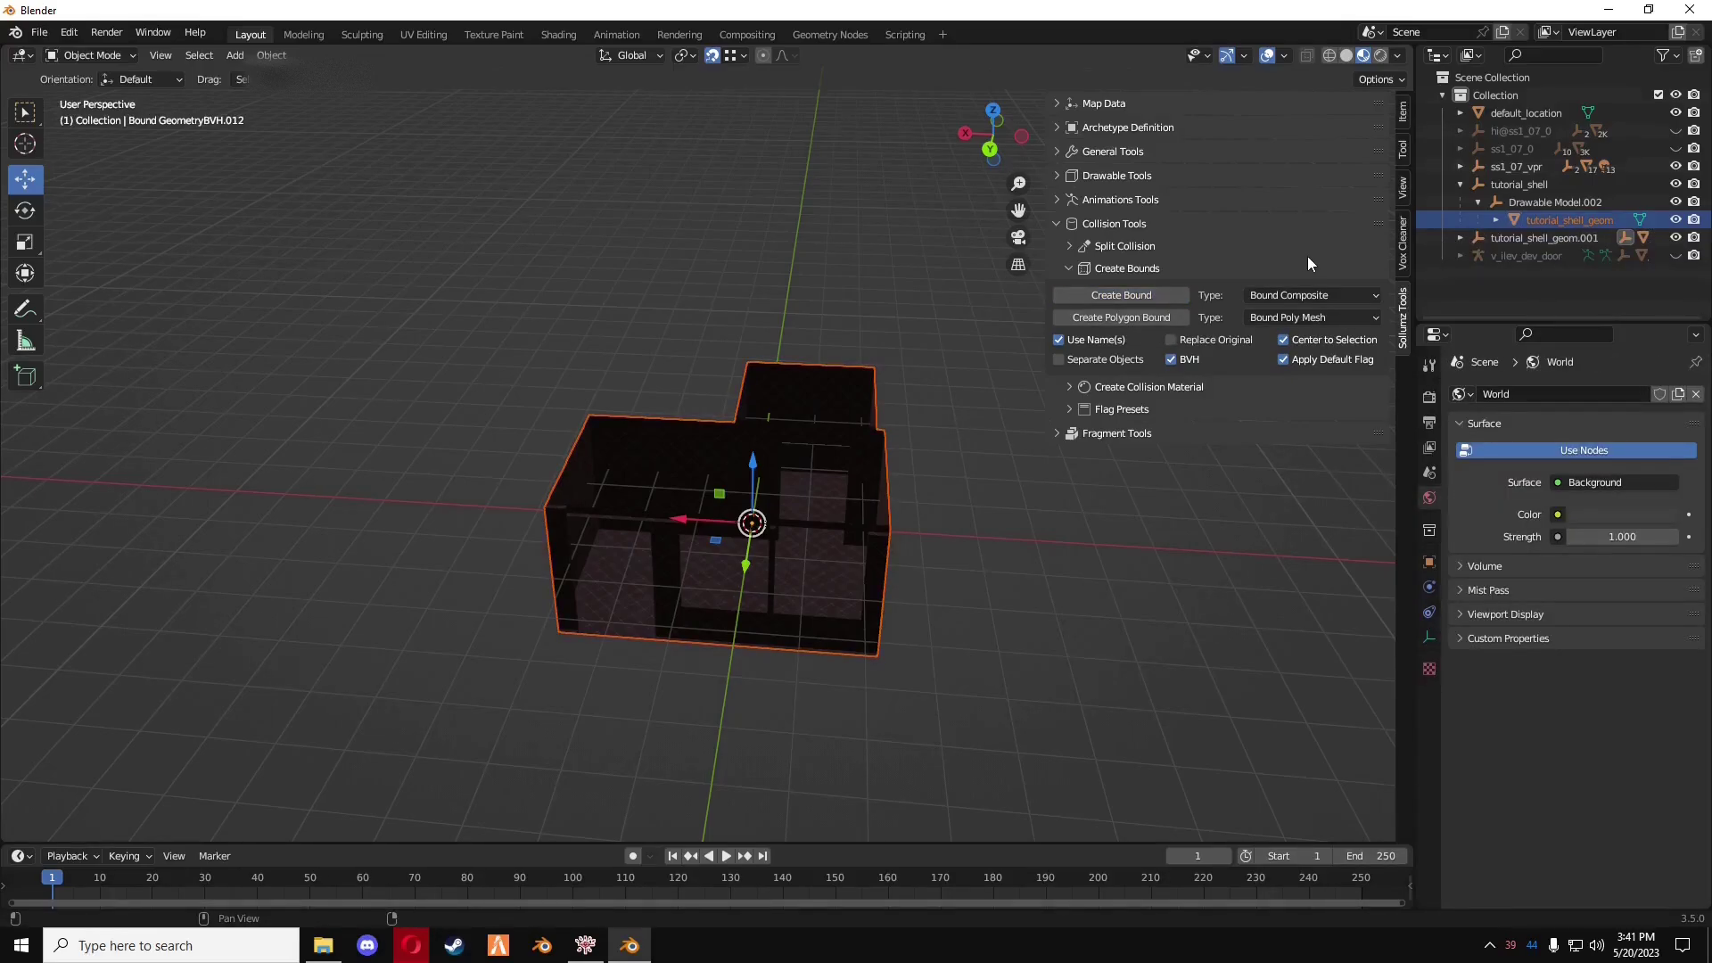
- Check the new bound composite's hierarchy in the Outliner and rename its parent object tutorial_mlo
left_click(1460, 238)
left_click(1477, 256)
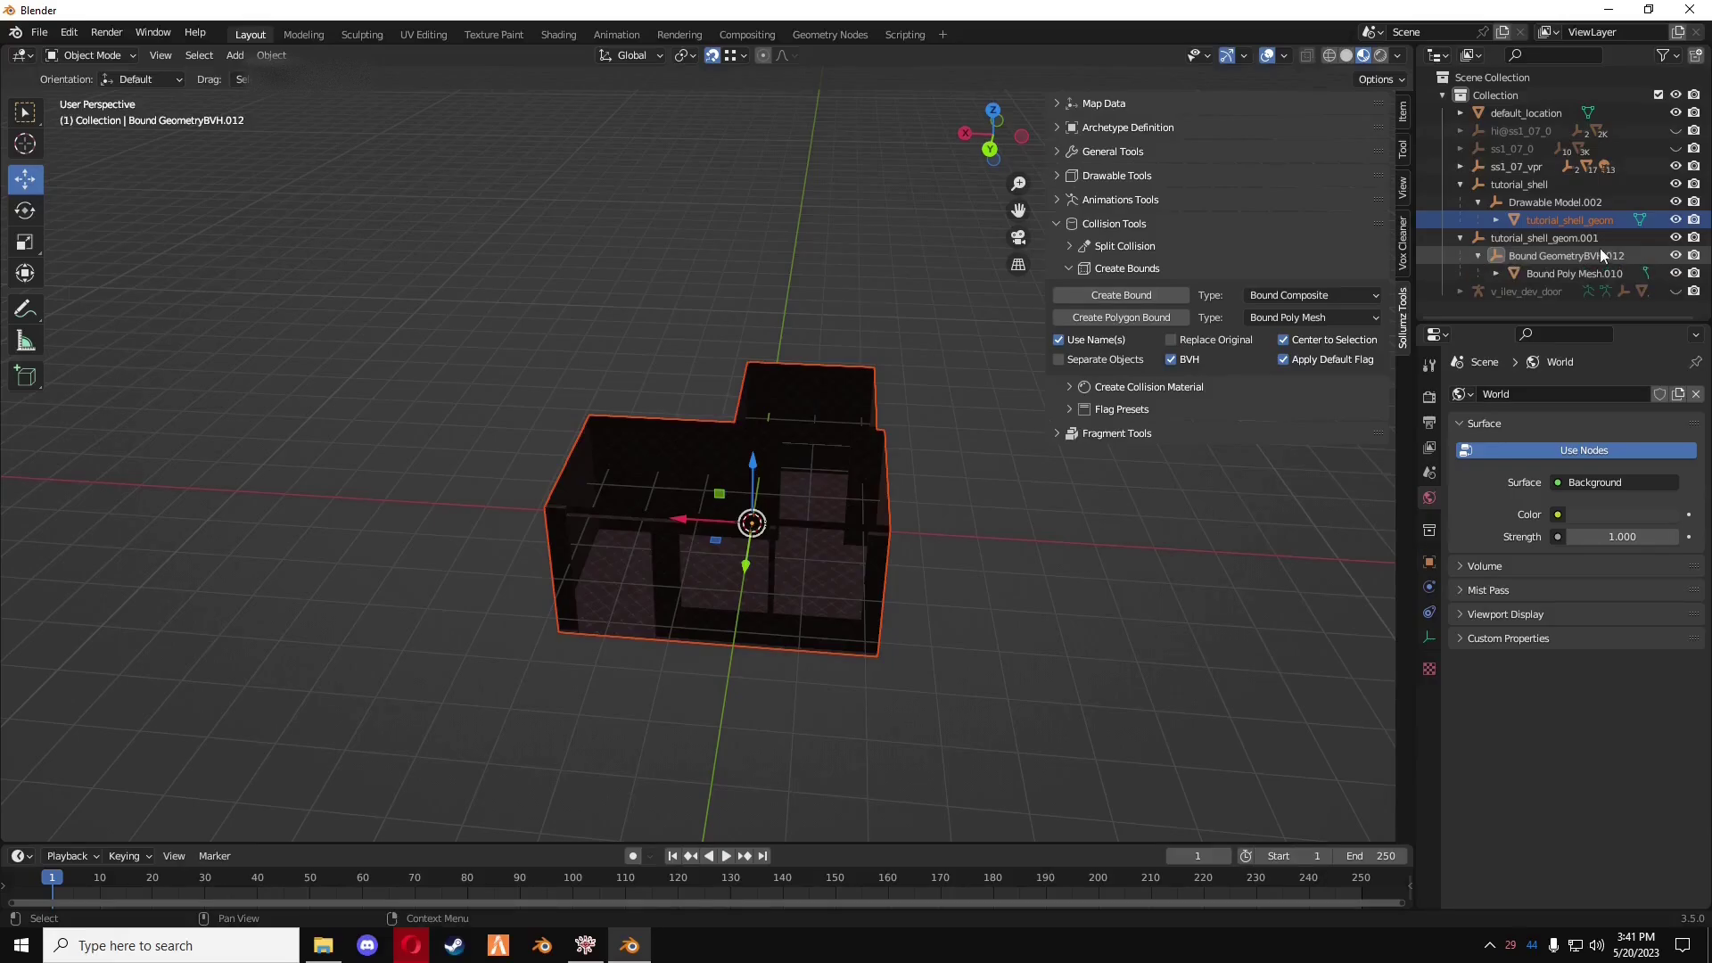
left_click(1478, 255)
left_click(1459, 238)
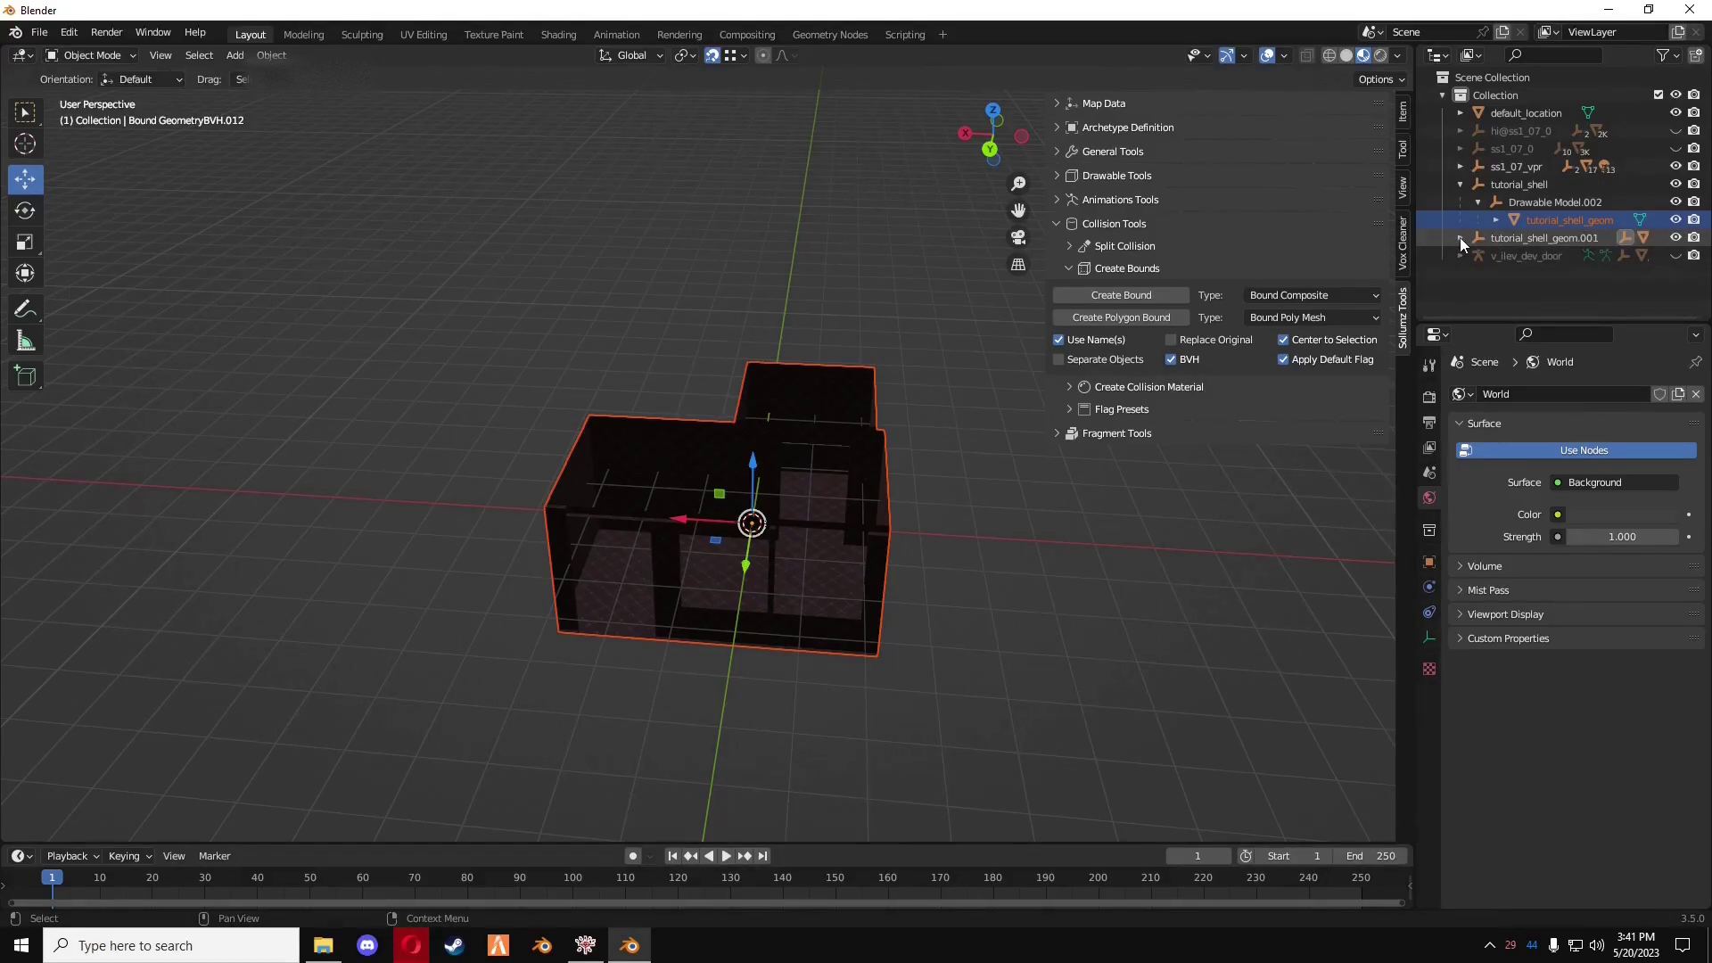
left_click(1580, 235)
double_click(1570, 237)
left_click_drag(1600, 238, 1527, 240)
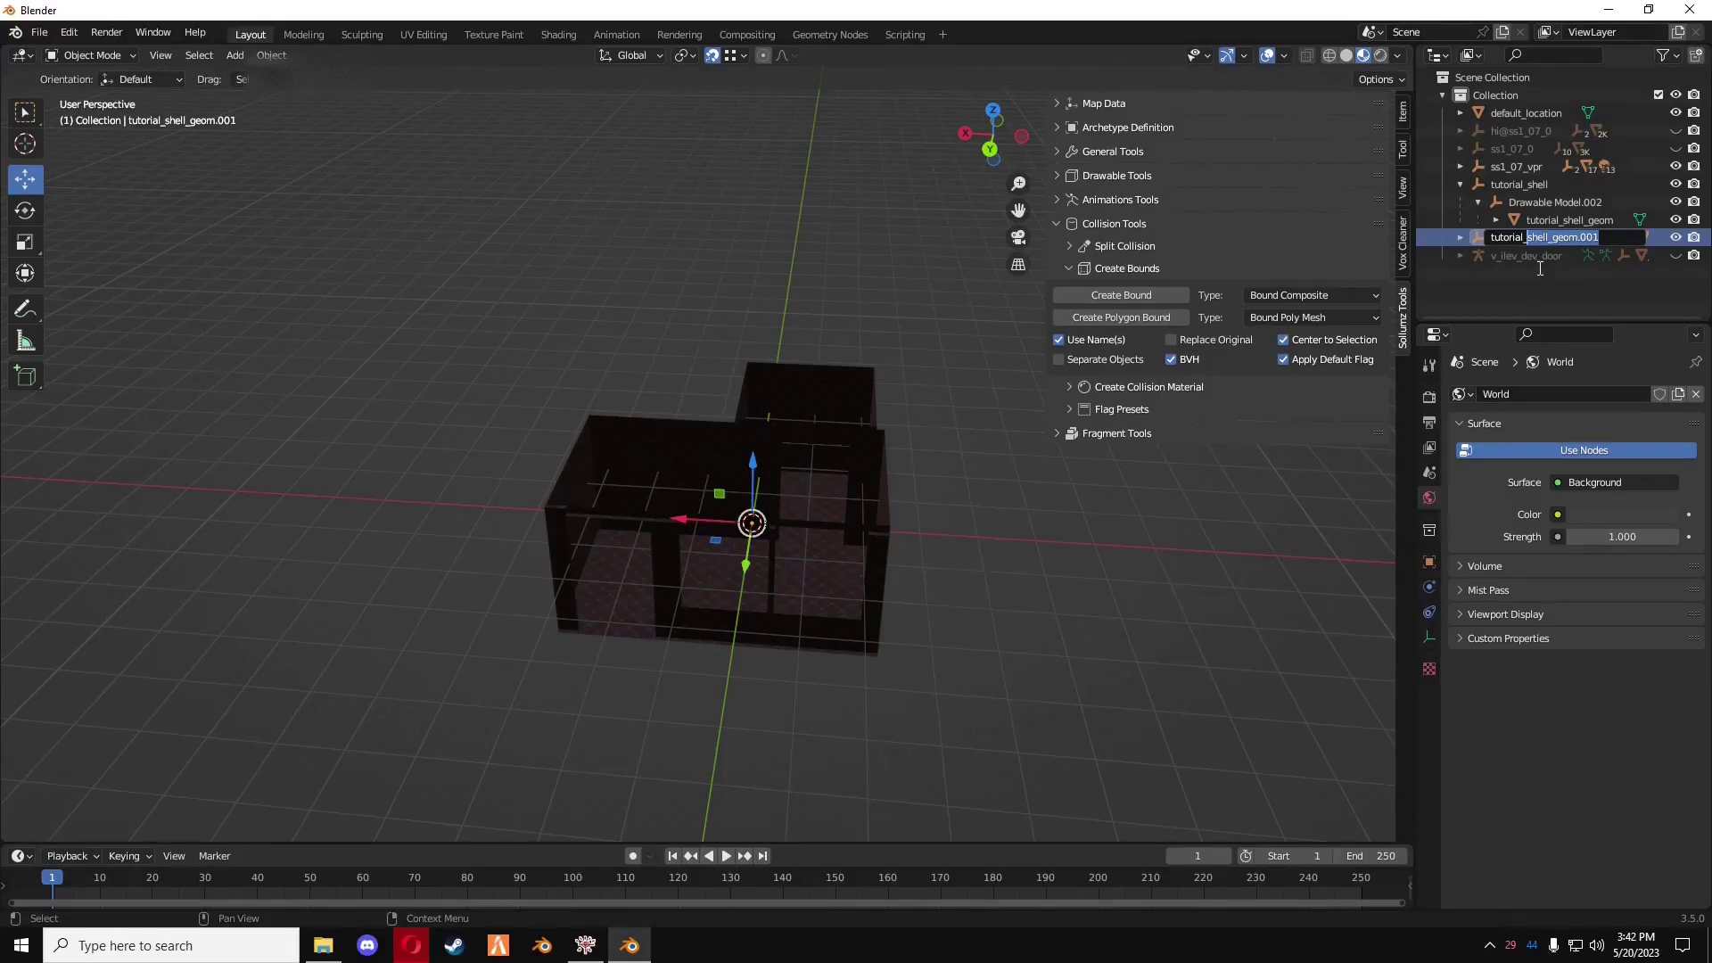
type("mlo")
key("Return")
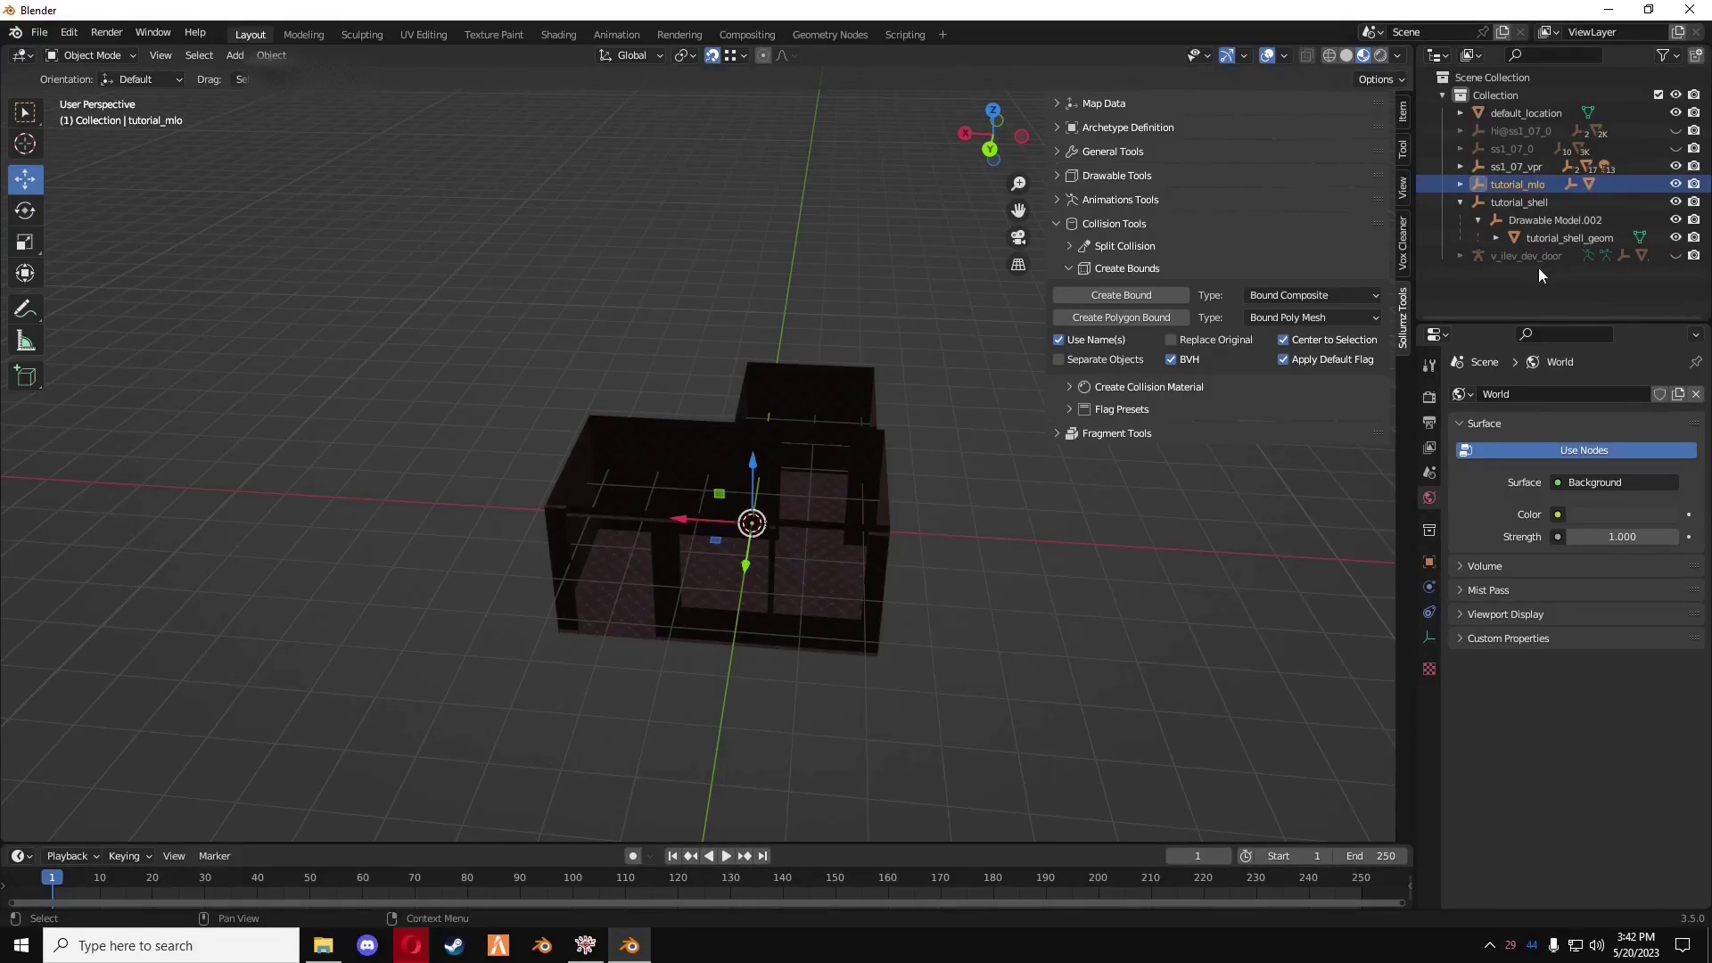
- Apply the General (Default) collision flag preset to the Bound GeometryBVH object under tutorial_mlo
left_click(1537, 204)
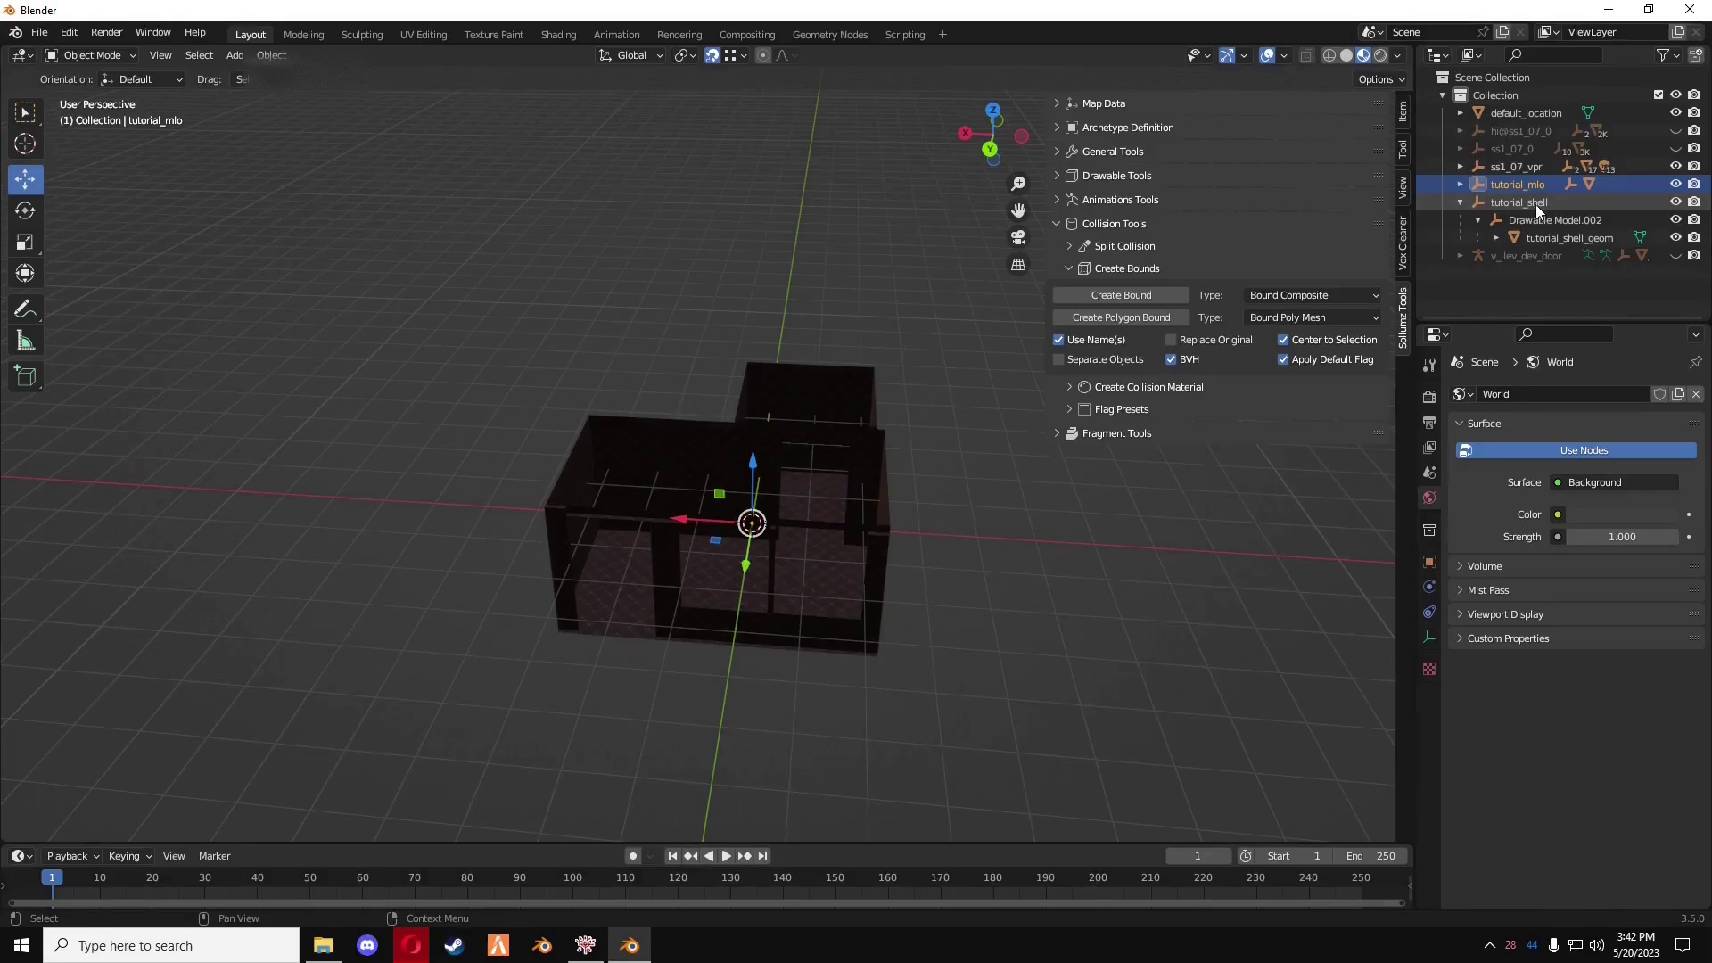
left_click(1459, 204)
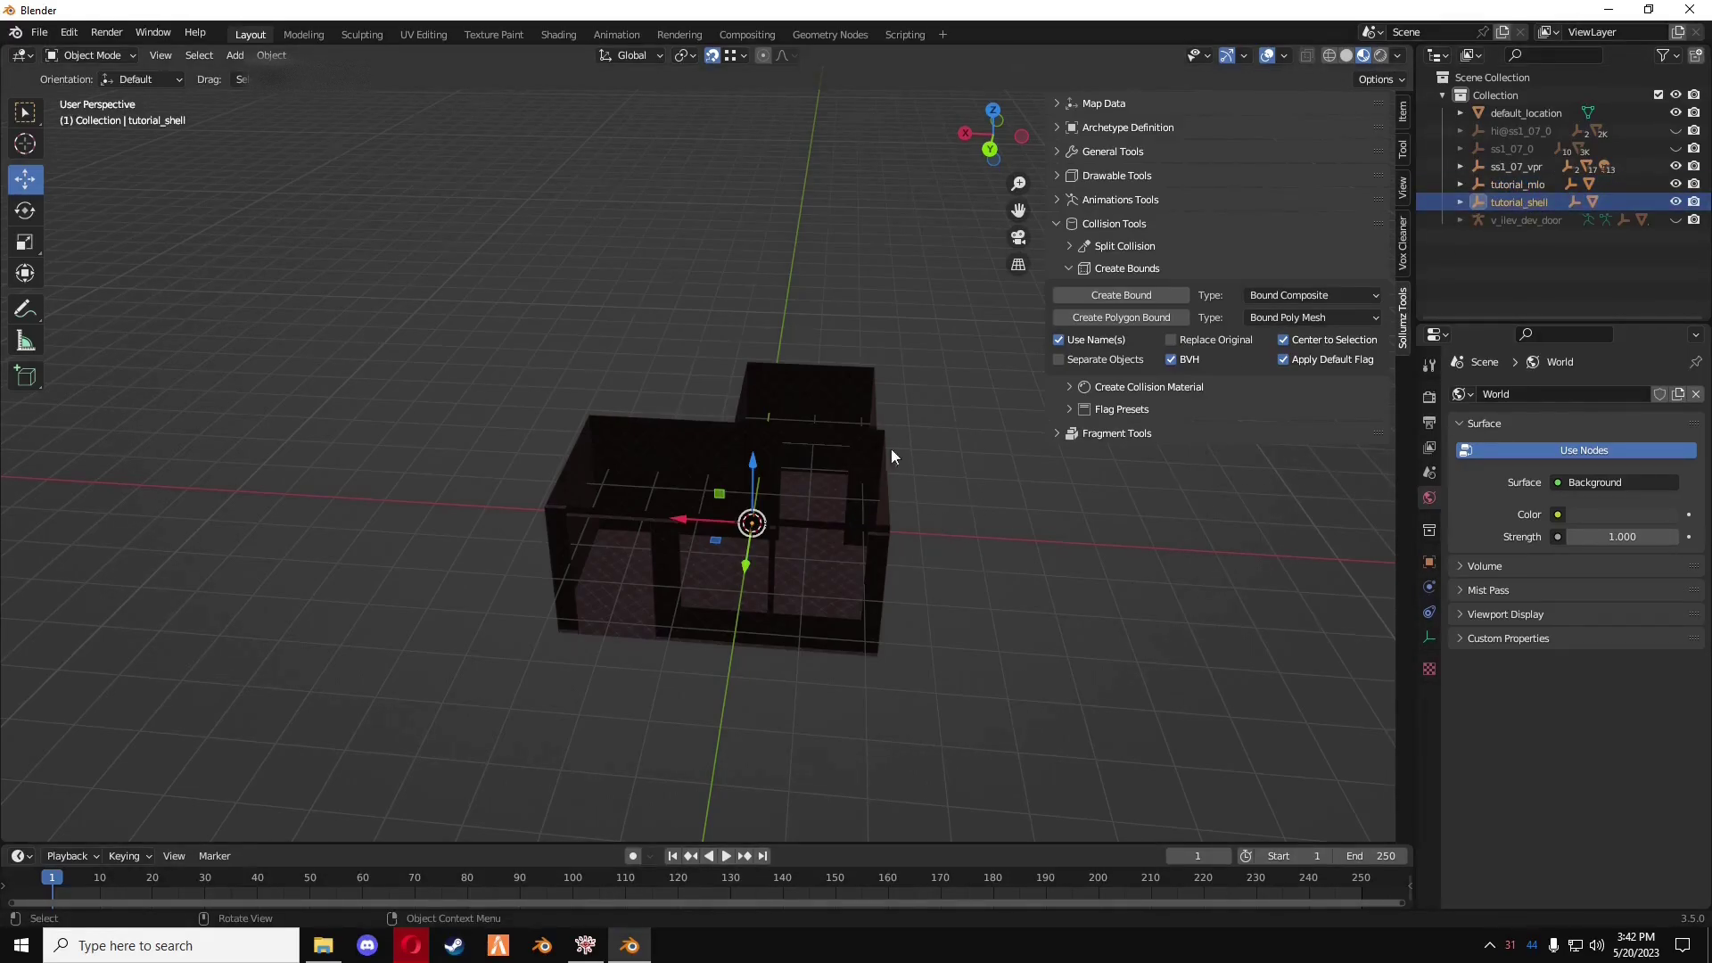
mouse_move(795, 506)
middle_mouse_down()
mouse_move(667, 471)
mouse_move(776, 495)
middle_mouse_up()
left_click(1459, 184)
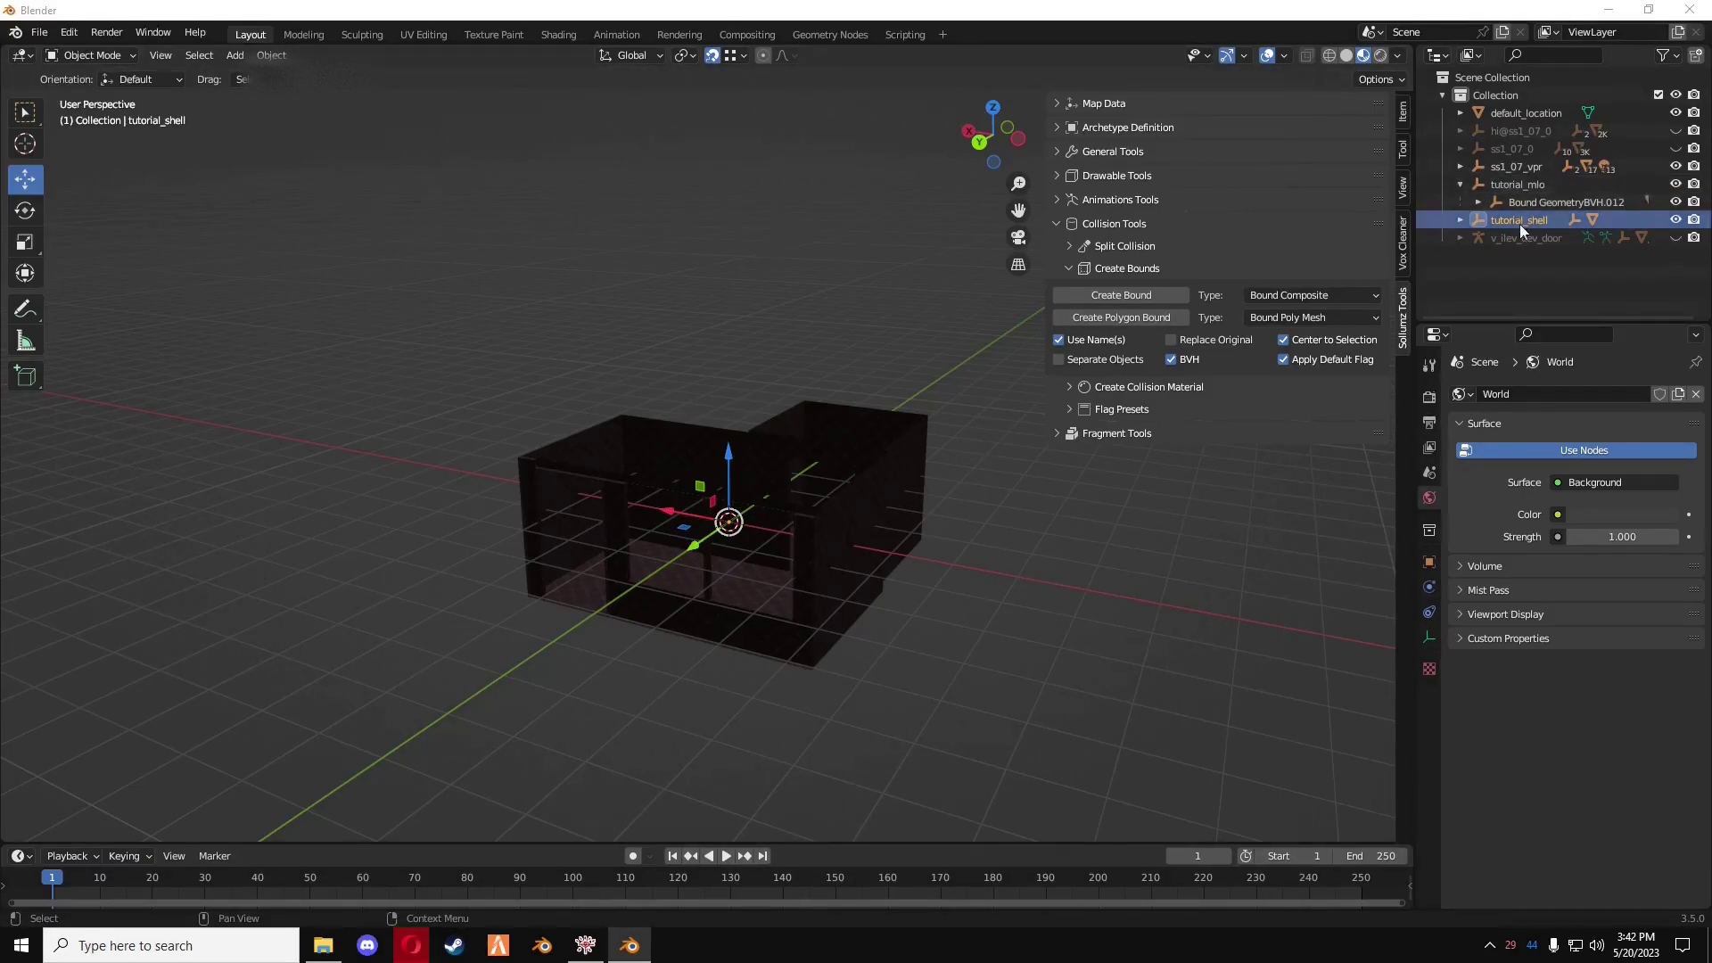
left_click(1543, 203)
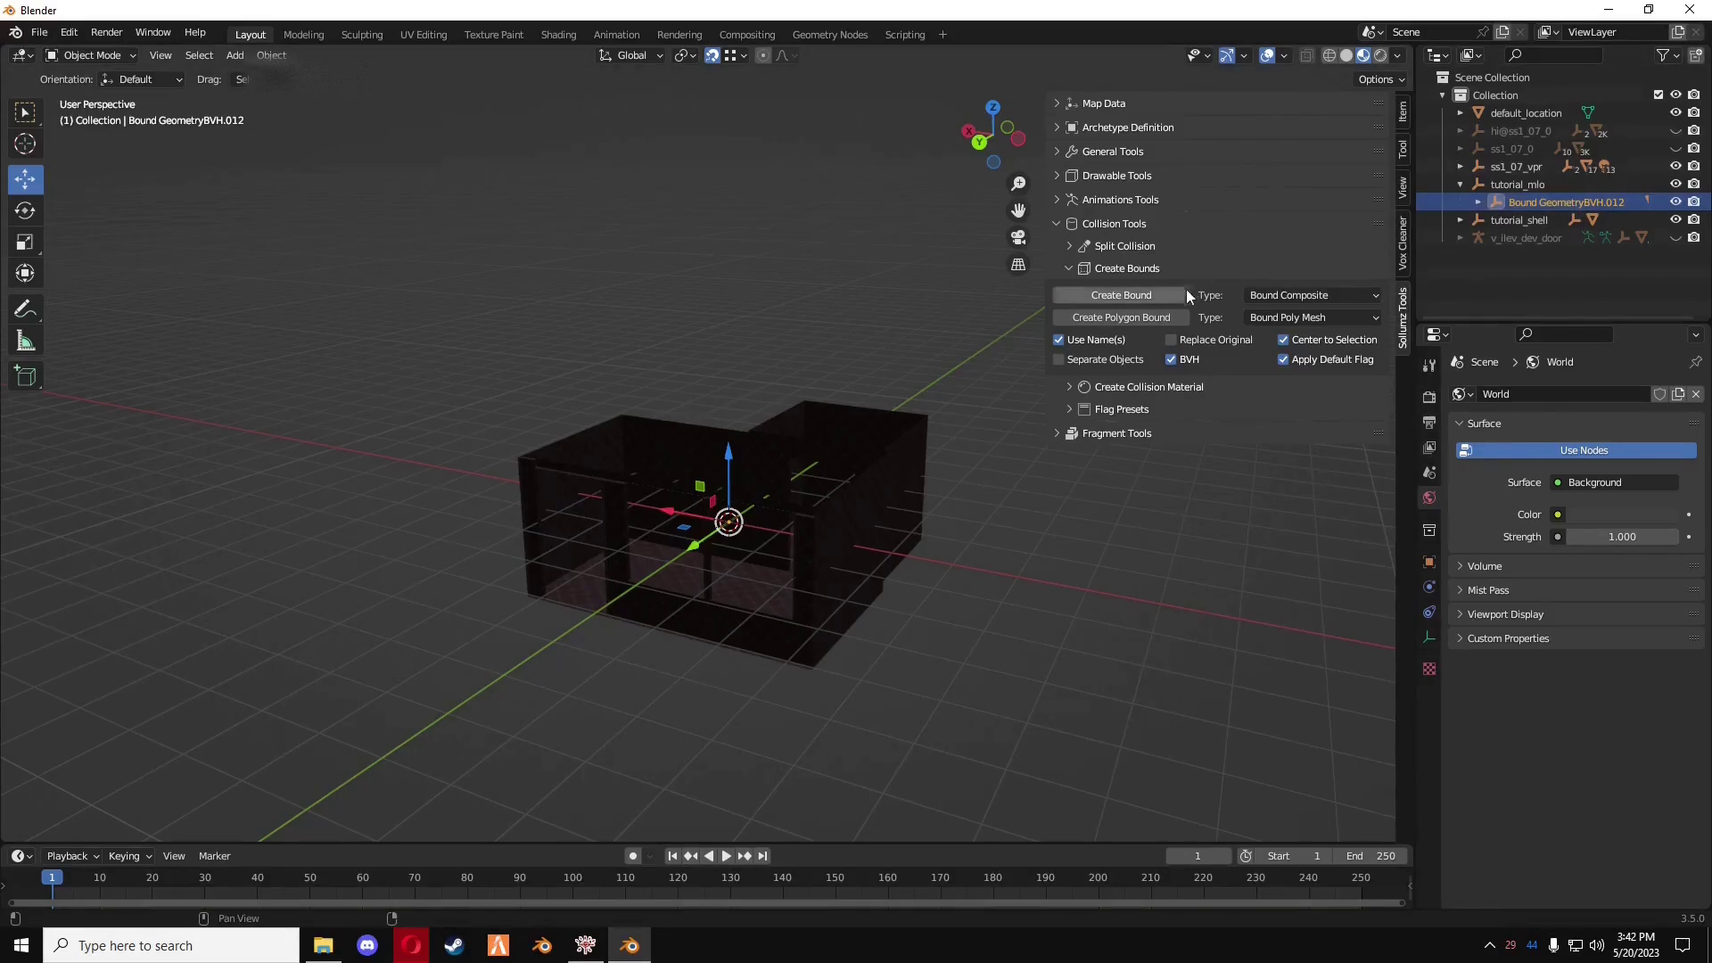
left_click(1073, 267)
left_click(1066, 314)
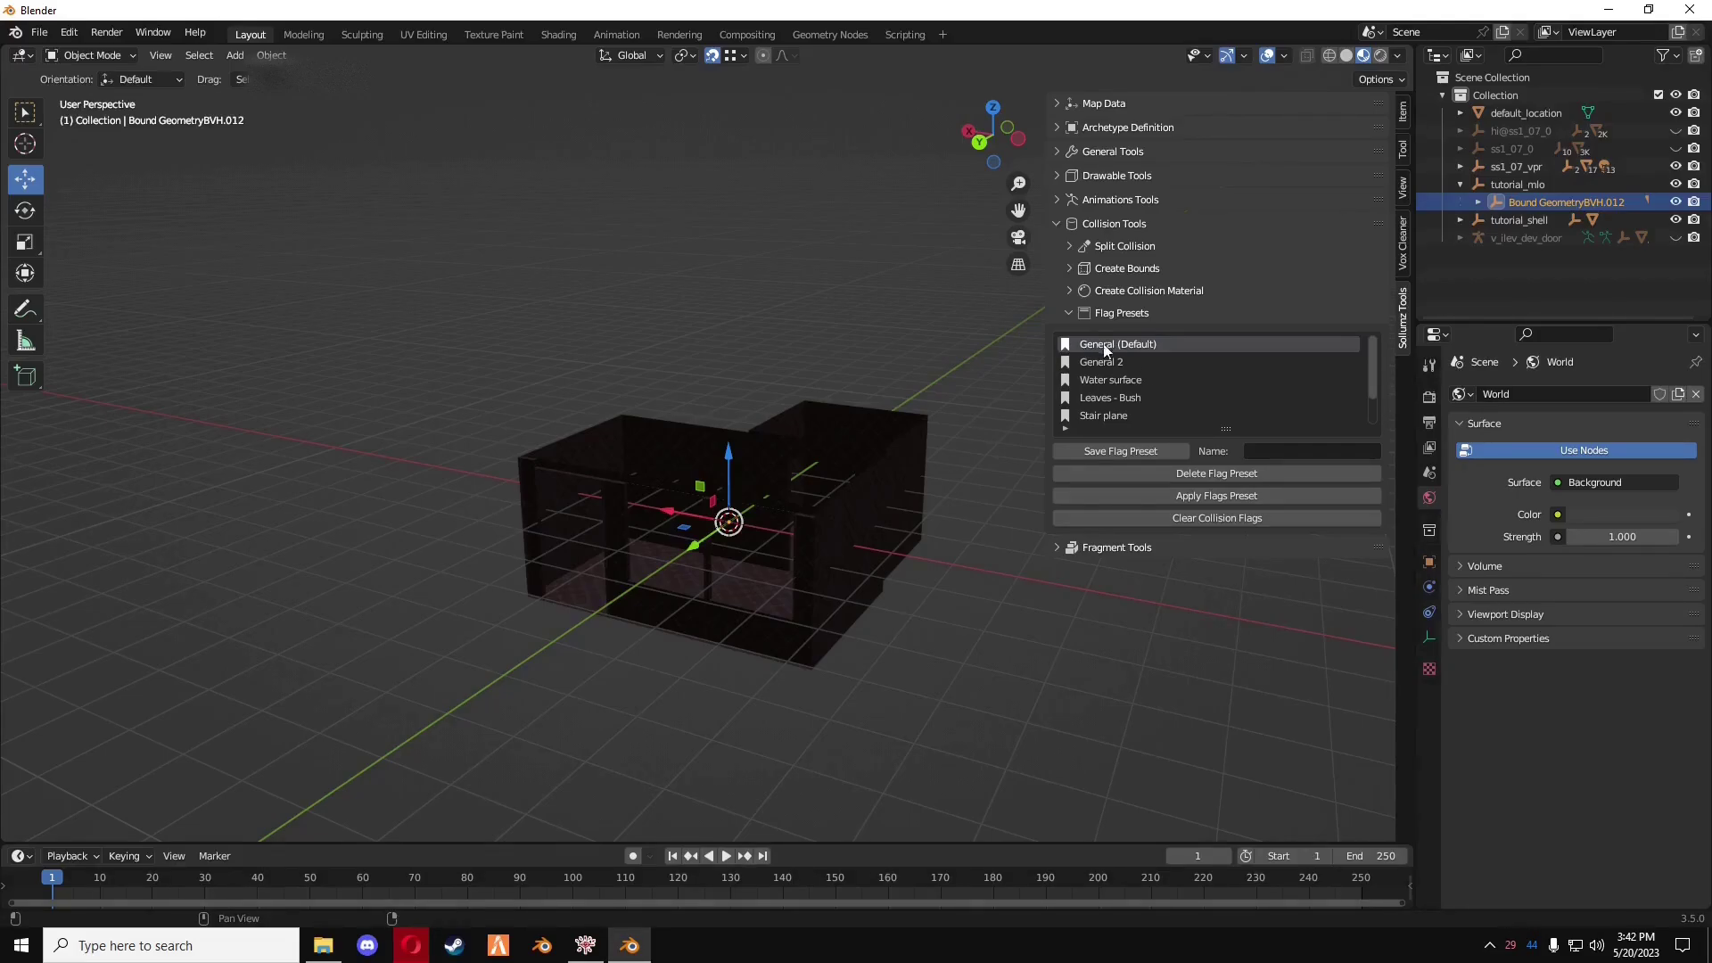
left_click(1200, 494)
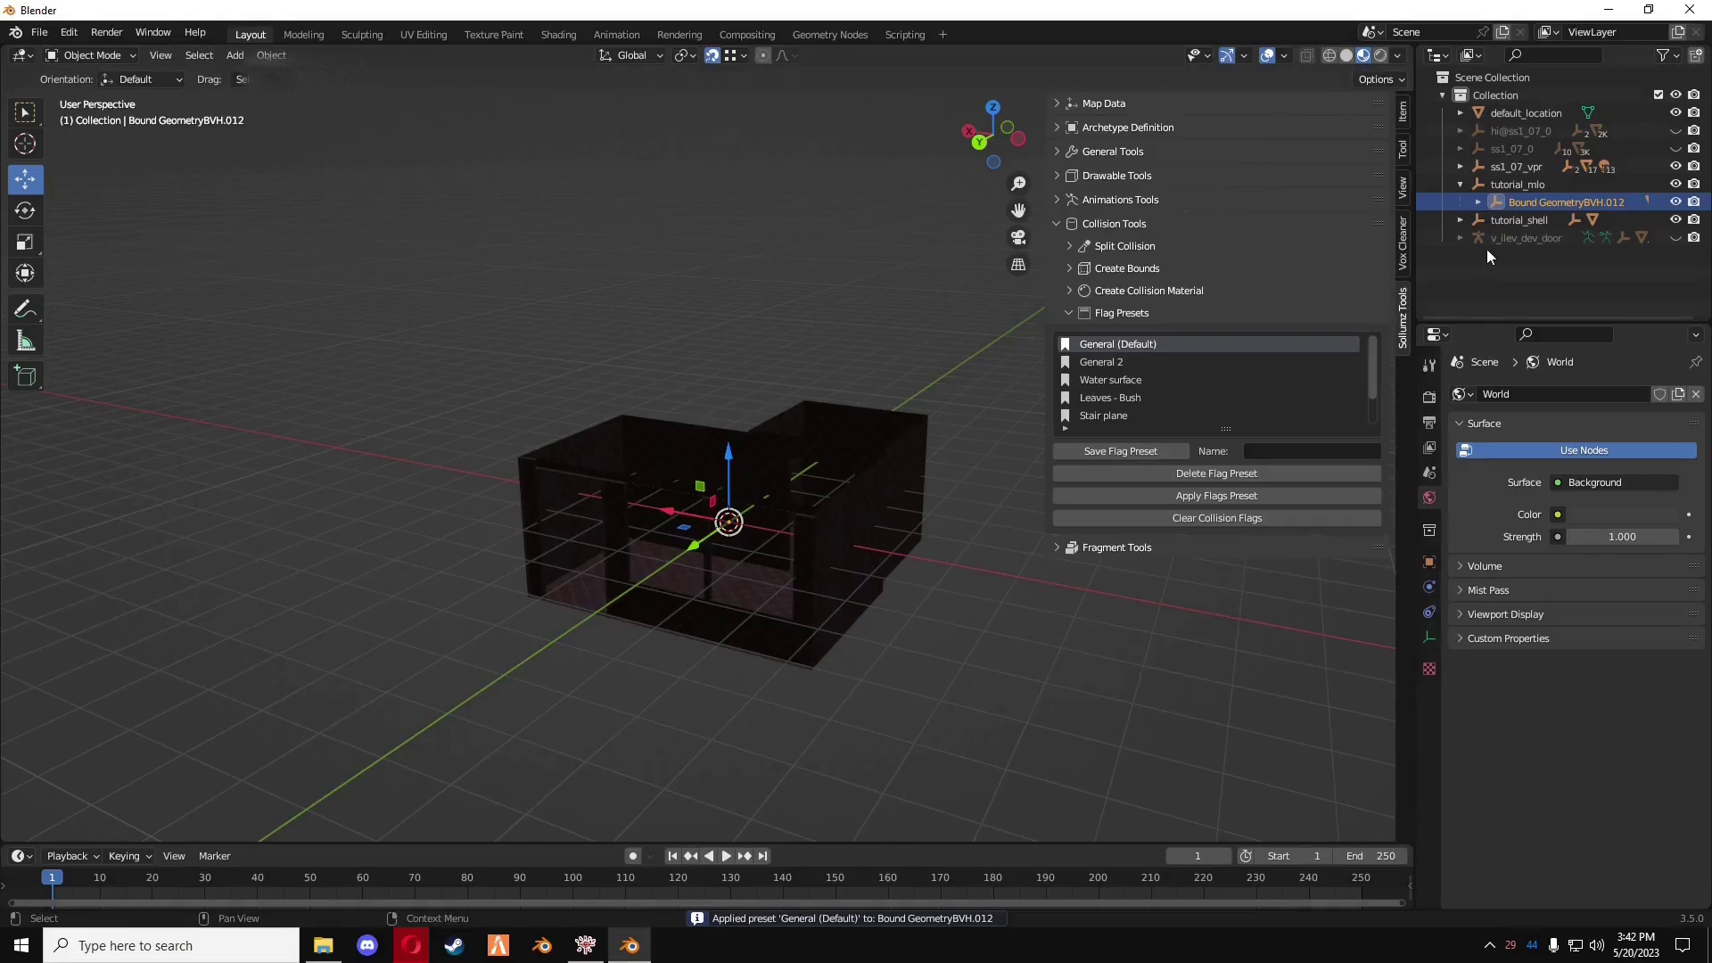
- Remove the leather material slot, default.008, from the Bound Poly Mesh under tutorial_mlo
left_click(1479, 202)
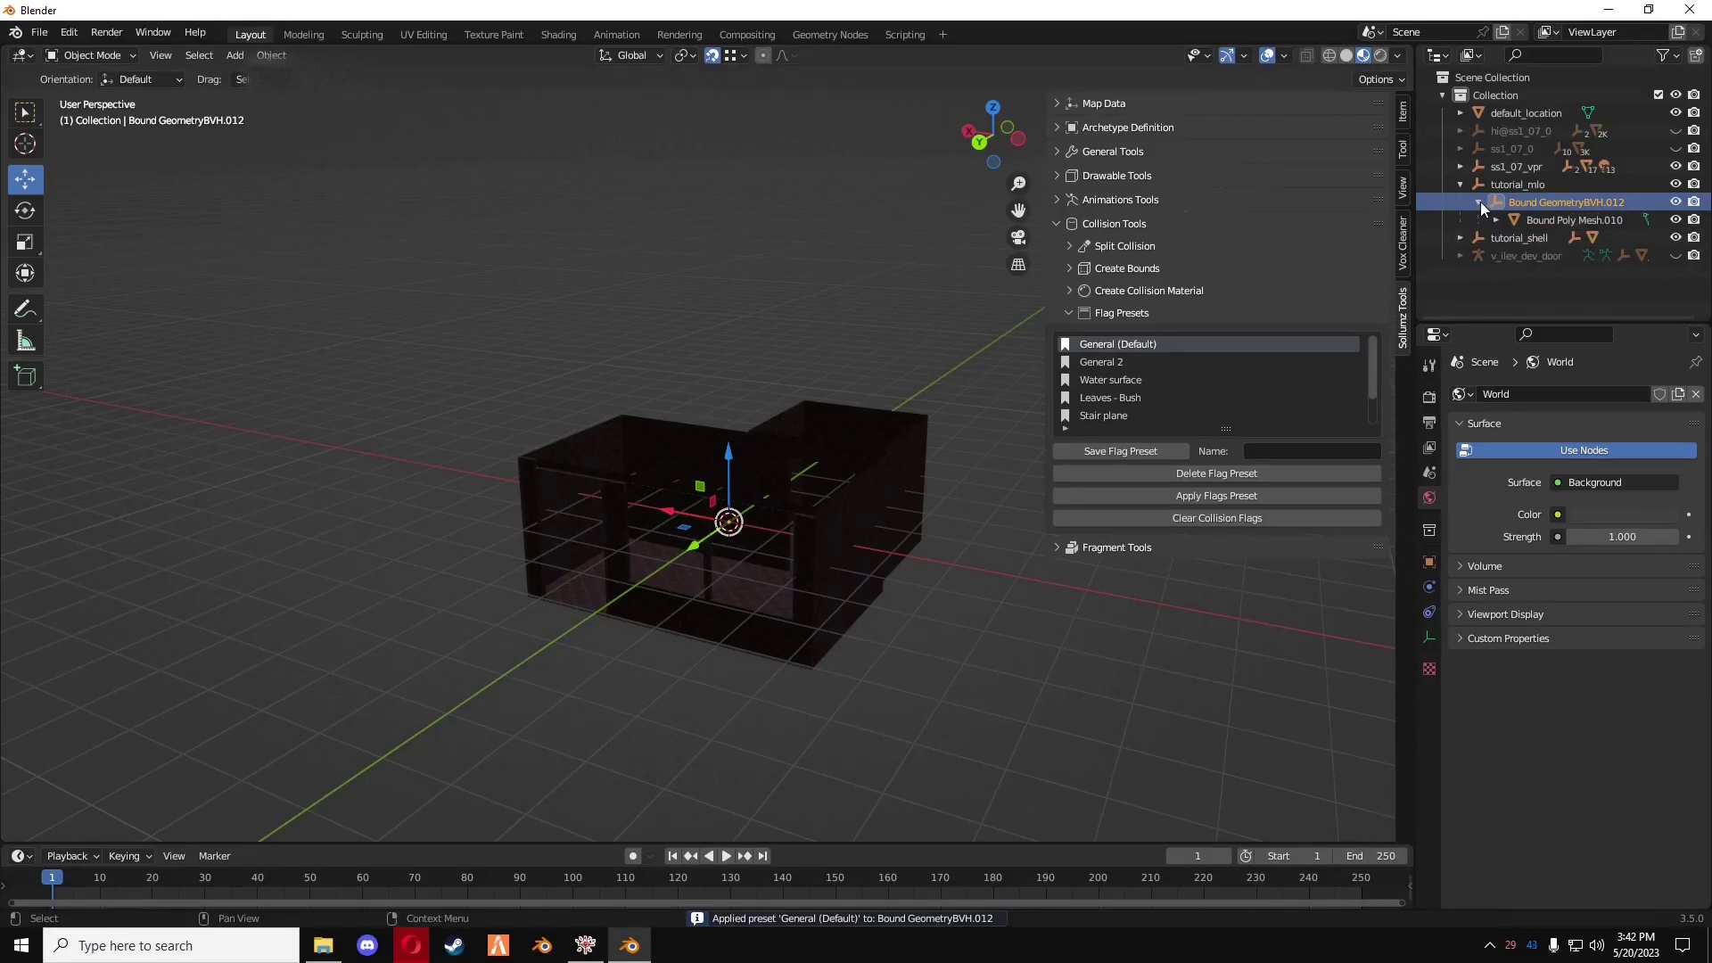
left_click(1536, 219)
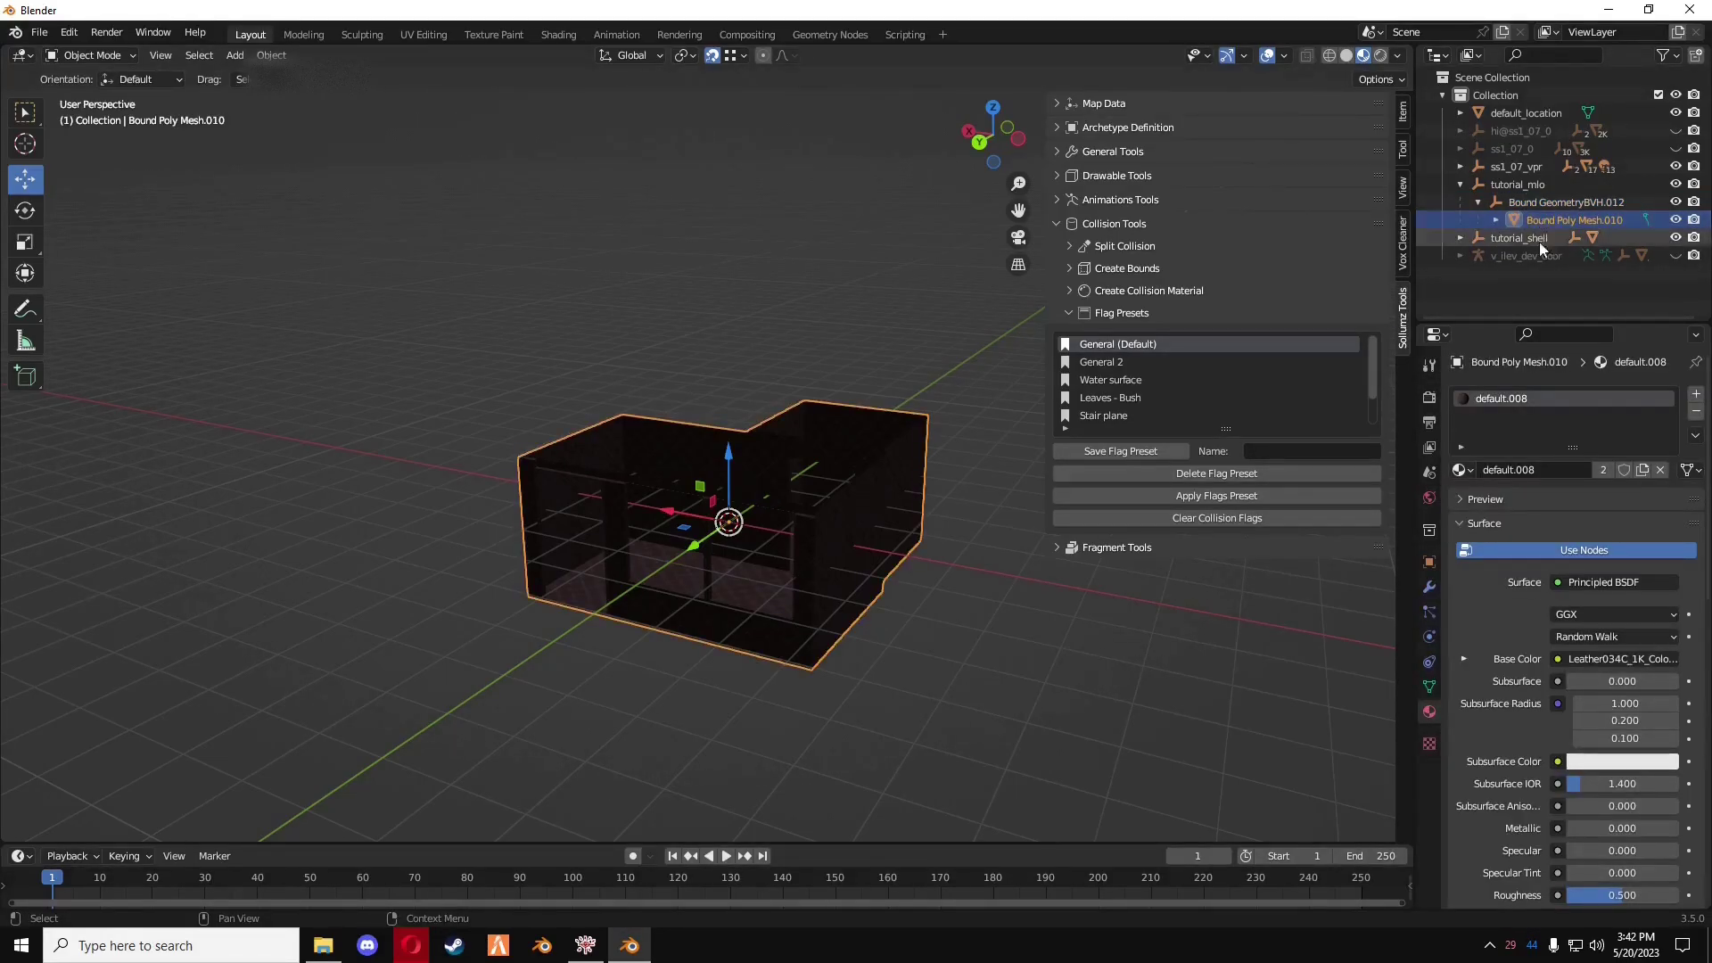
left_click(1695, 412)
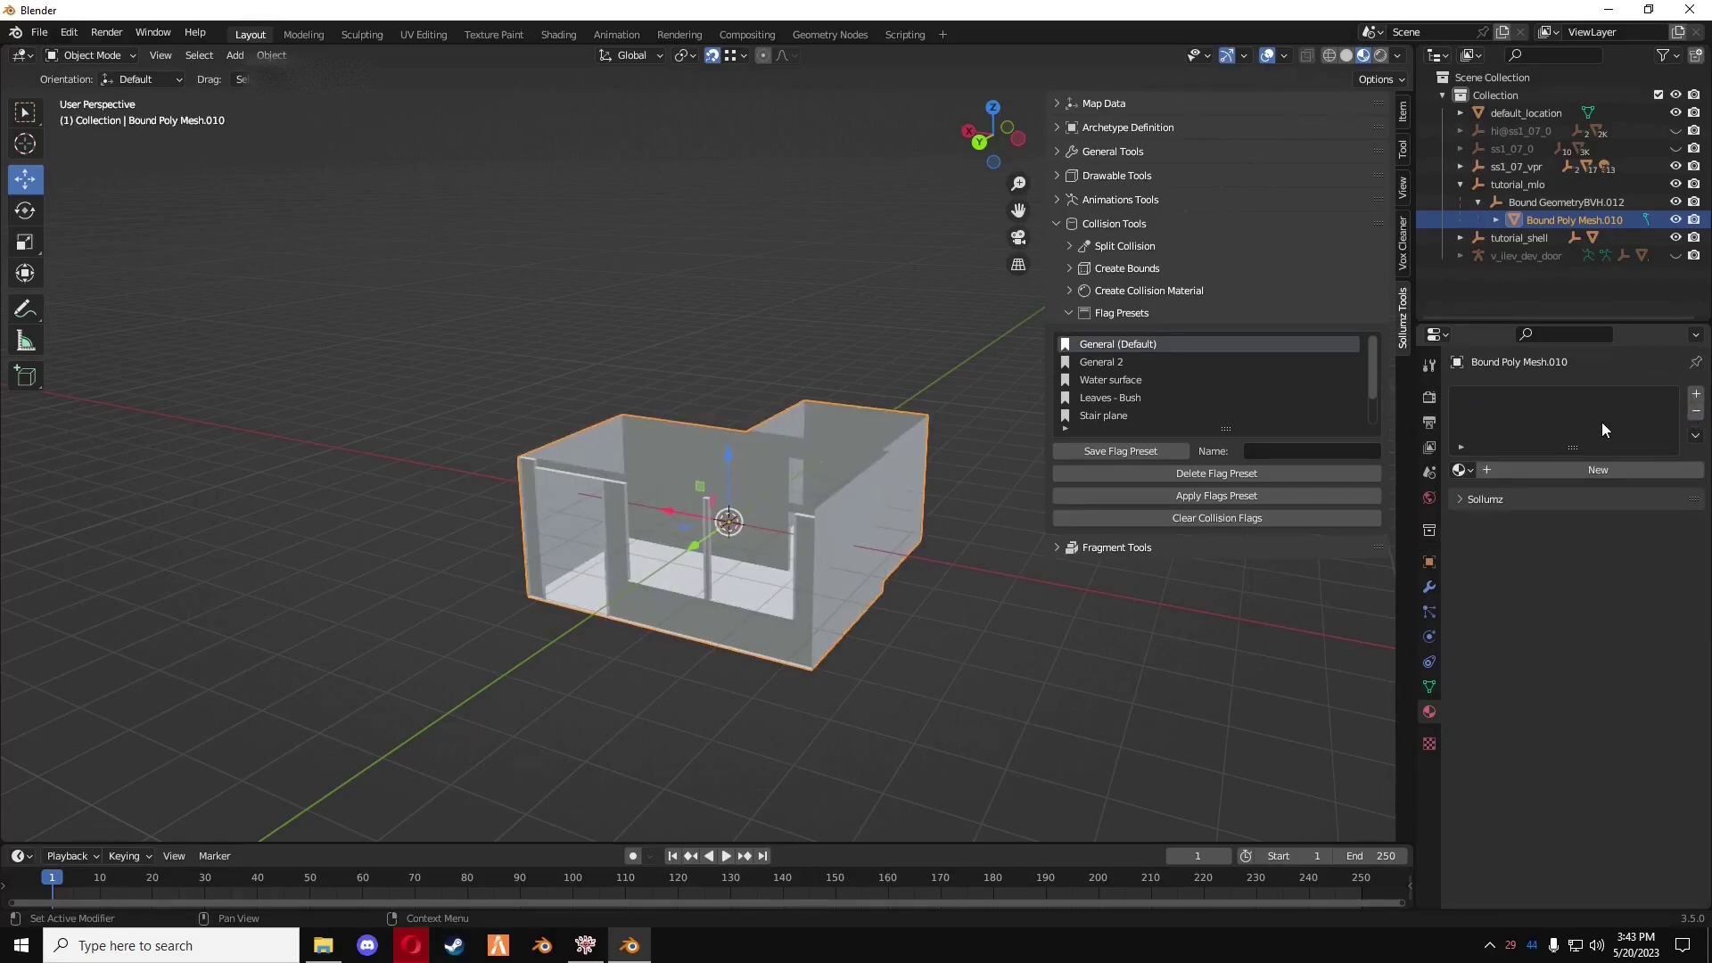
left_click(1528, 239)
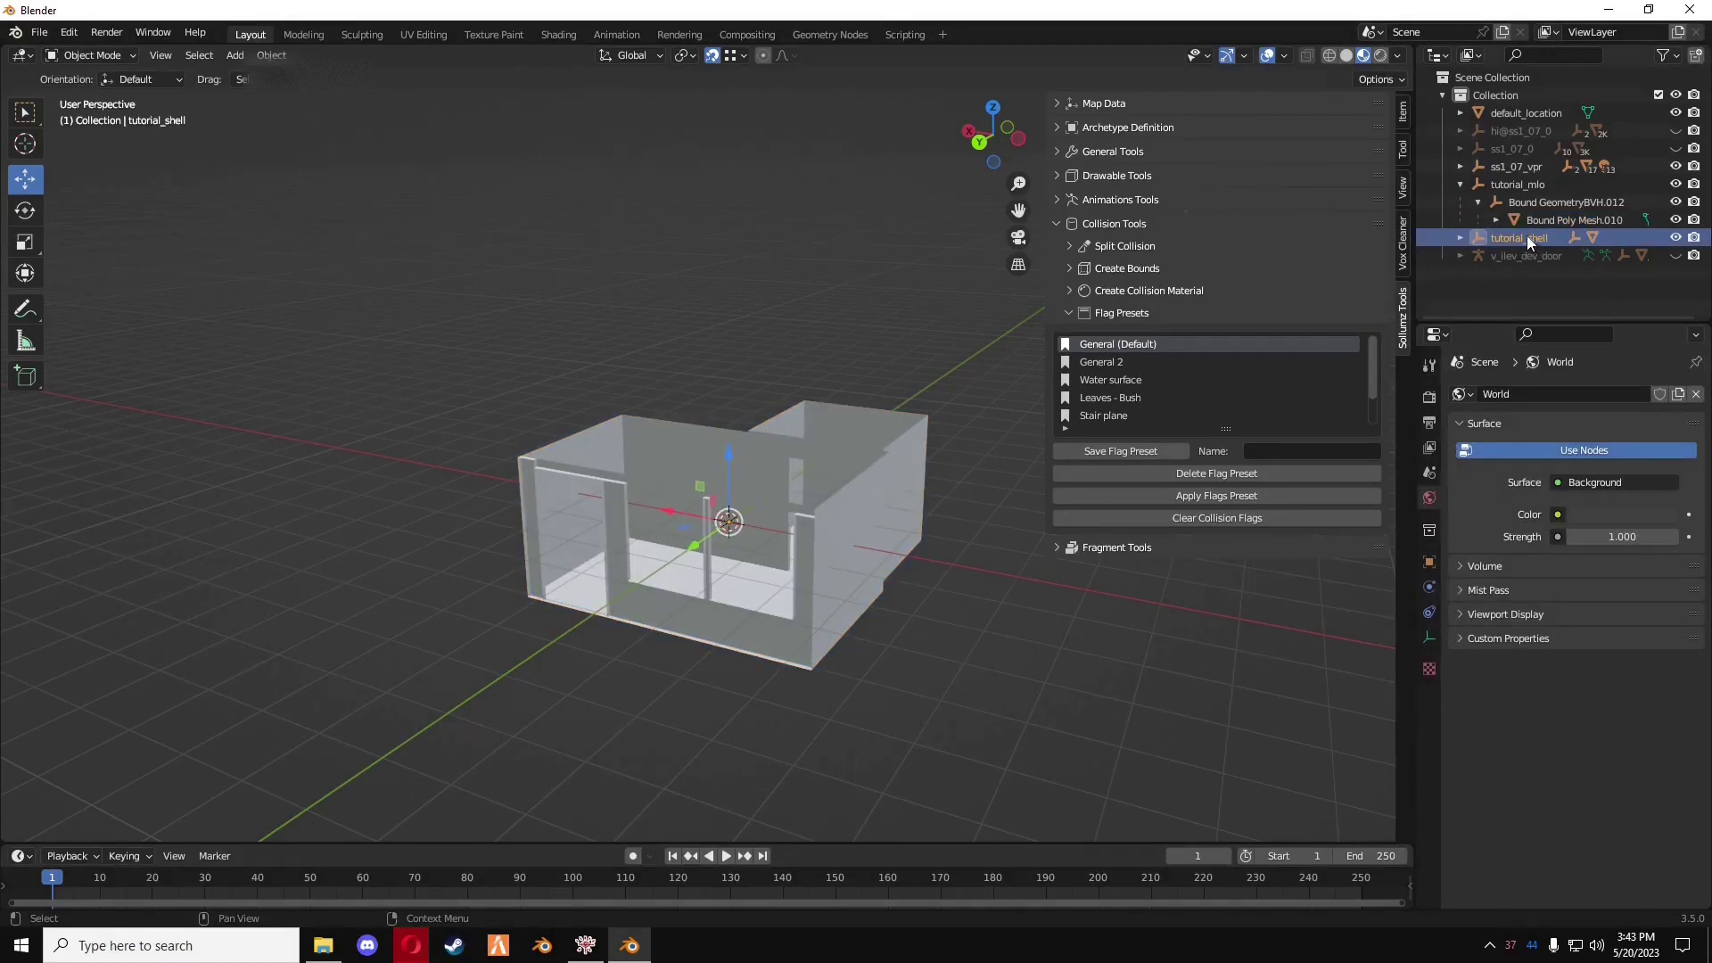
left_click(1526, 186)
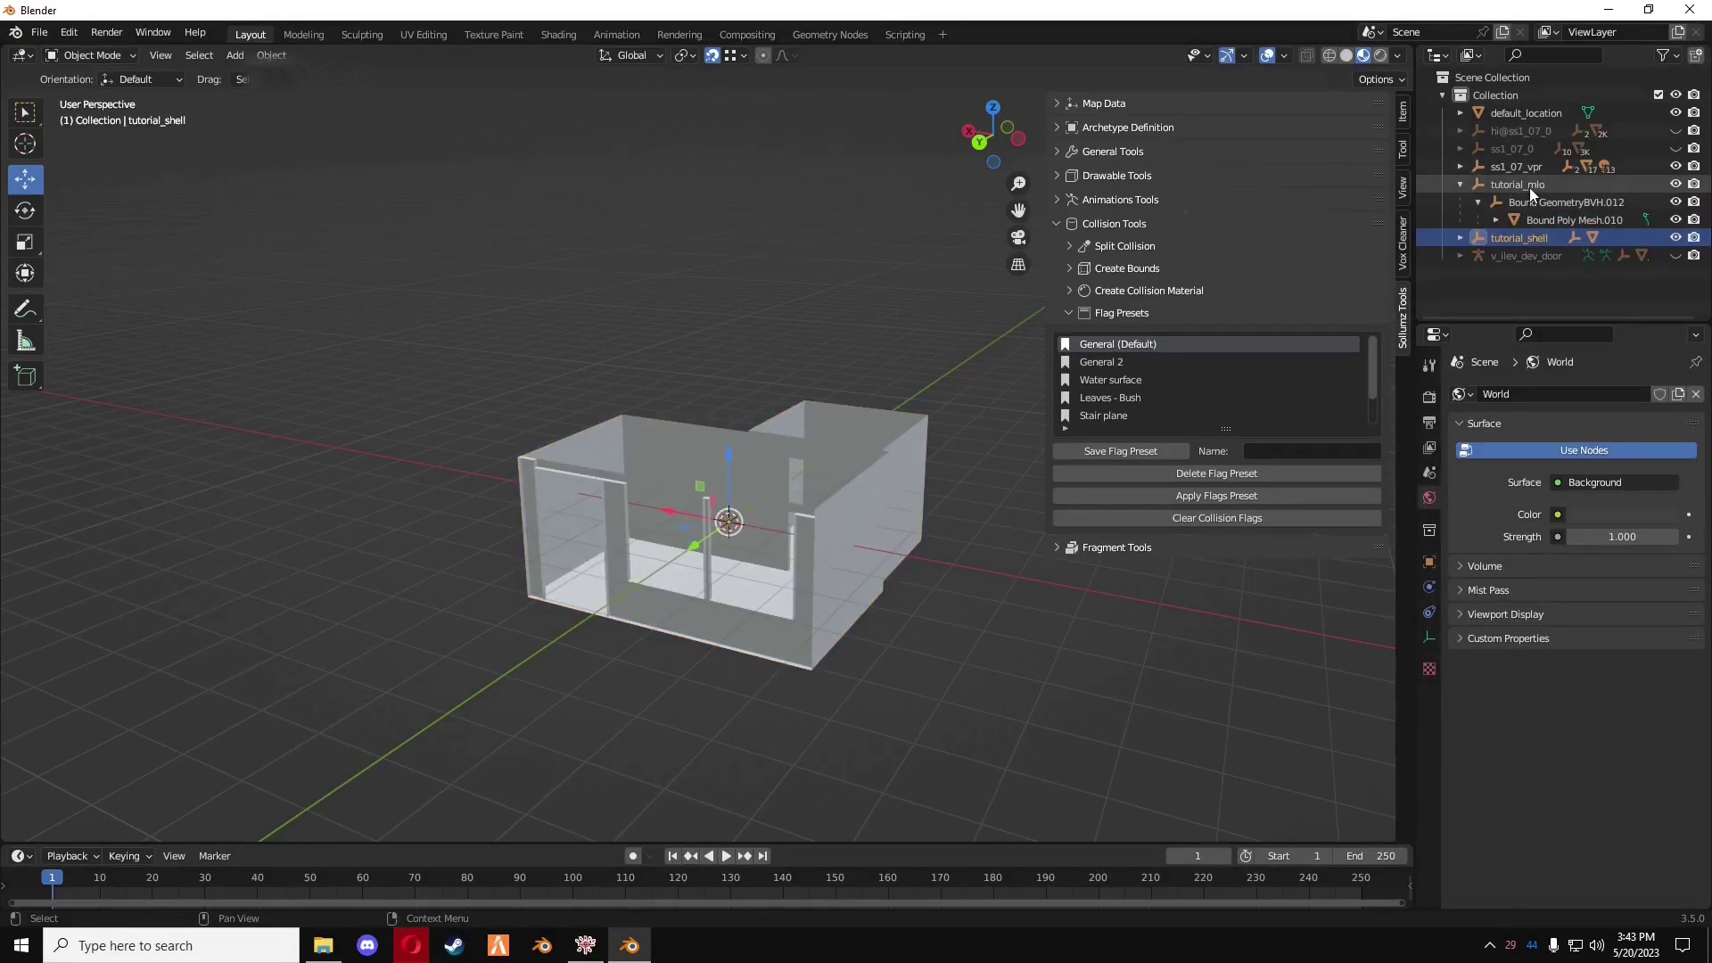
- Create a Default collision material on the Bound Poly Mesh
left_click(1573, 220)
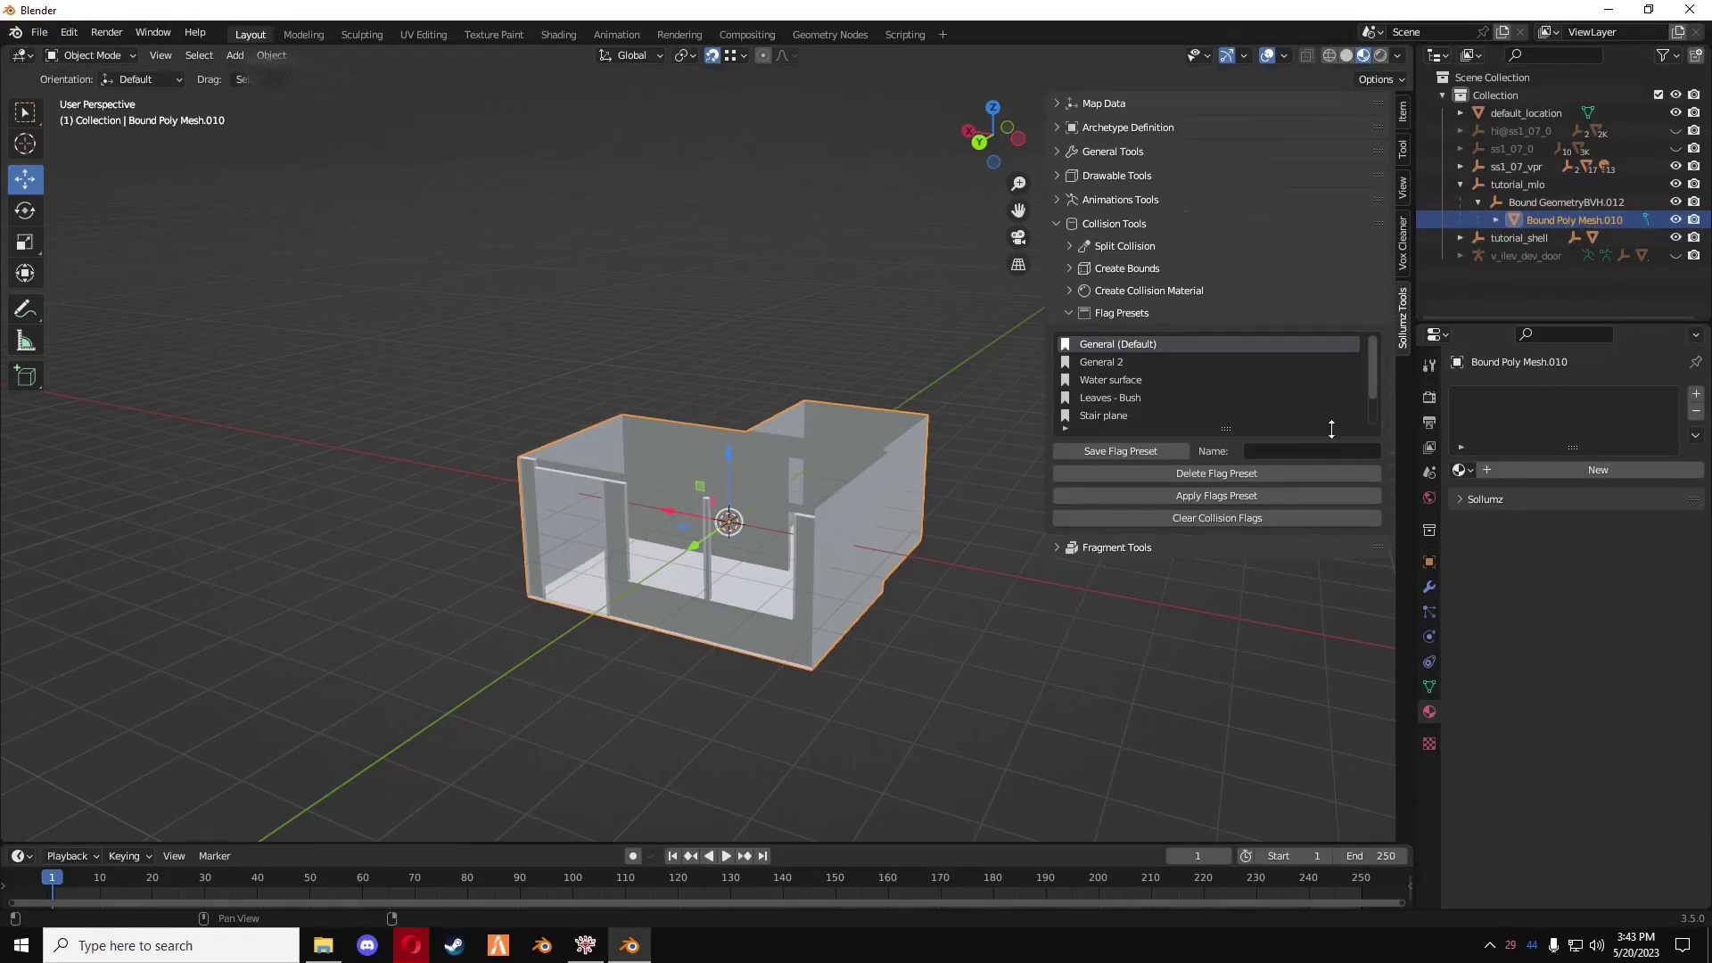
left_click(1069, 312)
left_click(1074, 291)
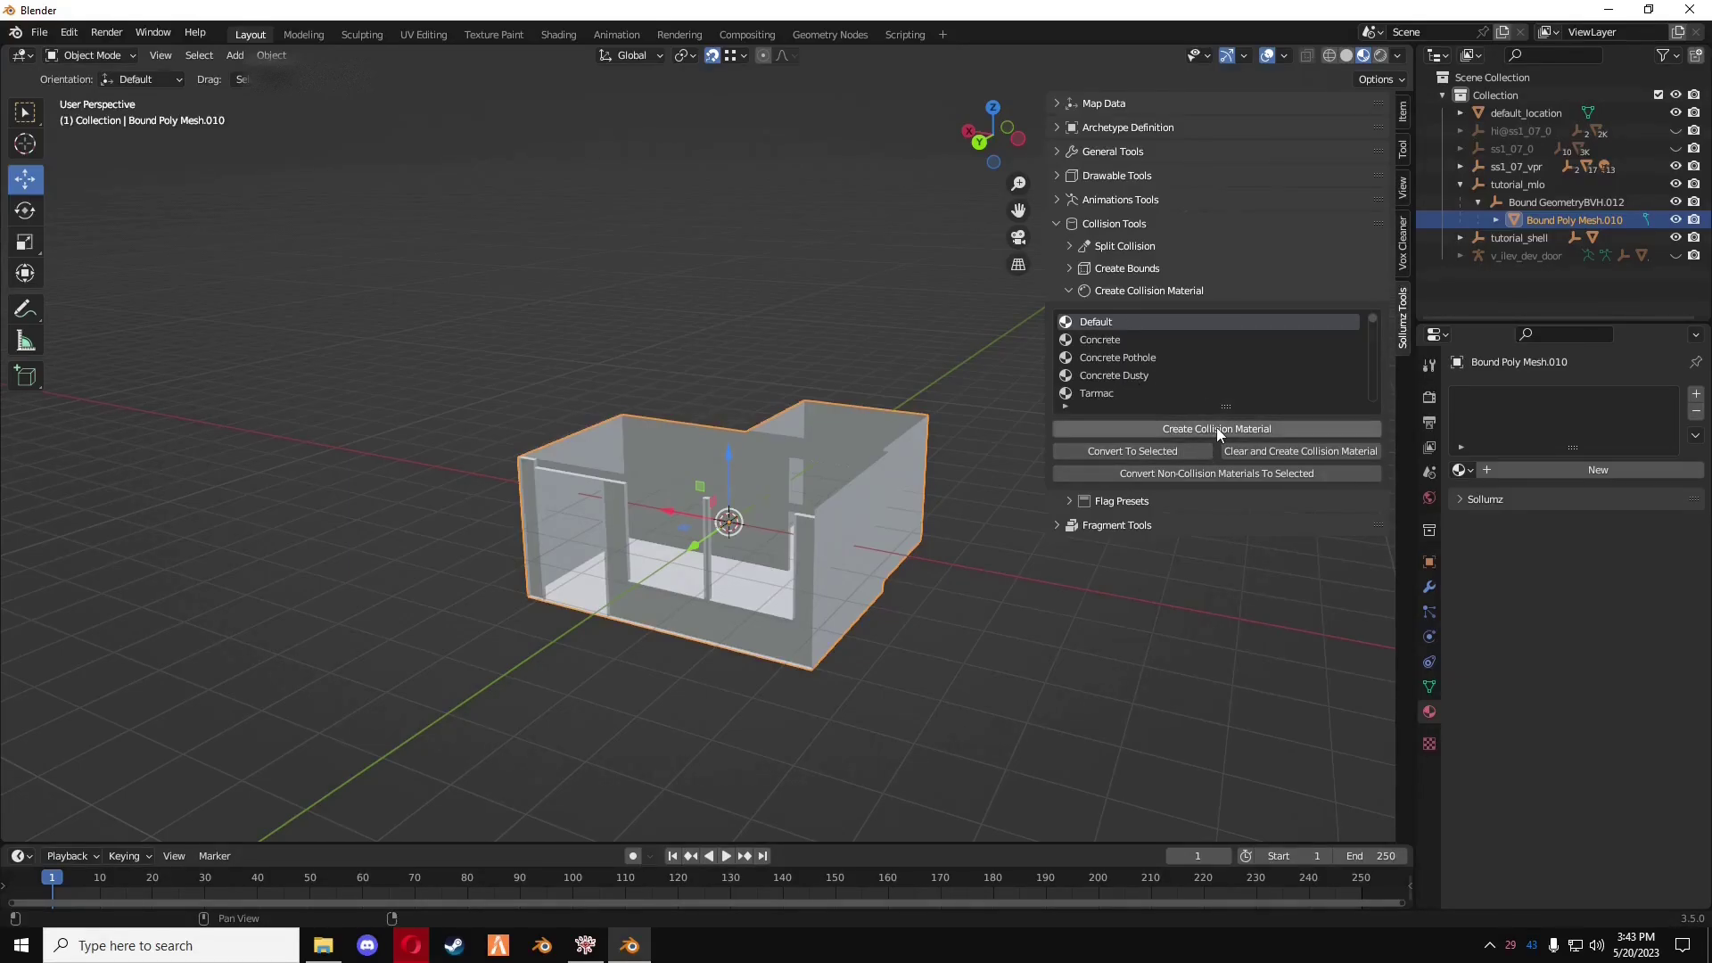
left_click(1217, 428)
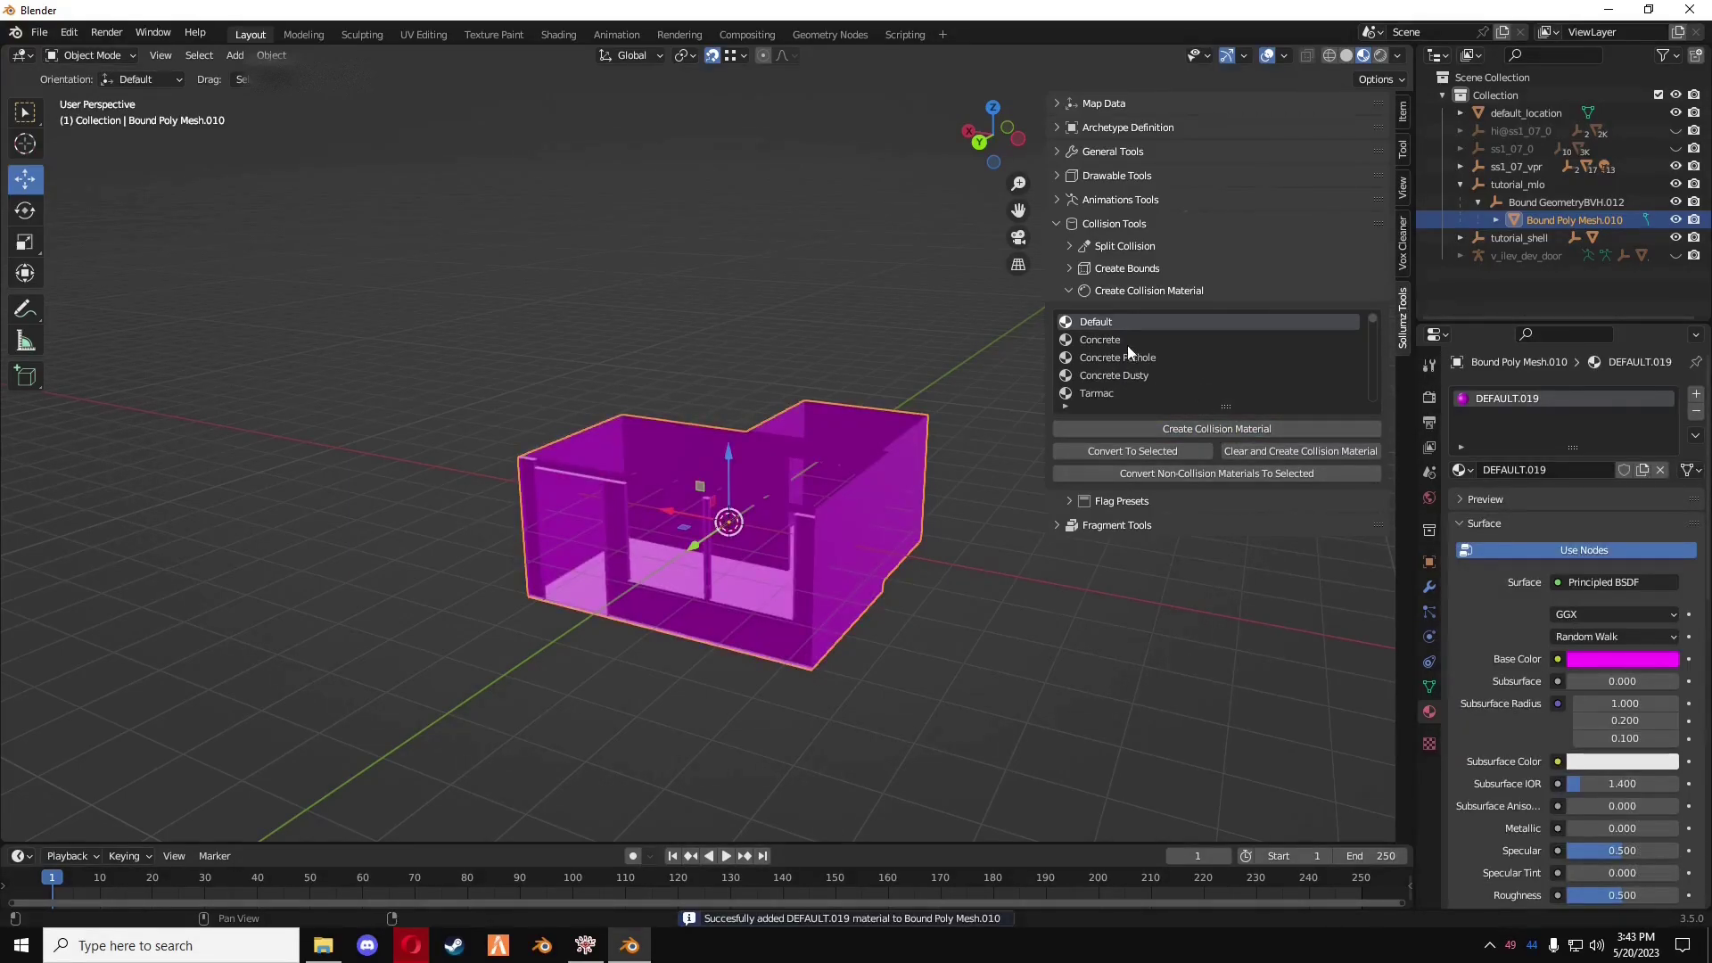
- Add two more Default collision materials to the Bound Poly Mesh so each room can have its own
mouse_move(883, 446)
middle_mouse_down()
mouse_move(820, 490)
mouse_move(870, 499)
mouse_move(1049, 429)
middle_mouse_up()
scroll(1096, 368, "down", 5)
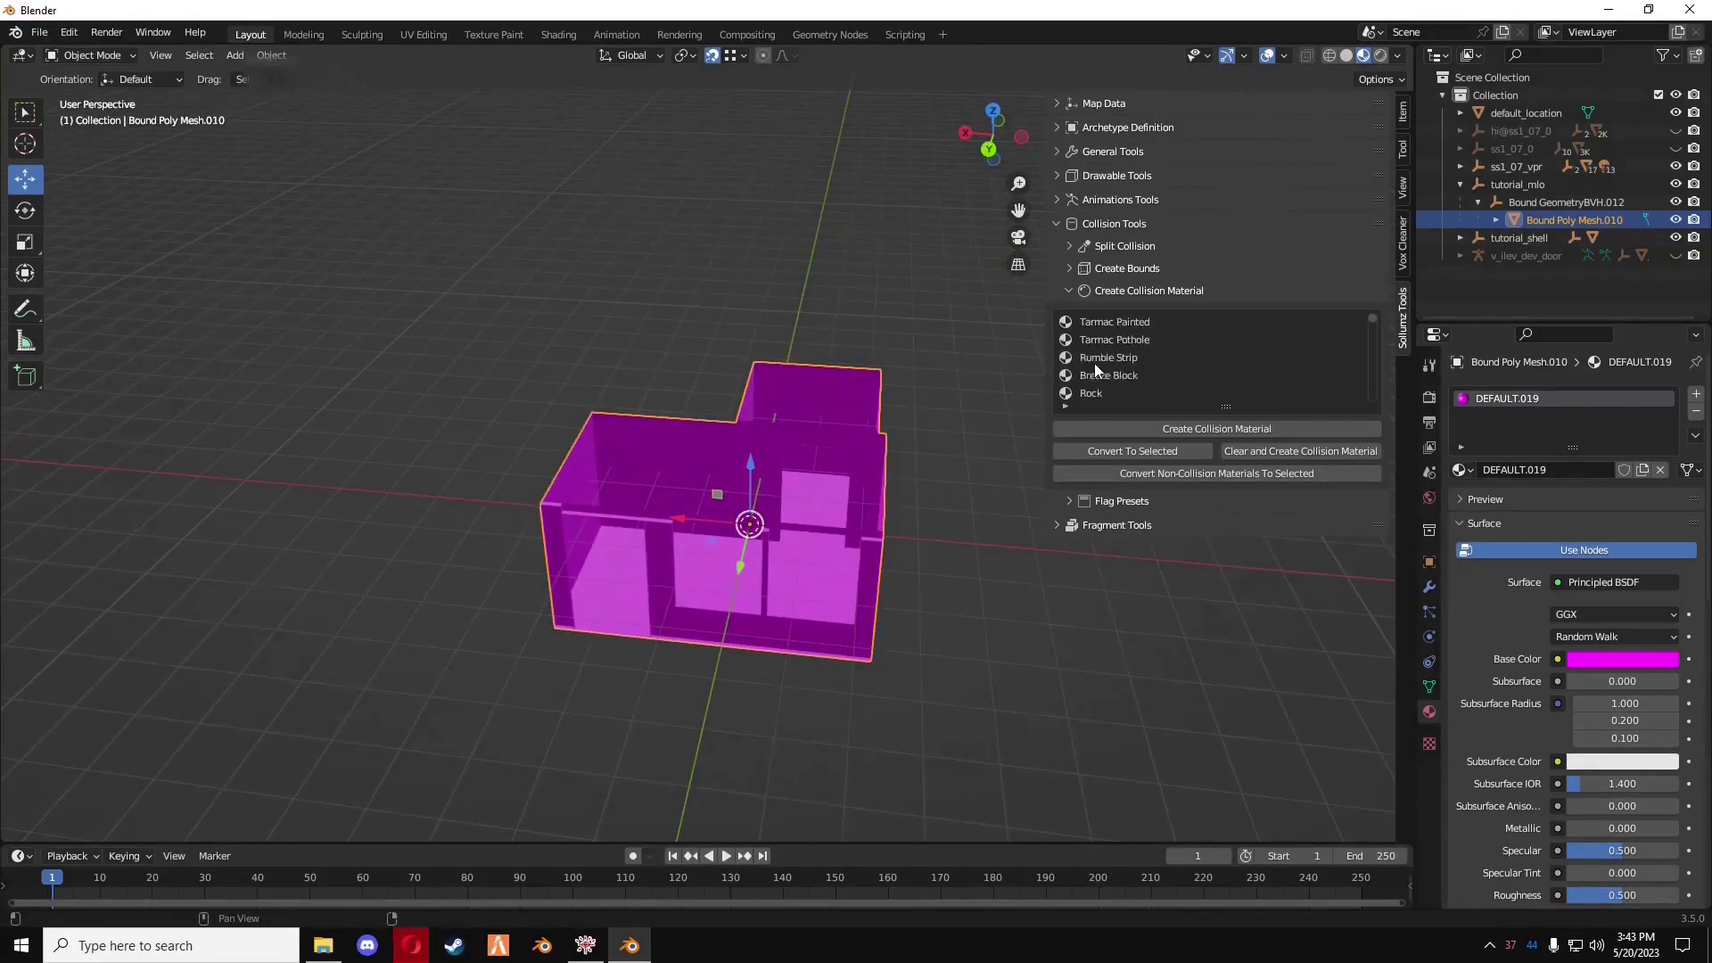
scroll(1096, 368, "up", 5)
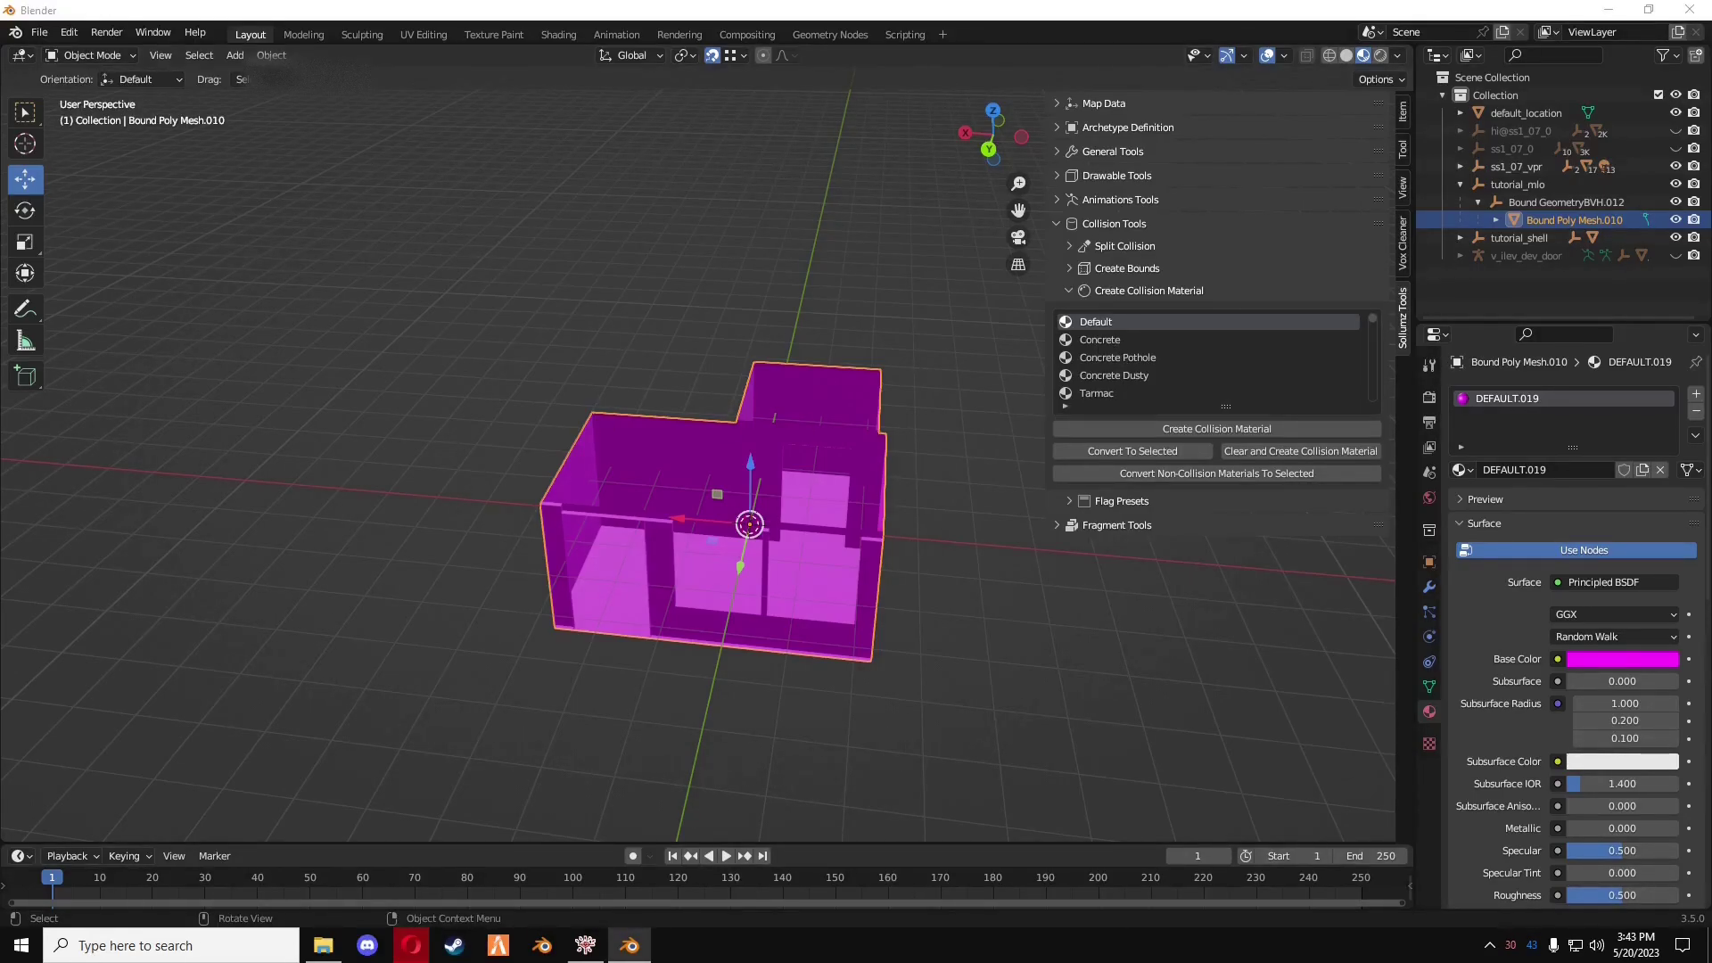
middle_click_drag(754, 572, 562, 600)
middle_click_drag(660, 575, 828, 603)
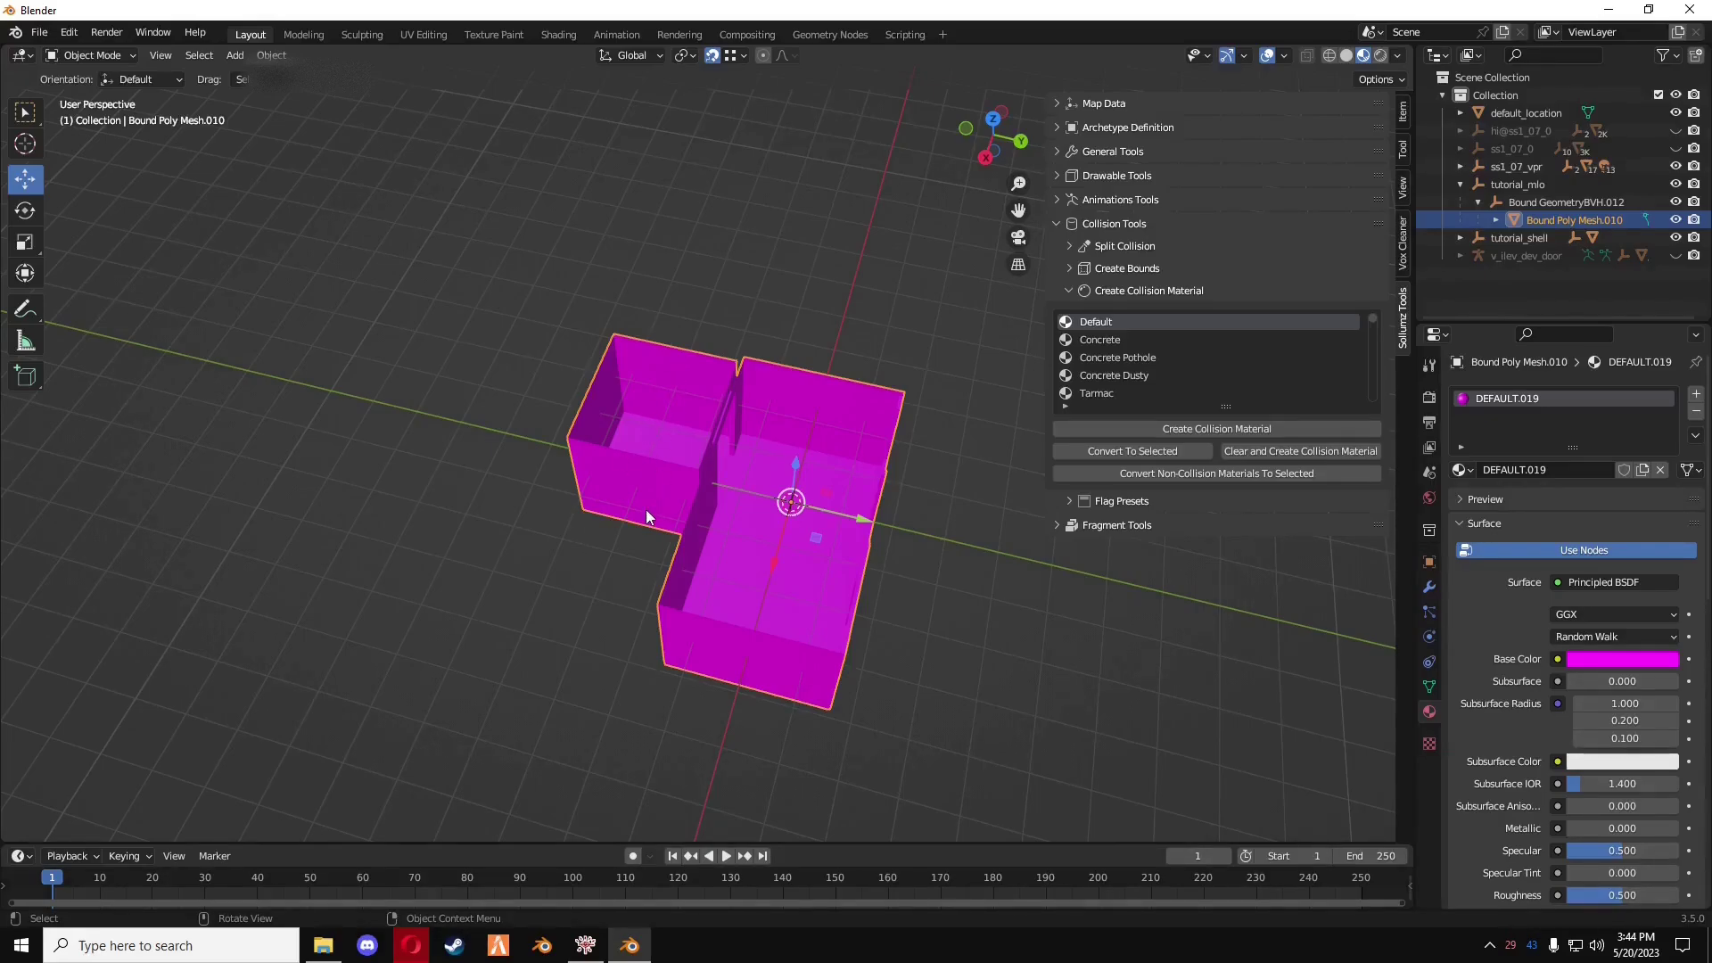
left_click(1217, 428)
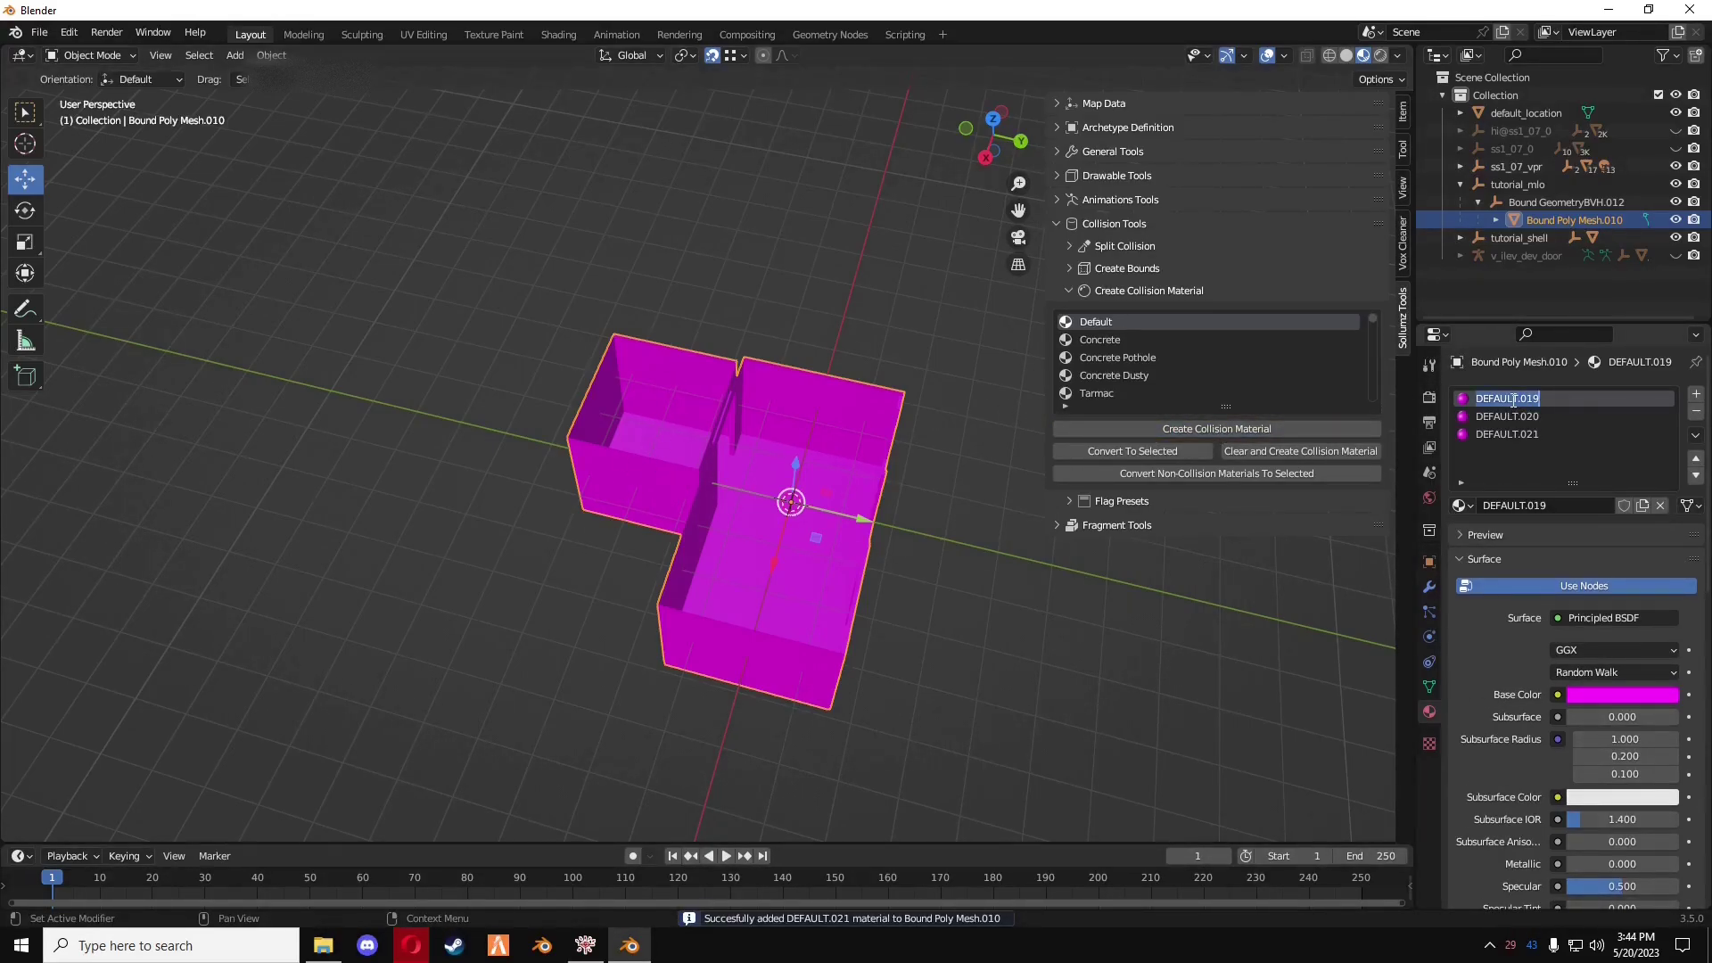
- Rename the three collision materials, in list order, limbo, room1 and room2
type("limbo")
key("Return")
double_click(1507, 415)
type("room1")
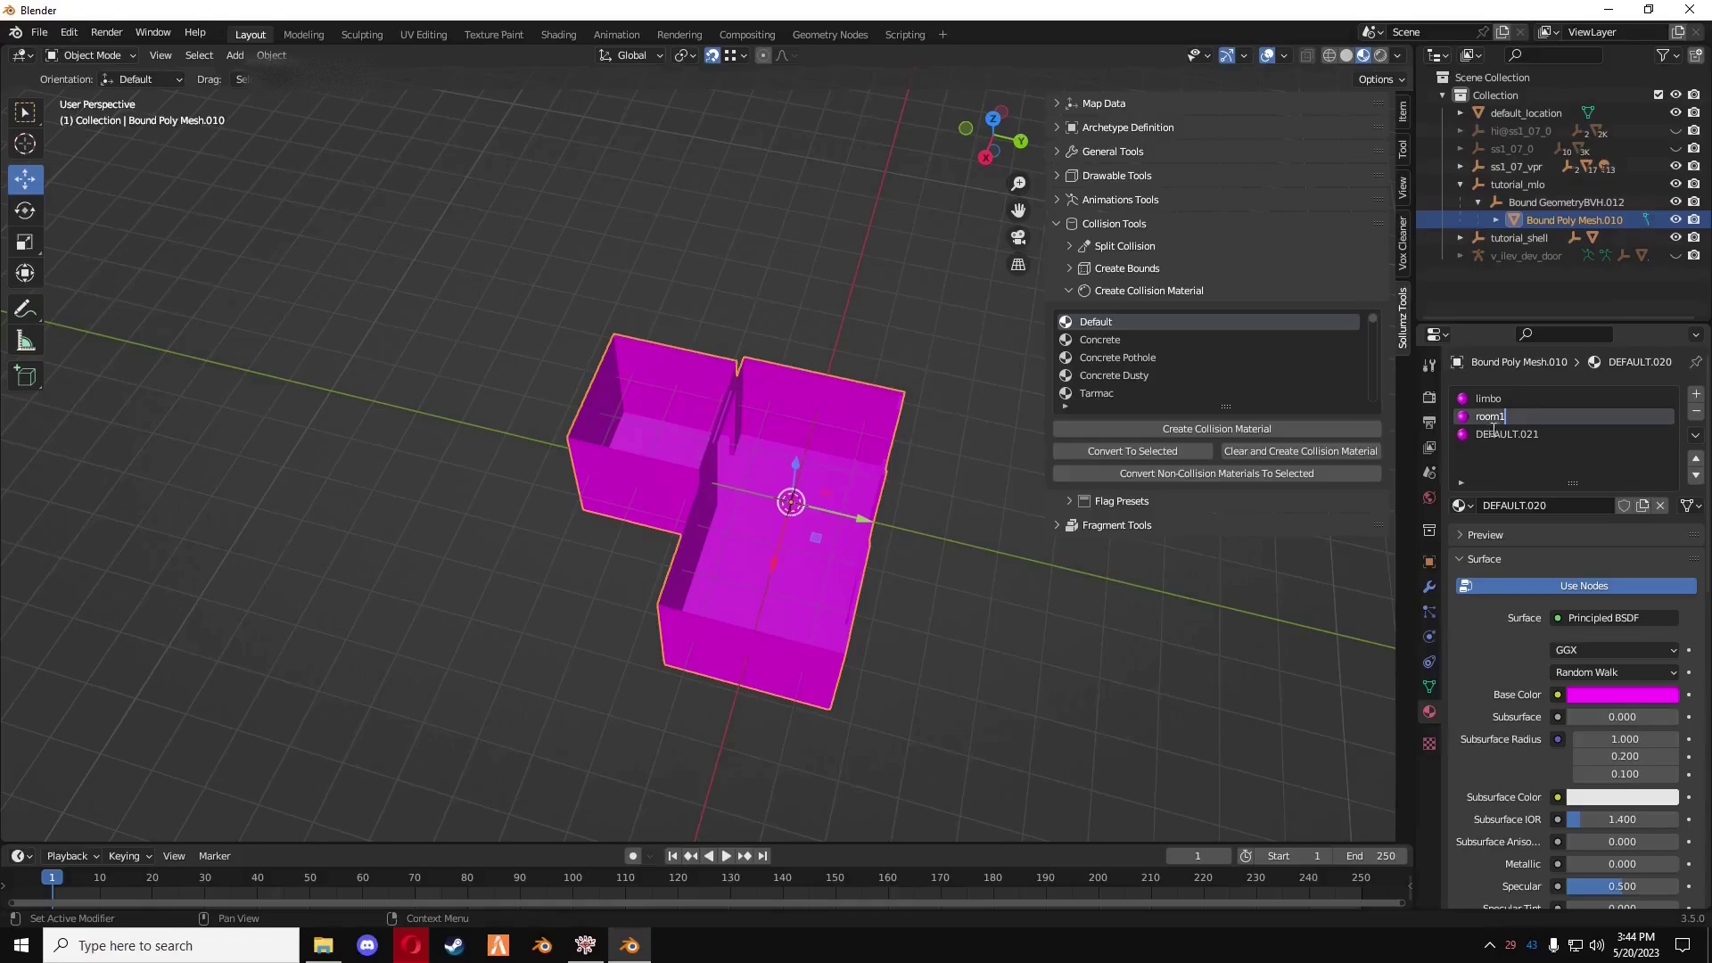
double_click(1496, 434)
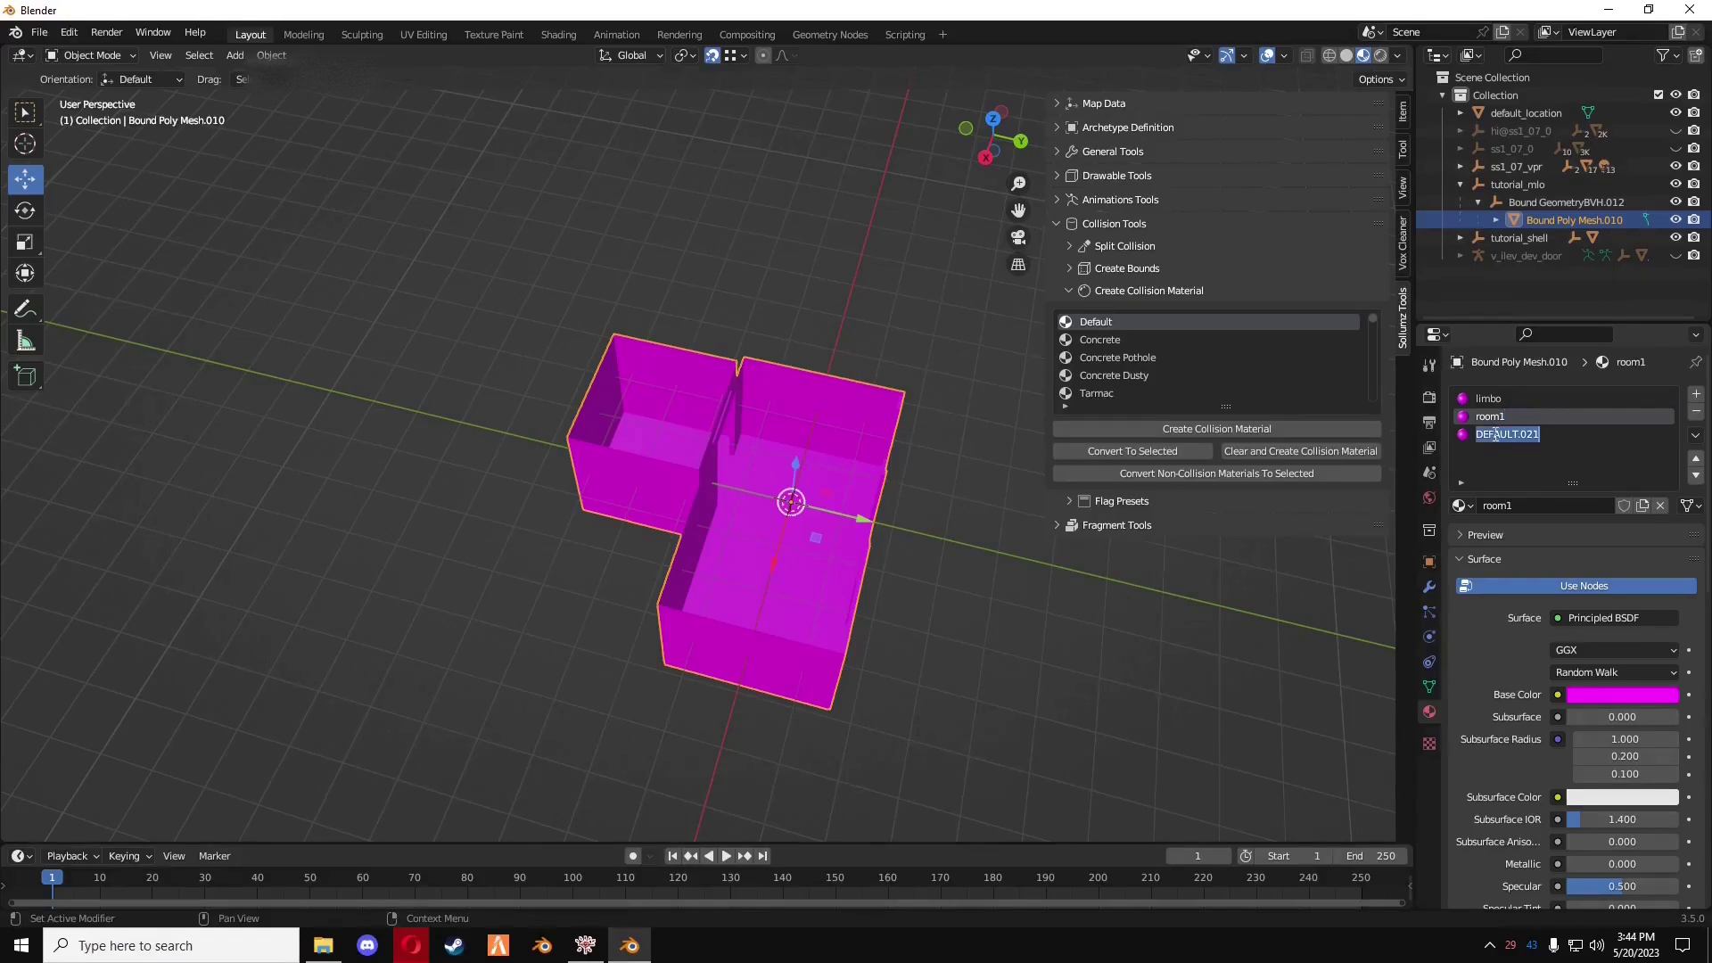
type("room12")
key("Return")
- In the Sollumz material properties, set the Room ID of the room1 collision material to 1
left_click(1489, 401)
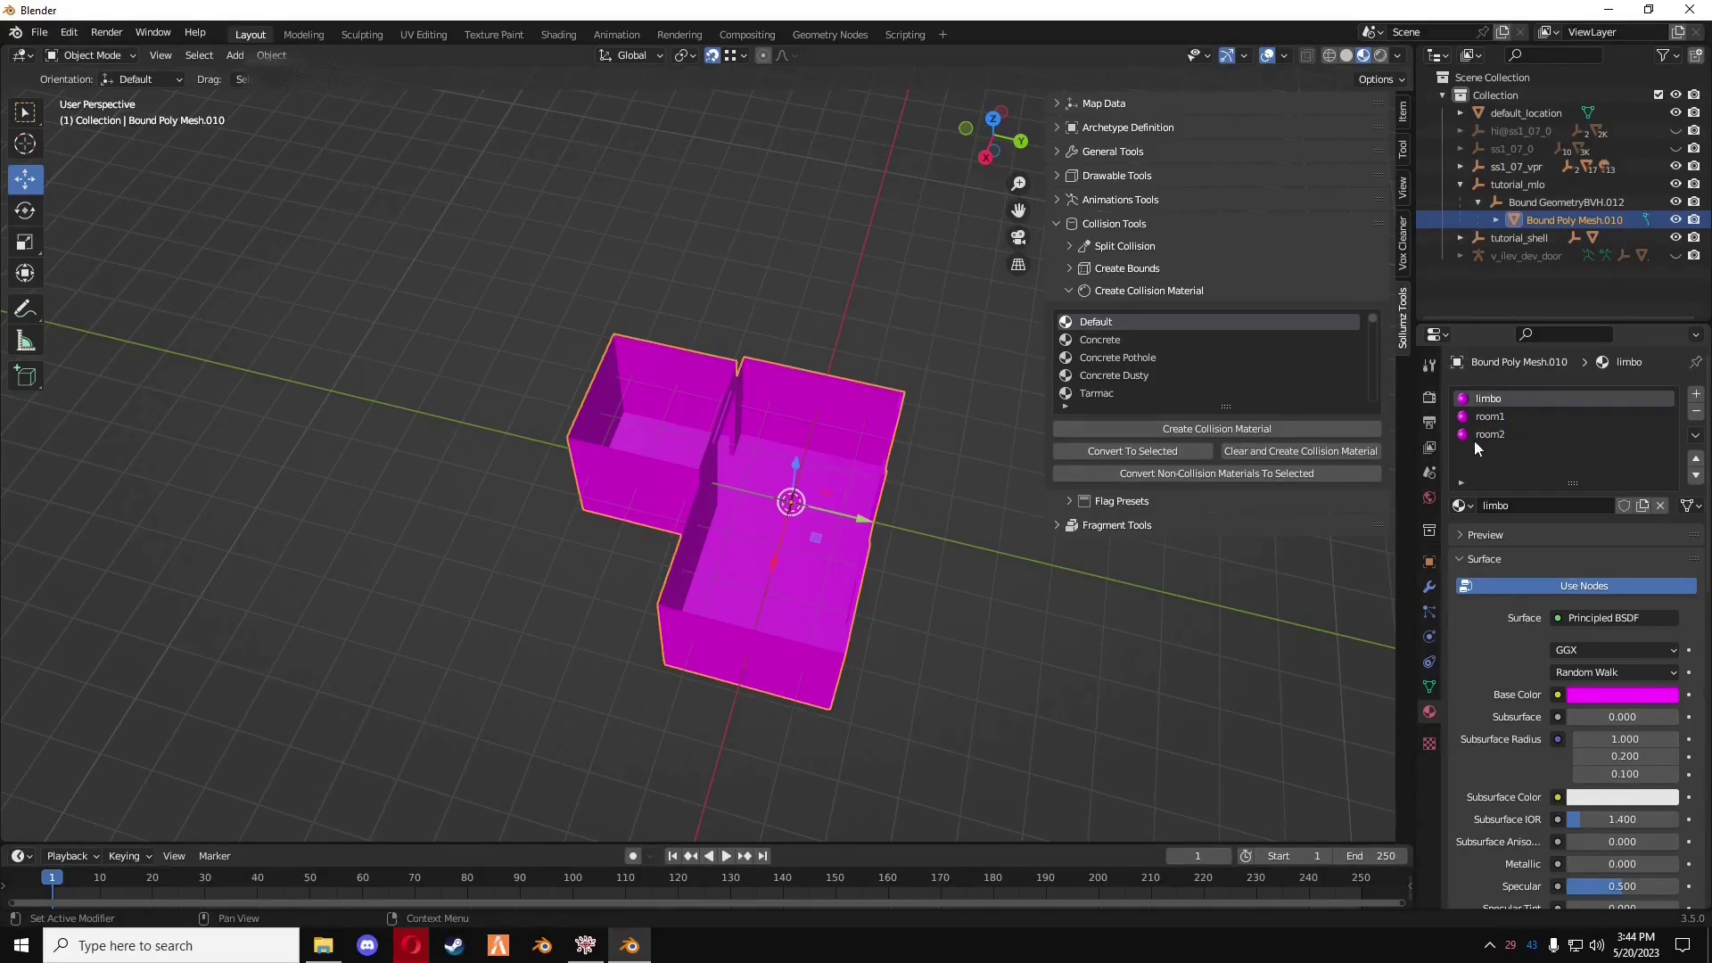
left_click(1459, 561)
left_click(1457, 604)
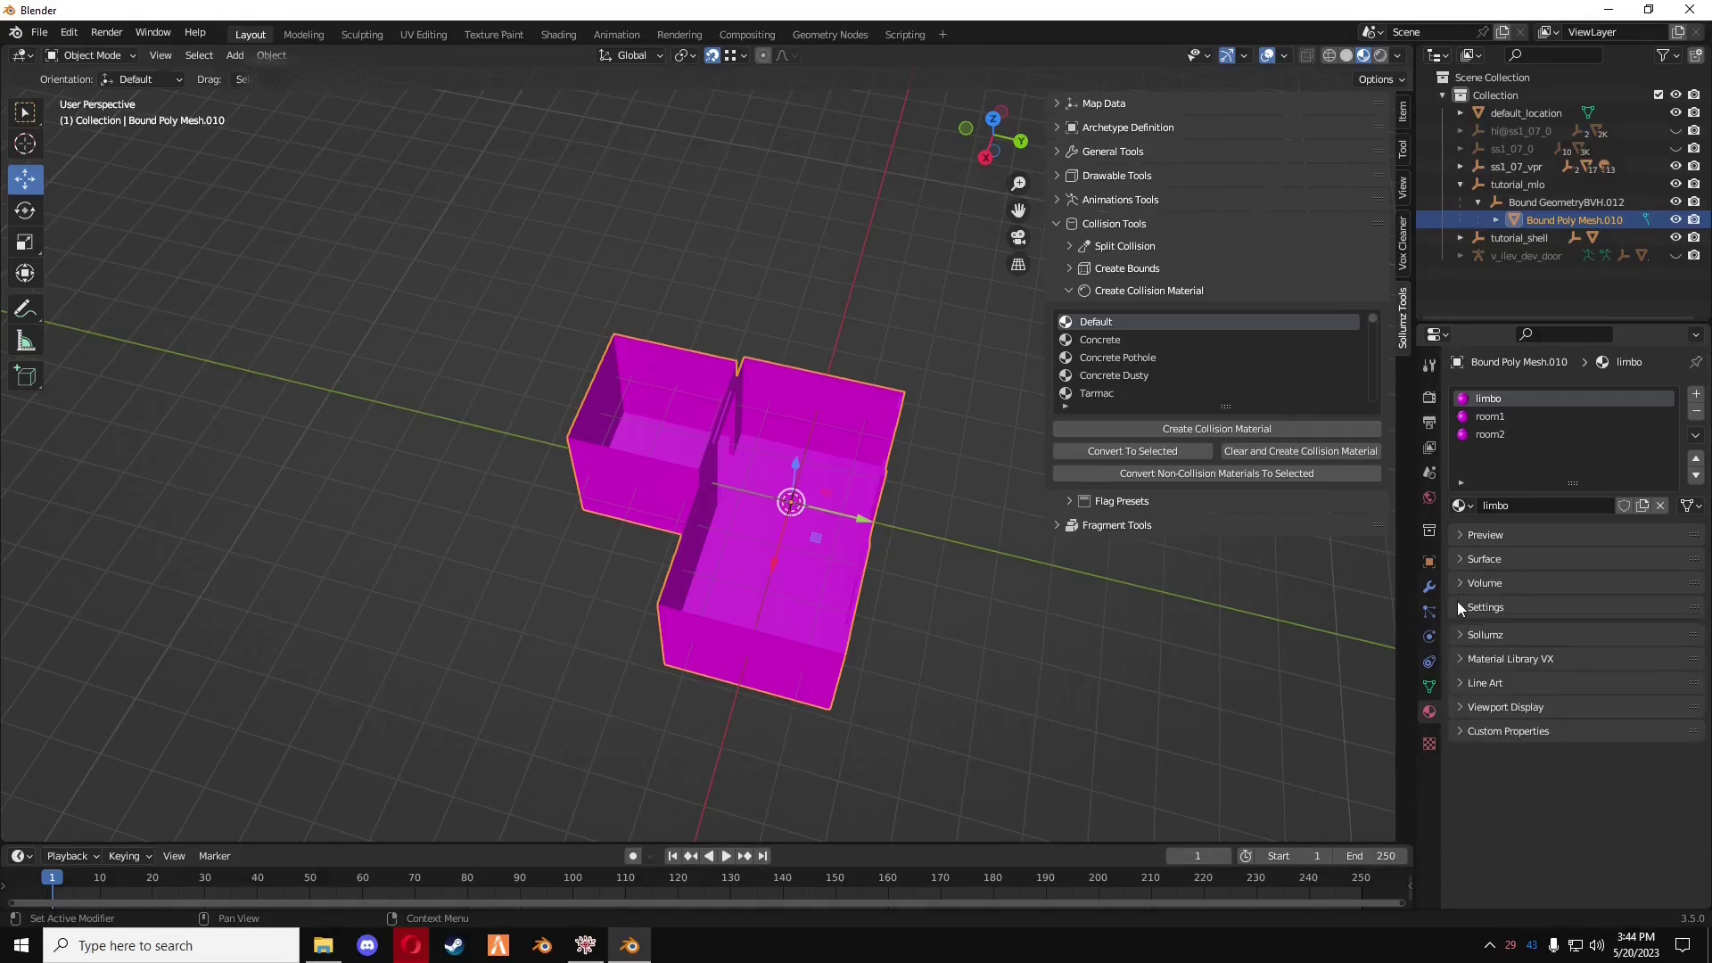
left_click(1458, 634)
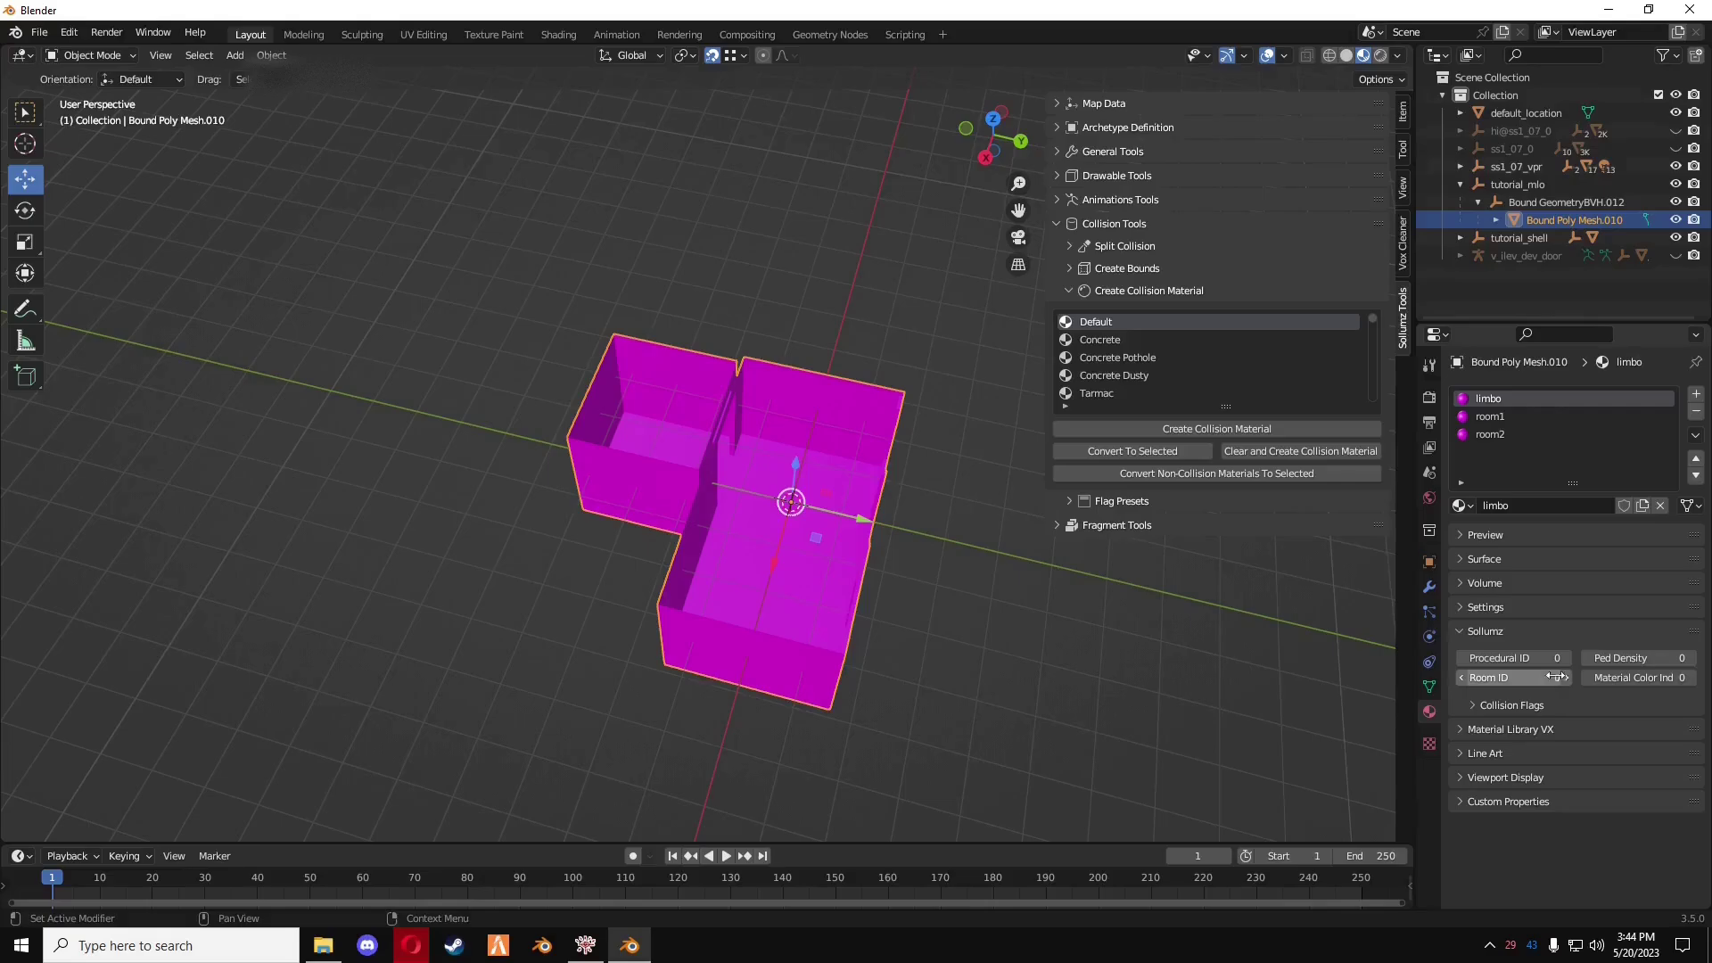
left_click(1490, 416)
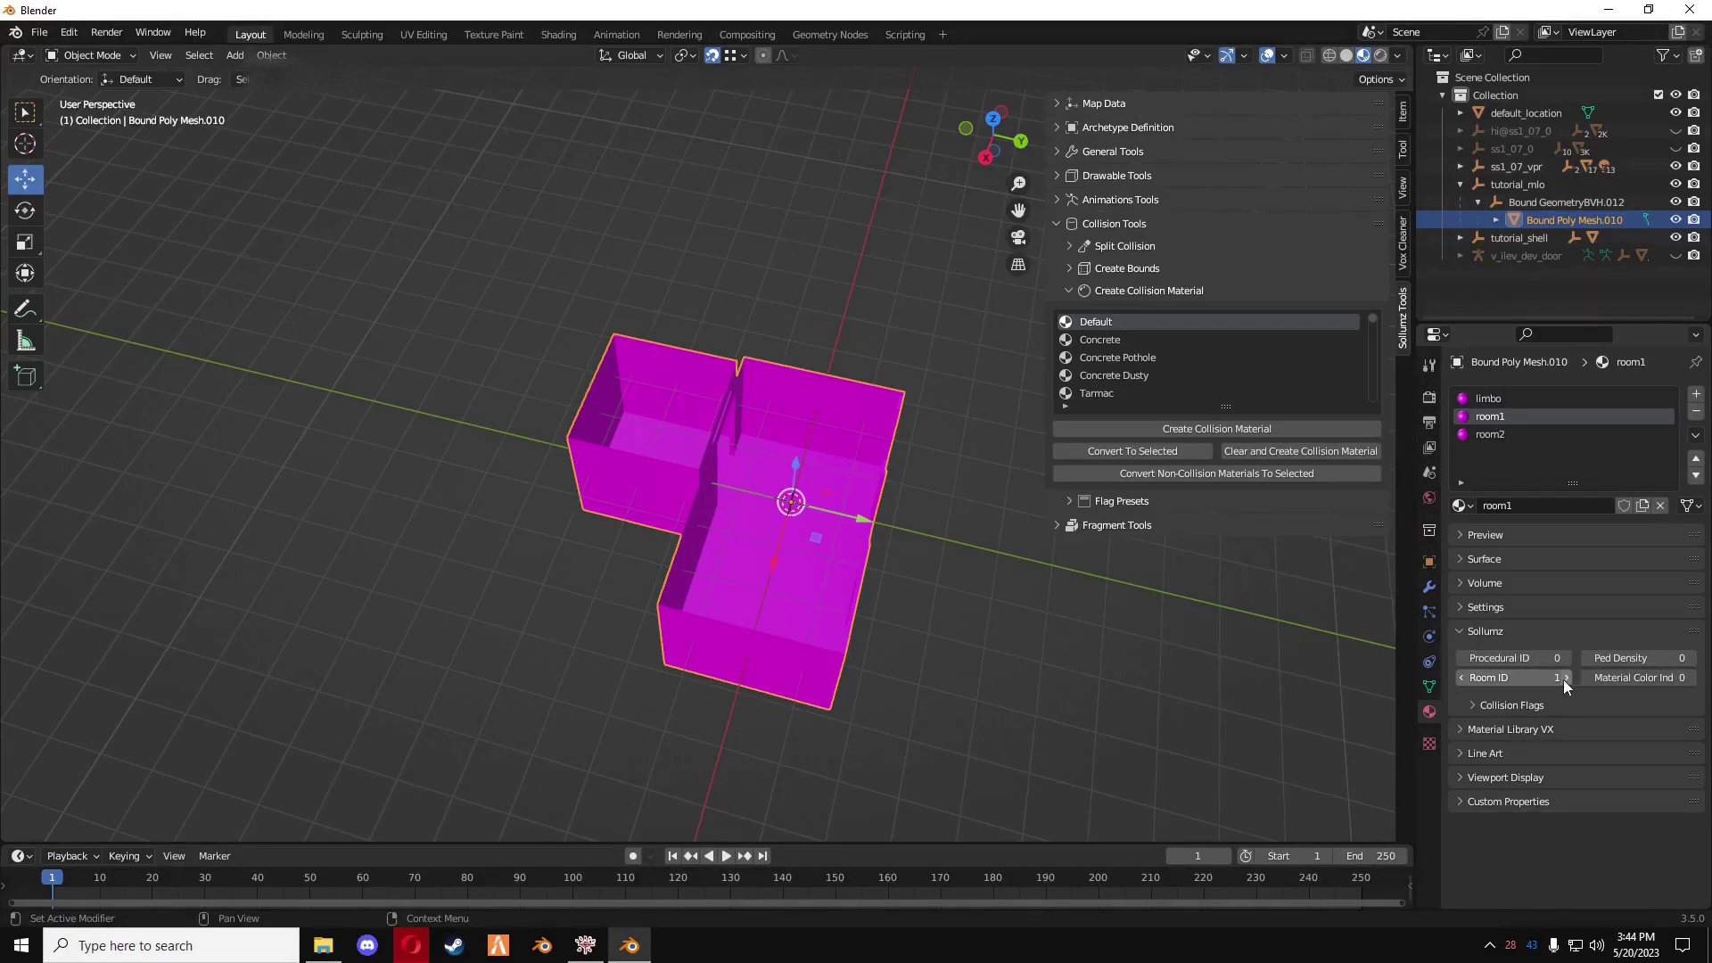
- Set the Room ID of the room2 collision material to 2 in its Sollumz properties
left_click(1483, 435)
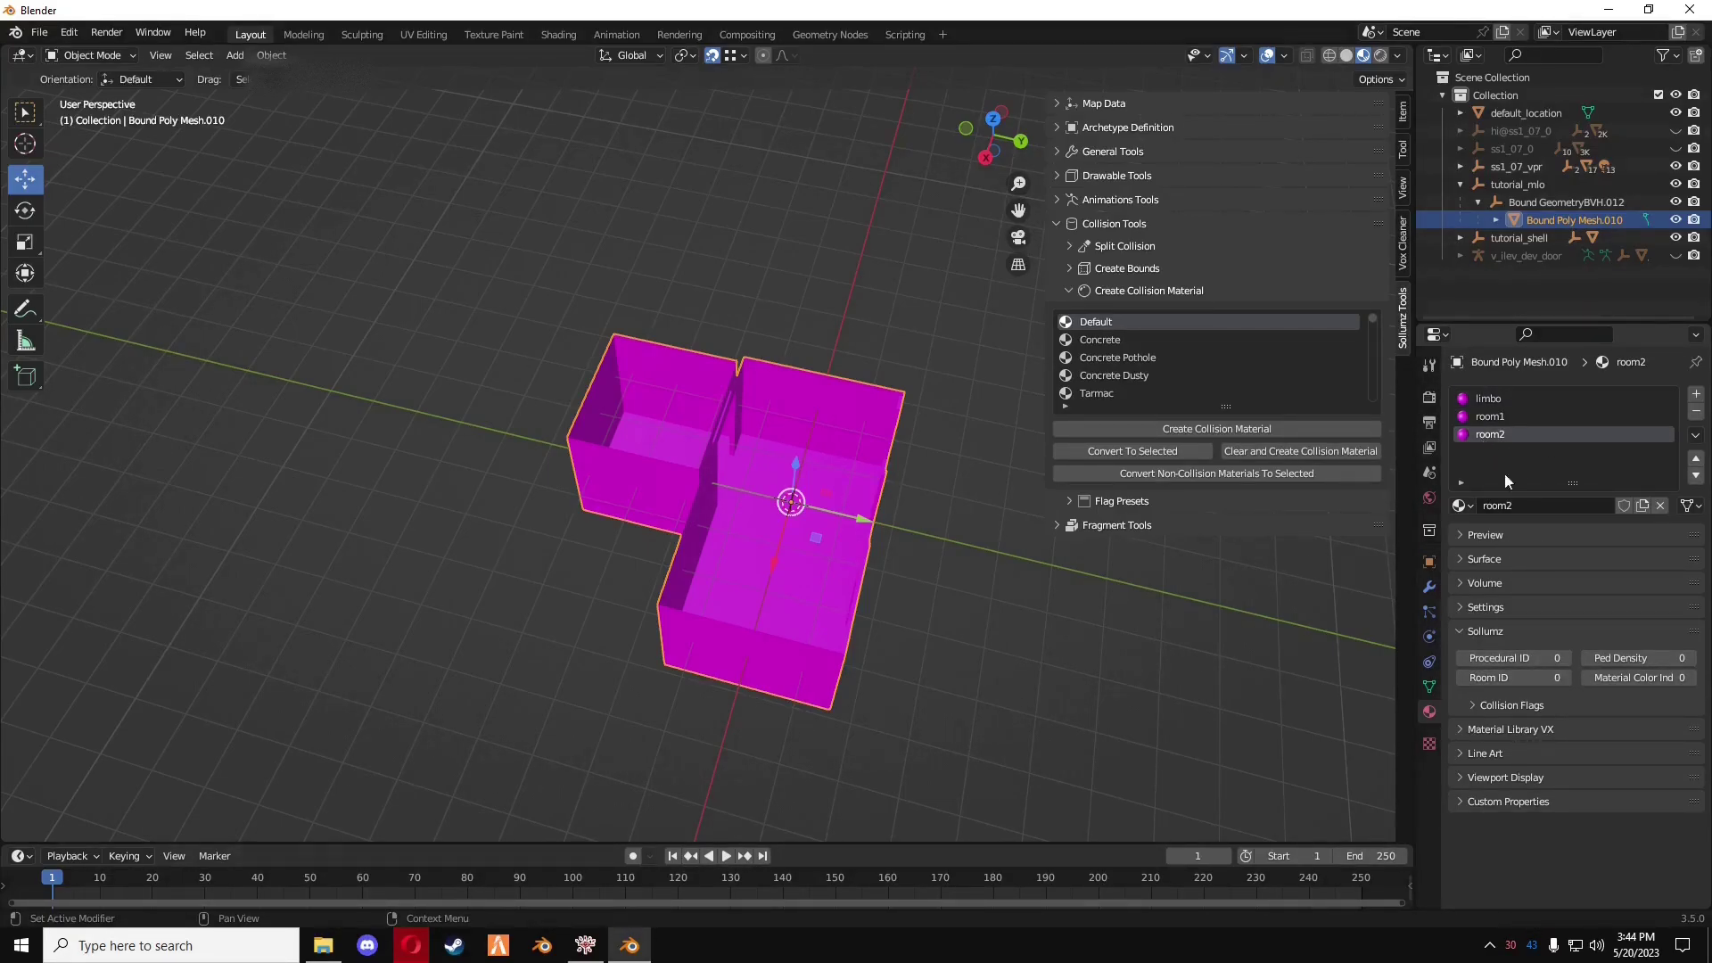
left_click(1568, 682)
middle_click_drag(399, 648, 758, 580)
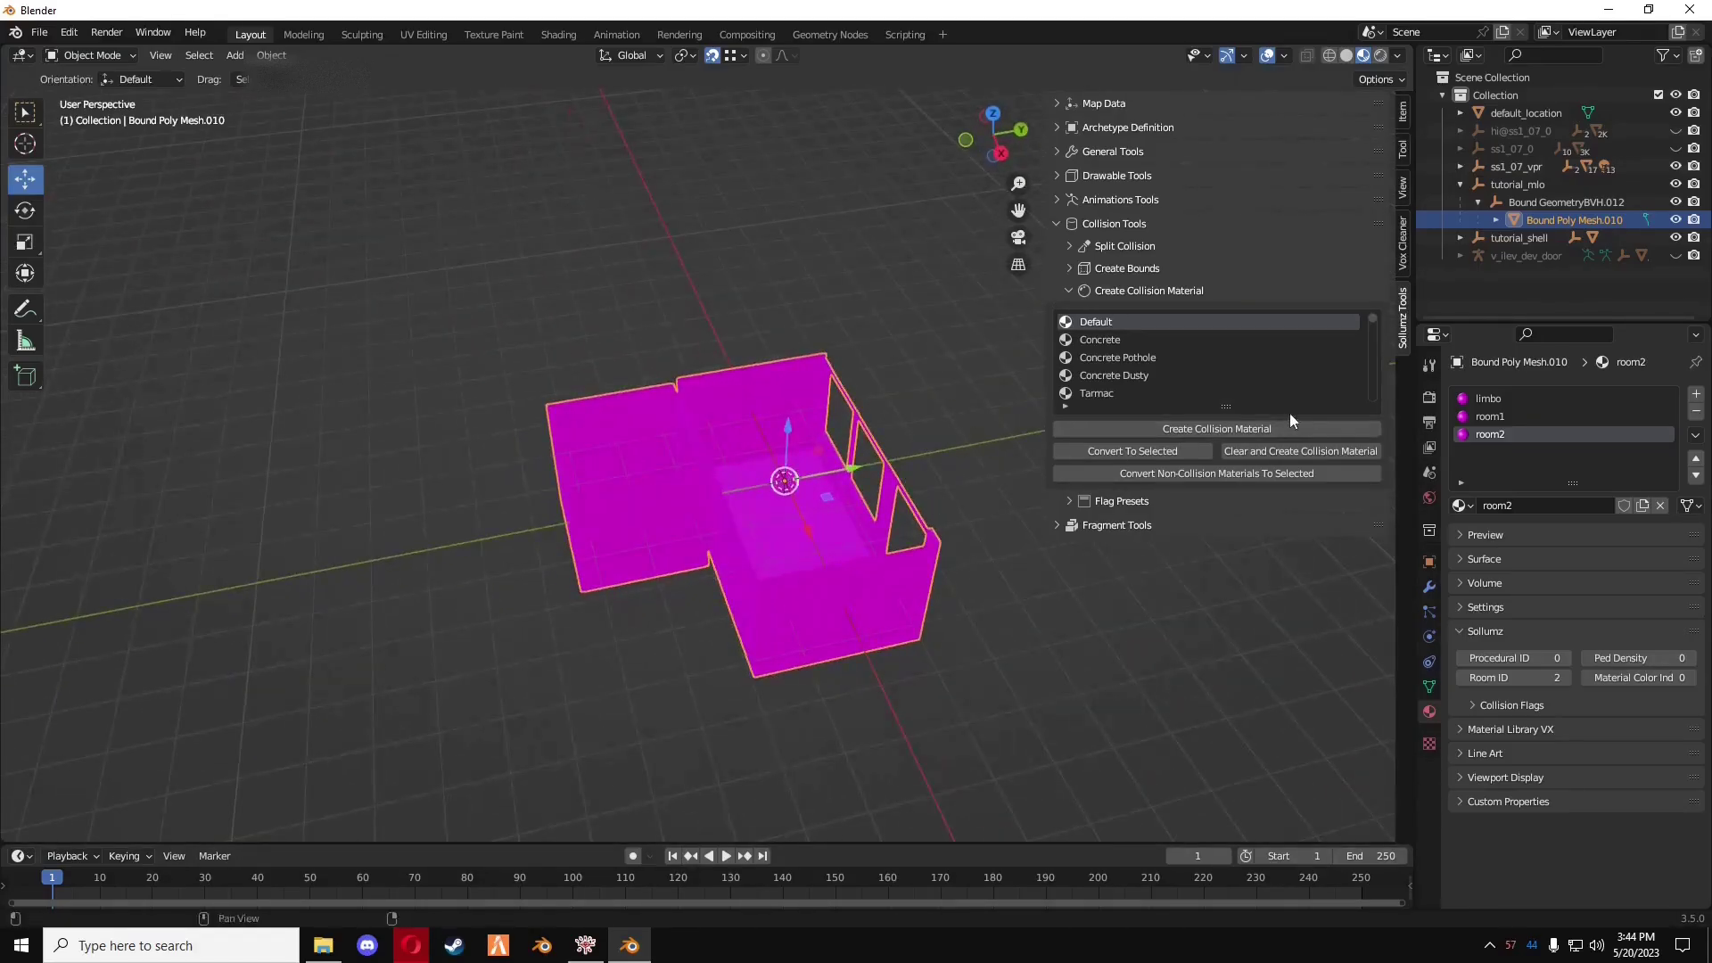
- Assign the limbo collision material to all faces of the Bound Poly Mesh
left_click(1498, 400)
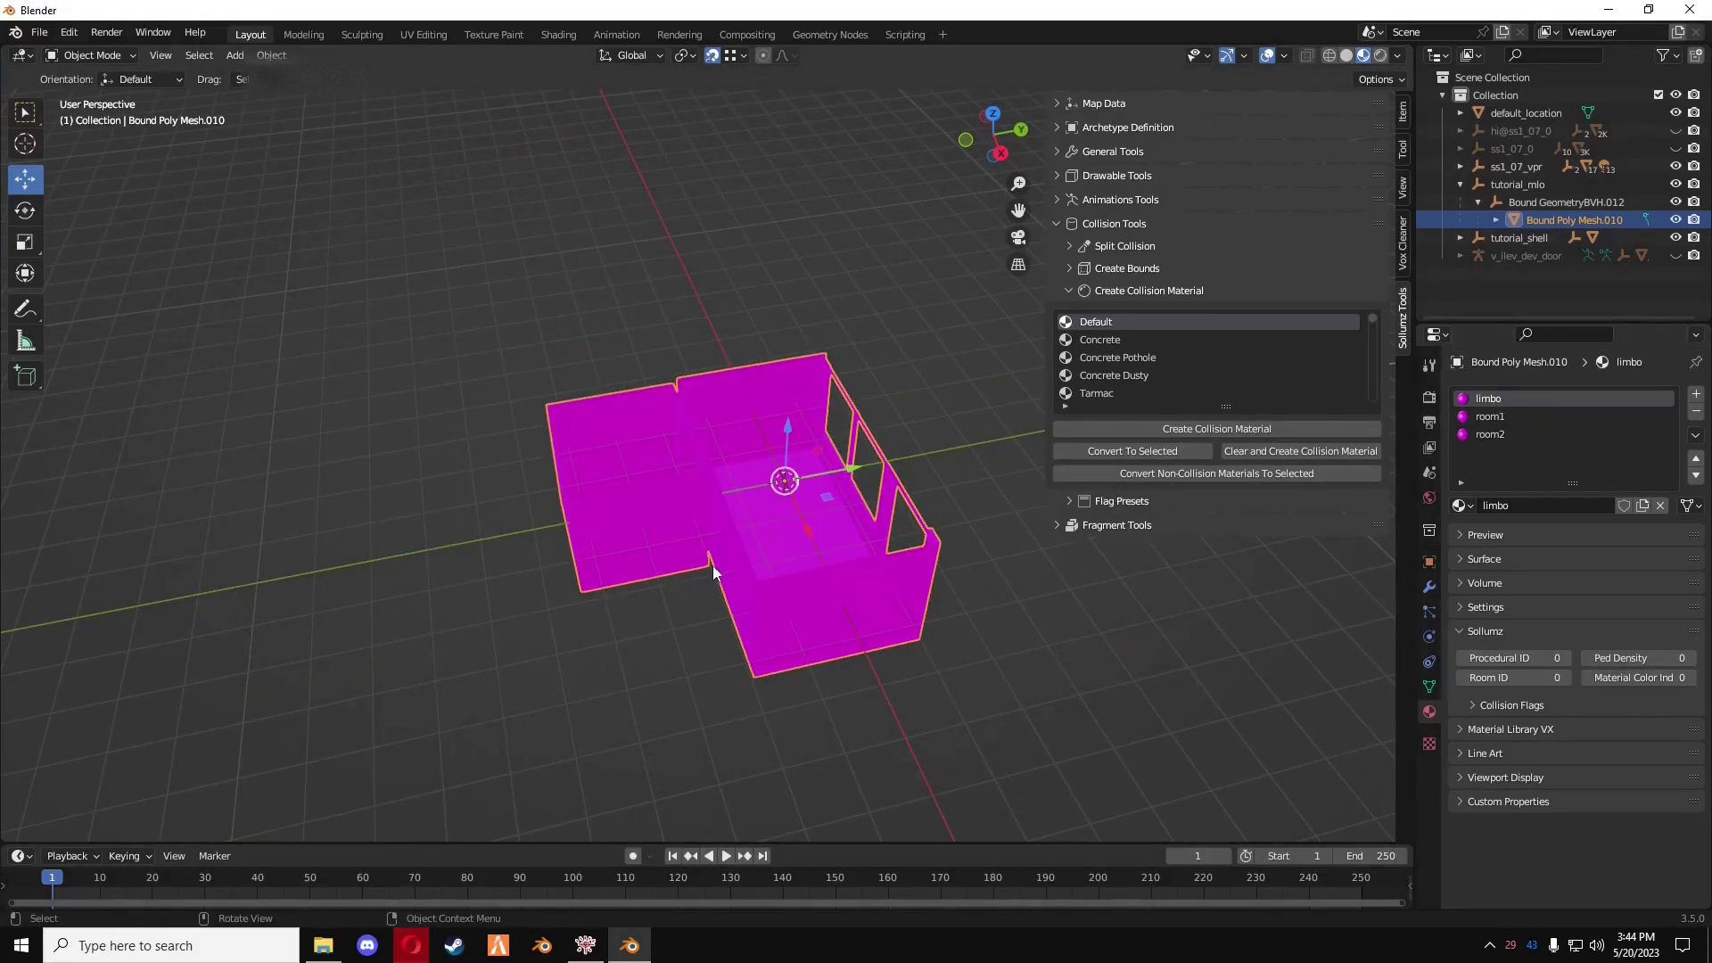
key("Tab")
mouse_move(716, 575)
middle_mouse_down()
mouse_move(748, 560)
mouse_move(728, 562)
middle_mouse_up()
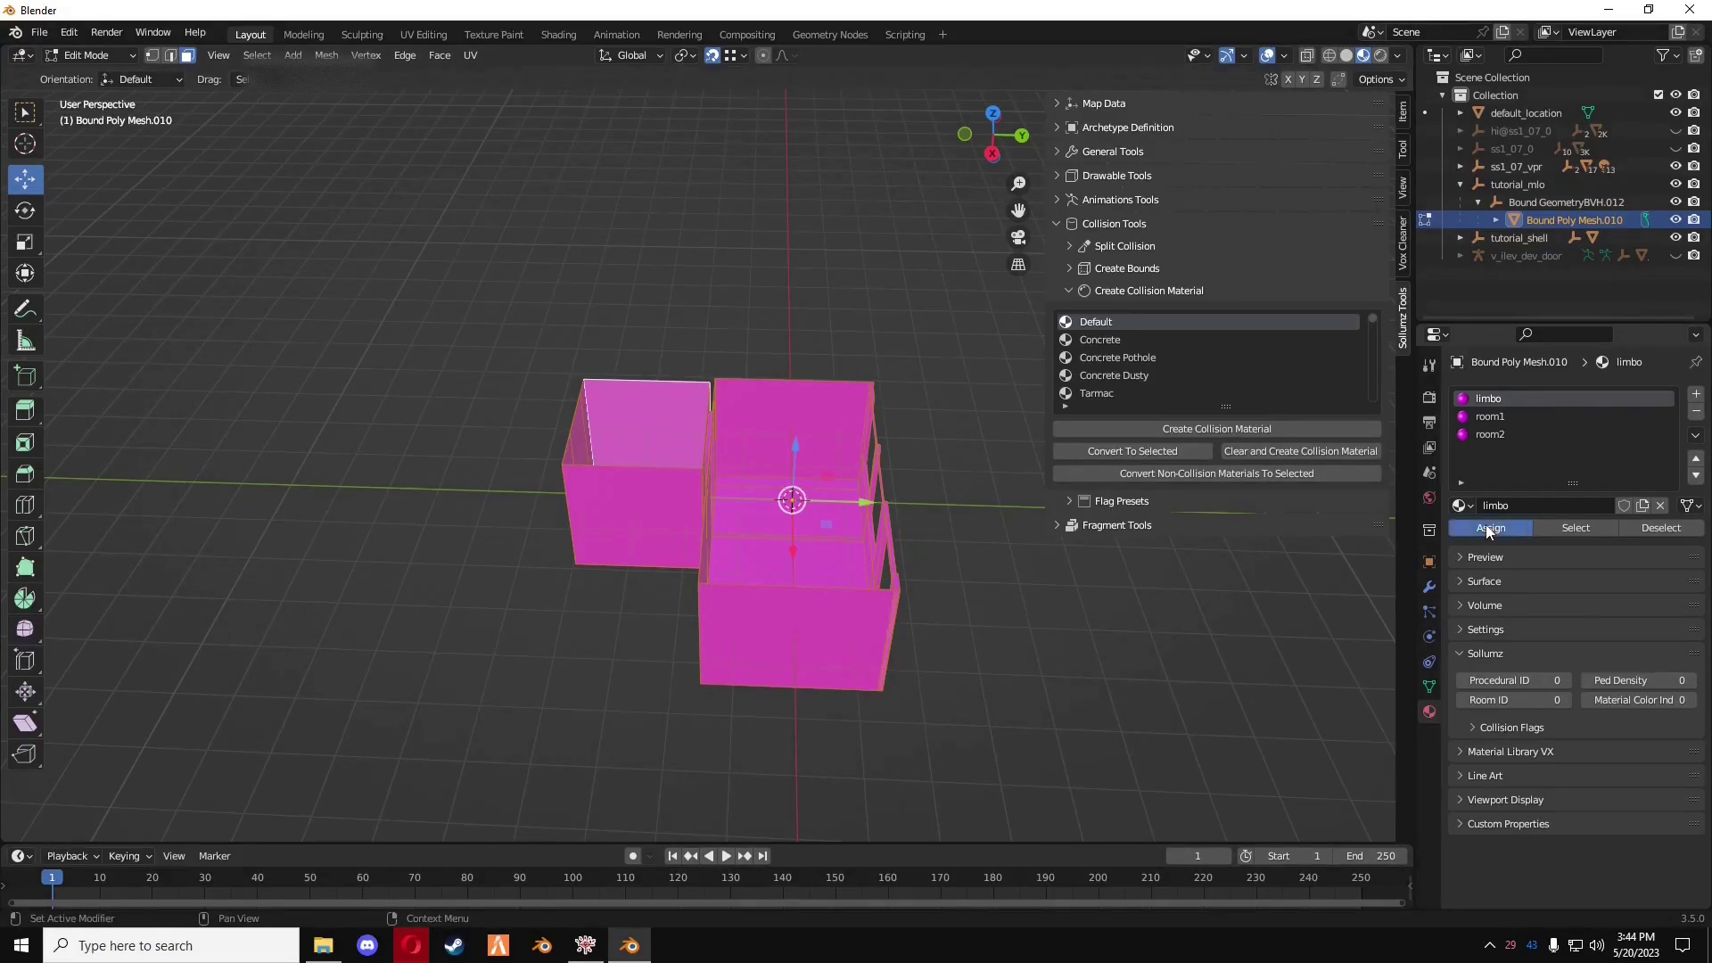
- Assign the room1 collision material to the floor faces of the larger room
left_click(1489, 416)
middle_click_drag(1037, 623, 987, 699, "shift")
left_click(966, 638)
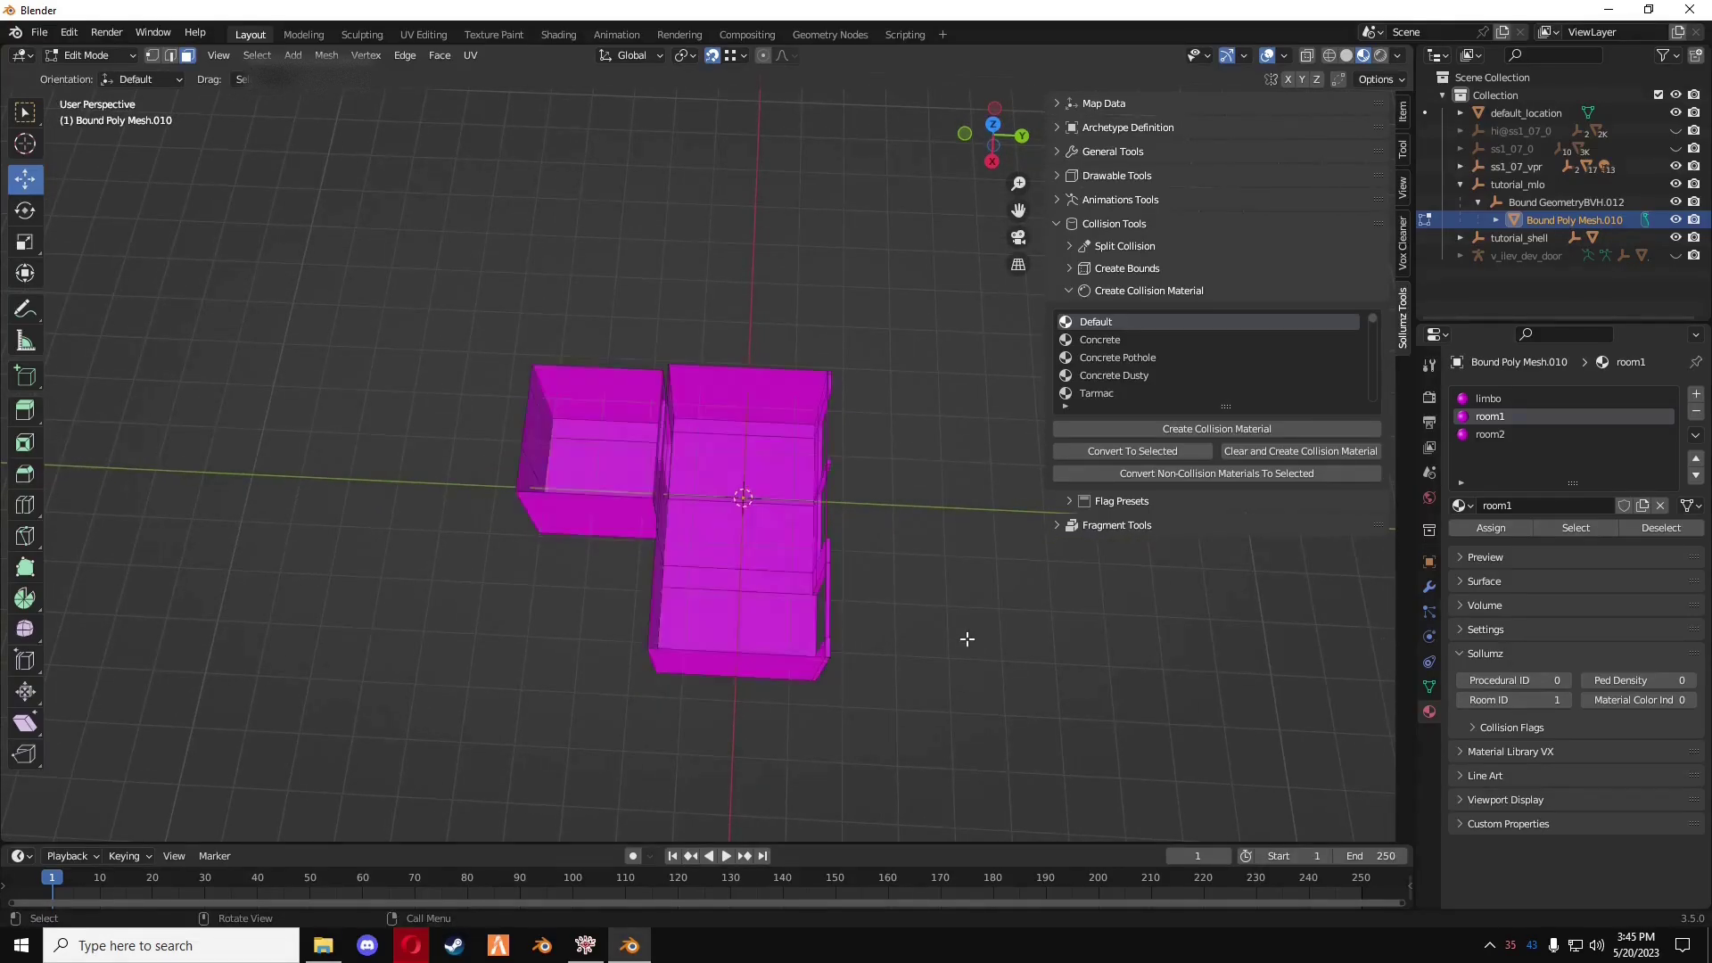
scroll(955, 612, "up", 8)
scroll(889, 548, "down", 7)
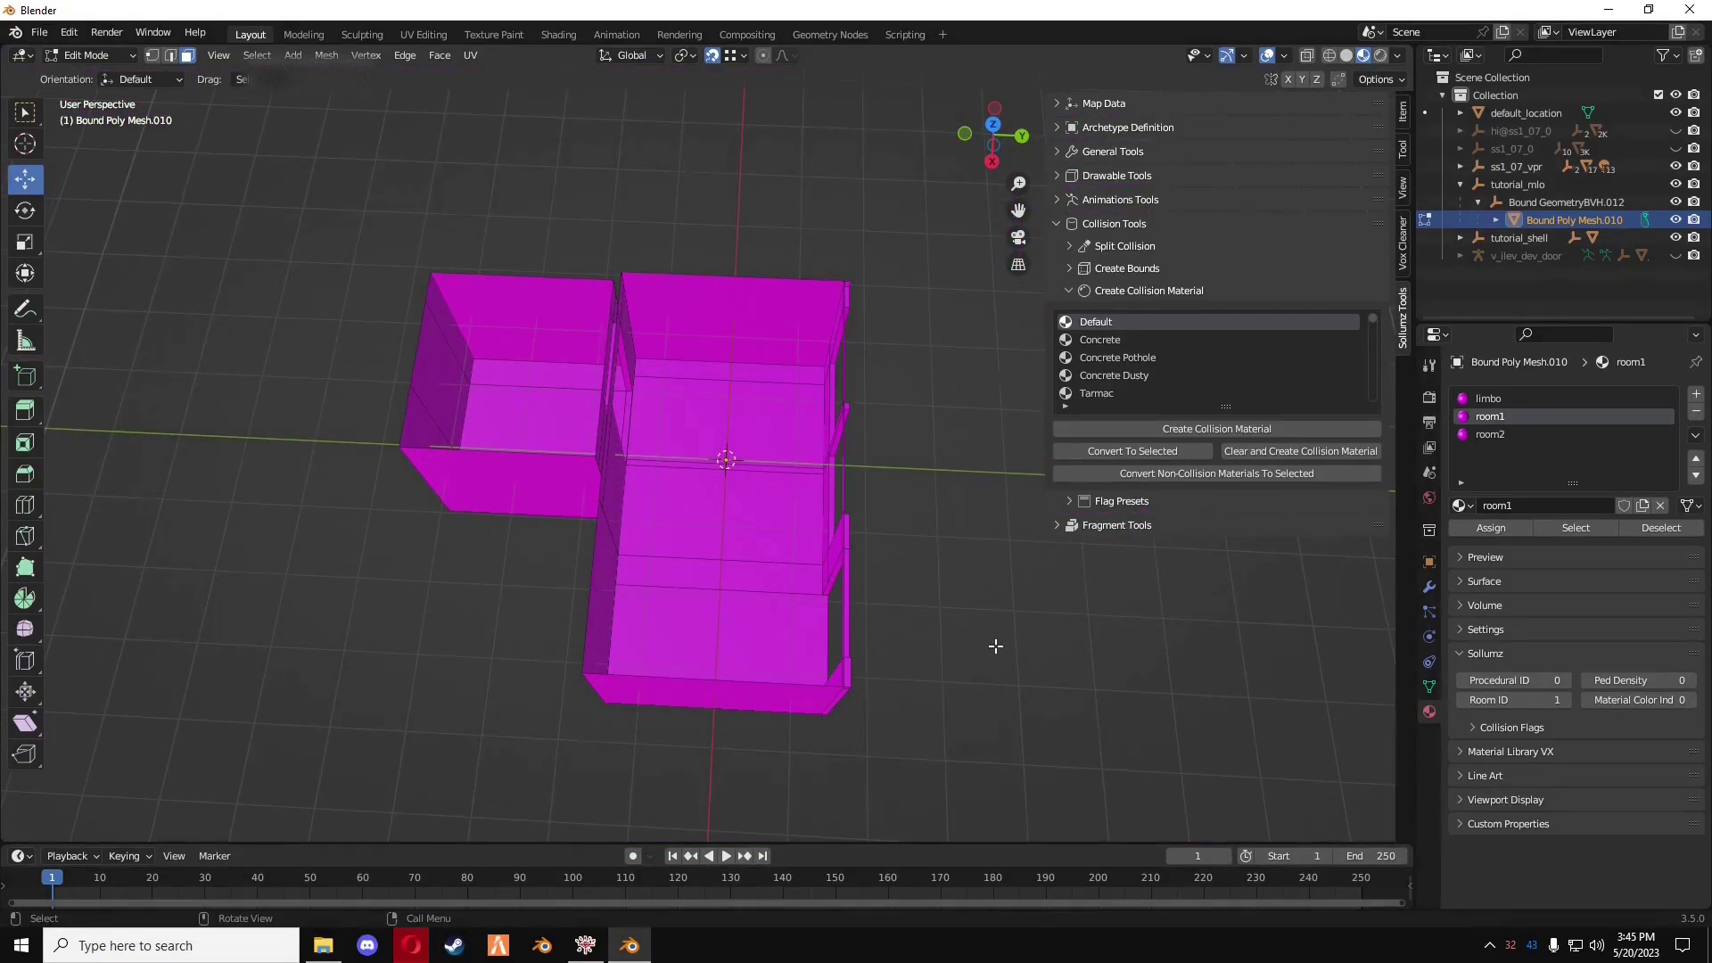
middle_click_drag(993, 642, 988, 667)
left_click_drag(704, 310, 738, 642)
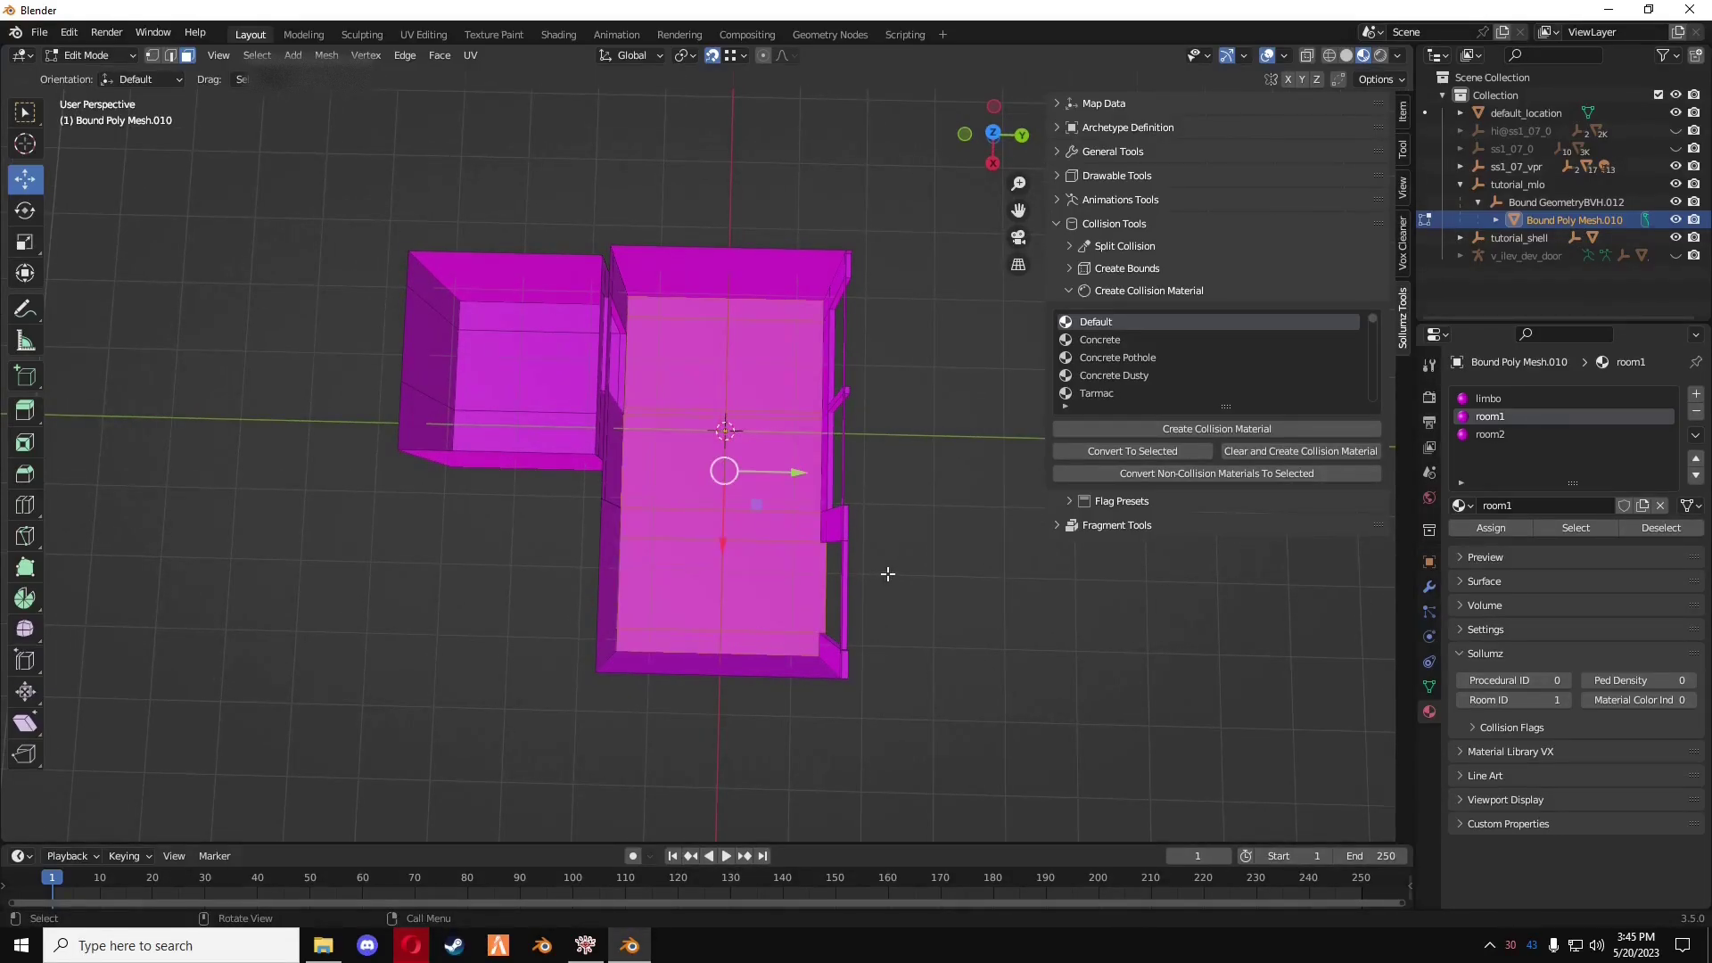
left_click(1500, 533)
- Assign the room2 collision material to the smaller room's floor faces, including the narrow strip in the doorway
left_click(1486, 437)
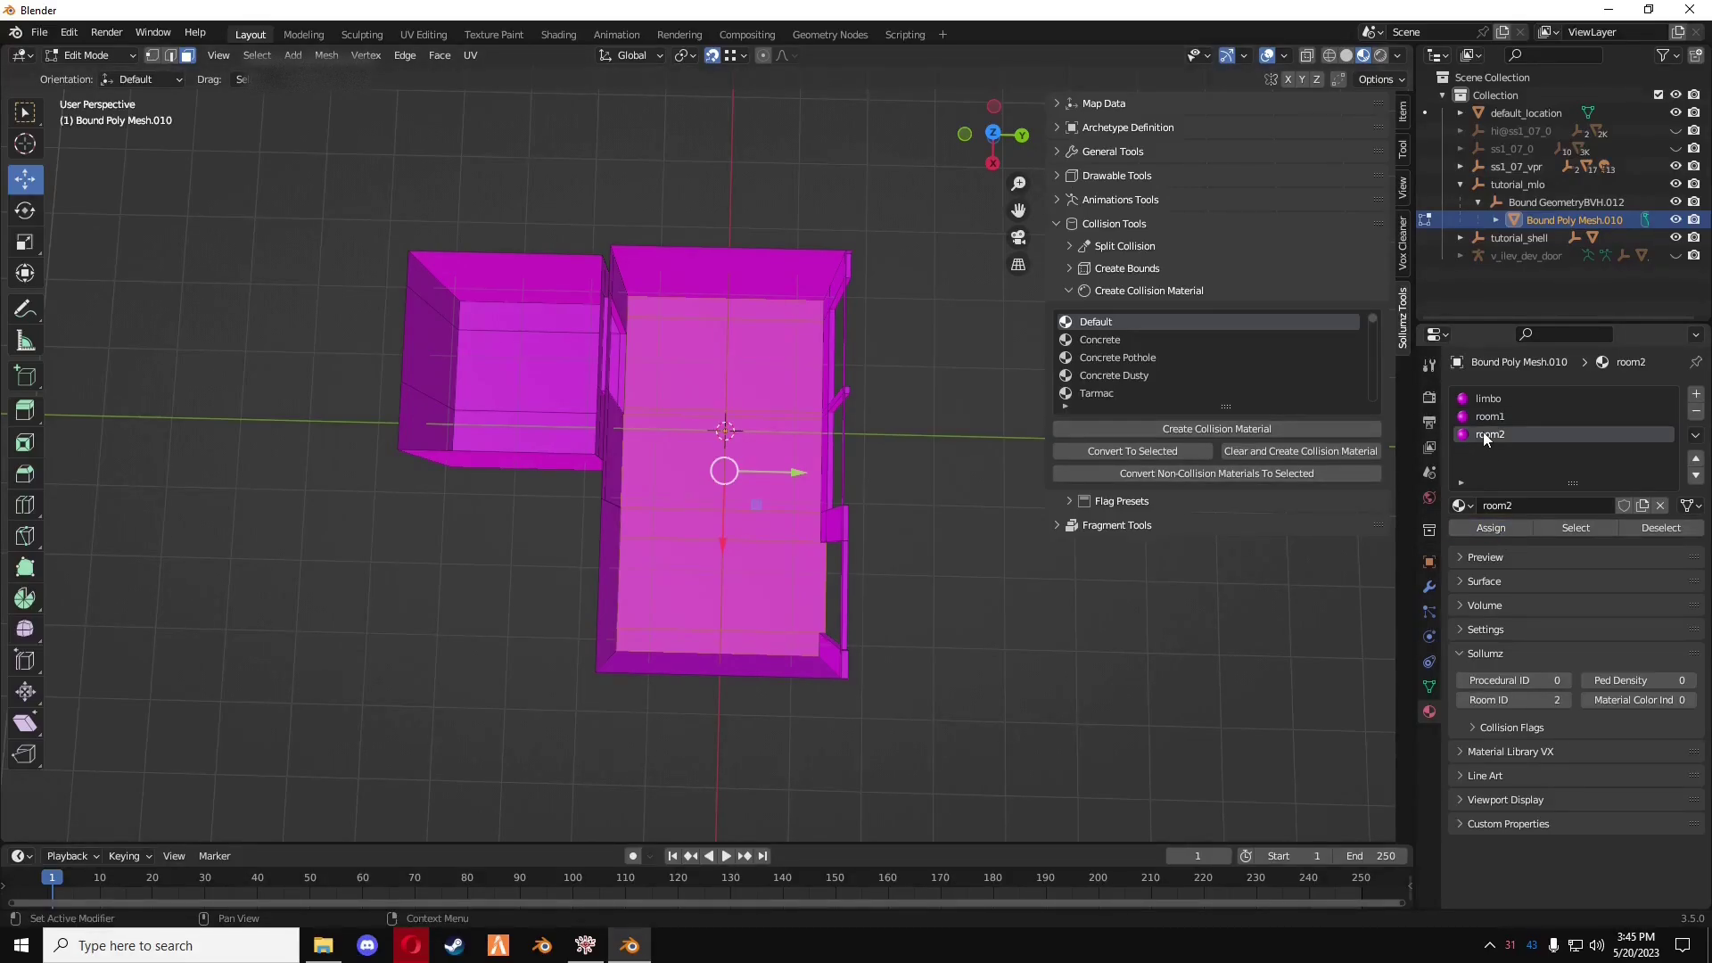
left_click(914, 393)
middle_click_drag(914, 393, 1069, 455, "shift")
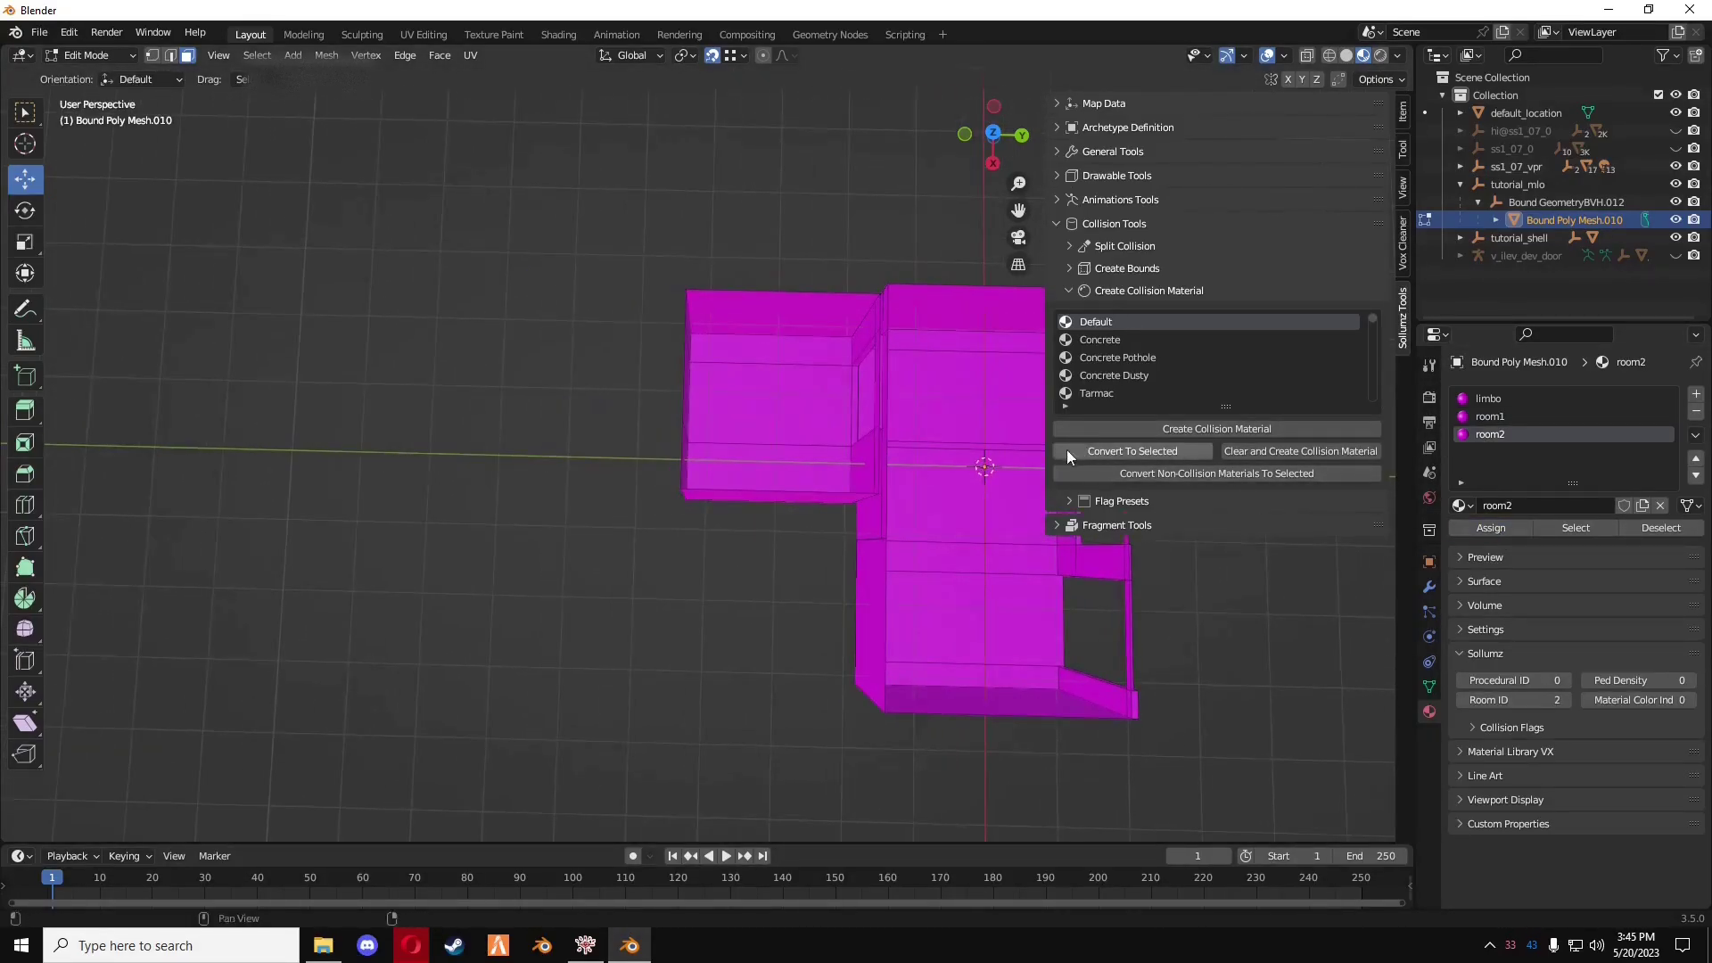
scroll(941, 486, "up", 4)
left_click(909, 410, "shift")
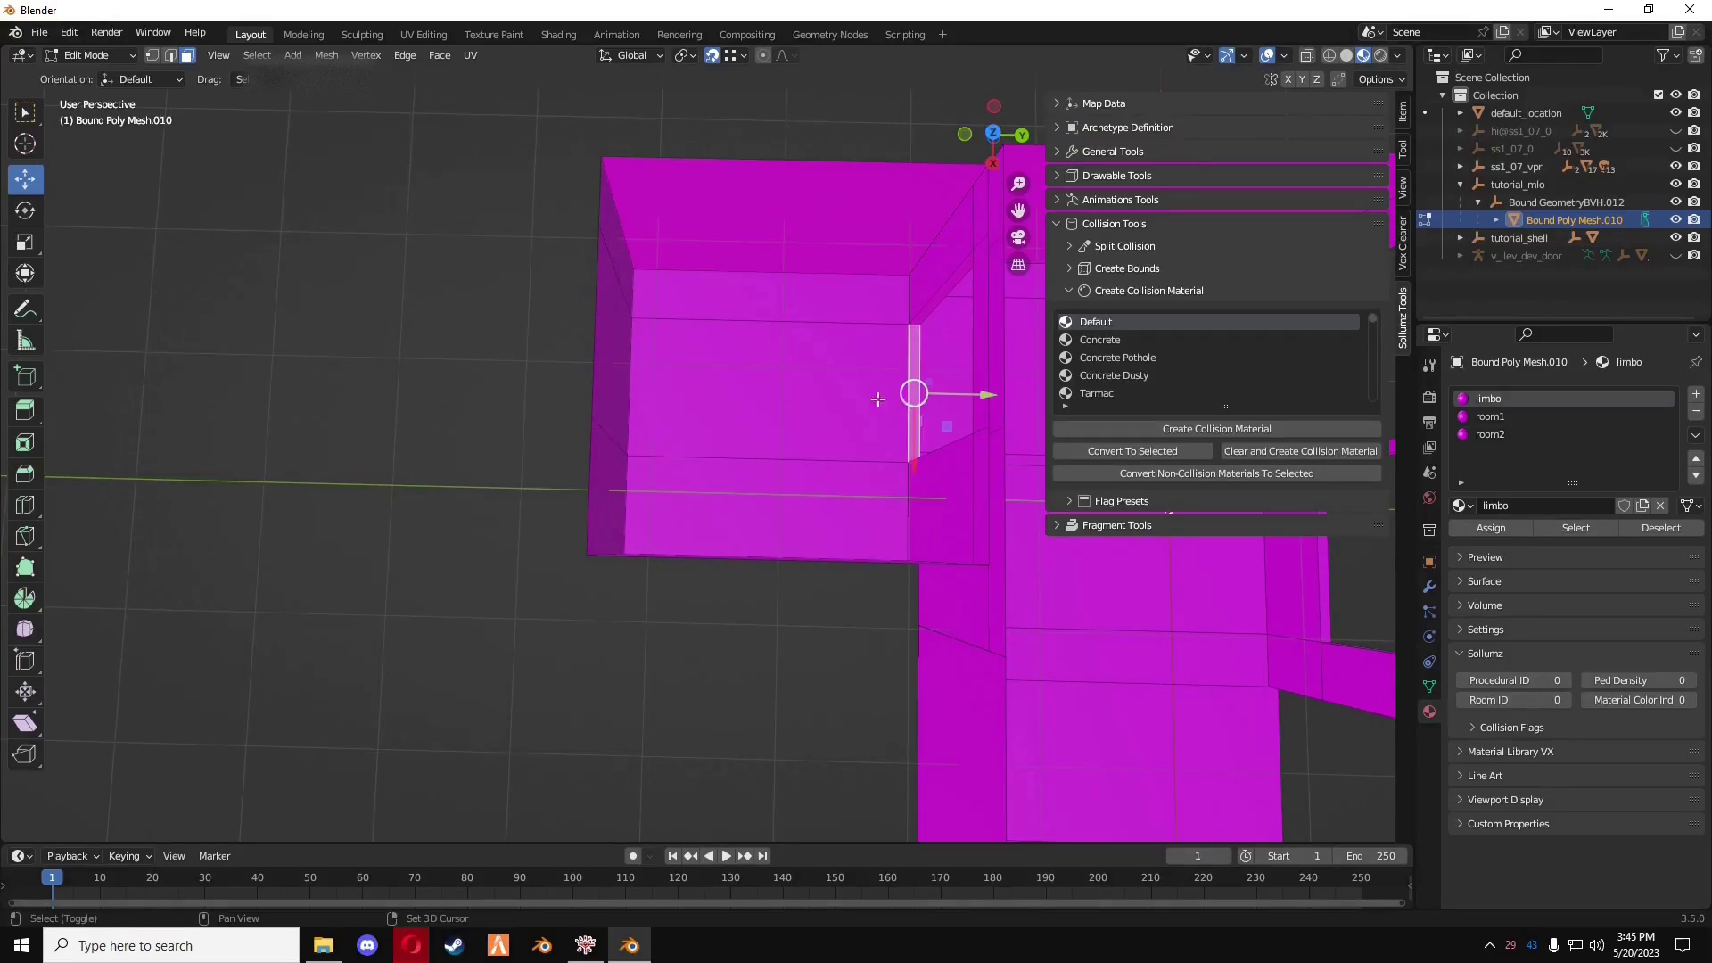
left_click_drag(779, 304, 814, 489)
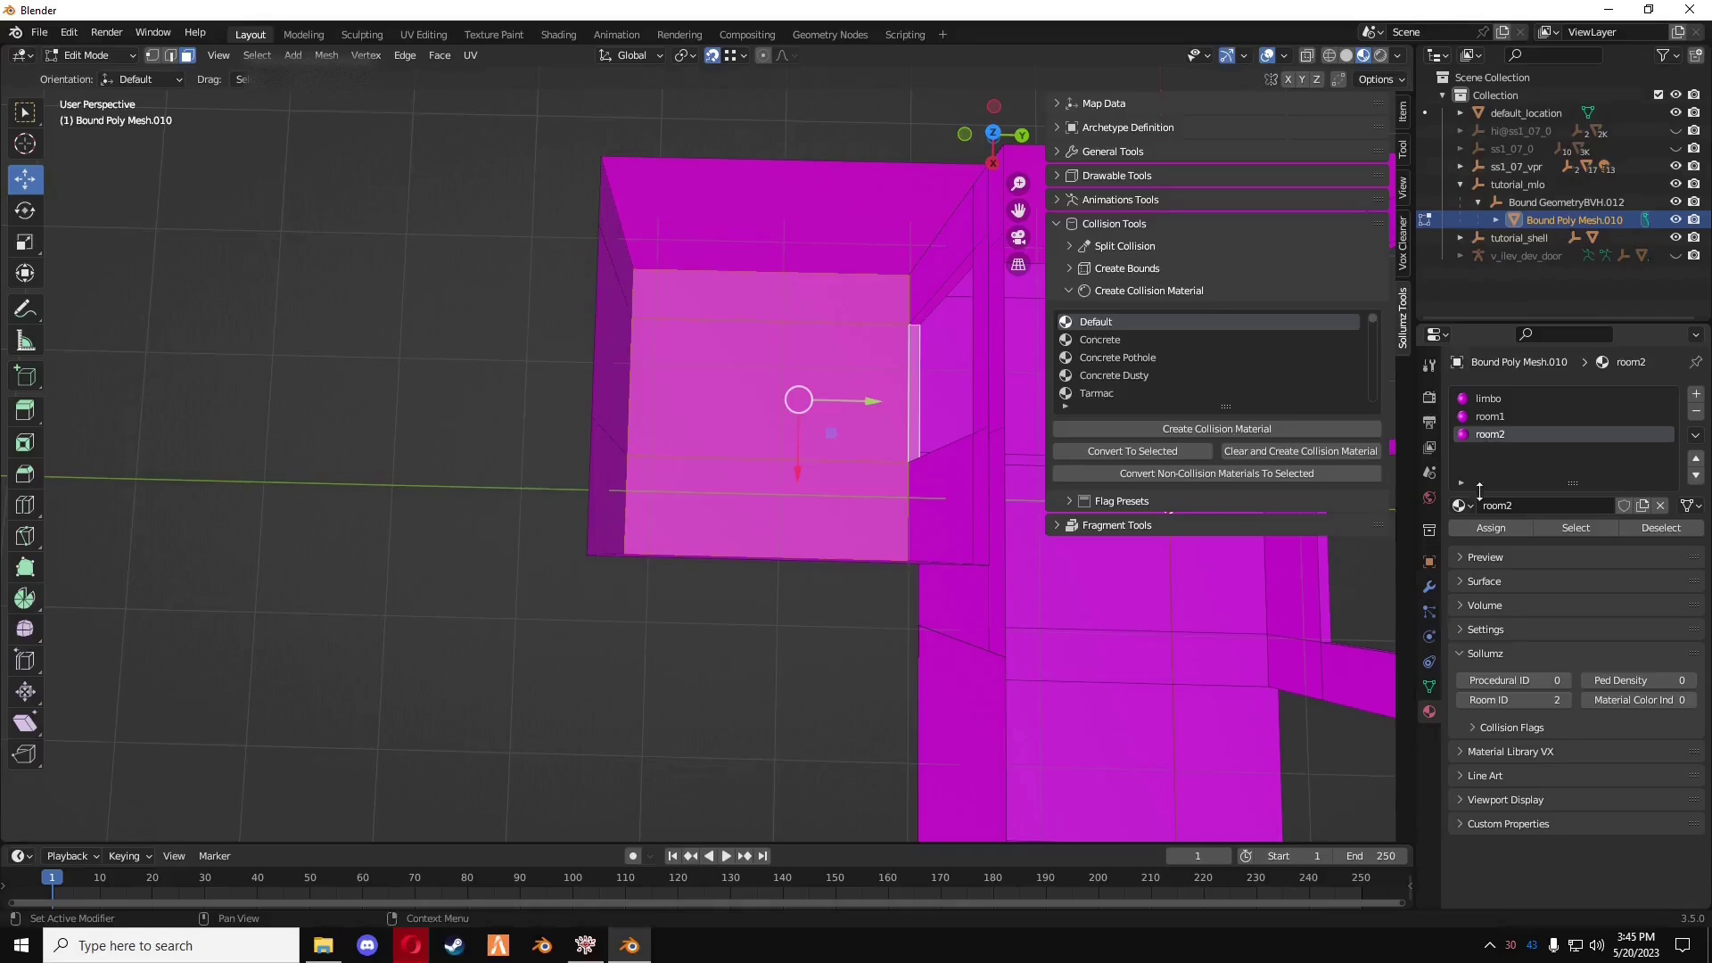
left_click(1489, 528)
scroll(889, 589, "down", 5)
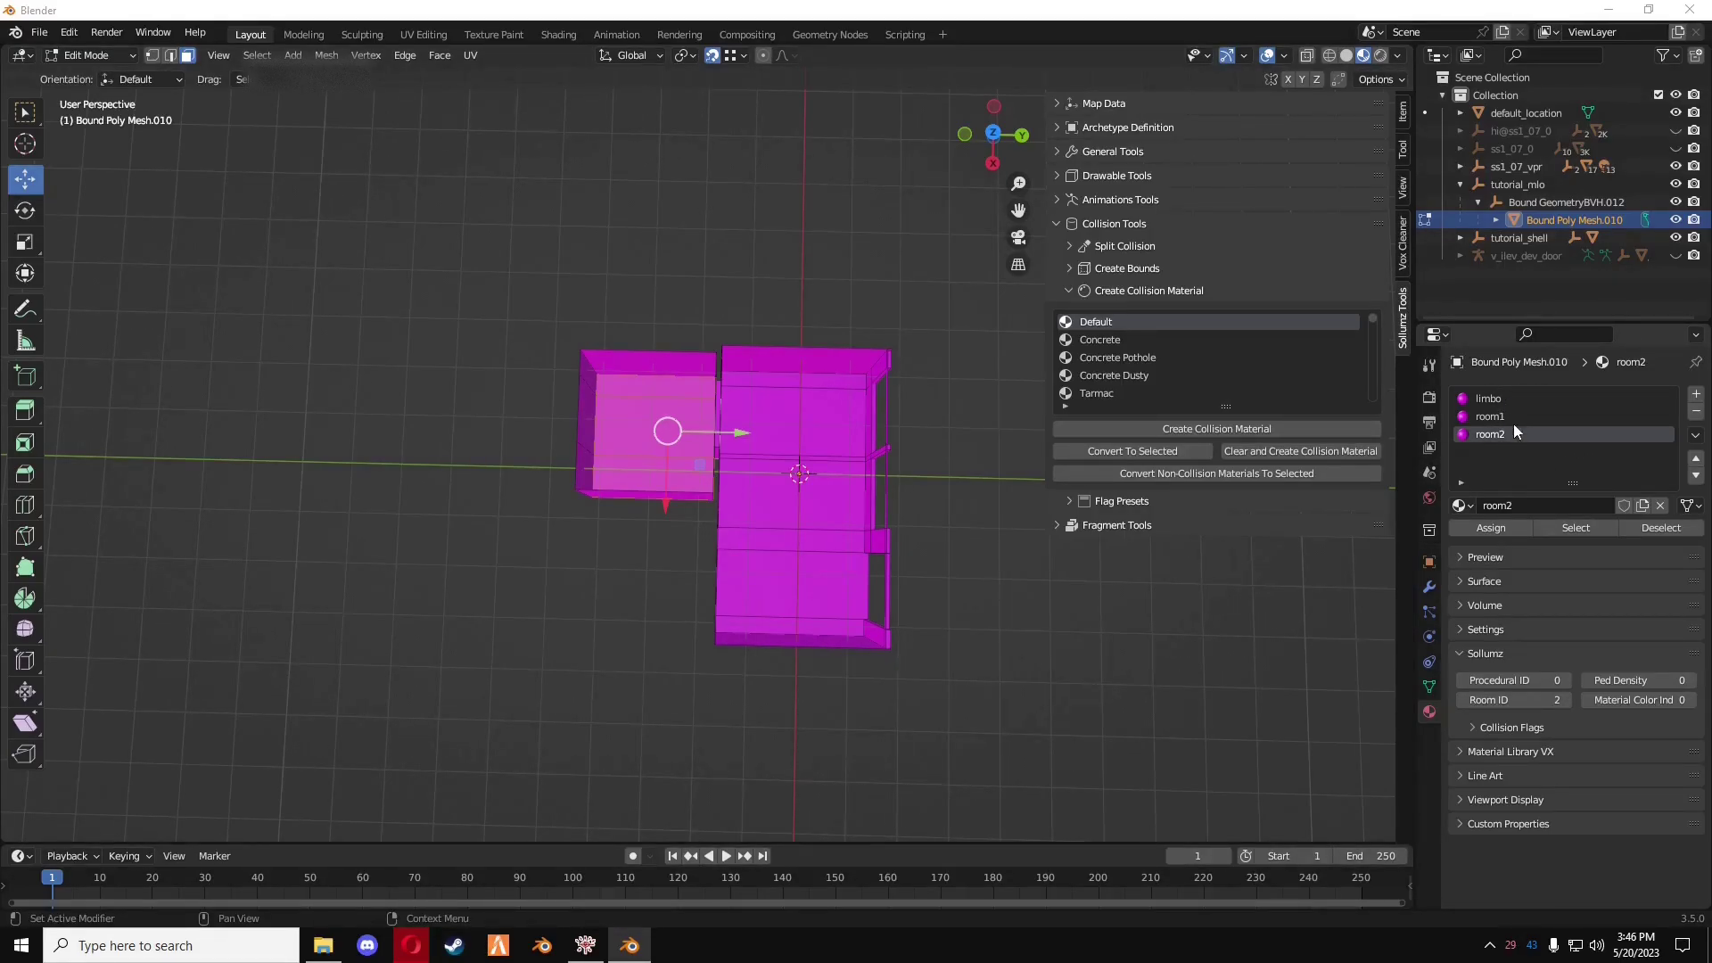
- Add a YTYP named tutorial and auto-create a Base archetype in it from the tutorial_shell object
left_click(1055, 223)
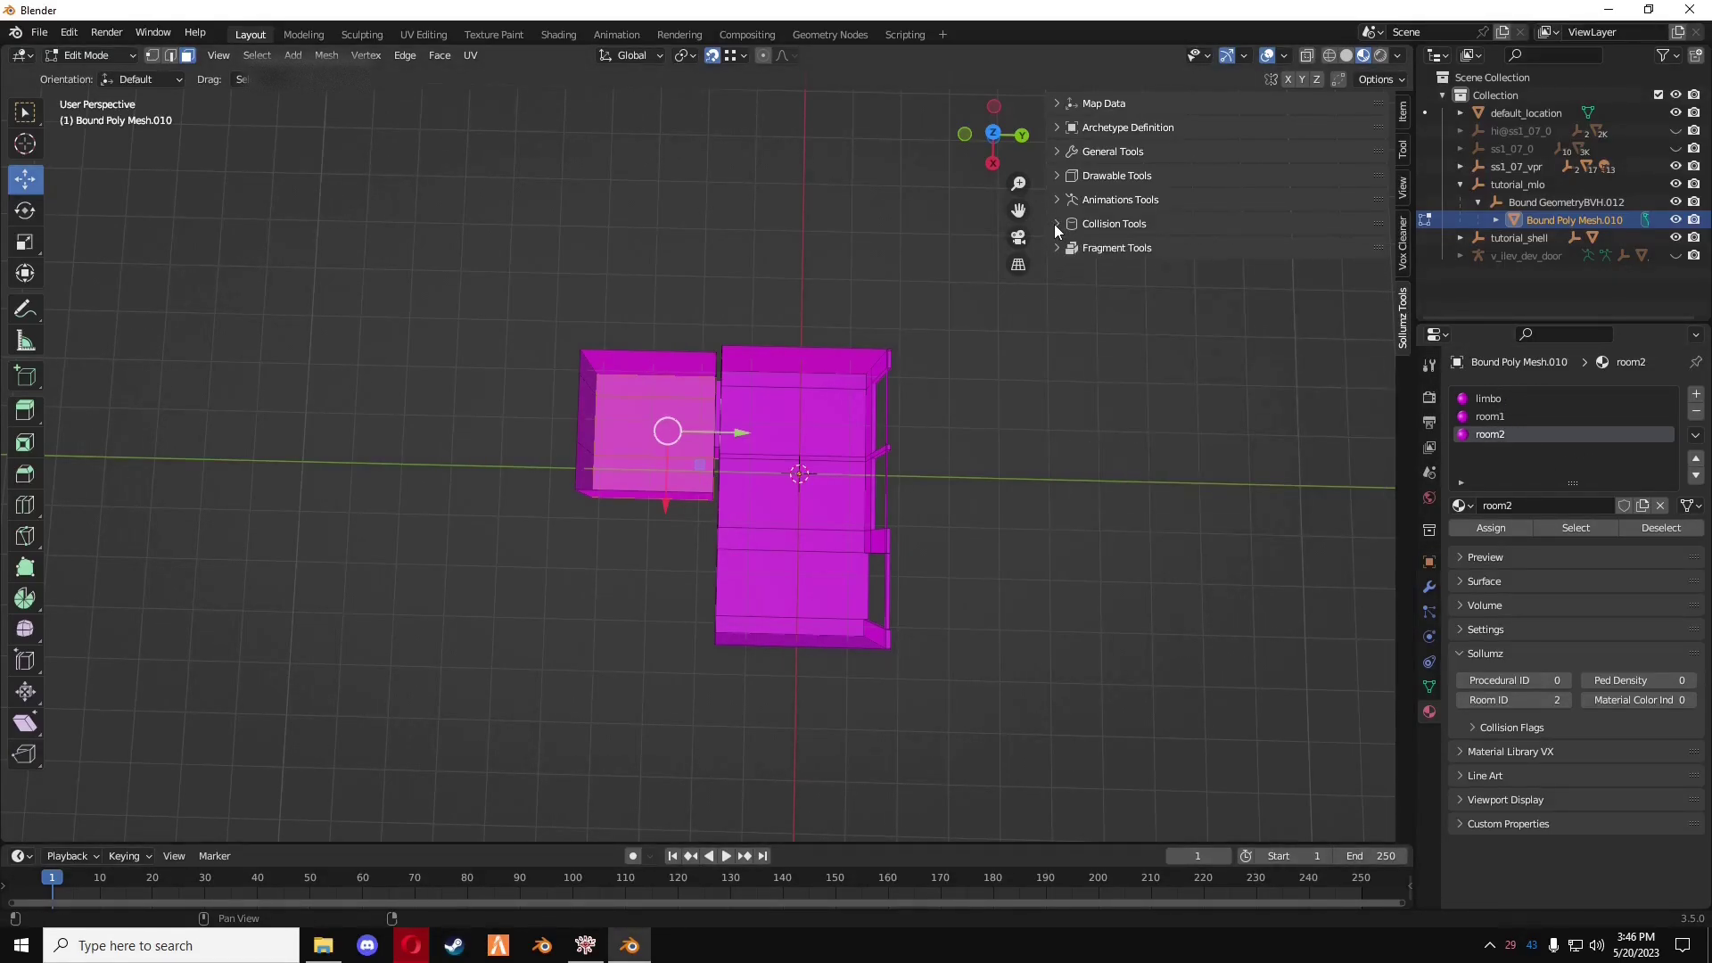
left_click(1056, 127)
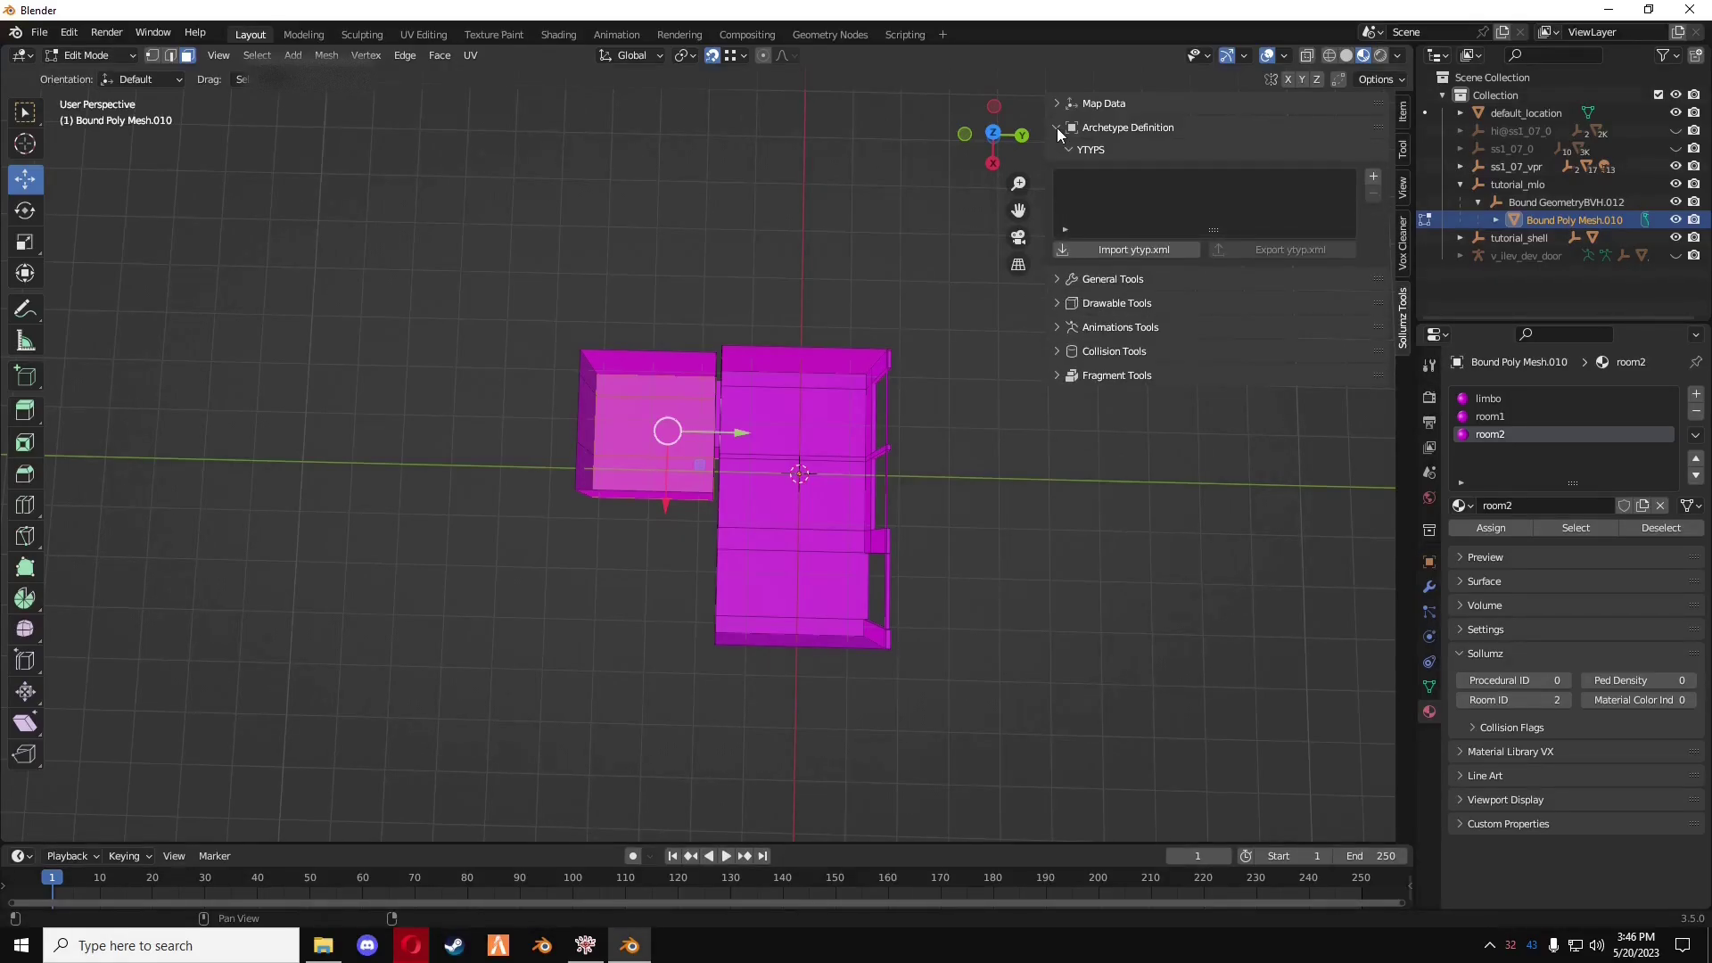
left_click(1460, 183)
left_click(1516, 202)
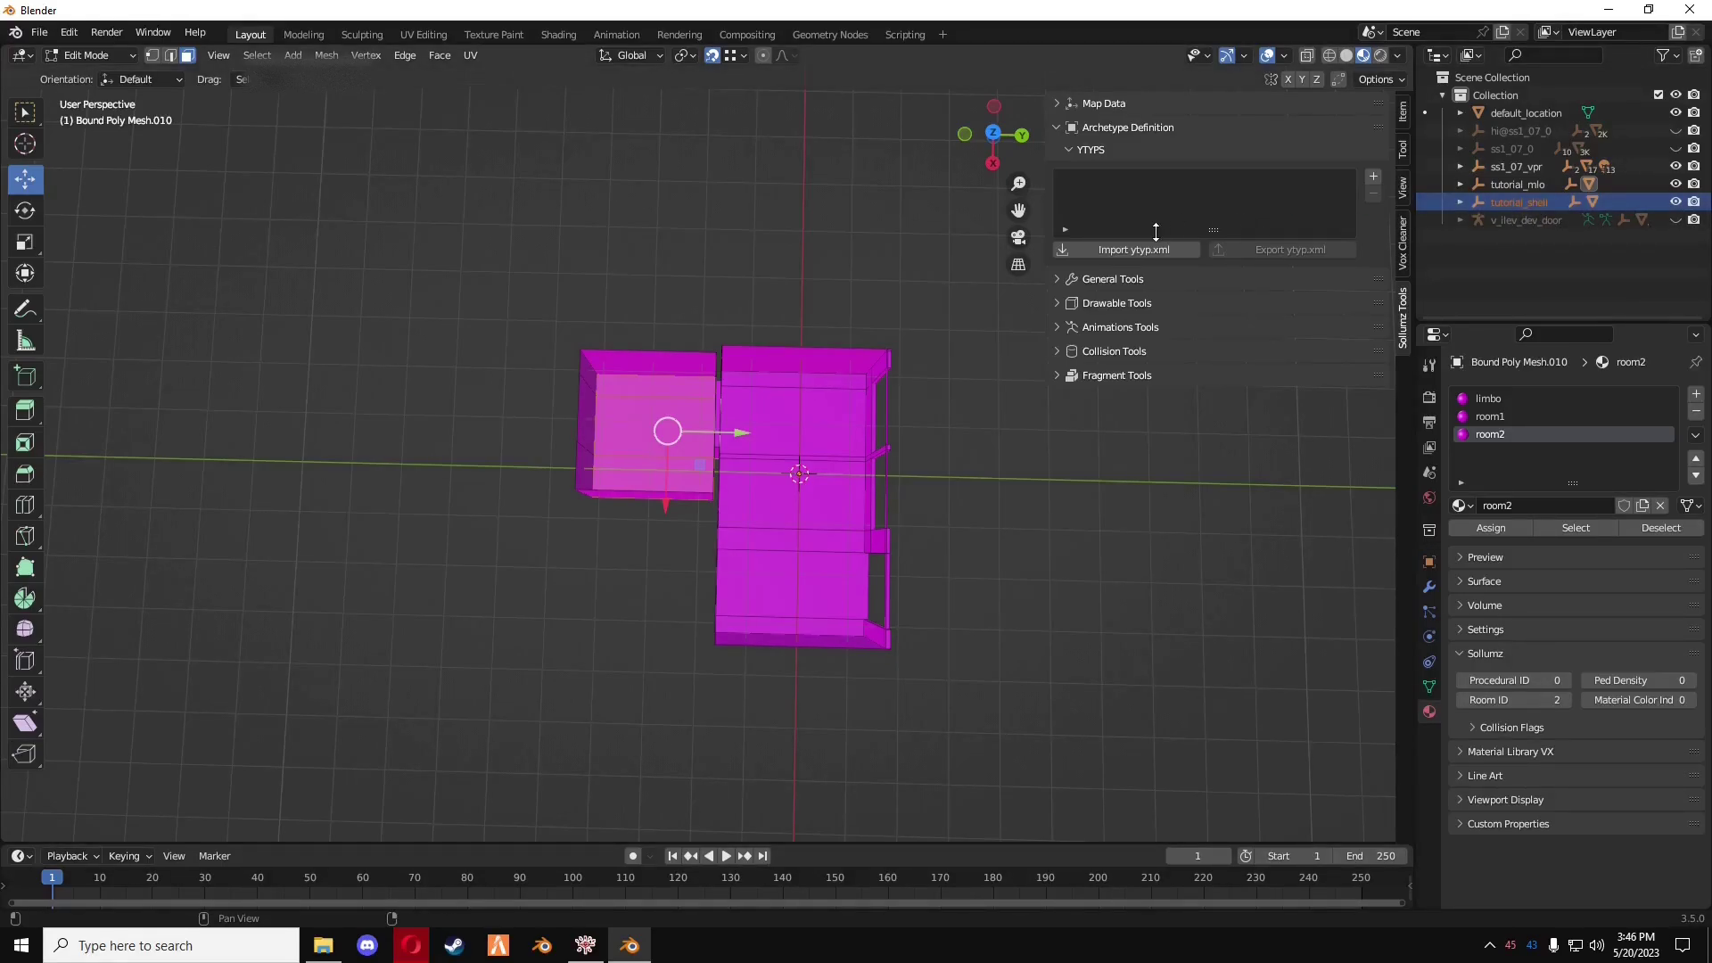
left_click(1375, 179)
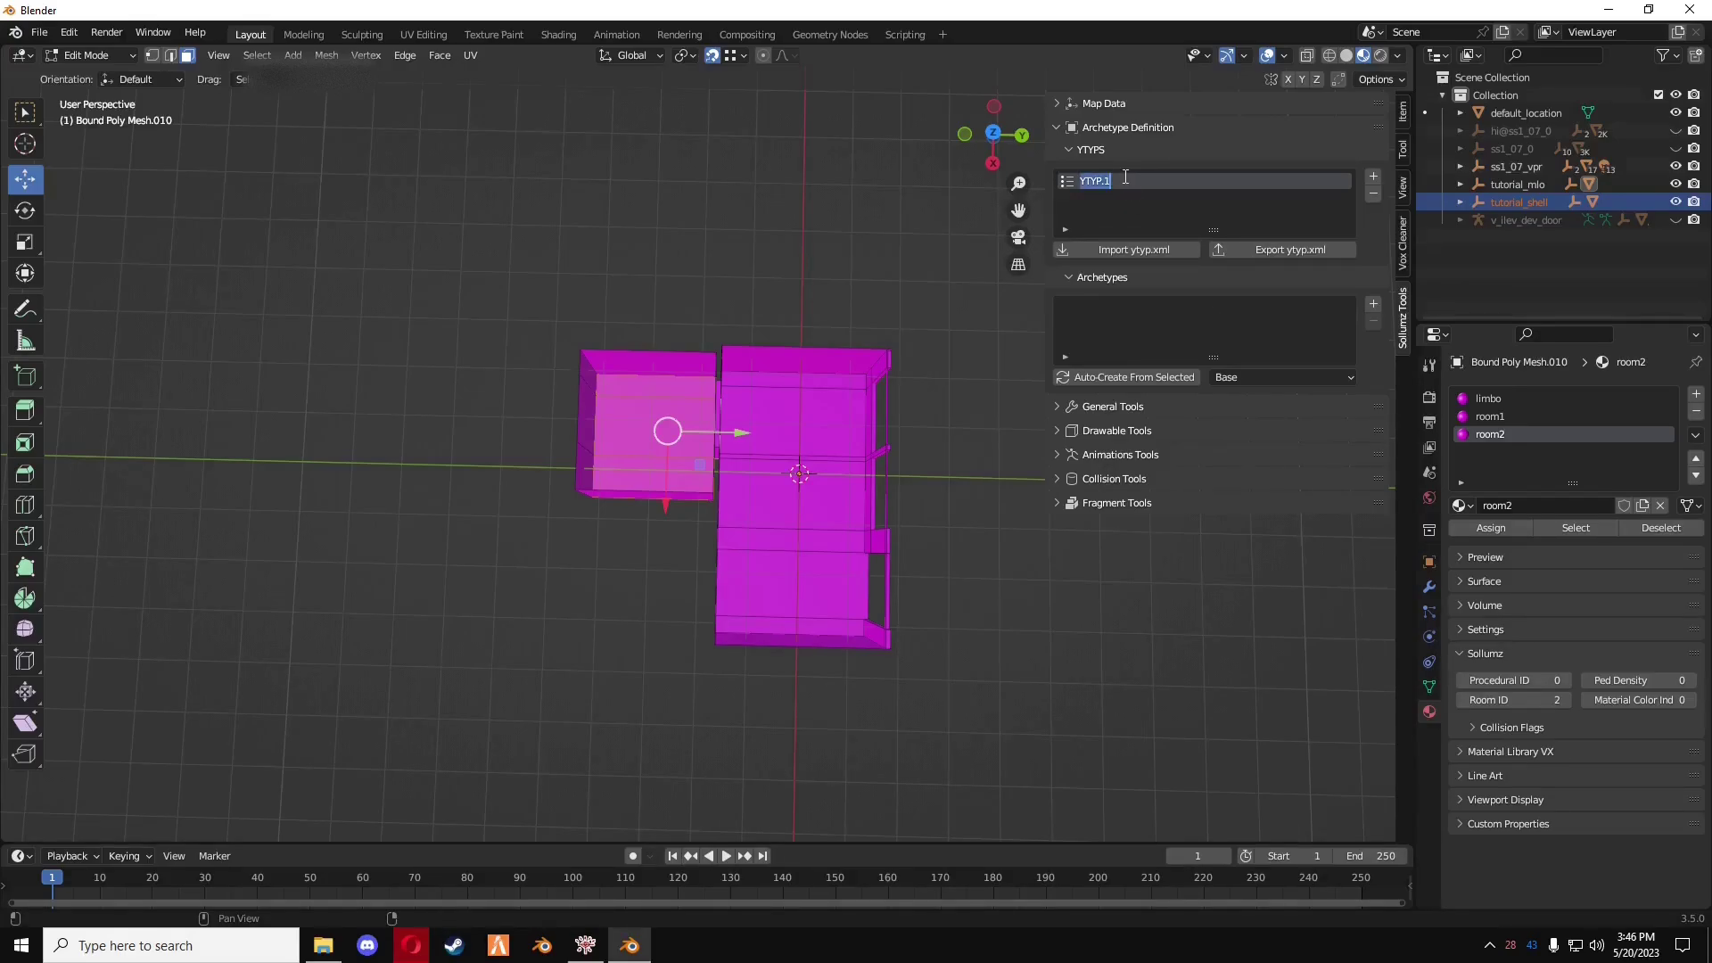
type("tutorial")
left_click(1147, 378)
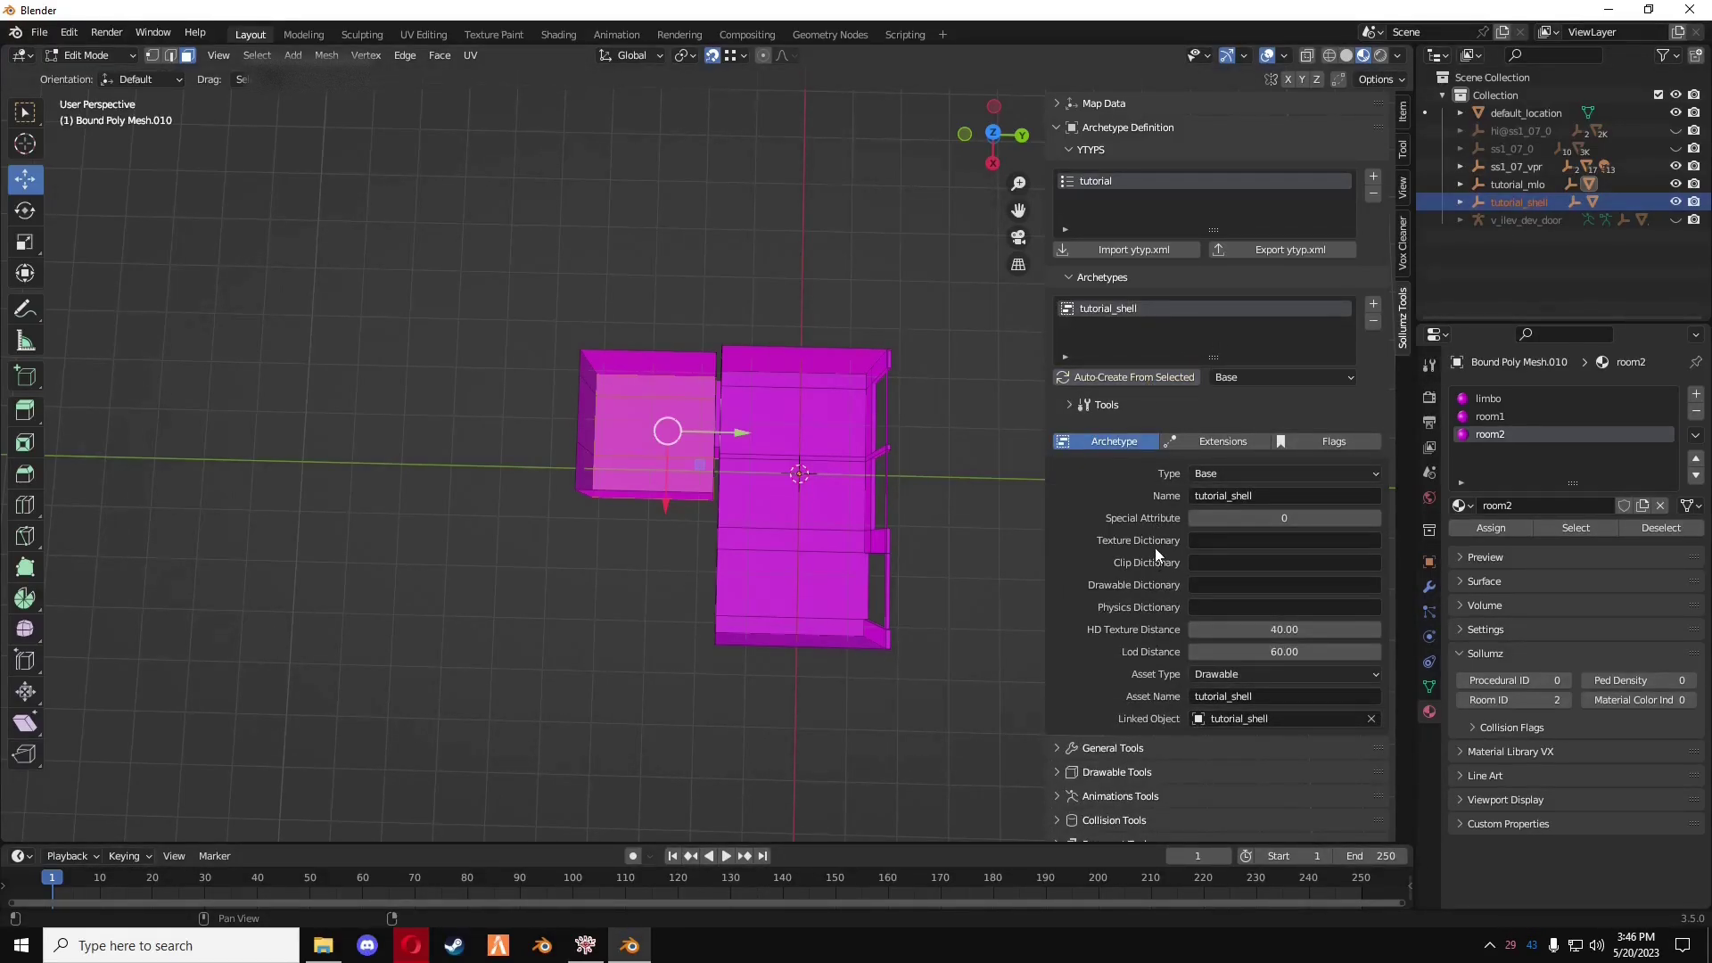
- Copy the tutorial_textures folder name from File Explorer and enter it as the tutorial_shell archetype's Texture Dictionary in Blender
left_click(322, 945)
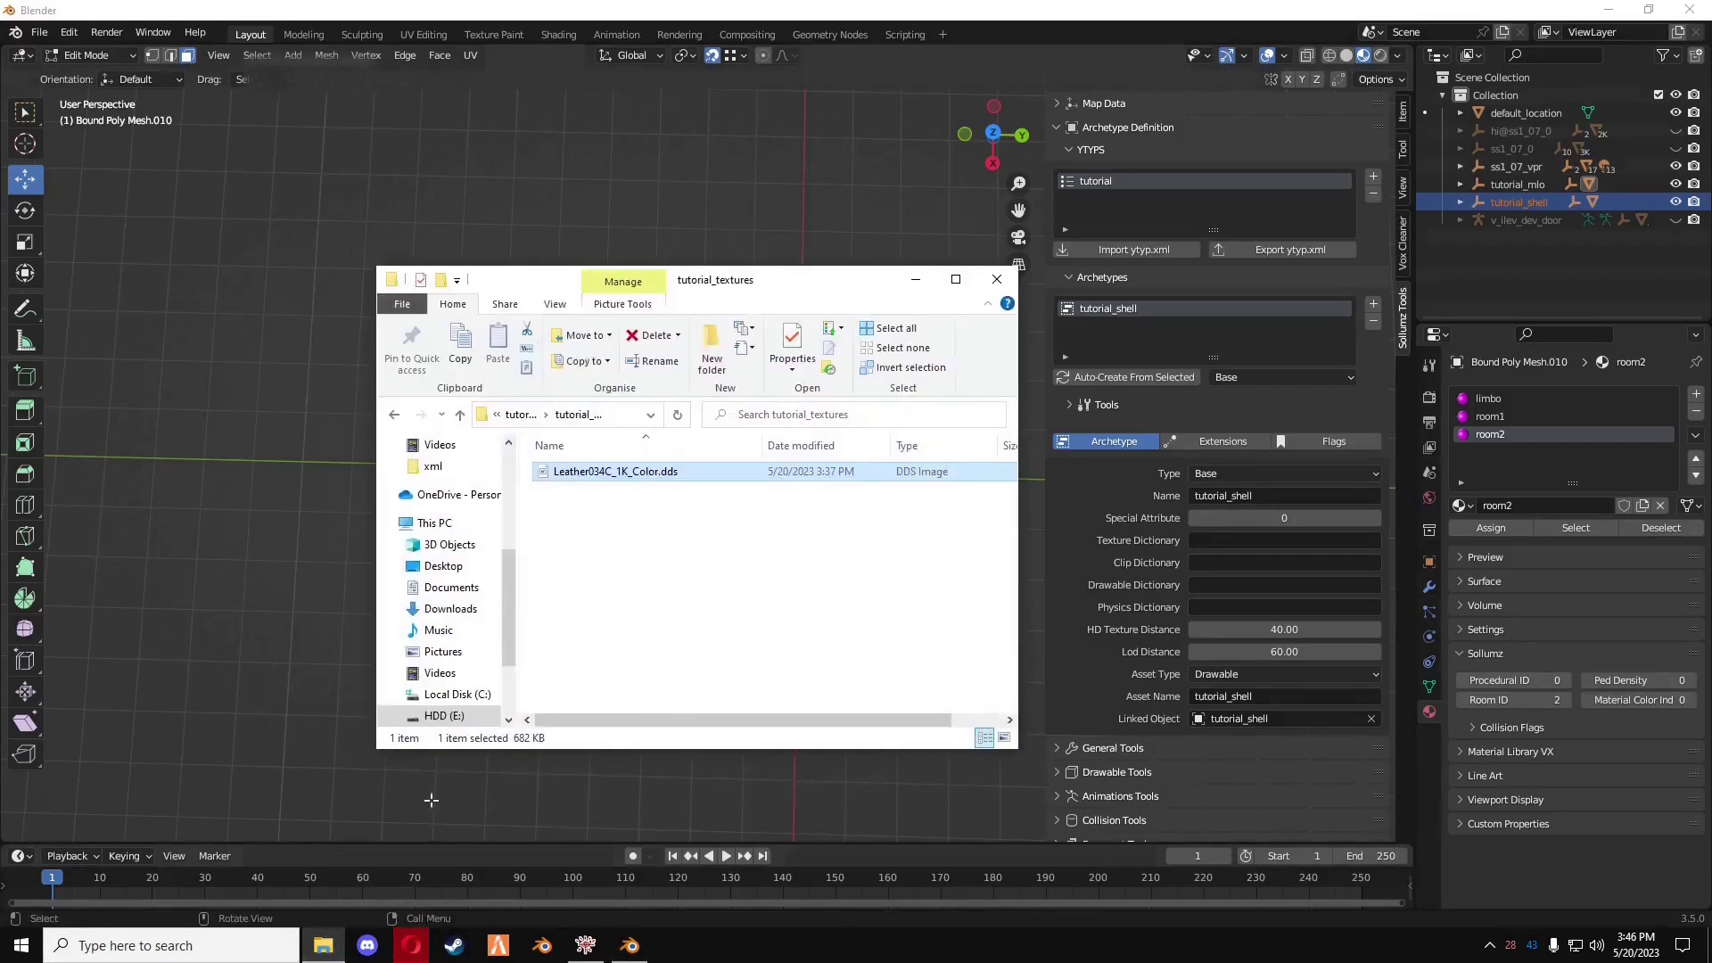
left_click(525, 415)
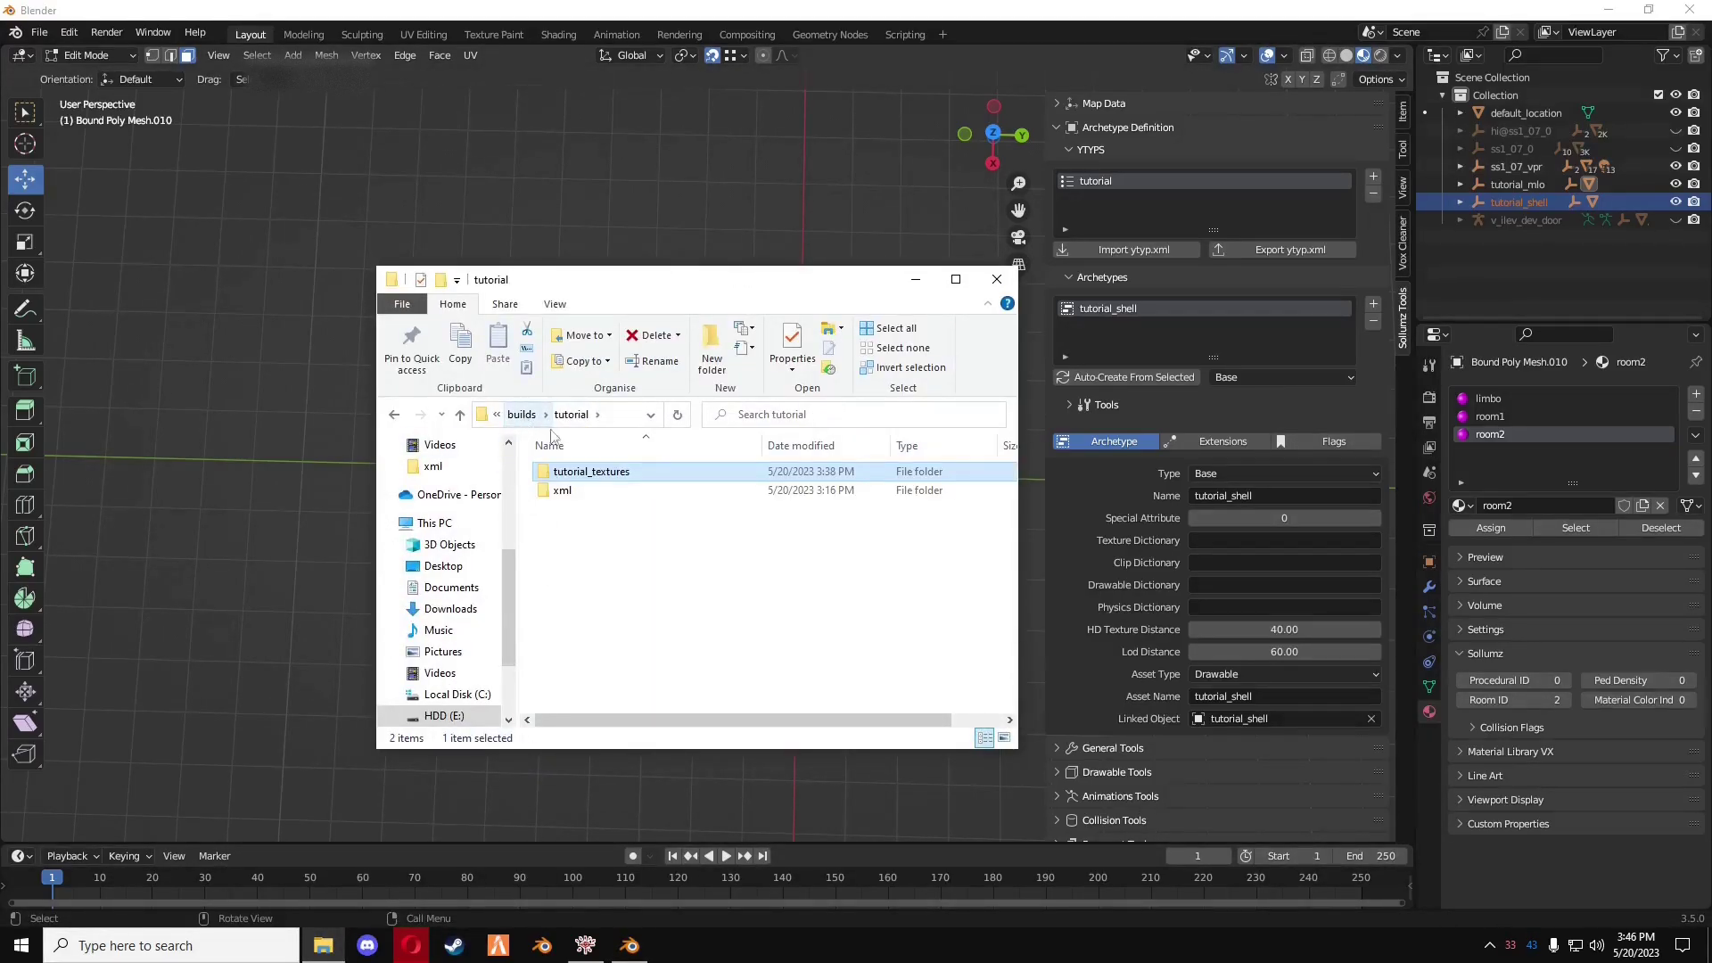
left_click(579, 475)
key("ctrl+c")
left_click(668, 538)
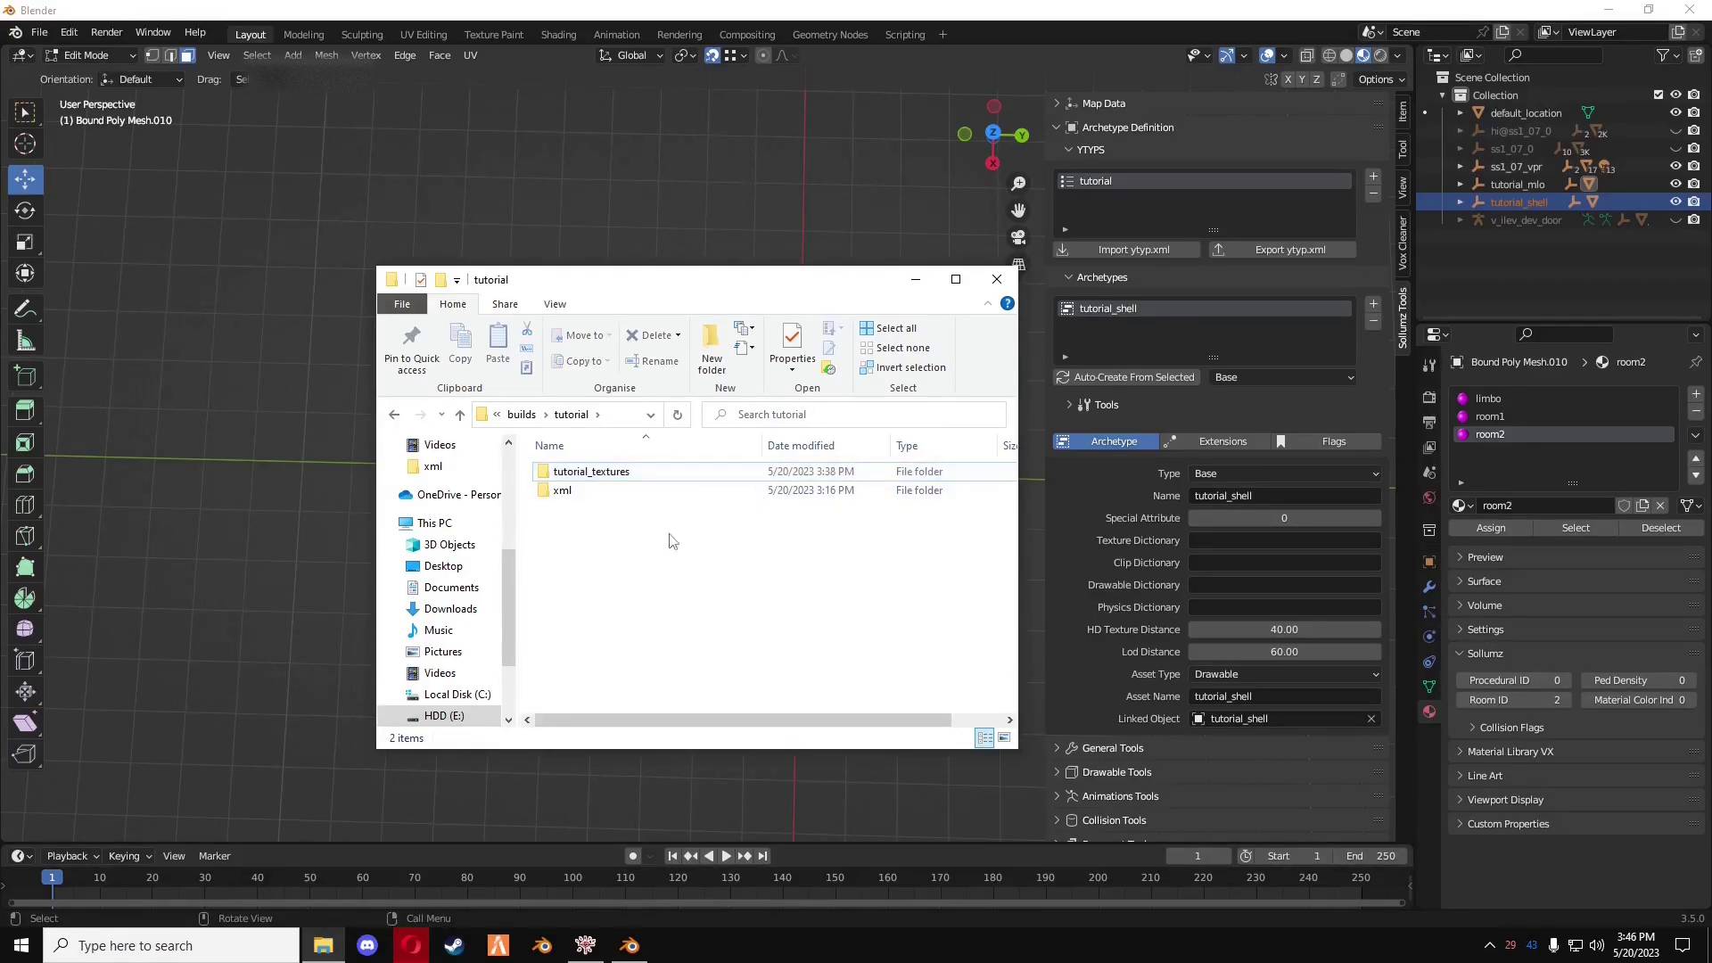
left_click(1263, 539)
key("ctrl+v")
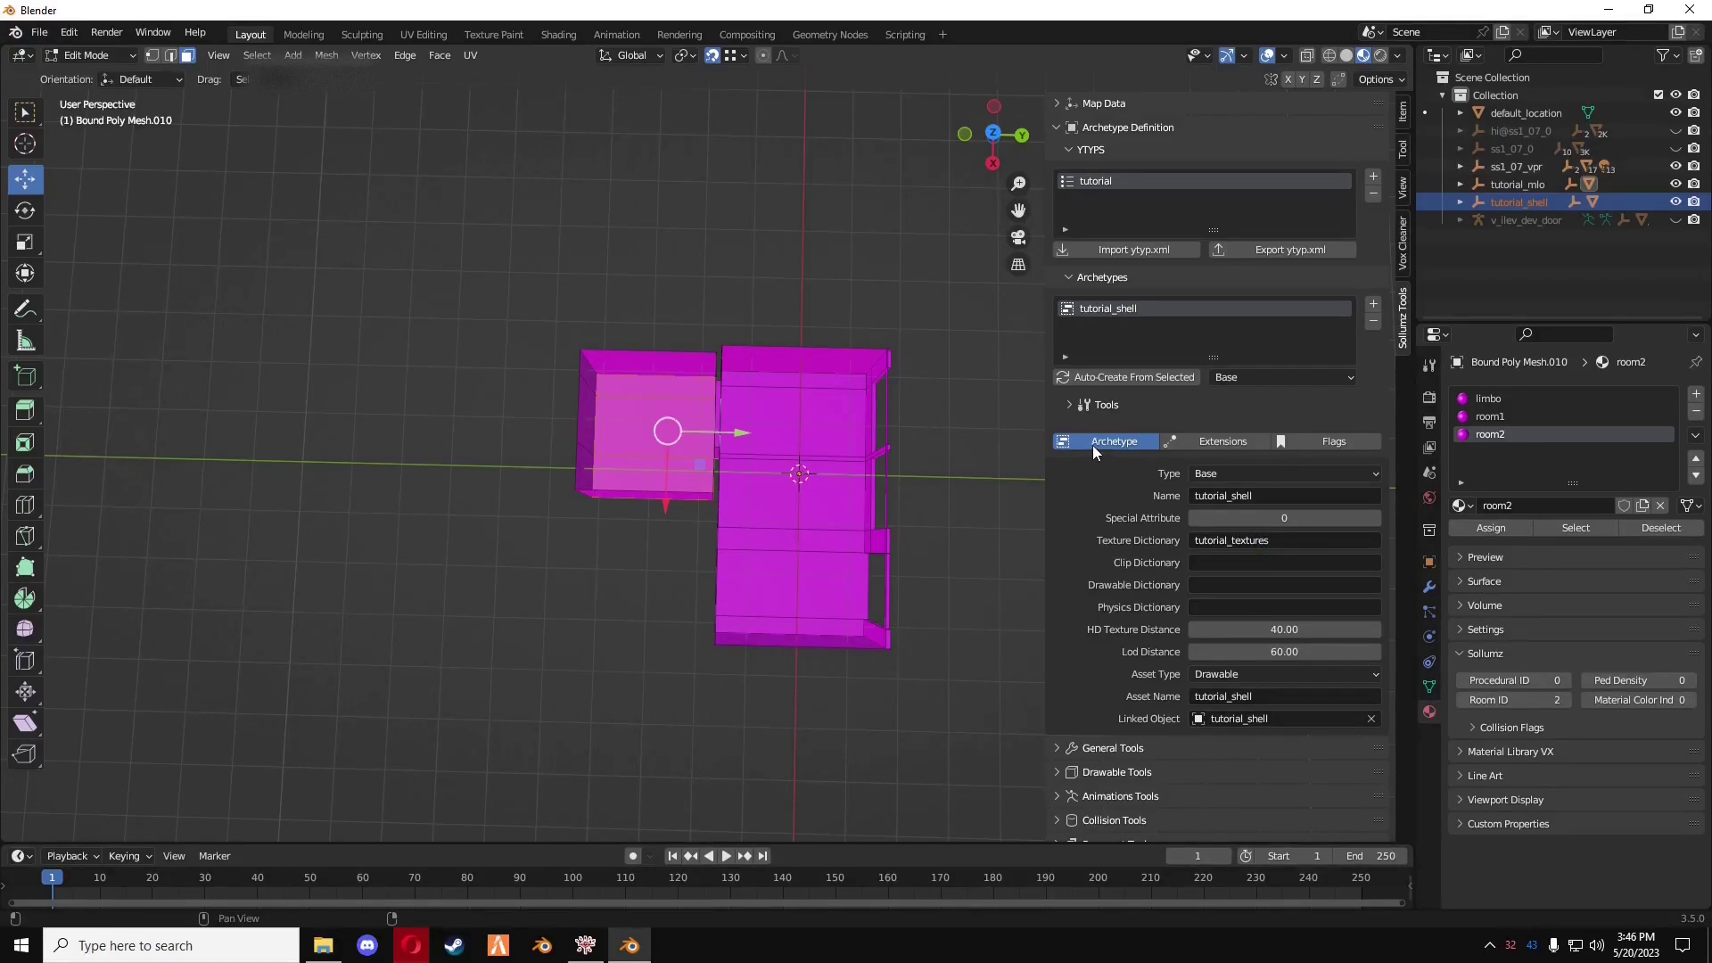
- Auto-create an MLO archetype from the tutorial_mlo object in the tutorial YTYP
left_click(1513, 183)
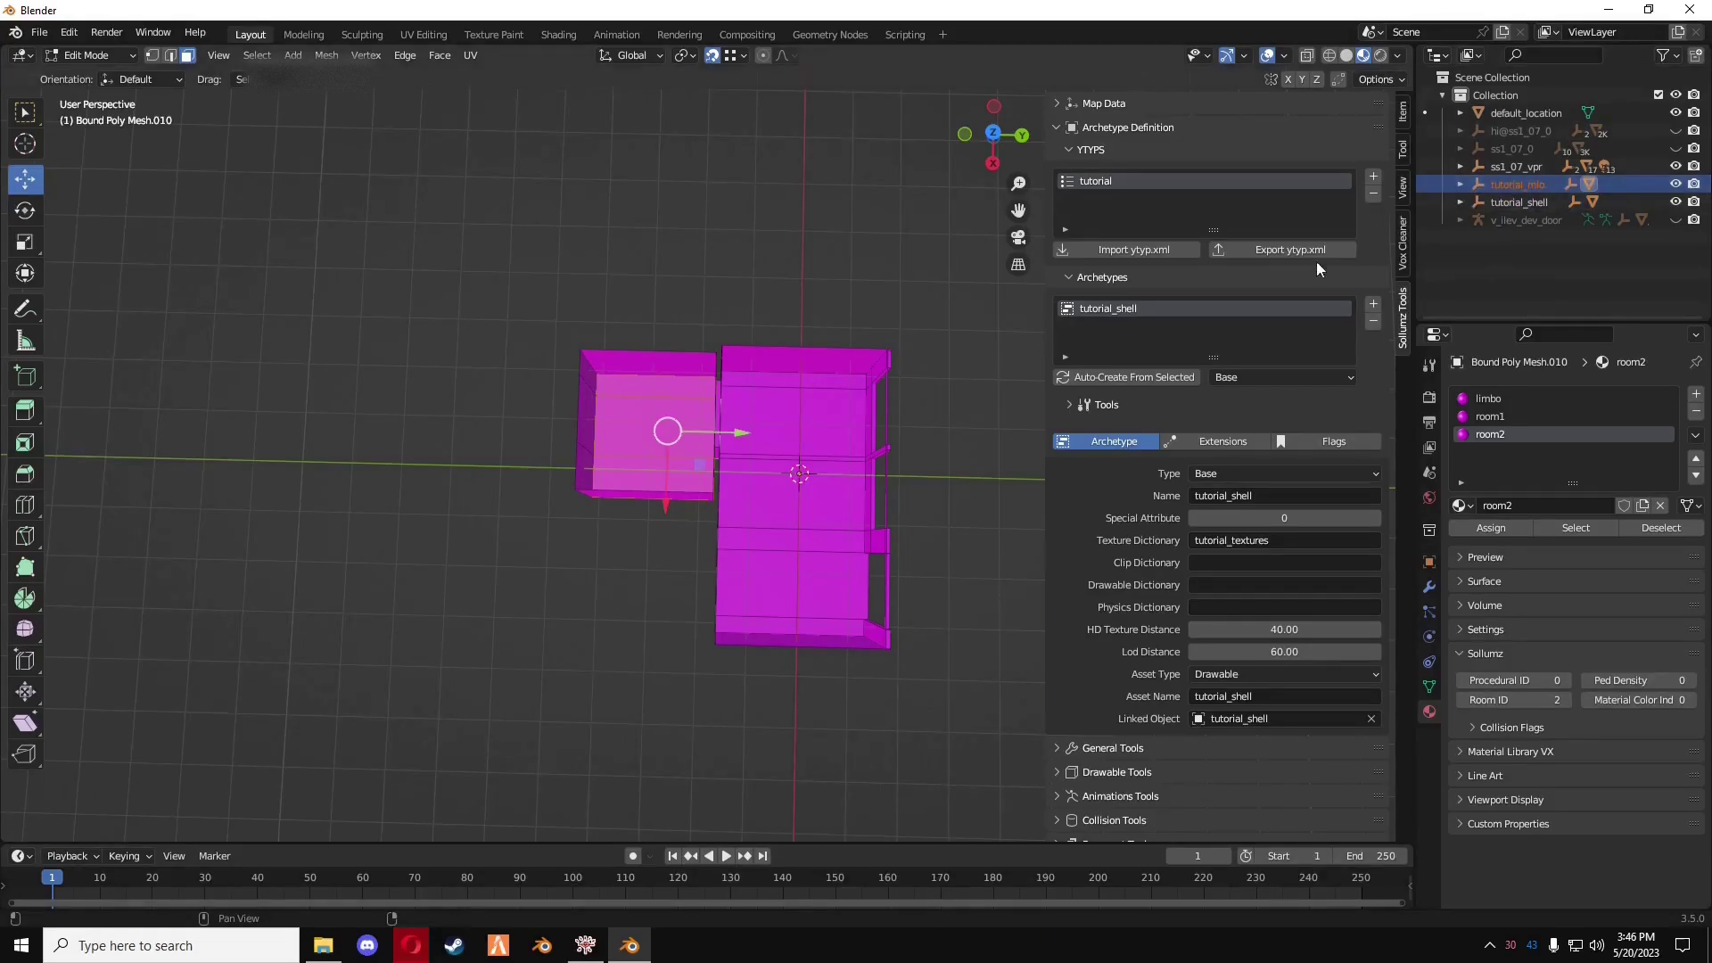
left_click(1305, 374)
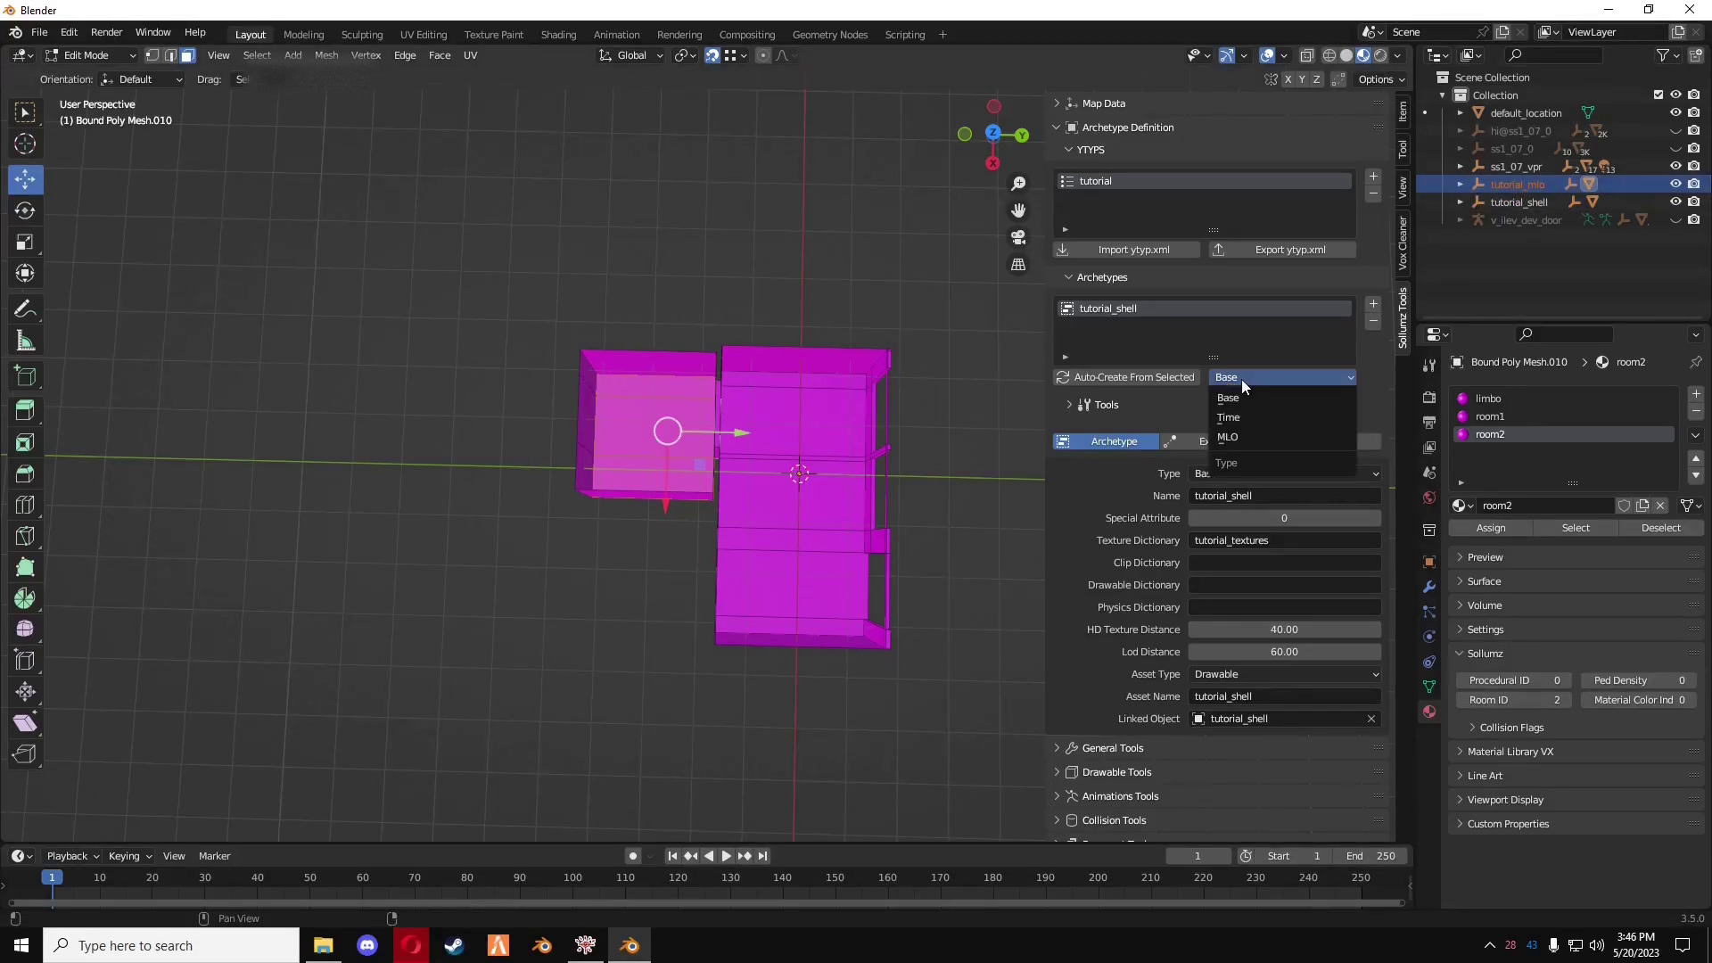
left_click(1226, 436)
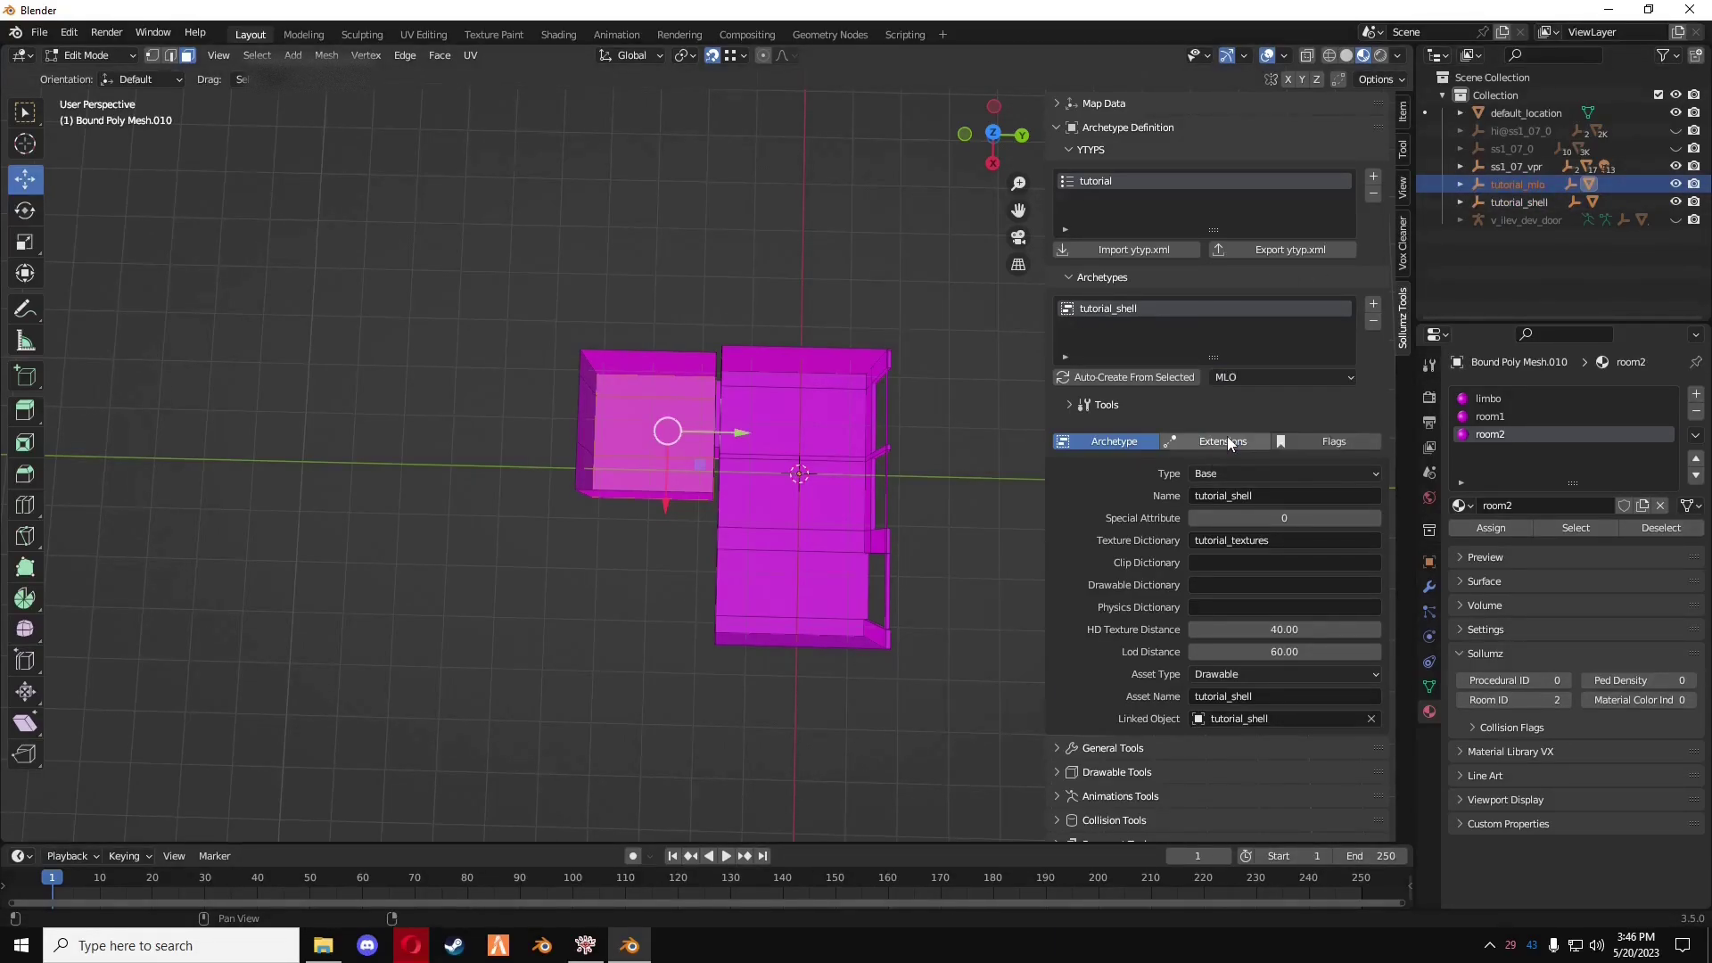
left_click(1145, 376)
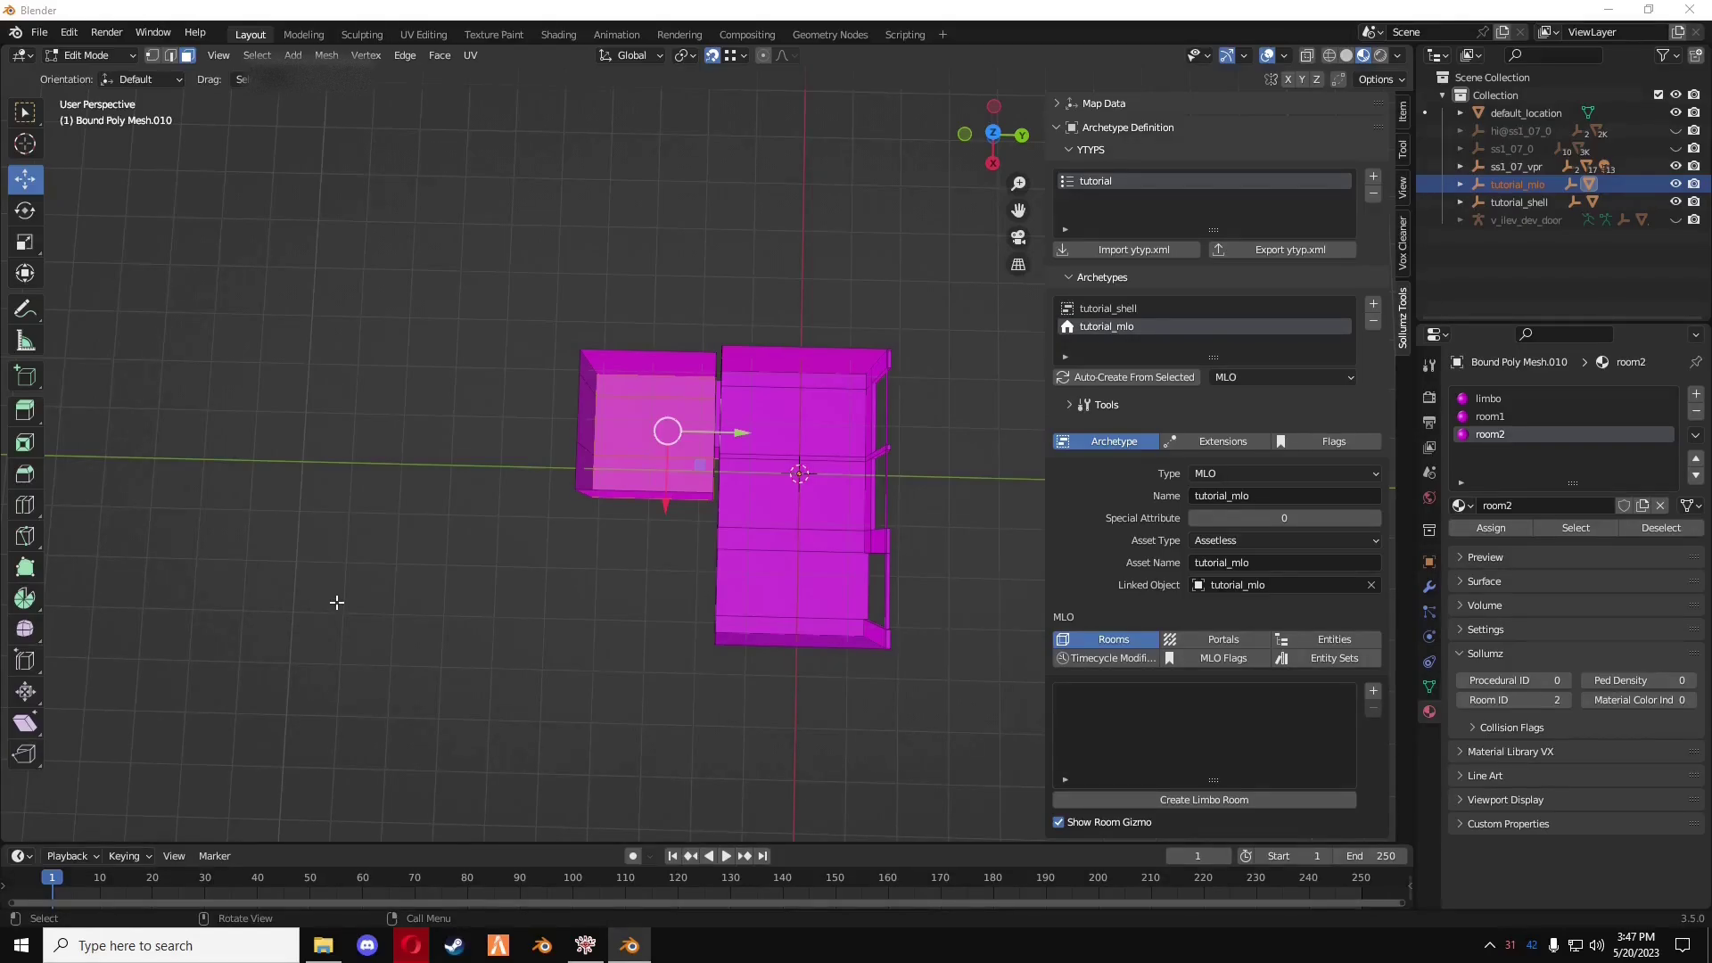
- Create the limbo room for the tutorial_mlo archetype and set its bounds from the entire collision mesh
middle_click_drag(348, 605, 447, 558)
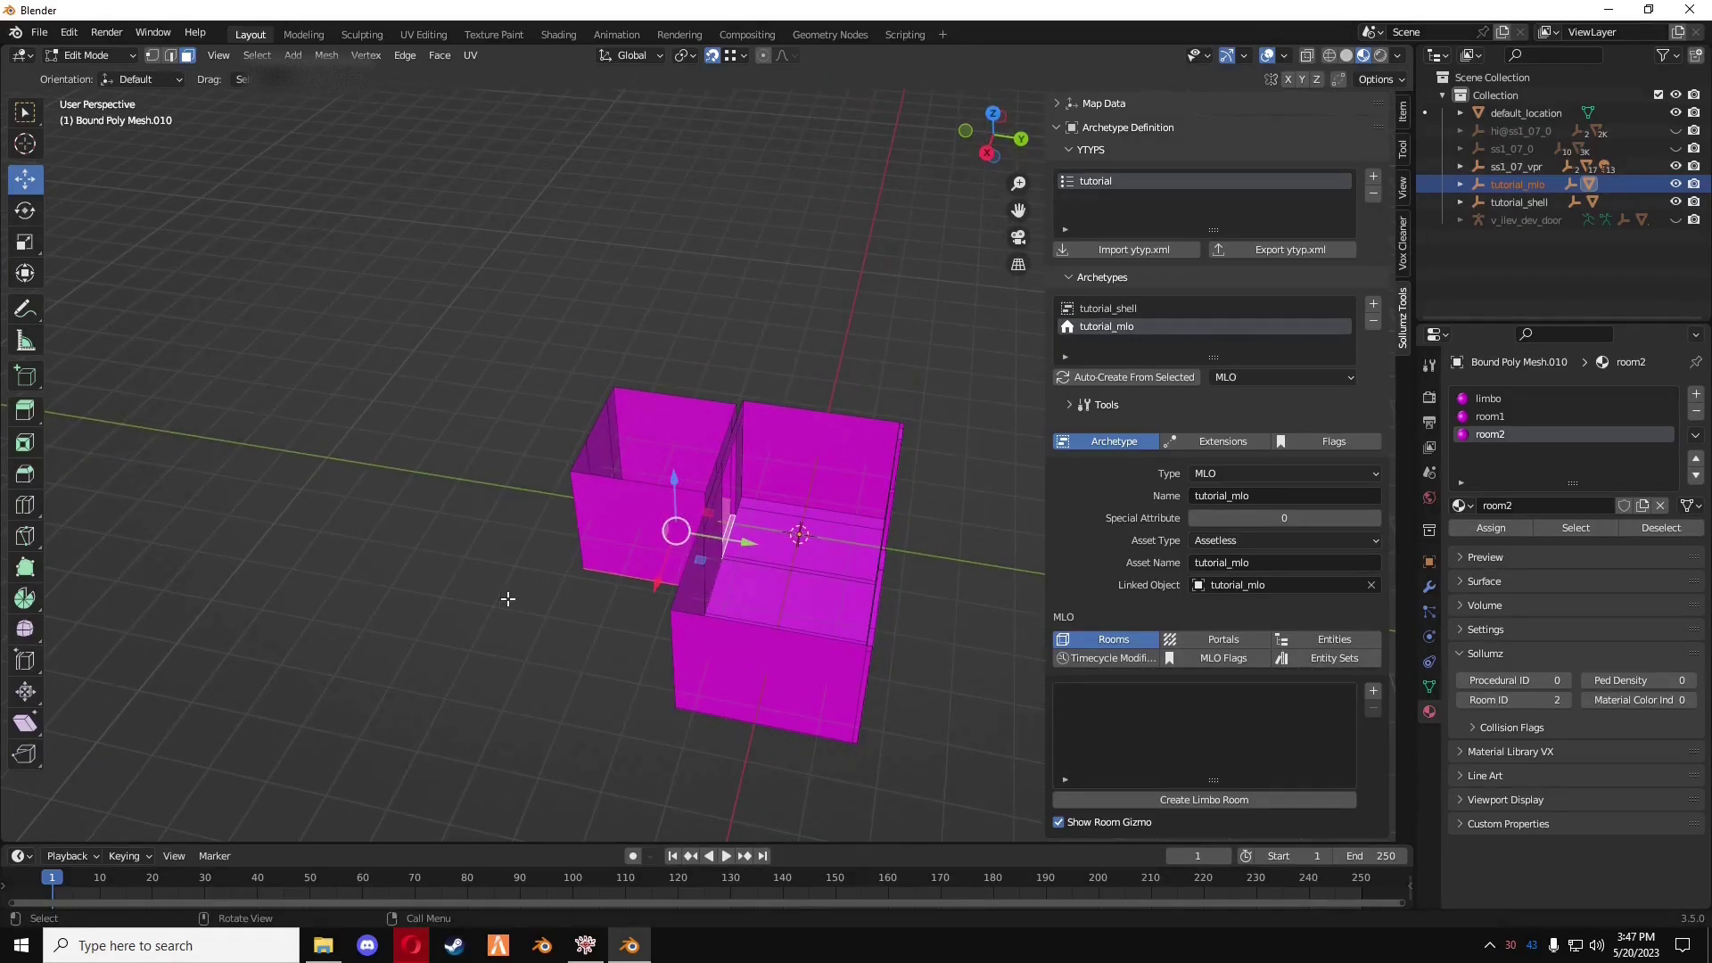
middle_click_drag(524, 606, 410, 504, "shift")
middle_click_drag(602, 535, 657, 533)
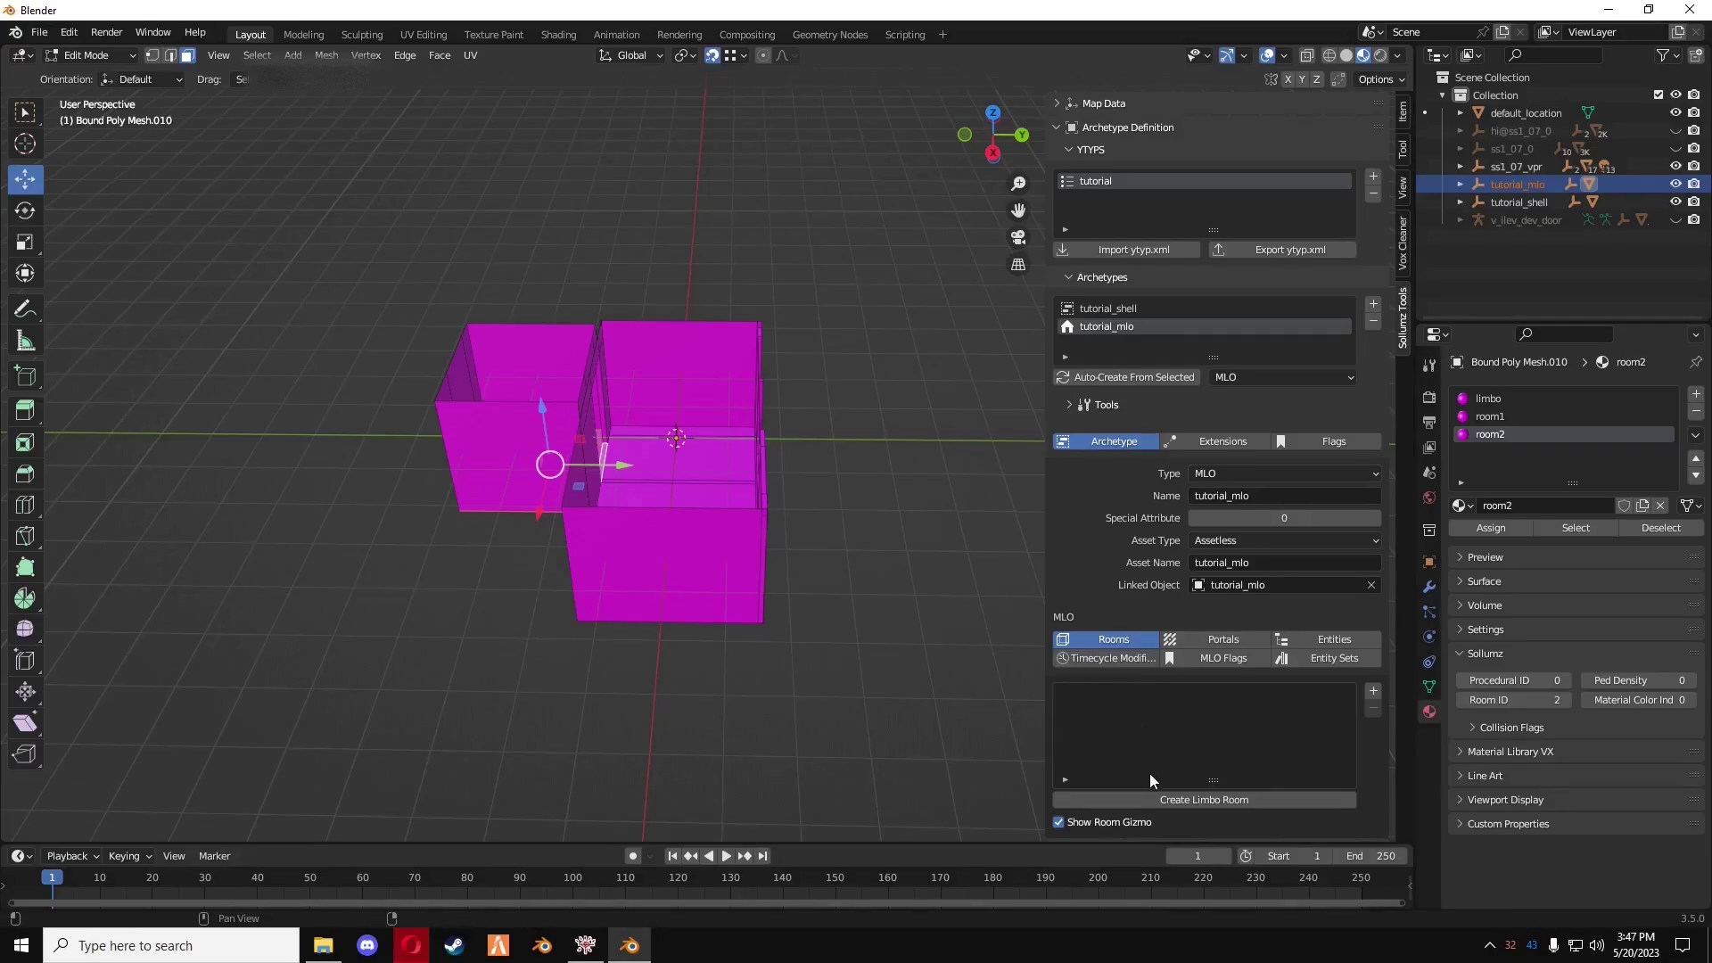
left_click(1168, 798)
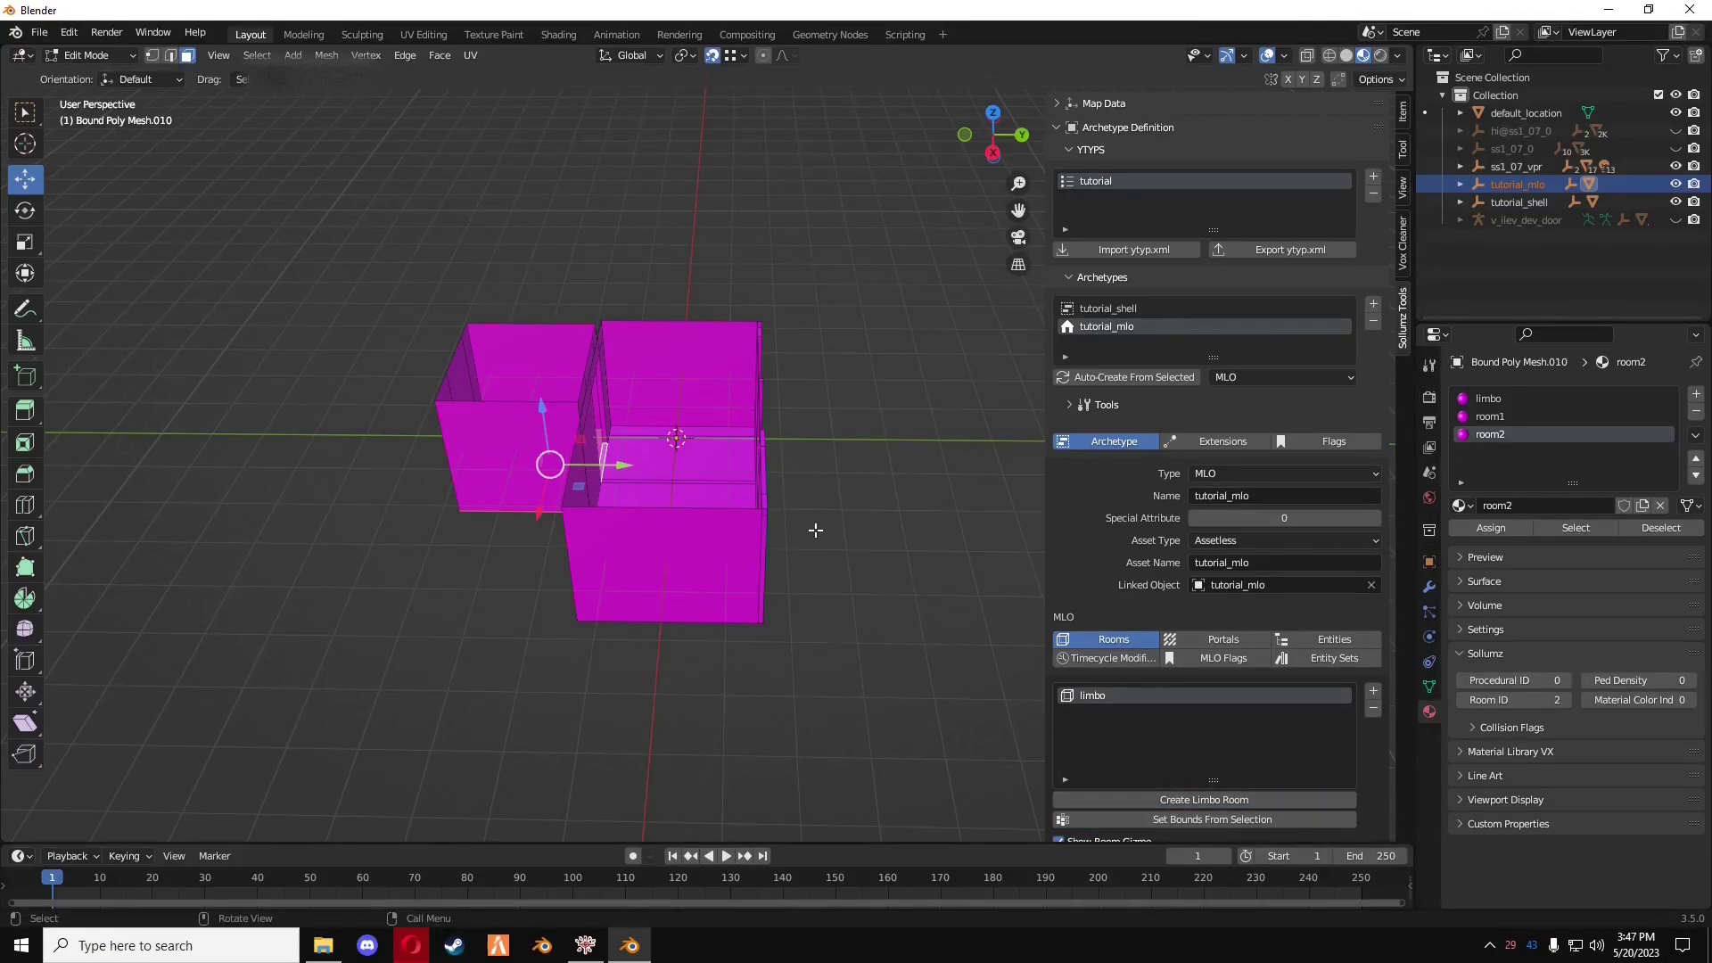
key("a")
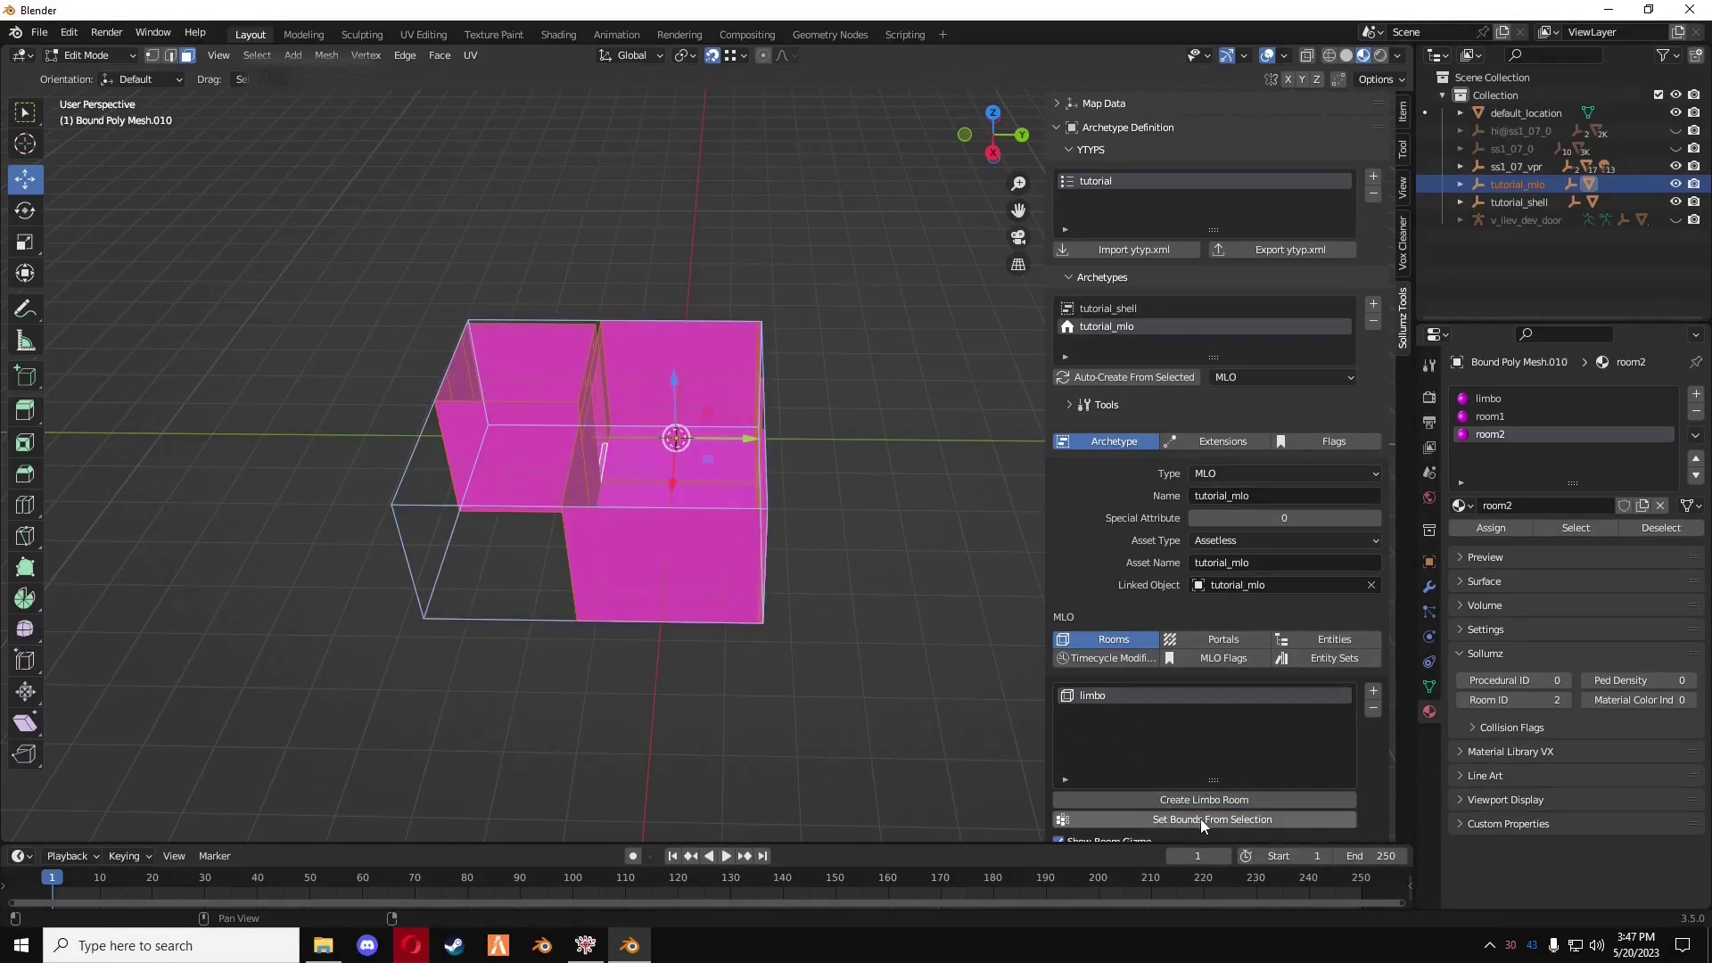
- Add a second room to the MLO and set its bounds from the larger room's faces
left_click(1373, 693)
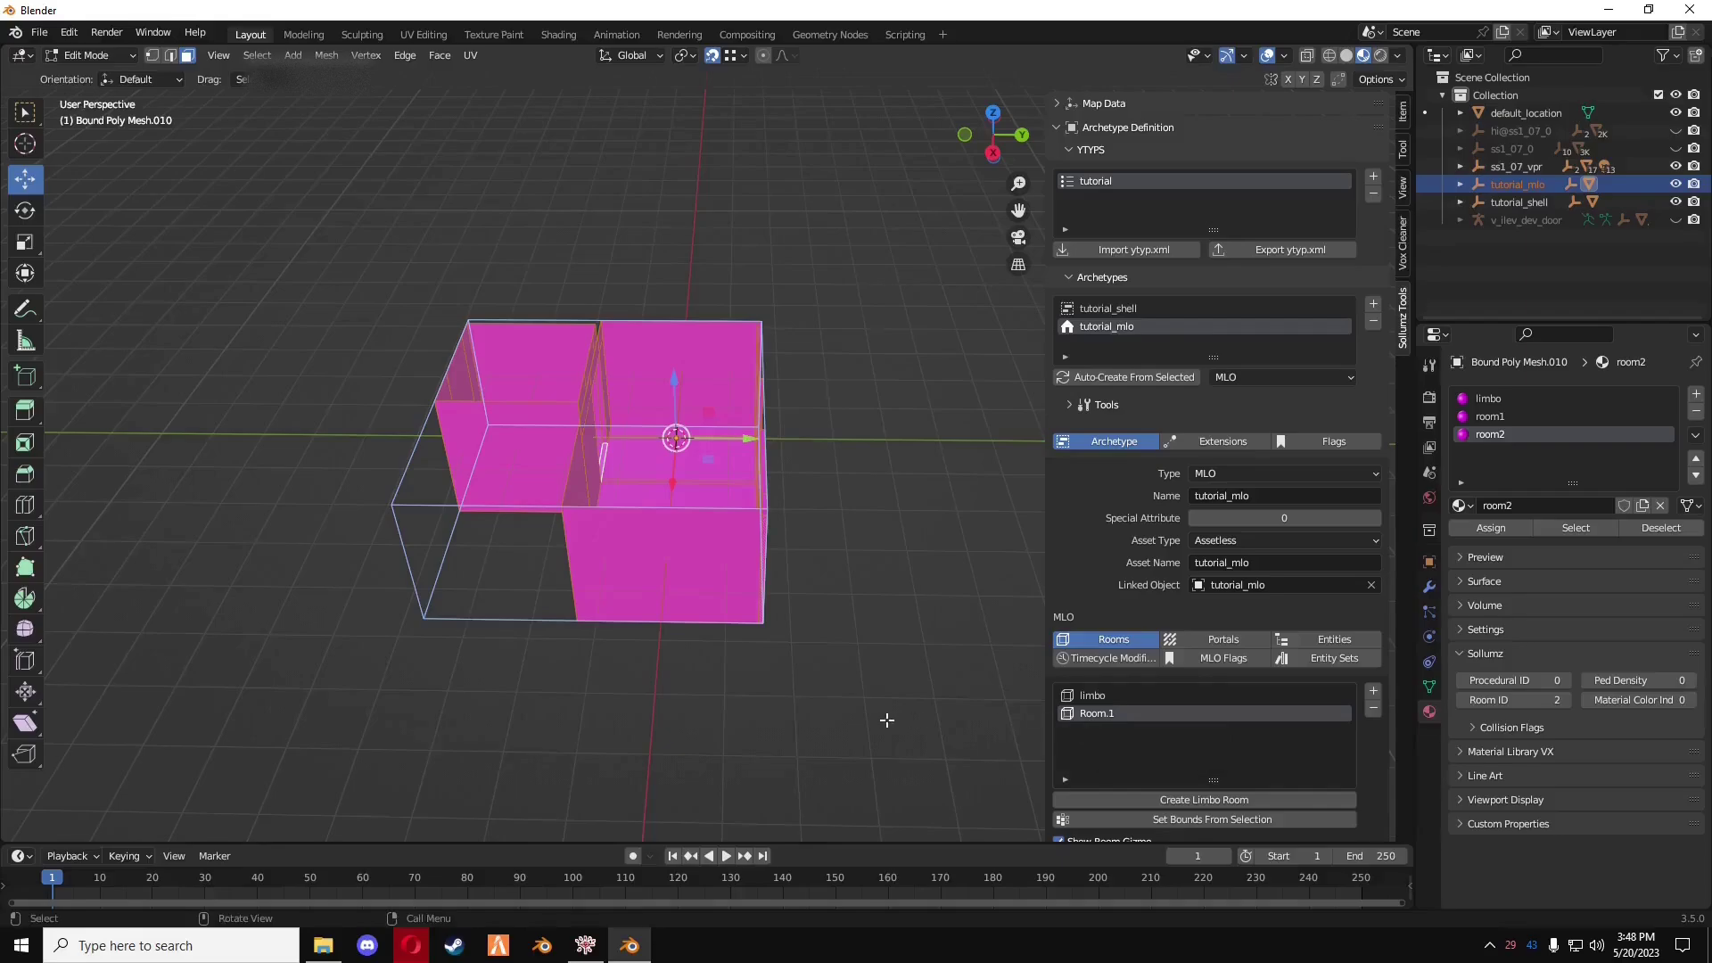
key("Tab")
middle_click_drag(852, 585, 917, 692)
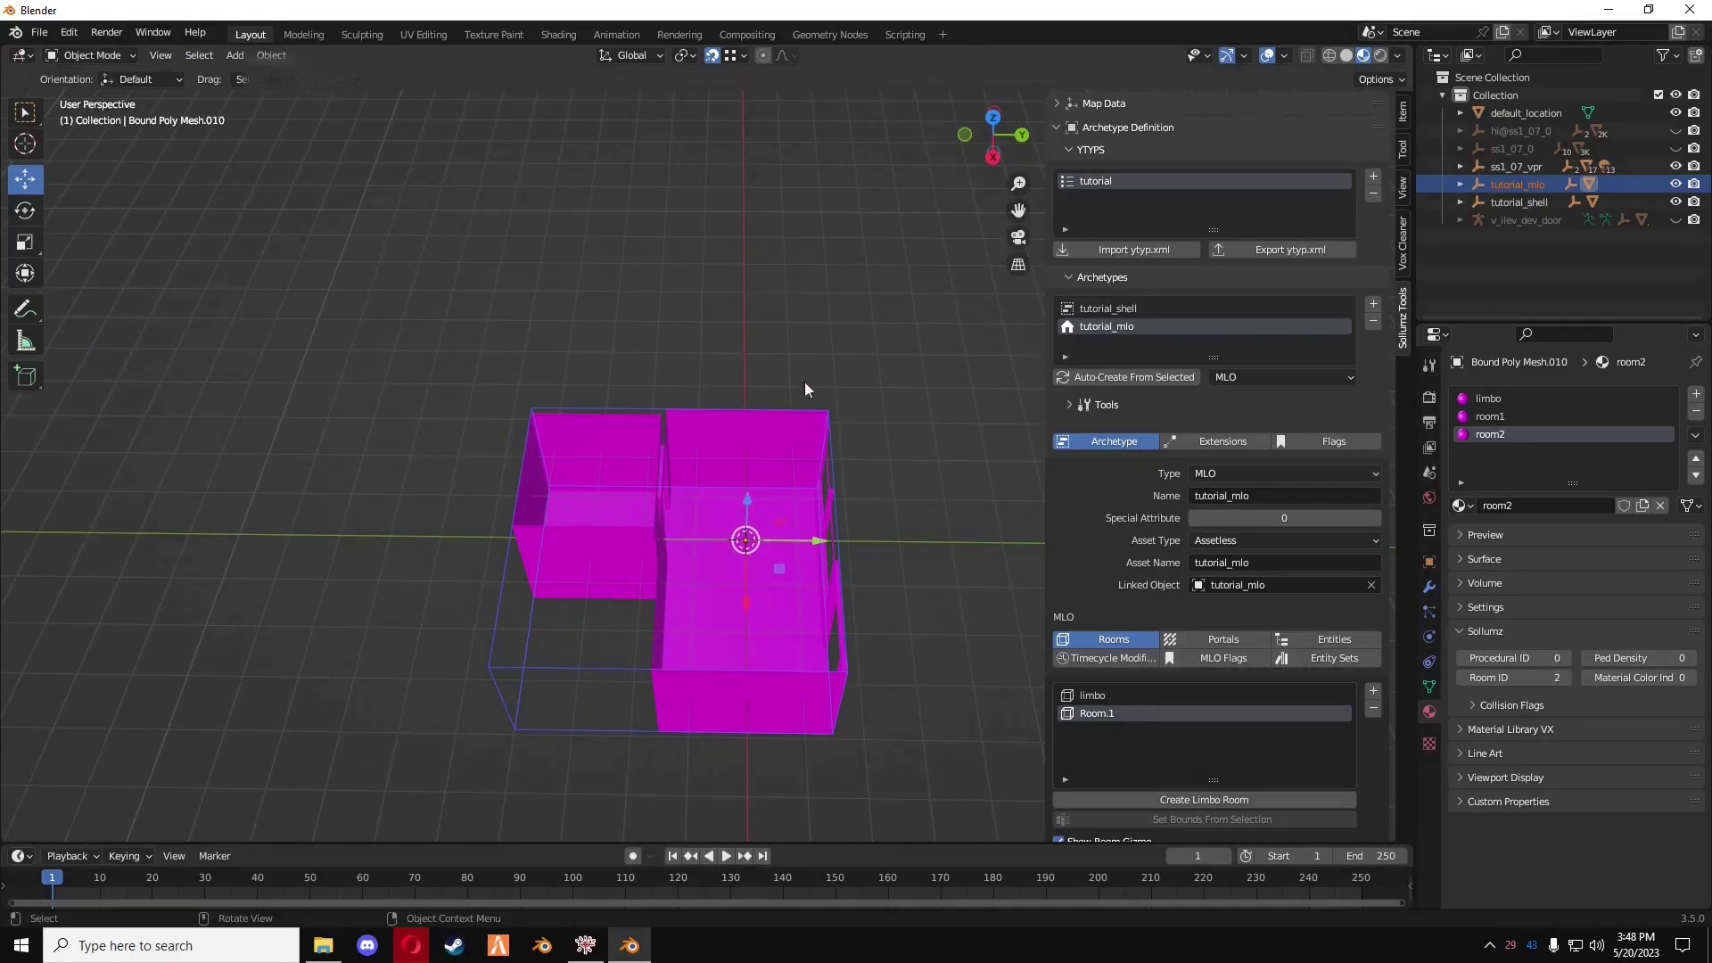
key("Tab")
key("alt+a")
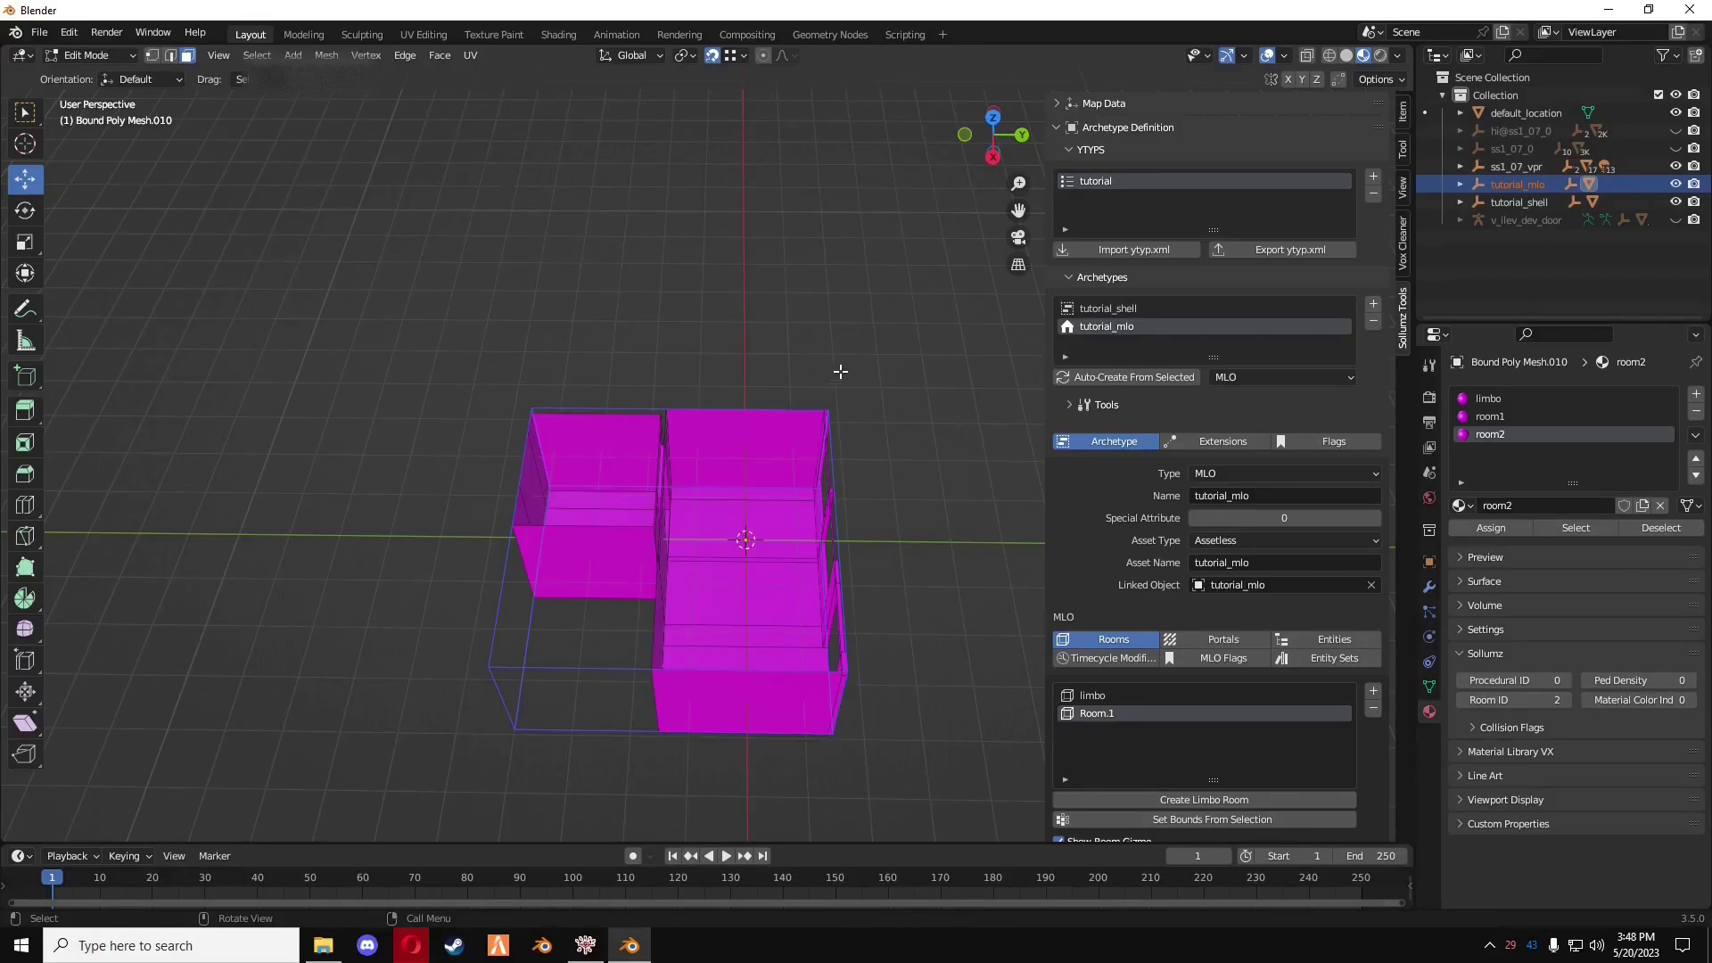
middle_click_drag(828, 341, 774, 284, "shift")
left_click(713, 419)
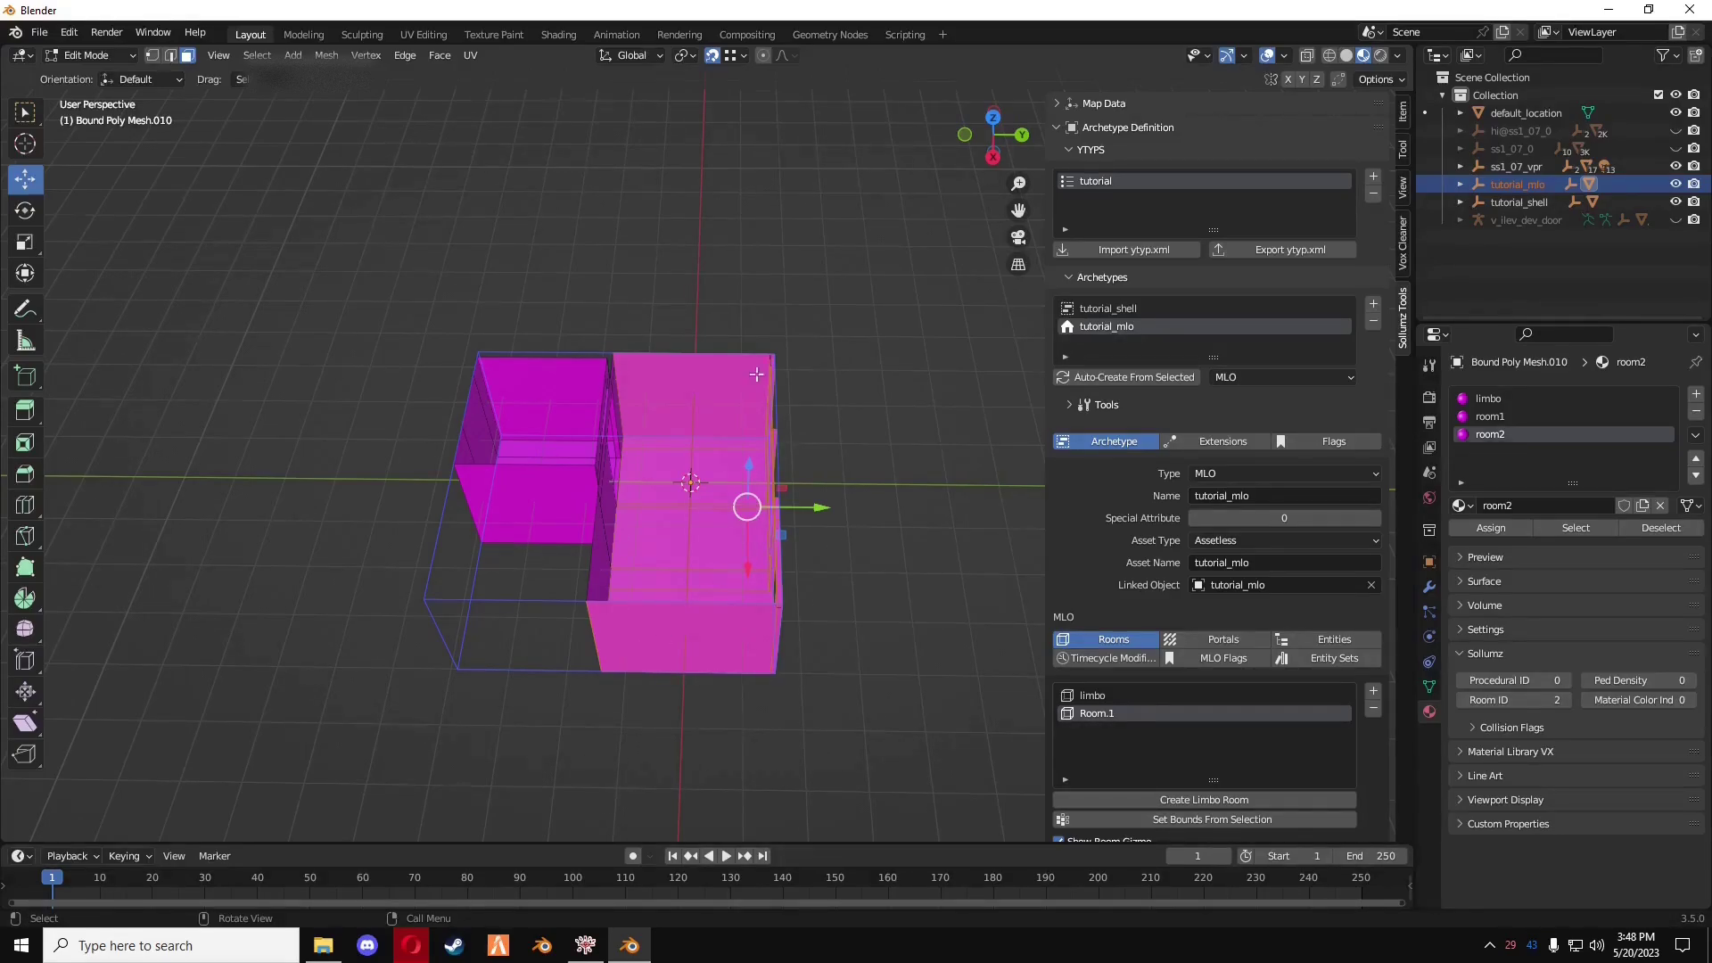
left_click(1208, 819)
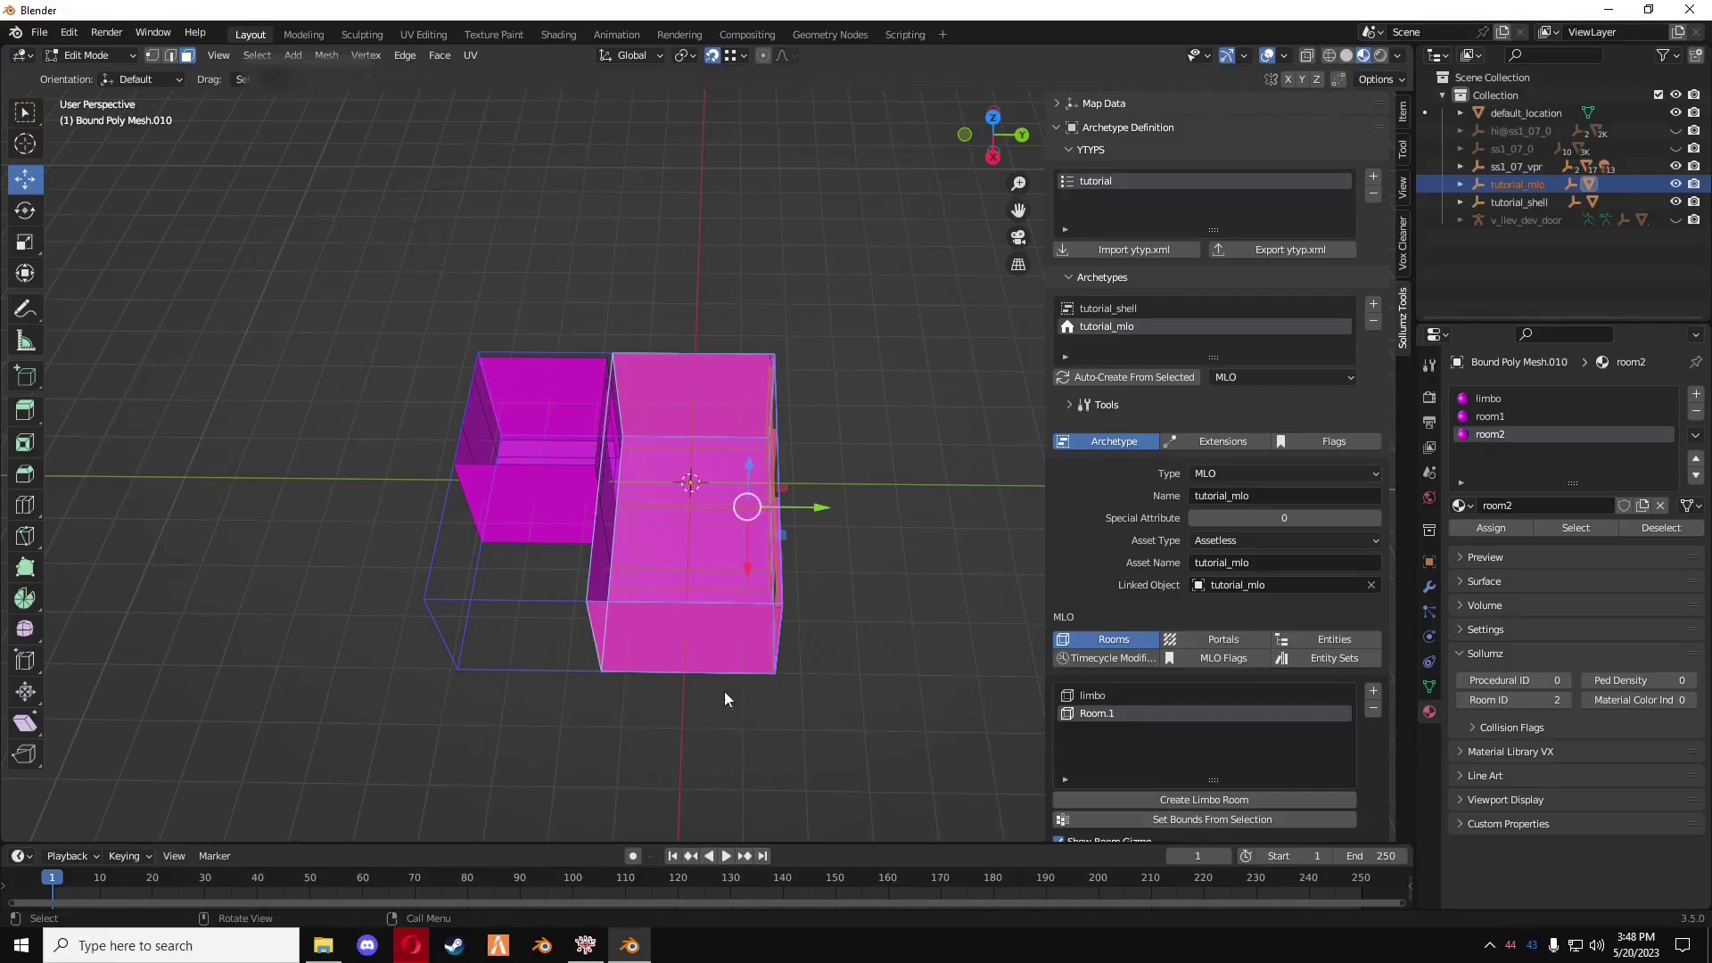
middle_click_drag(676, 577, 677, 499)
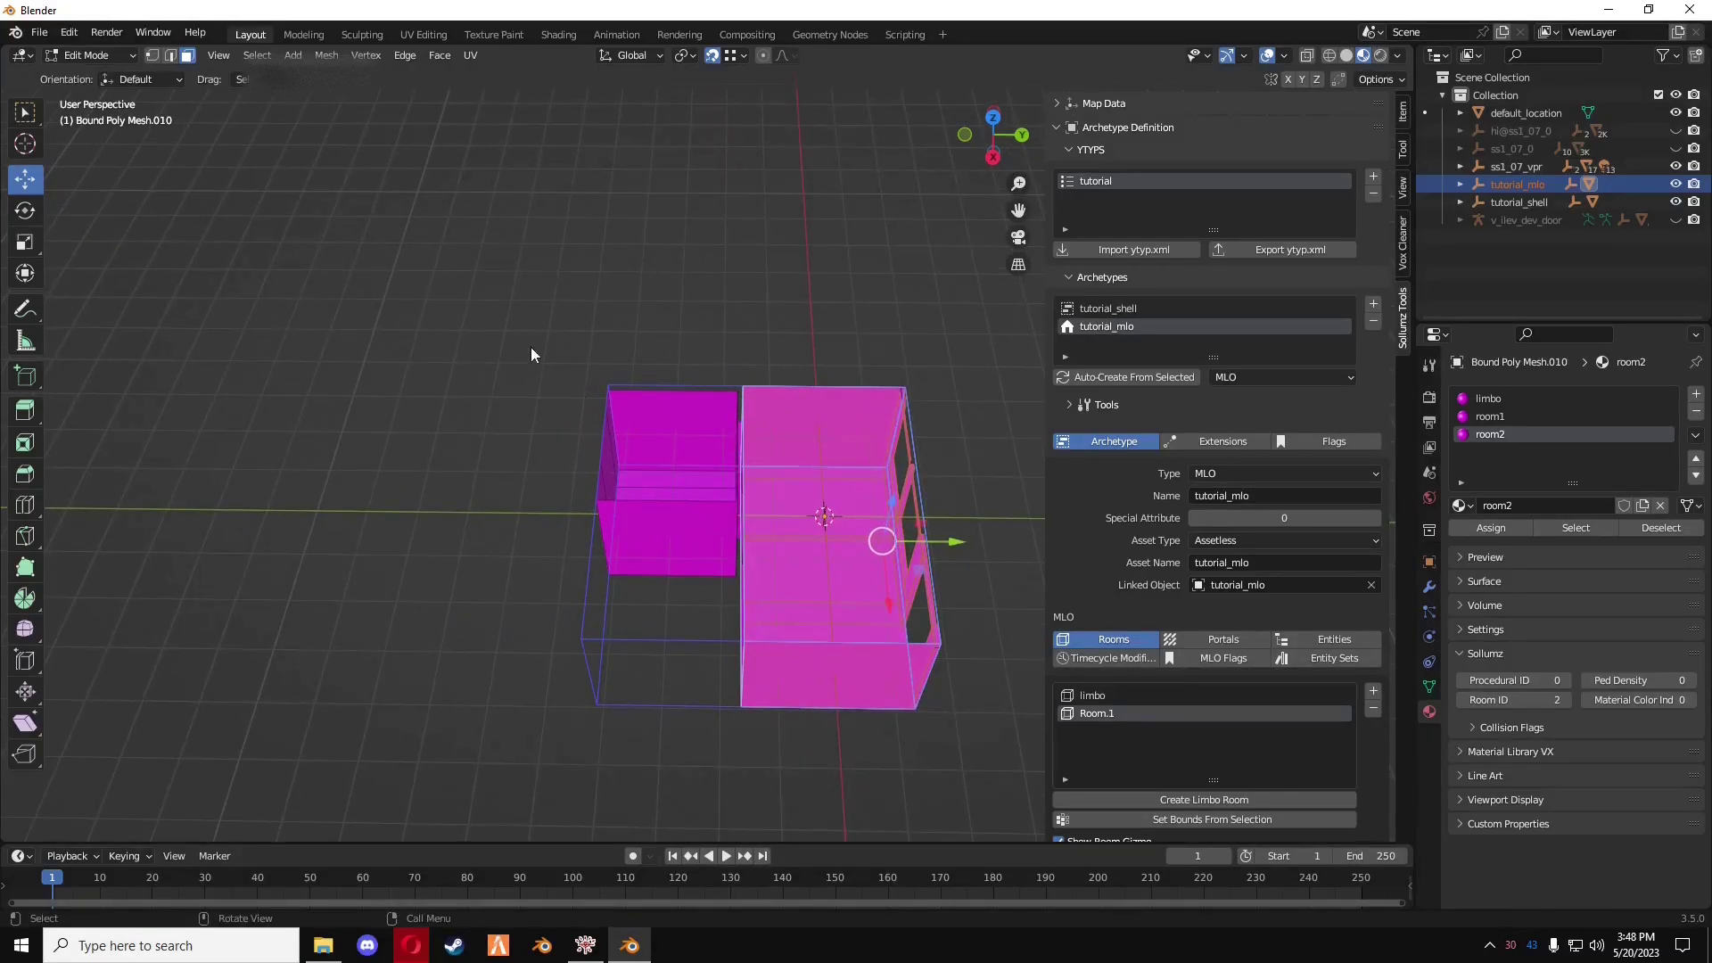
- Add a third room to the tutorial_mlo archetype and set its bounds from the smaller room's faces
left_click_drag(527, 310, 666, 595)
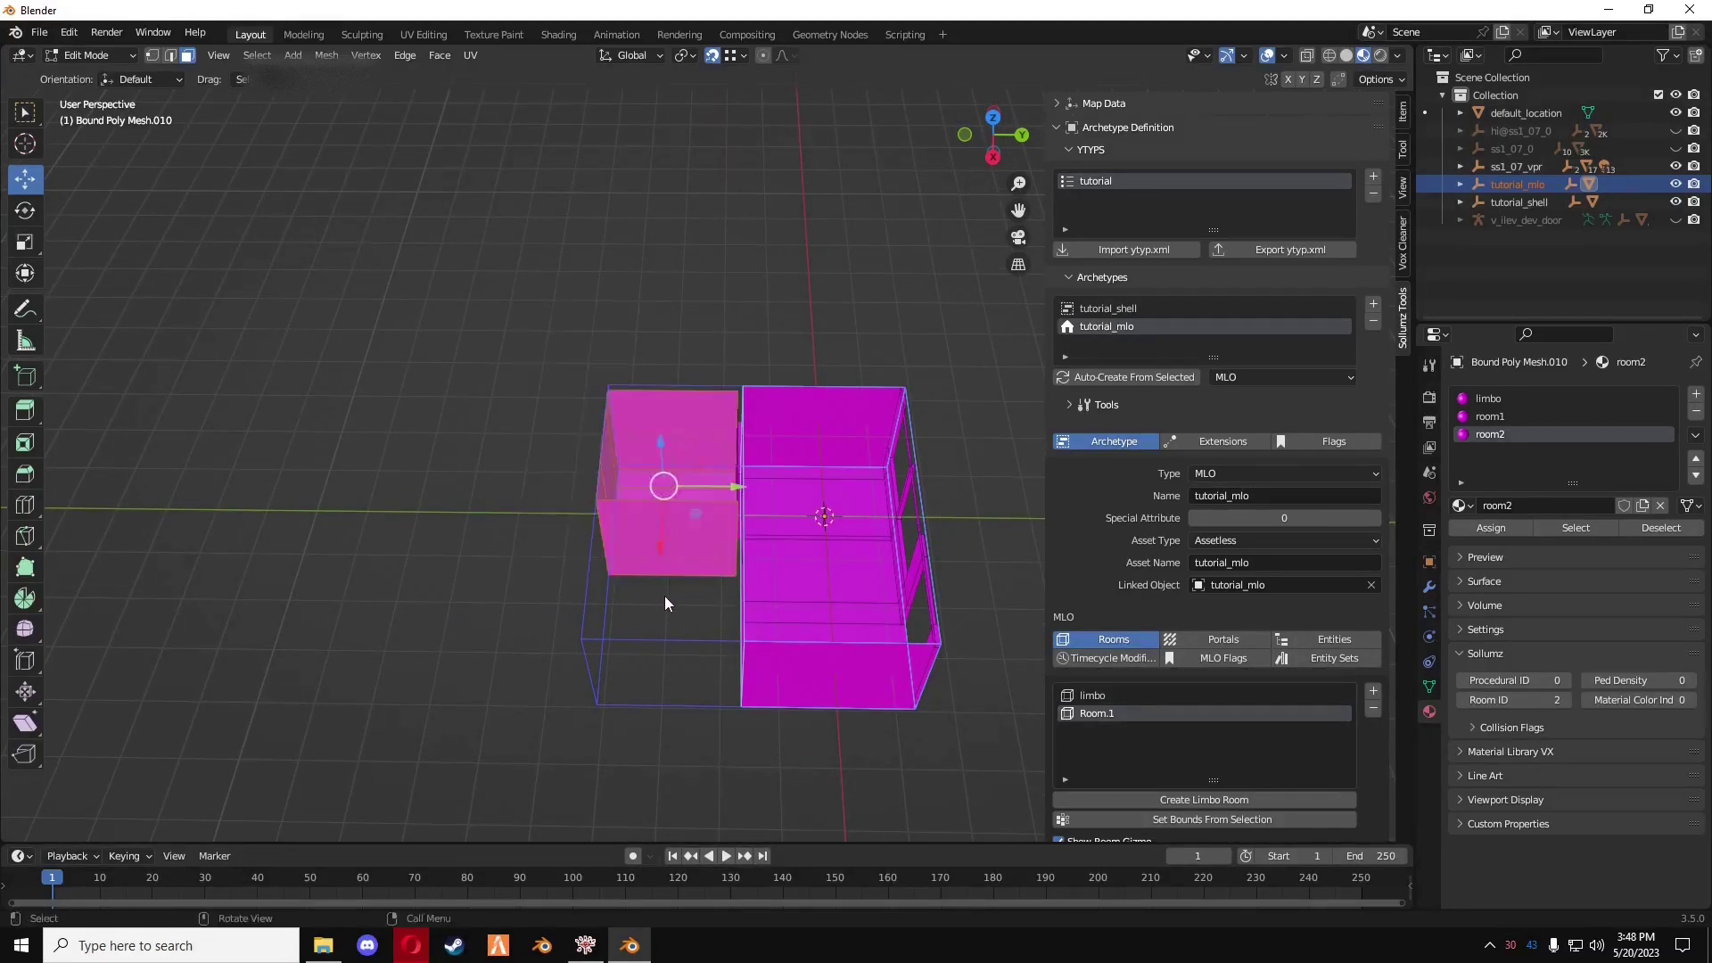
left_click(1373, 691)
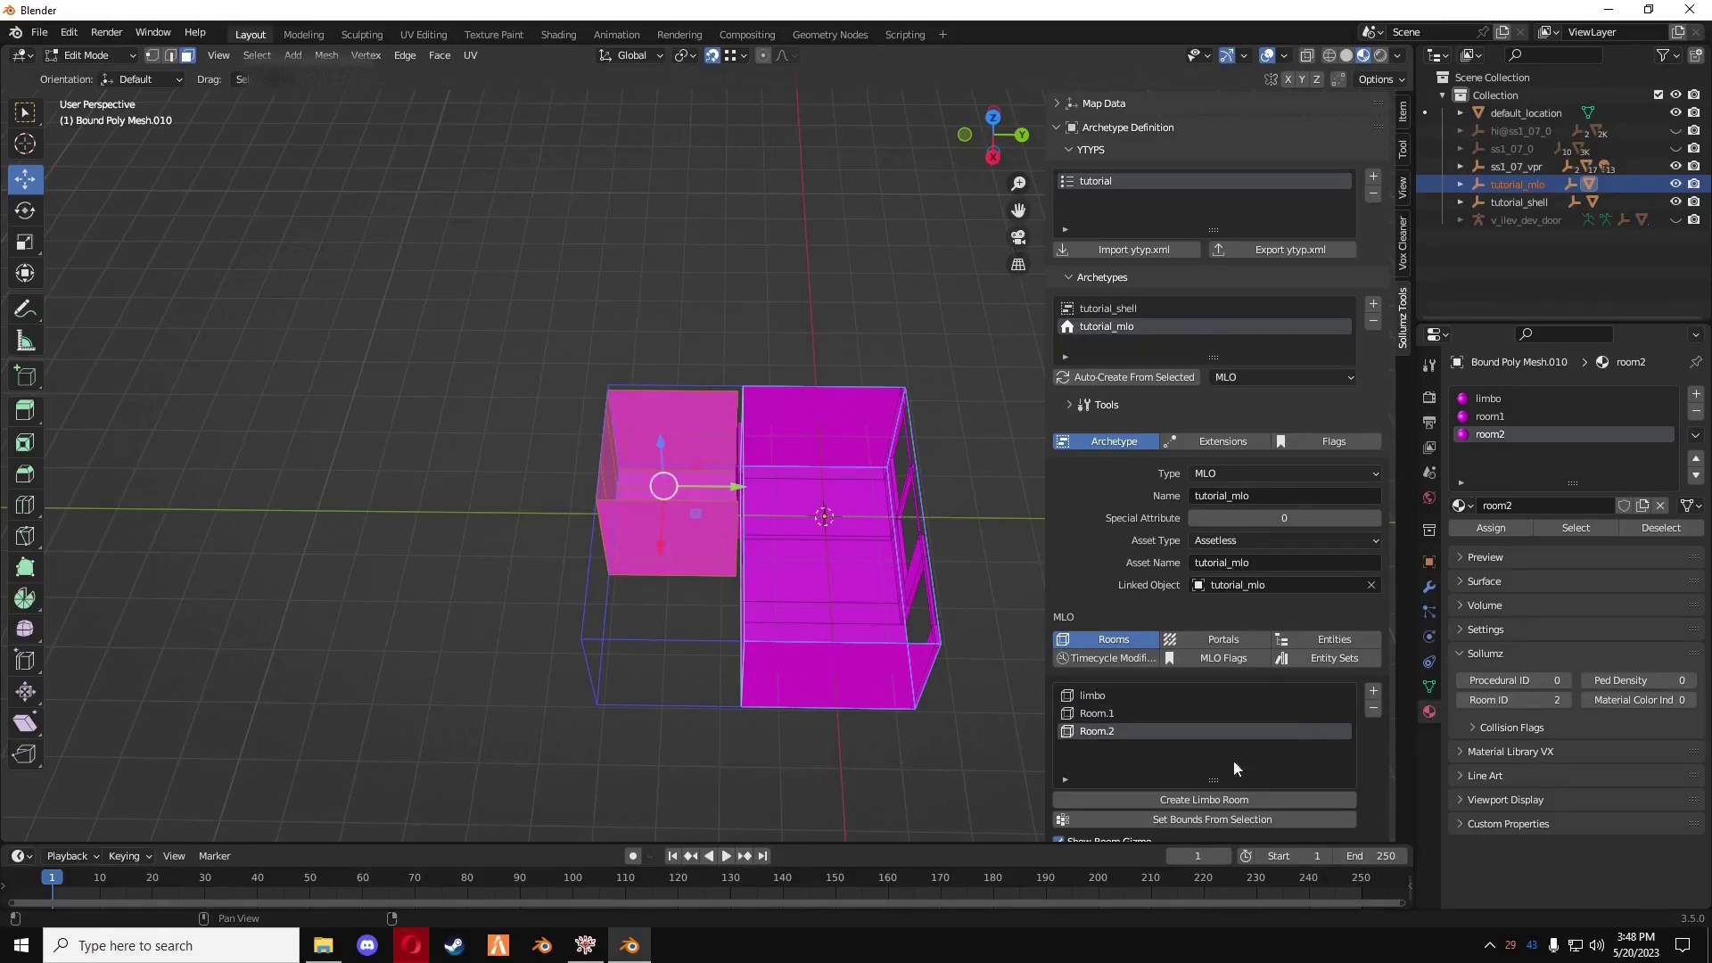
left_click(1196, 821)
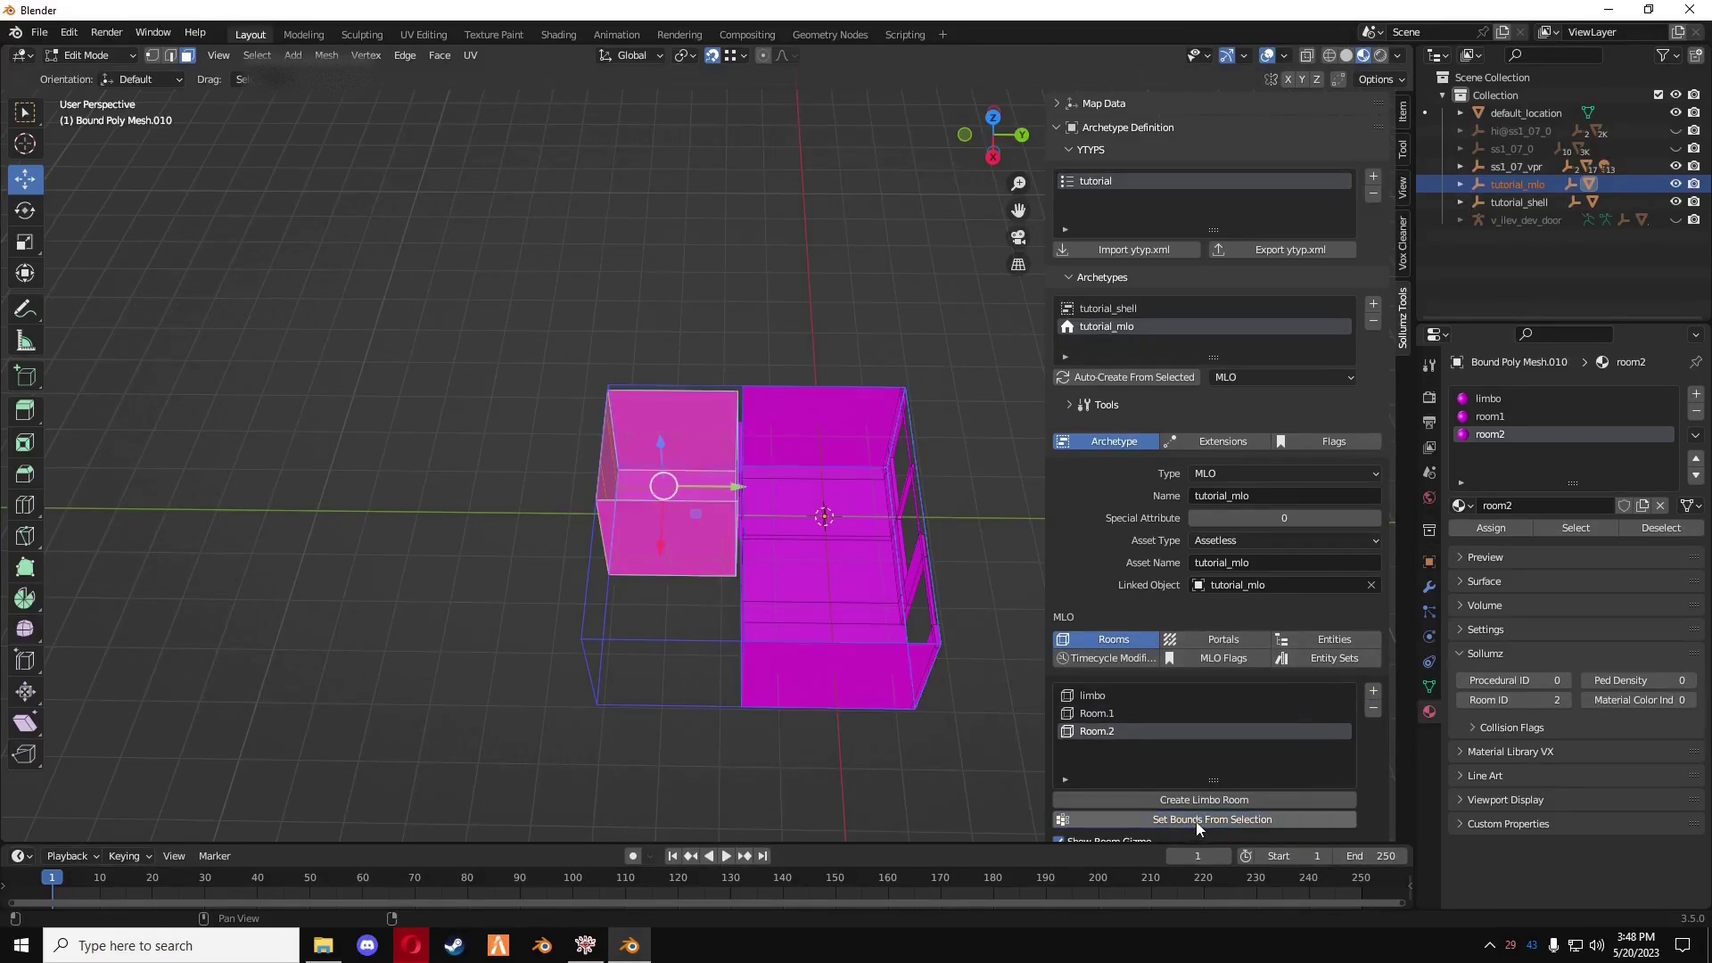
left_click(1104, 696)
left_click(1103, 715)
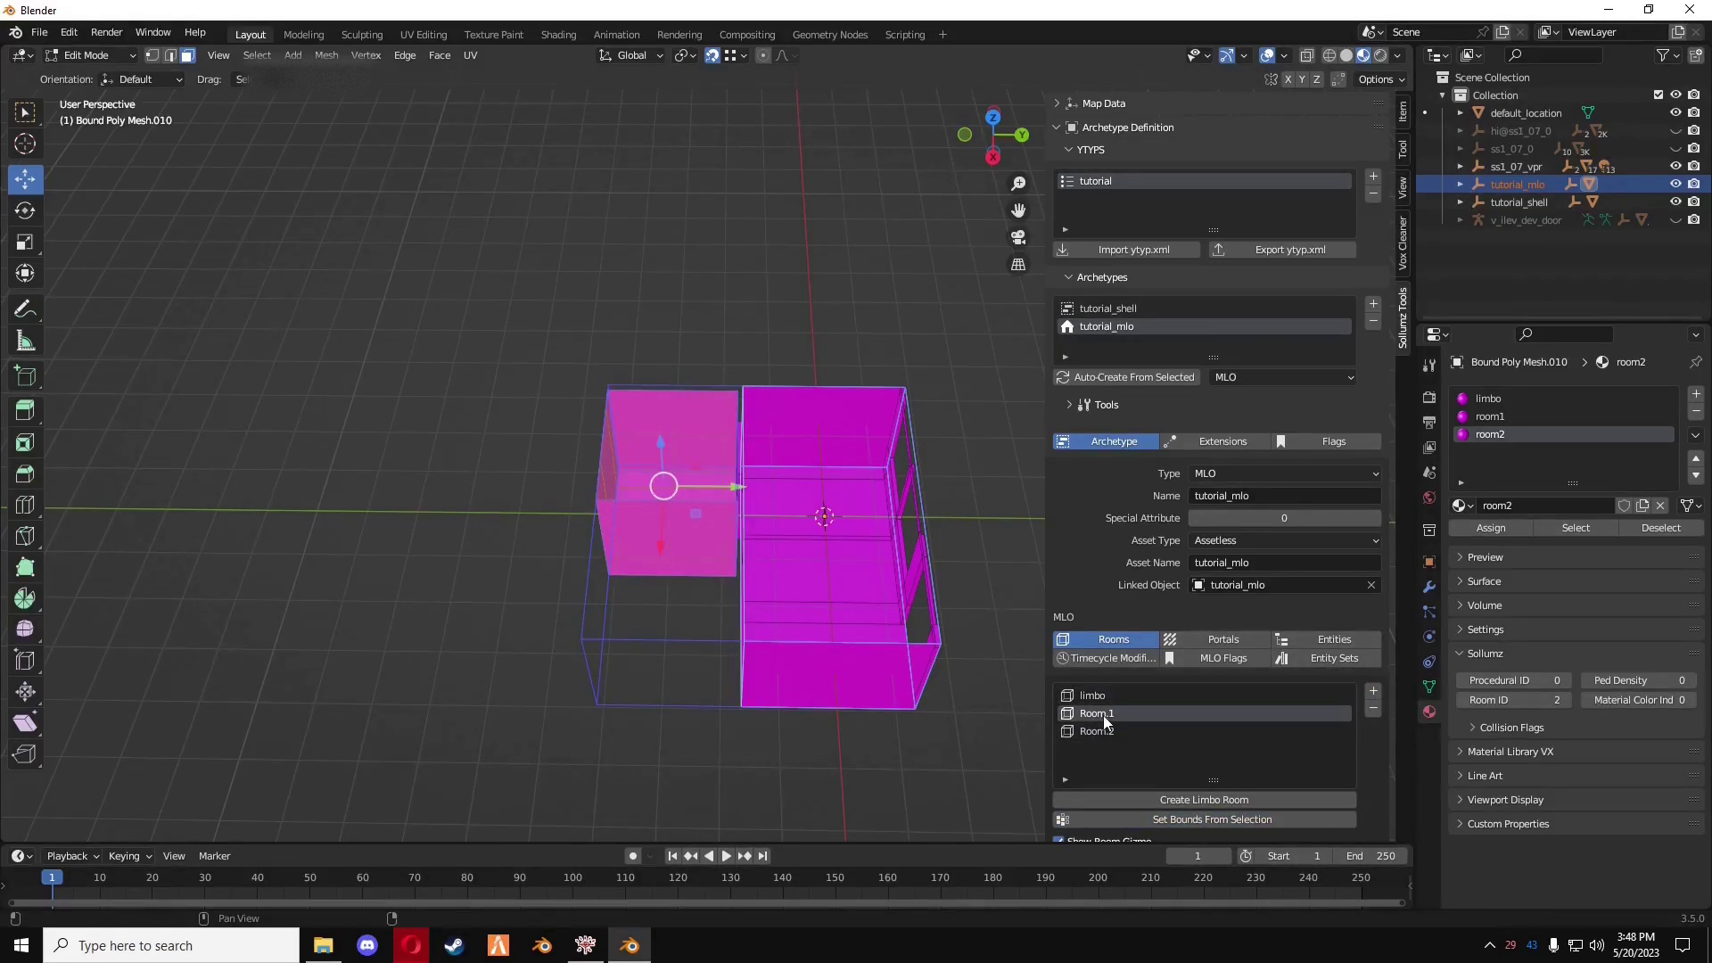
left_click(1099, 729)
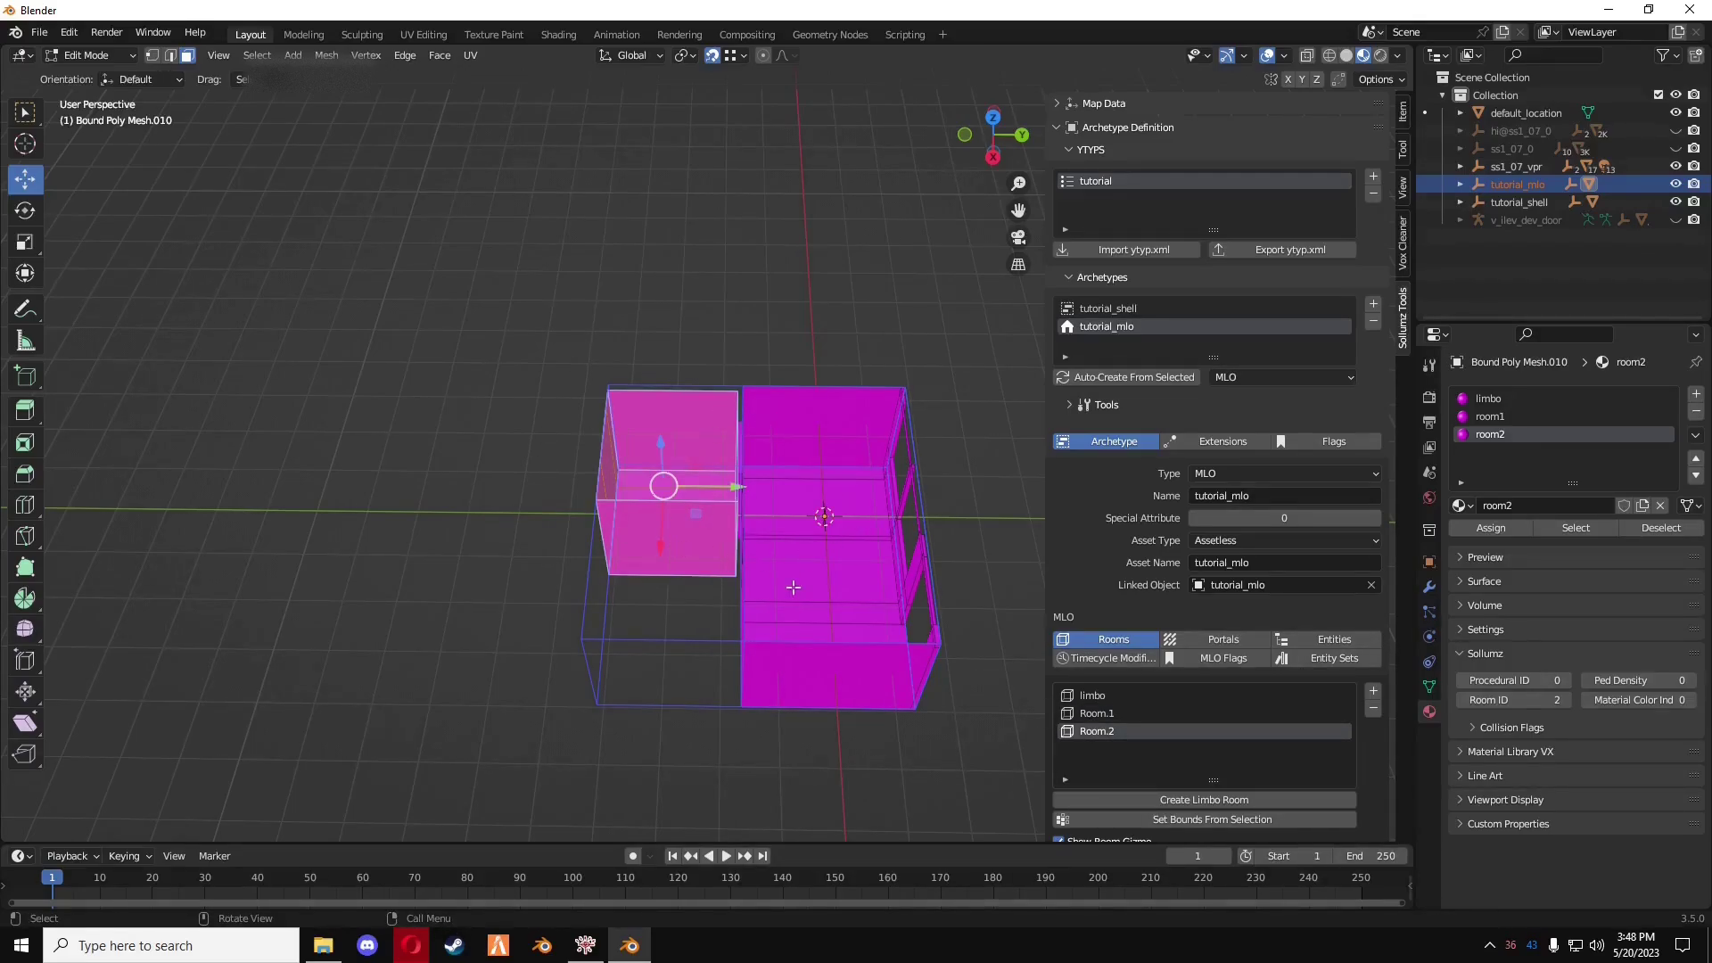
- Rename the larger room's entry to room1 and the smaller room's entry to room2 in the MLO's rooms
middle_click_drag(892, 659, 600, 609)
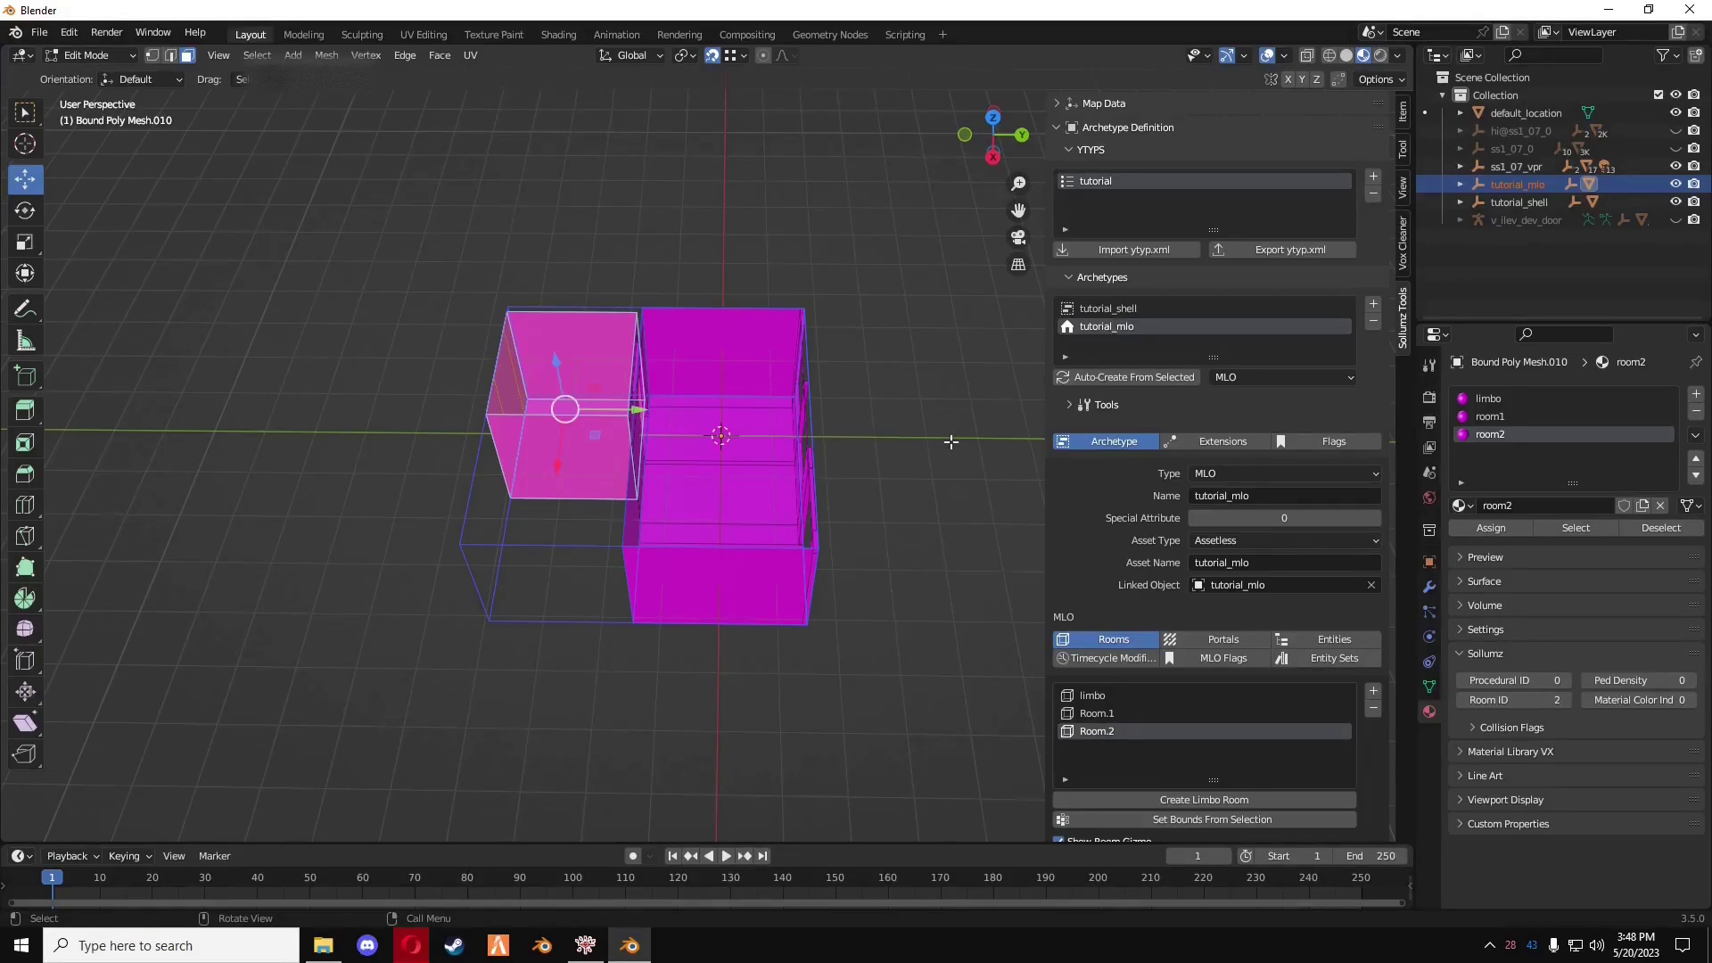
middle_click_drag(856, 485, 871, 504, "shift")
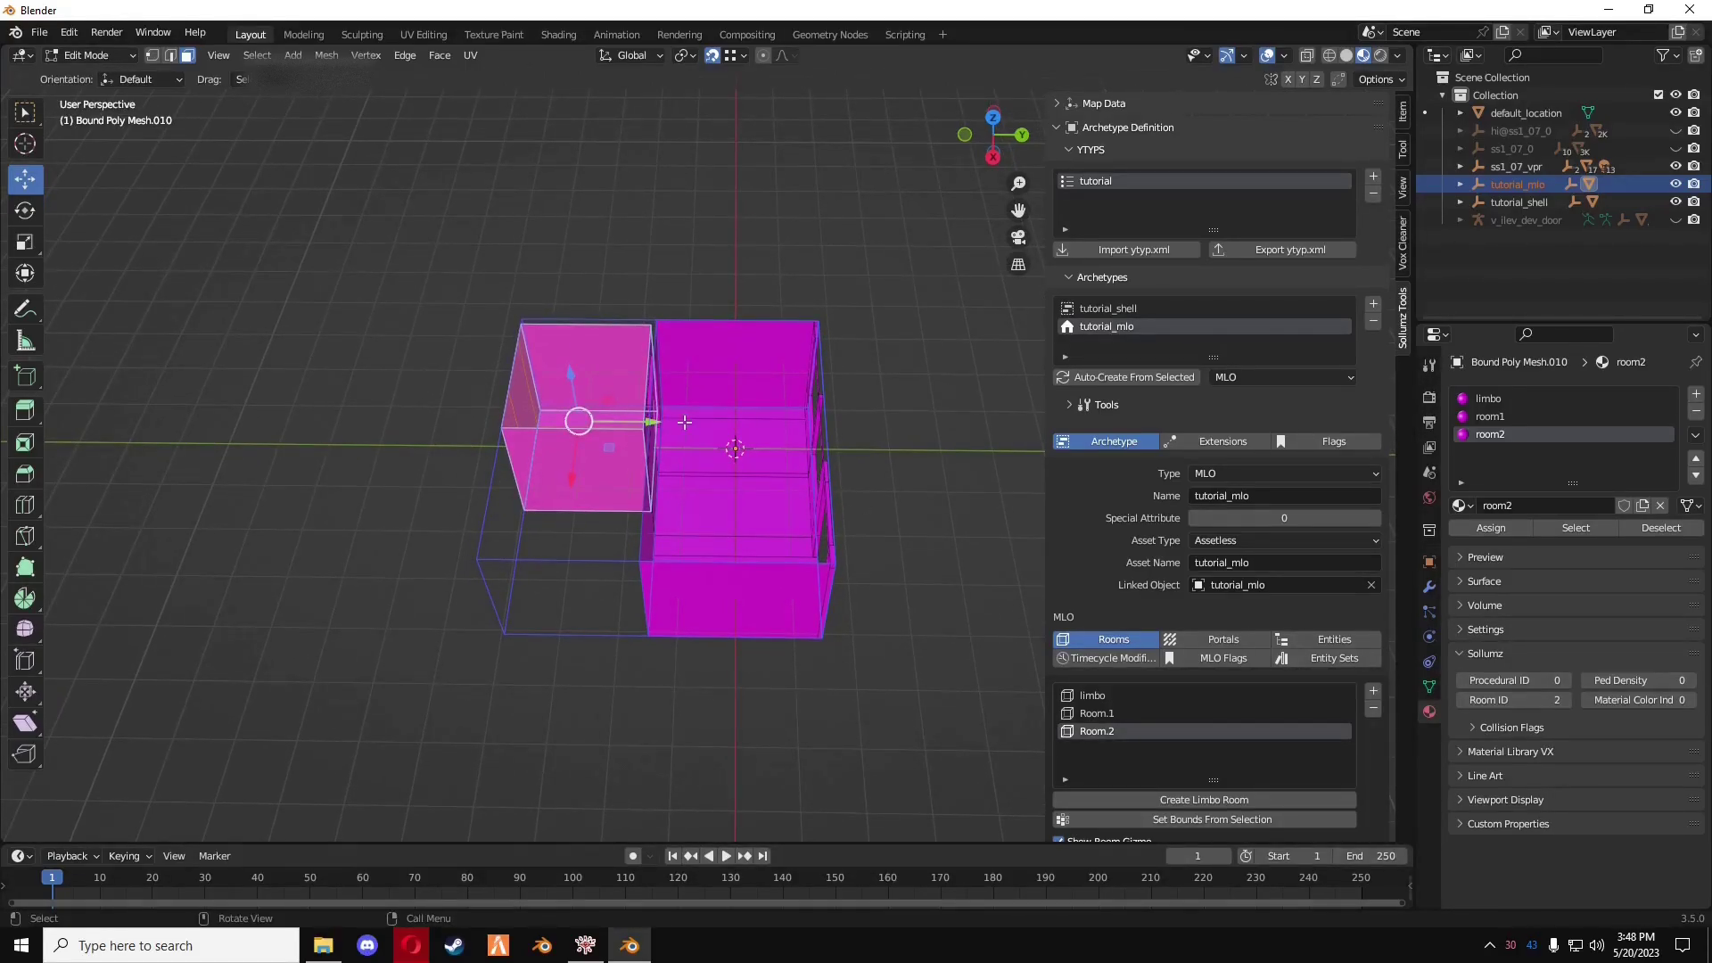
middle_click_drag(652, 425, 649, 452, "shift")
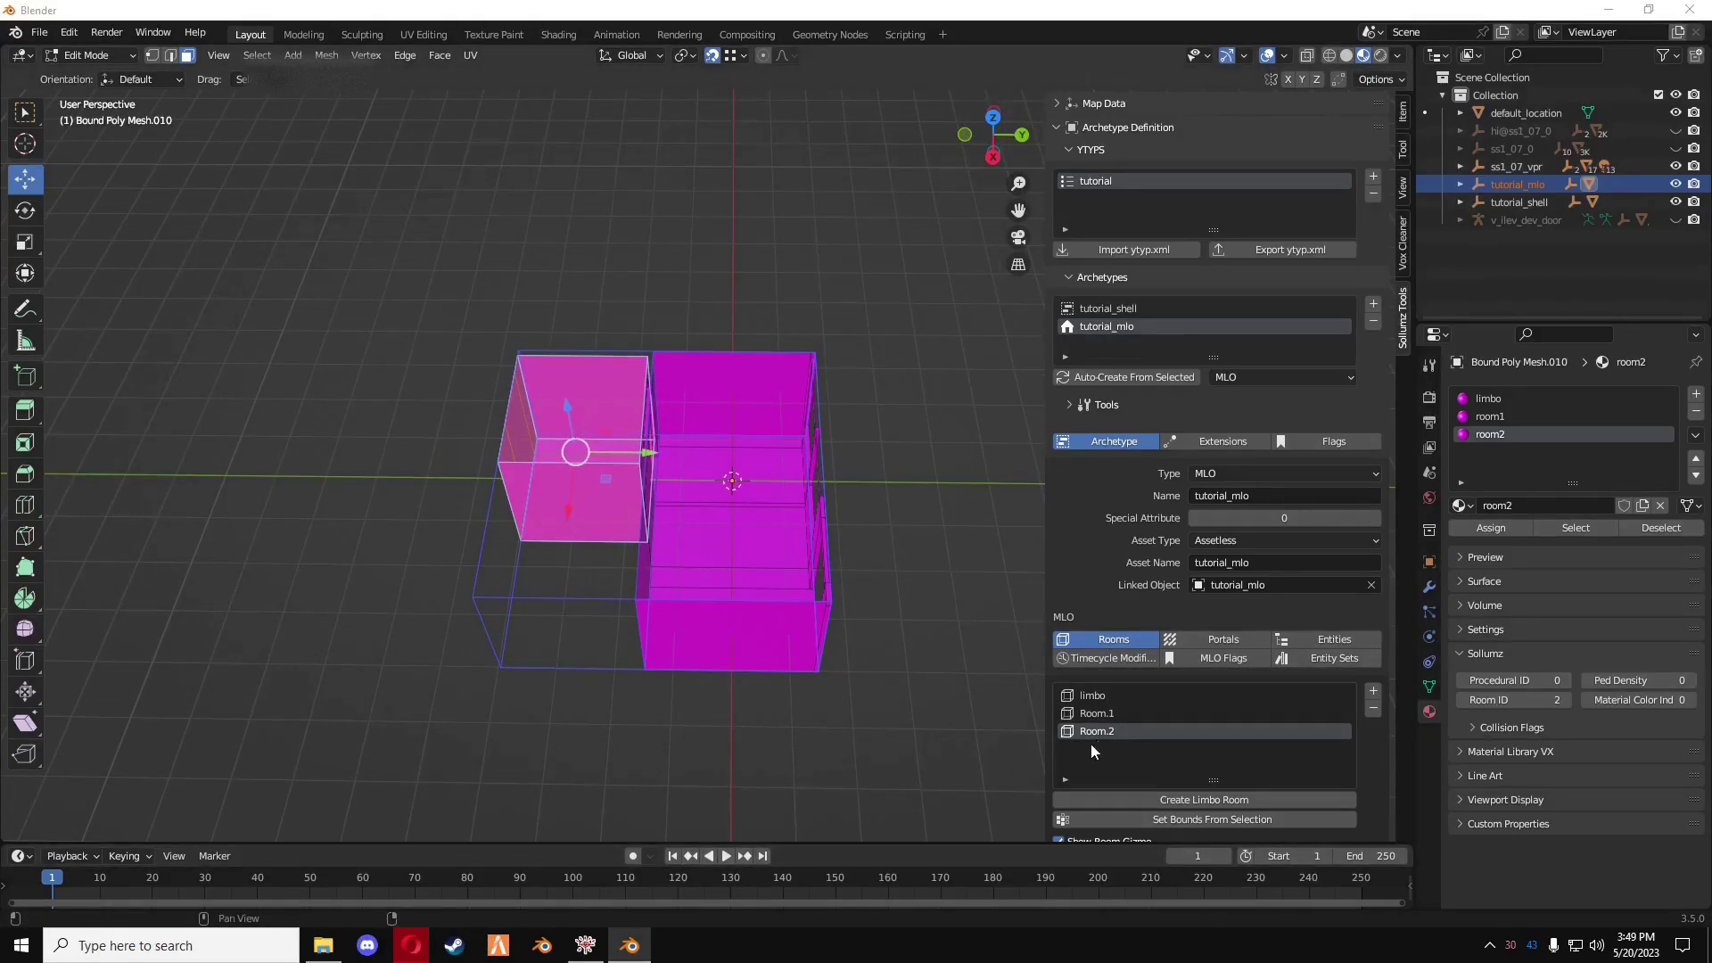
double_click(1112, 713)
type("roo")
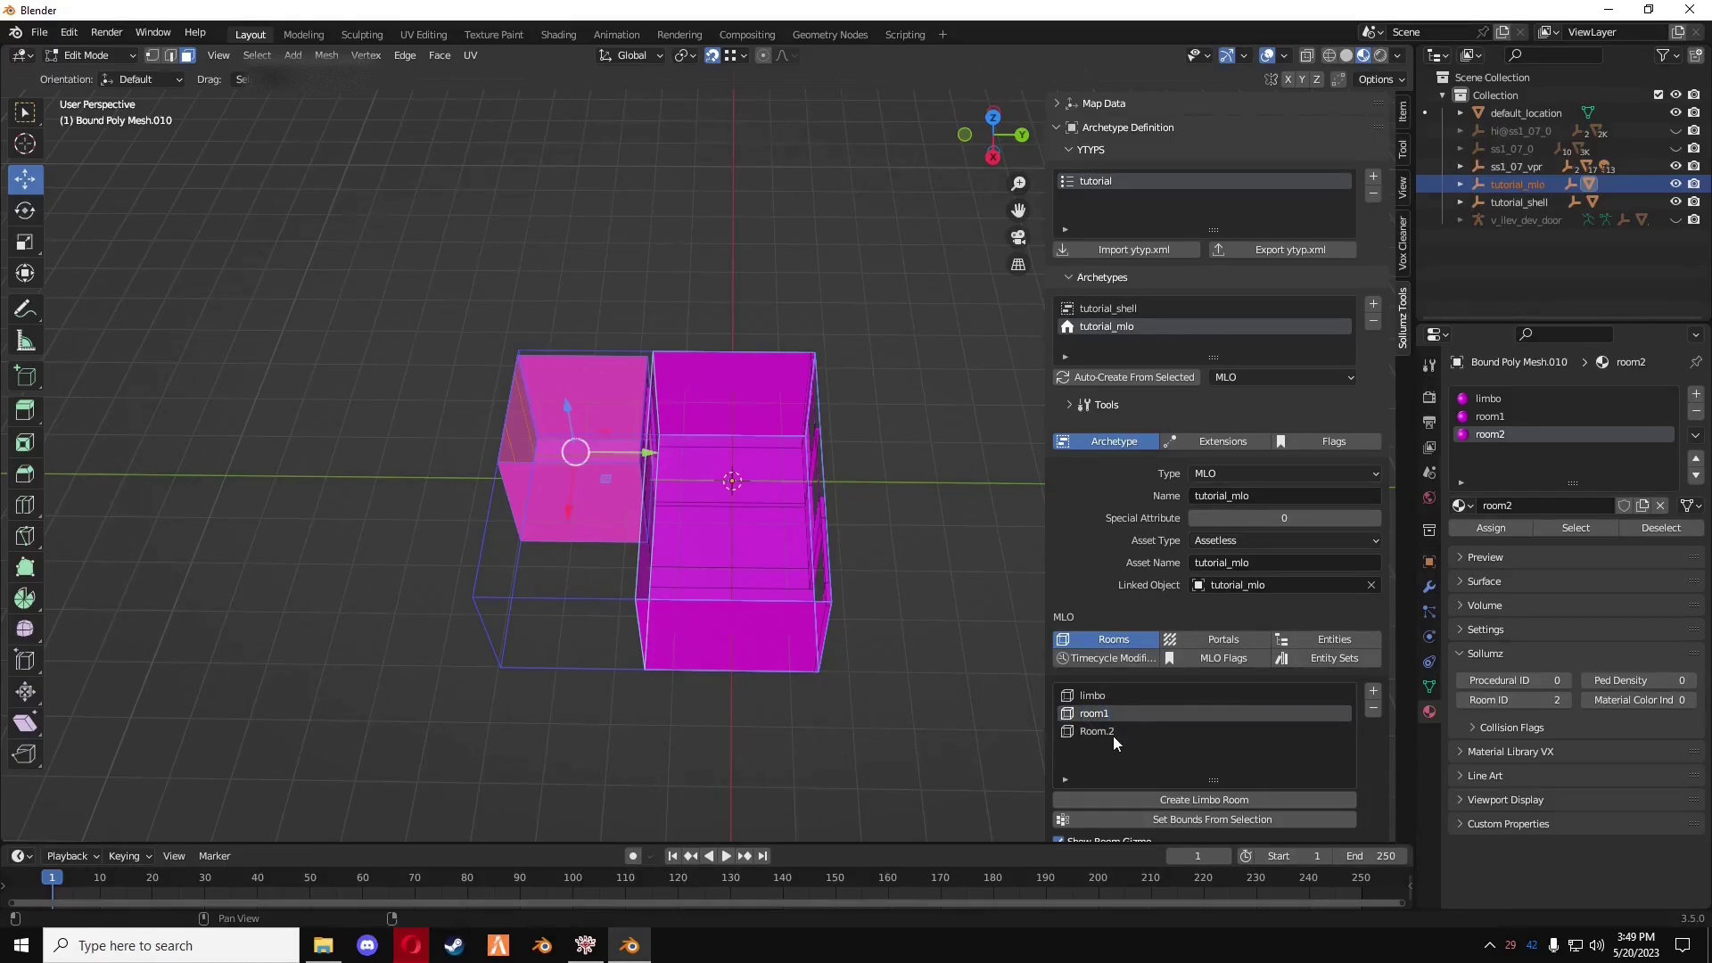
double_click(1114, 733)
type("ro")
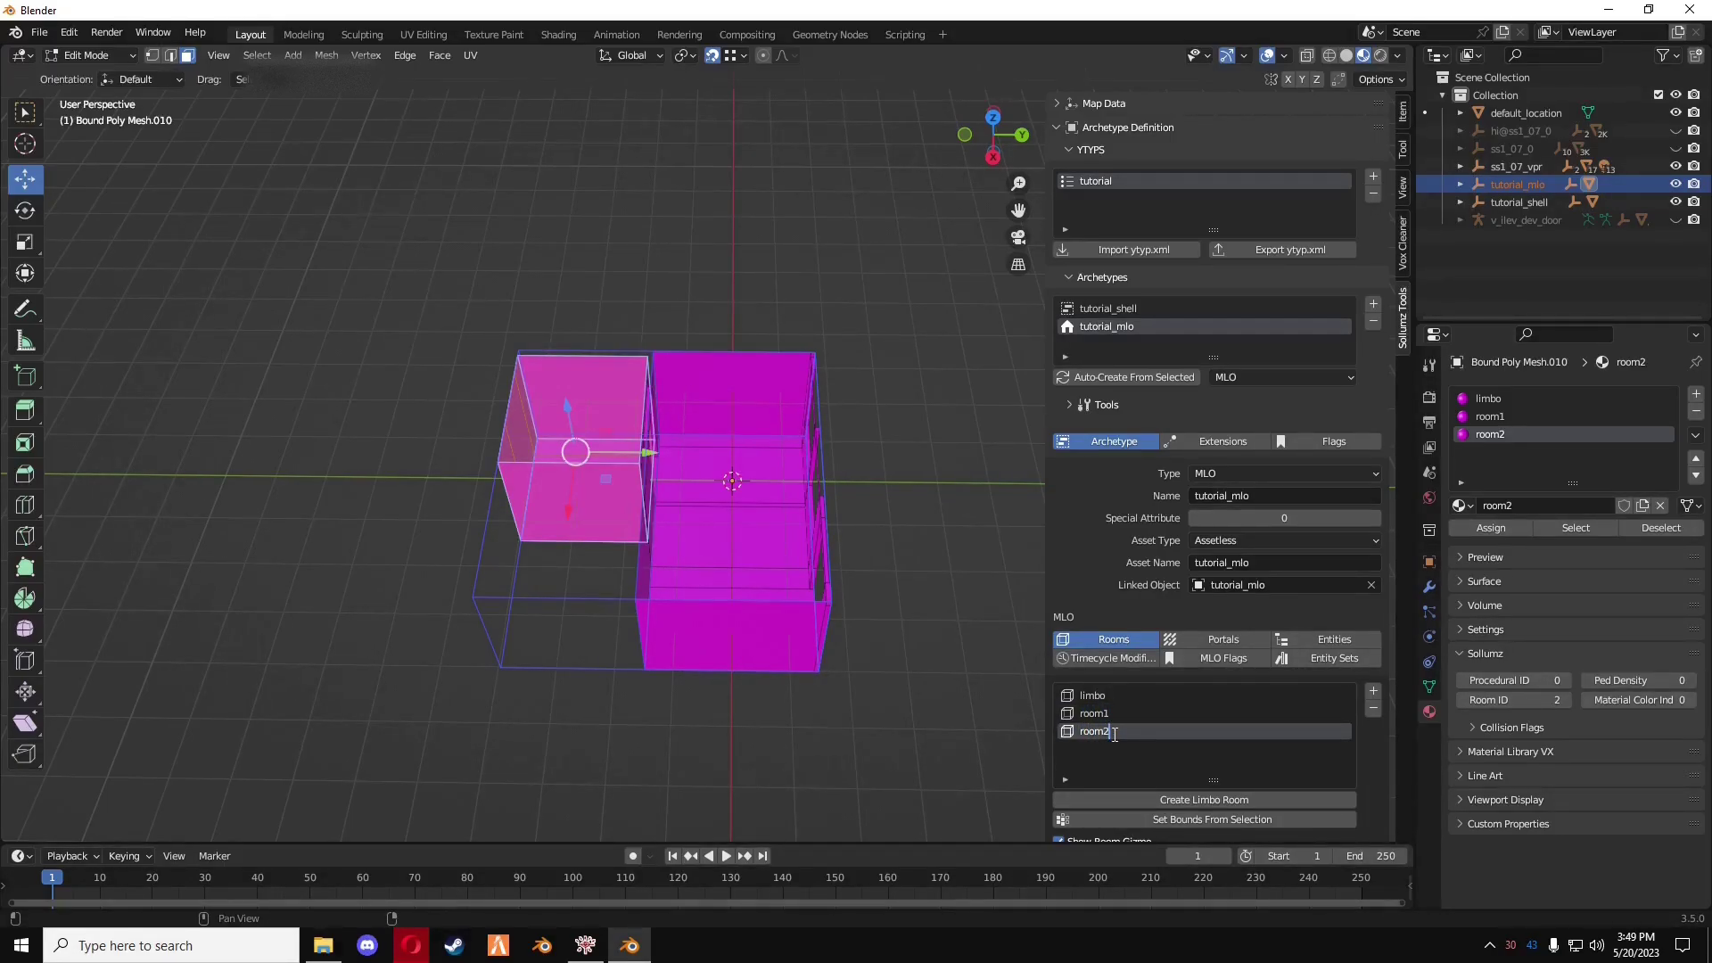
key("Return")
left_click(1107, 694)
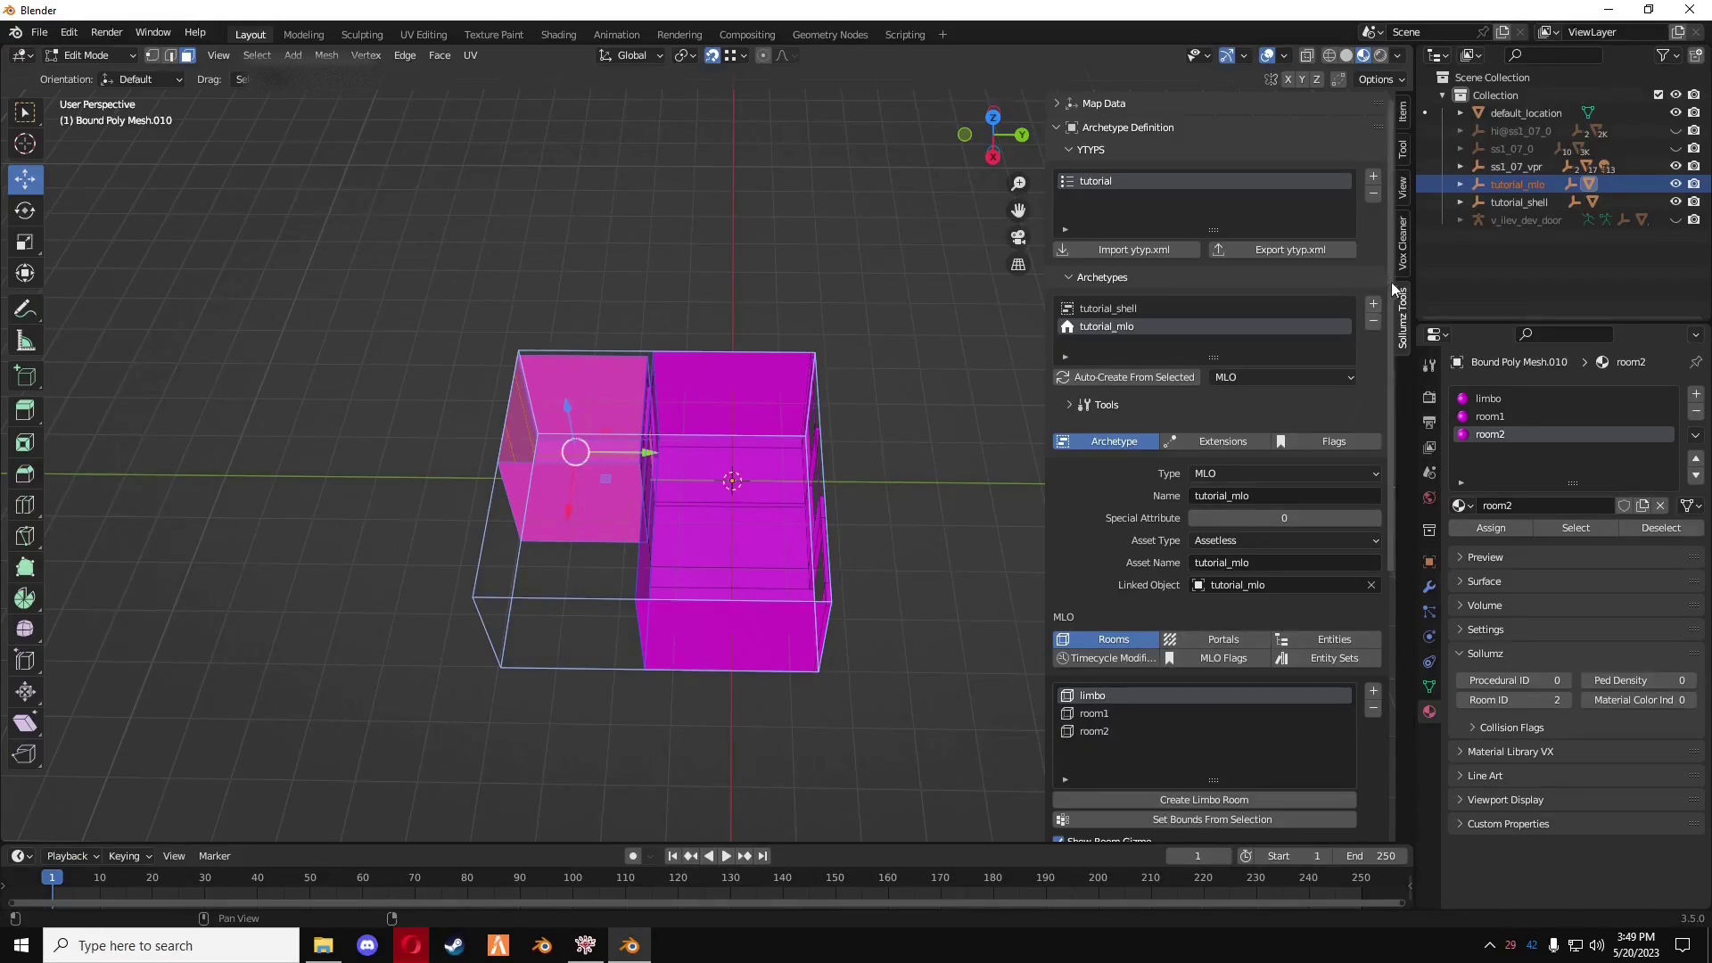
- Add the tutorial_shell object as an entity of the MLO and assign it to the limbo room
left_click(1514, 204)
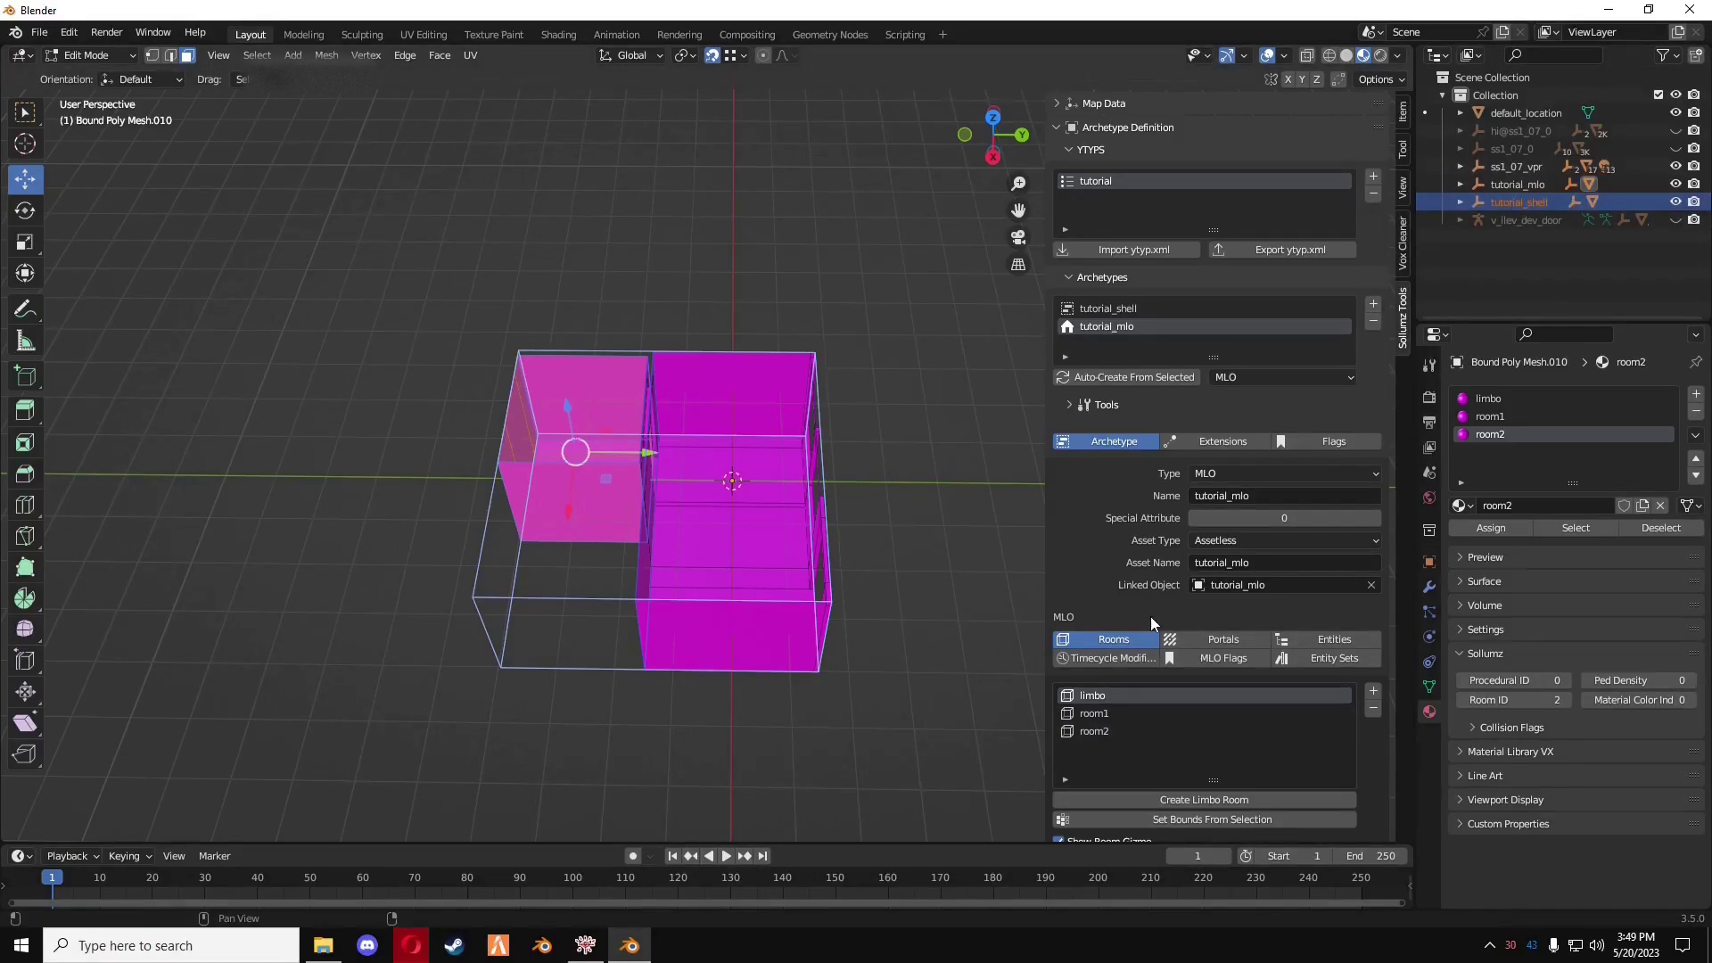
scroll(1150, 617, "down", 10)
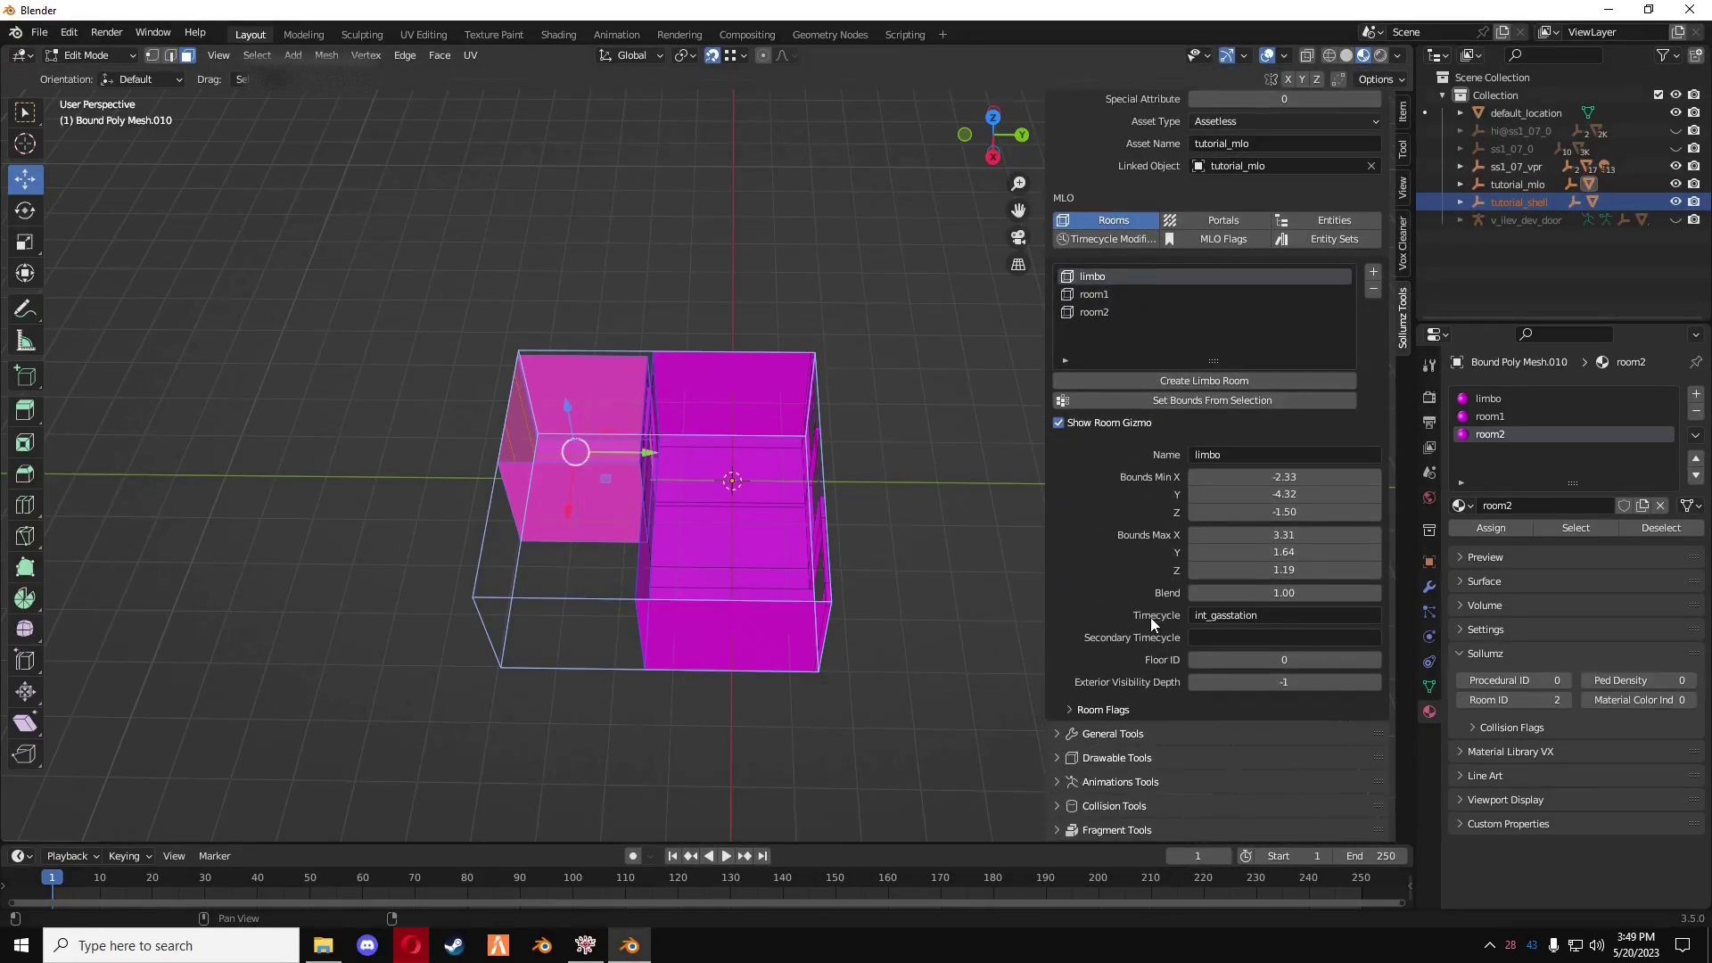
scroll(1150, 617, "up", 3)
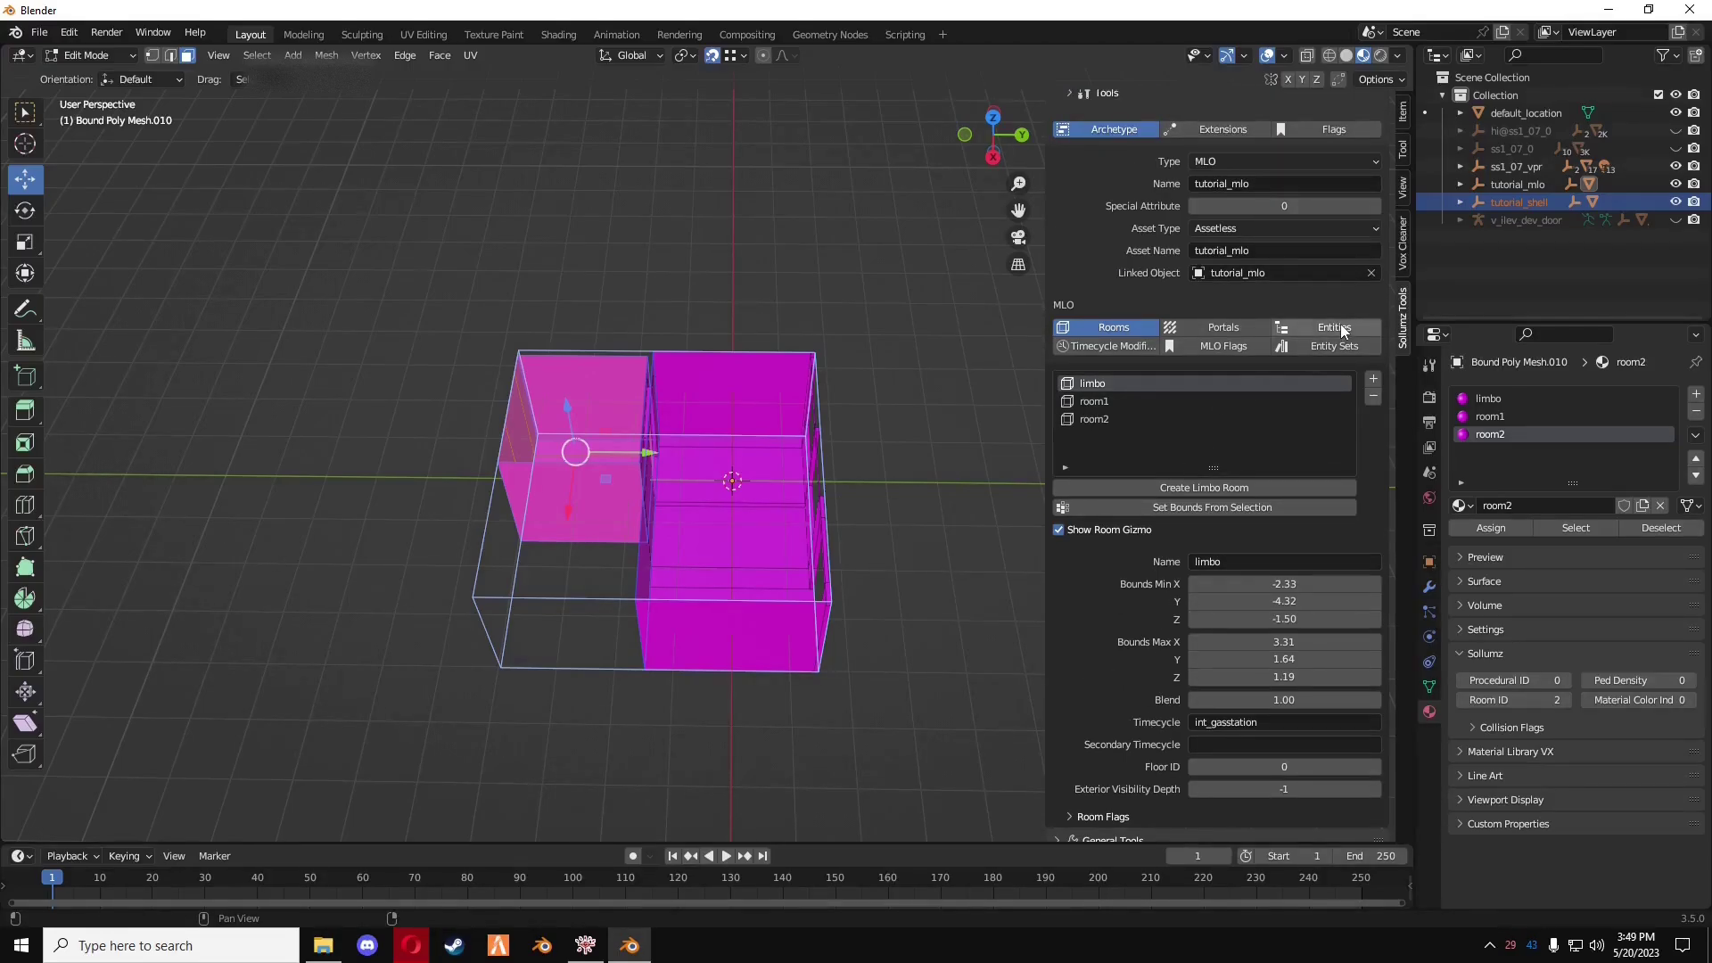
left_click(1340, 327)
left_click(1107, 675)
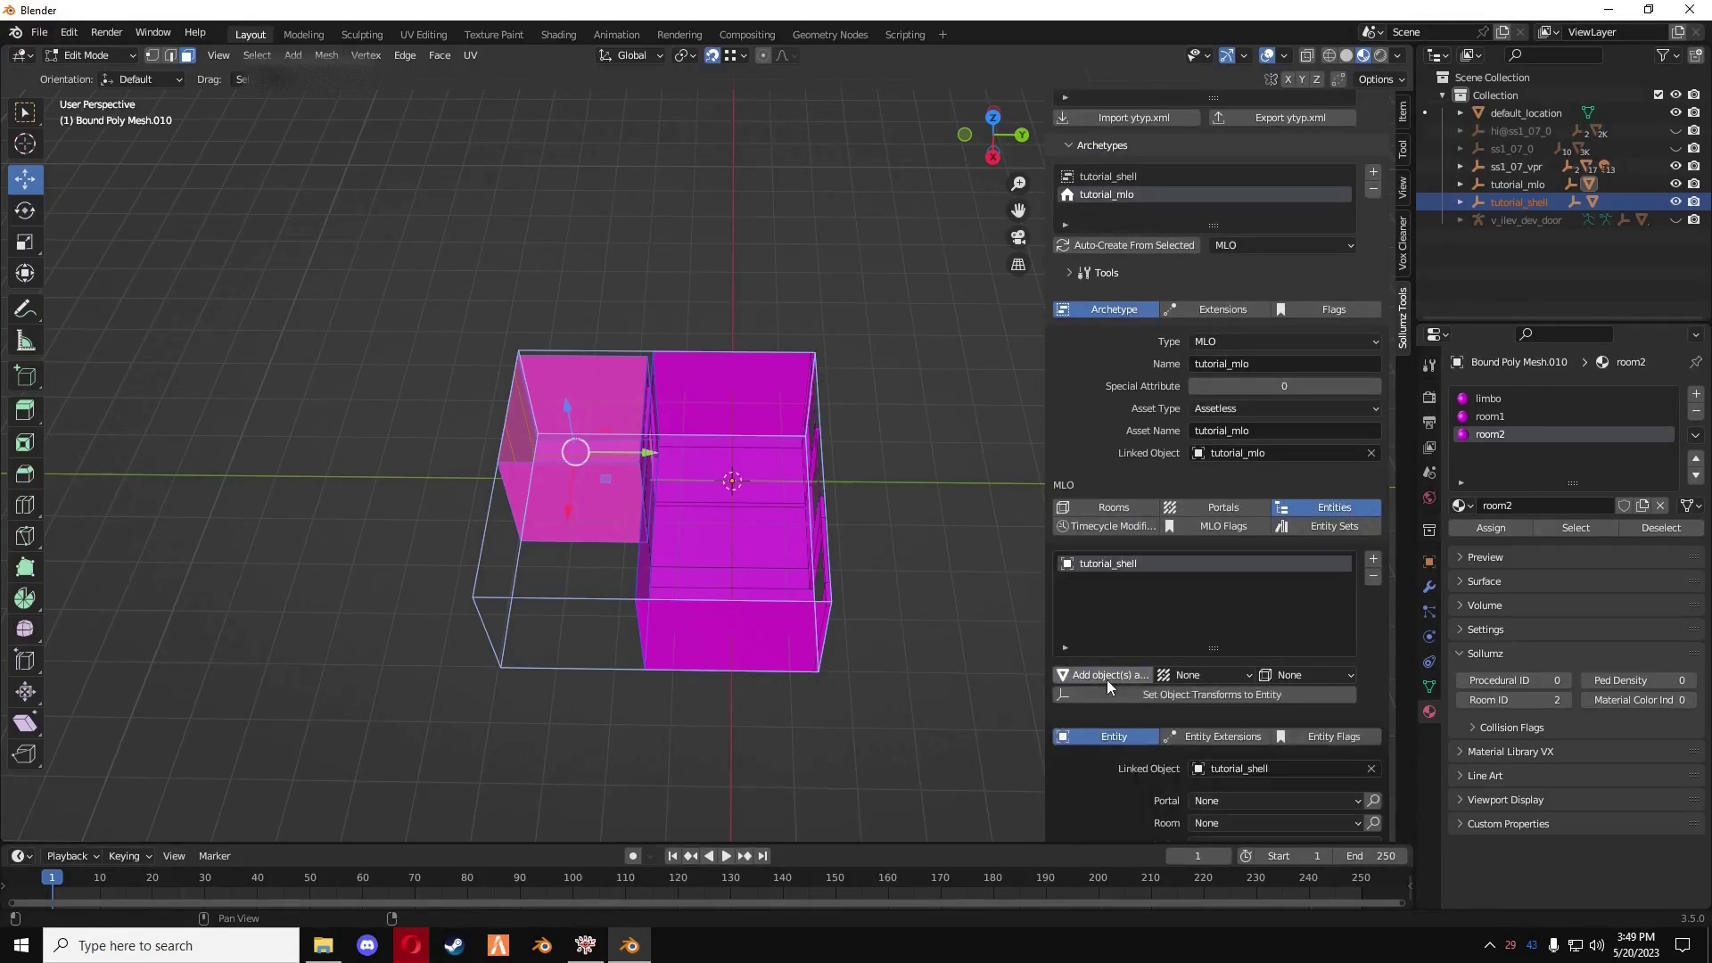
scroll(1136, 671, "down", 3)
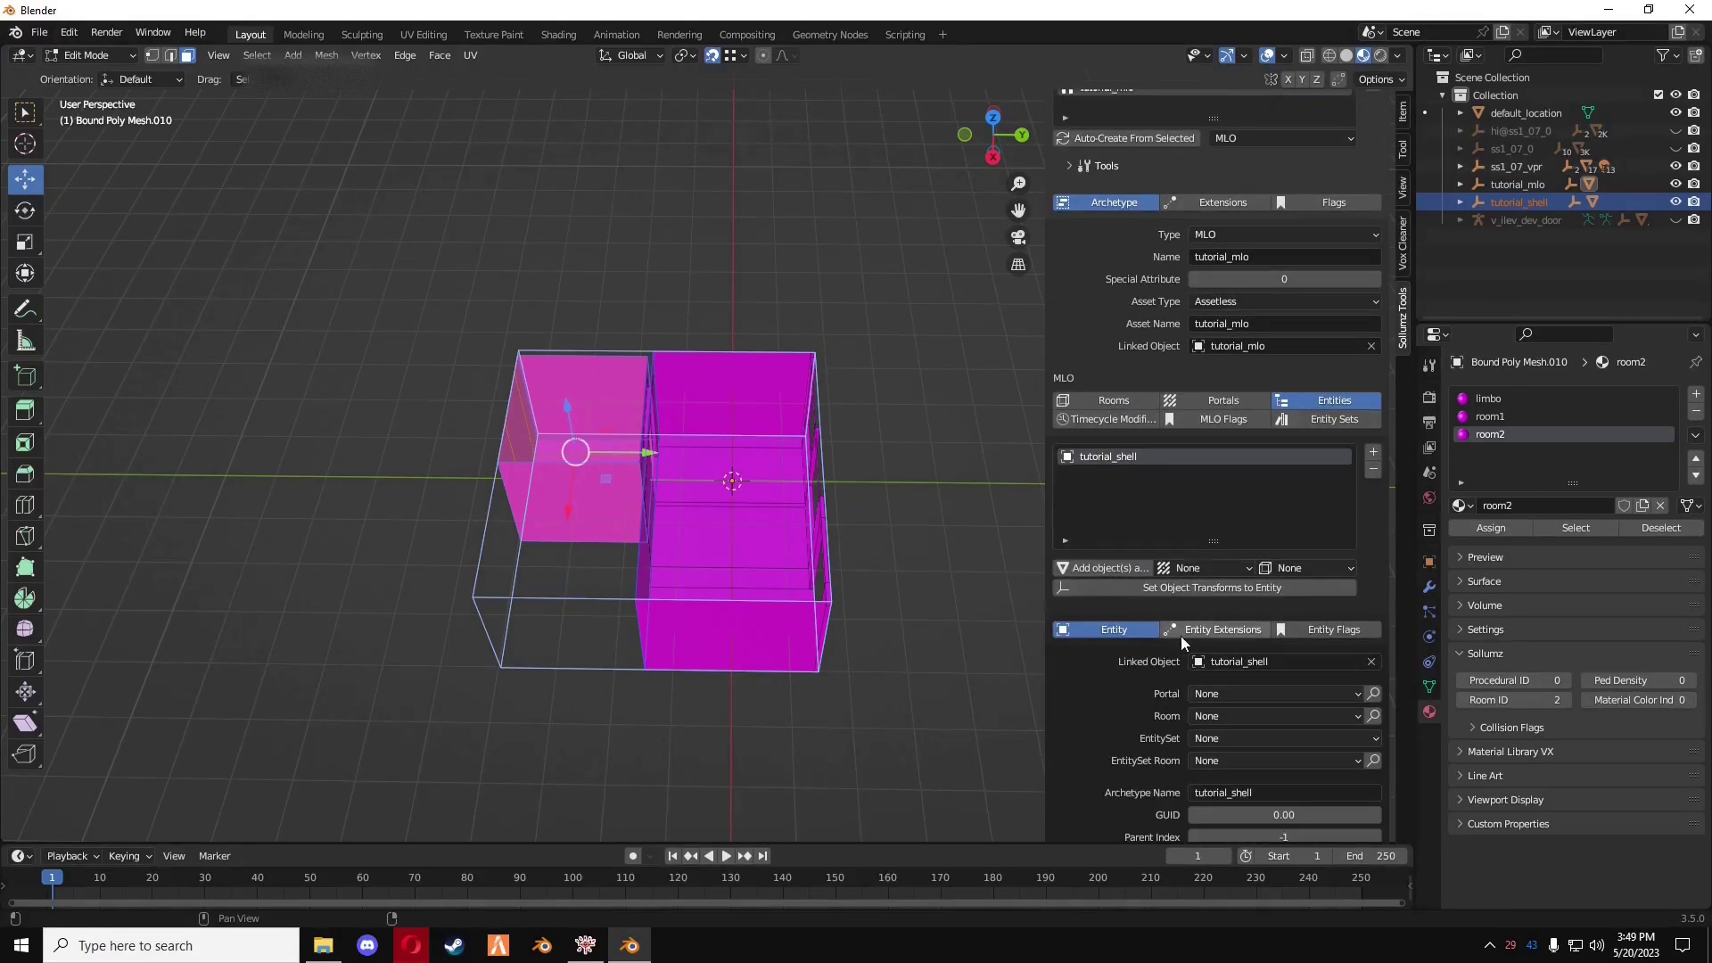
left_click(1202, 716)
left_click(1210, 756)
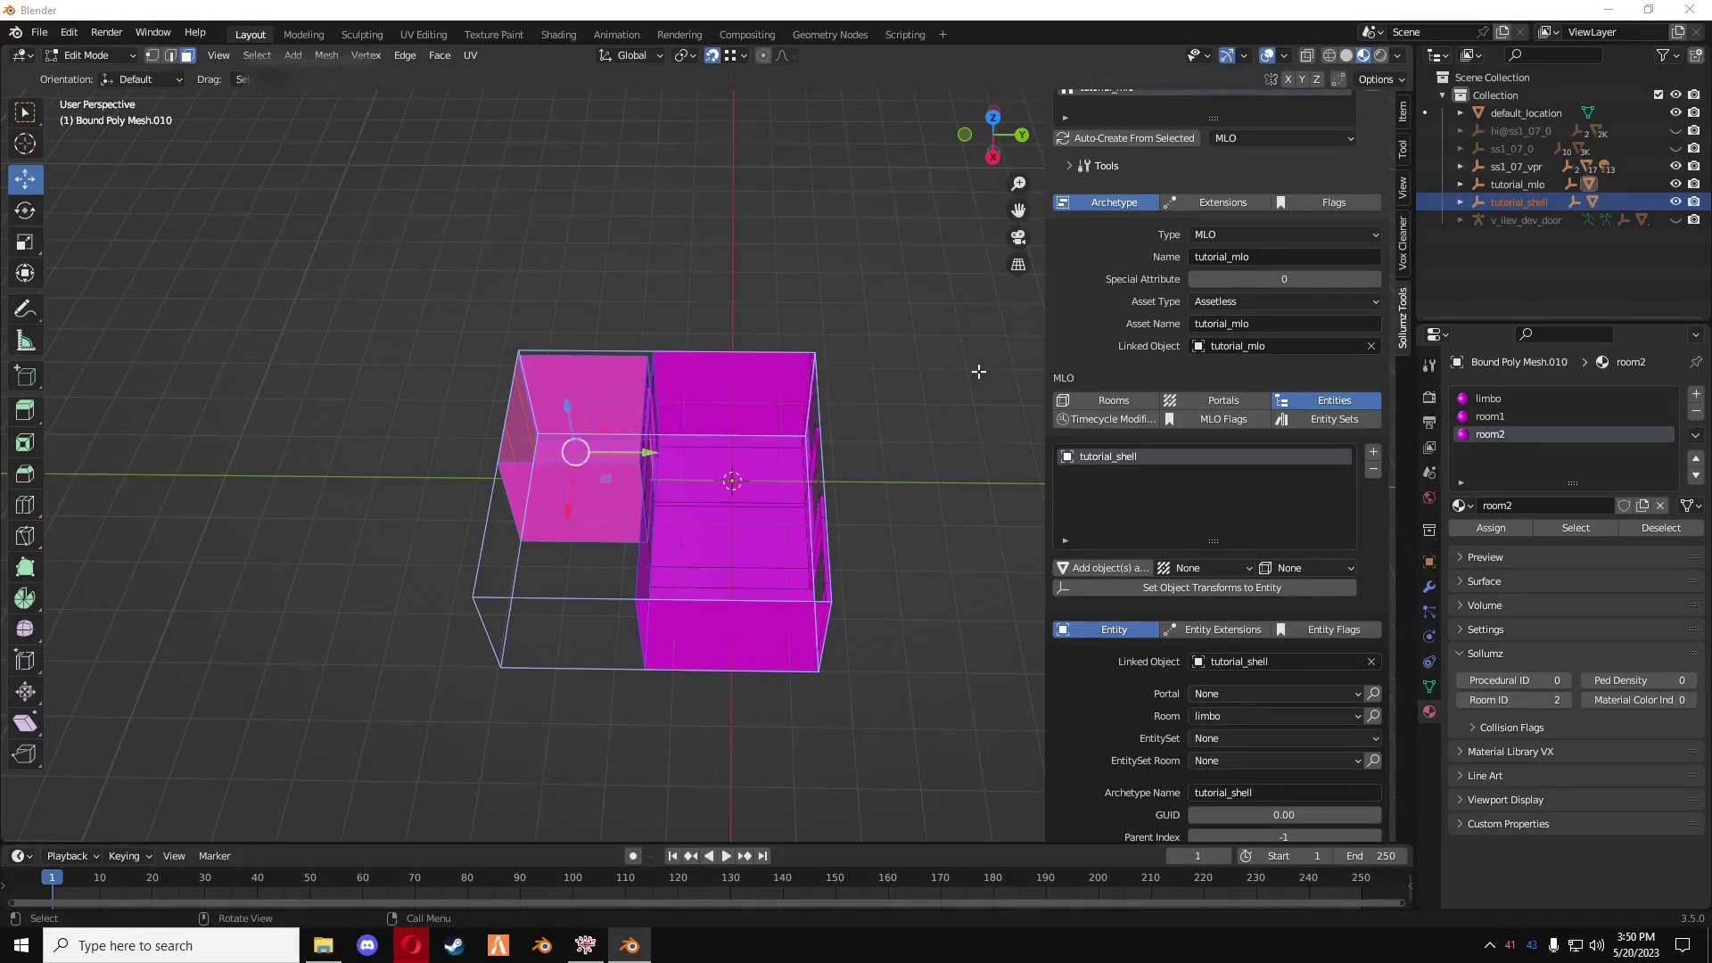
- Show the MLO's portals, hide tutorial_shell, and select the Bound Poly Mesh.010 collision mesh inside tutorial_mlo
left_click(1221, 398)
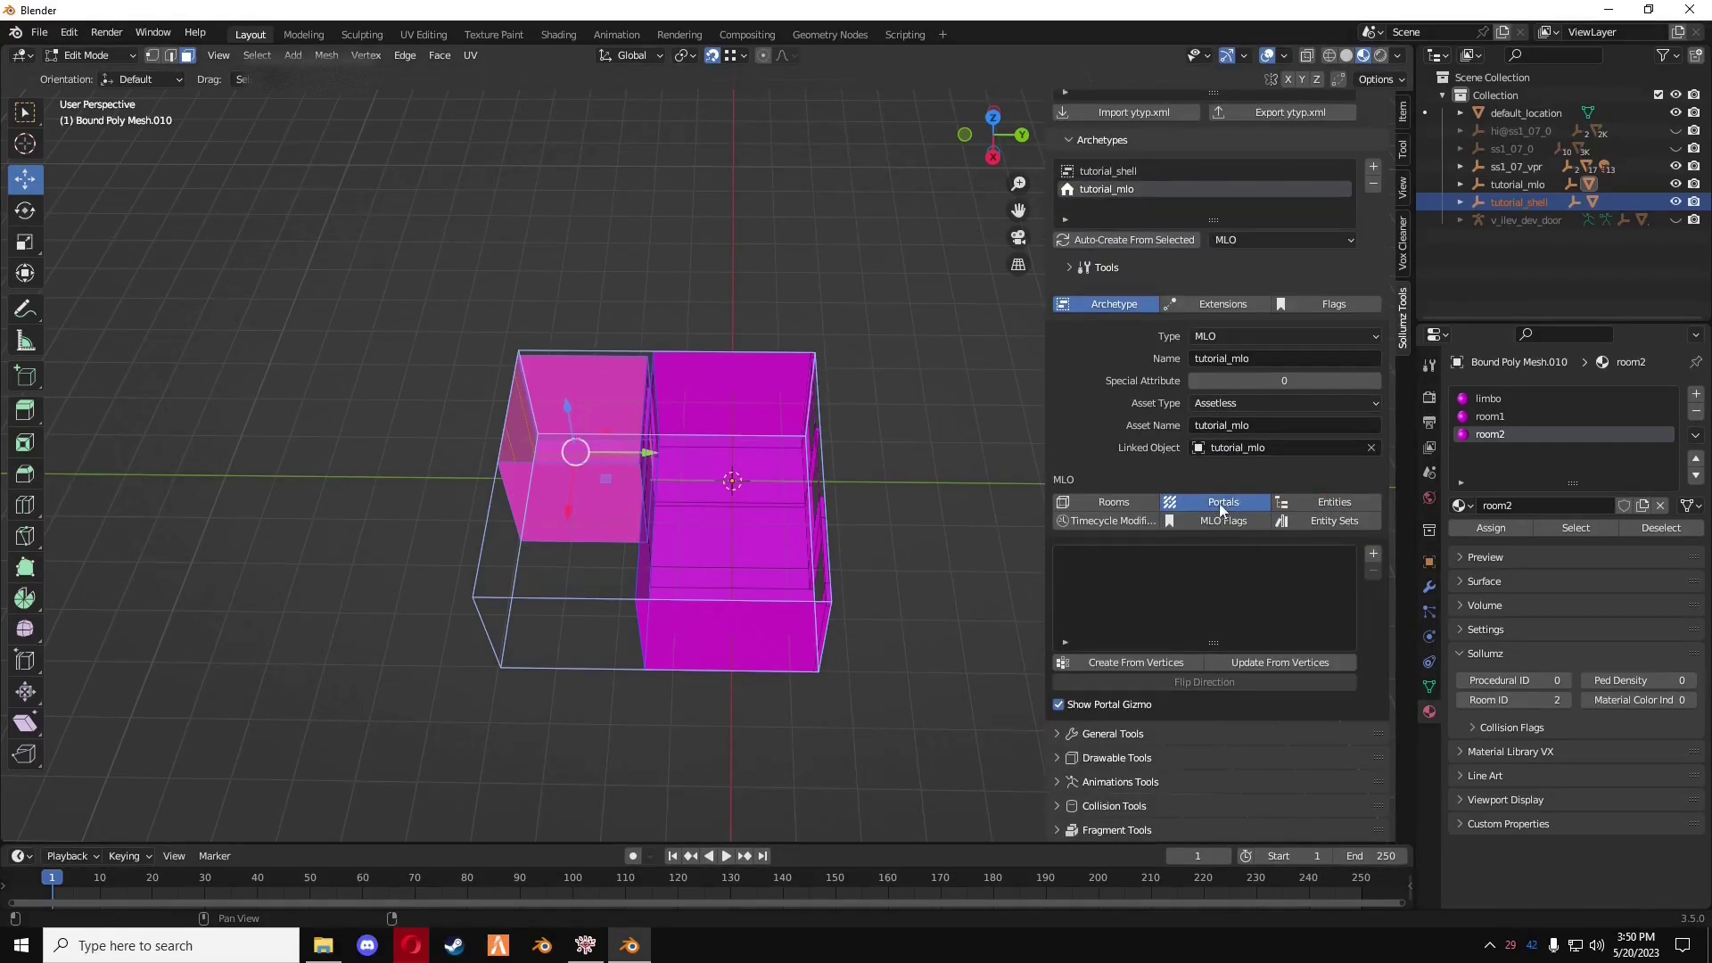
middle_click_drag(990, 482, 1121, 389)
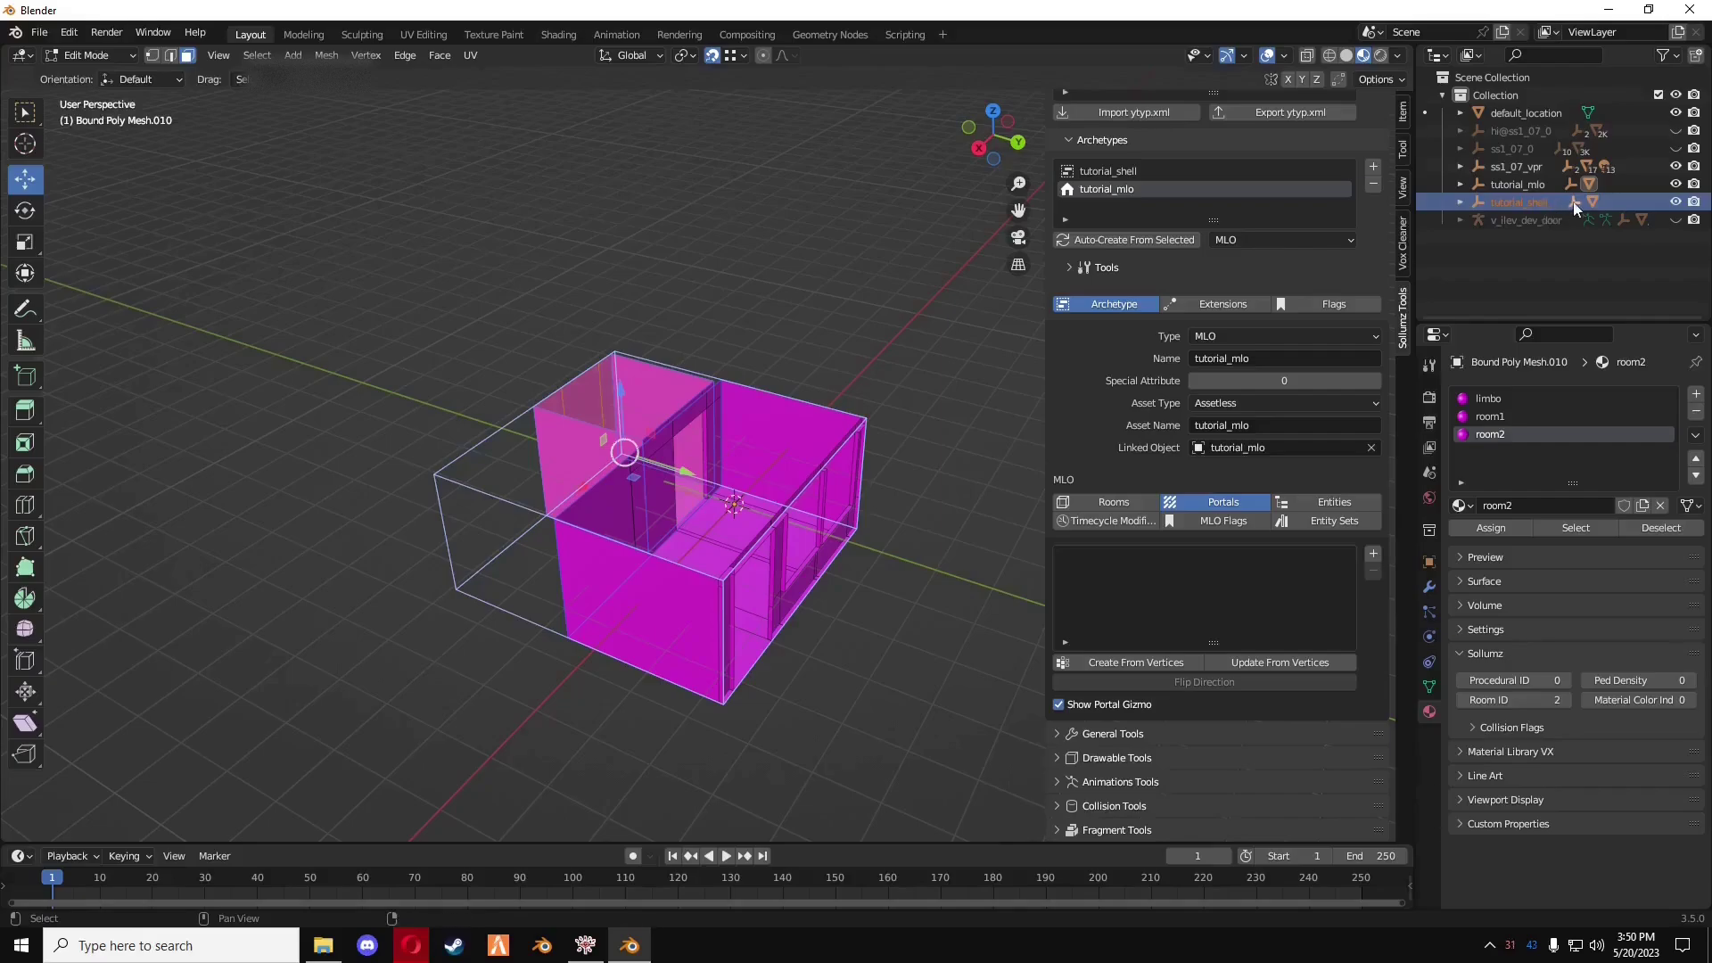
left_click(1676, 202)
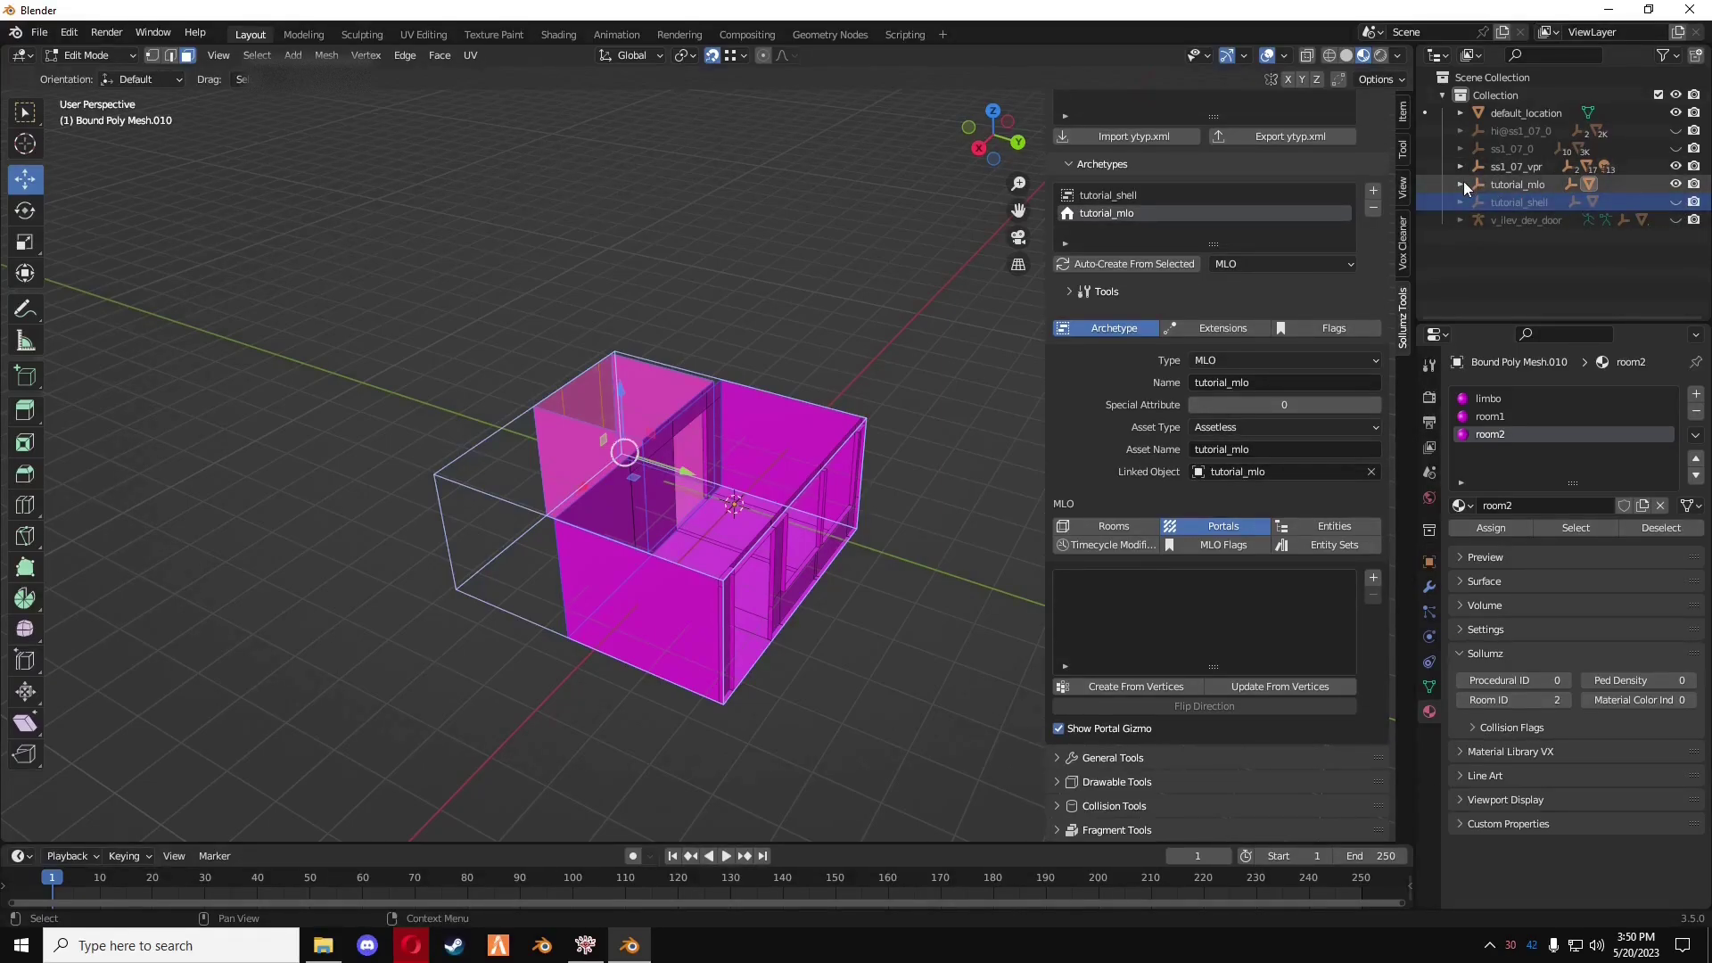
left_click(1460, 183)
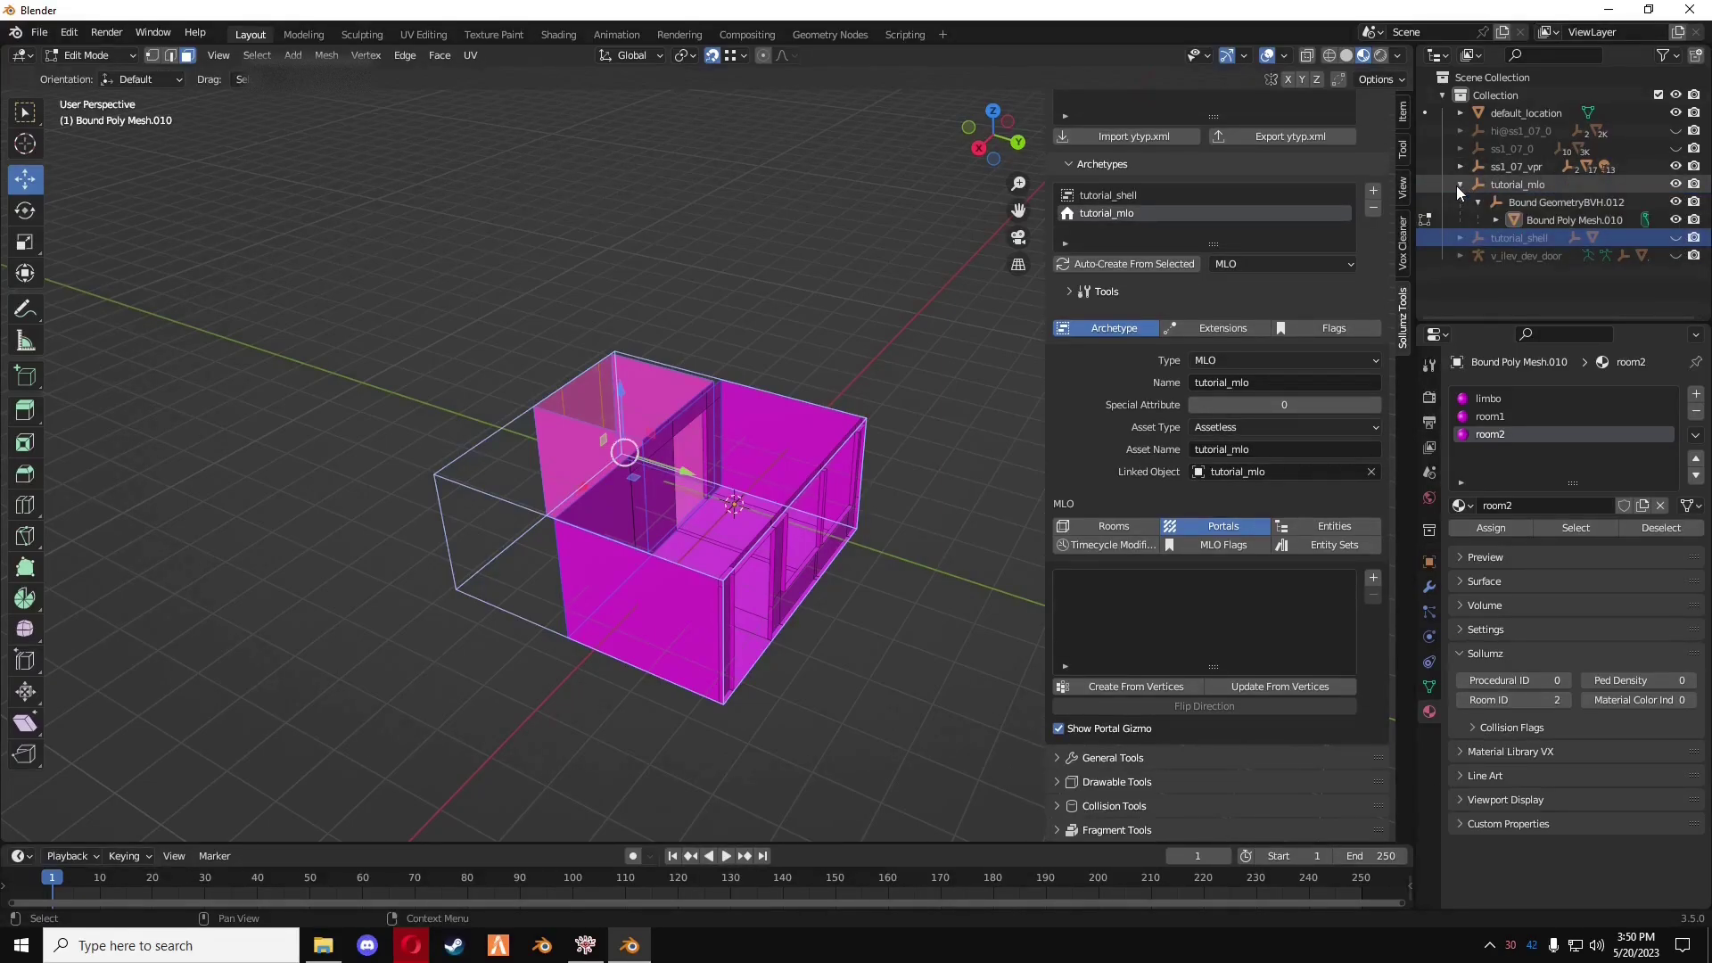
left_click(1564, 218)
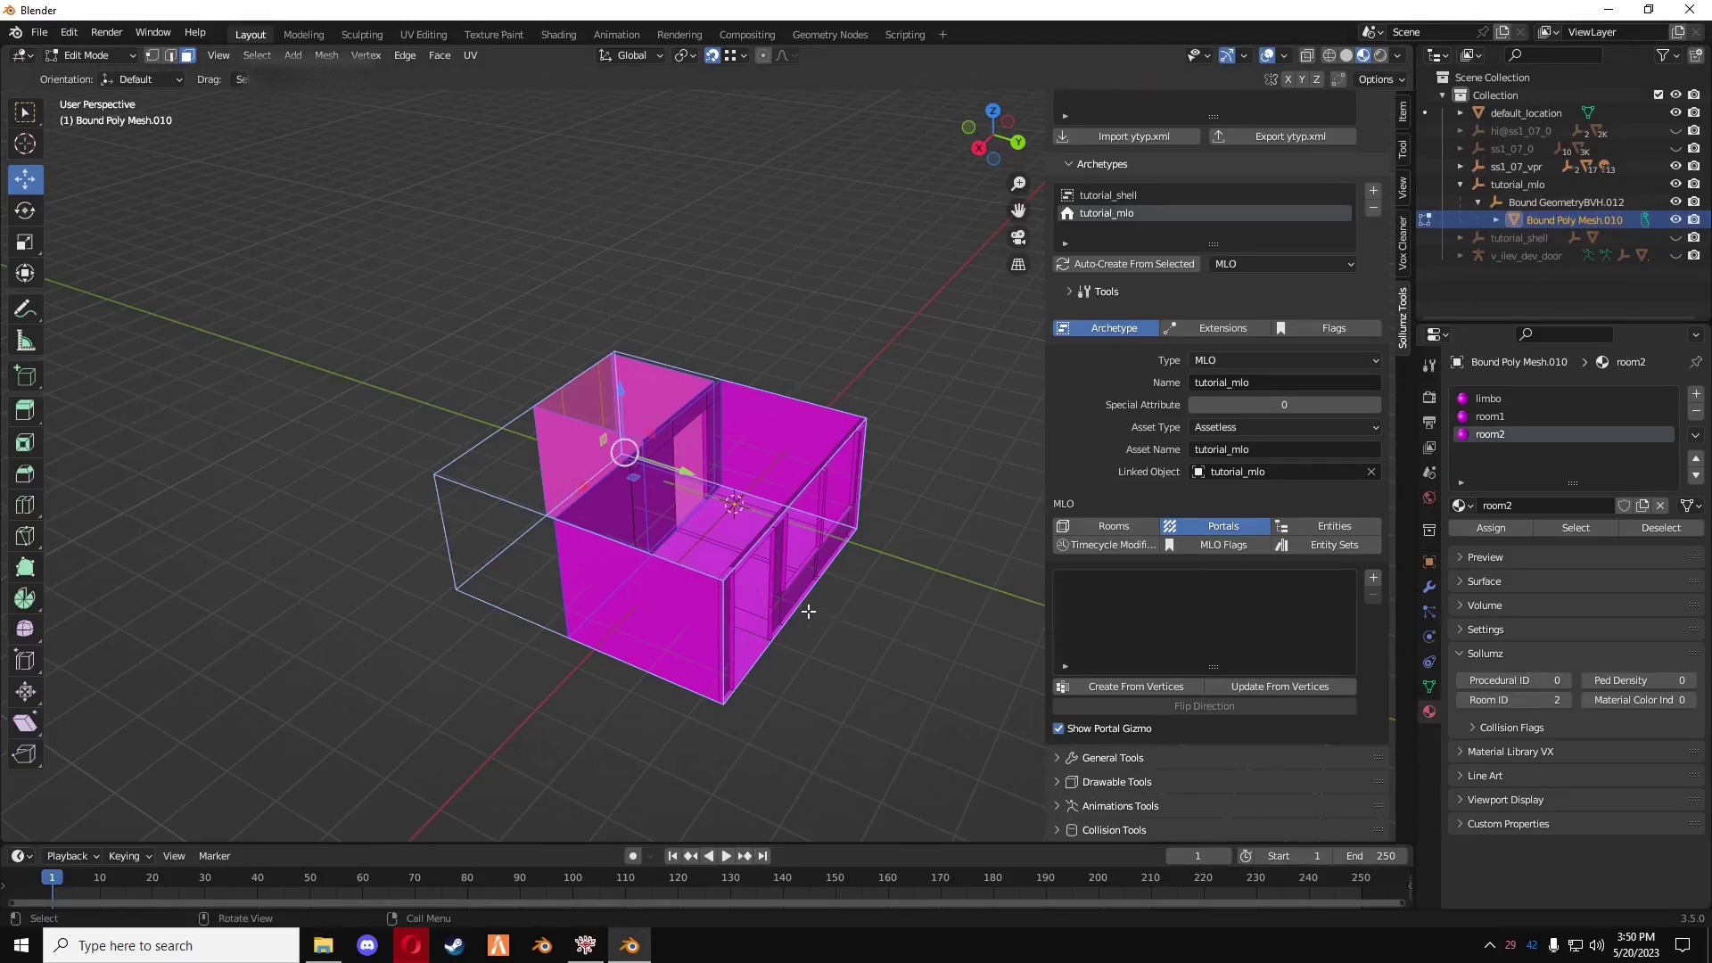
- Create a portal from the four corner vertices of the larger room's outer doorway
middle_click_drag(803, 603, 795, 510)
scroll(795, 533, "up", 6)
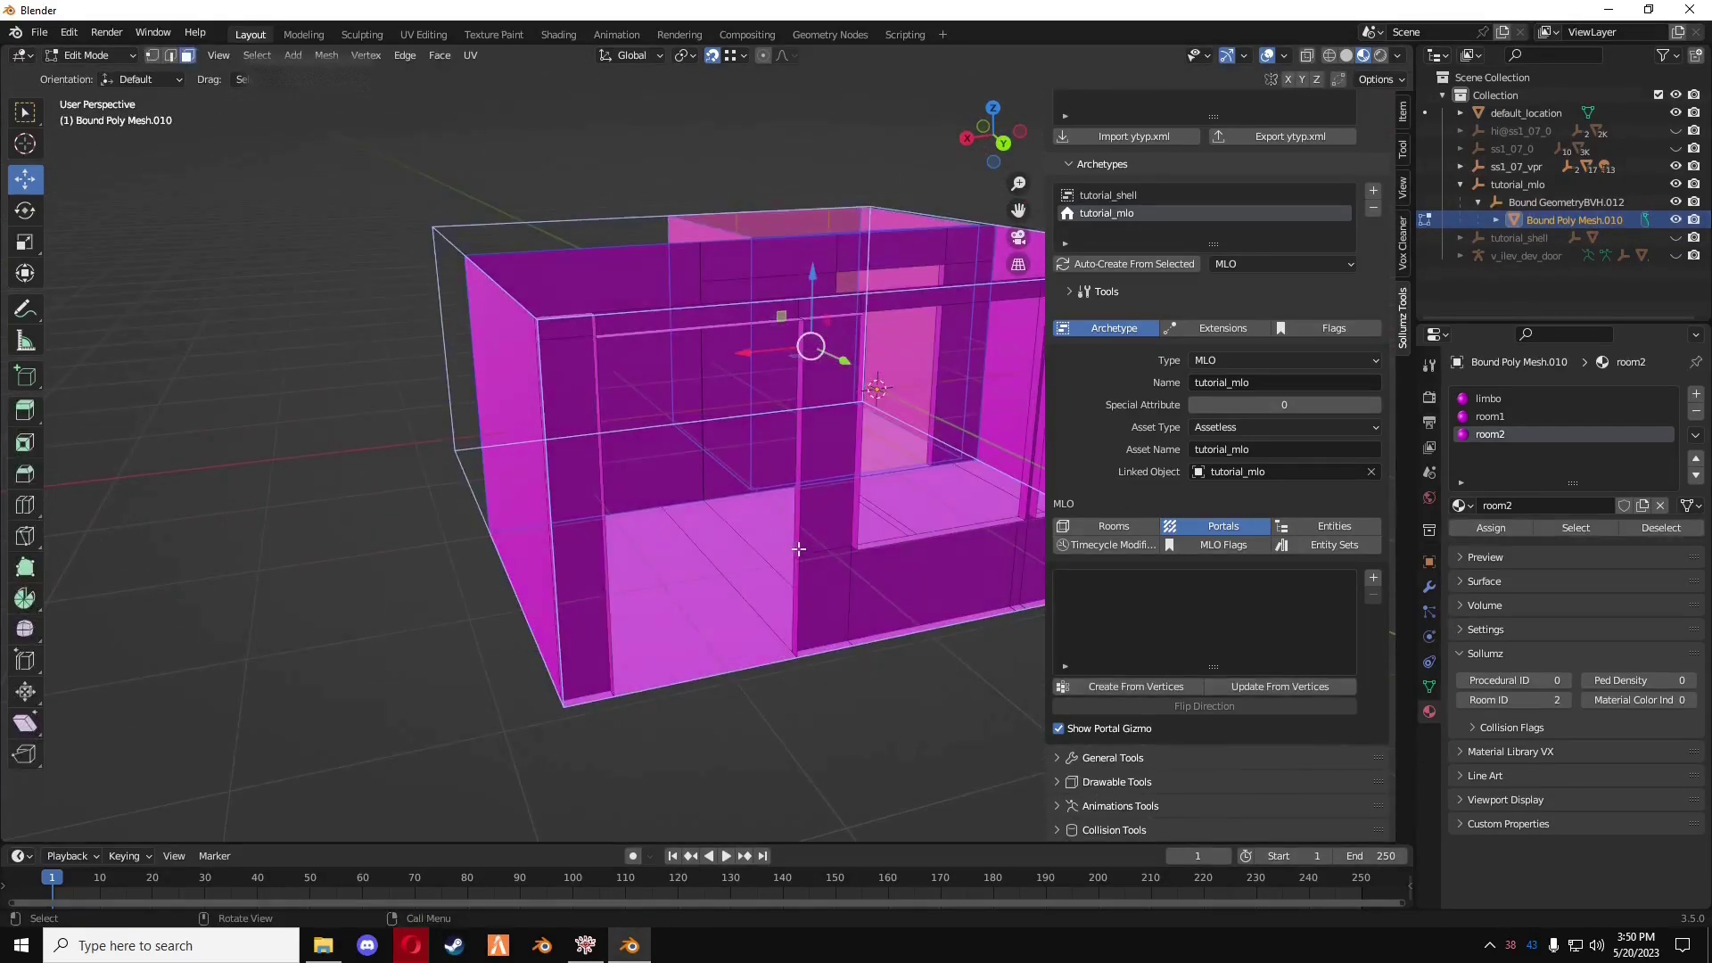
left_click(154, 55)
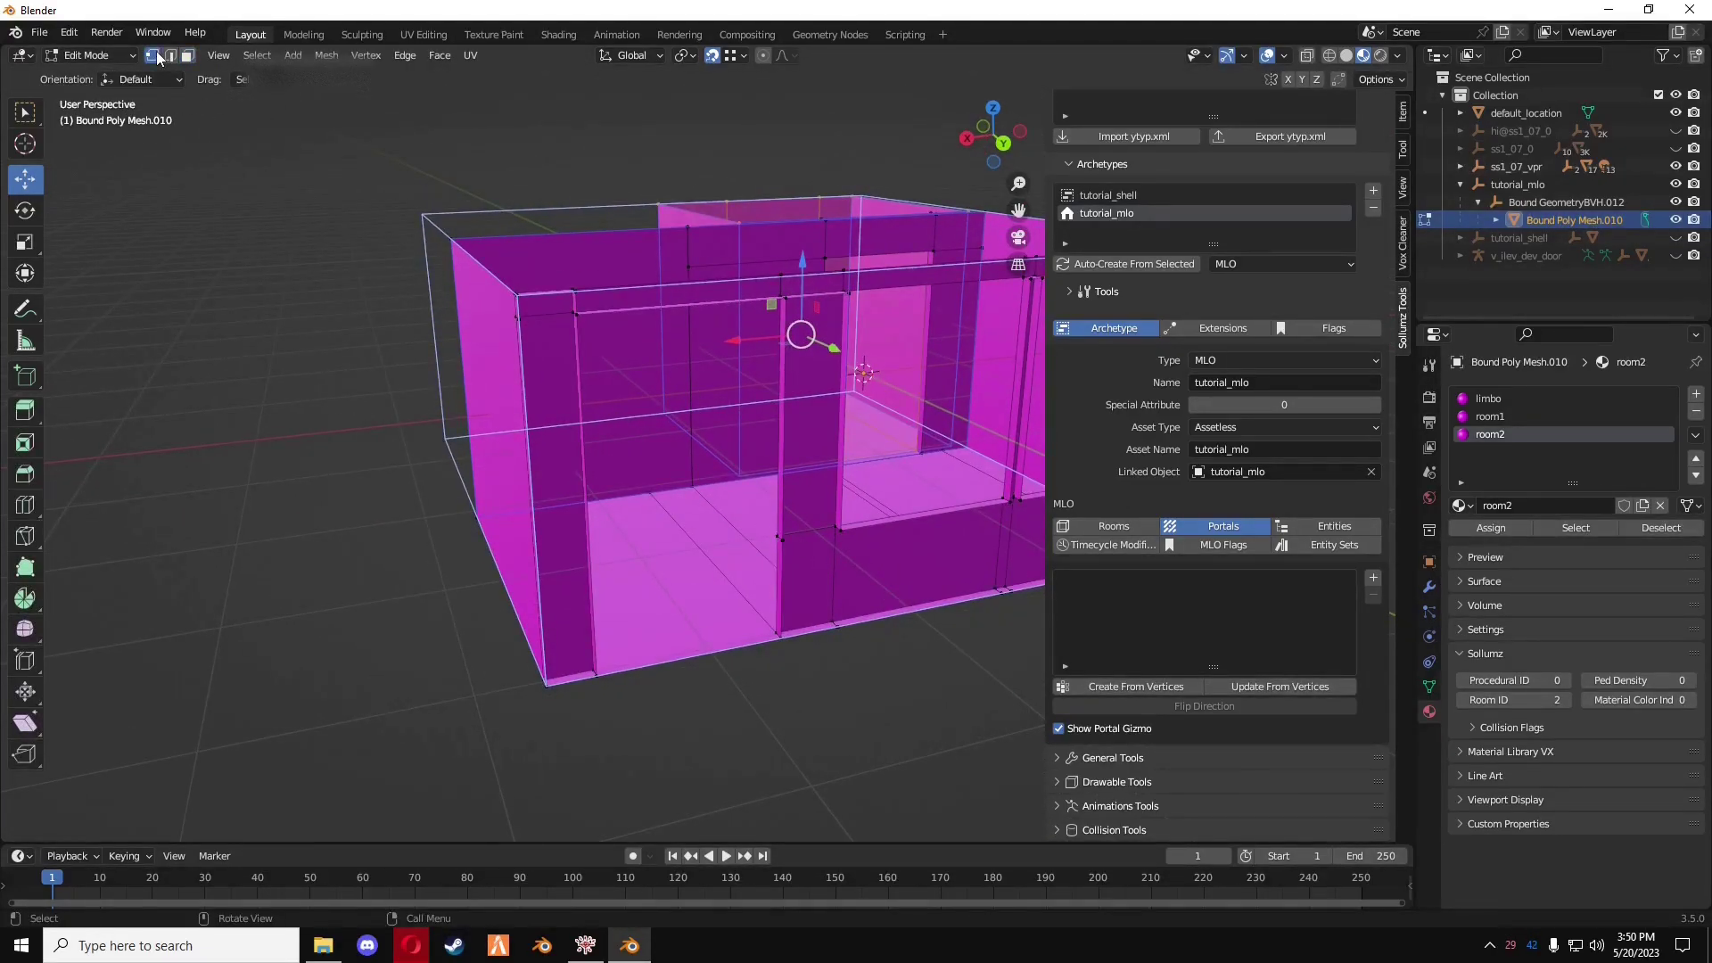
middle_click_drag(669, 503, 660, 624)
left_click(637, 633)
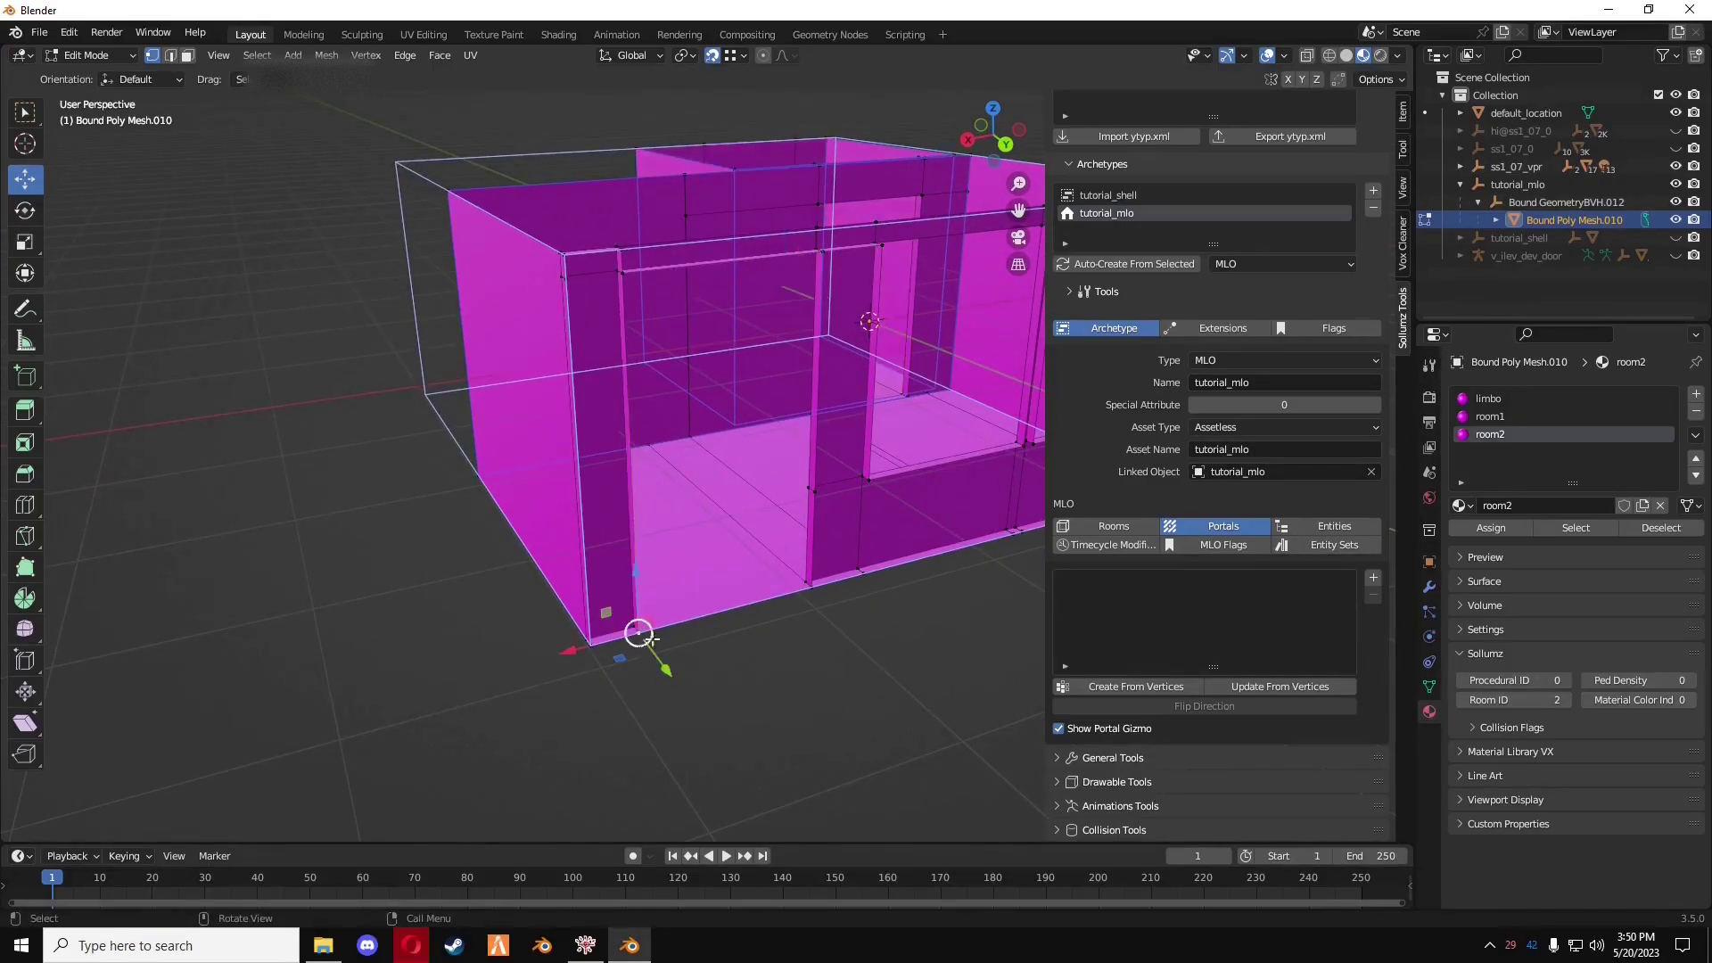
left_click(813, 592, "shift")
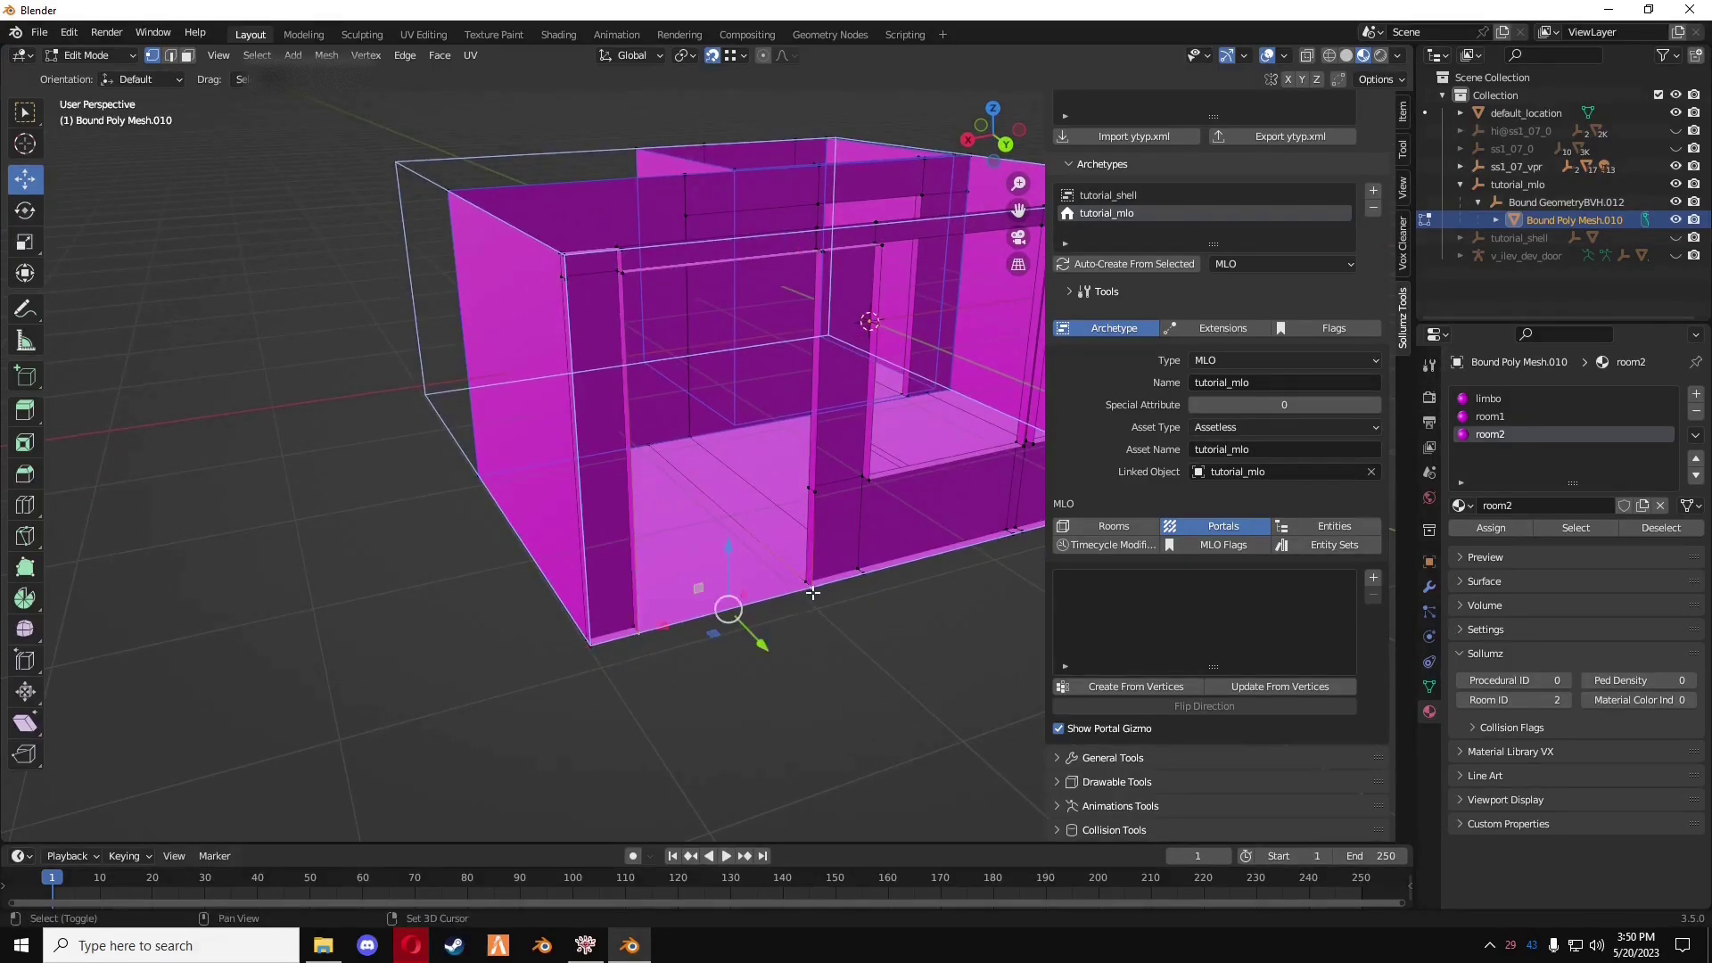
left_click(823, 254, "shift")
left_click(622, 278, "shift")
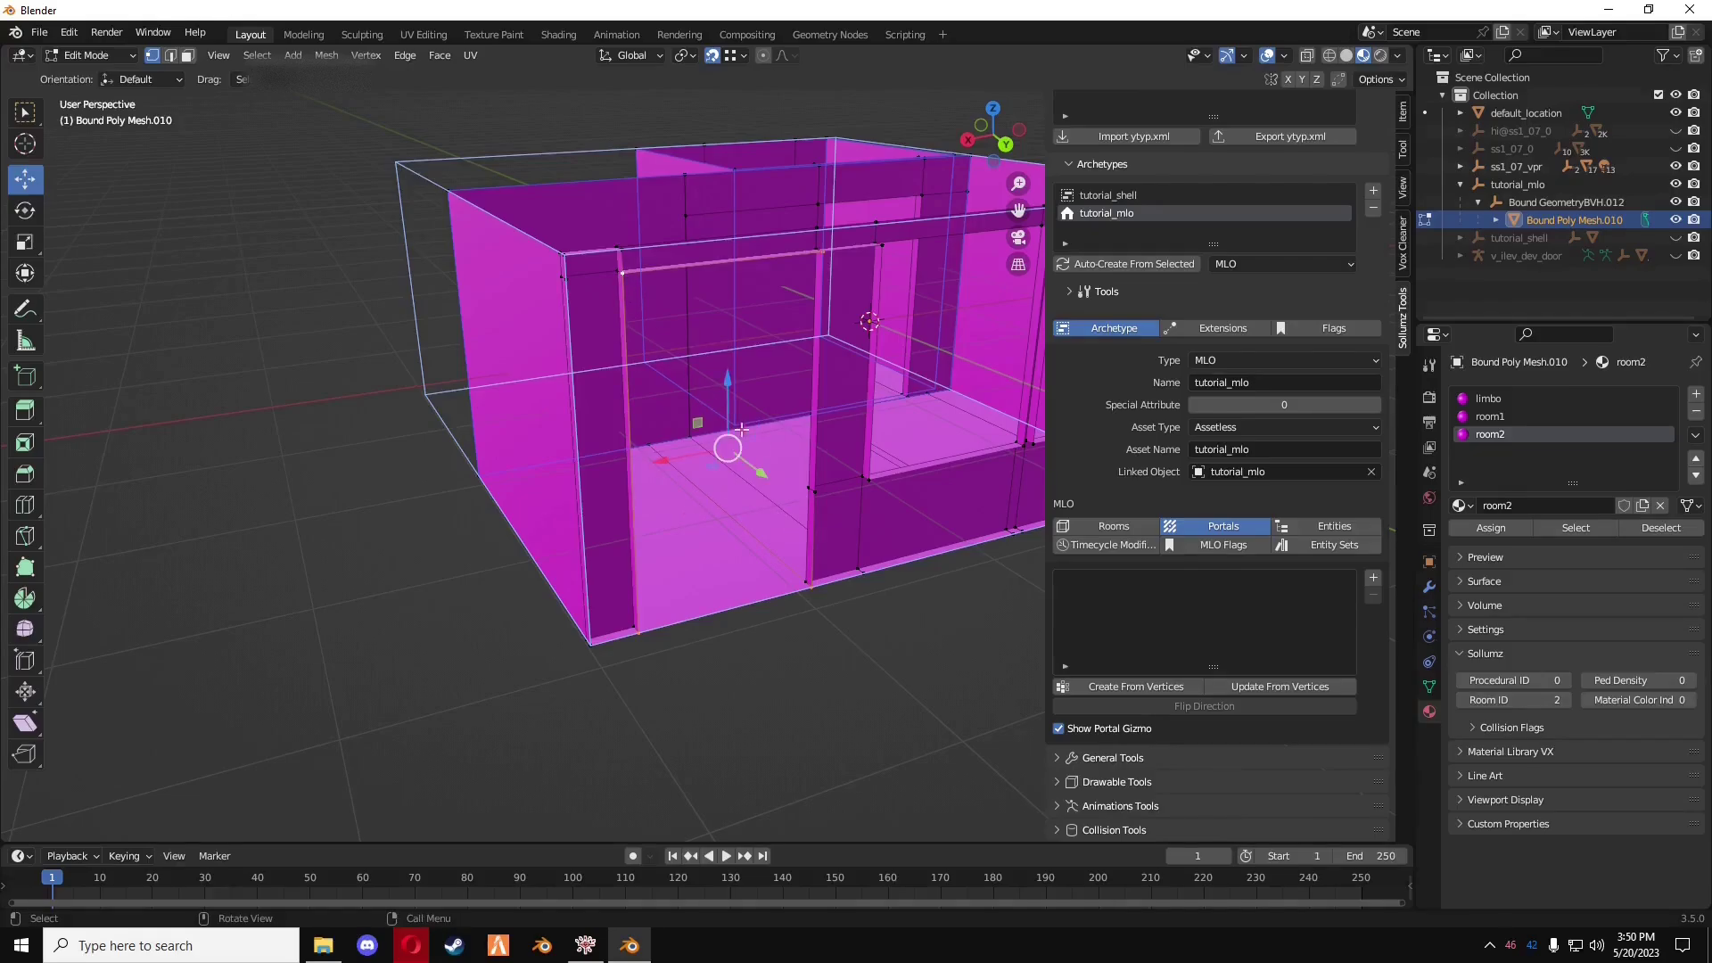
middle_click_drag(623, 278, 831, 629)
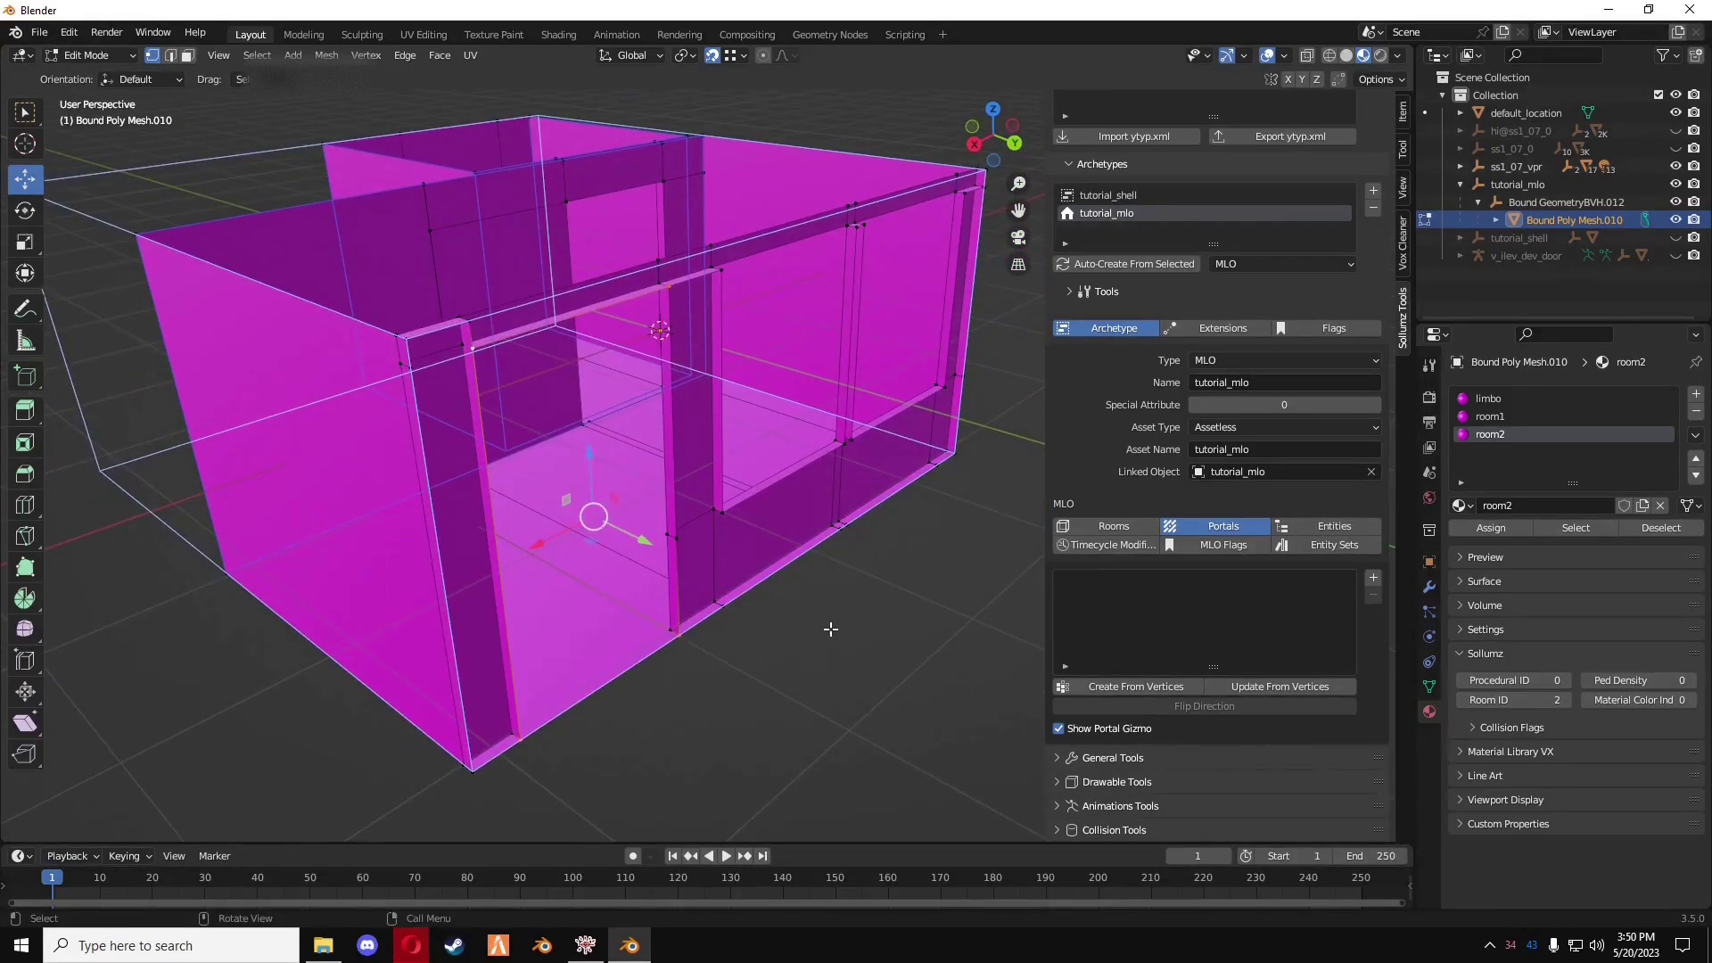
left_click(1125, 688)
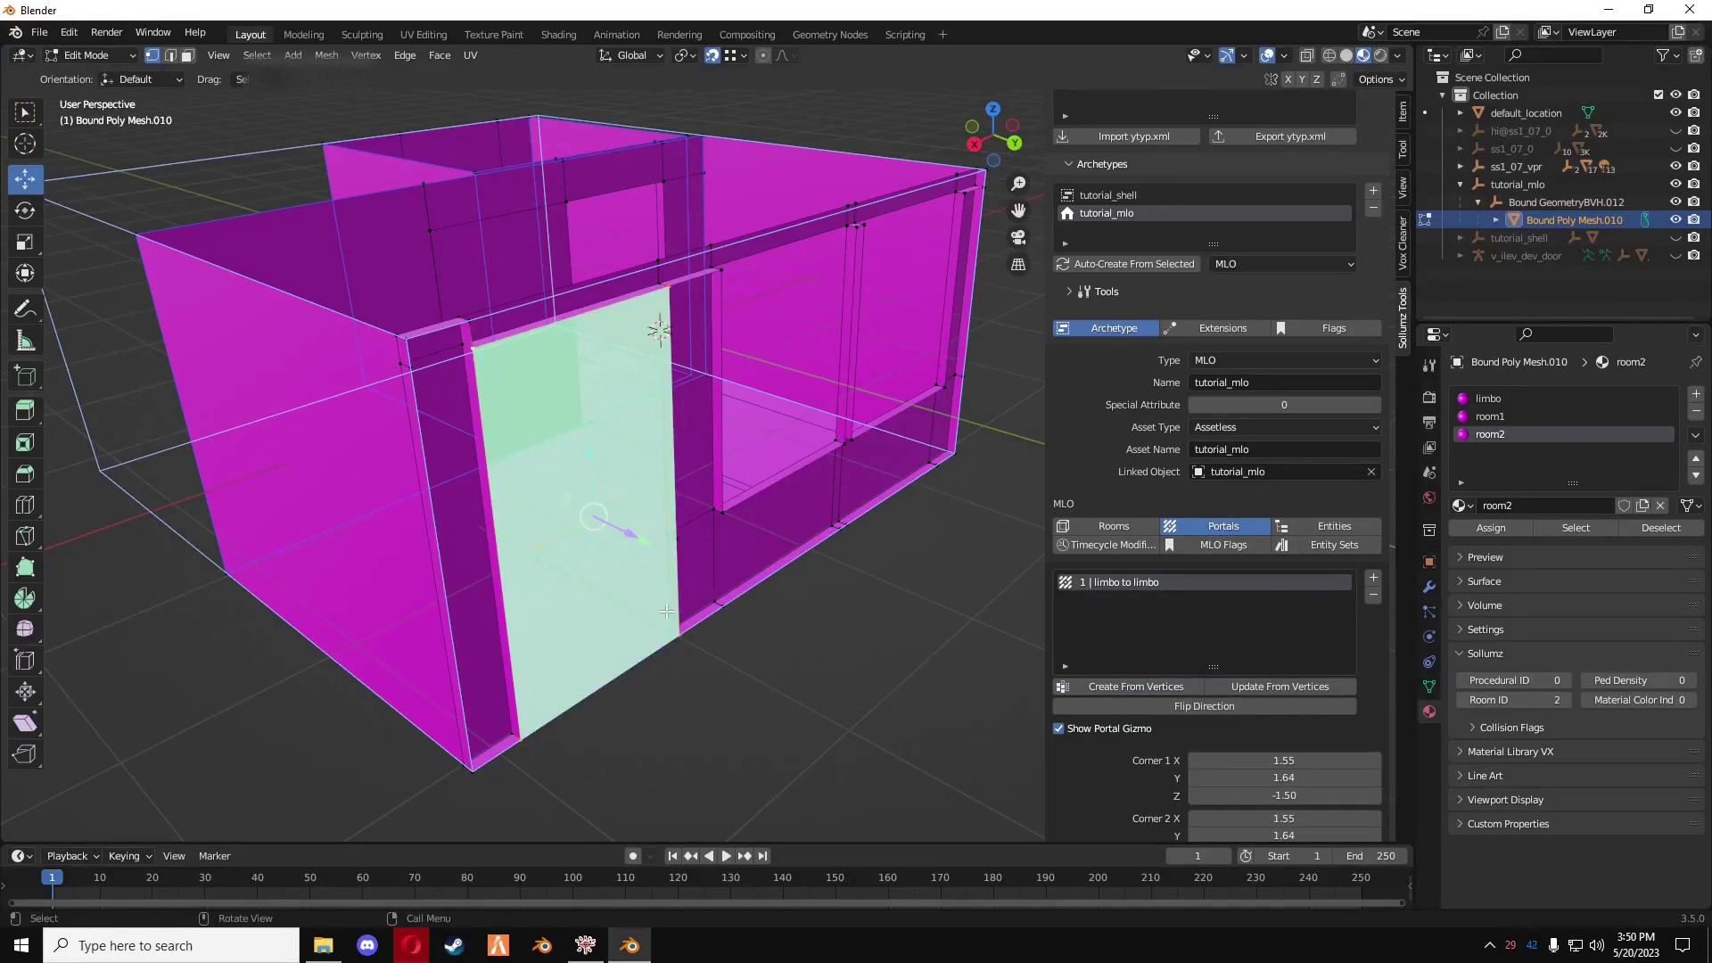
- Inspect the doorway portal's direction arrow and set its Room From to room1
middle_click_drag(553, 428, 740, 494)
left_click(25, 111)
scroll(768, 514, "down", 2)
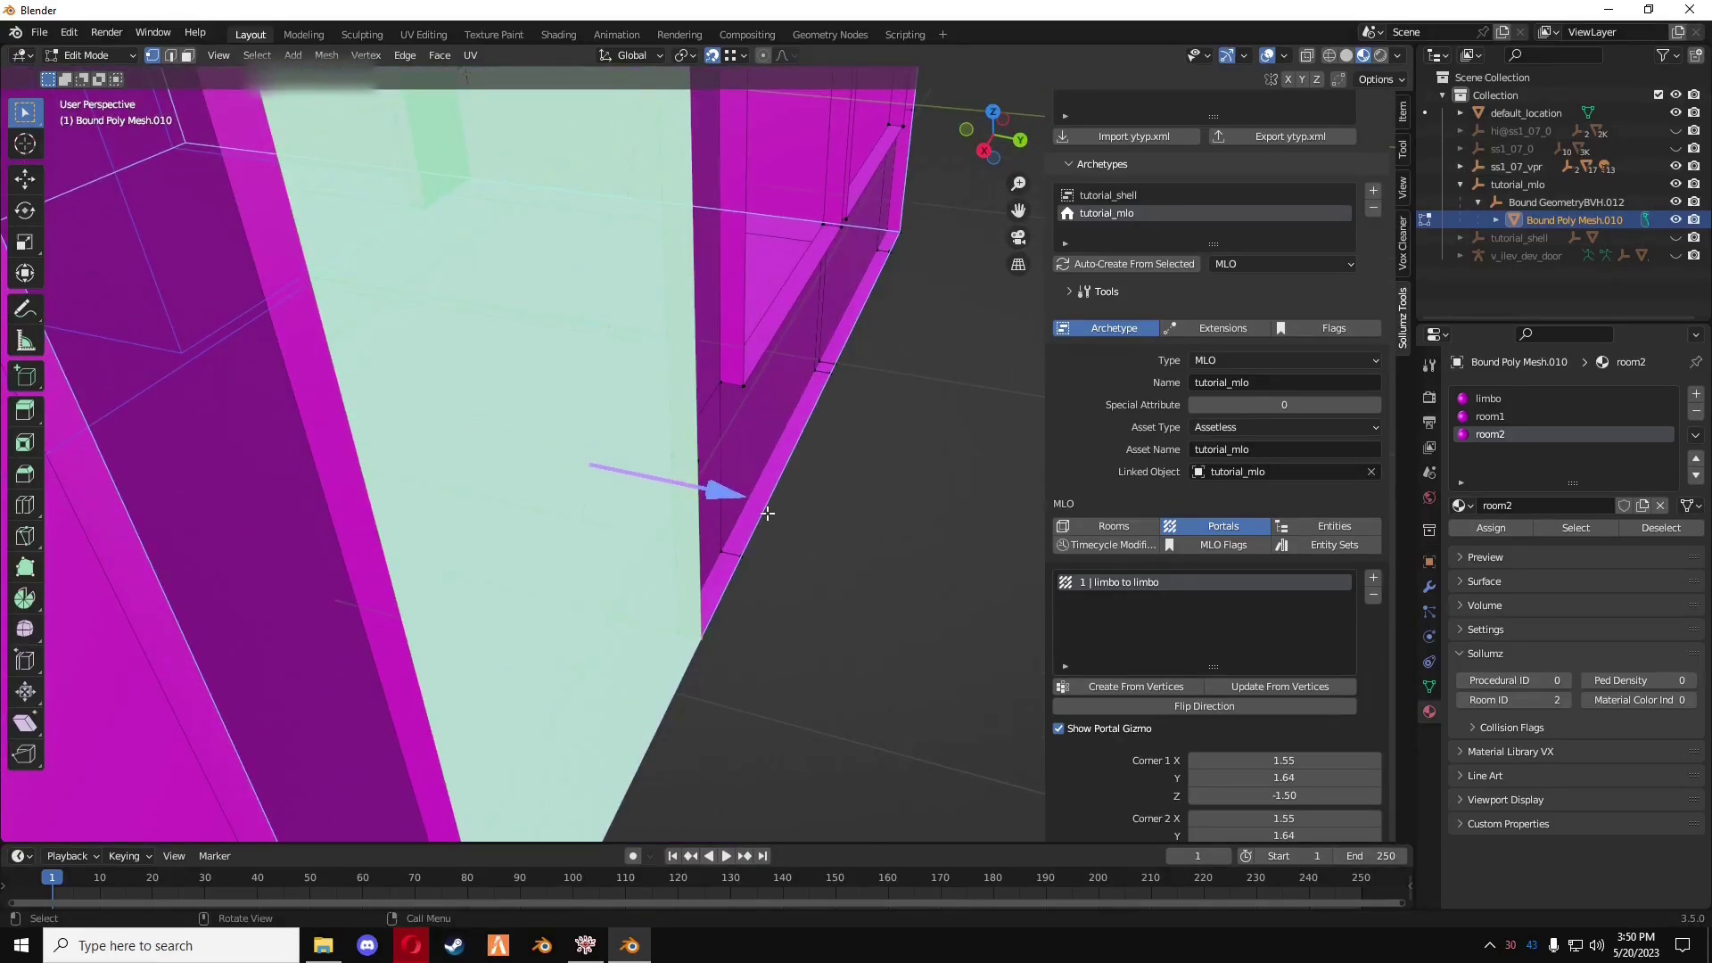
scroll(725, 541, "down", 3)
middle_click_drag(688, 477, 727, 589)
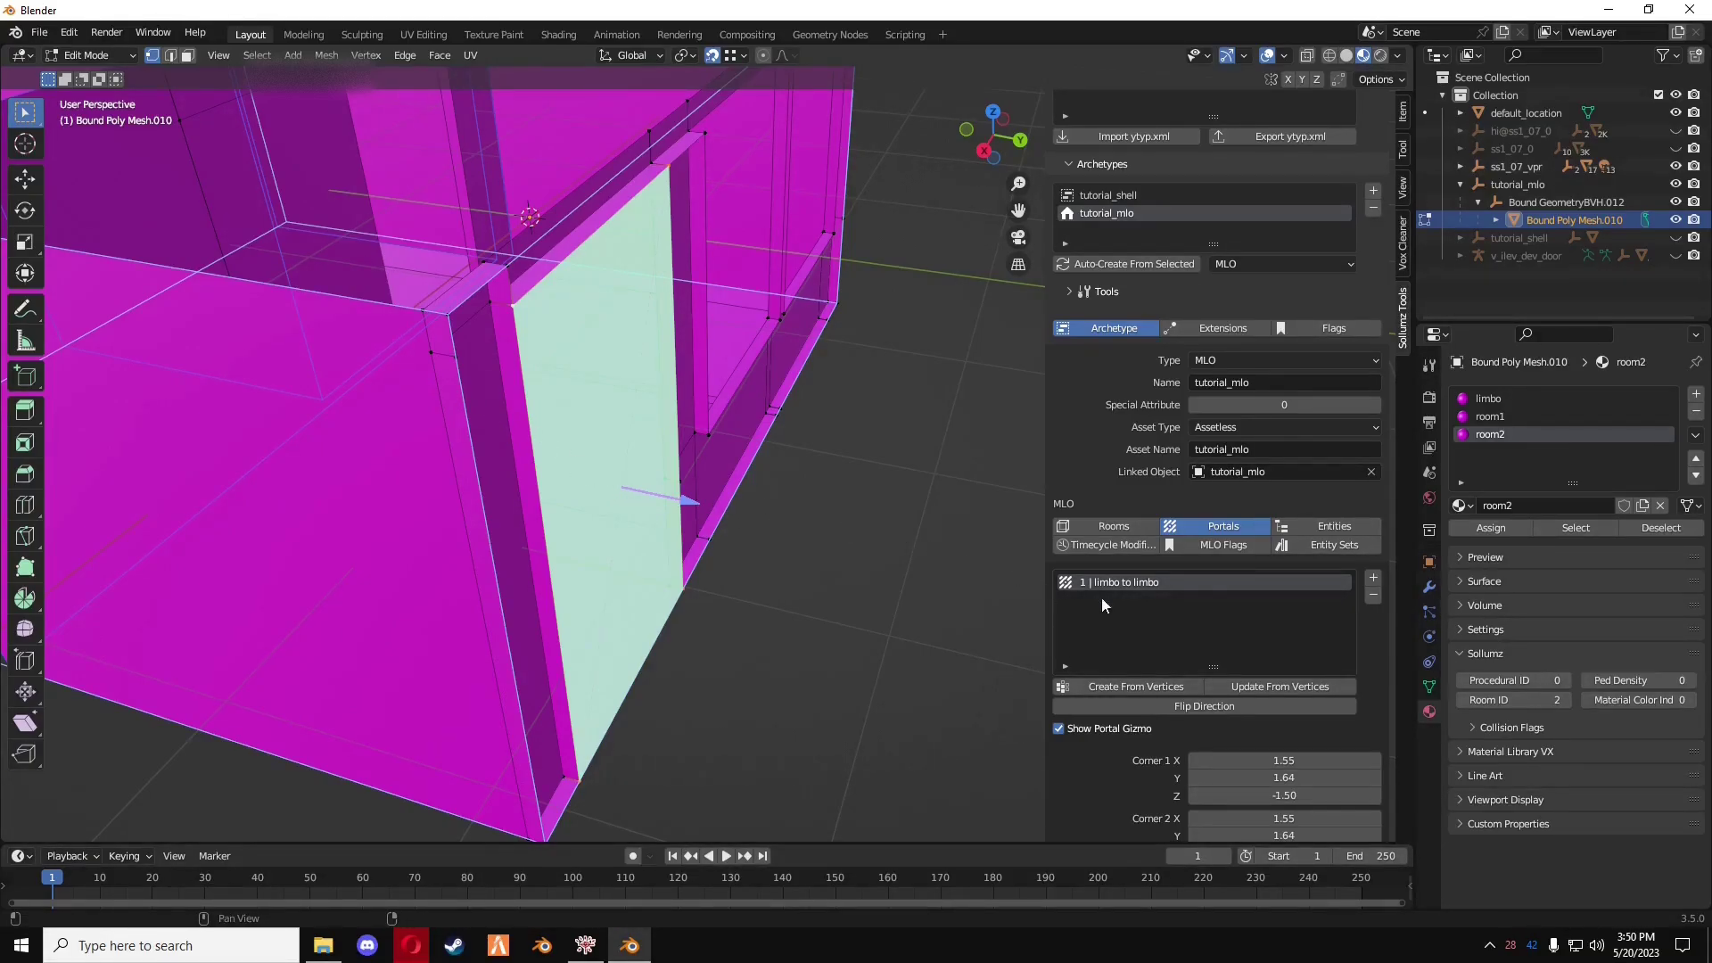
scroll(1118, 608, "down", 10)
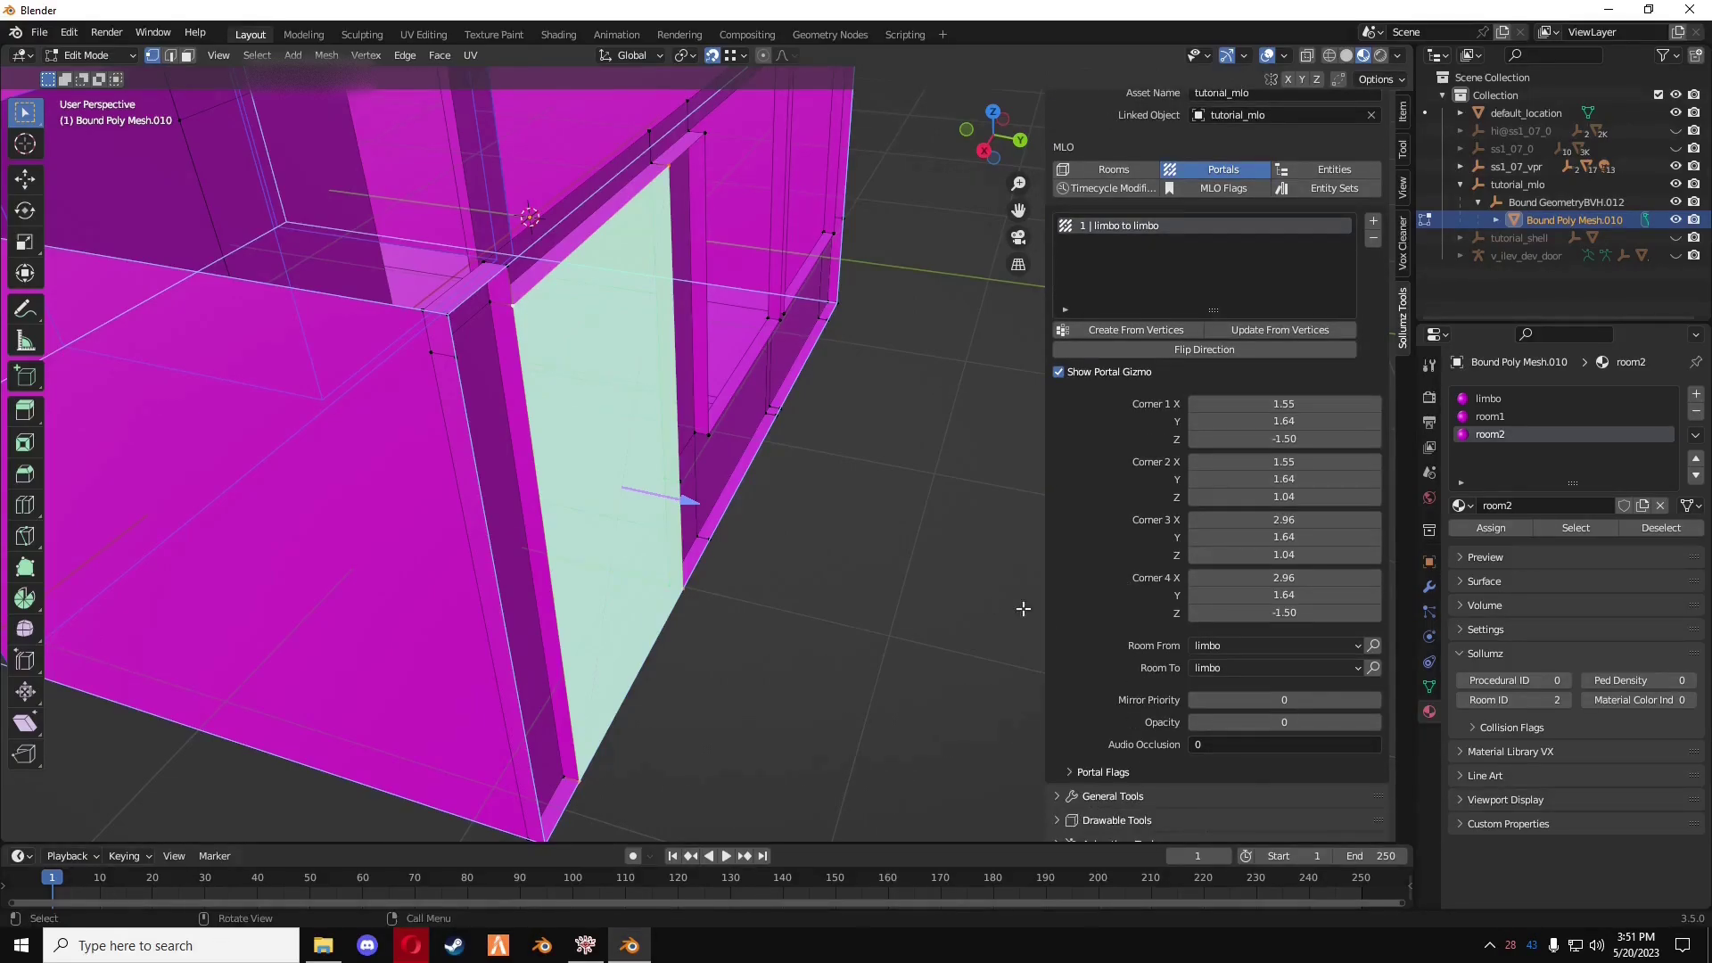
scroll(816, 535, "up", 5)
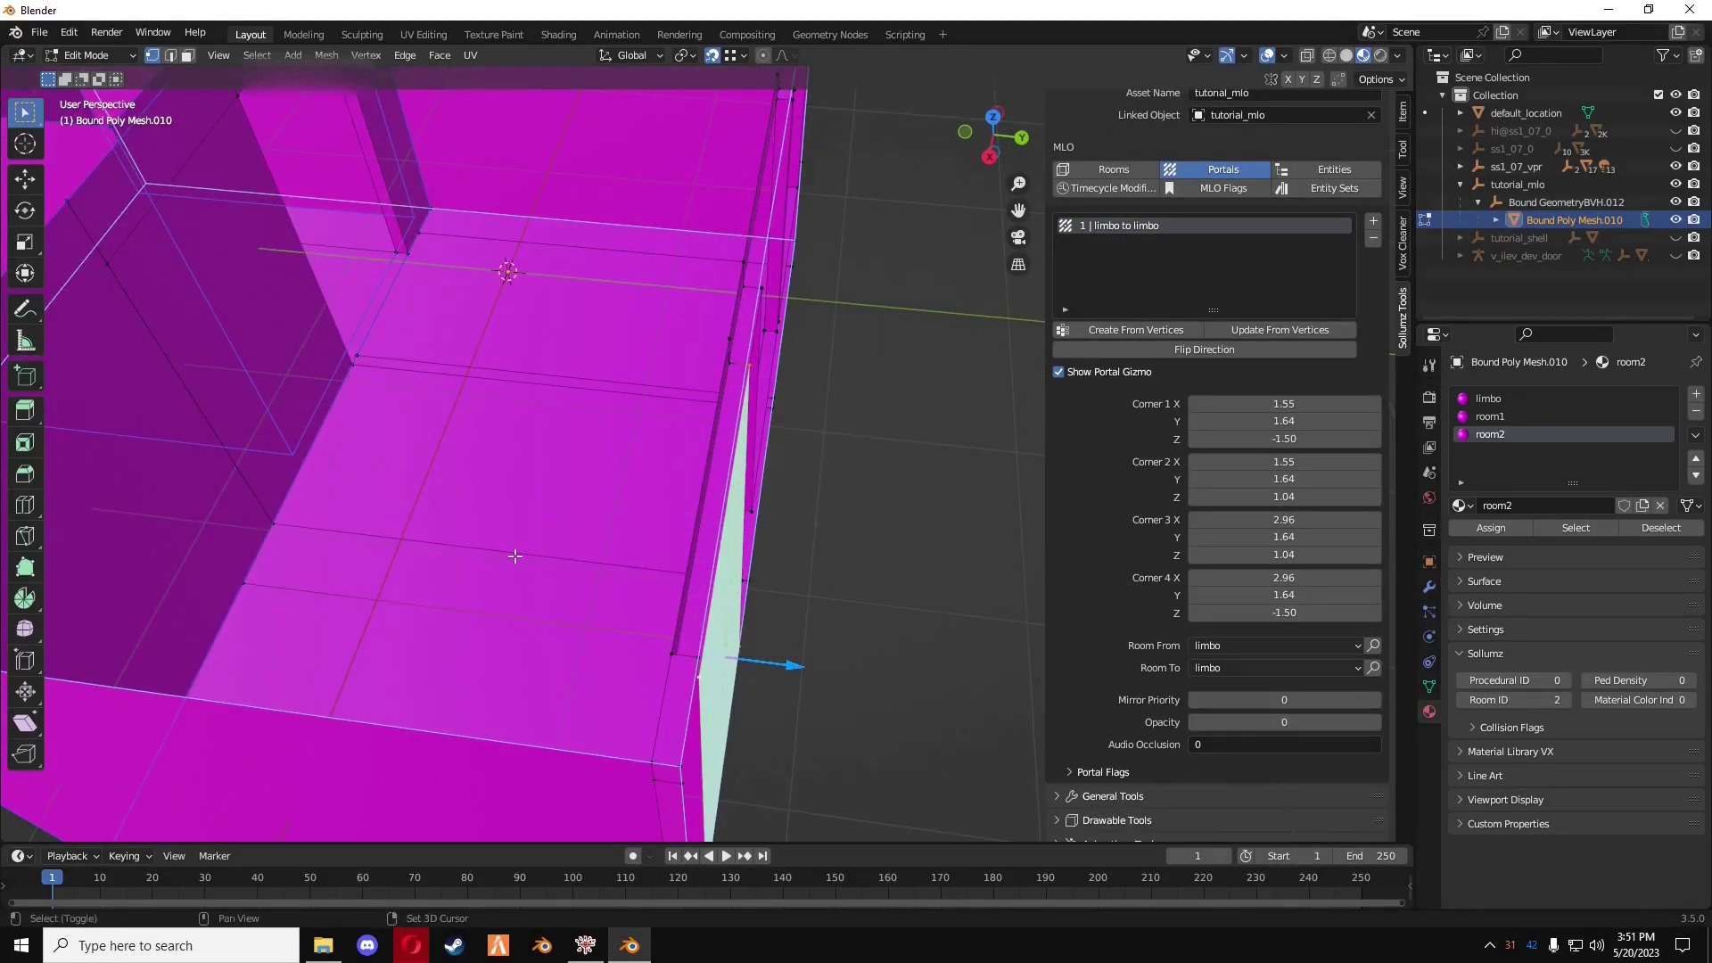
scroll(472, 467, "up", 2)
left_click(1206, 645)
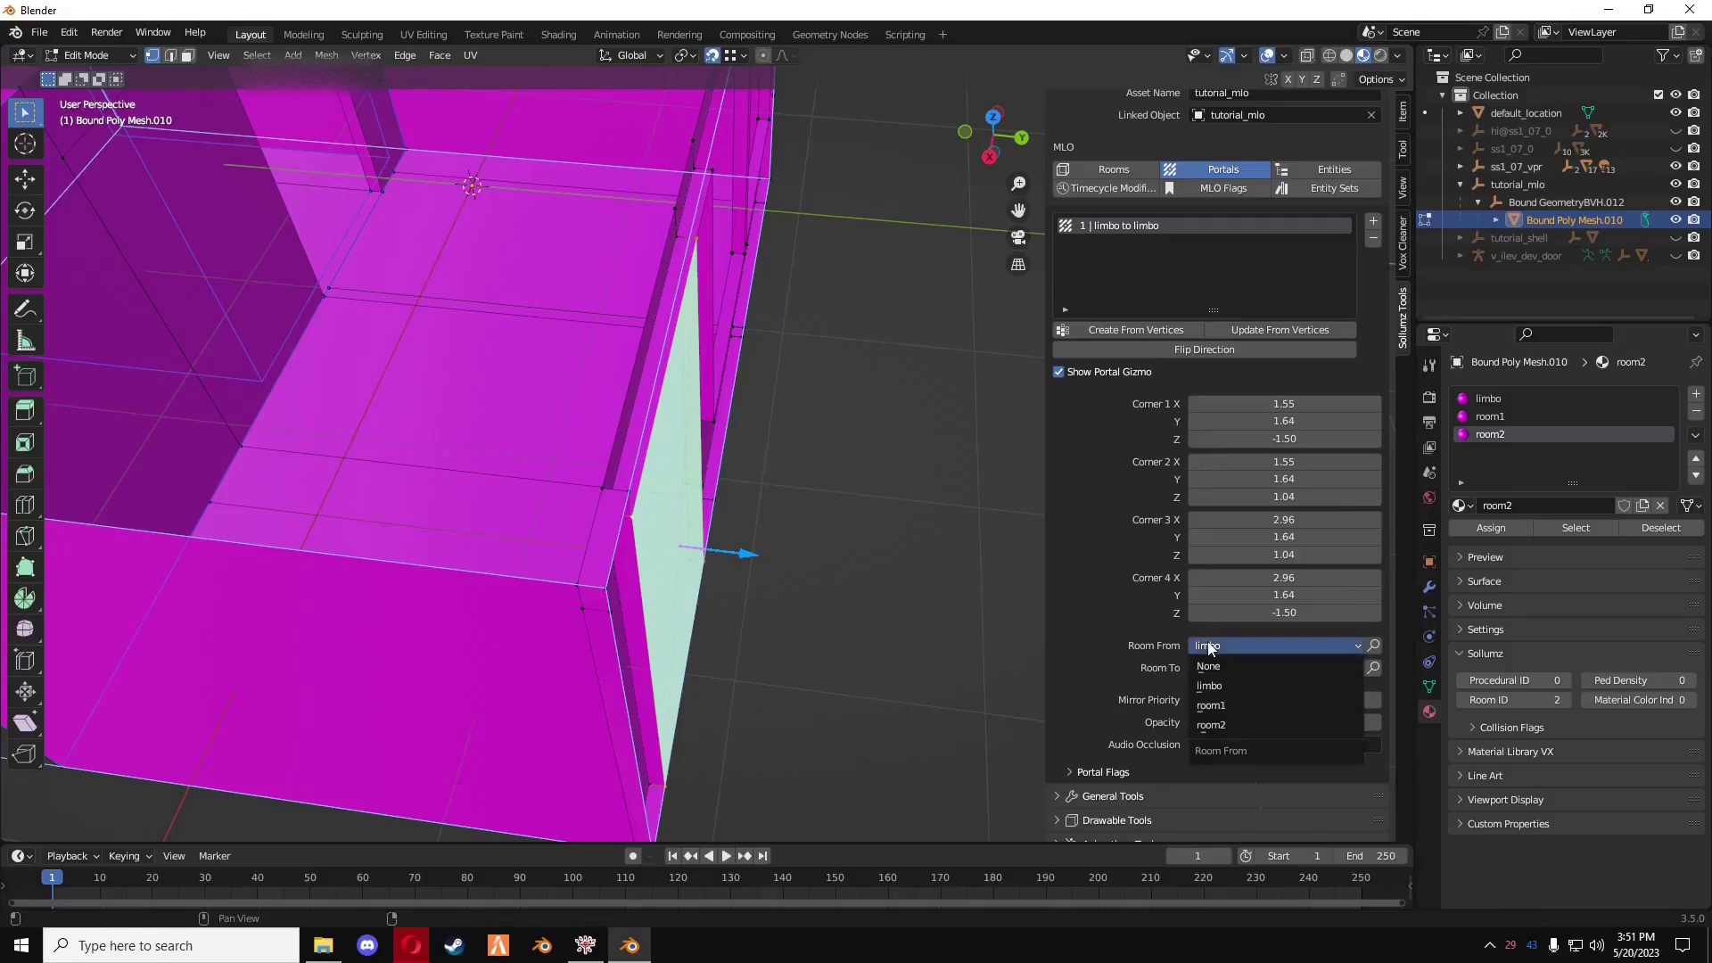
left_click(1218, 705)
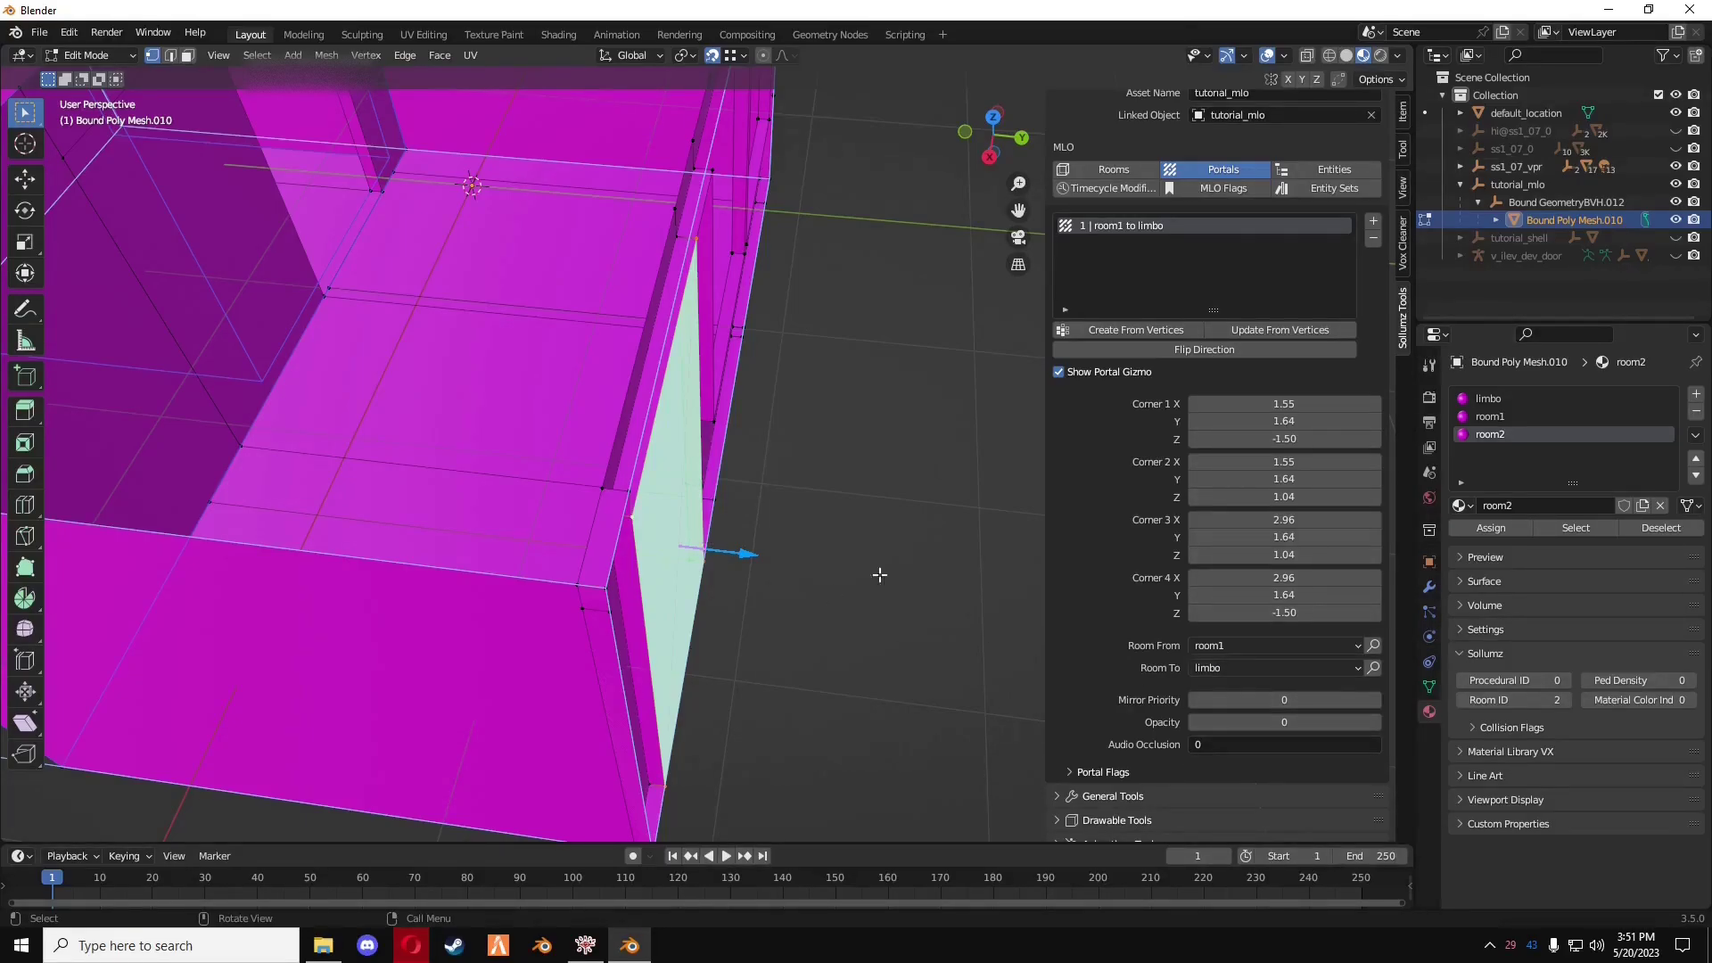
- Create a portal from the four corner vertices of the wide window opening beside the outer doorway and set its Room From to room1
middle_click_drag(798, 439, 683, 571, "shift")
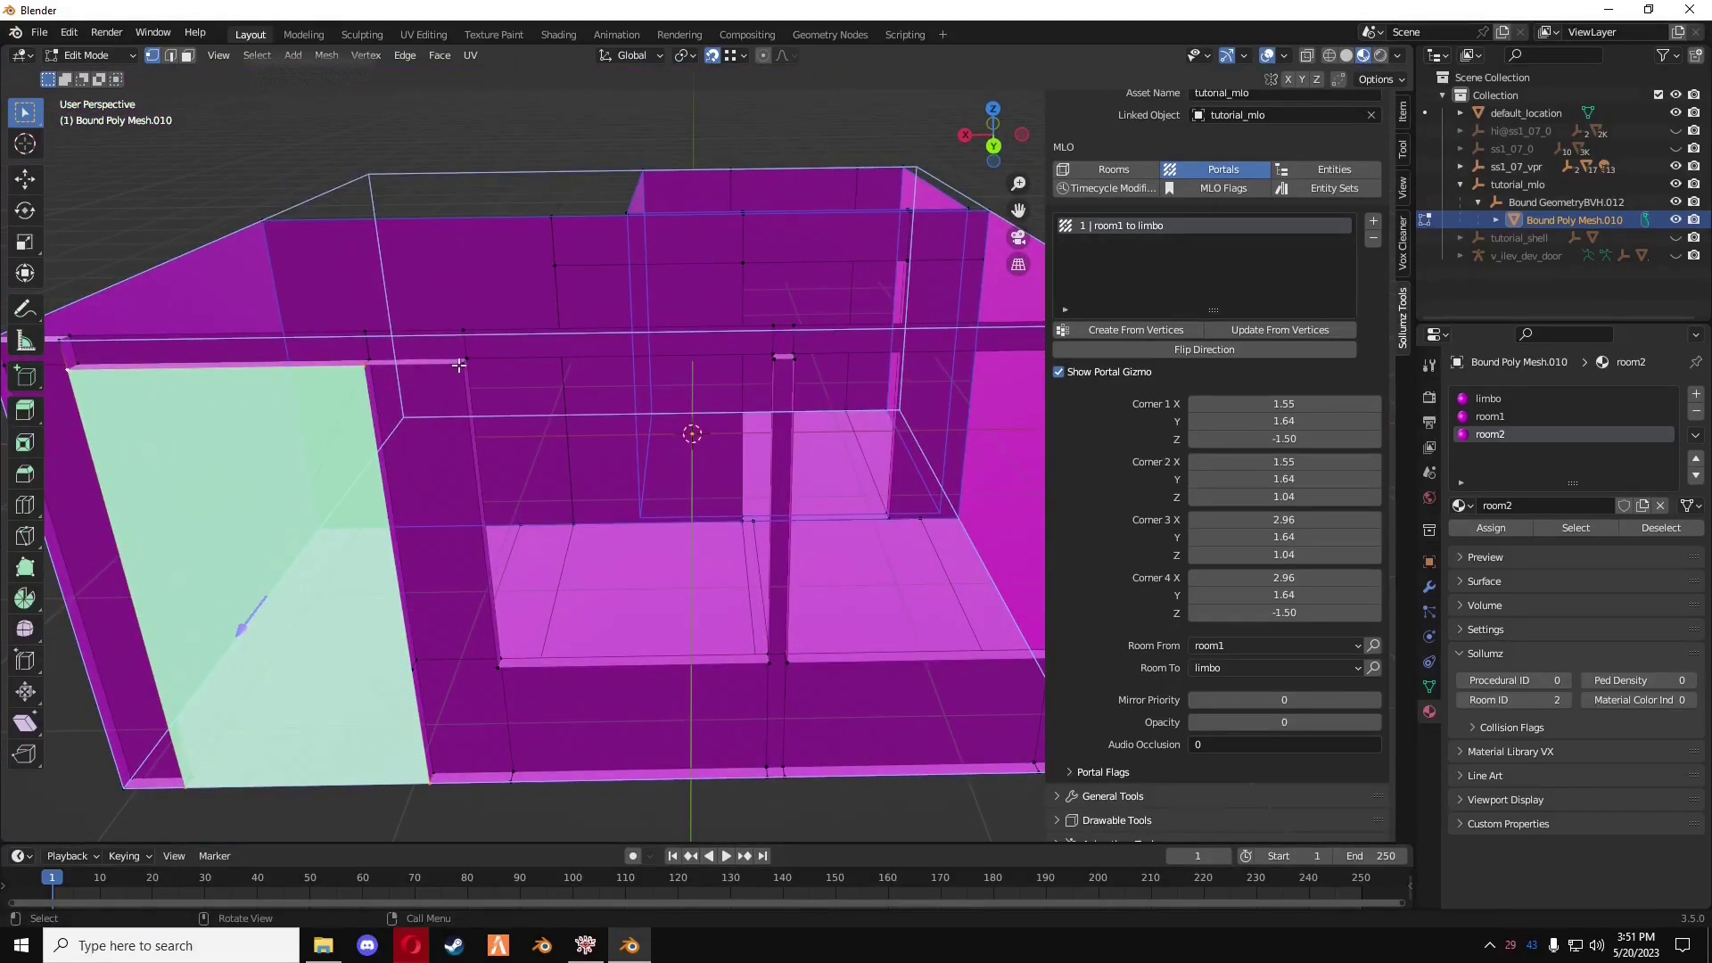
middle_click_drag(798, 664, 1088, 560, "shift")
left_click(1129, 330)
middle_click_drag(891, 401, 624, 464)
scroll(1213, 535, "down", 2)
left_click(1275, 583)
left_click(1230, 638)
- Create a portal from the four corner vertices of the inner doorway between the two rooms
middle_click_drag(892, 535, 666, 508)
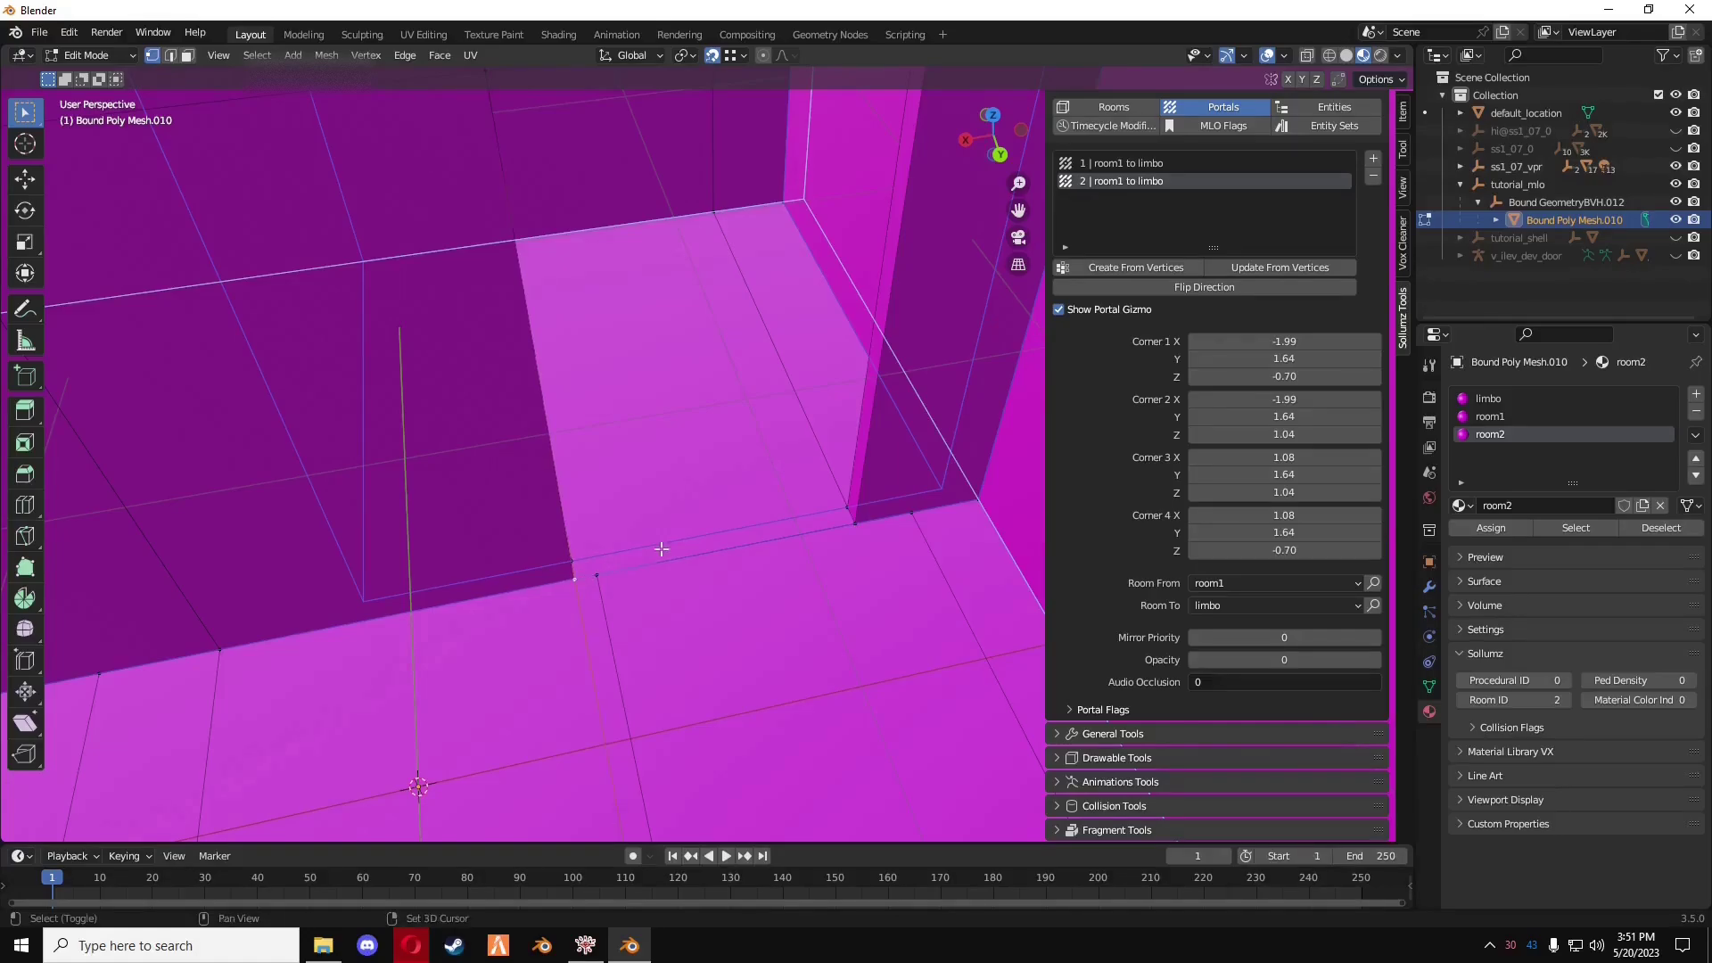
middle_click_drag(869, 531, 909, 628, "shift")
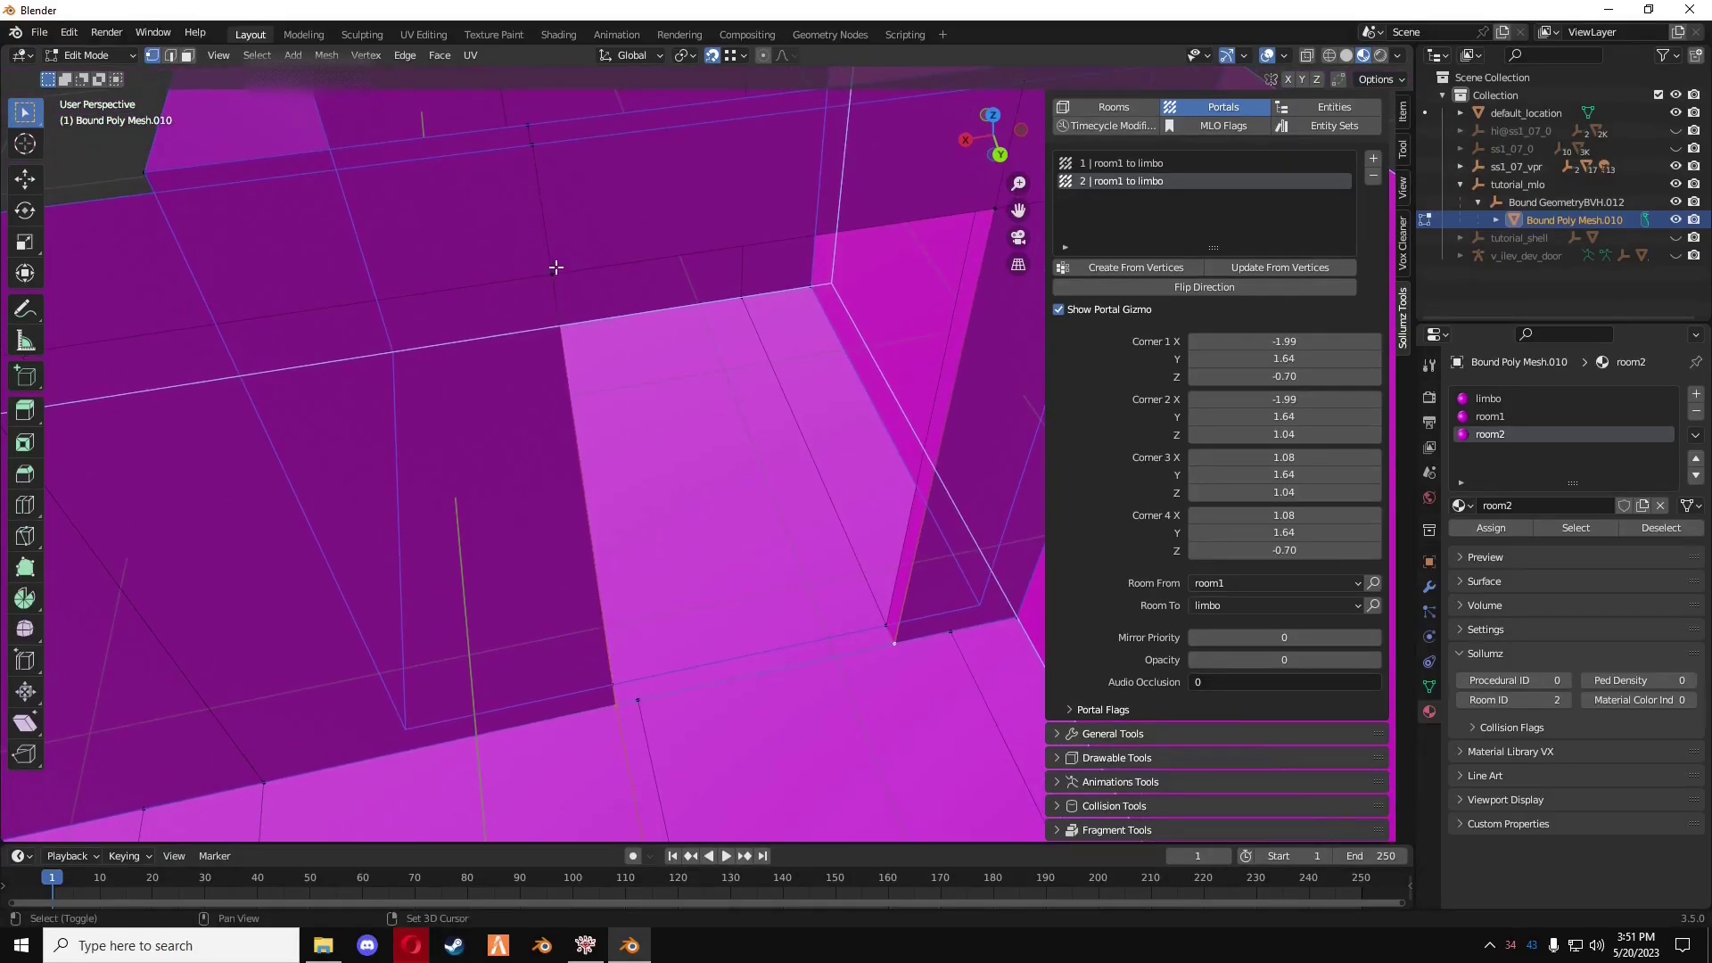
middle_click_drag(719, 264, 790, 226, "shift")
left_click(805, 251, "shift")
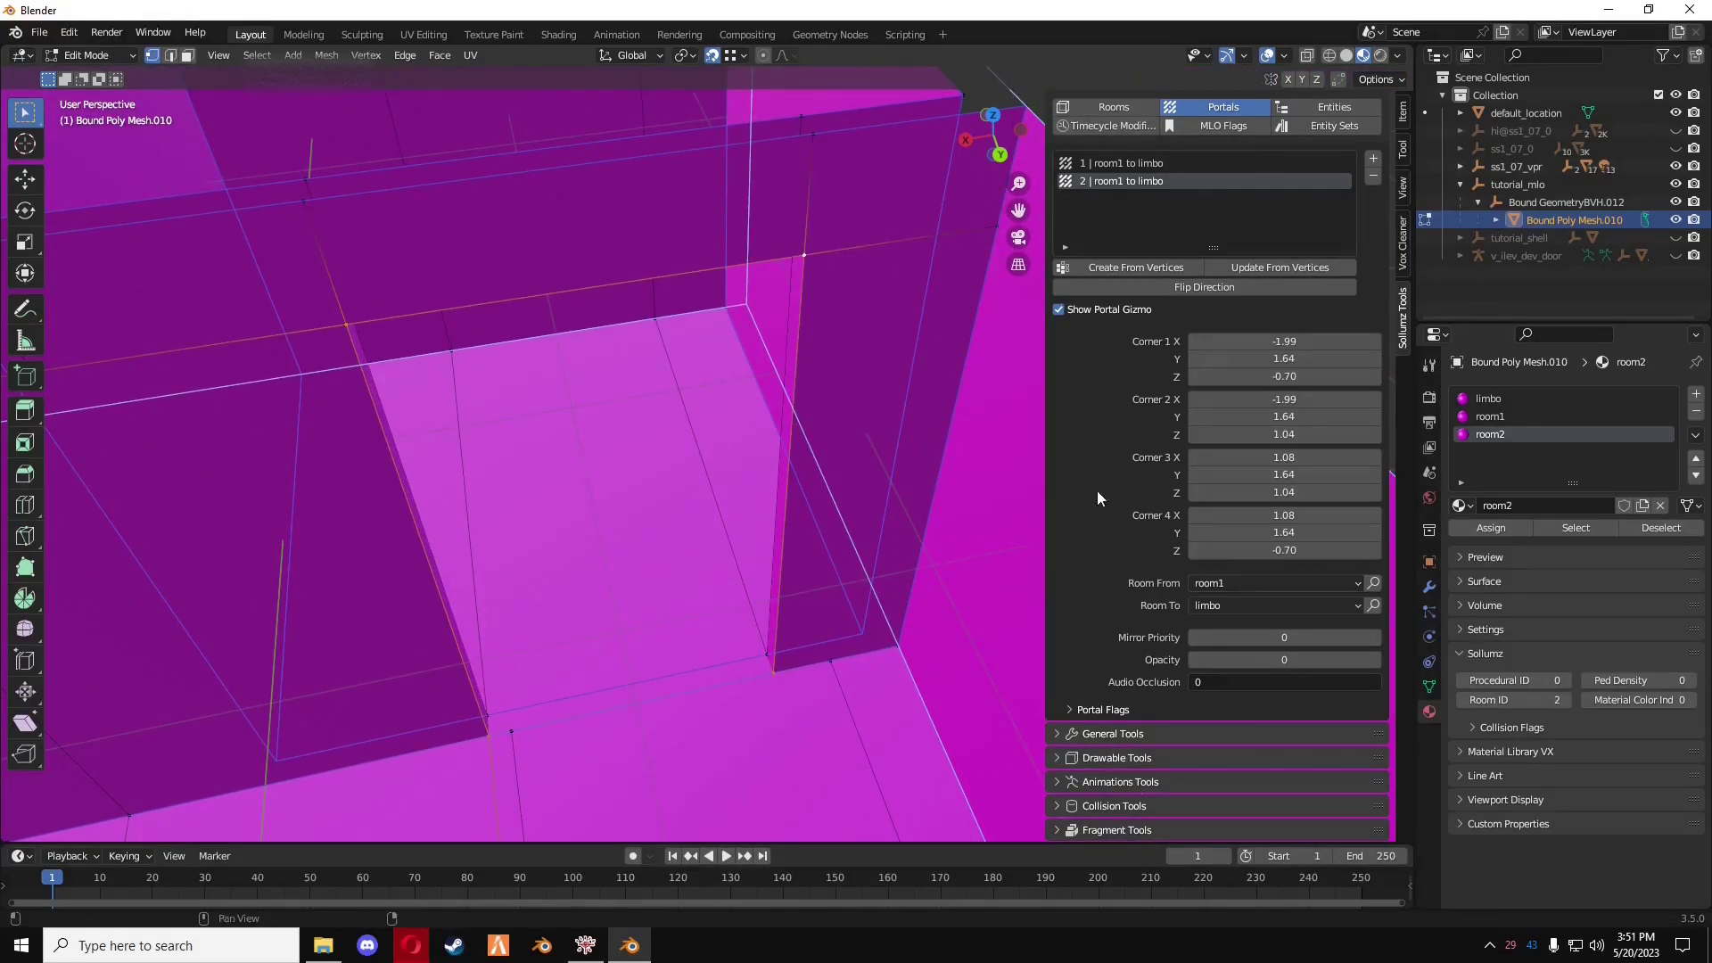
scroll(1117, 421, "up", 1)
left_click(1123, 304)
scroll(1136, 437, "down", 1)
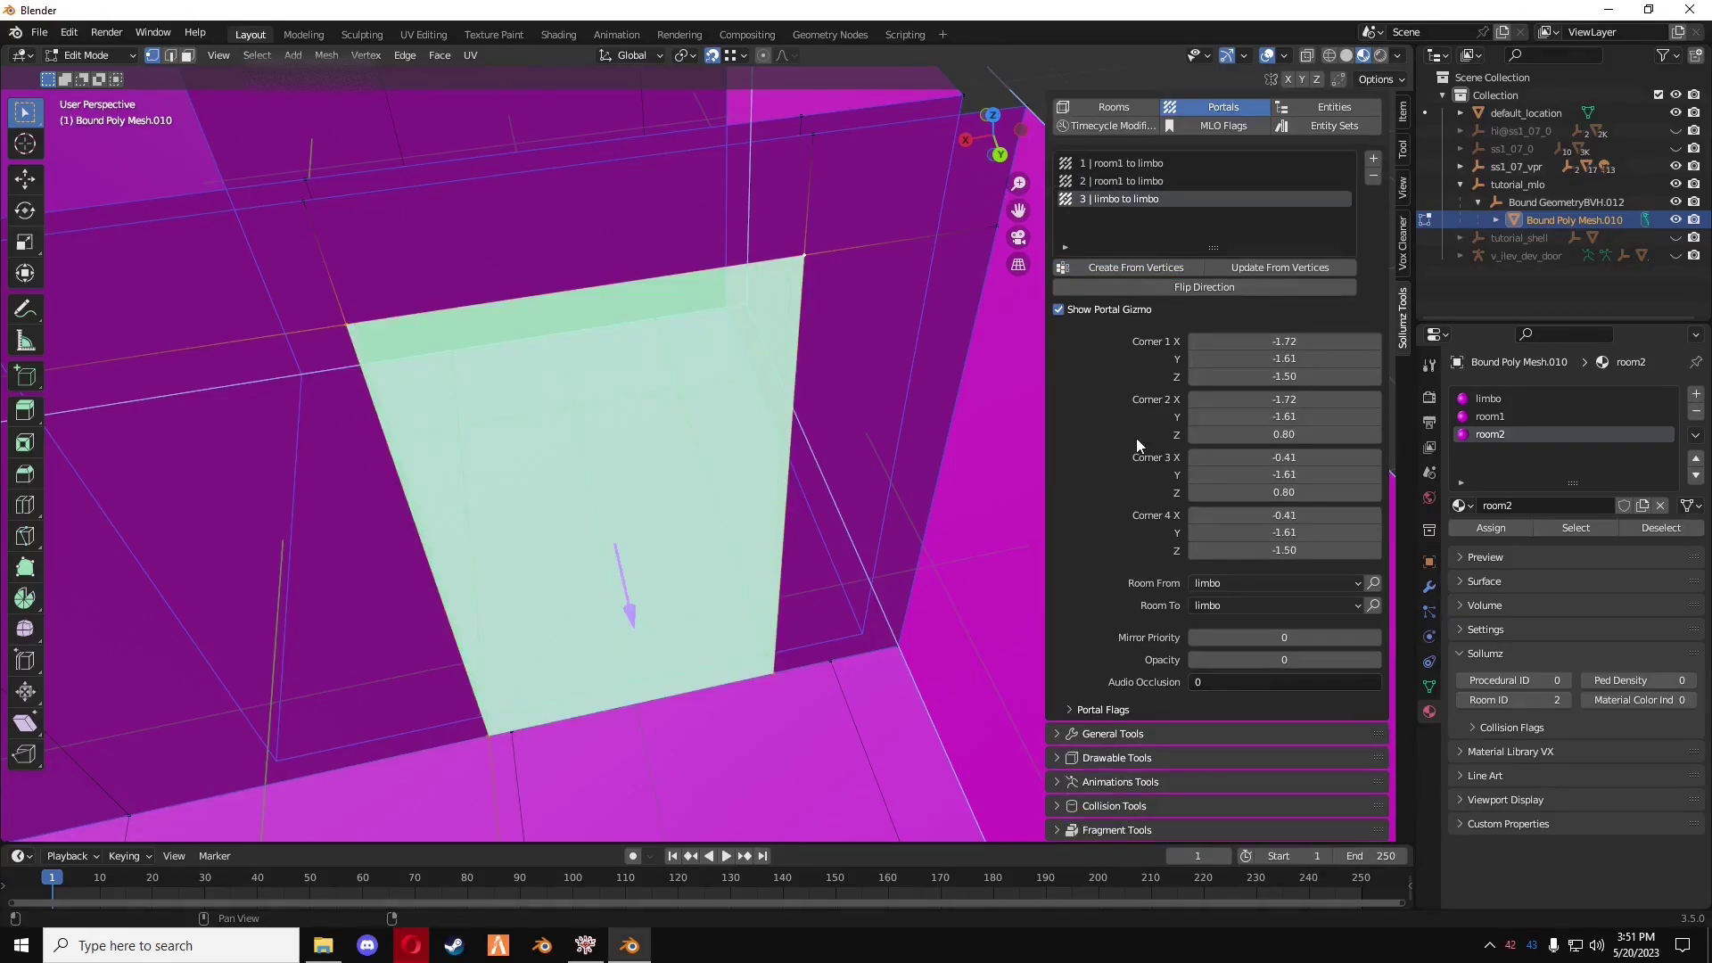
- Set the inner doorway portal's Room From to room2 and Room To to room1, and leave mesh editing
middle_click_drag(678, 428, 197, 281)
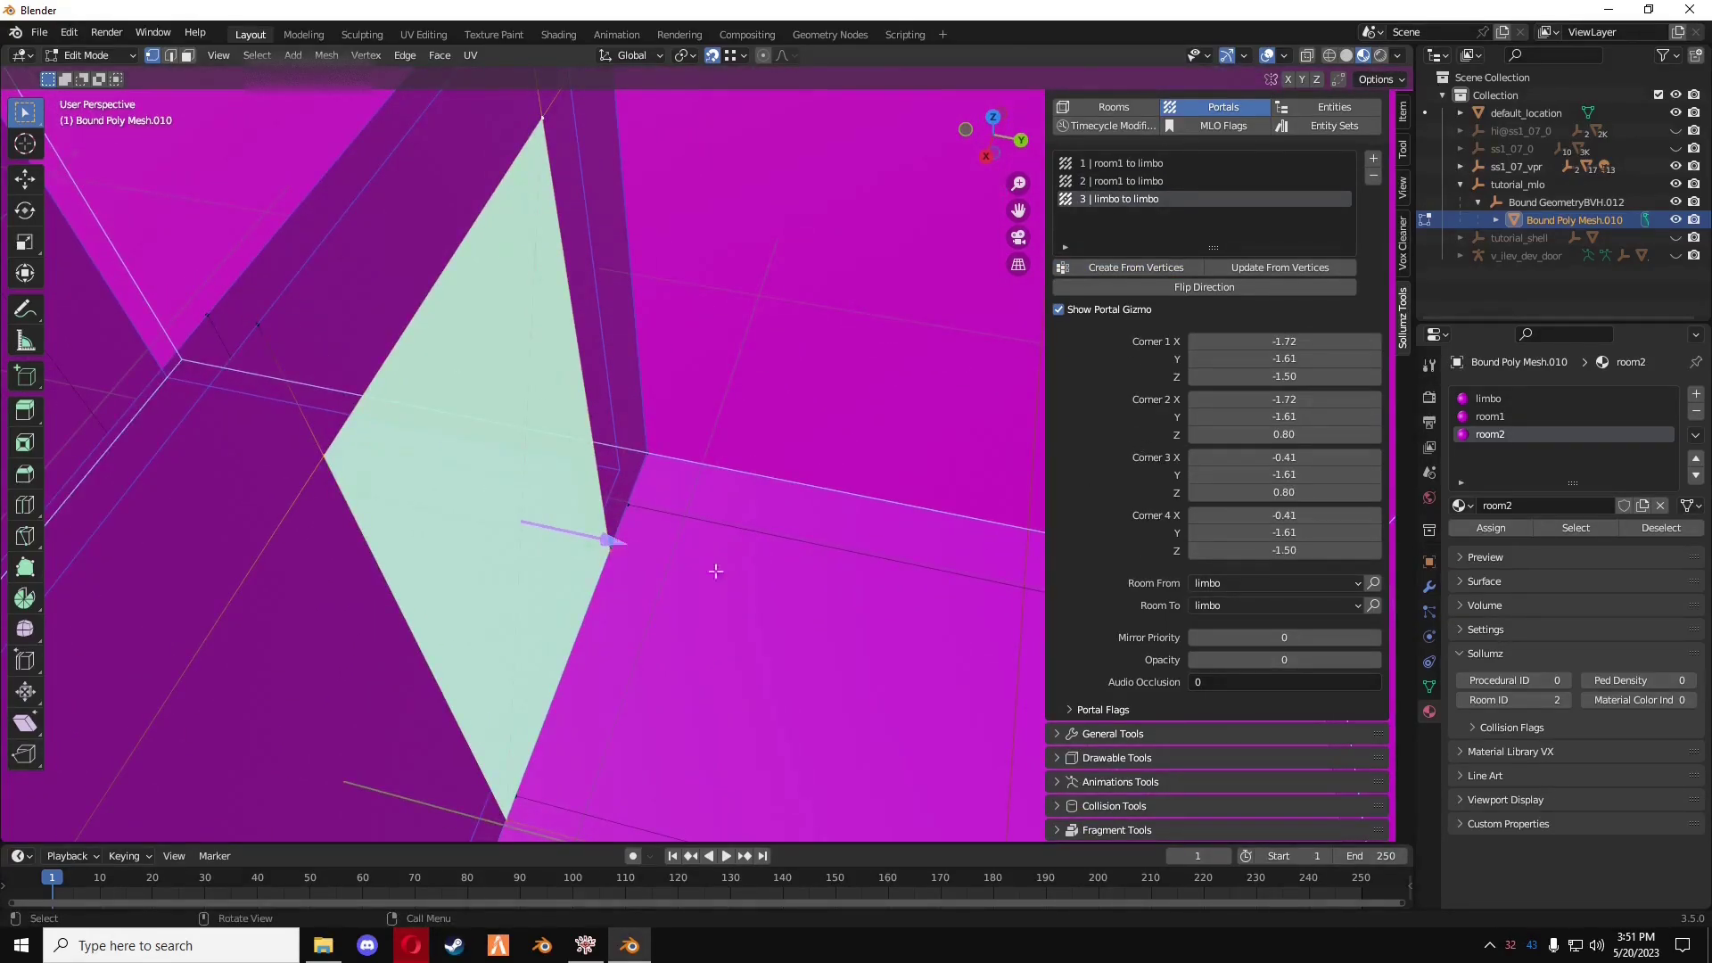
left_click(1217, 579)
left_click(1223, 660)
left_click(1218, 603)
left_click(1221, 664)
scroll(922, 562, "down", 5)
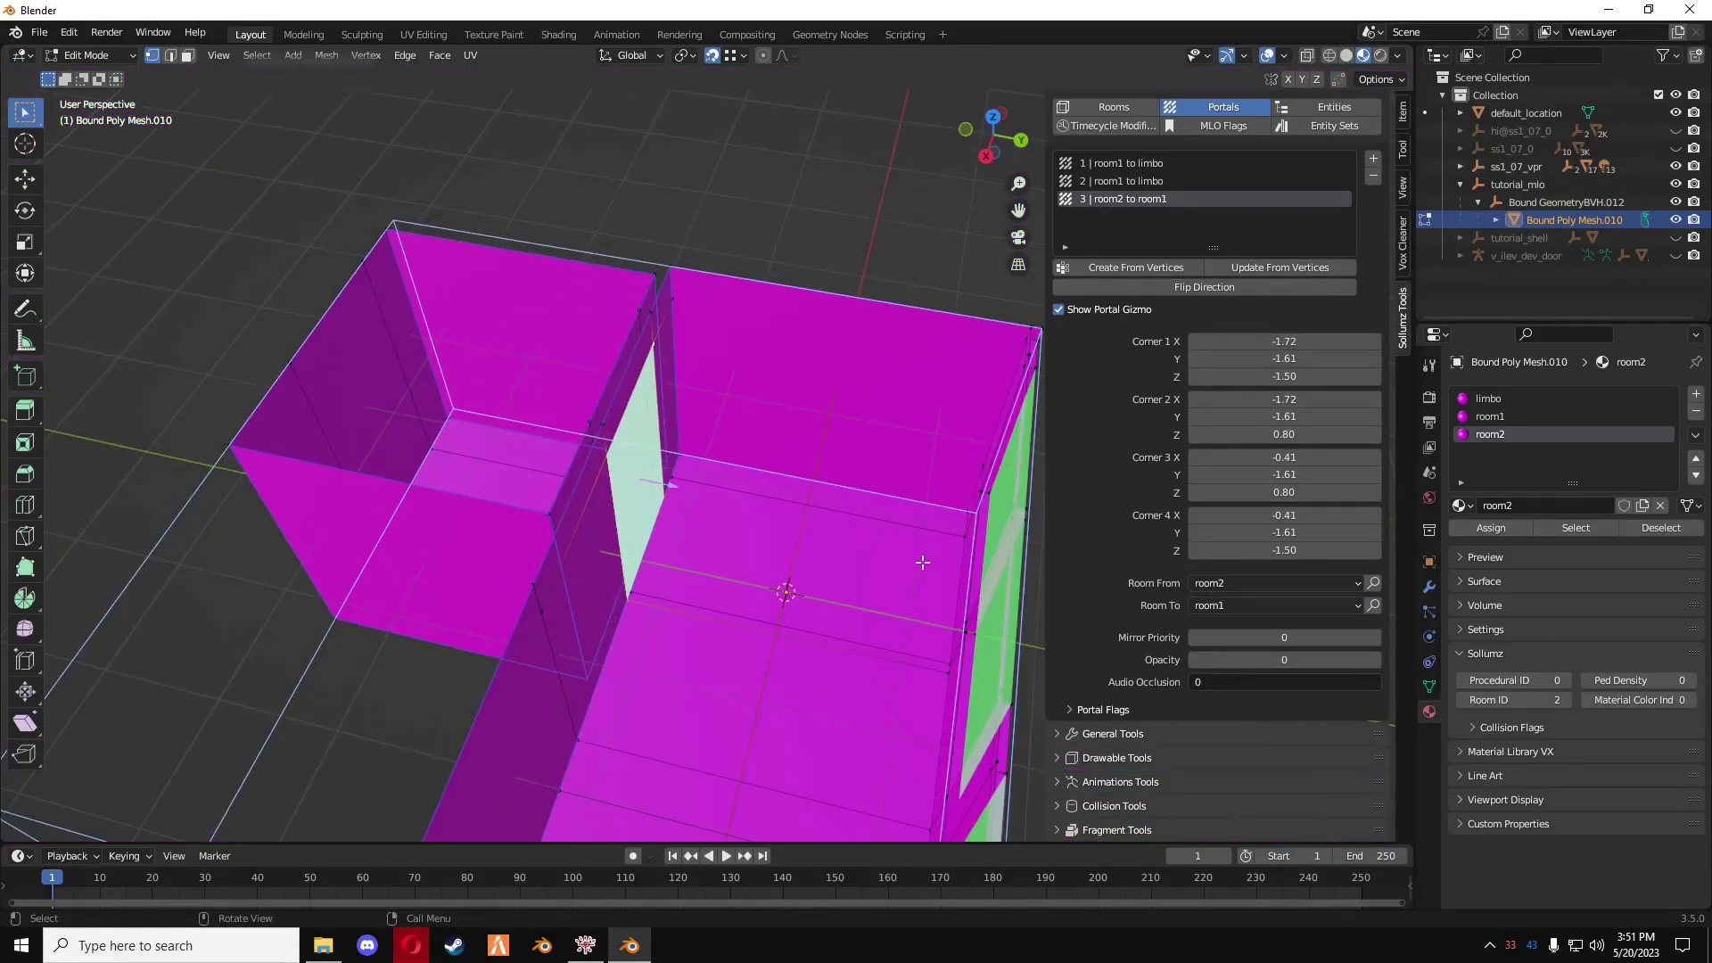
middle_click_drag(922, 563, 640, 427)
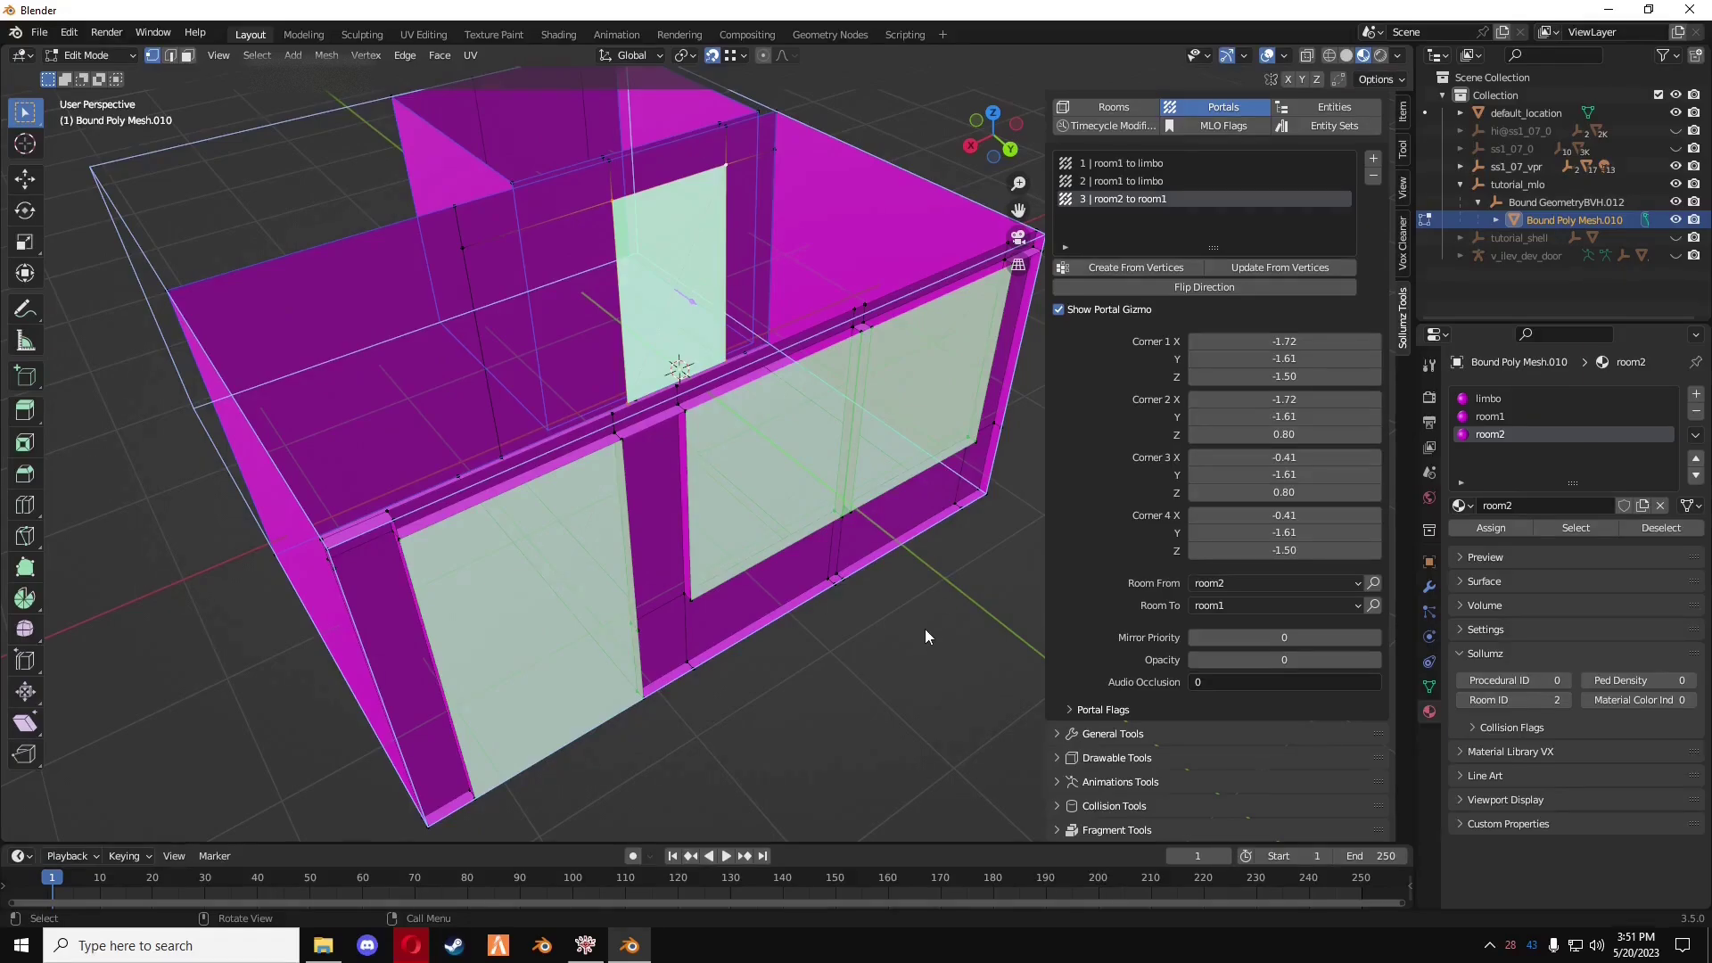
key("Tab")
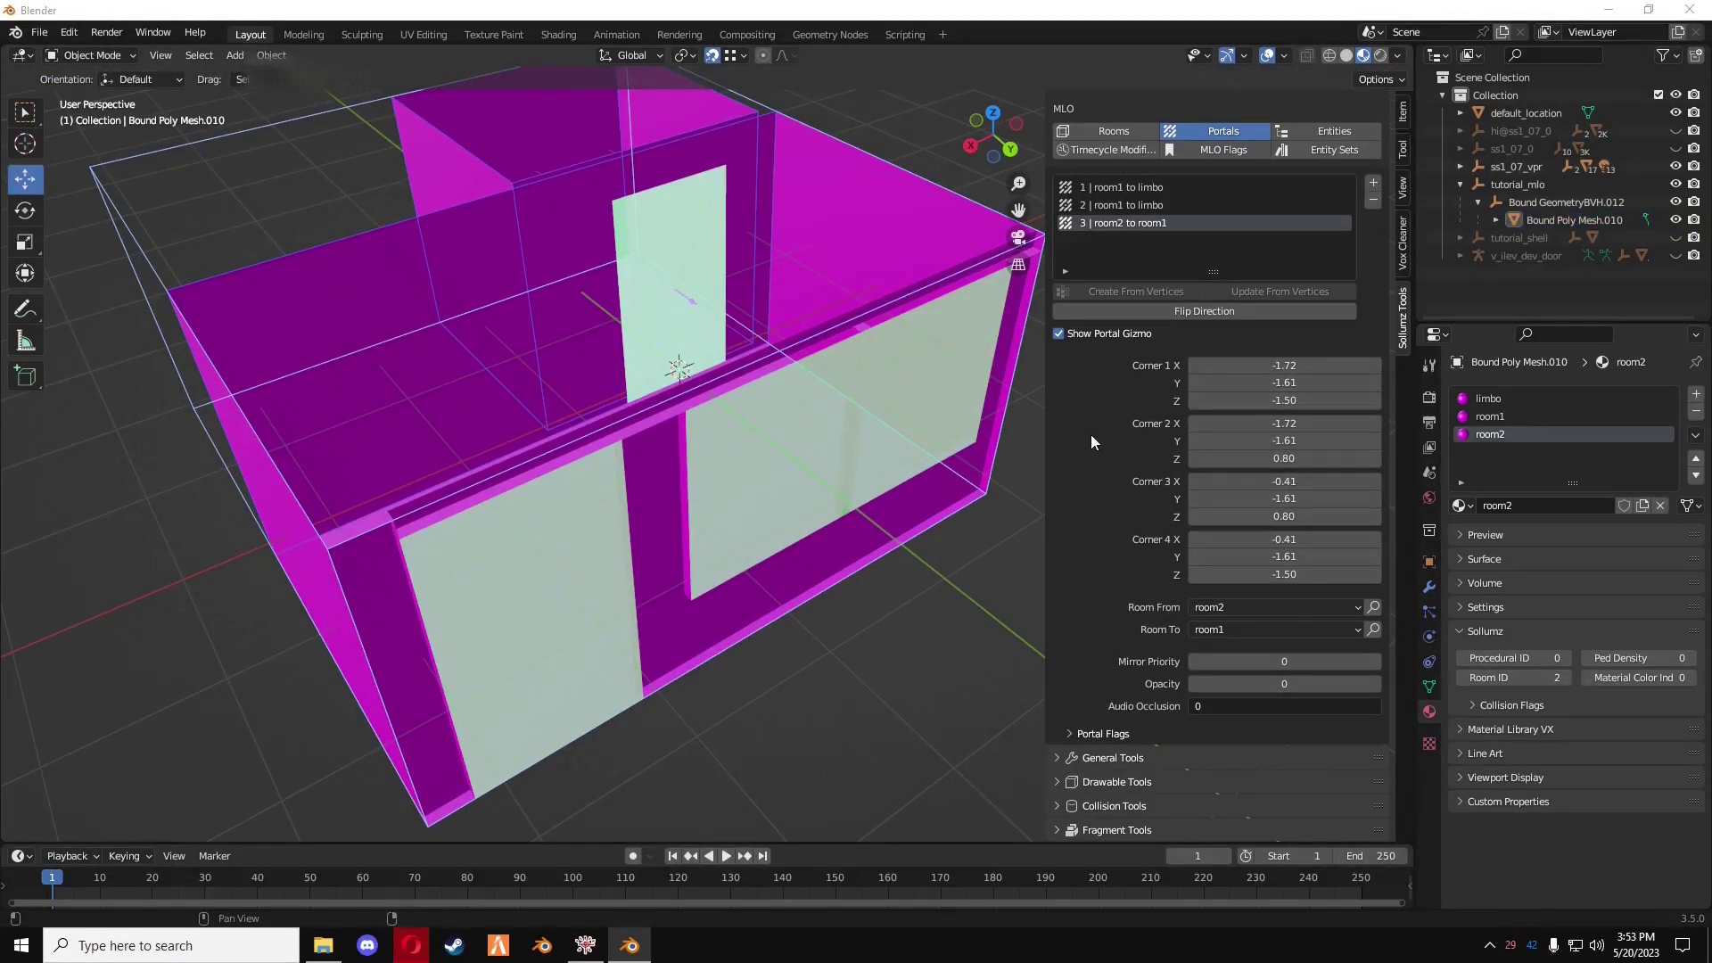
- Start the ytyp.xml export of the tutorial YTYP and browse to the E:\builds\tutorial folder
scroll(1090, 435, "up", 10)
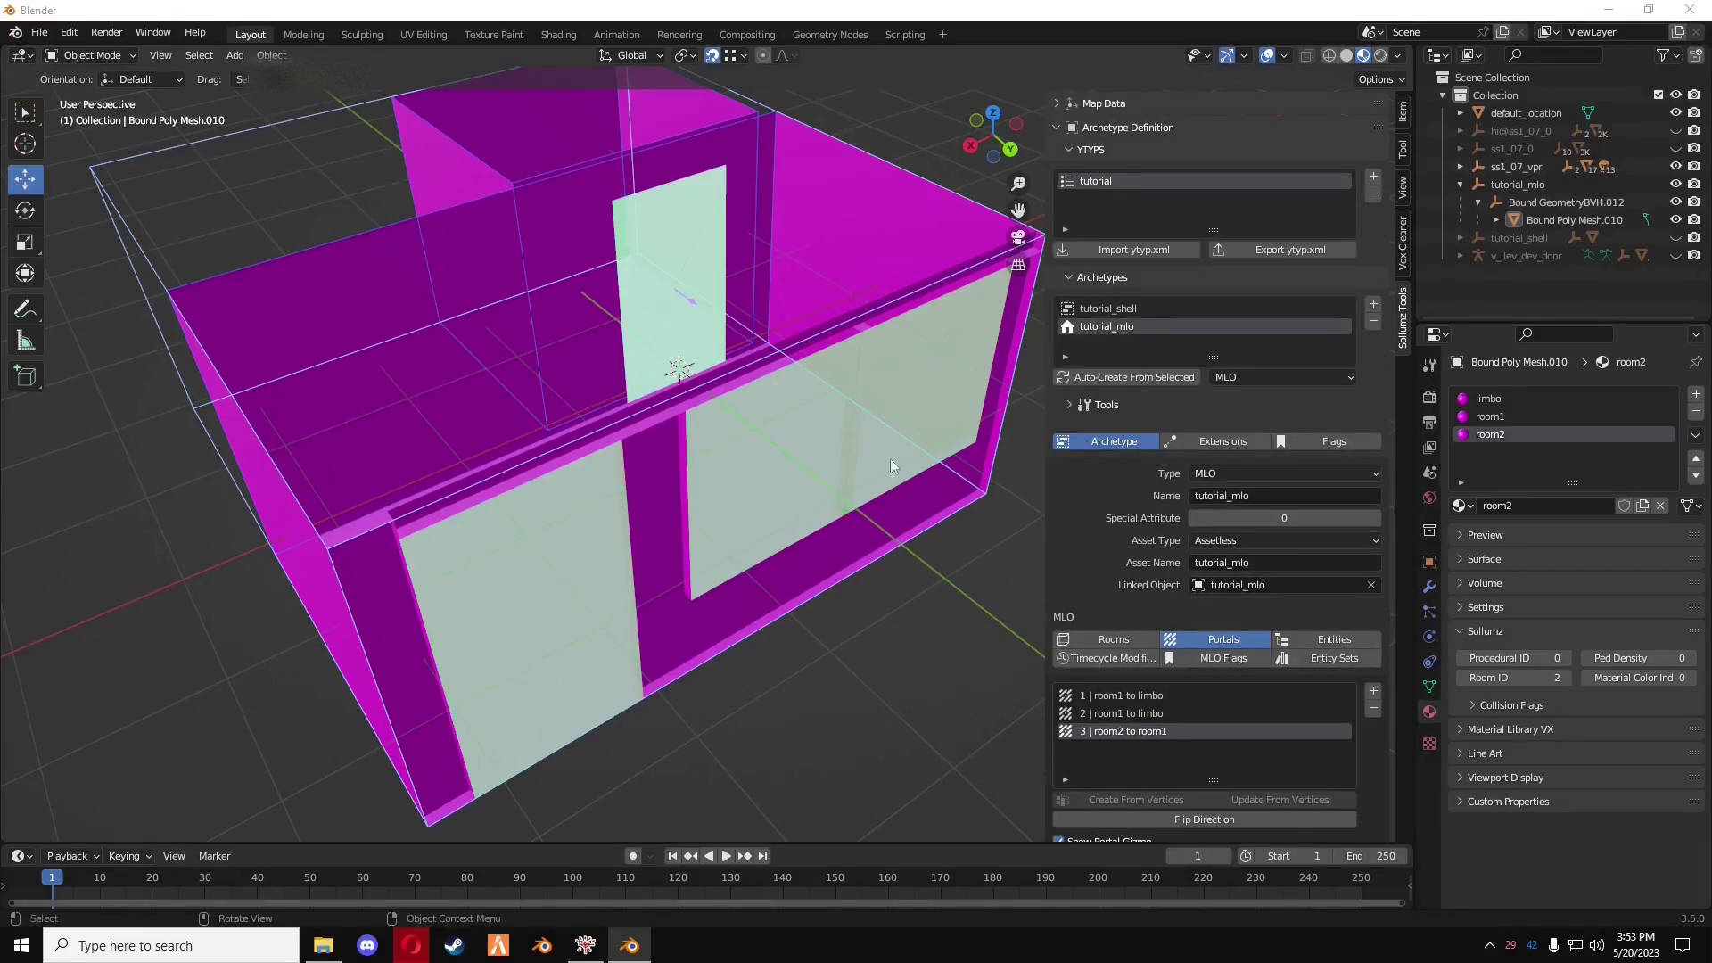
scroll(703, 528, "down", 2)
middle_click_drag(740, 478, 797, 490)
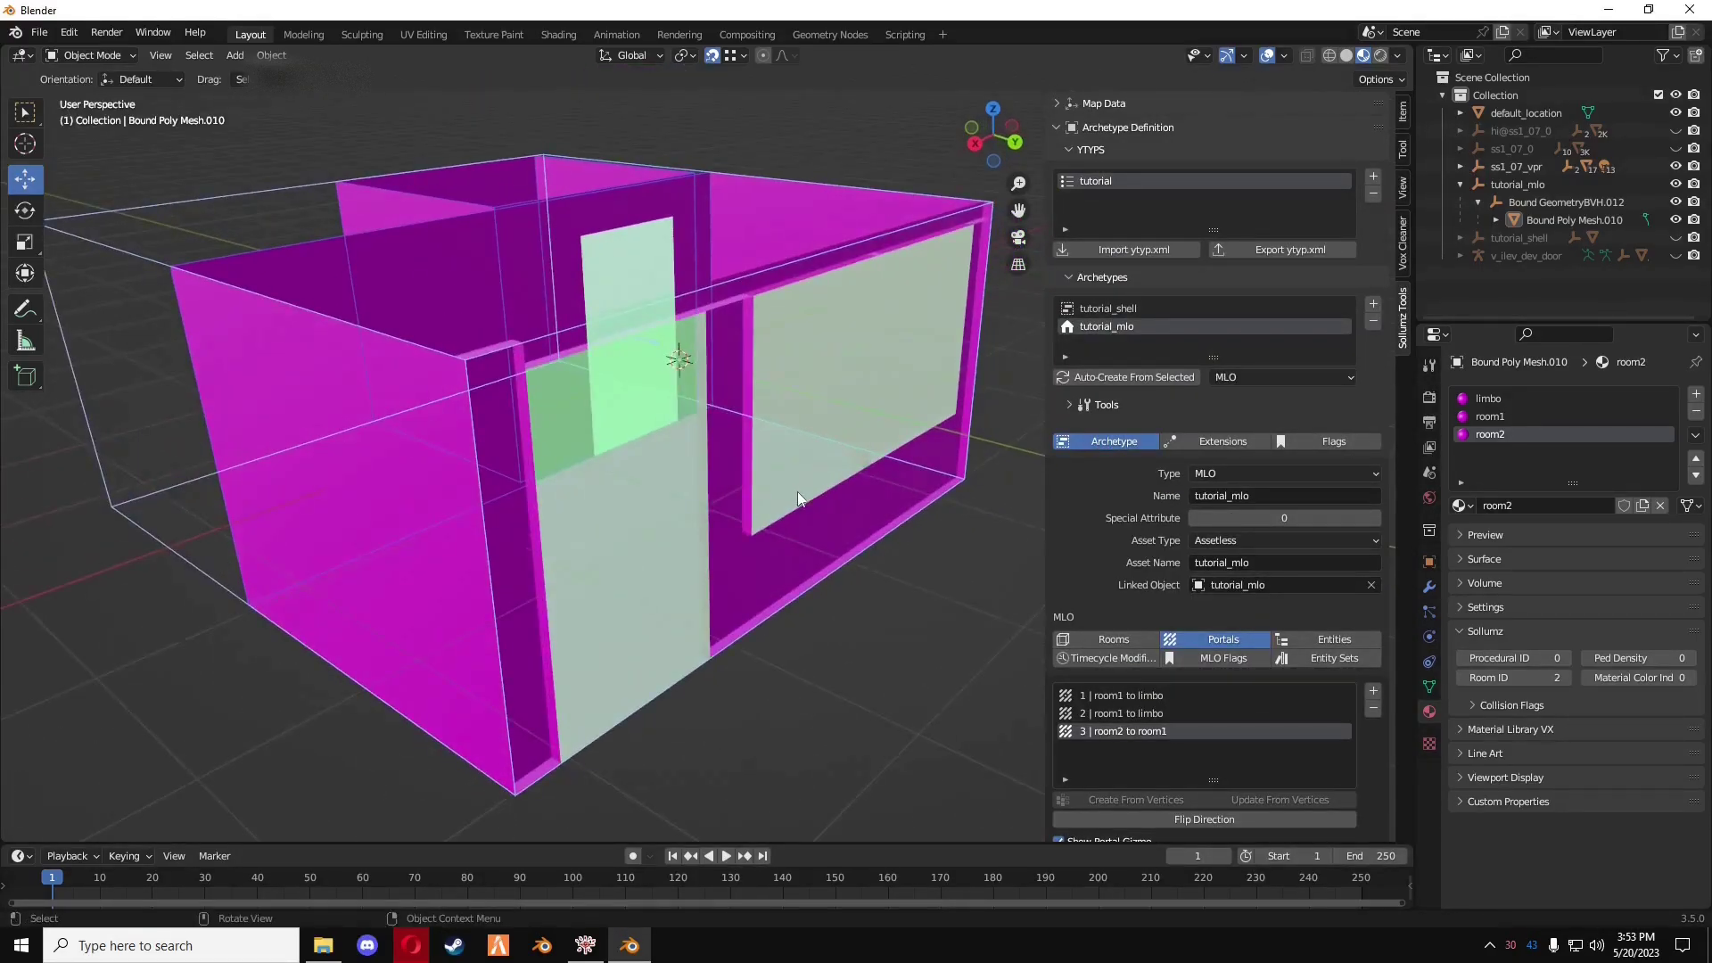
scroll(911, 479, "down", 3)
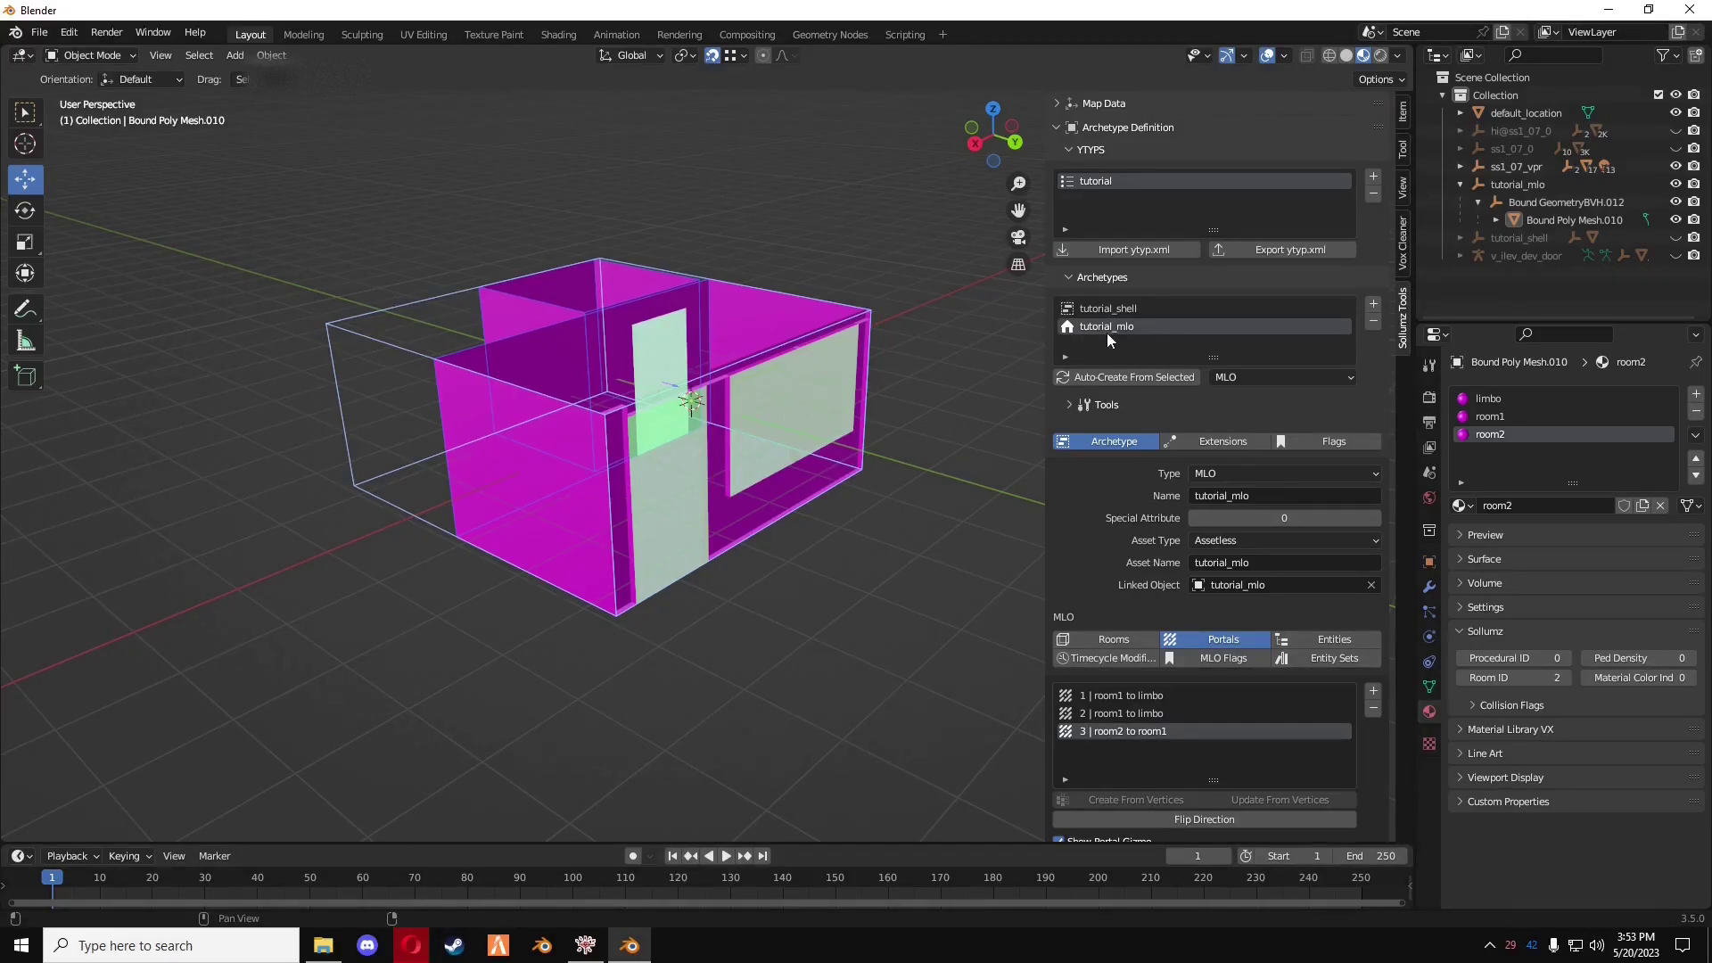
left_click(1325, 253)
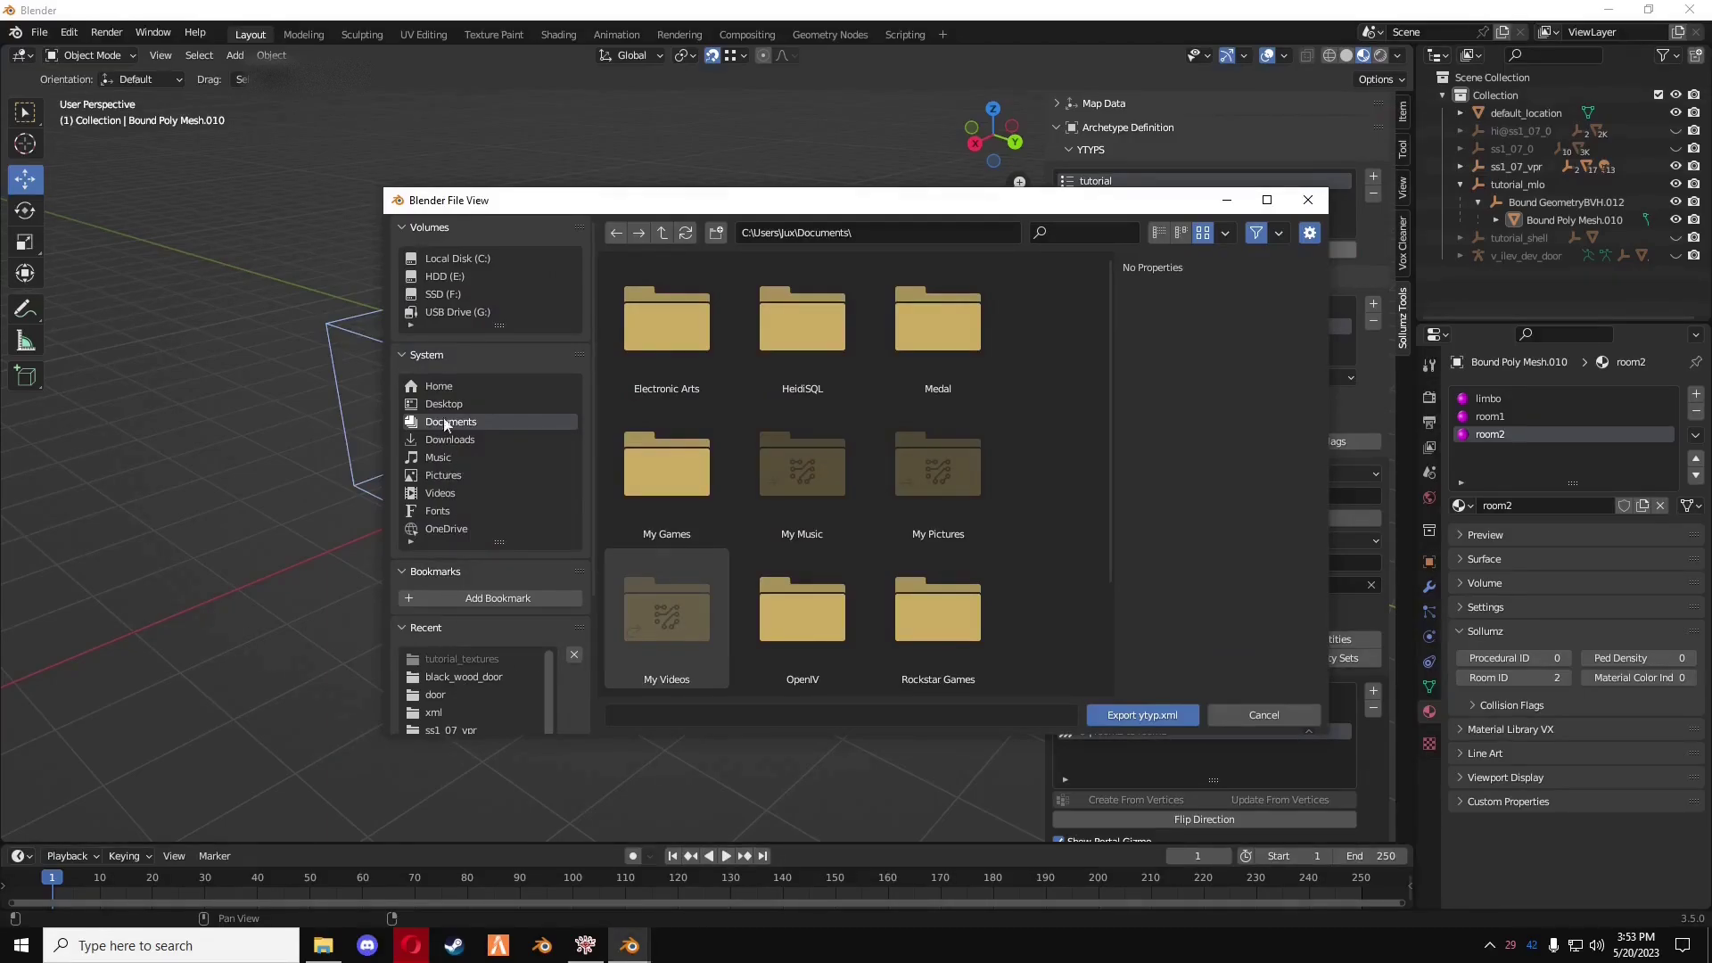
left_click(447, 276)
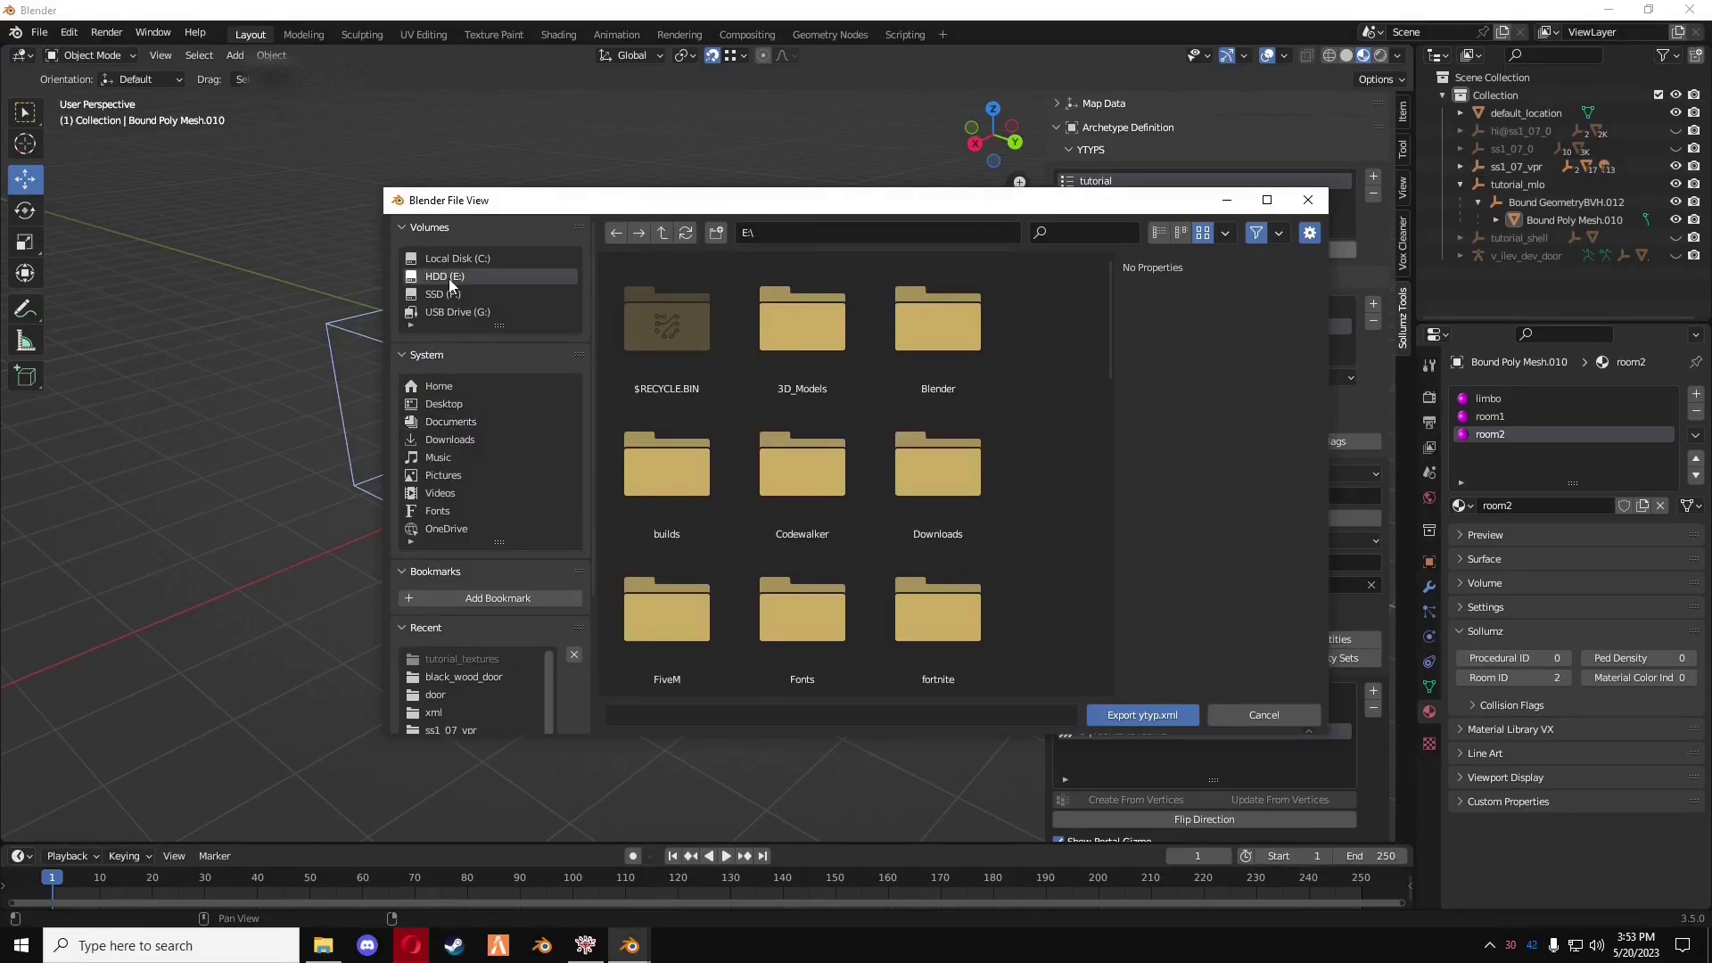
double_click(667, 468)
scroll(789, 565, "down", 2)
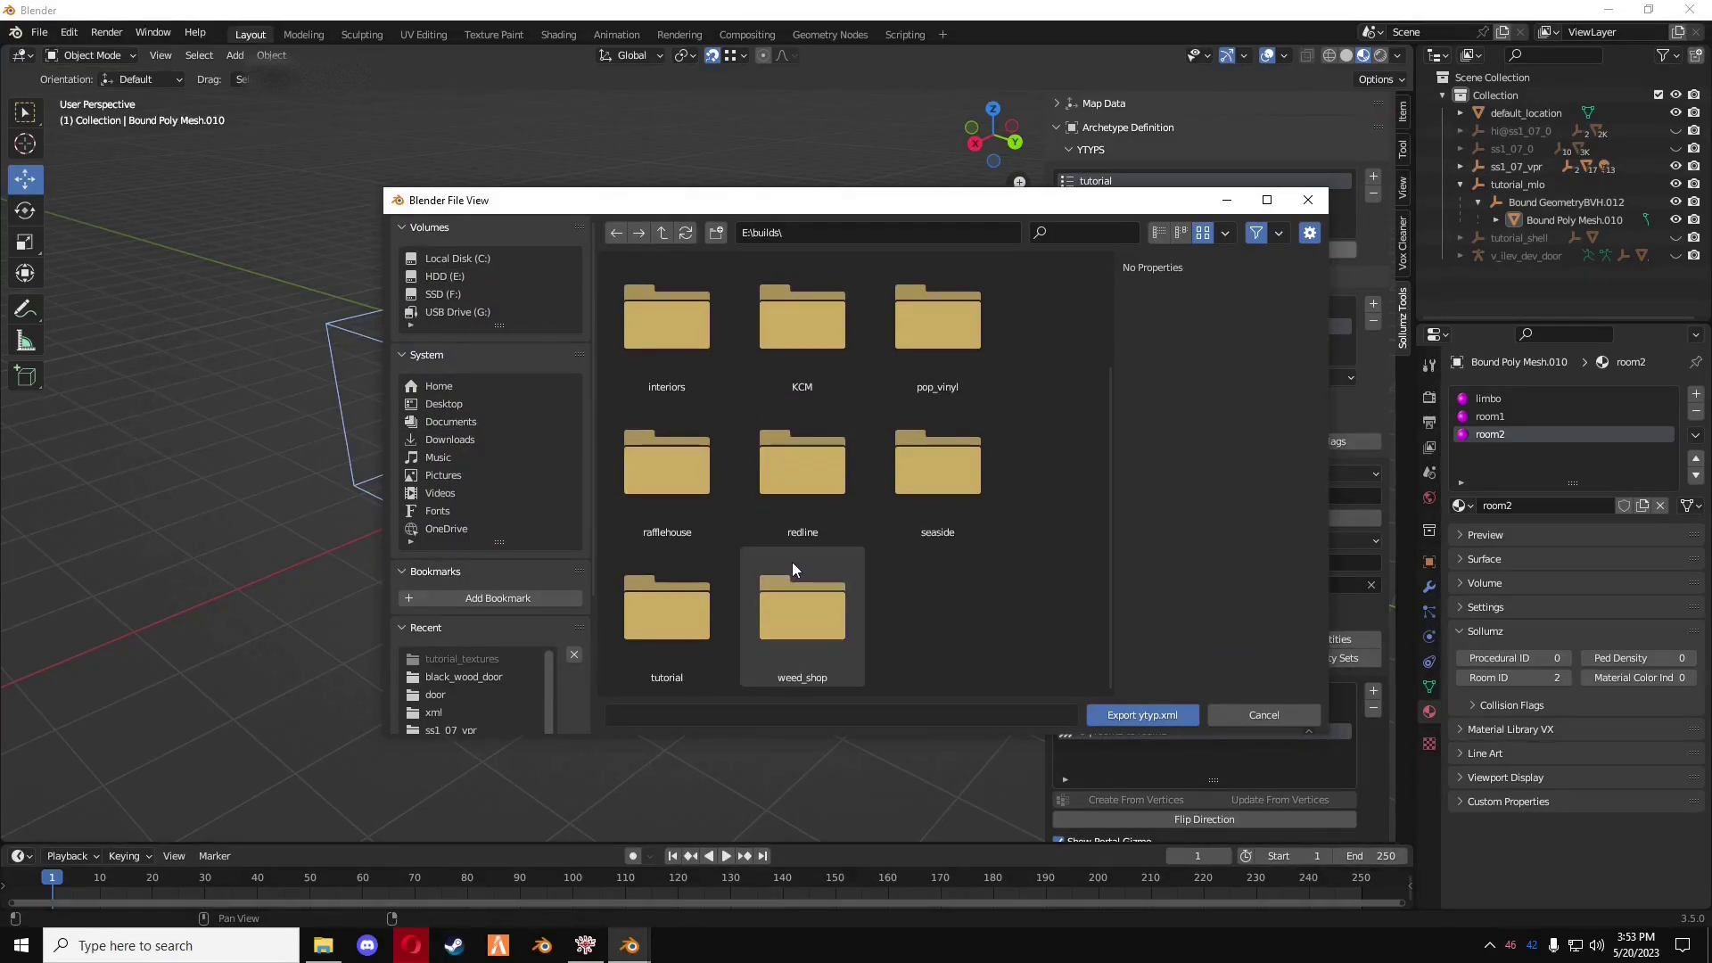
double_click(683, 602)
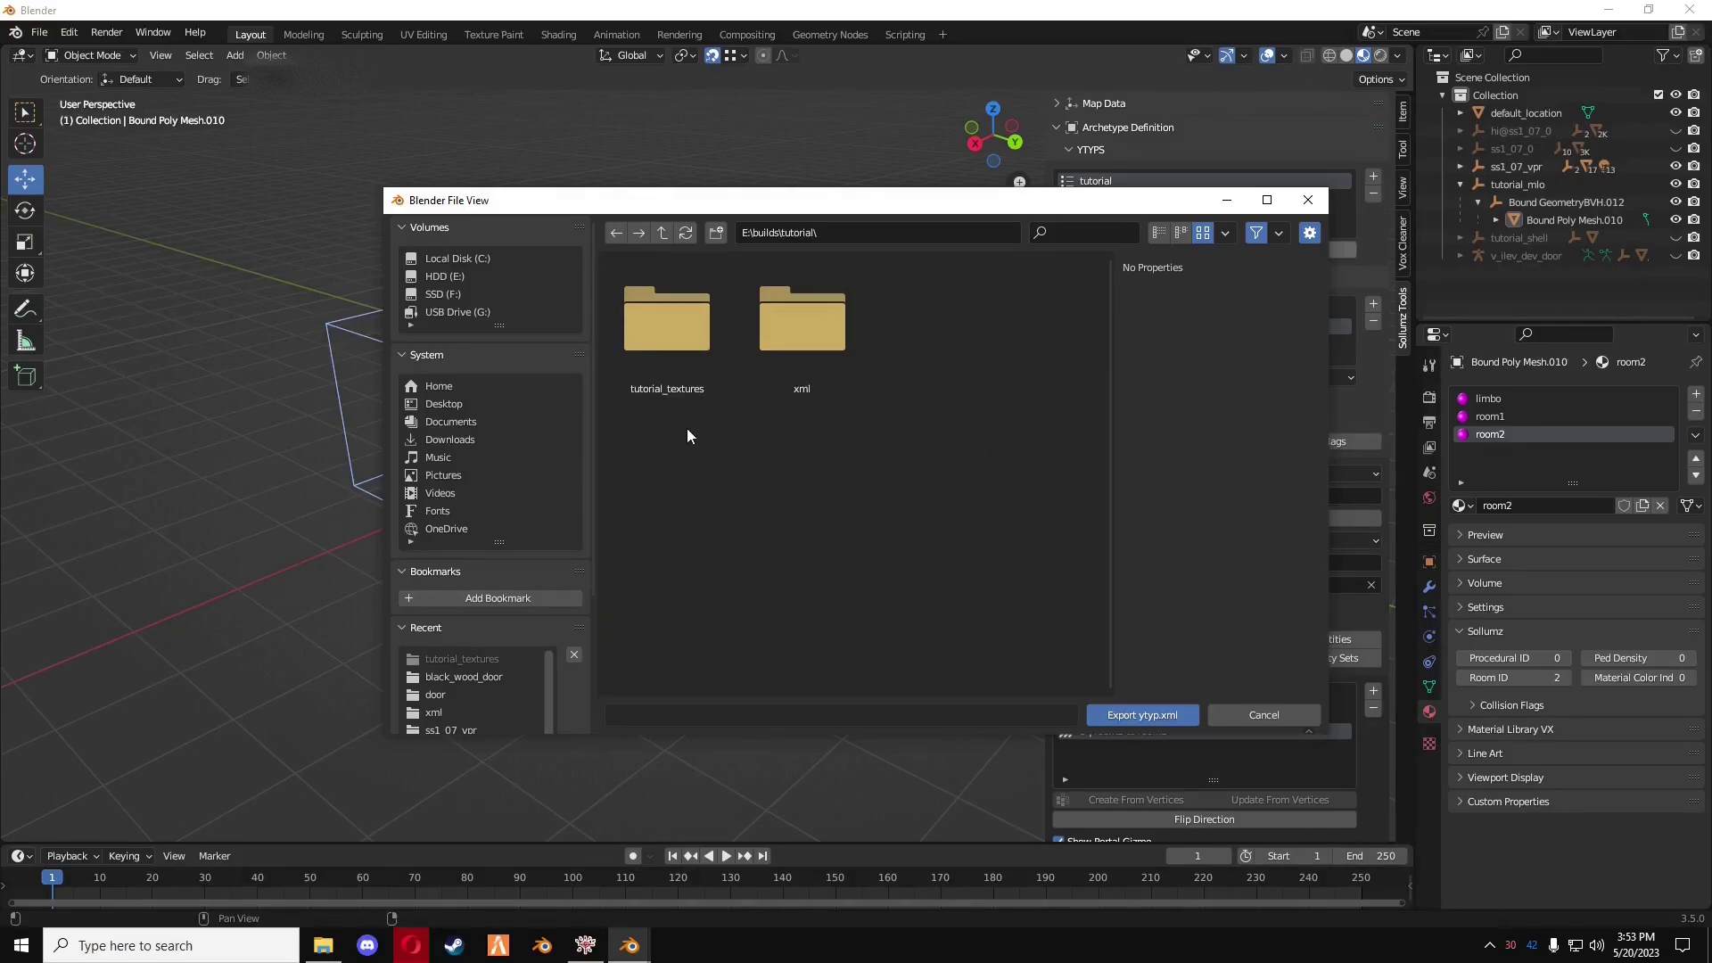
- Create a blender_exports folder inside the tutorial folder and export the ytyp.xml into it
left_click(716, 233)
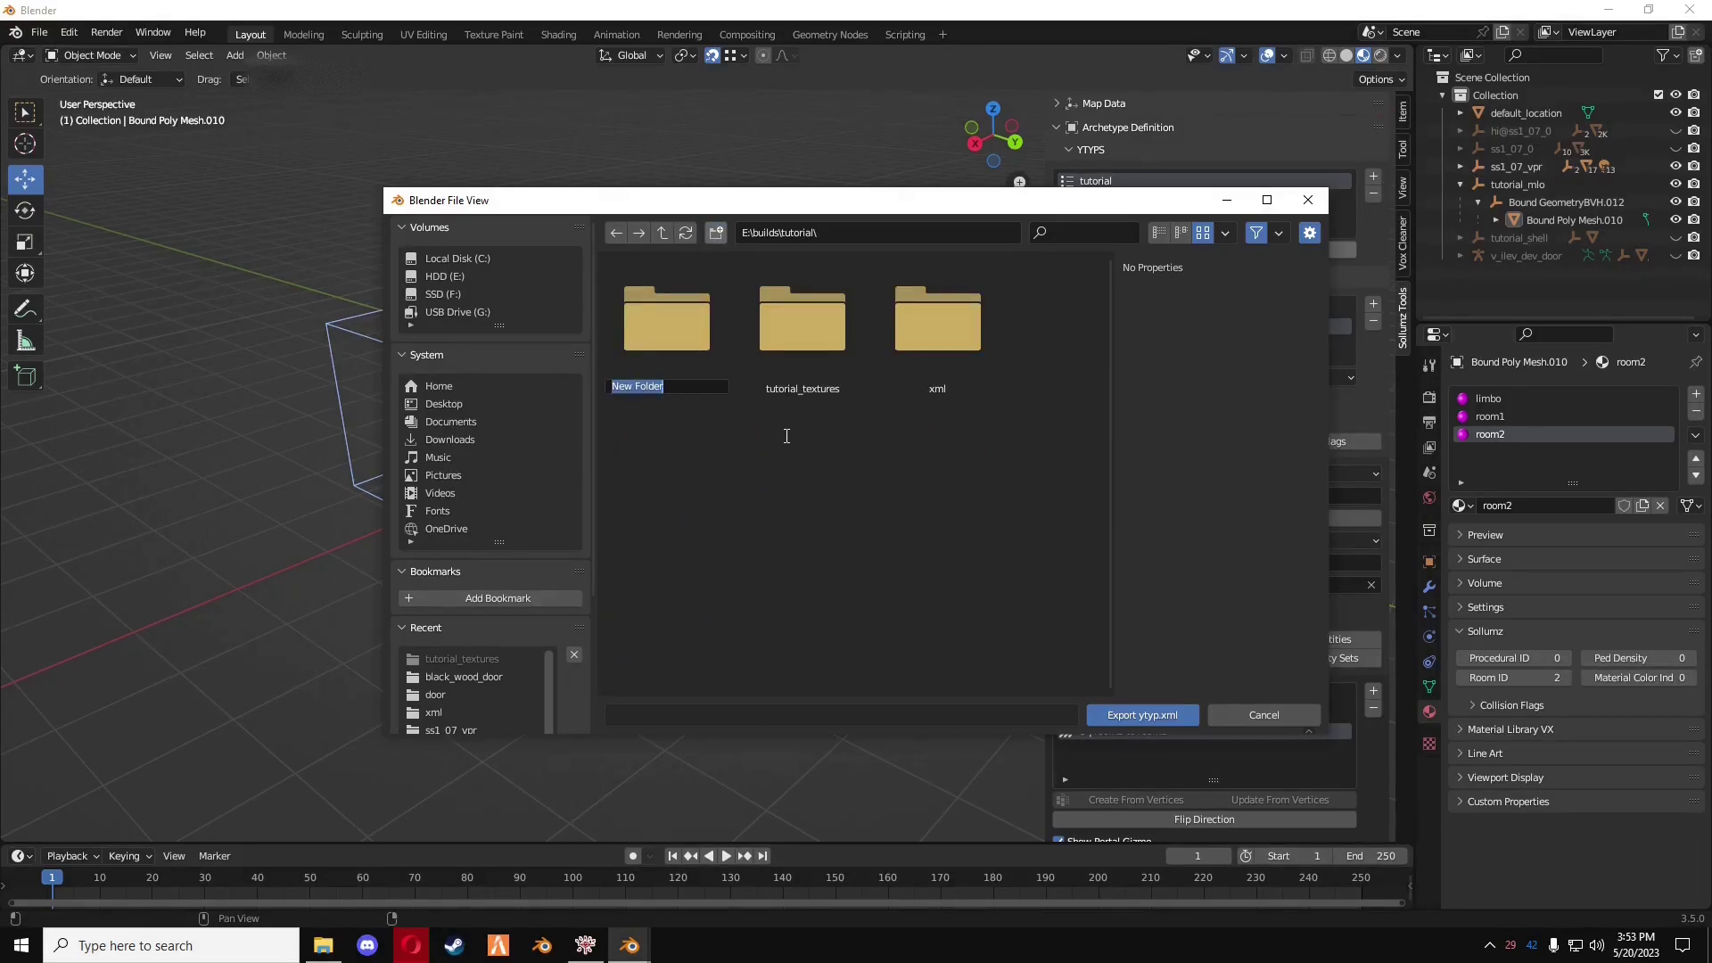
type("blender_exports")
key("Return")
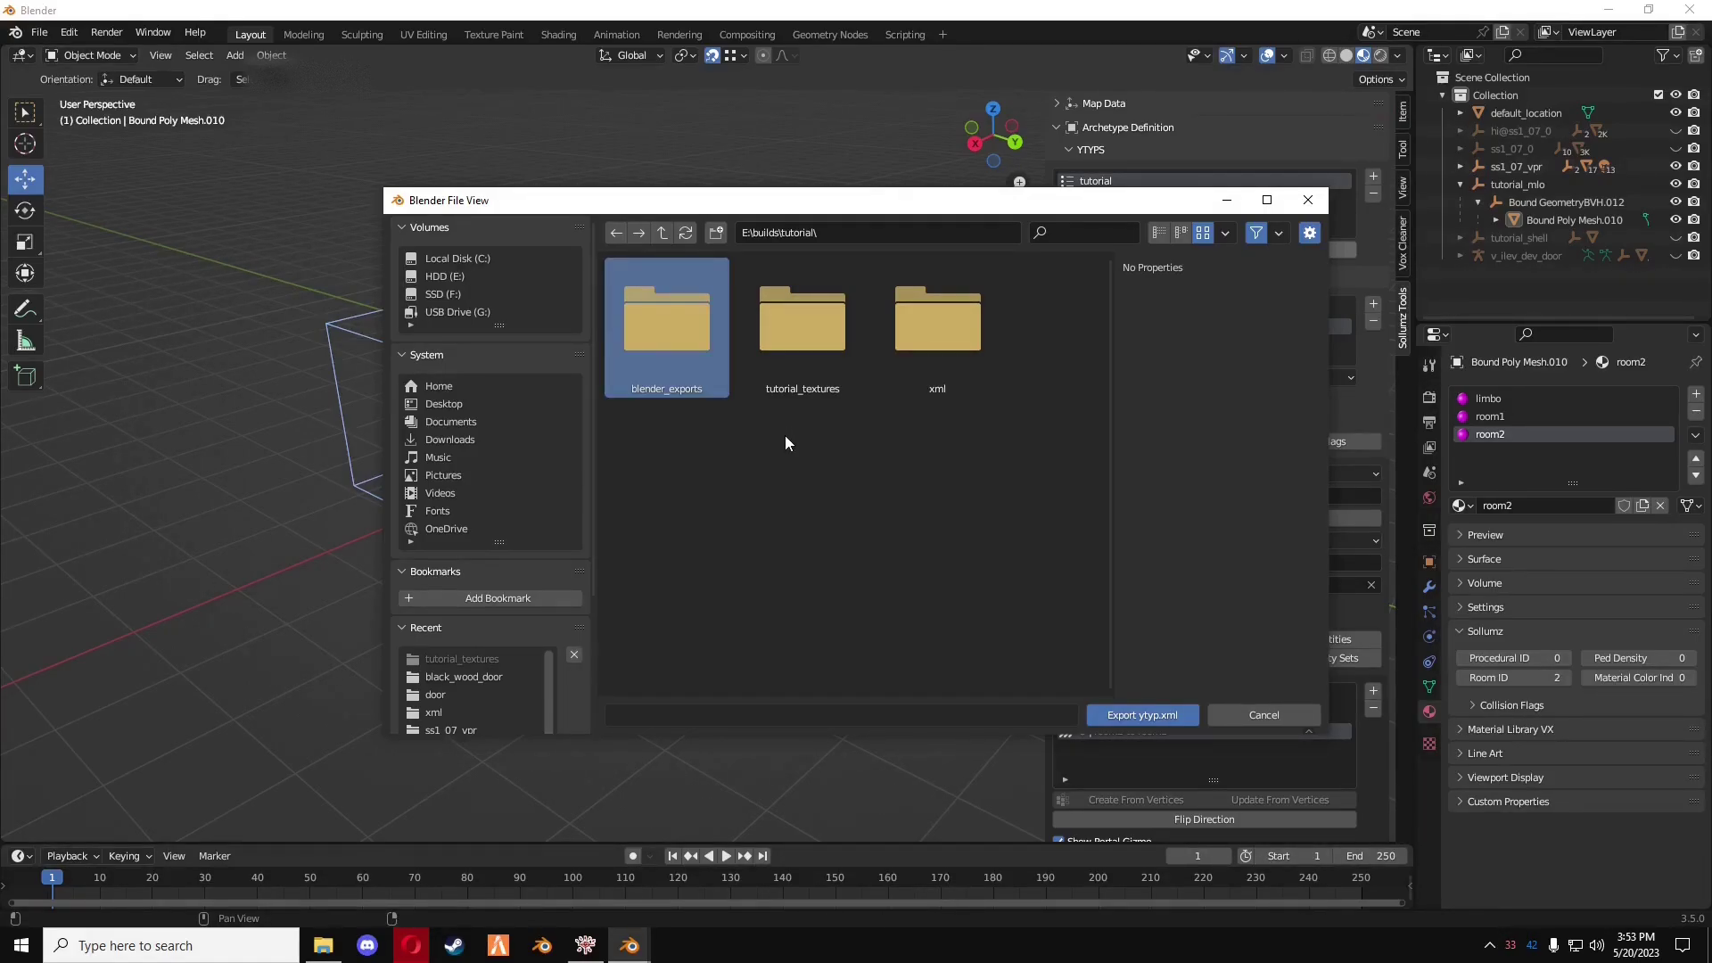
double_click(687, 338)
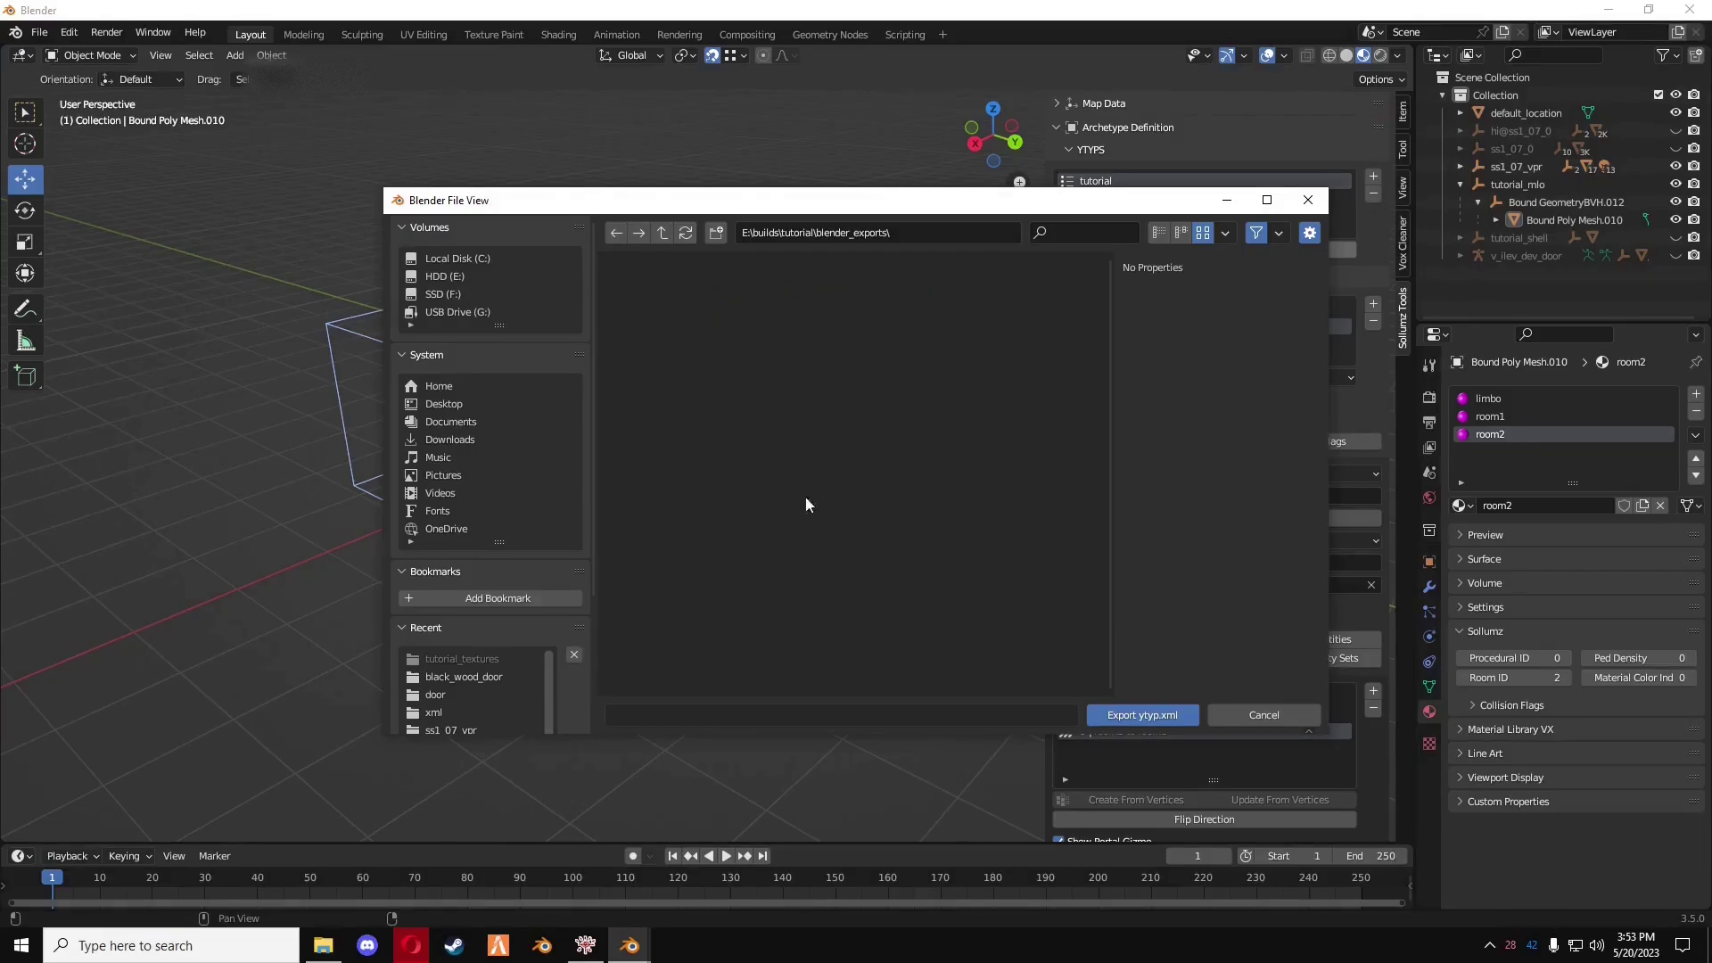
left_click(1125, 713)
- Collapse the YTYPS, Archetypes and Archetype Definition sections of the Sollumz tools
middle_click_drag(906, 543, 831, 618)
scroll(804, 576, "up", 2)
scroll(831, 620, "up", 1)
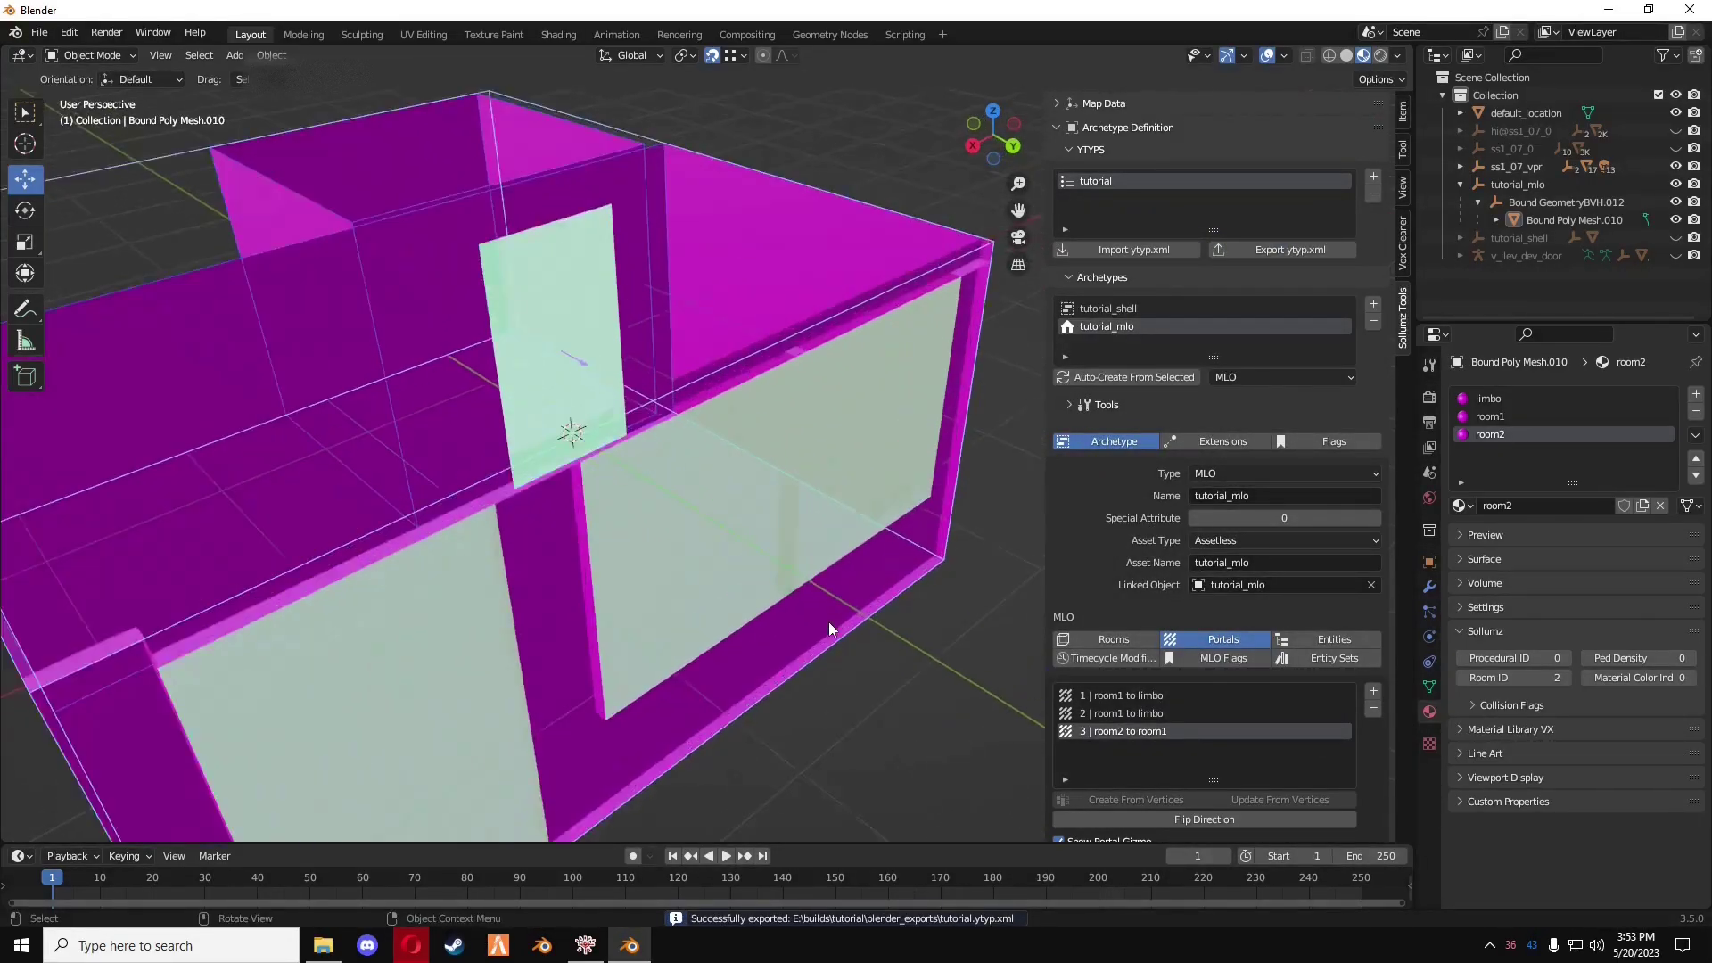
scroll(830, 624, "down", 5)
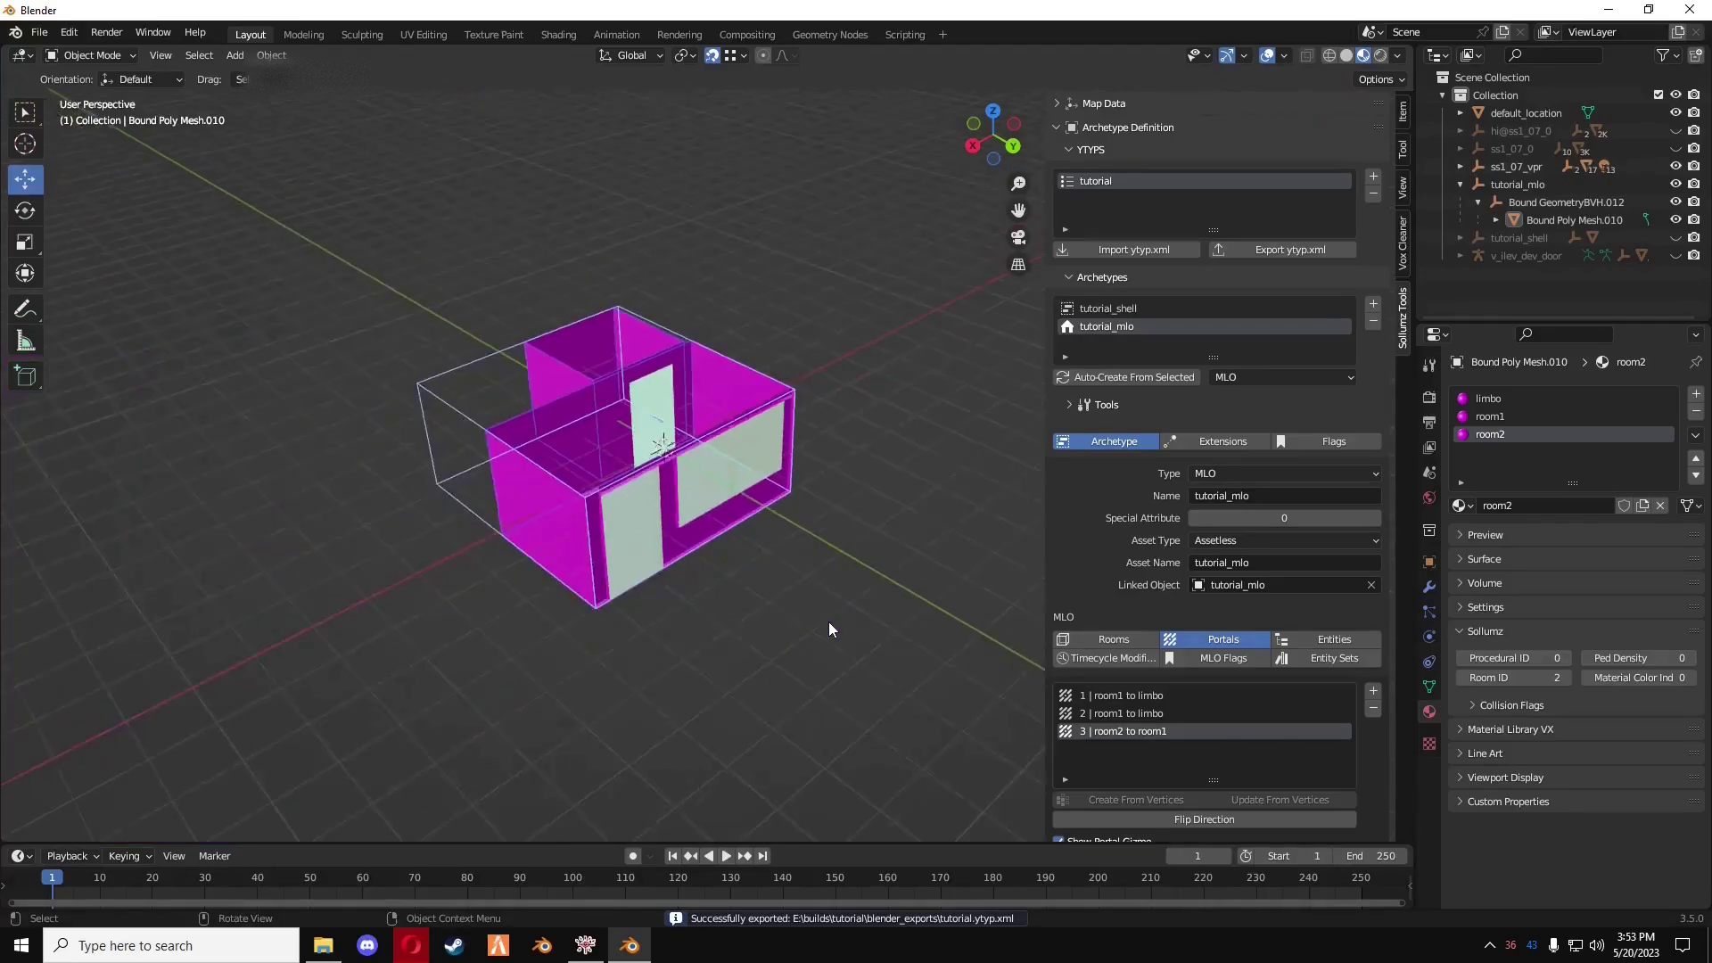
left_click(1070, 148)
left_click(1069, 171)
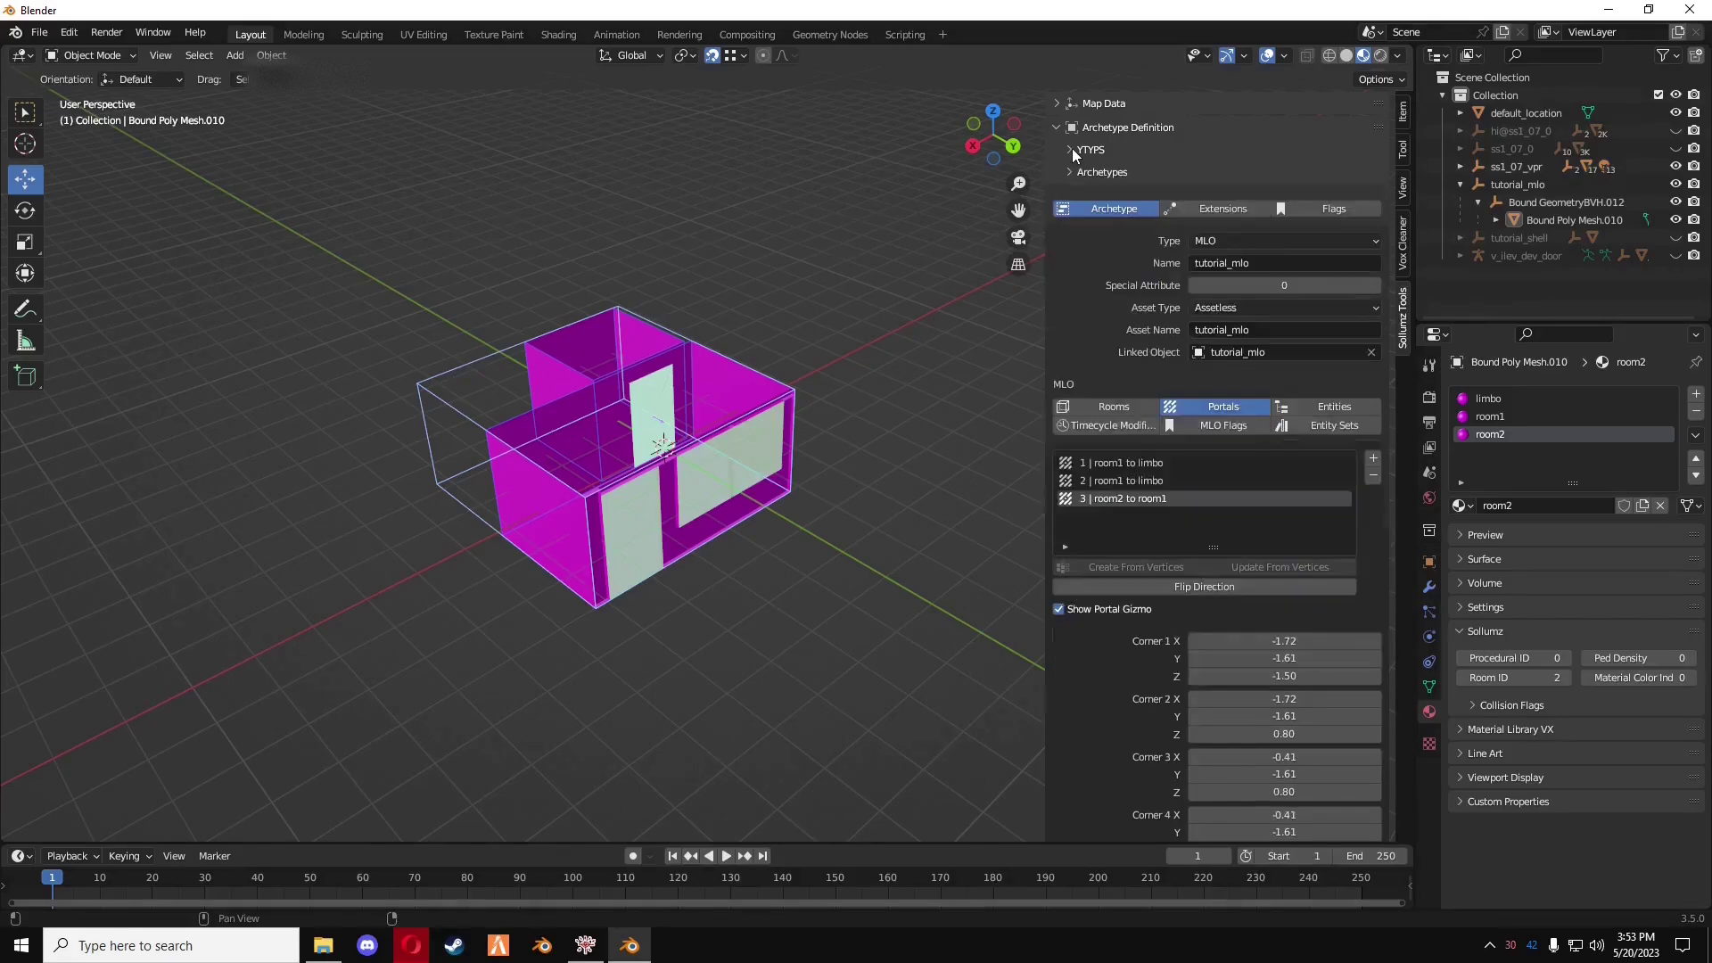
left_click(1061, 128)
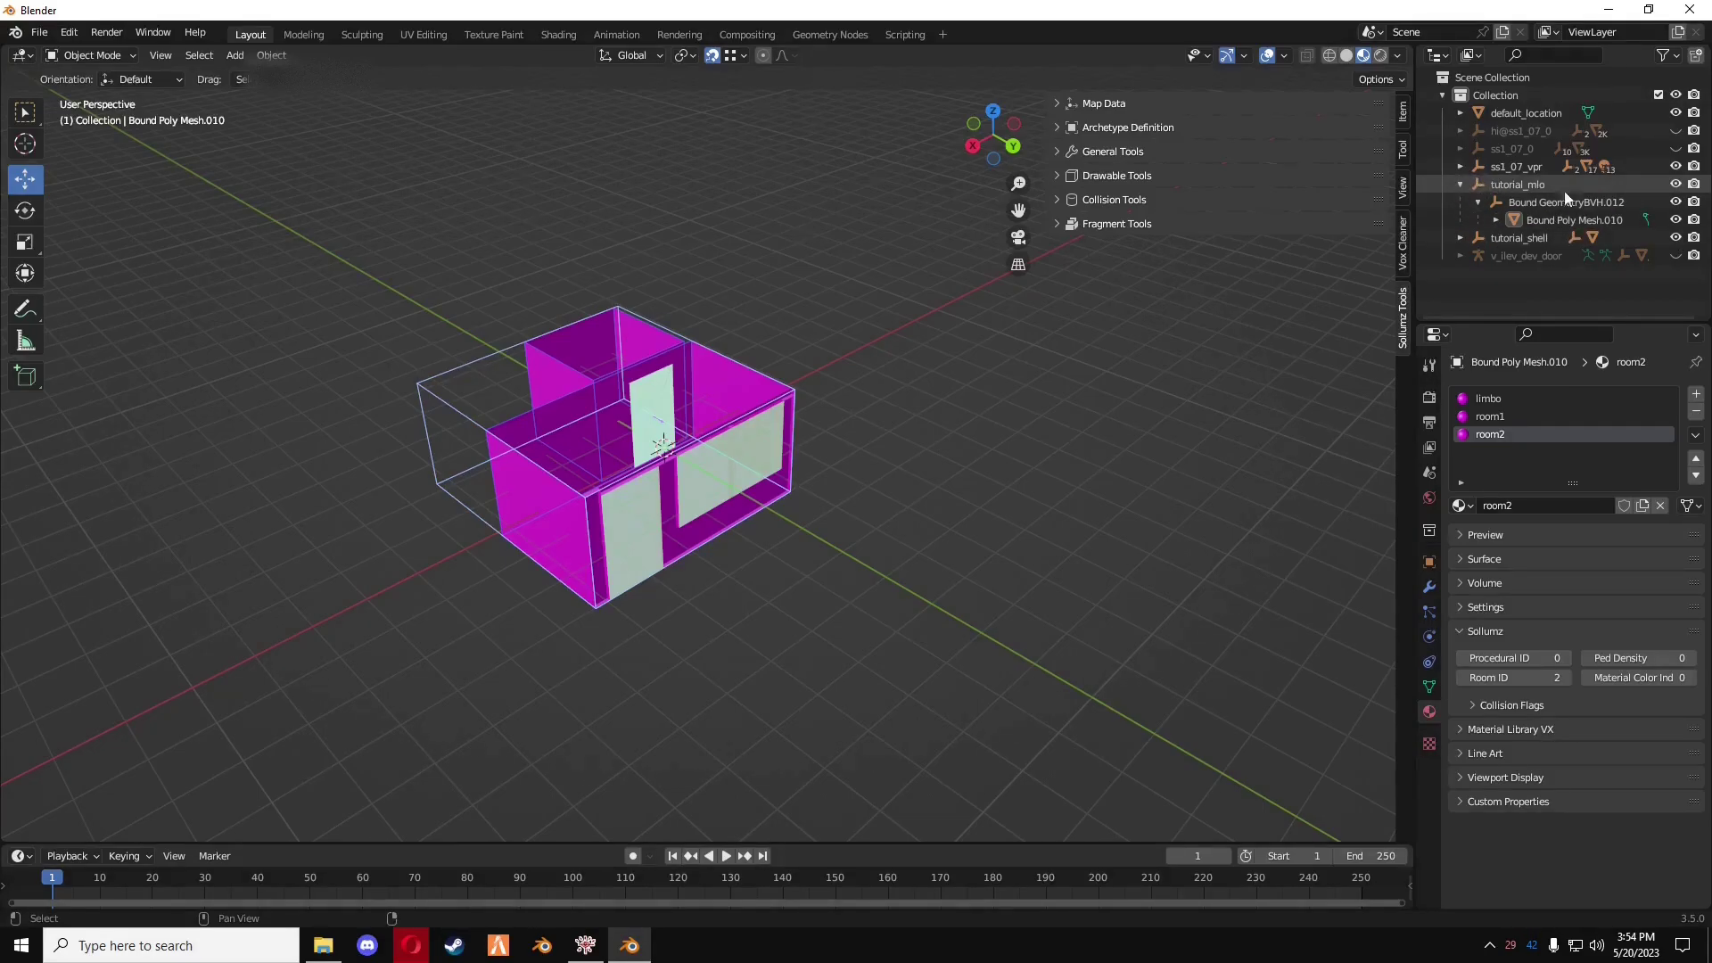
- Show tutorial_shell, hide tutorial_mlo, and inspect the shell's window openings
left_click(1675, 184)
scroll(799, 551, "up", 6)
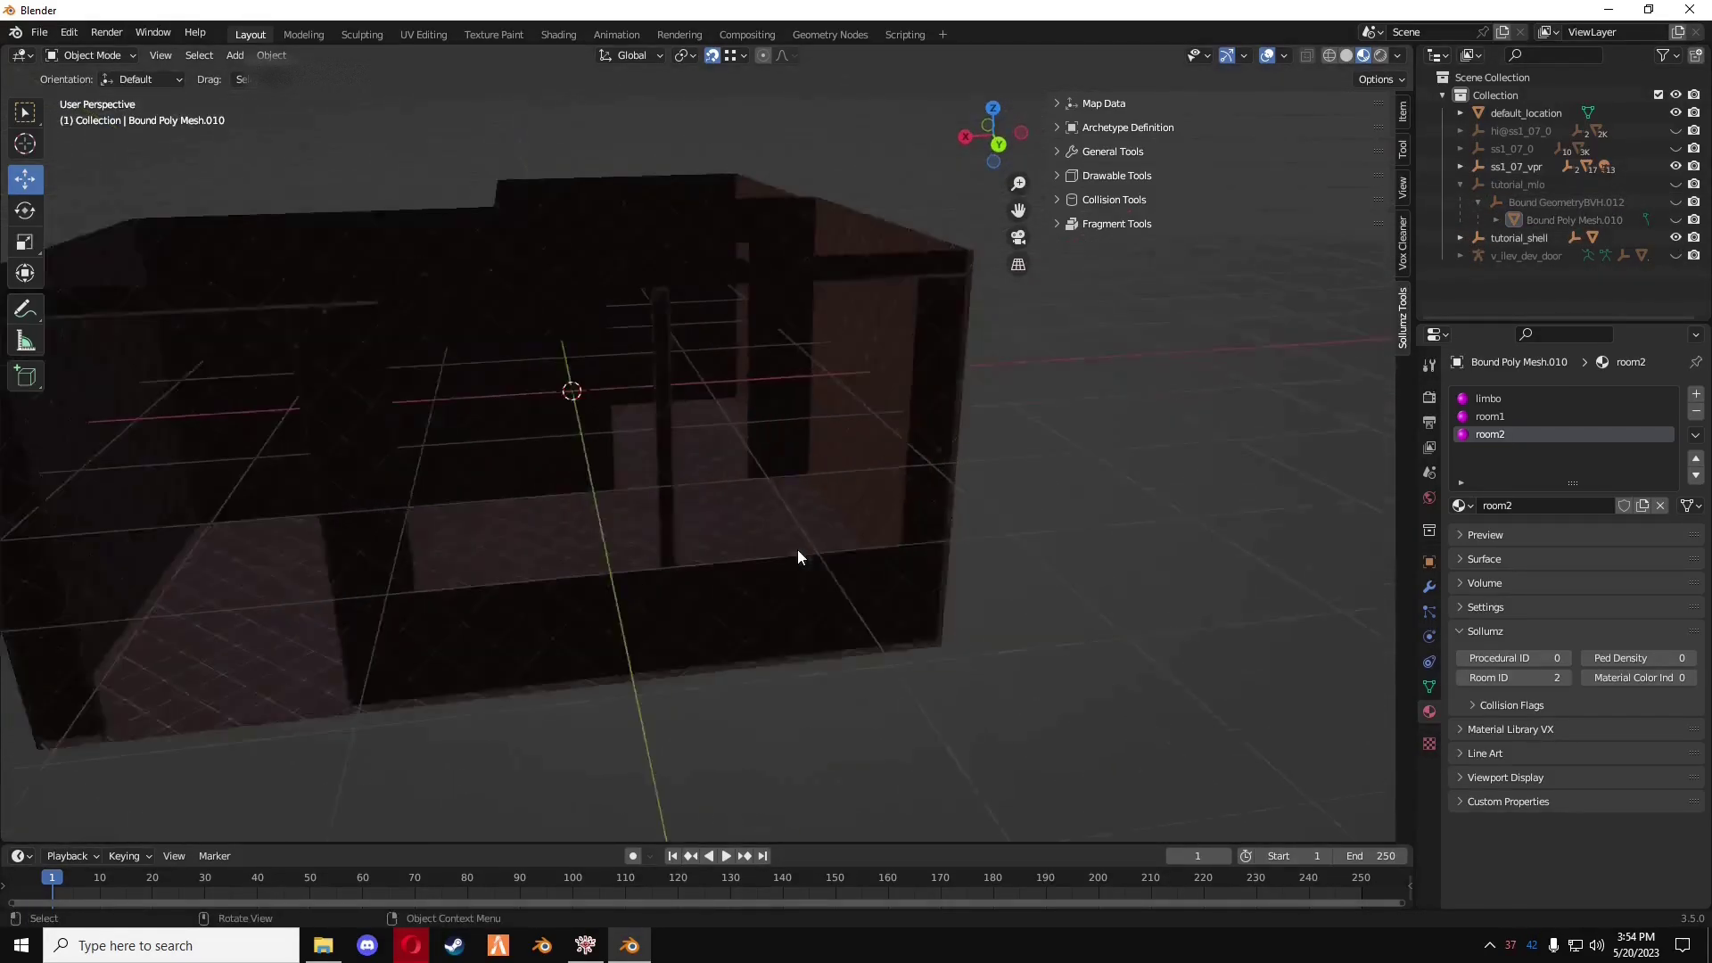
scroll(1172, 618, "down", 1)
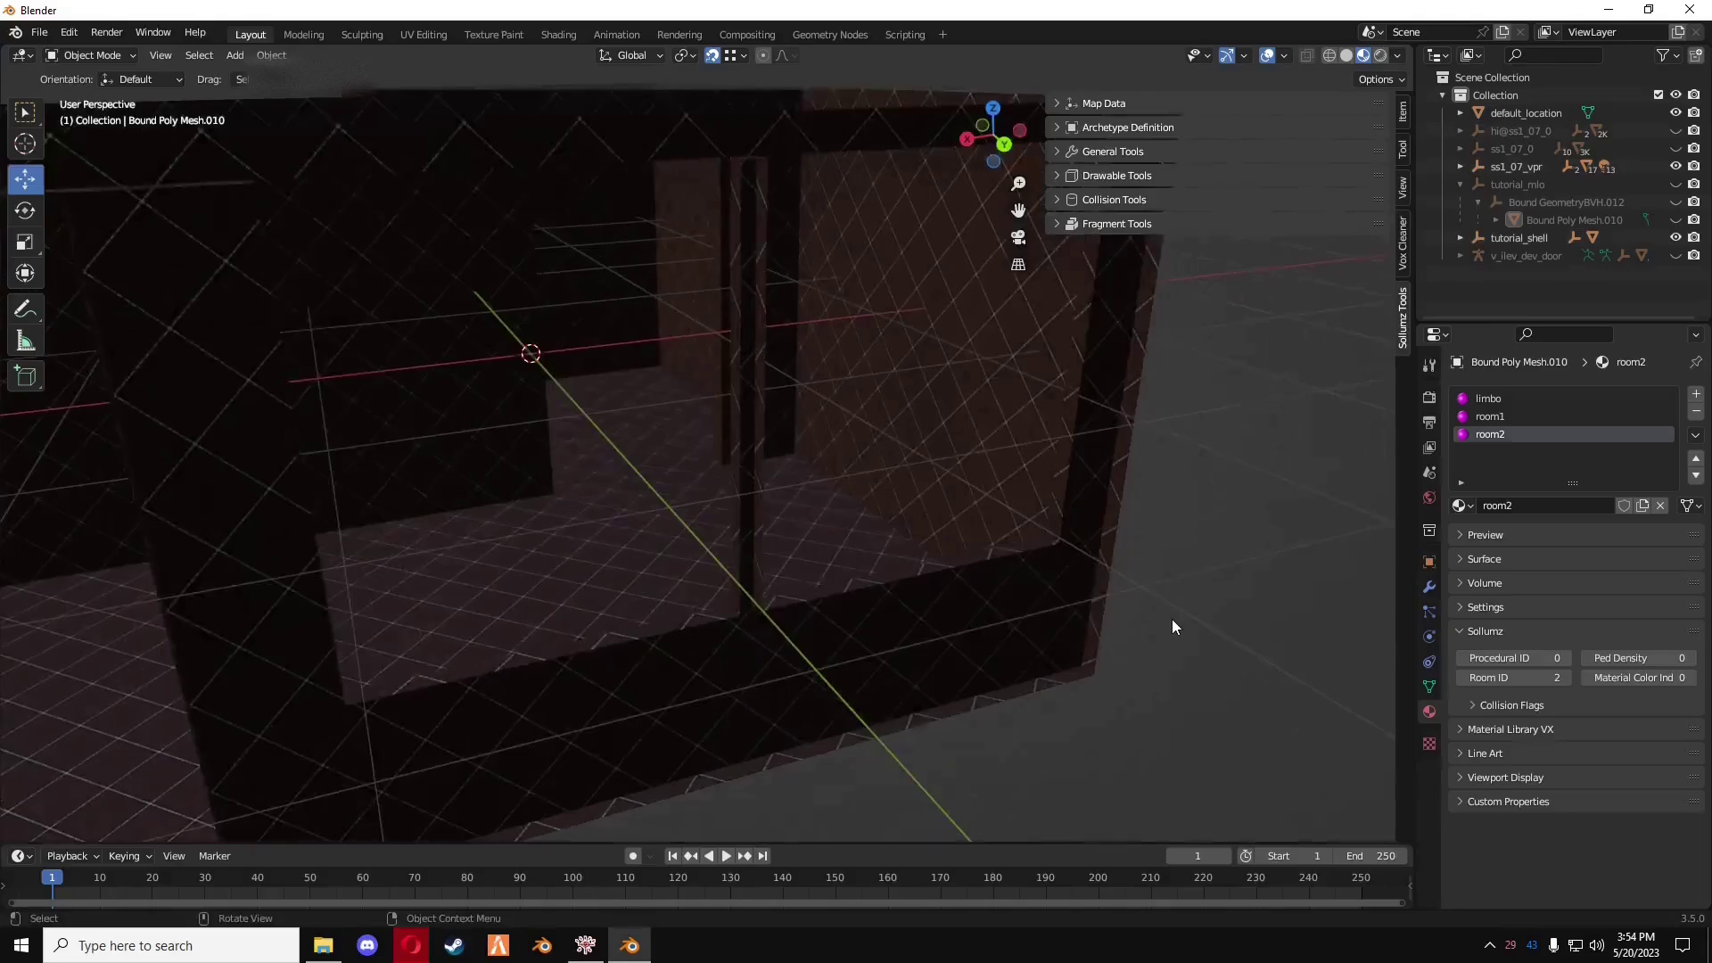
scroll(1172, 619, "down", 5)
scroll(1169, 624, "down", 3)
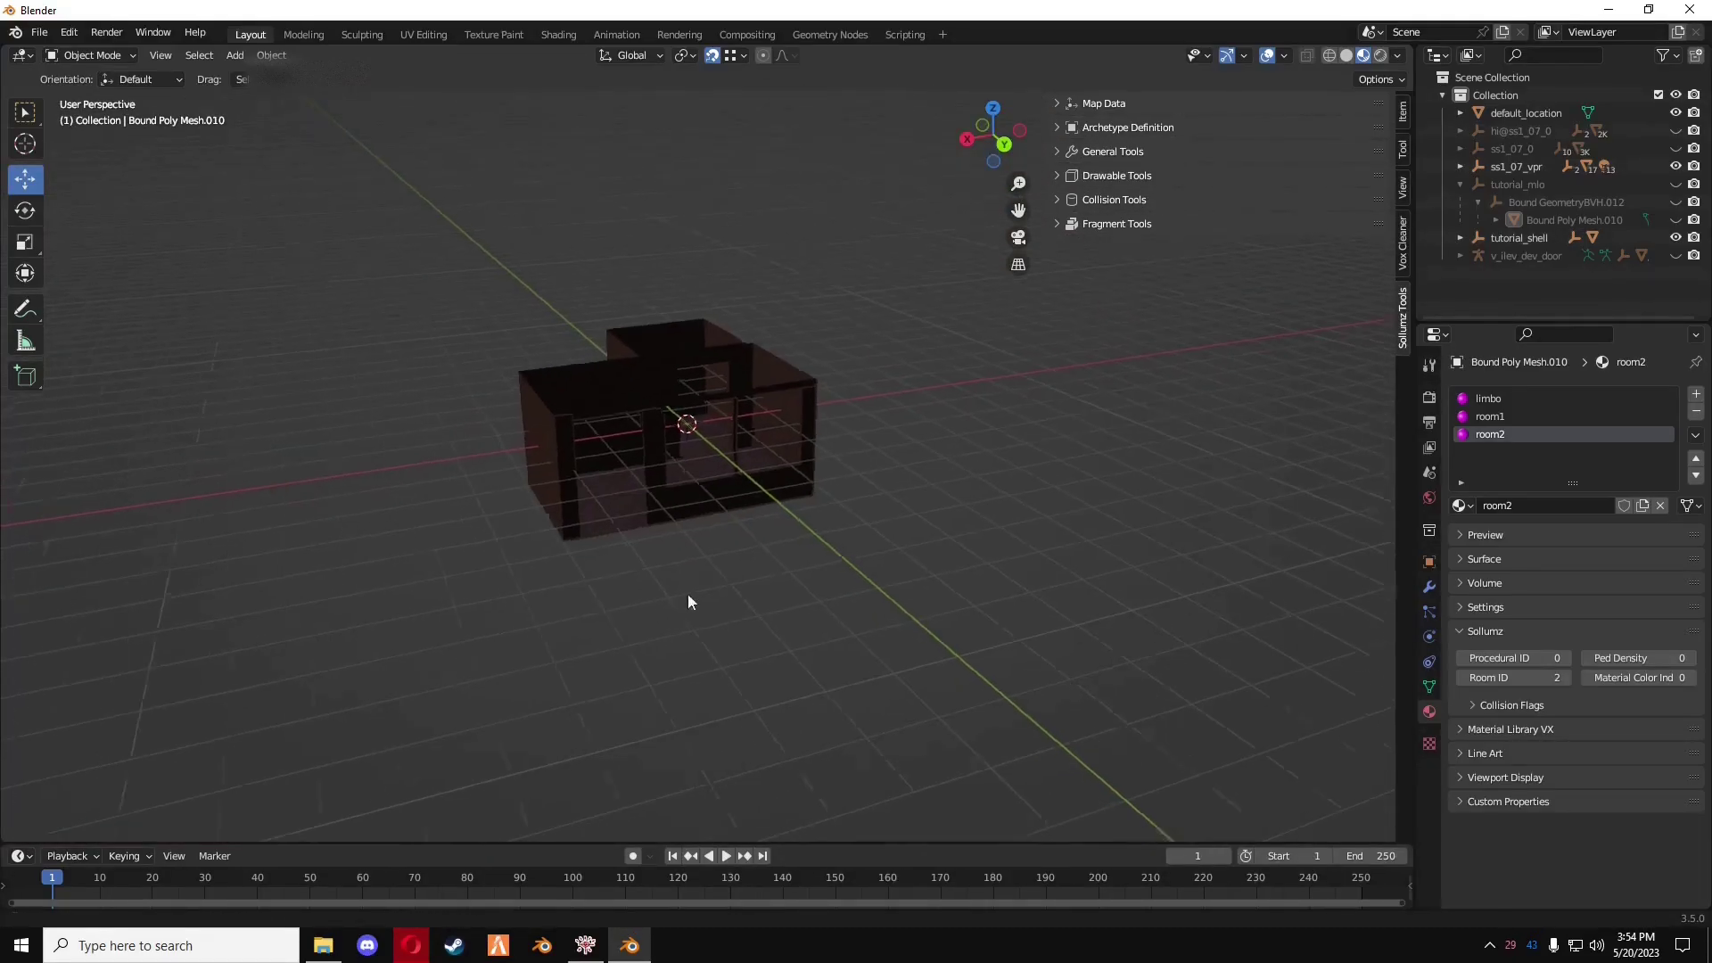
middle_click_drag(692, 600, 908, 571)
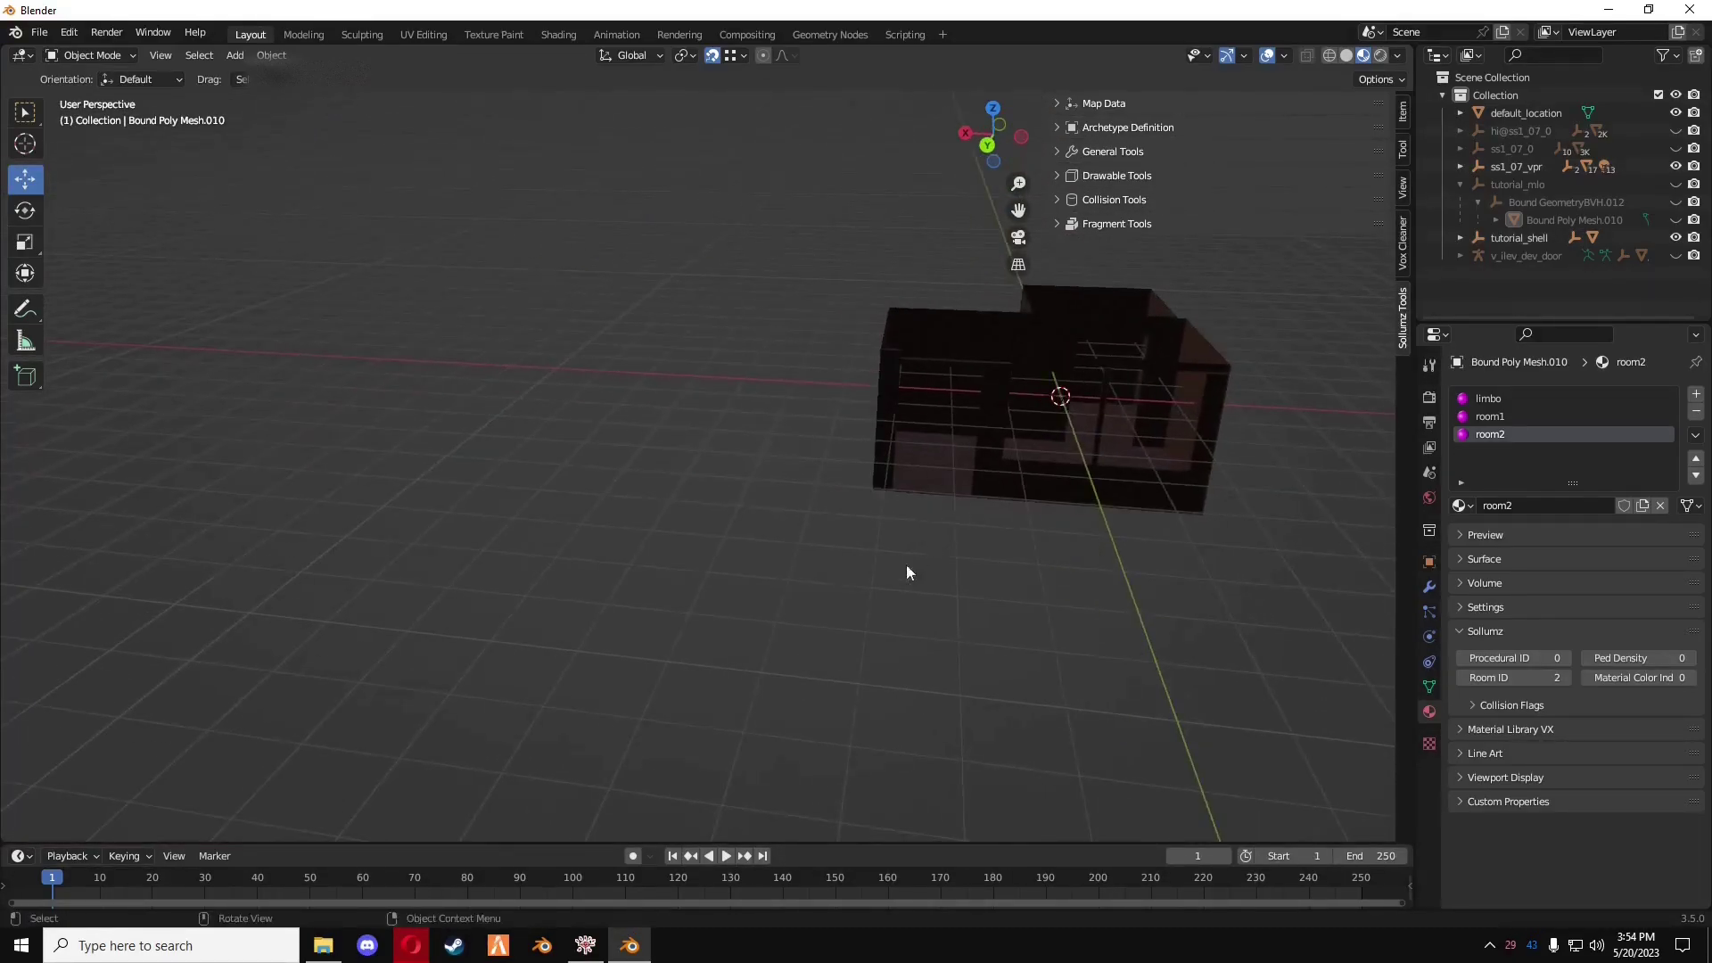
- Switch to the web browser, open Pleb Masters: Forge in a new tab, and search its objects for "glass"
left_click(412, 945)
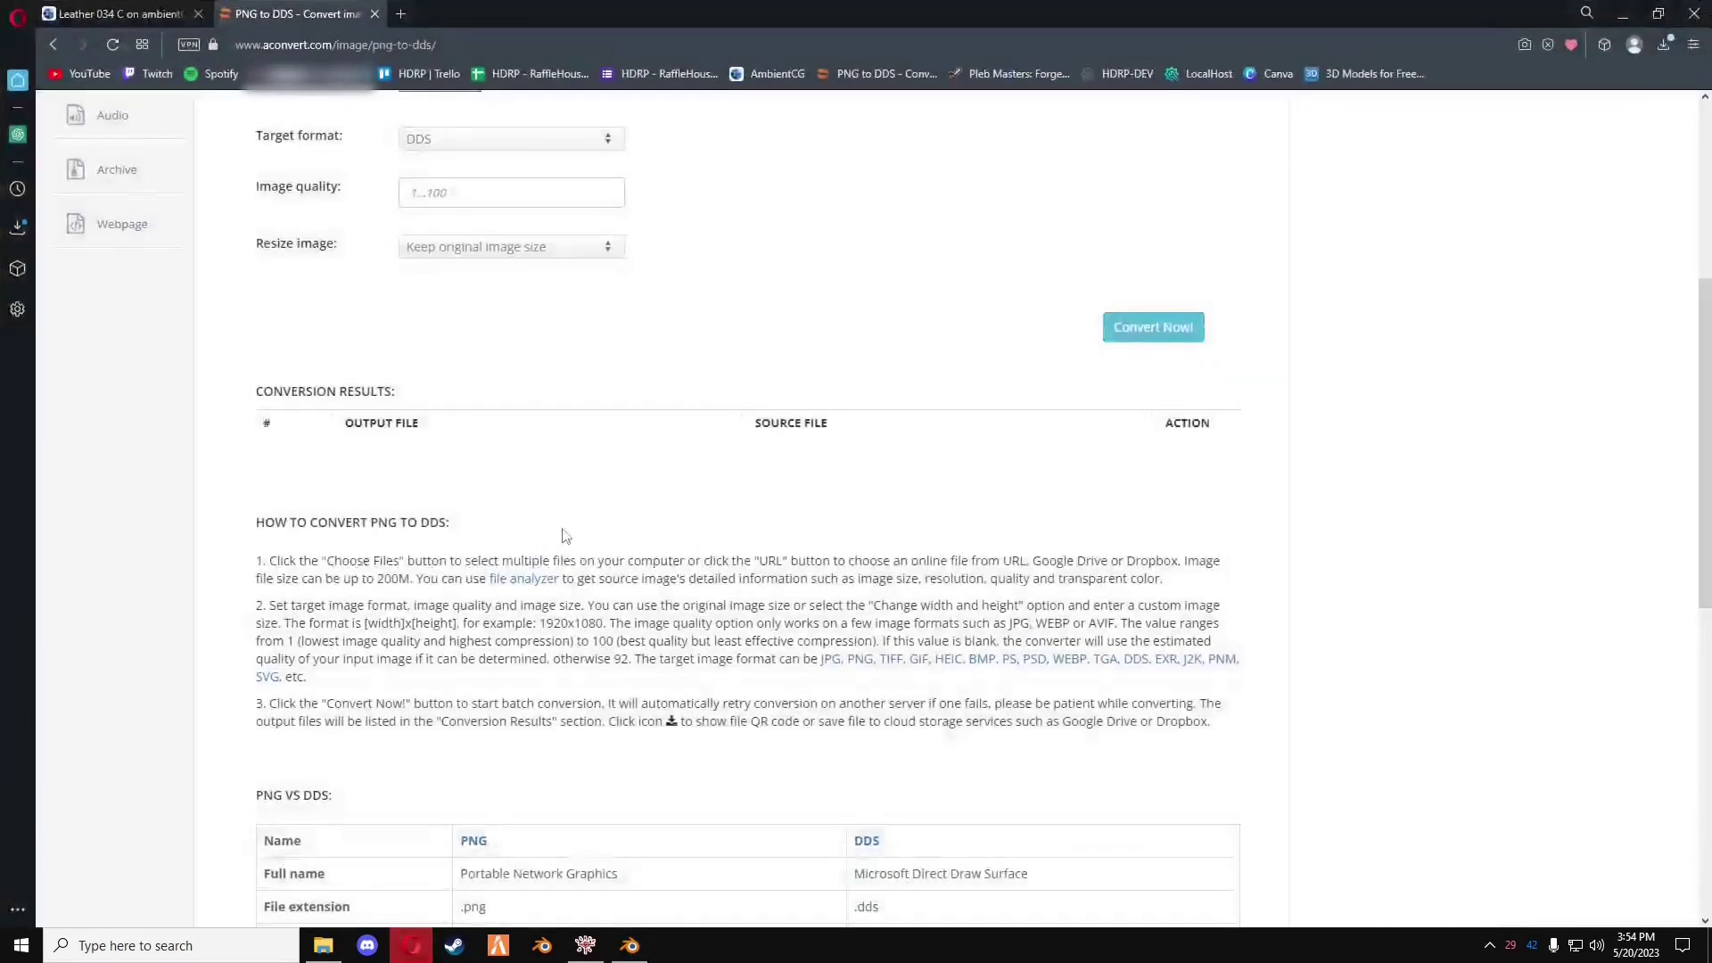
left_click(404, 16)
left_click(993, 73)
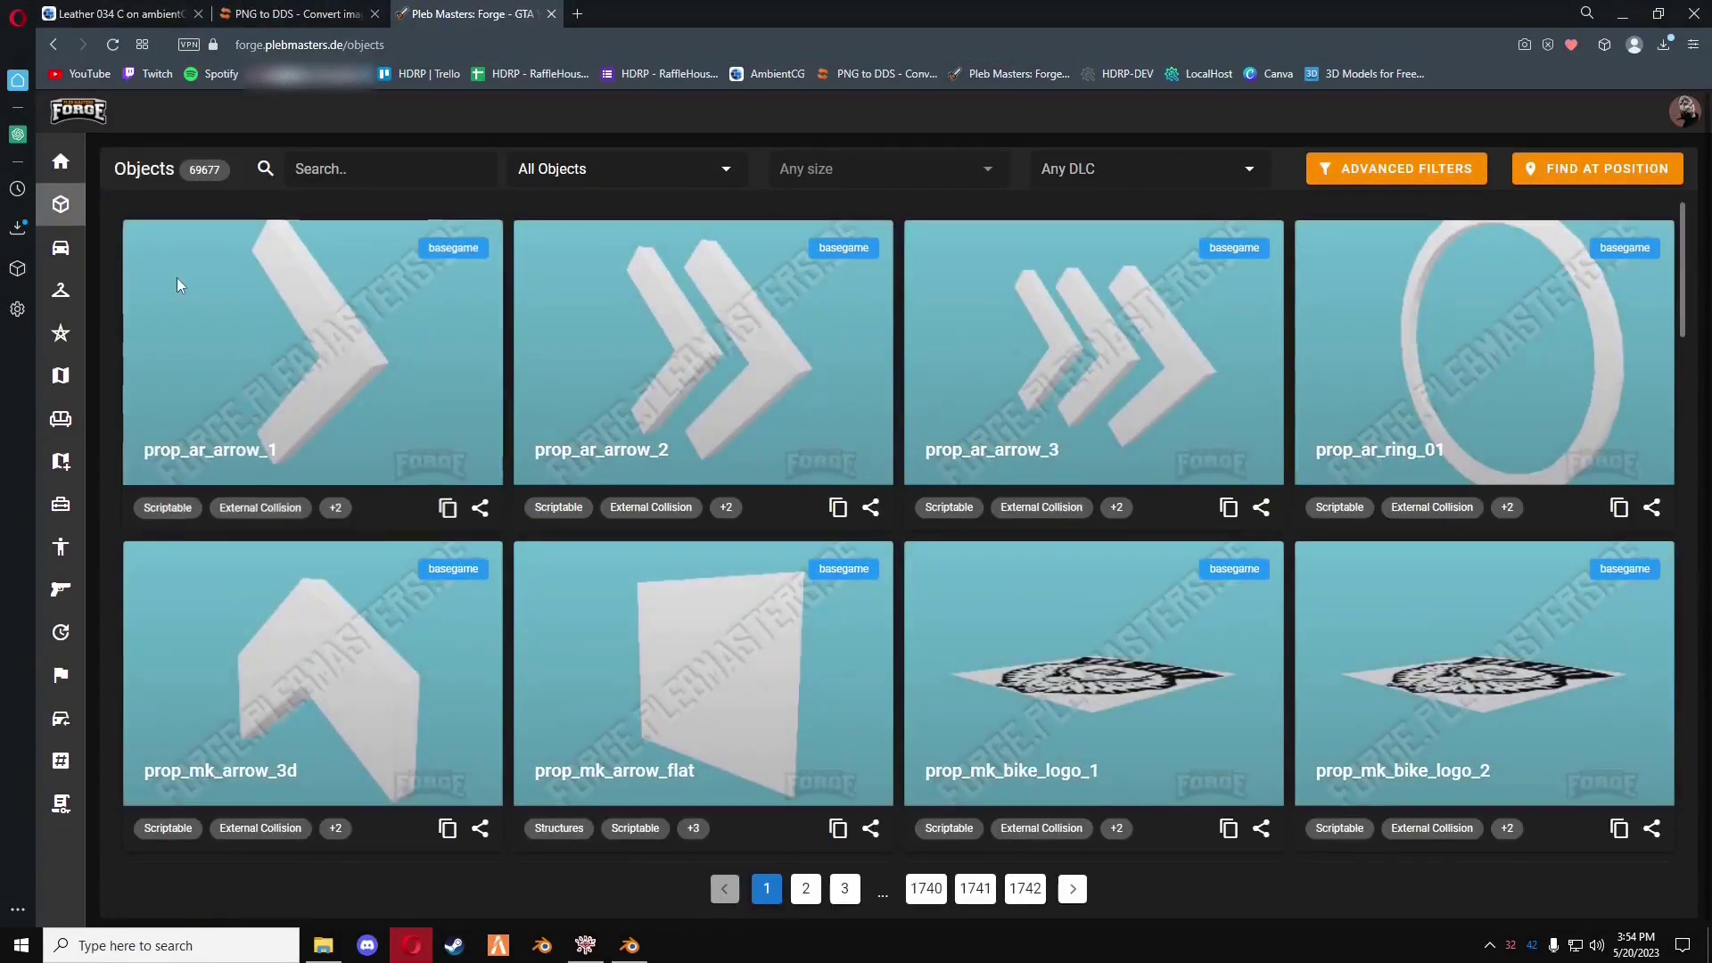
left_click(422, 159)
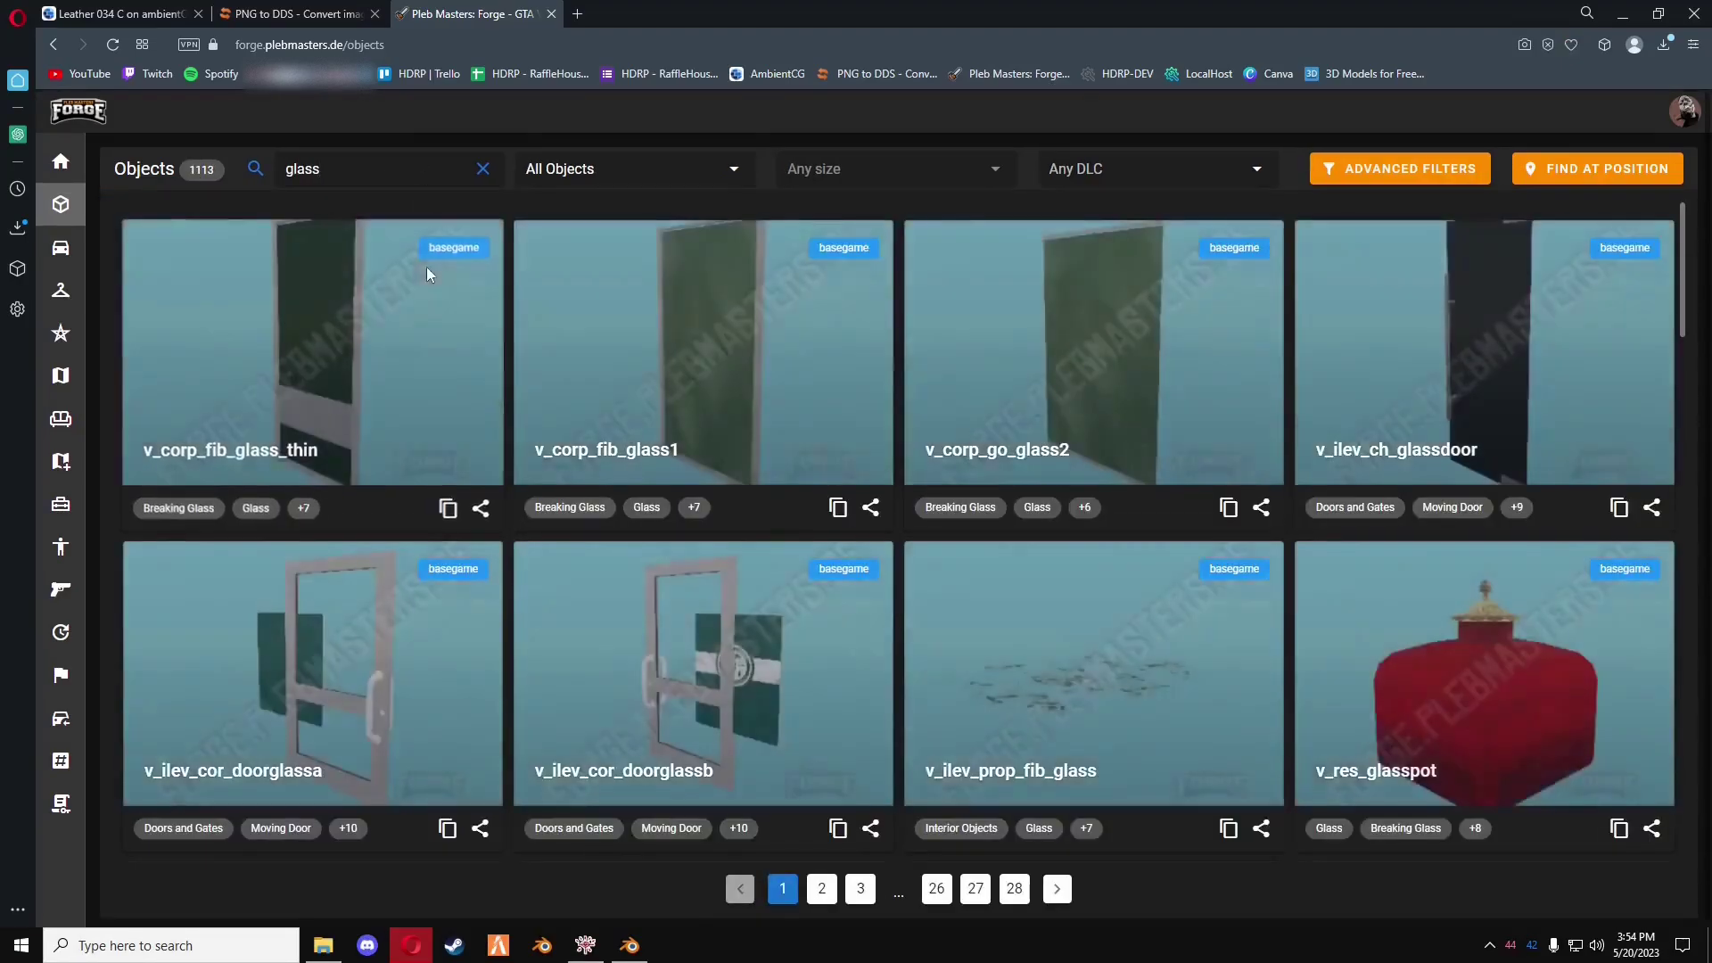
- Browse the glass object results through page 4 and copy the name of xm_prop_facility_glass_01b
scroll(431, 371, "down", 10)
scroll(432, 371, "down", 15)
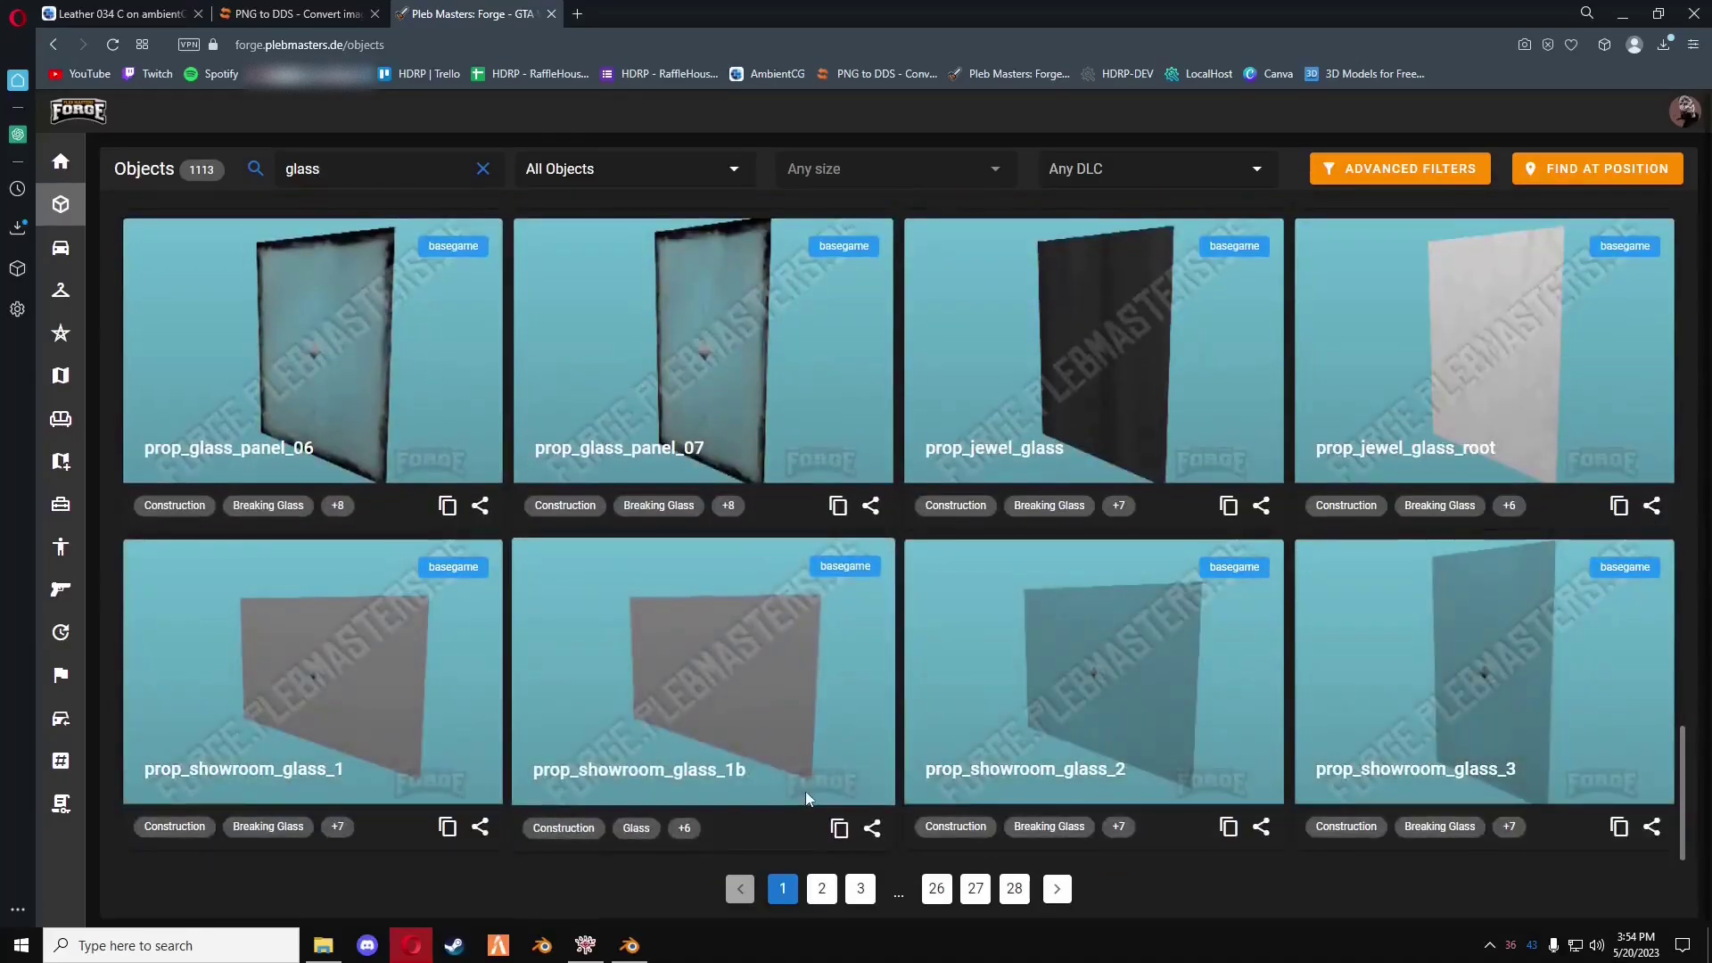
left_click(860, 888)
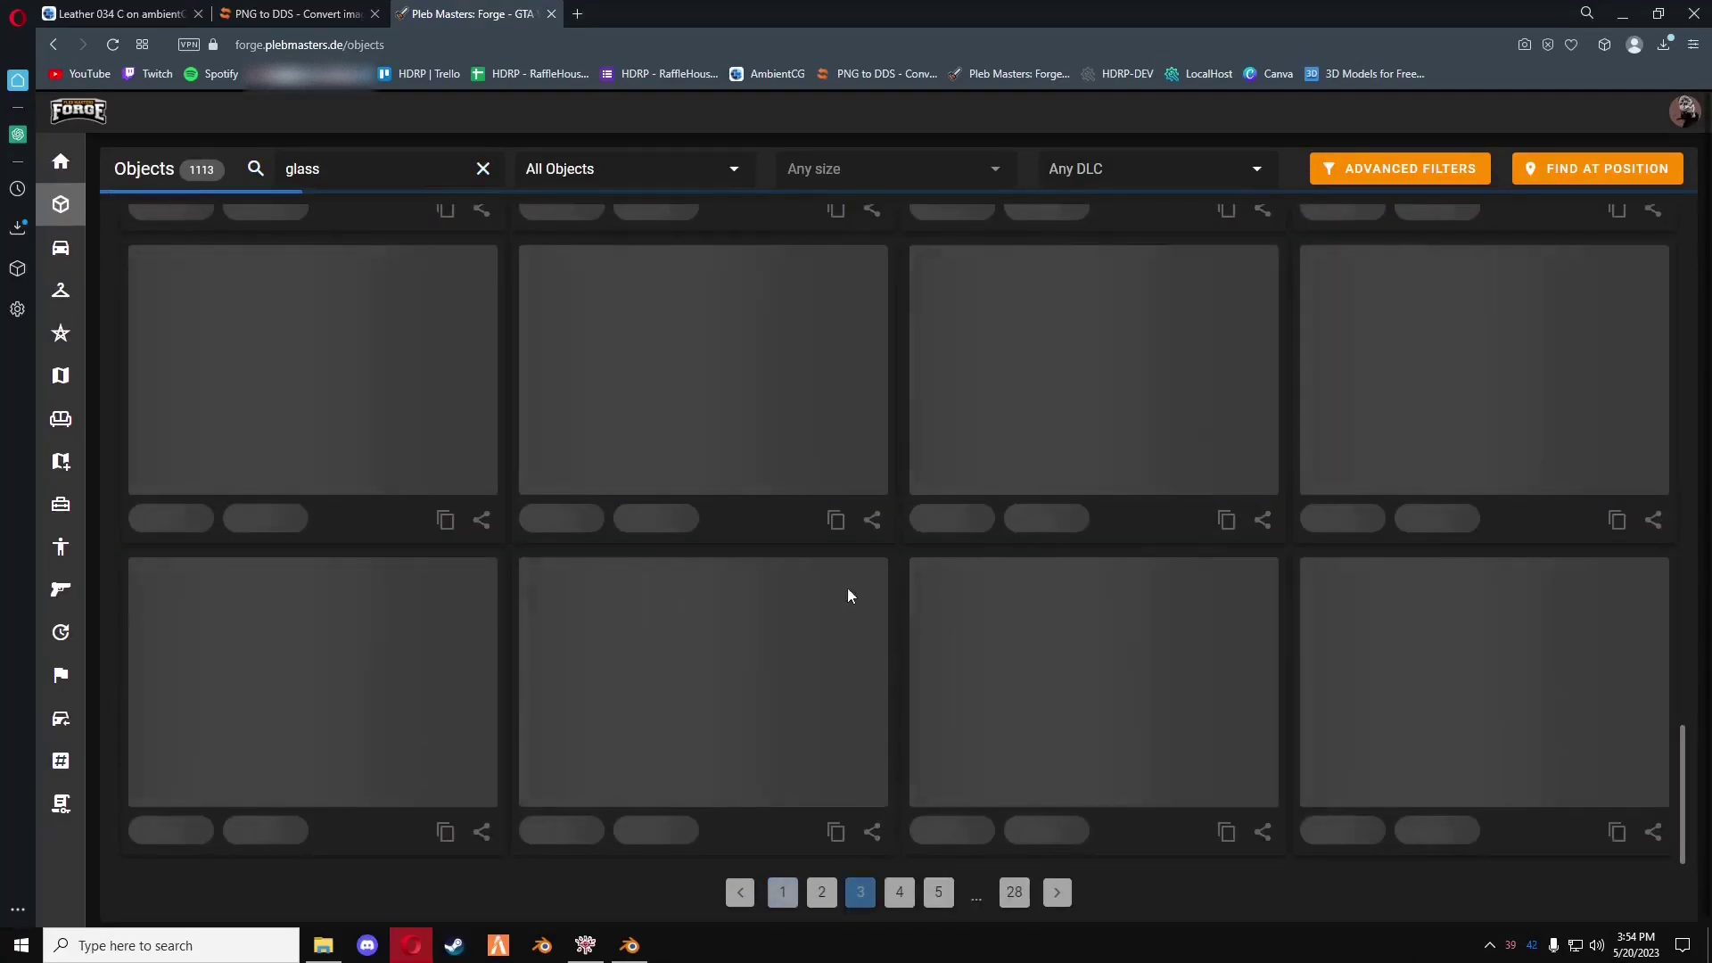
scroll(843, 588, "down", 20)
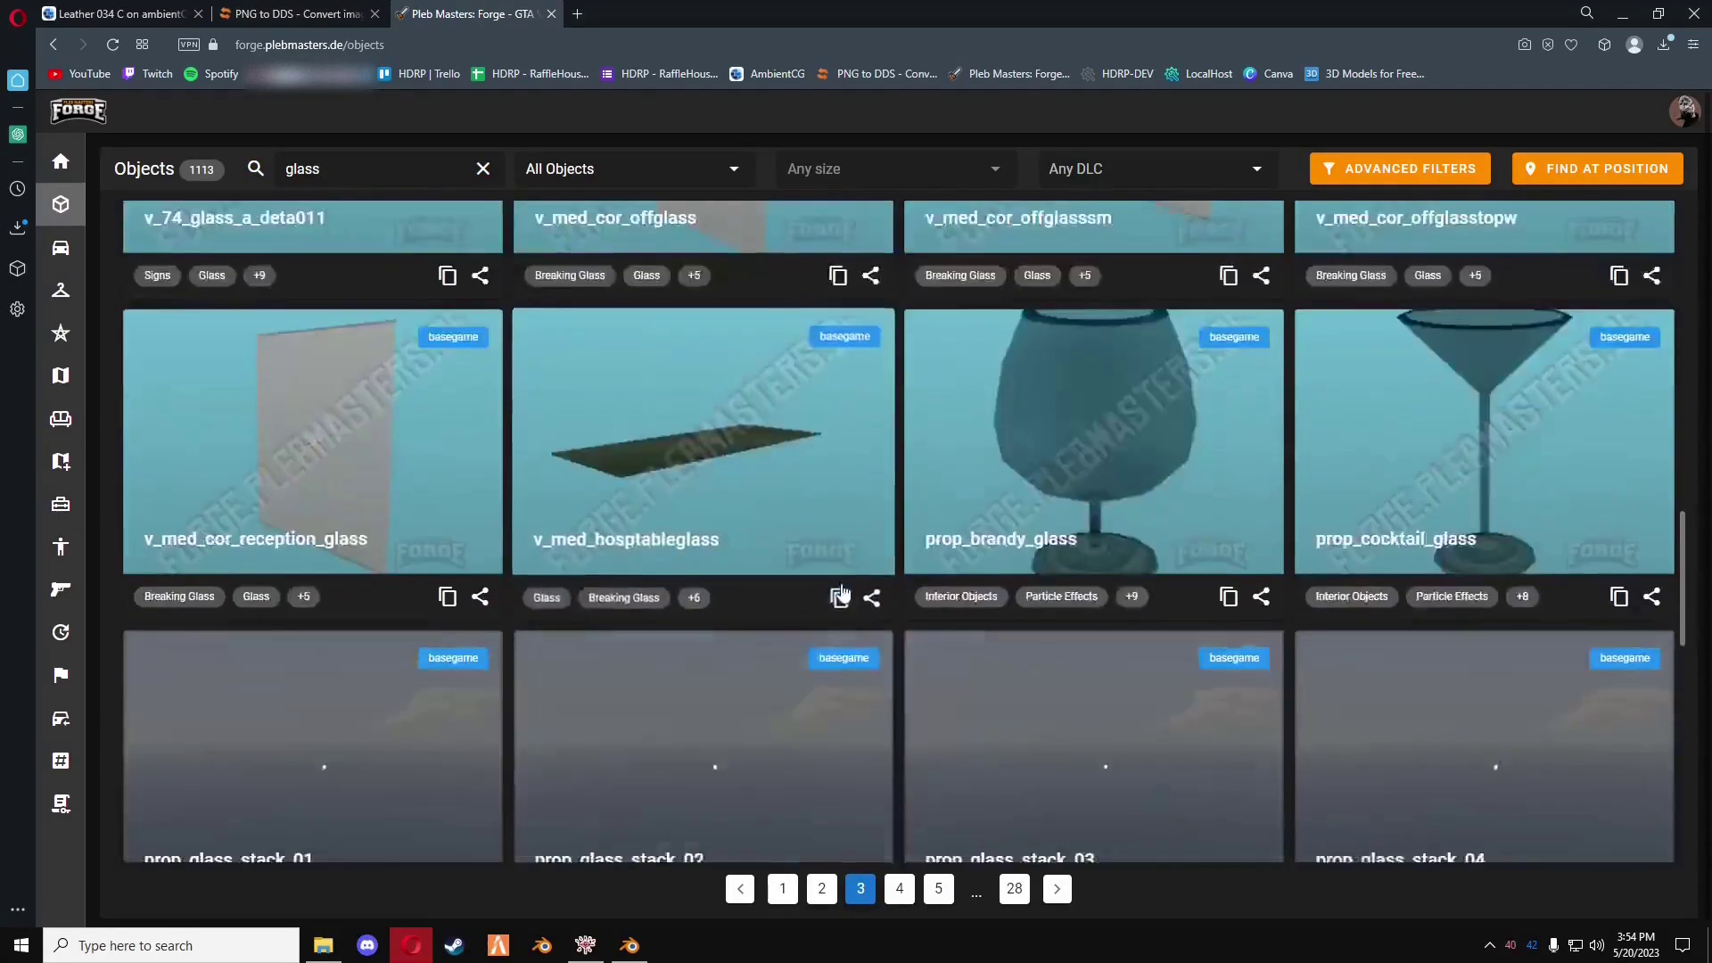
scroll(844, 593, "down", 3)
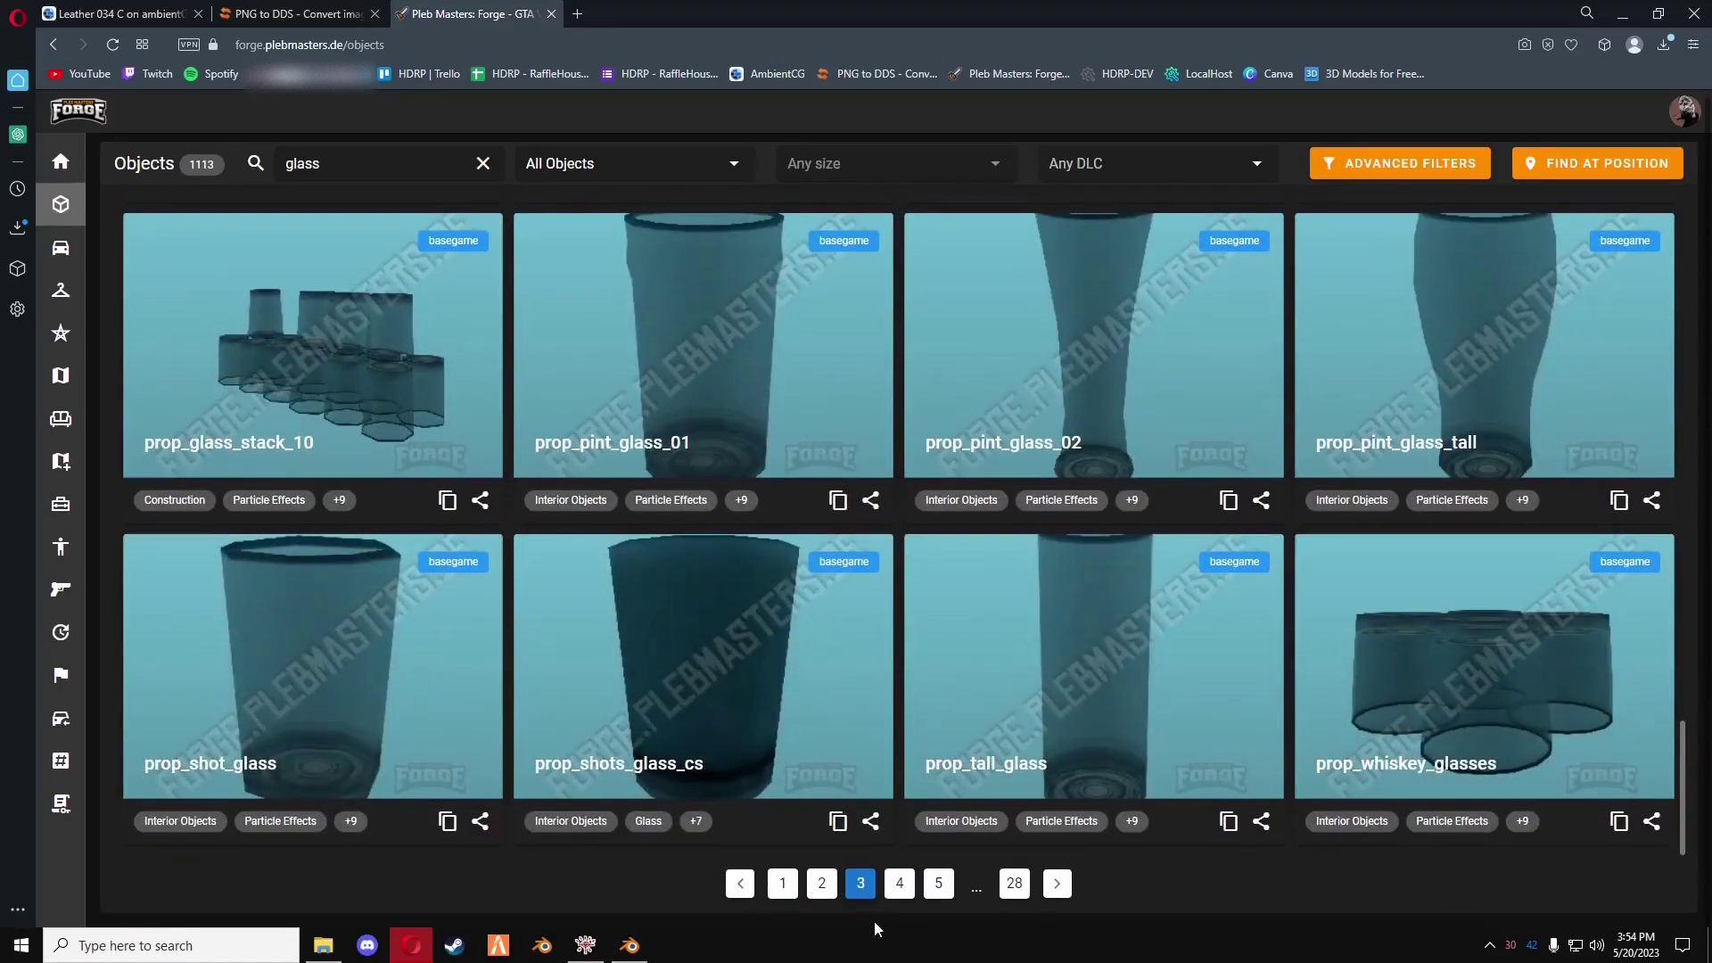
left_click(899, 888)
scroll(916, 624, "down", 5)
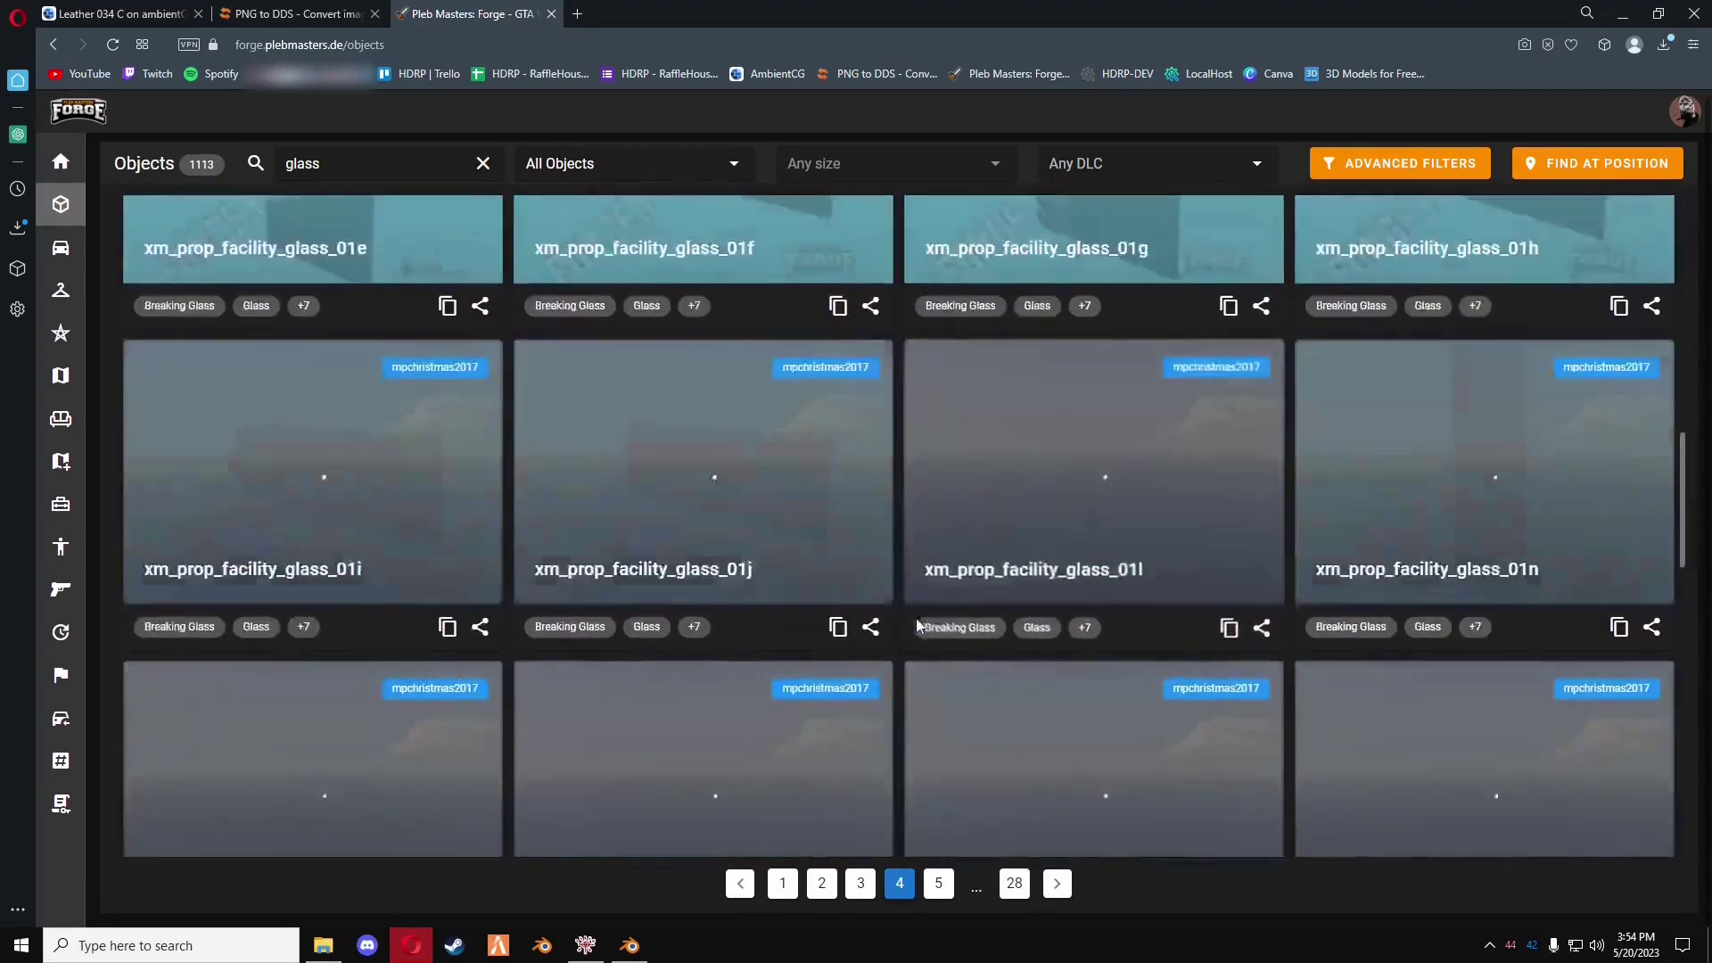
scroll(917, 618, "up", 2)
scroll(916, 617, "up", 2)
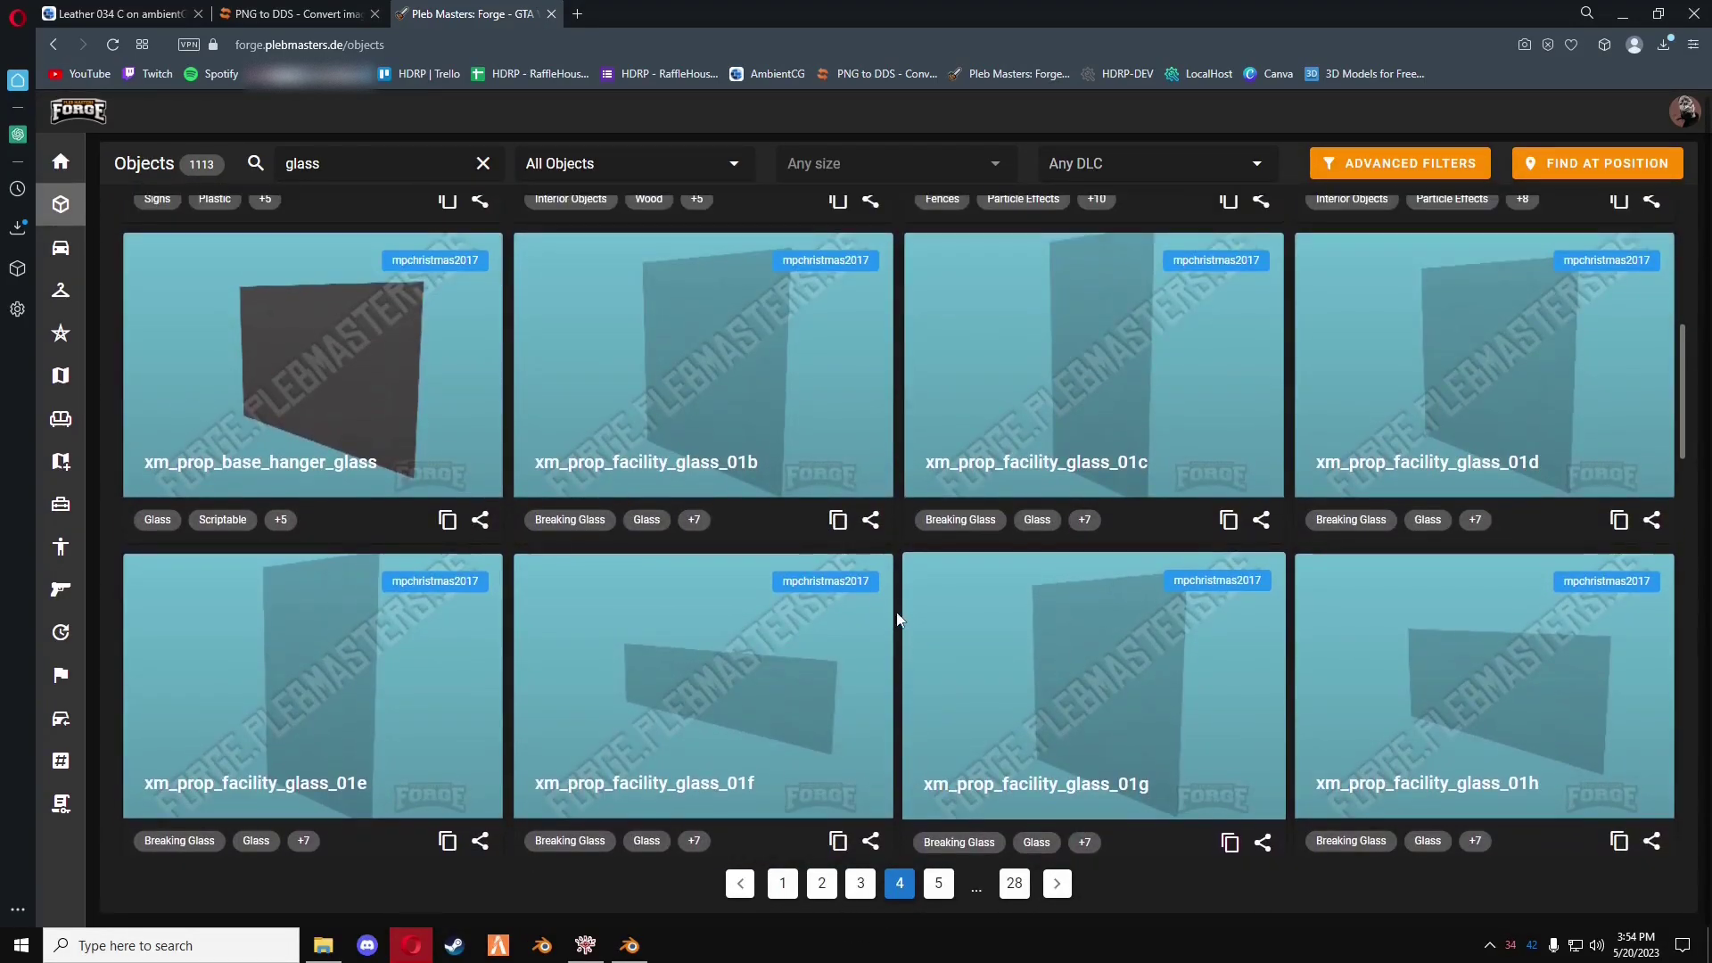
left_click(838, 522)
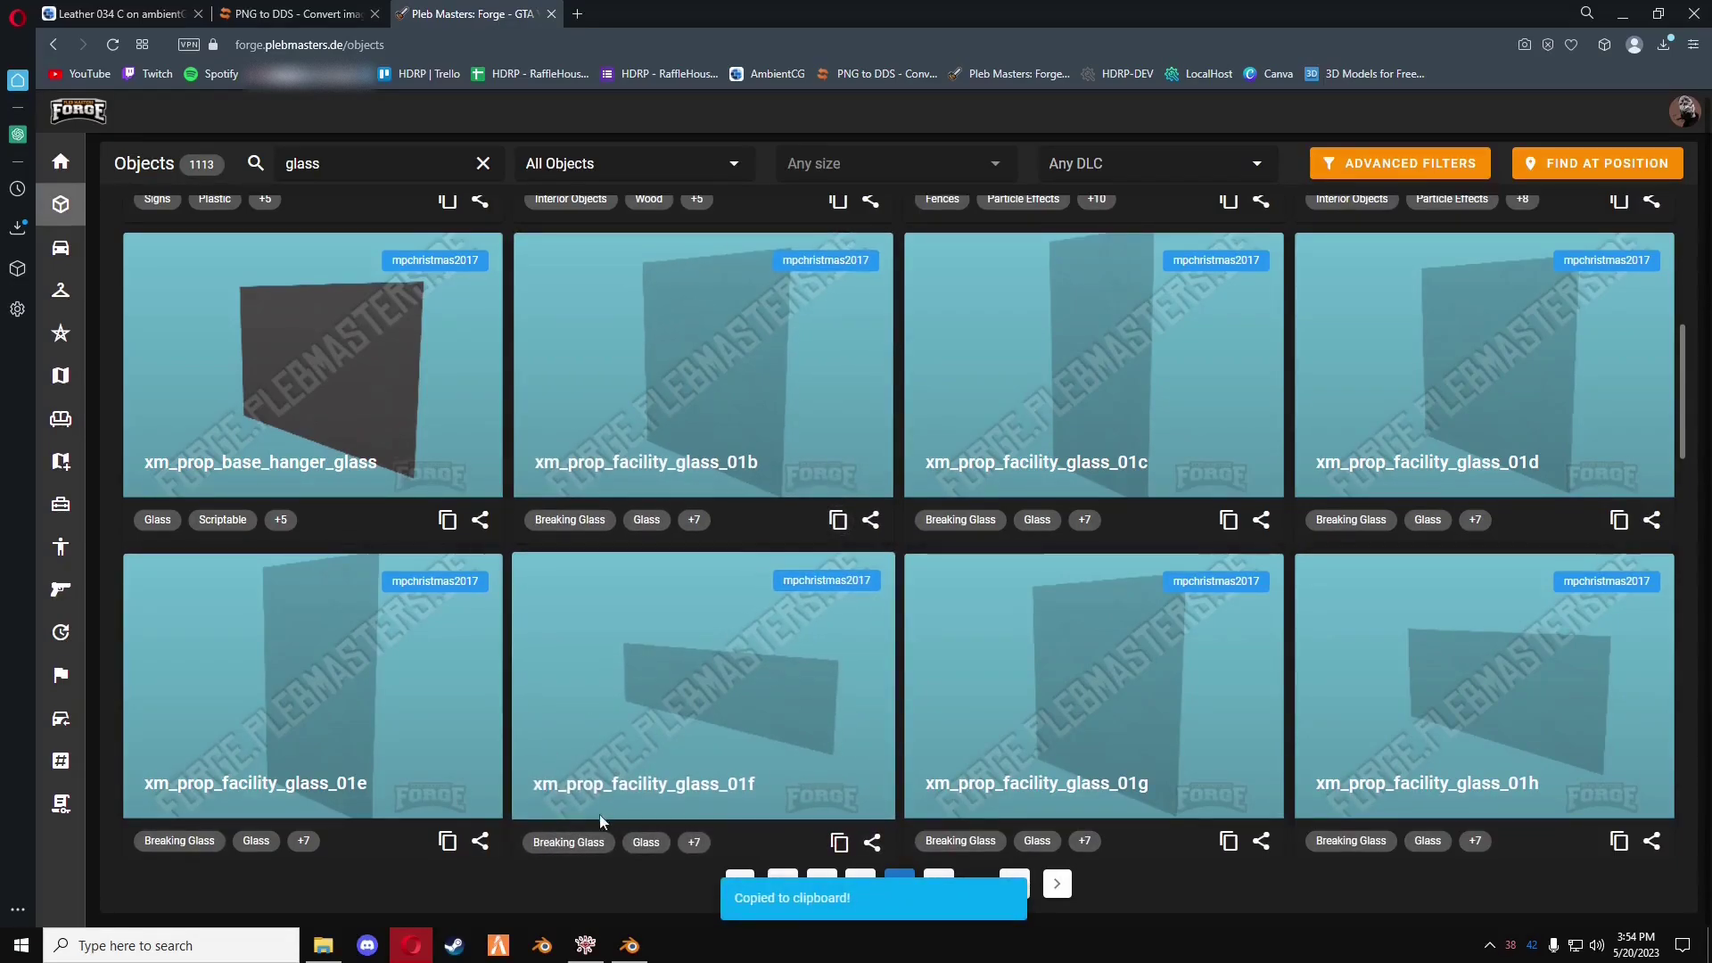
- Switch to CodeWalker and search the RPF Explorer for xm_prop_facility_glass_01b
left_click(585, 945)
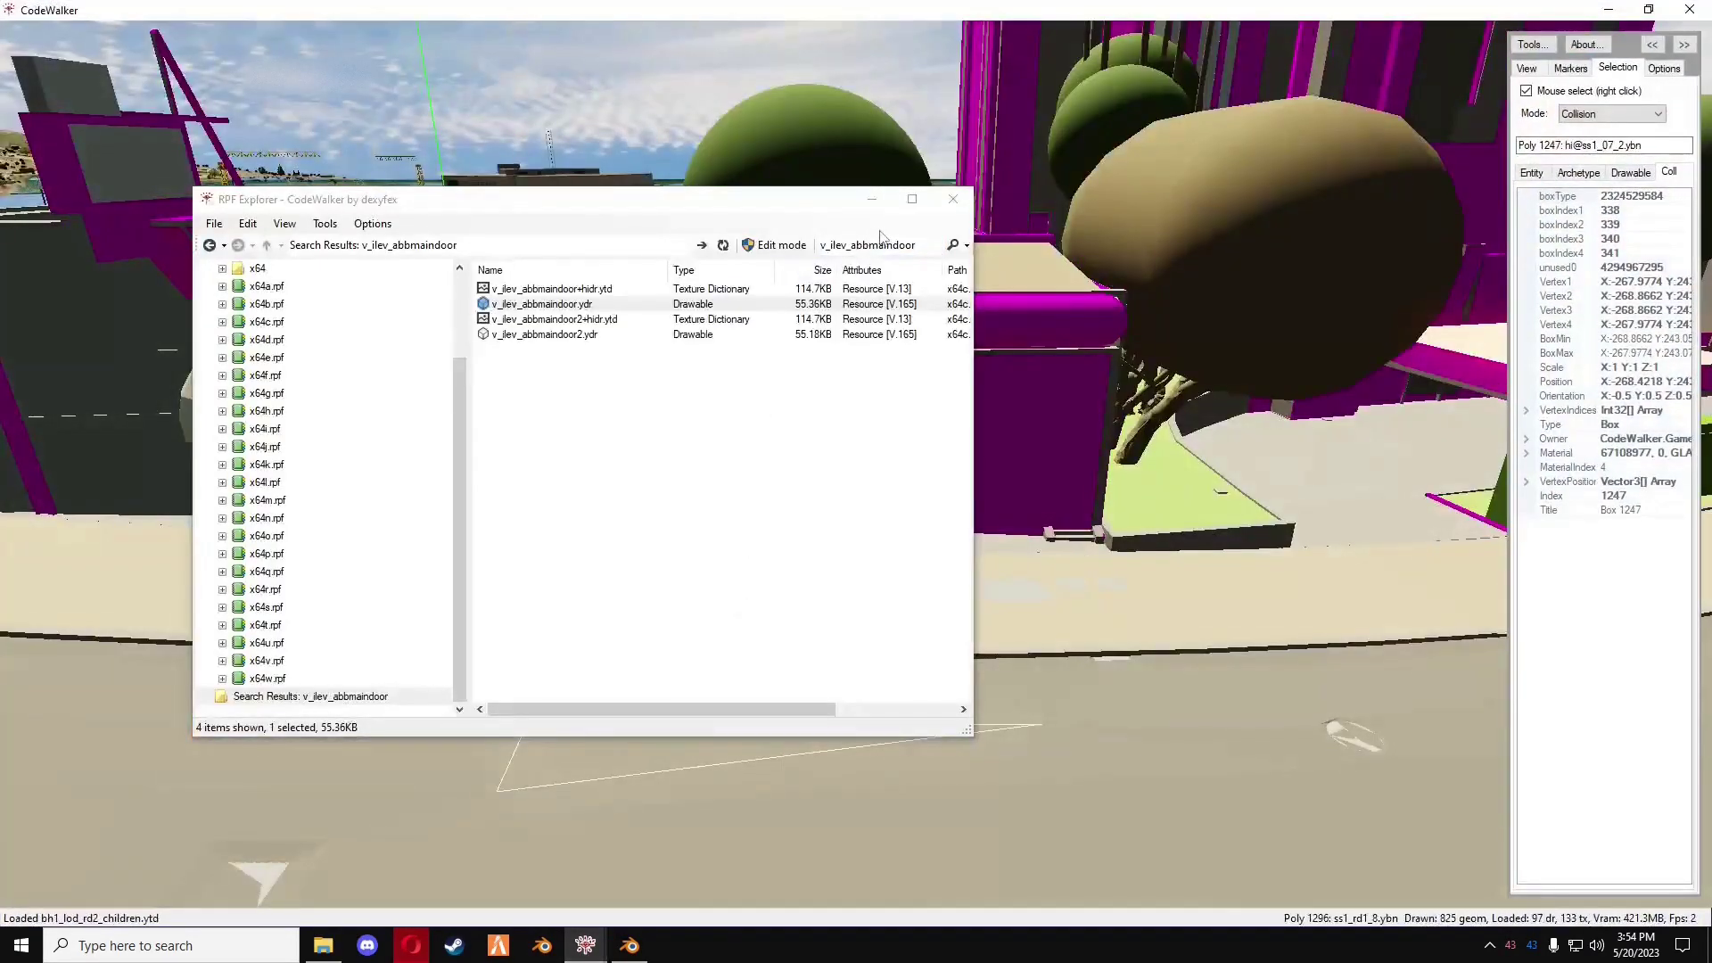
left_click_drag(884, 245, 819, 245)
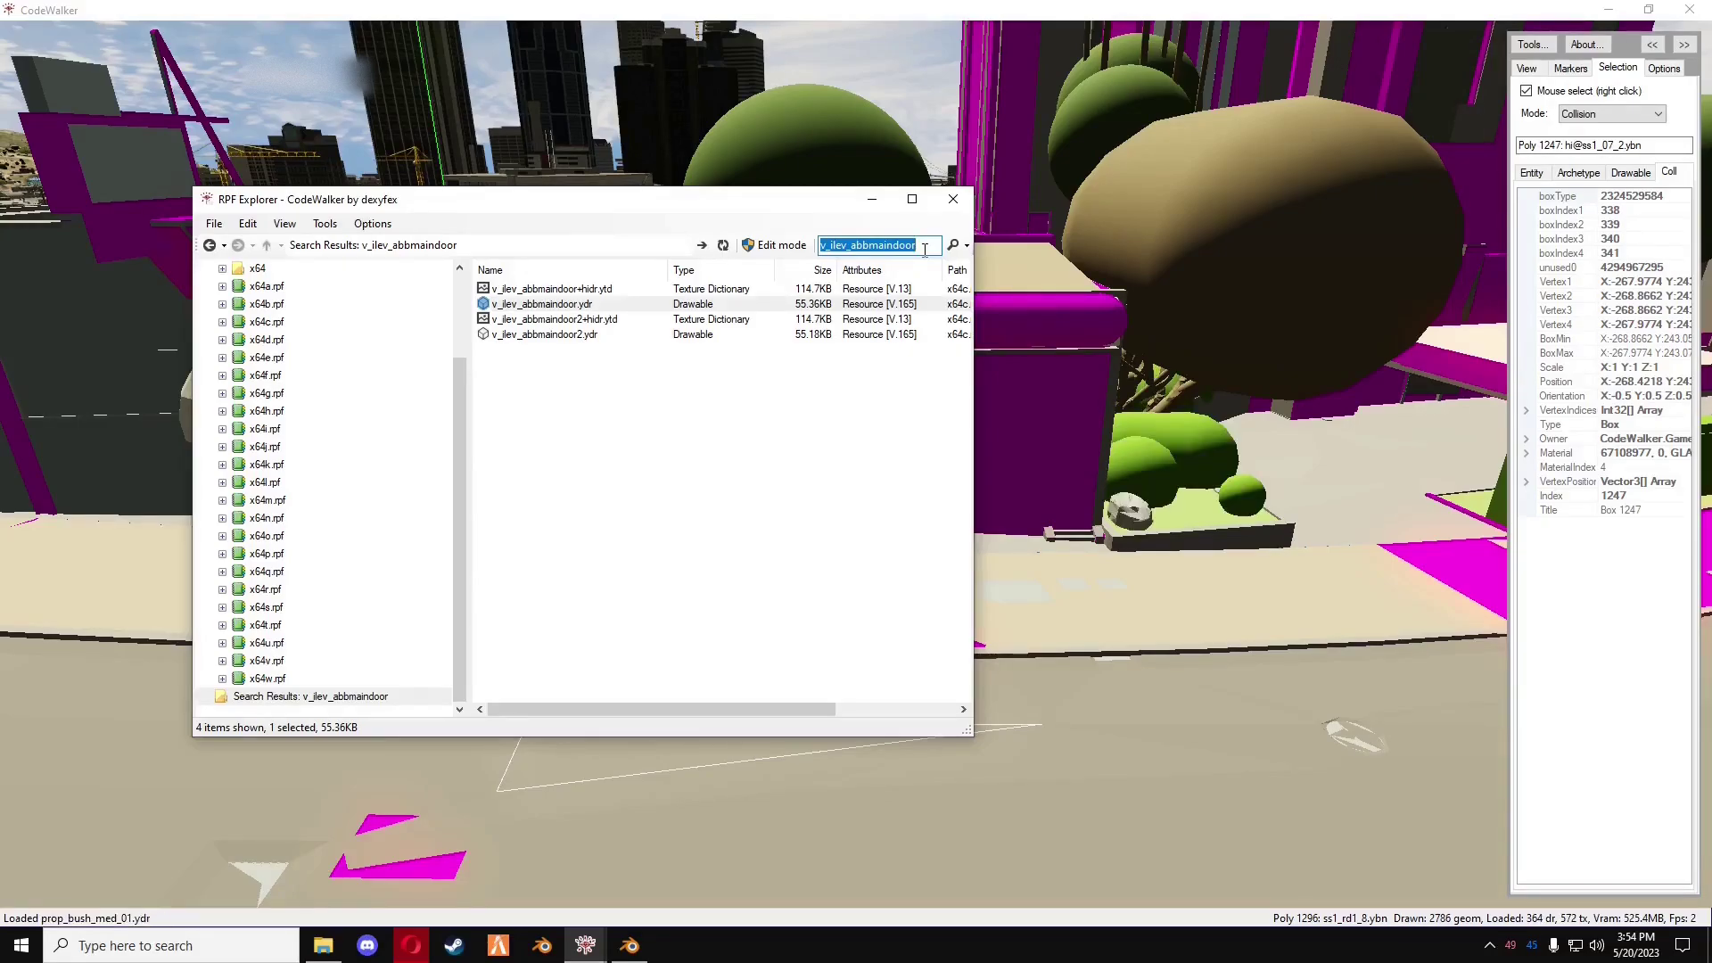
left_click(951, 245)
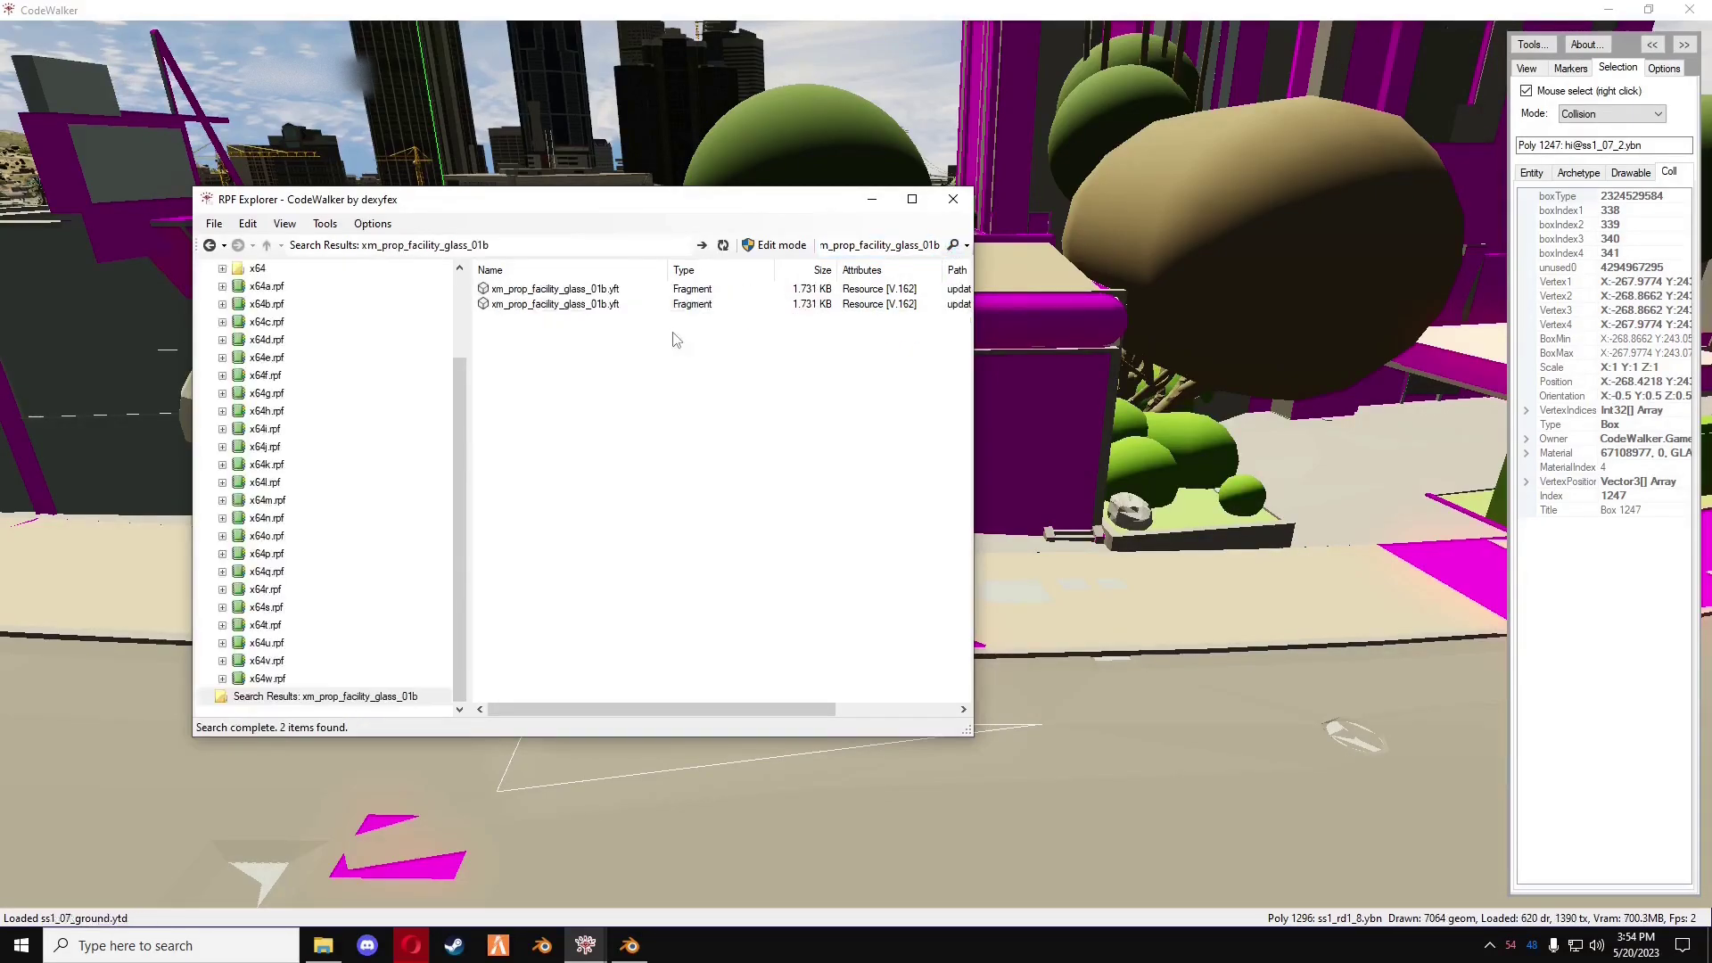
- Export the first xm_prop_facility_glass_01b.yft as XML into a new glass folder inside builds\tutorial
right_click(549, 291)
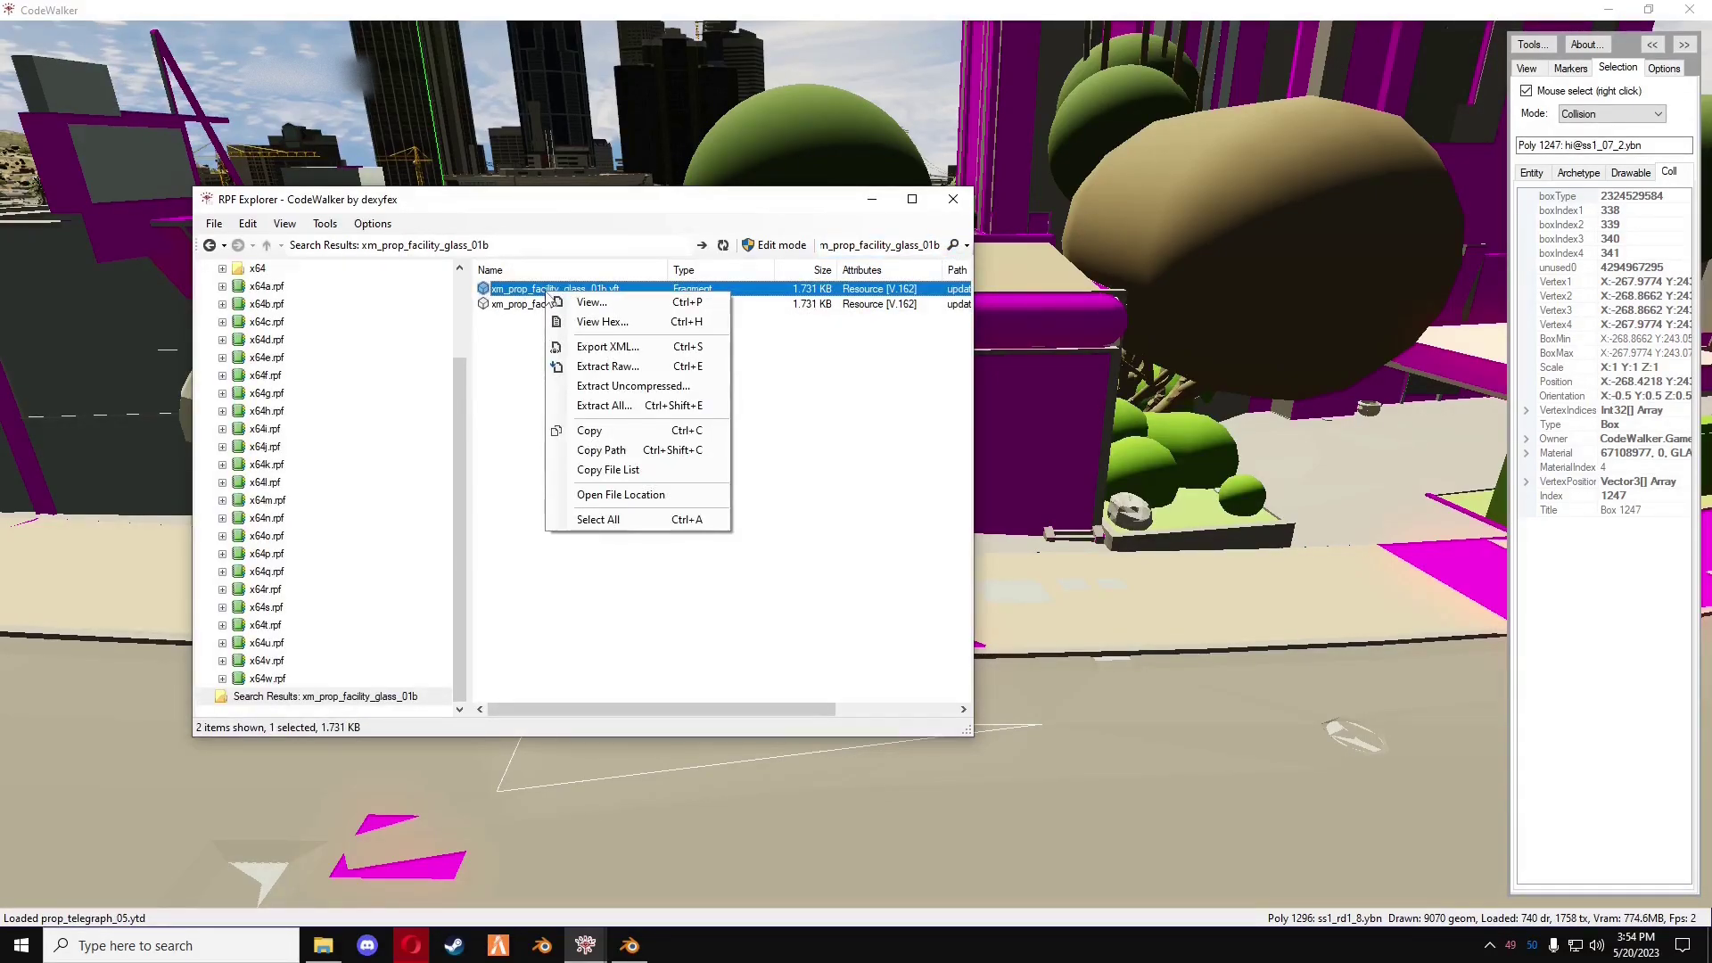
left_click(530, 338)
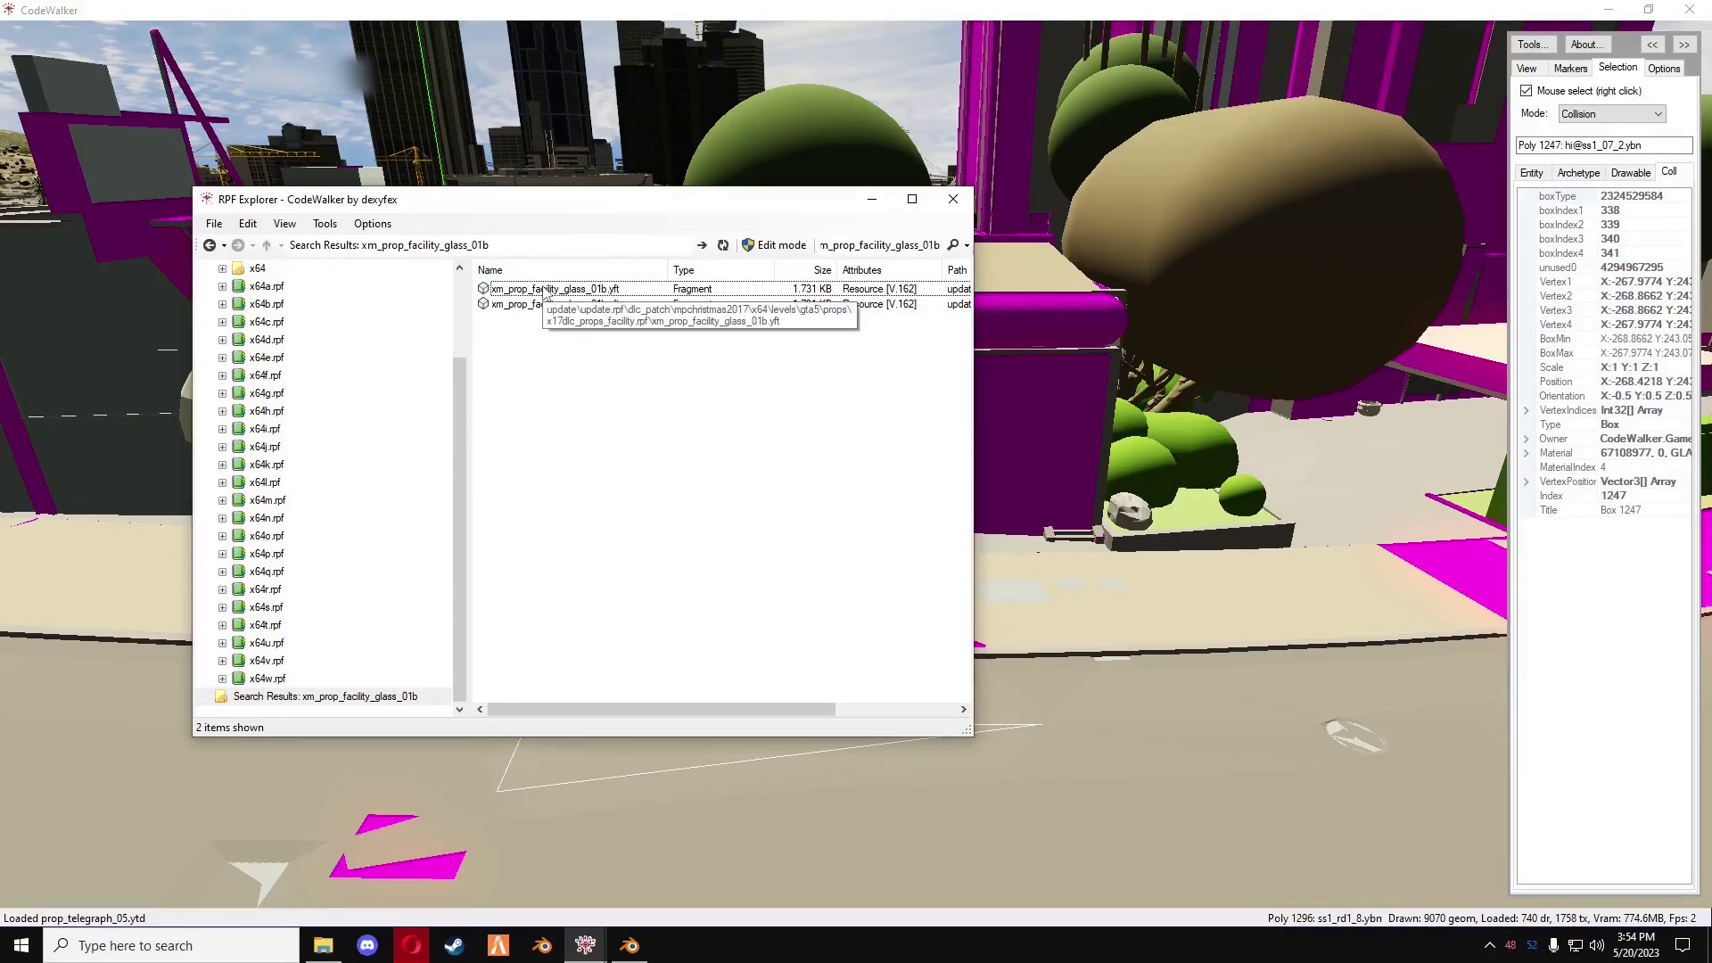
right_click(545, 290)
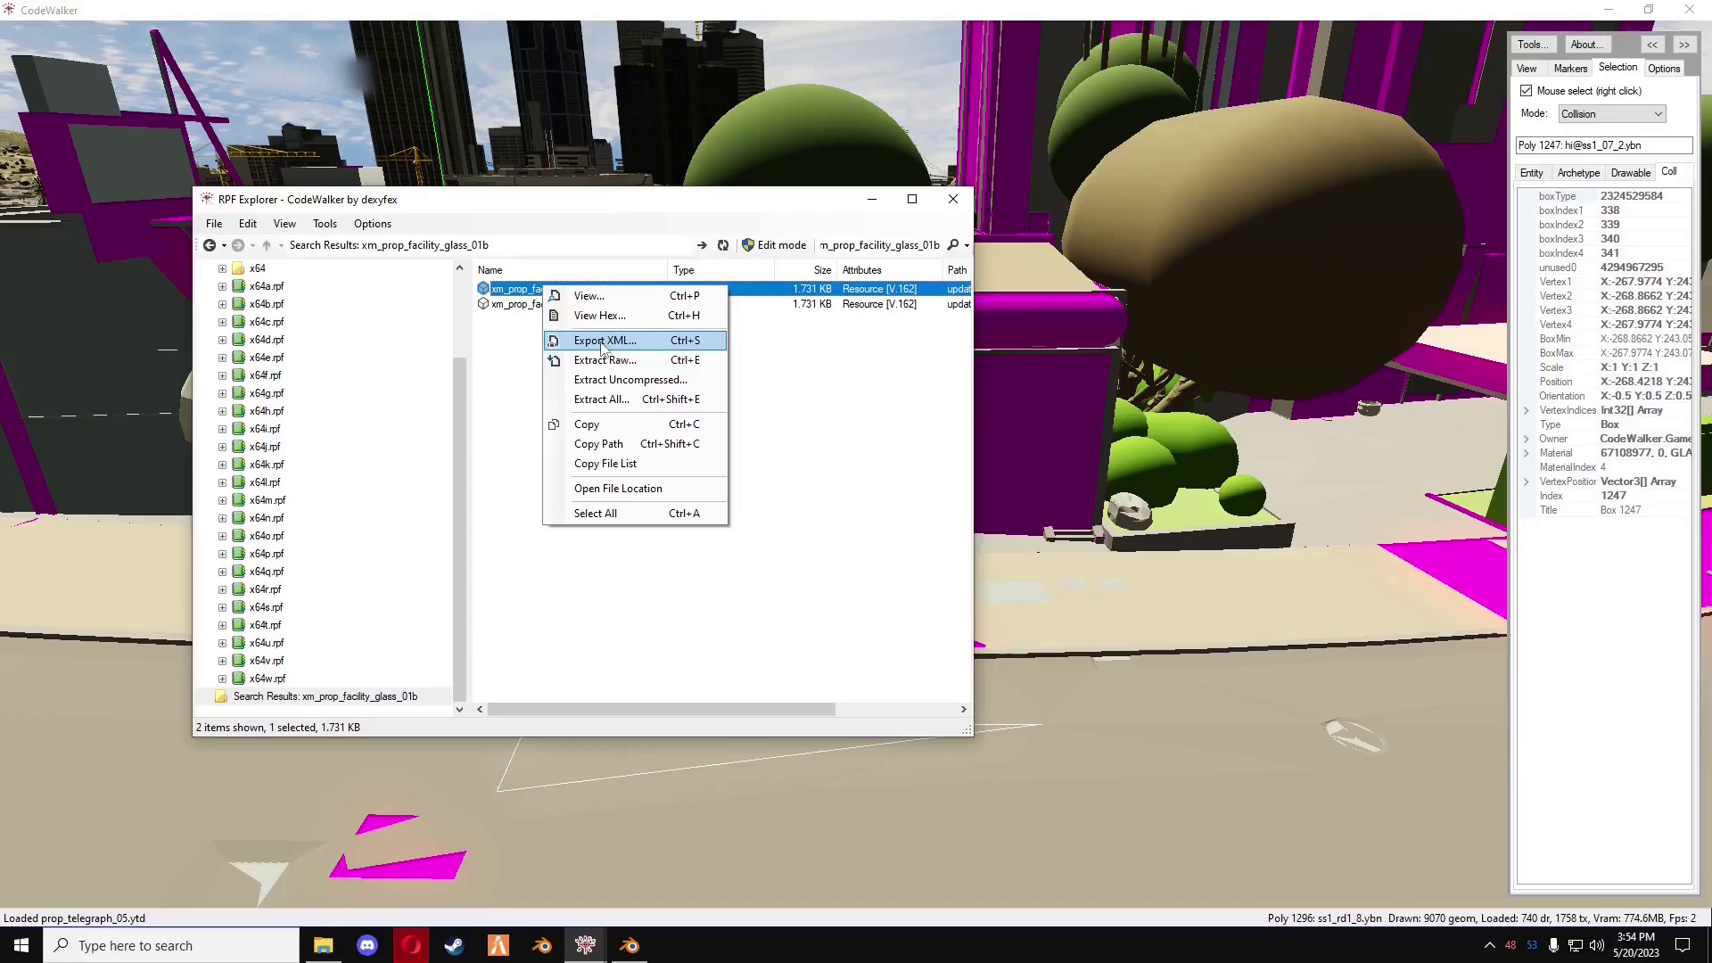
left_click(600, 346)
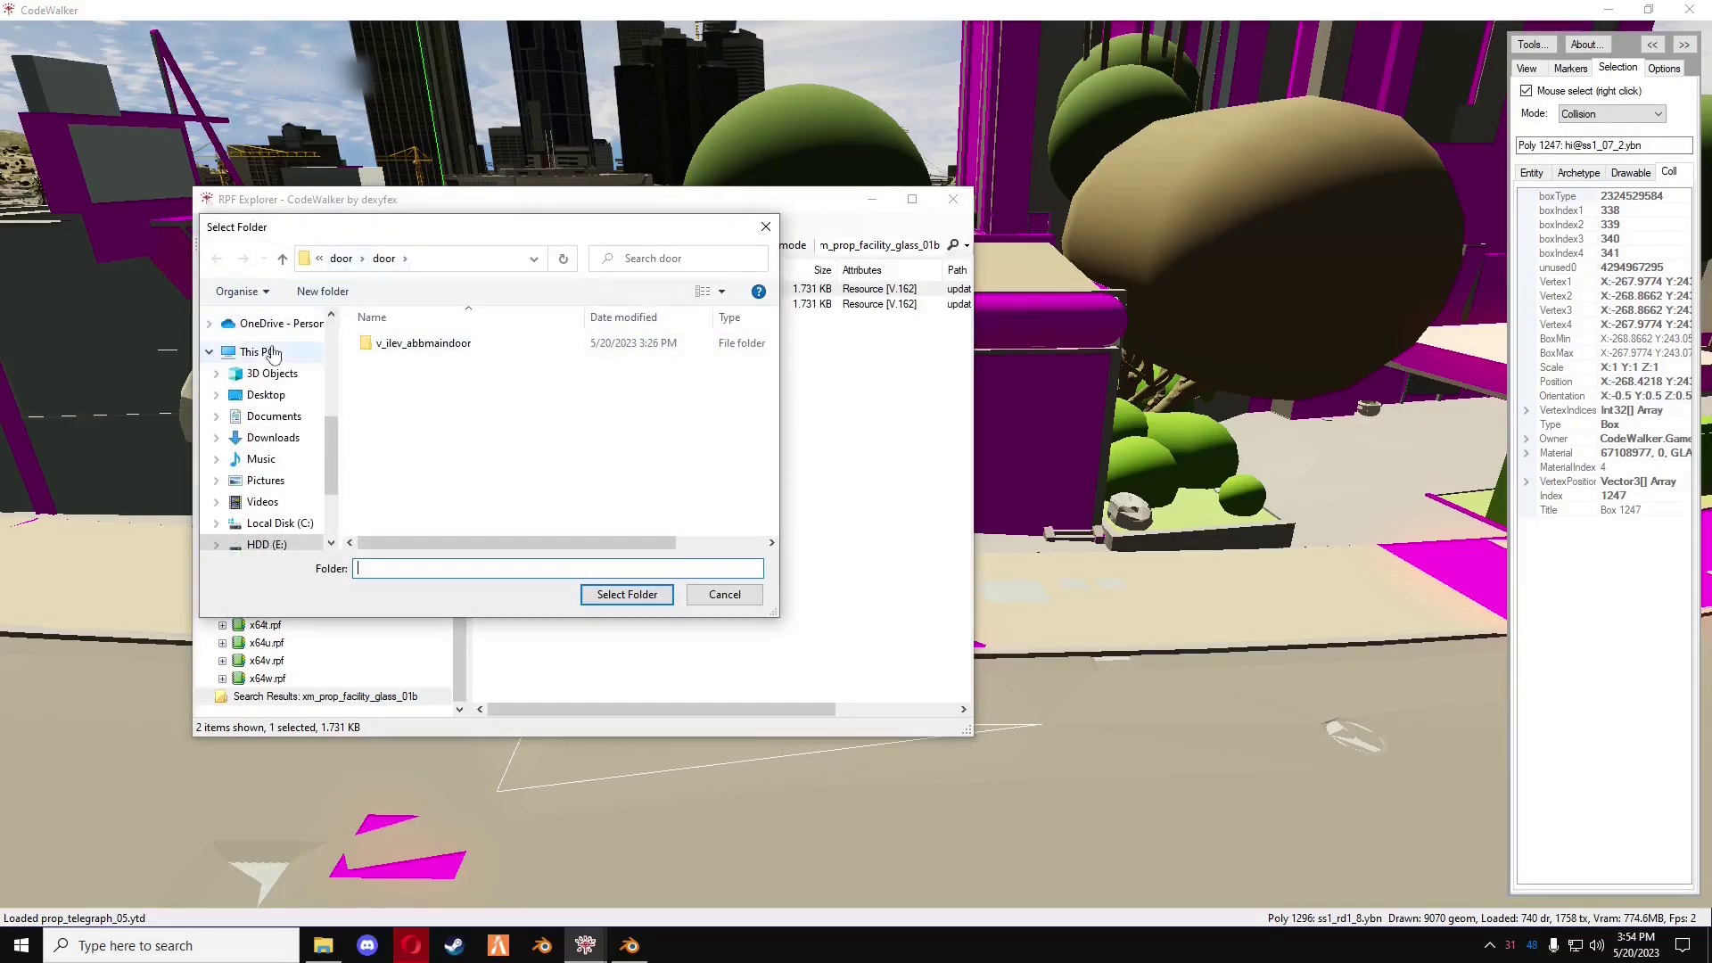
scroll(275, 357, "up", 5)
scroll(279, 408, "down", 3)
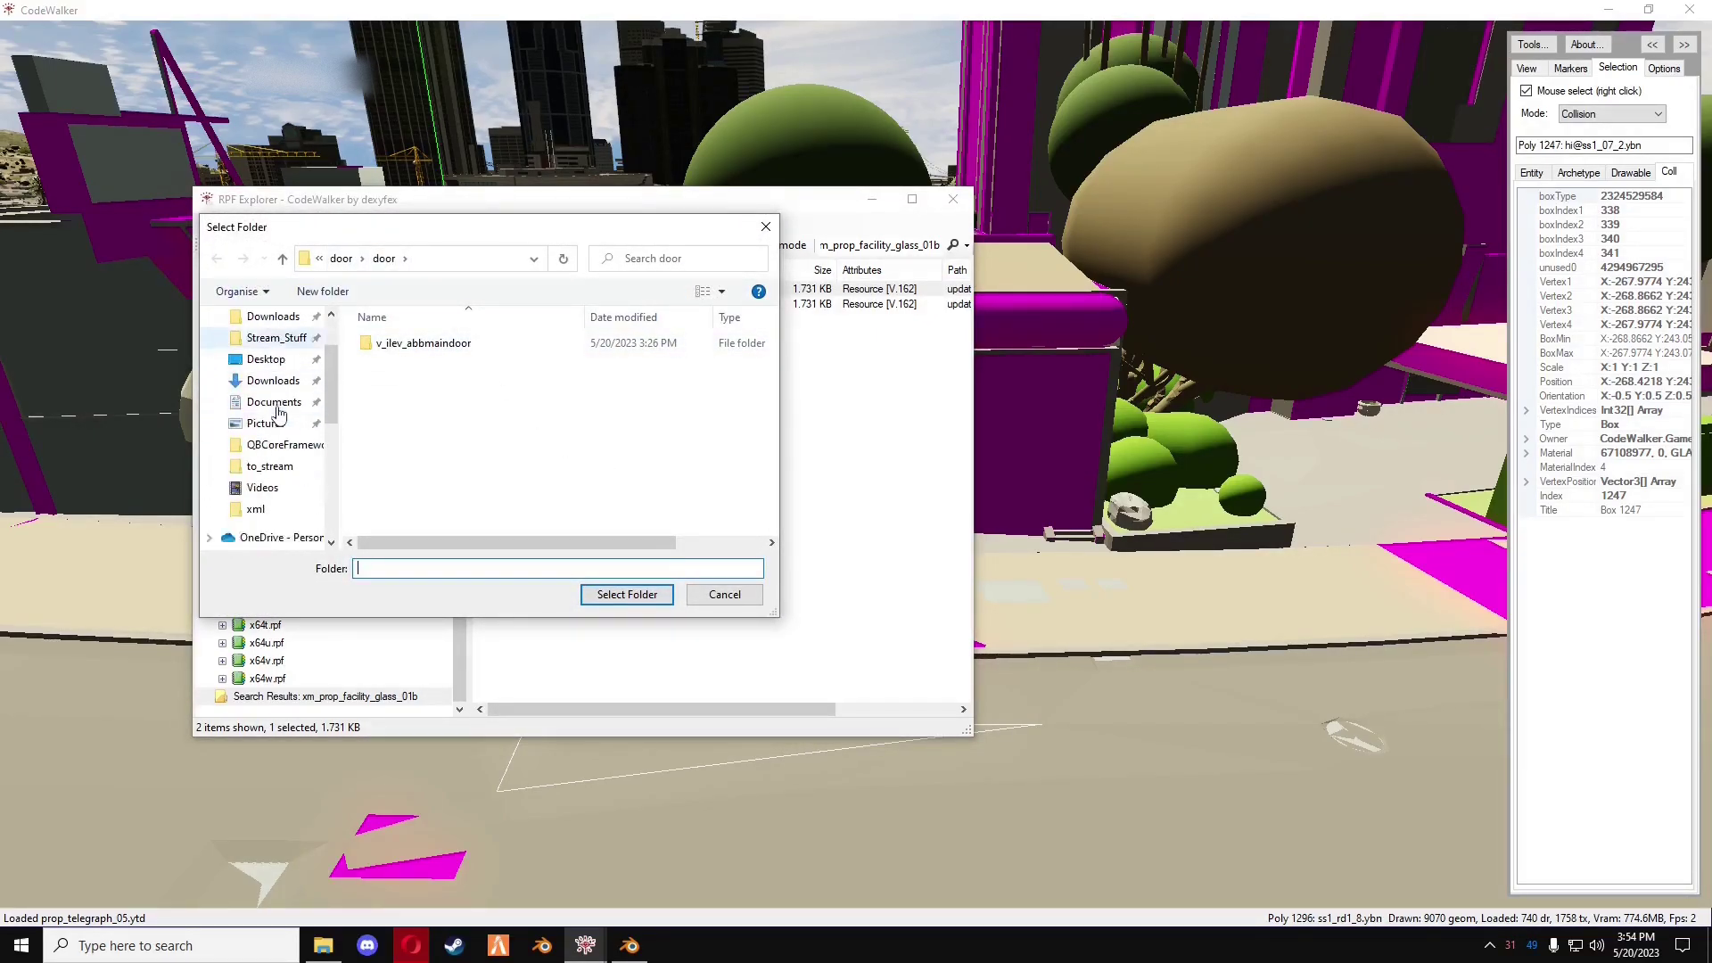
left_click(255, 402)
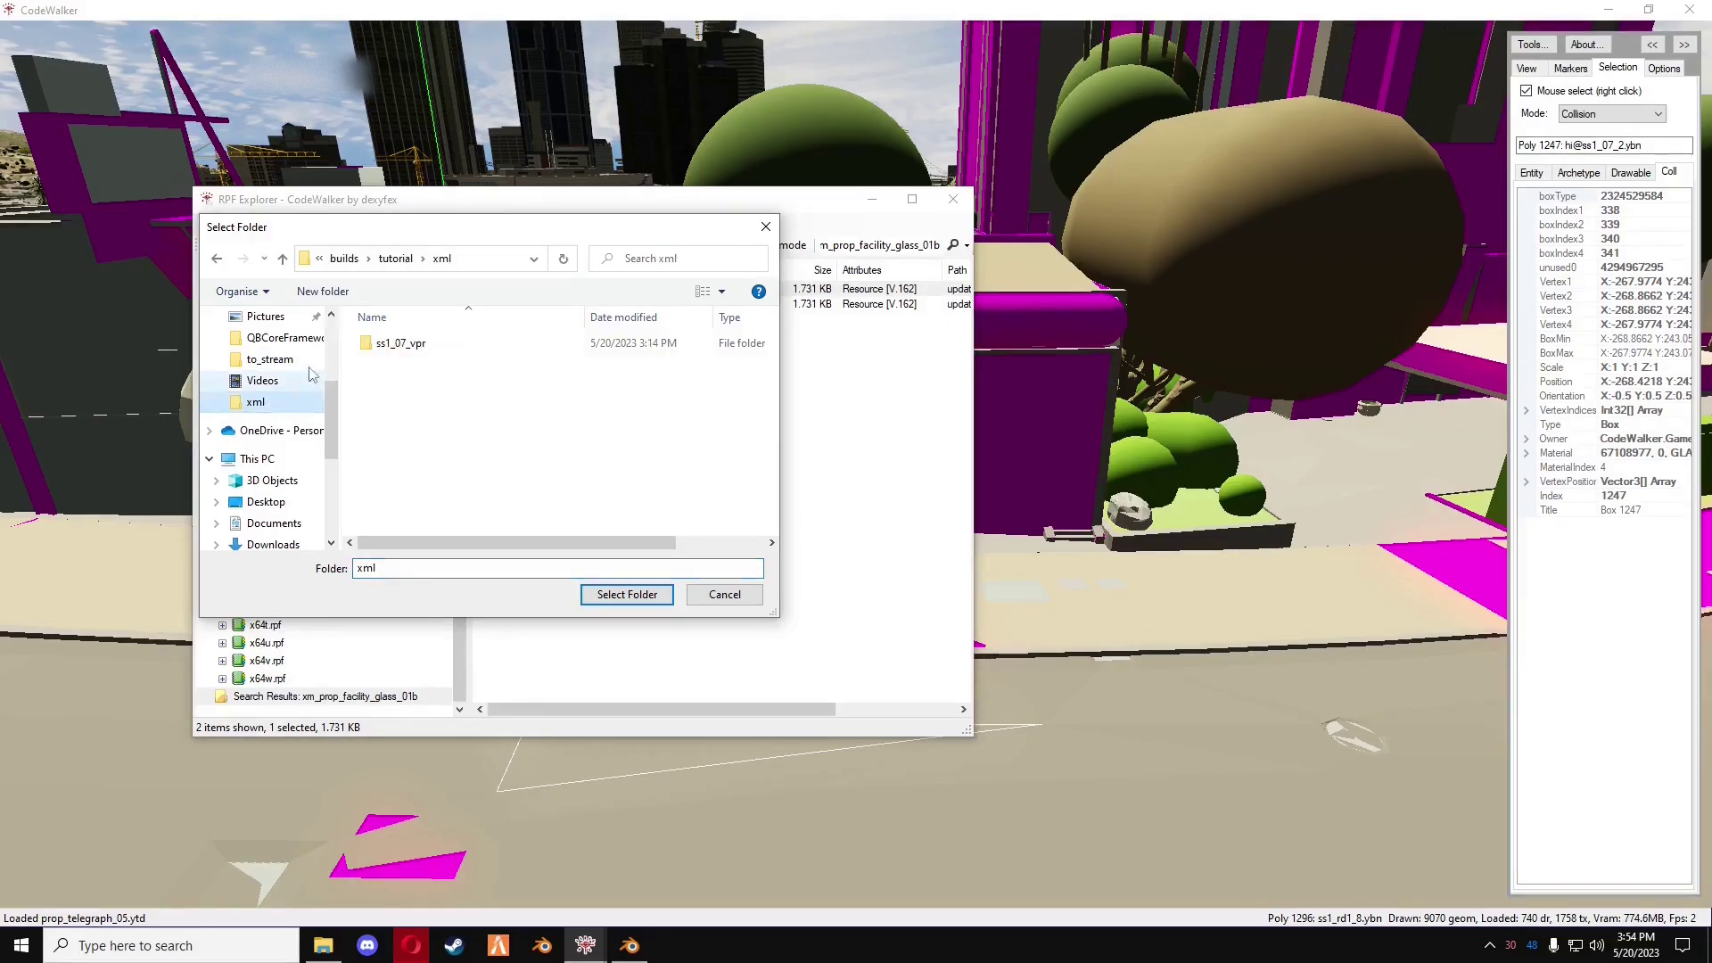
left_click(393, 260)
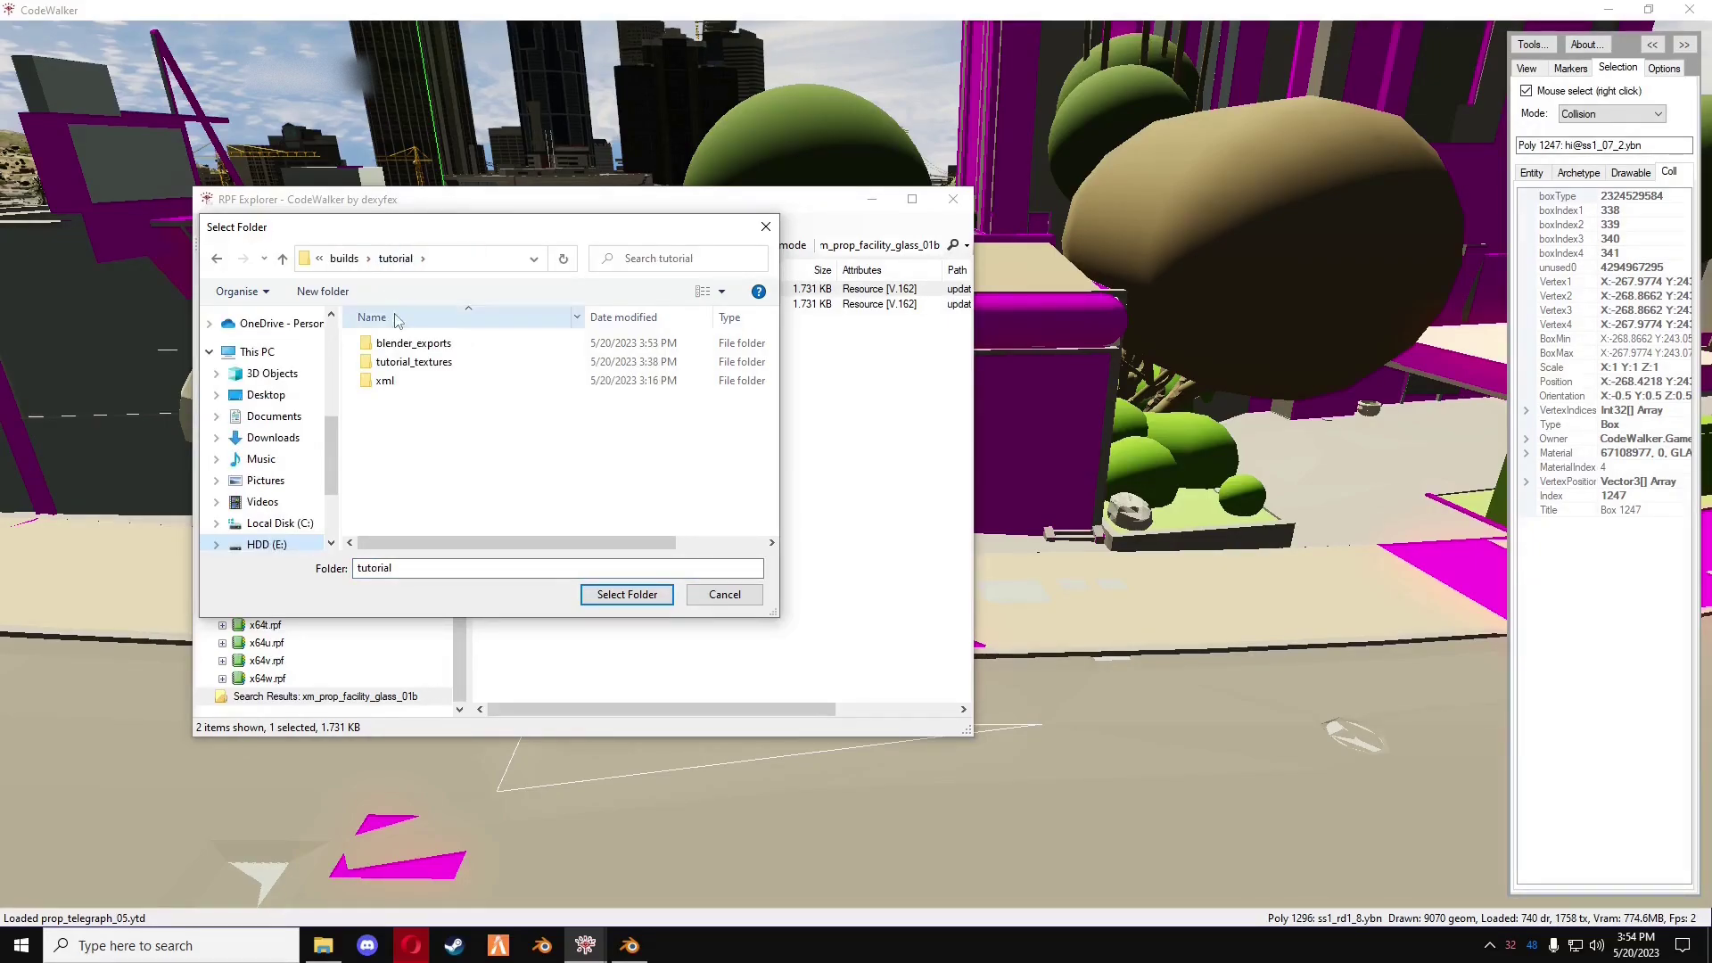
left_click(343, 292)
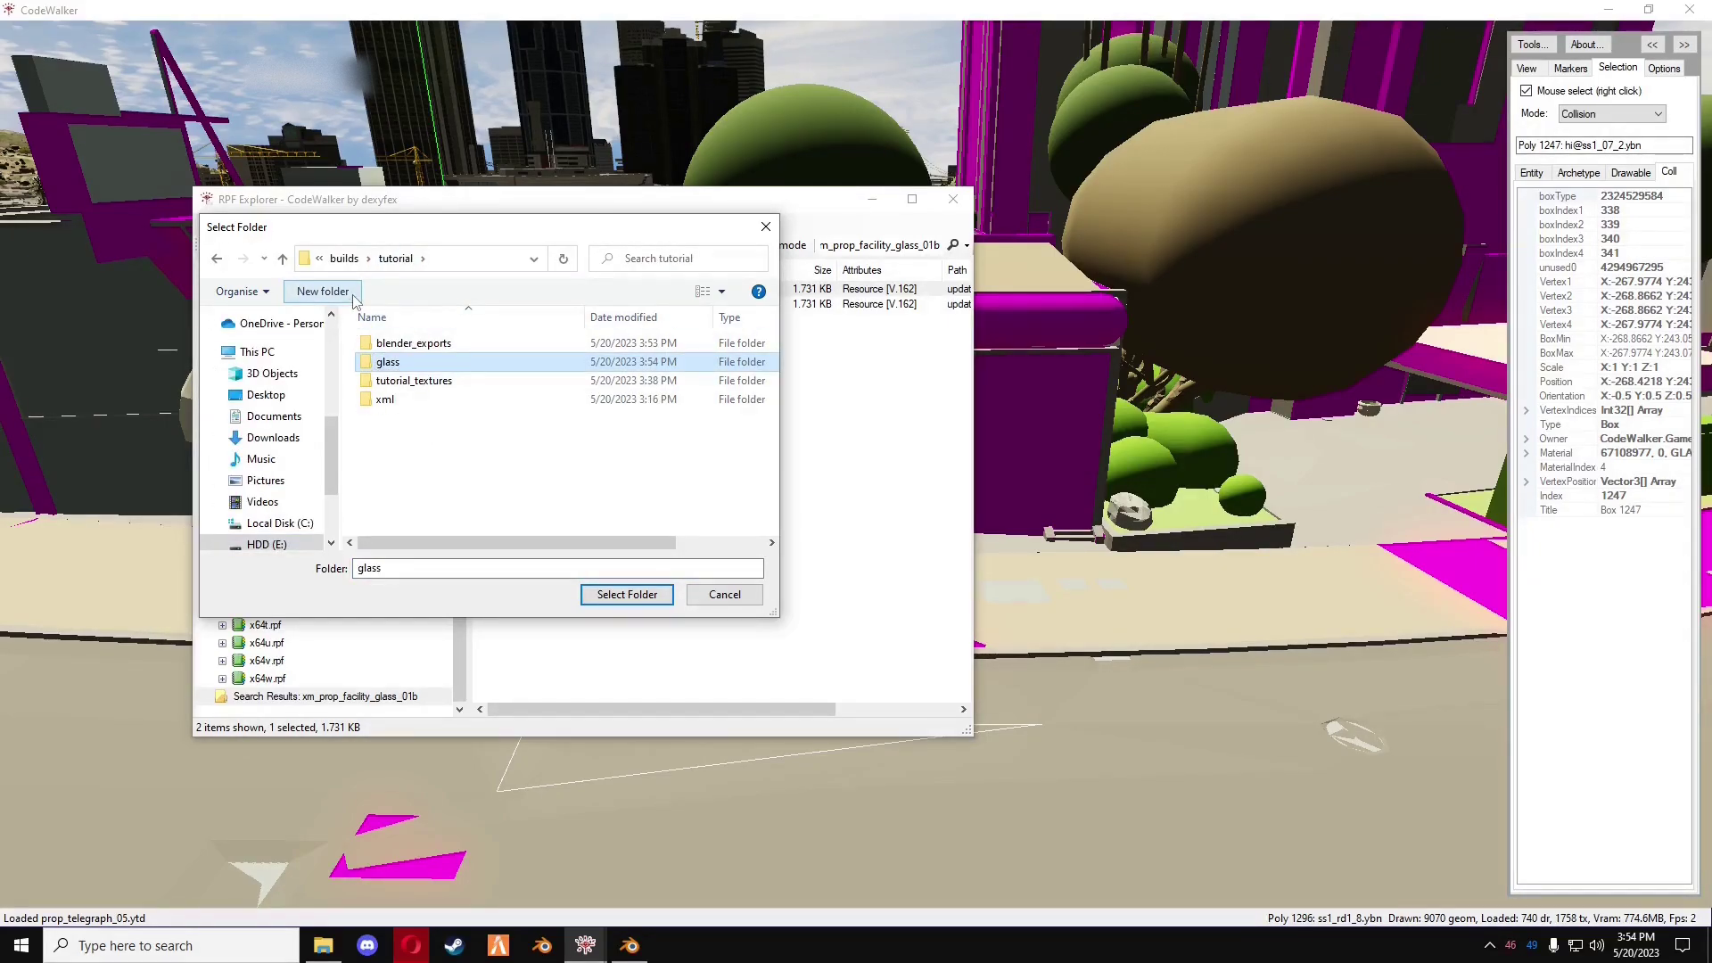
key("Return")
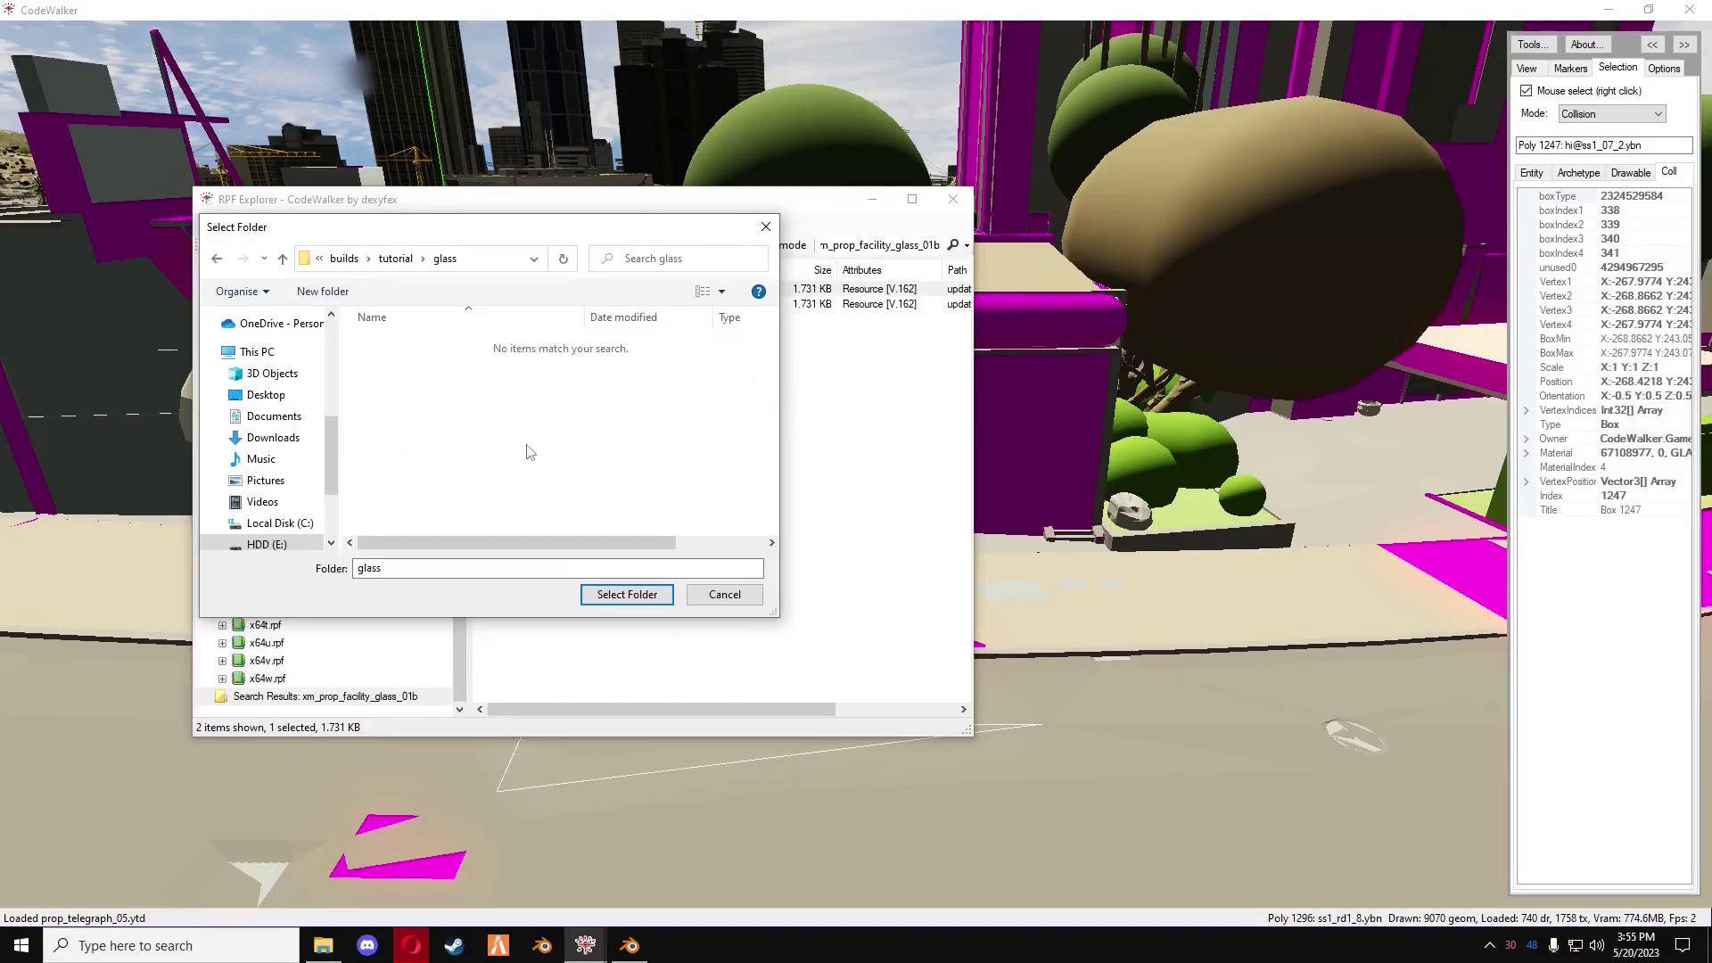
left_click(628, 595)
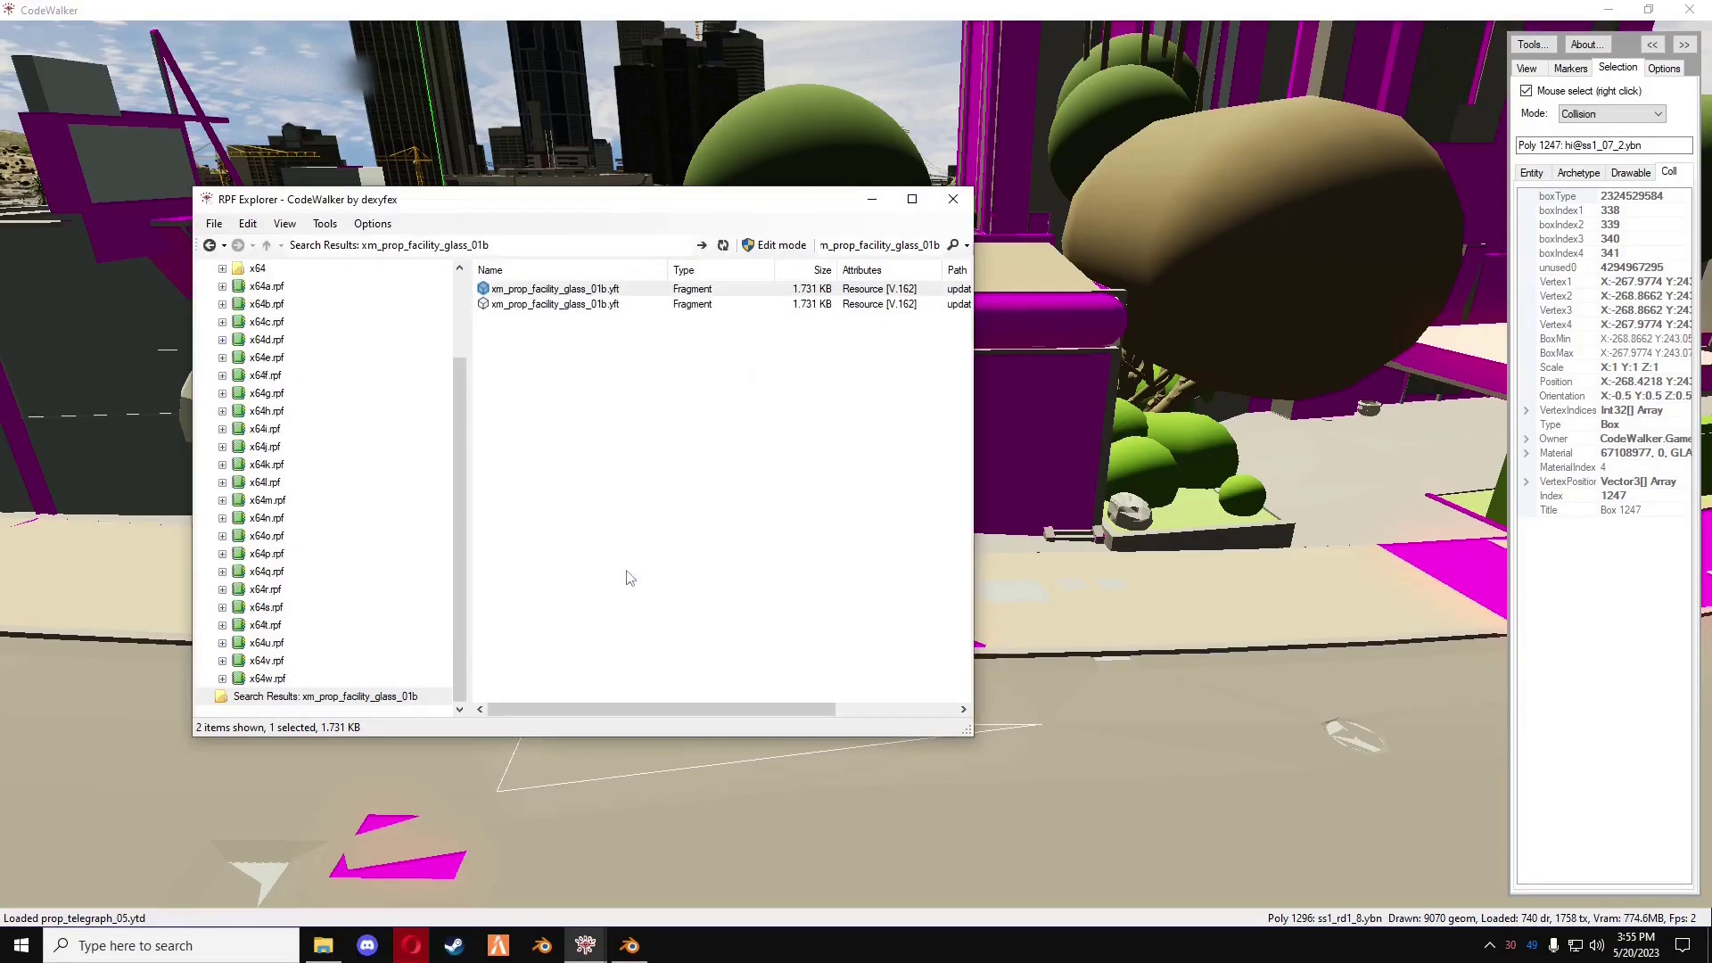
- Open the xm_prop_facility_glass_01b.yft model and save all its textures into the glass folder
double_click(553, 291)
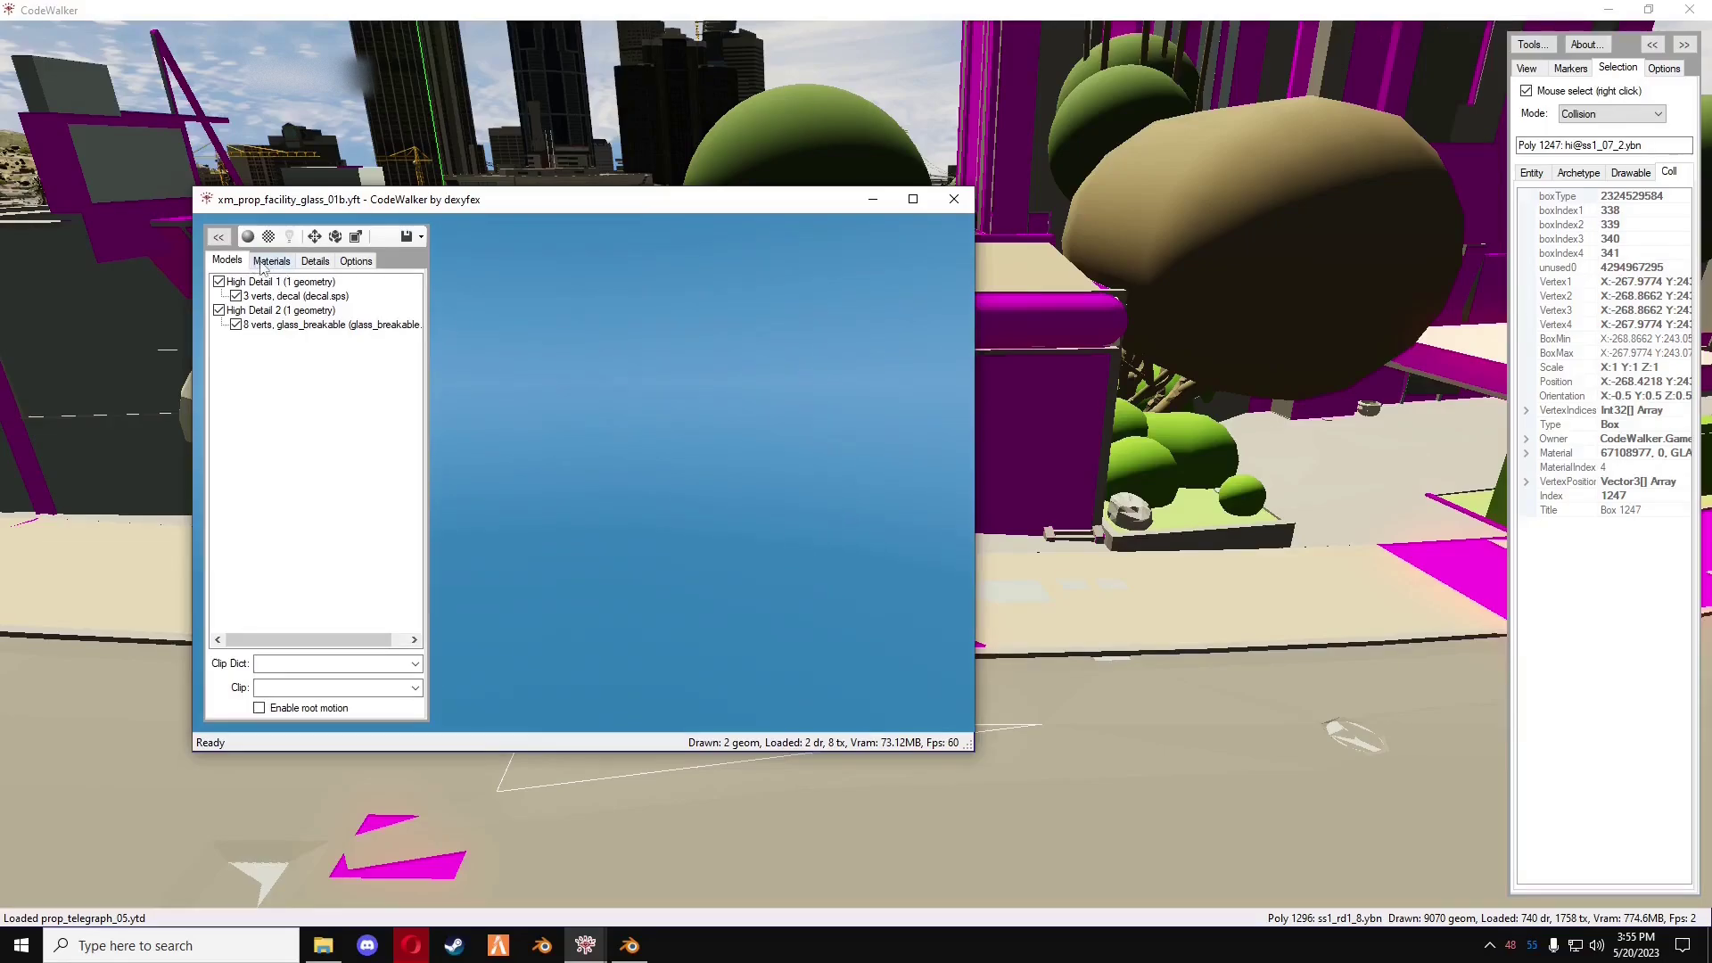
left_click(267, 261)
left_click(258, 280)
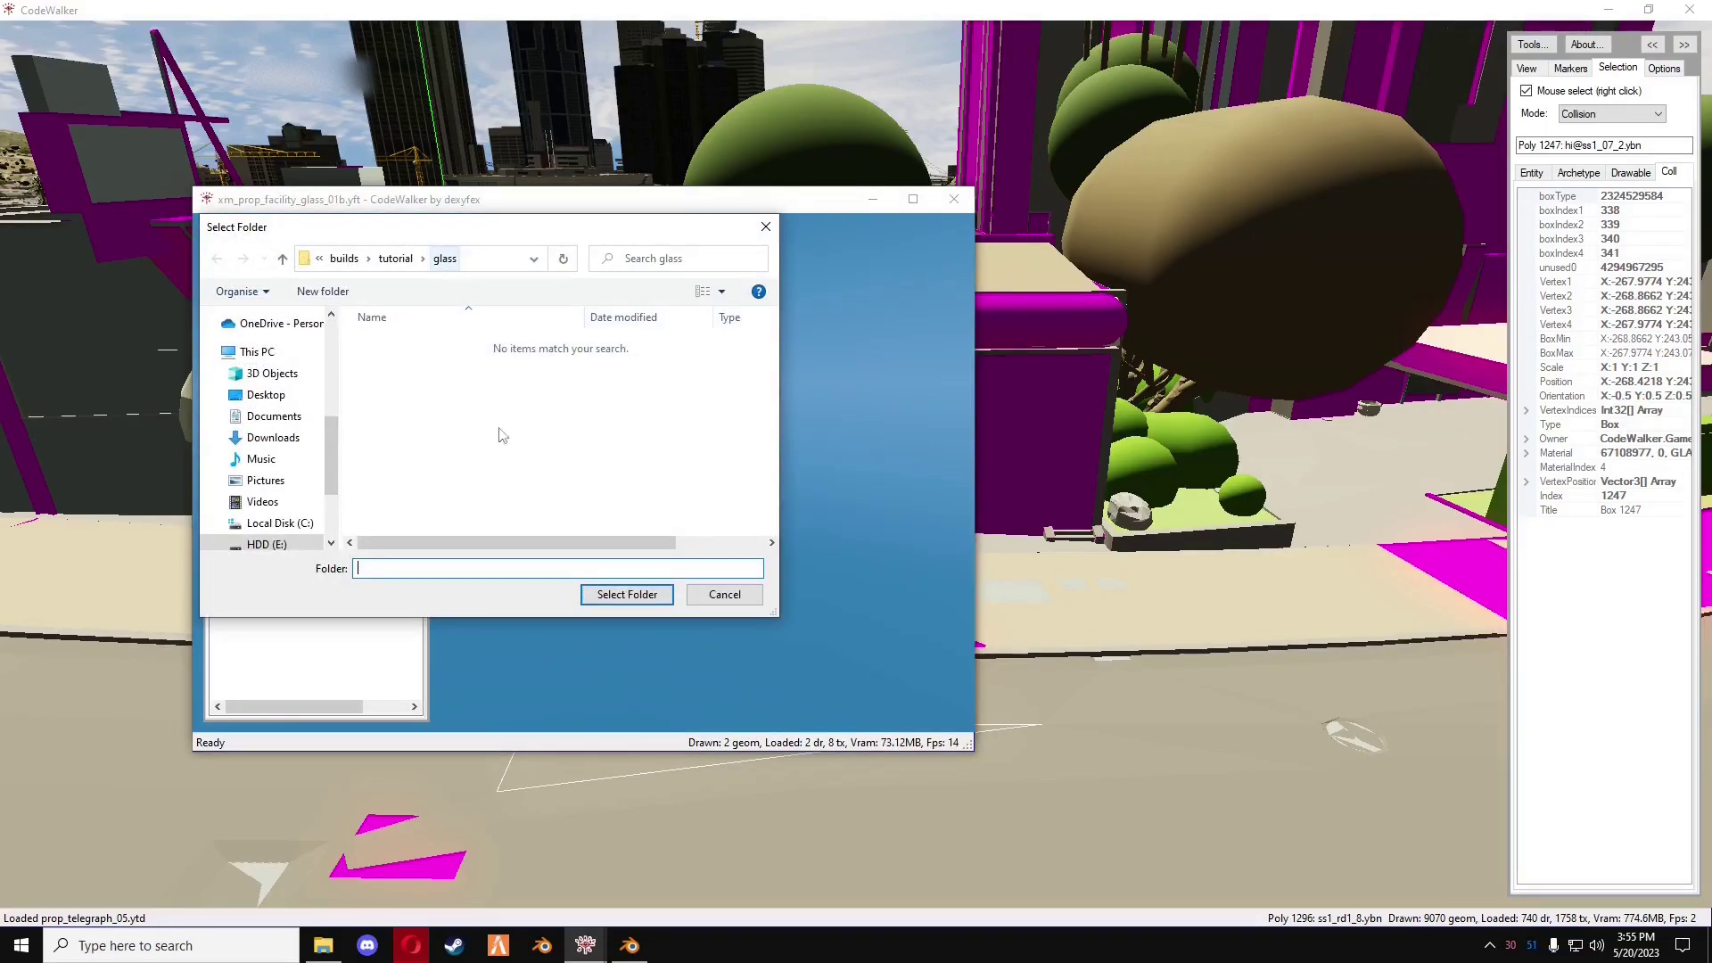
left_click(627, 595)
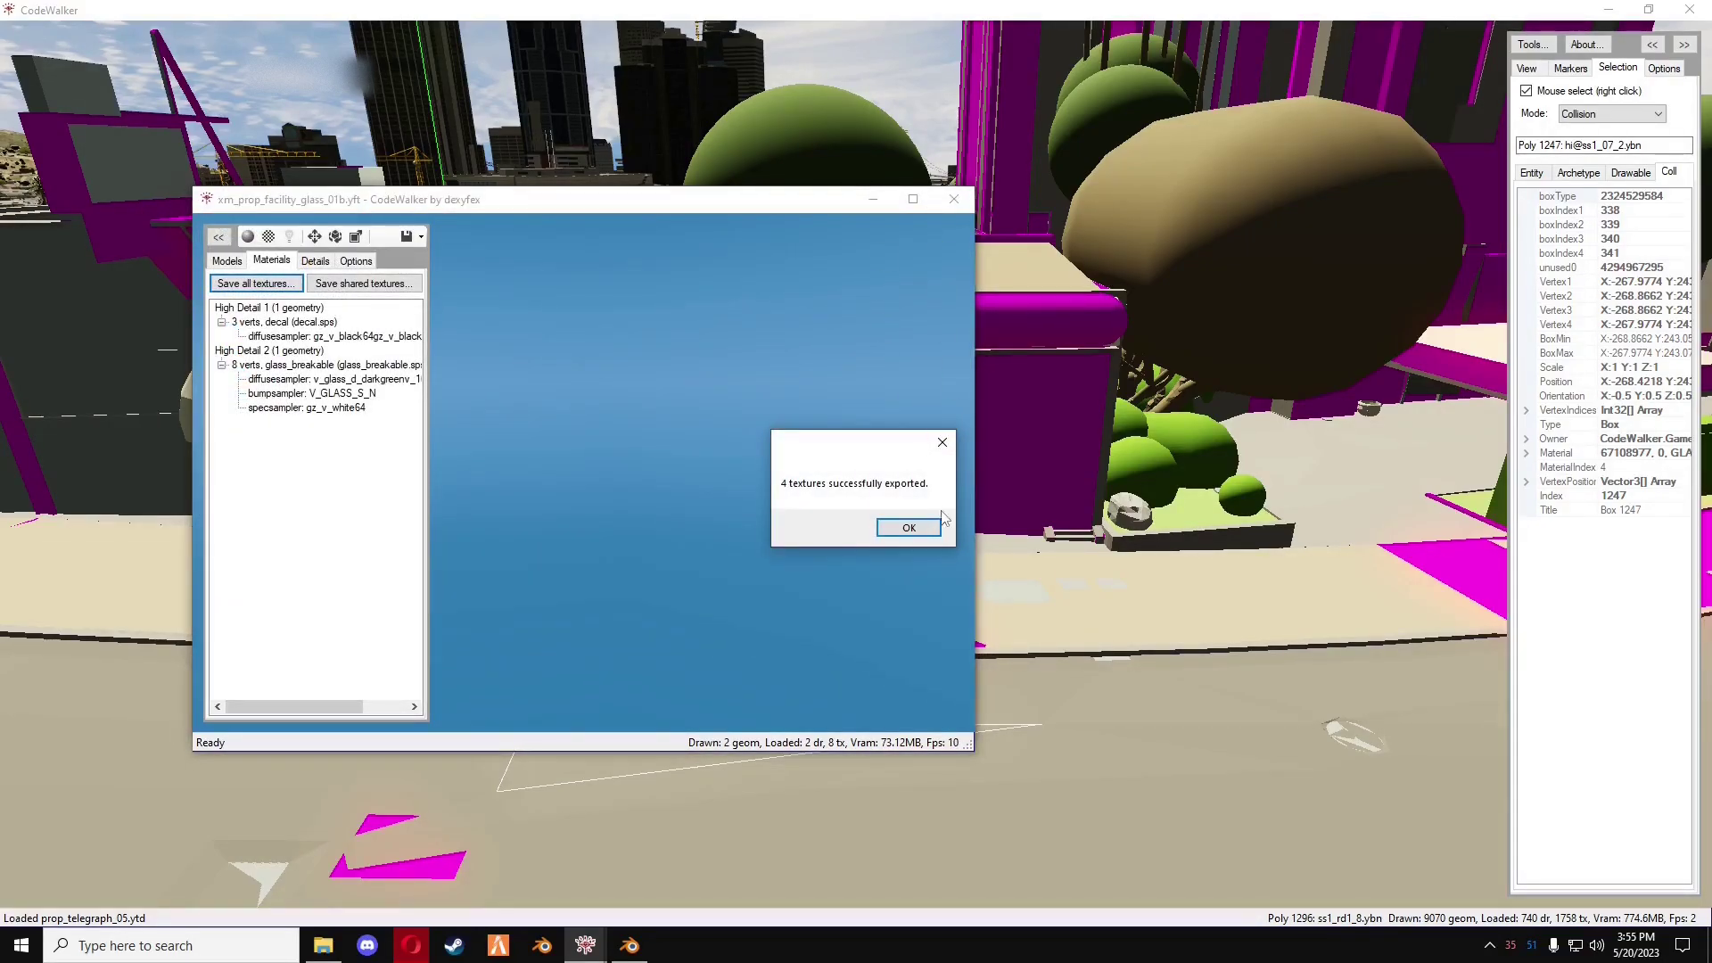
left_click(932, 527)
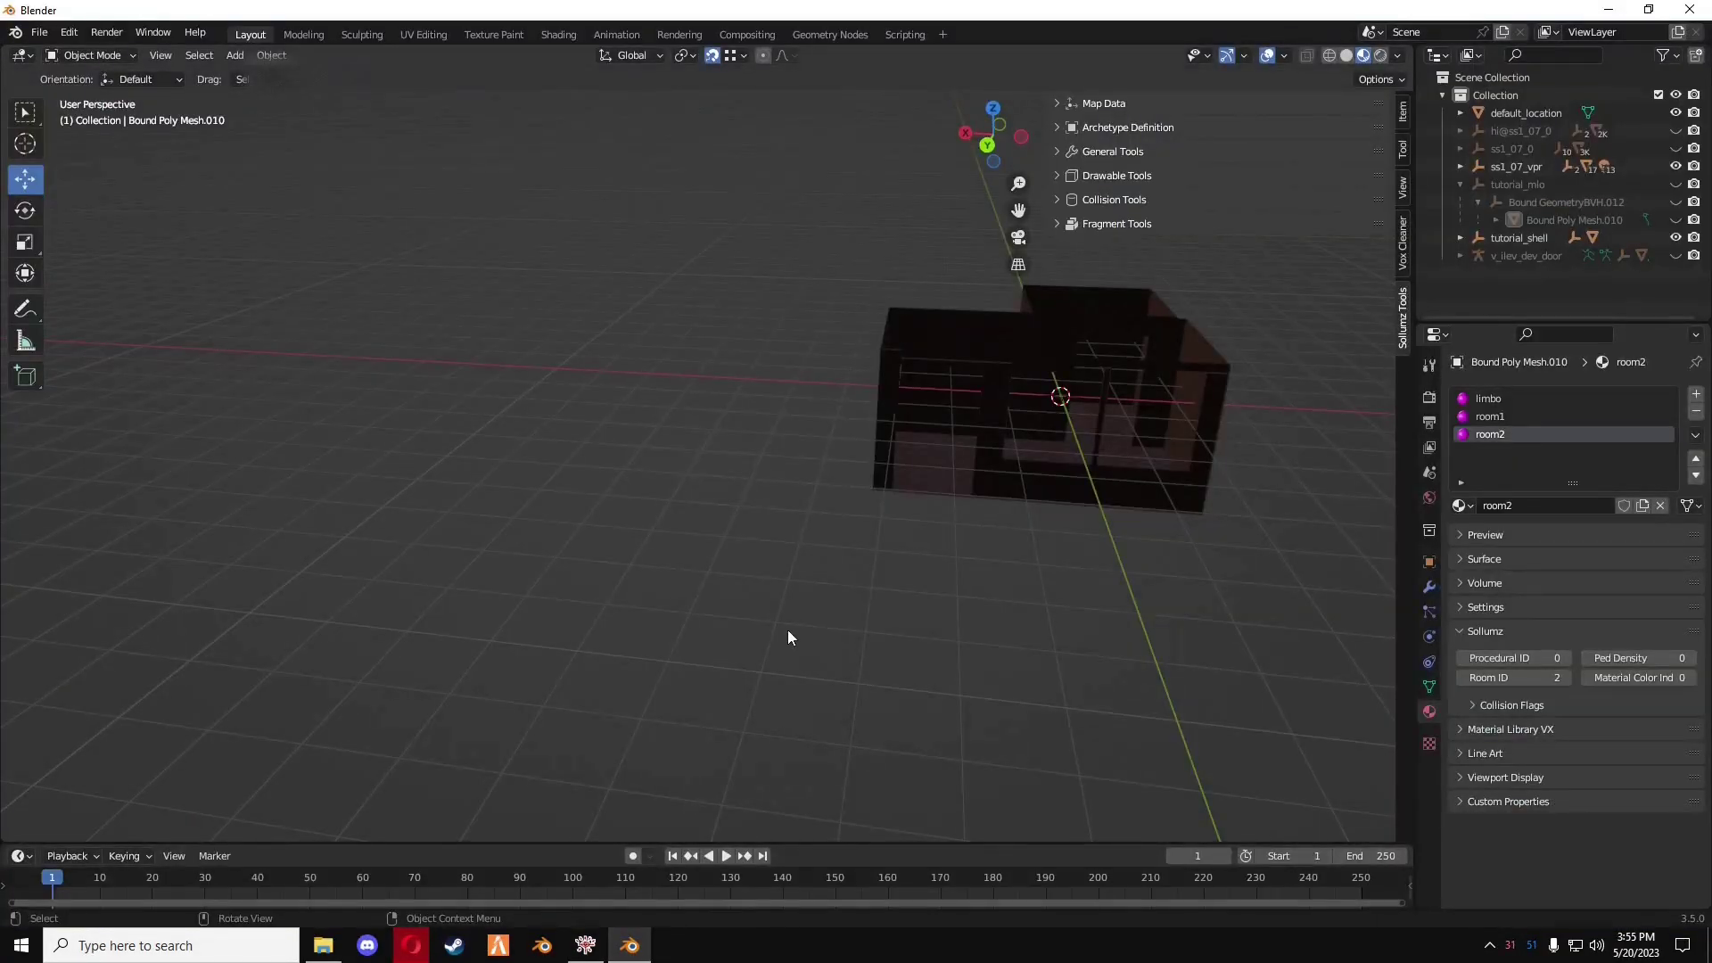
- Switch to Blender and import the glass prop's CodeWalker XML from E:\builds\tutorial\glass
key("v")
left_click(686, 569)
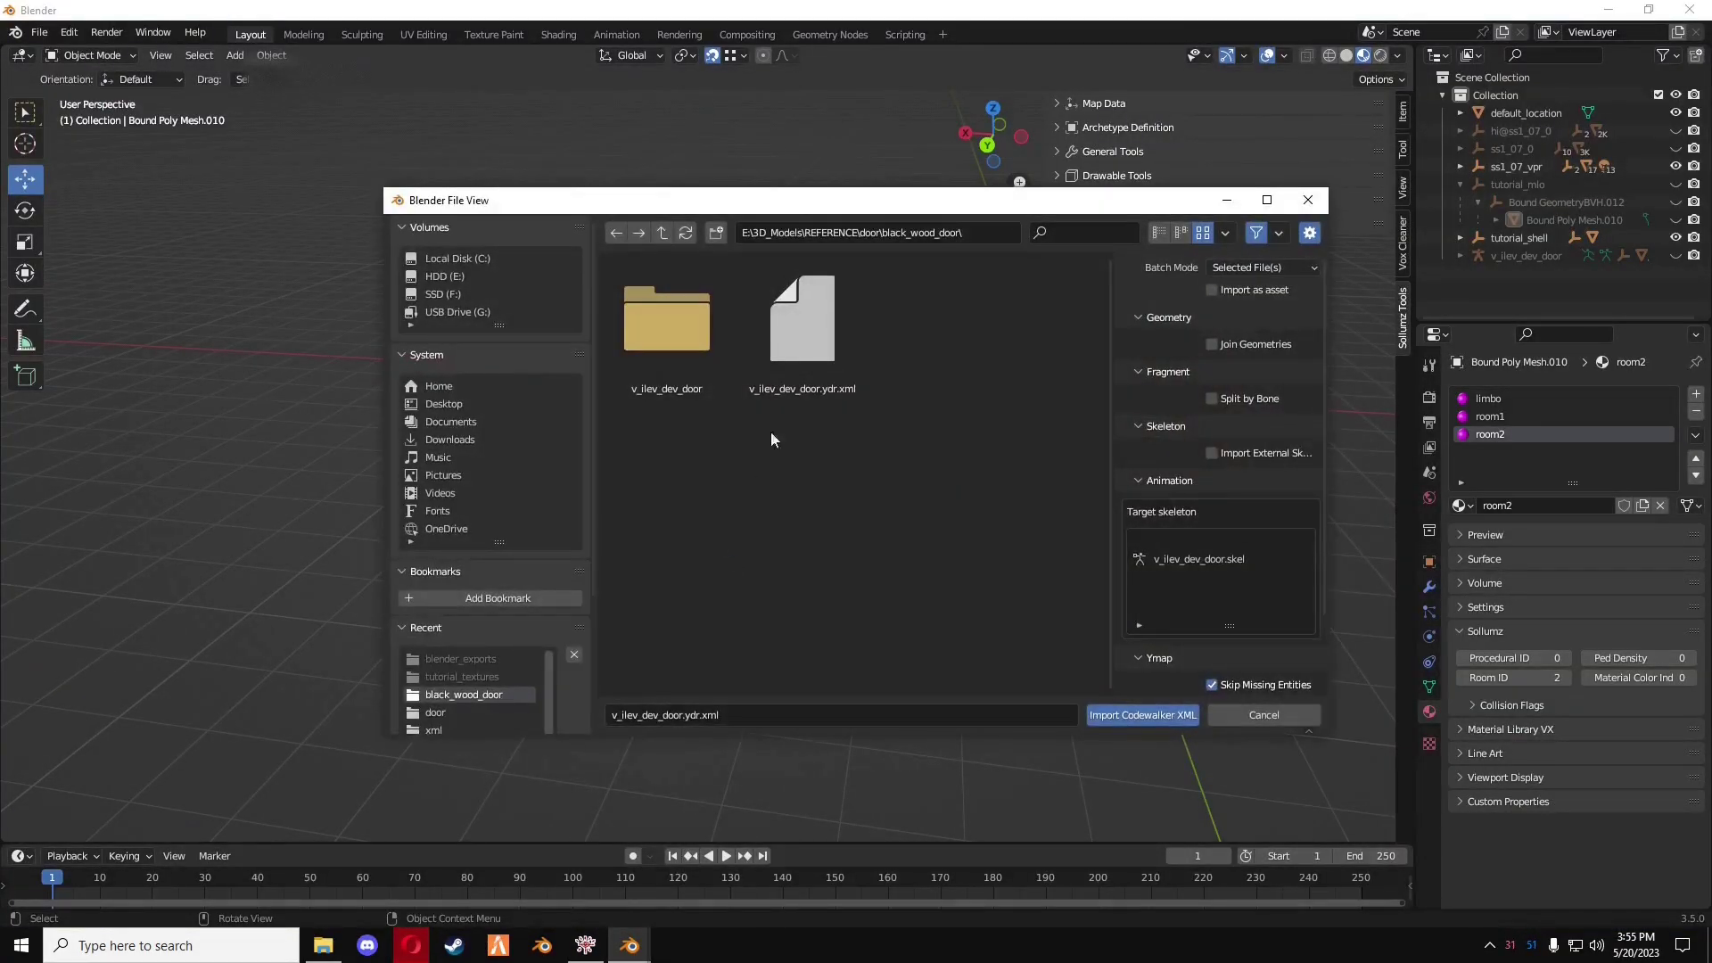
left_click(662, 232)
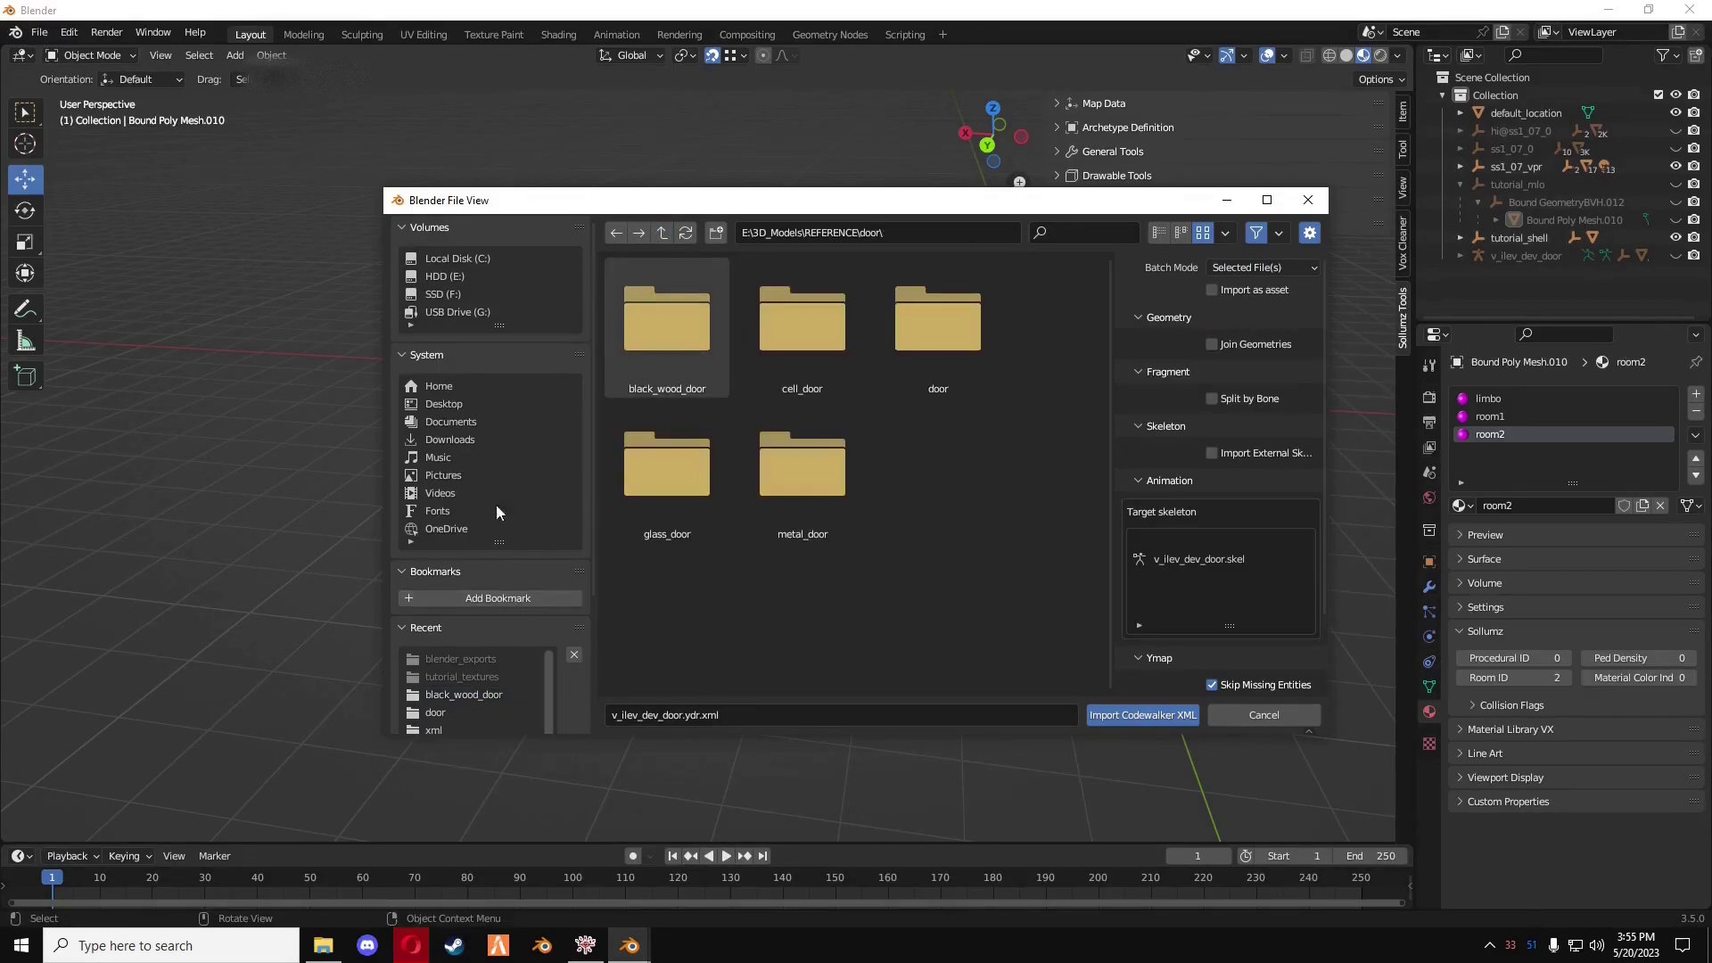
left_click(445, 275)
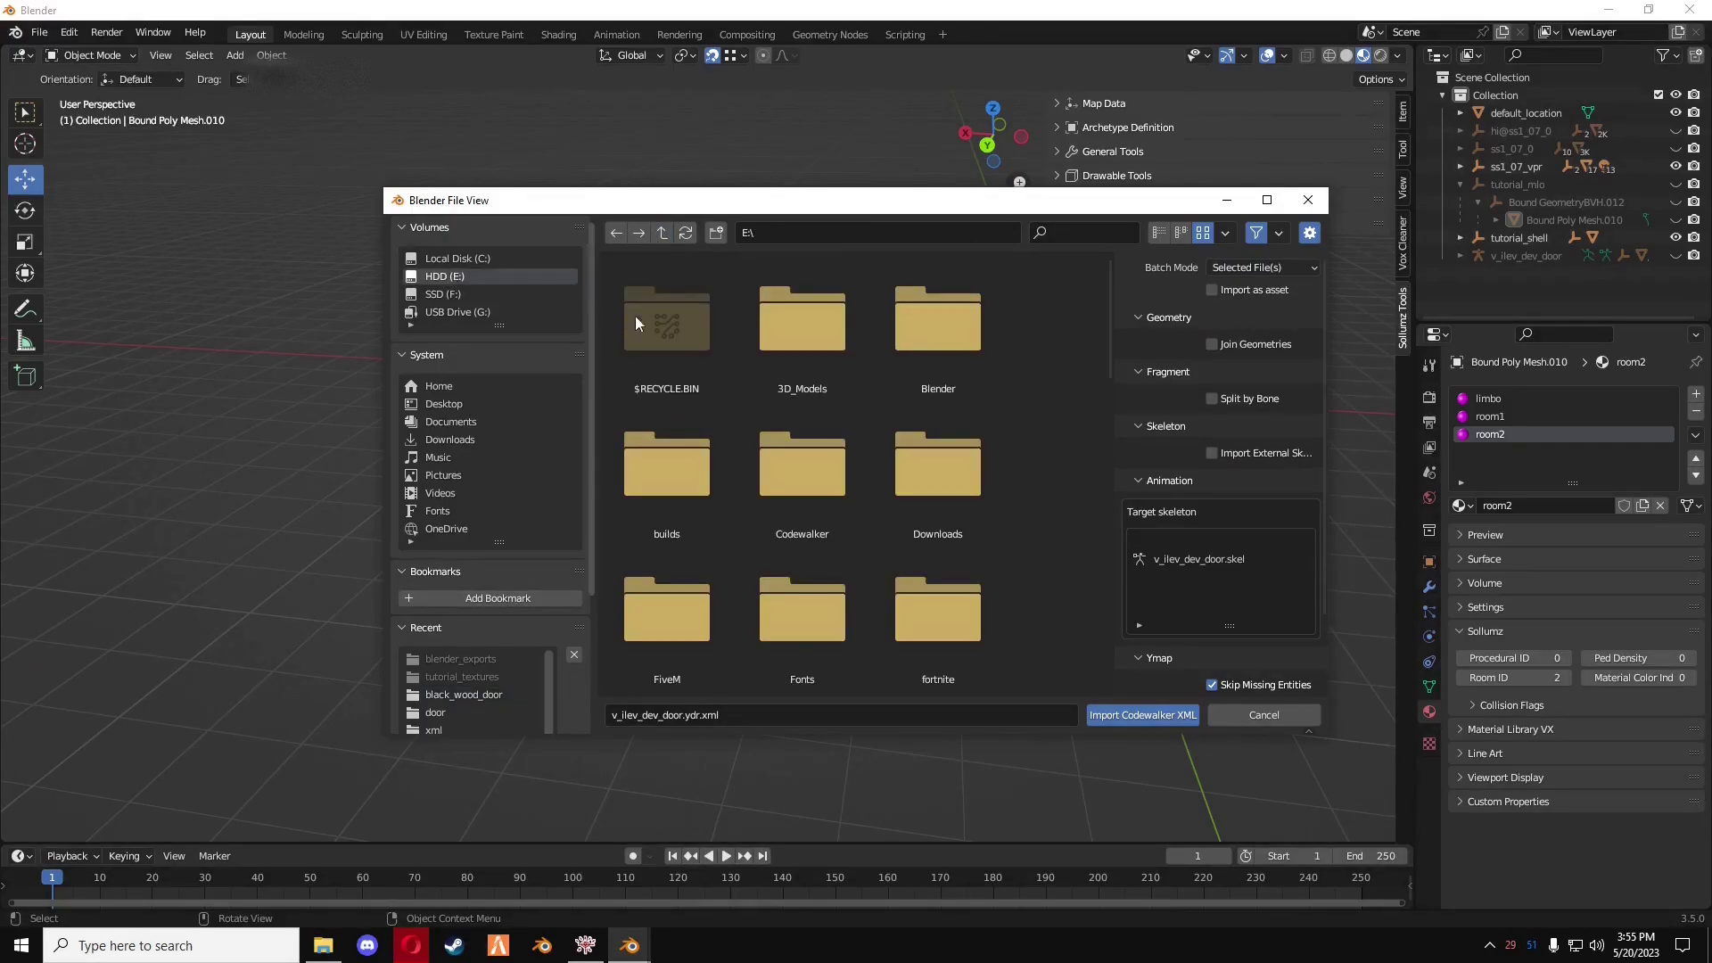
double_click(696, 477)
scroll(779, 523, "down", 2)
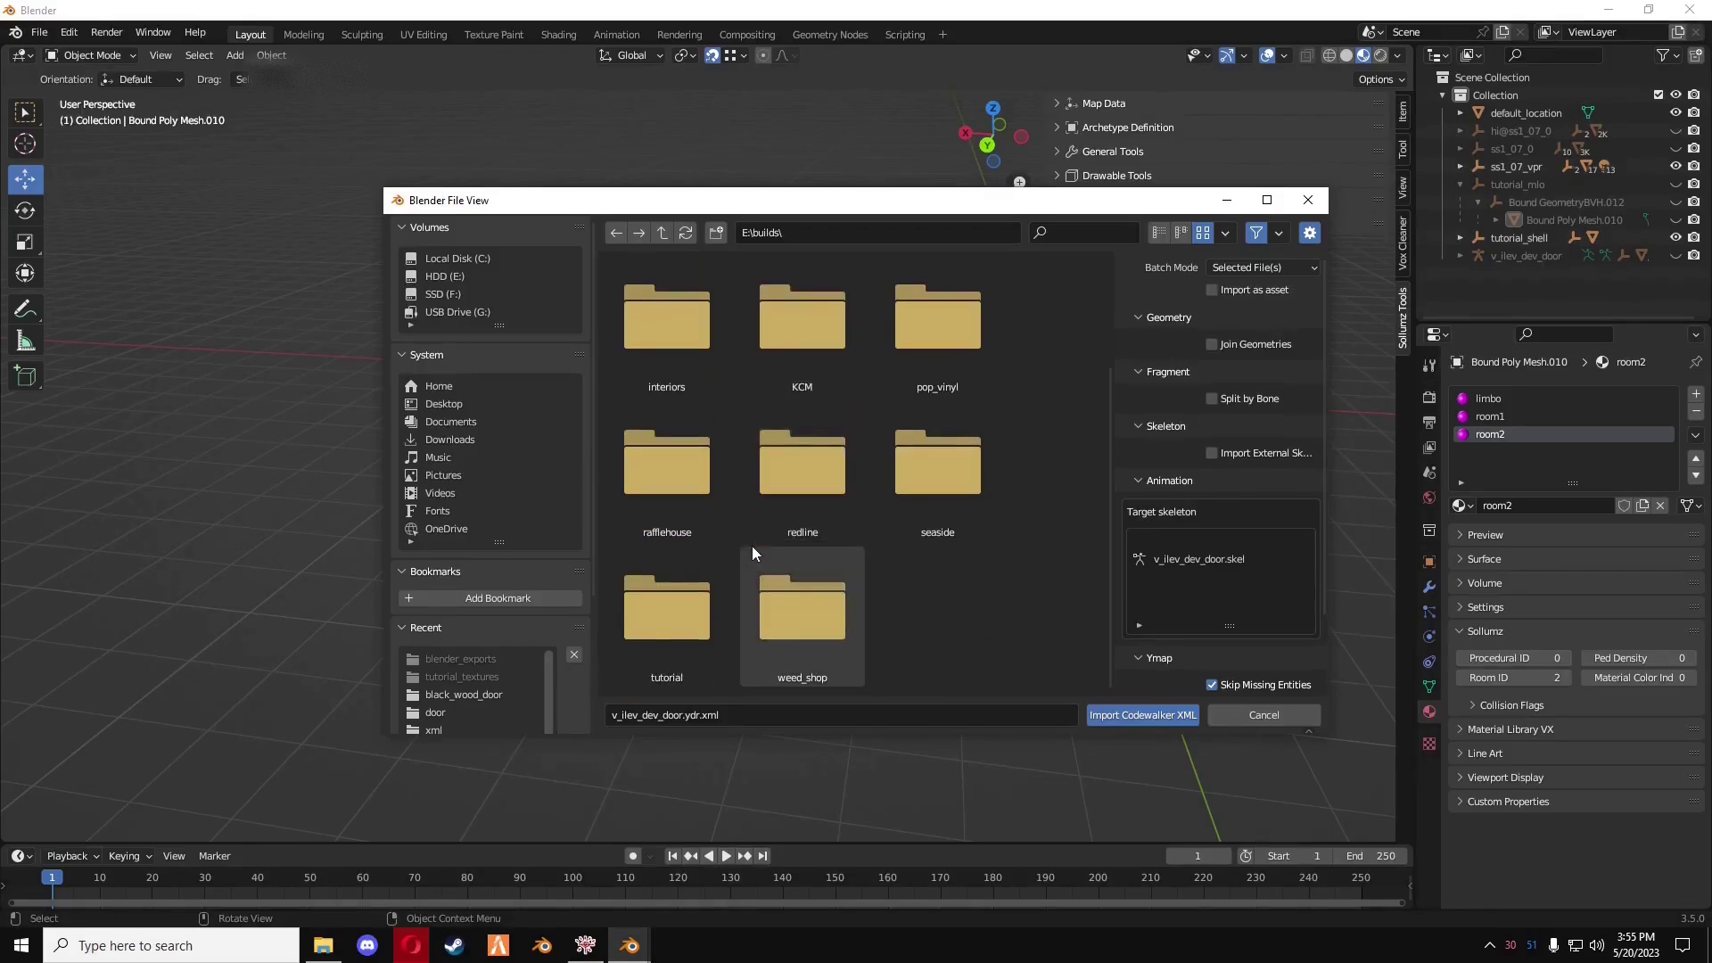
double_click(682, 606)
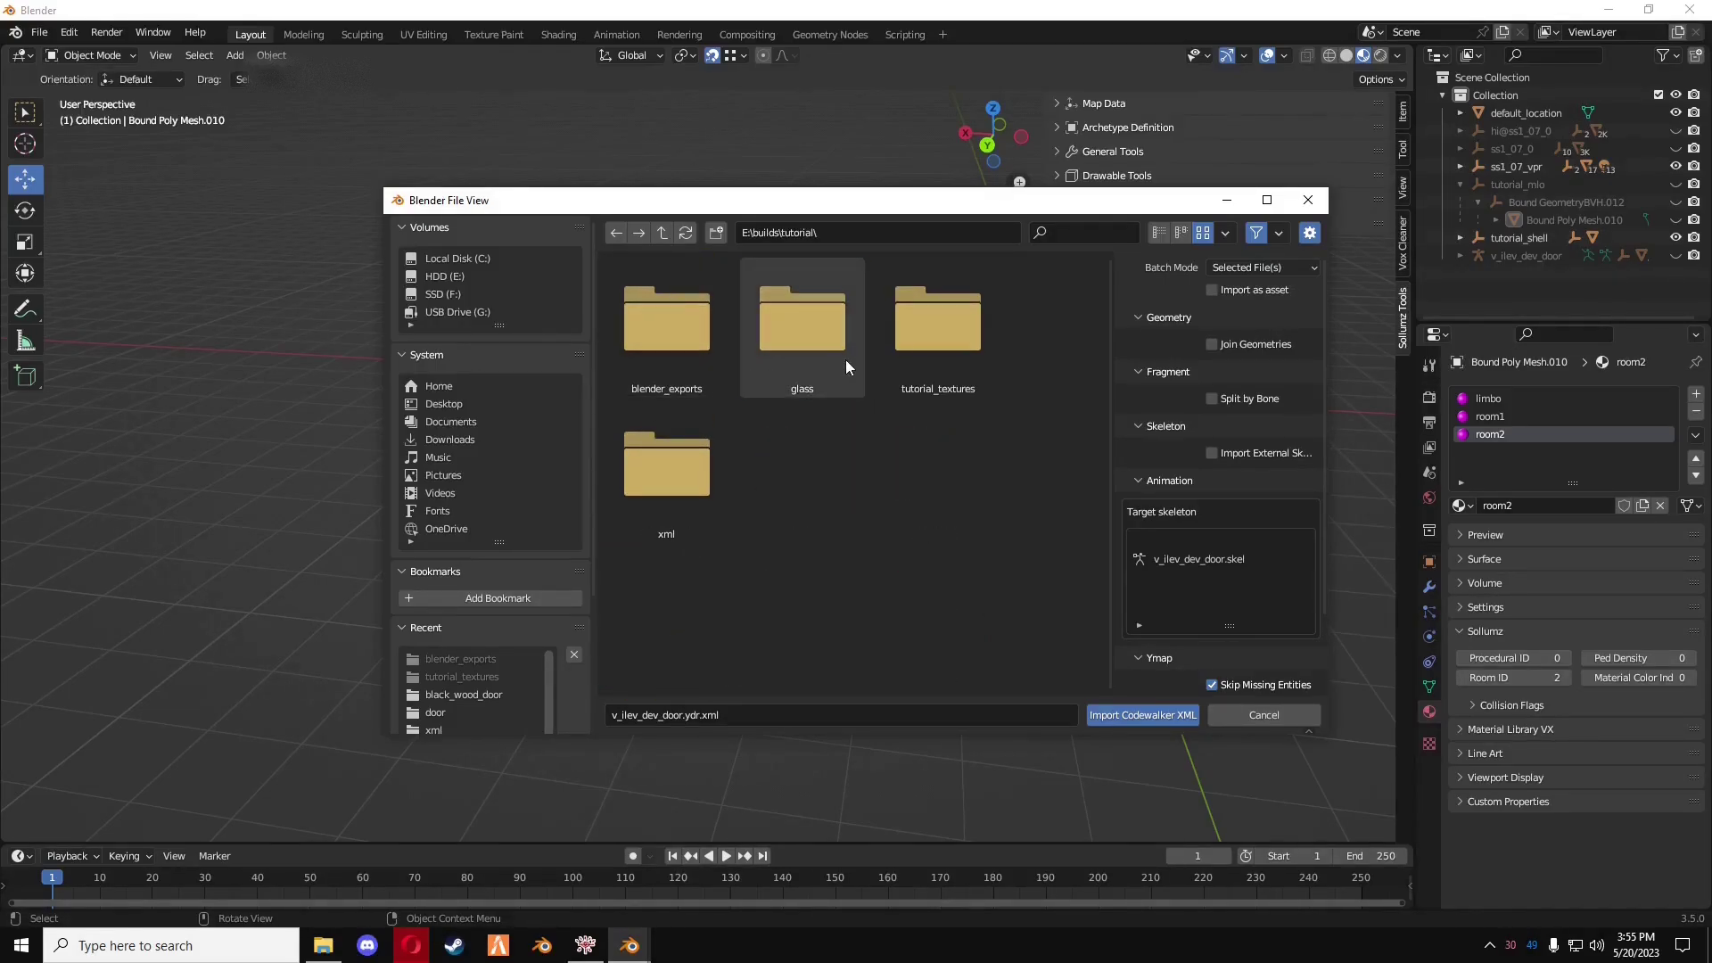
double_click(798, 353)
double_click(683, 335)
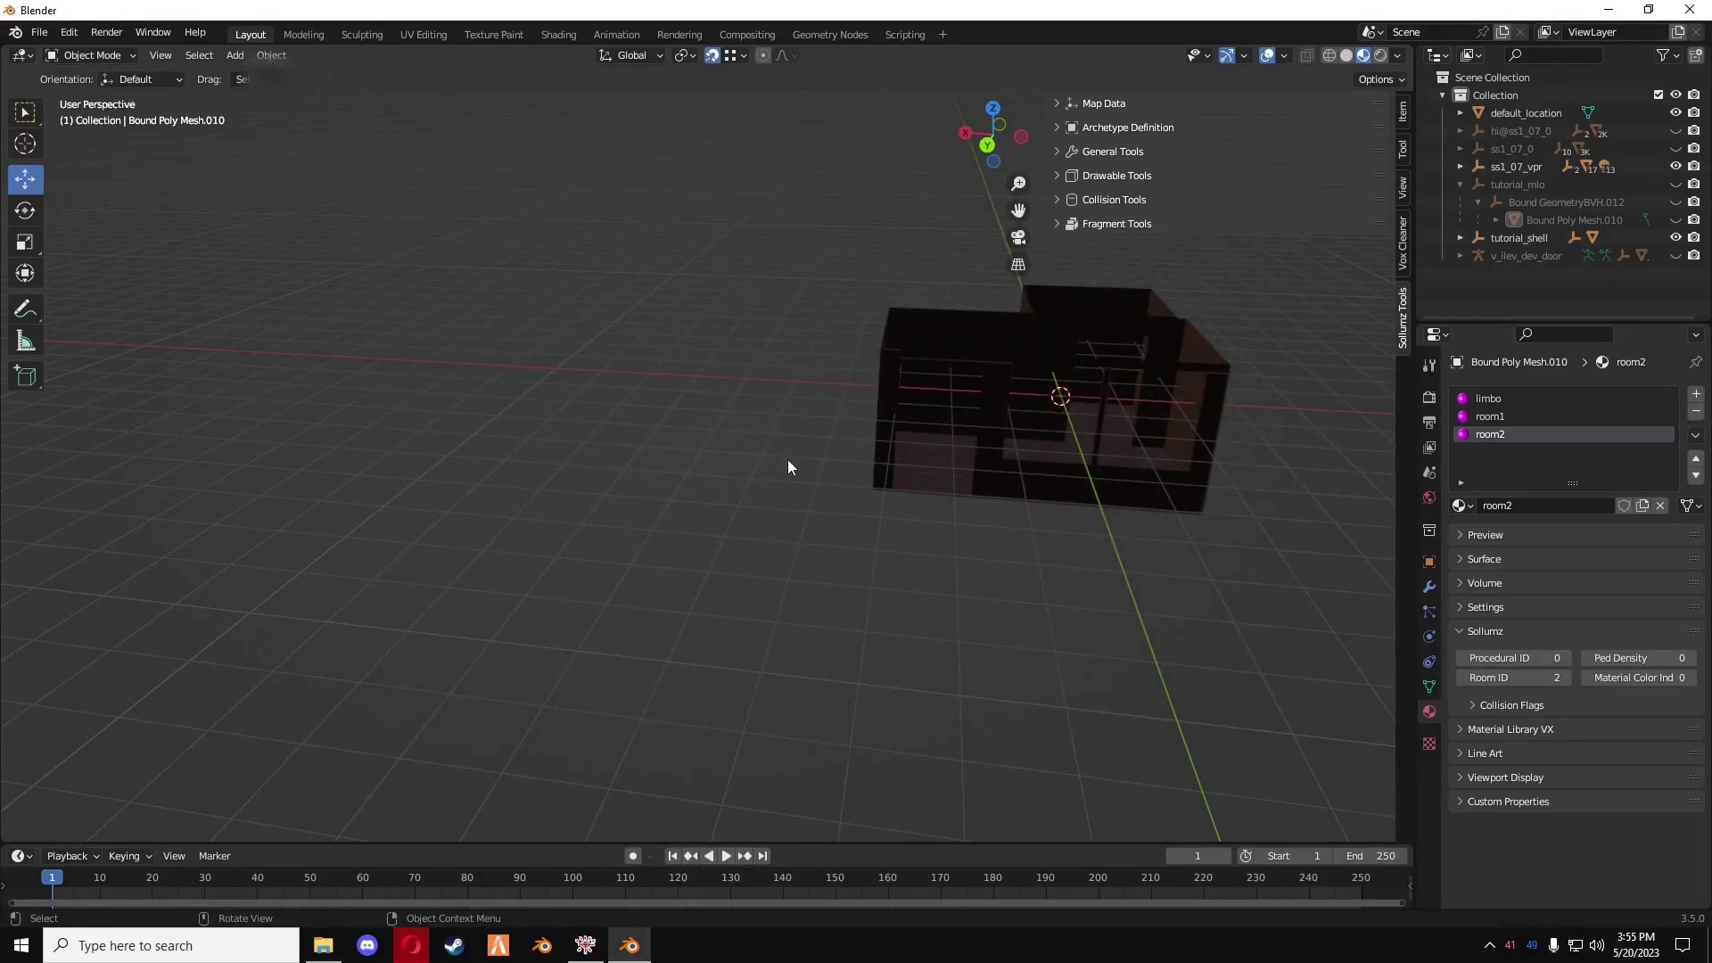
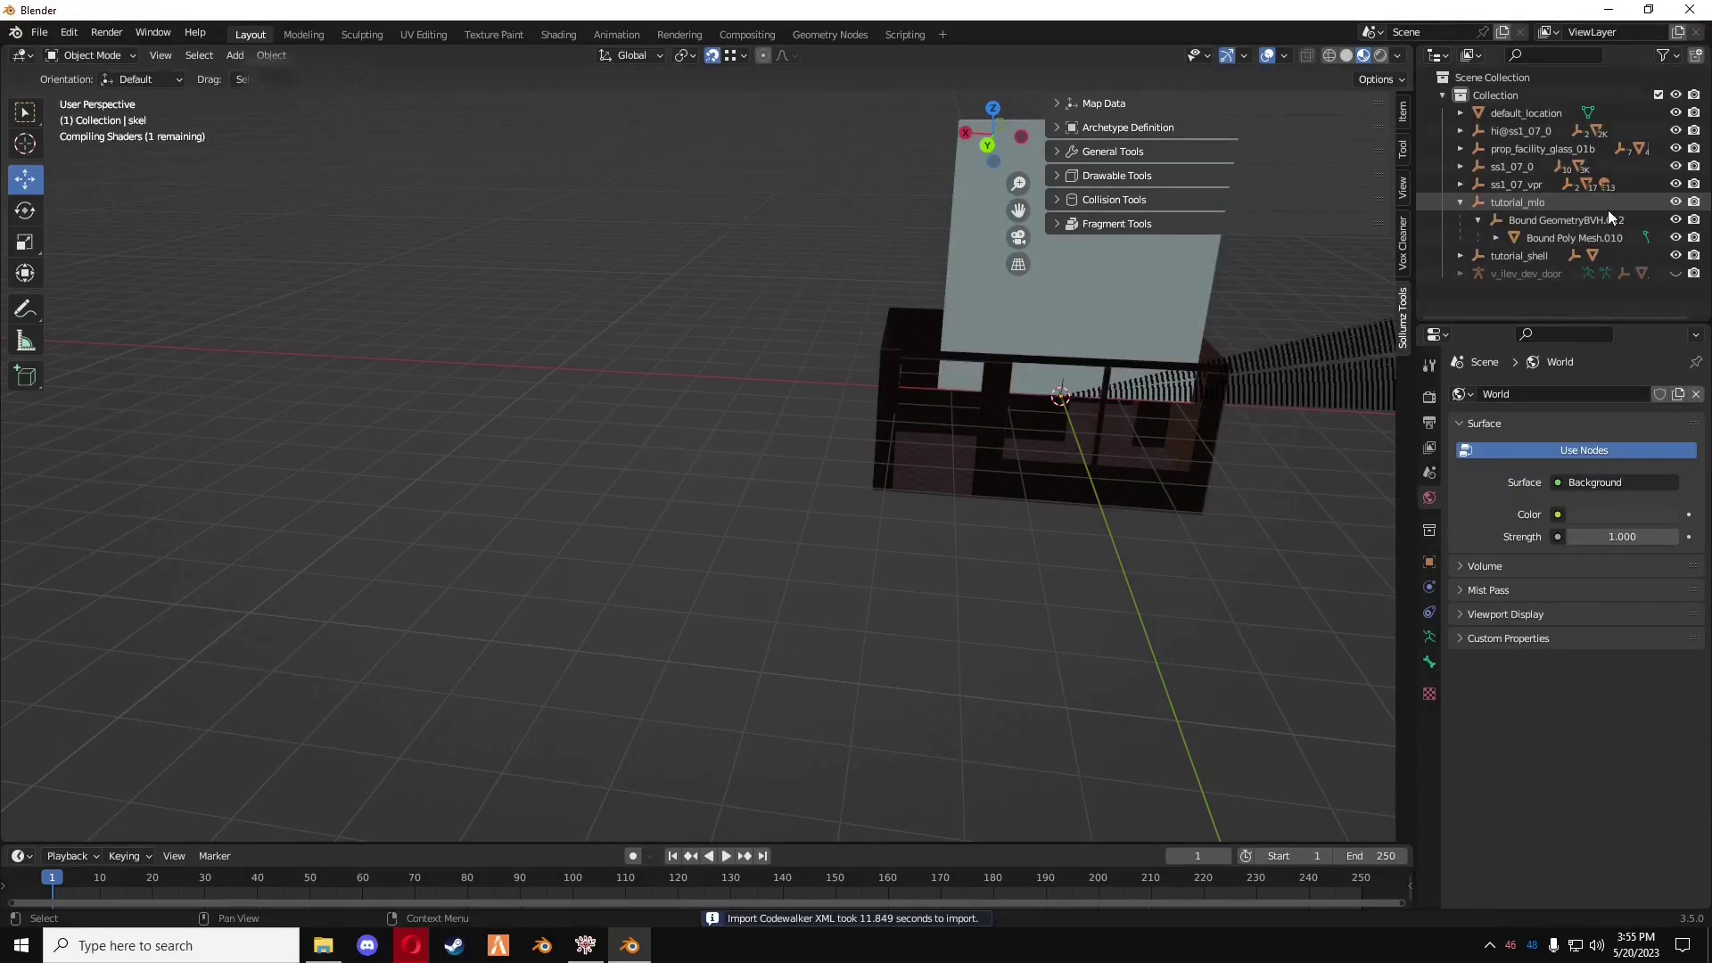
- Hide every object in the collection except tutorial_shell and prop_facility_glass_01b
middle_click_drag(1036, 261, 765, 430, "shift")
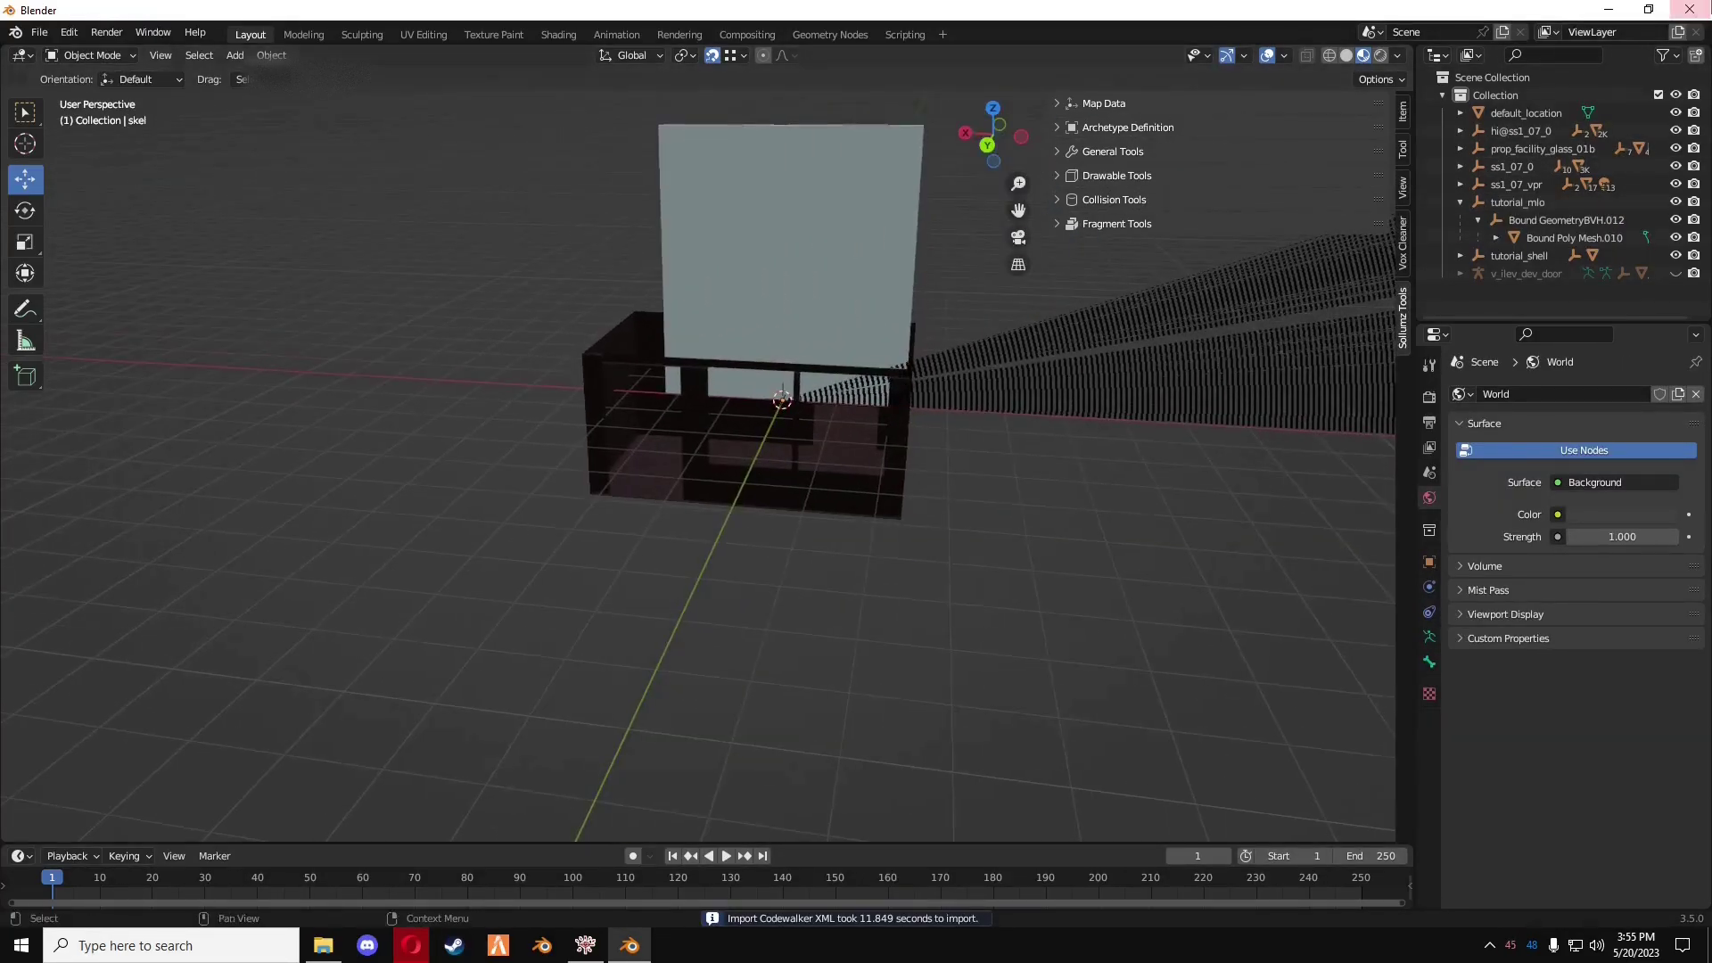
left_click_drag(1676, 131, 1677, 210)
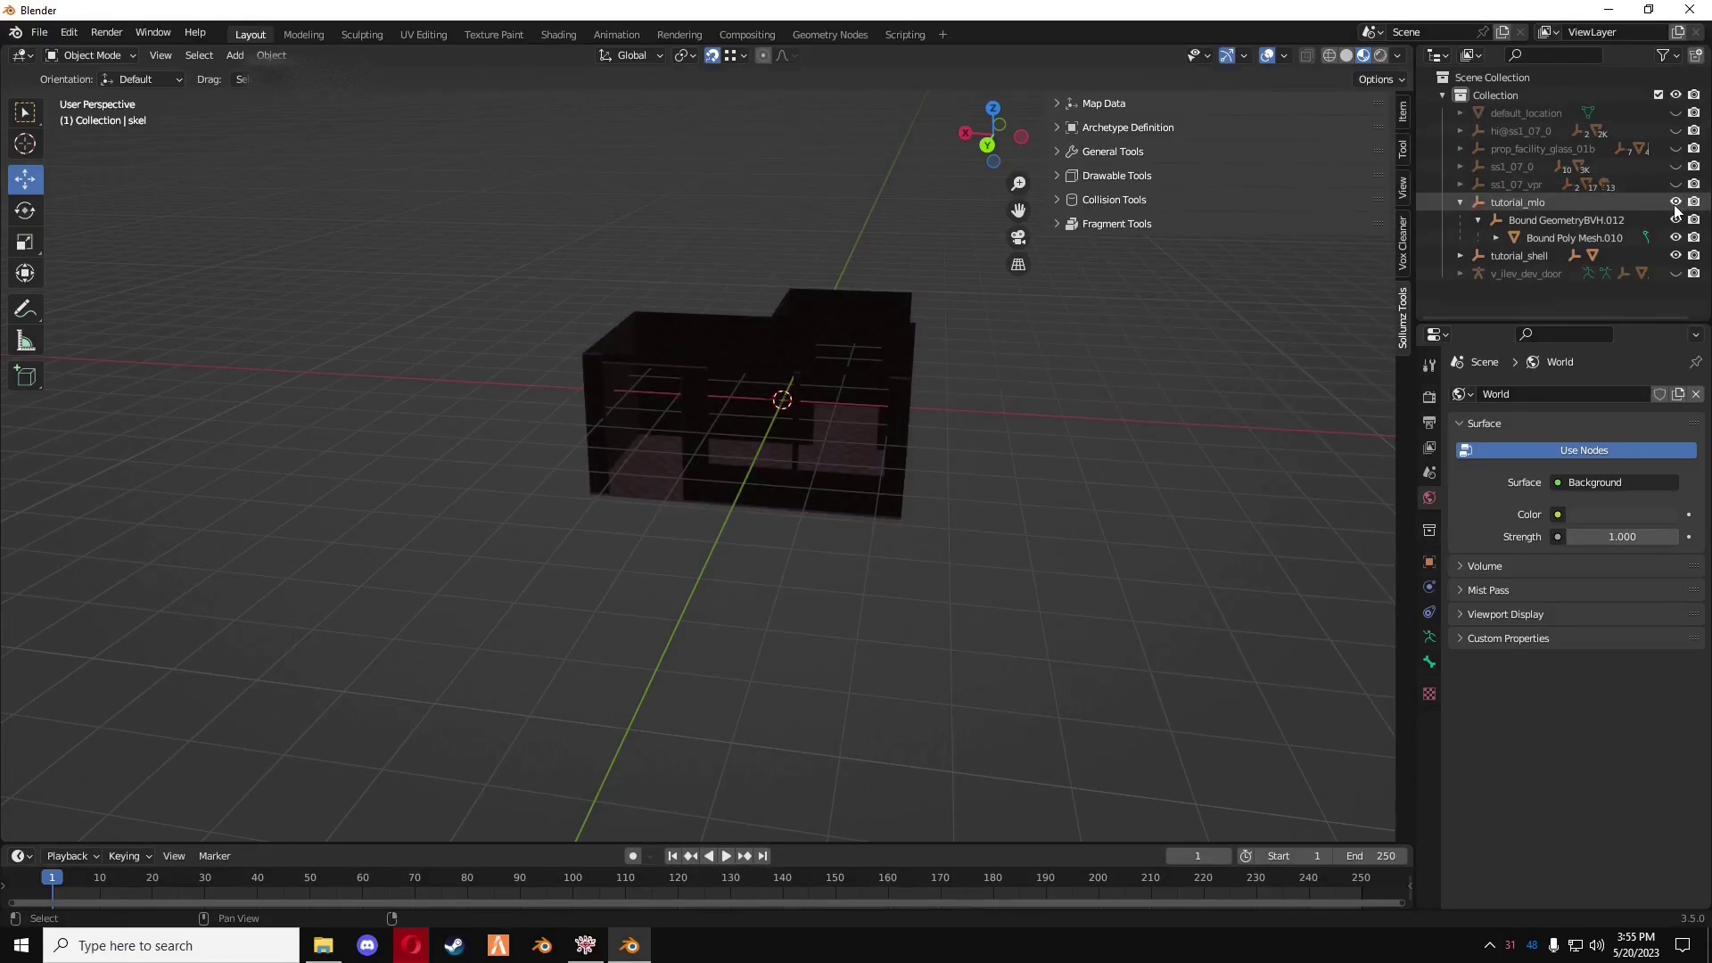
left_click(1677, 149)
middle_click_drag(1070, 499, 1147, 517)
scroll(1070, 515, "up", 5)
scroll(1025, 510, "down", 3)
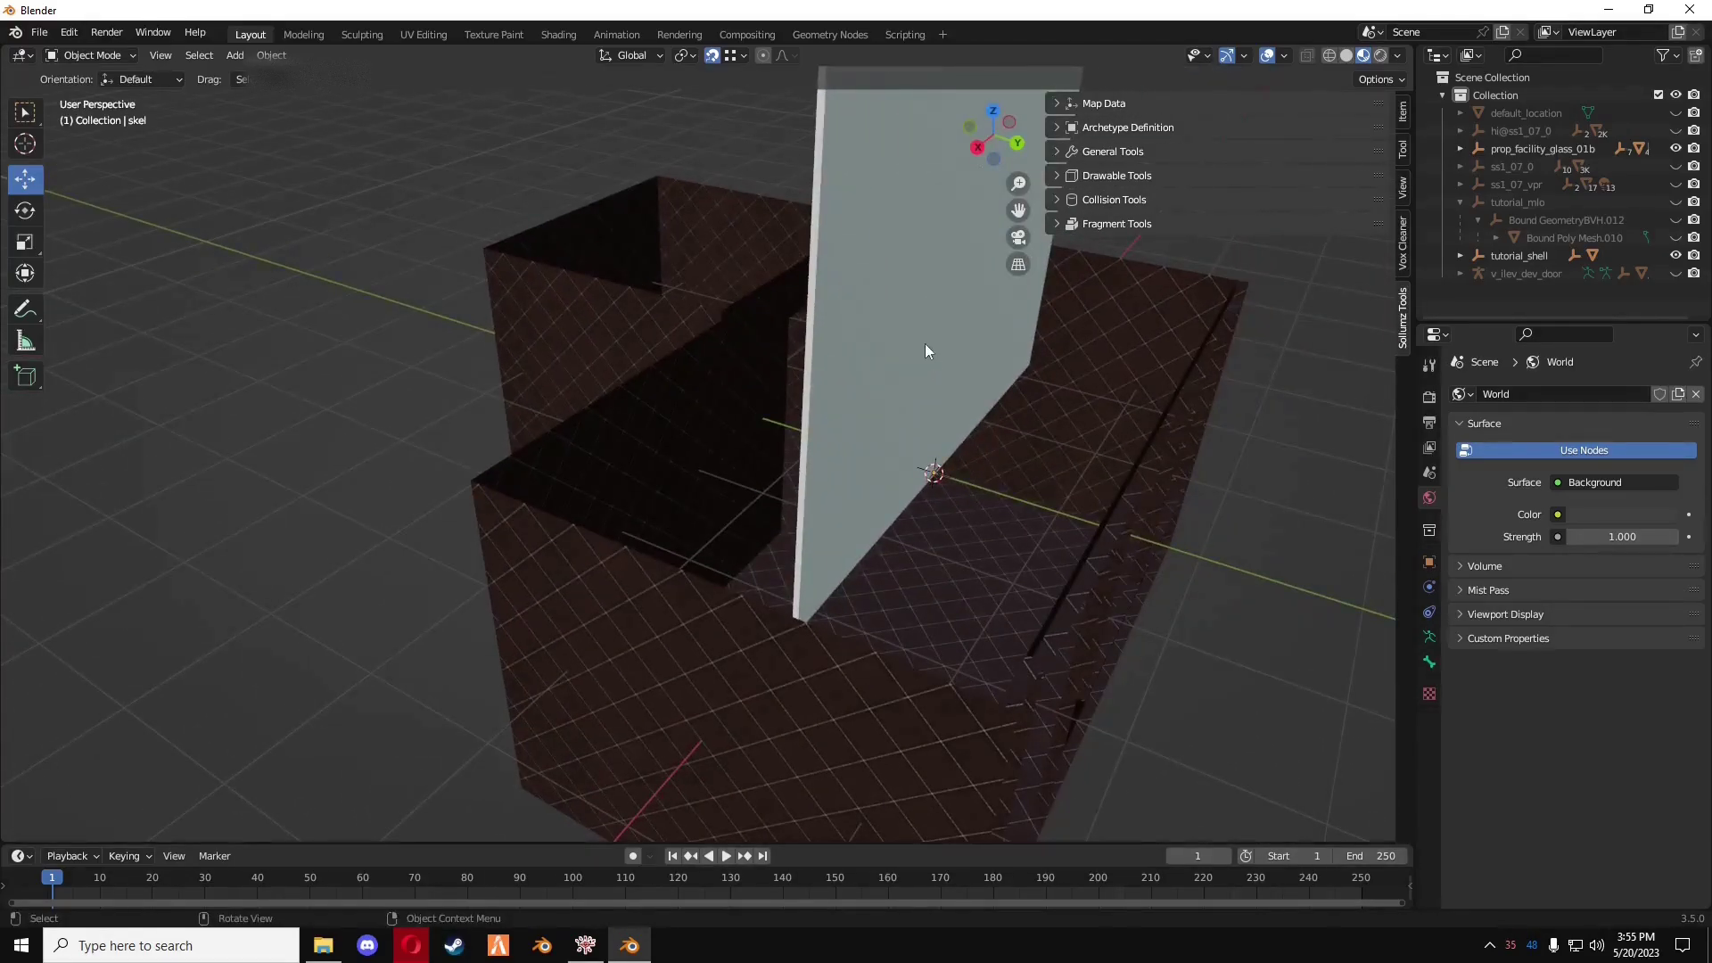
- Examine the LOD and skel hierarchy of the imported prop_facility_glass_01b
left_click(925, 348)
key("KP_Decimal")
middle_click_drag(1098, 471, 1105, 533)
left_click(1460, 149)
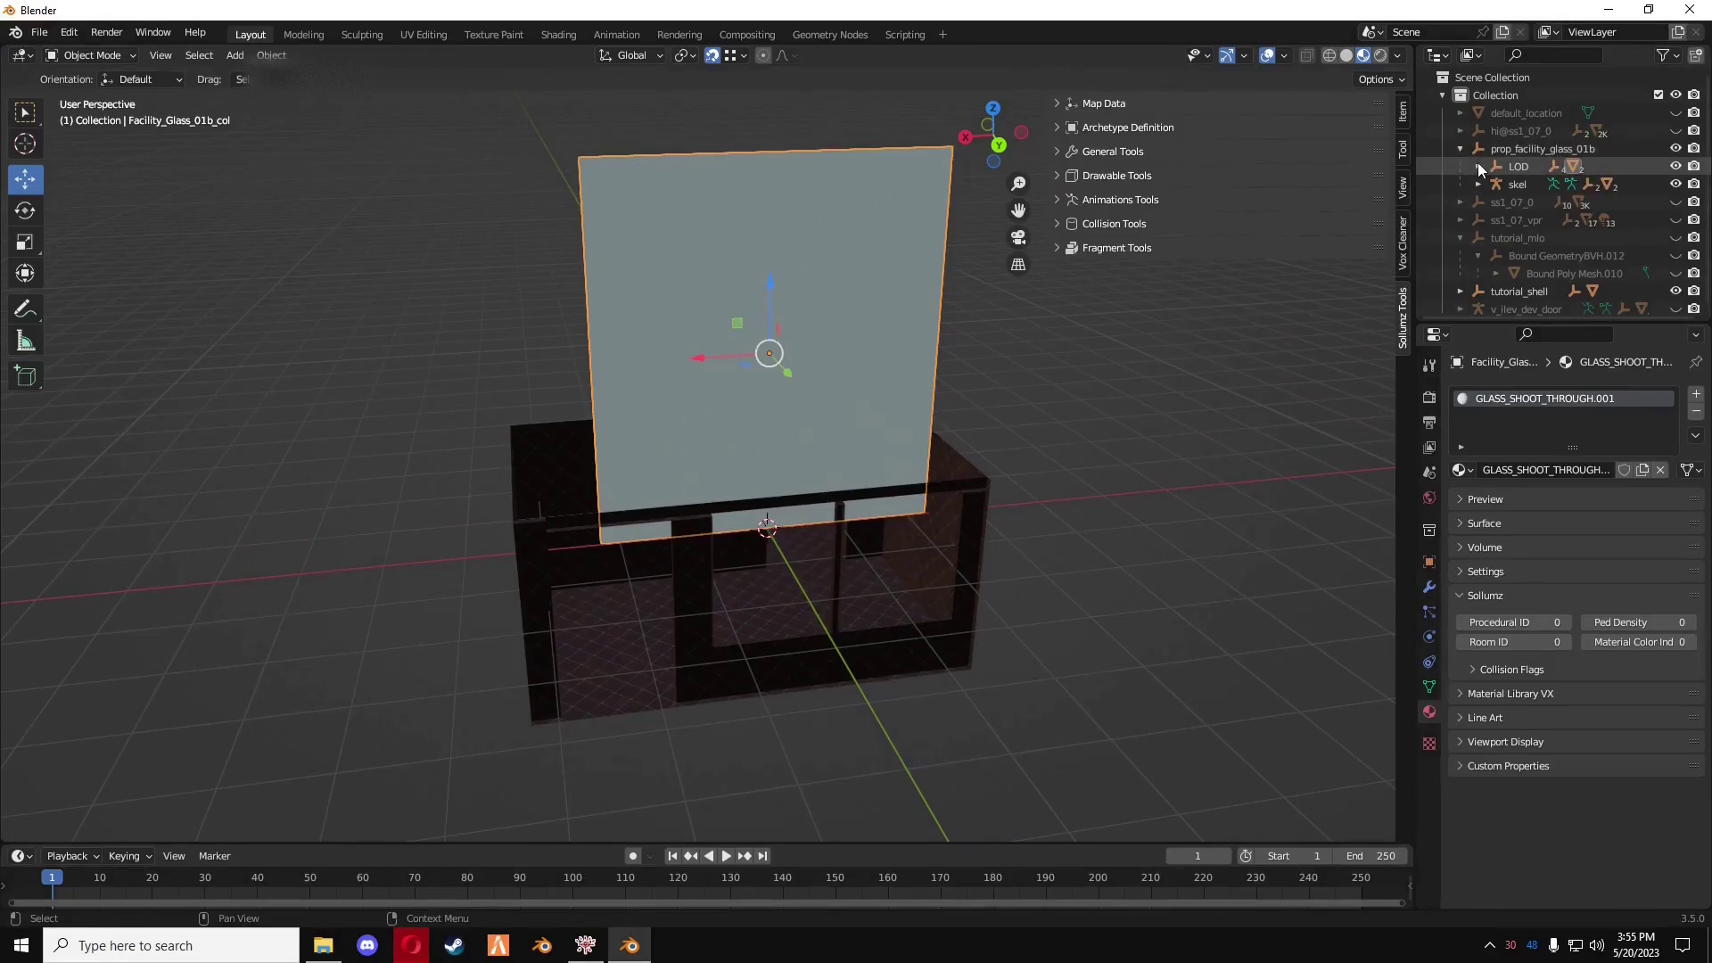
left_click(1477, 184)
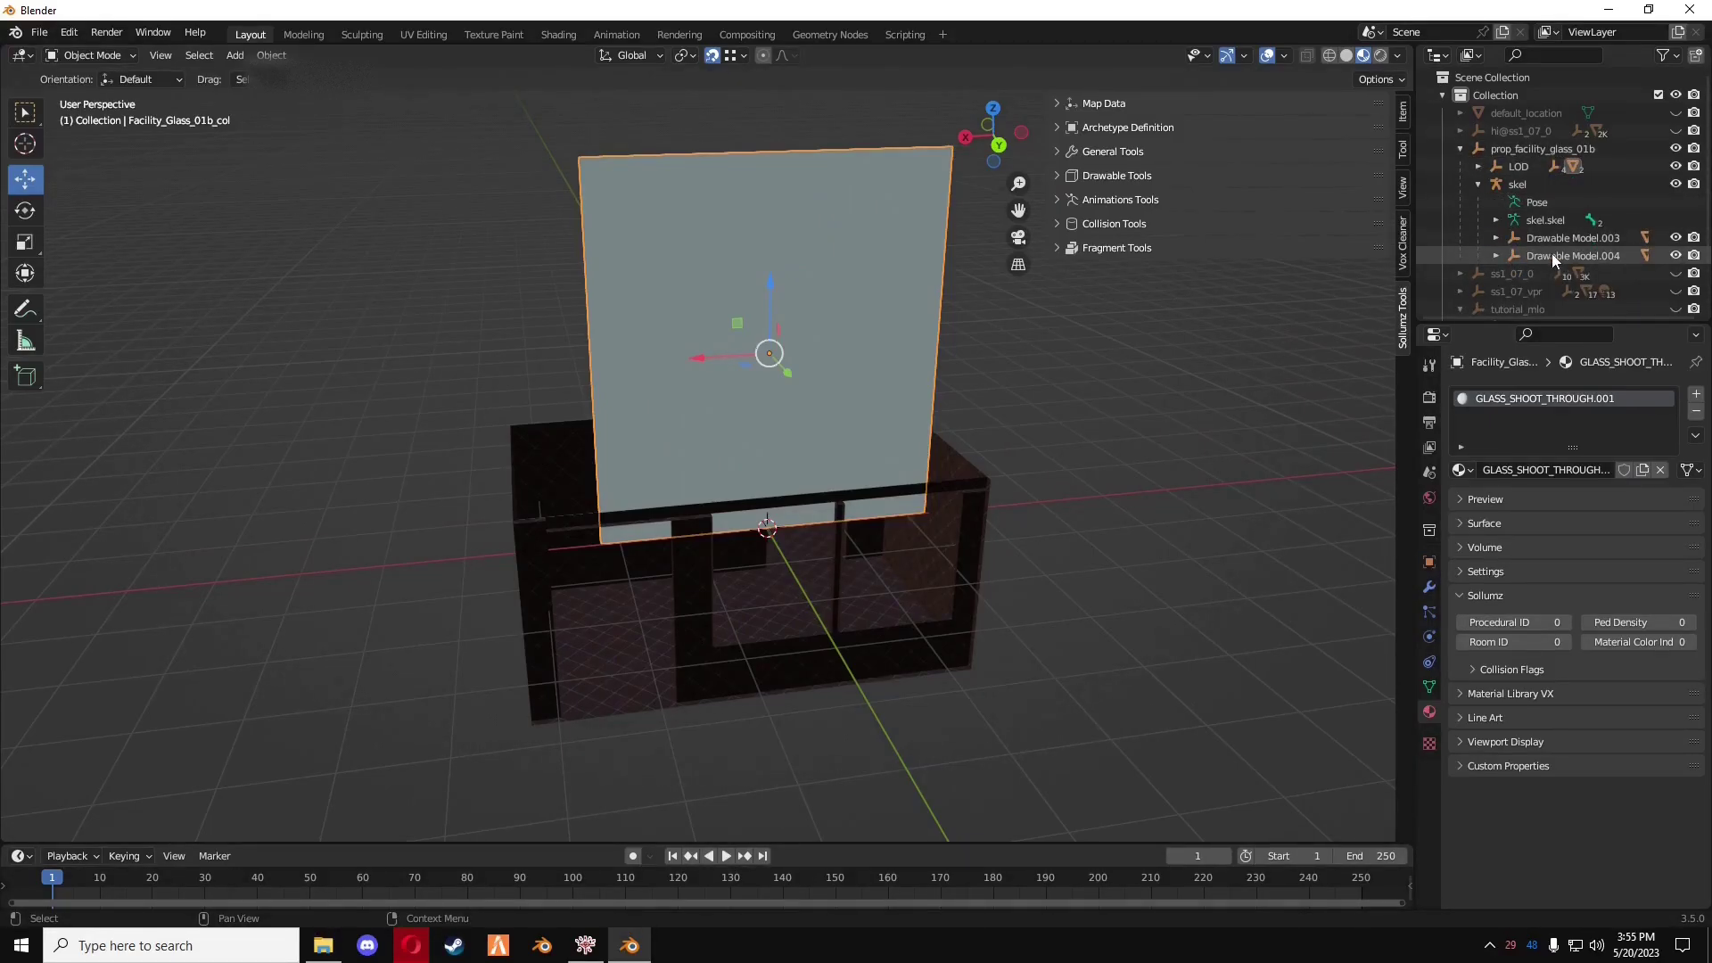
- Move the whole prop_facility_glass_01b about -0.51 m in X, 1.64 m in Y and -0.70 m in Z towards the shell's window wall
left_click(1460, 149)
right_click(1462, 147)
middle_click_drag(918, 462, 802, 384)
scroll(790, 382, "up", 6)
middle_click_drag(824, 491, 805, 397, "shift")
key("g")
left_click(1091, 431)
scroll(1092, 432, "down", 5)
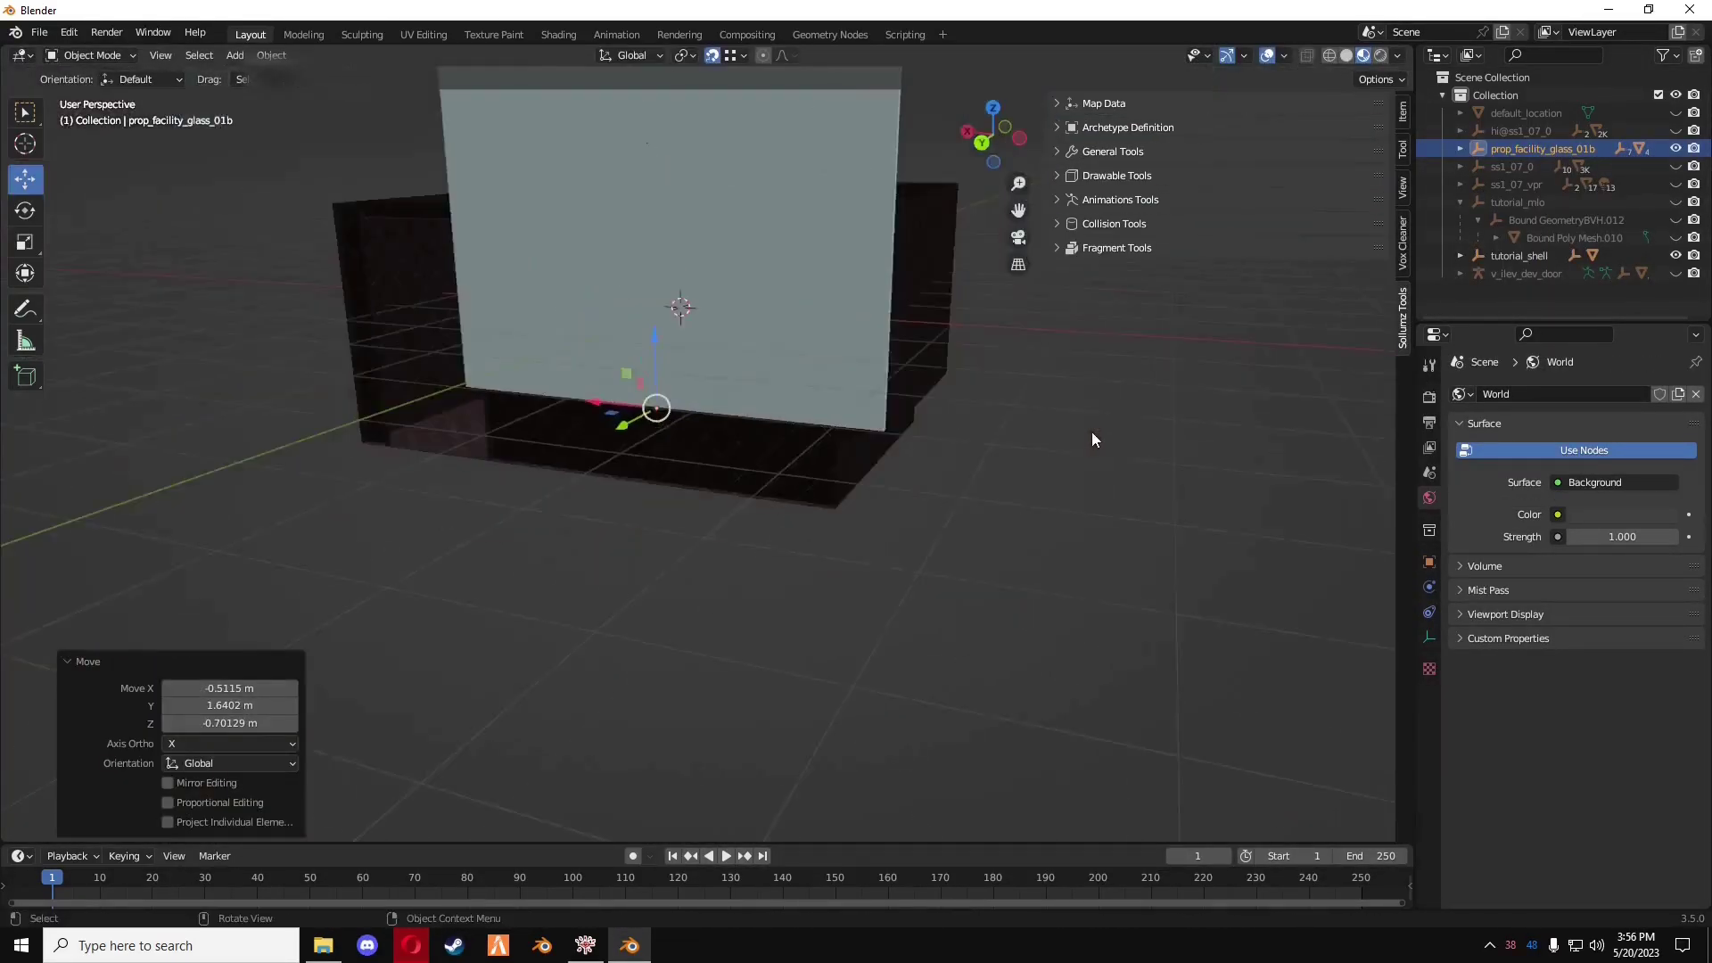
middle_click_drag(1091, 432, 947, 409)
- Snap the side of the Facility_Glass_01b_col mesh to the edge of the shell's window opening
left_click(813, 394)
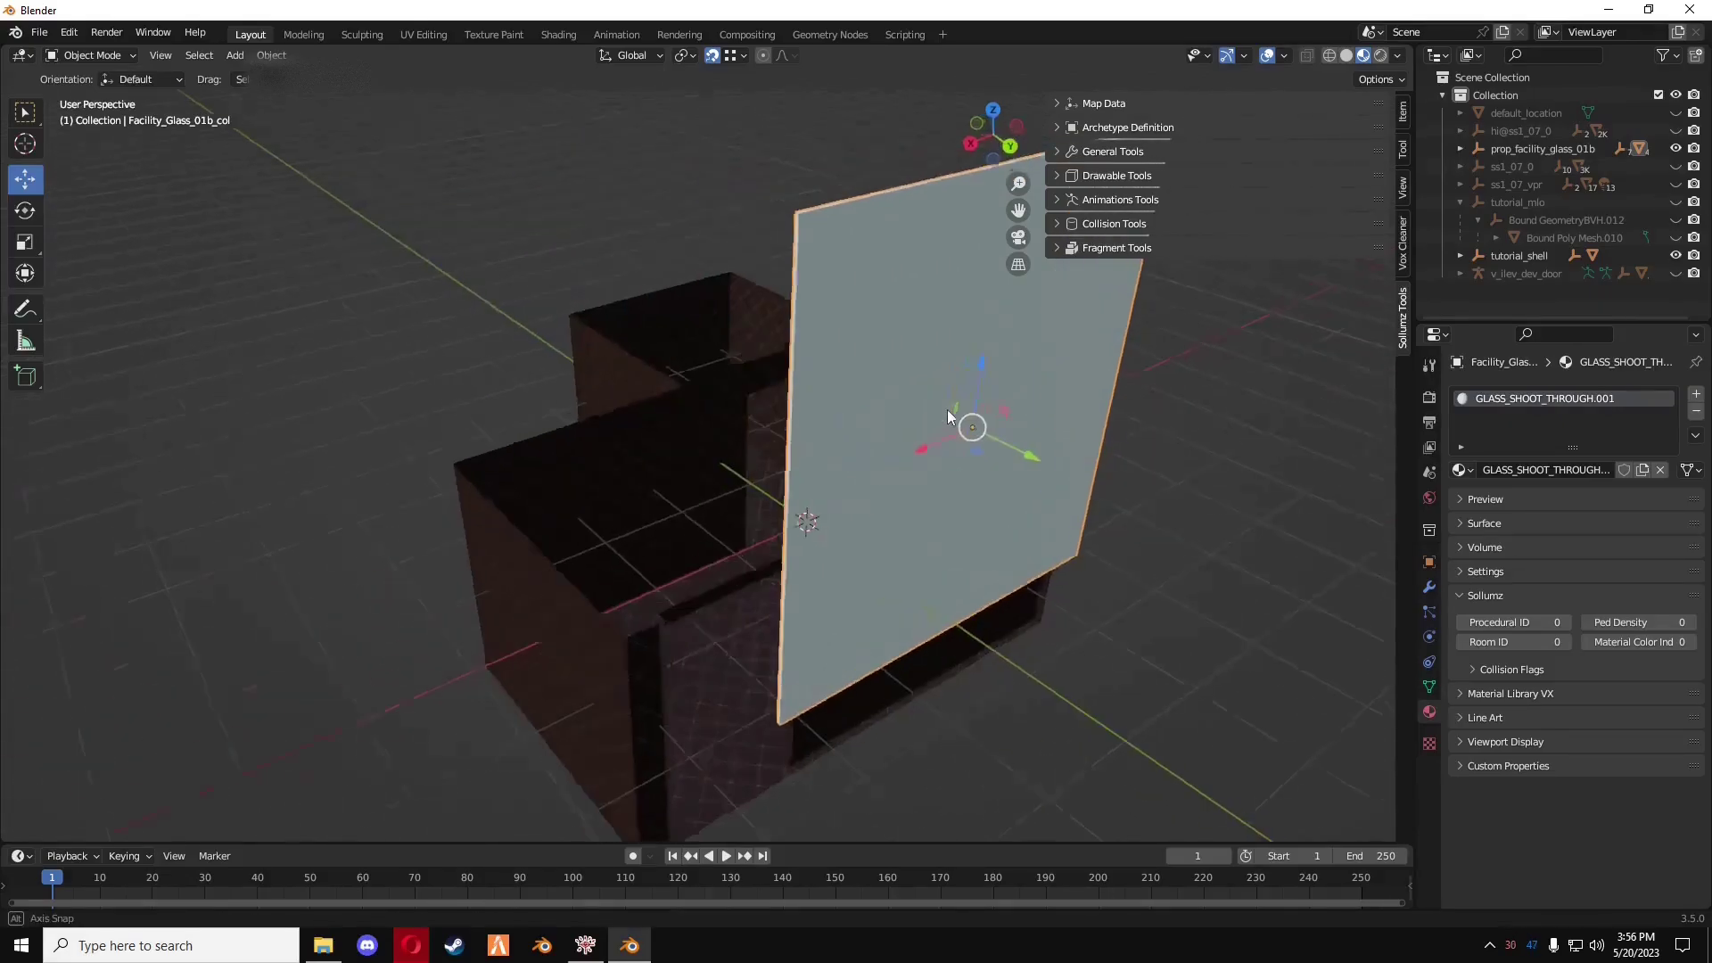
scroll(879, 404, "up", 5)
key("Tab")
left_click(626, 246)
middle_click_drag(749, 305, 865, 625)
key("g")
left_click(294, 700)
middle_click_drag(294, 700, 660, 570)
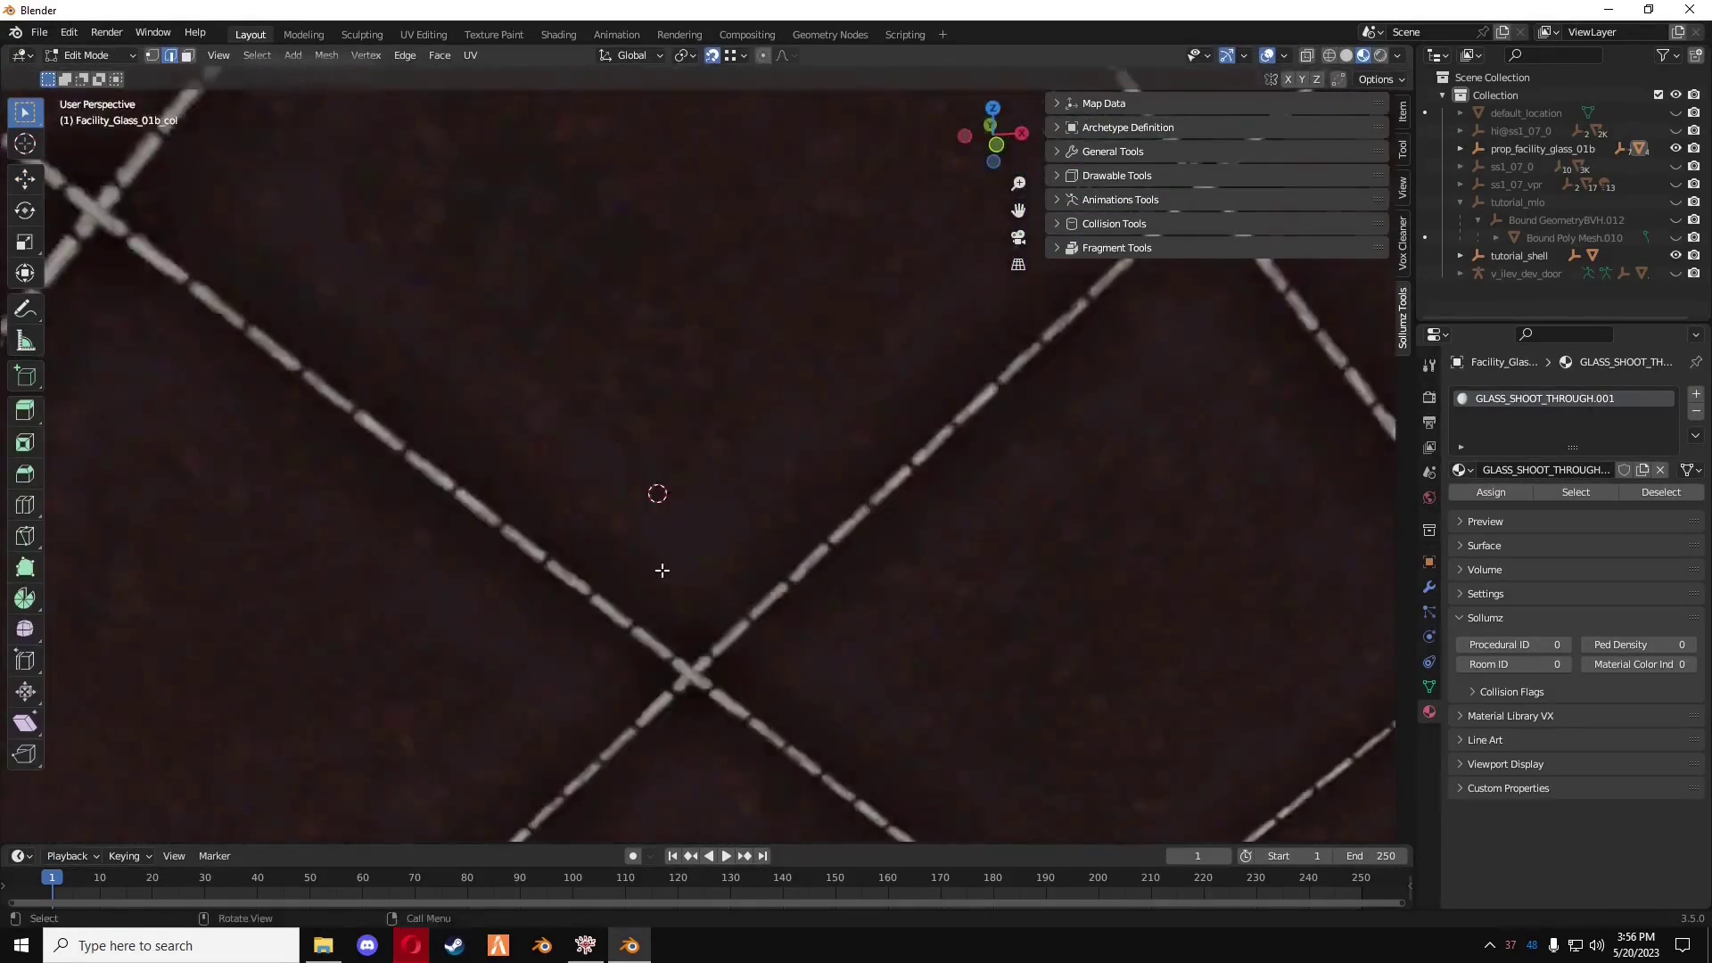
scroll(660, 569, "down", 5)
key("g")
left_click(947, 508)
middle_click_drag(948, 509, 906, 382)
- Move an edge of the Facility_Glass_01b_col mesh about 0.046 m along Y to align it with the wall
left_click(164, 57)
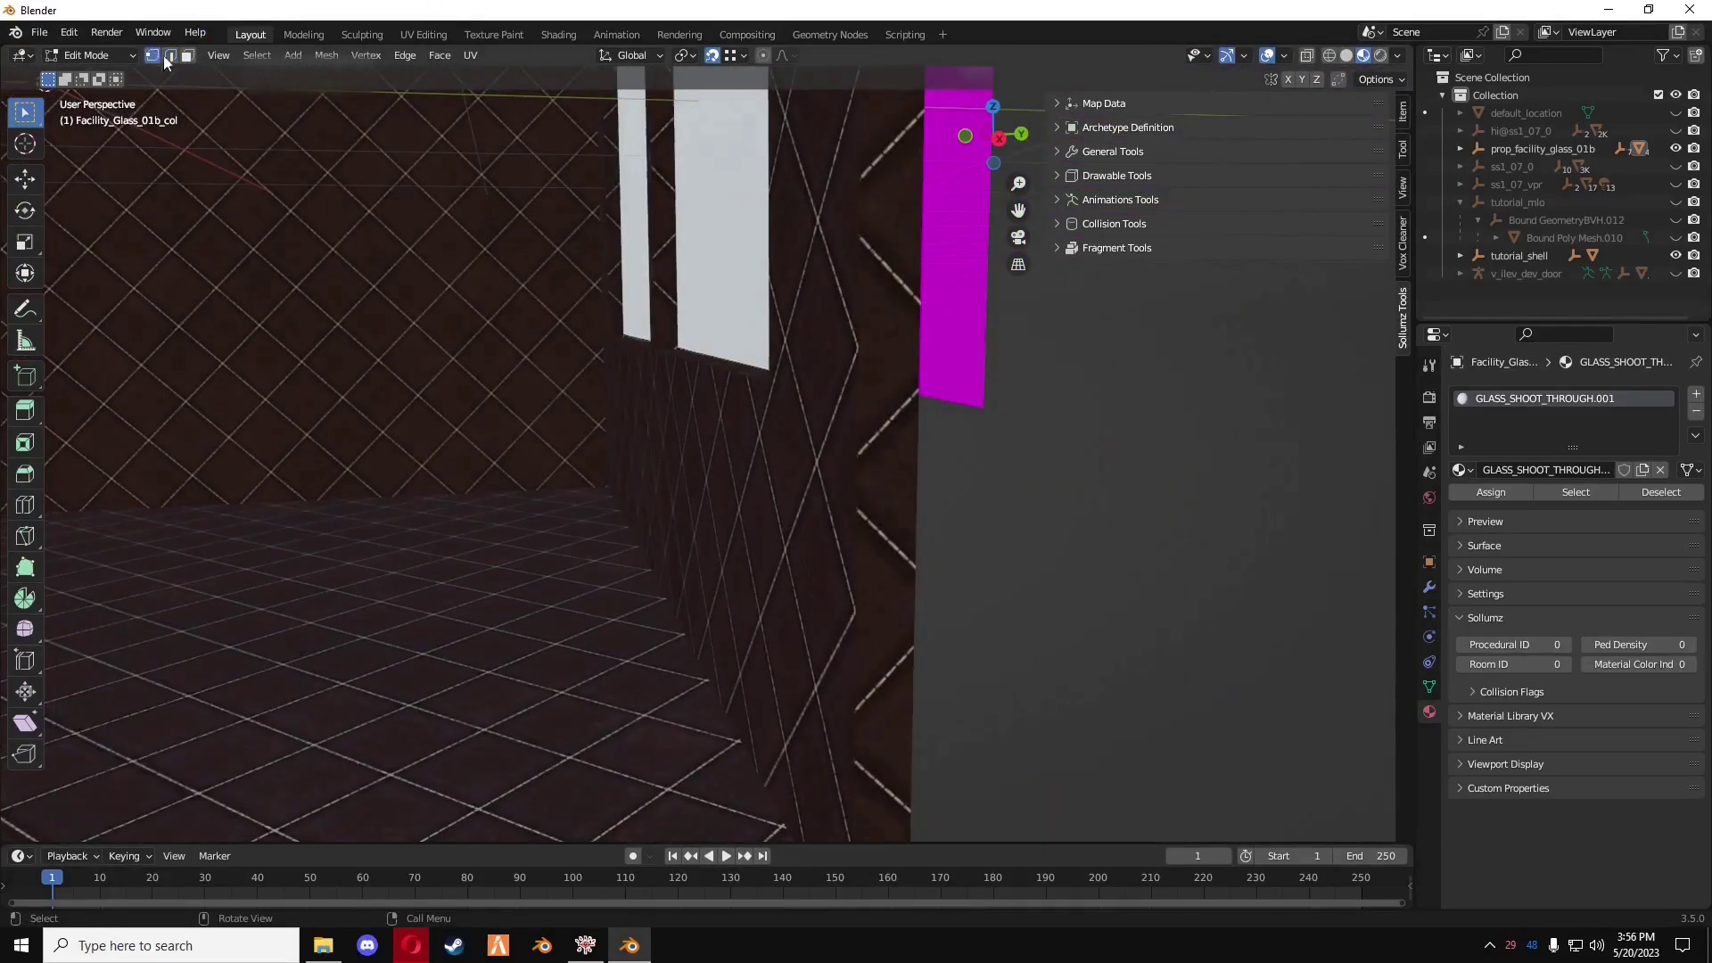
key("2")
middle_click_drag(1005, 472, 607, 354)
key("g")
left_click(1058, 463)
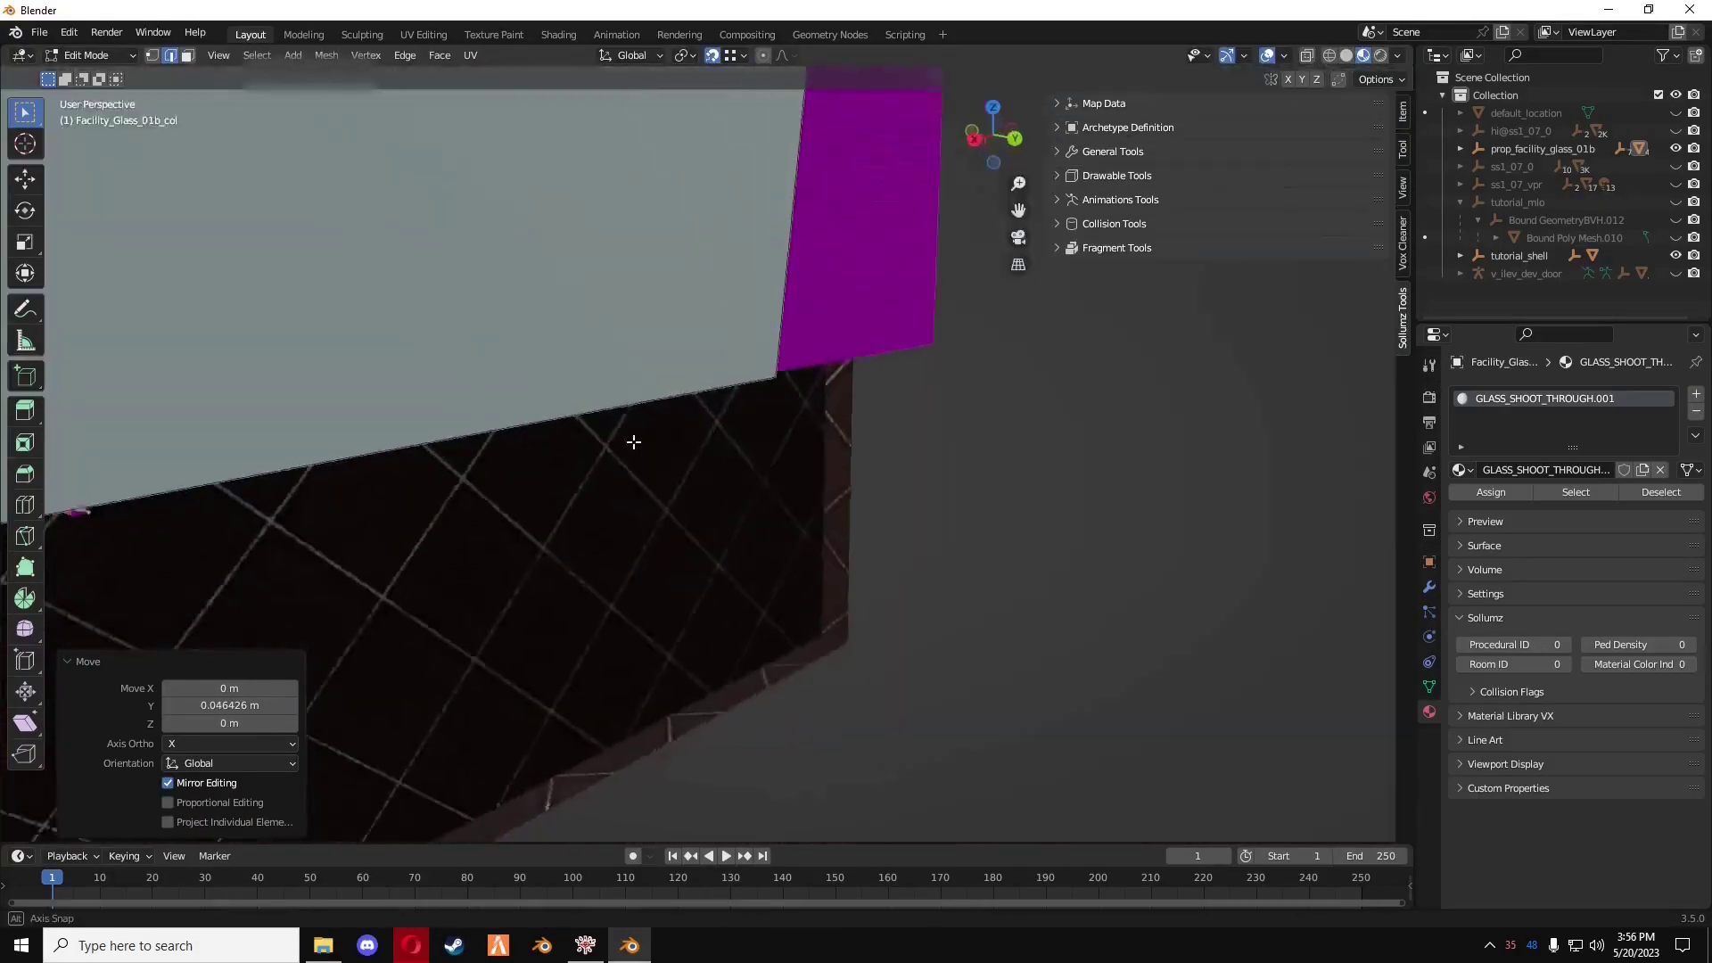
middle_click_drag(631, 440, 343, 361)
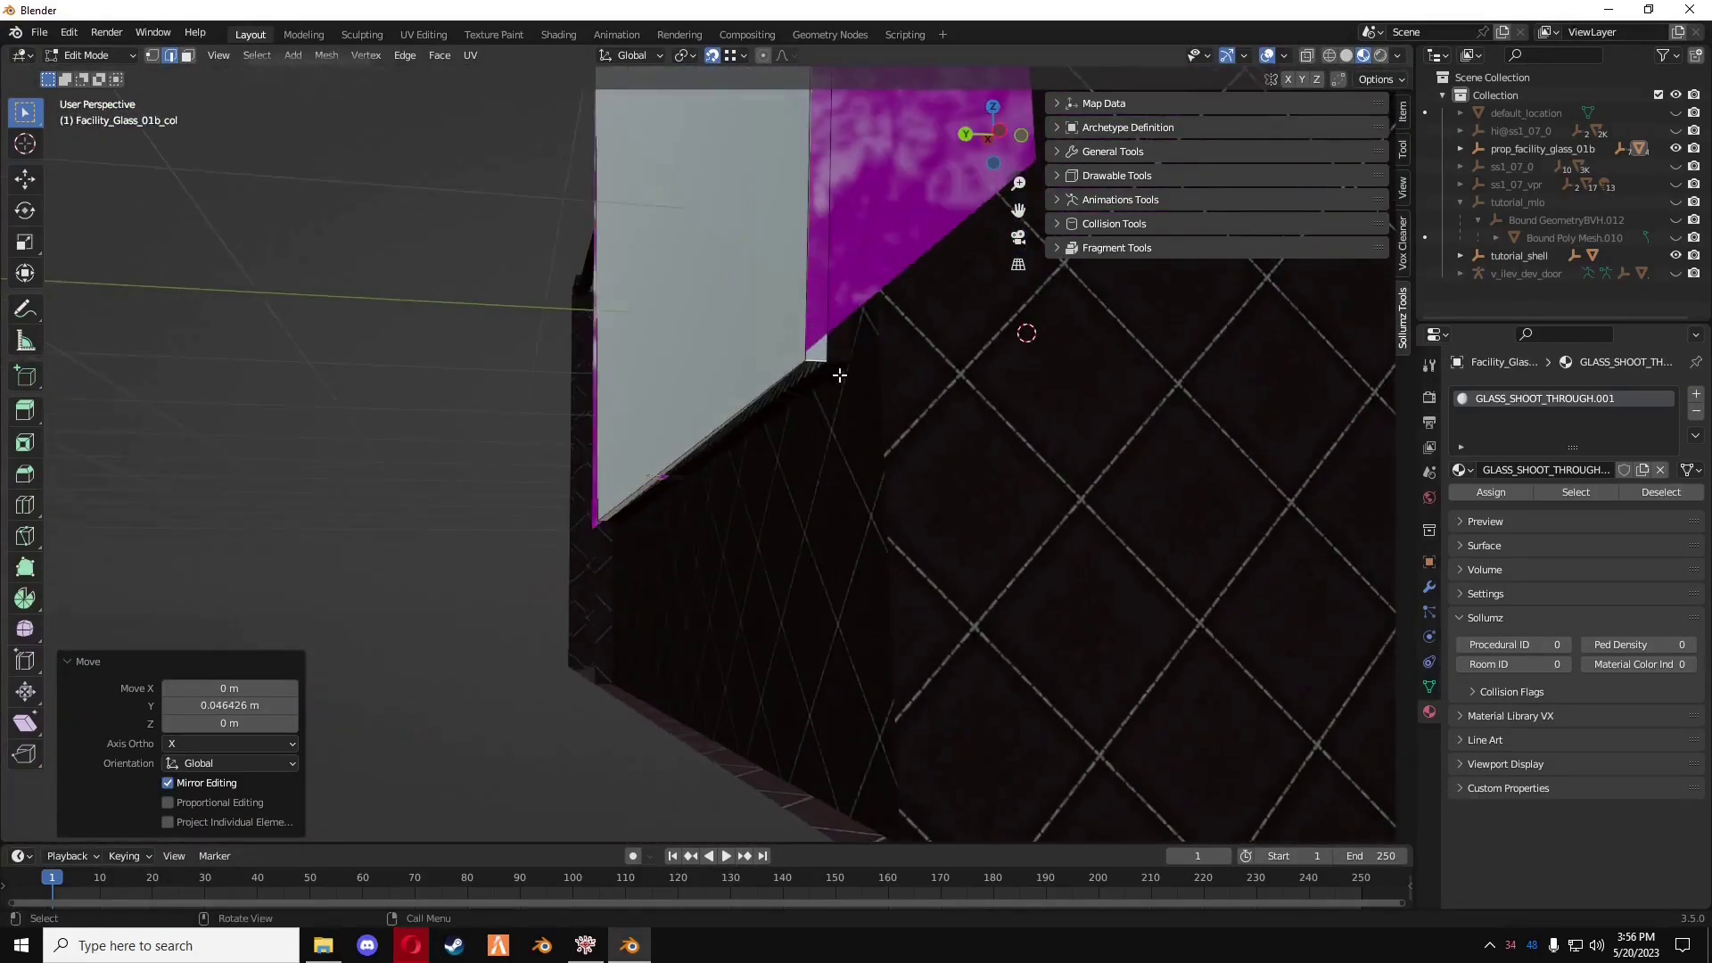
- Lower the top of the Facility_Glass_01b_col mesh about 3.15 m to the upper edge of the window opening
middle_click_drag(499, 419, 891, 463)
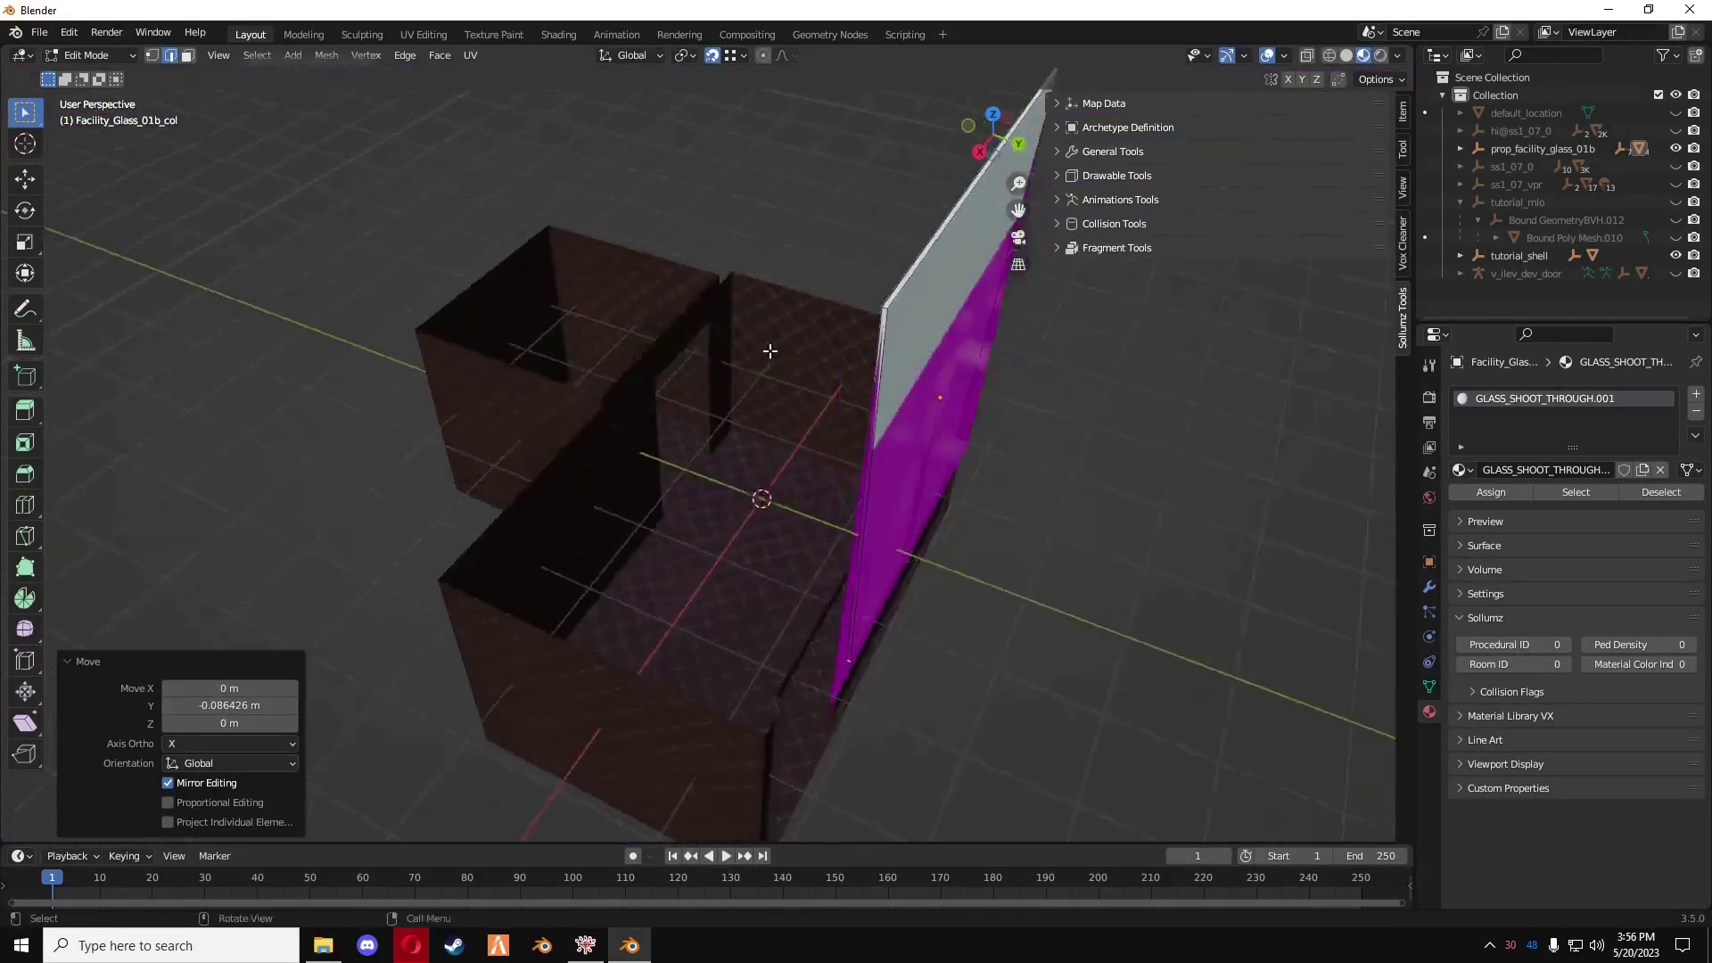
middle_click_drag(764, 352, 1215, 393)
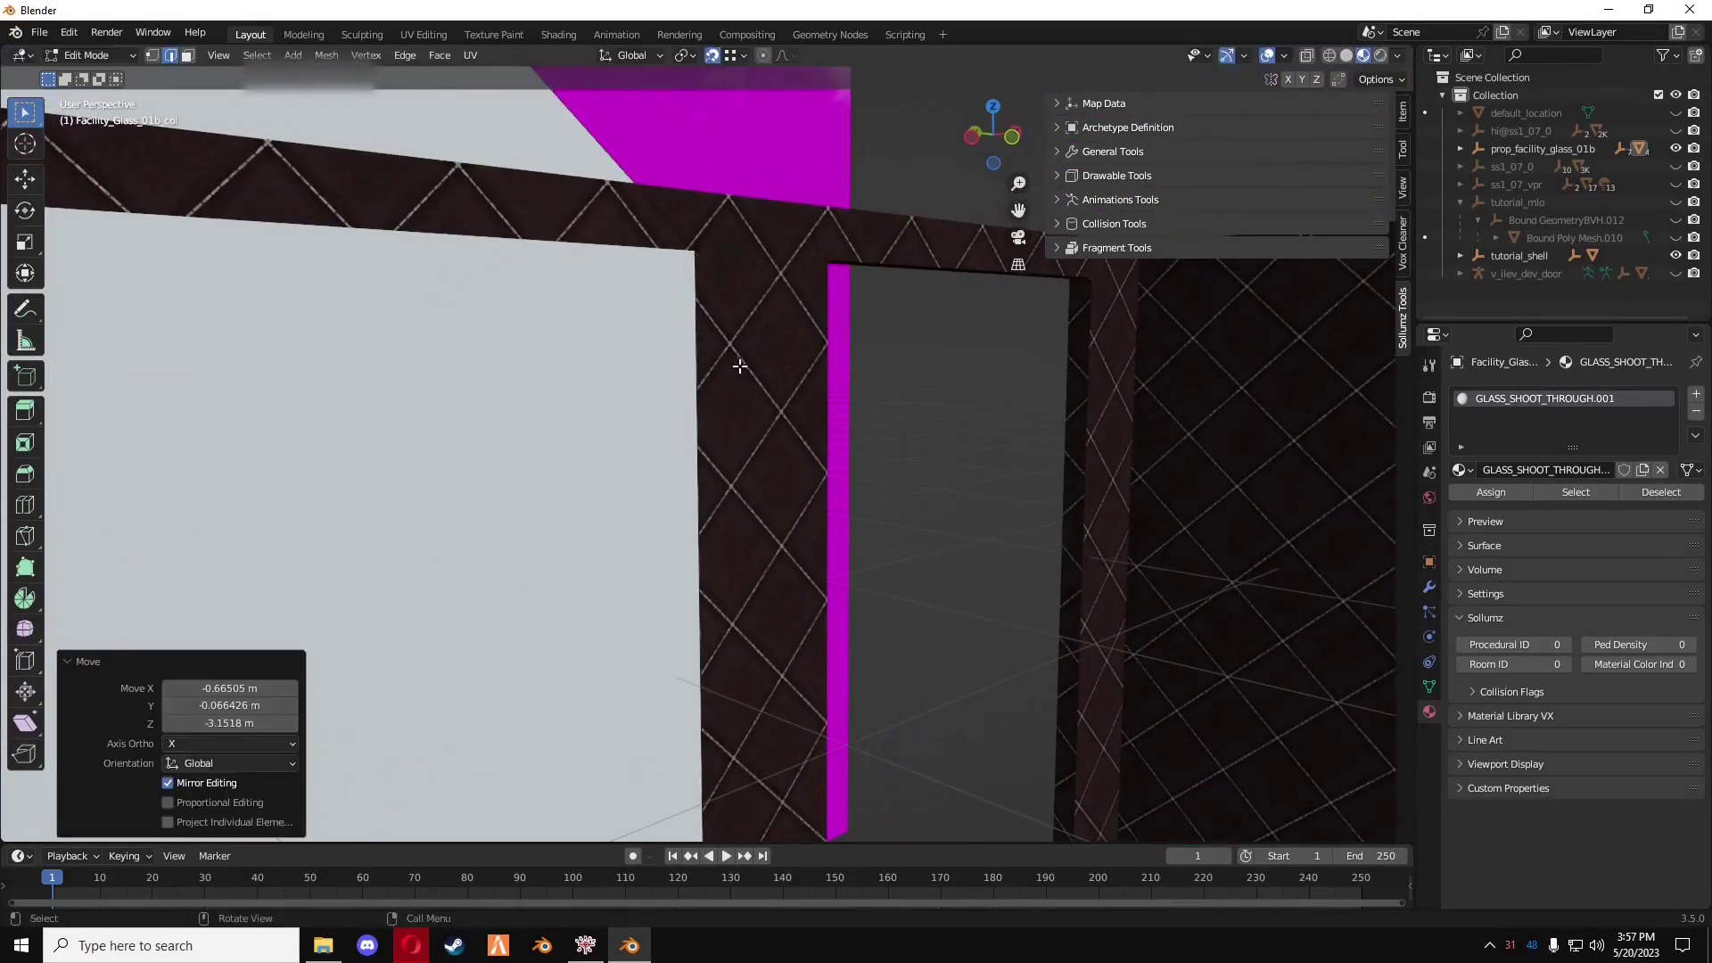
middle_click_drag(738, 363, 679, 386)
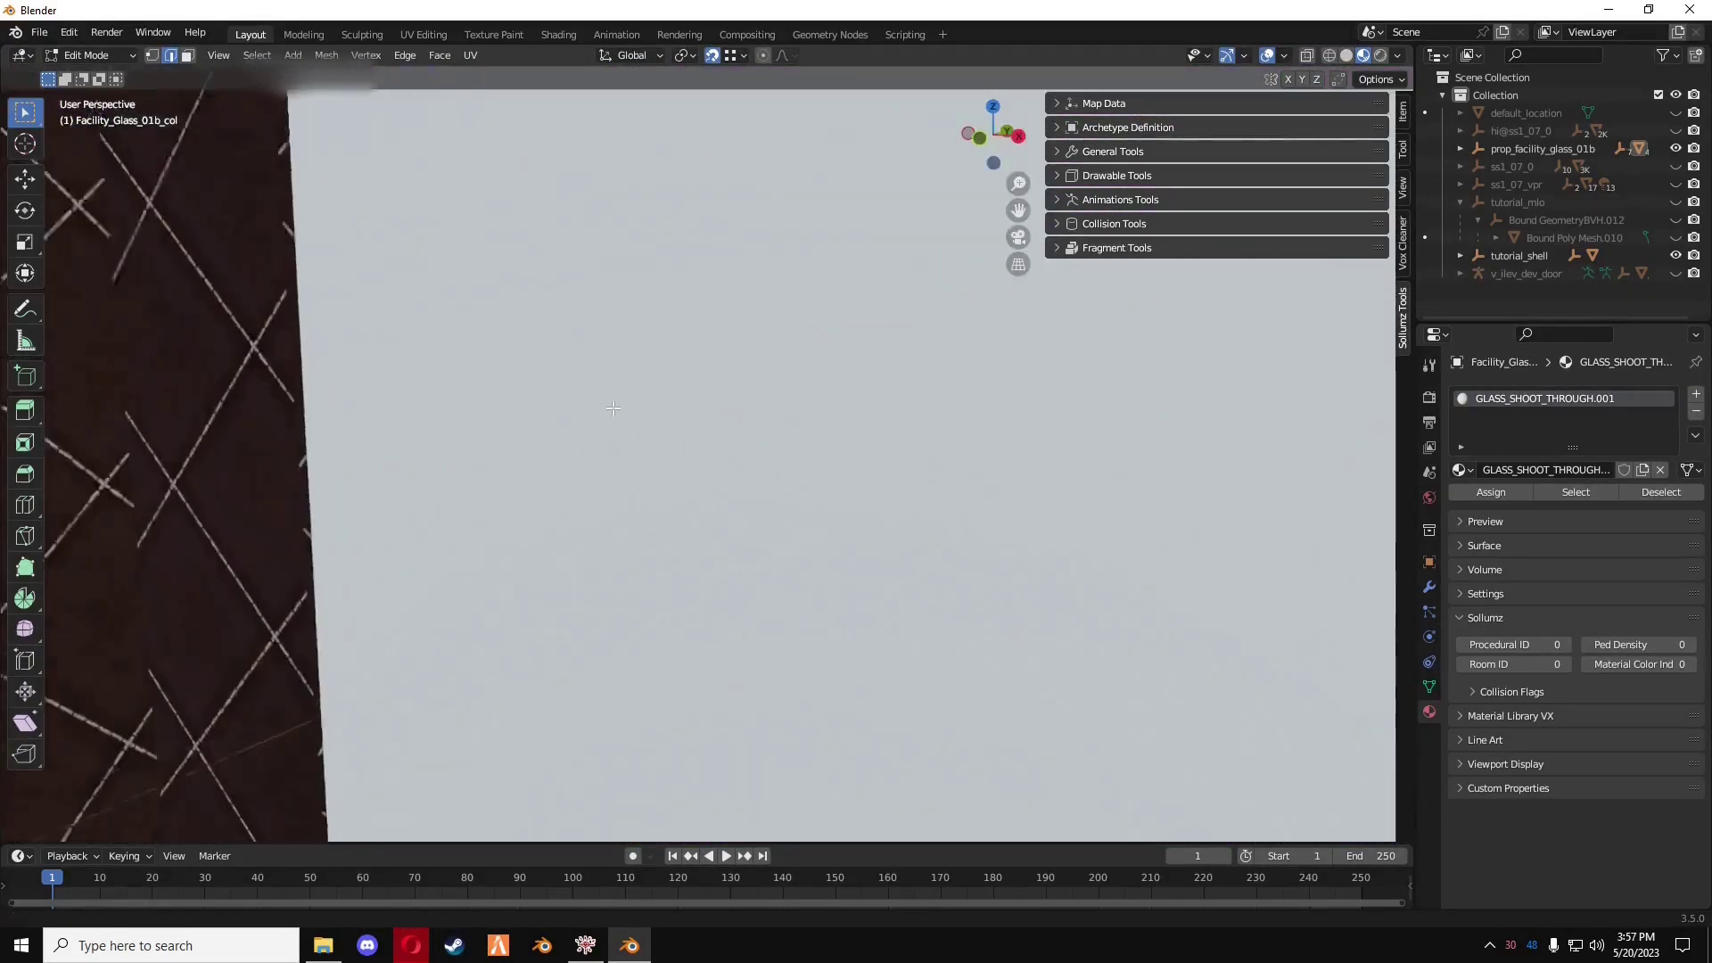
- Snap one upper corner of the skel.002 glass plane to the window's matching corner, about 0.76 m in X, -0.09 m in Y, -3.15 m in Z
middle_click_drag(624, 499, 731, 570)
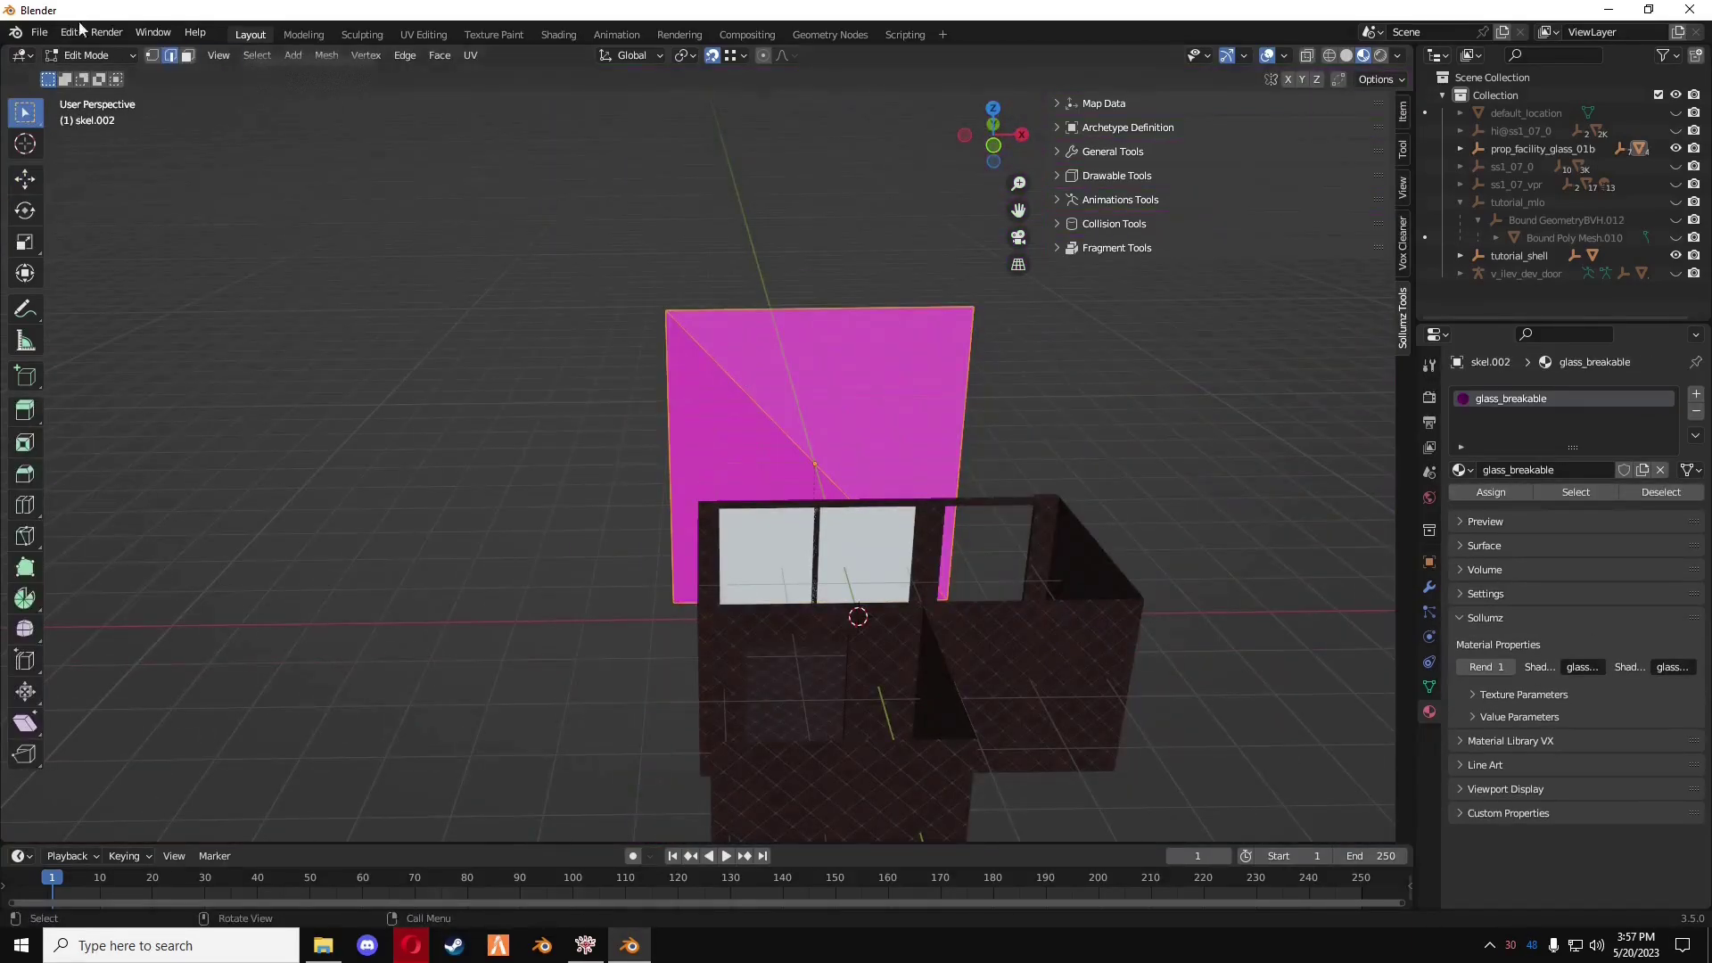
key("1")
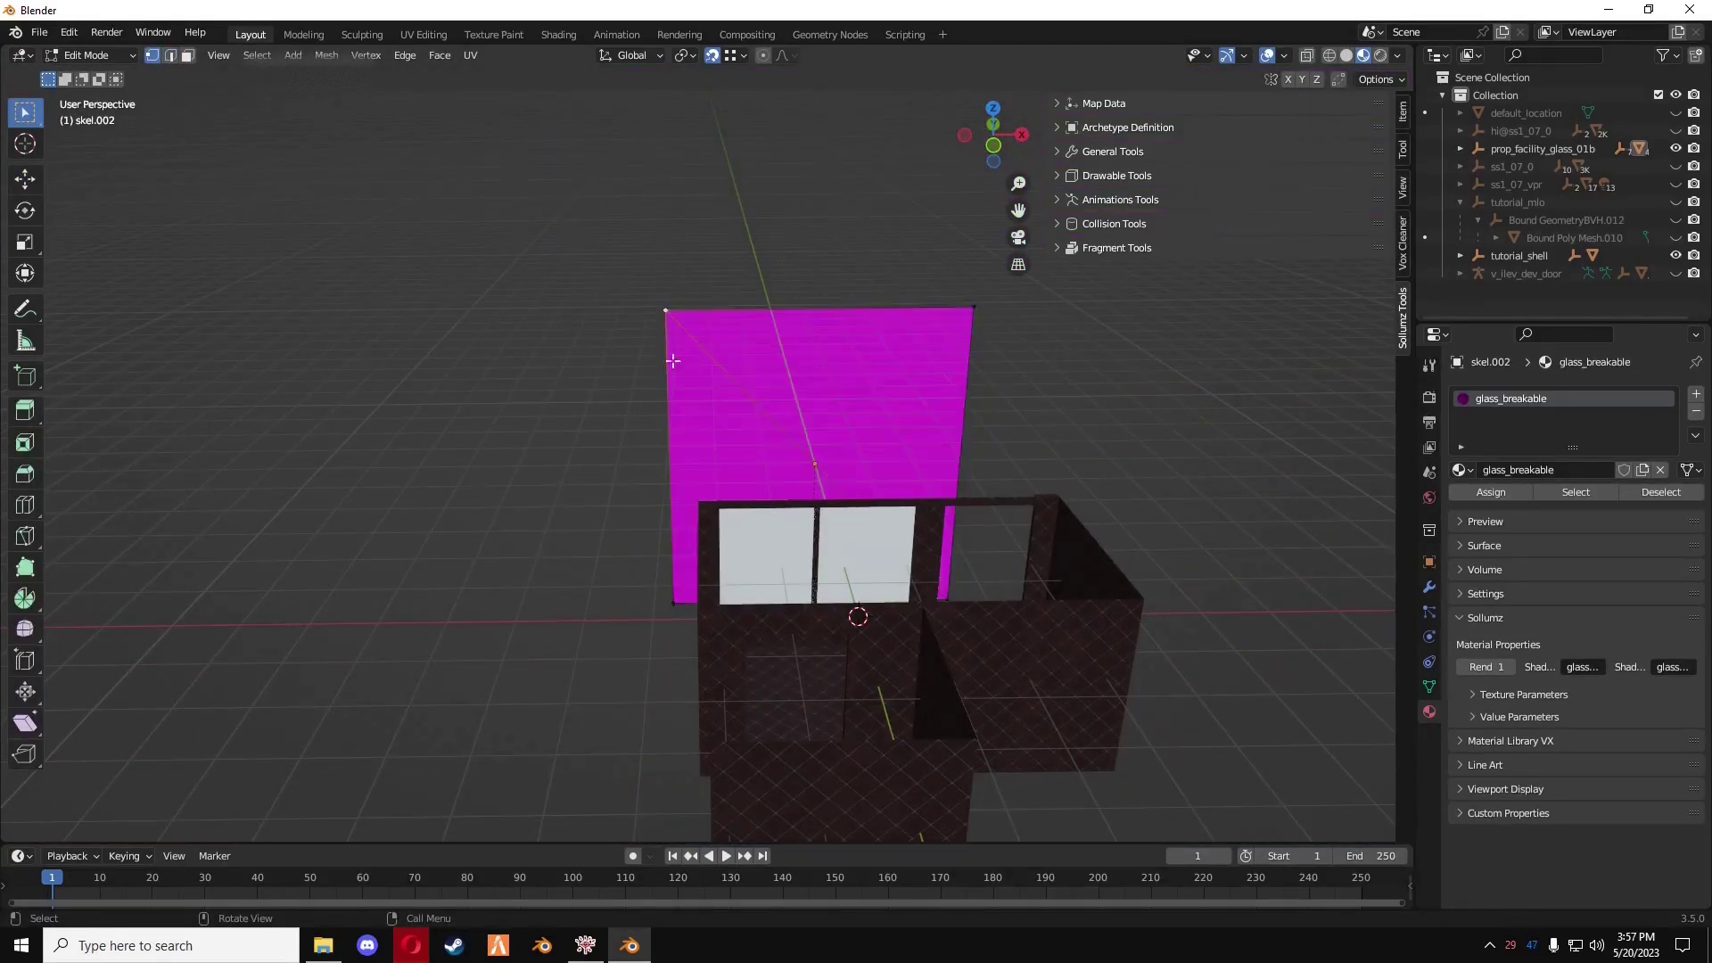
scroll(596, 370, "up", 5)
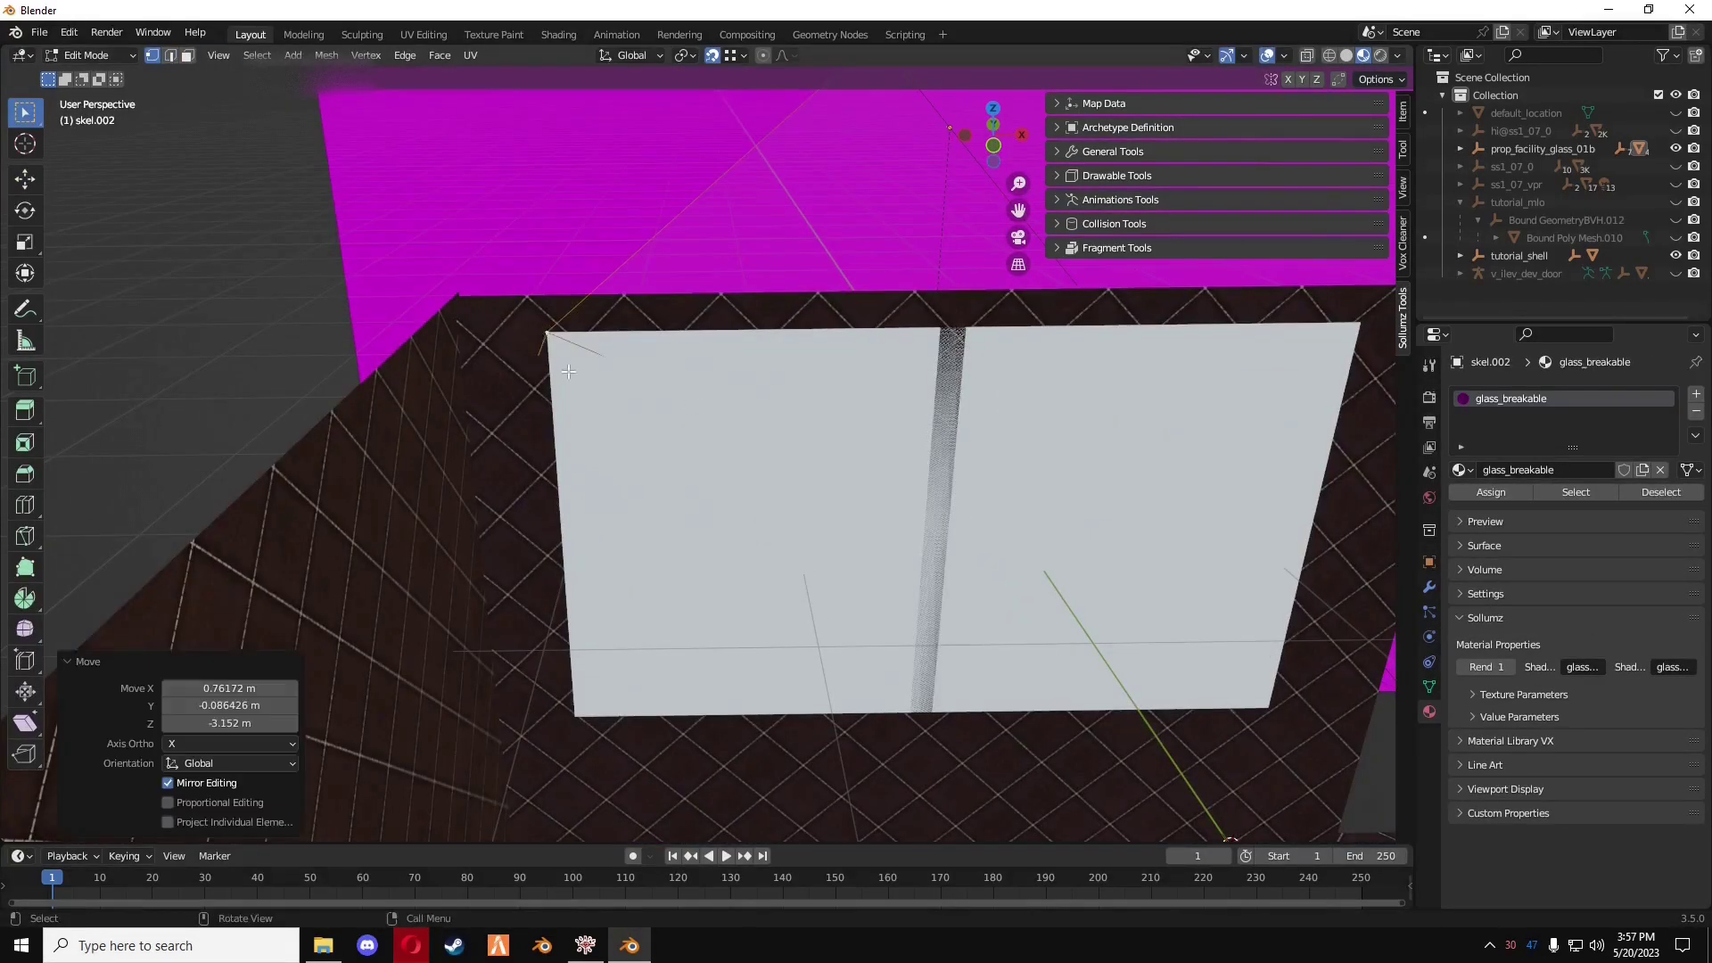
middle_click_drag(595, 371, 330, 418)
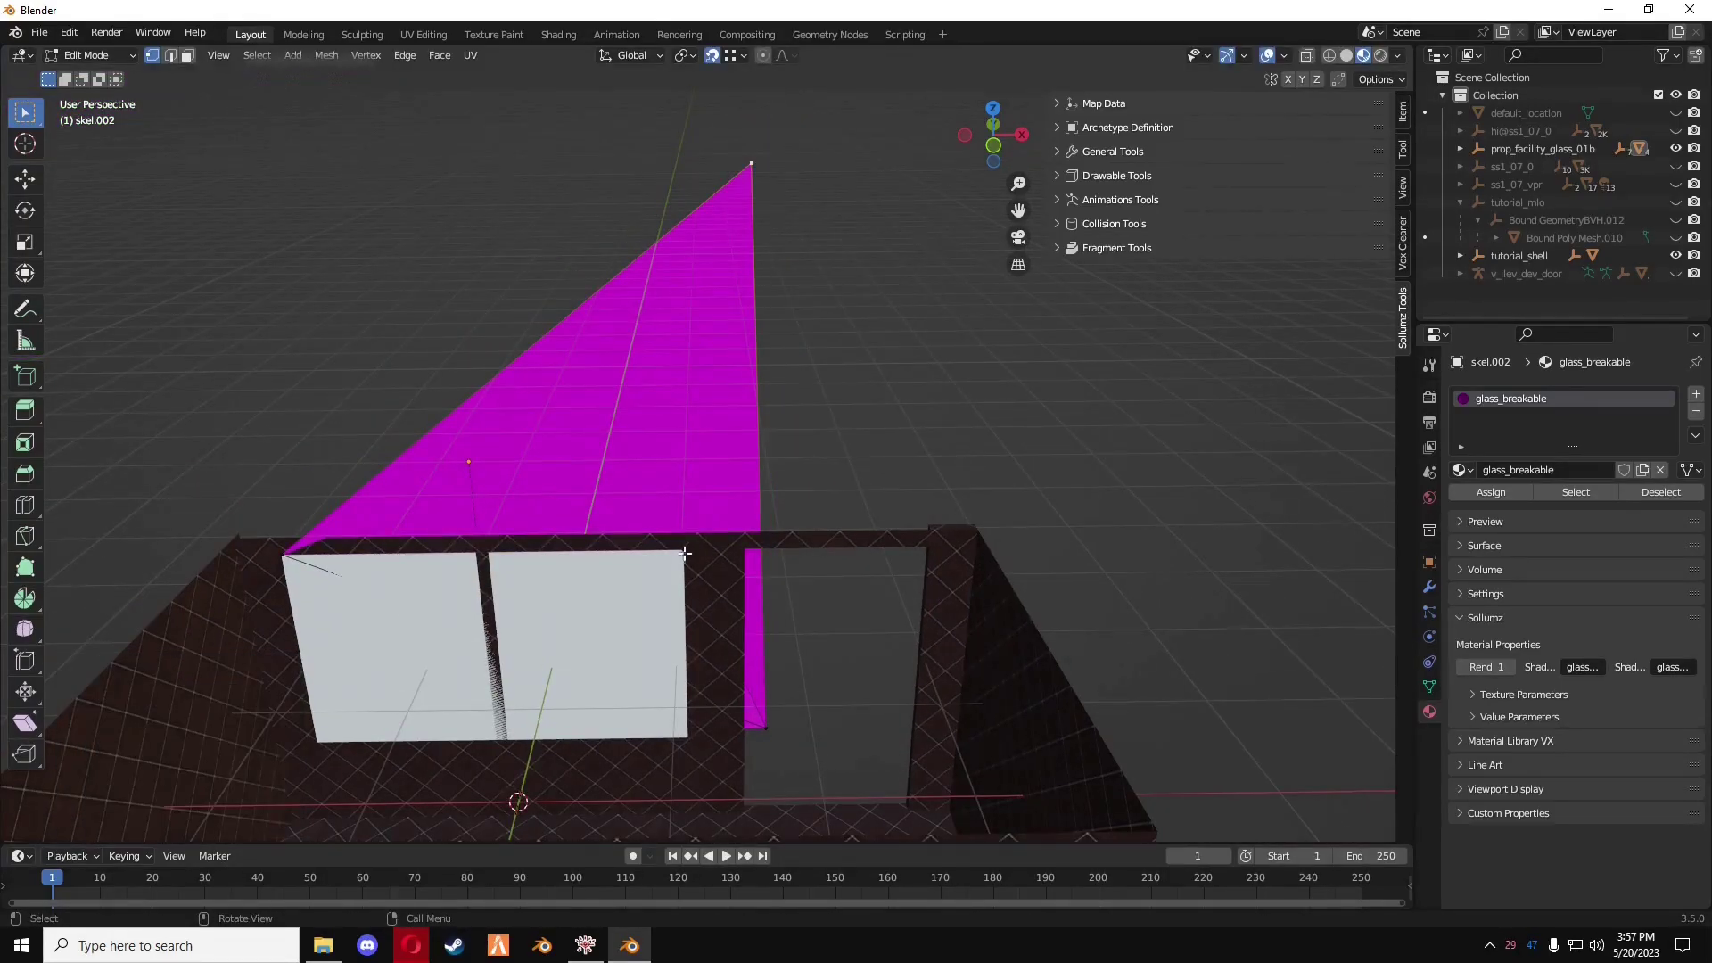
- Snap the remaining corners of the skel.002 glass plane to the corners of the window opening and leave edit mode
key("g")
left_click(682, 739)
left_click(766, 728)
key("g")
left_click(688, 740)
middle_click_drag(687, 740, 803, 821)
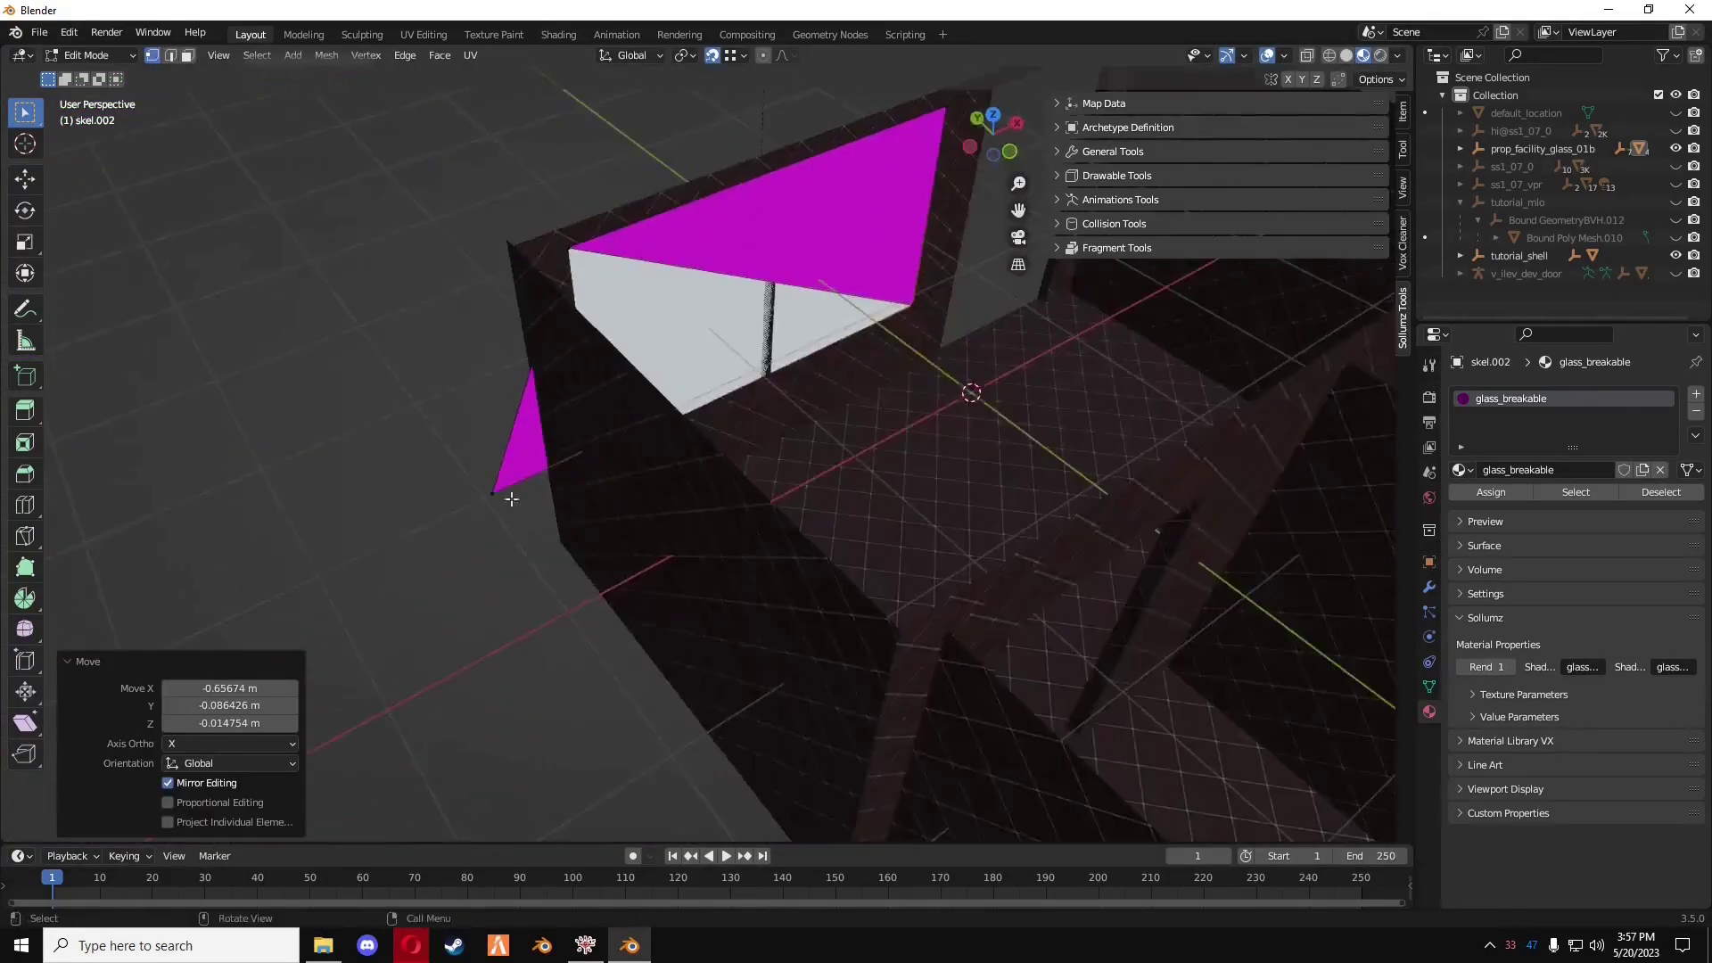
left_click(506, 492)
key("g")
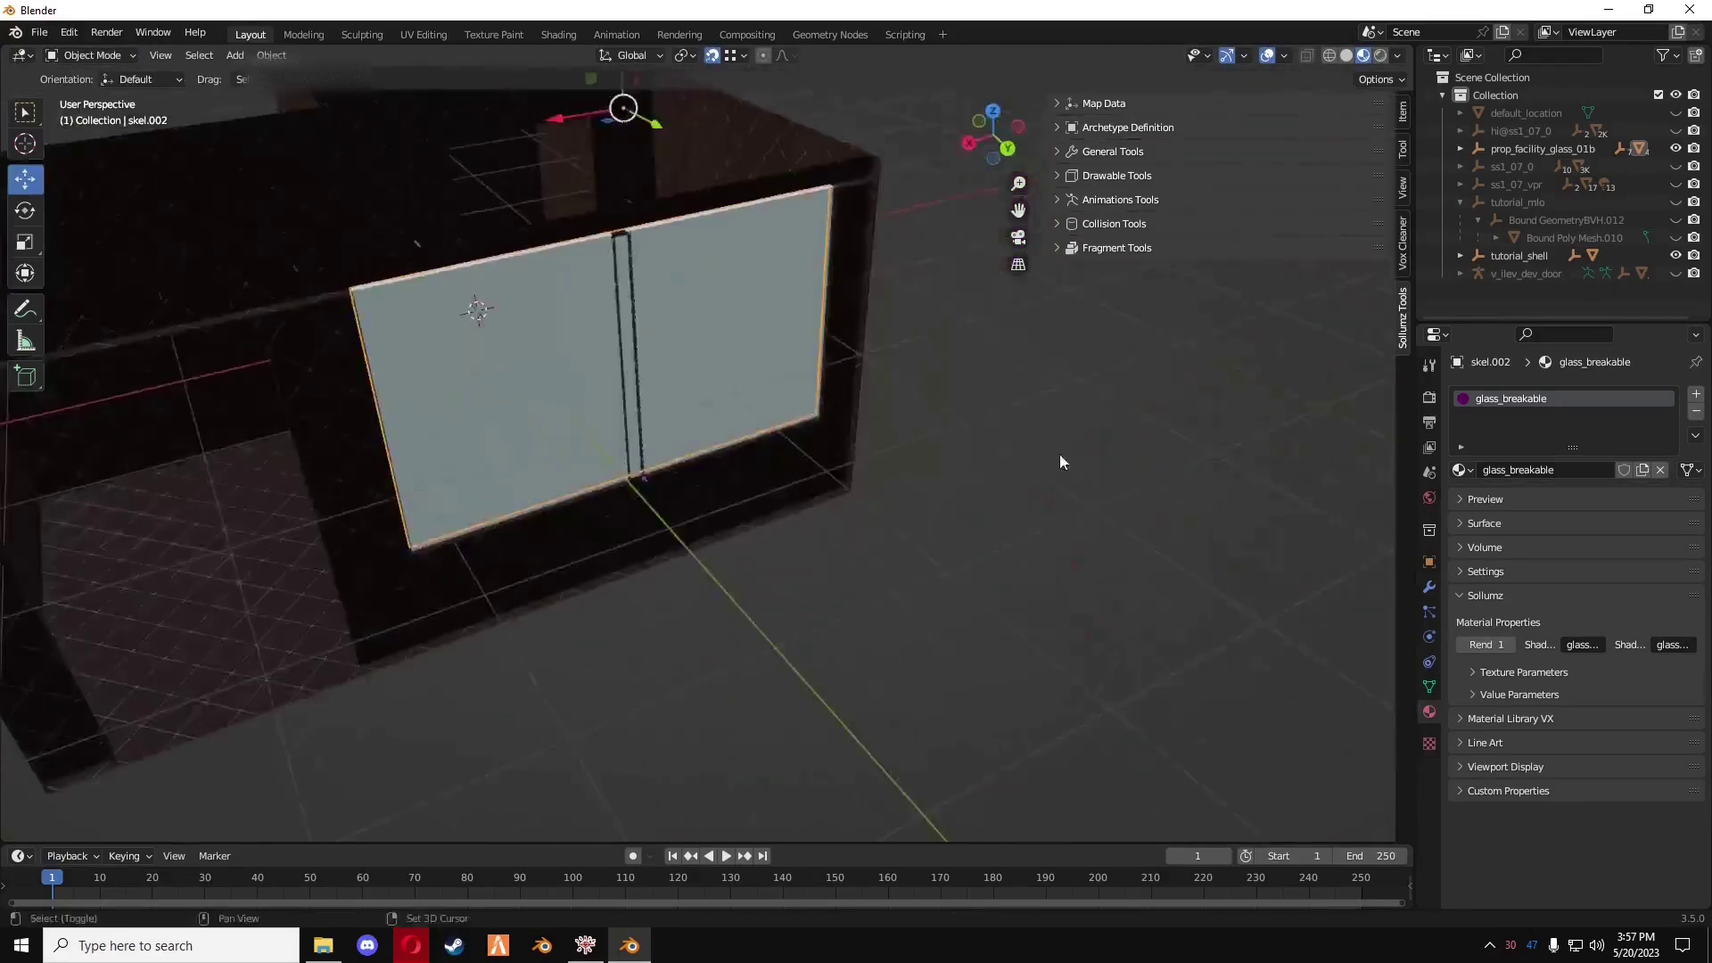
middle_click_drag(1059, 453, 942, 517)
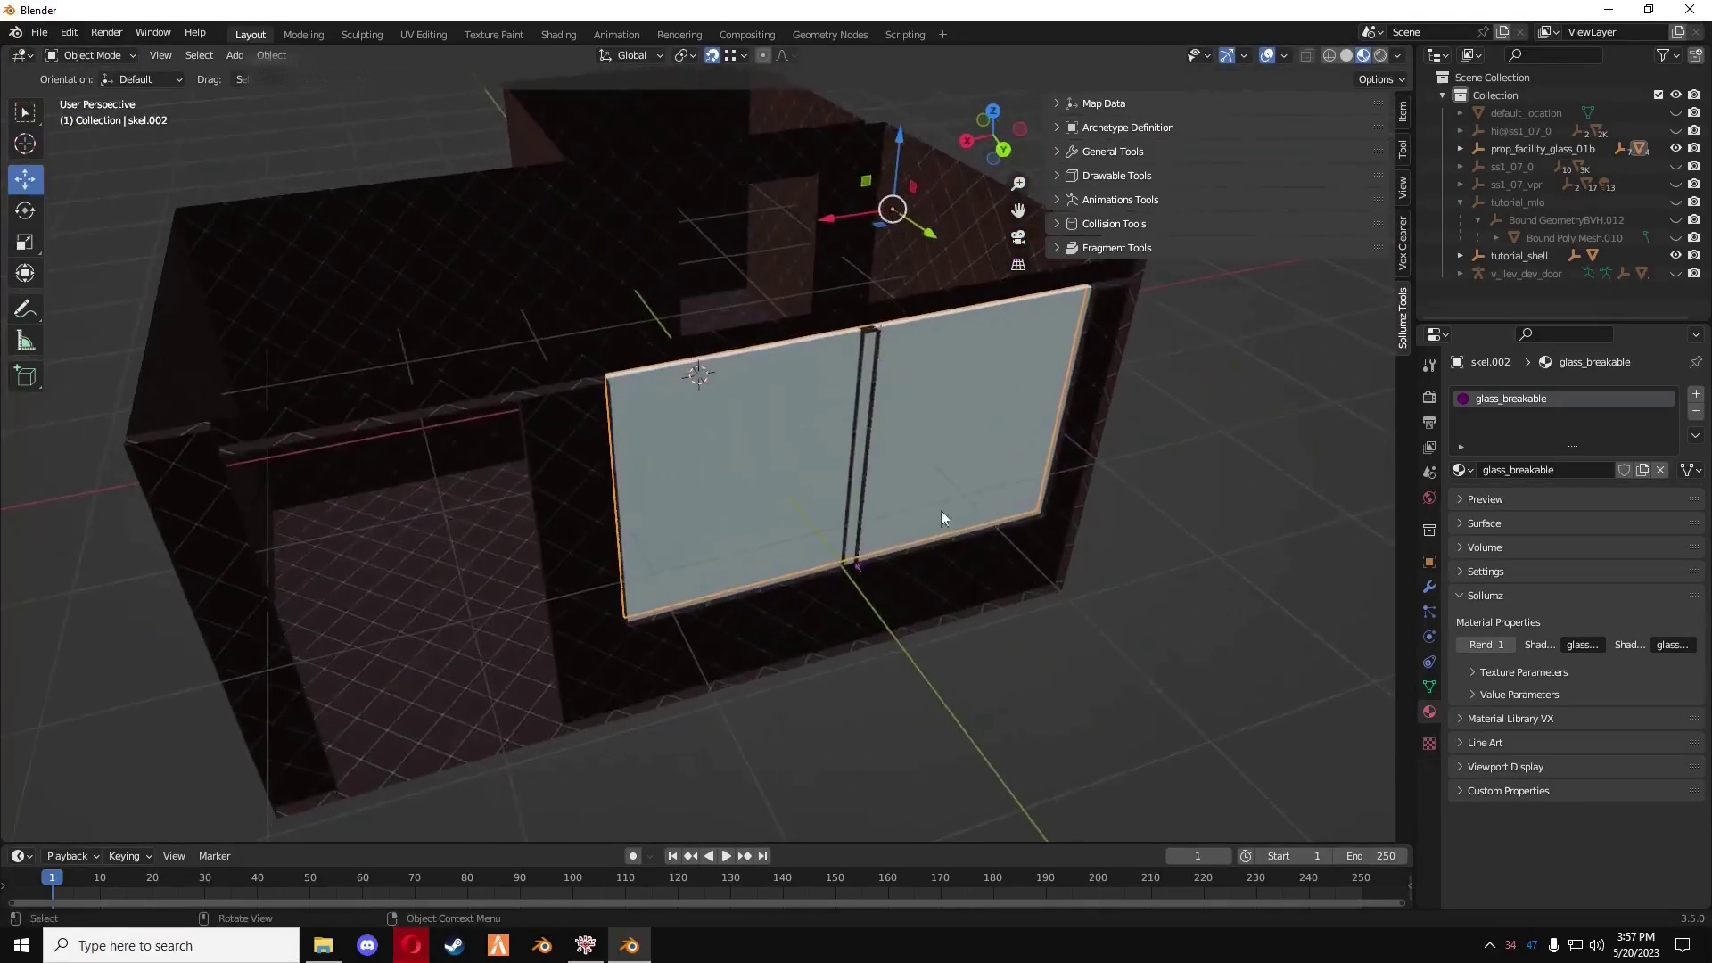
- Find the missing textures for the glass in the E:\builds\tutorial\glass folder
key("alt+v")
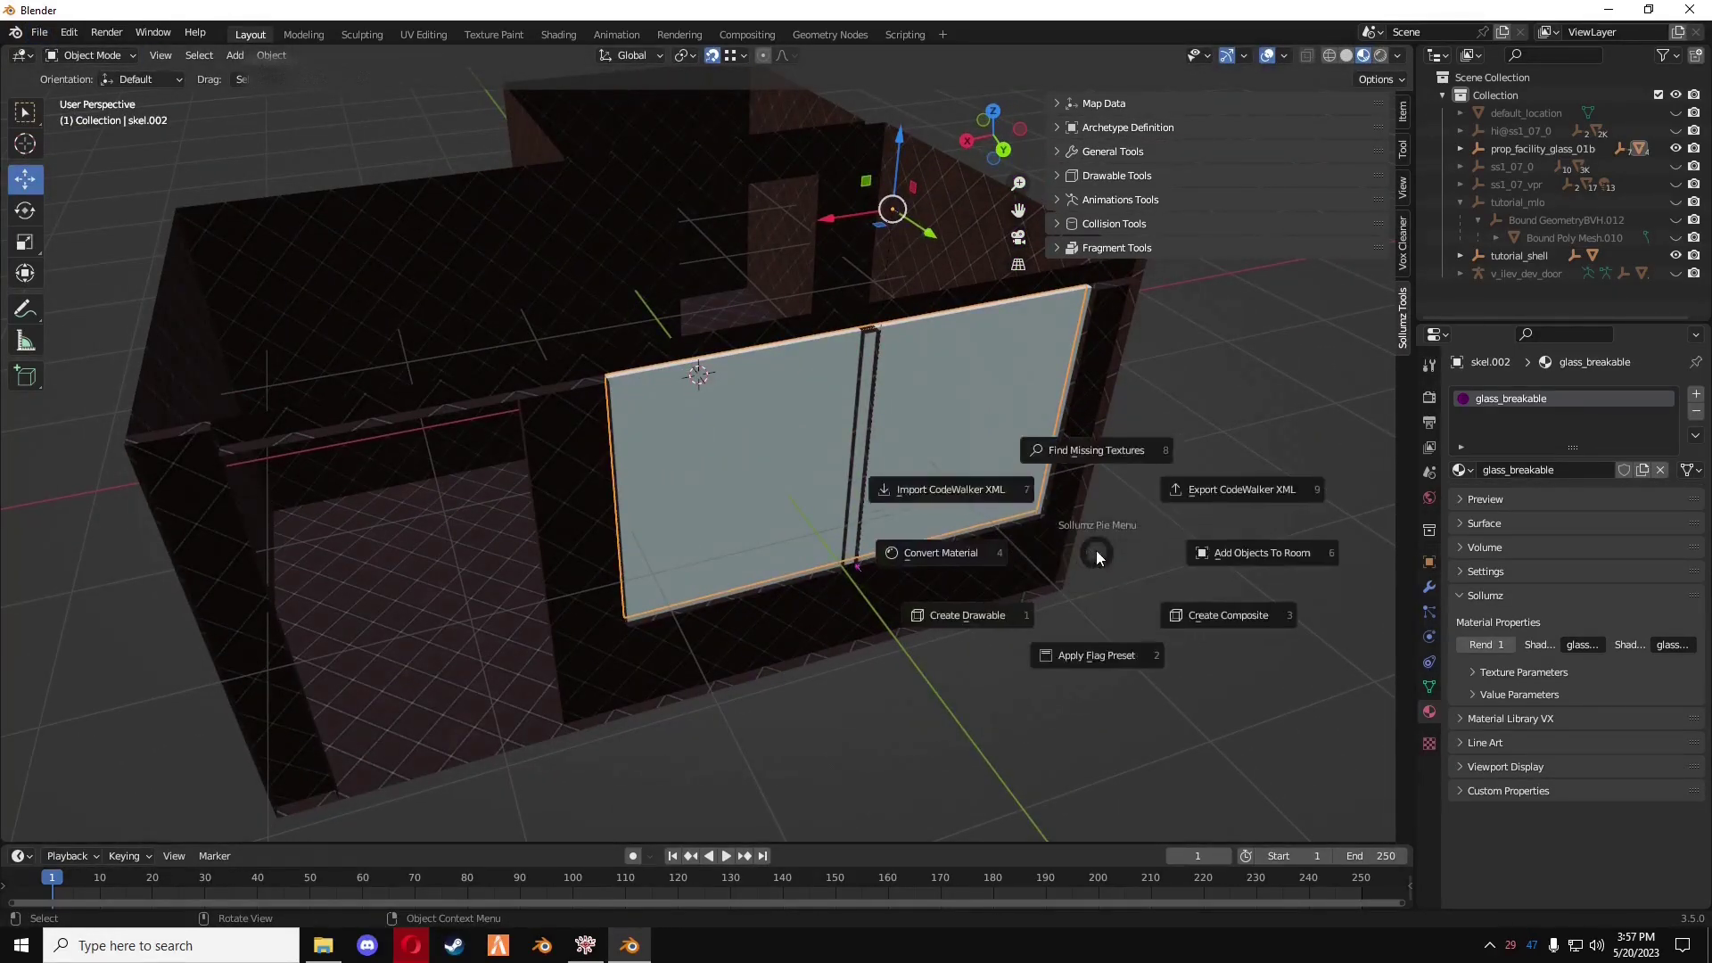
left_click(1098, 453)
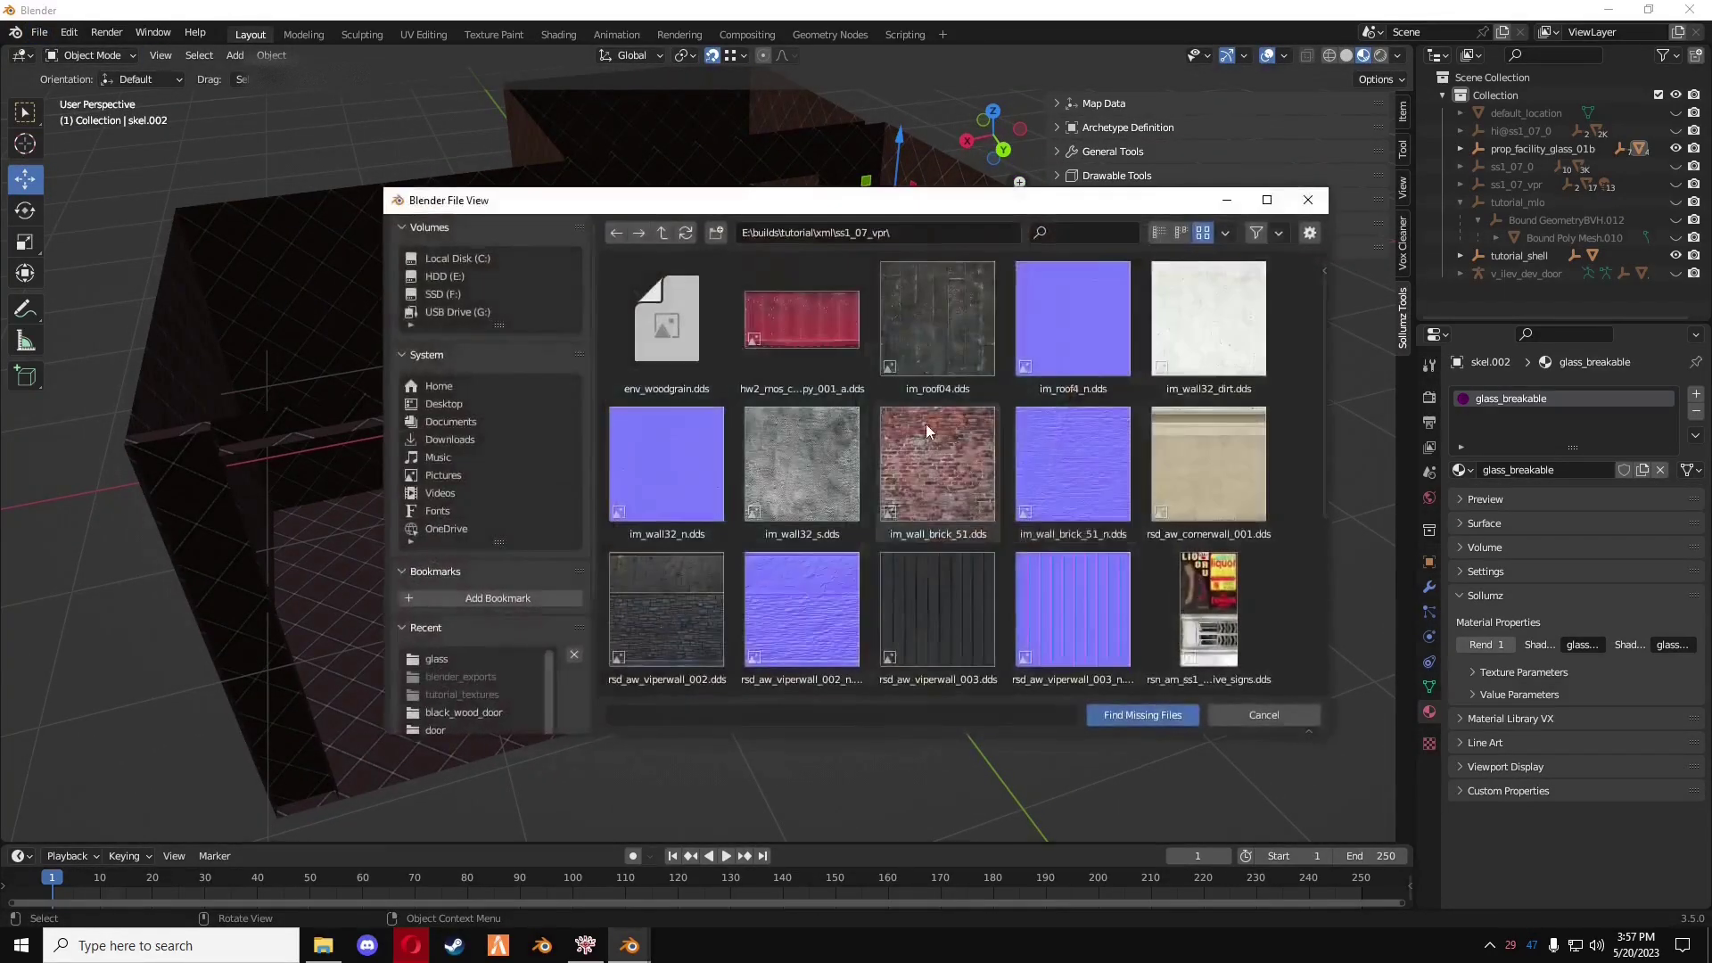
left_click(661, 232)
left_click(662, 232)
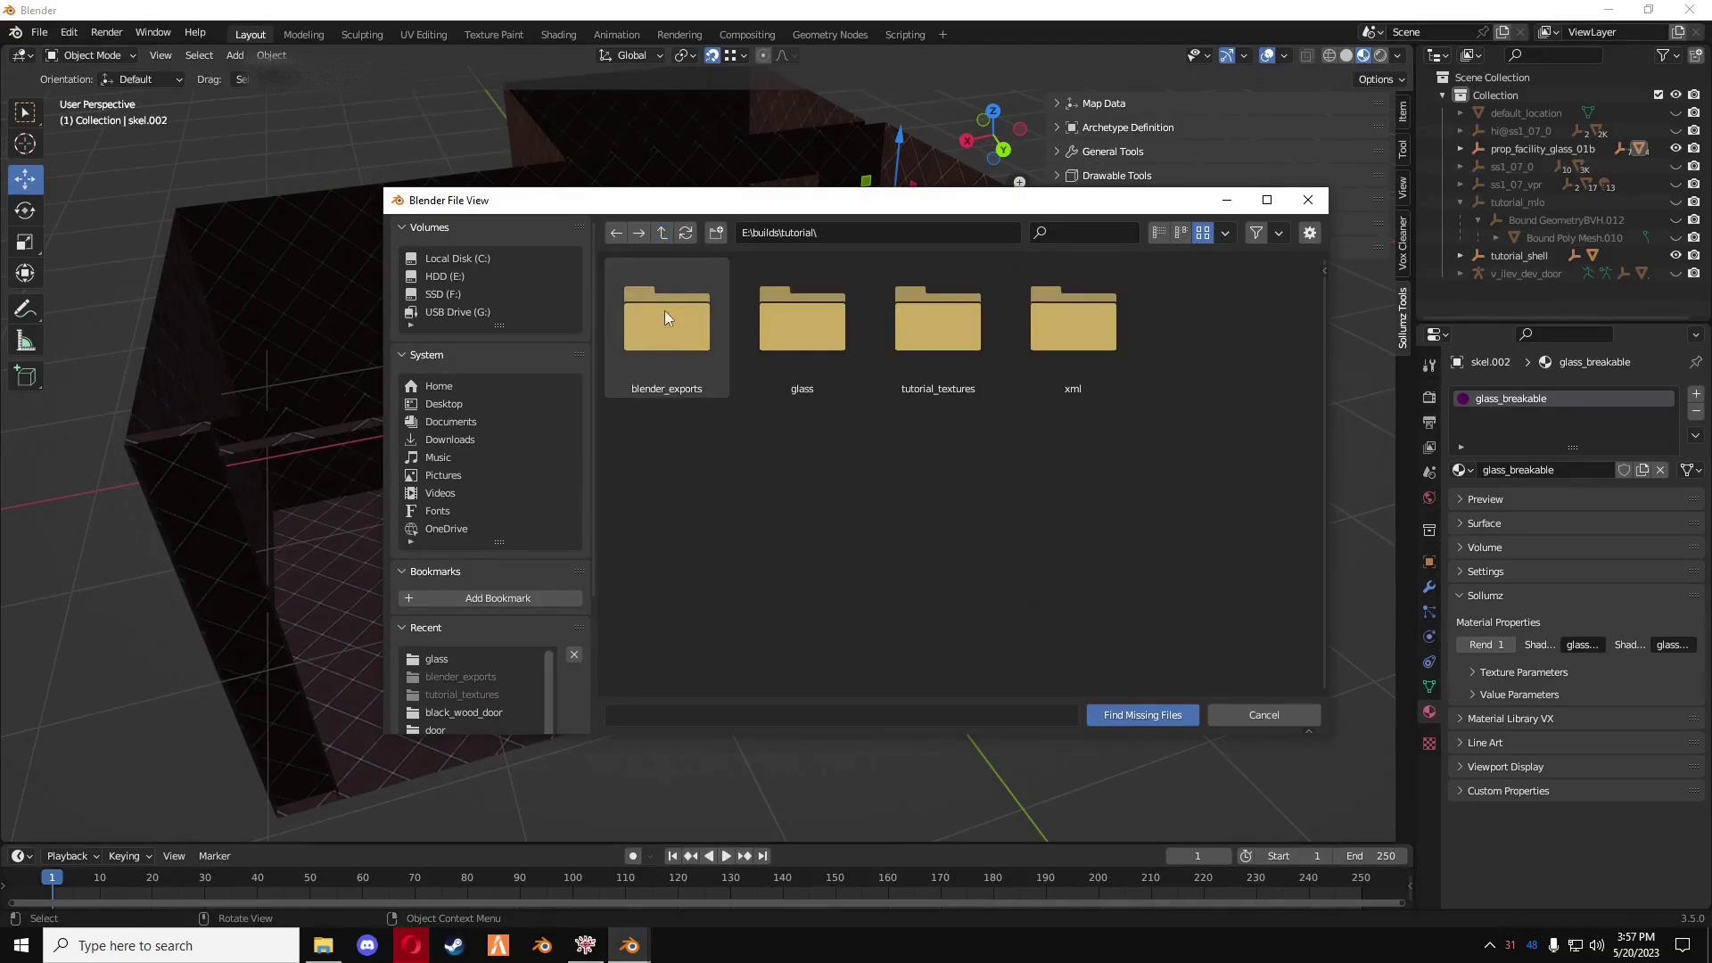
double_click(778, 332)
left_click(1142, 715)
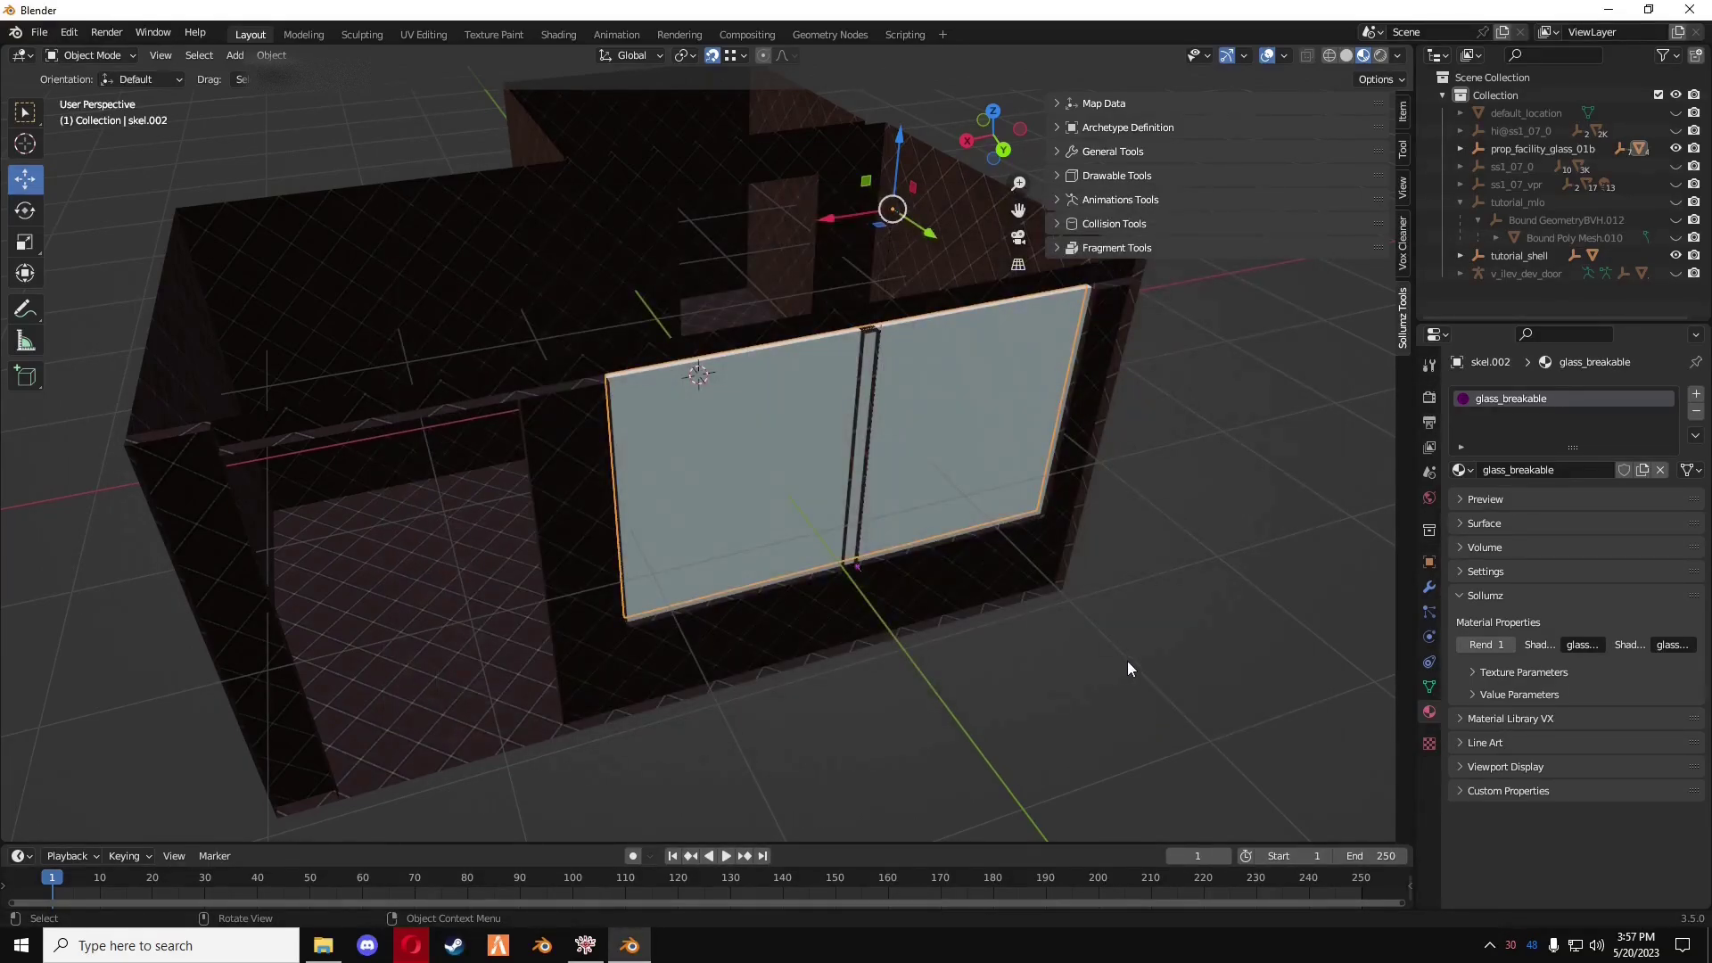
middle_click_drag(1161, 634, 1102, 563)
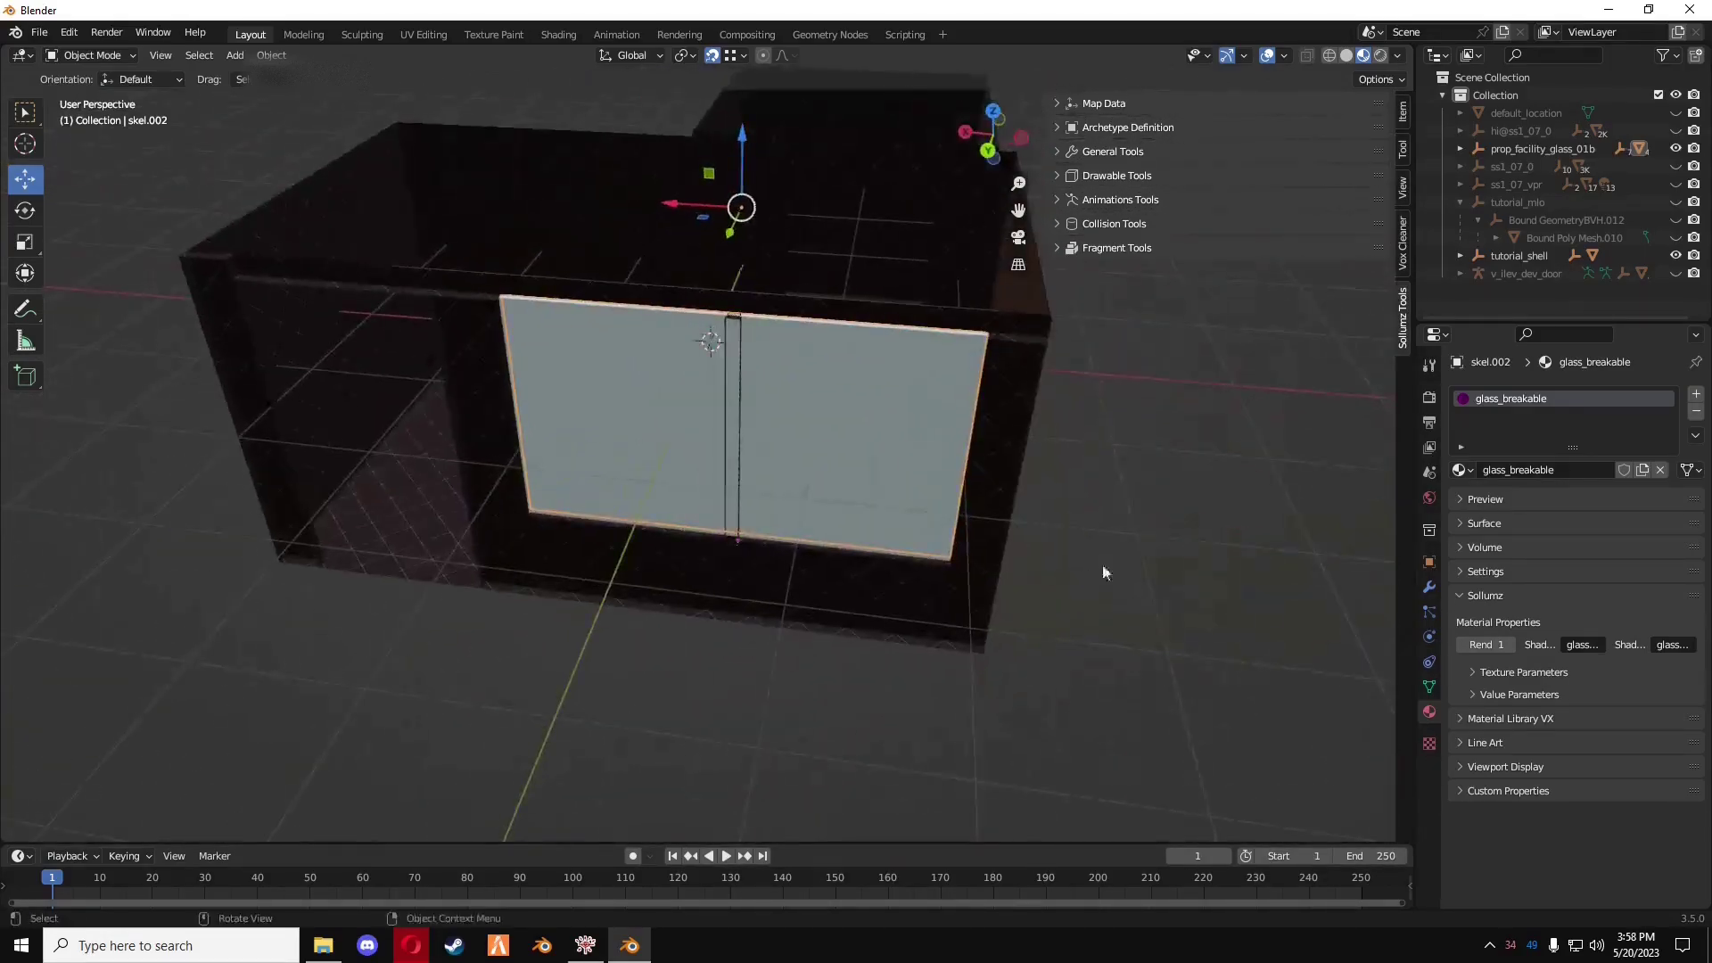
- Hide the LOD object of prop_facility_glass_01b so only the skel glass shows in the window
left_click(1459, 149)
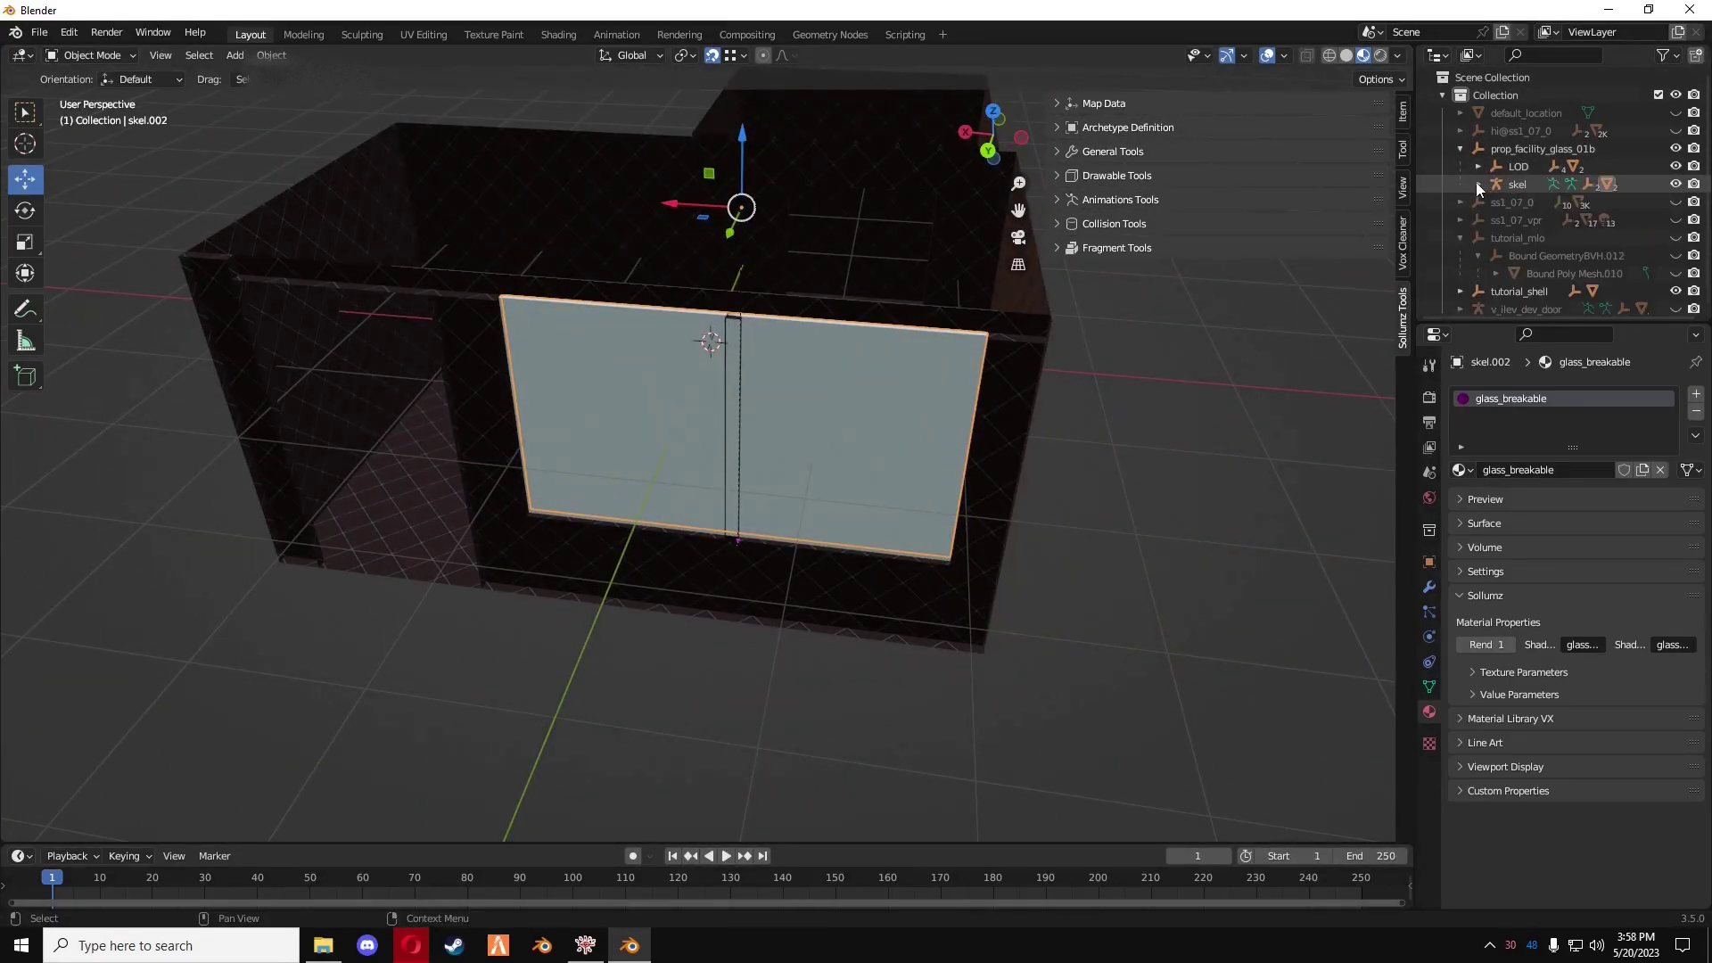
left_click(1477, 184)
left_click(1675, 167)
middle_click_drag(1159, 383, 1078, 446)
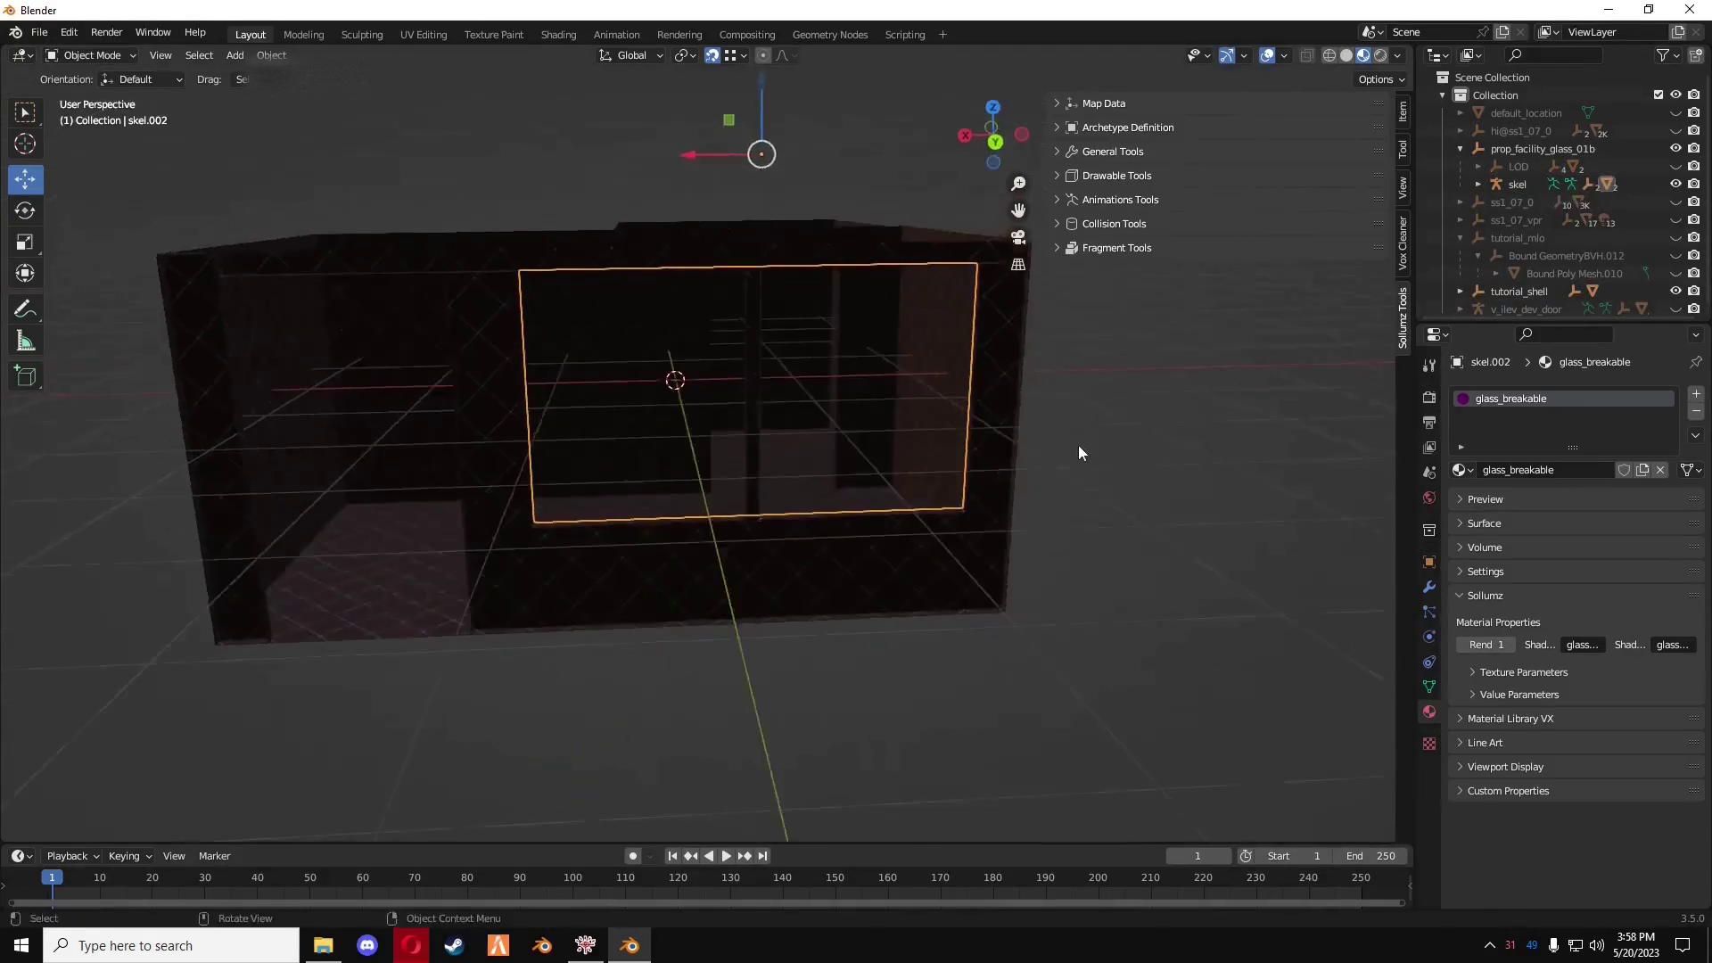
scroll(1084, 455, "up", 5)
middle_click_drag(1276, 657, 939, 657)
- Join the skel.002 glass mesh into tutorial_shell_geom
left_click(655, 412)
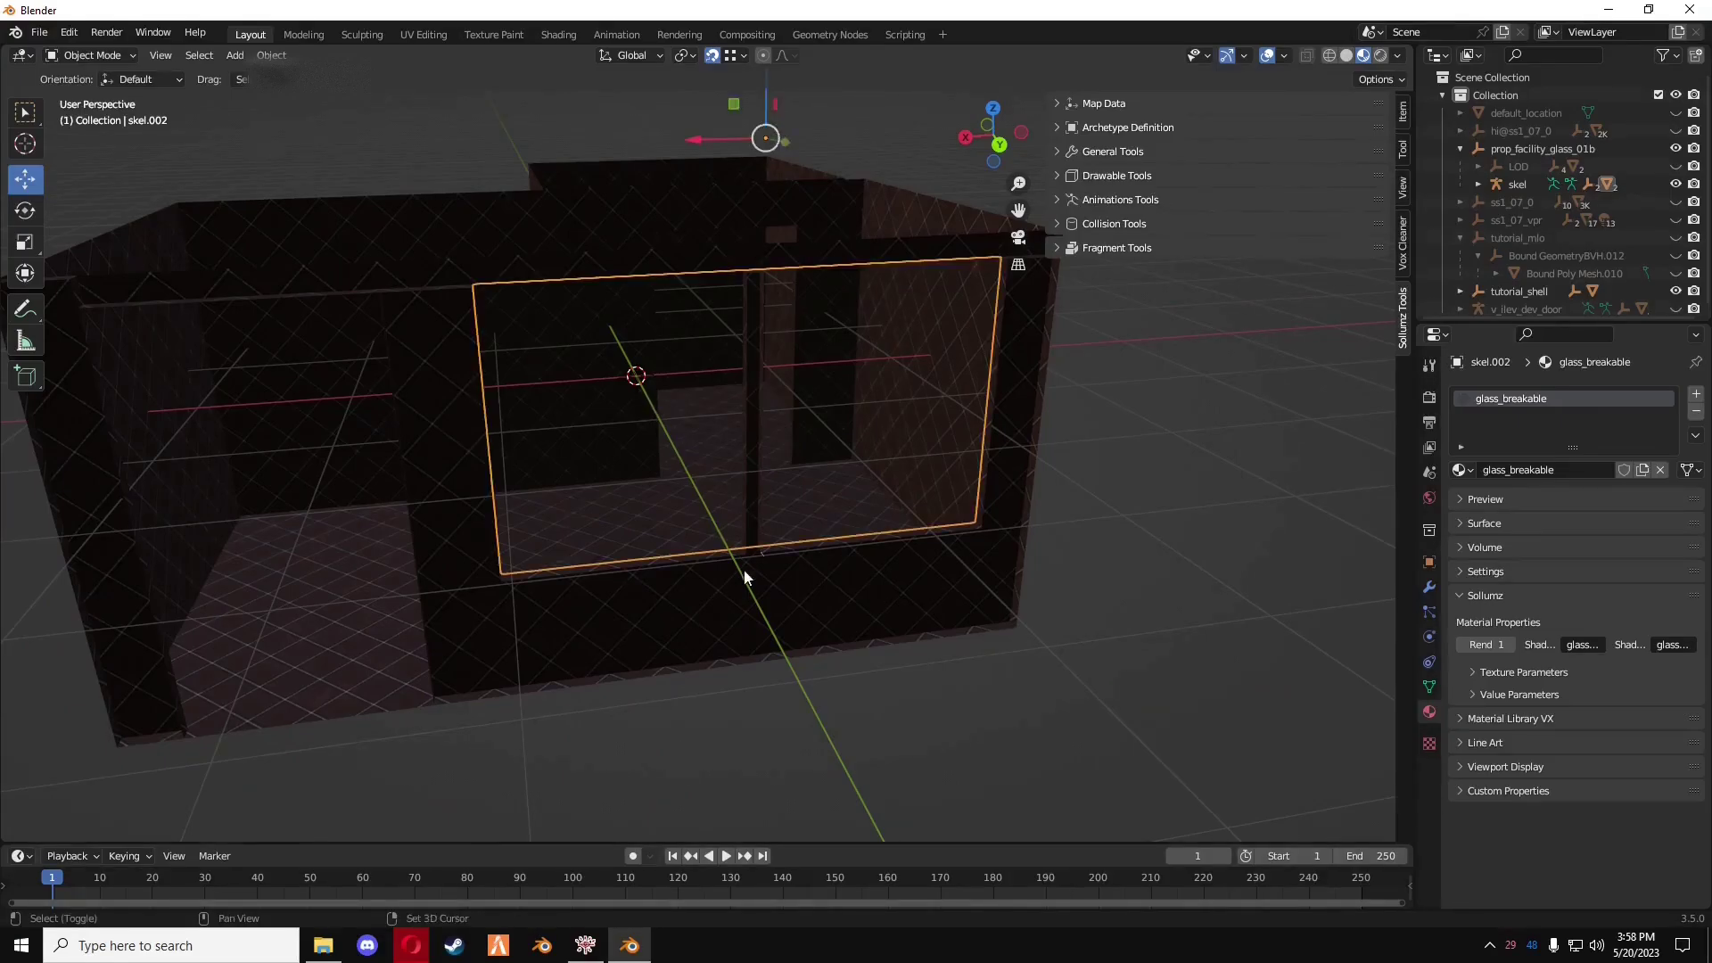
middle_click_drag(745, 574, 975, 676)
left_click(584, 305, "shift")
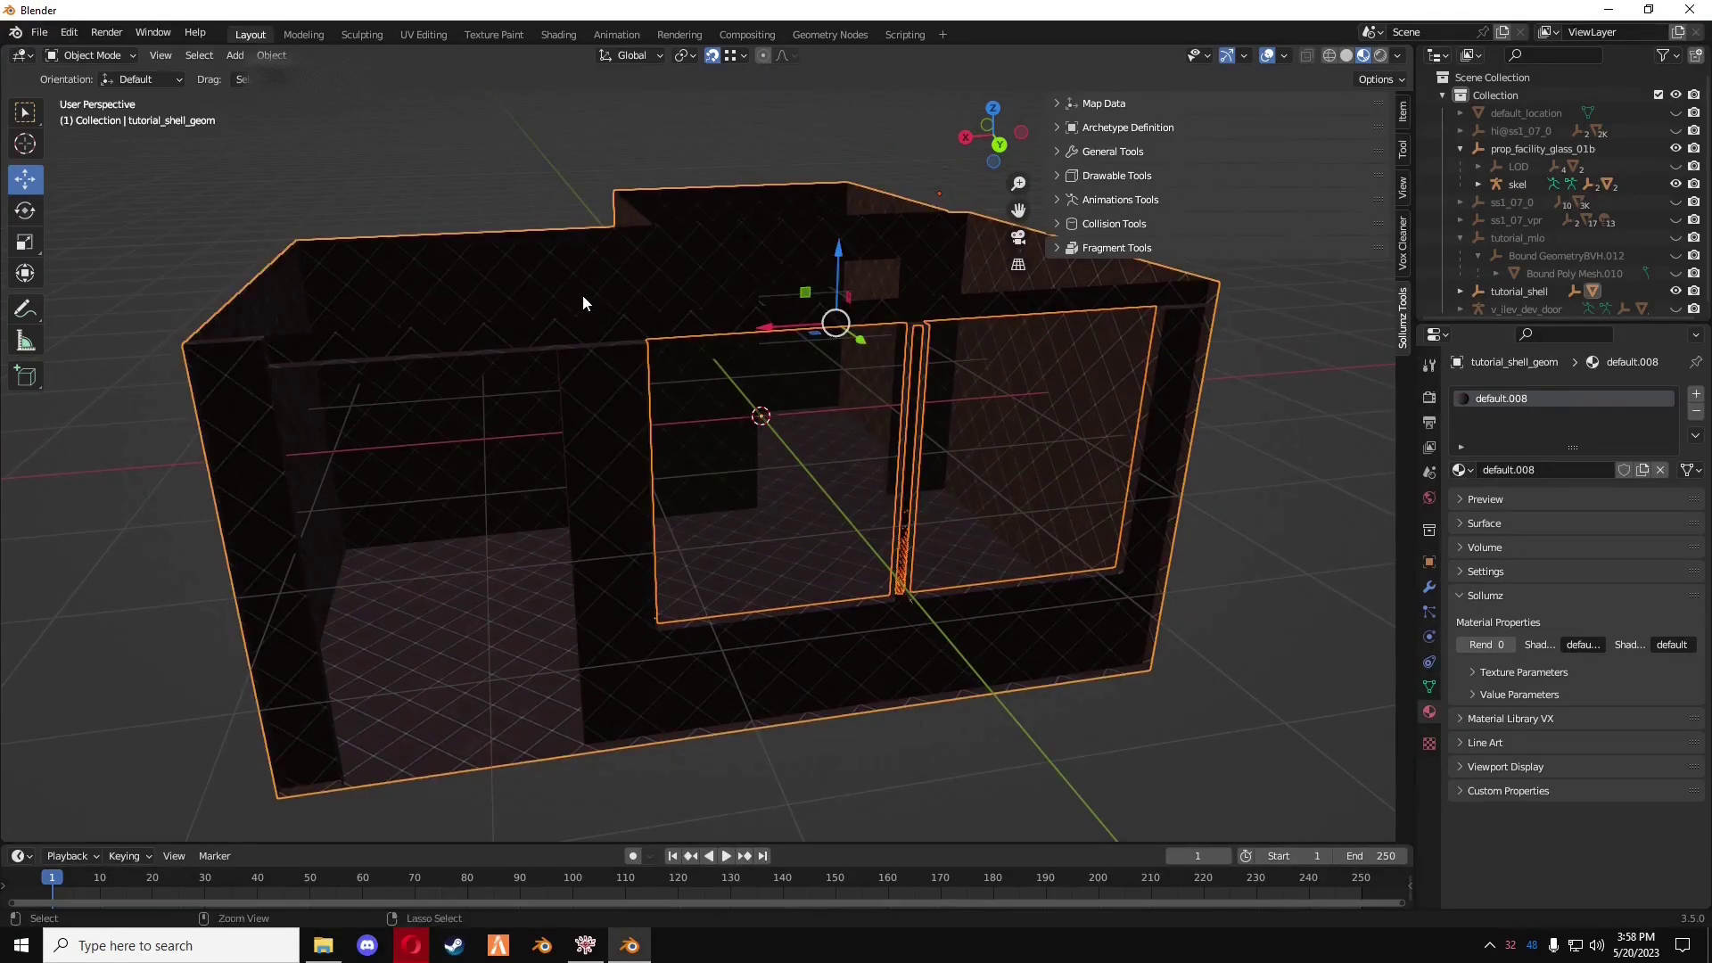
key("ctrl+j")
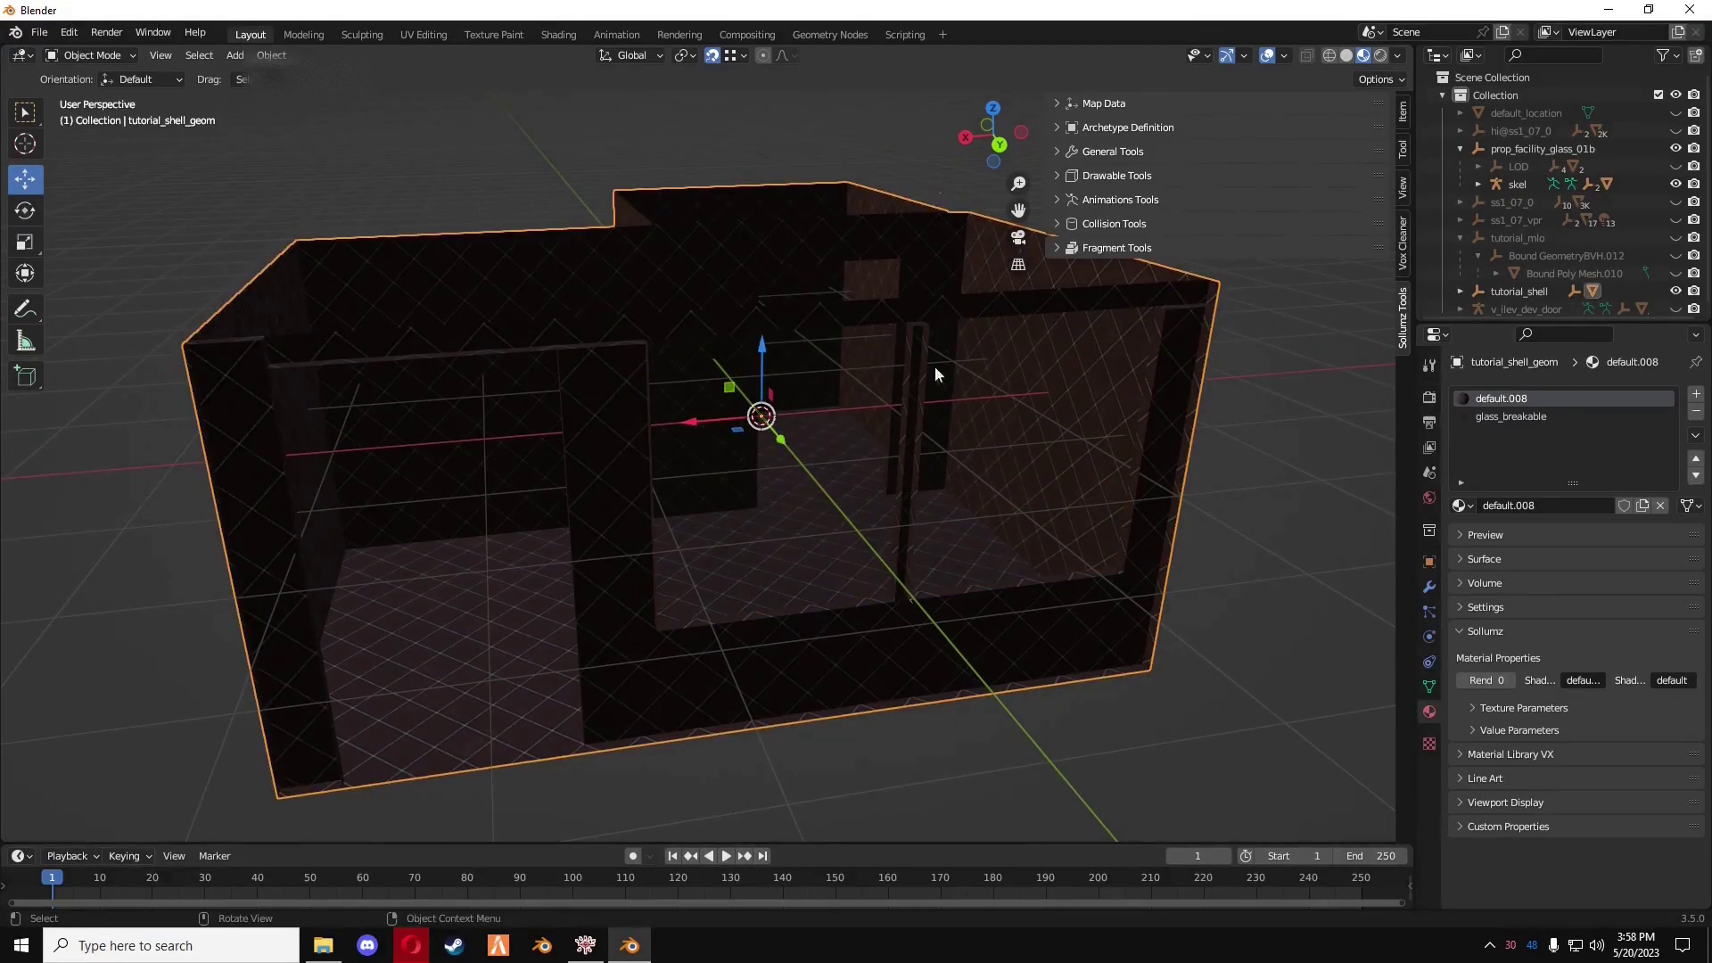
middle_click_drag(1089, 431, 1013, 441, "shift")
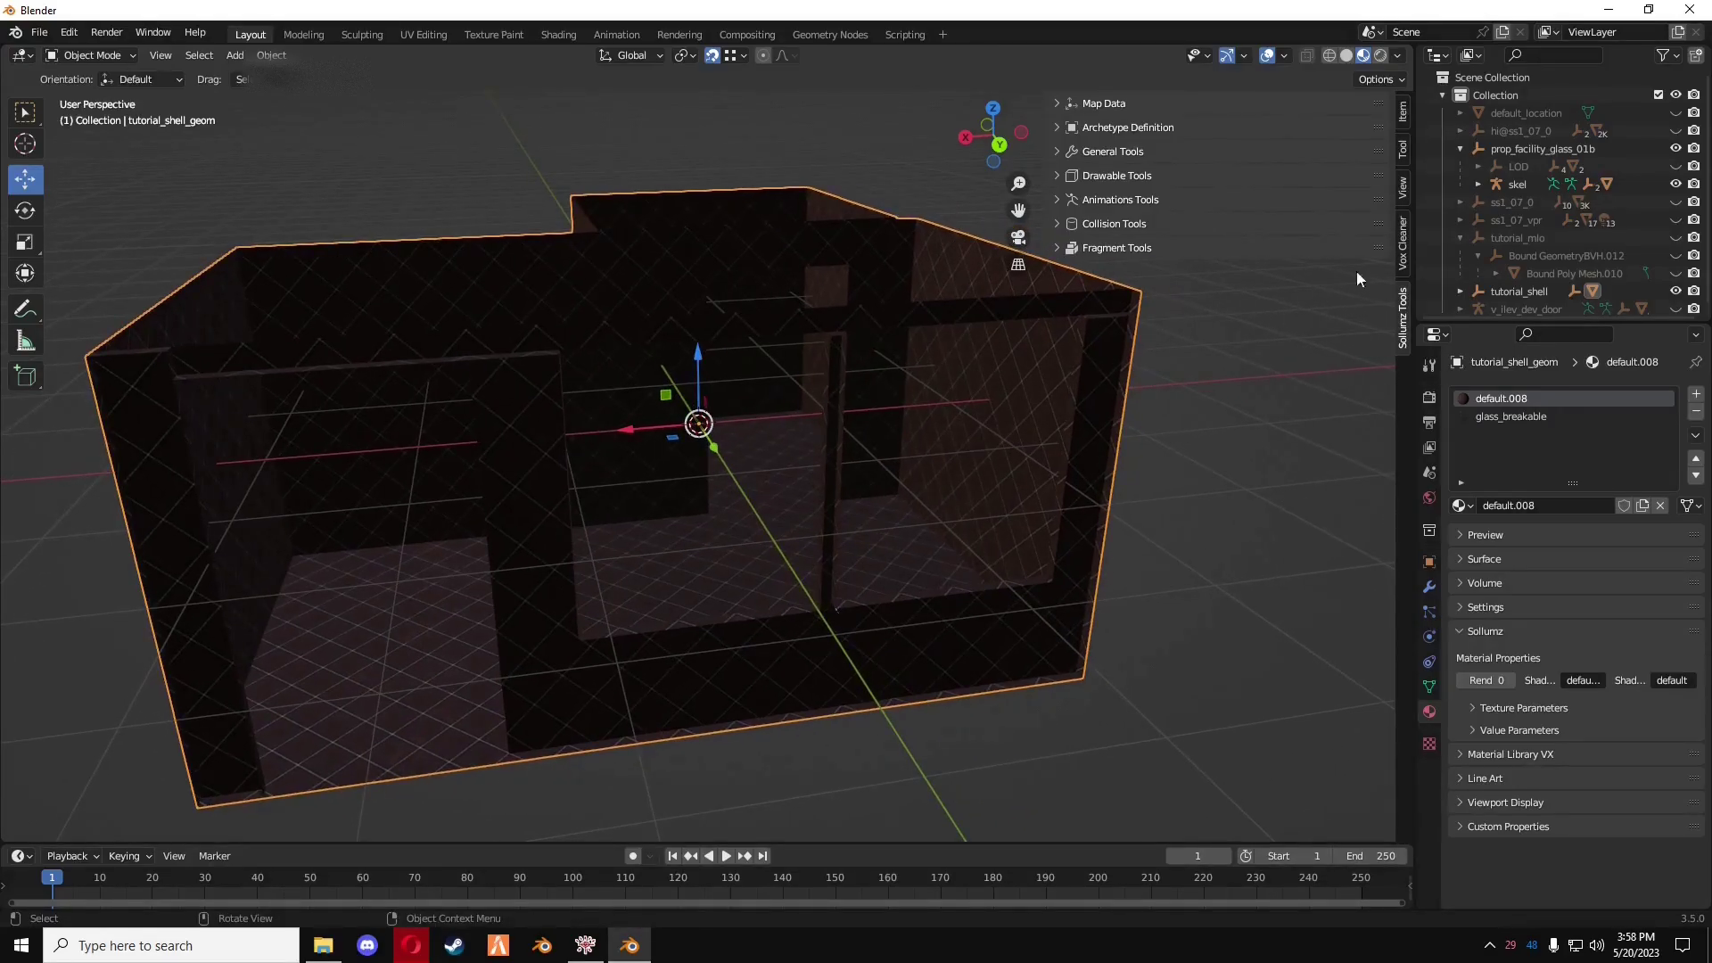
- Delete the leftover prop_facility_glass_01b object together with its entire hierarchy
left_click(1459, 291)
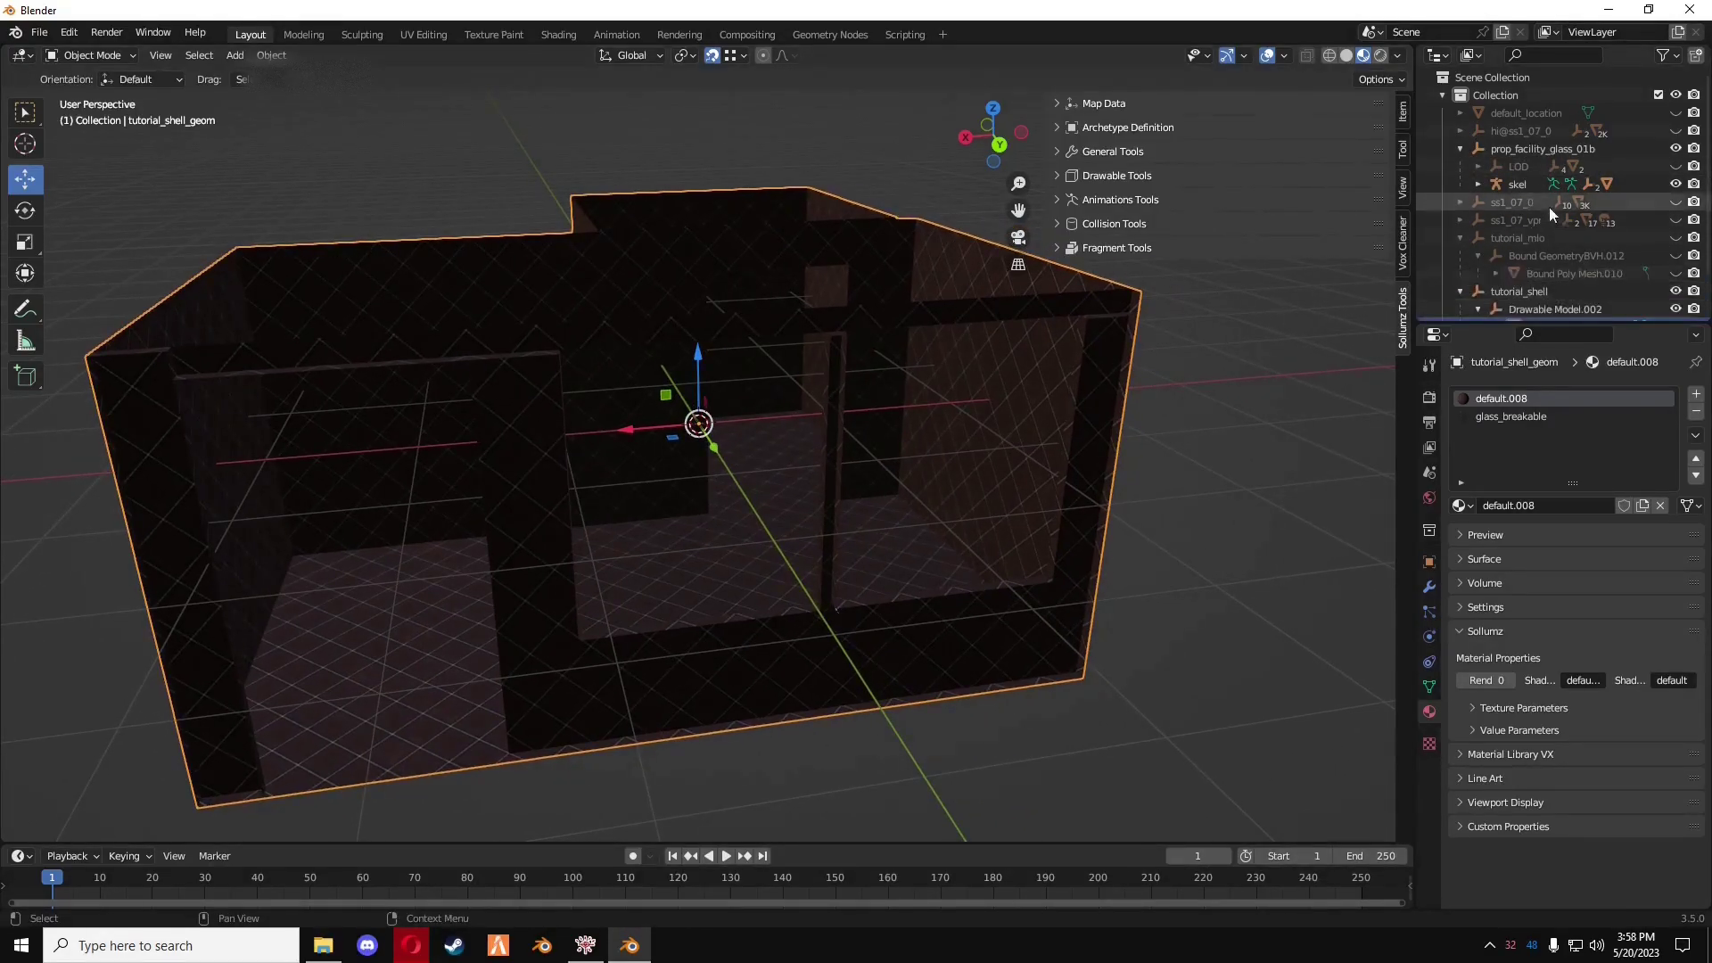
scroll(1548, 207, "down", 2)
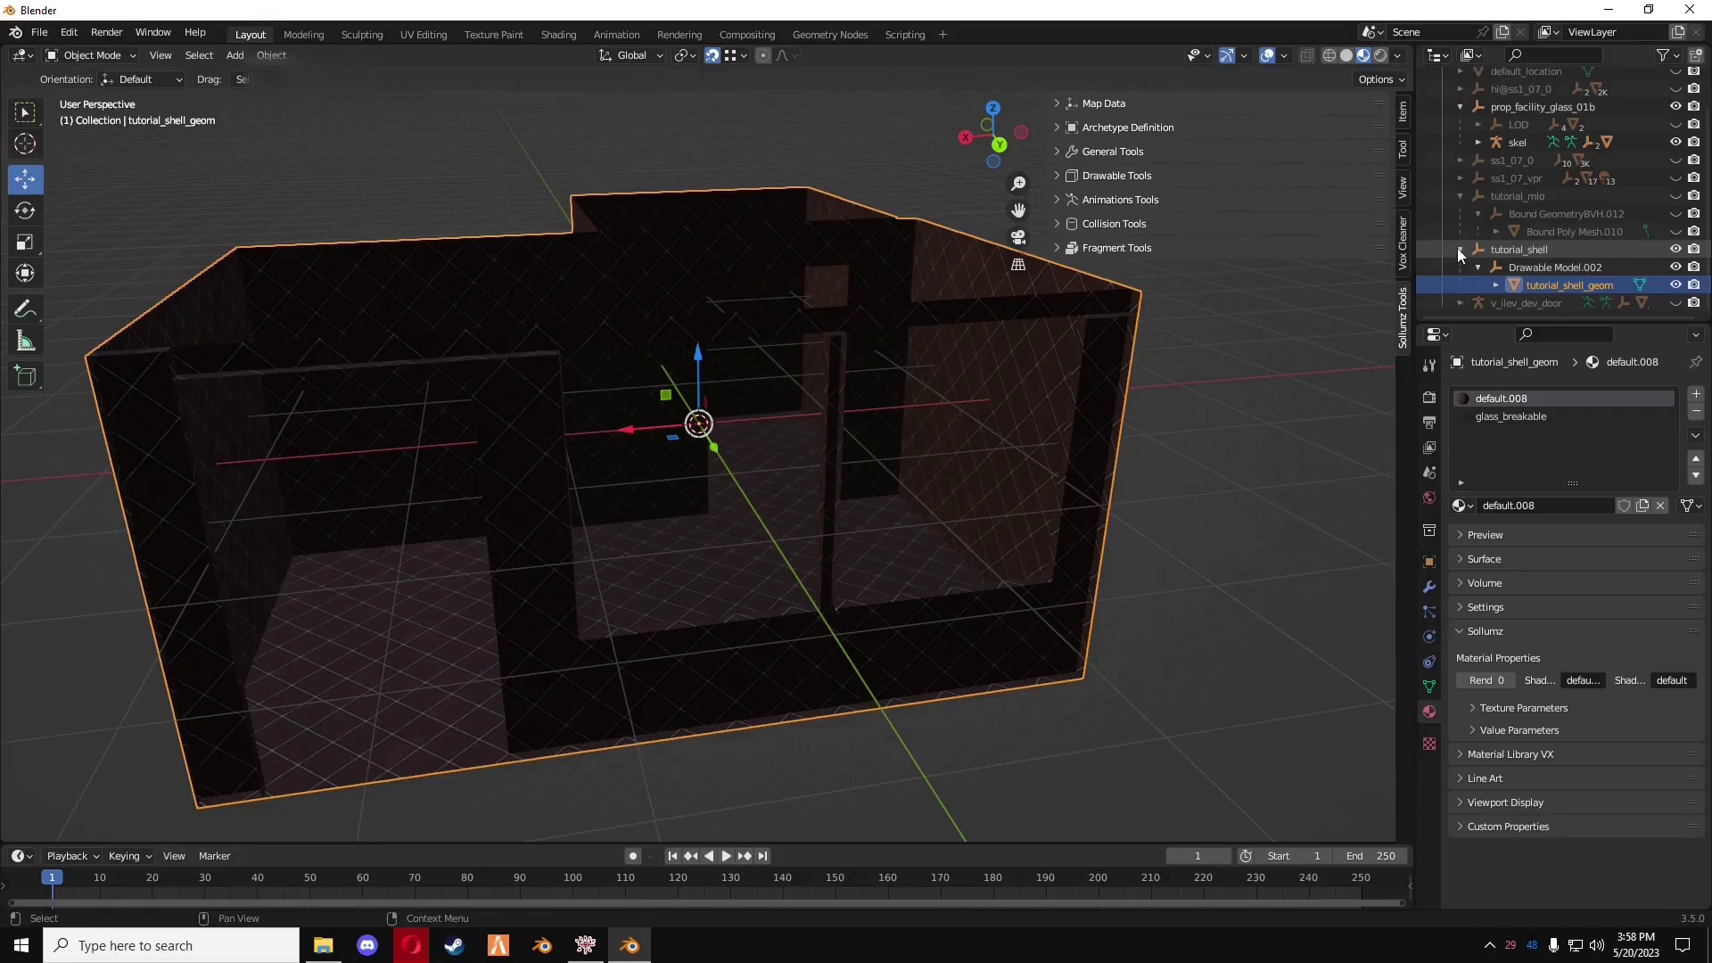
scroll(1459, 248, "up", 2)
left_click(1526, 150)
right_click(1526, 152)
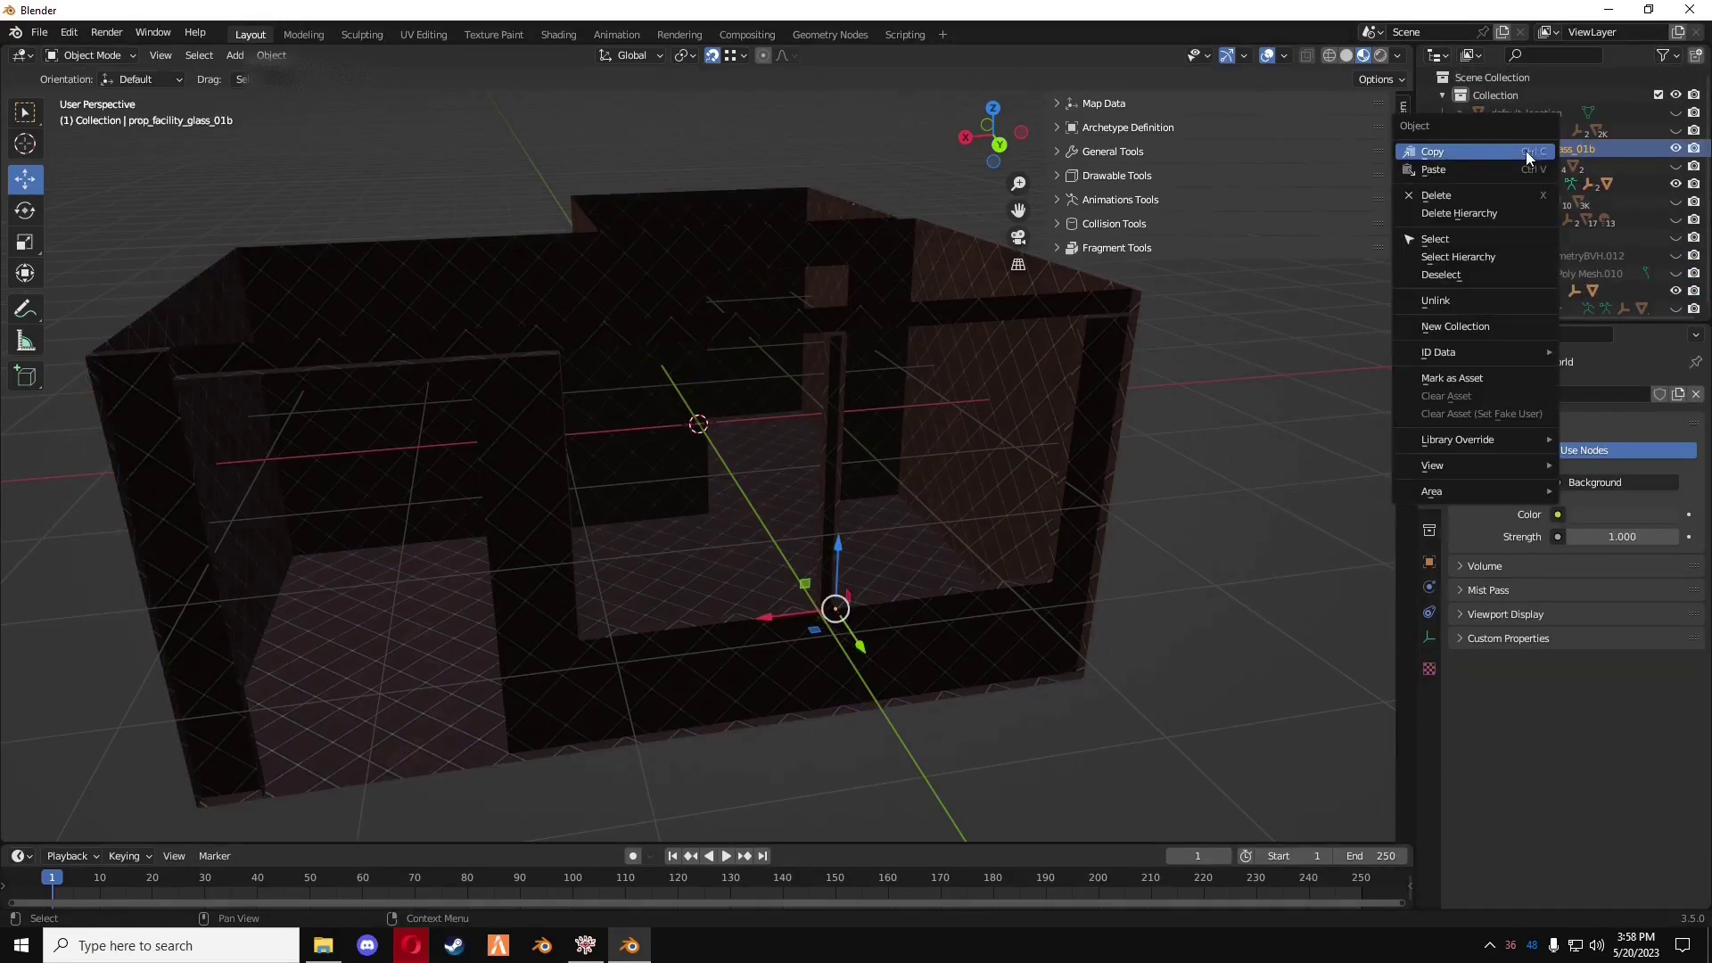
left_click(1478, 257)
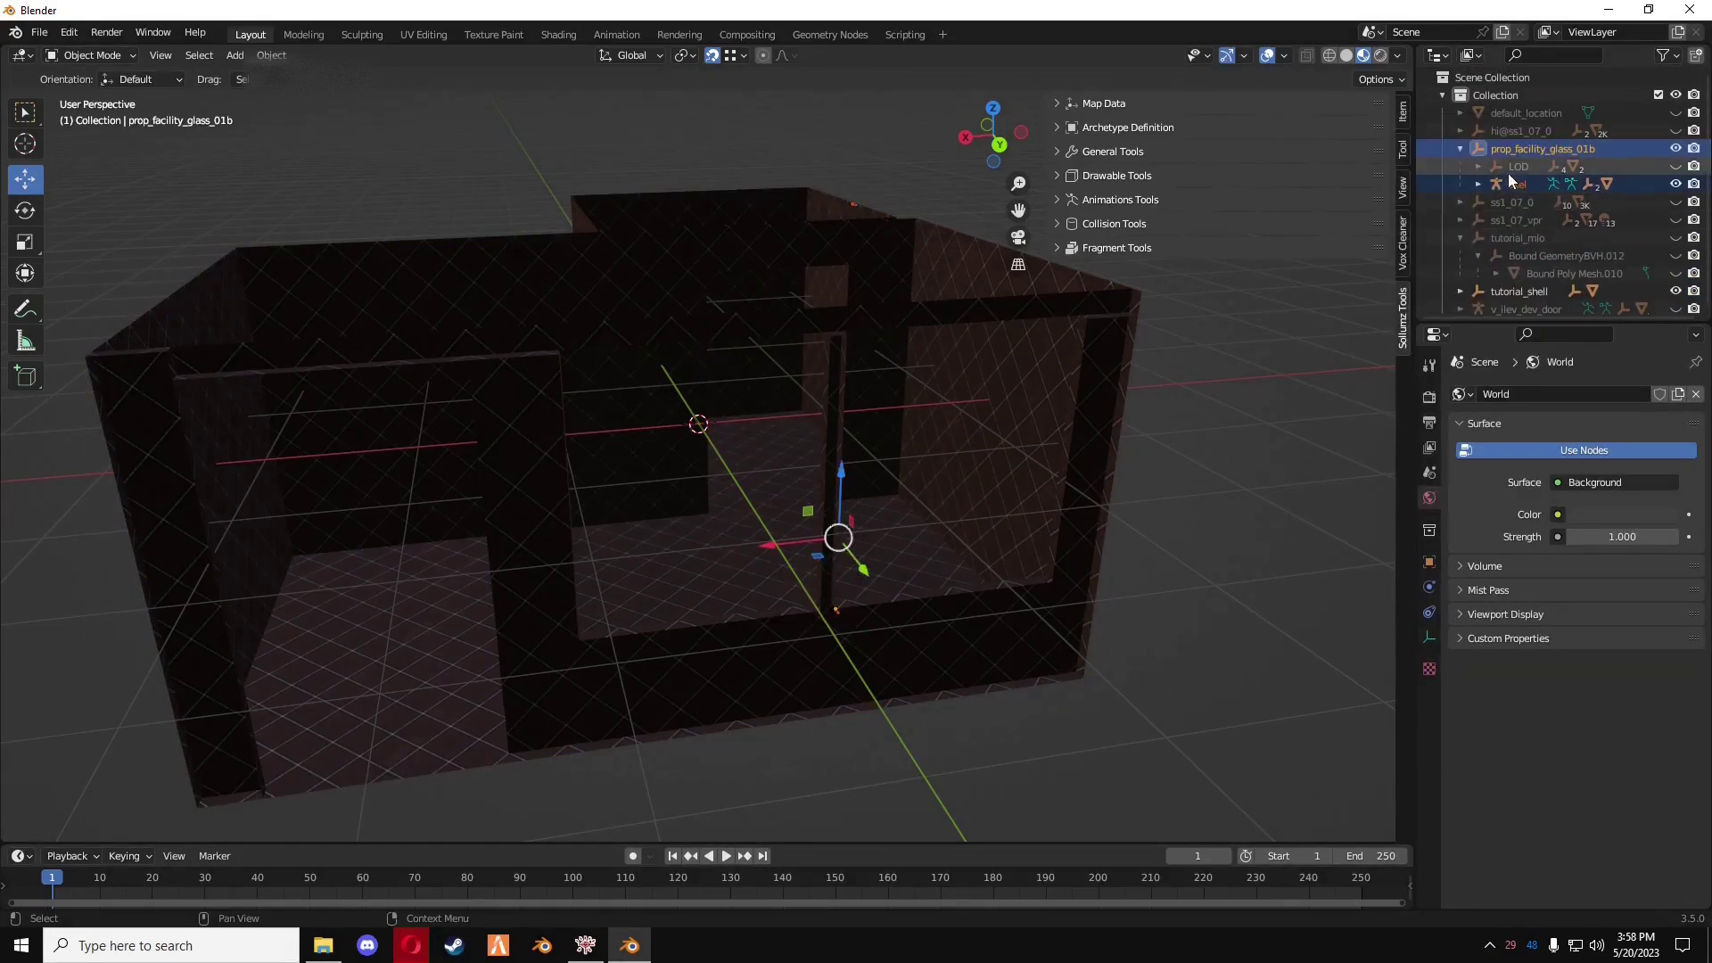
right_click(1512, 174)
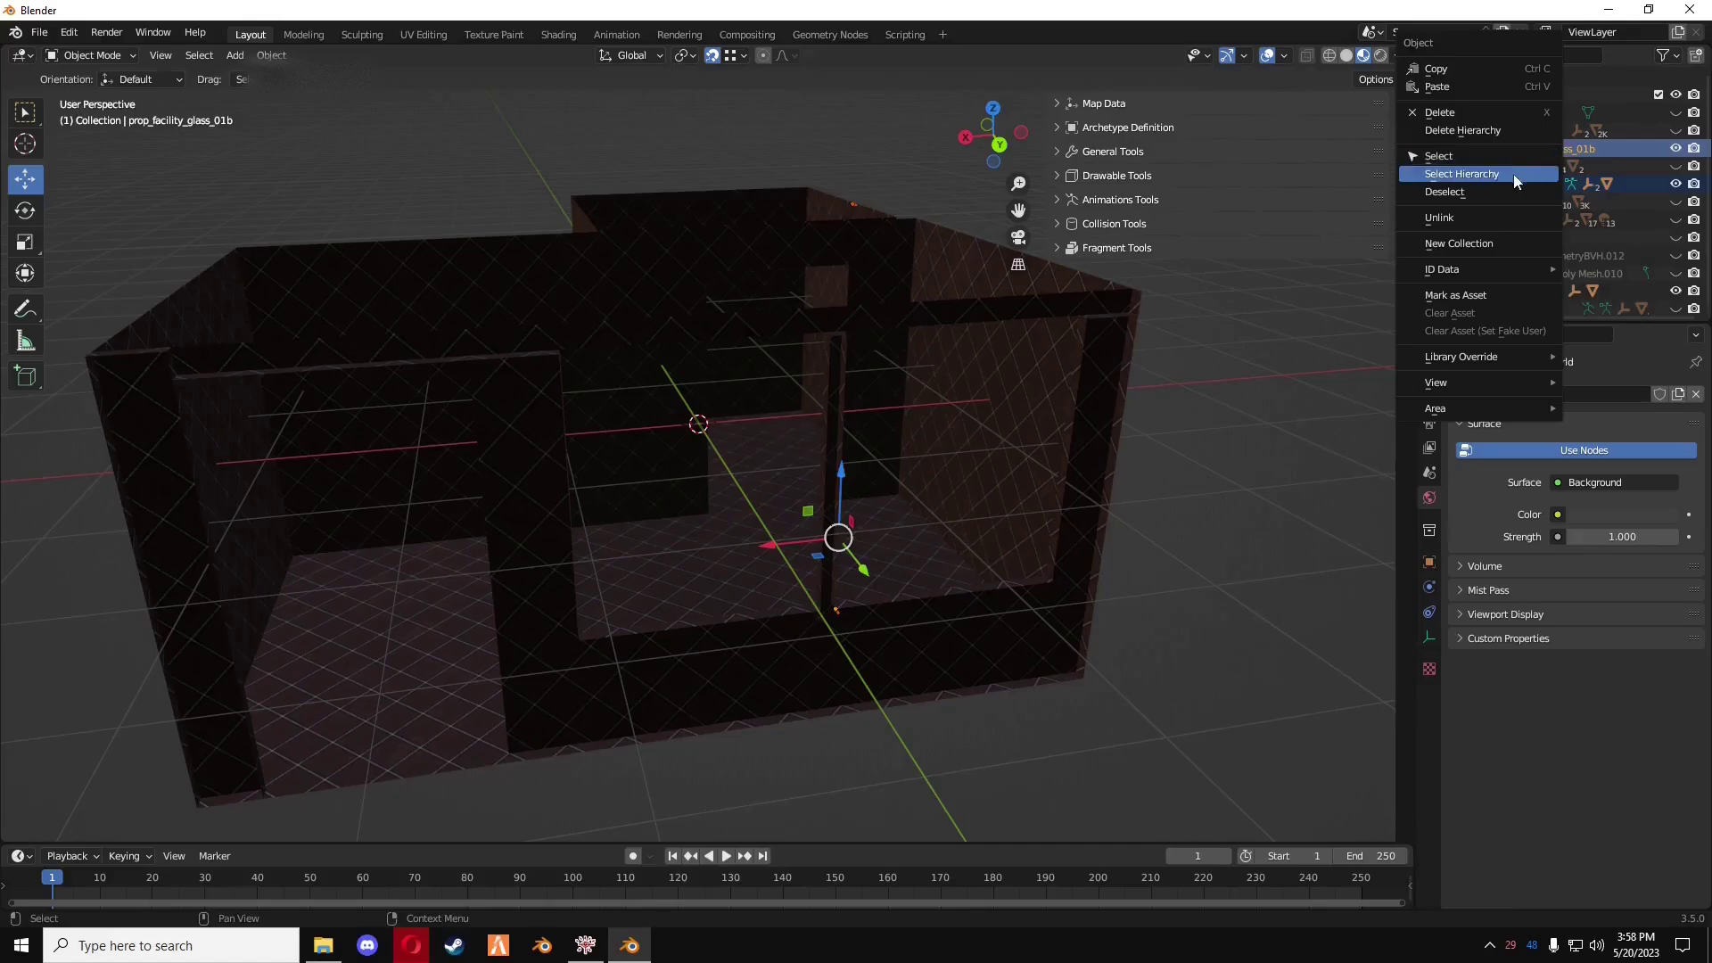
left_click(1486, 132)
middle_click_drag(1257, 425, 858, 544)
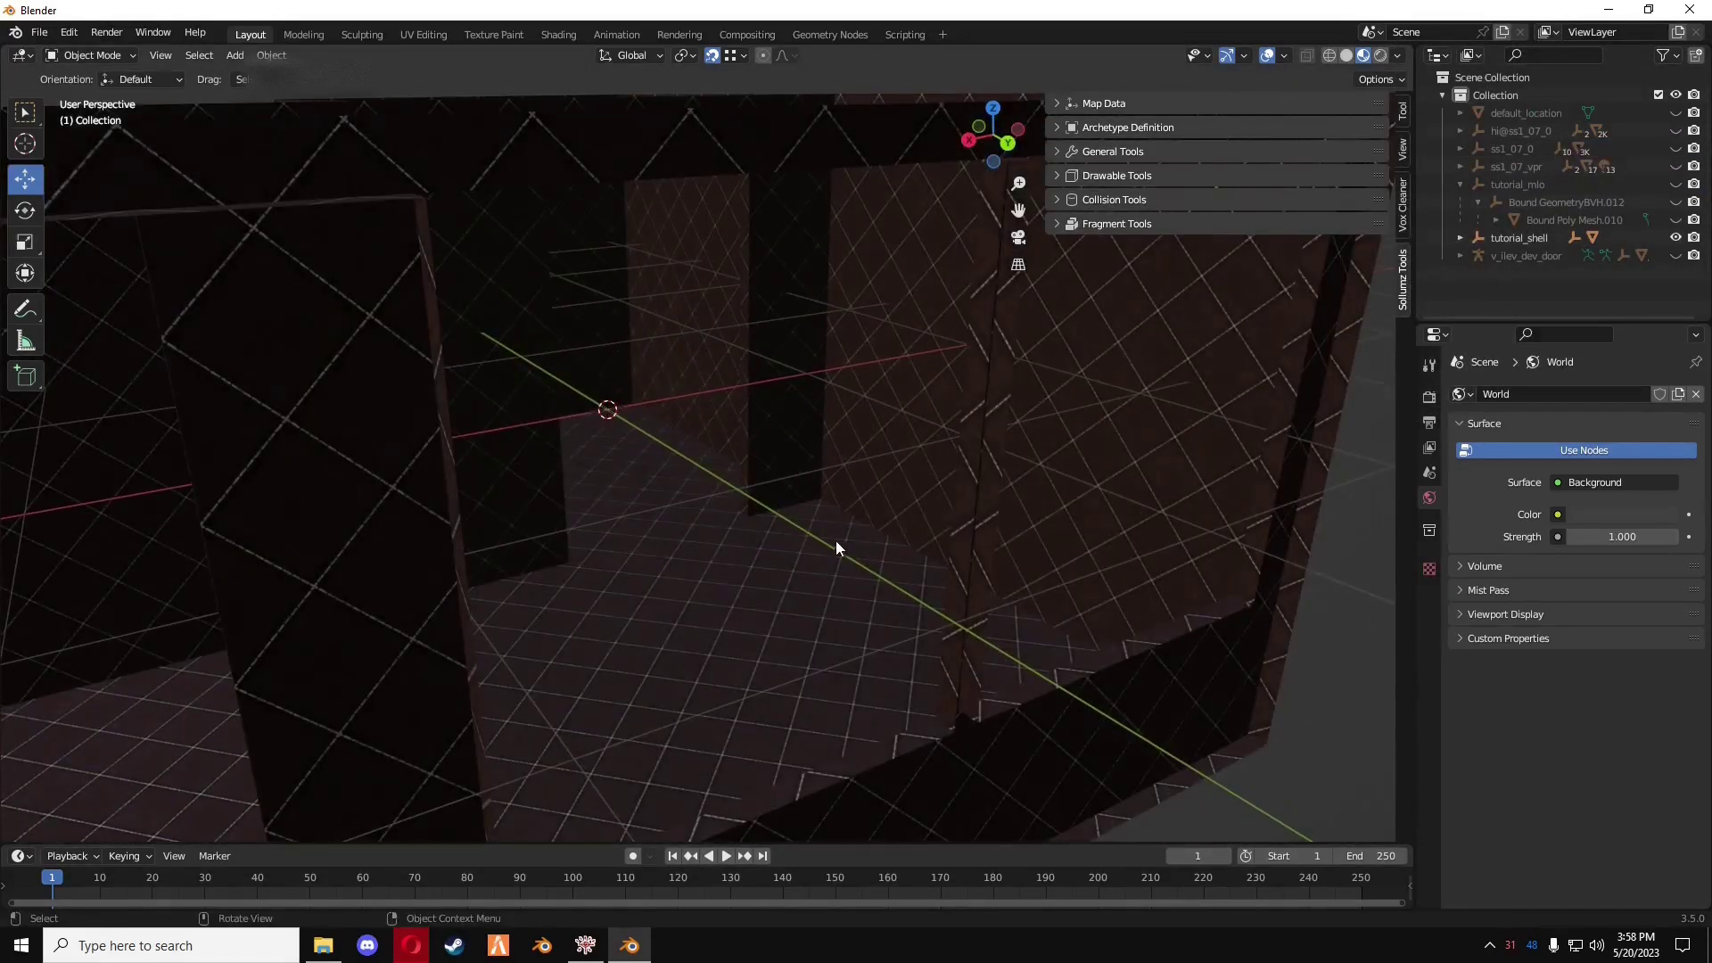
- Inspect individual faces of tutorial_shell_geom in Edit Mode, including the window frame and the joined glass
left_click(832, 540)
key("Tab")
key("alt+a")
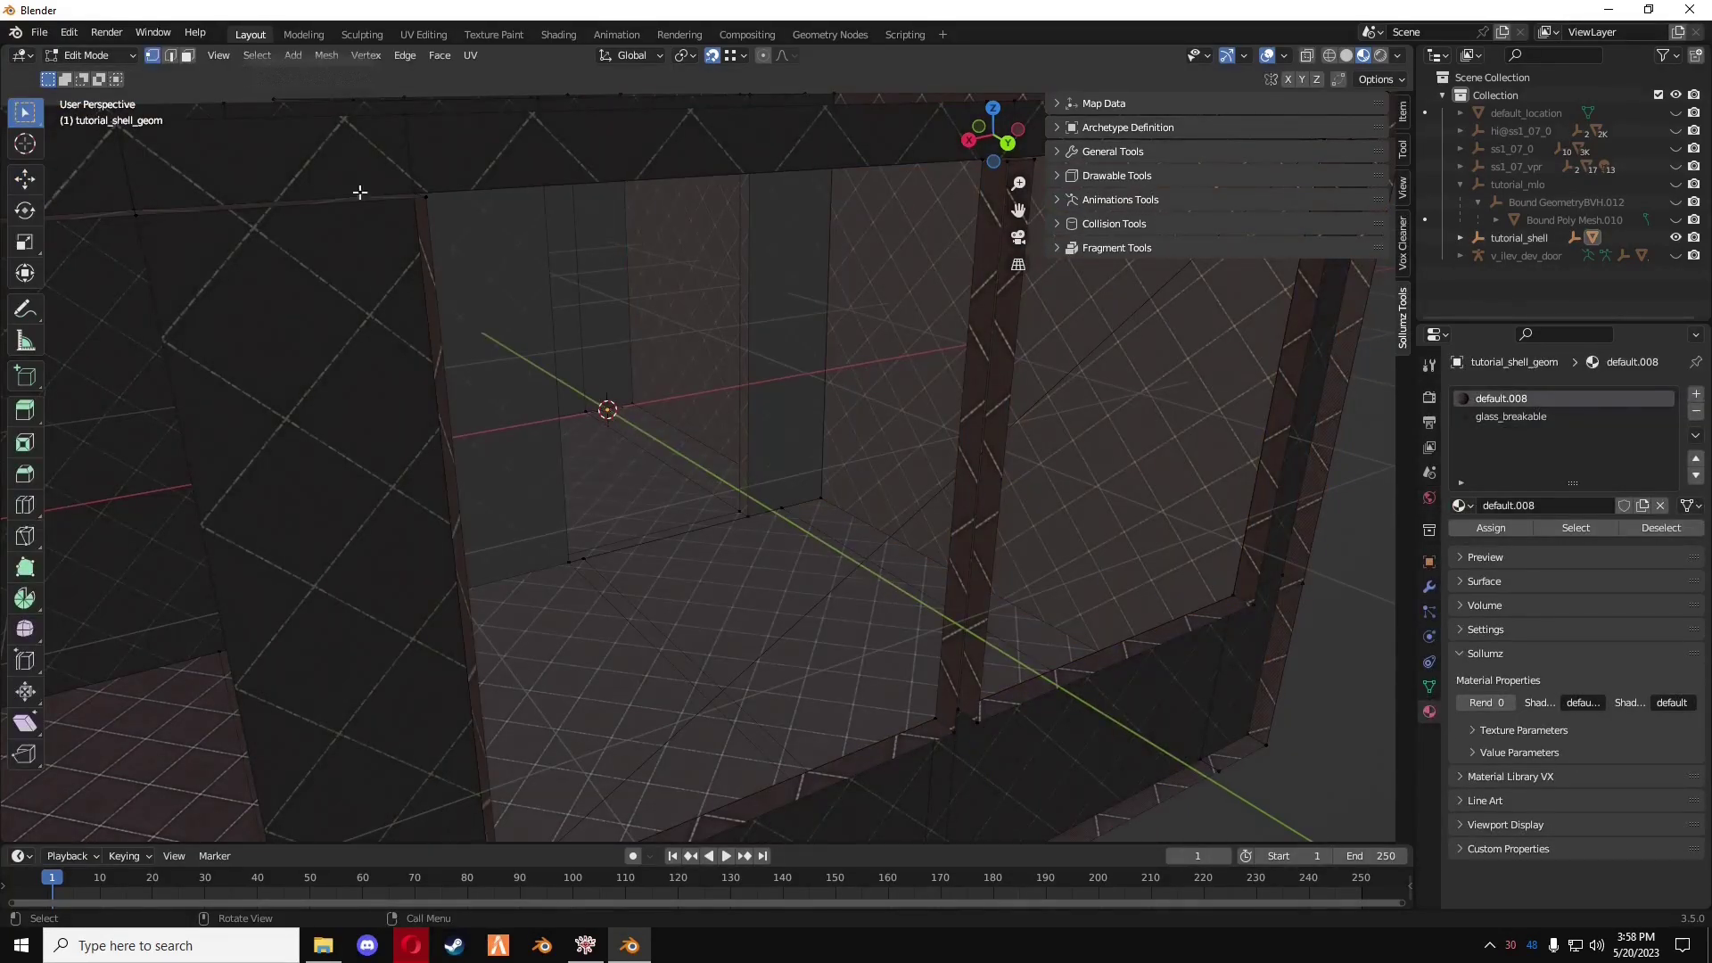
left_click(956, 623)
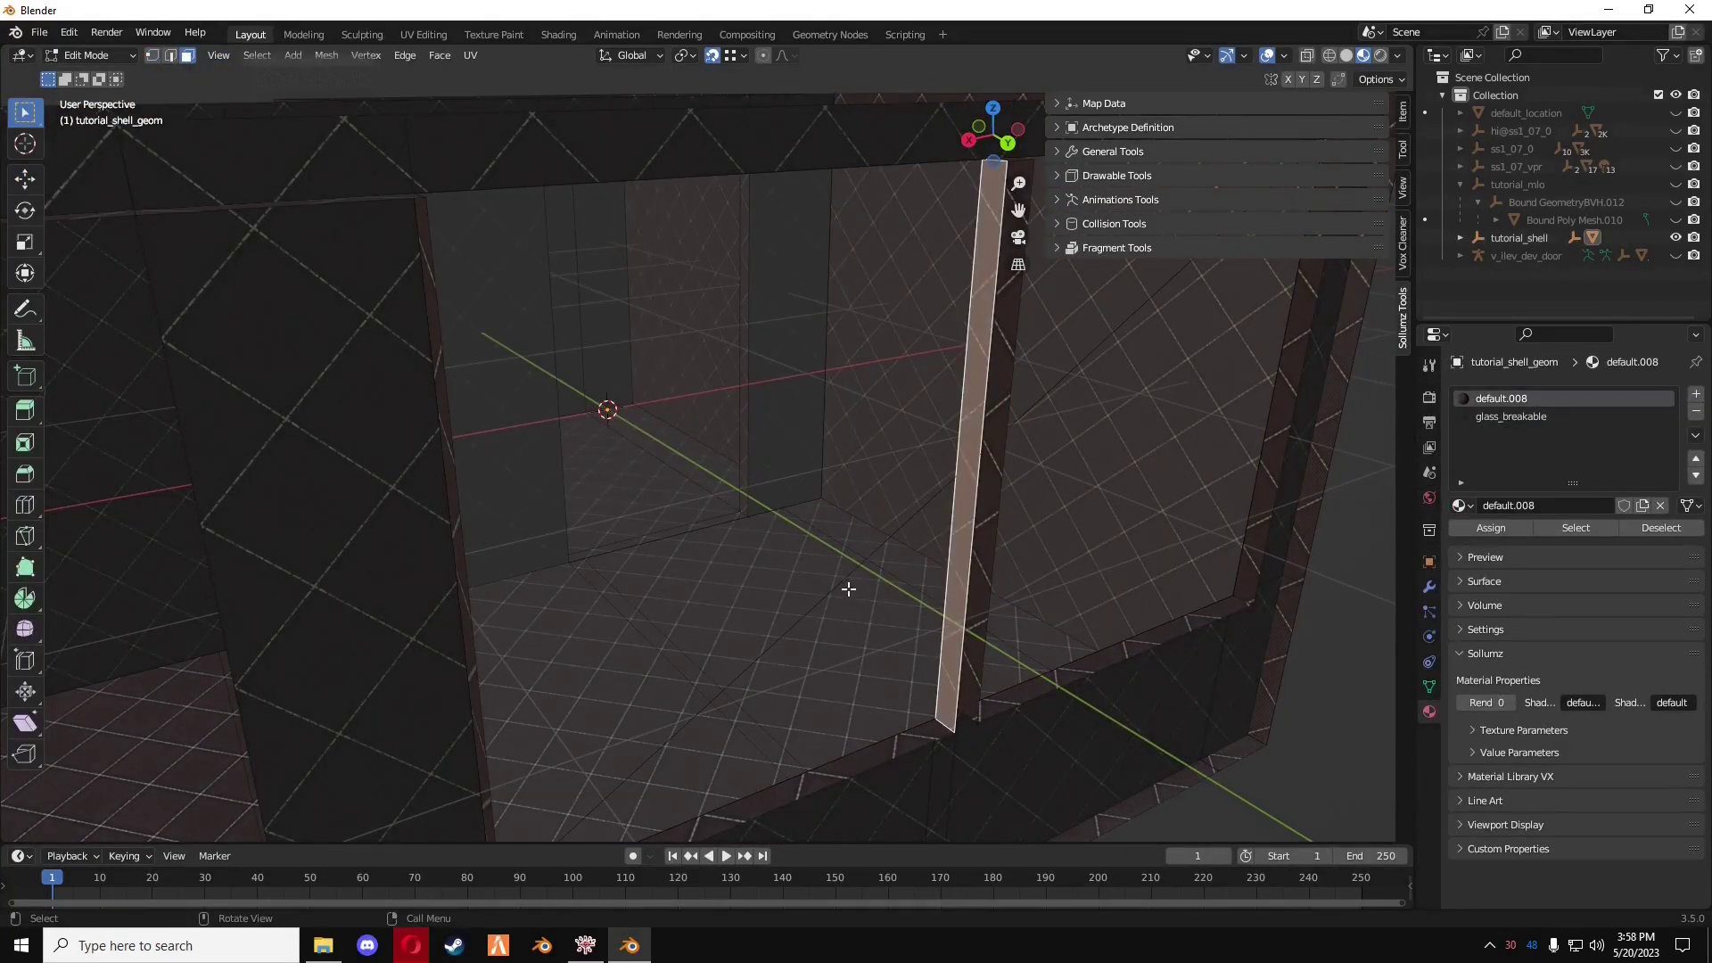
left_click(864, 544)
middle_click_drag(894, 548, 965, 615)
scroll(807, 617, "down", 5)
key("Tab")
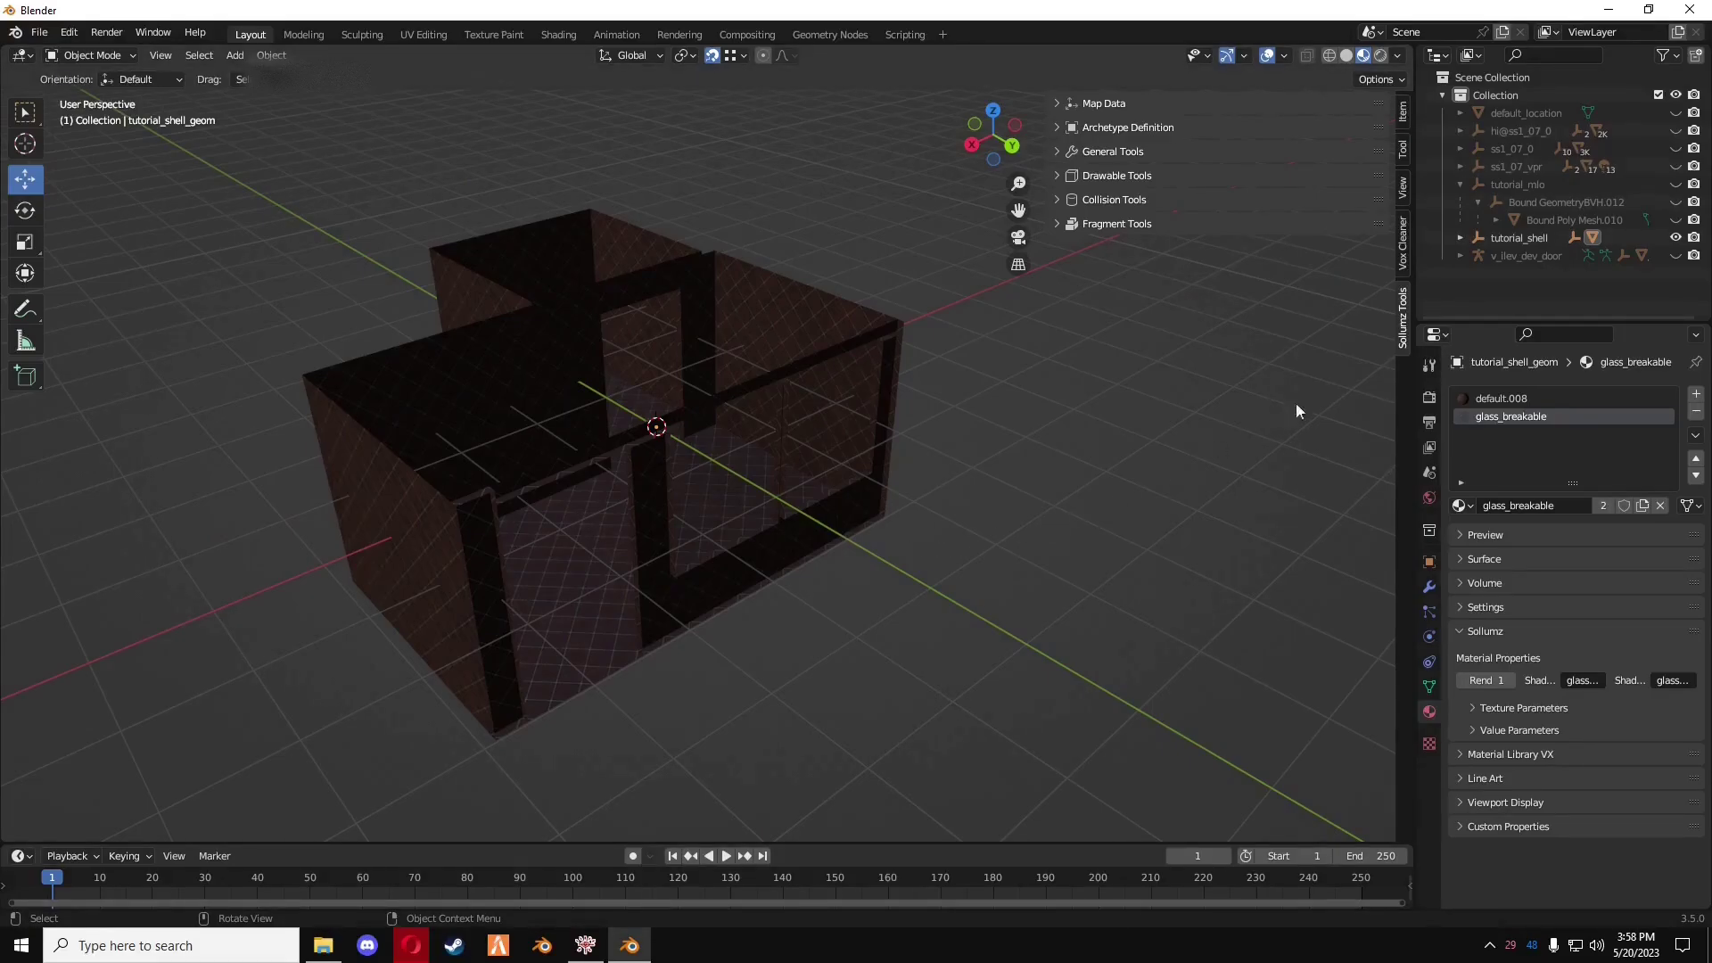
- Unhide tutorial_mlo and export its hierarchy as Codewalker XML to E:\builds\tutorial\blender_exports, limited to selected objects
left_click(1459, 184)
right_click(1526, 186)
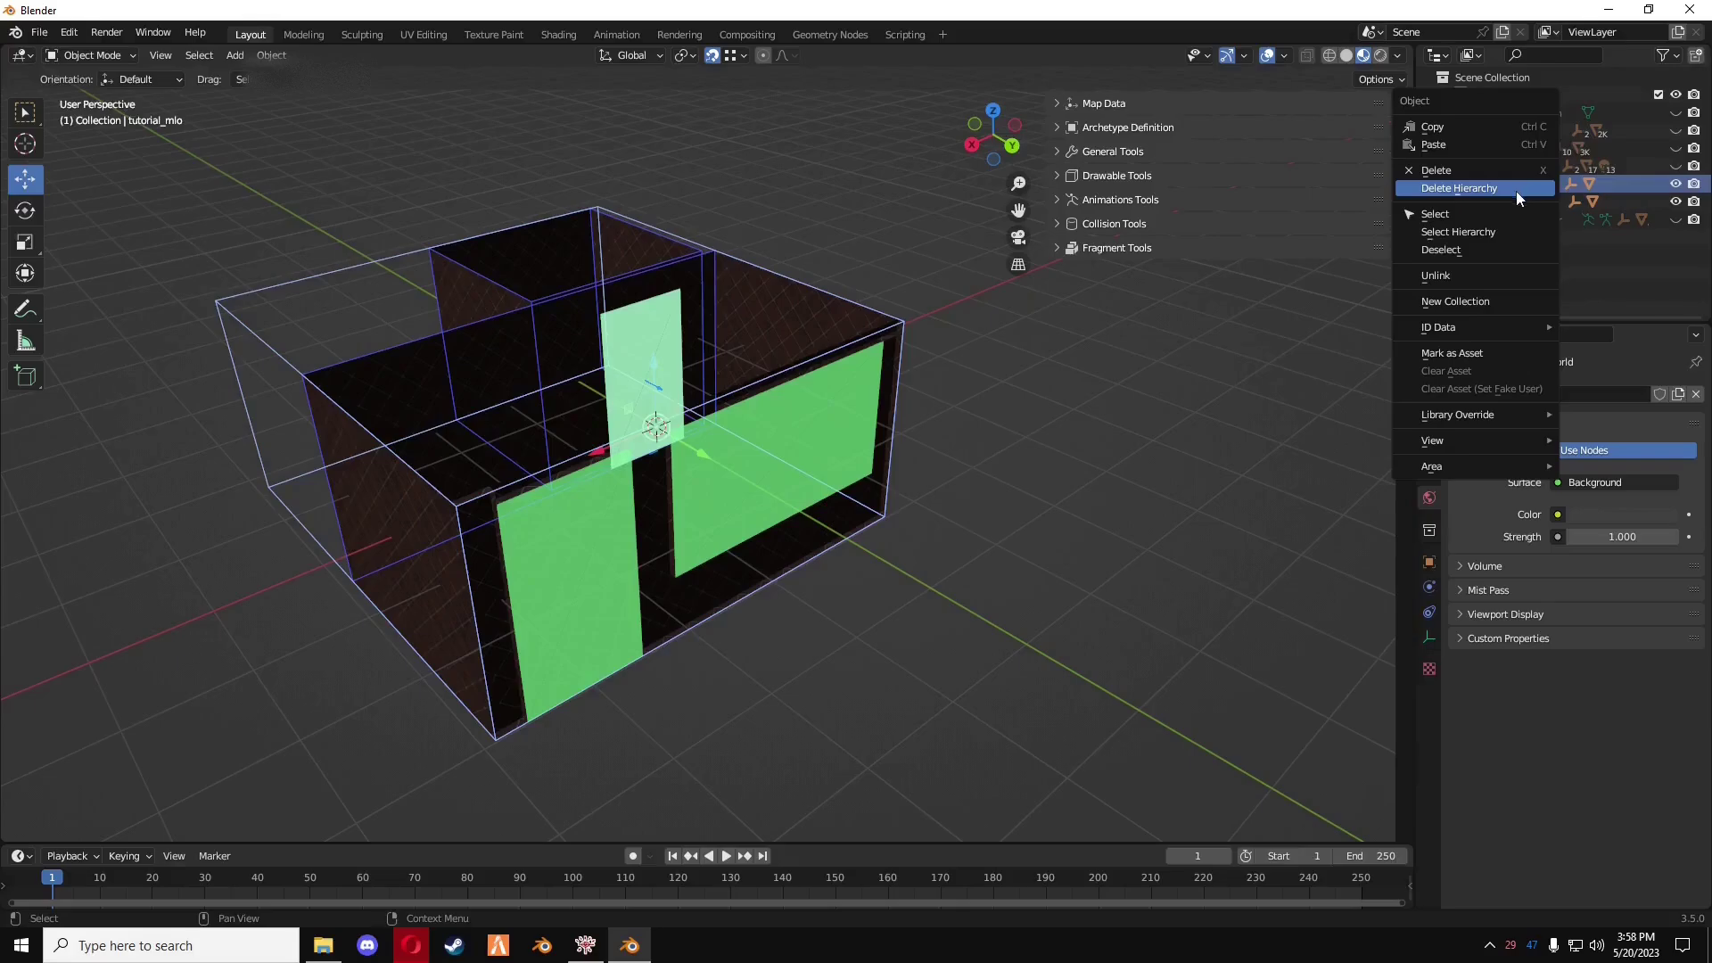
left_click(1490, 233)
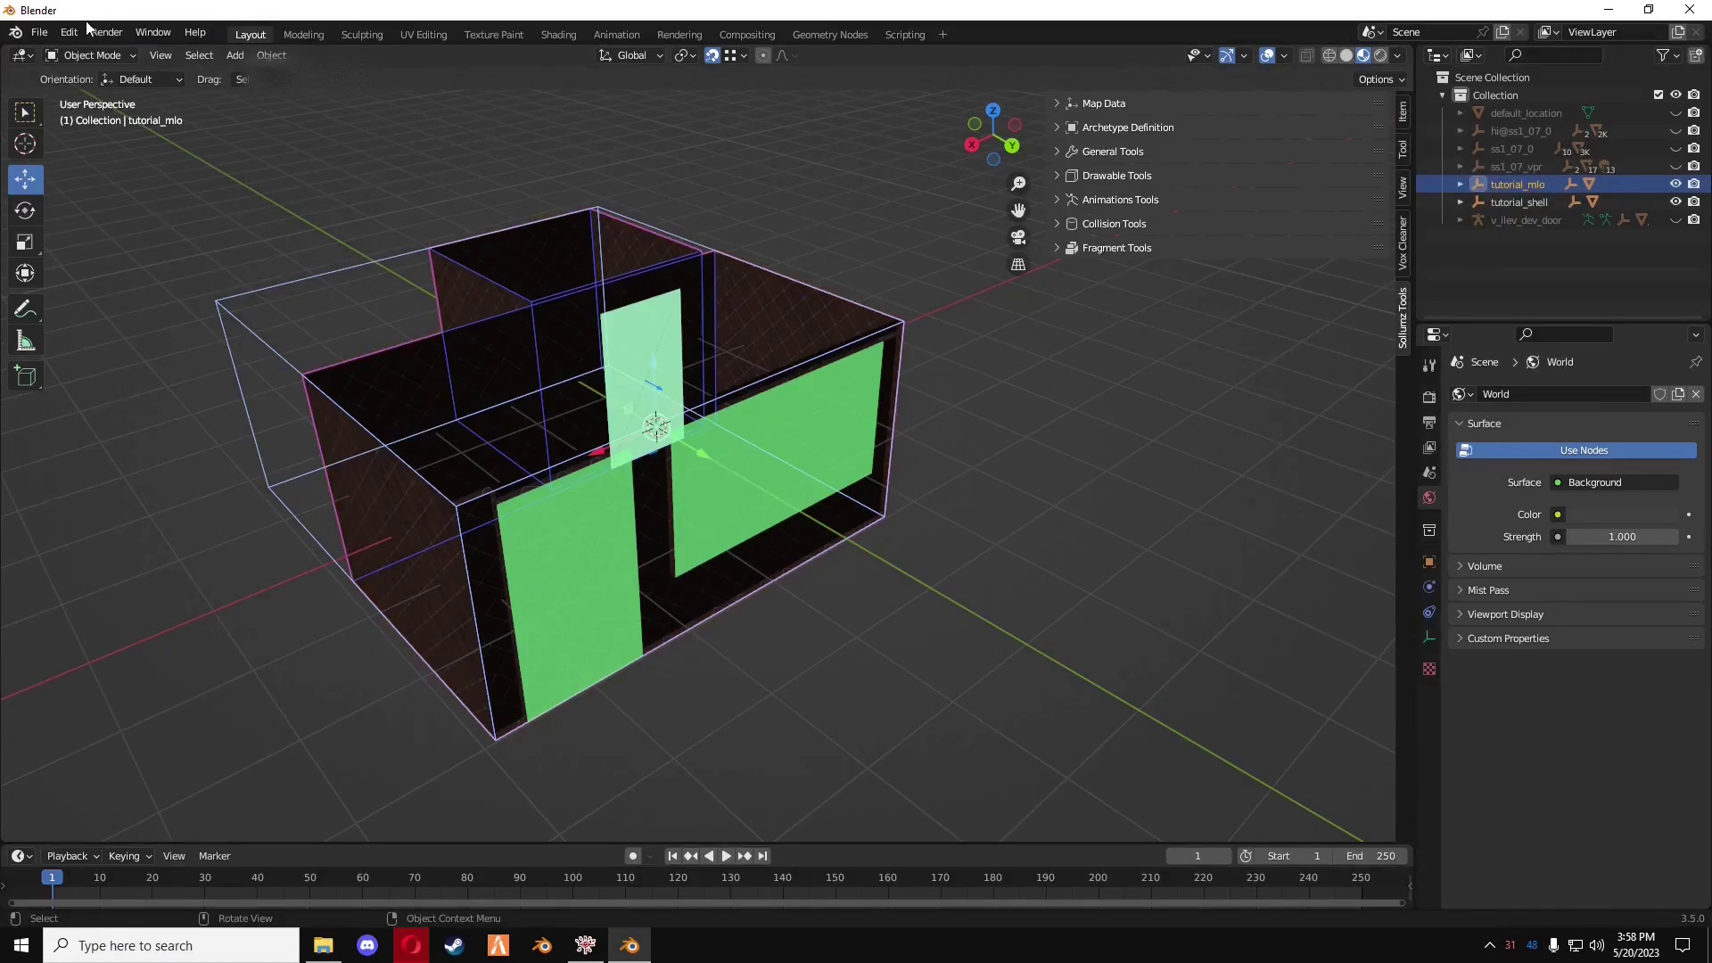
left_click(39, 33)
mouse_move(84, 290)
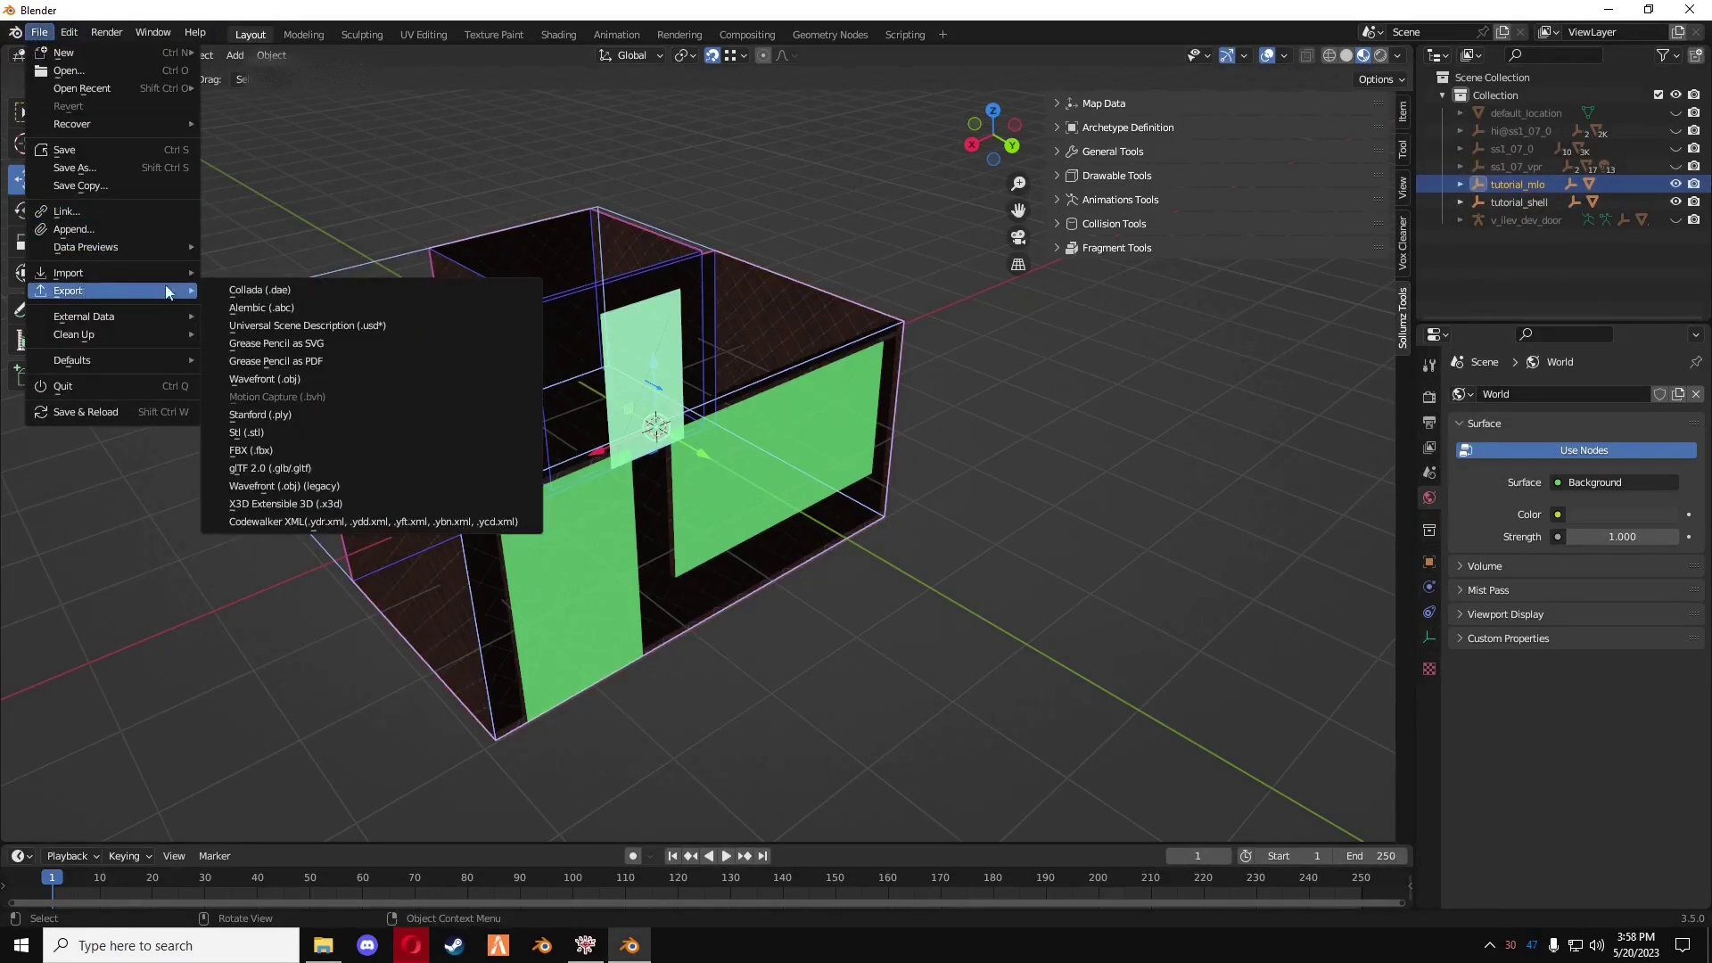
left_click(299, 521)
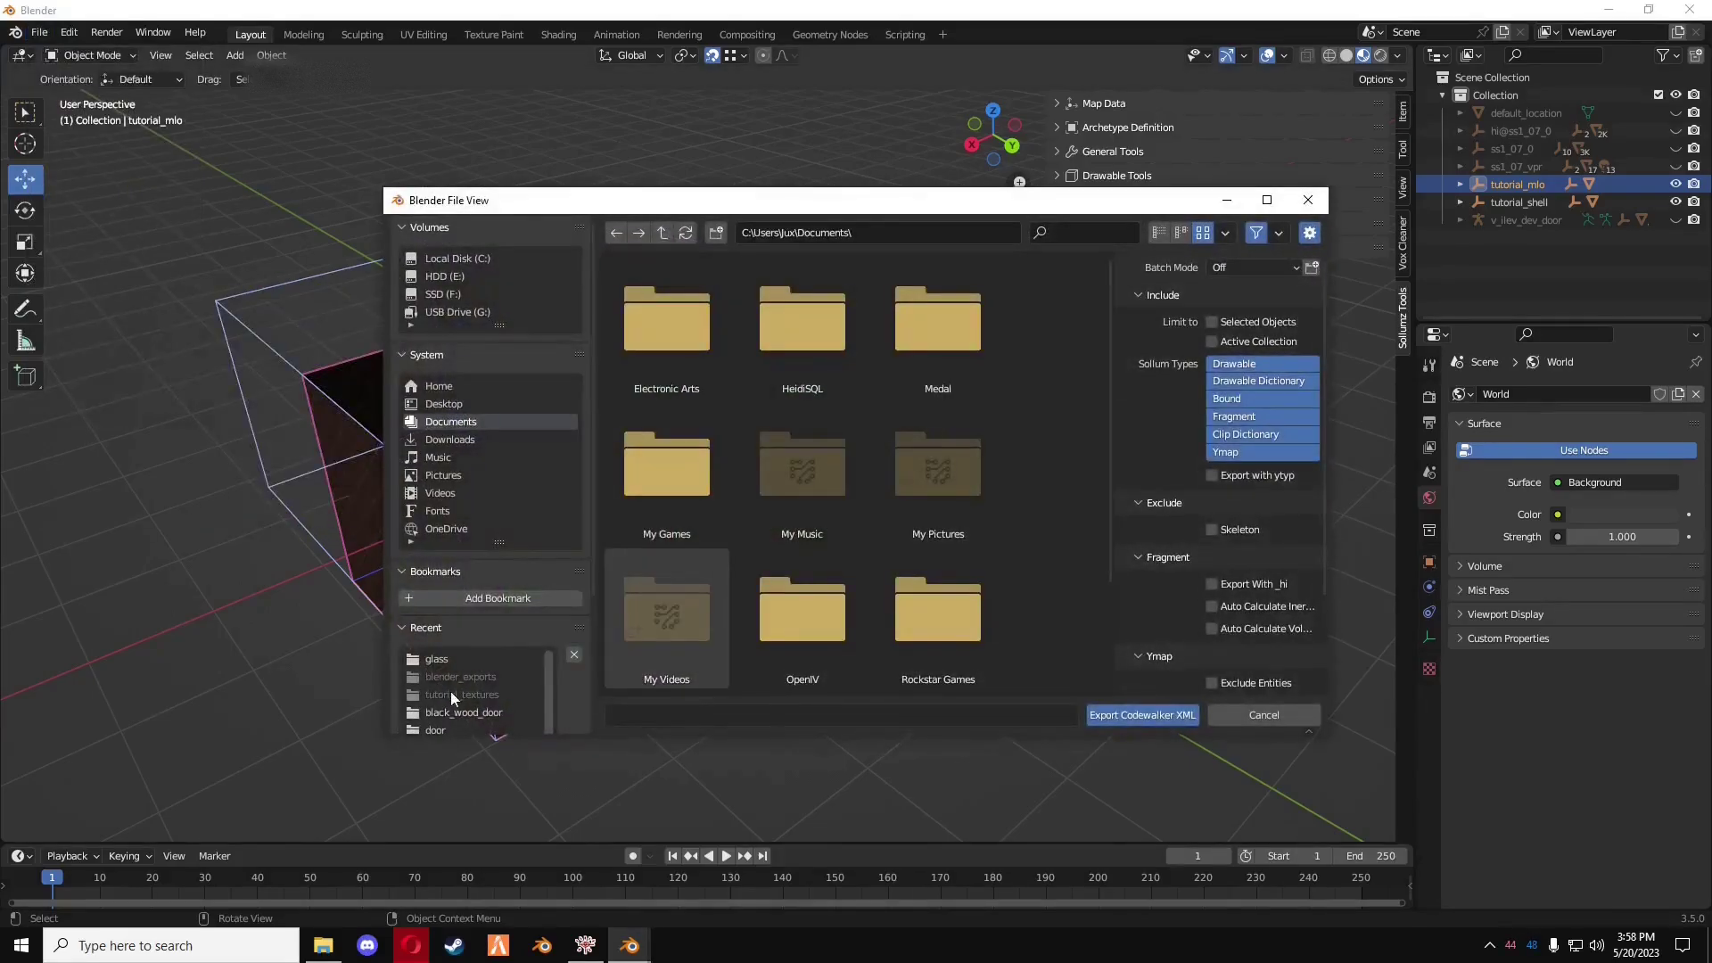
left_click(436, 660)
left_click(661, 232)
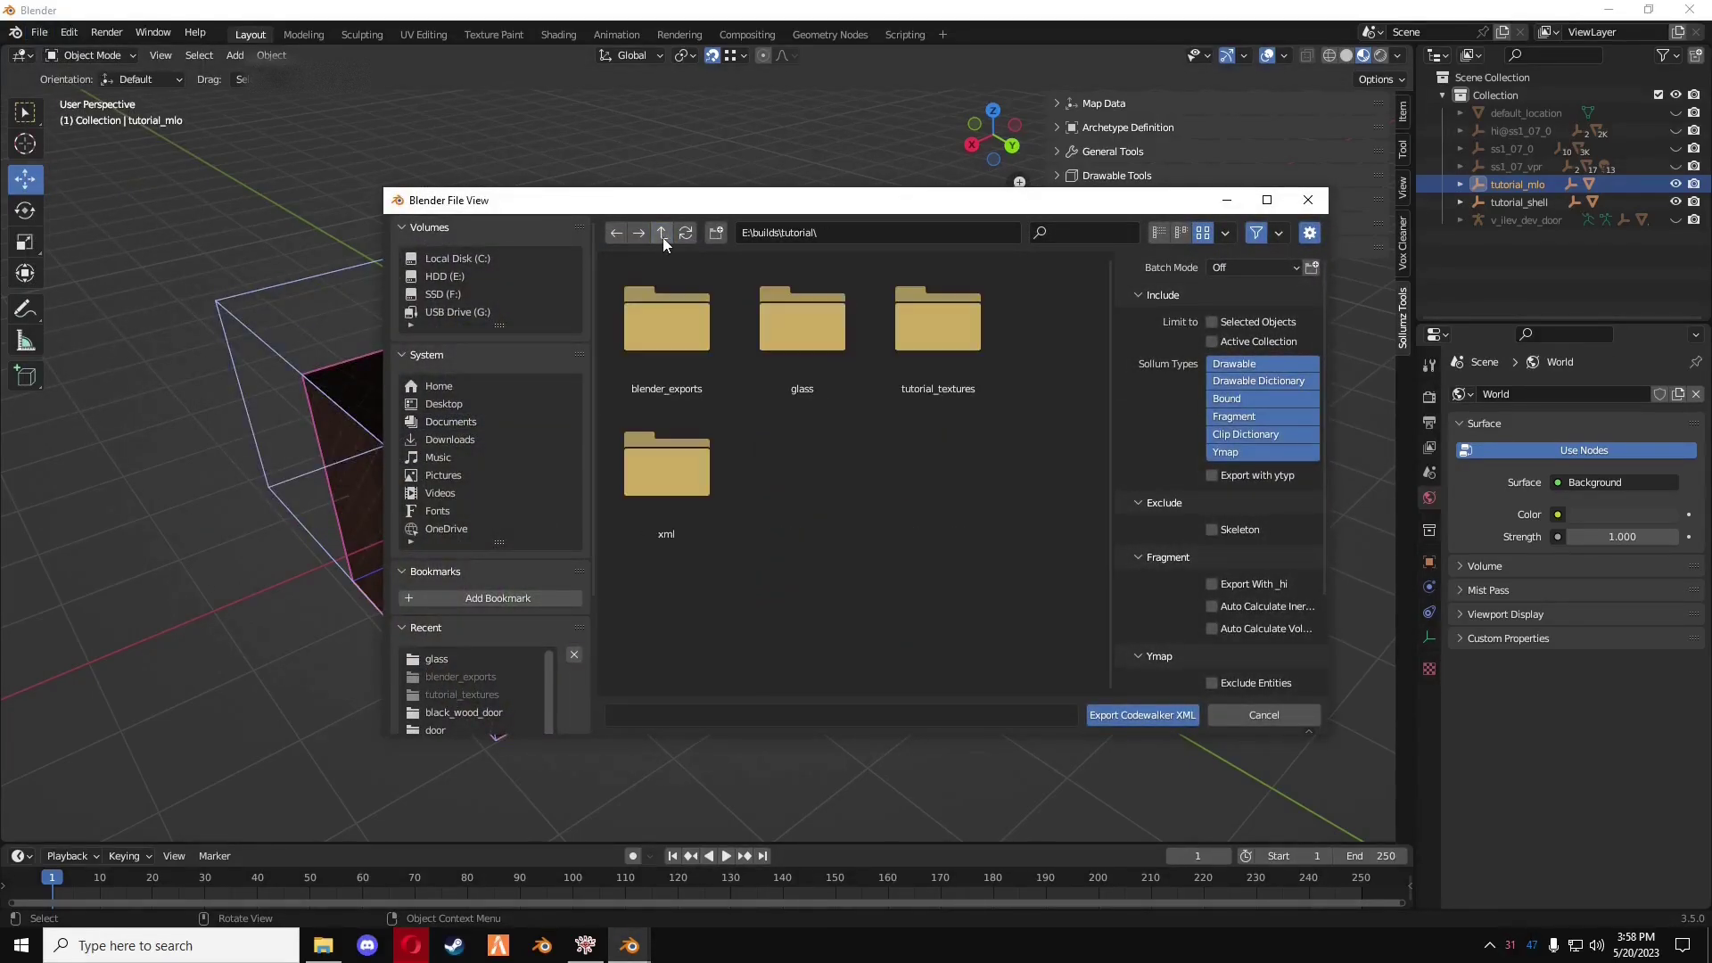
double_click(664, 311)
left_click(1211, 322)
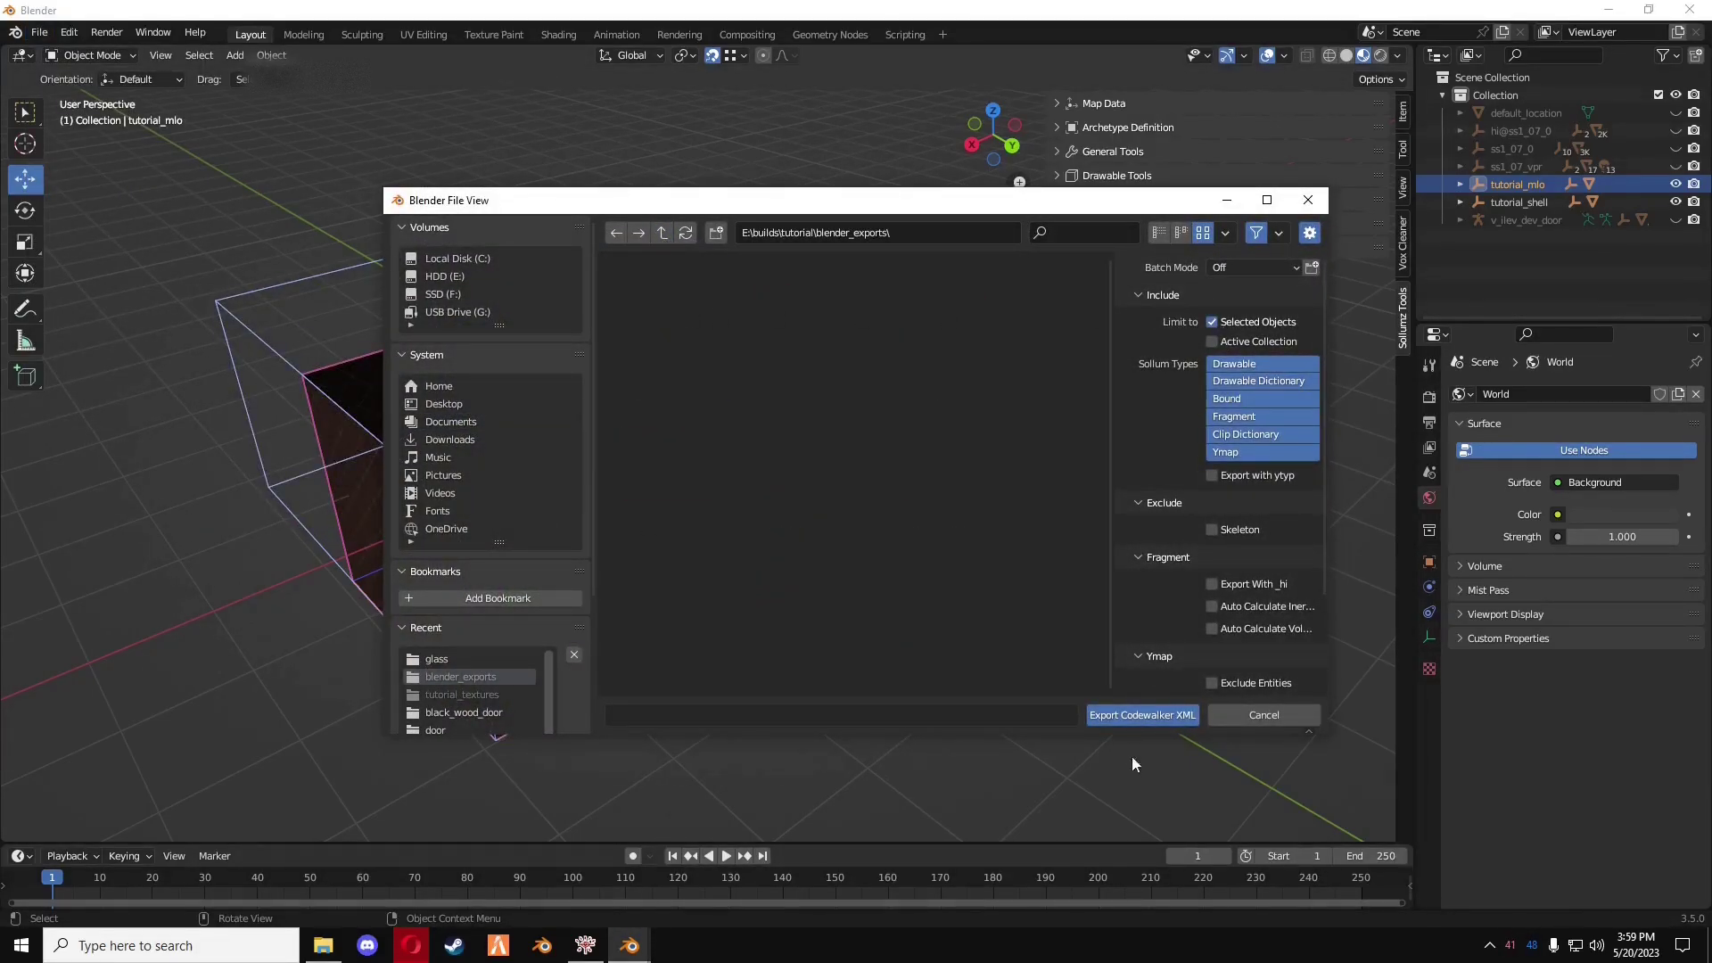
left_click(1145, 714)
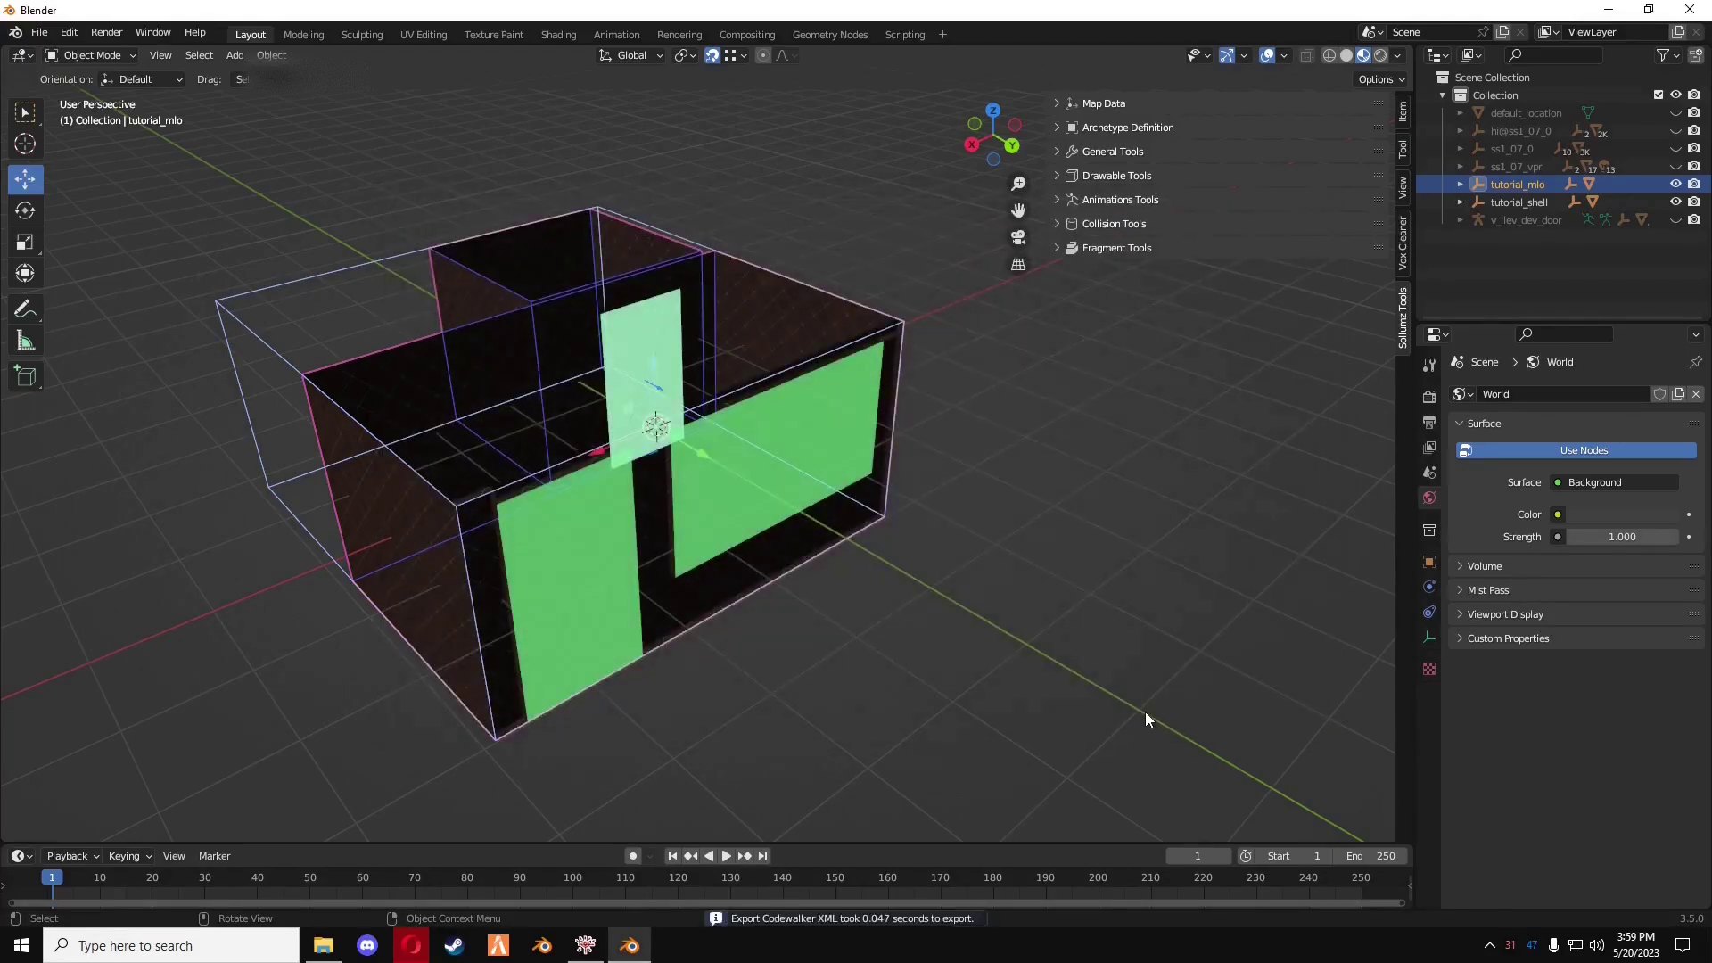
- Export the tutorial_shell hierarchy as Codewalker XML to the blender_exports folder, limited to selected objects
right_click(1520, 196)
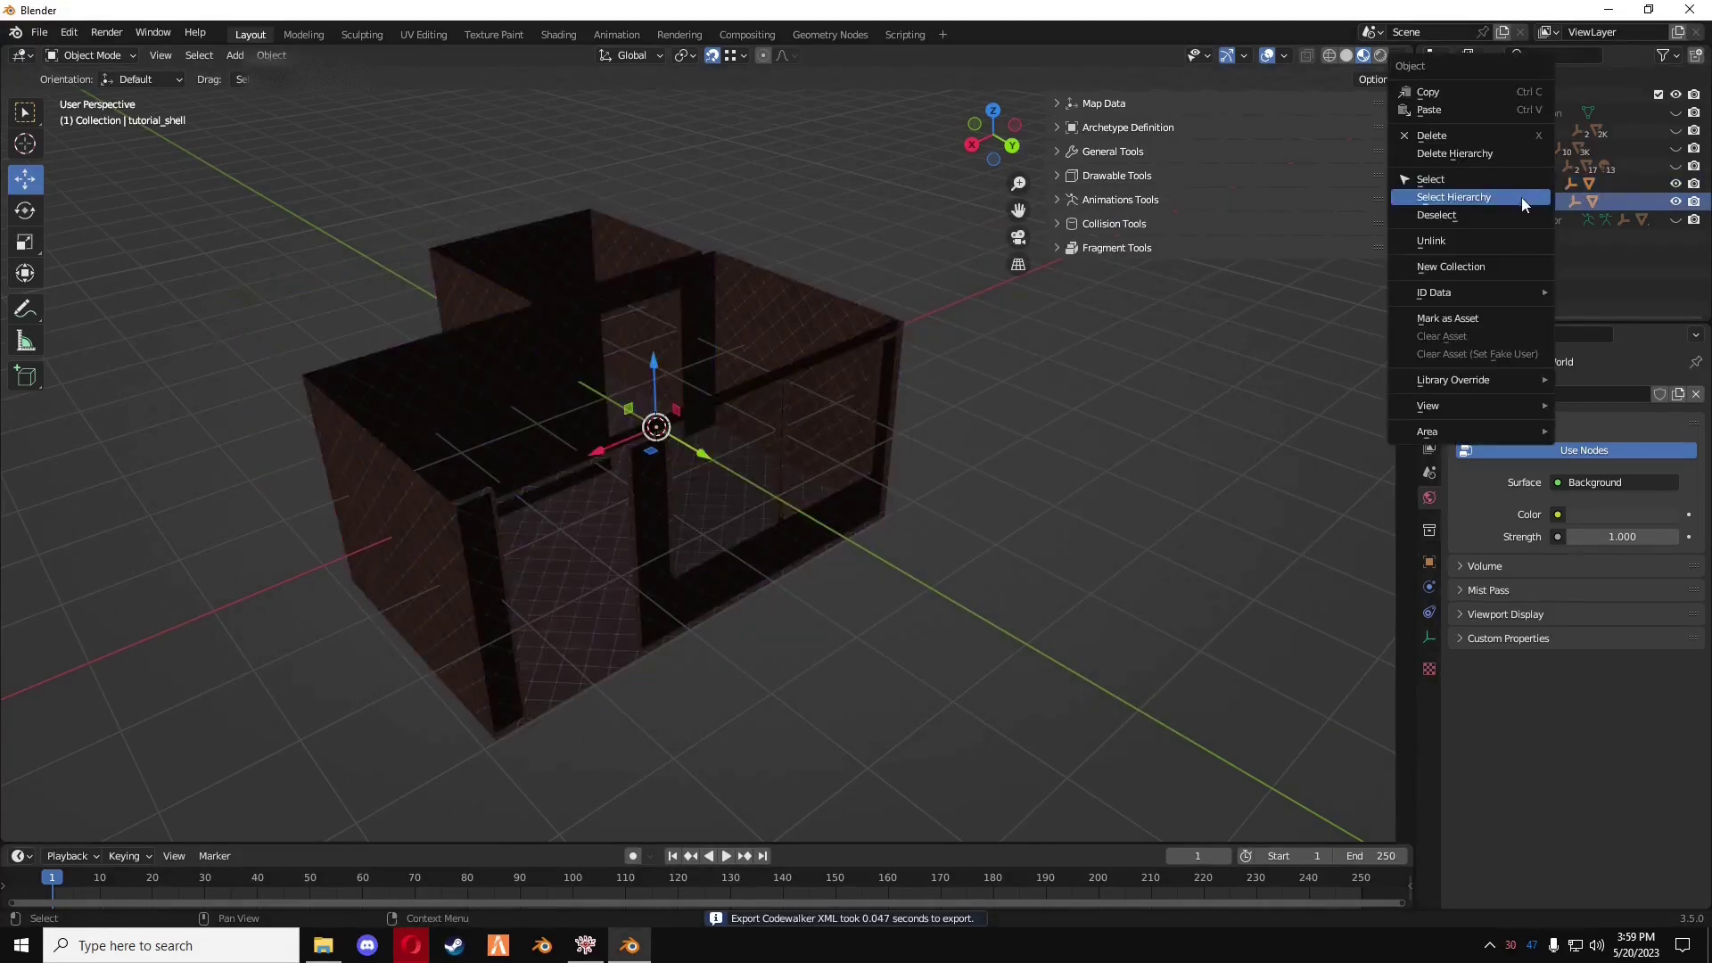
left_click(49, 34)
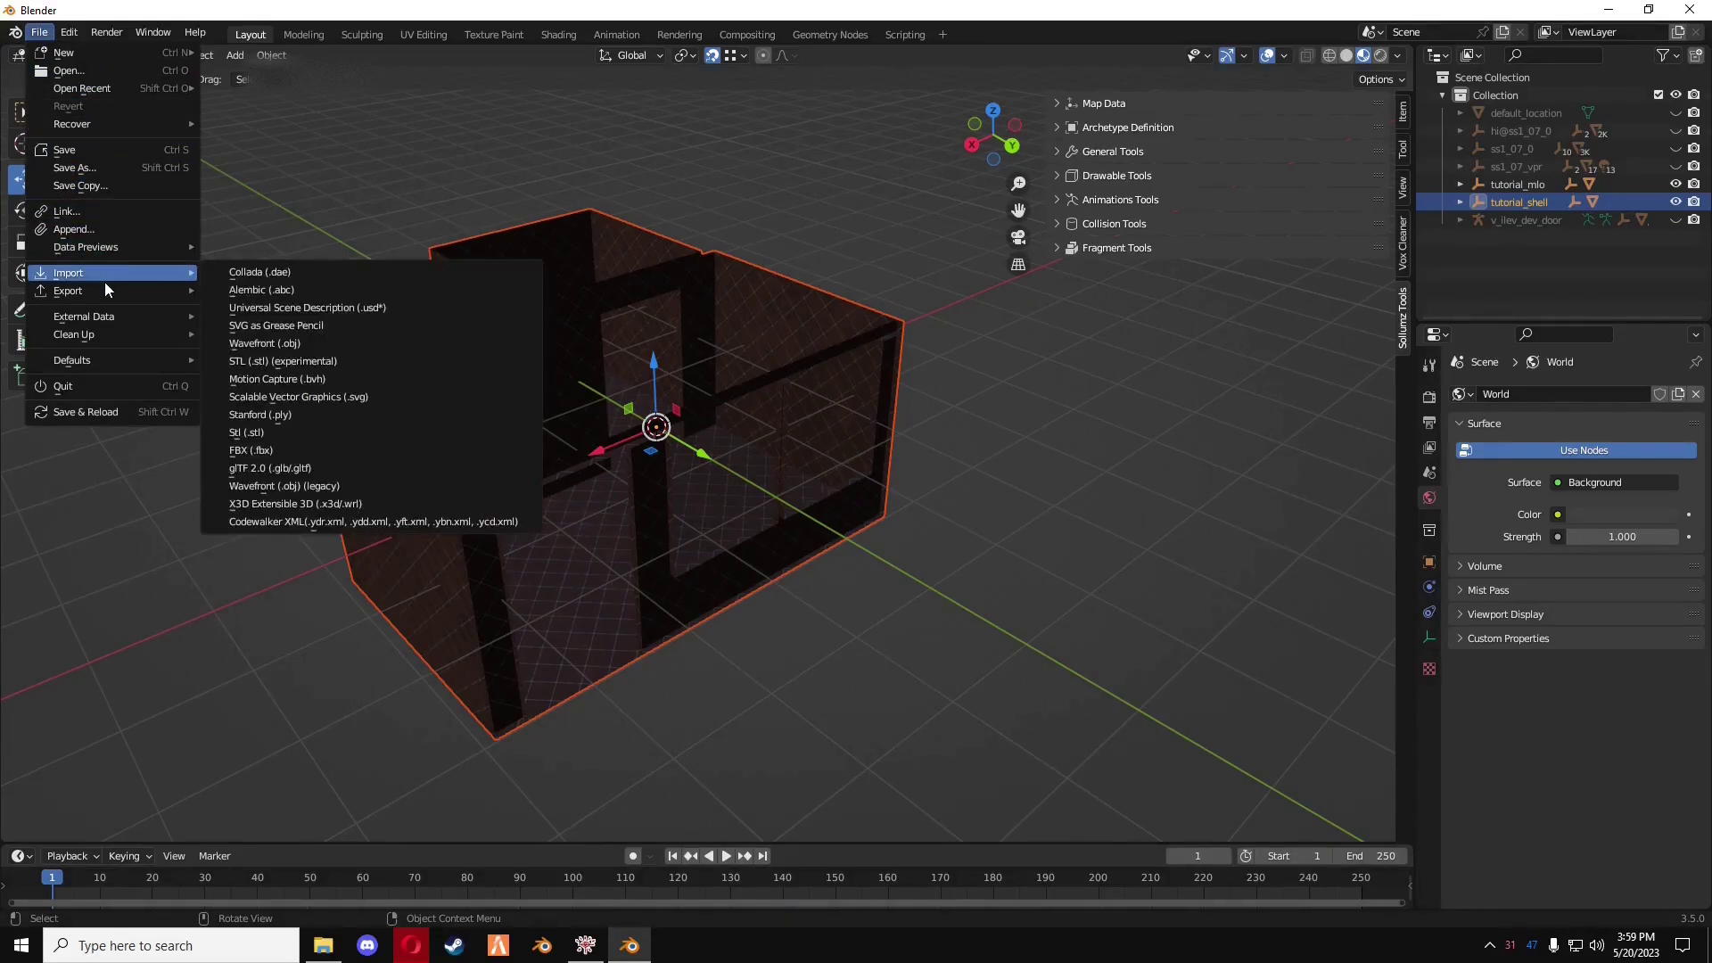
mouse_move(115, 290)
left_click(313, 517)
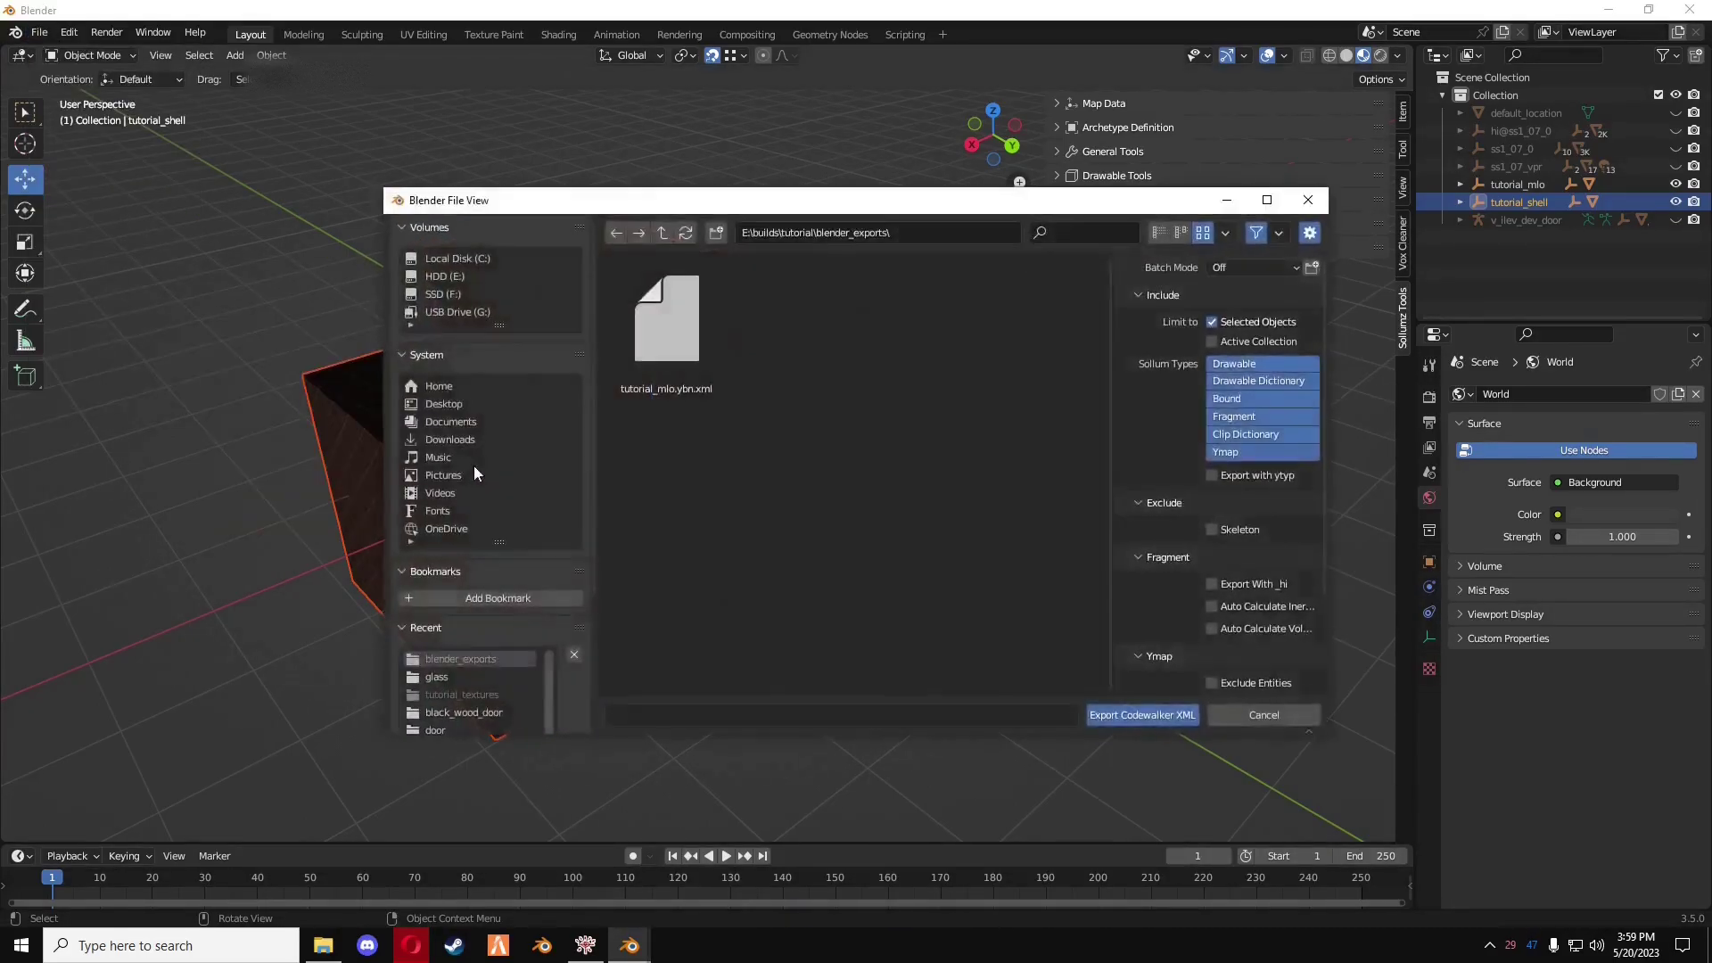
left_click(1146, 720)
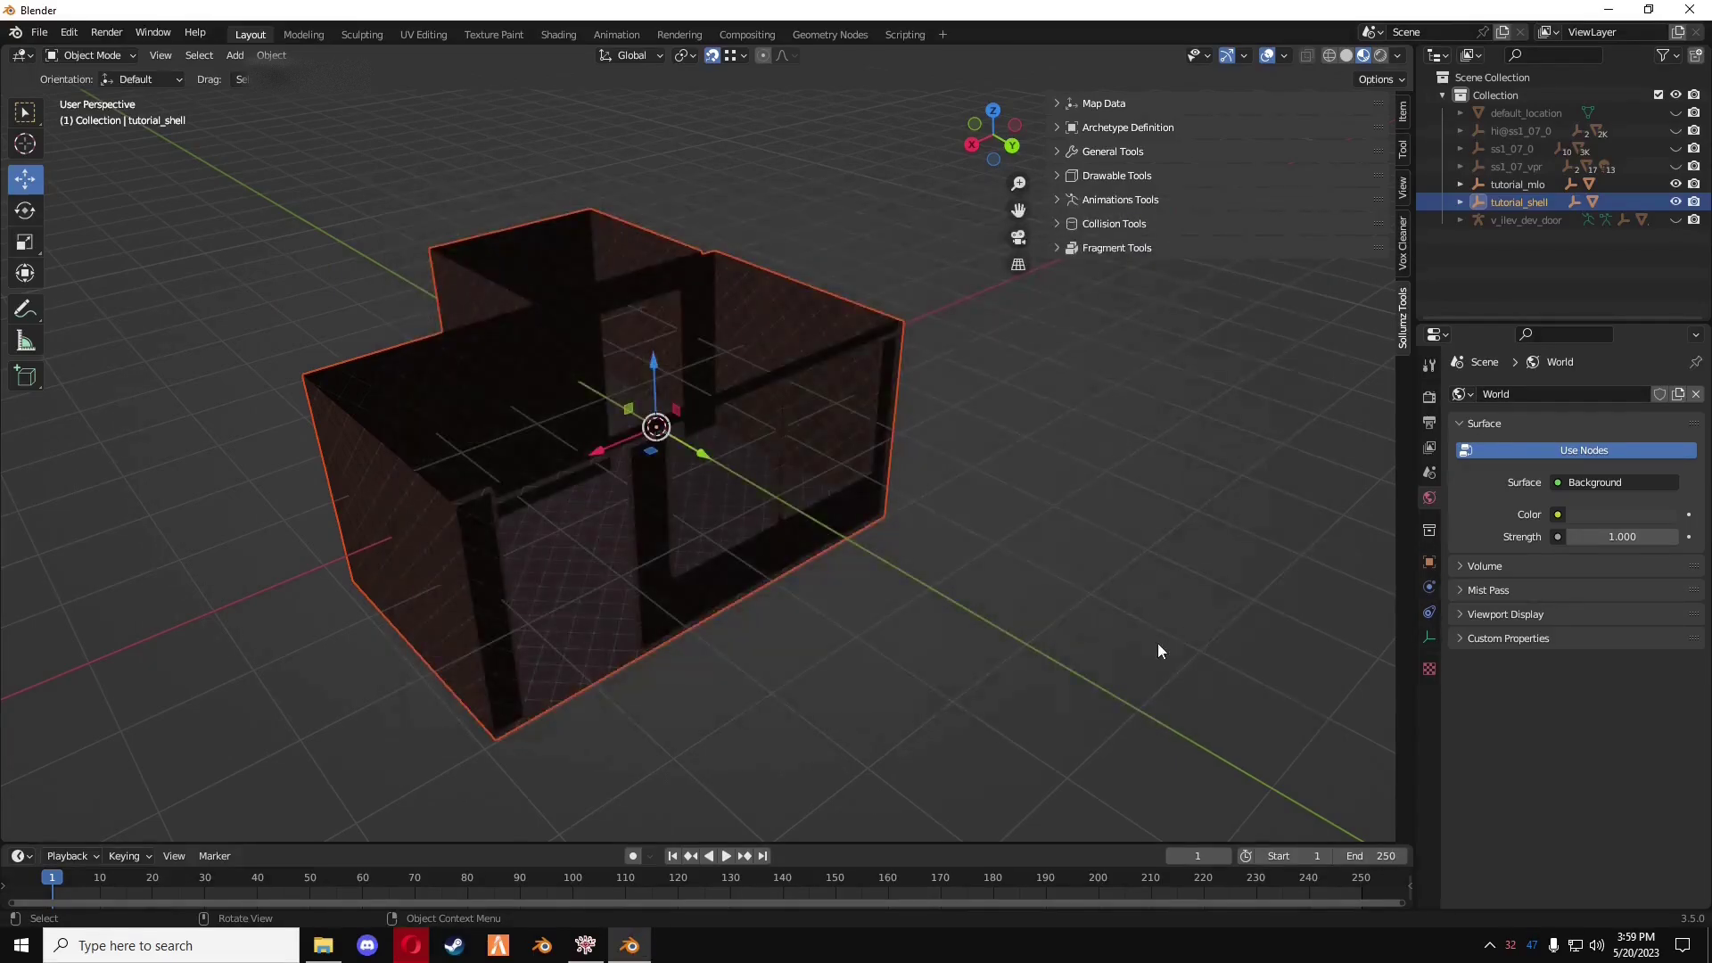
- Hide tutorial_mlo and tutorial_shell, and show default_location, hi@ss1_07_0, ss1_07_0 and ss1_07_vpr instead
left_click(1461, 185)
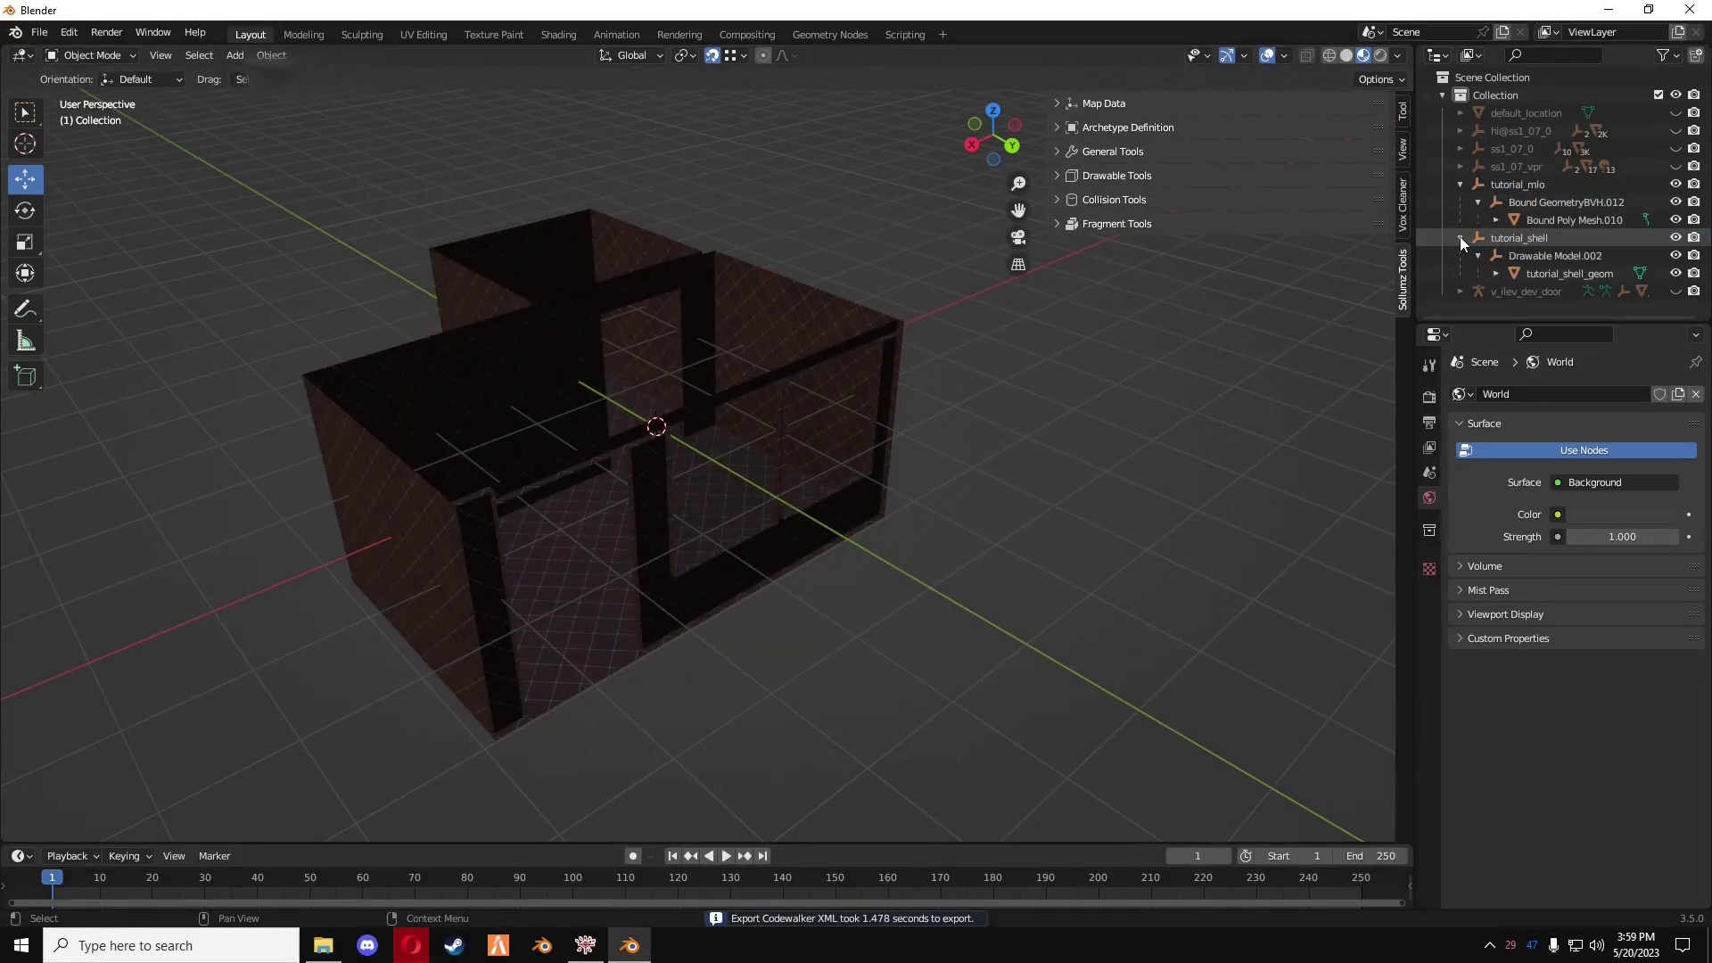
left_click(1461, 185)
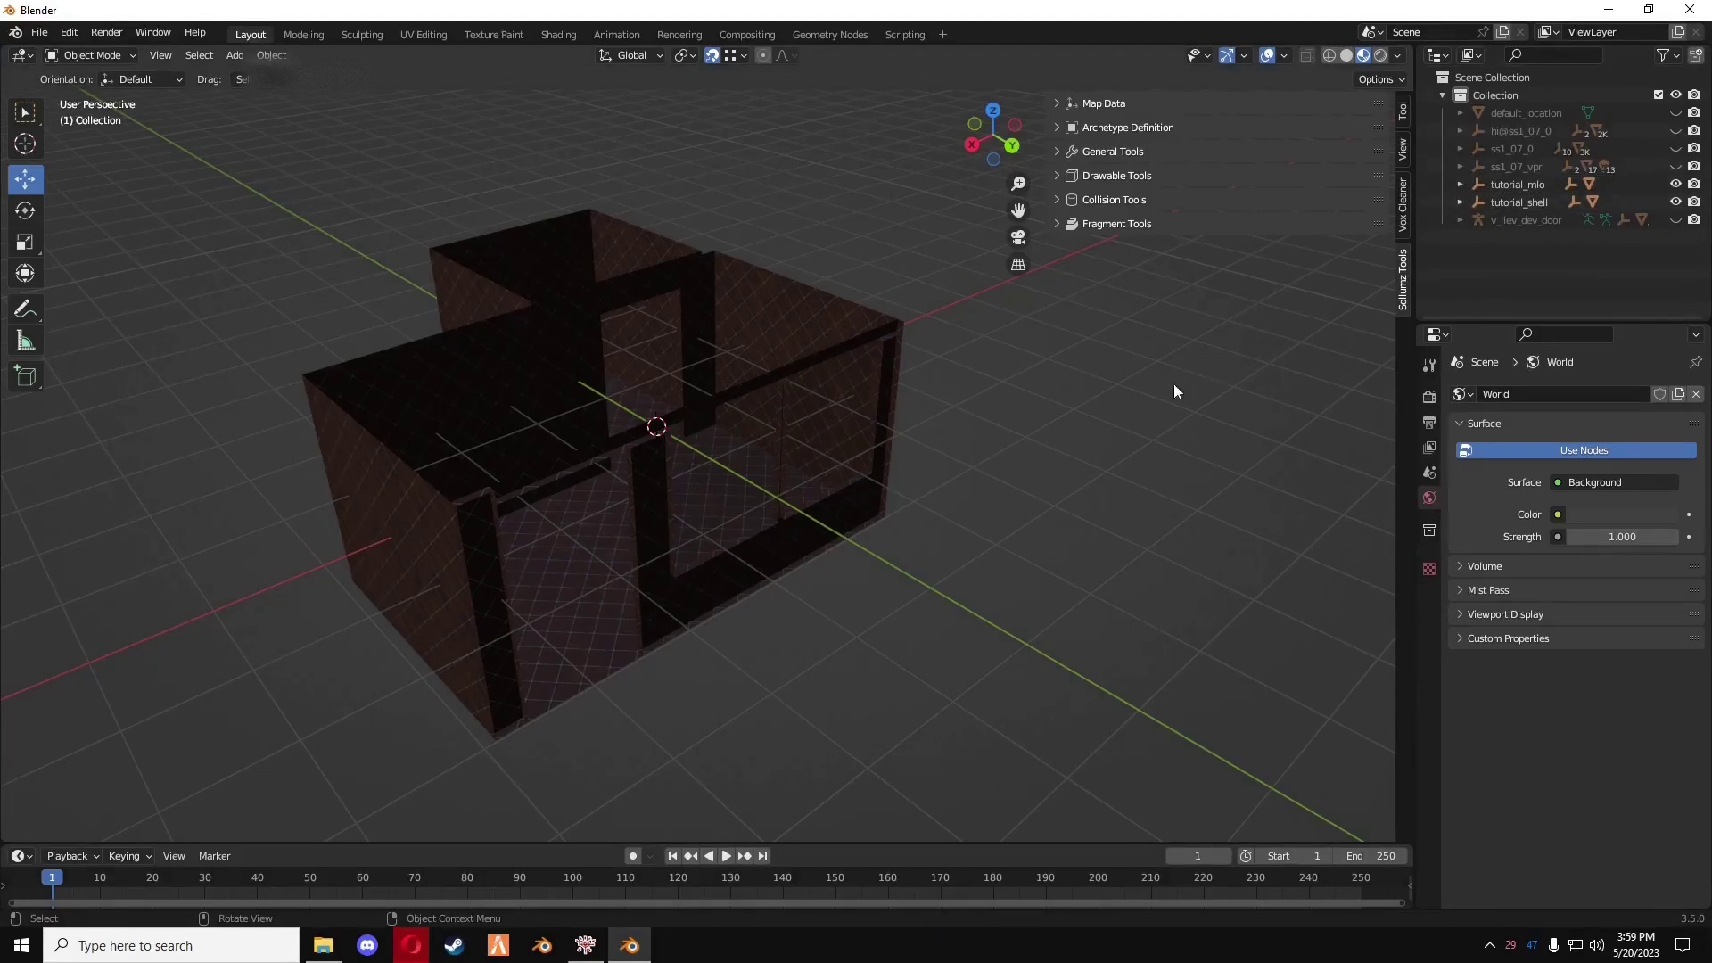
middle_click_drag(1174, 383, 998, 396)
scroll(1002, 398, "down", 5)
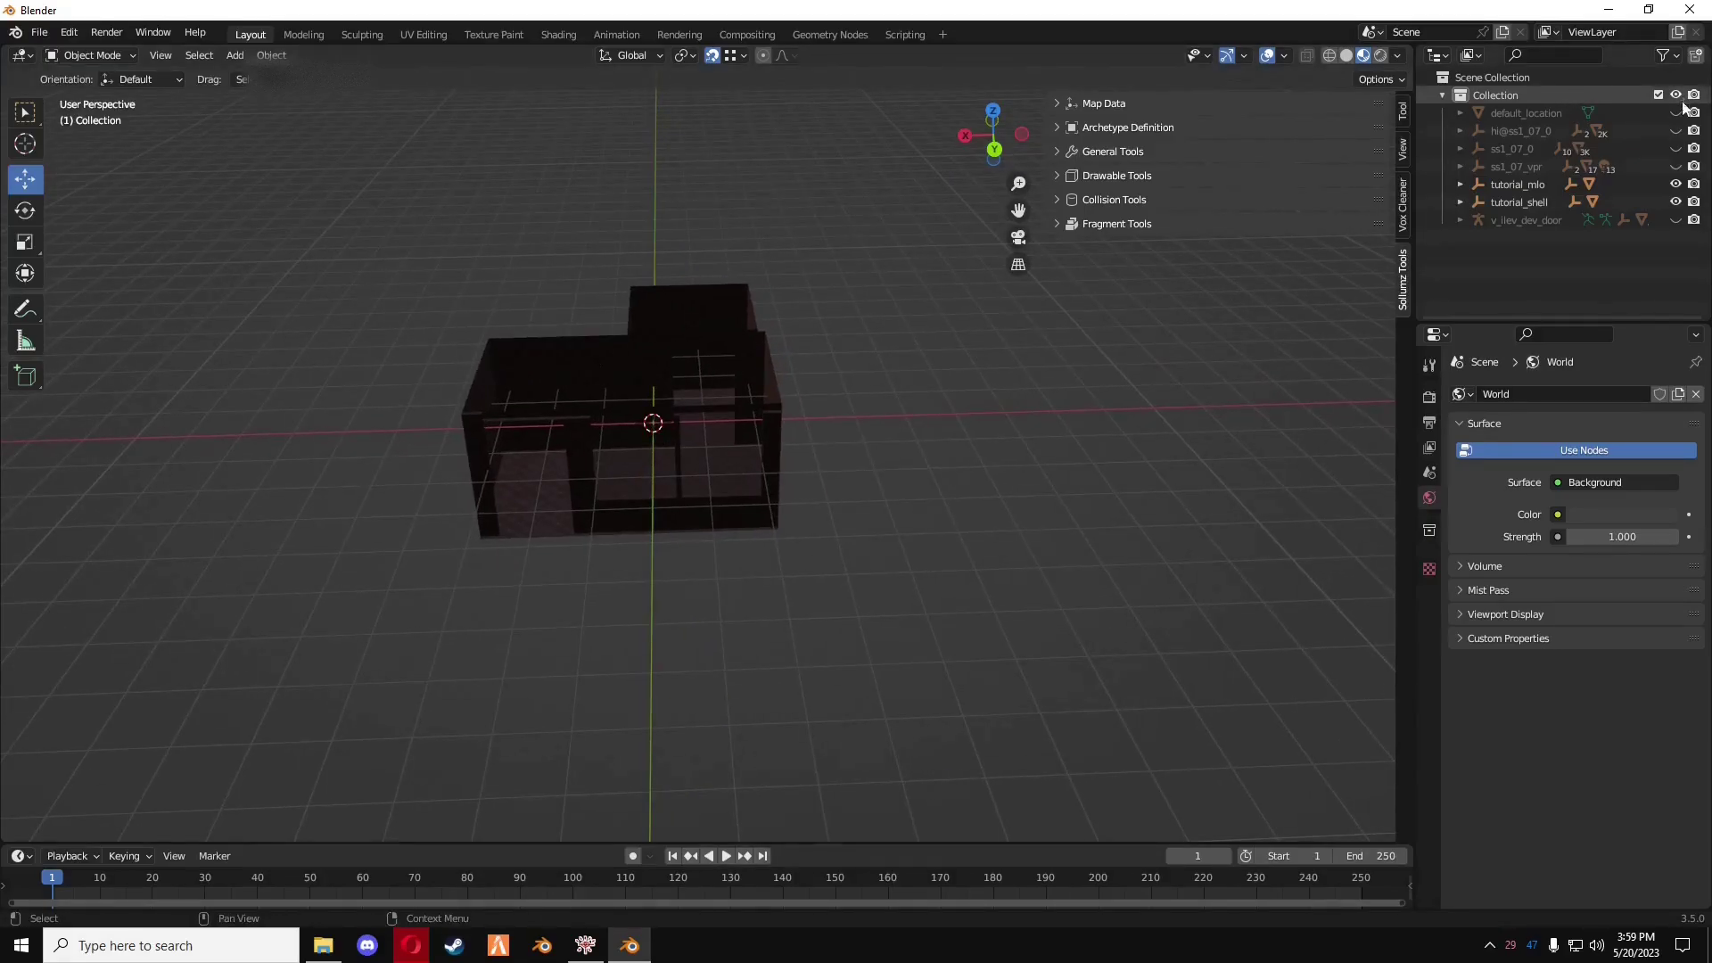
left_click(1675, 166)
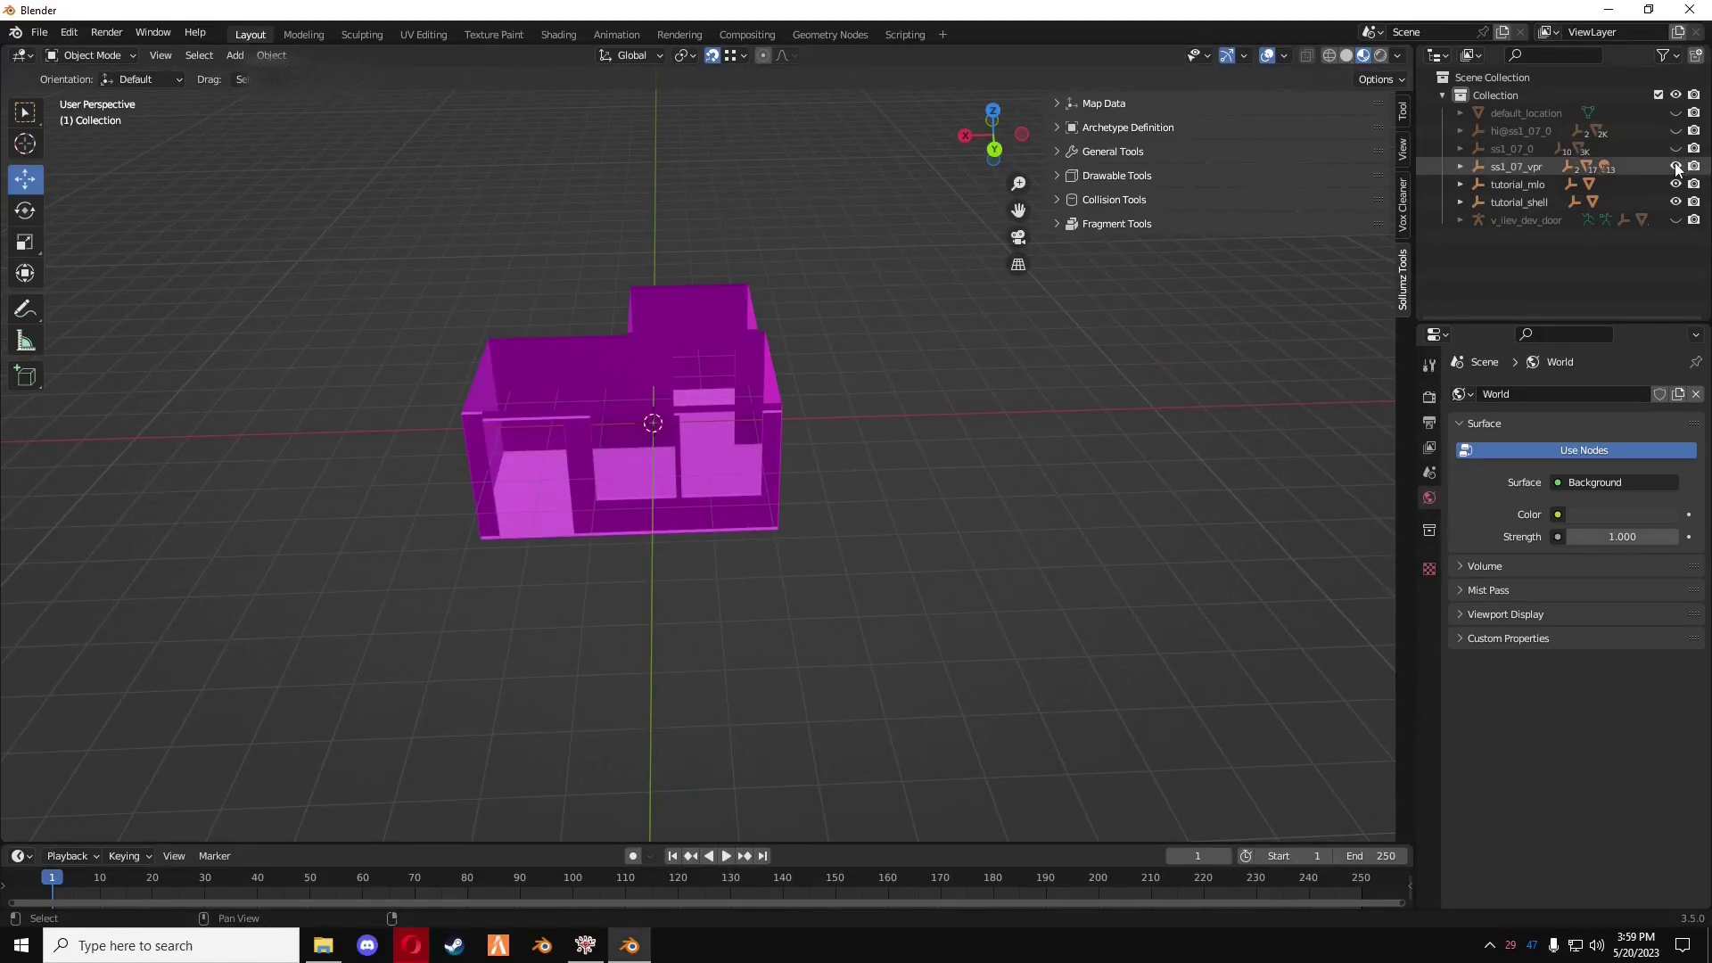
left_click(1676, 166)
left_click_drag(1676, 185, 1676, 203)
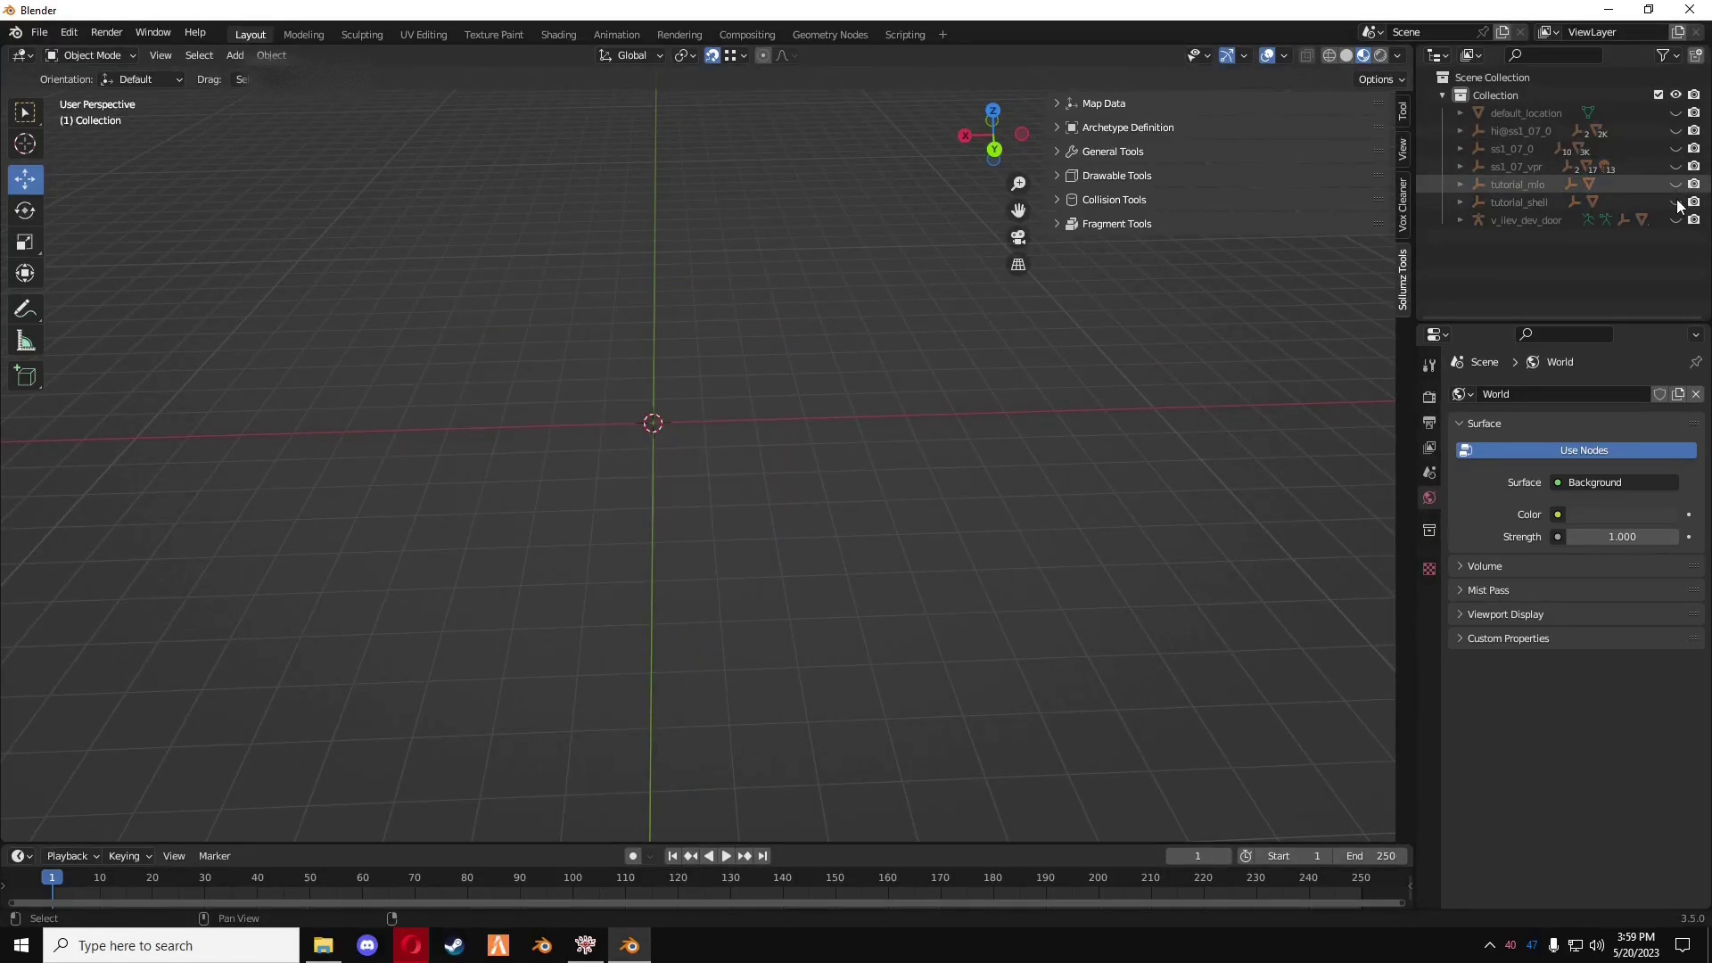
left_click(1676, 149)
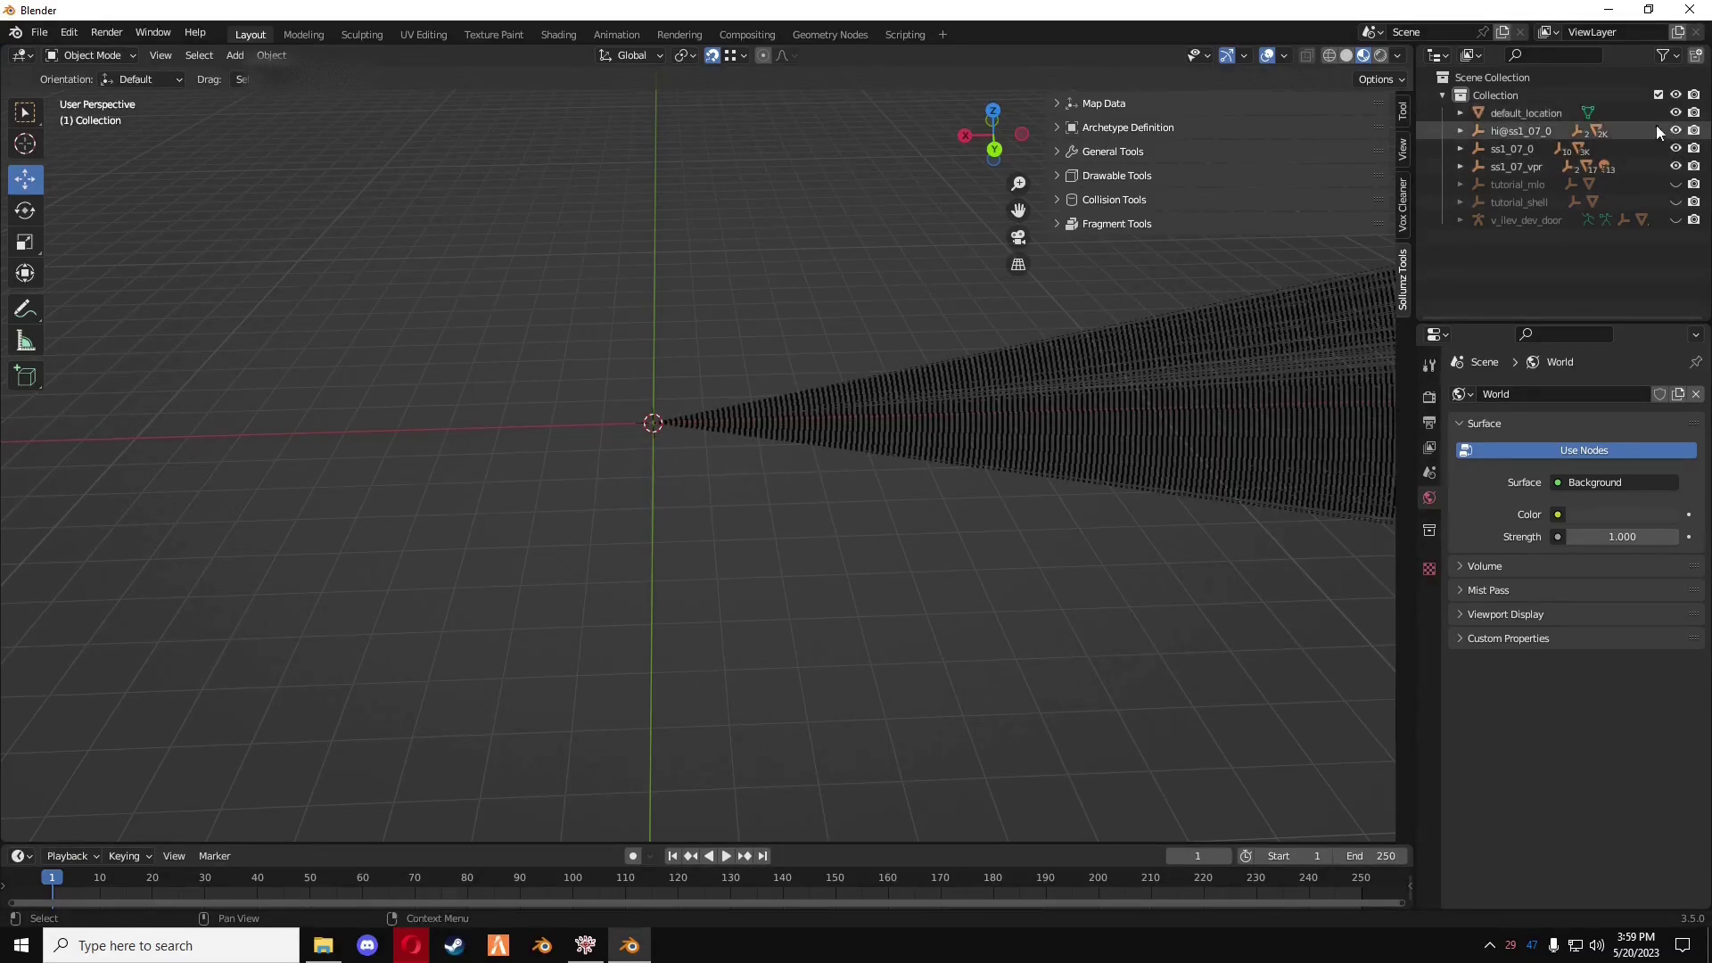
- Locate the default_location object at the building's front wall and hide it
left_click(1537, 115)
right_click(1537, 115)
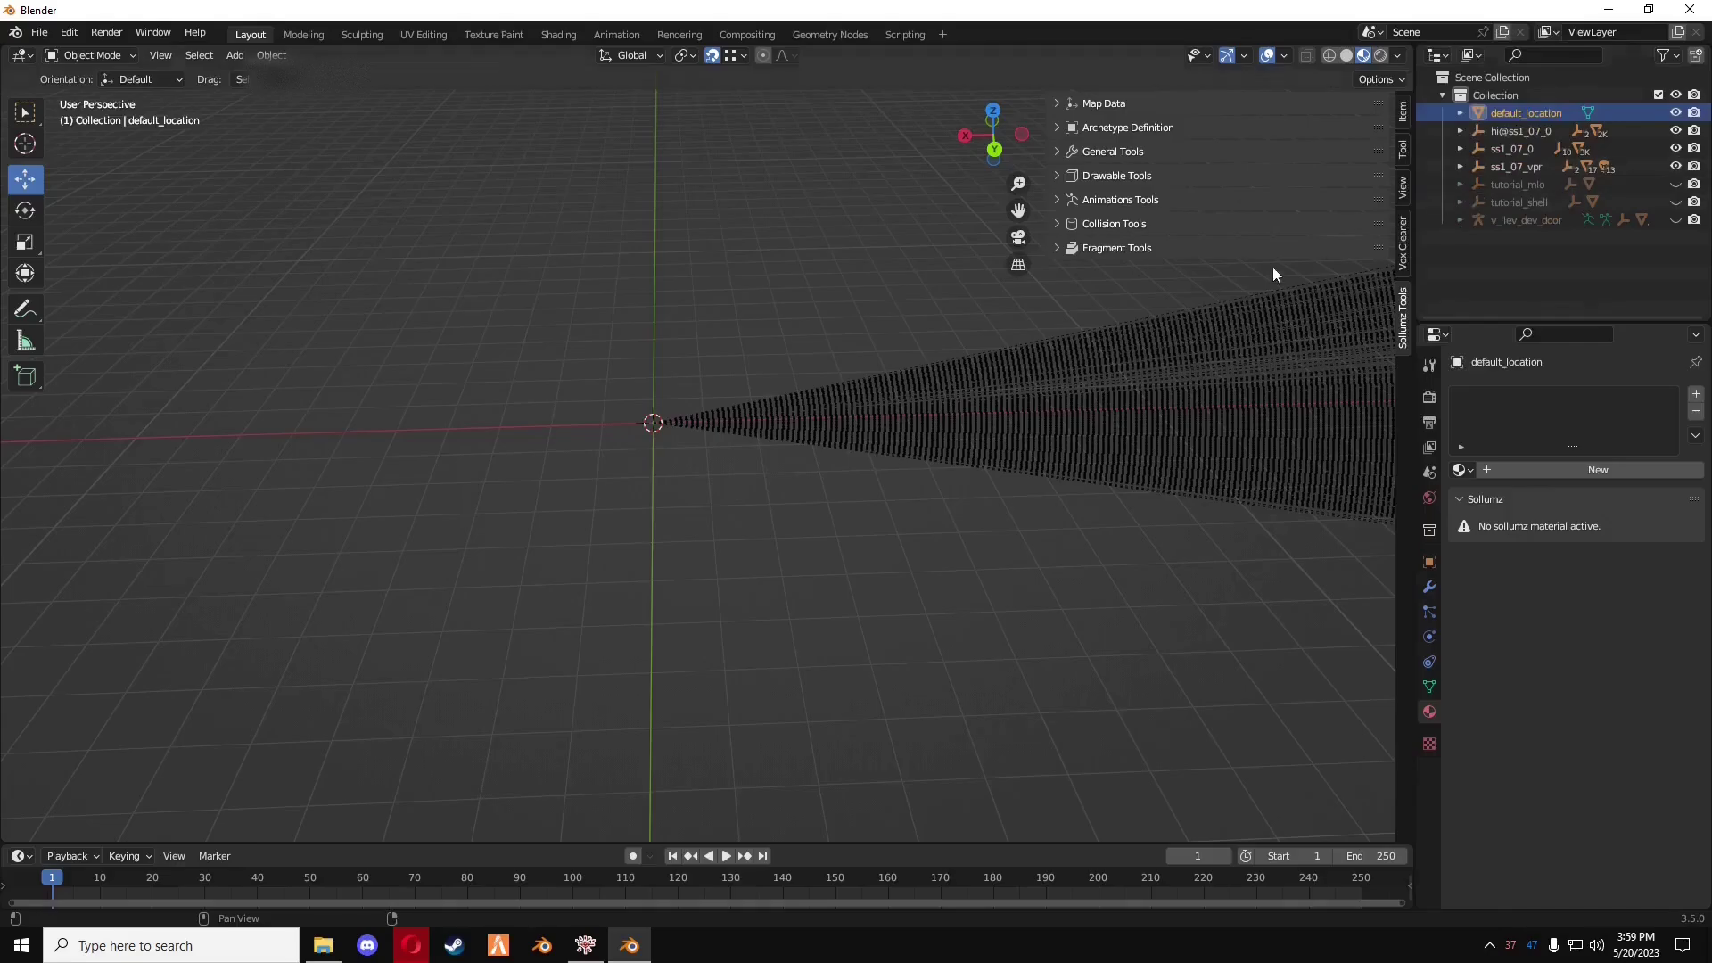
key("KP_Decimal")
scroll(873, 348, "down", 5)
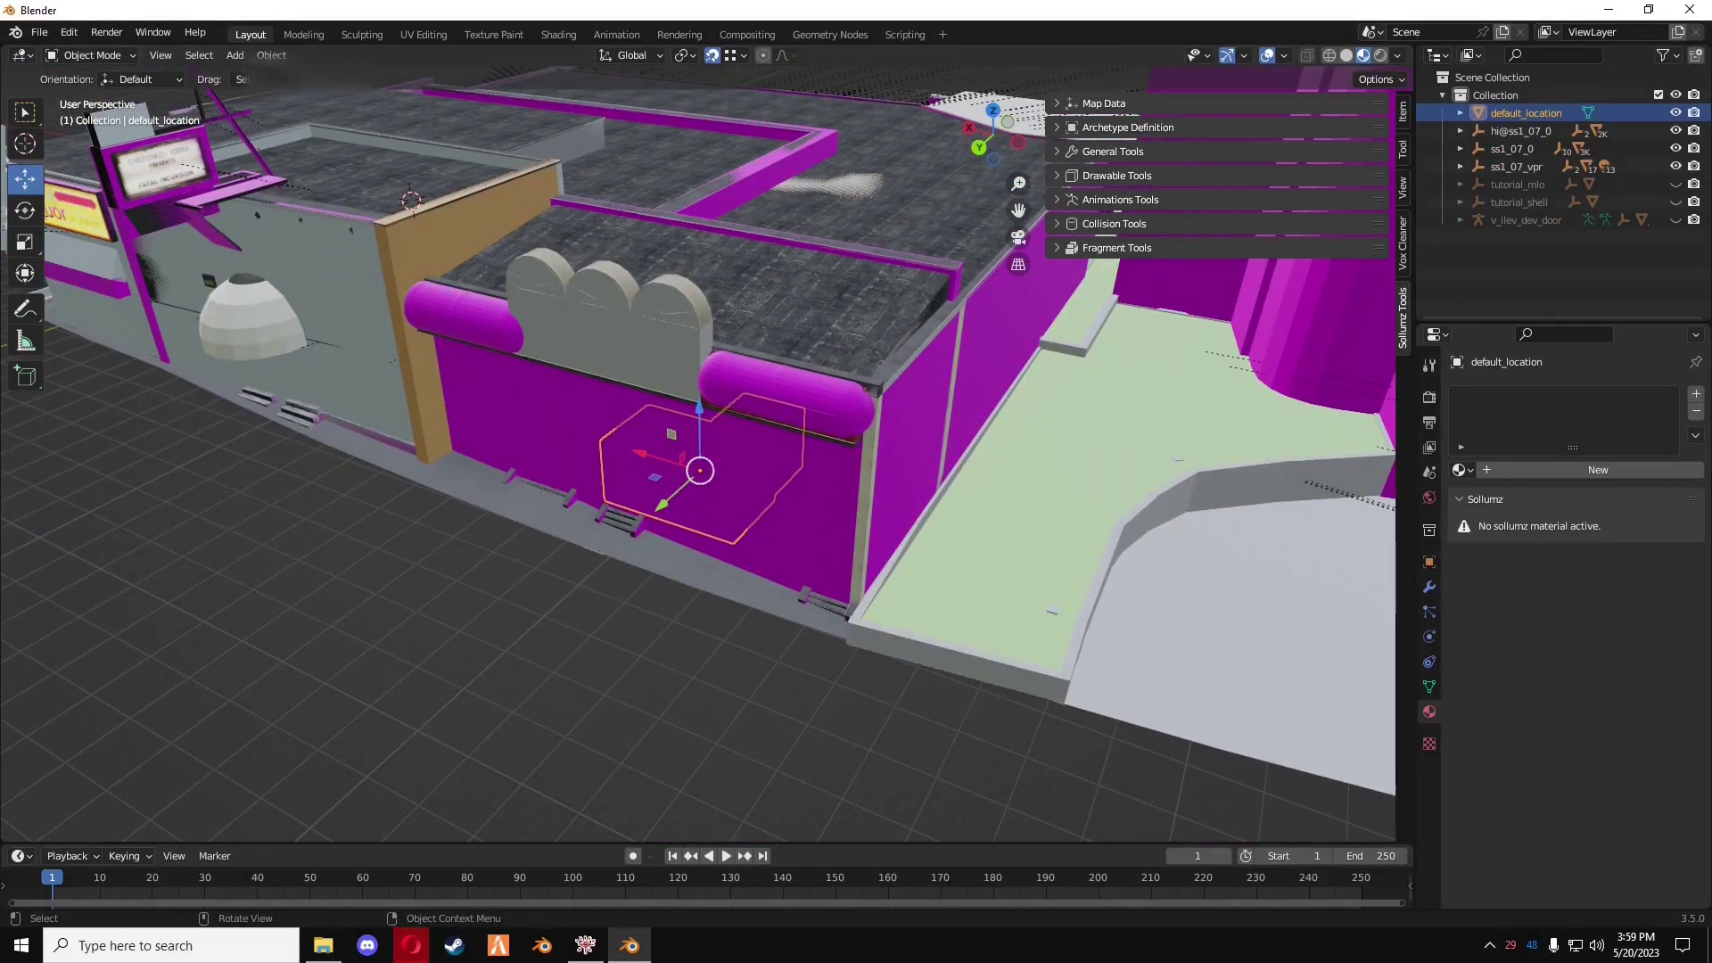
middle_click_drag(275, 595, 340, 578)
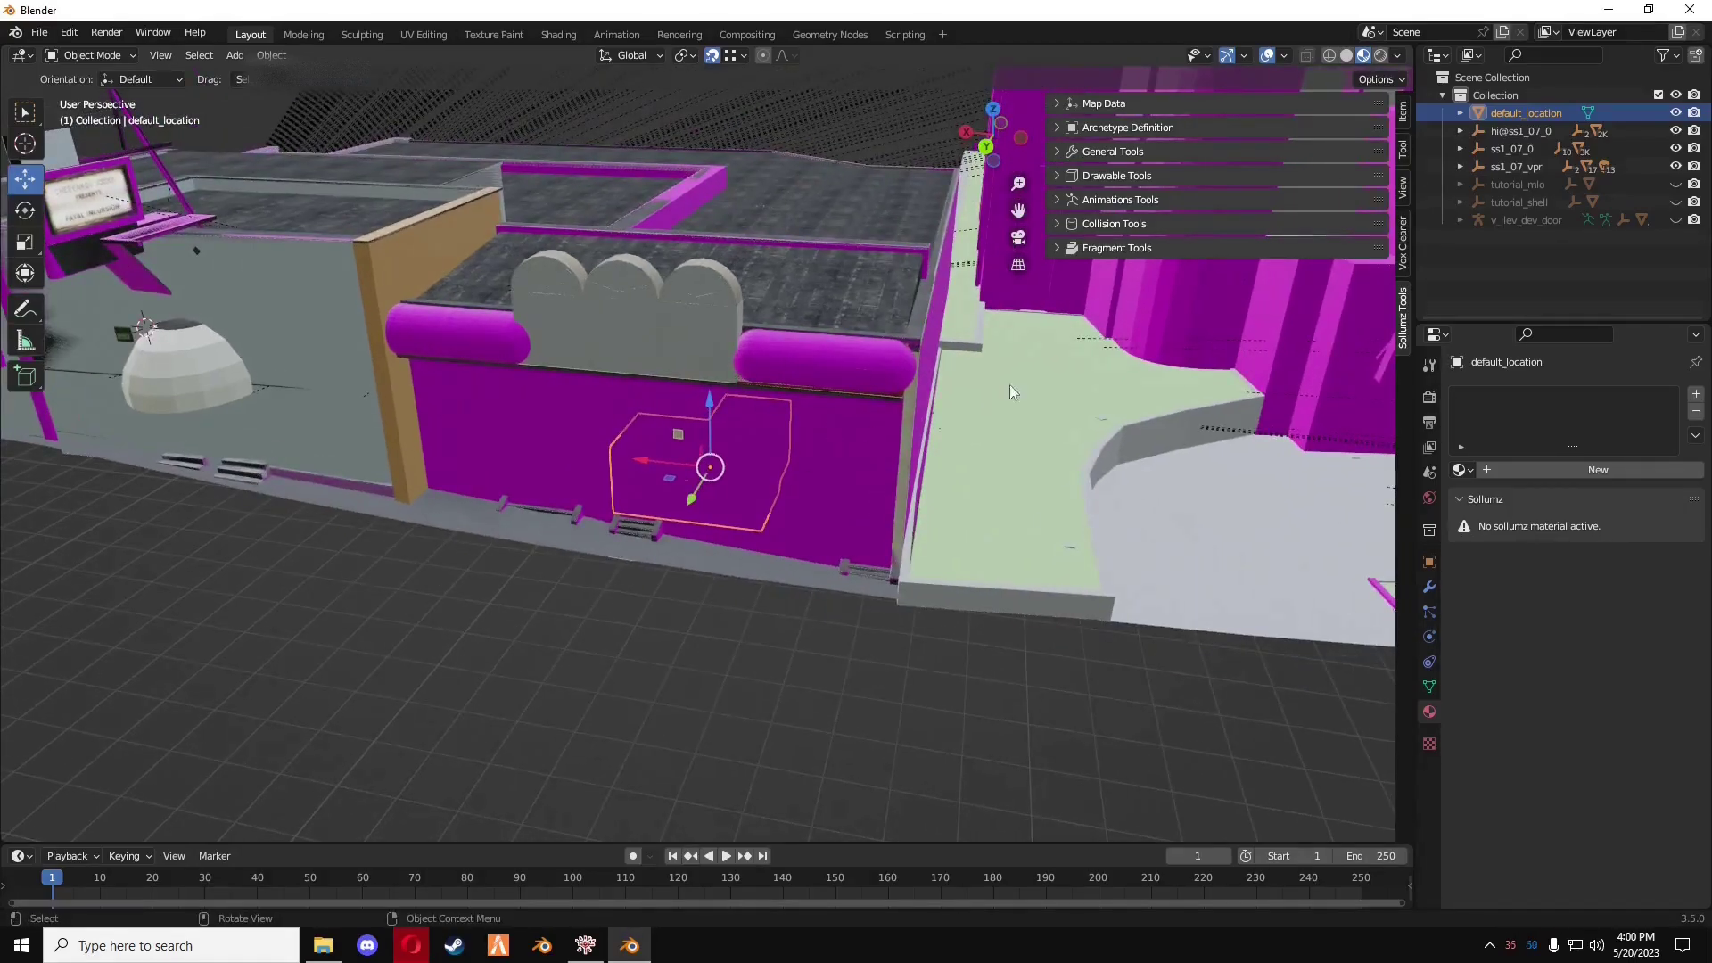
left_click(1675, 113)
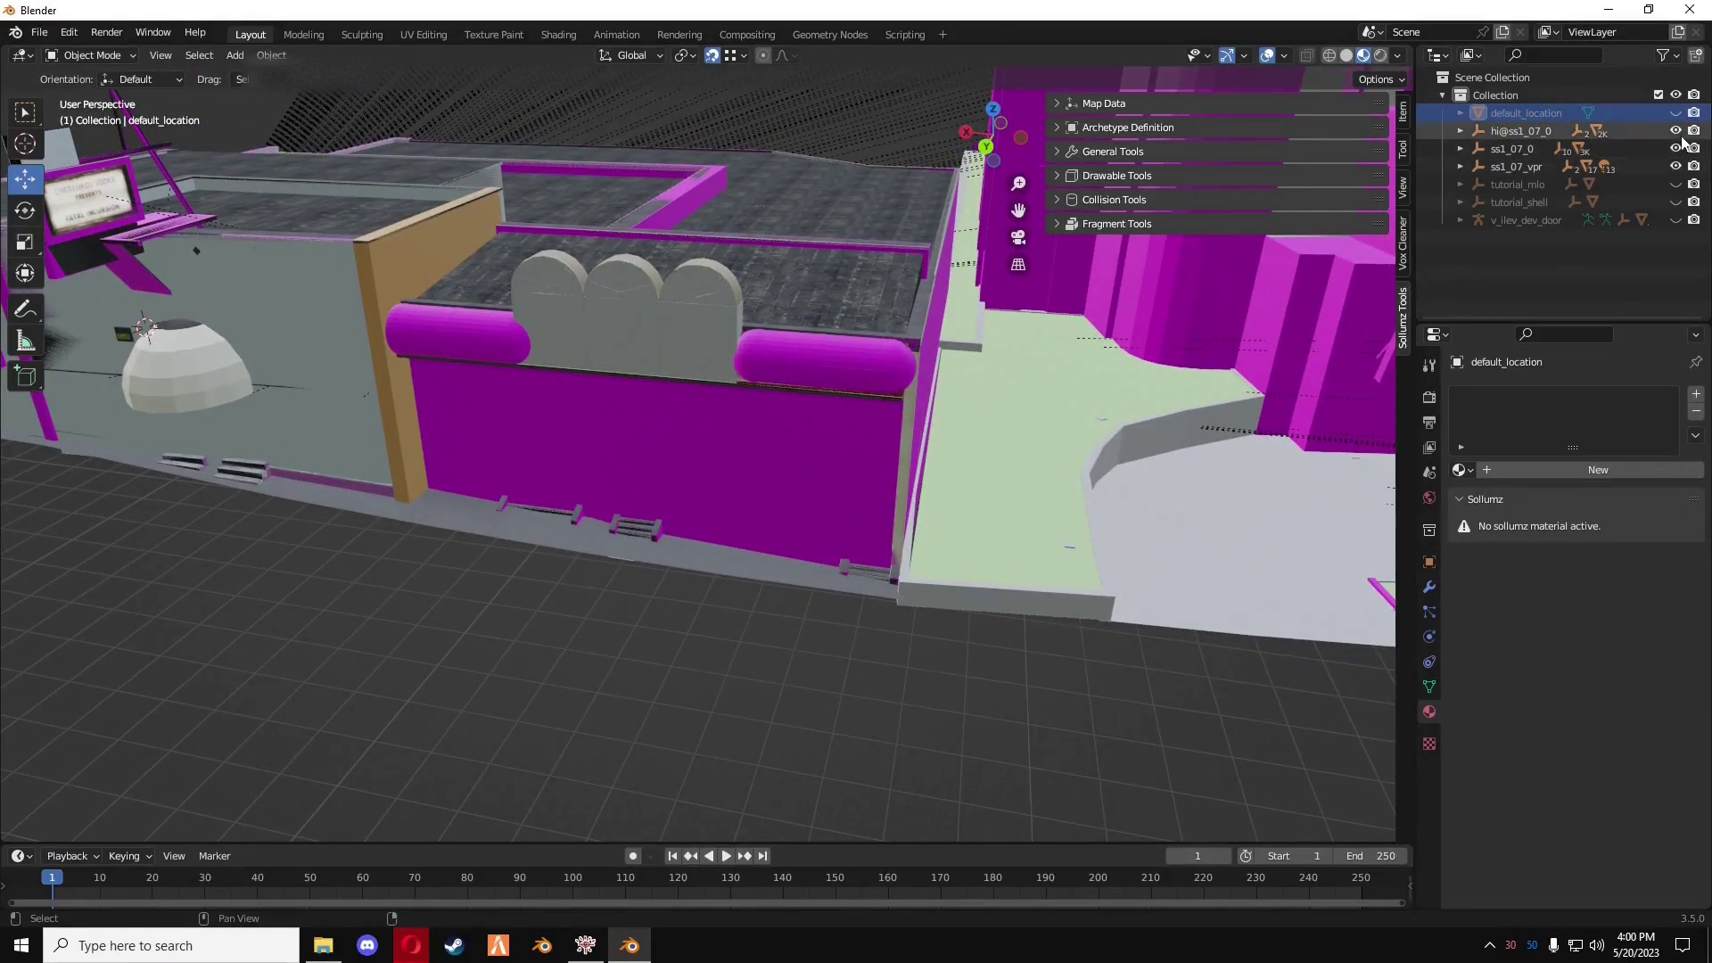
- Hide ss1_07_vpr and the door model, leaving only the hi@ss1_07_0 and ss1_07_0 collisions shown
left_click(1675, 148)
left_click(1675, 165)
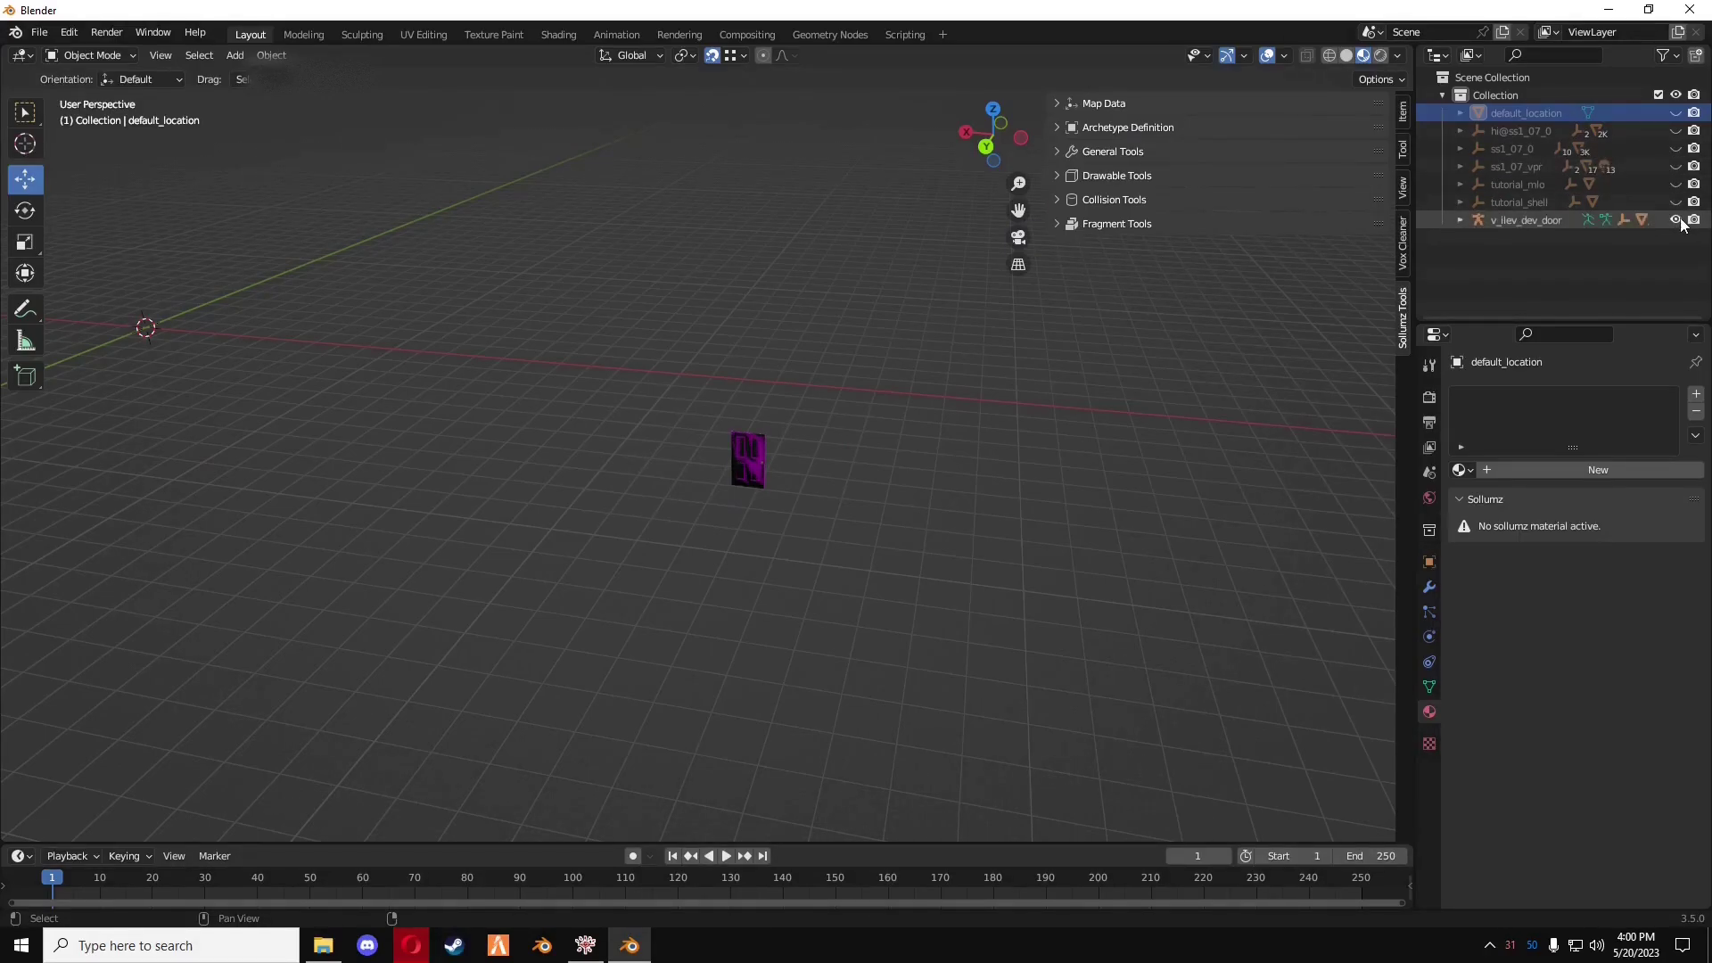
left_click(1675, 220)
left_click(1677, 134)
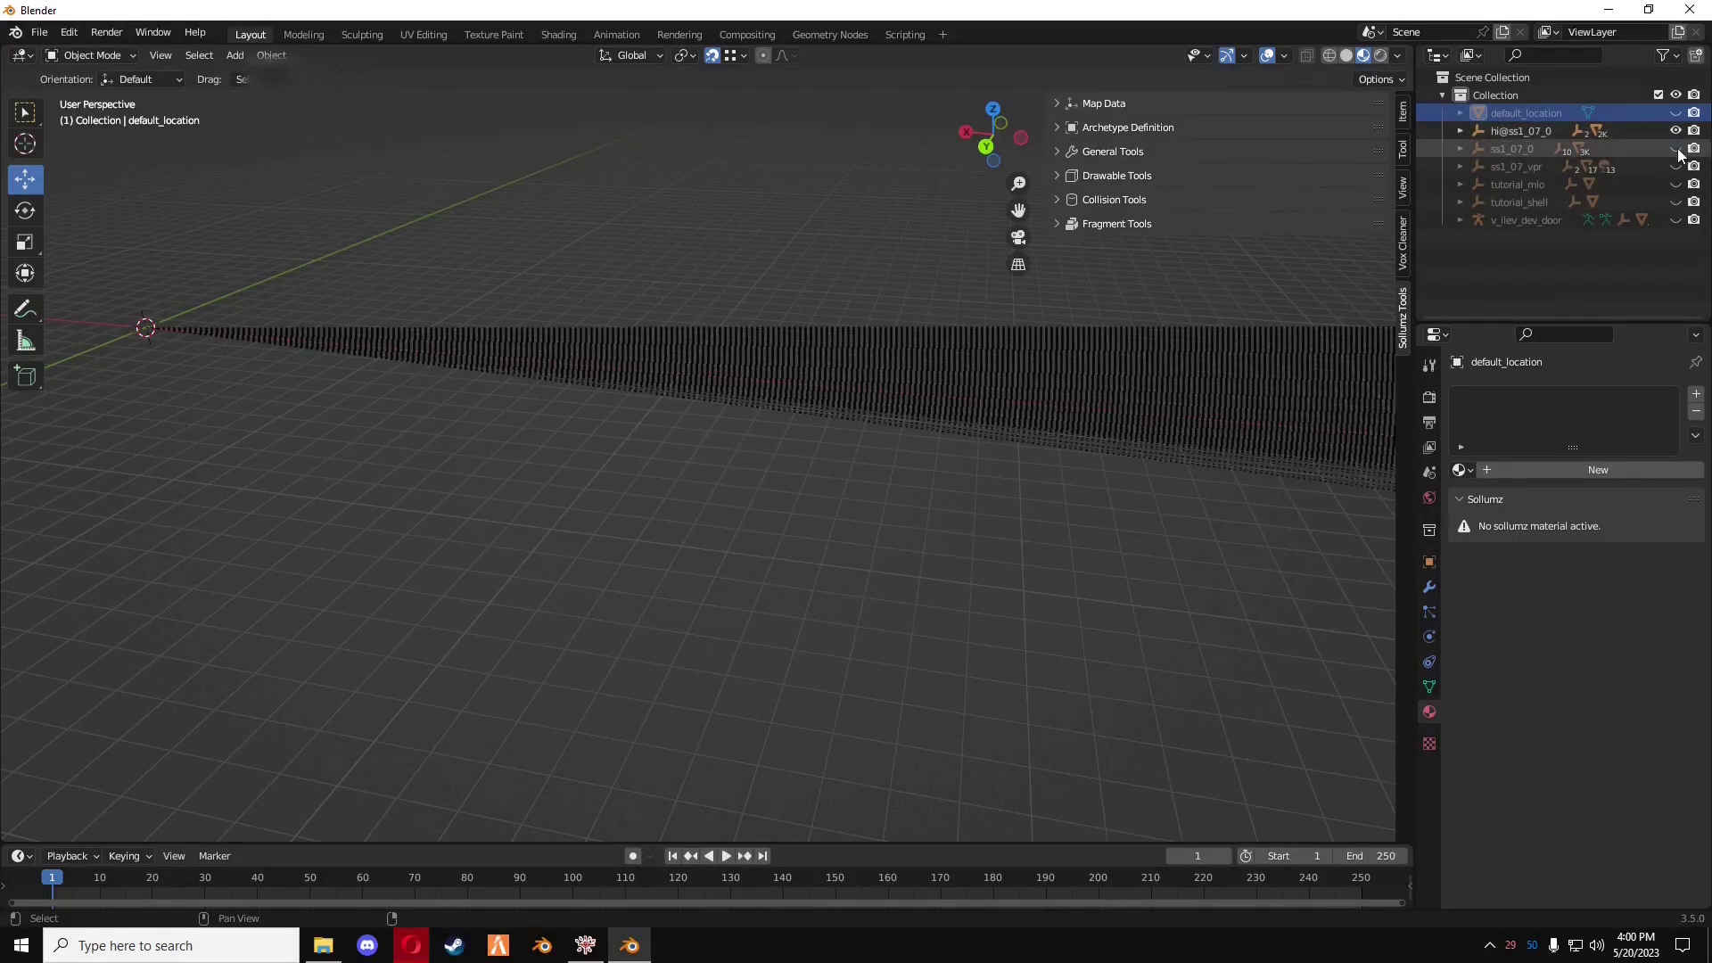
left_click(1676, 148)
scroll(1148, 344, "down", 3)
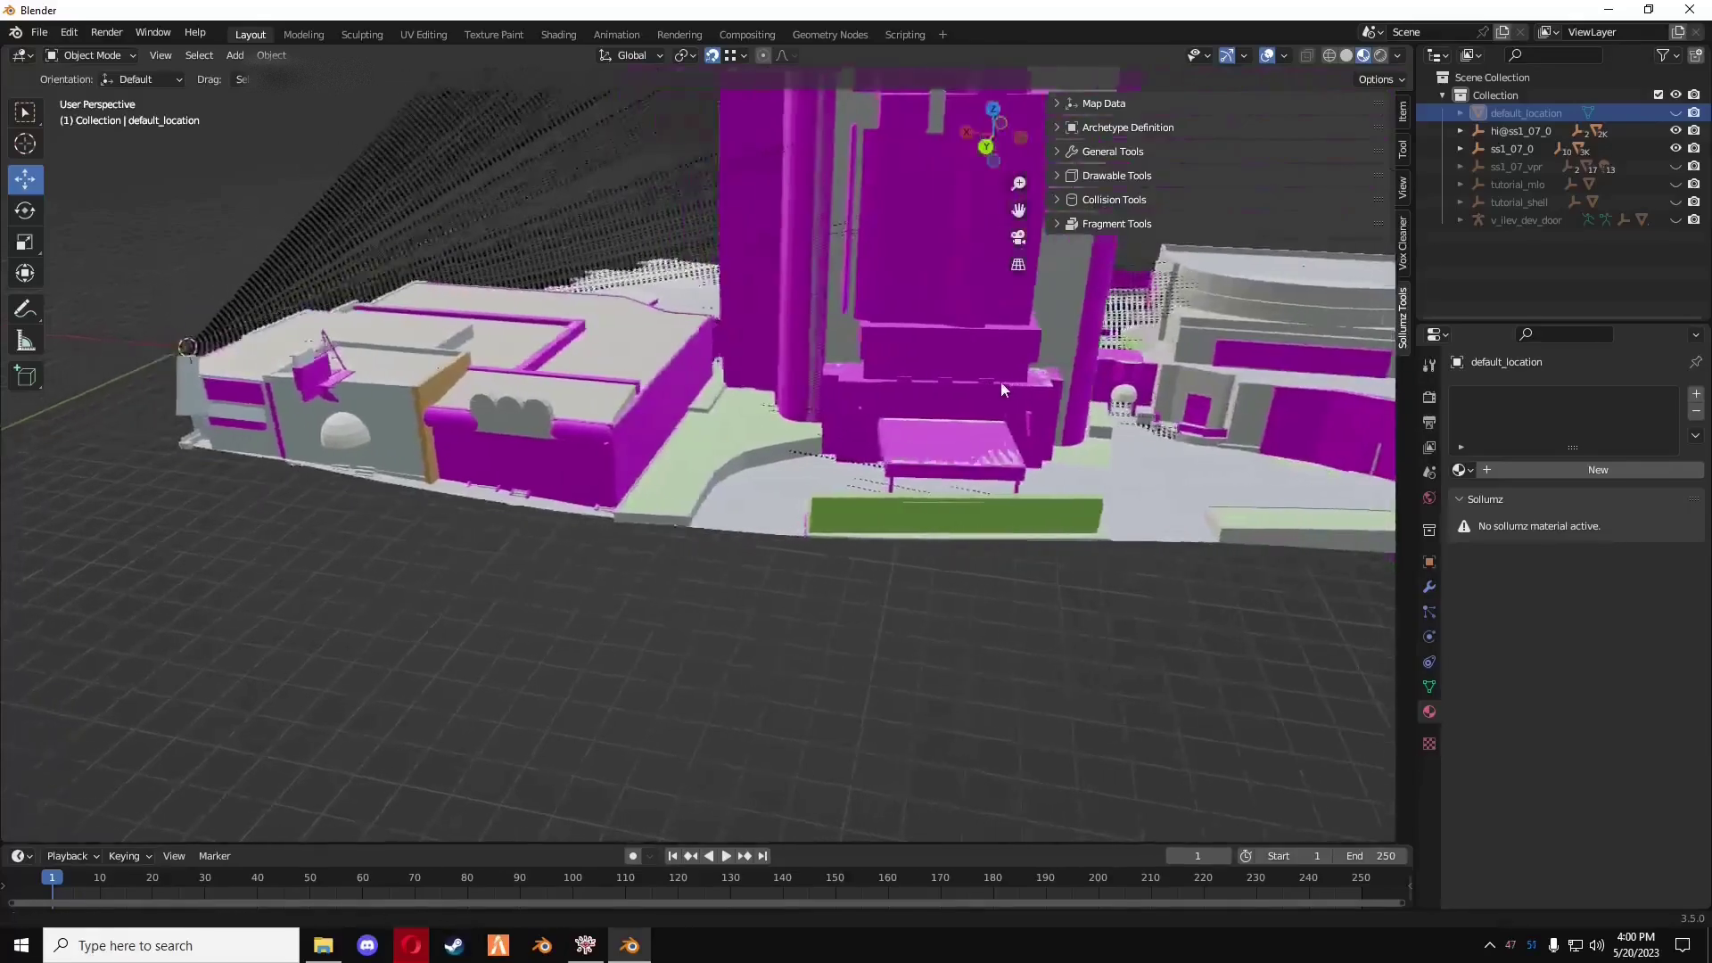
scroll(1127, 362, "up", 6)
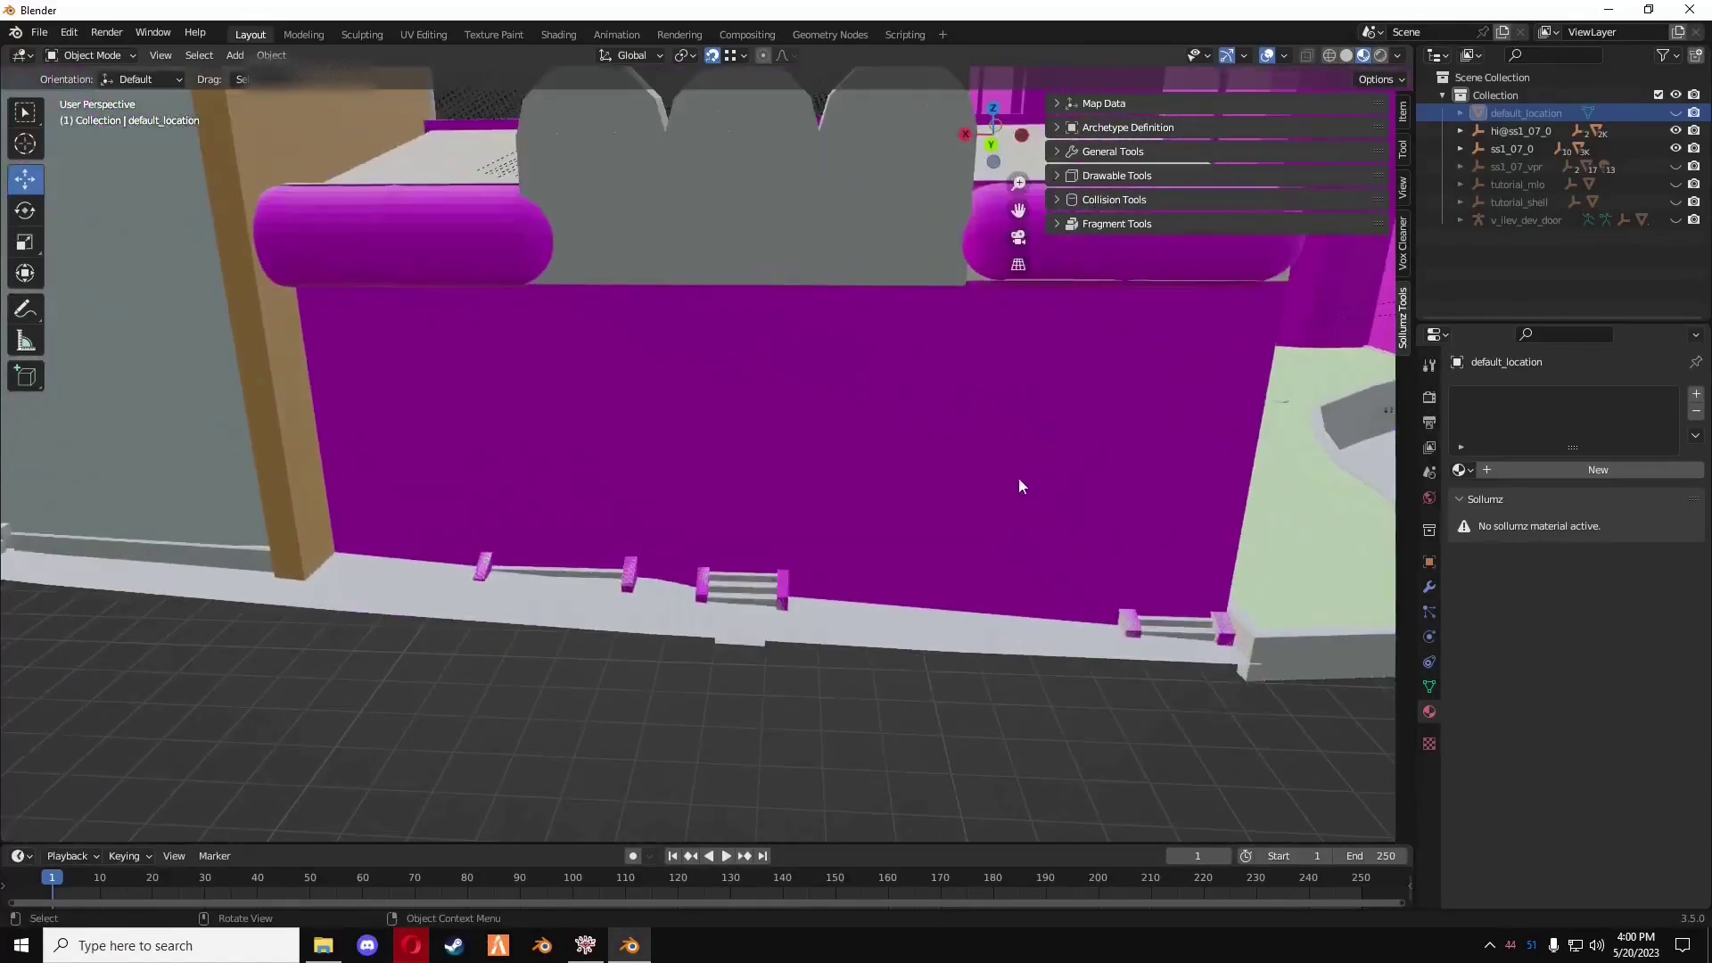
middle_click_drag(1021, 484, 975, 464)
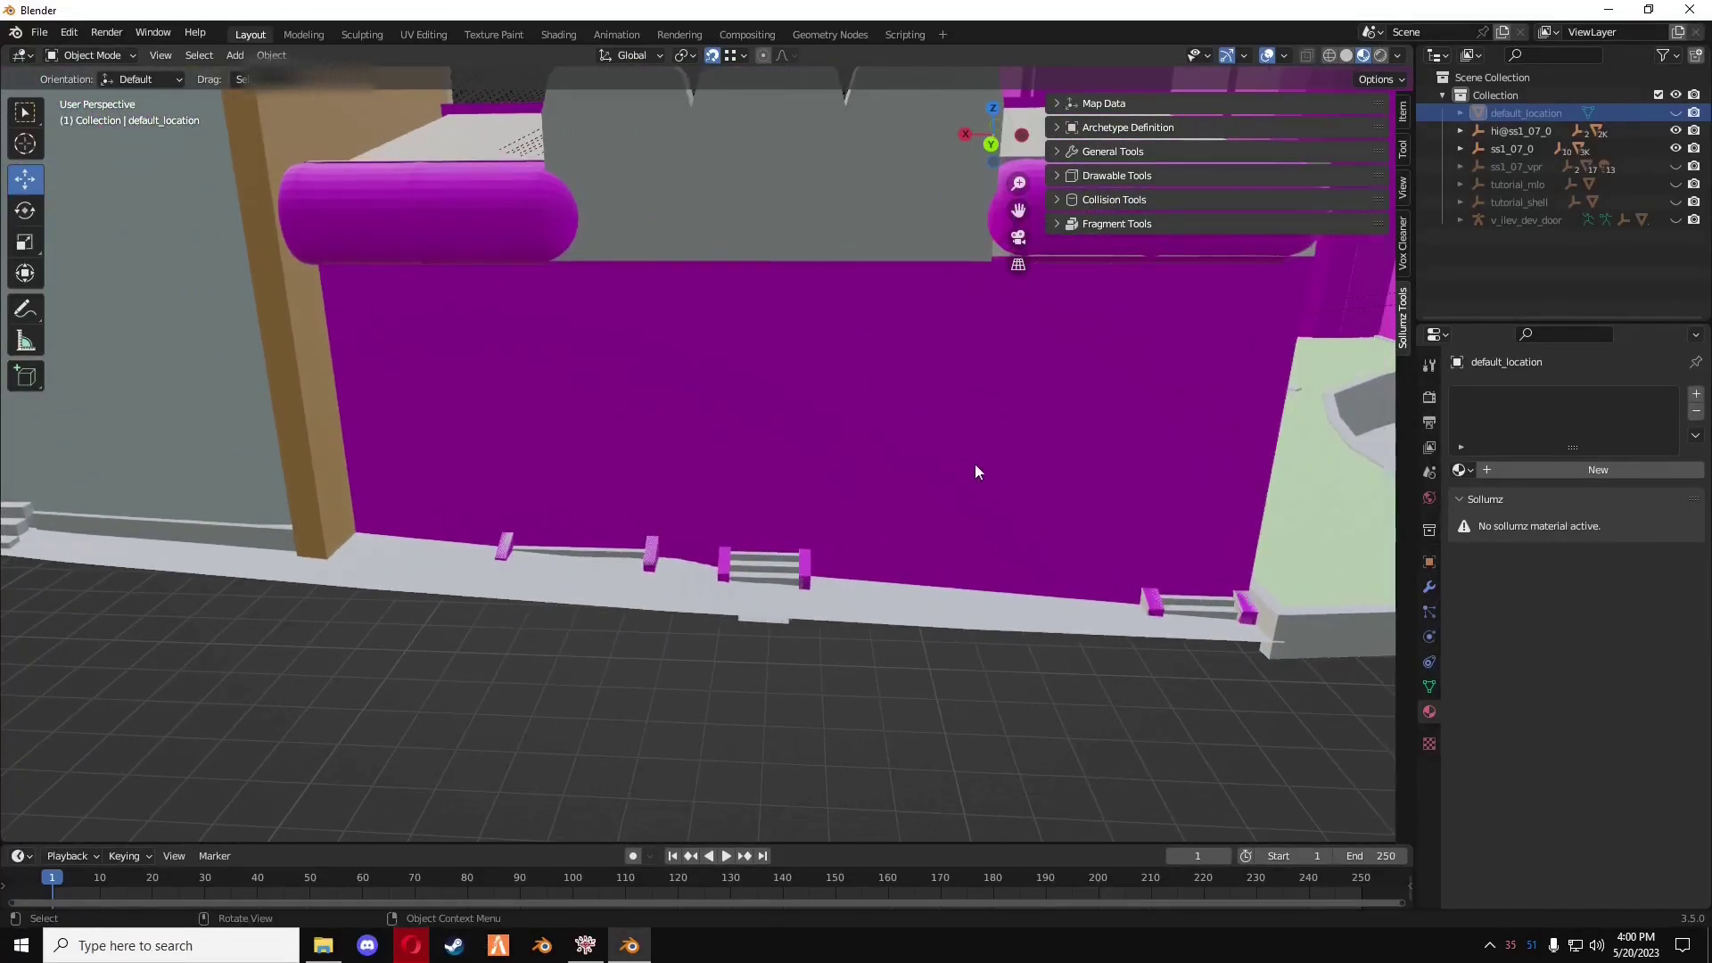
- Show the default_location model and hide the ss1_07_0 collision to inspect the model against hi@ss1_07_0
left_click(1676, 113)
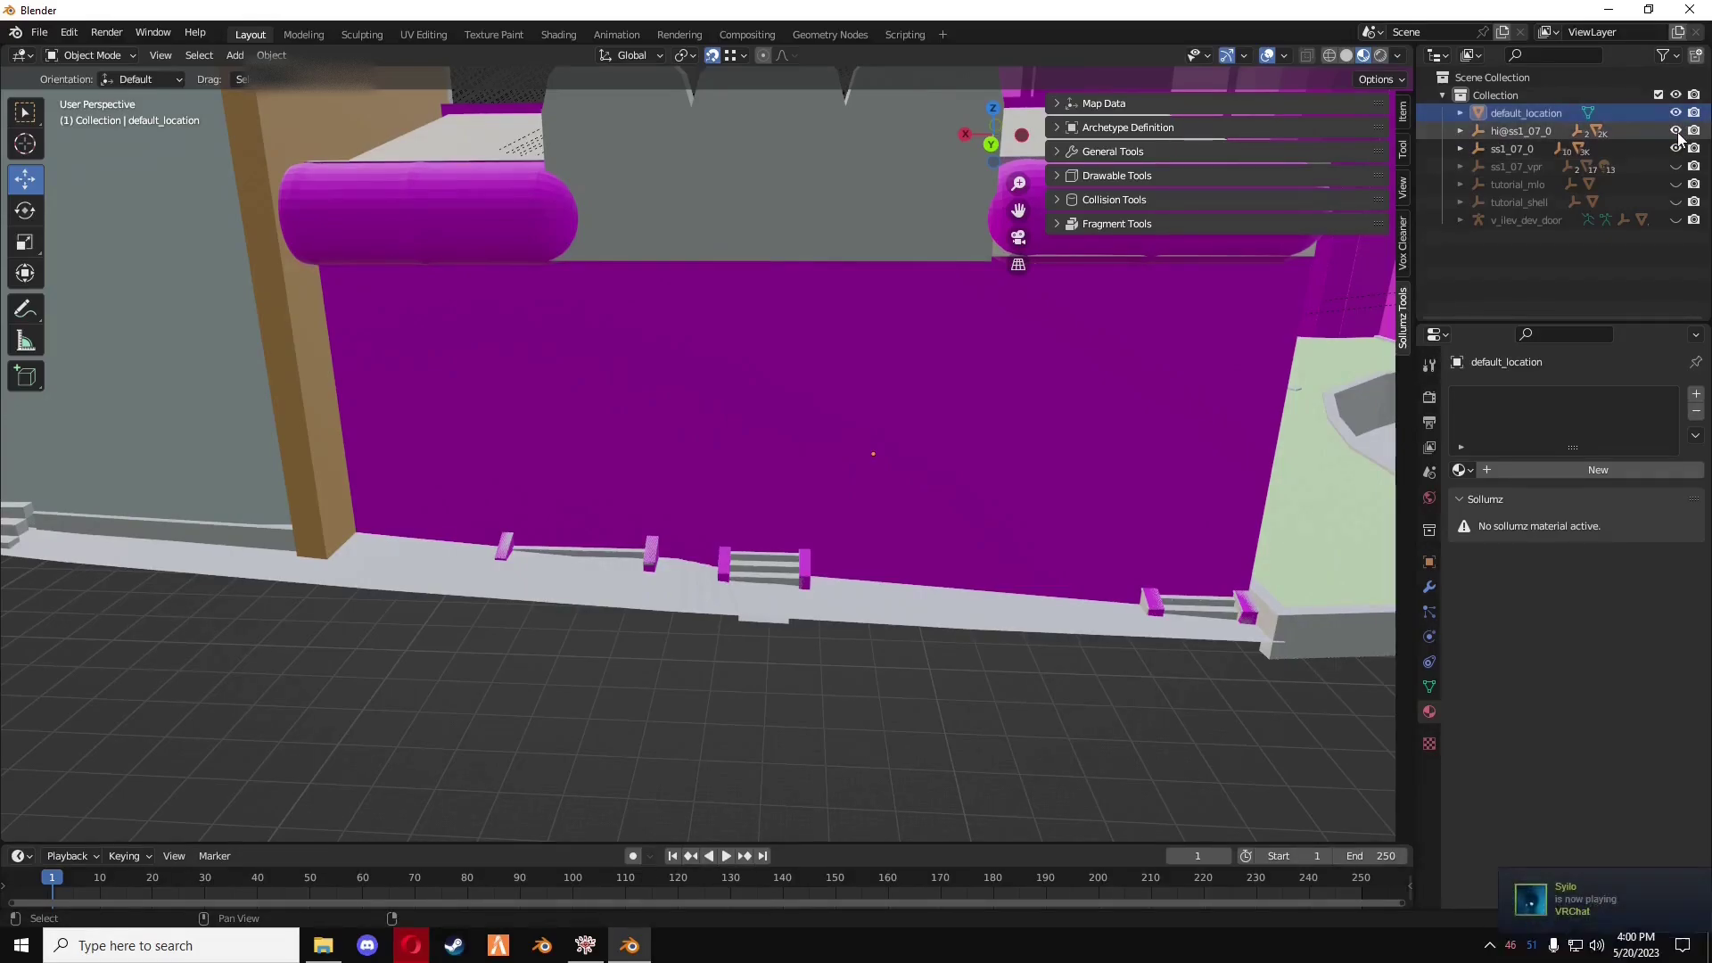
left_click(1675, 130)
left_click(1675, 148)
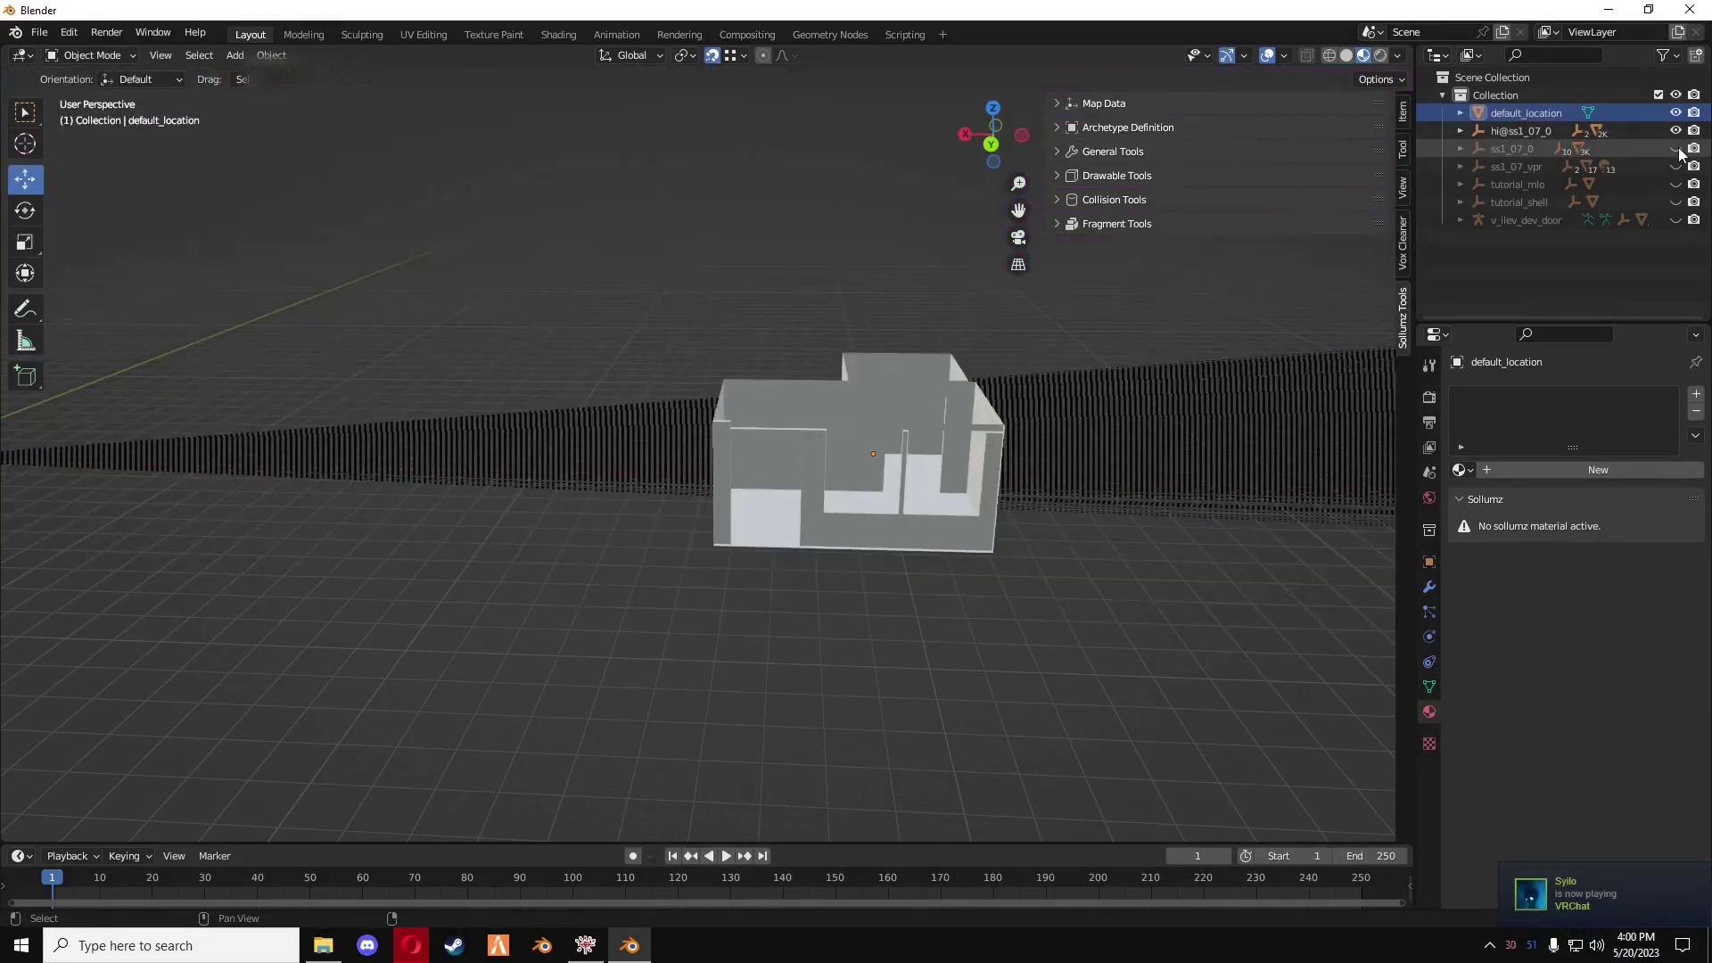
scroll(1078, 571, "down", 6)
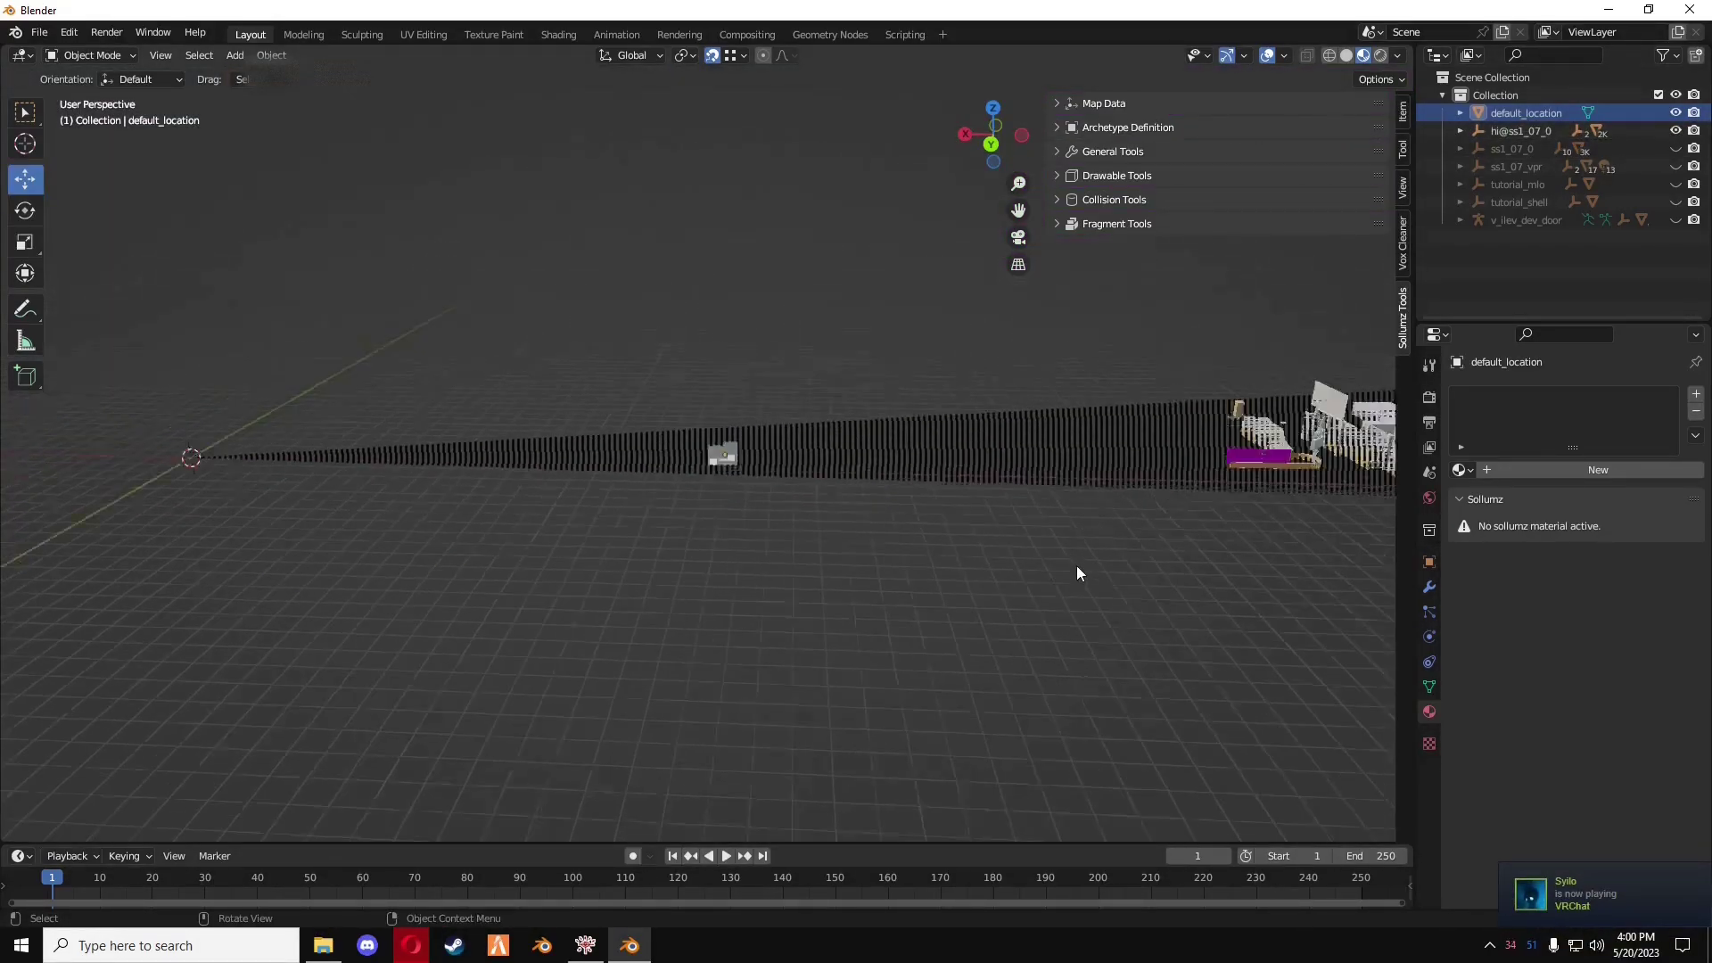
middle_click_drag(1077, 568, 1191, 532)
scroll(1187, 533, "up", 2)
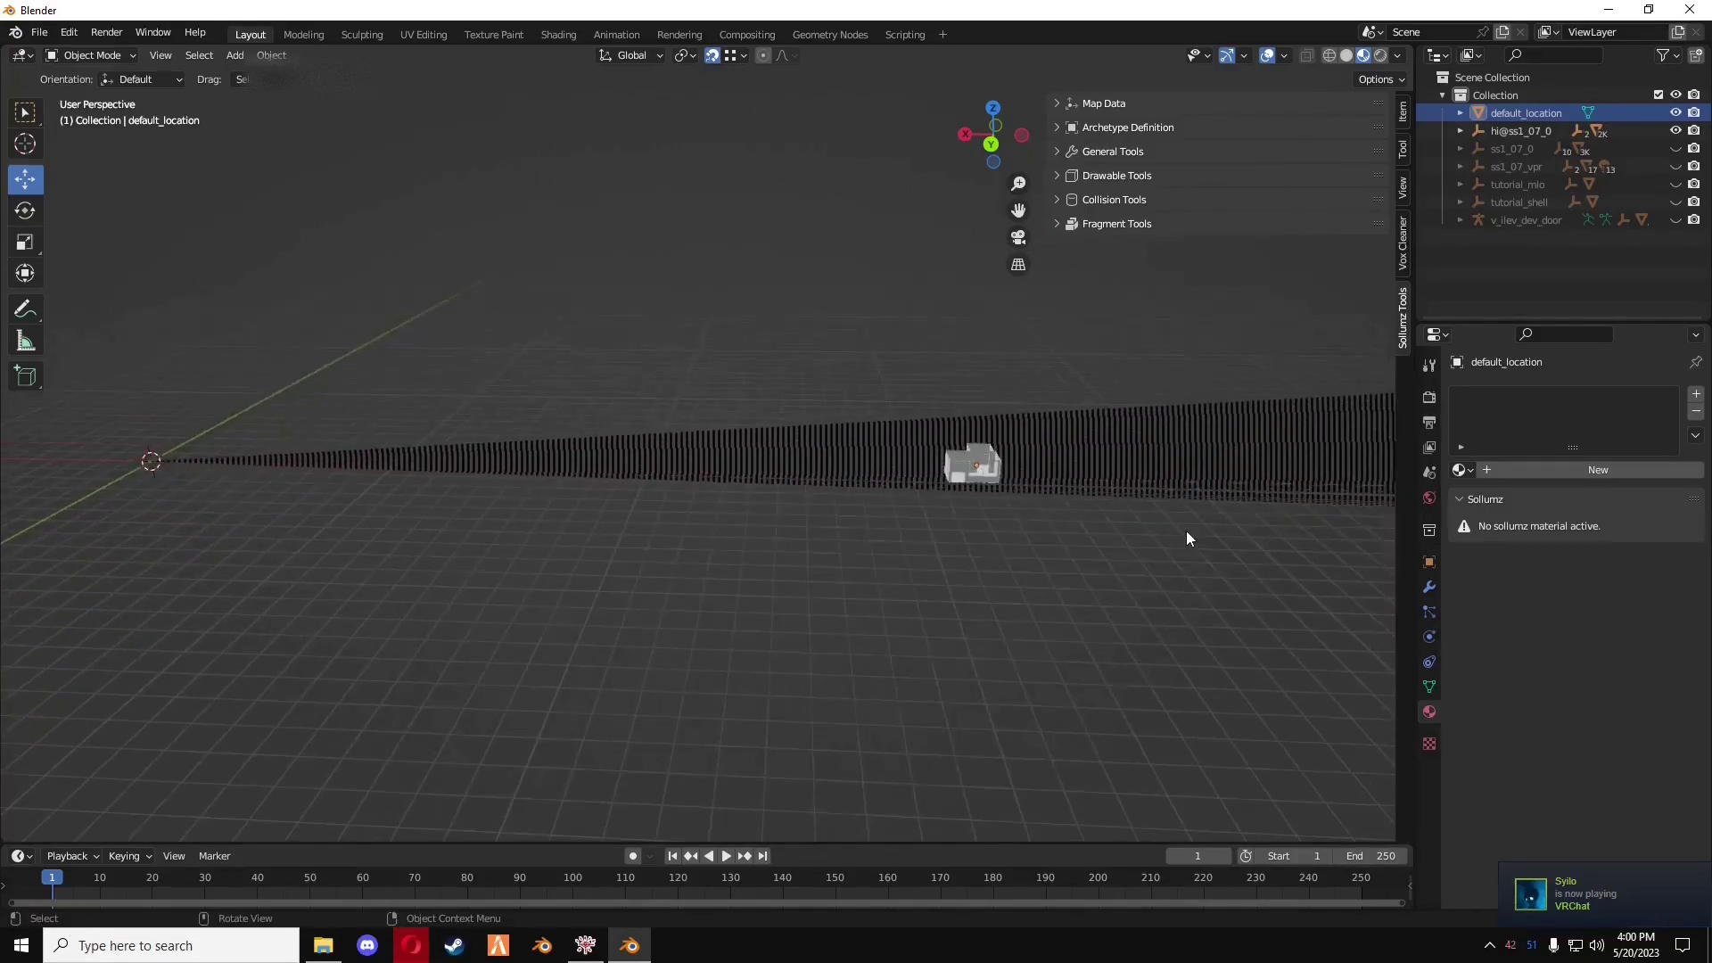
middle_click_drag(1056, 553, 602, 535, "shift")
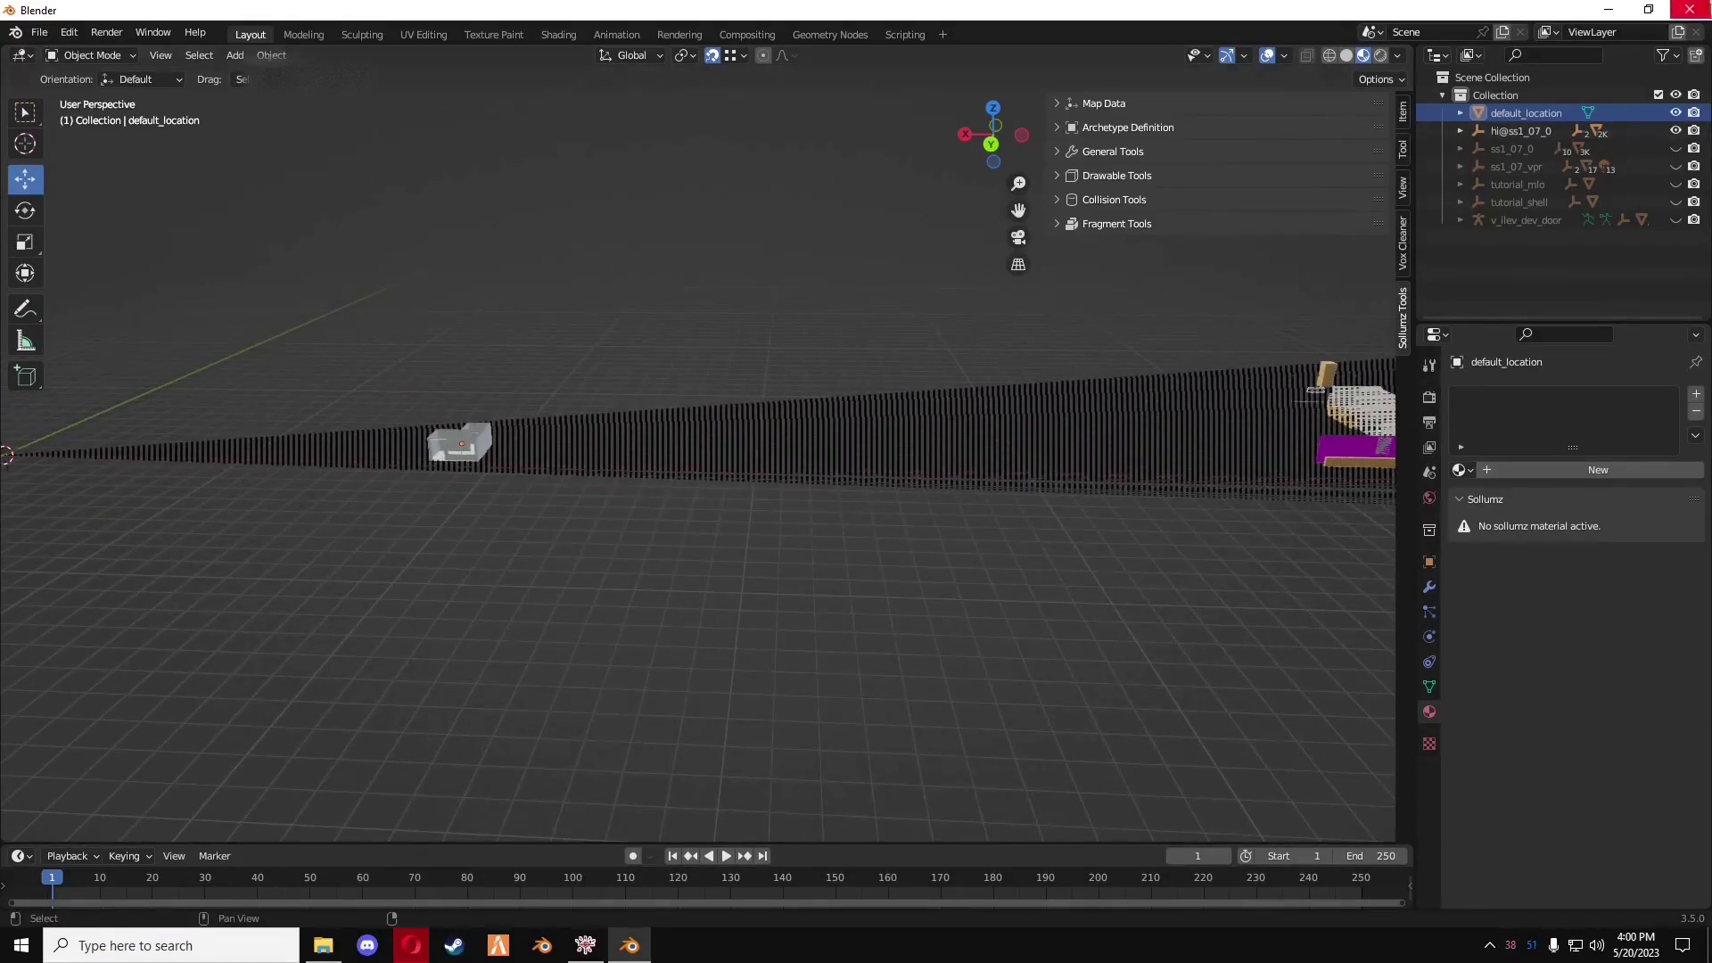
- Show the ss1_07_0 collision around default_location again and hide the hi@ss1_07_0 collision
left_click(1675, 148)
middle_click_drag(949, 431, 1382, 446, "shift")
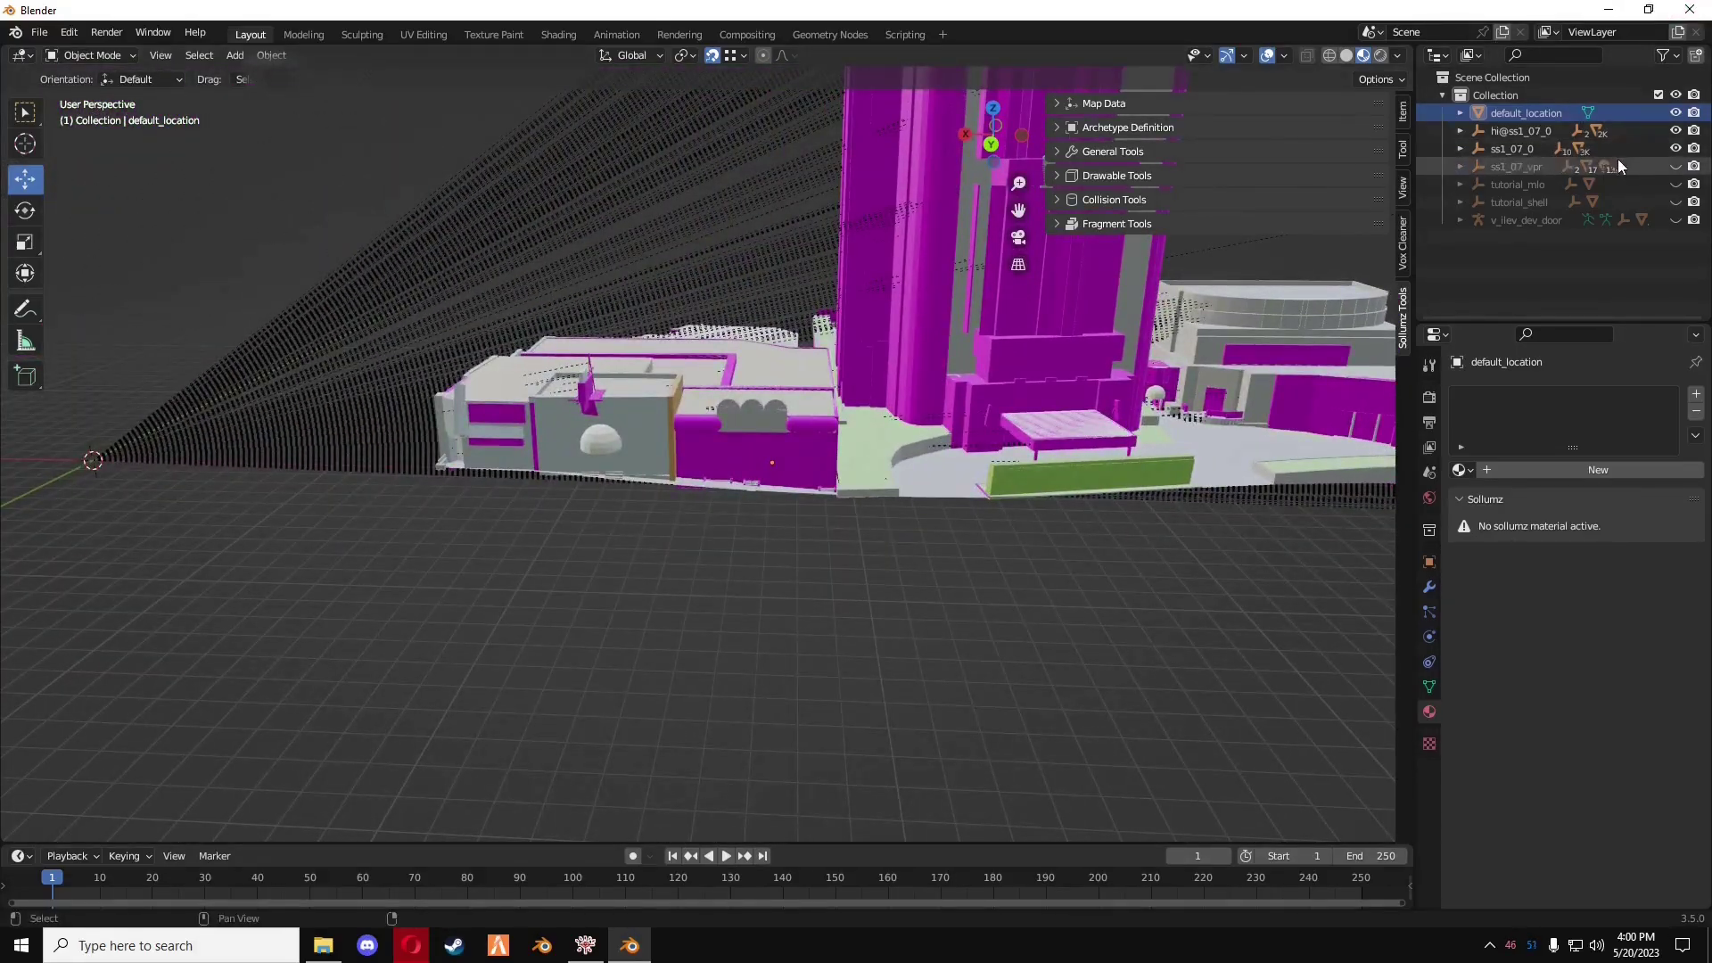
left_click(1676, 148)
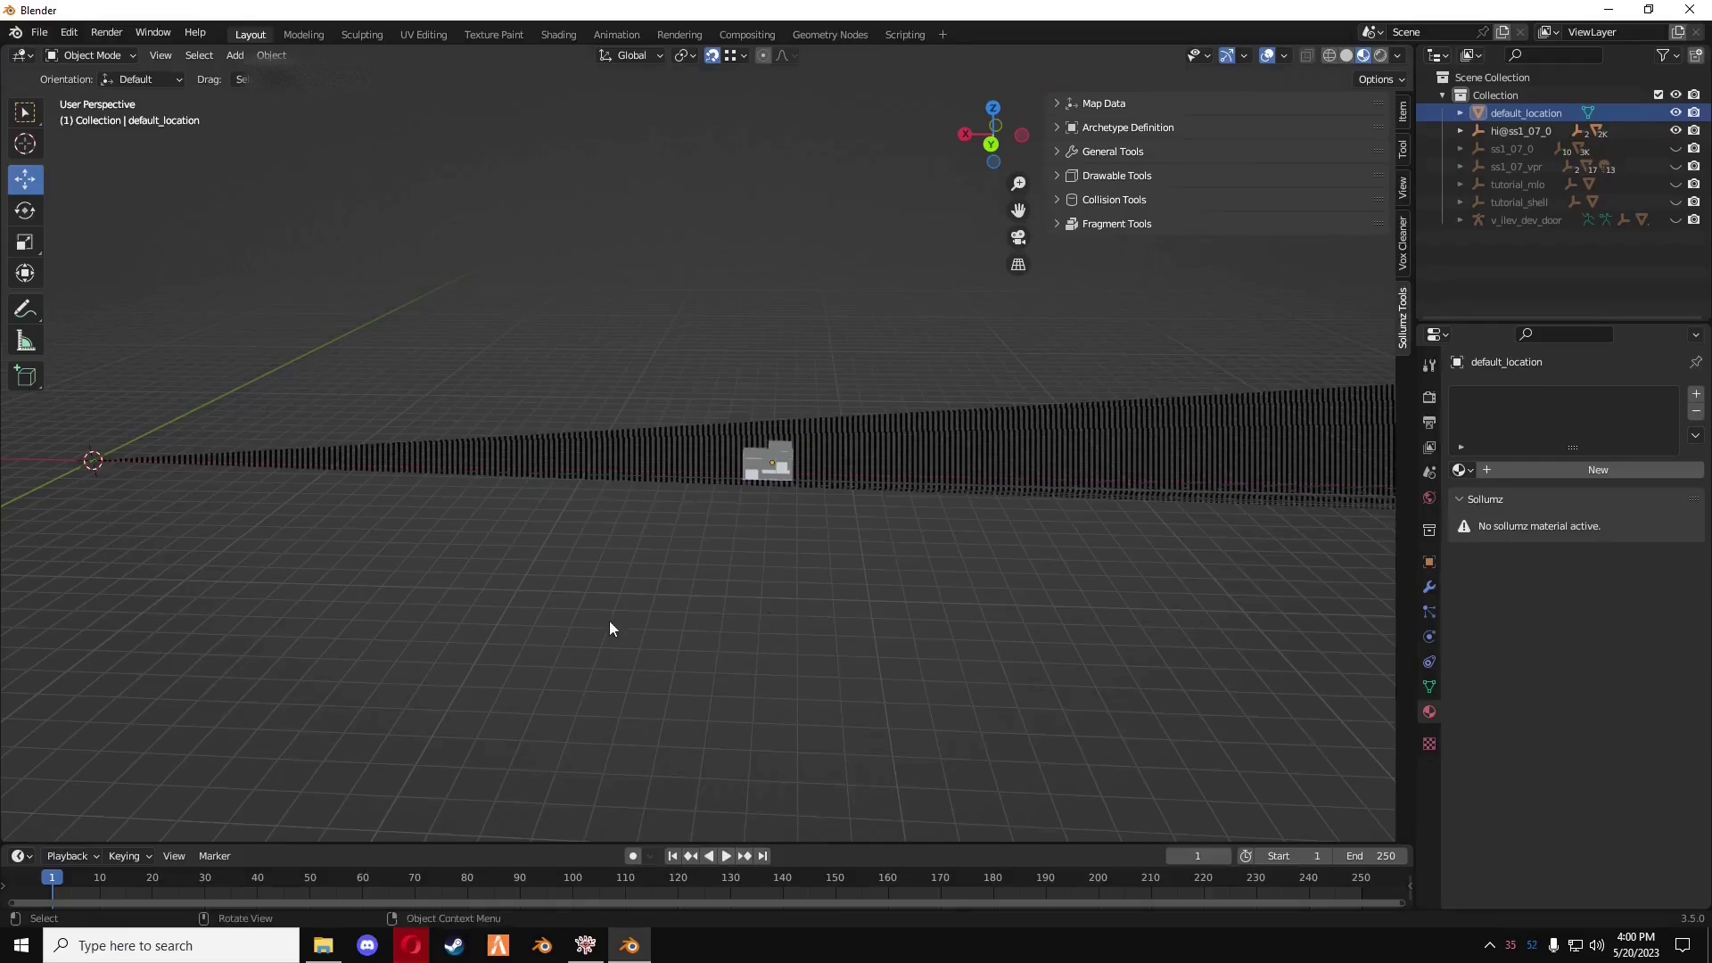
scroll(605, 618, "up", 3)
left_click(1675, 148)
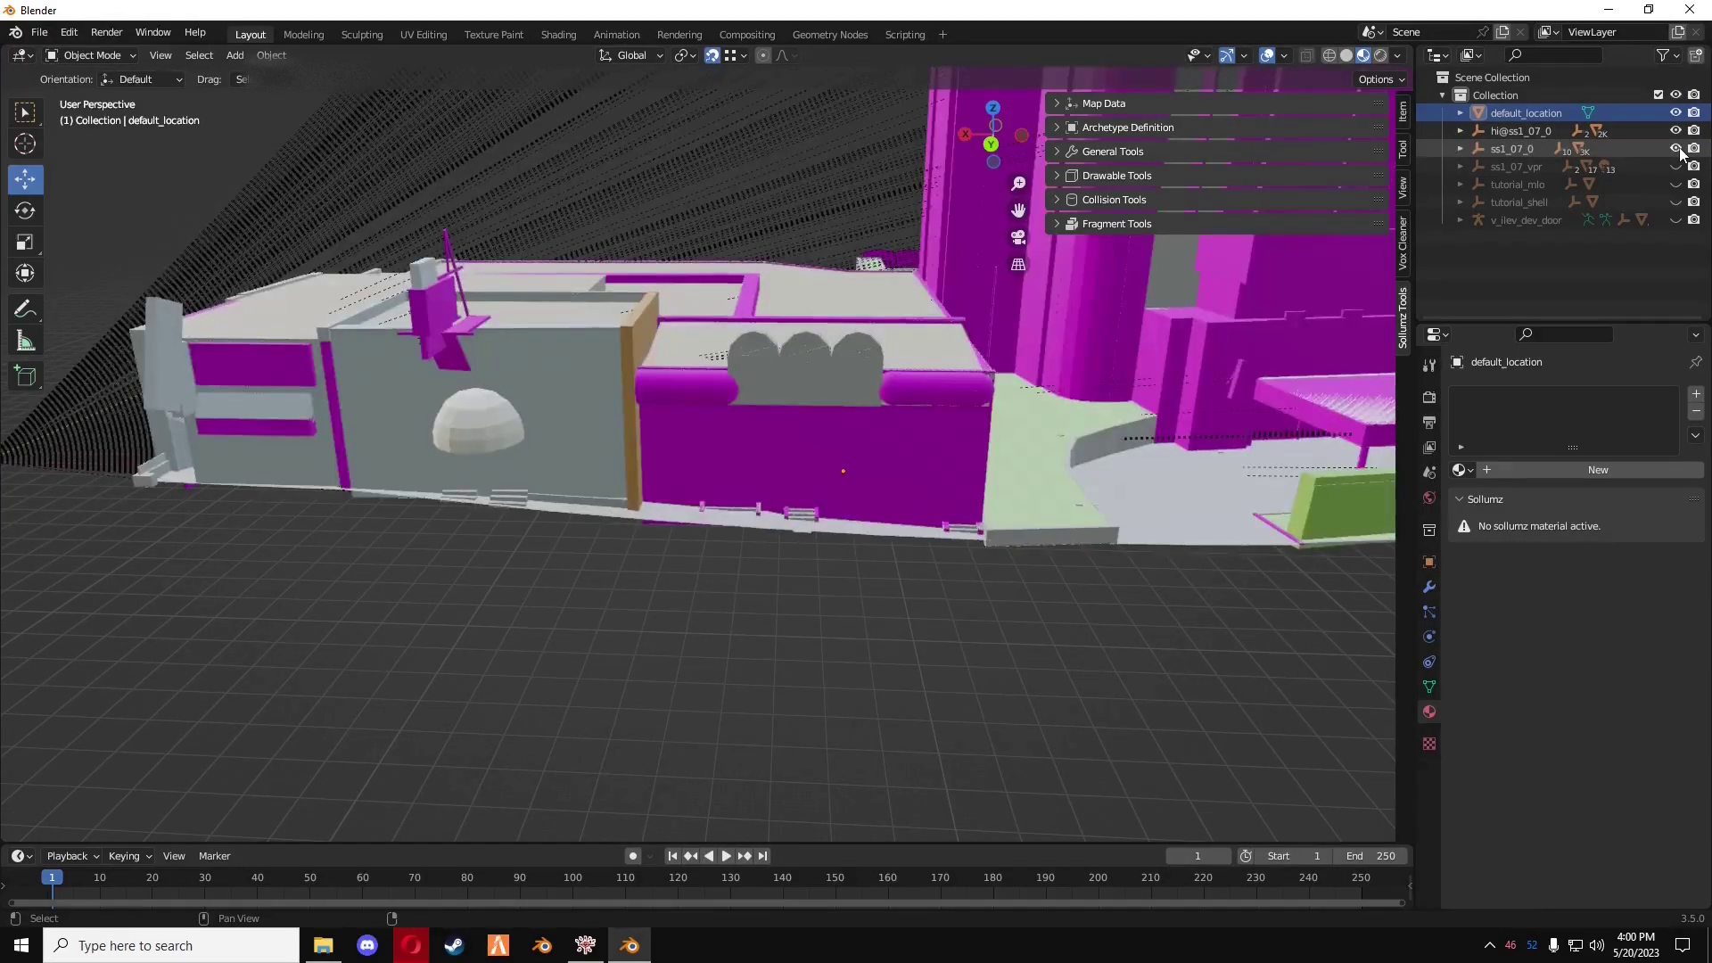
scroll(904, 538, "up", 5)
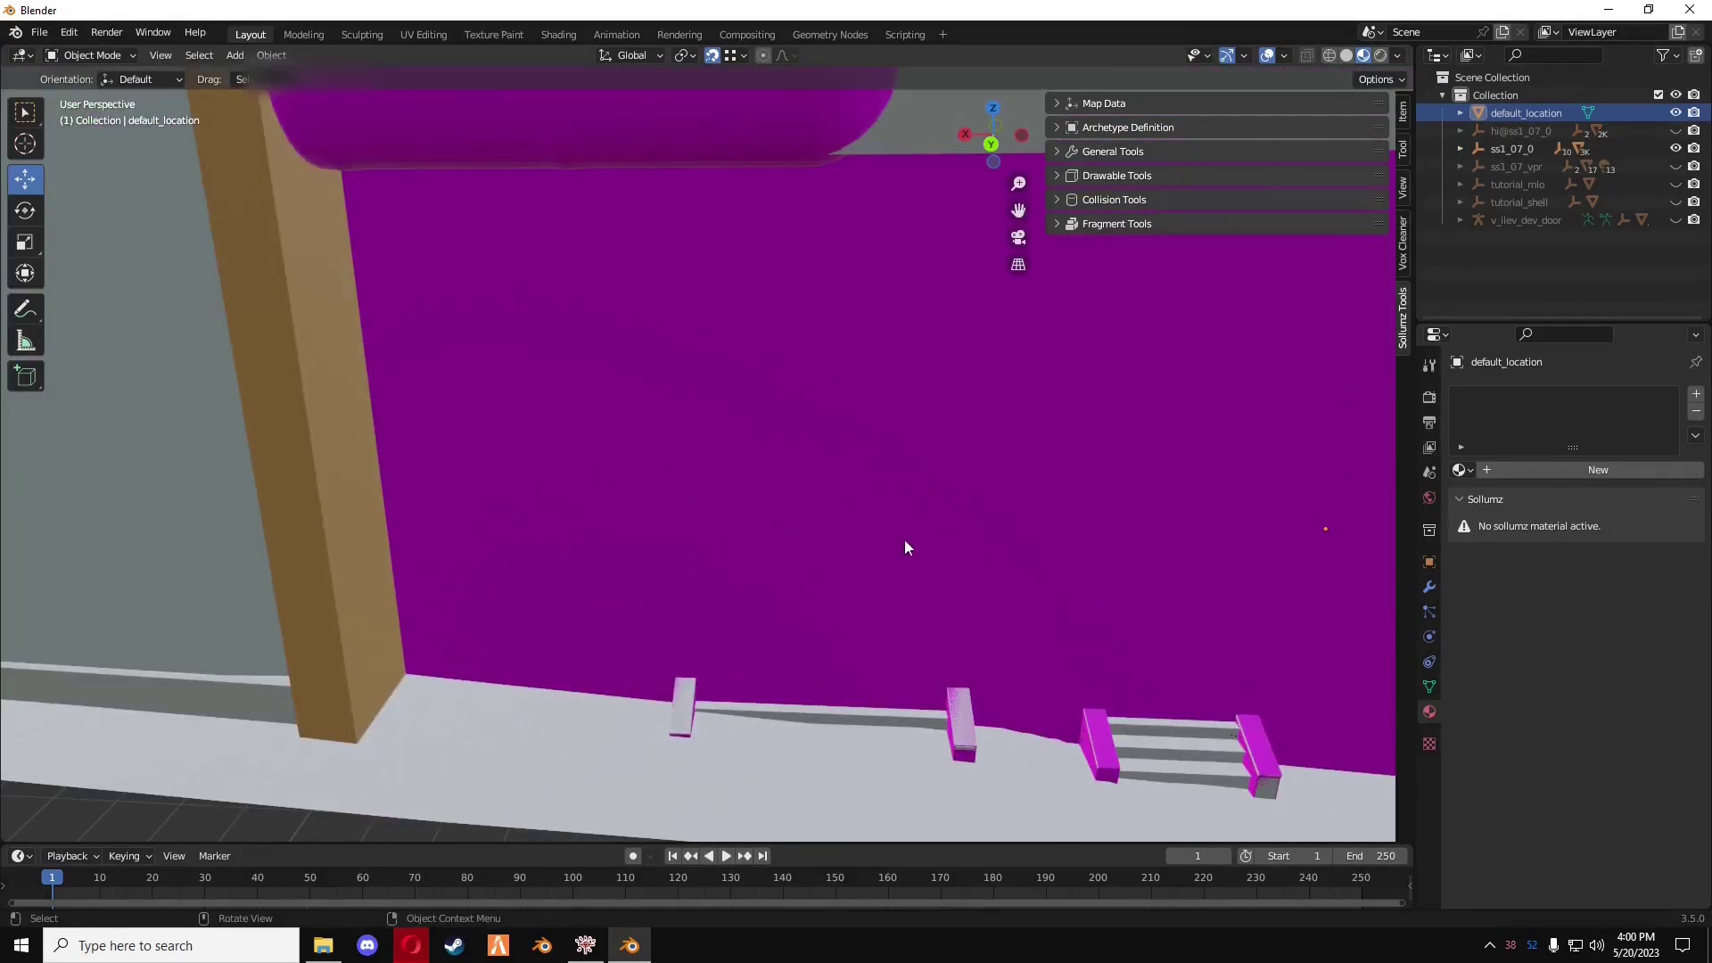
middle_click_drag(904, 539, 752, 574, "shift")
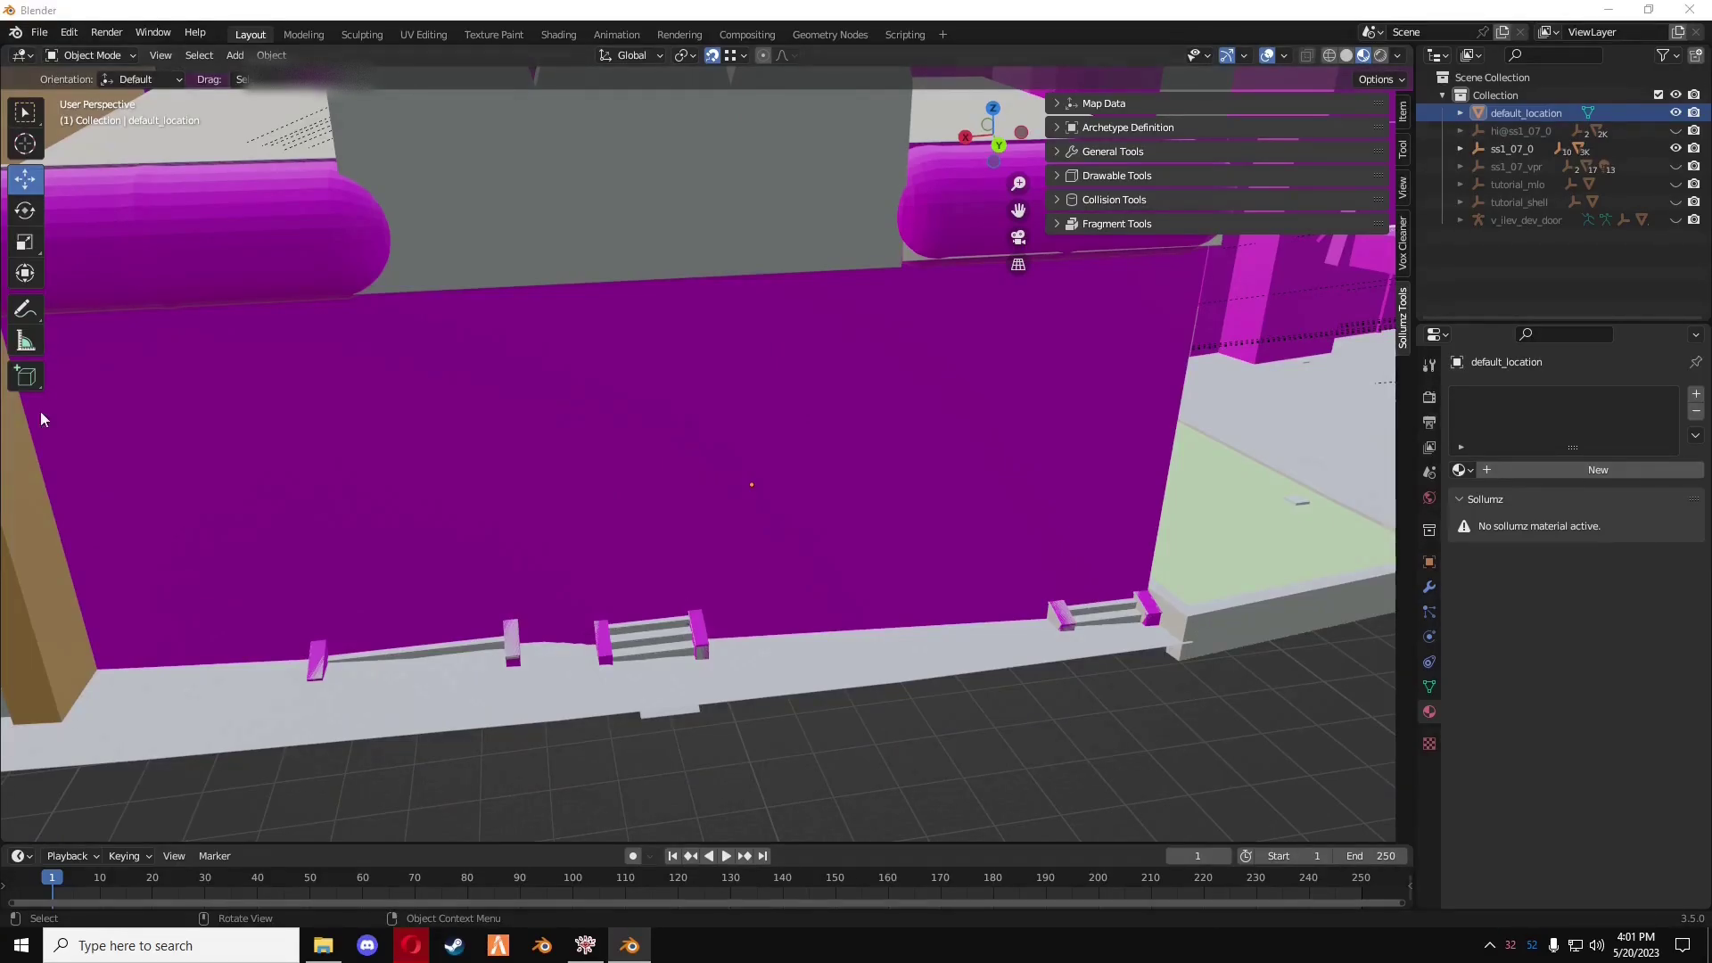
mouse_move(652, 542)
middle_mouse_down()
mouse_move(634, 527)
mouse_move(687, 544)
mouse_move(669, 522)
middle_mouse_up()
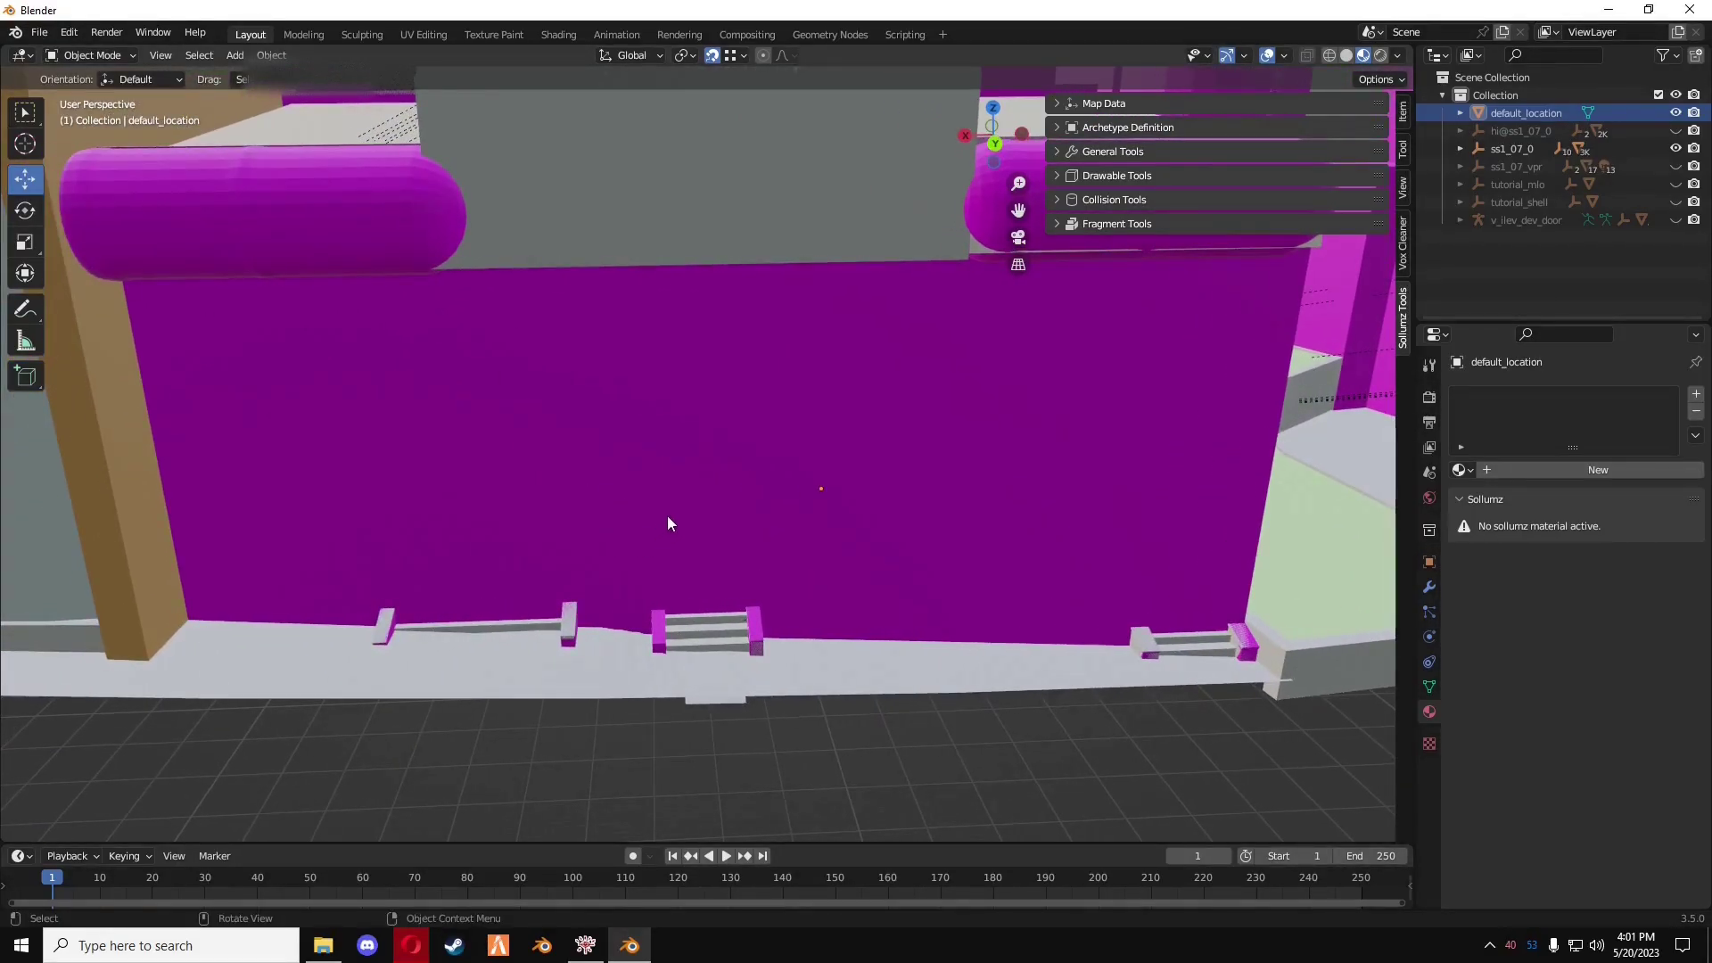
- Set the Sollum type of the purple front wall's collision box to Bound Poly Mesh
left_click(594, 432)
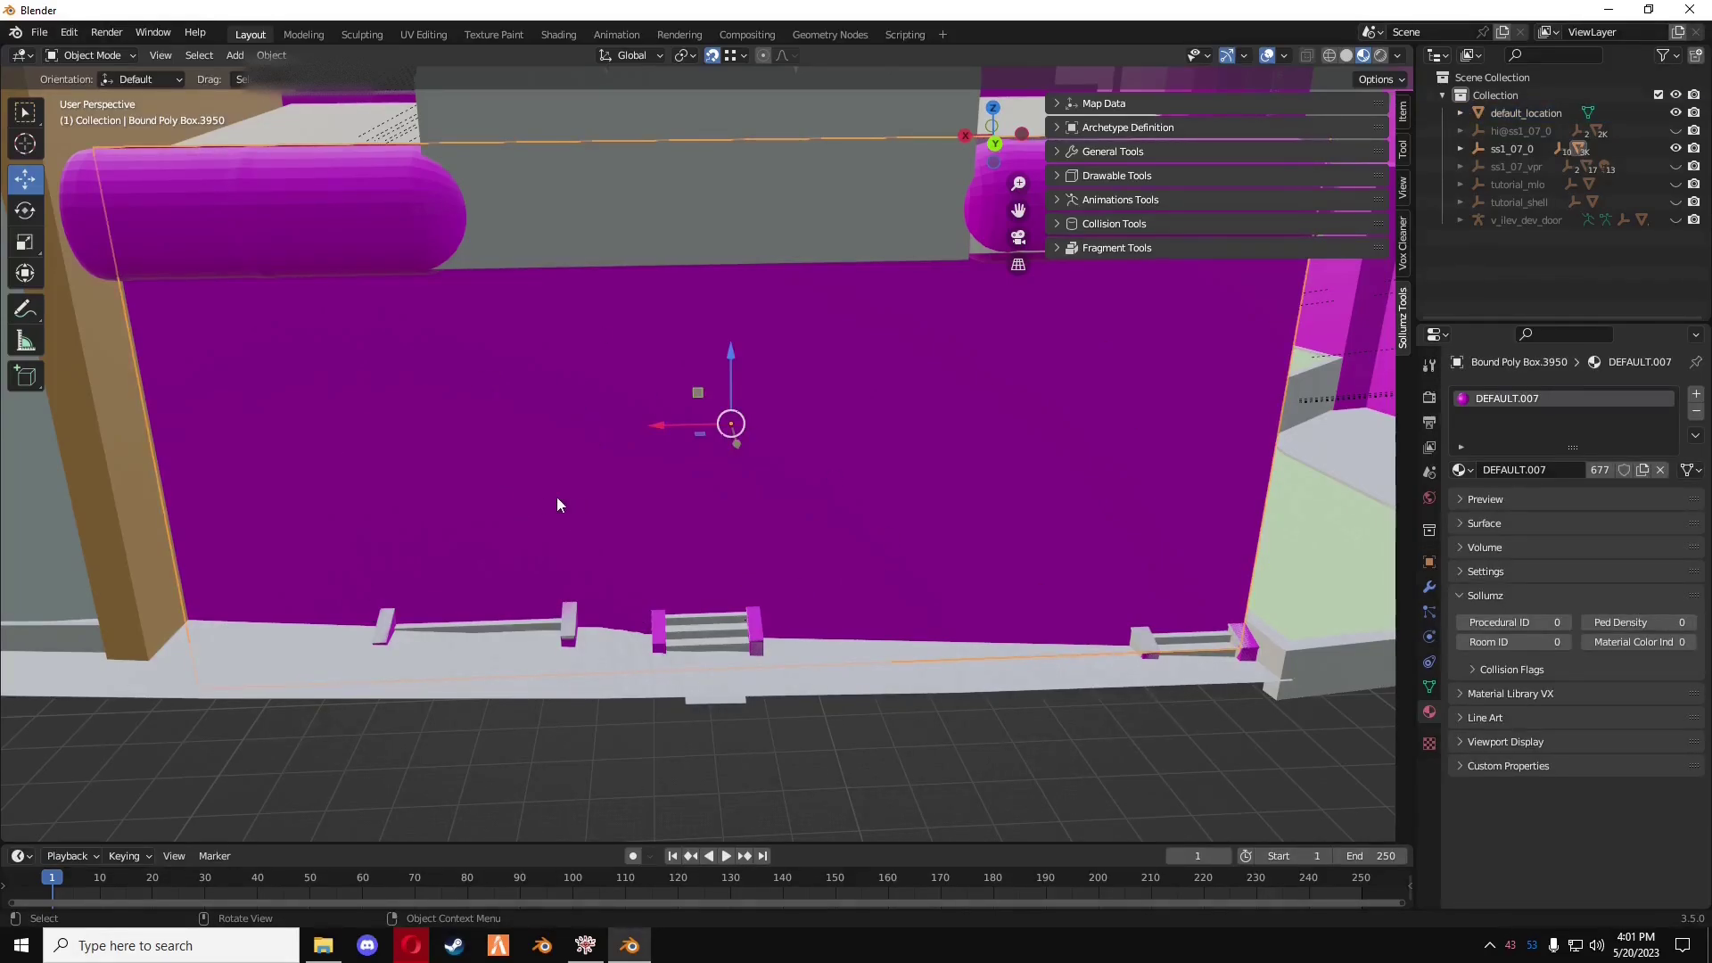
key("Tab")
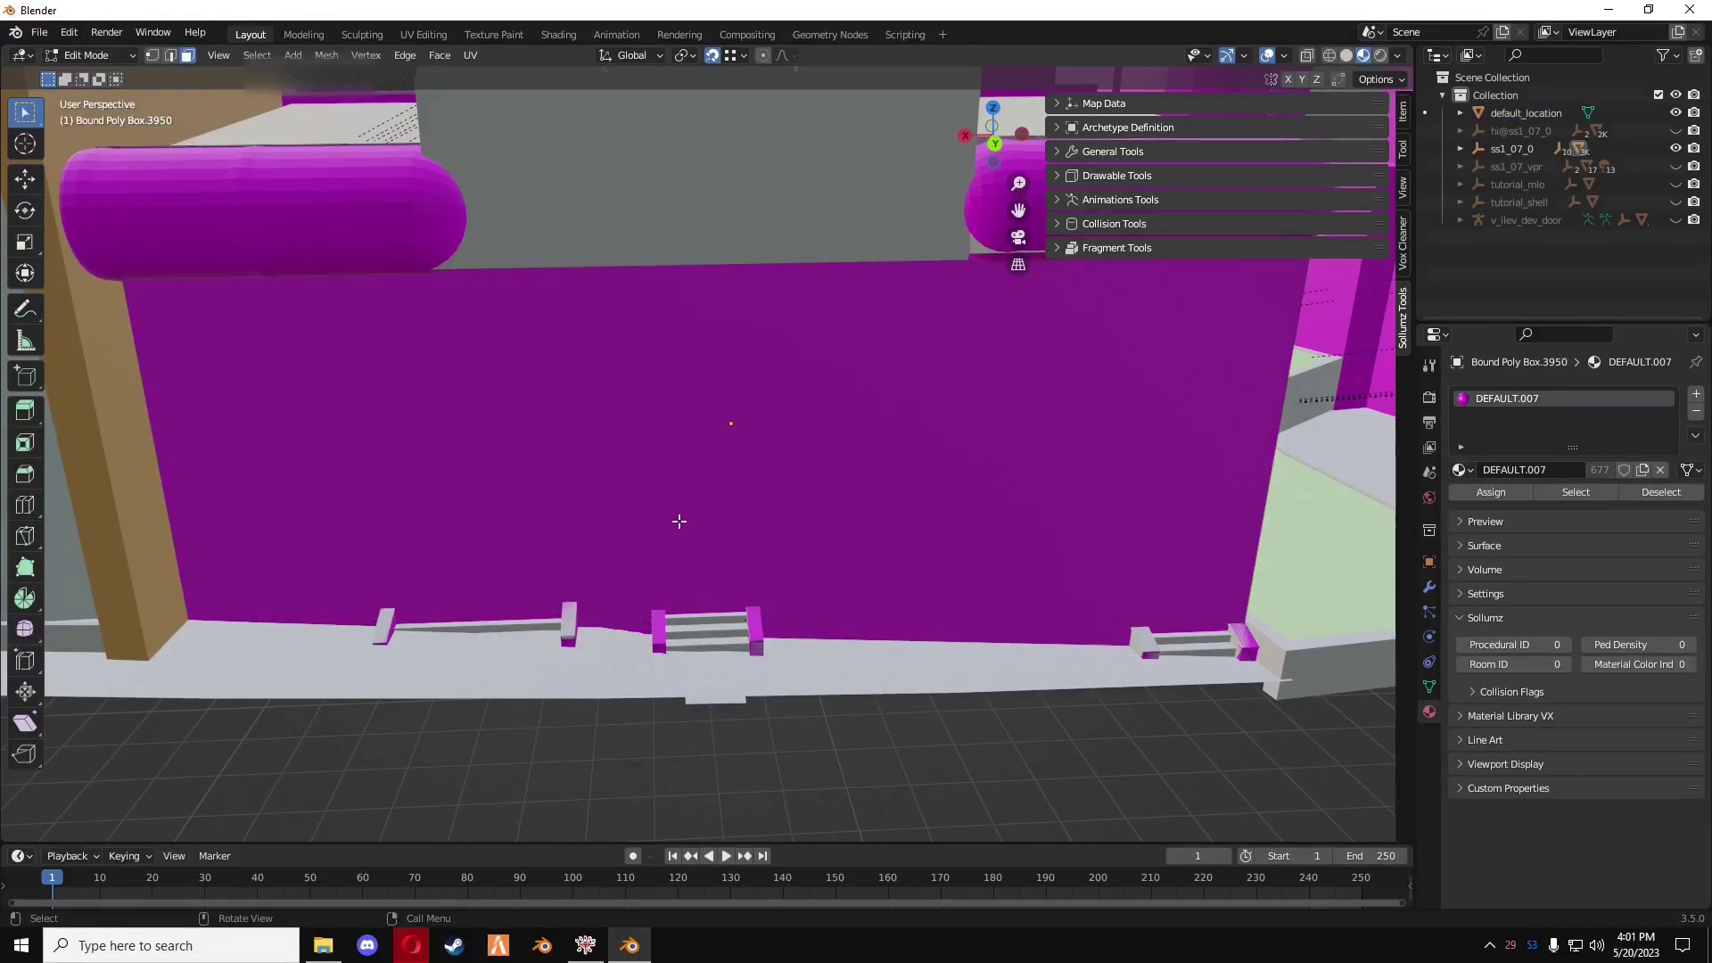
key("Tab")
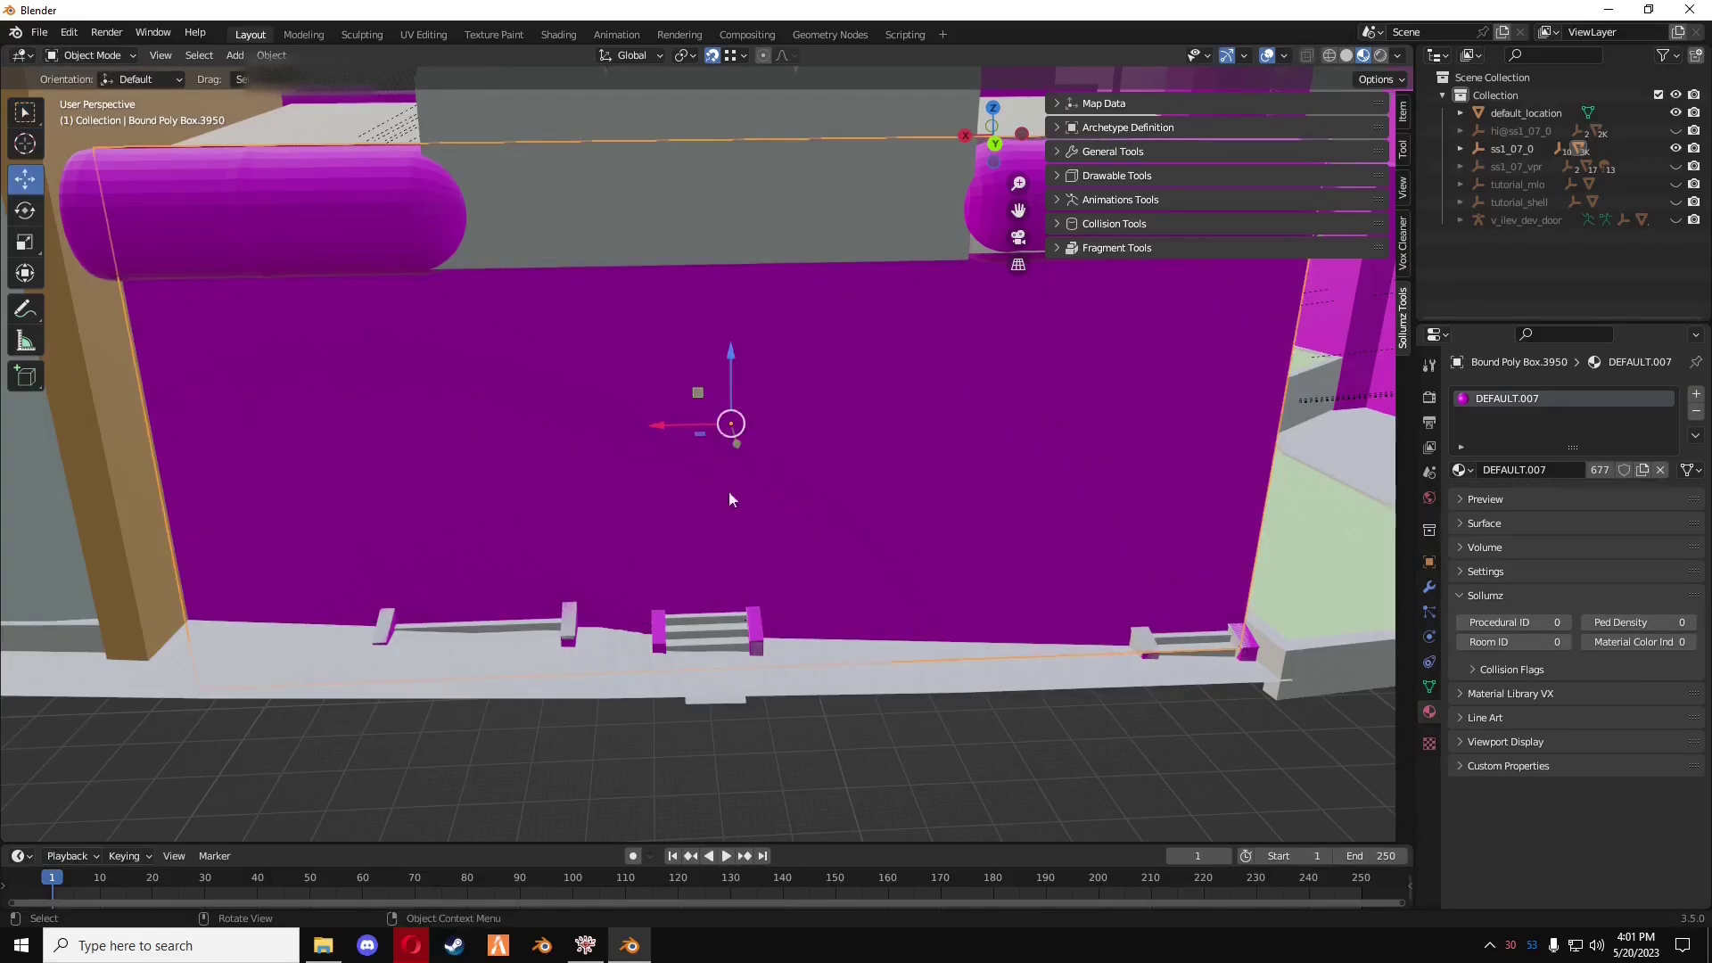
left_click(1055, 152)
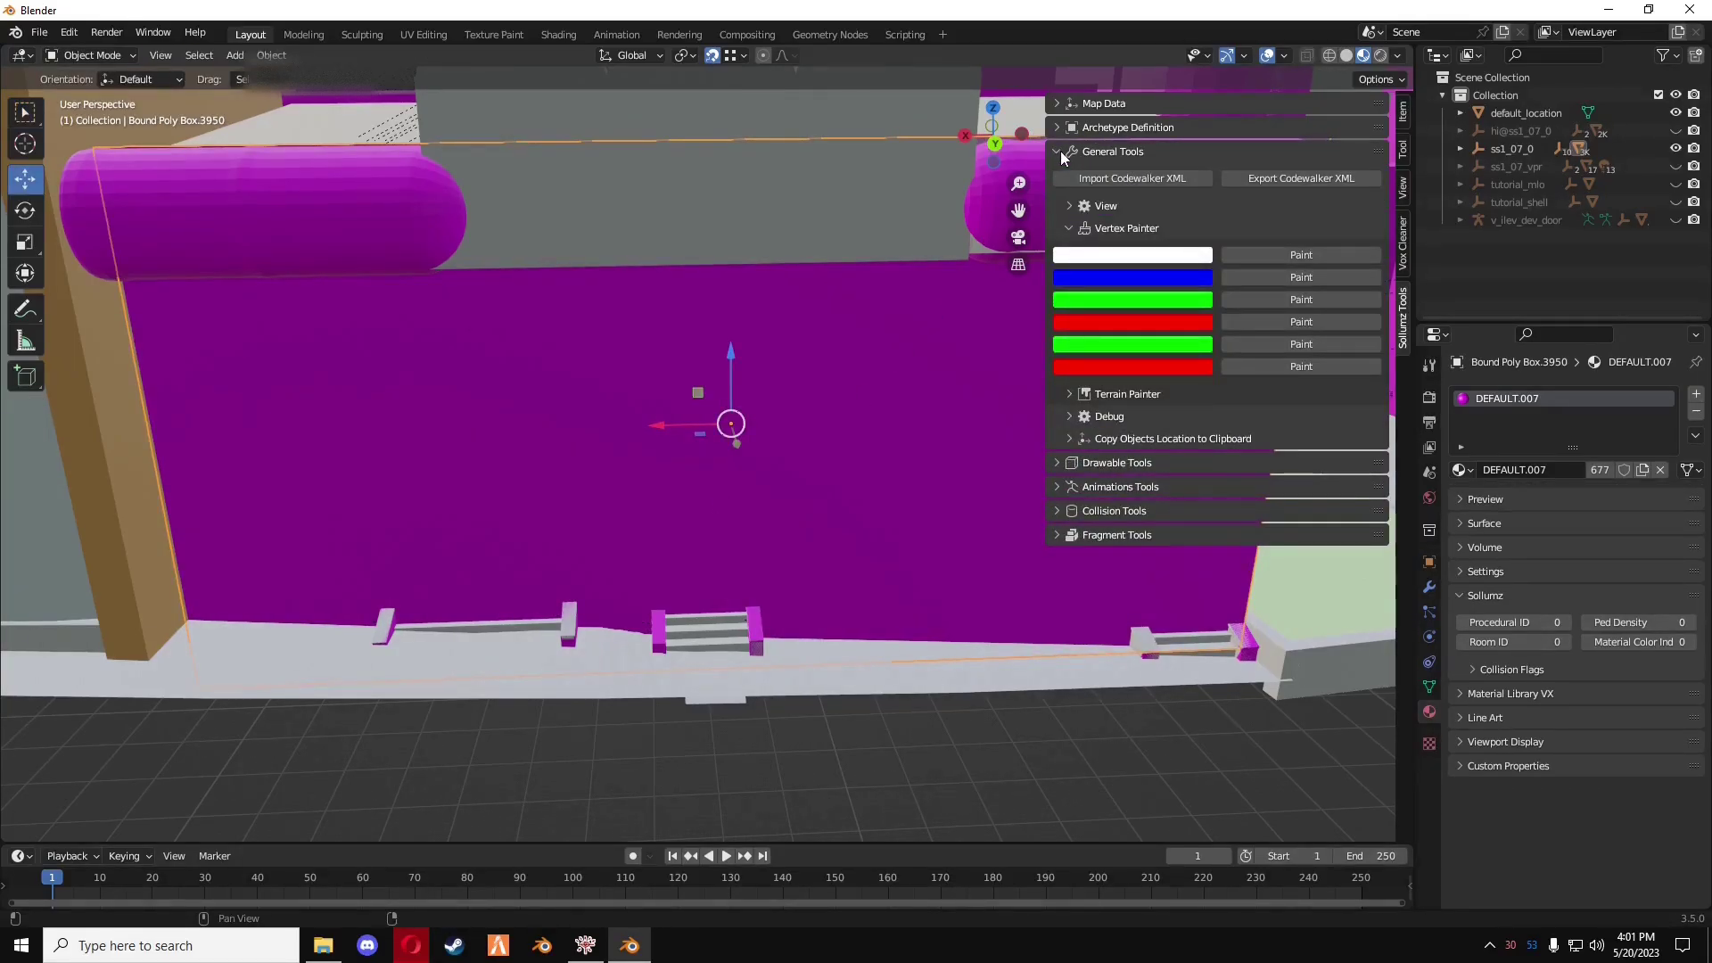
left_click(1070, 228)
left_click(1070, 251)
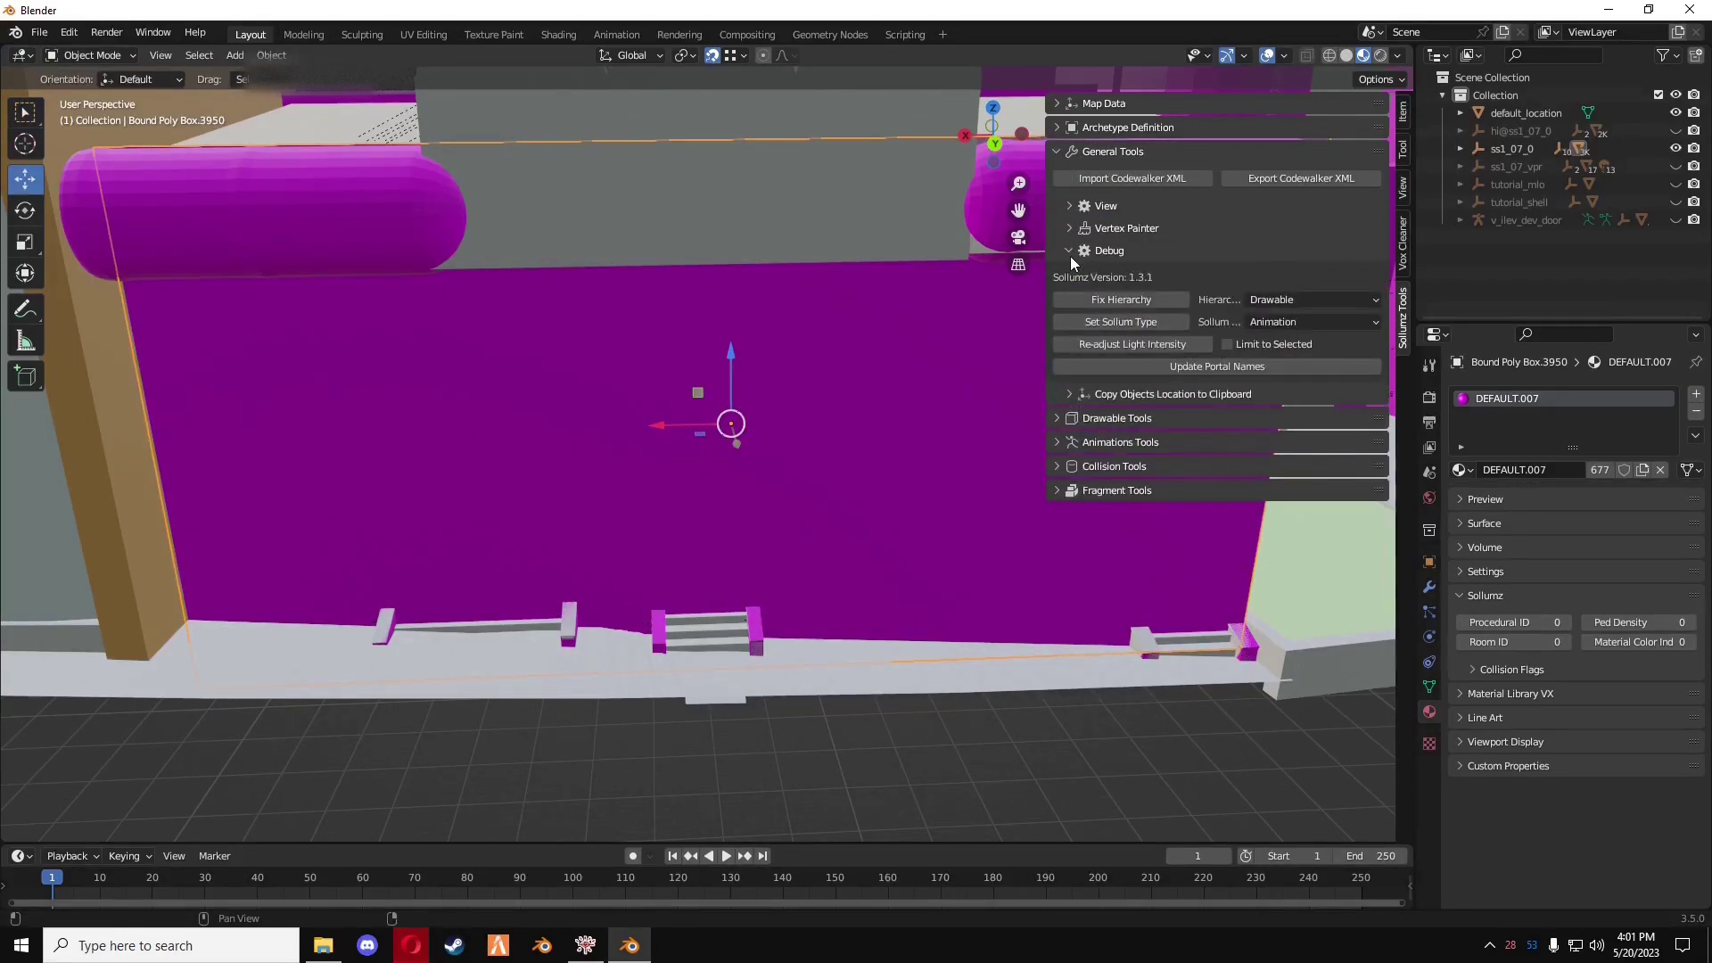
left_click(1264, 323)
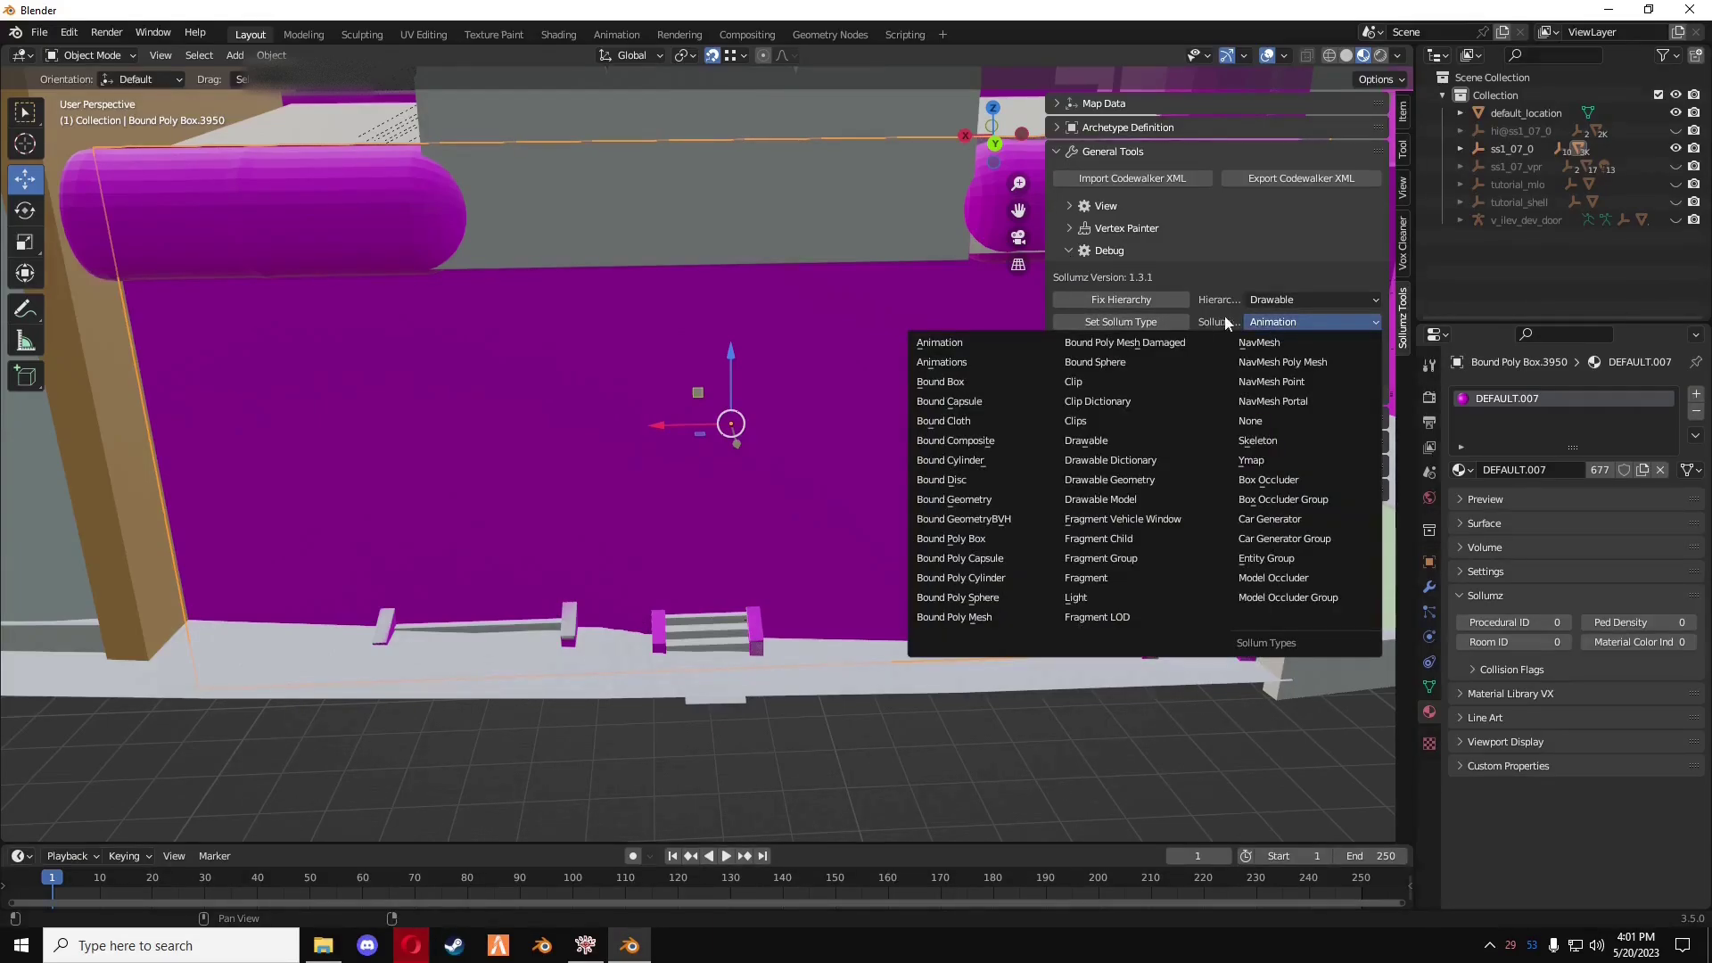
left_click(978, 619)
left_click(1126, 321)
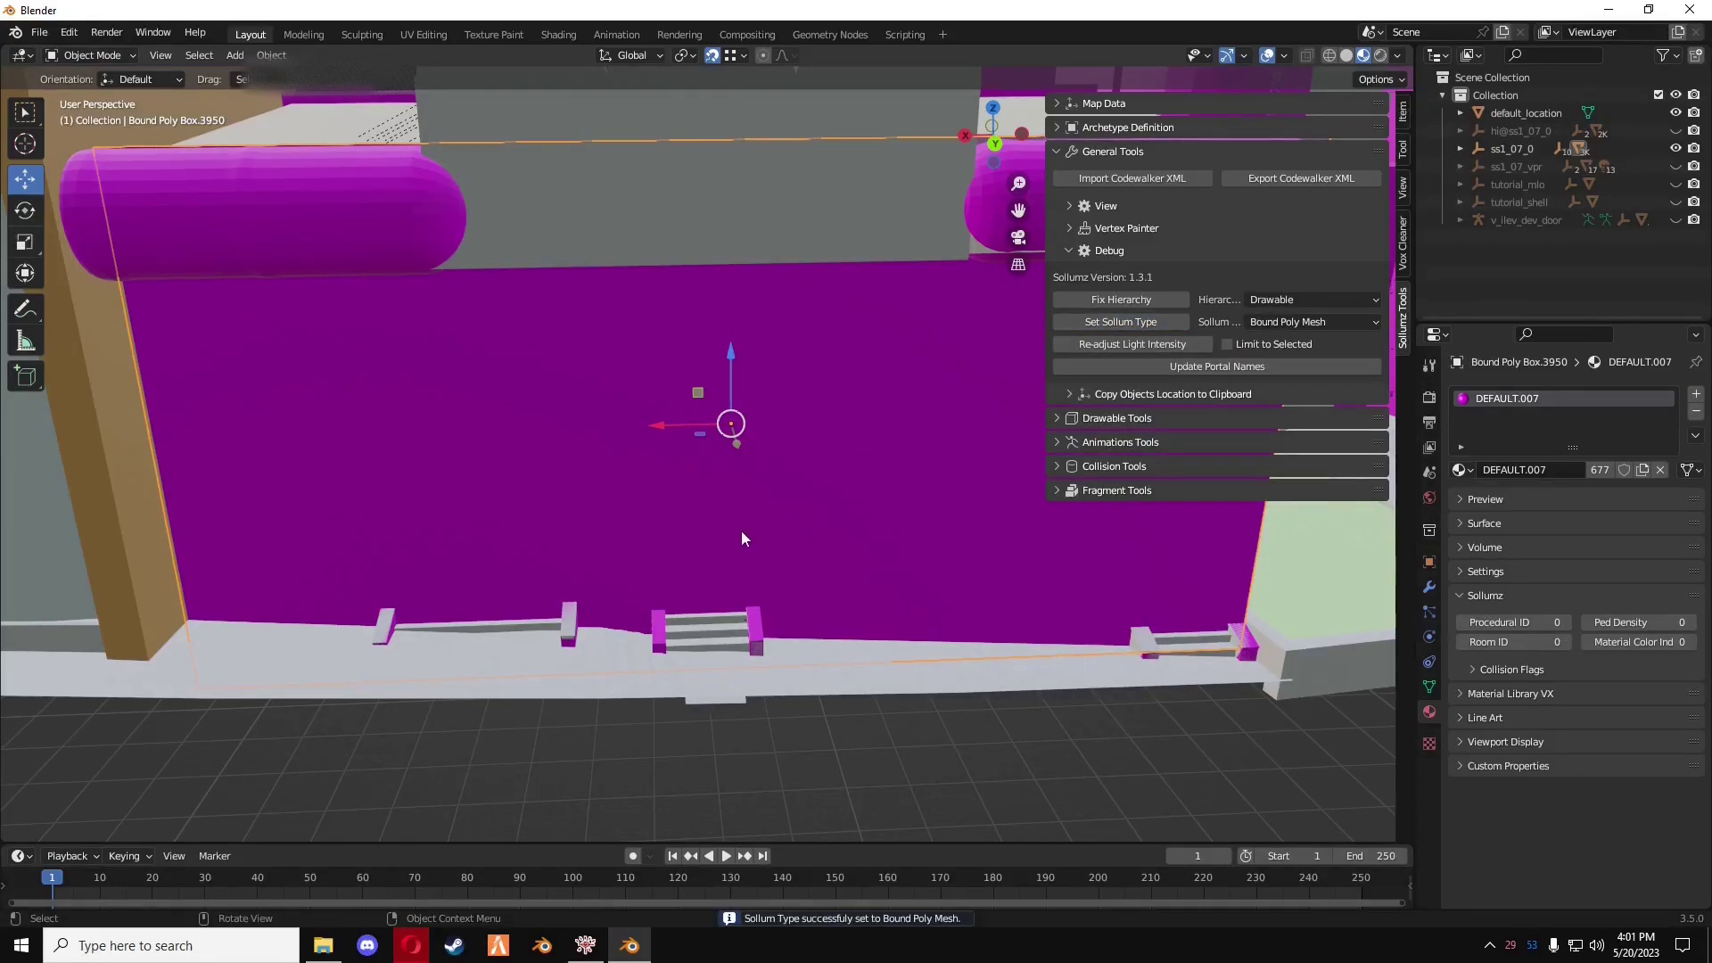
- Add a vertical loop cut to the wall collision mesh, aligned with one side of the doorway
key("Tab")
middle_click_drag(718, 580, 721, 509)
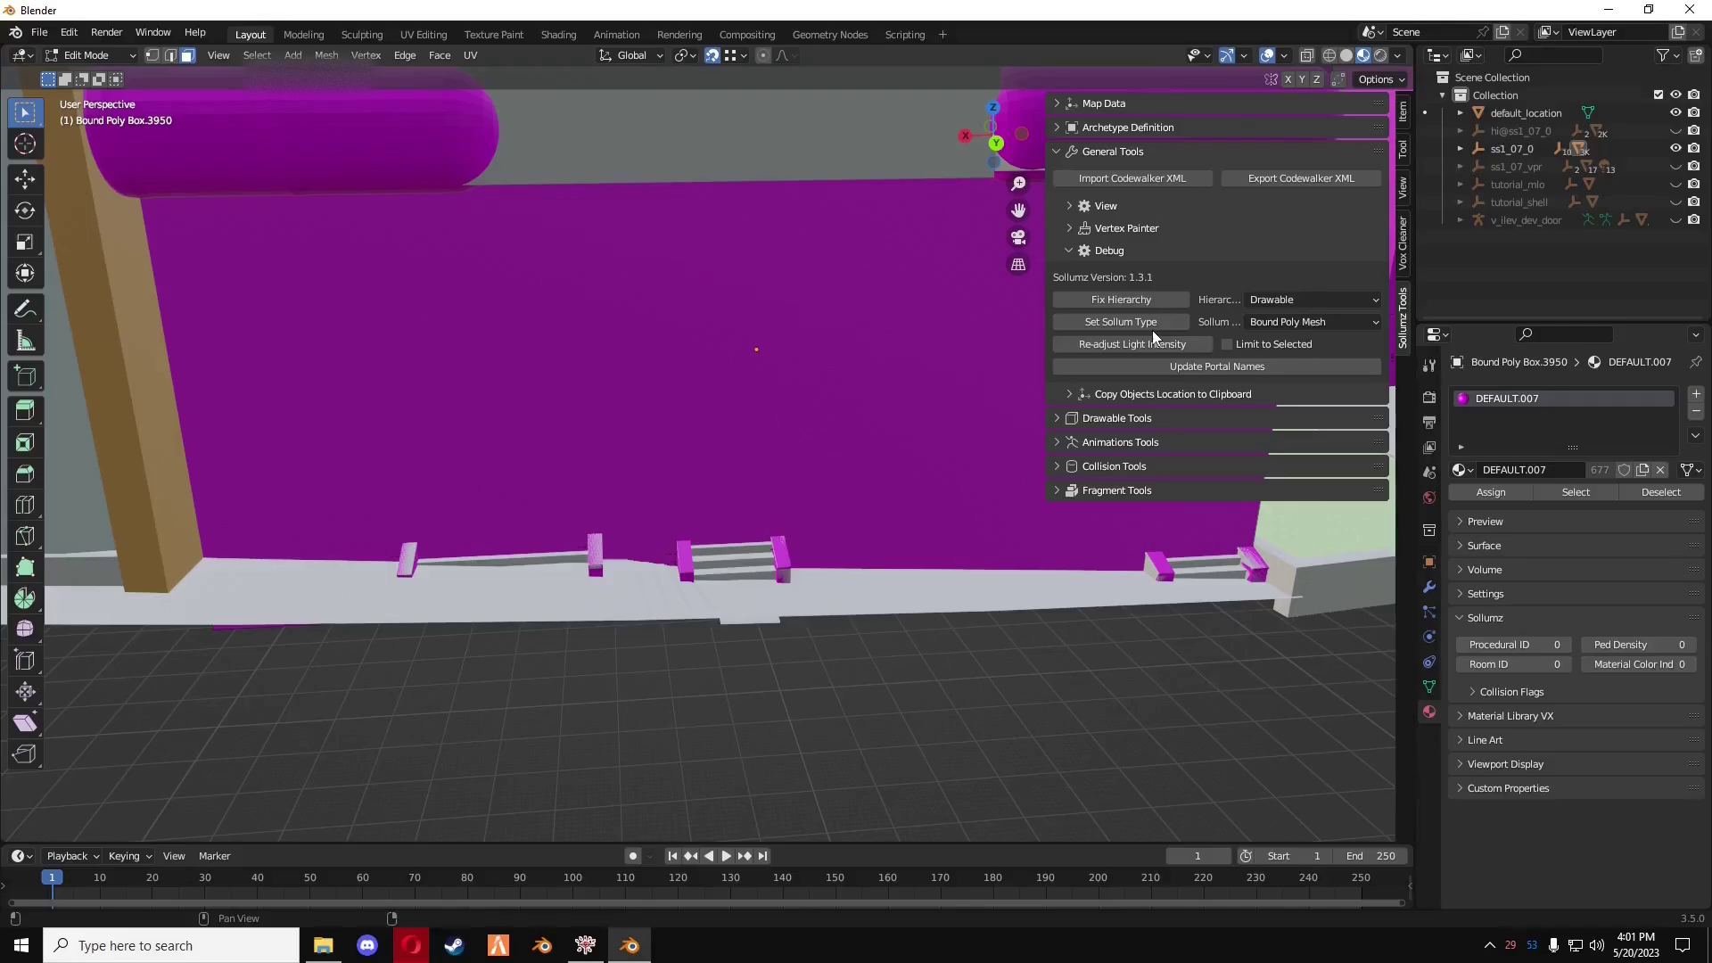
key("ctrl+r")
middle_click_drag(719, 356, 677, 392)
key("ctrl+r")
left_click(664, 379)
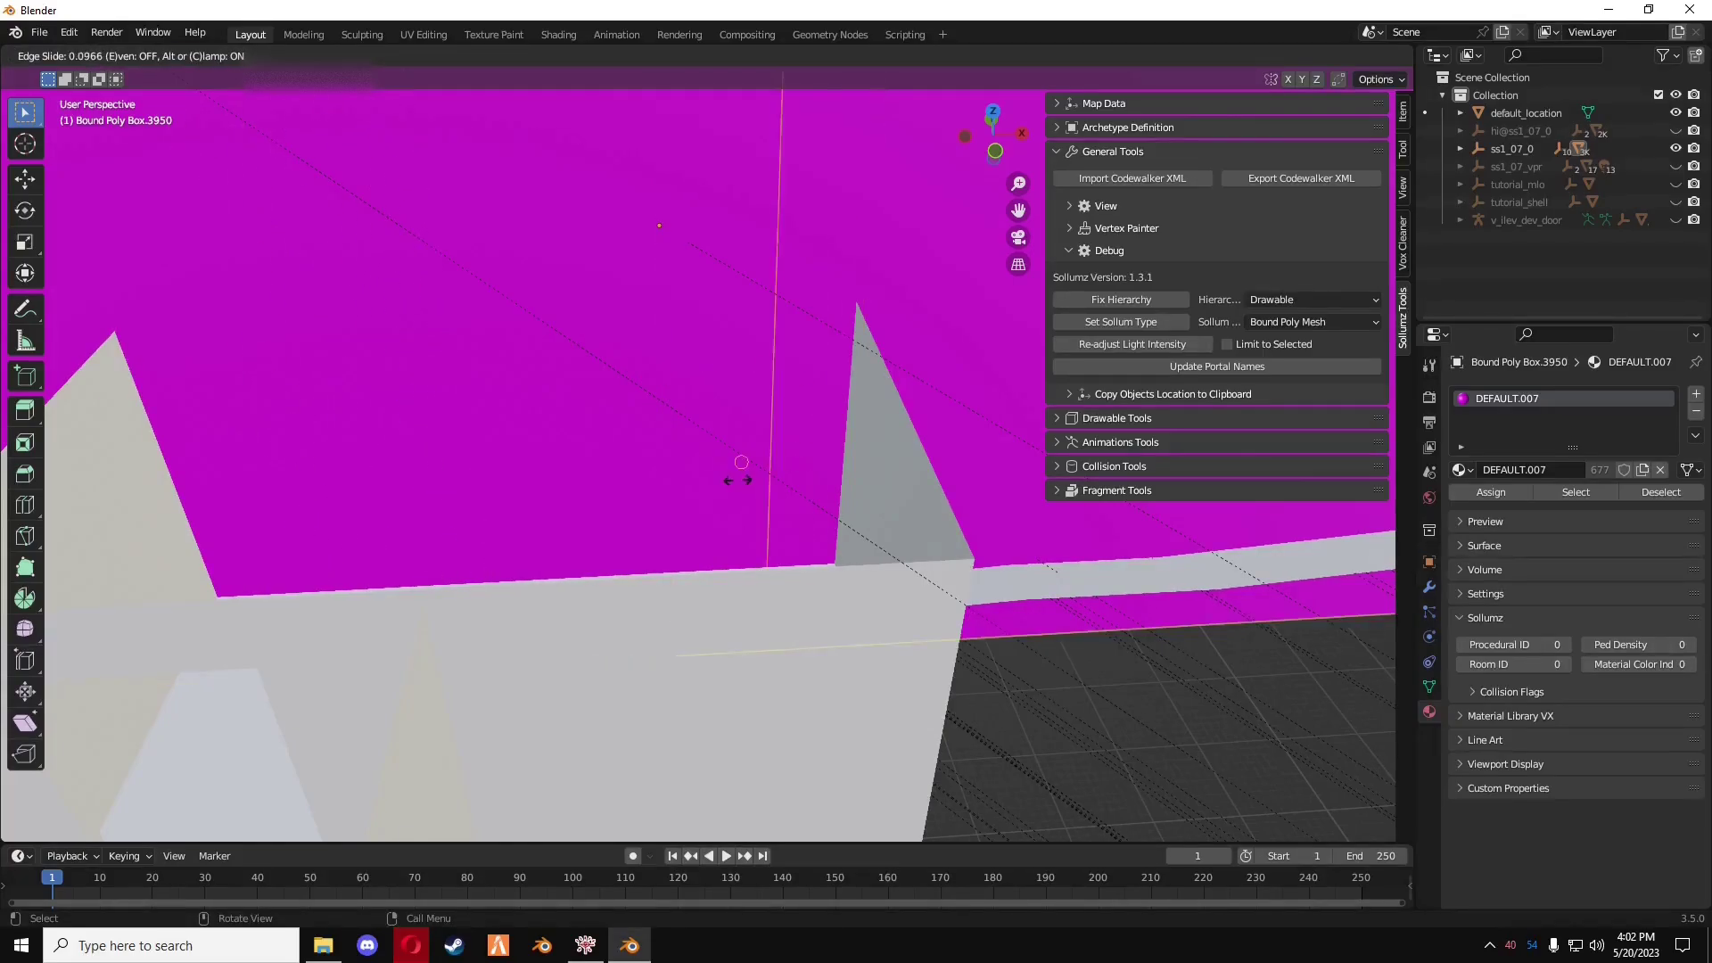
left_click(776, 475)
- Add another vertical loop cut at the opposite side of the doorway, sliding it to a factor of about 0.765
middle_click_drag(788, 478, 918, 461)
key("ctrl+r")
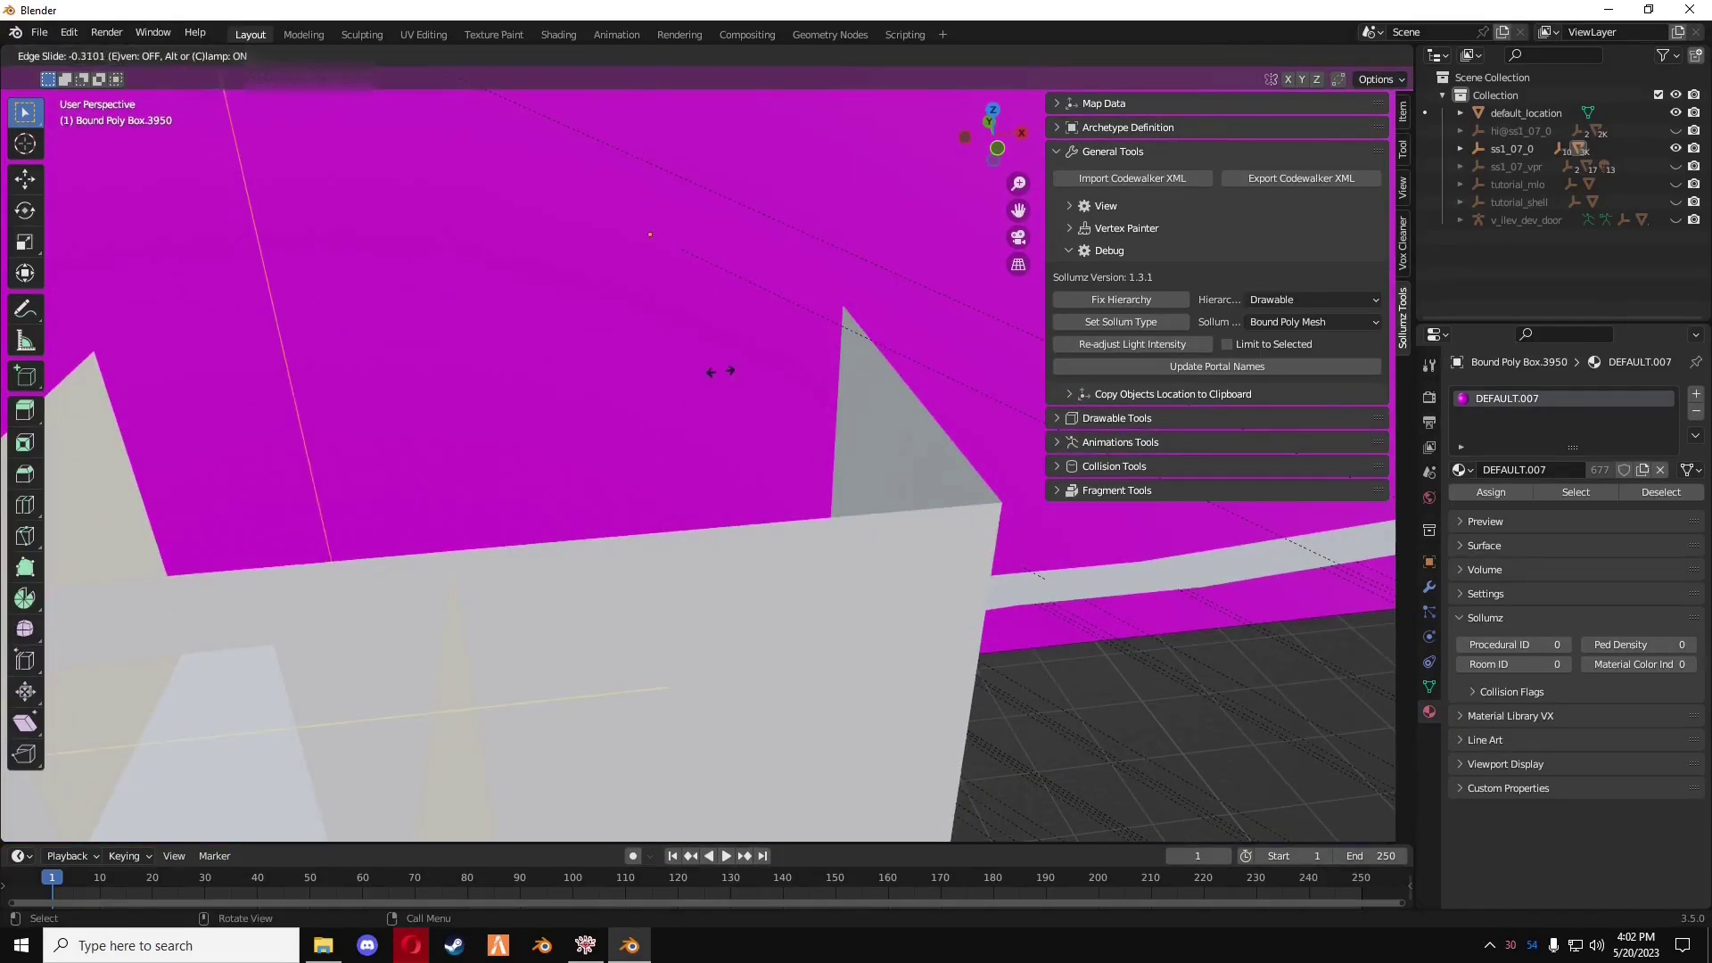
double_click(799, 336)
middle_click_drag(633, 613, 892, 464)
key("g")
key("g")
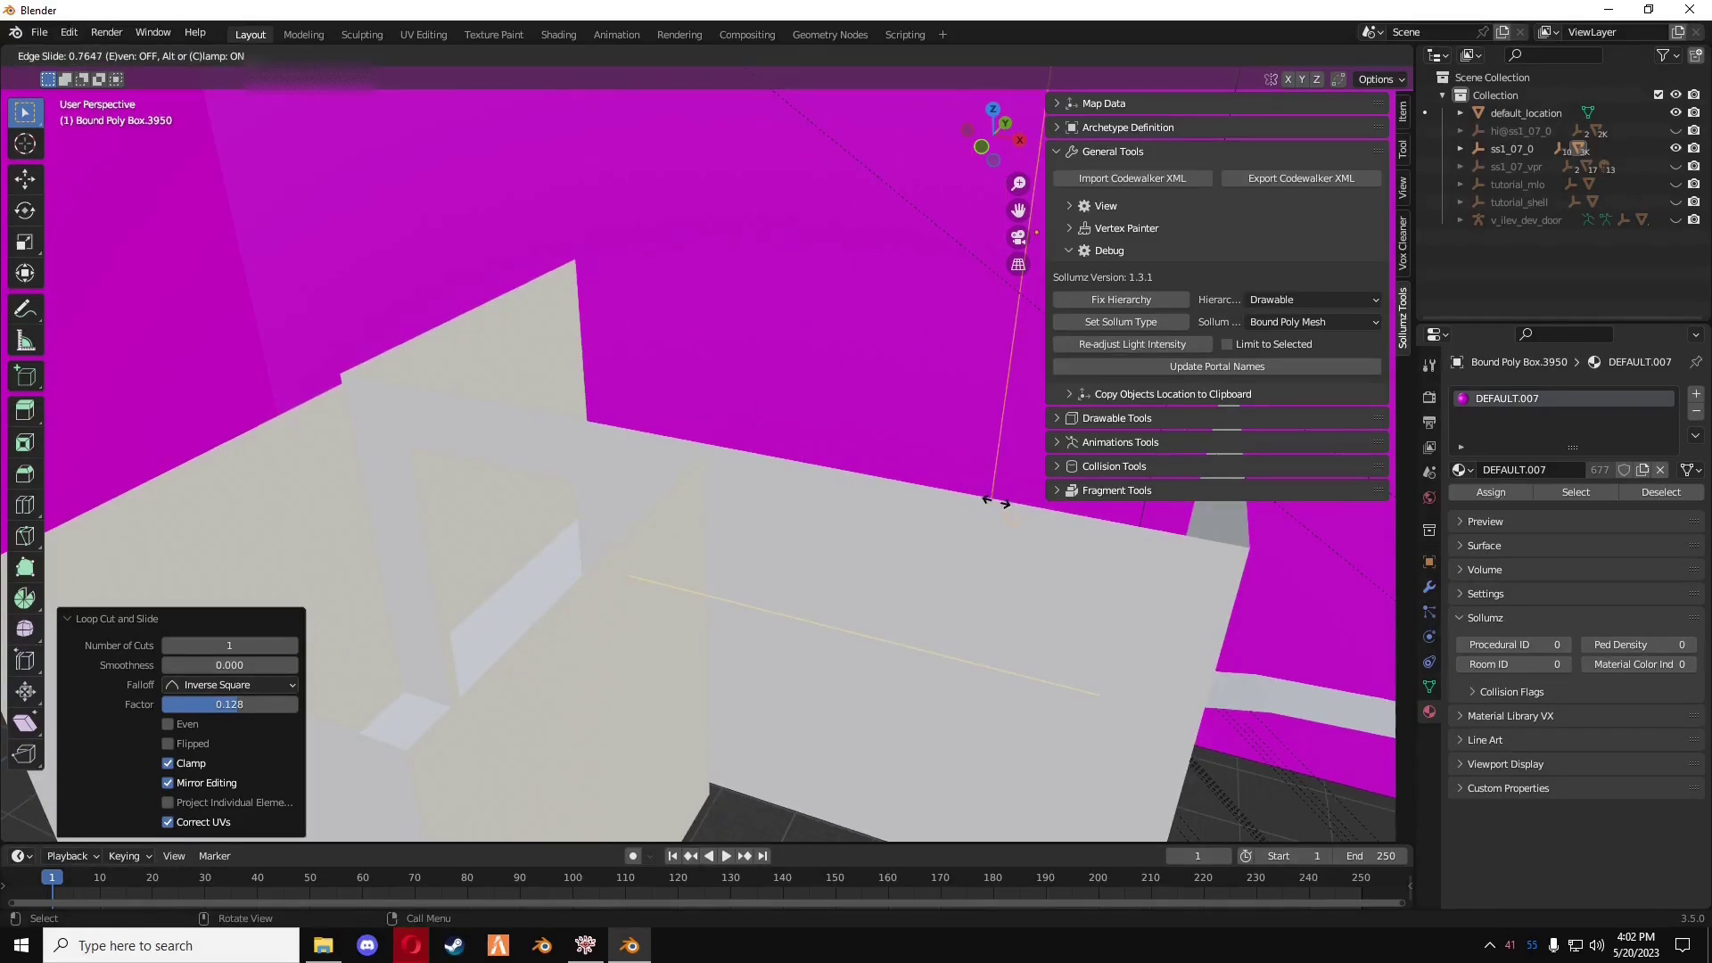
left_click(987, 501)
- Add a horizontal loop cut at the doorway's top height and remove the wall faces that cover the opening
middle_click_drag(987, 501, 808, 369)
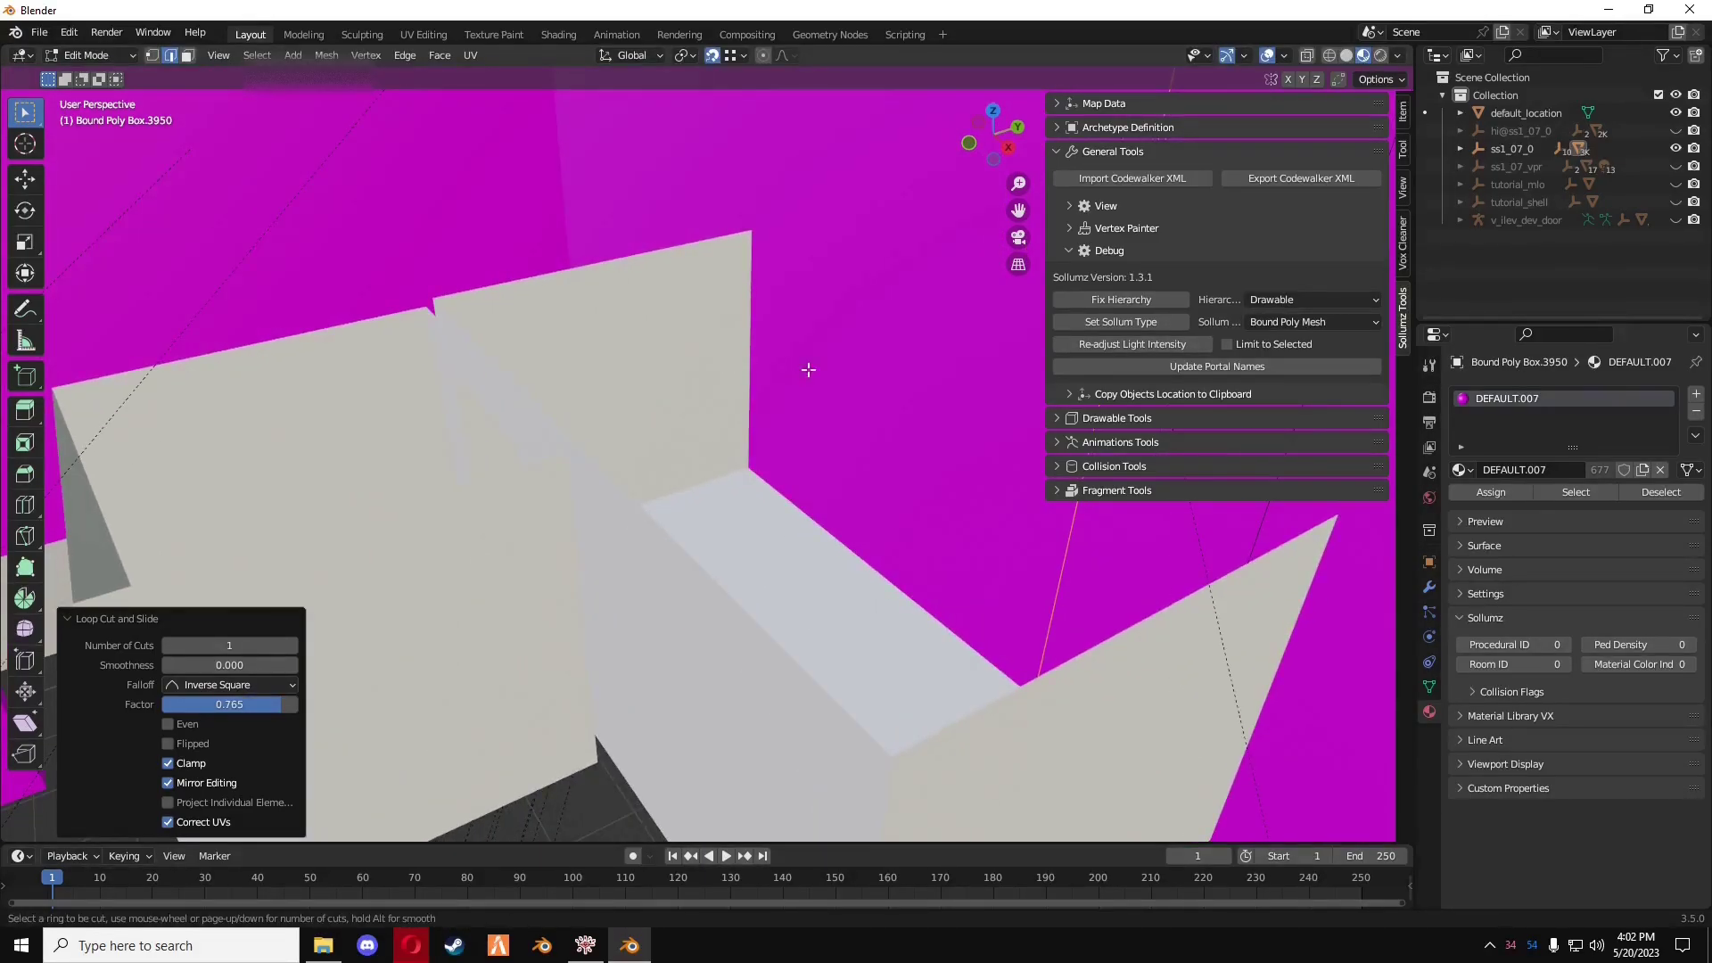
left_click(585, 228)
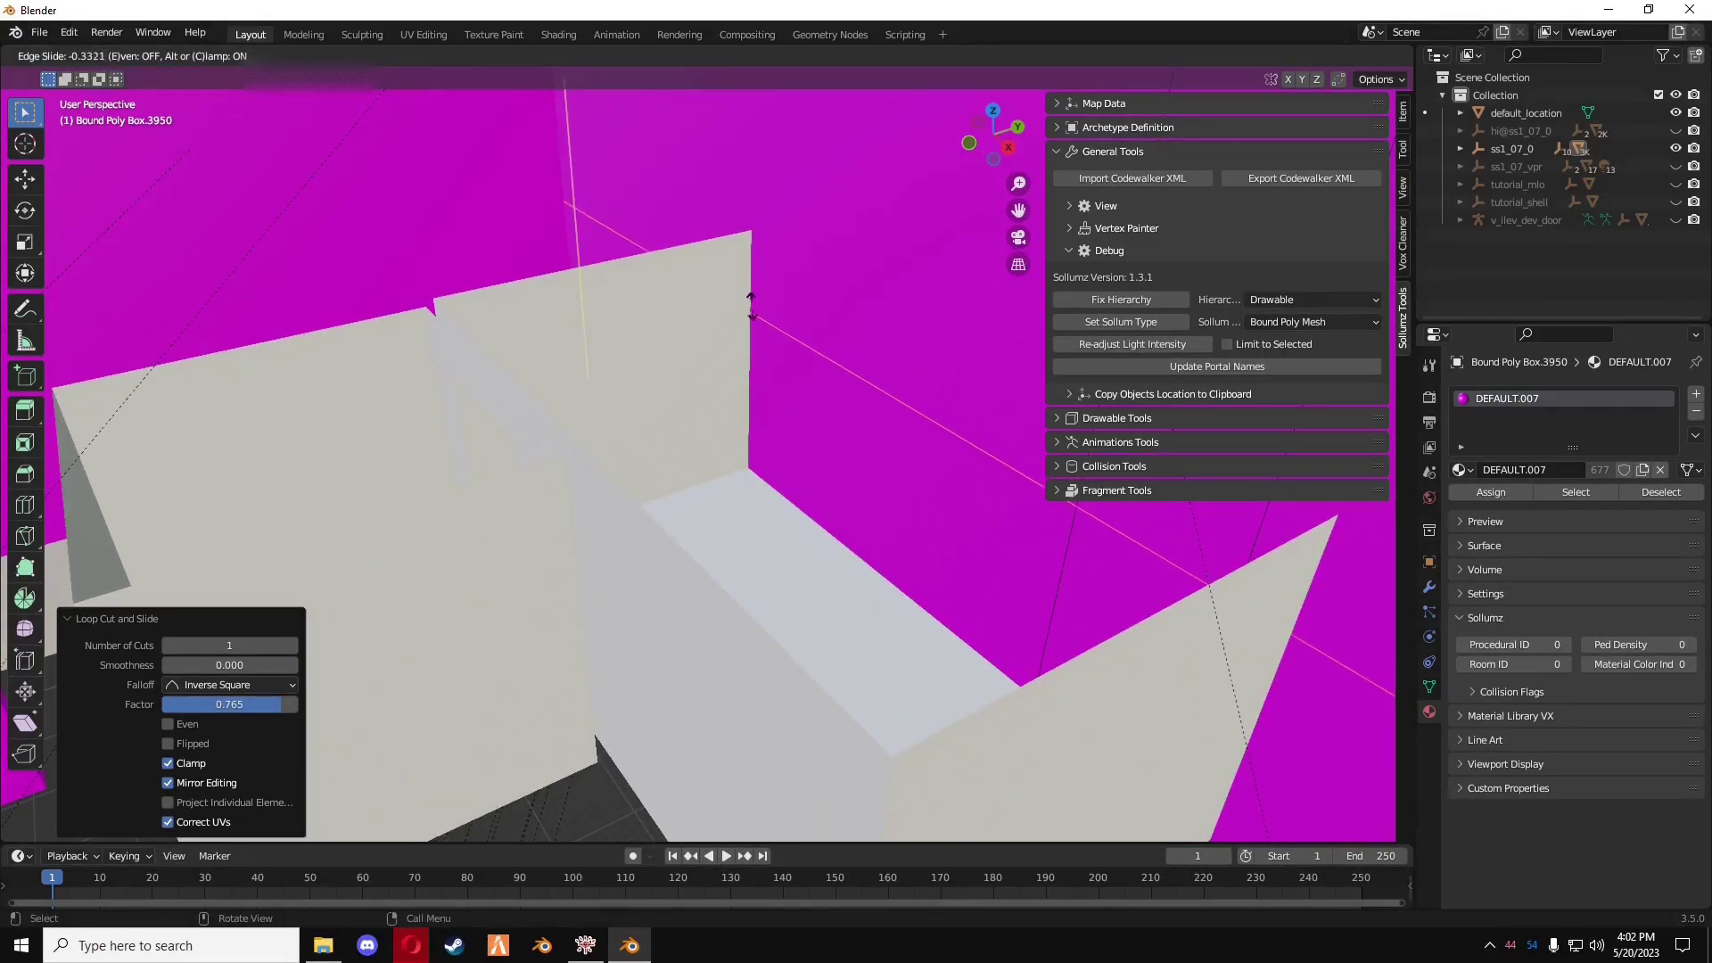
left_click(1293, 528)
middle_click_drag(1293, 528, 518, 343)
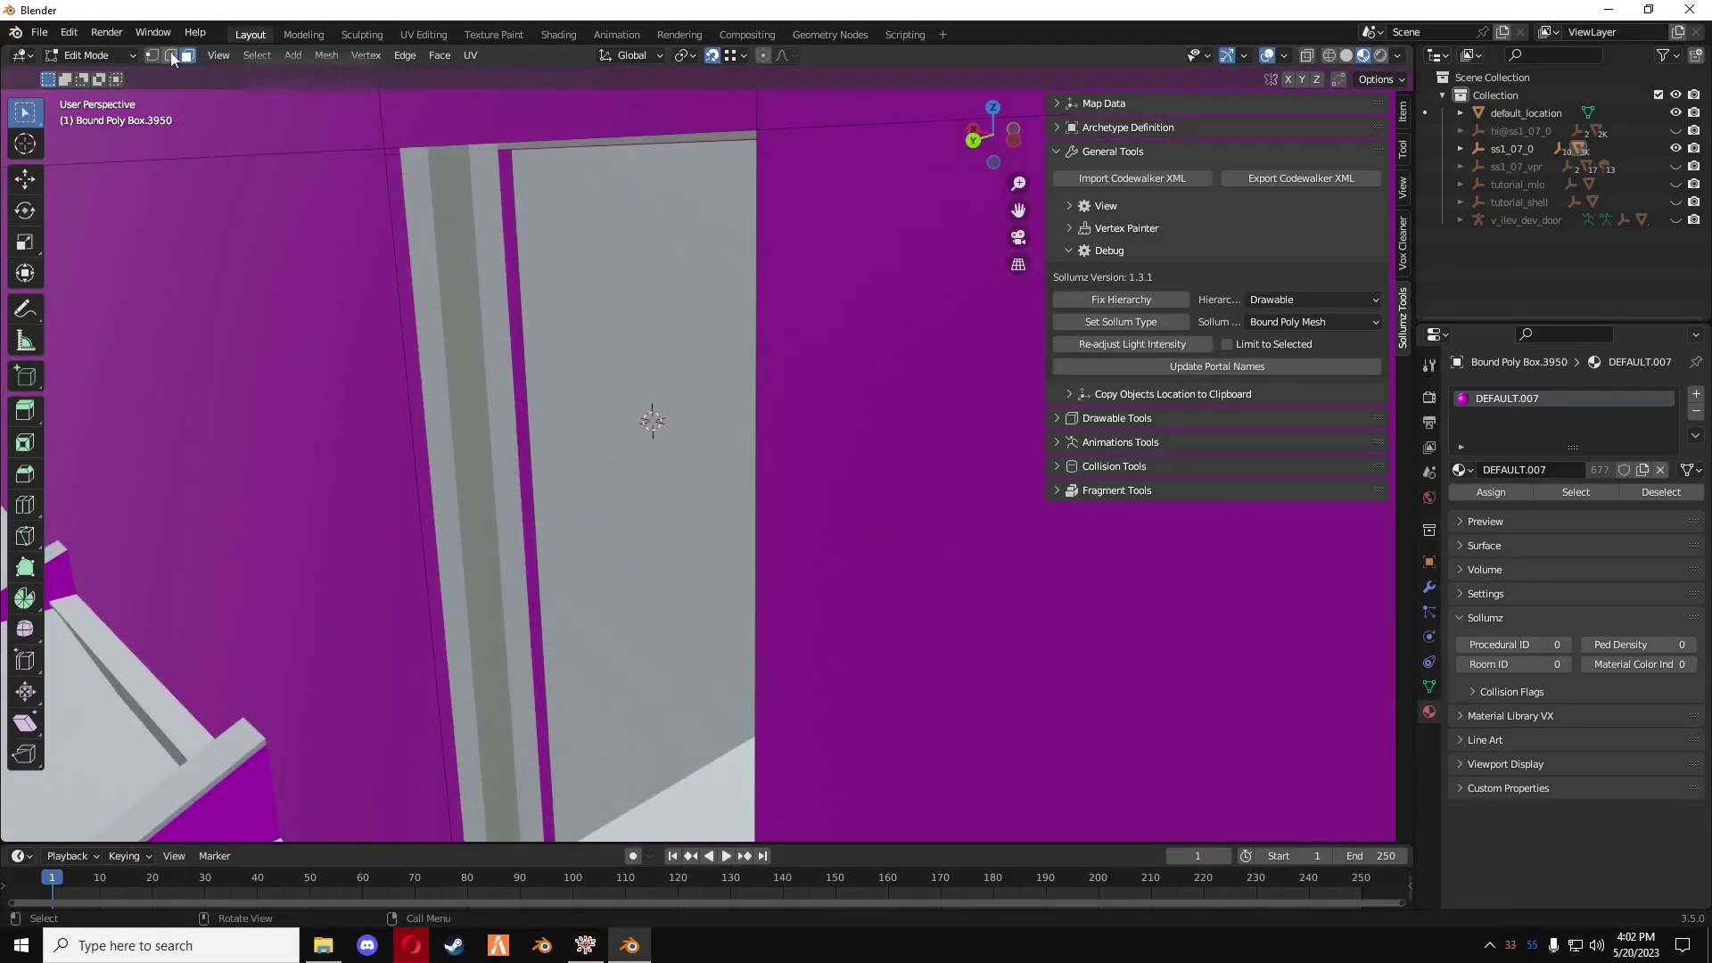
- Adjust the edge of the doorway opening slightly with the Move tool to fit the door frame
middle_click_drag(396, 331, 531, 359)
key("shift+space")
key("g")
left_click_drag(607, 535, 574, 518)
middle_click_drag(574, 518, 945, 455)
- Return the wall collision to Object Mode and show the hi@ss1_07_0 collision
key("Tab")
left_click(1675, 130)
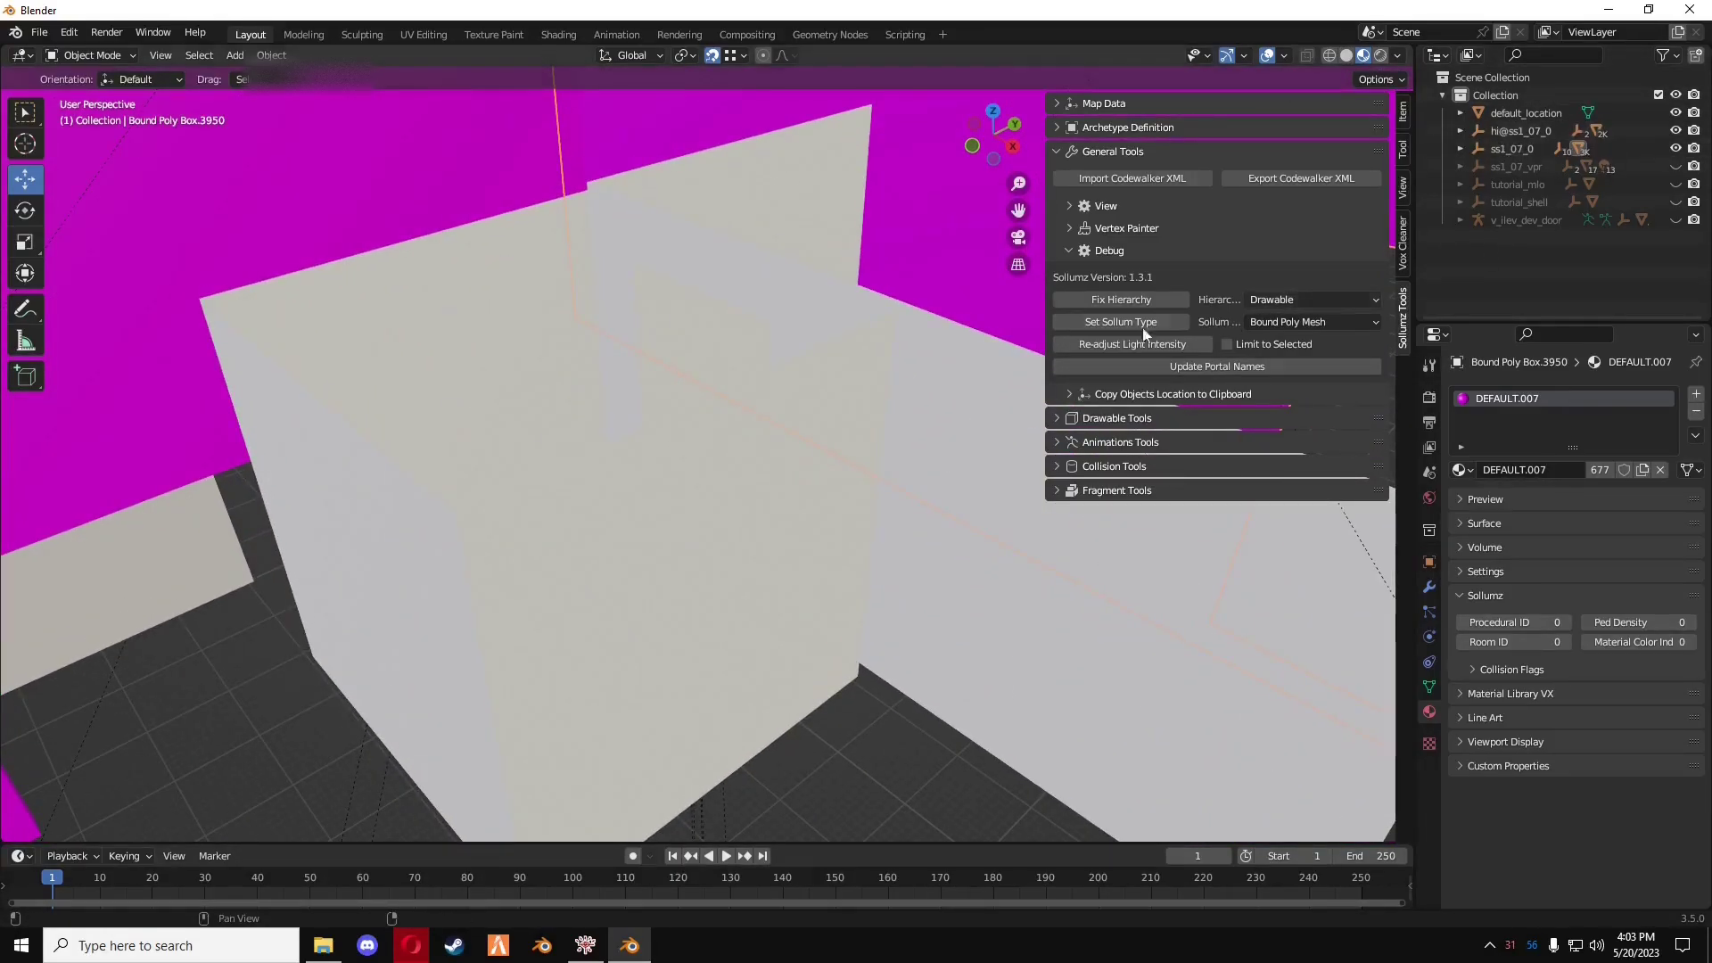
middle_click_drag(998, 347, 842, 484)
middle_click_drag(555, 406, 773, 434)
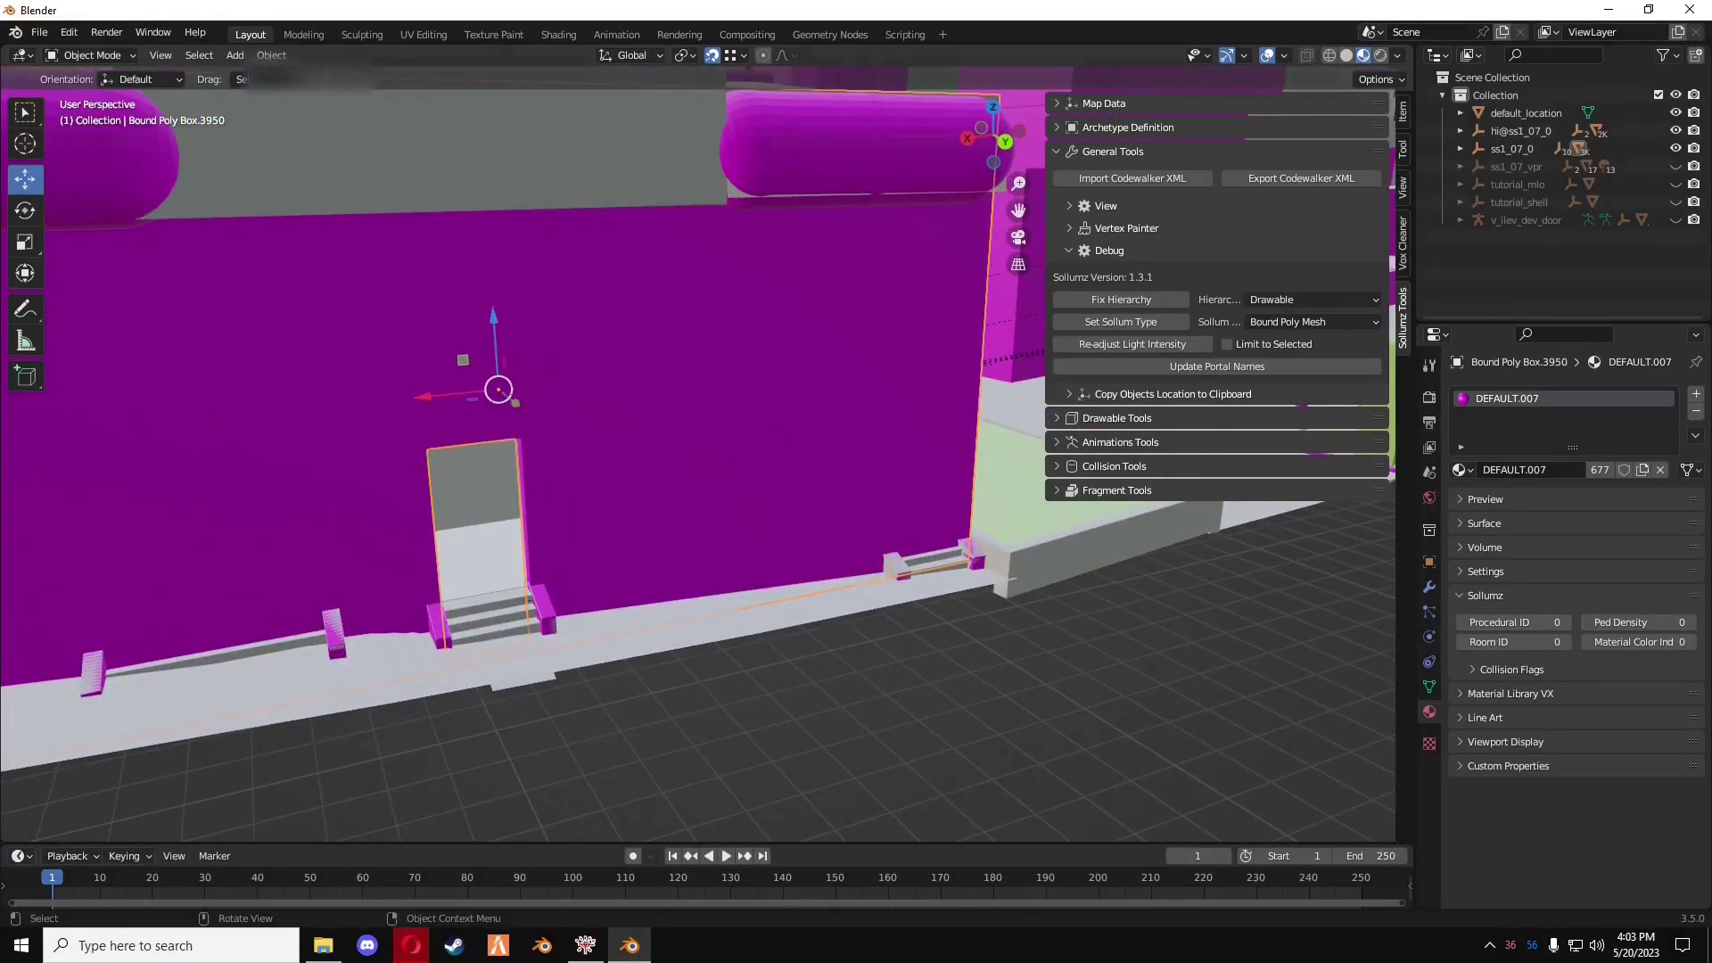
- Set the edited wall collision's origin to its geometry
right_click(366, 528)
mouse_move(362, 528)
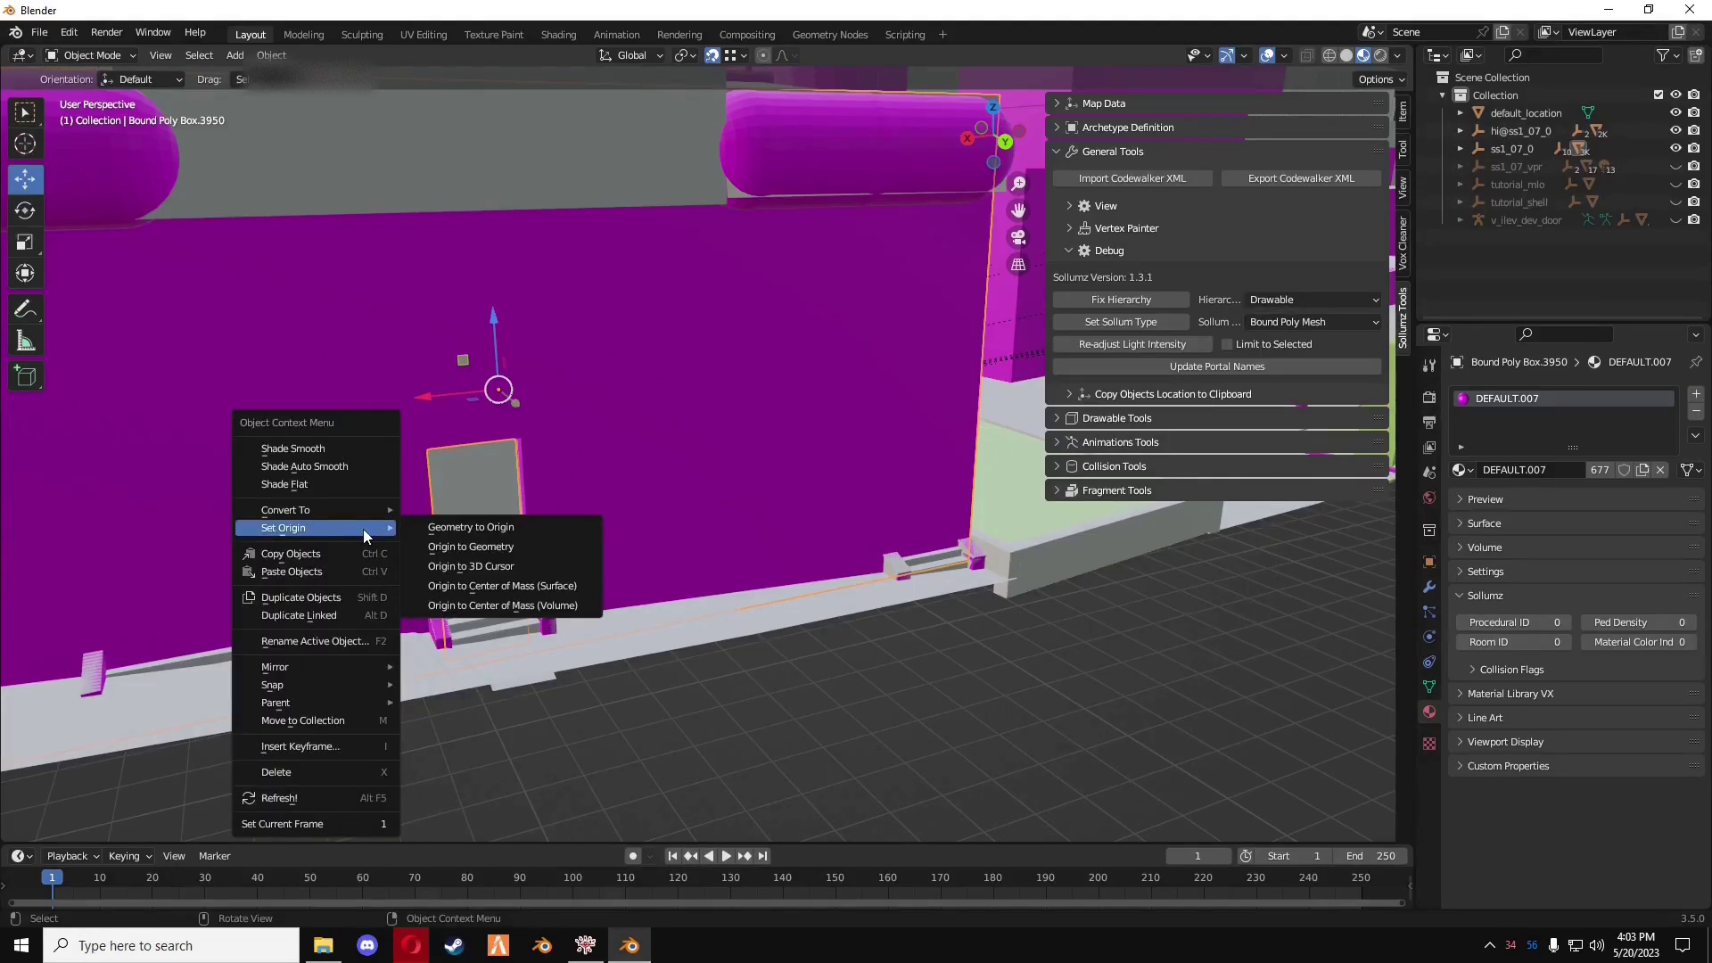
left_click(484, 546)
middle_click_drag(483, 545, 683, 516)
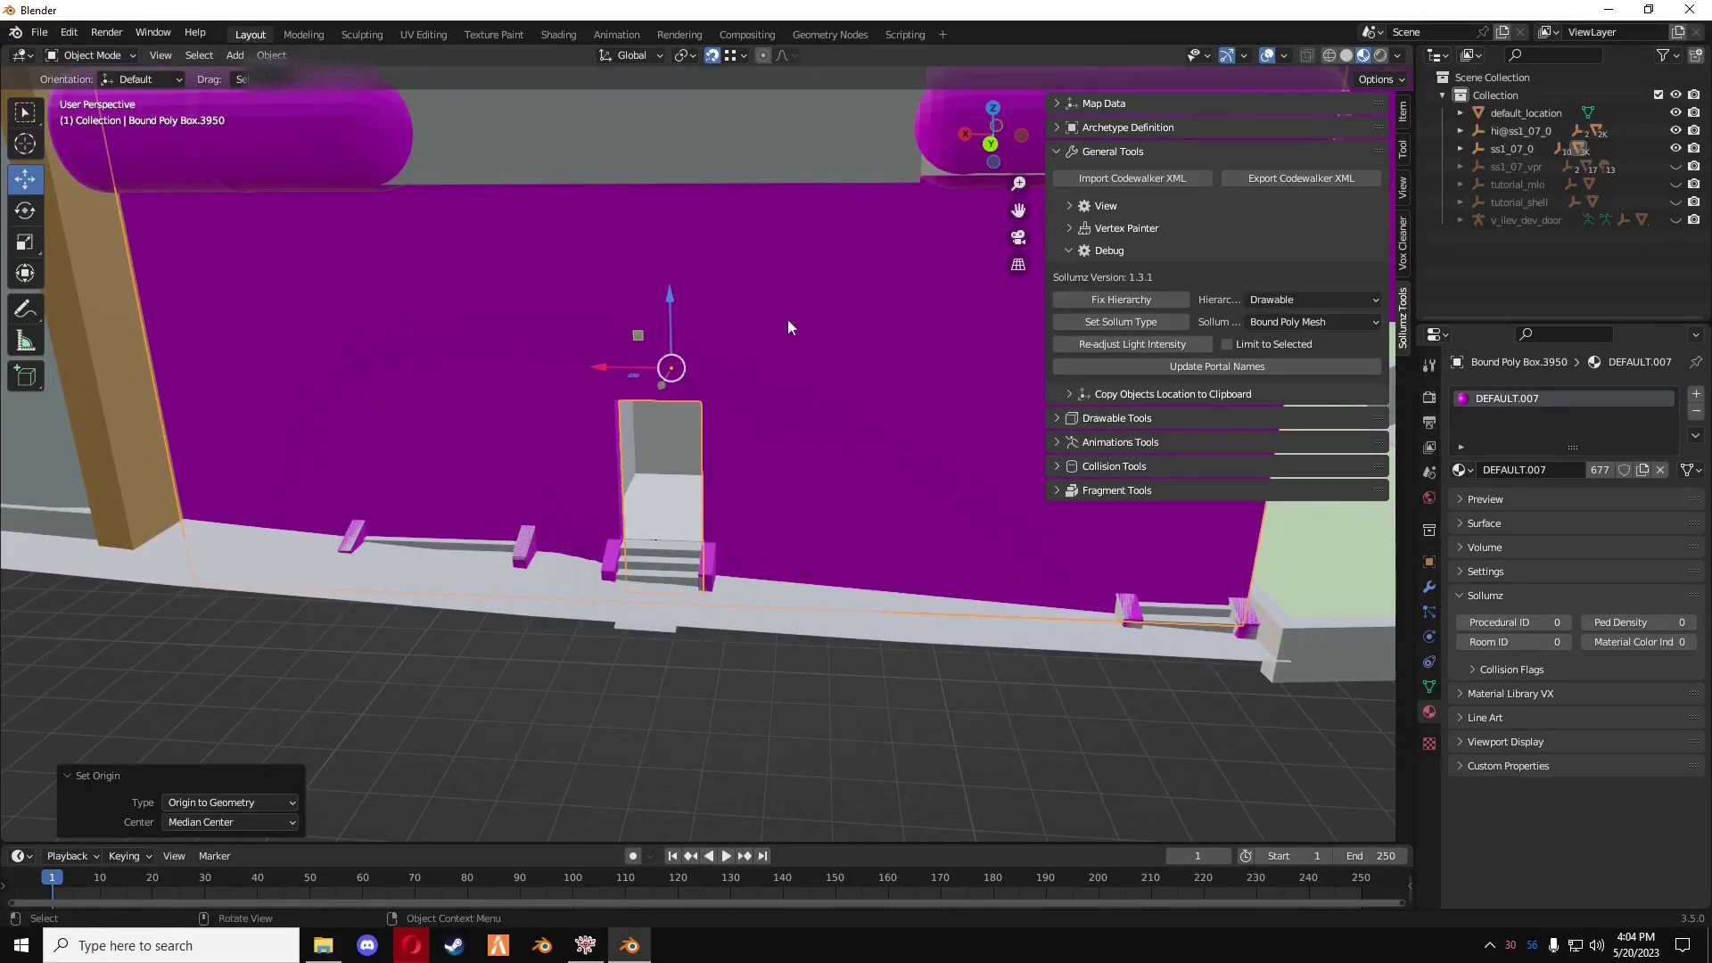
scroll(790, 393, "down", 7)
middle_click_drag(793, 396, 53, 453, "shift")
scroll(53, 453, "down", 3)
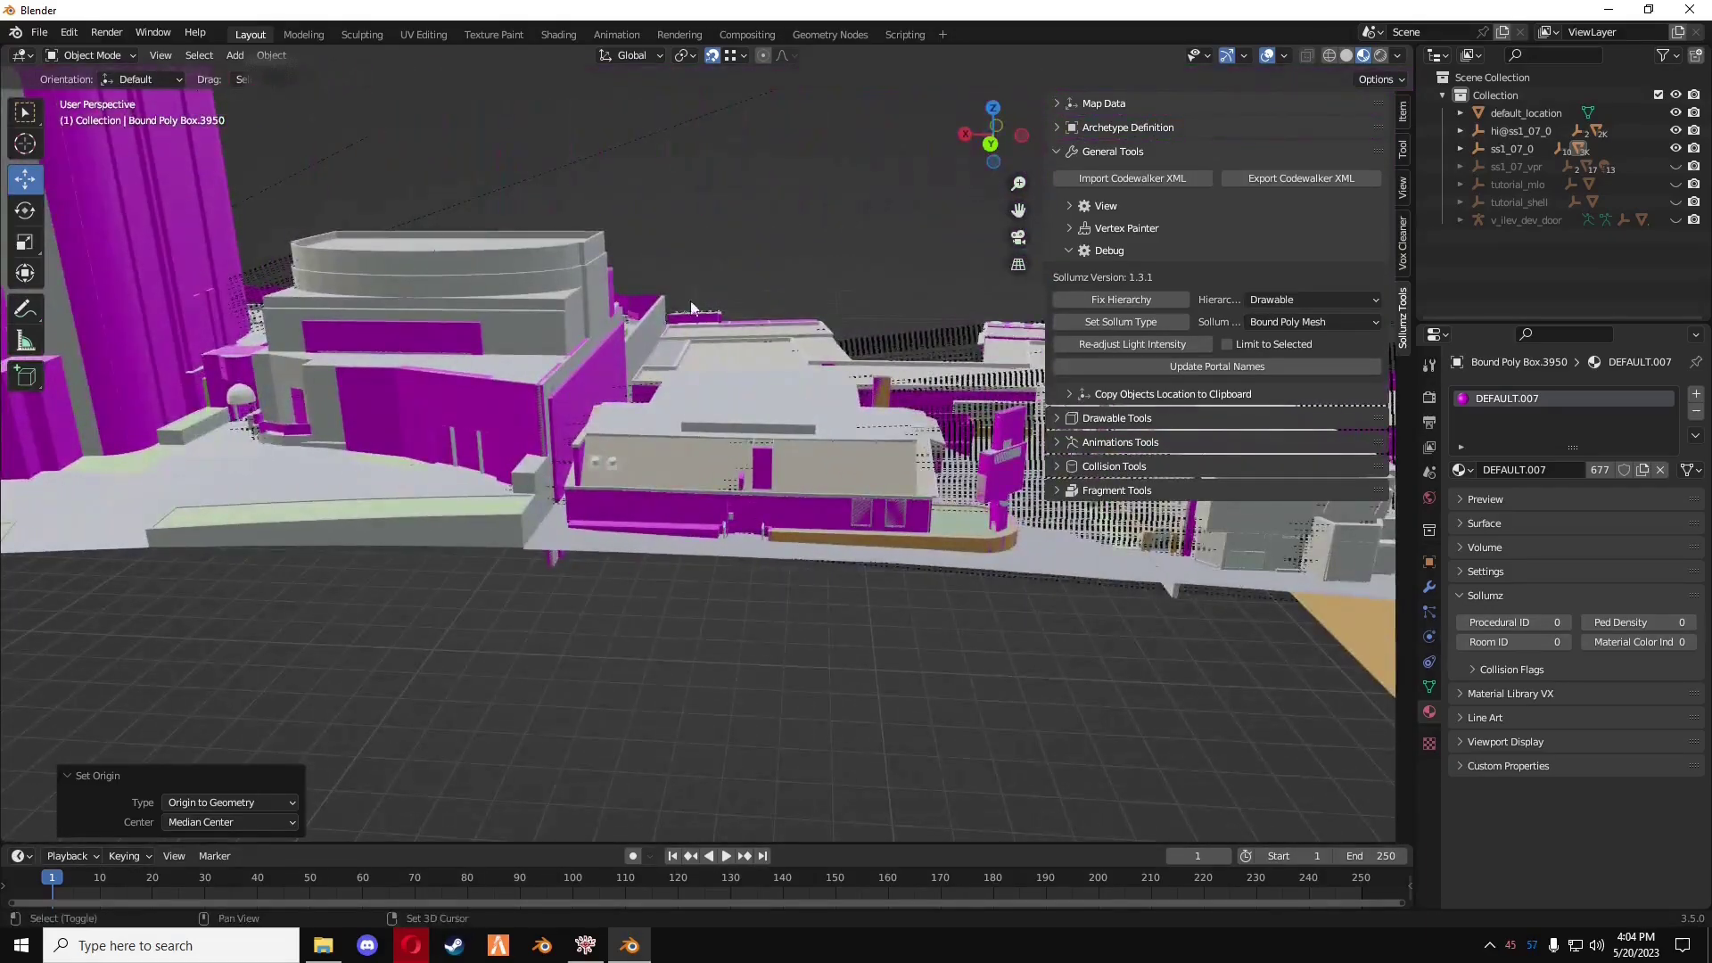
- Inspect the doorway opening in the front wall with the ss1_07_0 and hi@ss1_07_0 collisions alternately hidden and shown
scroll(221, 334, "up", 5)
middle_click_drag(221, 334, 702, 452, "shift")
scroll(705, 453, "up", 6)
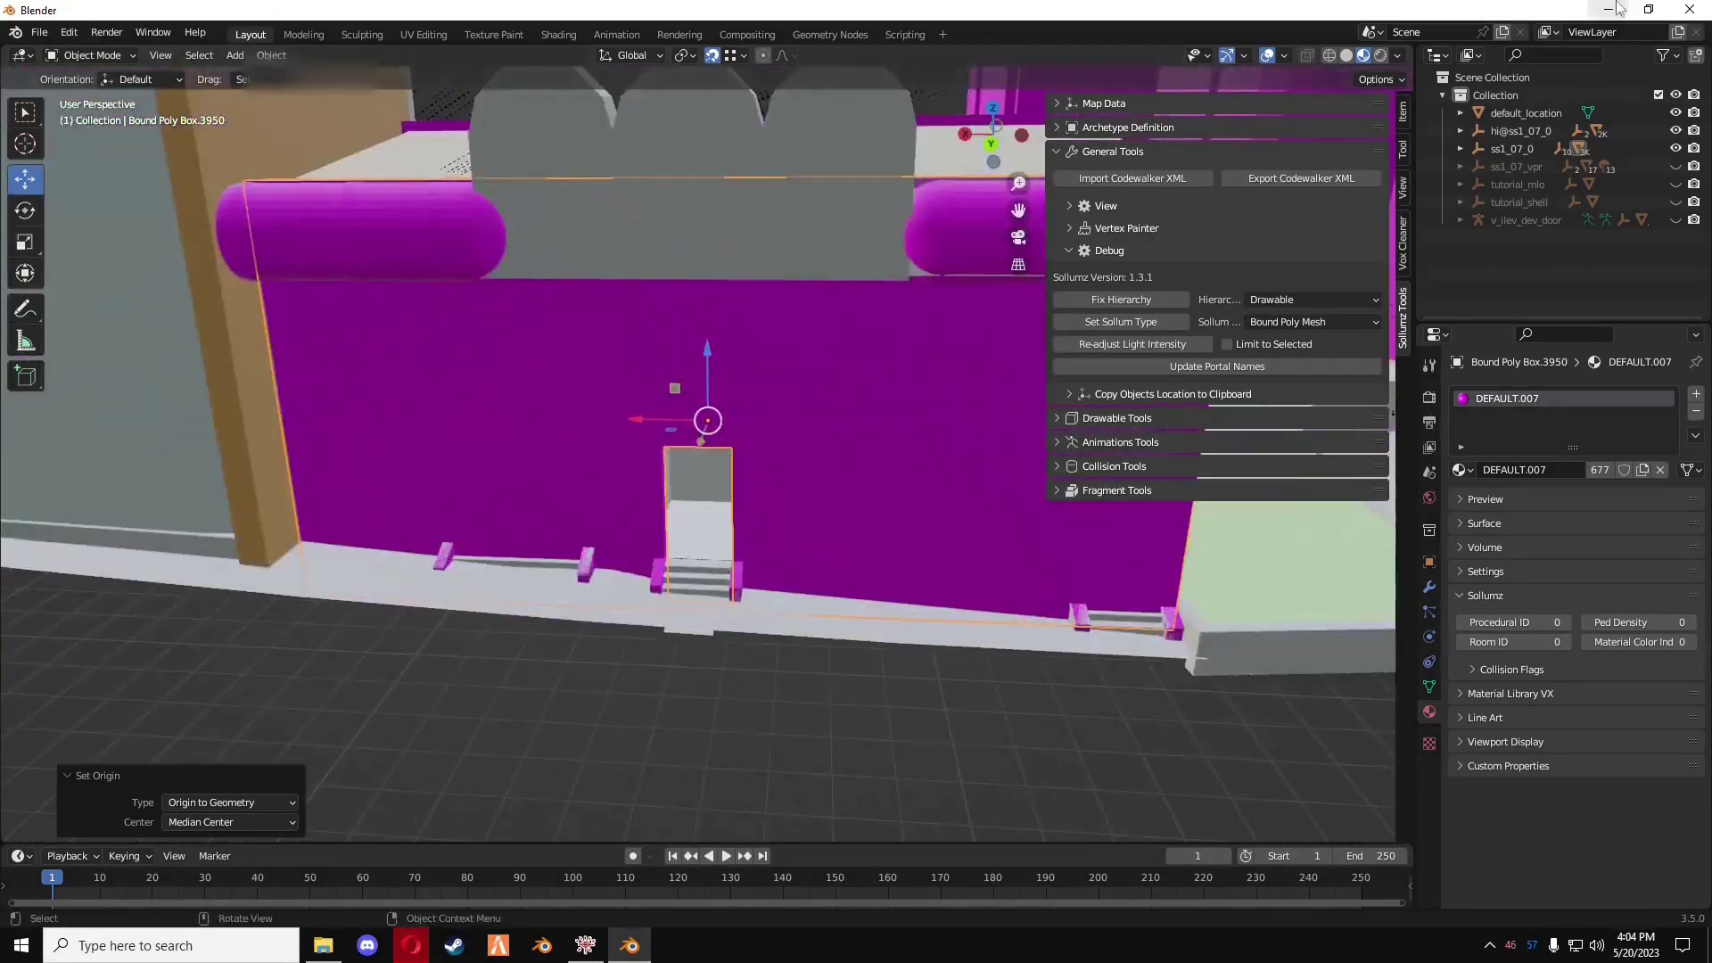
left_click(1676, 141)
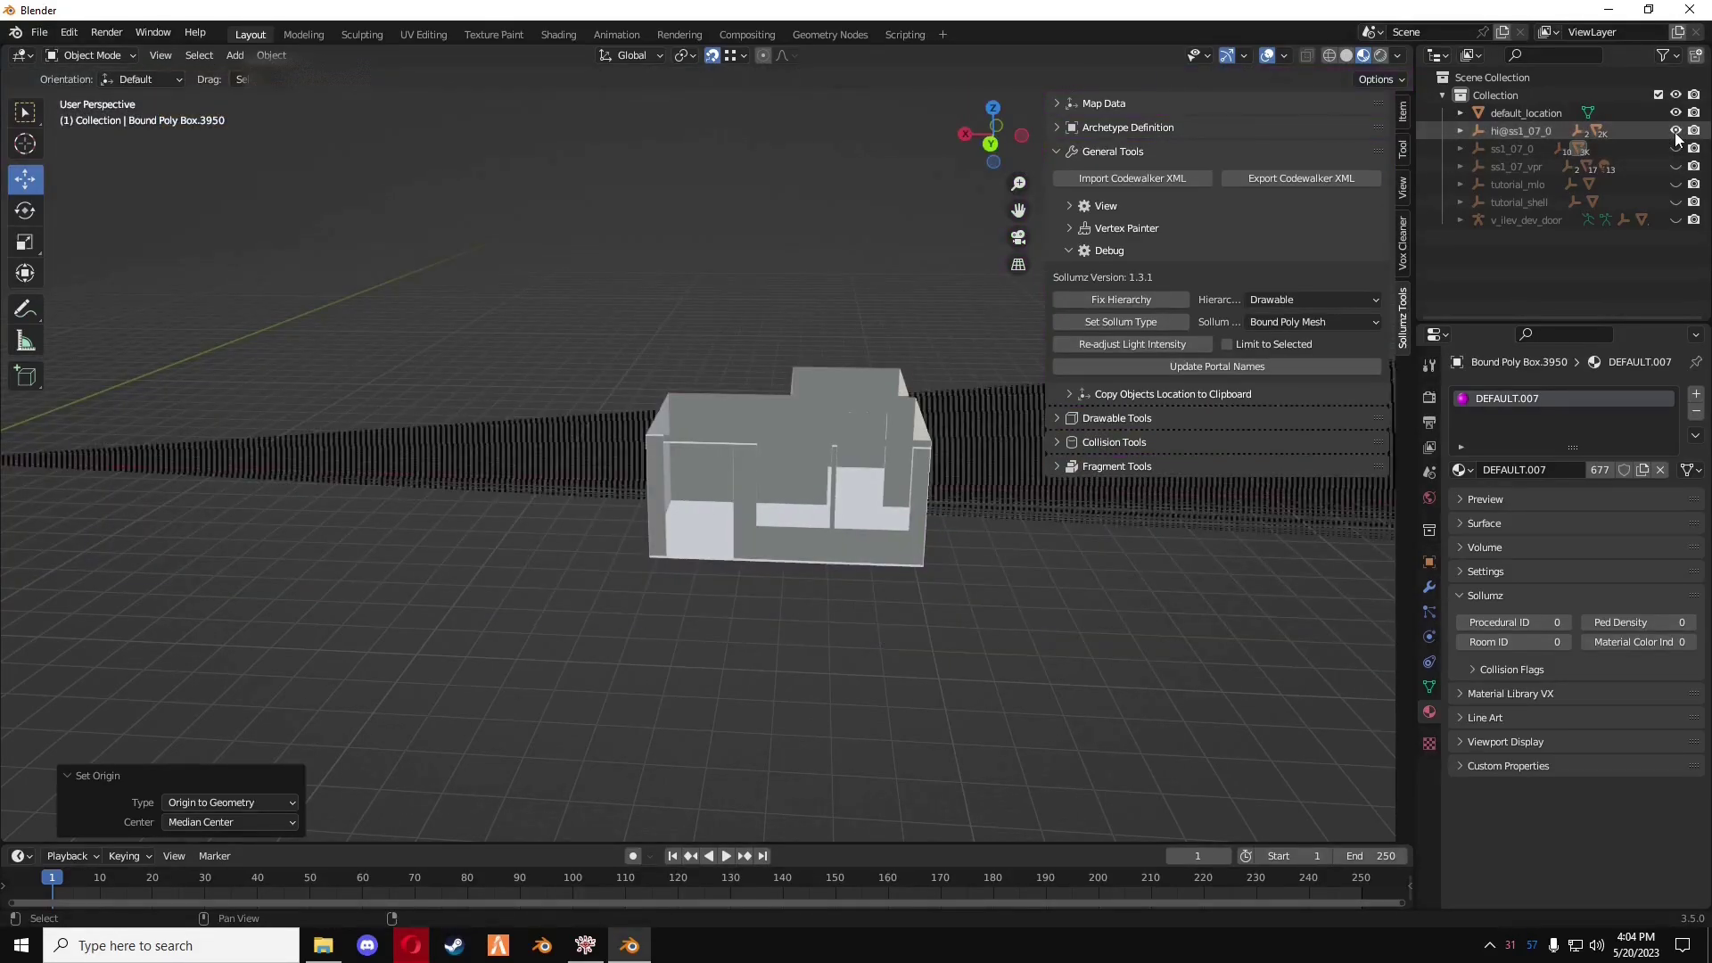
left_click(1676, 132)
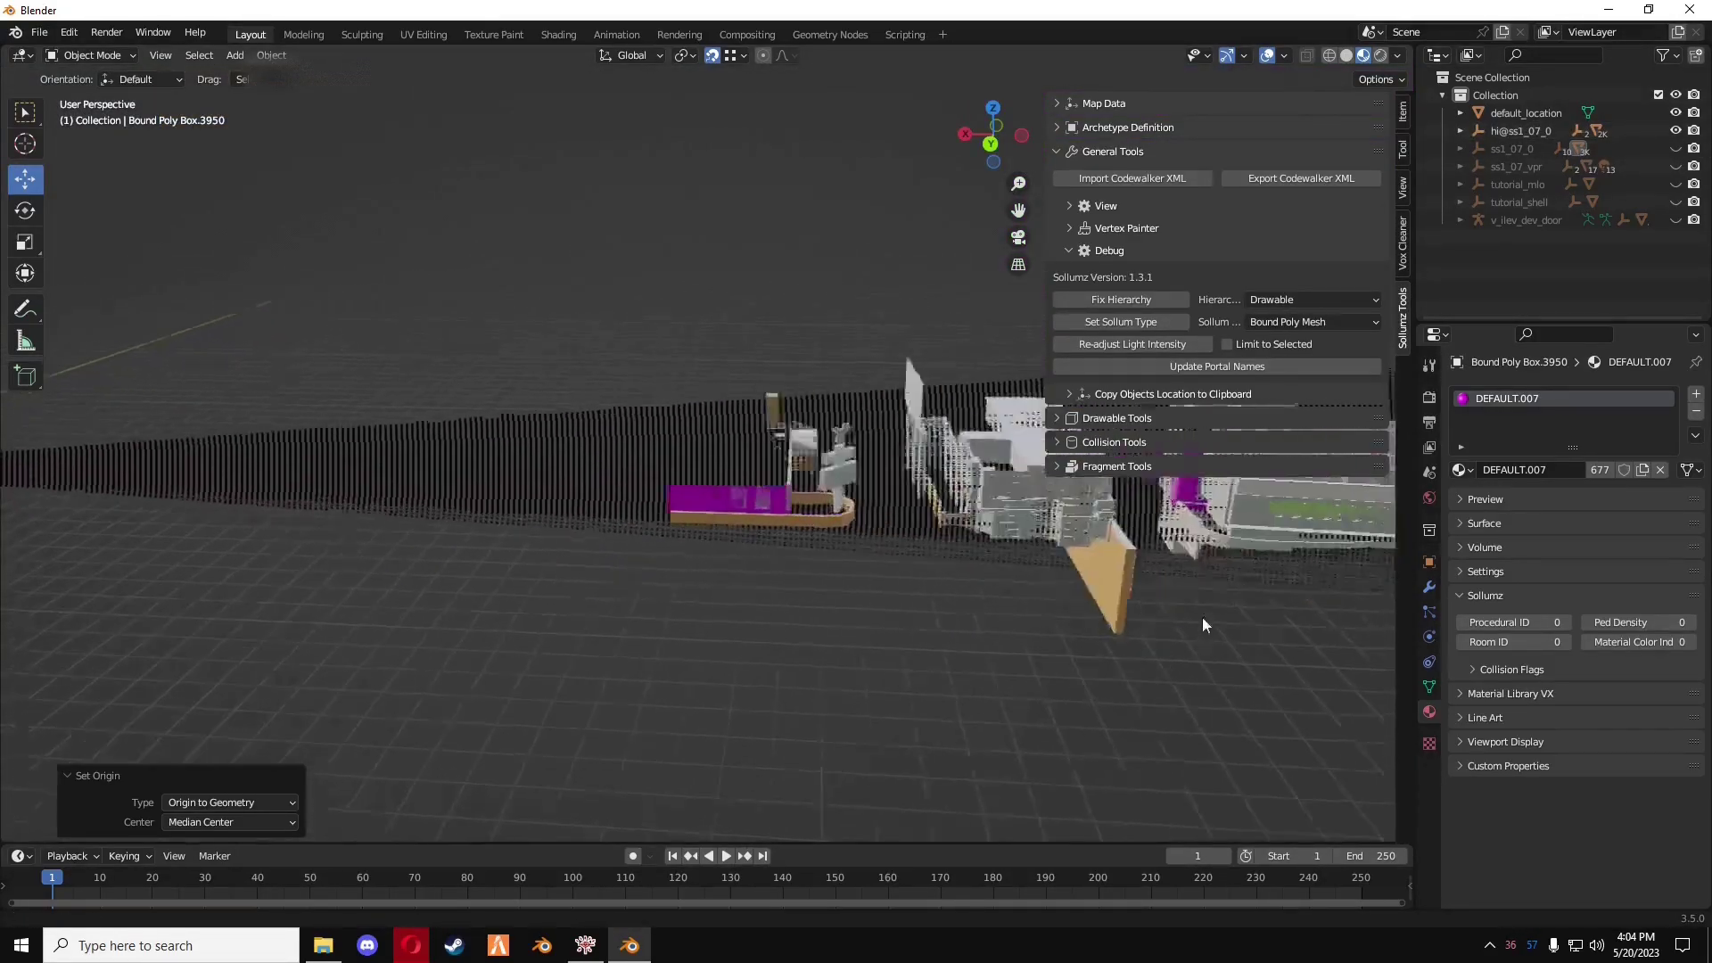
scroll(488, 627, "down", 10)
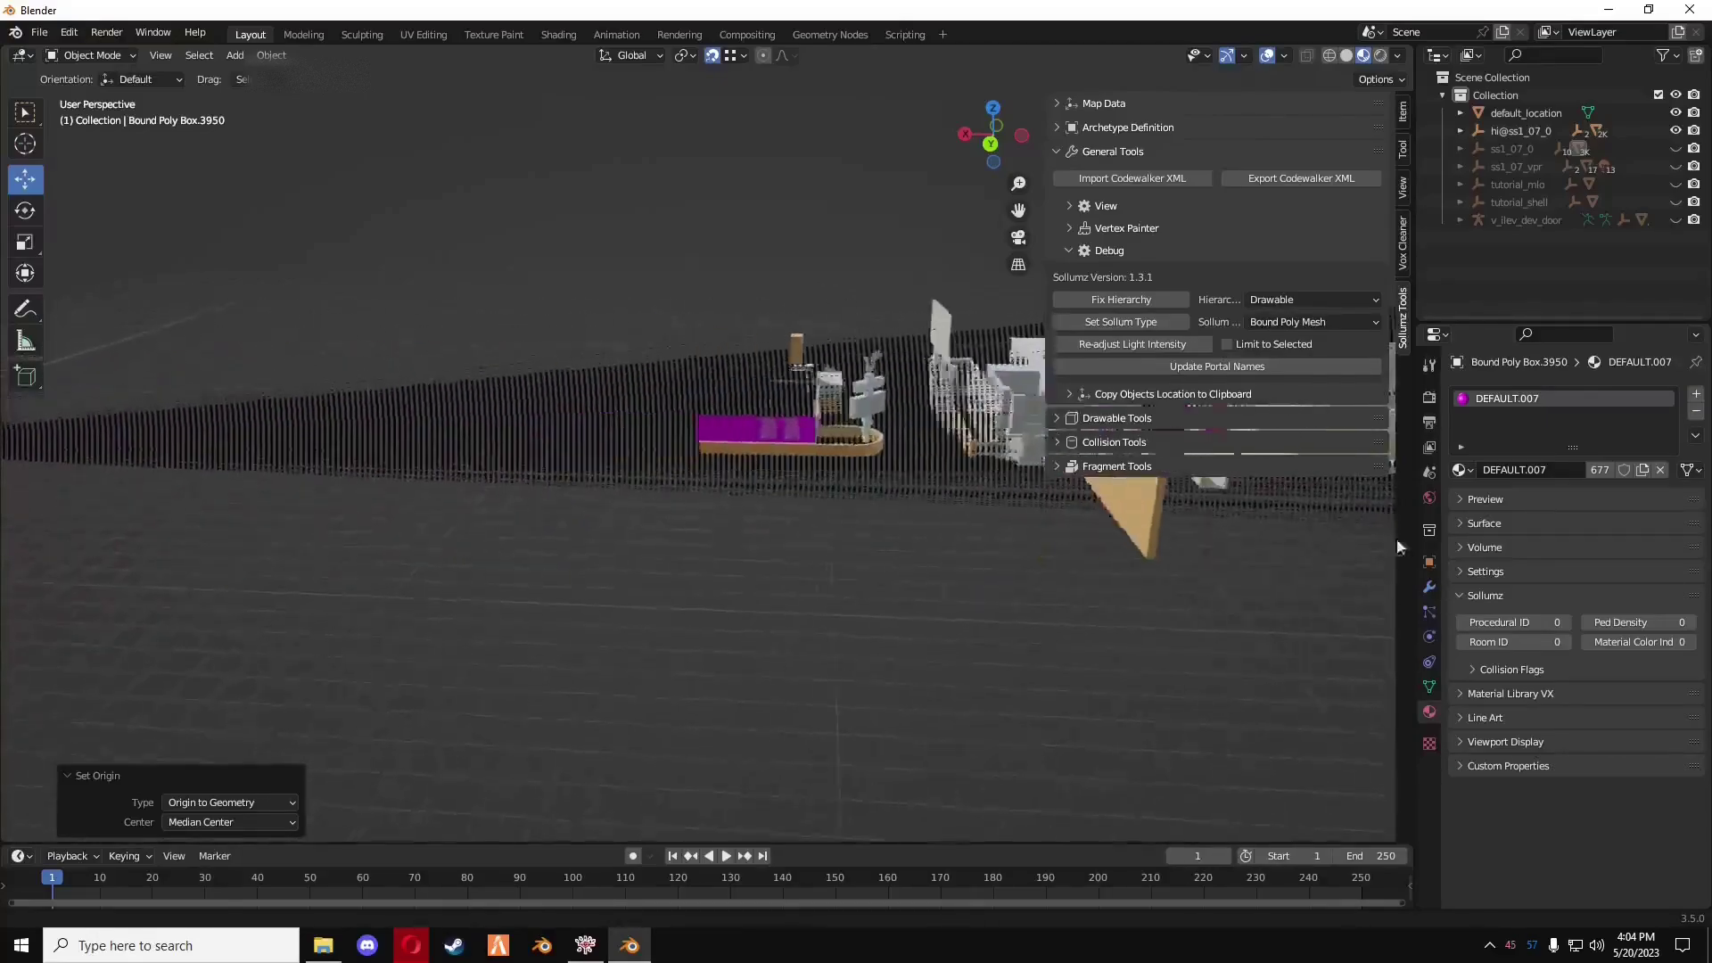
middle_click_drag(945, 577, 1113, 558, "shift")
left_click(1676, 148)
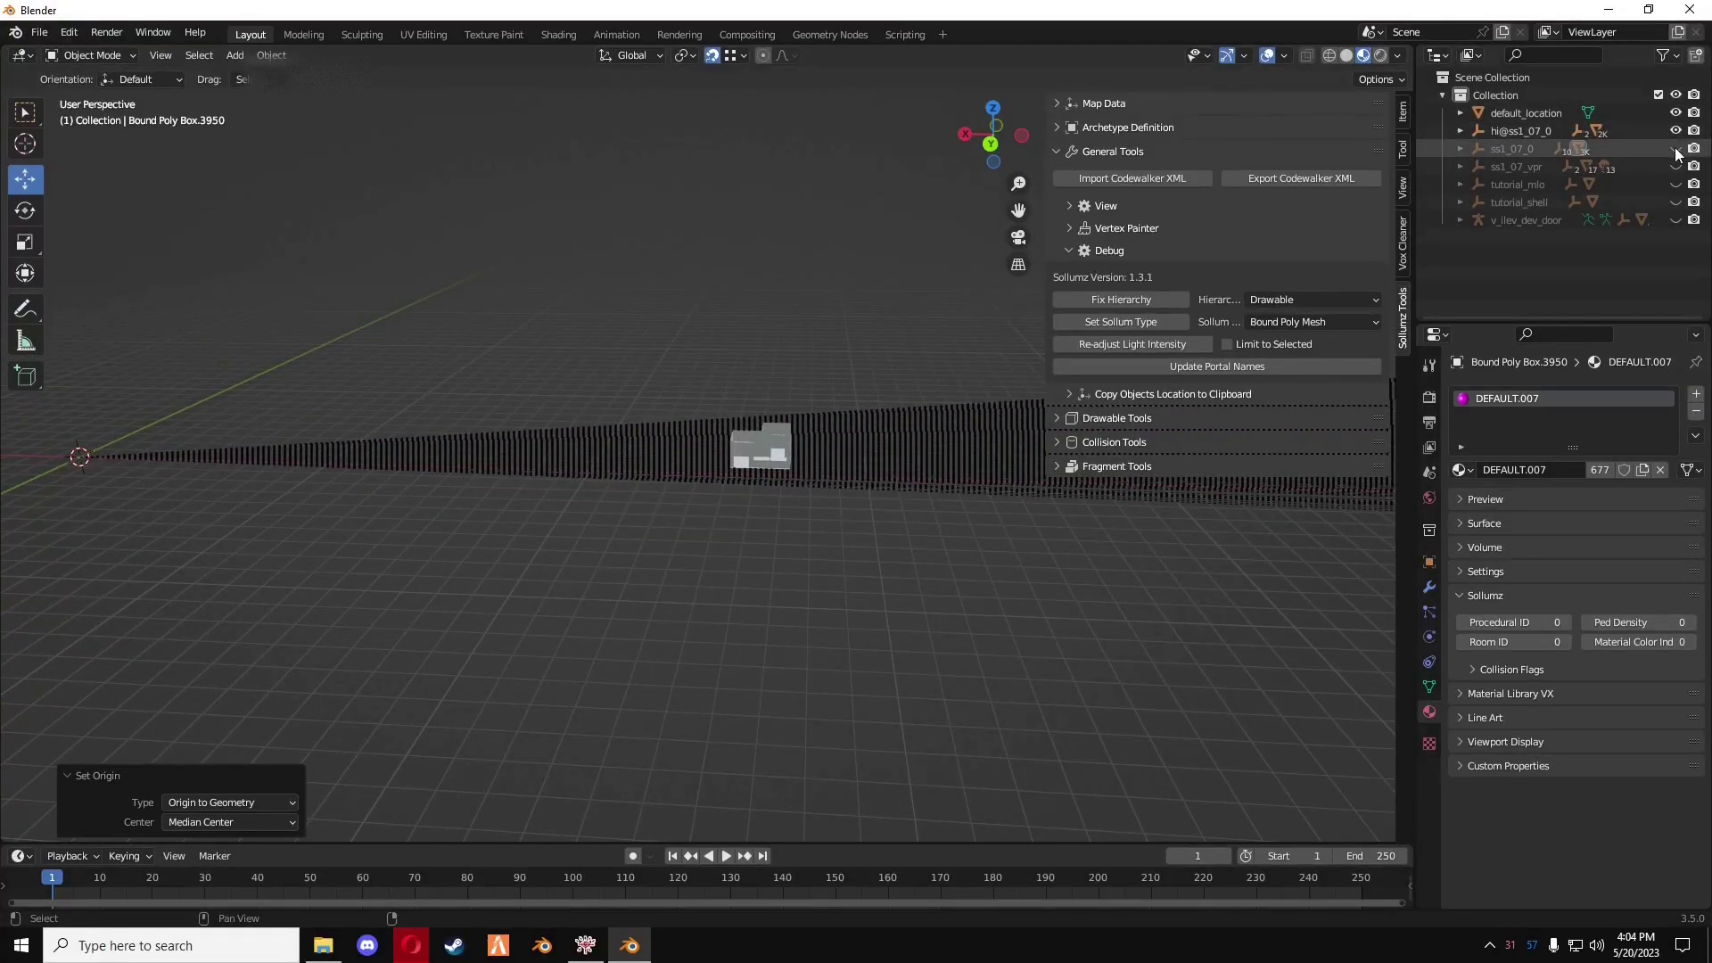
scroll(763, 570, "up", 8)
middle_click_drag(762, 571, 624, 606, "shift")
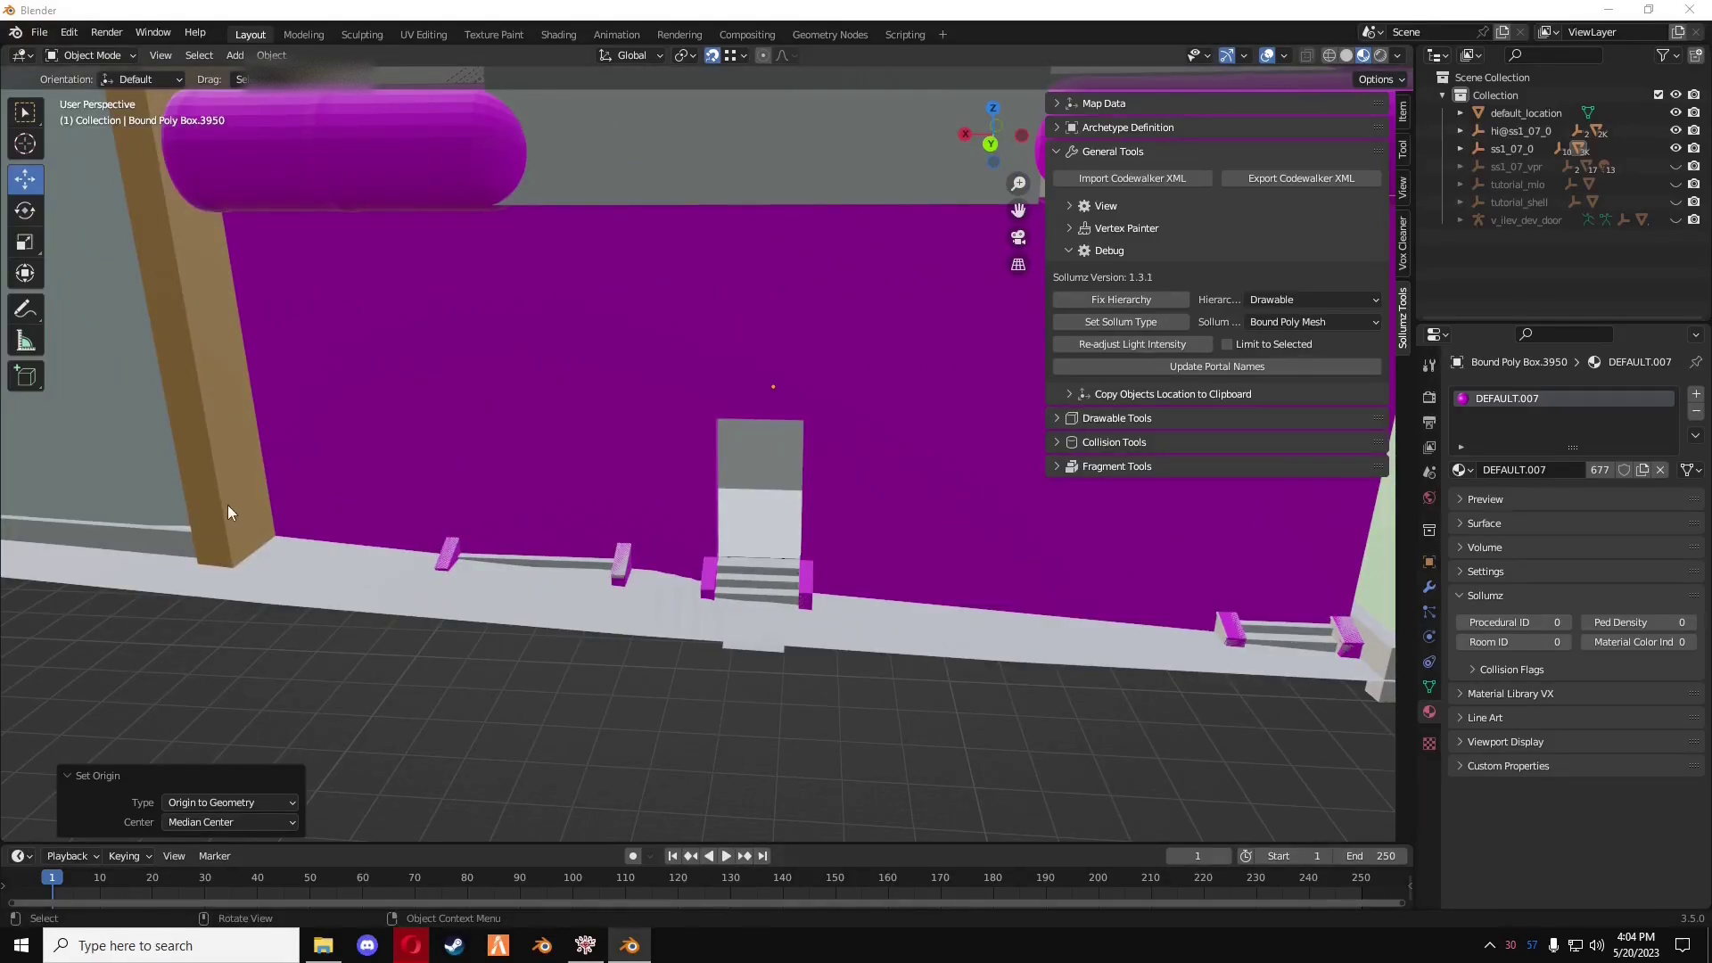
- Export the hi@ss1_07_0 collision with its hierarchy as Codewalker XML into the blender_exports folder, limited to selected objects
left_click(1515, 132)
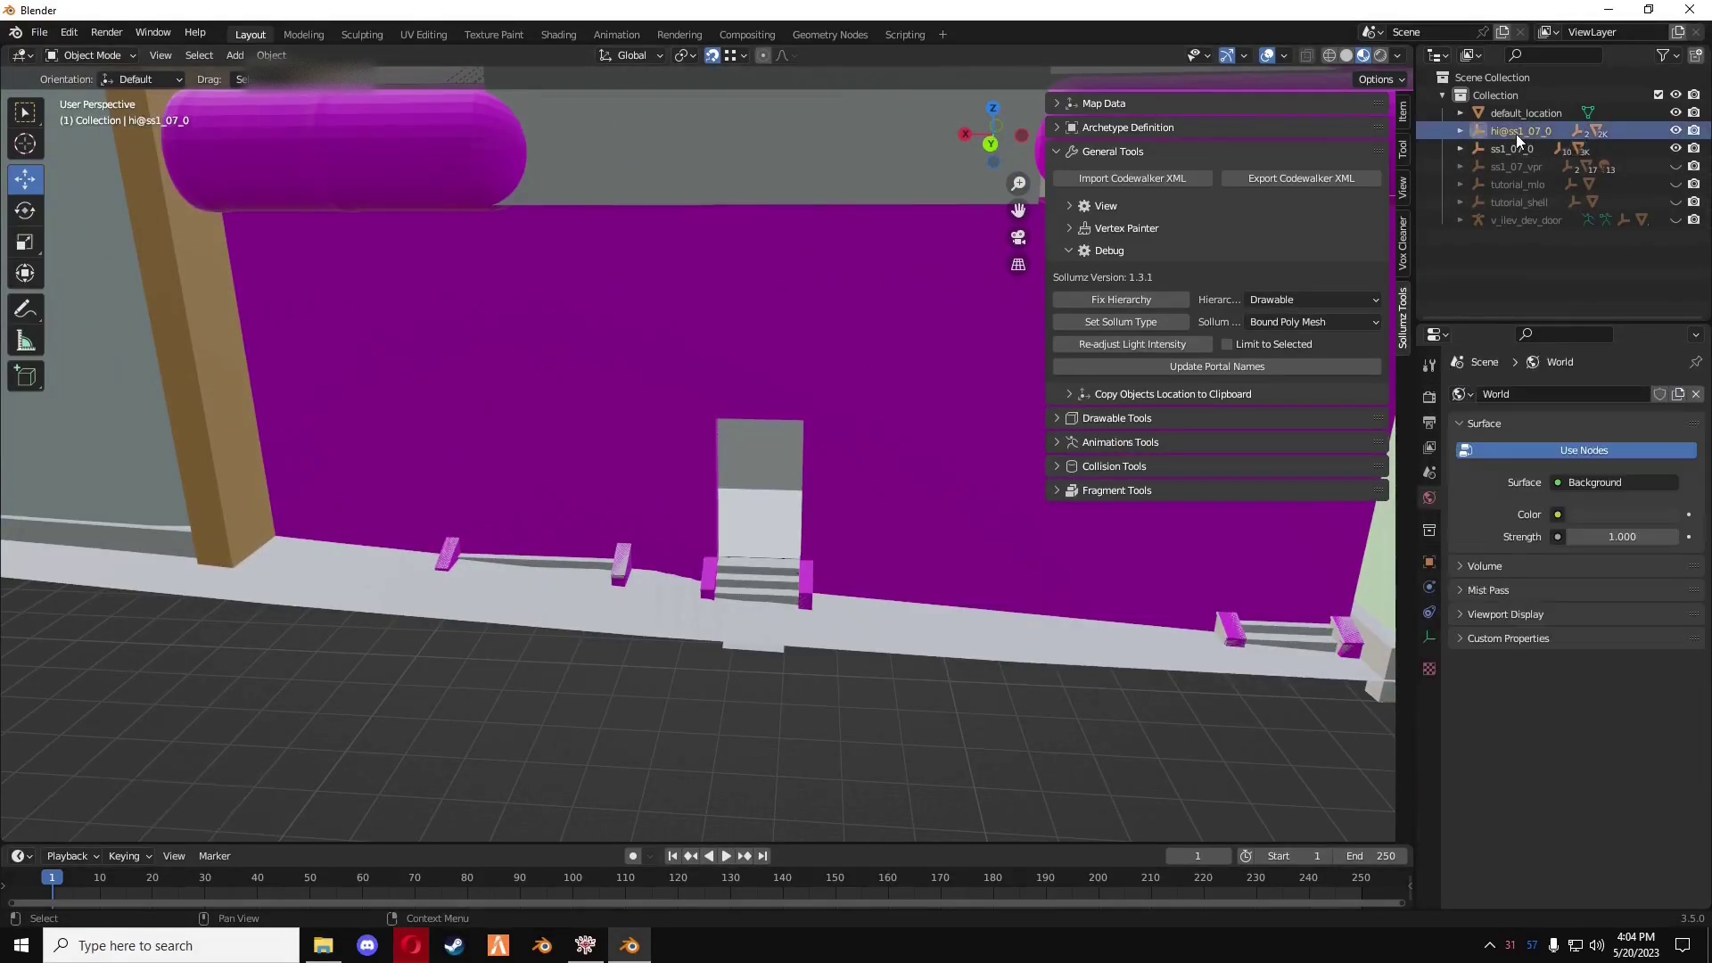
right_click(1515, 134)
left_click(1498, 137)
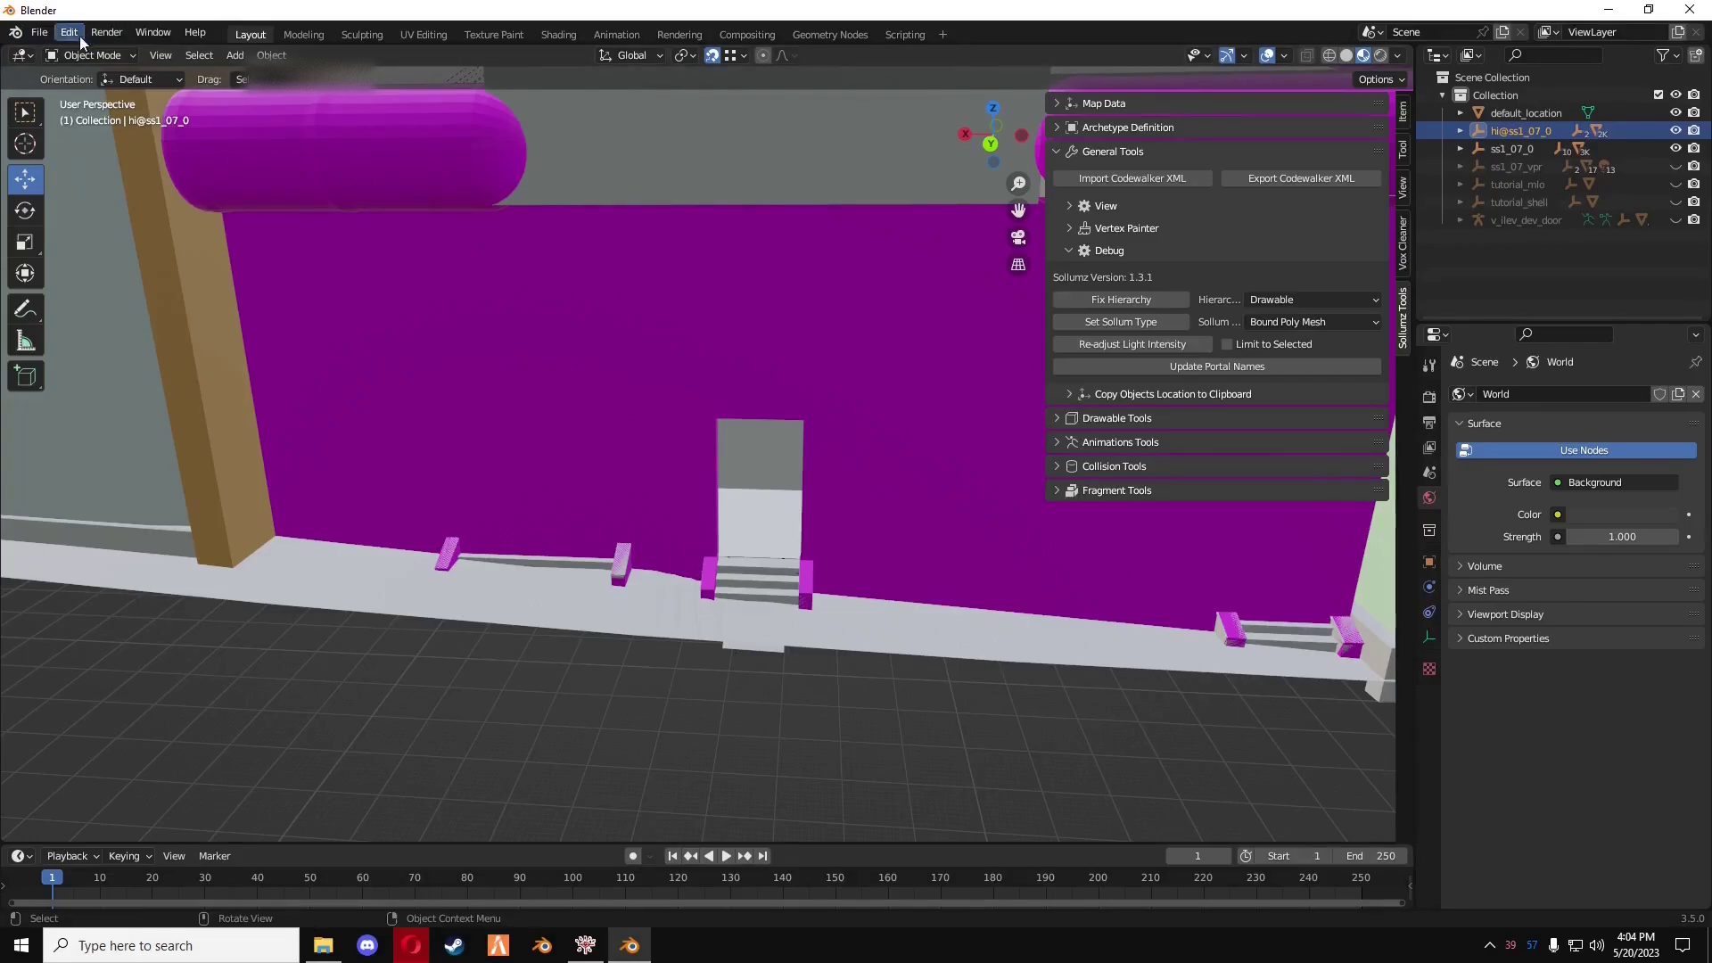
left_click(39, 32)
mouse_move(98, 290)
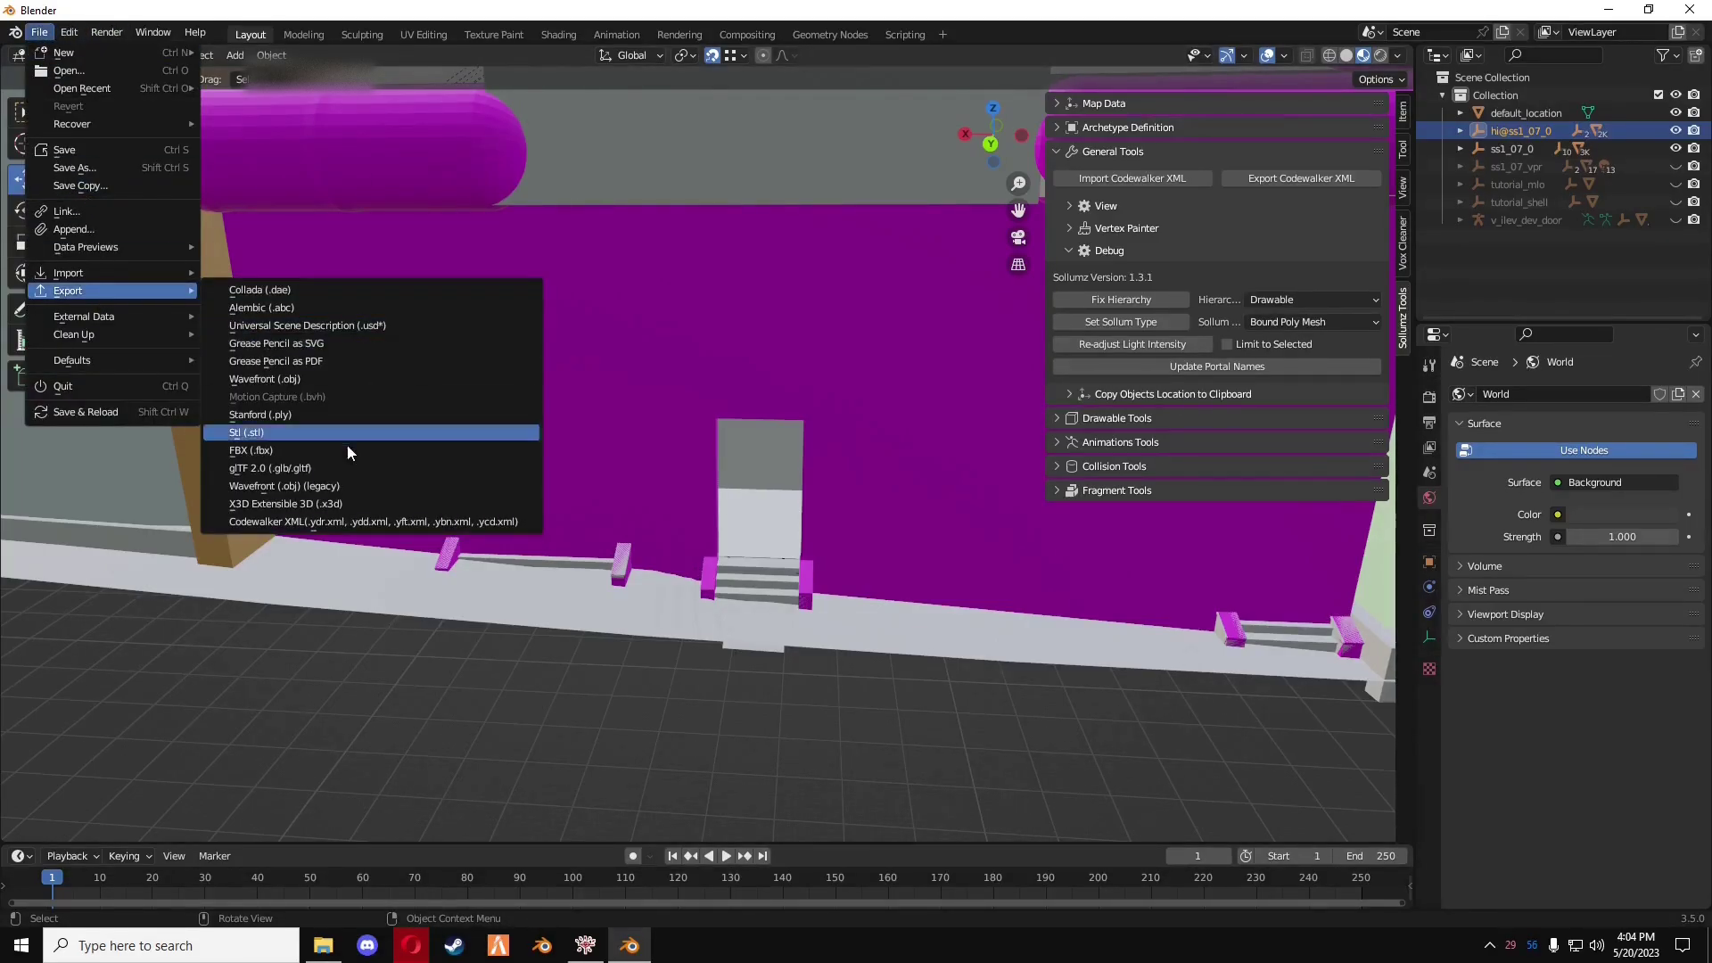
left_click(327, 522)
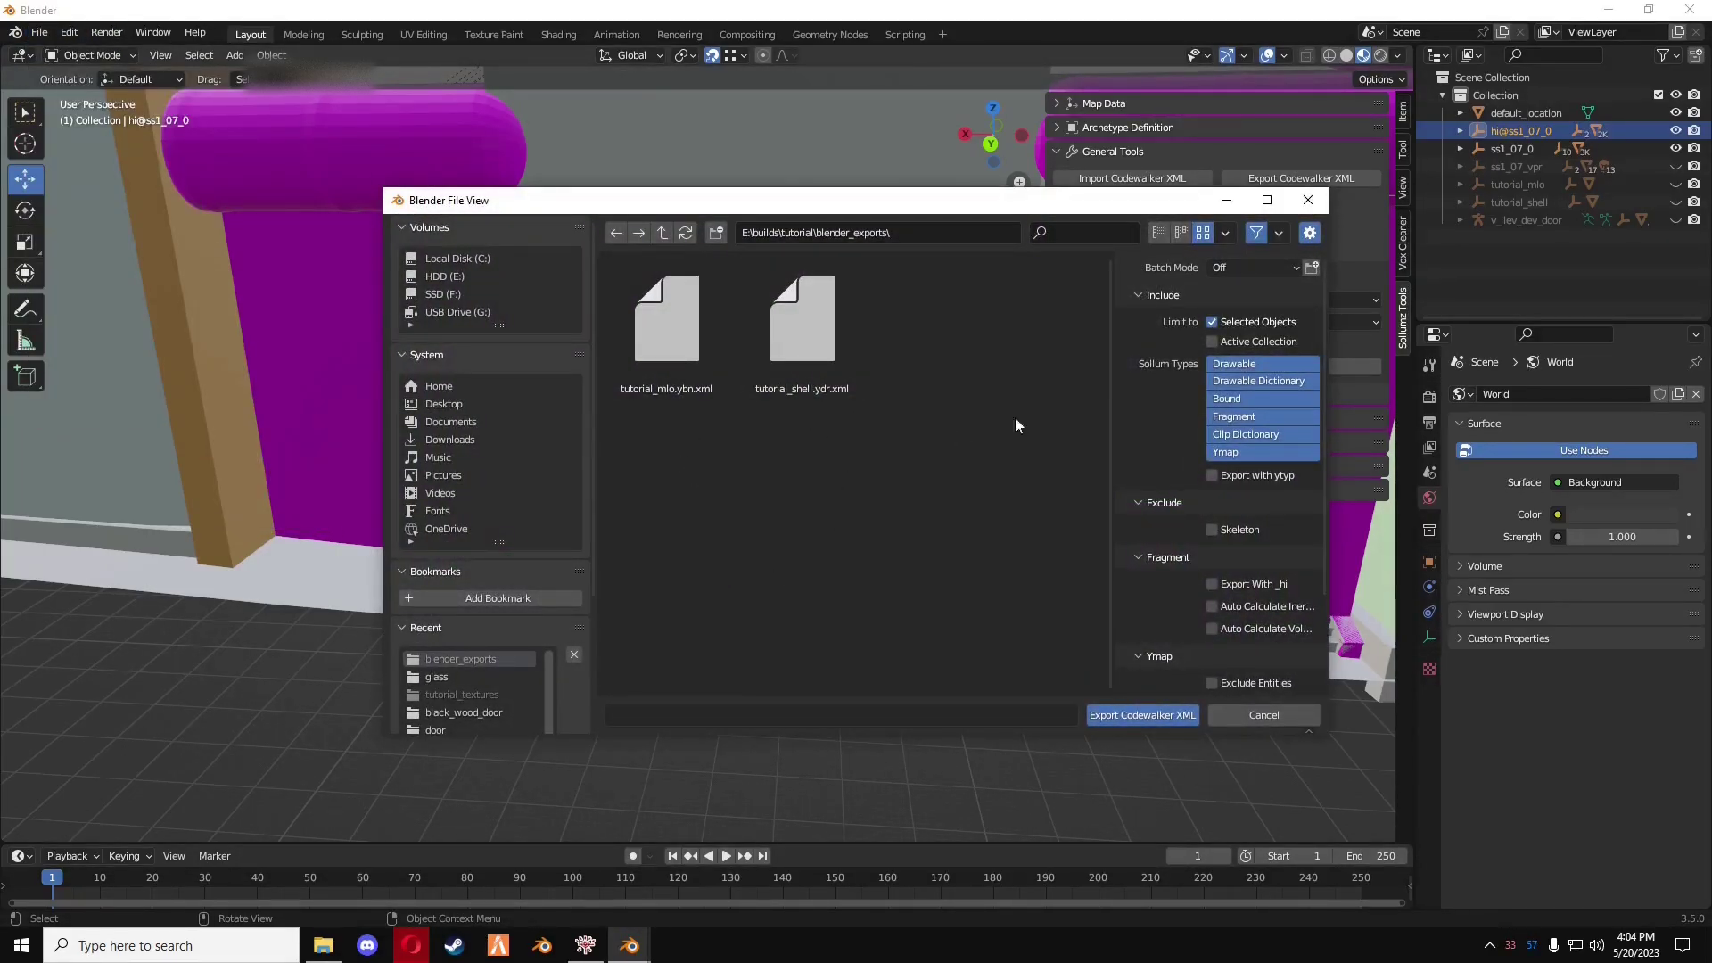
scroll(1226, 649, "down", 1)
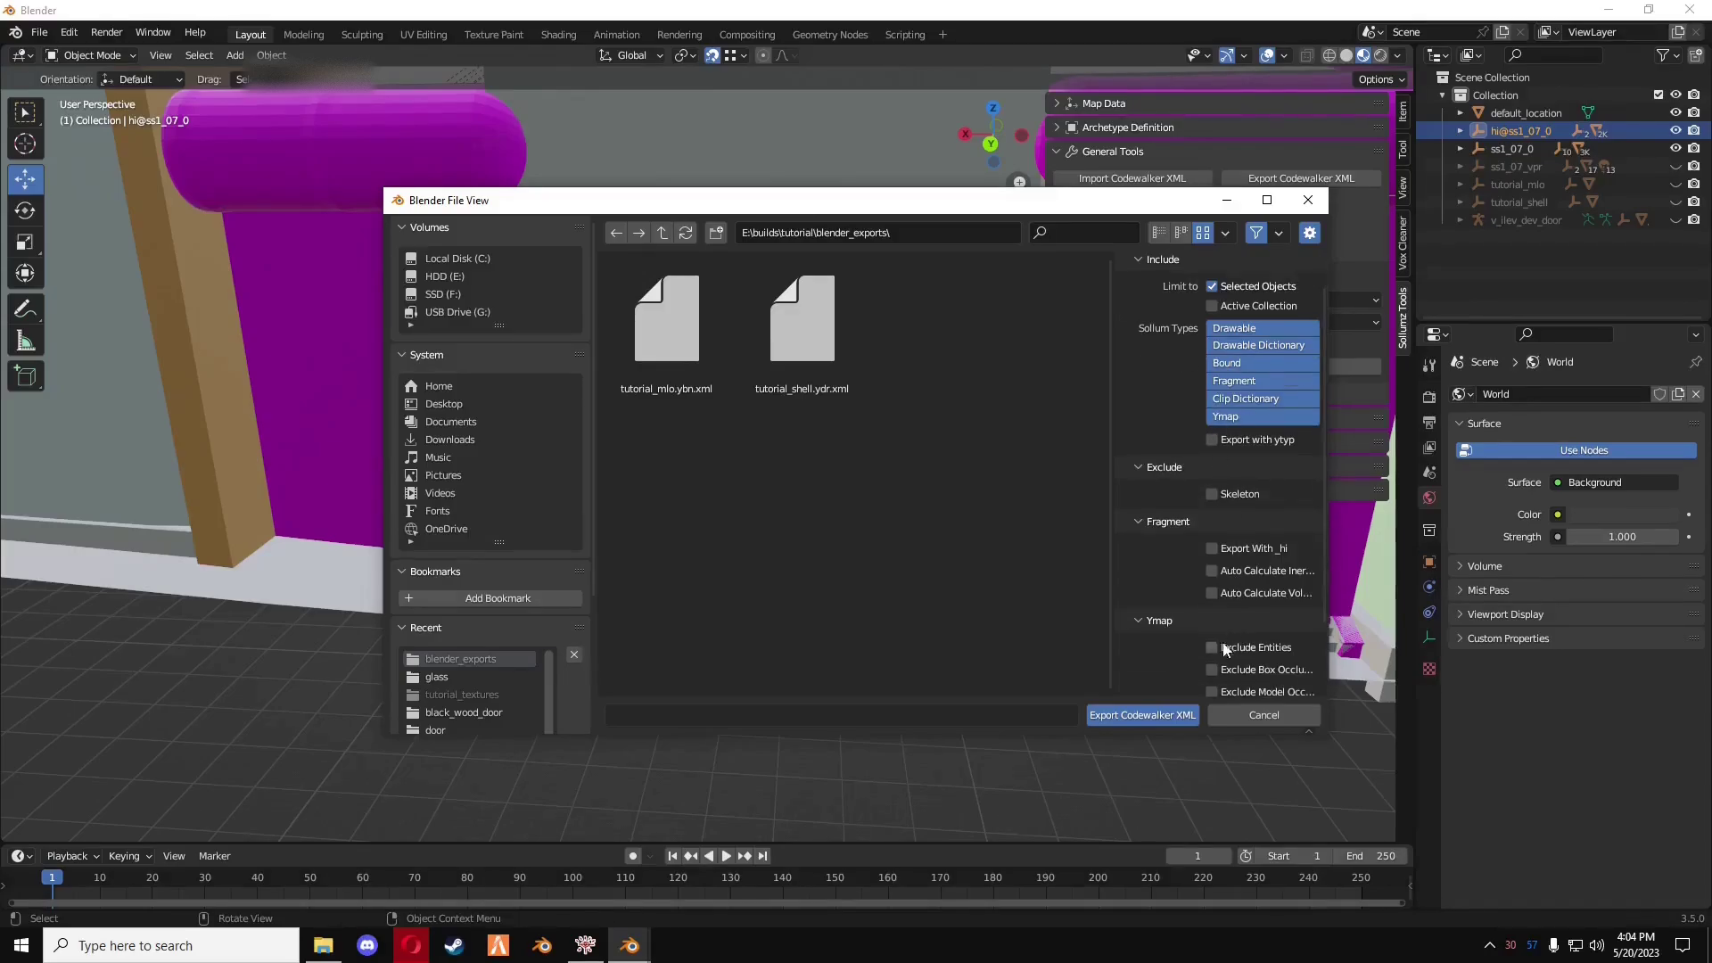
left_click(1145, 717)
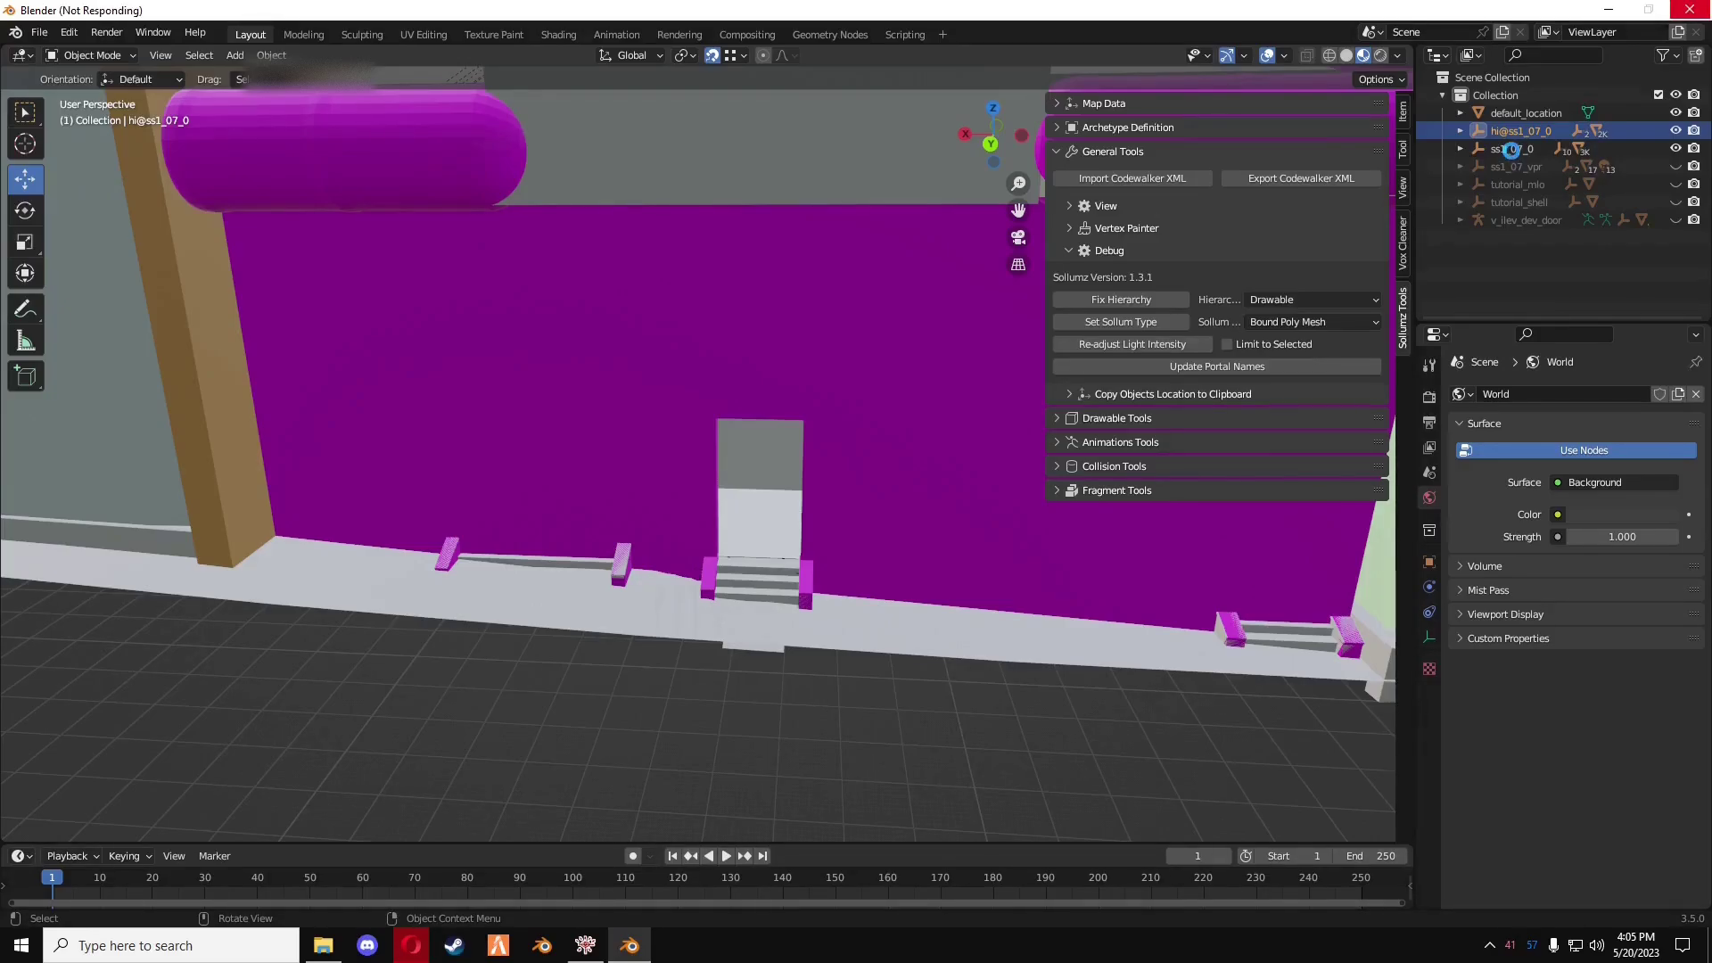
- Select the full ss1_07_0 collision hierarchy and export it as Codewalker XML into the blender_exports folder
right_click(1511, 148)
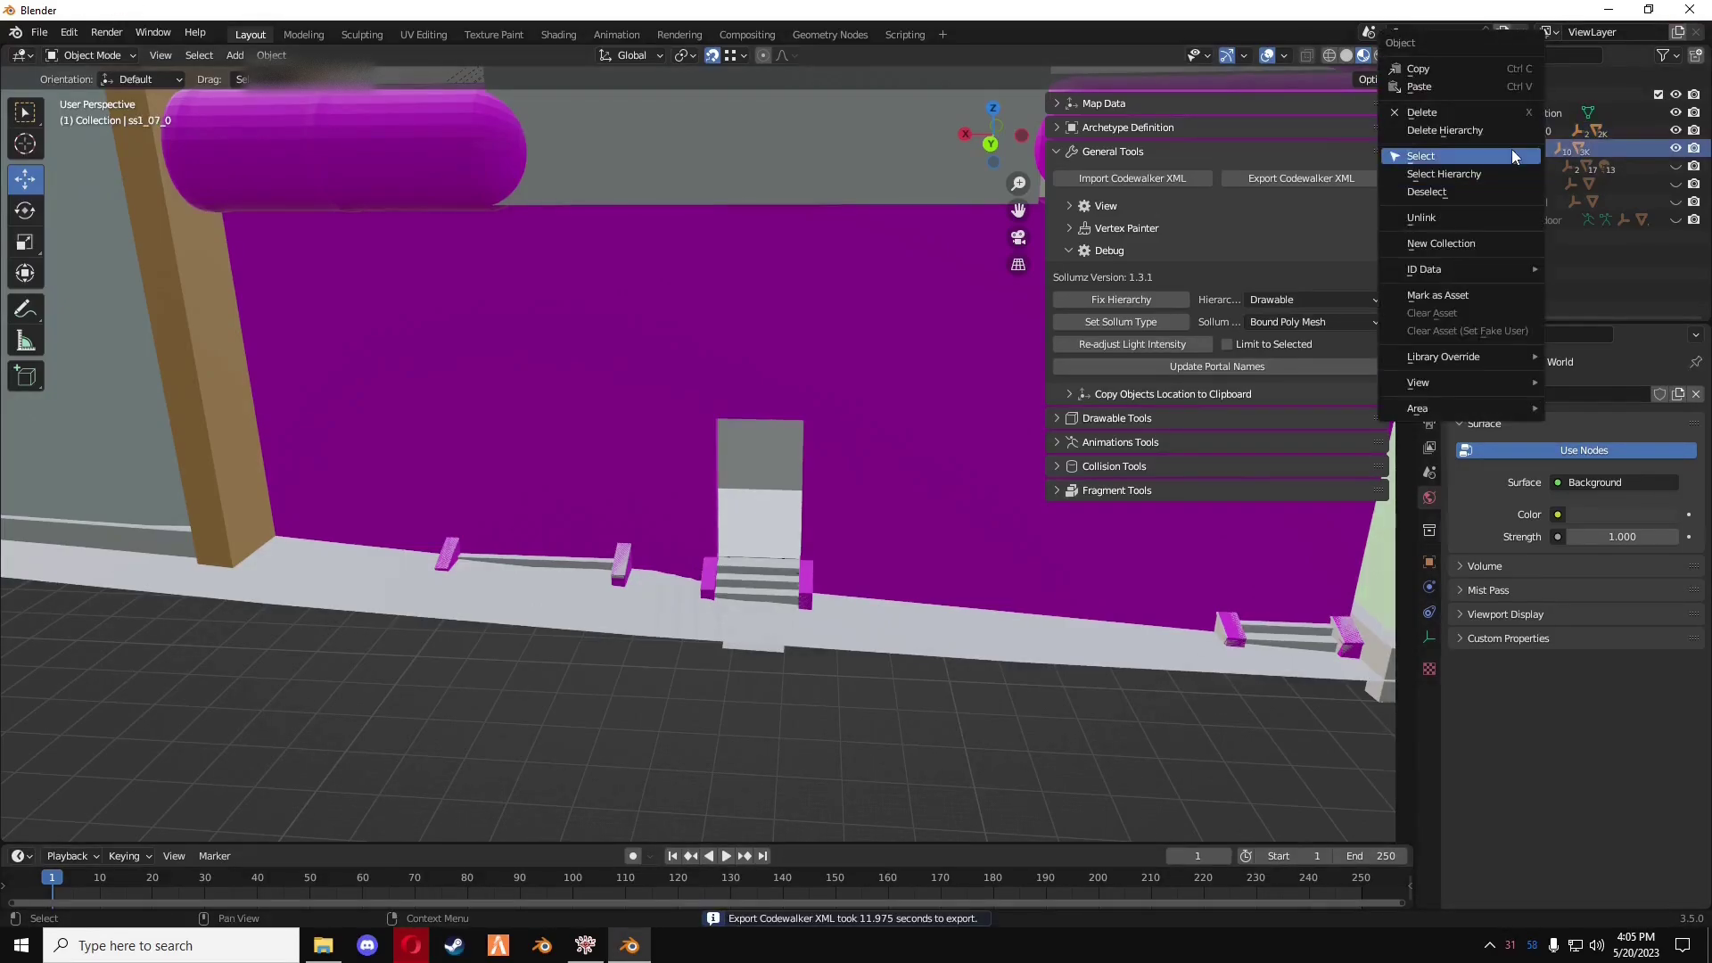
left_click(1497, 172)
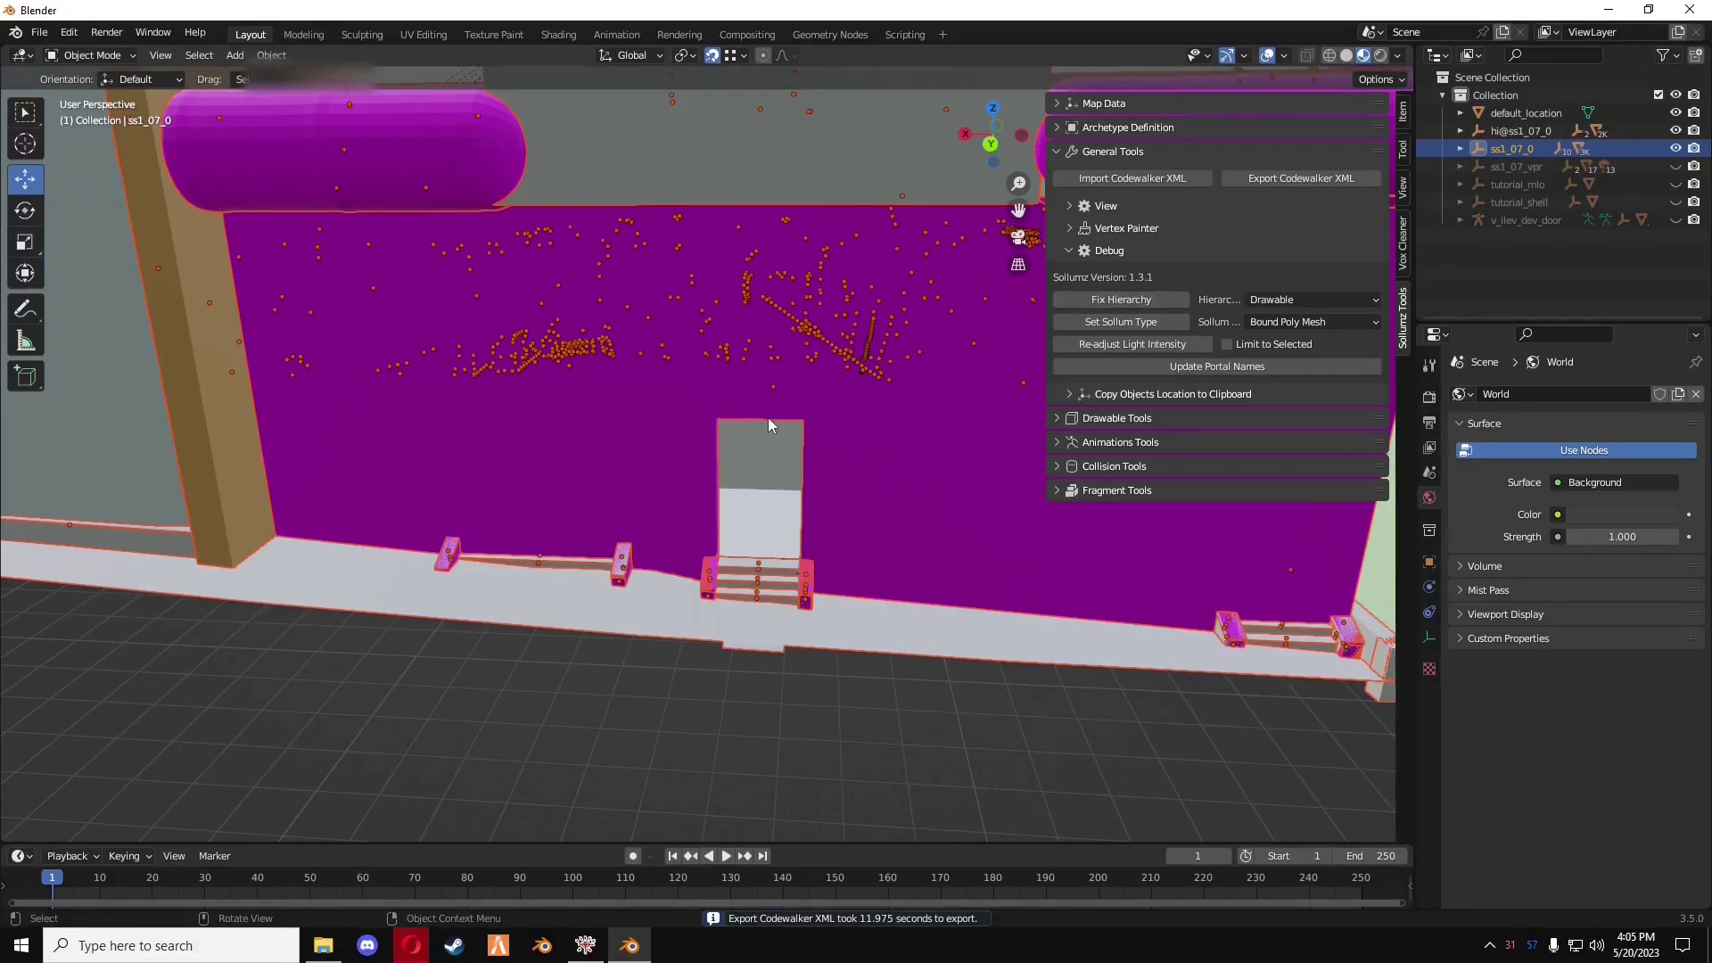
key("shift+q")
left_click(842, 370)
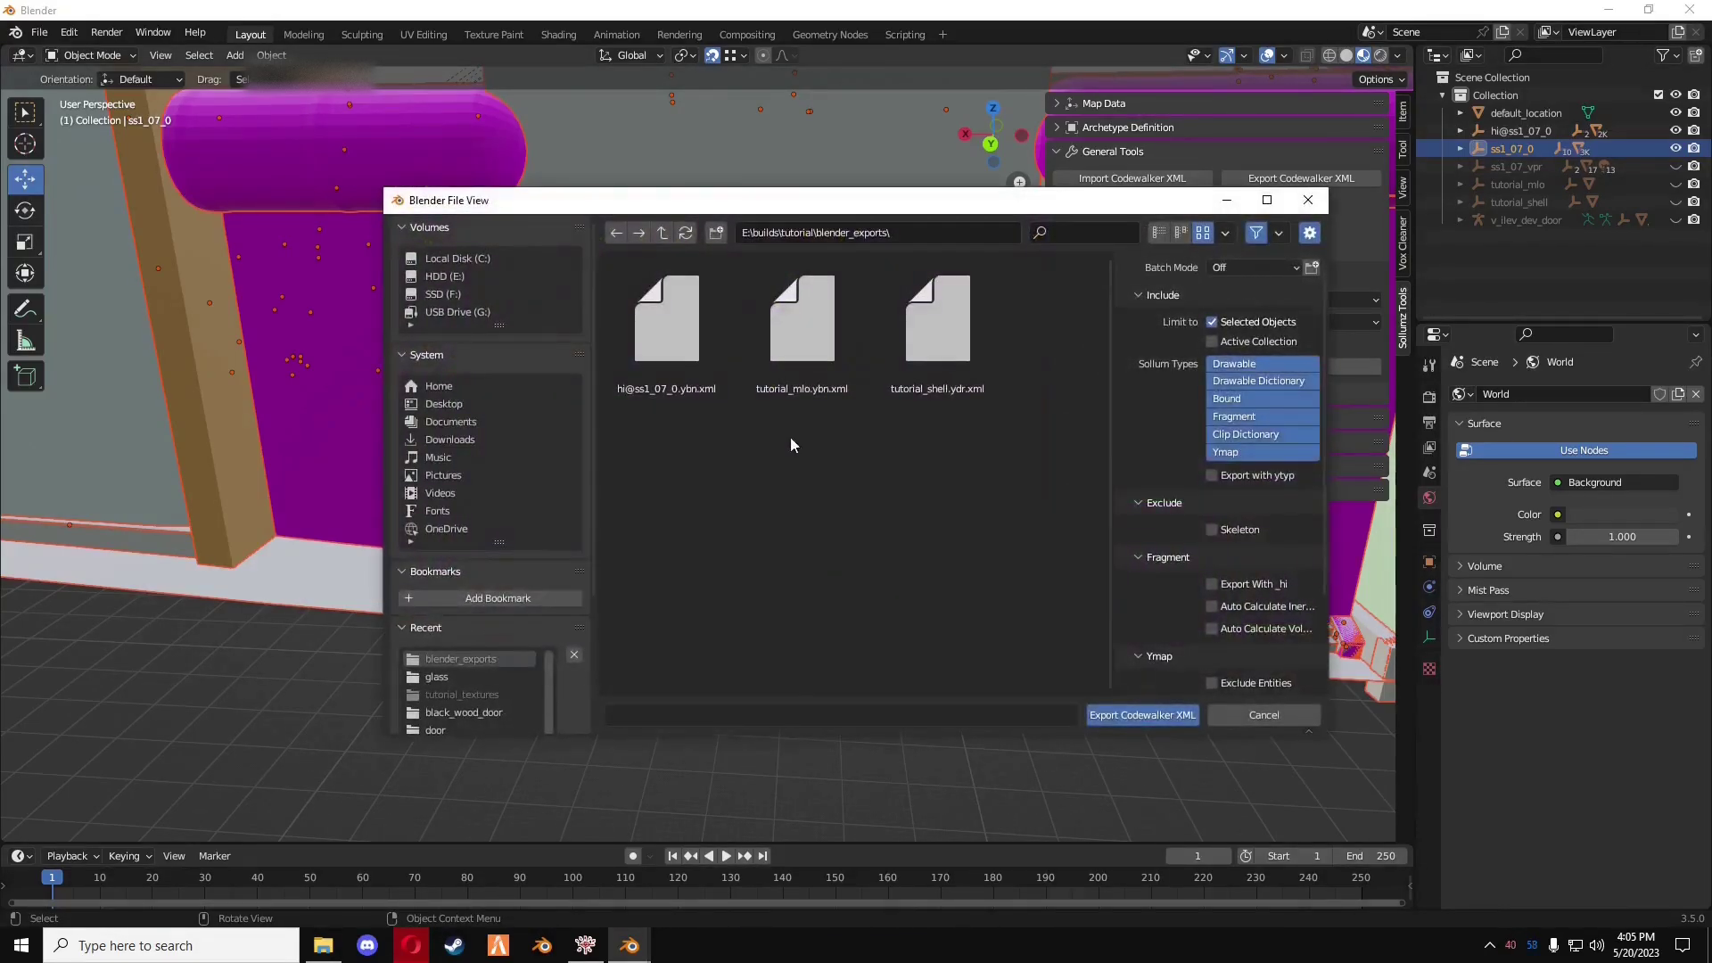
left_click(1145, 714)
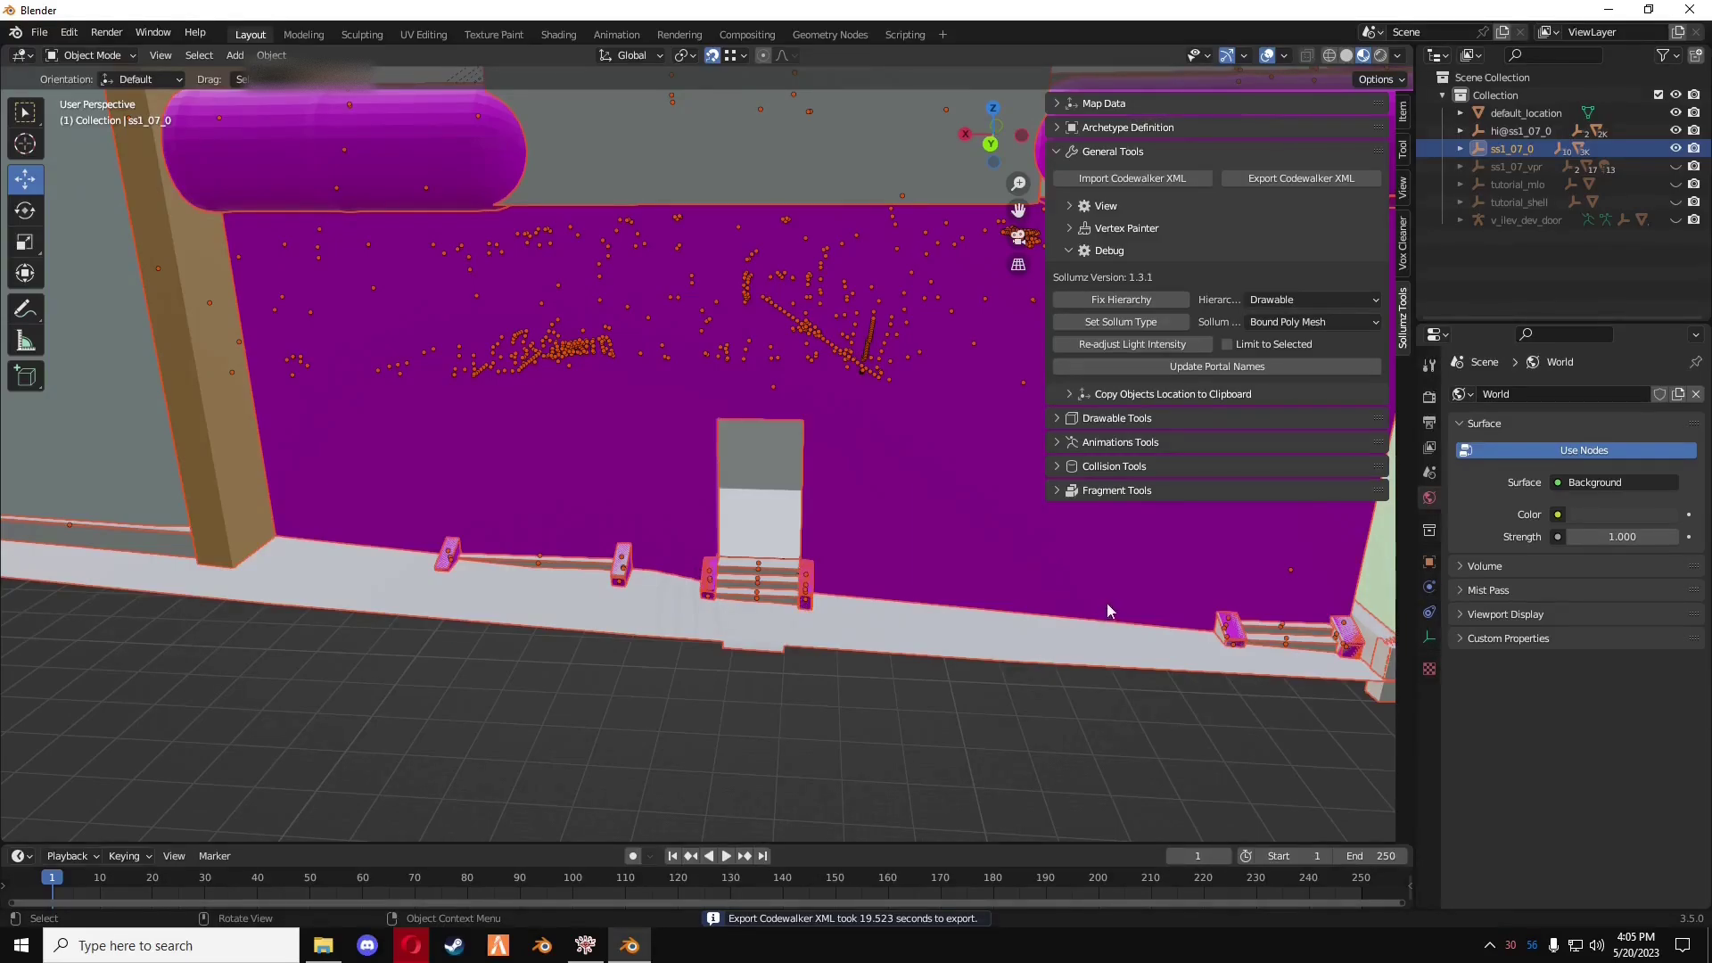
- Hide both the ss1_07_0 and hi@ss1_07_0 collisions and show the ss1_07_vpr building model
left_click(1677, 148)
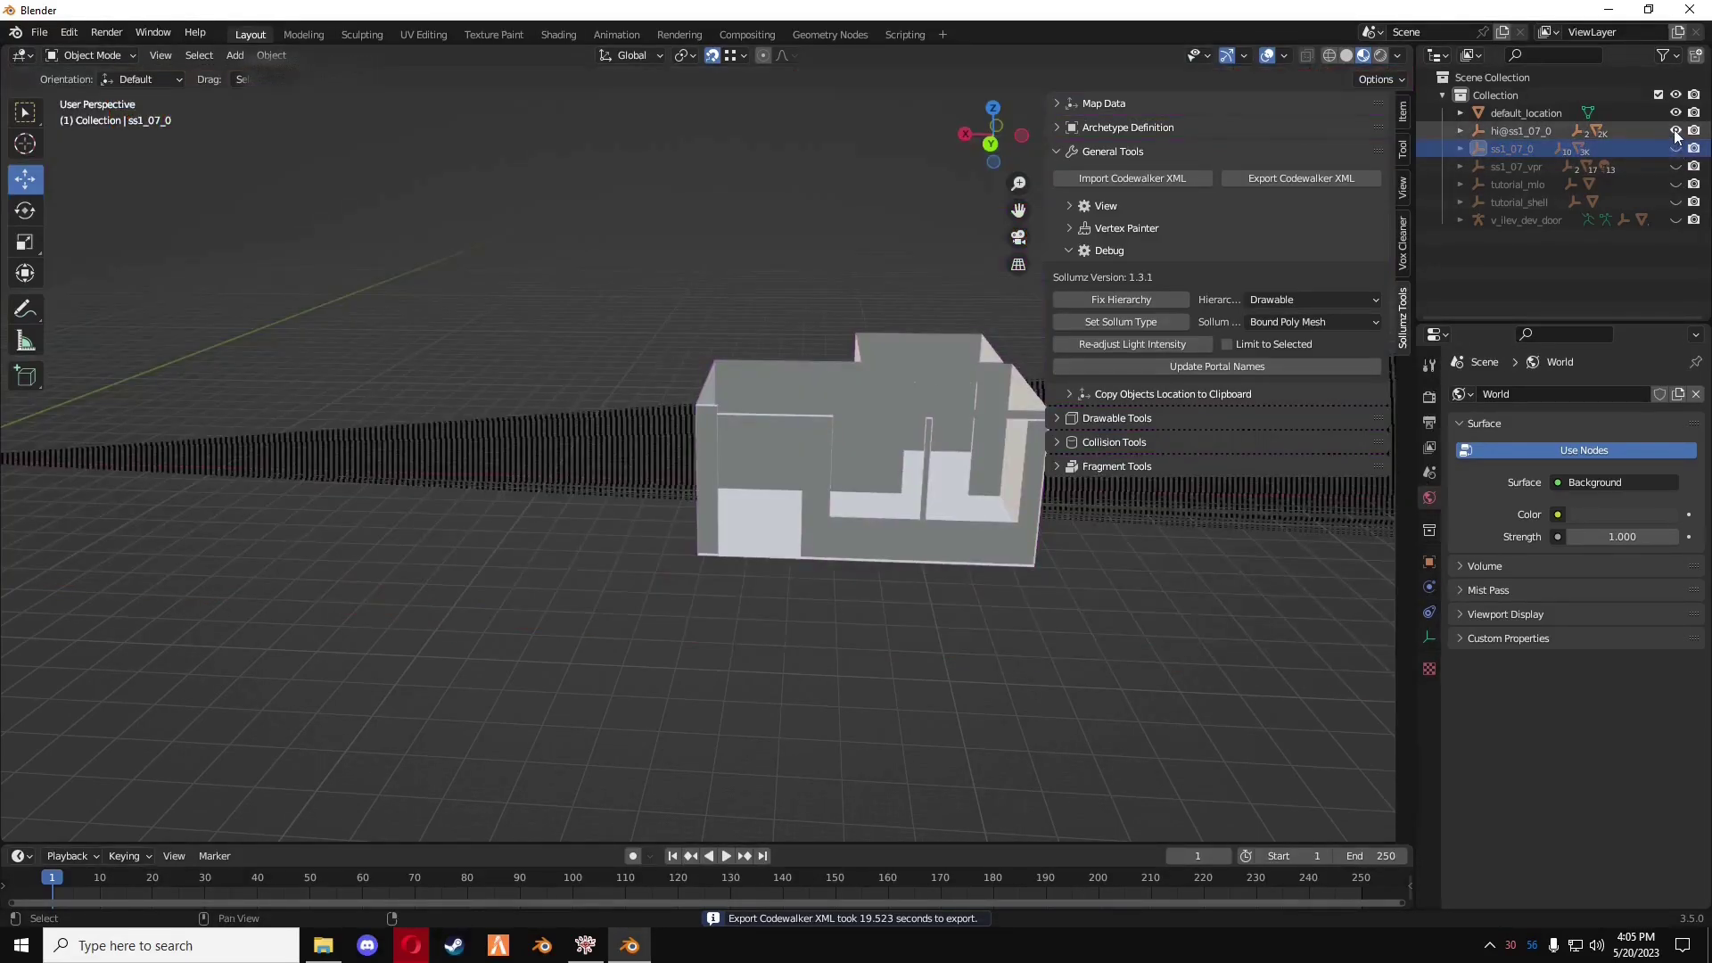
left_click(1676, 130)
left_click(1676, 166)
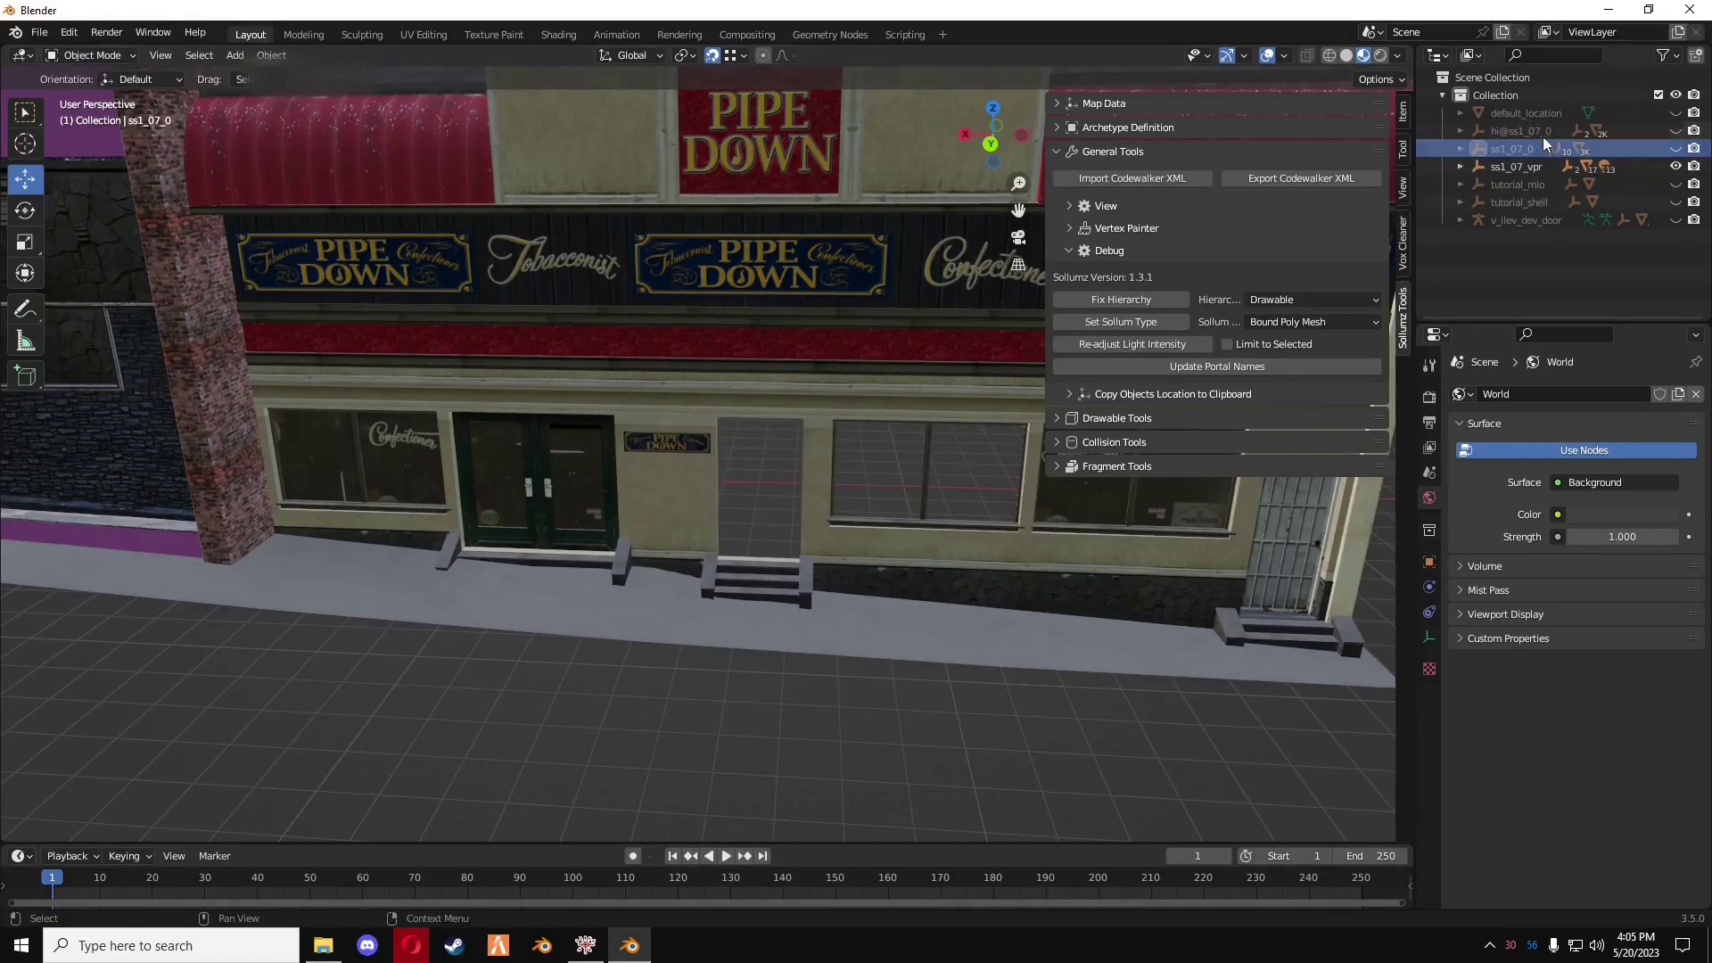
- Select the full ss1_07_vpr hierarchy and export it as Codewalker XML into the blender_exports folder
left_click(1528, 167)
right_click(1528, 169)
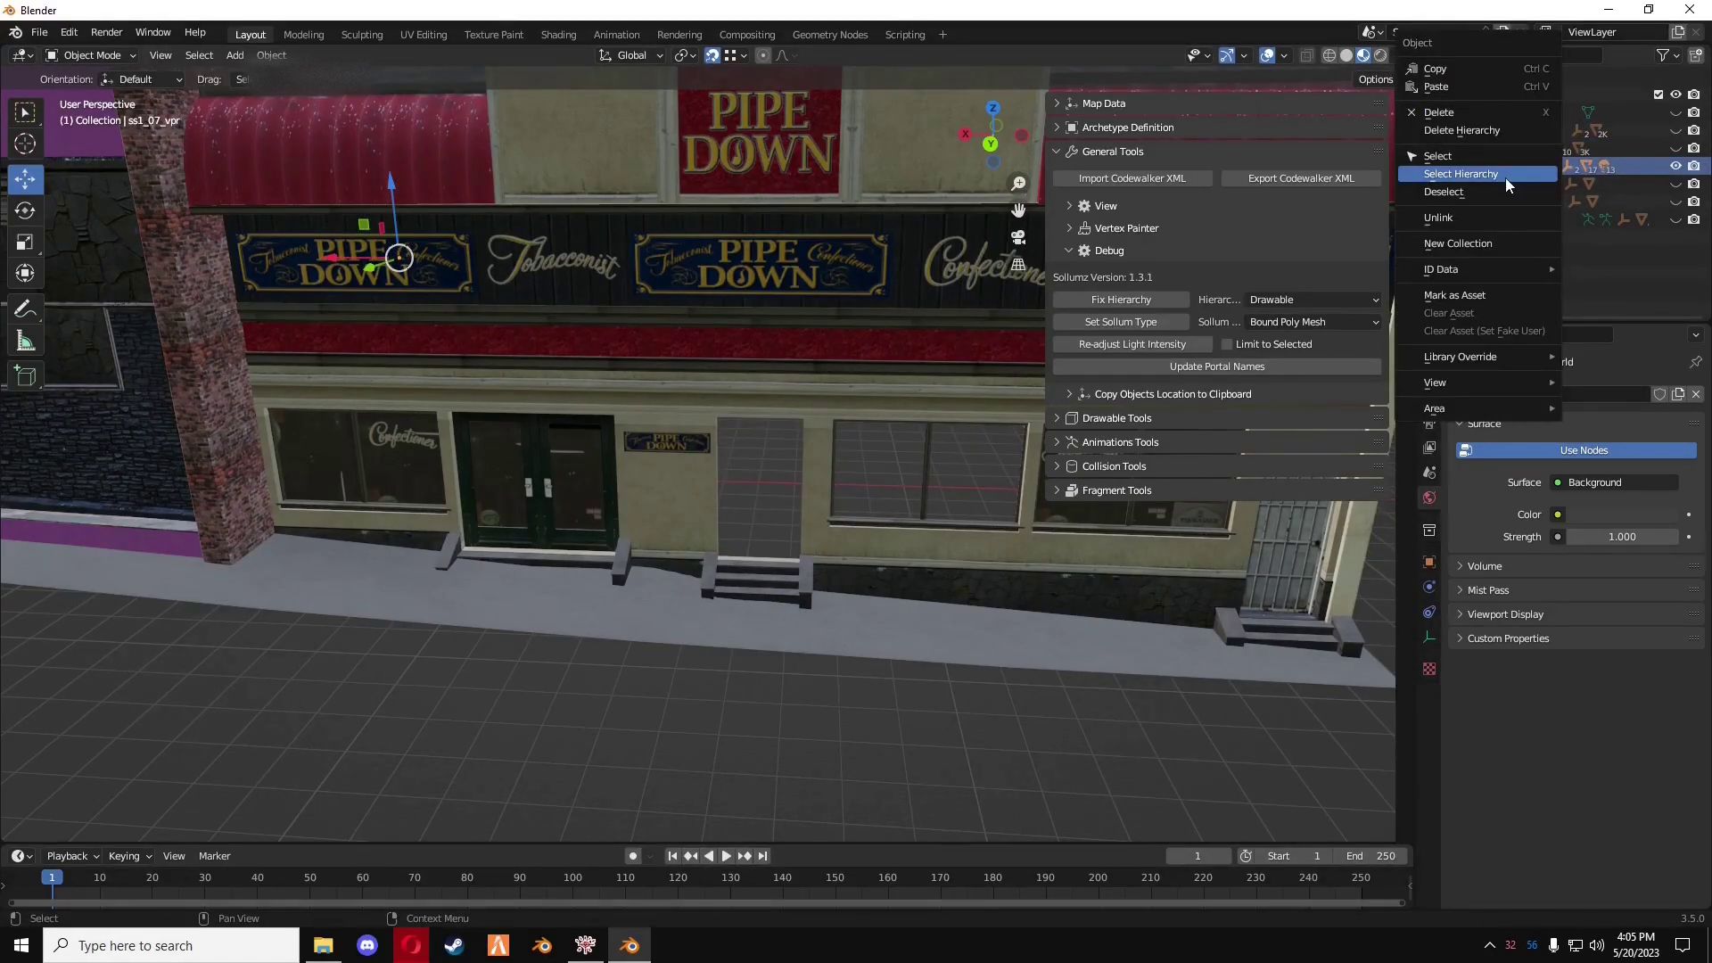
left_click(1505, 176)
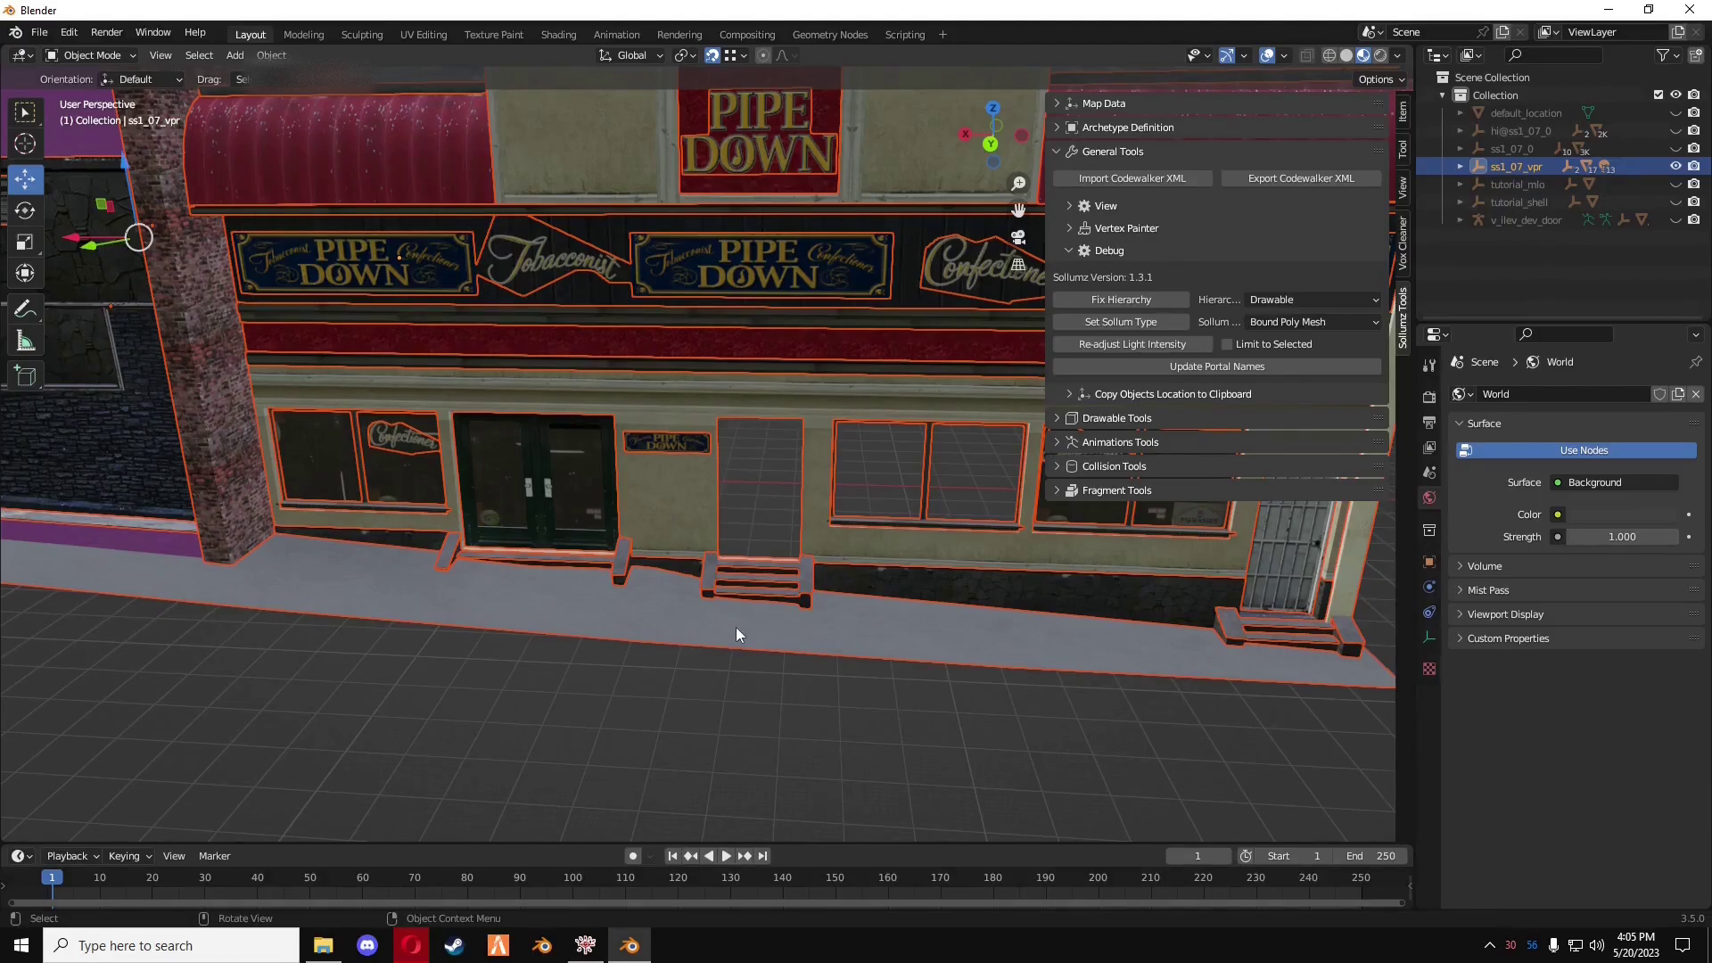
key("ctrl+shift+e")
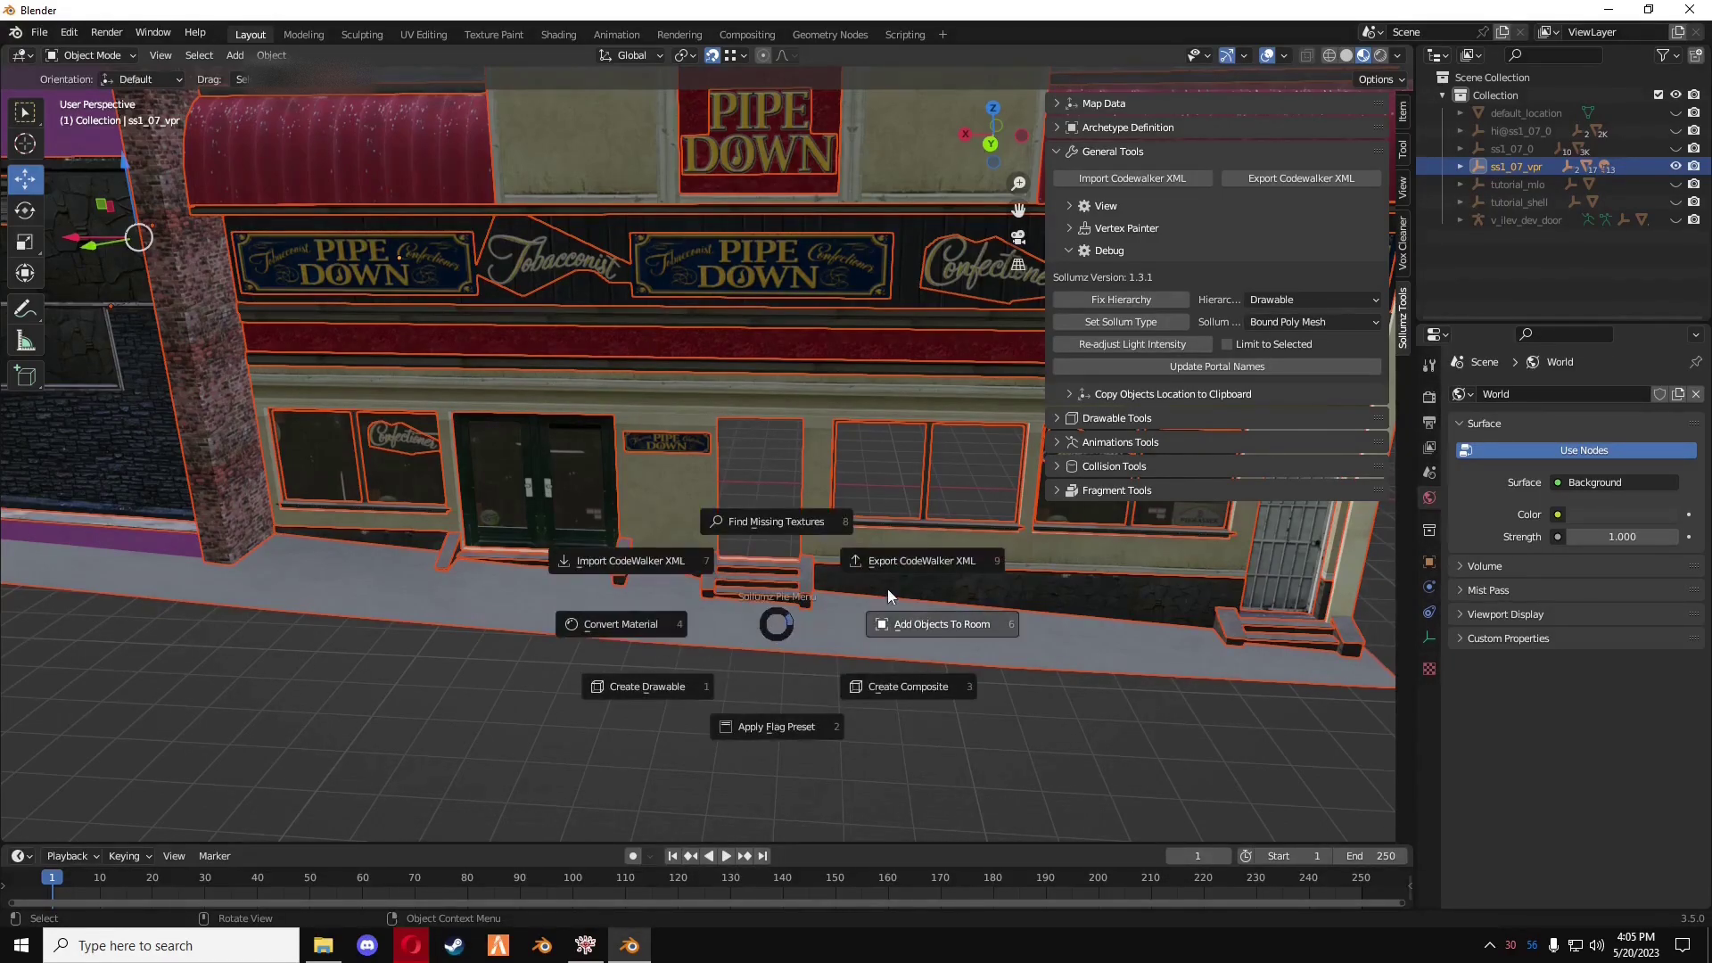
left_click(906, 569)
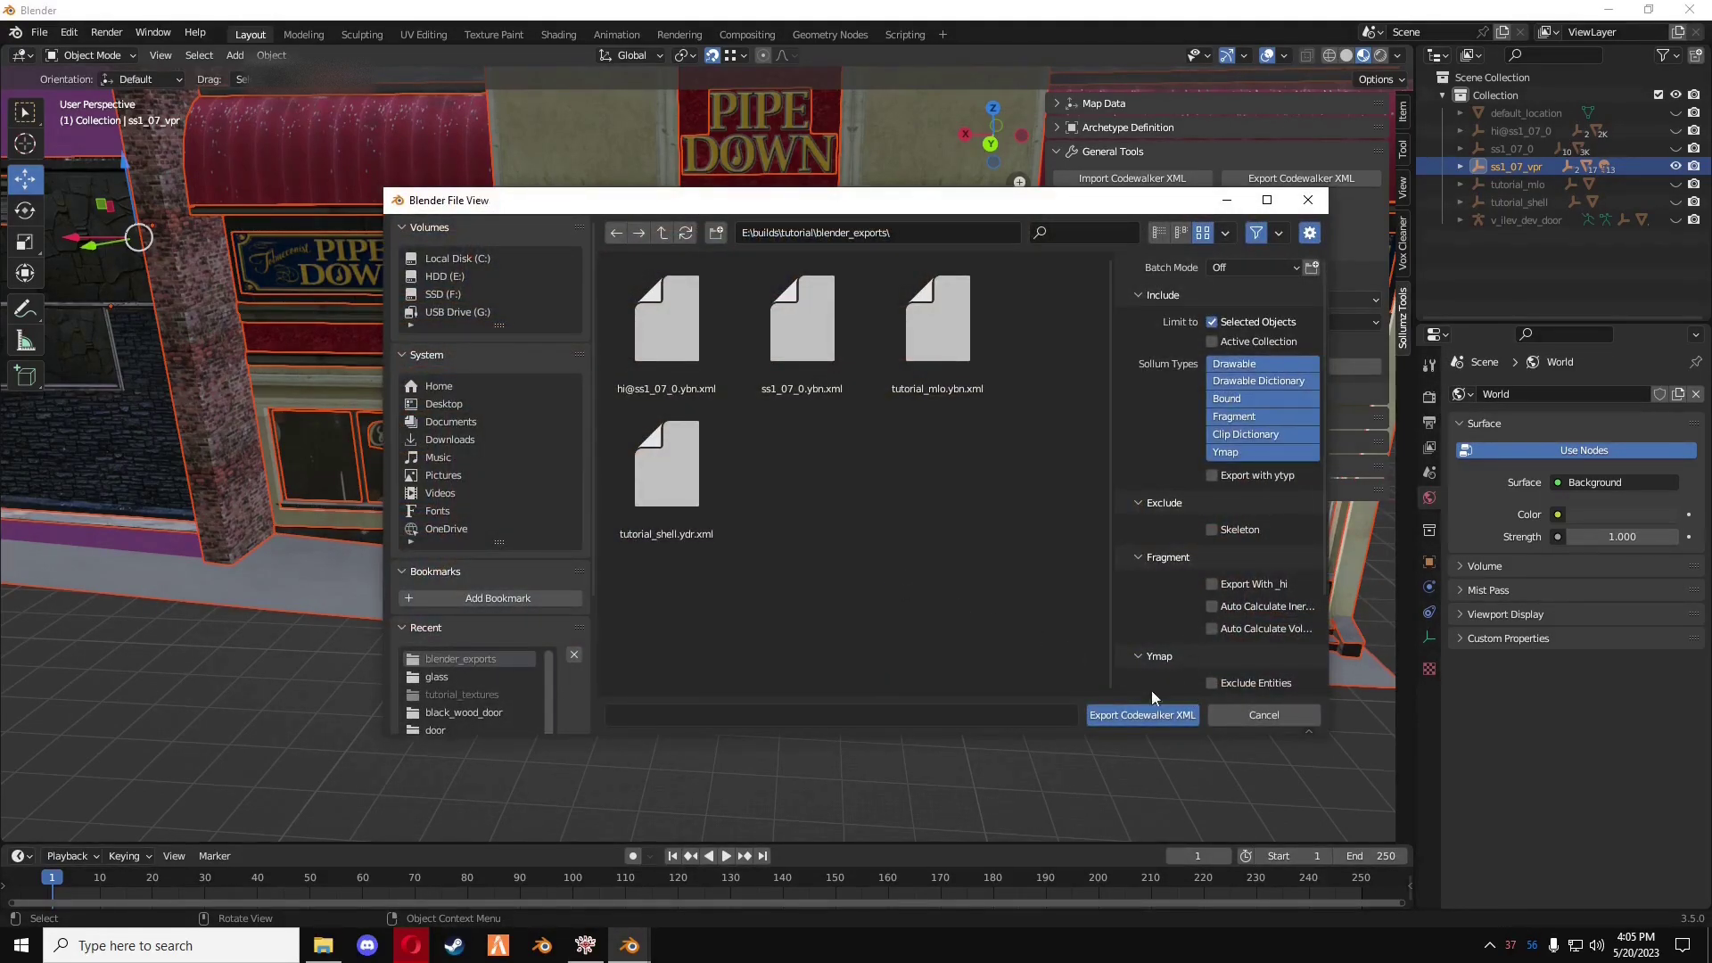
left_click(1141, 713)
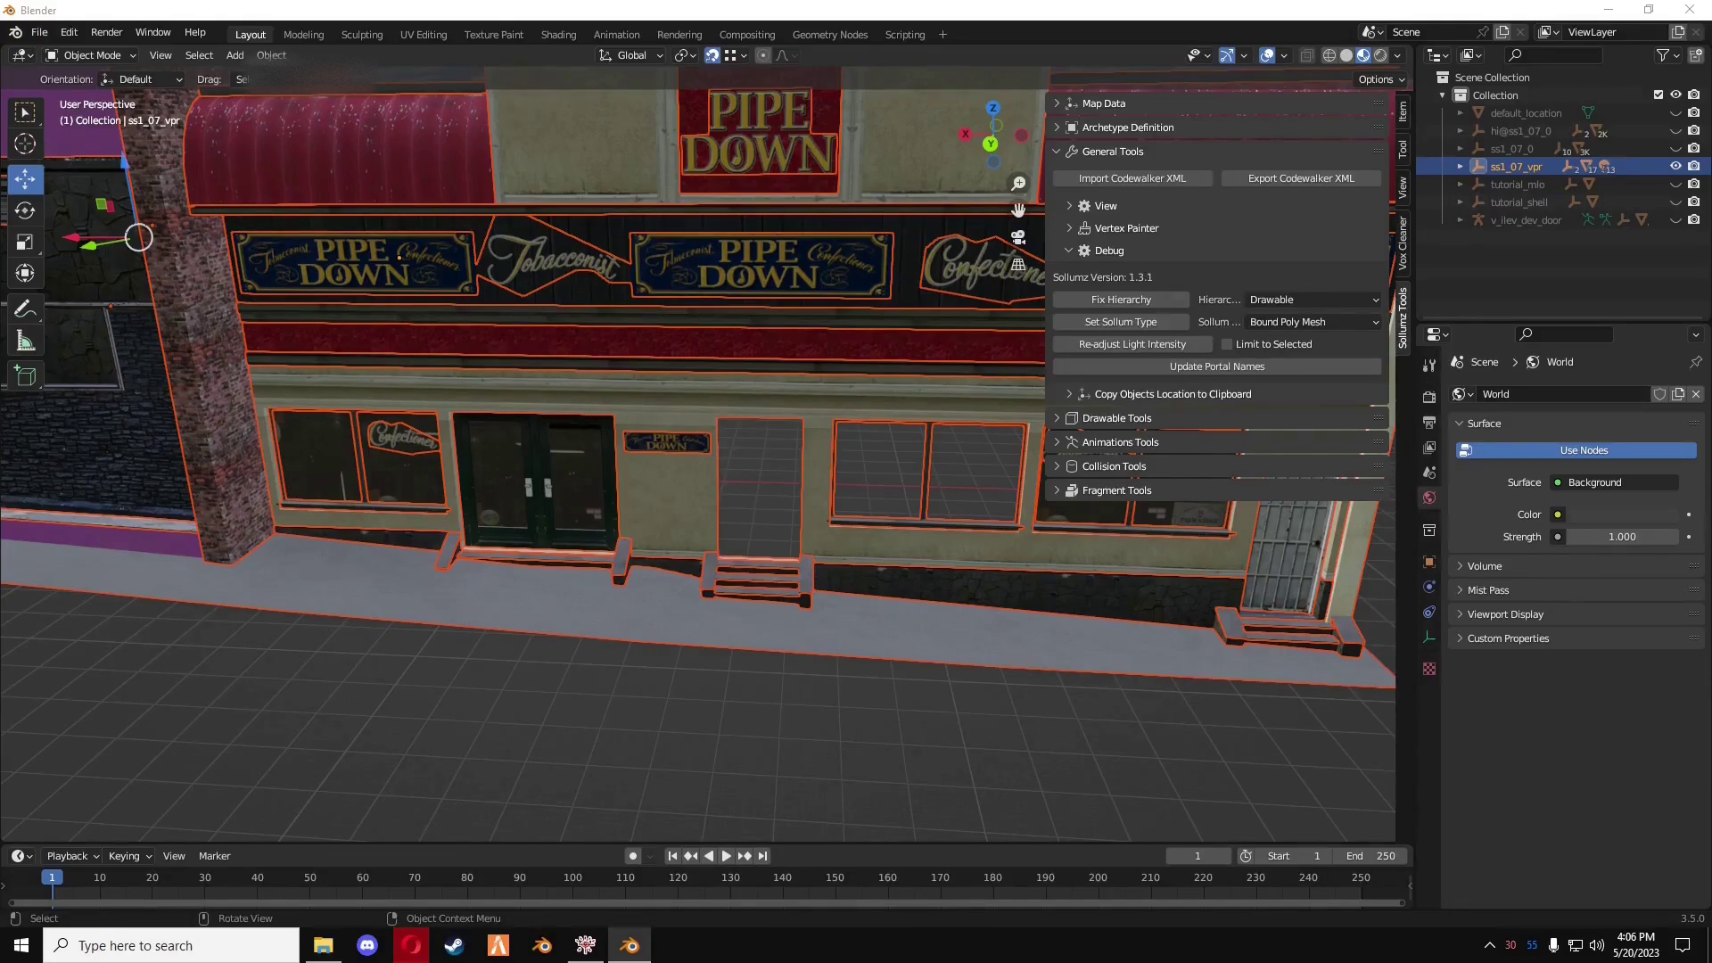
- Minimize the Blender, browser and file windows and switch to CodeWalker with its RPF Explorer
left_click(802, 613)
left_click(1614, 11)
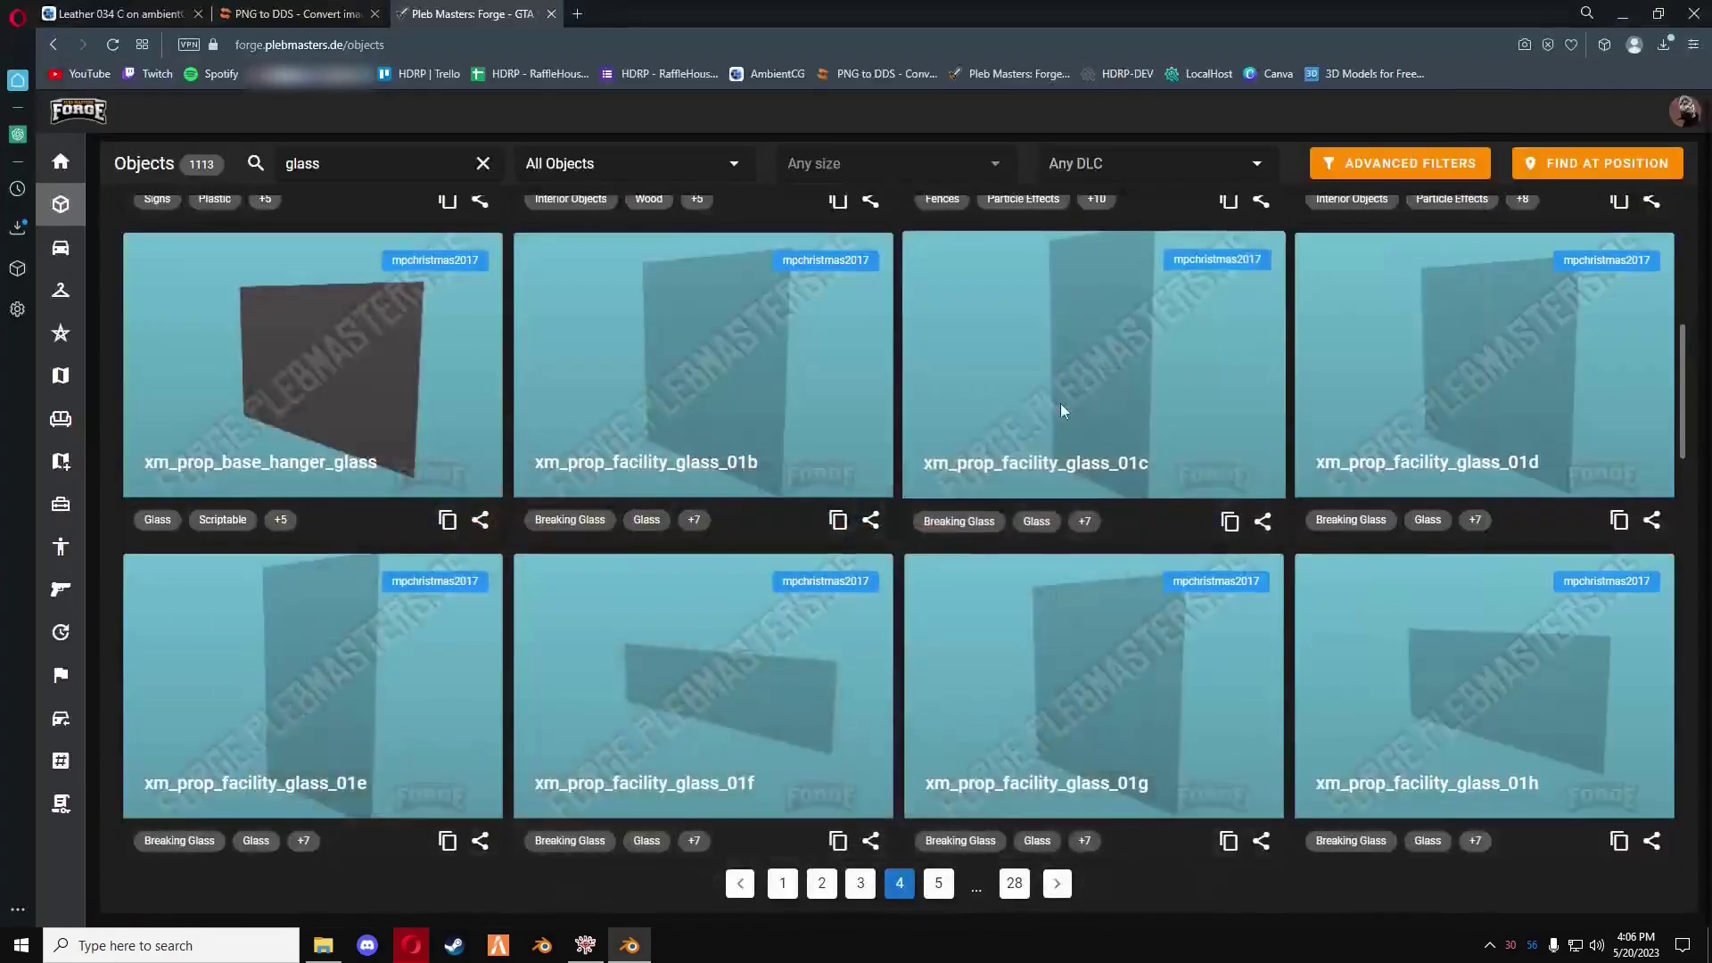
left_click(1617, 12)
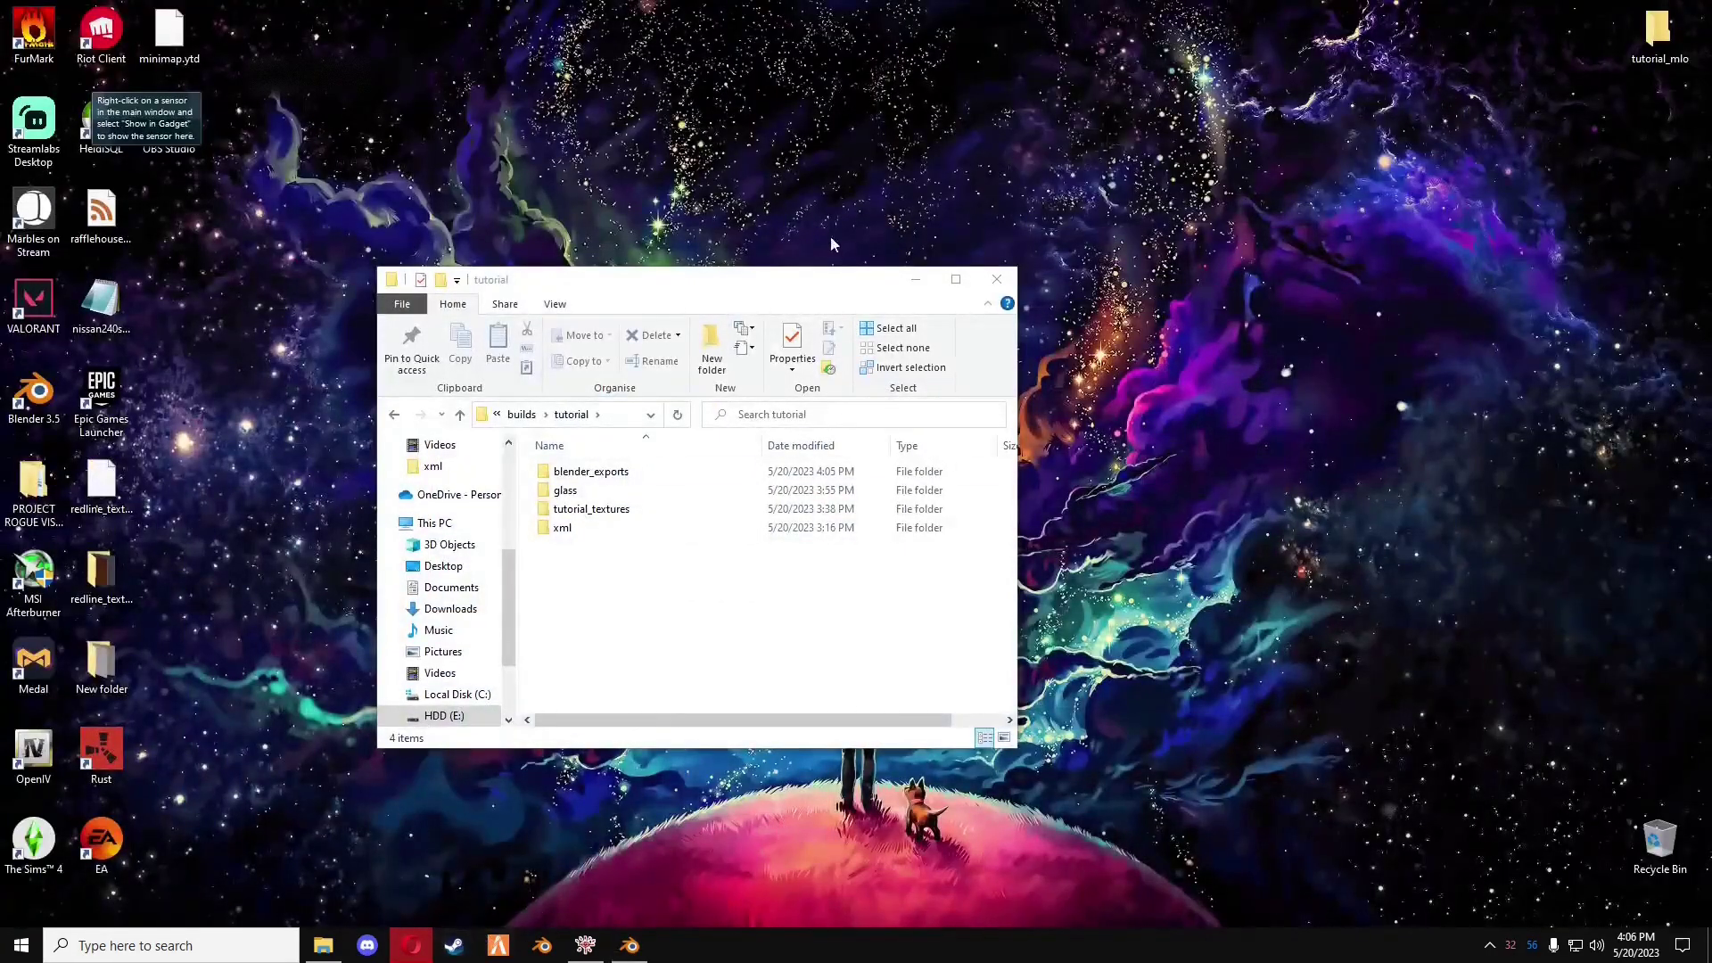
left_click(928, 282)
left_click(585, 945)
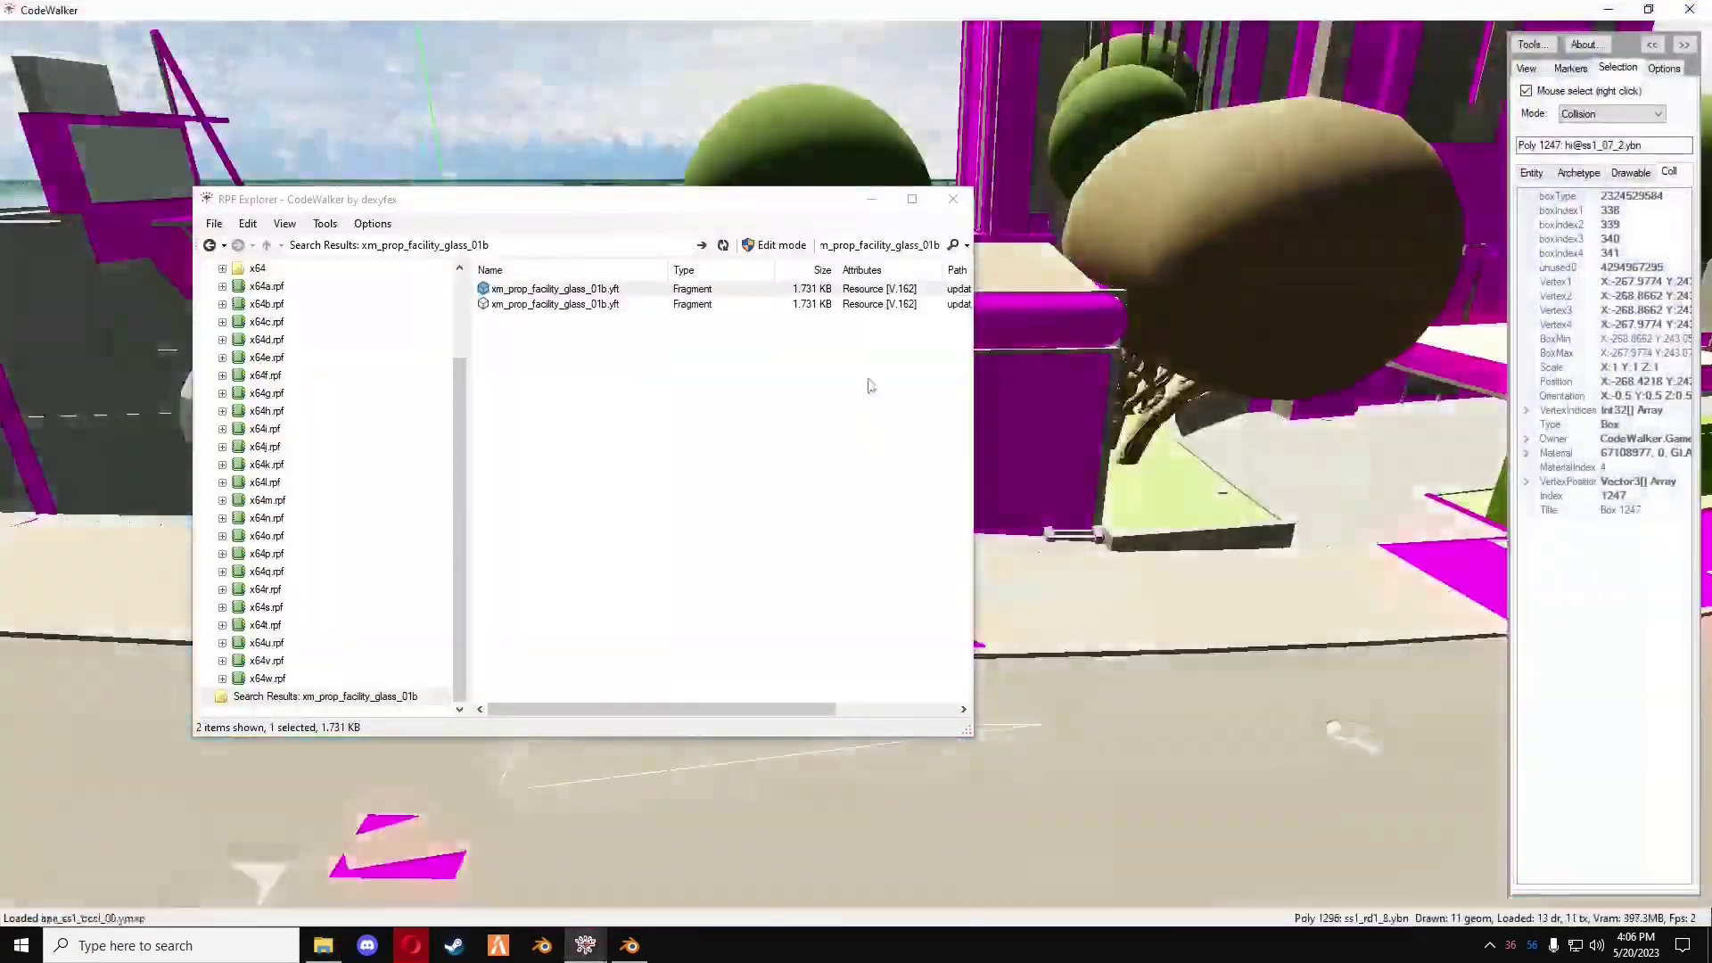
- Open the mods folder in the RPF Explorer, look inside custom.rpf and return to mods
scroll(265, 308, "up", 2)
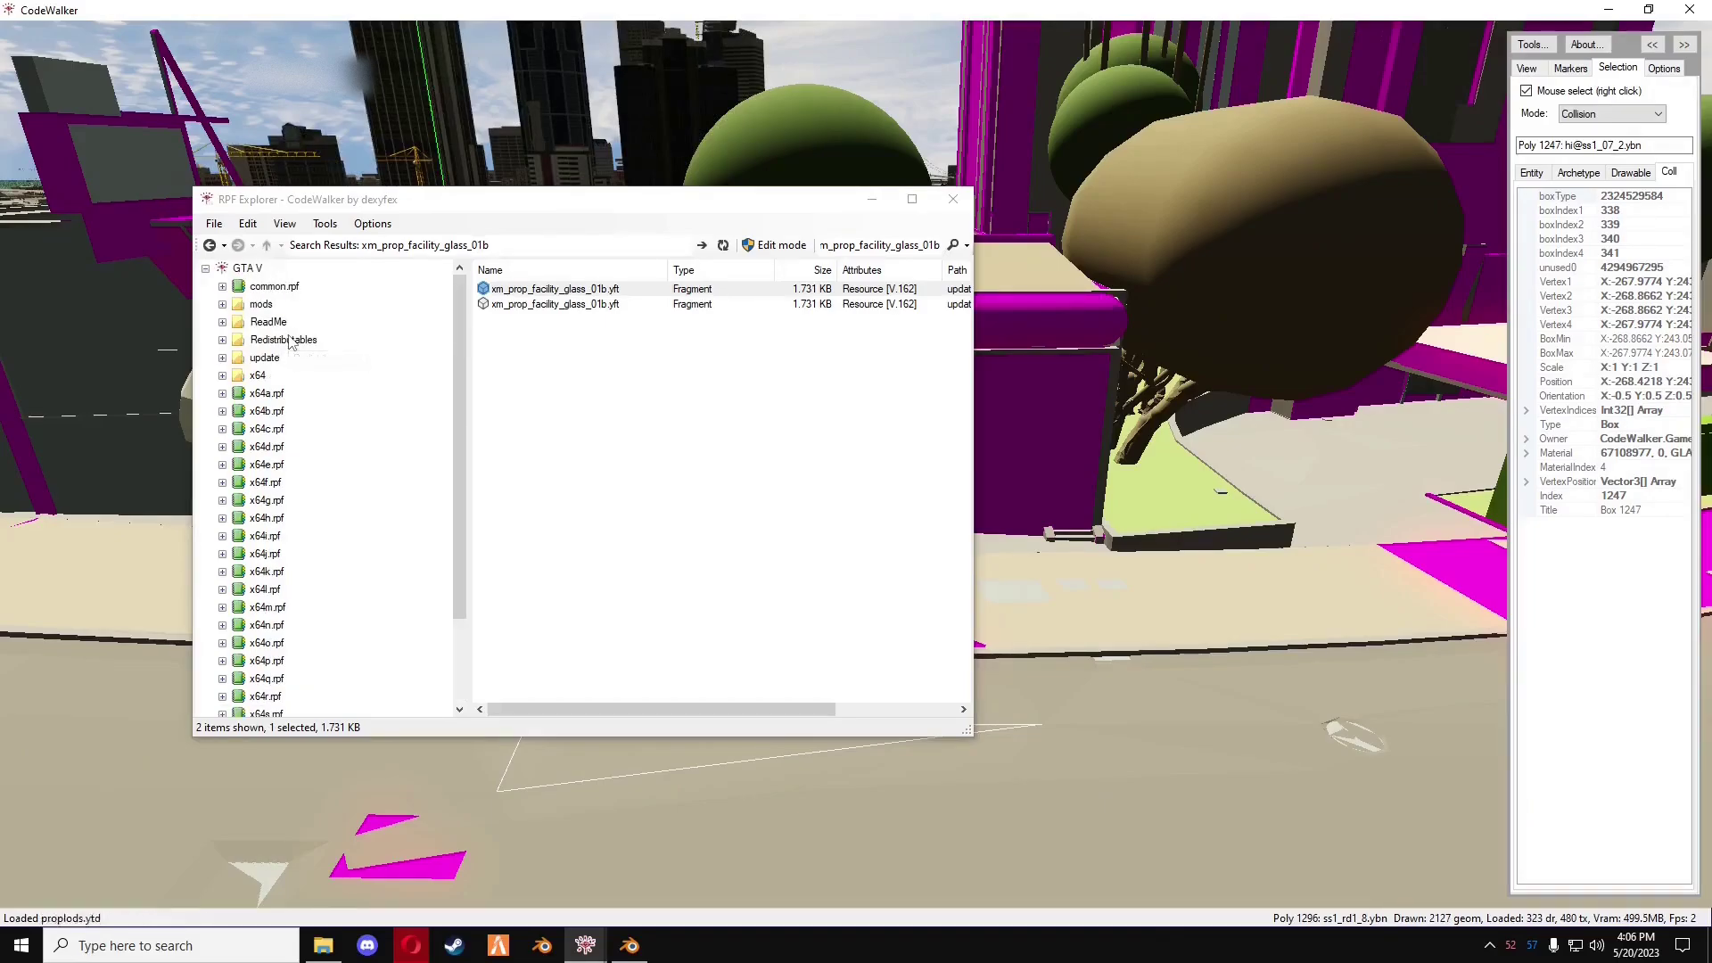
left_click(260, 304)
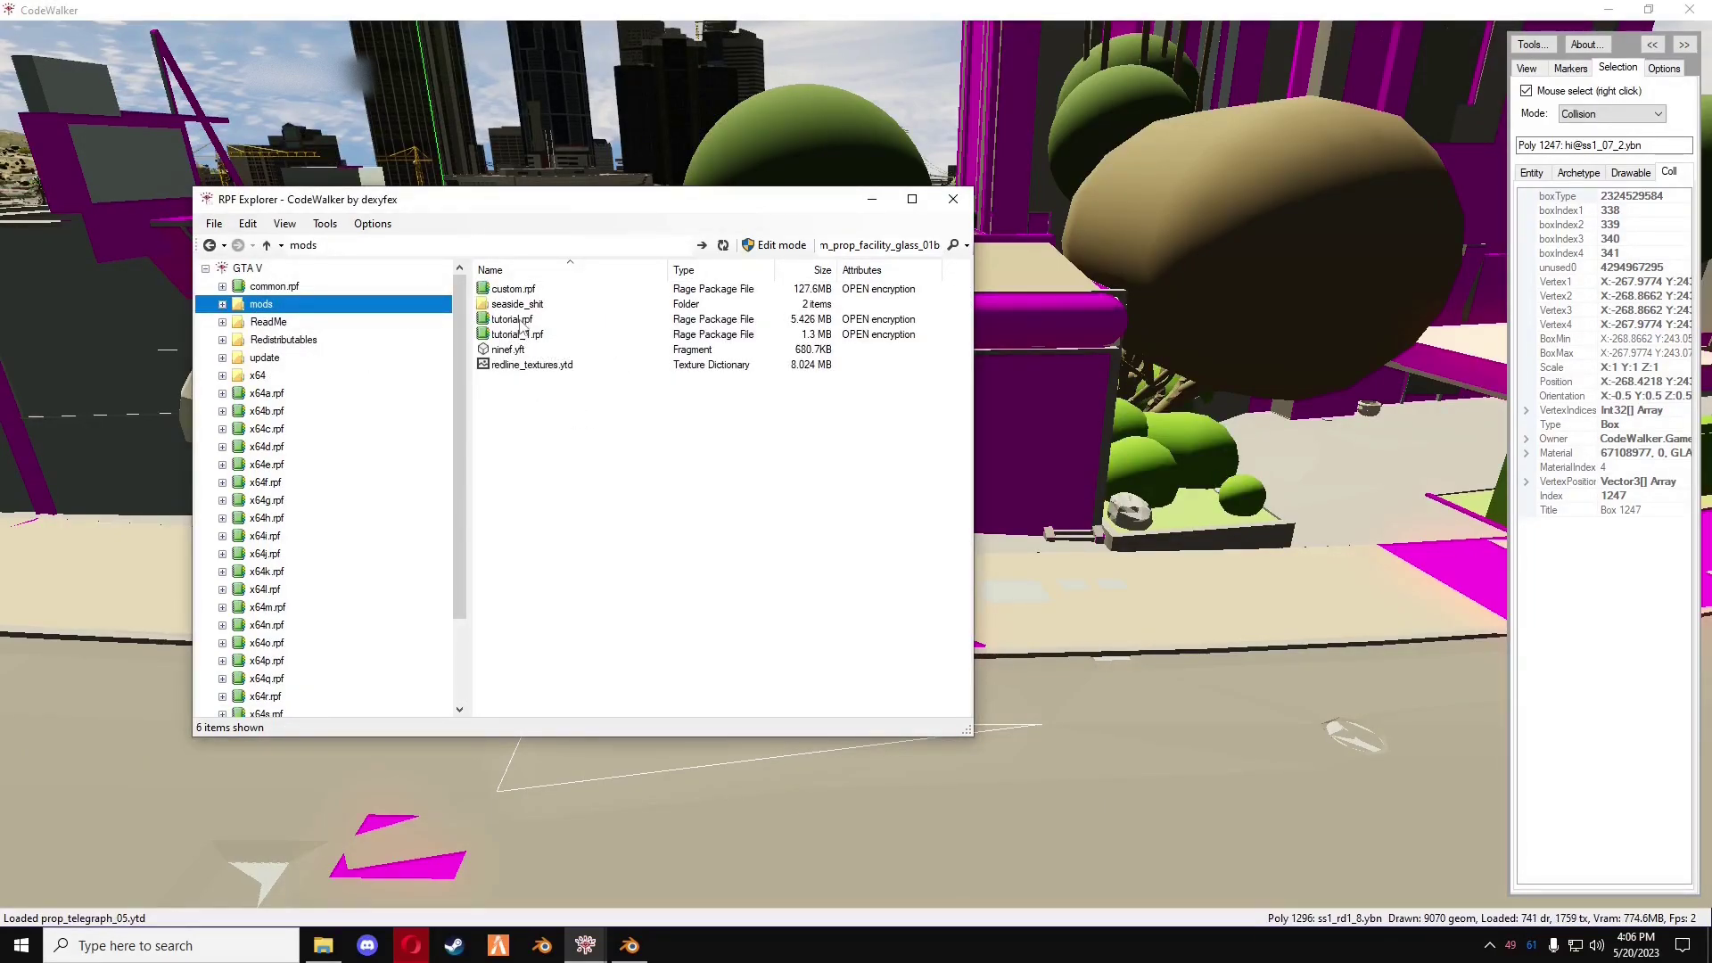
double_click(521, 291)
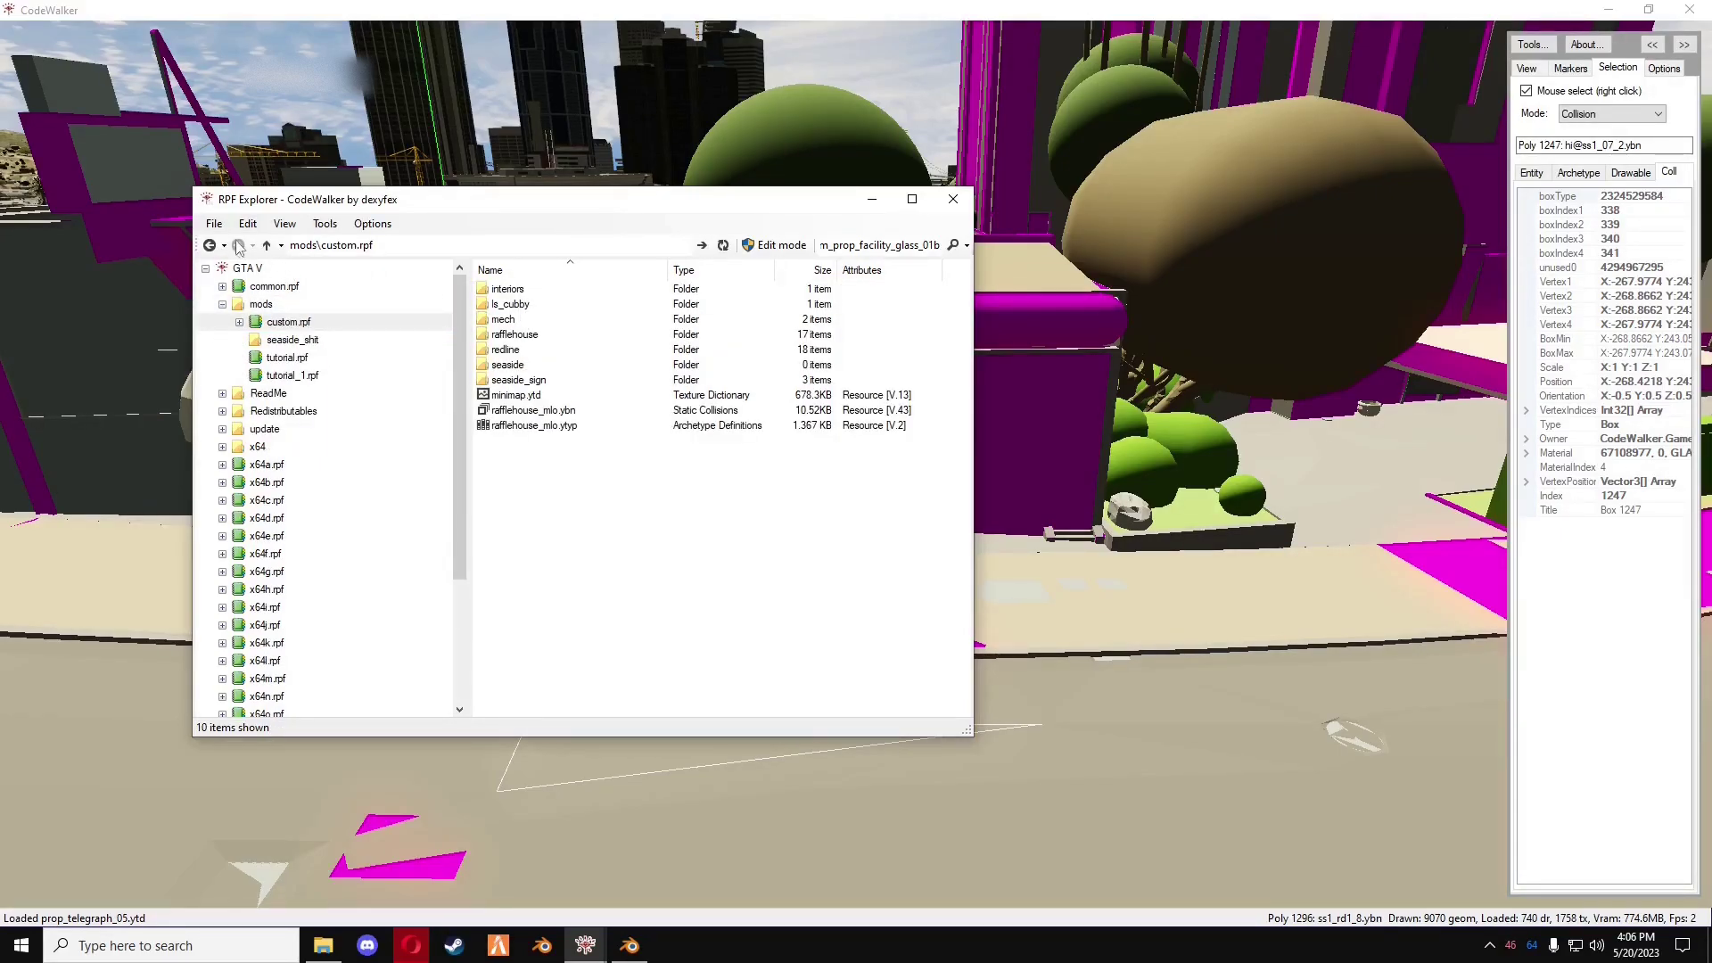
left_click(211, 246)
- Enable edit mode in the RPF Explorer and delete the tutorial.rpf and tutorial_1.rpf archives from the mods folder
left_click(523, 336)
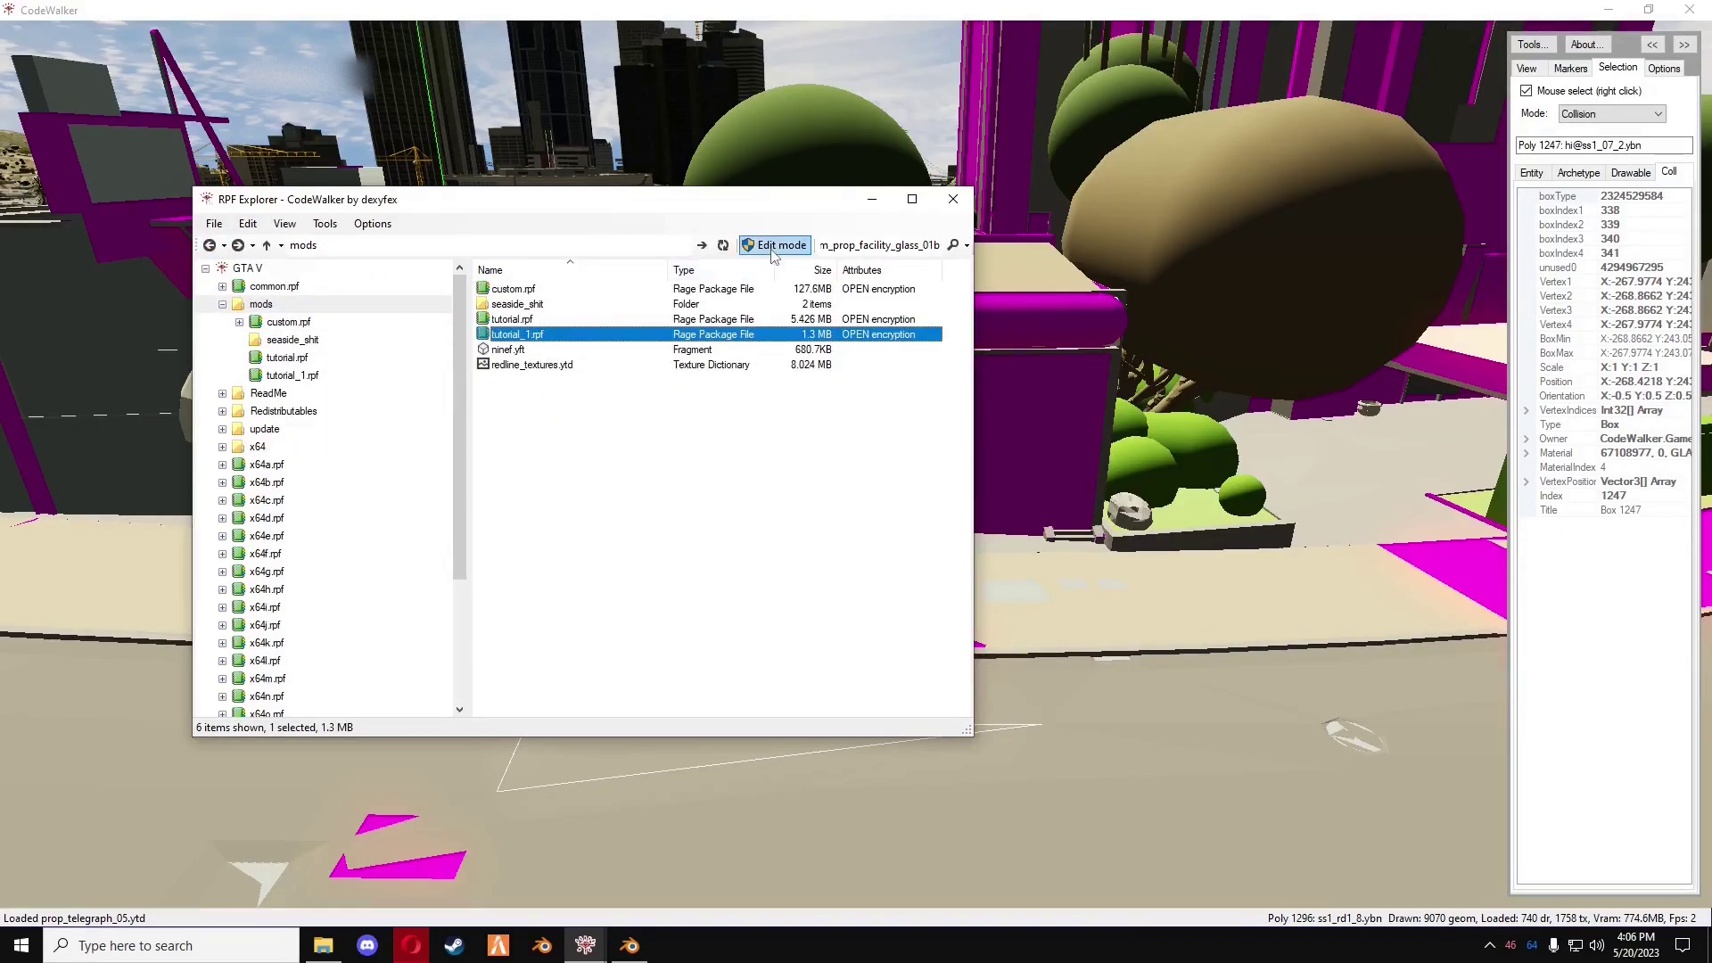
left_click(774, 246)
key("Return")
left_click(529, 320, "shift")
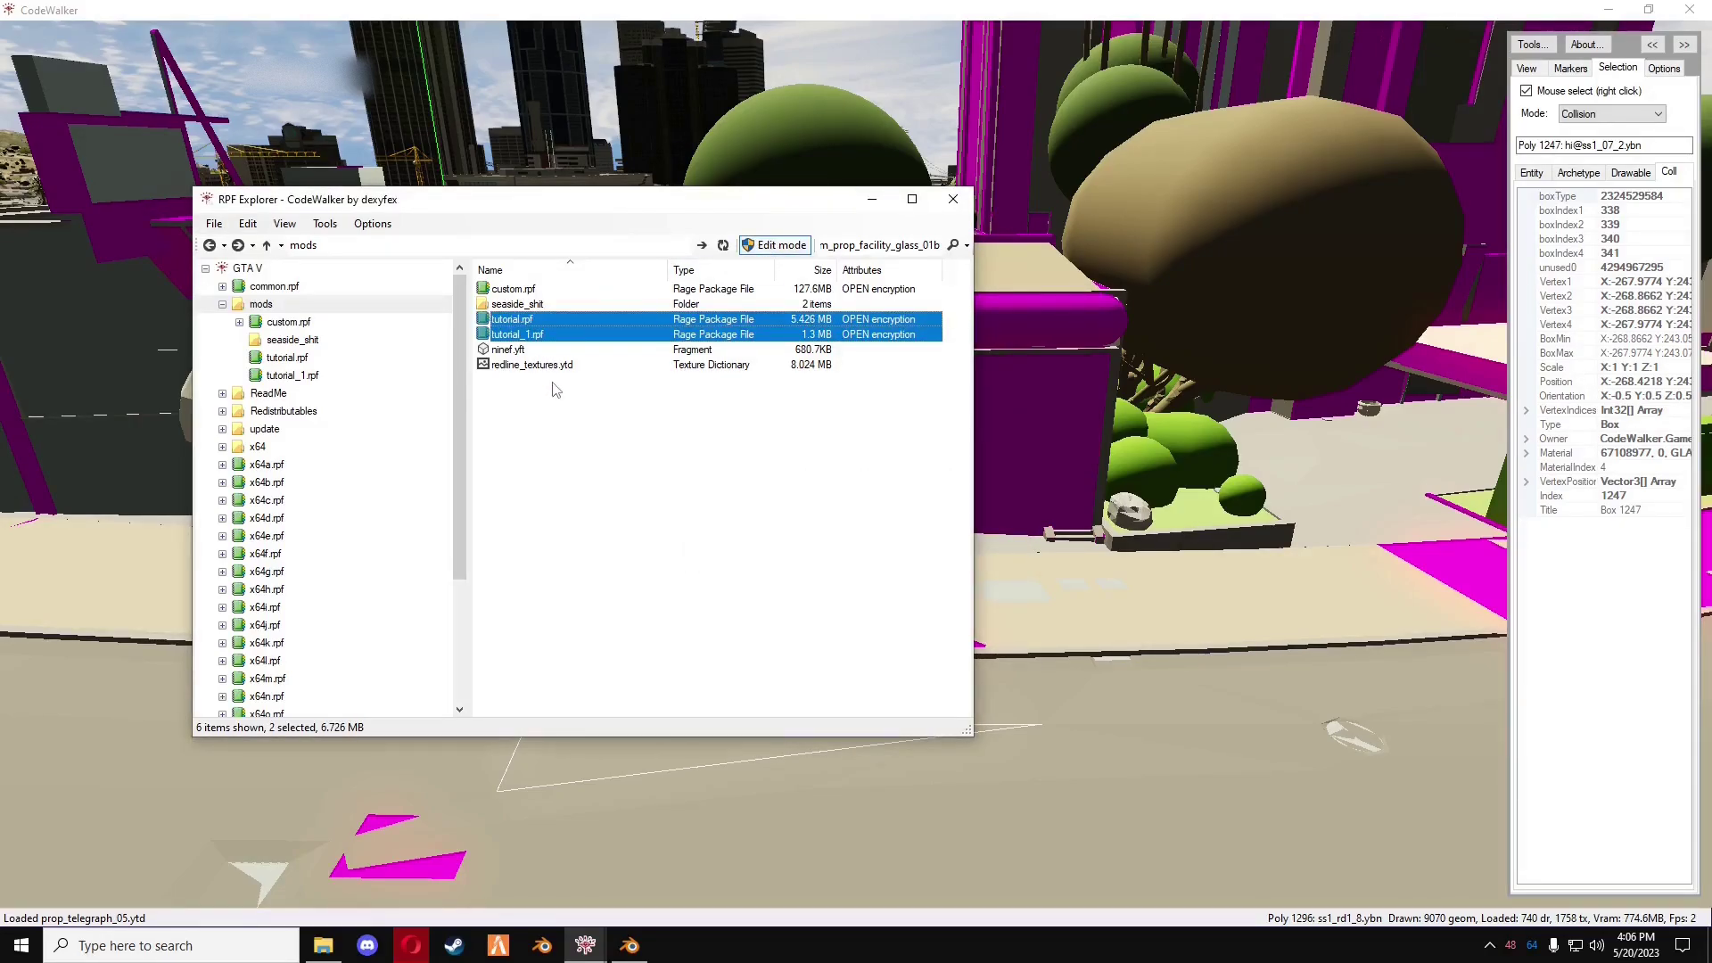
key("Delete")
key("Return")
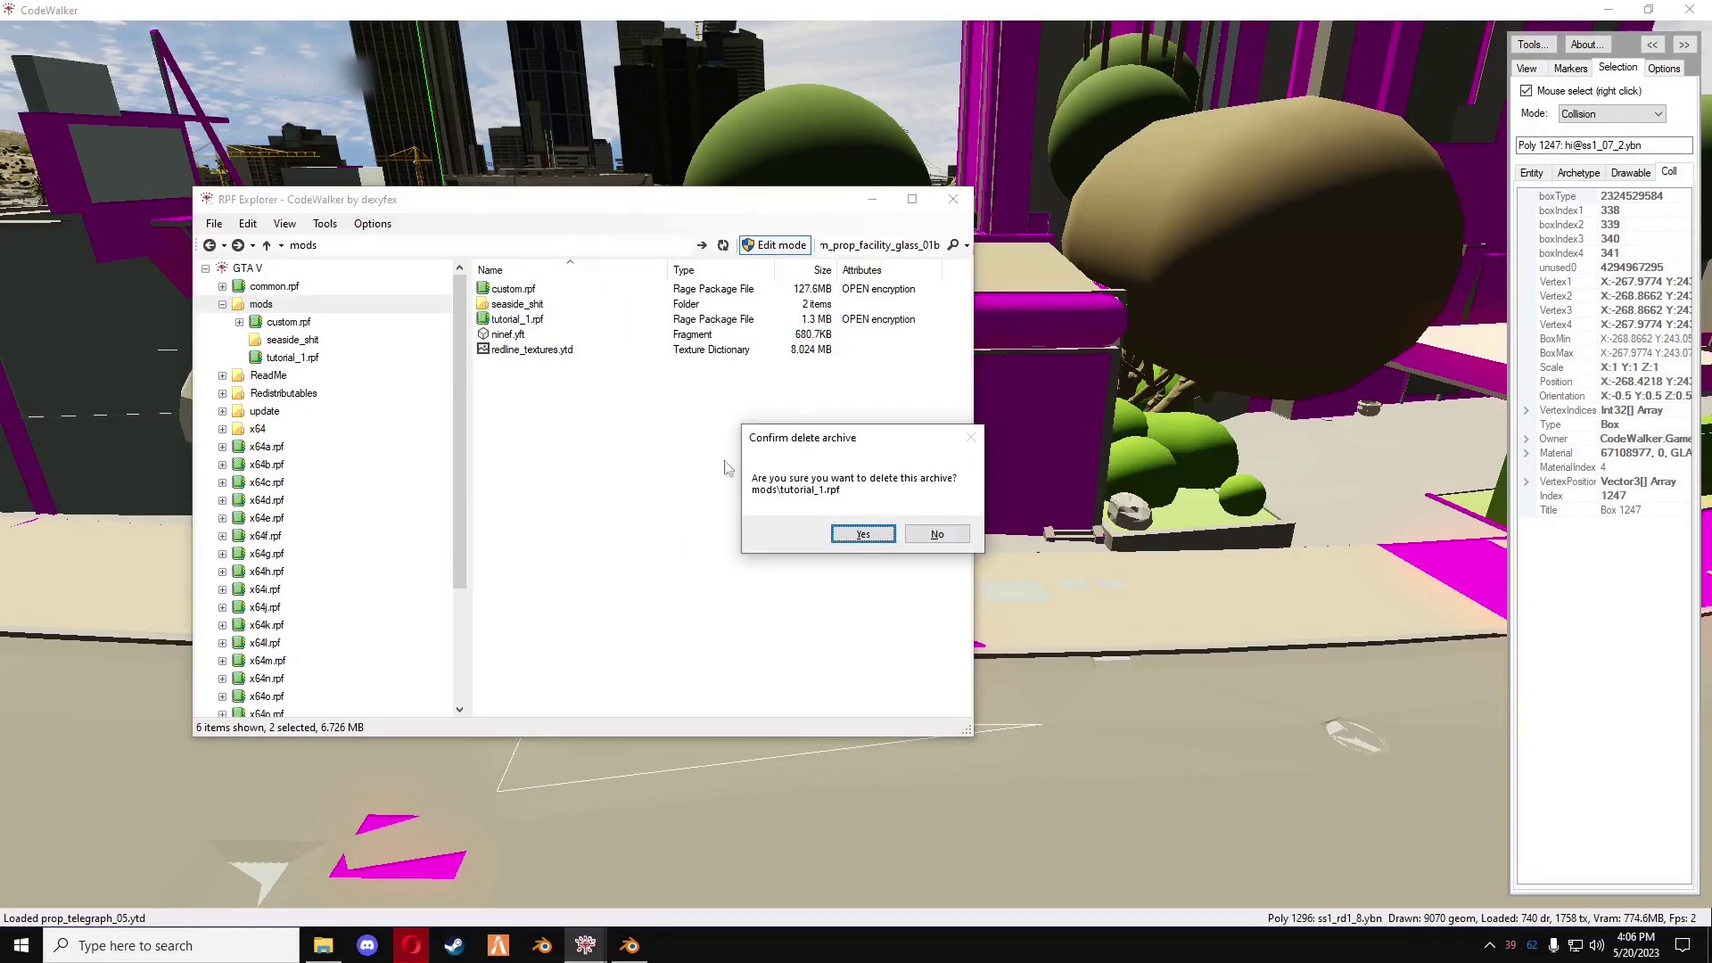
left_click(883, 540)
- Create a new RPF archive named tutorial in the mods folder and open it
right_click(691, 489)
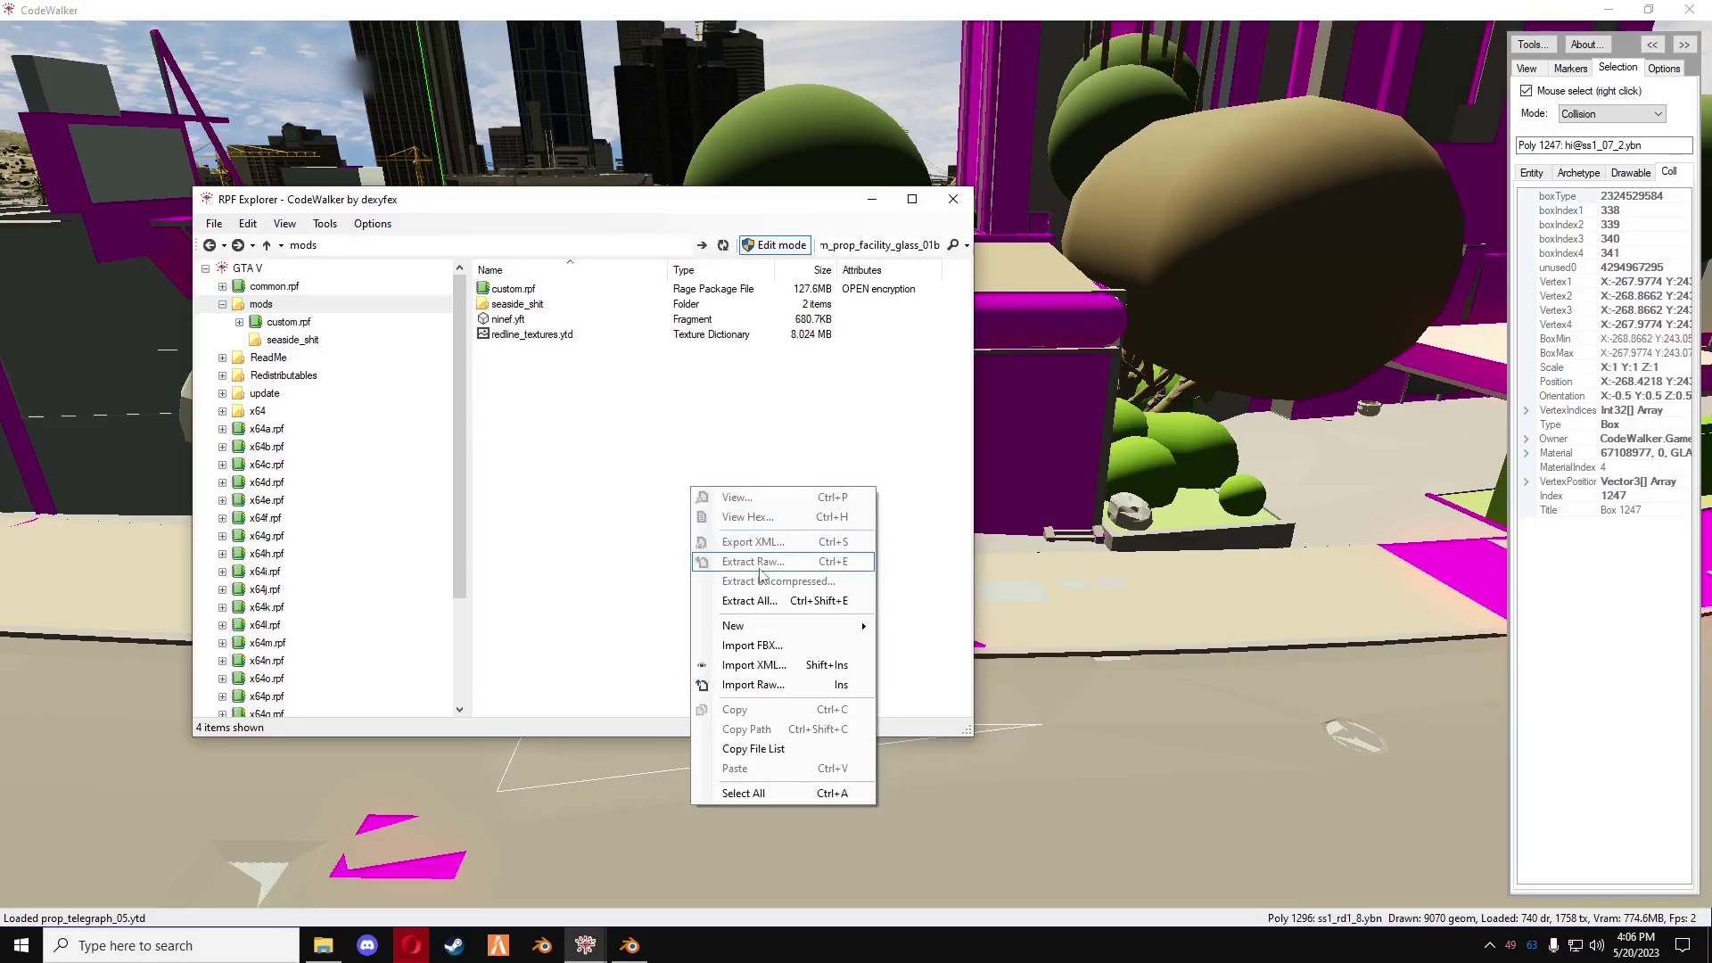
mouse_move(784, 626)
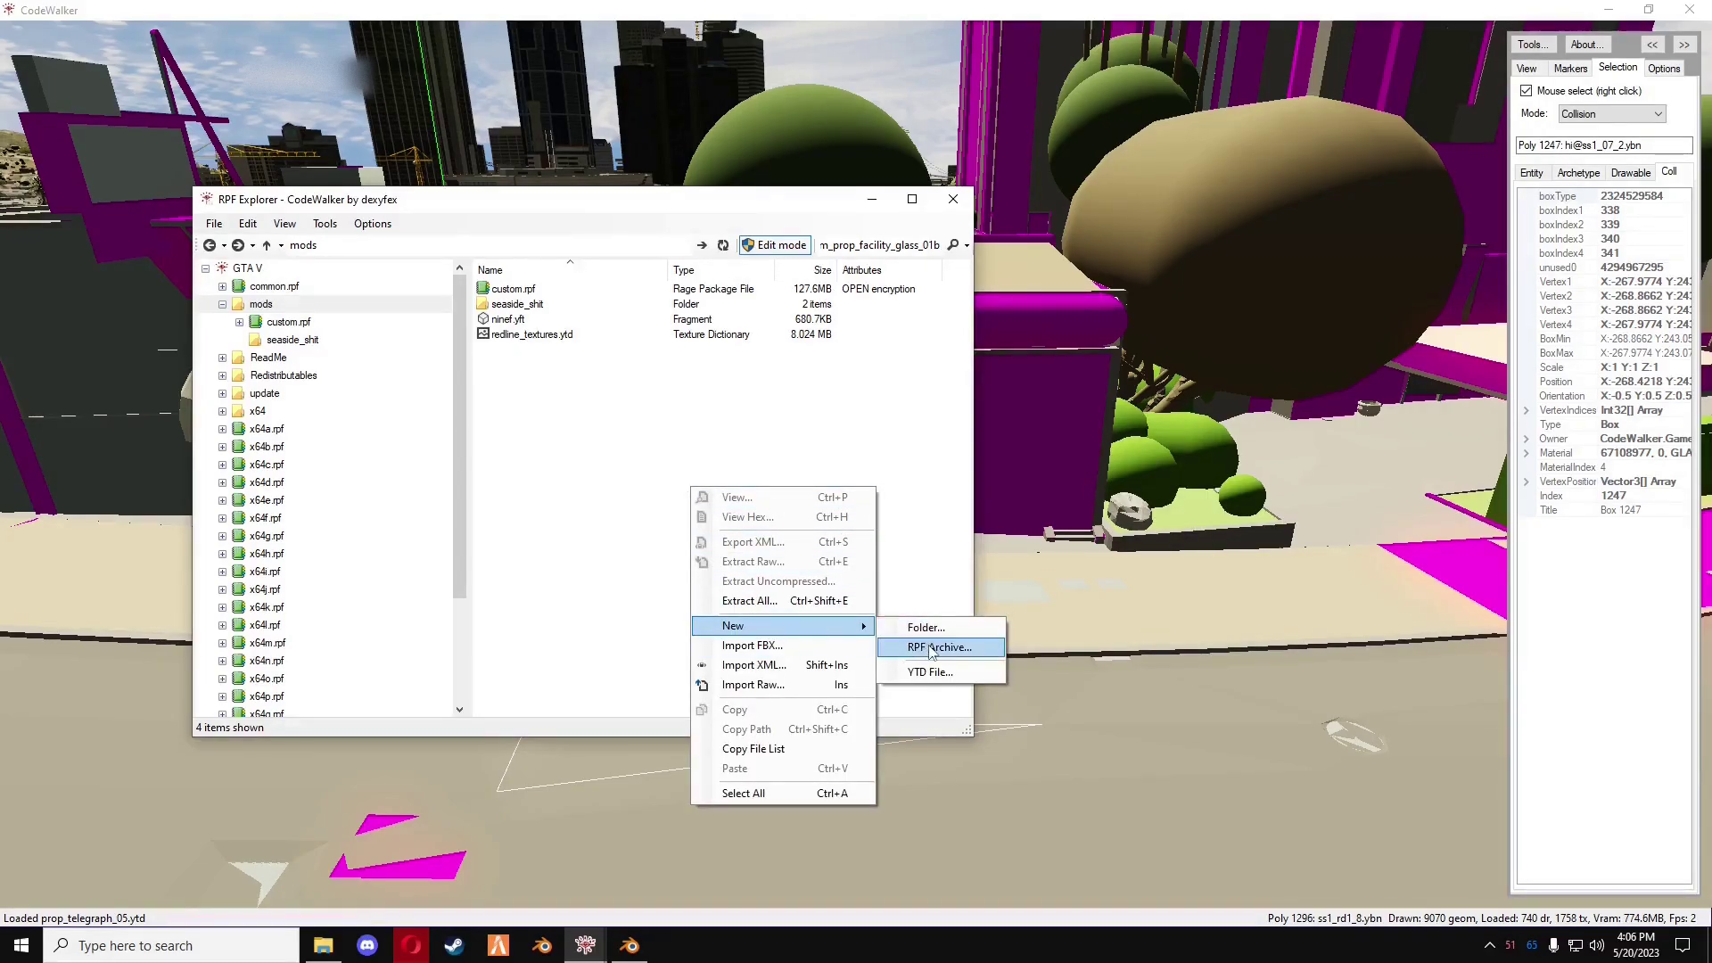
left_click(932, 648)
type("tutor")
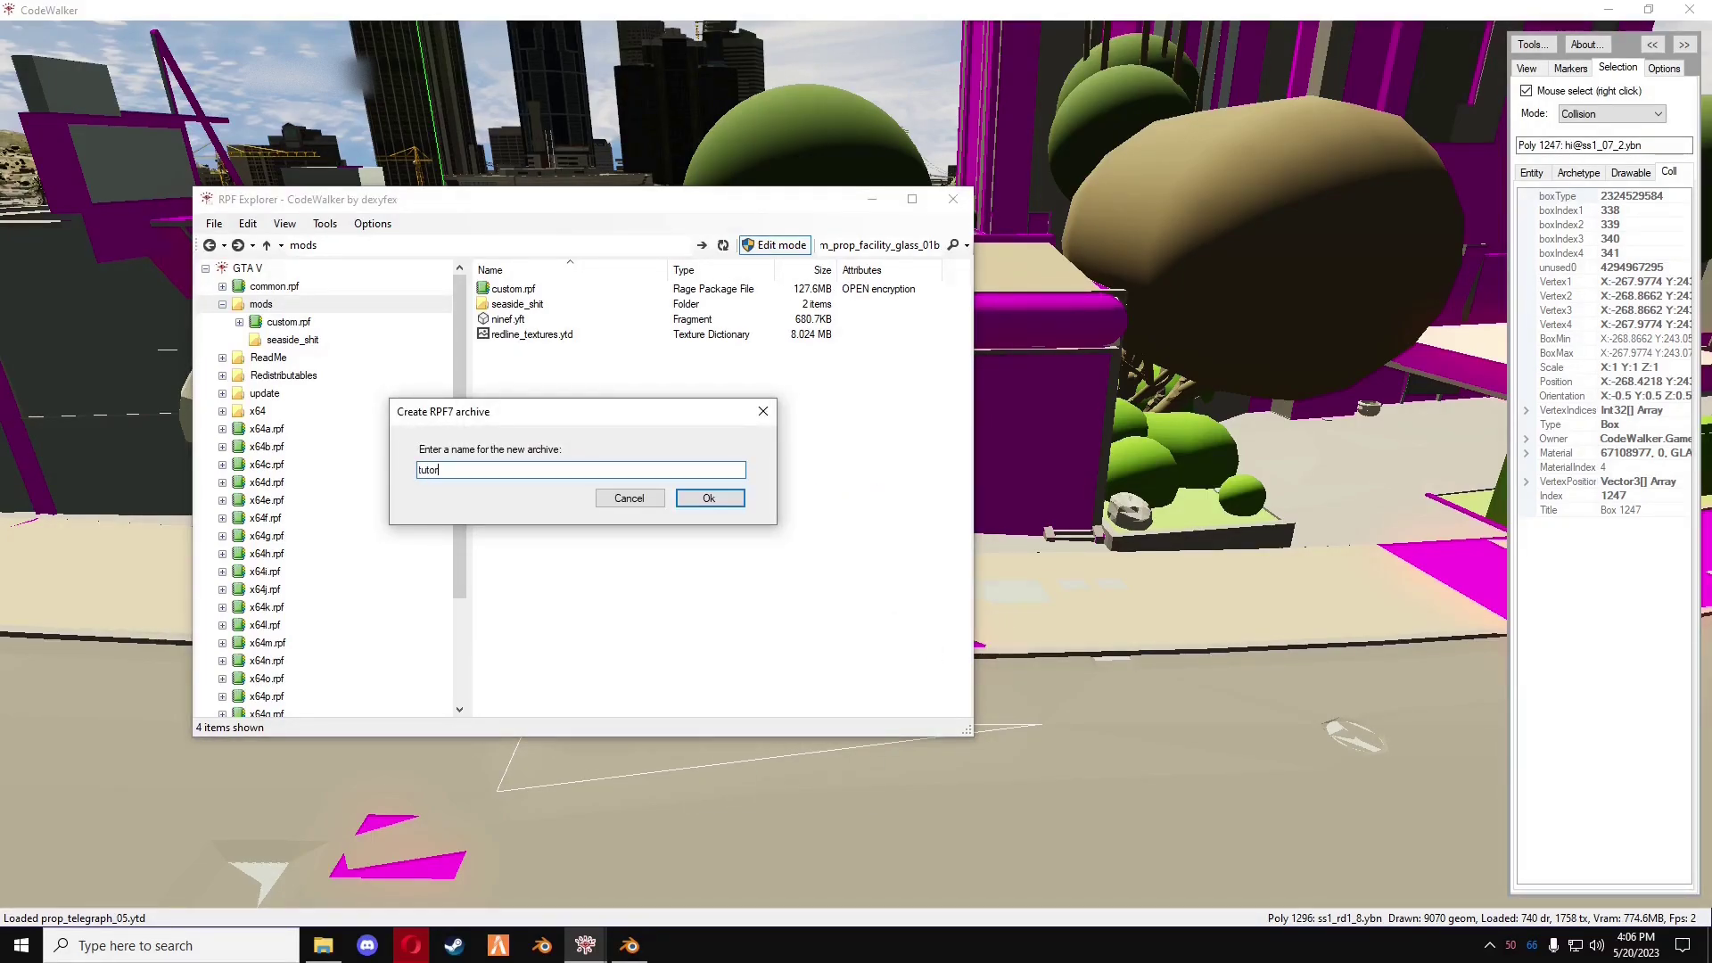
type("ial")
key("Return")
double_click(516, 321)
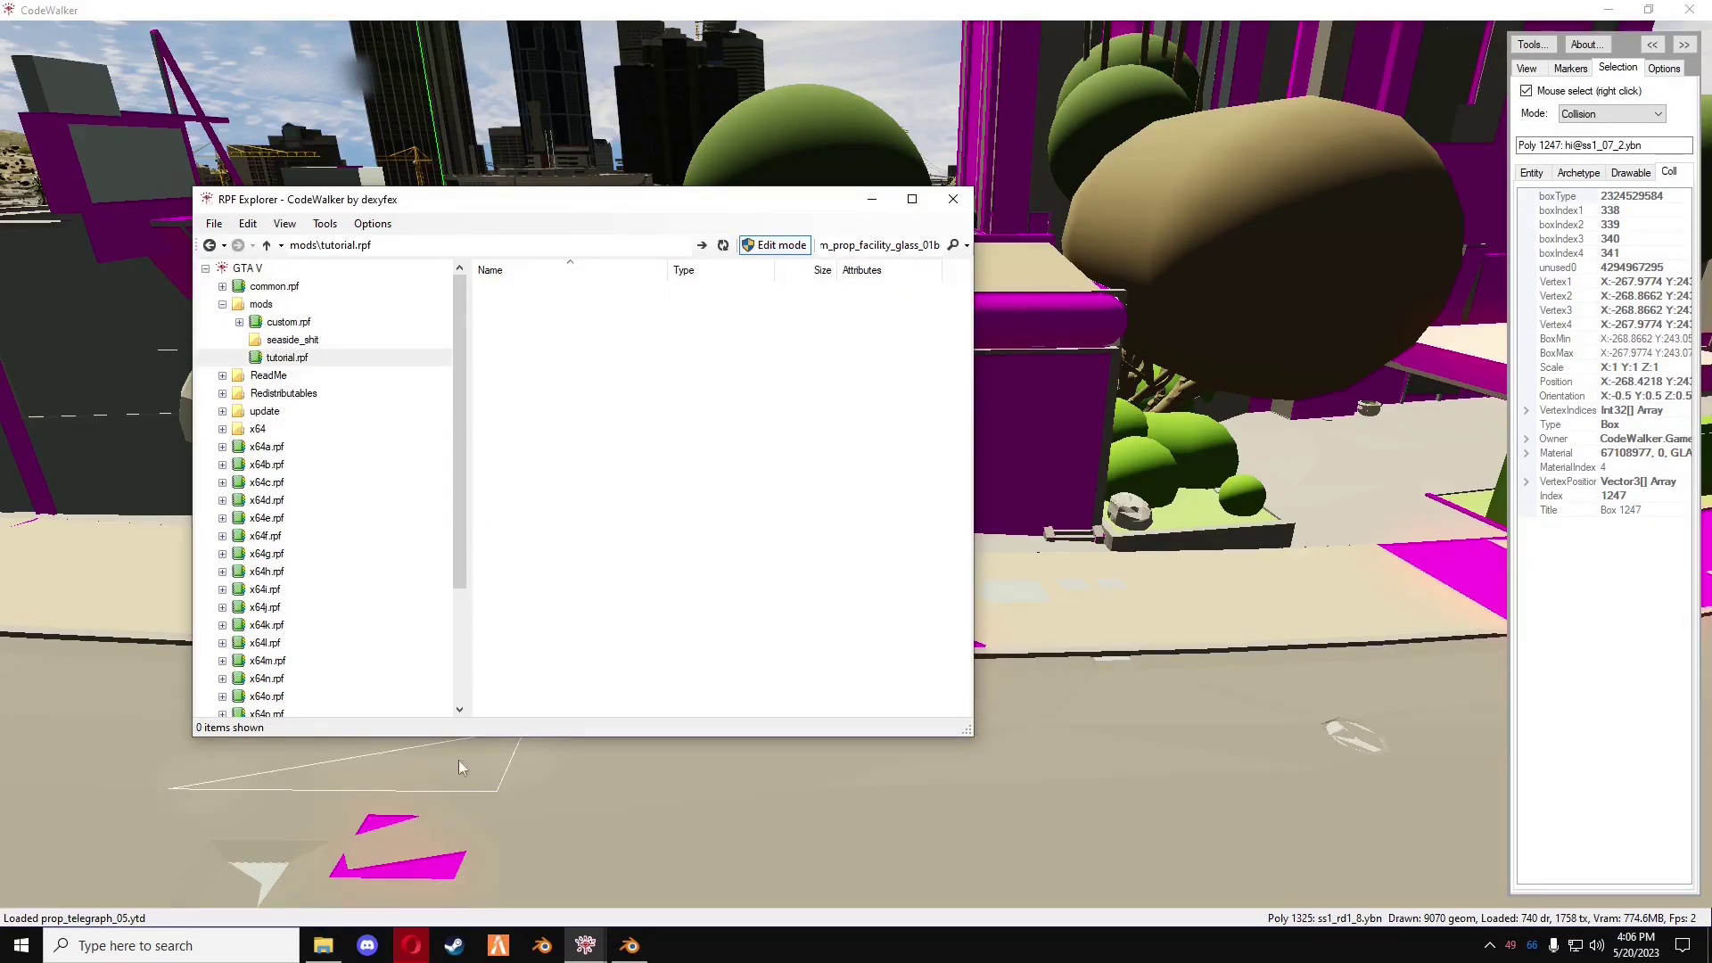
- Import the six exported XML files from the blender_exports folder into tutorial.rpf, leaving out the ss1_07_vpr folder
left_click(323, 945)
left_click_drag(713, 279, 1224, 255)
double_click(1121, 440)
left_click_drag(1095, 590, 660, 428)
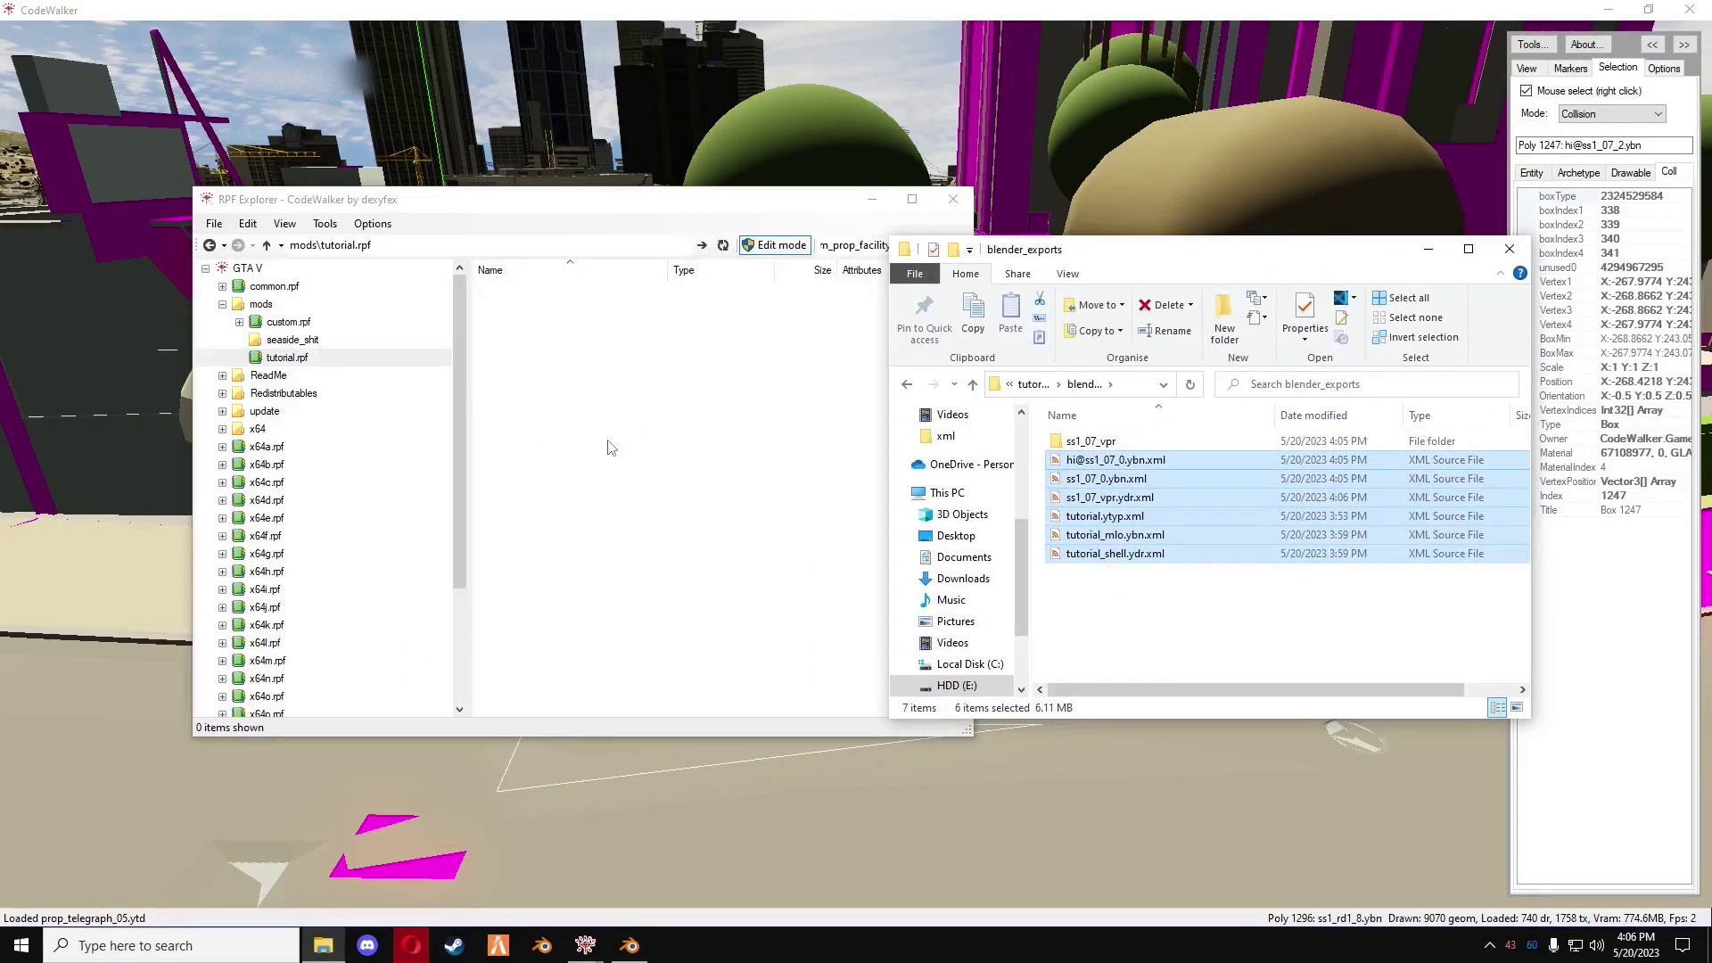
- Close the RPF Explorer and the file window, and restart CodeWalker's world view
left_click(1683, 18)
key("alt+F4")
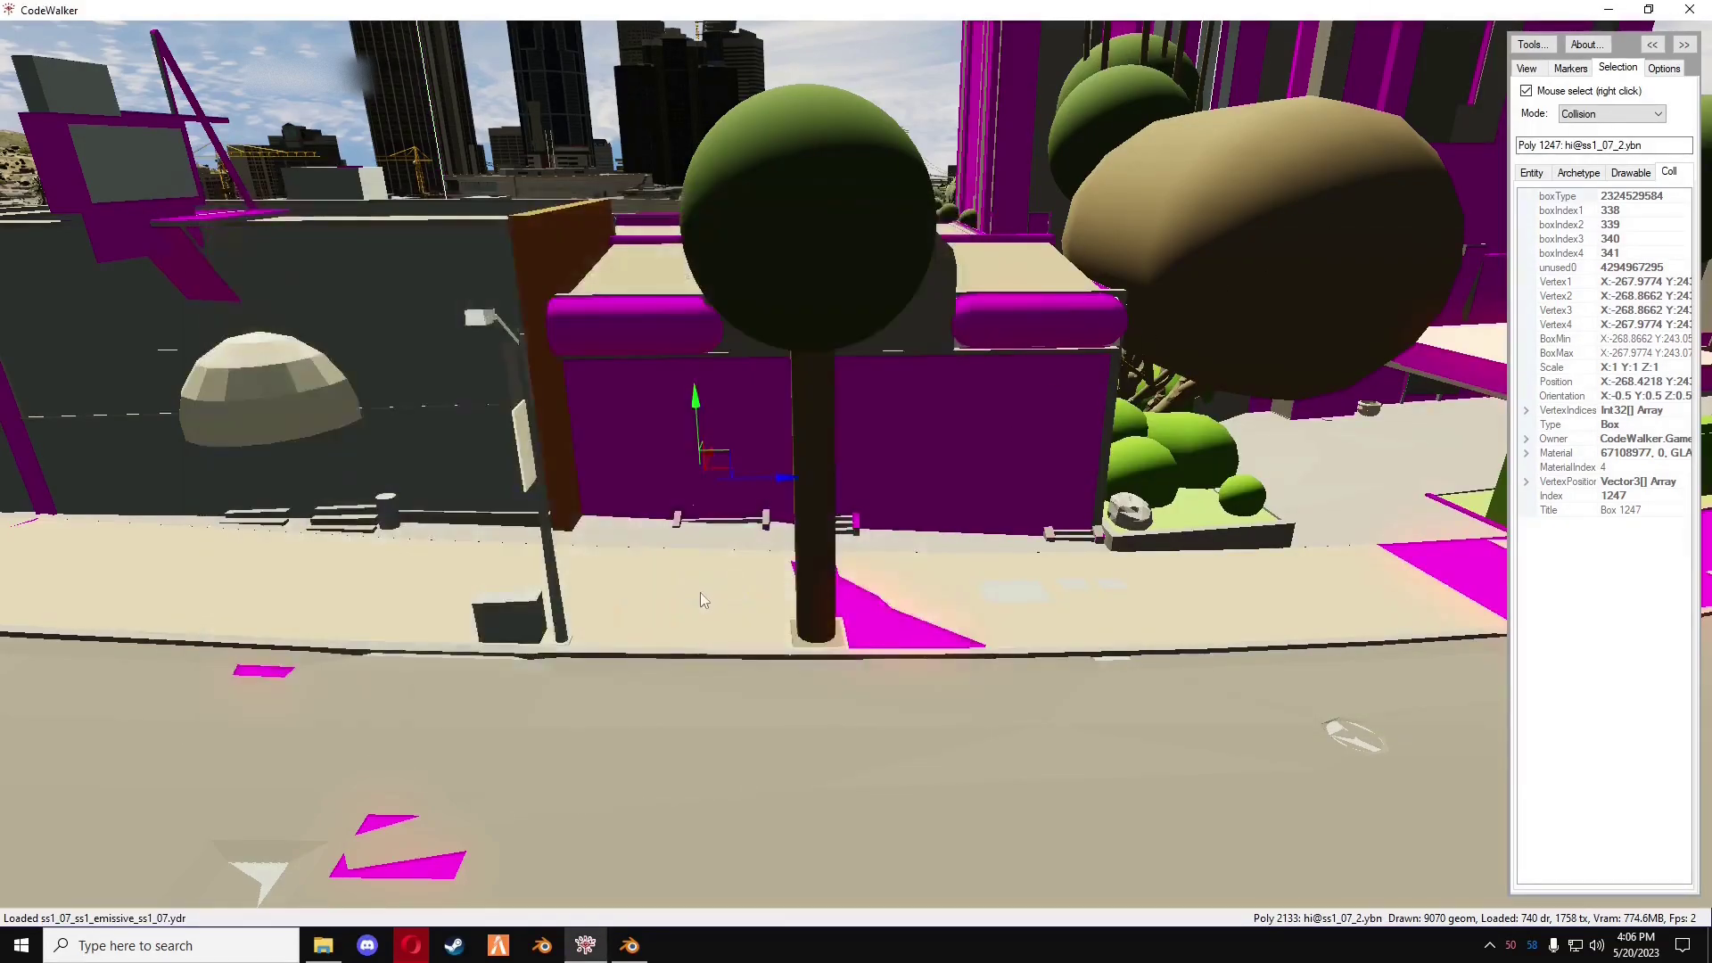
left_click(585, 945)
left_click(584, 947)
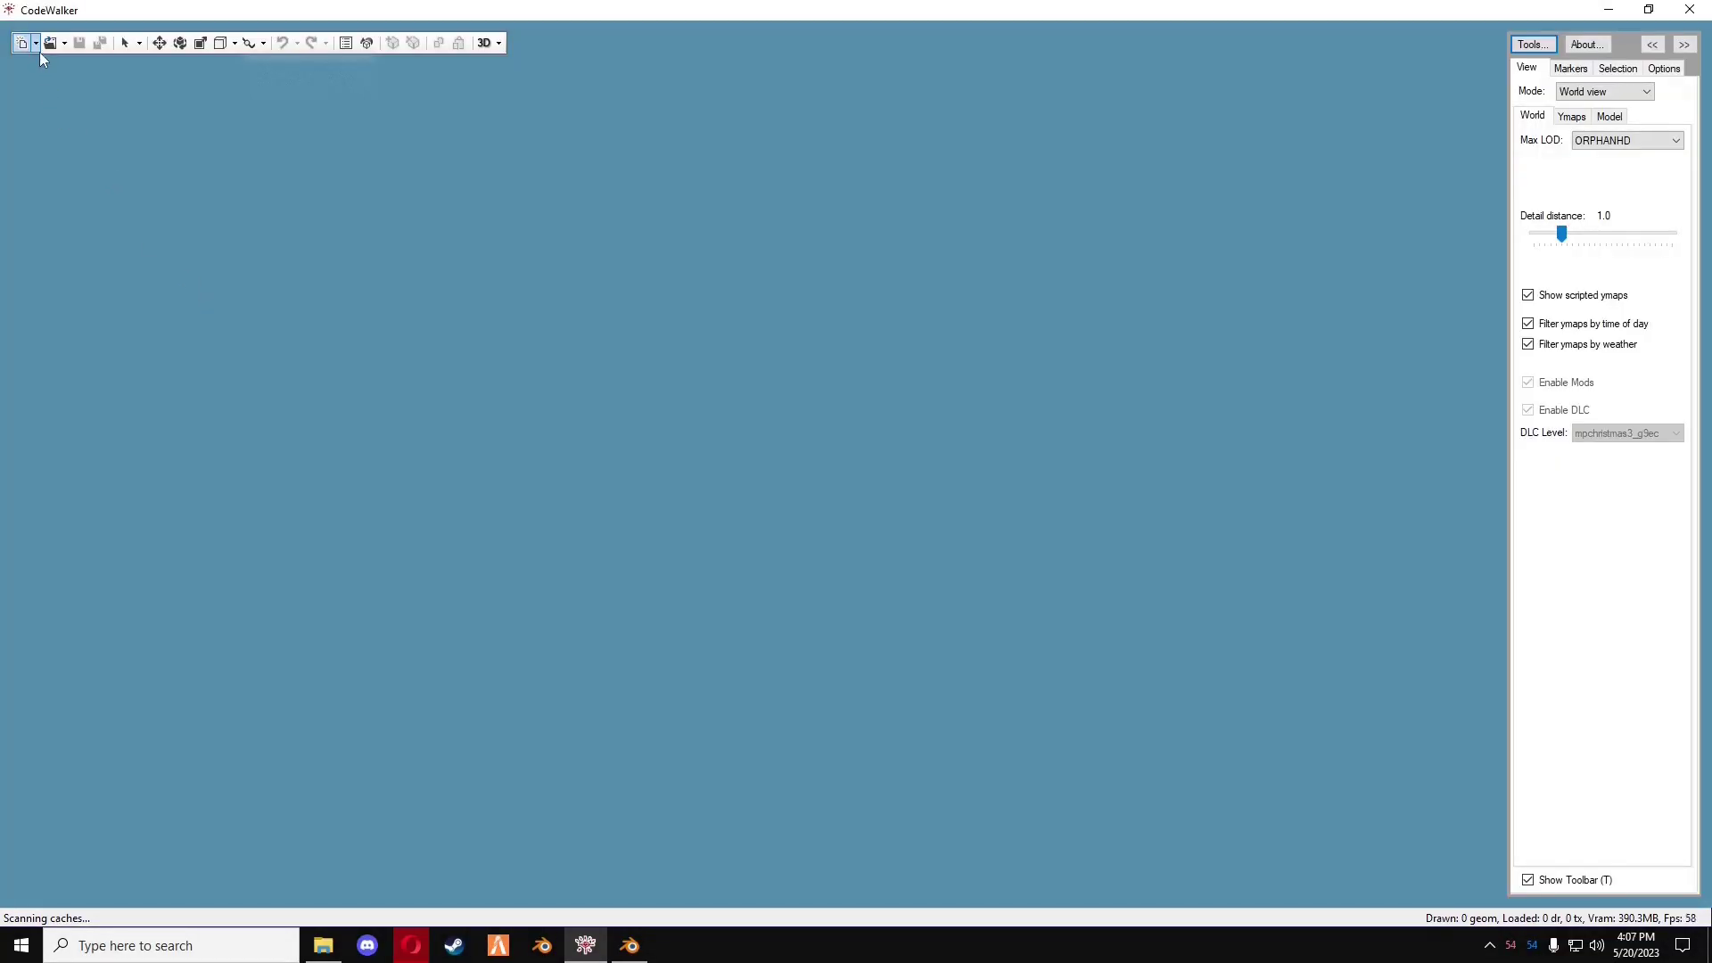
- Create a new ymap file, minimize its project window and go to the Pipe Down storefront in the world view
left_click(35, 45)
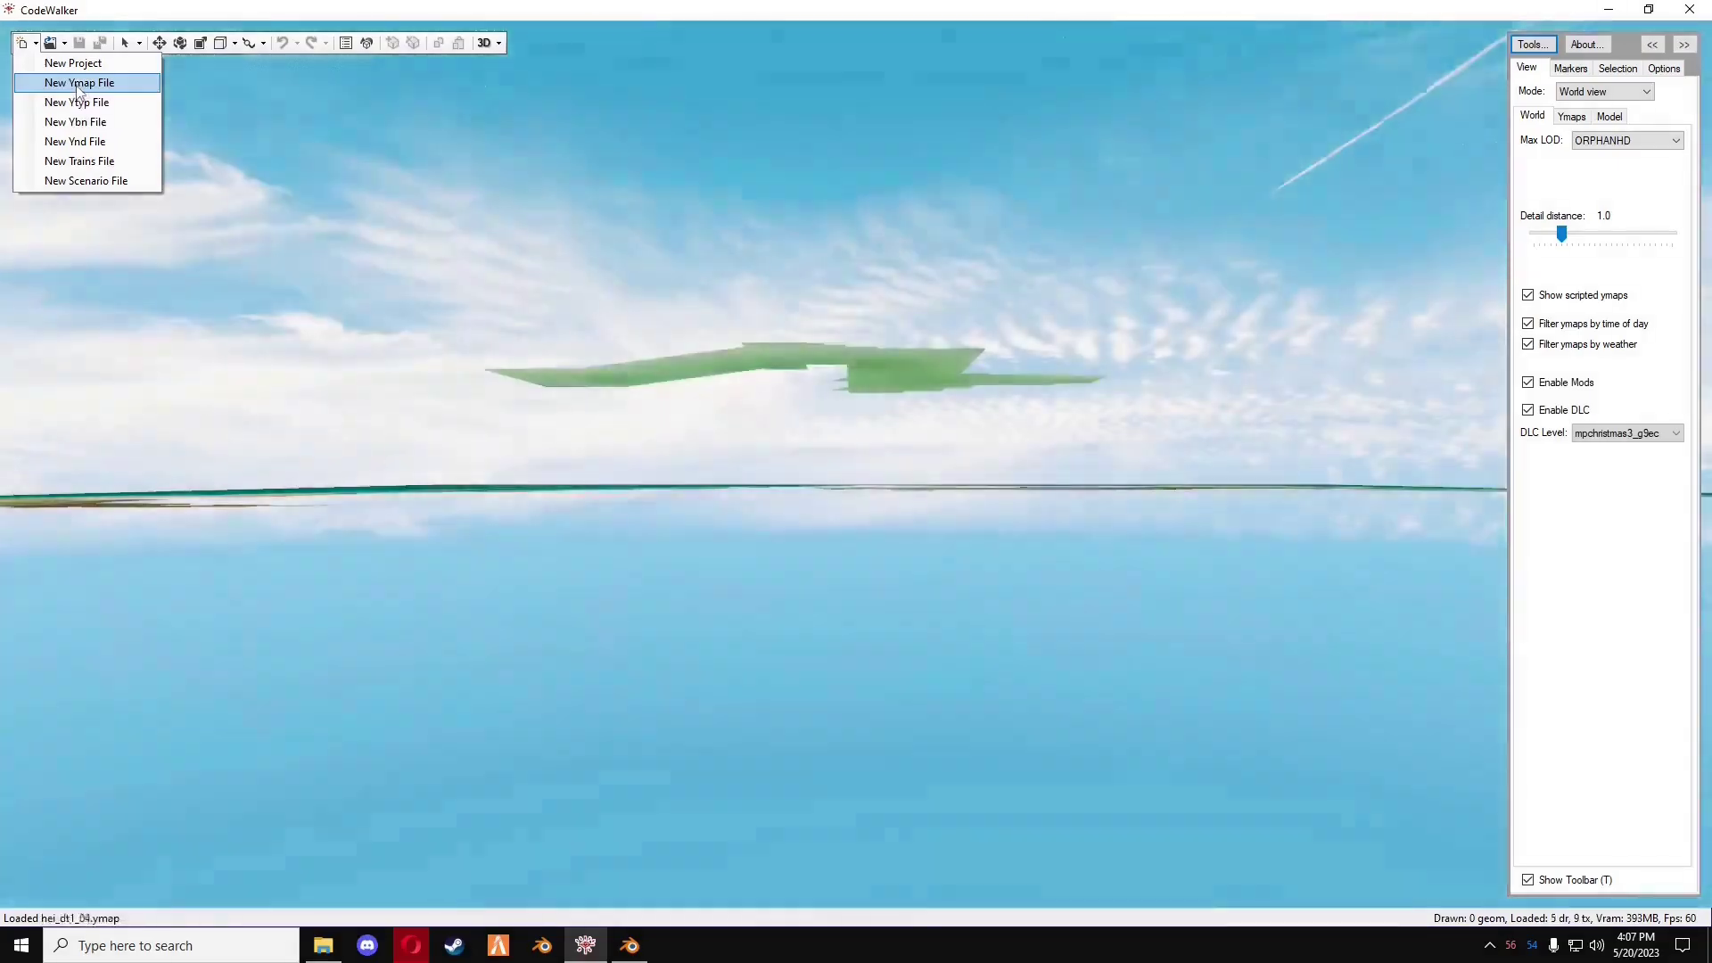
left_click(77, 83)
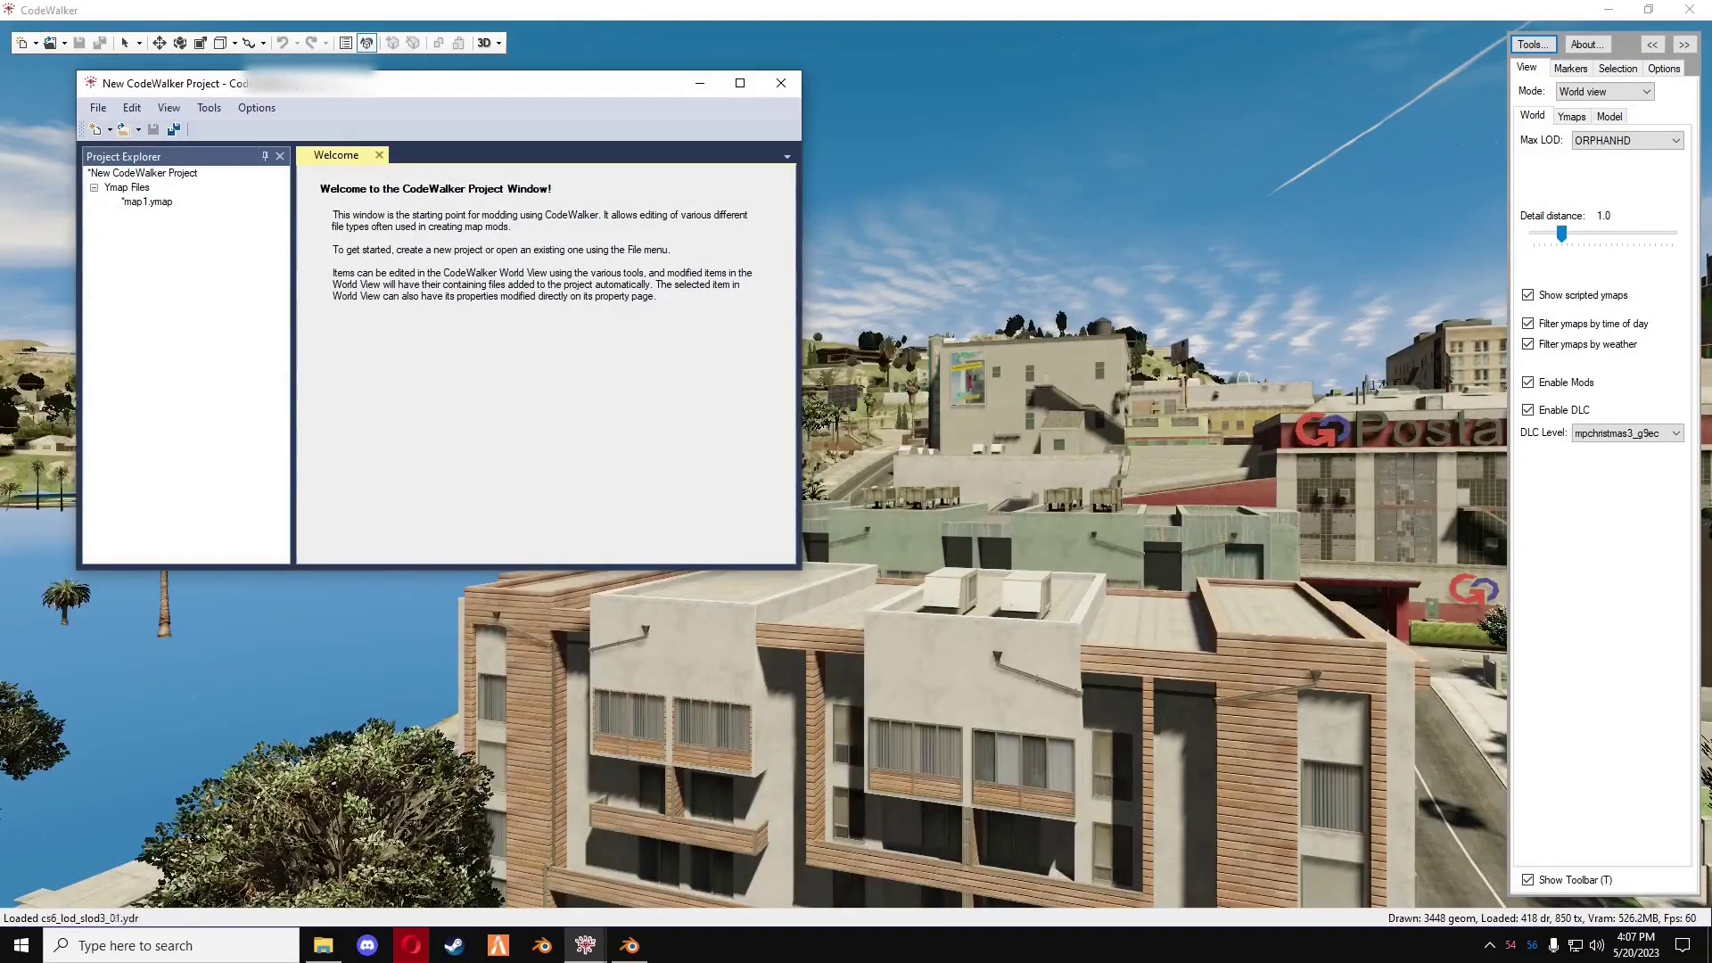
left_click(56, 303)
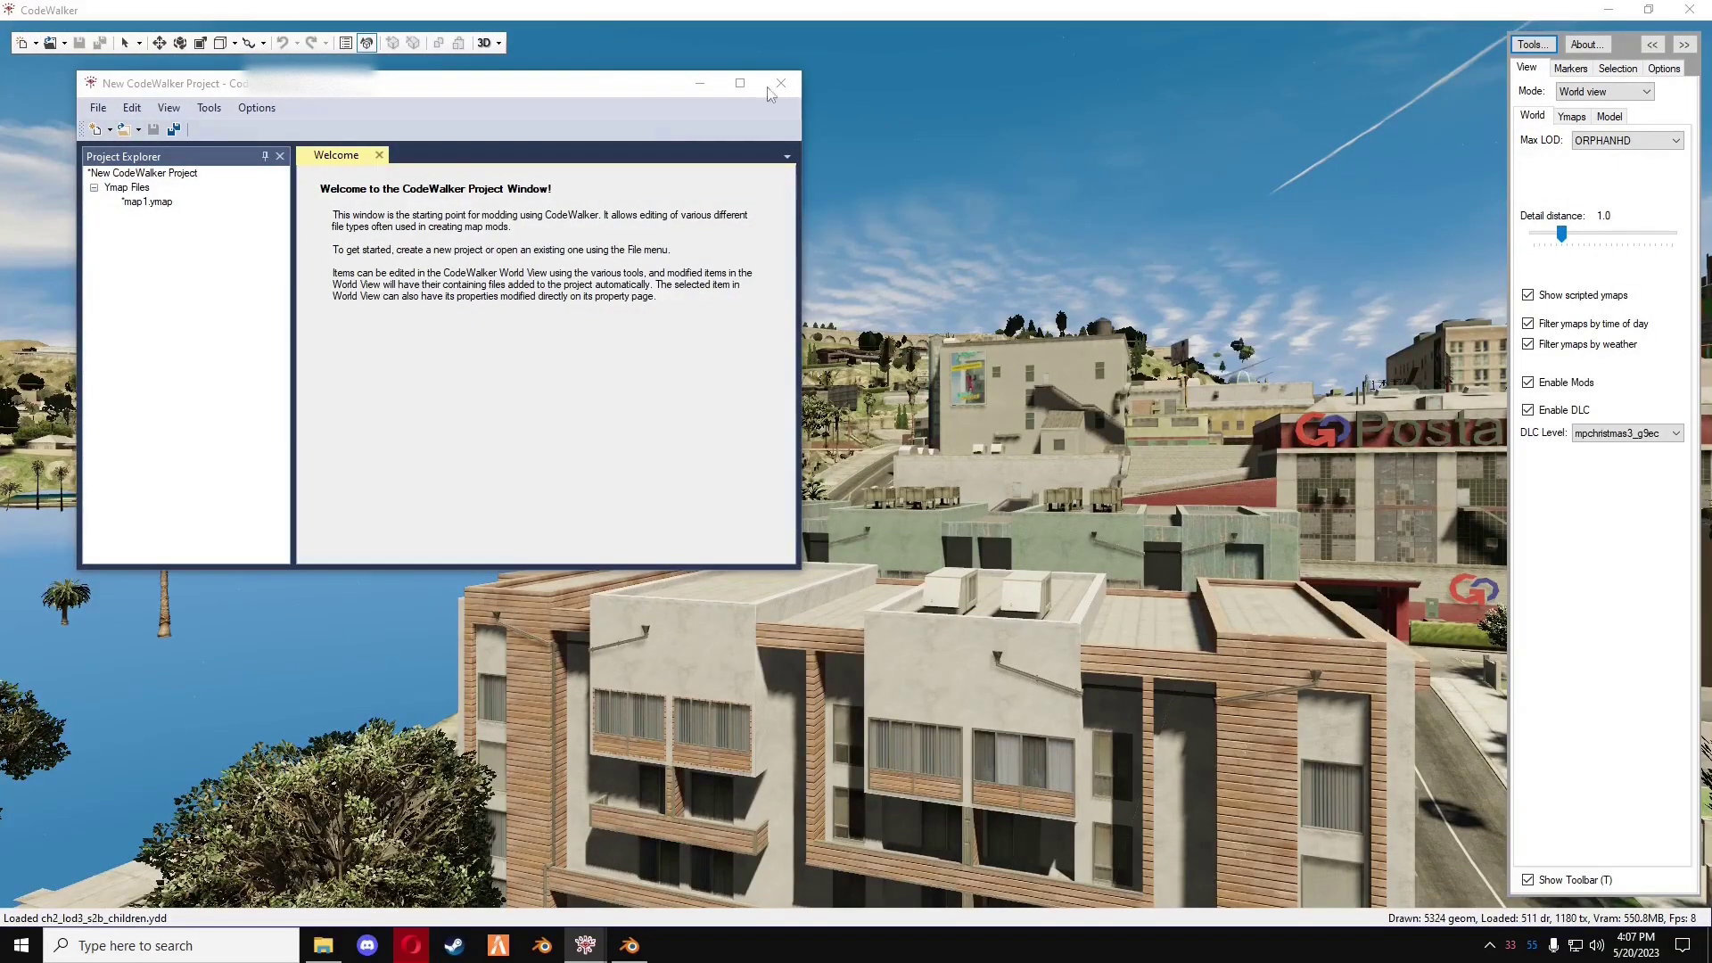
left_click(697, 84)
key("w")
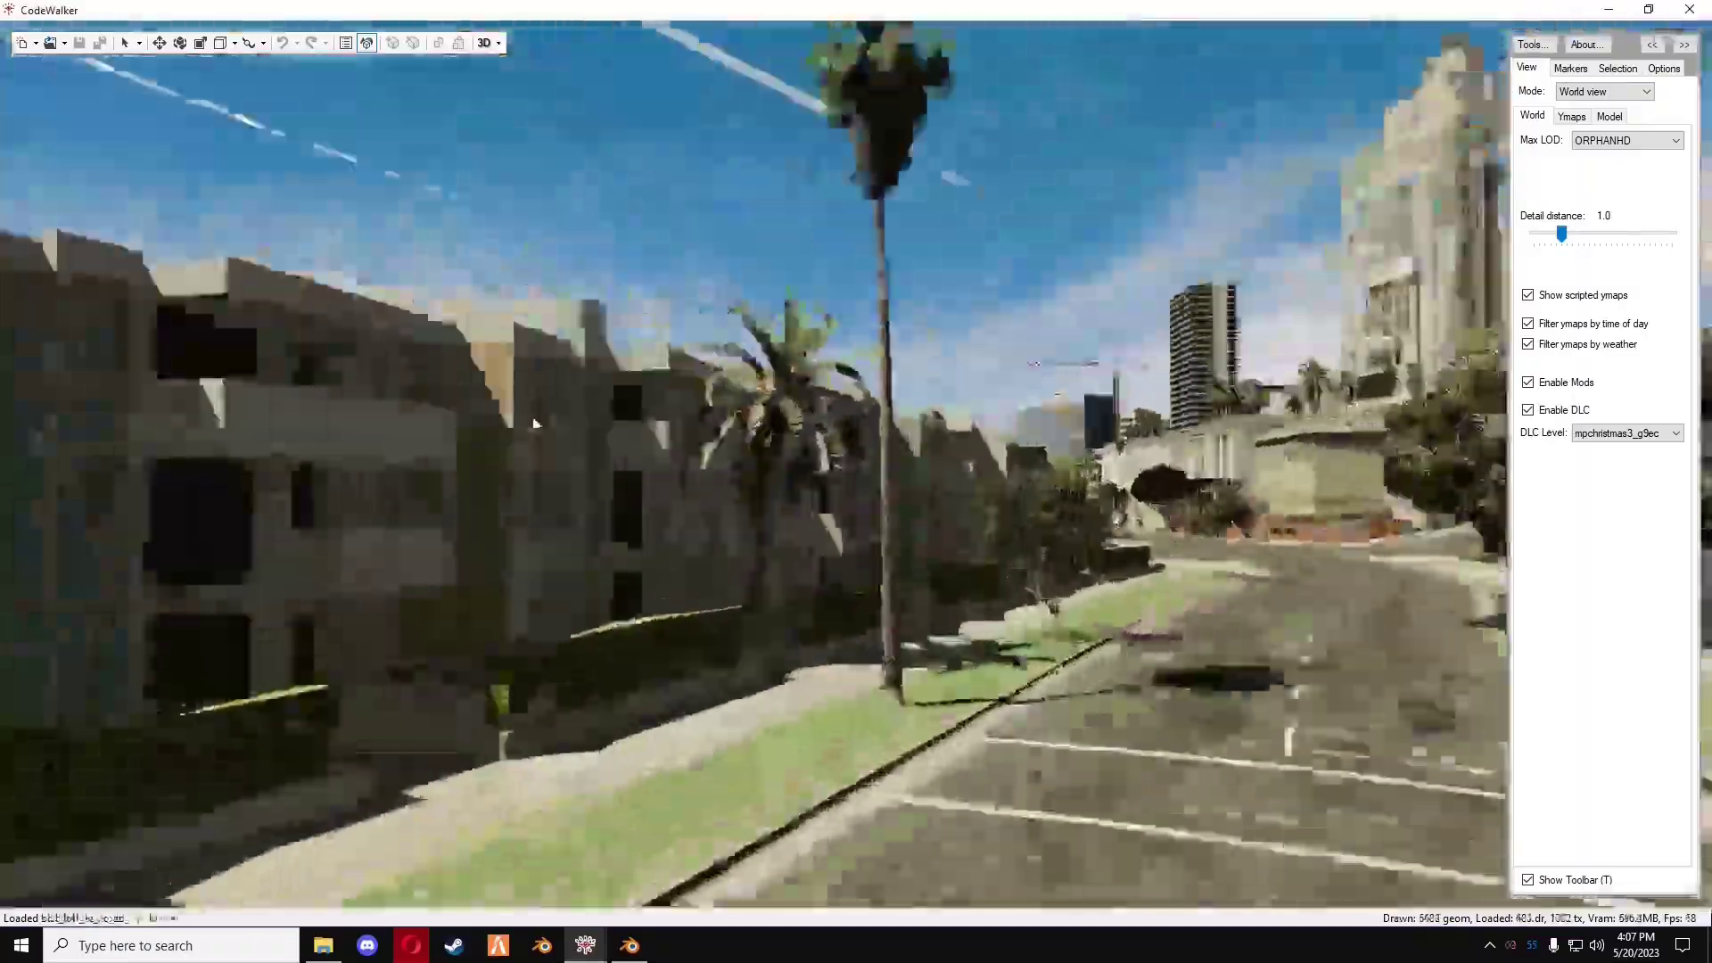
key("w")
mouse_move(533, 423)
left_mouse_down()
mouse_move(982, 429)
mouse_move(419, 468)
mouse_move(758, 520)
mouse_move(916, 479)
mouse_move(845, 486)
mouse_move(1284, 590)
mouse_move(699, 522)
mouse_move(299, 820)
left_mouse_up()
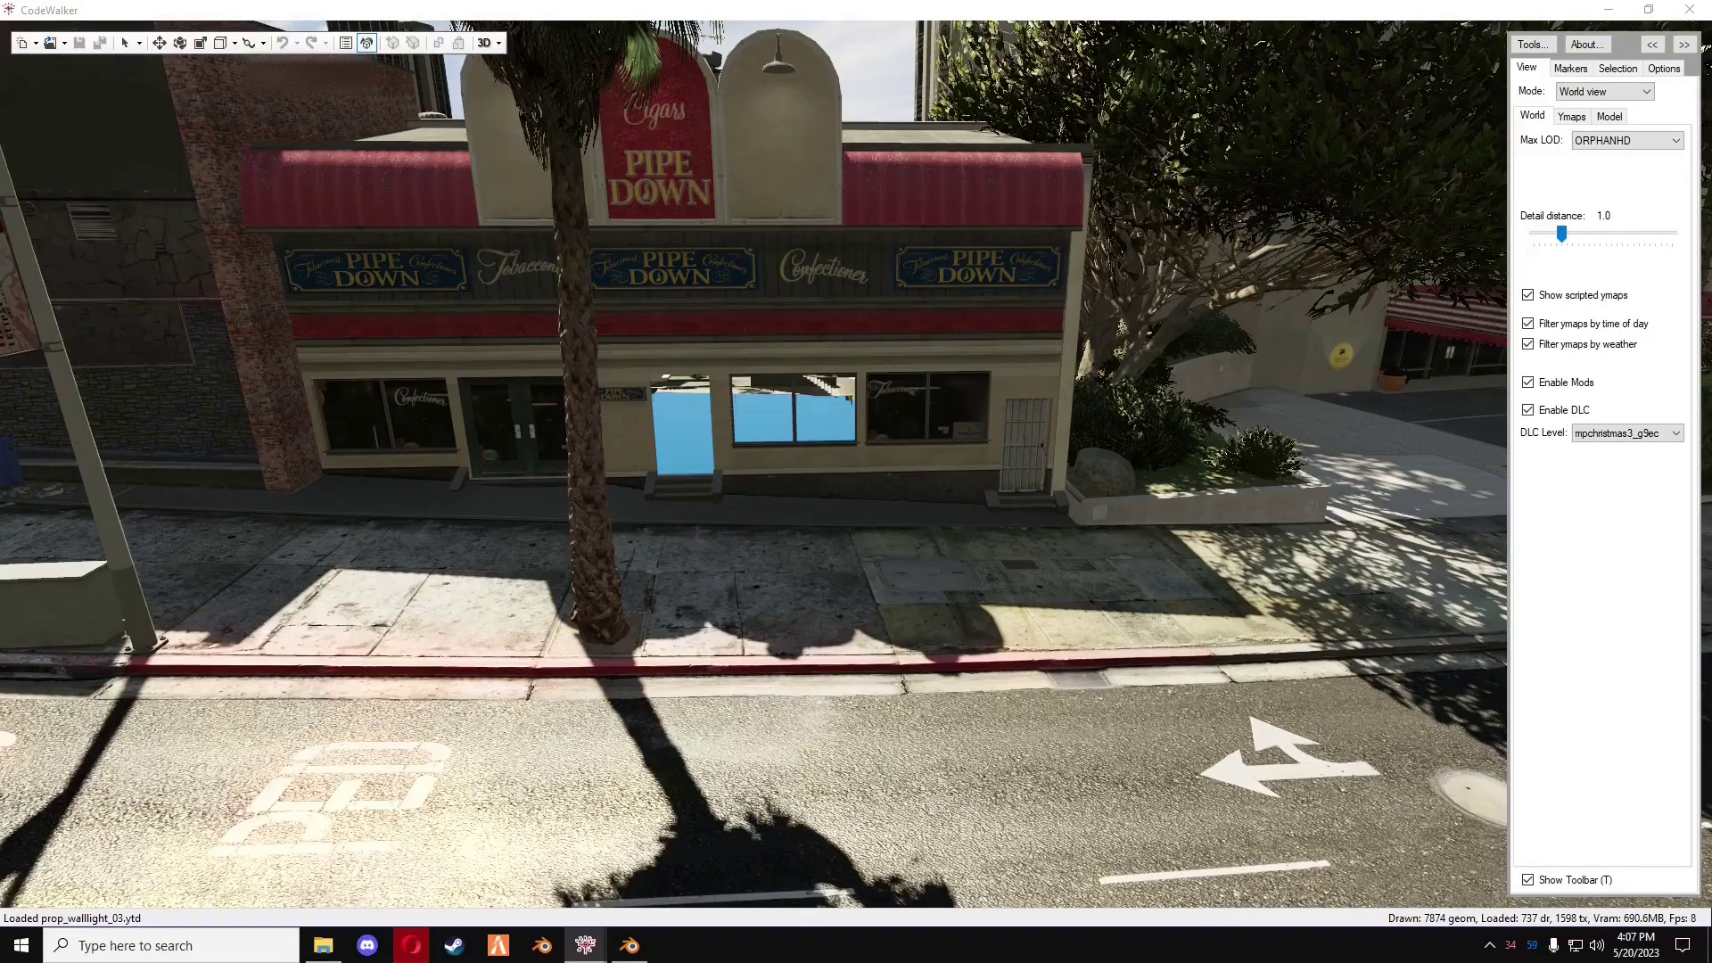
- Switch to Blender, hide the ss1_07_vpr model, and show and select the default_location object
left_click(629, 945)
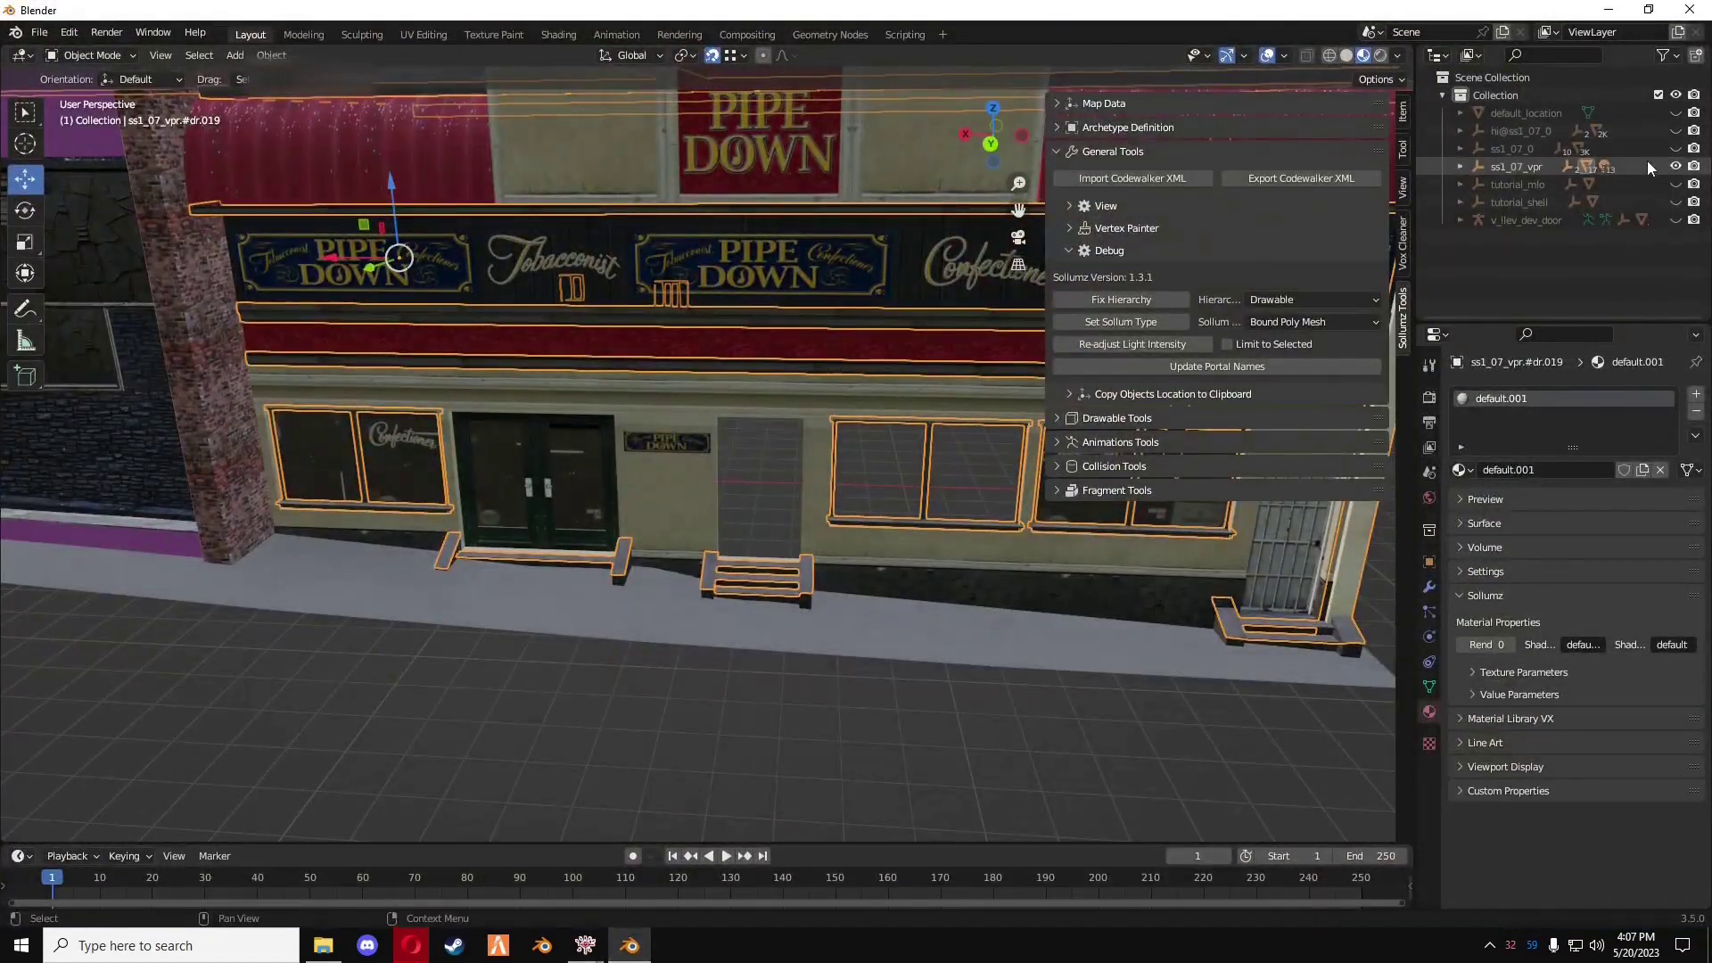
left_click(1674, 165)
left_click(1674, 112)
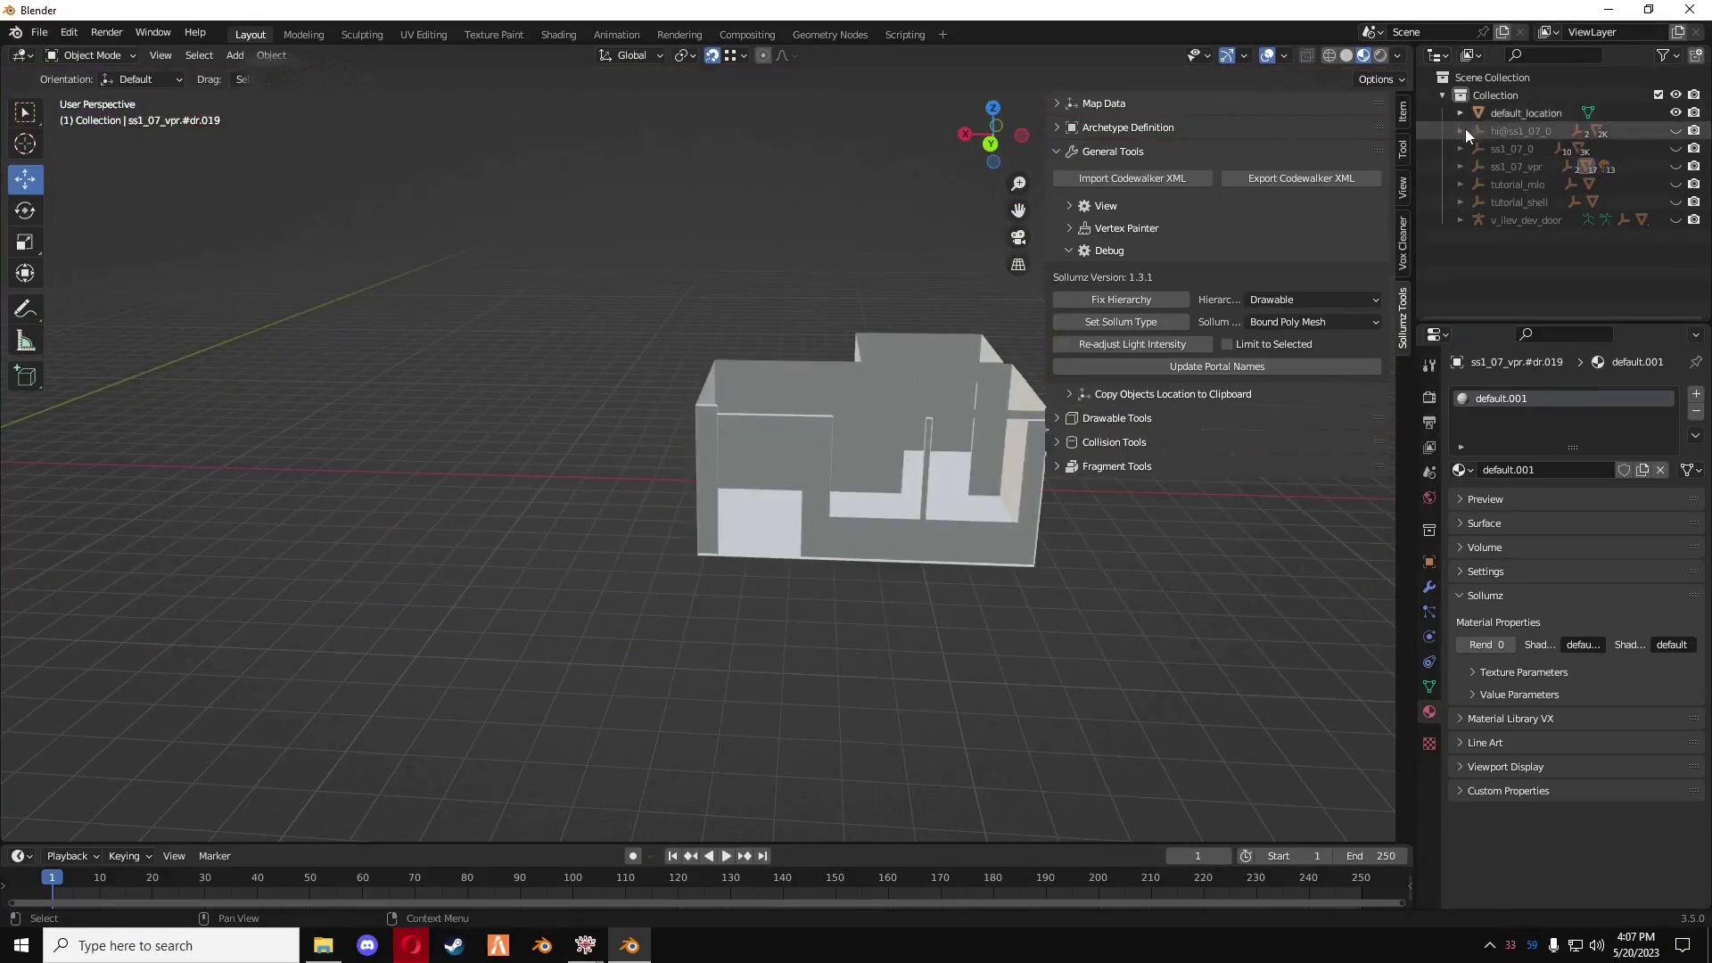
left_click(1520, 113)
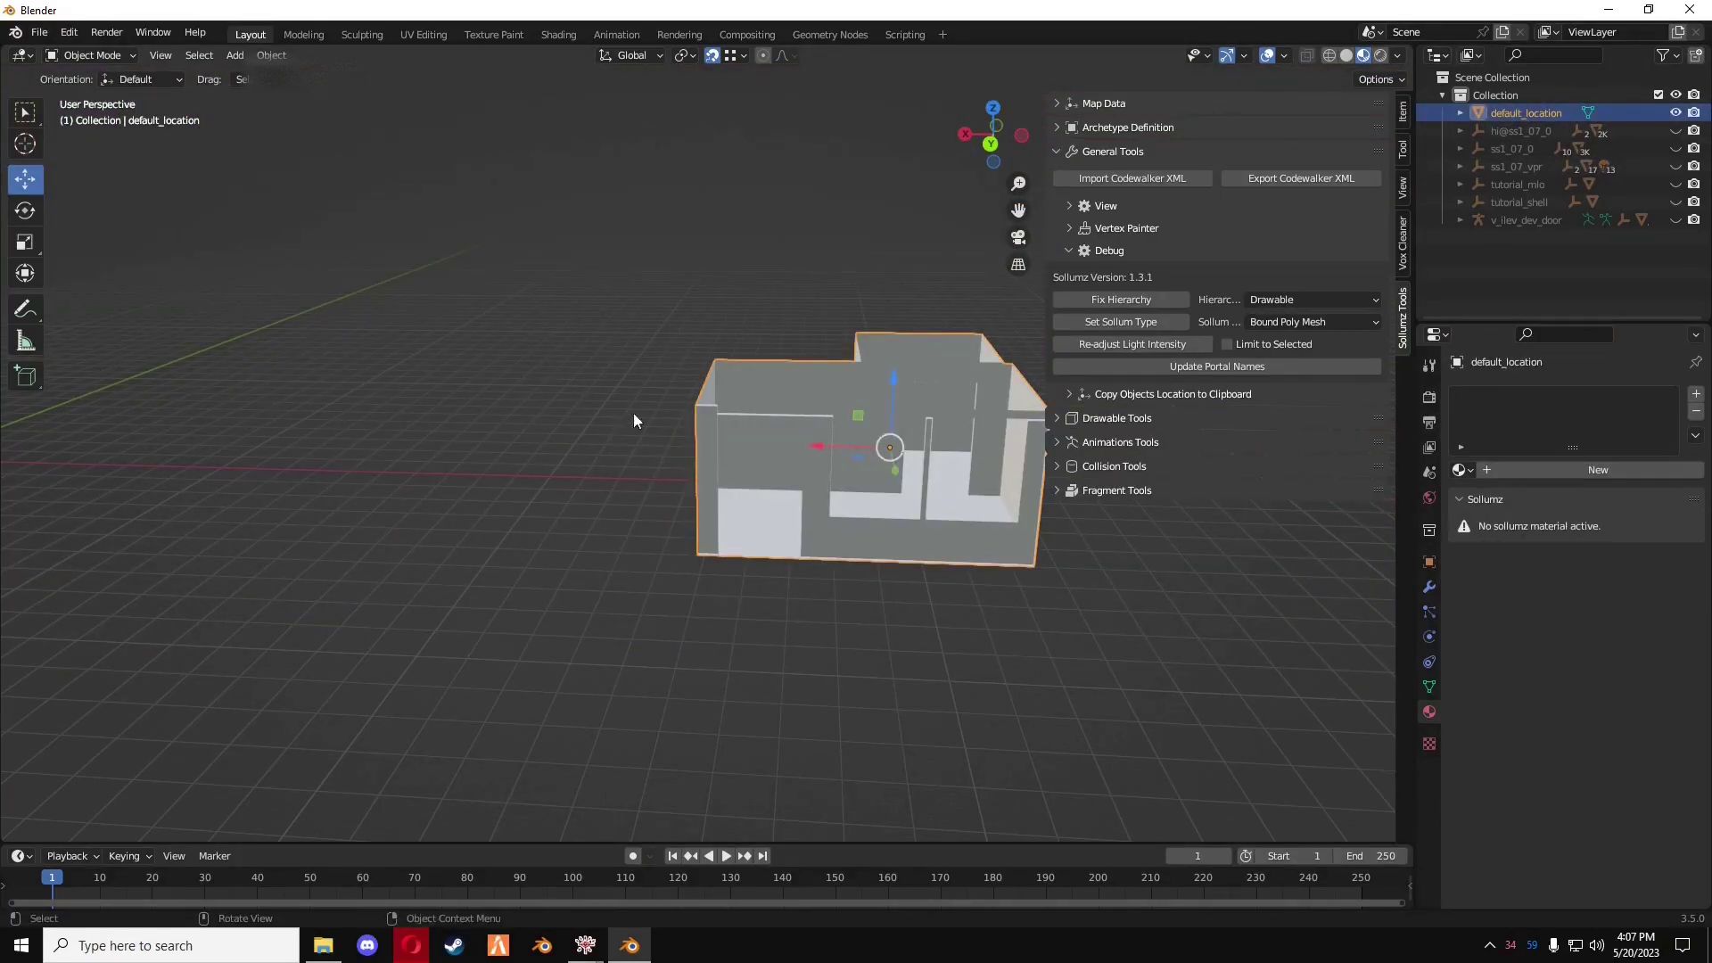
- Run bpy.context.object.location in the Python console and select the coordinates it returns for copying
left_click(902, 35)
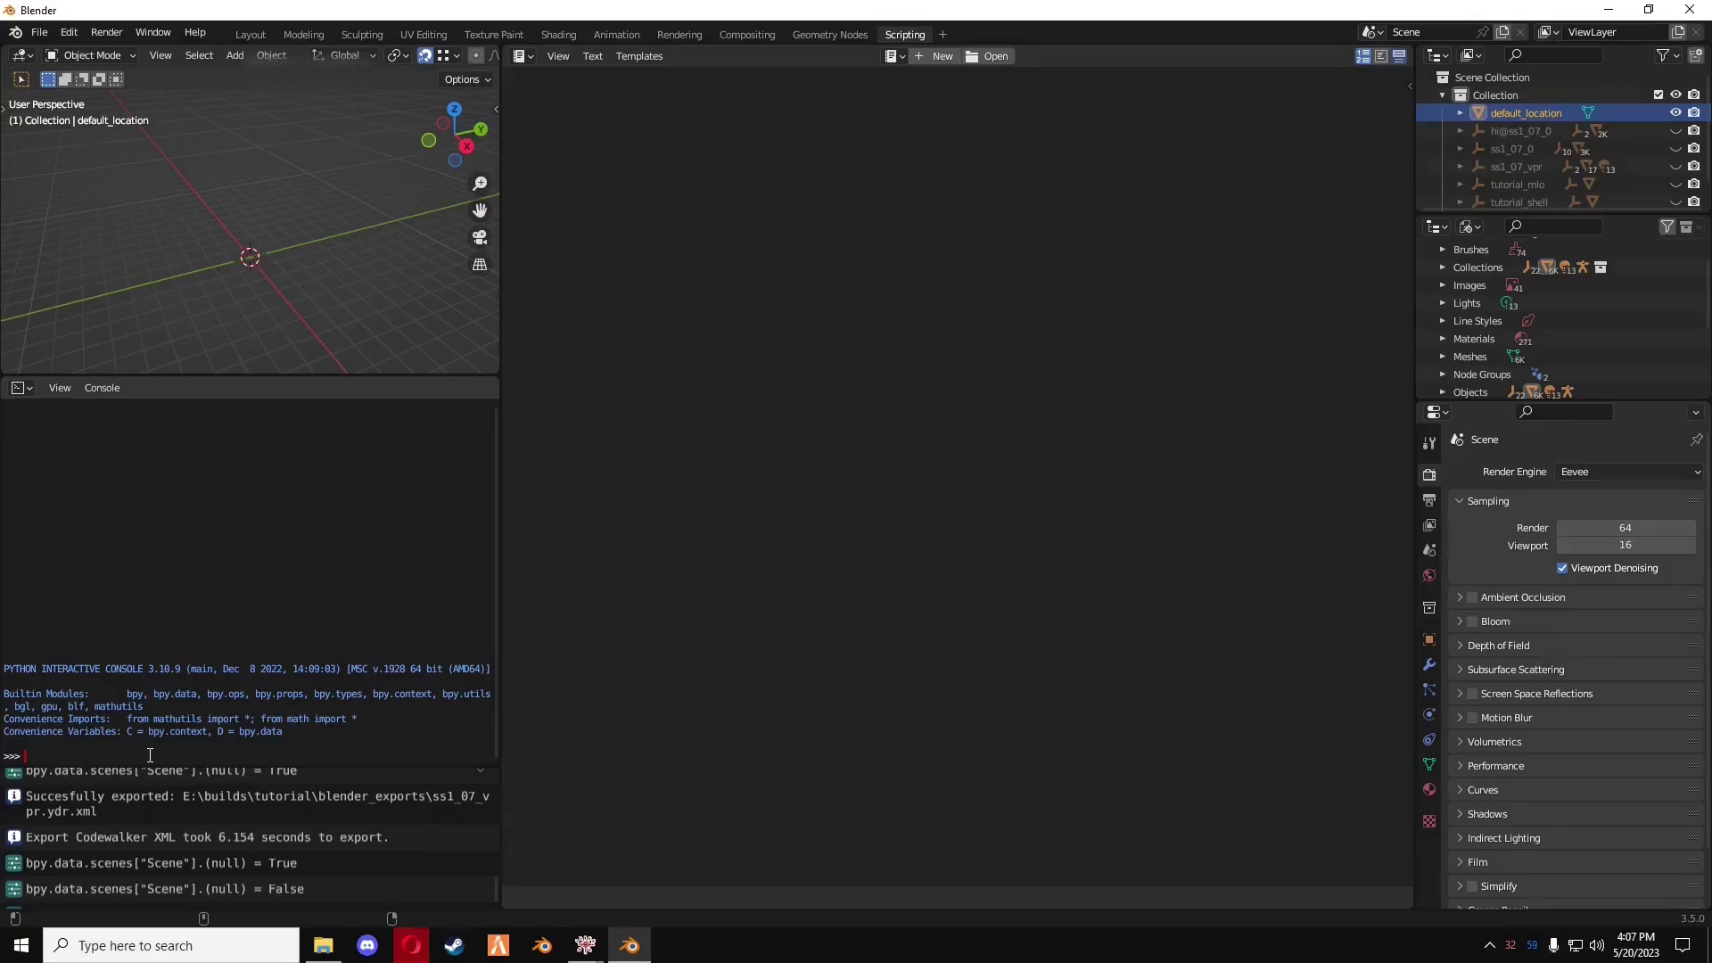
type("bpy.context.object.location")
key("Return")
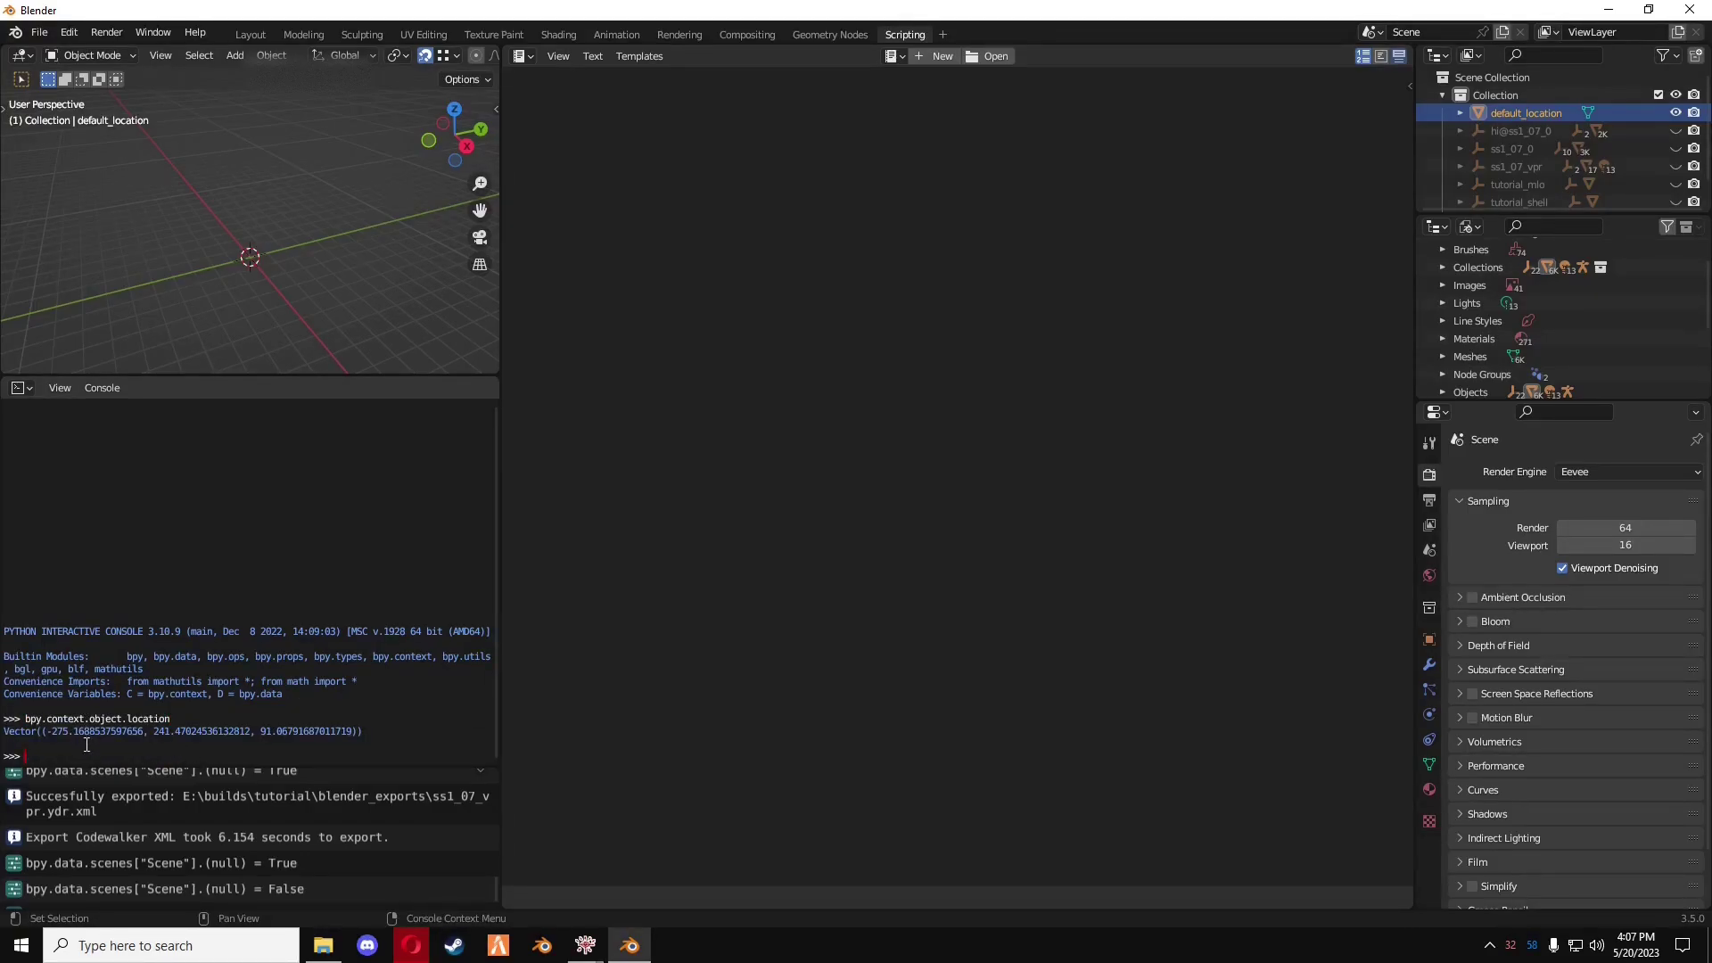
left_click_drag(155, 733, 313, 731)
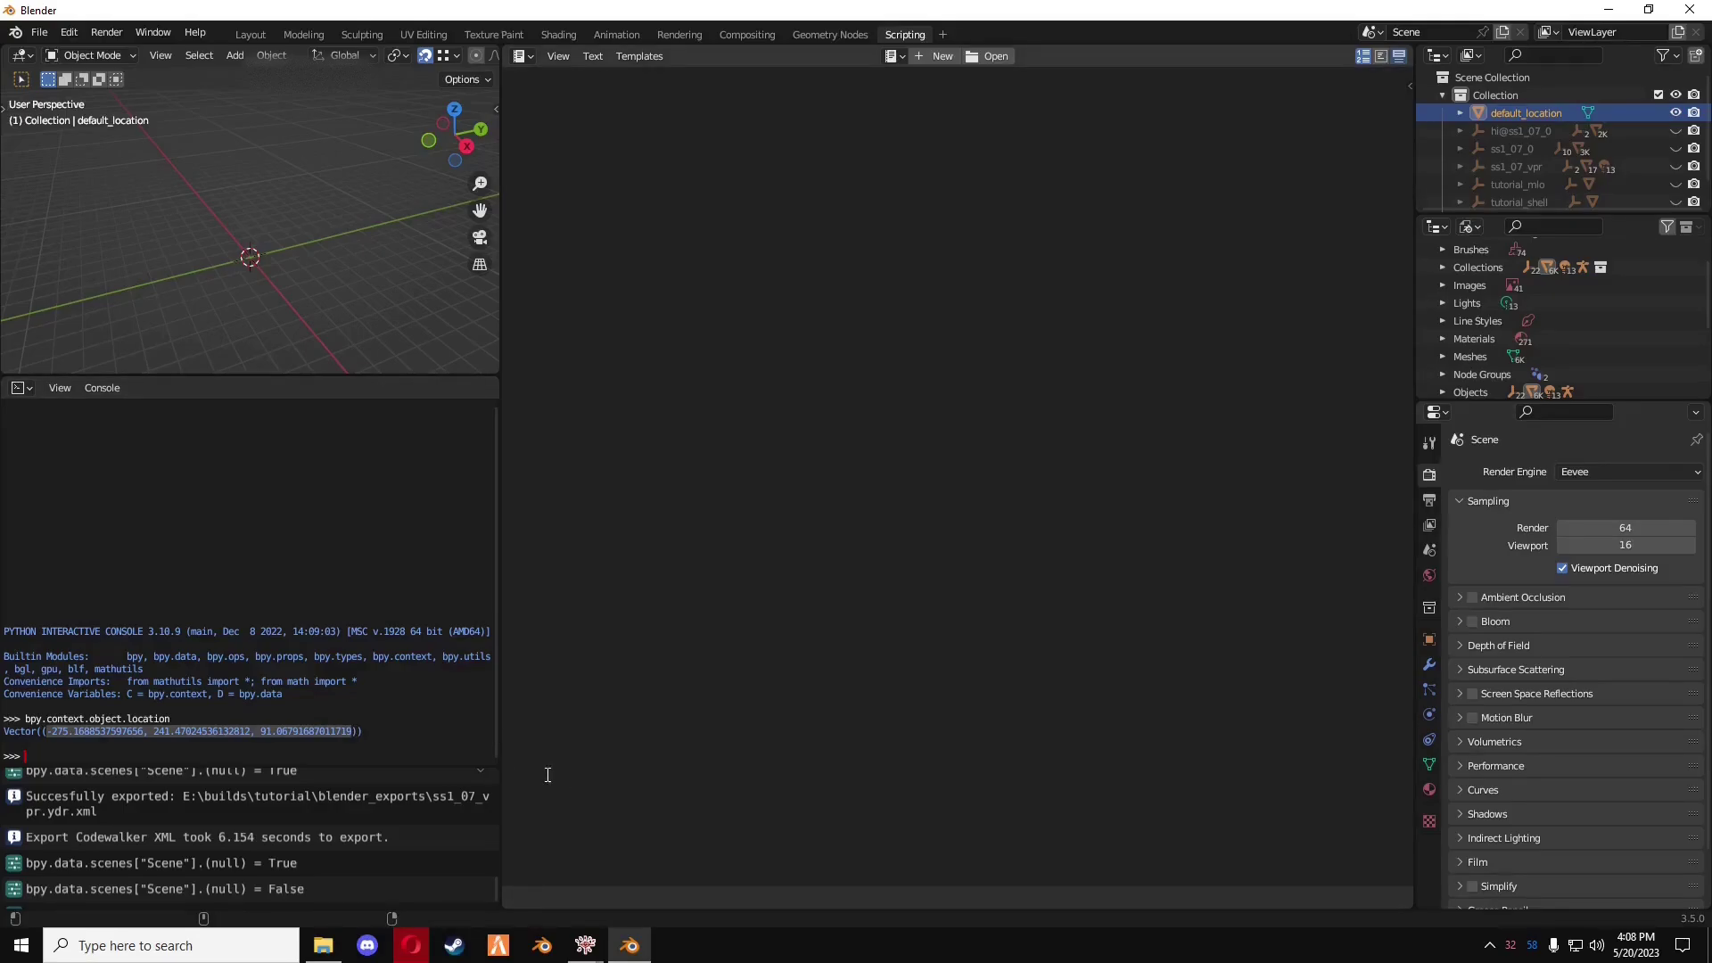
- Return to the CodeWalker project window, open map1.ymap and add a new entity to it
left_click(1602, 9)
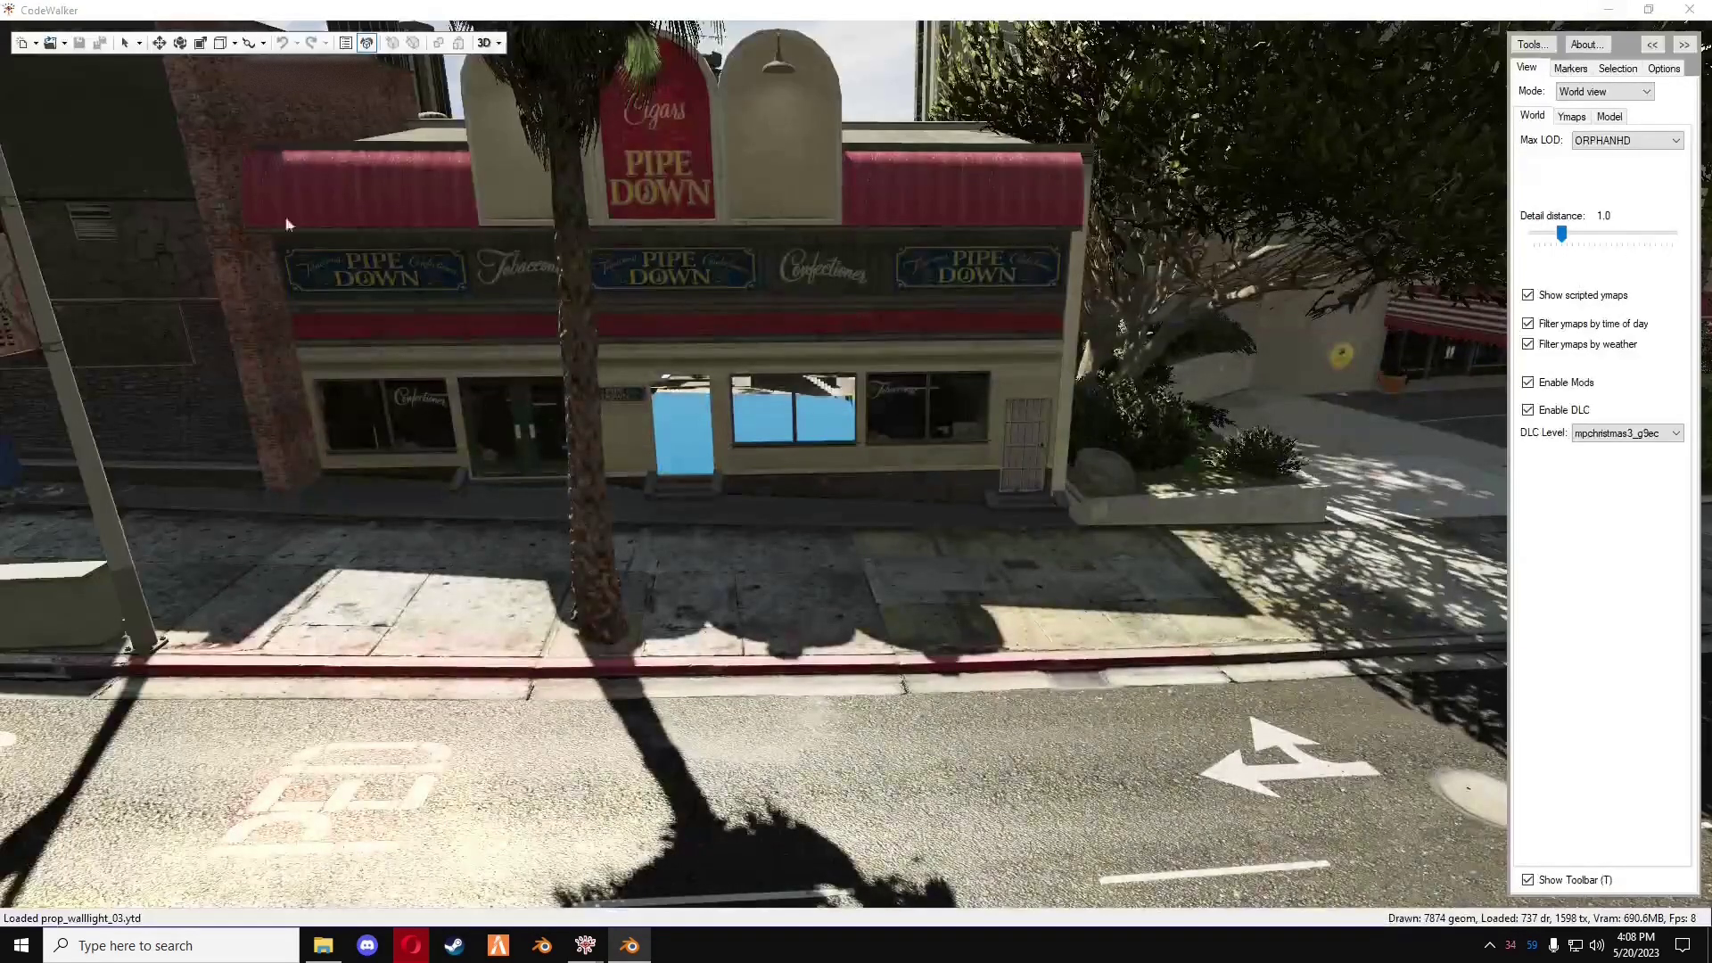
mouse_move(588, 947)
left_click(678, 856)
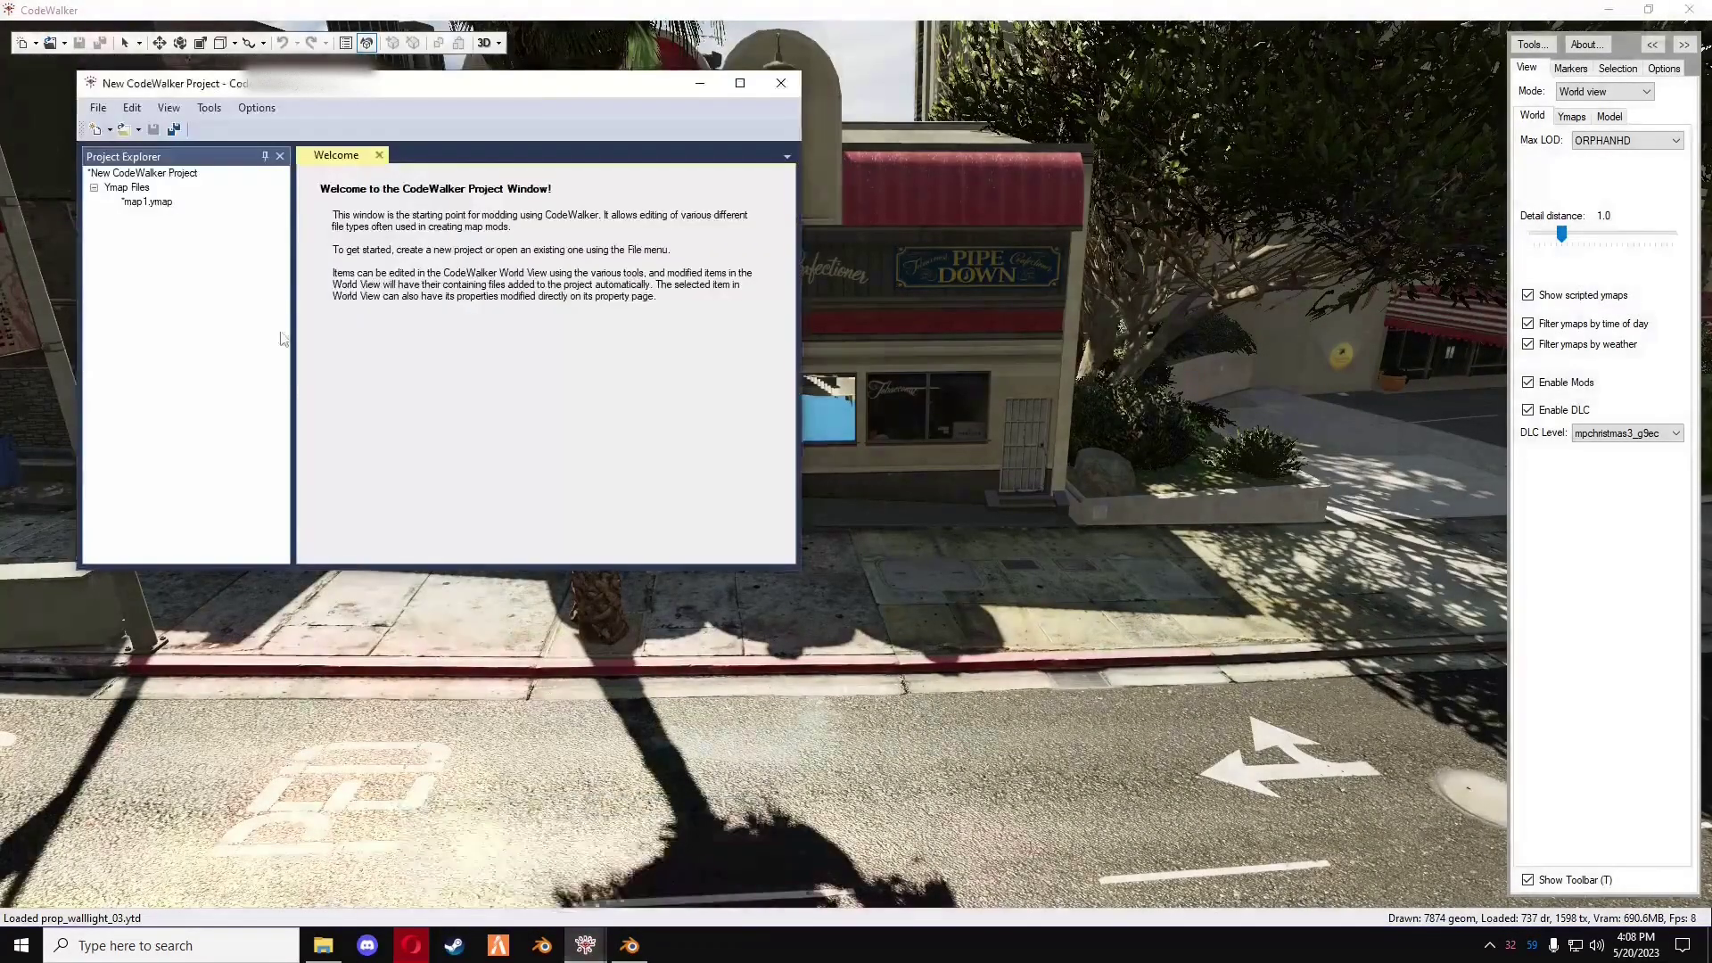
left_click(153, 204)
double_click(154, 205)
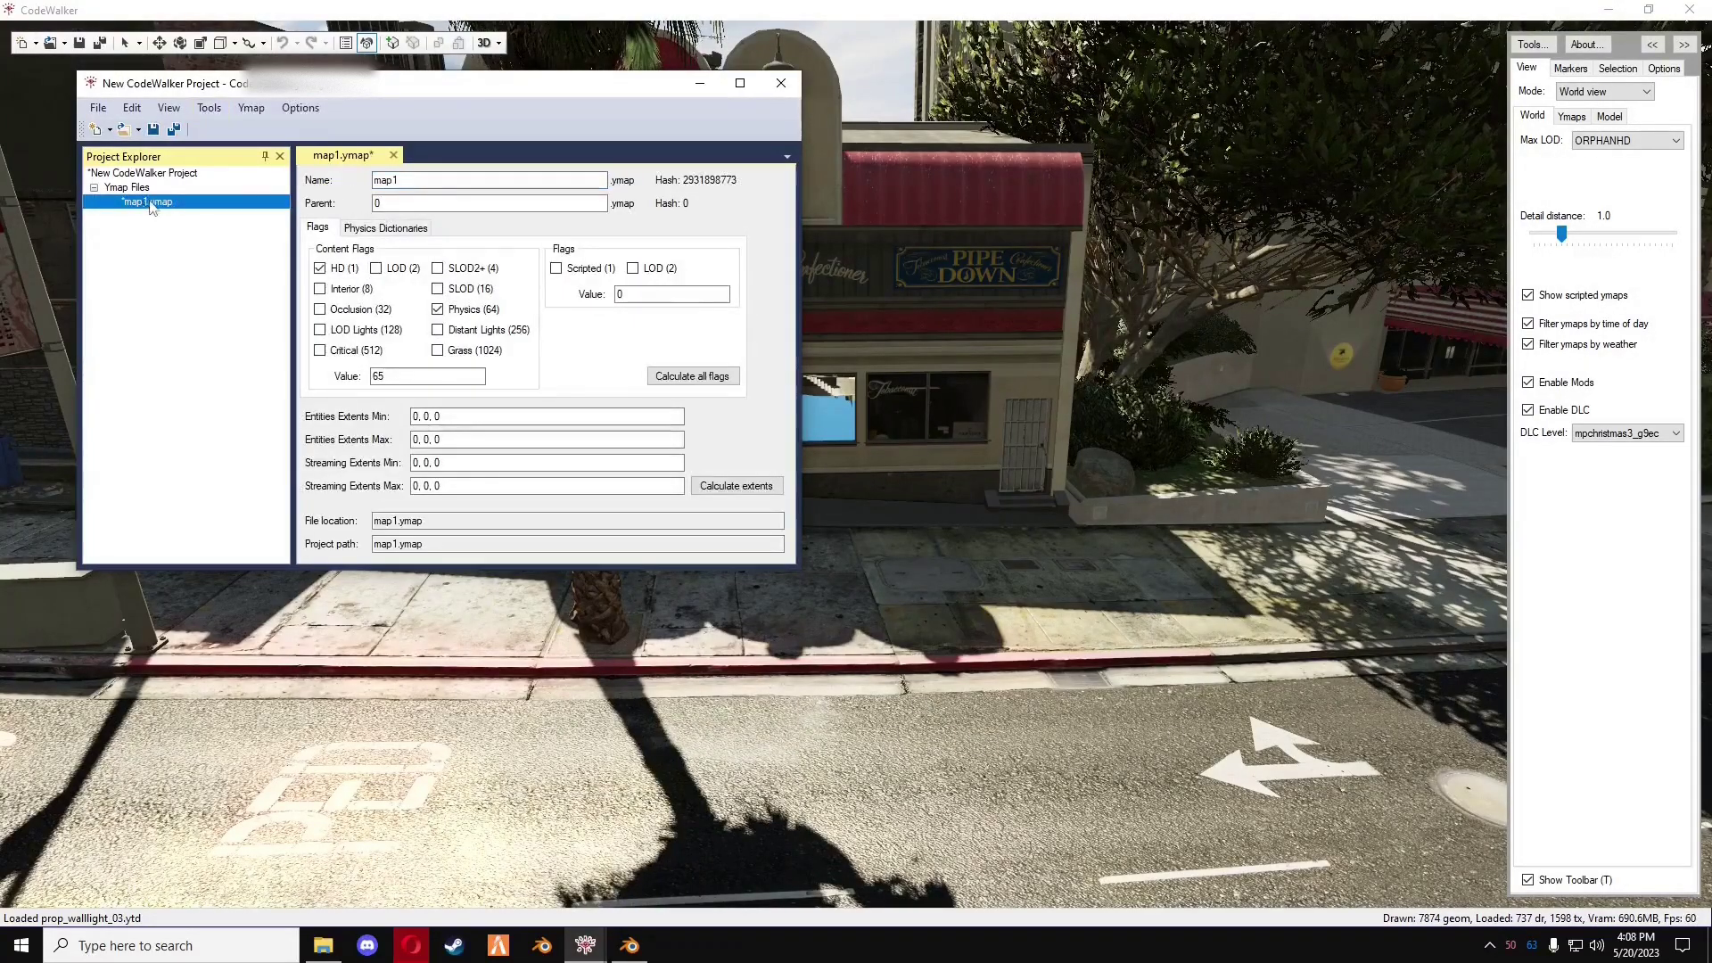
left_click(251, 109)
left_click(287, 152)
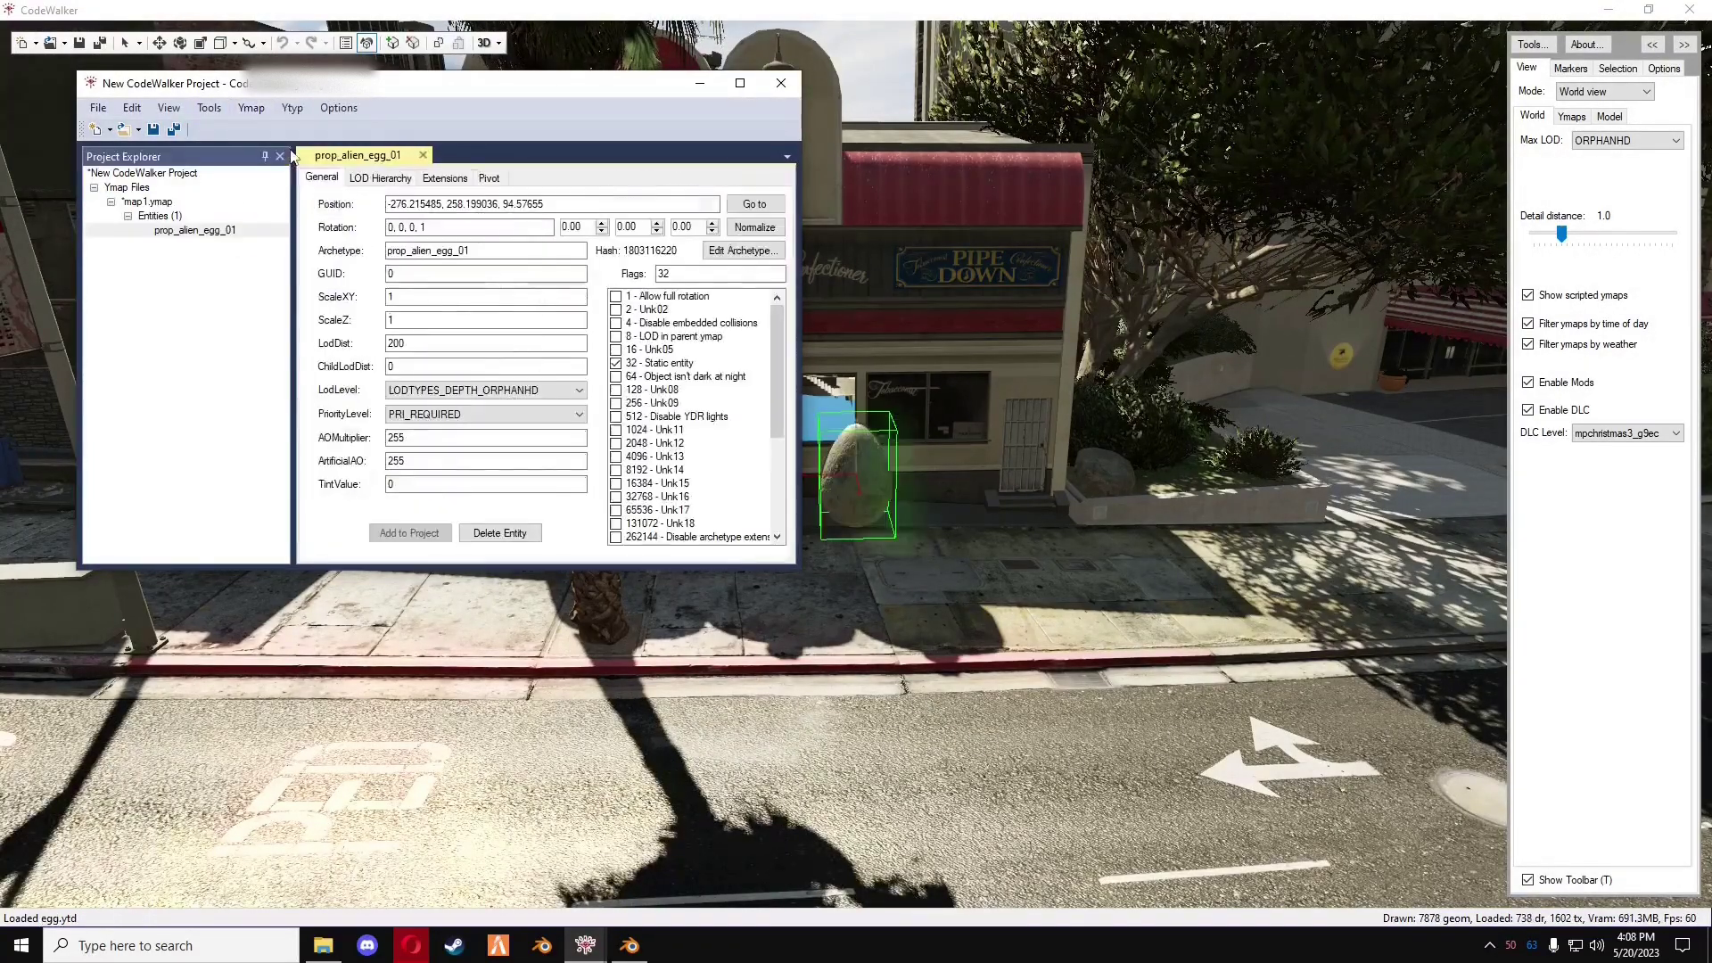
- Set the new entity's position to default_location's coordinates copied from Blender: -275.1688537597656, 241.47024536132812, 91.06791687011719
triple_click(518, 204)
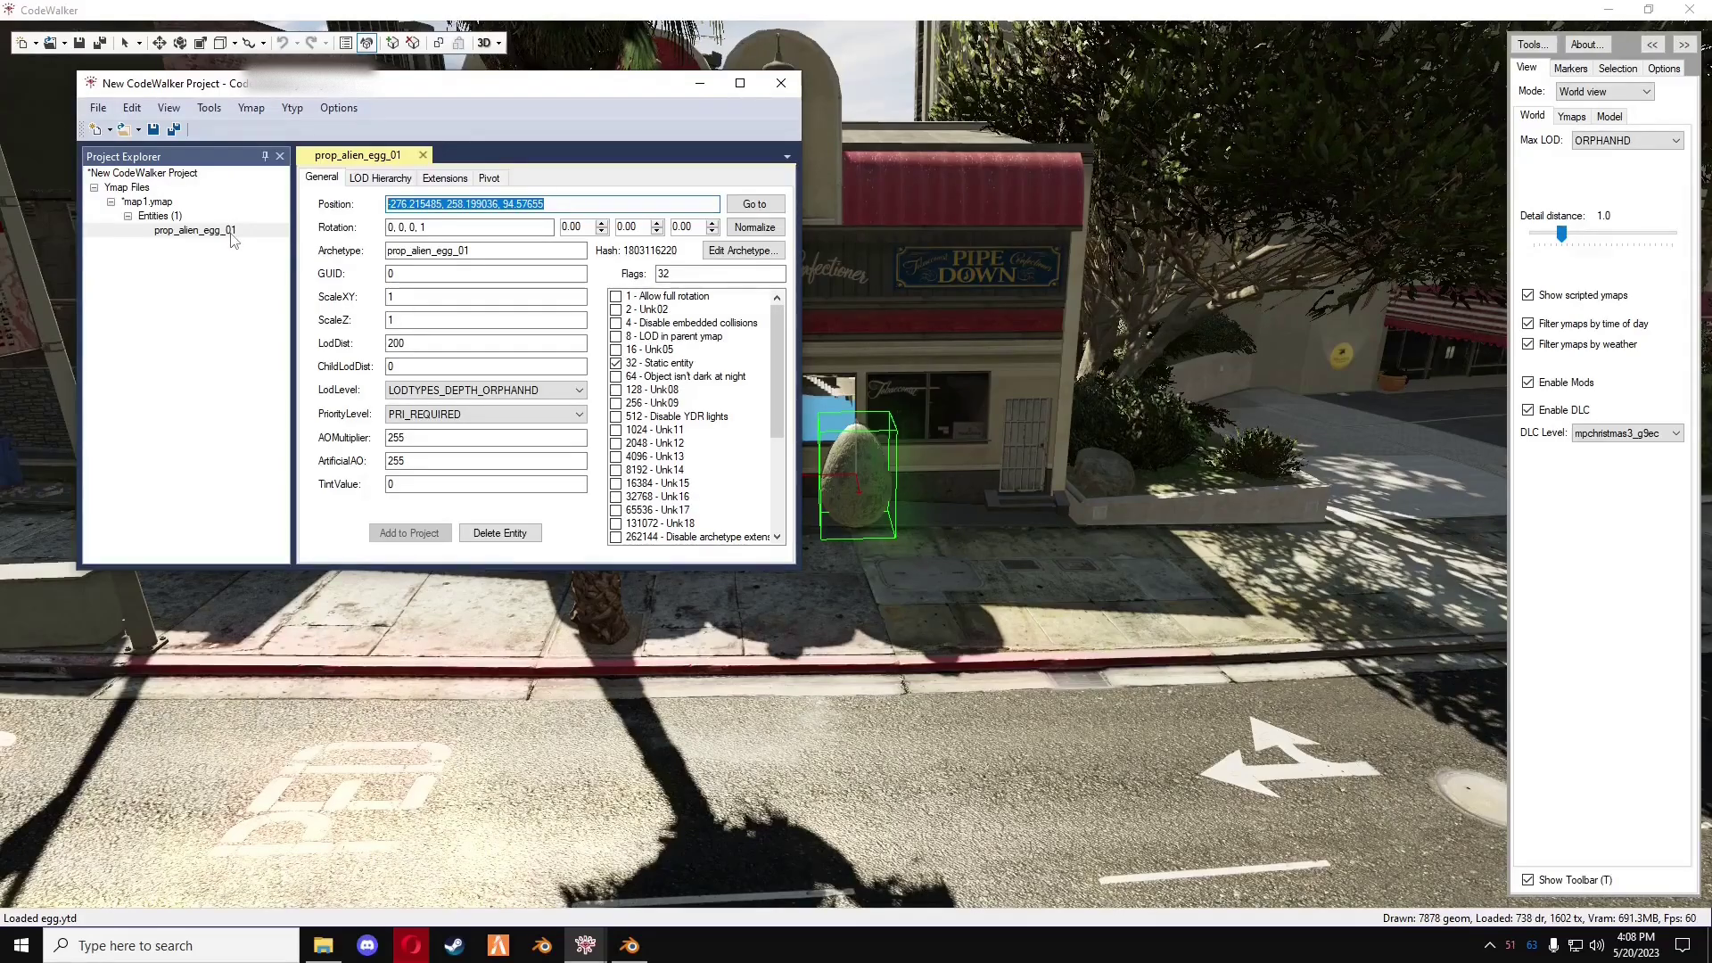
type("bpy.context.object.location")
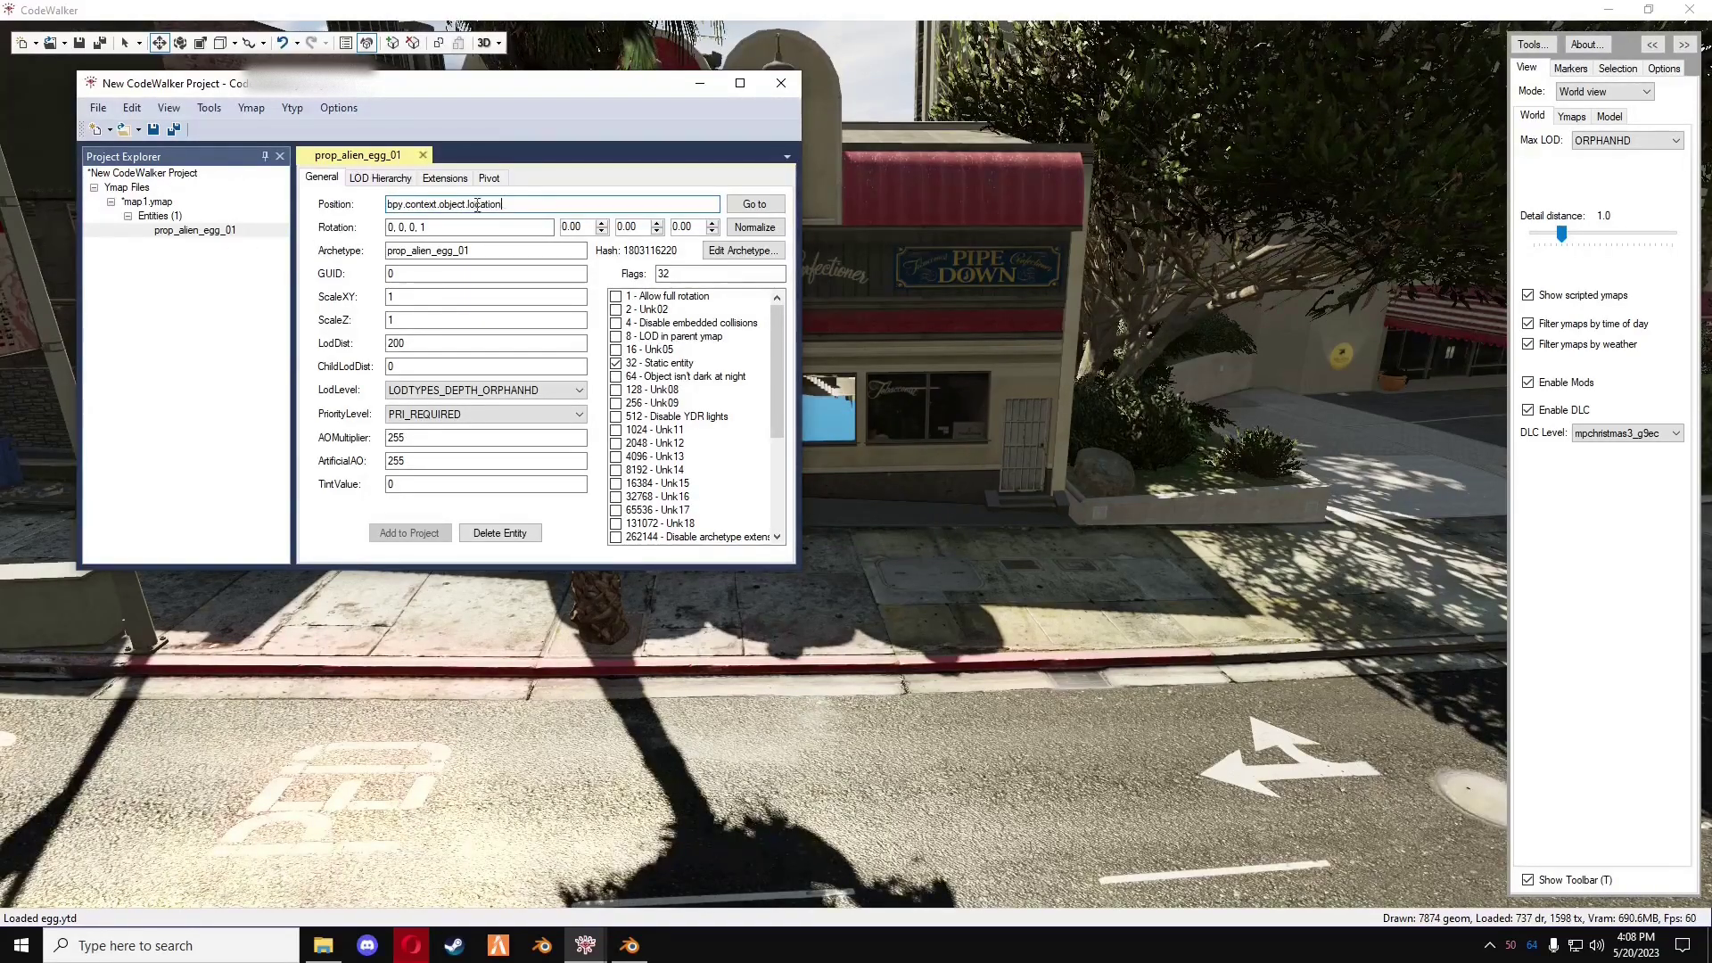
left_click(629, 945)
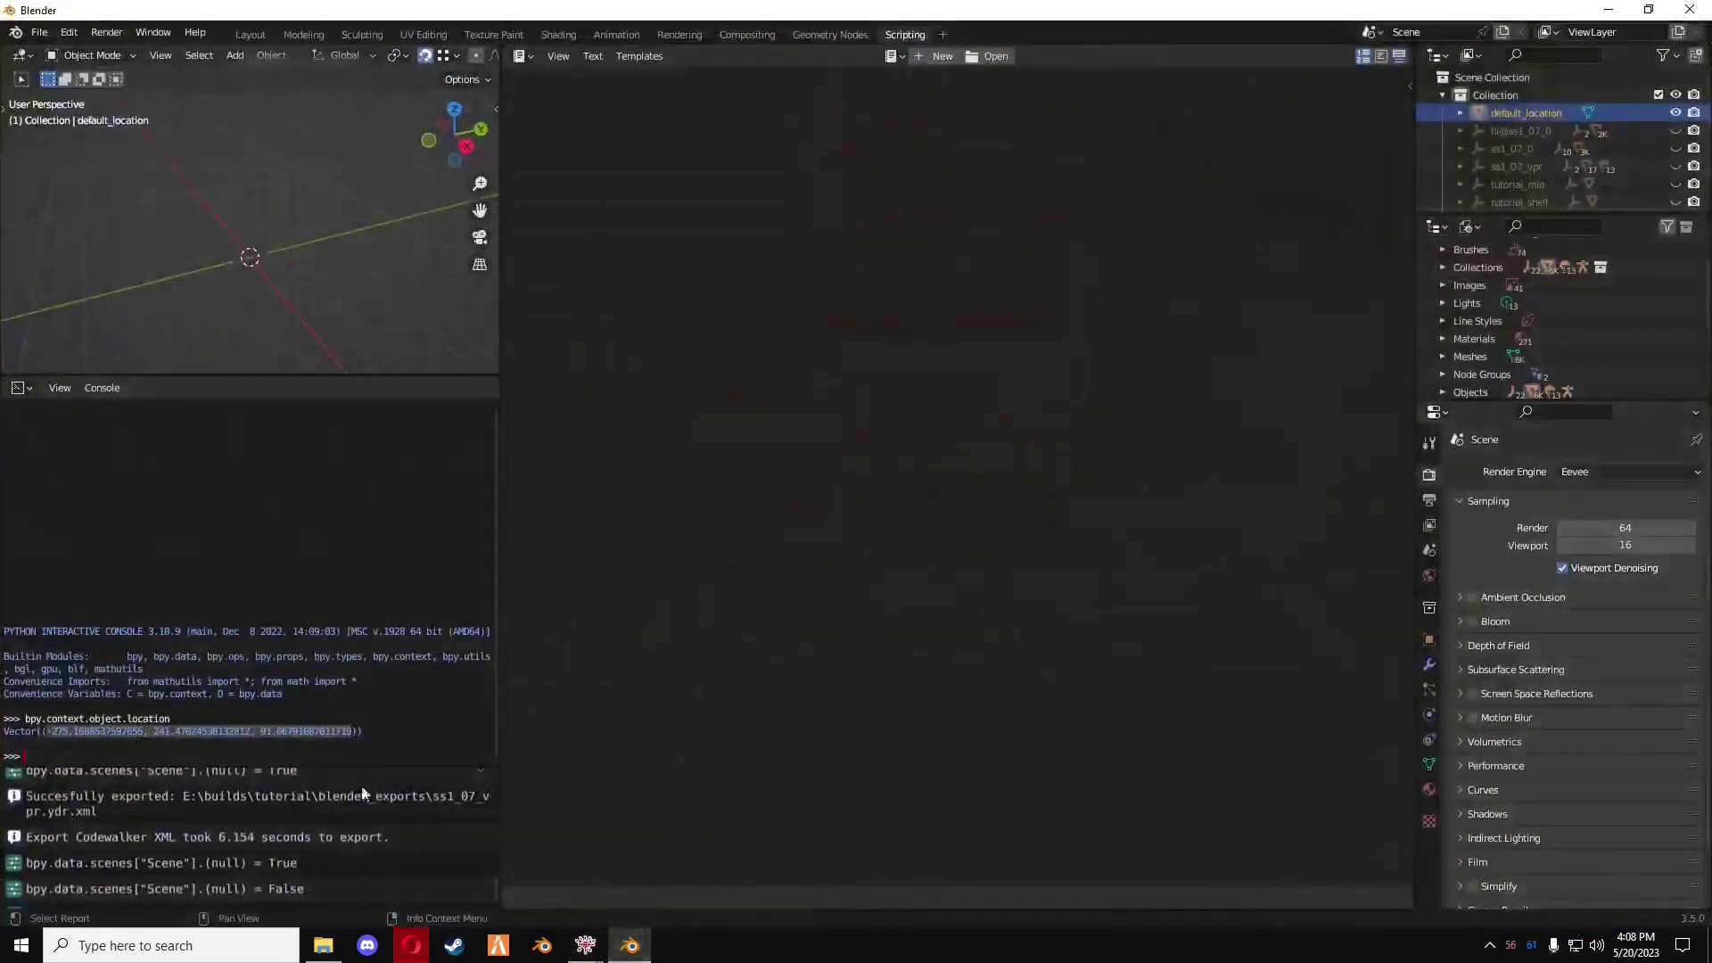
right_click(311, 740)
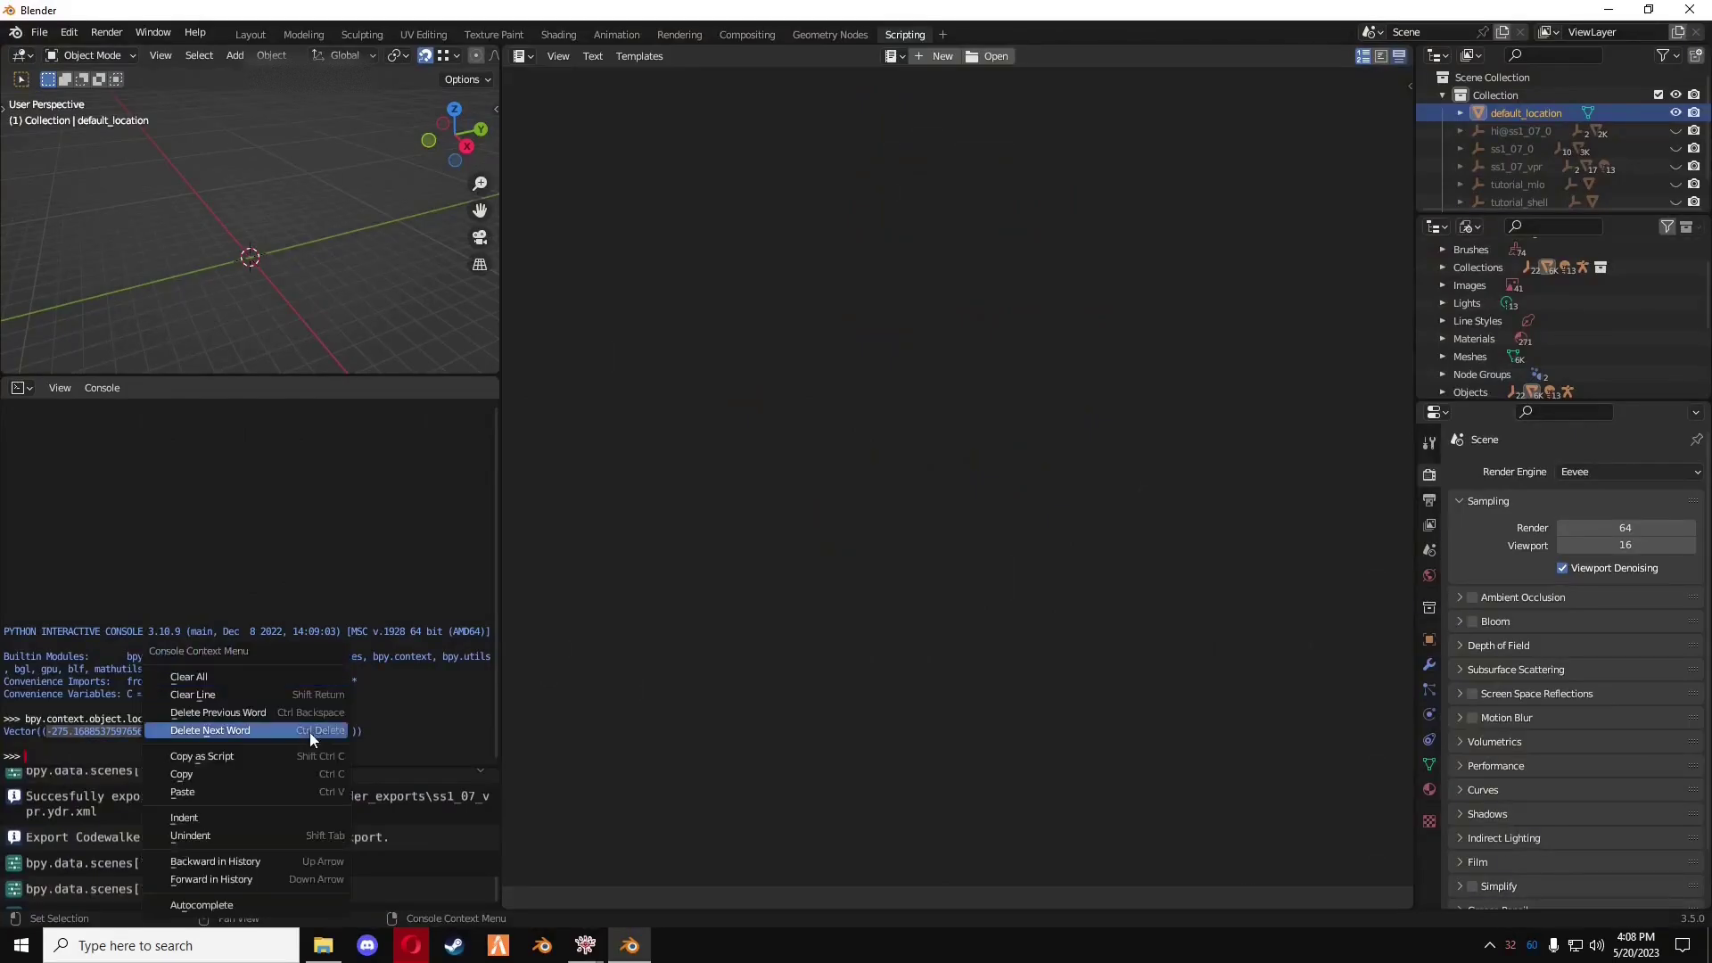
left_click(245, 704)
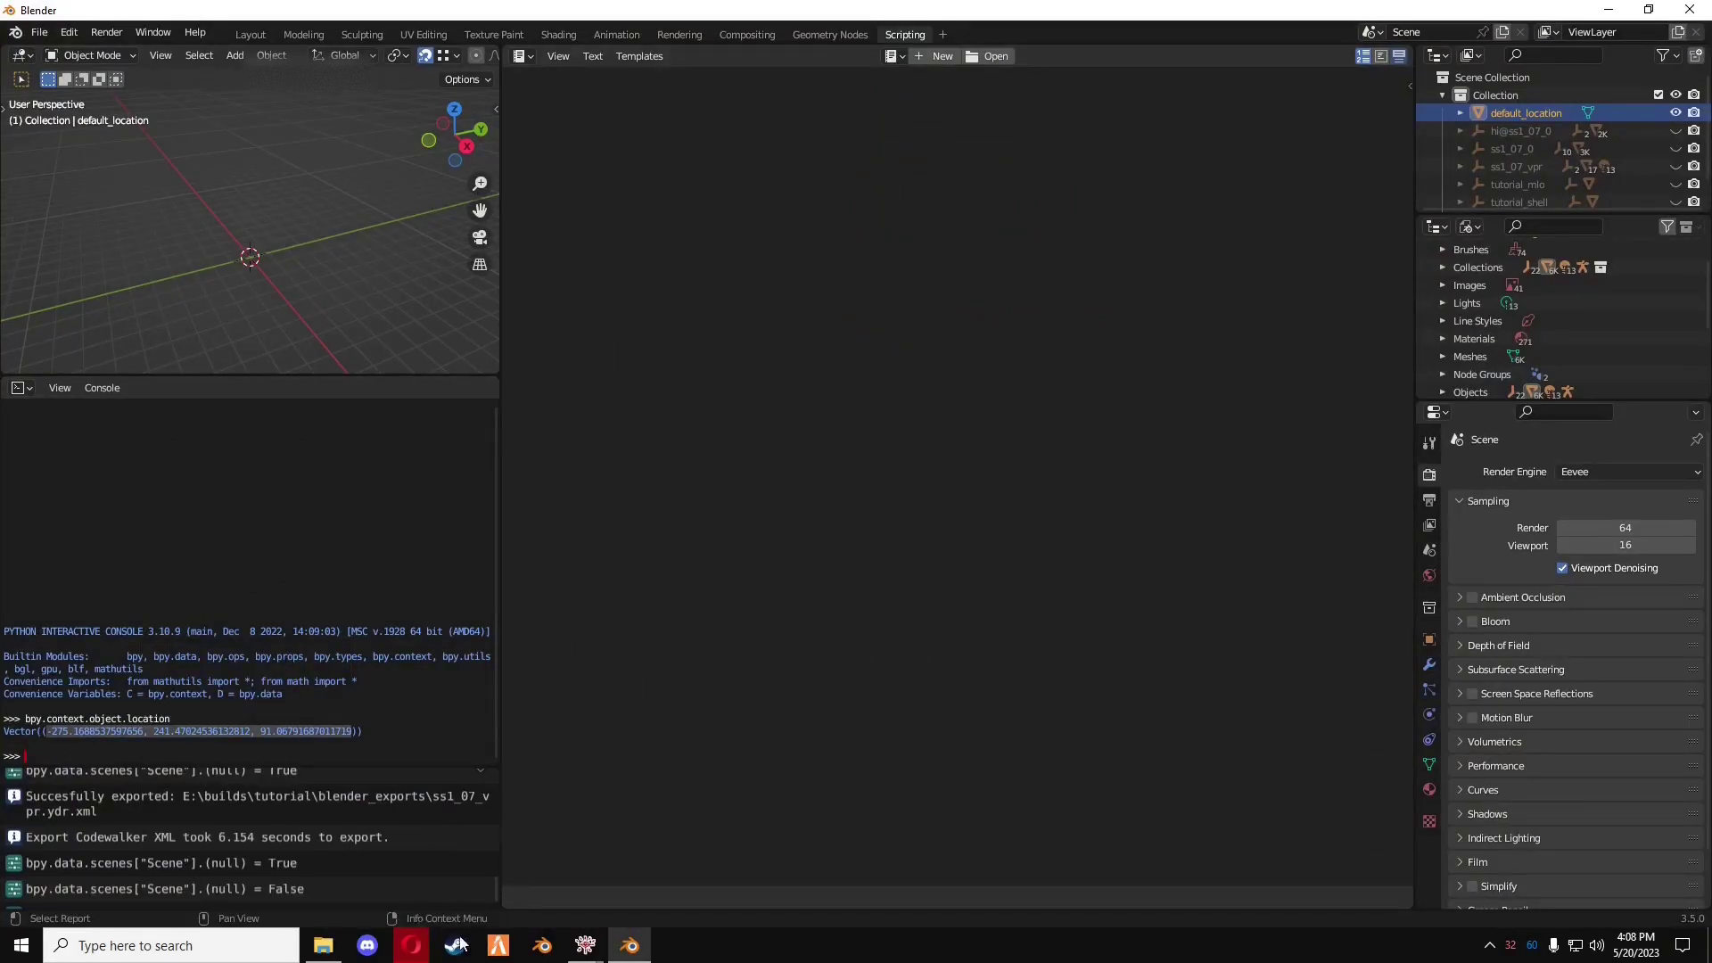
left_click(584, 945)
left_click(687, 856)
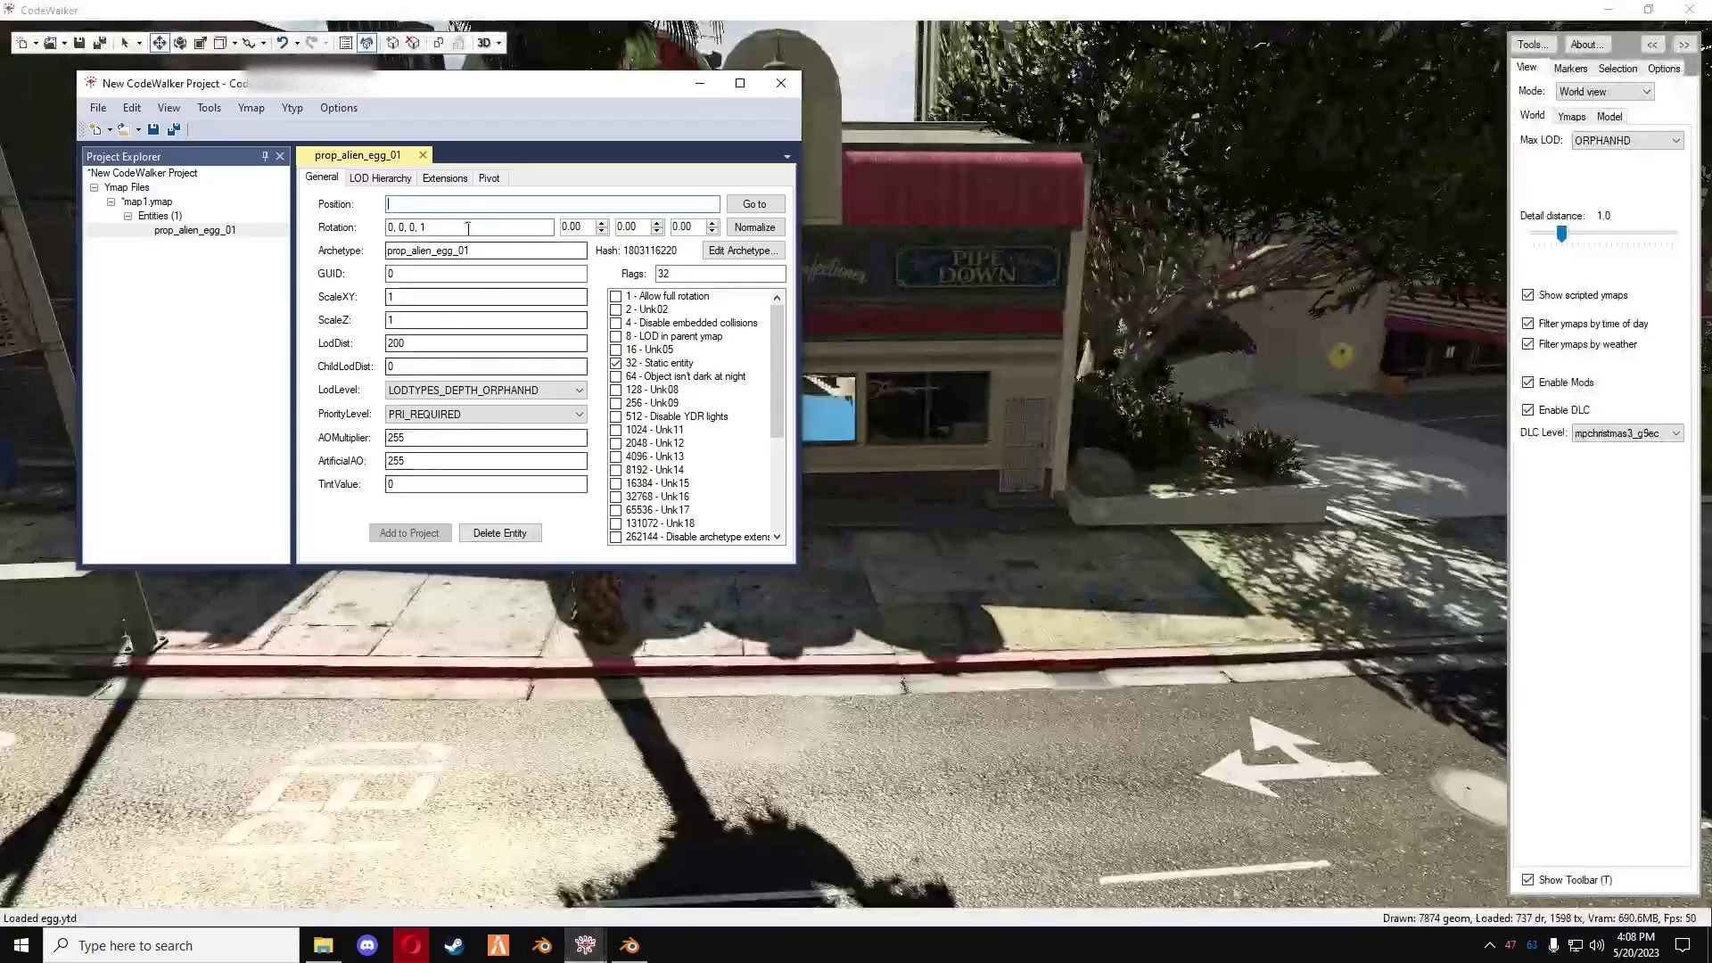
type("-275.1688537597656, 241.47024536132812, 91.06791687011719")
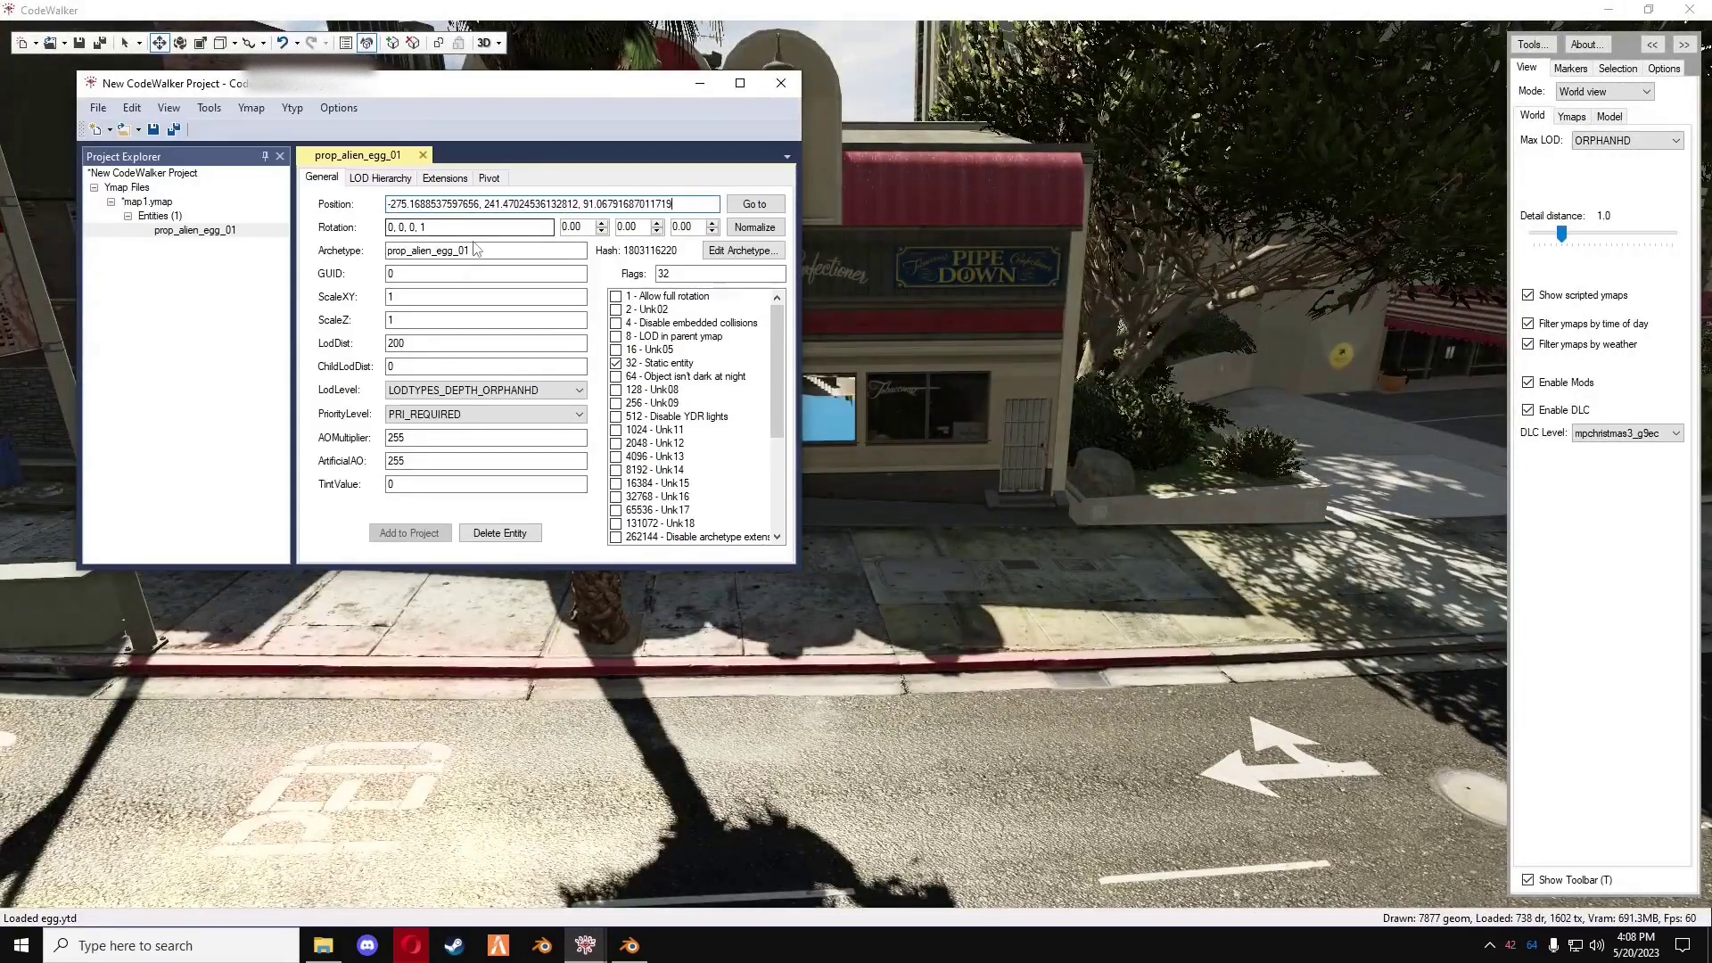
- Check the interior object's name in Blender and set the entity's archetype to tutorial_mlo
left_click_drag(487, 253, 373, 252)
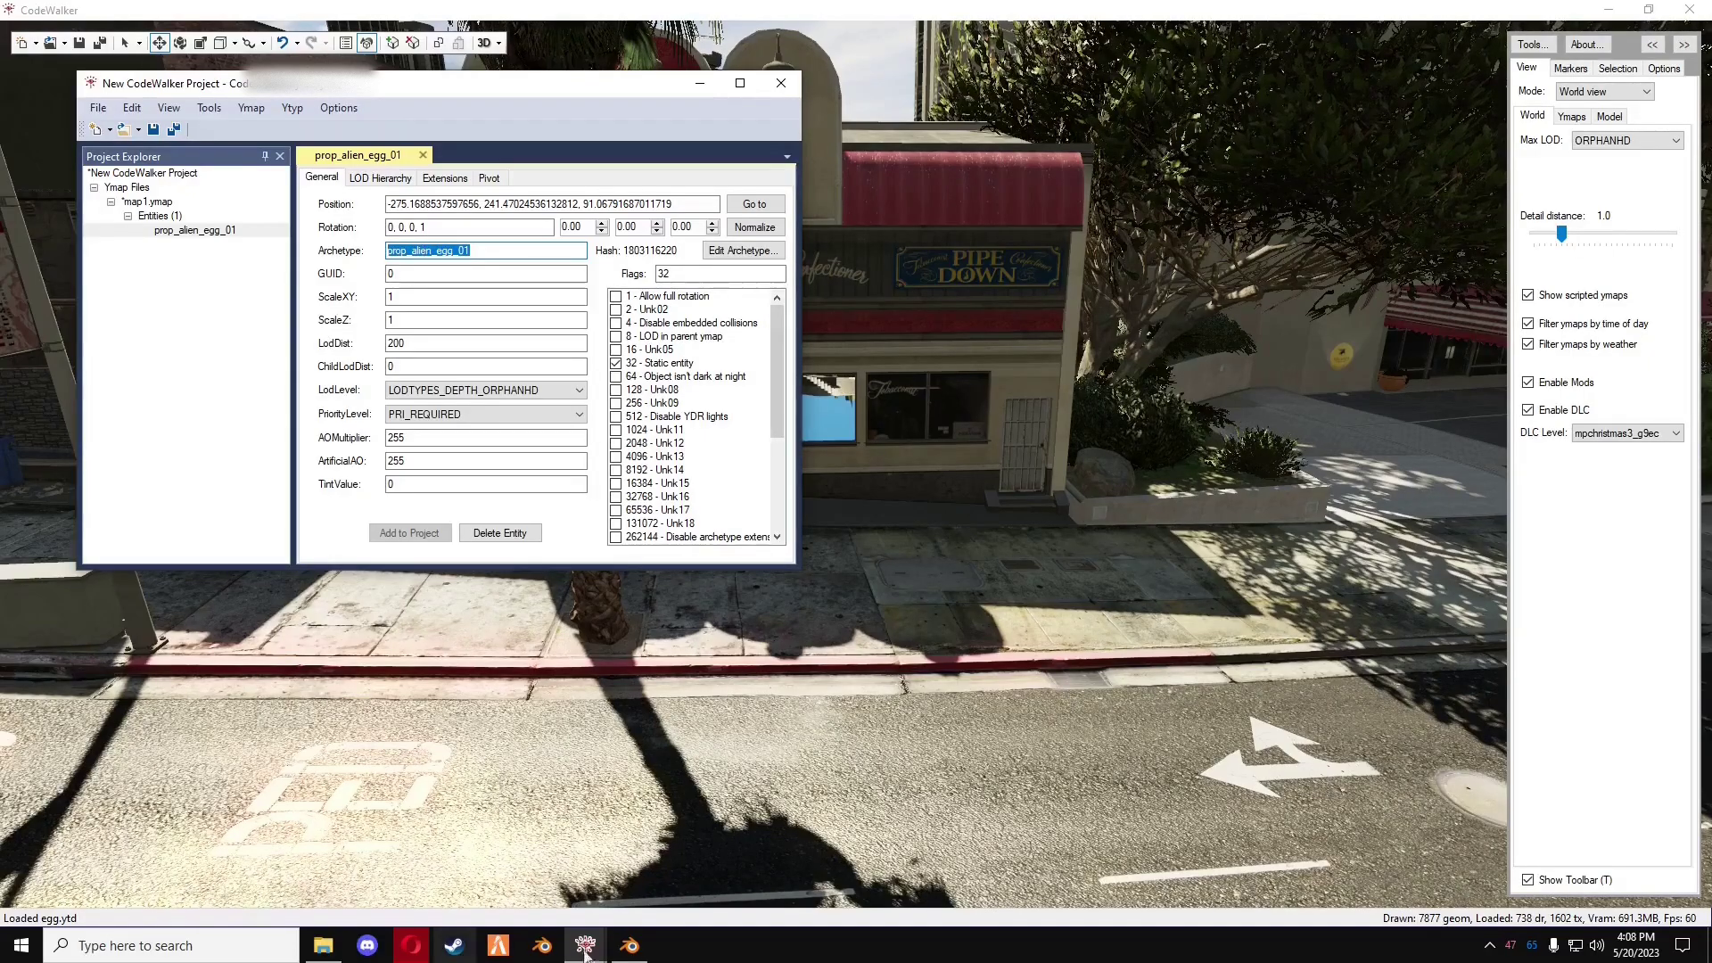
left_click(628, 945)
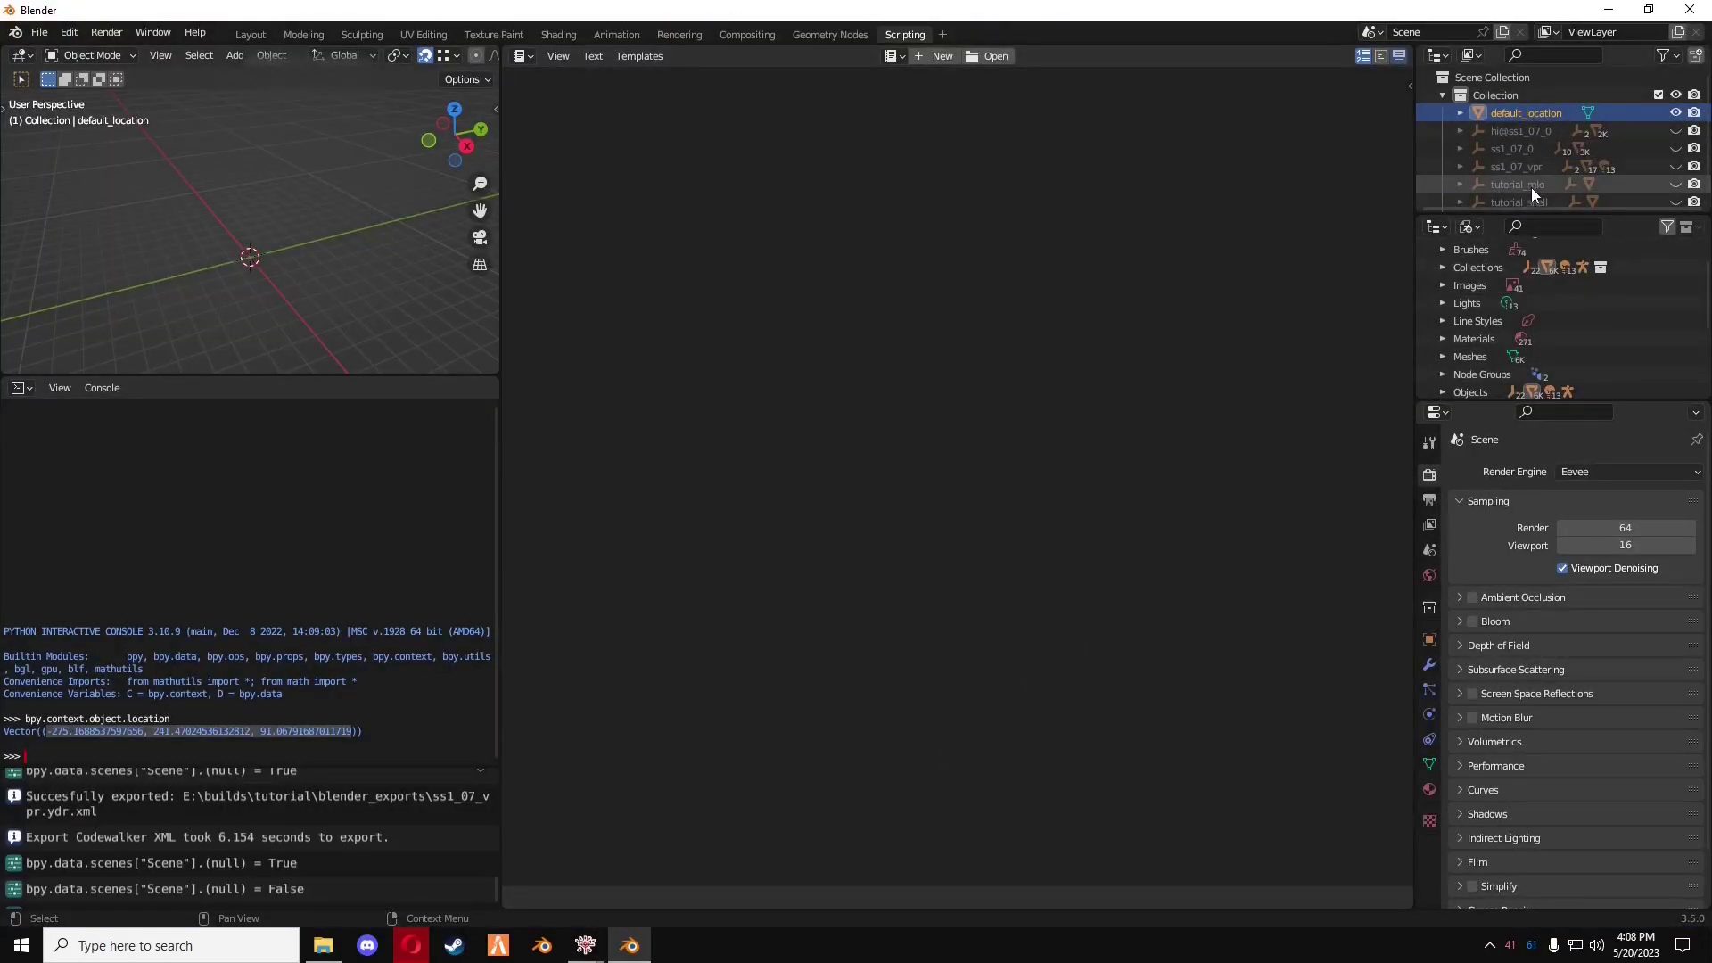
left_click(682, 856)
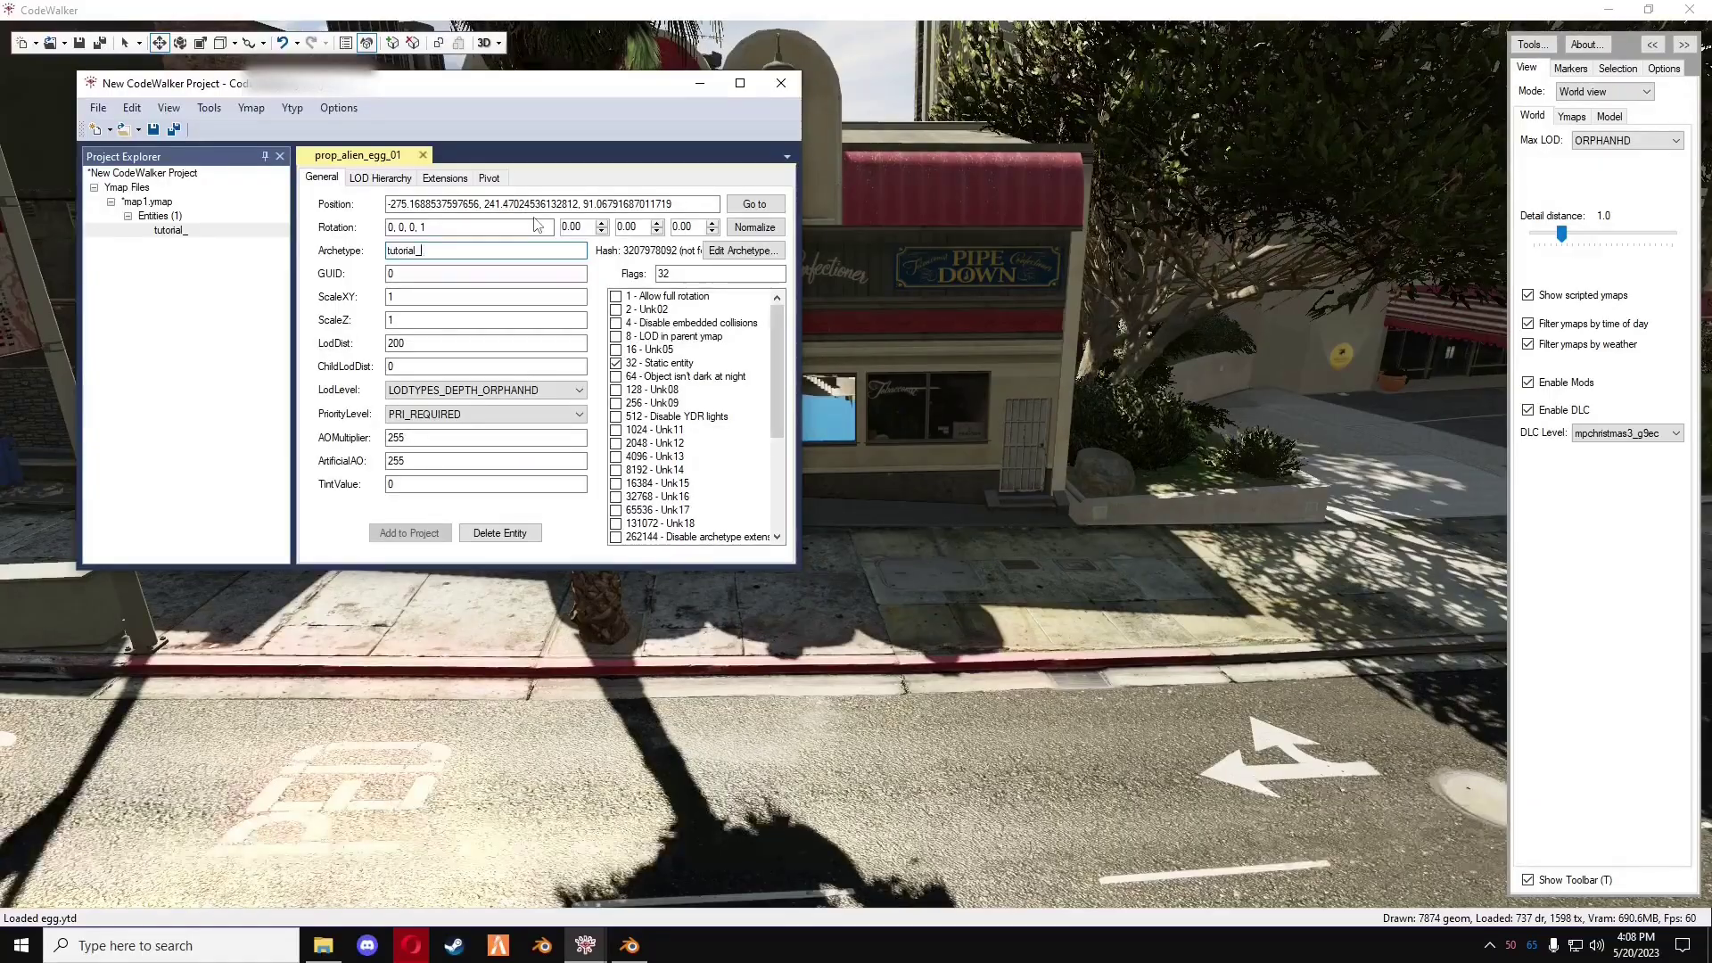
type("mlo")
- Minimize the project window and inspect the placed interior up close at the Pipe Down doorway and windows
left_click(701, 85)
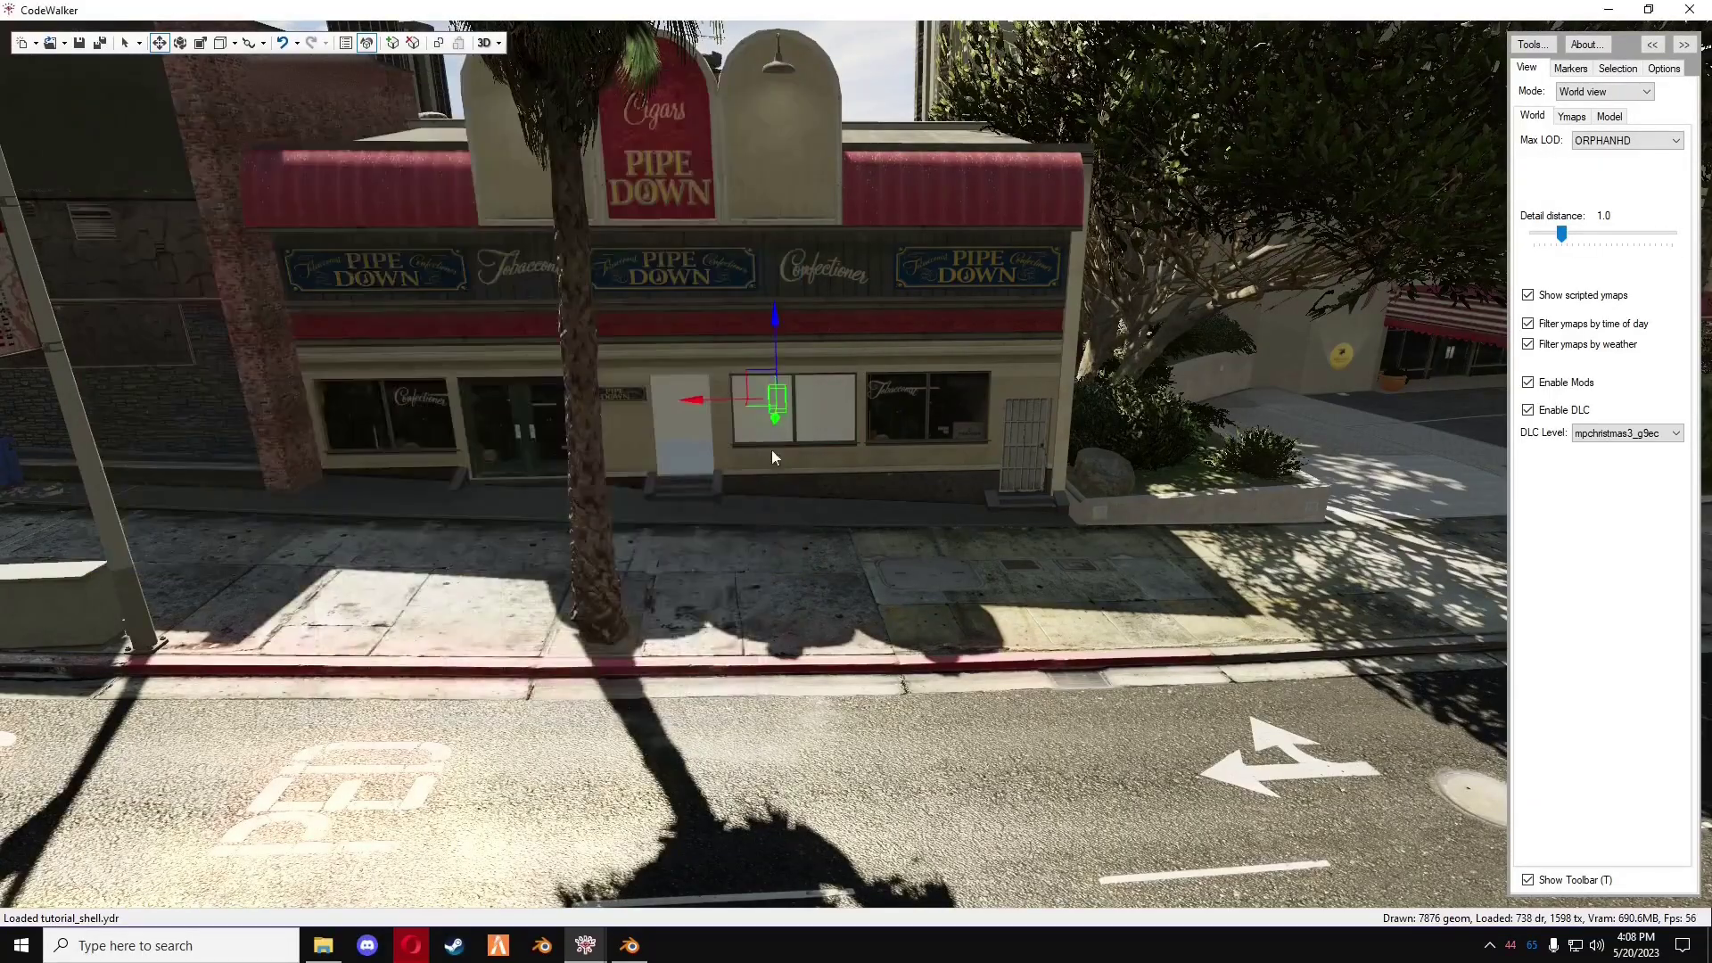
key("w")
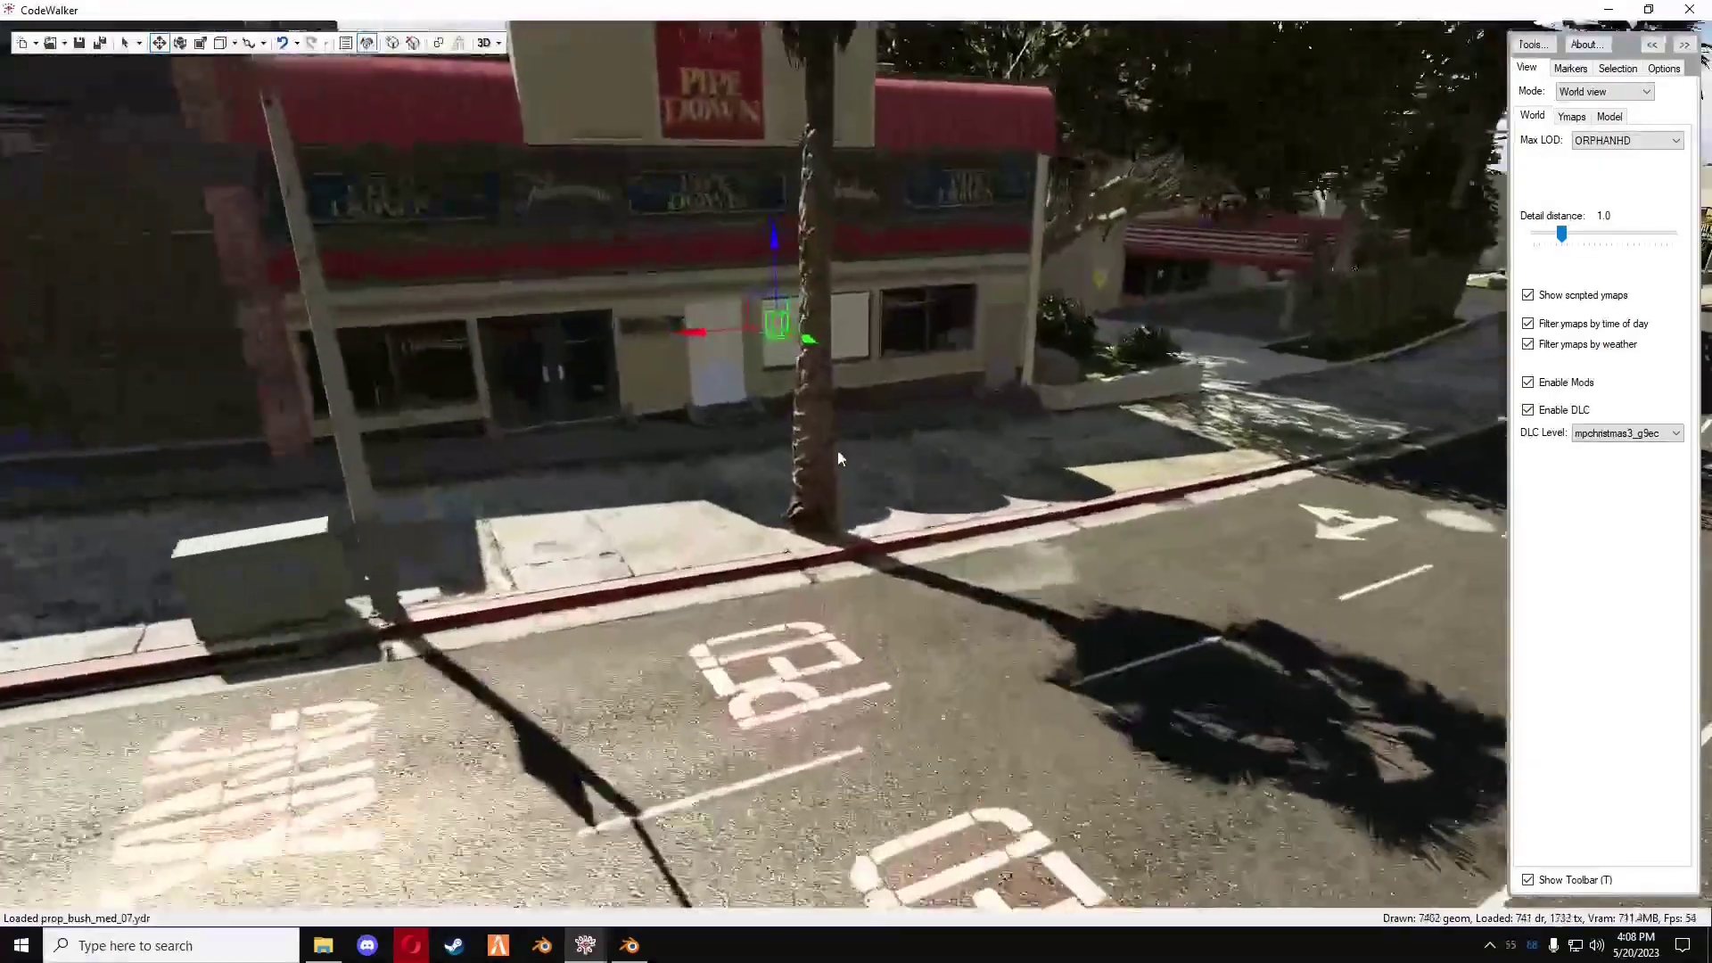
key("w")
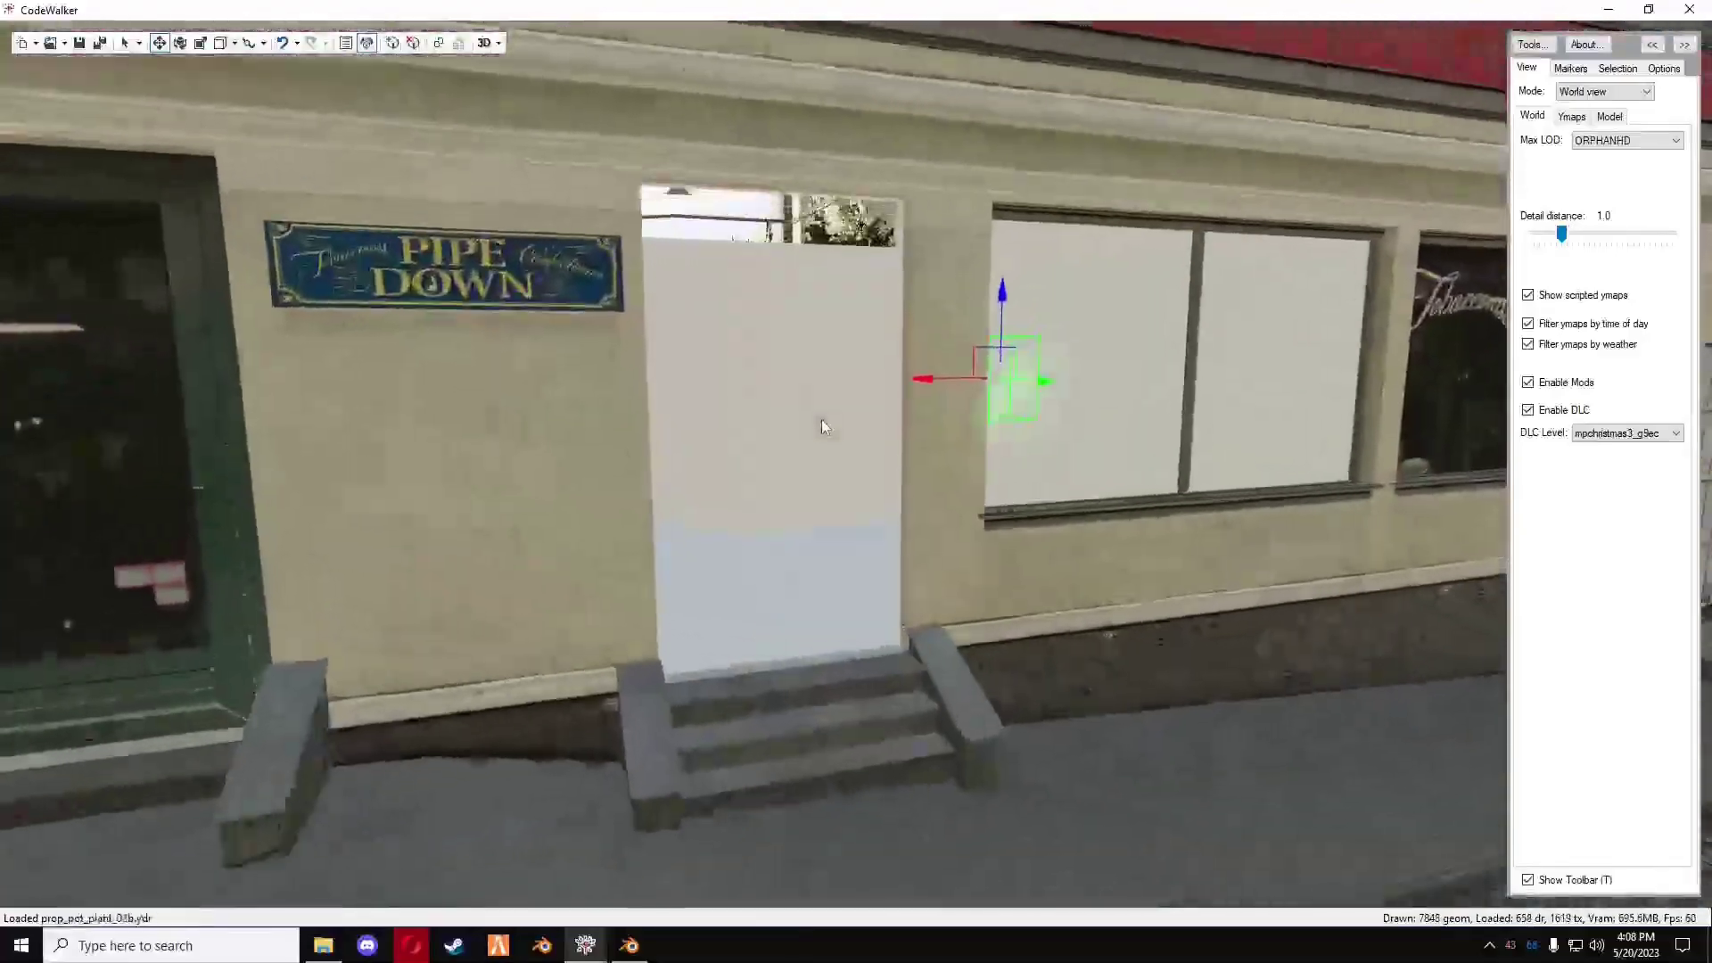
- Launch Folder2YTD.exe from the Folder2YTD directory inside the Blender folder on HDD (E:)
scroll(828, 437, "down", 5)
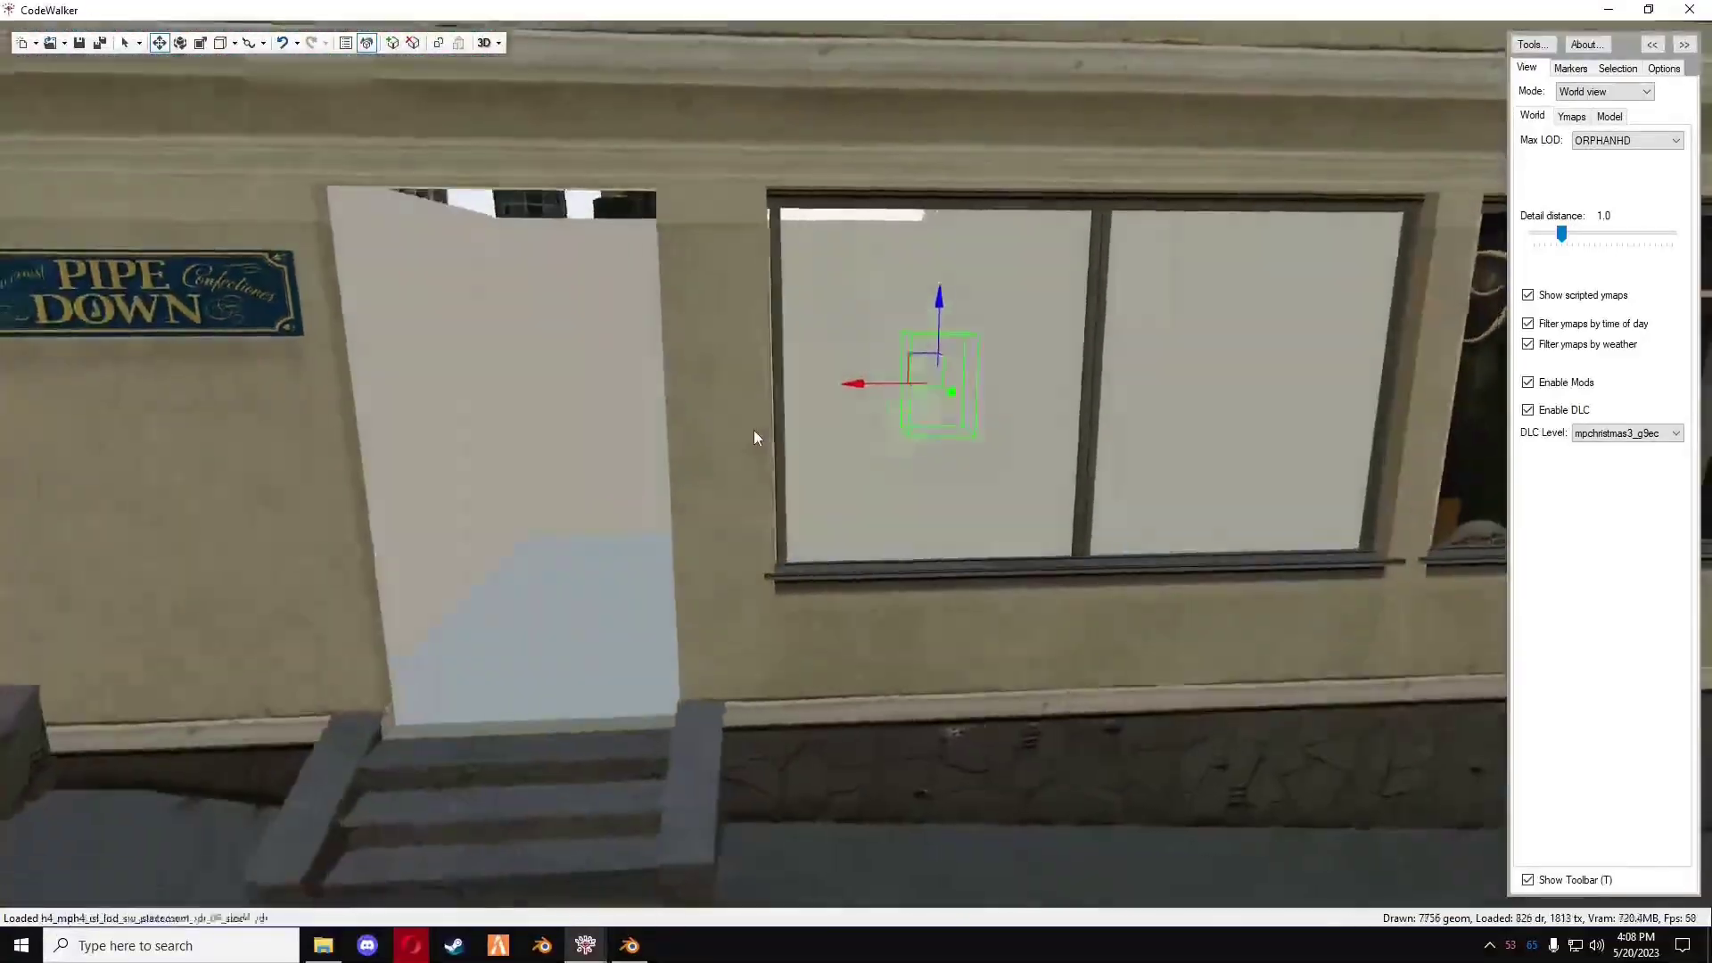
scroll(874, 446, "down", 5)
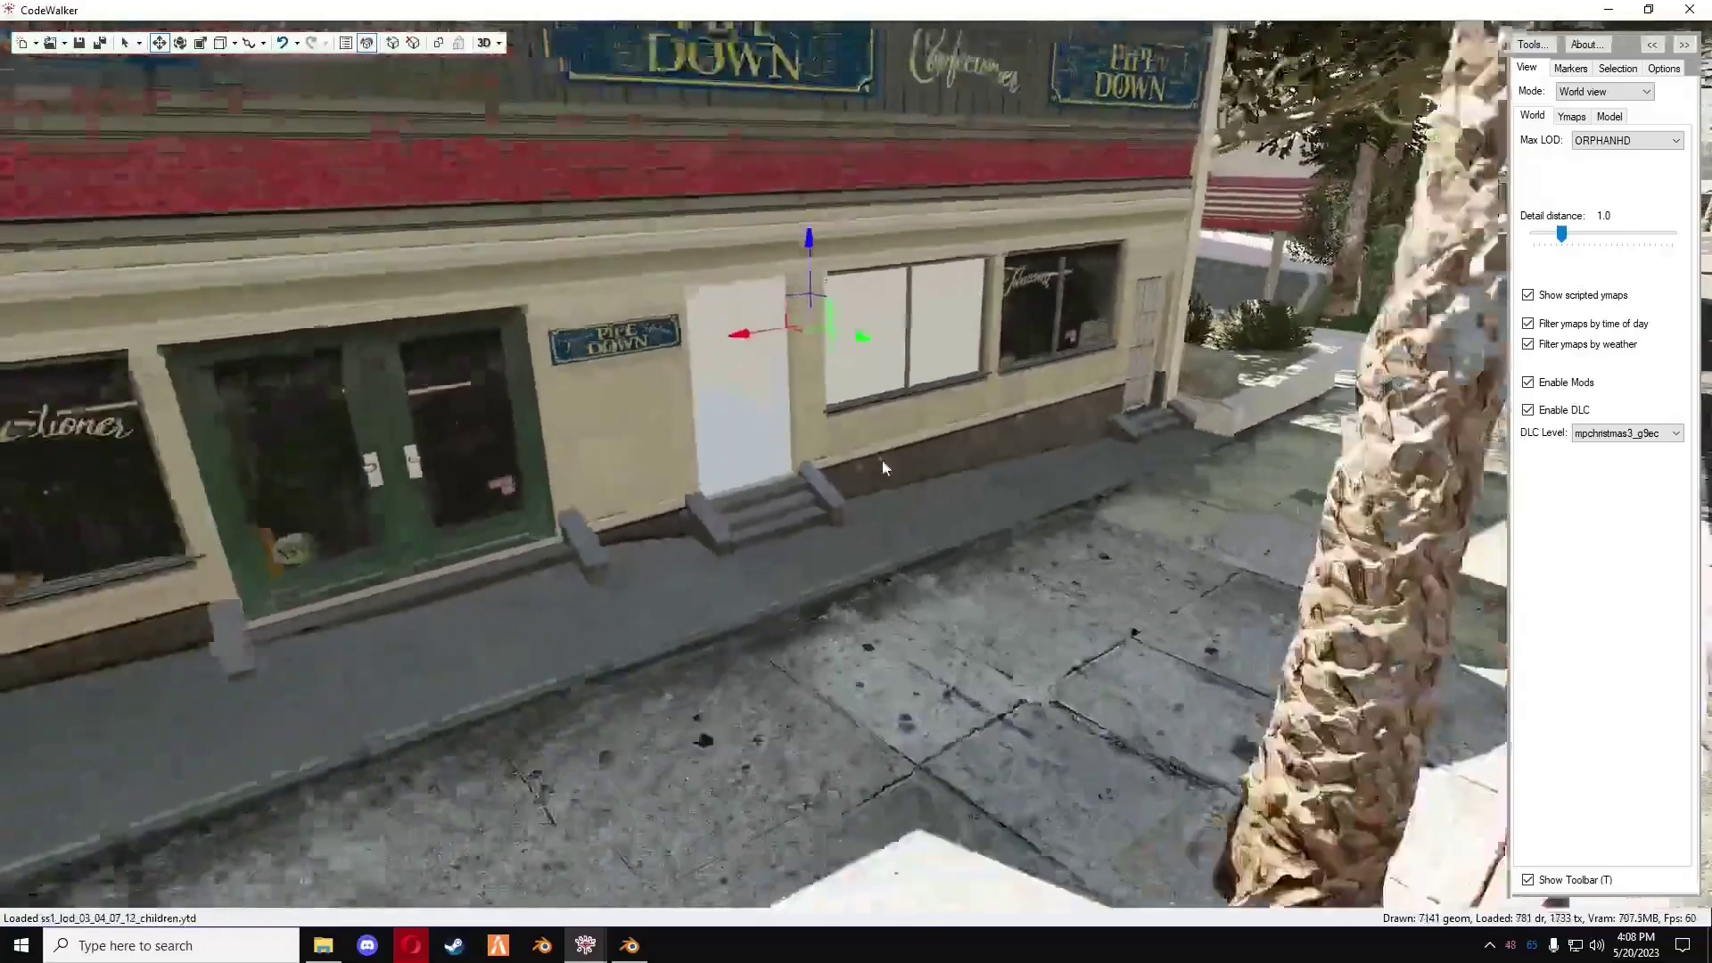
left_click(323, 945)
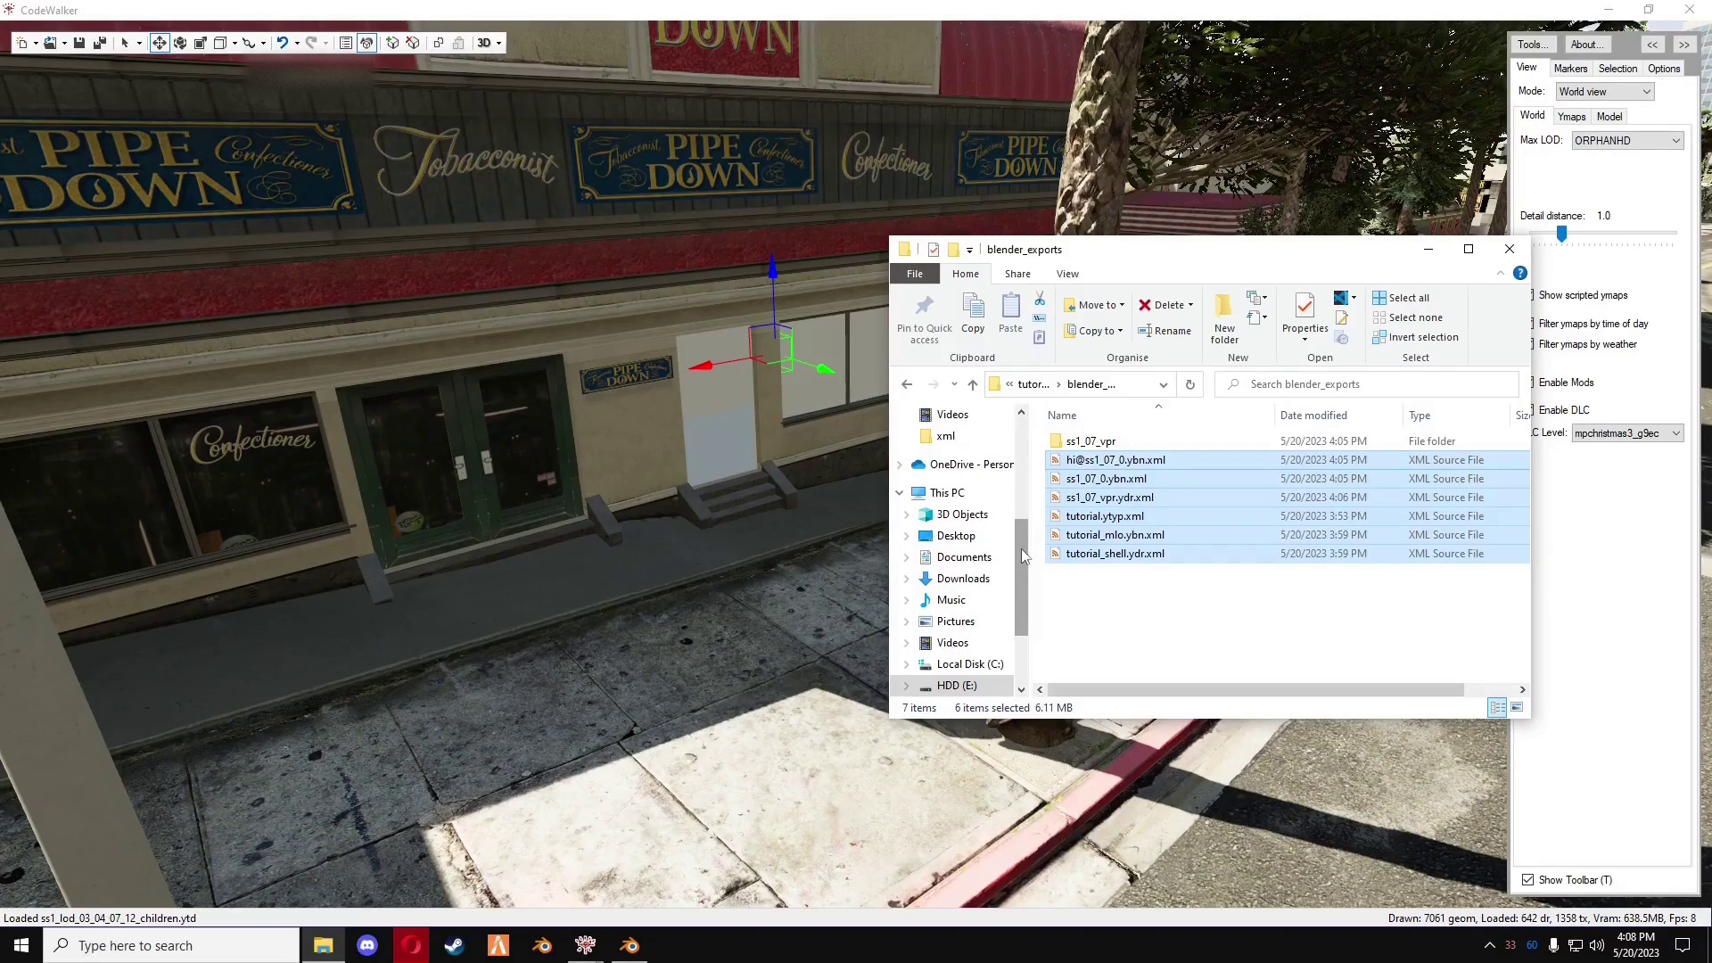
scroll(1023, 556, "up", 3)
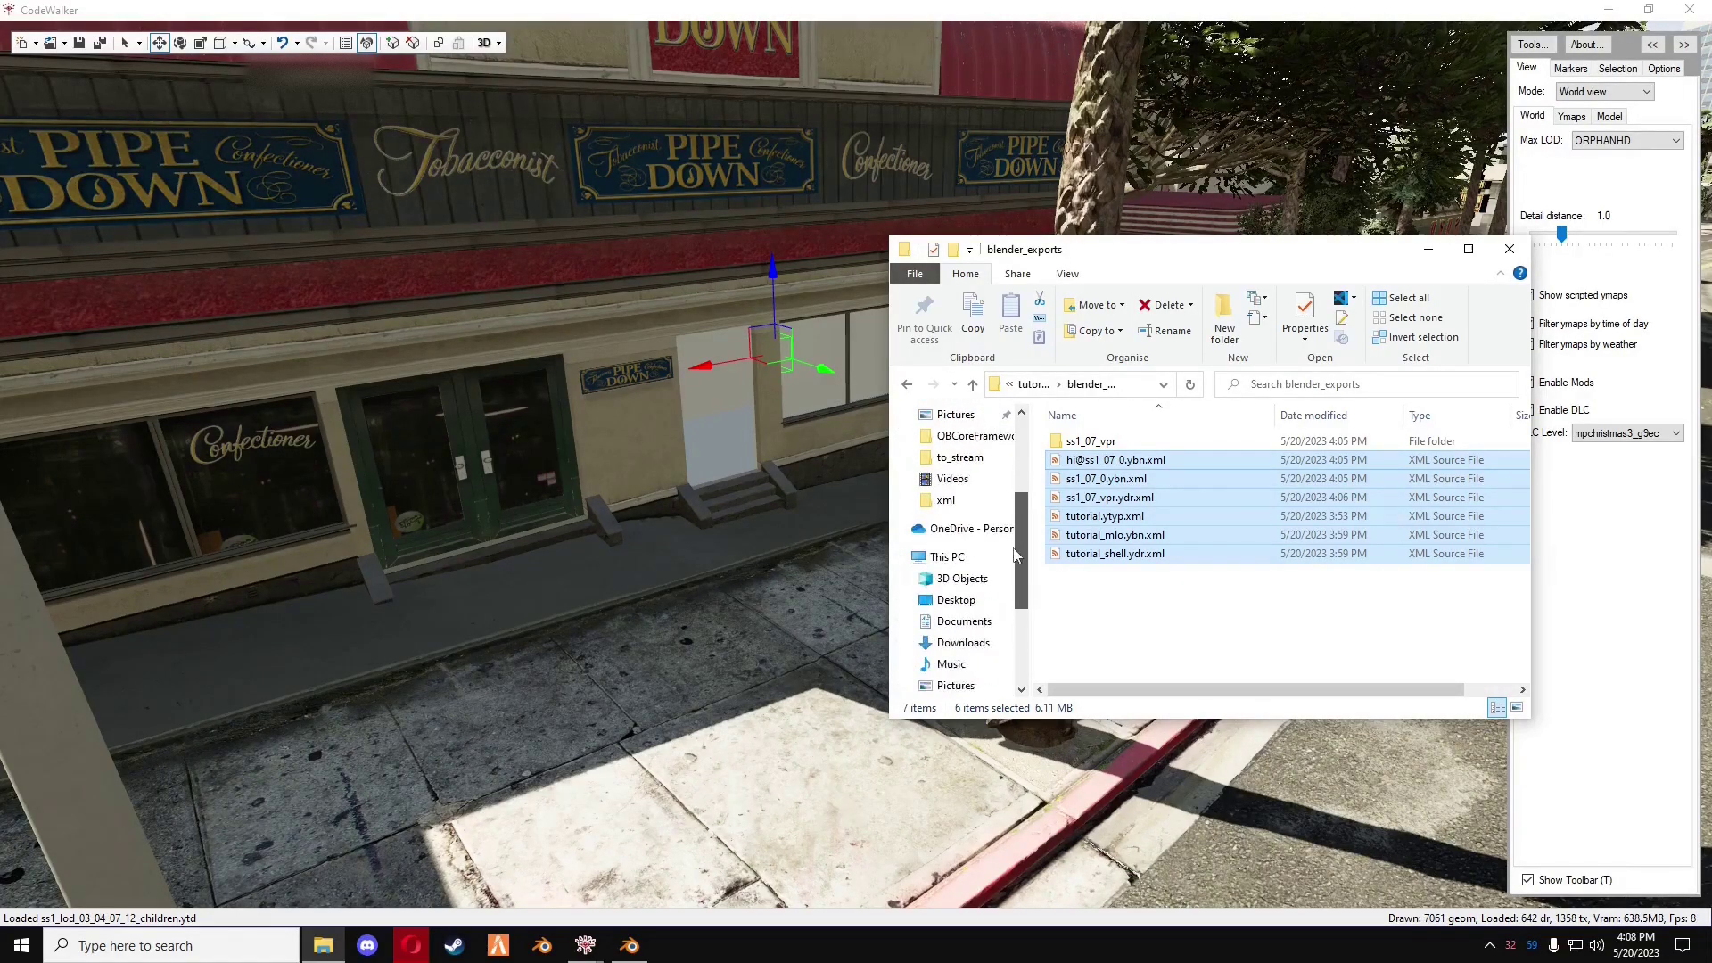
scroll(1015, 555, "down", 3)
left_click(954, 563)
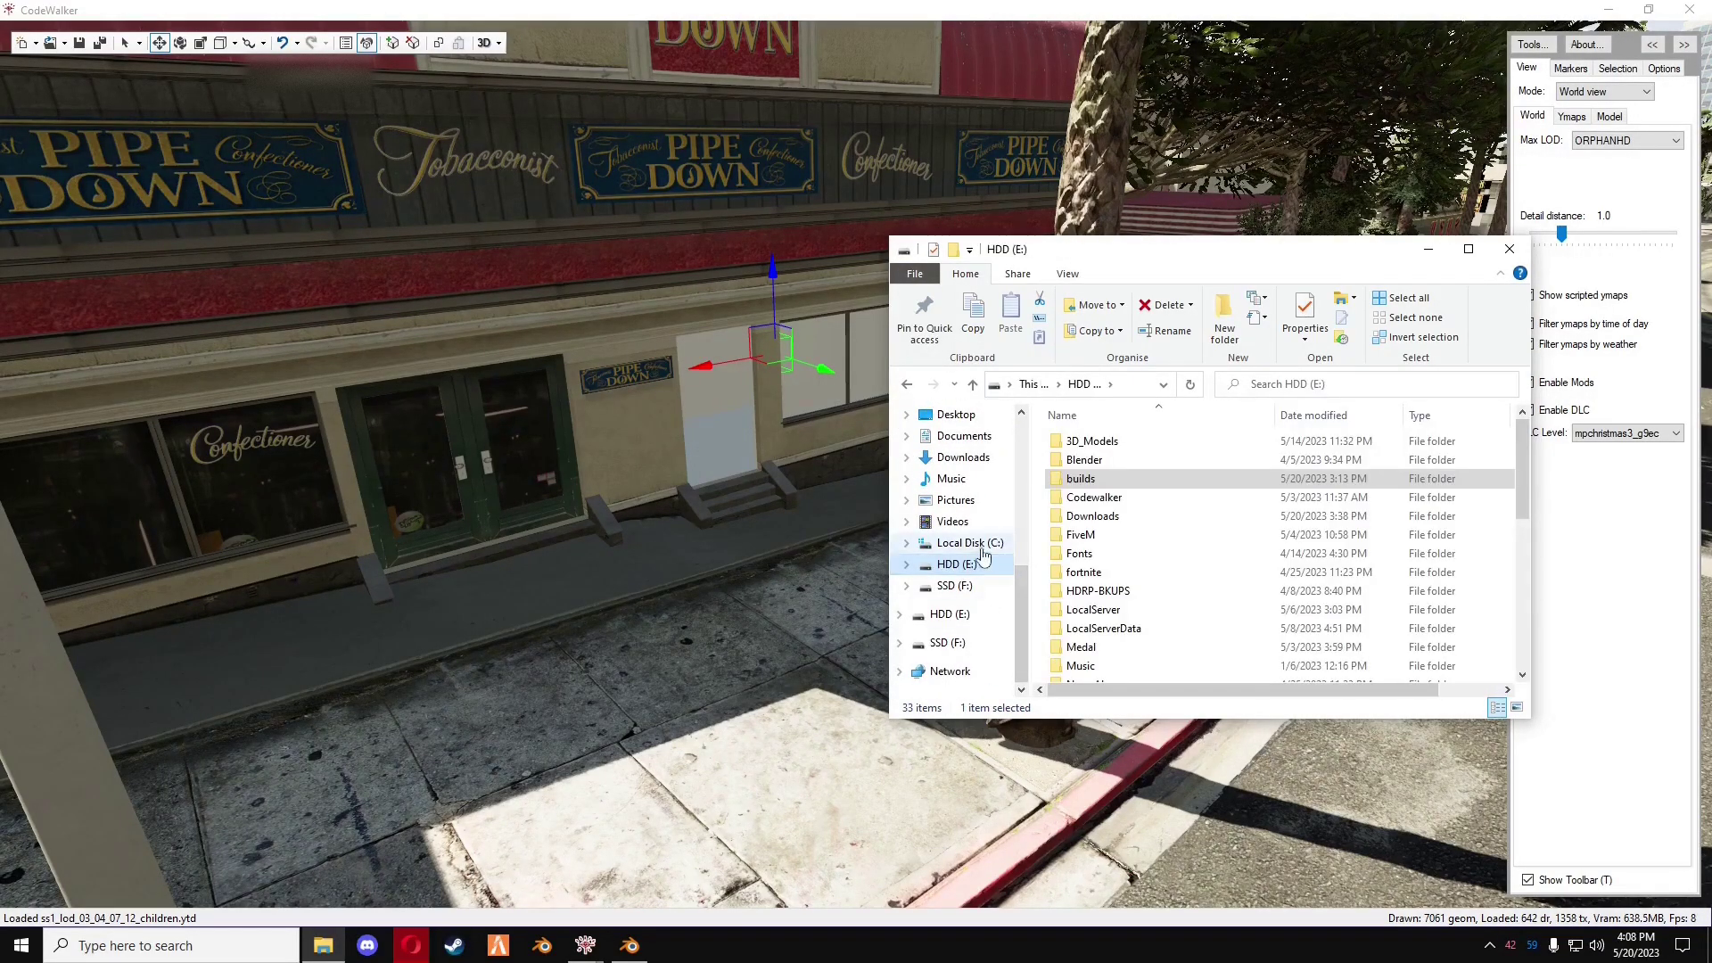
double_click(1092, 460)
double_click(1101, 460)
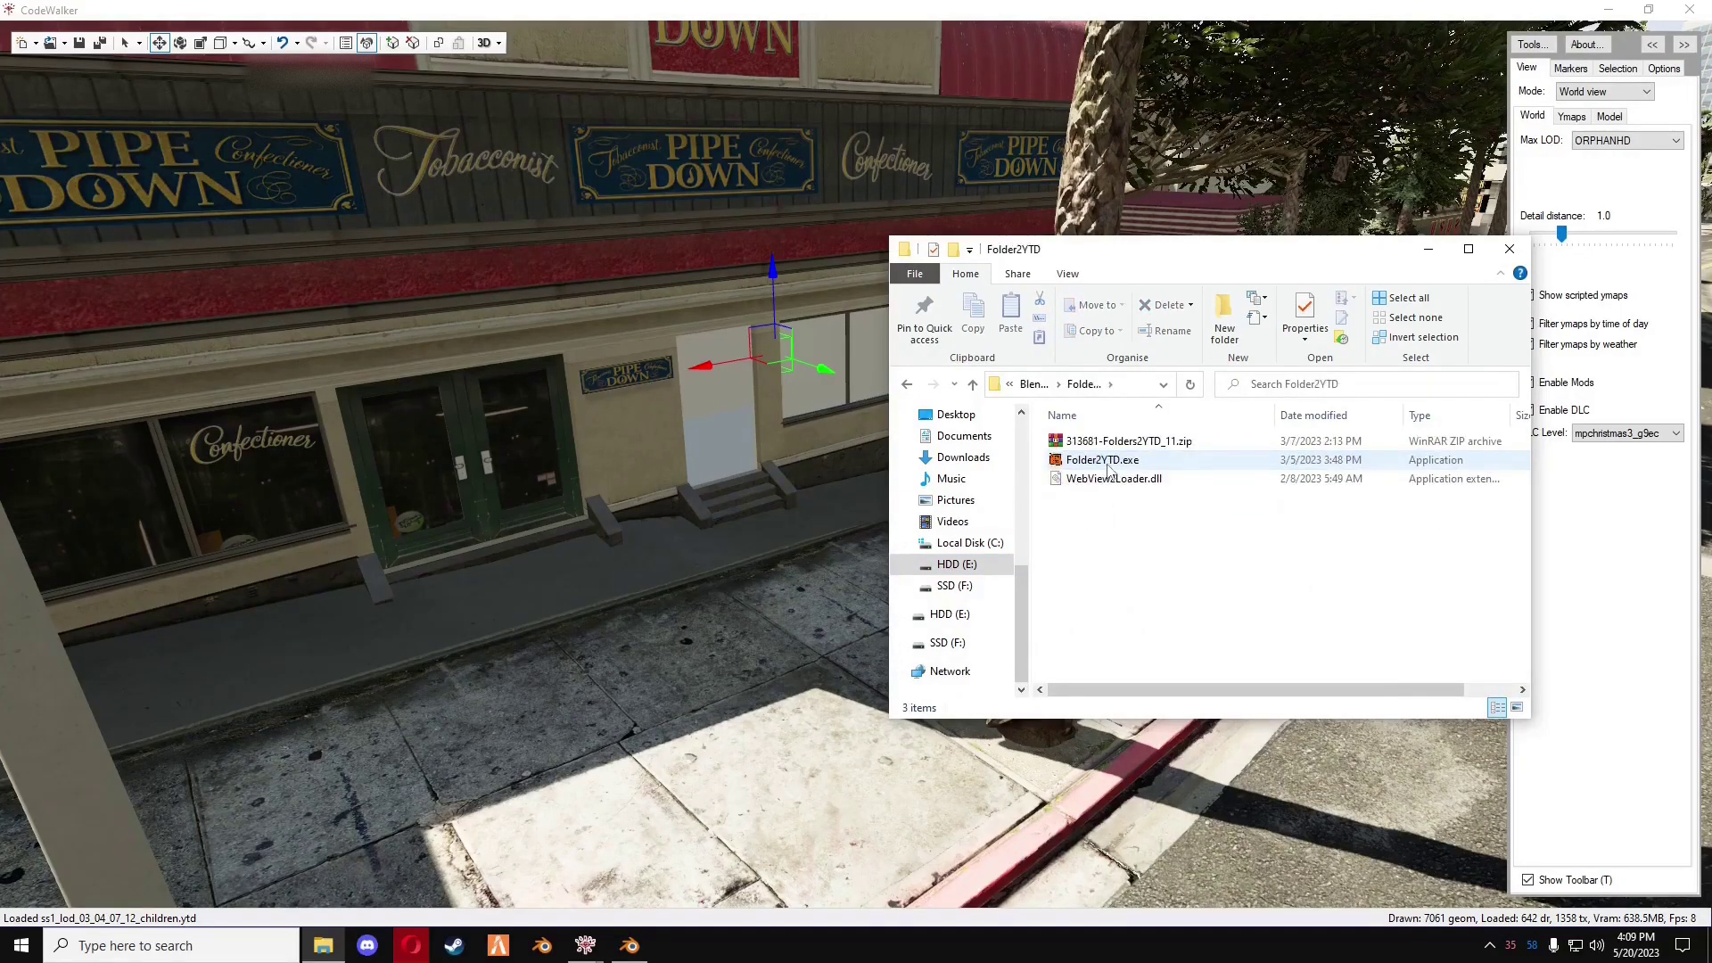
left_click(1115, 464)
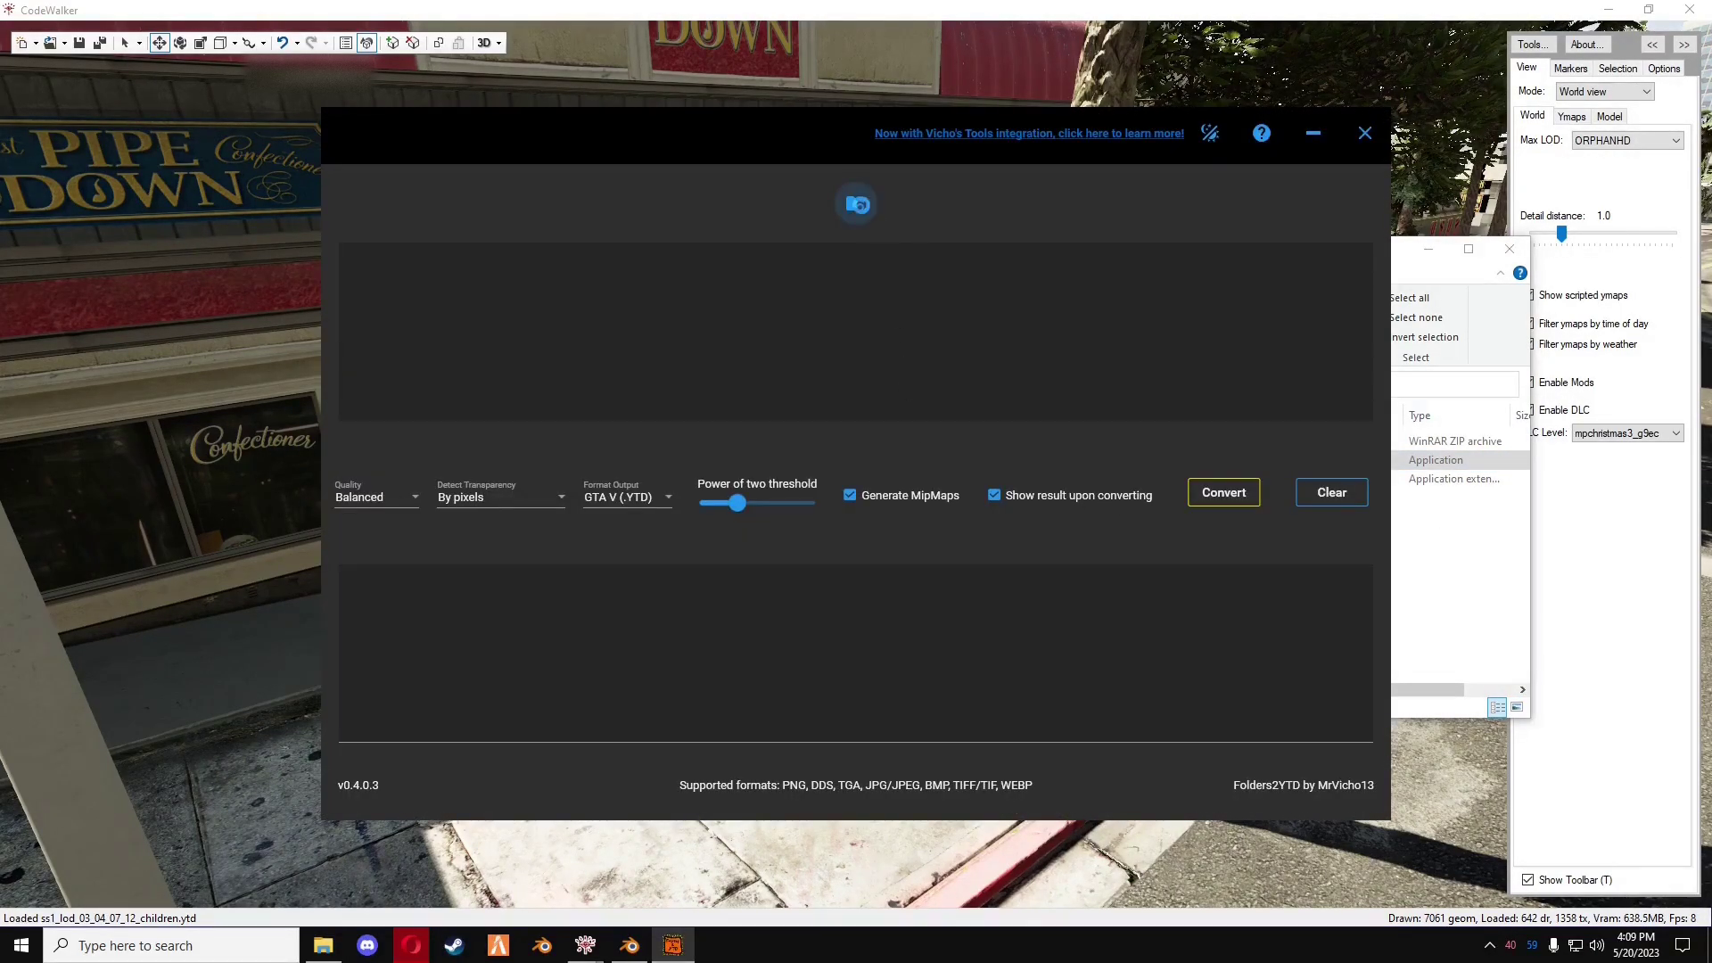
- Choose E:\builds\tutorial\tutorial_textures as the source folder for the texture conversion
left_click(857, 204)
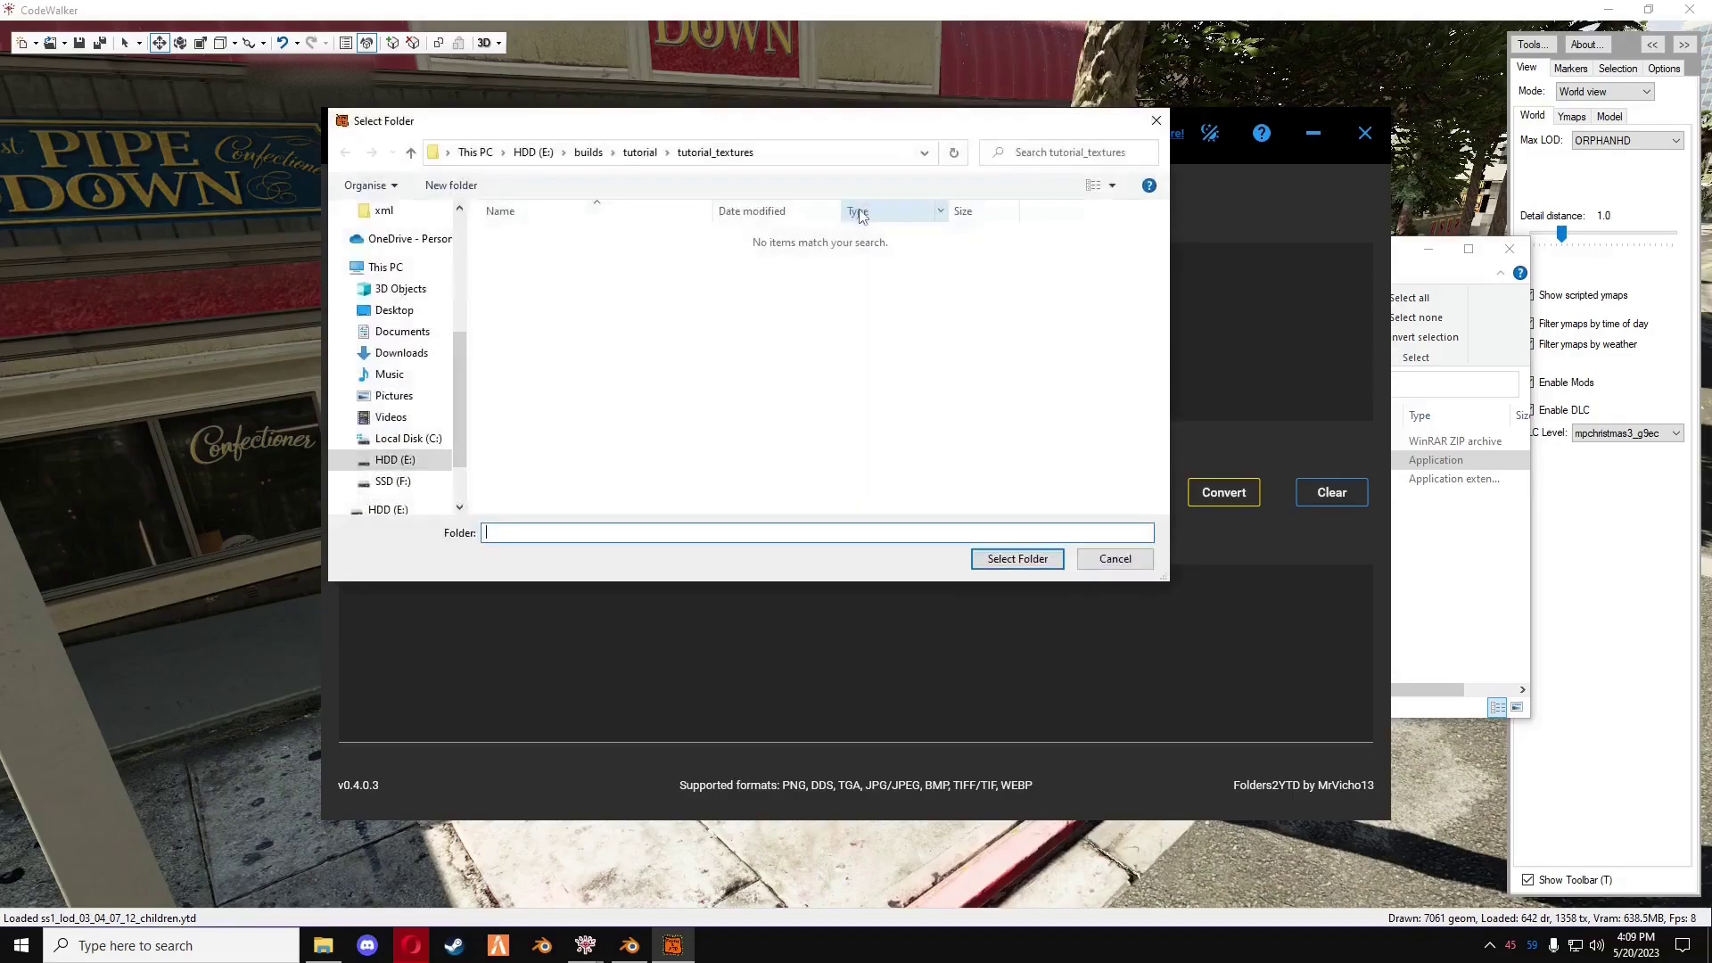
left_click(639, 151)
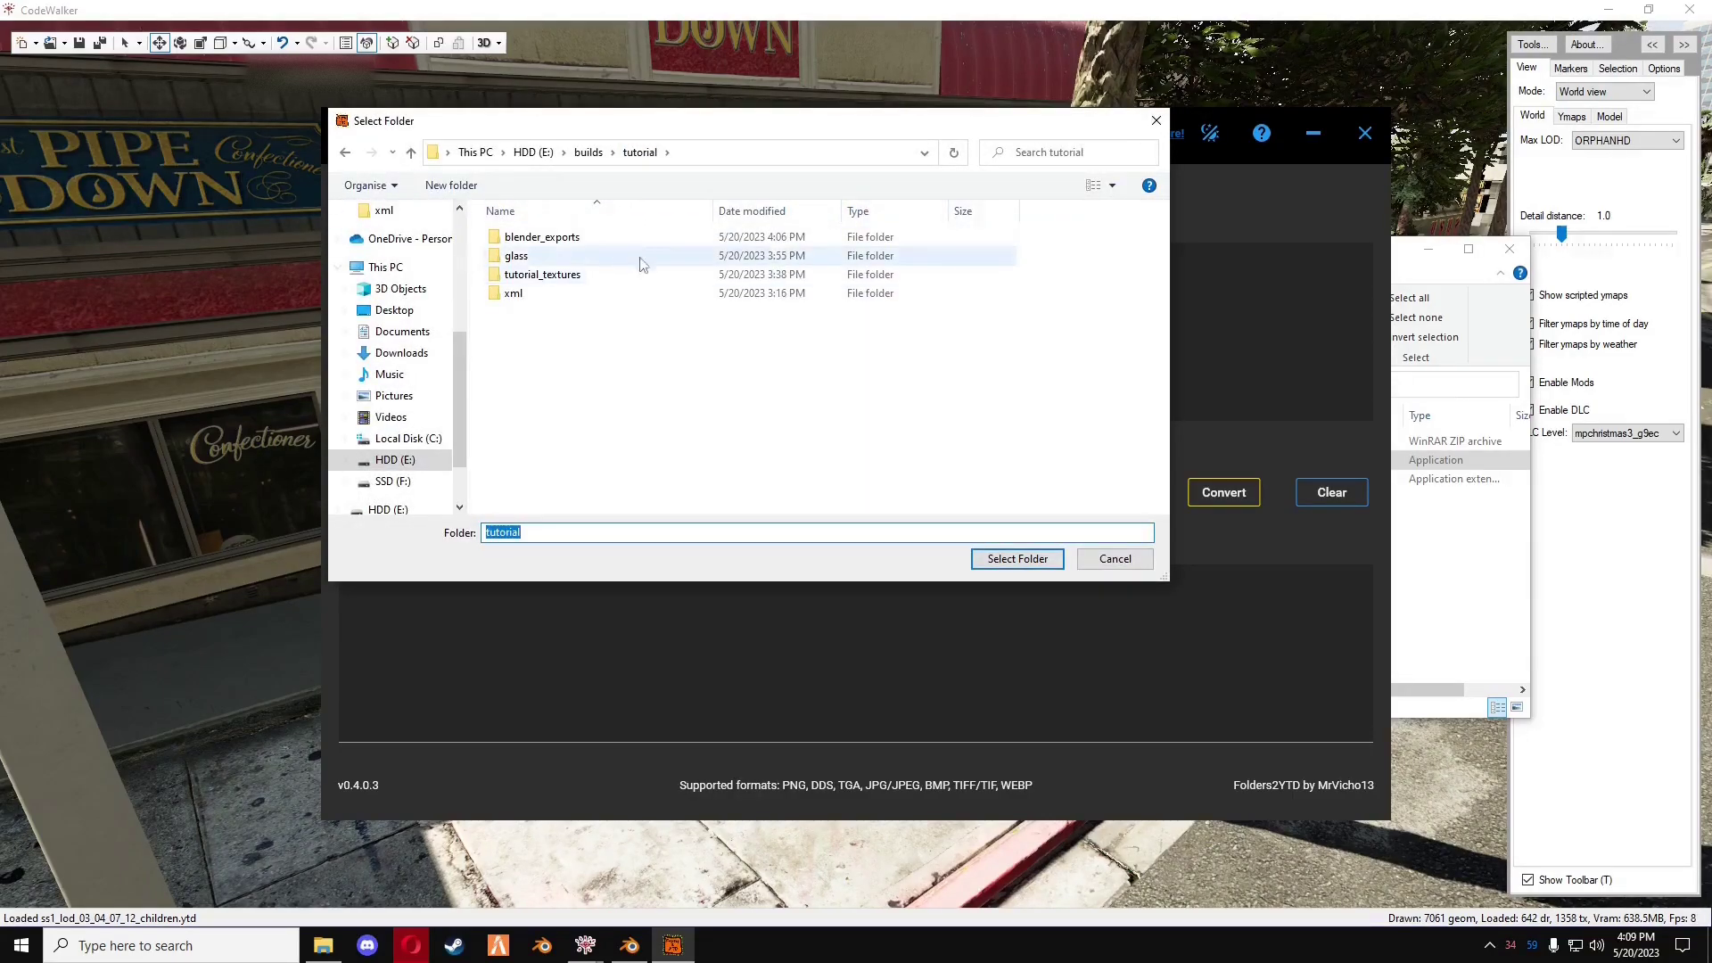
double_click(537, 276)
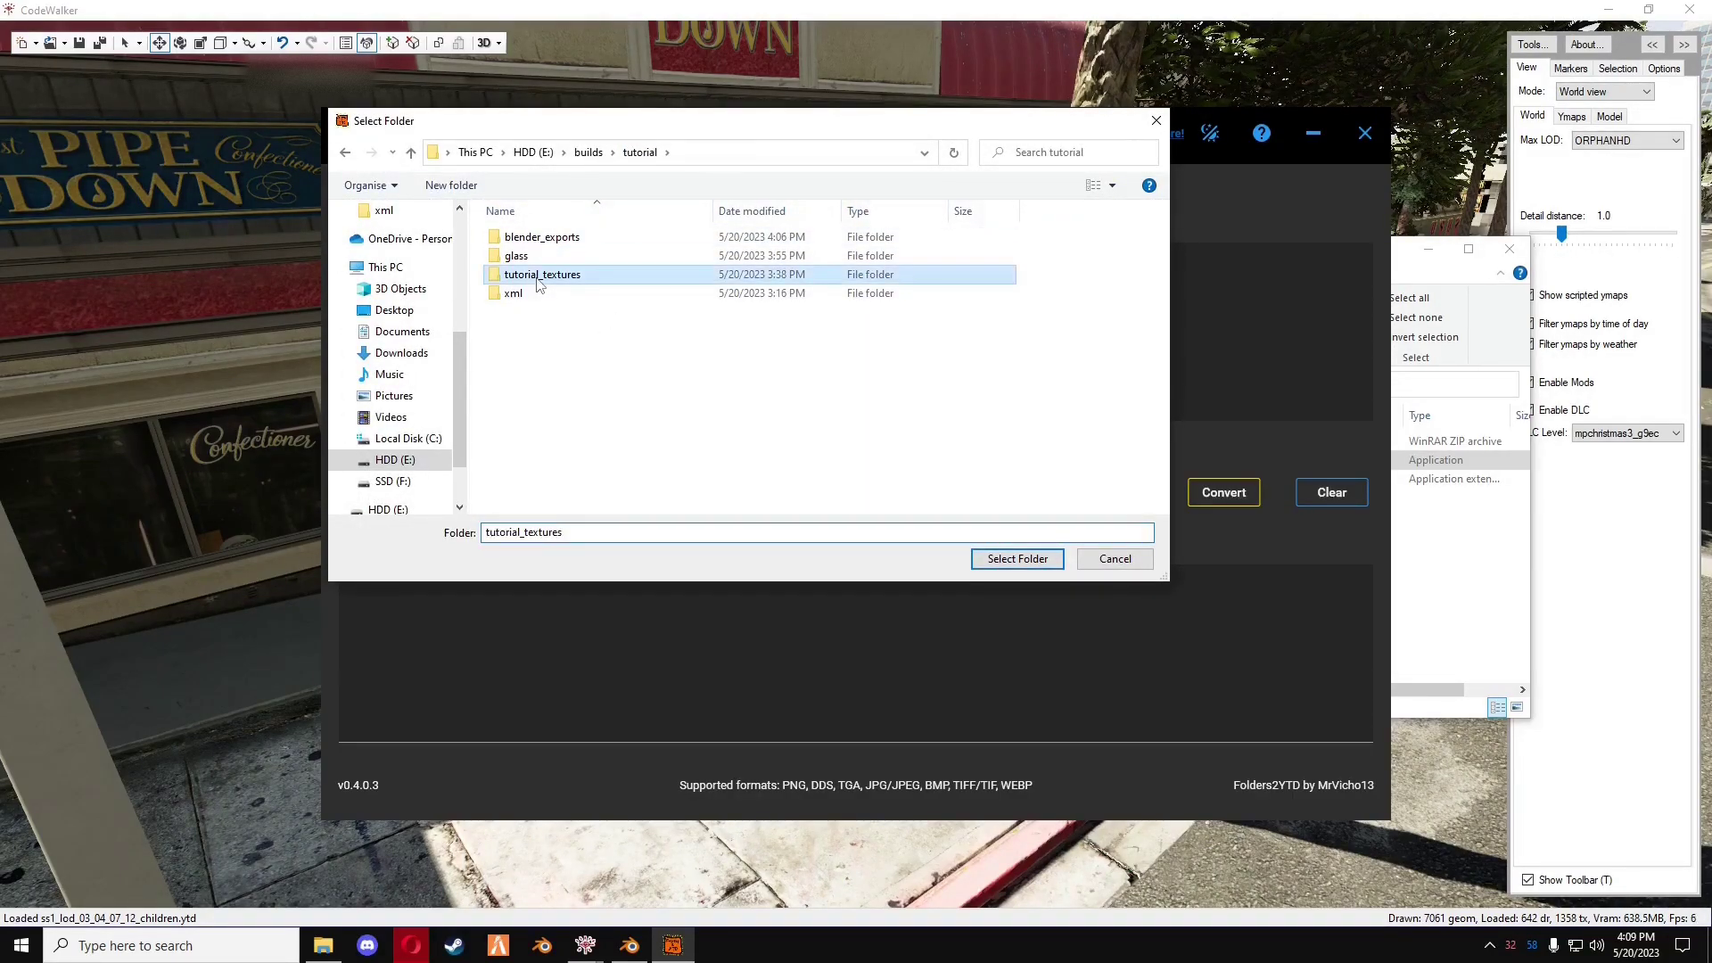
left_click(640, 152)
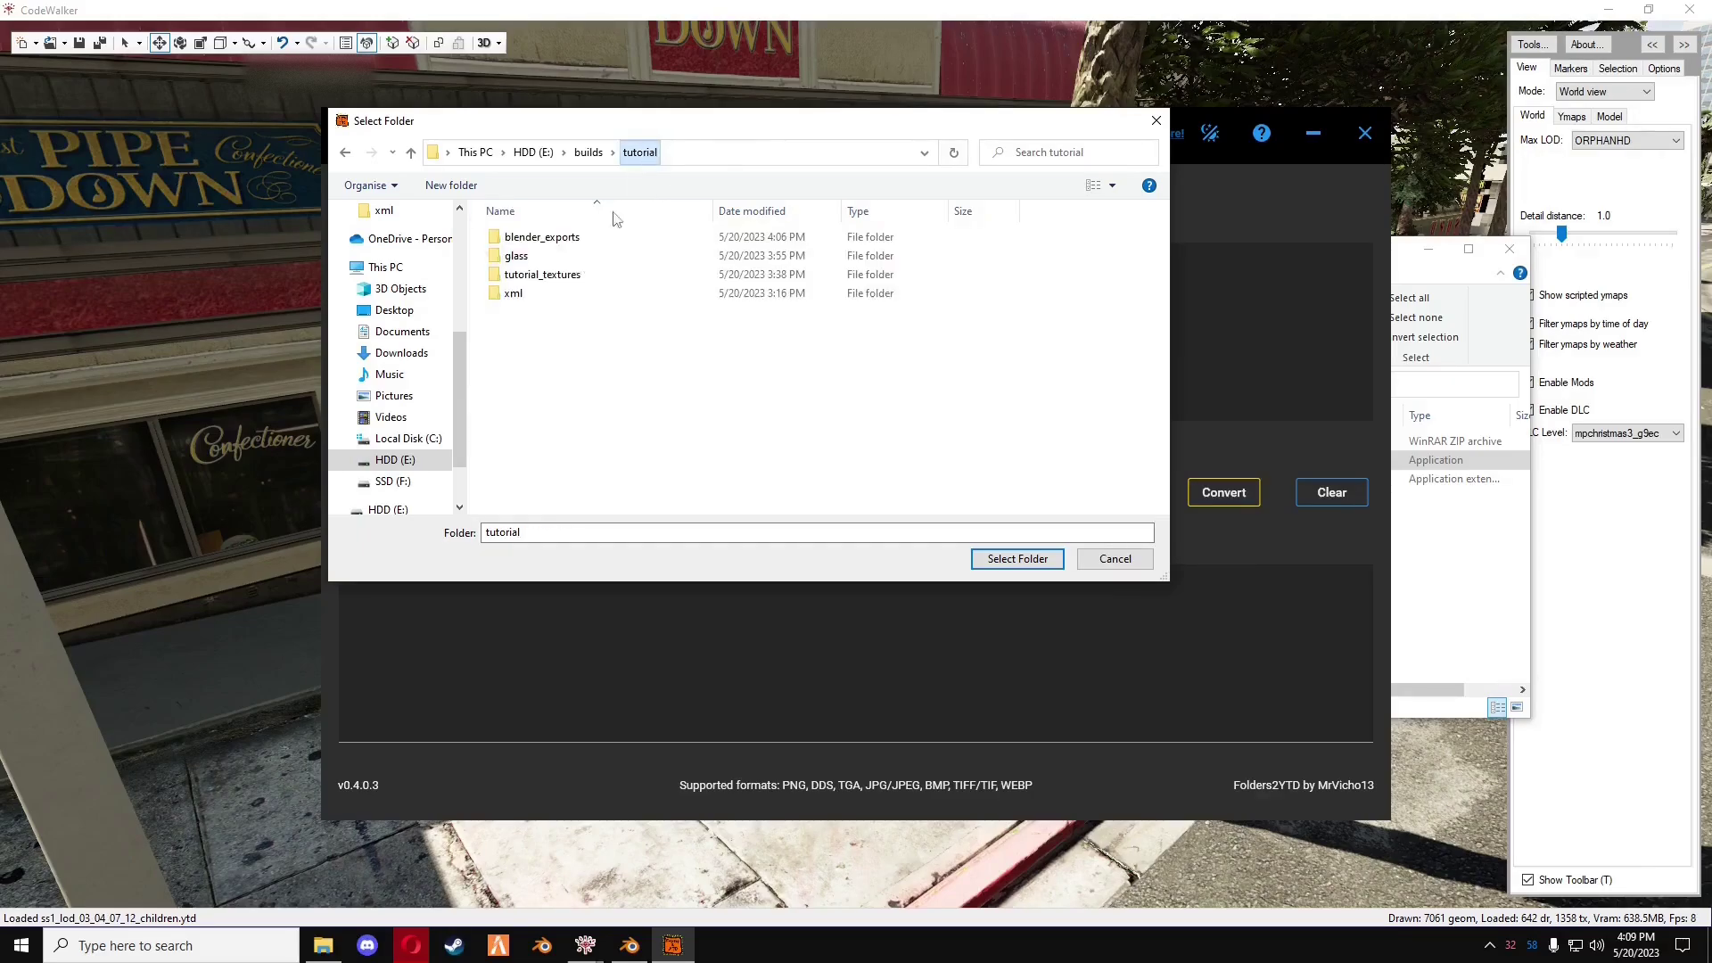
double_click(533, 275)
left_click(1047, 559)
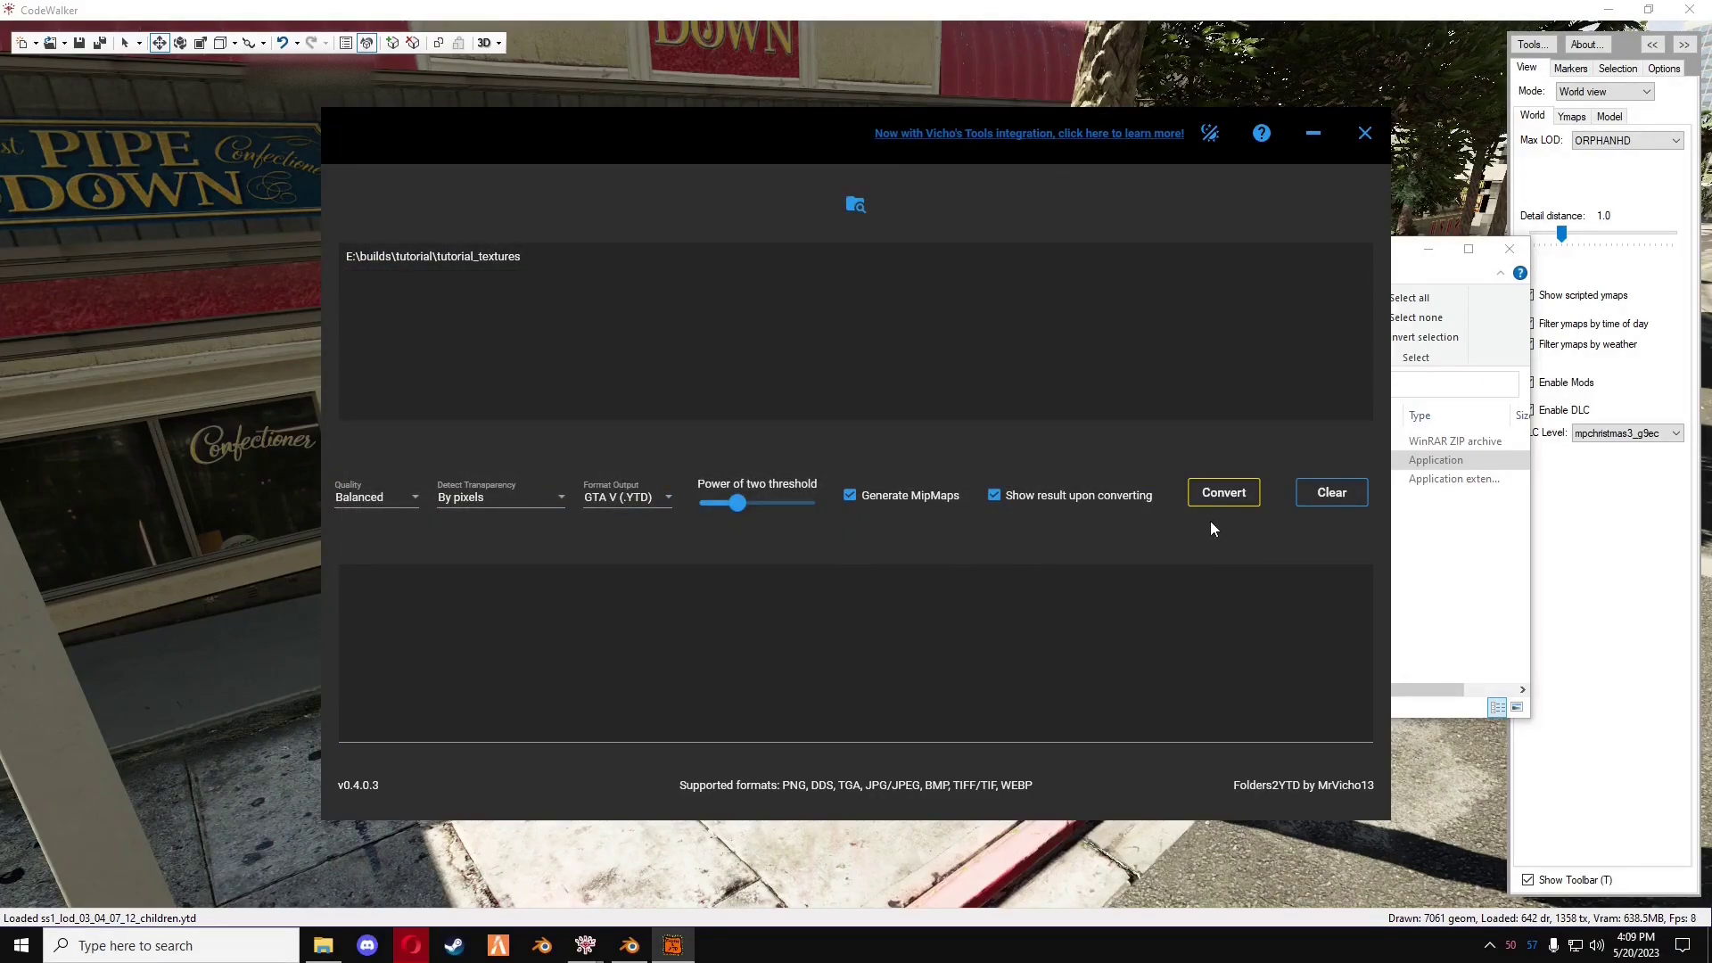
- Convert the tutorial_textures folder to a GTA V YTD file and close the converter
left_click(1224, 493)
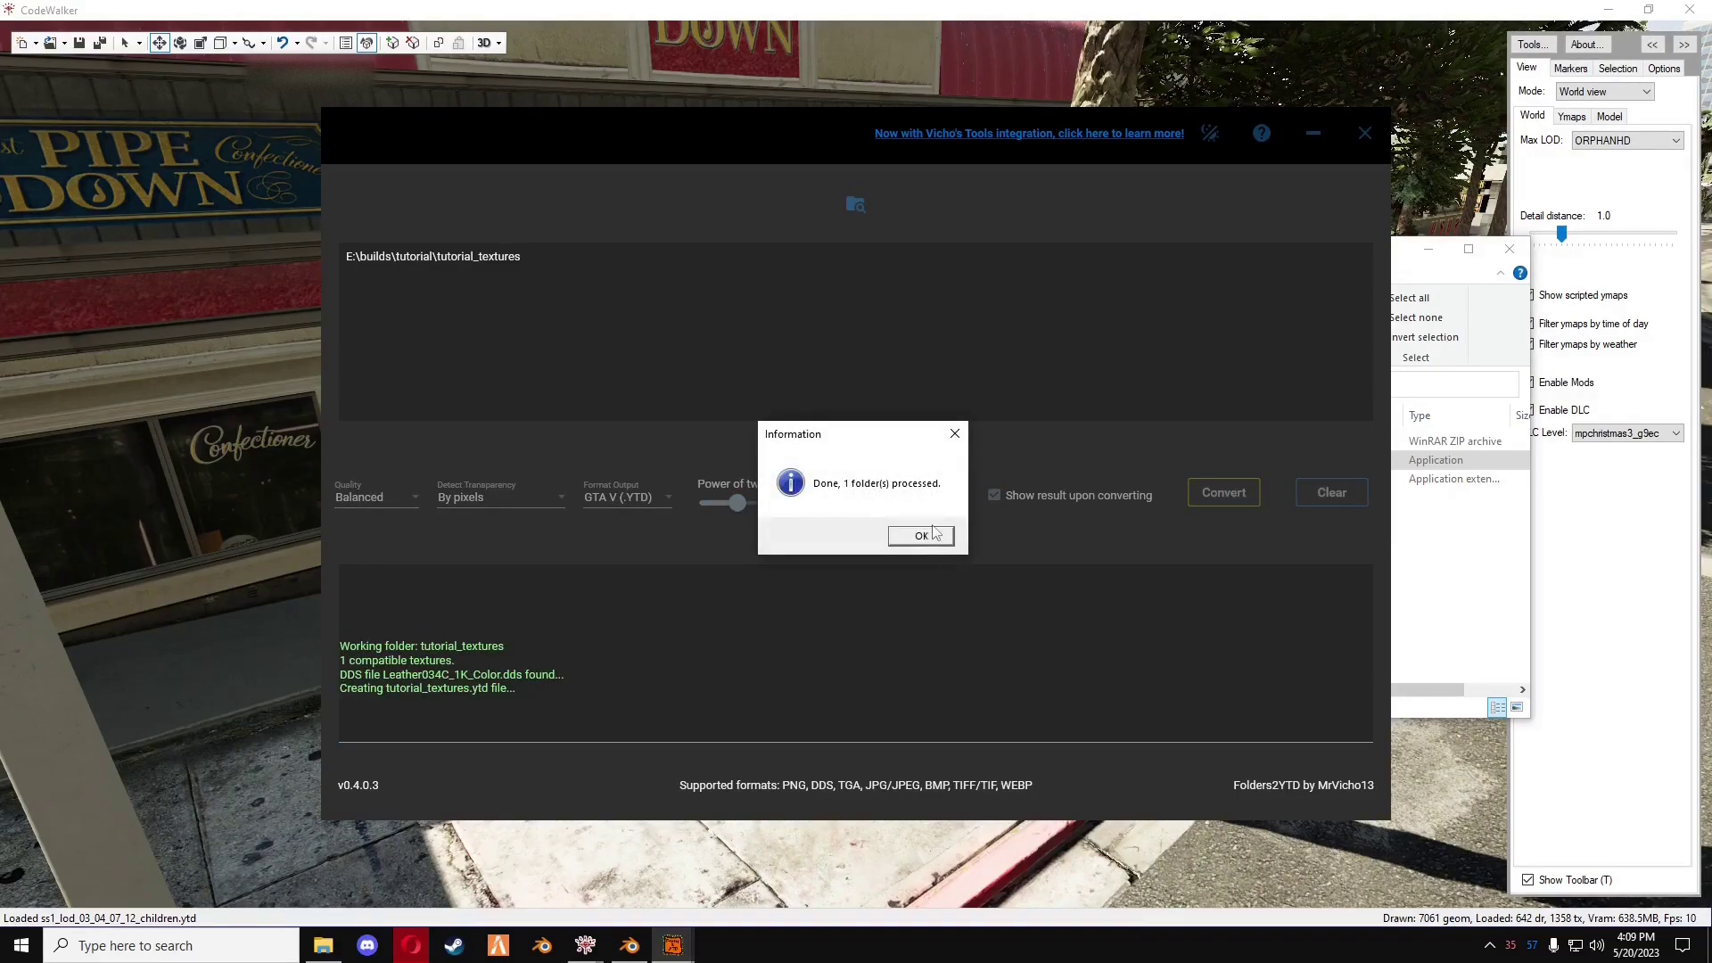
left_click(921, 535)
left_click(1364, 133)
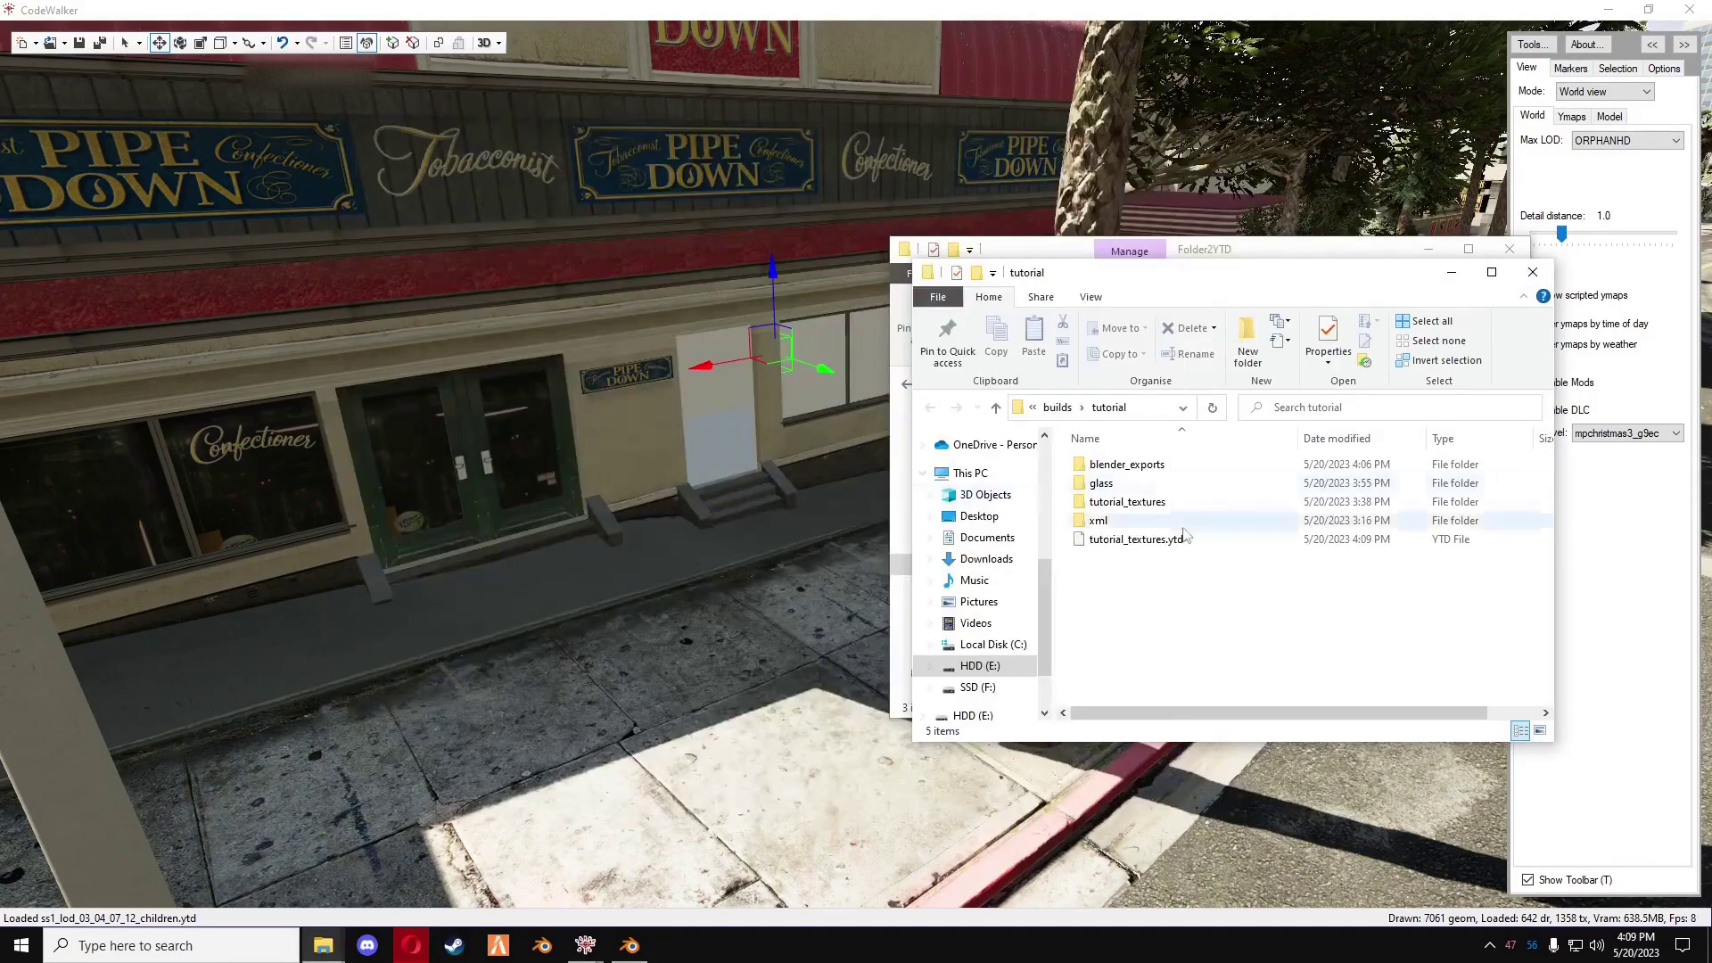
- Move tutorial_textures.ytd from builds\tutorial into the blender_exports folder and close the extra file window
left_click_drag(1249, 253, 563, 272)
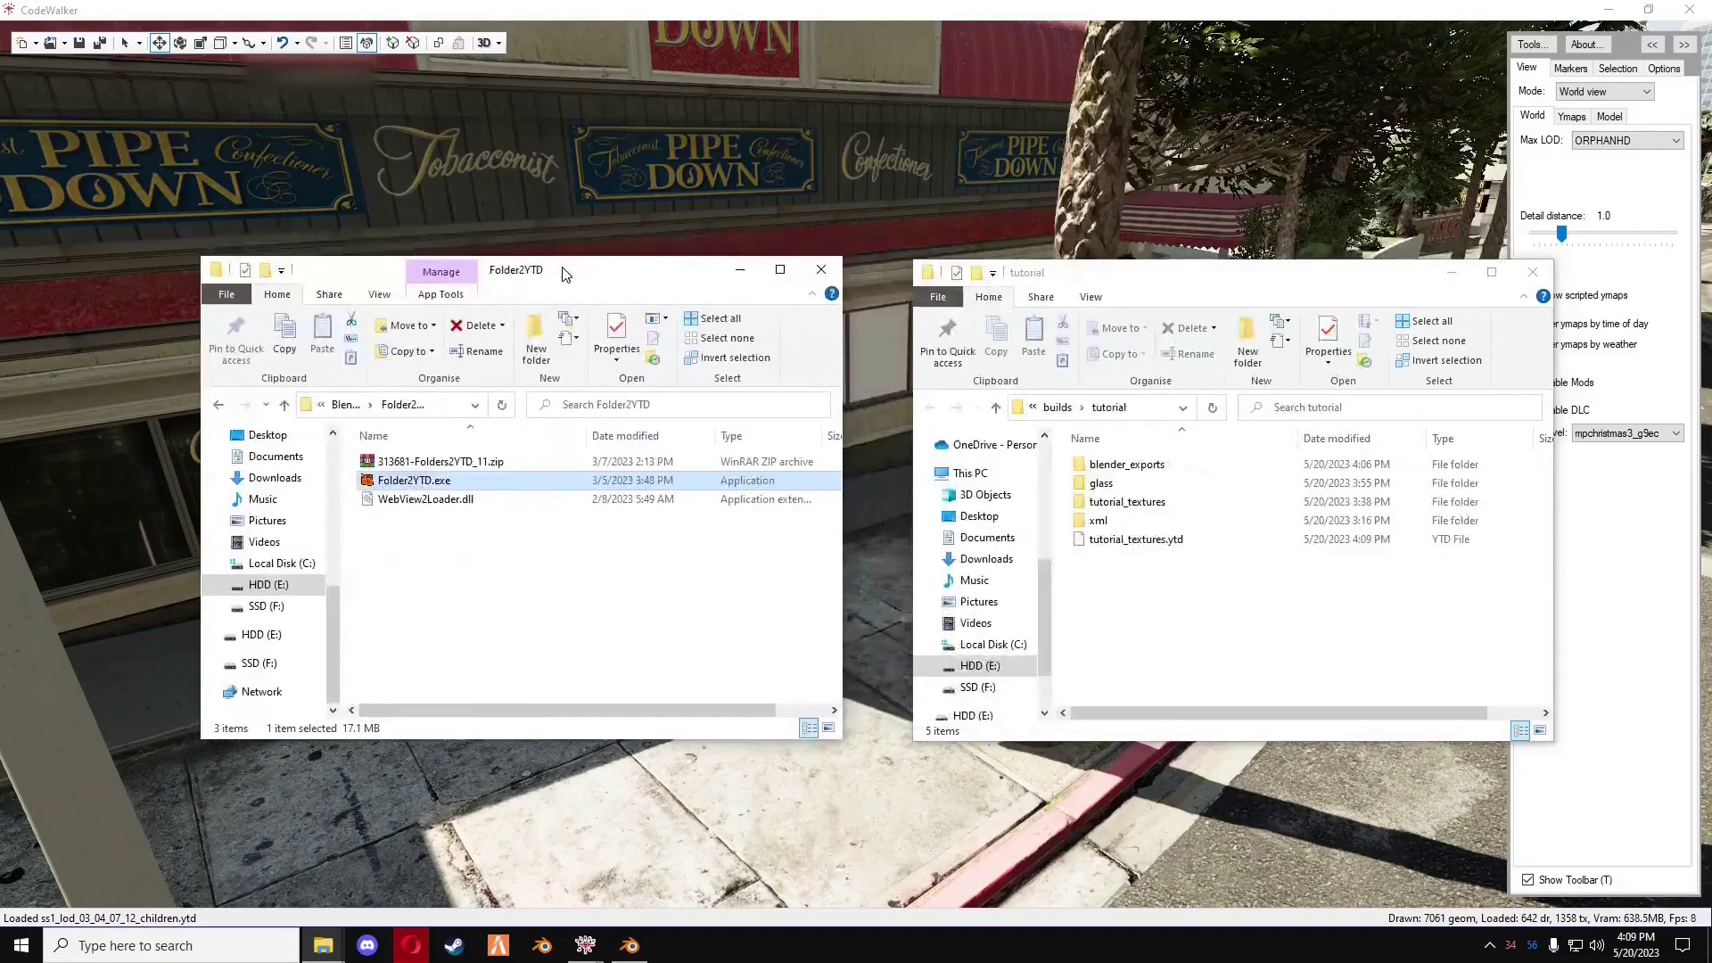
left_click(262, 633)
double_click(389, 498)
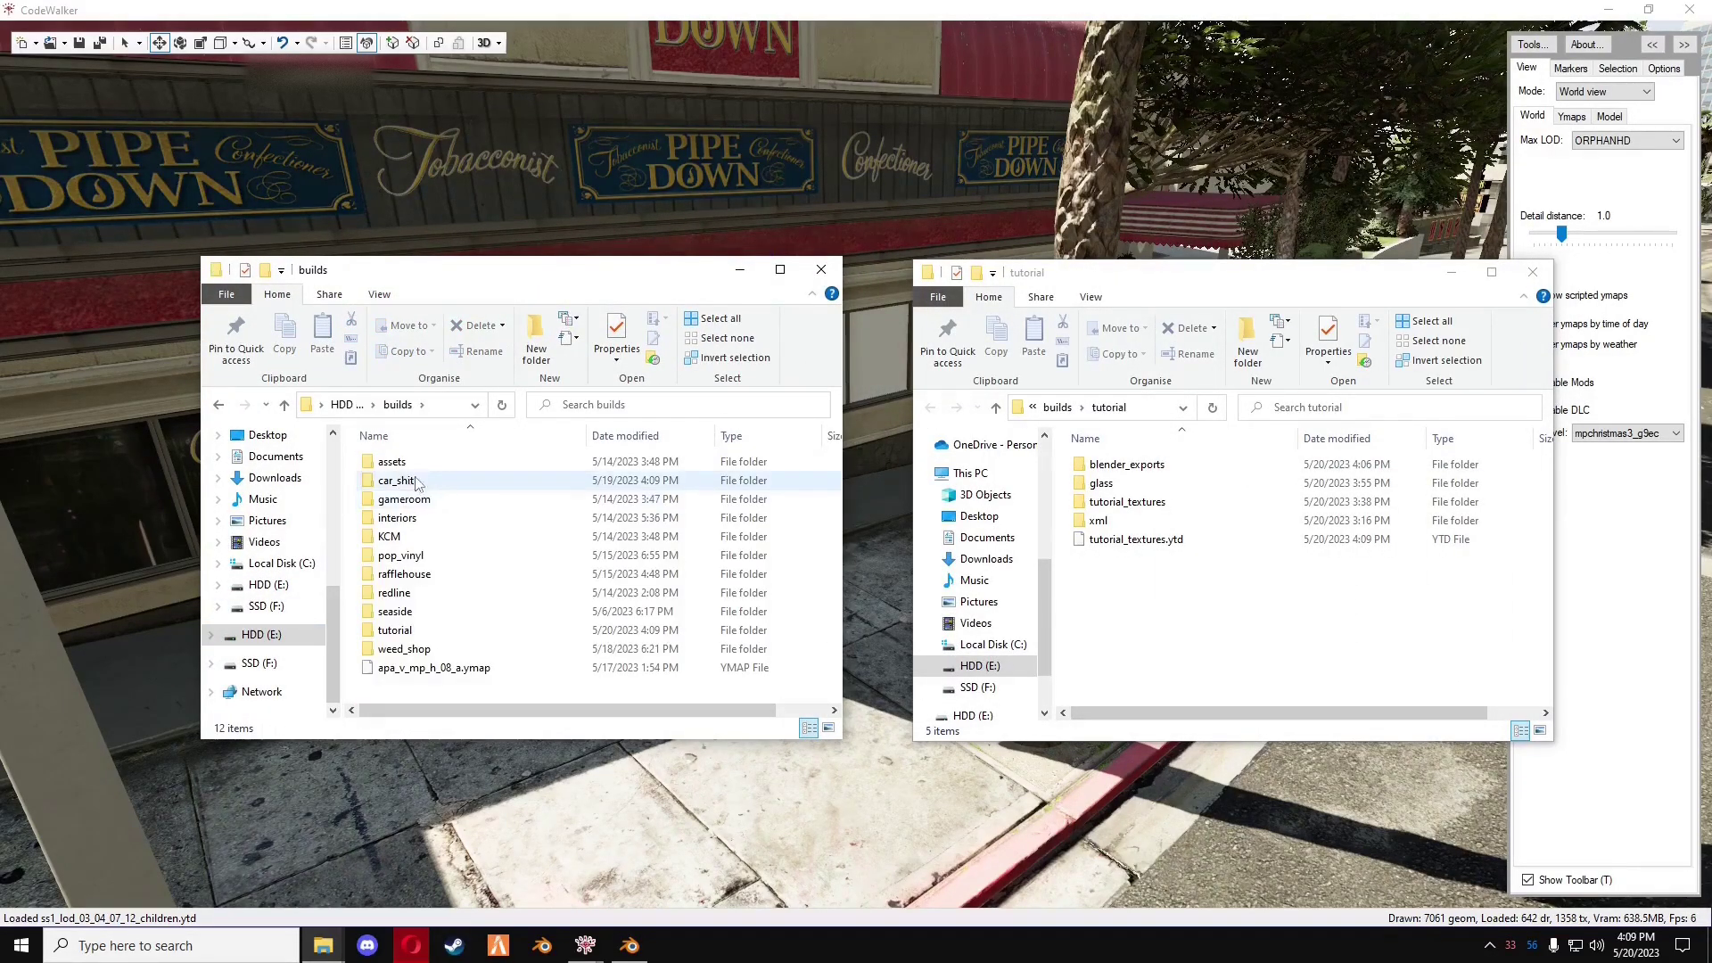
double_click(395, 629)
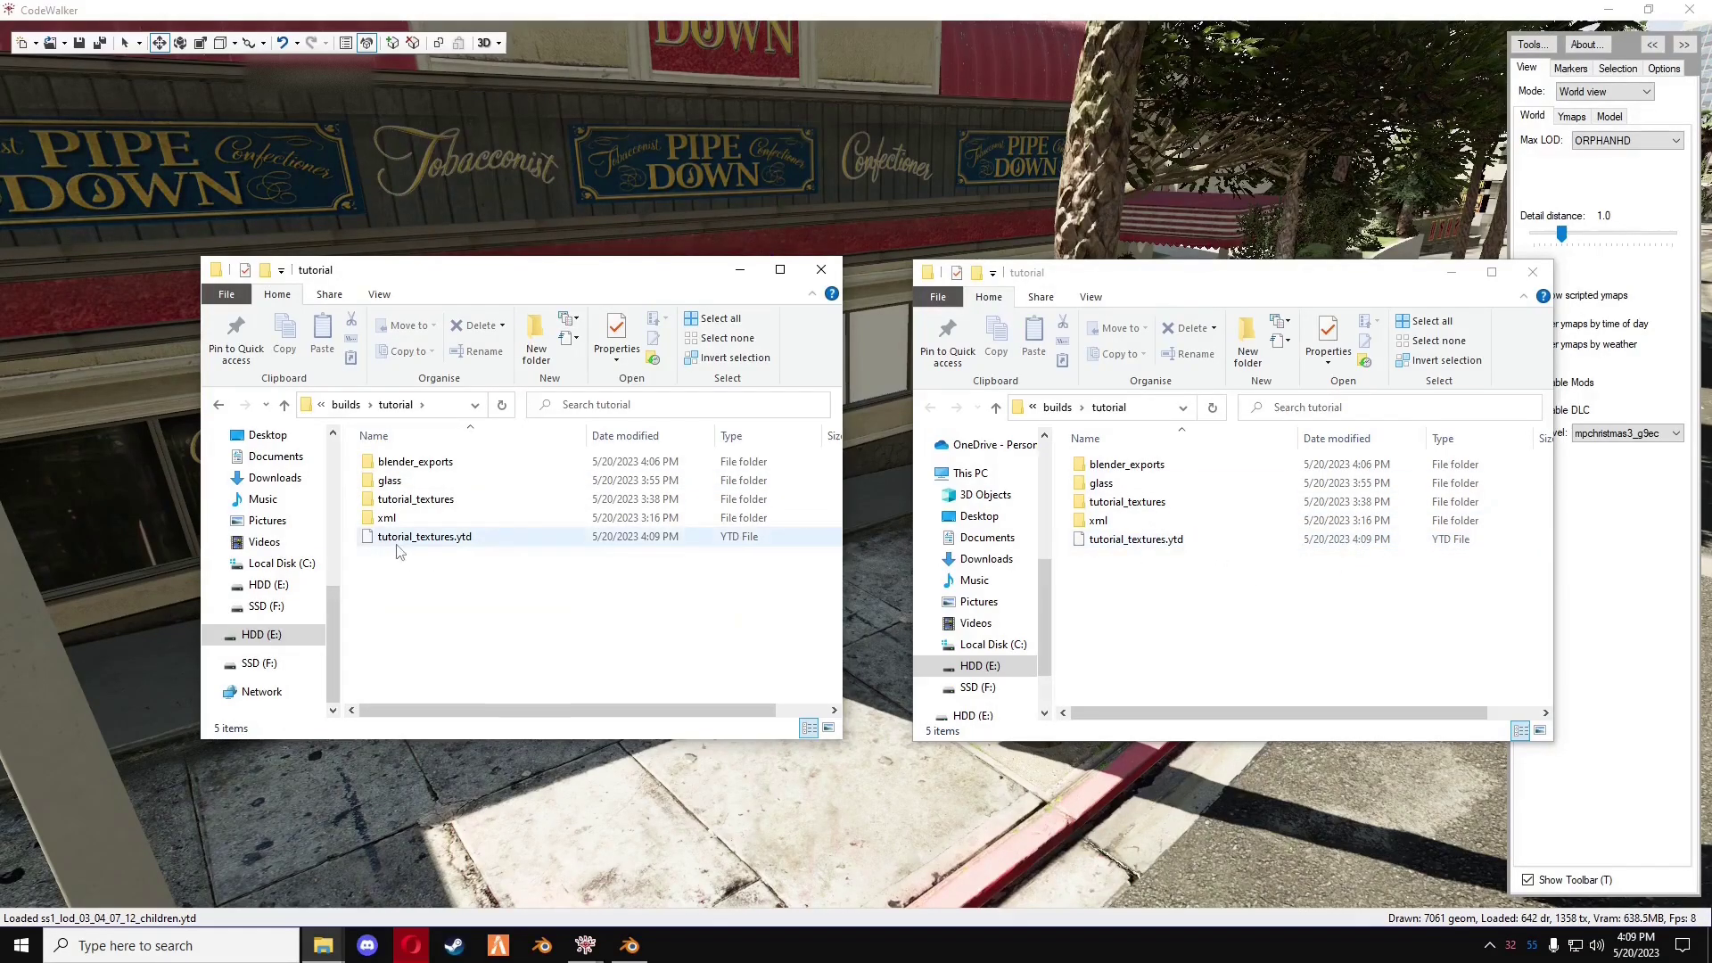
left_click(412, 501)
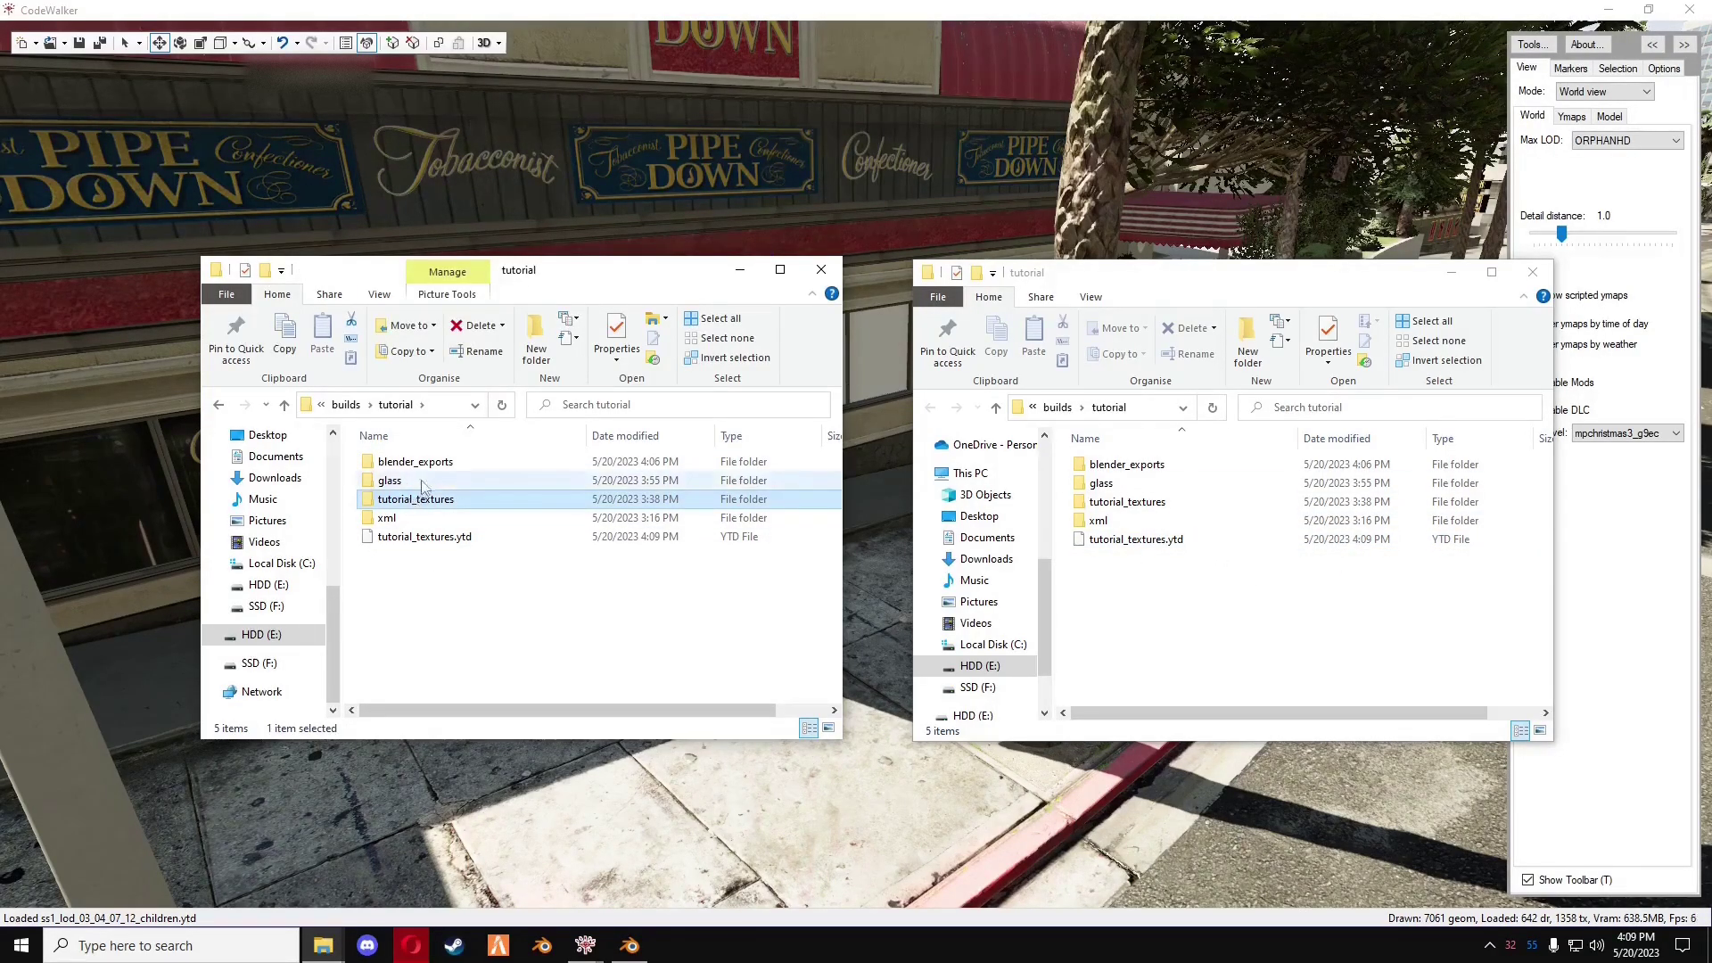
left_click_drag(1132, 539, 1122, 517)
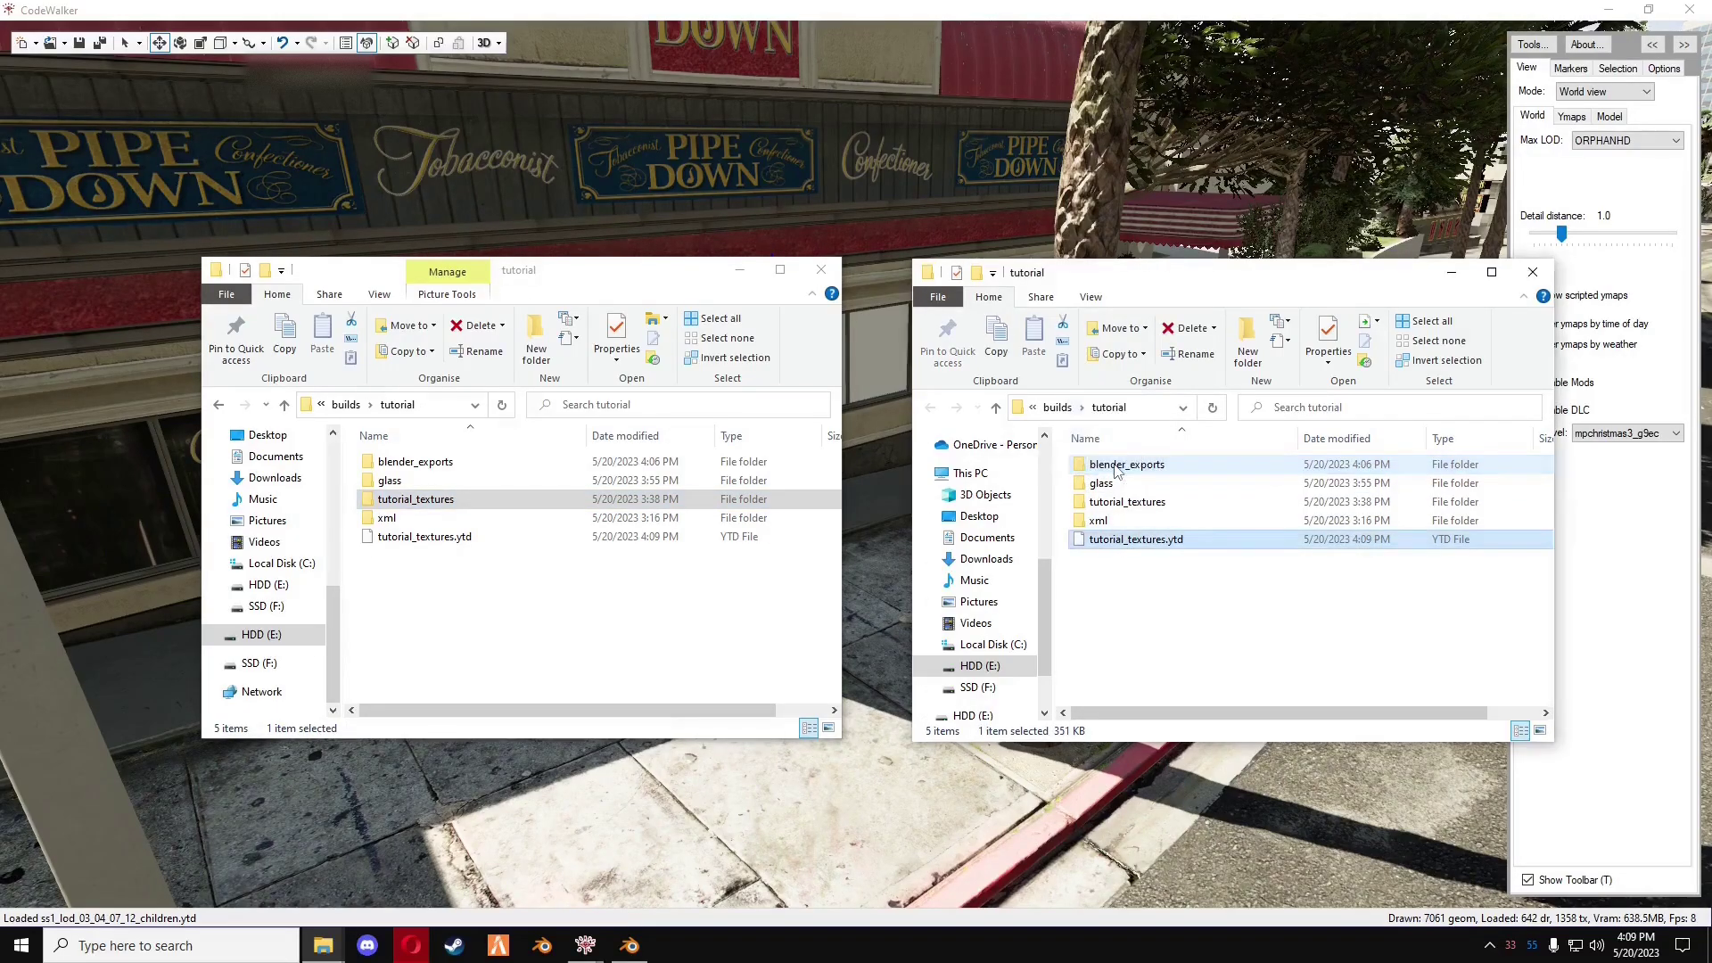
left_click(821, 269)
- Open CodeWalker's RPF Explorer alongside the tutorial folder and browse to mods\tutorial.rpf
mouse_move(585, 946)
left_click(670, 872)
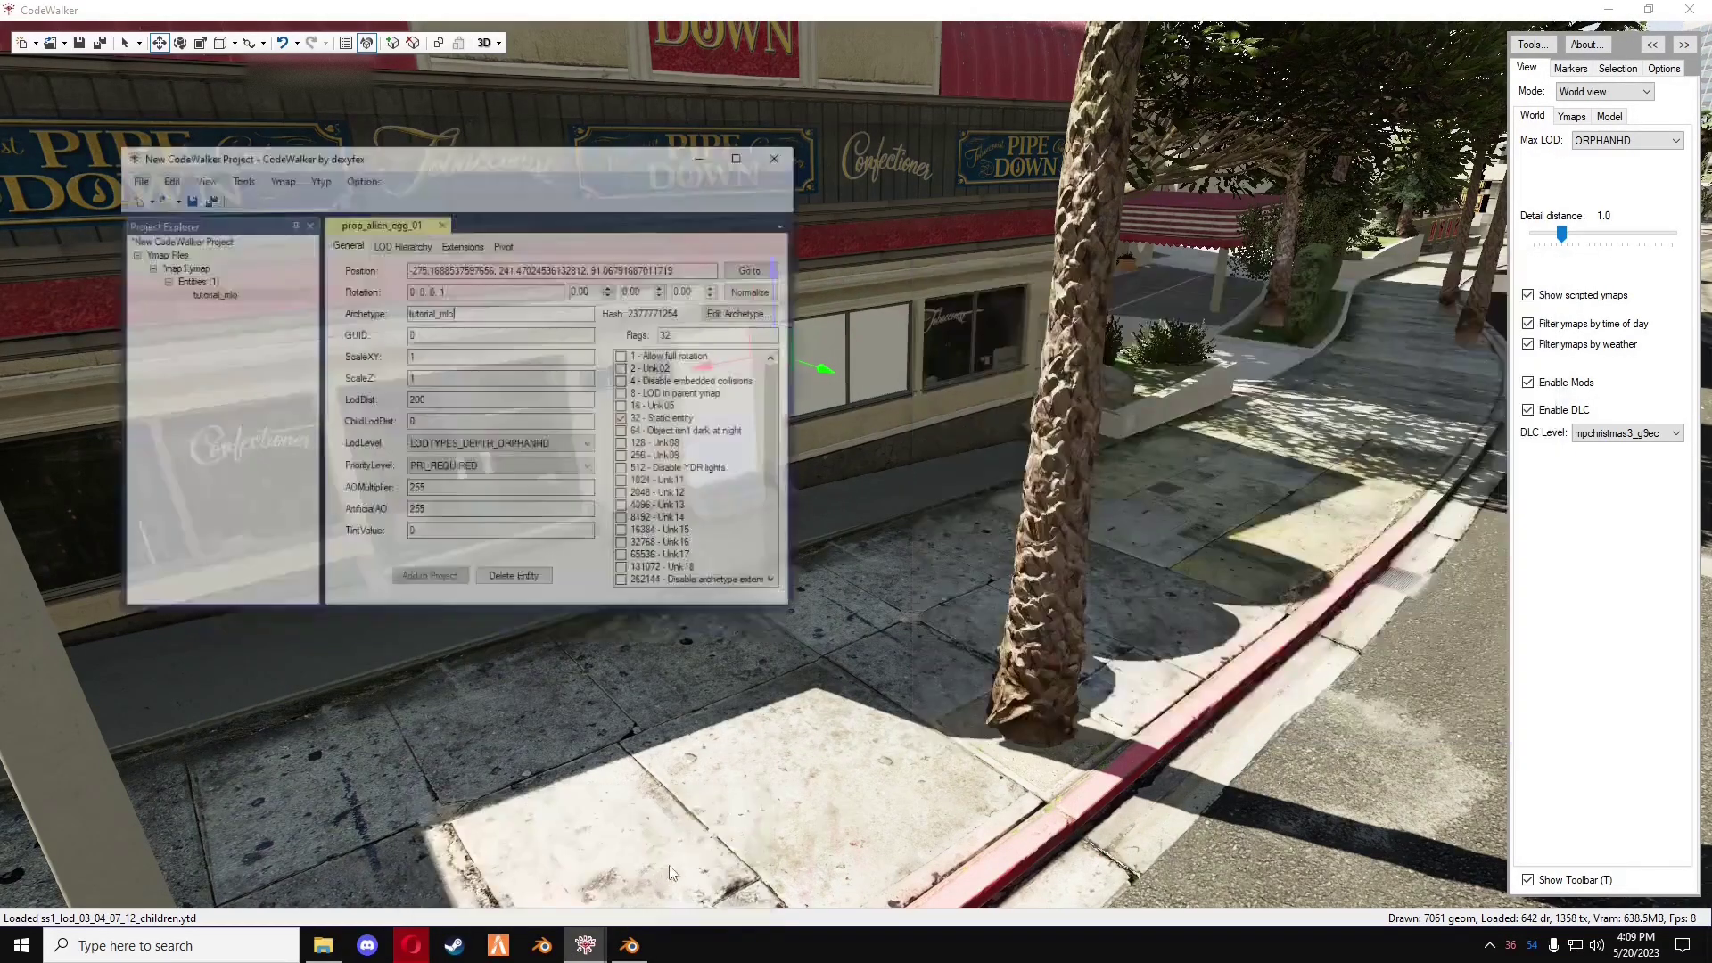
left_click(338, 951)
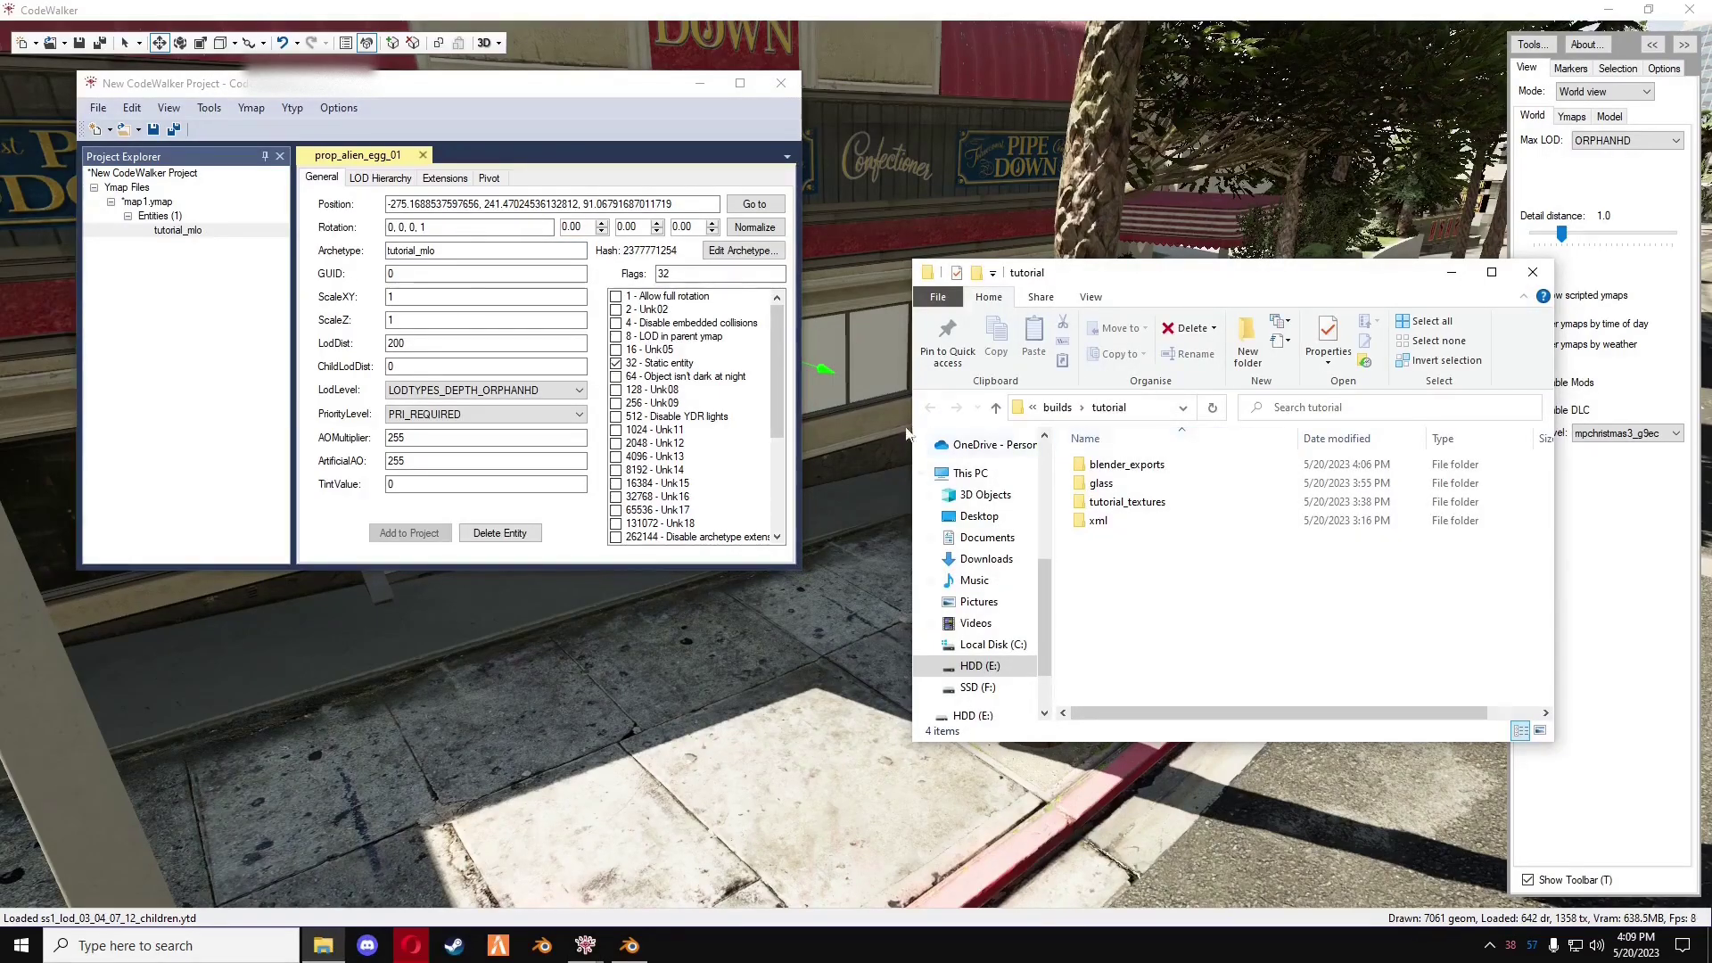
left_click(1531, 43)
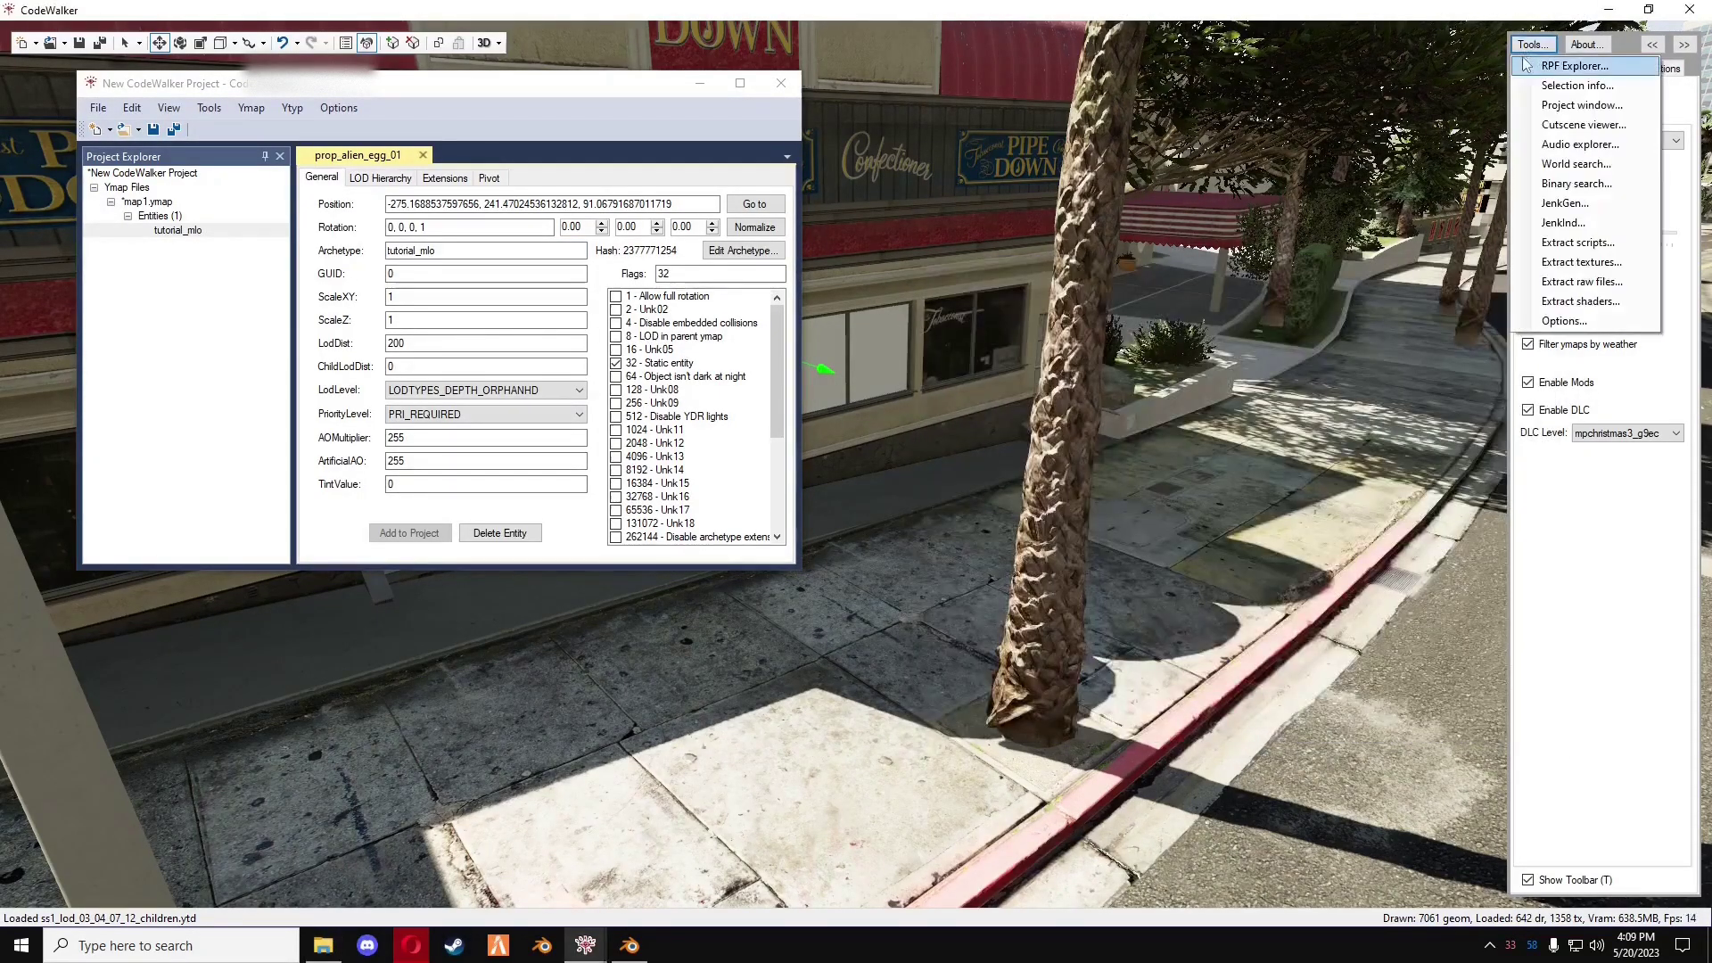
left_click(1560, 65)
left_click(323, 945)
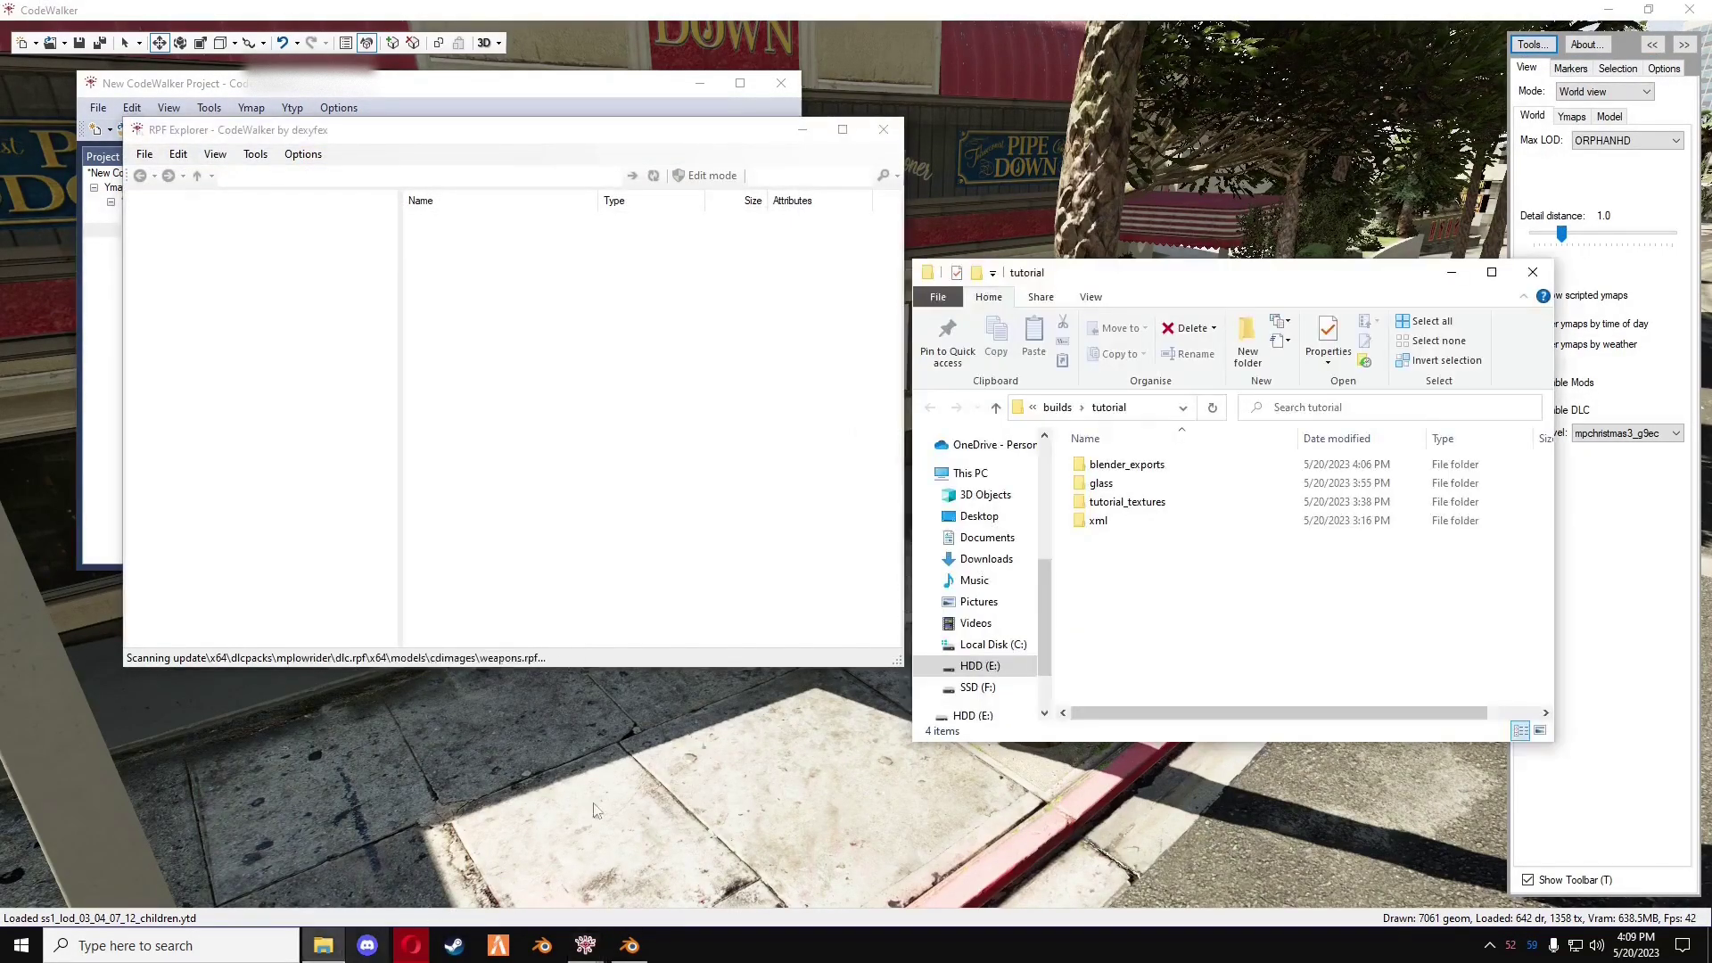
left_click(1648, 8)
double_click(434, 235)
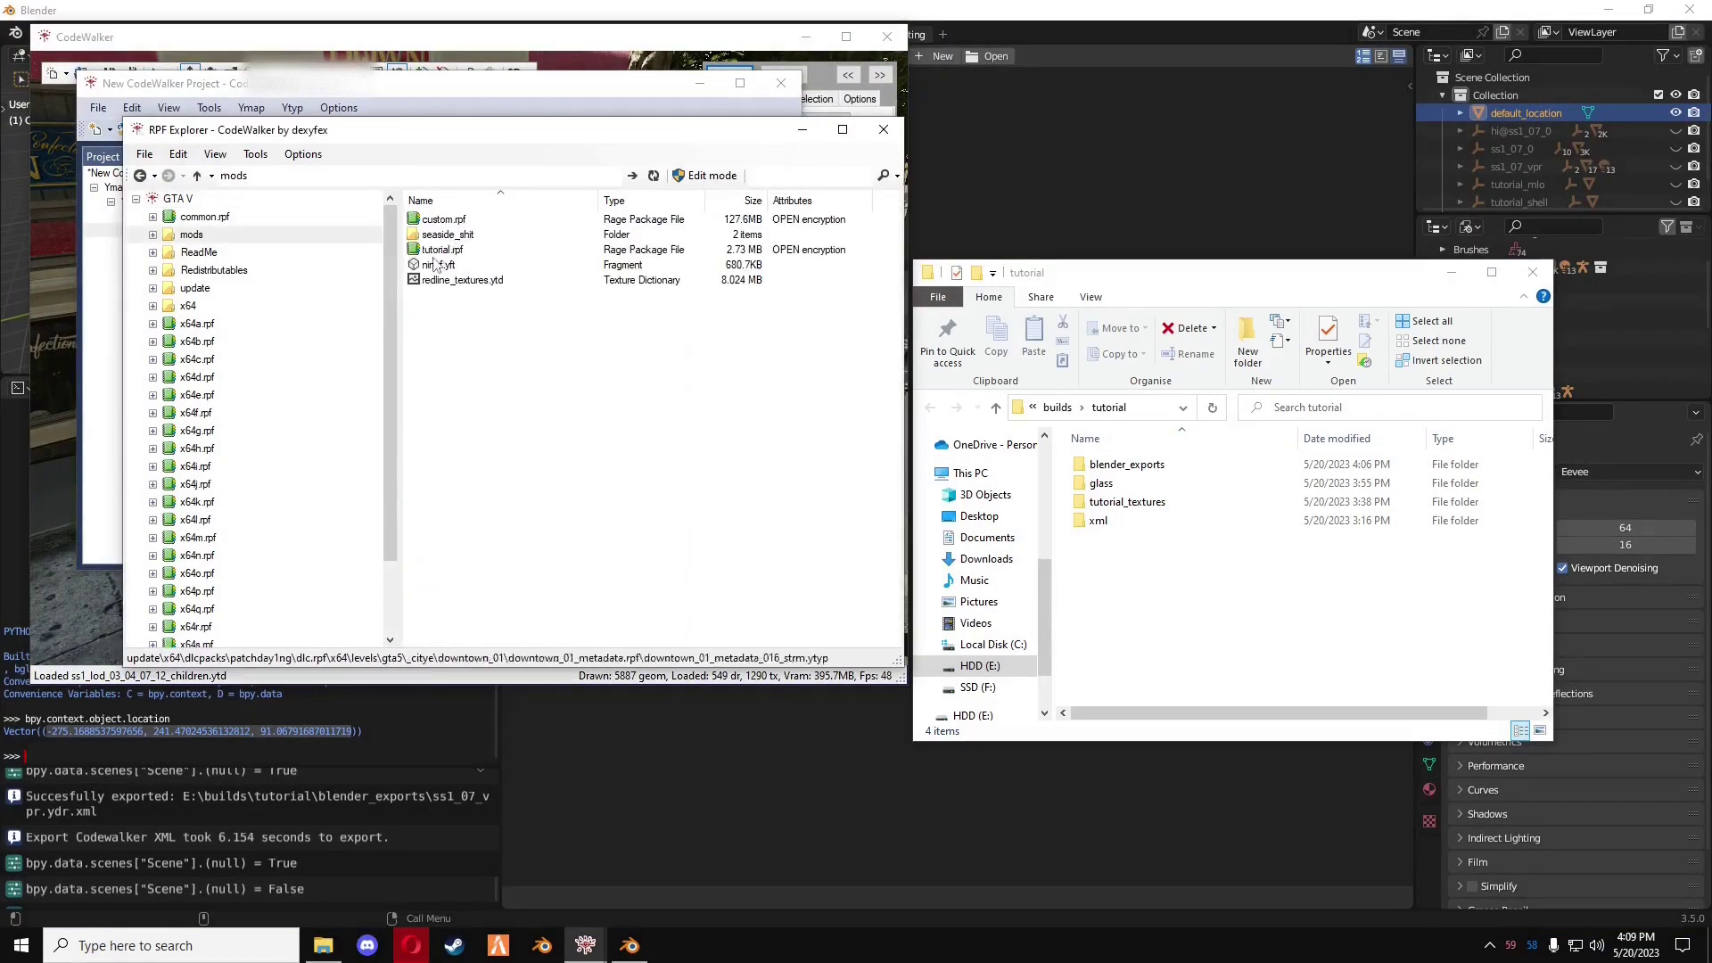
double_click(450, 250)
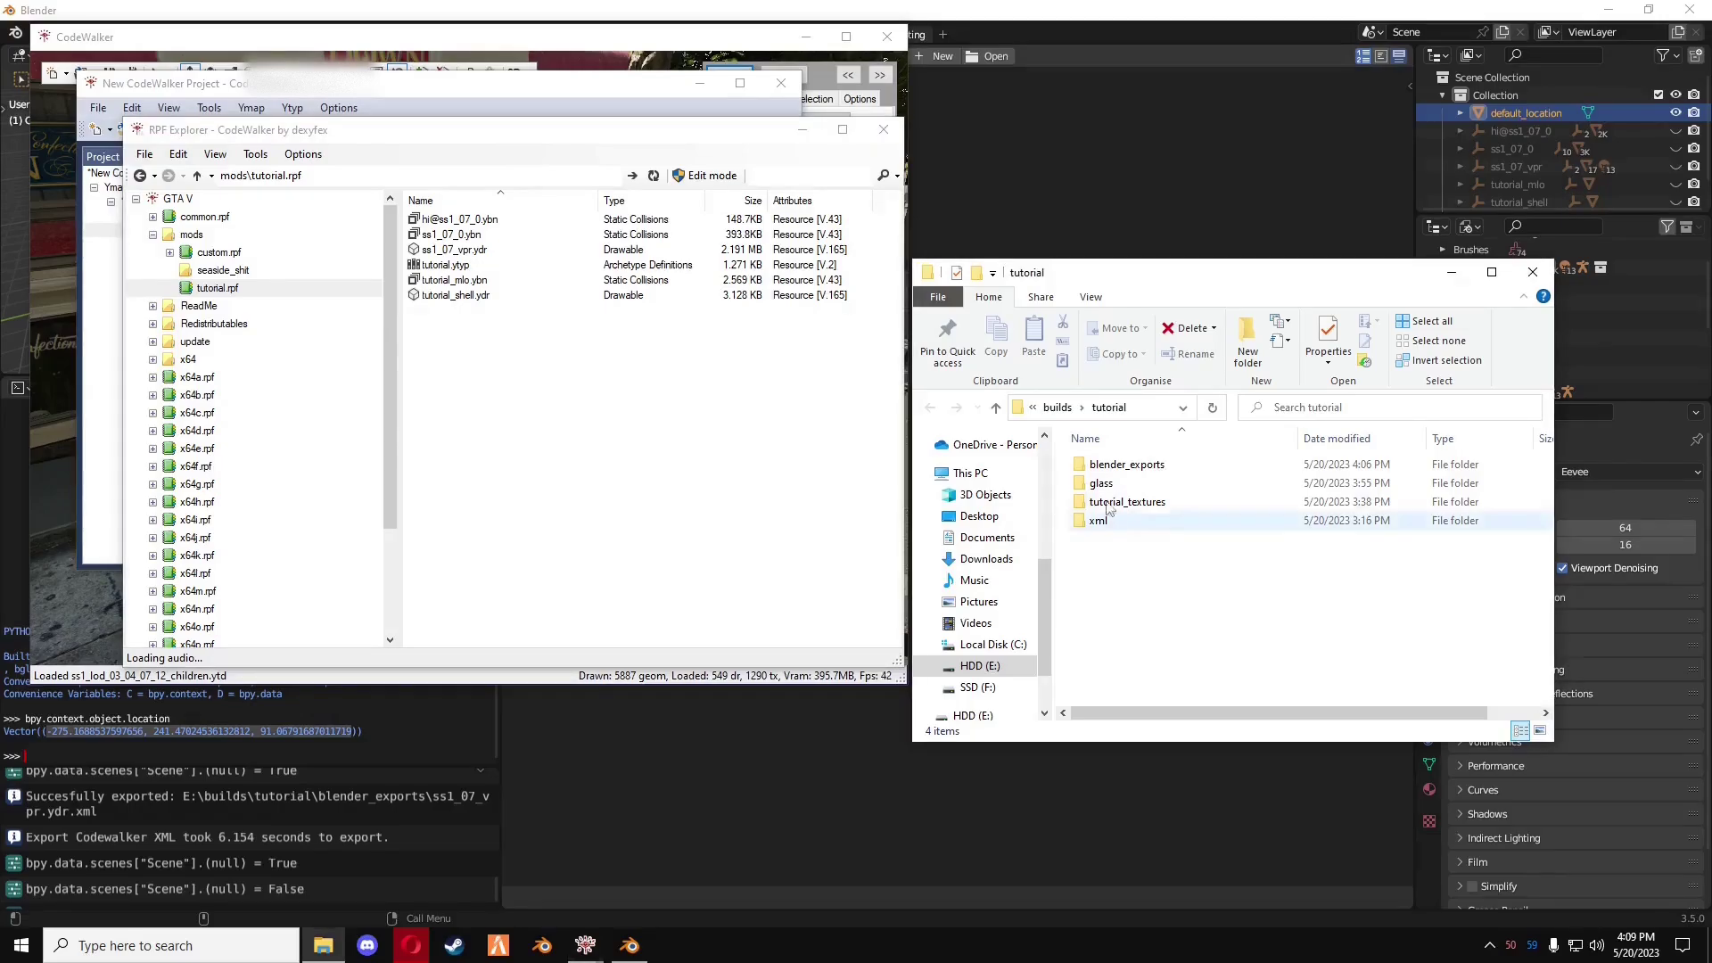
- Enable edit mode in the RPF Explorer and add tutorial_textures.ytd from blender_exports to tutorial.rpf
left_click(1125, 438)
left_click(1121, 438)
double_click(1126, 465)
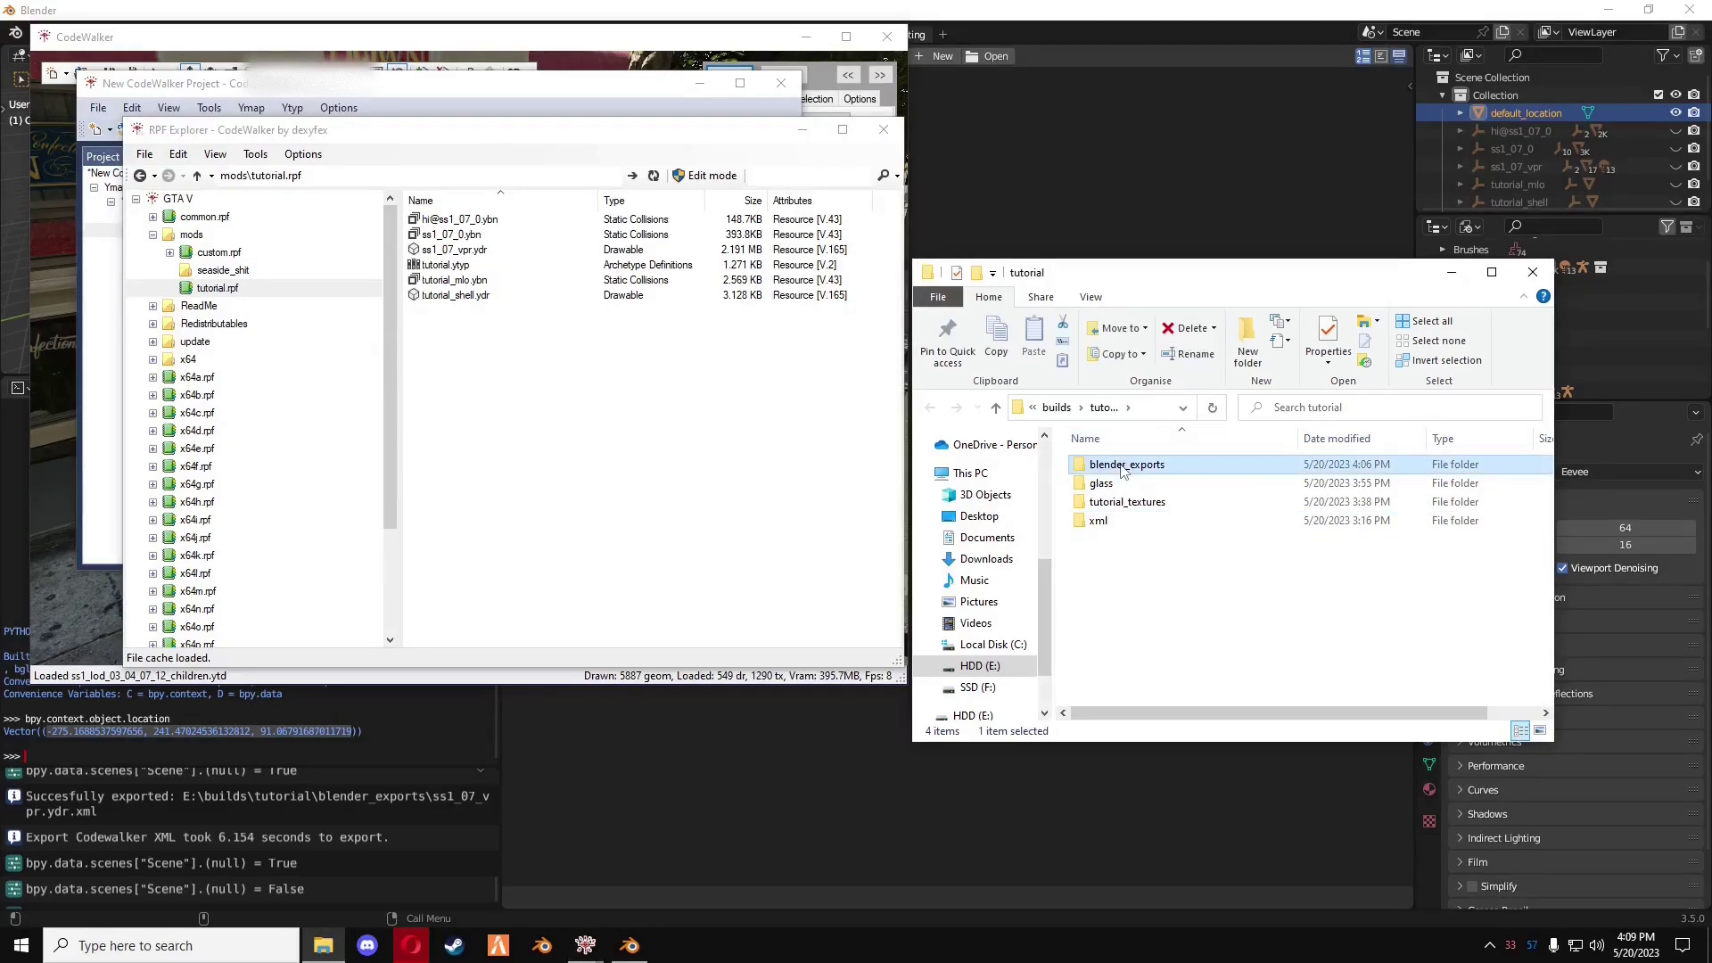
left_click_drag(1133, 596, 593, 477)
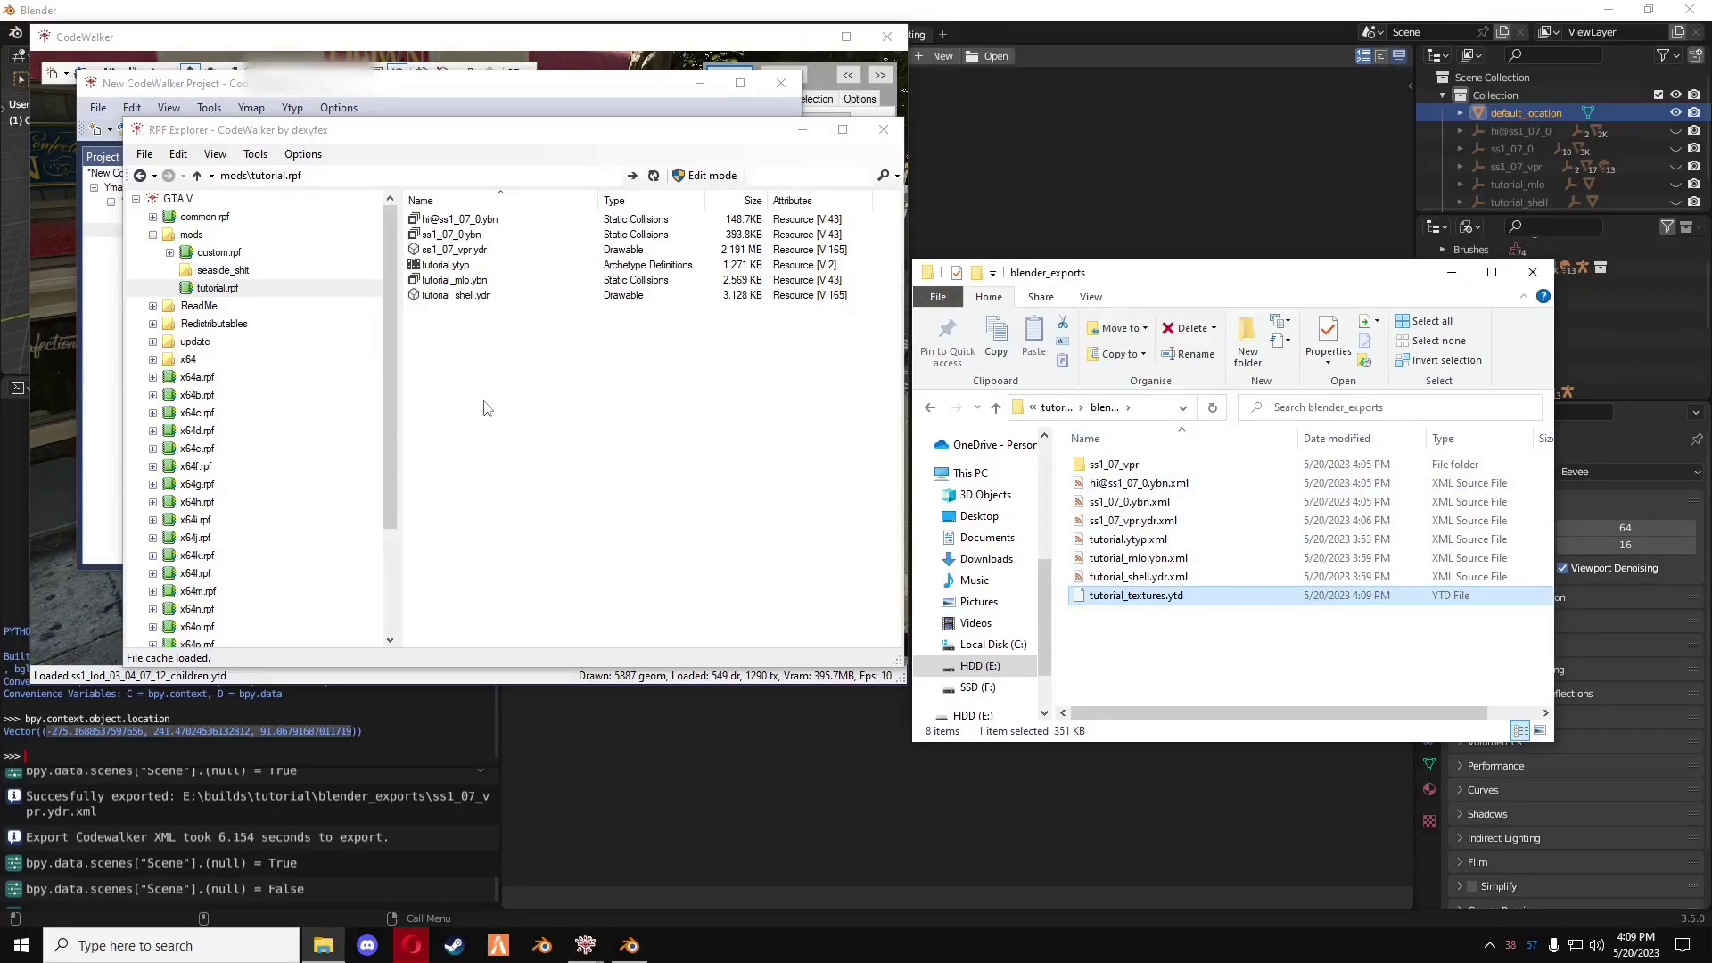
left_click_drag(721, 187, 723, 191)
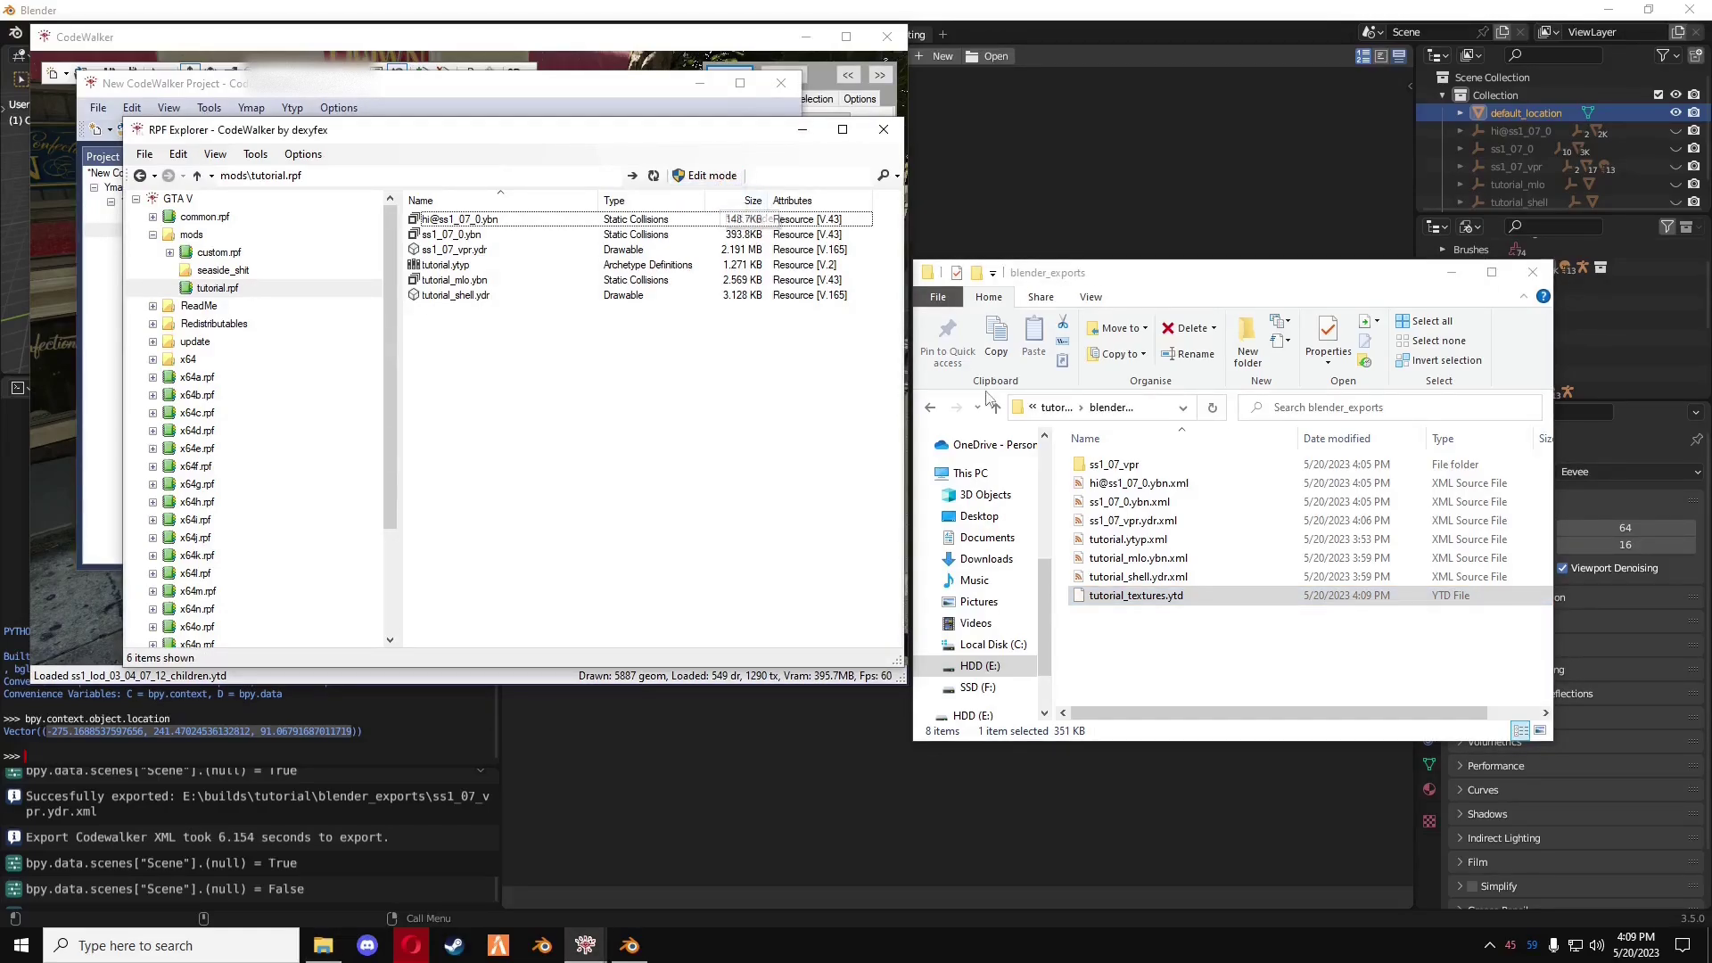
left_click(720, 177)
left_click(927, 528)
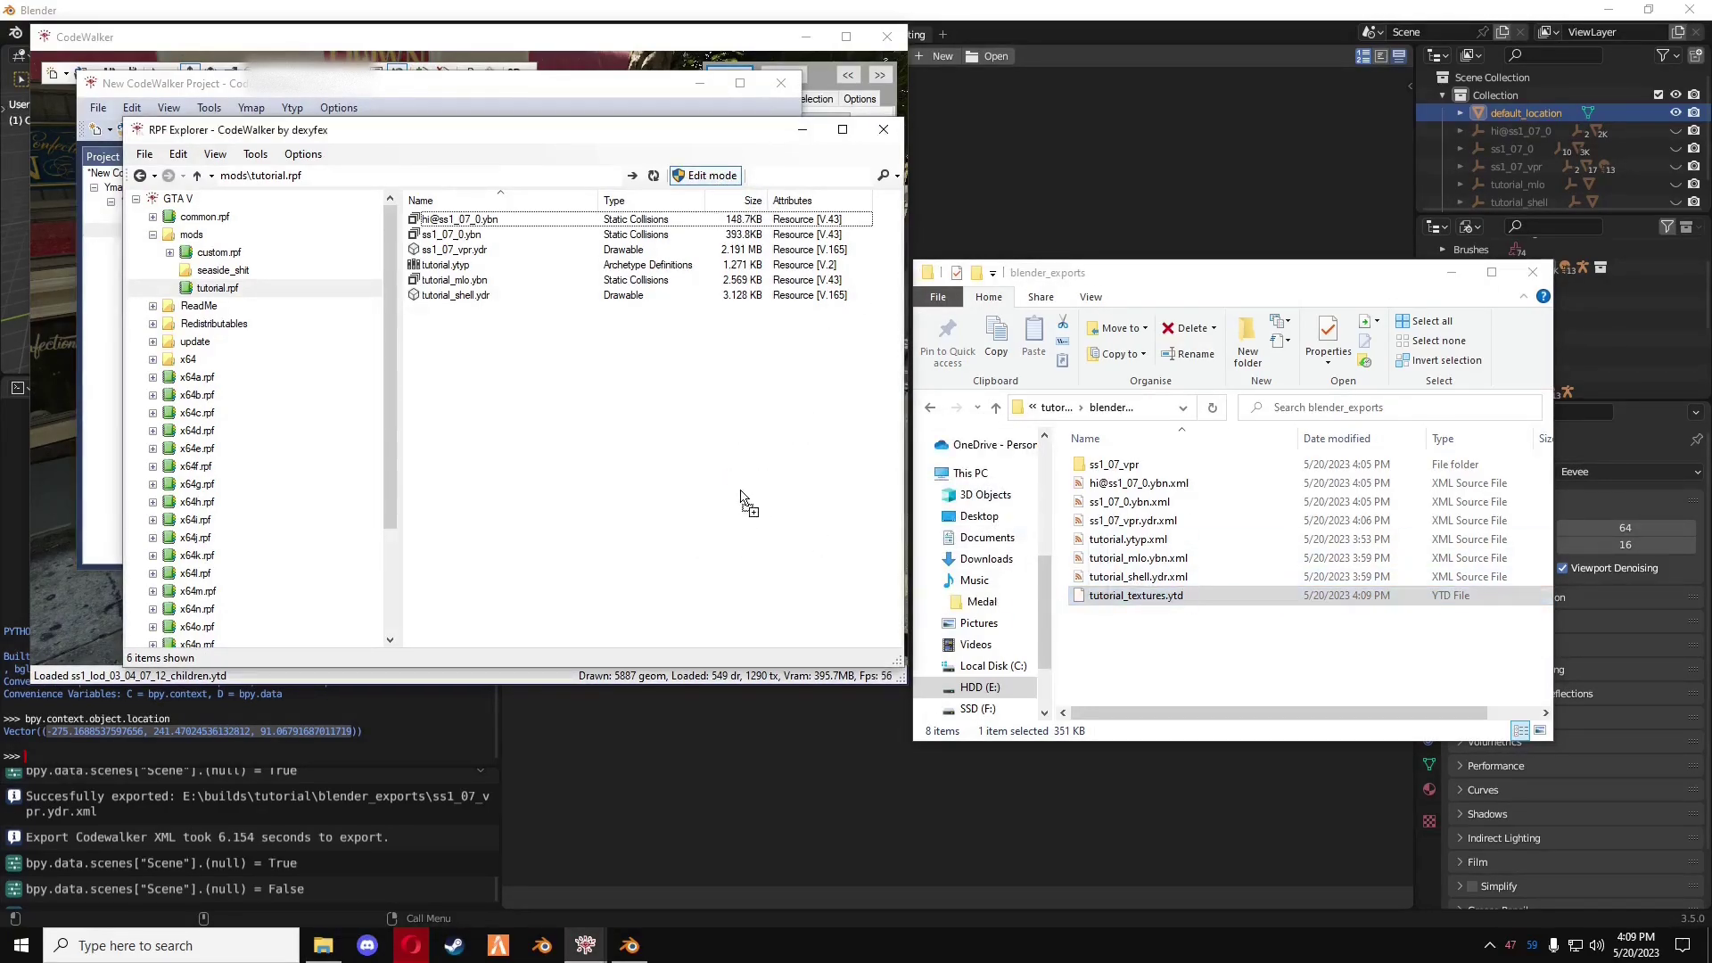
- Close CodeWalker and save map1.ymap when asked
left_click(886, 38)
left_click(859, 526)
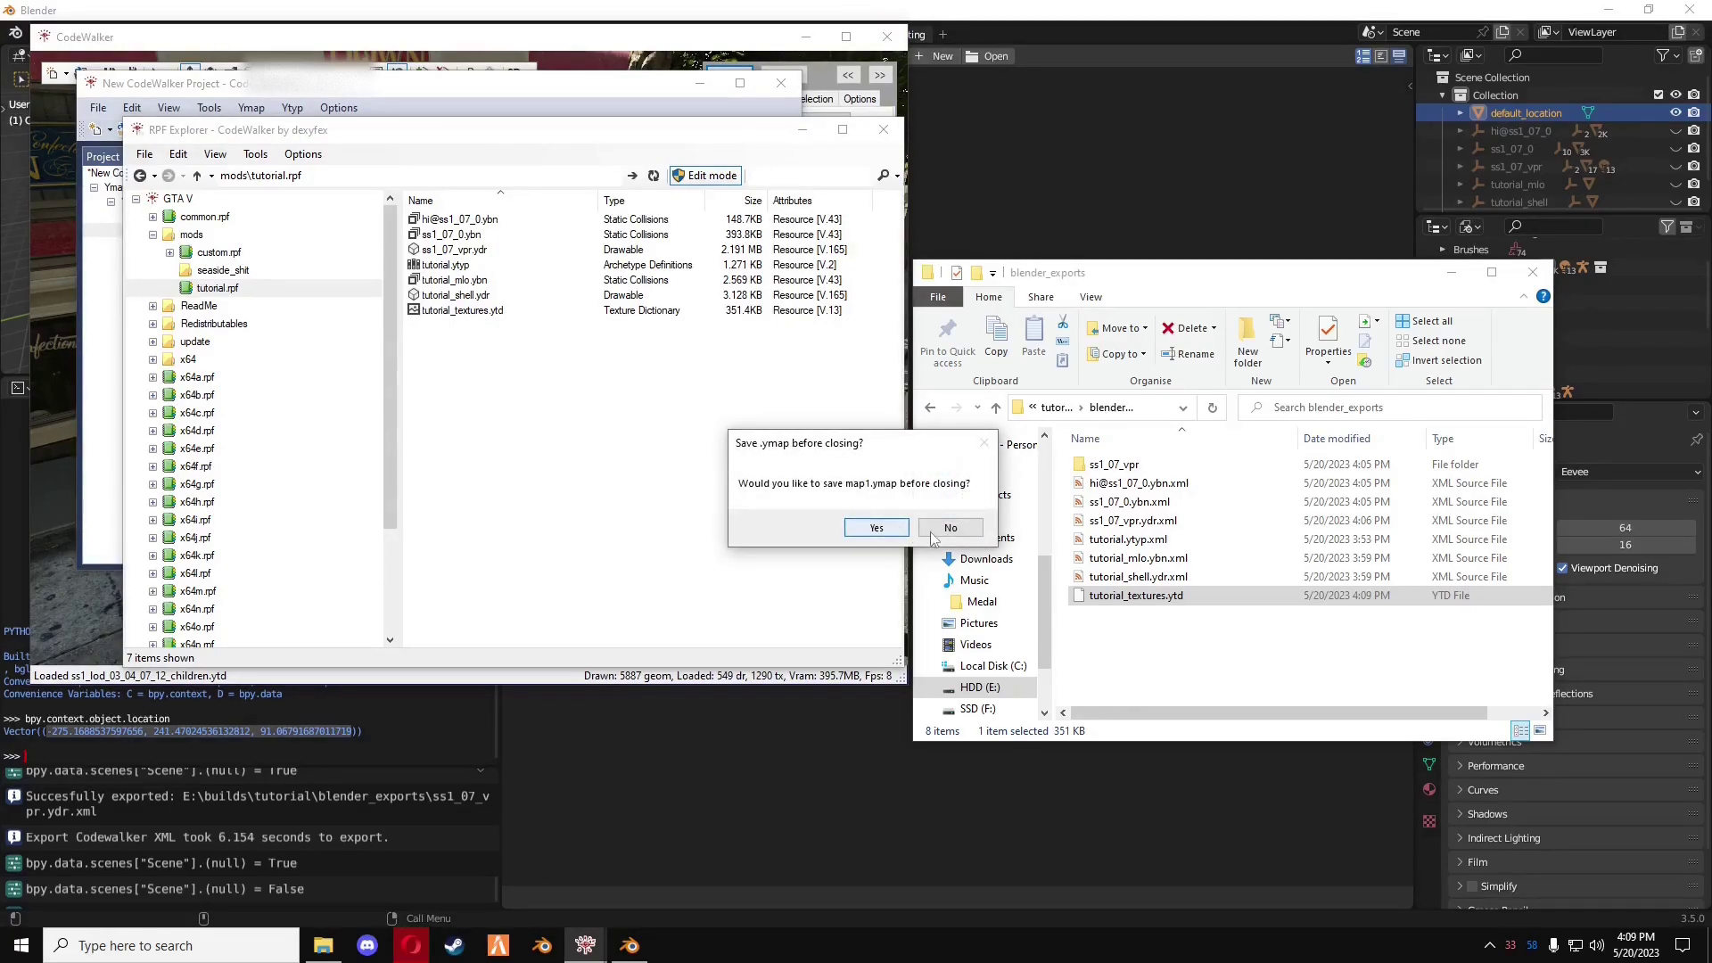
left_click(892, 529)
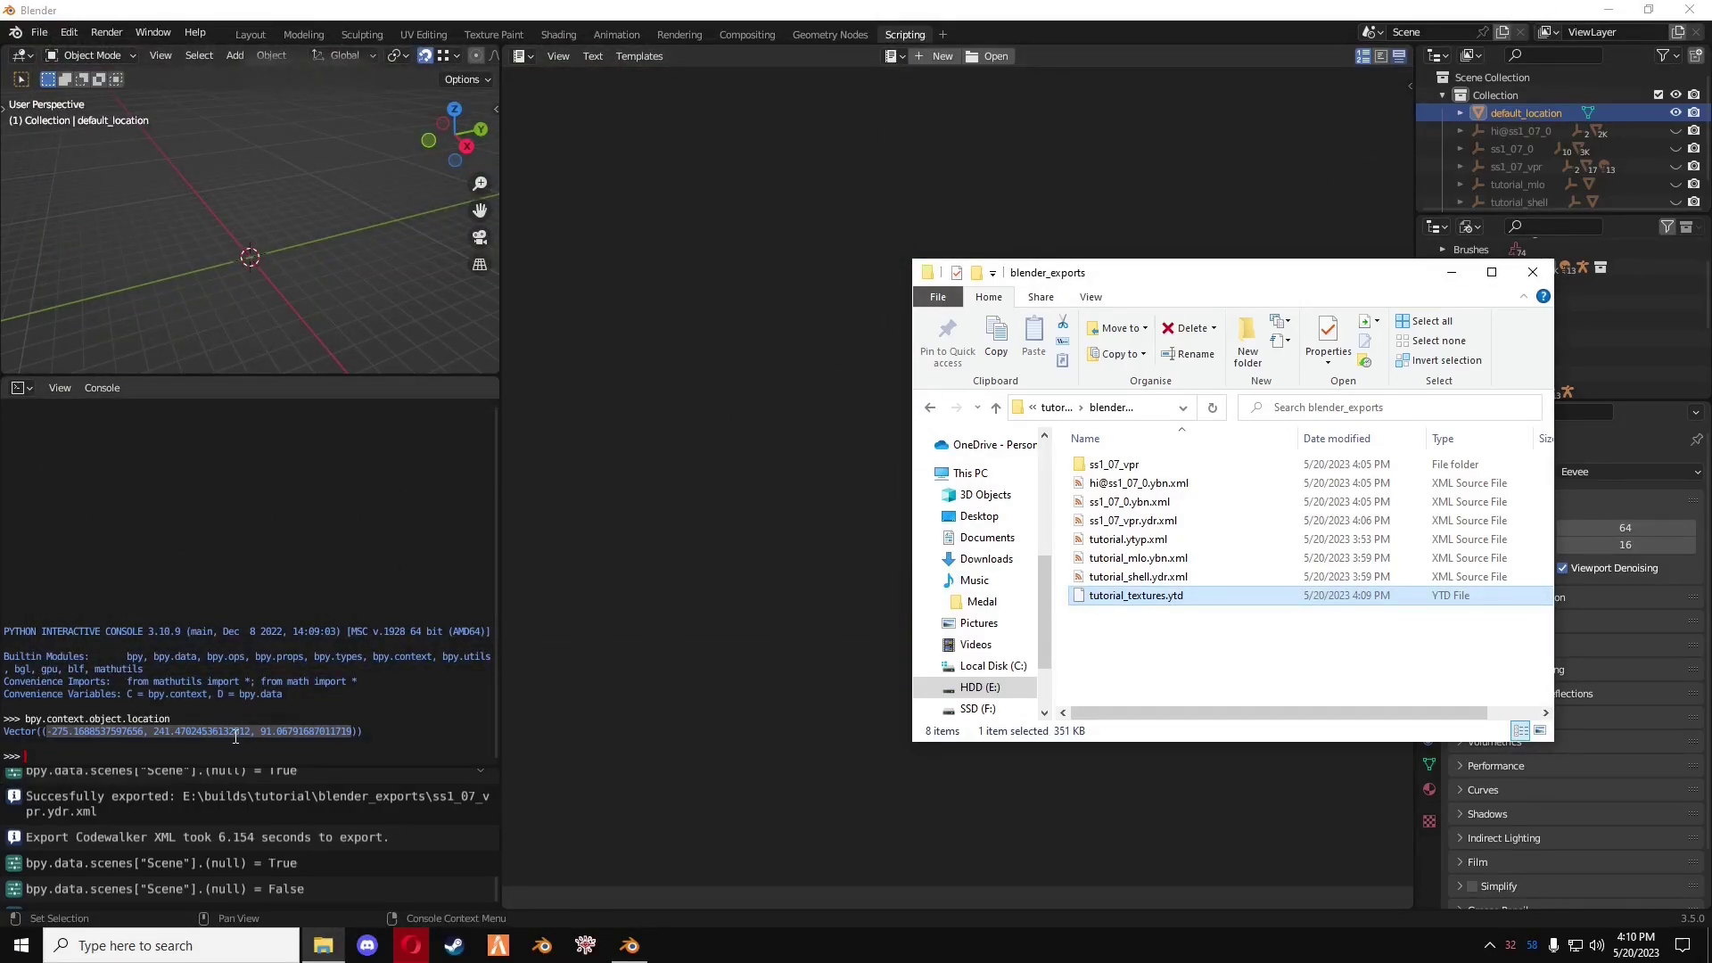
- Switch back to the restarted CodeWalker world view and fly to the front of the Pipe Down building
left_click(49, 732)
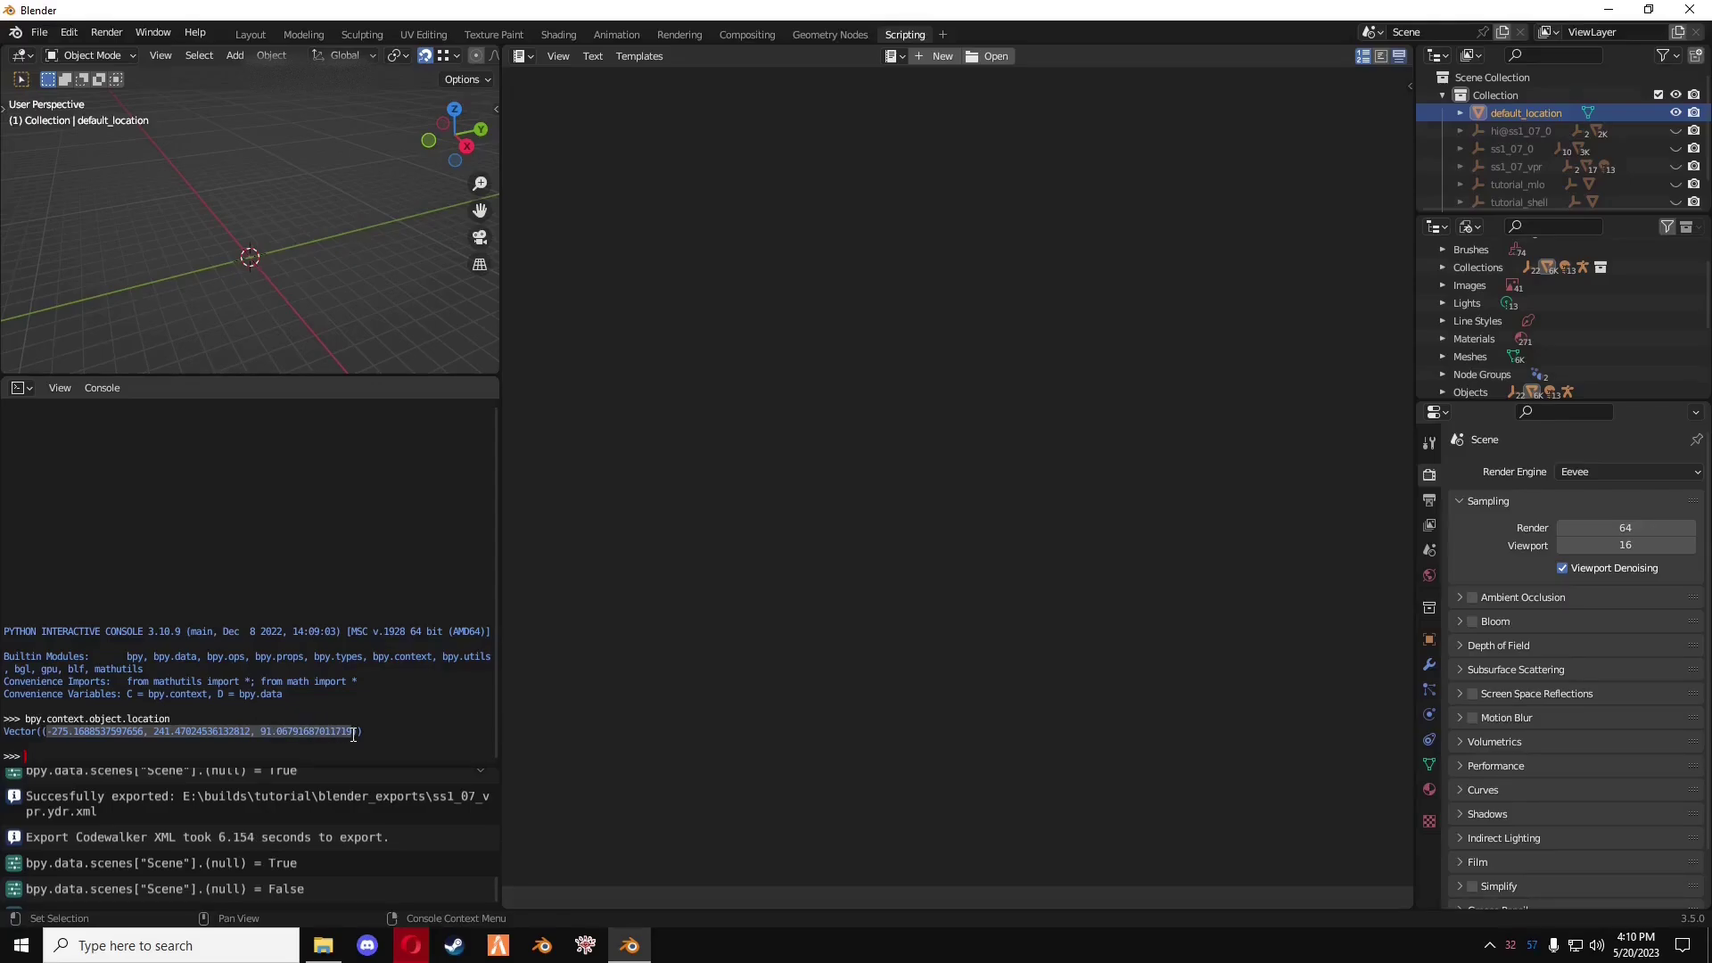
left_click(585, 945)
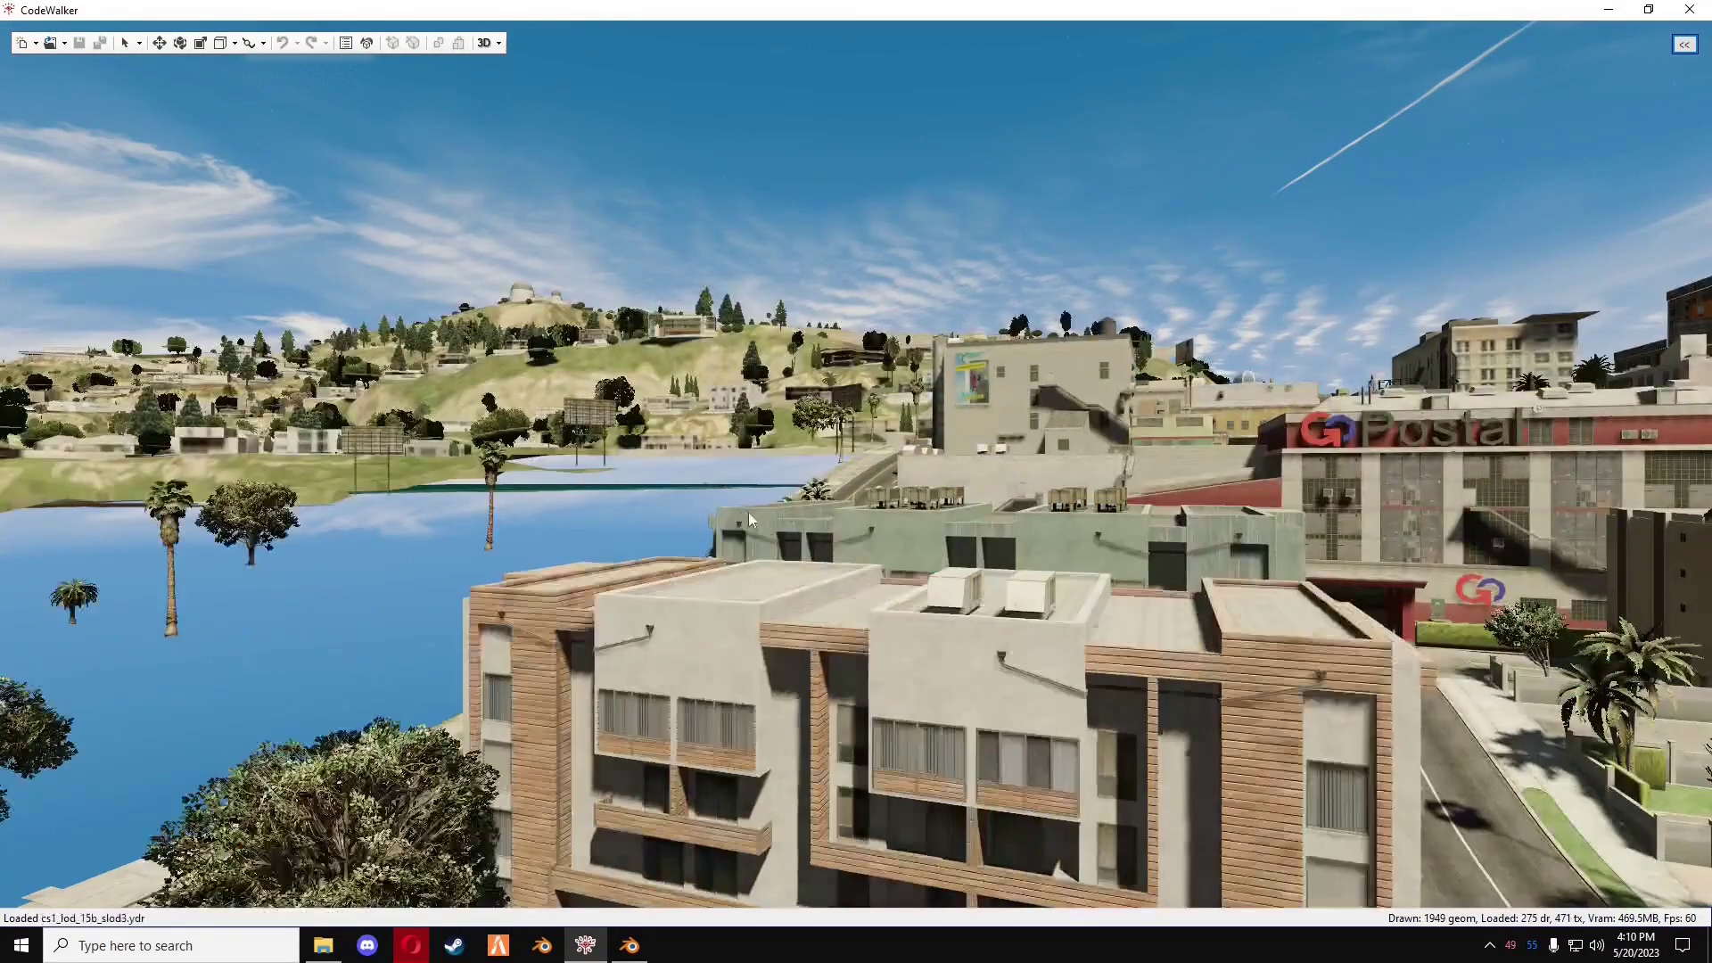
key("w")
left_click_drag(747, 512, 508, 542)
key("w")
key("w")
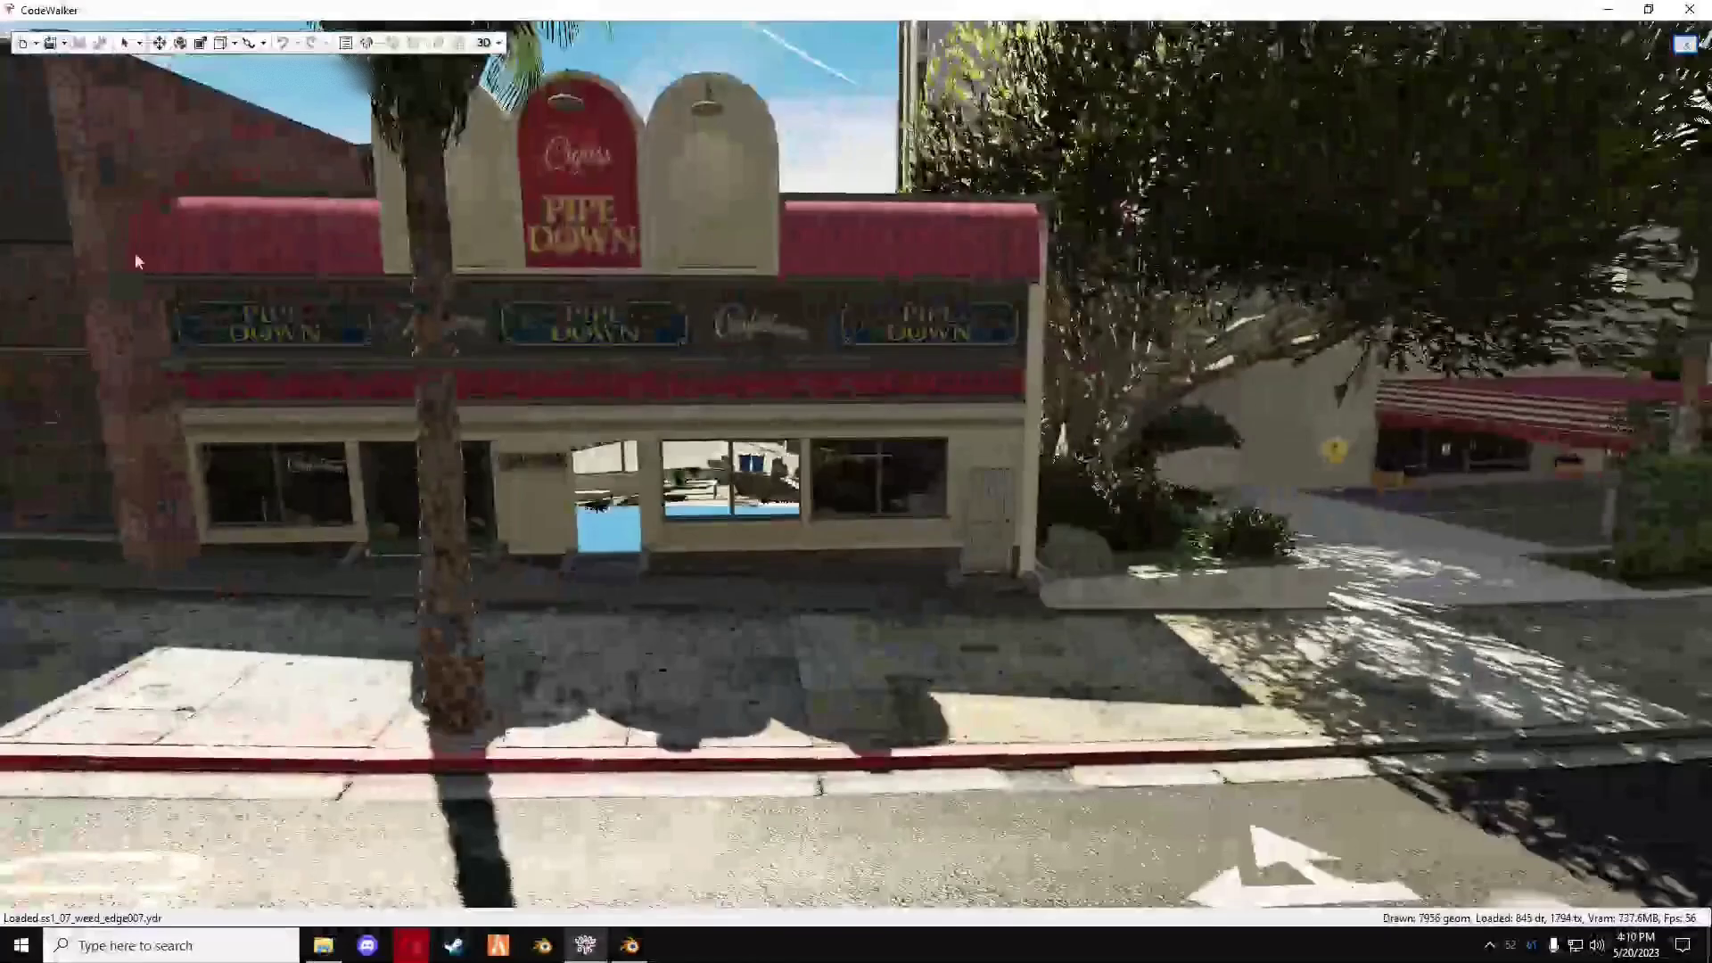
- Create a new ymap with an entity using archetype tutorial_mlo at position -275.1688537597656, 241.47024536132812, 91.06791687011719
left_click(52, 43)
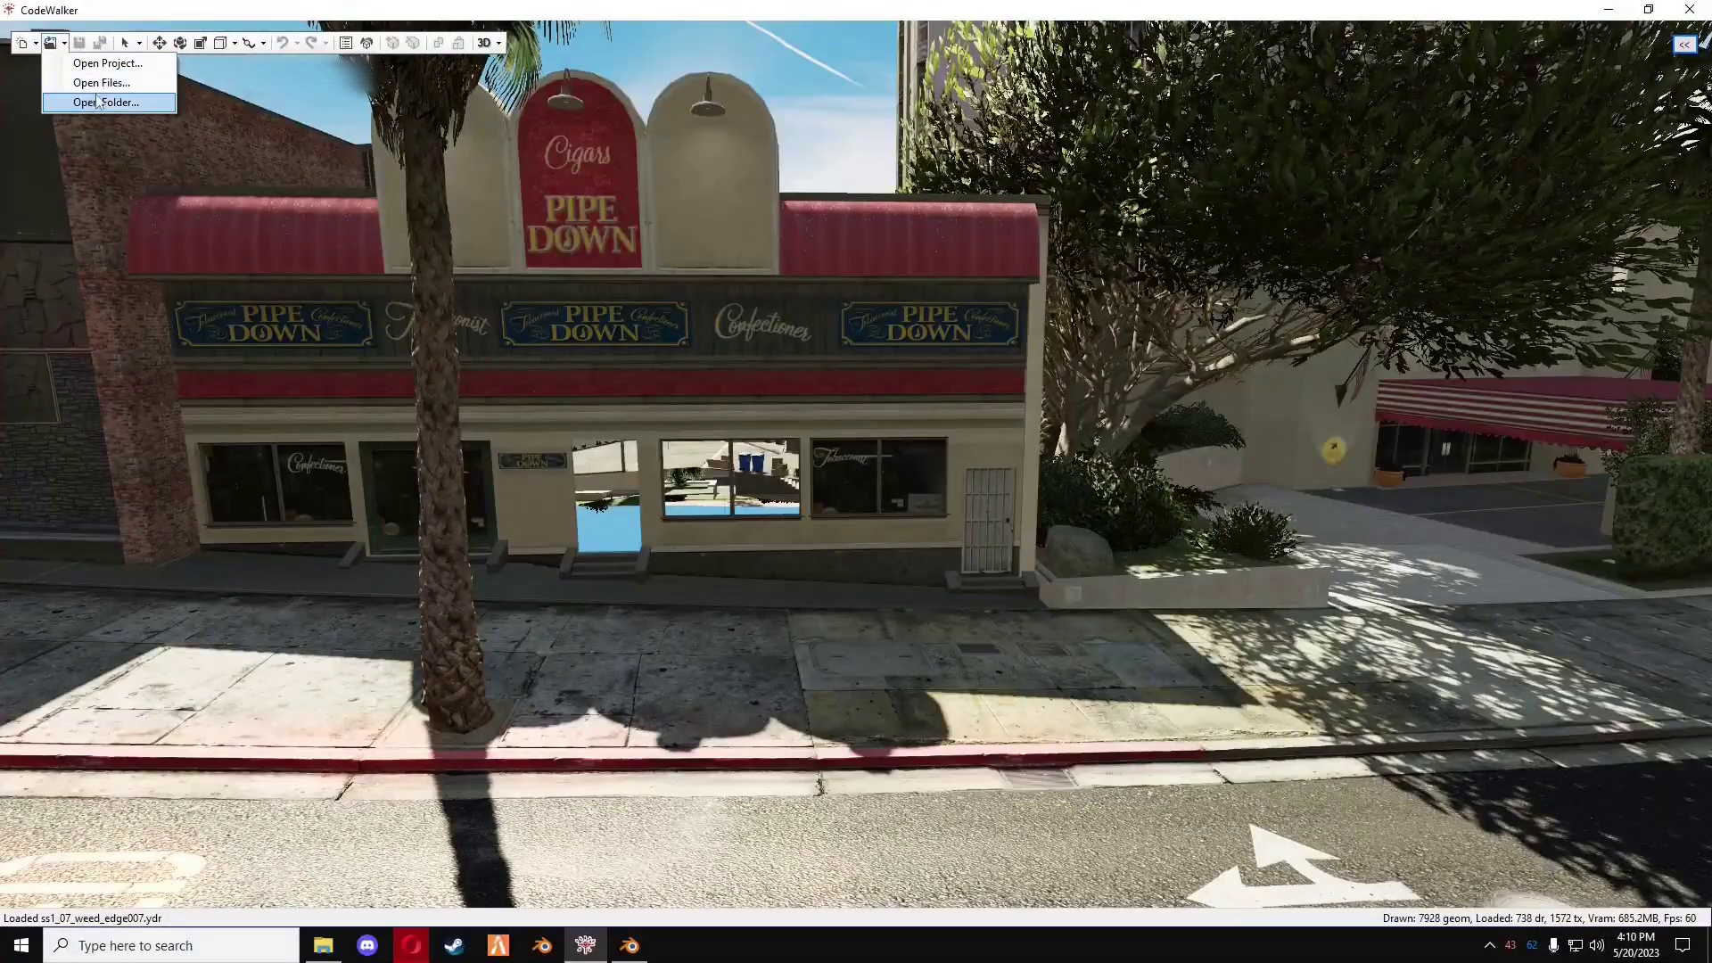
left_click(36, 43)
left_click(36, 44)
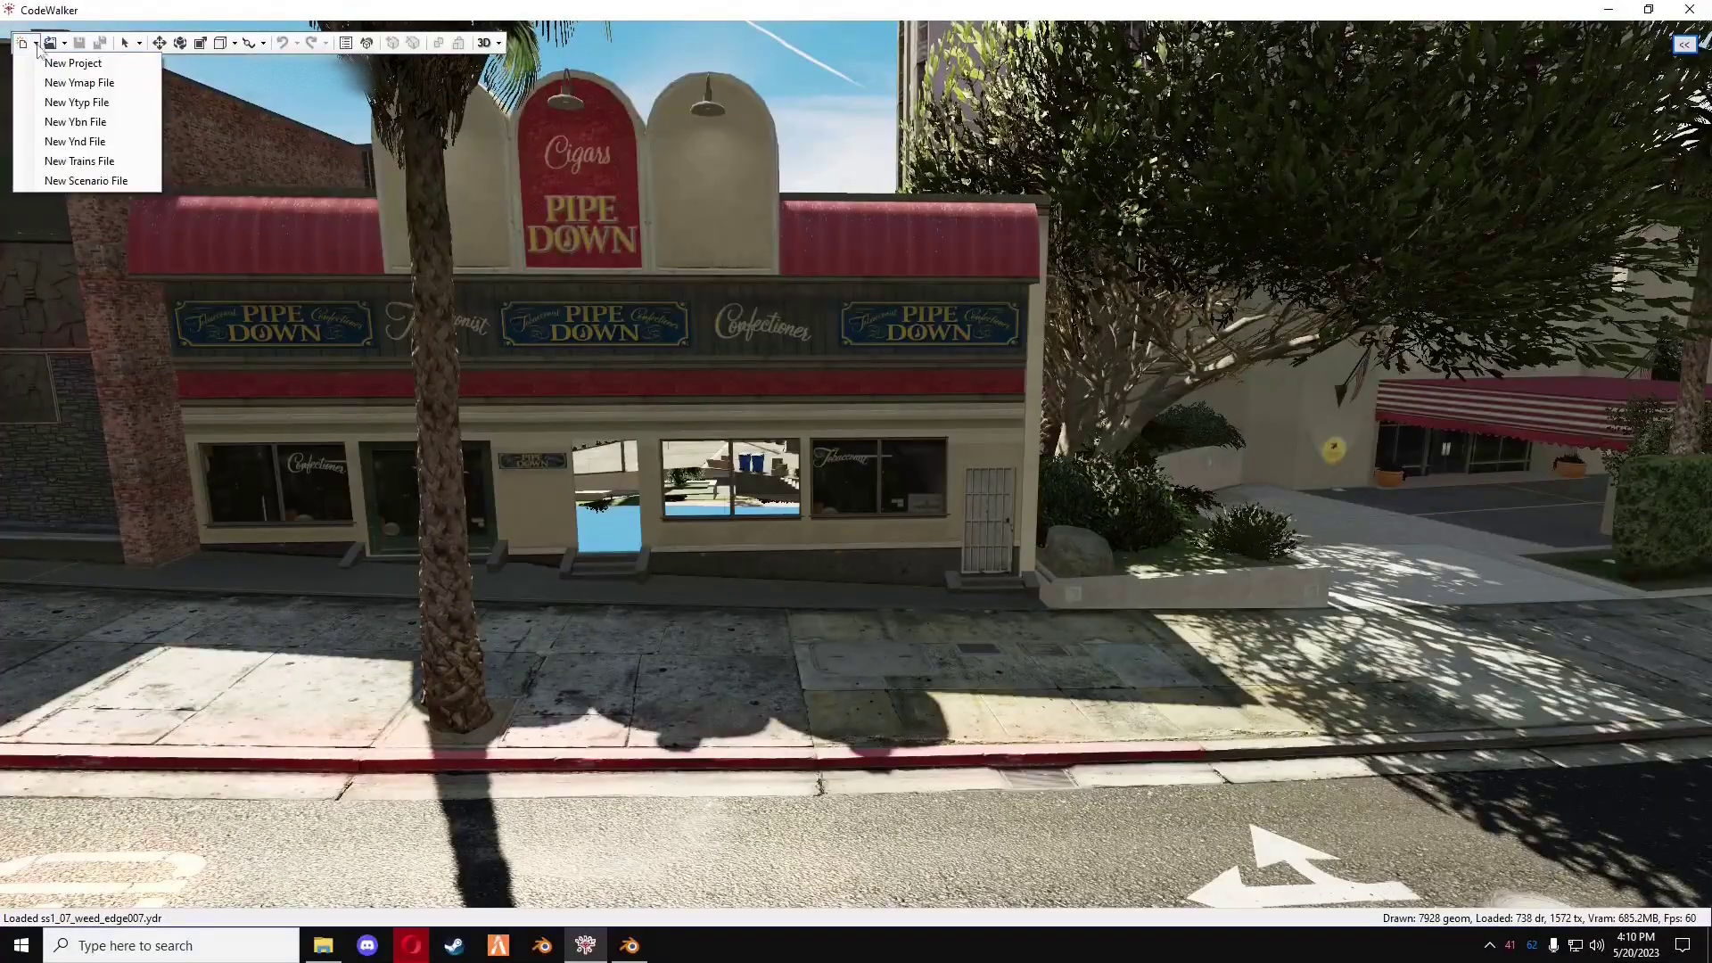
left_click(79, 82)
left_click(254, 297)
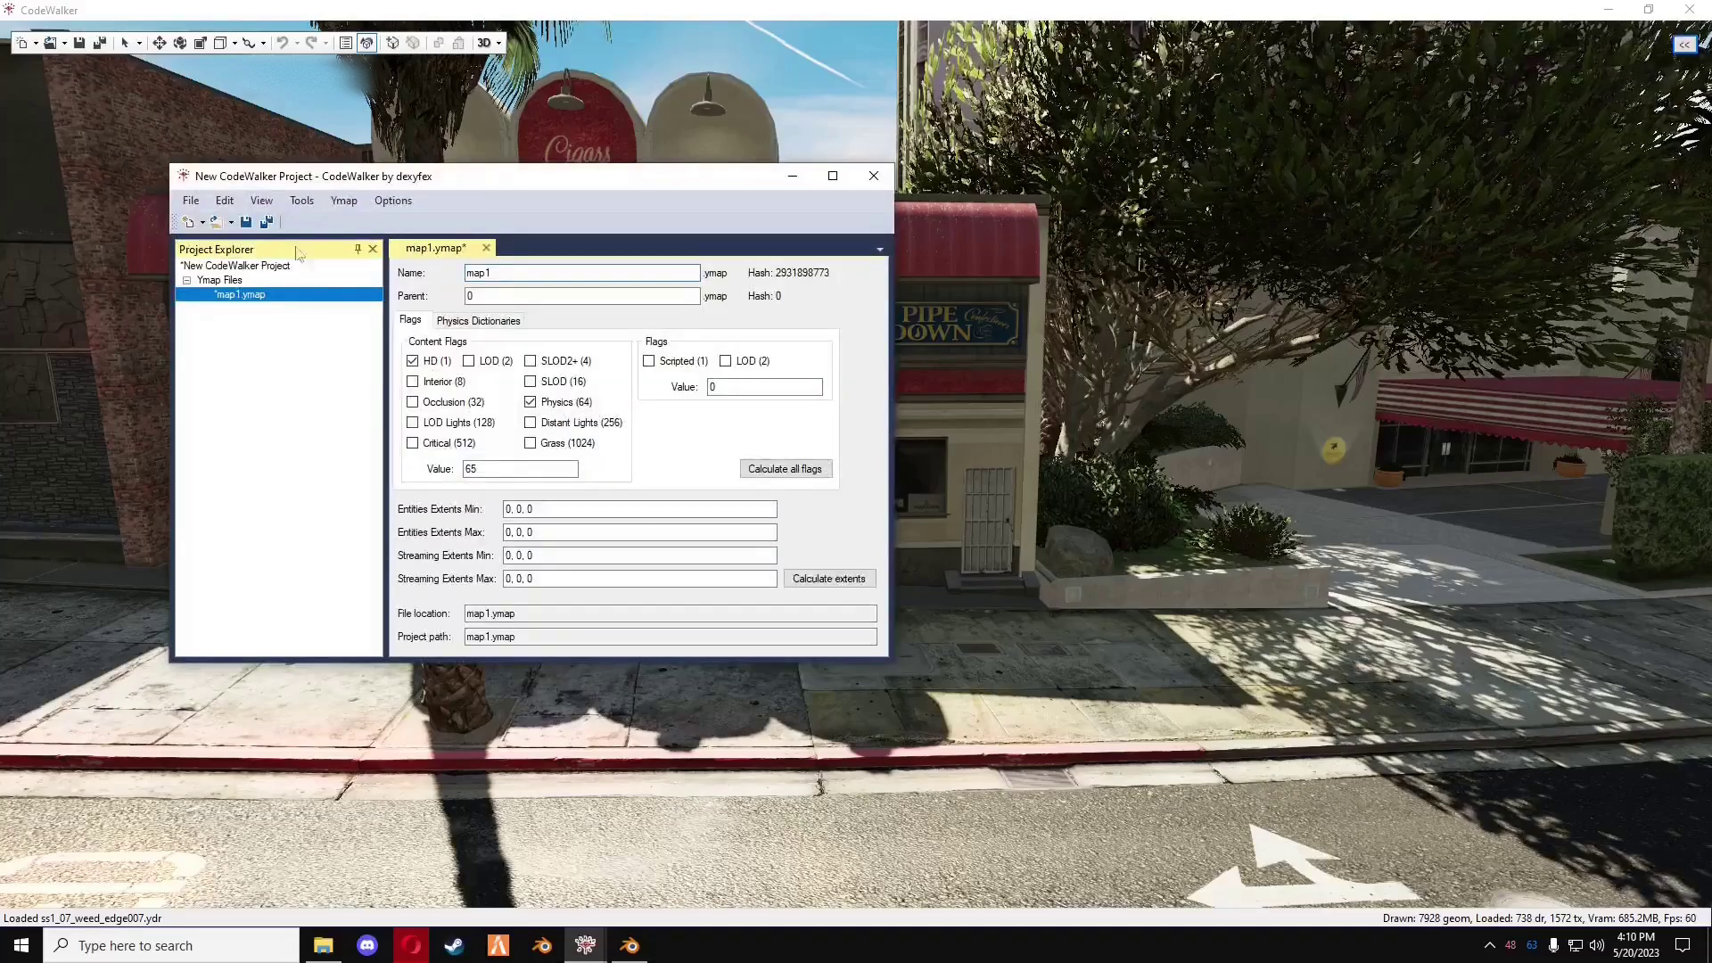
left_click(337, 201)
left_click(380, 245)
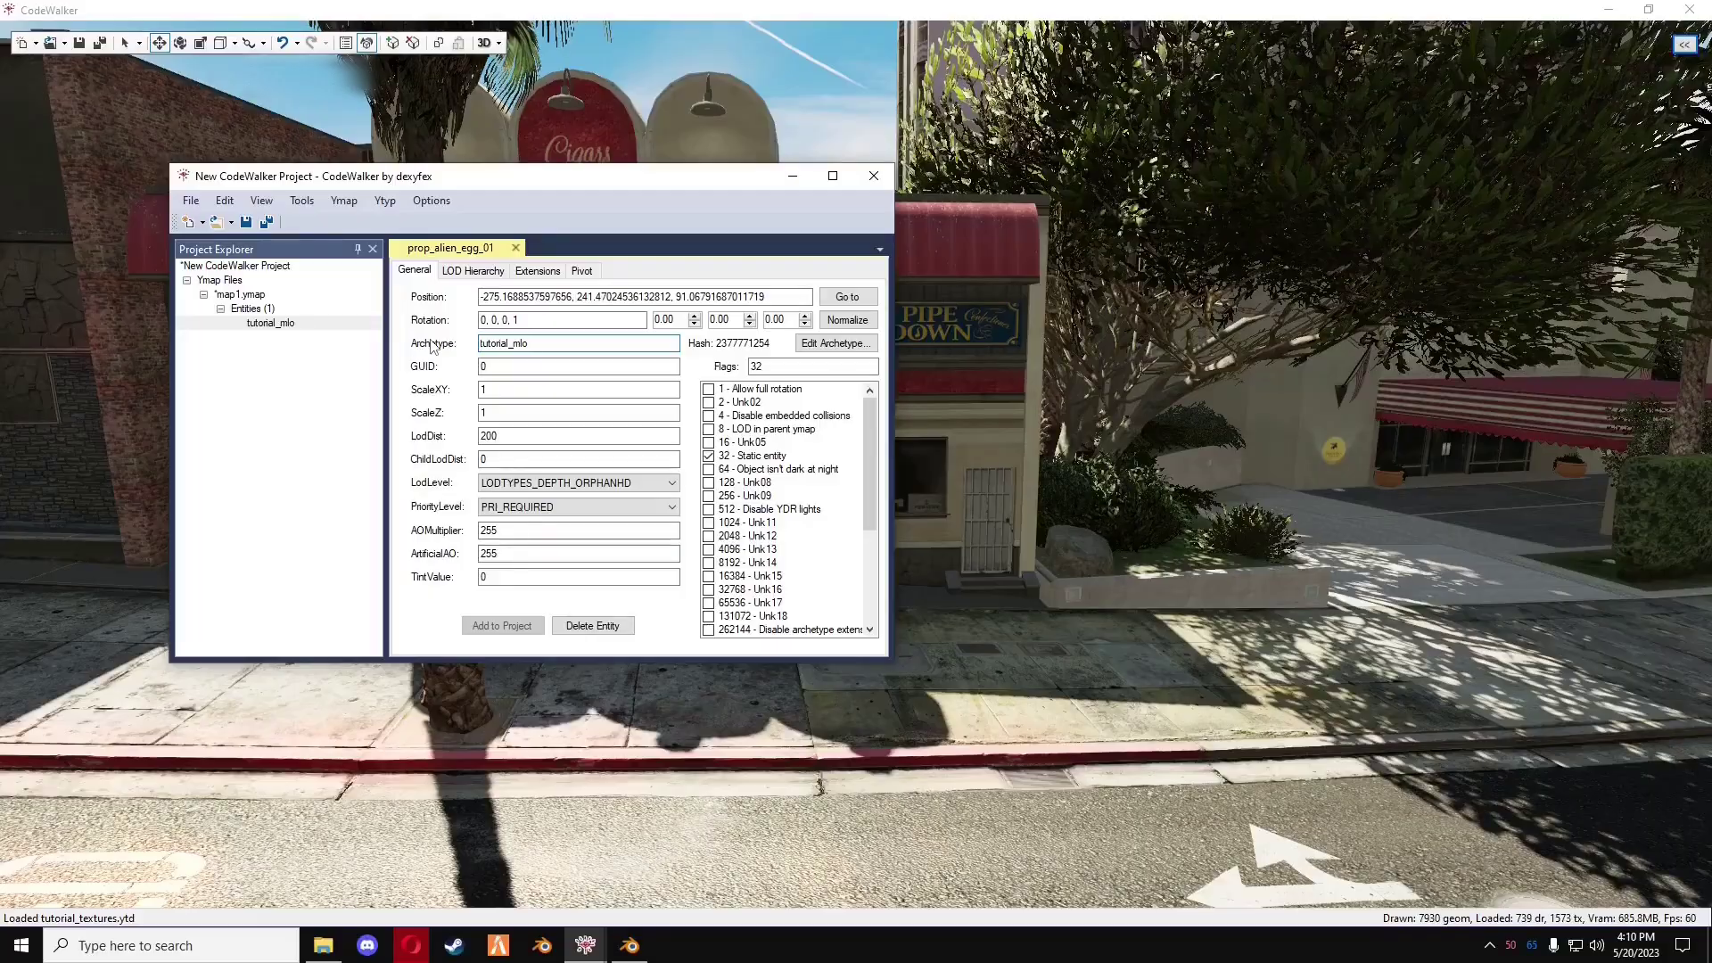
- Inspect the placed tutorial_mlo interior up close, checking its tiled walls, doorway opening and window glass from inside
left_click(792, 176)
scroll(698, 658, "up", 3)
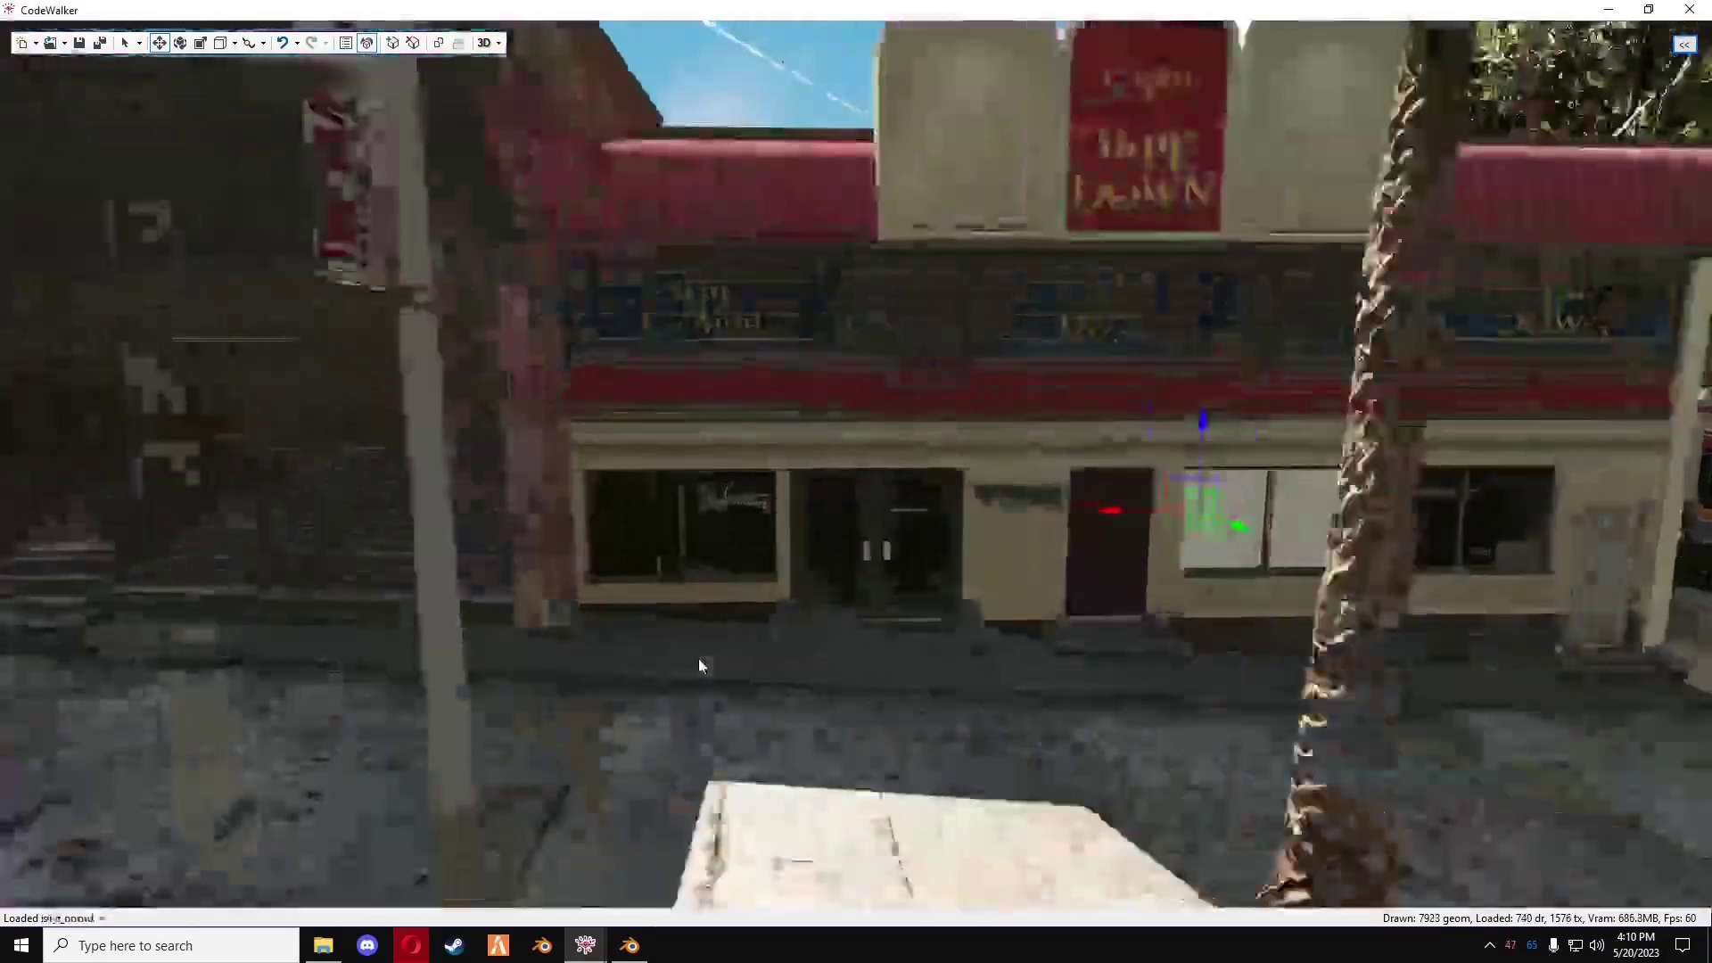
scroll(762, 665, "up", 5)
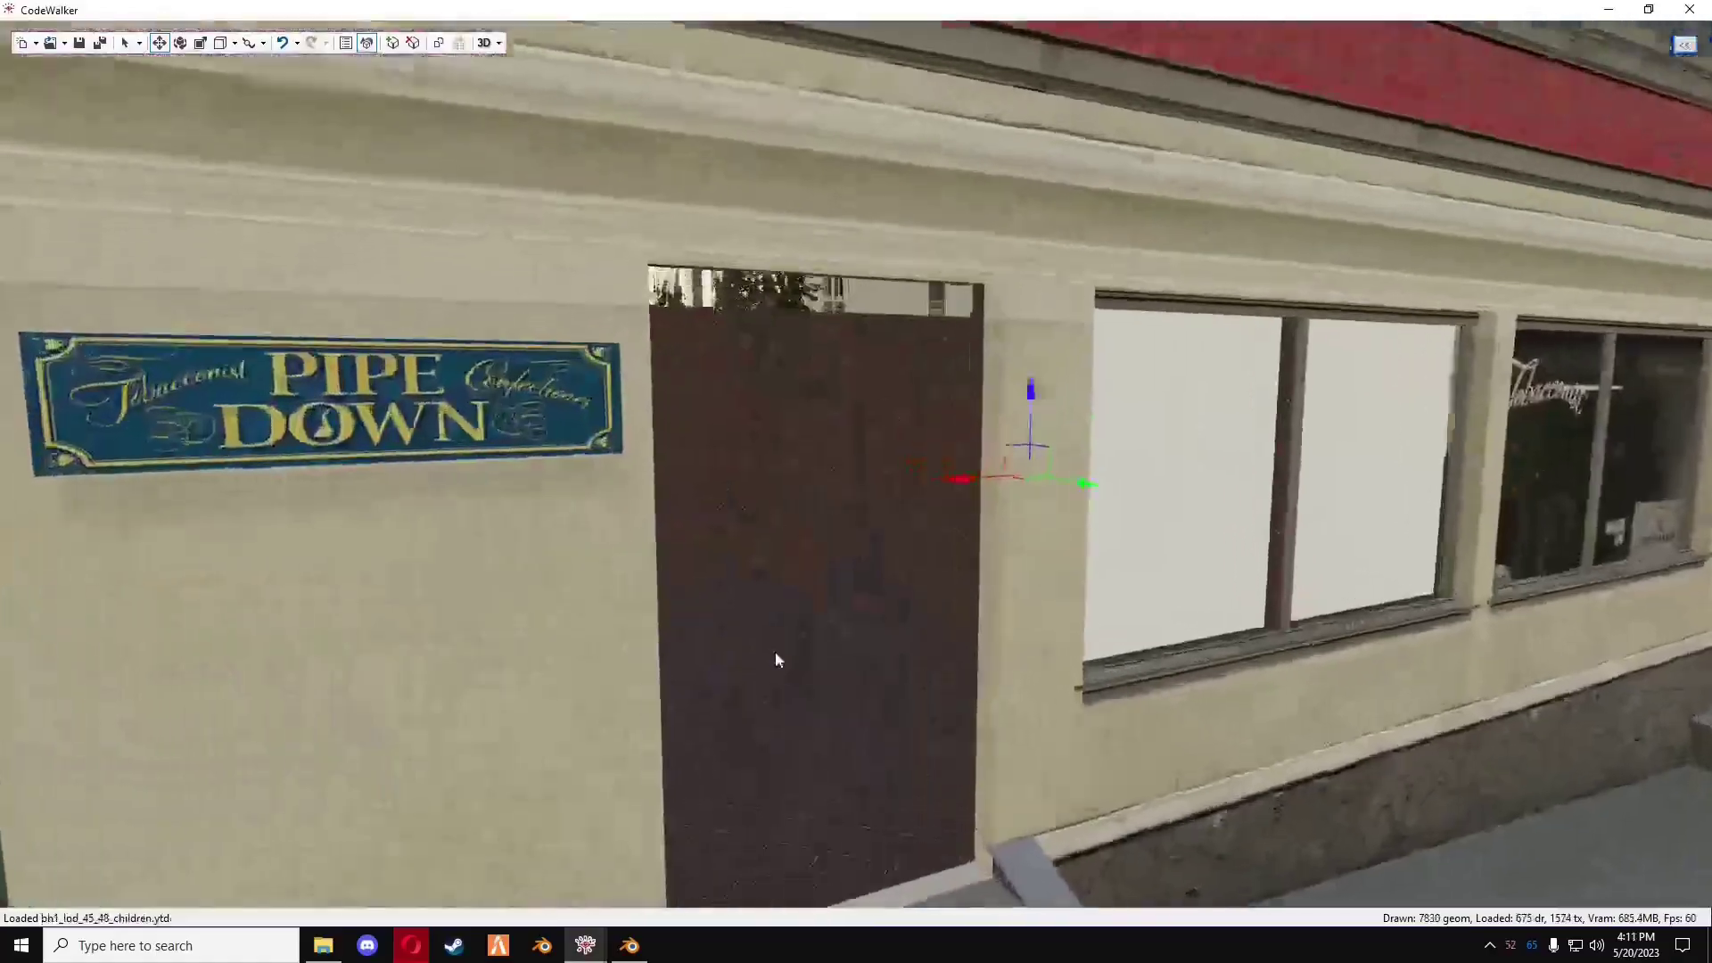
scroll(776, 660, "up", 3)
left_click_drag(891, 656, 533, 649)
key("w")
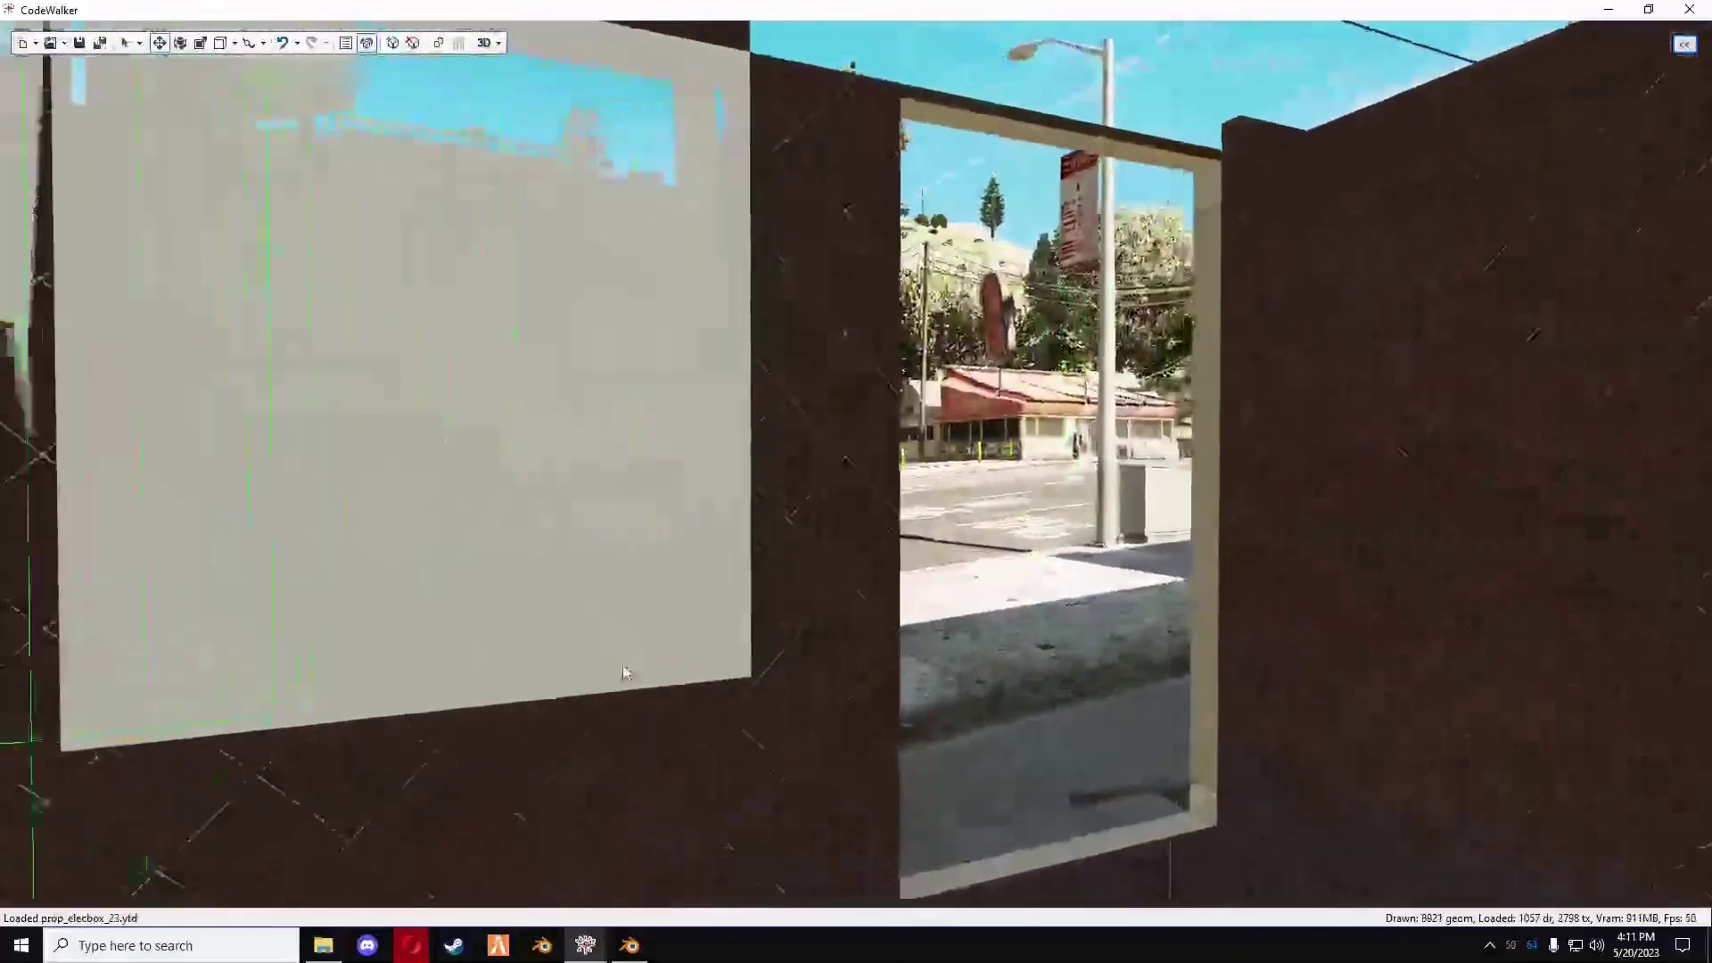
key("w")
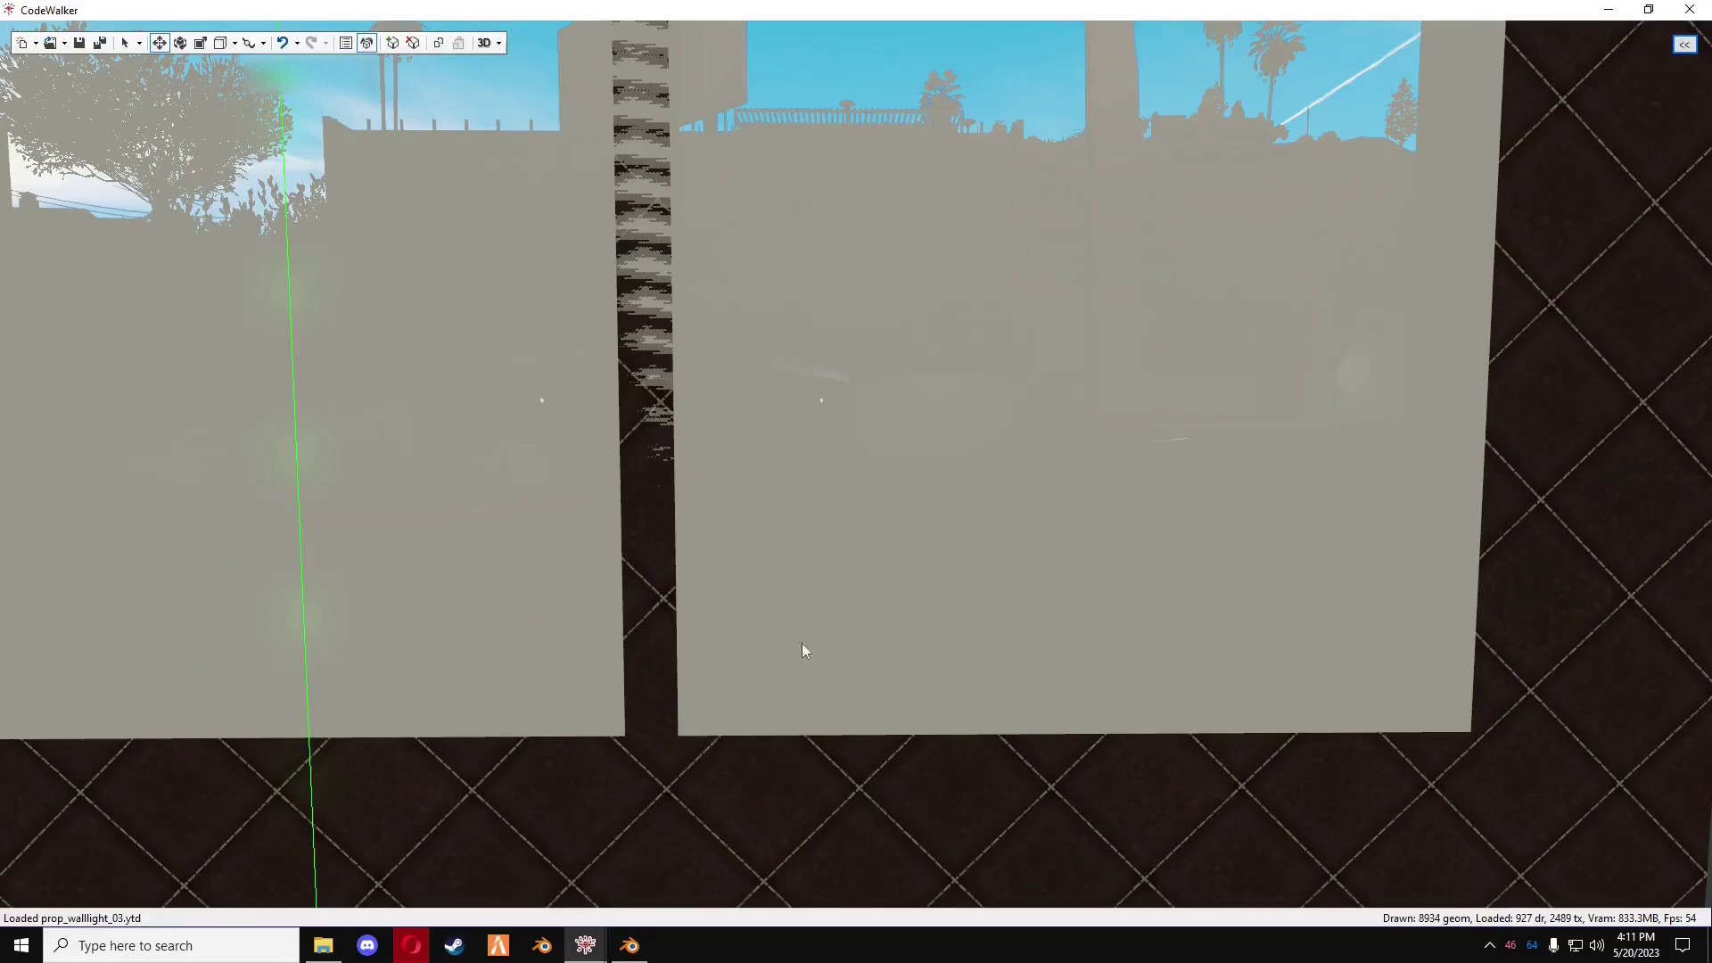
key("s")
key("w")
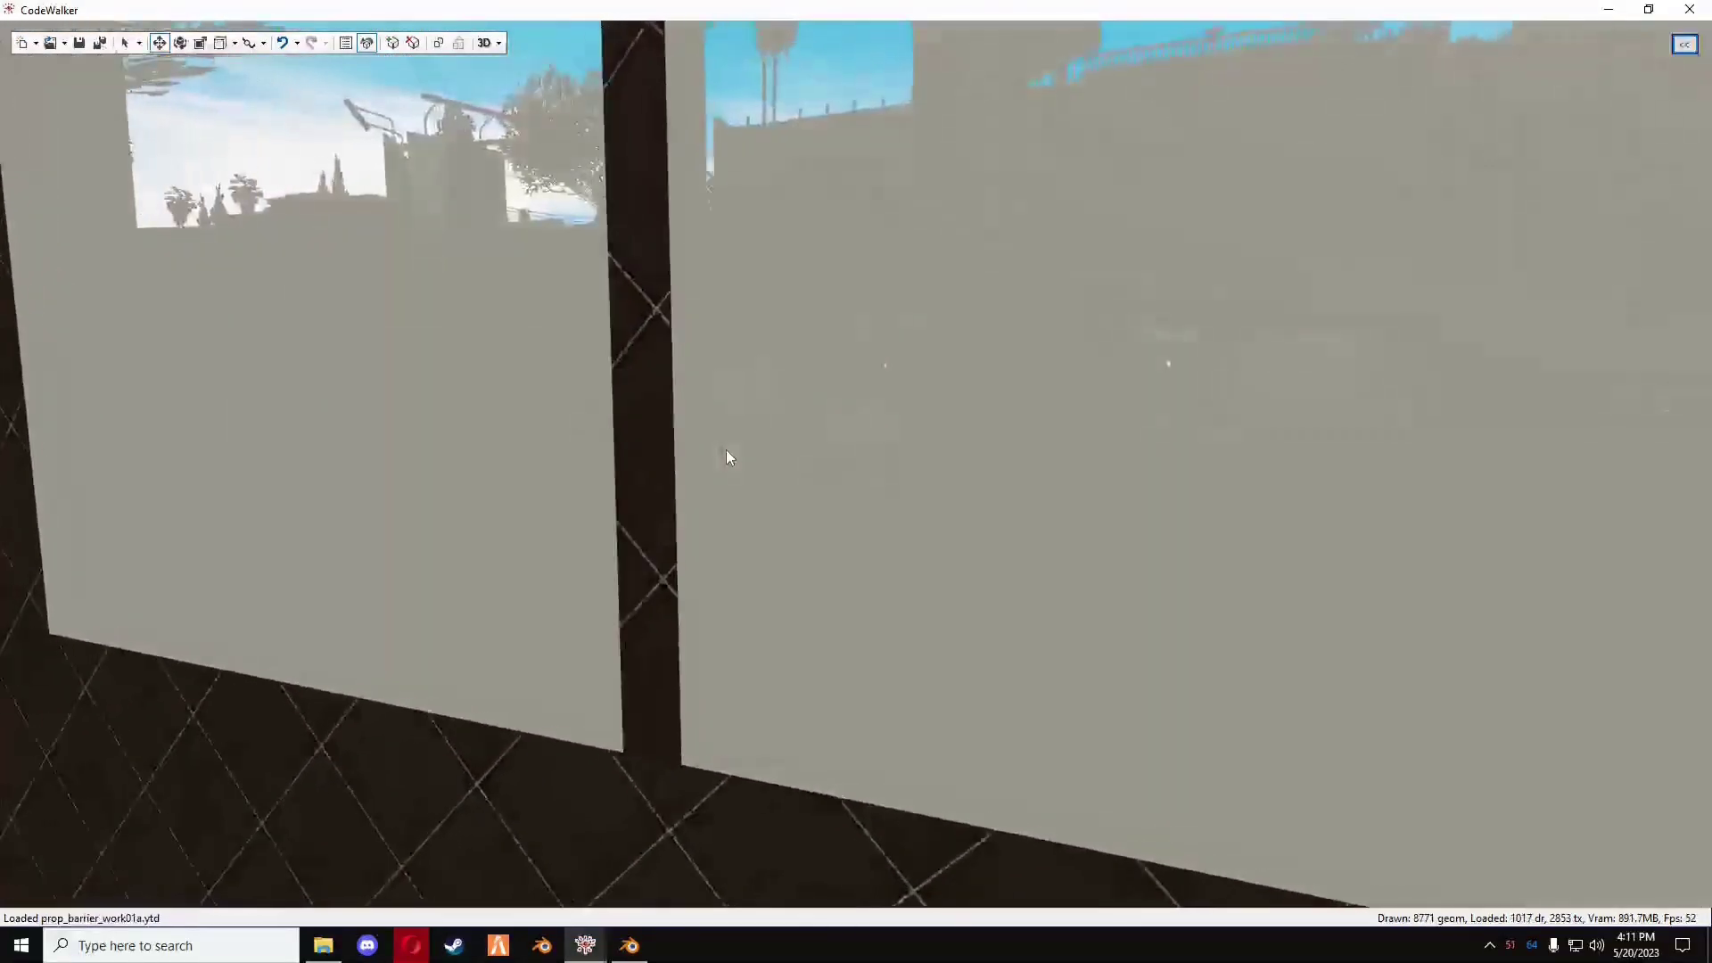
left_click(794, 445)
key("s")
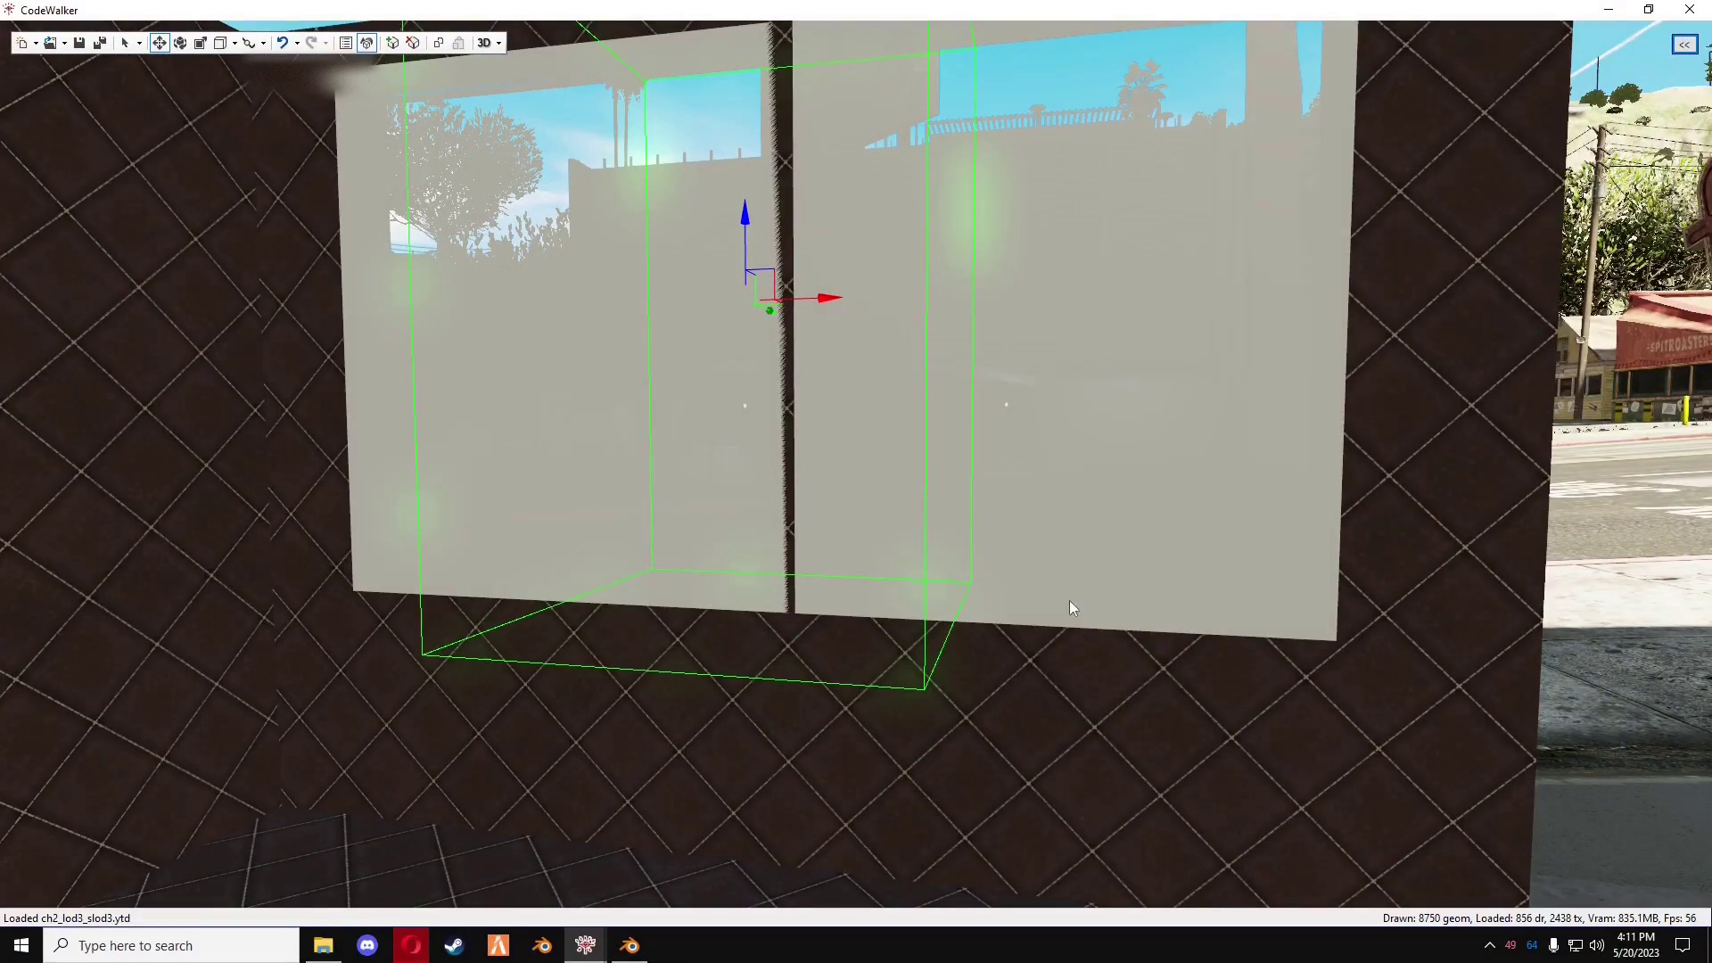
- Compare the interior's doorway and windows with the Pipe Down storefront from both outside and inside the building
key("w")
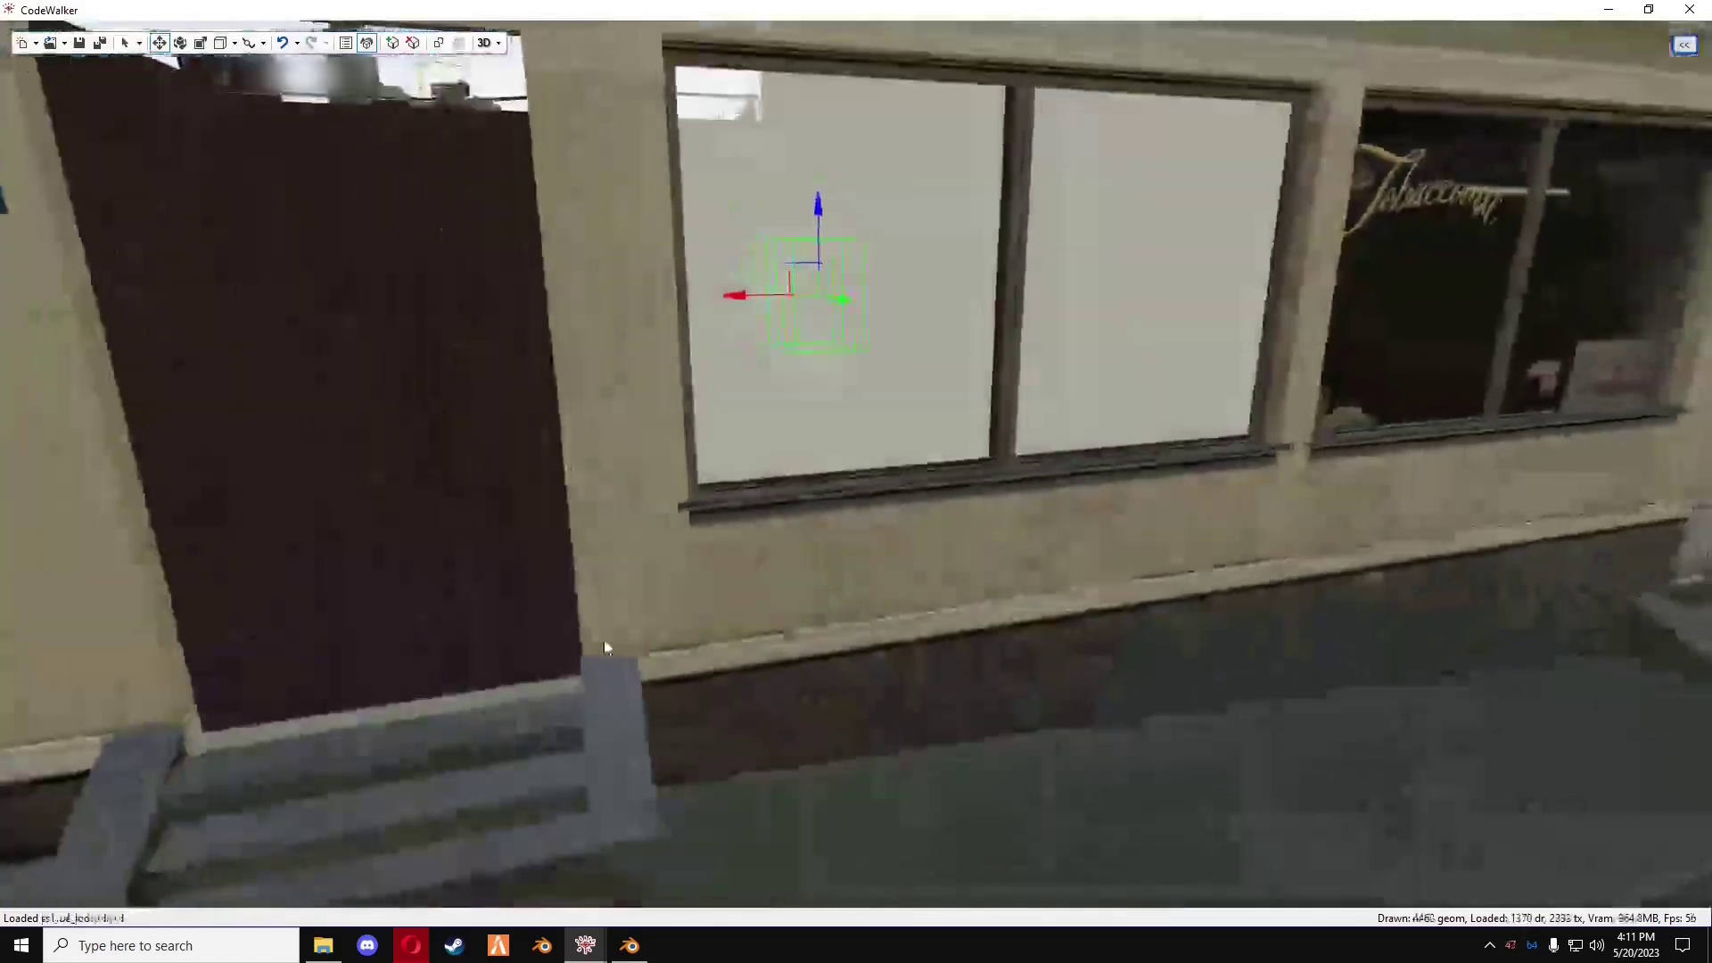
key("s")
key("a")
key("w")
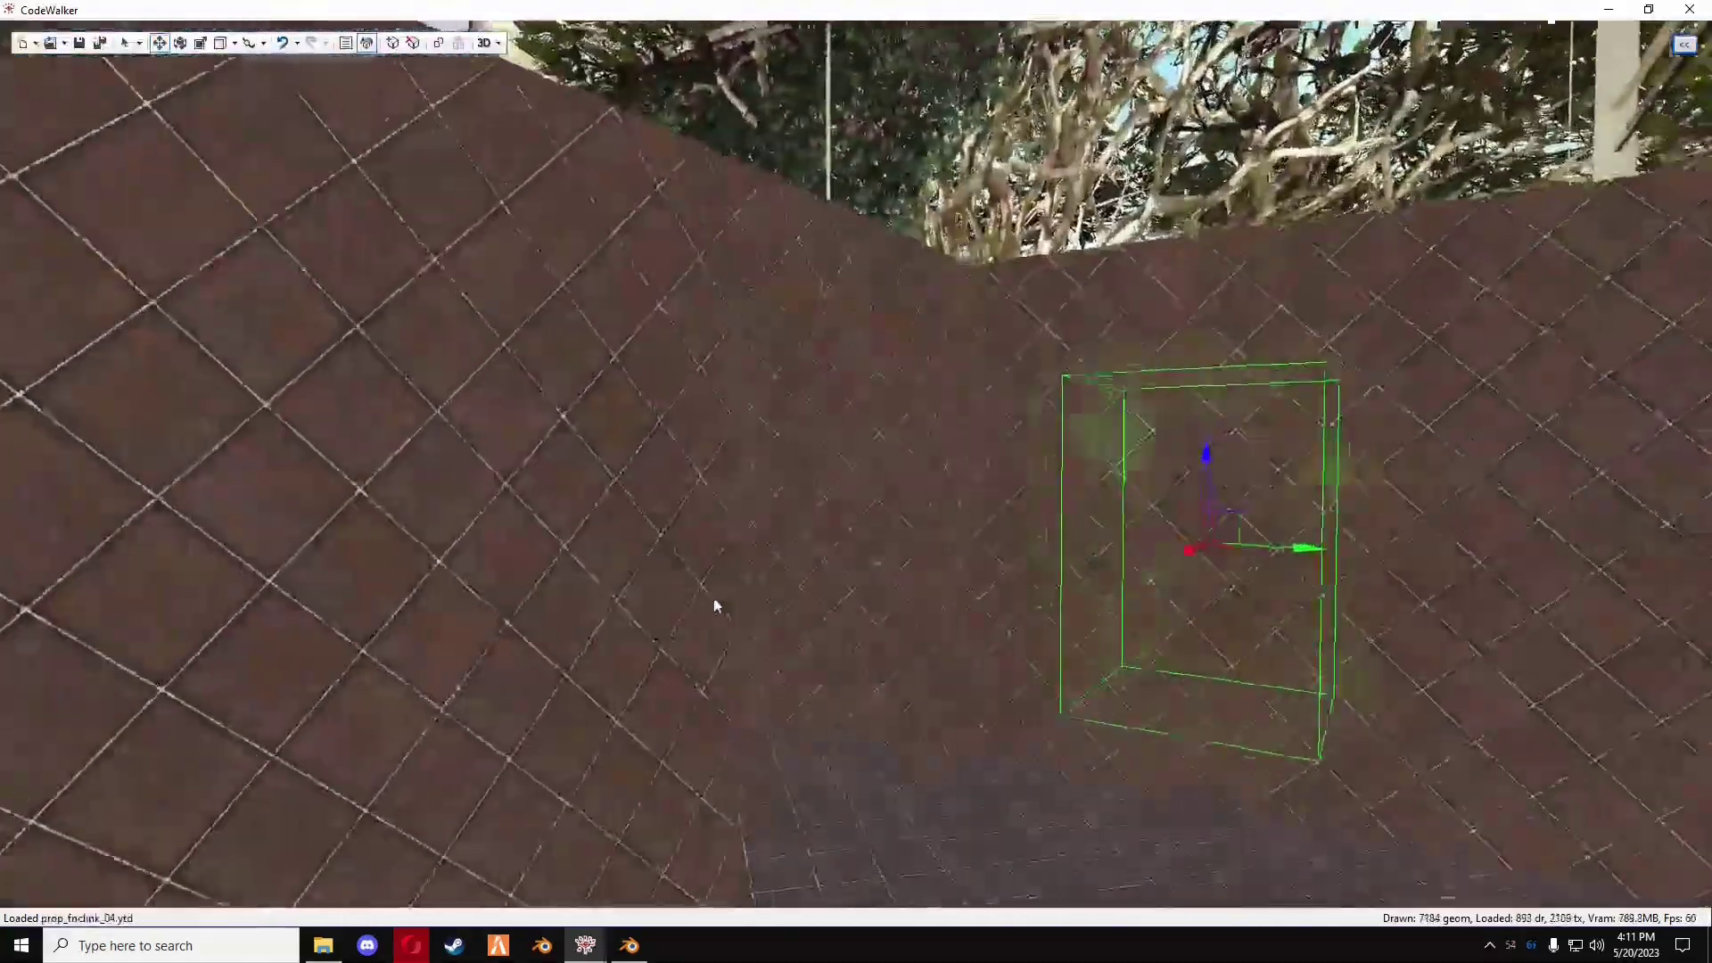
key("s")
key("d")
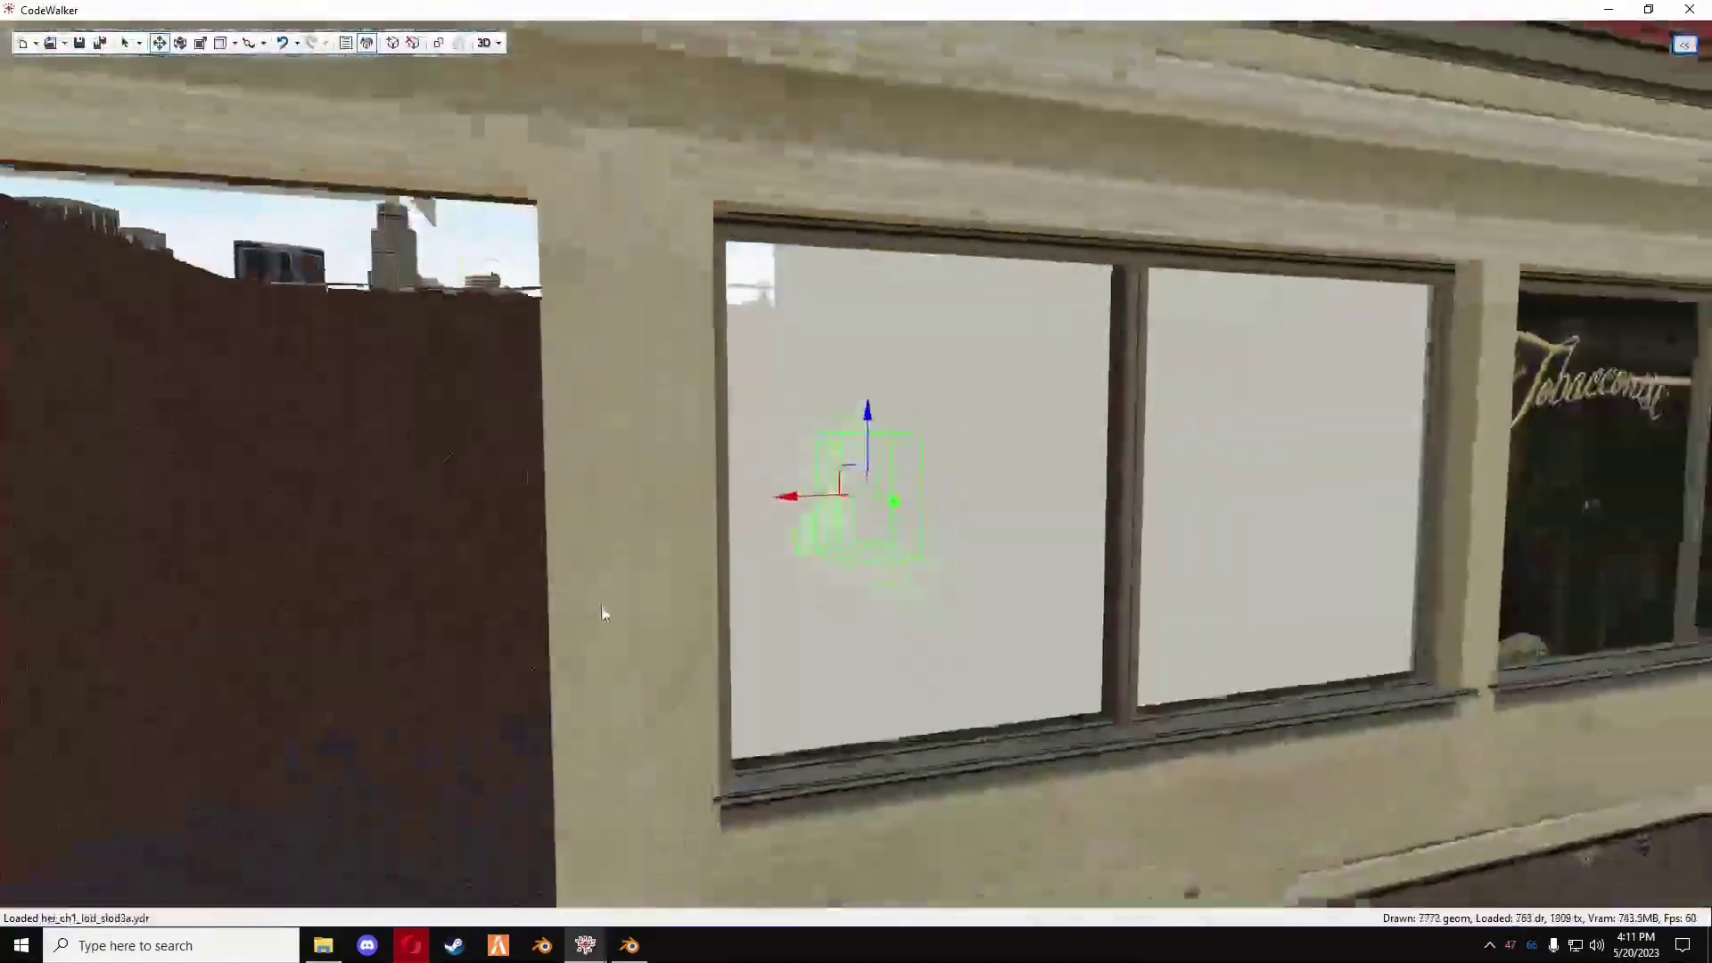
key("s")
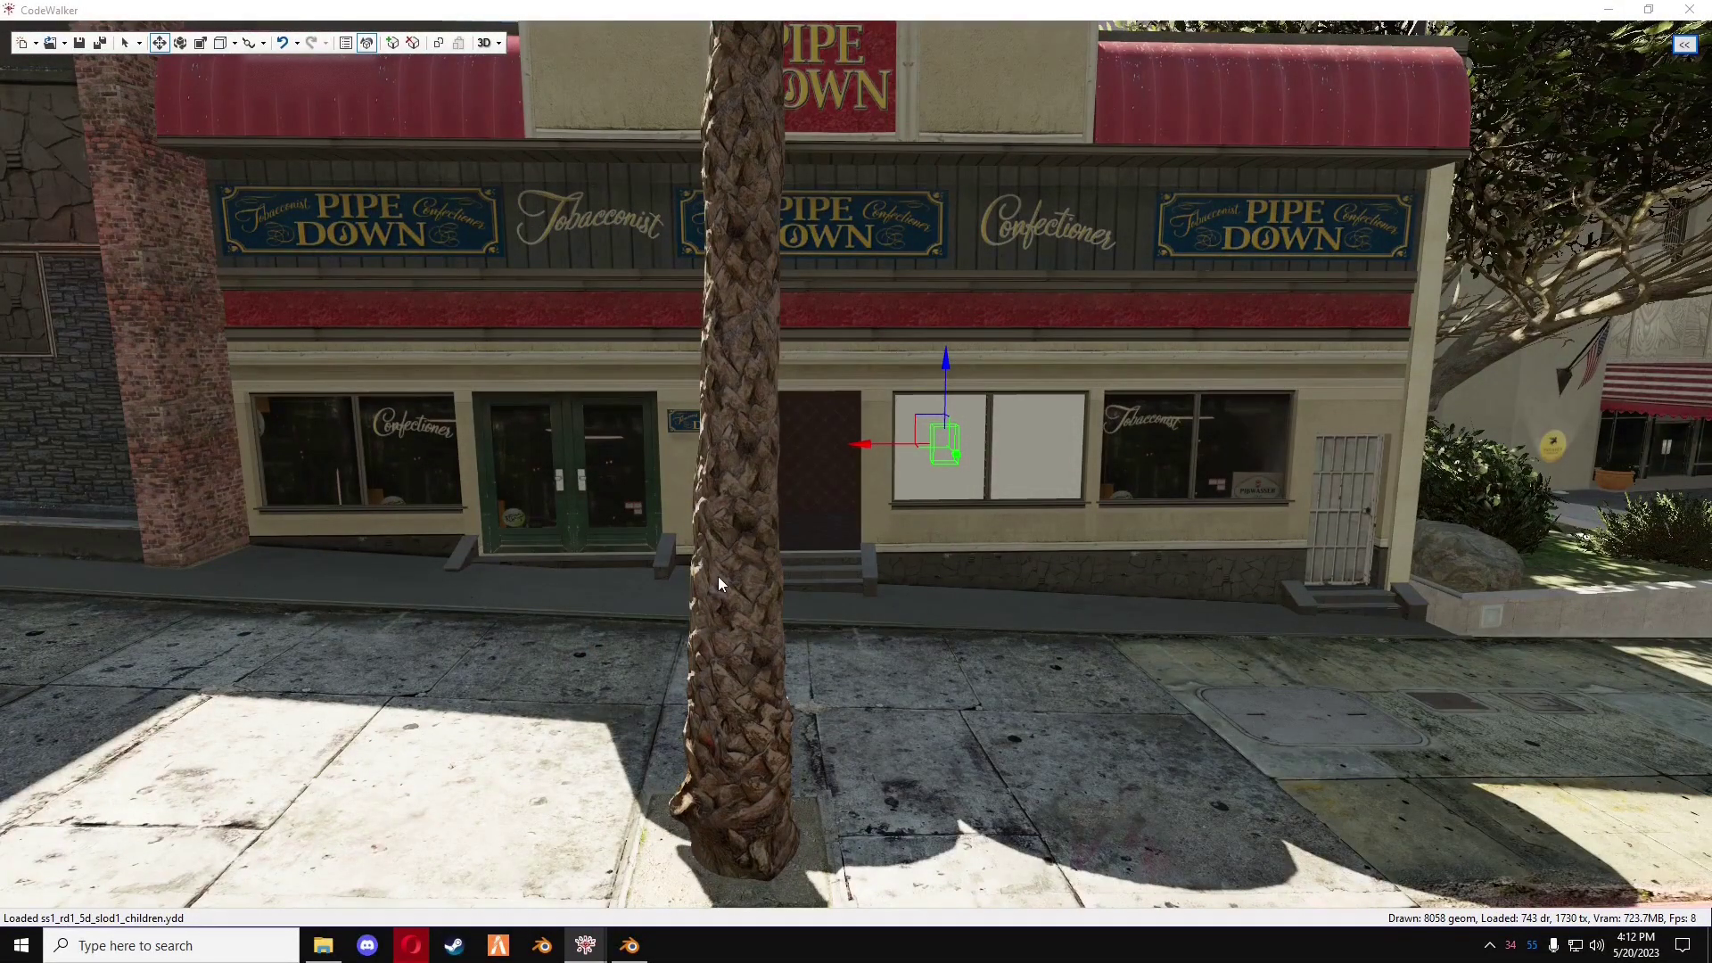
left_click_drag(718, 576, 785, 580)
key("w")
key("w")
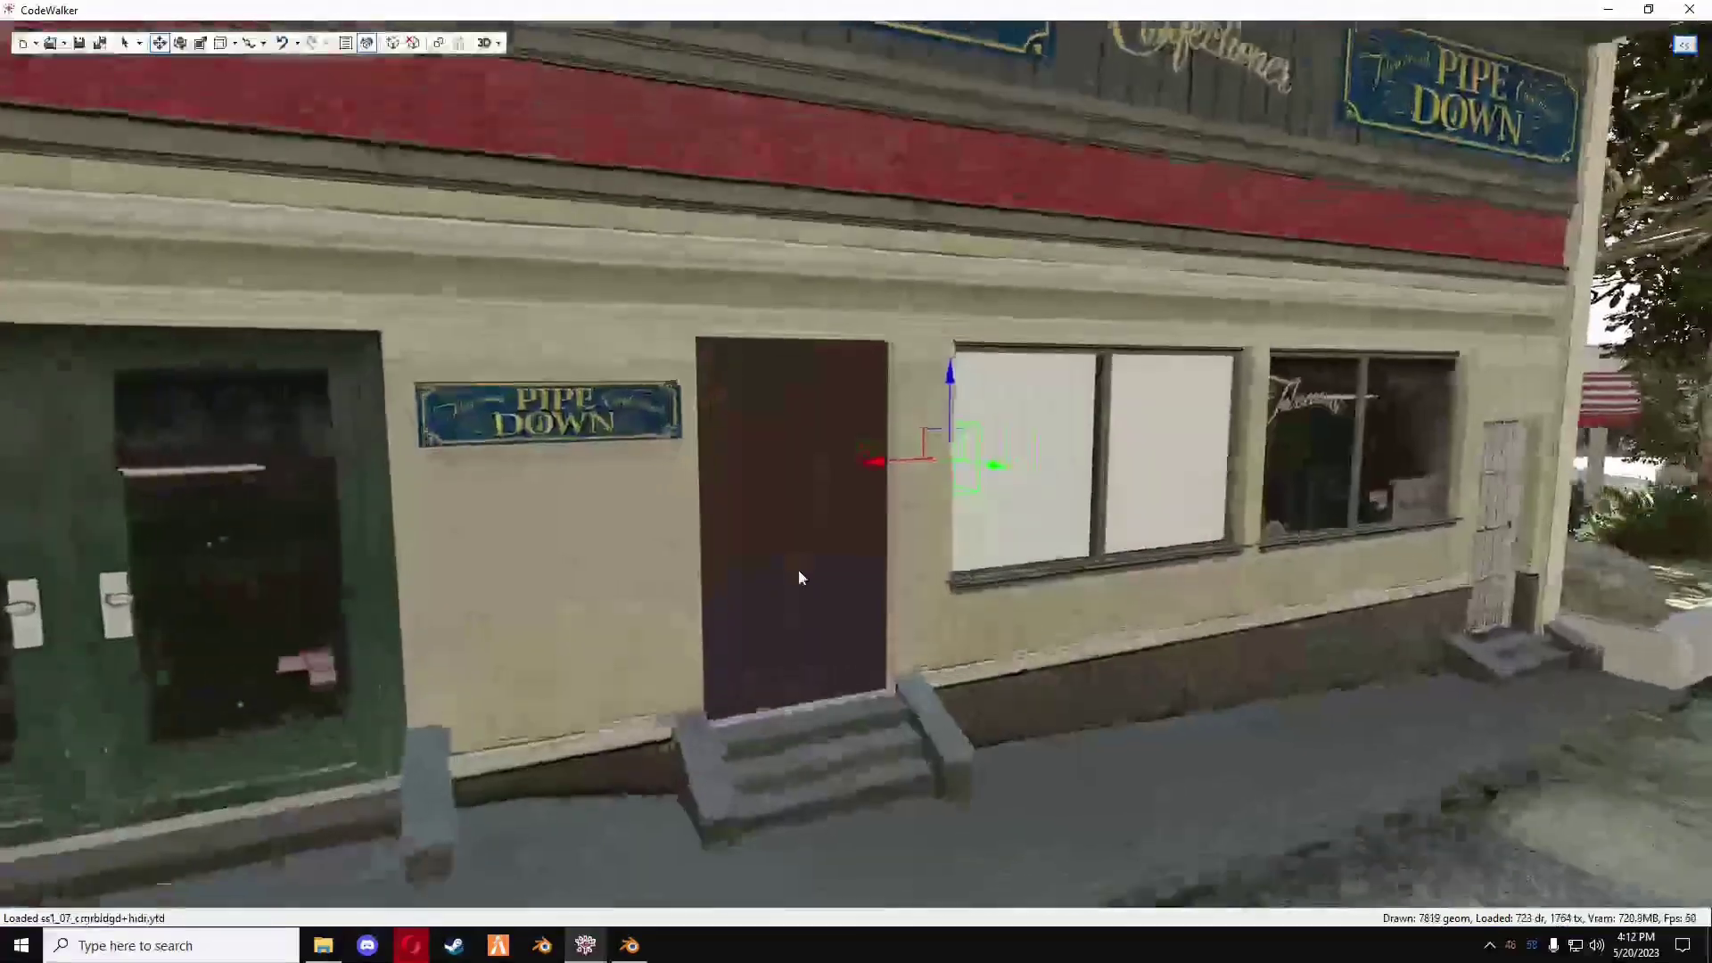
- Calculate all flags and the entity and streaming extents for map1.ymap in the project window
left_click(653, 878)
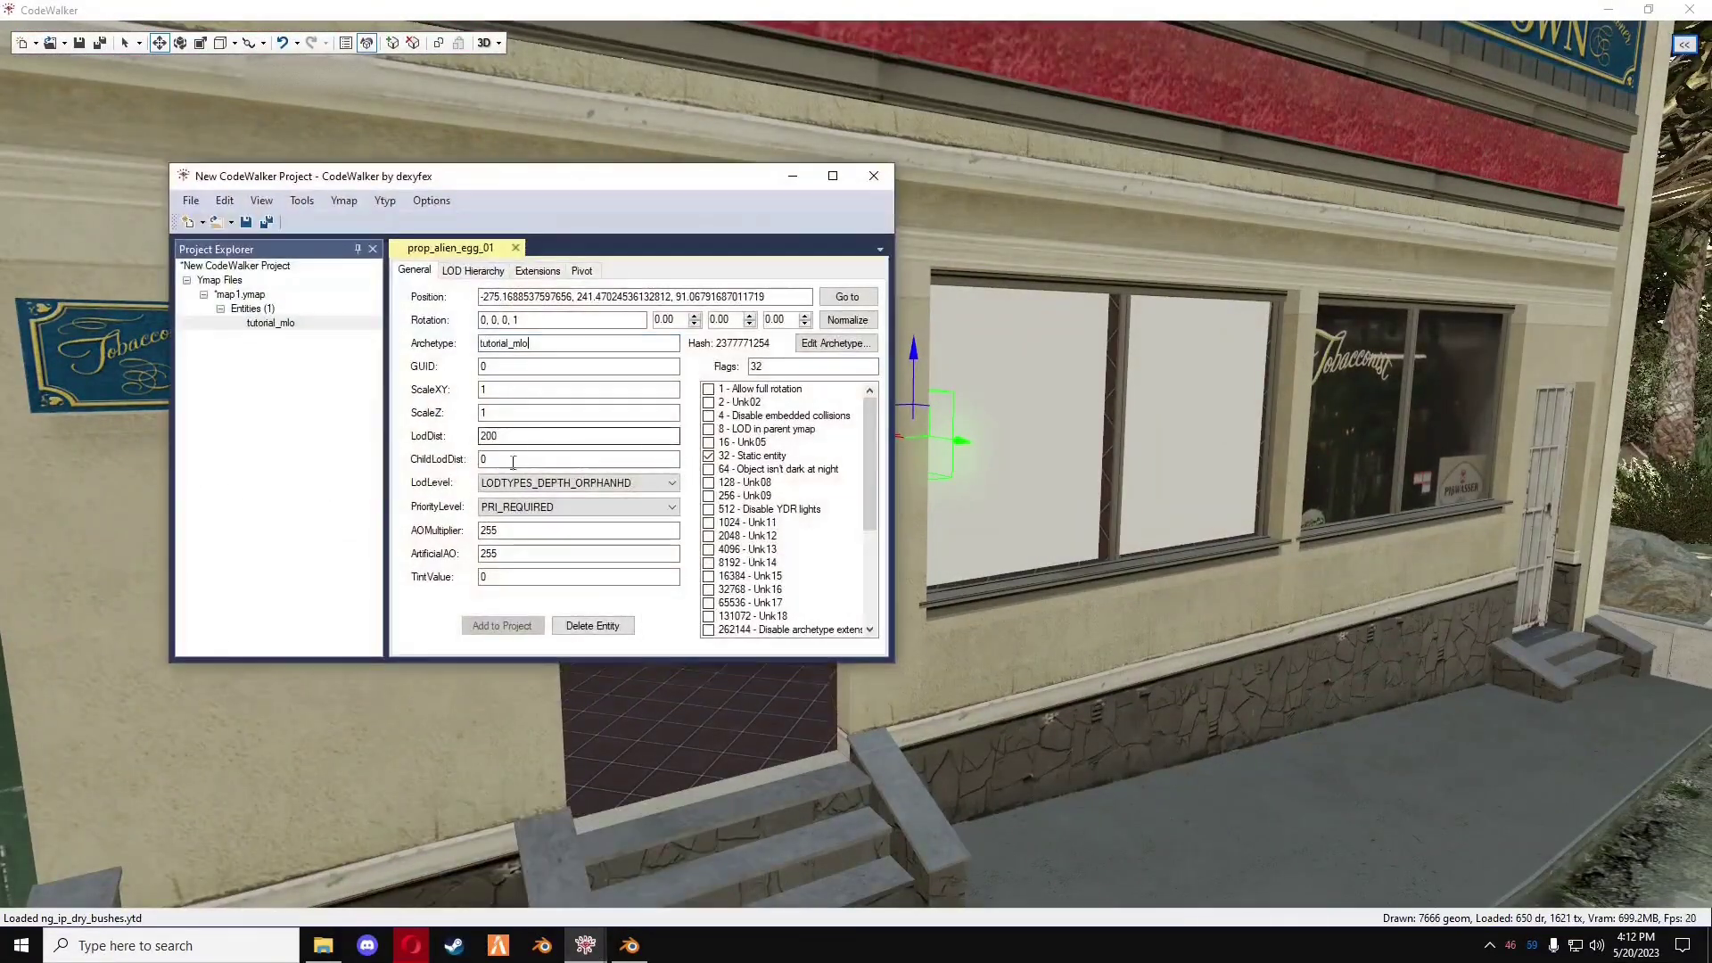
left_click(282, 326)
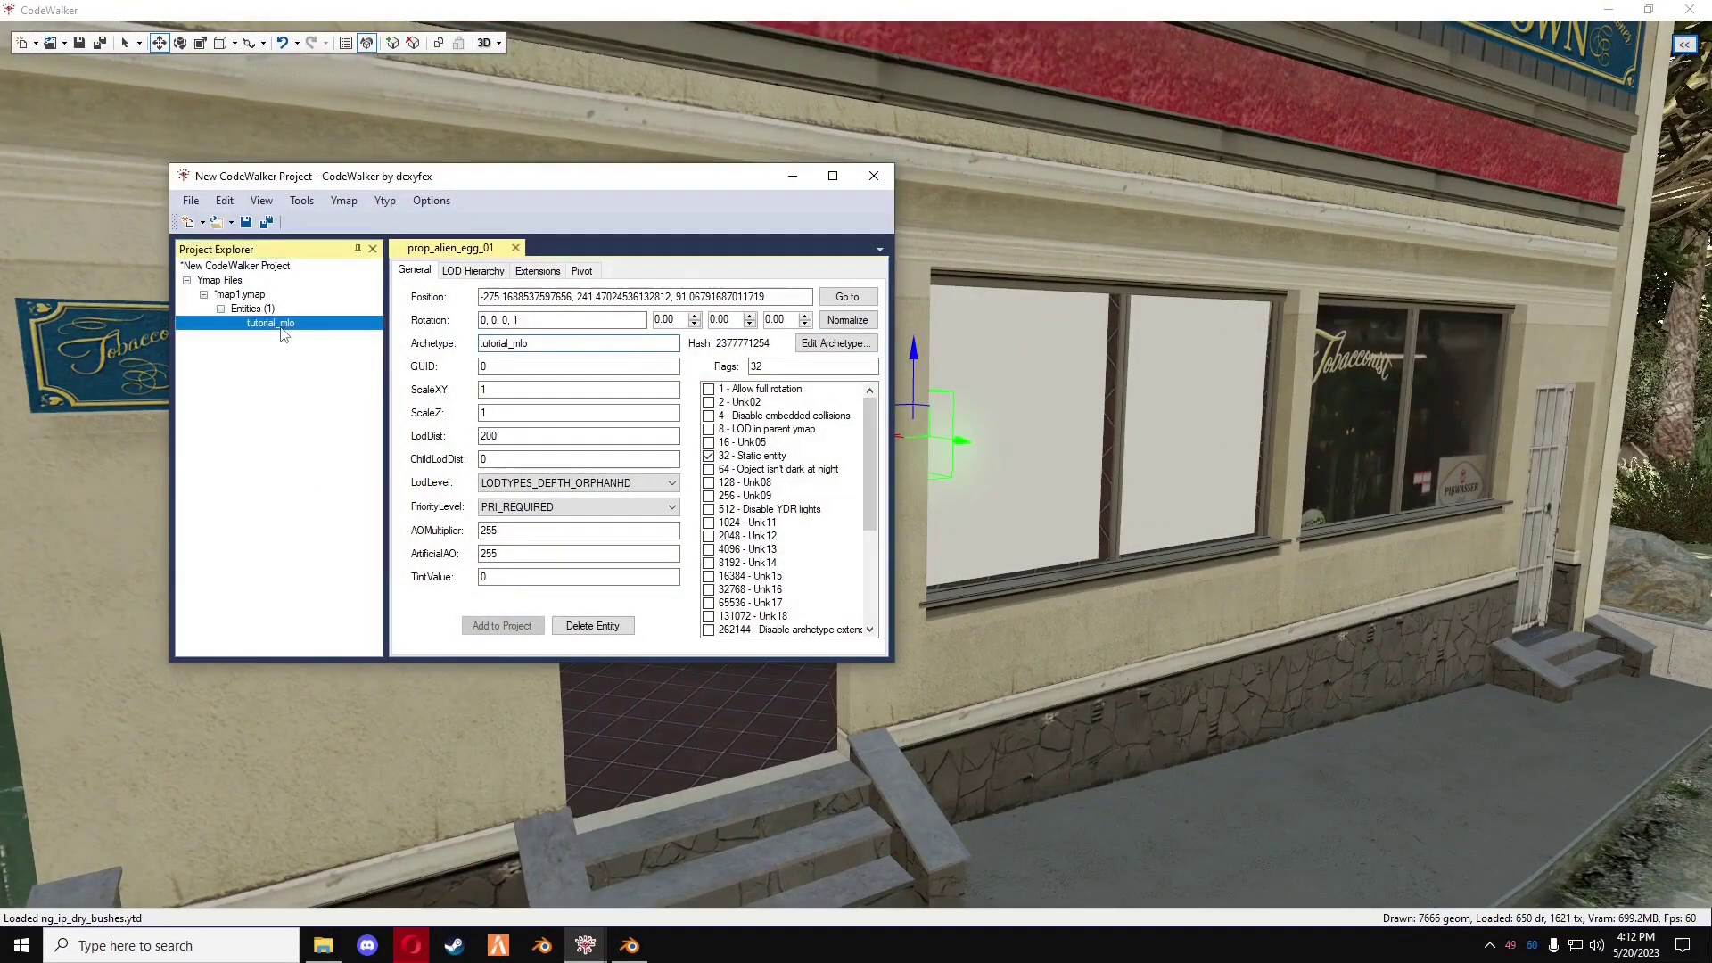
left_click(238, 295)
left_click(785, 468)
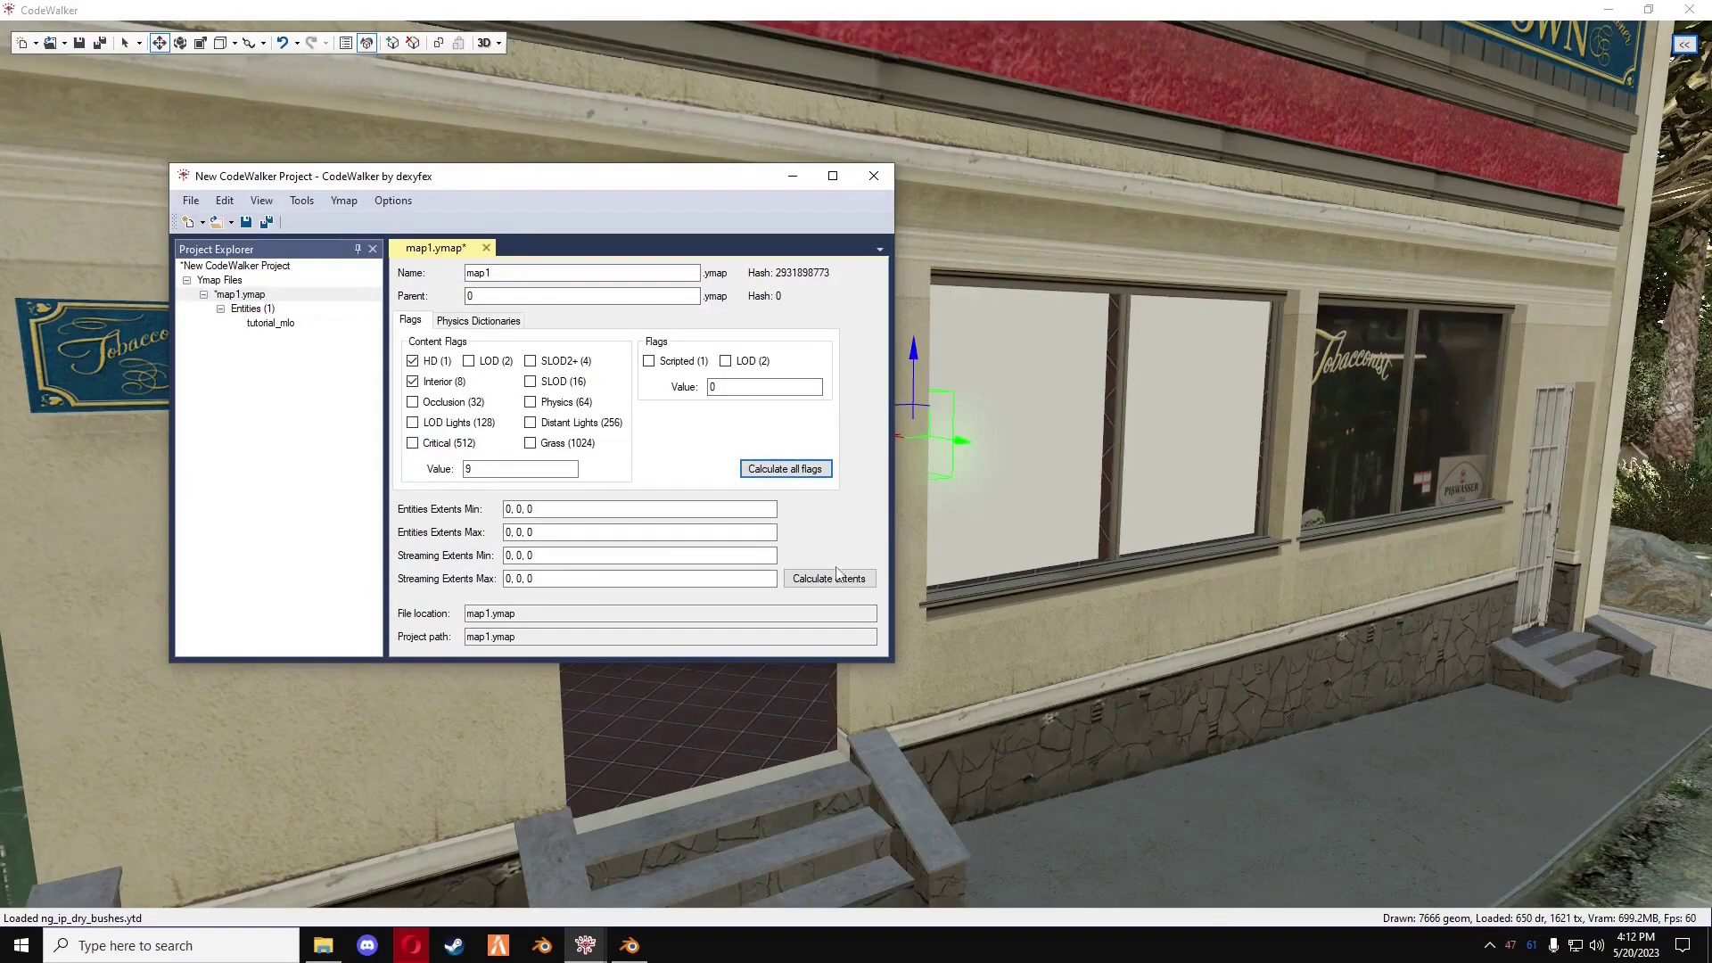
left_click(829, 578)
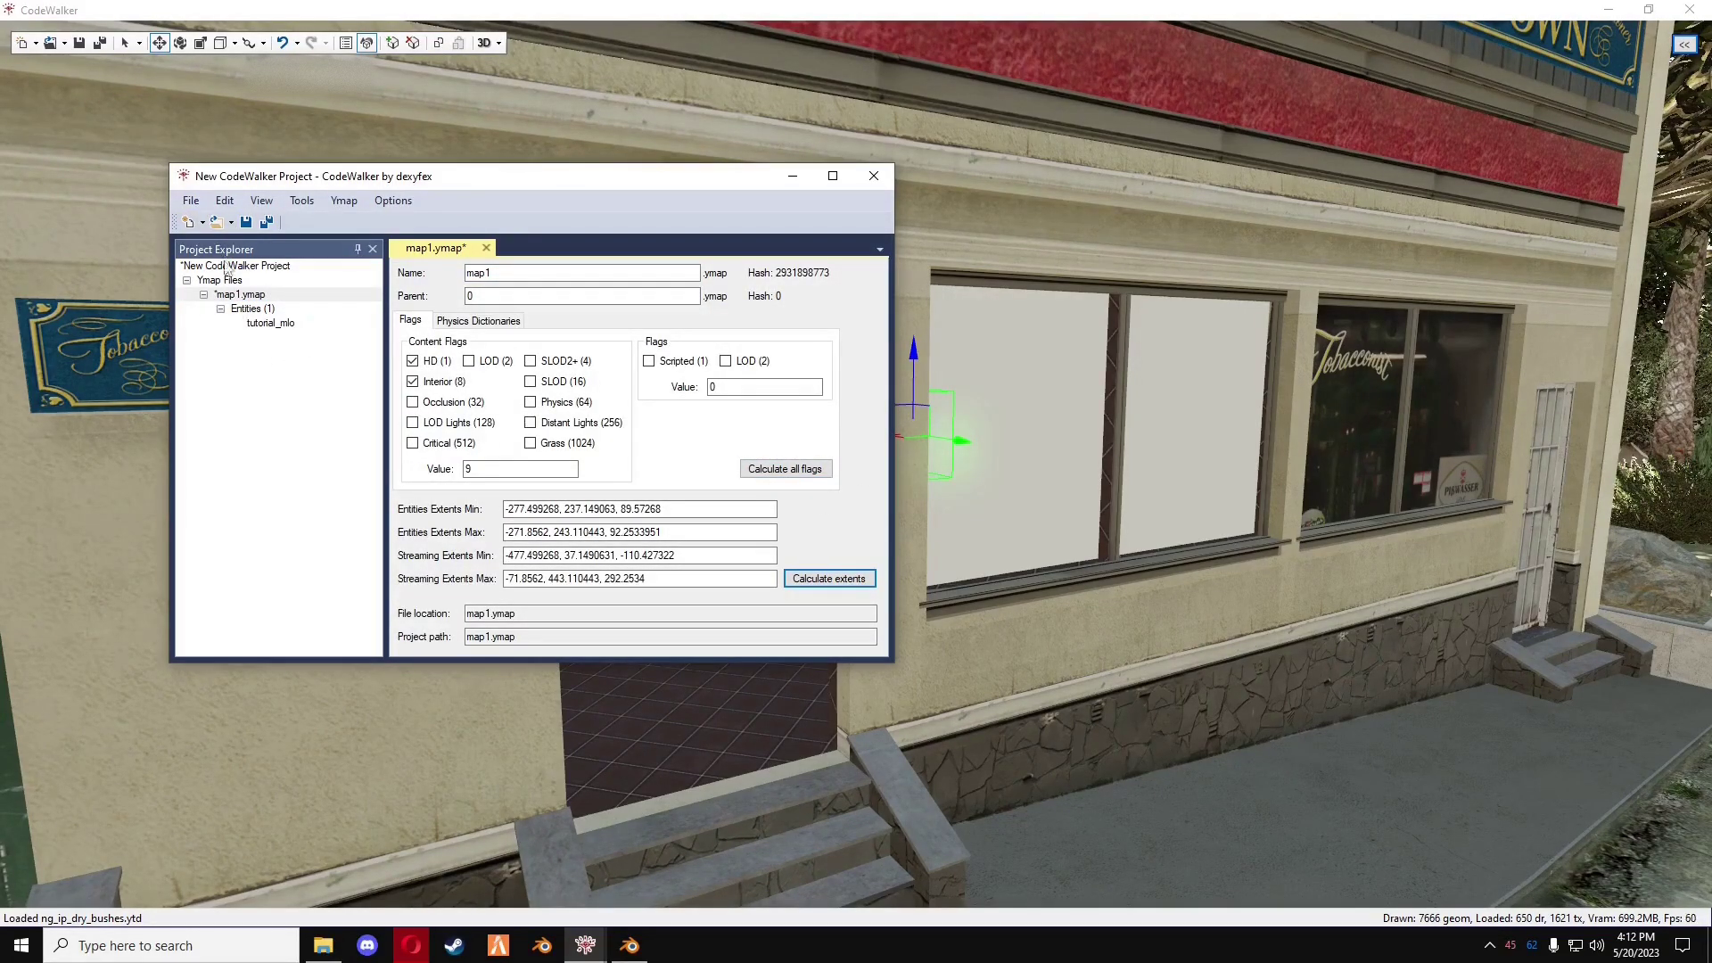
- Save the ymap as map1.ymap in a new to_stream folder inside builds\tutorial
left_click(193, 200)
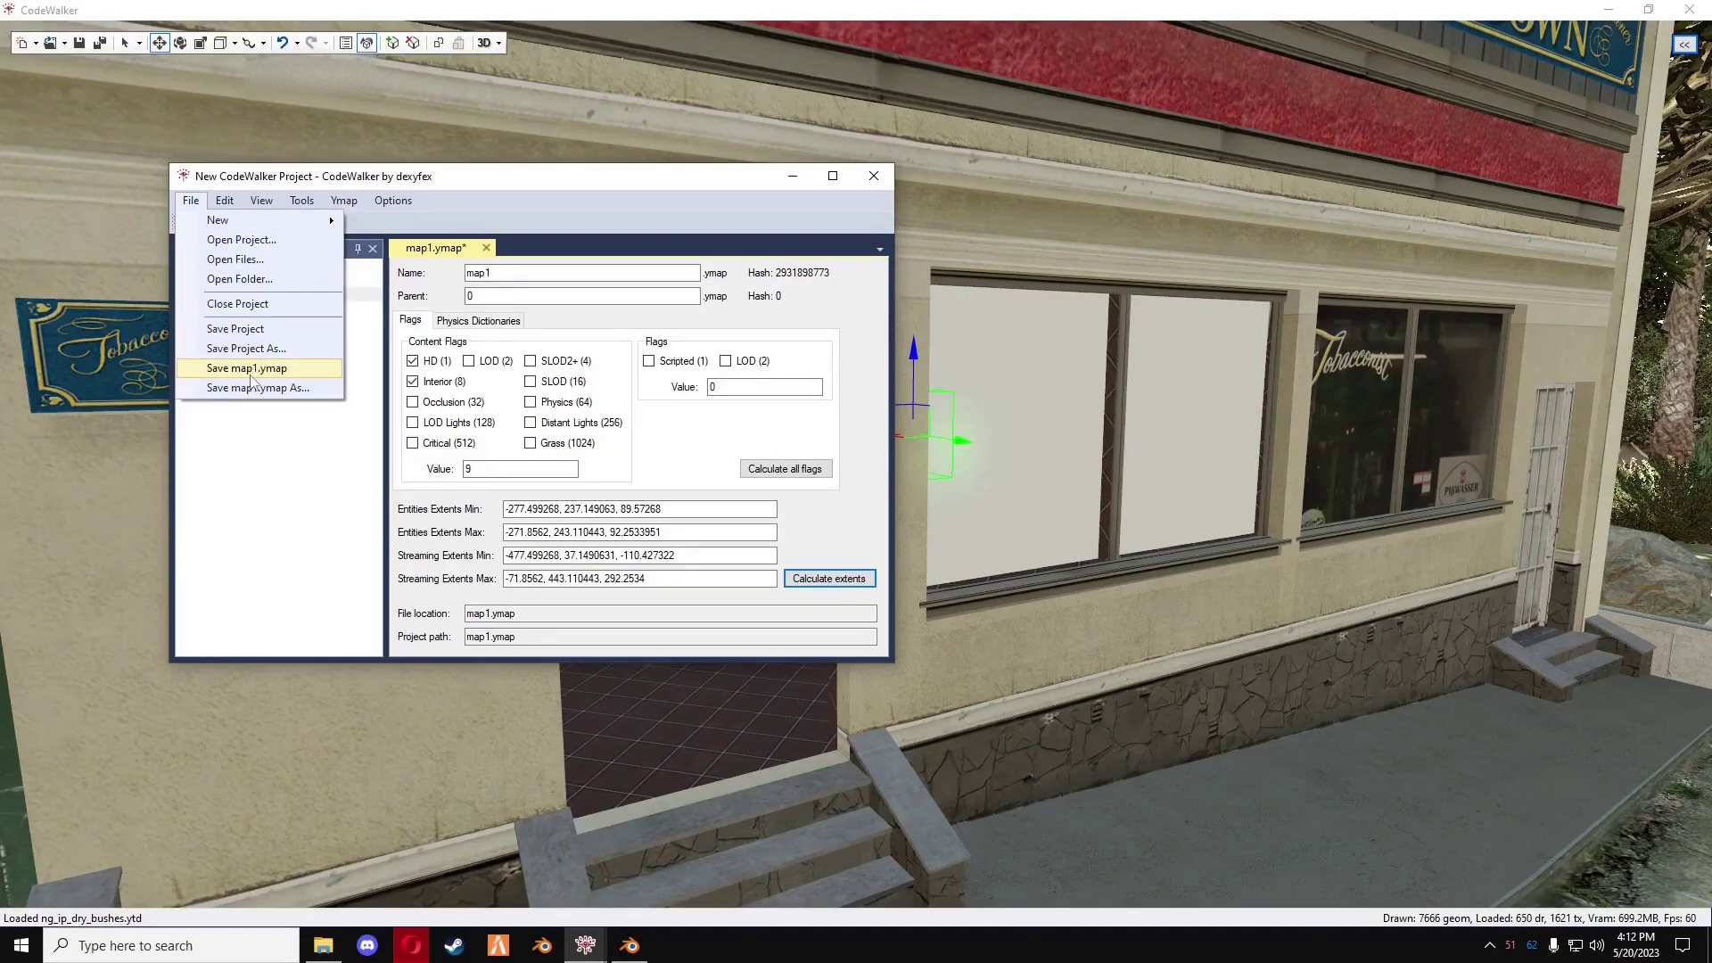
left_click(245, 387)
left_click(369, 234)
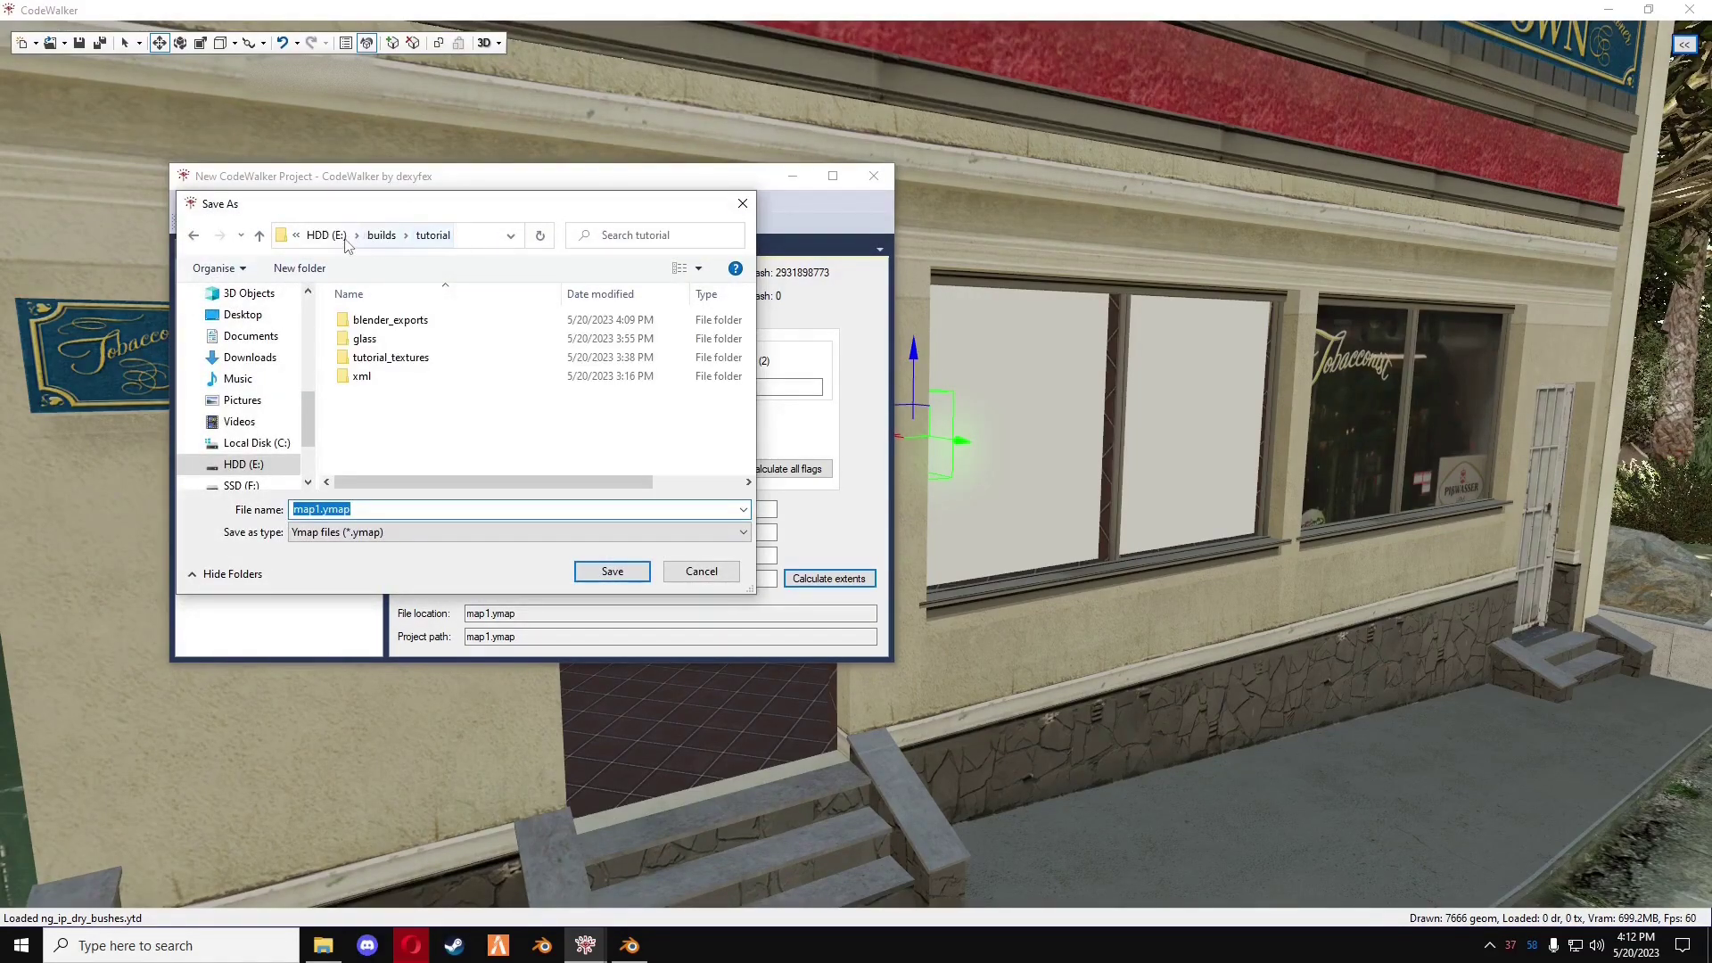
left_click(298, 268)
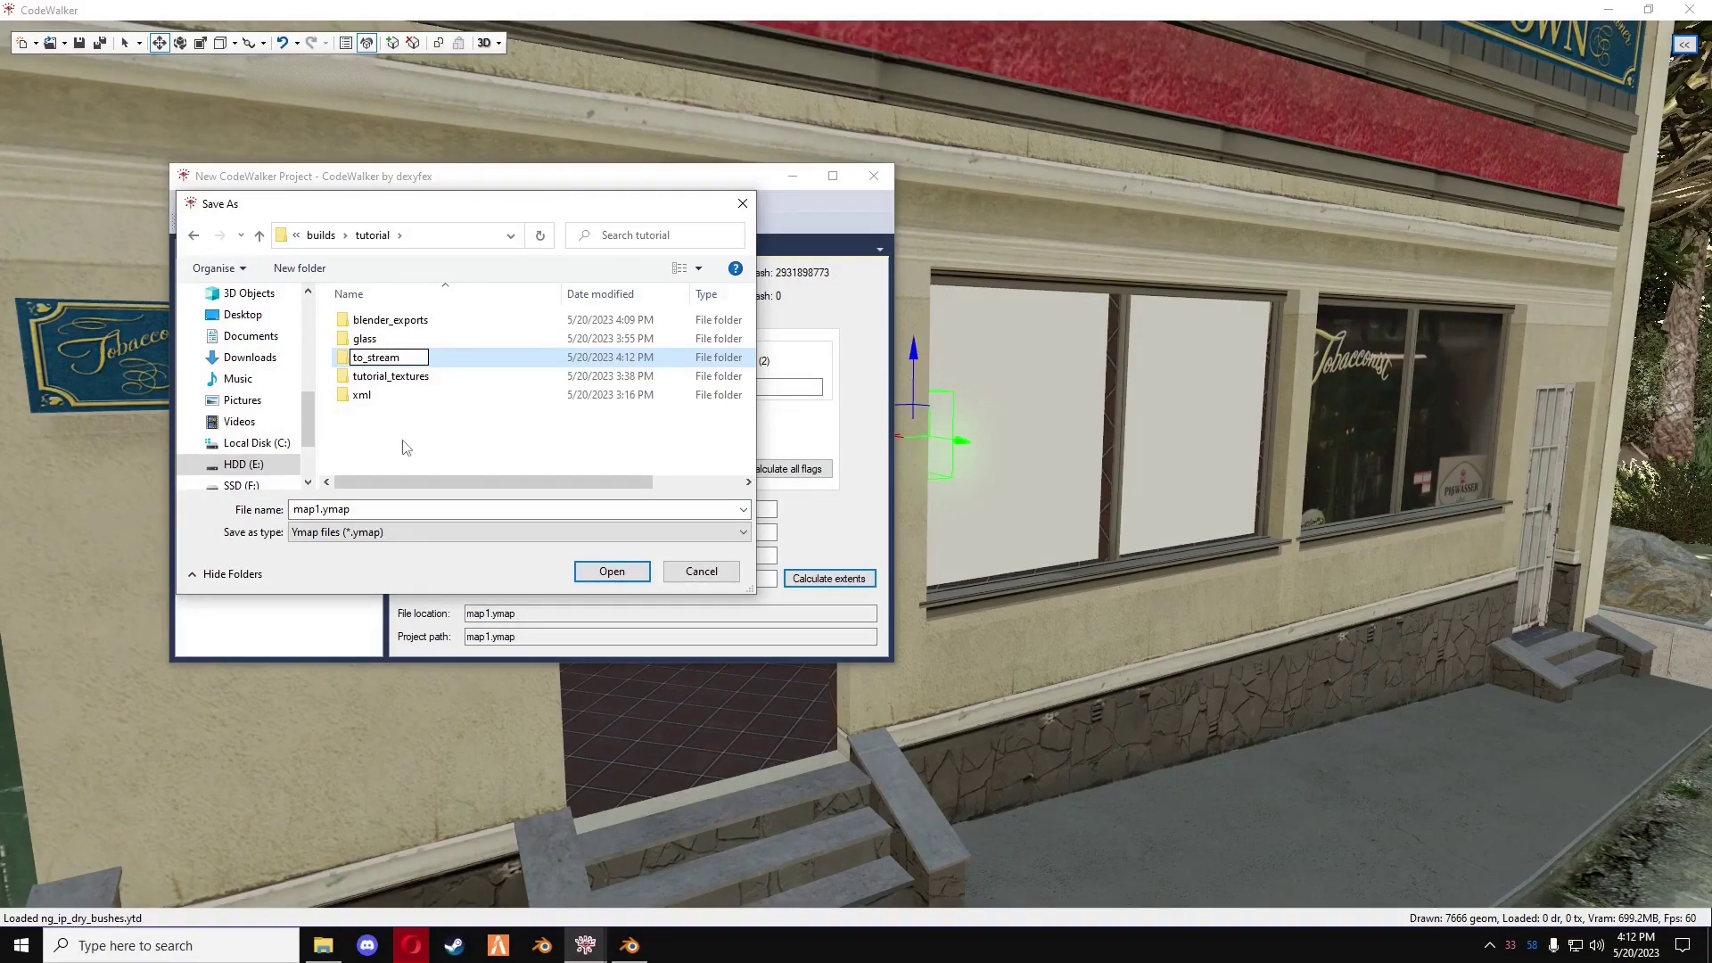
key("Return")
double_click(392, 357)
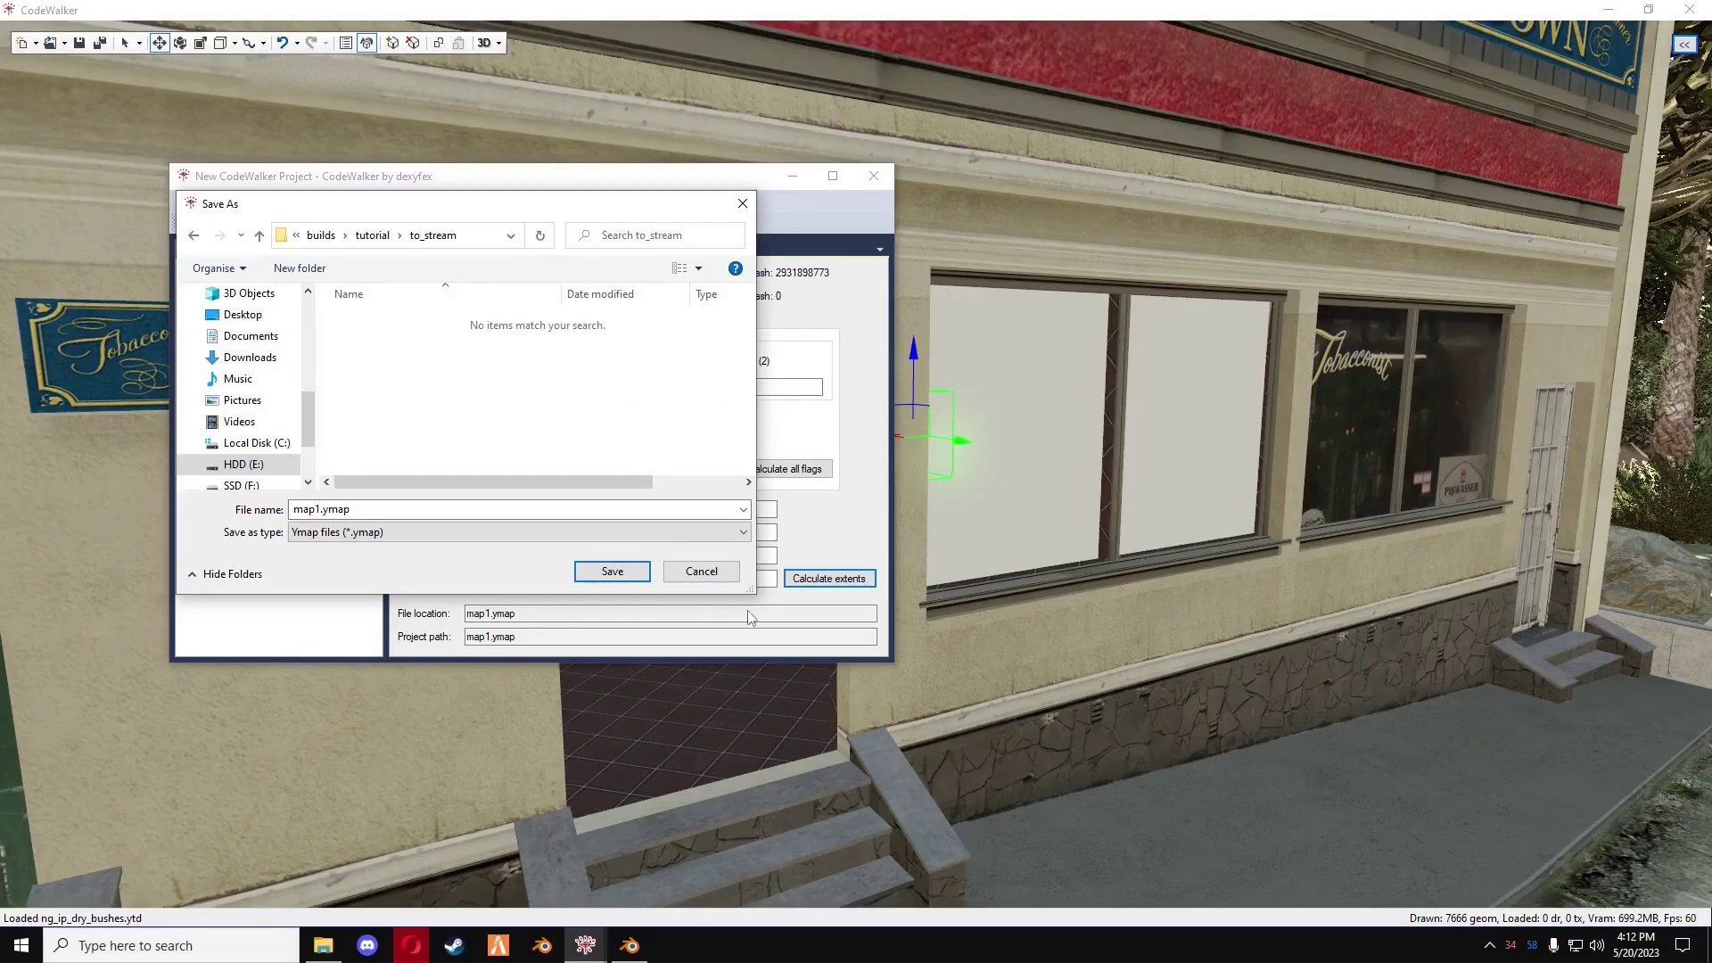
left_click(612, 570)
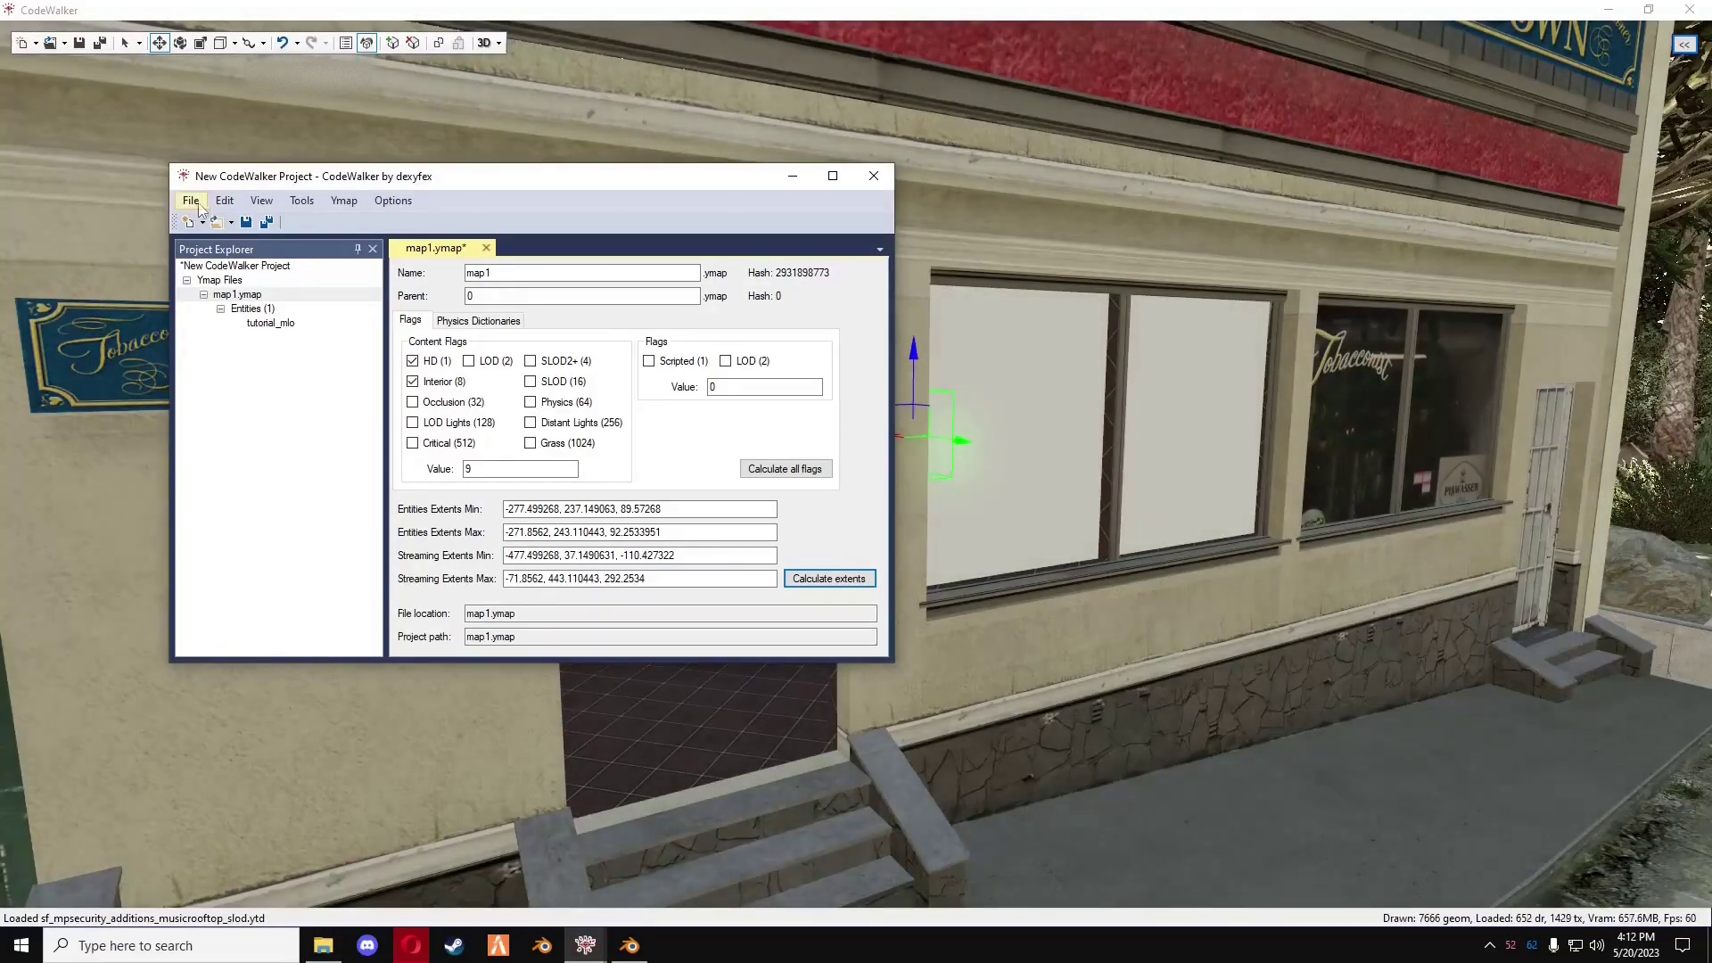
- Save the ymap again under the name tutorial_map in the to_stream folder
left_click(191, 200)
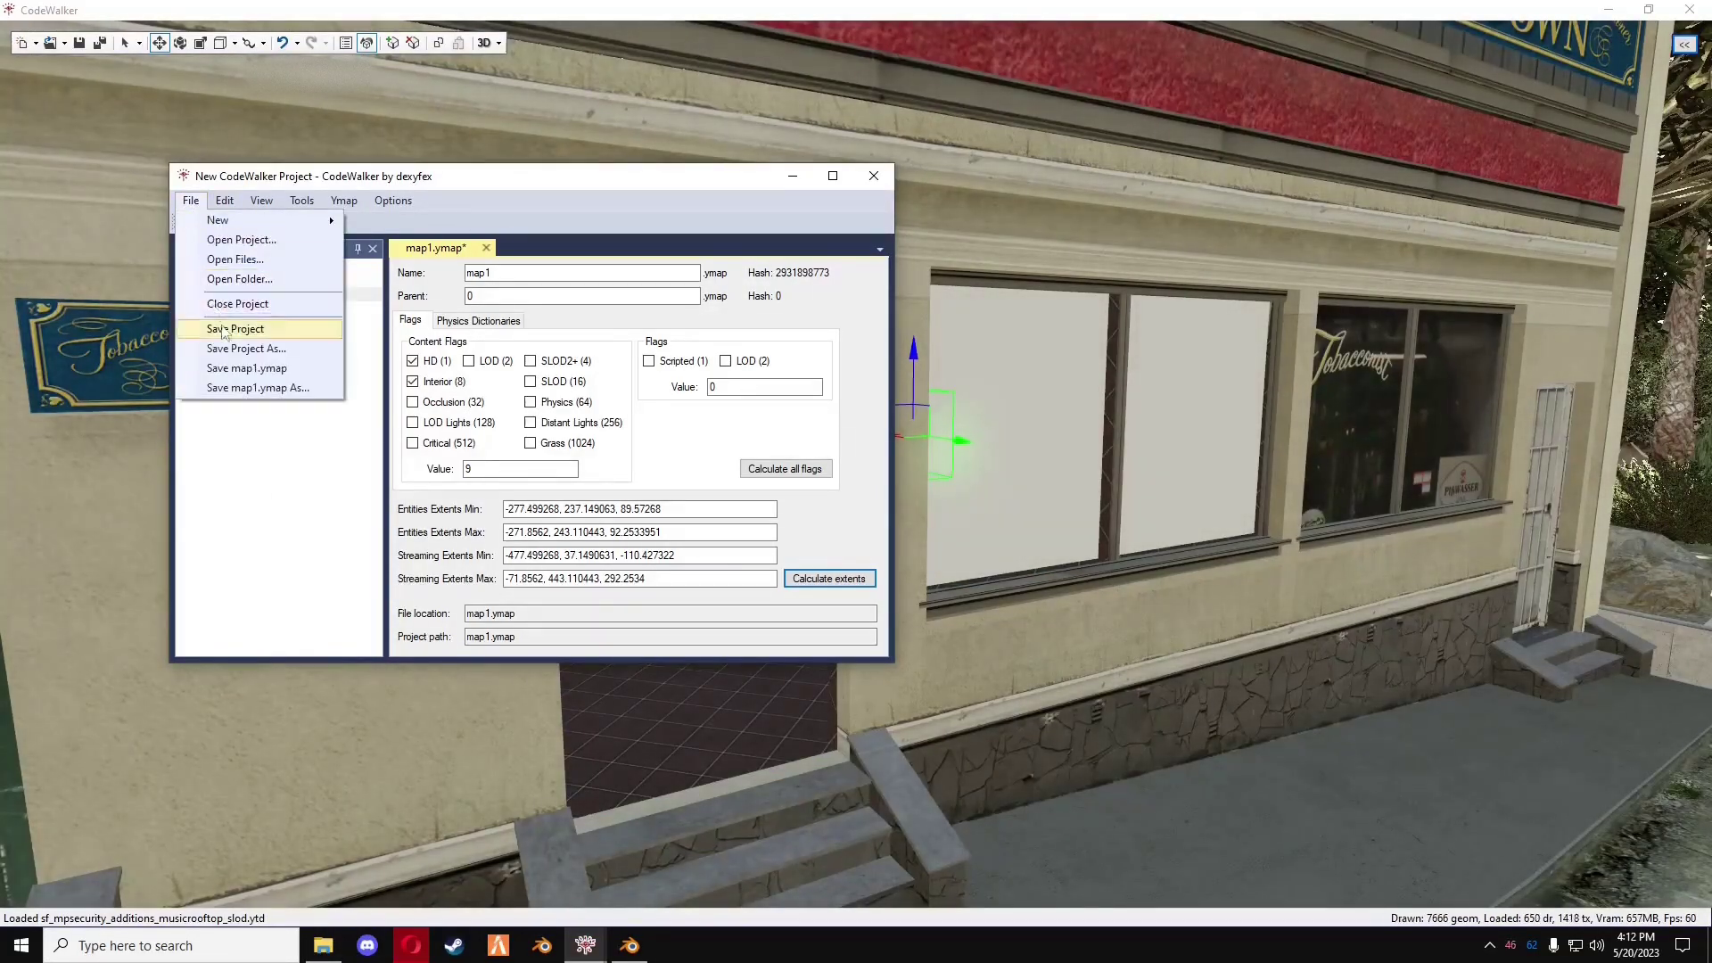
left_click(223, 331)
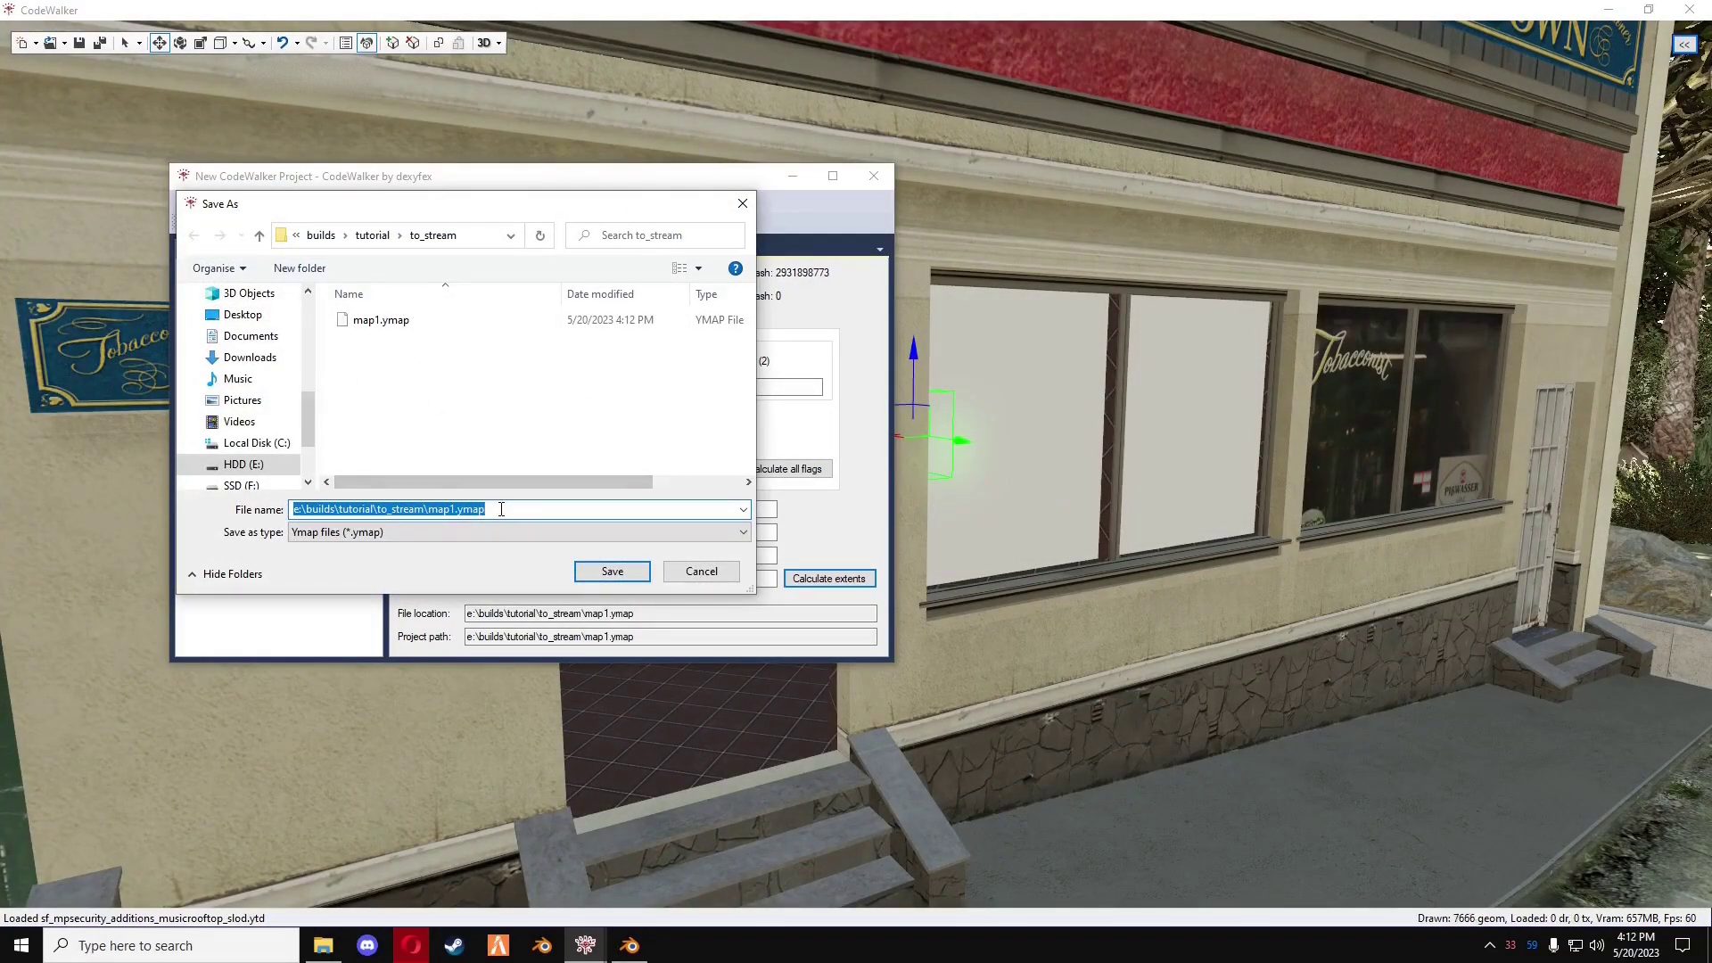
type("tutorial_")
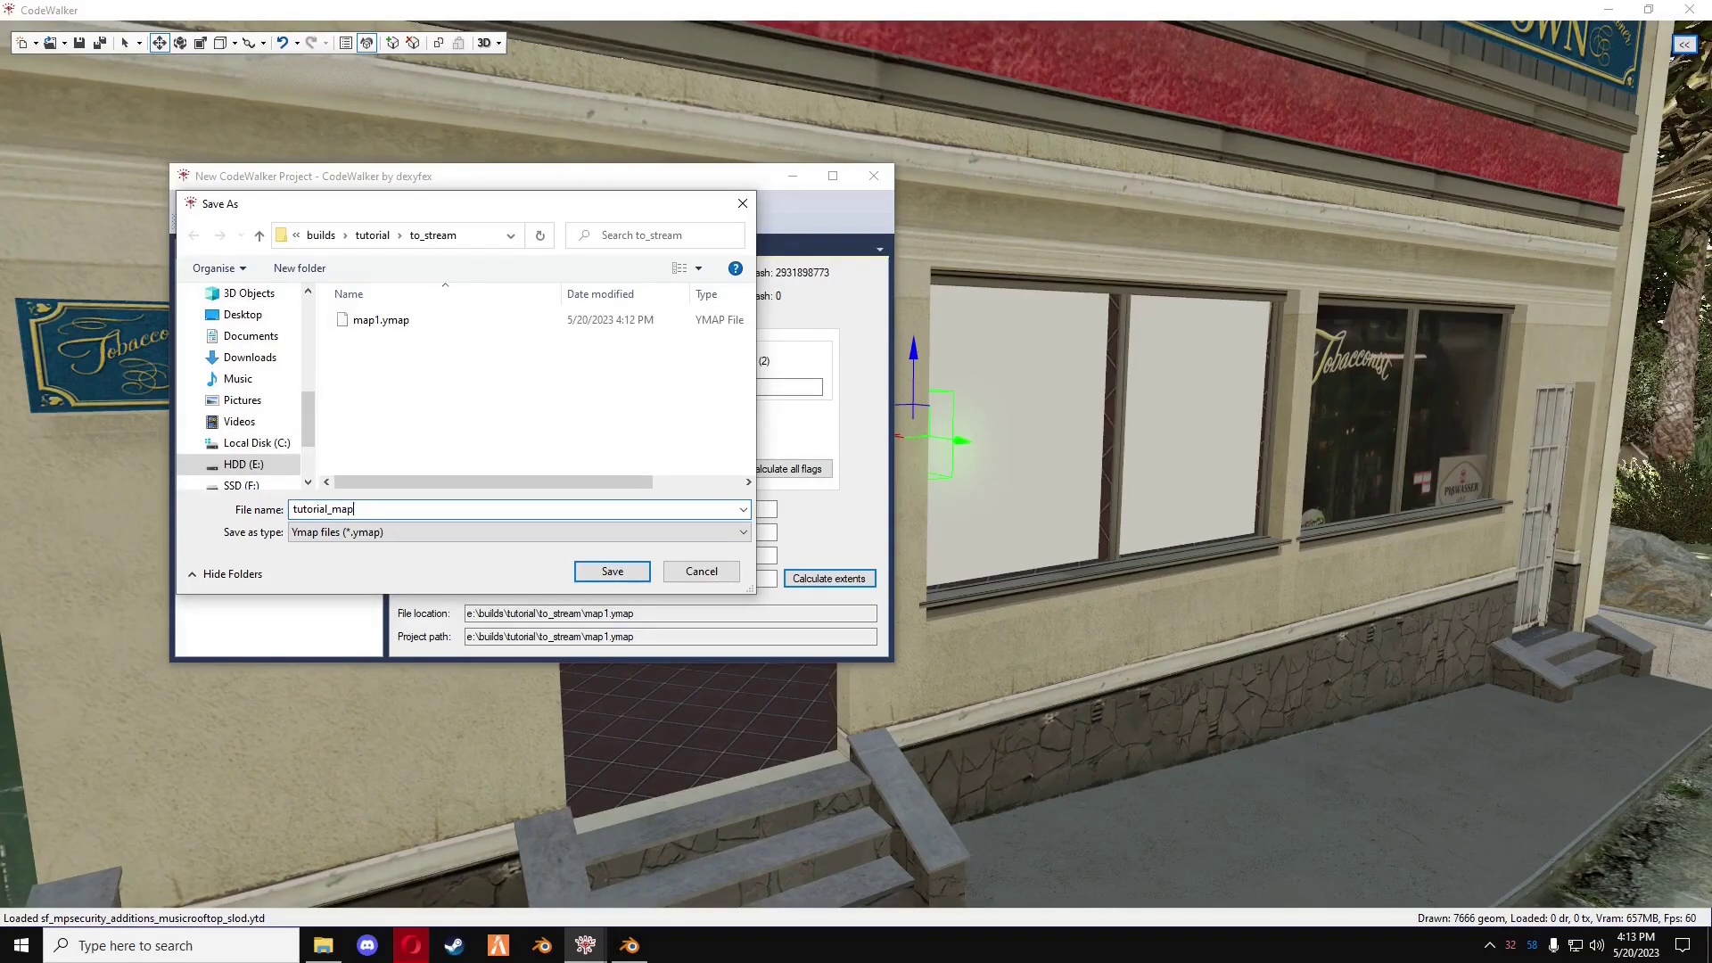
key("Return")
- Switch to File Explorer and permanently delete map1.ymap from the tutorial\to_stream folder
left_click(323, 944)
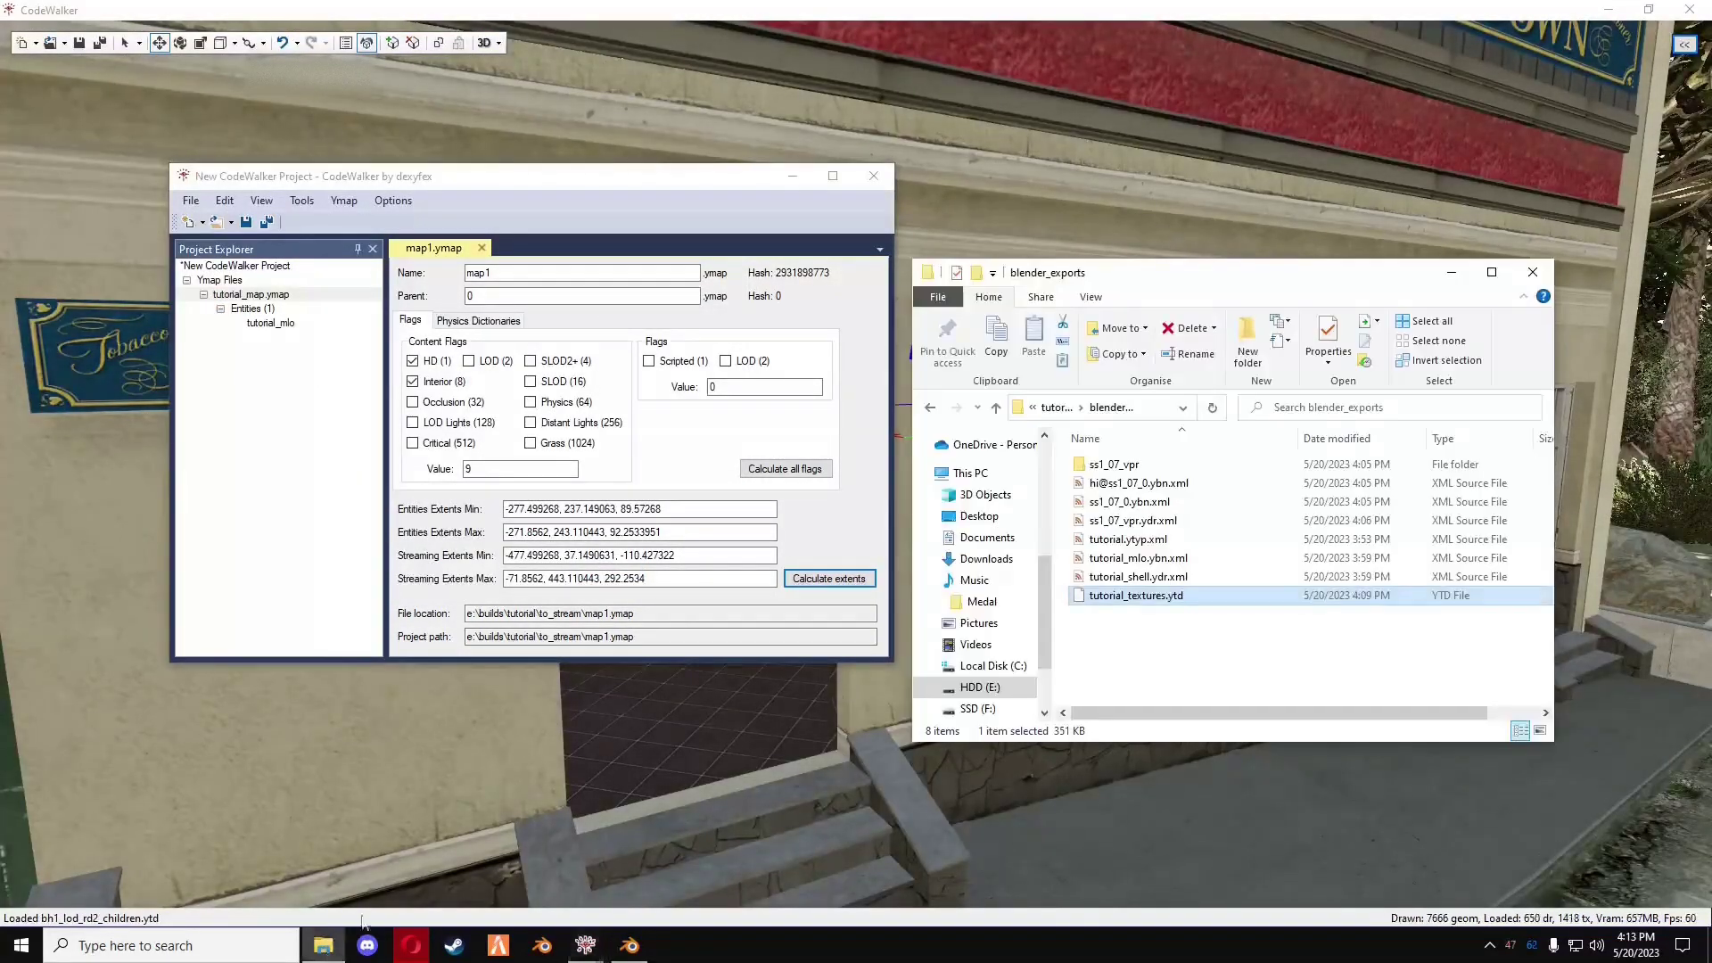
left_click(1056, 408)
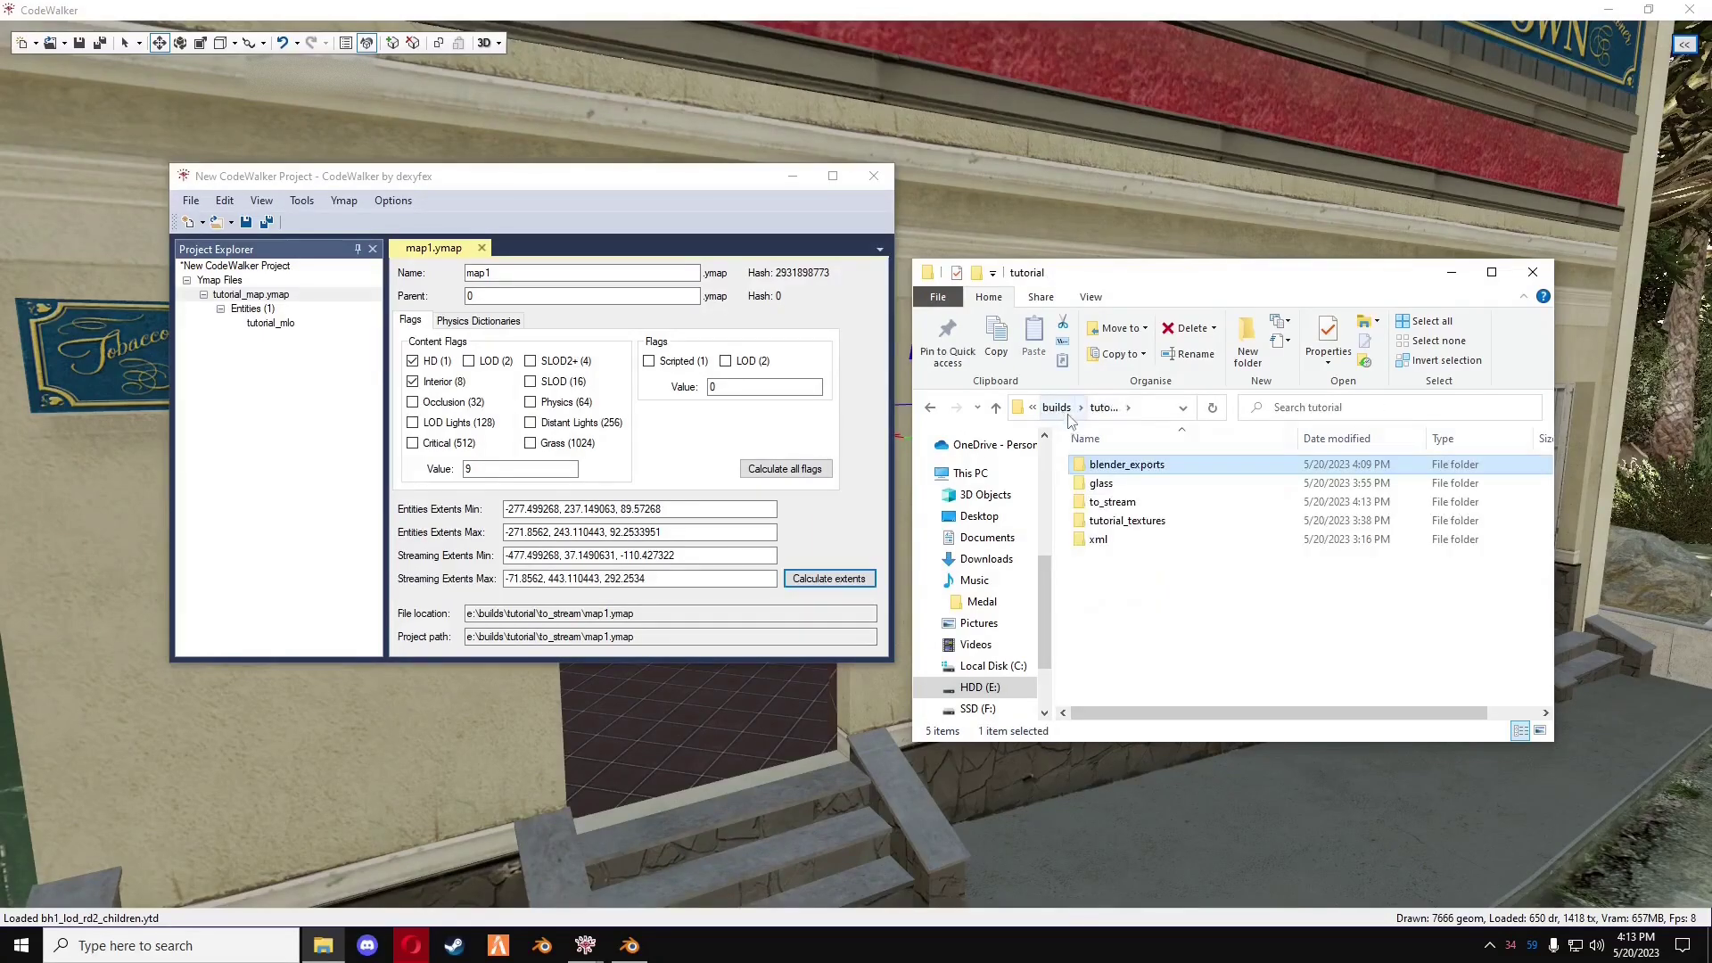
double_click(1112, 502)
key("shift+Delete")
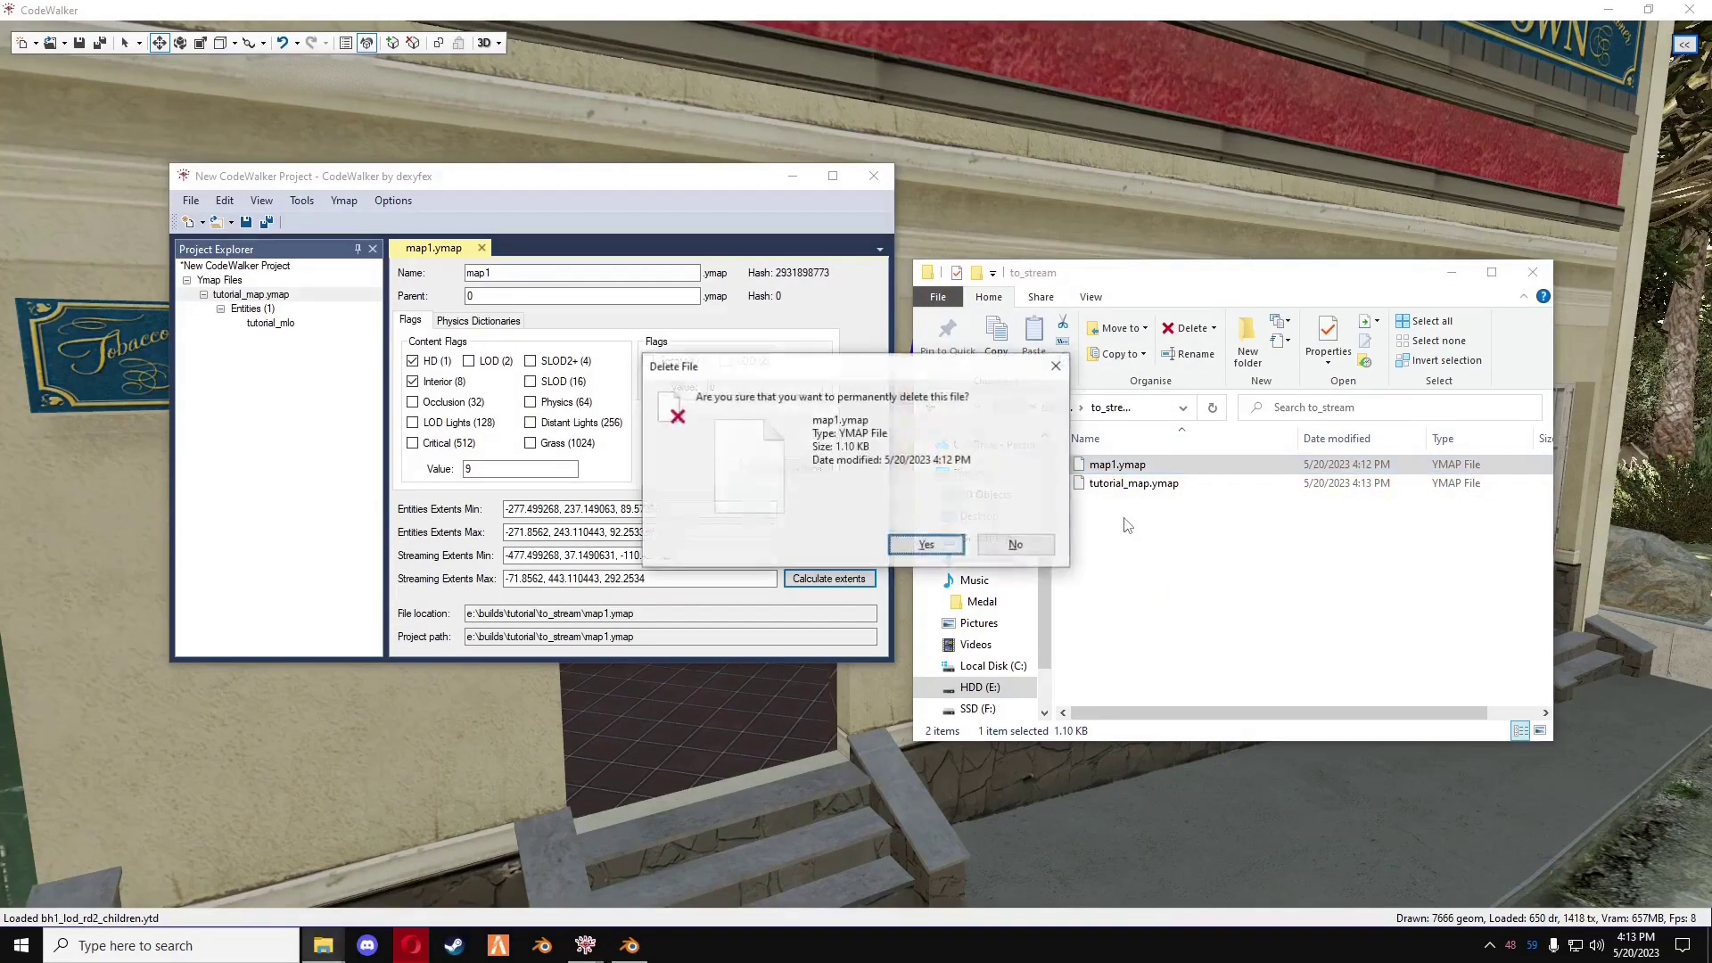
key("Return")
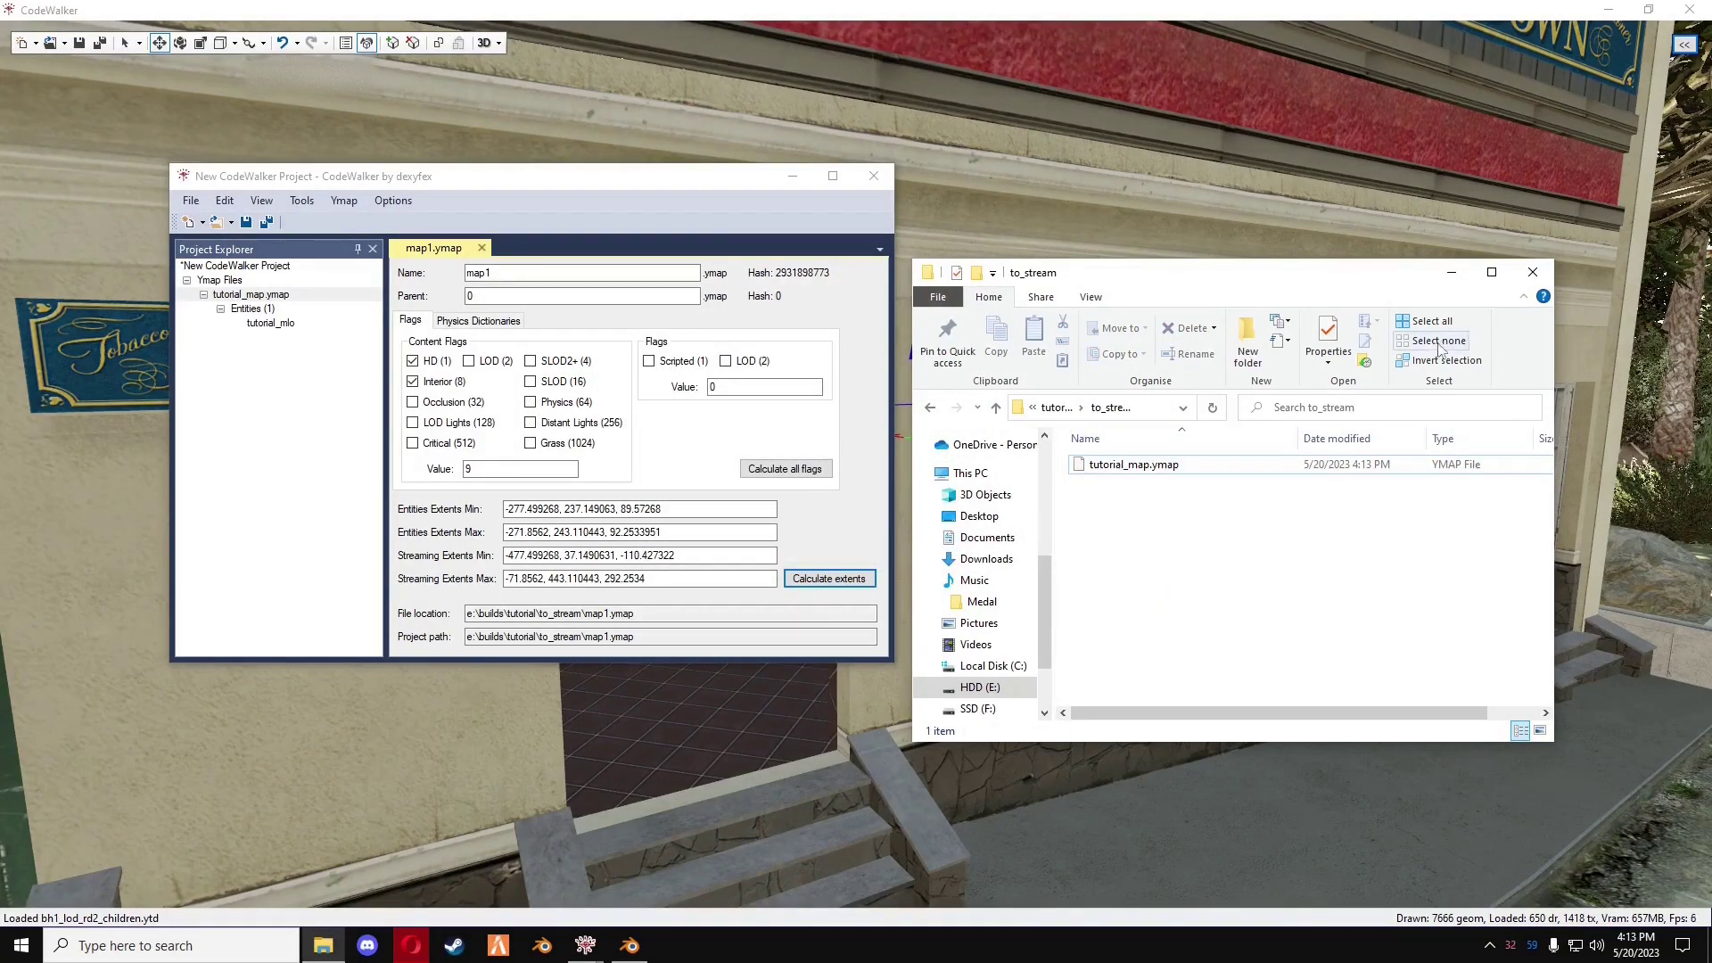
left_click(1451, 275)
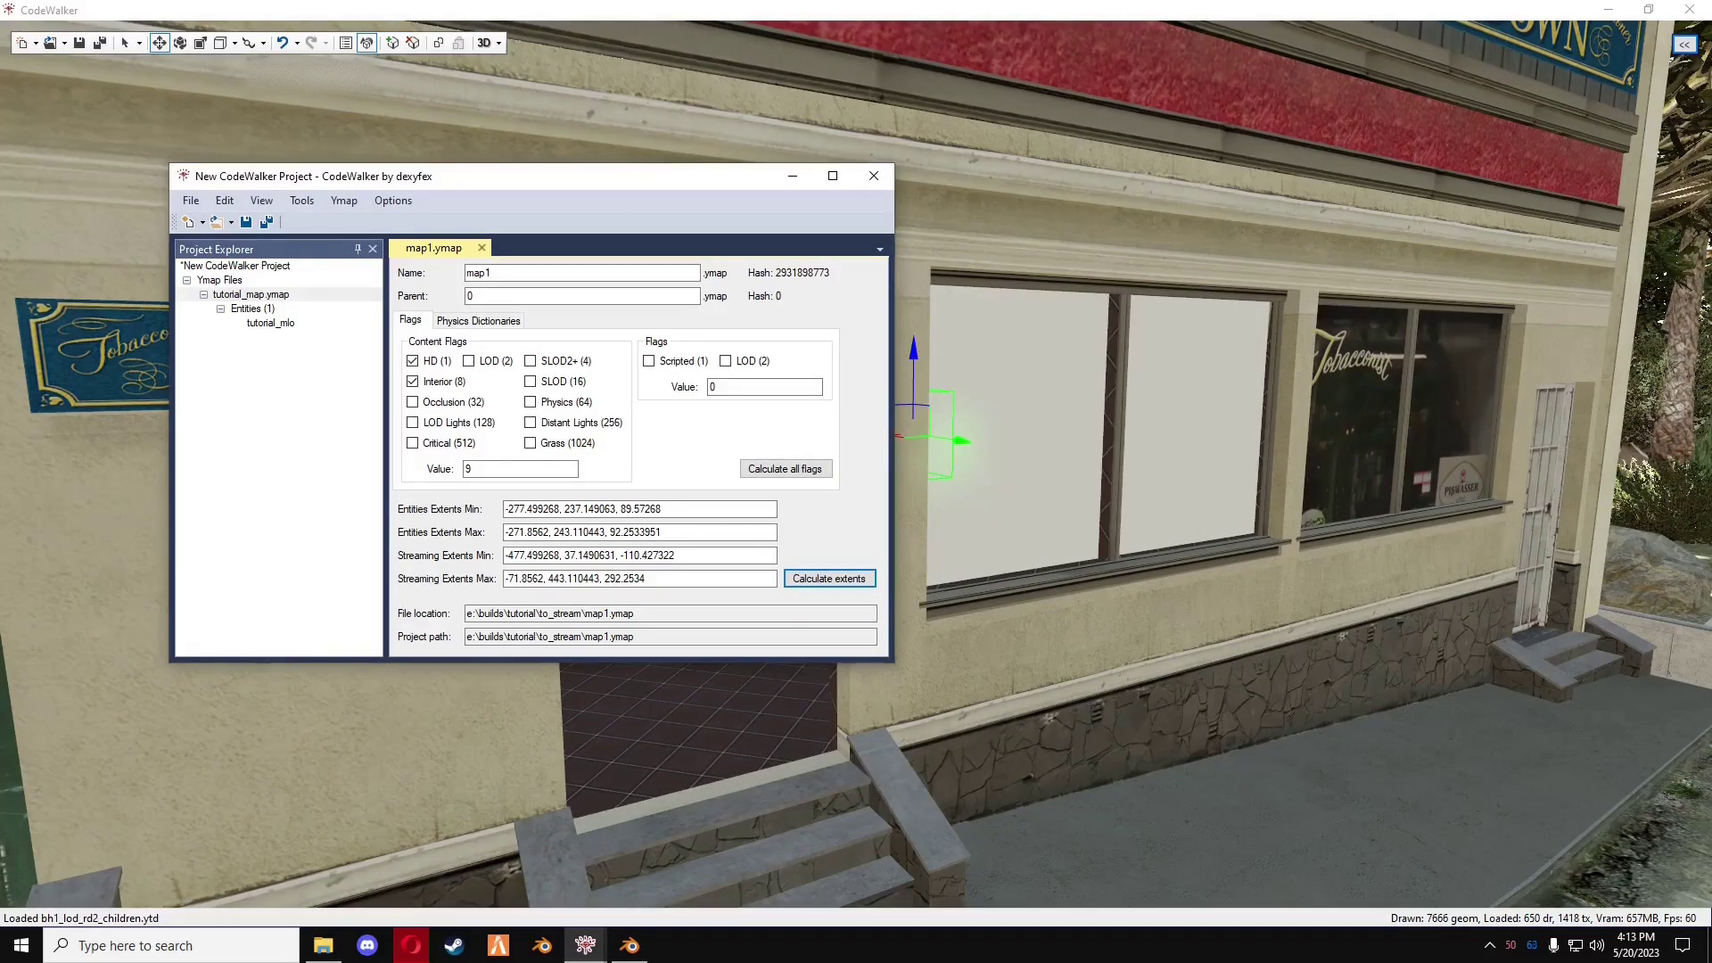
- Return to the CodeWalker world view and open the RPF Explorer
left_click(904, 680)
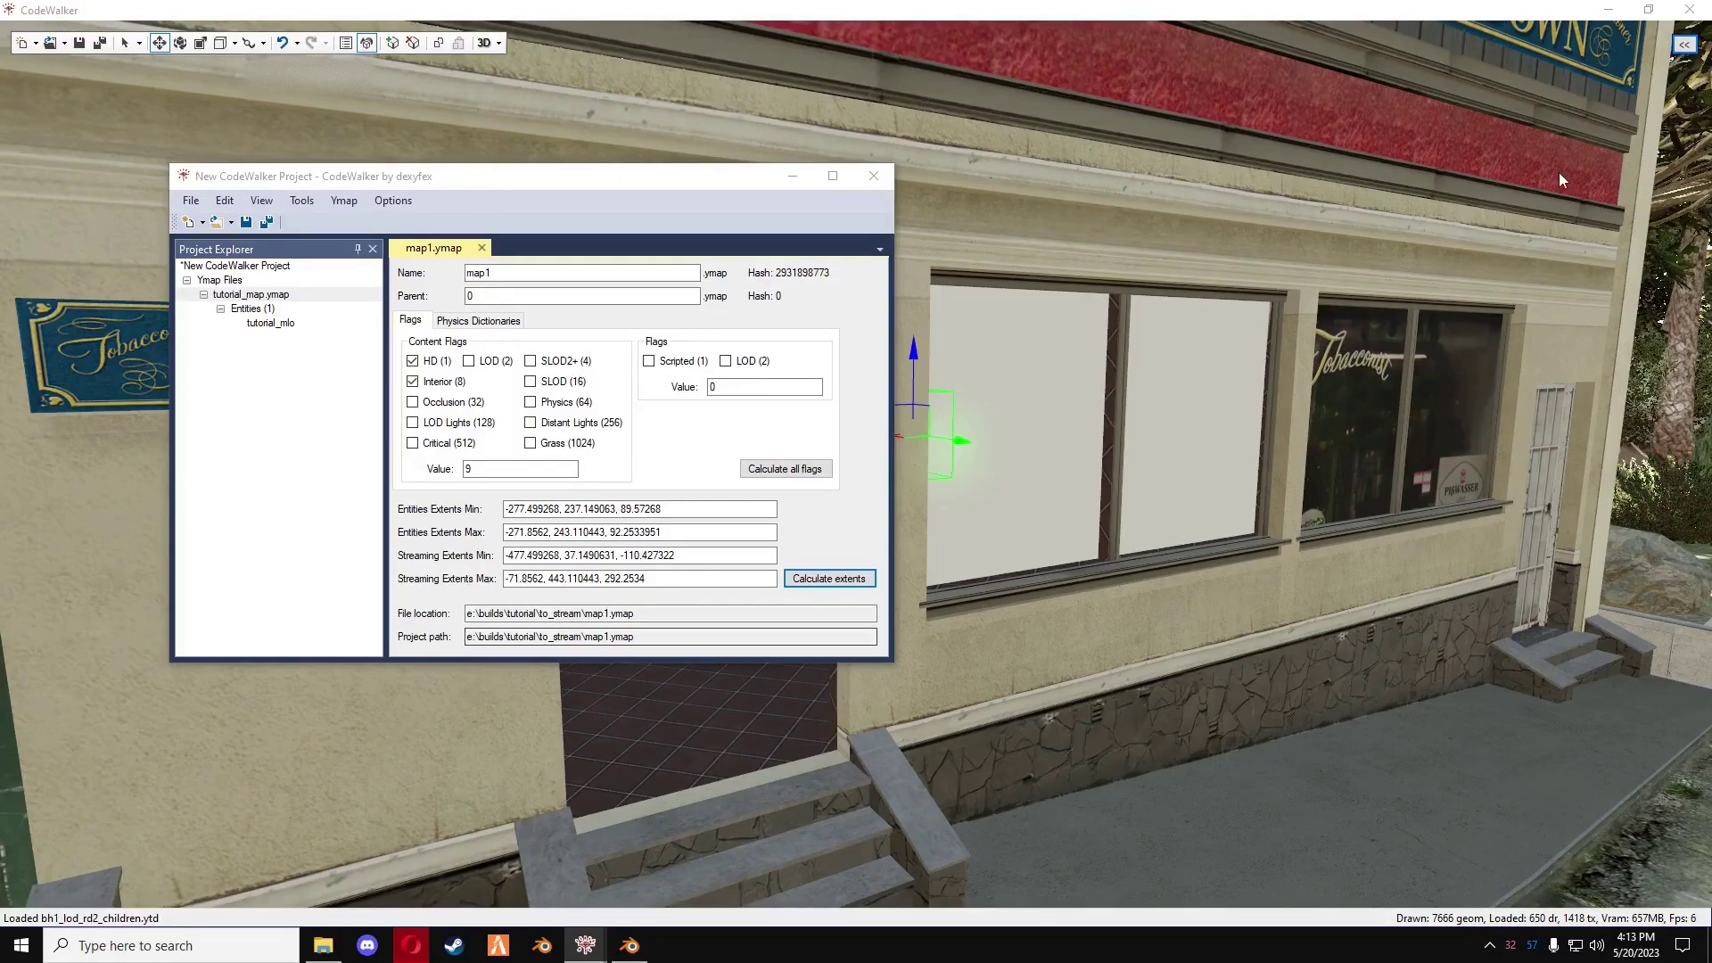
left_click(1684, 44)
left_click(1531, 45)
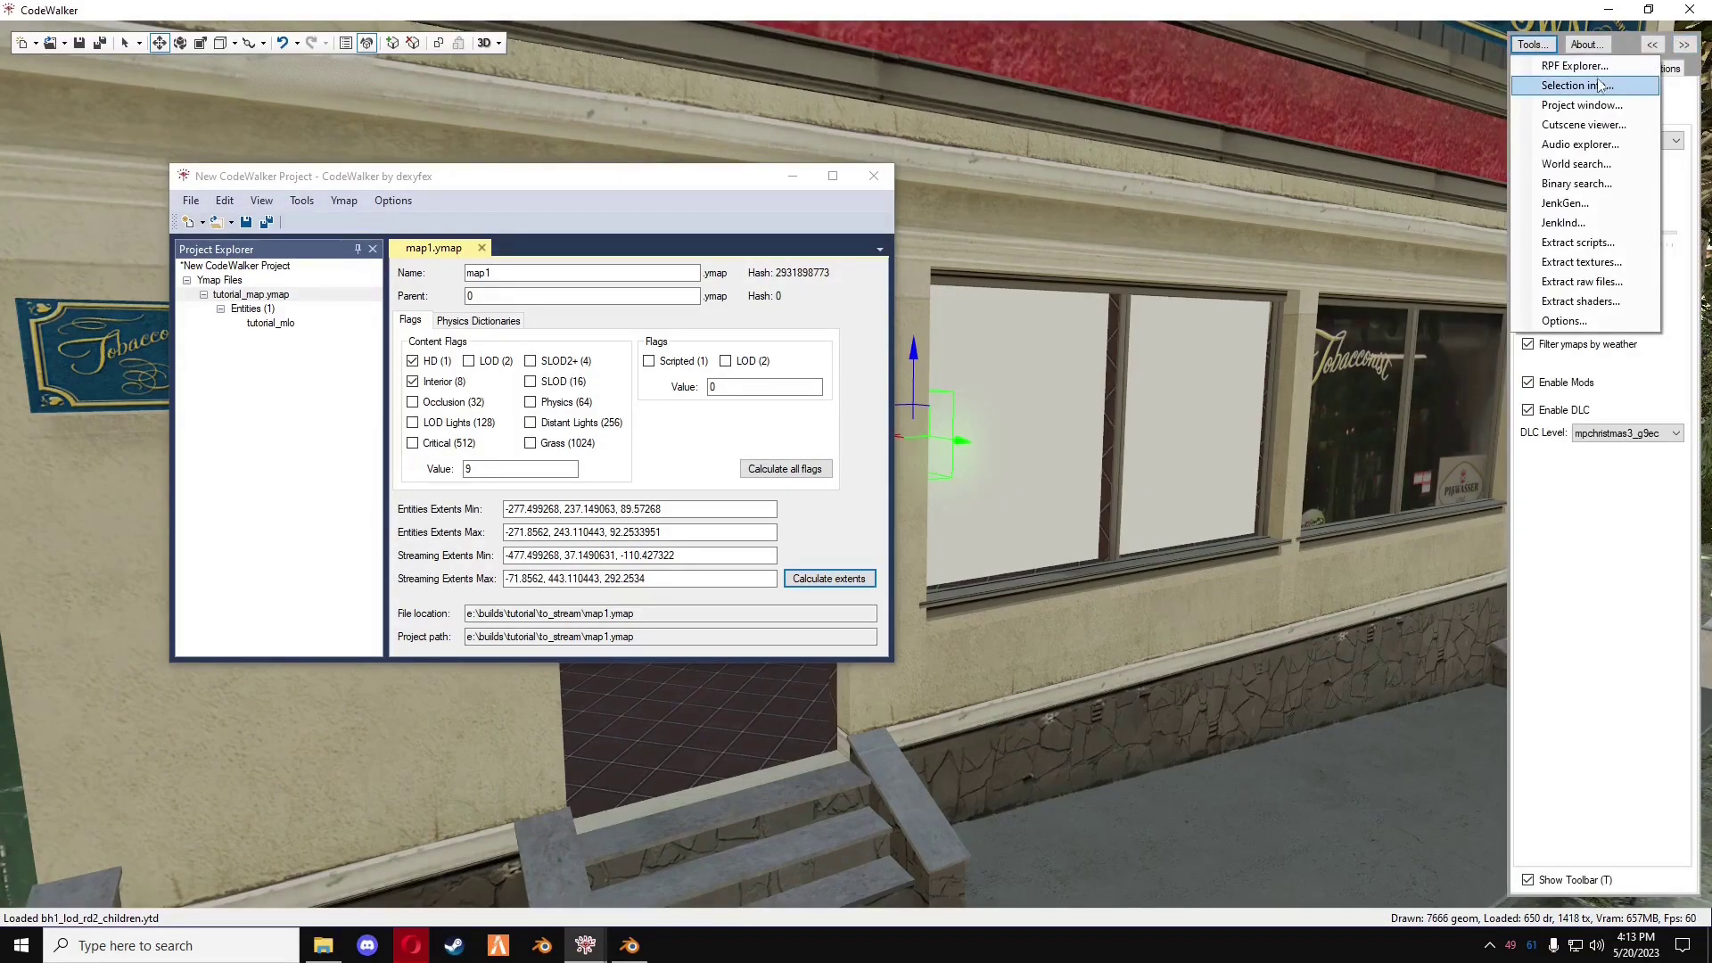
left_click(1570, 76)
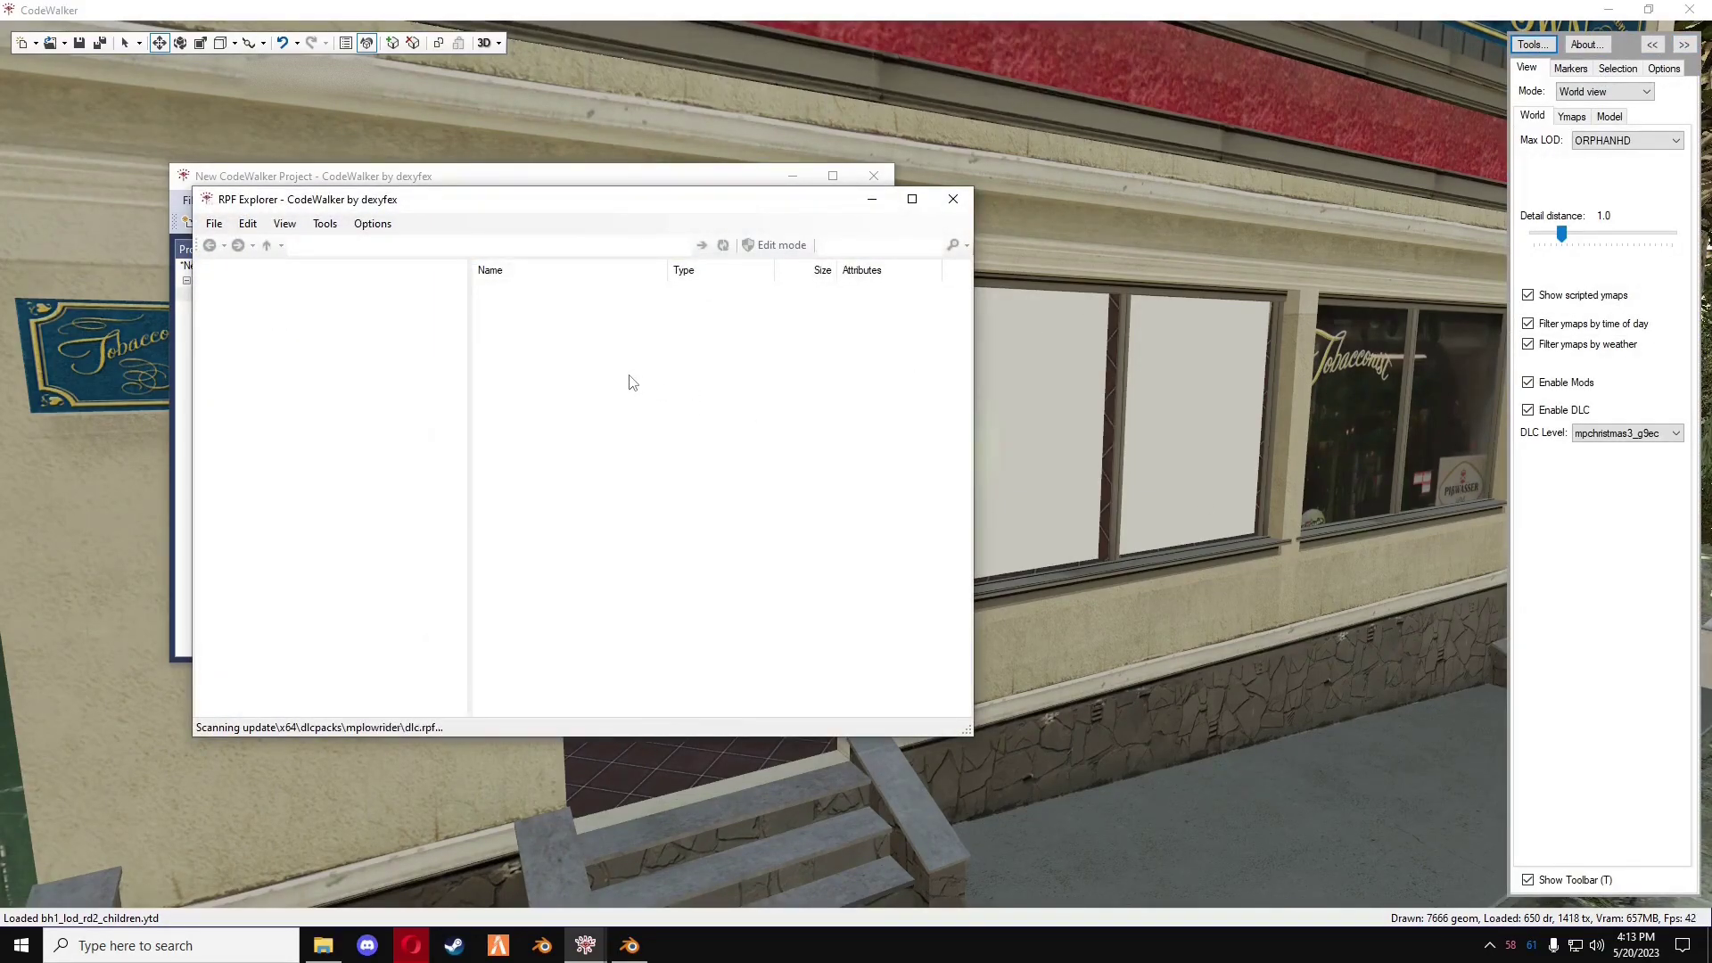
- Extract all files from mods\tutorial.rpf into the builds\tutorial\to_stream folder and close the RPF Explorer
double_click(519, 304)
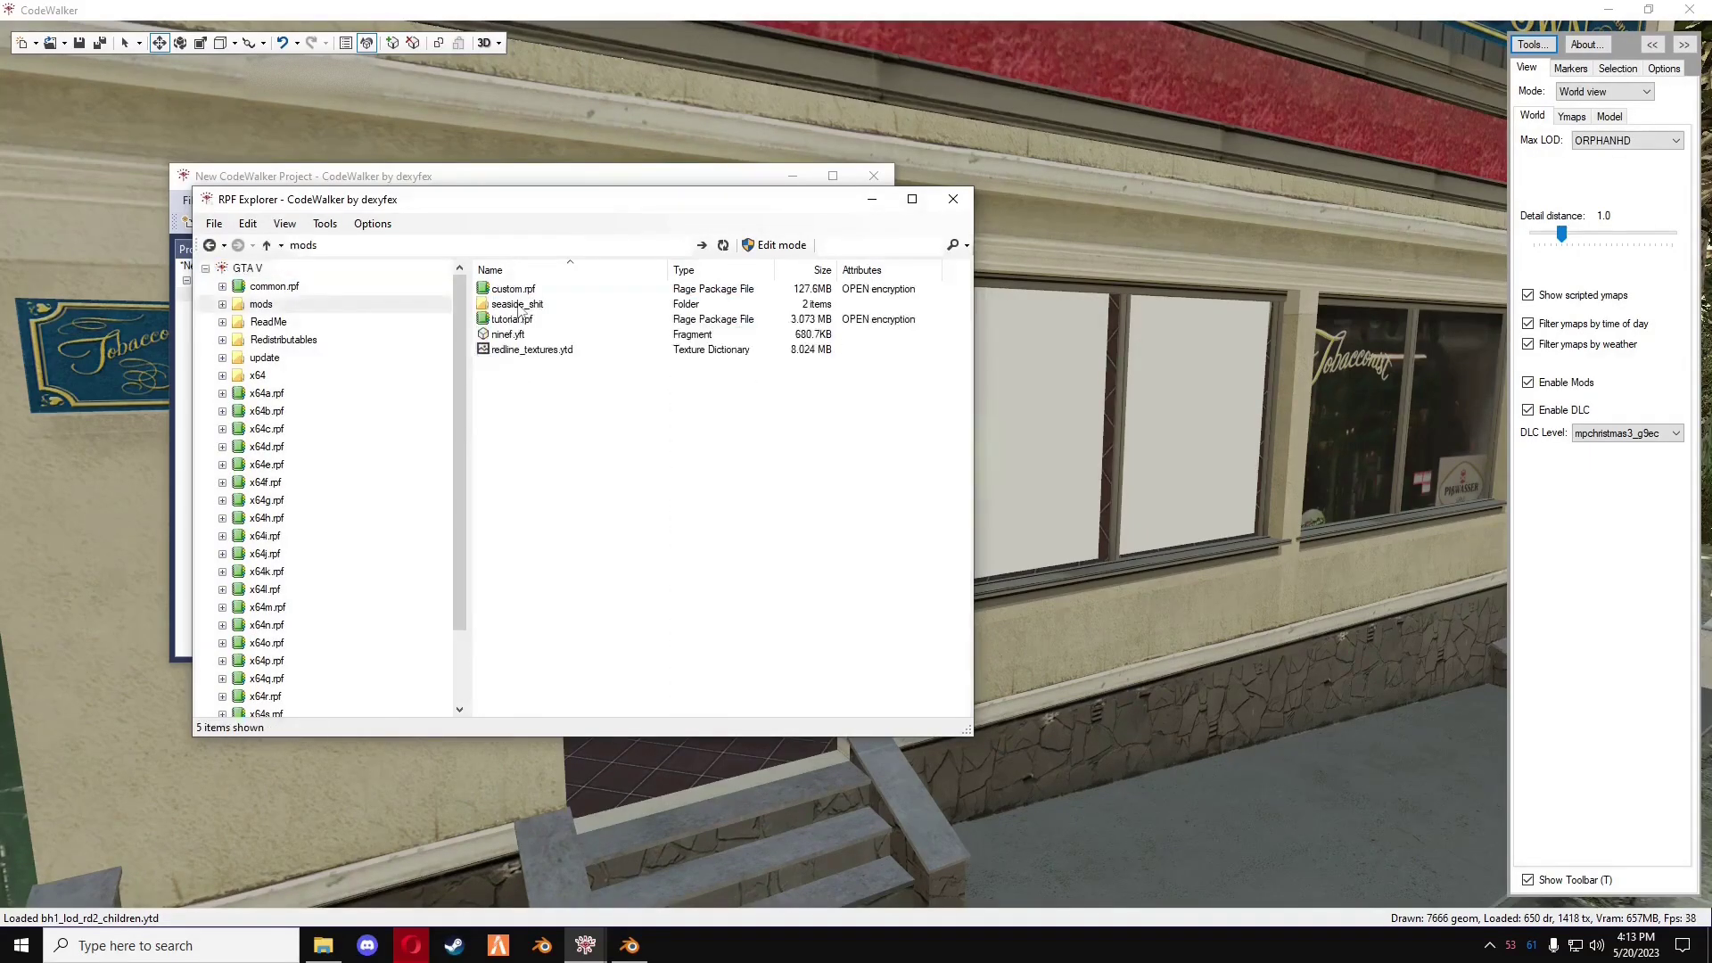
double_click(526, 321)
left_click_drag(544, 460, 557, 292)
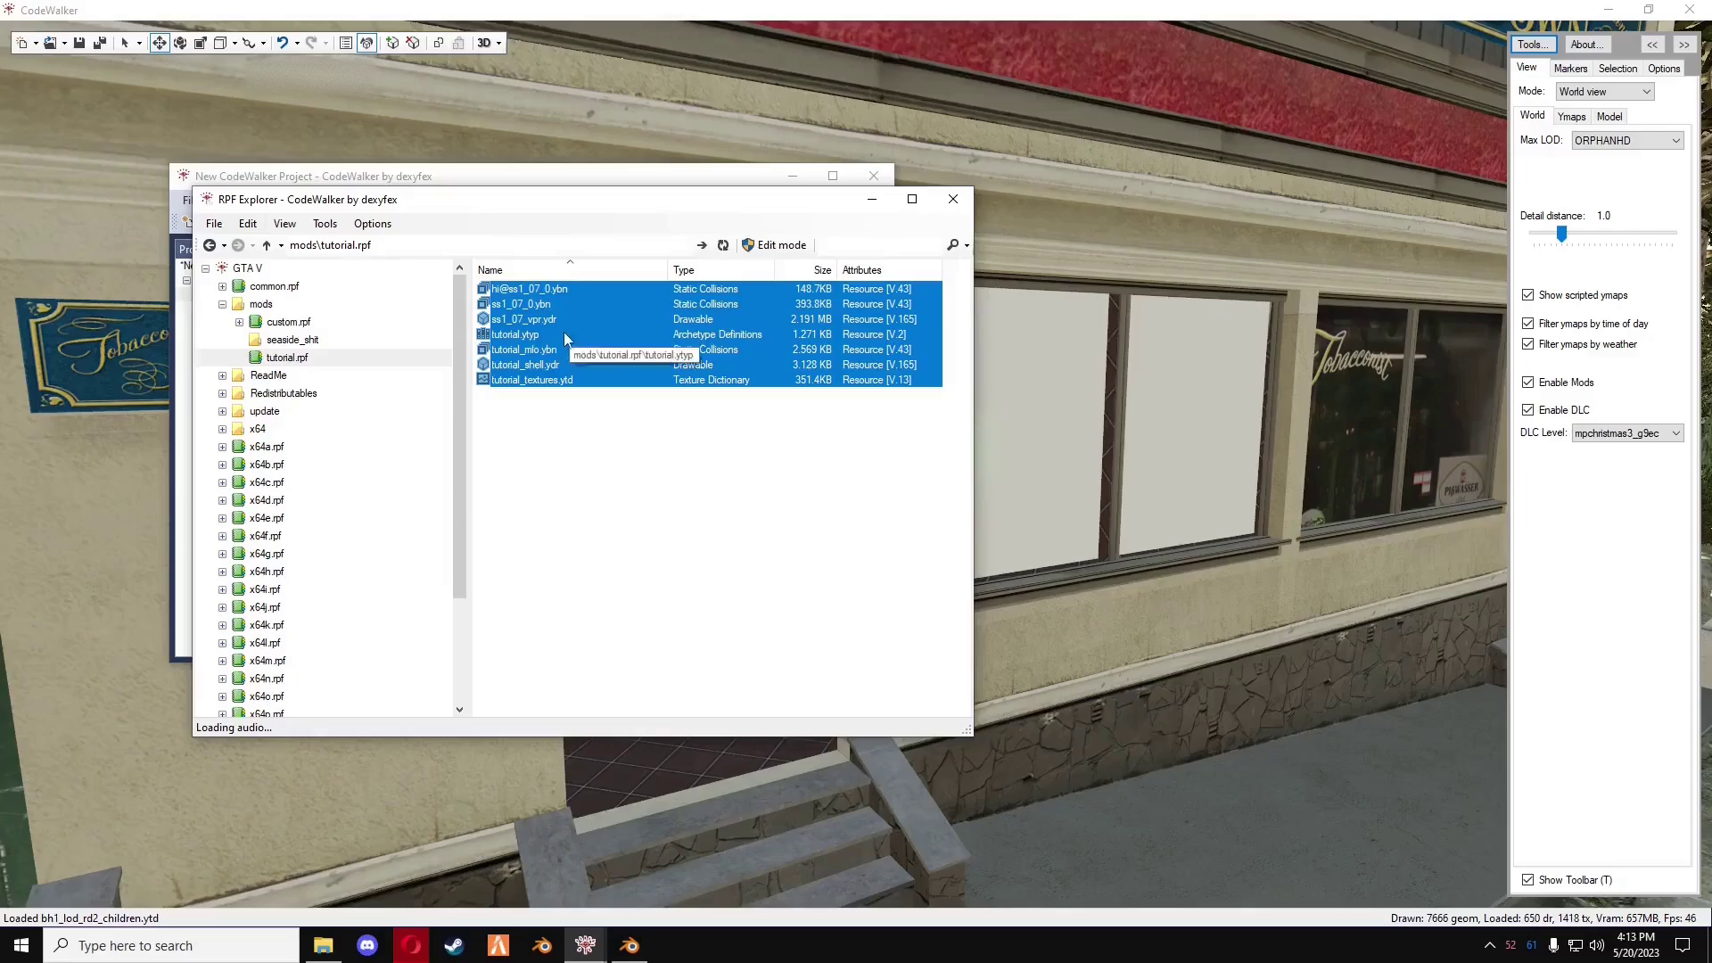
right_click(538, 340)
left_click(609, 420)
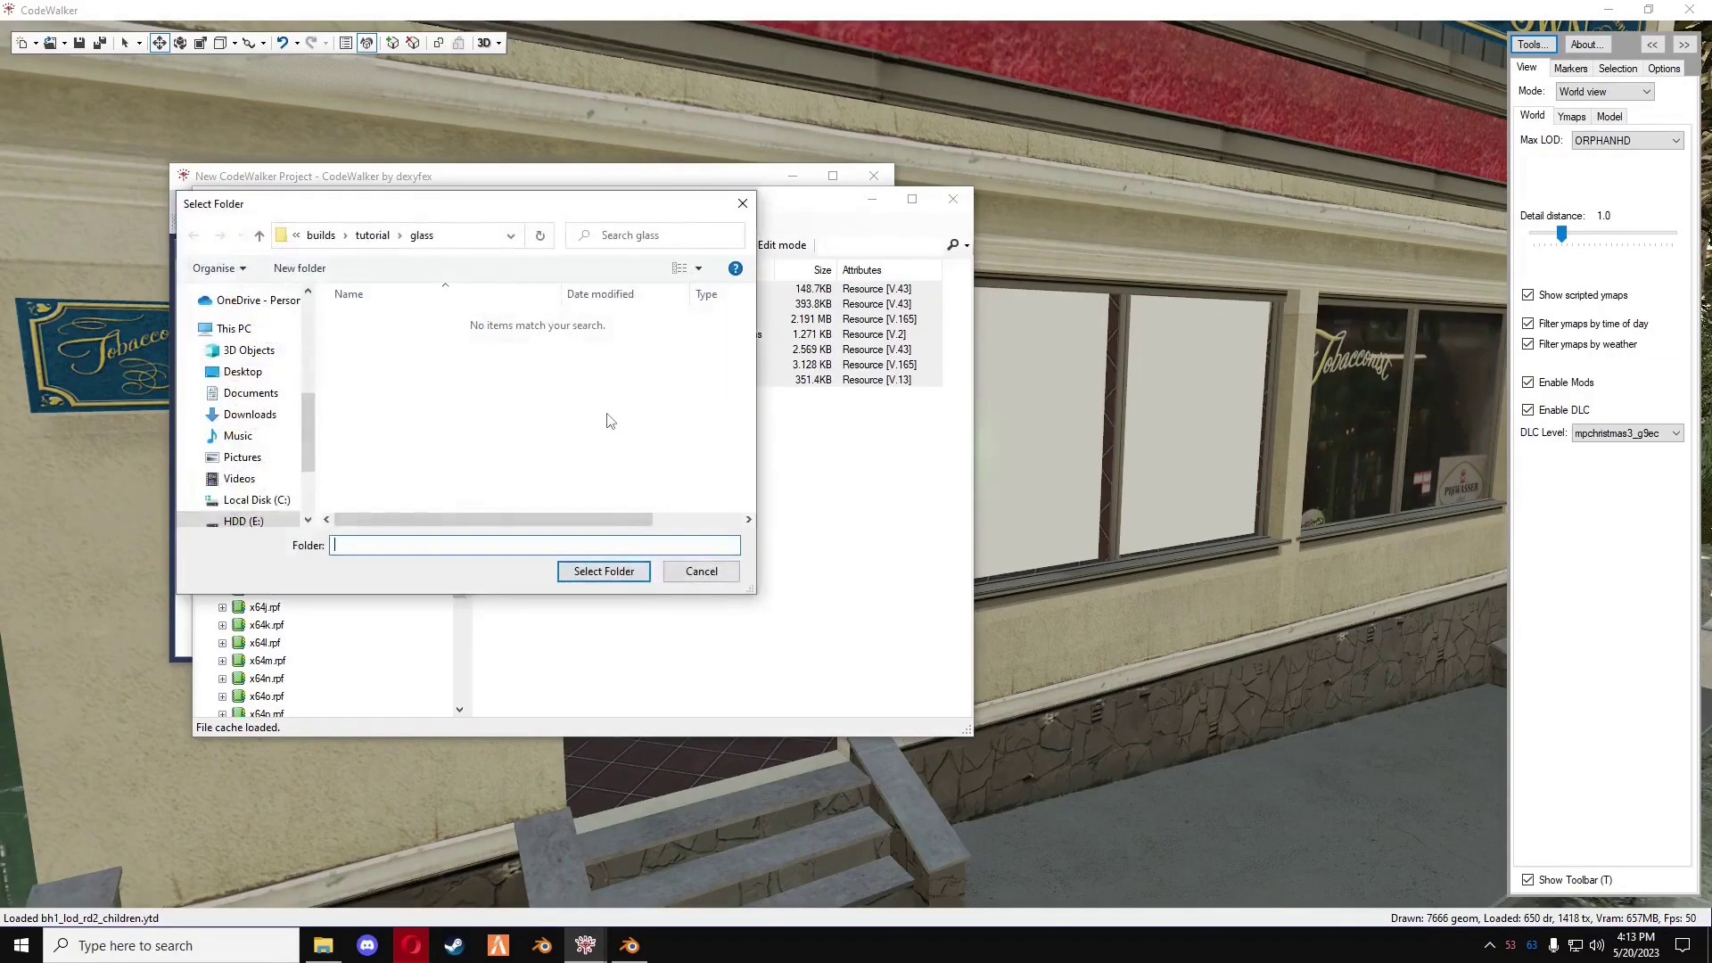
left_click(373, 235)
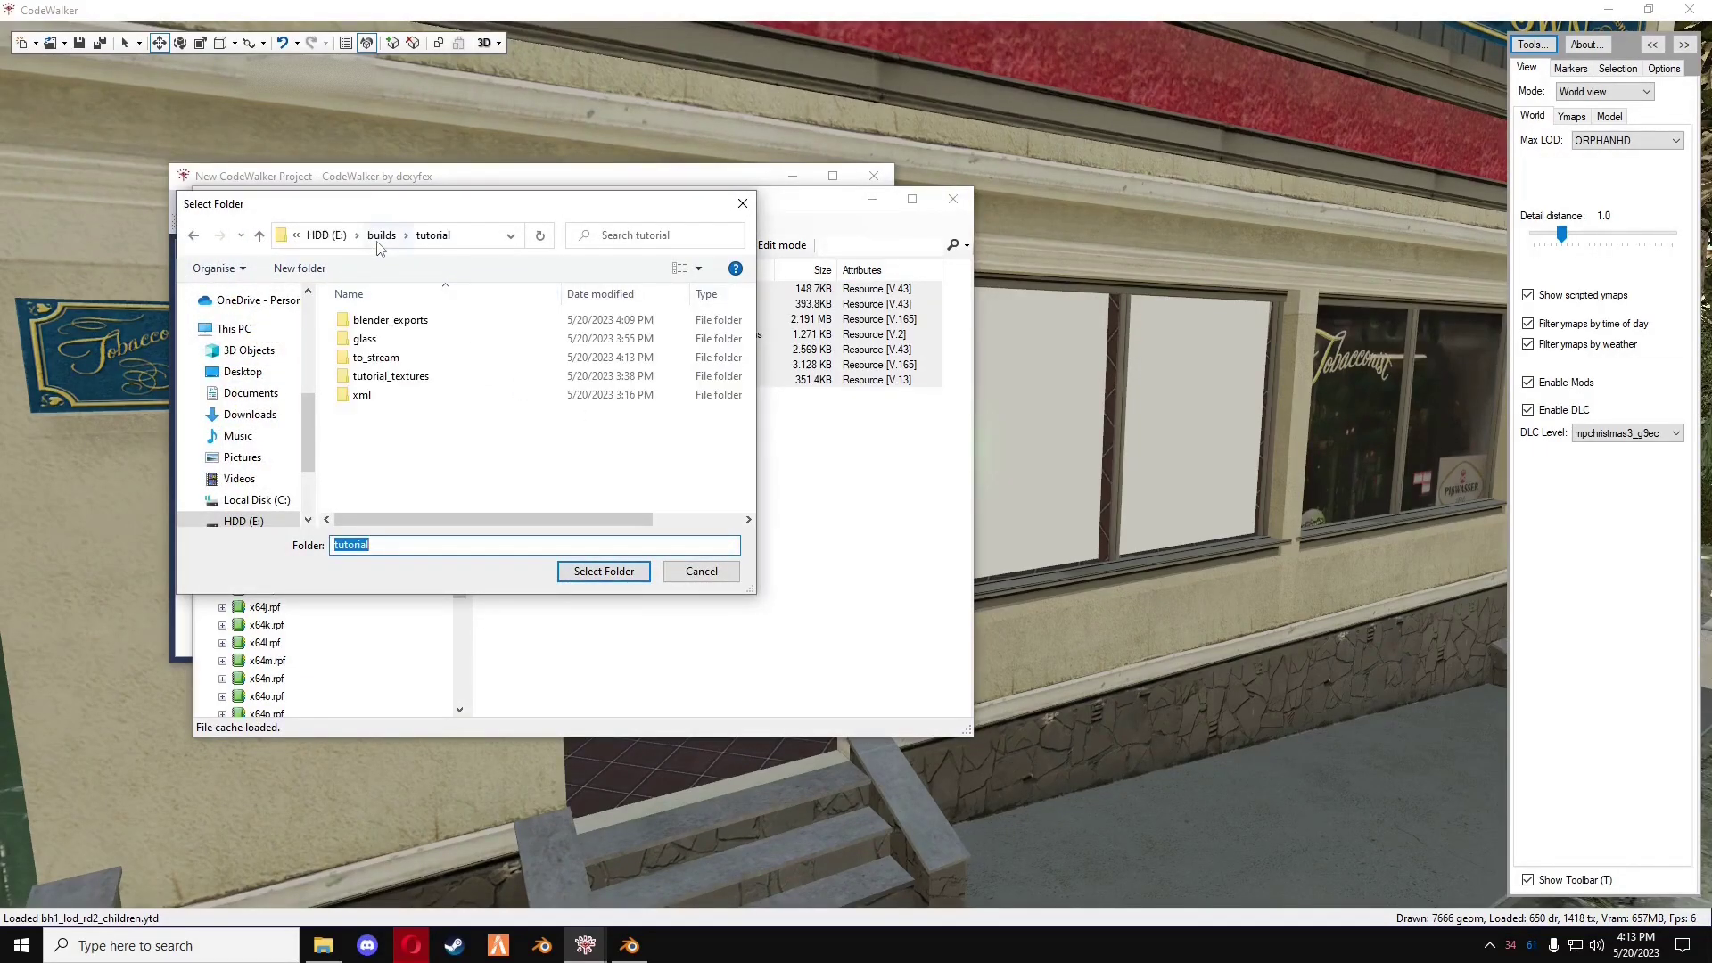
double_click(376, 358)
left_click(619, 571)
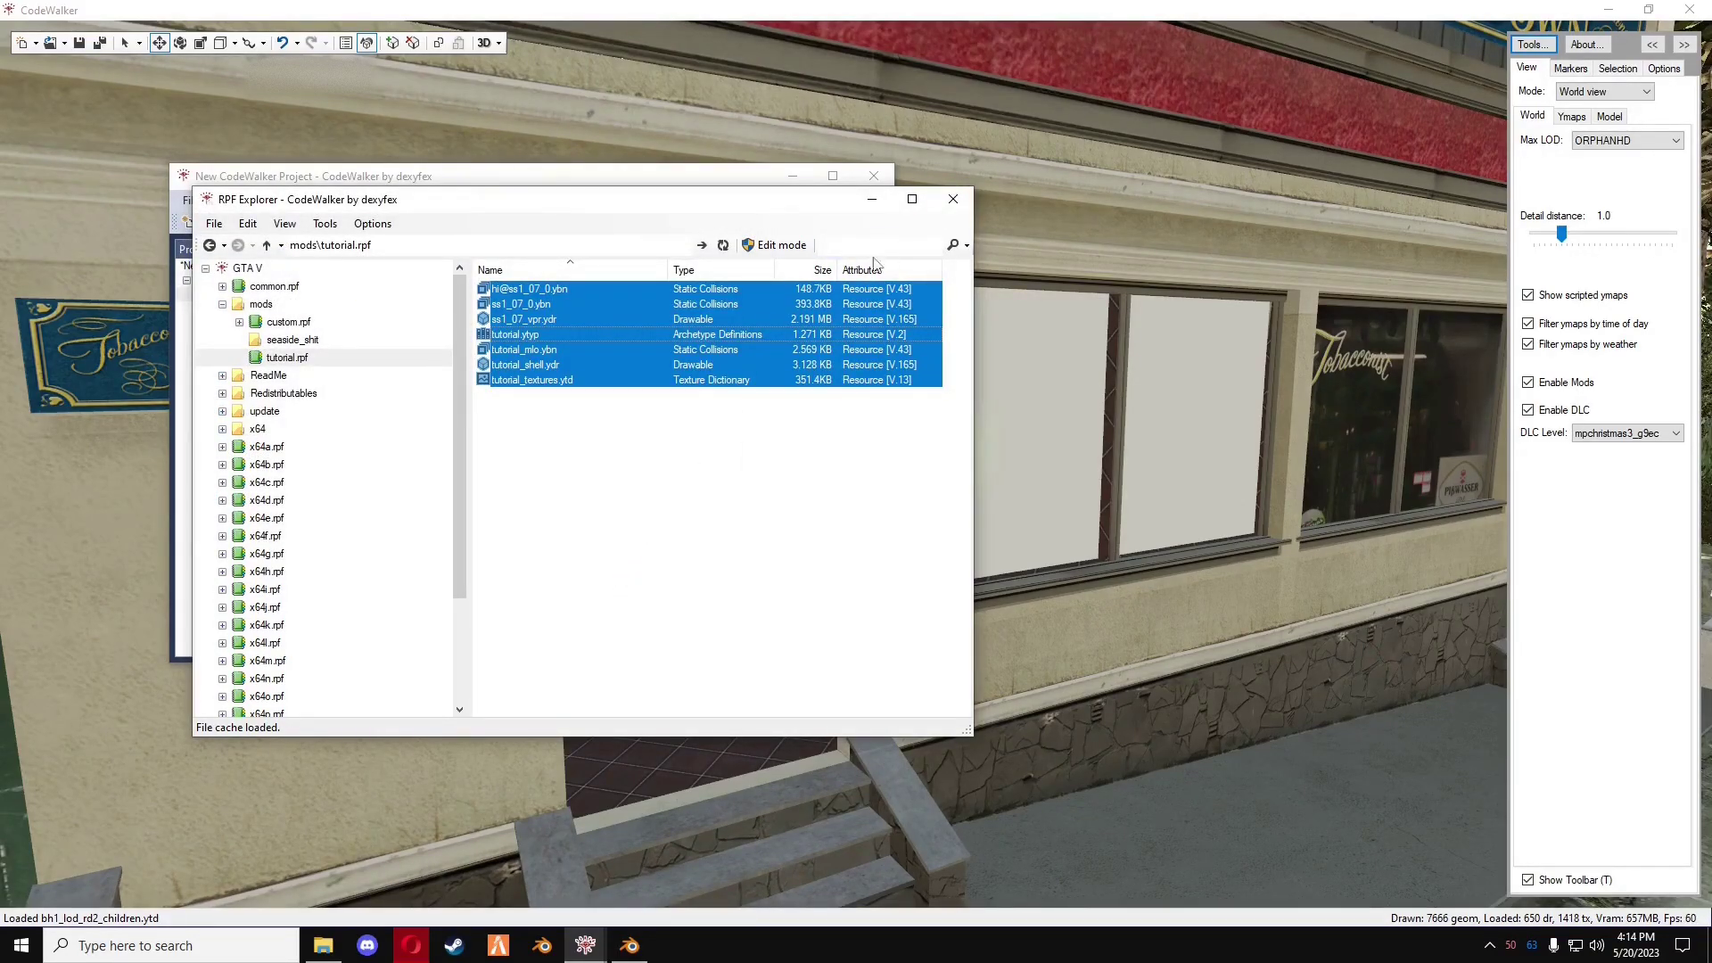
key("alt+F4")
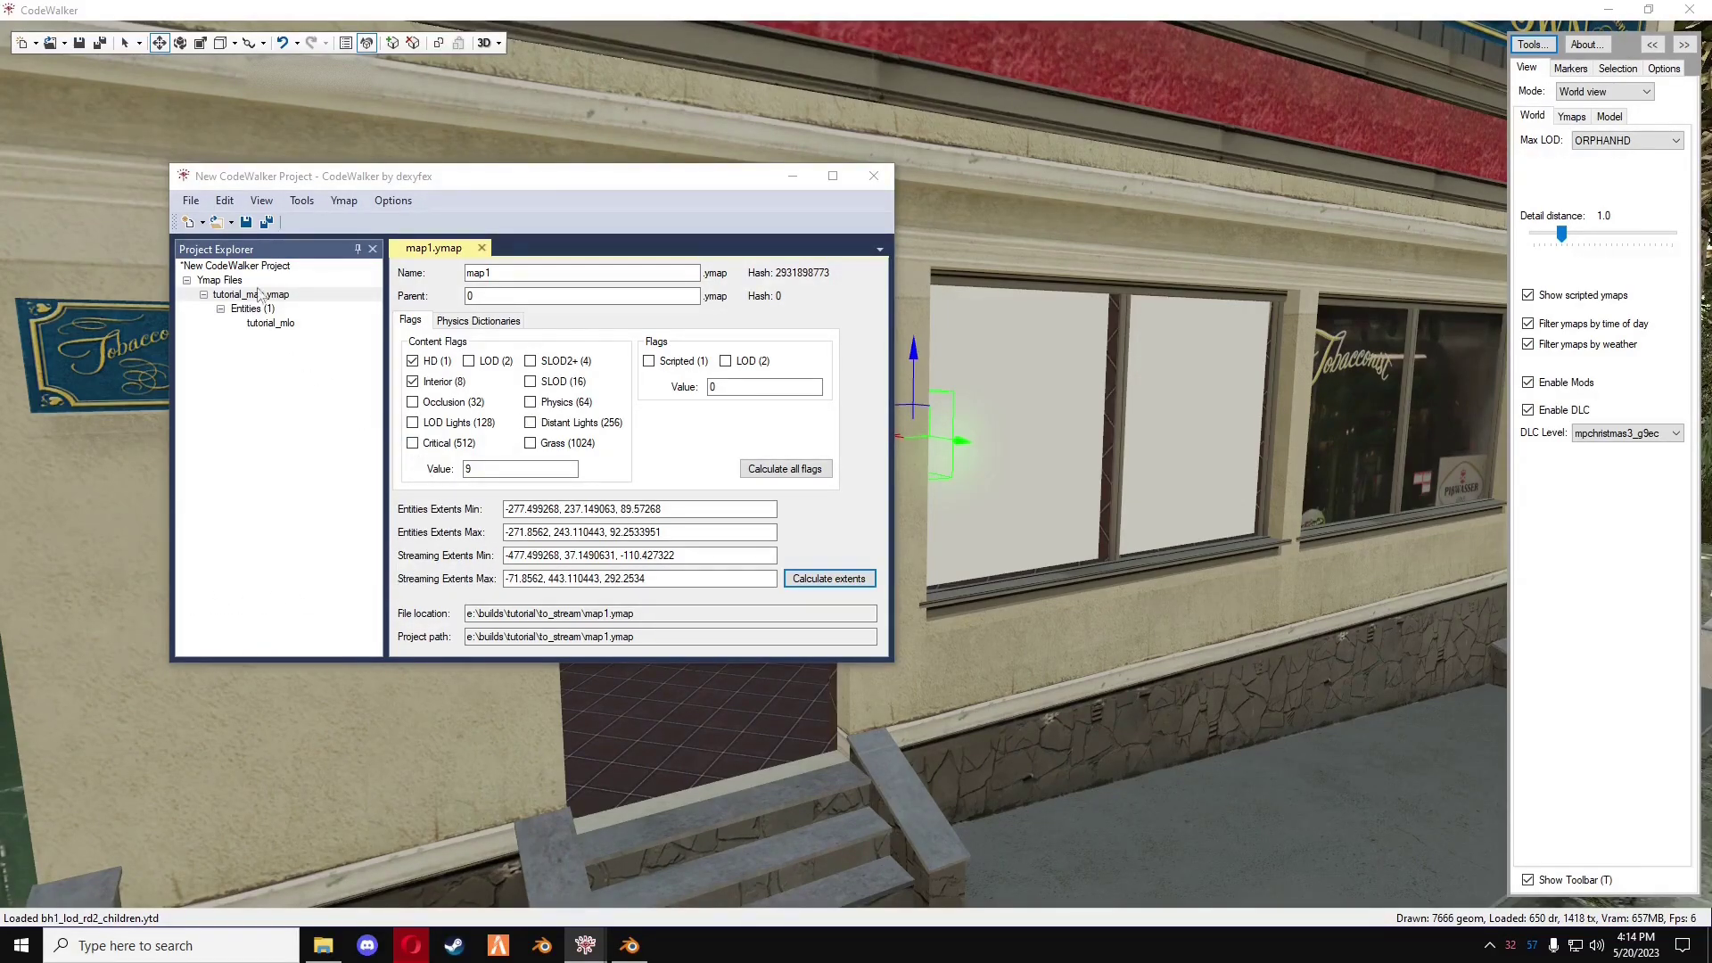
- Open tutorial.ytyp from the to_stream folder in the project and expand its tutorial_mlo archetype
left_click(233, 227)
left_click(231, 225)
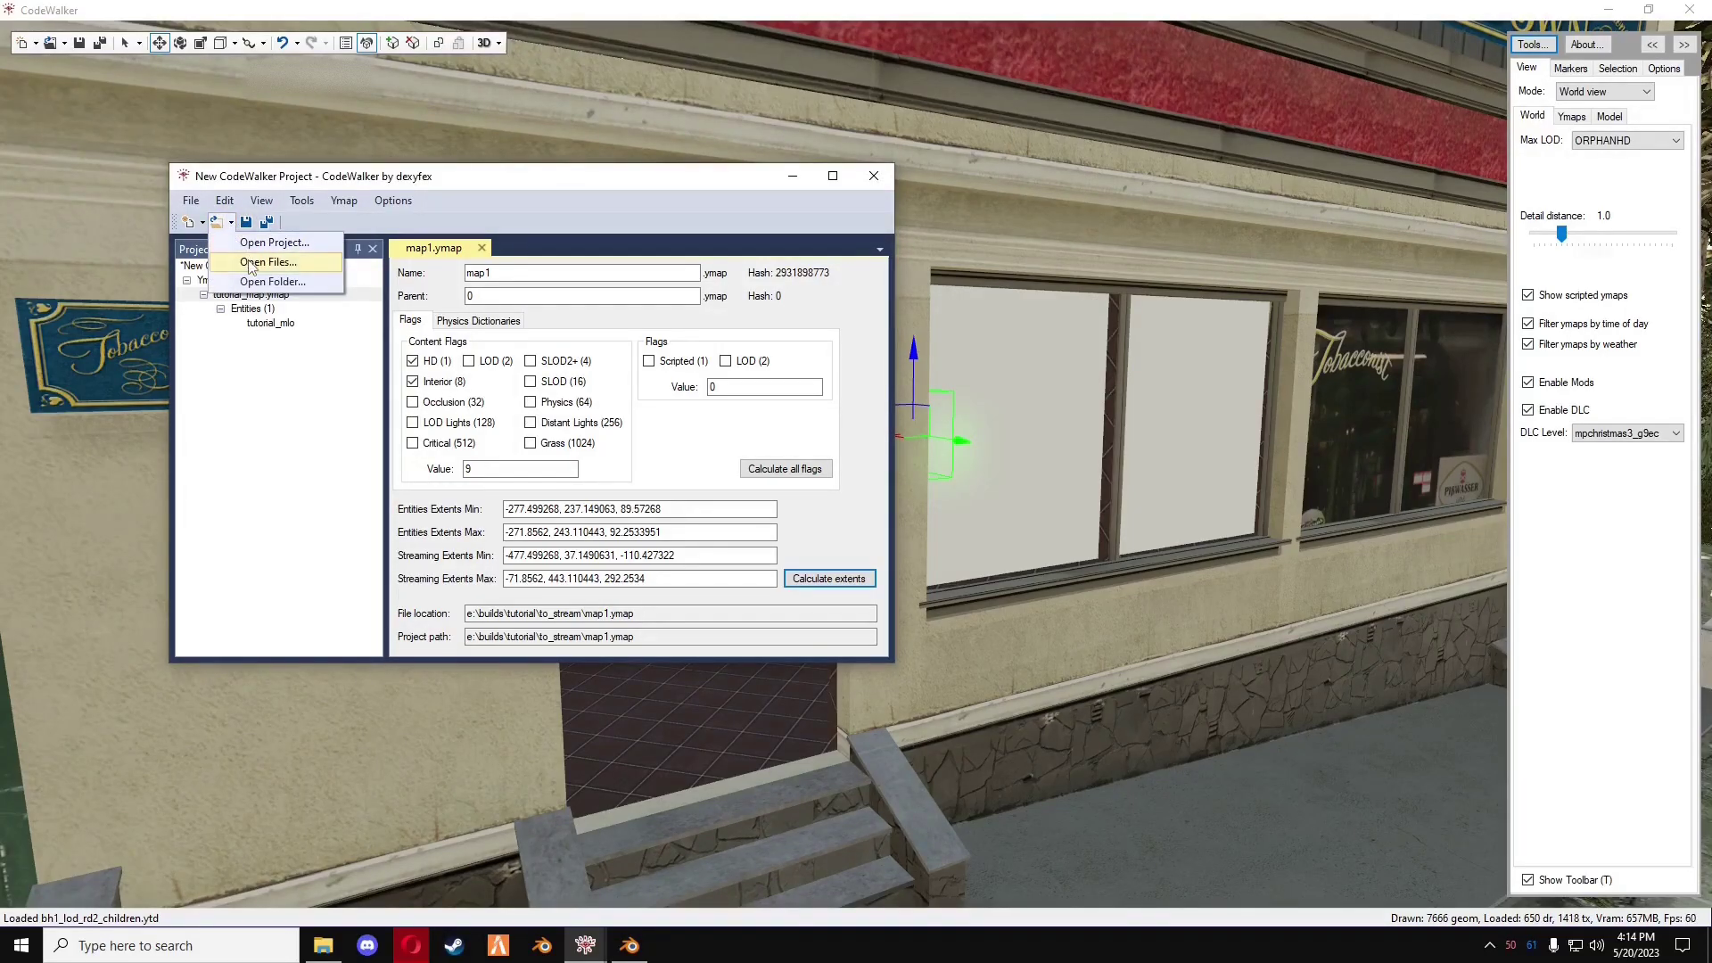
left_click(251, 263)
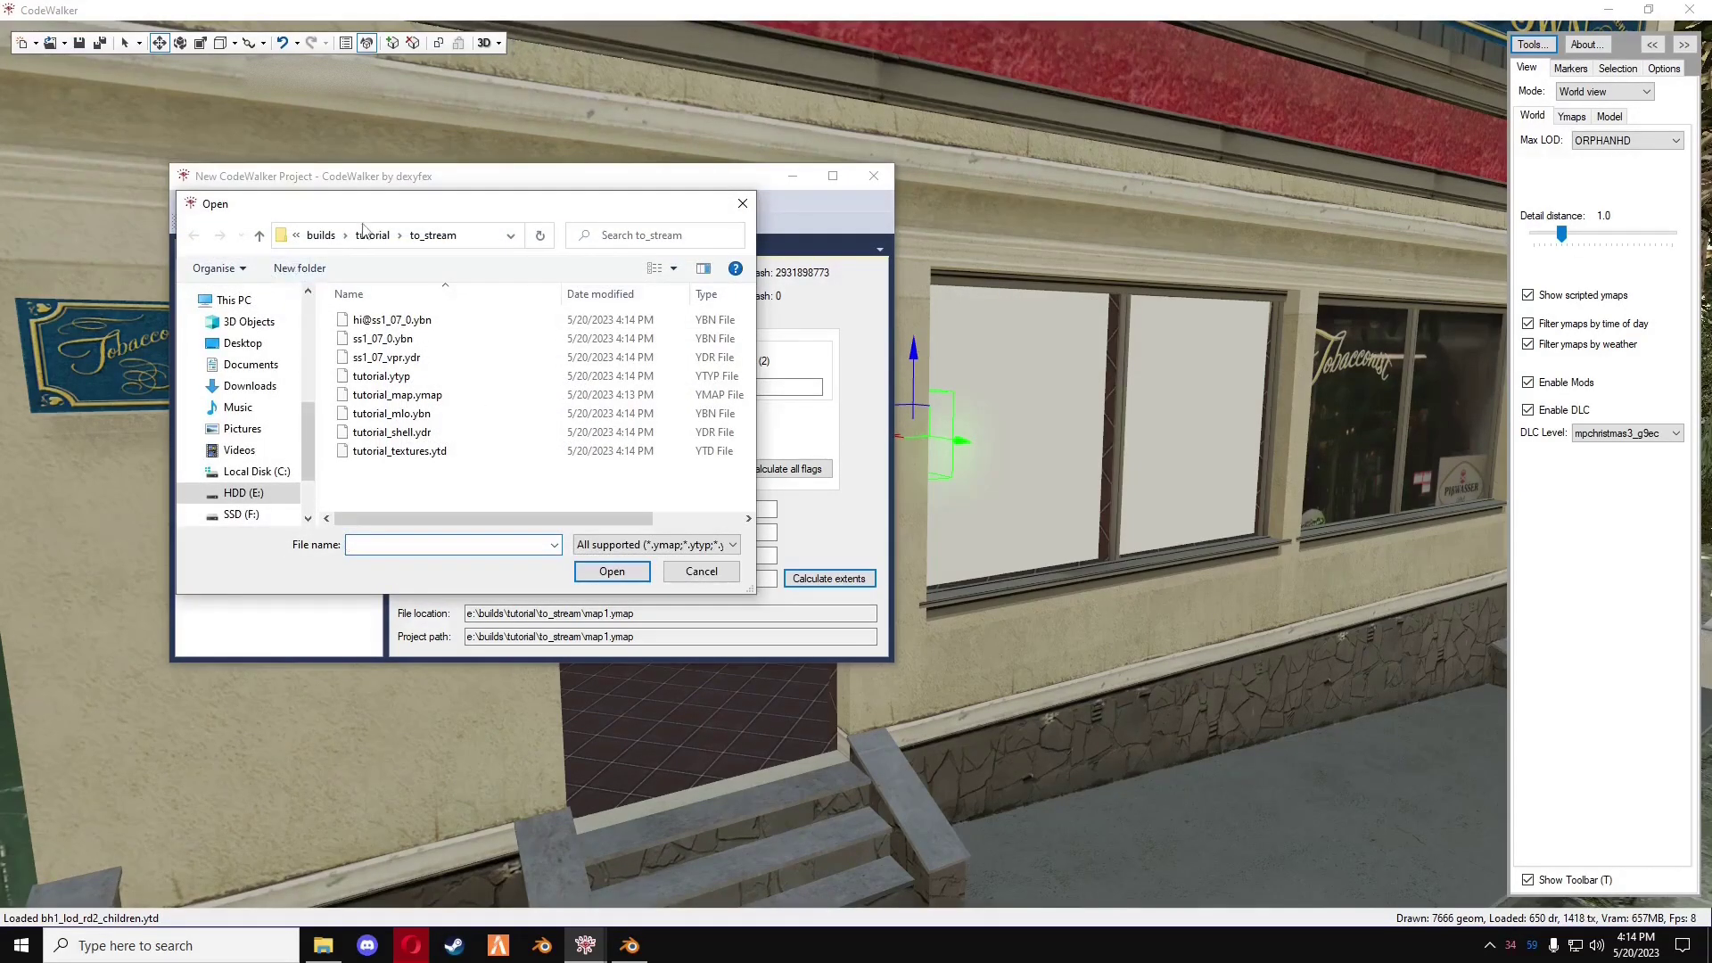
left_click(384, 378)
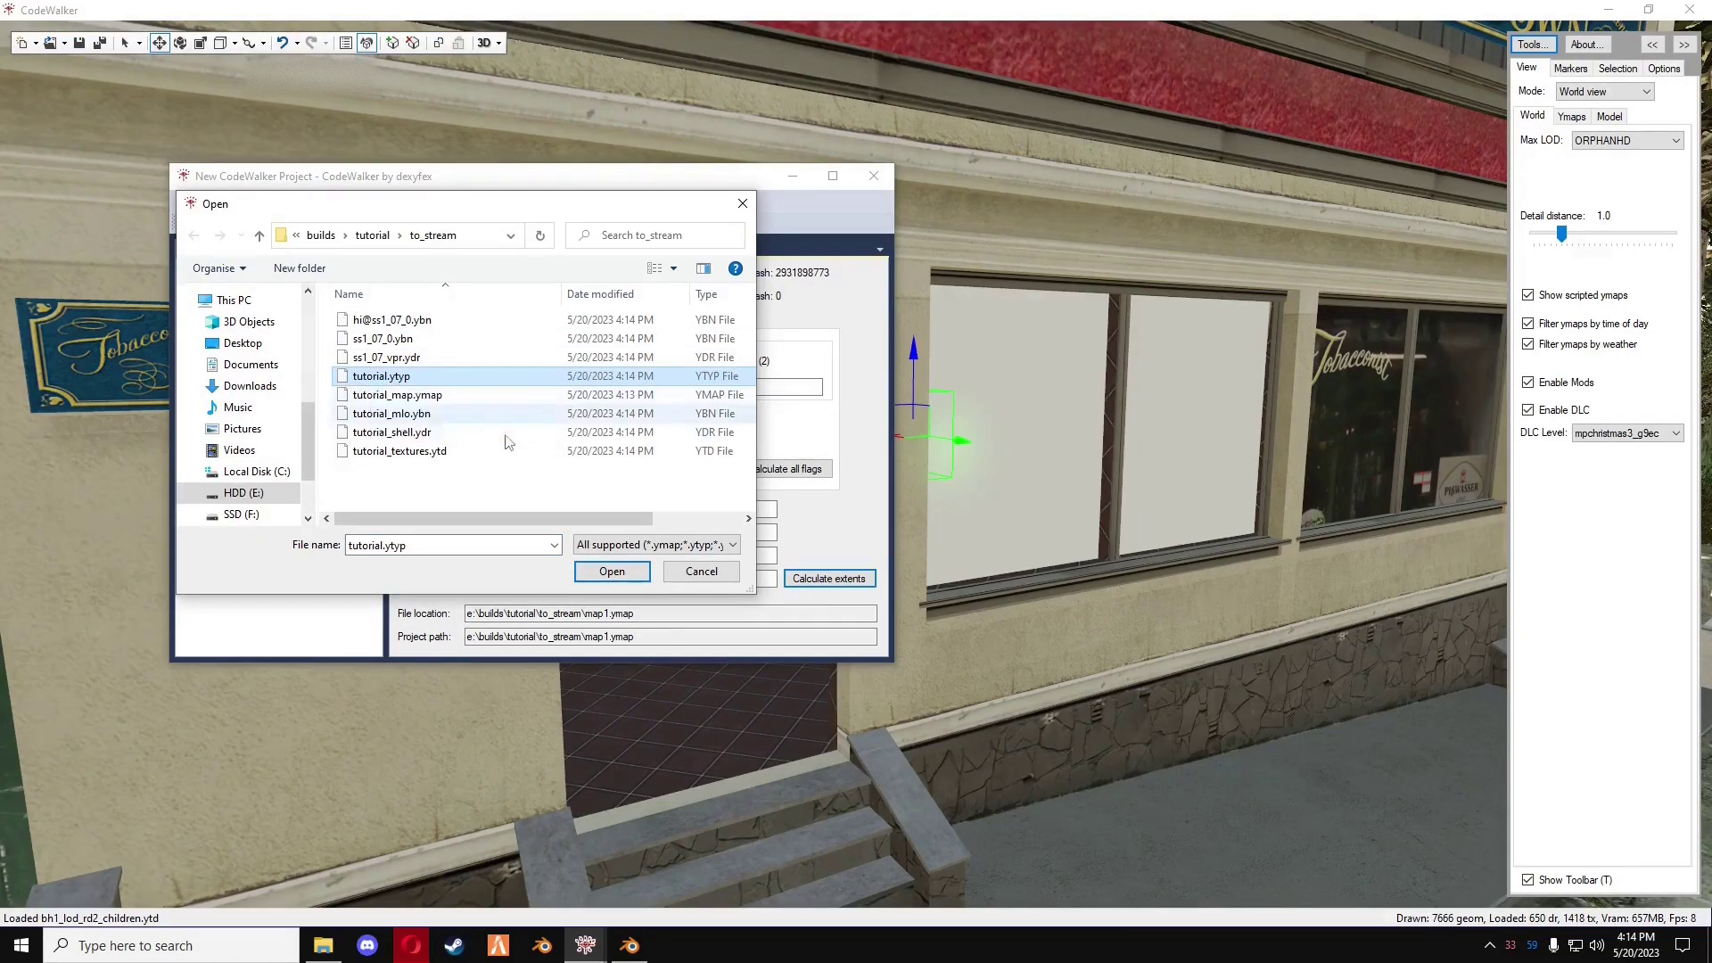
left_click(611, 572)
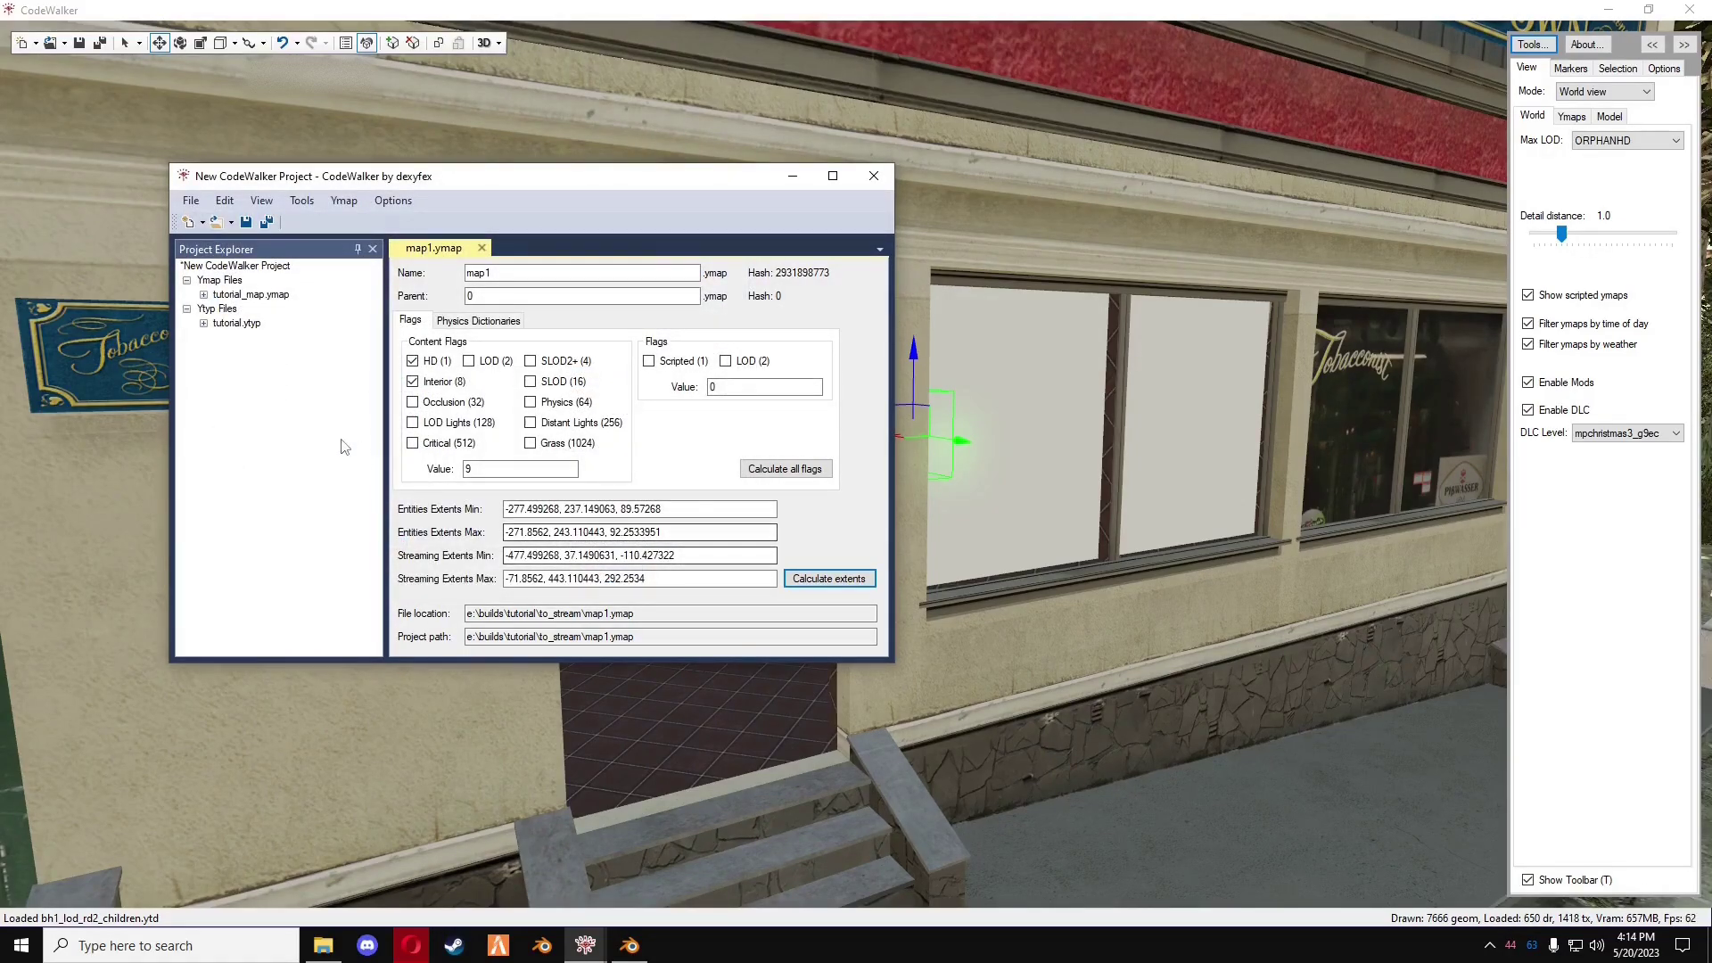
left_click(203, 323)
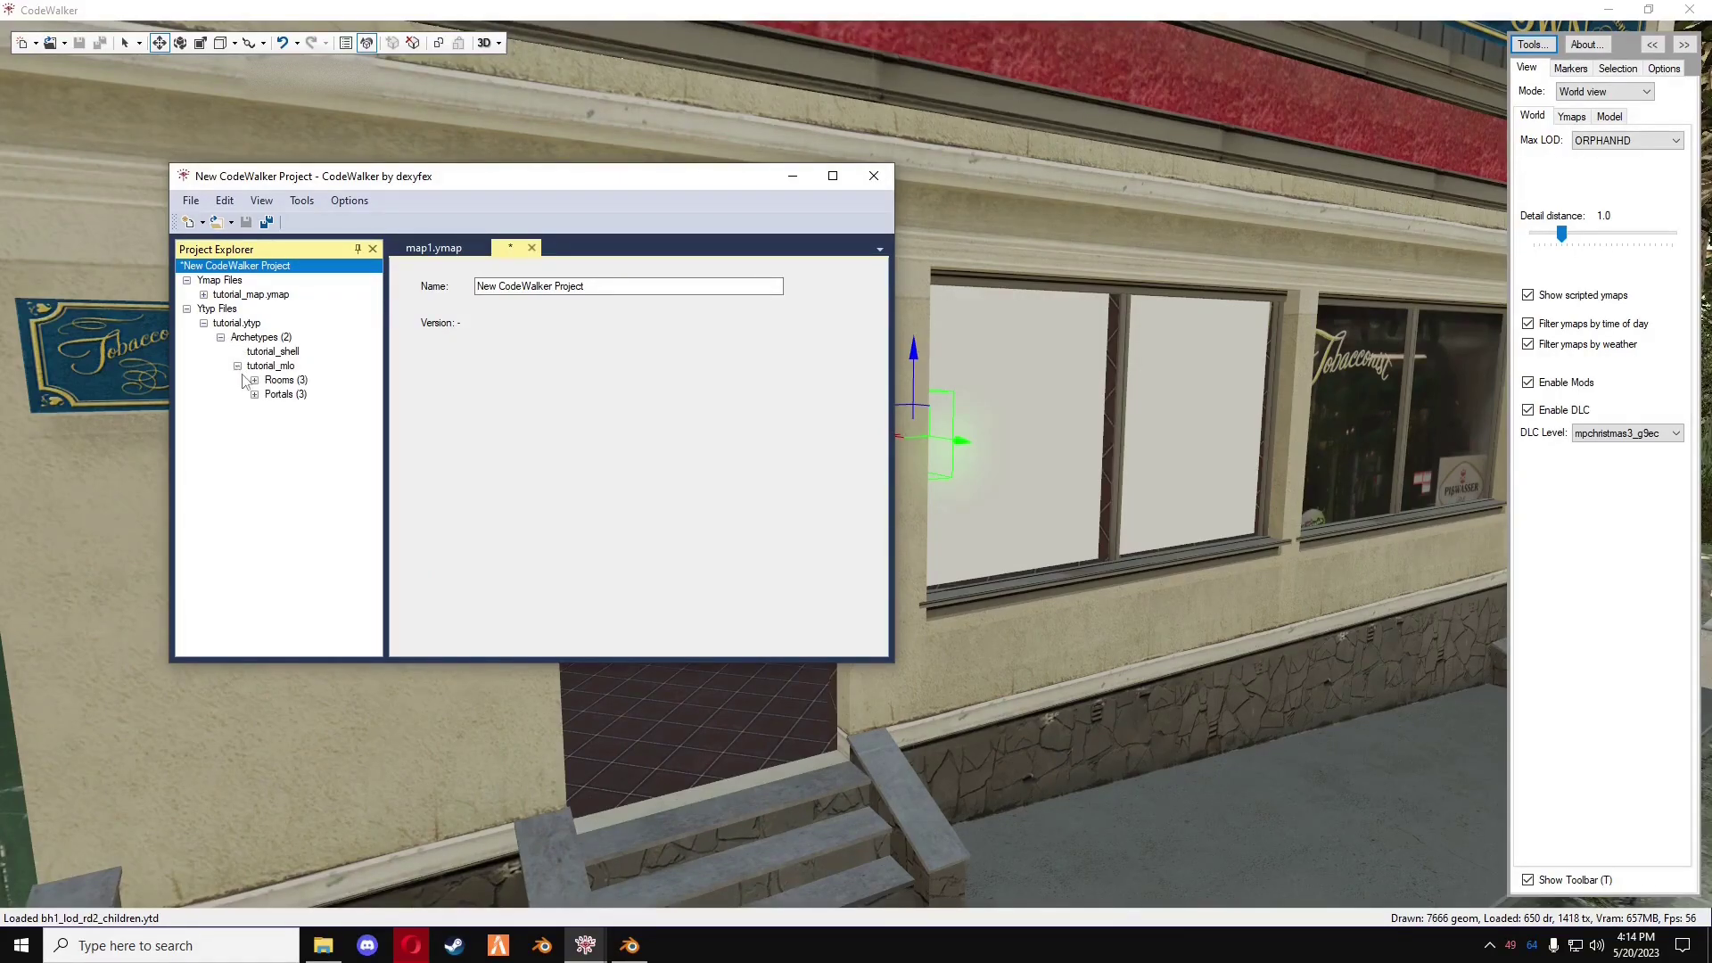
- Move the view inside the interior and add a new entity to tutorial_mlo's portal 2, which links room 2 to room 1
left_click(792, 176)
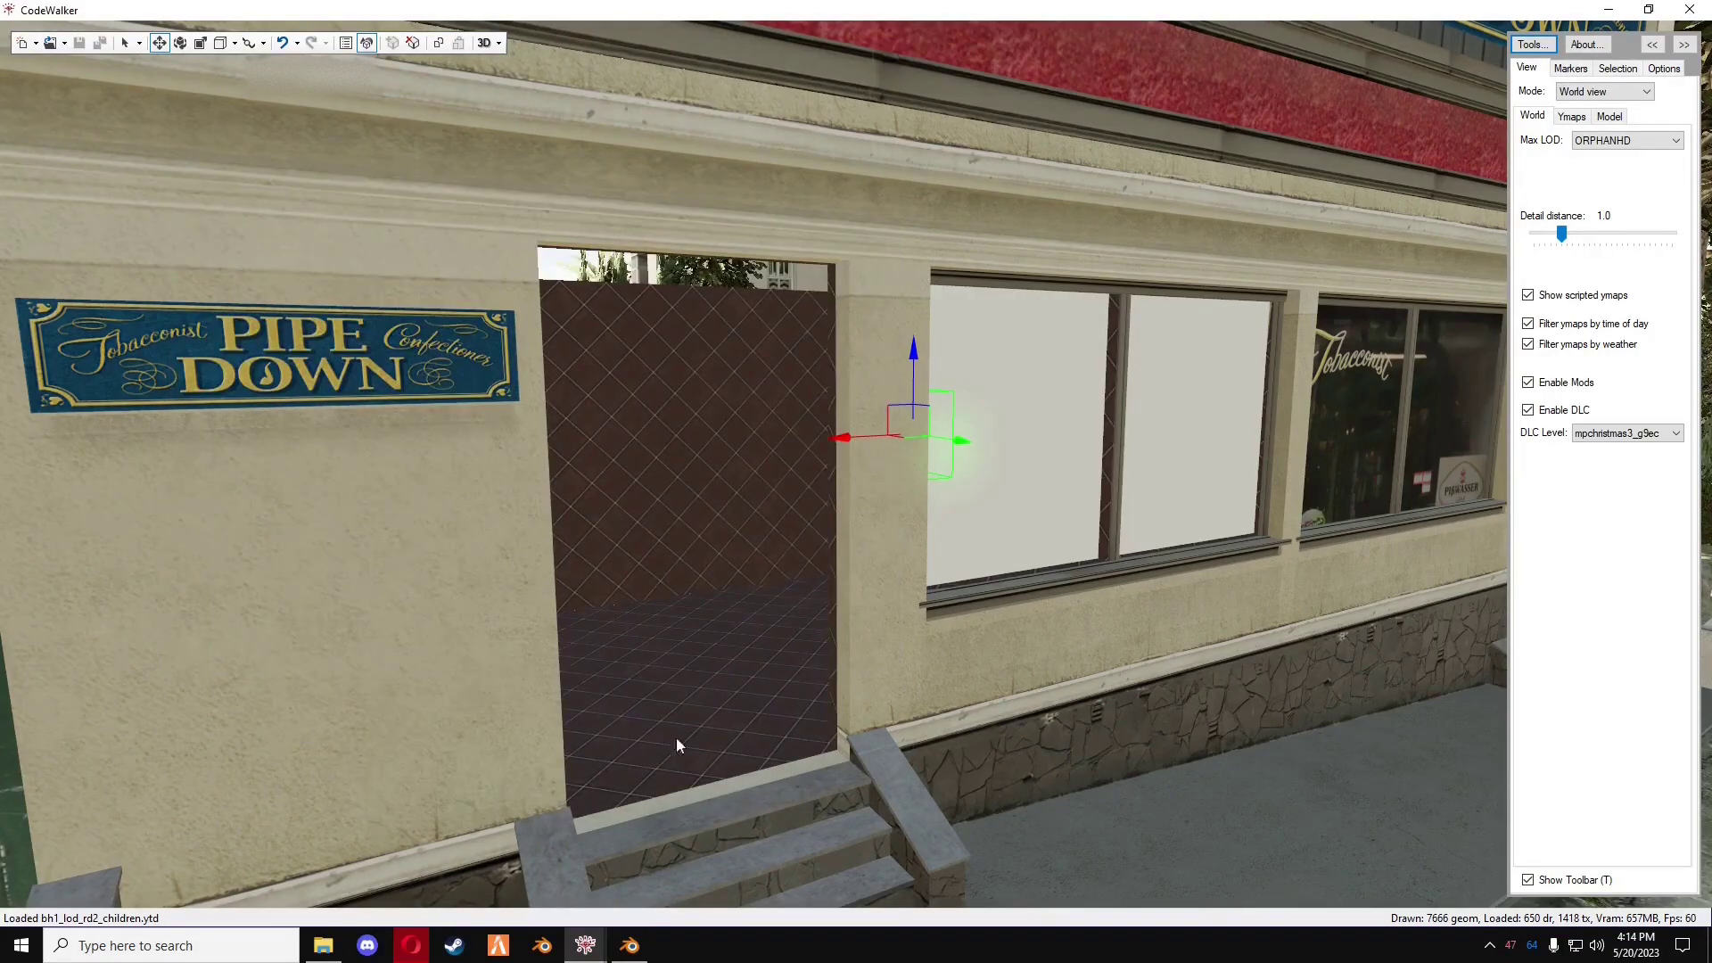
left_click_drag(738, 272, 744, 578)
key("w")
mouse_move(585, 945)
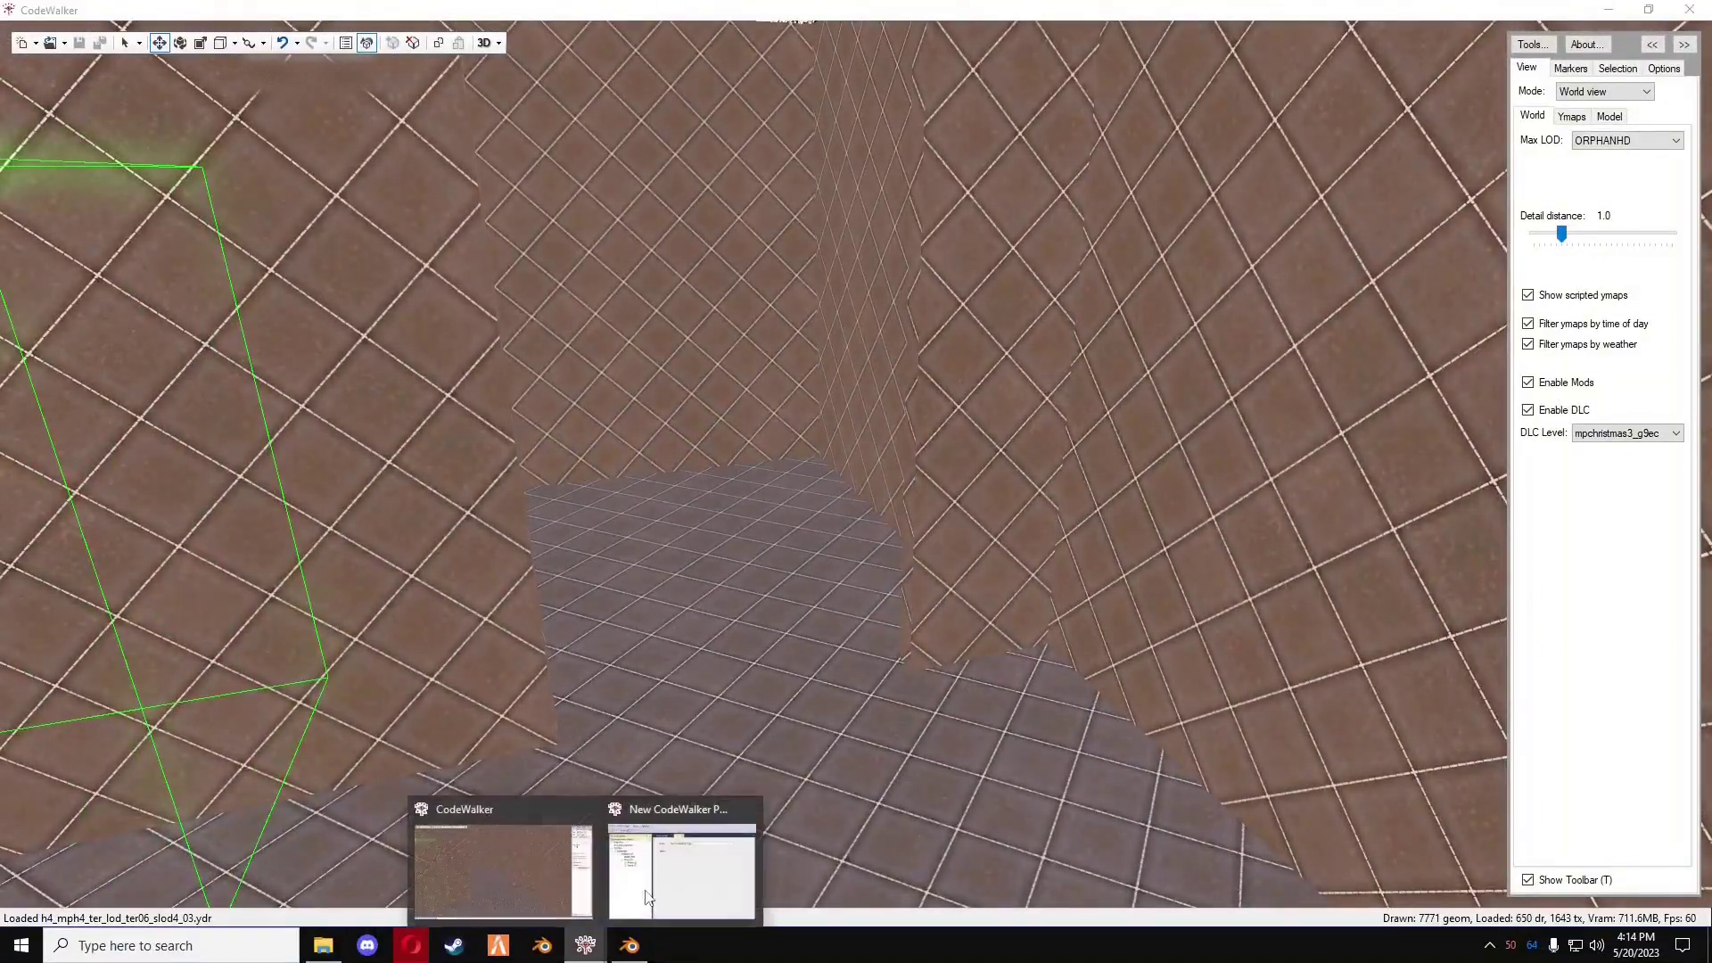
left_click(681, 854)
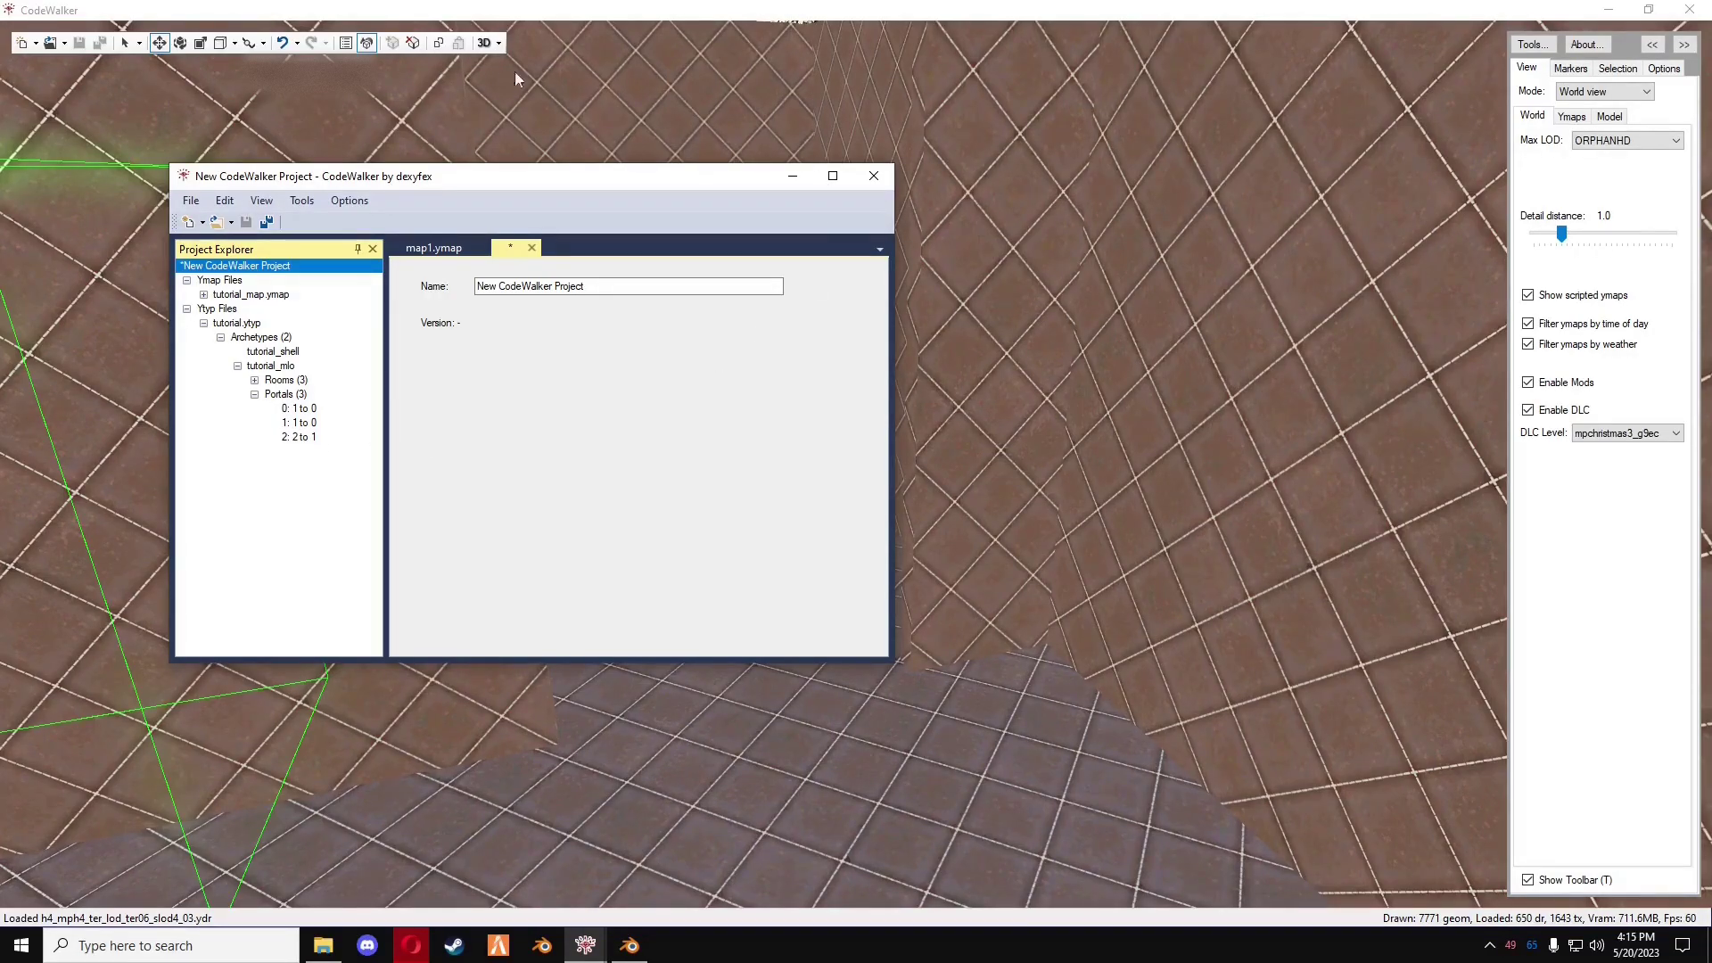
left_click(304, 437)
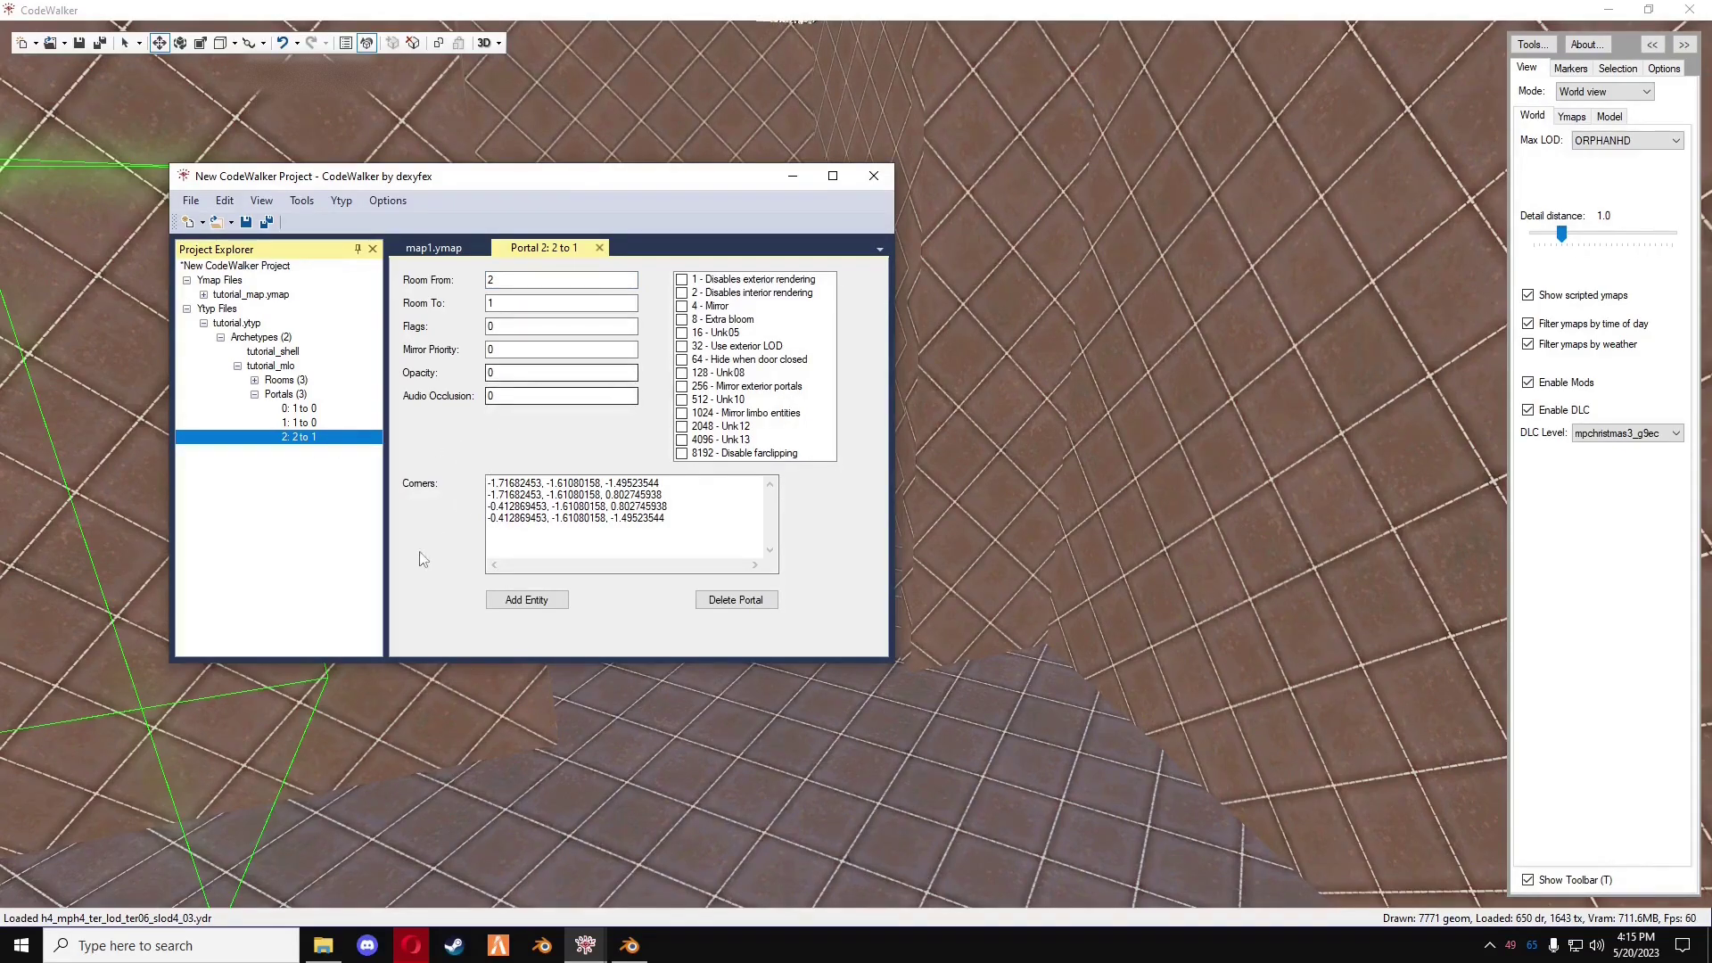
left_click(526, 599)
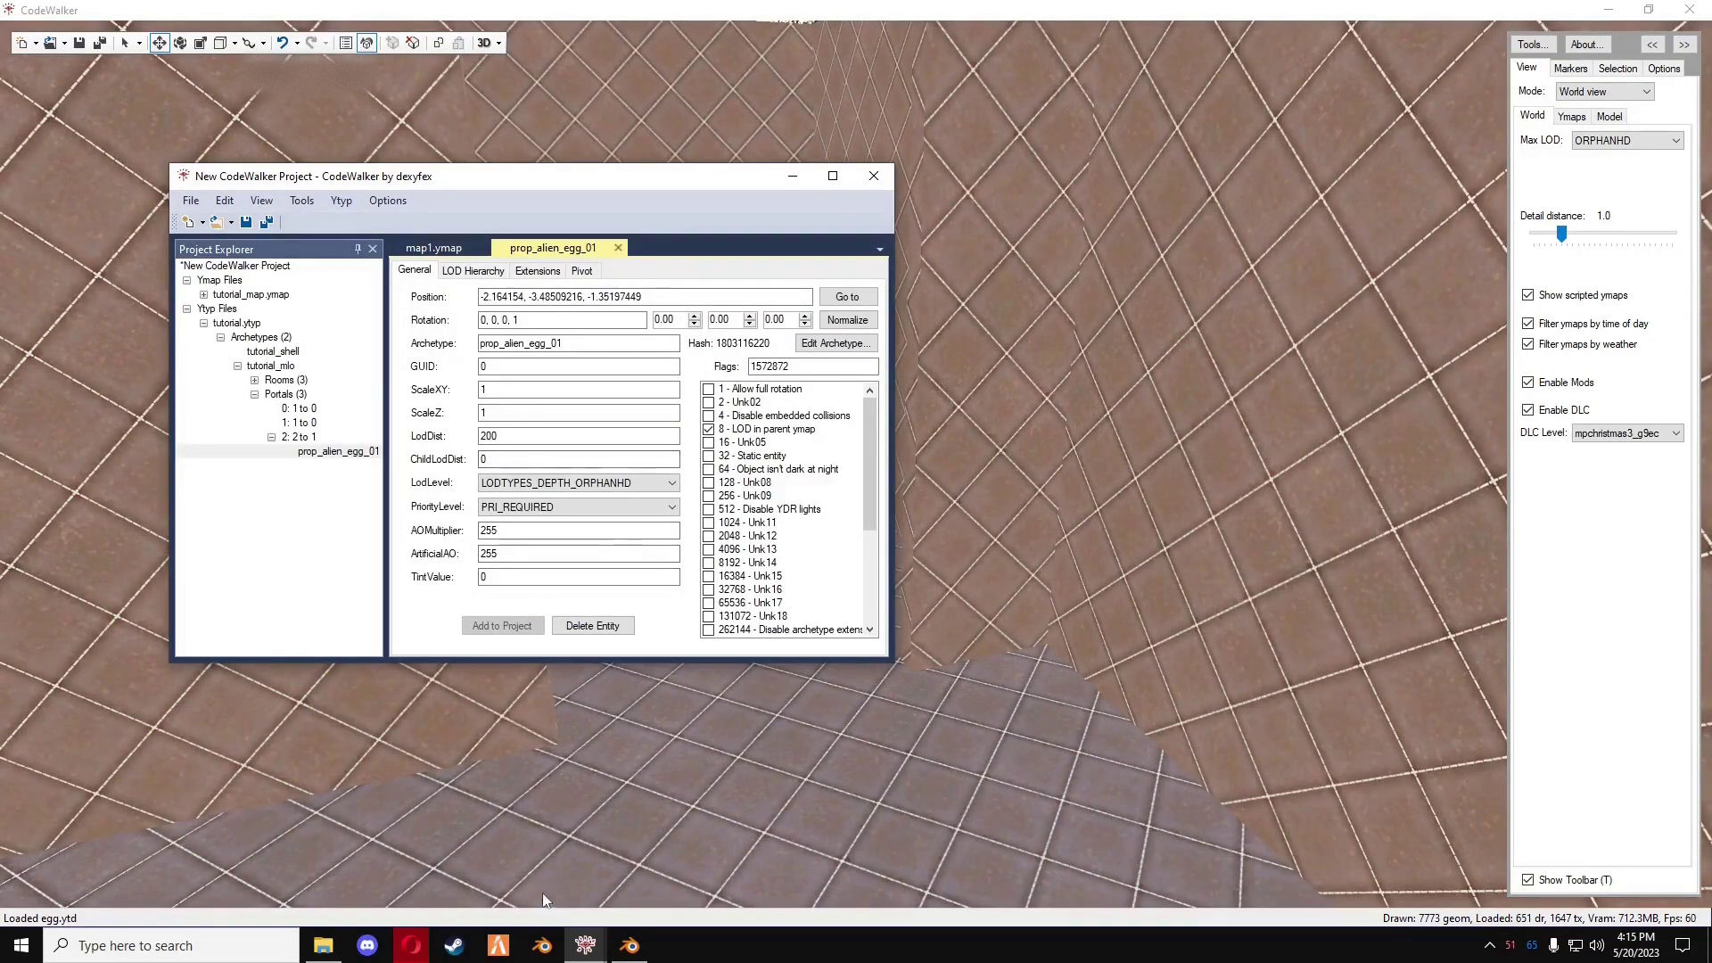
- Copy the door object's name v_ilev_dev_door from Blender and set it as the new portal entity's archetype in CodeWalker
left_click(630, 945)
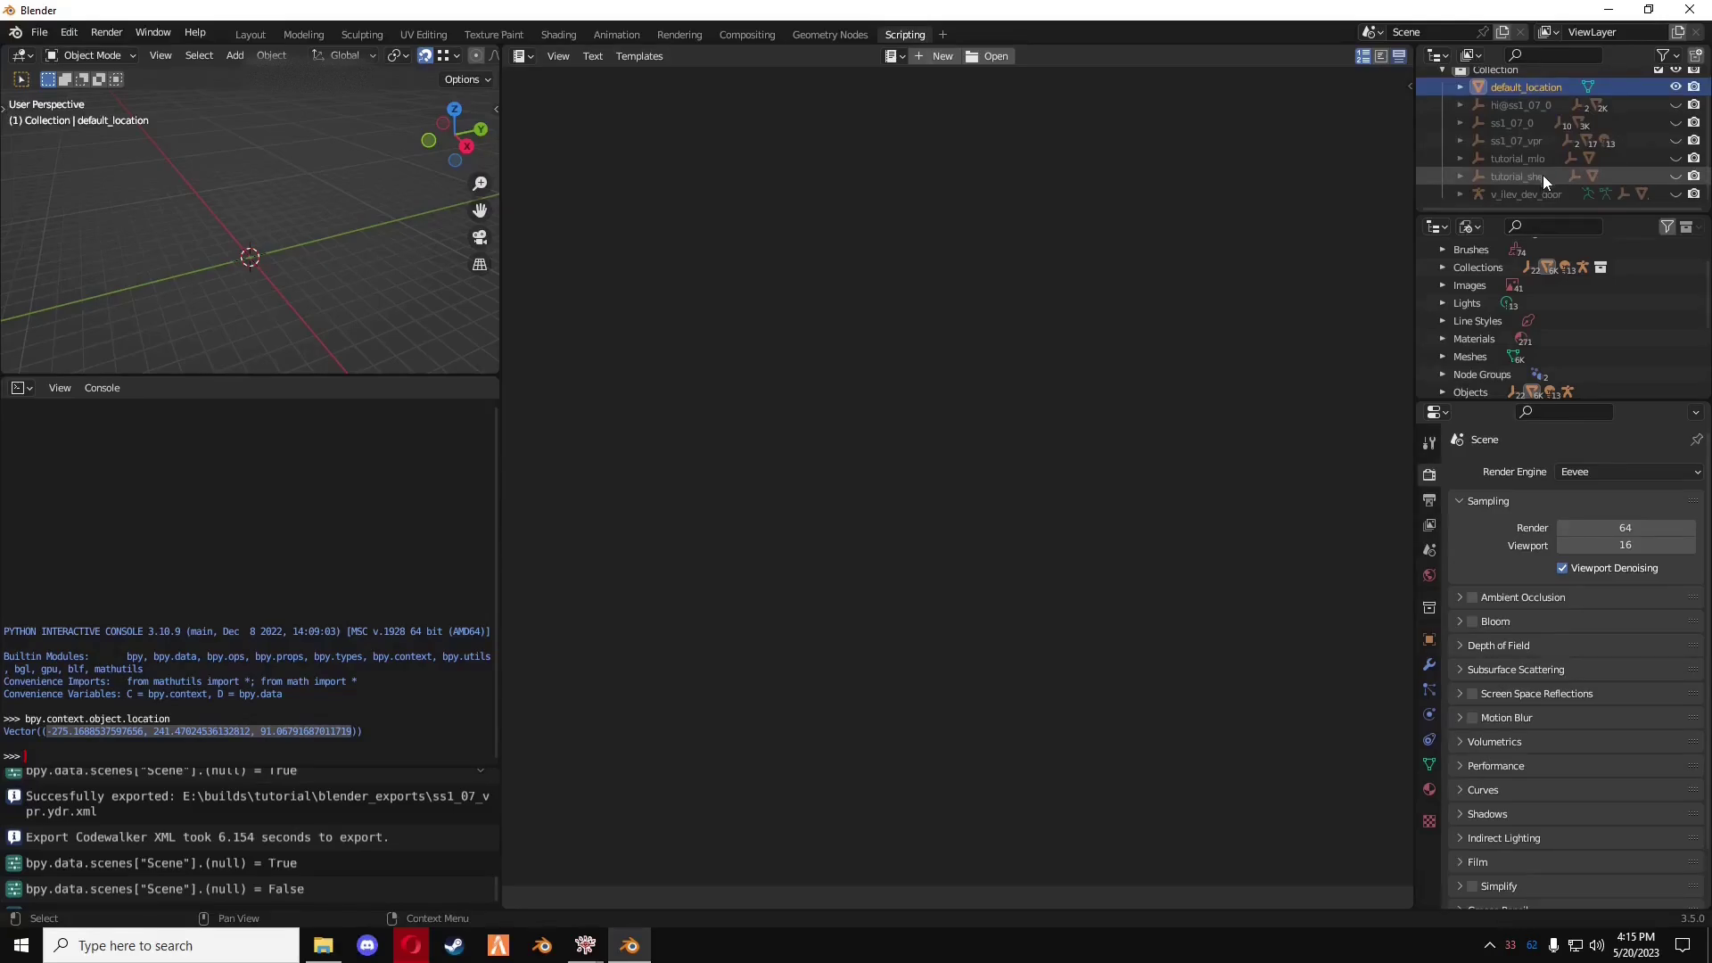
scroll(1532, 190, "down", 1)
left_click(1526, 194)
double_click(1526, 195)
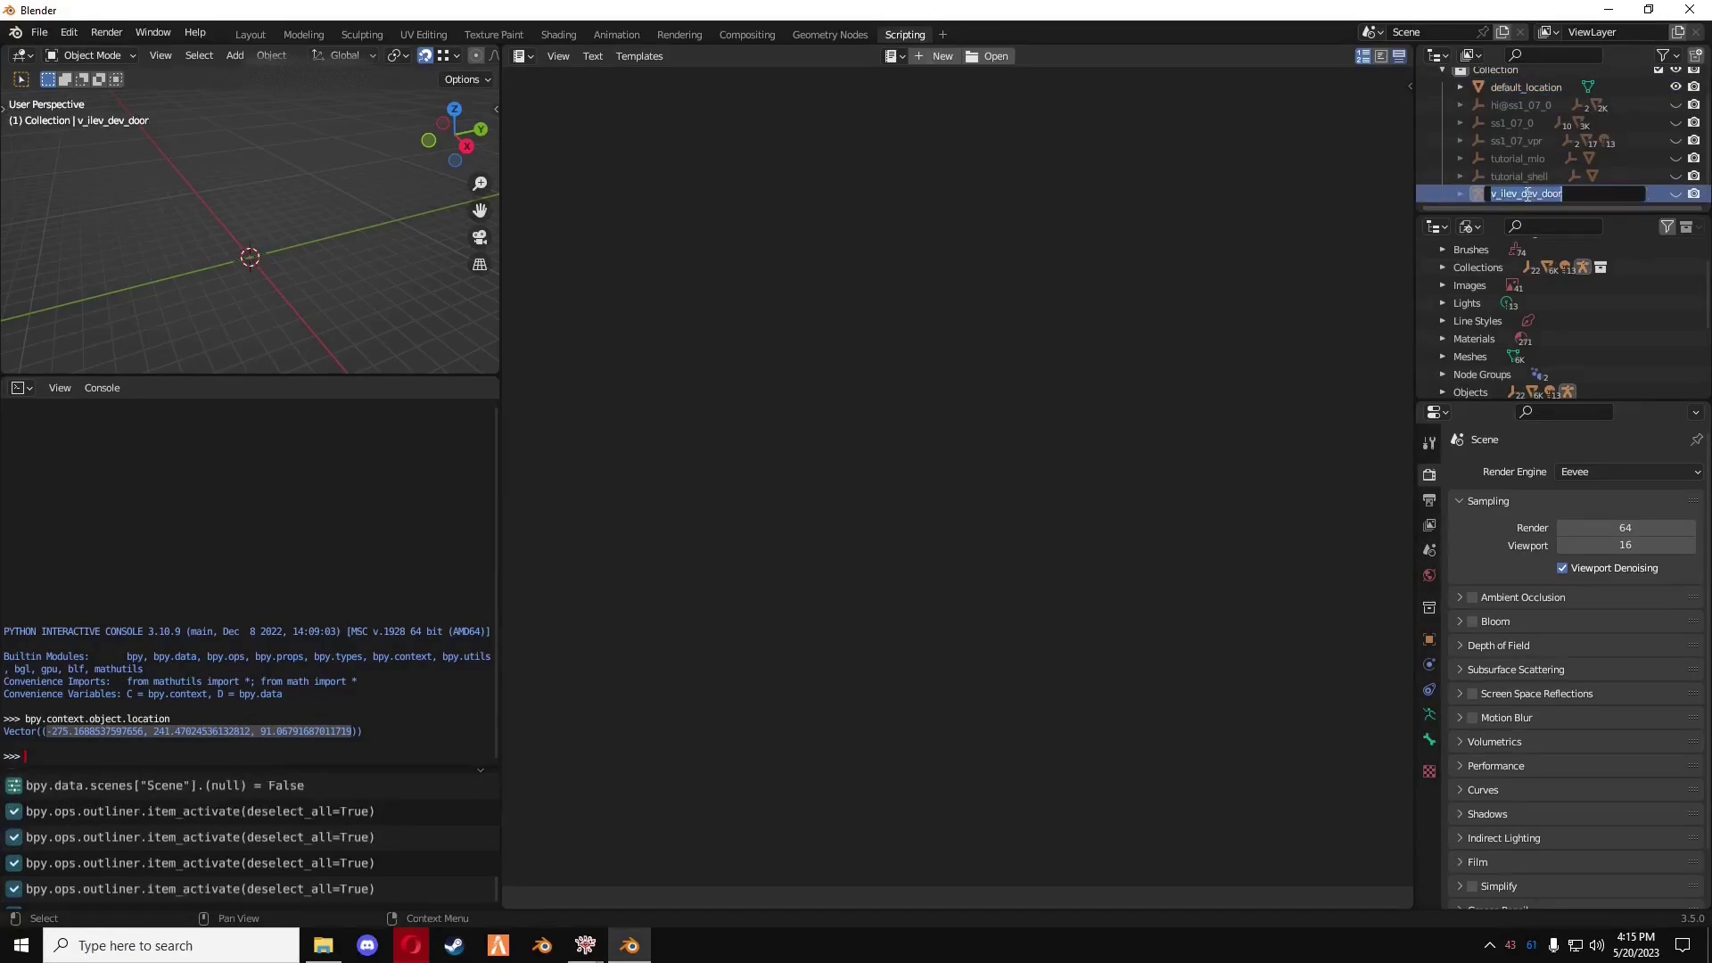
key("Return")
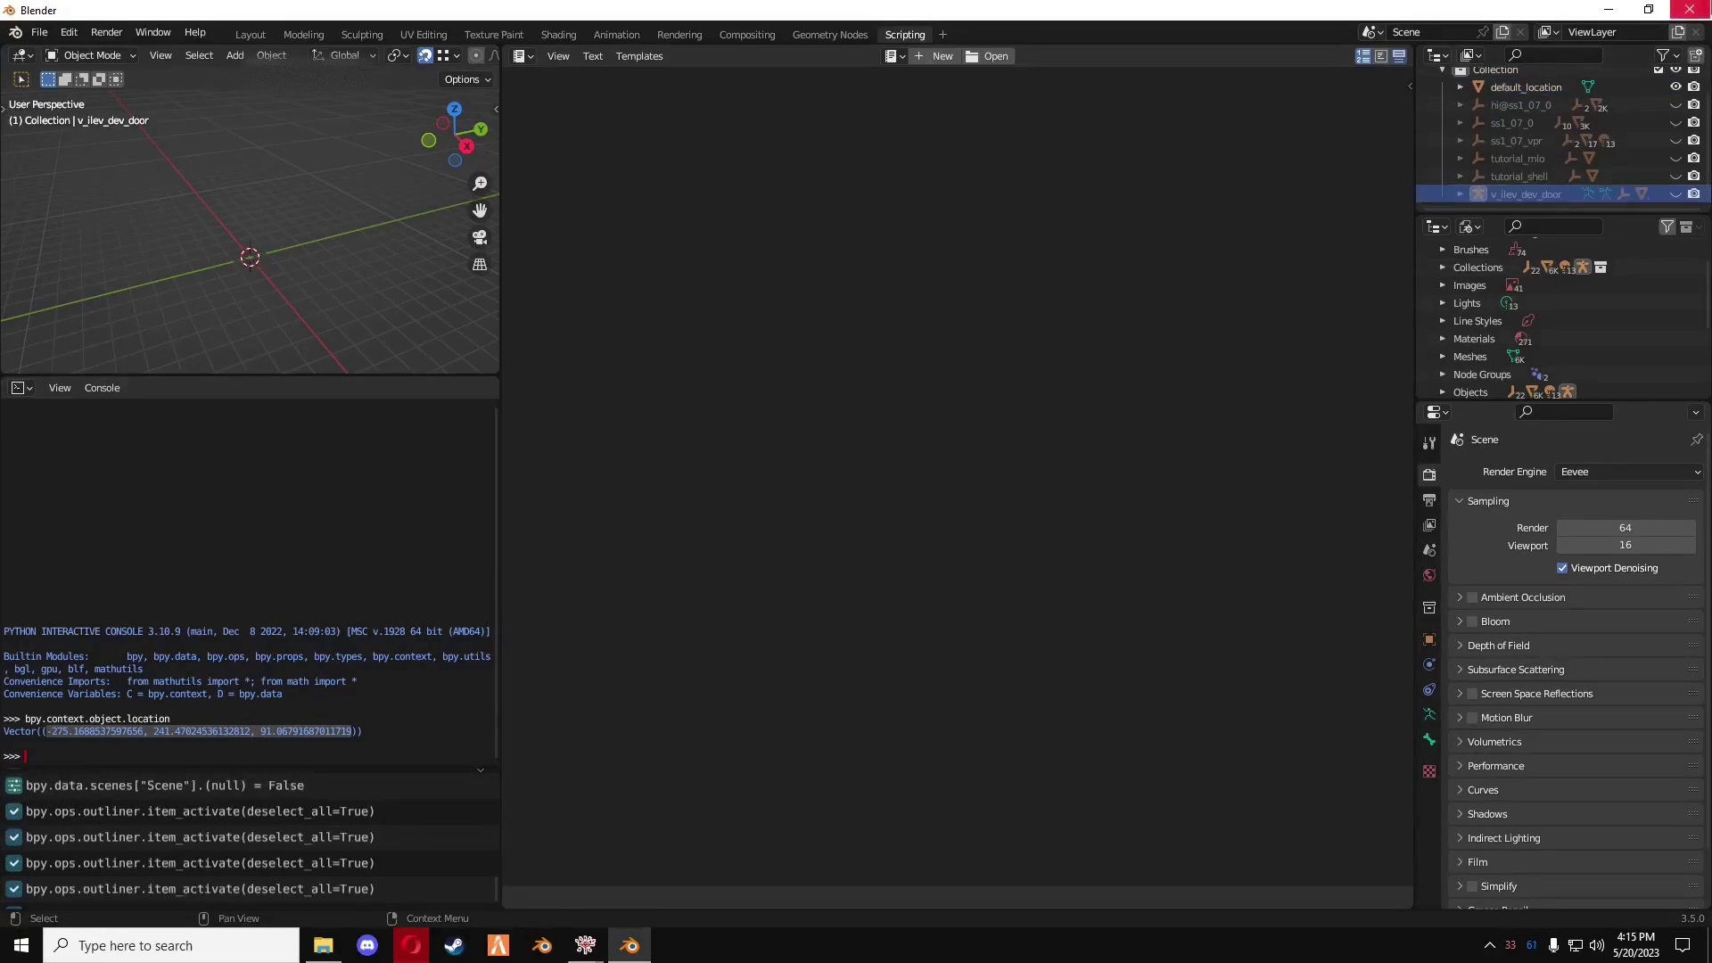
left_click(1609, 10)
key("ctrl+v")
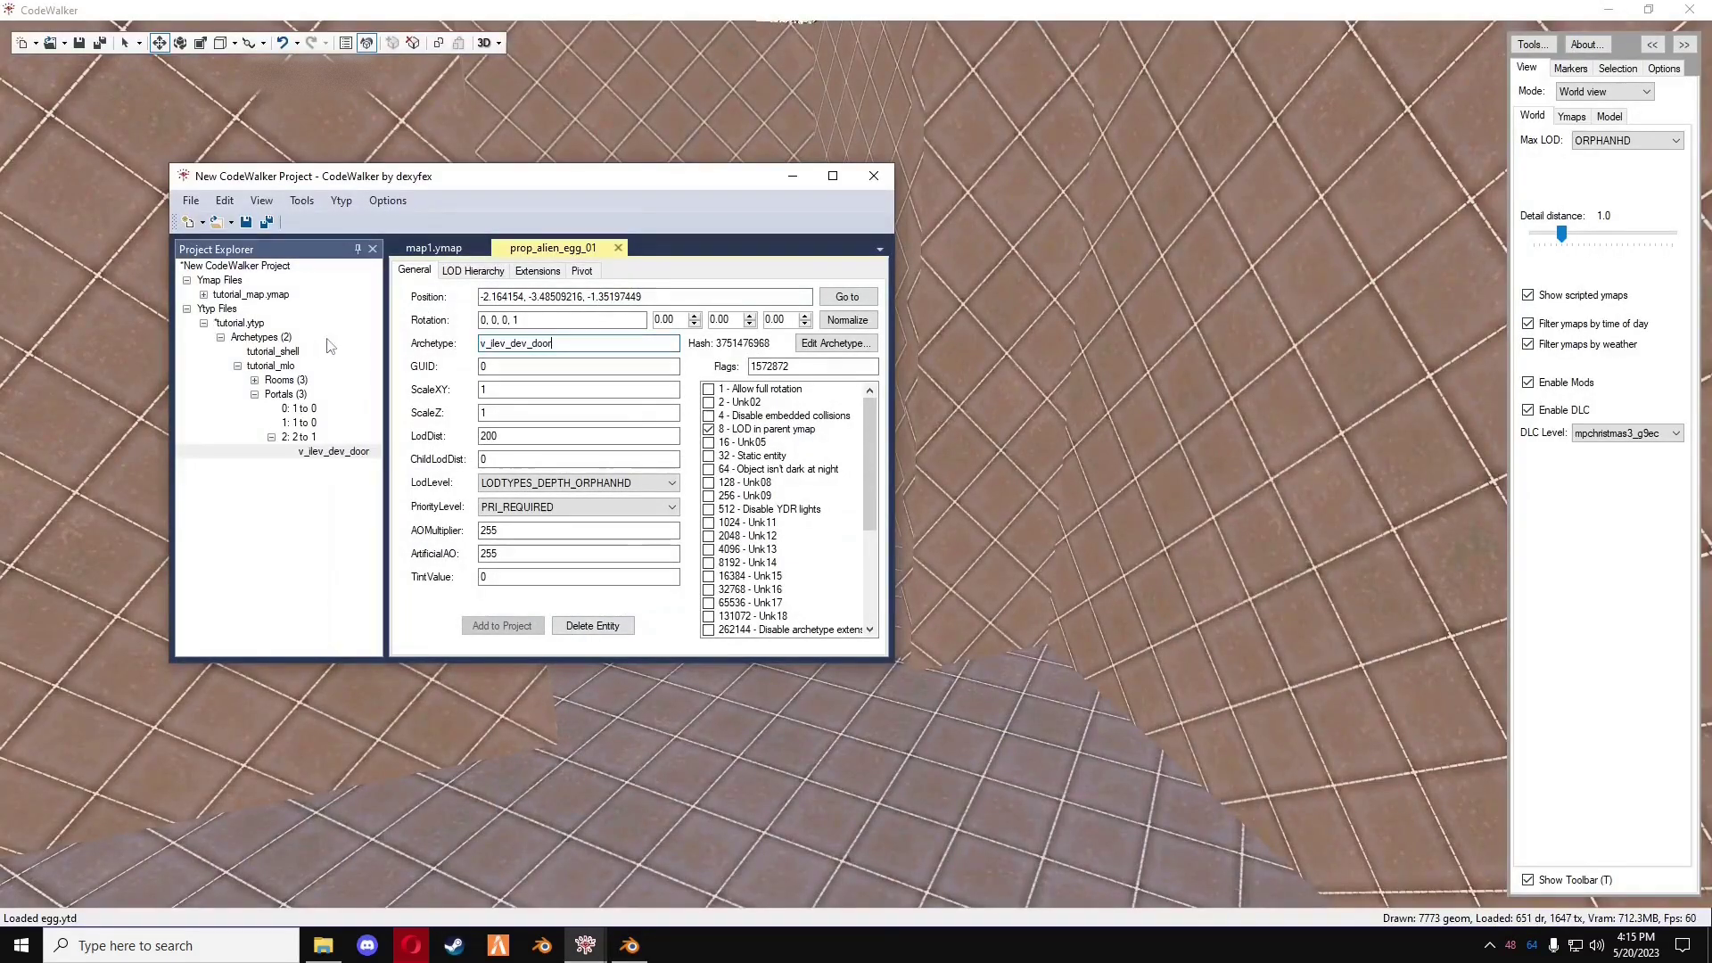
- Move the door entity into the interior doorway, at about -0.399, -1.650, -0.338
left_click(790, 177)
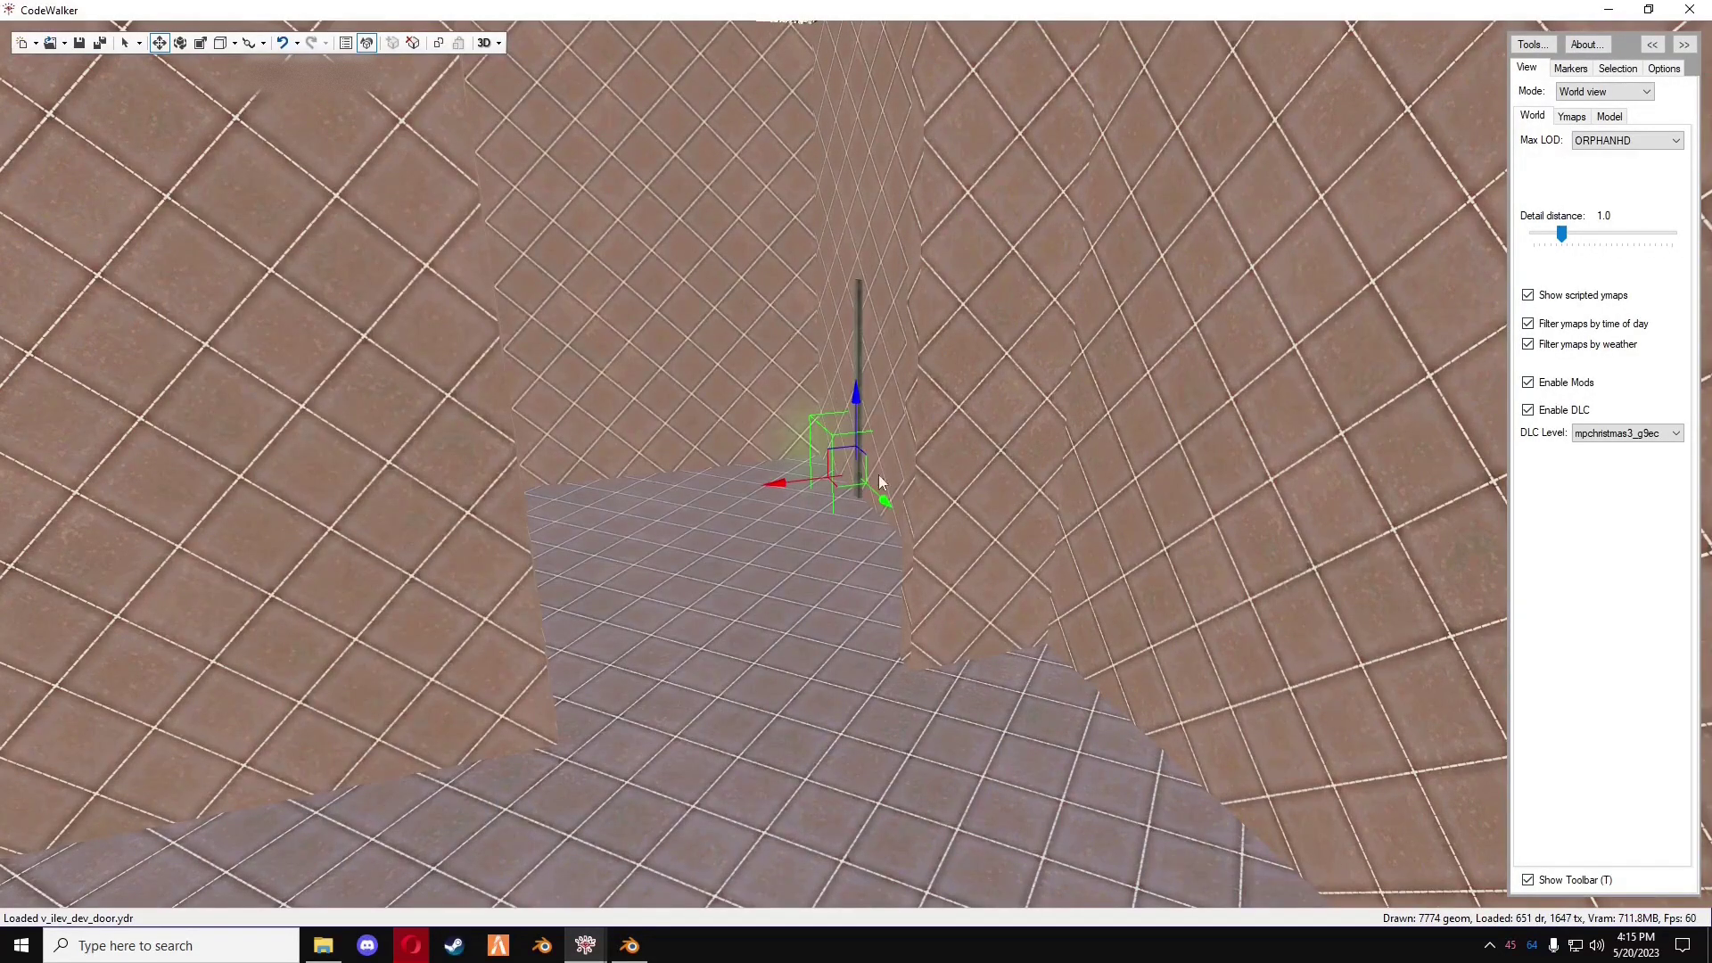
left_click_drag(880, 483, 945, 659)
left_click(690, 376)
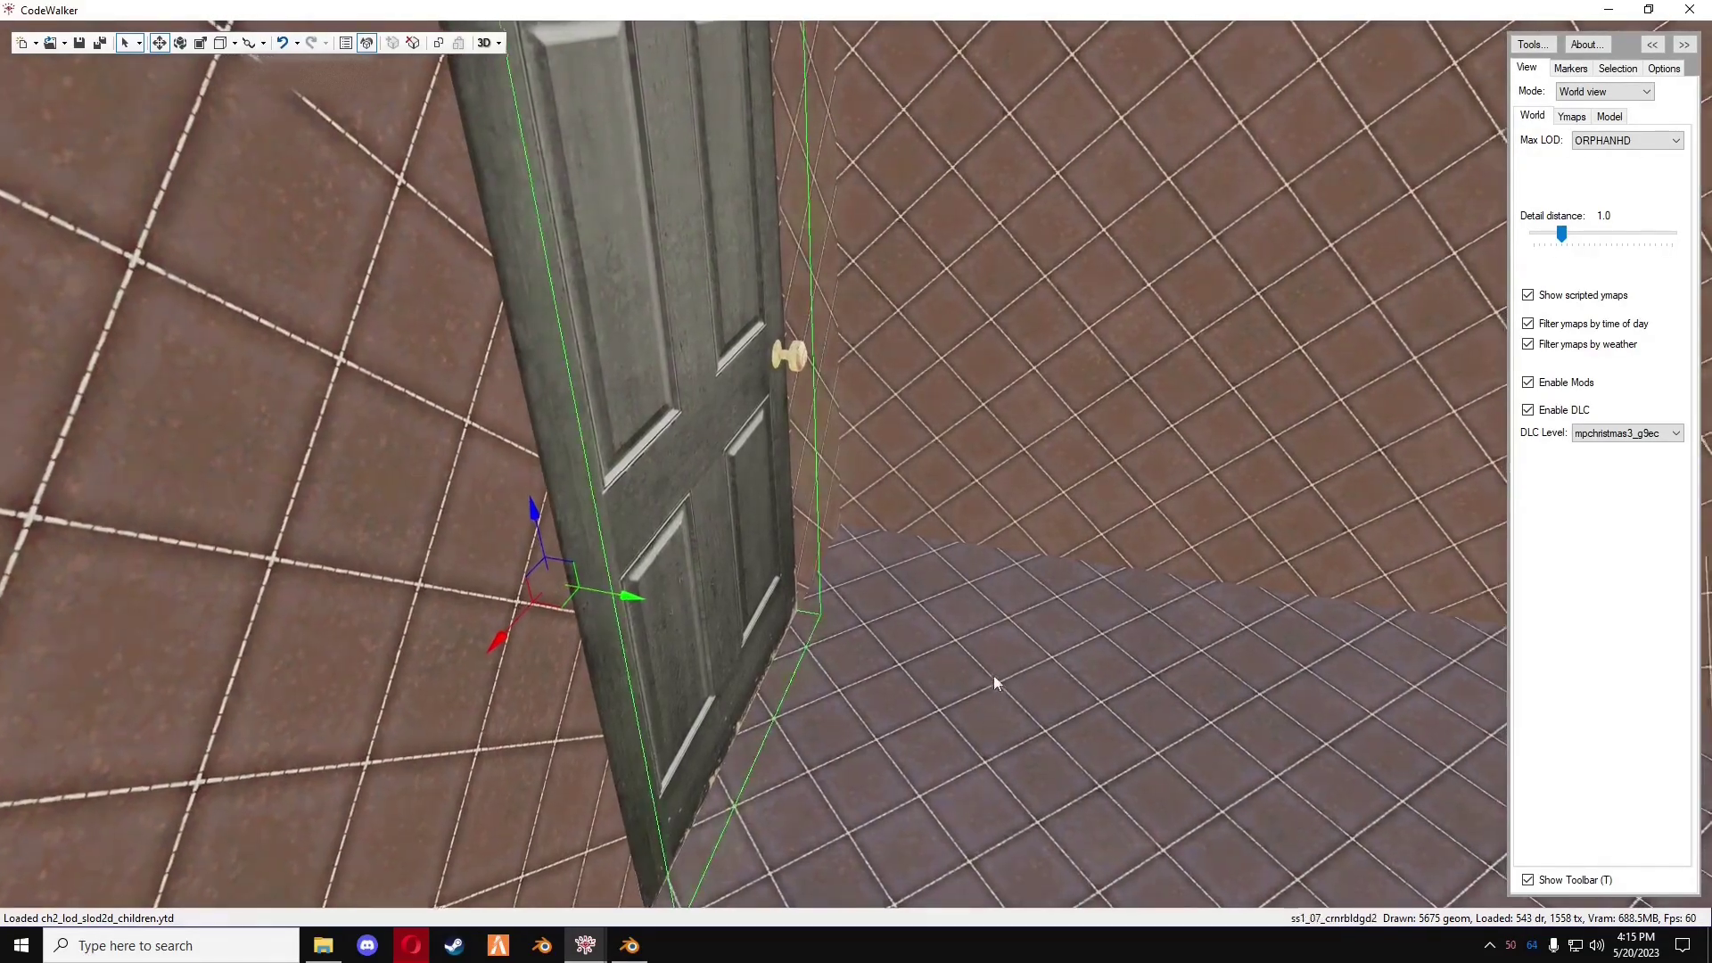
left_click_drag(993, 676, 719, 751)
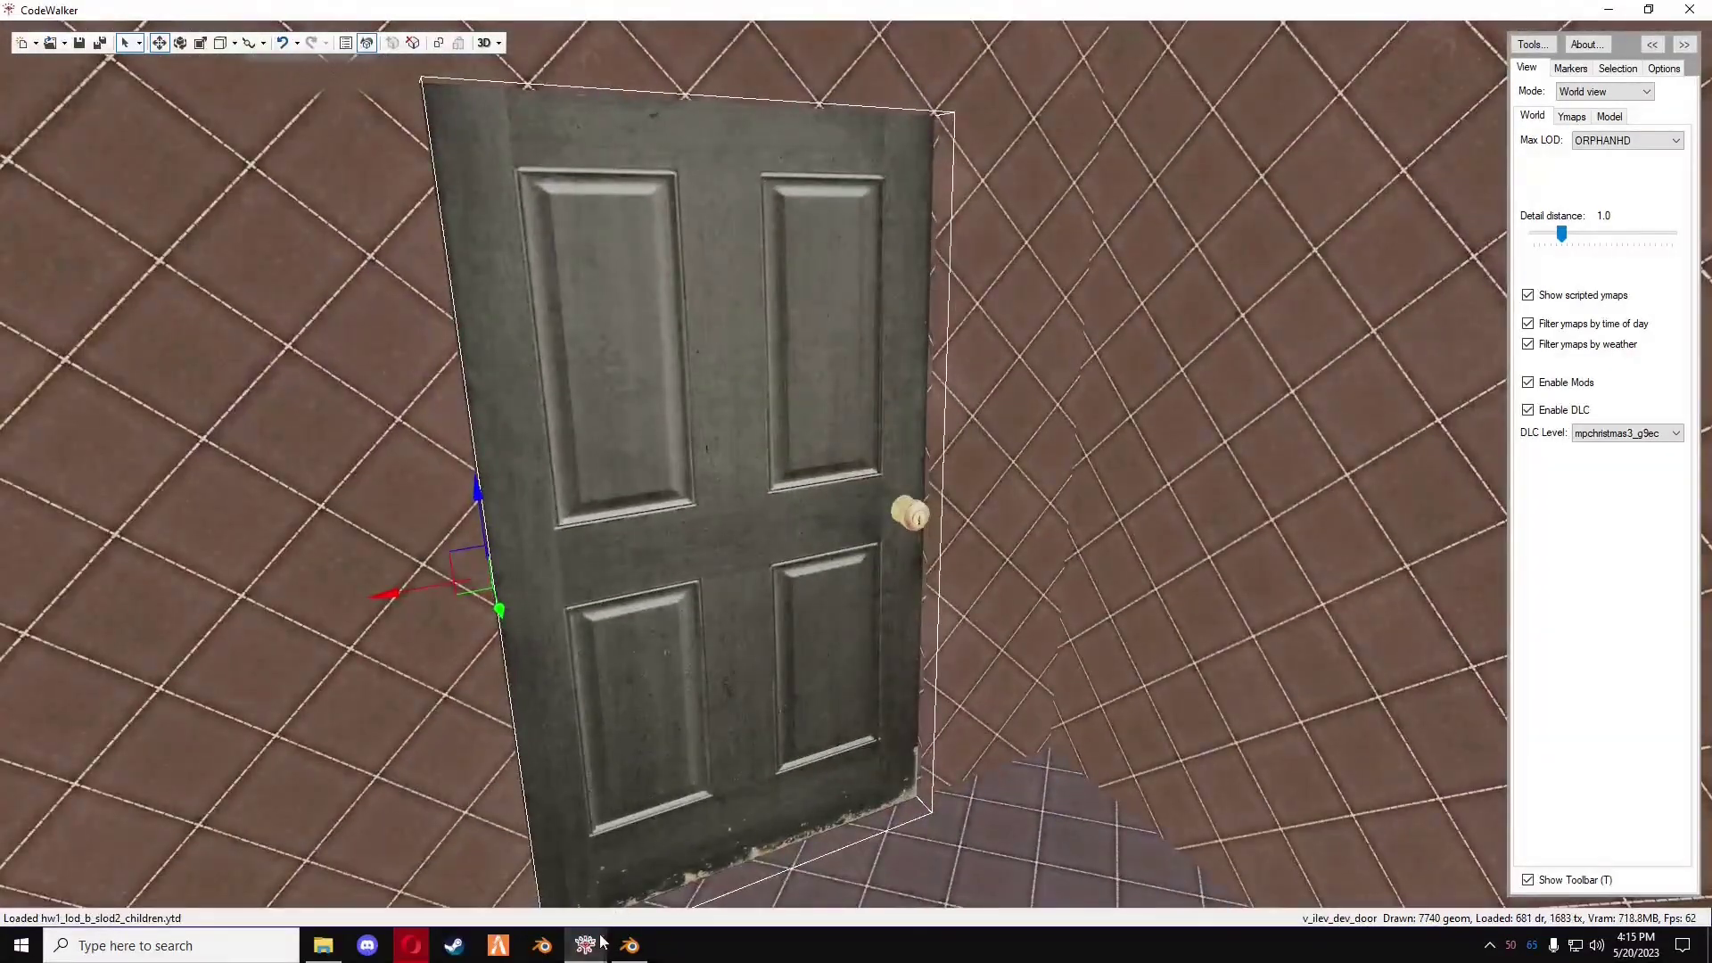
- Expand the rooms of tutorial_mlo in the project and add a new entity to room2
mouse_move(588, 943)
left_click(687, 860)
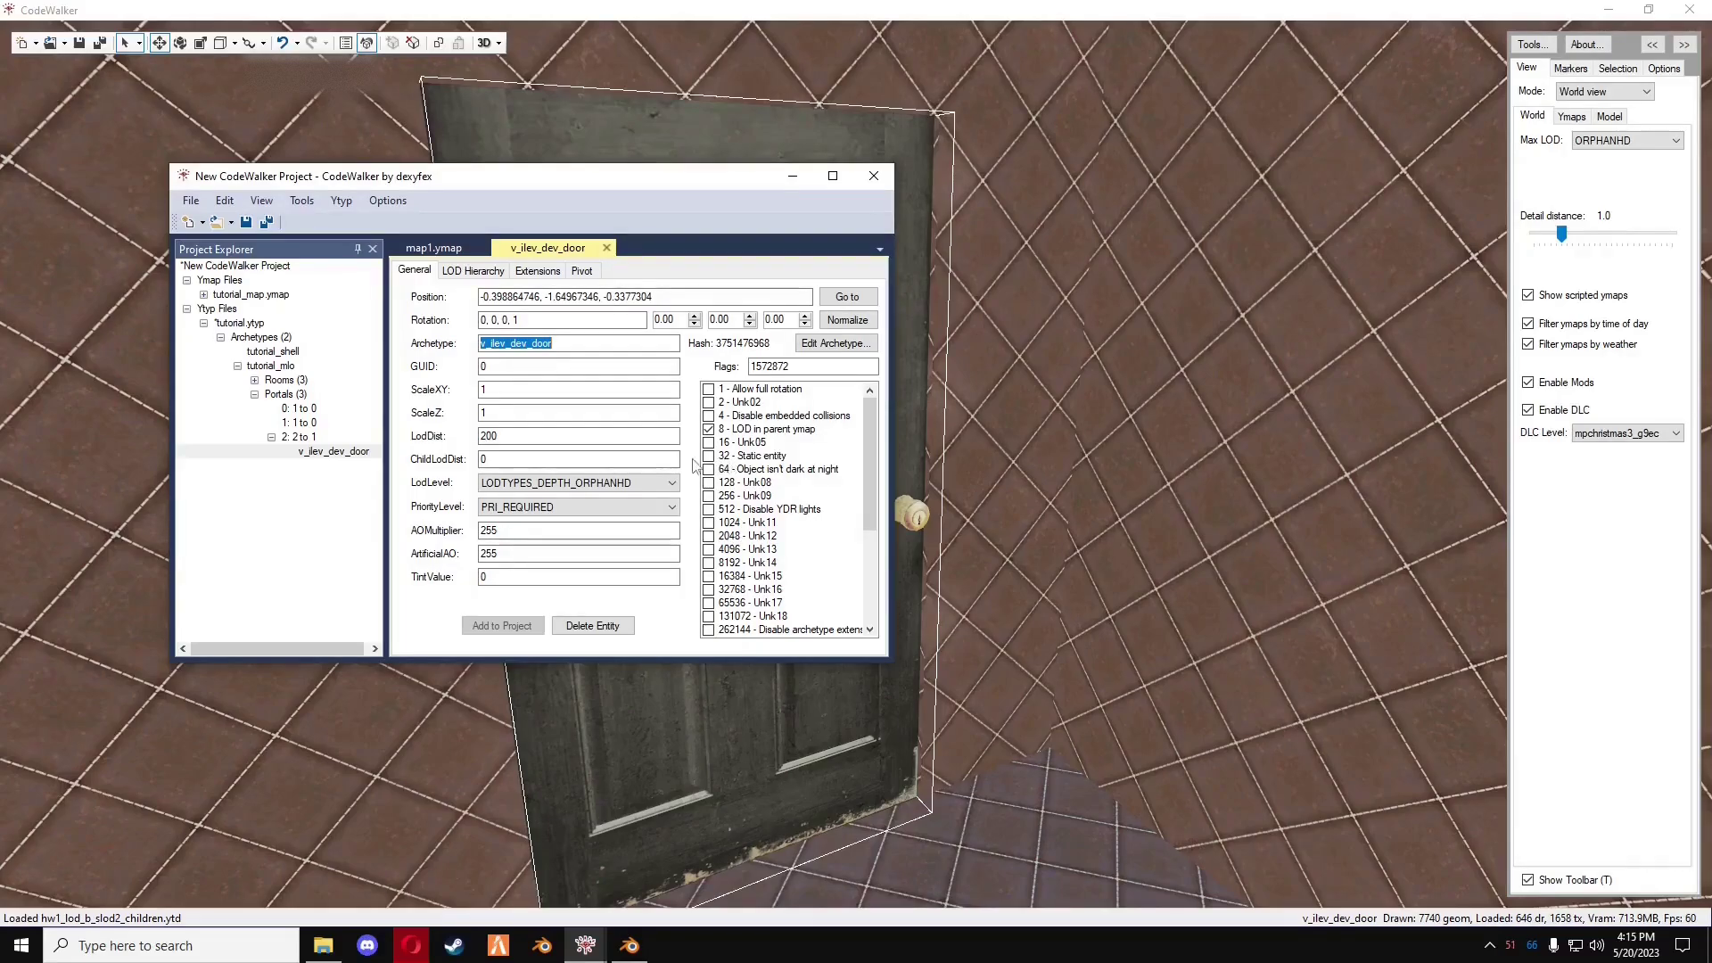
left_click(271, 437)
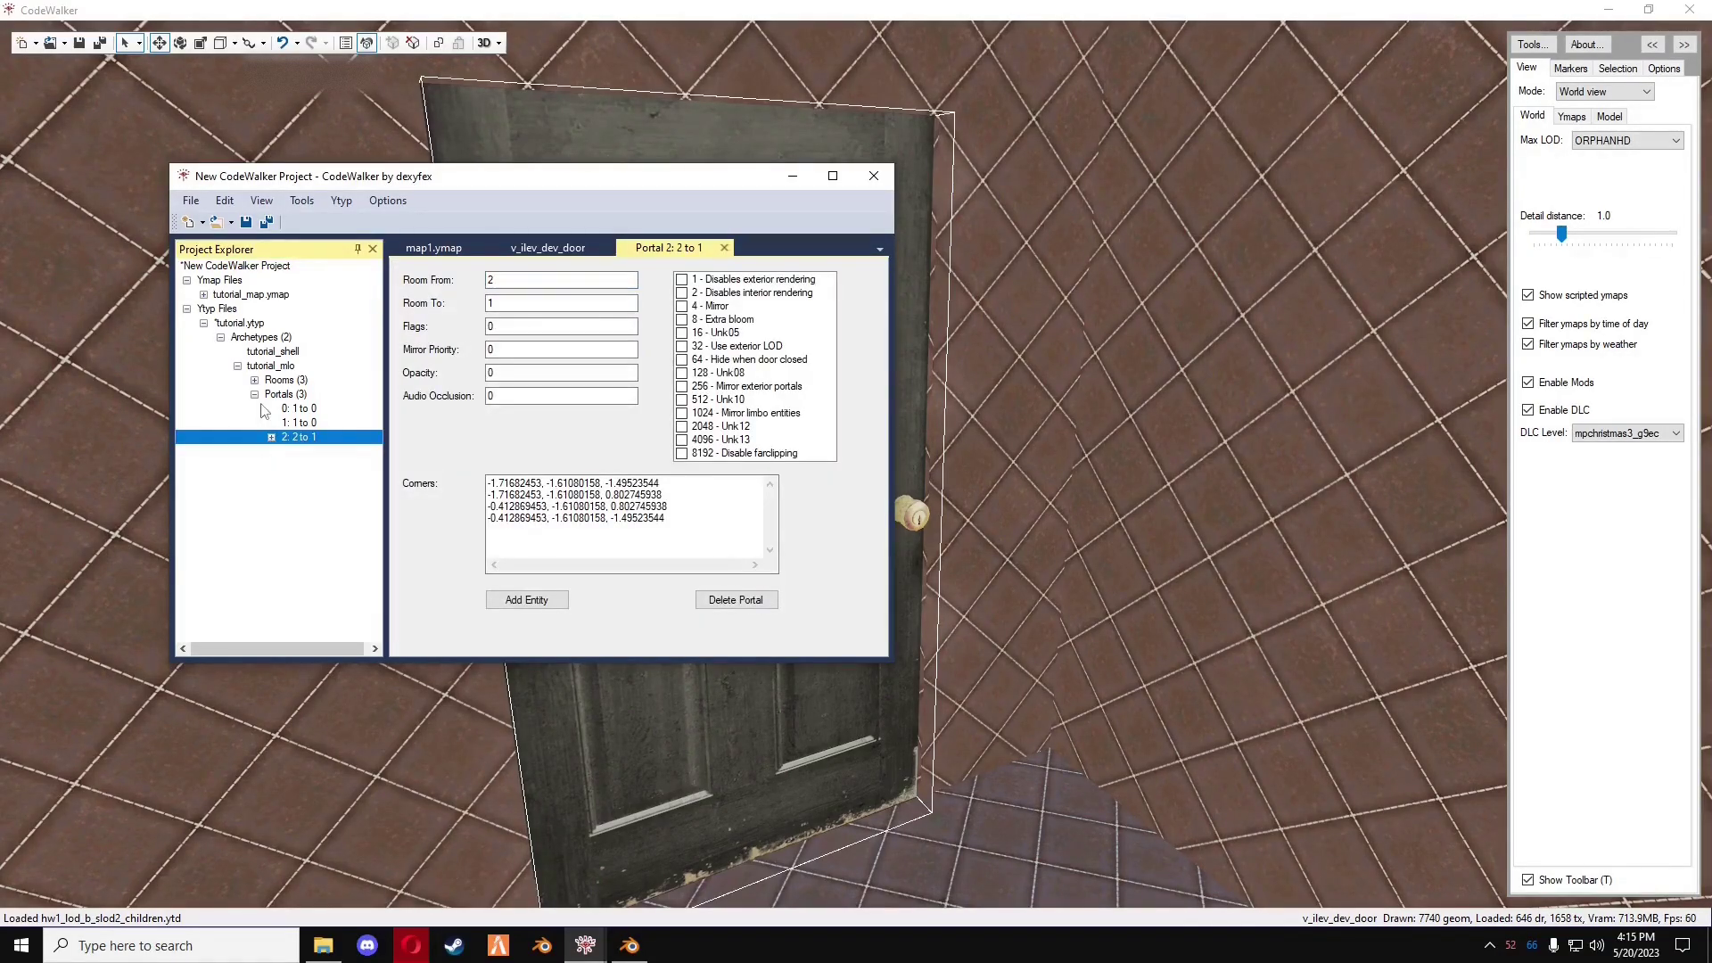
left_click(255, 395)
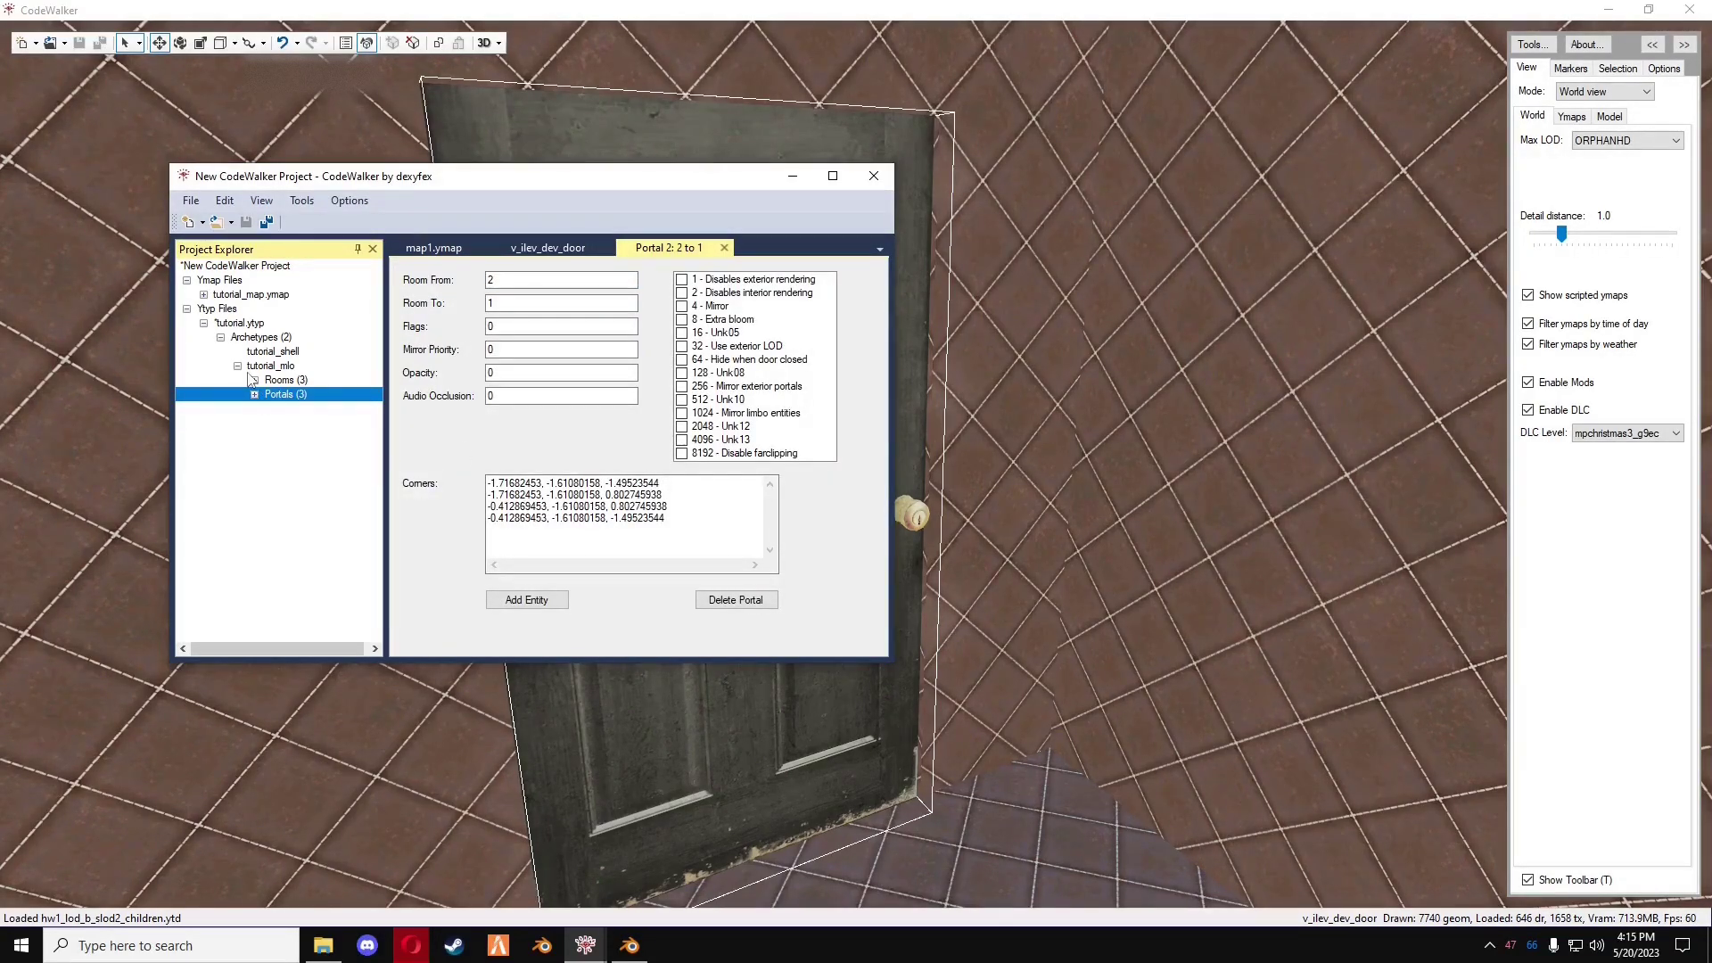
left_click(255, 381)
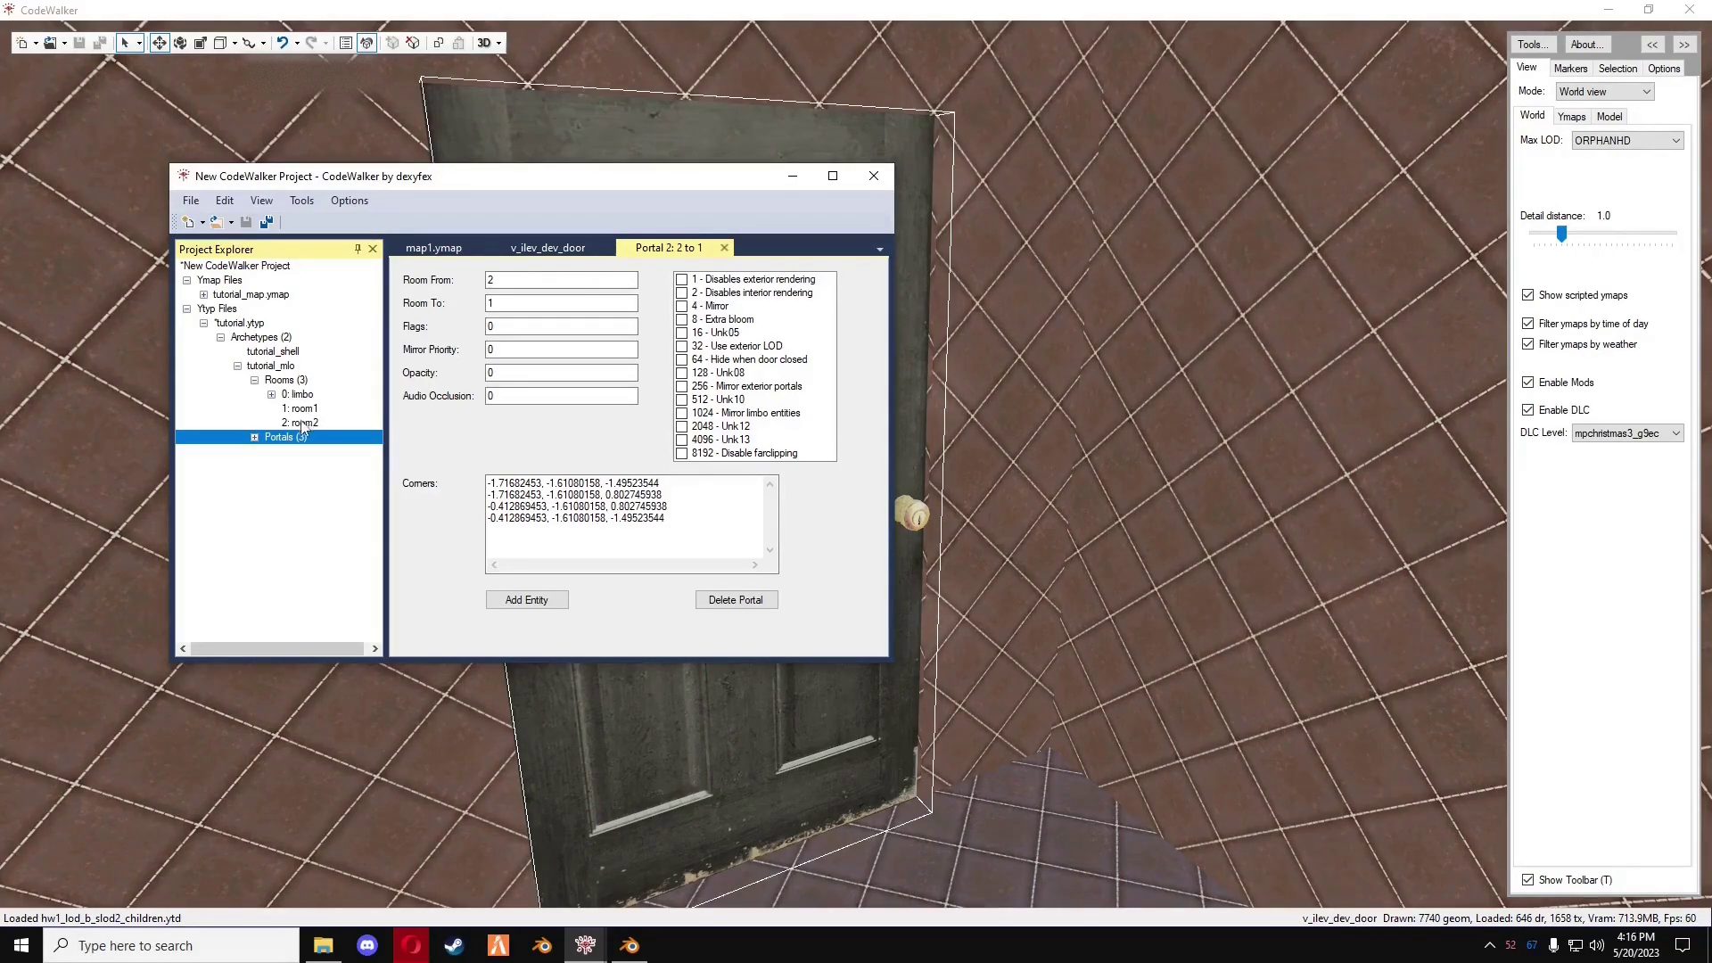
left_click(793, 175)
left_click_drag(801, 196, 556, 918)
scroll(1014, 540, "up", 5)
mouse_move(585, 943)
left_click(669, 856)
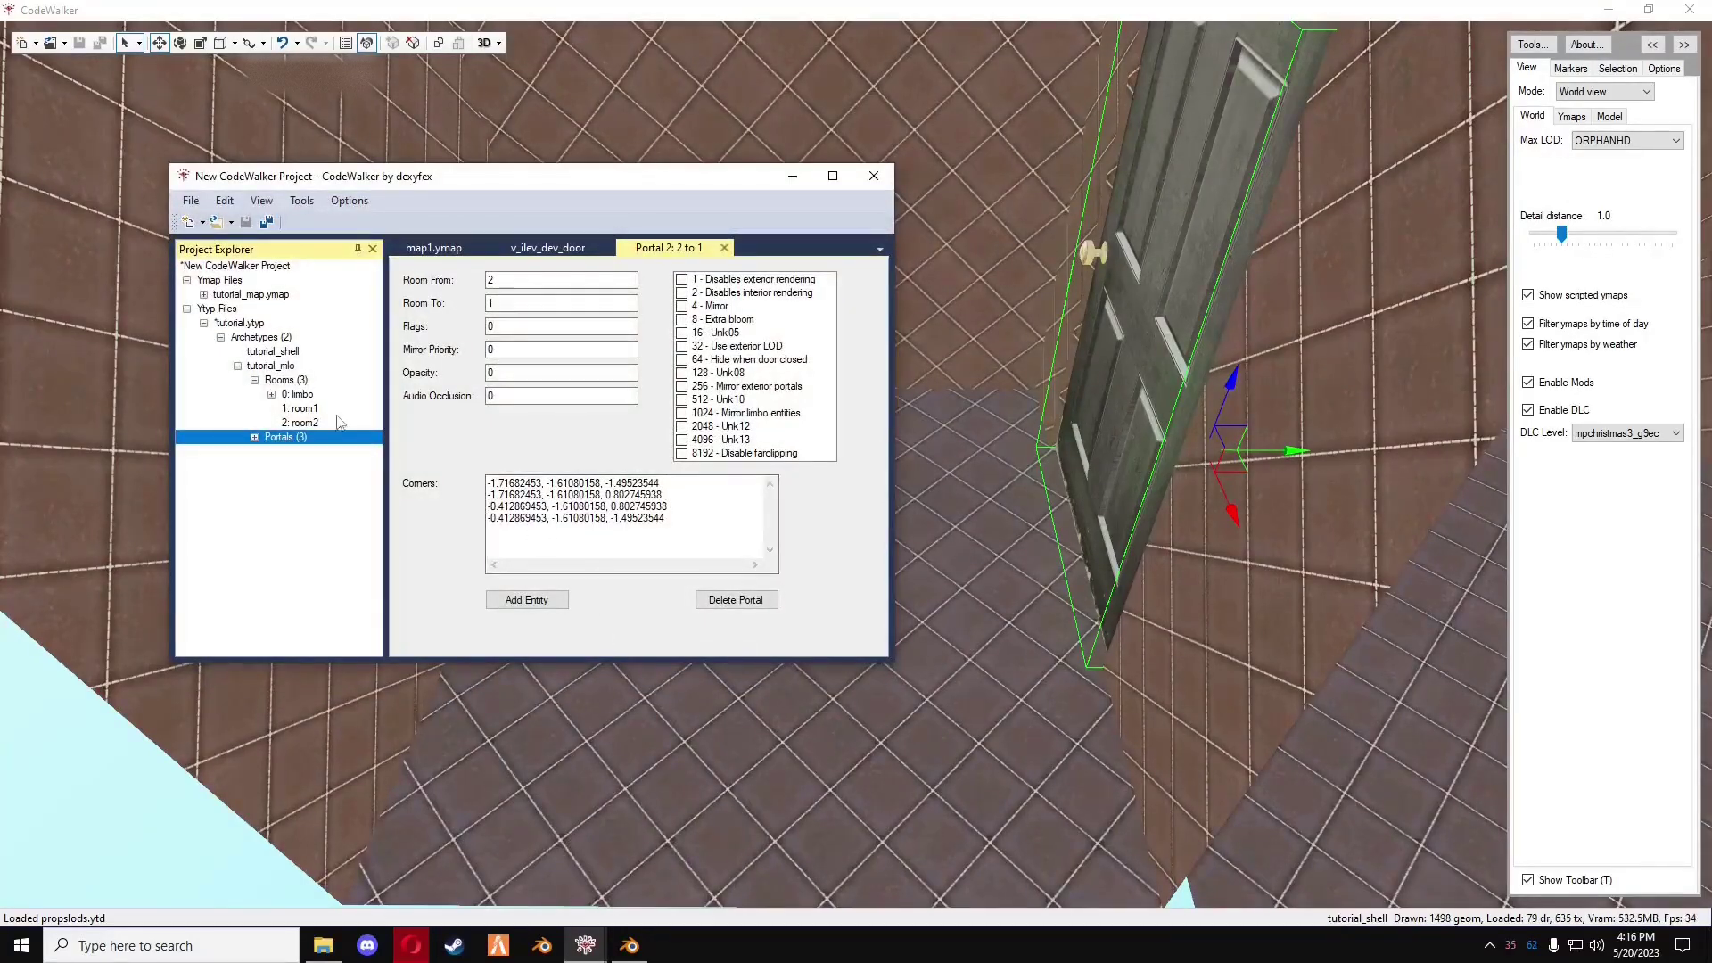
left_click(305, 422)
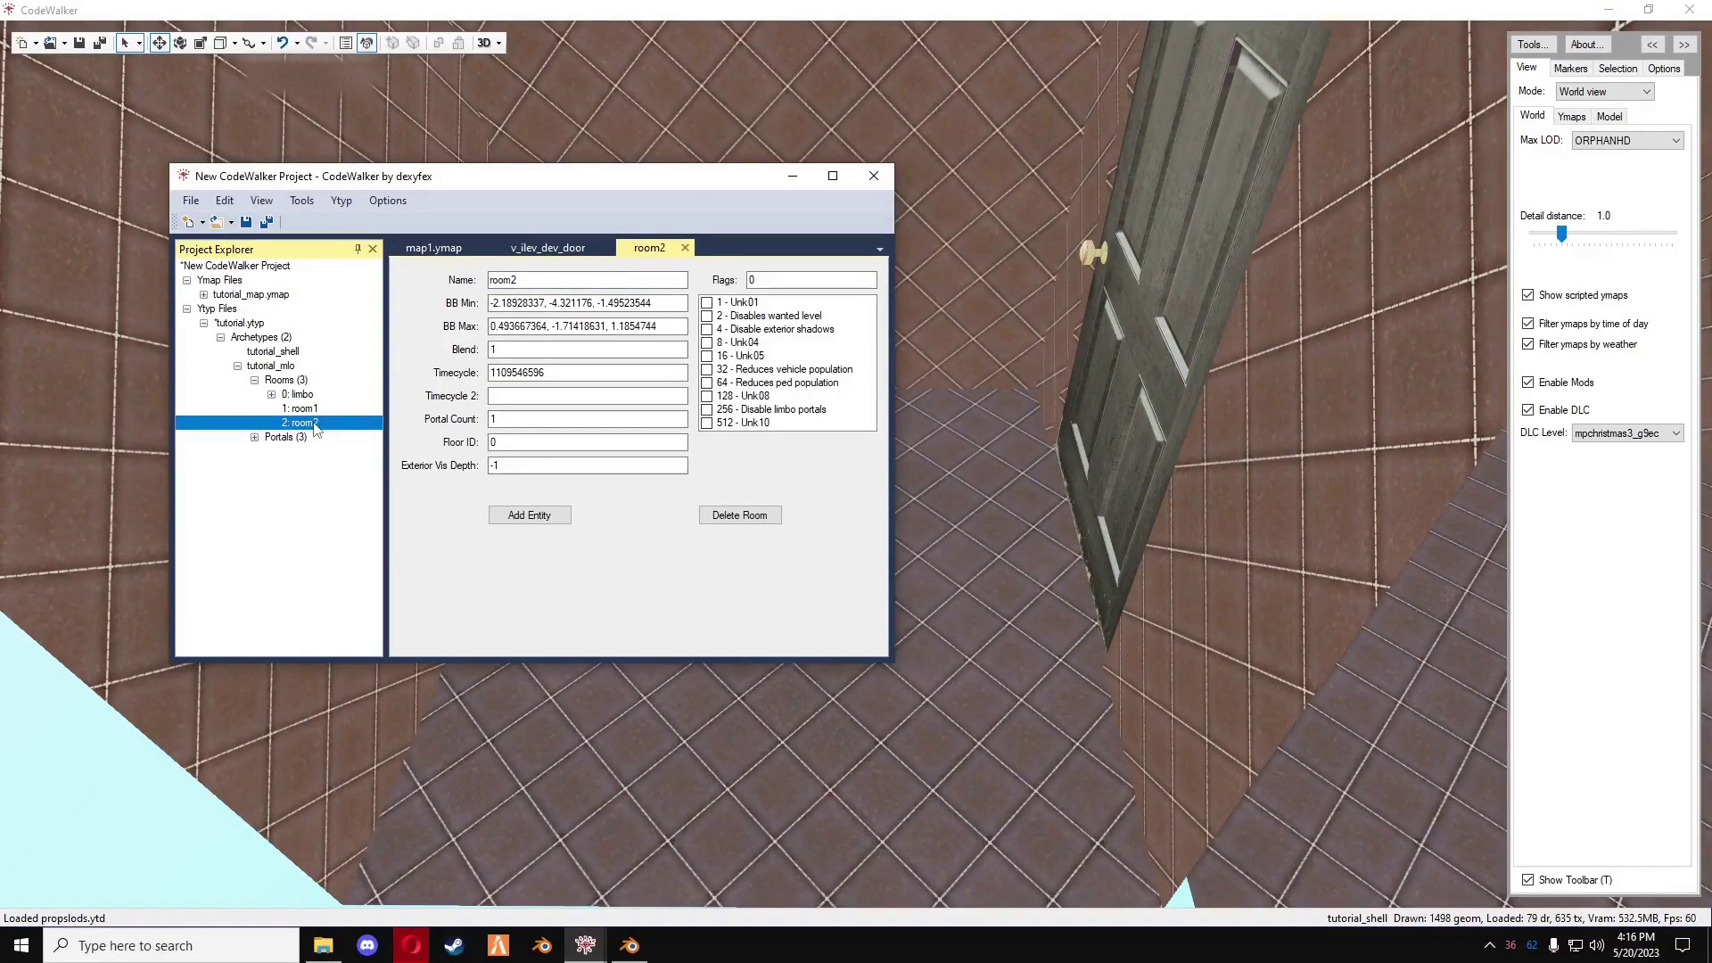
left_click(529, 514)
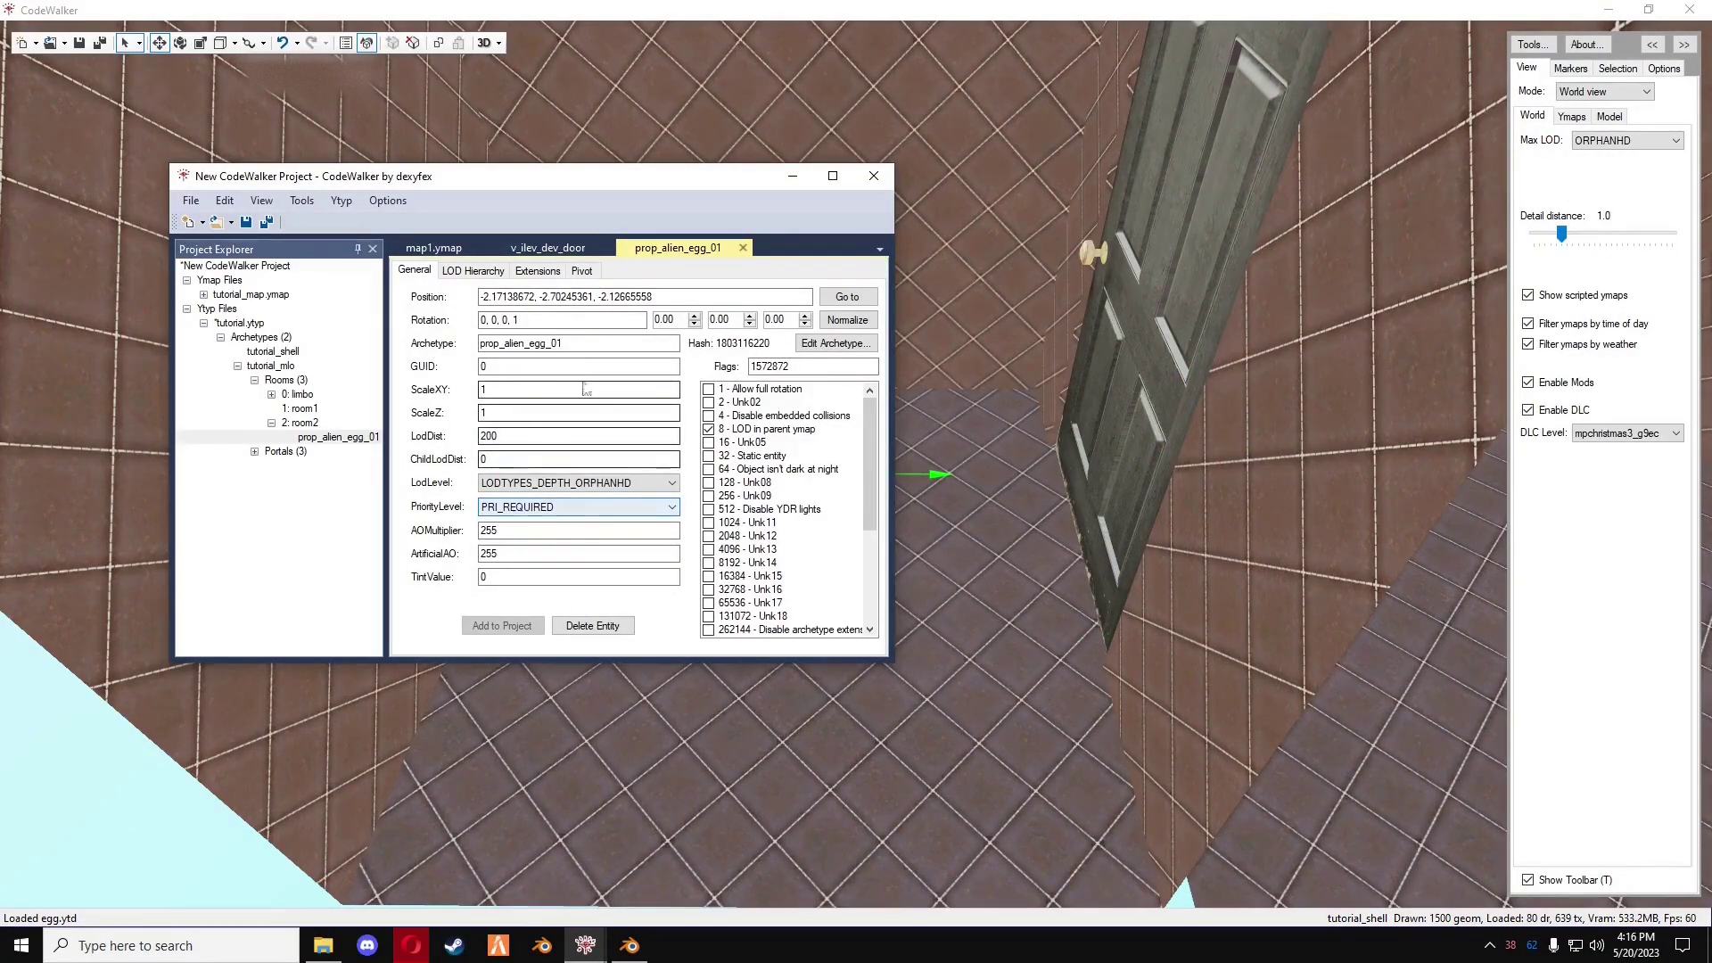
- Switch to the Pleb Masters Forge object list in the browser, search for chair and copy the name v_res_m_armchair
left_click(411, 945)
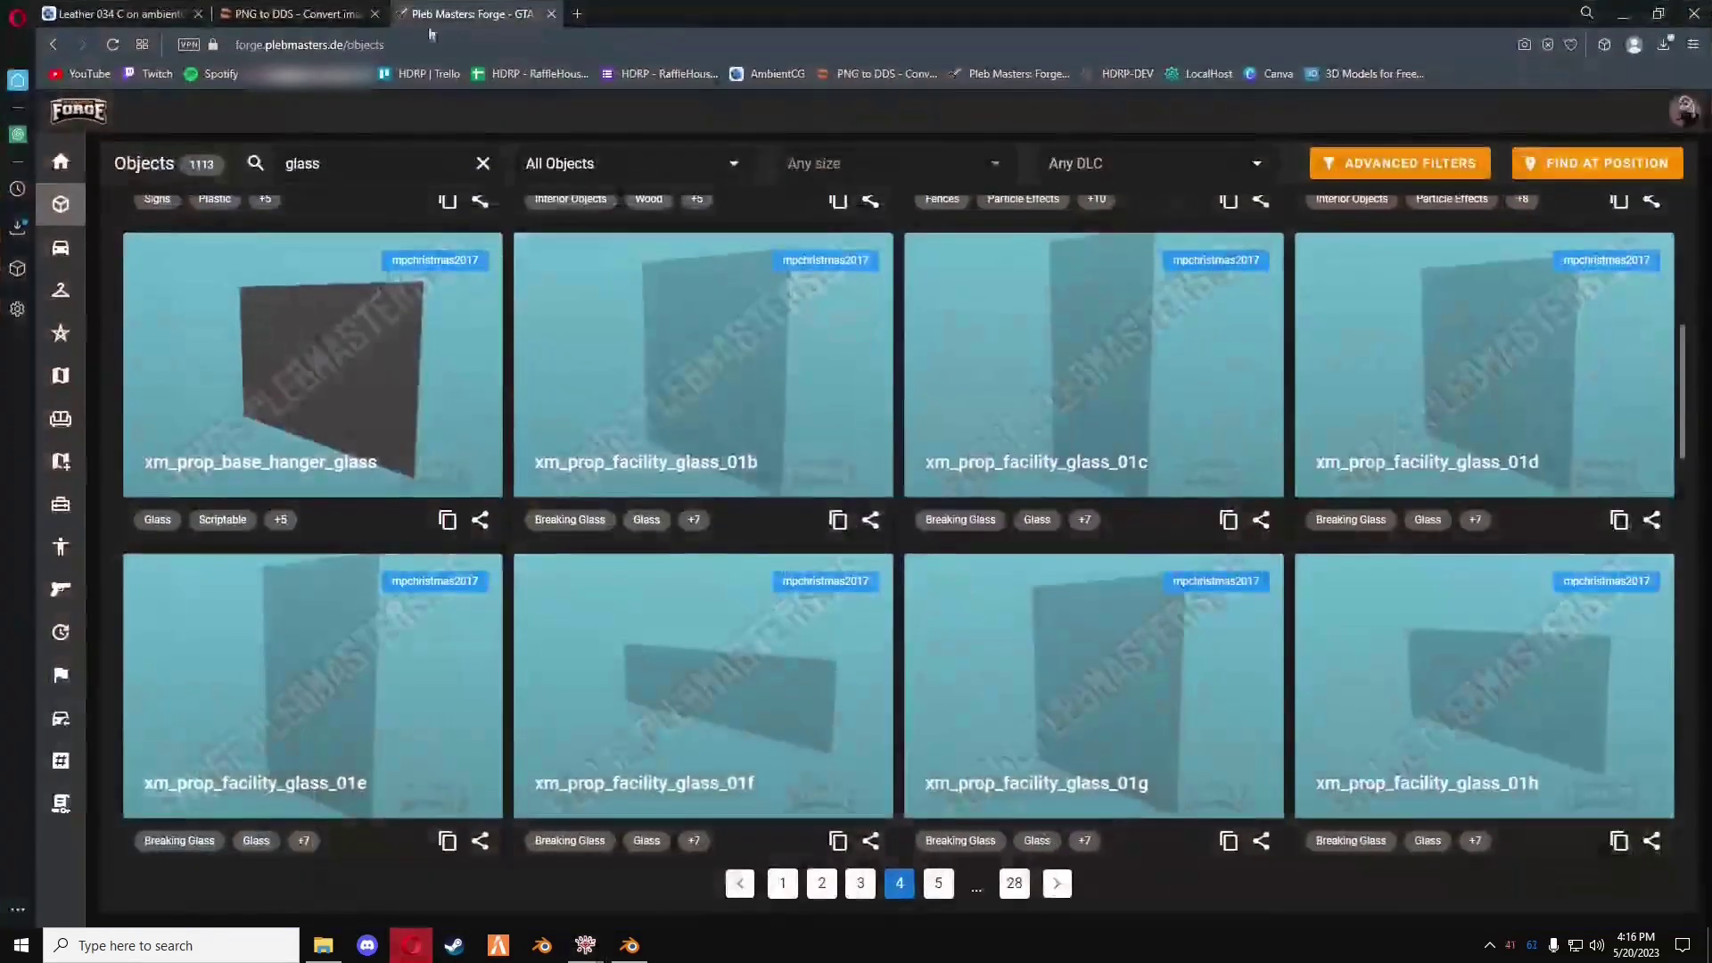
left_click(482, 163)
type("chair")
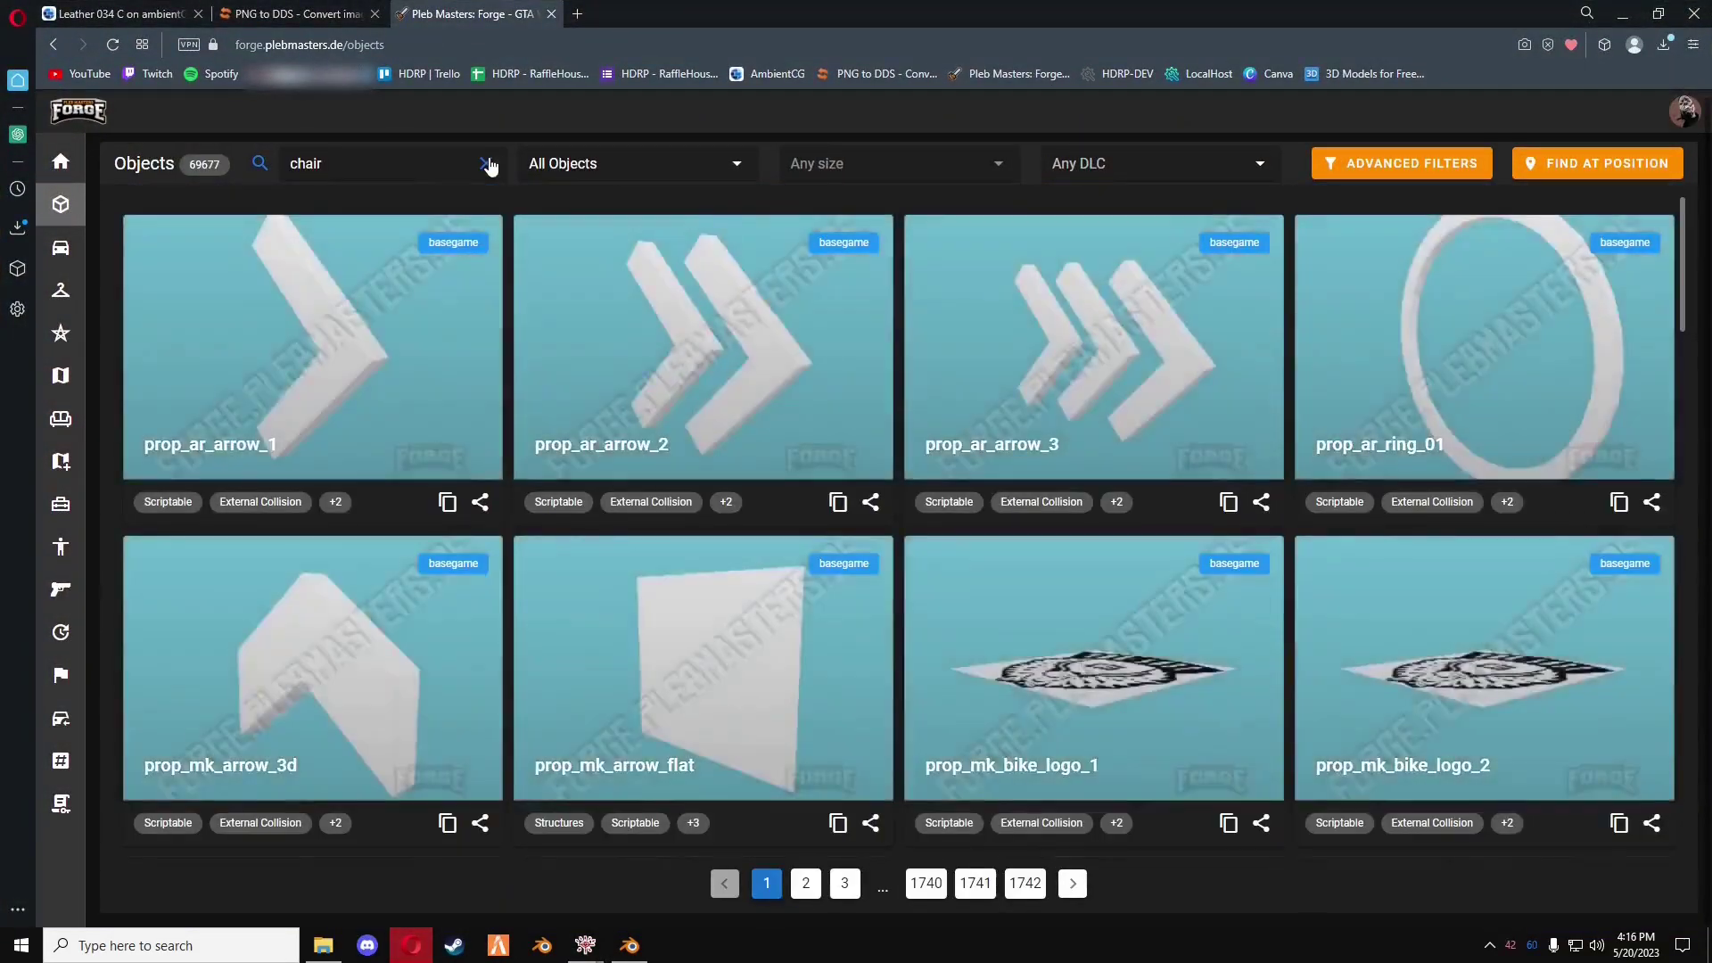
scroll(1023, 539, "down", 15)
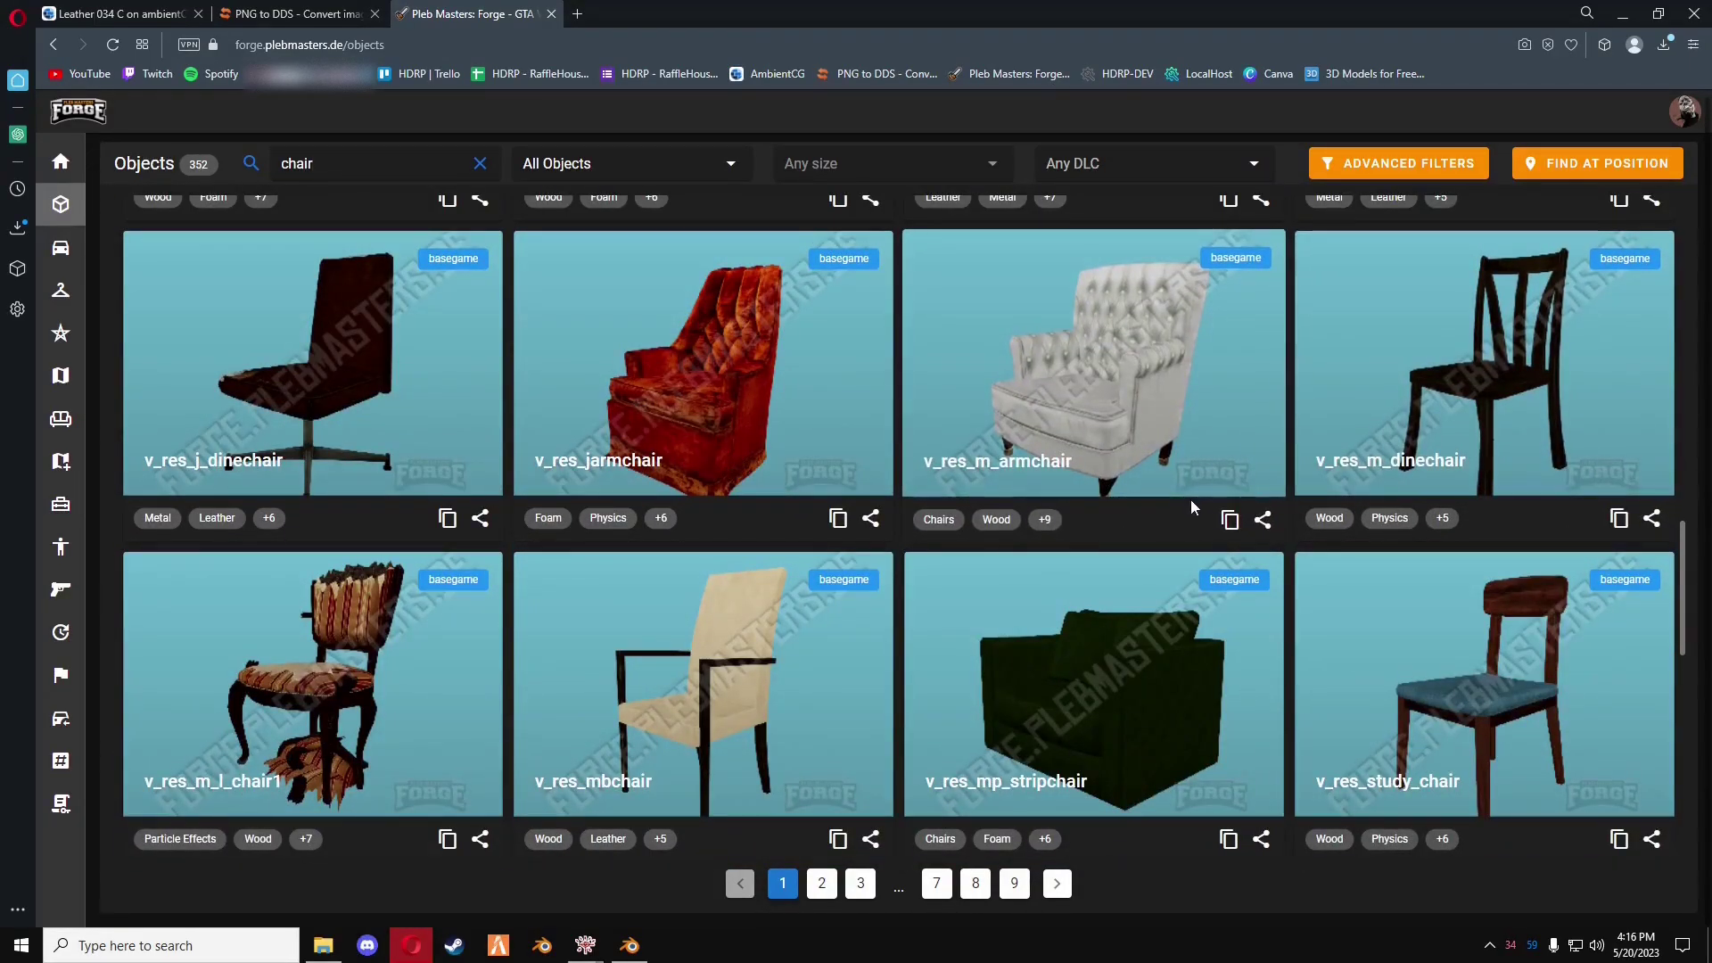
left_click(1229, 519)
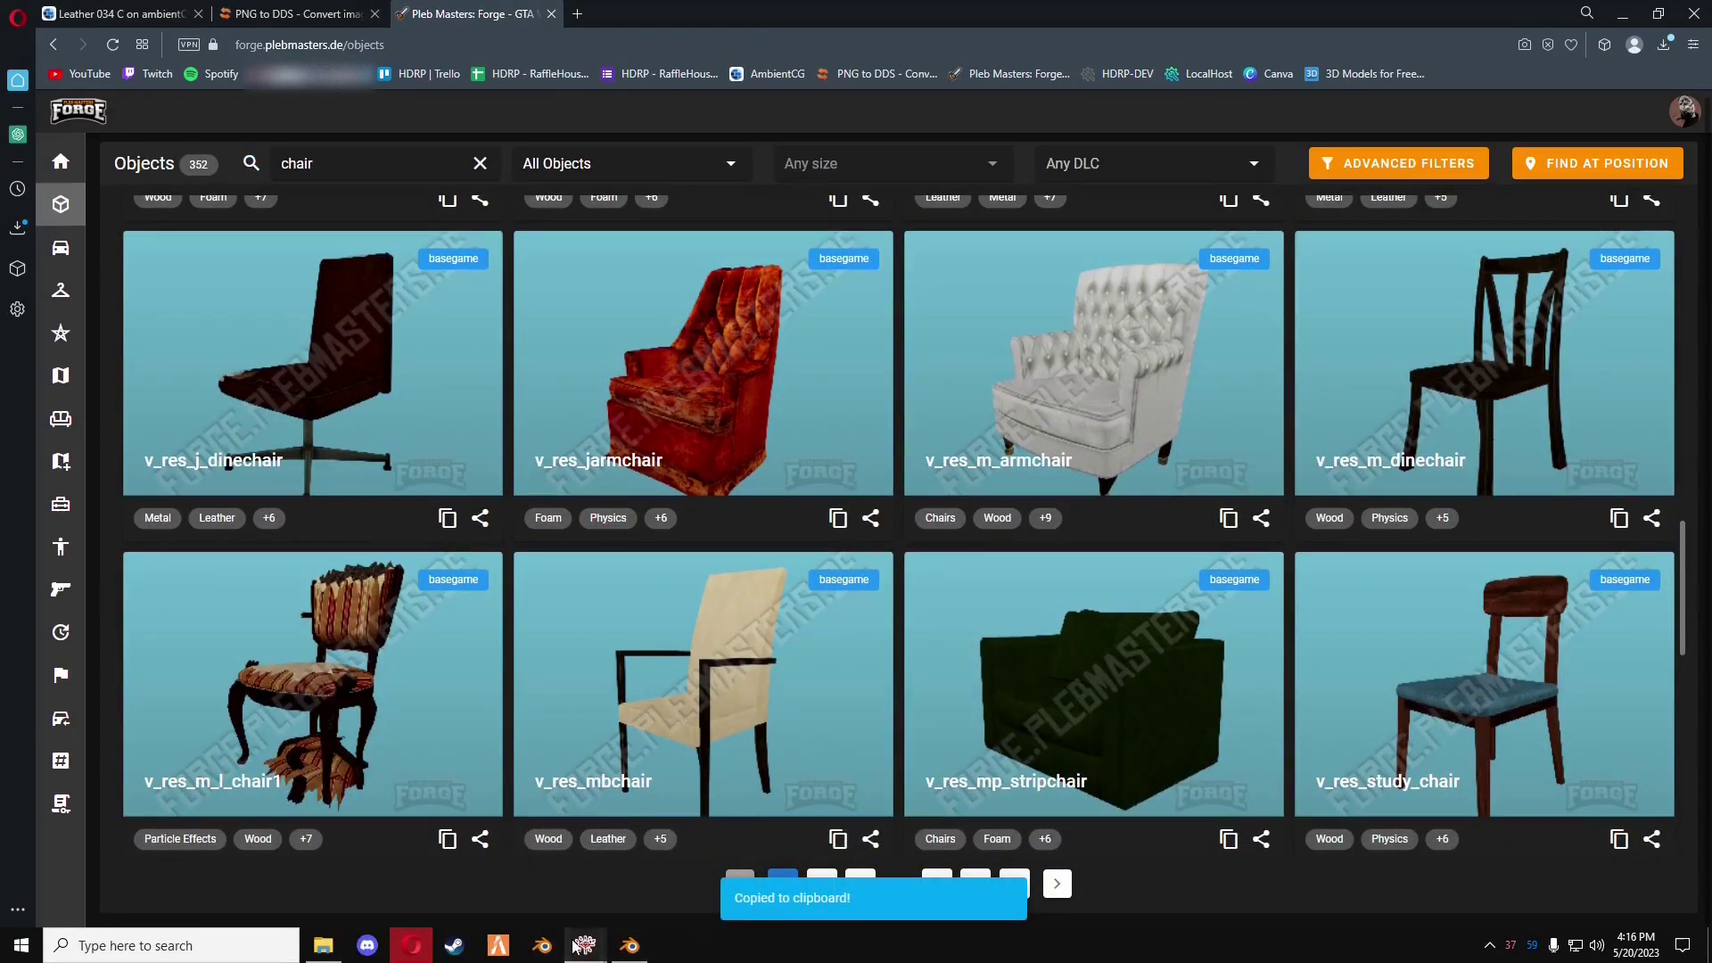
- Switch back to the CodeWalker project and set the new room2 entity's archetype to v_res_m_armchair
mouse_move(585, 946)
left_click(668, 869)
double_click(482, 343)
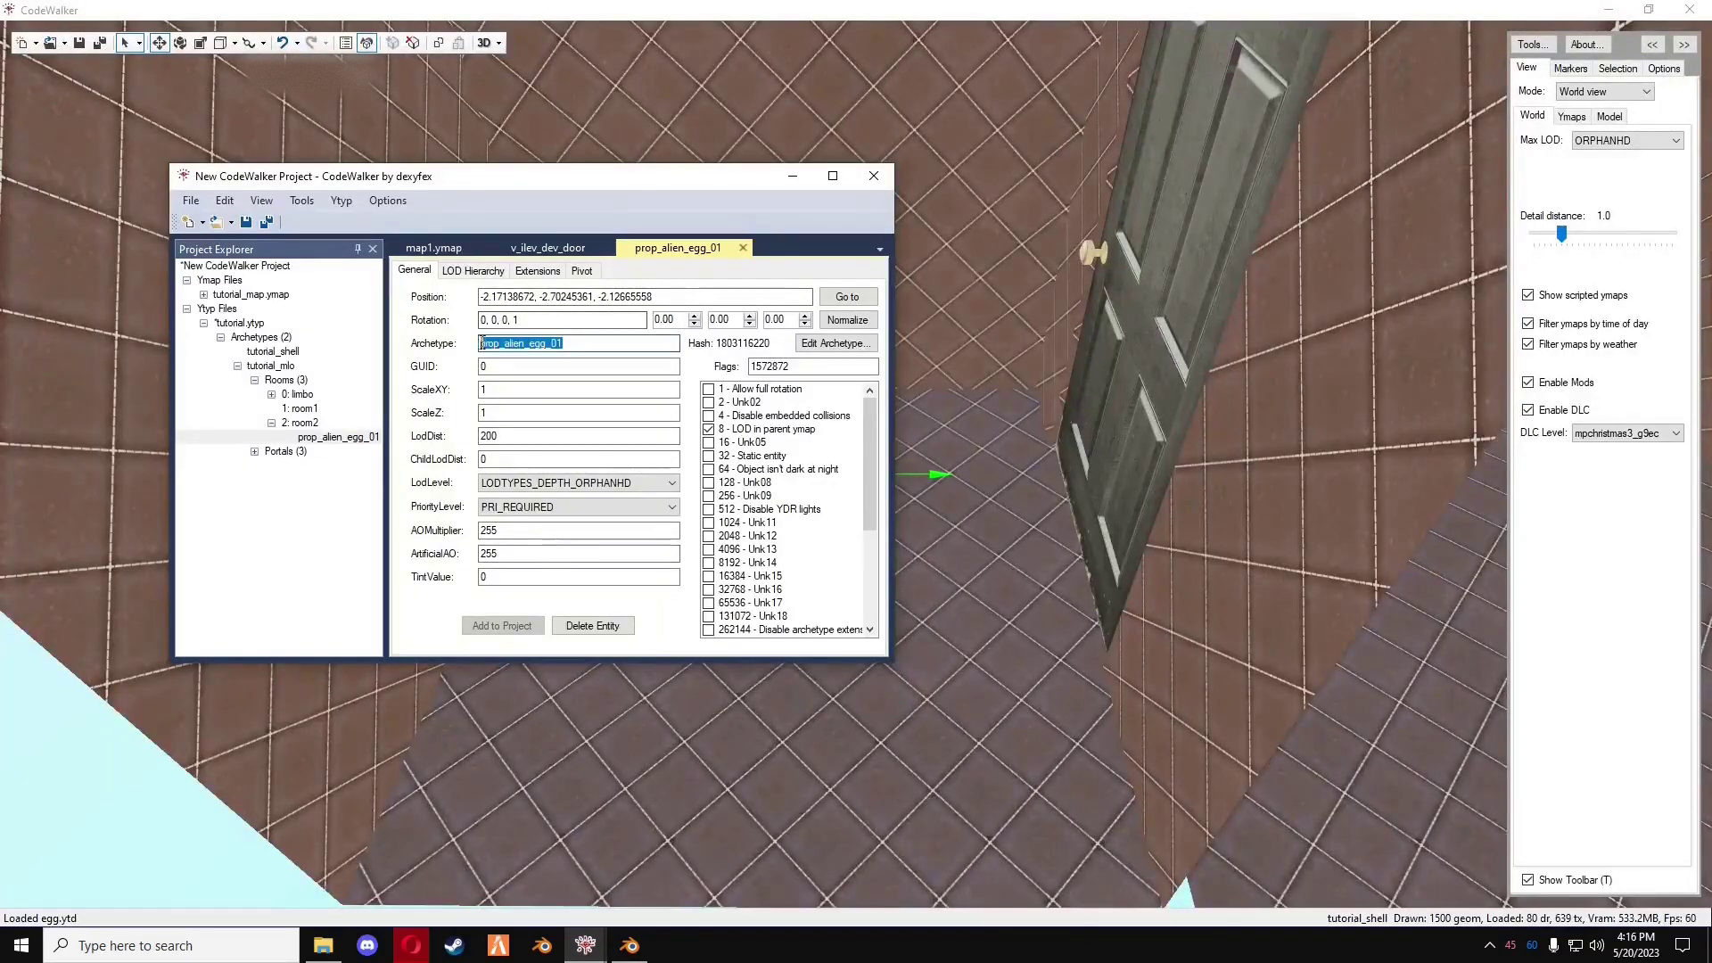
key("ctrl+v")
left_click(791, 176)
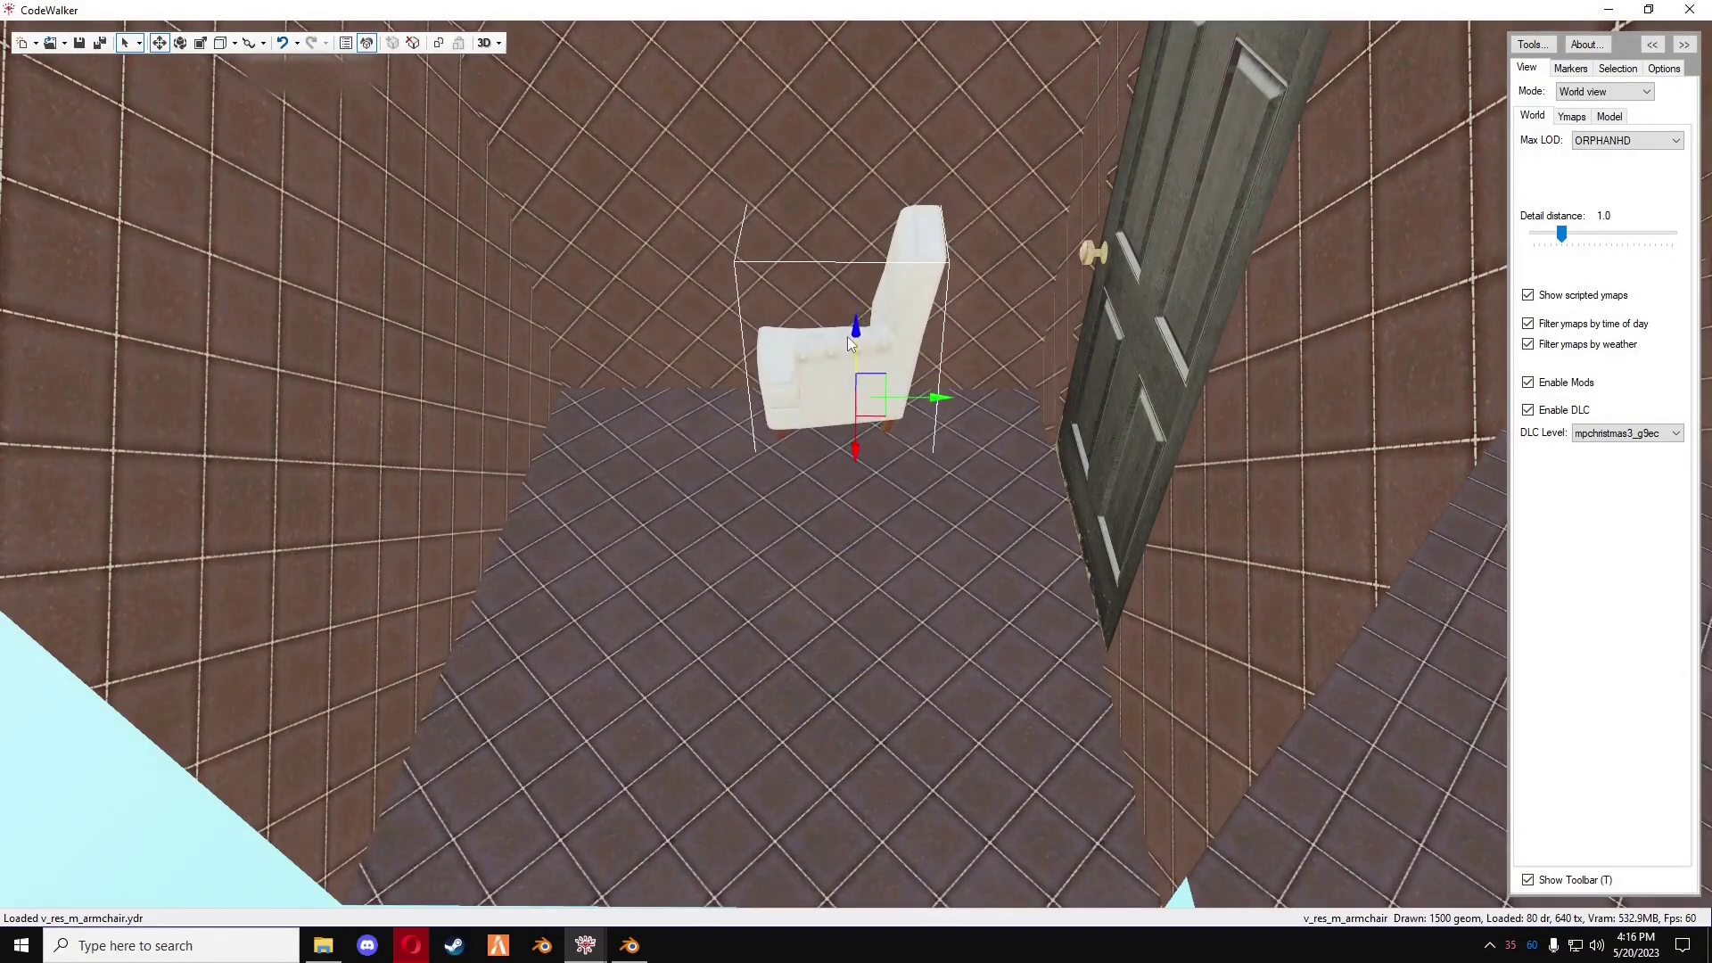
- Rotate the armchair to -120° about the vertical axis and move it to about -1.584, -3.721, -1.524 in room2
key("e")
left_click_drag(831, 425, 713, 433)
key("w")
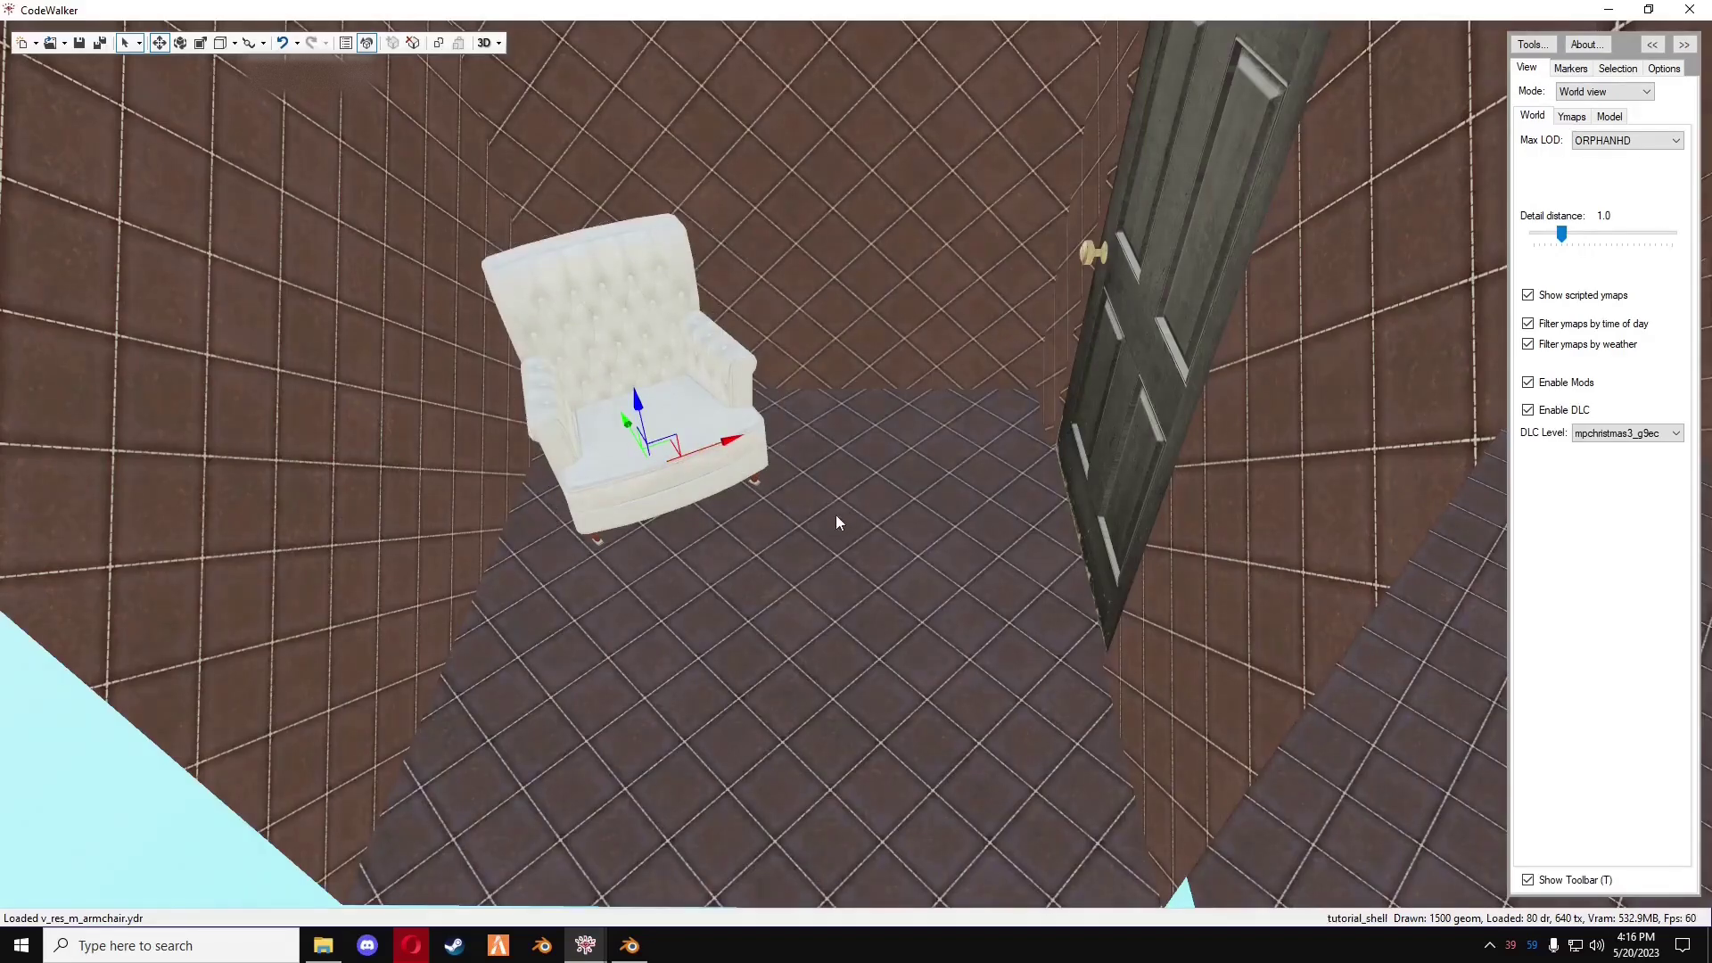
scroll(836, 524, "up", 3)
scroll(862, 507, "down", 5)
- Enable the 32 - Static entity flag on the v_res_m_armchair entity
mouse_move(585, 945)
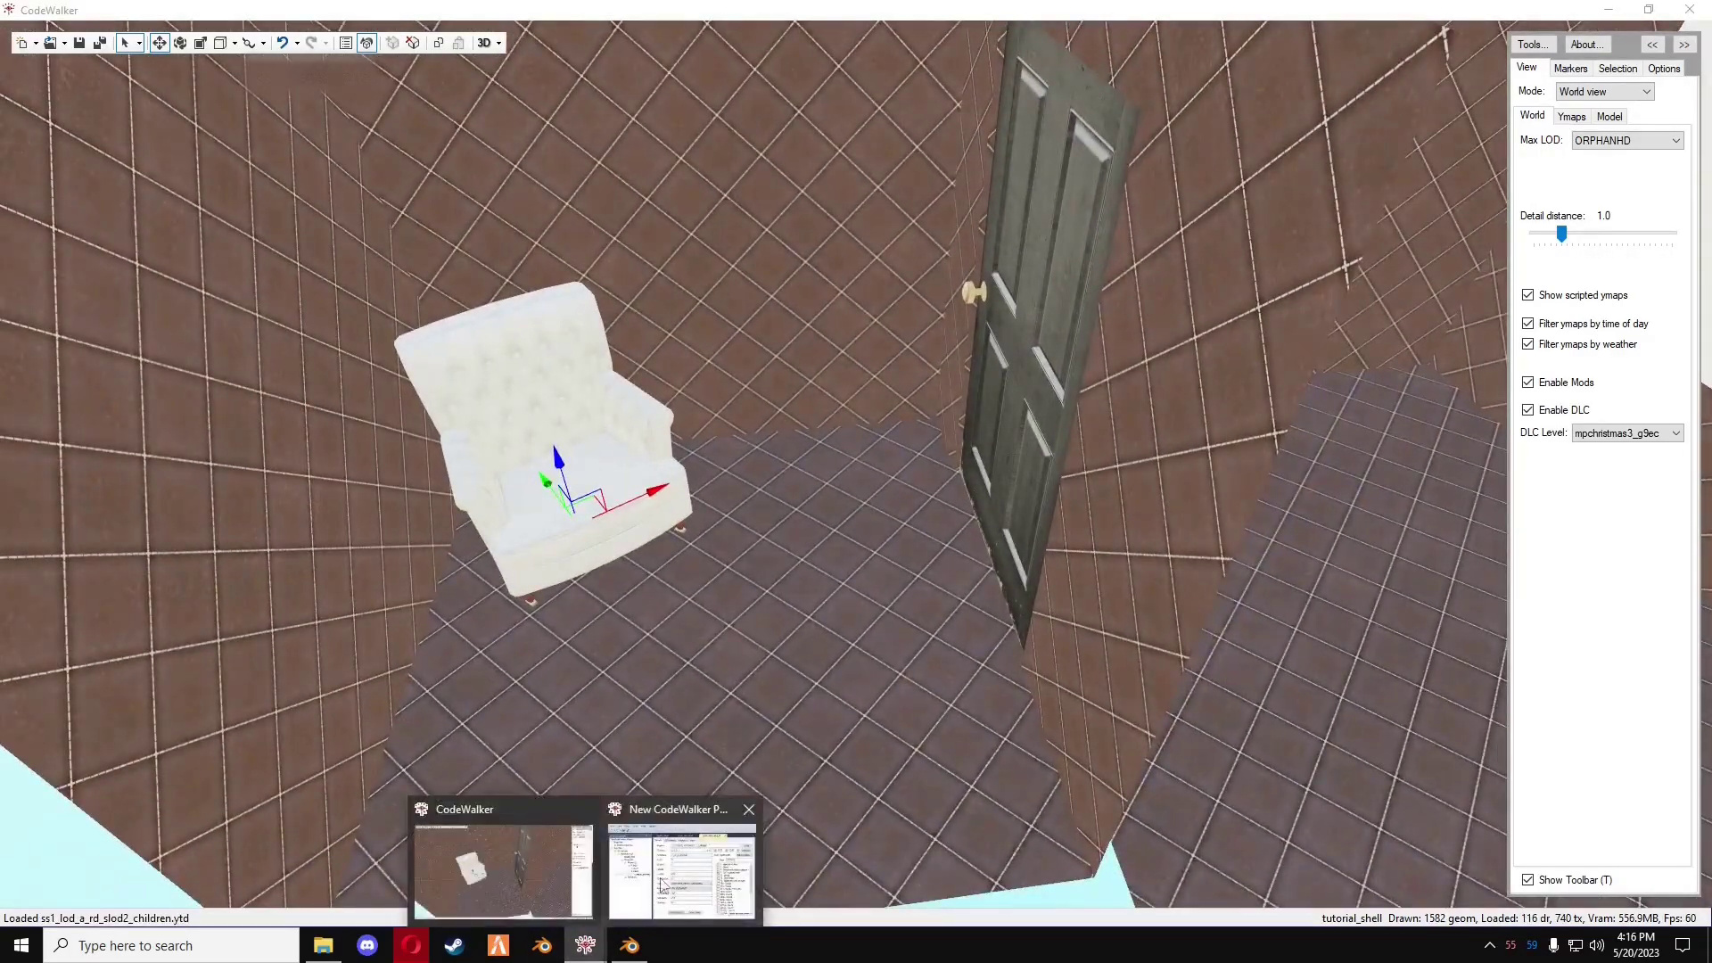
left_click(677, 869)
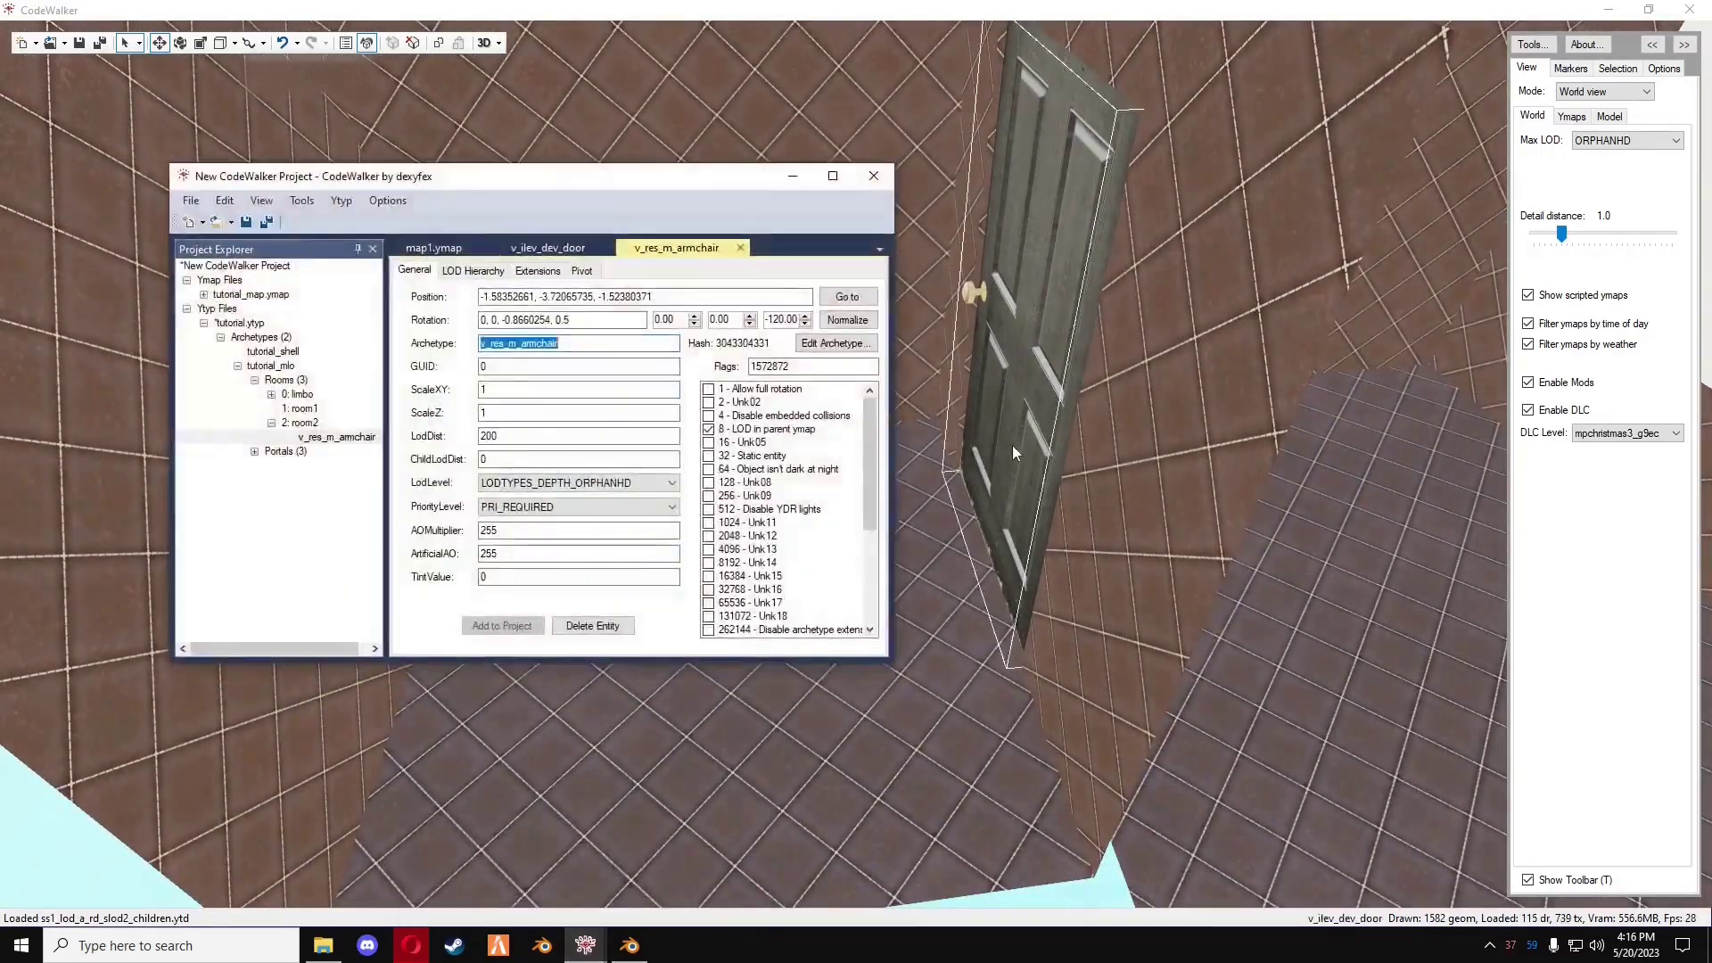
left_click(791, 177)
scroll(675, 511, "down", 10)
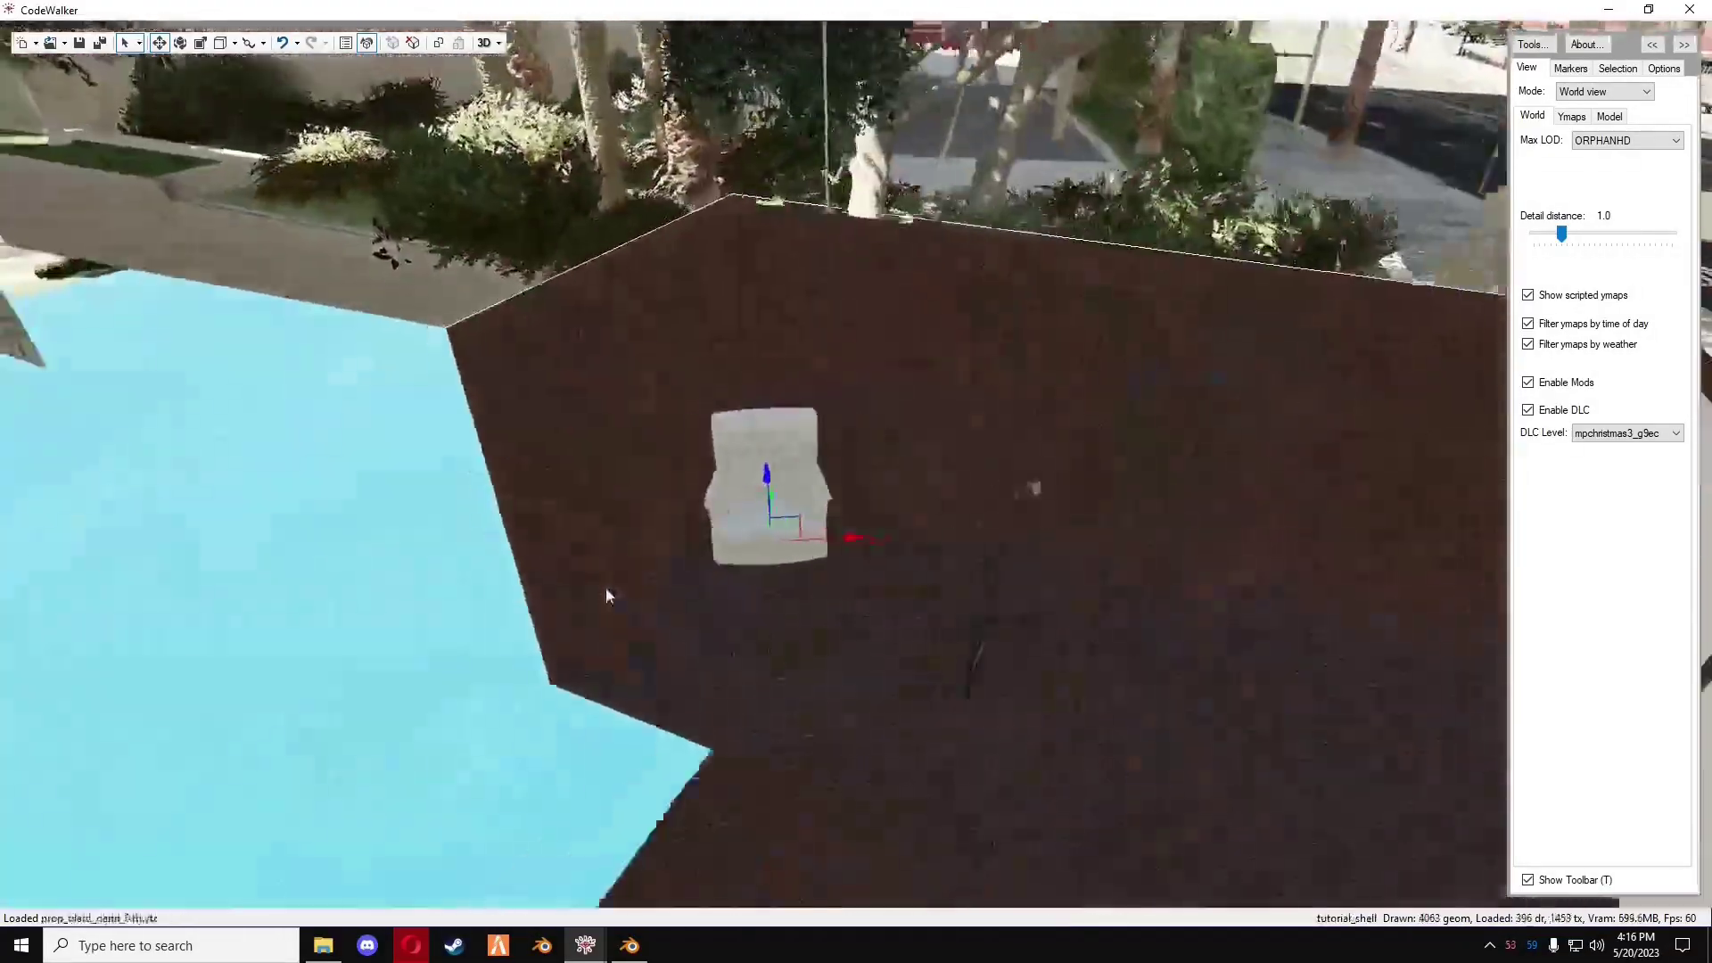
left_click_drag(606, 588, 735, 600)
scroll(788, 580, "down", 10)
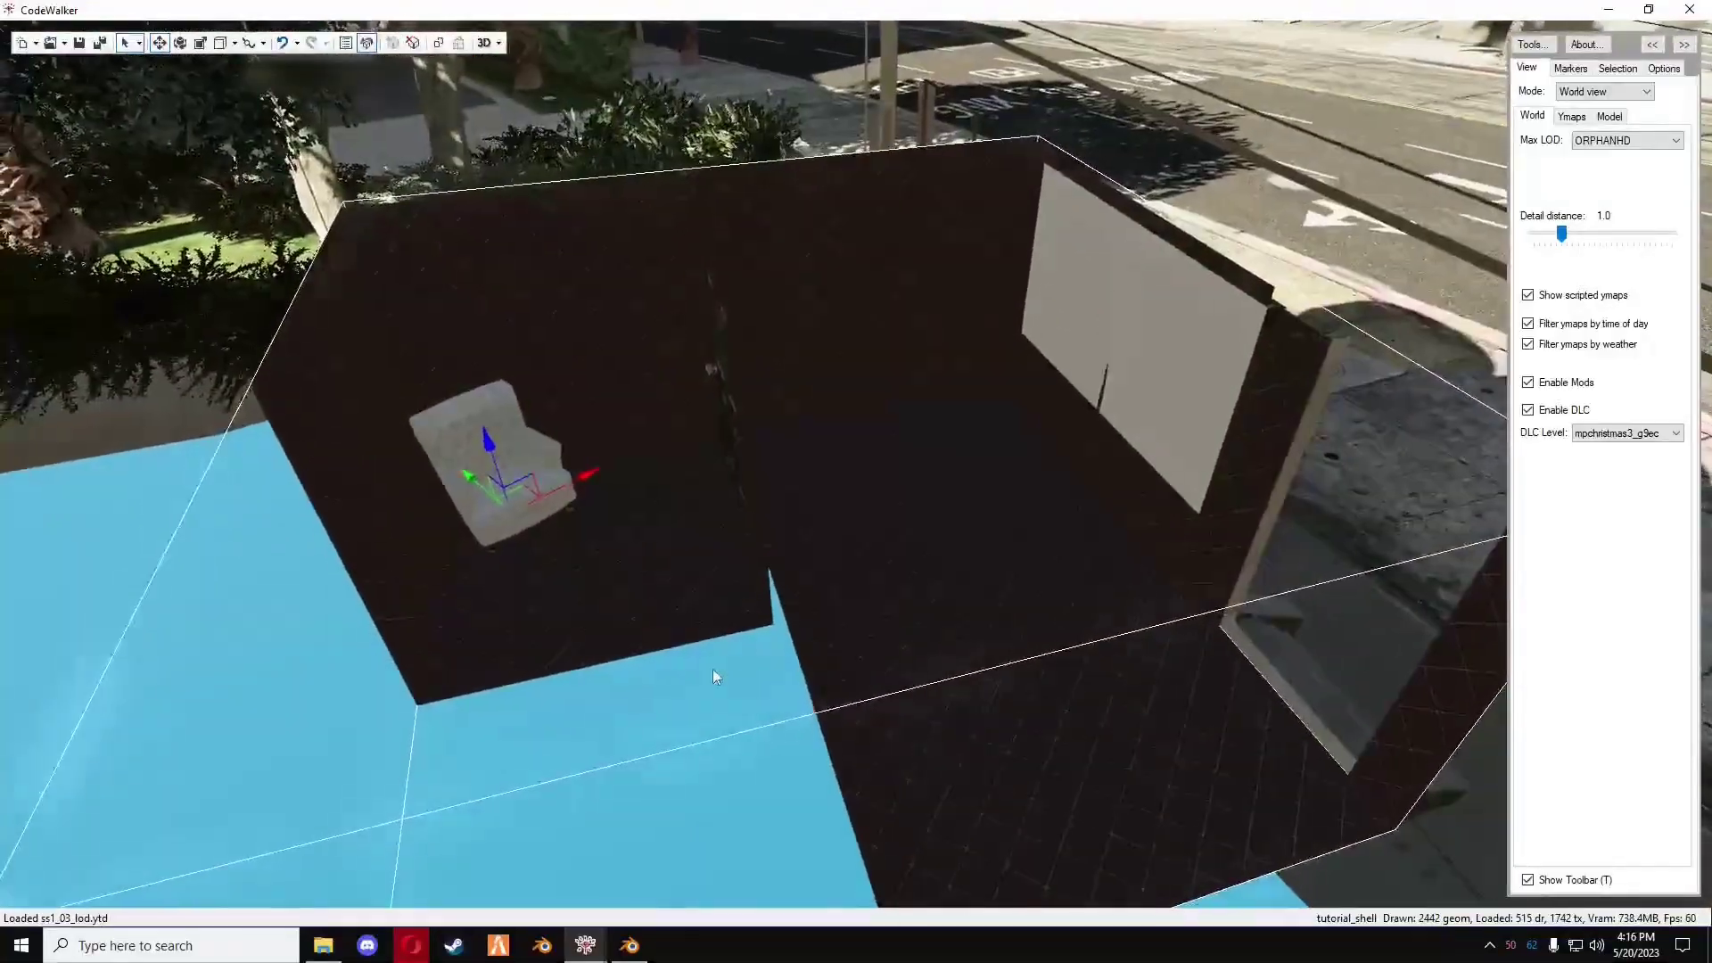
- Open room2's properties and copy the recommended timecycle name FullAmbientmult_interior from the Timecycle Name for Lighting page in the browser
mouse_move(585, 946)
left_click(682, 861)
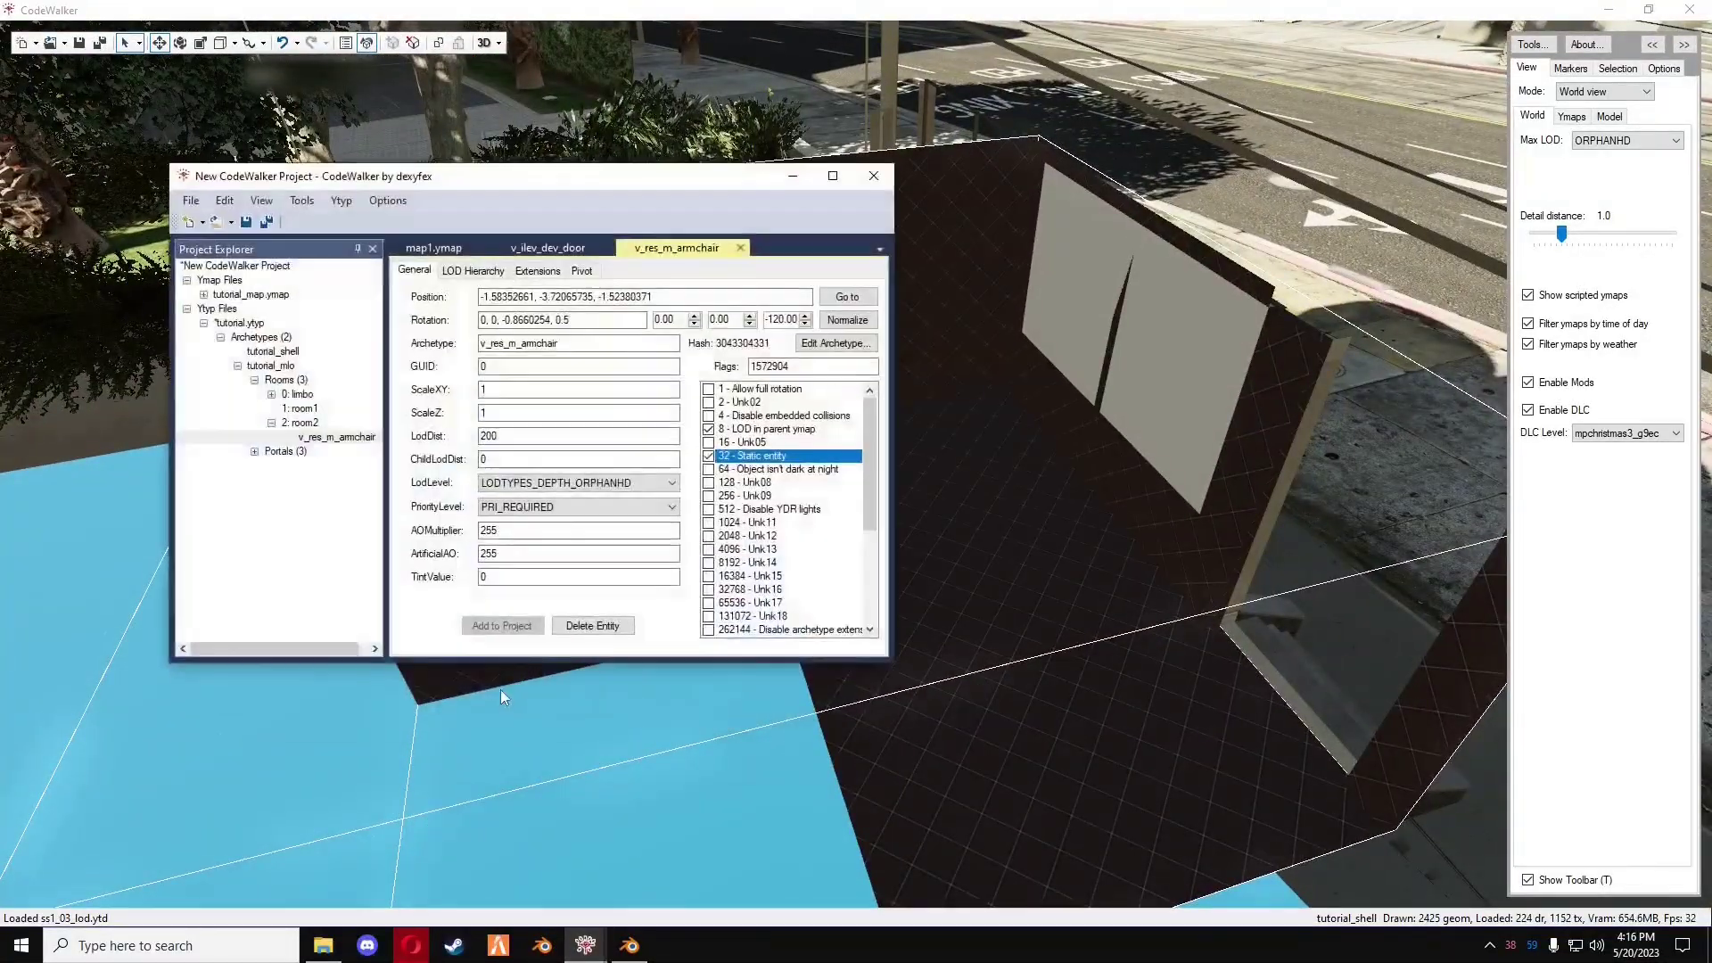
left_click(272, 424)
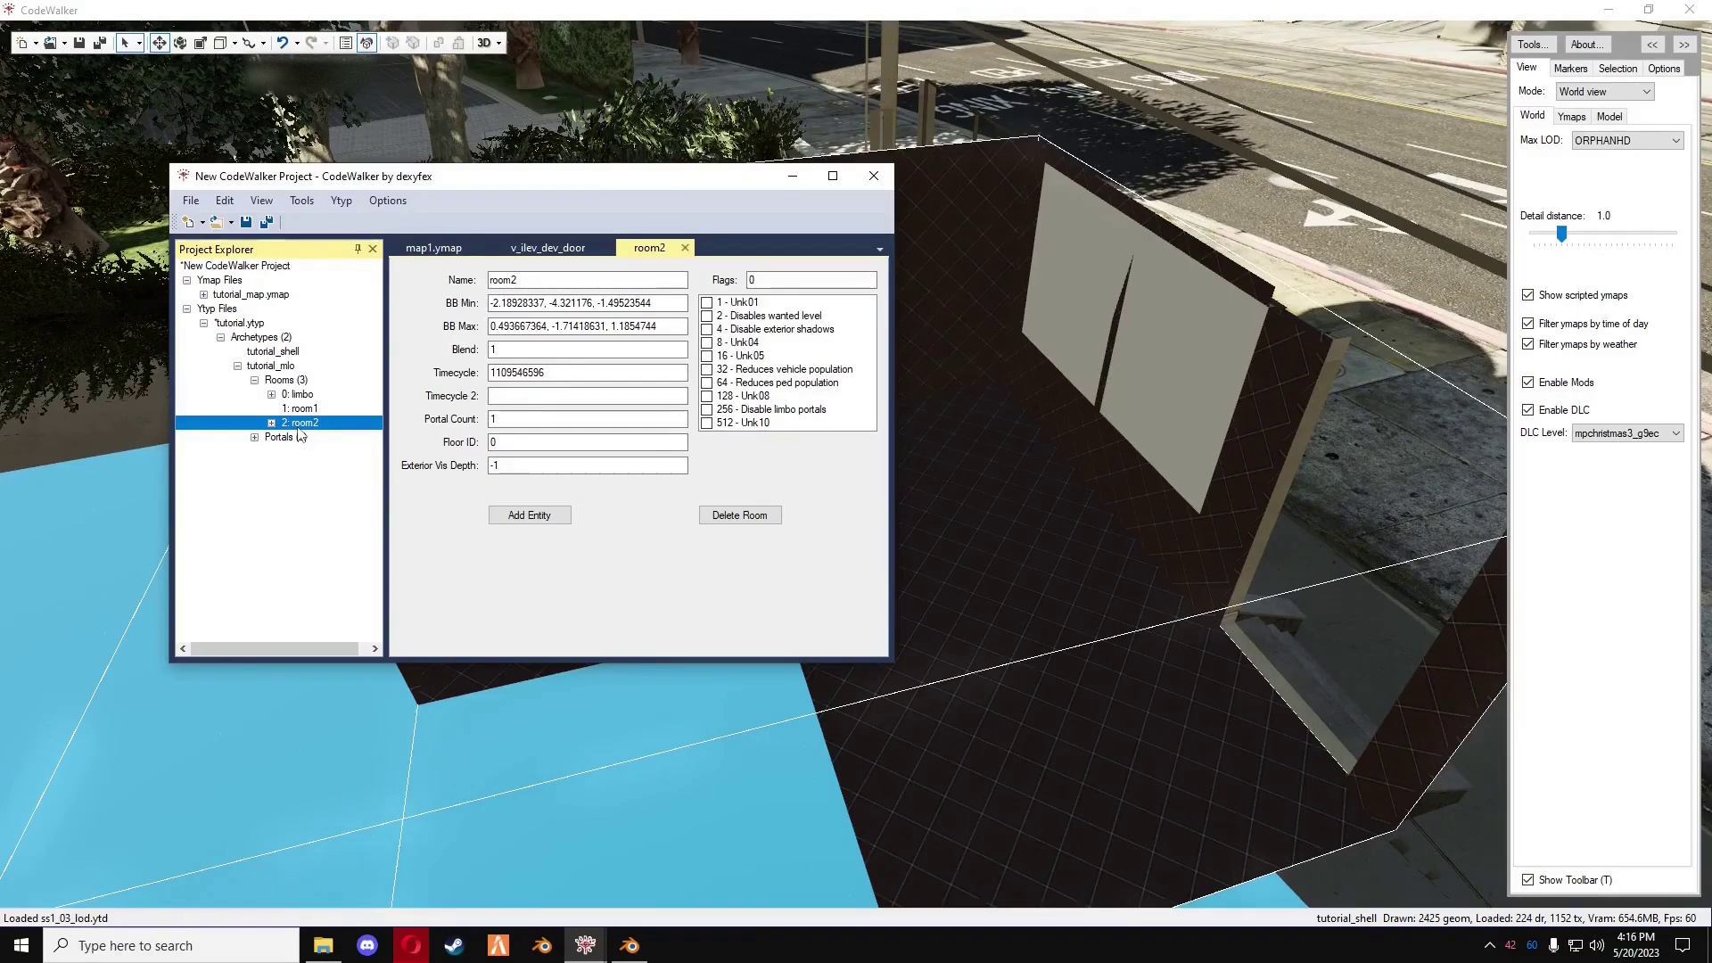
double_click(517, 372)
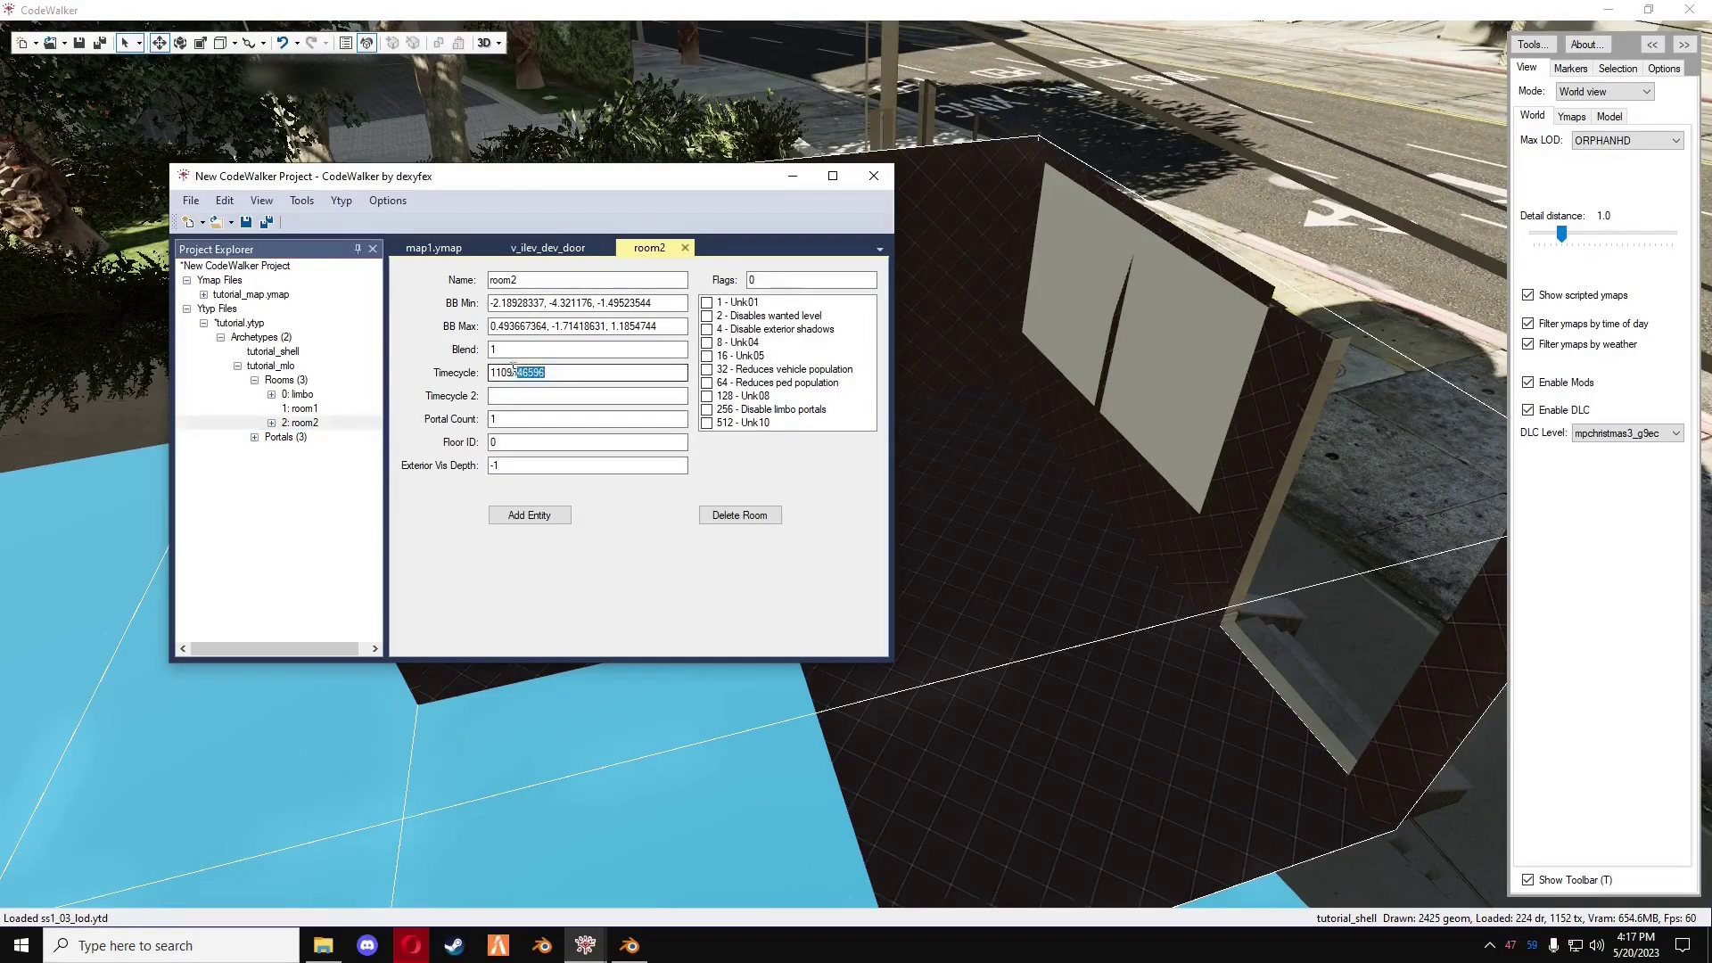
key("alt+Tab")
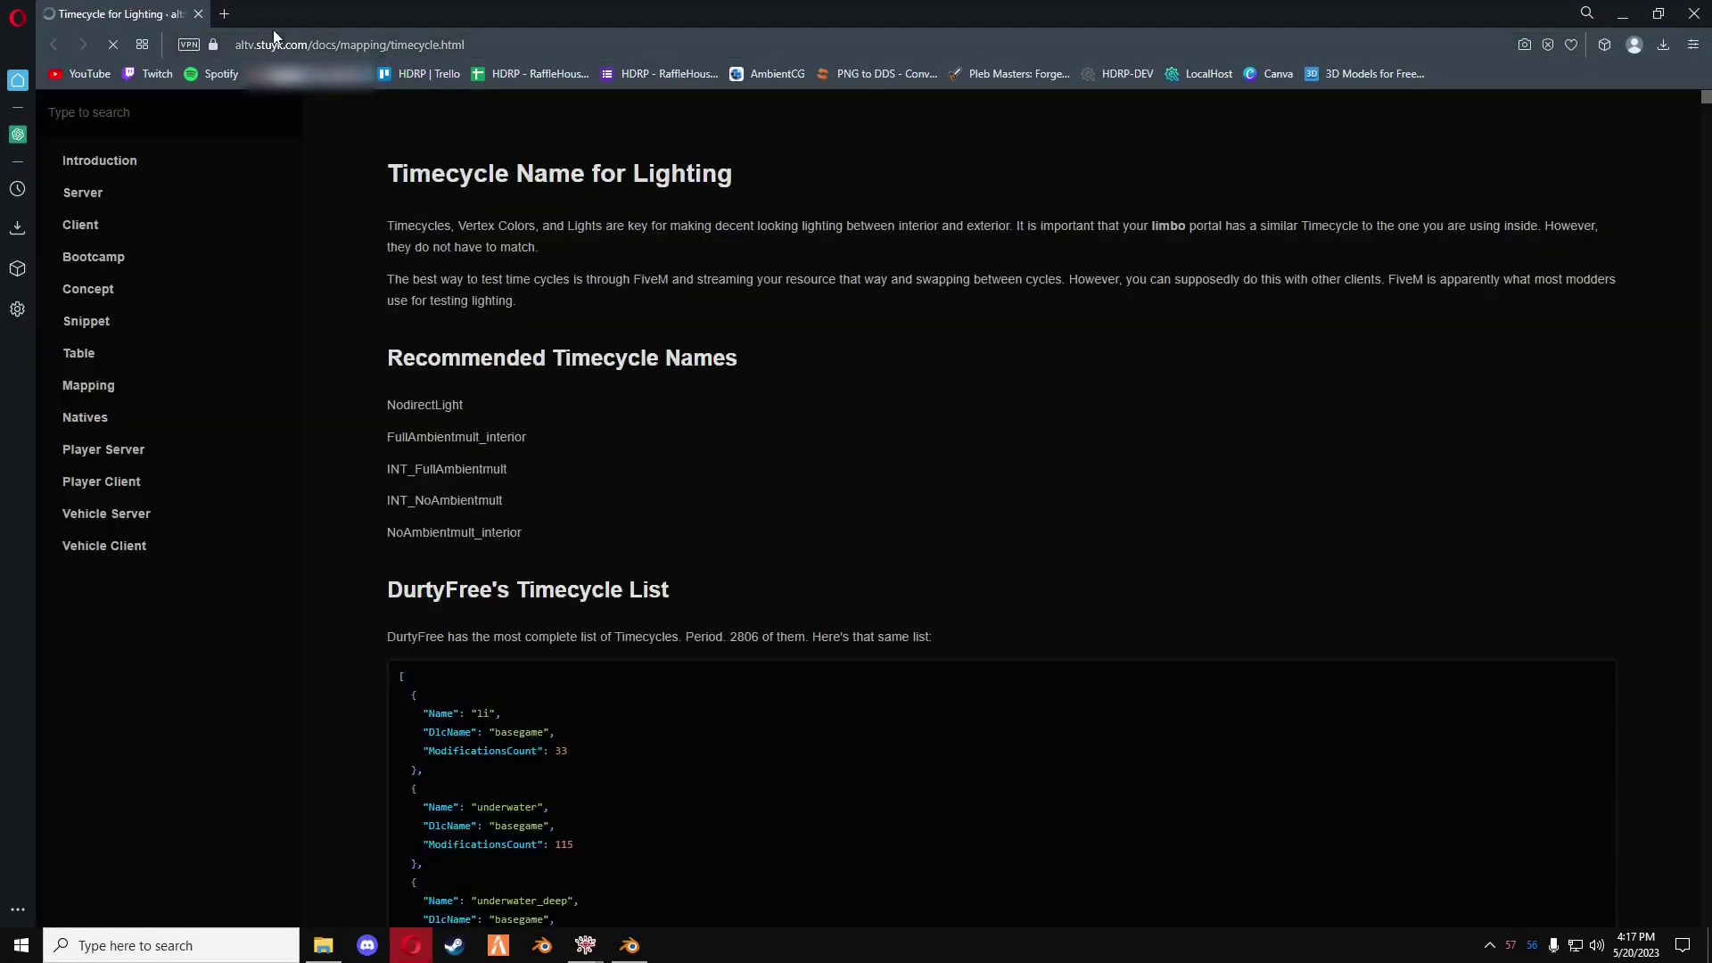
left_click_drag(558, 481, 385, 493)
scroll(522, 550, "down", 8)
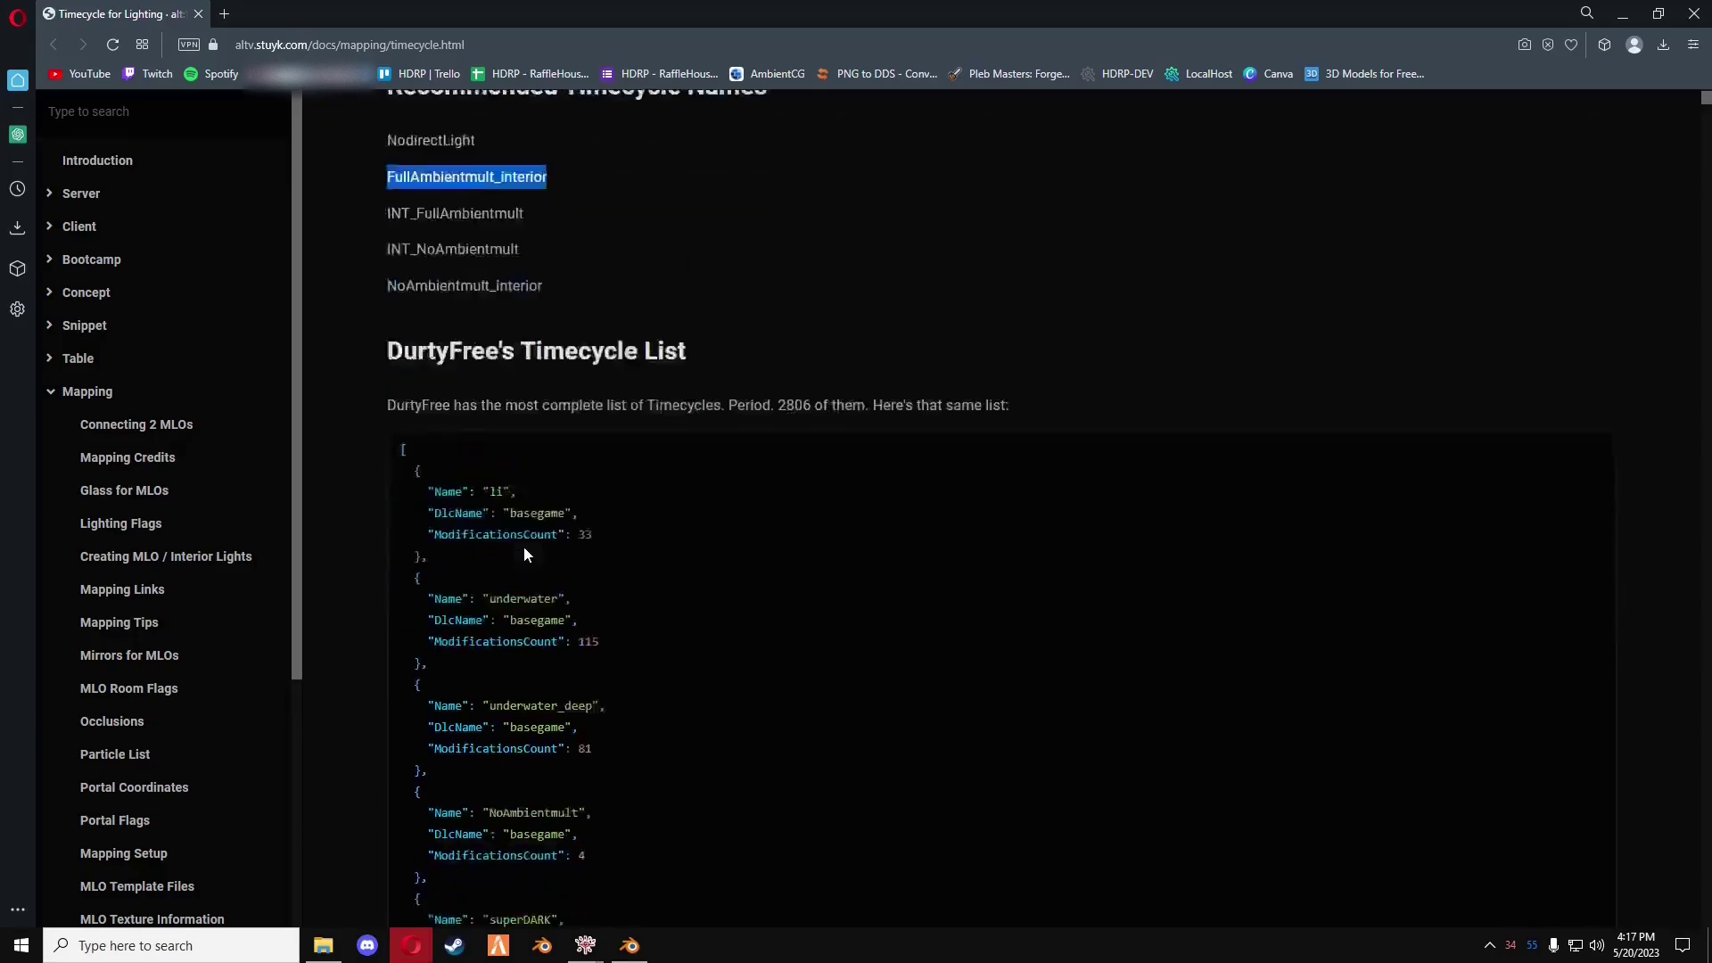
scroll(535, 655, "up", 7)
scroll(532, 652, "up", 1)
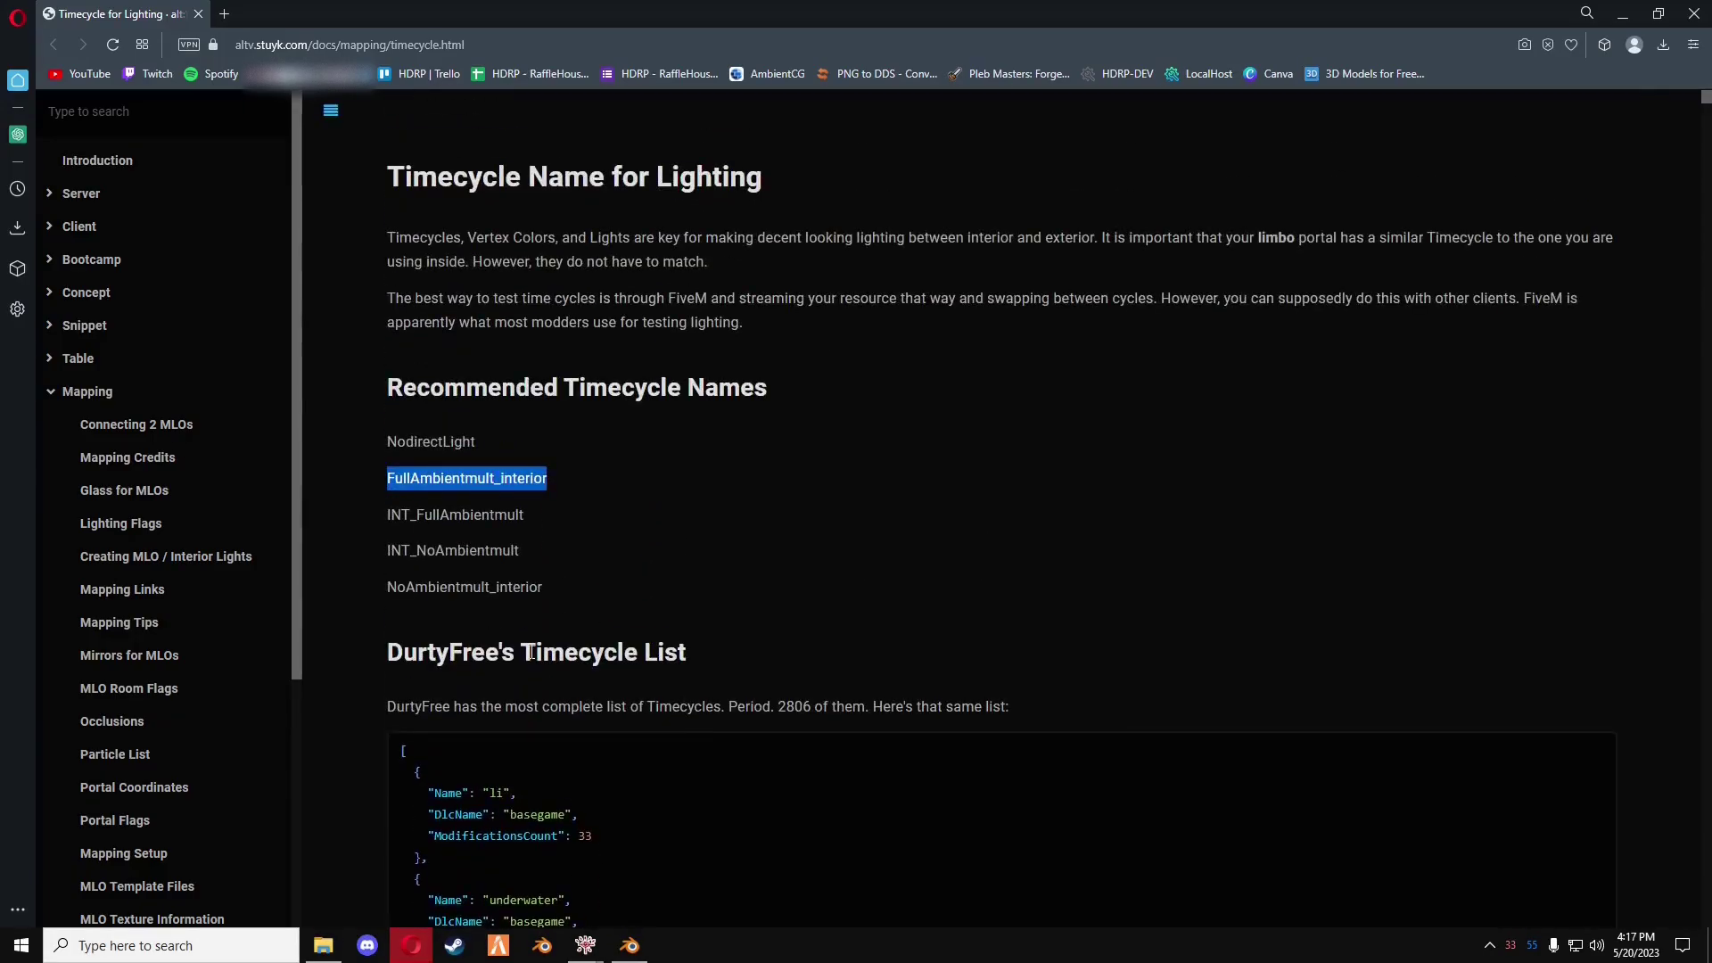
left_click(1624, 14)
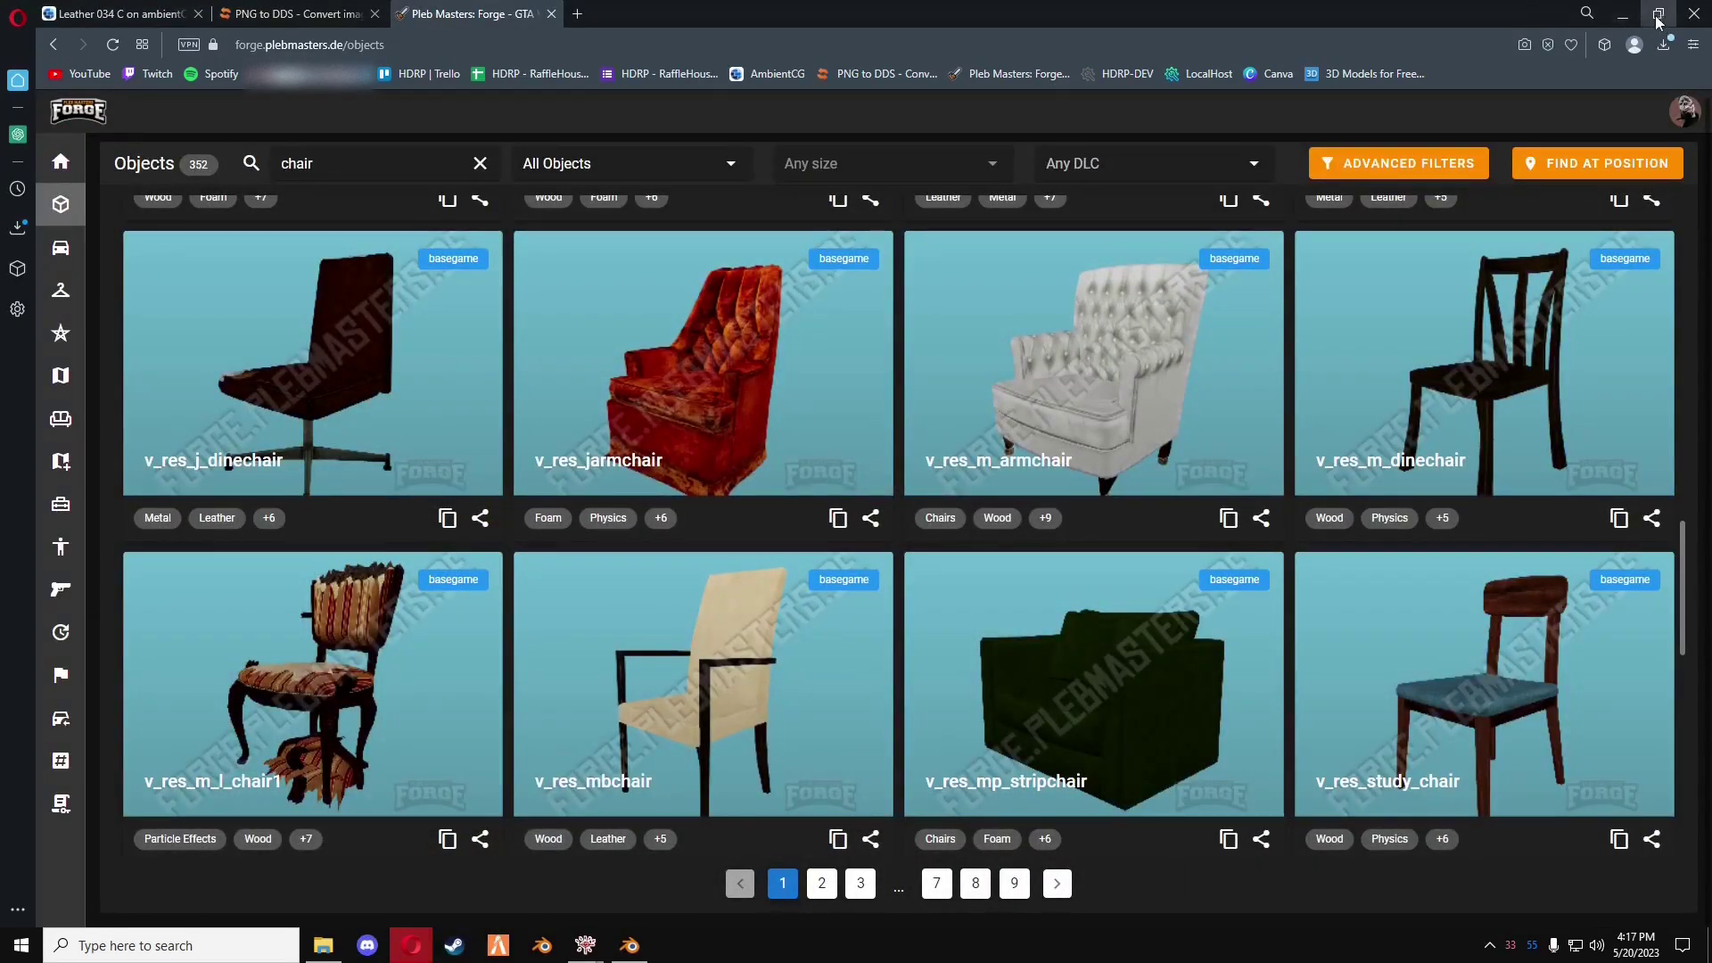
left_click(1622, 14)
- Set room2's Timecycle to fullambientmult_interior with a lowercase f and copy the corrected name
double_click(544, 373)
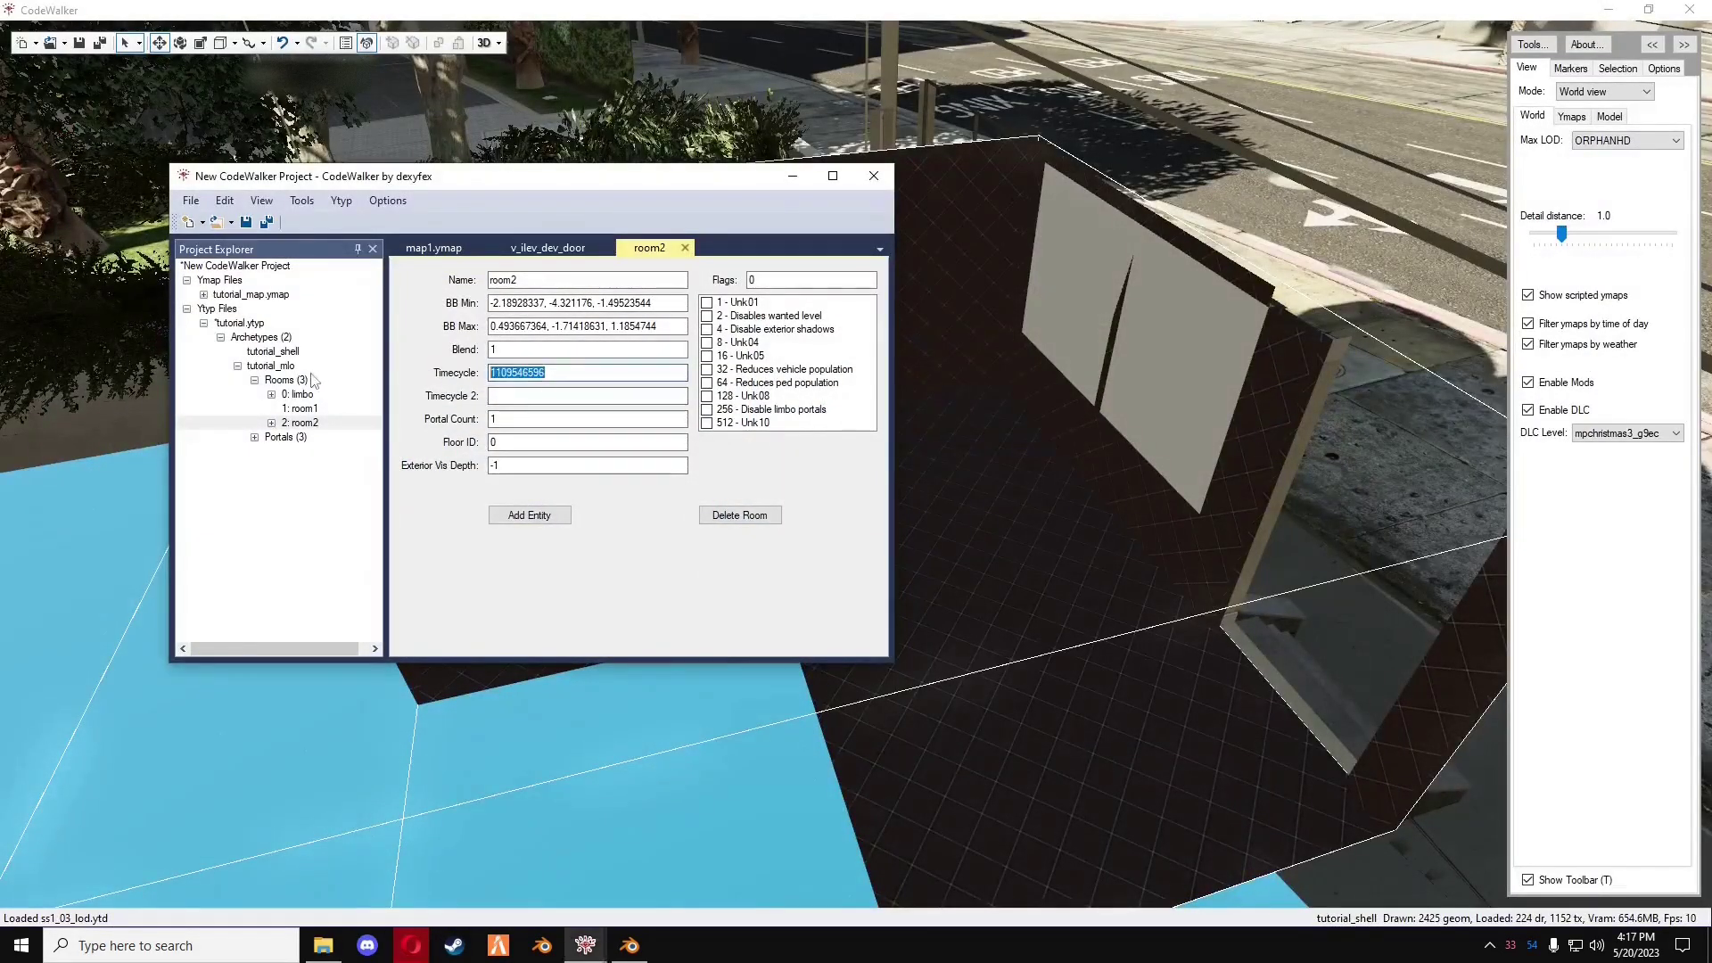
key("ctrl+v")
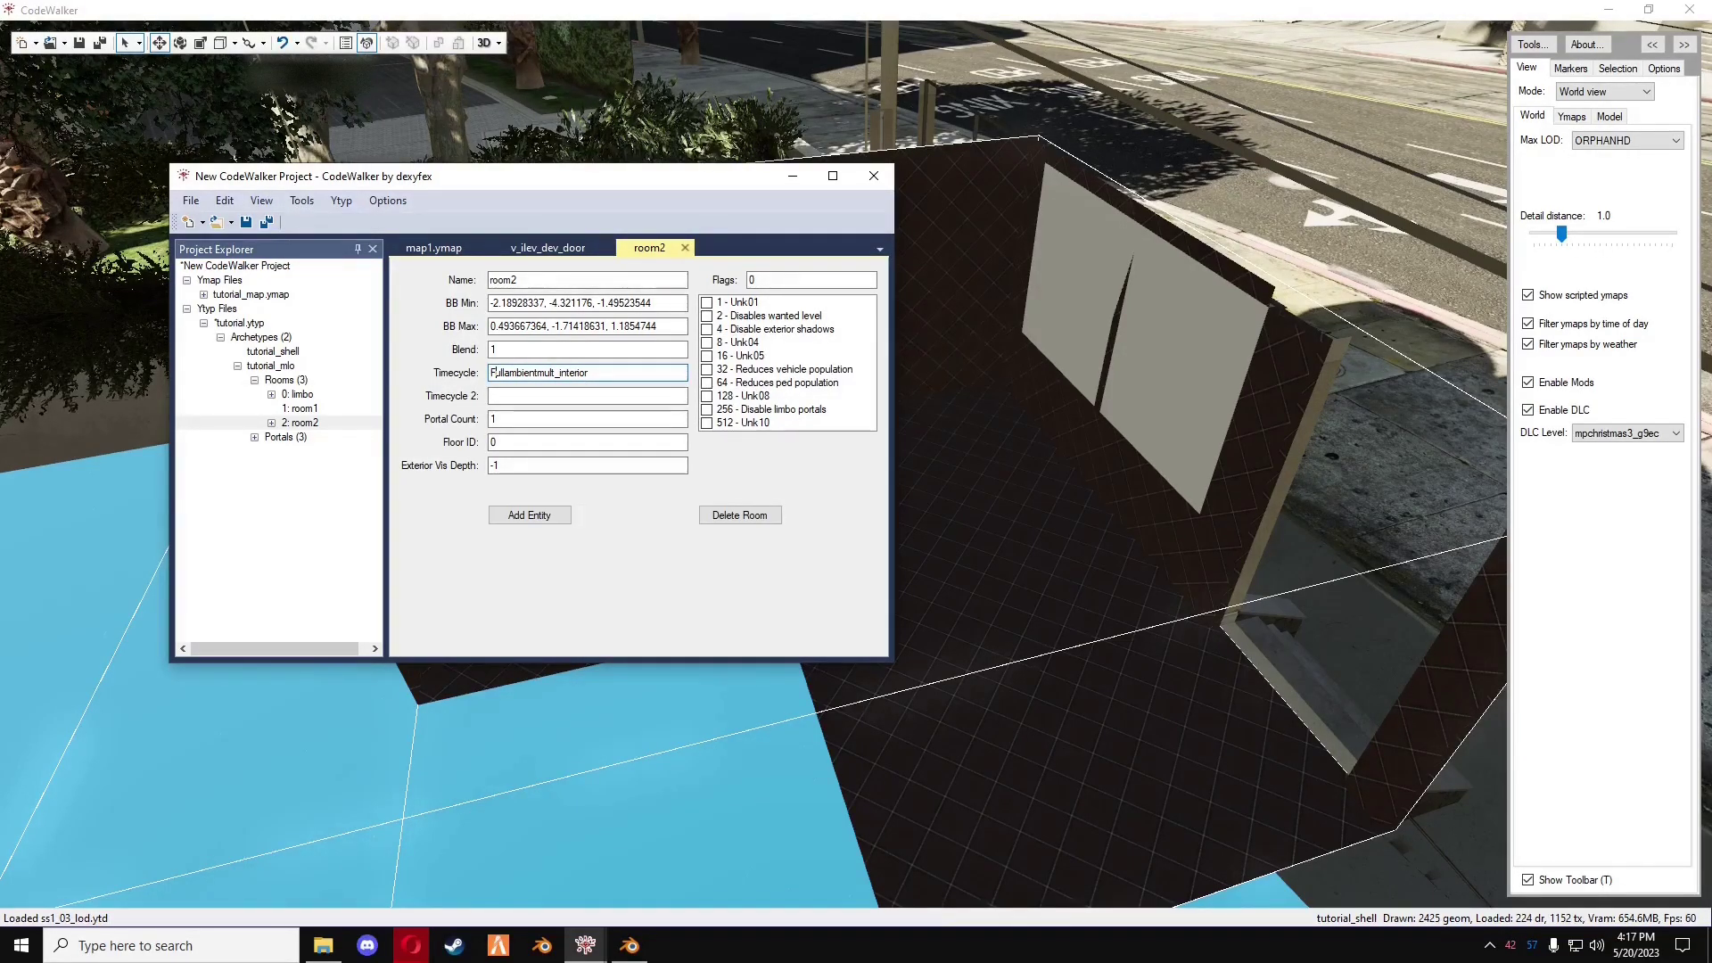
key("BackSpace")
type("f")
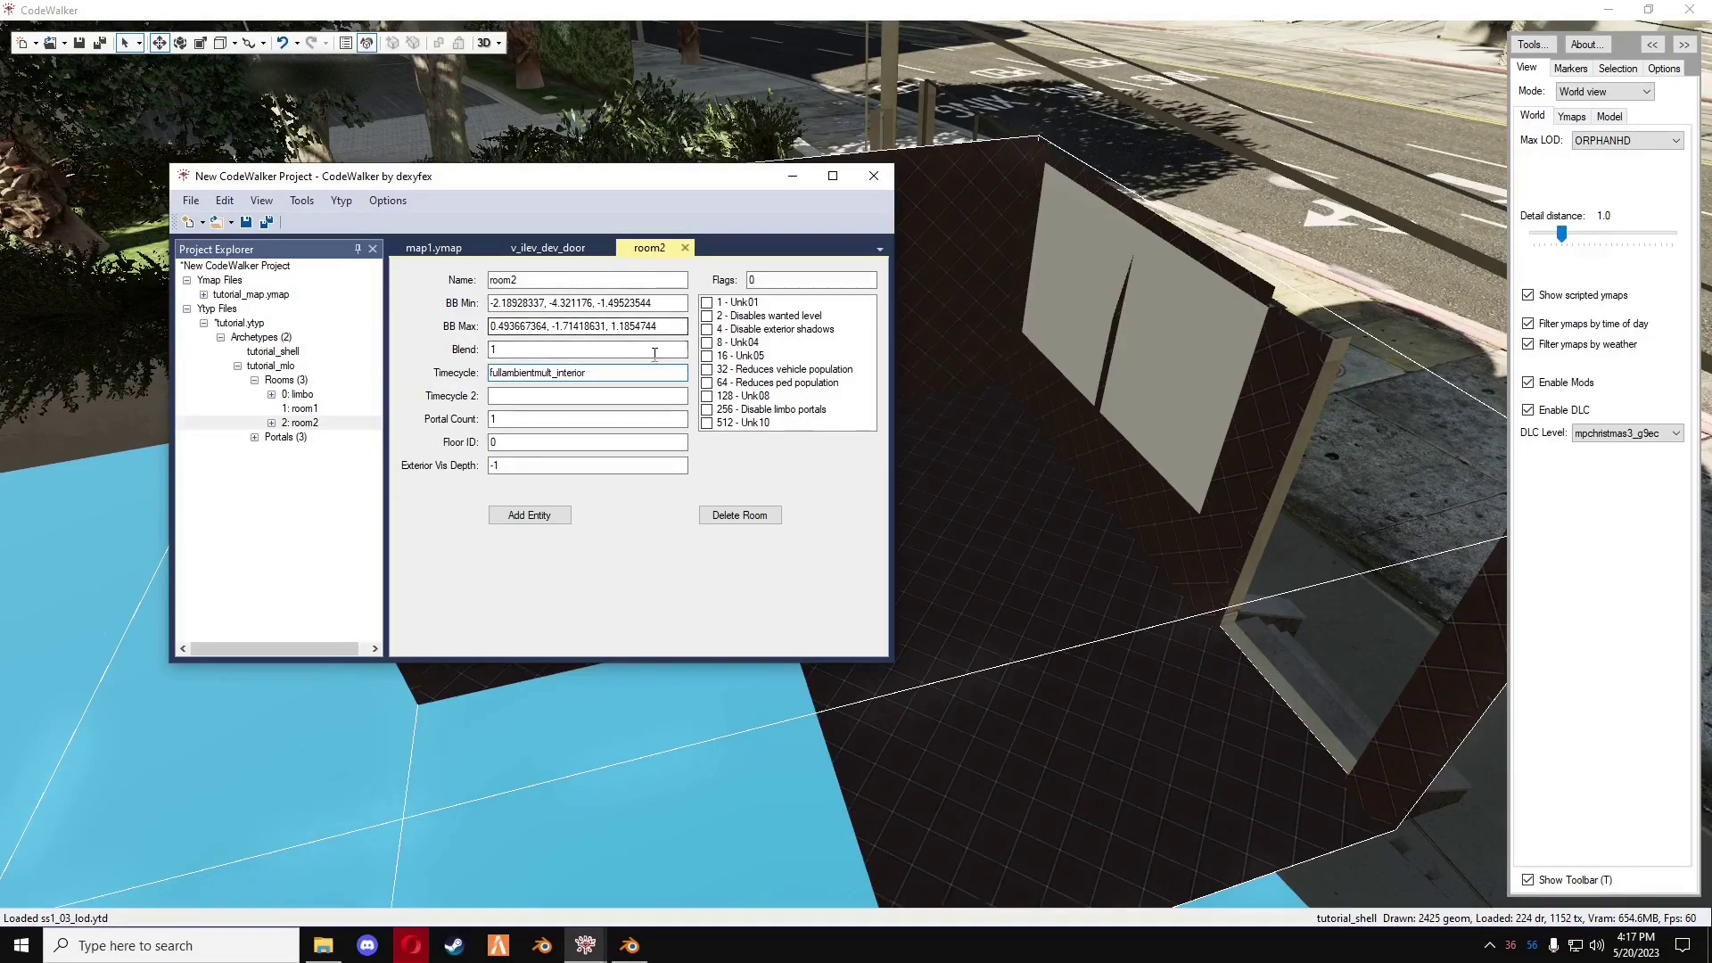
left_click(610, 379)
double_click(610, 379)
key("ctrl+c")
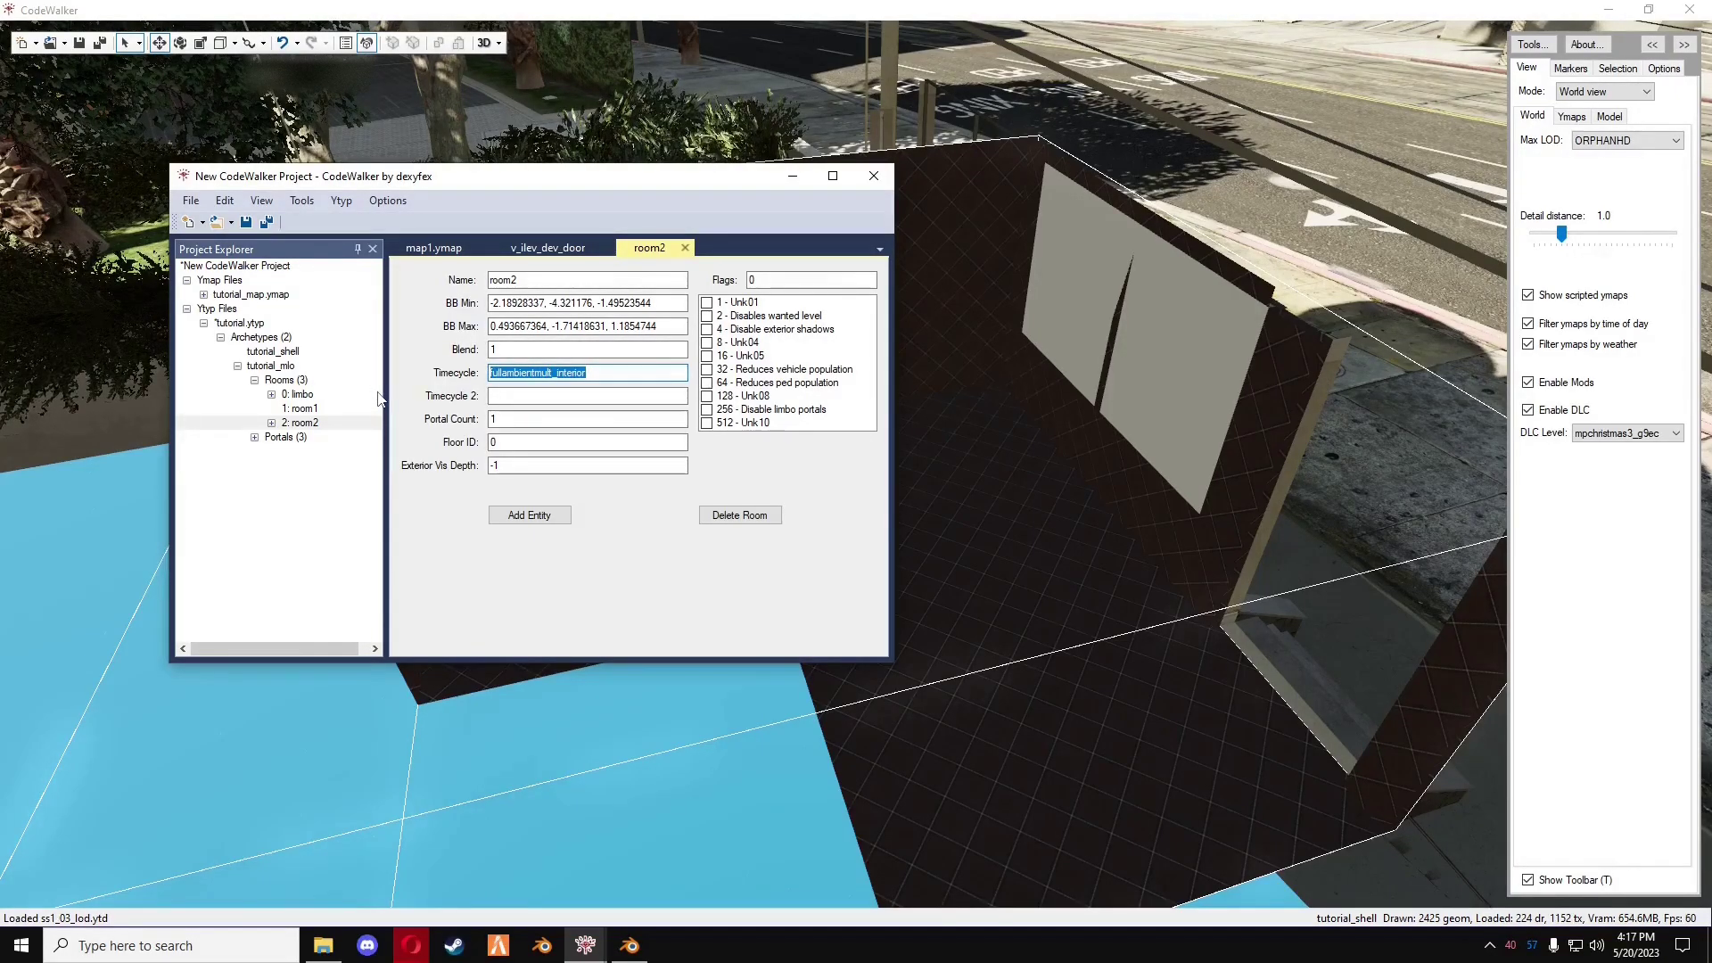
- Set the Timecycle of room1 and limbo to fullambientmult_interior and check the properties of all three rooms
left_click(303, 409)
double_click(518, 373)
key("ctrl+v")
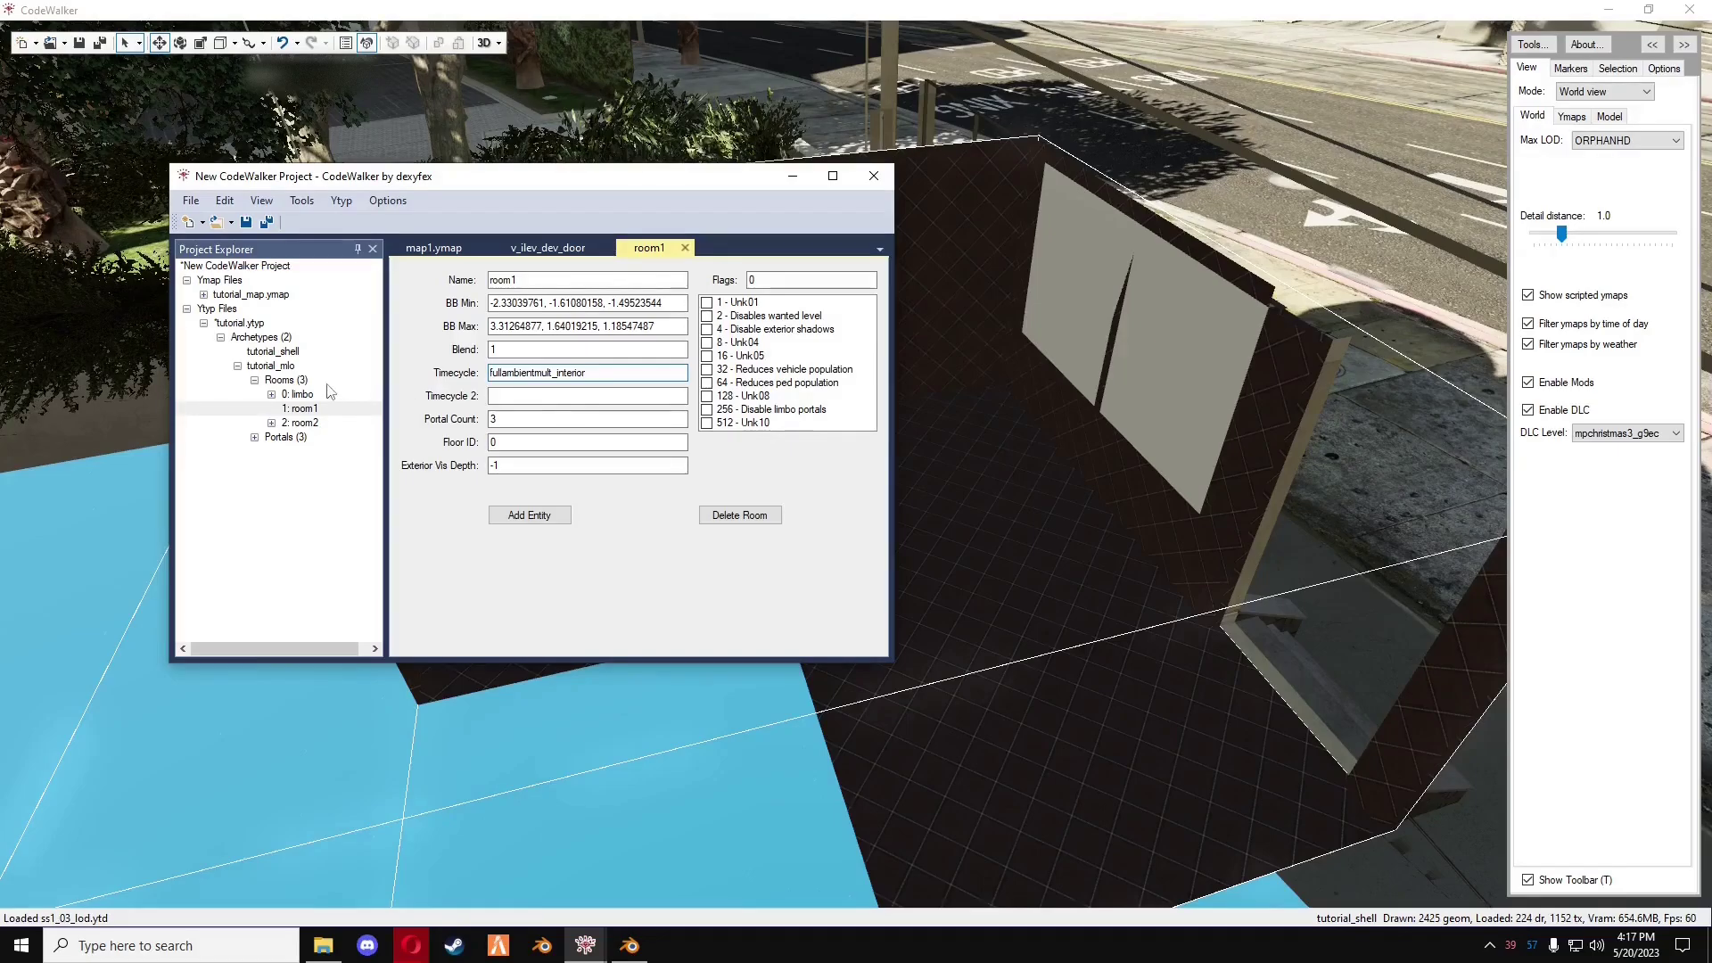
left_click(372, 392)
double_click(574, 371)
key("ctrl+v")
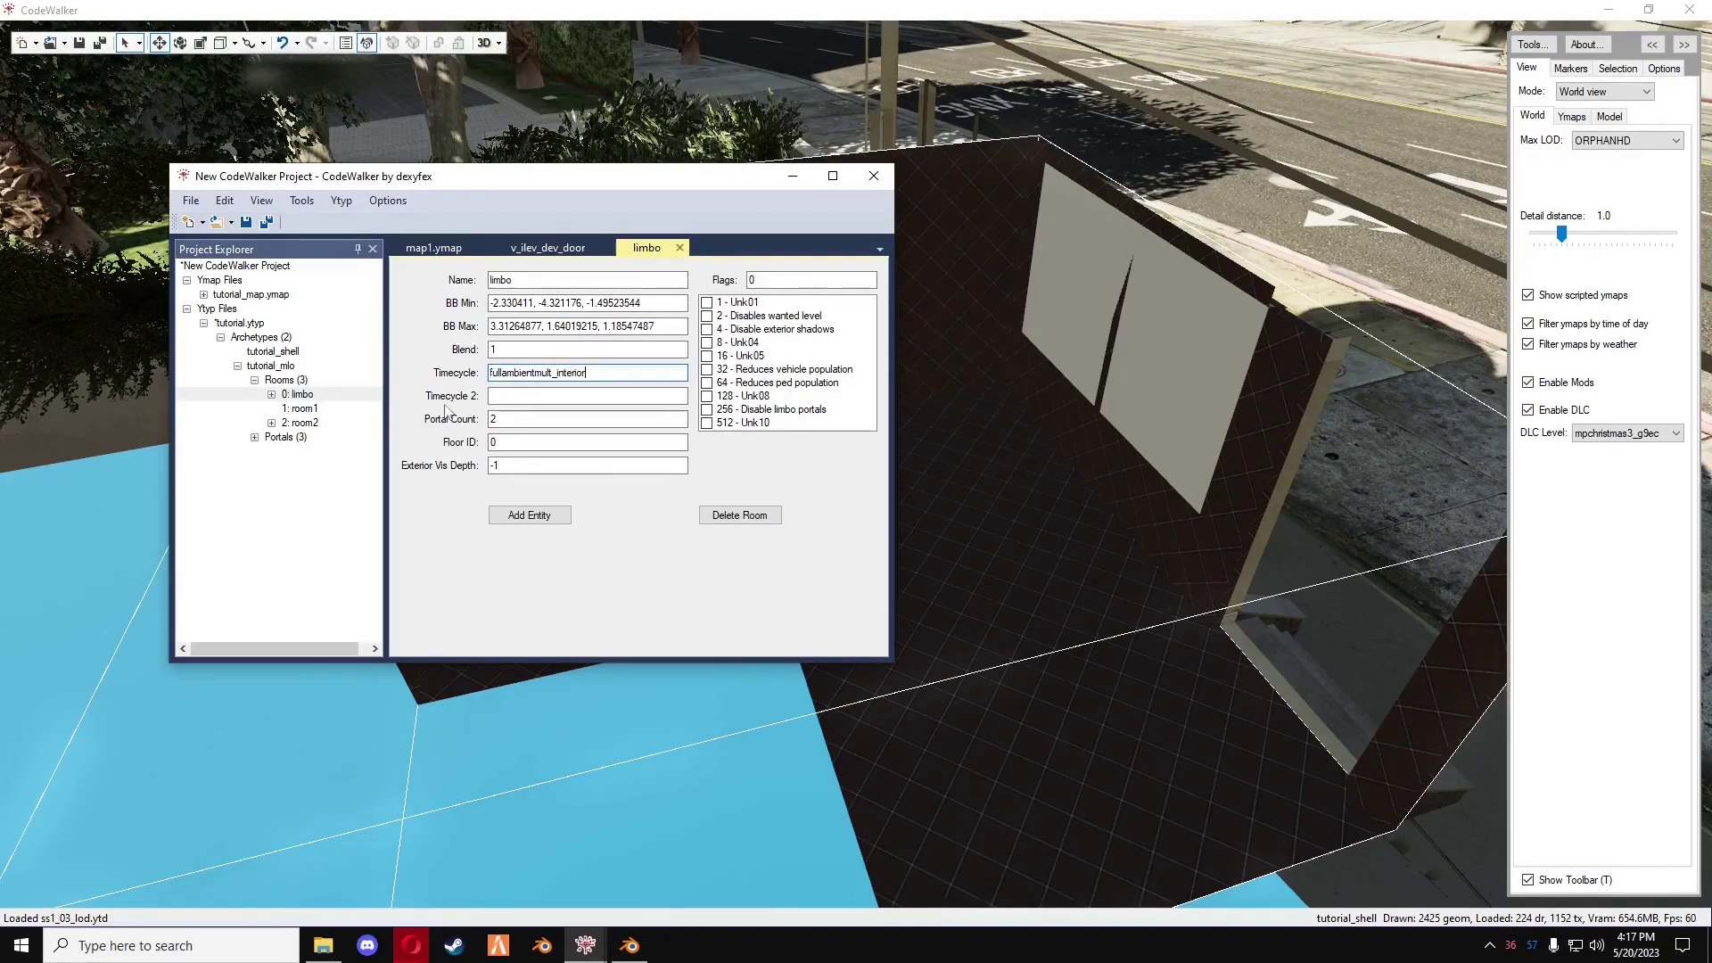
left_click(305, 409)
left_click(306, 422)
left_click(308, 408)
left_click(311, 398)
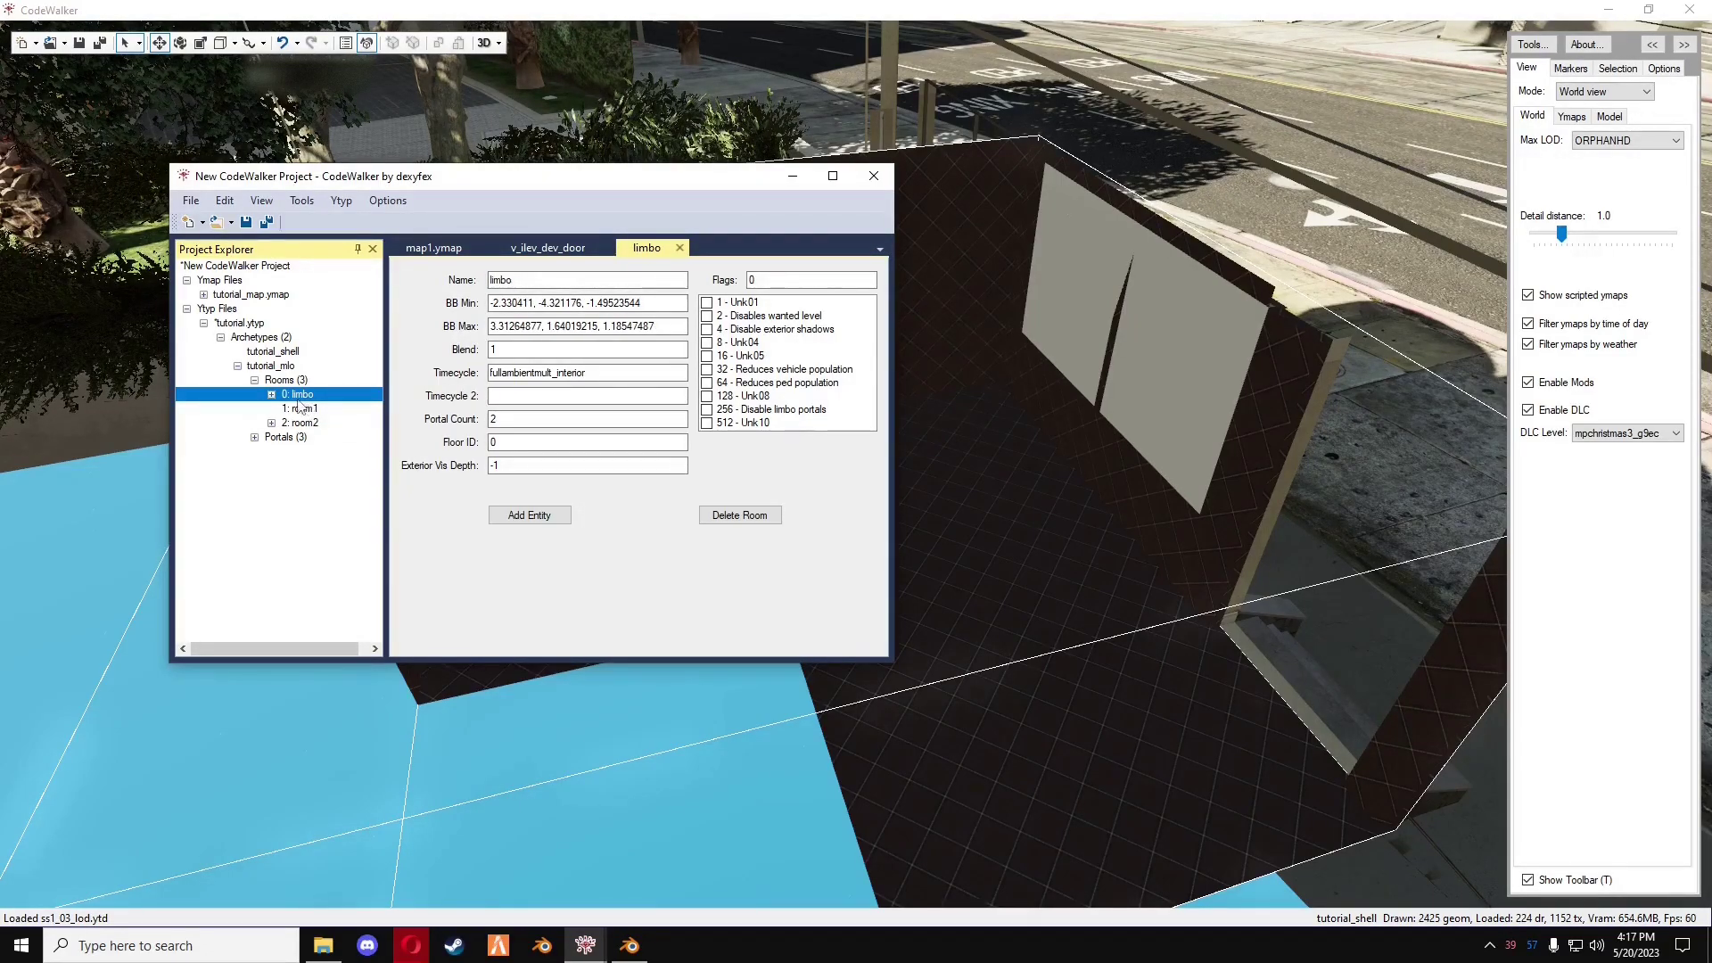
- Collapse the archetype tree of tutorial.ytyp and save the ytyp over the existing tutorial.ytyp in the to_stream folder
left_click(271, 394)
left_click(271, 394)
left_click(255, 381)
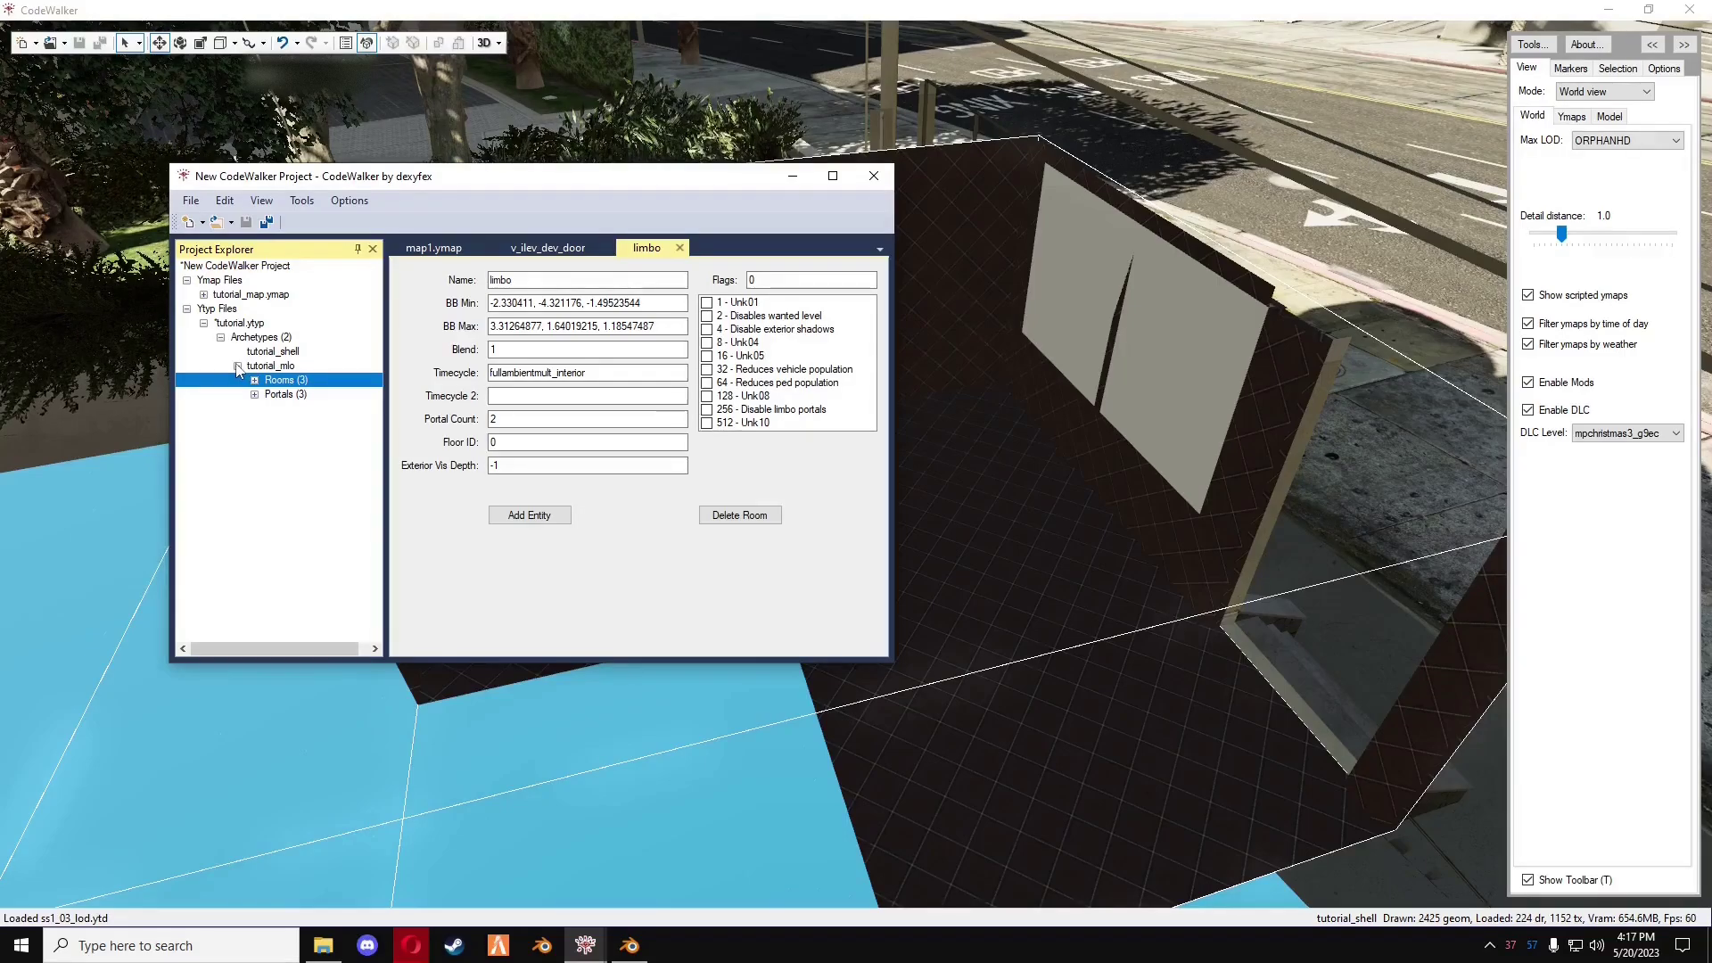
left_click(239, 366)
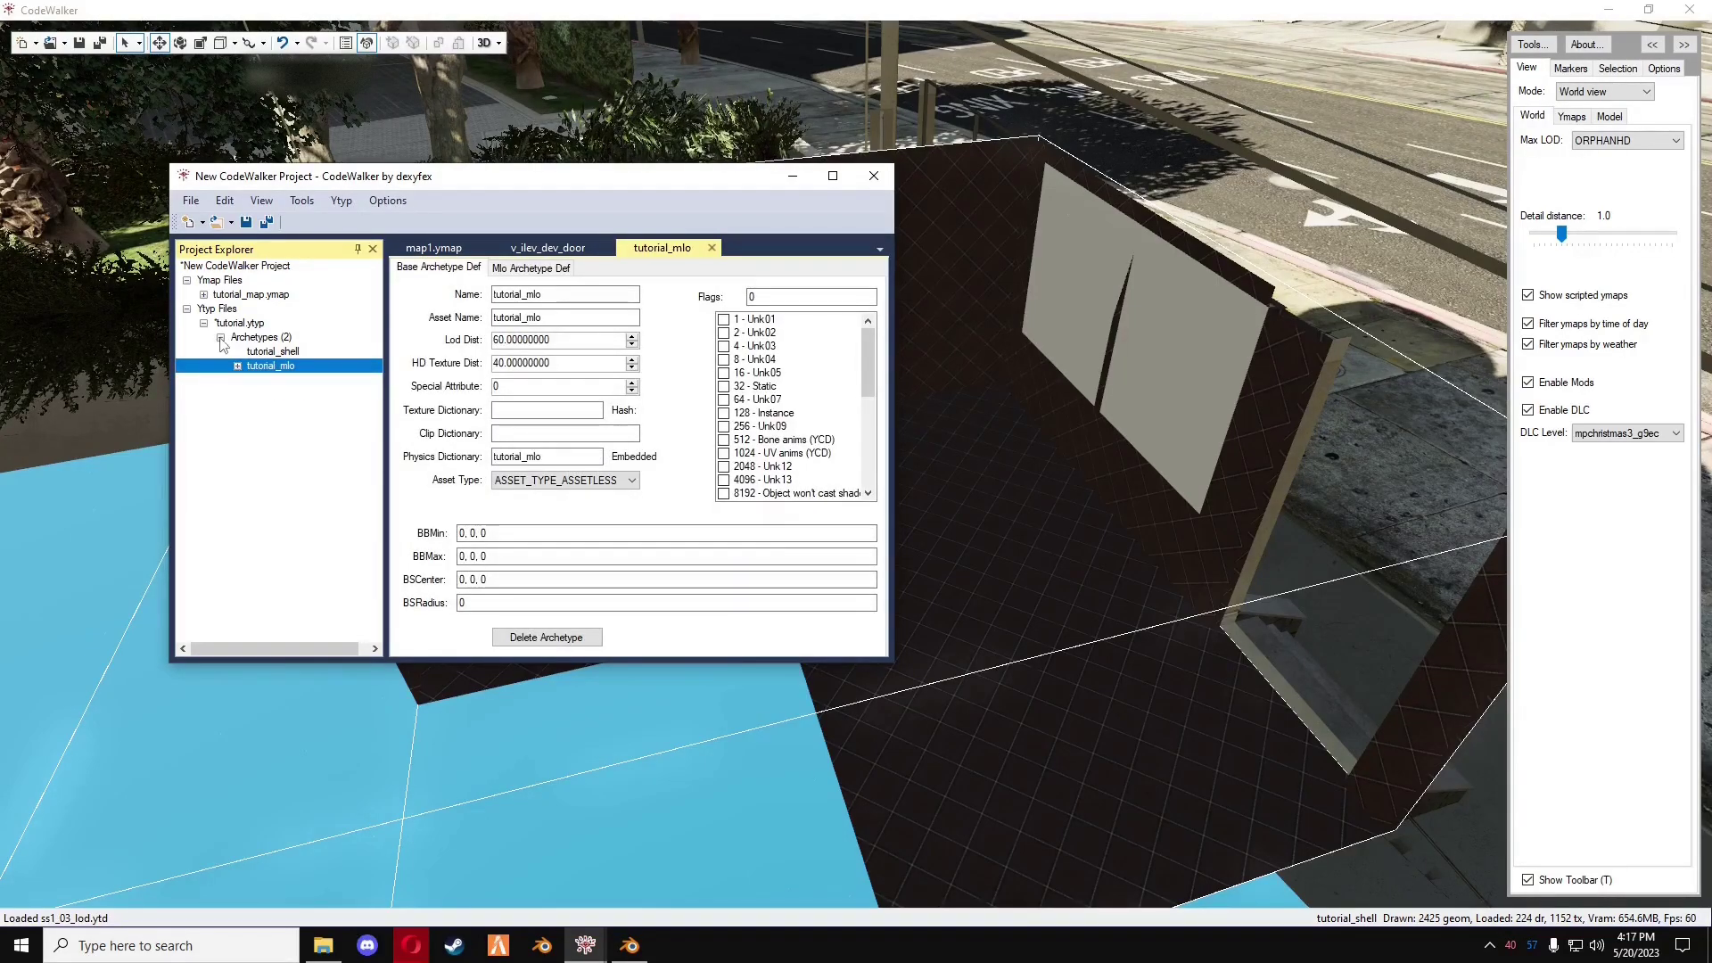
left_click(220, 337)
left_click(239, 323)
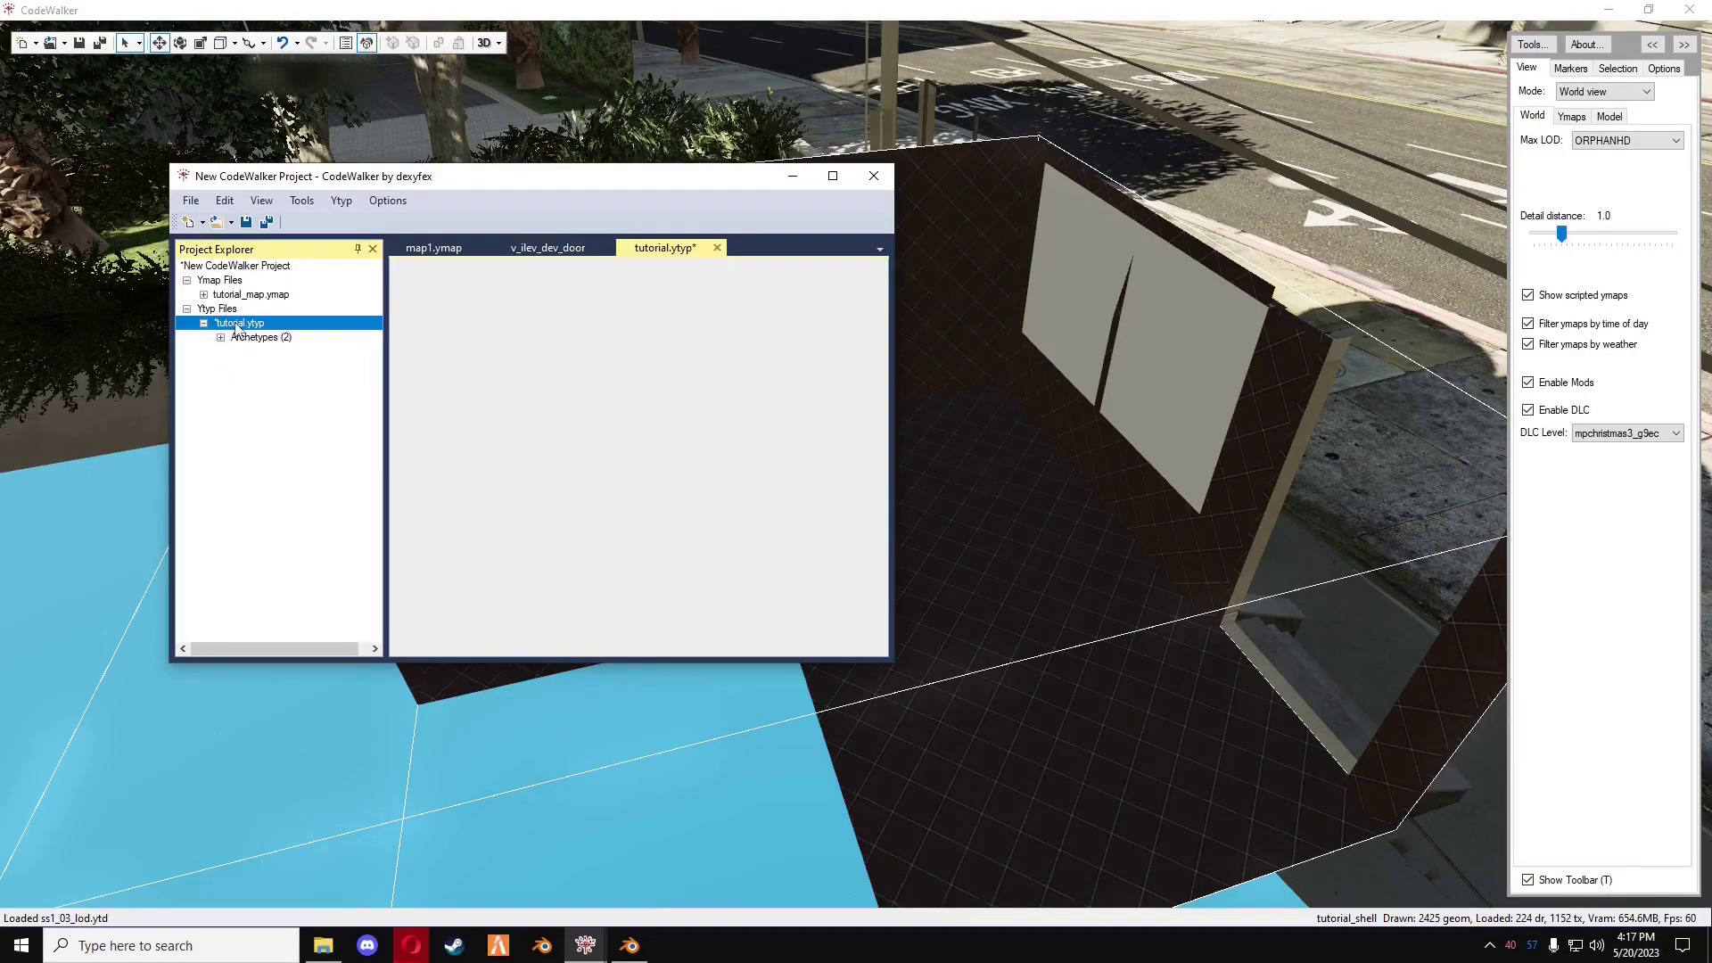
left_click(190, 201)
left_click(254, 387)
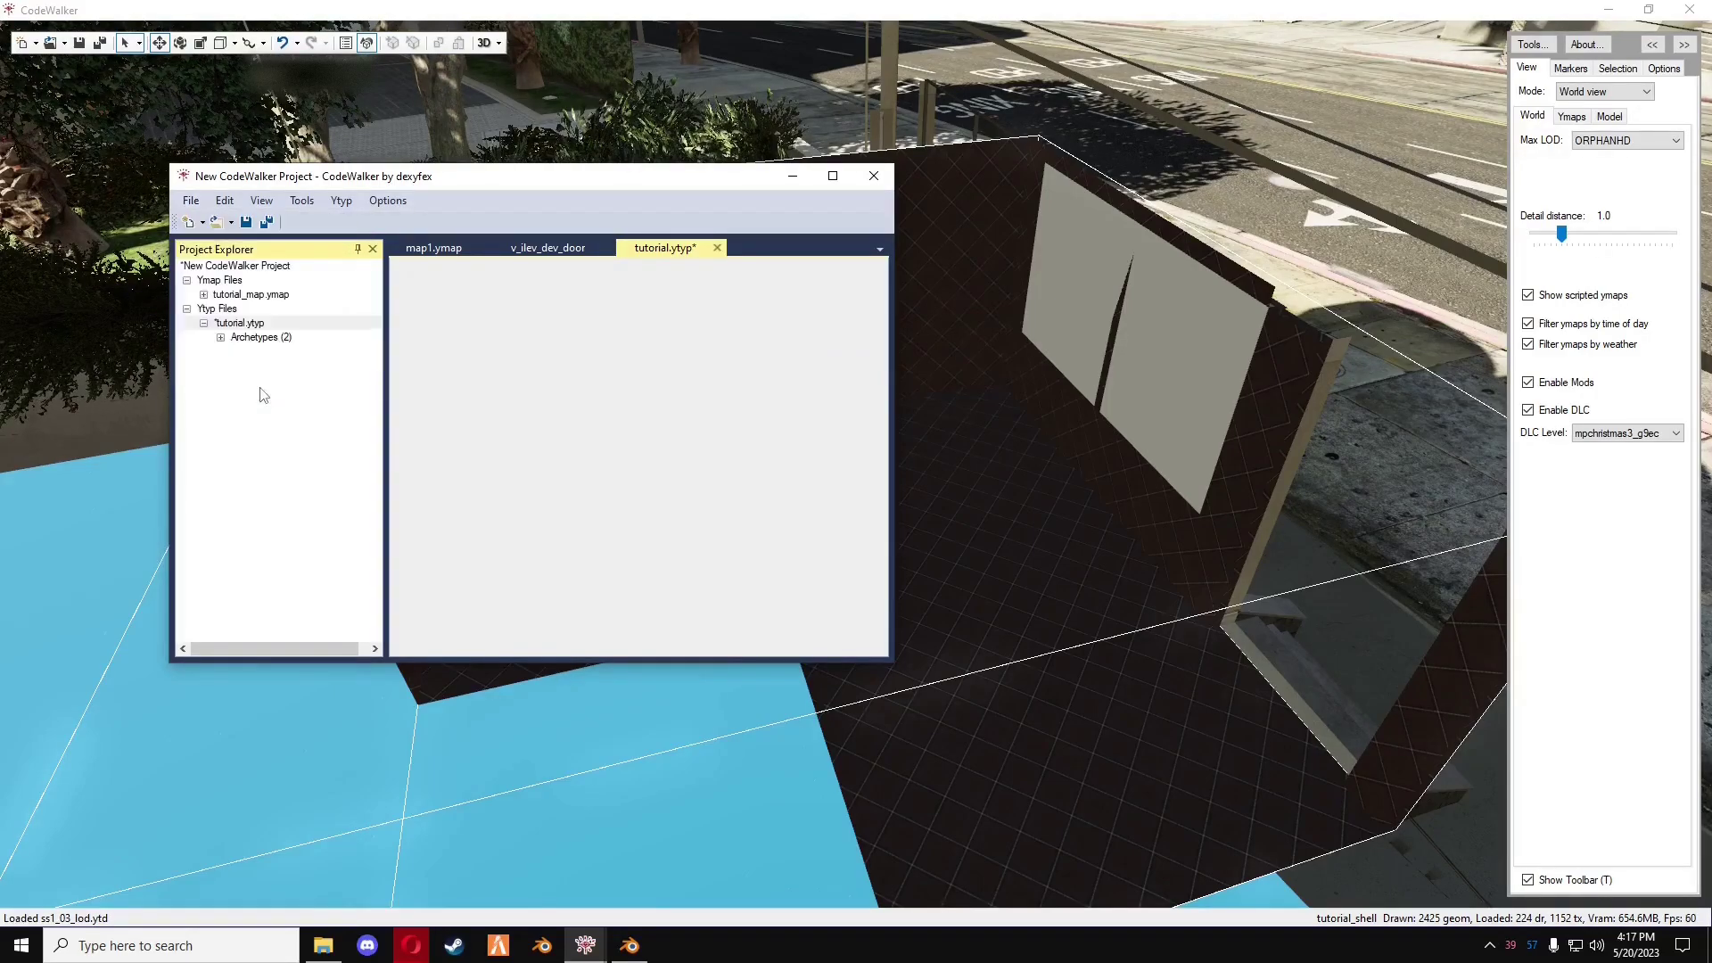
left_click(379, 323)
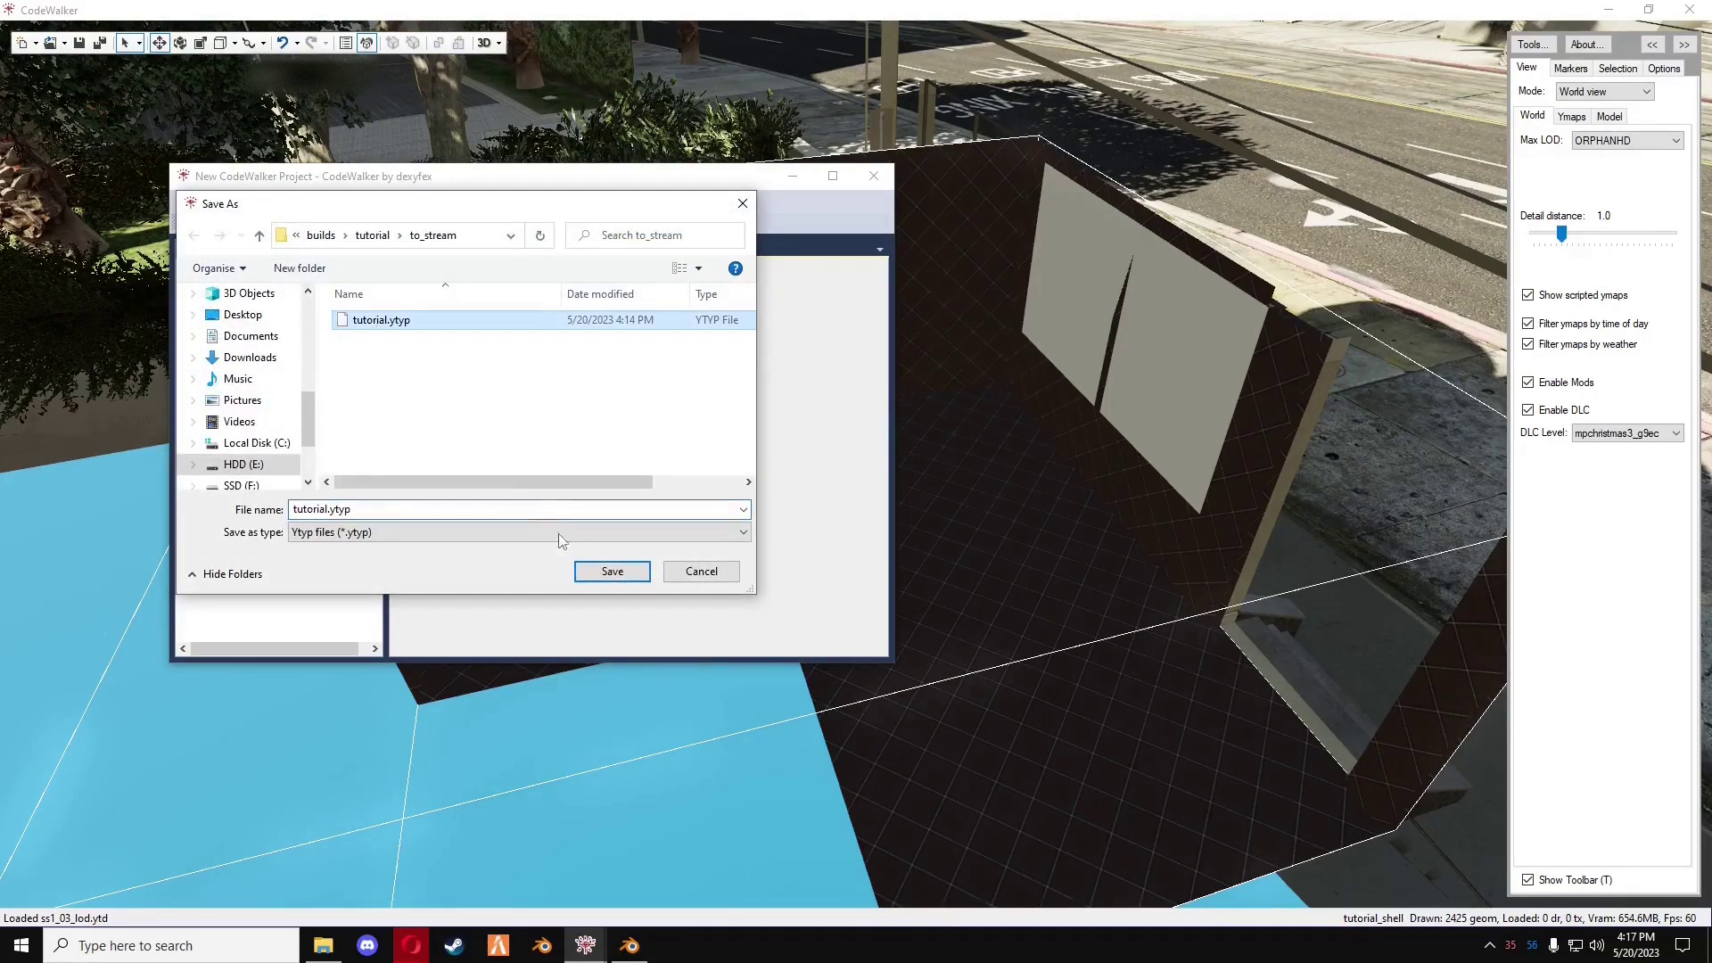
left_click(612, 571)
left_click(898, 470)
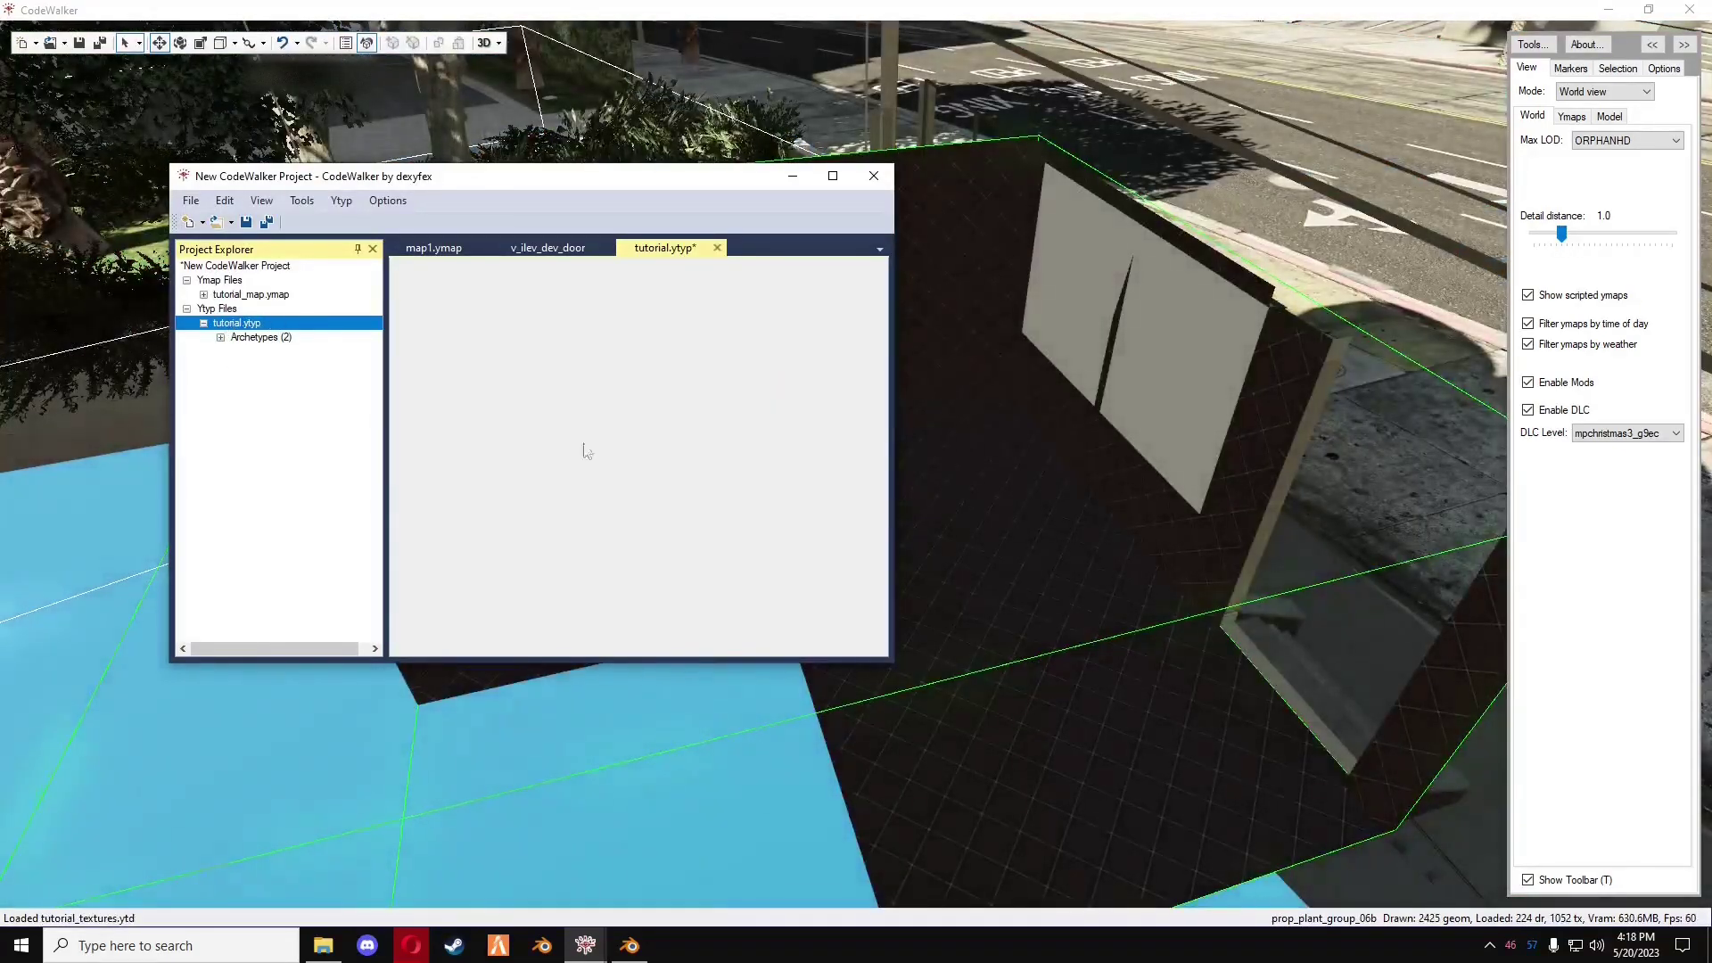
left_click(905, 395)
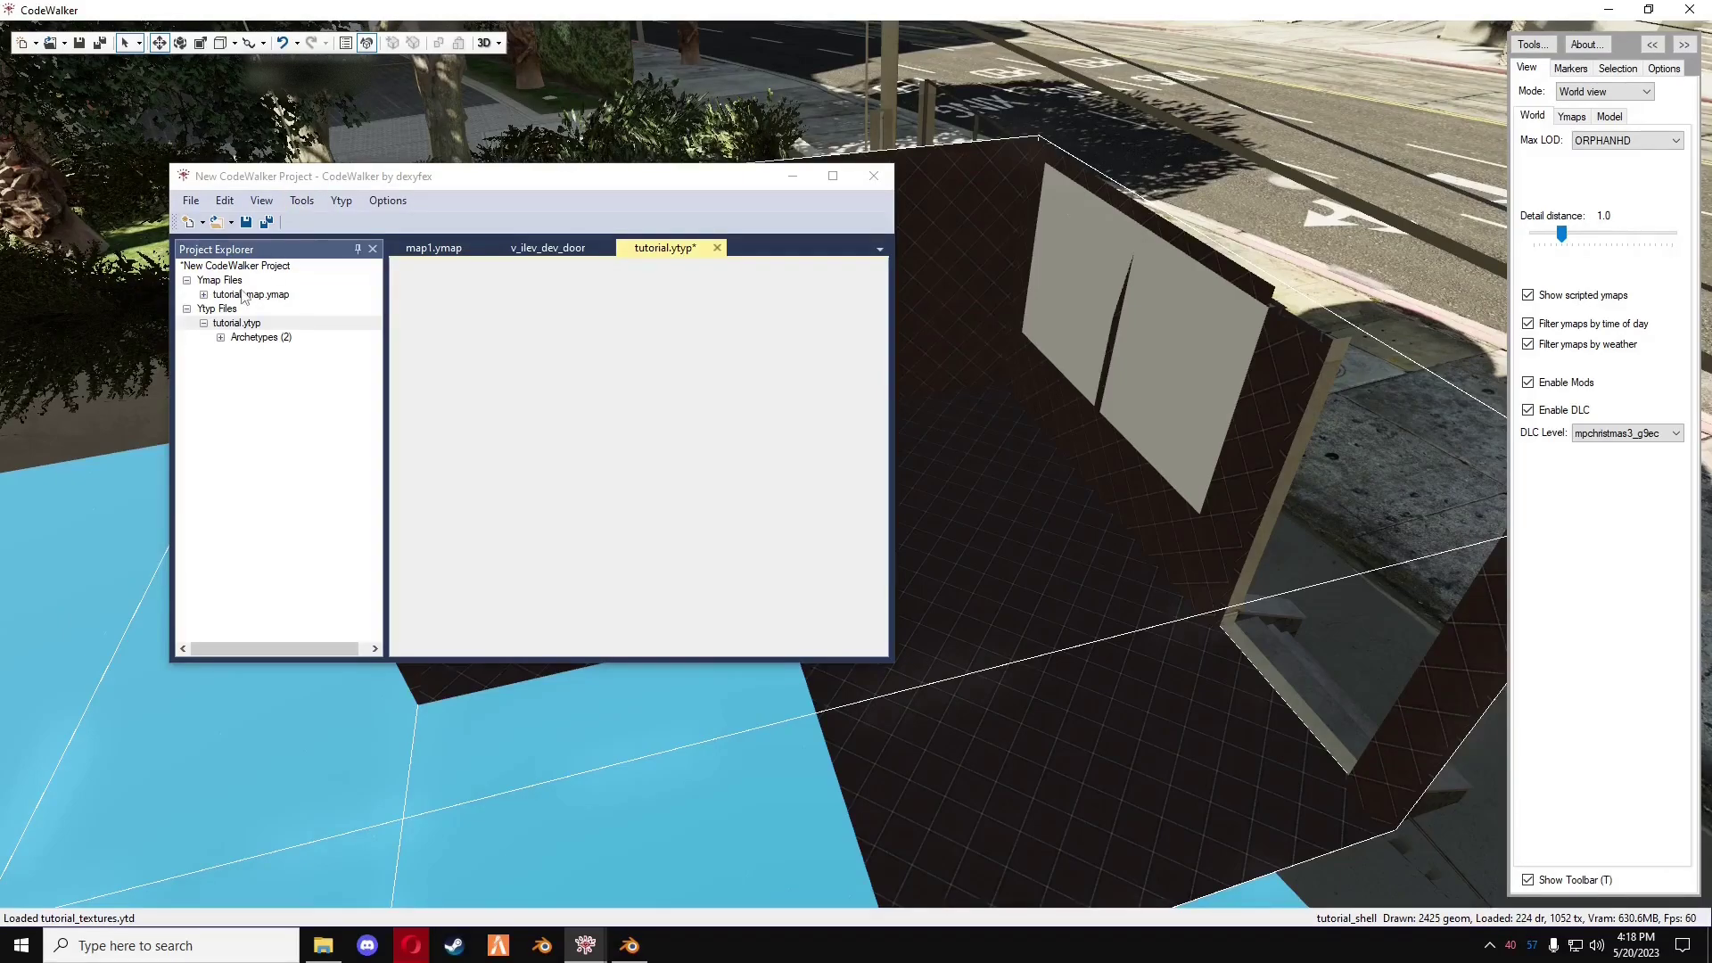
- Generate a fresh manifest for the project in place of the cleared text and save it as _manifest.ymf in to_stream
left_click(297, 230)
left_click(302, 199)
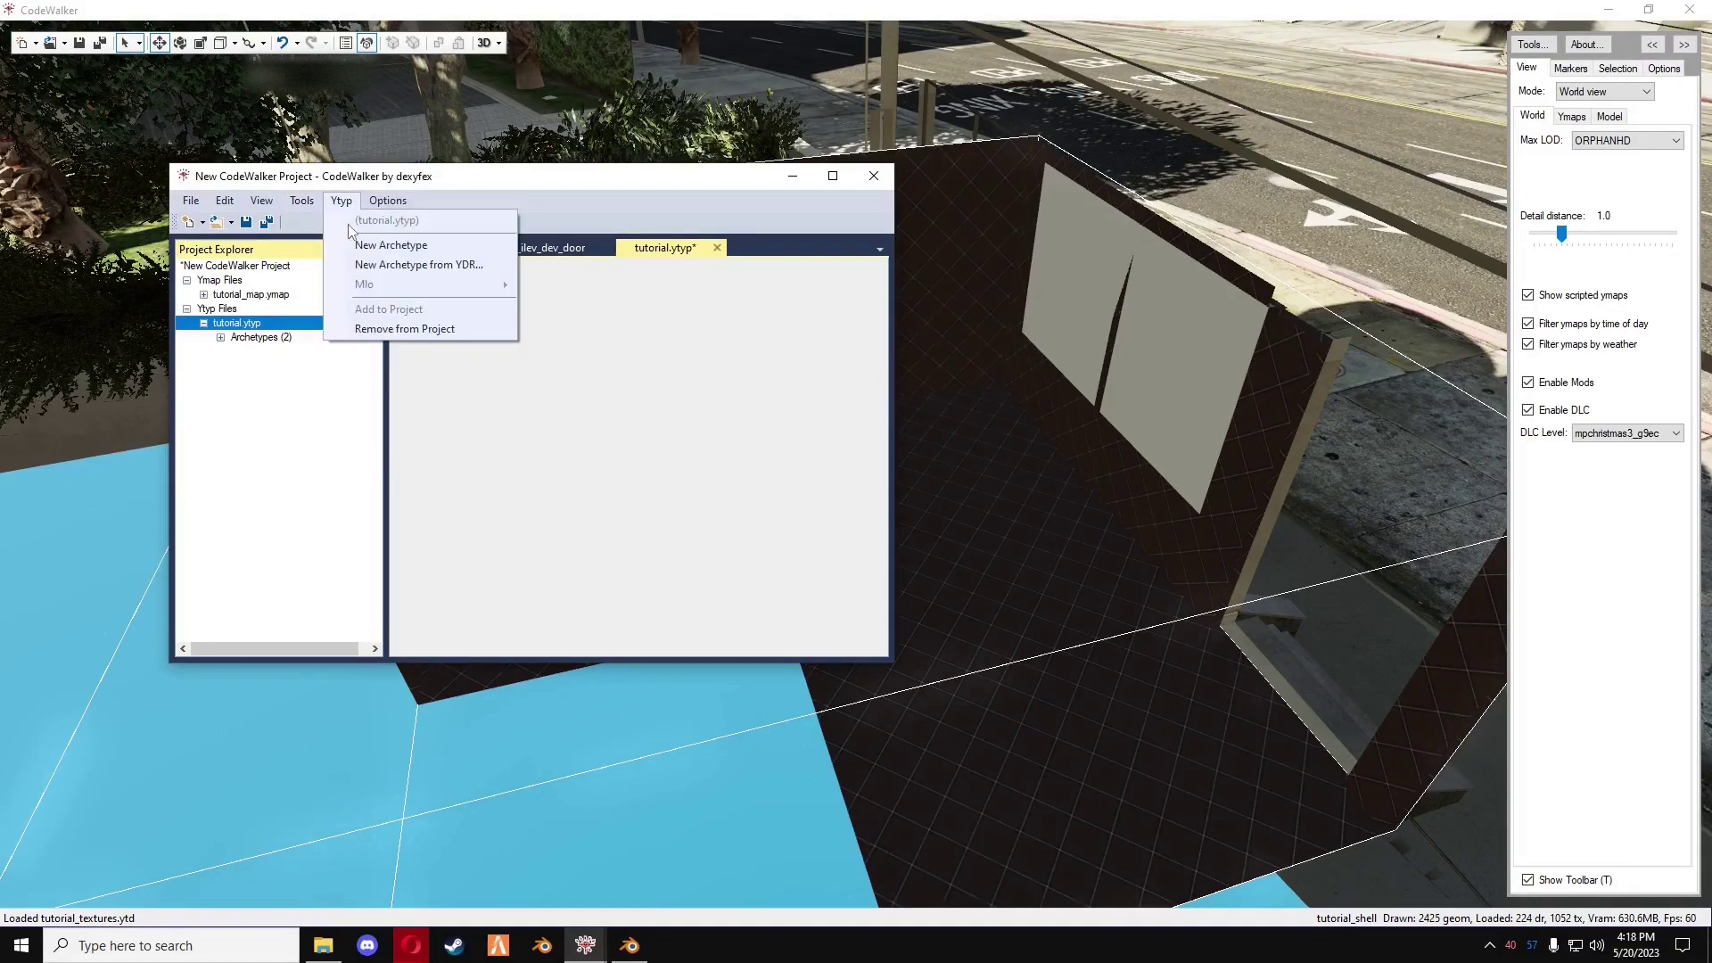
left_click(323, 220)
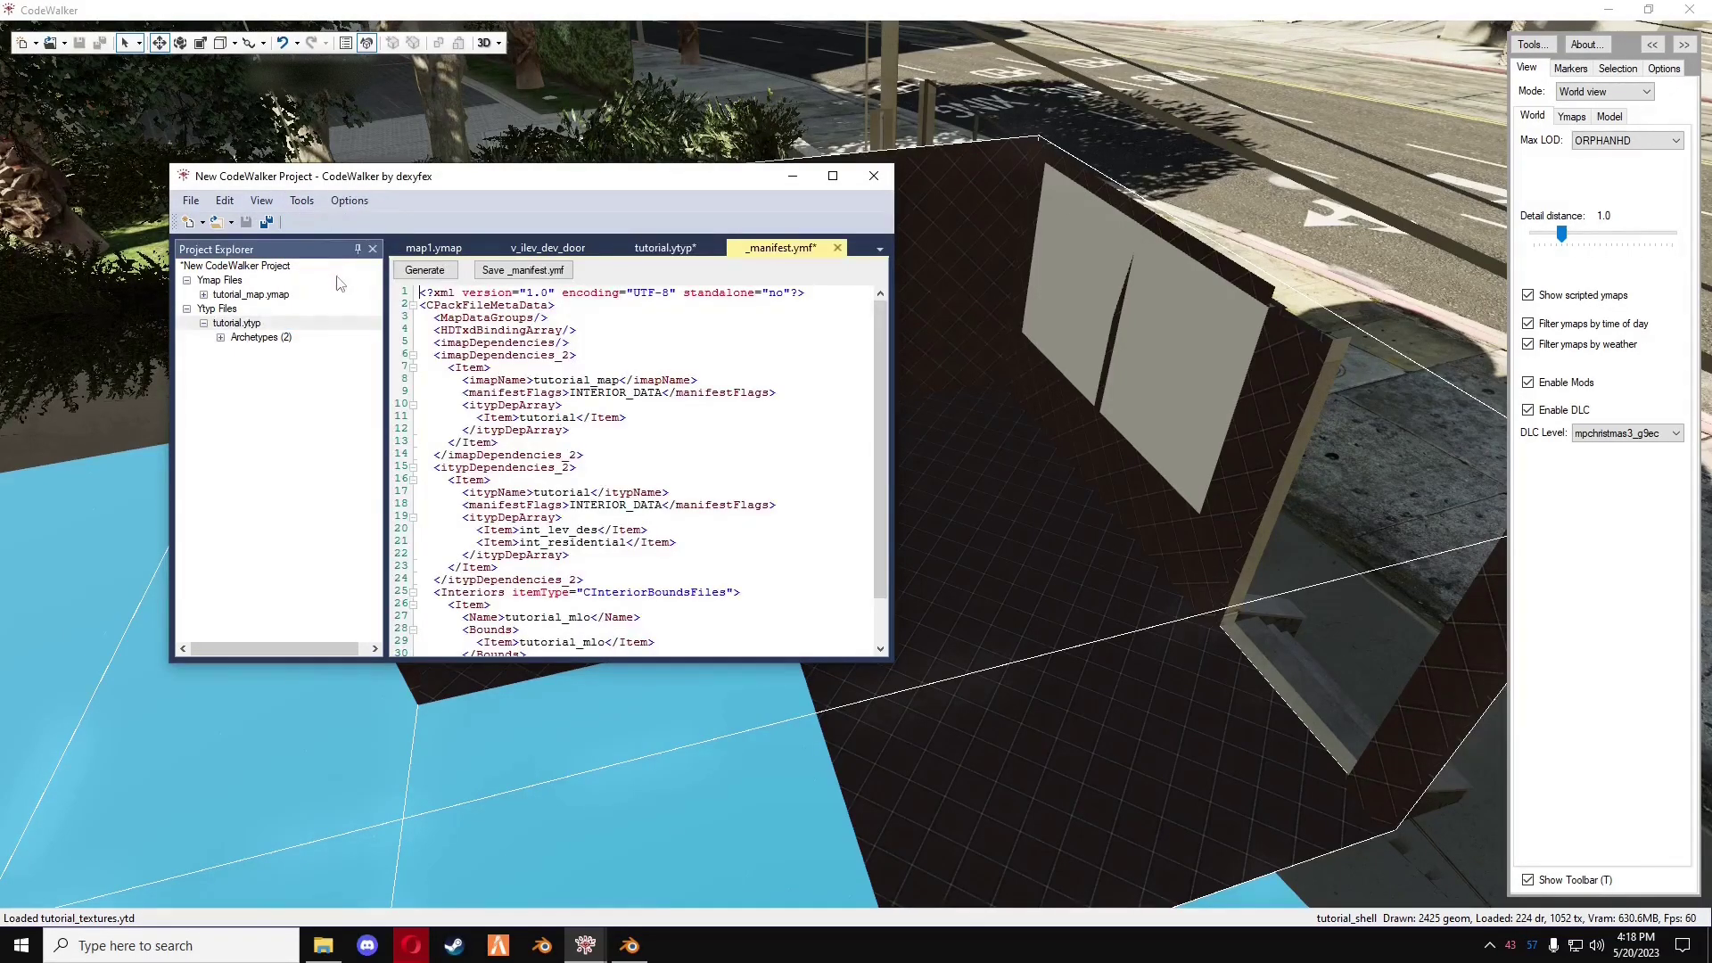
key("ctrl+a")
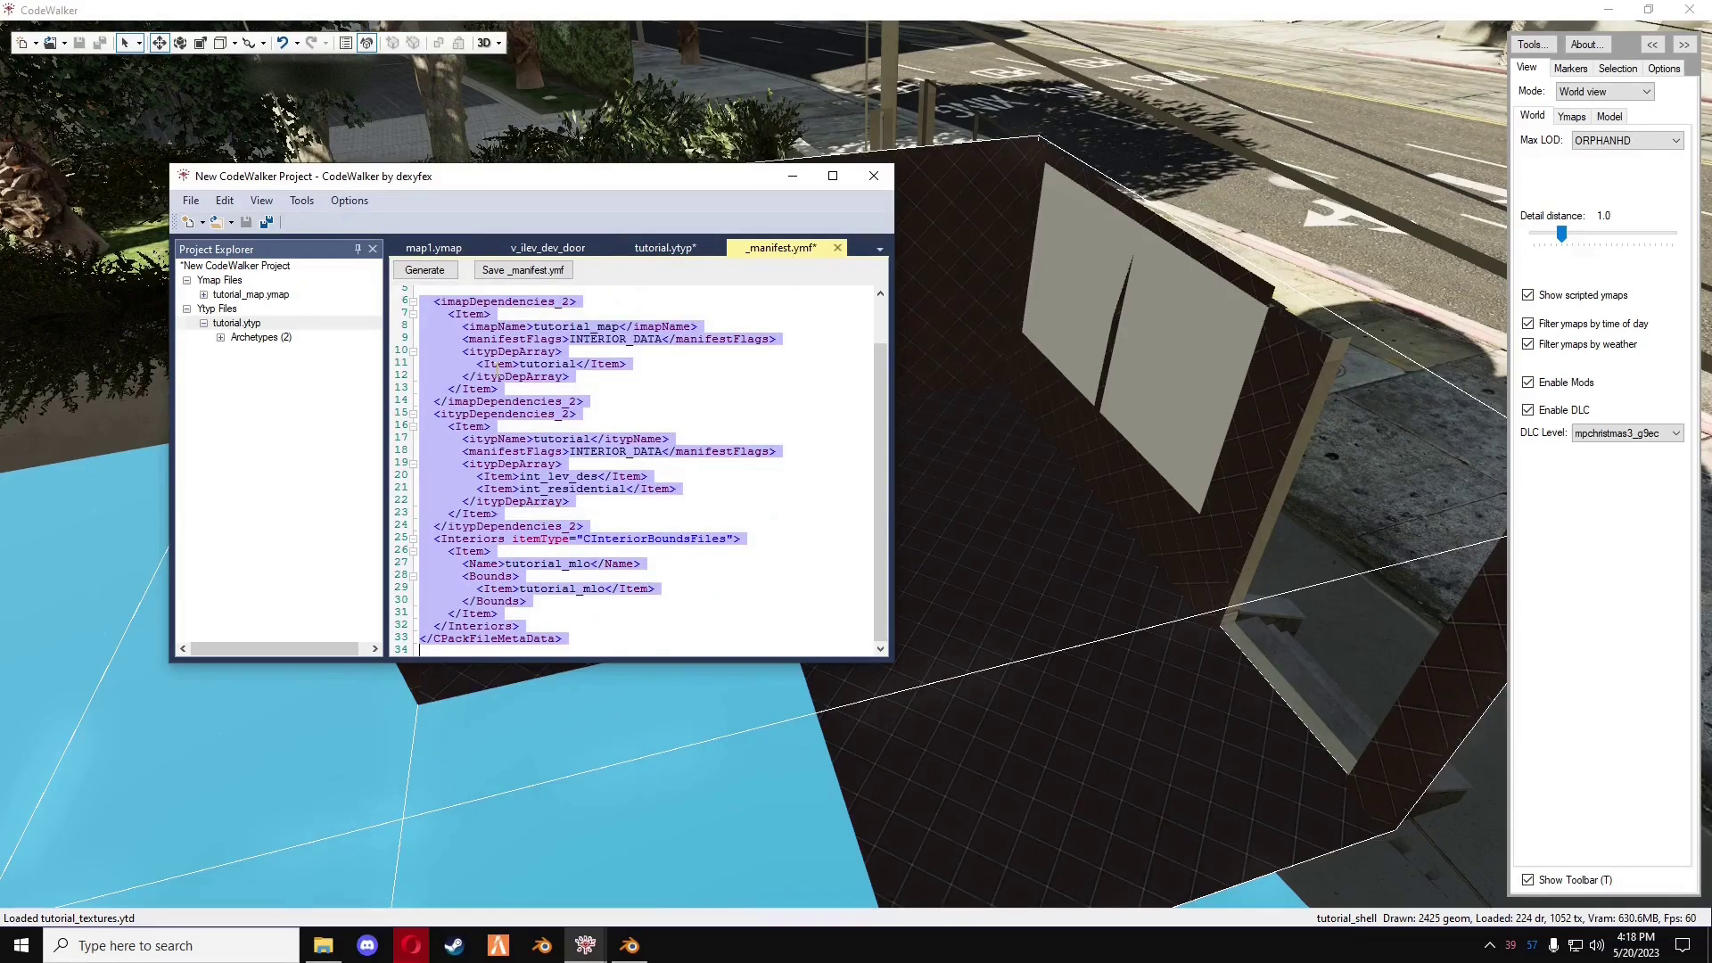
key("Delete")
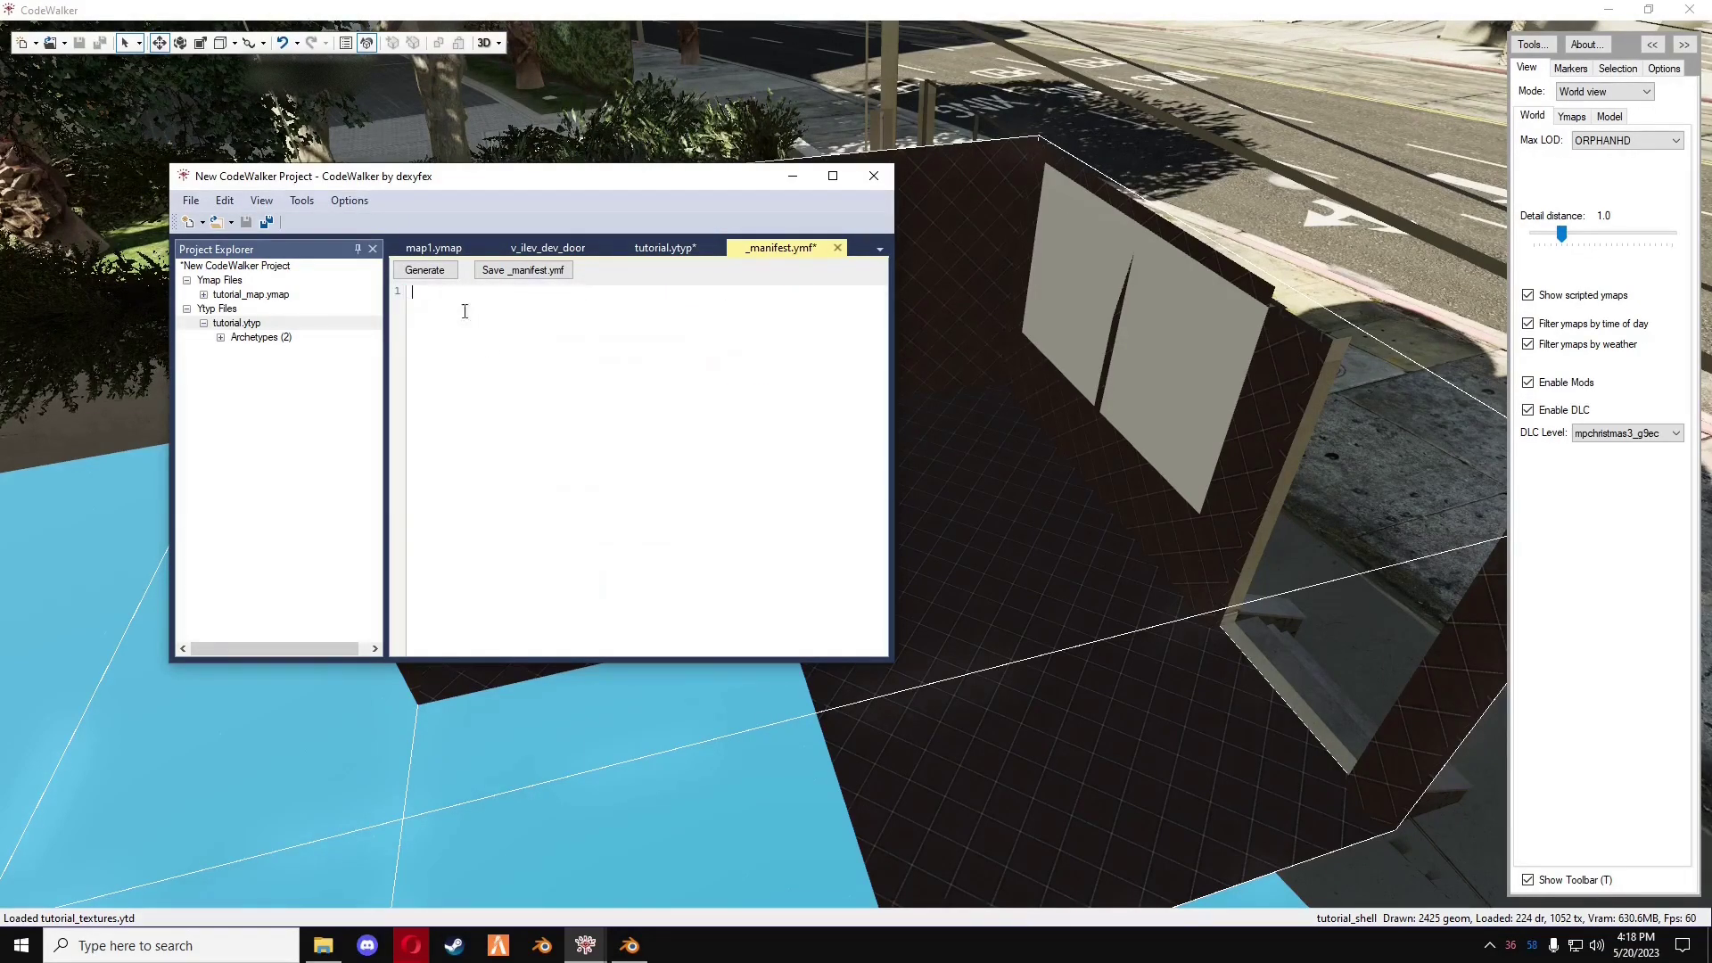
left_click(425, 270)
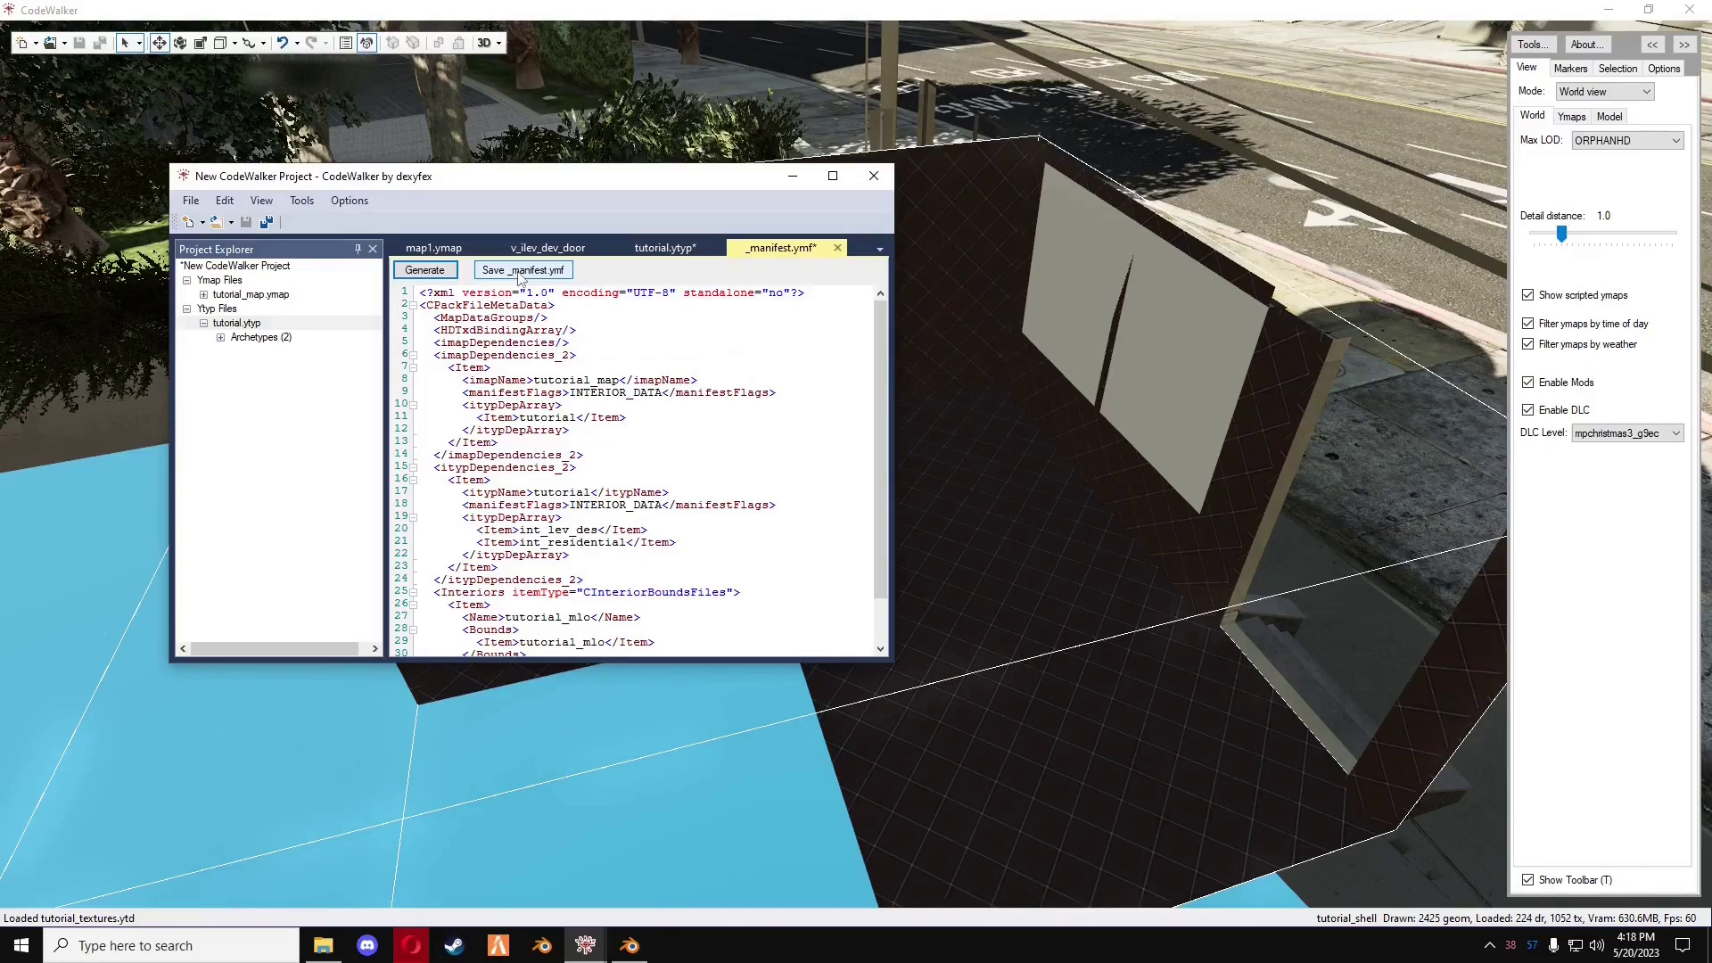
left_click(519, 272)
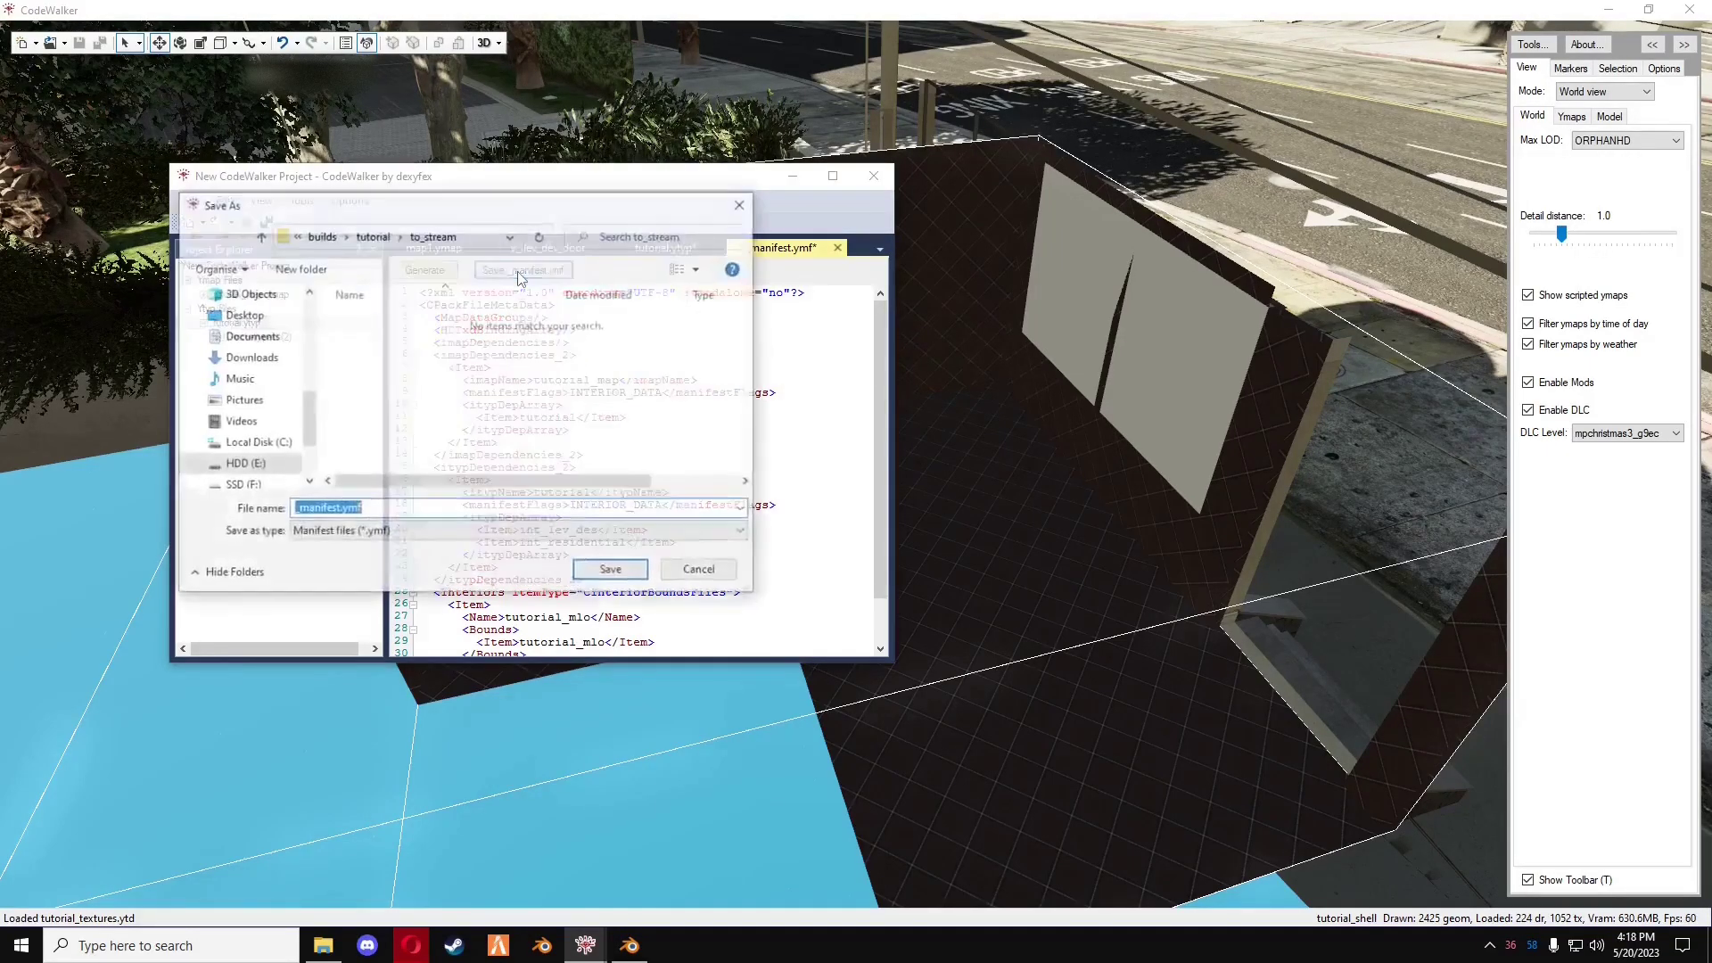
left_click(622, 574)
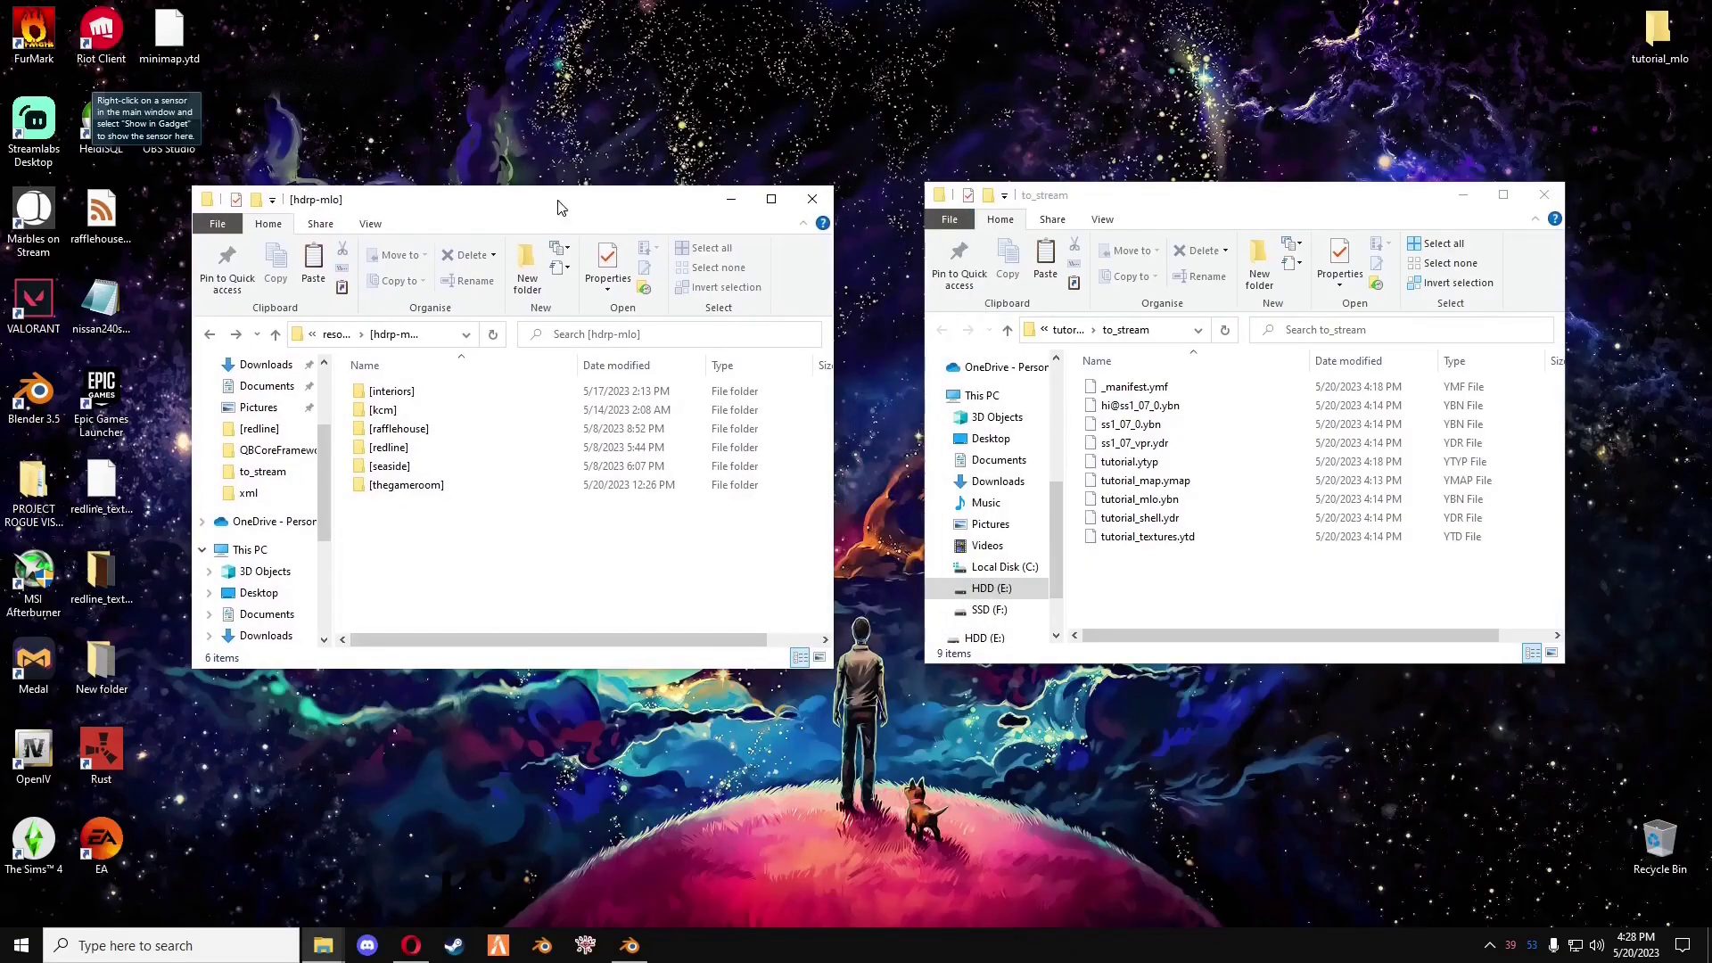
- Open server.cfg from the QBCoreFramework_591A54.base folder, check the line that ensures [hdrp-mlo], and close the file
left_click(336, 334)
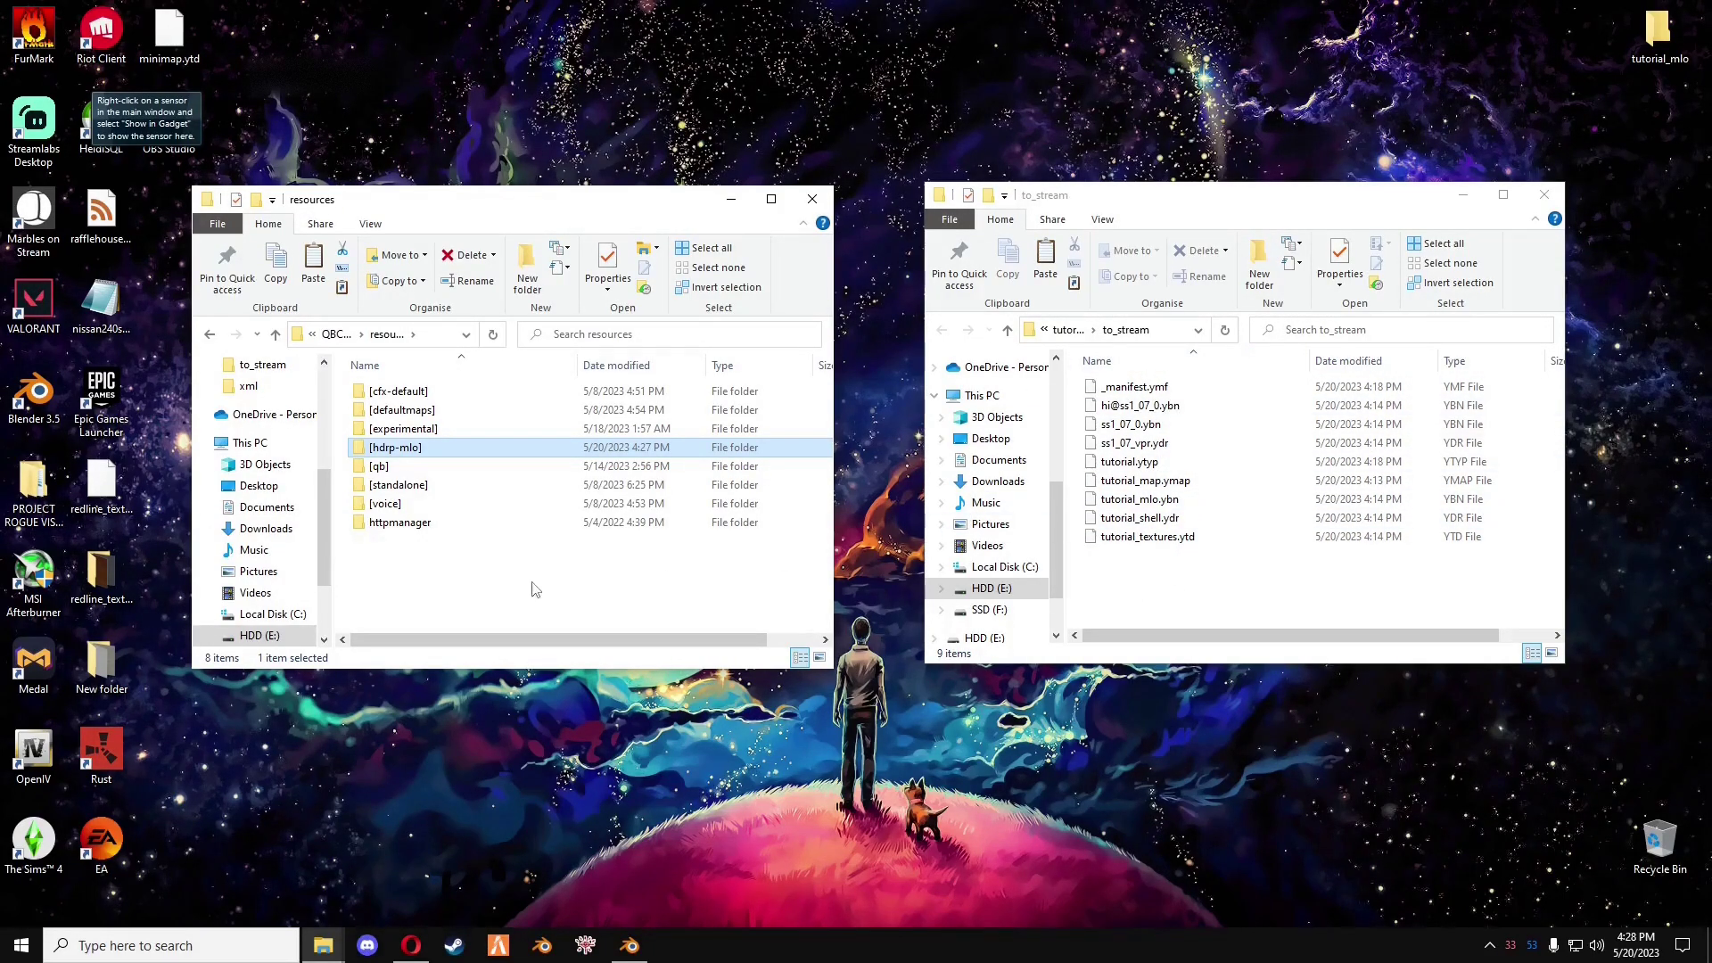
left_click(330, 332)
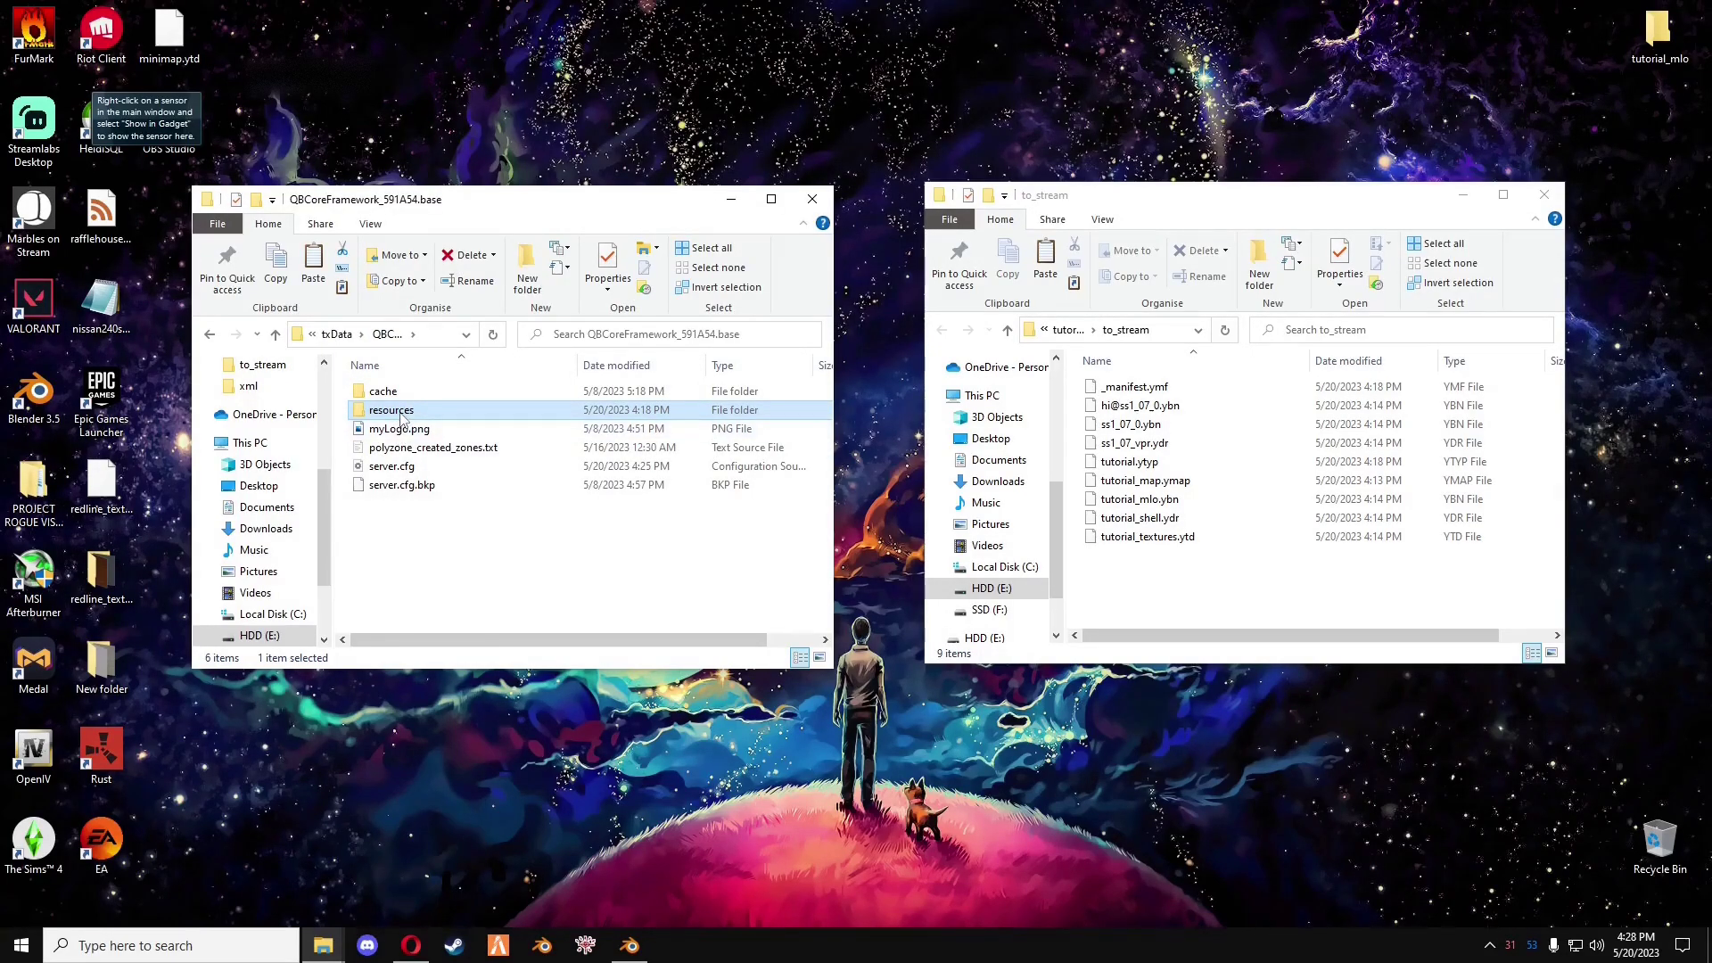
double_click(395, 412)
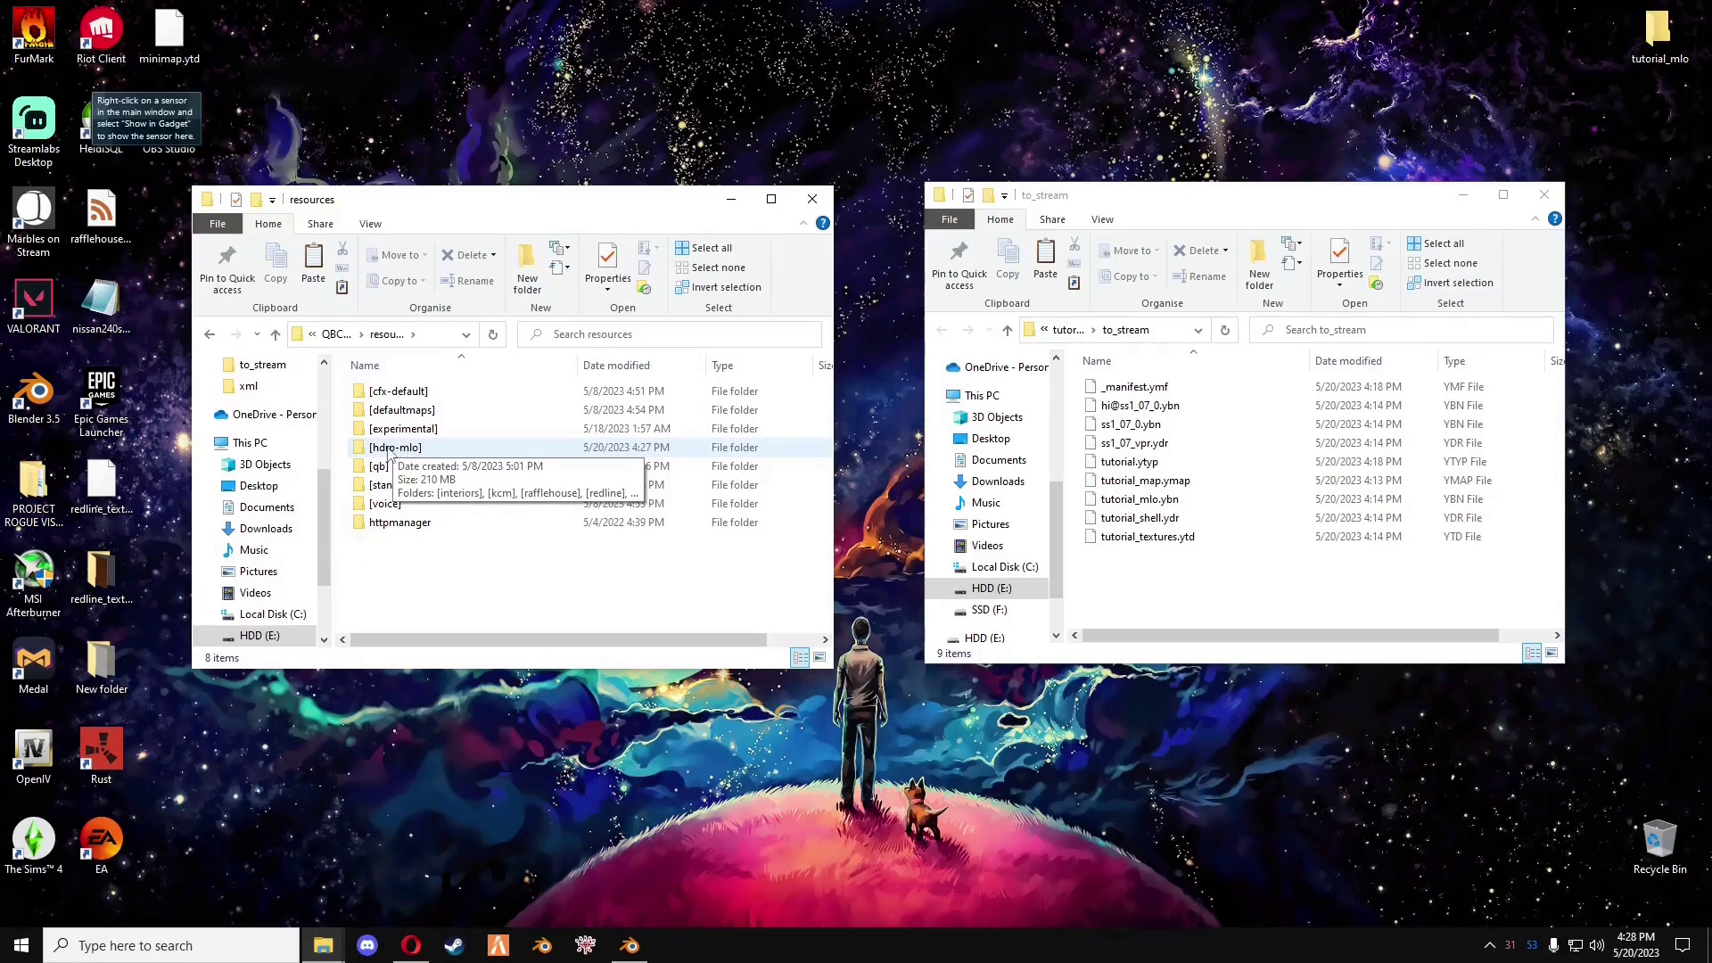
left_click(337, 334)
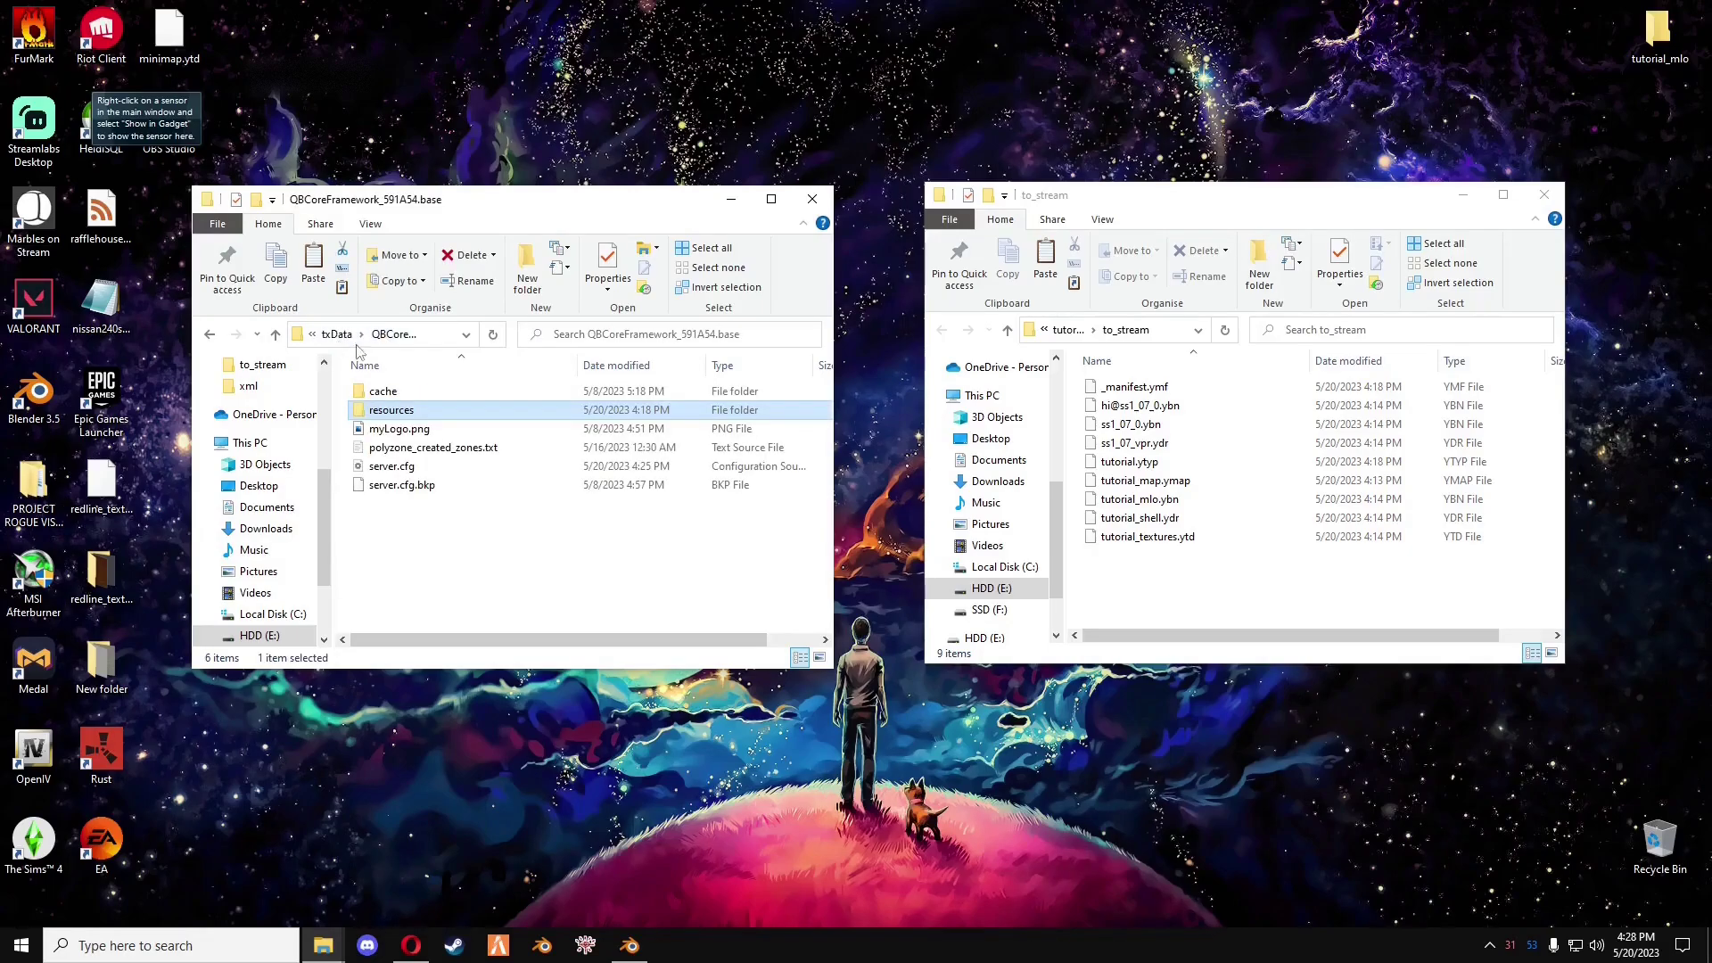
double_click(394, 466)
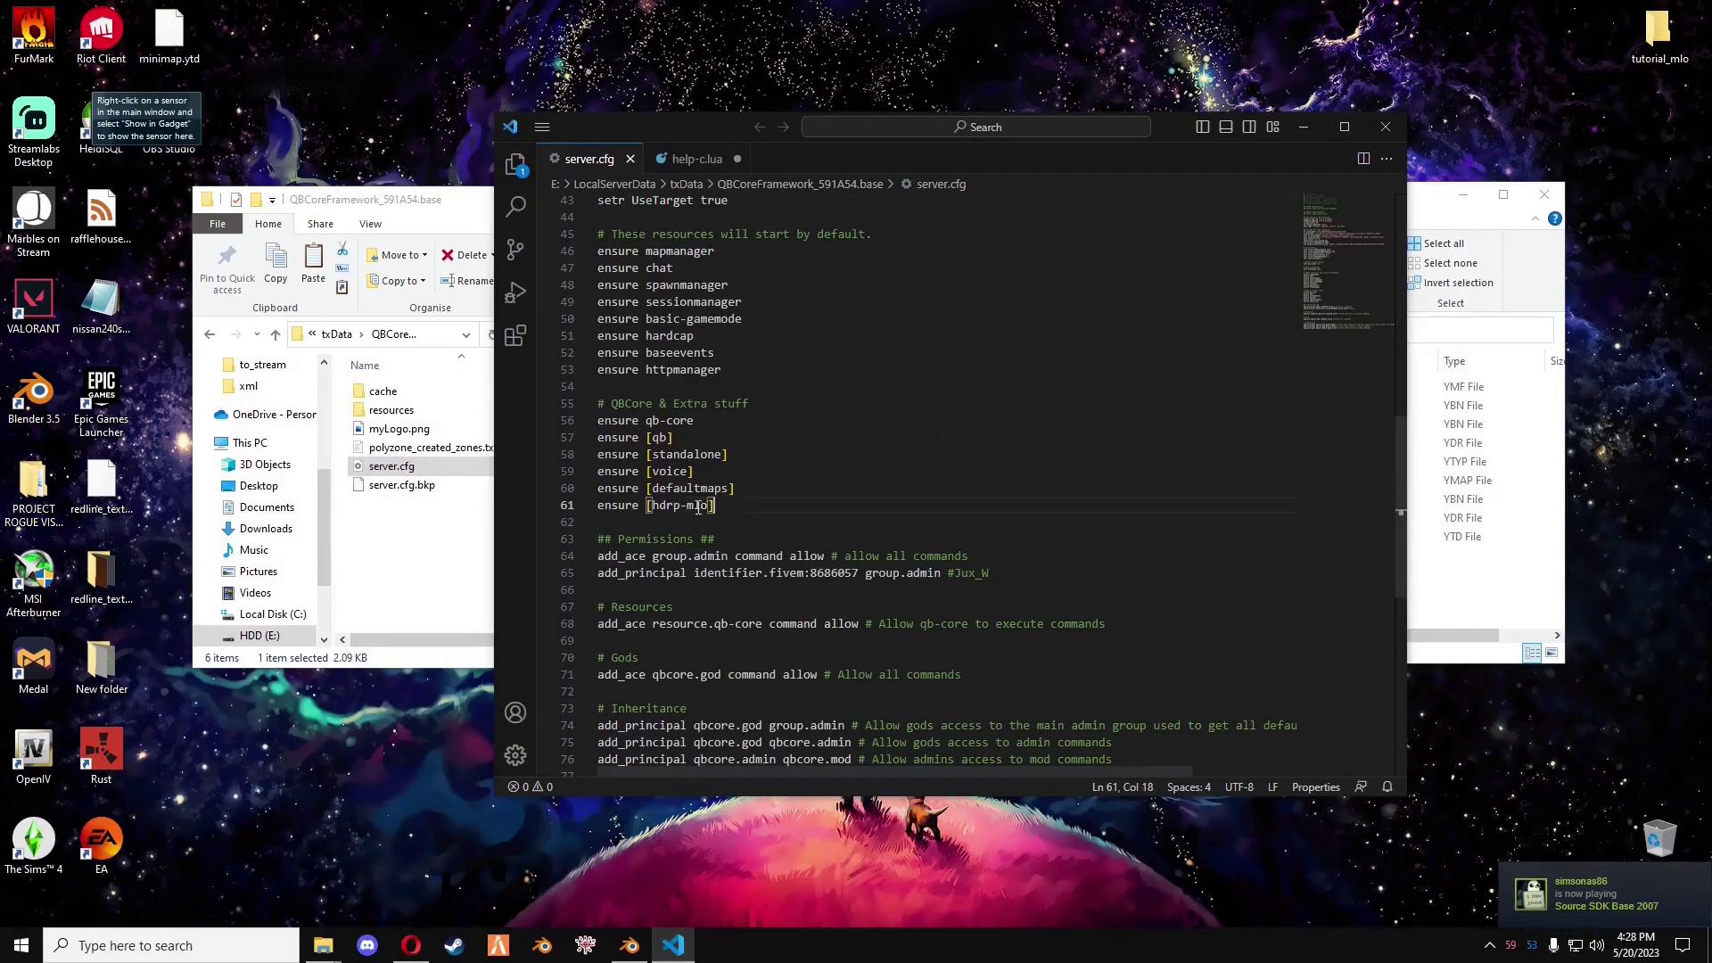
left_click_drag(714, 505, 591, 507)
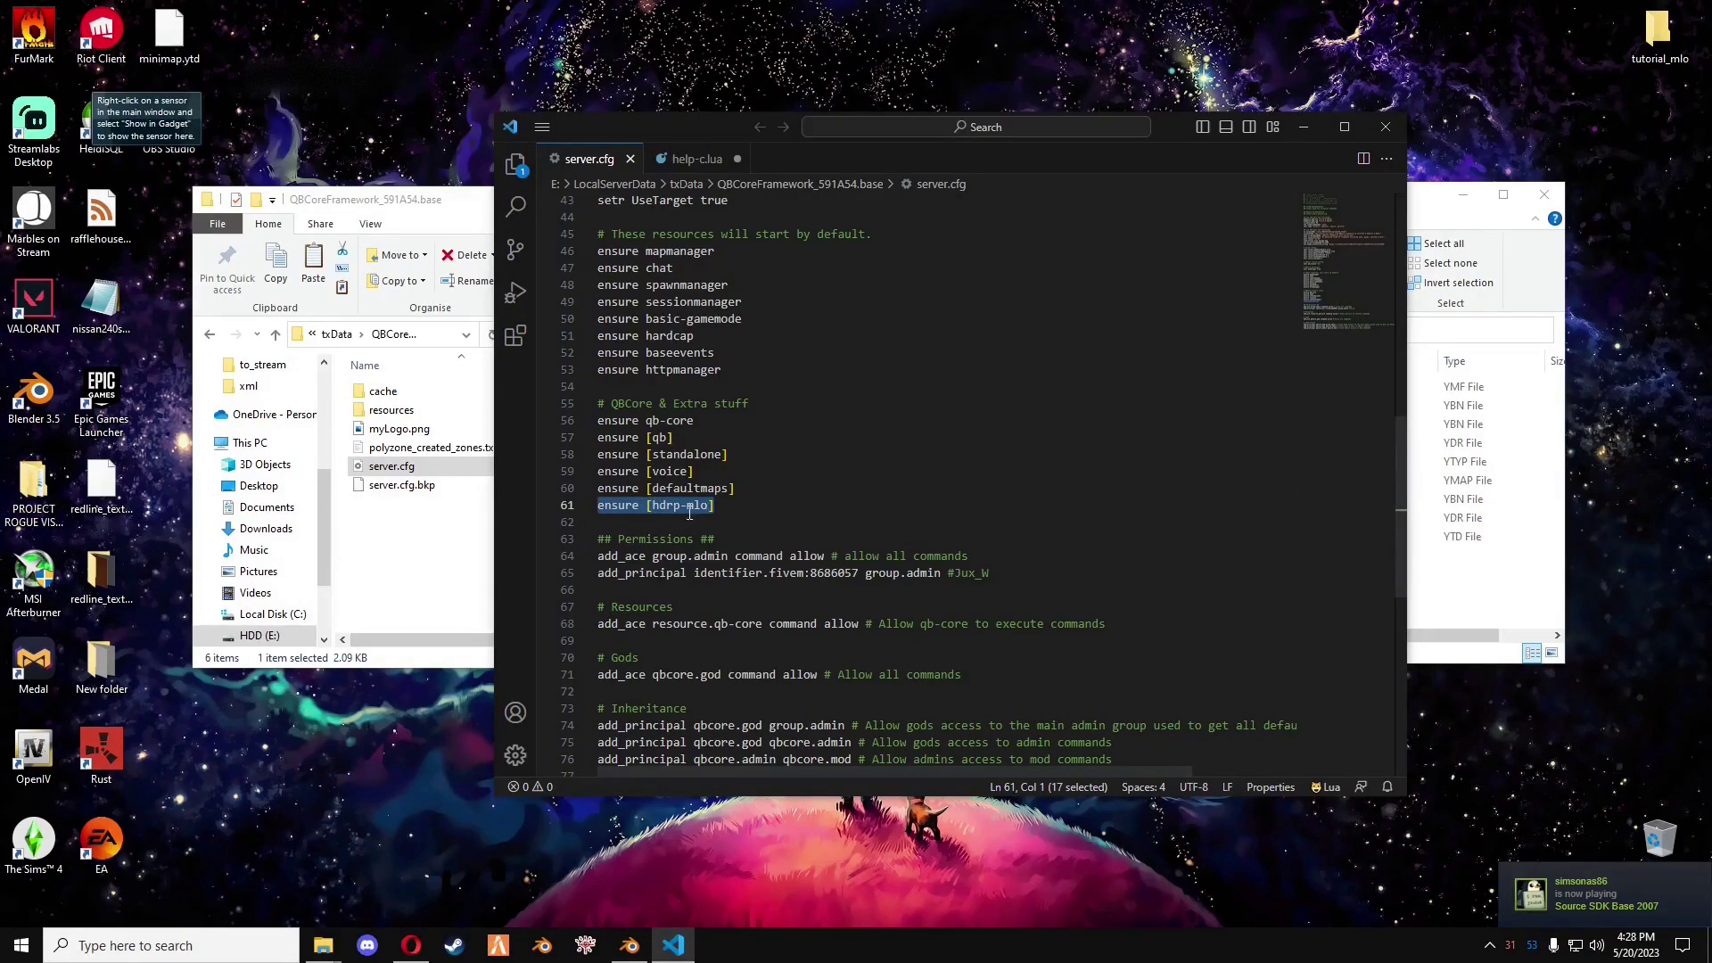
left_click(1386, 126)
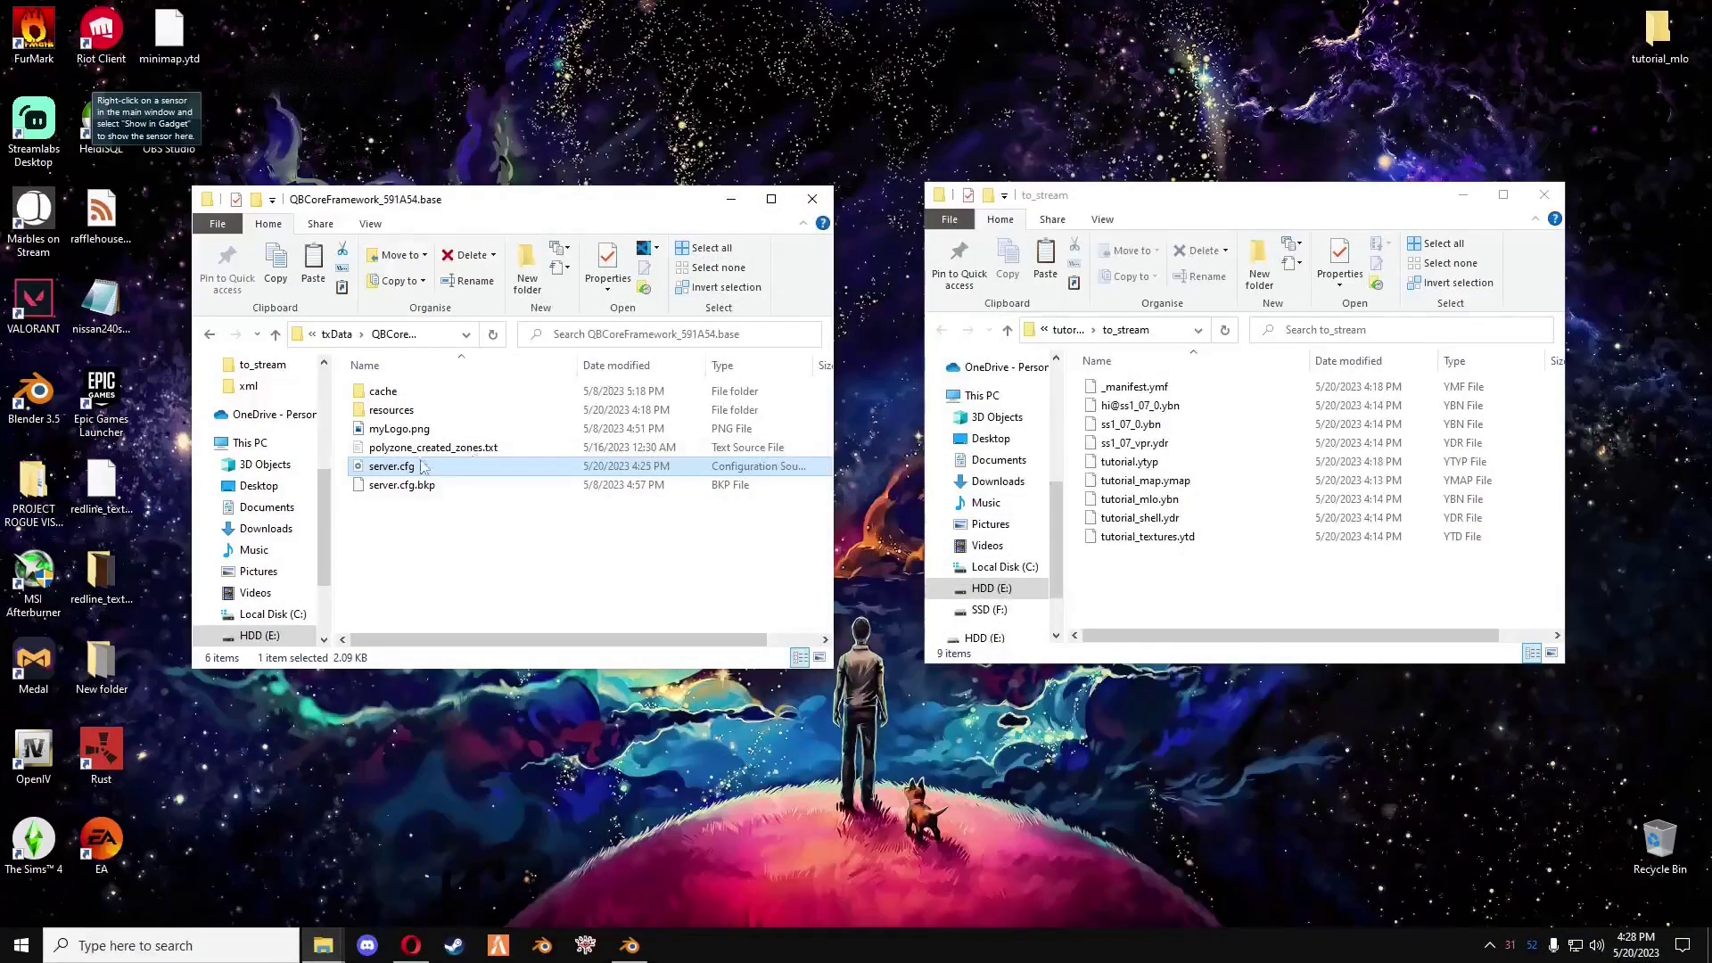
- Create a folder named [tutorial] inside the [hdrp-mlo] folder of the server's resources
double_click(392, 410)
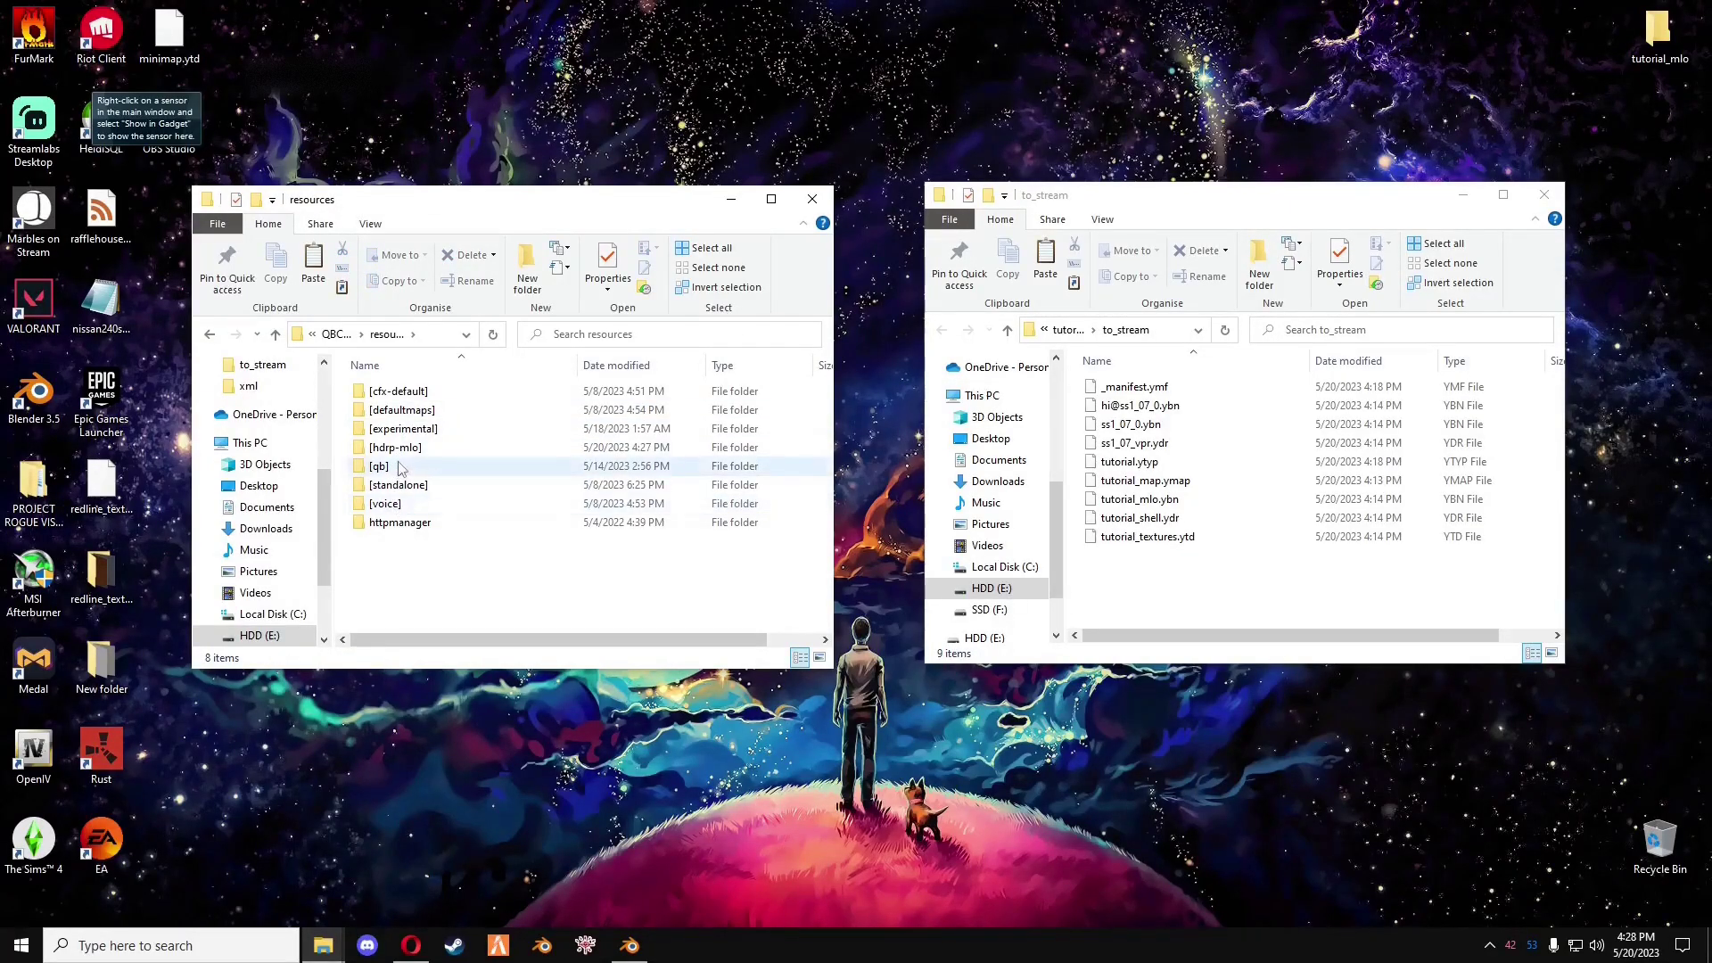
left_click(413, 451)
double_click(413, 450)
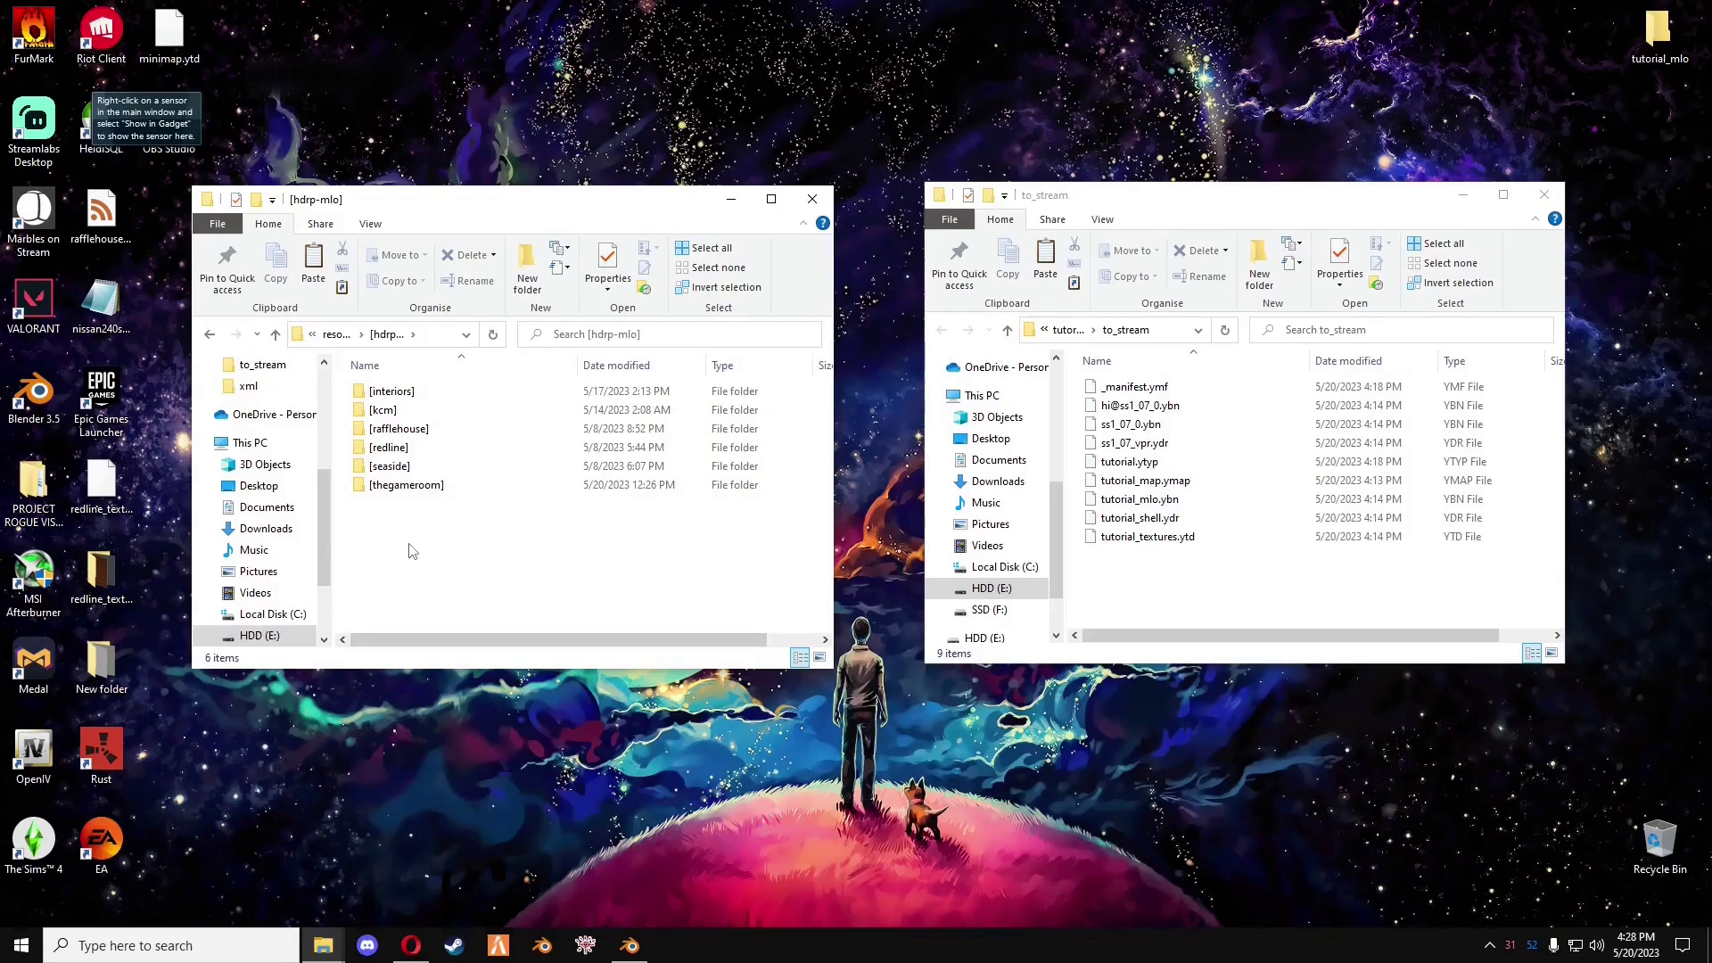
right_click(412, 551)
mouse_move(501, 758)
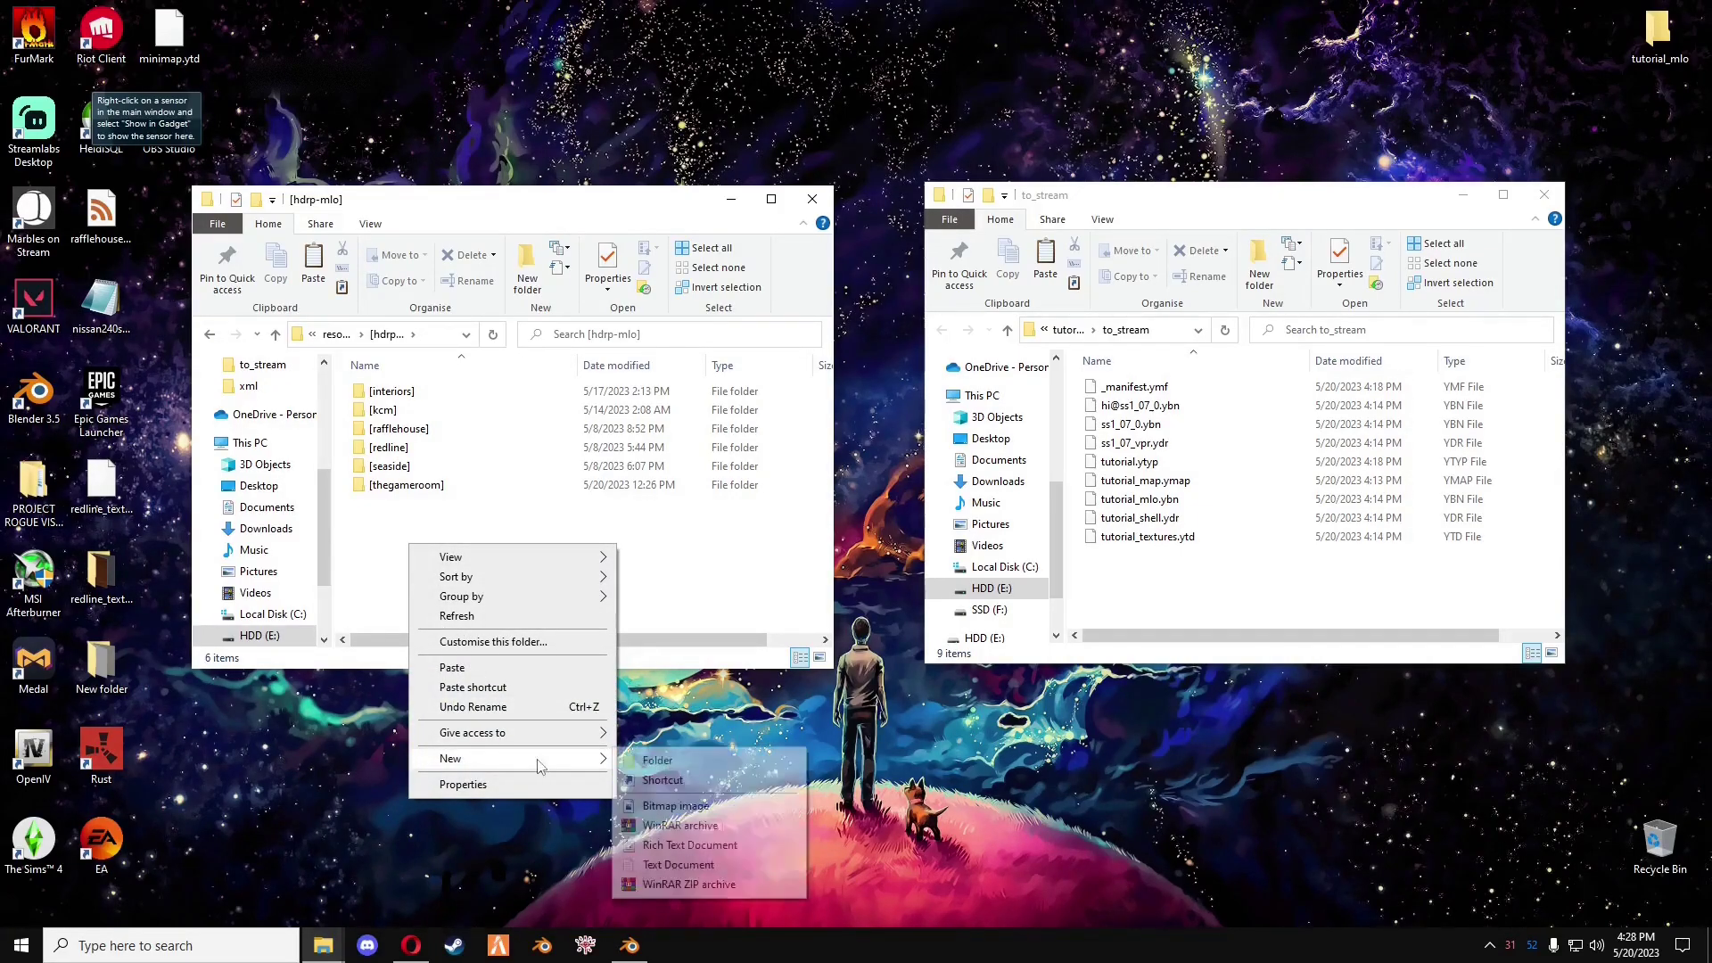
left_click(687, 765)
type("[tutorial")
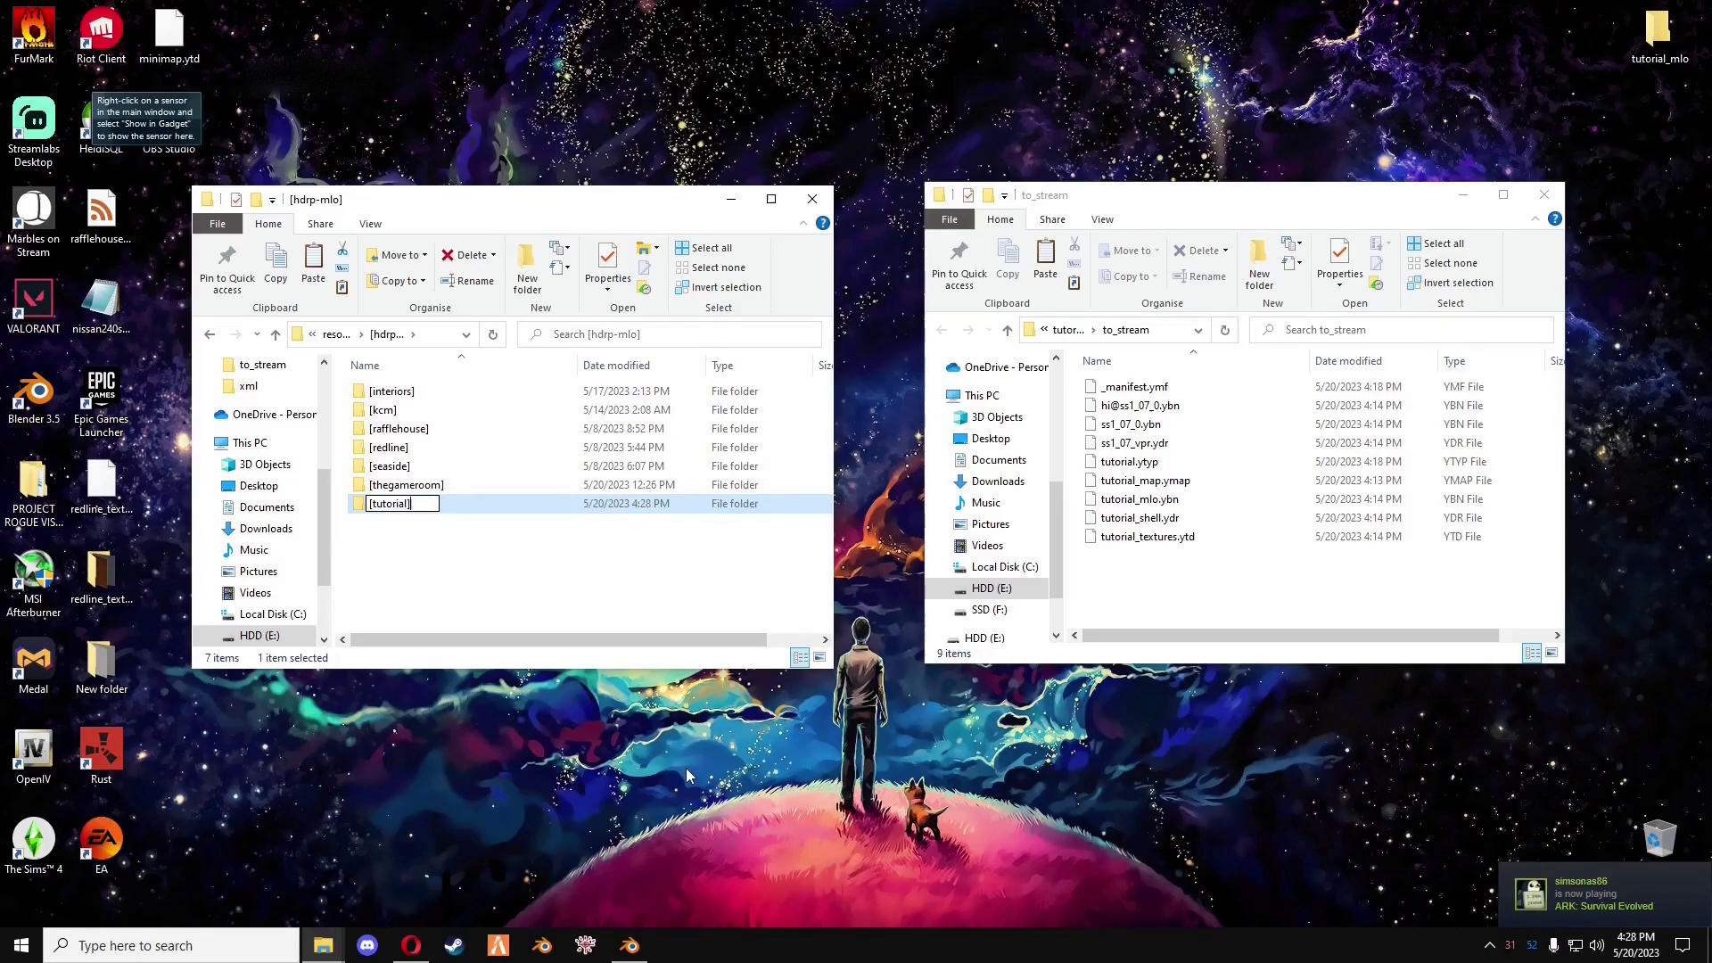
key("Return")
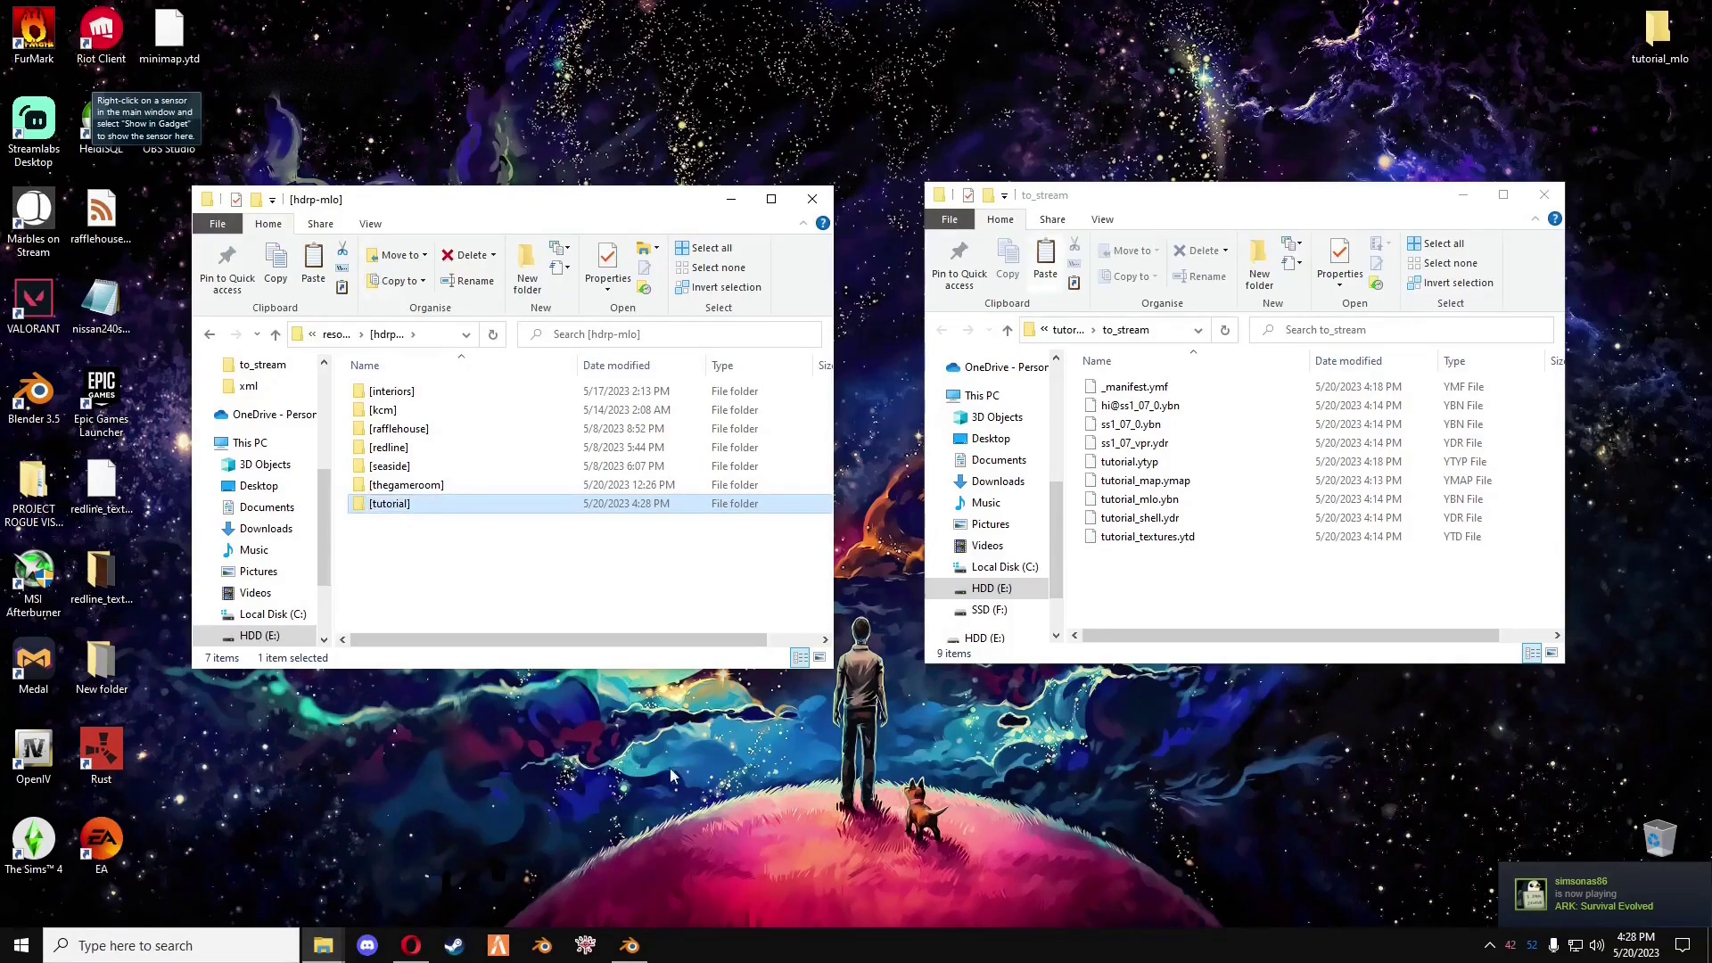
- Open the [tutorial] folder and create a subfolder named tutorial in it
double_click(389, 504)
right_click(394, 463)
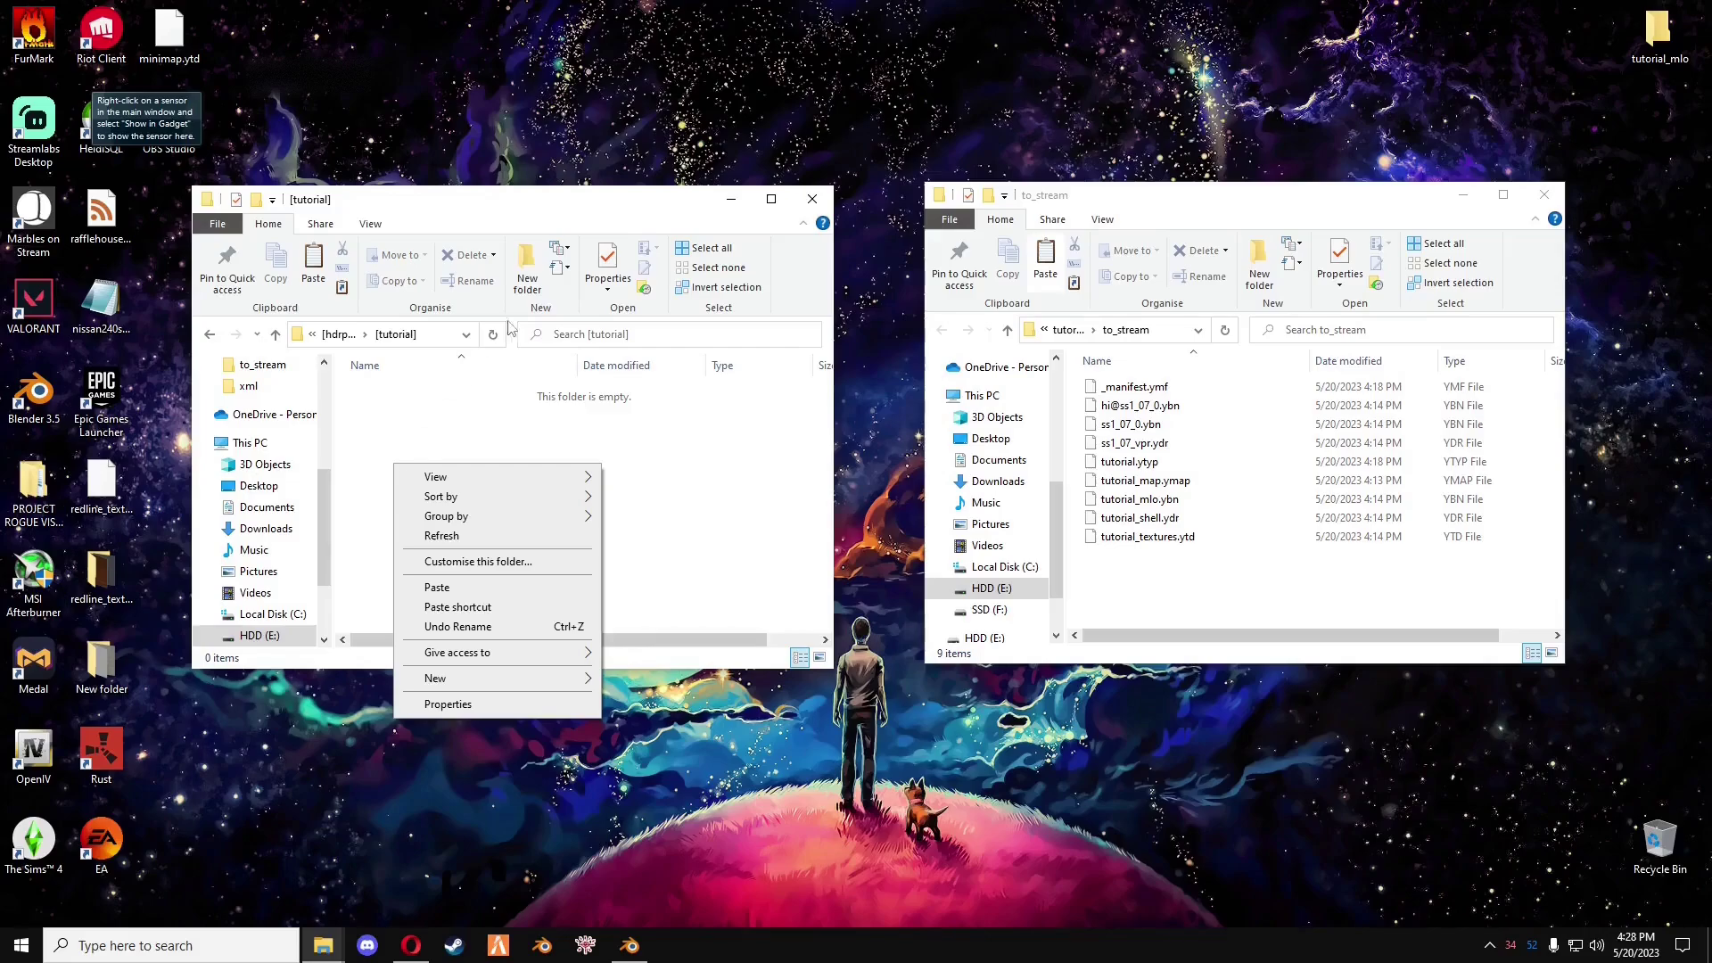
left_click(528, 266)
type("tutorial")
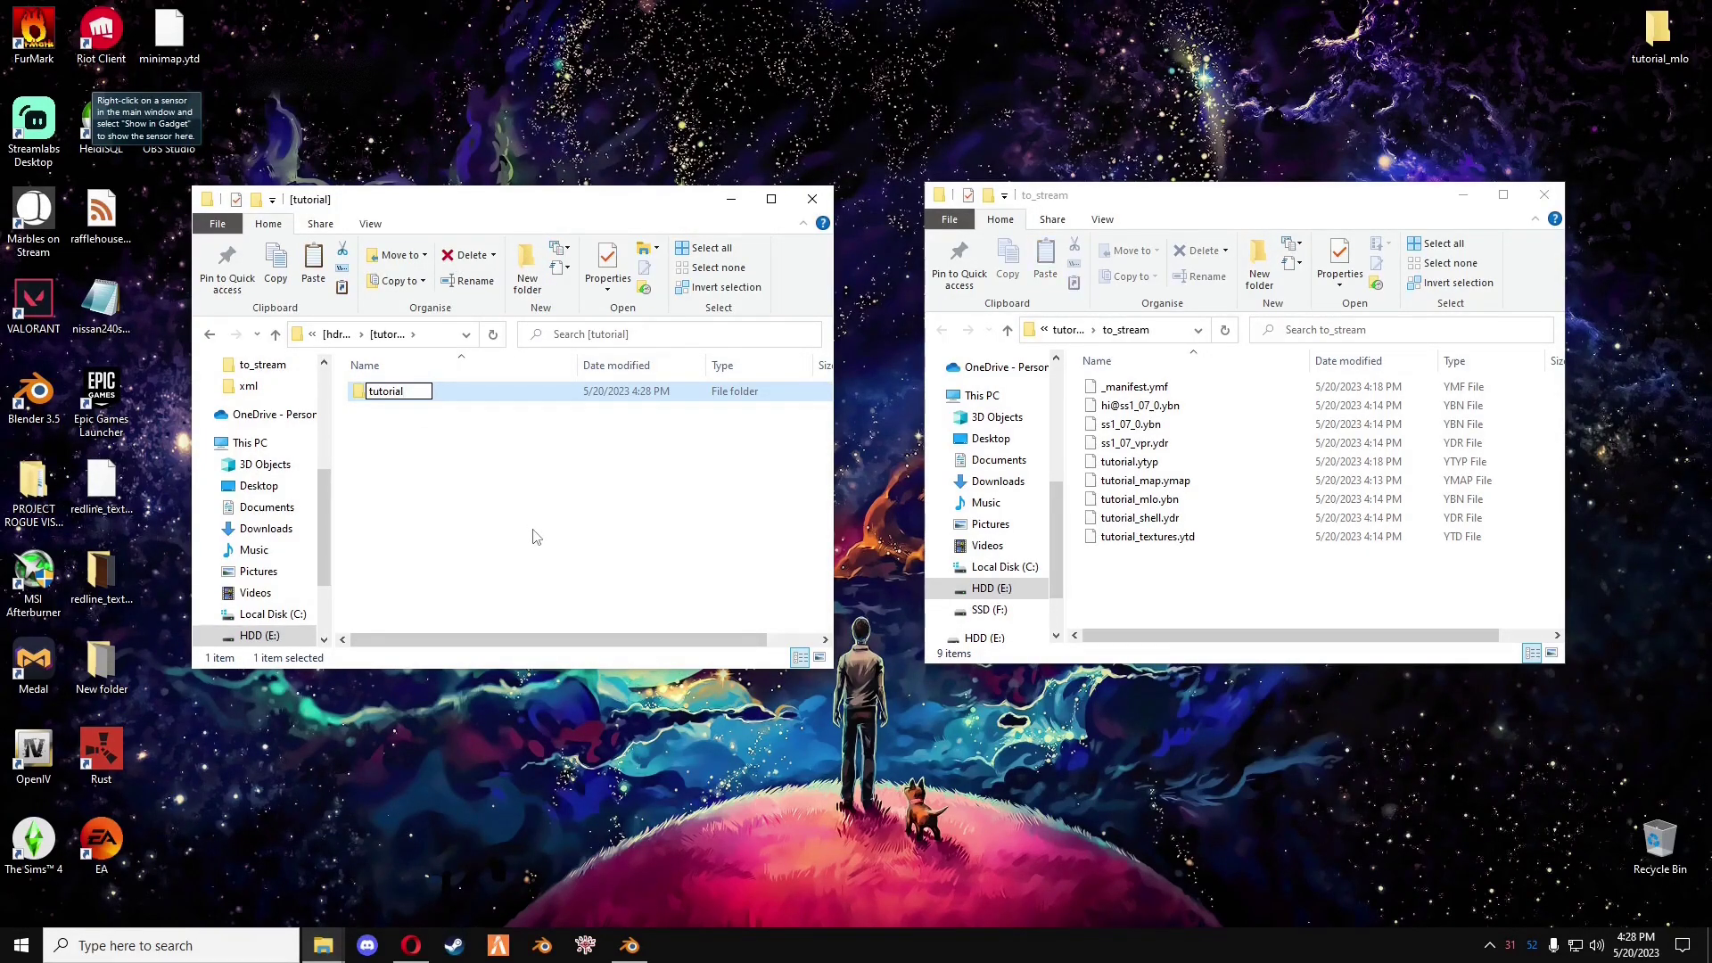
key("Return")
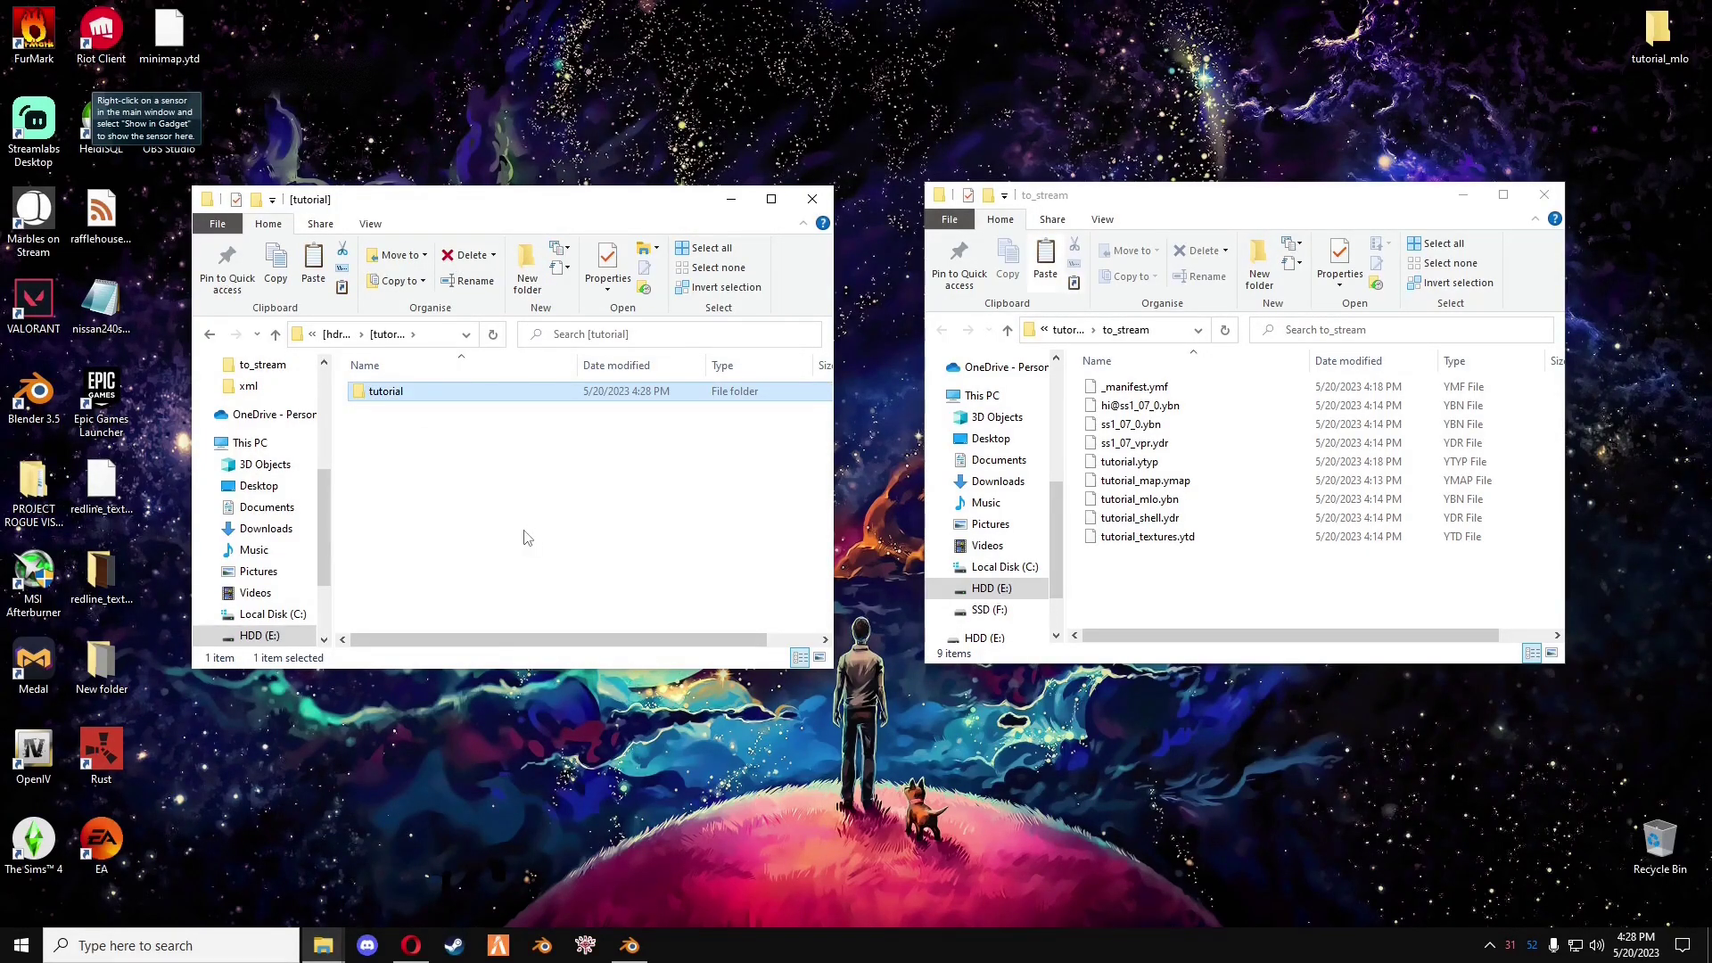
- Copy __resource.lua from the [interiors] folder into the [tutorial] folder
left_click(211, 335)
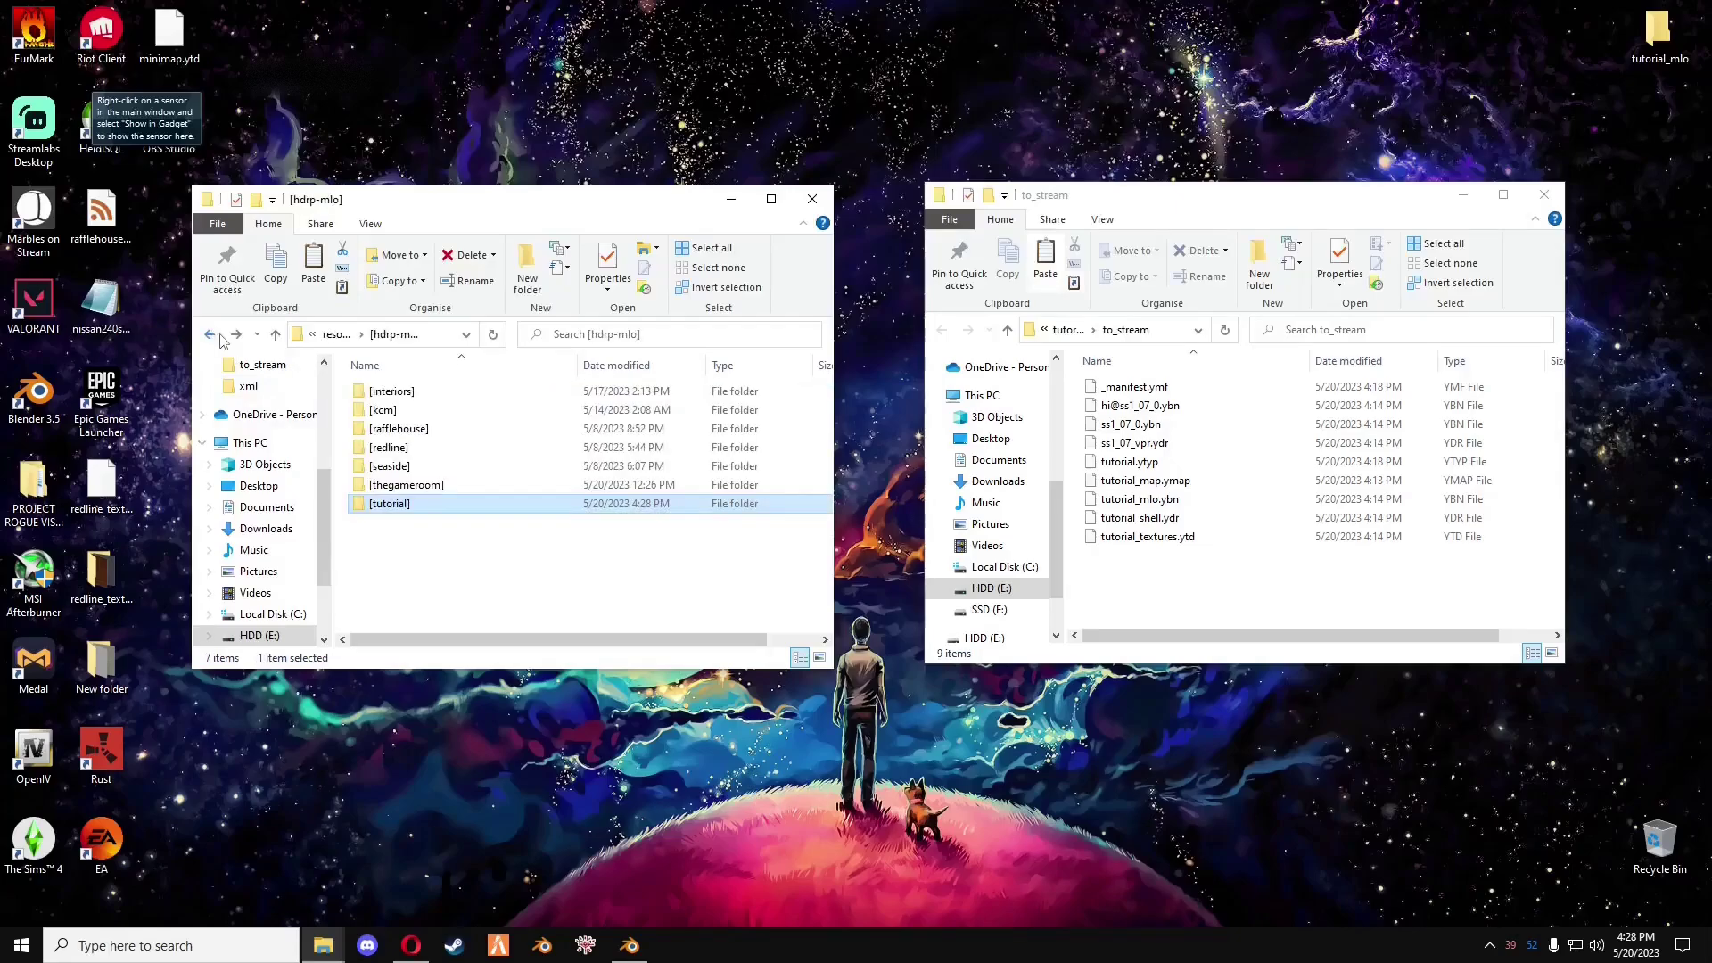
double_click(394, 398)
left_click(401, 416)
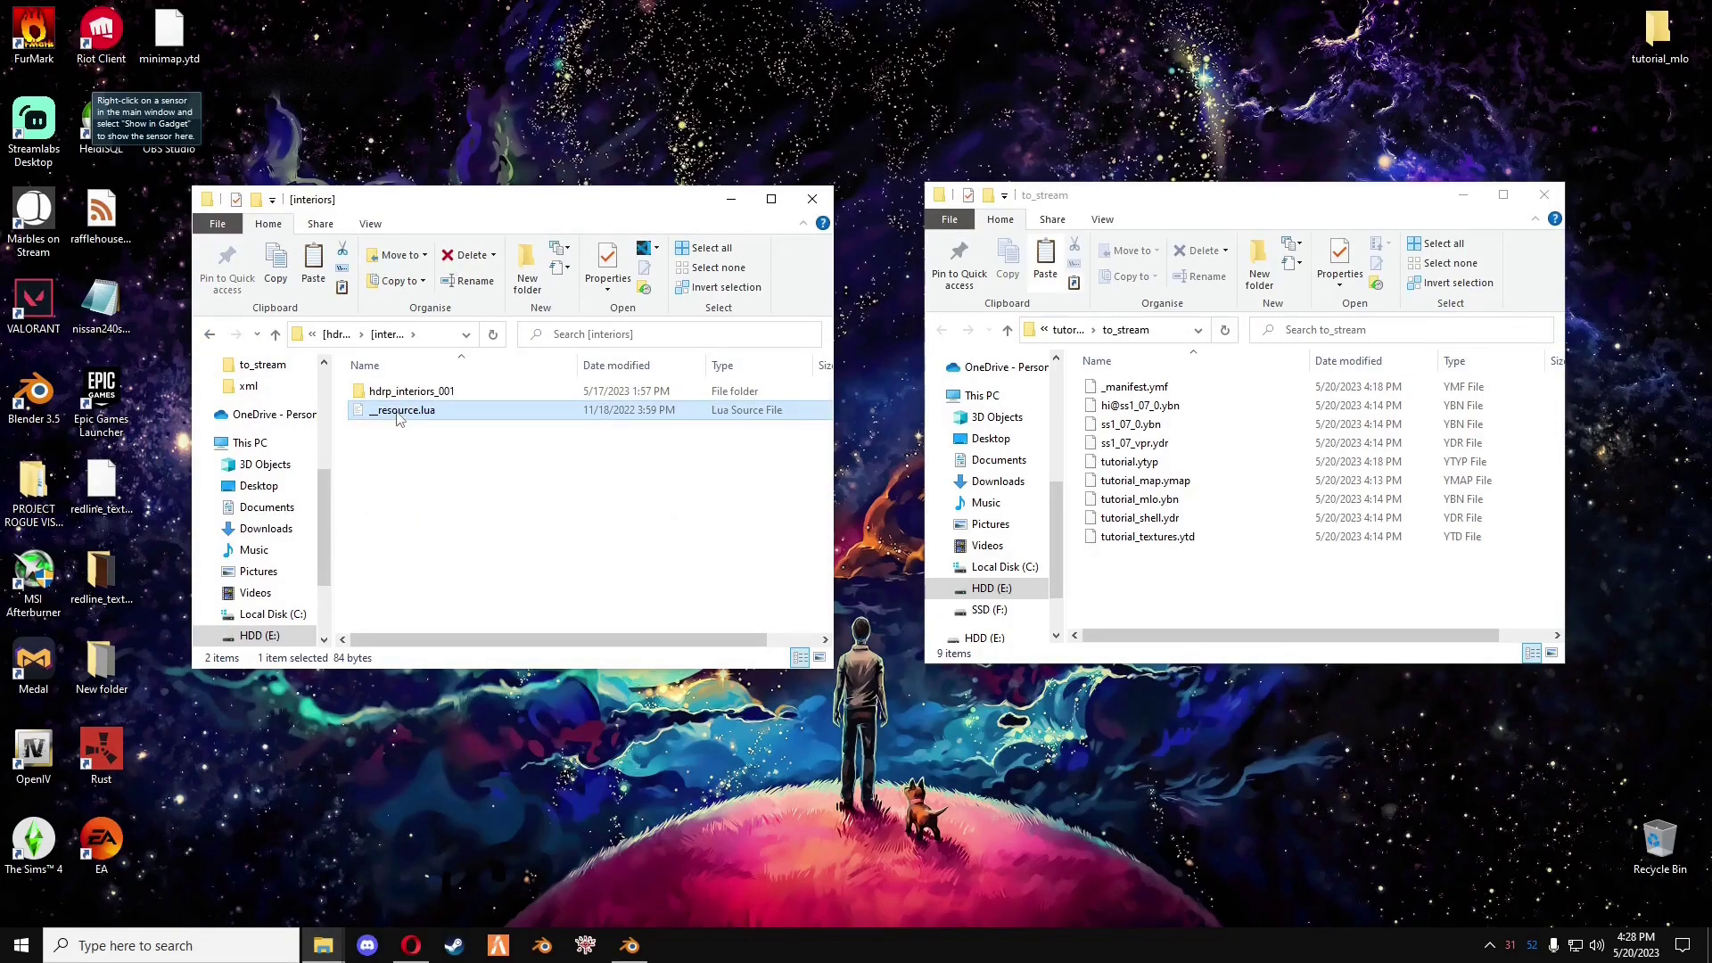
left_click(211, 333)
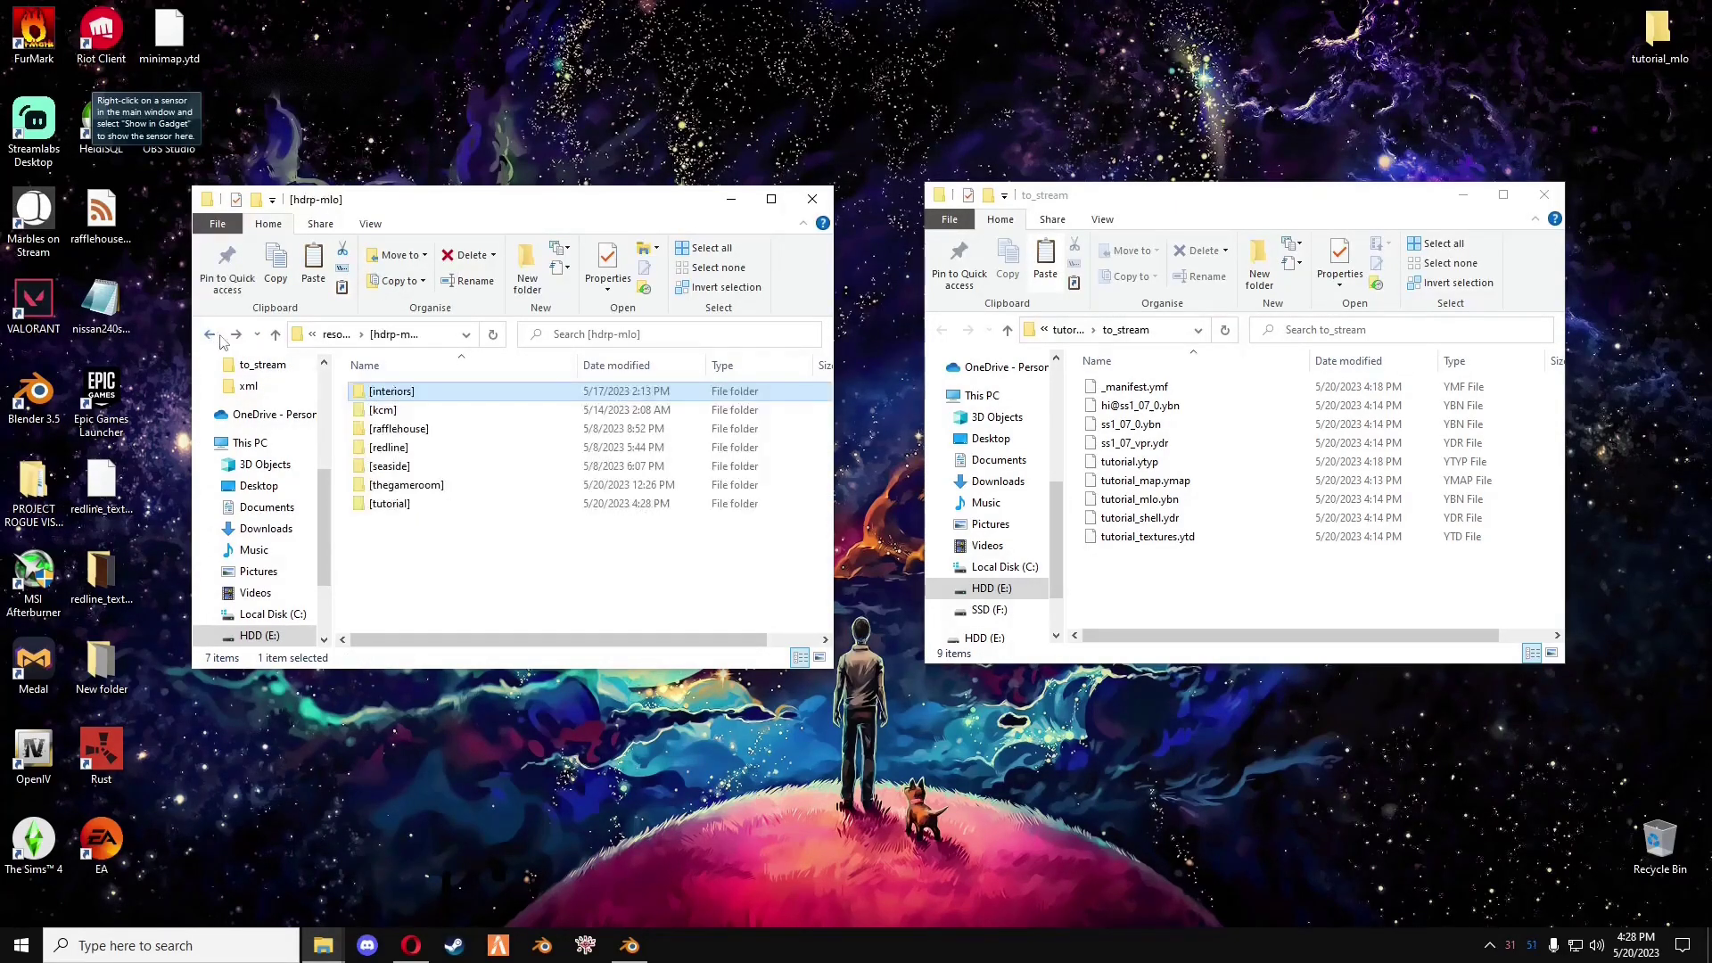
double_click(387, 504)
key("ctrl+v")
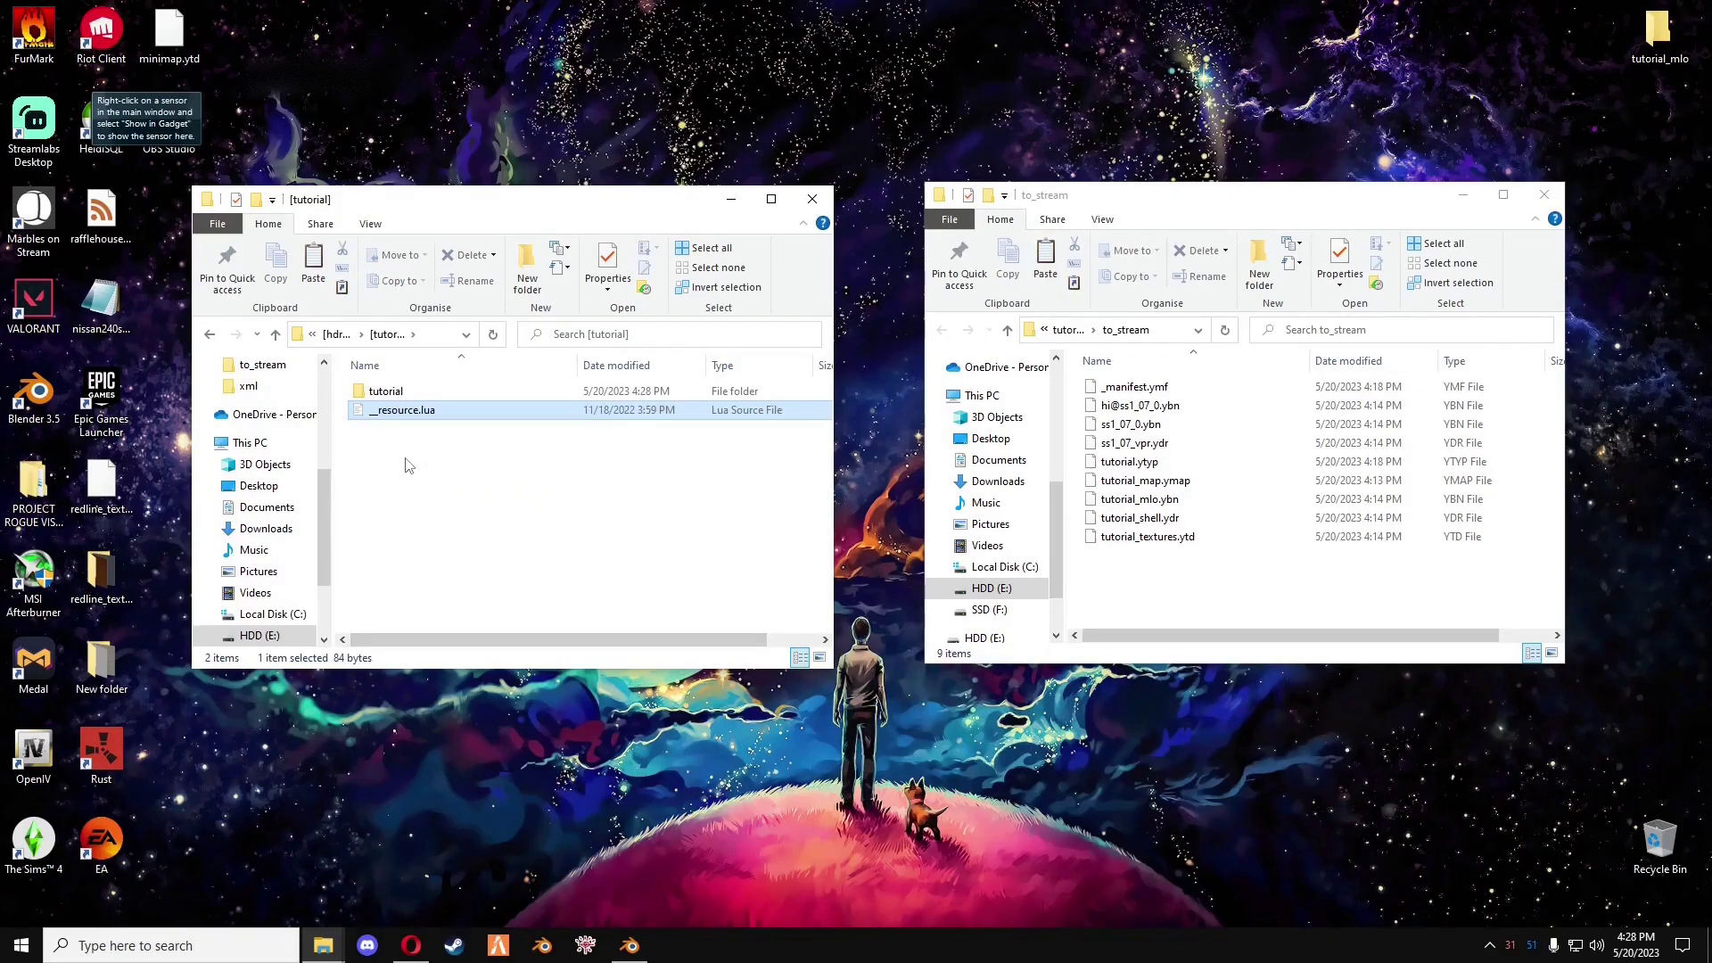
- Try to make a new text document into __resource.lua in the [tutorial] folder, and delete the document
right_click(416, 489)
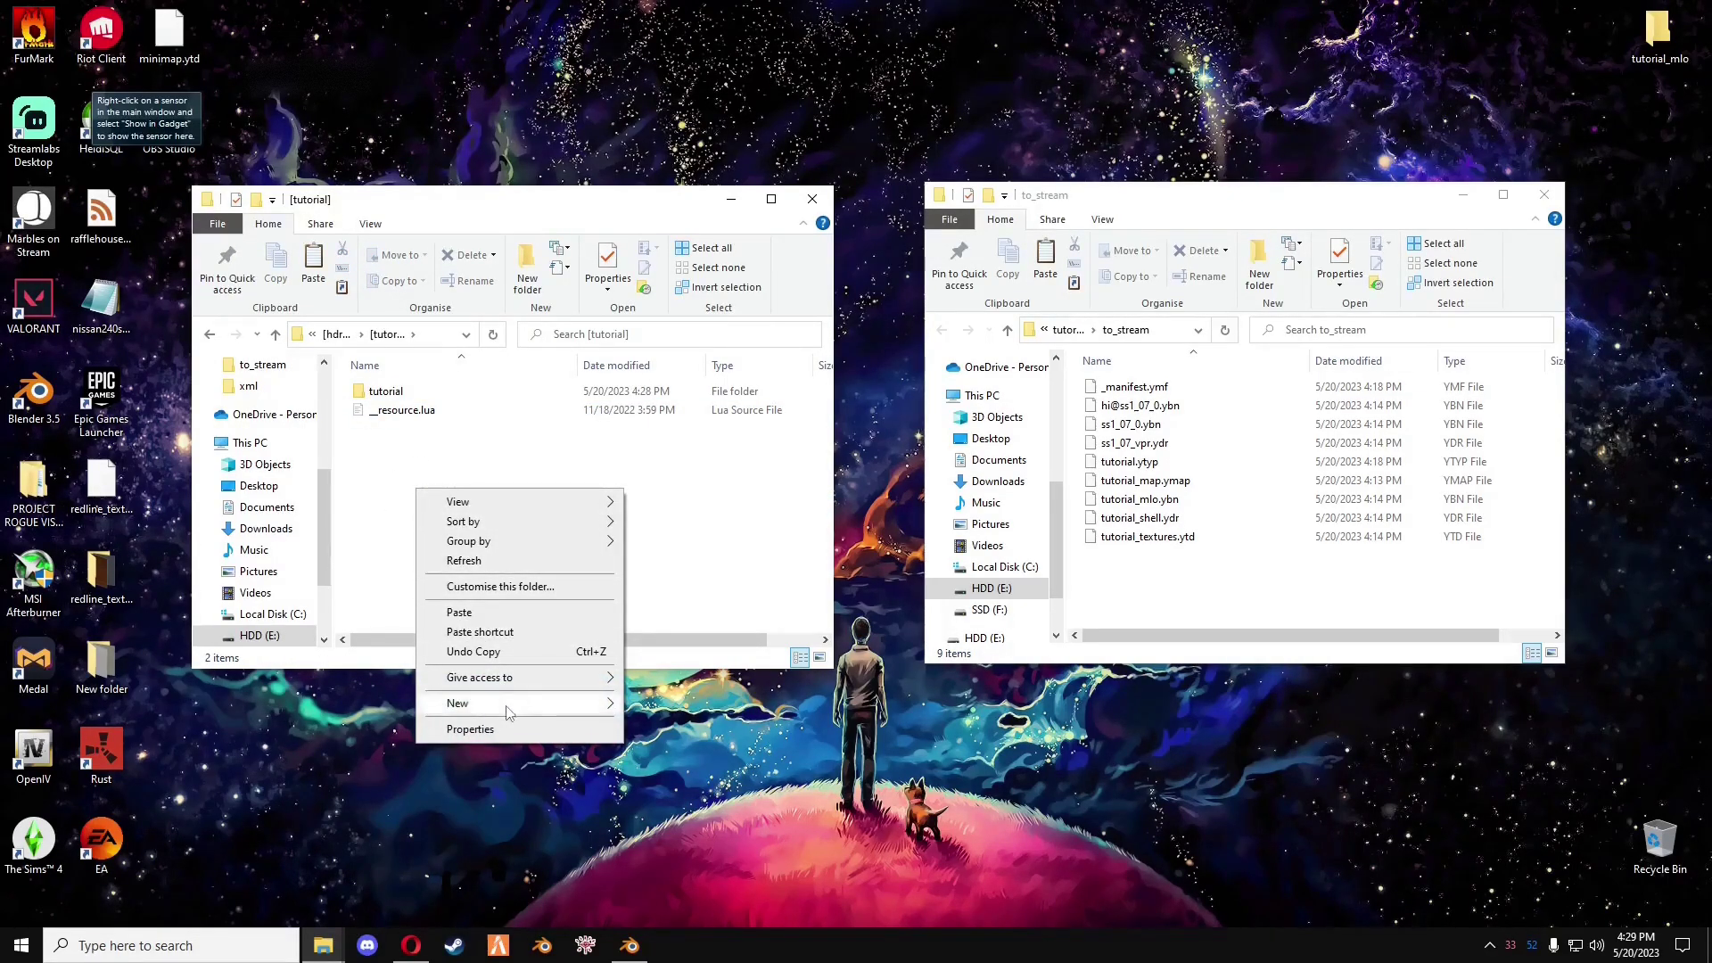
mouse_move(511, 709)
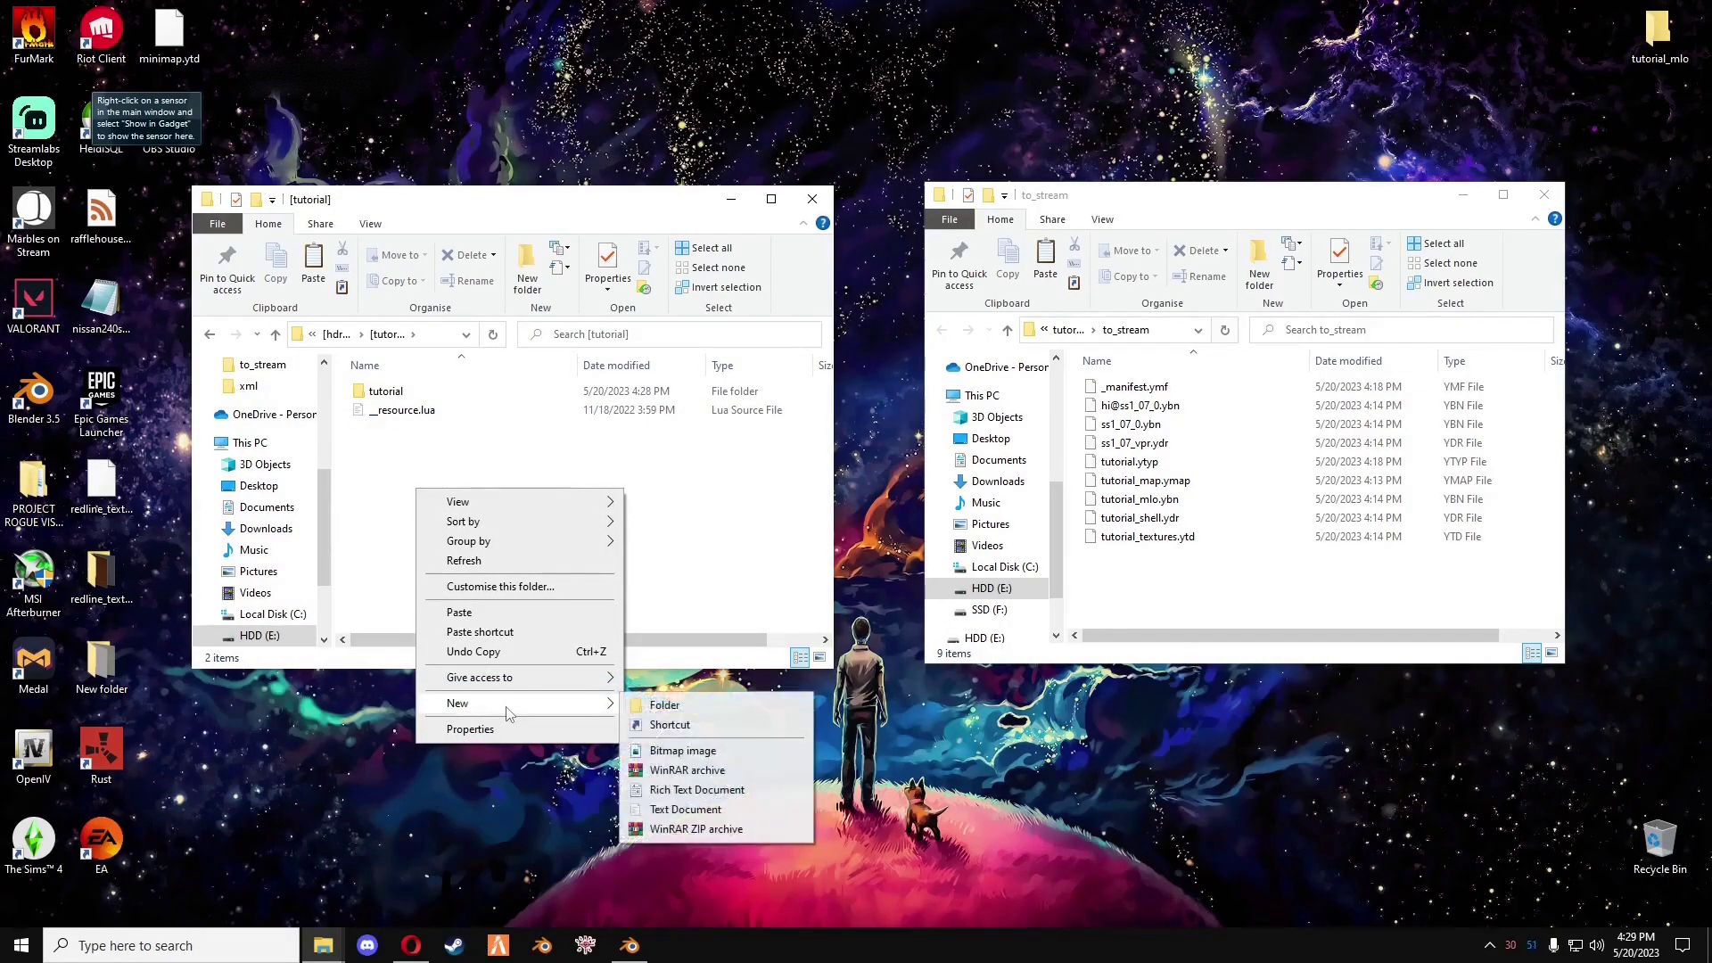
left_click(685, 809)
type("__resource.lua")
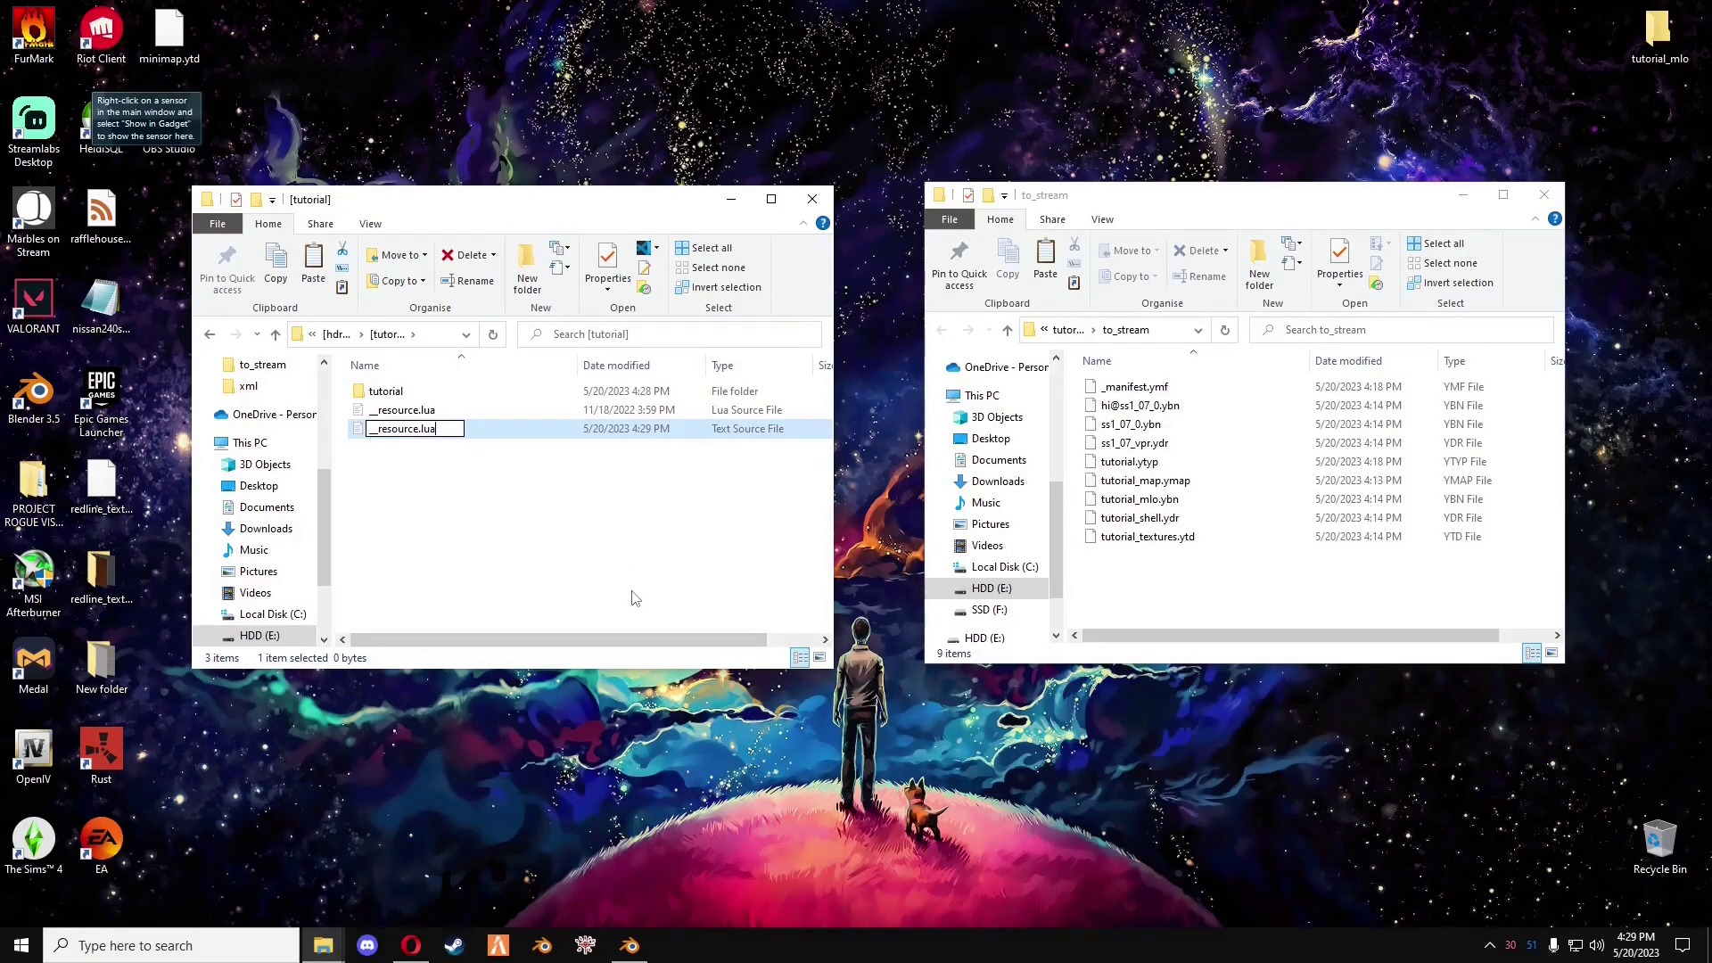
key("Return")
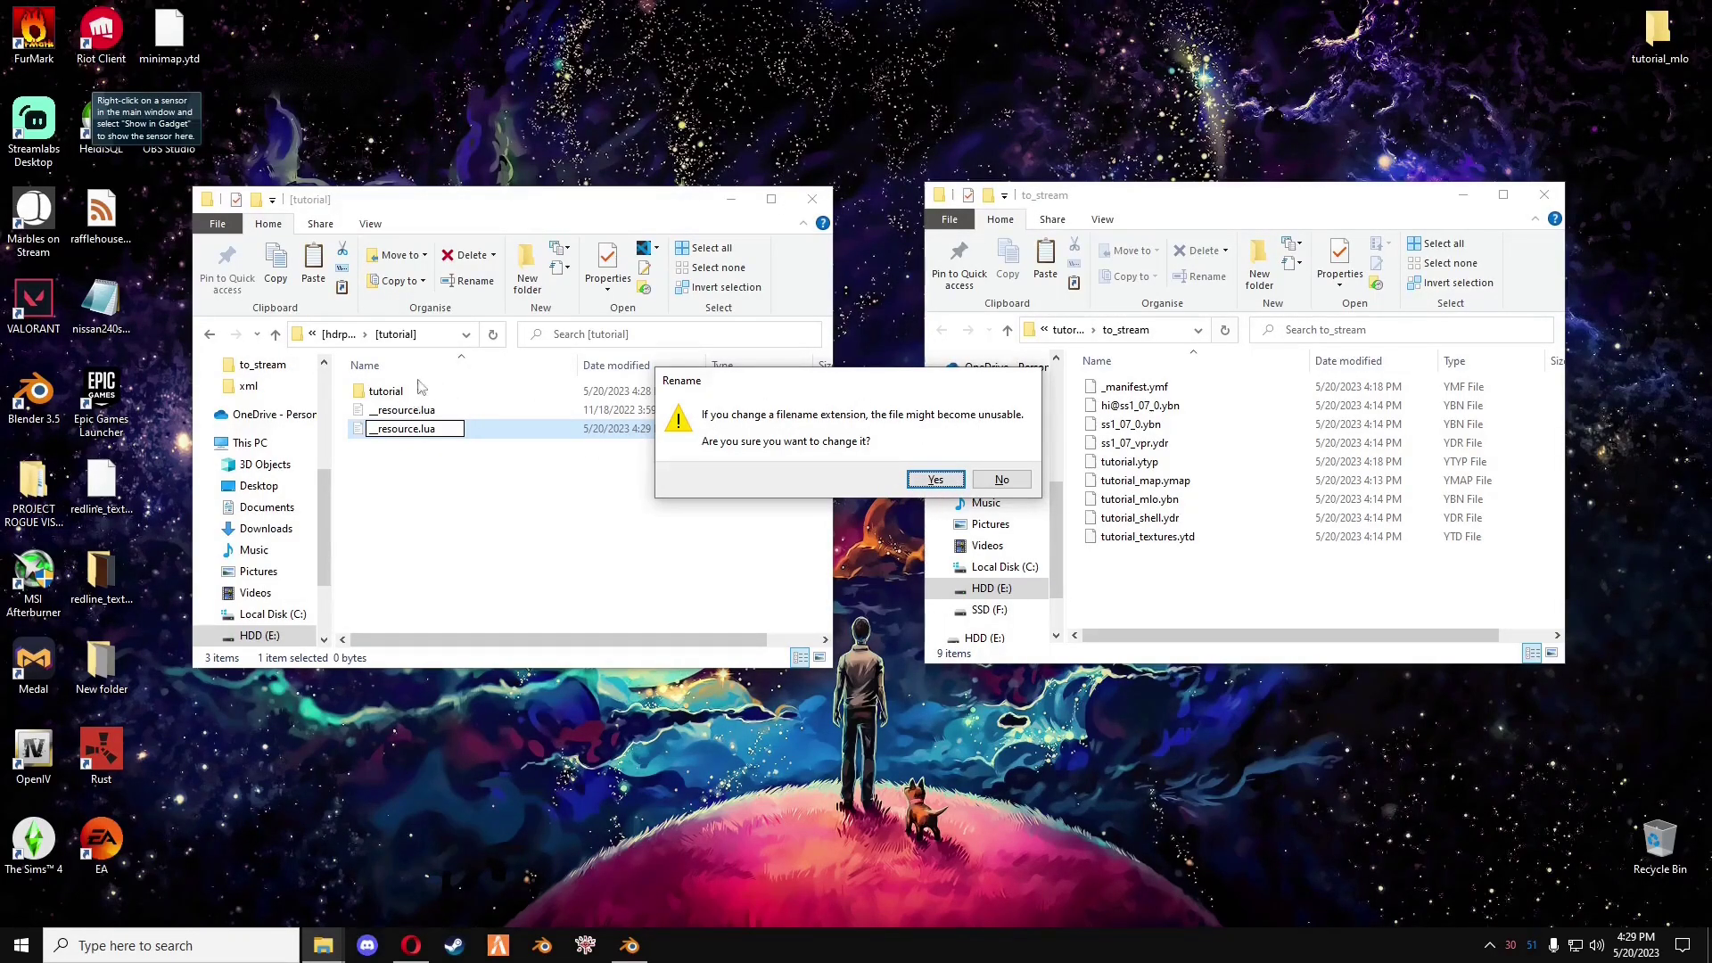
left_click(1006, 478)
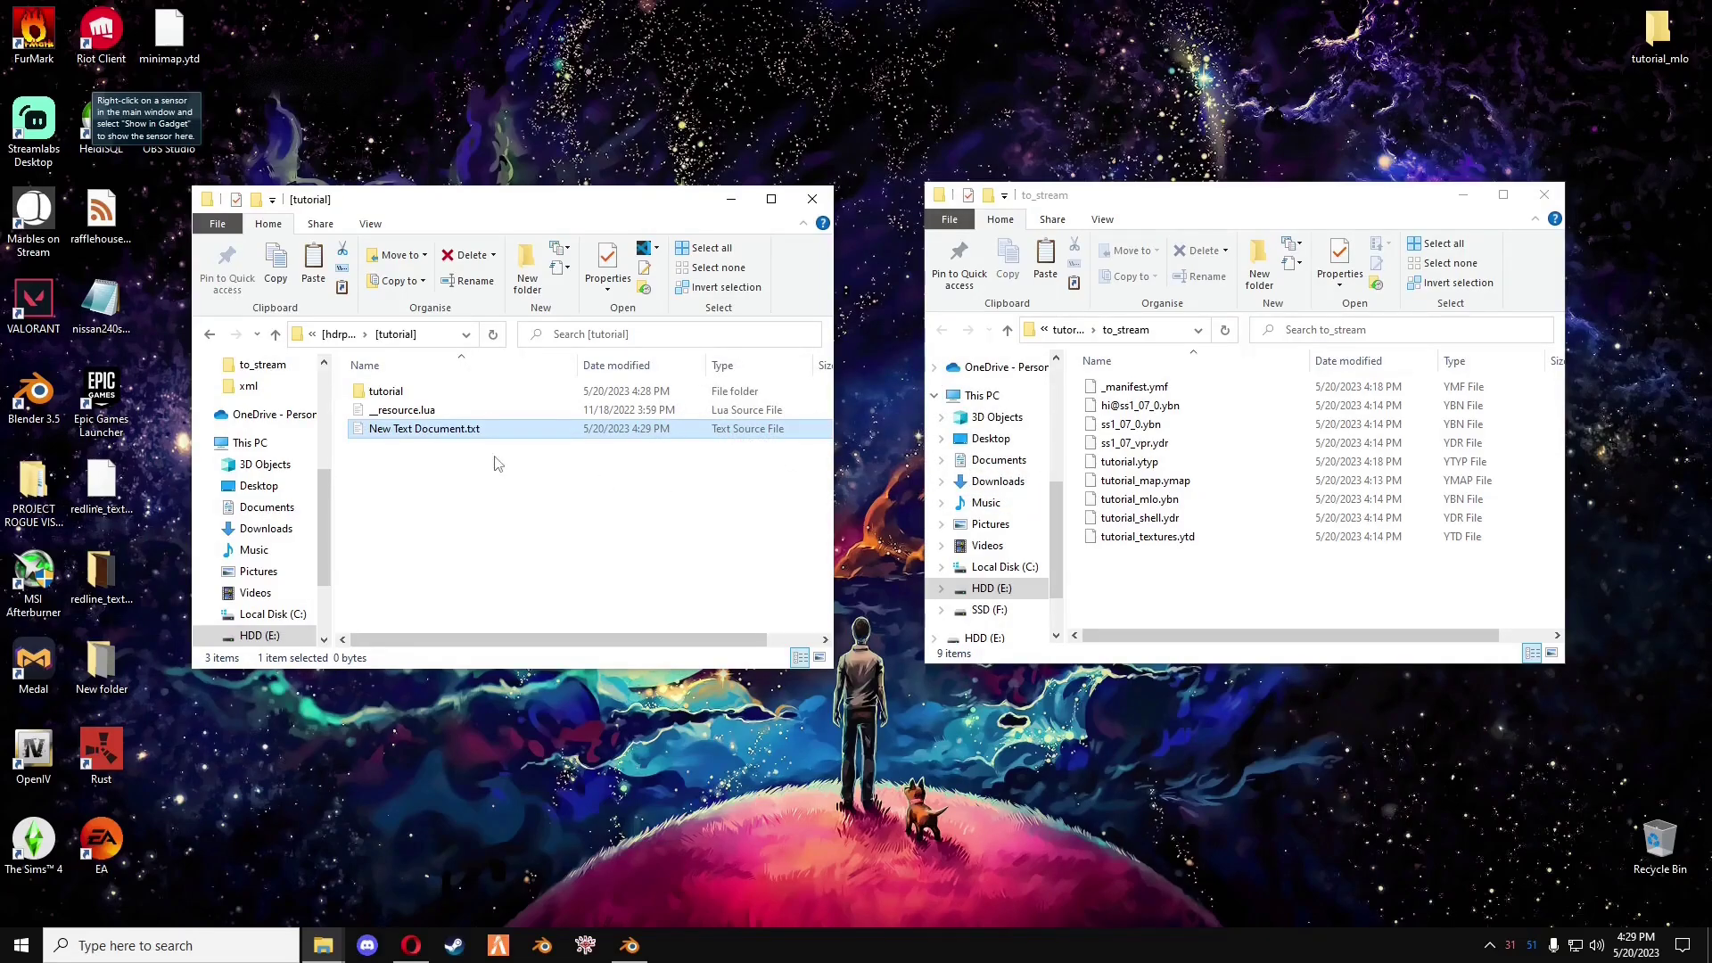
key("Delete")
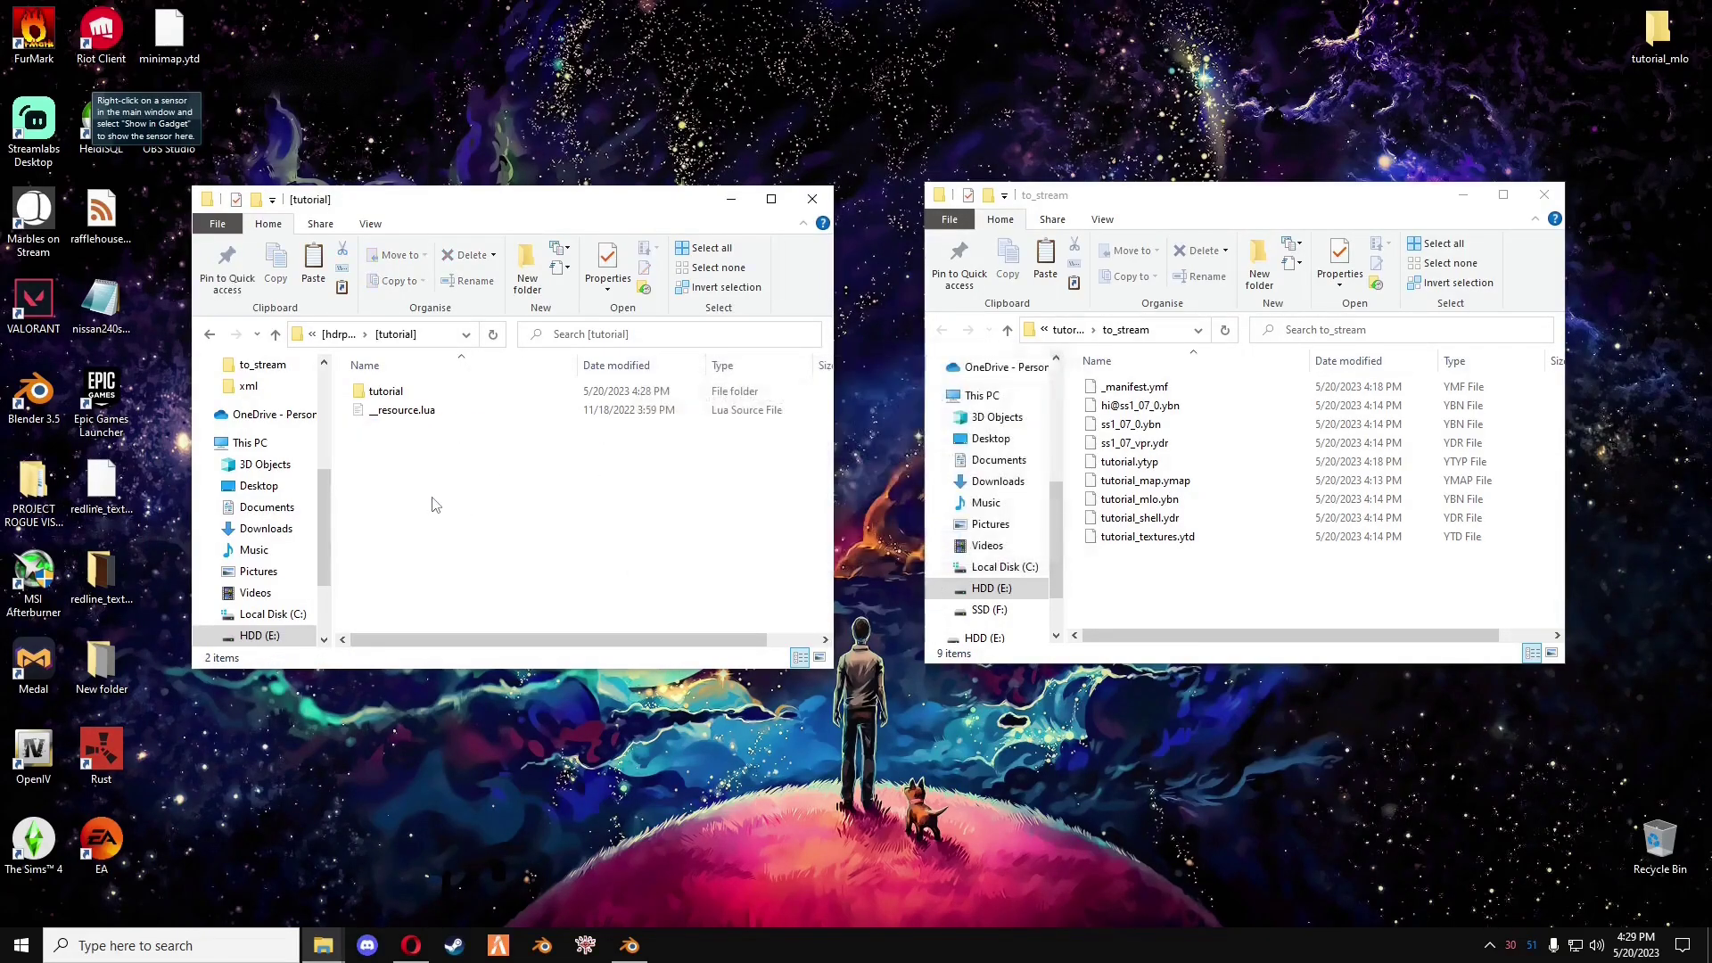
- Open __resource.lua in the [tutorial] folder, examine its manifest version and map lines, and close it
double_click(402, 410)
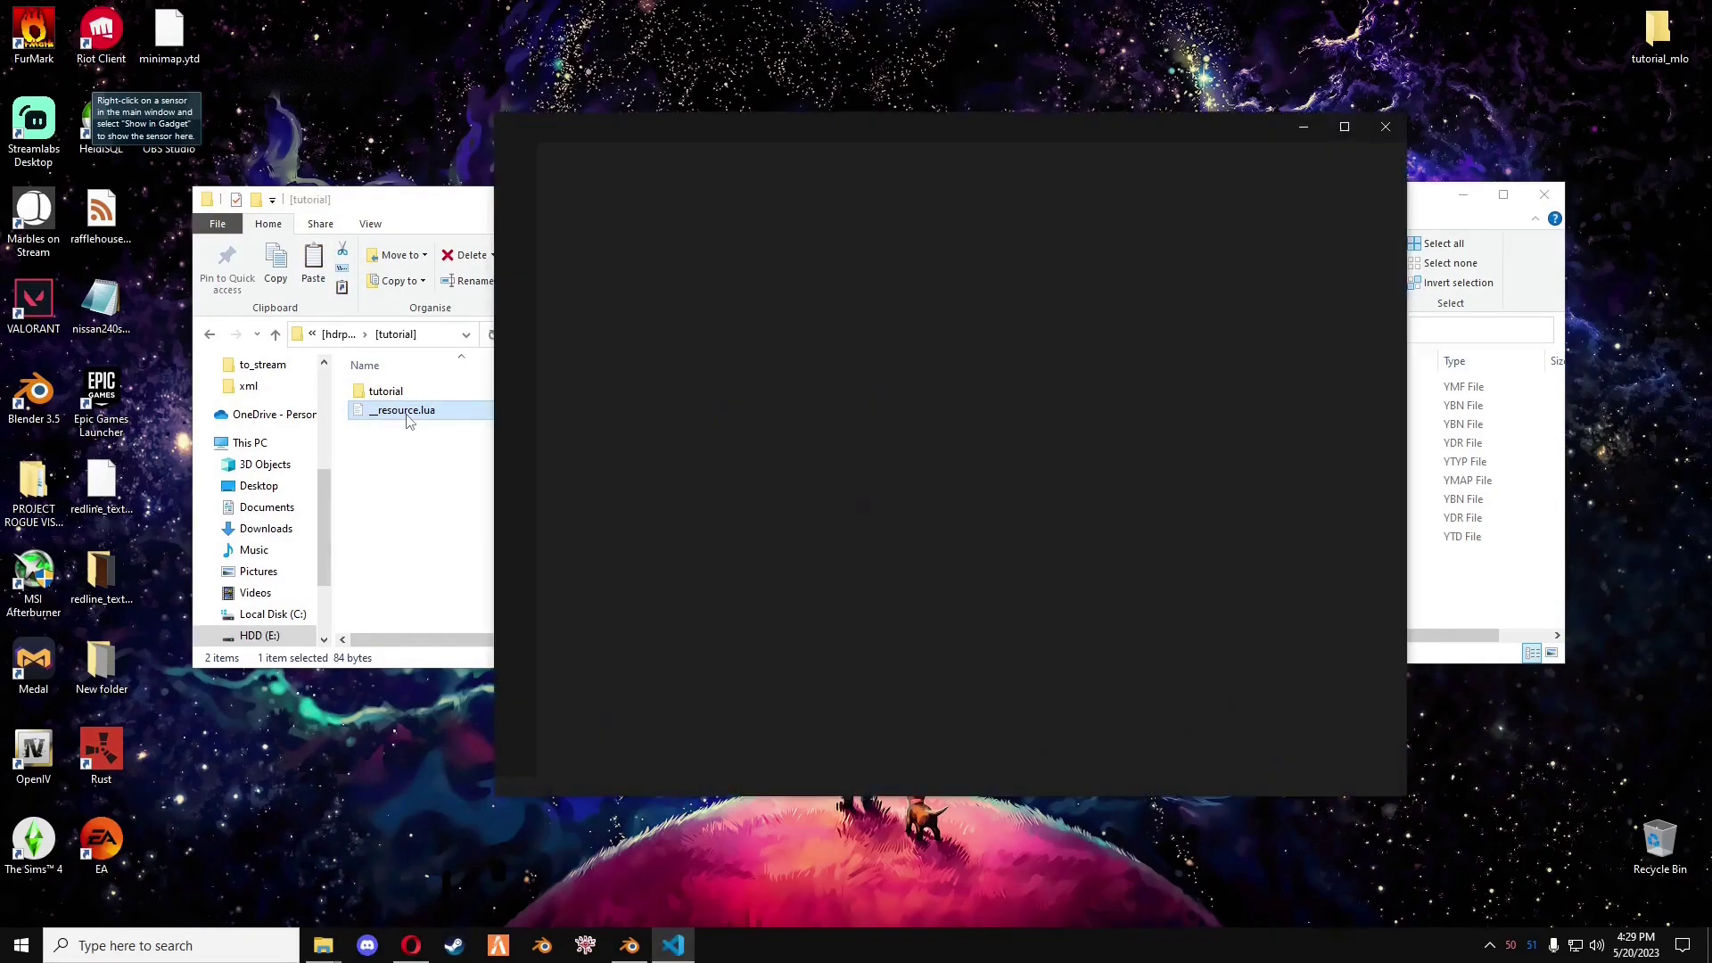
left_click_drag(729, 219, 571, 194)
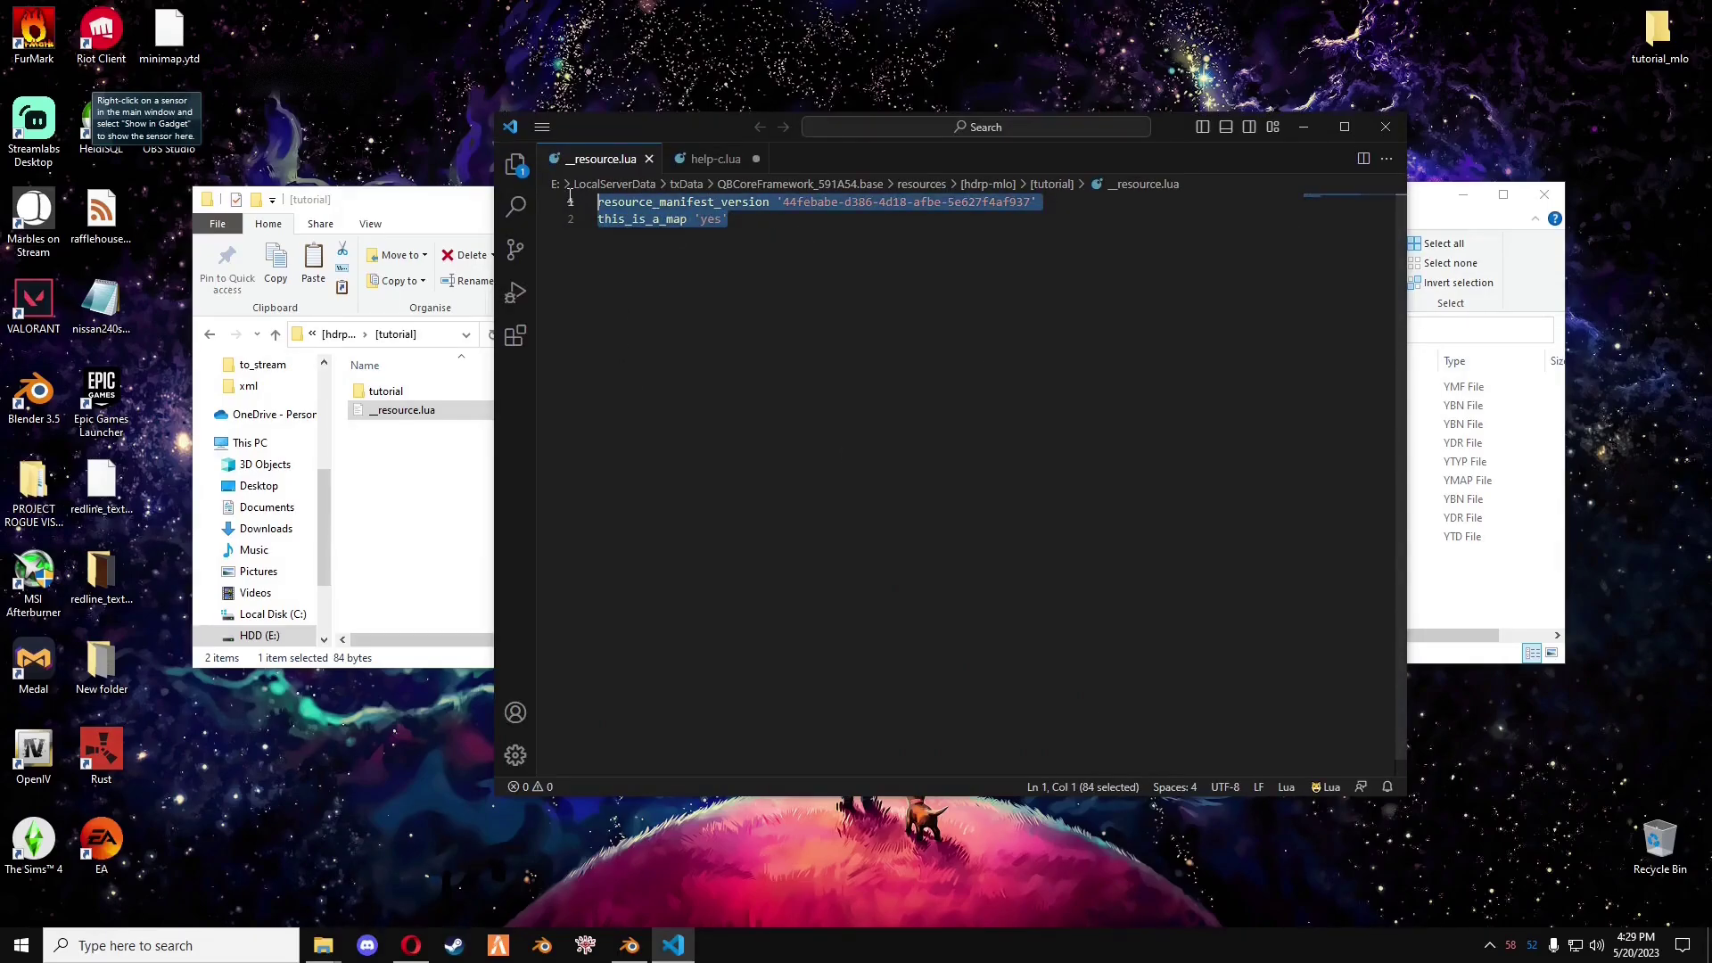
left_click(1386, 129)
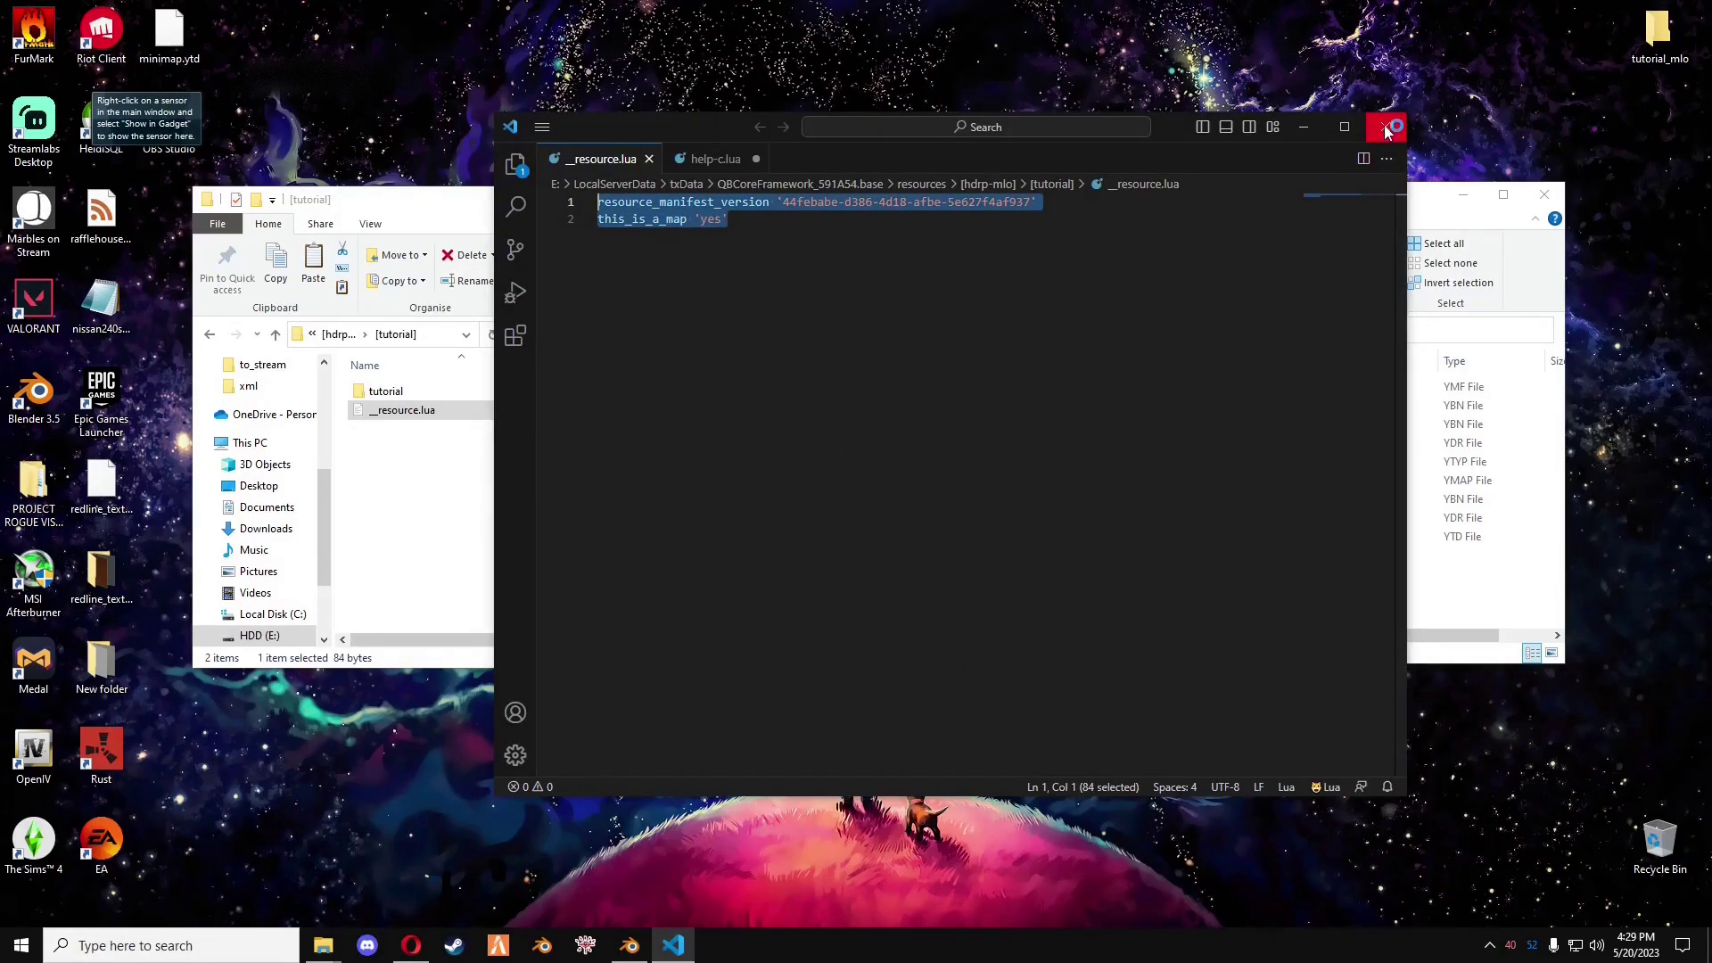
- Copy __resource.lua from the [tutorial] folder into its tutorial subfolder
key("Up")
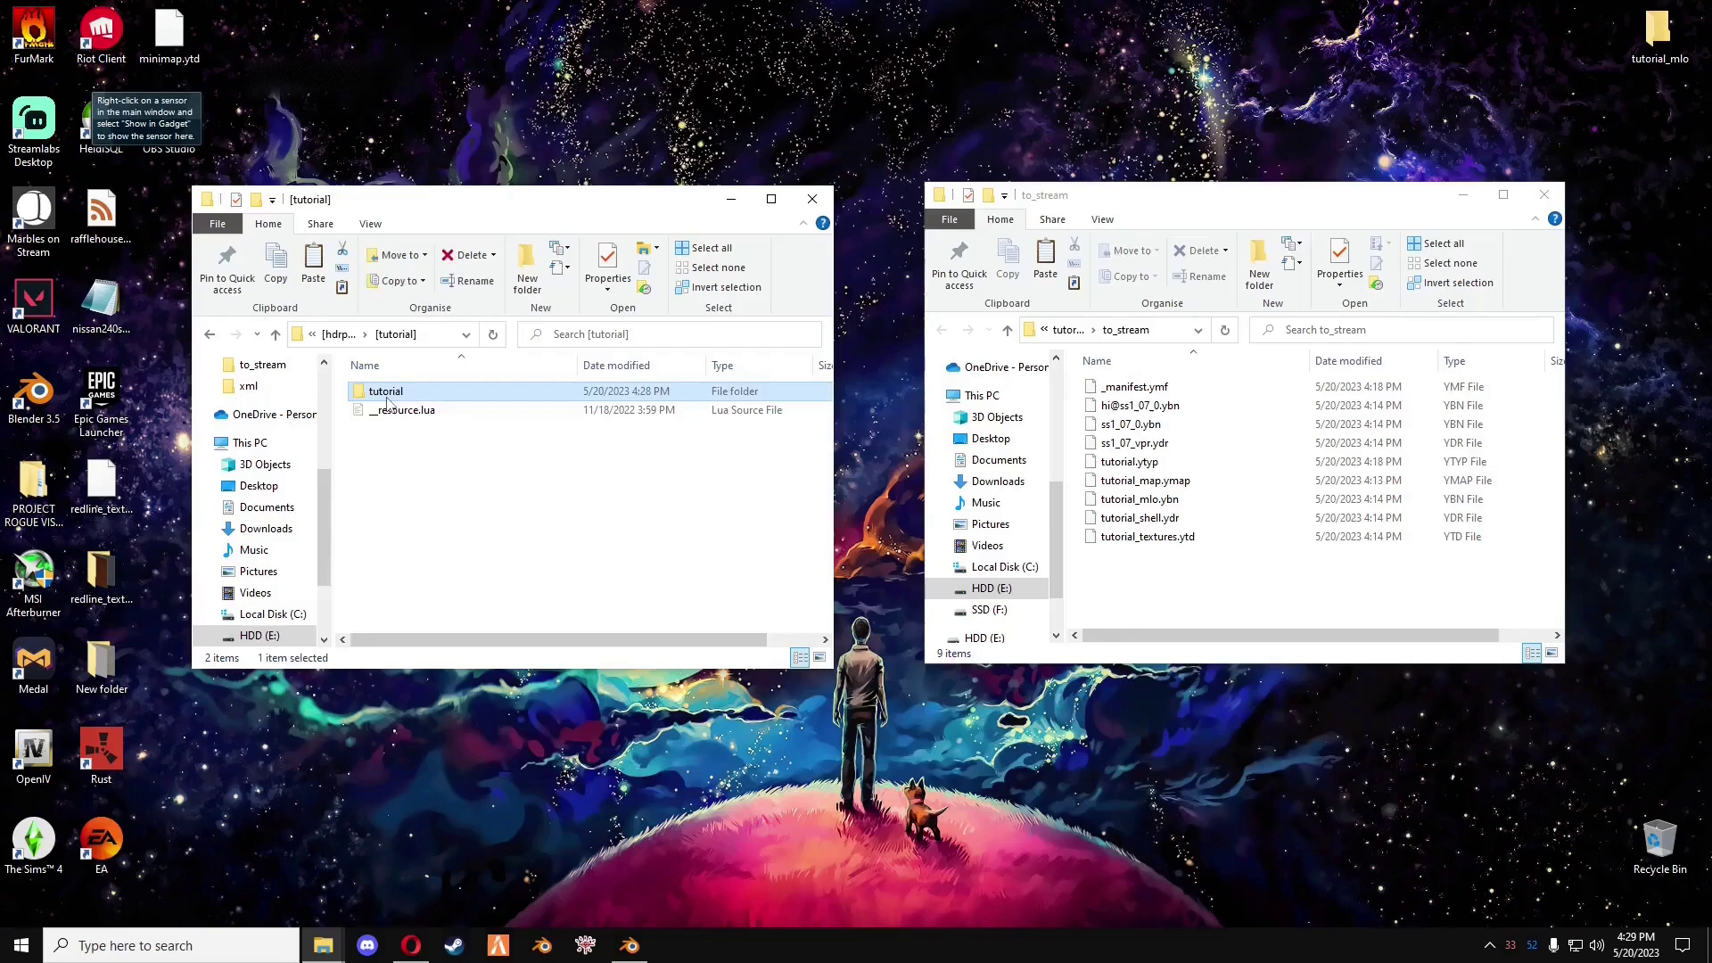
key("Return")
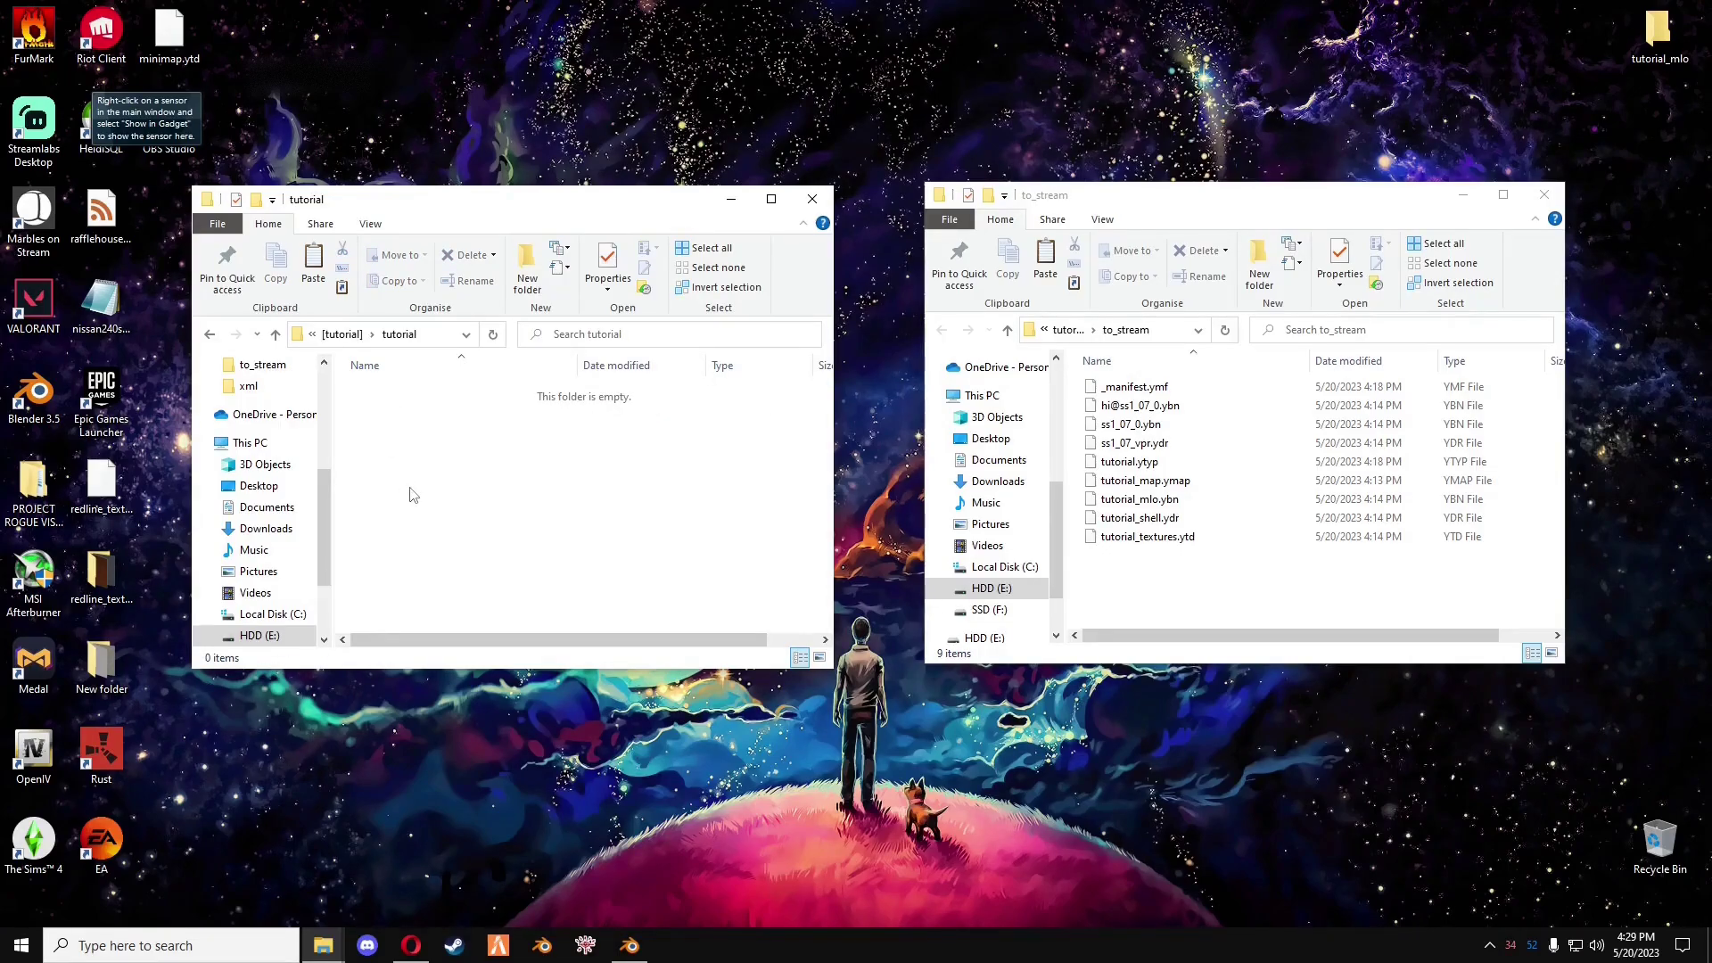
left_click(211, 336)
key("Down")
left_click(387, 395)
double_click(387, 393)
key("ctrl+v")
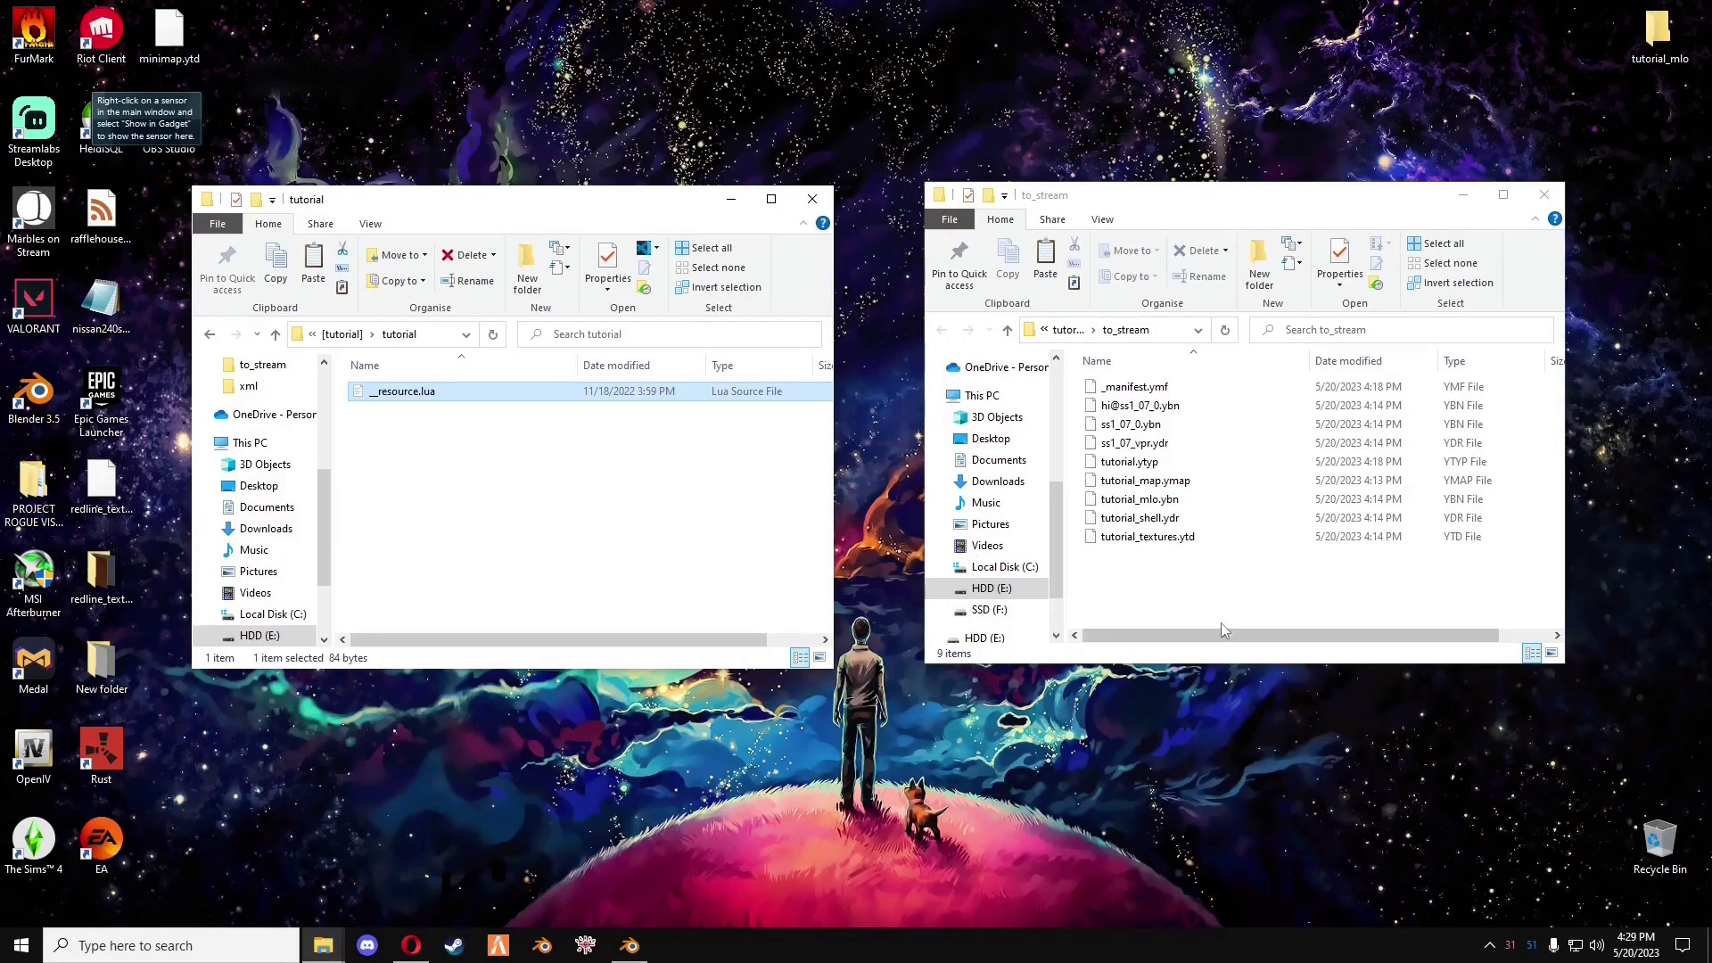
- Copy all files from to_stream directly into the tutorial subfolder beside __resource.lua and delete the pasted copies
left_click_drag(1162, 596, 1116, 331)
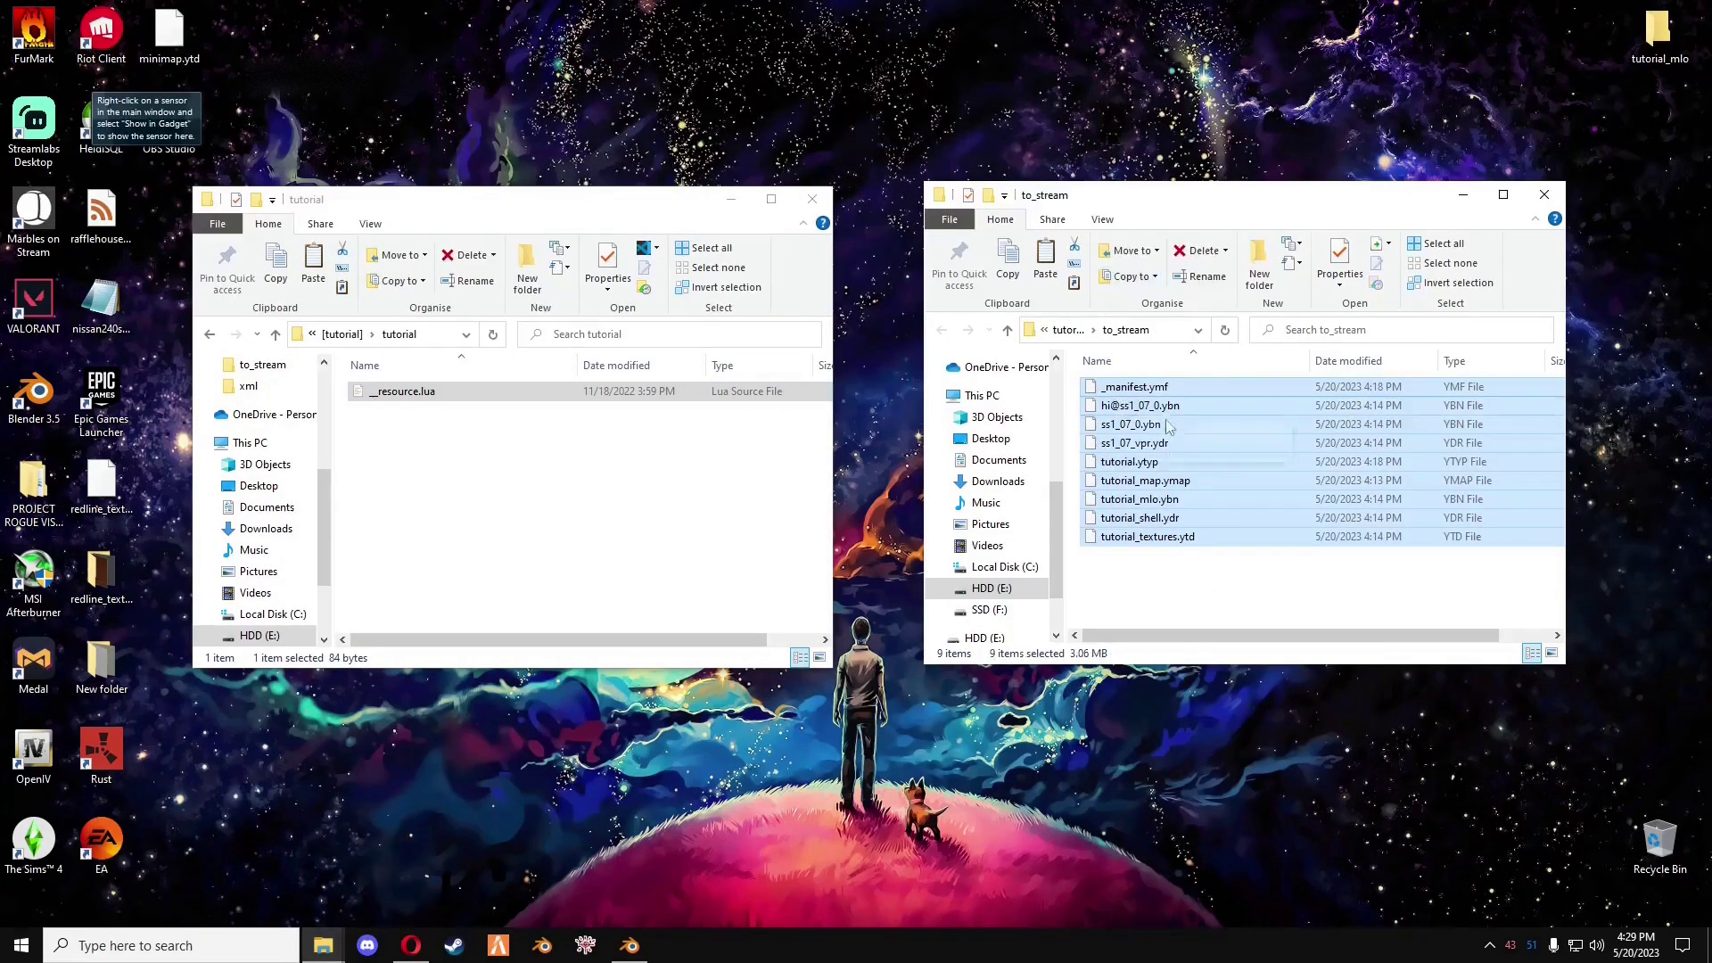
left_click(493, 512)
key("ctrl+v")
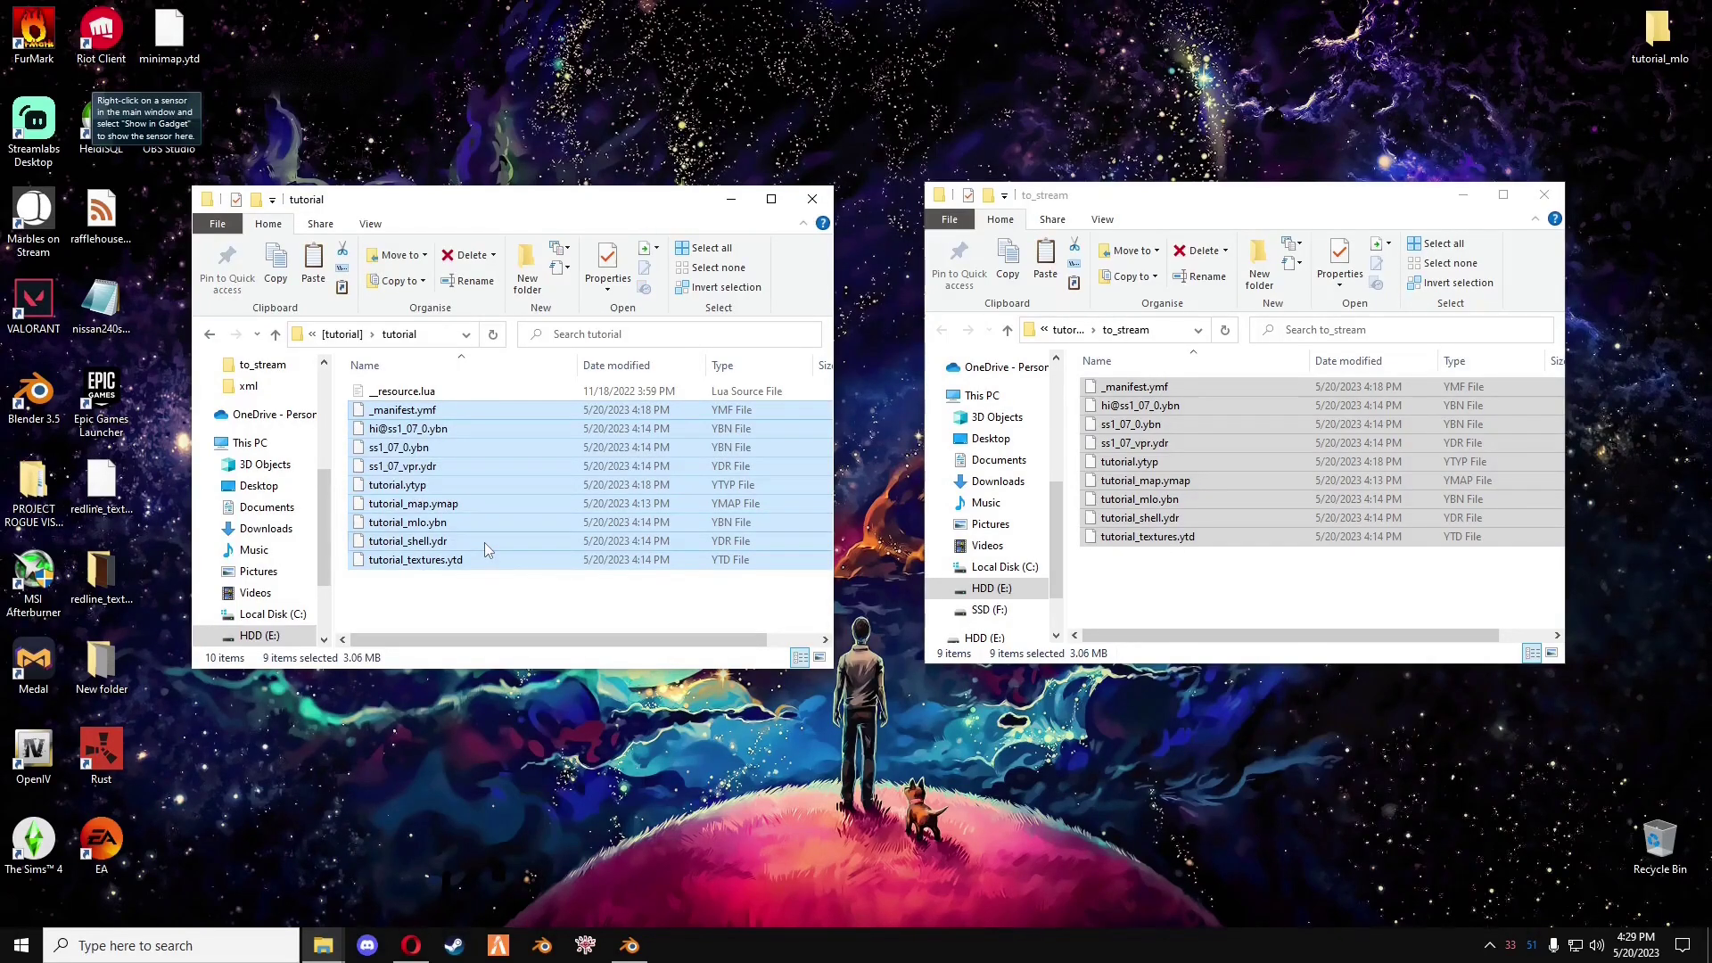
key("Delete")
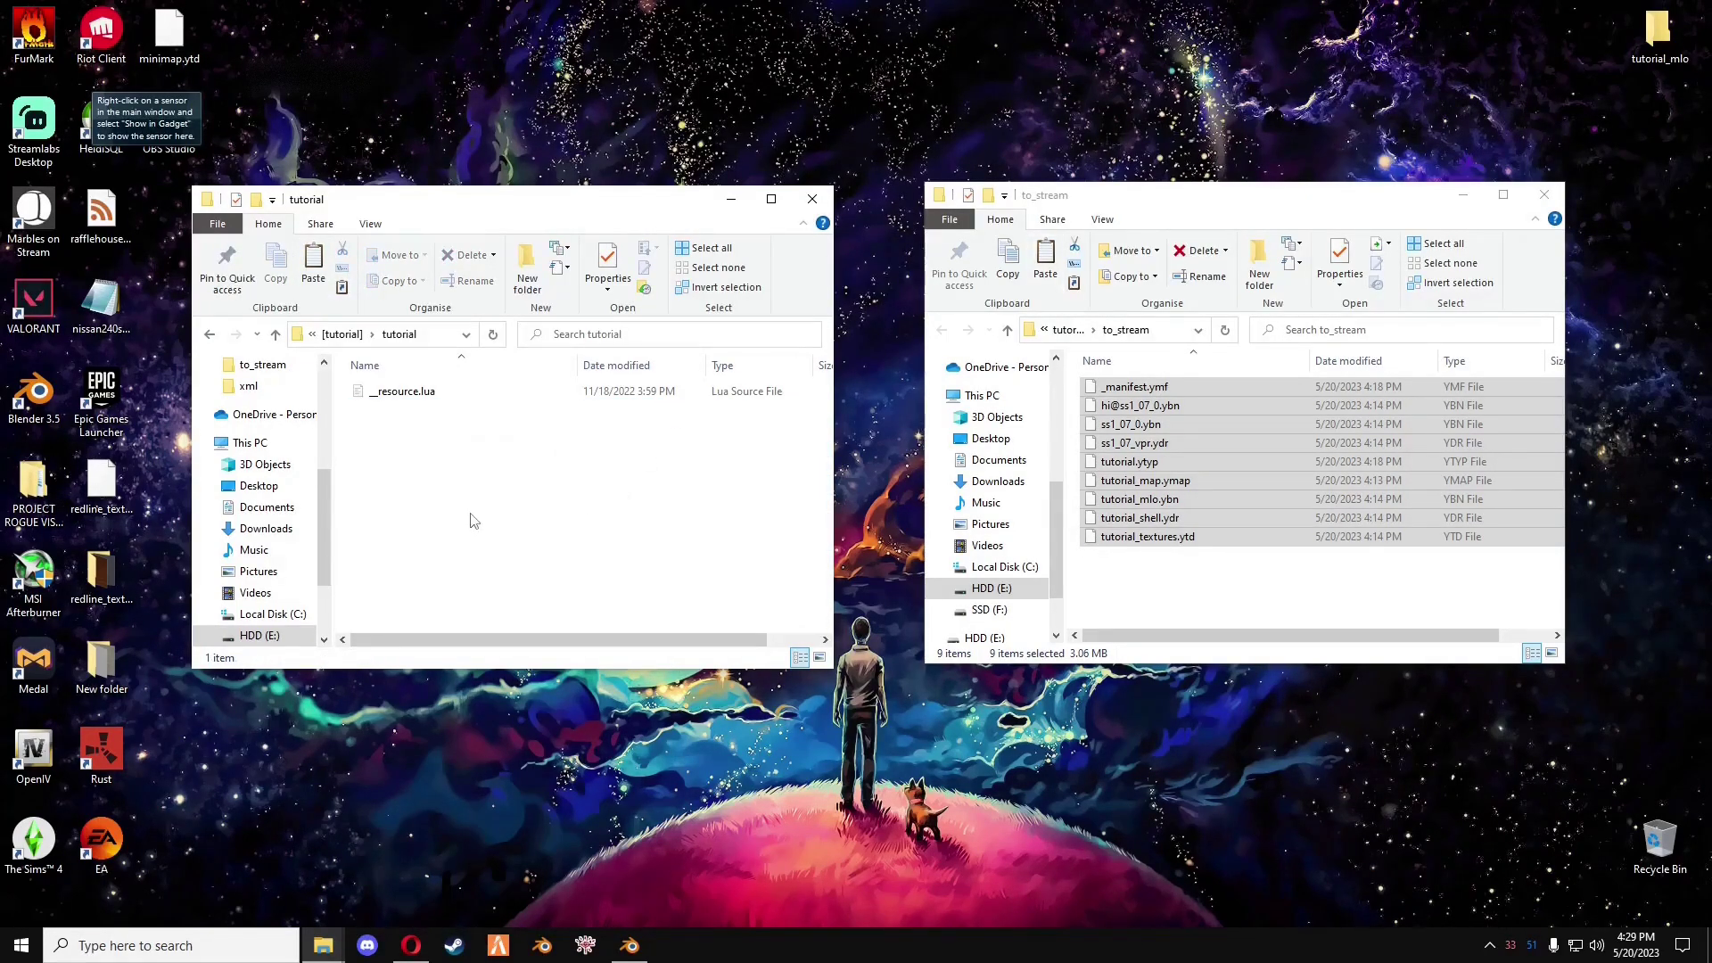
- Create a folder named stream beside __resource.lua in the tutorial subfolder and open it
left_click(525, 260)
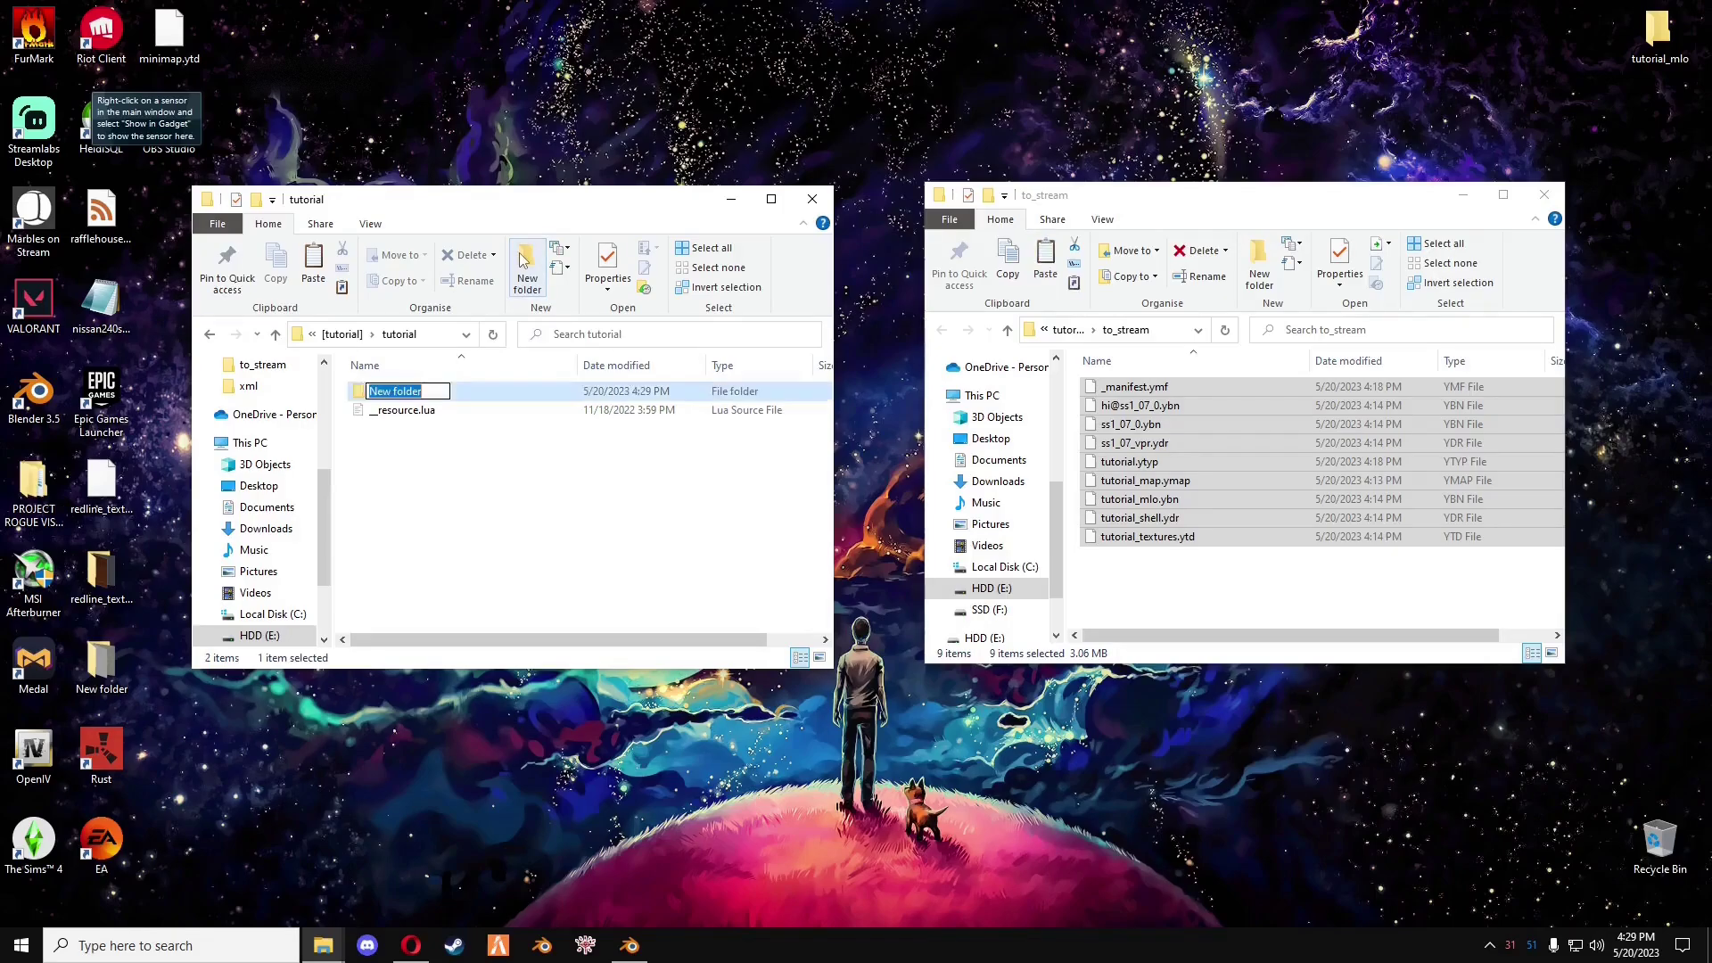
type("stream")
key("Return")
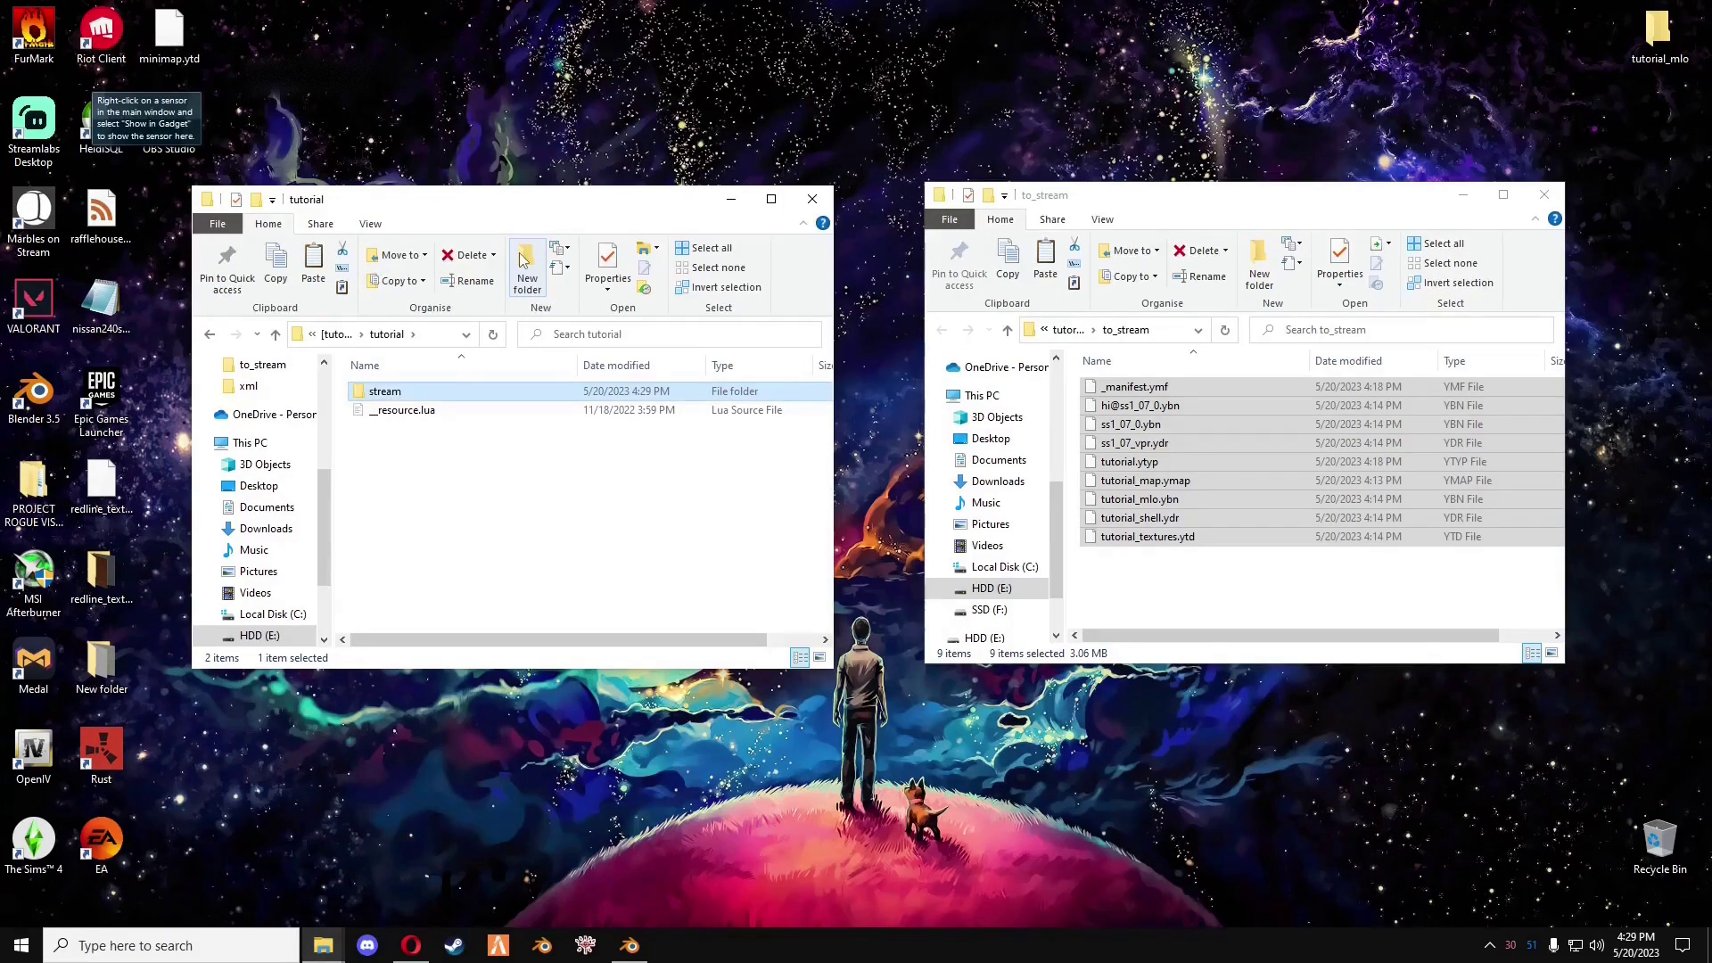
key("Return")
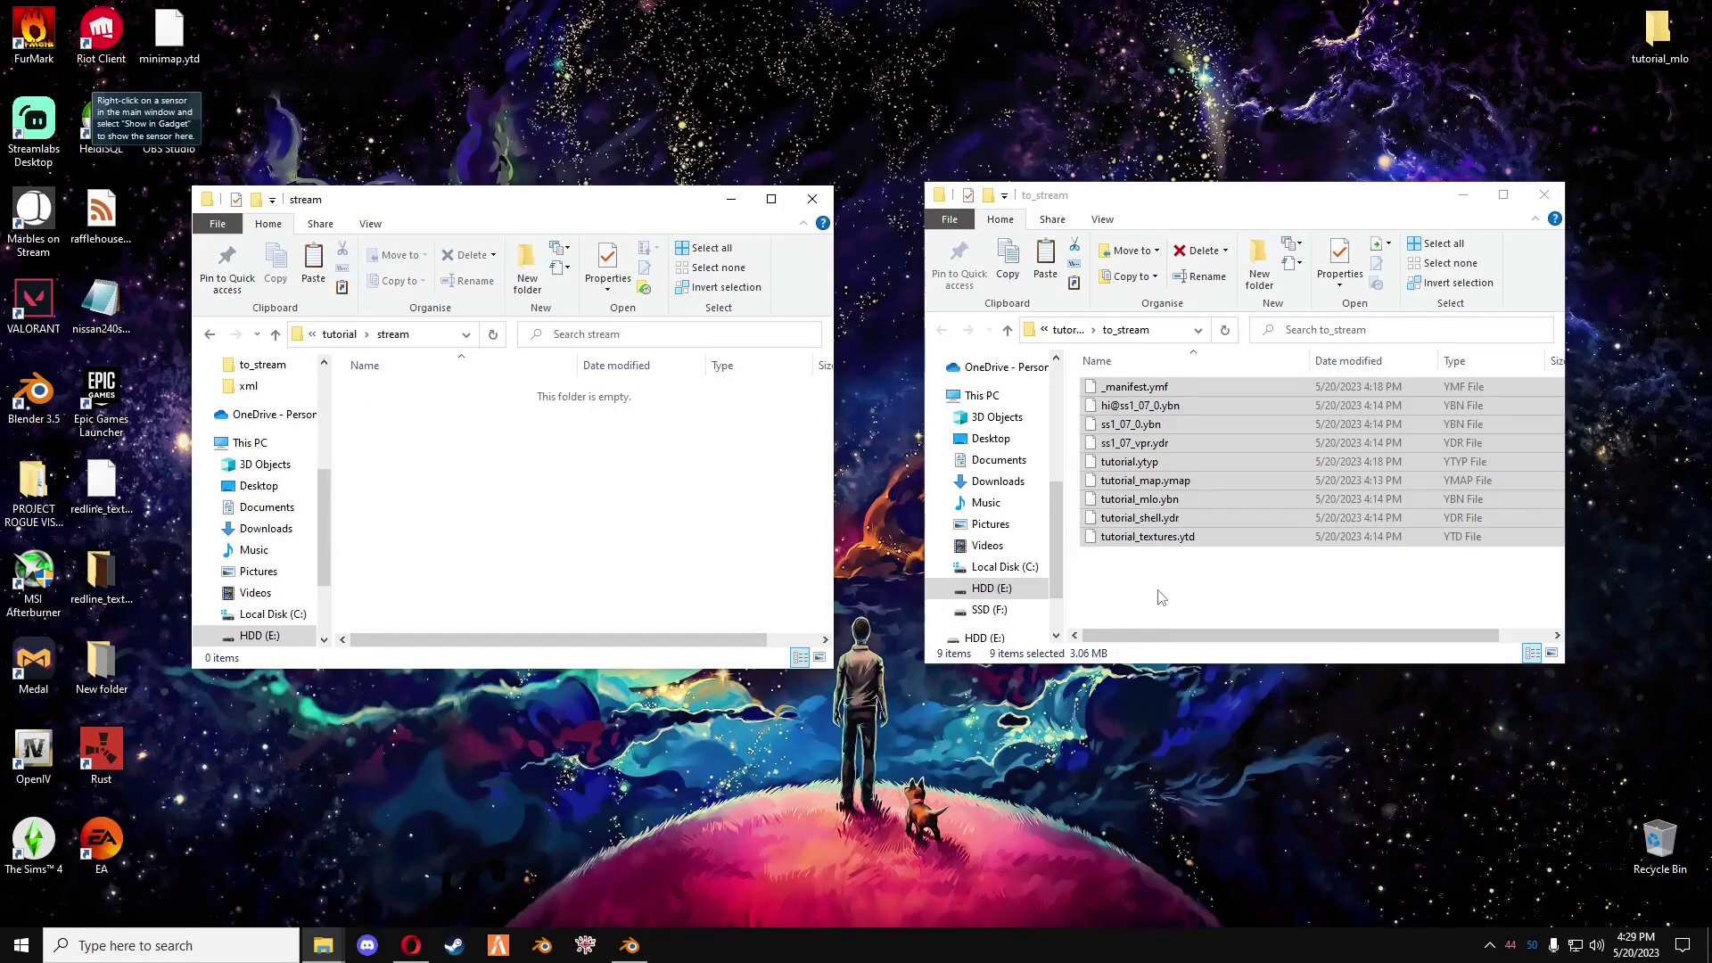
- Copy all the MLO files from to_stream into the new stream folder
left_click_drag(1158, 591, 1167, 361)
left_click(548, 540)
key("ctrl+v")
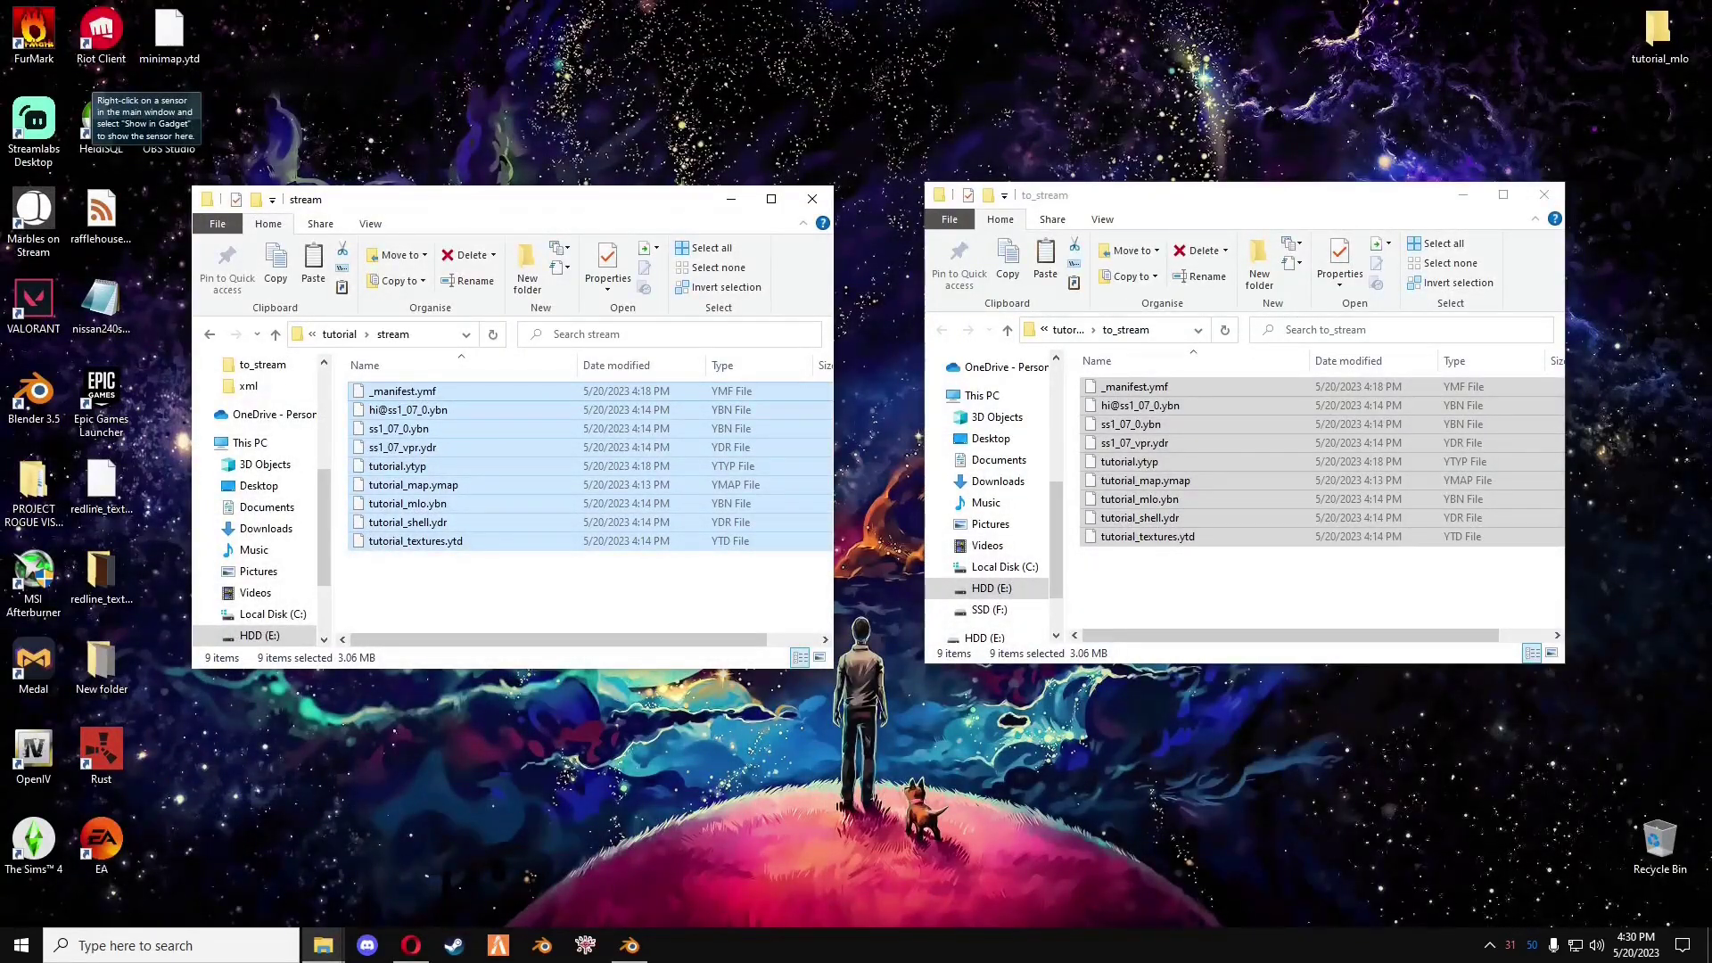
- Switch to FiveM, connect to the local LAN server, and turn off the loading screen's audio track and image auto-play
key("alt+Tab")
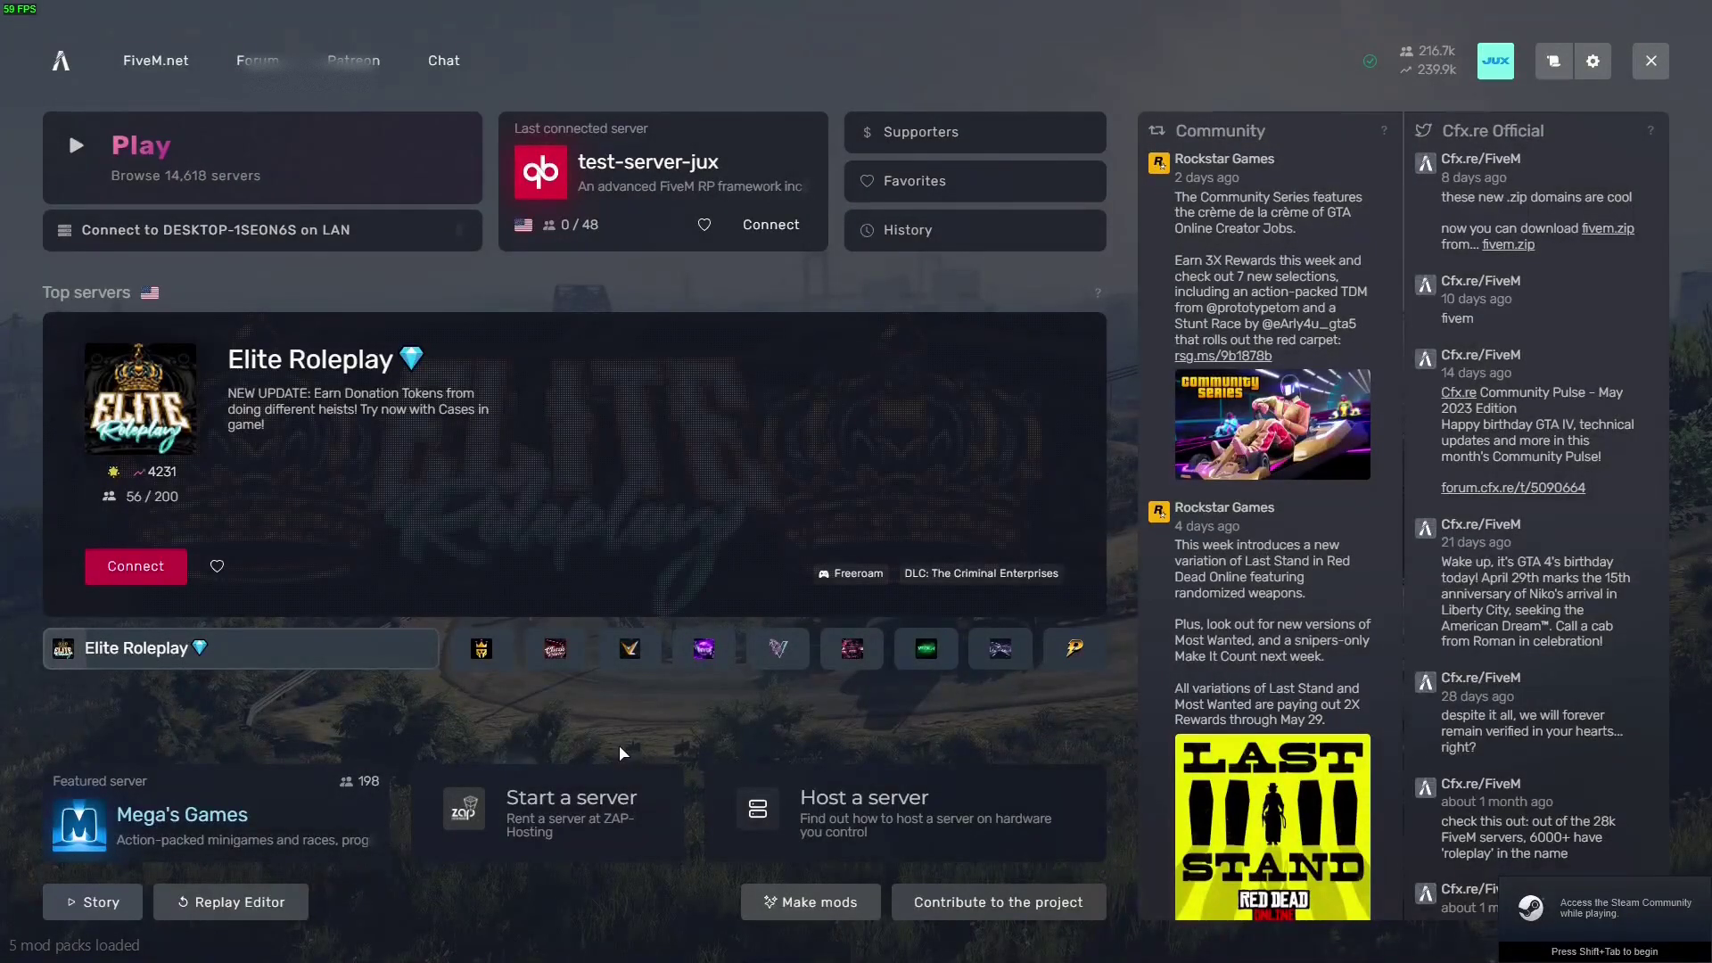
left_click(179, 230)
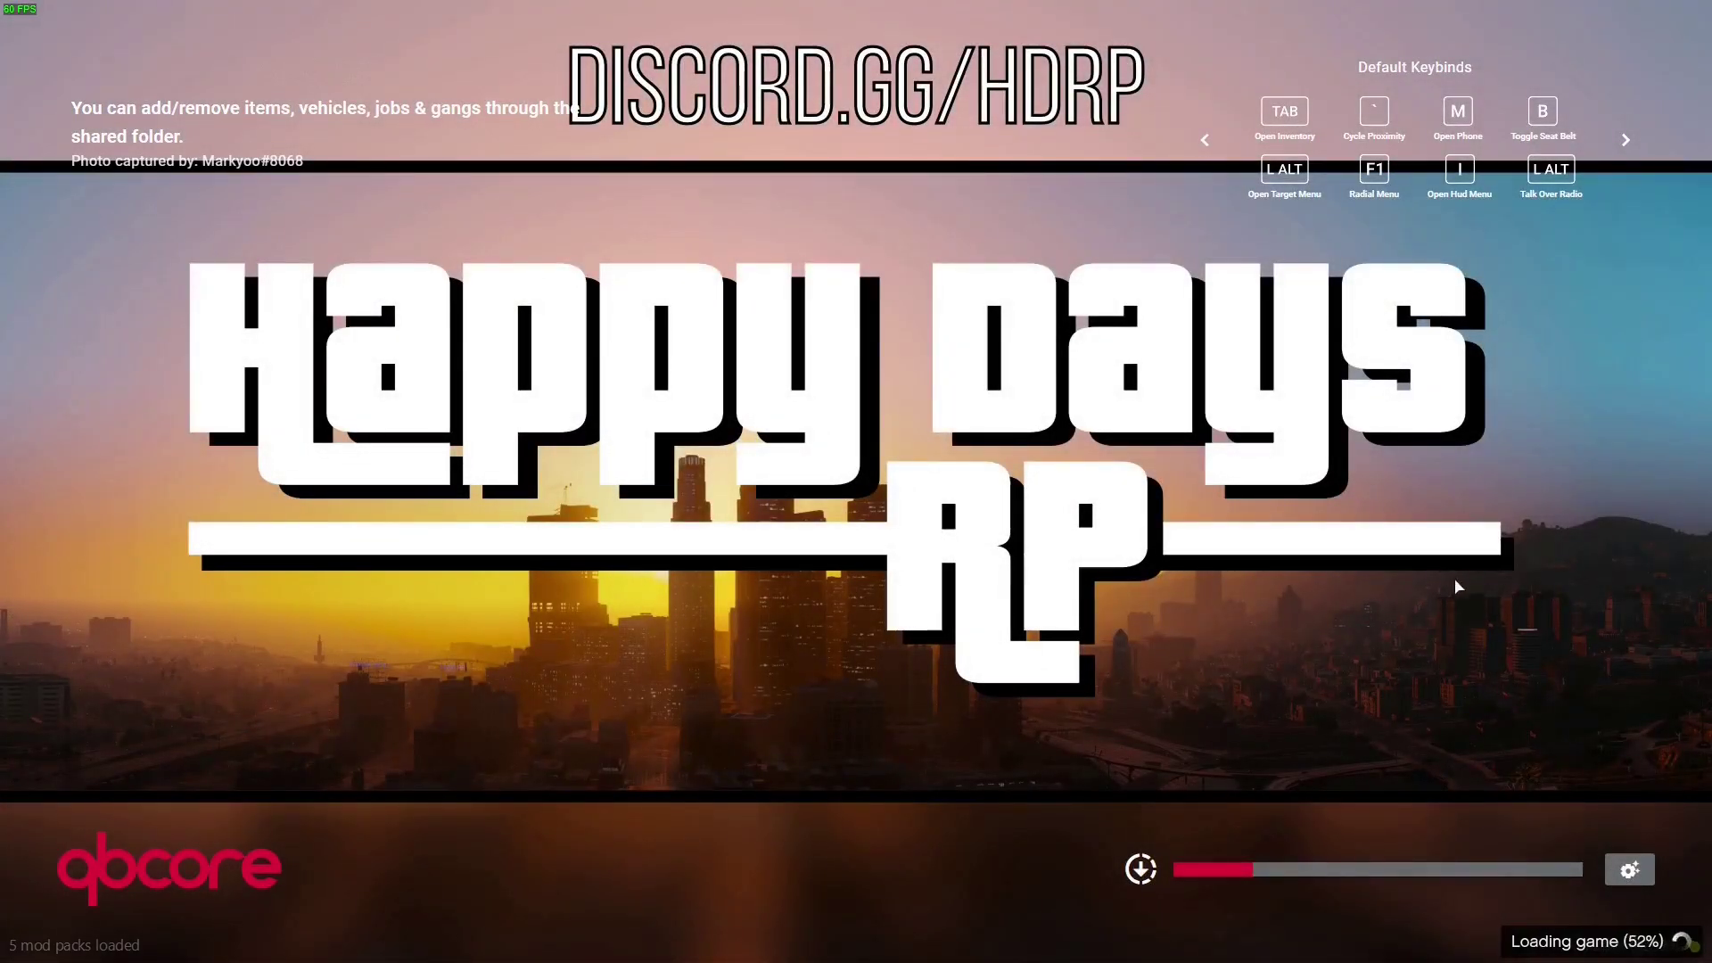
left_click(1629, 869)
left_click(1424, 589)
left_click(1429, 672)
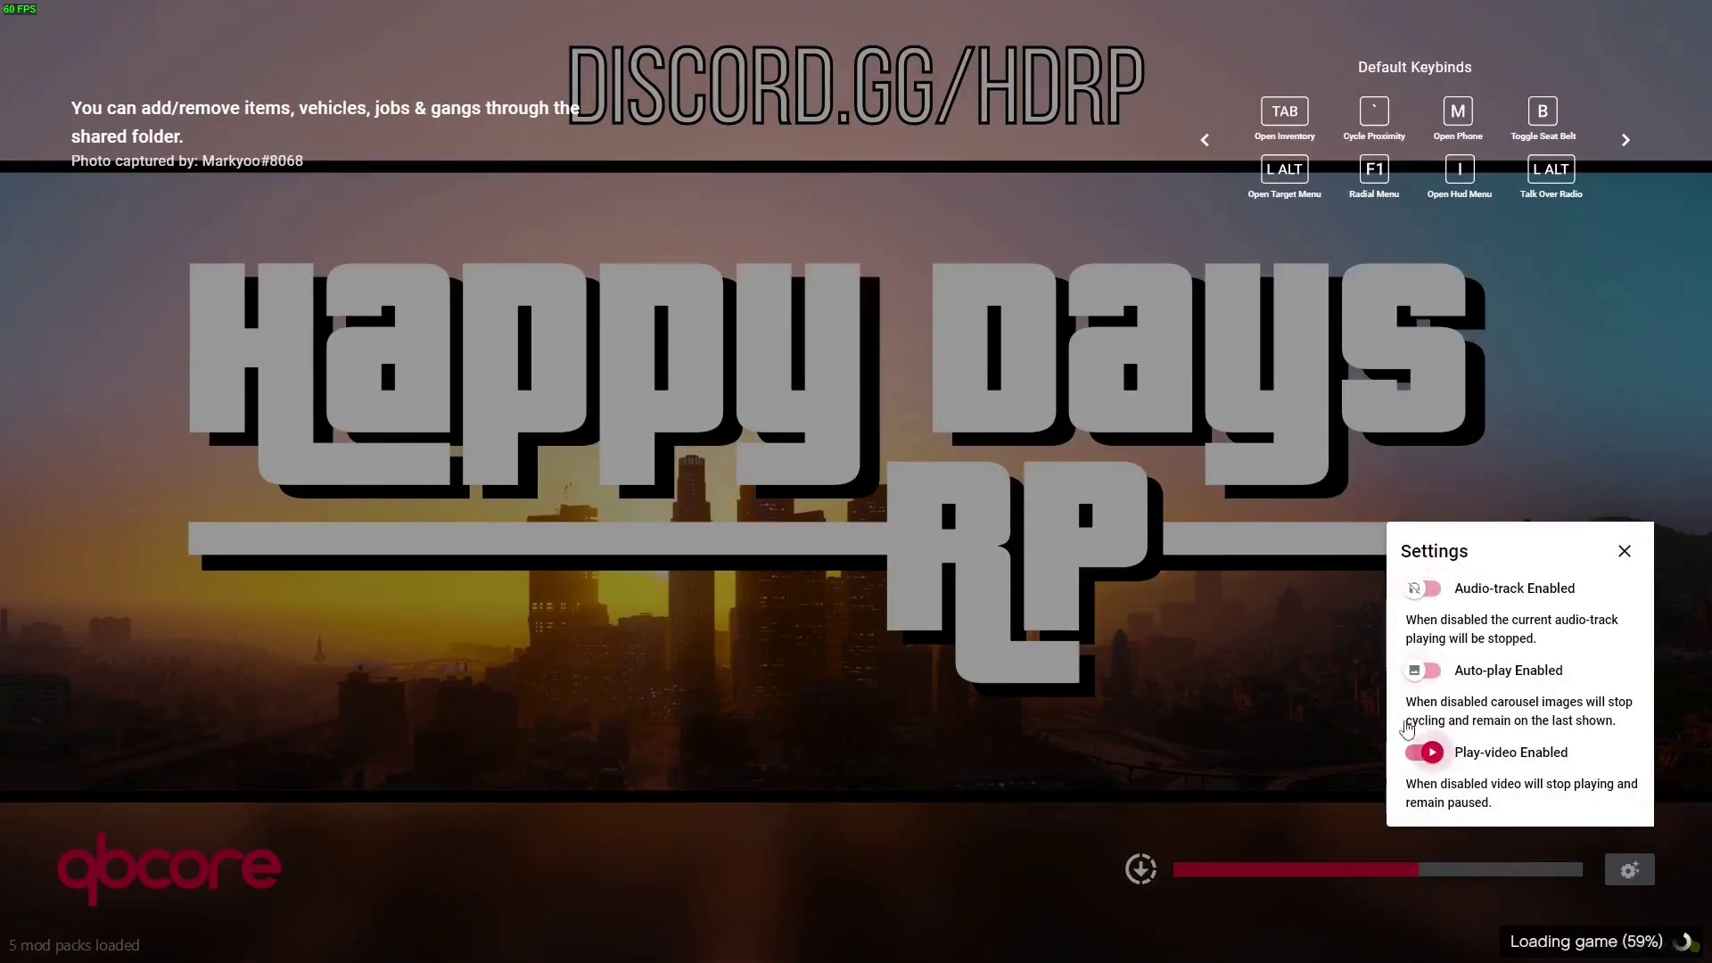
left_click(1366, 697)
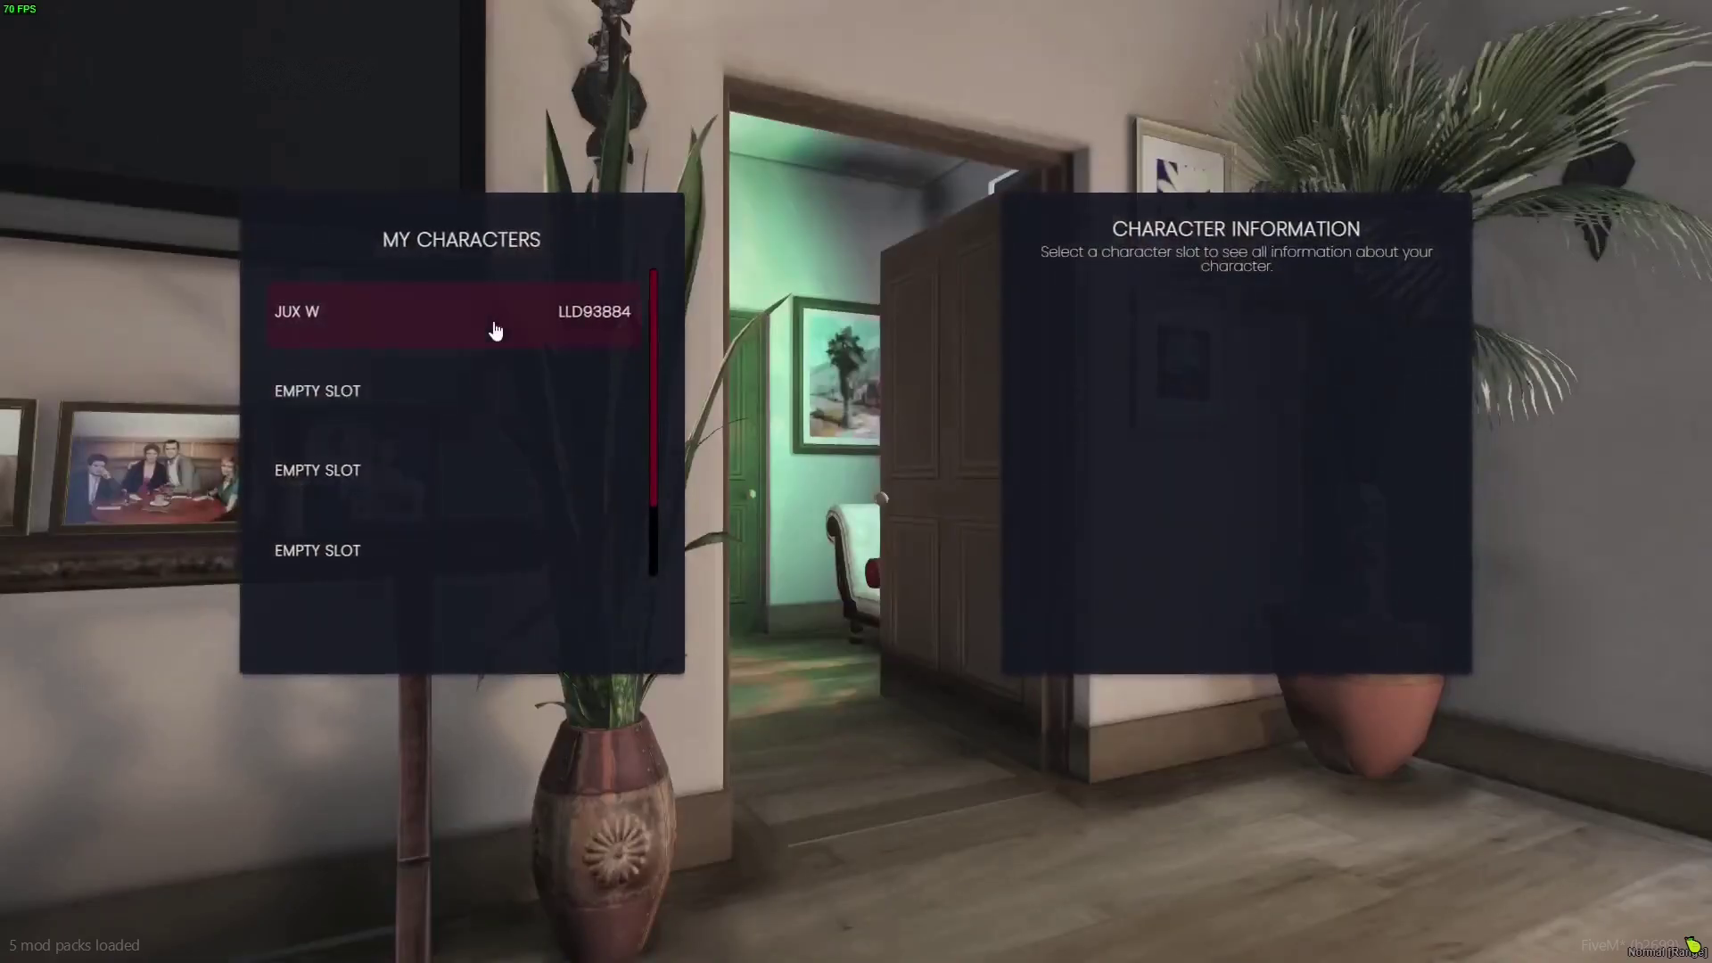
- Play the existing character in the first slot and spawn at Legion Square
left_click(489, 333)
left_click(438, 636)
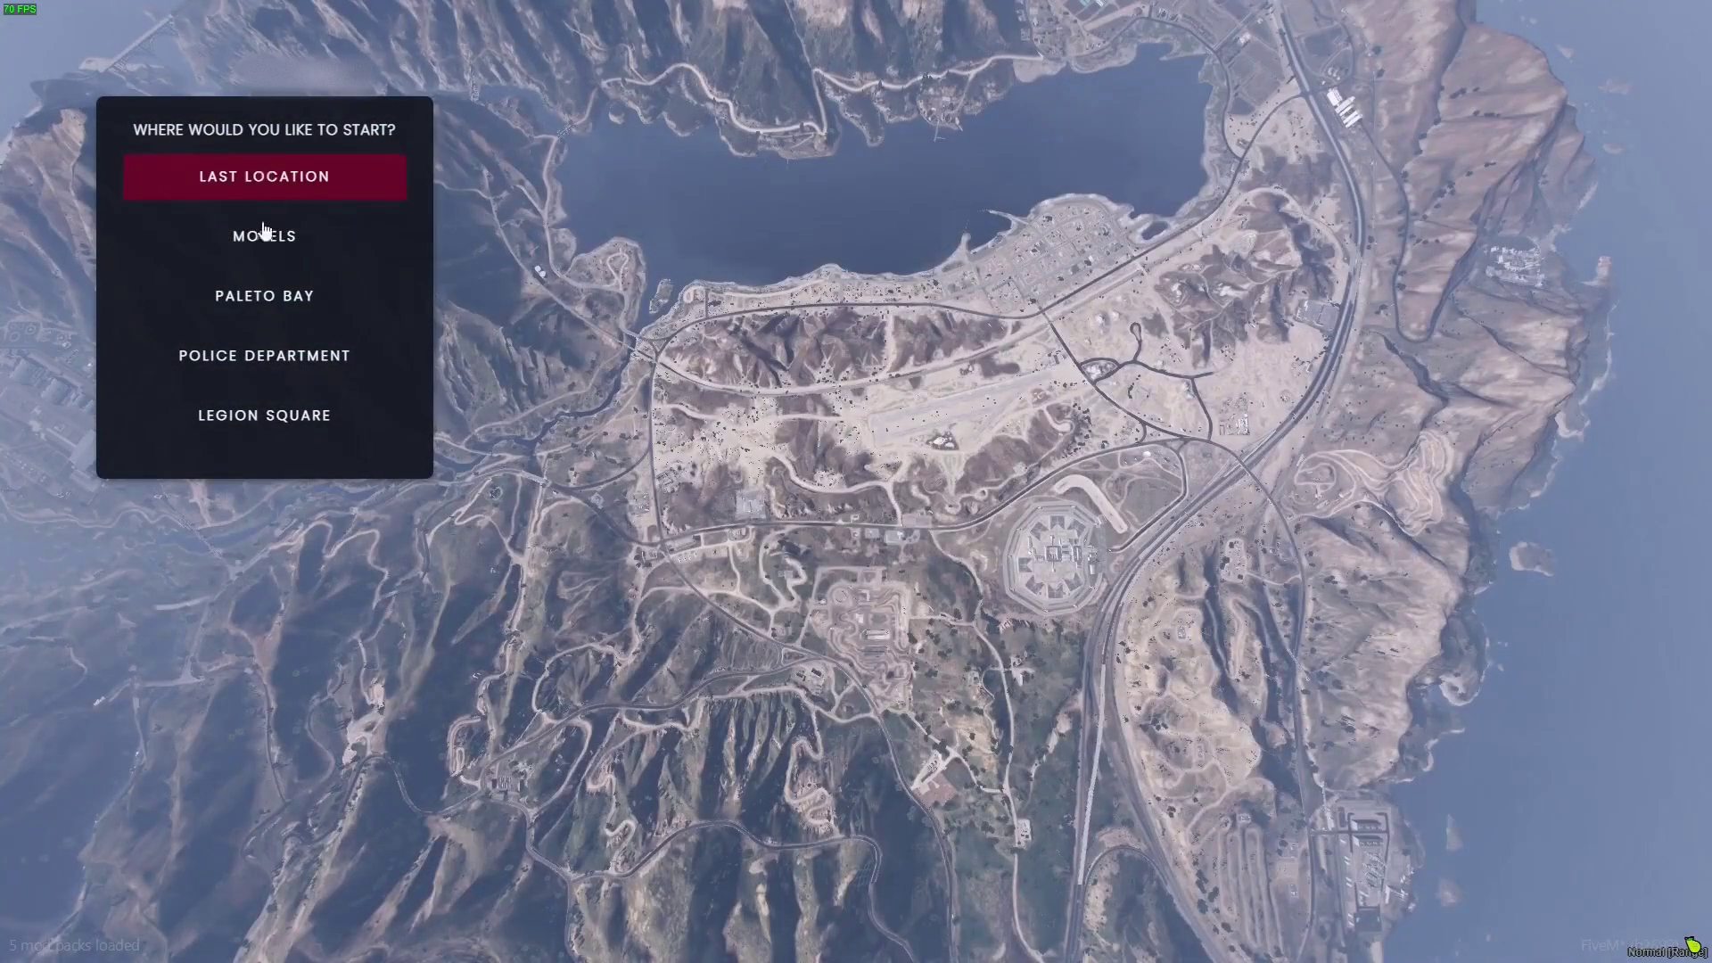
left_click(268, 413)
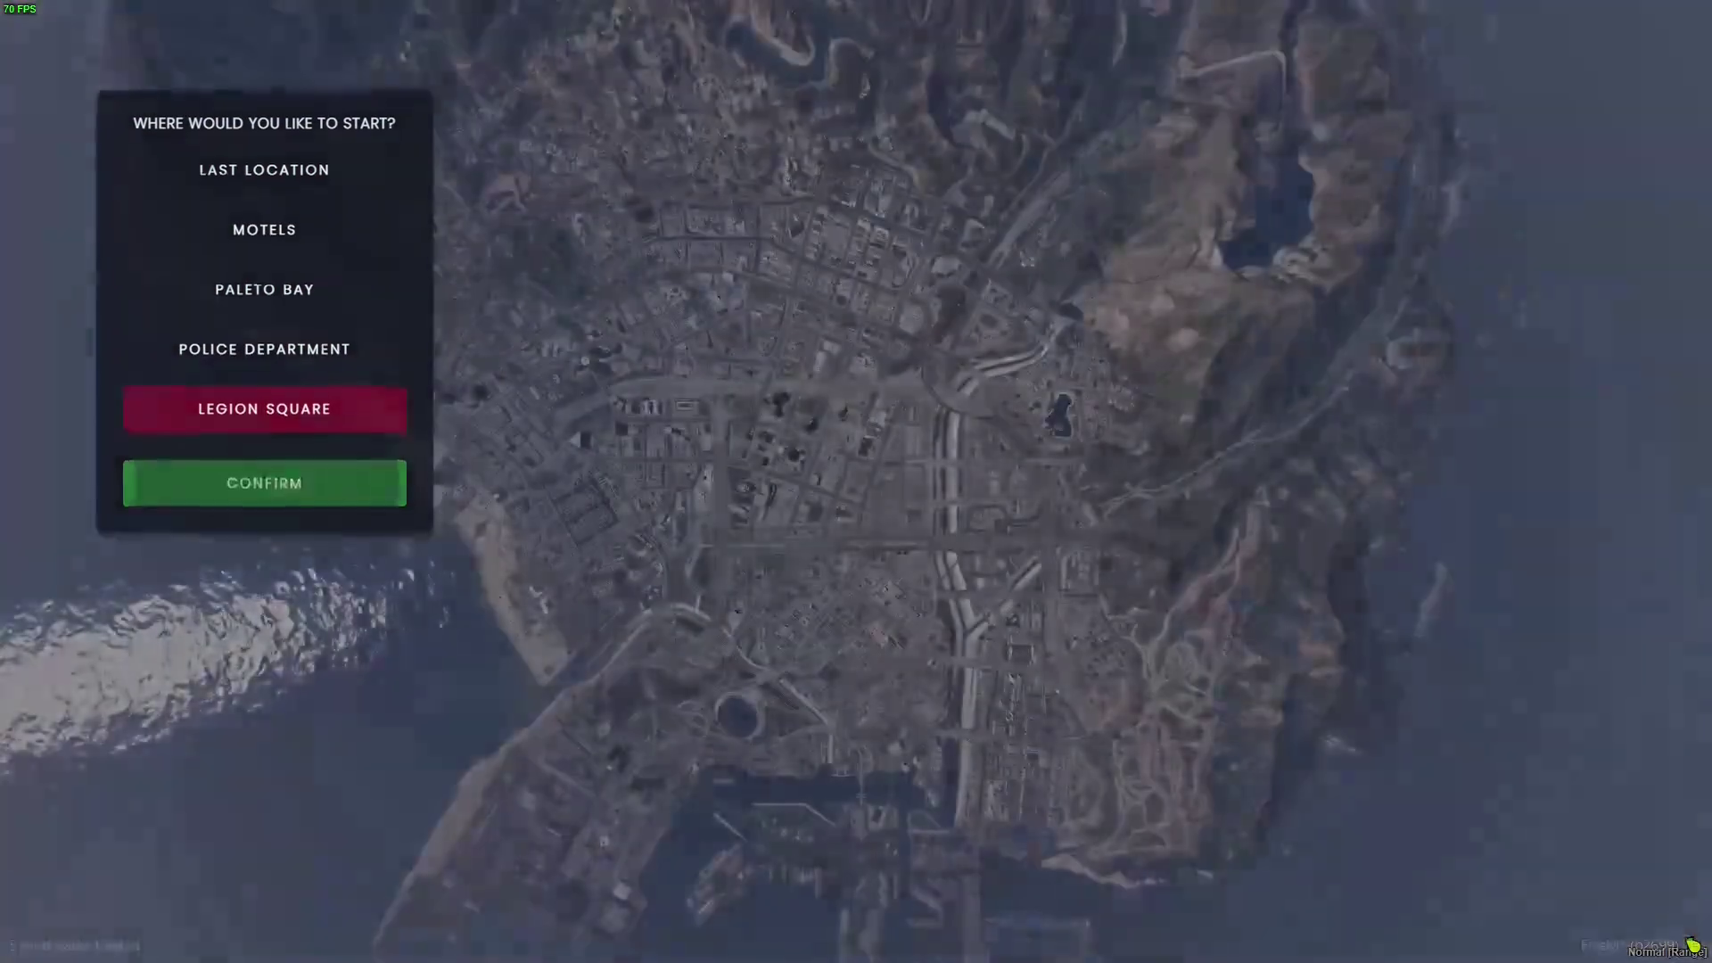
left_click(264, 484)
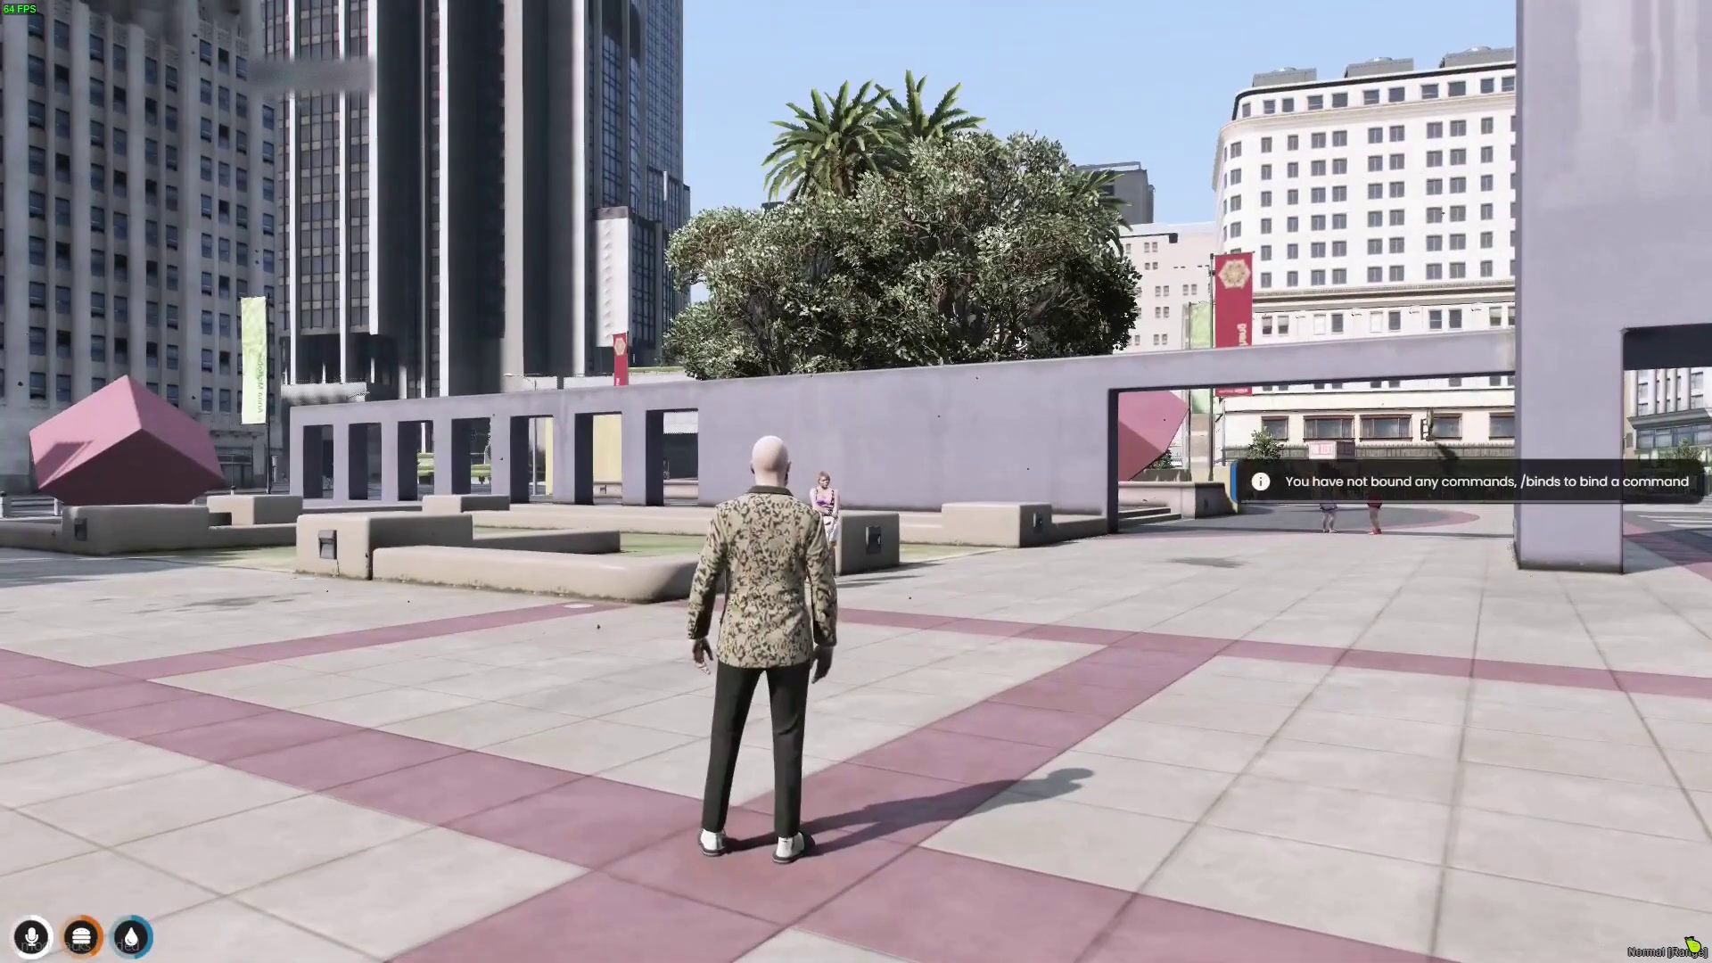
- Enable NoClip in the admin options and fly across the city toward the MLO building
key("F10")
key("Return")
key("Return")
key("w")
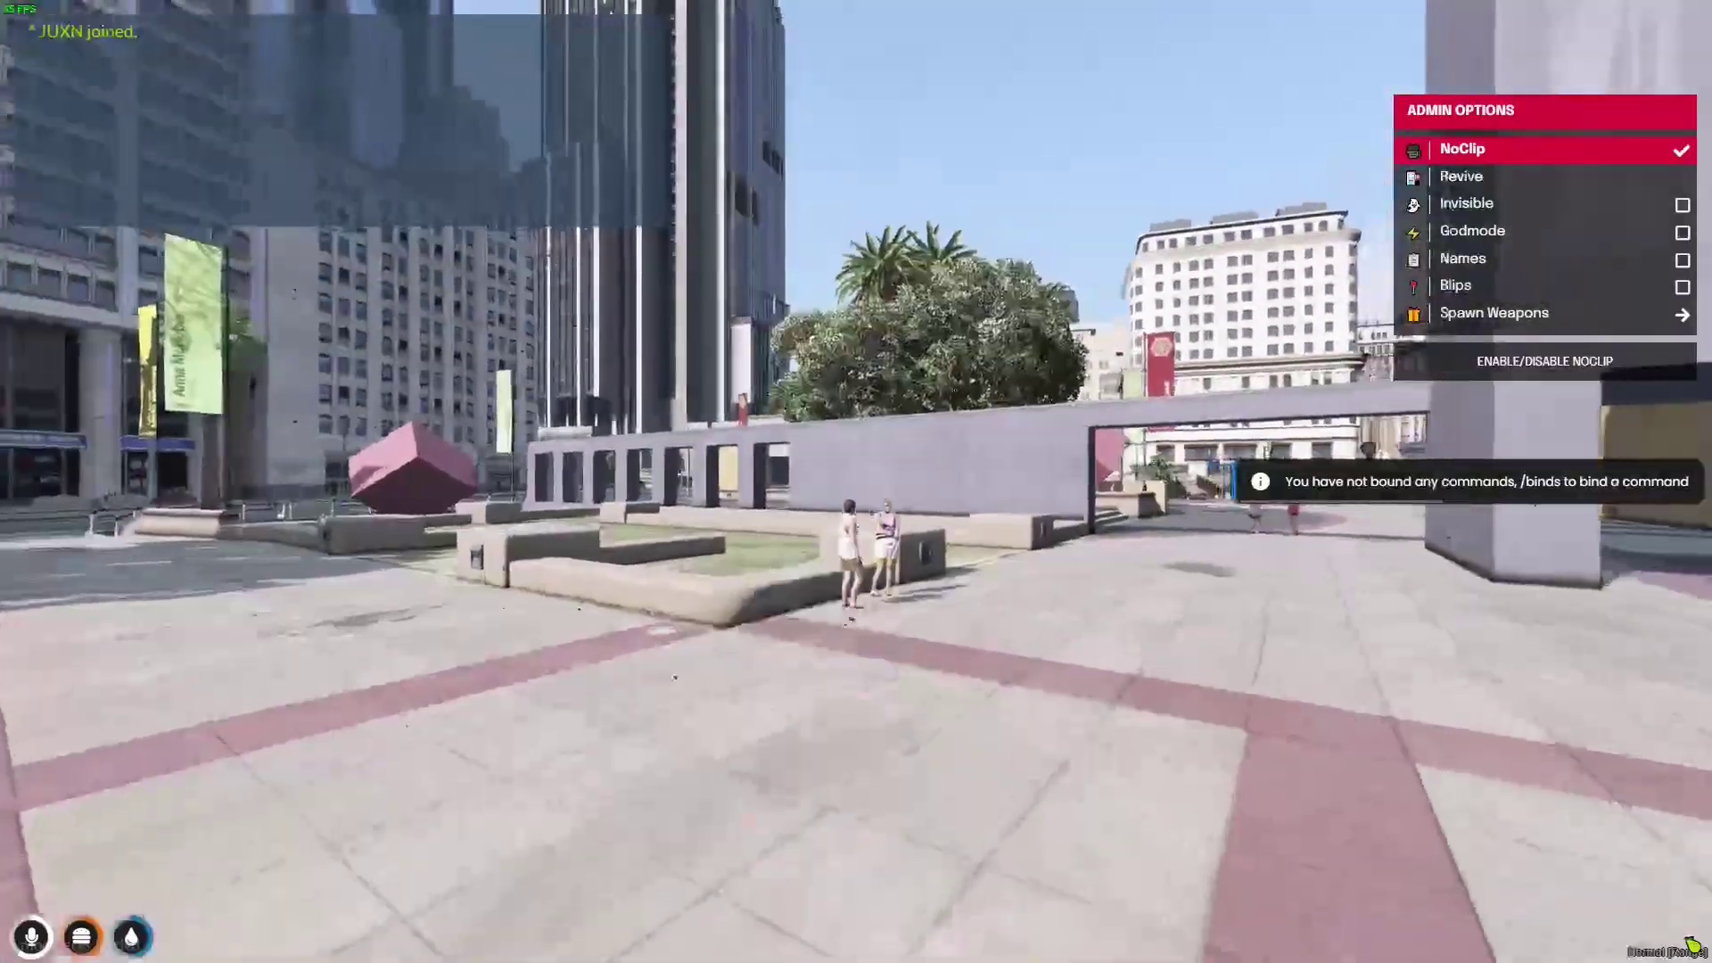
key("w")
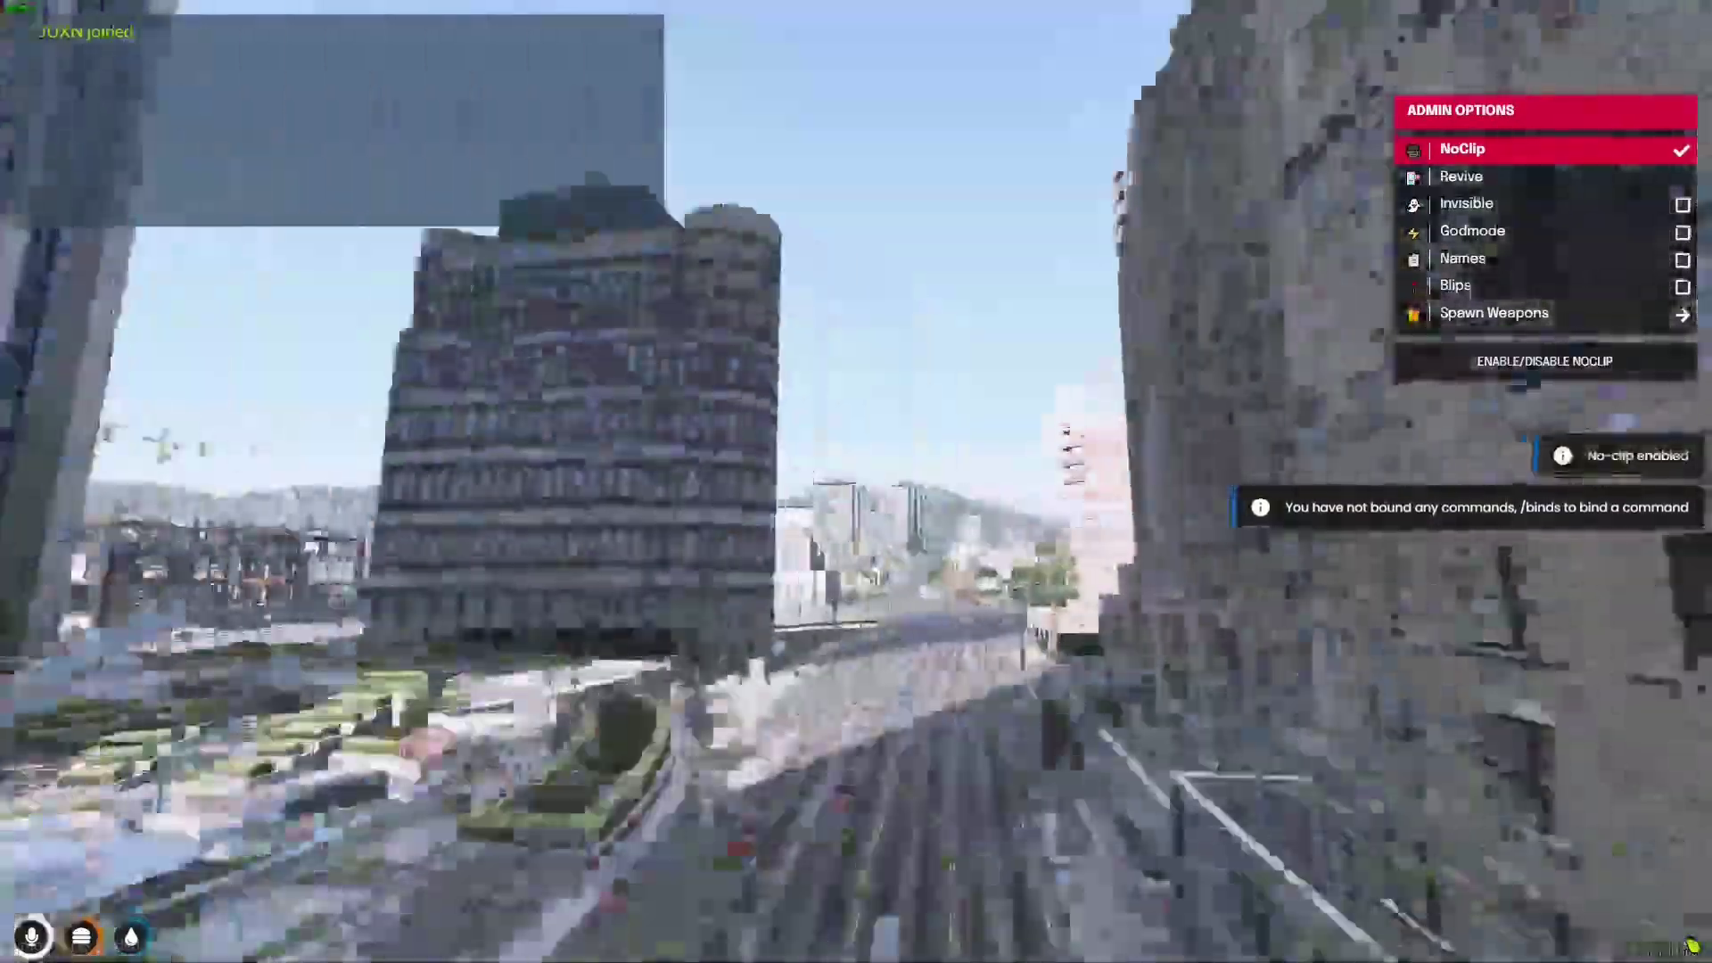
key("w")
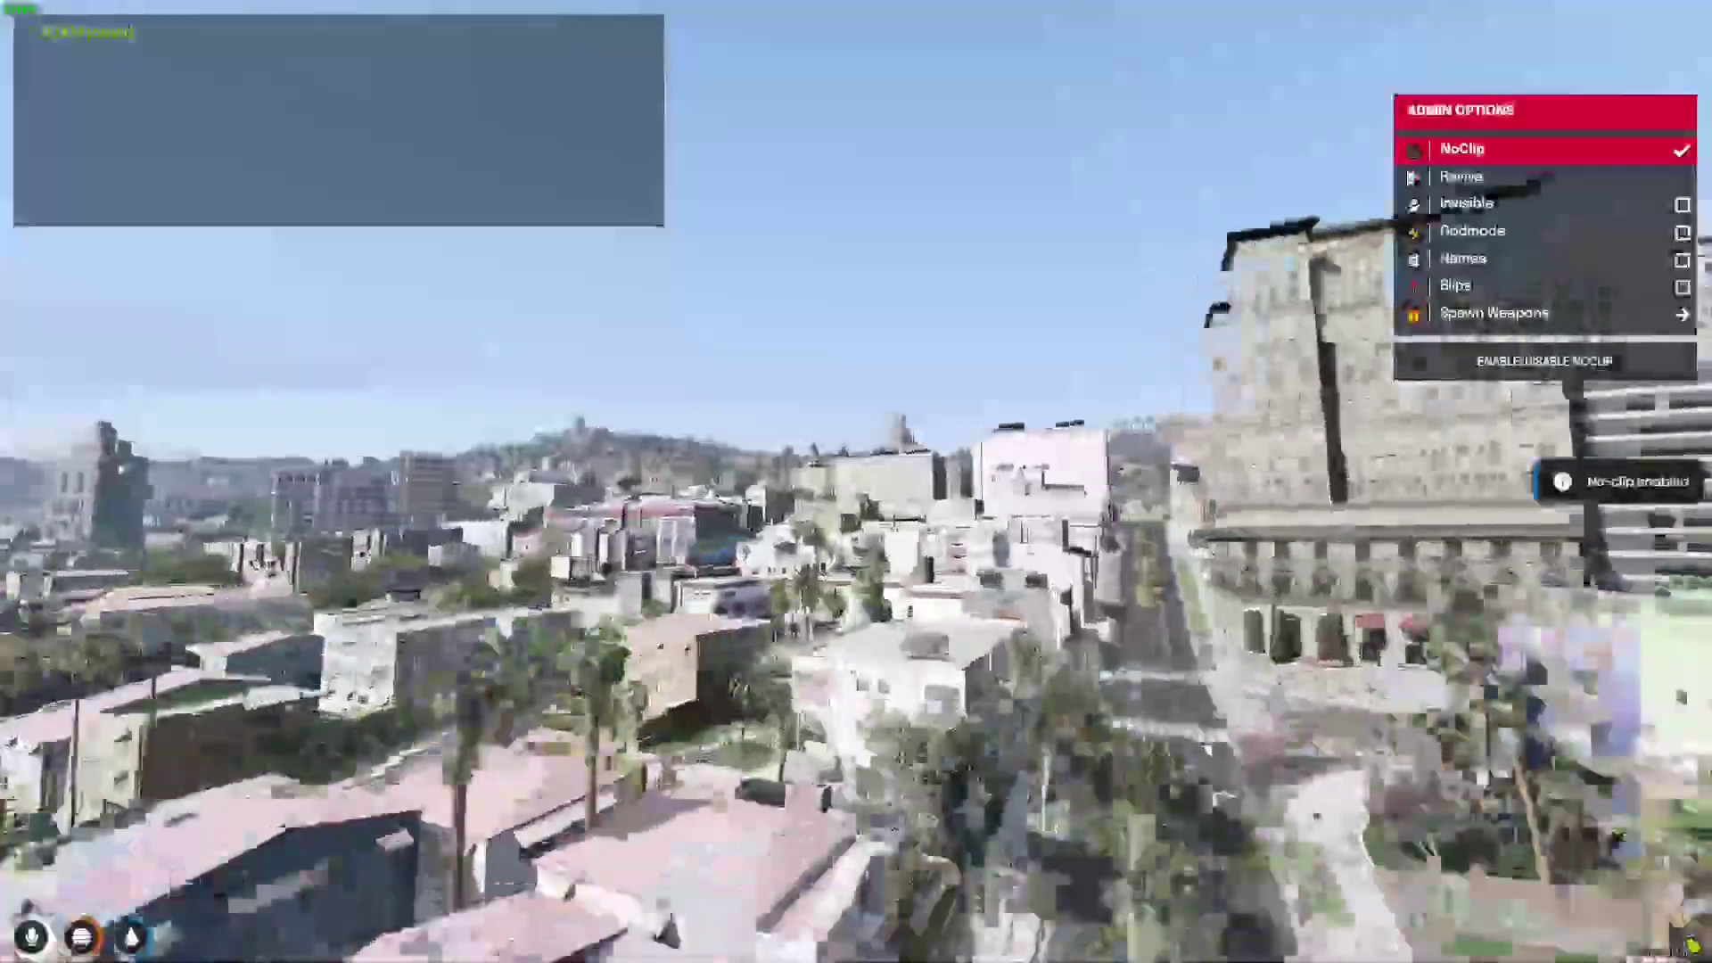
key("w")
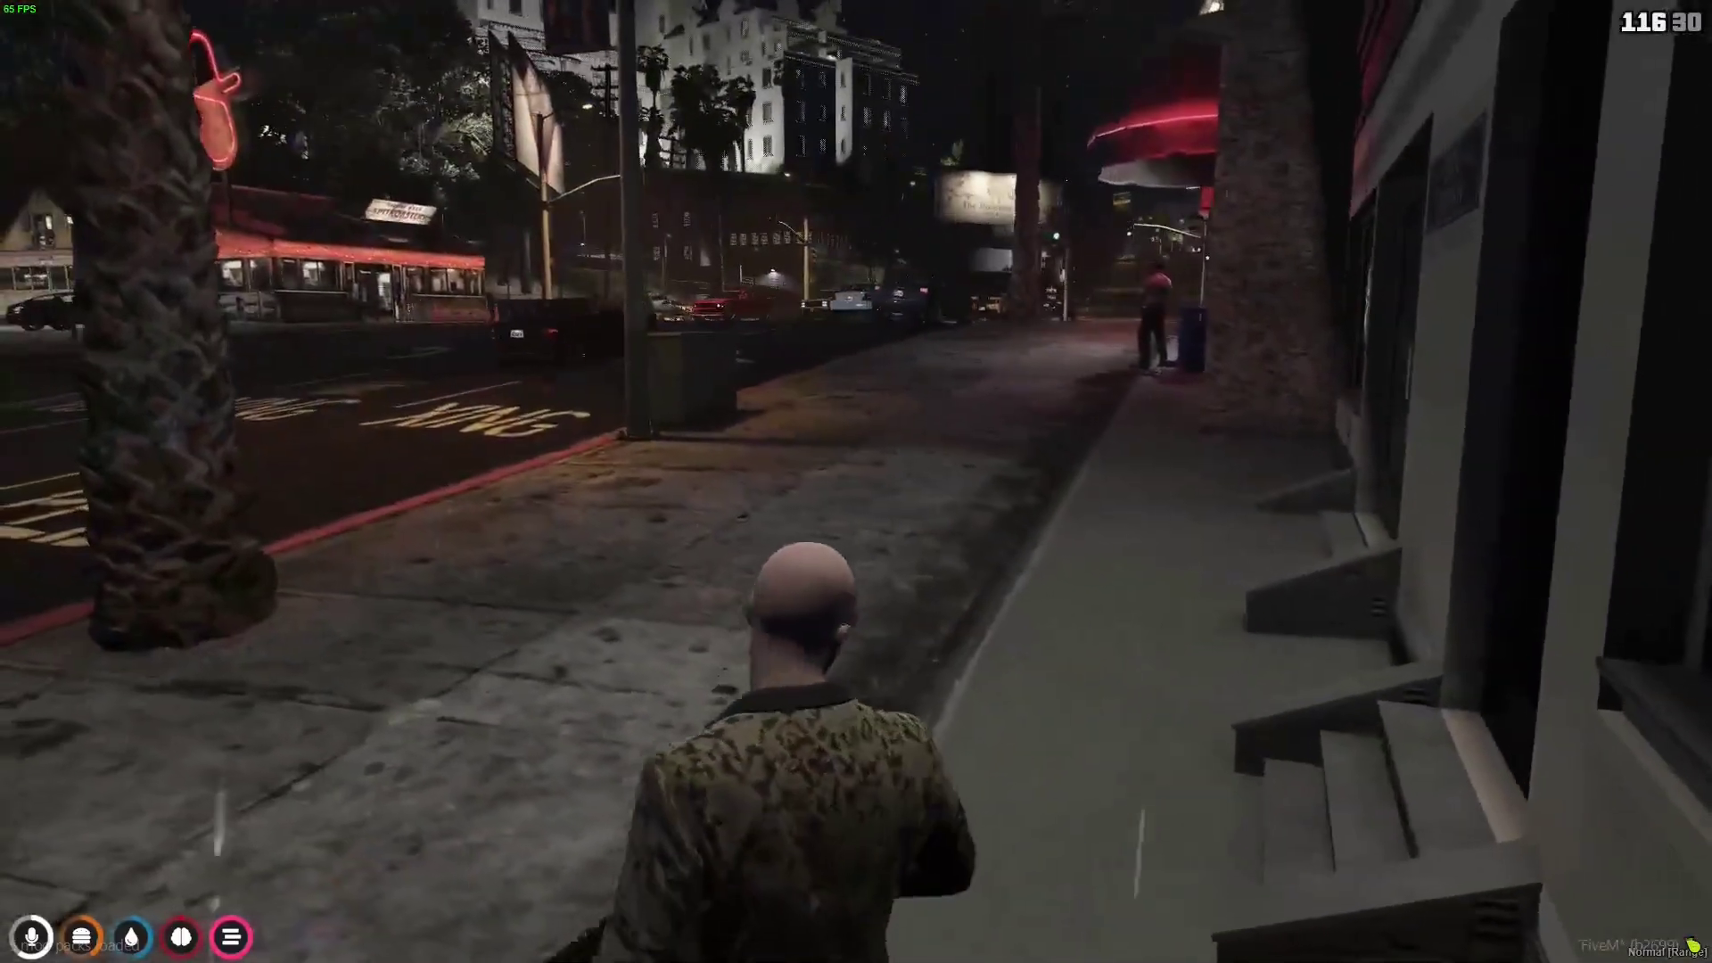
- Walk along the Pipe Down storefront, inspect its exterior and windows, and go inside the building
key("w")
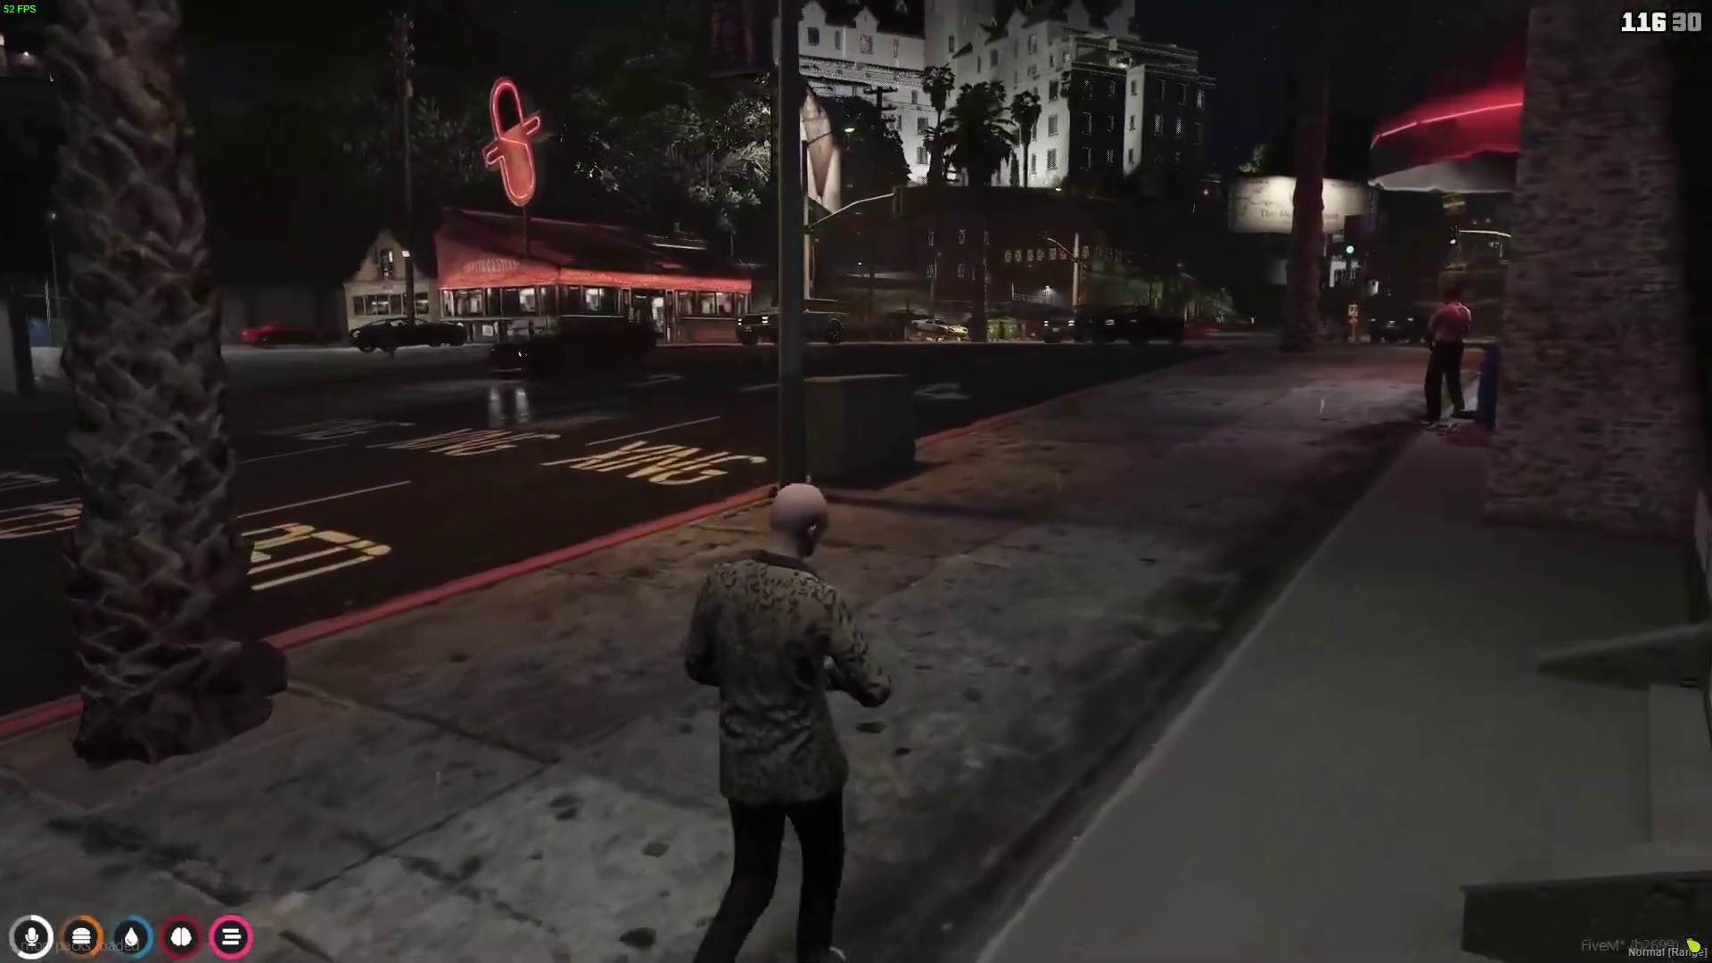
key("w")
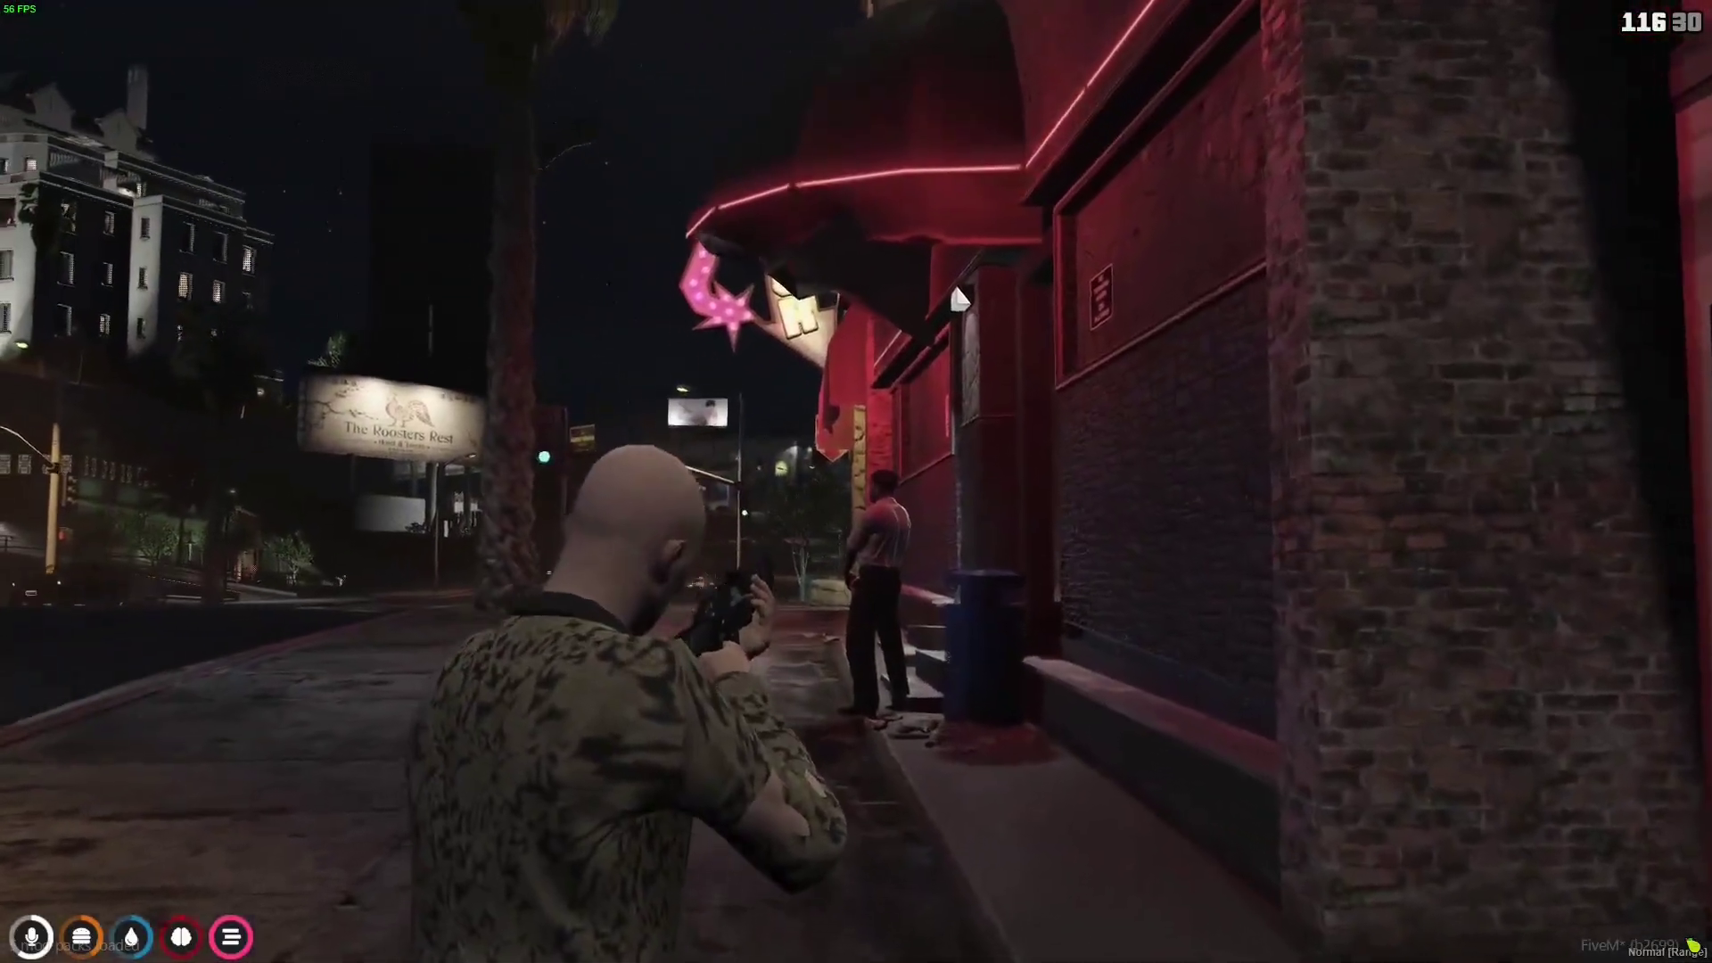
left_click(856, 481)
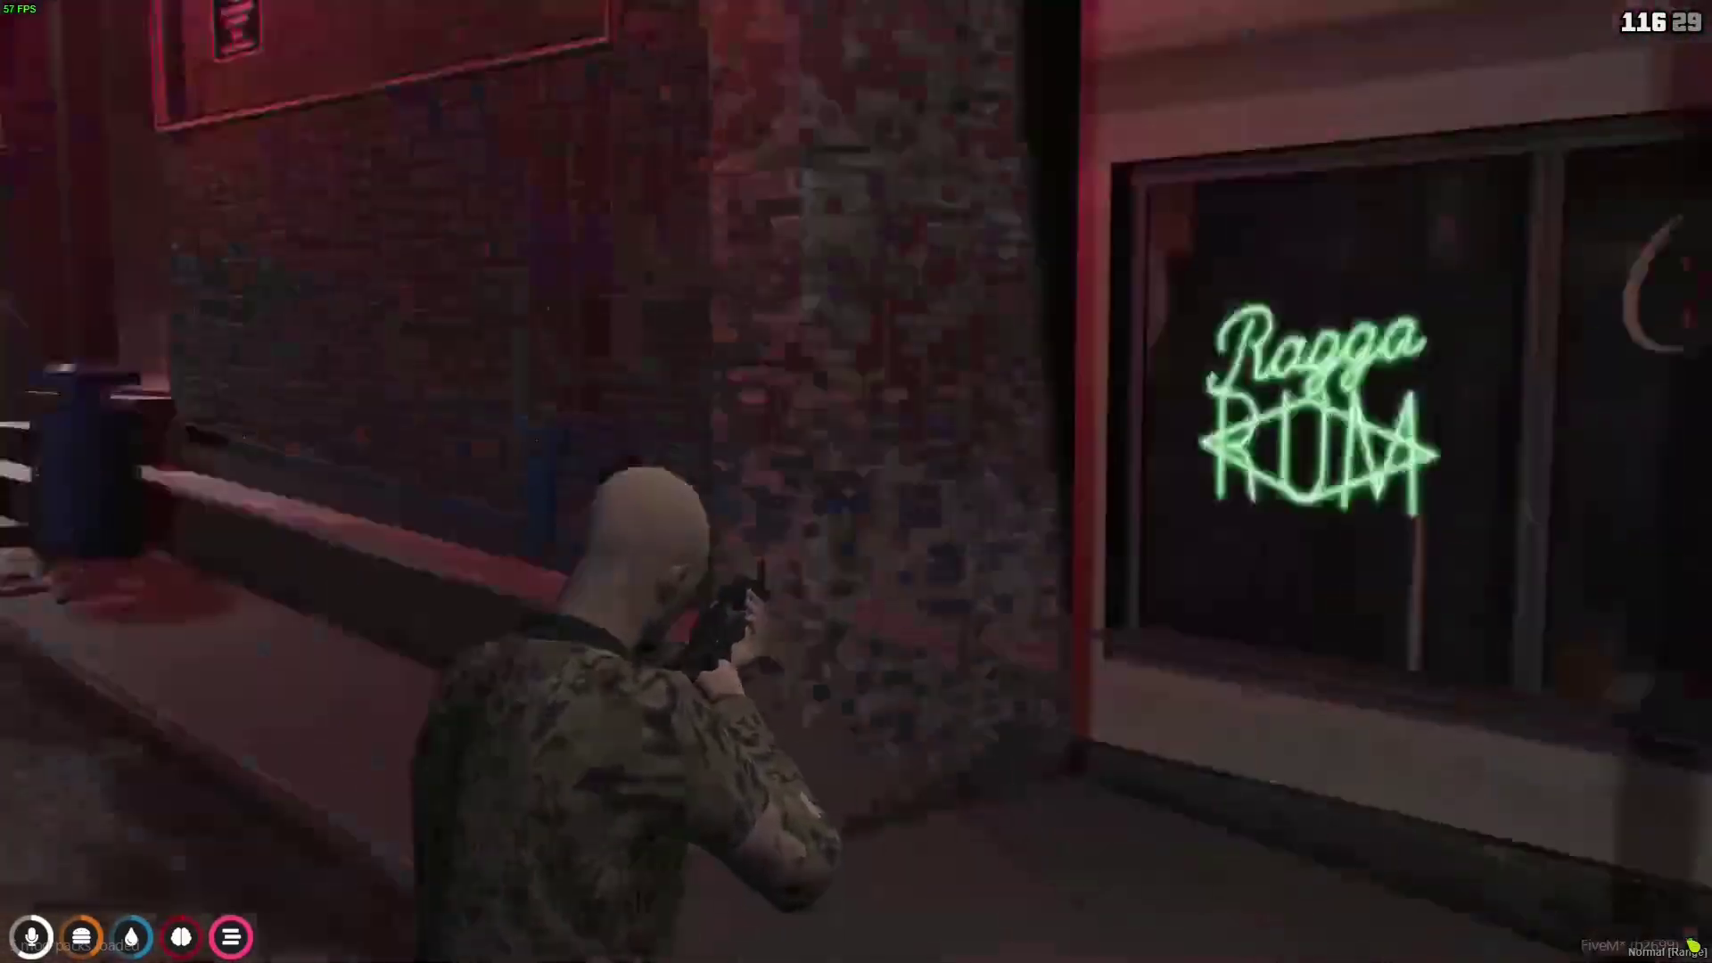
key("w")
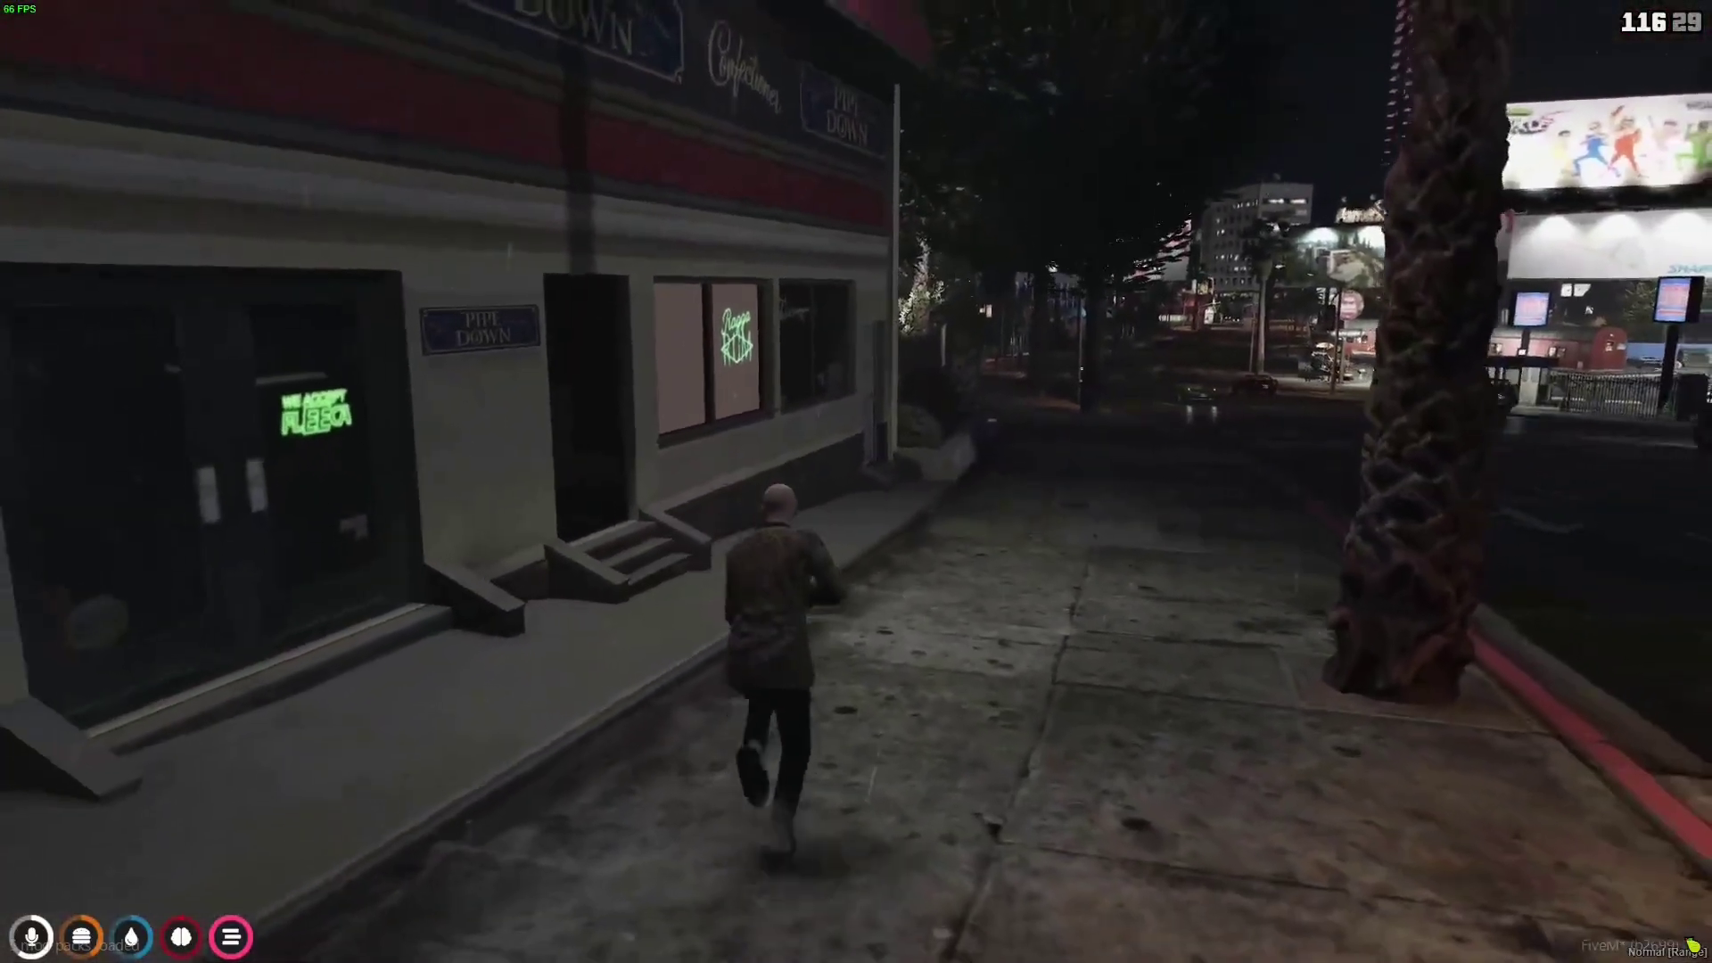
key("w")
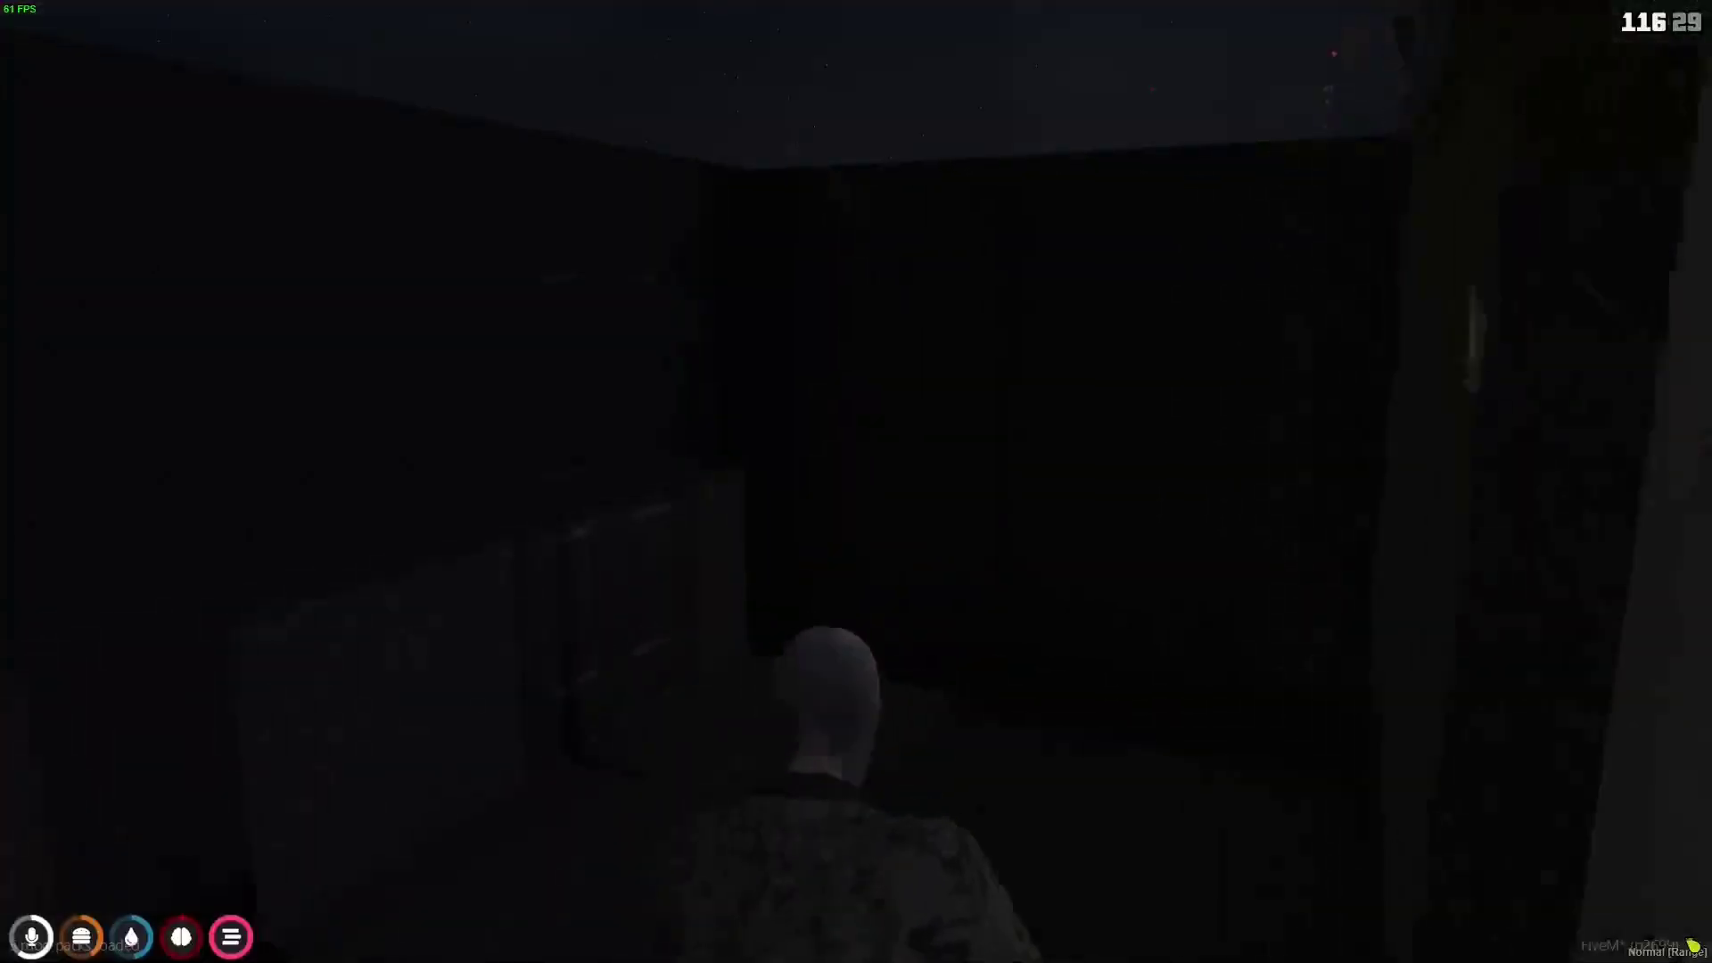